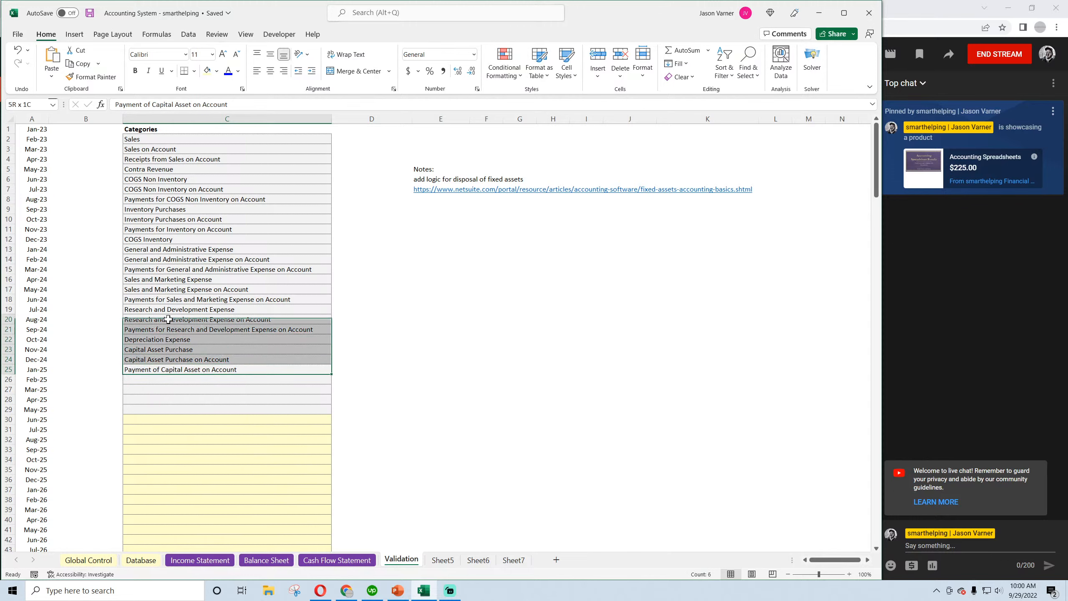
# Look over the Validation categories, the Database sheet and the Income Statement sheet
pyautogui.click(420, 311)
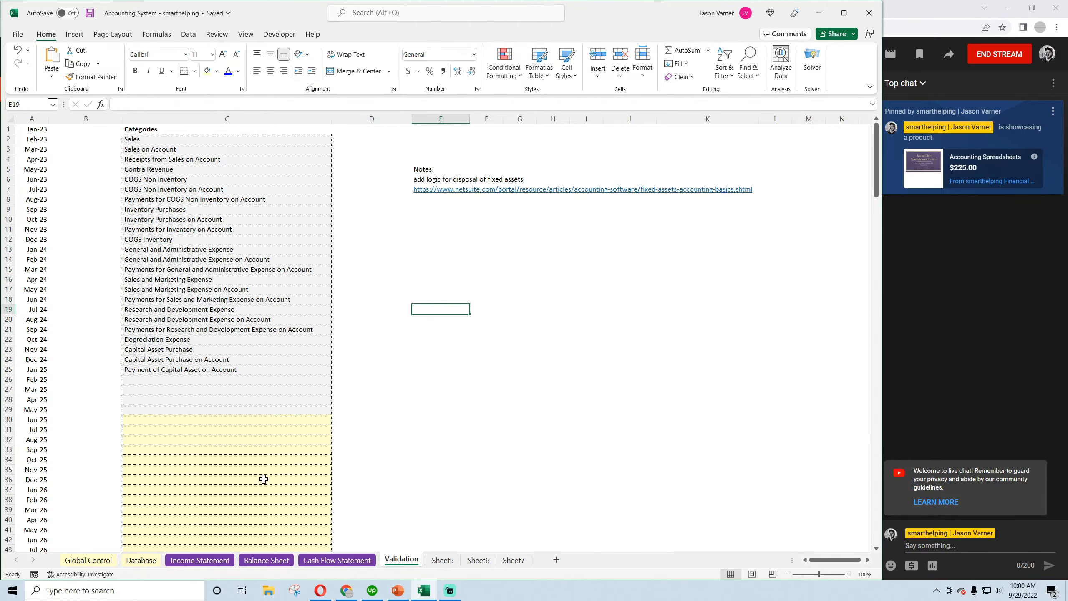
pyautogui.click(141, 560)
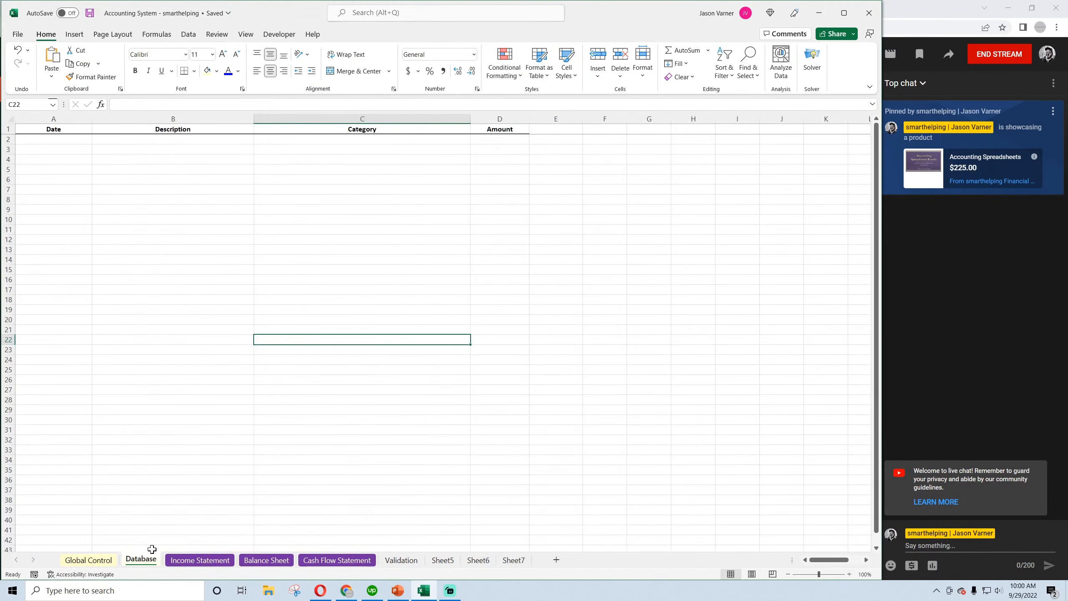
pyautogui.click(187, 562)
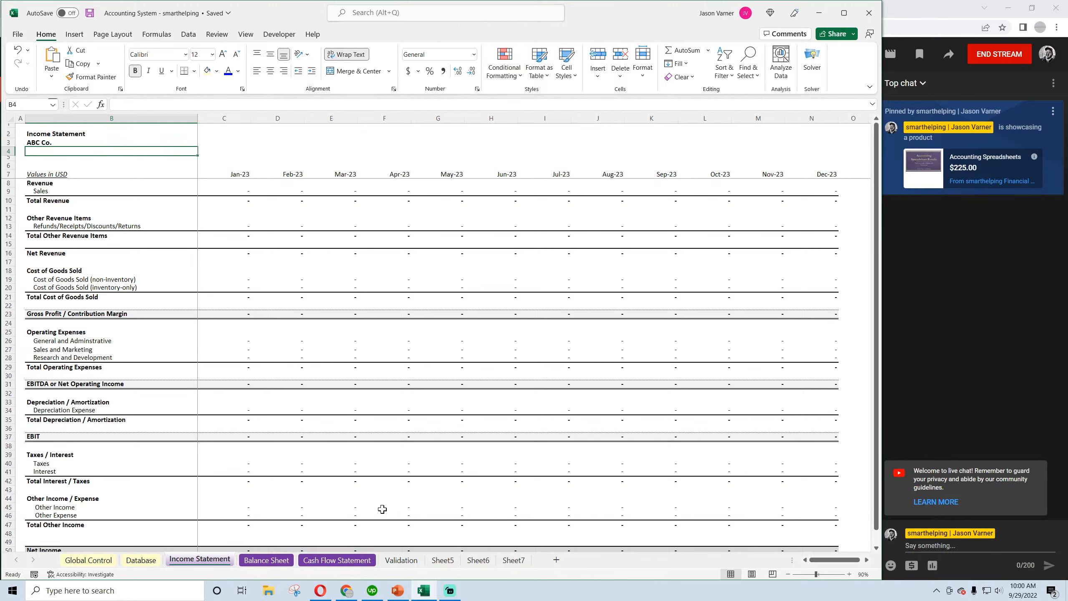
# Switch to Chrome and review the Accounting Spreadsheets Bundle, its lifetime-access note and included templates on smarthelping.com's Accounting page
pyautogui.click(350, 593)
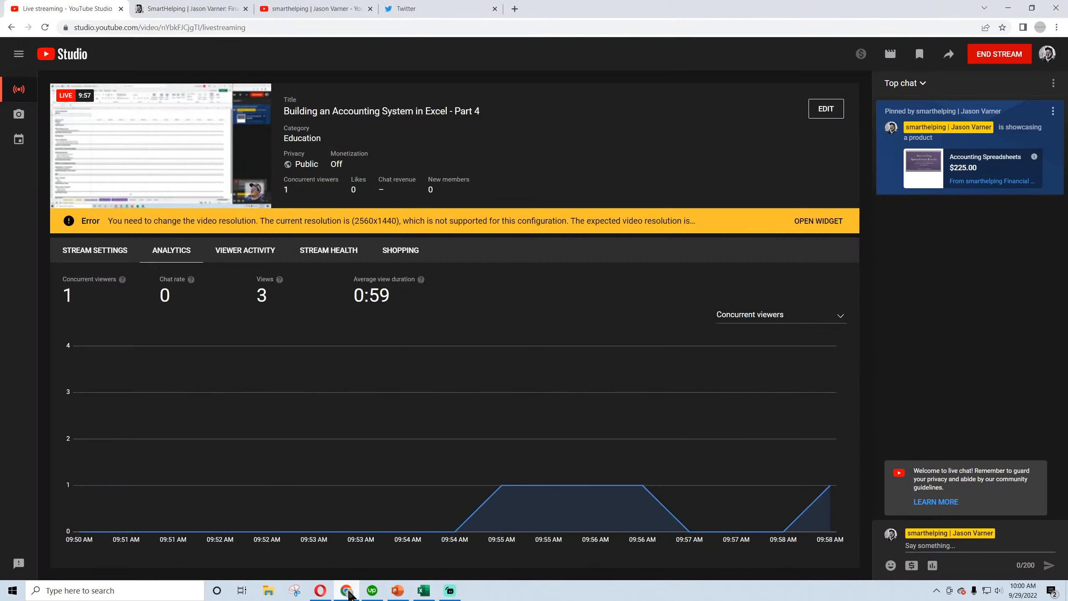
pyautogui.click(204, 11)
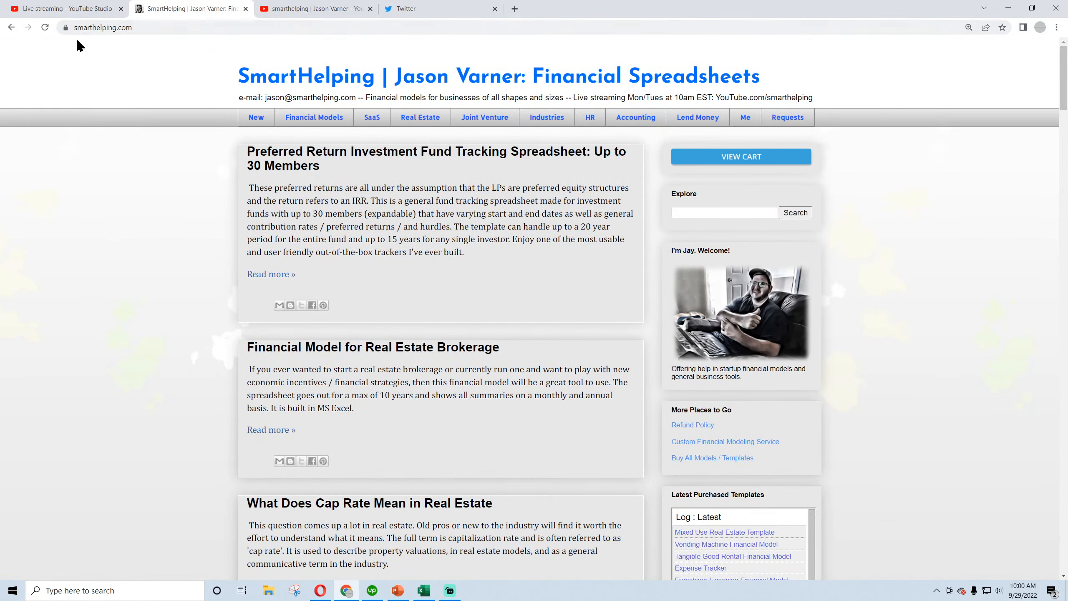
pyautogui.click(641, 120)
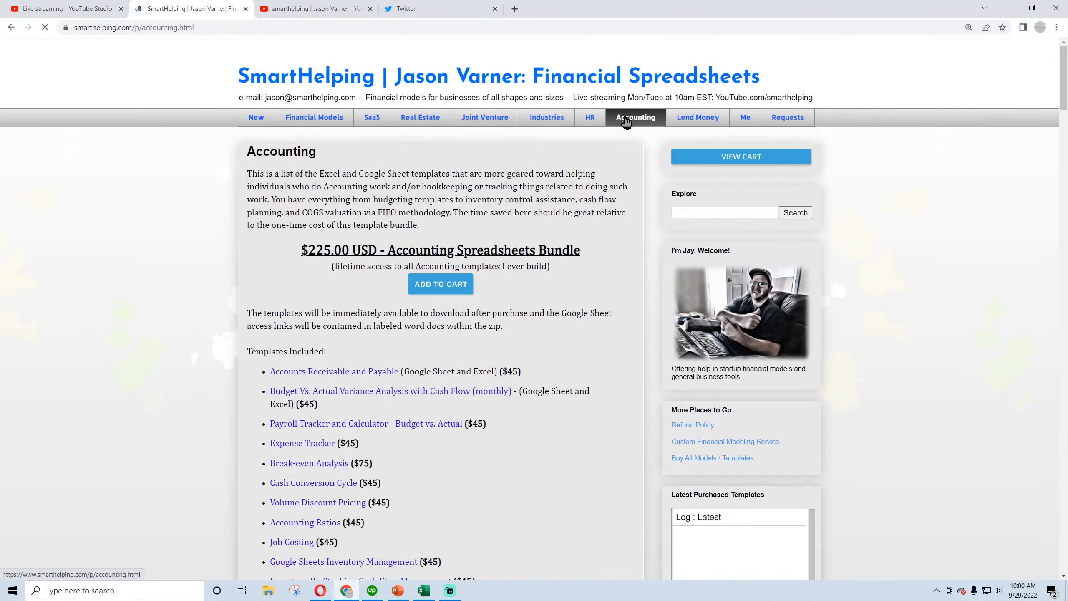
pyautogui.scroll(-4, 295, 362)
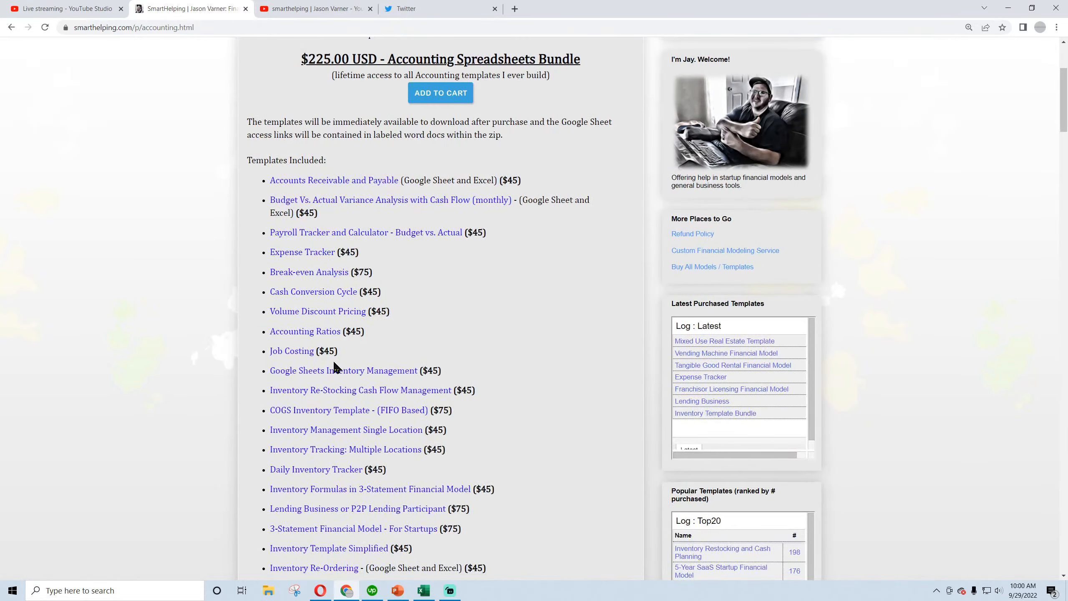
pyautogui.scroll(-4, 335, 367)
pyautogui.scroll(8, 335, 367)
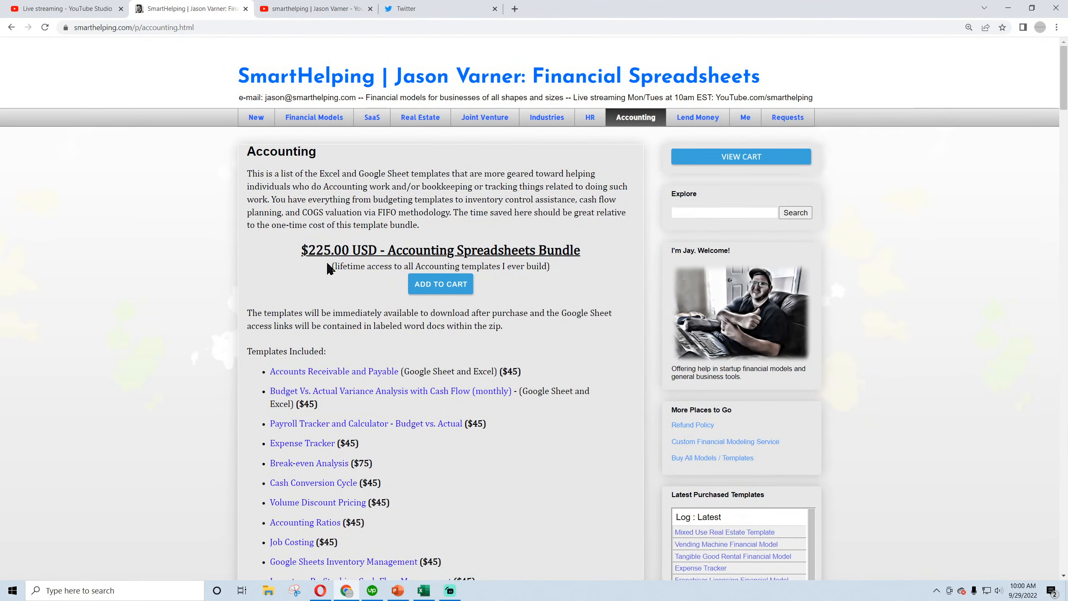
pyautogui.moveTo(330, 268); pyautogui.dragTo(553, 267)
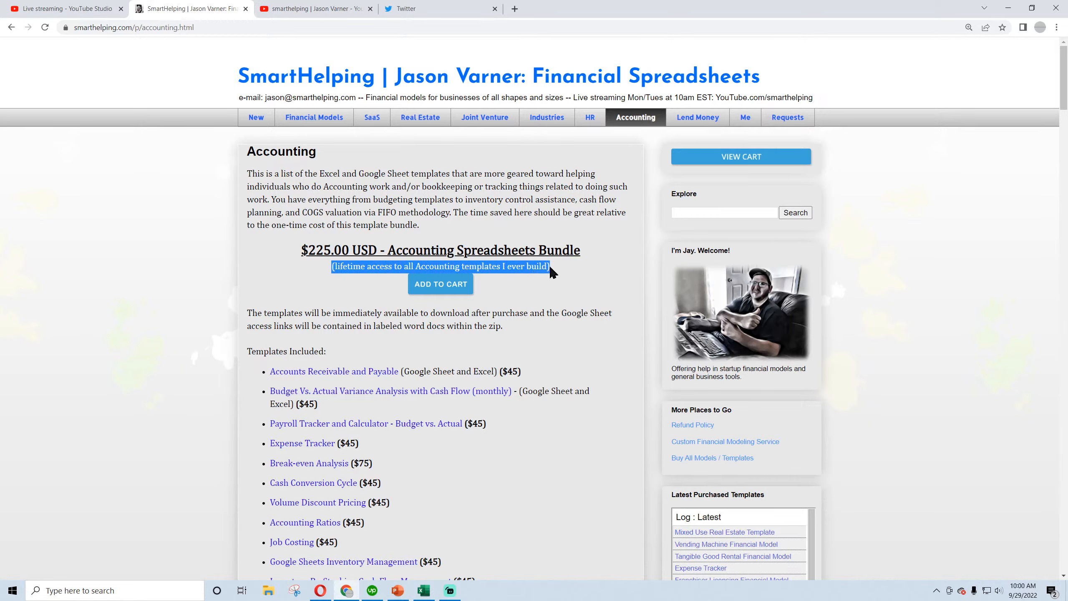
pyautogui.click(528, 266)
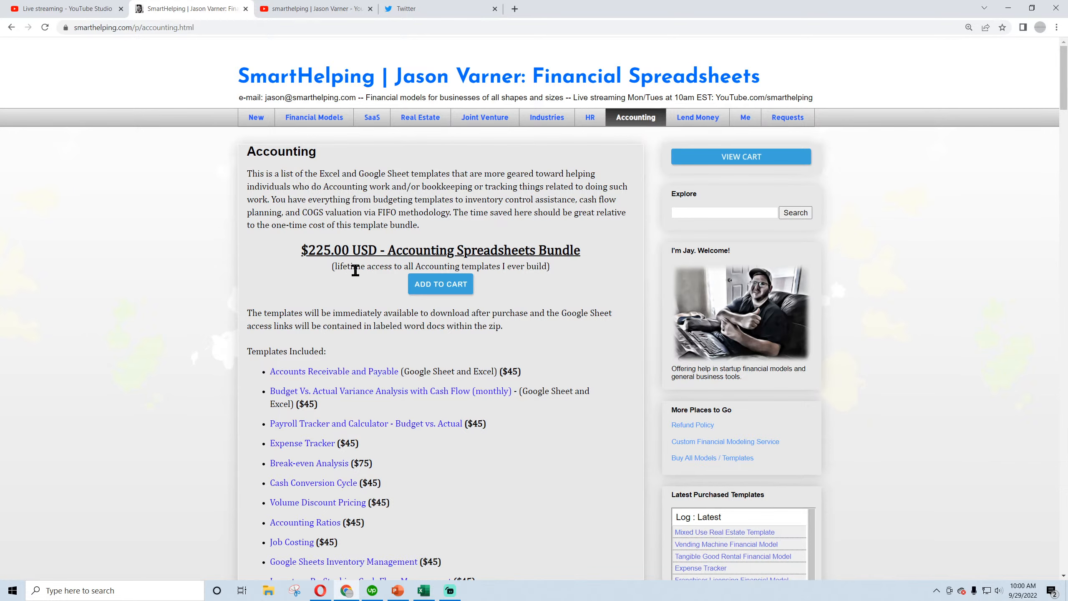
# Review the all-spreadsheets offer and the template bundles on smarthelping.com's Financial Models page
pyautogui.click(314, 117)
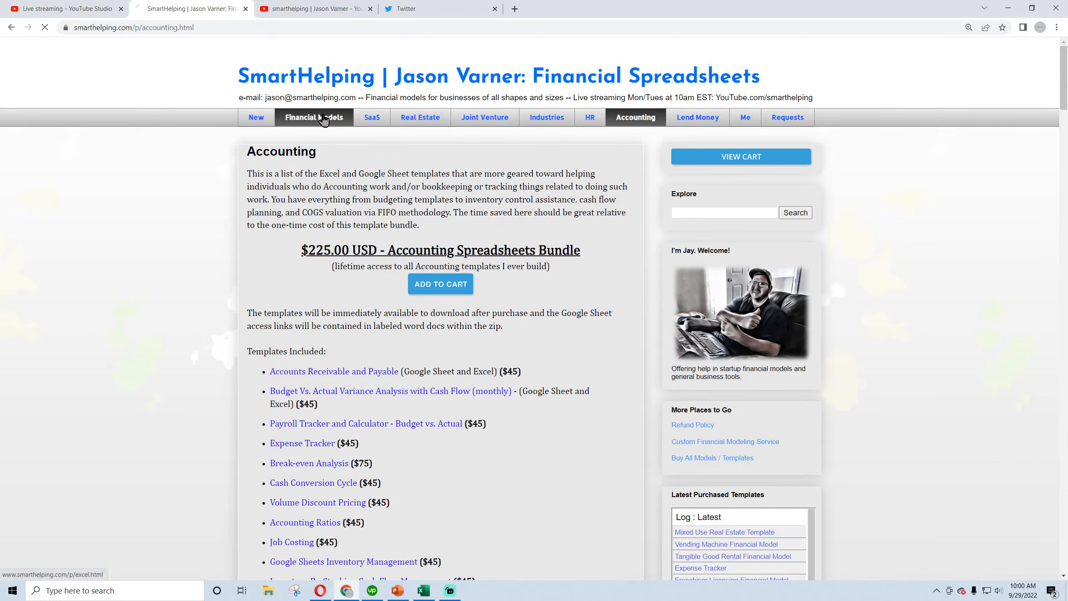
pyautogui.moveTo(411, 297); pyautogui.dragTo(484, 300)
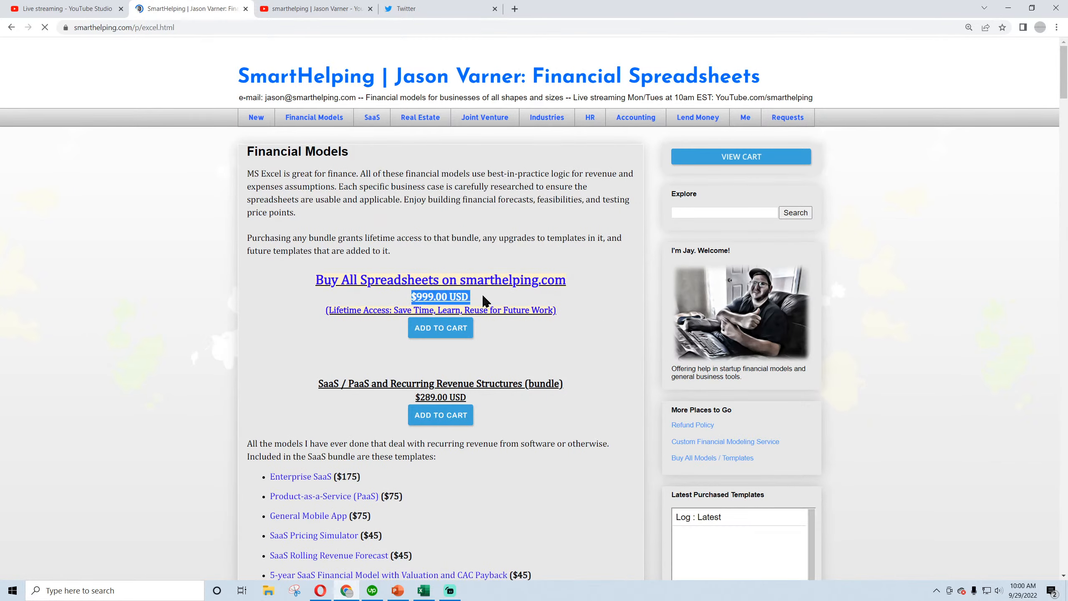
pyautogui.click(447, 296)
pyautogui.scroll(-7, 268, 284)
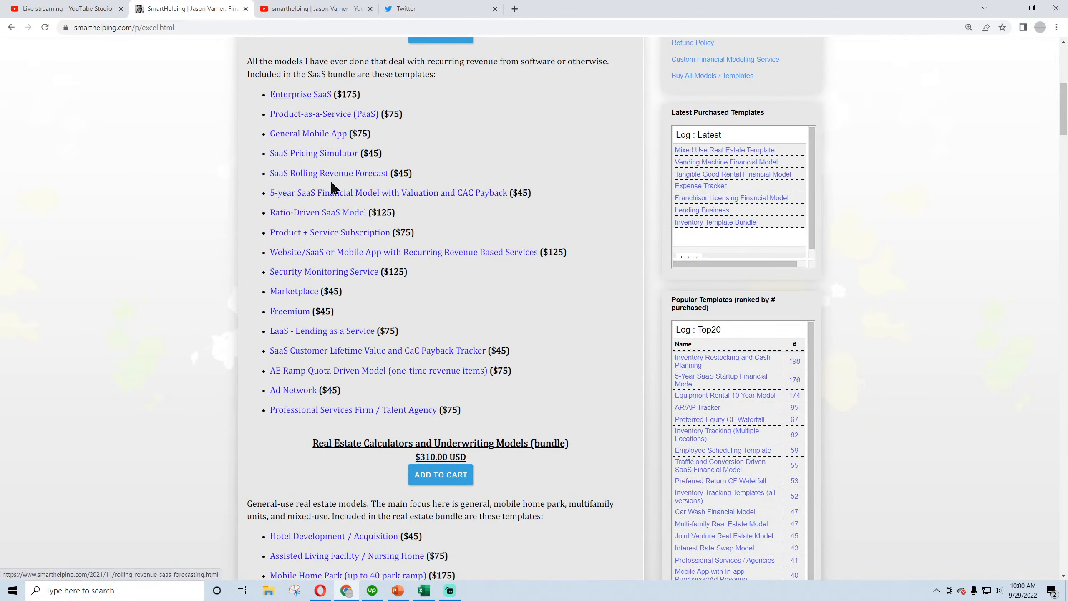
pyautogui.scroll(-4, 340, 195)
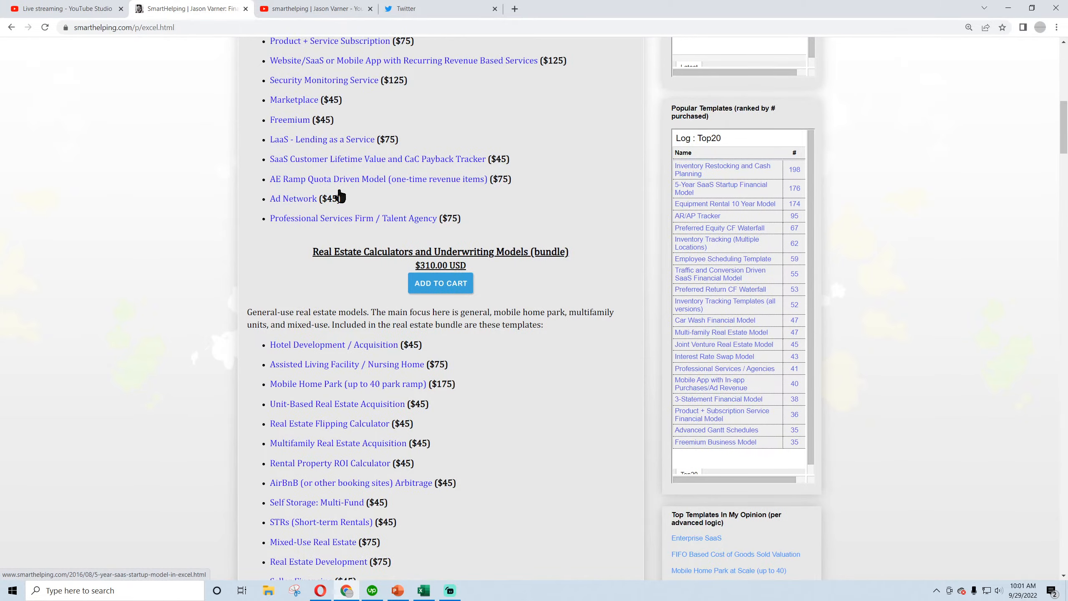
pyautogui.scroll(-20, 342, 194)
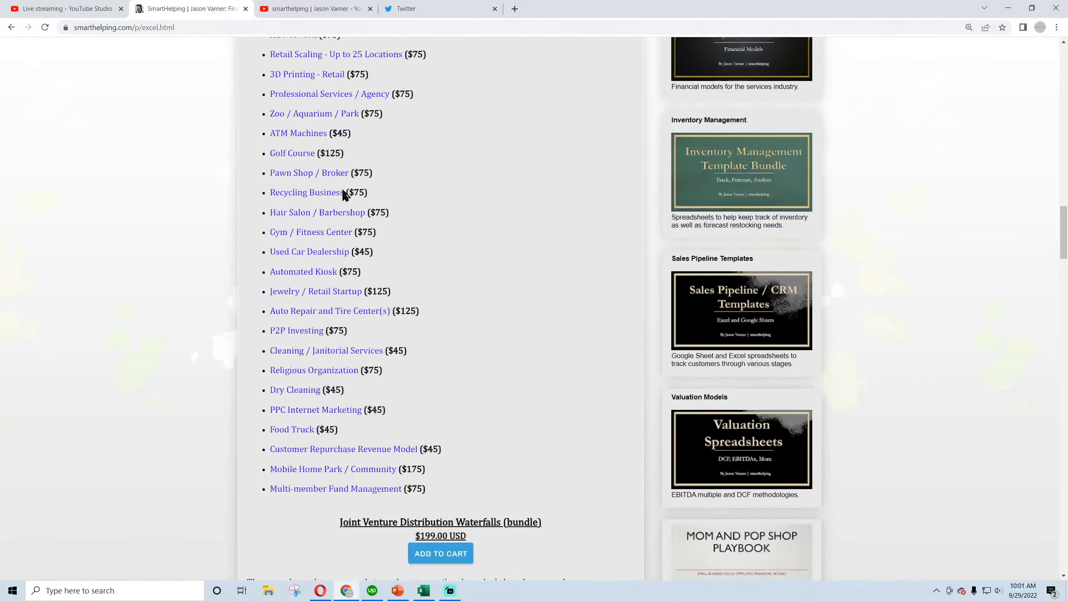
pyautogui.scroll(-9, 344, 195)
pyautogui.scroll(20, 317, 330)
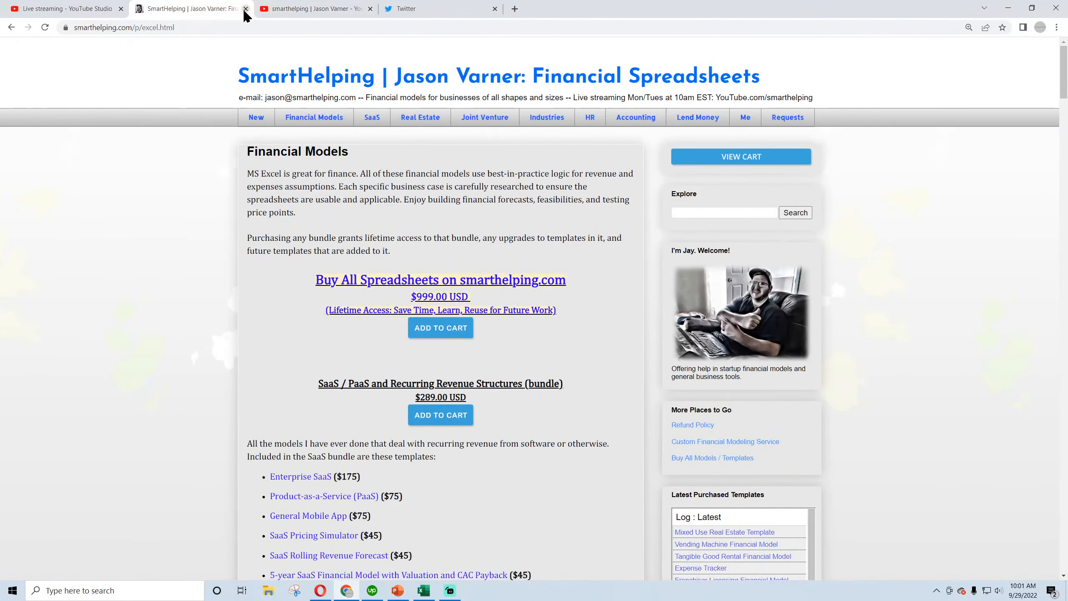
# Copy the link of the live stream "Building an Accounting System in Excel - Part 4" from the refreshed YouTube channel page
pyautogui.click(246, 9)
pyautogui.click(41, 28)
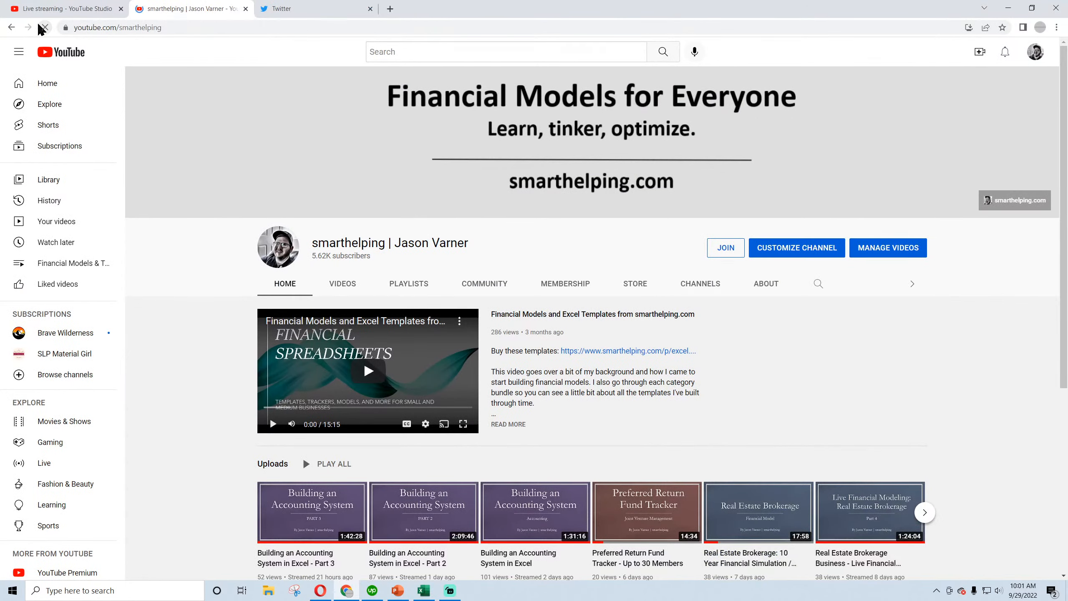
pyautogui.click(446, 318)
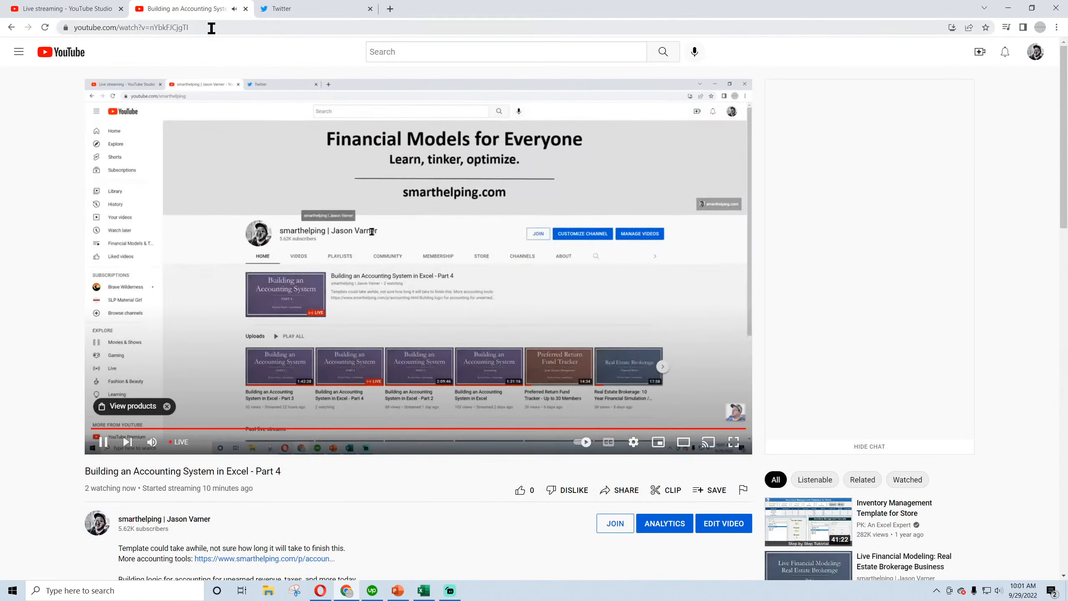
pyautogui.click(209, 28)
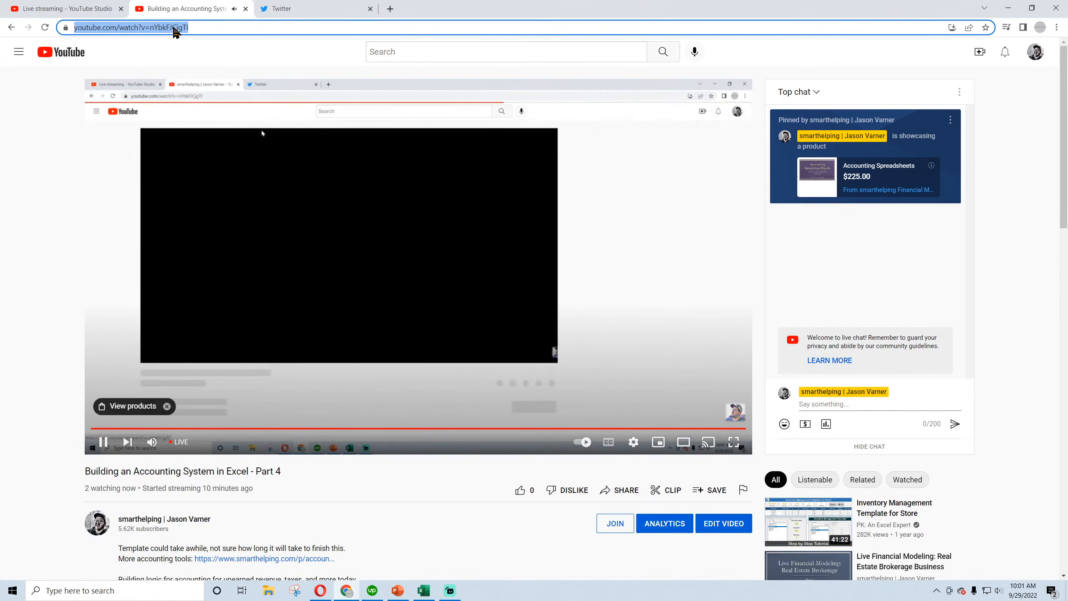
pyautogui.rightClick(174, 31)
pyautogui.click(210, 62)
pyautogui.click(245, 9)
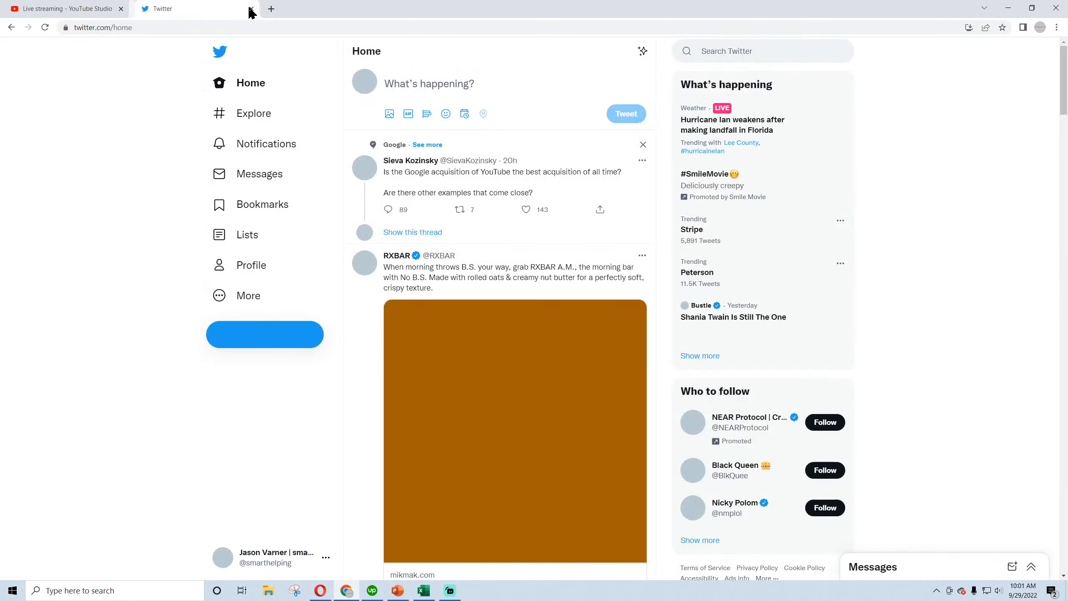
# Post a tweet reading "live financial modeling, accounting systemin Excel part 4:" followed by the copied stream link and "unearned rev. taxes, and more"
pyautogui.click(268, 336)
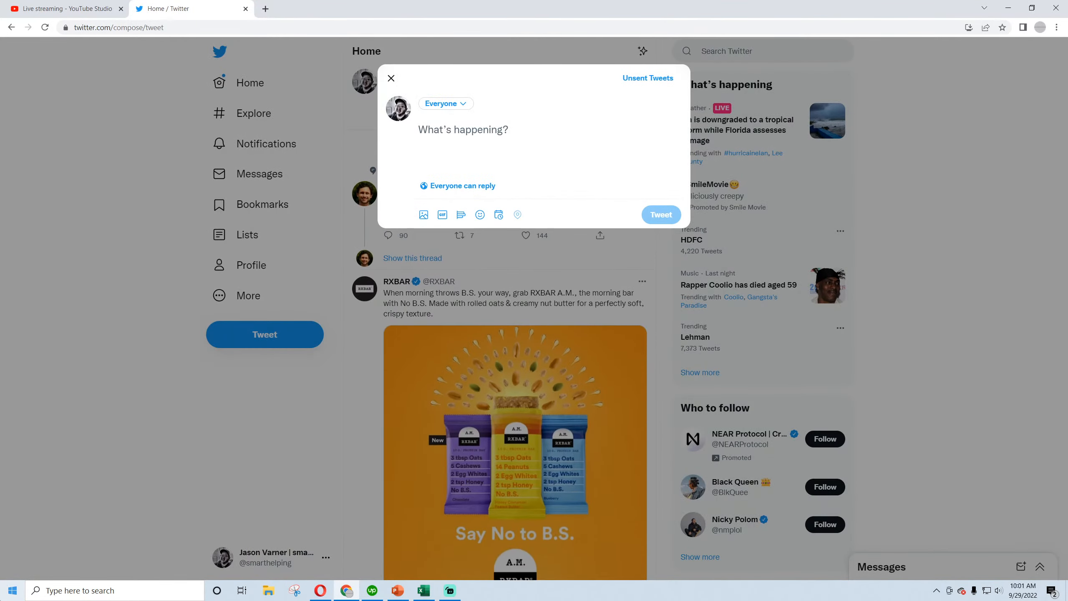
pyautogui.write('live')
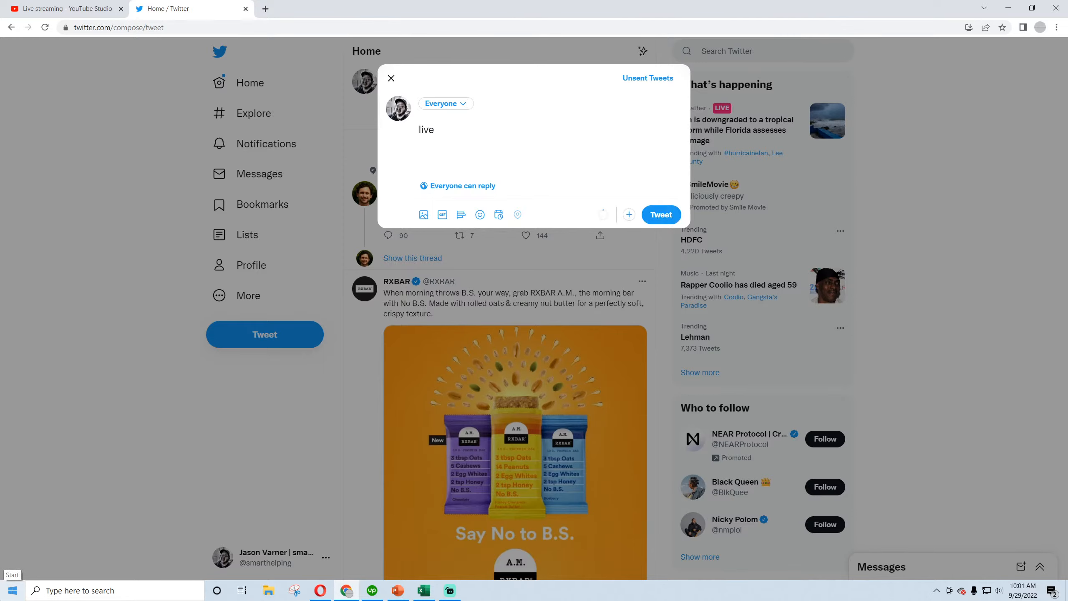
pyautogui.write(' financial modeling')
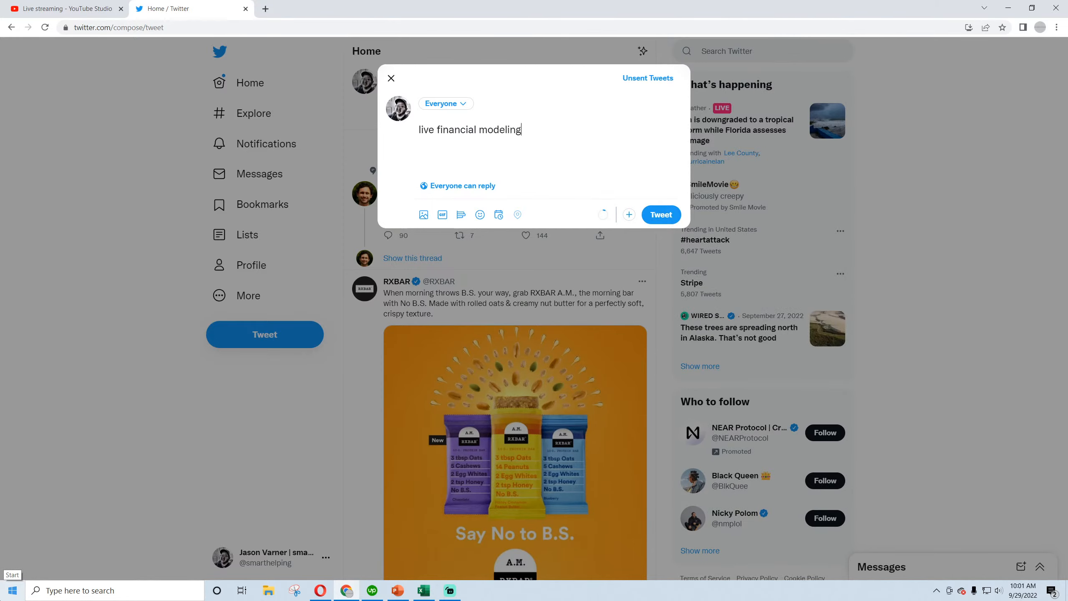
pyautogui.write(', accounting systemin Excel part 4:')
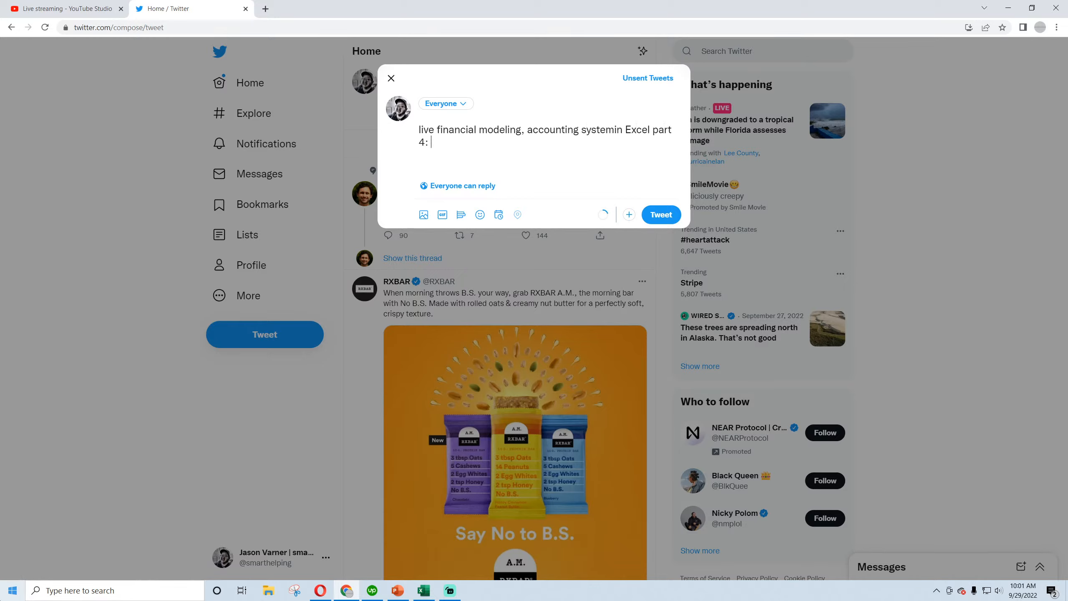
pyautogui.hotkey('ctrl', 'v')
pyautogui.write('unearne')
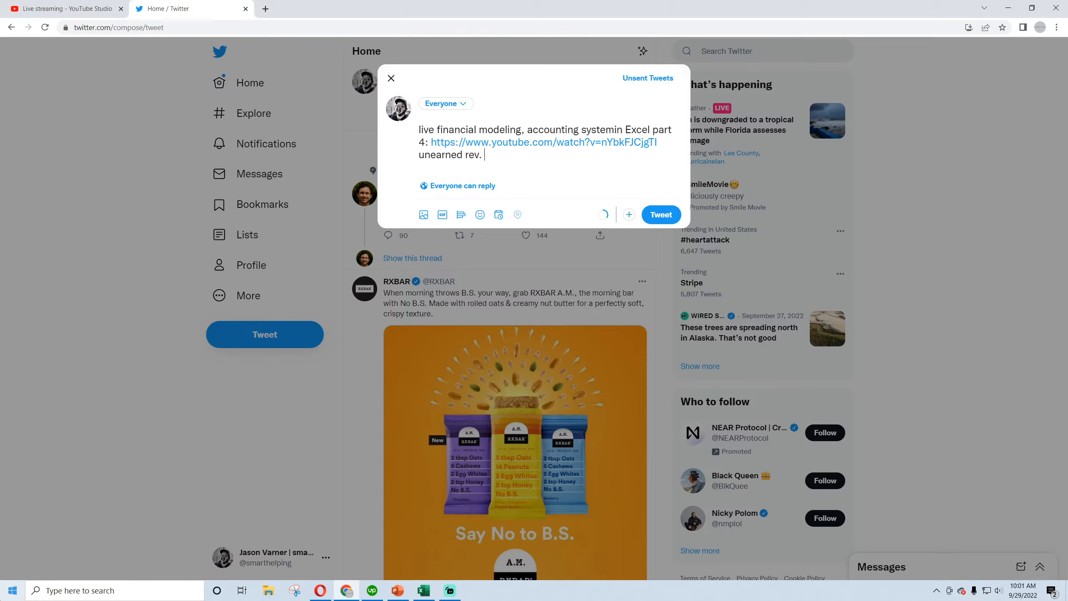
pyautogui.write('d rev. taxes, and more')
pyautogui.click(661, 214)
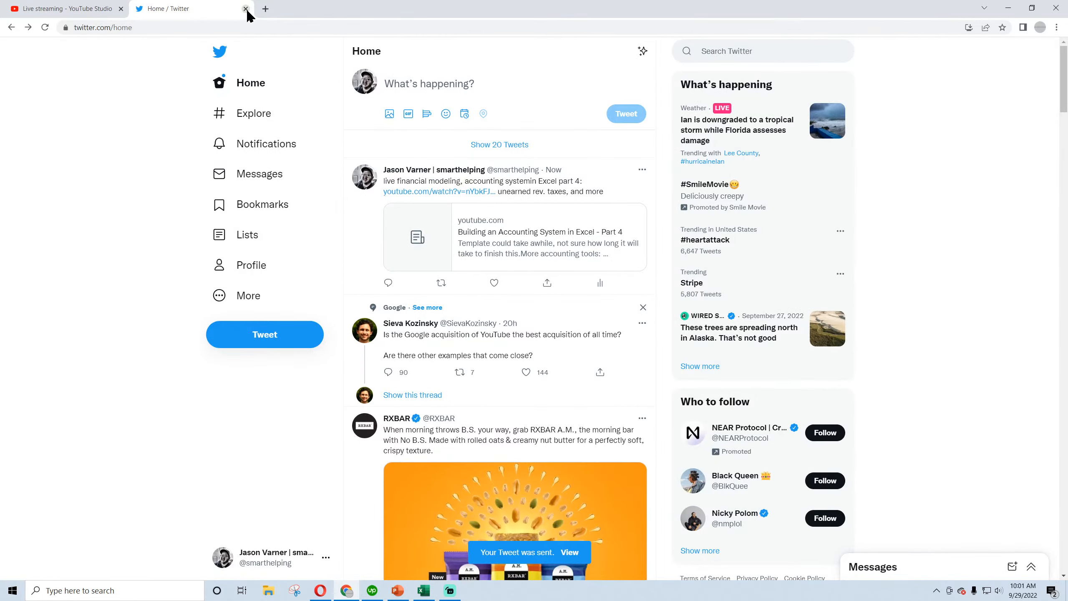
# Load smarthelping.com in place of the Twitter page and return to the YouTube Studio live stream dashboard
pyautogui.click(227, 27)
pyautogui.write('smarthelping.com')
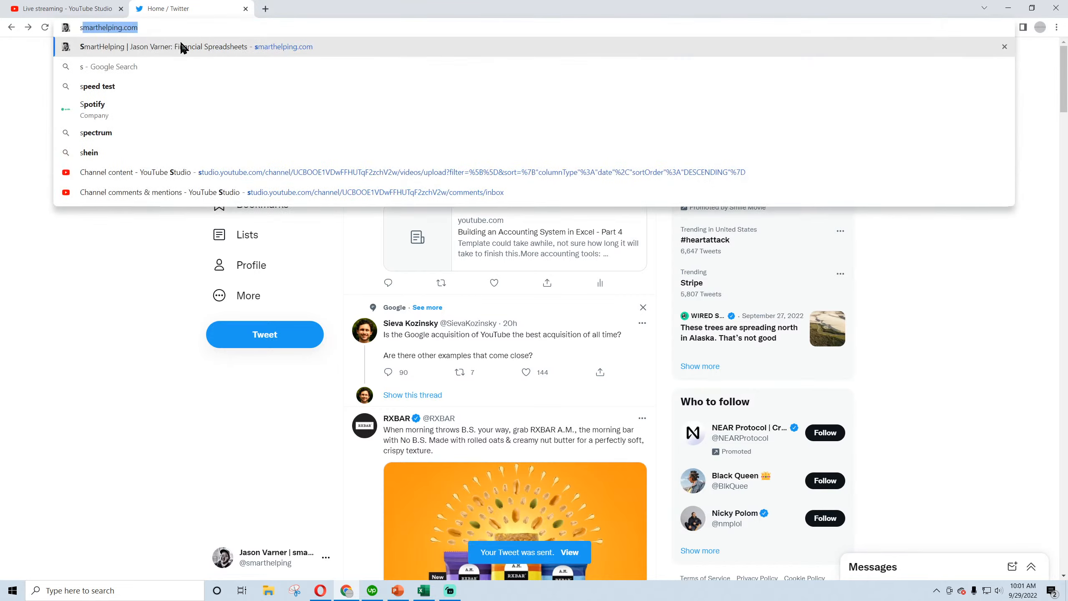
pyautogui.press('Return')
pyautogui.click(80, 12)
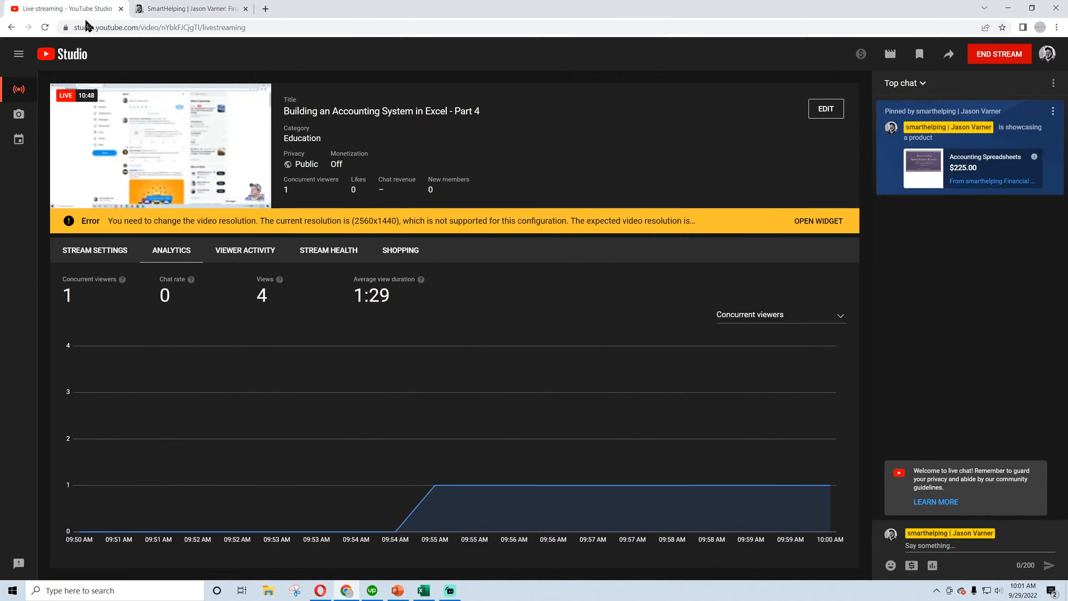
# Switch to Excel and save the Accounting System workbook
pyautogui.click(424, 590)
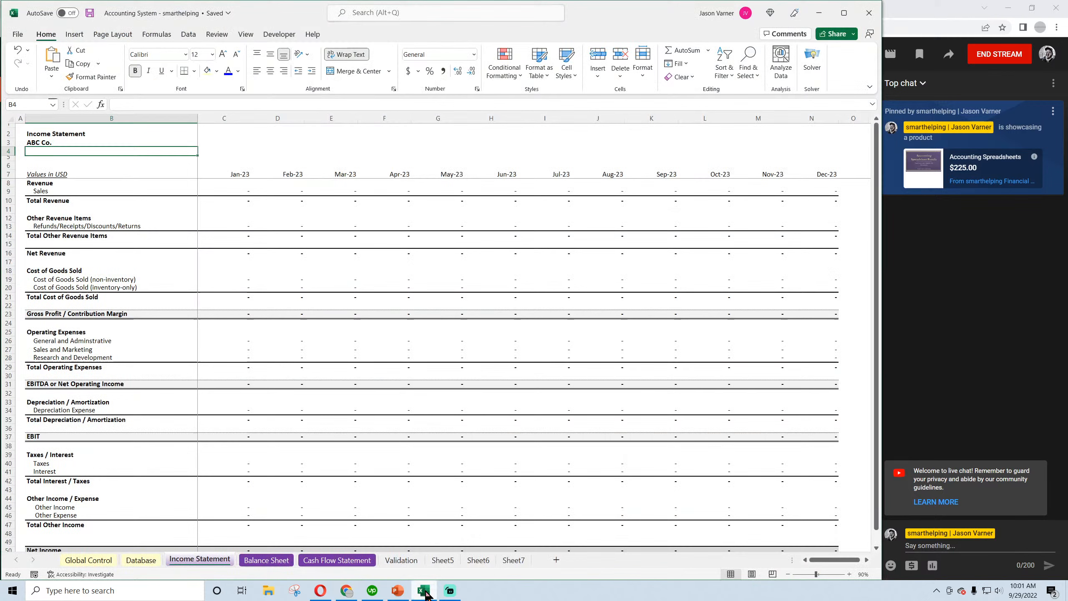
pyautogui.click(531, 323)
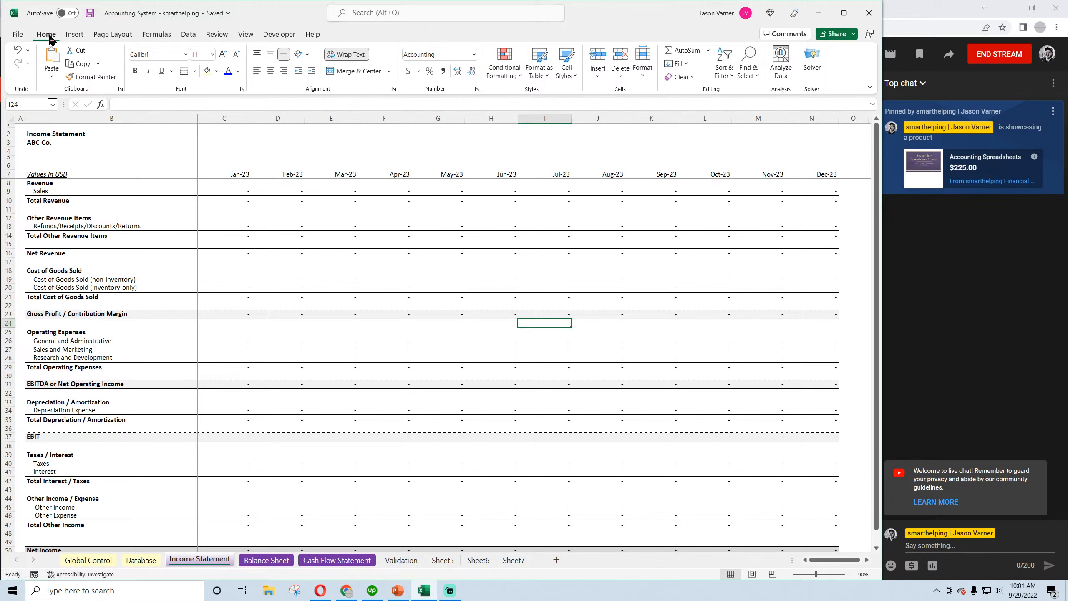
pyautogui.click(90, 14)
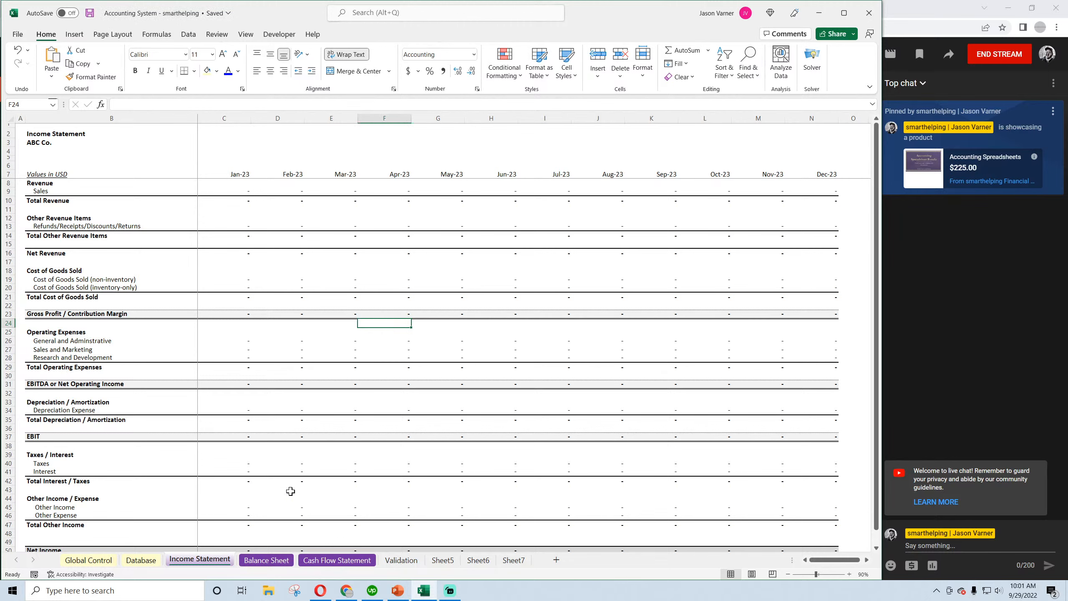
# Look through the Global Control assumptions, the Database columns and the Income Statement down to Net Income
pyautogui.click(140, 559)
pyautogui.click(88, 559)
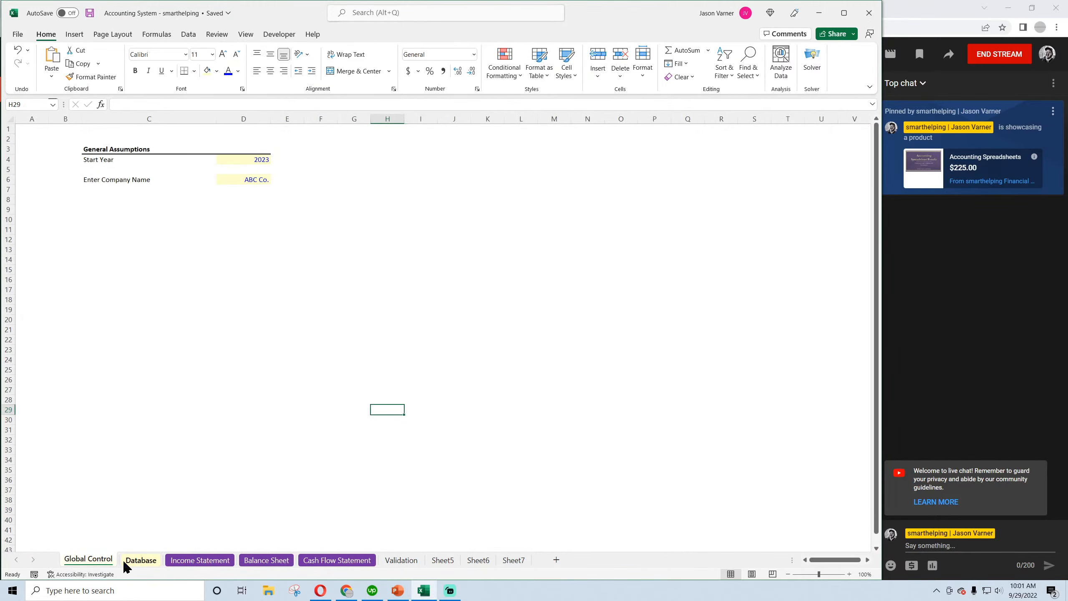
pyautogui.click(145, 560)
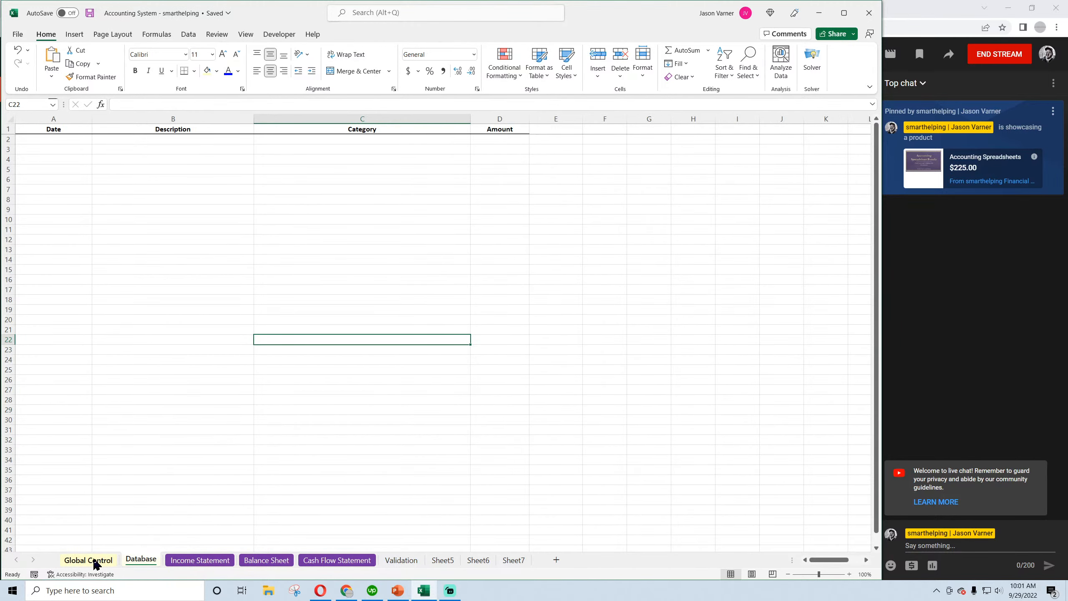
pyautogui.click(201, 560)
pyautogui.scroll(-4, 200, 465)
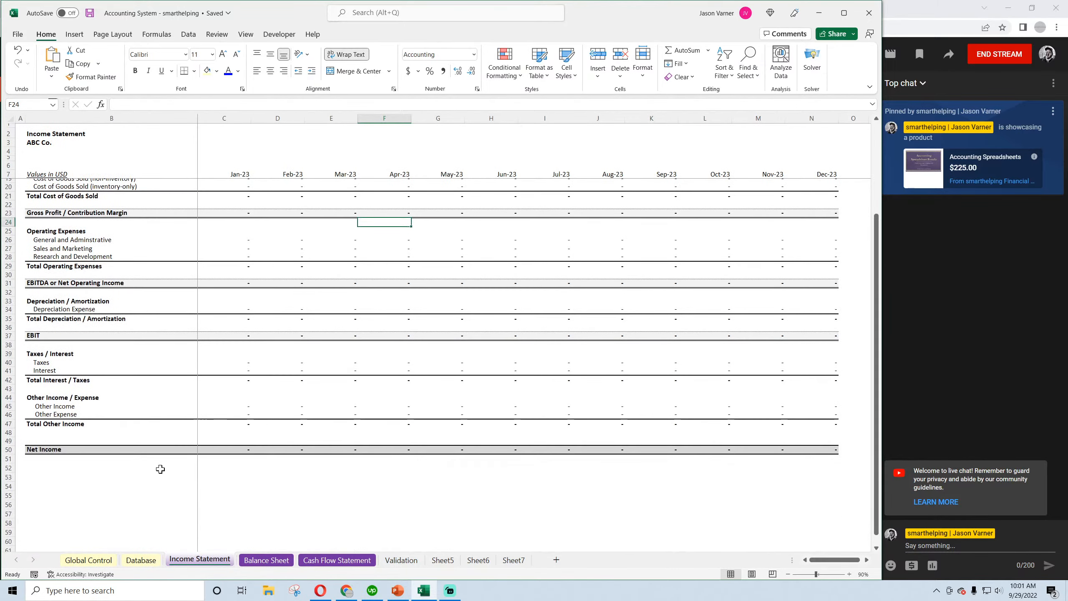
pyautogui.scroll(4, 242, 455)
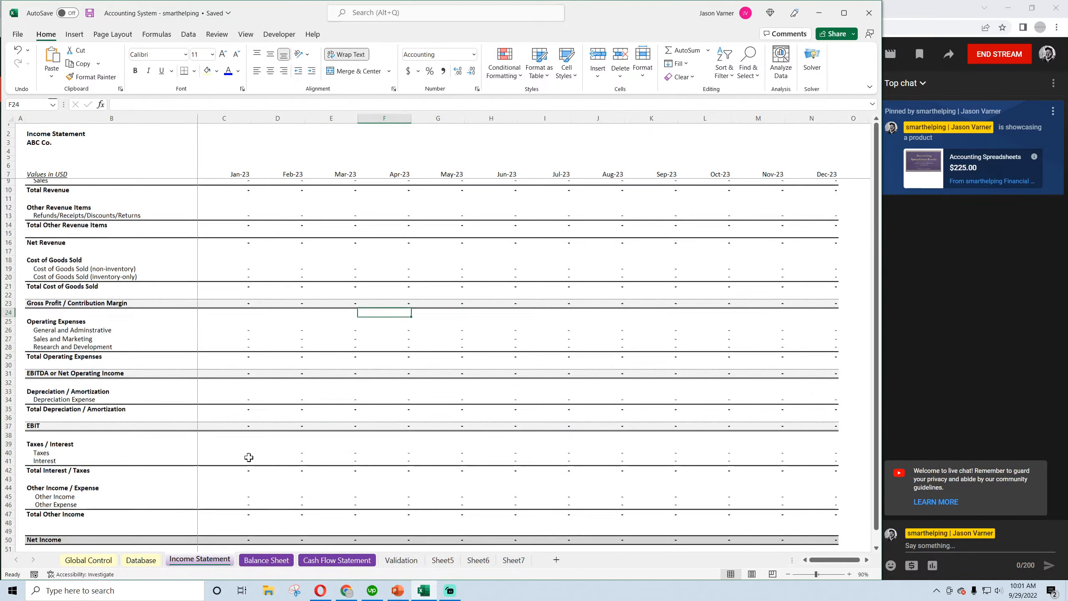
# Save the workbook and add a Tax Expense category below Payment of Capital Asset on Account on the Validation sheet
pyautogui.click(239, 463)
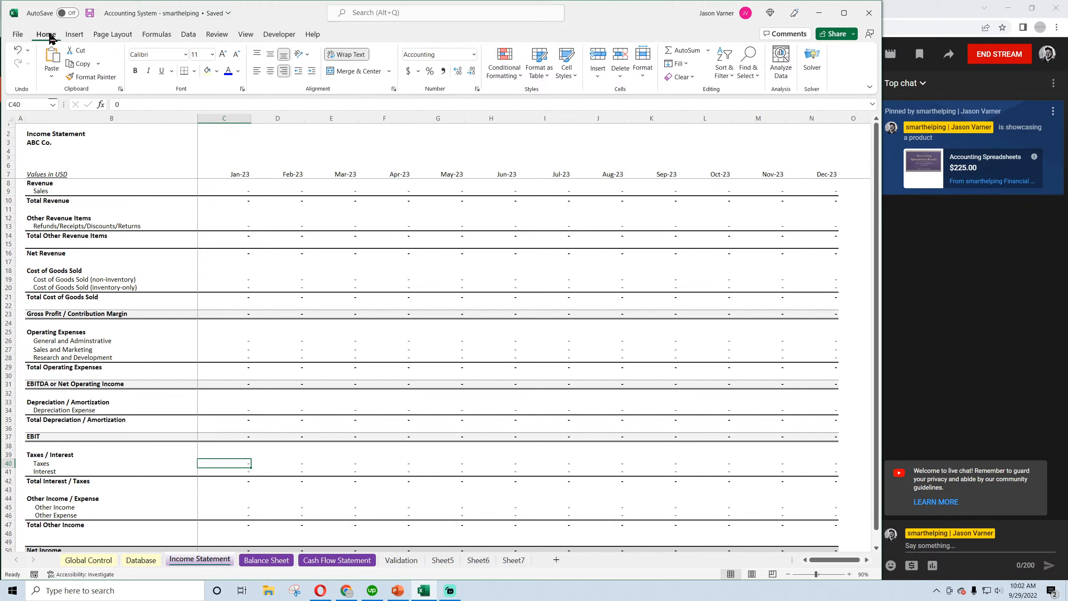
pyautogui.click(90, 13)
pyautogui.click(401, 560)
pyautogui.click(153, 380)
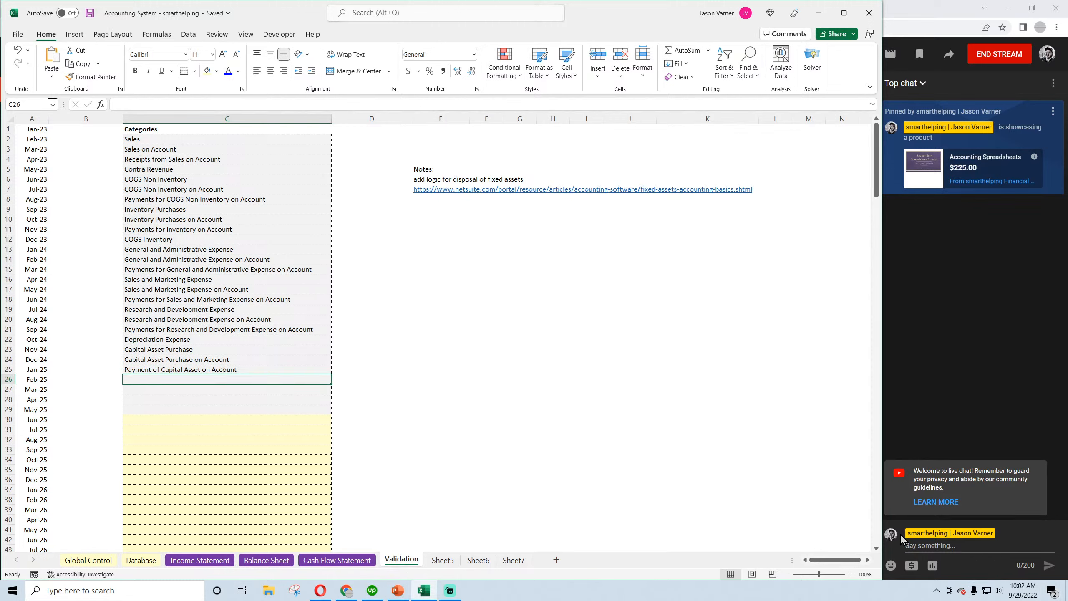
pyautogui.write('T')
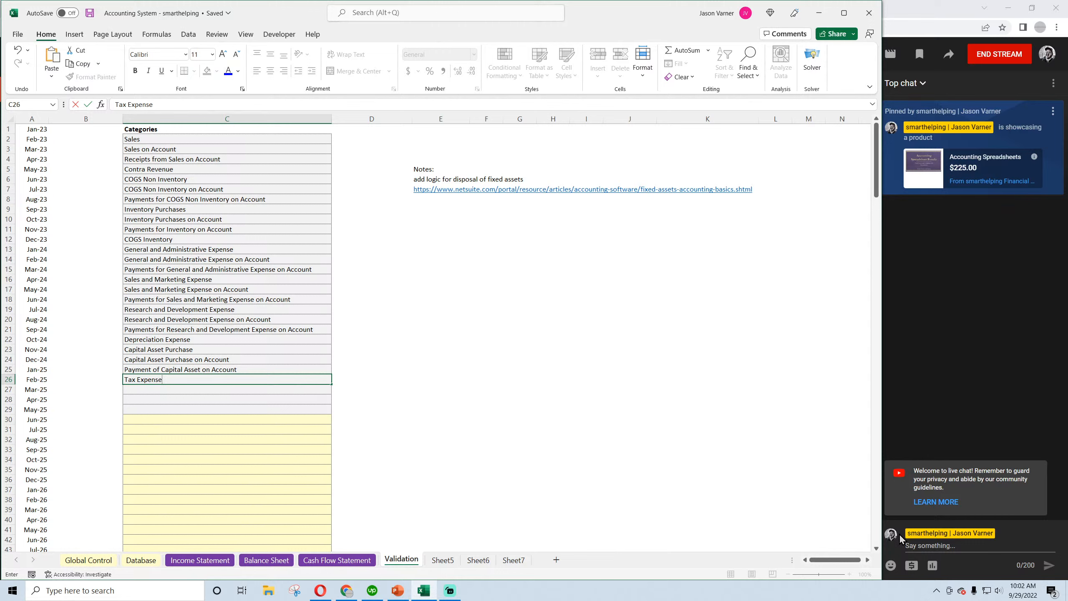
pyautogui.write('ax Expense')
pyautogui.press('Return')
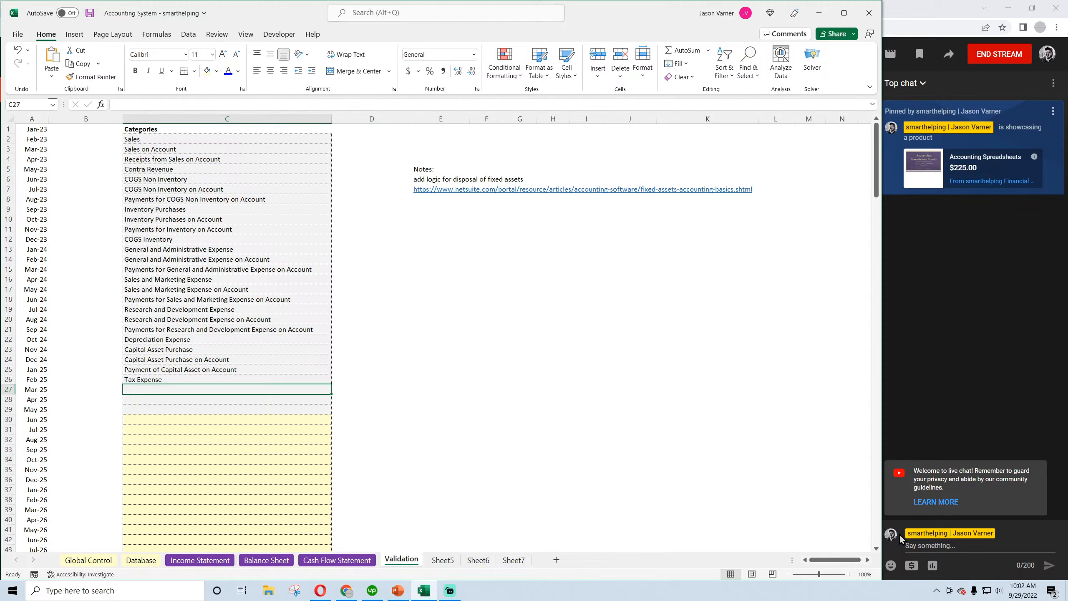
# Rename the new Tax Expense category in the Validation list as Income Tax Expense
pyautogui.press('Up')
pyautogui.write('Inc')
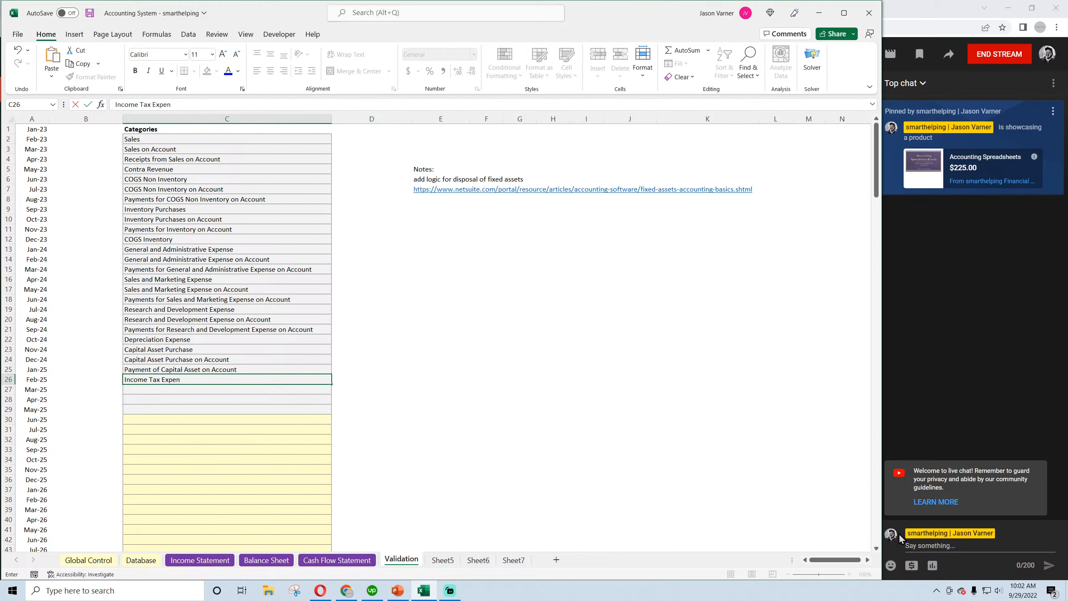
pyautogui.press('Return')
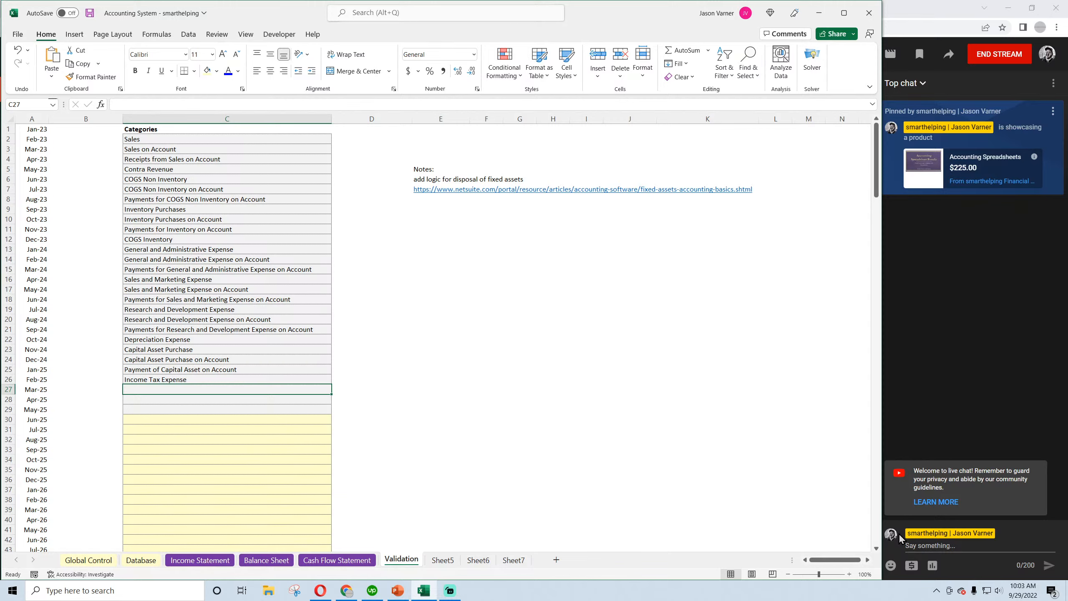
# Switch to Chrome and search Google in a new tab for "journal entries for income tax"
pyautogui.click(345, 591)
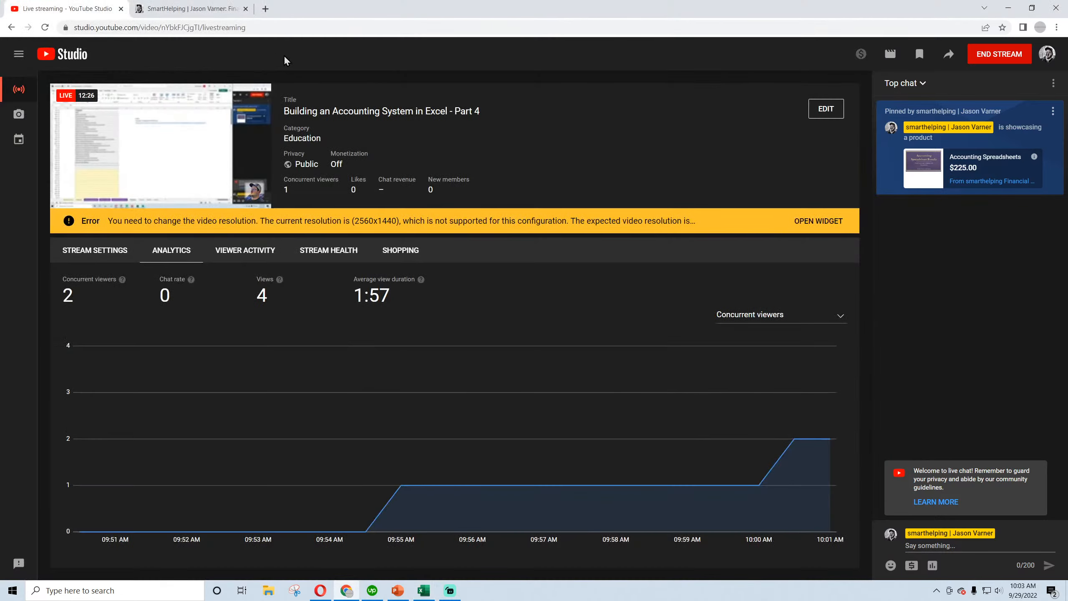
pyautogui.hotkey('ctrl', 't')
pyautogui.write('journal entries')
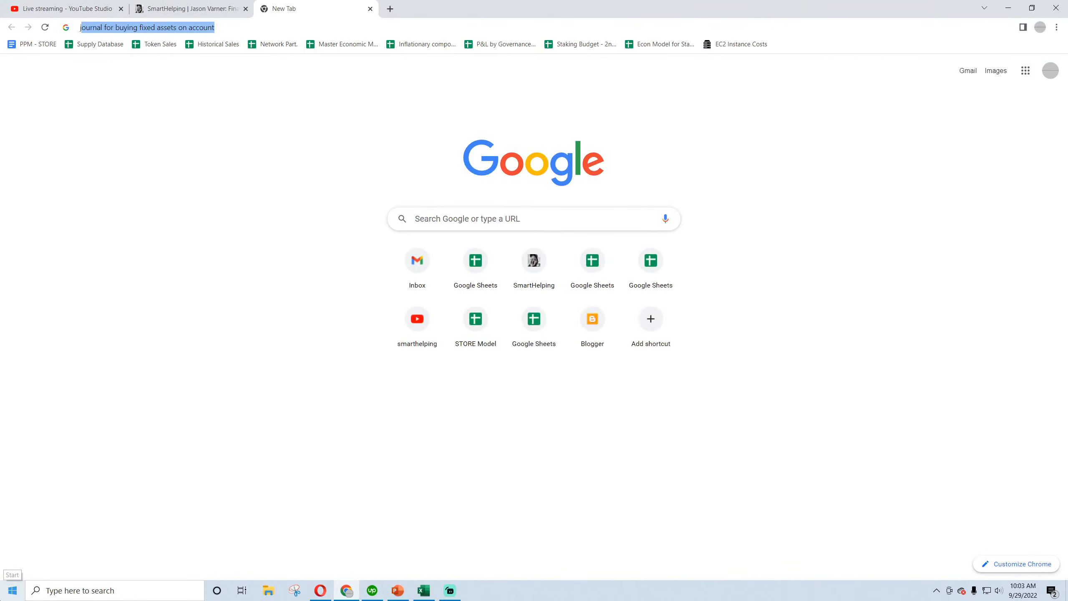
pyautogui.write(' for income tax')
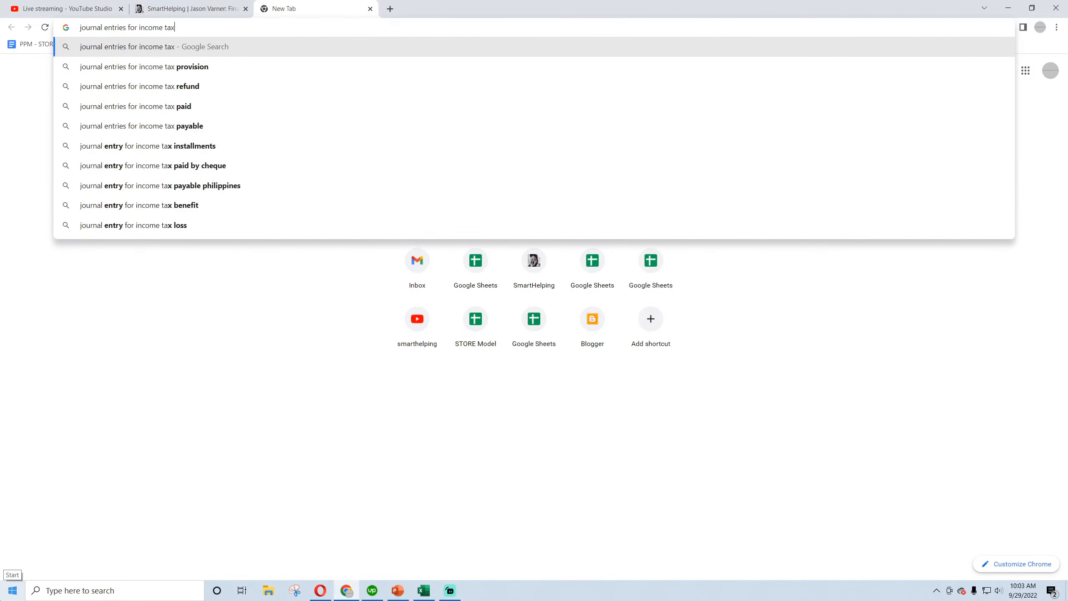
pyautogui.press('Return')
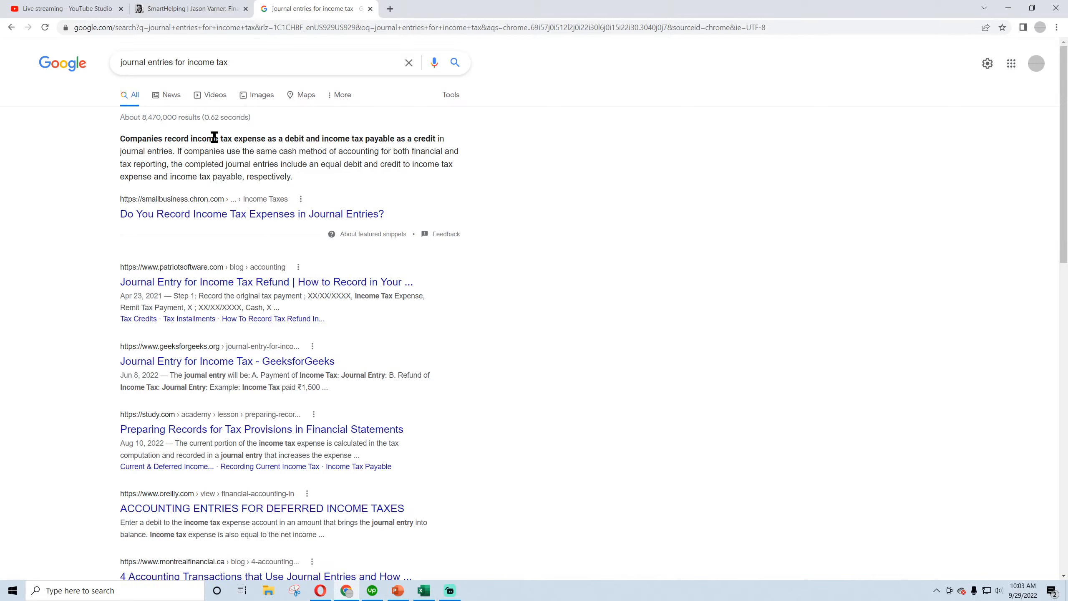
# Read the featured snippet, highlighting the mentions of income tax expense and tax payable
pyautogui.moveTo(192, 139); pyautogui.dragTo(263, 139)
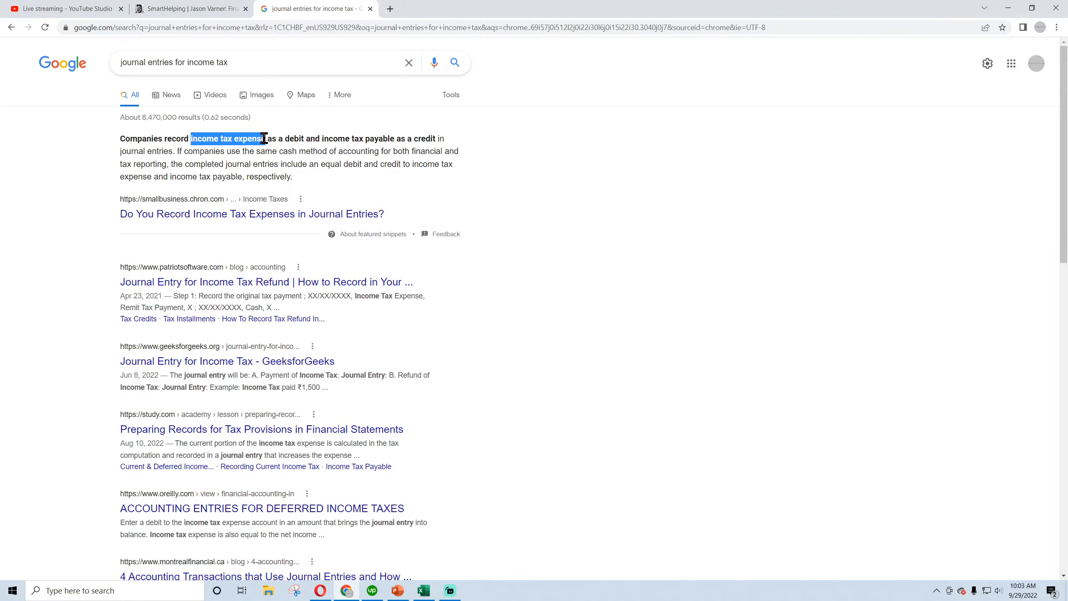
pyautogui.moveTo(263, 138); pyautogui.dragTo(268, 139)
pyautogui.moveTo(352, 139); pyautogui.dragTo(382, 140)
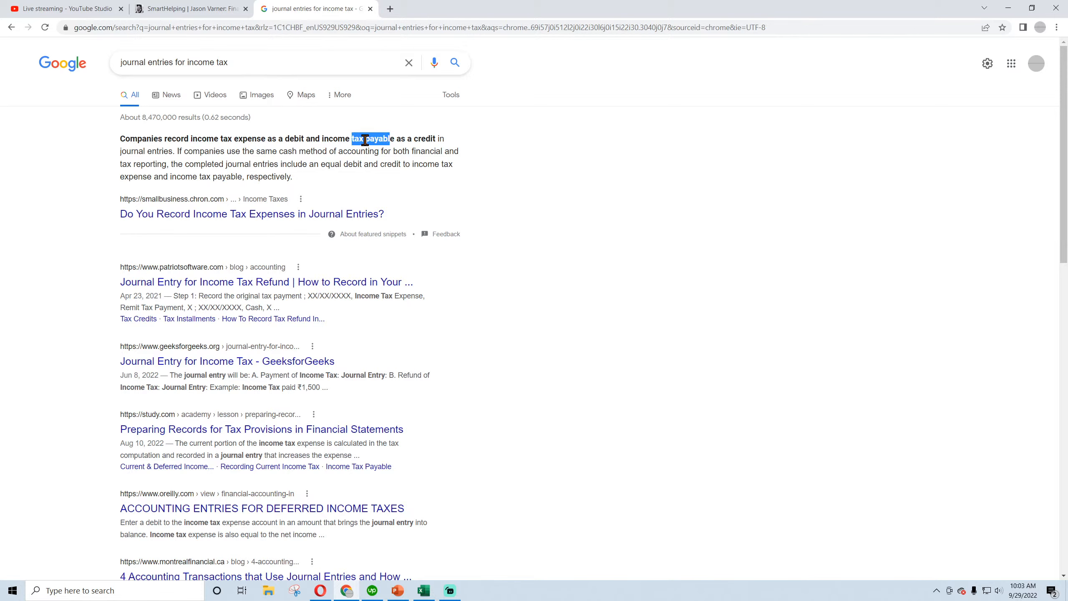
pyautogui.click(365, 140)
# Open the Chron article on recording income tax expenses, skim its payable and deferred tax sections, and close its tab
pyautogui.click(216, 214)
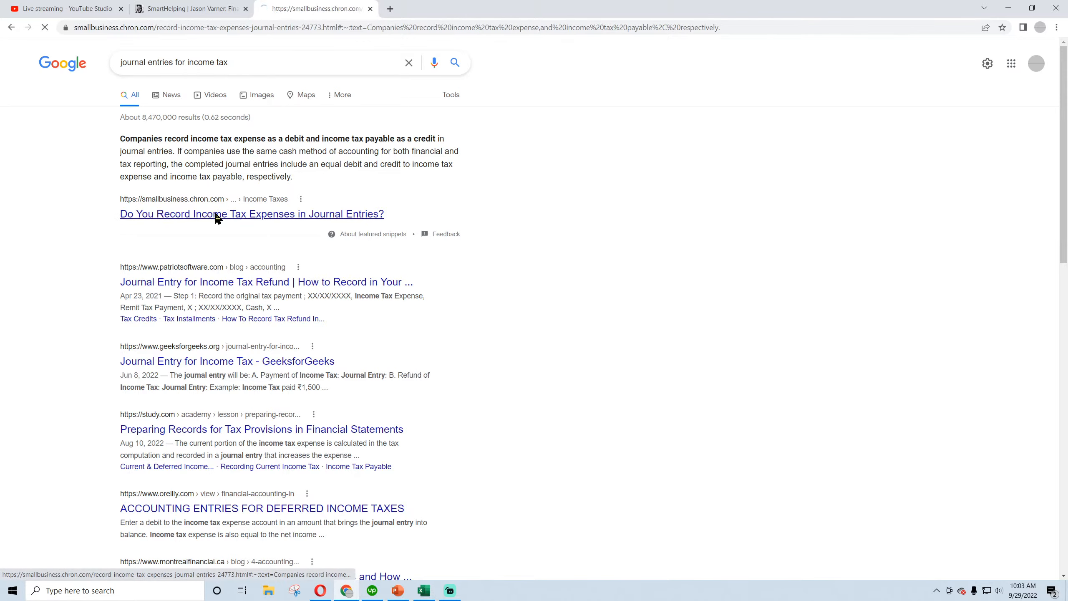
pyautogui.scroll(-7, 176, 301)
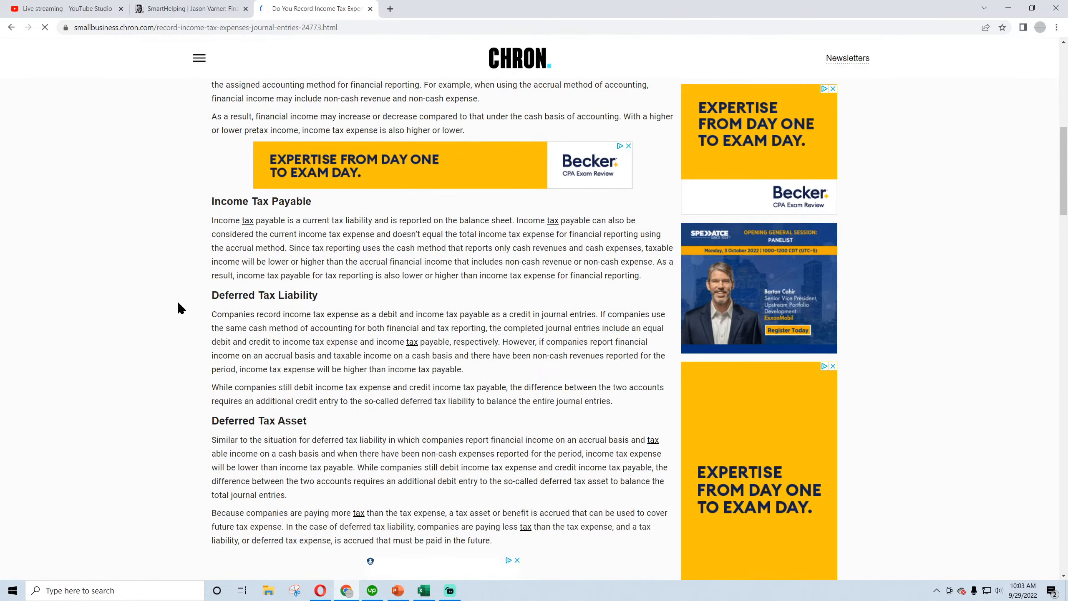
pyautogui.scroll(-5, 198, 344)
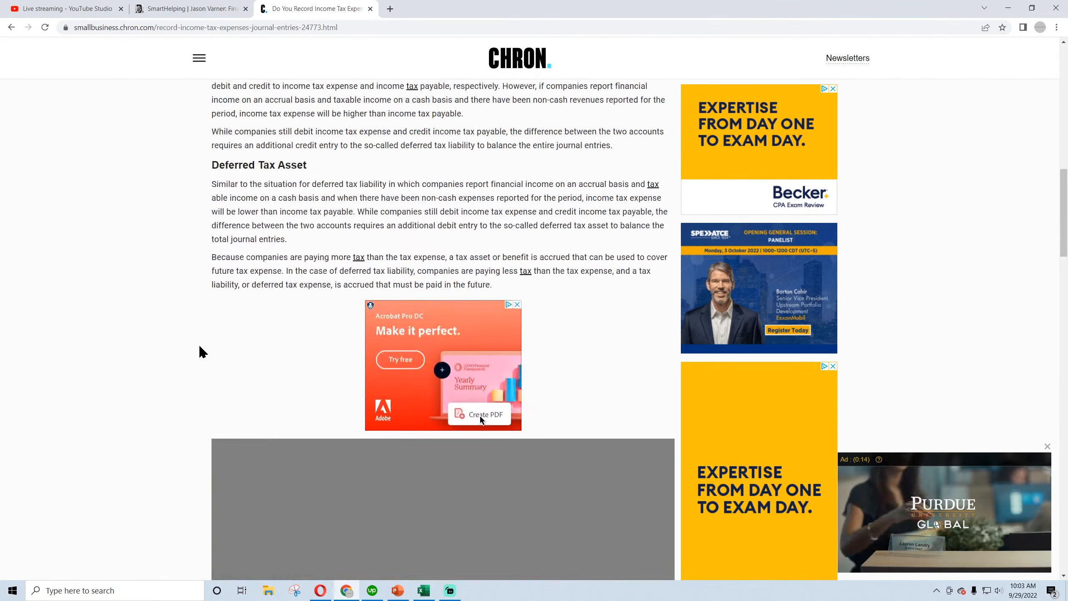
pyautogui.scroll(-14, 198, 344)
pyautogui.scroll(19, 198, 344)
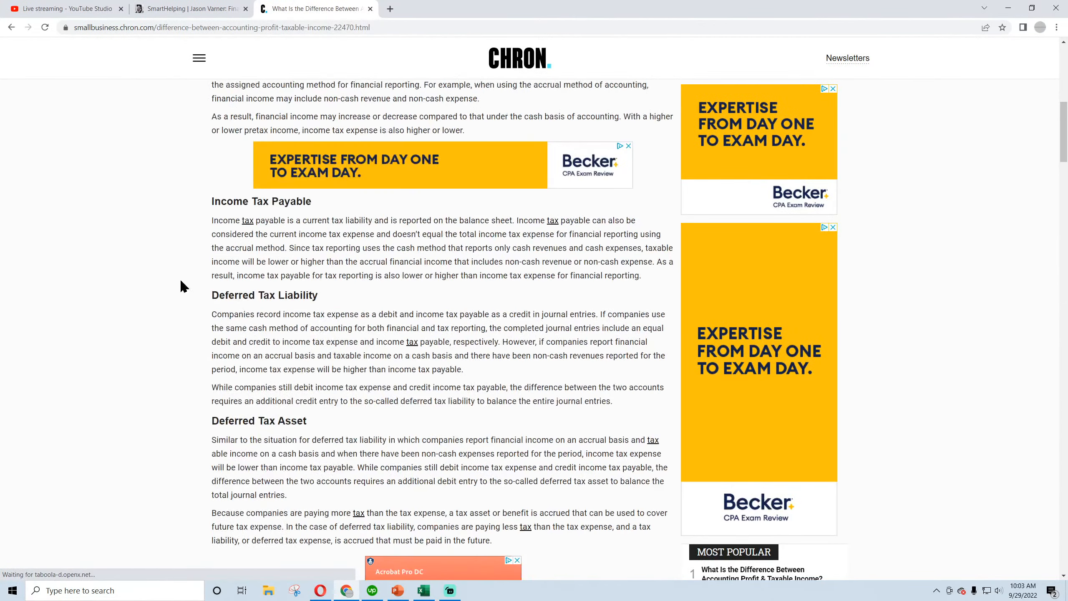
pyautogui.click(370, 8)
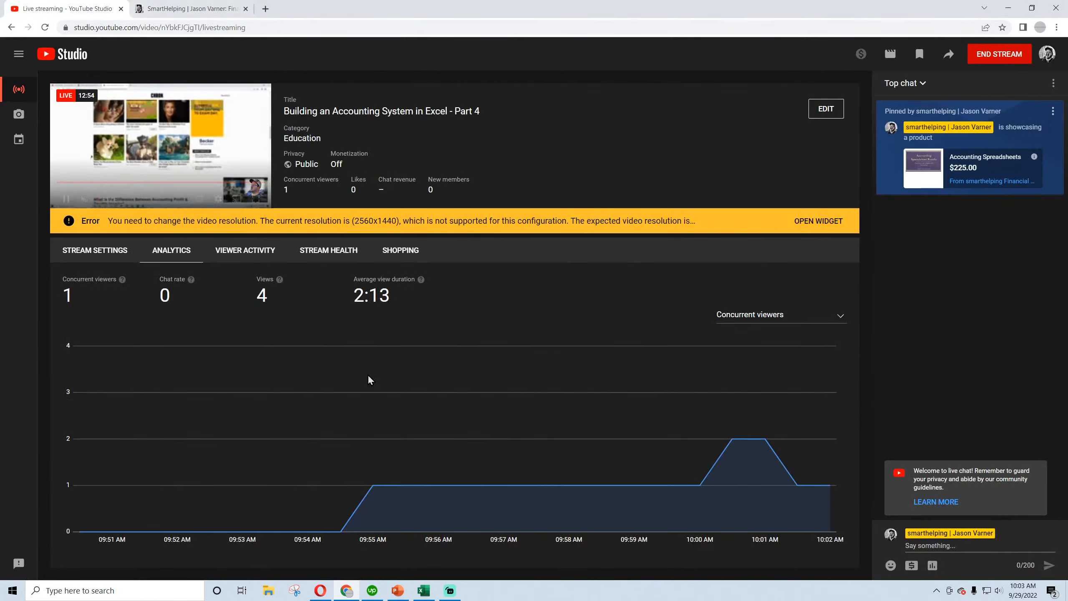
# Switch to Excel, re-enter Income Tax Expense in C26 and add the category Payment of Income Tax below it
pyautogui.click(424, 591)
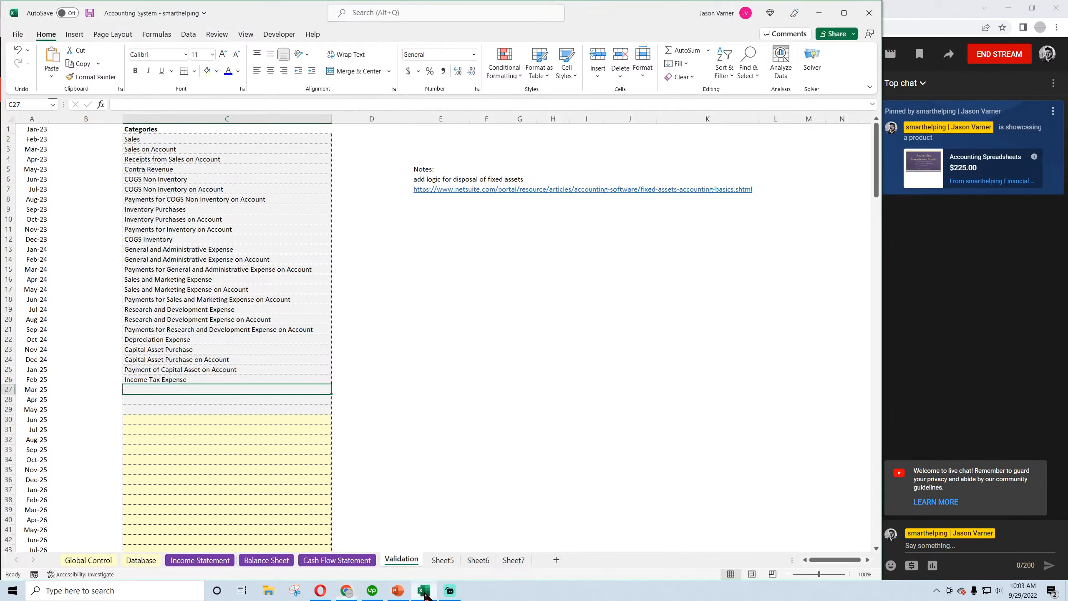
pyautogui.click(165, 382)
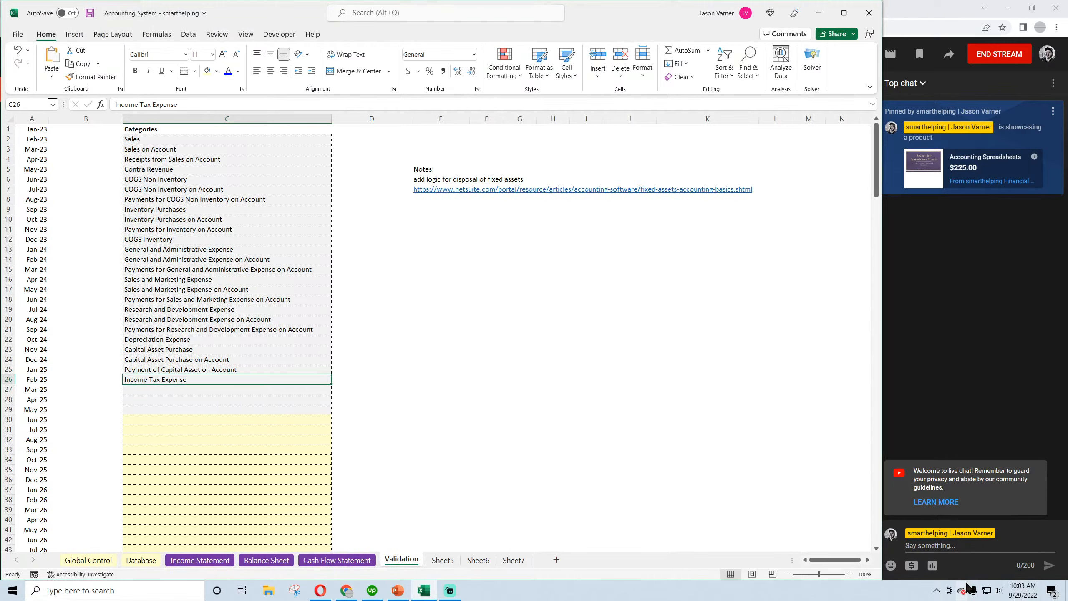
pyautogui.write('Income')
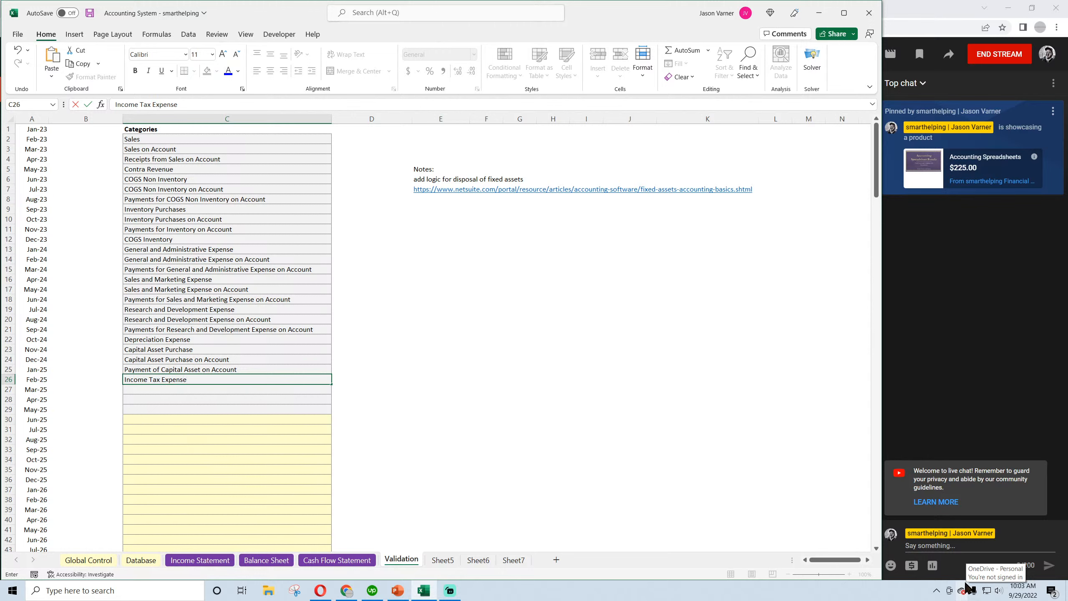
pyautogui.press('Return')
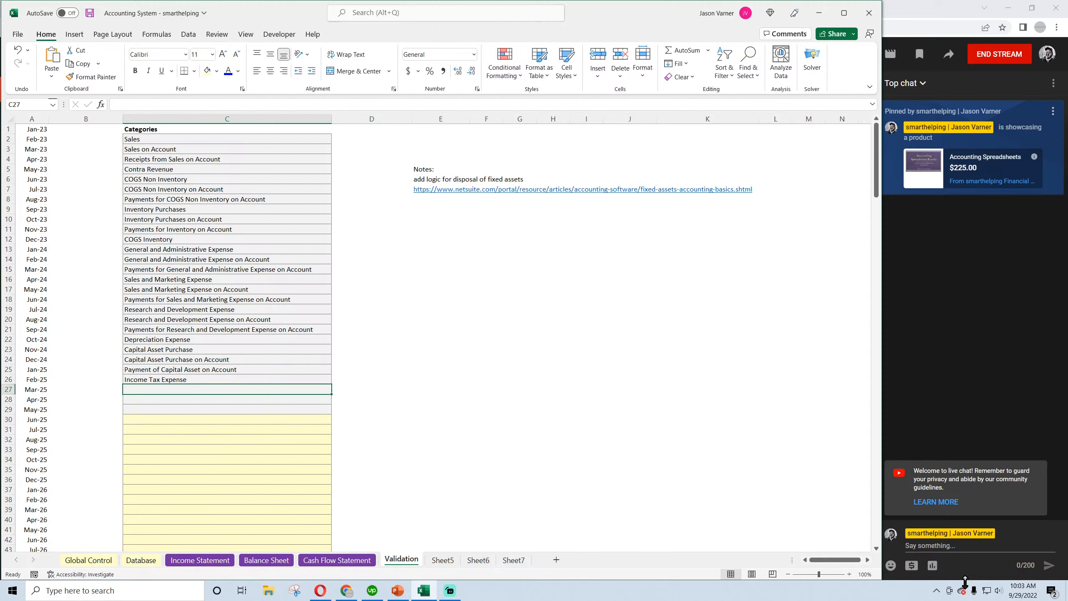
pyautogui.write('Payment i')
pyautogui.press('BackSpace')
pyautogui.write('of I')
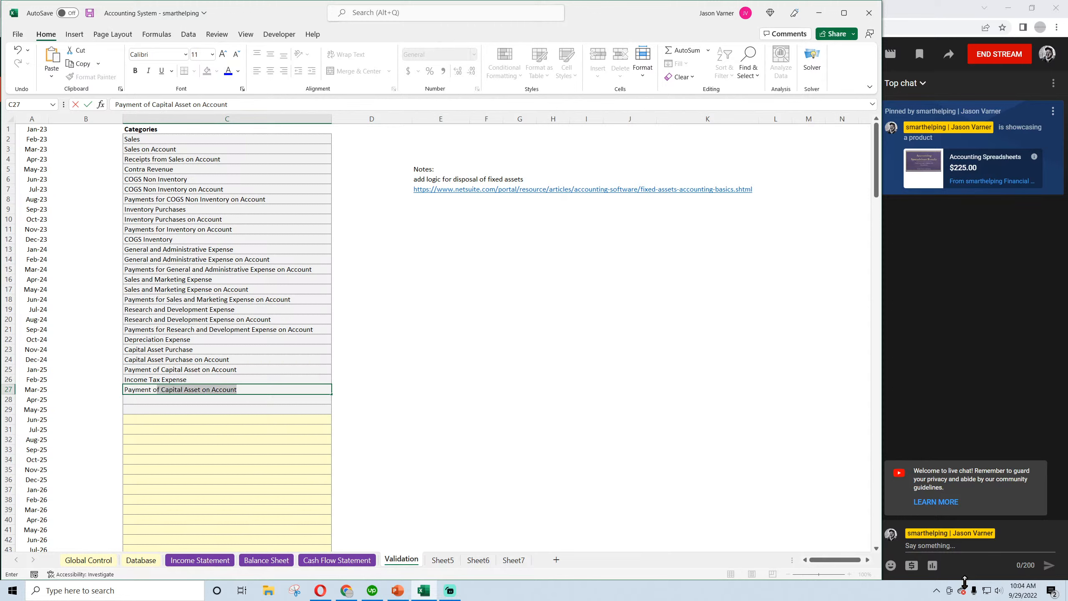
pyautogui.write('ncome Tax')
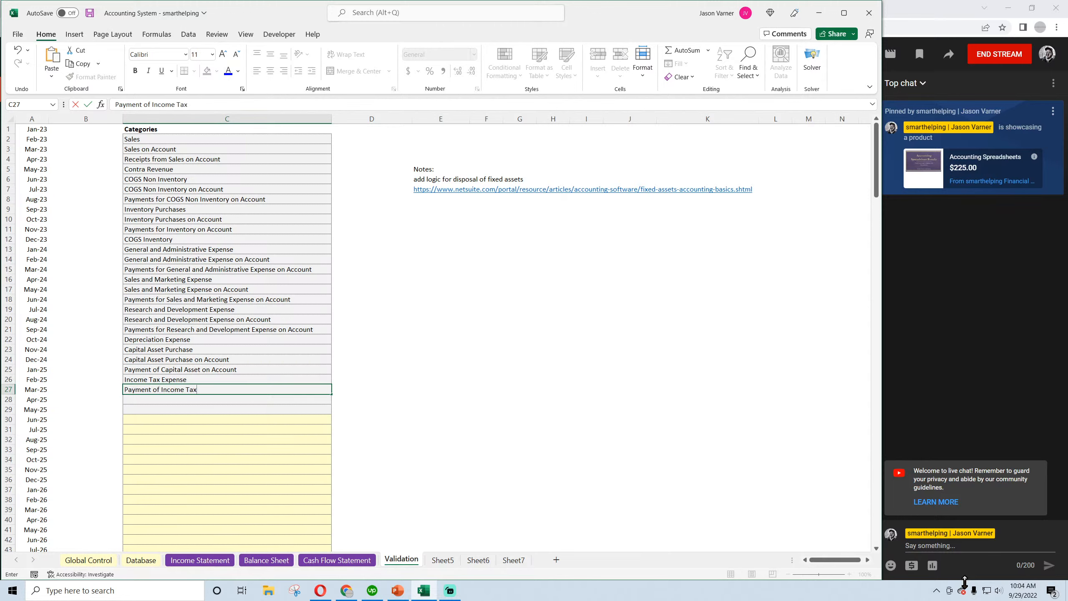
pyautogui.press('Return')
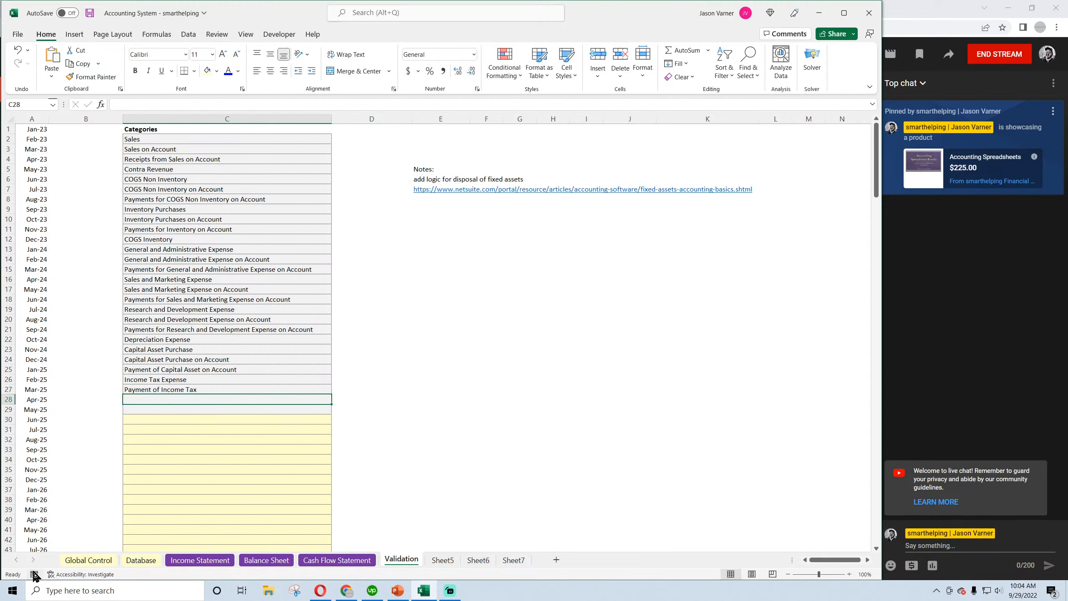
# Start the first Database record with the date 1/1/2023 and the description "accrue inc tax"
pyautogui.click(141, 559)
pyautogui.click(89, 140)
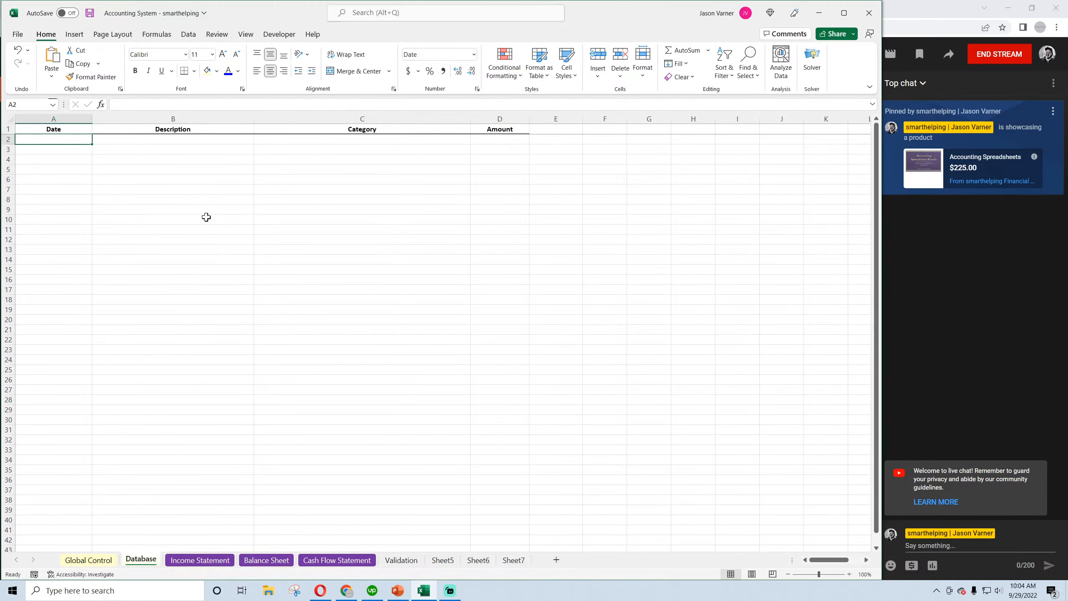
pyautogui.write('1/1/2023')
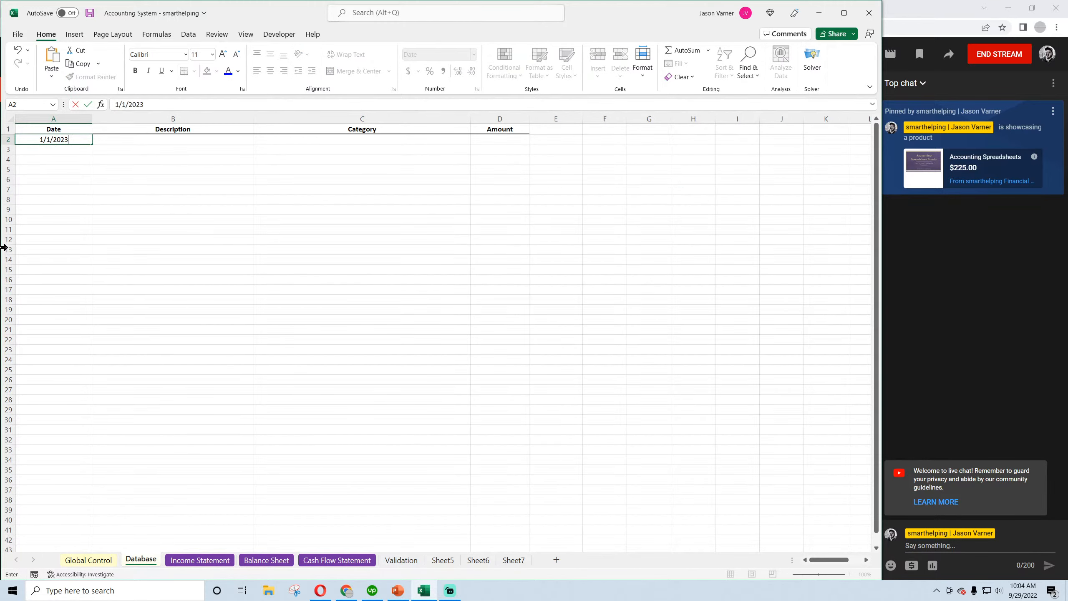
pyautogui.press('Return')
pyautogui.press('Up')
pyautogui.press('Right')
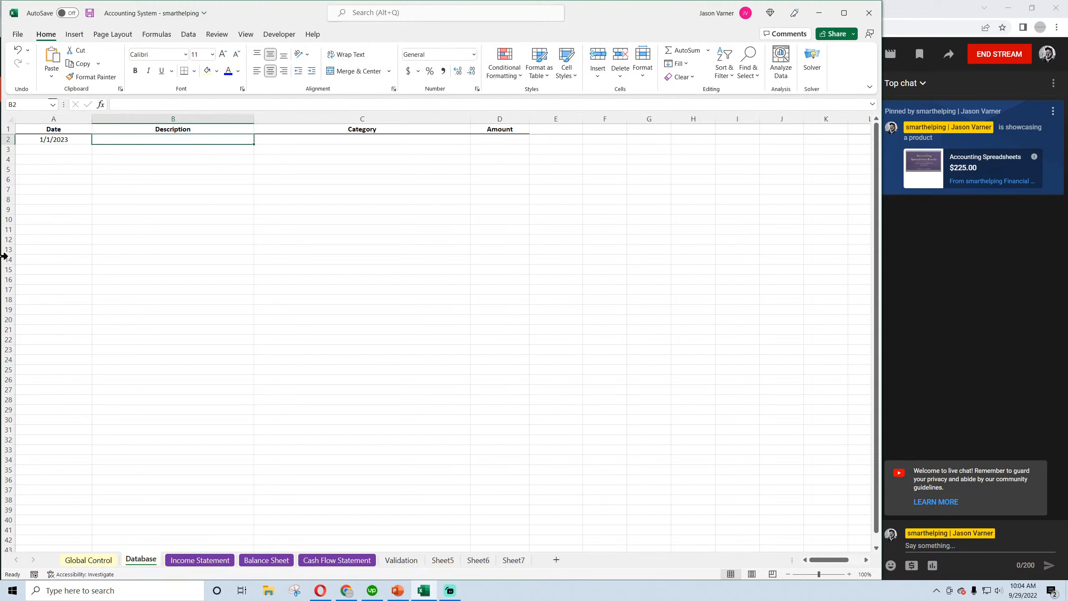
pyautogui.write('accrue i')
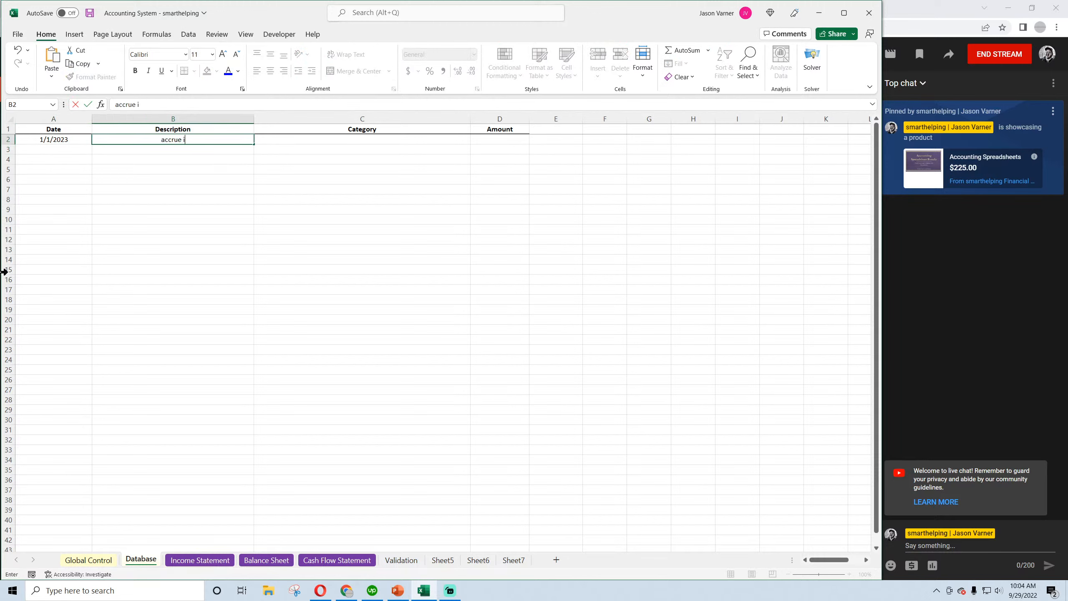
pyautogui.write('nc tax')
pyautogui.press('Return')
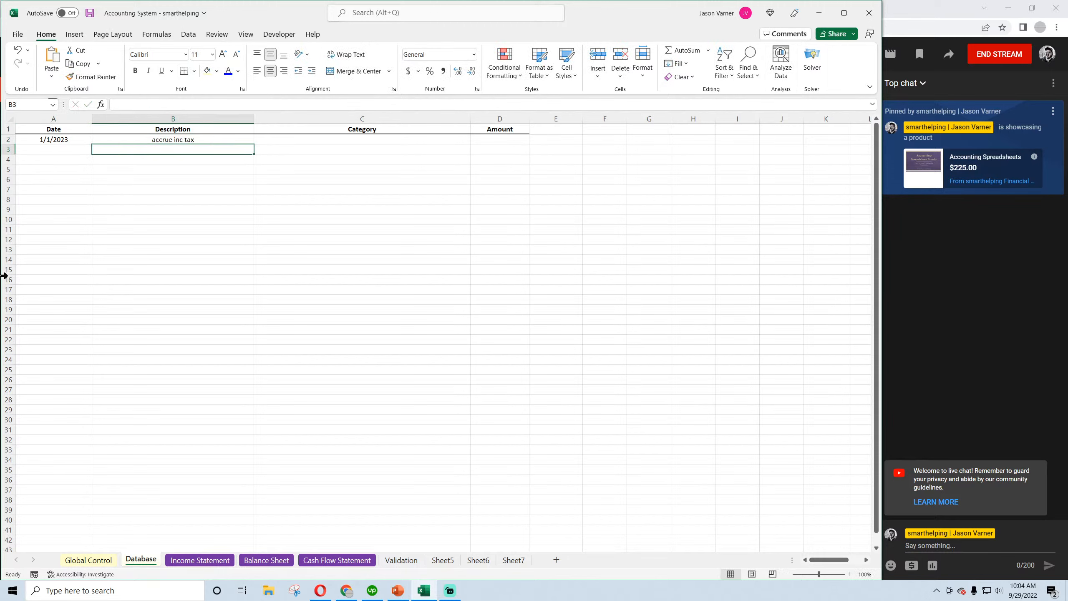
# Assign the first Database record the category Income Tax Expense and an amount of 500
pyautogui.press('Right')
pyautogui.press('Up')
pyautogui.click(474, 140)
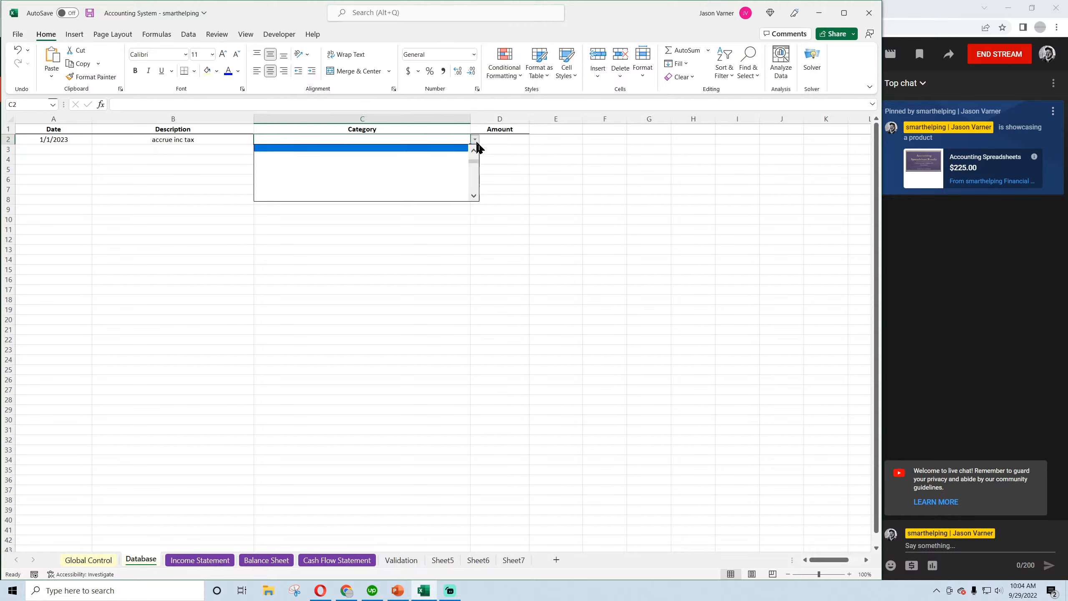
pyautogui.click(474, 151)
pyautogui.click(474, 151)
pyautogui.click(397, 148)
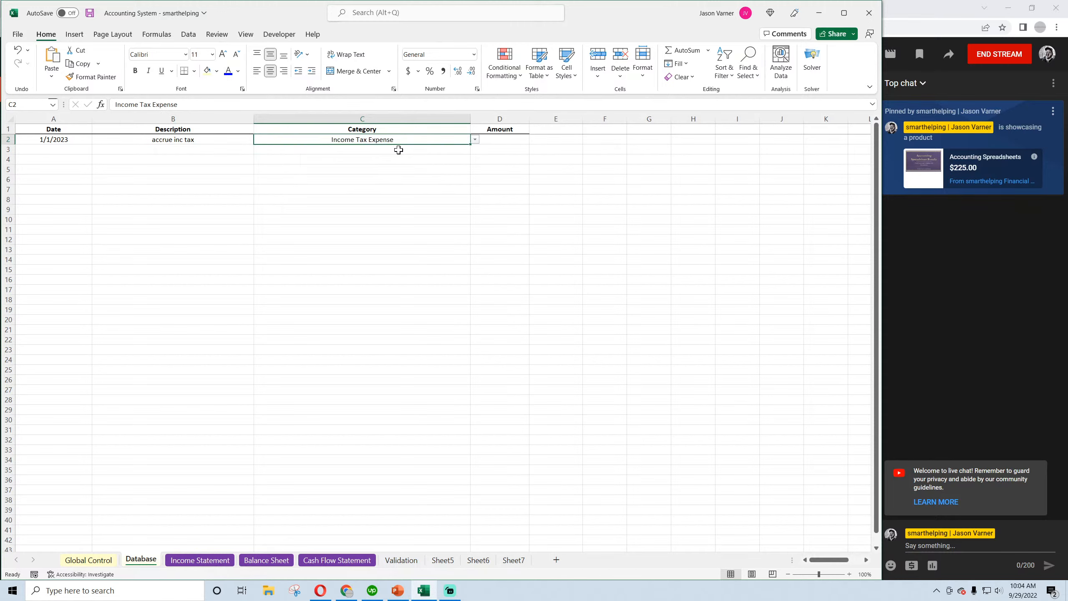
pyautogui.click(488, 141)
pyautogui.write('500')
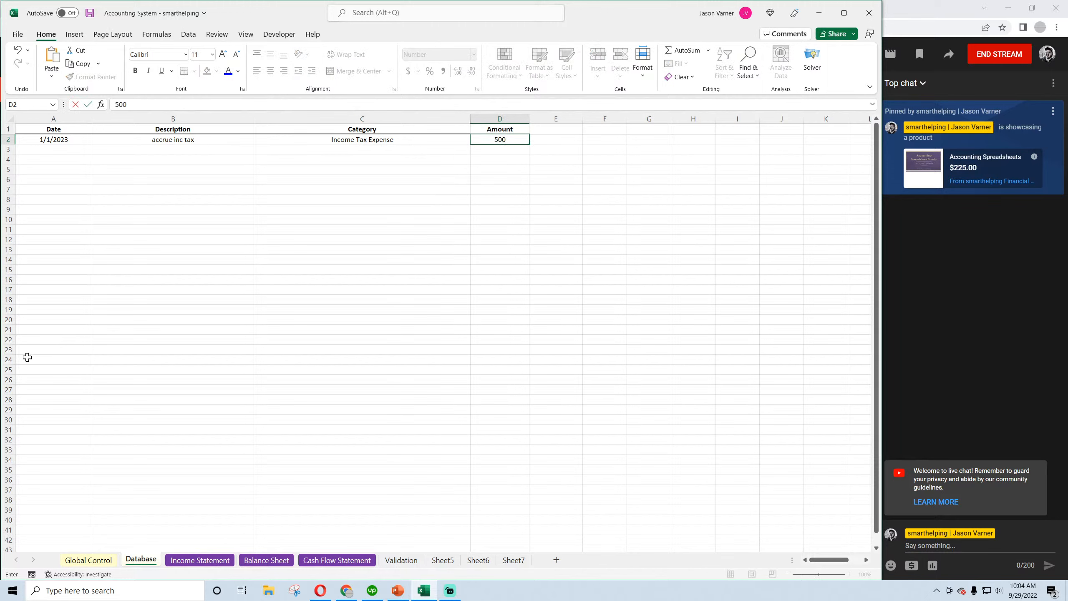
pyautogui.press('Return')
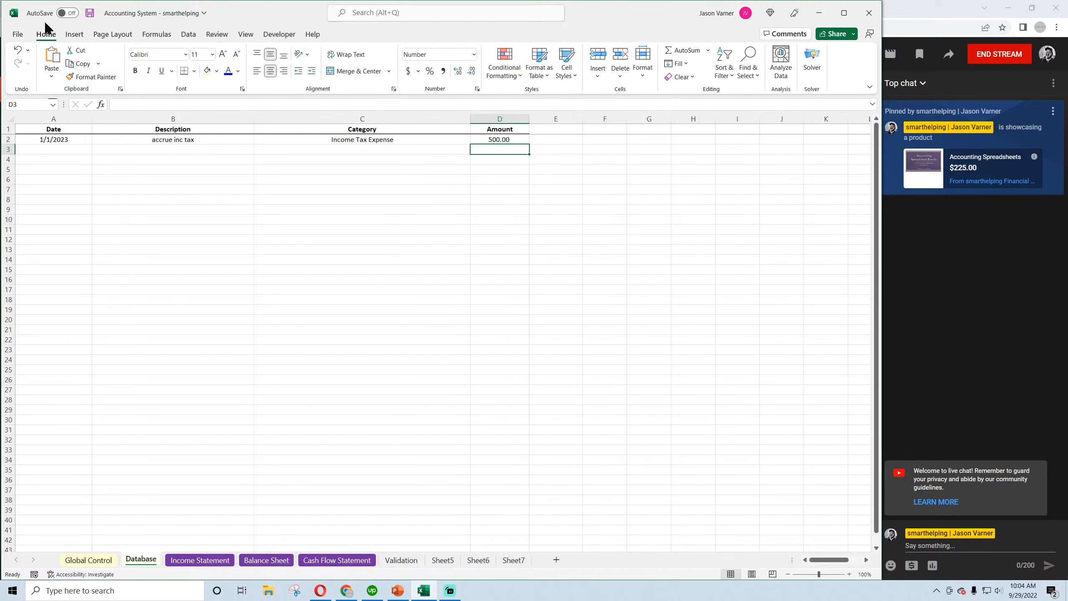
# Copy the complete income tax accrual record from row 2 into row 3 of the Database
pyautogui.moveTo(69, 142); pyautogui.dragTo(498, 140)
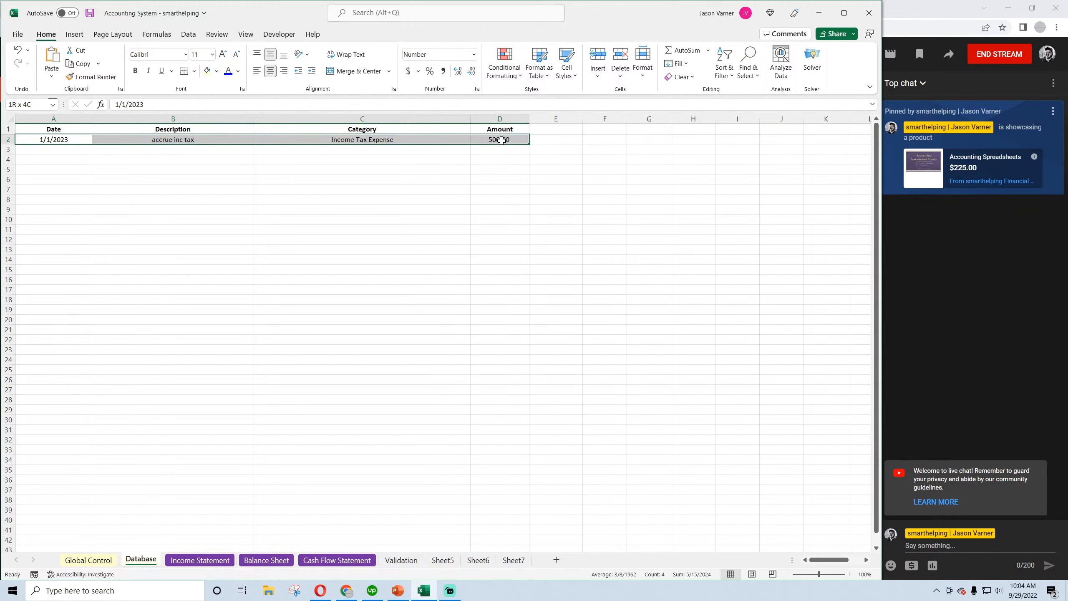
pyautogui.hotkey('ctrl', 'c')
pyautogui.click(49, 150)
pyautogui.hotkey('ctrl', 'v')
pyautogui.press('Down')
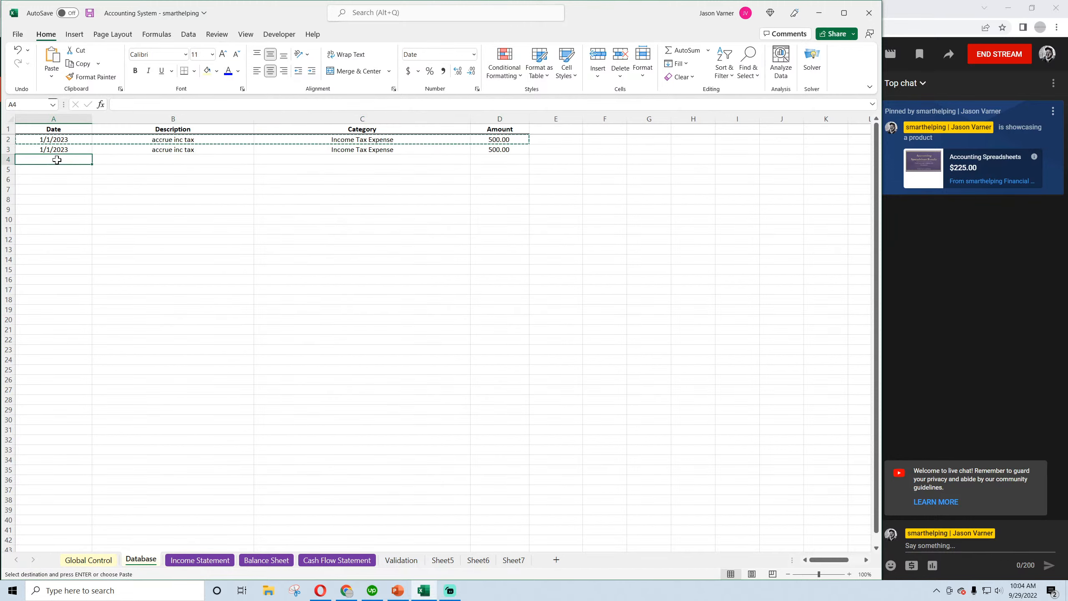
# Paste the accrual record into row 4 and change the dates in rows 3 and 4 to 2/1/2023 and 3/1/2023
pyautogui.hotkey('ctrl', 'v')
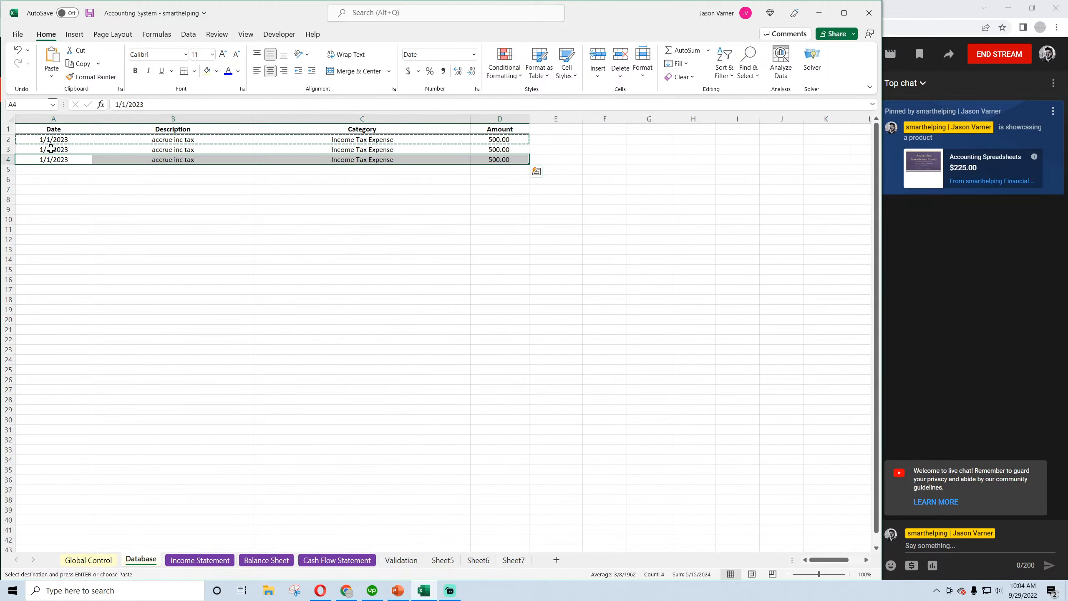
pyautogui.click(51, 149)
pyautogui.click(118, 104)
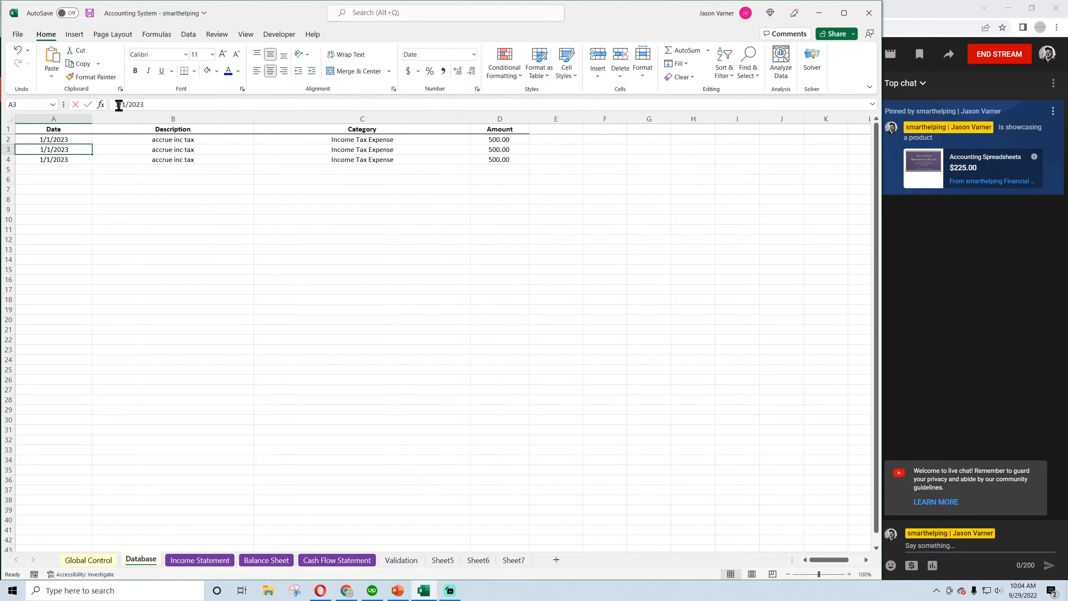
pyautogui.press('BackSpace')
pyautogui.write('2')
pyautogui.press('Return')
pyautogui.click(118, 104)
pyautogui.press('BackSpace')
pyautogui.write('3')
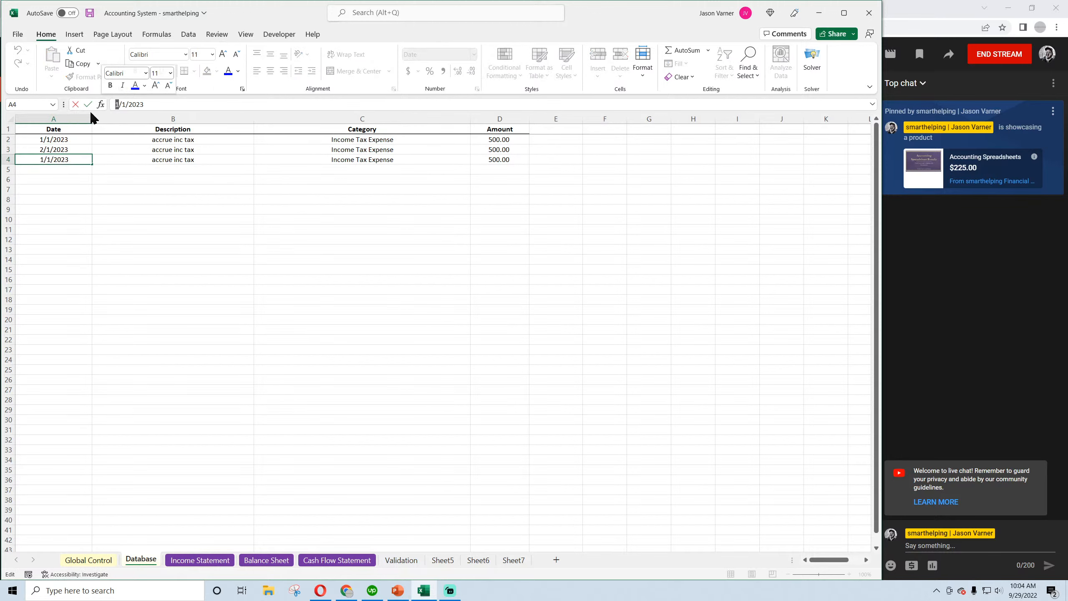
pyautogui.click(116, 259)
pyautogui.click(61, 140)
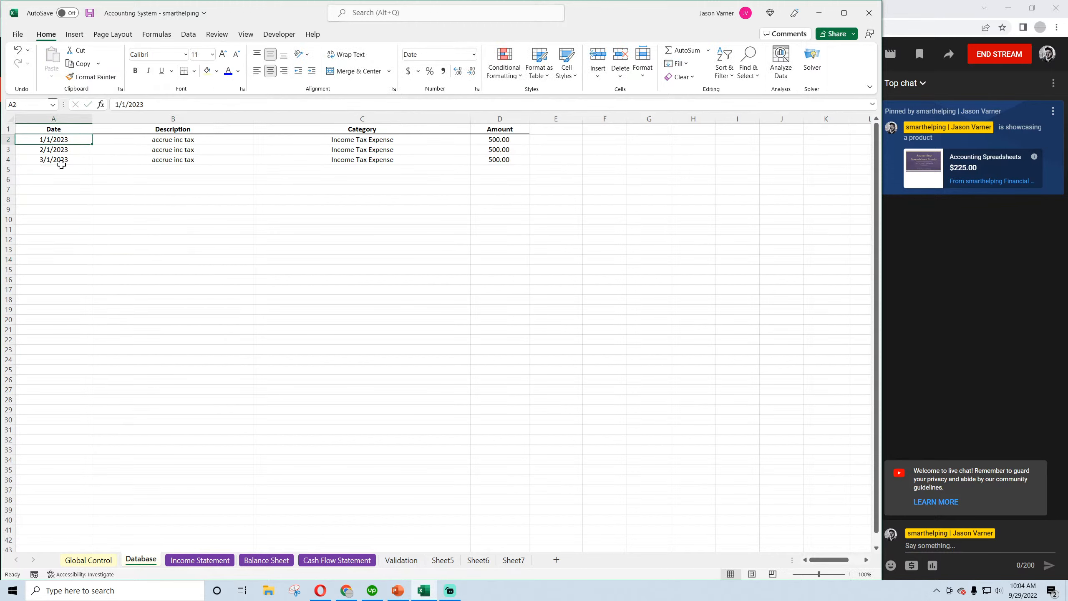
# Set the amounts of the second and third accrual records to 700 and 200 and save the workbook
pyautogui.click(507, 150)
pyautogui.click(503, 159)
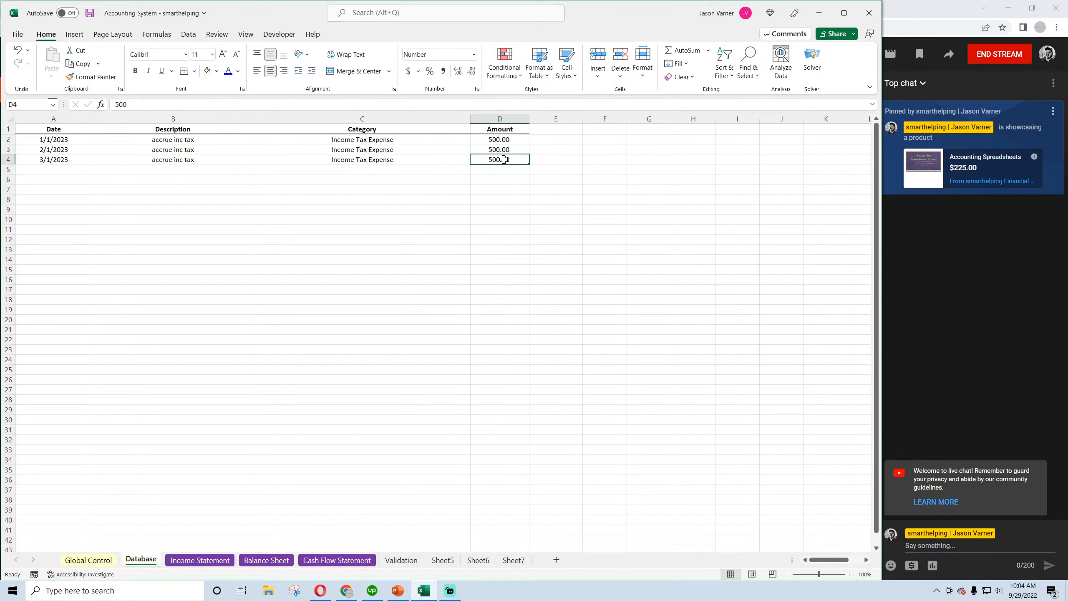
pyautogui.click(504, 151)
pyautogui.write('700')
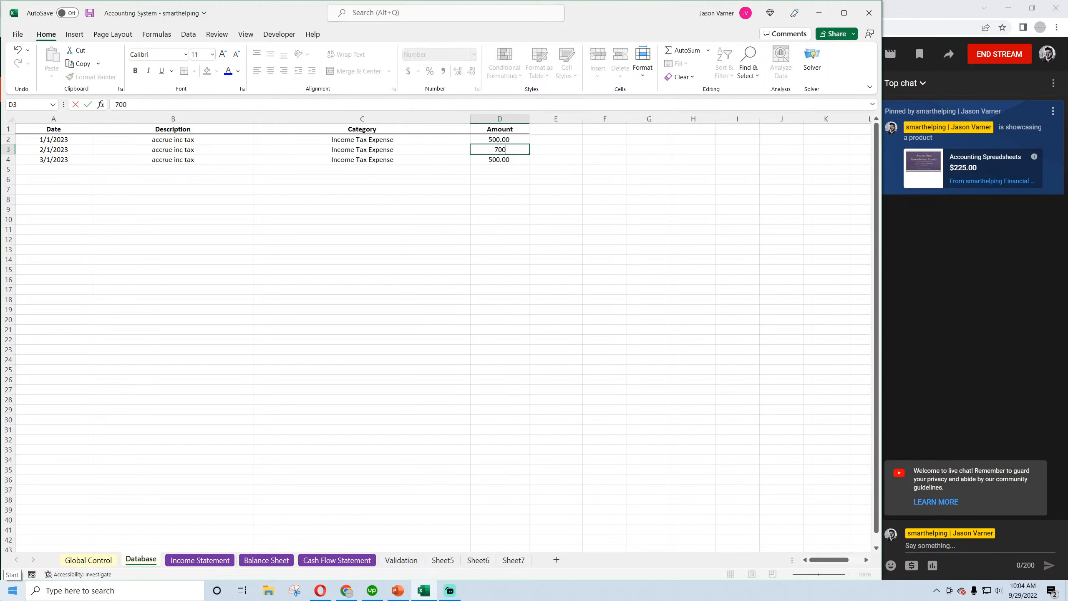
pyautogui.press('Return')
pyautogui.write('200')
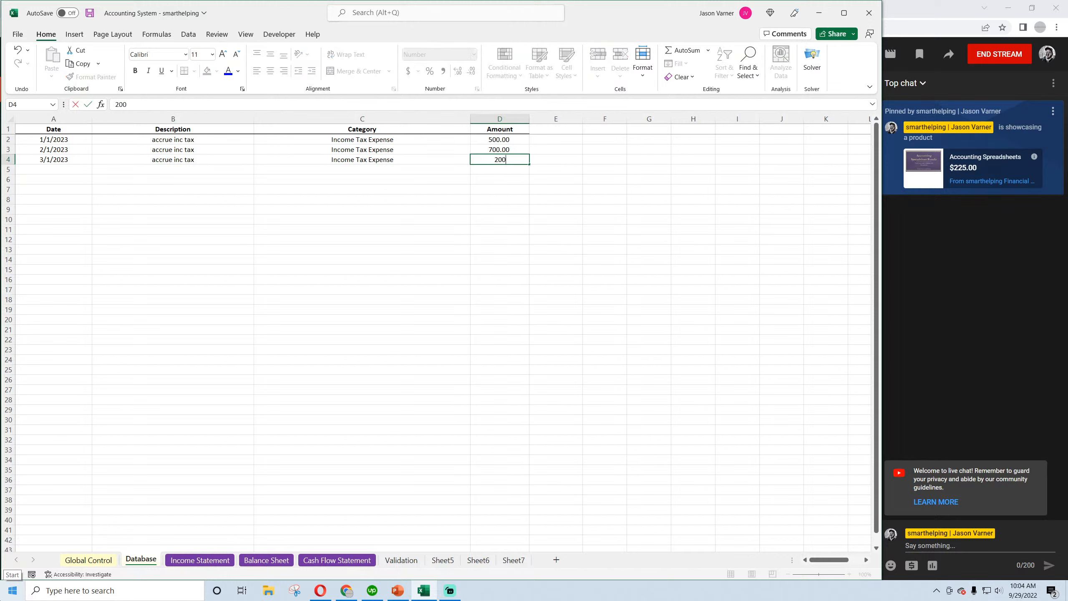
pyautogui.press('Return')
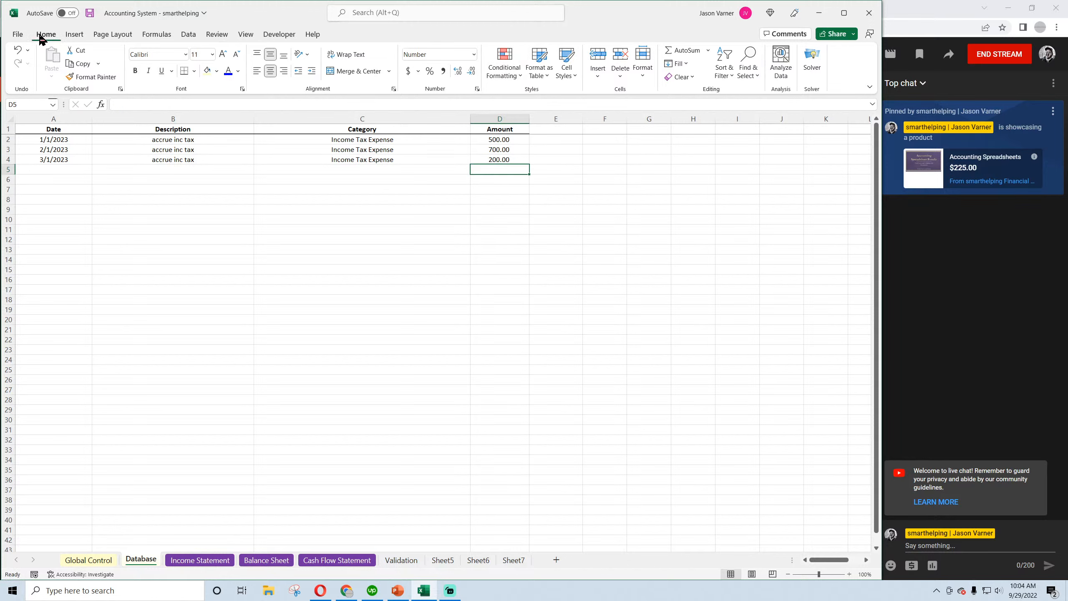
pyautogui.click(89, 12)
# Duplicate the complete 3/1/2023 record from row 4 into row 5
pyautogui.moveTo(63, 161); pyautogui.dragTo(520, 156)
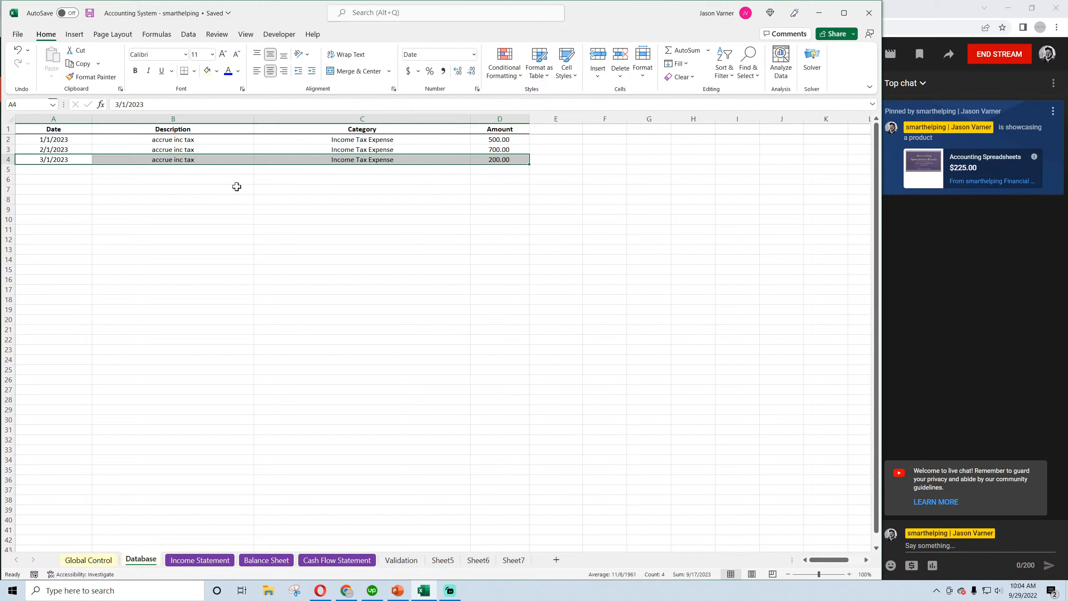
pyautogui.hotkey('ctrl', 'c')
pyautogui.click(59, 170)
pyautogui.hotkey('ctrl', 'v')
pyautogui.click(65, 170)
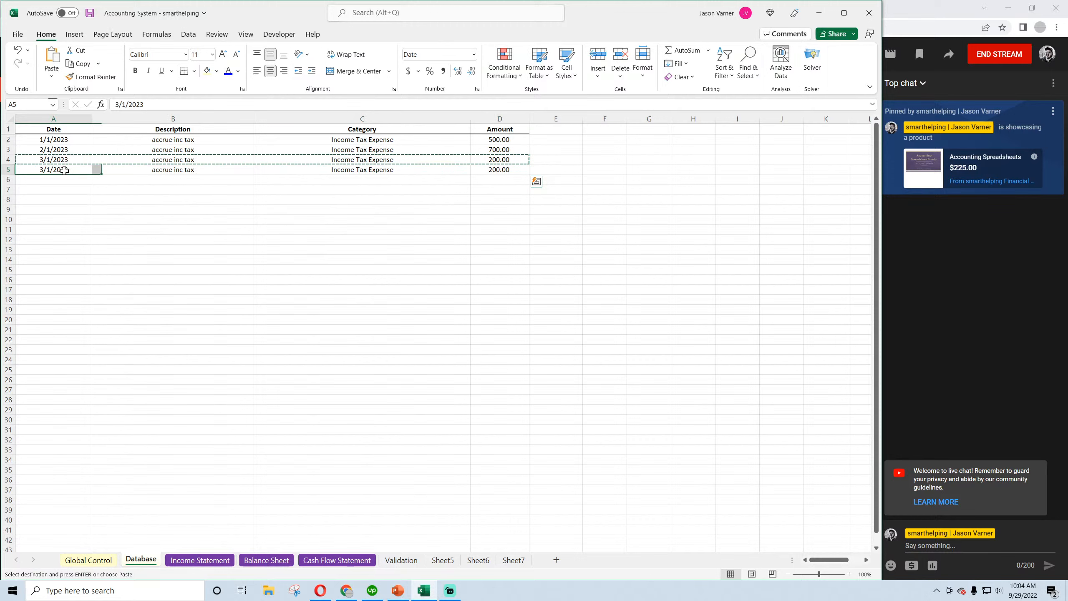
# Change the row 5 record's category to Payment of Income Tax and its amount to 1,400
pyautogui.click(317, 172)
pyautogui.click(475, 170)
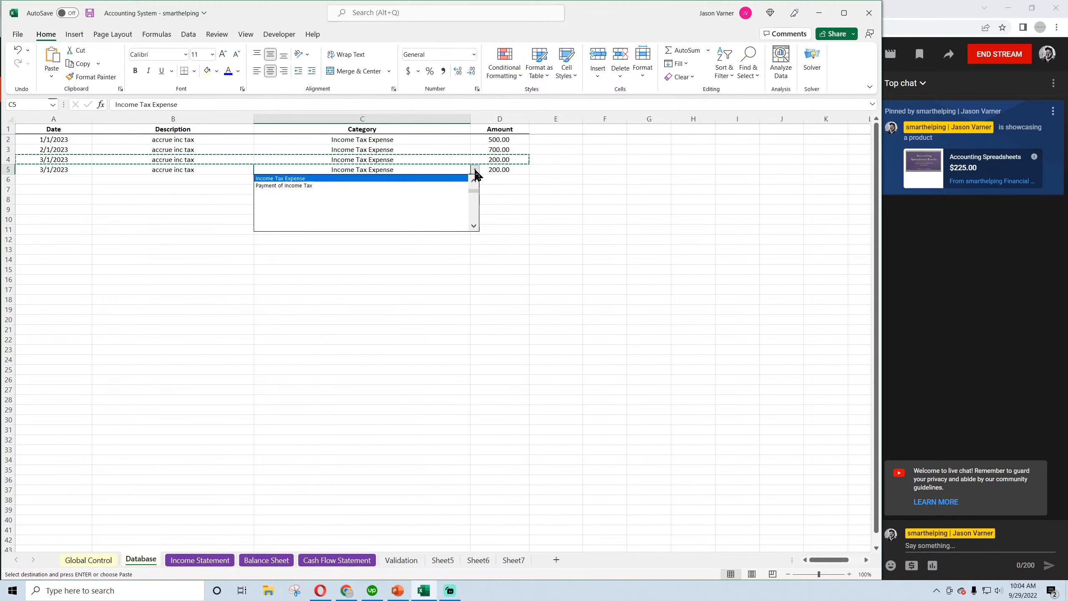
pyautogui.click(362, 189)
pyautogui.press('Right')
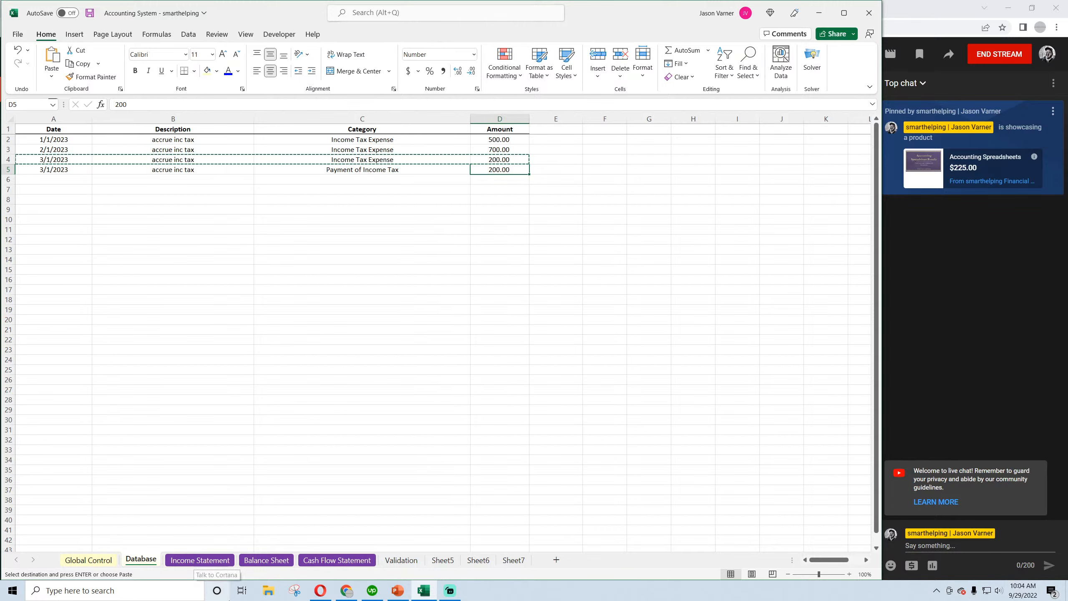
pyautogui.write('1,4')
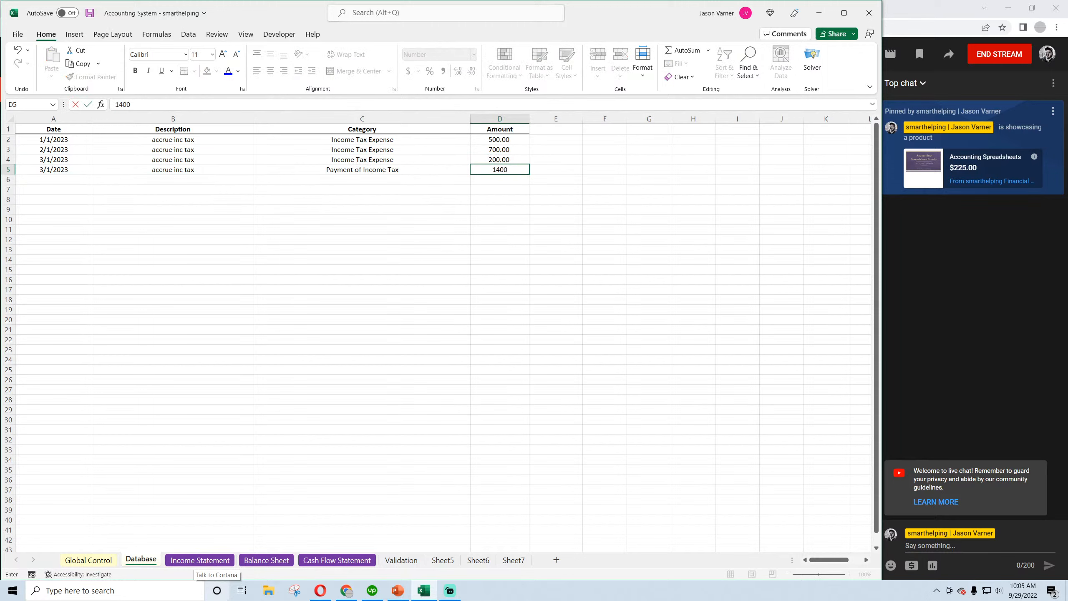
pyautogui.write('00')
pyautogui.press('Return')
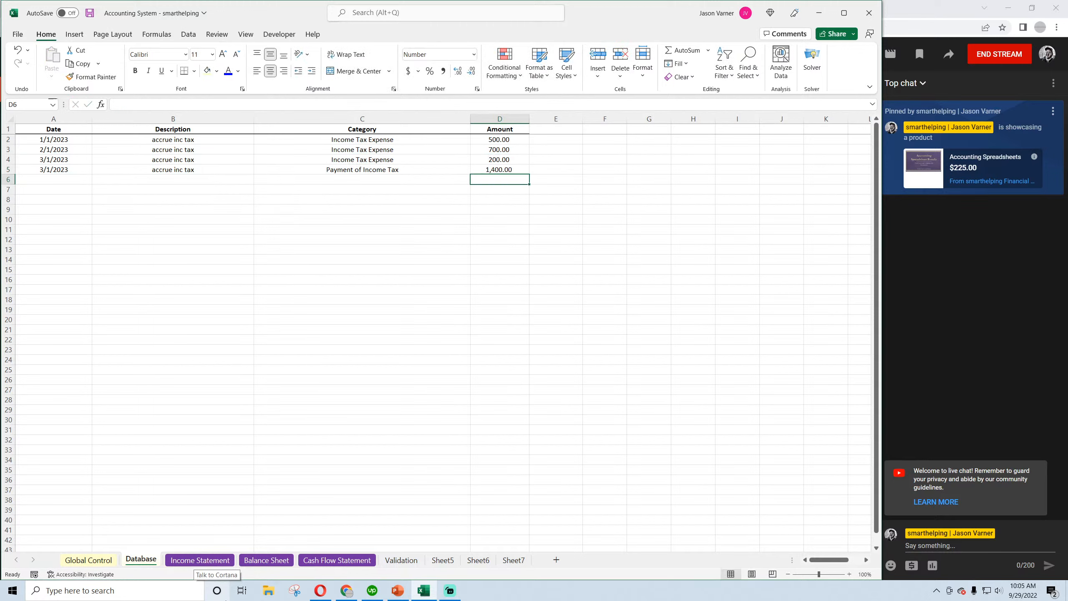
# Save the workbook and replace the row 5 record's description with "paid"
pyautogui.click(89, 13)
pyautogui.click(144, 172)
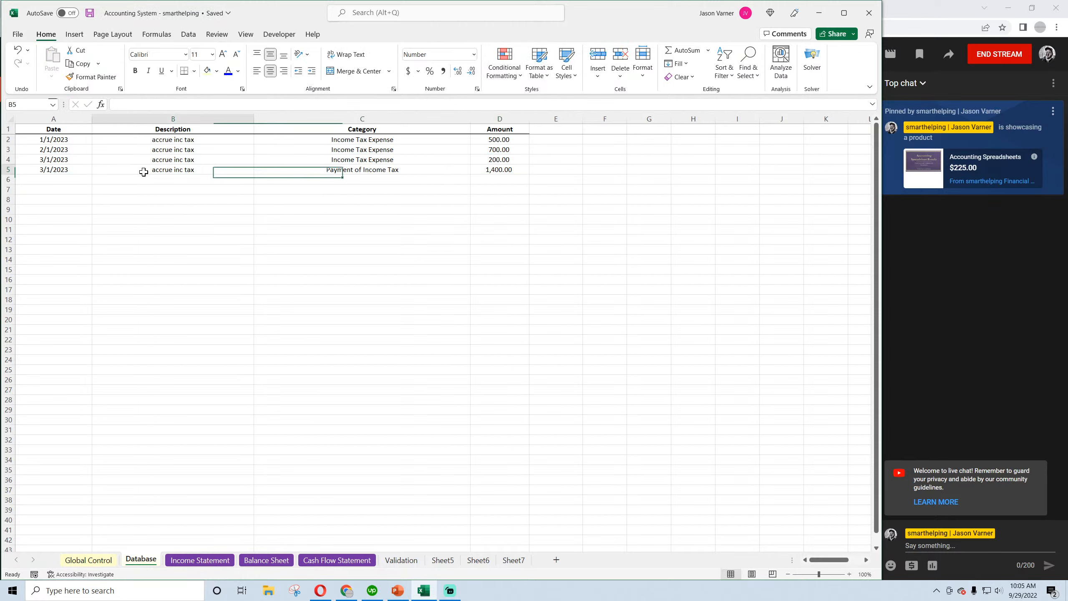
pyautogui.write('paid')
pyautogui.press('Return')
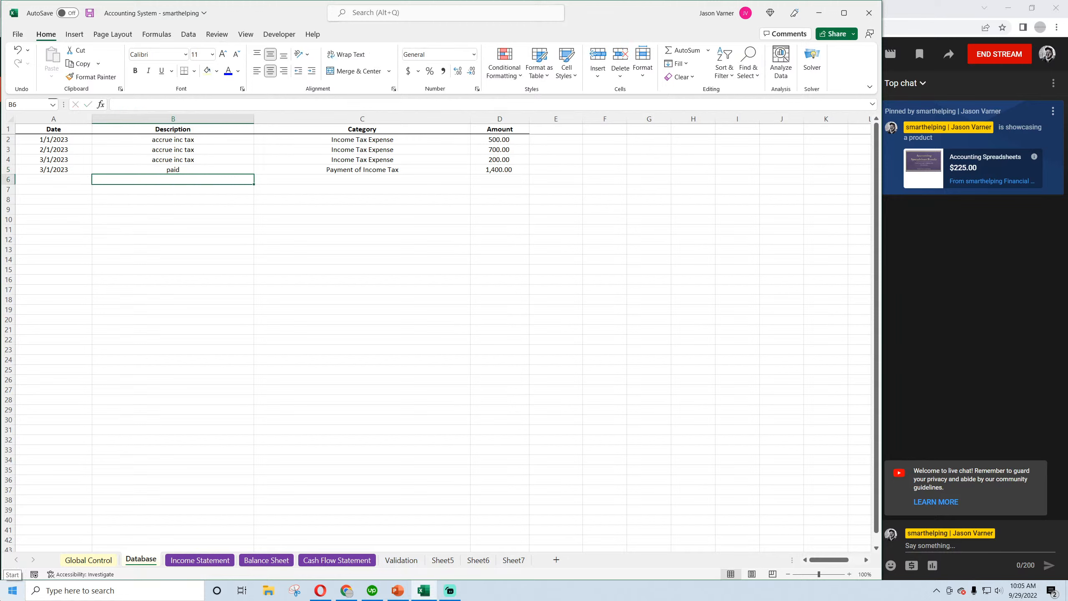
# Save the workbook and compare the three income tax accrual amounts with the payment amount in row 5
pyautogui.click(498, 139)
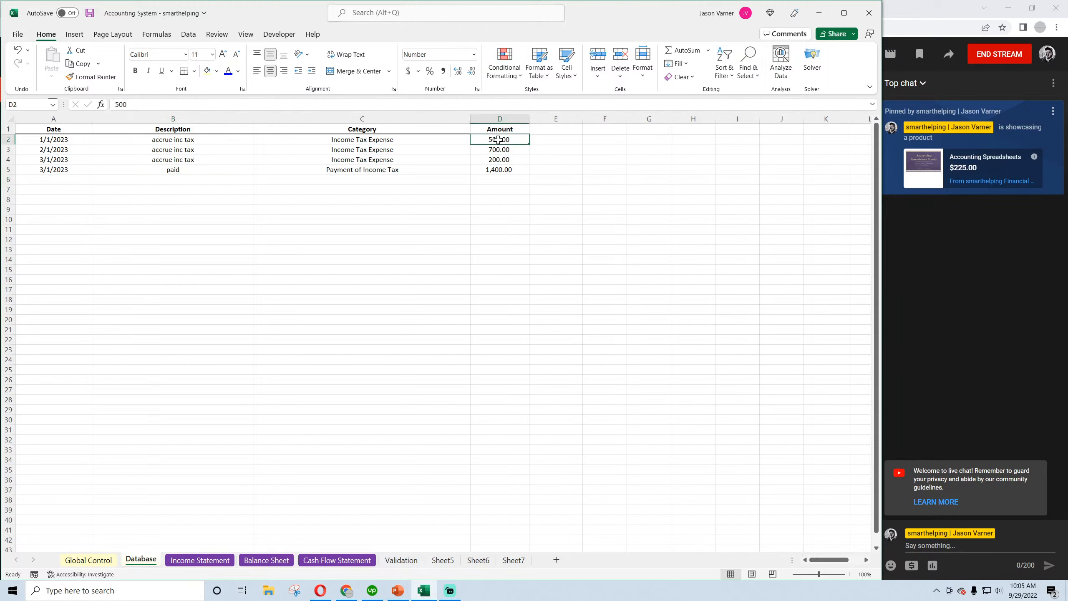
pyautogui.click(498, 150)
pyautogui.click(499, 159)
pyautogui.click(500, 169)
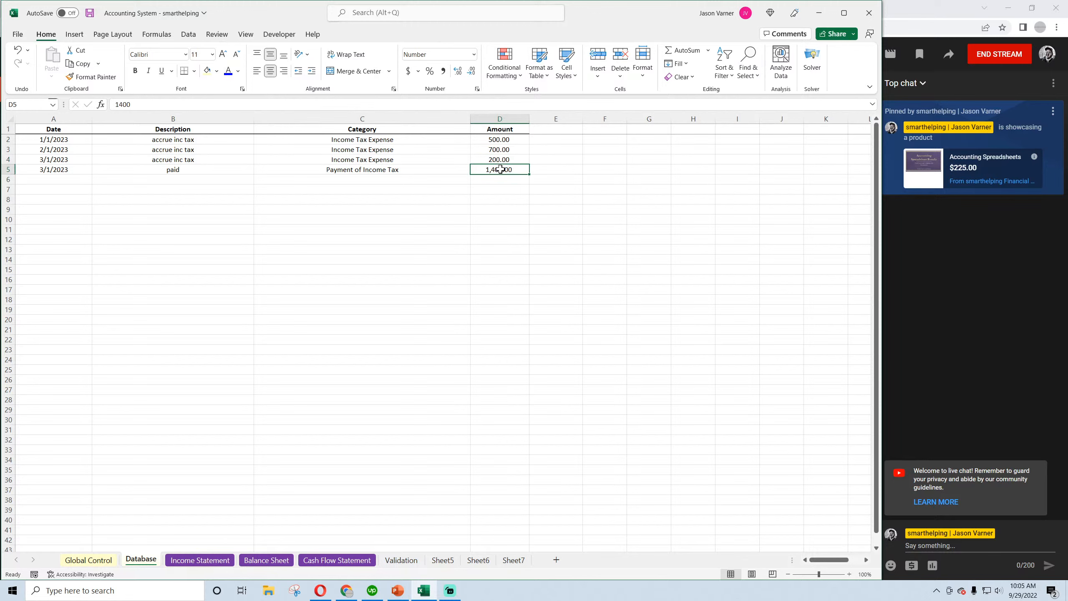
pyautogui.click(89, 15)
pyautogui.moveTo(504, 140); pyautogui.dragTo(502, 160)
pyautogui.click(500, 169)
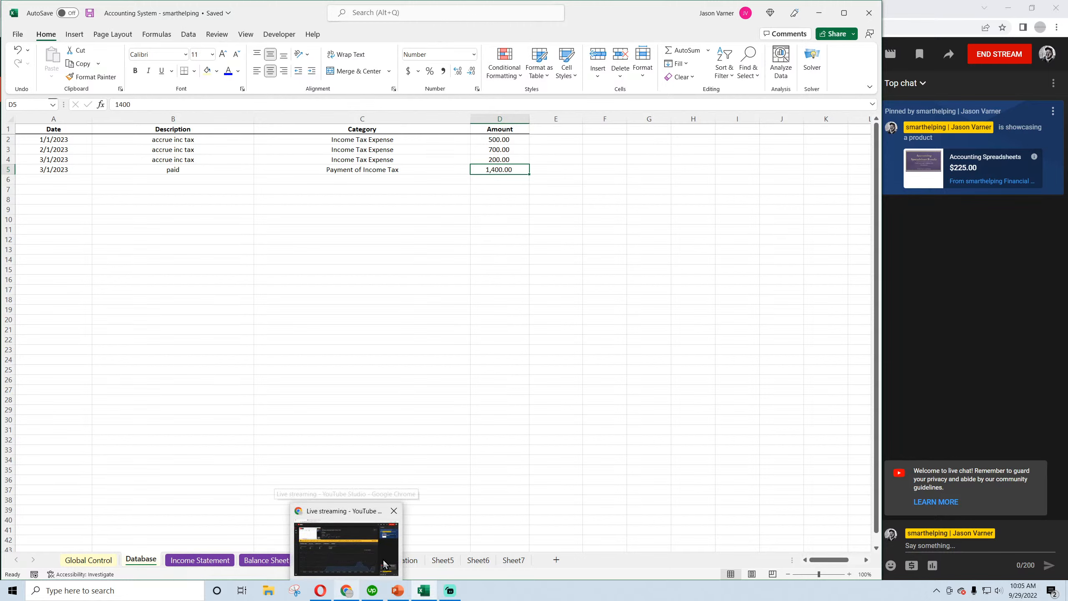
pyautogui.click(502, 140)
pyautogui.click(503, 149)
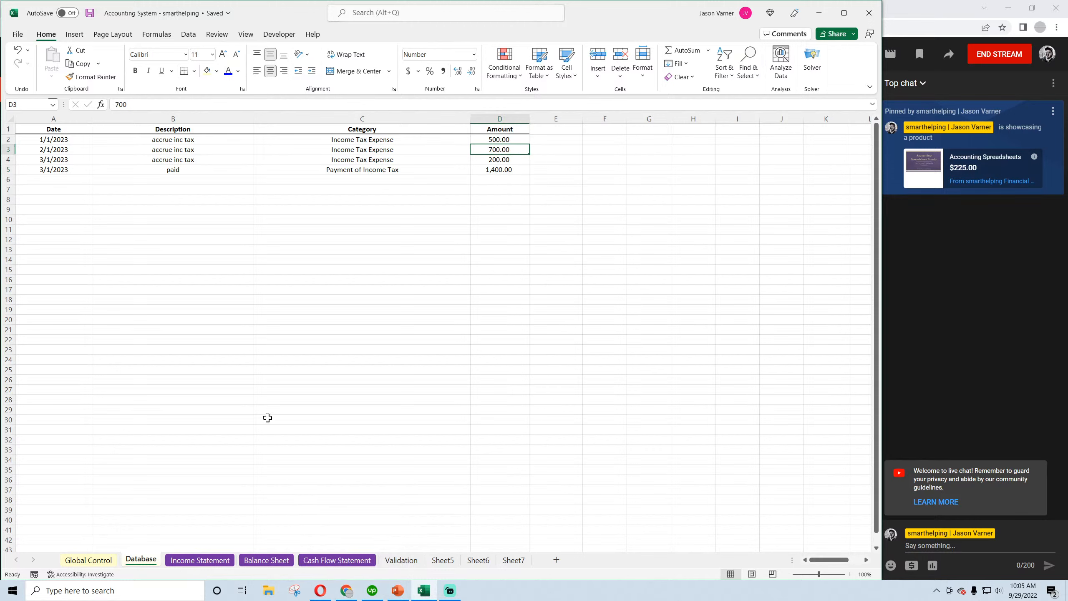
pyautogui.click(203, 366)
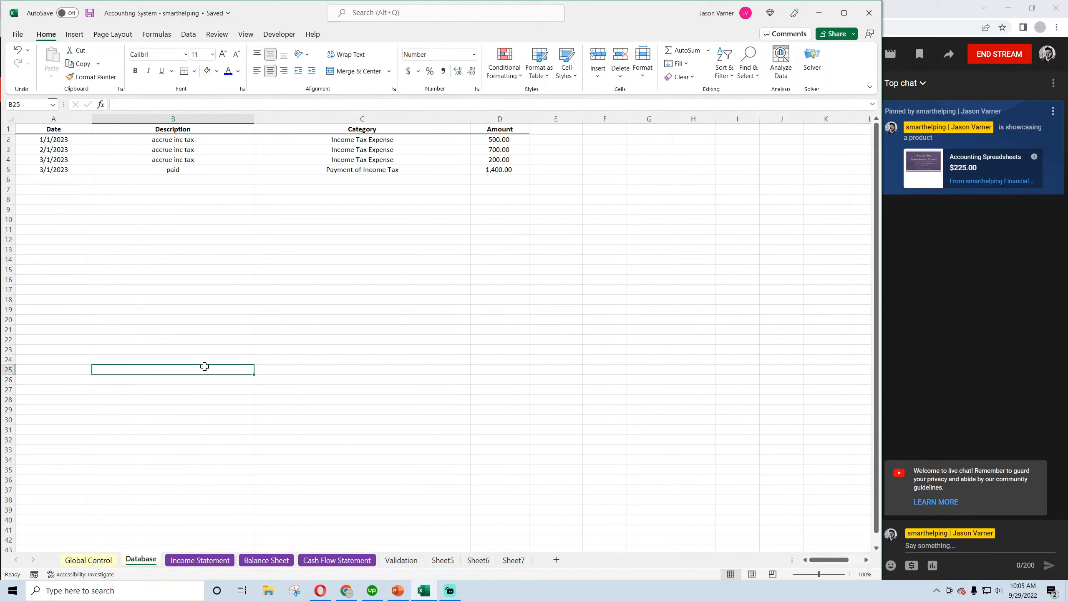
pyautogui.moveTo(209, 366); pyautogui.dragTo(288, 367)
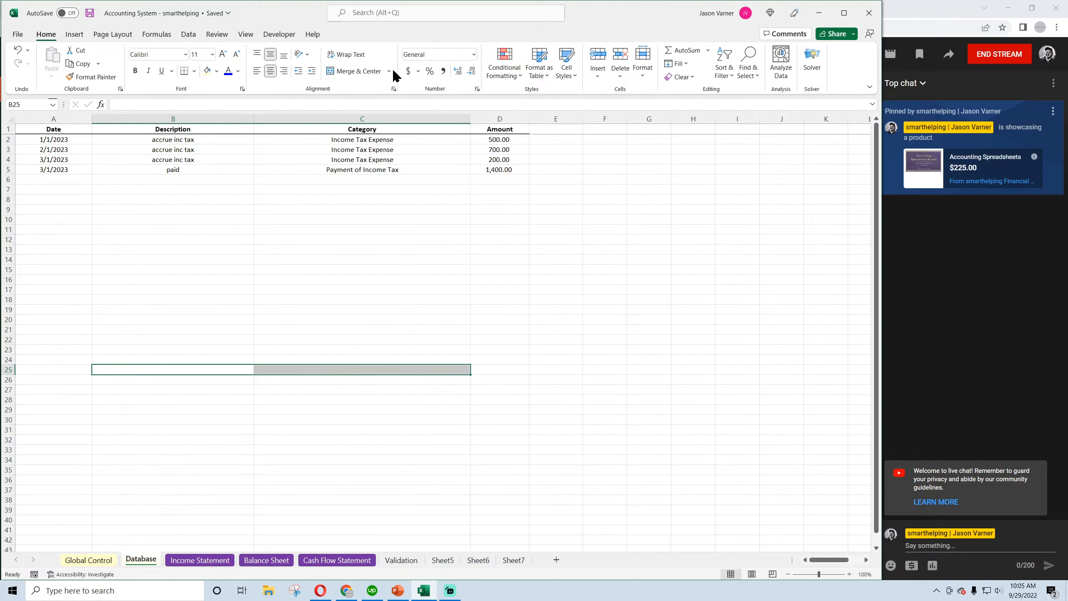
# Switch to Chrome, search in a new tab for "journal entries for paying income tax" and open the Chron article
pyautogui.click(349, 594)
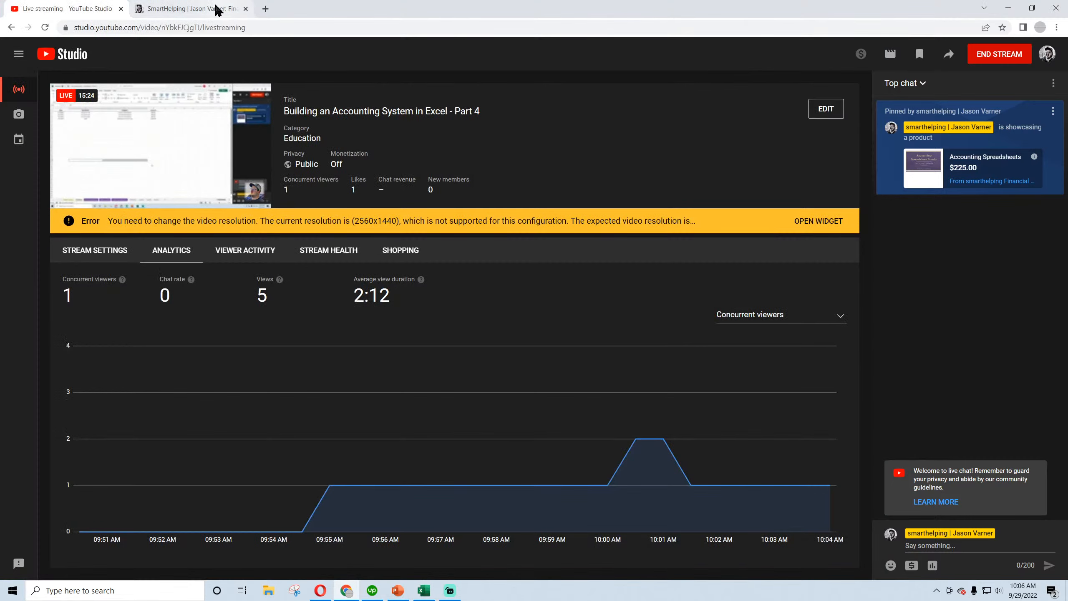
pyautogui.click(266, 8)
pyautogui.click(263, 28)
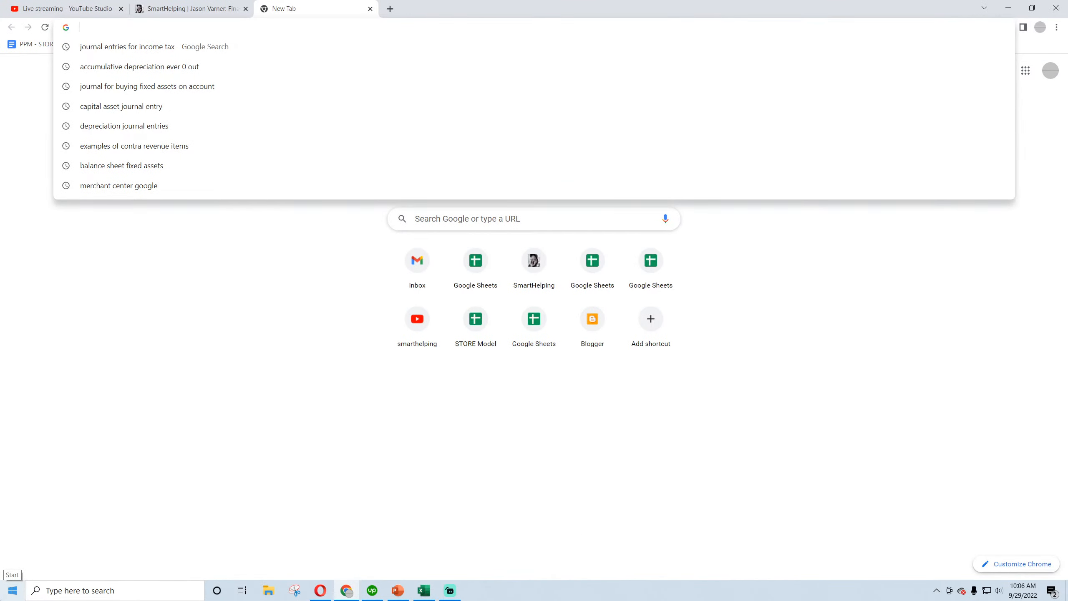
pyautogui.write('journal en')
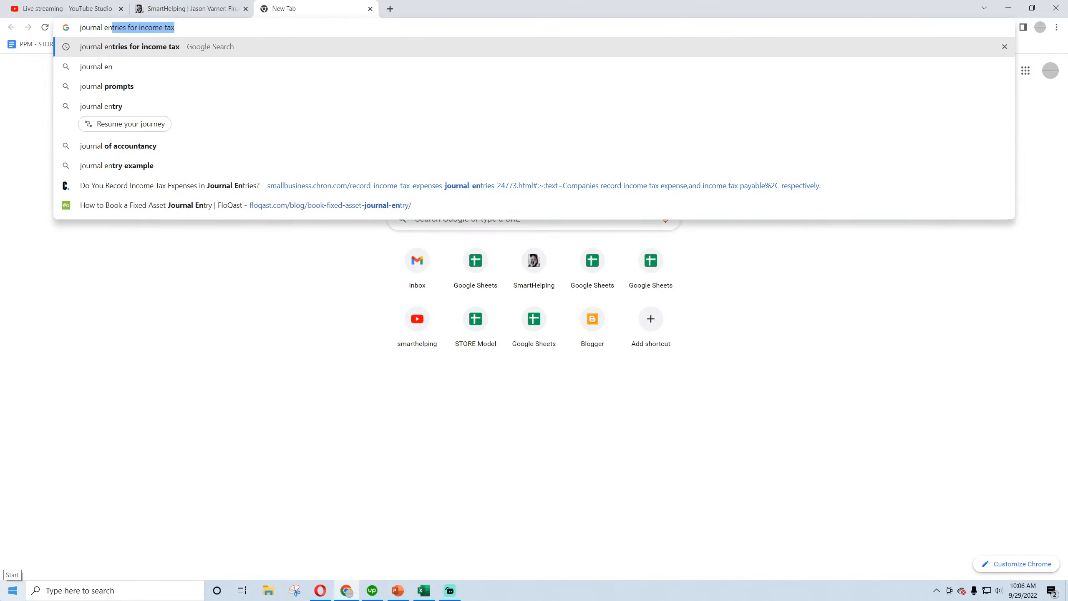
pyautogui.write('tries for paying inc')
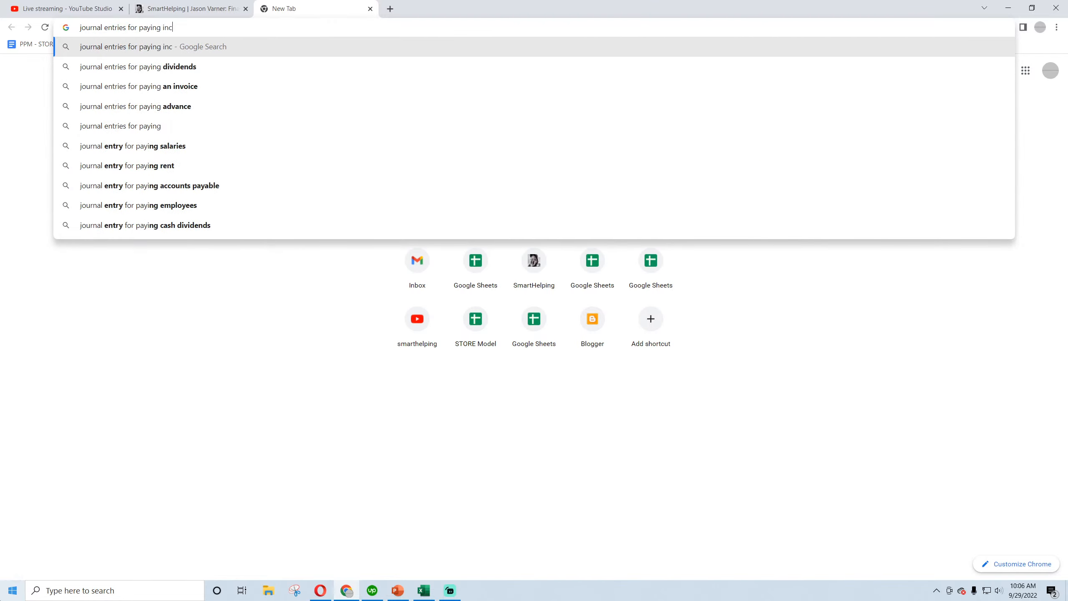
pyautogui.write('ome tax')
pyautogui.press('Return')
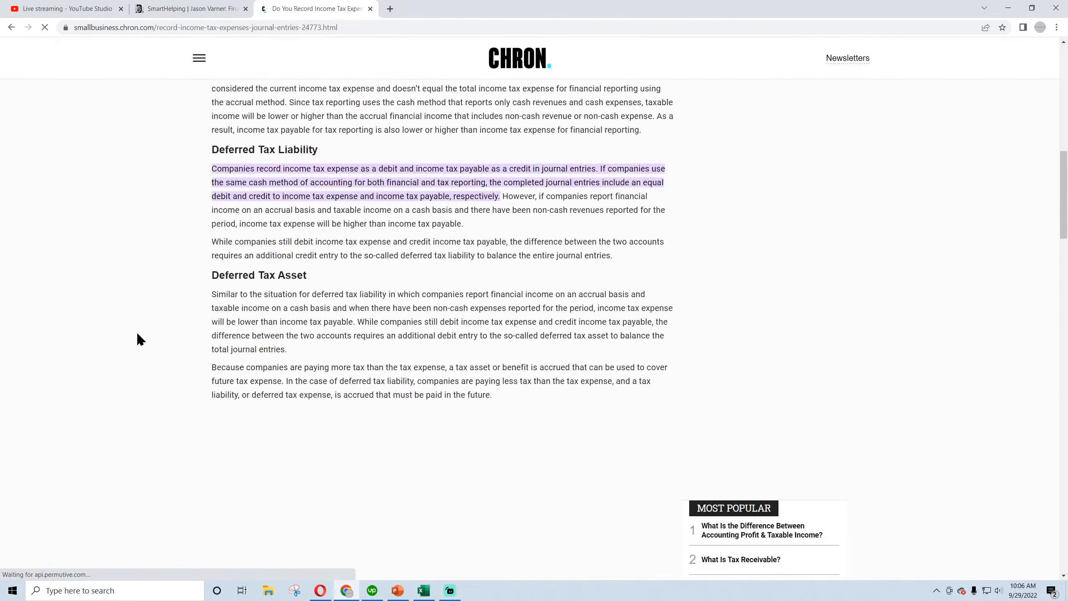
# Return to the search results and examine the original tax payment entry in Patriot Software's article on income tax refund journal entries
pyautogui.click(8, 29)
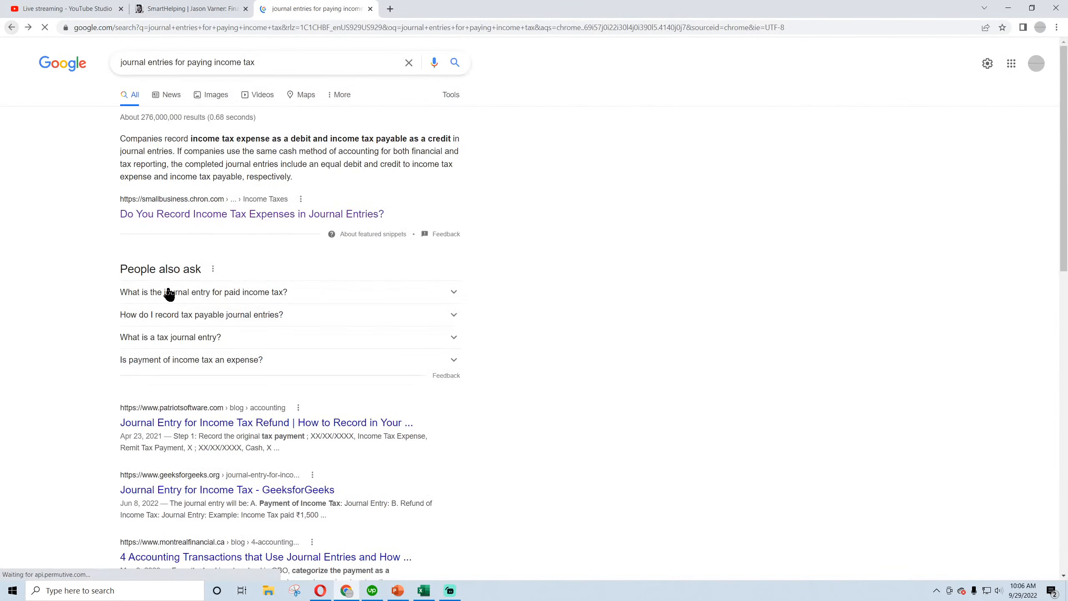
pyautogui.click(189, 425)
pyautogui.scroll(-5, 185, 415)
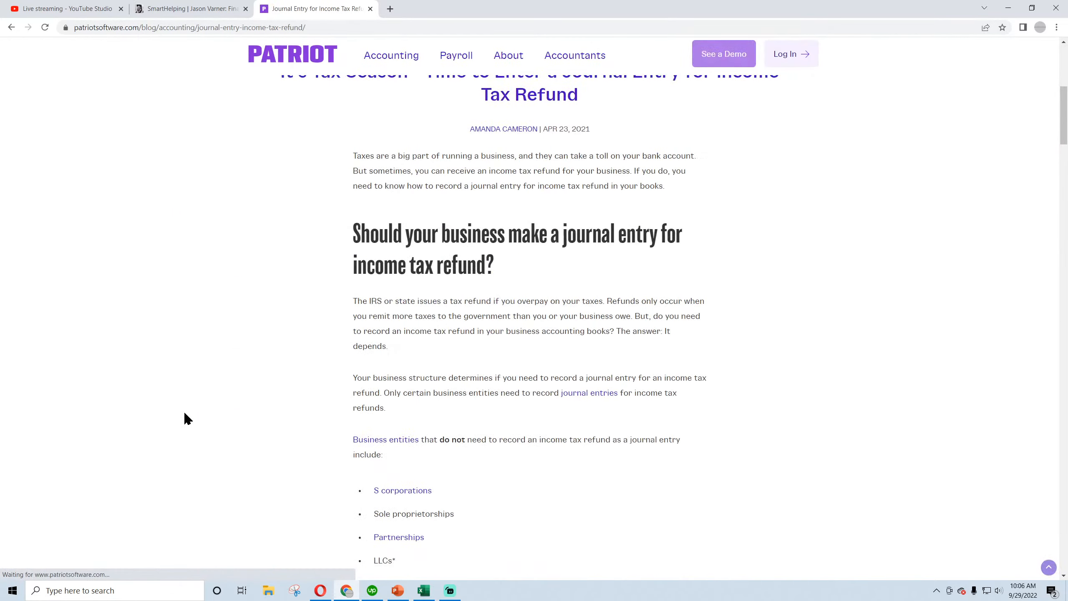
pyautogui.scroll(-8, 184, 418)
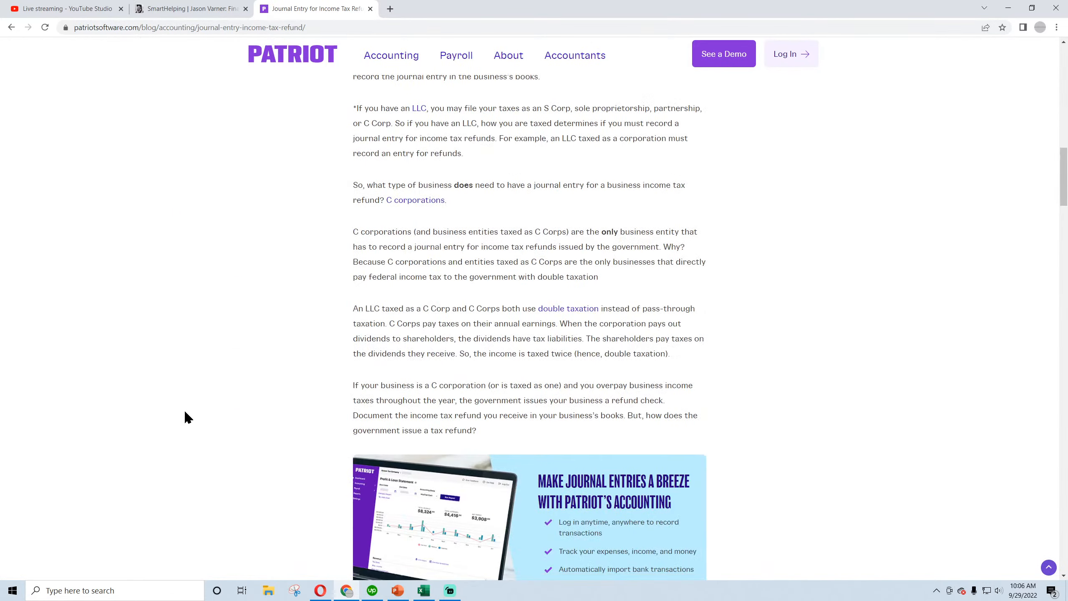
pyautogui.scroll(-8, 185, 416)
pyautogui.scroll(-1, 188, 418)
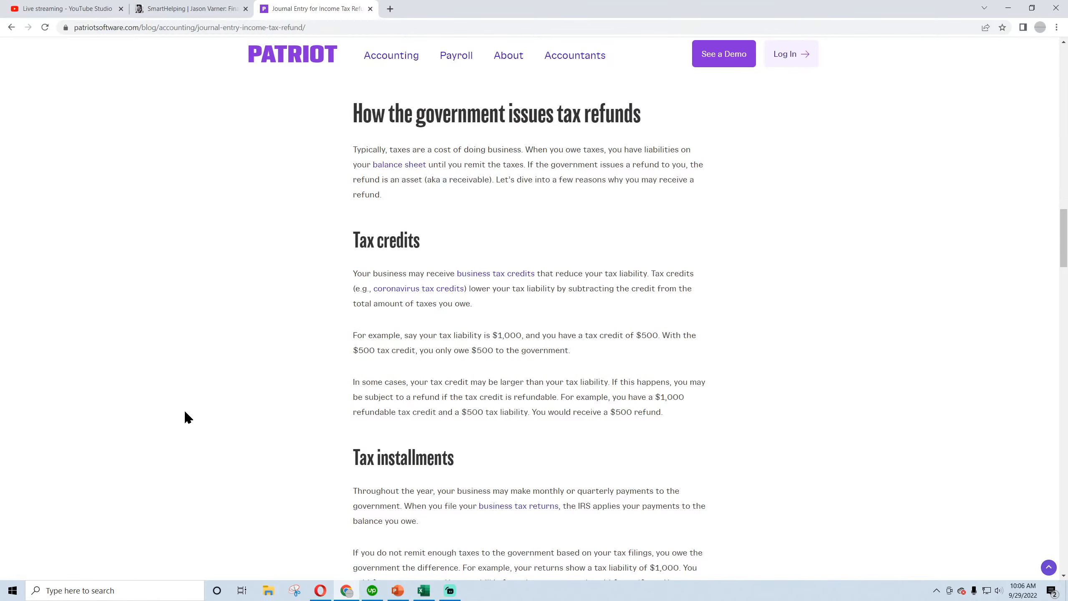
pyautogui.scroll(-8, 186, 411)
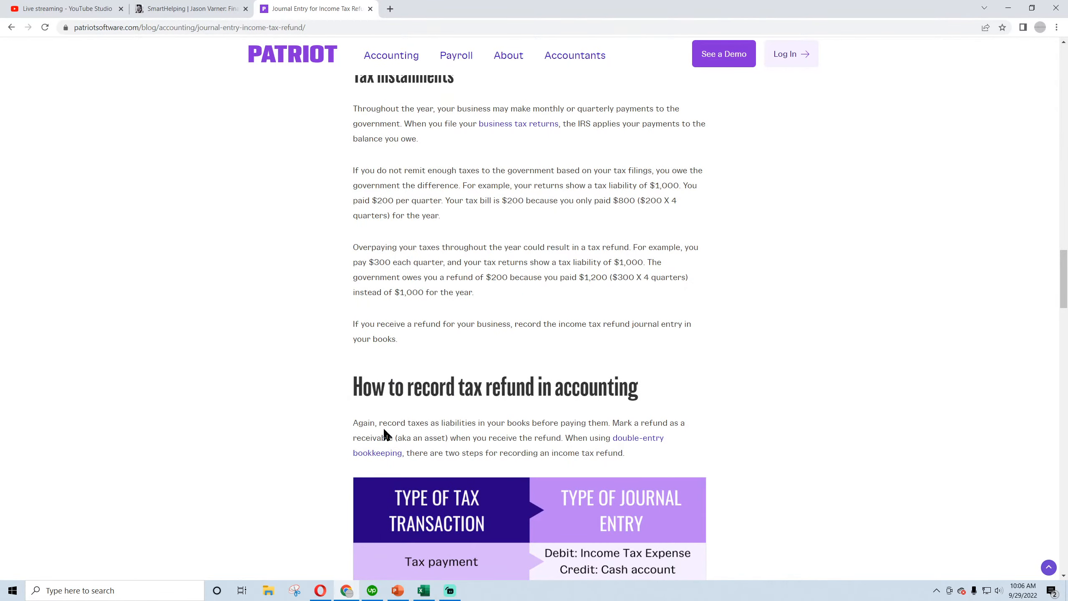
pyautogui.scroll(-8, 360, 432)
pyautogui.scroll(-4, 304, 424)
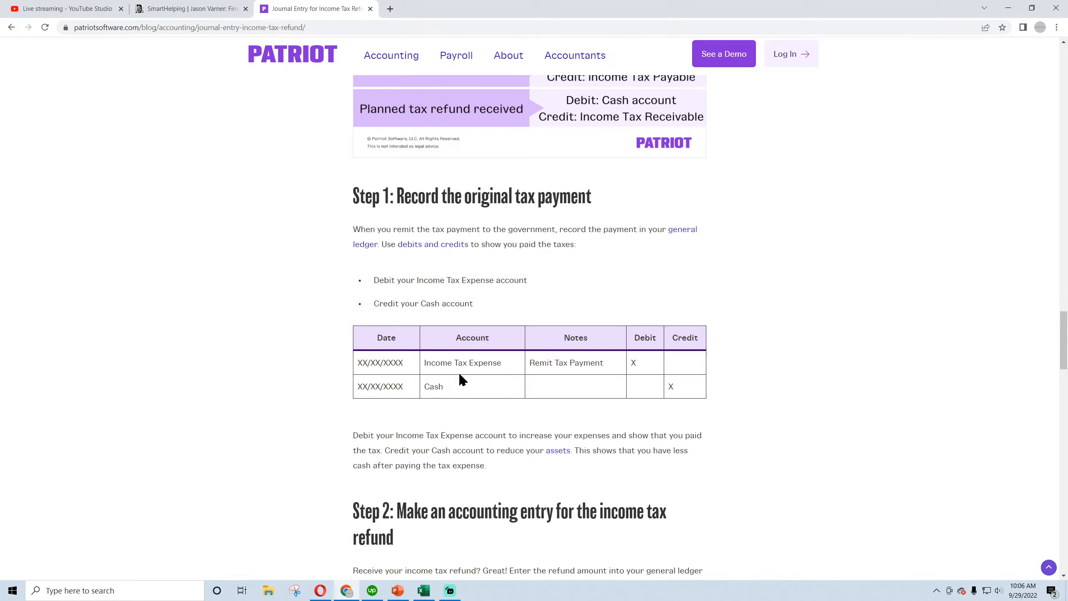
pyautogui.moveTo(436, 364); pyautogui.dragTo(477, 364)
pyautogui.click(437, 387)
# Switch to Excel and review the description, category and amount of the income tax records on the Database sheet
pyautogui.click(429, 593)
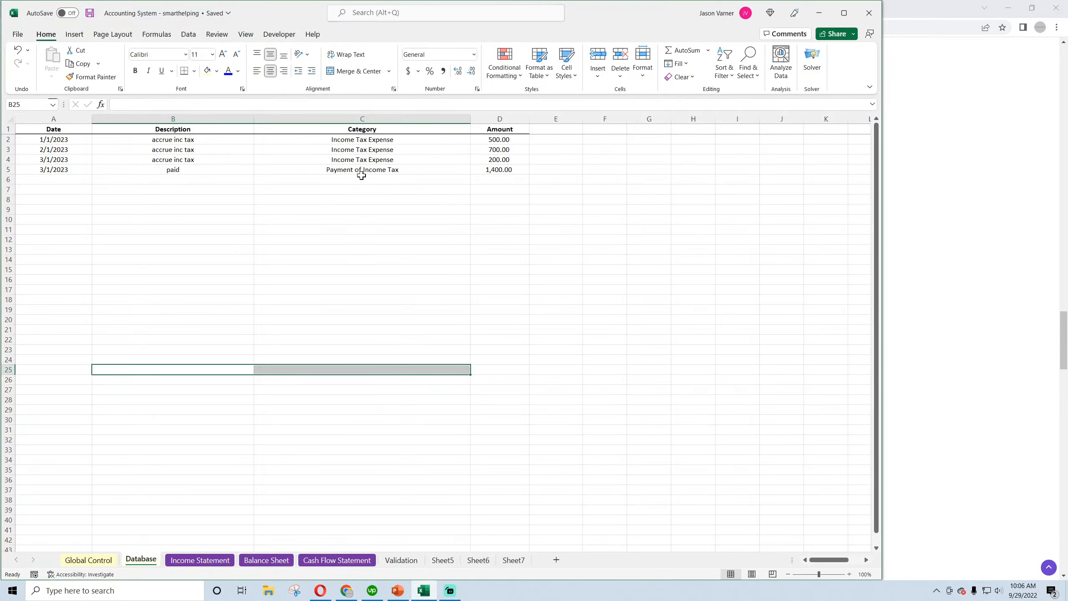
pyautogui.click(373, 168)
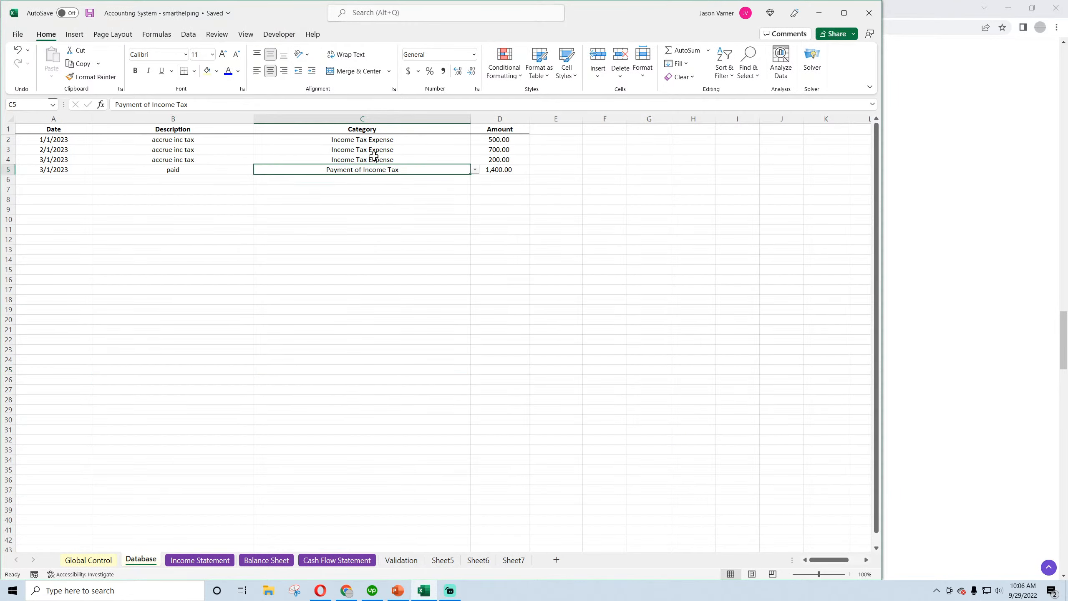
pyautogui.click(376, 159)
pyautogui.click(380, 142)
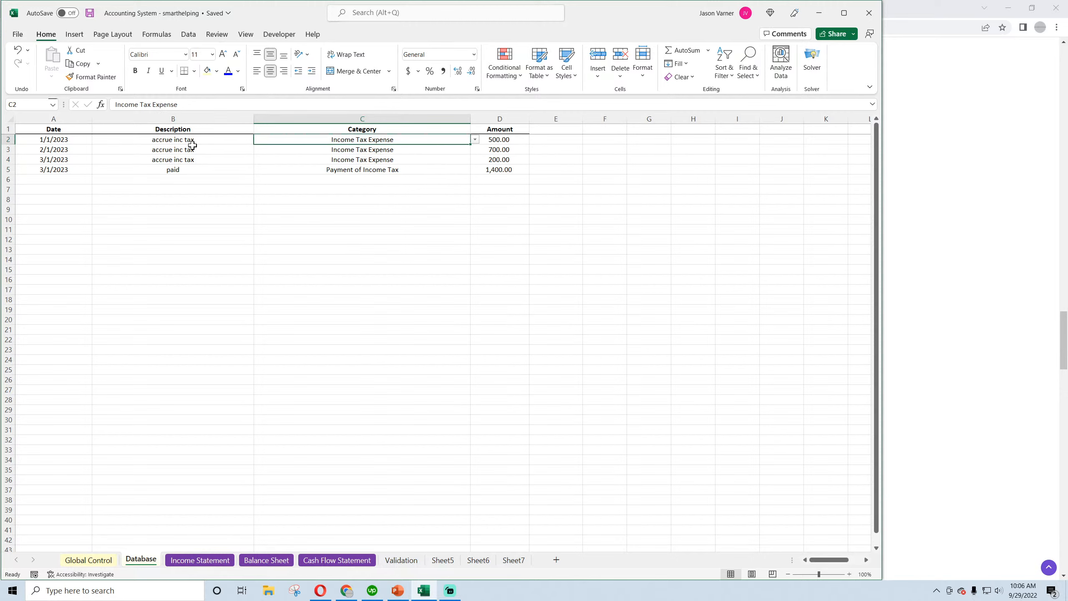
pyautogui.click(207, 140)
pyautogui.click(356, 141)
pyautogui.click(506, 140)
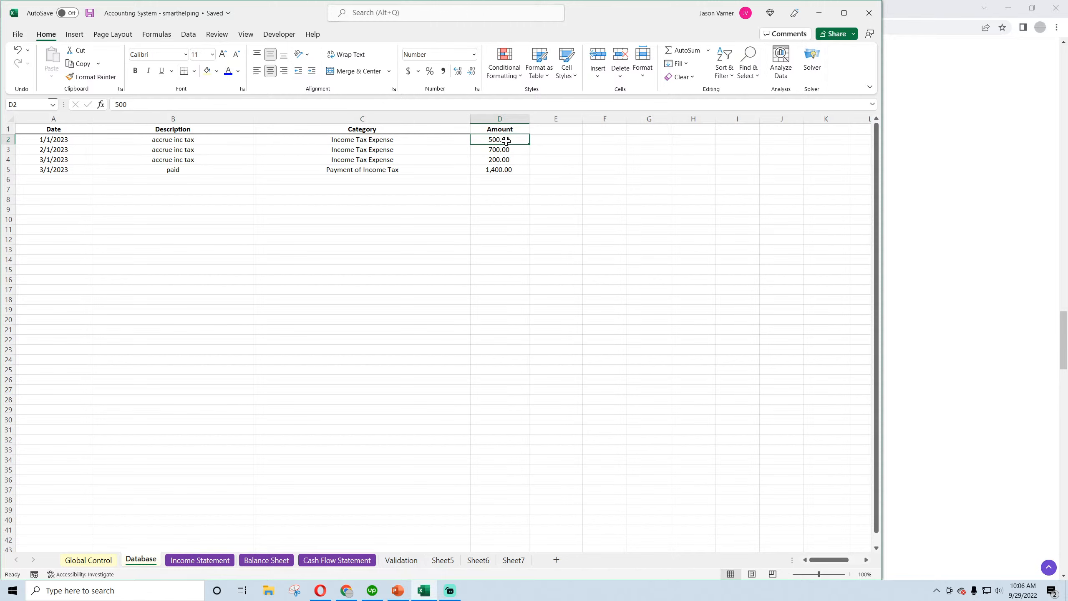
# Check the Income Statement sheet, return to the Database sheet and compare the row 4 tax expense record with the row 5 payment record
pyautogui.click(198, 559)
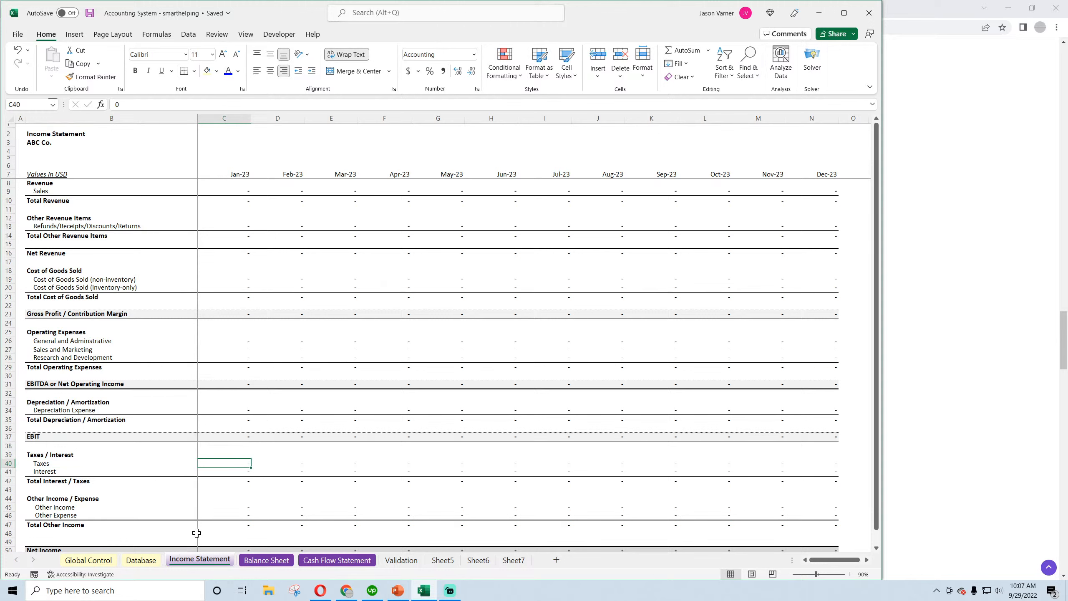
pyautogui.click(139, 561)
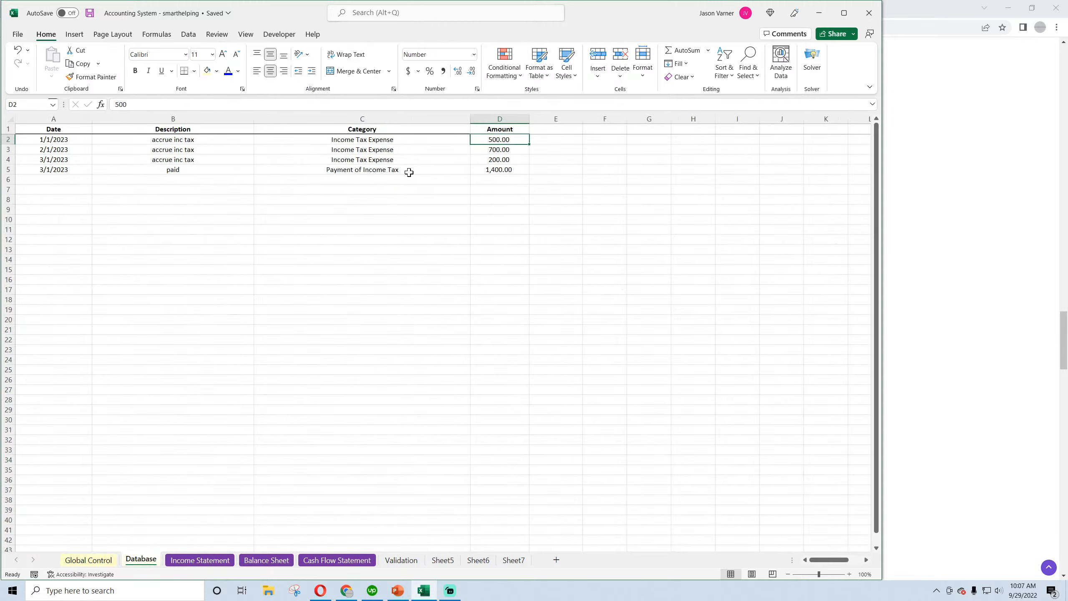
pyautogui.click(387, 161)
pyautogui.click(387, 170)
pyautogui.click(437, 158)
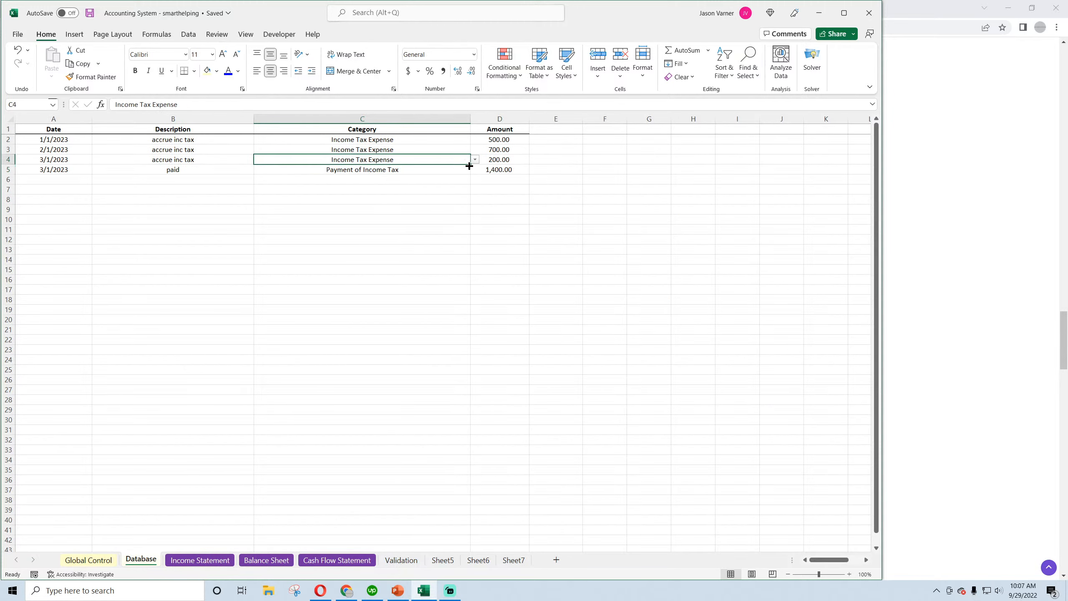
pyautogui.click(407, 172)
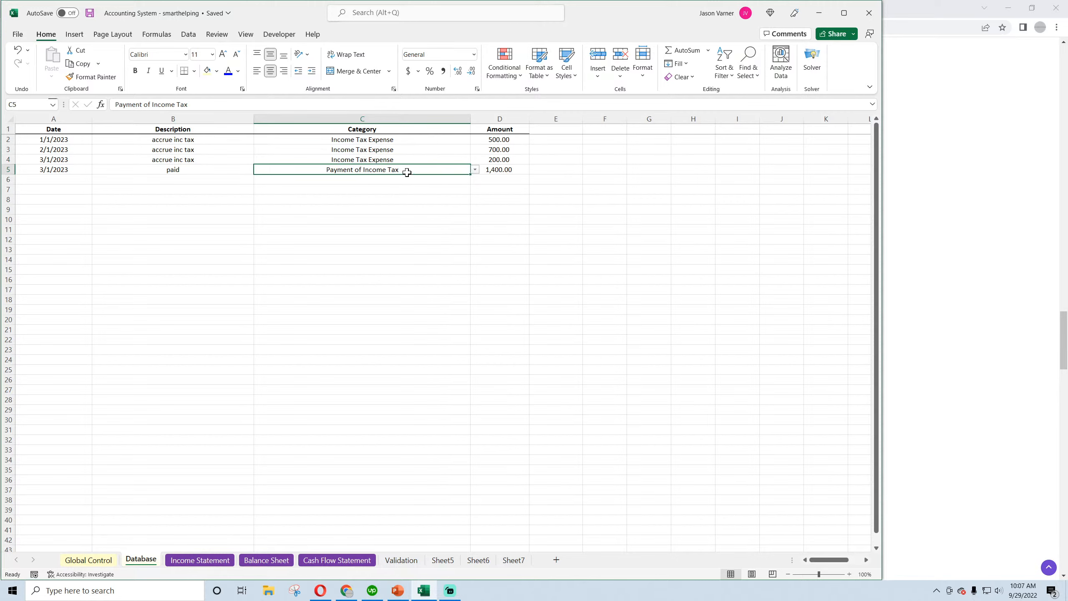
pyautogui.click(500, 160)
pyautogui.click(391, 163)
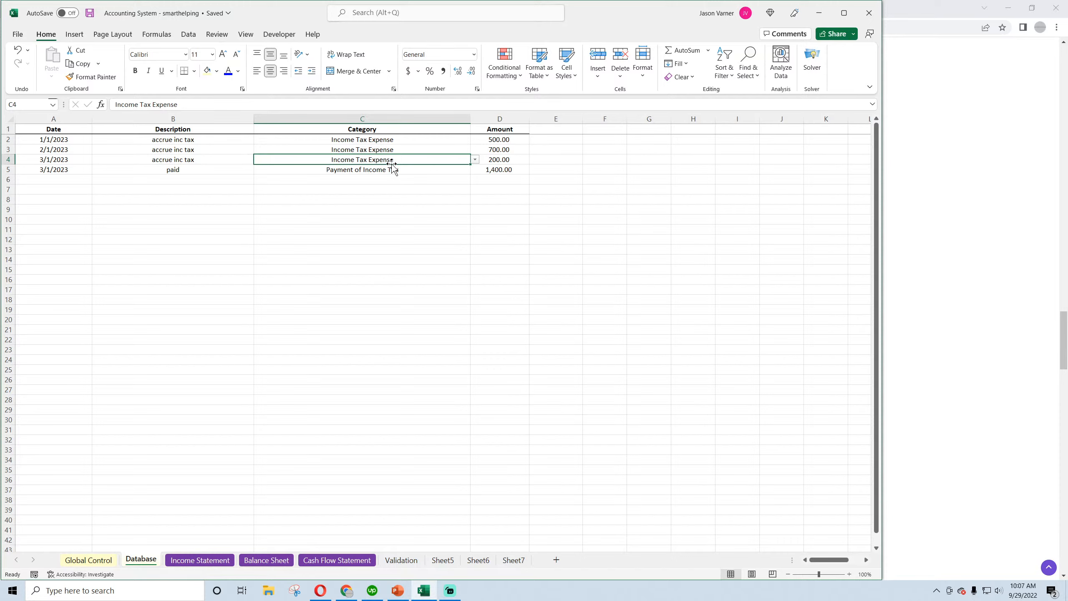
# Switch to Chrome and examine the article's journal entries for the original tax payment and the income tax refund
pyautogui.click(346, 590)
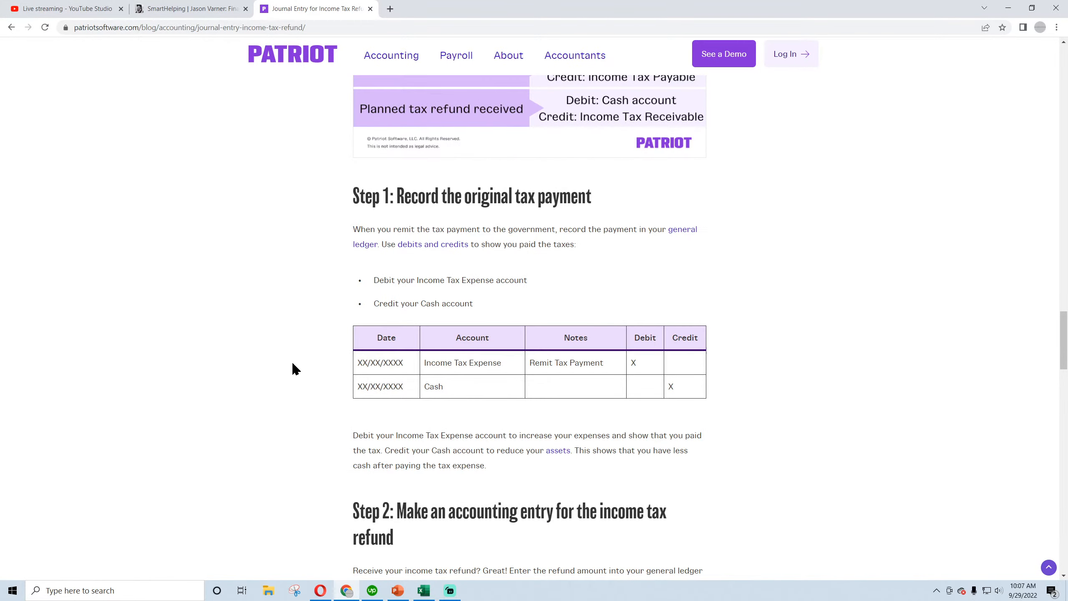
pyautogui.scroll(-3, 296, 368)
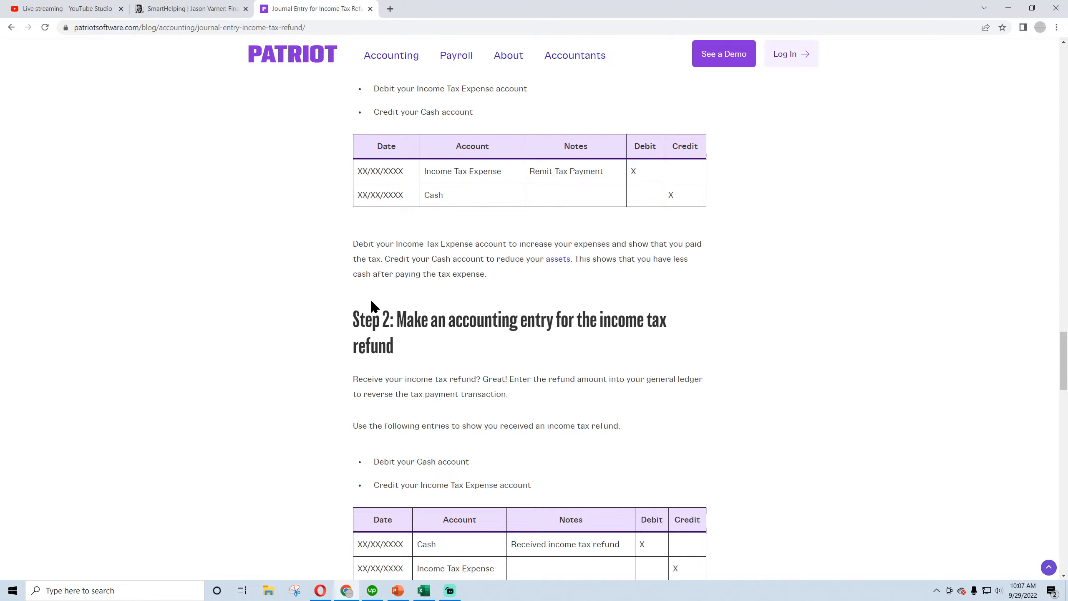
pyautogui.moveTo(425, 171); pyautogui.dragTo(669, 197)
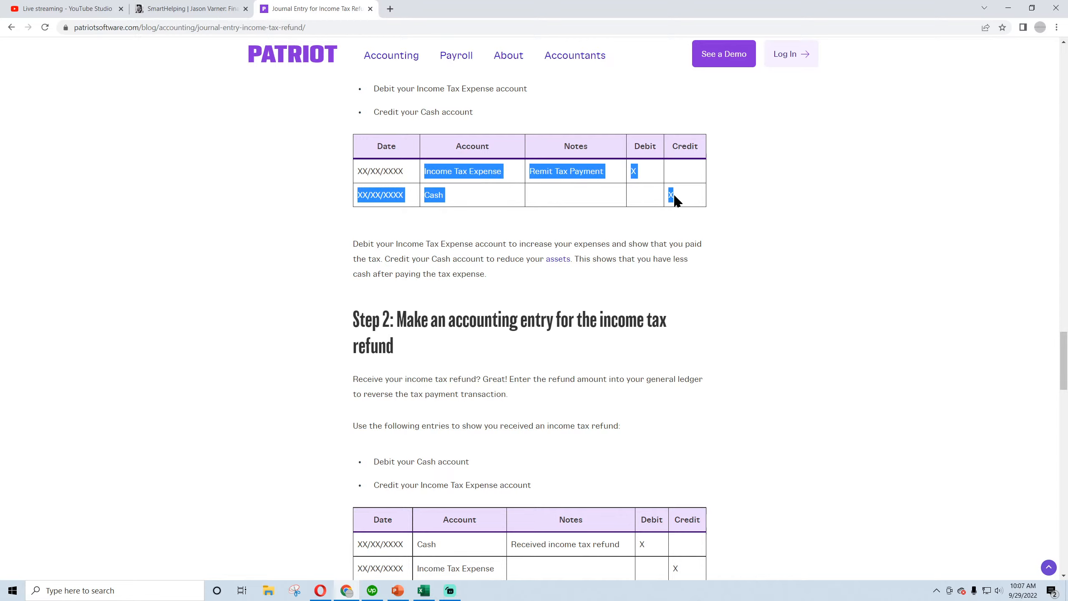
pyautogui.click(672, 196)
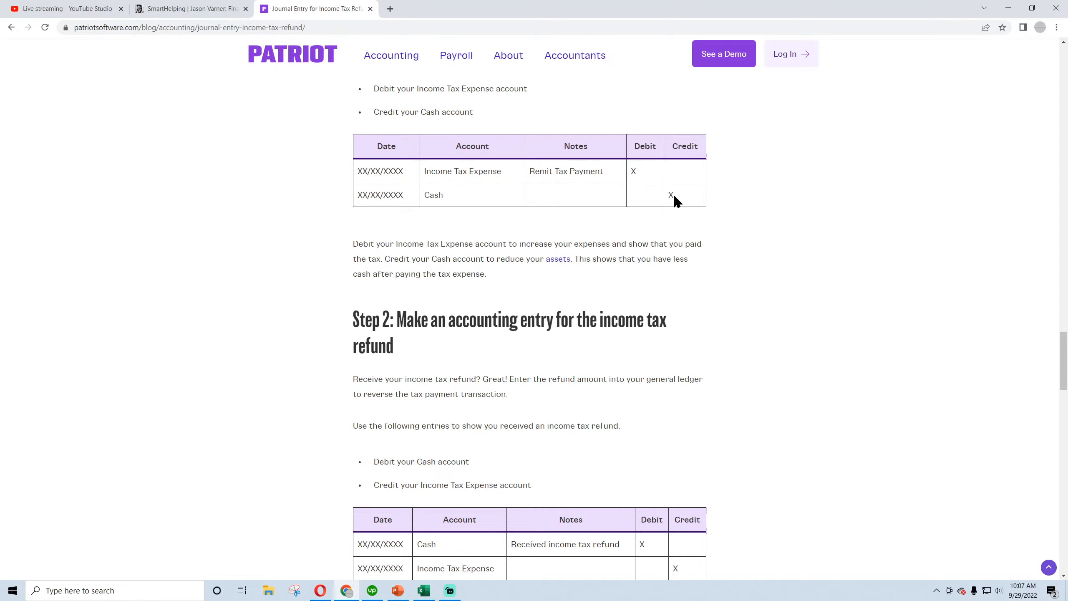
pyautogui.scroll(-4, 486, 344)
pyautogui.moveTo(690, 376); pyautogui.dragTo(460, 380)
pyautogui.click(455, 379)
pyautogui.click(473, 380)
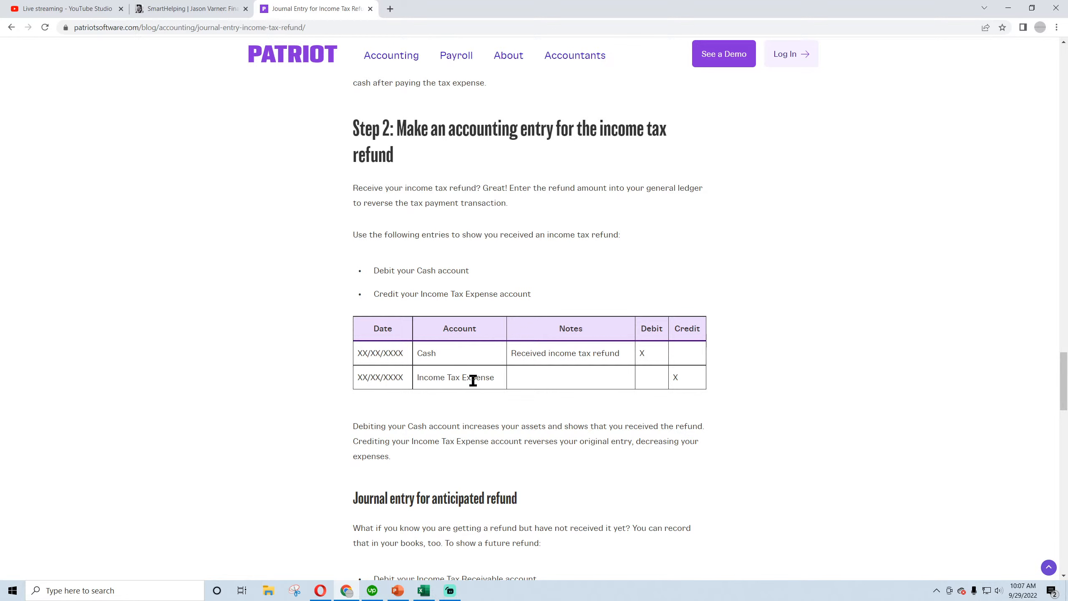
# Dismiss the accounting software offer and examine the accounts in the article's anticipated refund journal entry
pyautogui.scroll(-4, 473, 380)
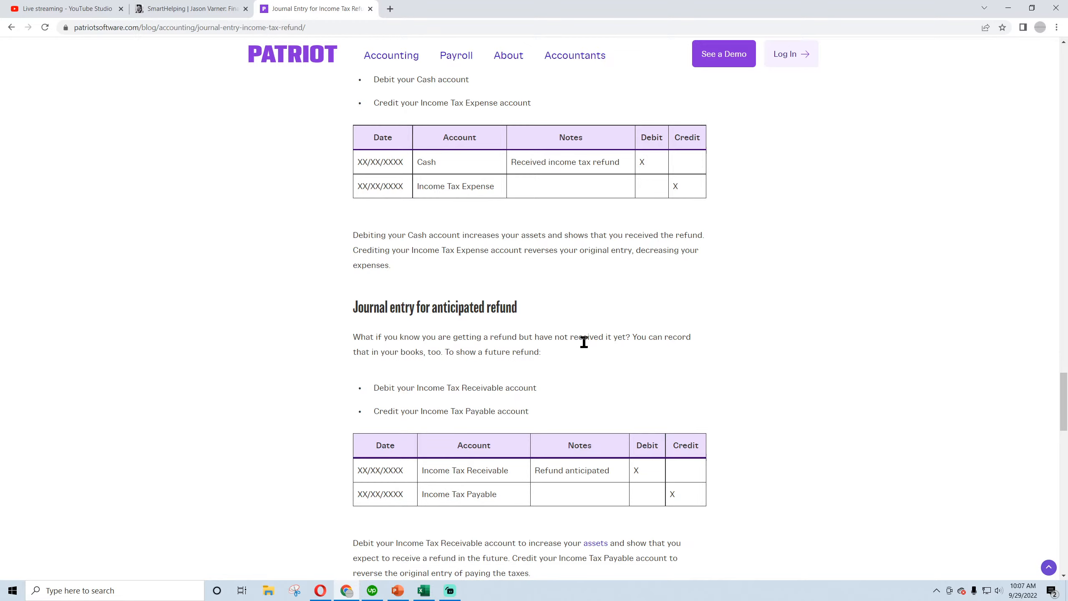
pyautogui.scroll(-3, 437, 446)
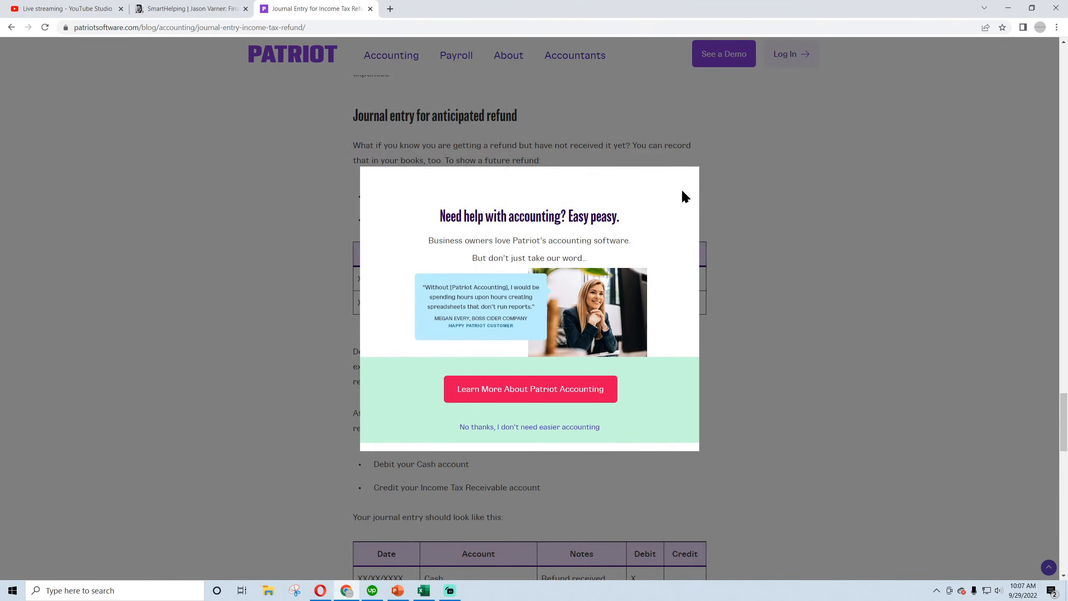
pyautogui.click(555, 427)
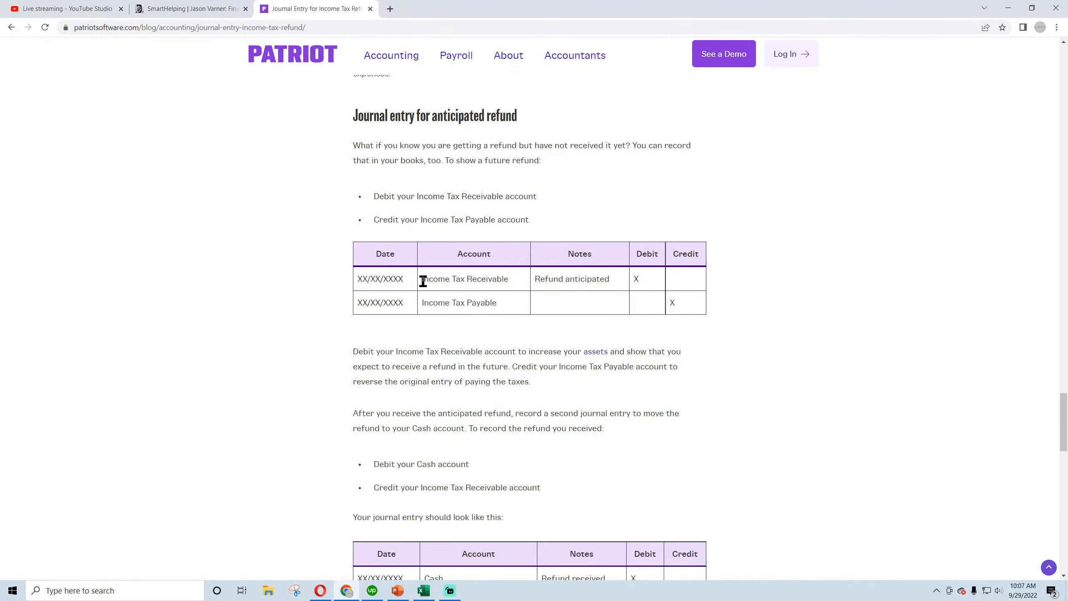
pyautogui.moveTo(424, 281); pyautogui.dragTo(485, 279)
pyautogui.moveTo(434, 303); pyautogui.dragTo(481, 305)
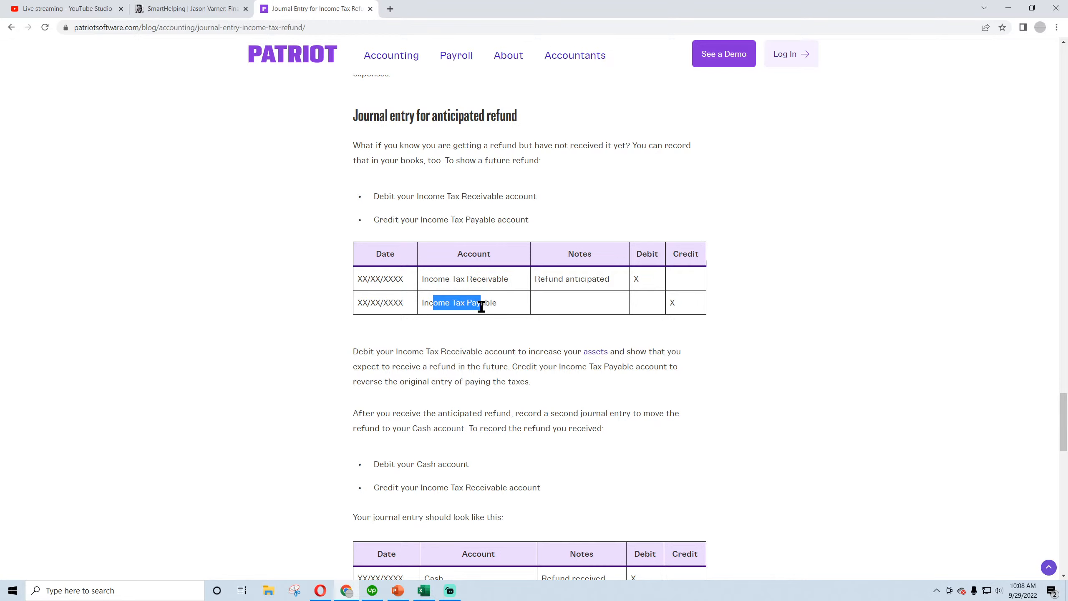
# Skim the article from its beginning and highlight the Step 1 journal entry for the original tax payment
pyautogui.scroll(12, 470, 365)
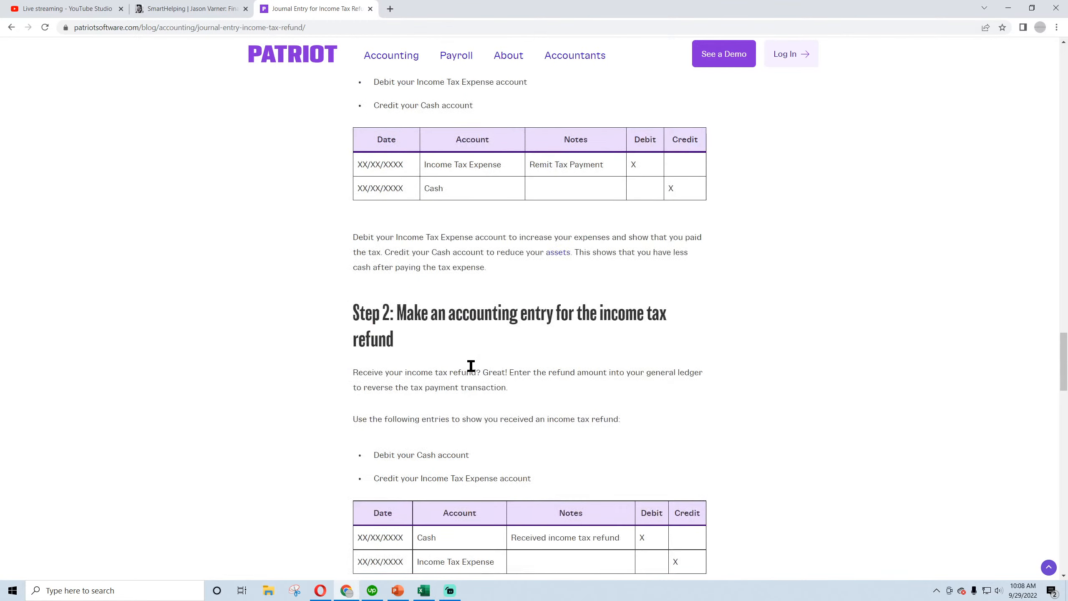
pyautogui.scroll(20, 471, 366)
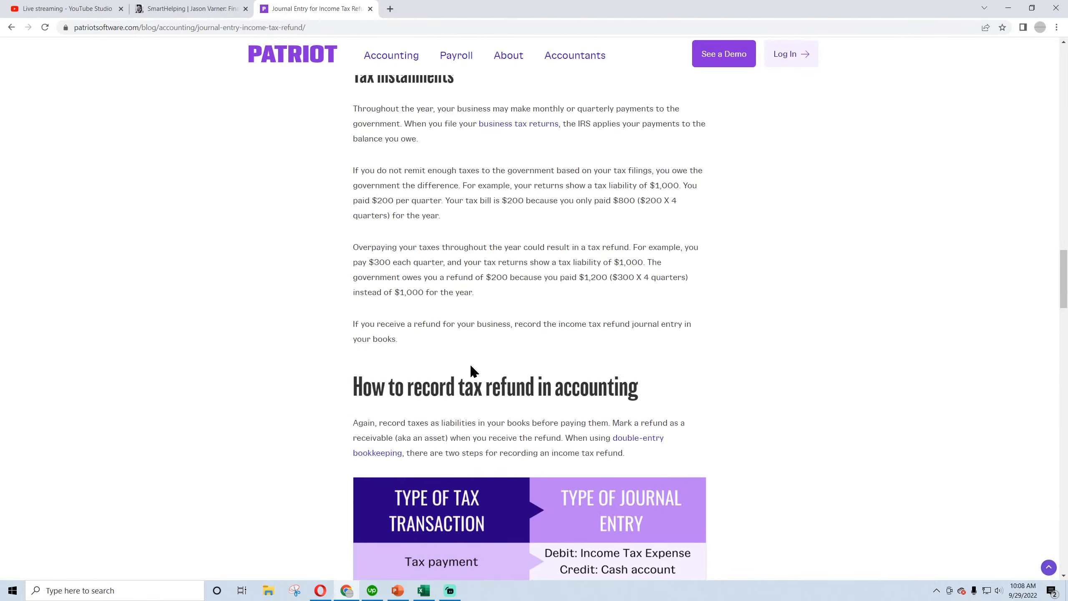
pyautogui.scroll(15, 465, 380)
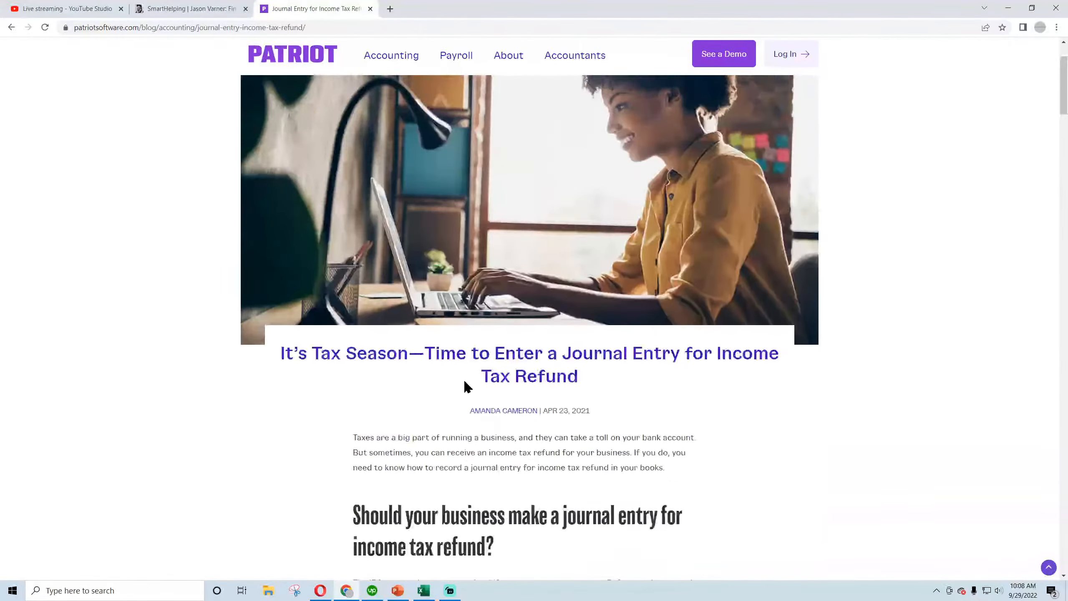
pyautogui.scroll(-20, 465, 381)
pyautogui.scroll(-12, 465, 381)
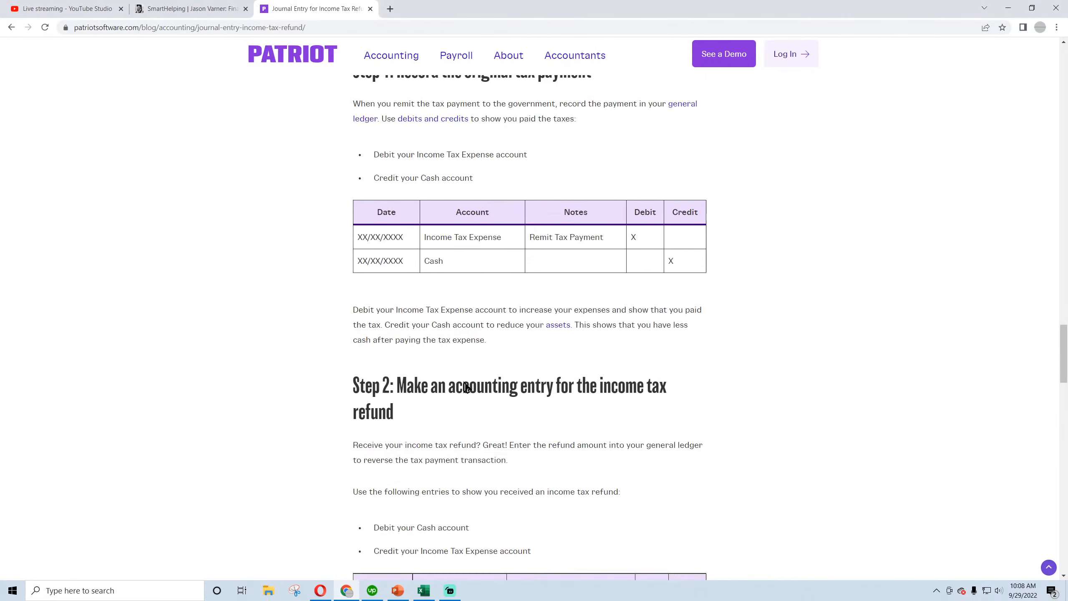
pyautogui.moveTo(374, 170); pyautogui.dragTo(683, 201)
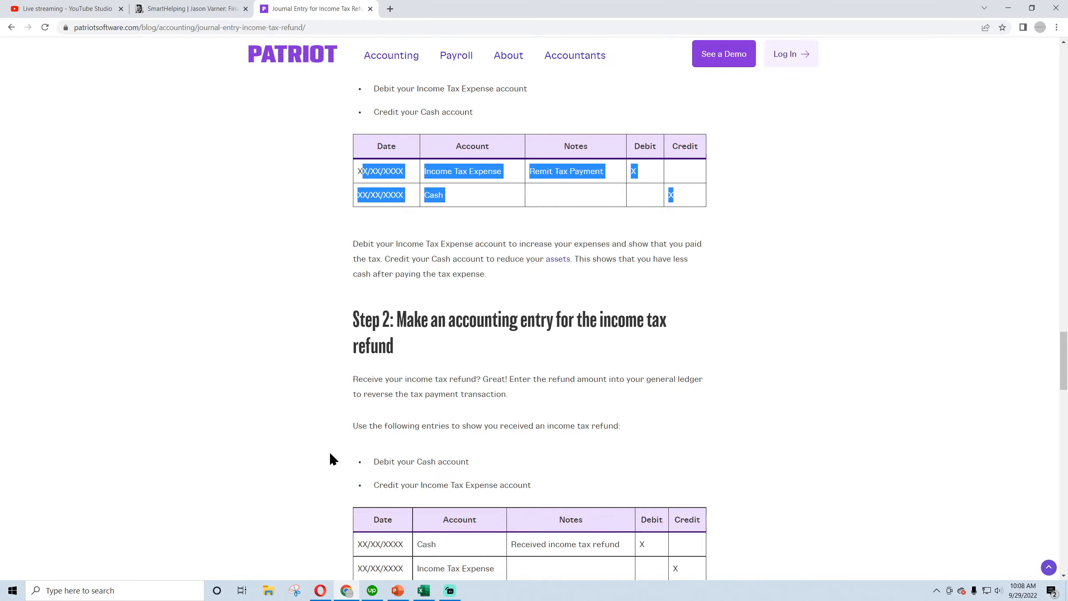
# Examine the anticipated refund and refund received entries, focusing on the Income Tax Payable account
pyautogui.scroll(-13, 330, 454)
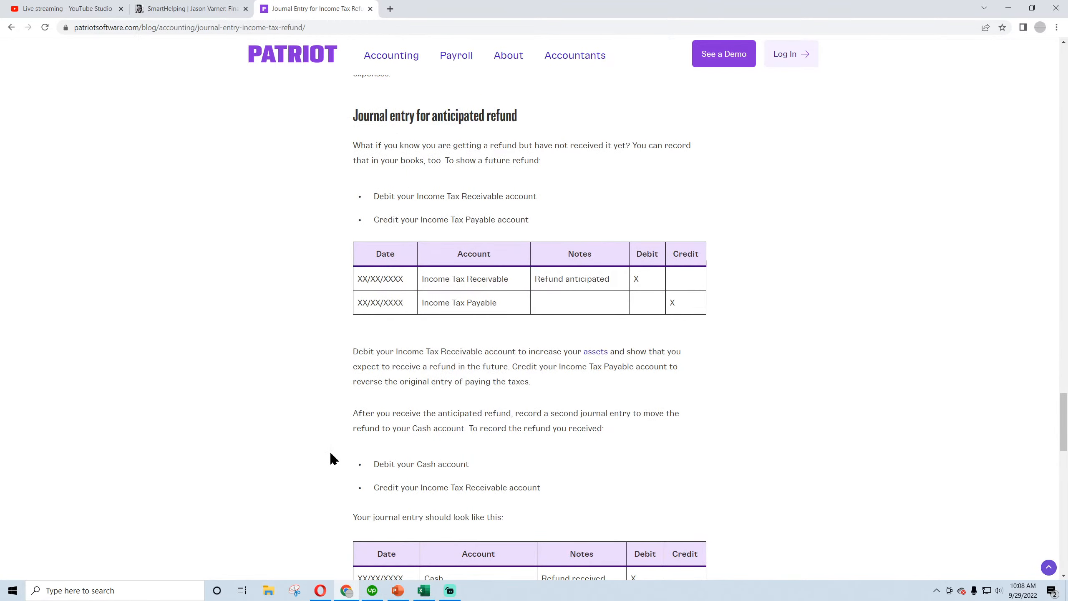
pyautogui.scroll(-4, 352, 430)
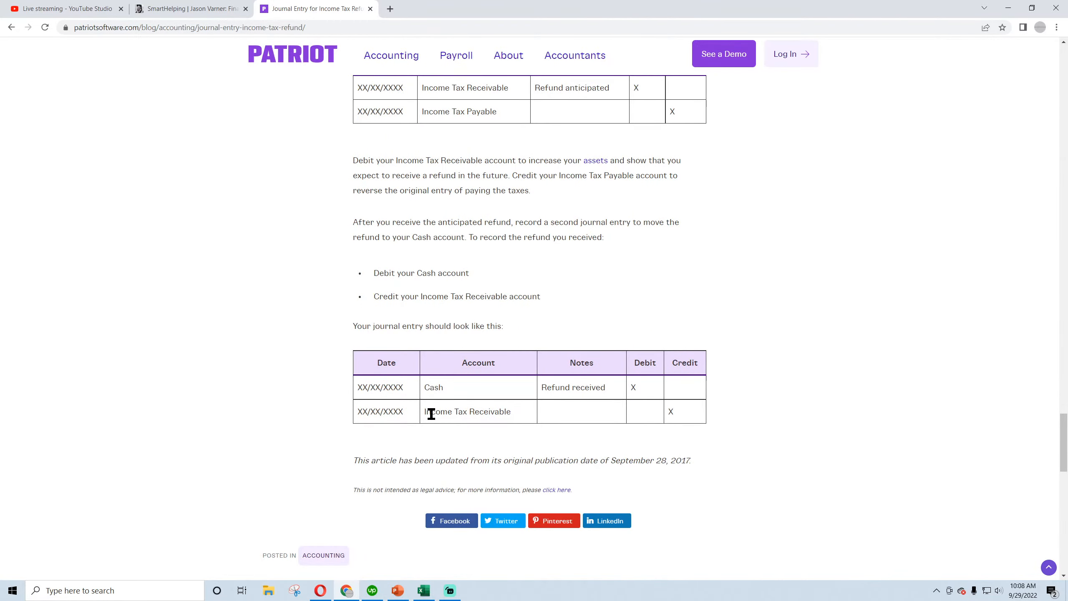
pyautogui.scroll(-4, 358, 417)
pyautogui.scroll(8, 361, 423)
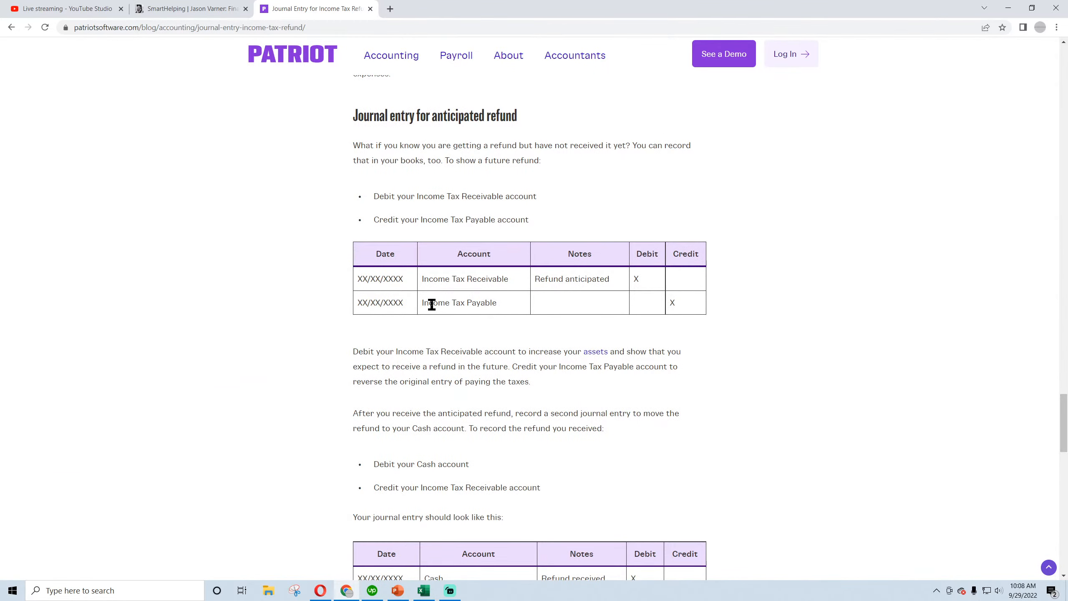
pyautogui.moveTo(432, 304); pyautogui.dragTo(448, 305)
pyautogui.moveTo(480, 302)
pyautogui.mouseDown()
pyautogui.moveTo(465, 303)
pyautogui.moveTo(494, 306)
pyautogui.mouseUp()
pyautogui.click(457, 302)
pyautogui.click(450, 303)
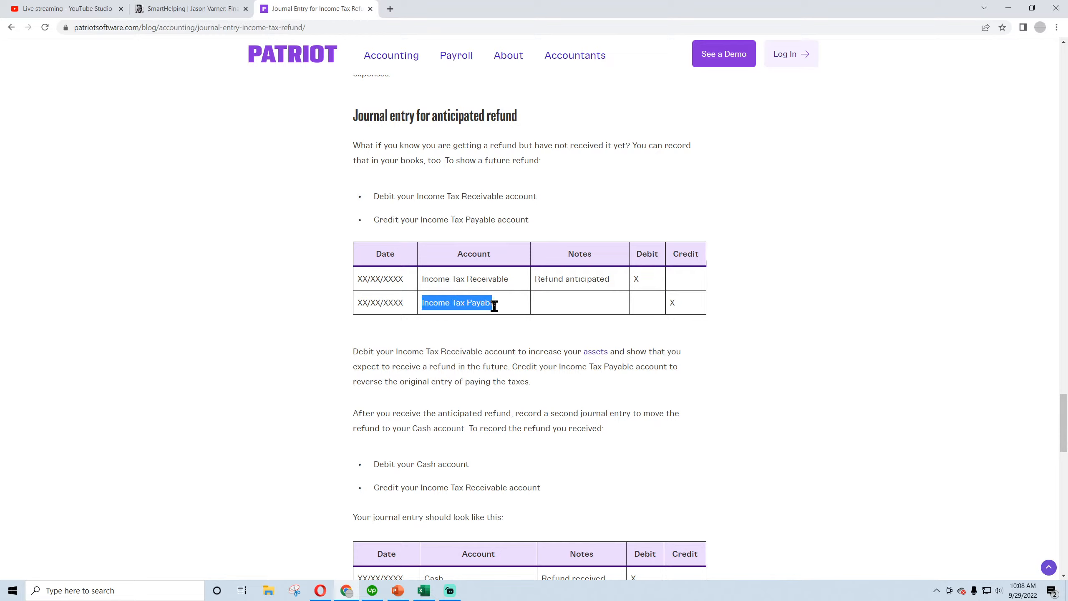
pyautogui.click(475, 306)
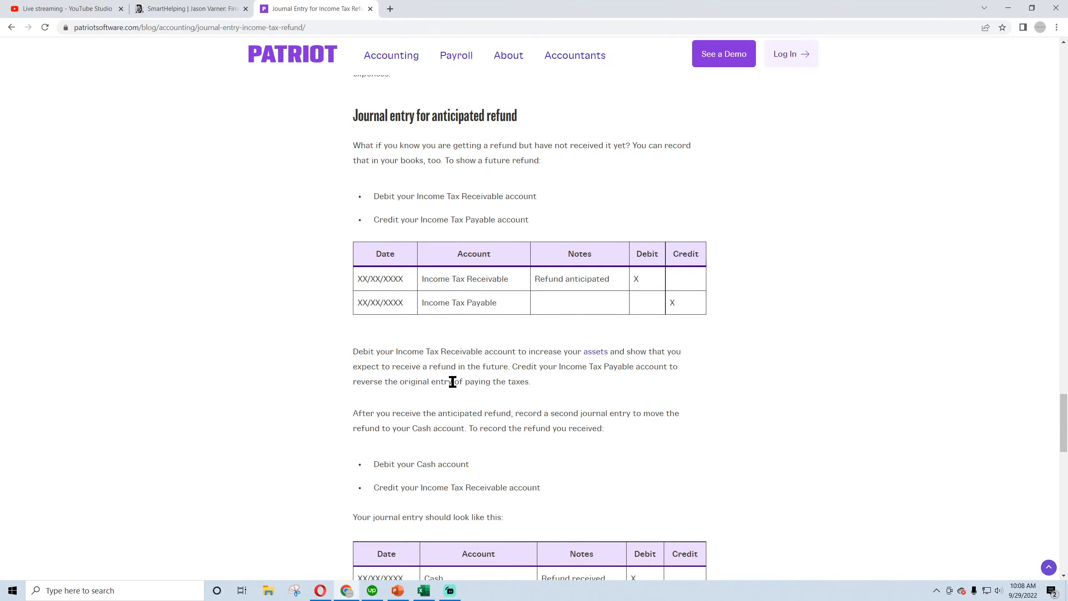
pyautogui.scroll(-3, 450, 412)
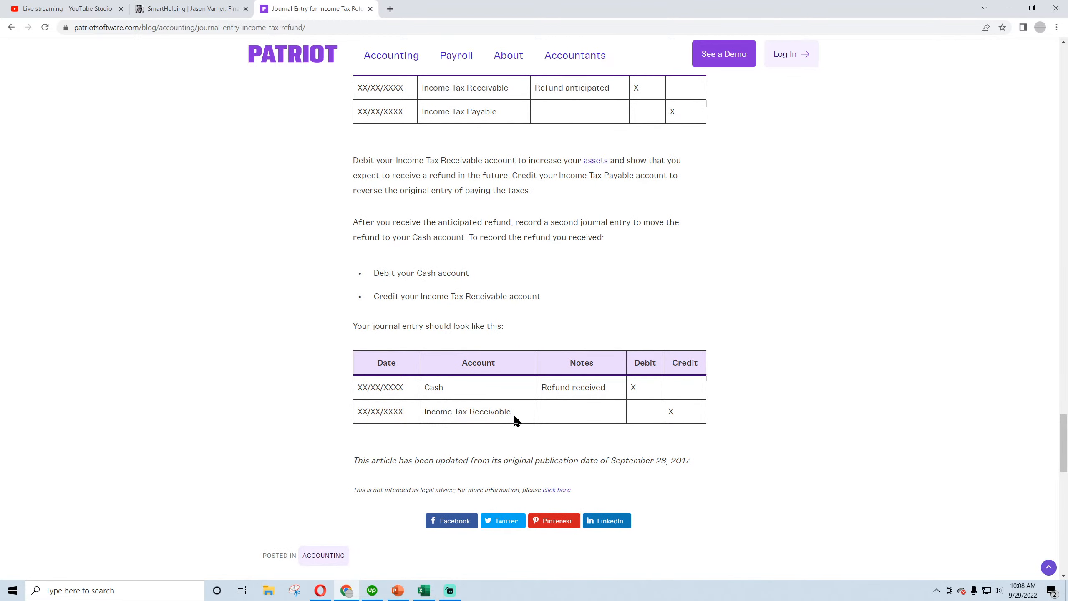
pyautogui.scroll(3, 420, 396)
# Check the live stream page in Chrome, switch back to Excel and review the Income Tax Expense categories in rows 2 and 4
pyautogui.click(424, 590)
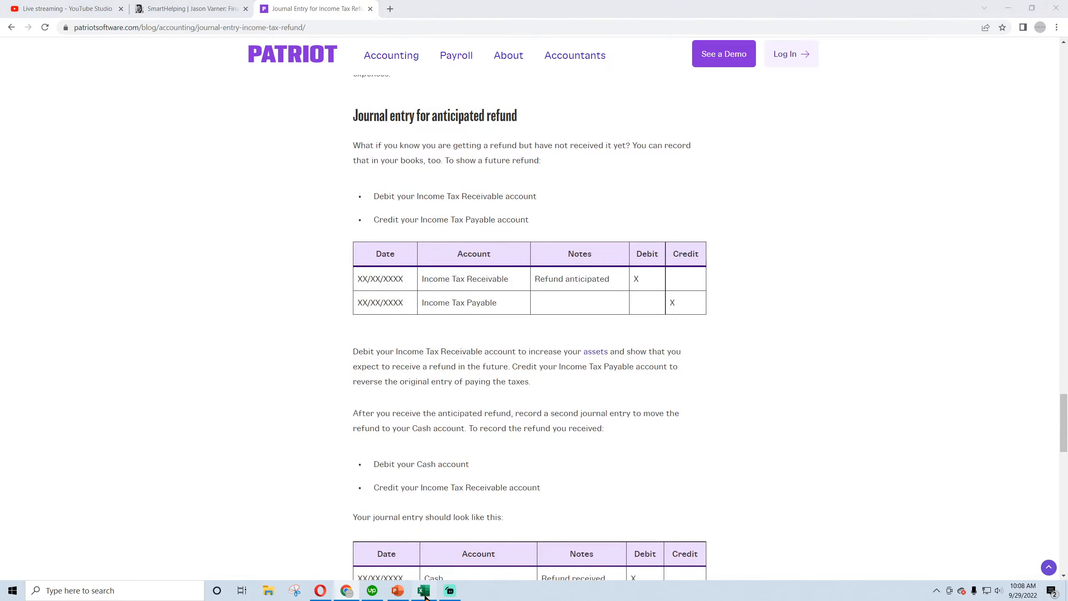
pyautogui.click(343, 358)
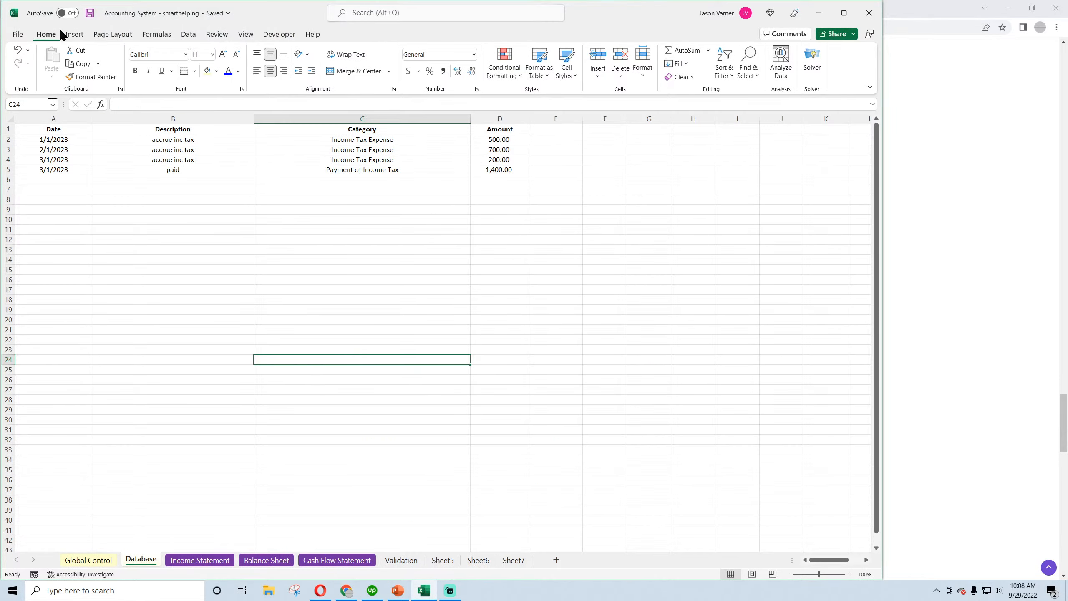
pyautogui.click(346, 590)
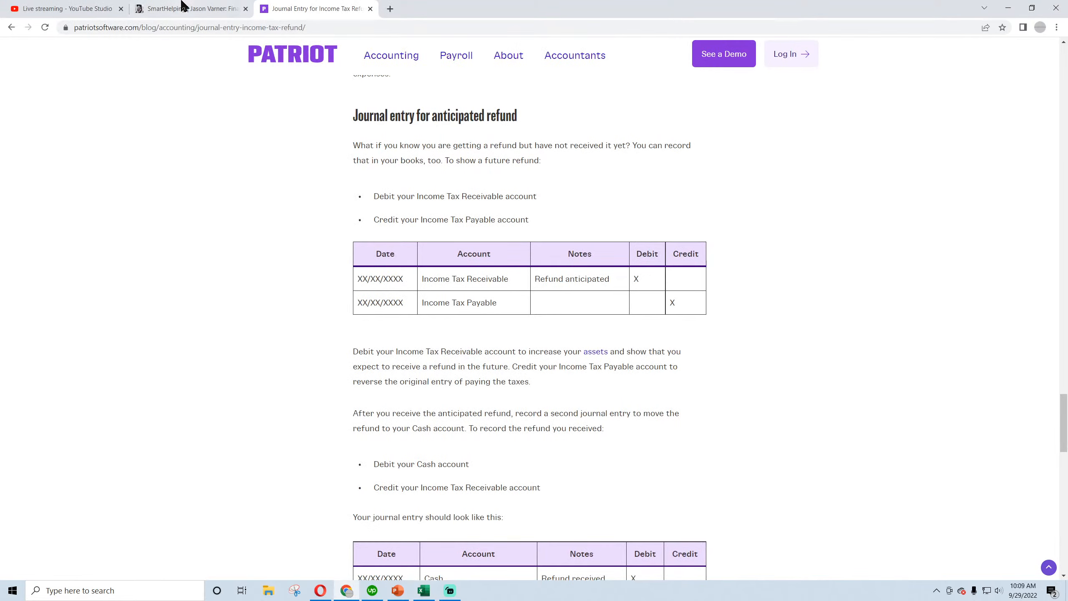
pyautogui.click(81, 13)
pyautogui.click(424, 590)
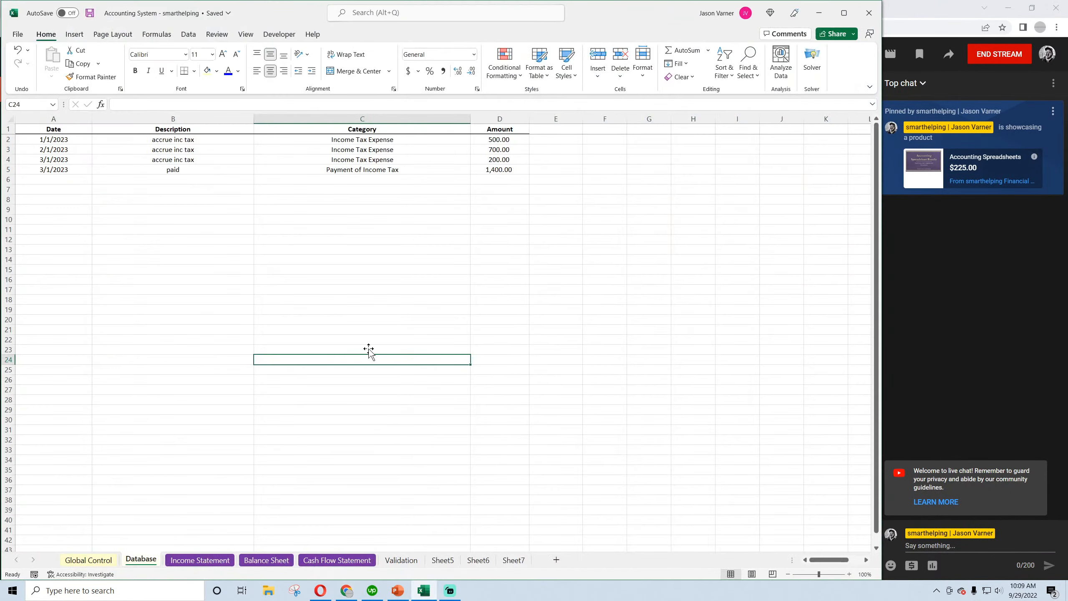
pyautogui.click(364, 140)
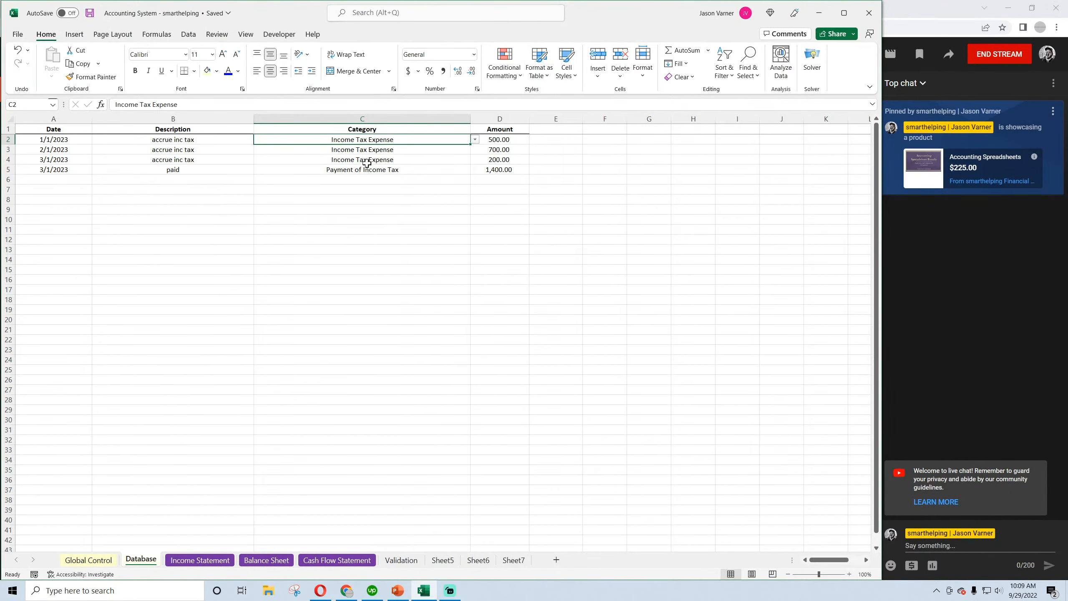
pyautogui.click(366, 162)
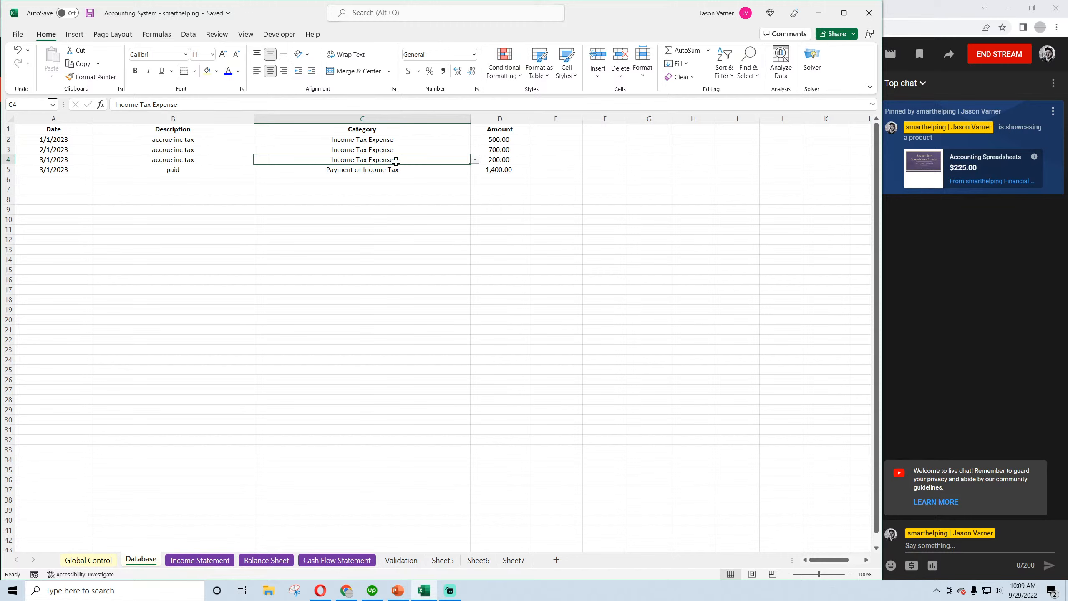
# Review the March accrual amount and the Payment of Income Tax record in the Database sheet, and bring up the Income Statement
pyautogui.click(494, 160)
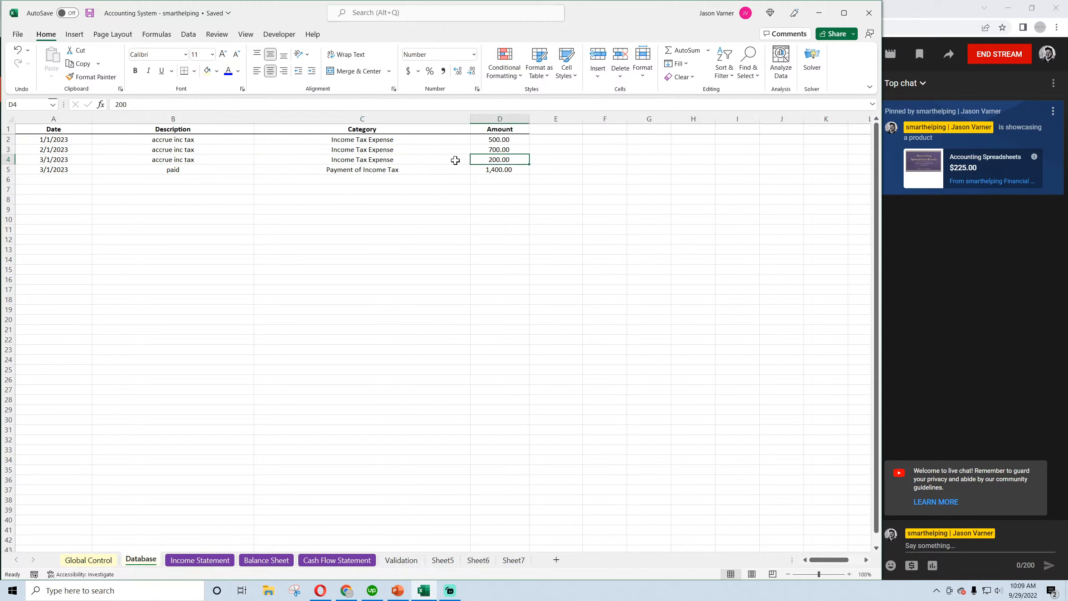
pyautogui.click(391, 171)
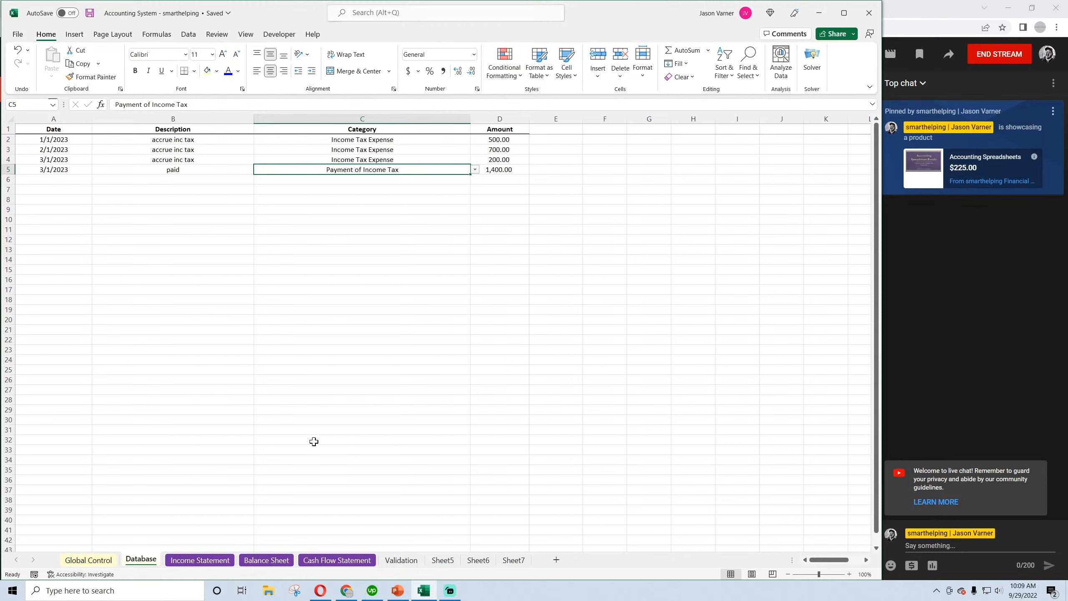
pyautogui.click(200, 560)
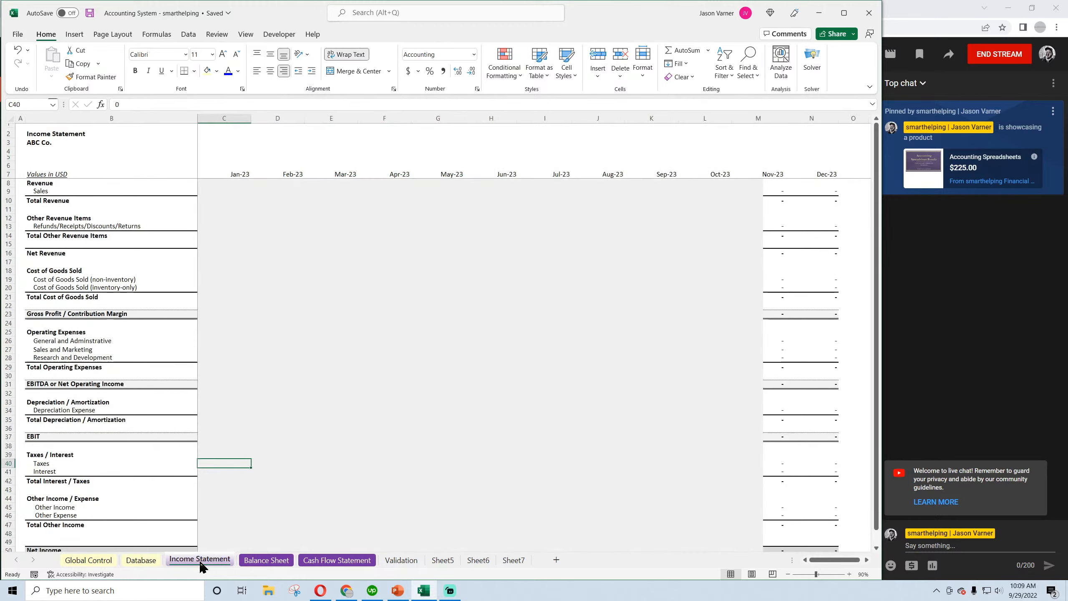
pyautogui.click(146, 562)
pyautogui.click(186, 560)
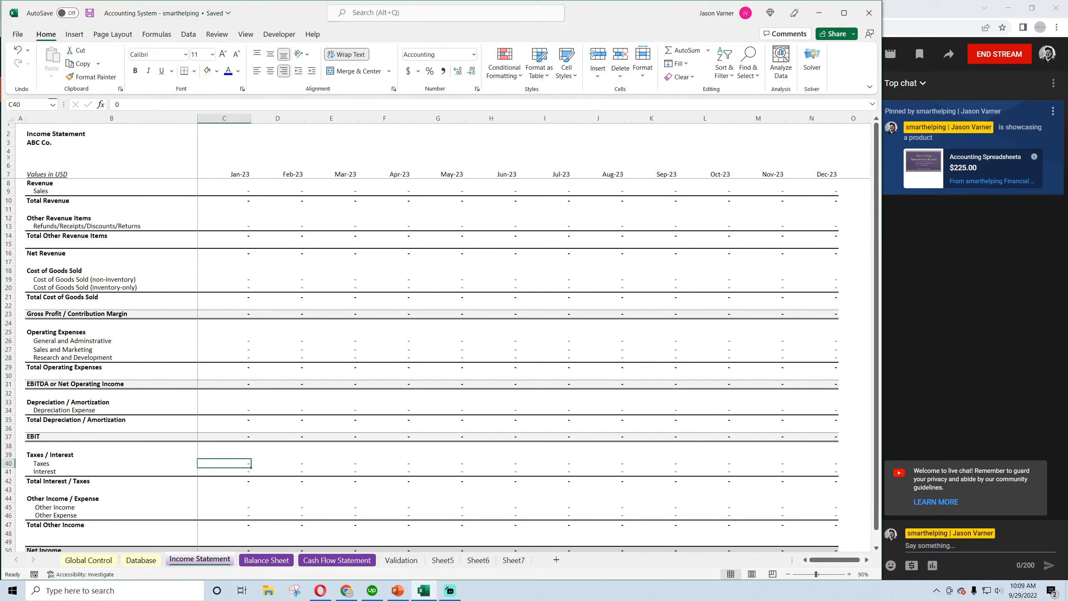
# Copy the January Depreciation Expense SUMIFS formula into the January Taxes cell of the Income Statement
pyautogui.write('=sumifs(')
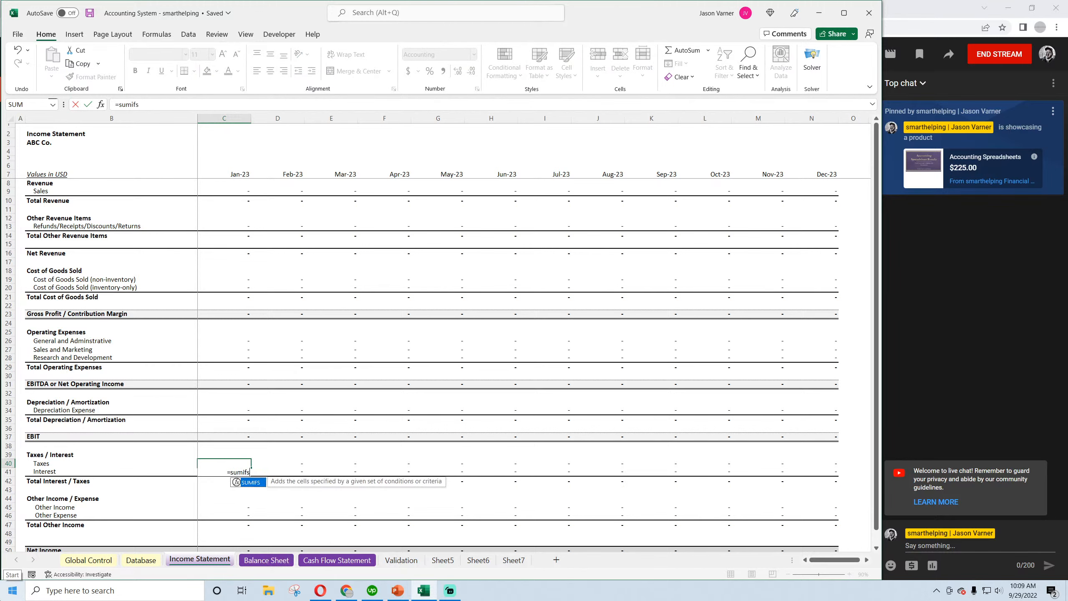
pyautogui.press('Escape')
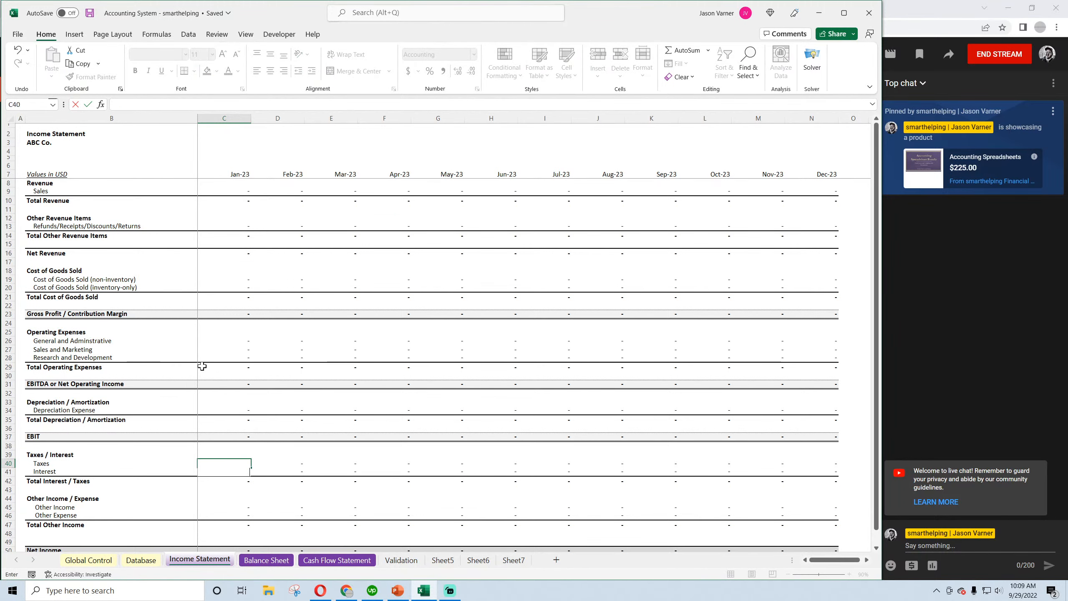
pyautogui.click(236, 407)
pyautogui.moveTo(535, 102); pyautogui.dragTo(121, 103)
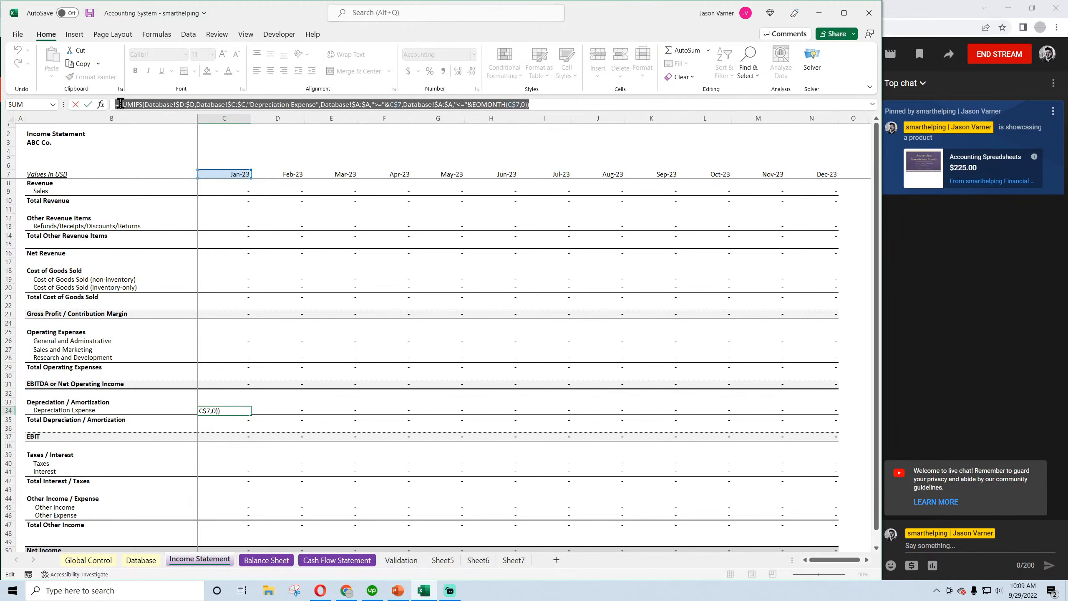
pyautogui.rightClick(136, 104)
pyautogui.click(163, 127)
pyautogui.press('Return')
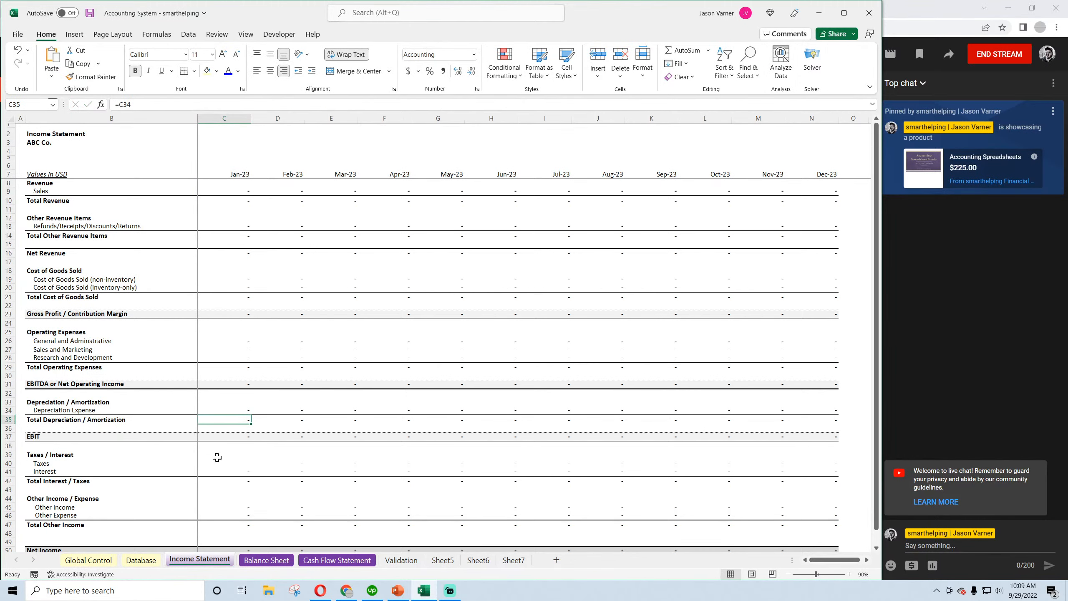
pyautogui.click(242, 463)
pyautogui.rightClick(196, 104)
pyautogui.click(222, 156)
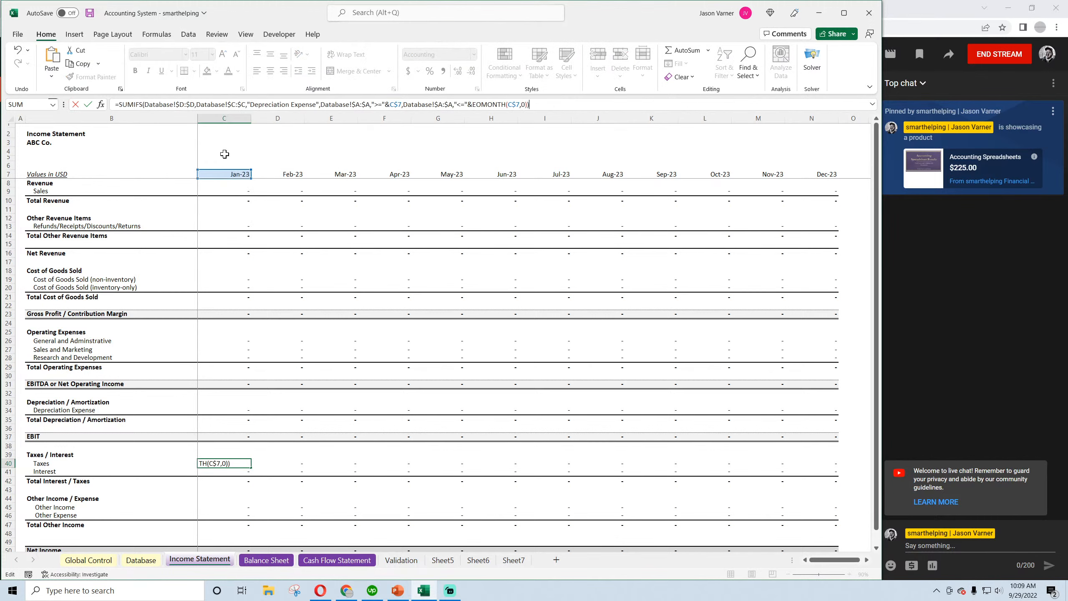
# Change the category criterion in the January Taxes formula to "Income Tax Expense", checking the category name in the Database sheet
pyautogui.moveTo(251, 104); pyautogui.dragTo(314, 108)
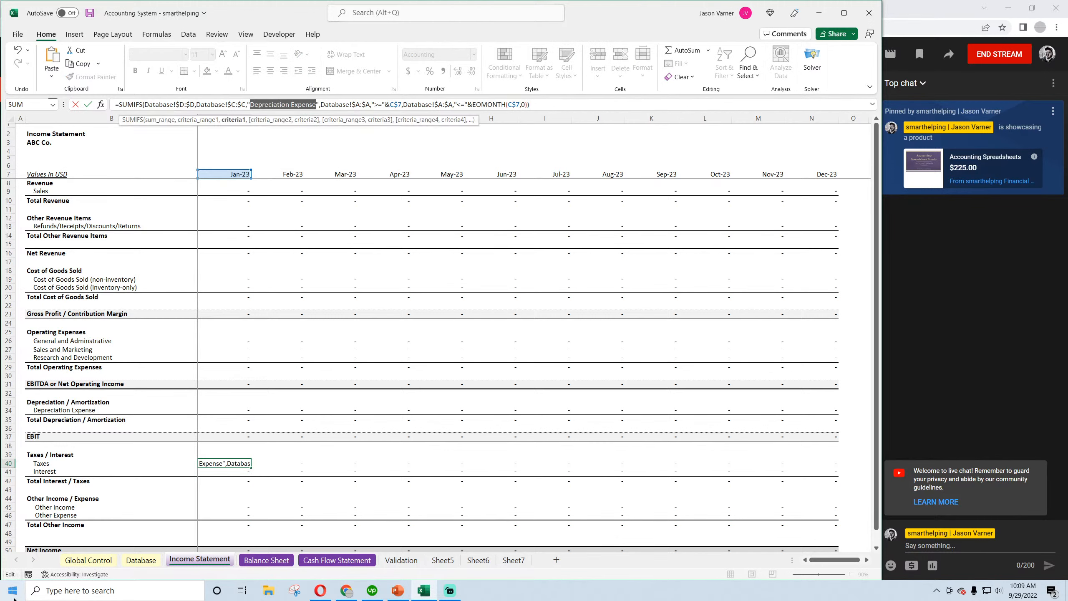
pyautogui.write('Income T')
pyautogui.press('Return')
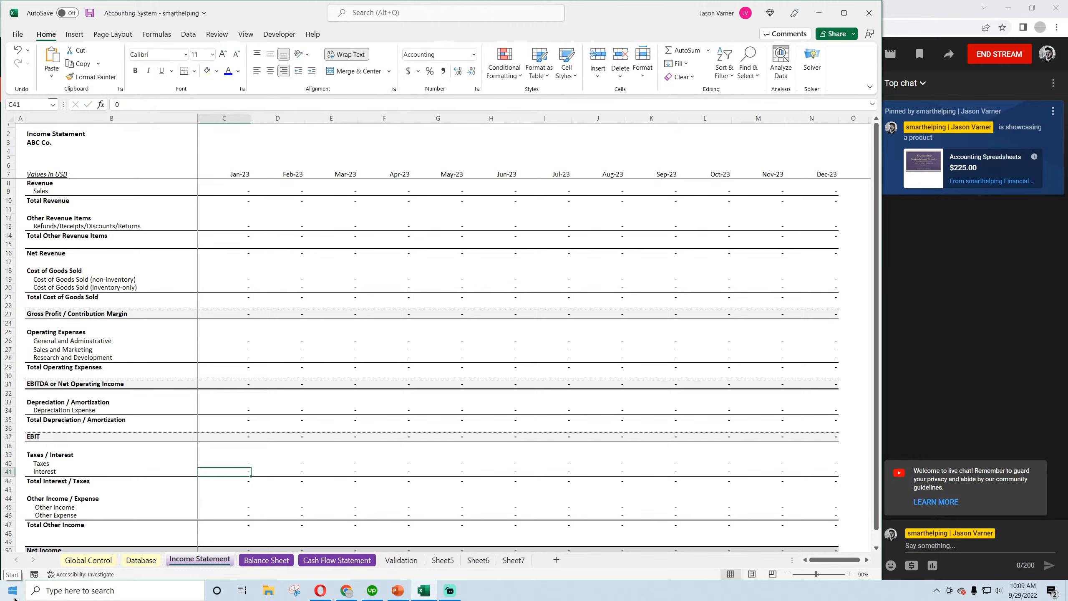
pyautogui.click(141, 560)
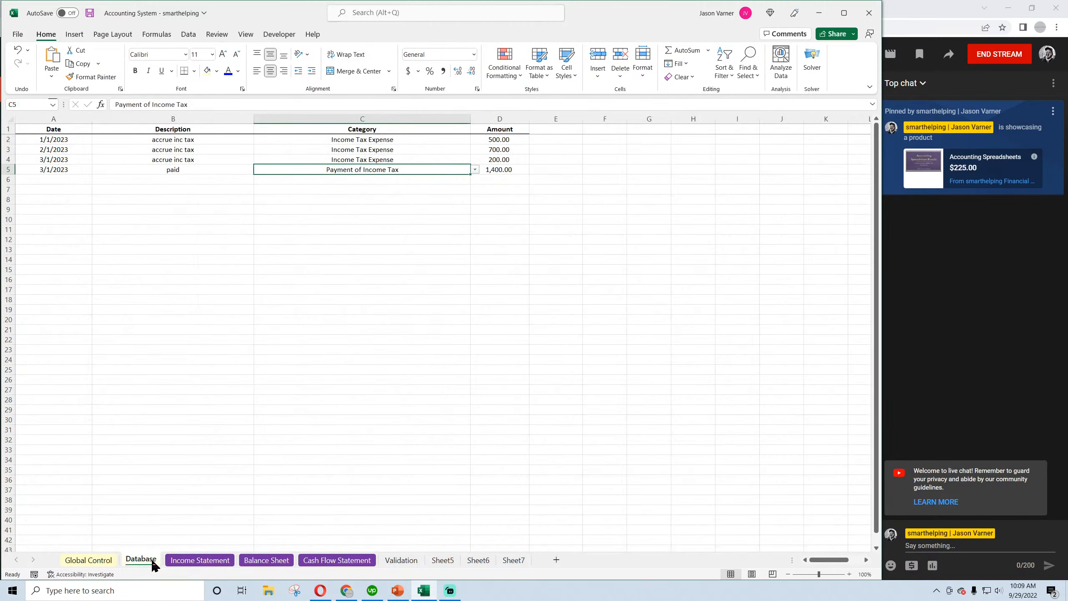
pyautogui.click(200, 559)
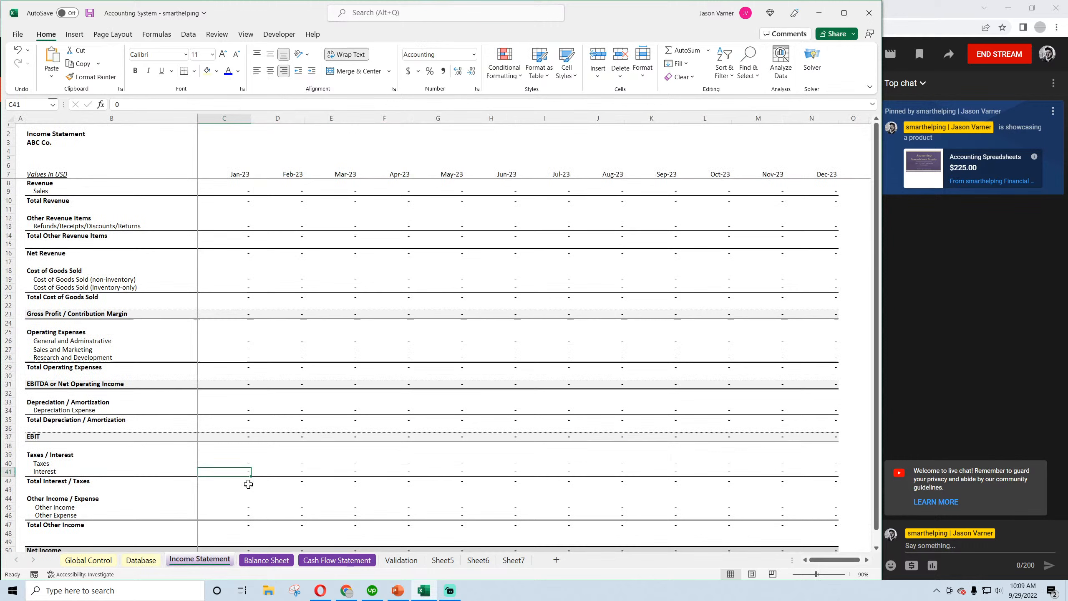
pyautogui.click(239, 465)
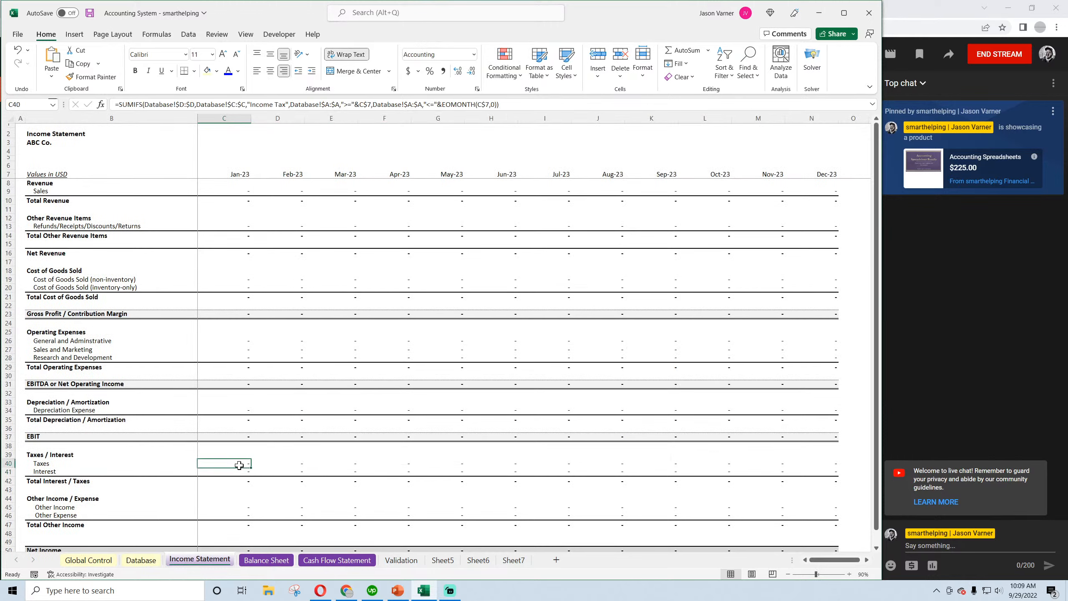
pyautogui.click(286, 105)
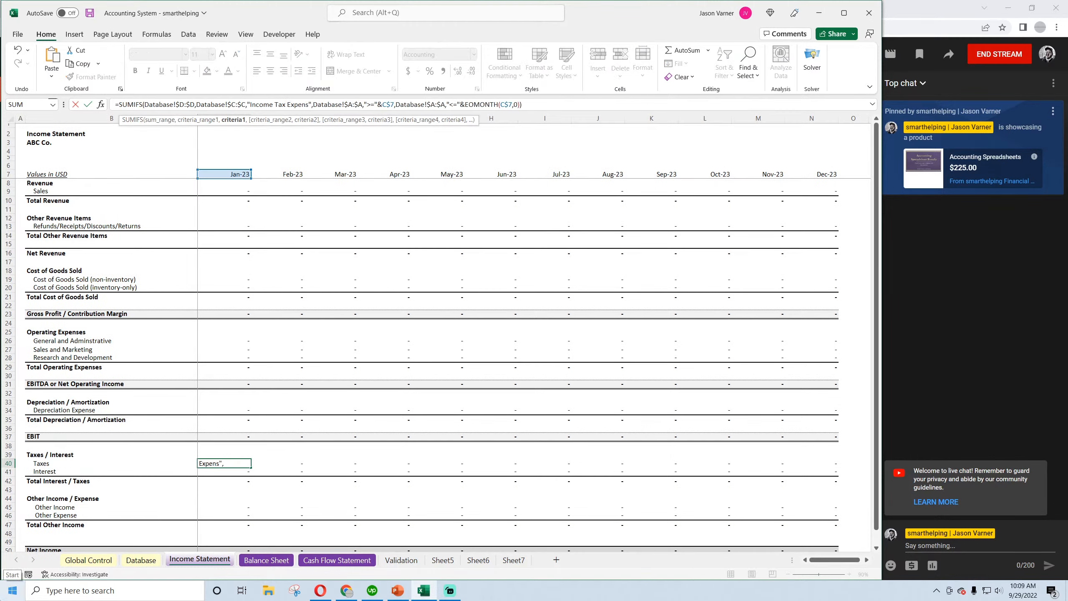
pyautogui.press('Return')
# Fill the January Taxes formula across through Dec-23, bring up the Balance Sheet and save the workbook
pyautogui.click(238, 464)
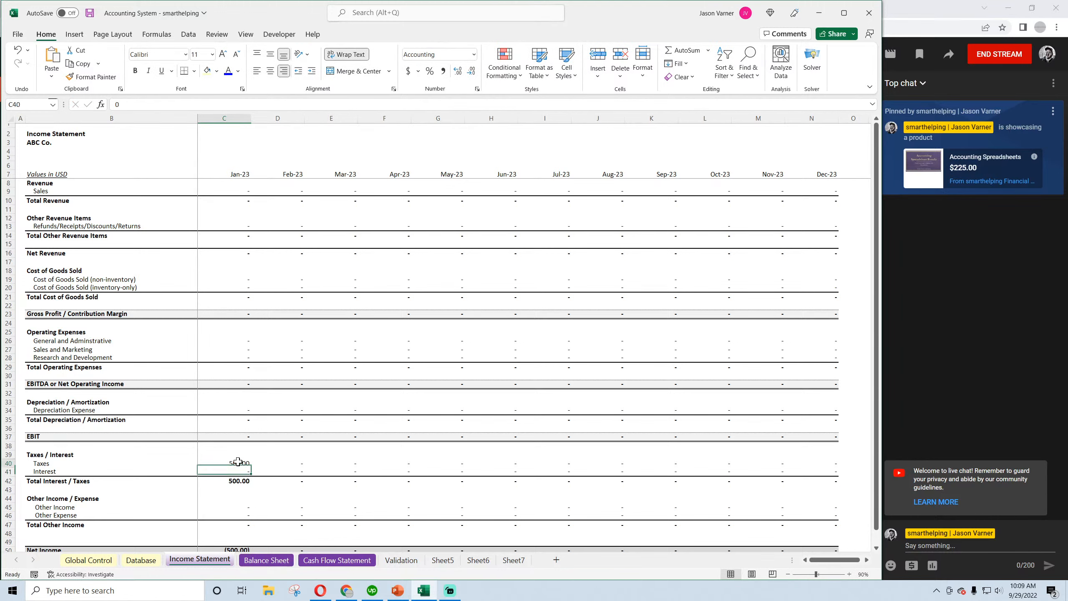
pyautogui.moveTo(254, 468); pyautogui.dragTo(833, 471)
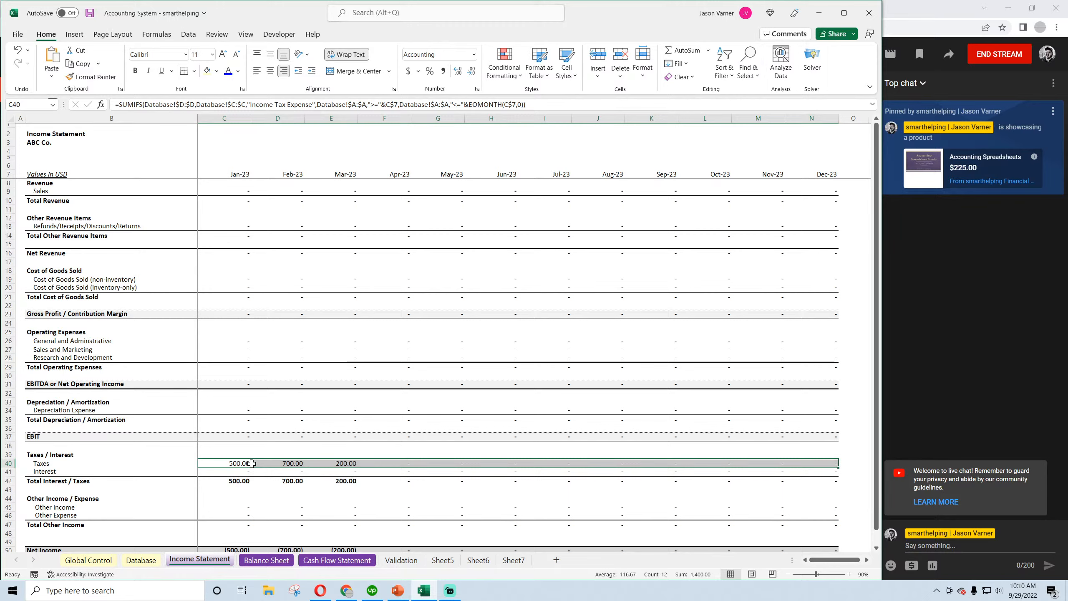
pyautogui.click(266, 560)
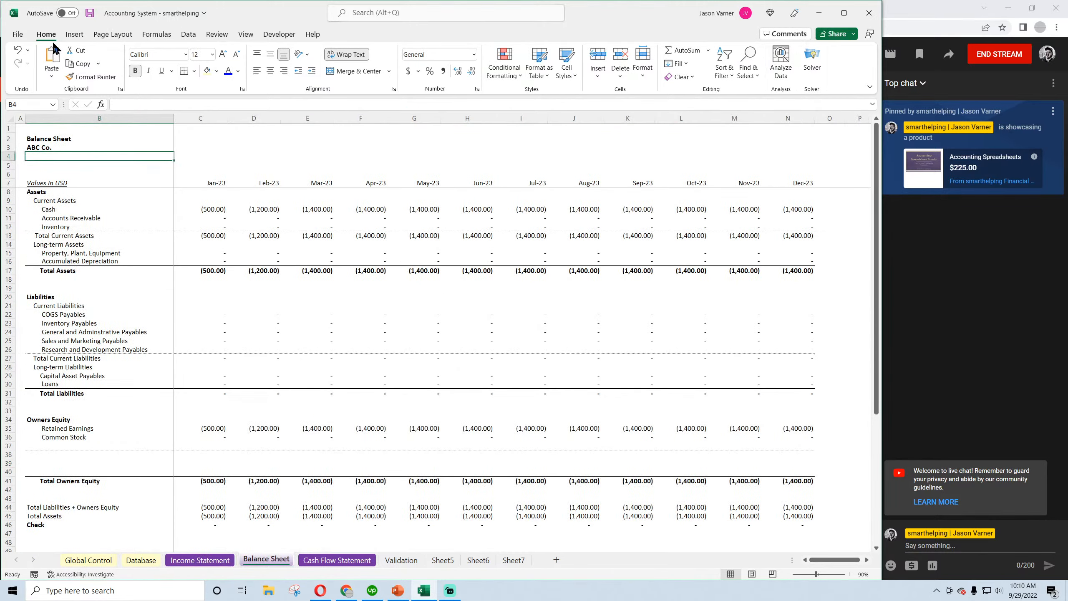
pyautogui.click(89, 13)
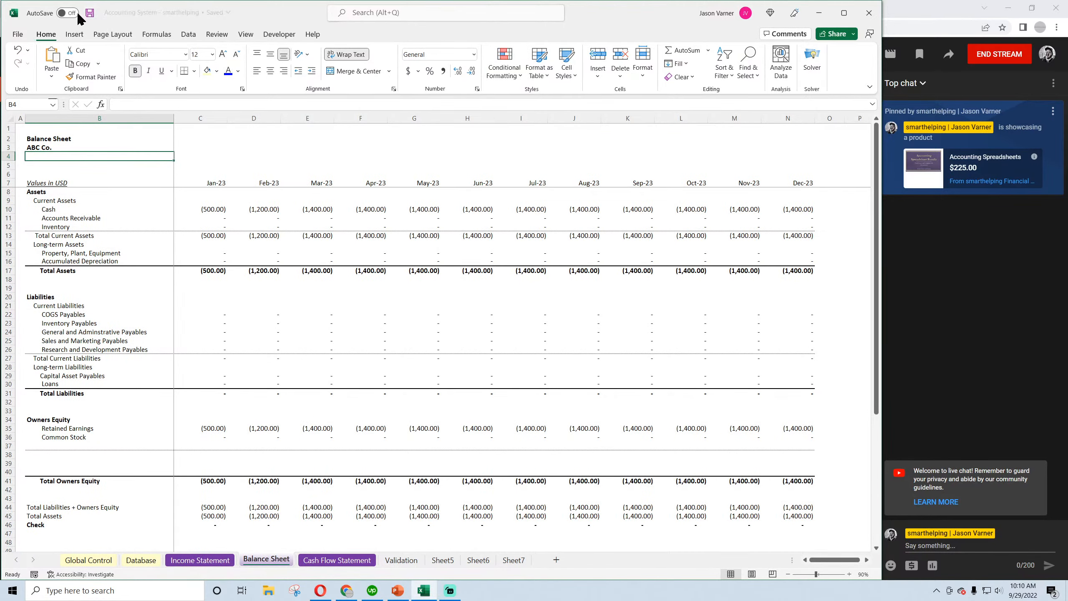
# Insert two blank rows above Total Current Liabilities in the Balance Sheet
pyautogui.click(68, 314)
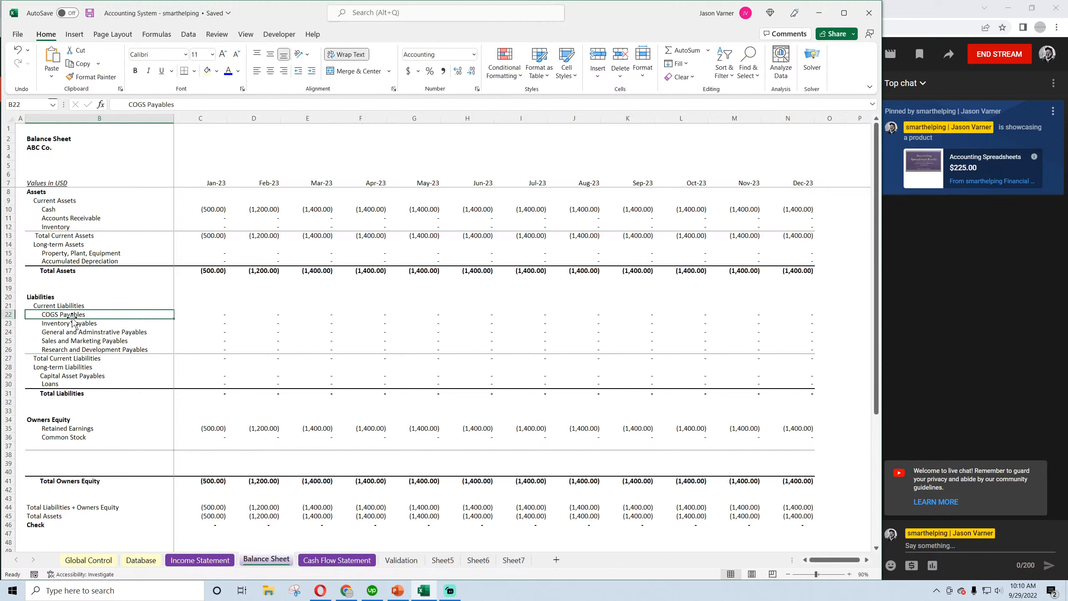
pyautogui.rightClick(7, 359)
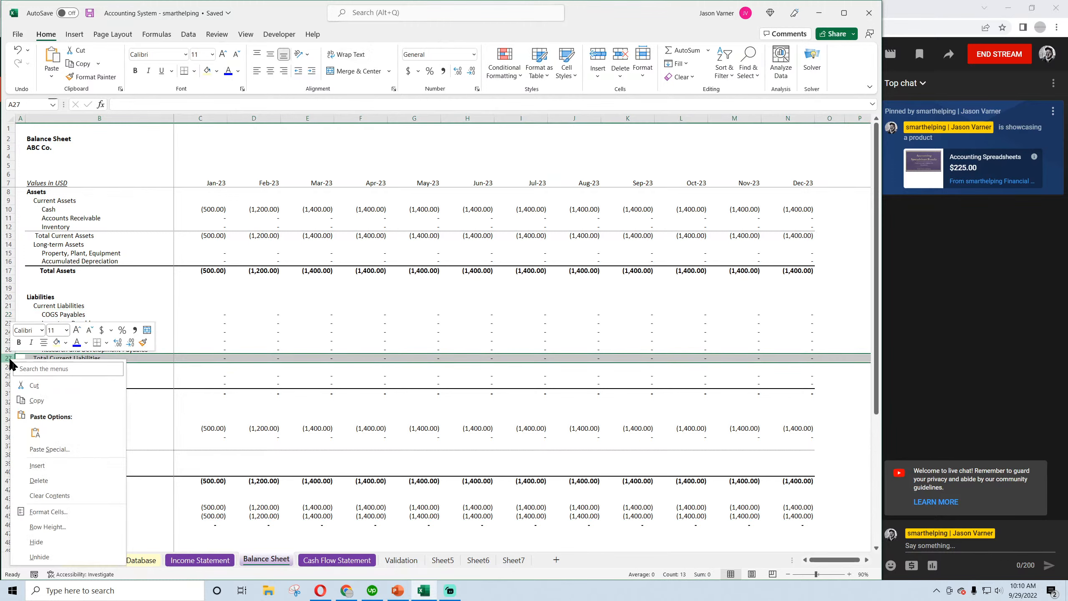
pyautogui.click(42, 449)
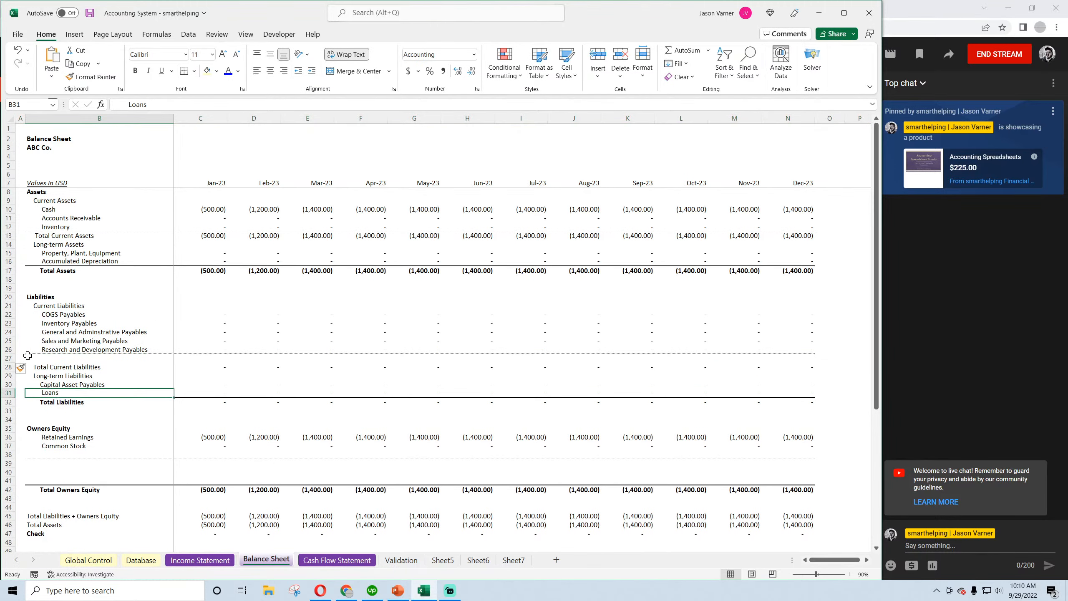
pyautogui.rightClick(7, 358)
pyautogui.click(34, 465)
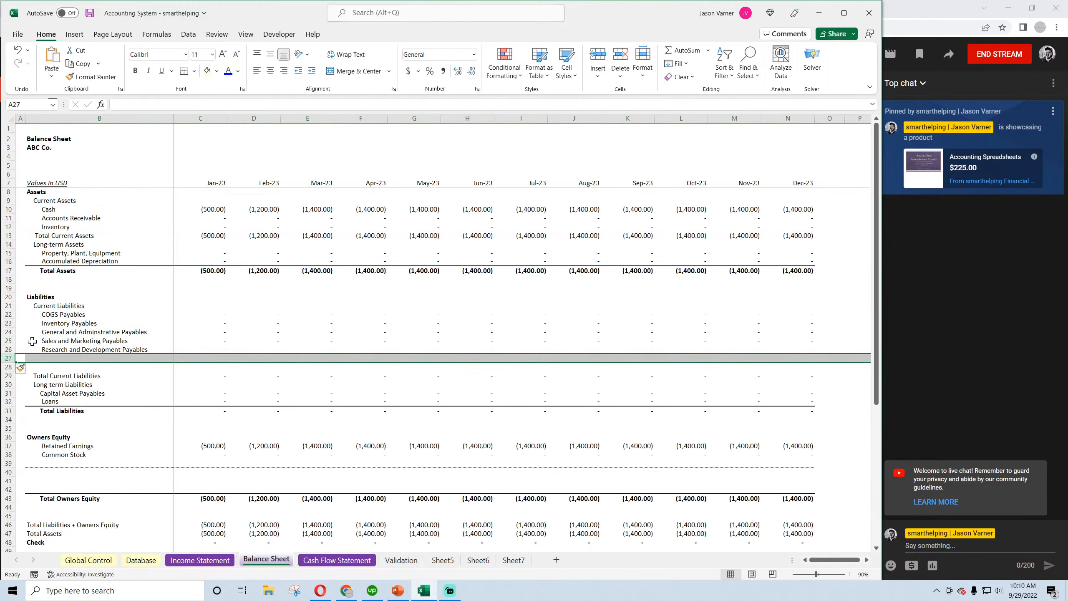
# Remove all borders from the Research and Development Payables row
pyautogui.click(7, 349)
pyautogui.click(194, 70)
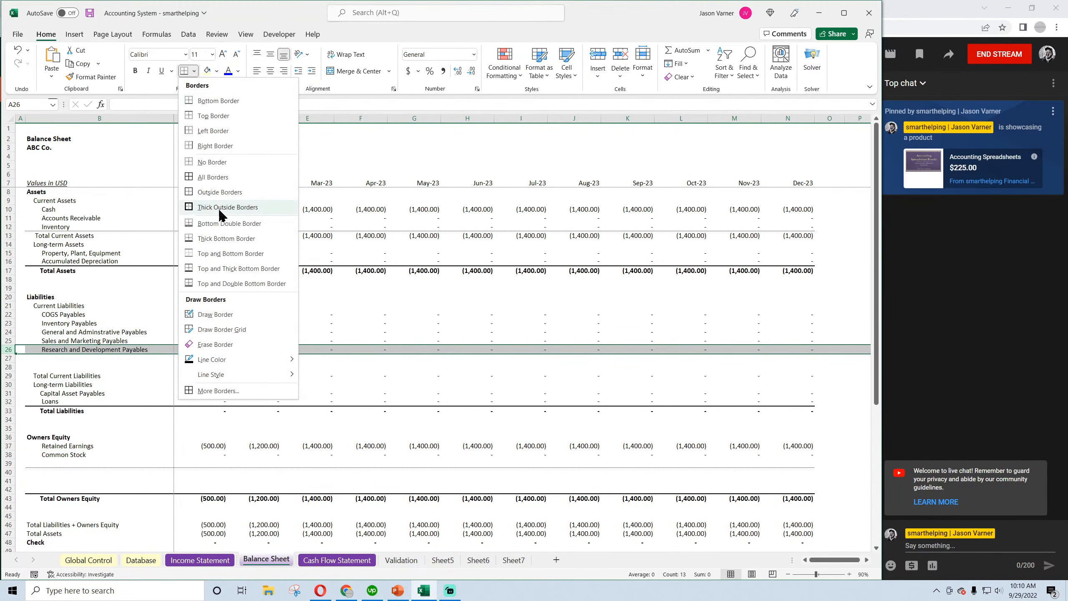
pyautogui.click(208, 163)
# Copy the Research and Development Payables label into row 27 and rename it "Income Taxes Payable"
pyautogui.click(132, 350)
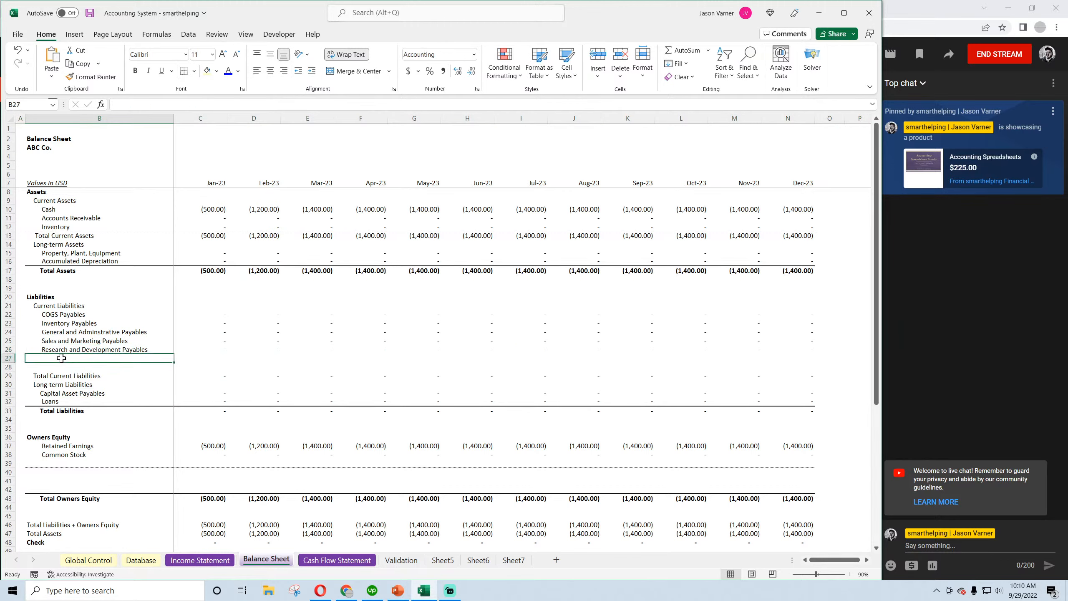
pyautogui.moveTo(170, 354); pyautogui.dragTo(170, 363)
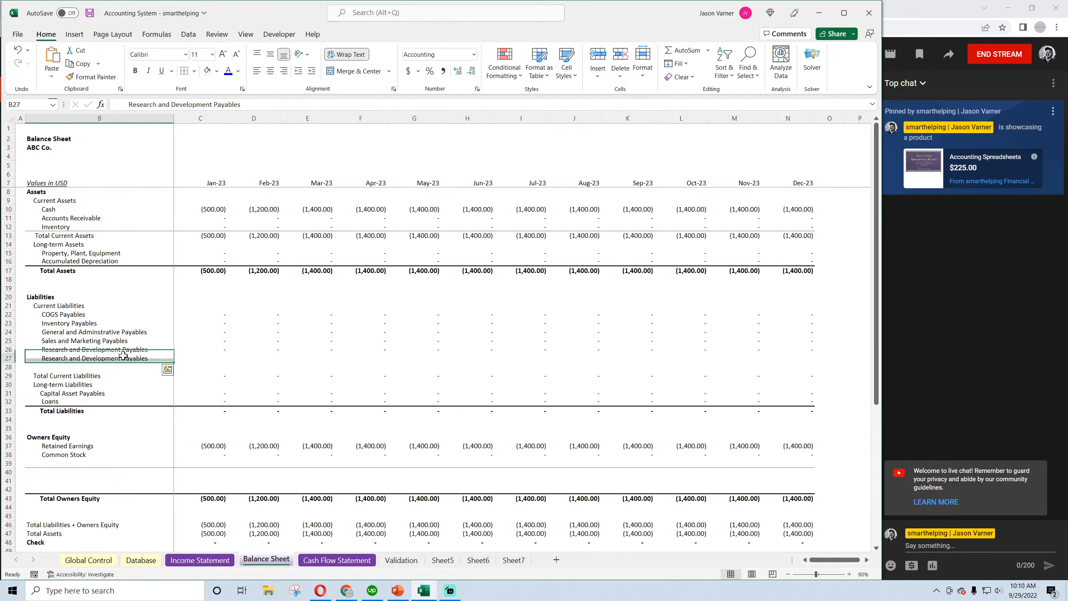
pyautogui.tripleClick(137, 104)
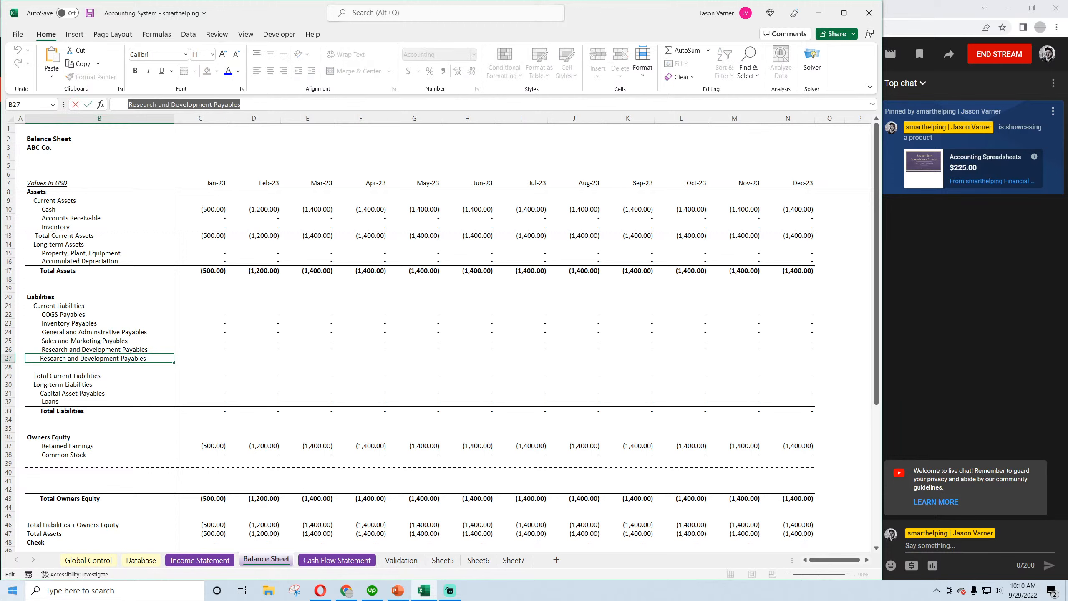
pyautogui.write('Income T')
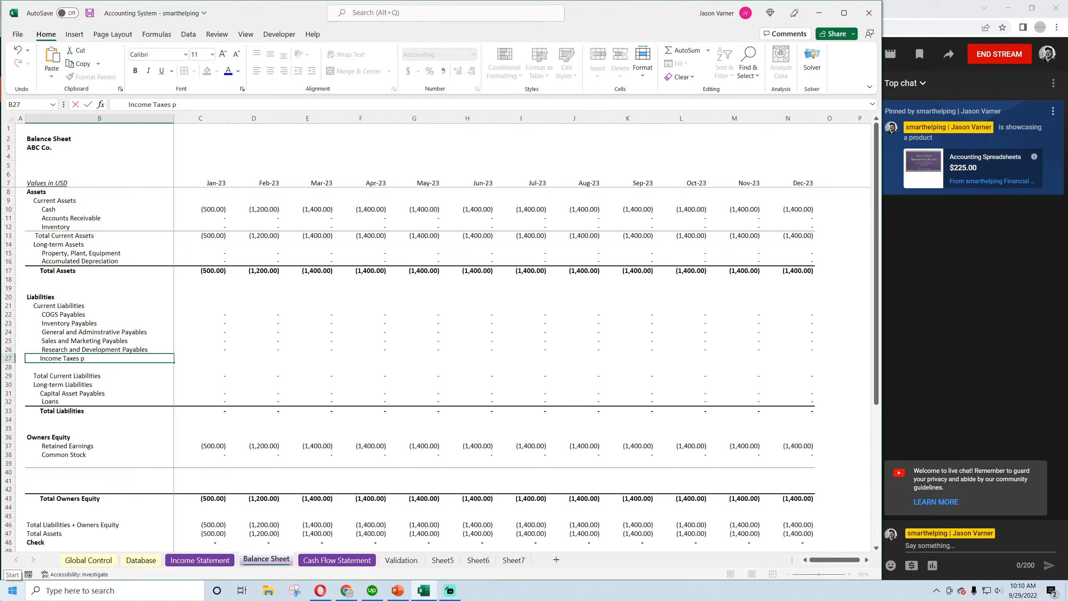
pyautogui.write('axes Payable')
pyautogui.press('Return')
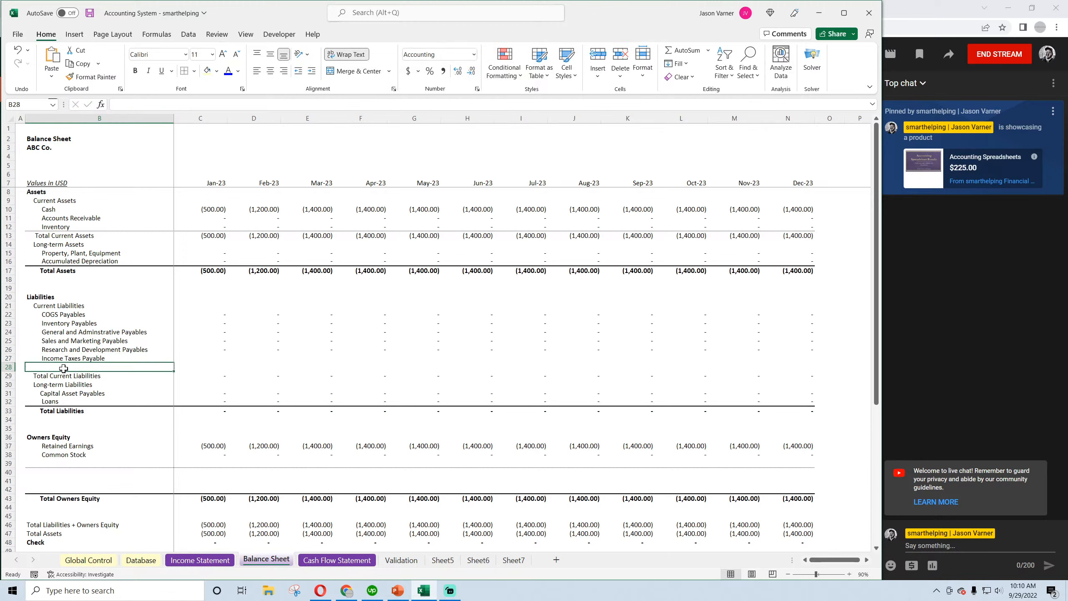
# Add a bottom border to the blank row above Total Current Liabilities, from column B through Dec-23
pyautogui.moveTo(64, 368); pyautogui.dragTo(783, 357)
pyautogui.click(194, 72)
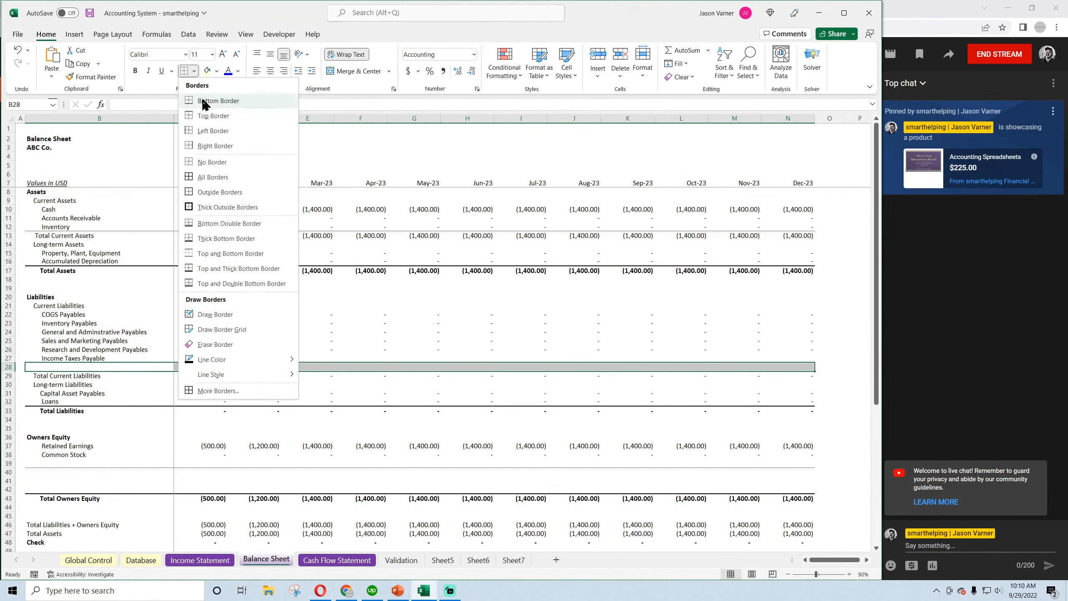
pyautogui.click(205, 103)
# Copy the Jan-23 Research and Development Payables formula into Income Taxes Payable and set its first SUMIFS category to "Income Tax Expense"
pyautogui.click(205, 349)
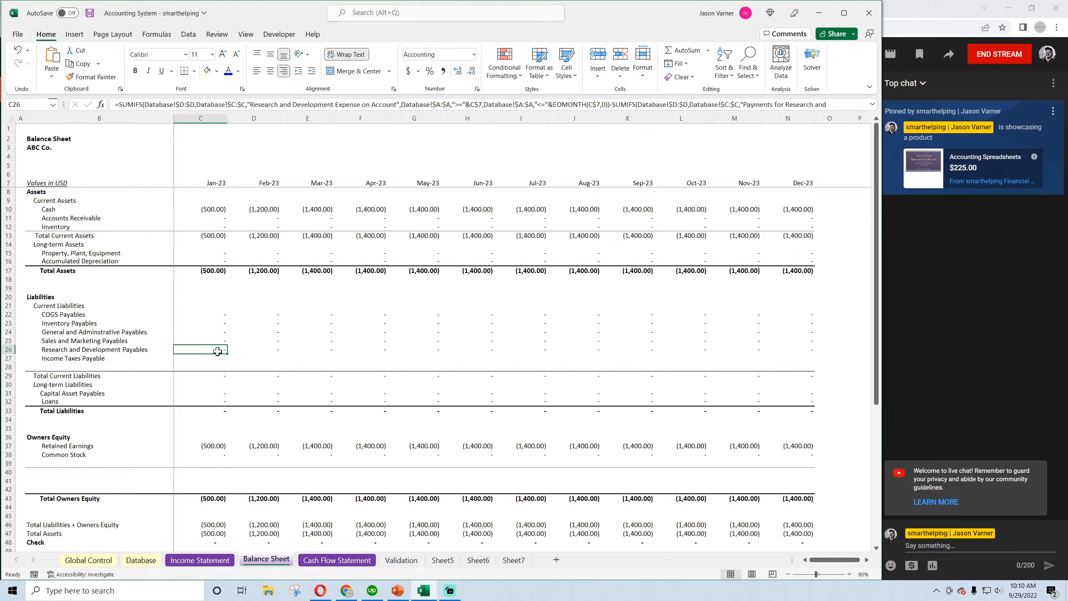
pyautogui.moveTo(228, 353); pyautogui.dragTo(219, 361)
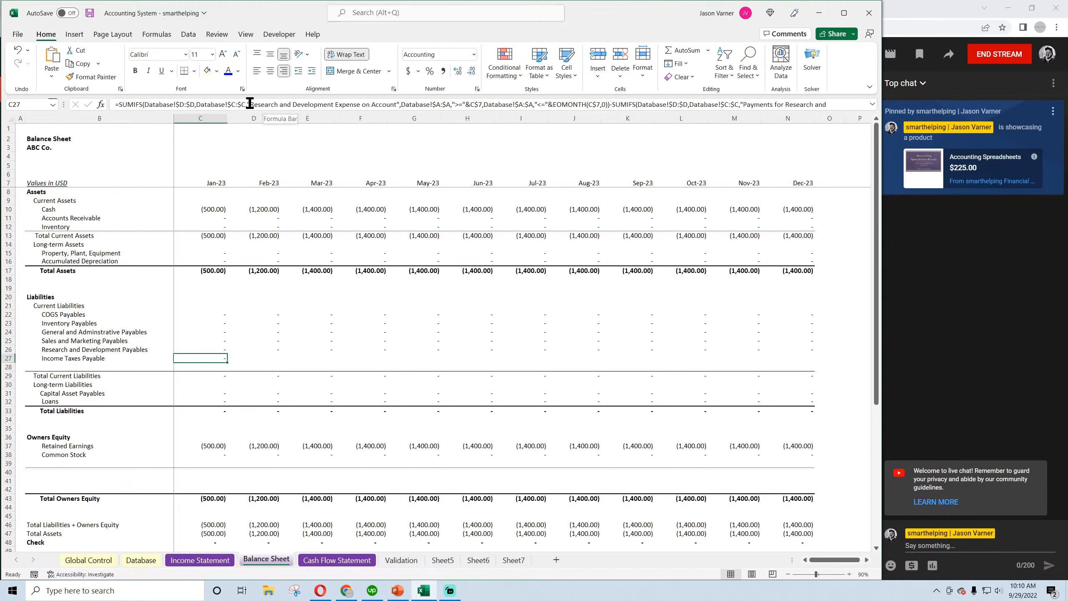
pyautogui.moveTo(251, 105); pyautogui.dragTo(394, 107)
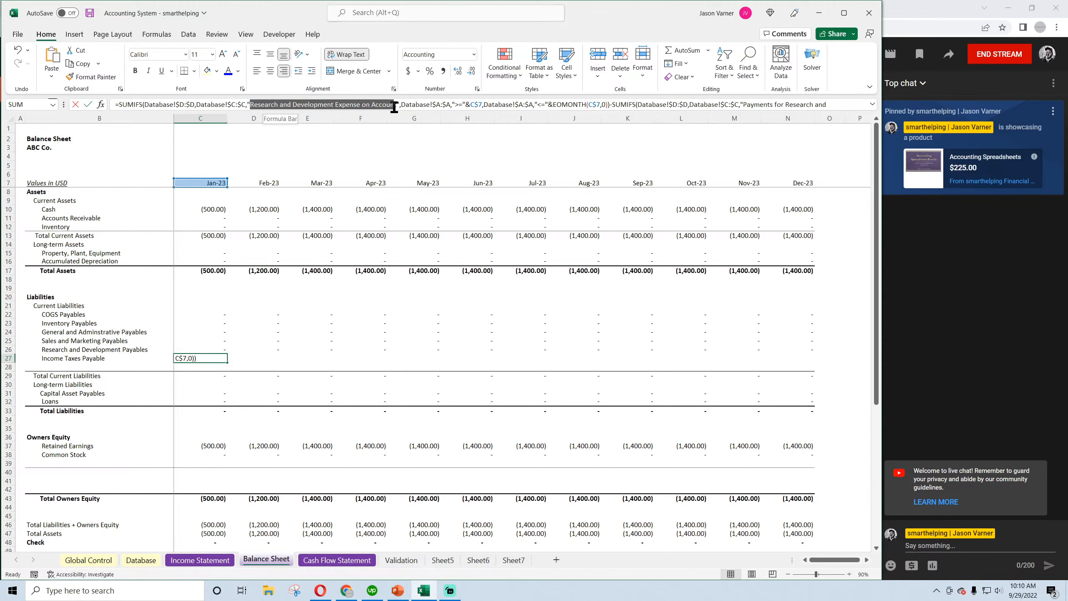
pyautogui.write('In')
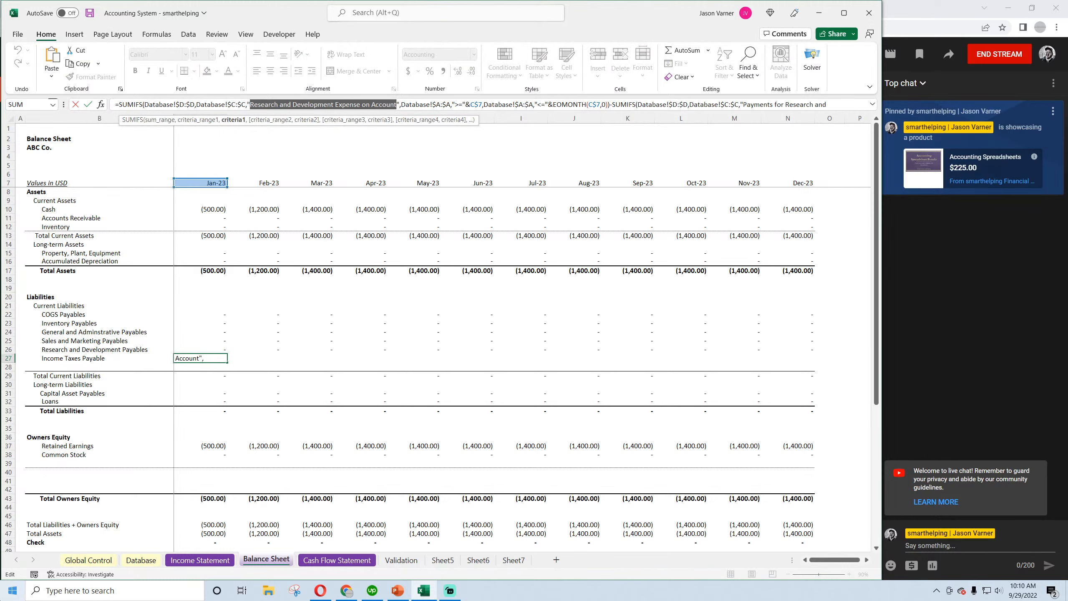
pyautogui.write('come Tax Expe')
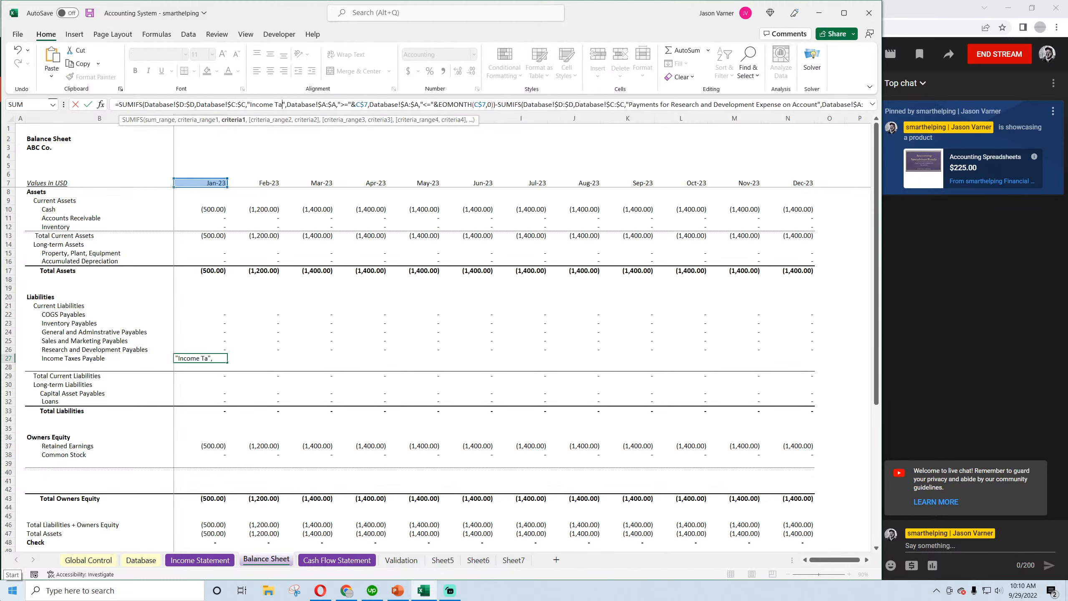
pyautogui.write('nse')
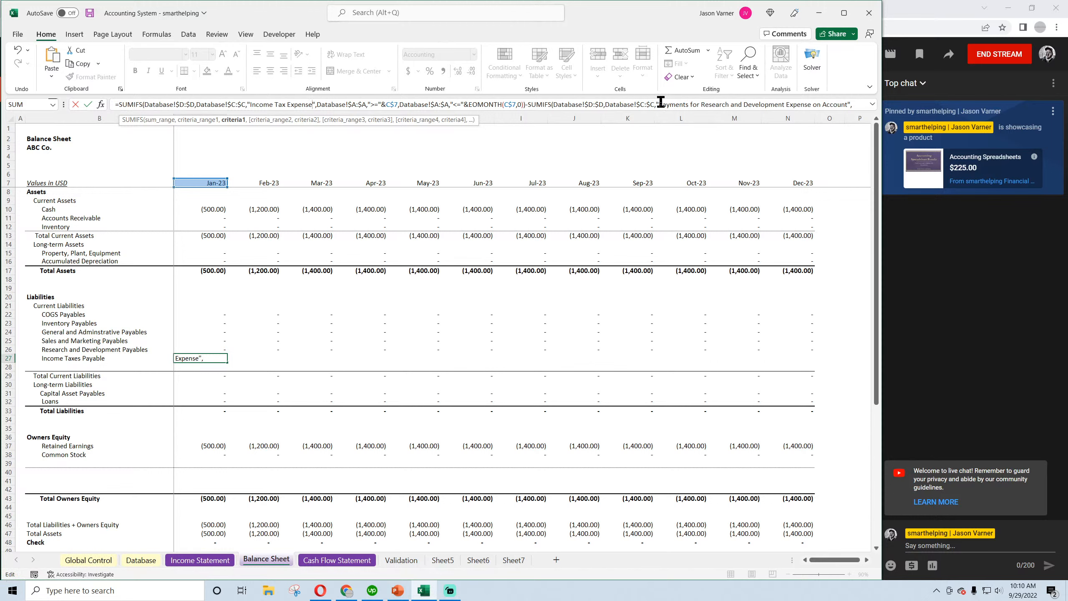
# Set the second SUMIFS category in the Jan-23 Income Taxes Payable formula to "Payment for Income Tax"
pyautogui.moveTo(661, 104); pyautogui.dragTo(846, 107)
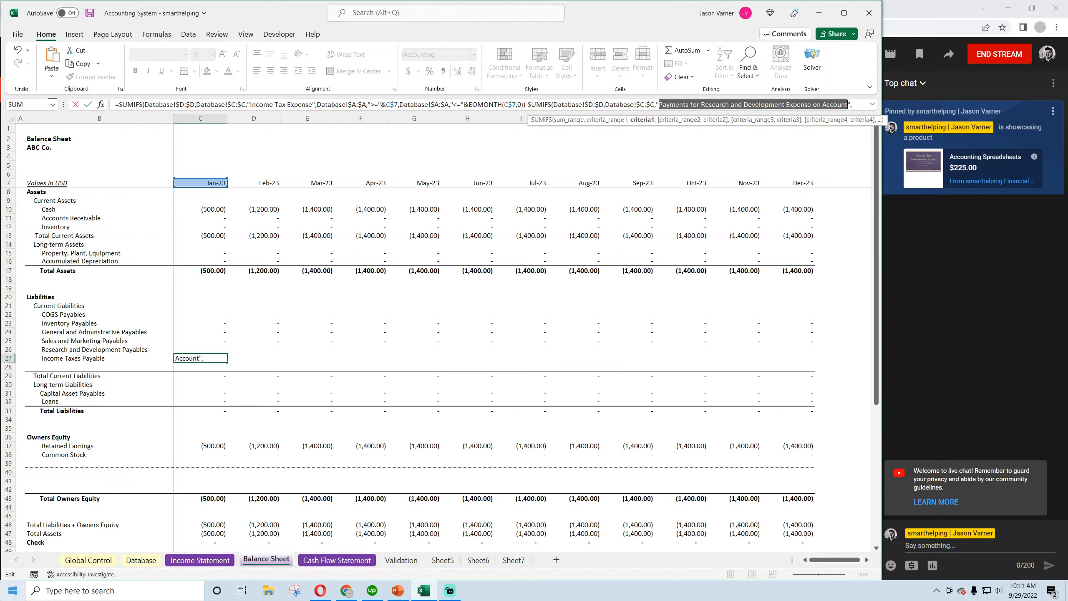
pyautogui.write('Pay')
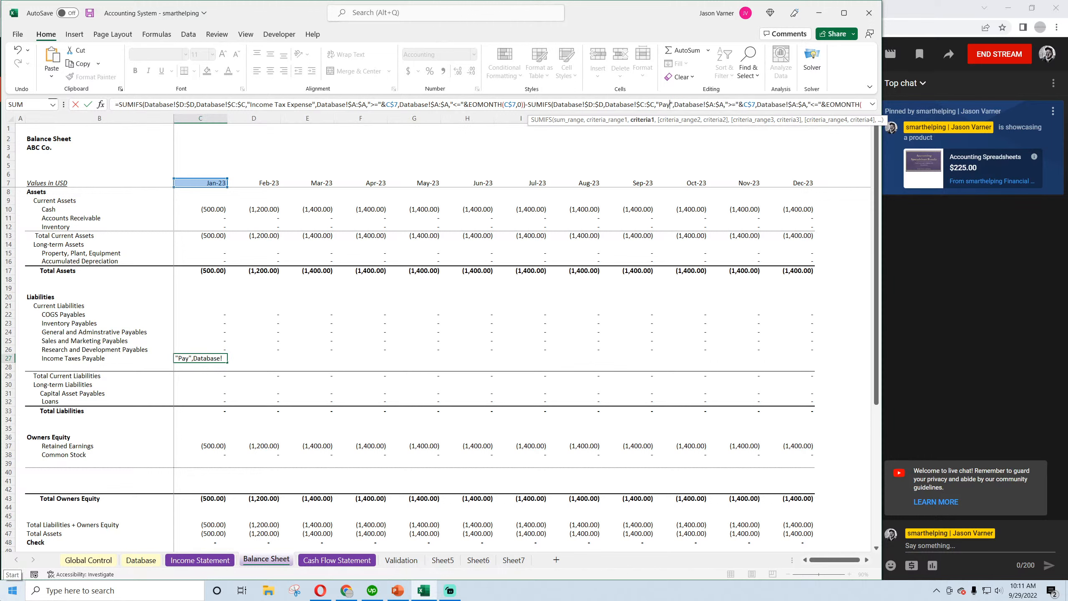
pyautogui.write('ment for Income Tax')
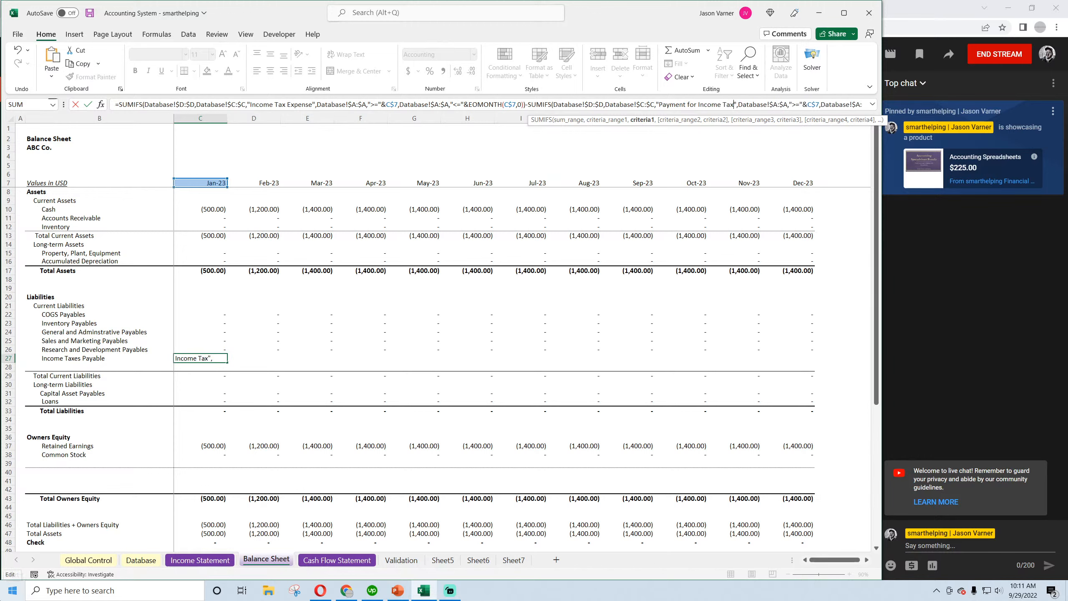
pyautogui.press('Return')
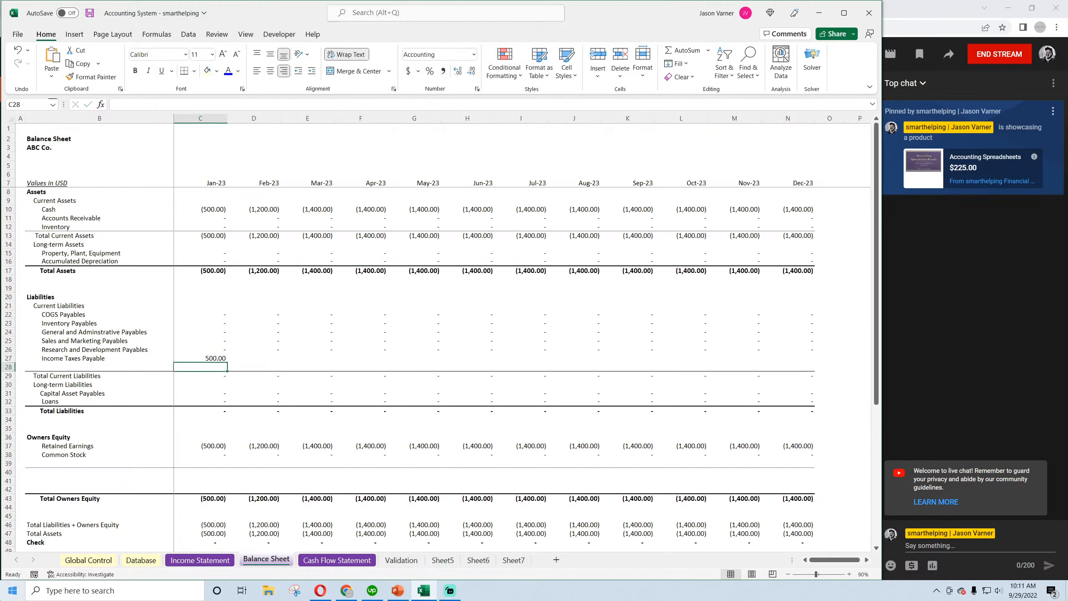
# Fill the Jan-23 Income Taxes Payable formula across through Dec-23 and save the workbook
pyautogui.click(210, 360)
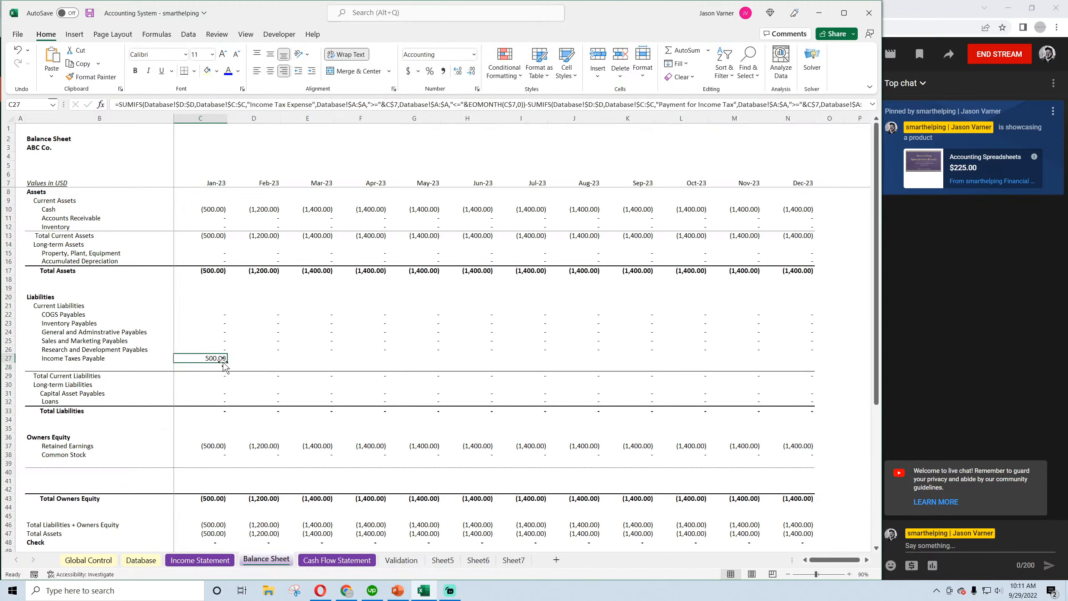
pyautogui.moveTo(243, 364); pyautogui.dragTo(814, 362)
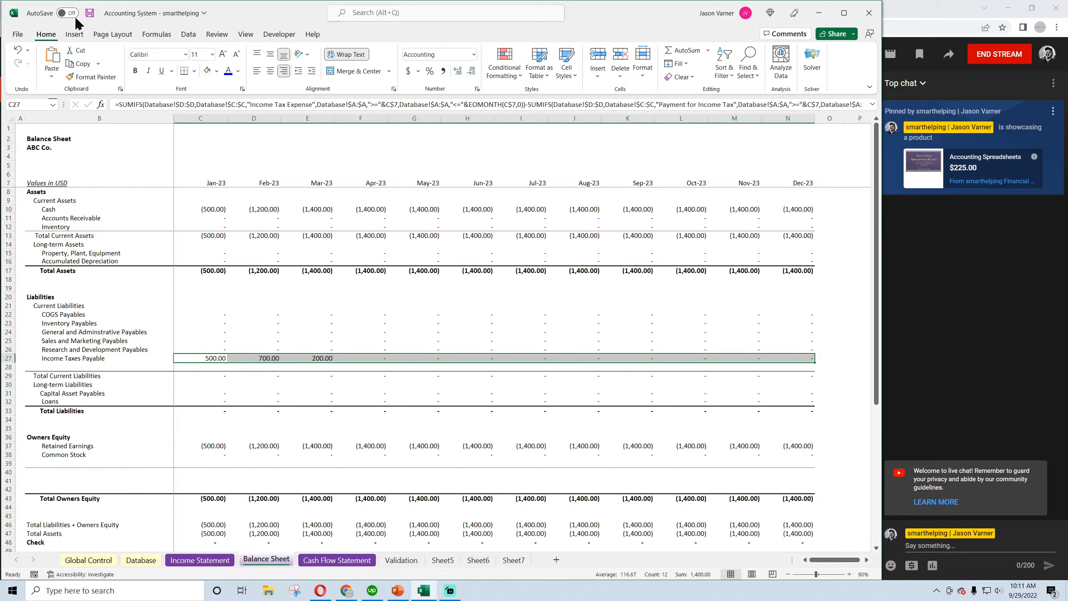
pyautogui.click(90, 13)
pyautogui.click(320, 358)
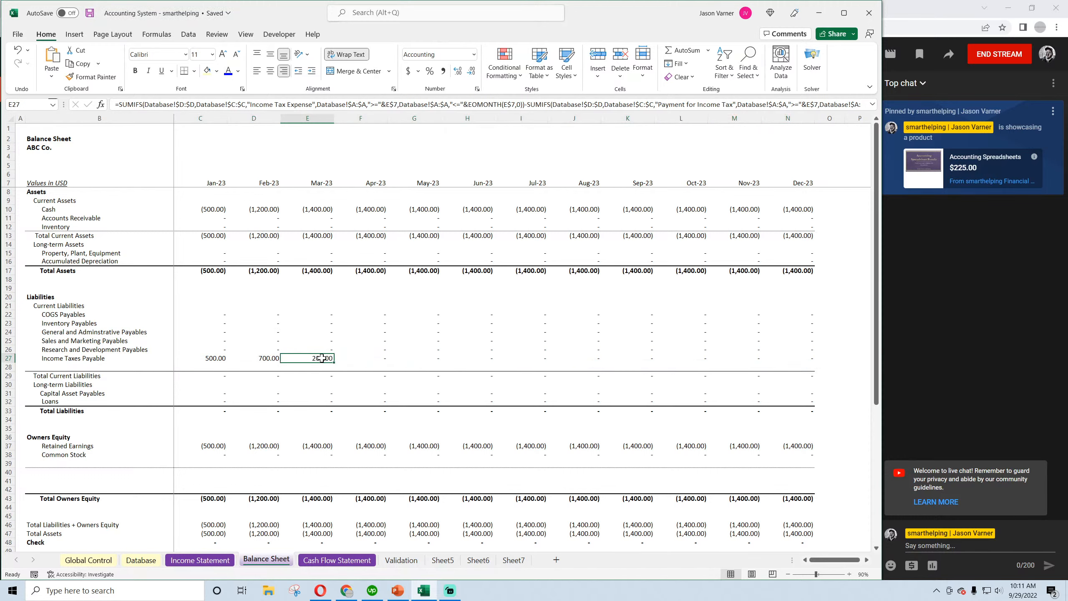
pyautogui.click(210, 359)
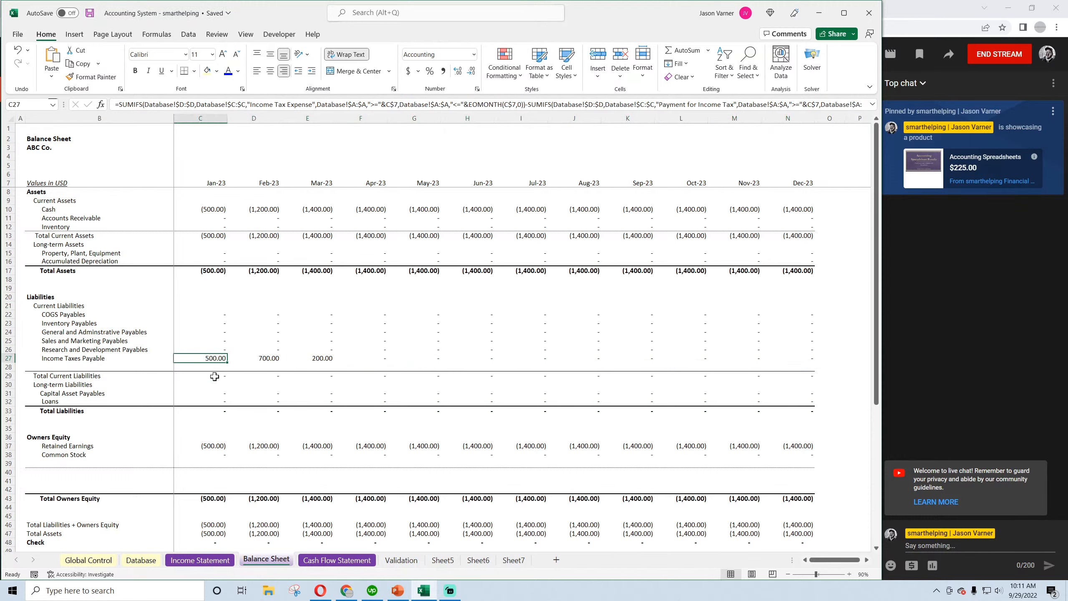
pyautogui.click(266, 355)
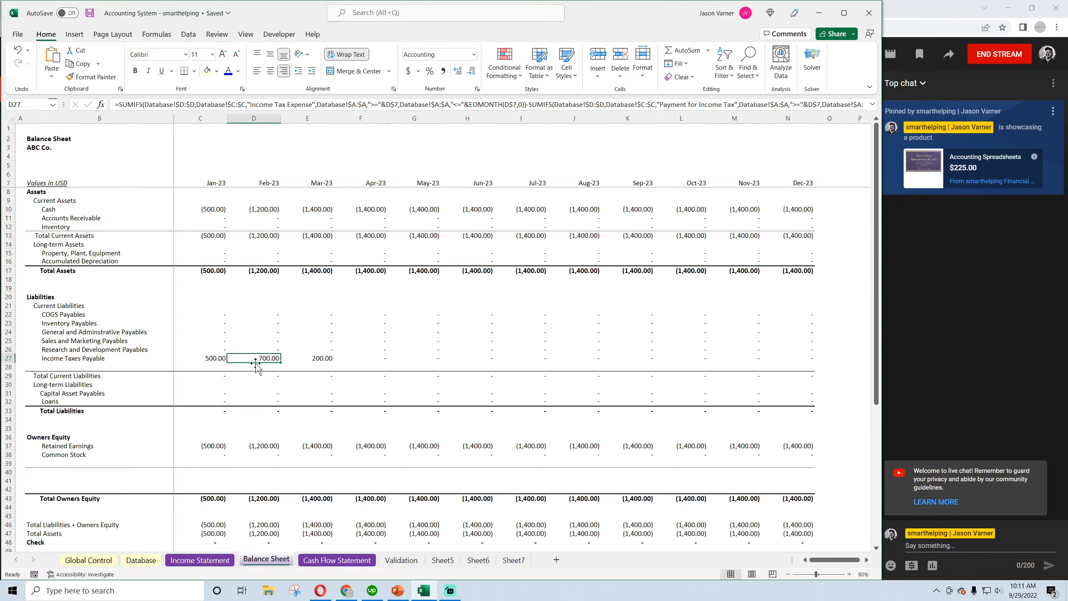
# Add the Jan-23 balance to the end of the Feb-23 Income Taxes Payable formula and fill it through Dec-23, saving the workbook
pyautogui.doubleClick(256, 360)
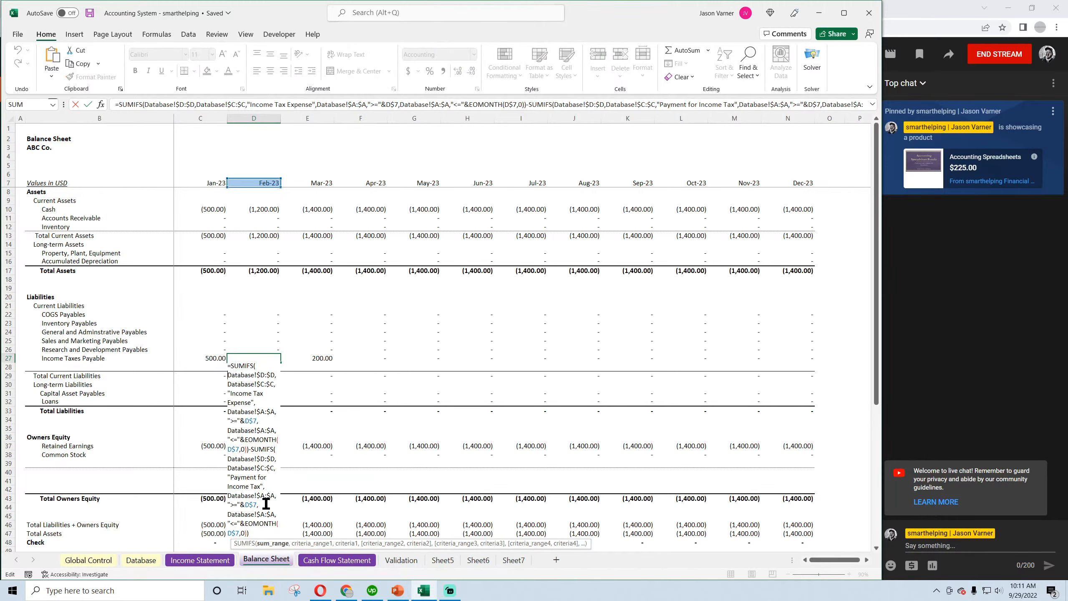
pyautogui.scroll(-4, 262, 445)
pyautogui.write('+')
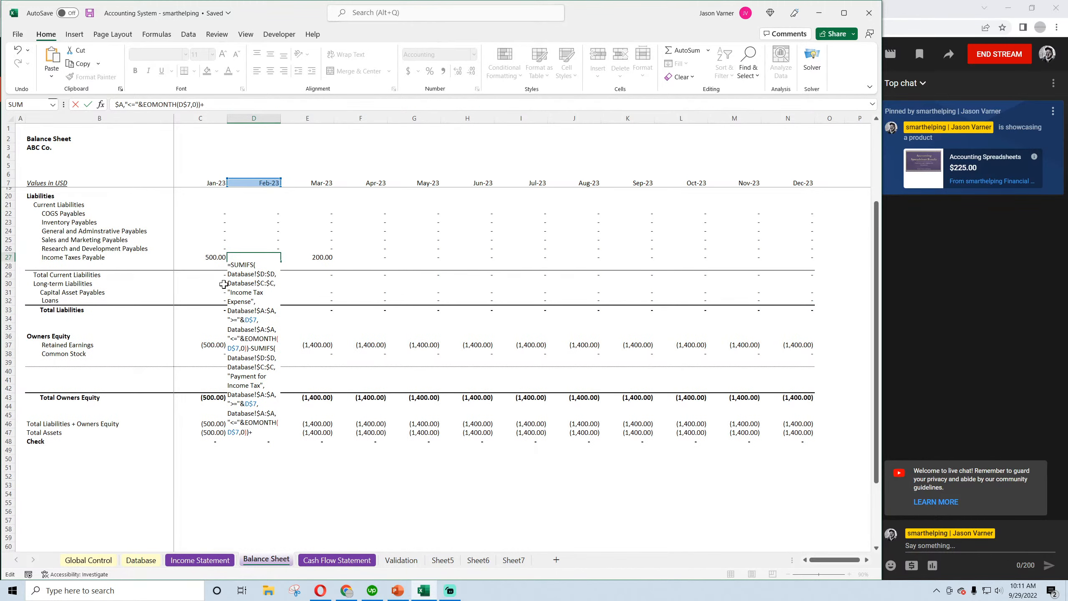
pyautogui.click(204, 257)
pyautogui.hotkey('ctrl', 'Return')
pyautogui.moveTo(280, 261); pyautogui.dragTo(822, 282)
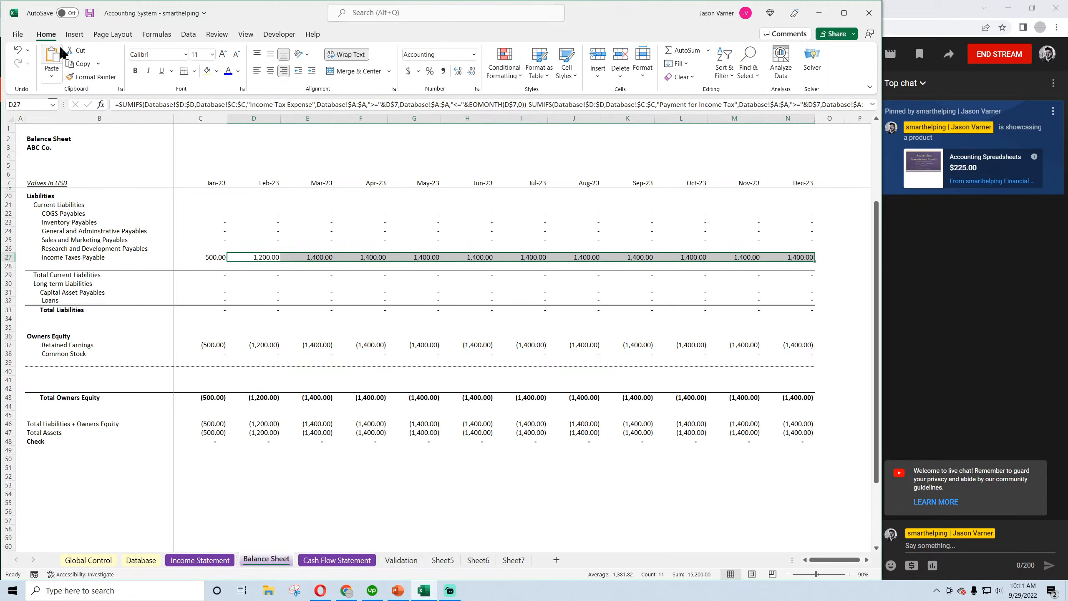
pyautogui.click(90, 14)
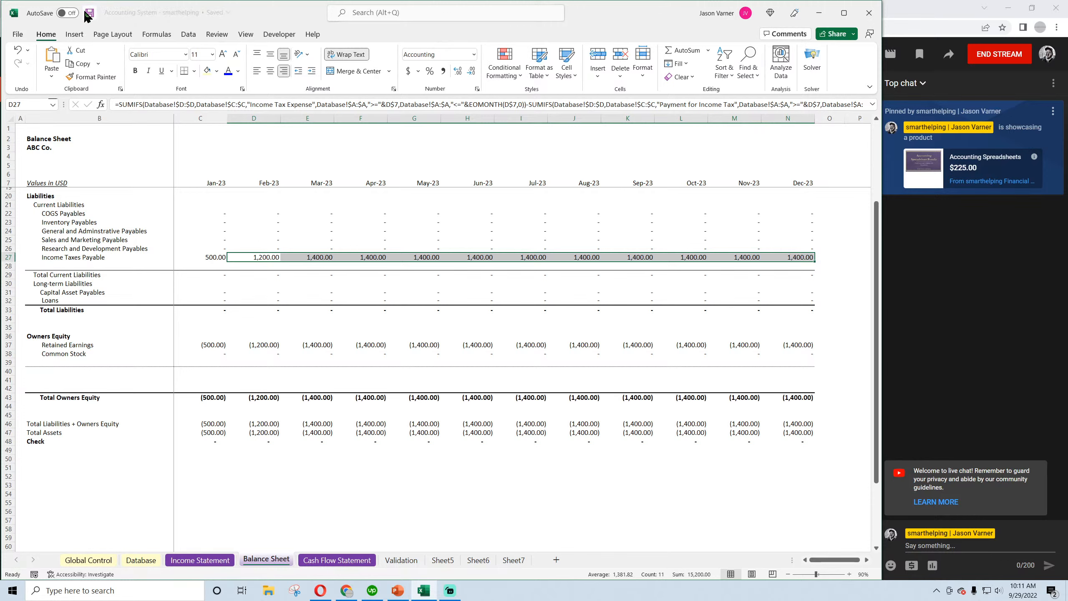
# Check the payment category's wording in the Database and correct the Jan-23 Income Taxes Payable formula to "Payment of Income Tax"
pyautogui.click(265, 256)
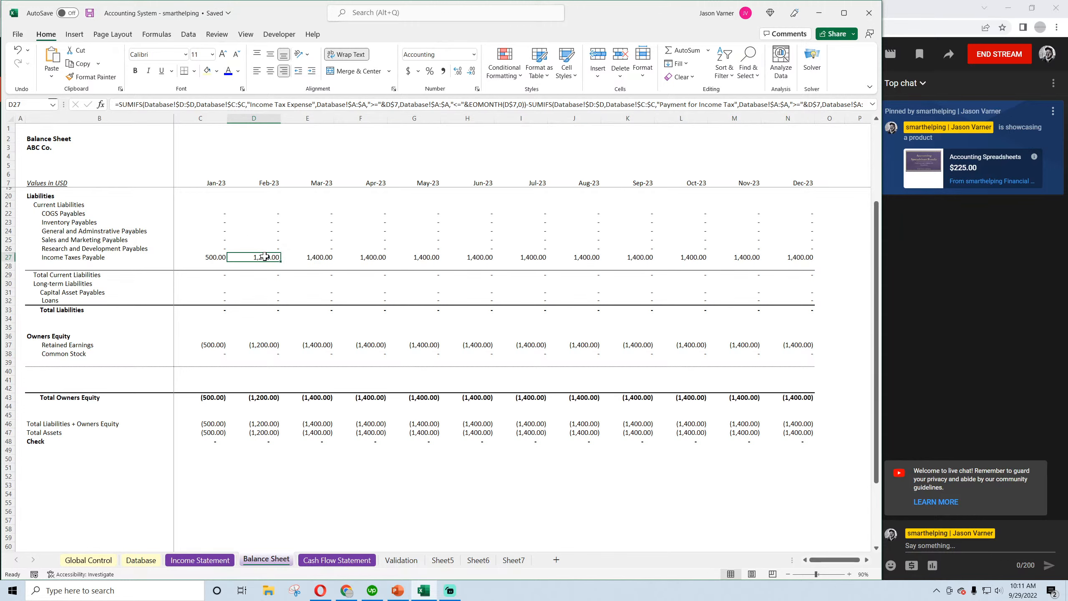
pyautogui.click(141, 560)
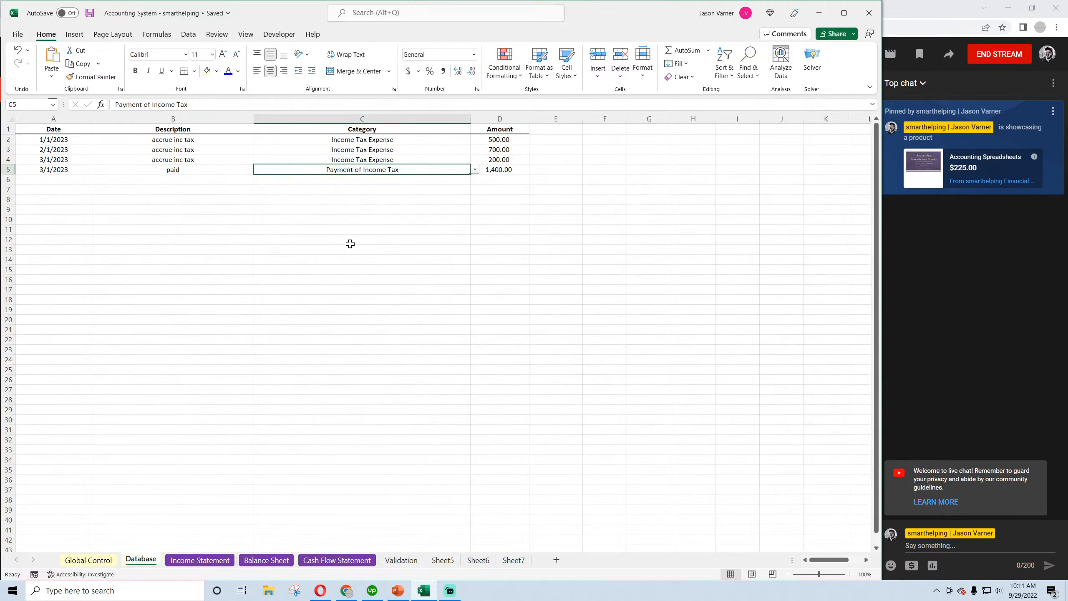
pyautogui.click(364, 188)
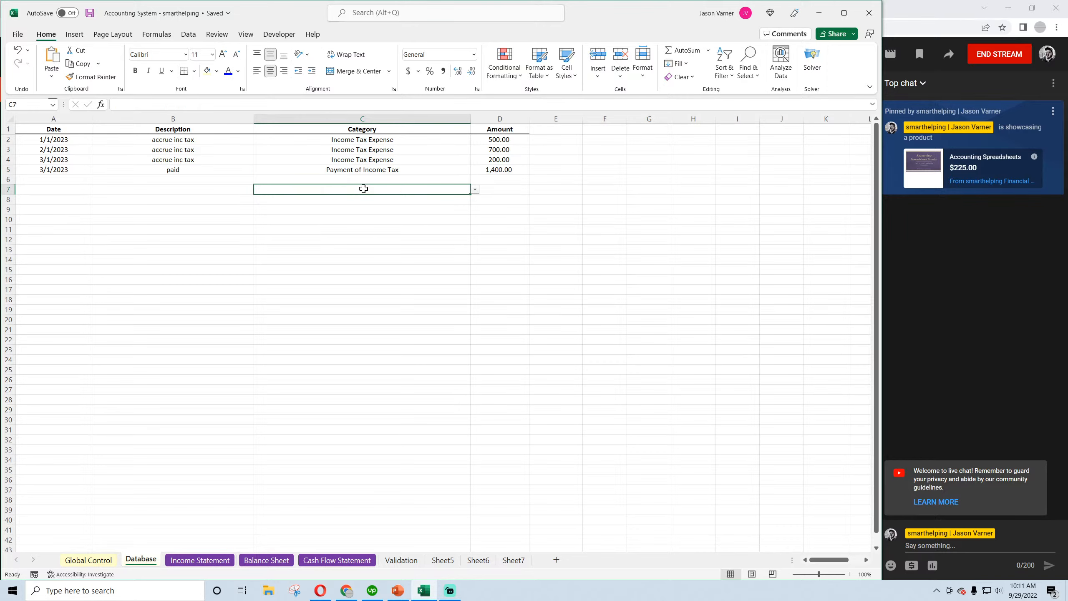
pyautogui.click(365, 170)
pyautogui.click(210, 560)
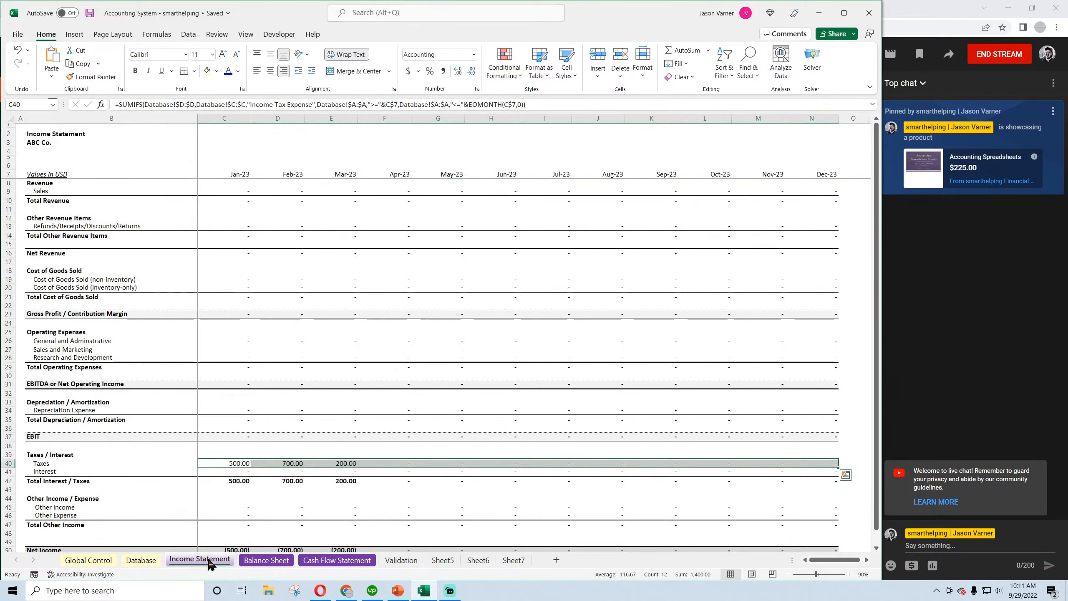
pyautogui.click(266, 559)
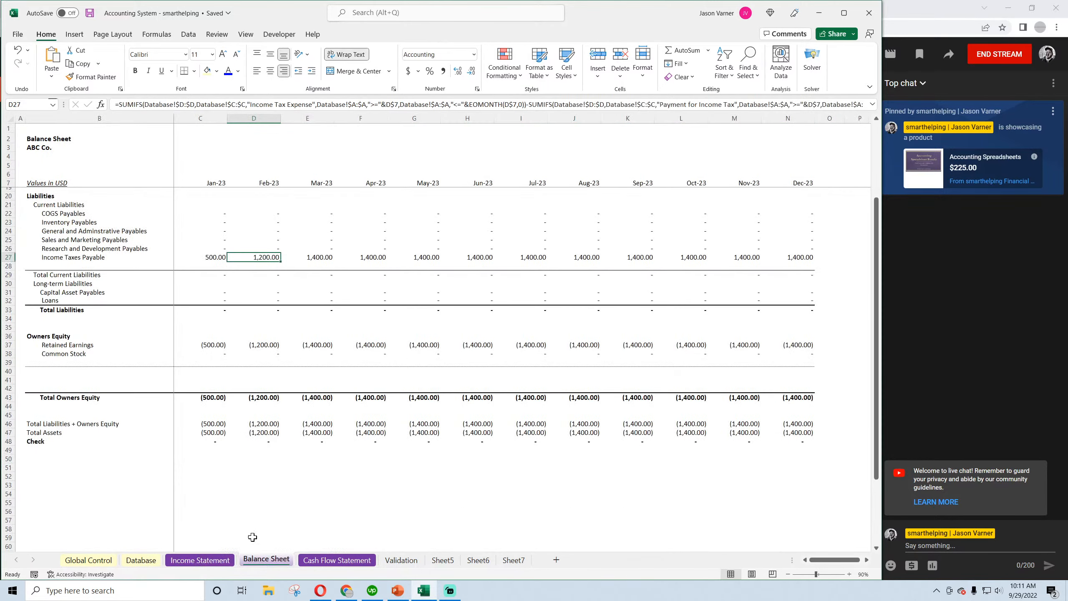
pyautogui.click(215, 257)
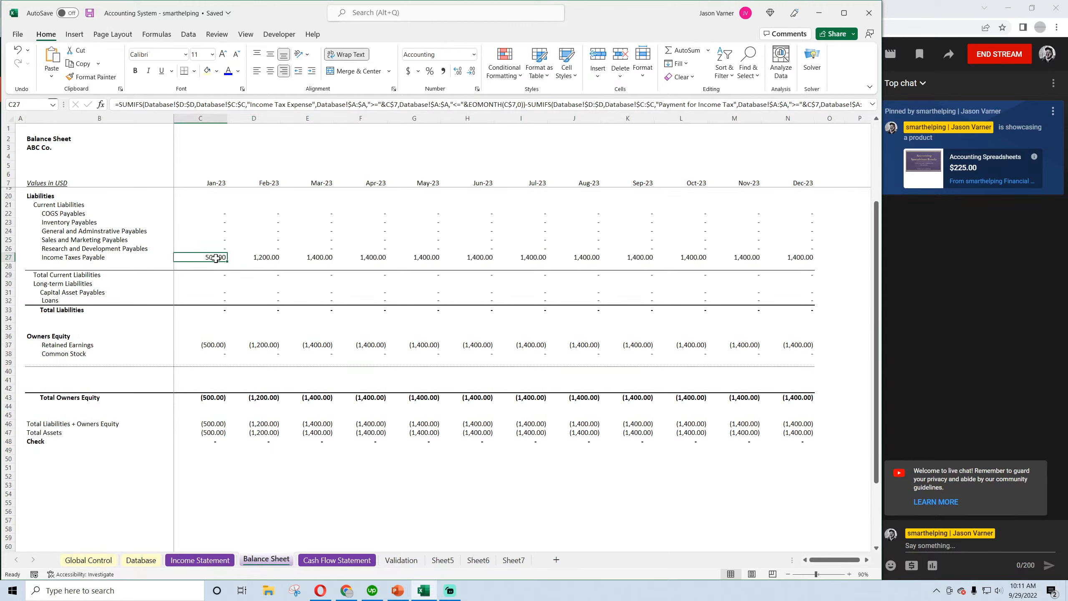
pyautogui.click(696, 104)
pyautogui.press('BackSpace')
pyautogui.press('BackSpace')
pyautogui.press('BackSpace')
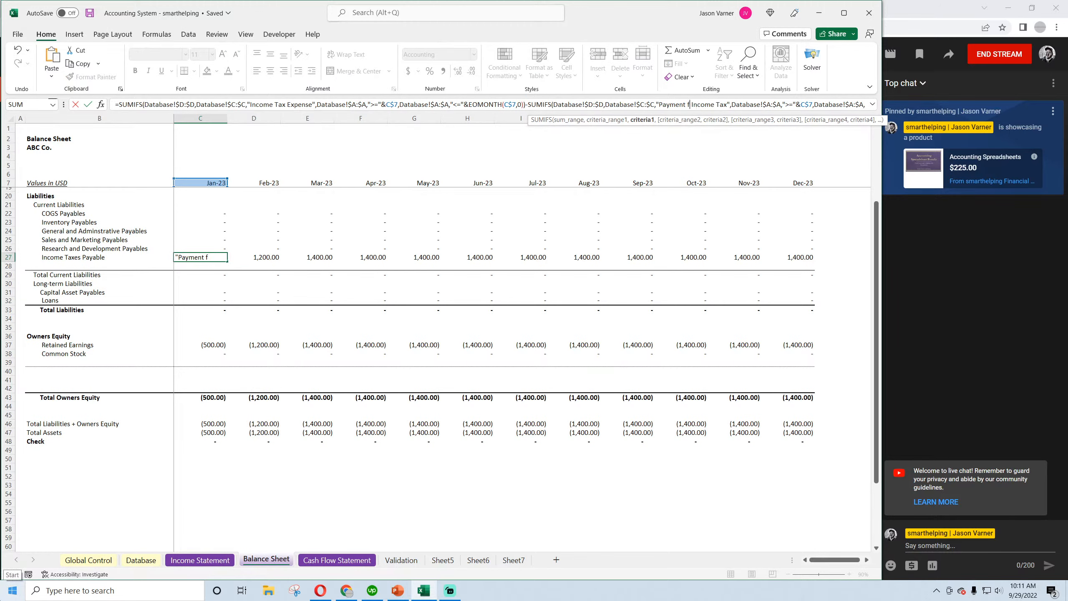
pyautogui.press('Return')
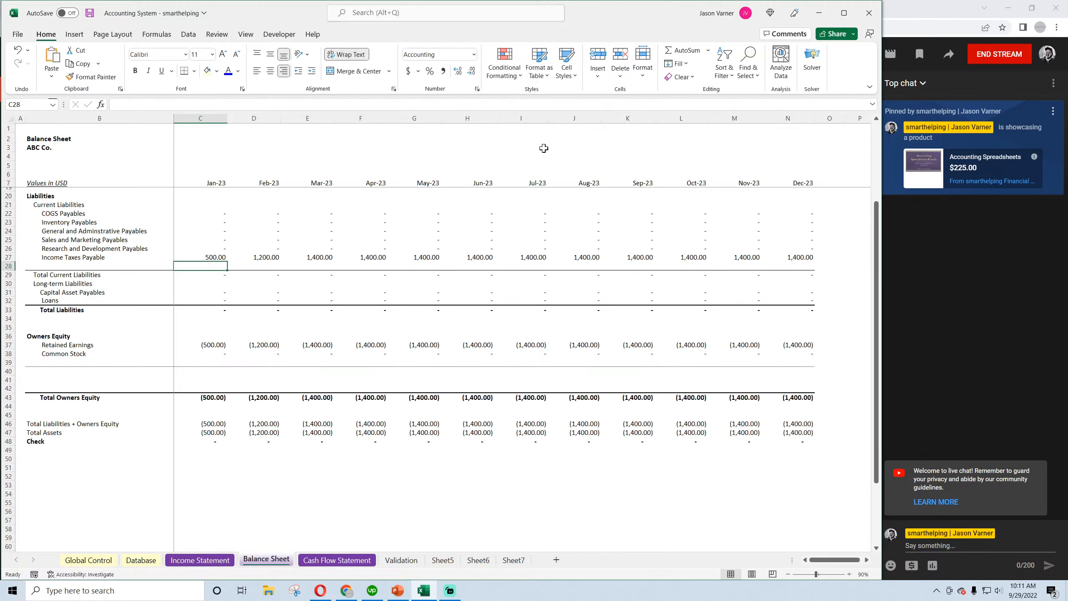
# Copy the corrected Jan-23 Income Taxes Payable formula into Feb-23 and add the Jan-23 balance to it
pyautogui.click(219, 257)
pyautogui.moveTo(227, 262); pyautogui.dragTo(273, 258)
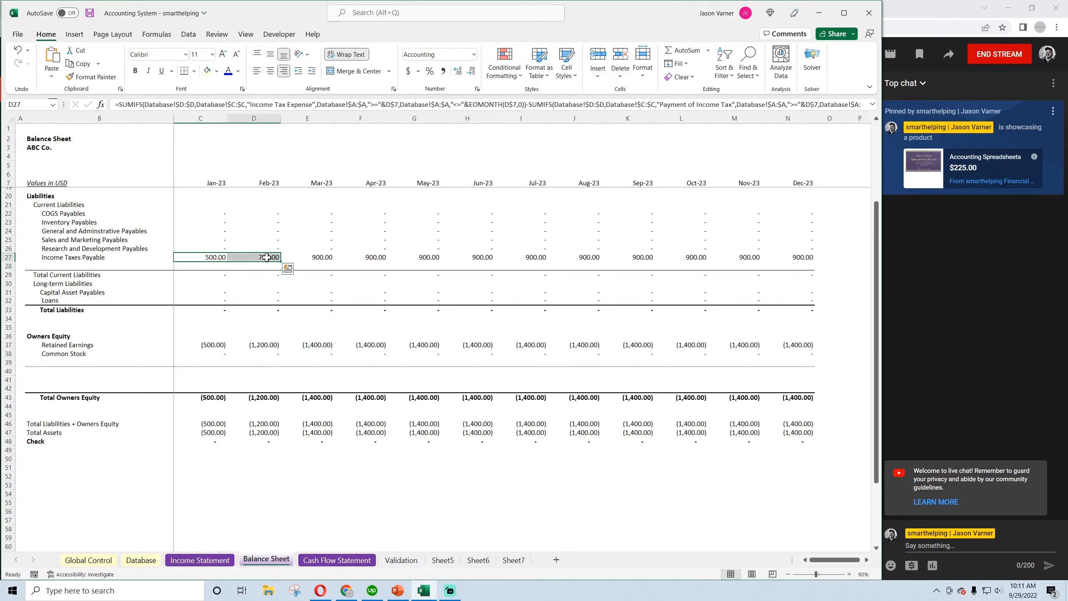
pyautogui.doubleClick(266, 257)
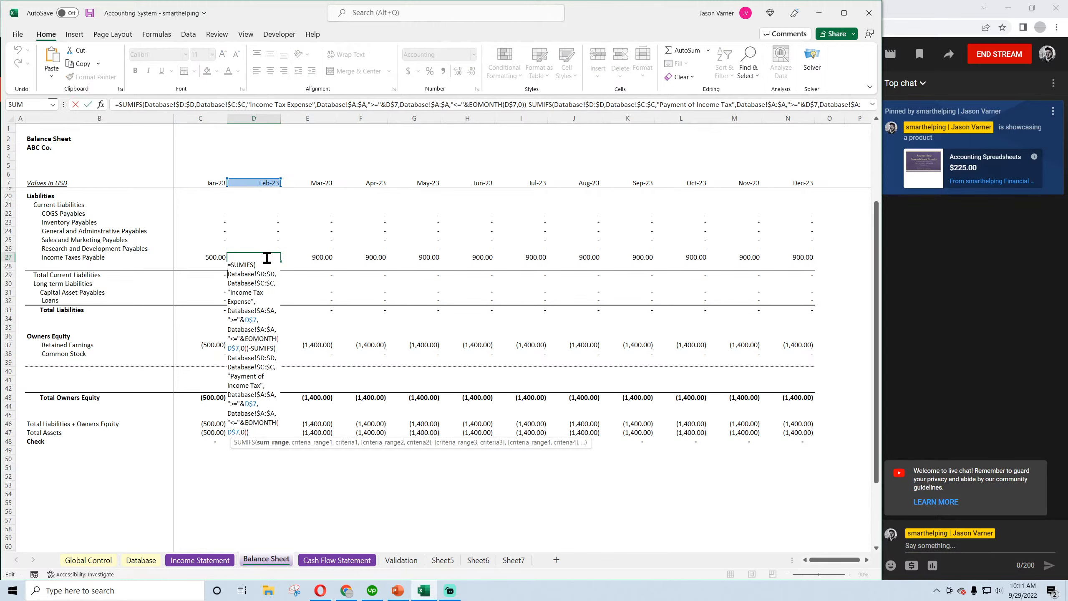
pyautogui.click(261, 431)
pyautogui.write('+')
pyautogui.click(216, 258)
pyautogui.press('Return')
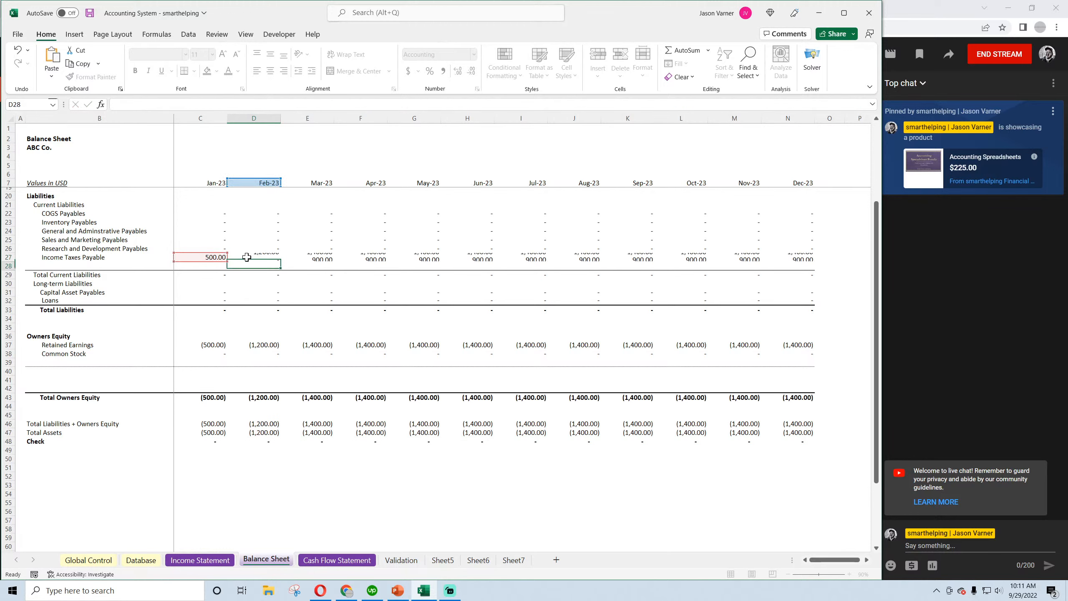
# Extend the cumulative Feb-23 Income Taxes Payable formula through Dec-23 and save the workbook
pyautogui.click(269, 257)
pyautogui.moveTo(281, 262); pyautogui.dragTo(814, 261)
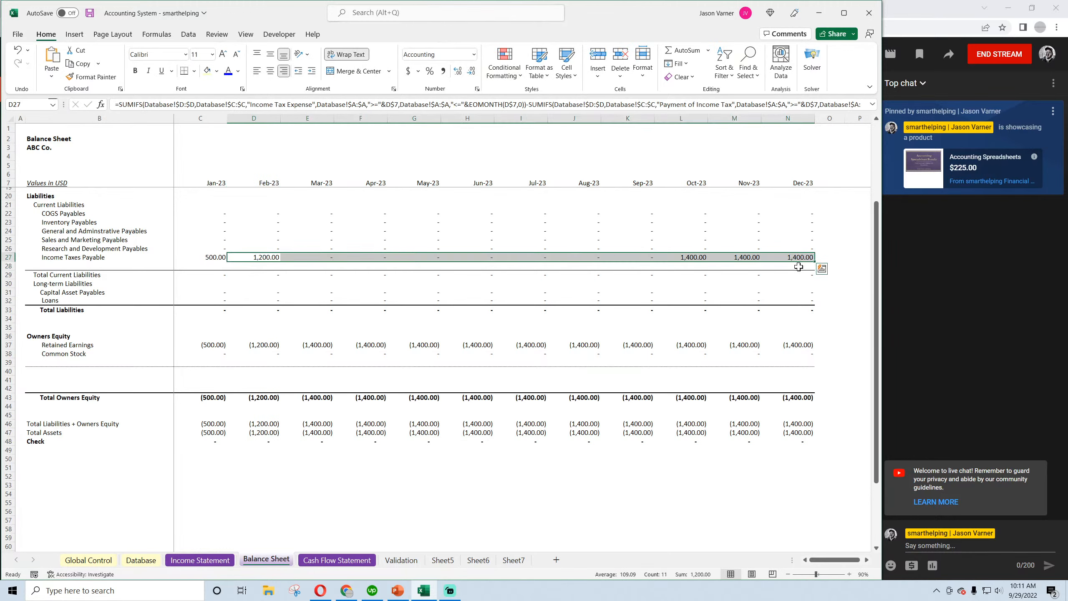
pyautogui.click(218, 258)
pyautogui.click(263, 258)
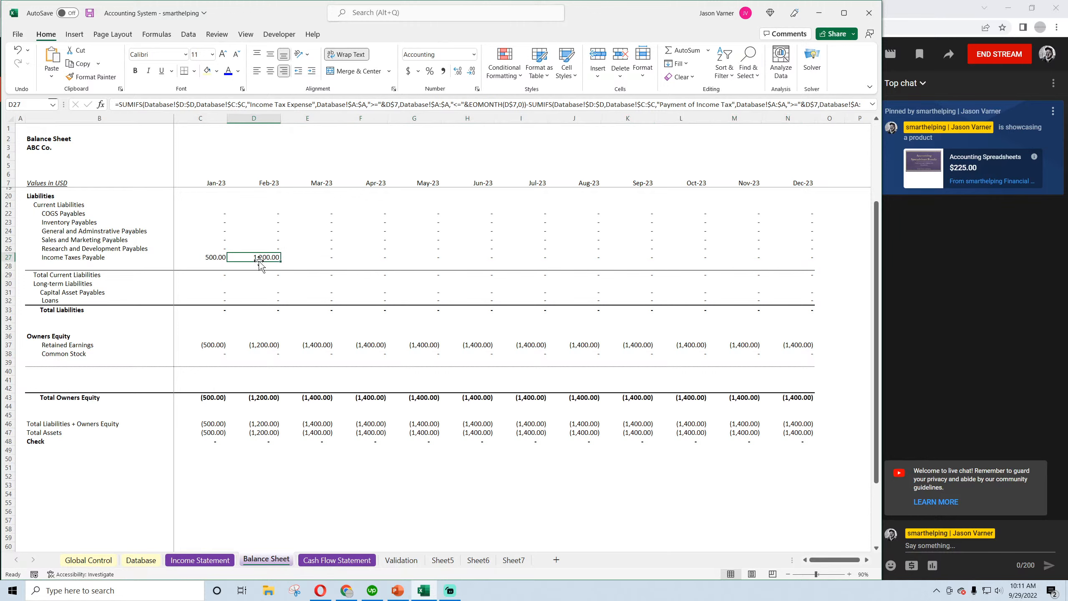
pyautogui.click(297, 257)
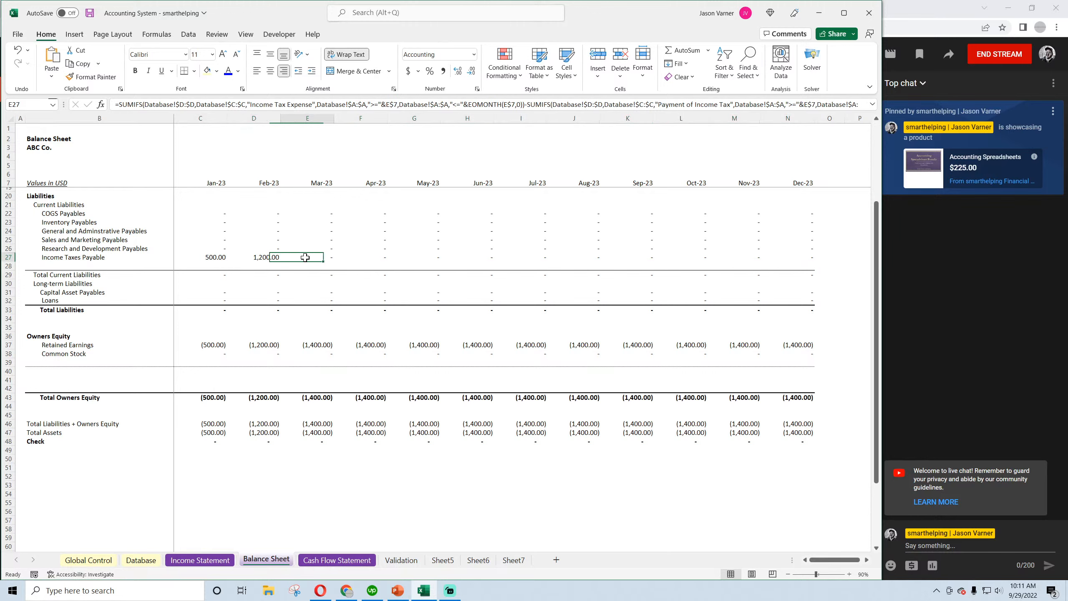
pyautogui.click(91, 14)
# Insert two blank rows directly above Total Operating Activities Cash Flow on the Cash Flow Statement
pyautogui.scroll(4, 210, 416)
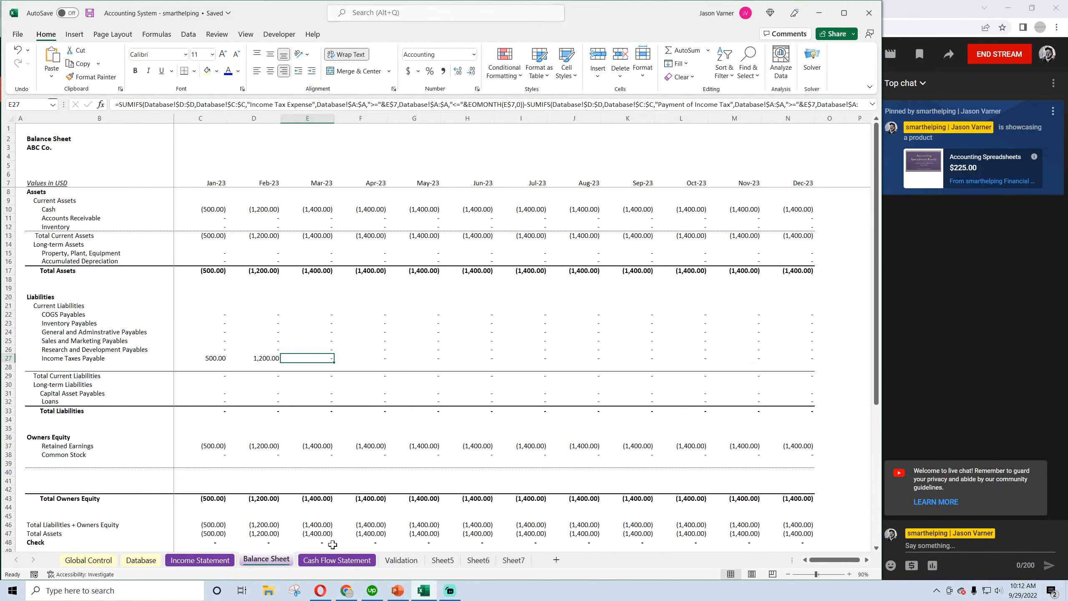
pyautogui.click(343, 563)
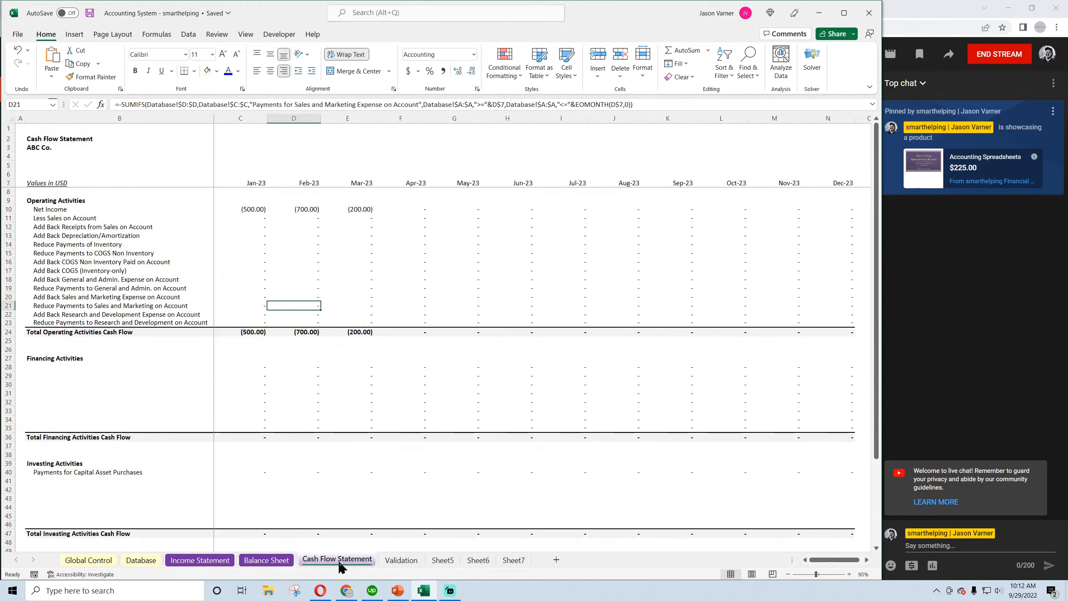
pyautogui.click(267, 560)
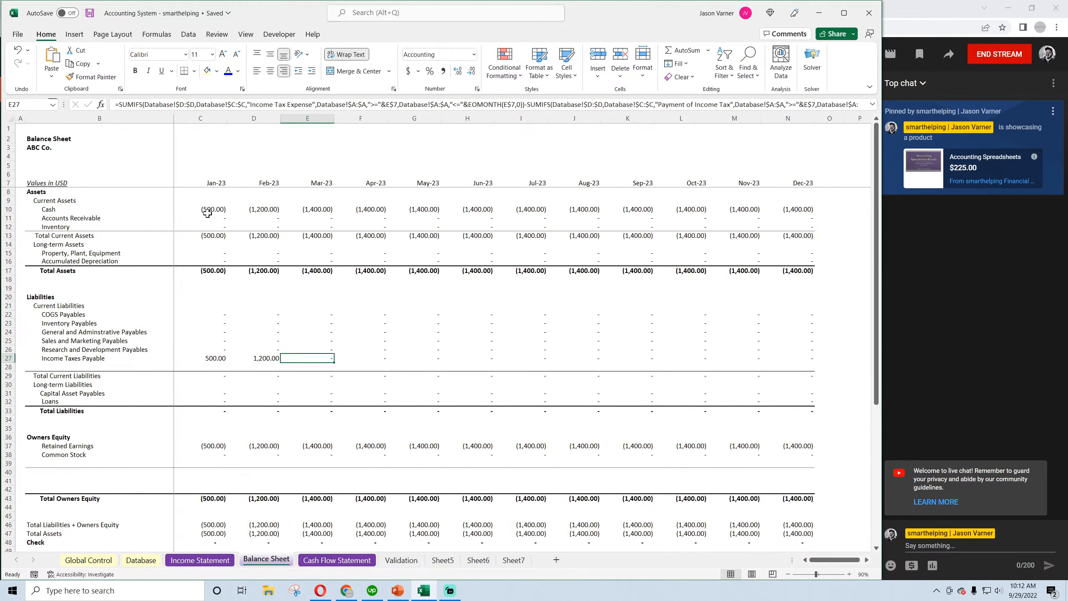
pyautogui.scroll(-4, 216, 200)
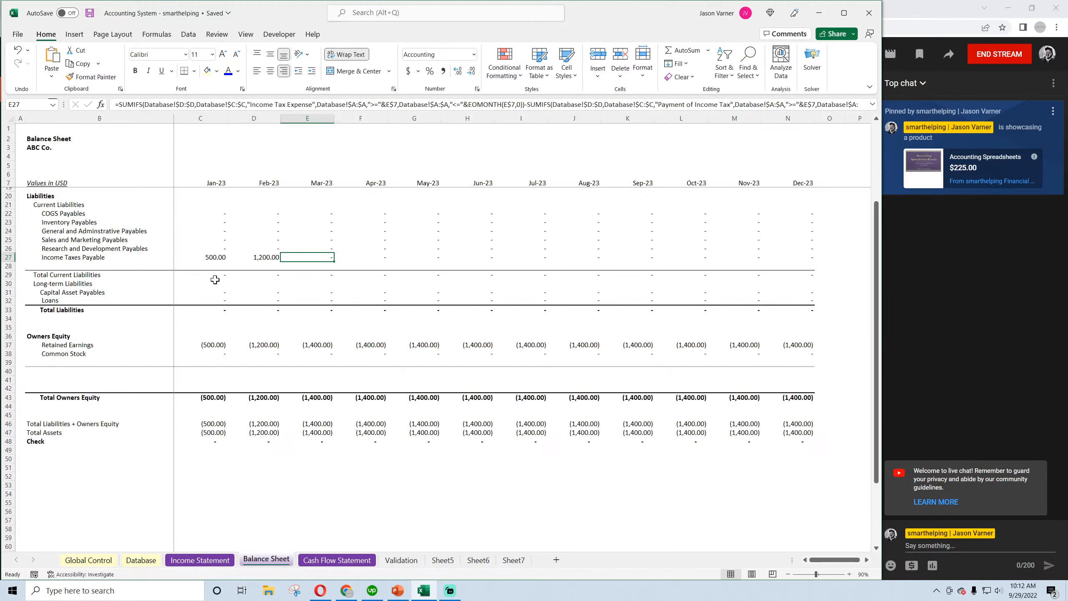
pyautogui.scroll(4, 215, 281)
pyautogui.click(327, 559)
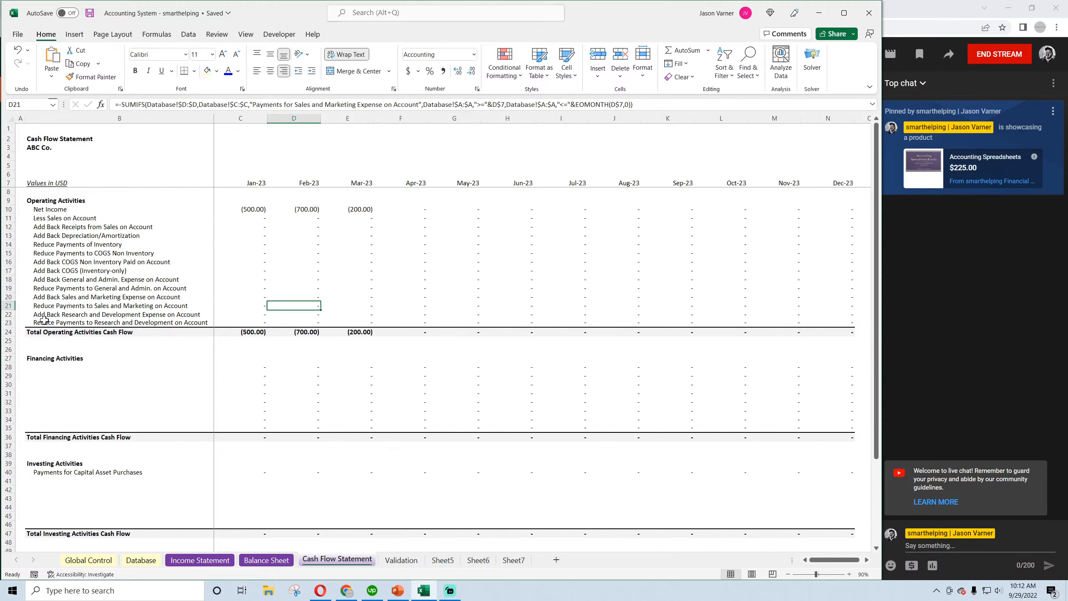
pyautogui.rightClick(4, 332)
pyautogui.click(34, 438)
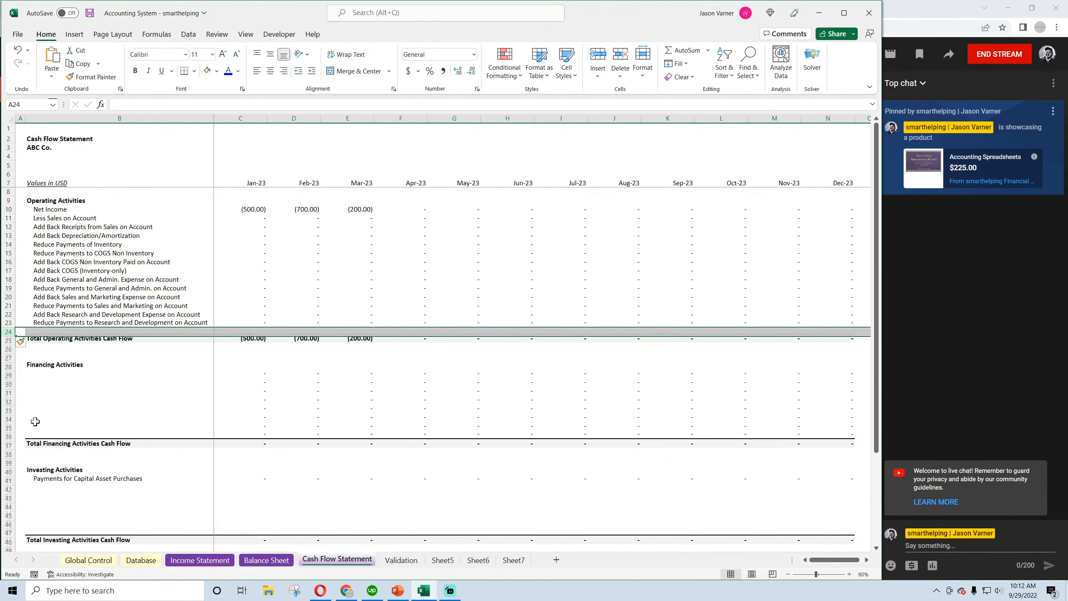
pyautogui.rightClick(9, 337)
pyautogui.click(33, 439)
pyautogui.click(91, 454)
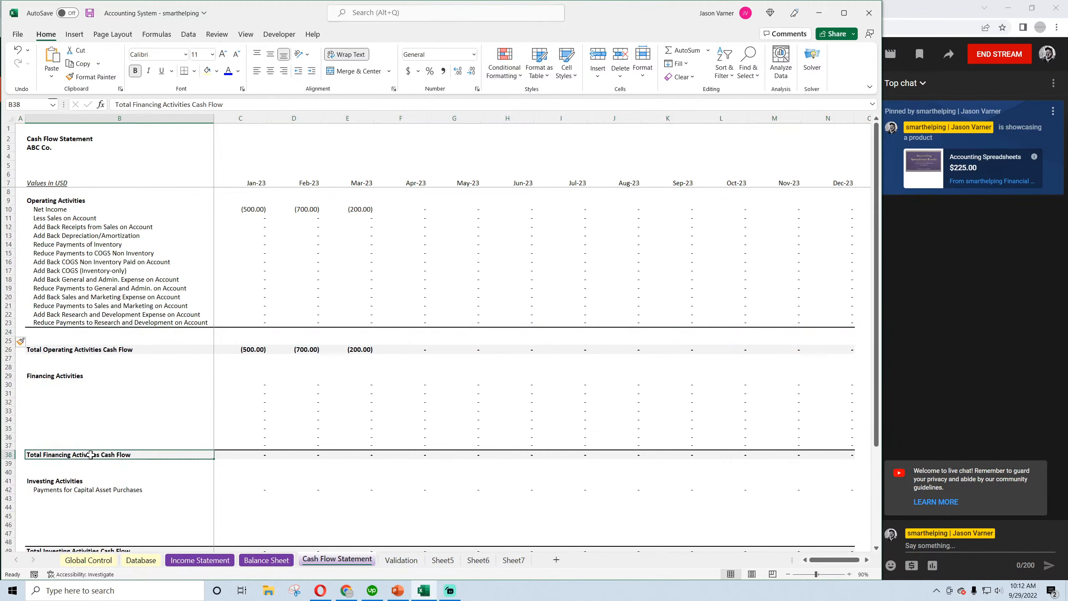
# Remove the borders from row 23, the Reduce Payments to Research and Development on Account row
pyautogui.click(9, 322)
pyautogui.click(194, 70)
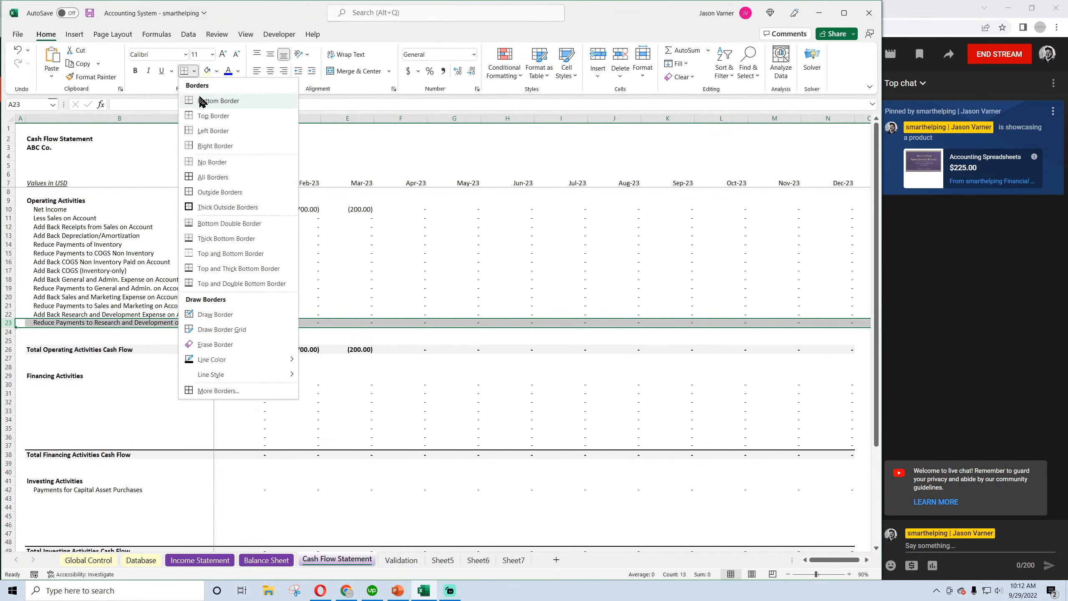
pyautogui.click(214, 166)
pyautogui.click(126, 244)
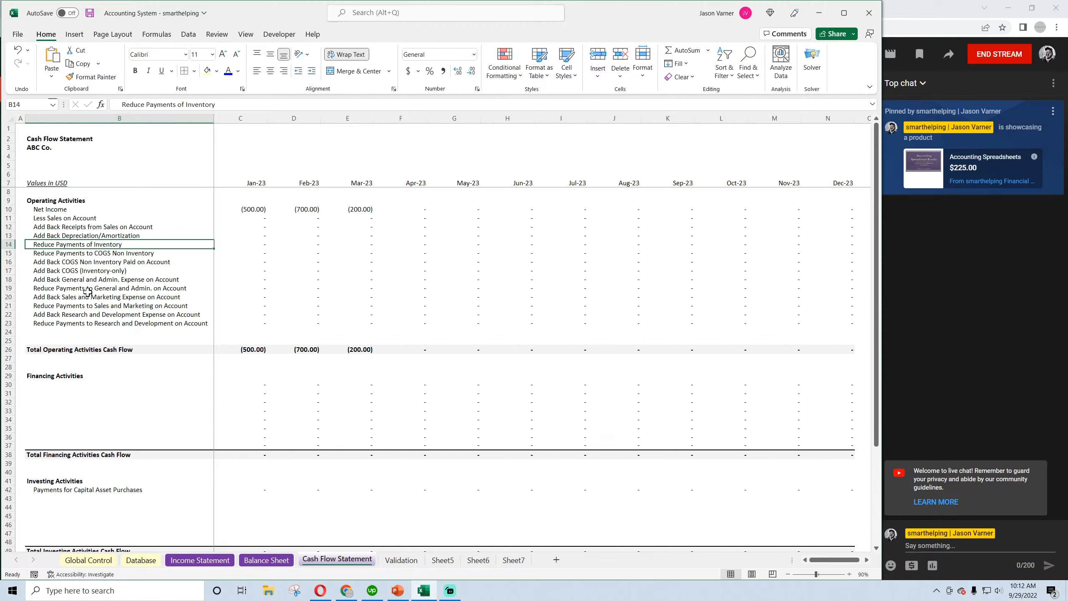
# Copy the row 23 label into B24 and change it to "Add Back Income Taxes Accrued"
pyautogui.click(73, 324)
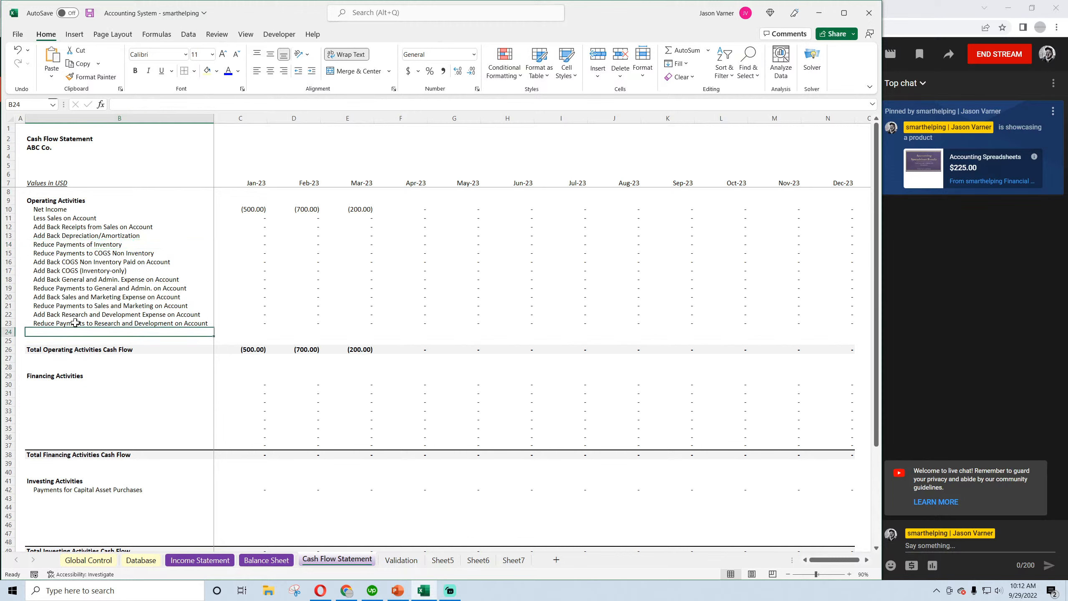
pyautogui.moveTo(214, 329); pyautogui.dragTo(206, 335)
pyautogui.doubleClick(55, 331)
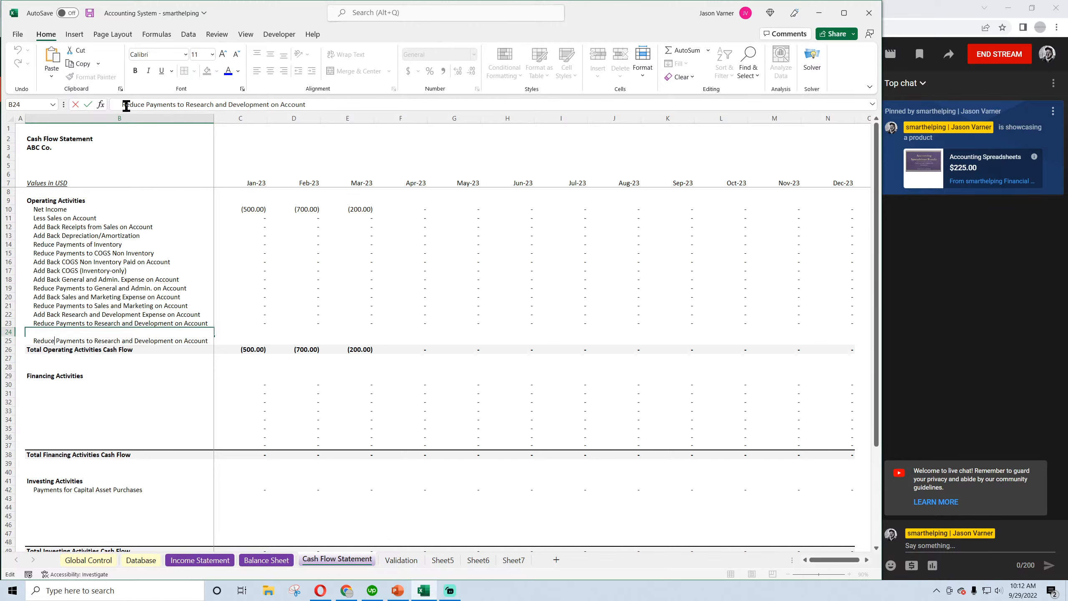
pyautogui.moveTo(125, 104); pyautogui.dragTo(343, 108)
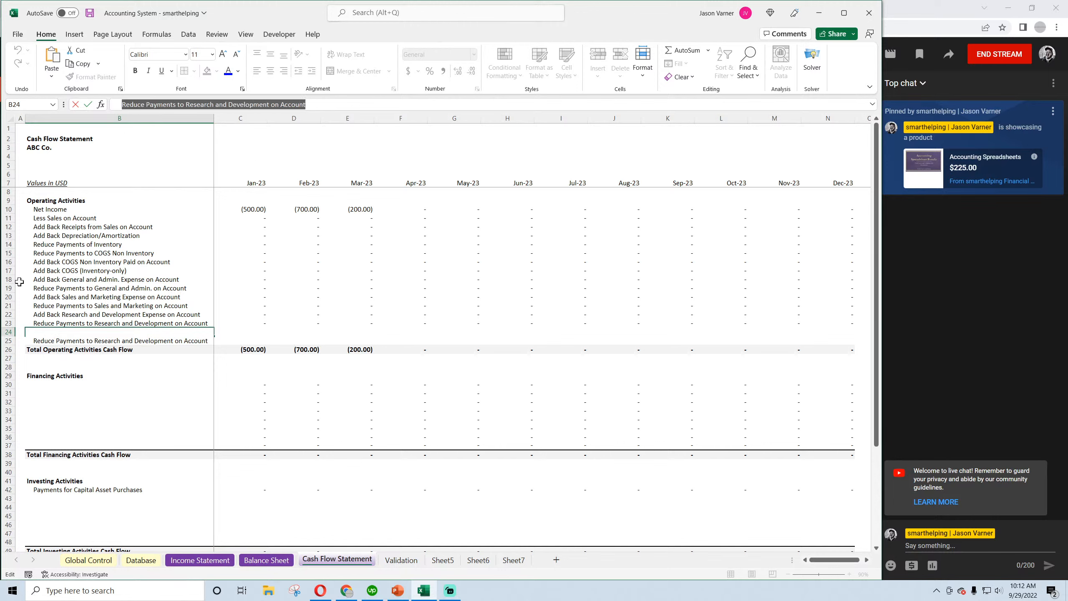
pyautogui.write('Add Back Inc')
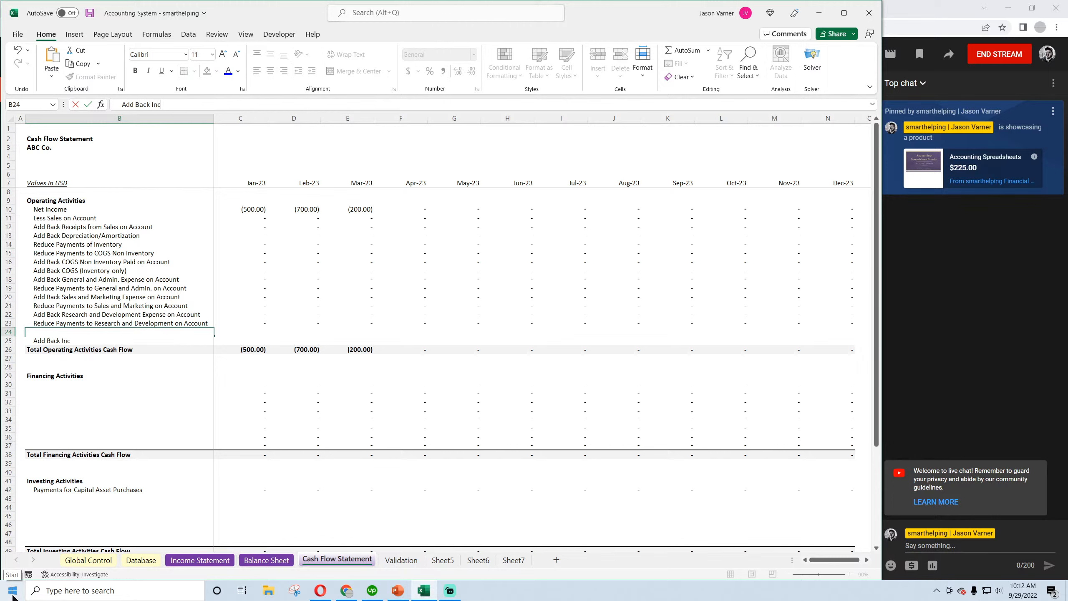
pyautogui.write('ome Taxes Accrued')
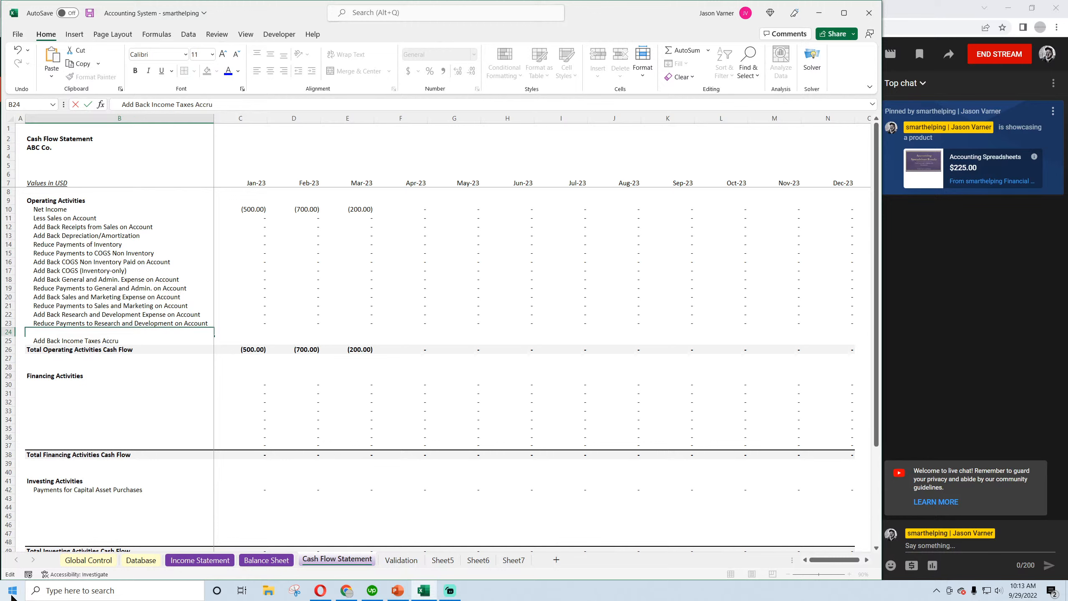
pyautogui.press('Return')
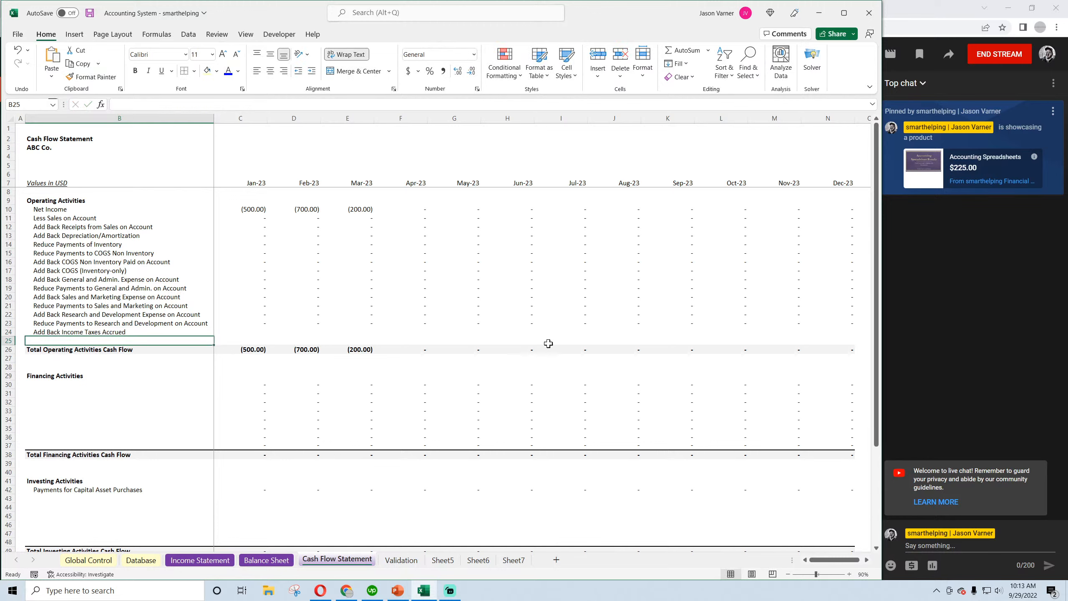
# Copy the B24 label into B25 and change it to "Reduce Payments of Income Tax"
pyautogui.click(204, 333)
pyautogui.moveTo(213, 336); pyautogui.dragTo(211, 343)
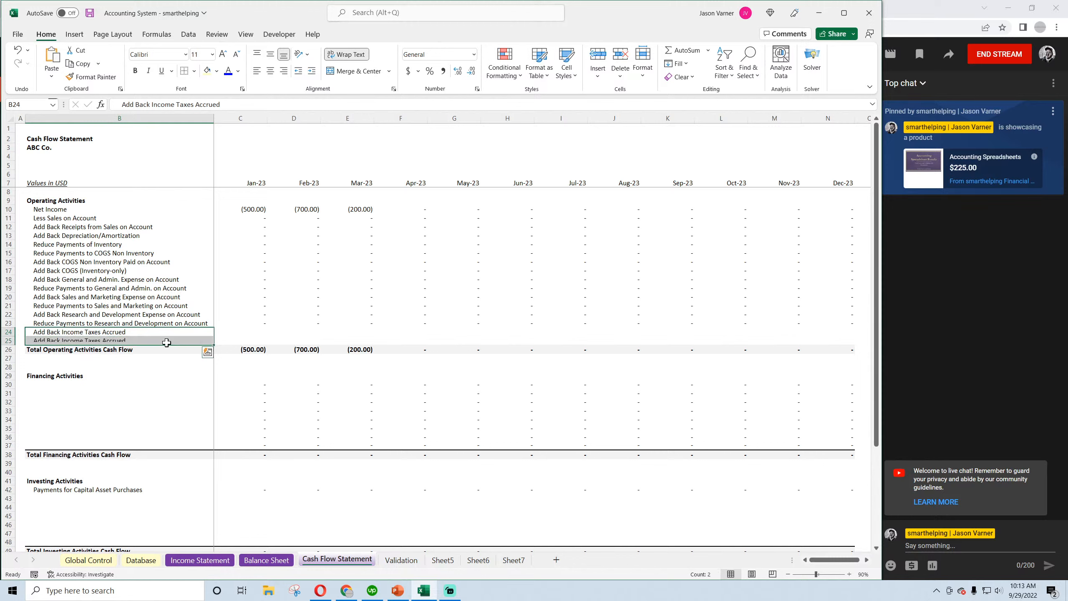
pyautogui.click(155, 342)
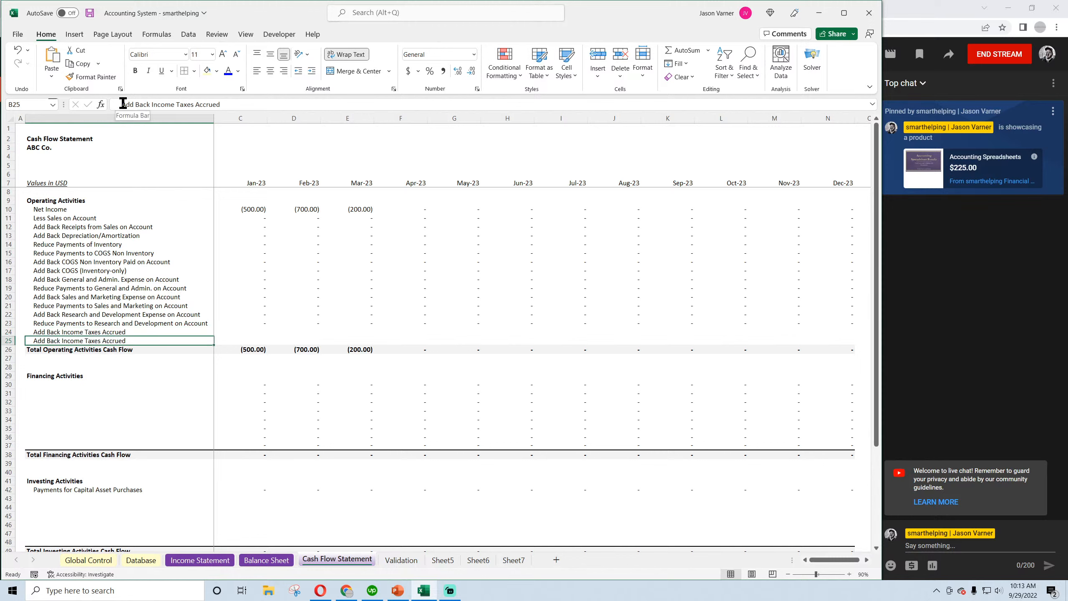
pyautogui.write('Reduce Pay')
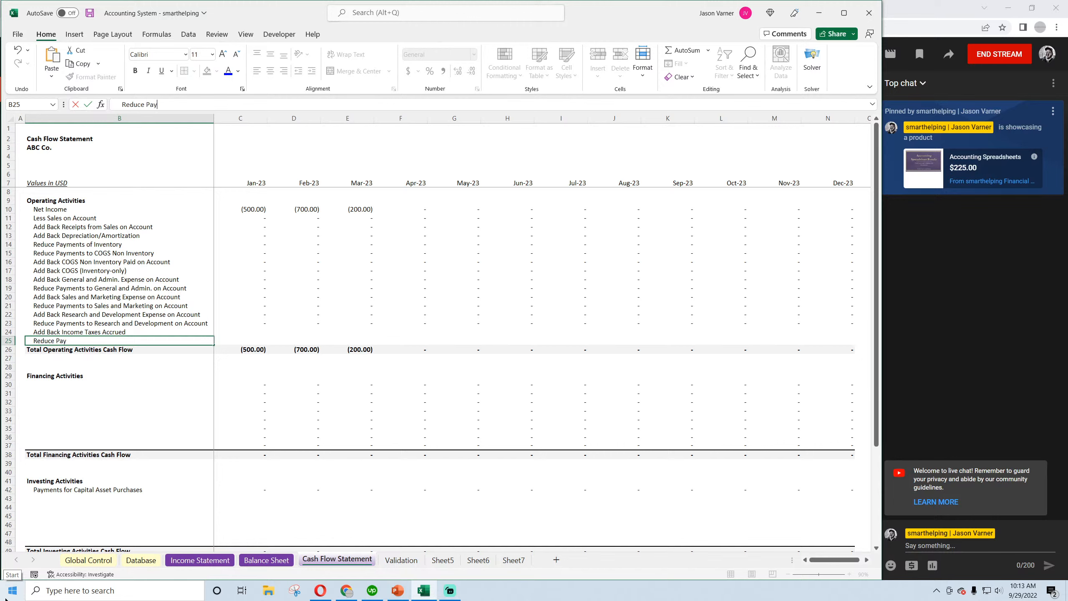
pyautogui.write('ments of Income Tax')
pyautogui.press('Return')
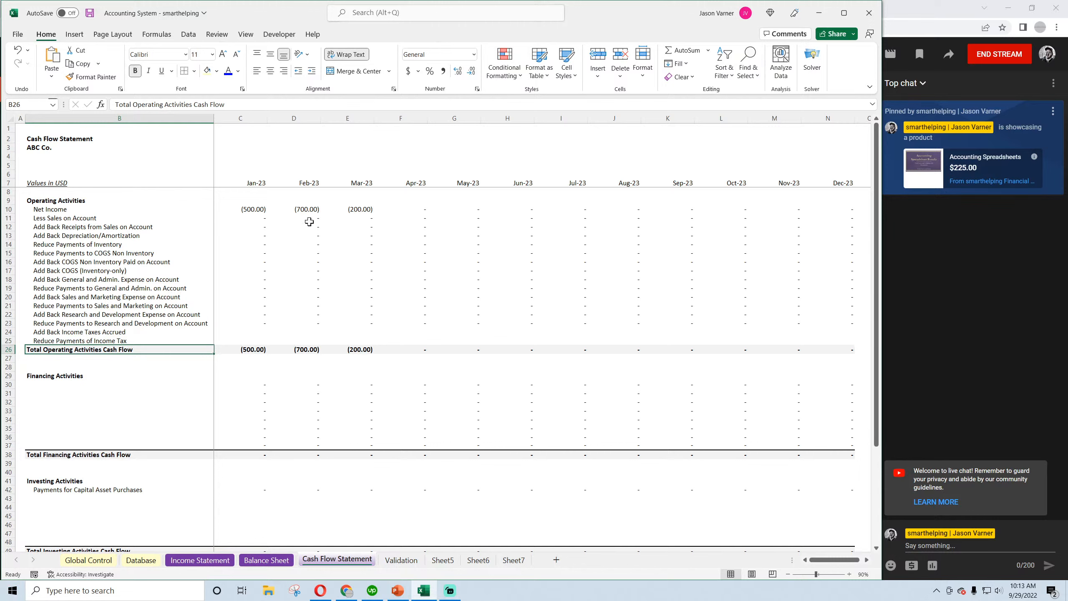
# Copy the Jan-23 formula from row 23 into Add Back Income Taxes Accrued and set its category criterion to "Income Tax Expense"
pyautogui.click(258, 322)
pyautogui.moveTo(266, 327); pyautogui.dragTo(254, 331)
pyautogui.click(252, 333)
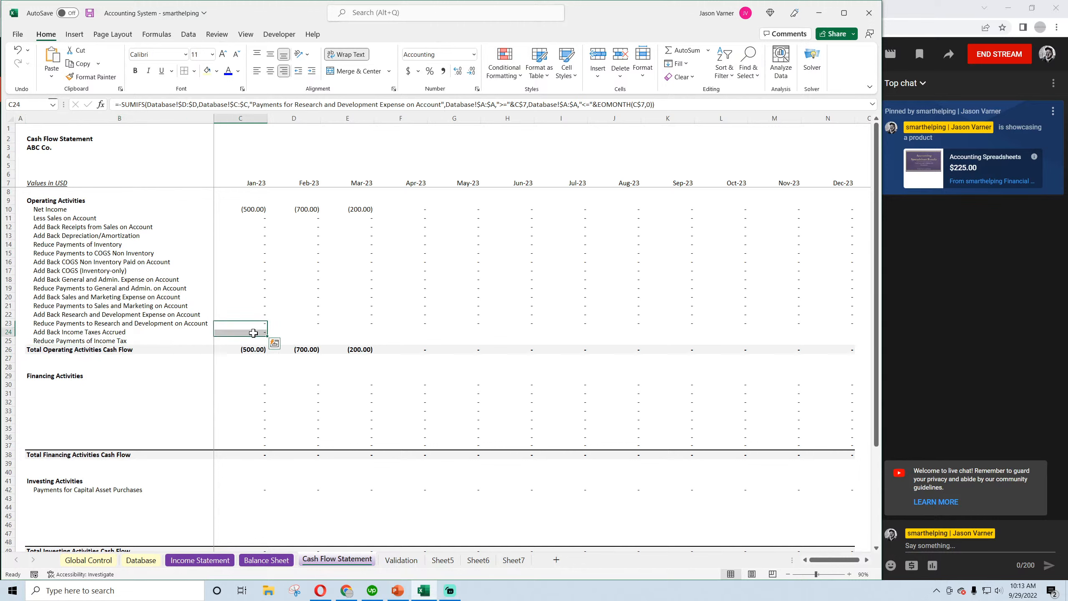
pyautogui.moveTo(255, 105); pyautogui.dragTo(440, 110)
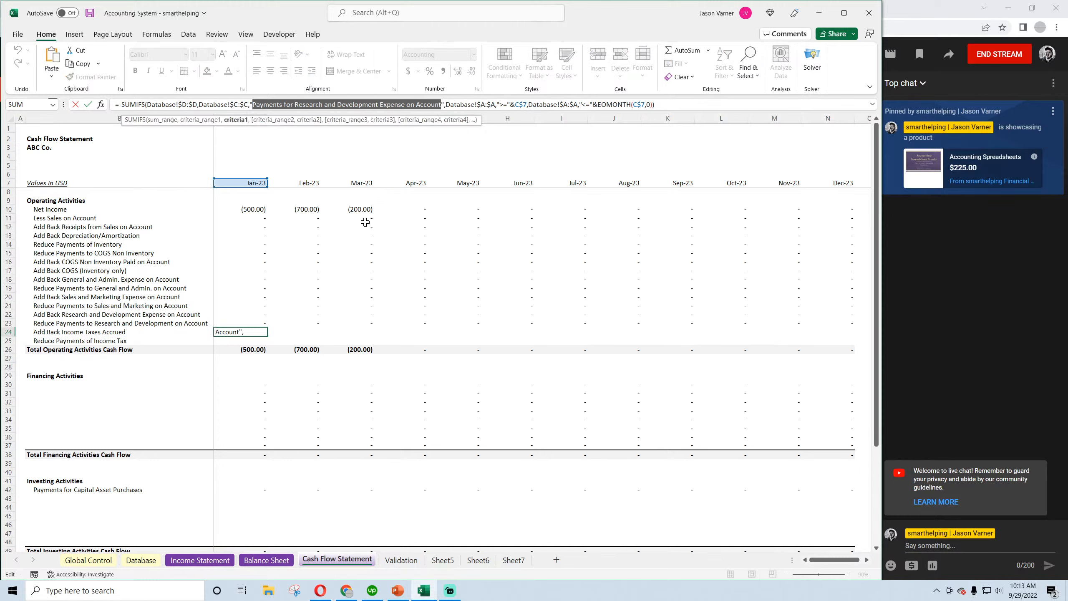
pyautogui.write('Income Tax Ex')
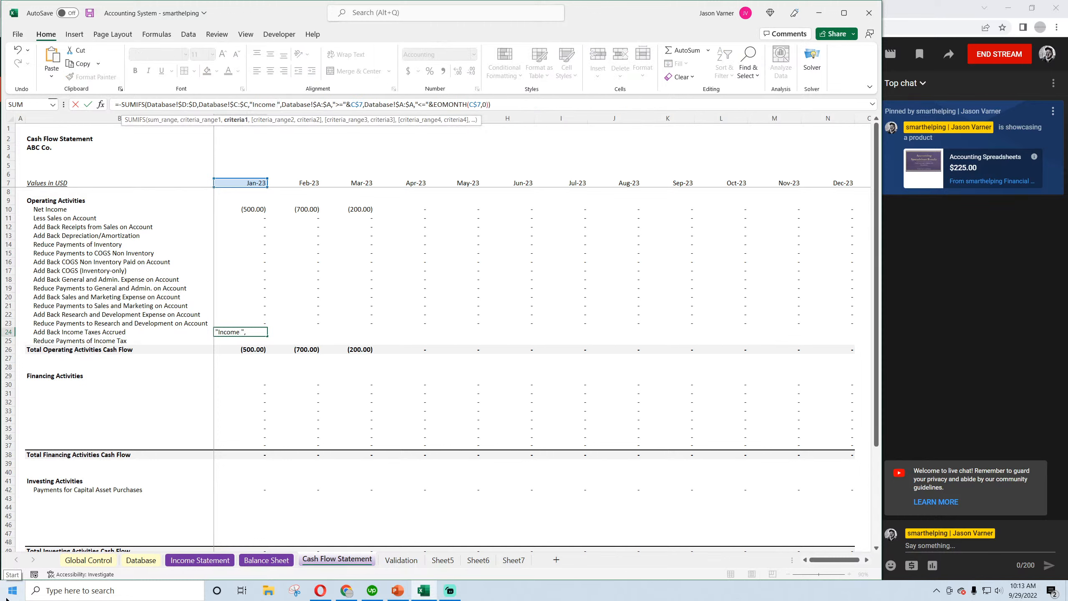
pyautogui.write('pense')
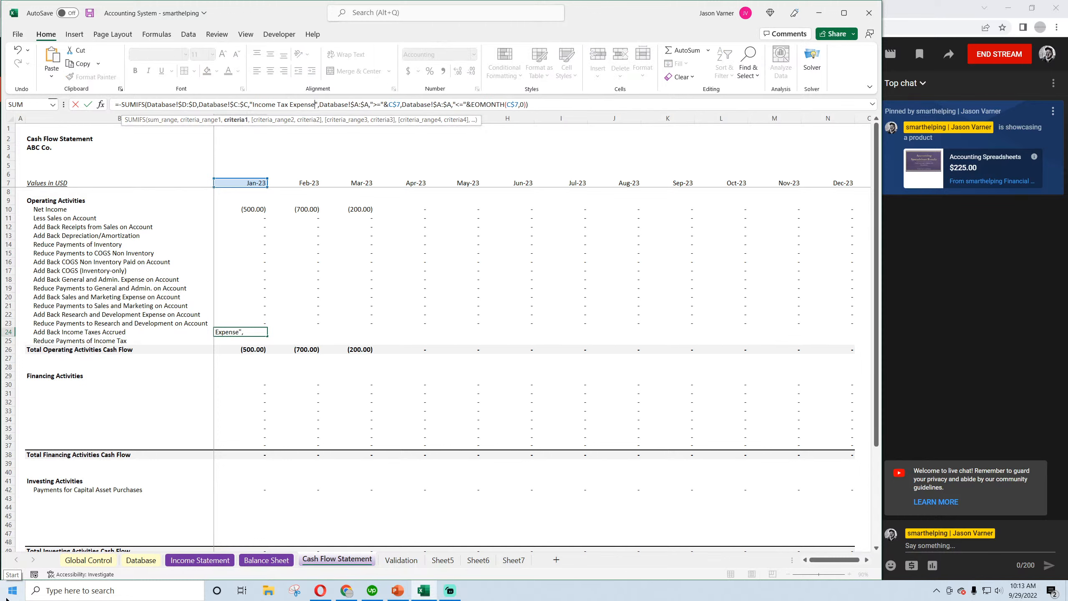
pyautogui.press('Return')
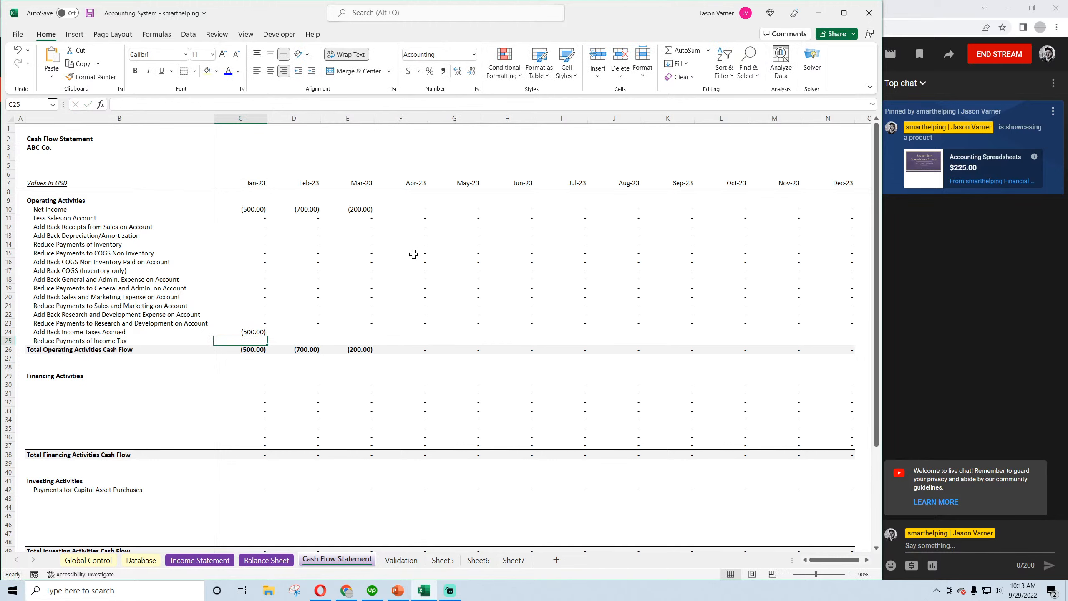
# Remove the leading minus sign from the Jan-23 Add Back Income Taxes Accrued formula and fill it through Dec-23
pyautogui.click(258, 331)
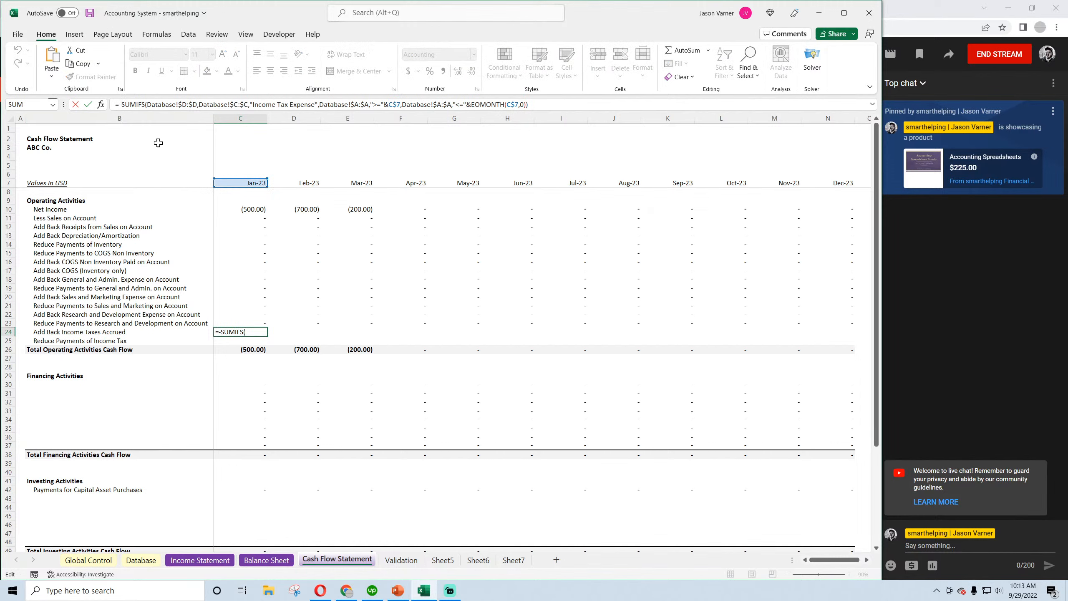
pyautogui.press('Return')
pyautogui.click(263, 333)
pyautogui.moveTo(263, 333); pyautogui.dragTo(849, 337)
# Copy the Jan-23 accrual formula into Reduce Payments of Income Tax, negate it, set the category to "Payment of Income Tax" and fill through Dec-23
pyautogui.click(263, 332)
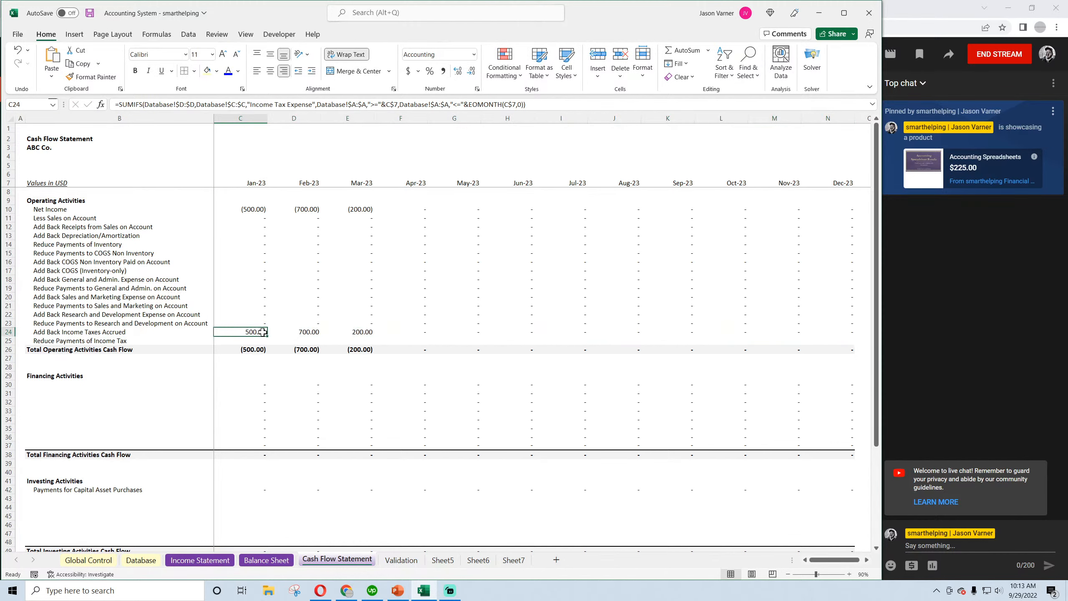
pyautogui.moveTo(267, 335); pyautogui.dragTo(268, 343)
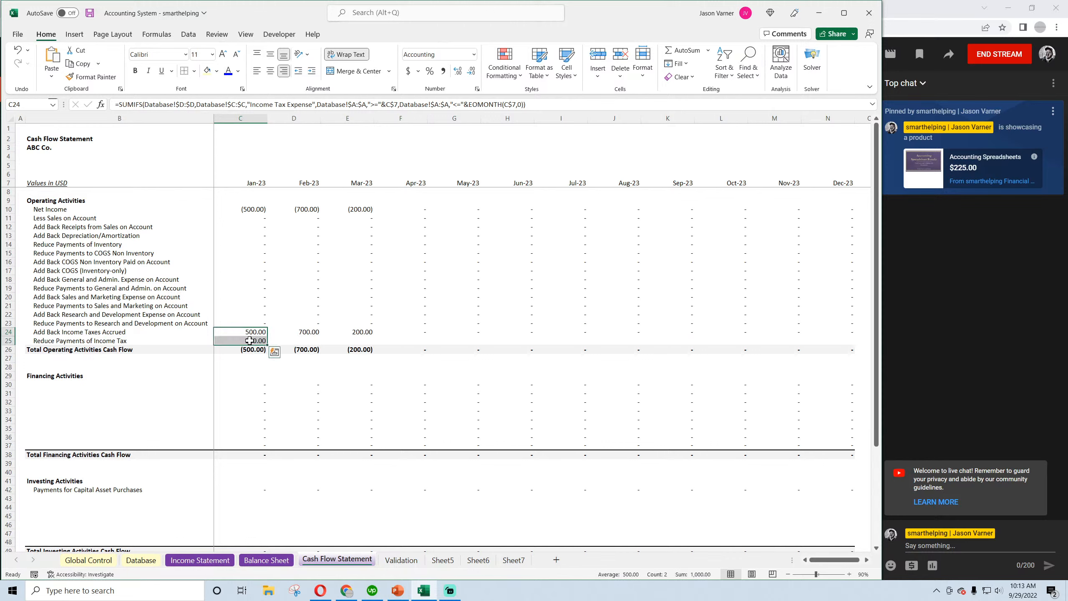
pyautogui.click(254, 341)
pyautogui.click(119, 104)
pyautogui.write('-')
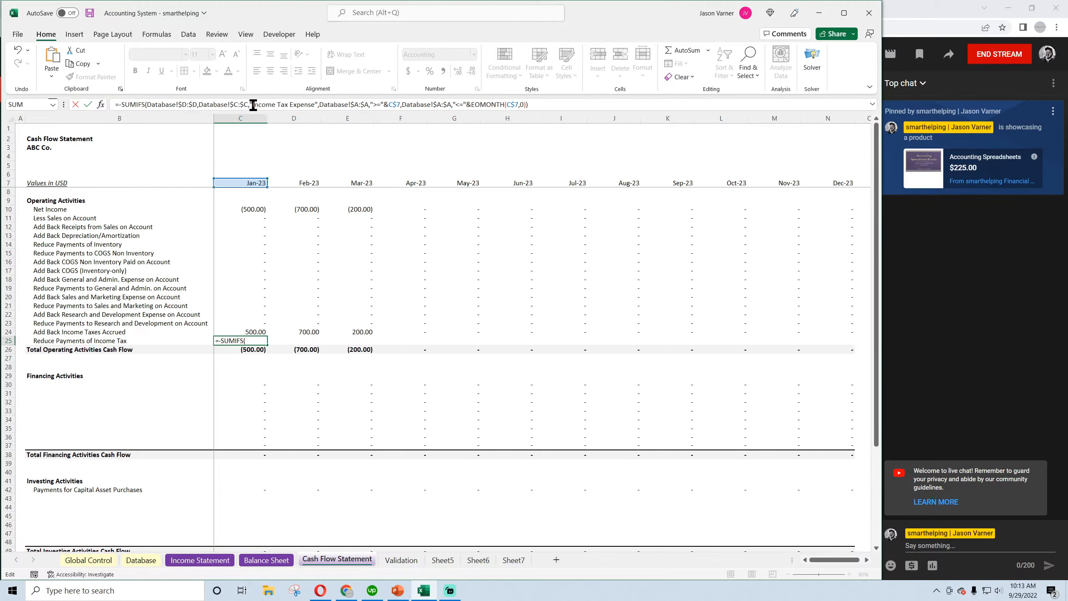
pyautogui.moveTo(255, 104); pyautogui.dragTo(315, 105)
pyautogui.write('Payments')
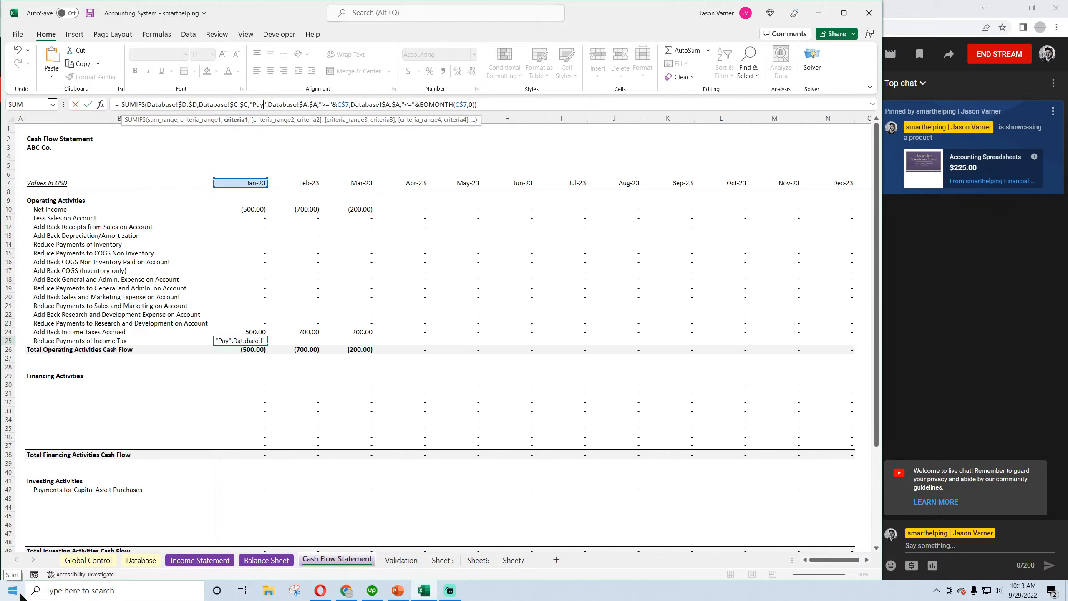
pyautogui.write(' of Income Tax')
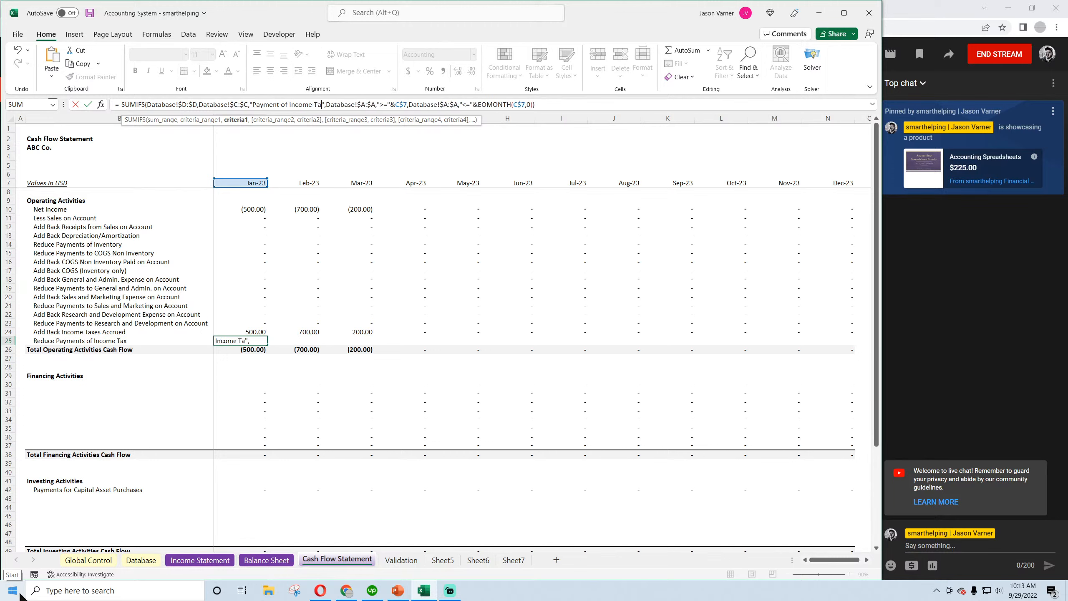
pyautogui.press('Return')
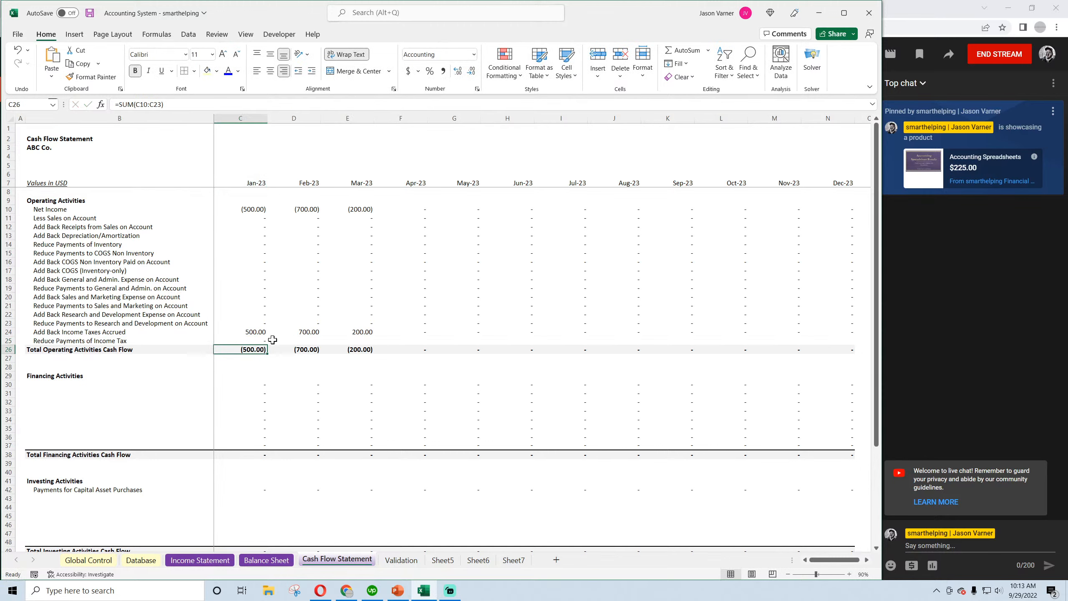
pyautogui.click(255, 342)
pyautogui.moveTo(270, 345); pyautogui.dragTo(833, 332)
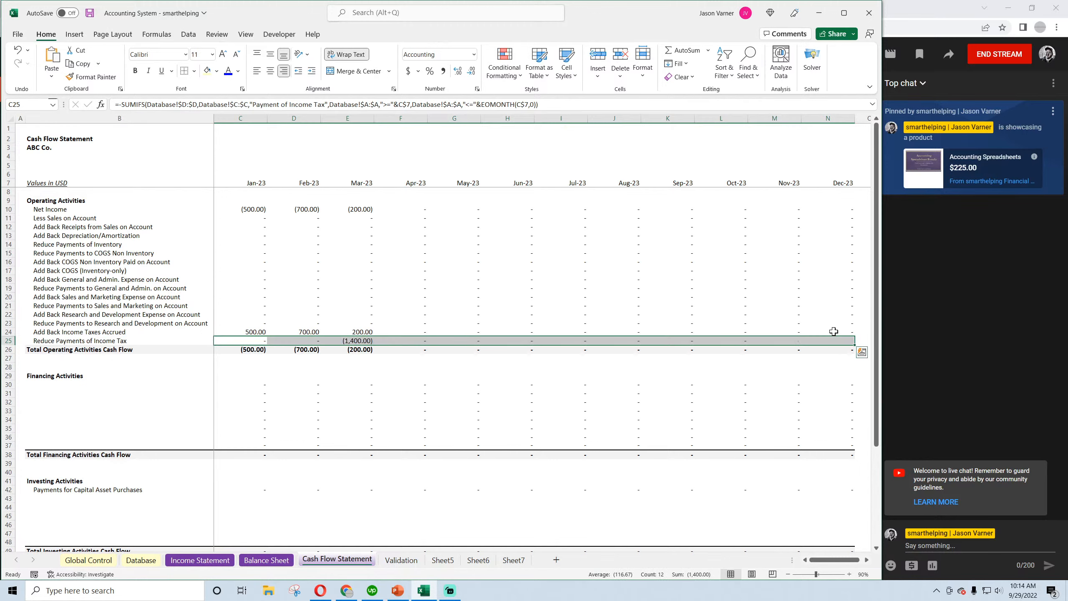
# Extend the Jan-23 Total Operating Activities Cash Flow sum to the range C10:C24 and check the cells feeding it
pyautogui.doubleClick(255, 349)
pyautogui.moveTo(269, 325); pyautogui.dragTo(267, 338)
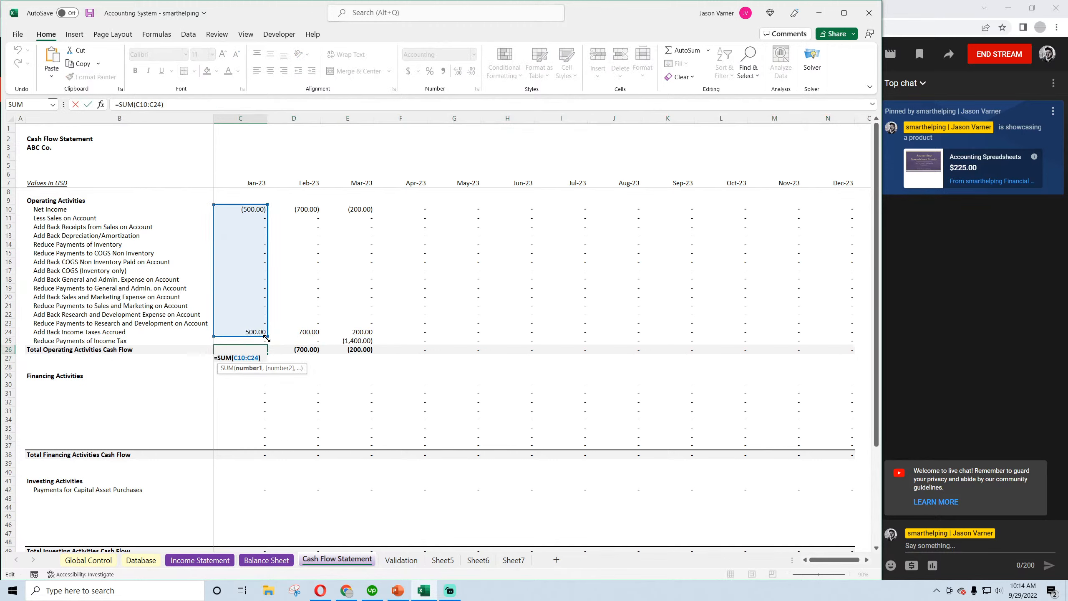
pyautogui.press('Return')
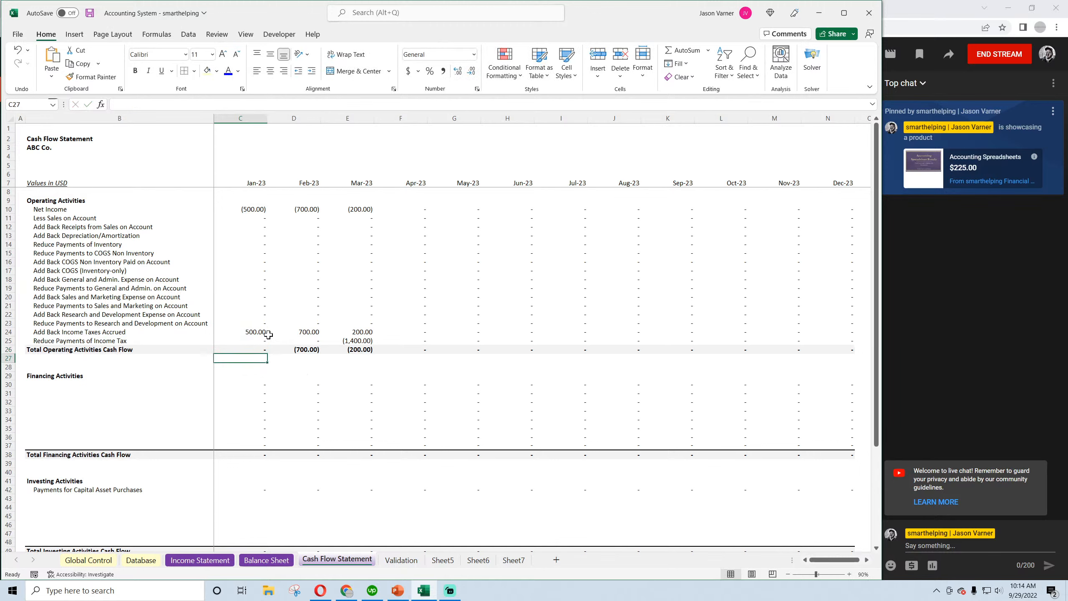
pyautogui.click(249, 208)
pyautogui.click(252, 333)
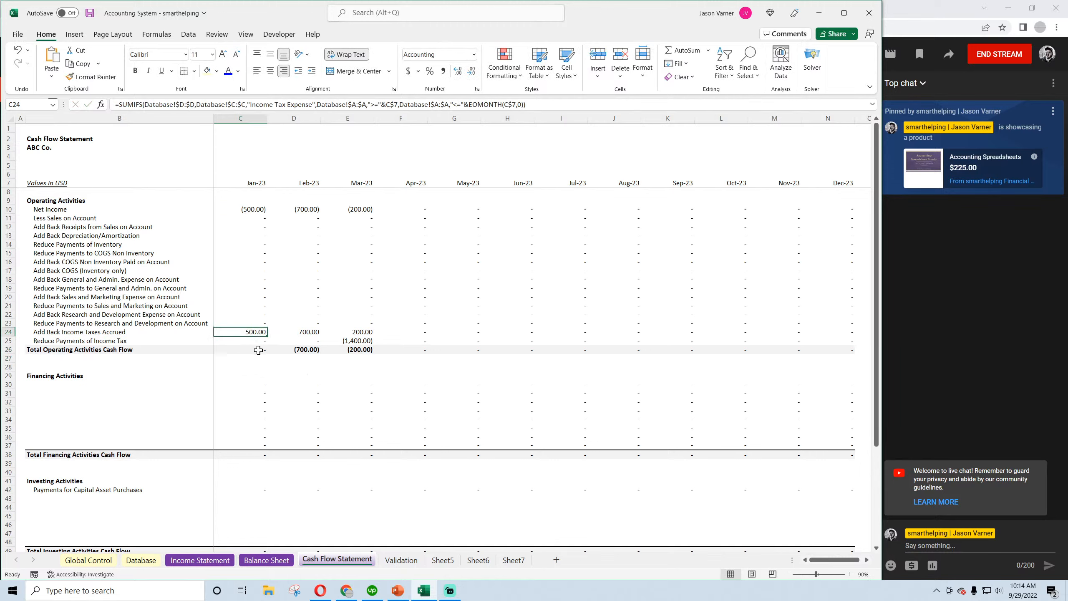
# Extend the Jan-23 Total Operating Activities Cash Flow sum to C10:C25, fill it through Dec-23 and save the workbook
pyautogui.click(257, 349)
pyautogui.moveTo(267, 353); pyautogui.dragTo(830, 358)
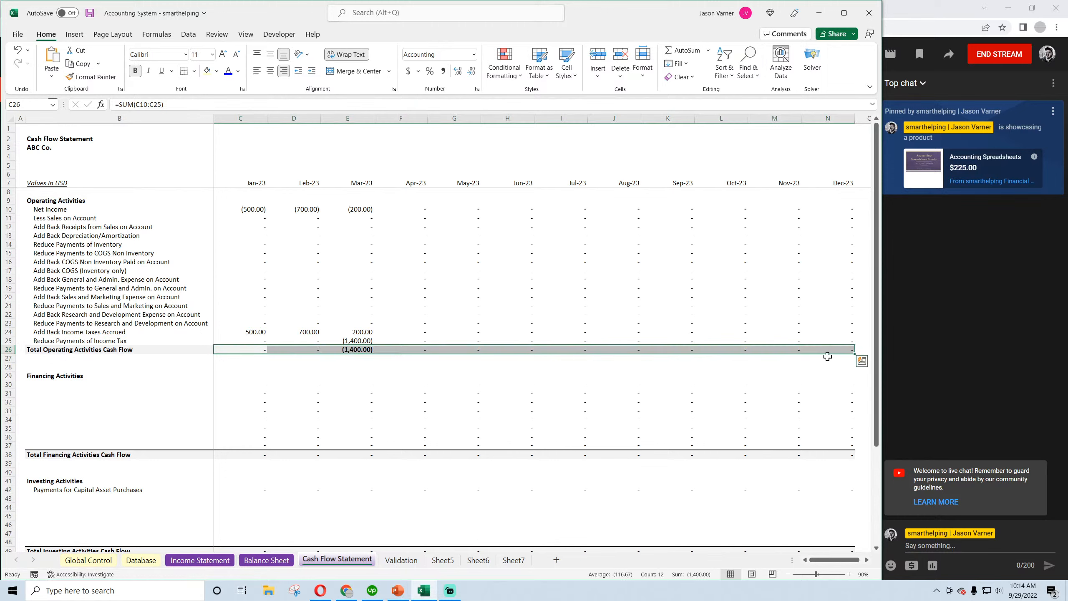
pyautogui.click(239, 349)
pyautogui.click(298, 349)
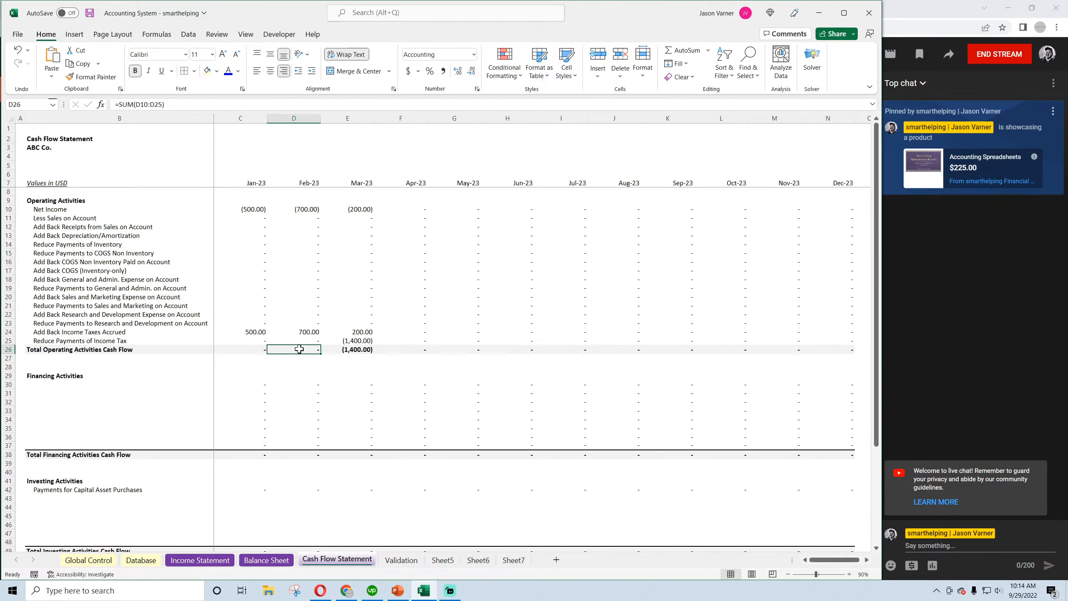
pyautogui.click(353, 349)
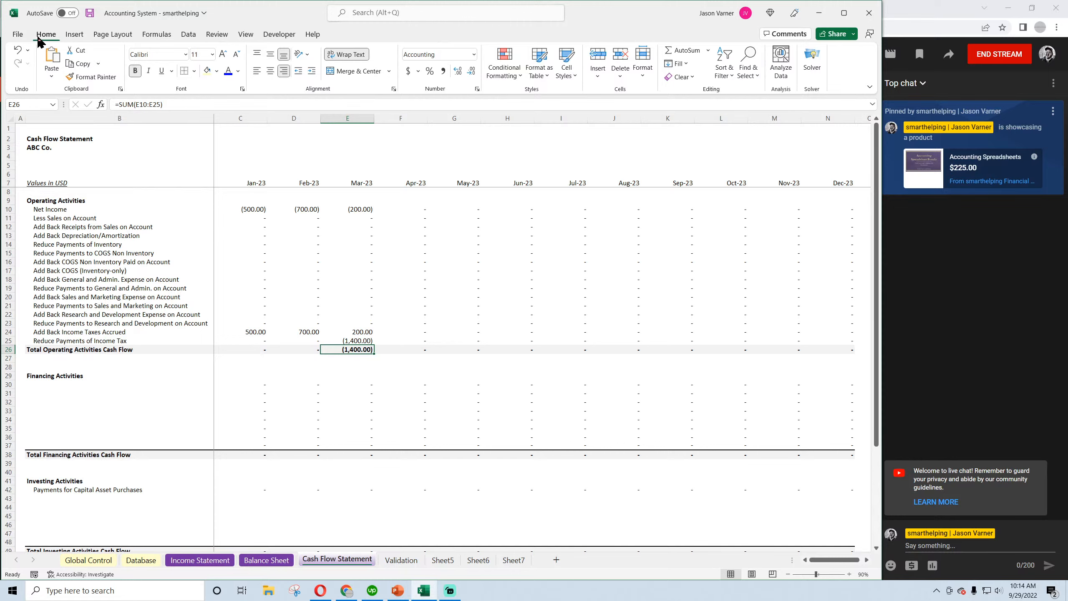
pyautogui.click(89, 13)
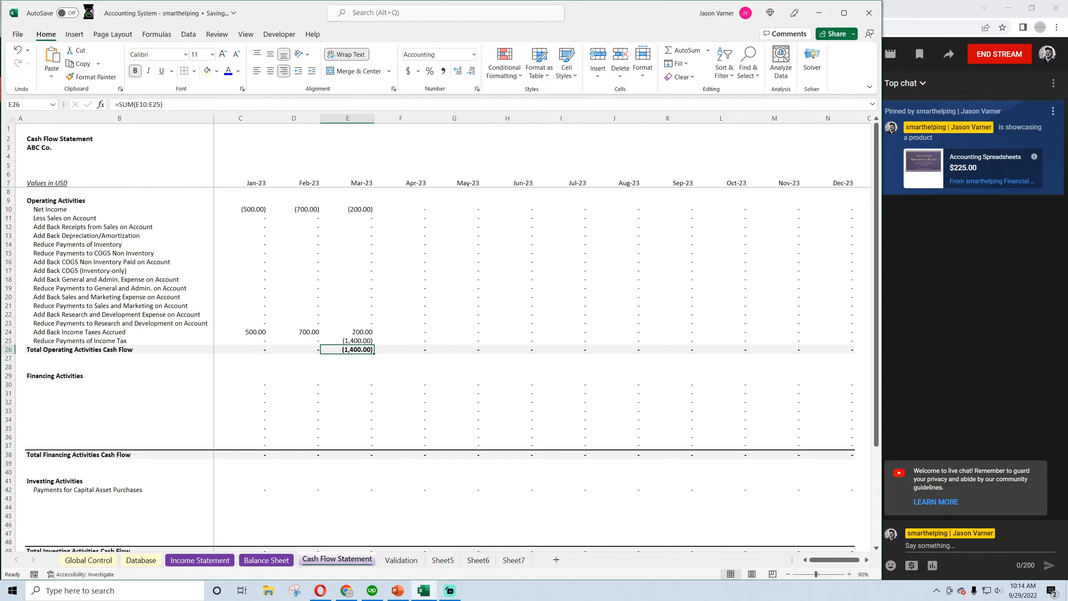
pyautogui.click(359, 341)
pyautogui.click(359, 350)
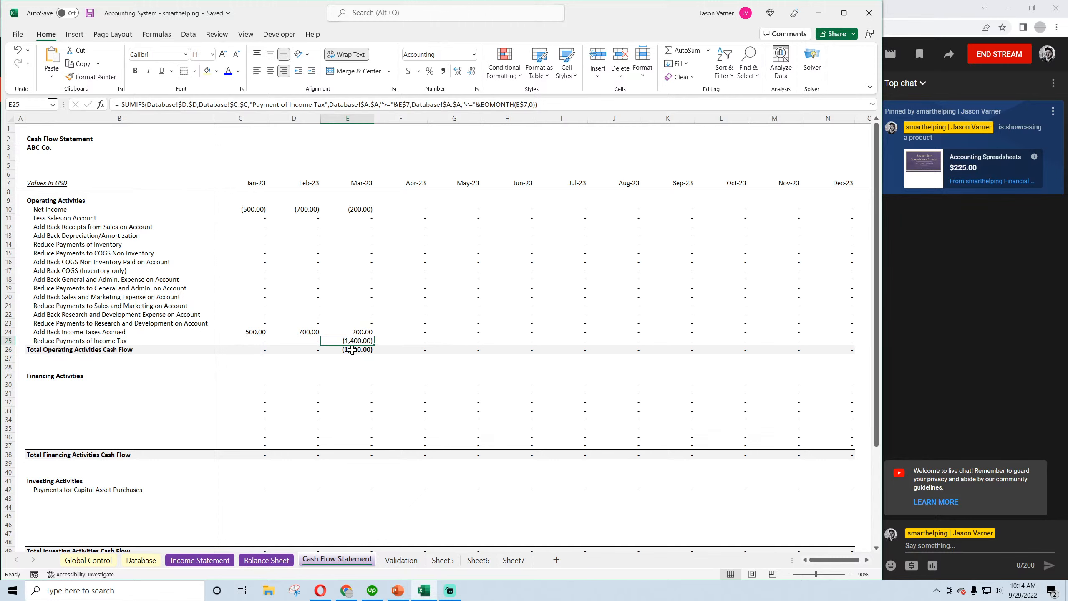
# On the Balance Sheet, set Jan-23 Total Current Liabilities to the sum of C22:C27 and fill it through Dec-23
pyautogui.click(266, 560)
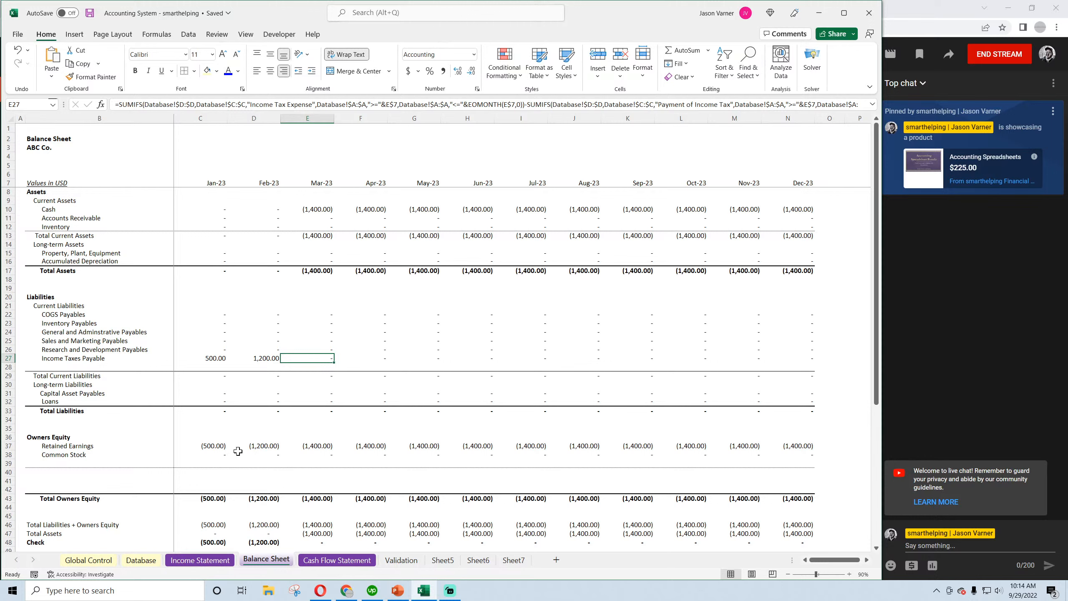
pyautogui.click(212, 356)
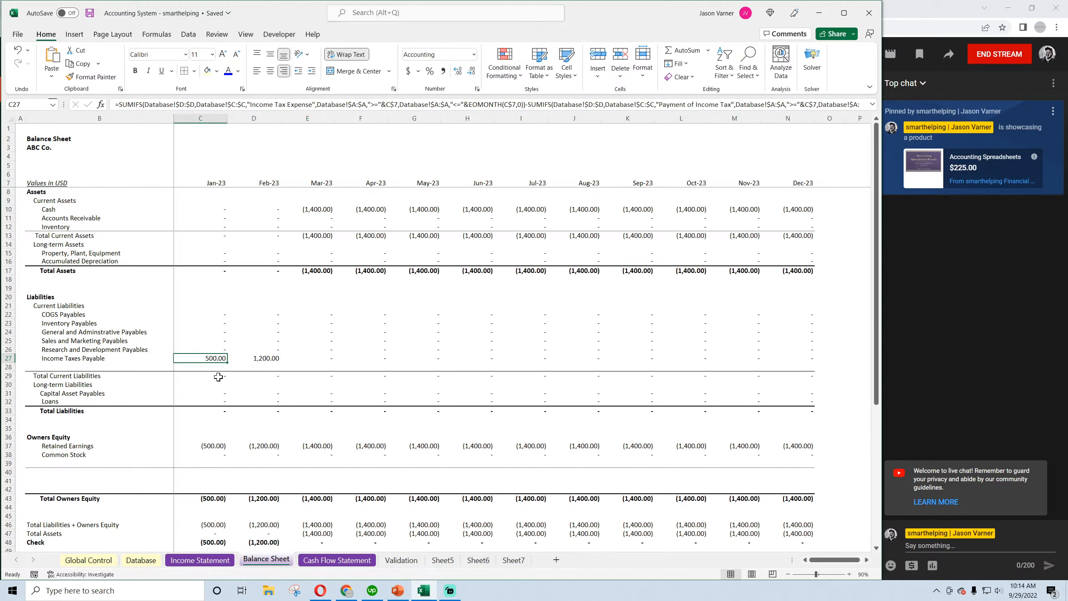
pyautogui.click(213, 376)
pyautogui.hotkey('alt', '=')
pyautogui.moveTo(227, 360); pyautogui.dragTo(799, 385)
pyautogui.press('Return')
pyautogui.click(218, 375)
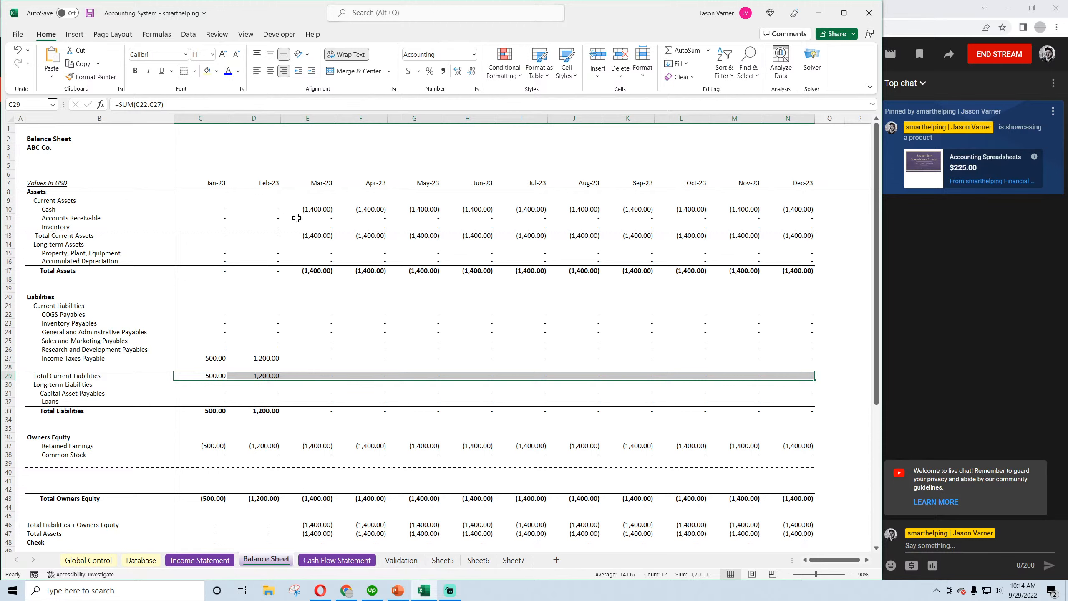
# Check the Balance Sheet formulas for Mar-23 Cash, Mar-23 Income Taxes Payable and Jan-23 to Mar-23 Retained Earnings, and save the workbook
pyautogui.click(316, 209)
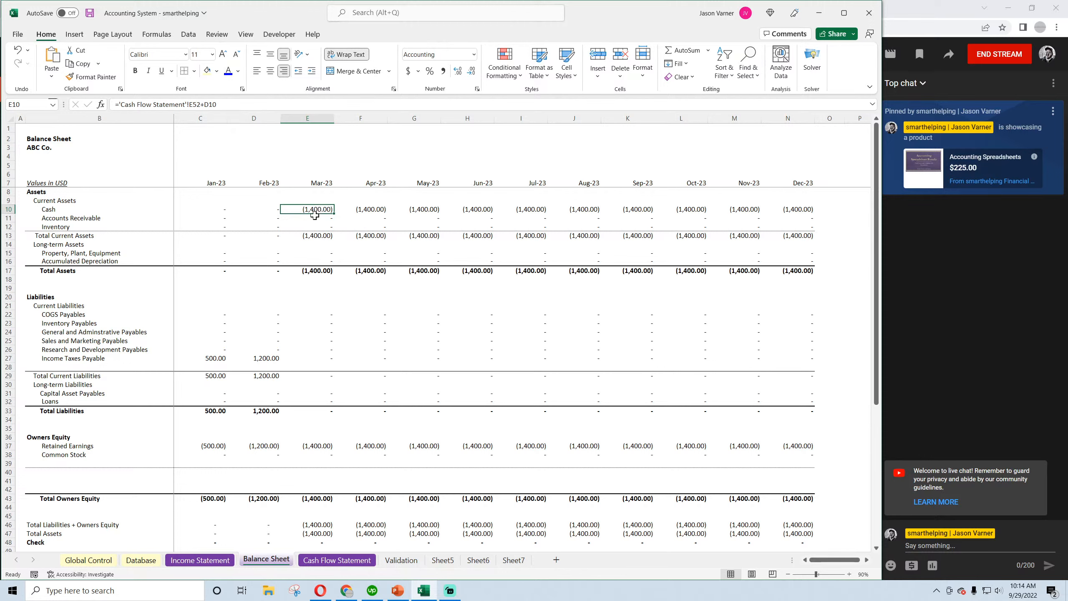
pyautogui.click(303, 357)
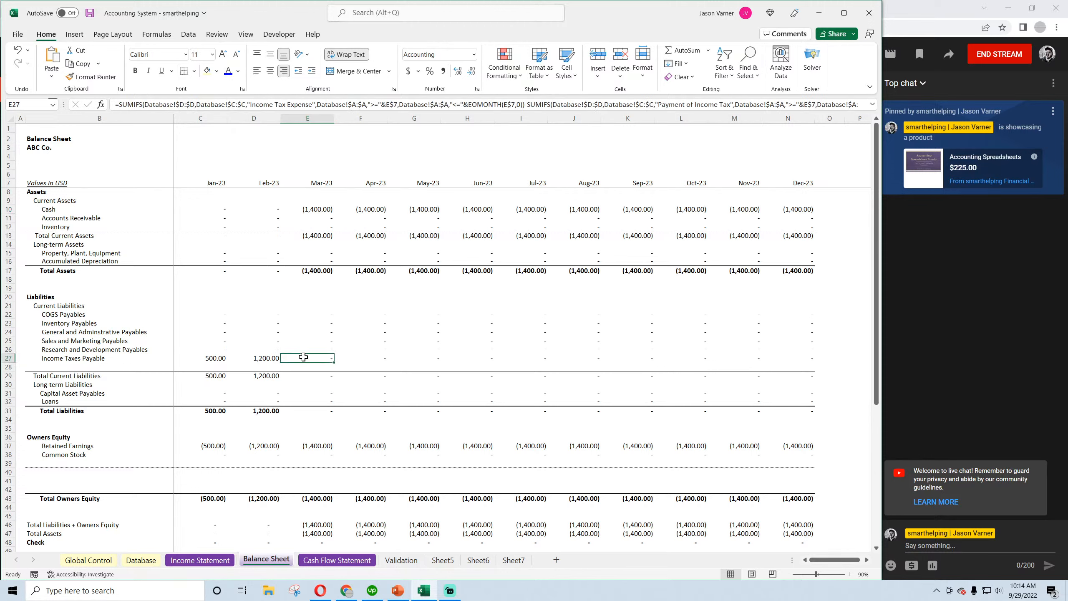
pyautogui.click(89, 13)
pyautogui.click(319, 447)
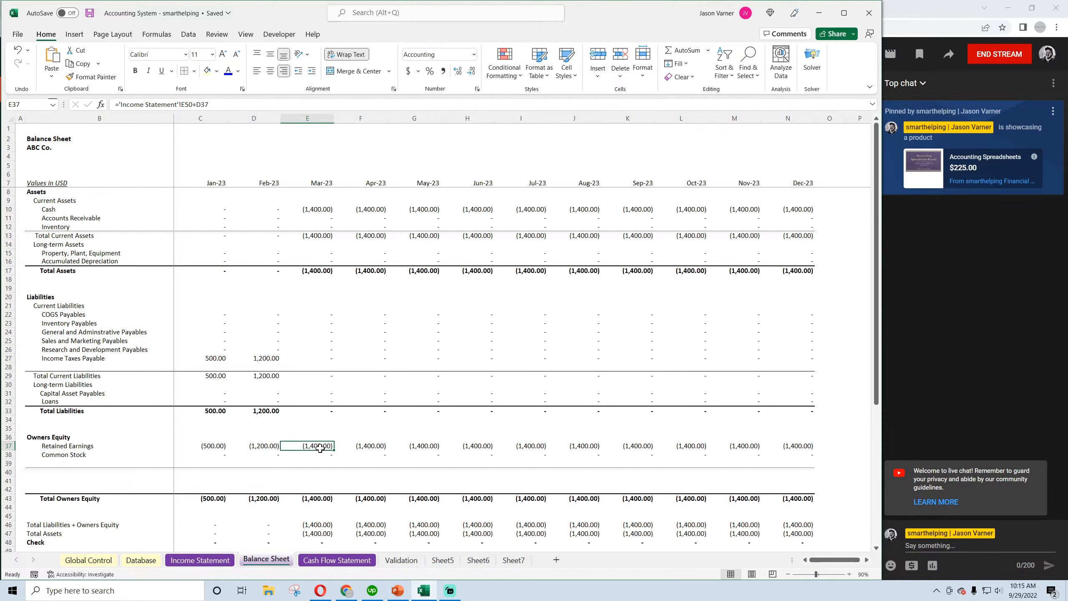
pyautogui.click(213, 447)
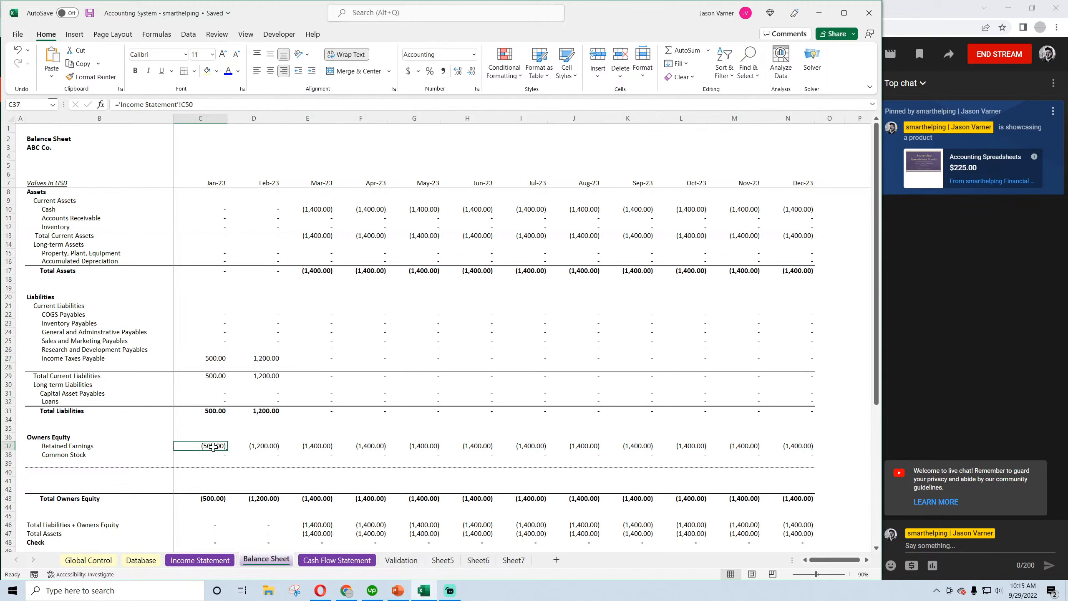
pyautogui.click(262, 447)
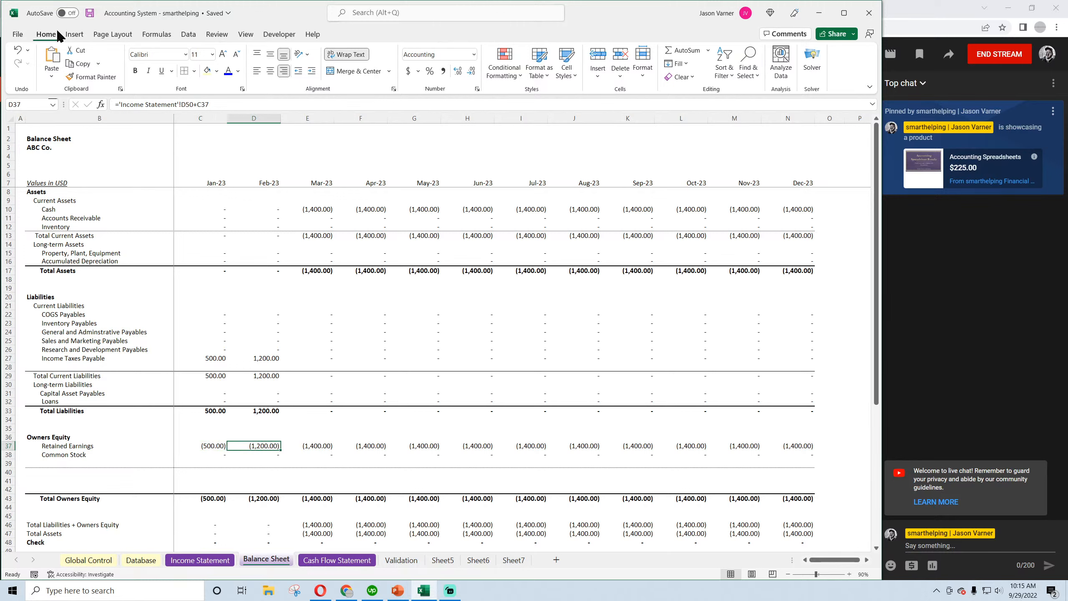
pyautogui.click(91, 15)
# Verify the Mar-23 Income Taxes Payable and balance Check cells on the Balance Sheet, and save the workbook
pyautogui.click(312, 358)
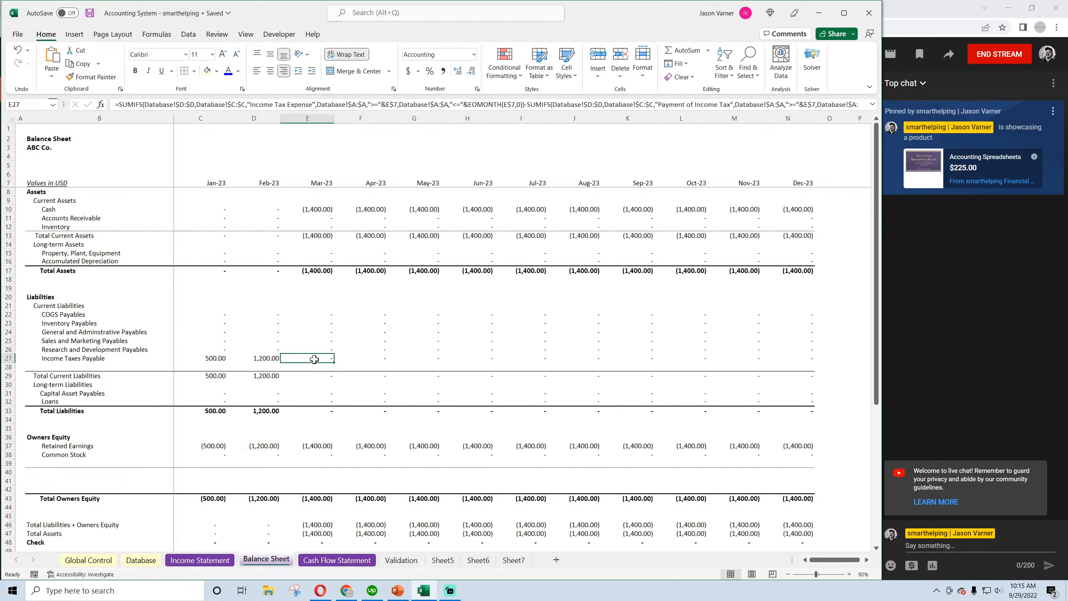
pyautogui.scroll(-4, 313, 359)
pyautogui.click(317, 441)
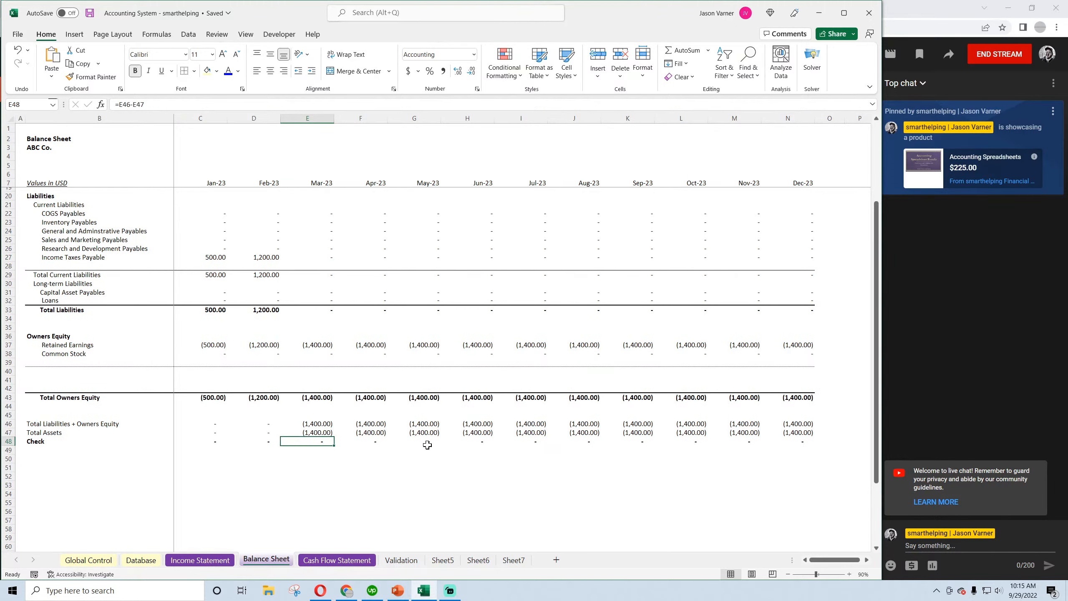
pyautogui.scroll(4, 330, 455)
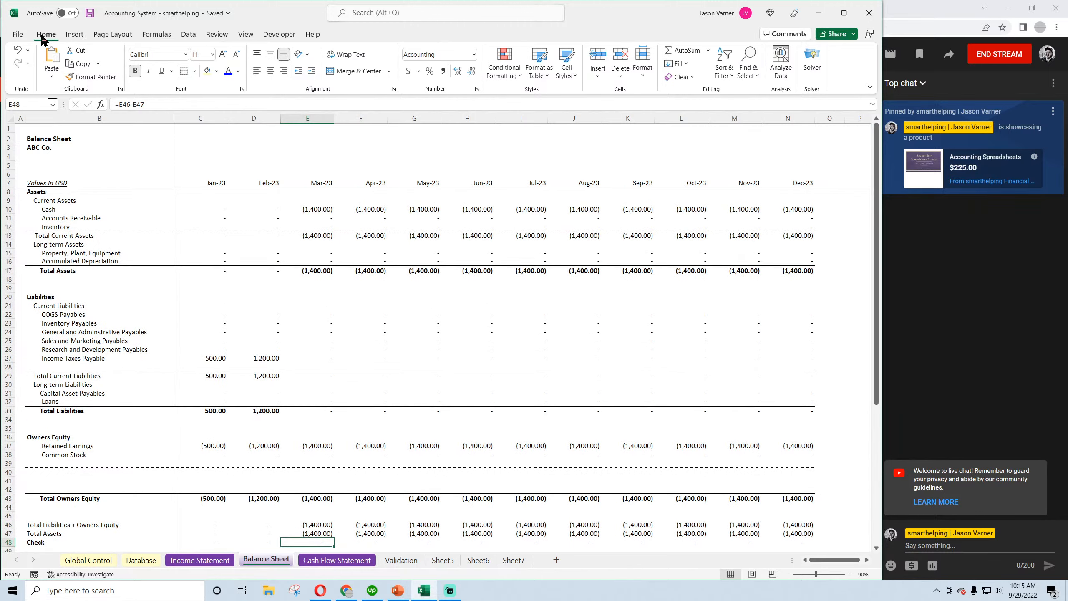
pyautogui.click(90, 13)
# On the Database sheet, duplicate the four income tax entries in A2:D5 into the rows starting at A6
pyautogui.click(153, 560)
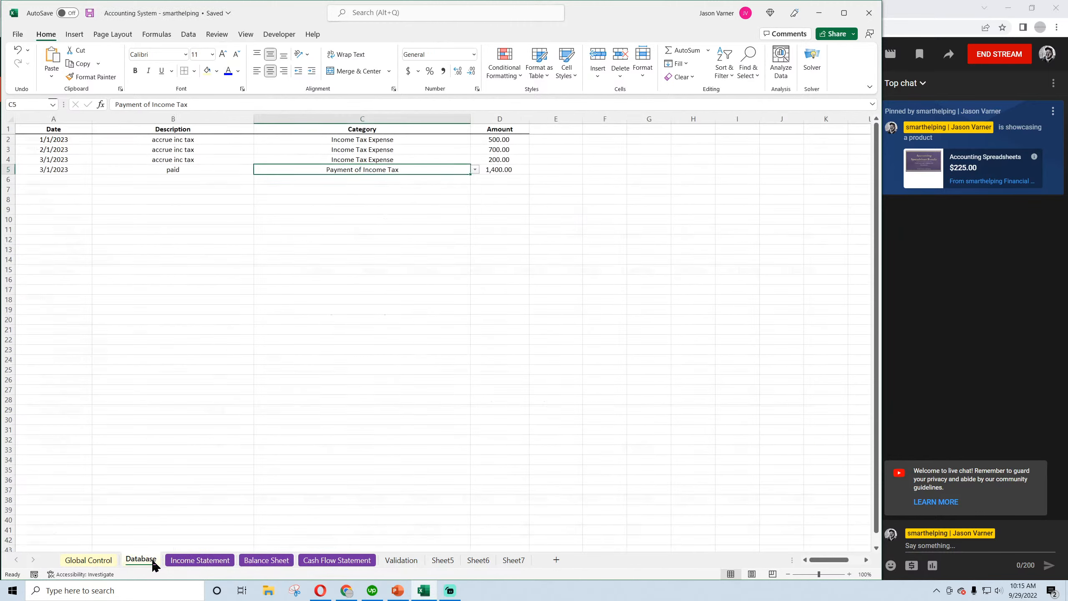
pyautogui.moveTo(47, 136); pyautogui.dragTo(478, 168)
pyautogui.hotkey('ctrl', 'c')
pyautogui.click(50, 180)
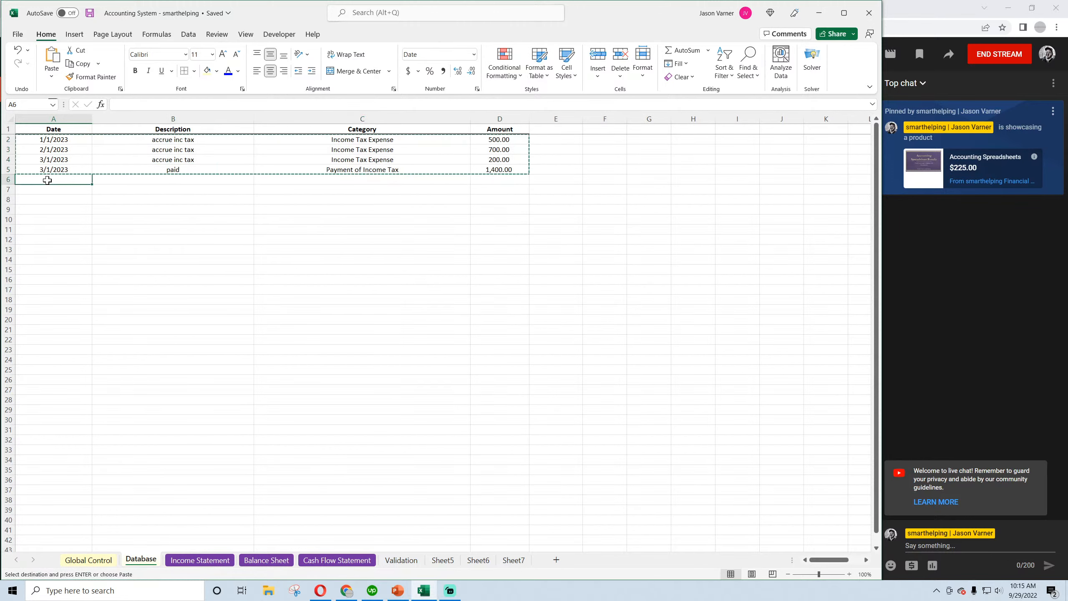
pyautogui.hotkey('ctrl', 'v')
# Set the dates of the first two copied accrual entries to 4/1/2023 in A6 and 5/1/2023 in A7
pyautogui.click(51, 181)
pyautogui.click(118, 104)
pyautogui.press('BackSpace')
pyautogui.write('4')
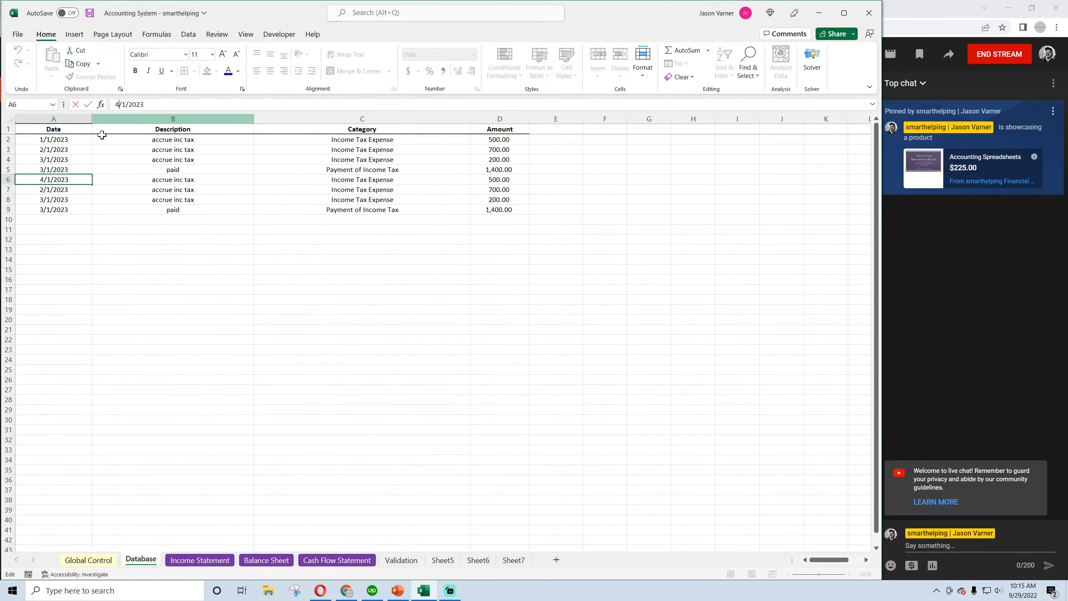
pyautogui.click(96, 247)
pyautogui.click(50, 190)
pyautogui.click(119, 104)
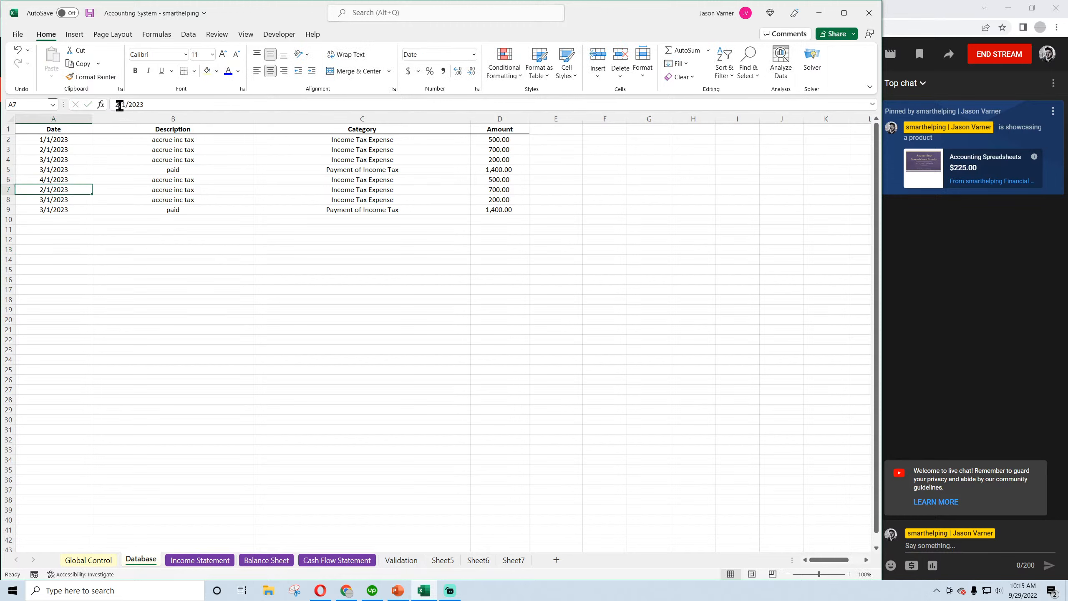
pyautogui.press('BackSpace')
pyautogui.write('5')
pyautogui.press('Return')
pyautogui.moveTo(89, 290); pyautogui.dragTo(101, 290)
# Set the dates of the last copied accrual in A8 and the copied payment in A9 to 6/1/2023
pyautogui.click(46, 198)
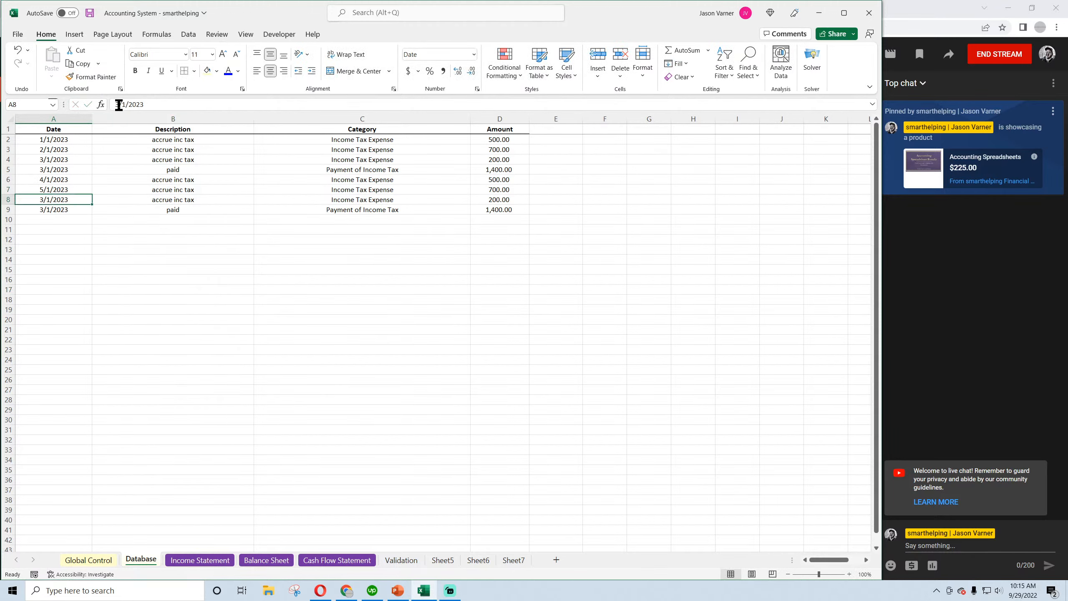
pyautogui.click(118, 104)
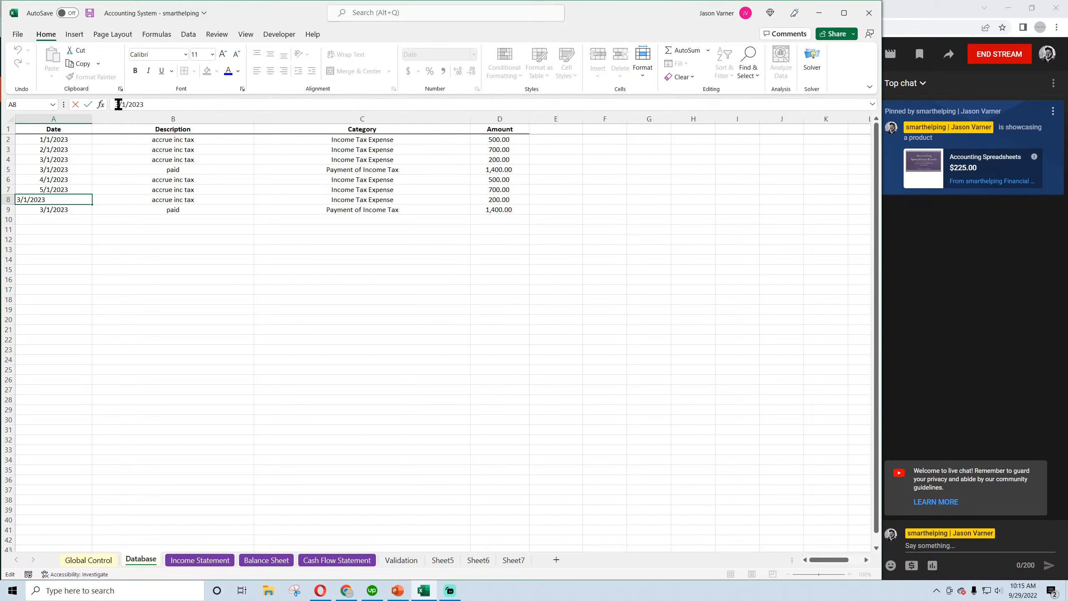
pyautogui.press('BackSpace')
pyautogui.write('6')
pyautogui.click(115, 269)
pyautogui.click(63, 208)
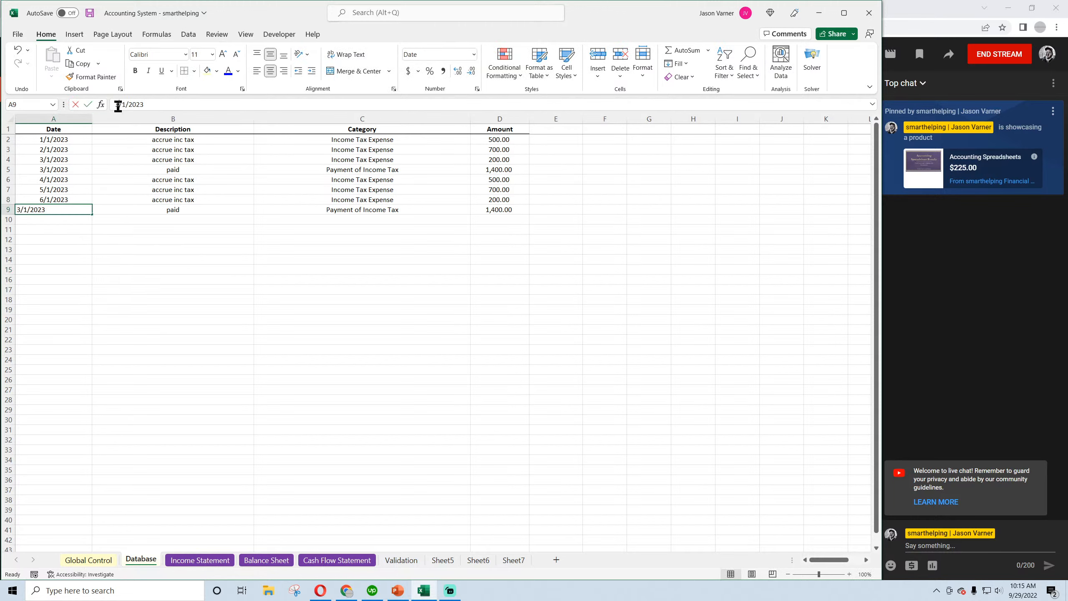
pyautogui.press('BackSpace')
pyautogui.write('6')
pyautogui.click(160, 316)
# Review the amounts of the copied Database entries and compare them with Jan-23 through Jun-23 Taxes on the Income Statement
pyautogui.moveTo(192, 179); pyautogui.dragTo(484, 197)
pyautogui.click(512, 182)
pyautogui.click(508, 189)
pyautogui.click(505, 199)
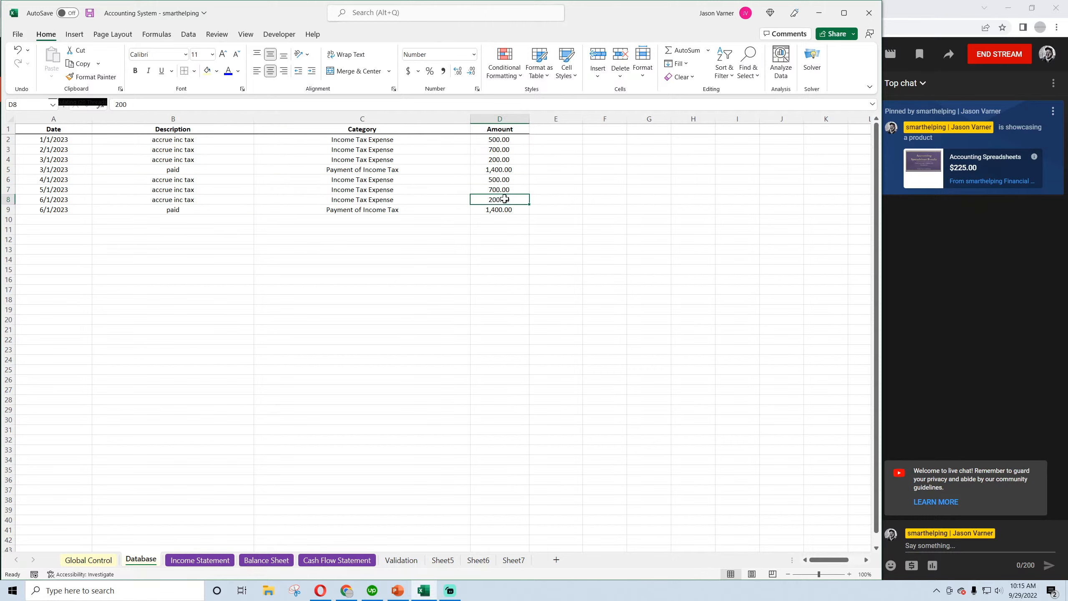
pyautogui.click(502, 209)
pyautogui.click(218, 559)
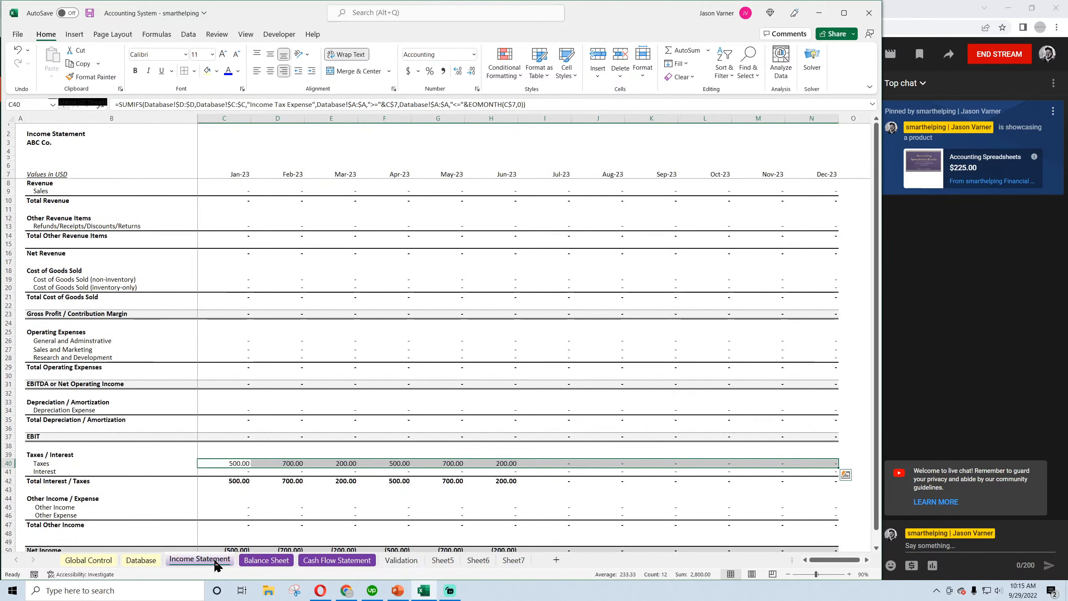
pyautogui.click(294, 497)
pyautogui.moveTo(235, 462); pyautogui.dragTo(479, 461)
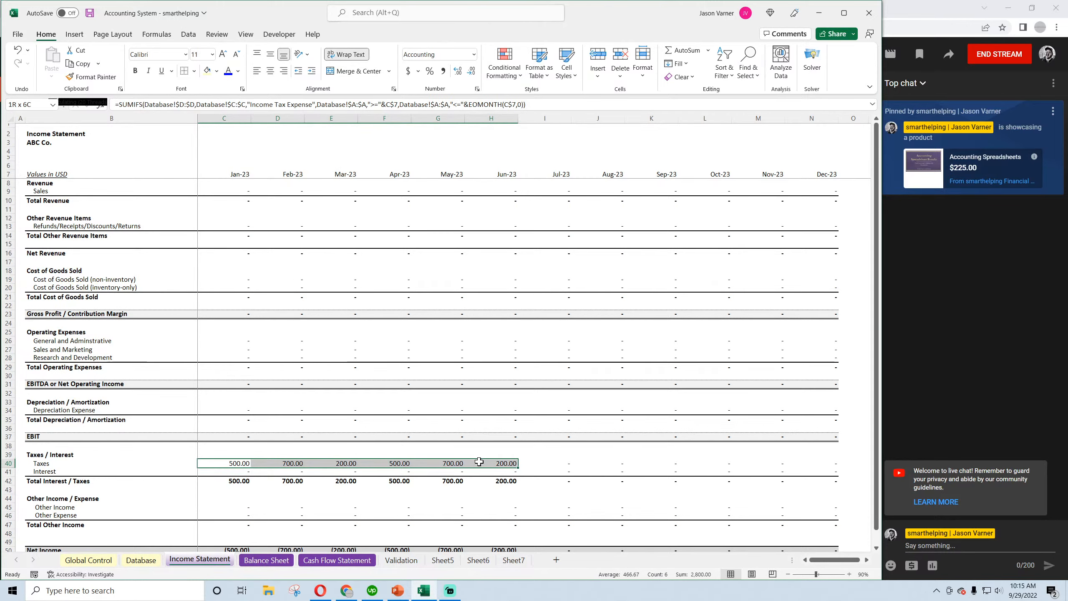
# Examine the Balance Sheet's Income Taxes Payable month by month from Jan-23 through Jun-23
pyautogui.click(266, 559)
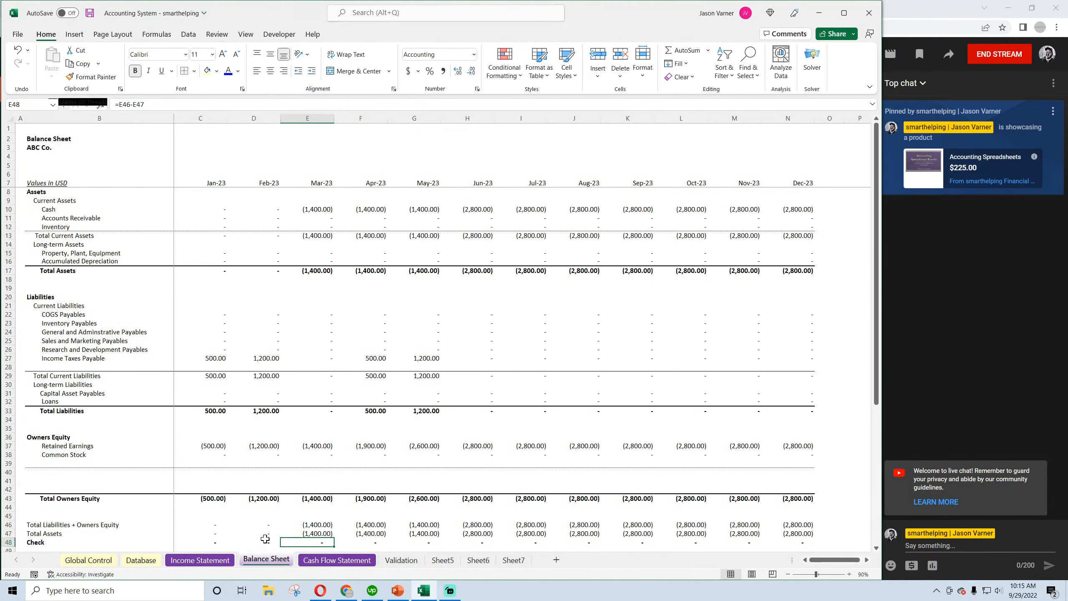
pyautogui.click(213, 357)
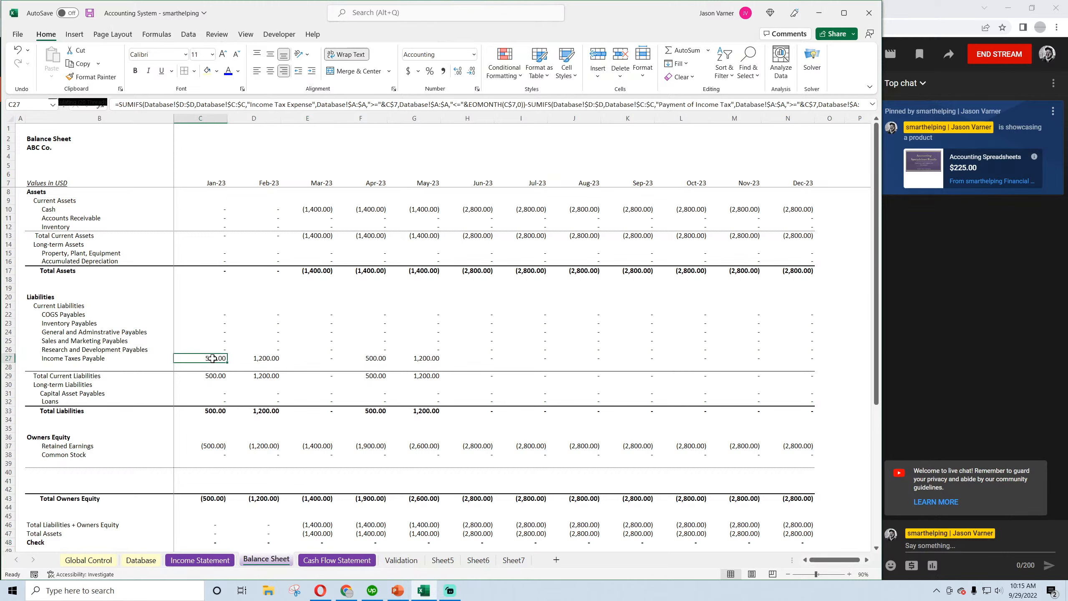
pyautogui.click(265, 360)
pyautogui.click(310, 359)
pyautogui.click(369, 359)
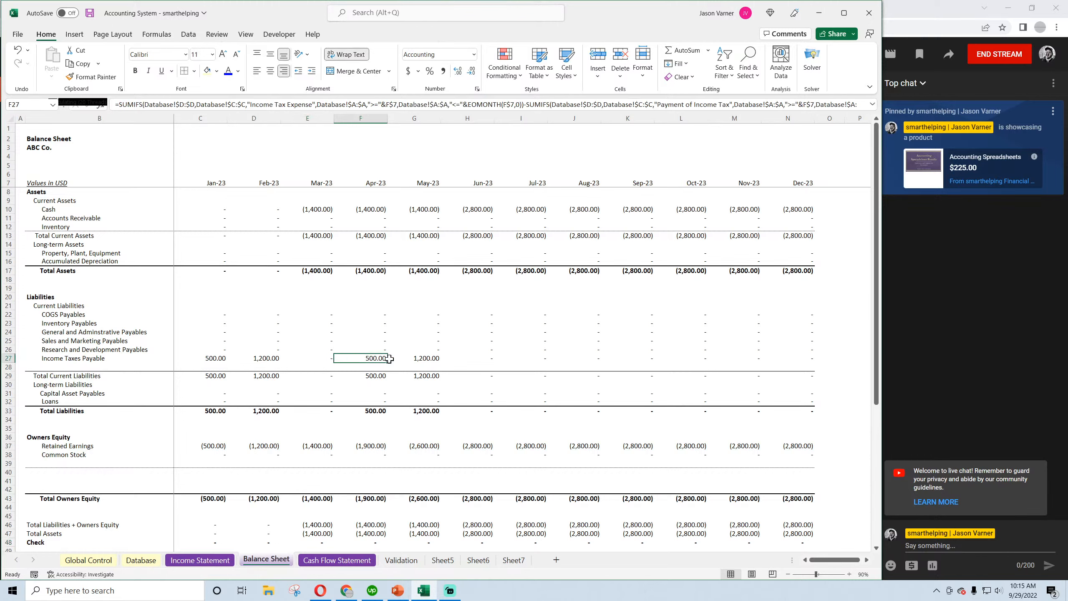
pyautogui.click(422, 359)
pyautogui.click(484, 359)
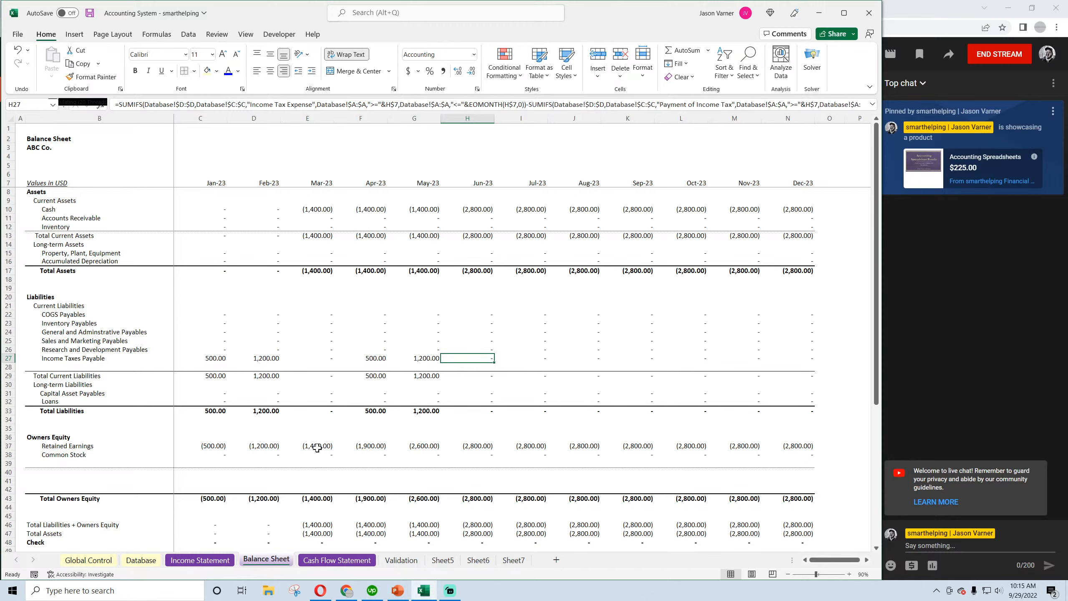
# Check the Mar-23 and Jun-23 Reduce Payments of Income Tax values on the Cash Flow Statement and save the workbook
pyautogui.click(336, 559)
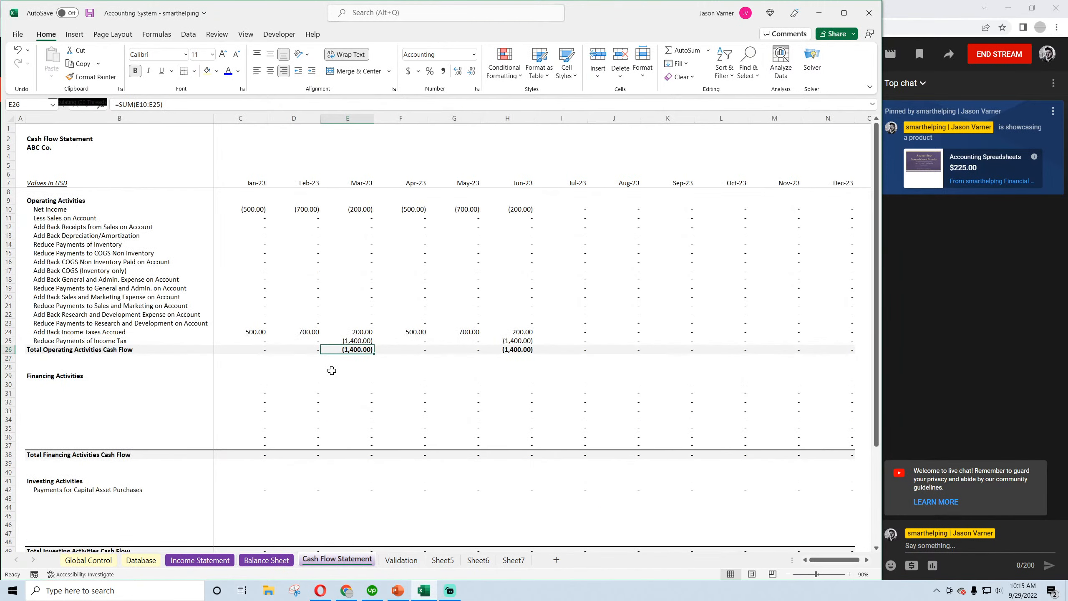
pyautogui.click(349, 405)
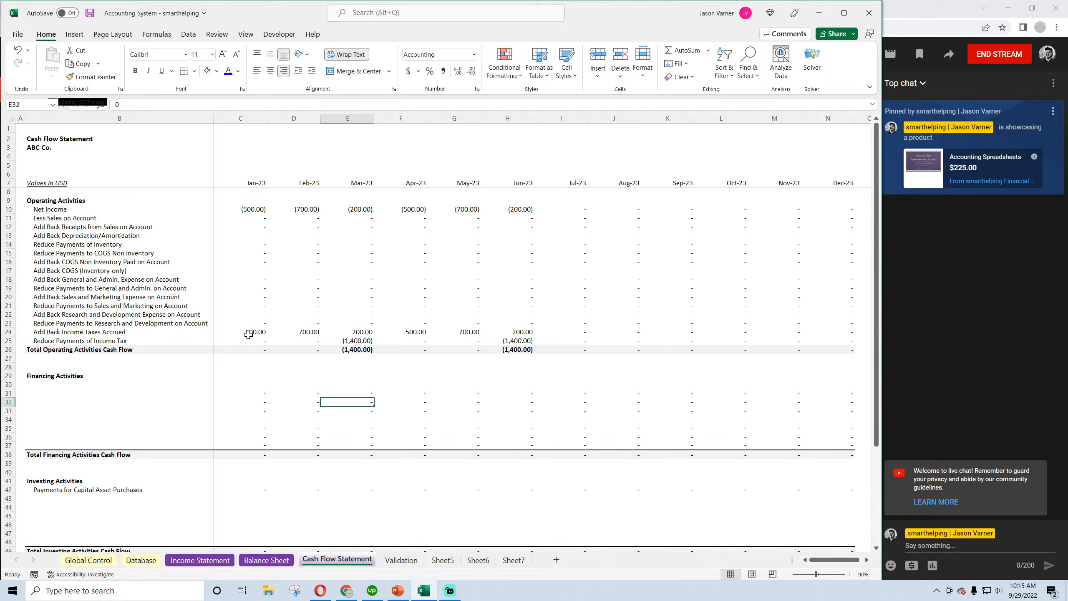
pyautogui.click(364, 341)
pyautogui.click(406, 341)
pyautogui.click(509, 340)
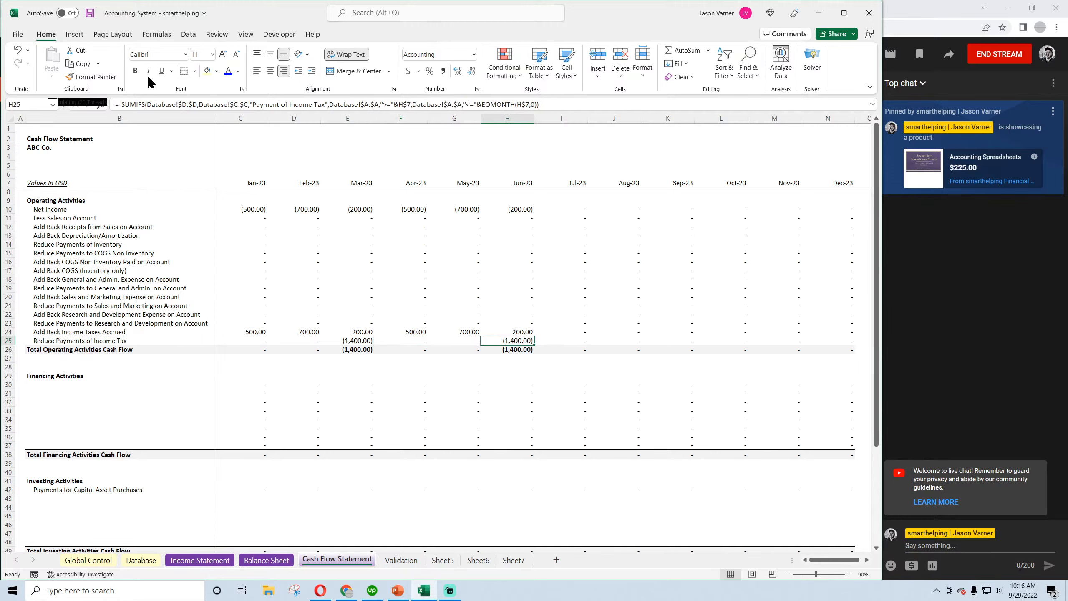
pyautogui.click(90, 14)
# Return to the Database sheet and inspect the category of the 1/1/2023 entry
pyautogui.click(208, 559)
pyautogui.click(141, 559)
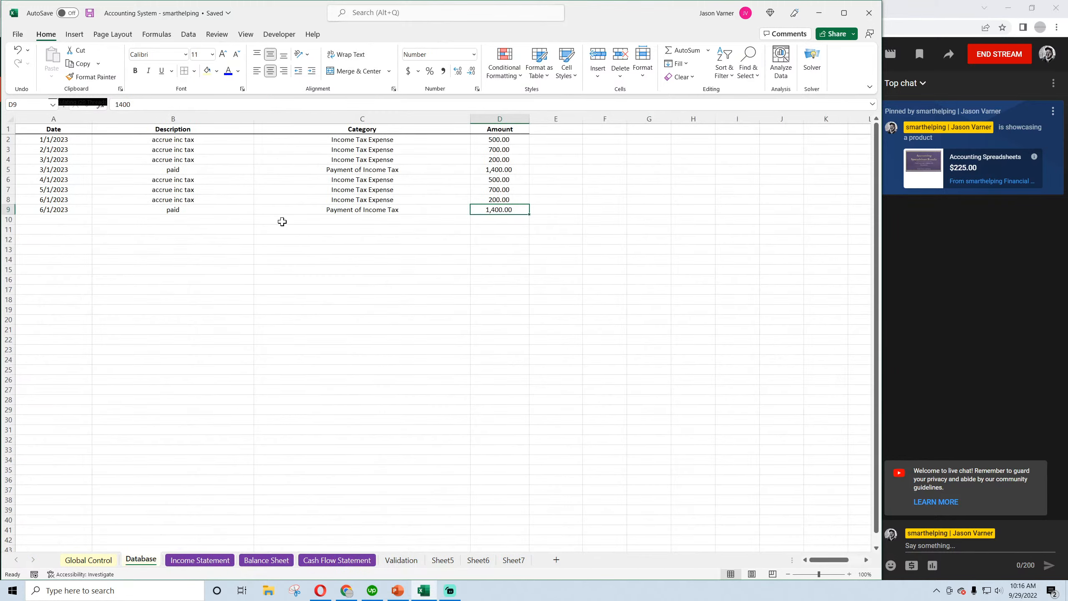
pyautogui.click(378, 139)
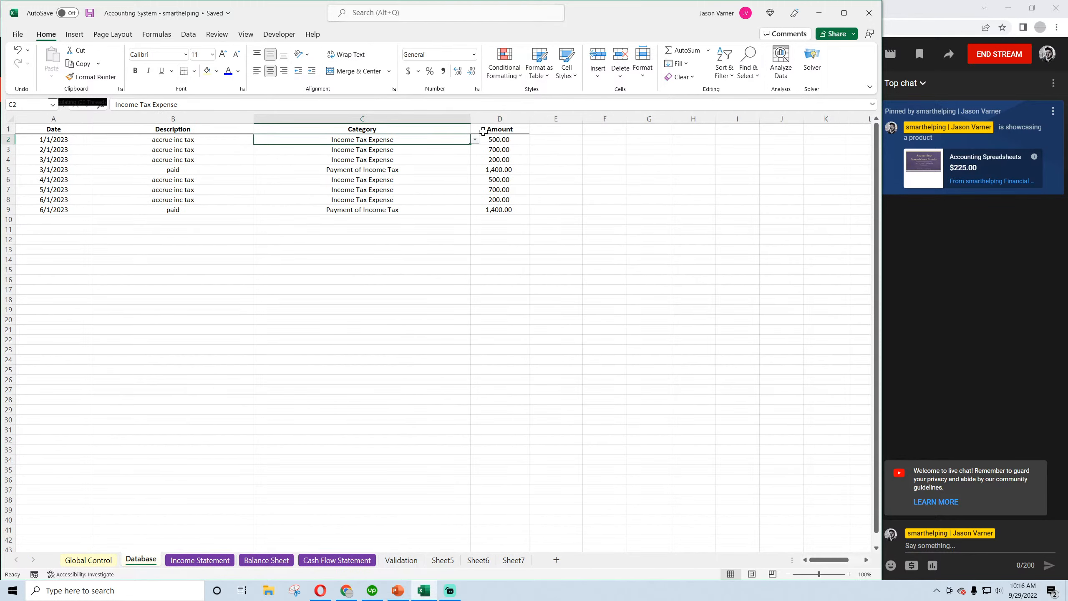
# Inspect the 1/1/2023 accrual's amount and the 3/1/2023 payment's category and amount on the Database sheet
pyautogui.click(506, 141)
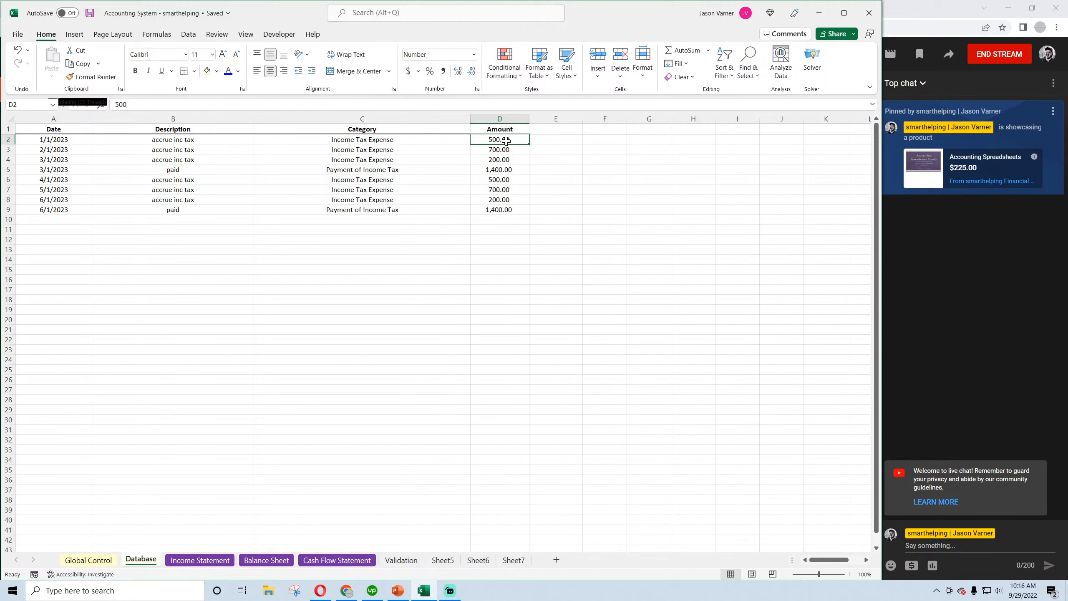
pyautogui.click(402, 168)
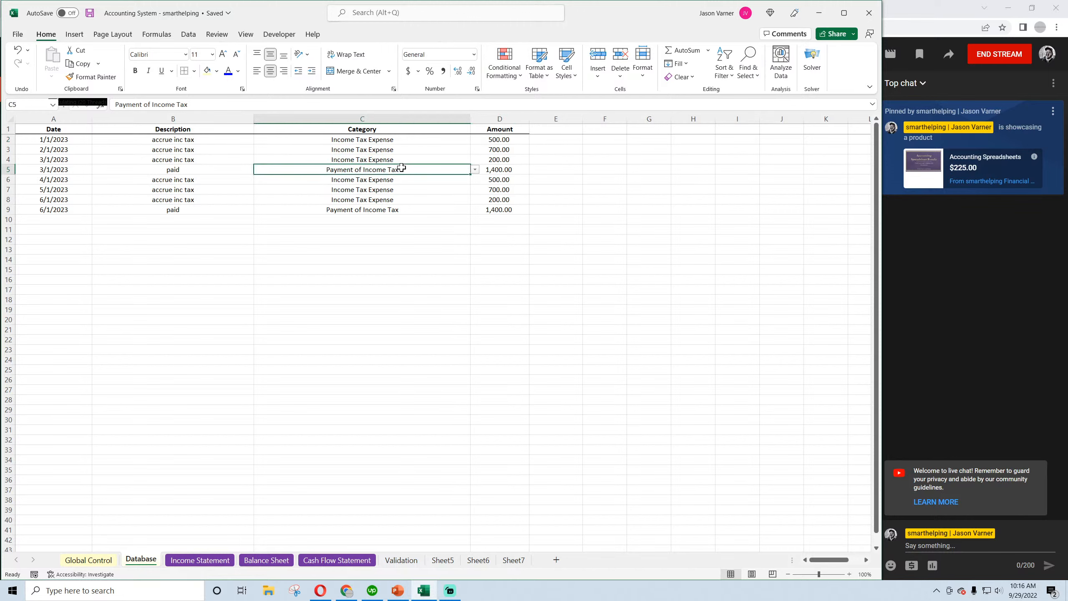
pyautogui.click(496, 169)
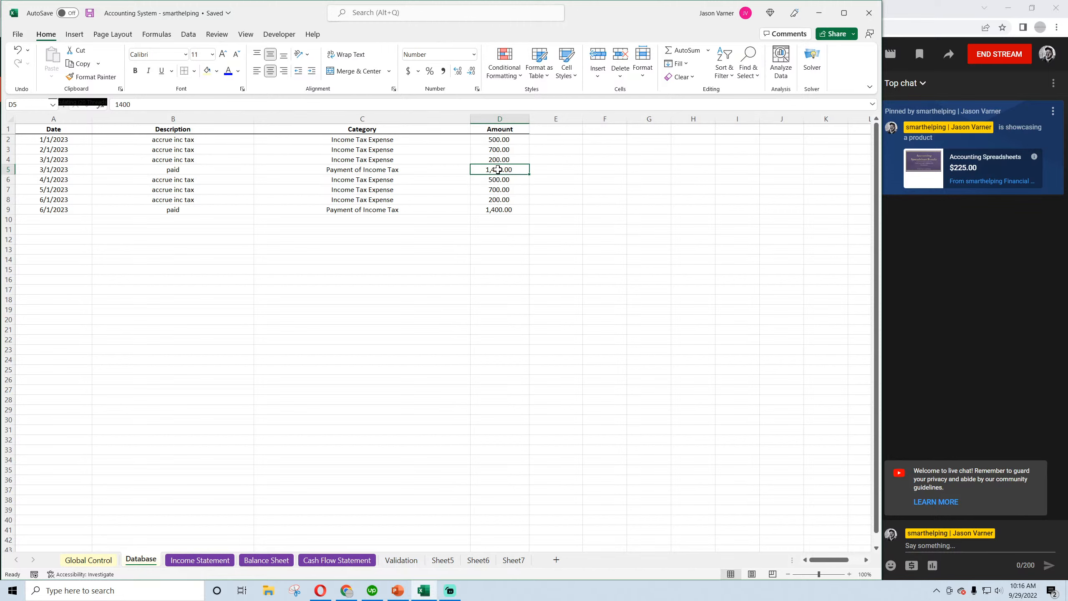
# Clear the contents of the four Database entries dated 4/1/2023 through 6/1/2023
pyautogui.moveTo(45, 180); pyautogui.dragTo(501, 210)
pyautogui.rightClick(444, 199)
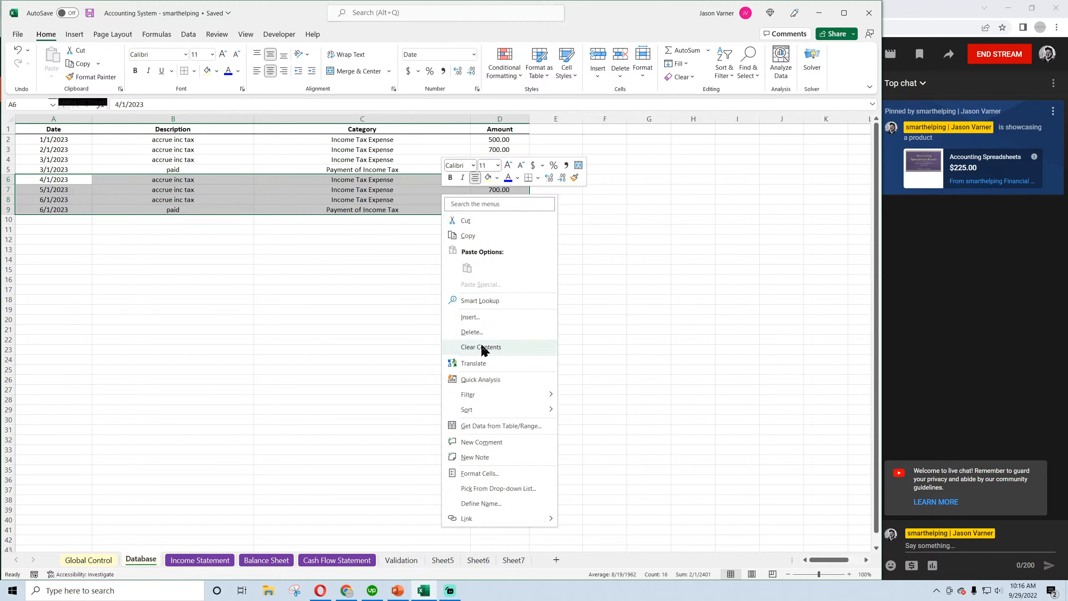
pyautogui.click(467, 349)
pyautogui.click(364, 339)
# Clear the 2/1/2023 and 3/1/2023 income tax accrual entries from the Database sheet
pyautogui.click(494, 140)
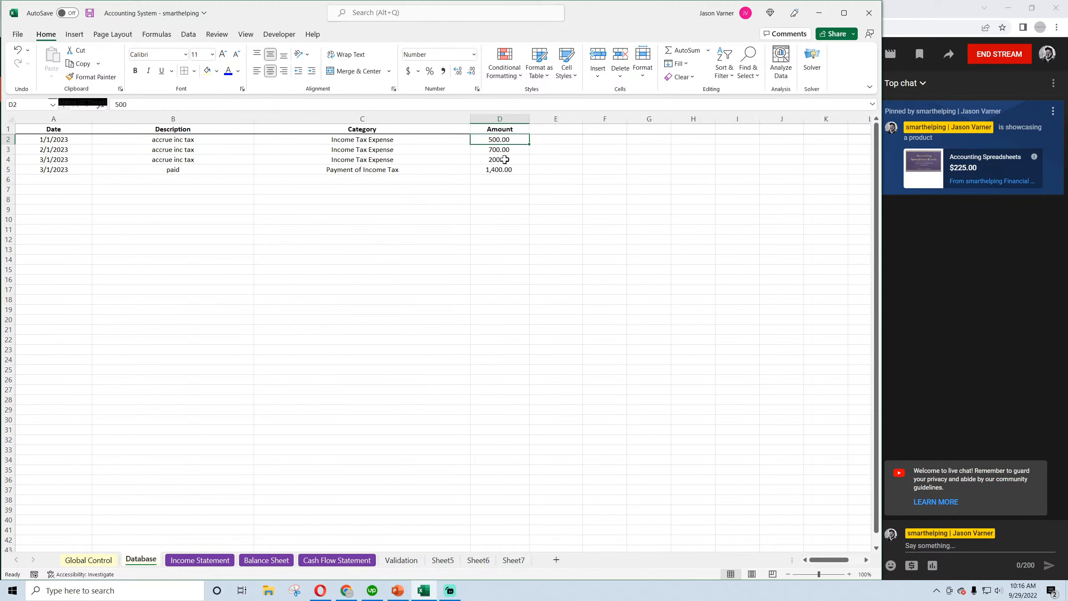
pyautogui.moveTo(46, 152); pyautogui.dragTo(494, 161)
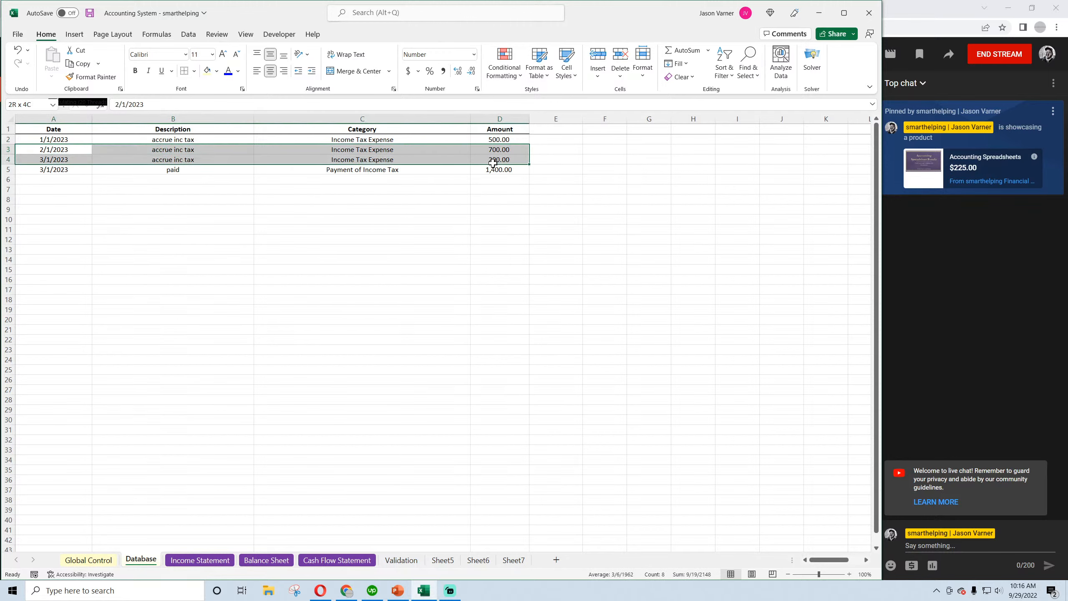
pyautogui.rightClick(494, 161)
pyautogui.click(532, 303)
pyautogui.click(500, 299)
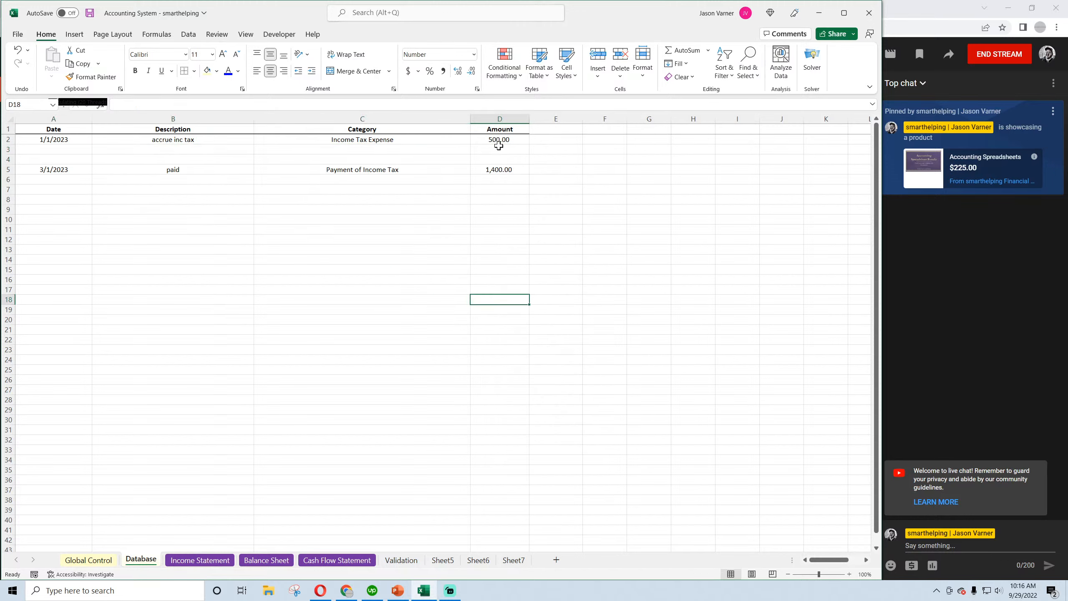
# Set the amounts of the 1/1/2023 Income Tax Expense entry and the 3/1/2023 Payment of Income Tax entry to -500
pyautogui.click(499, 141)
pyautogui.write('-')
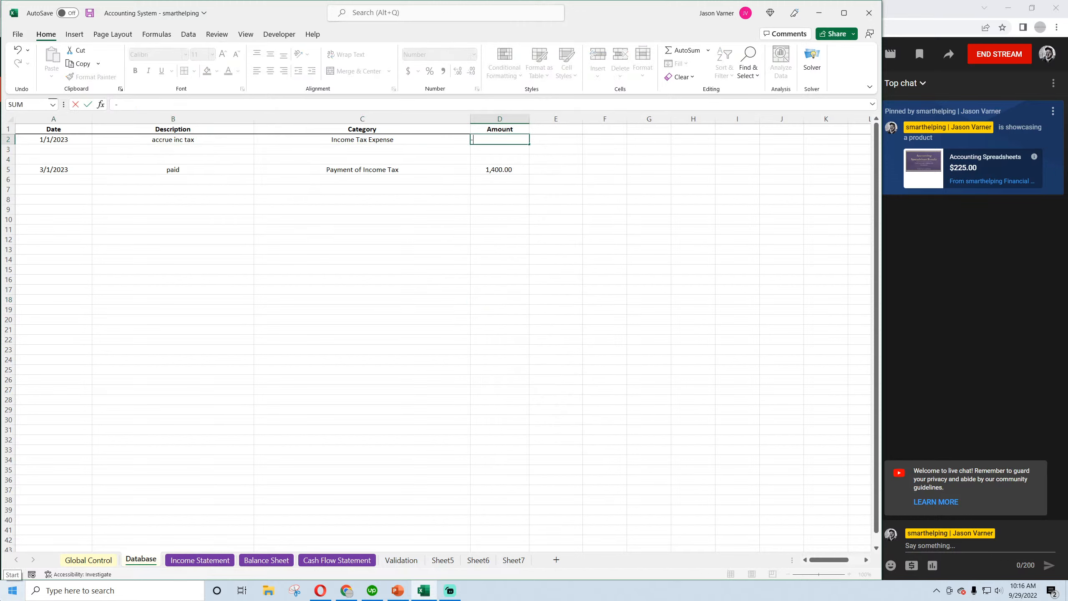
pyautogui.write('500')
pyautogui.press('Return')
pyautogui.press('Return')
pyautogui.press('Return')
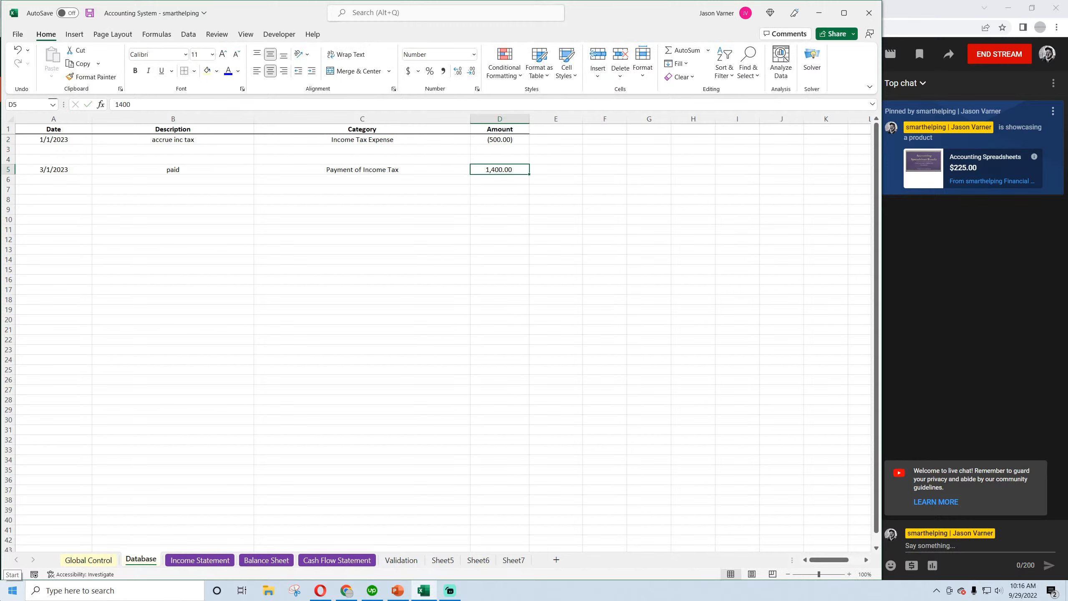
pyautogui.write('-500')
pyautogui.press('Return')
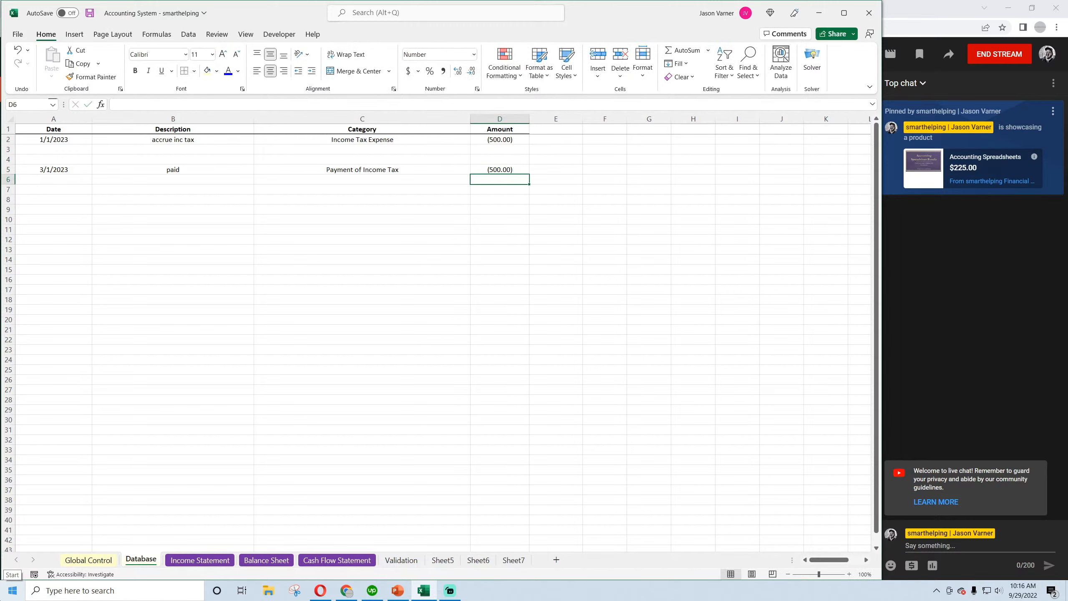
# Check Jan-23 Taxes and Net Income on the Income Statement
pyautogui.click(198, 559)
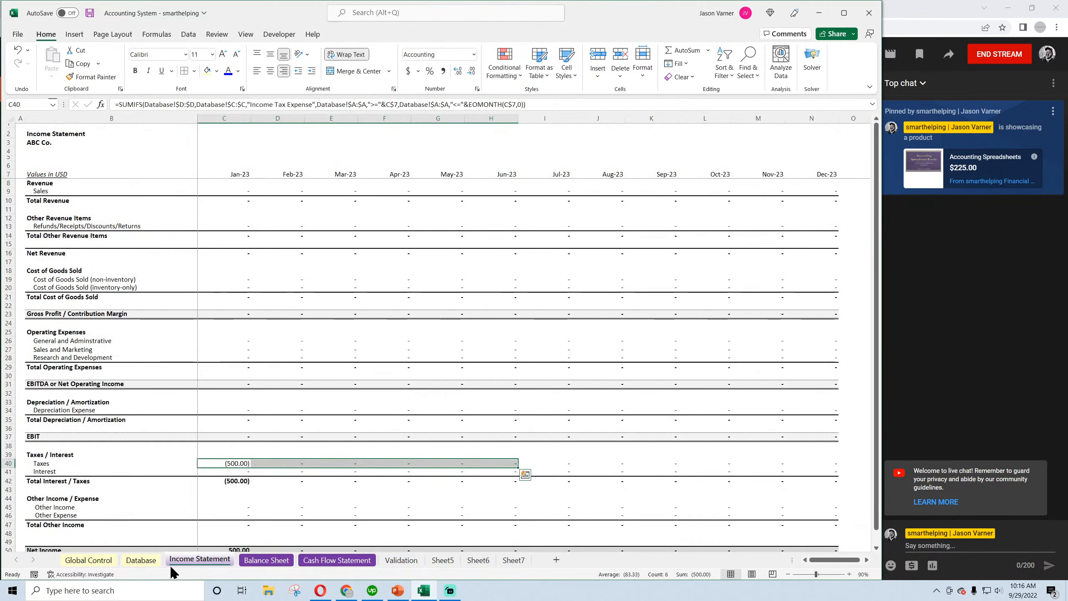
pyautogui.click(238, 461)
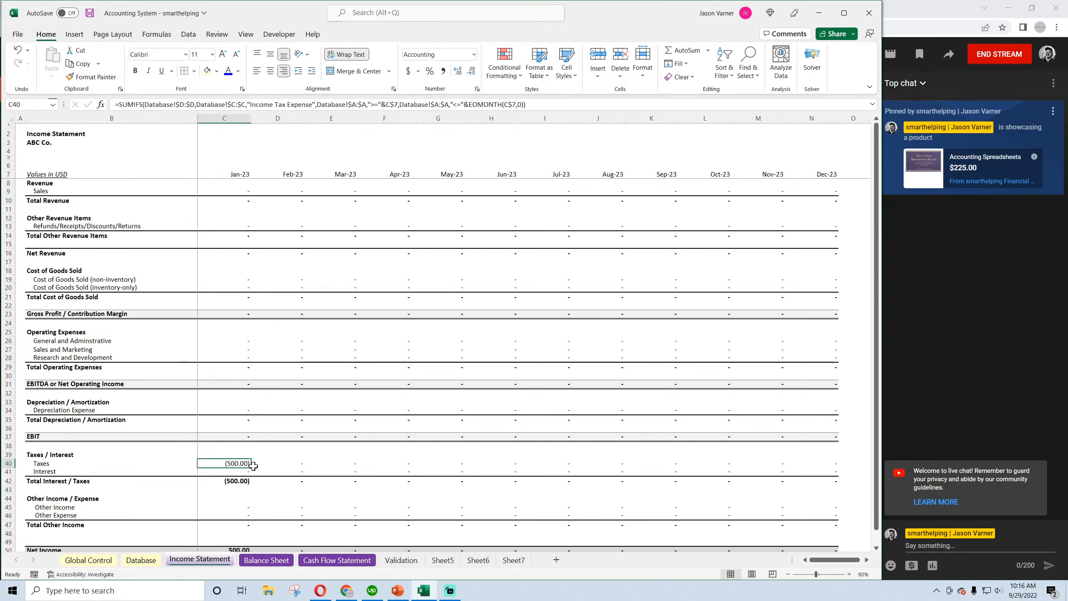
pyautogui.scroll(-4, 239, 462)
pyautogui.click(233, 450)
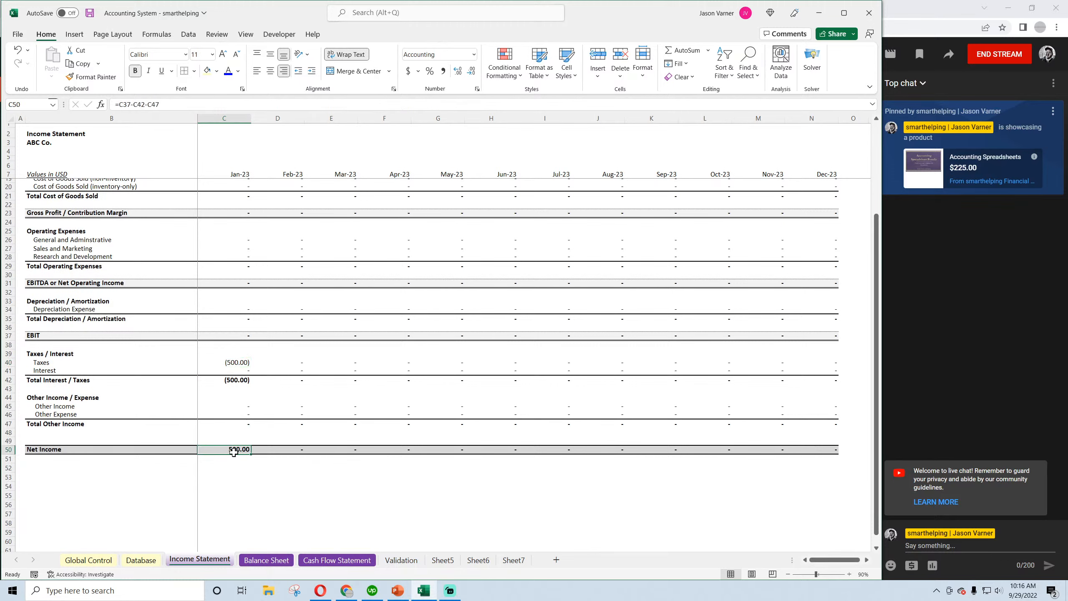
# Examine the Balance Sheet's Income Taxes Payable for Jan-23, Feb-23 and Mar-23
pyautogui.click(263, 560)
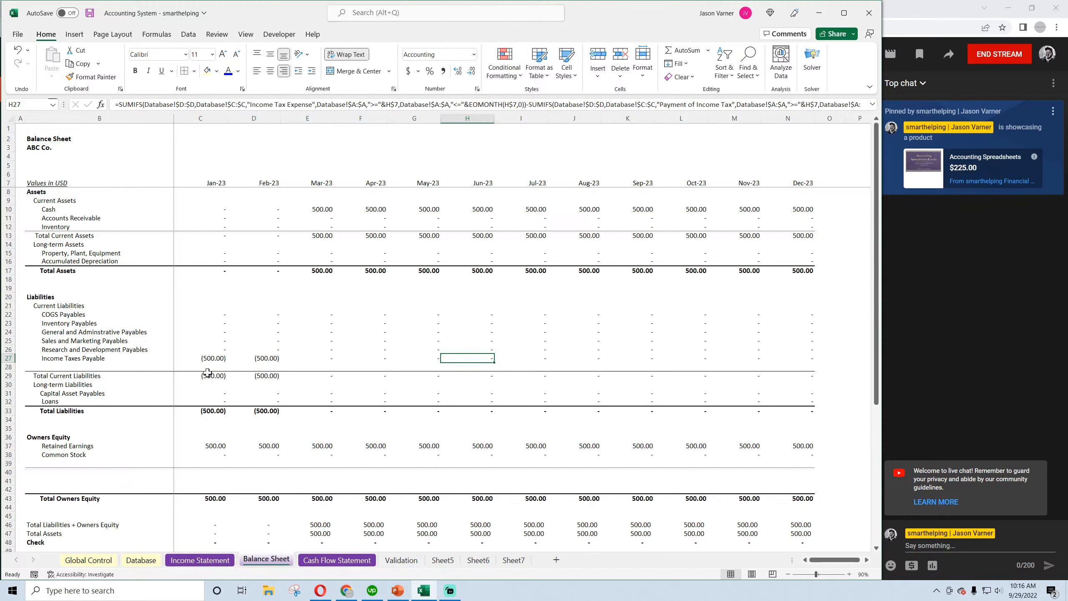
pyautogui.click(210, 358)
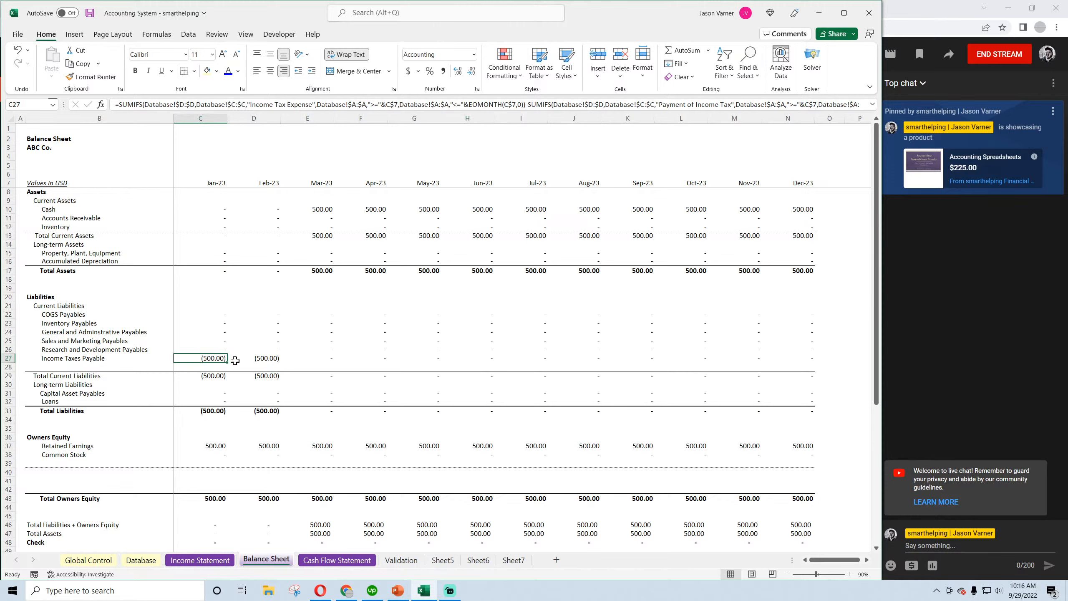
pyautogui.click(263, 359)
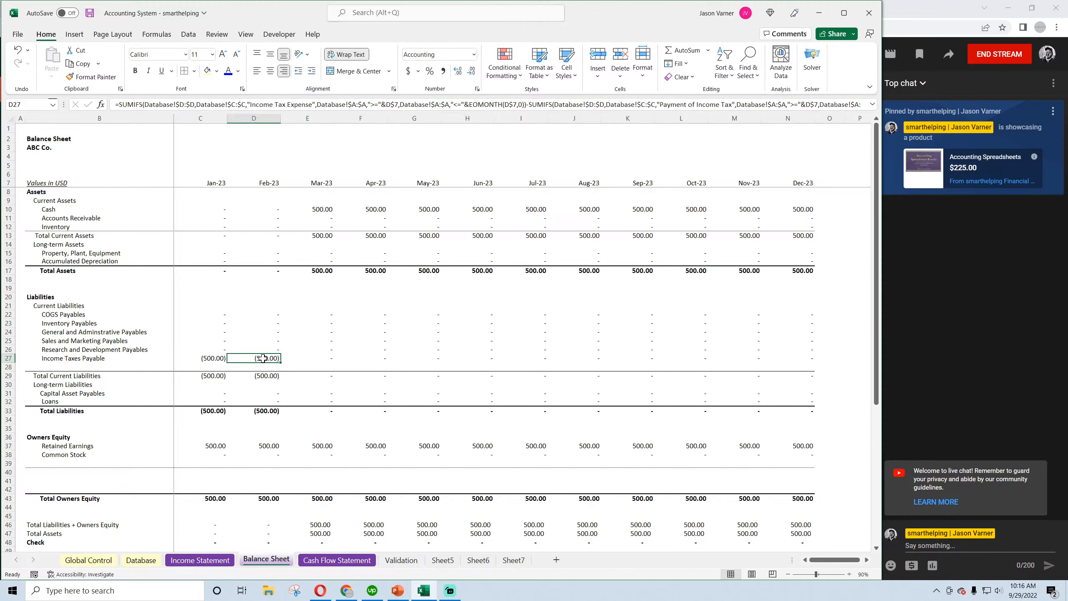
pyautogui.click(303, 358)
pyautogui.click(217, 357)
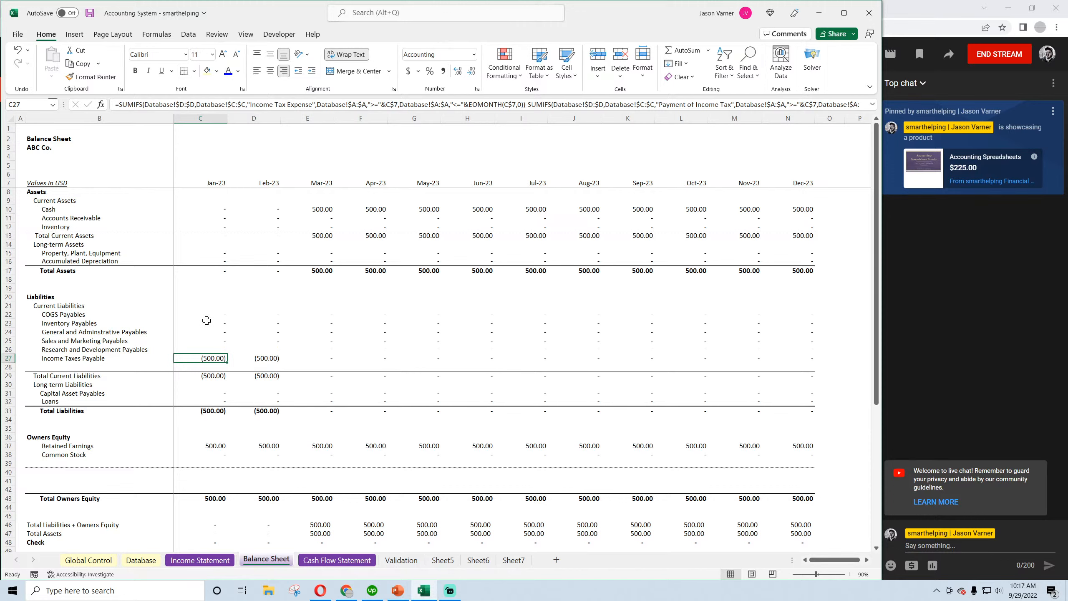
# Change the date of the Payment of Income Tax entry on the Database sheet to 1/1/2023
pyautogui.click(141, 560)
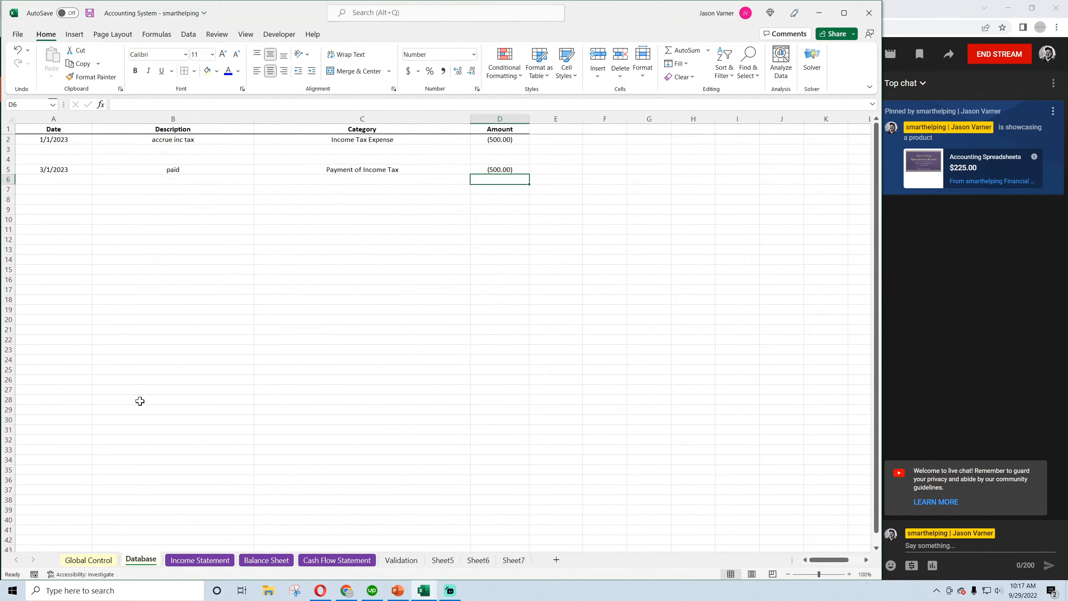
pyautogui.click(67, 169)
pyautogui.click(117, 105)
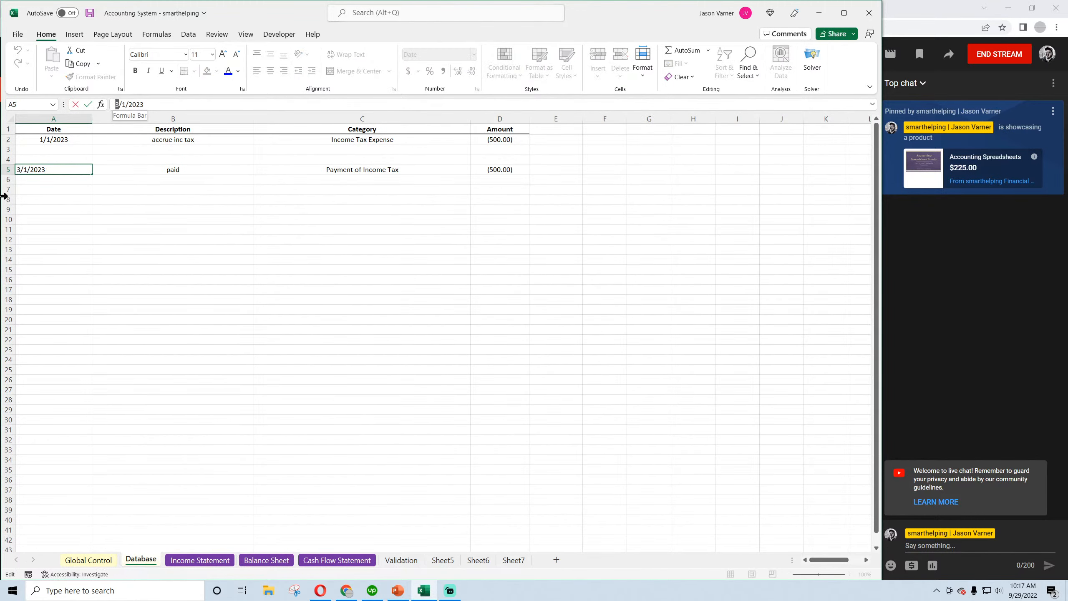
pyautogui.write('1')
pyautogui.press('Return')
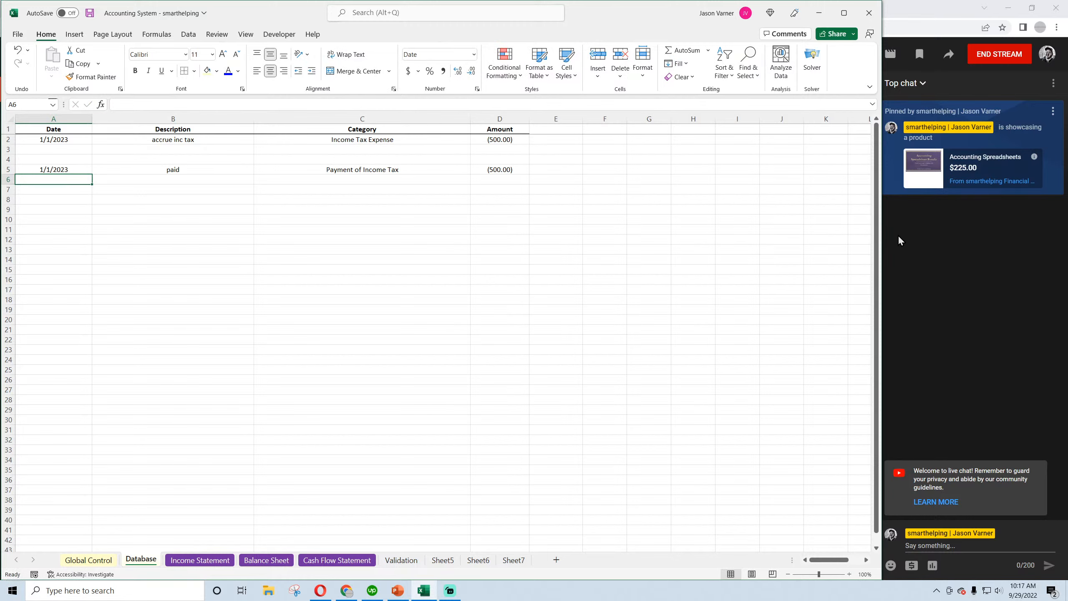
# Check the Balance Sheet and trace Jan-23 Net Income, tax accrual, tax payment, operating cash flow and total cash change on the Cash Flow Statement
pyautogui.click(266, 560)
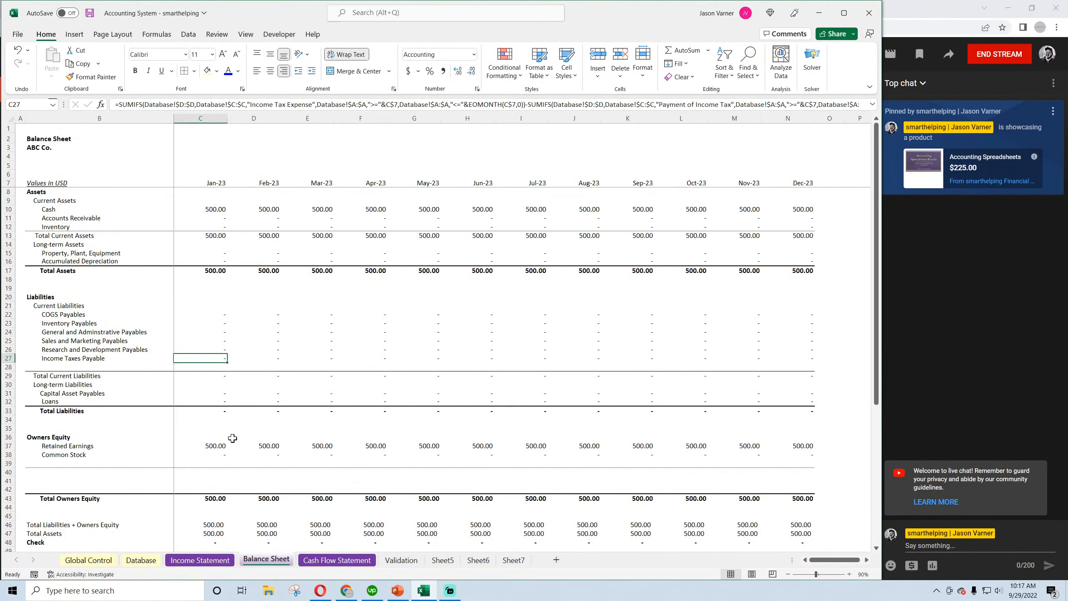
pyautogui.click(337, 559)
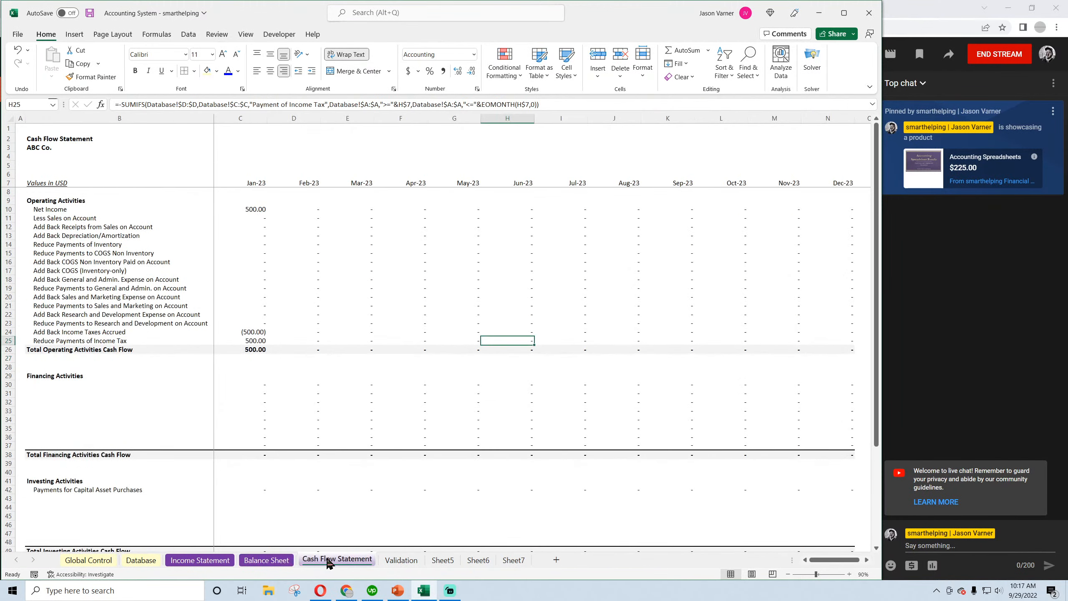
pyautogui.click(256, 209)
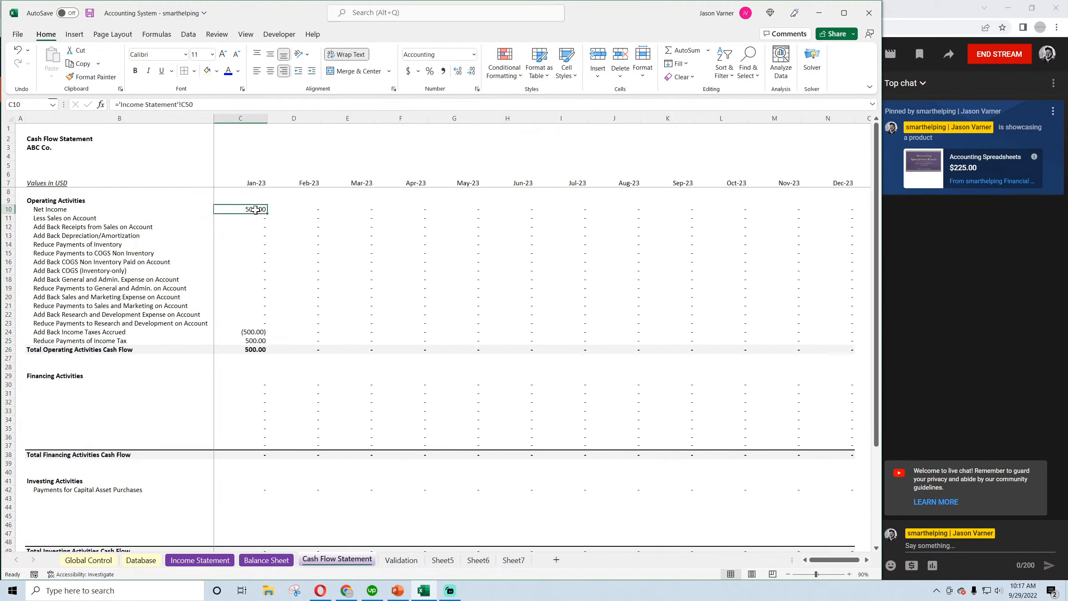
pyautogui.click(255, 332)
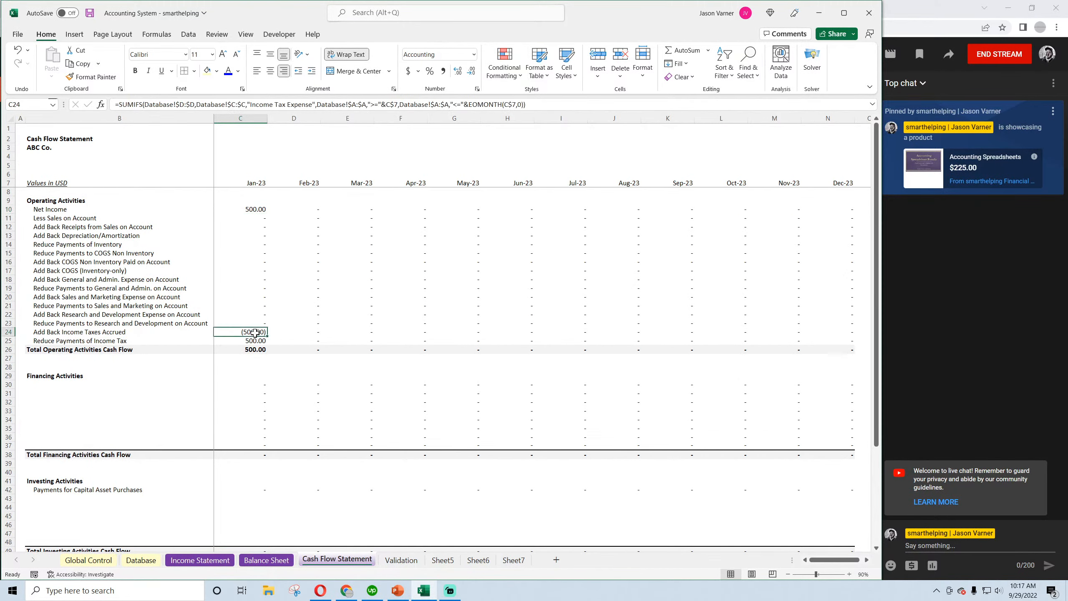
pyautogui.click(255, 340)
pyautogui.click(255, 349)
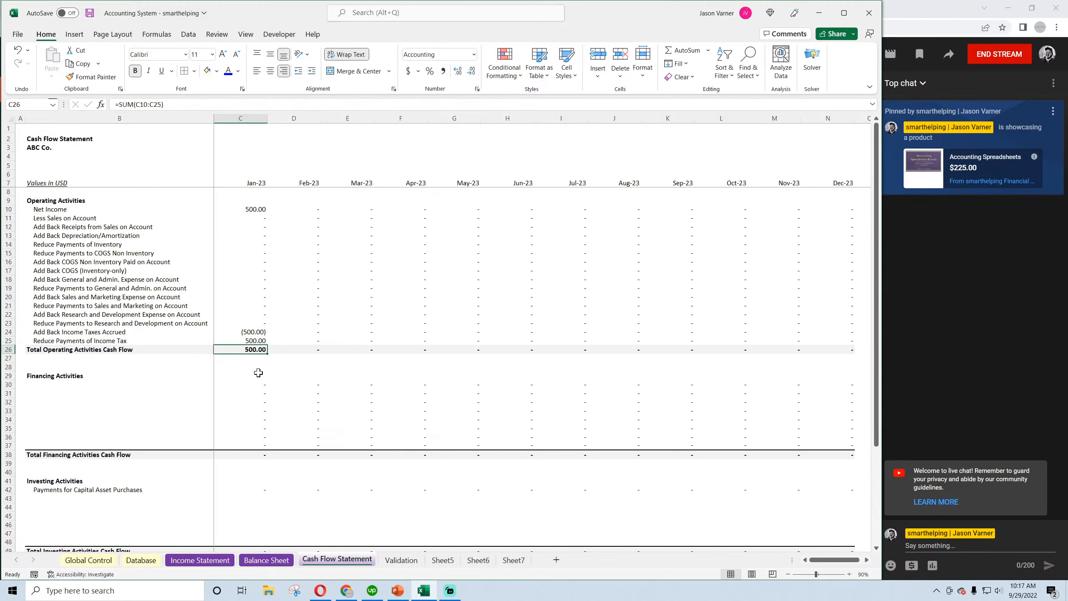
pyautogui.scroll(-4, 258, 378)
pyautogui.click(251, 475)
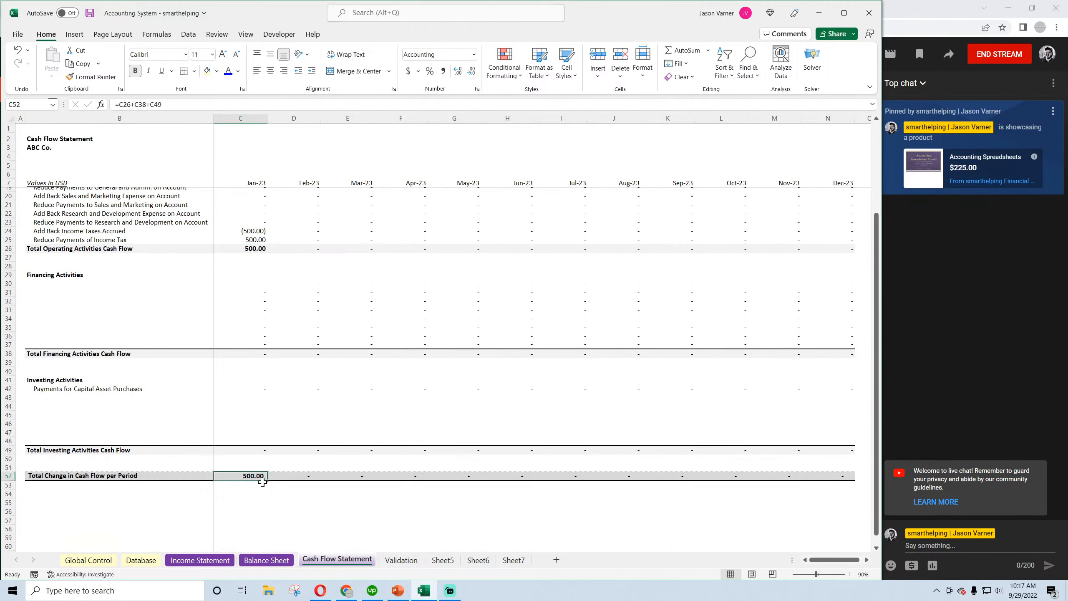
pyautogui.scroll(4, 251, 452)
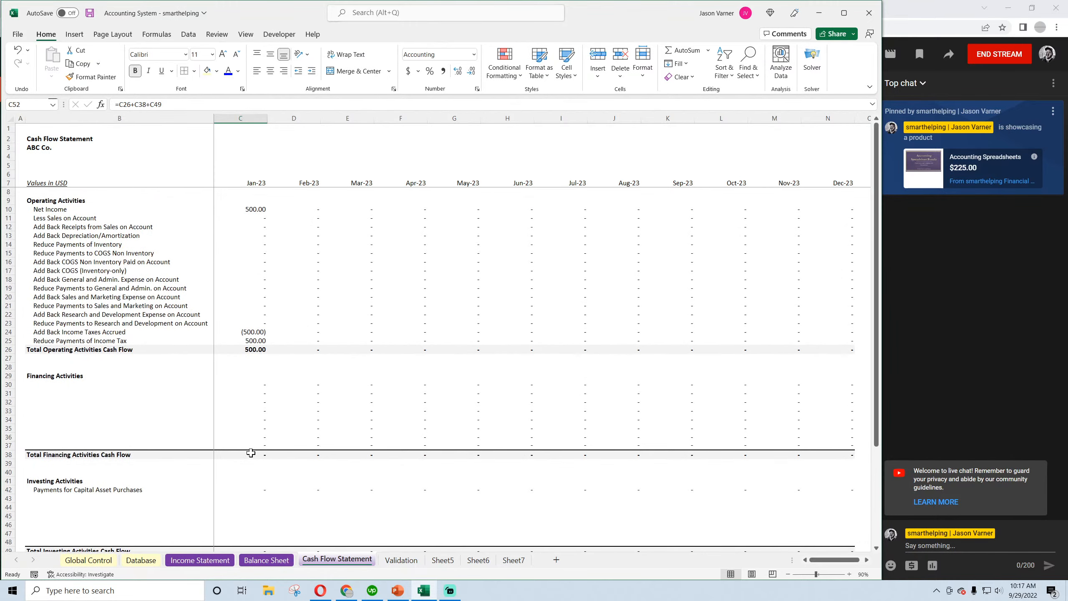
# Clear the Payment of Income Tax entry from the Database sheet and save the workbook
pyautogui.click(89, 13)
pyautogui.click(145, 560)
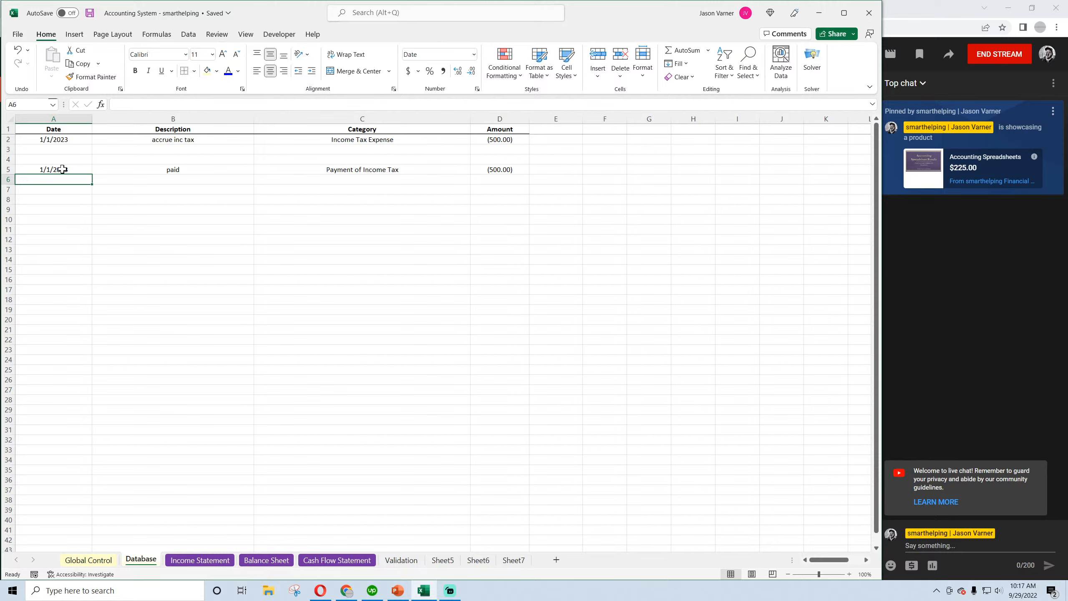
pyautogui.moveTo(62, 169); pyautogui.dragTo(486, 168)
pyautogui.rightClick(488, 169)
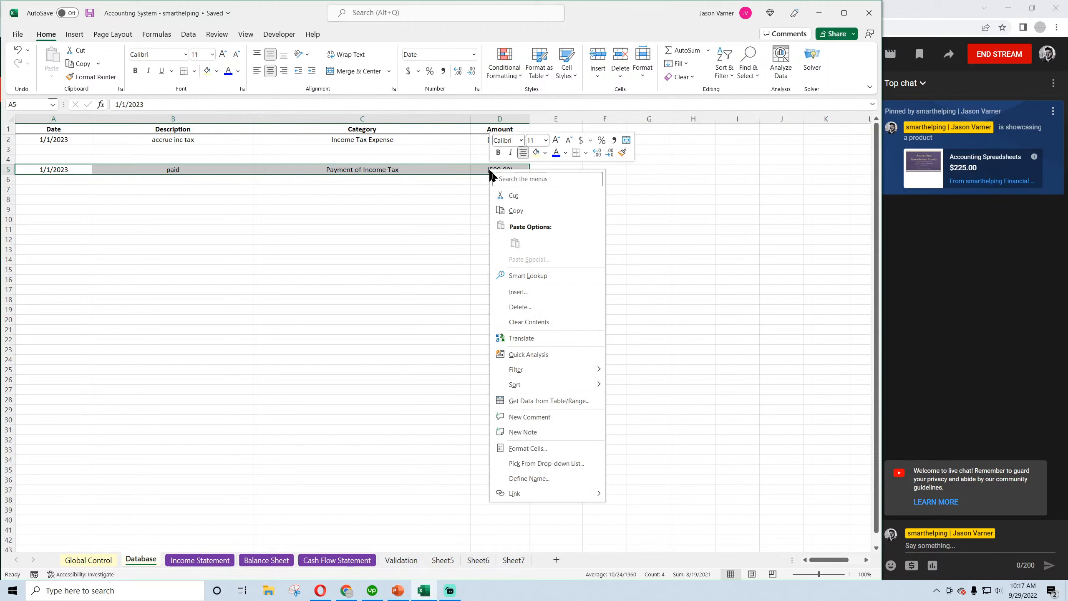
pyautogui.click(521, 322)
pyautogui.click(339, 312)
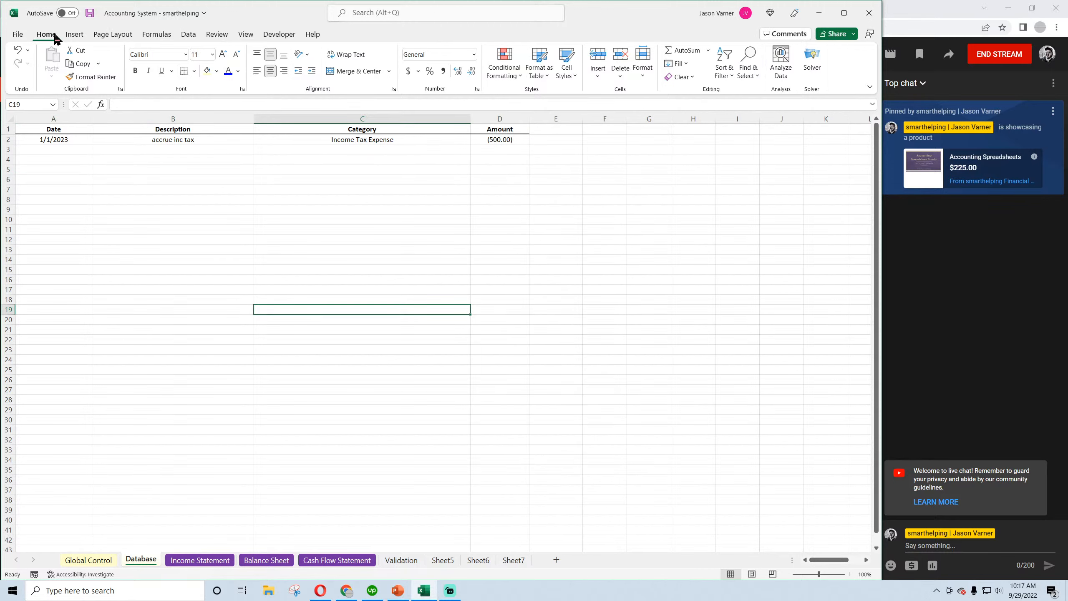
pyautogui.click(89, 13)
# Select the remaining accrual entry, review Income Taxes Payable on the Balance Sheet, and save the workbook
pyautogui.click(57, 150)
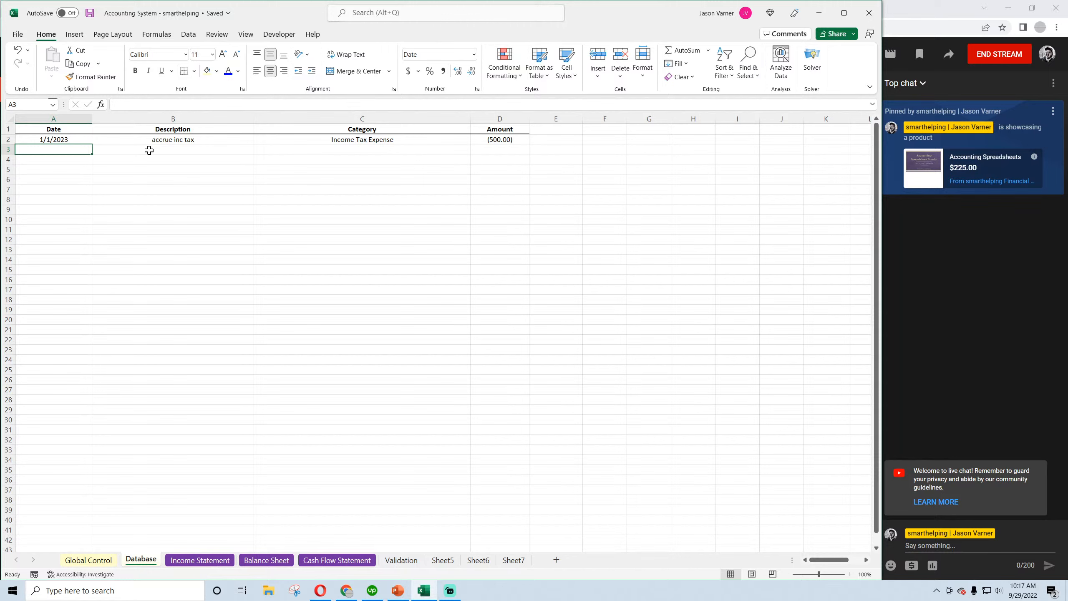
pyautogui.moveTo(53, 140); pyautogui.dragTo(502, 138)
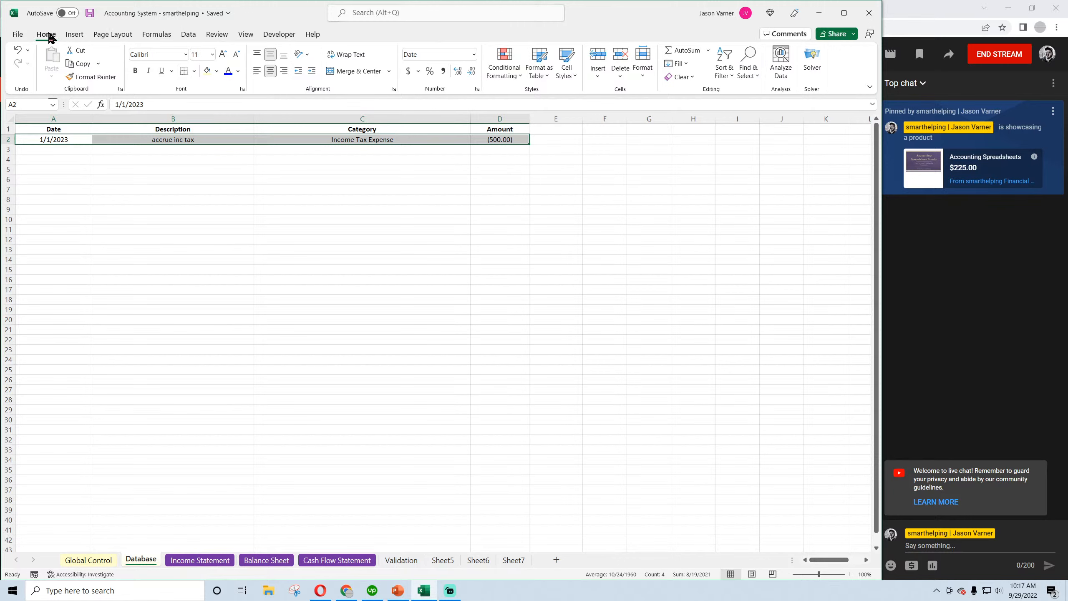
pyautogui.click(89, 13)
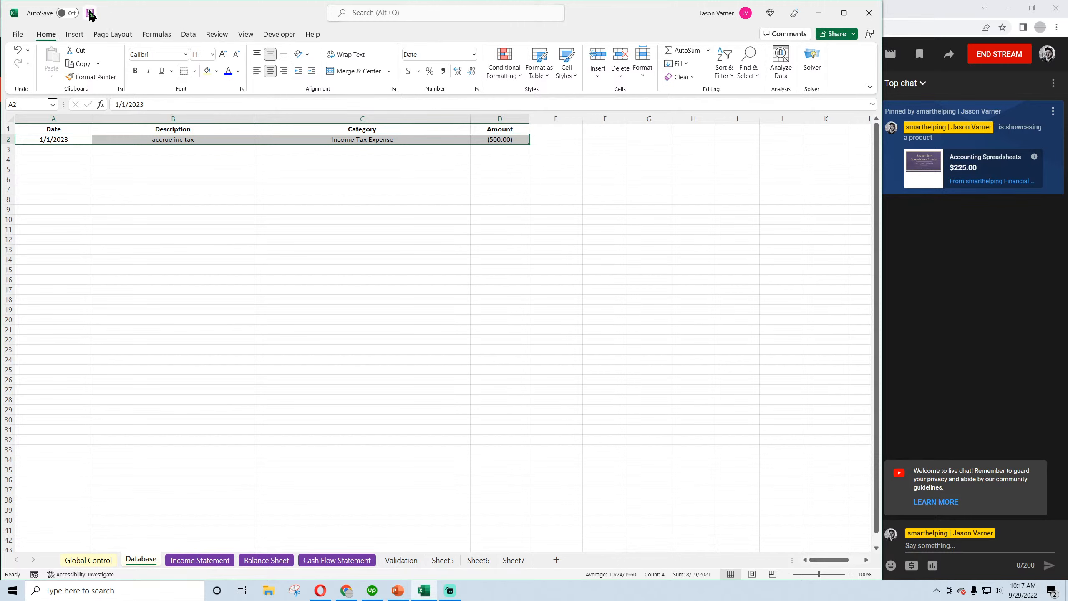
pyautogui.click(266, 559)
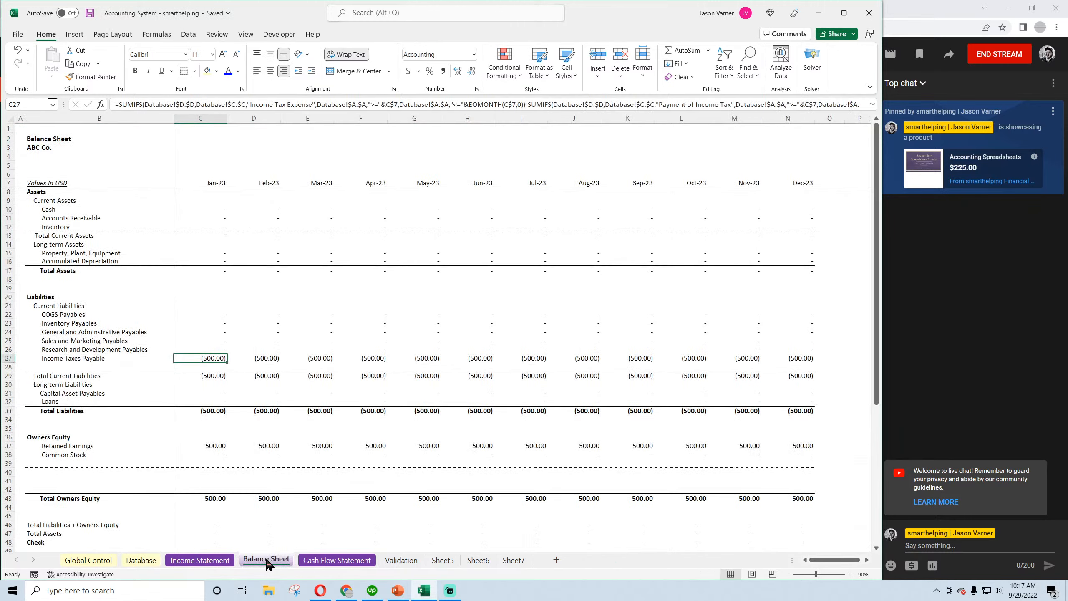
pyautogui.click(89, 13)
pyautogui.click(90, 13)
# Clear the accrued income tax entry from row 2 of the Database sheet and save the workbook
pyautogui.click(141, 559)
pyautogui.rightClick(62, 141)
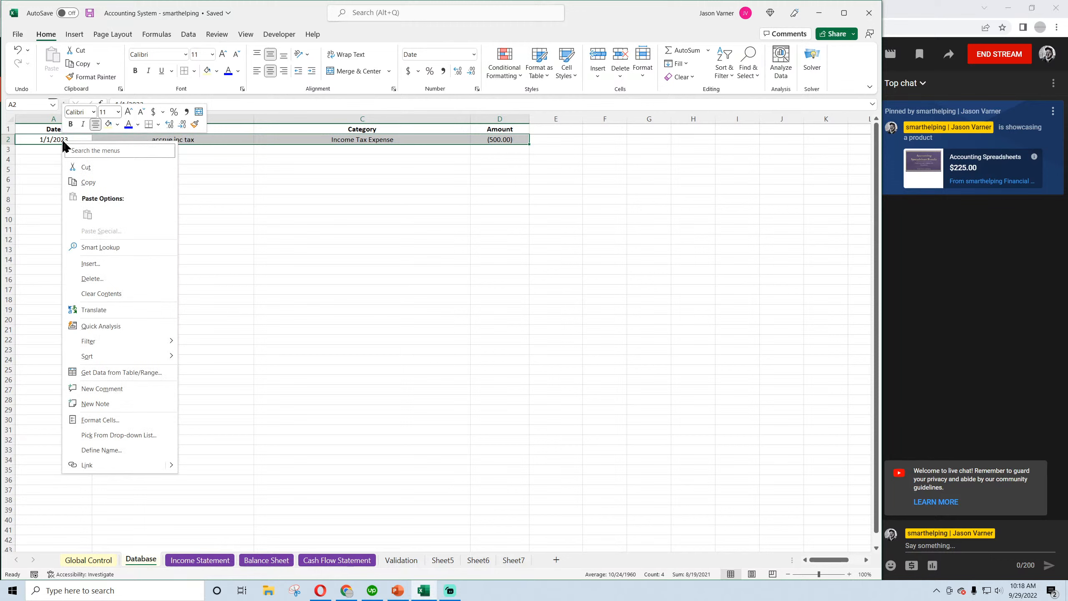
pyautogui.click(108, 281)
pyautogui.click(169, 290)
pyautogui.click(89, 13)
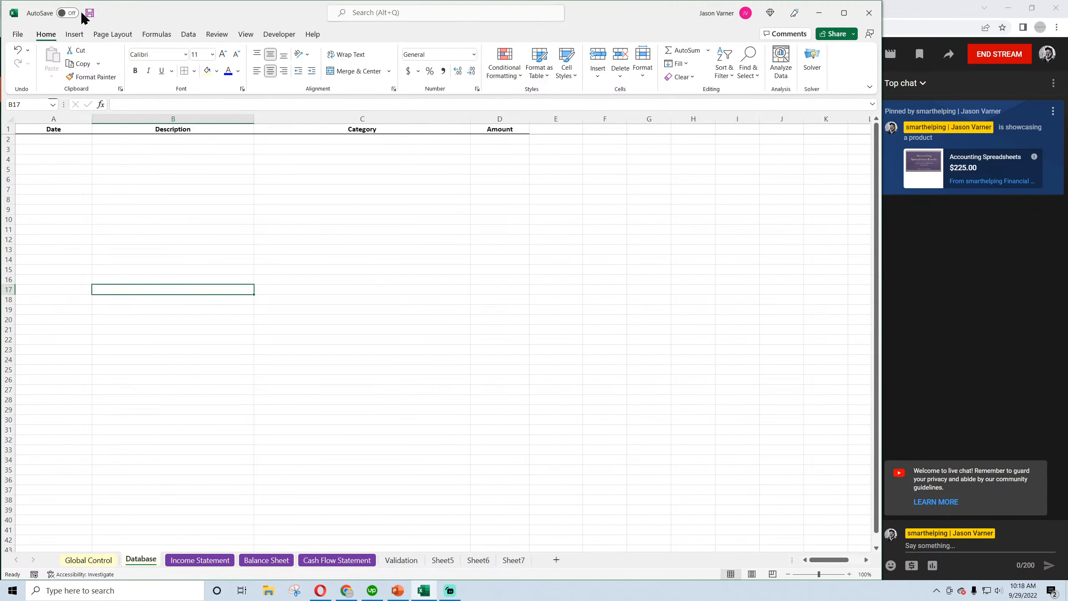
# Review the Validation categories, the Database sheet, the Income Statement and the Cash Flow Statement
pyautogui.click(401, 561)
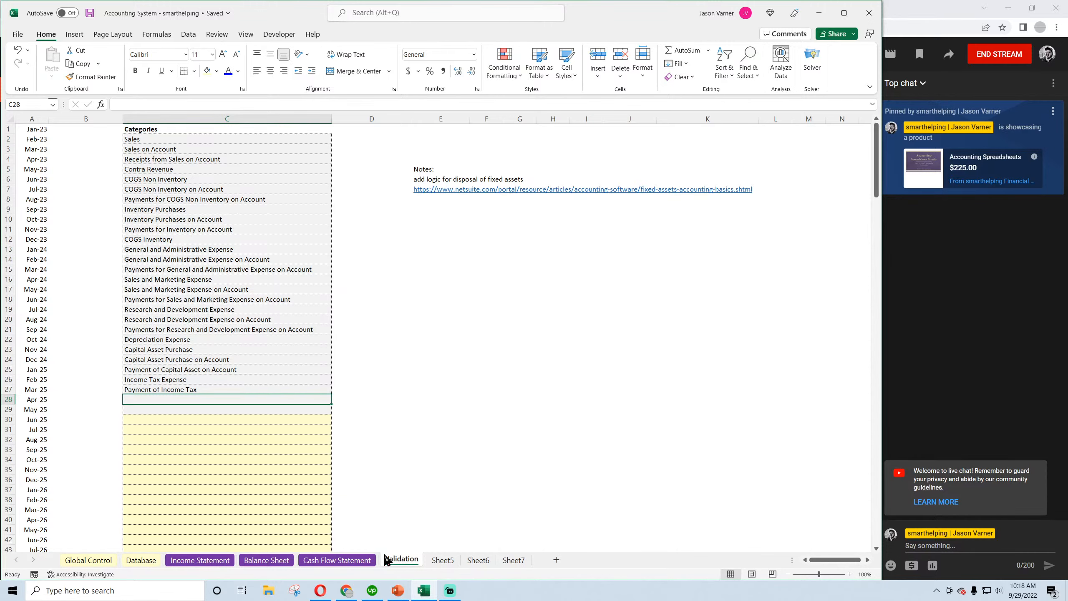
pyautogui.click(153, 381)
pyautogui.click(143, 560)
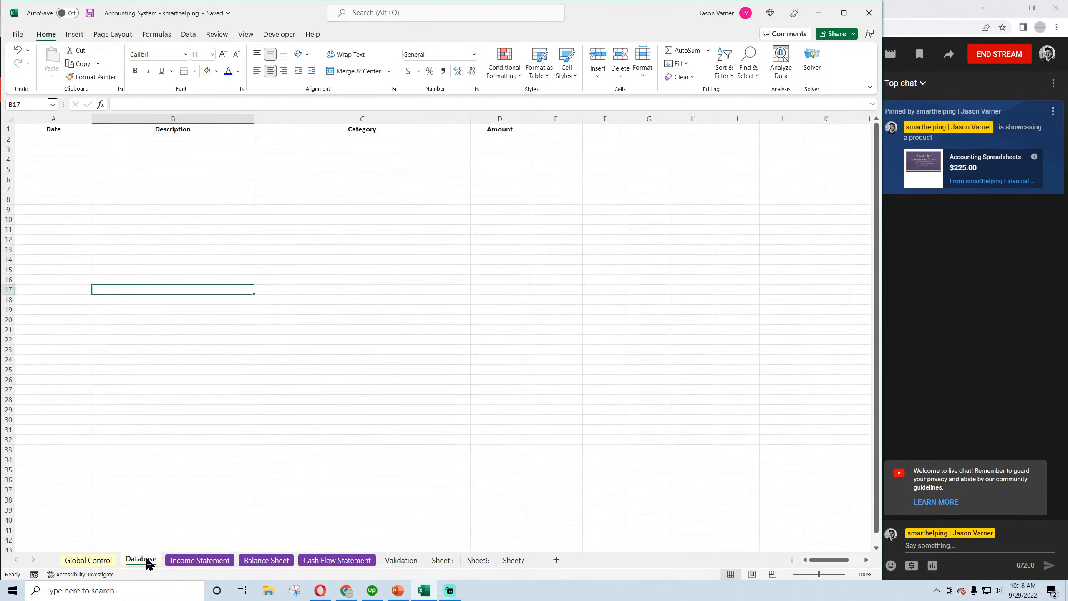
pyautogui.click(190, 560)
pyautogui.scroll(5, 196, 538)
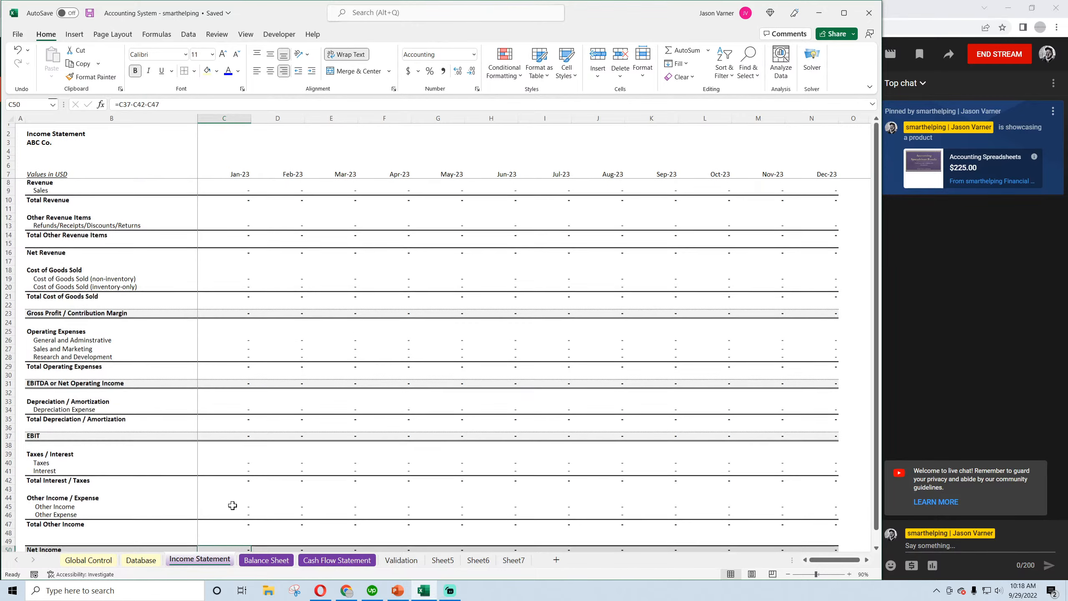
pyautogui.click(143, 560)
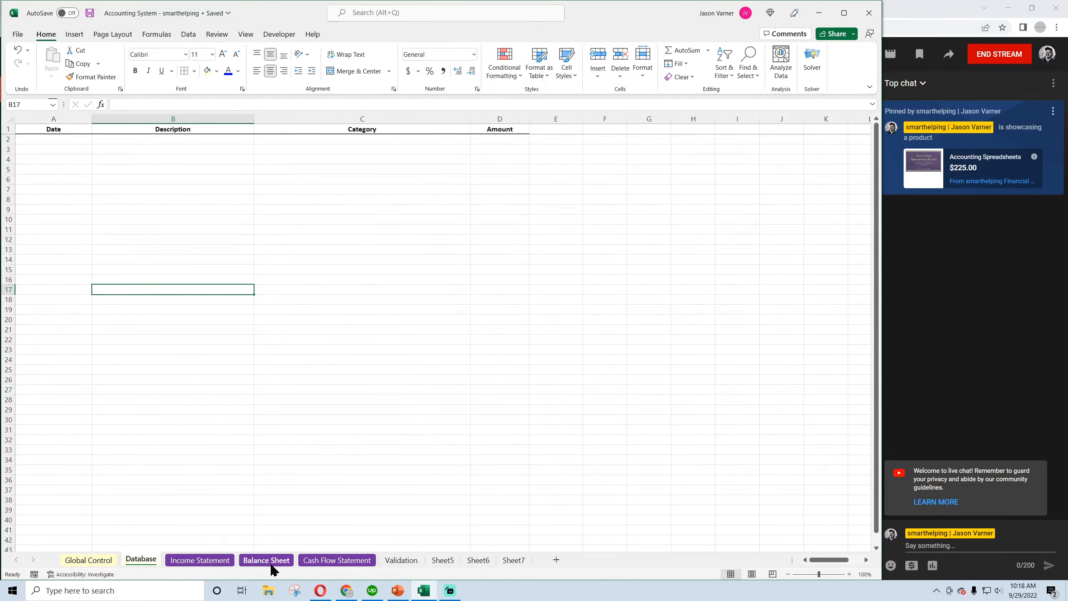
pyautogui.click(340, 560)
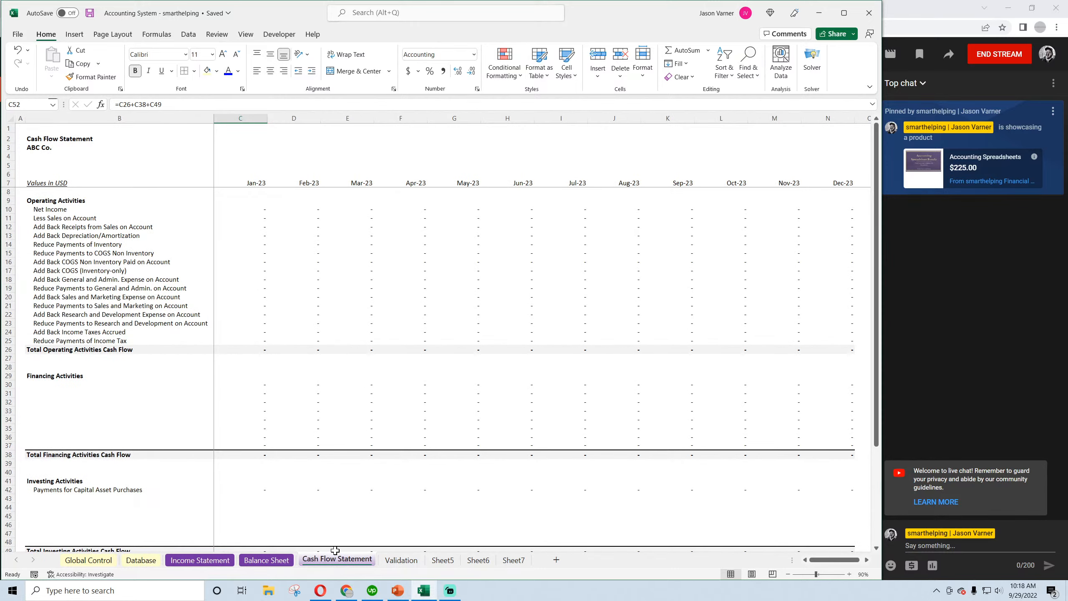
# Extend the grey category cell formatting on the Validation sheet from C29 down to C31
pyautogui.click(395, 560)
pyautogui.click(183, 400)
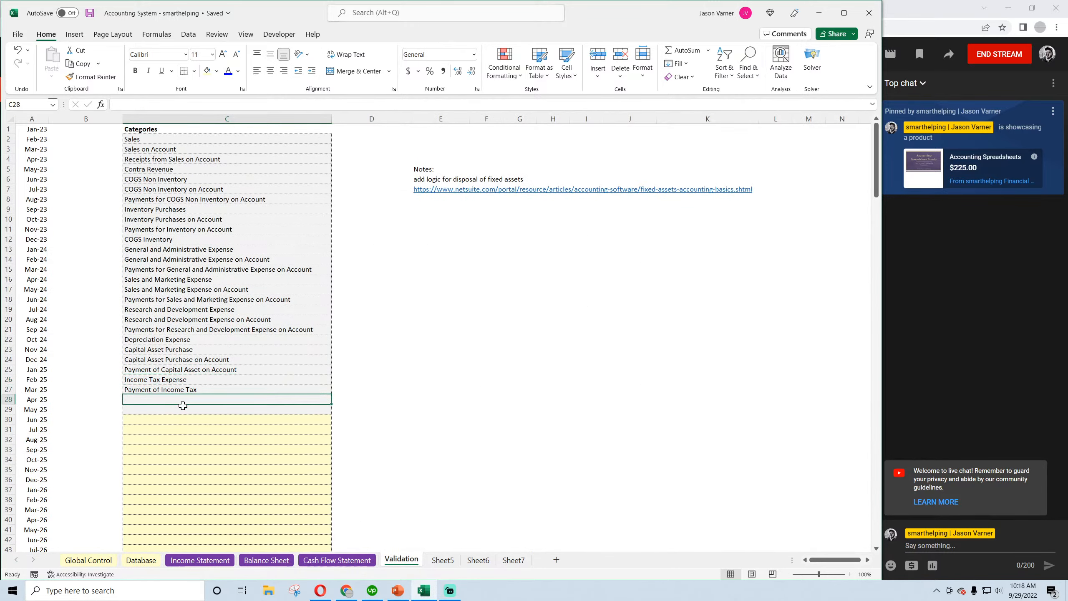
pyautogui.click(328, 411)
pyautogui.moveTo(331, 414); pyautogui.dragTo(333, 431)
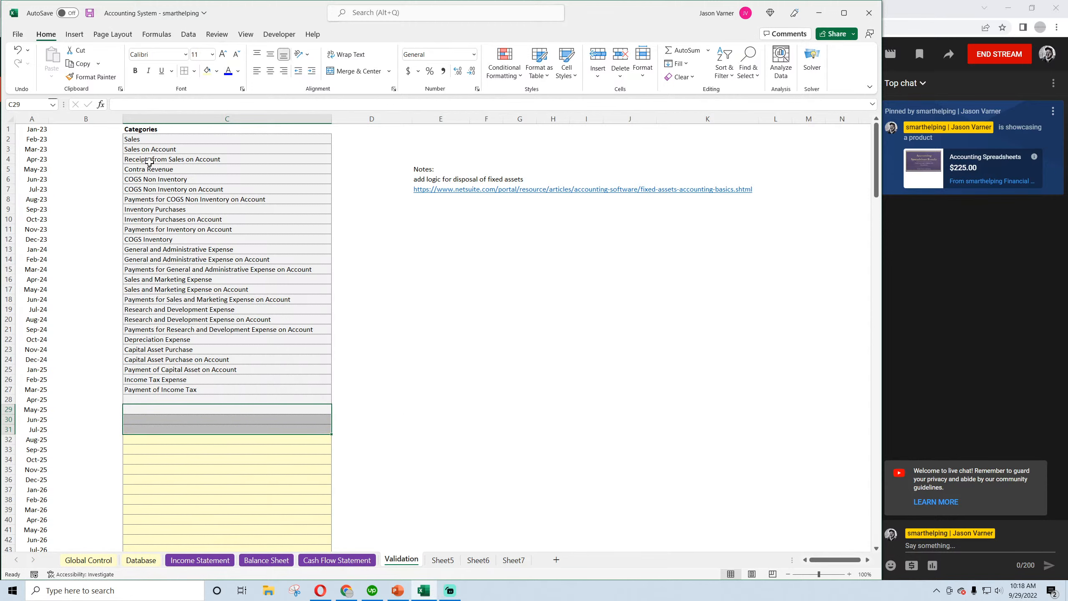
# Copy the categories from COGS Non Inventory through Payment of Income Tax and paste them starting at C9
pyautogui.moveTo(166, 180); pyautogui.dragTo(155, 387)
pyautogui.rightClick(181, 389)
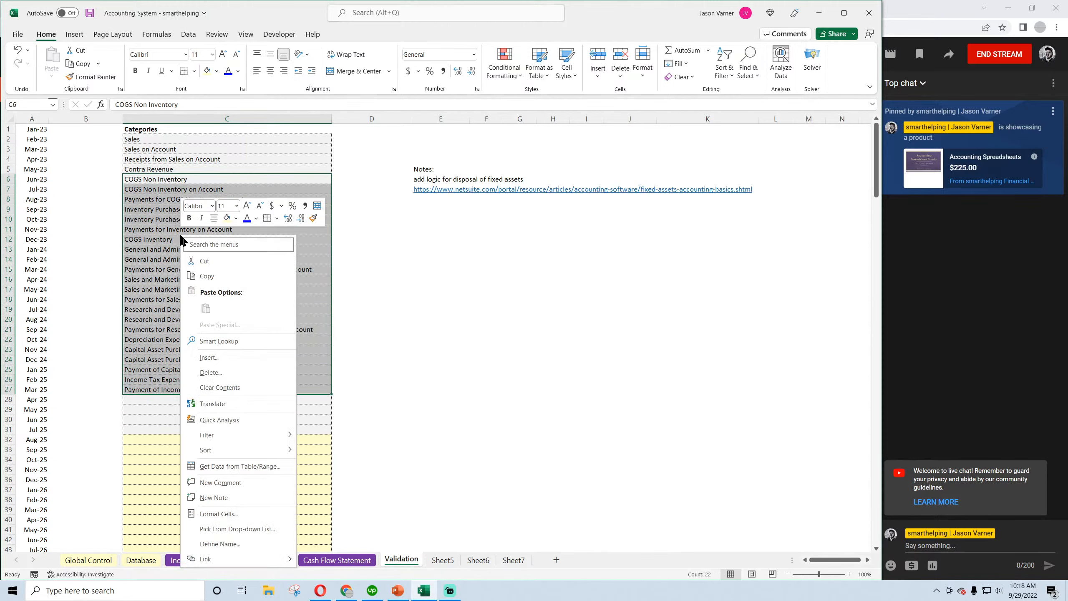
pyautogui.click(209, 277)
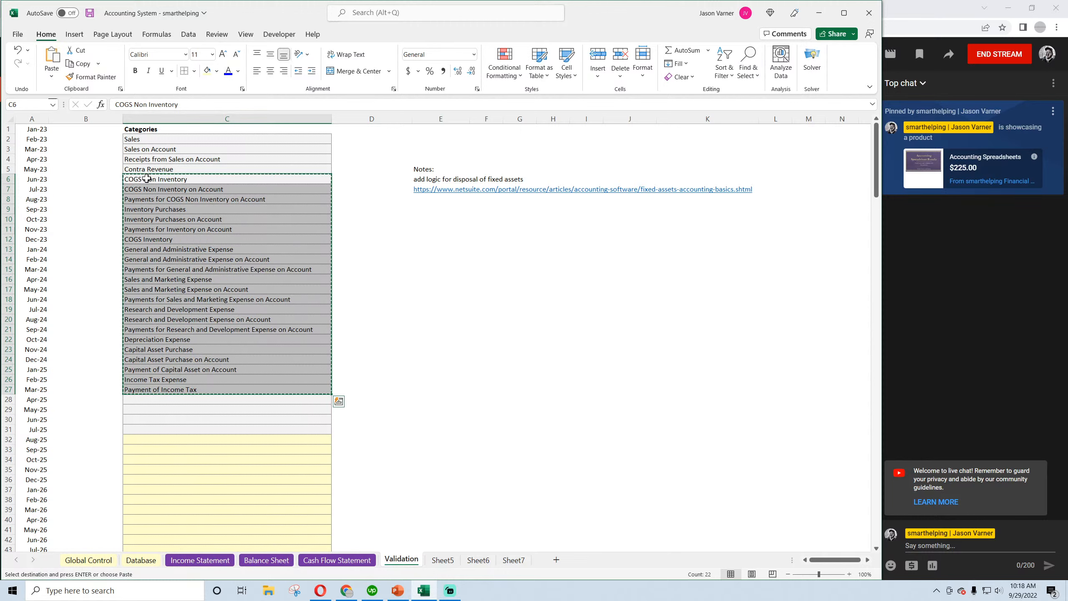
pyautogui.click(156, 209)
pyautogui.rightClick(157, 209)
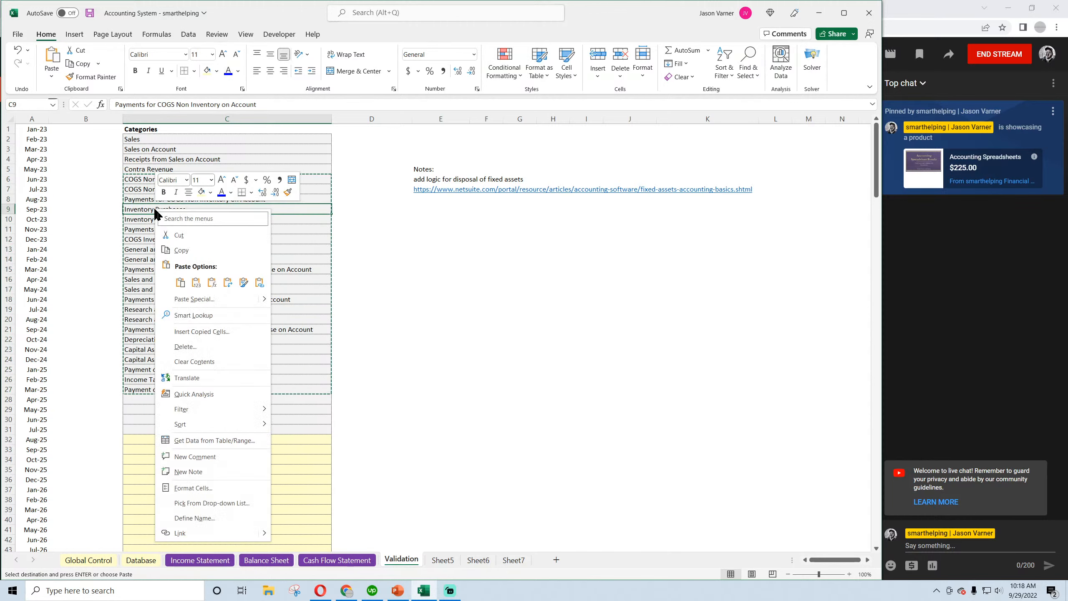
pyautogui.click(179, 277)
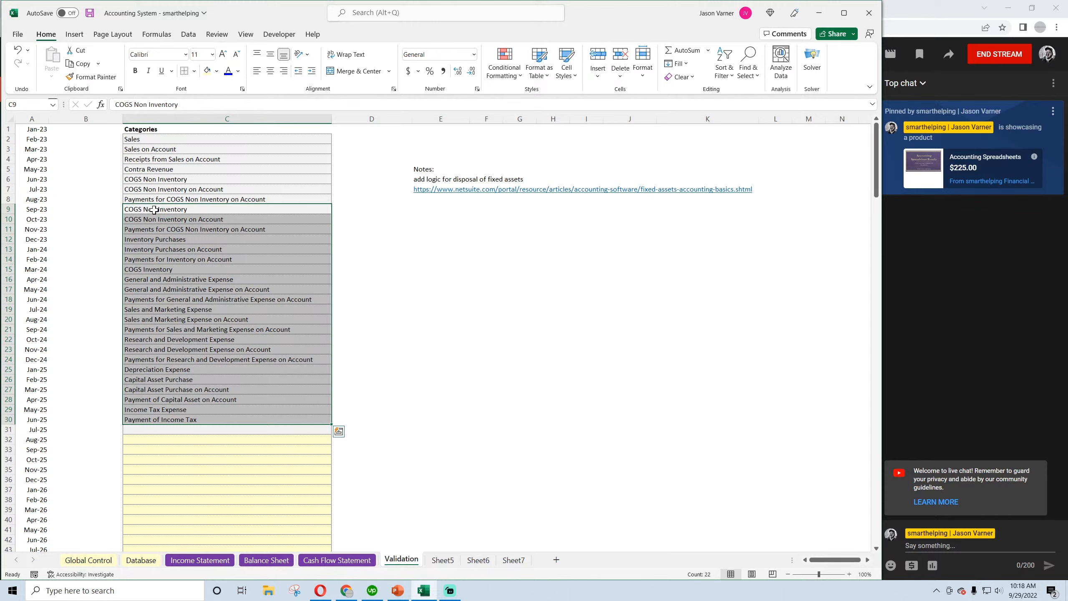
pyautogui.click(18, 50)
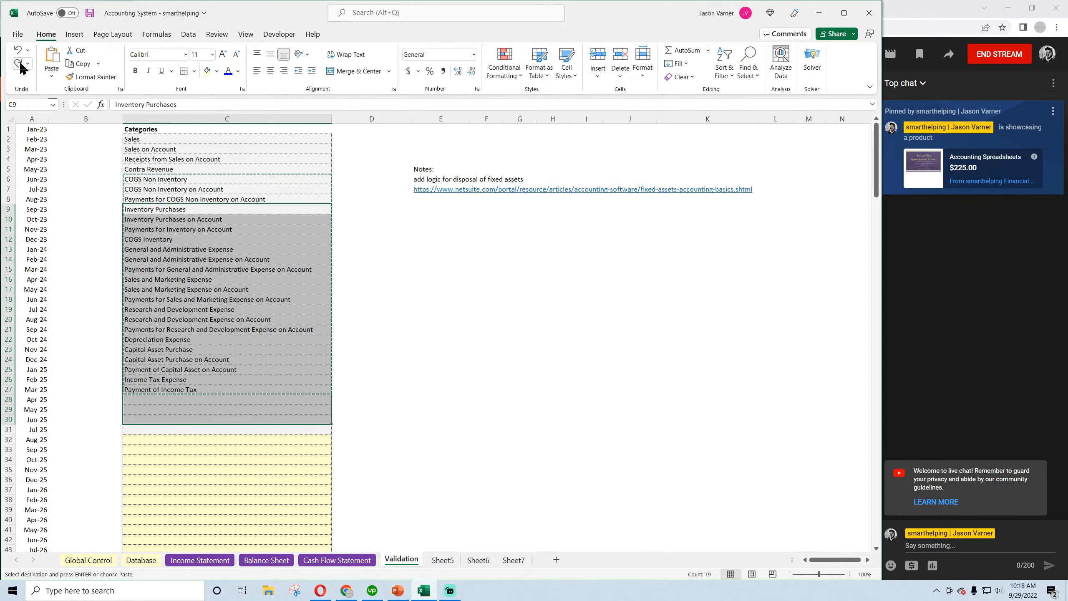
pyautogui.click(18, 64)
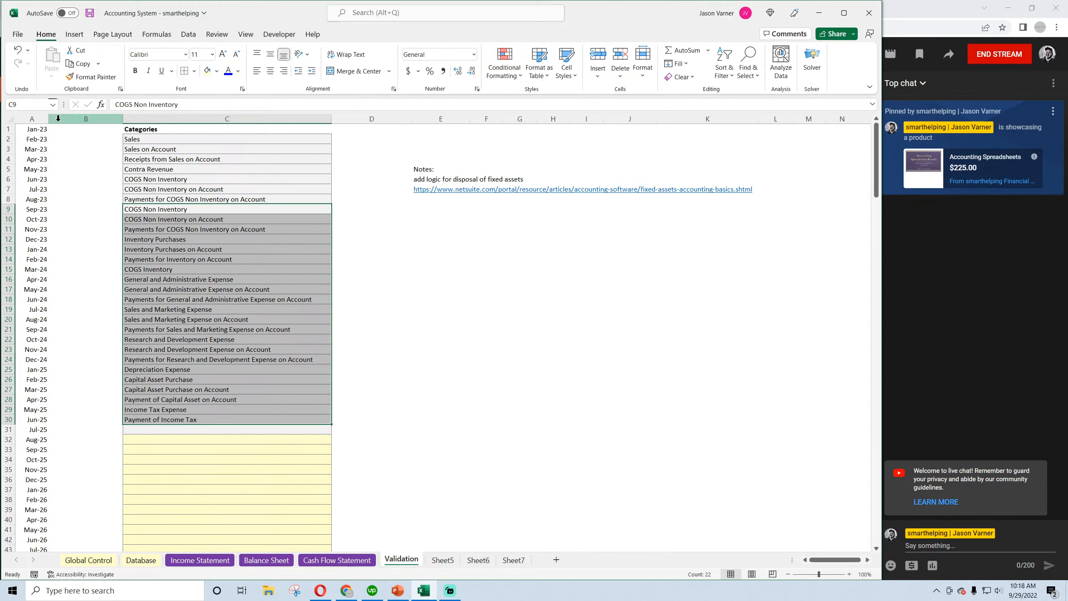
# Clear the duplicated COGS Non Inventory categories from C6:C8 on the Validation sheet
pyautogui.click(152, 178)
pyautogui.moveTo(151, 178); pyautogui.dragTo(153, 197)
pyautogui.rightClick(154, 197)
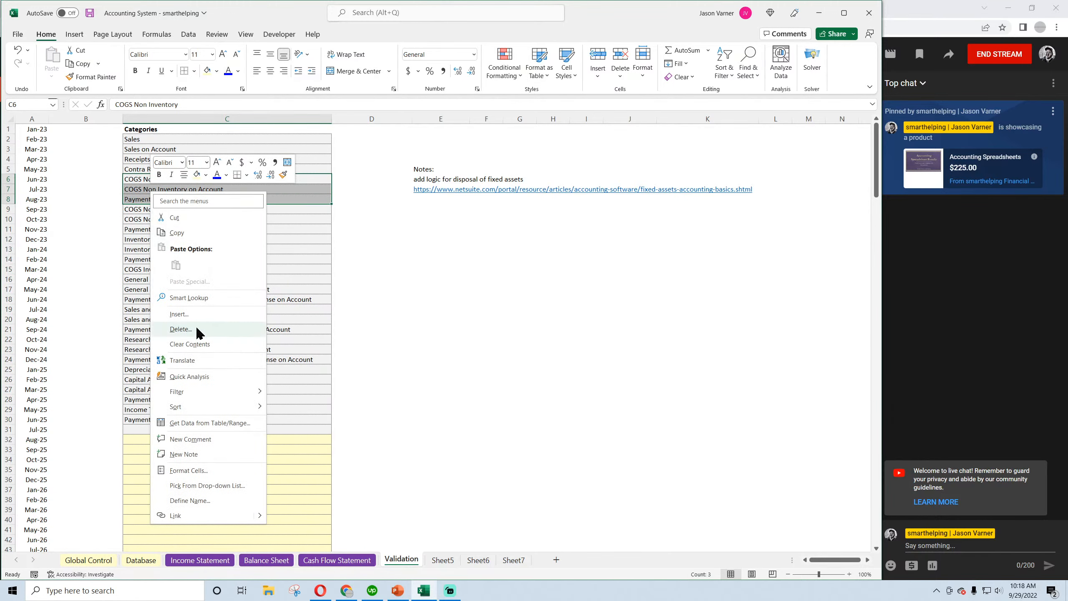
pyautogui.click(180, 329)
# Add the category Deferred Revenue in C6, below Contra Revenue, and select the empty cell C7
pyautogui.click(140, 180)
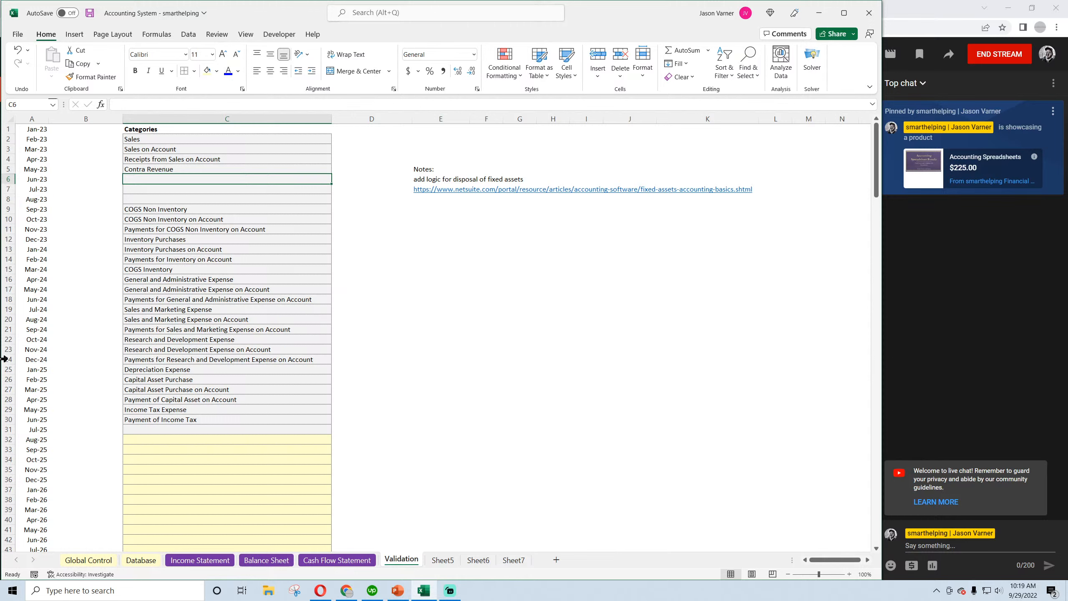
pyautogui.write('D')
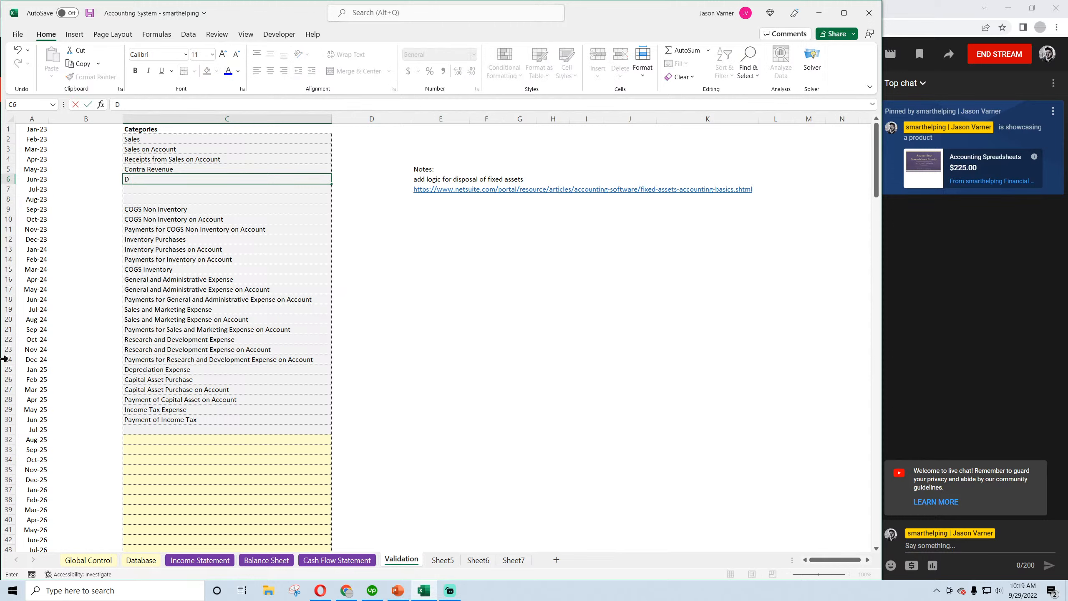
pyautogui.write('eferred Revenue')
pyautogui.press('Return')
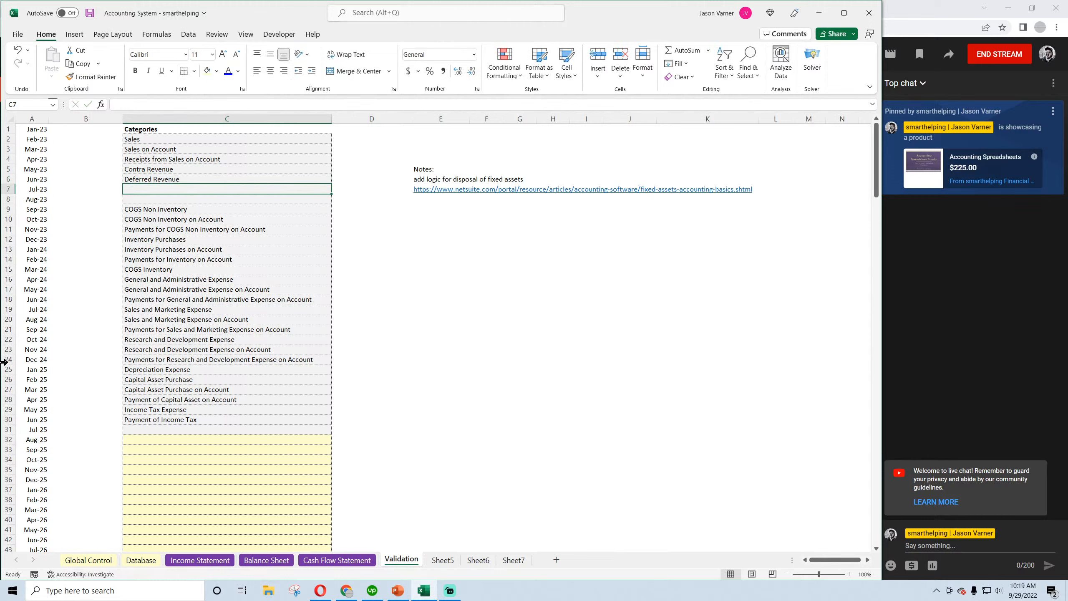
pyautogui.click(155, 180)
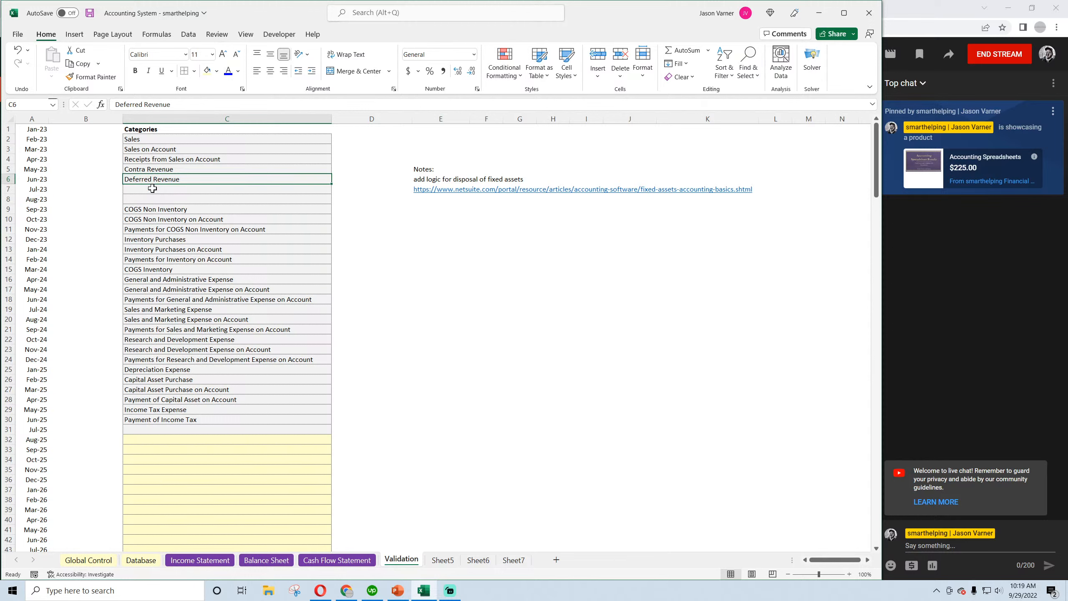
pyautogui.click(152, 188)
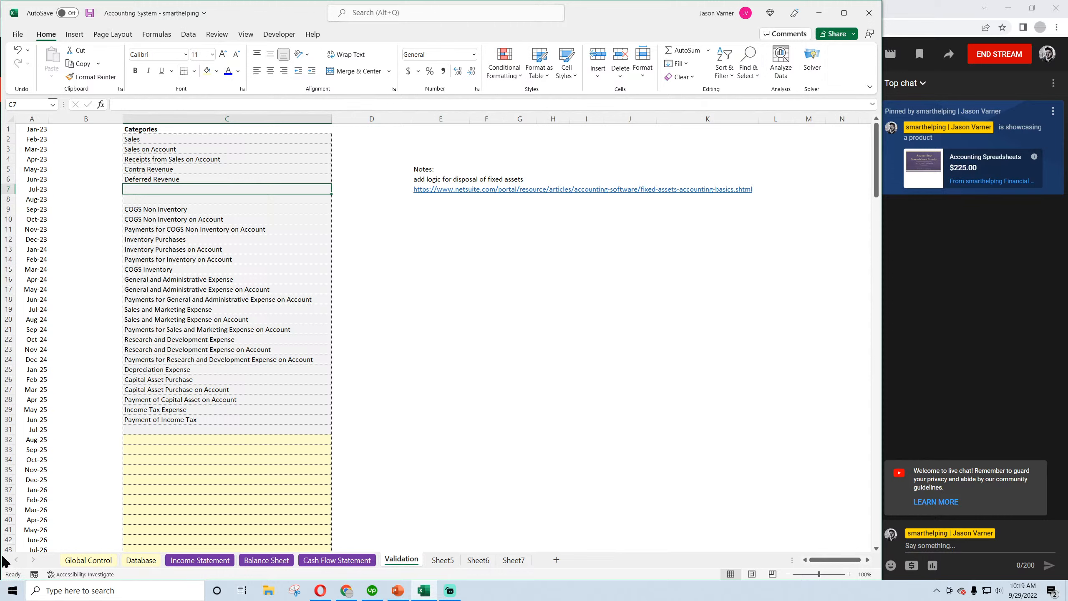
# Check the category choices in C2 of the Database sheet for Deferred Revenue
pyautogui.click(141, 559)
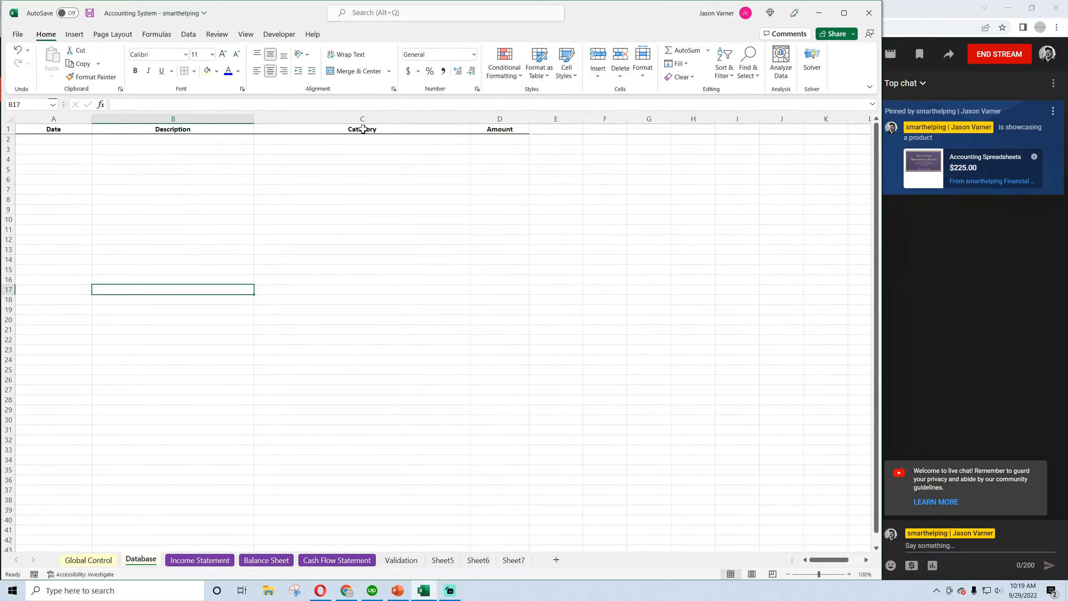
pyautogui.click(433, 139)
pyautogui.click(475, 140)
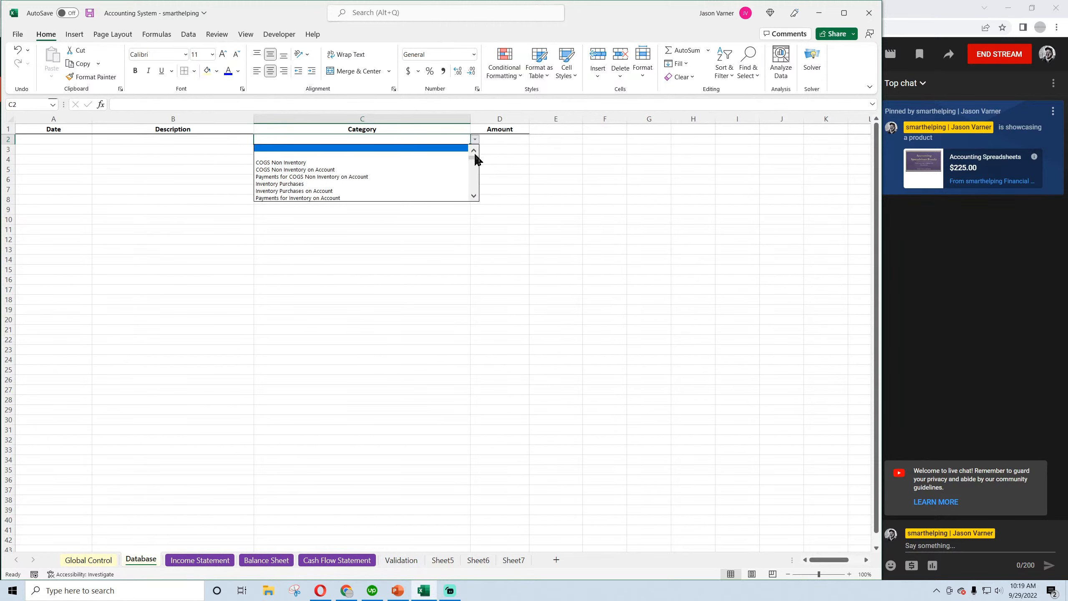
pyautogui.scroll(2, 431, 157)
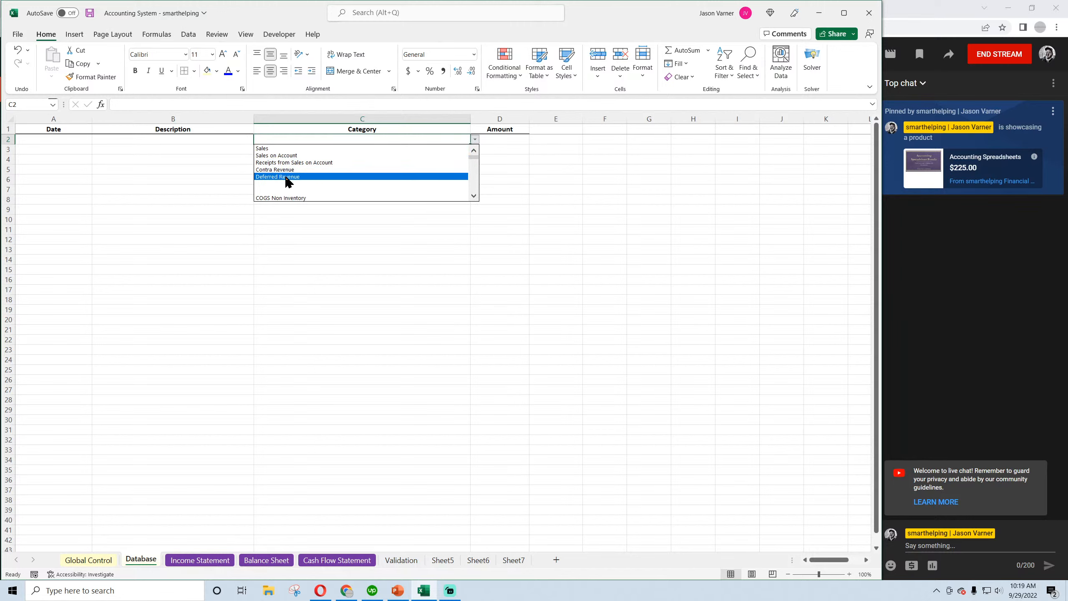
# Start a Database entry in row 2 dated 1/1/2023 with the description "collect money for contract"
pyautogui.click(45, 139)
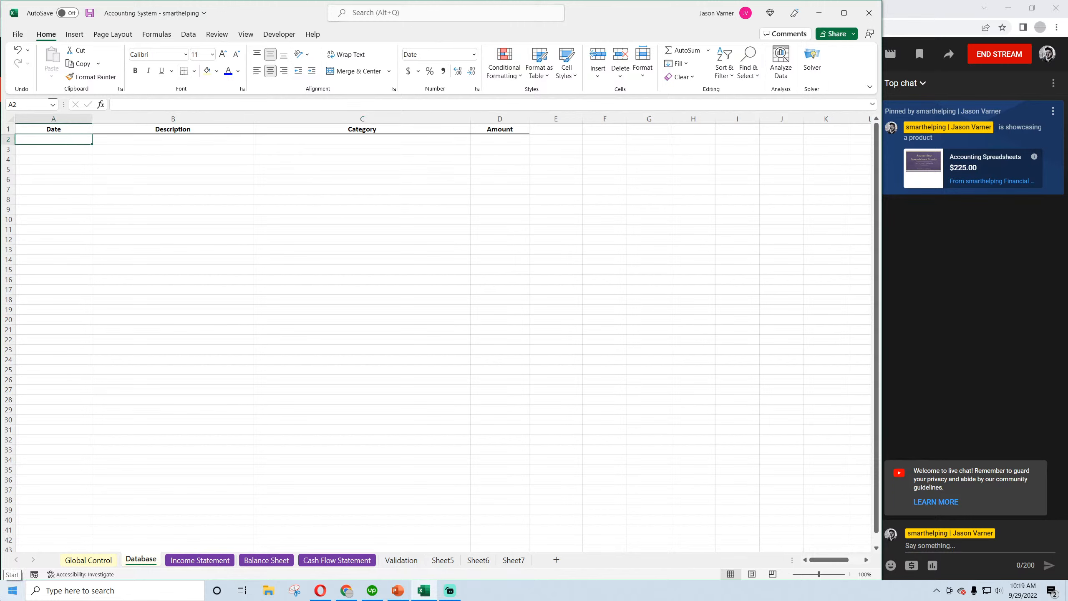
pyautogui.write('1/1/')
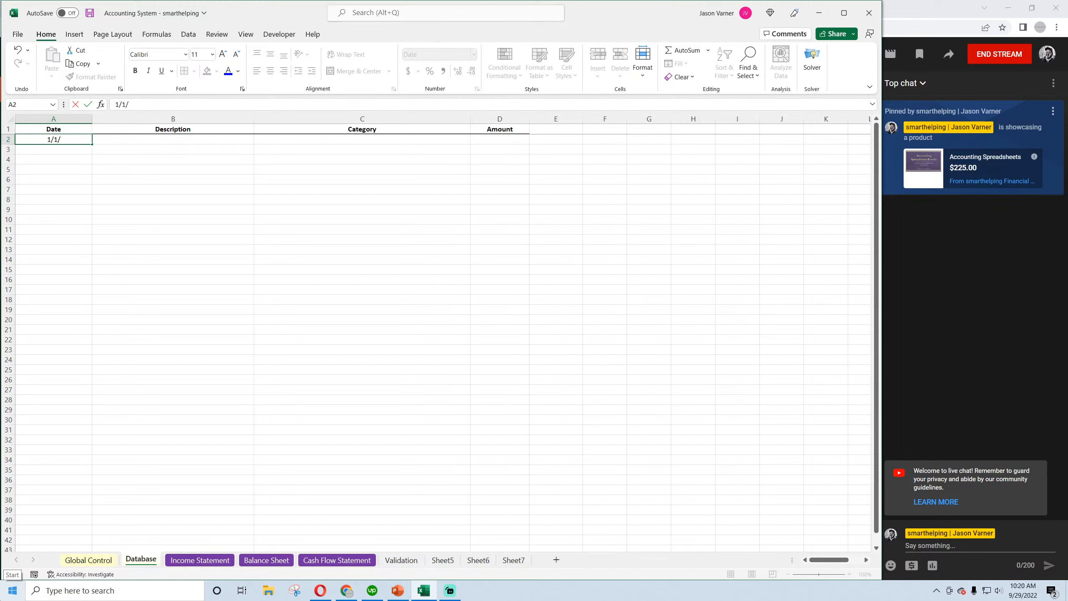
pyautogui.write('2023')
pyautogui.press('Return')
pyautogui.press('Up')
pyautogui.press('Right')
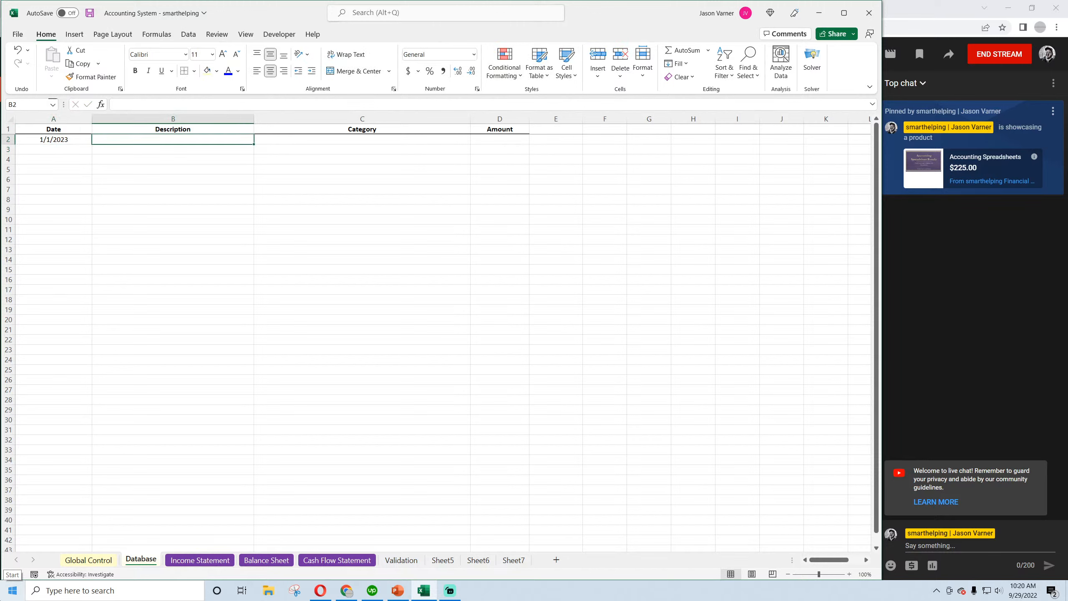
pyautogui.write('collect money')
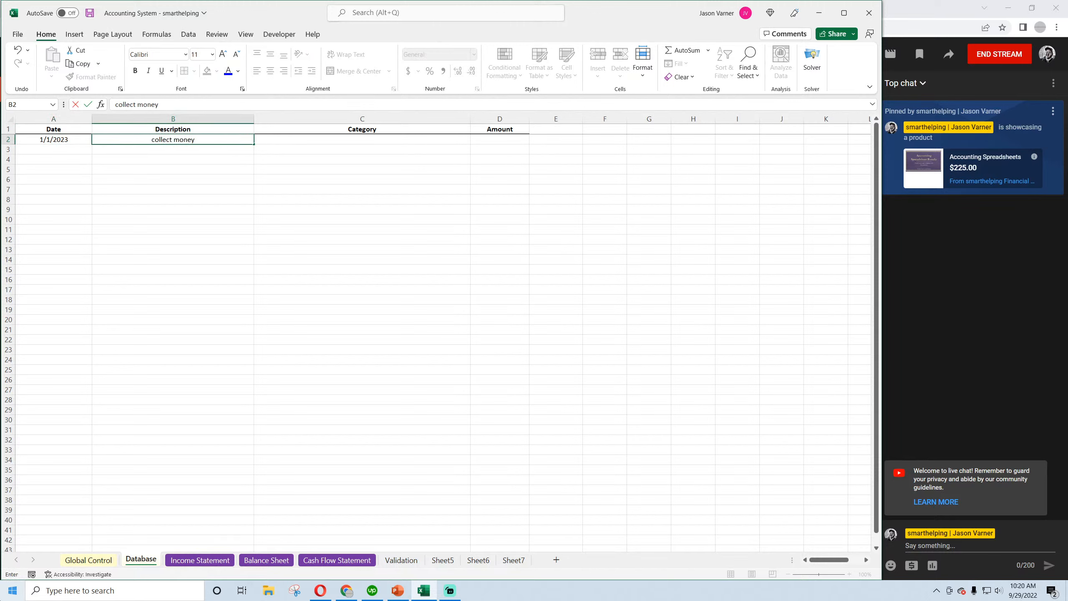
pyautogui.write(' for contract')
pyautogui.press('Return')
# Set the amount of the contract collection entry to 2,000,000
pyautogui.click(362, 140)
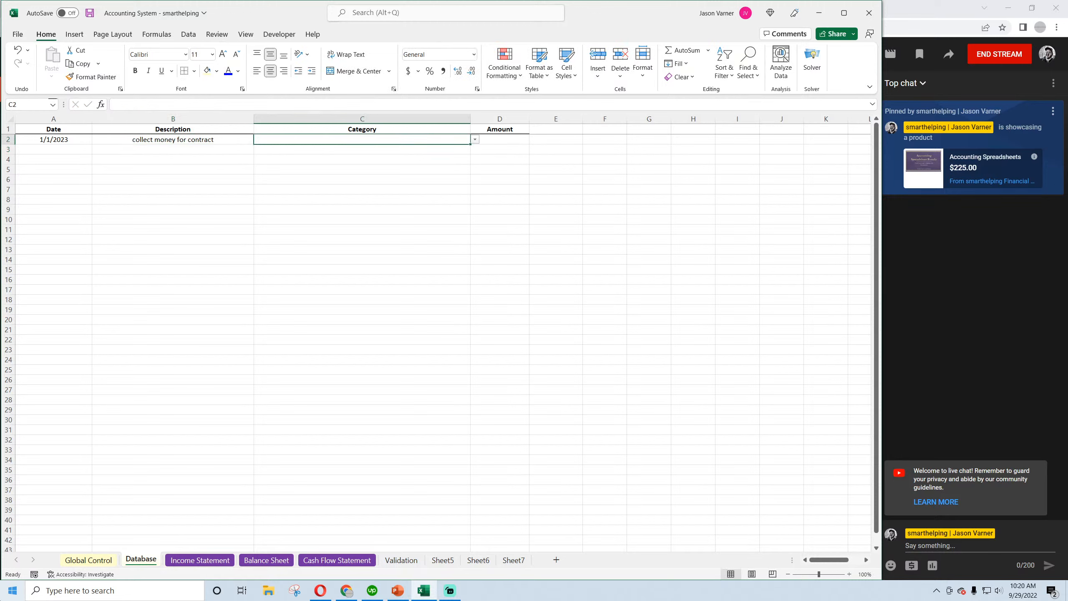
pyautogui.click(505, 139)
pyautogui.write('2000')
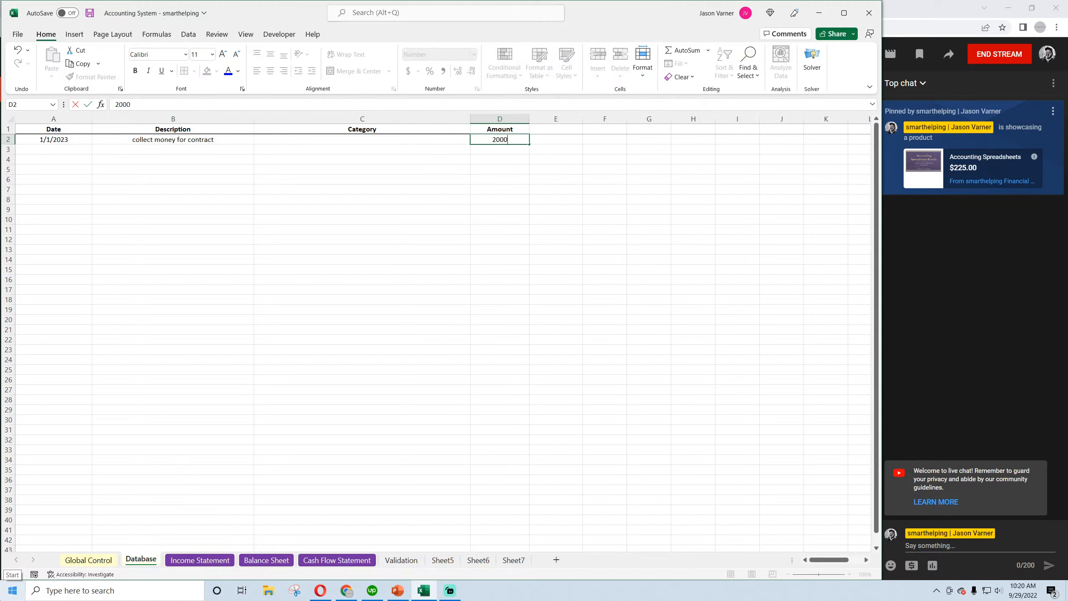
pyautogui.write('00')
pyautogui.press('Return')
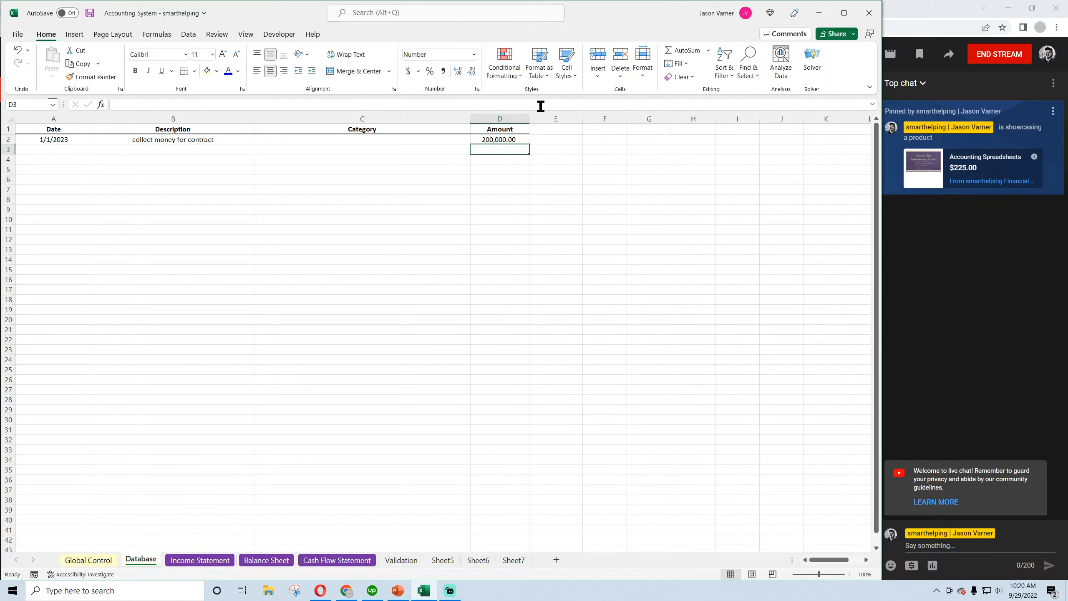
pyautogui.click(504, 136)
pyautogui.write('2000000')
pyautogui.press('Return')
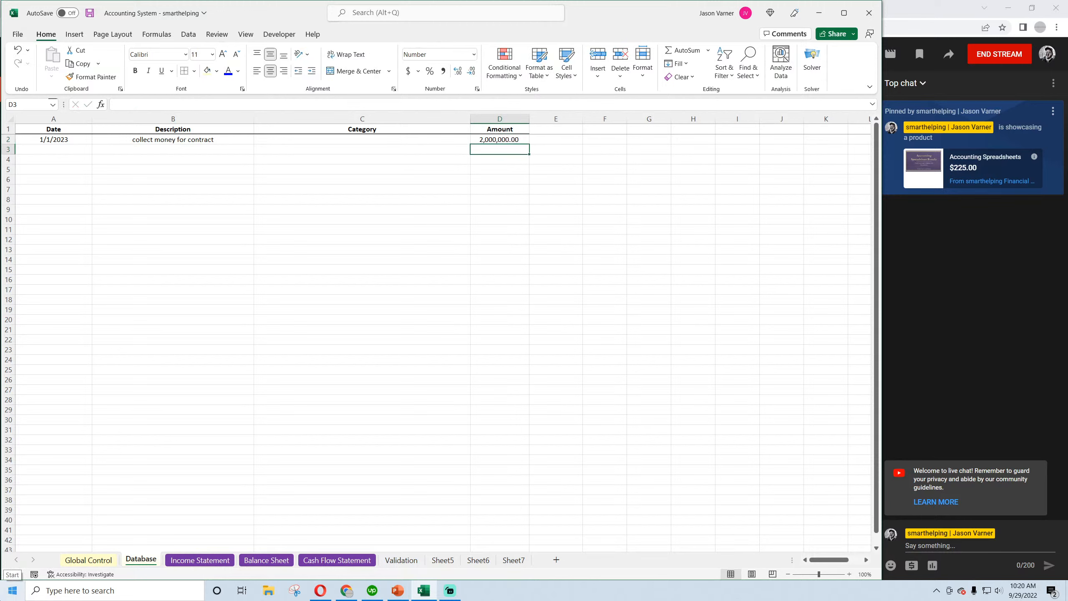
pyautogui.click(504, 141)
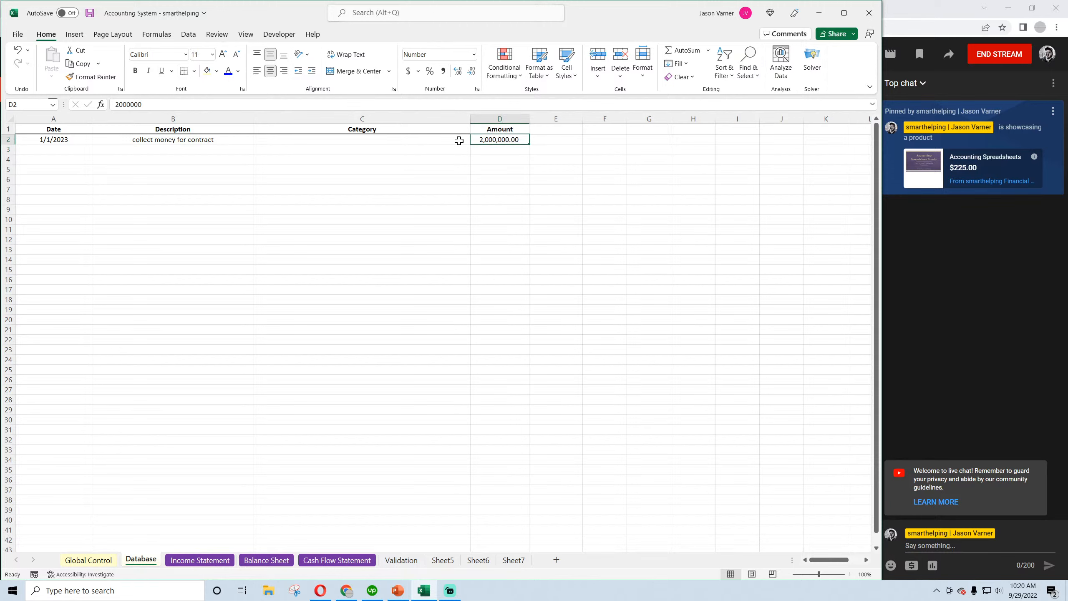
# View the category choices for the contract collection entry and reselect its amount cell
pyautogui.click(464, 142)
pyautogui.click(474, 140)
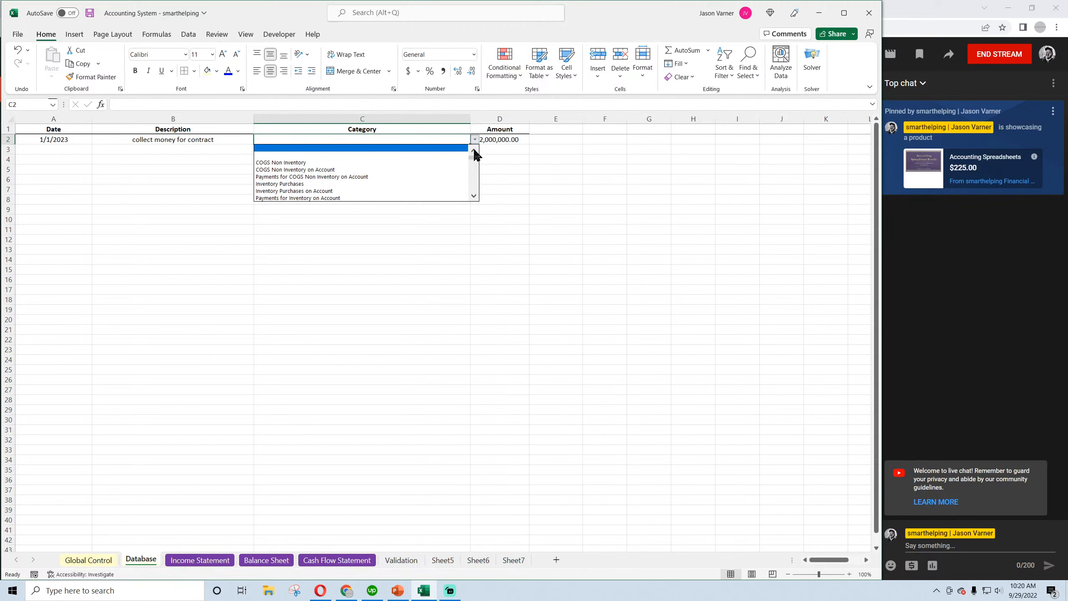
pyautogui.click(505, 143)
pyautogui.click(506, 139)
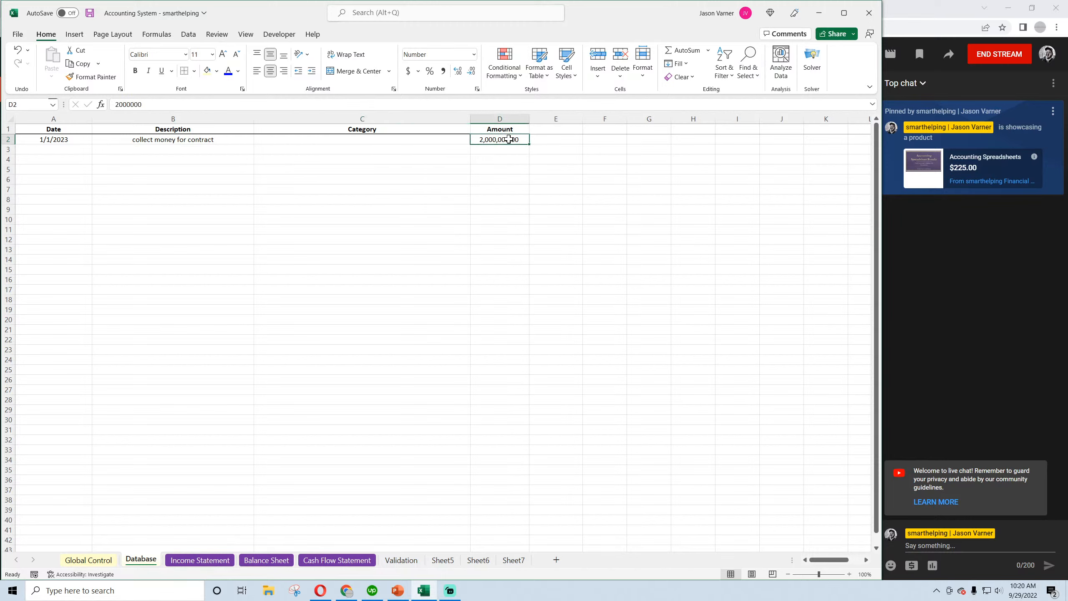
# Set the category of the contract collection entry in row 2 to Deferred Revenue
pyautogui.click(439, 139)
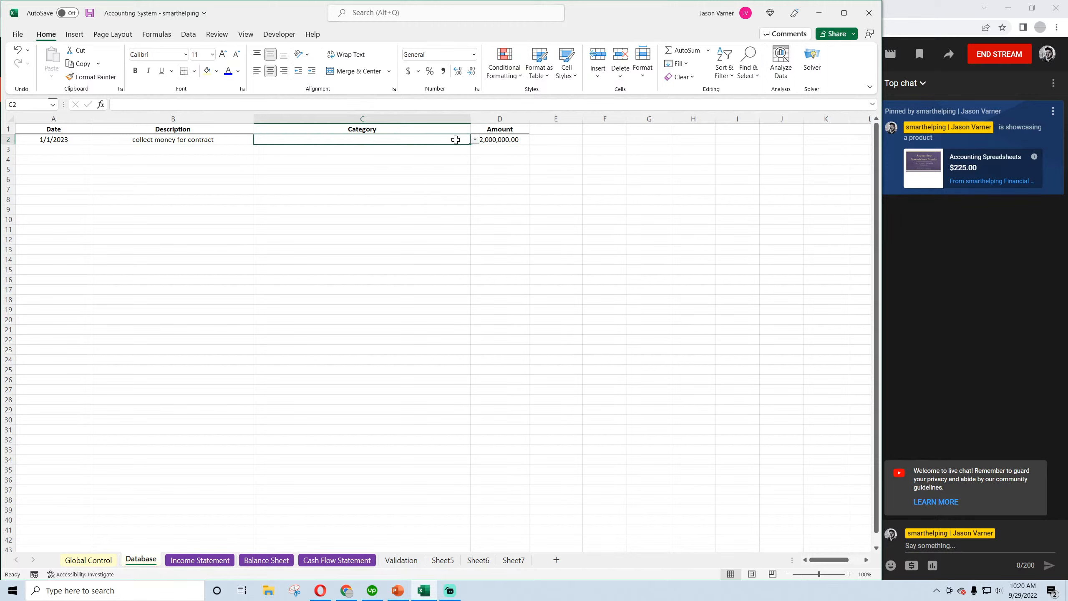
pyautogui.click(474, 140)
pyautogui.click(474, 150)
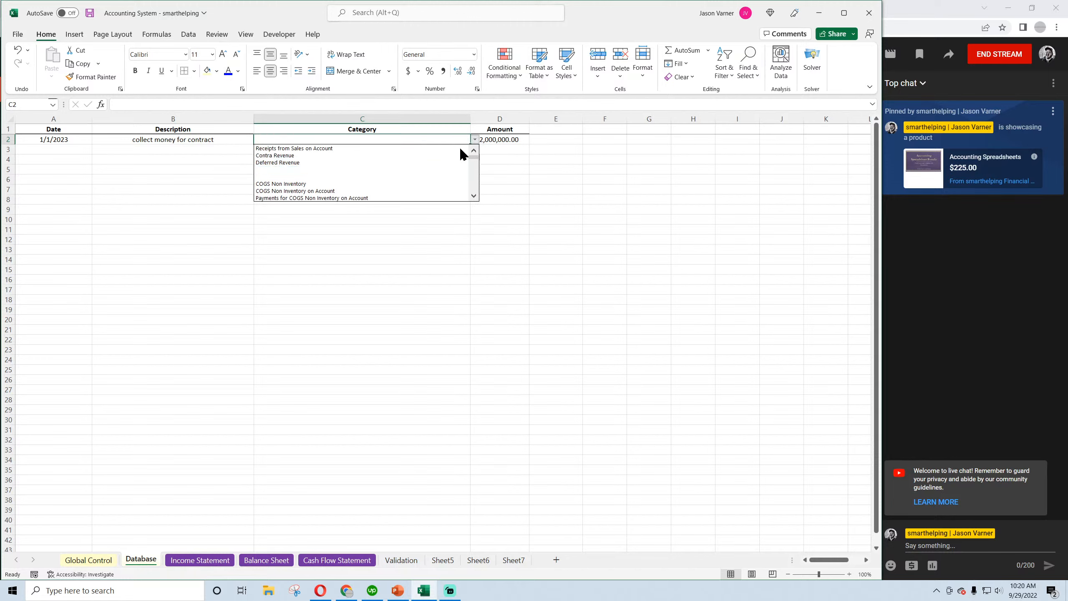
pyautogui.click(320, 162)
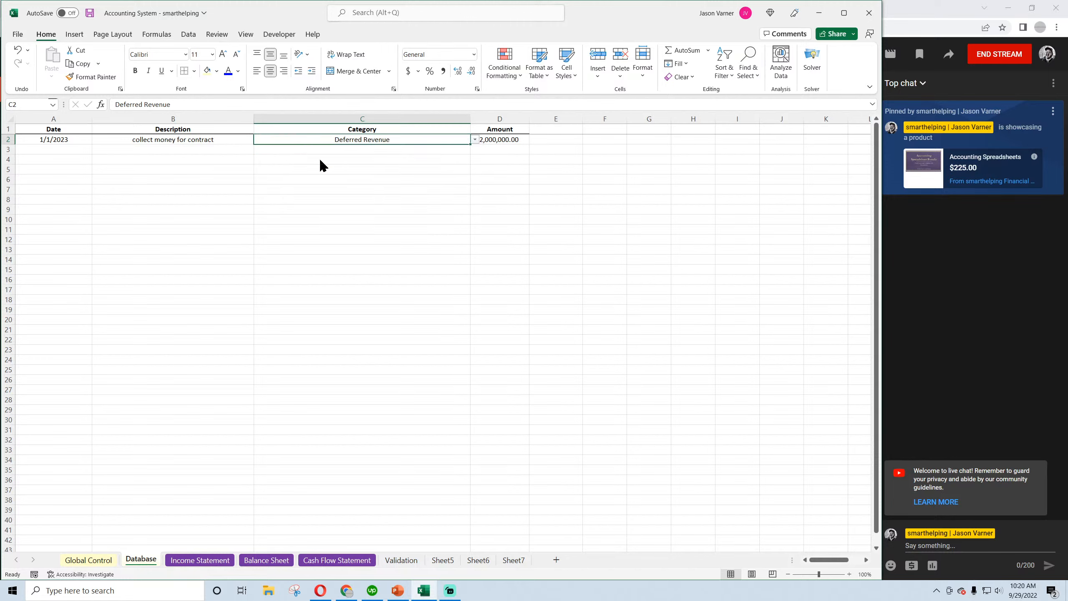
pyautogui.click(495, 140)
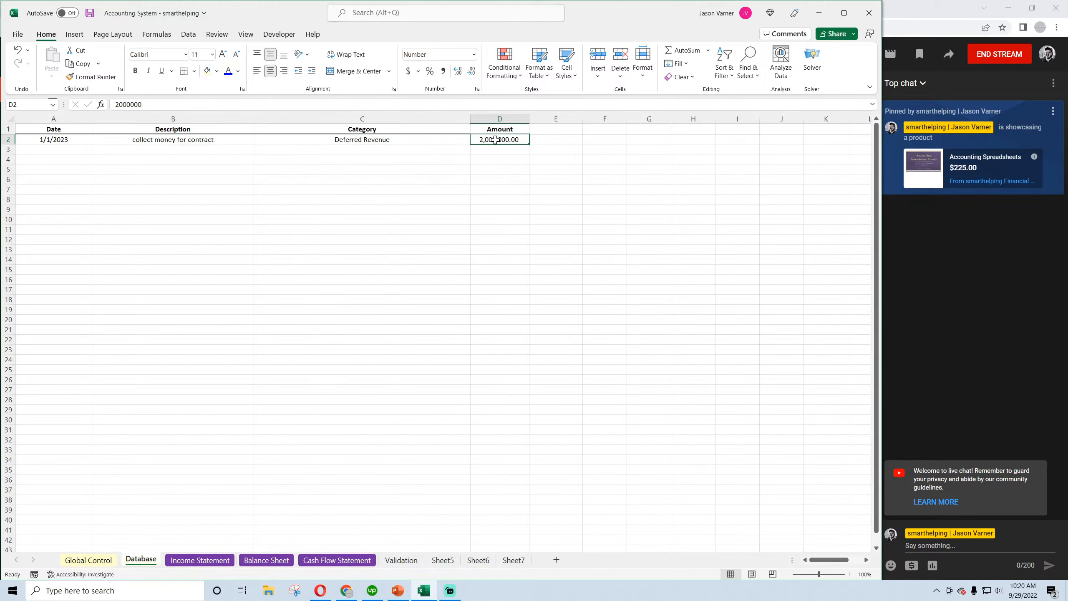
pyautogui.click(383, 143)
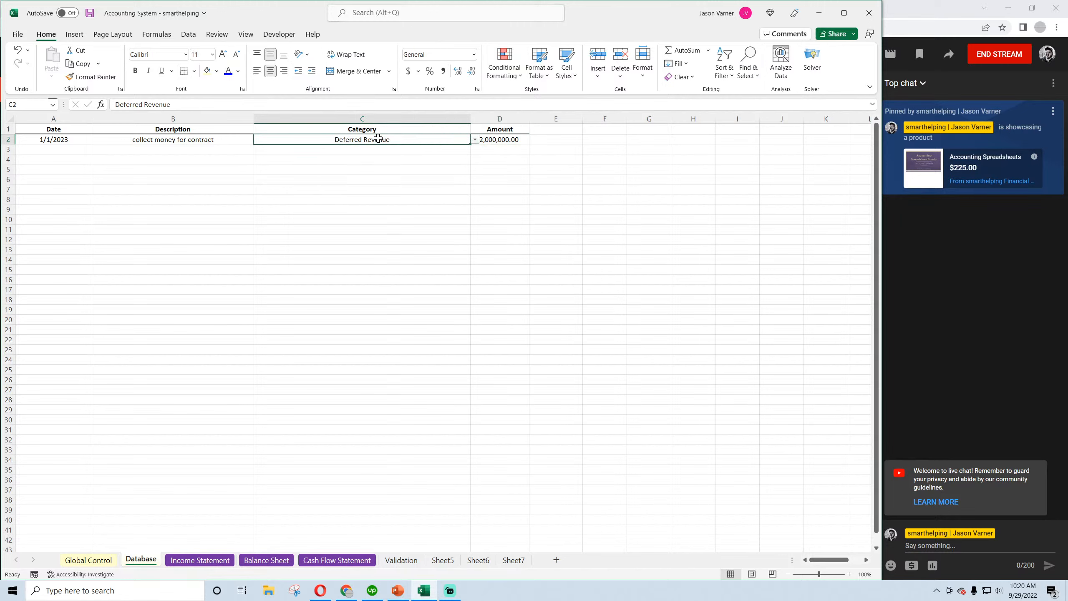
pyautogui.click(372, 159)
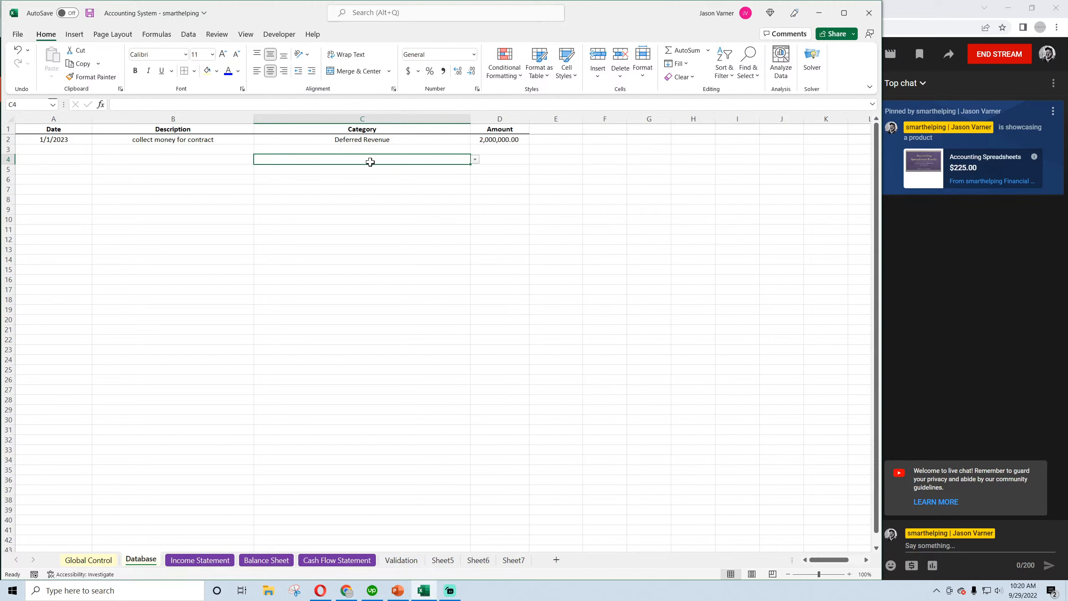
pyautogui.click(380, 142)
pyautogui.click(377, 150)
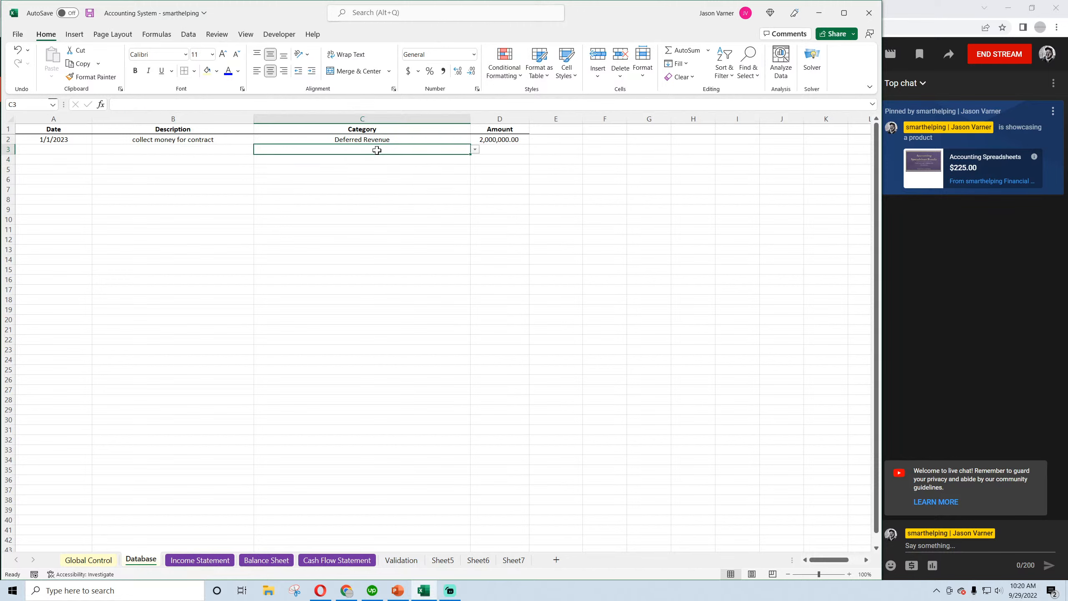
# Start a second Database entry in row 3 dated 1/1/2023 with the description "recognized rev"
pyautogui.click(33, 146)
pyautogui.write('1/1/')
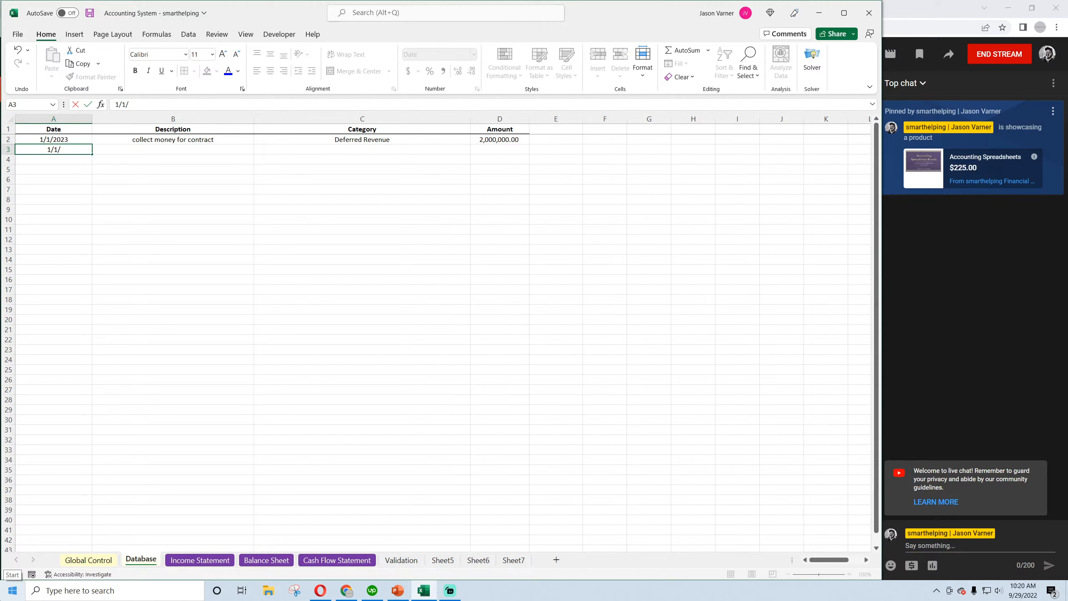
pyautogui.write('2023')
pyautogui.press('Tab')
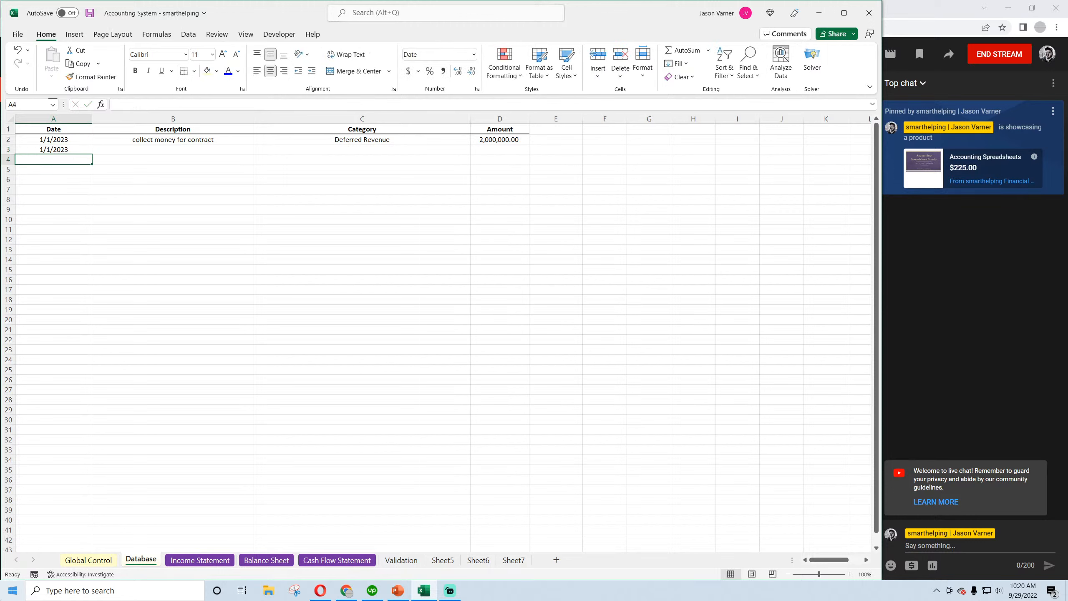
pyautogui.write('recogni')
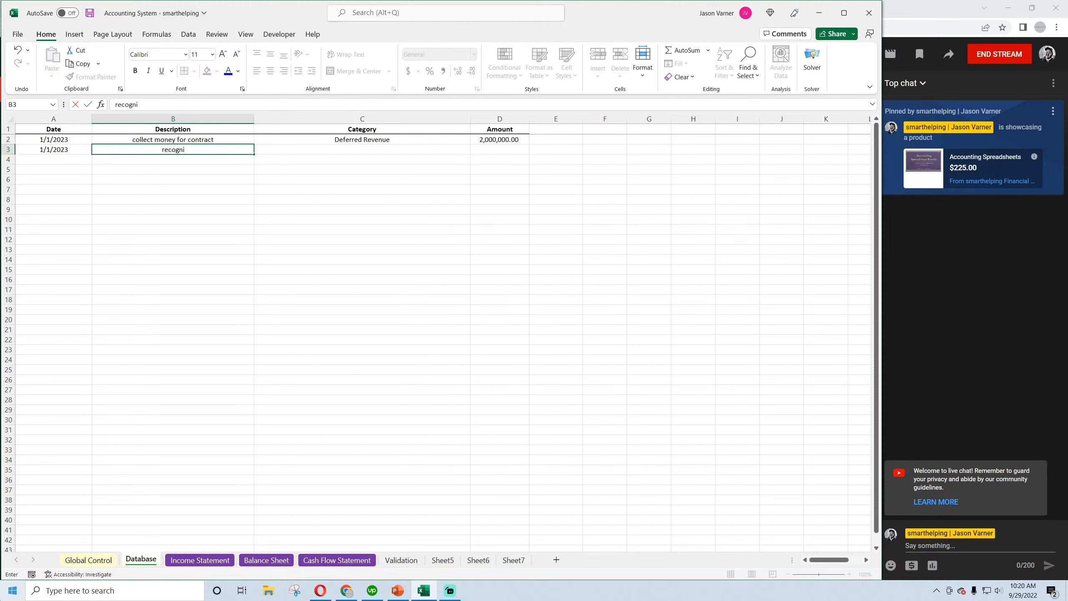
pyautogui.write('zed rev')
pyautogui.press('Tab')
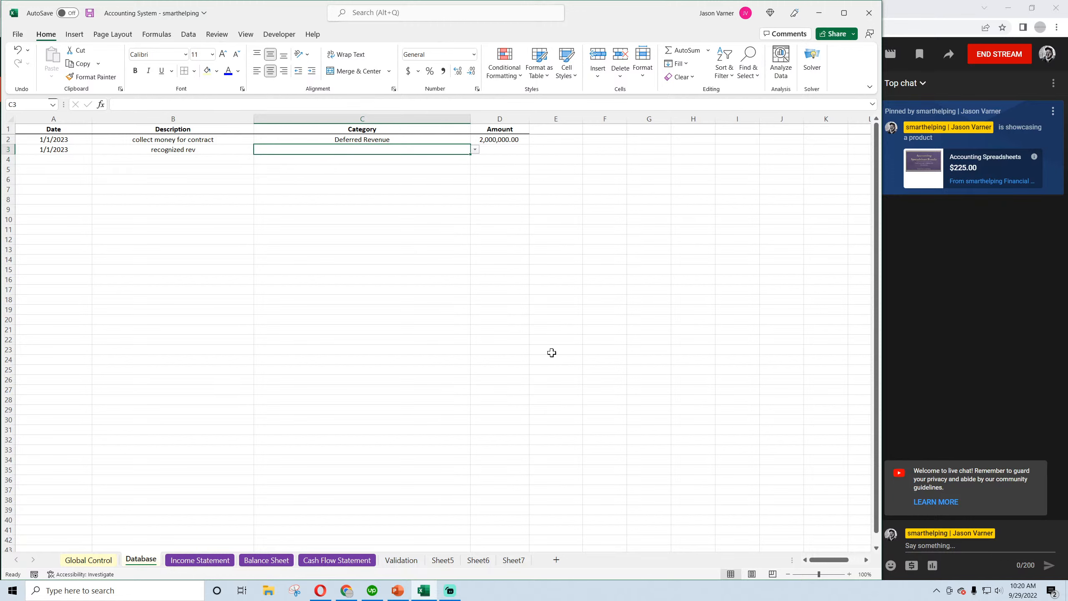
# Add the category "Recognized Revenue" in C7 of the Validation sheet, below Deferred Revenue, and return to the Database sheet
pyautogui.click(399, 560)
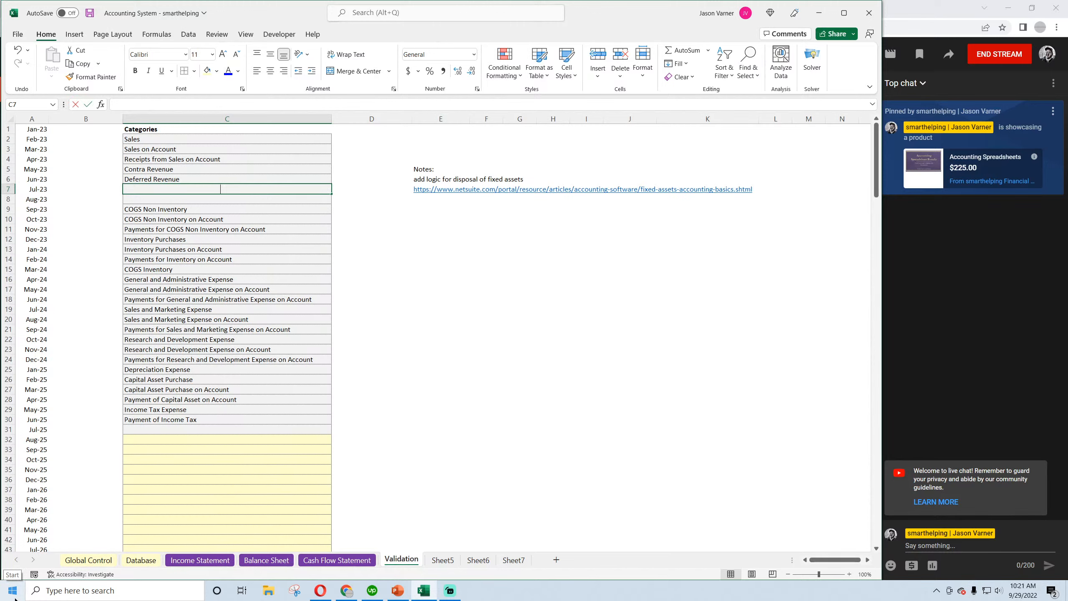
pyautogui.write('Reco')
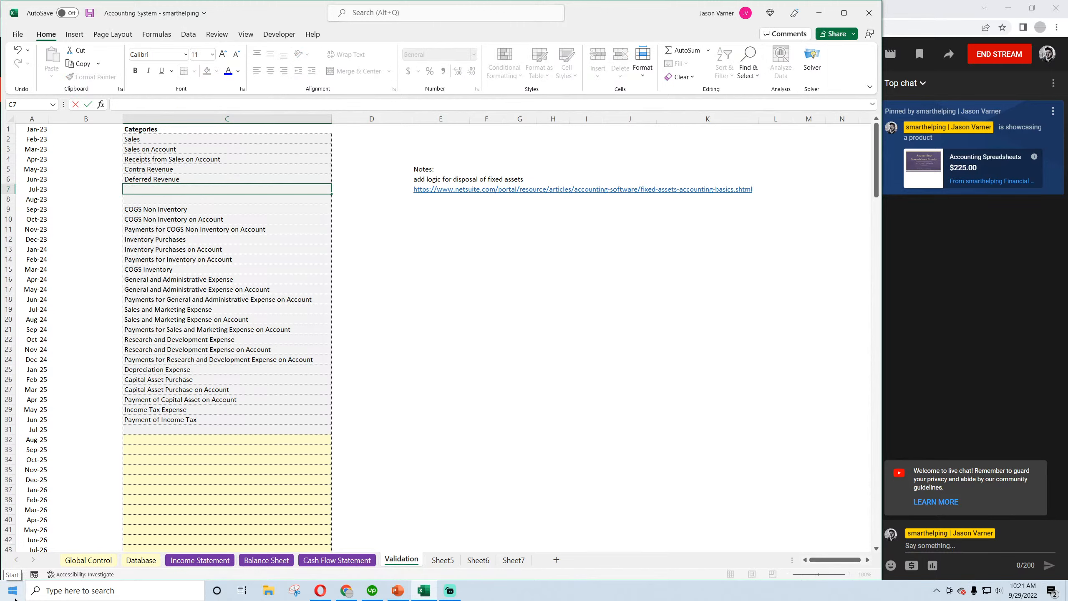
pyautogui.write('R')
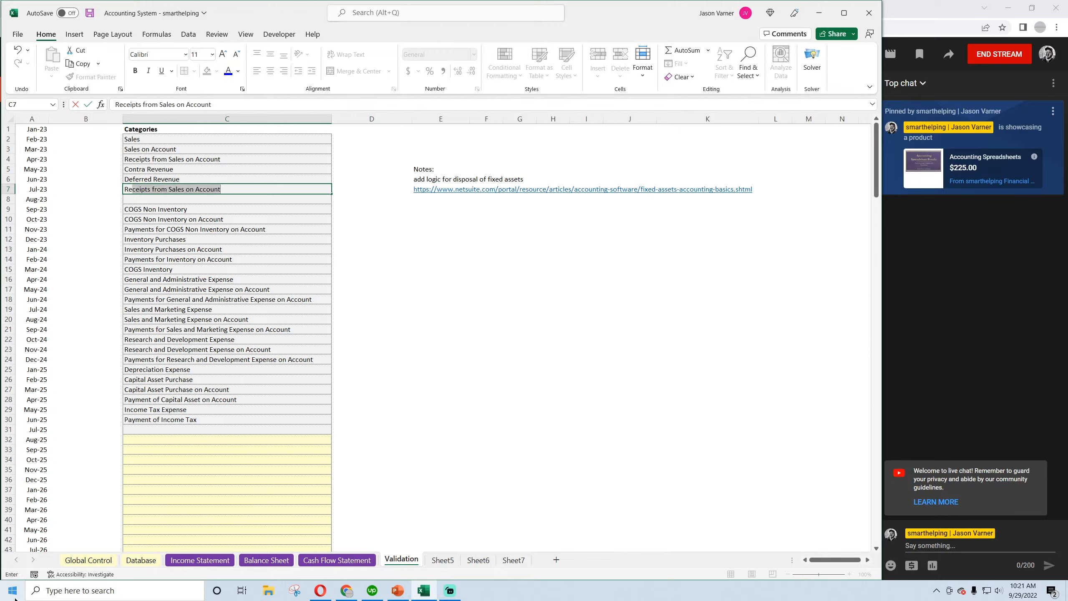
pyautogui.write('ecognized R')
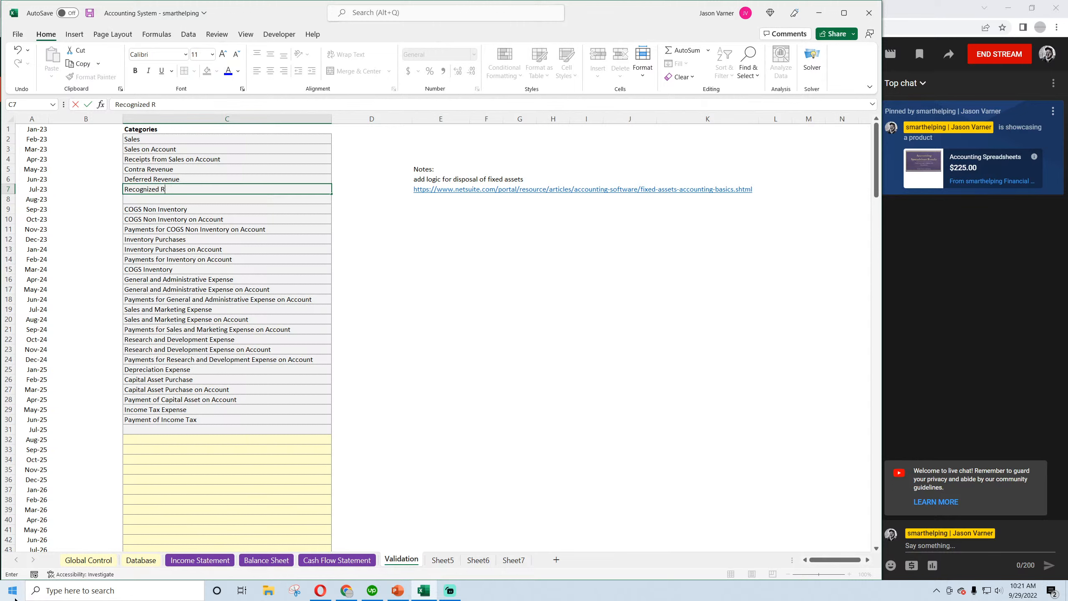
pyautogui.write('evenue')
pyautogui.press('Return')
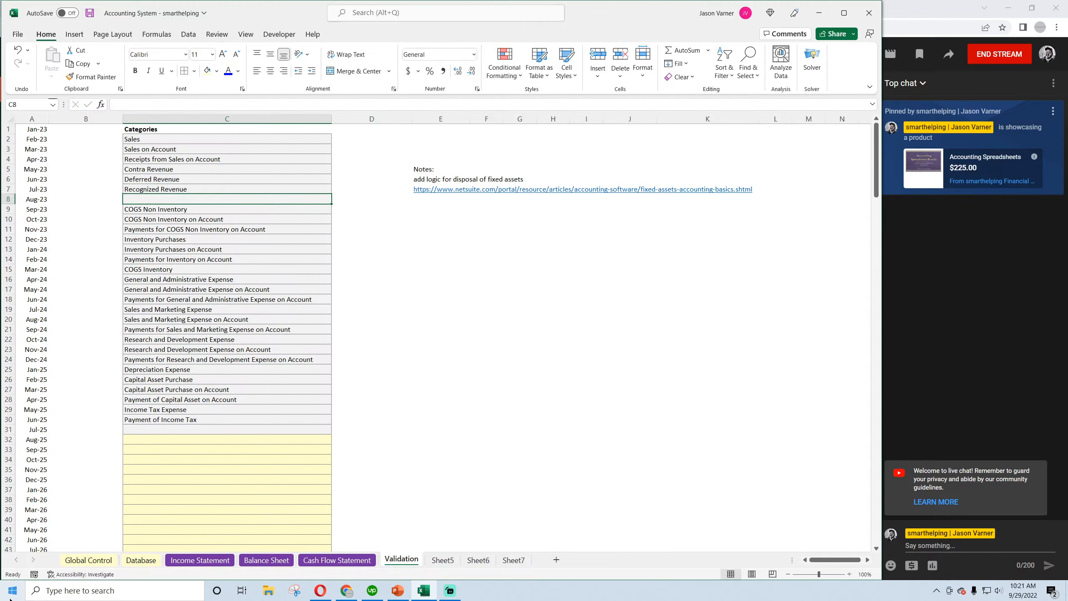
pyautogui.click(167, 179)
pyautogui.click(164, 188)
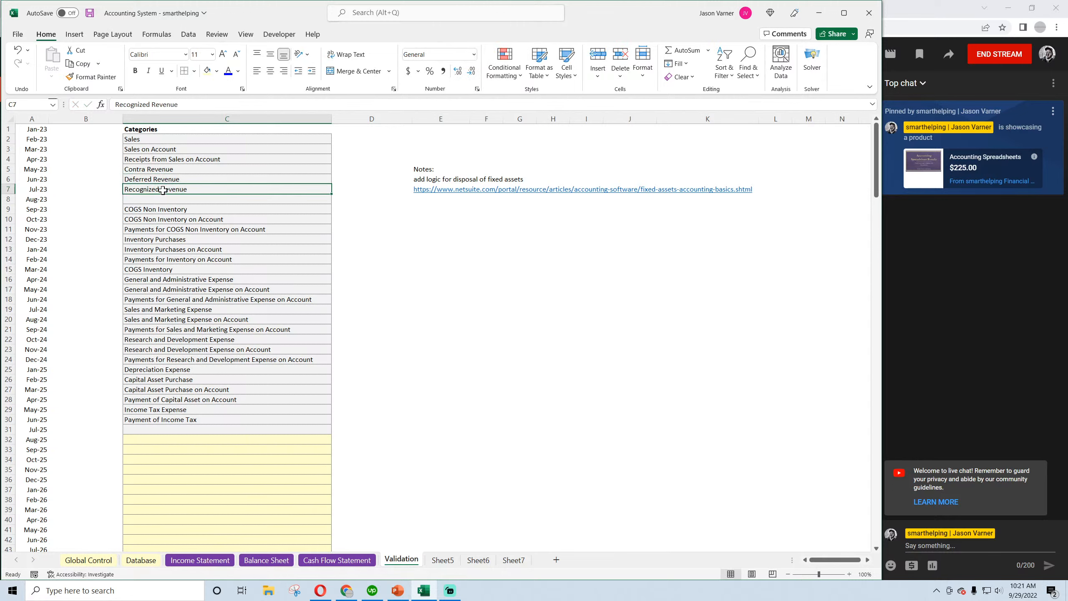
pyautogui.click(129, 561)
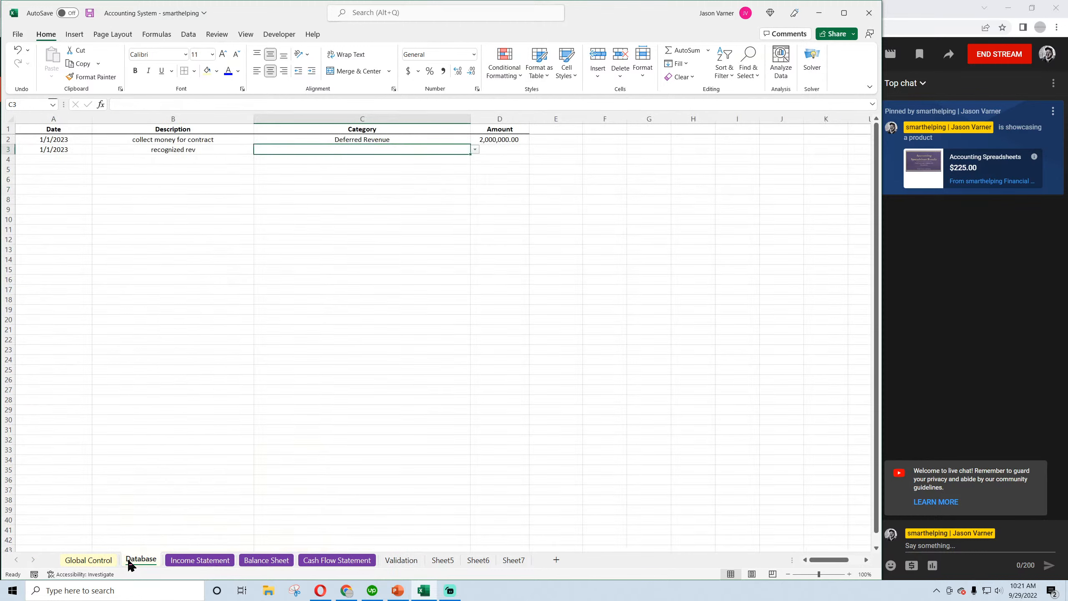
# Categorize the recognized rev entry in row 3 as Recognized Revenue and calculate its amount with =1/8*D2
pyautogui.click(474, 149)
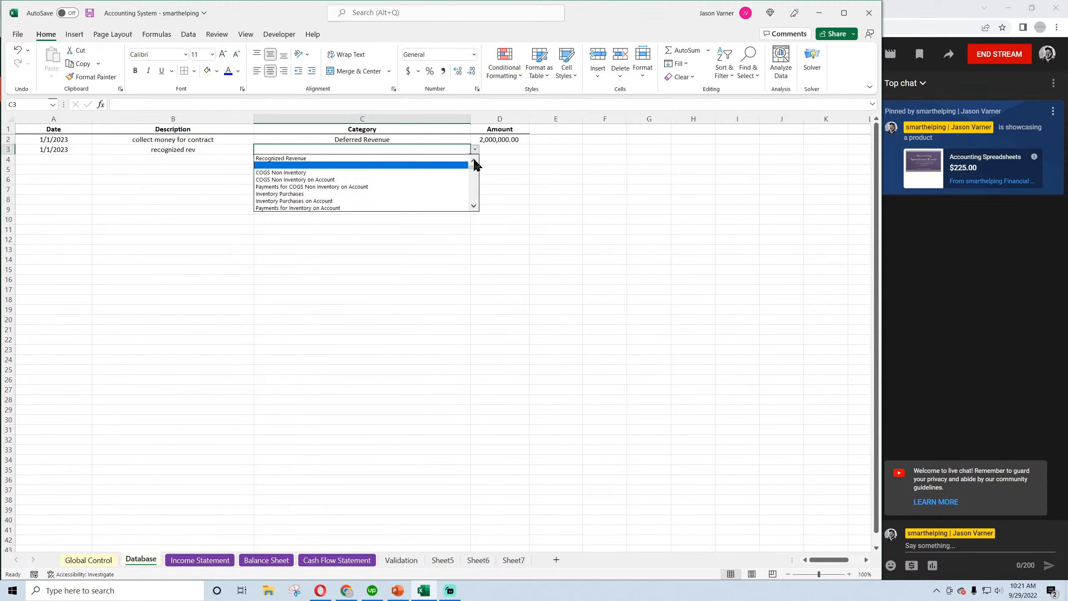
pyautogui.scroll(3, 476, 165)
pyautogui.click(370, 173)
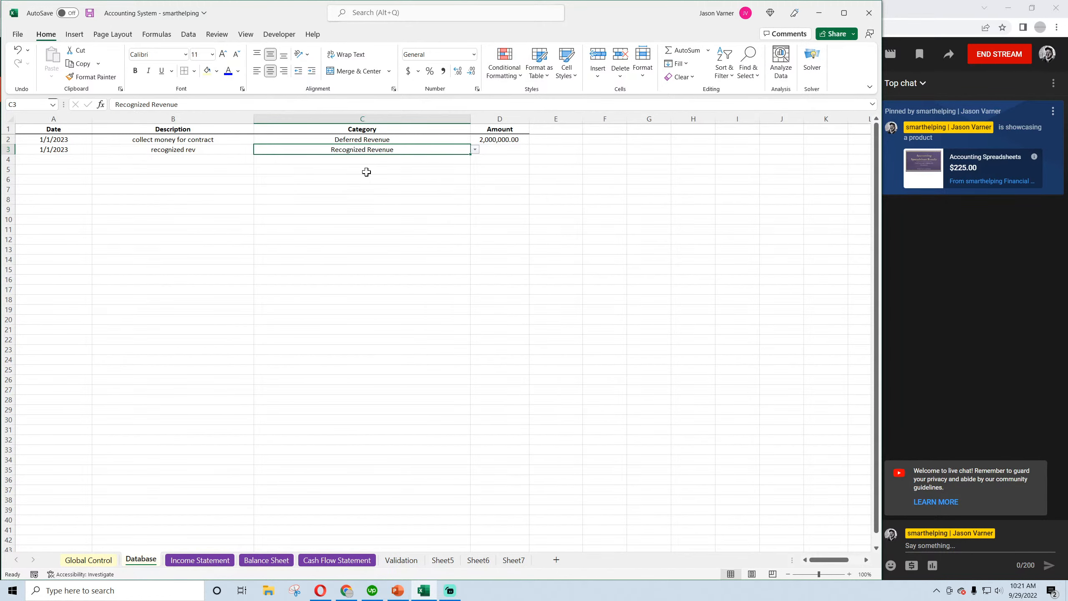
pyautogui.click(502, 148)
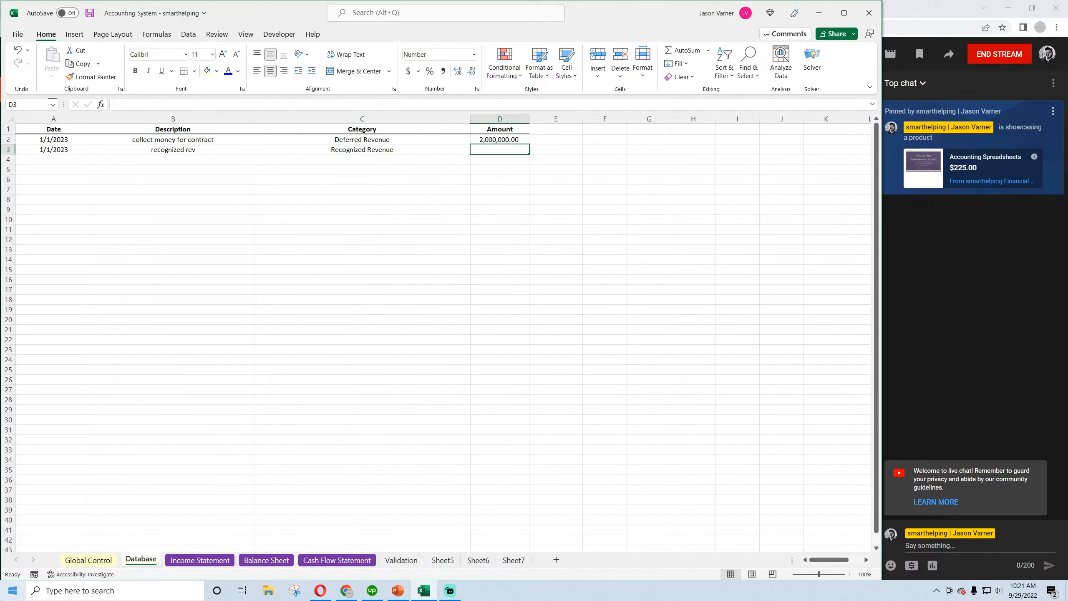
pyautogui.write('=1/8')
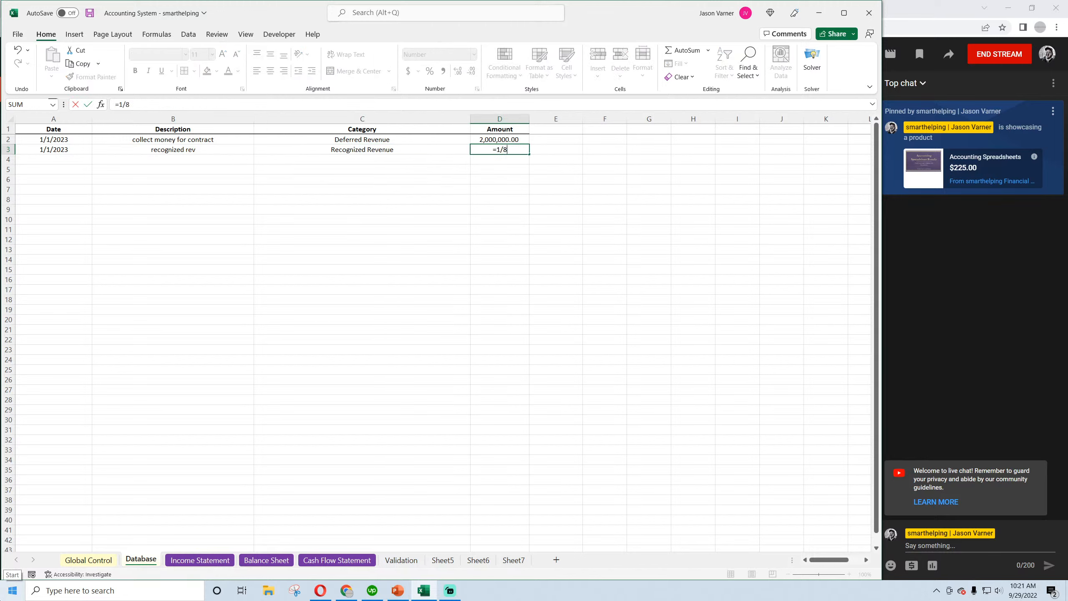
pyautogui.write('*')
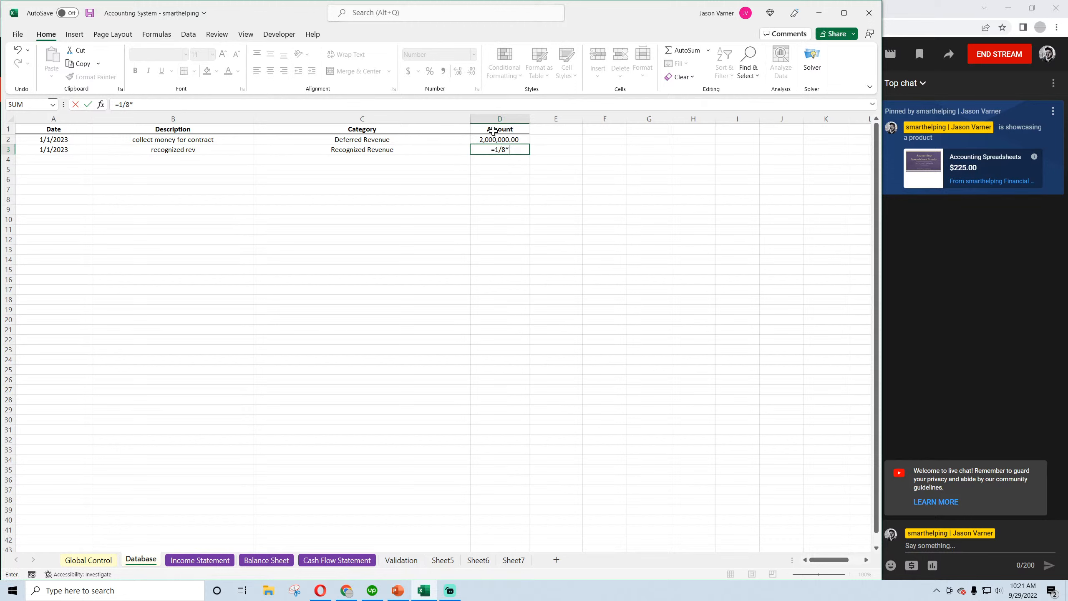
pyautogui.click(506, 140)
pyautogui.press('Return')
pyautogui.click(510, 152)
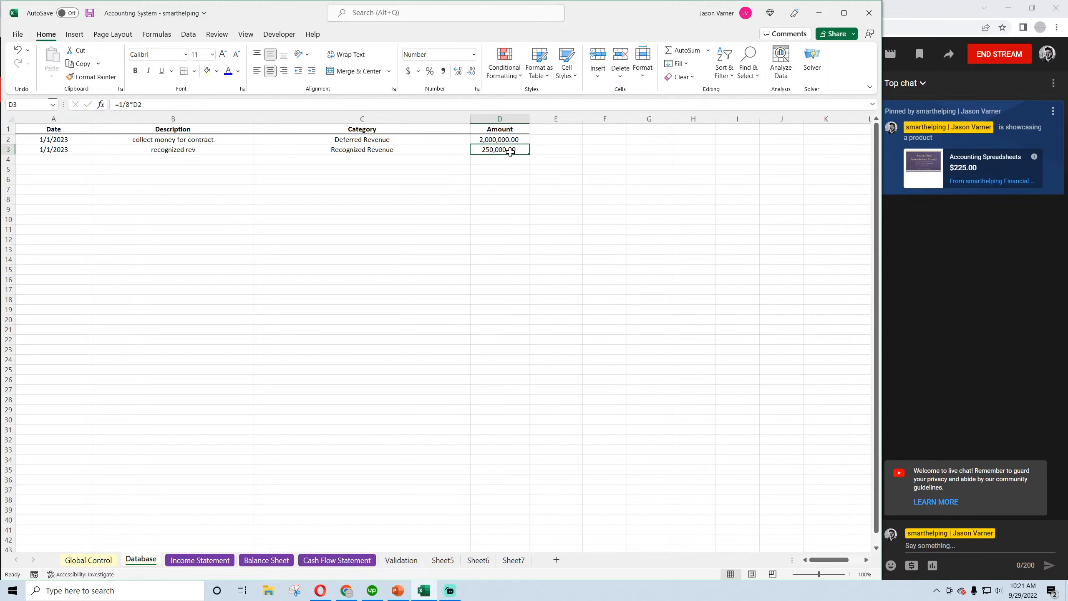
# Change the date of the recognized rev entry in row 3 to 2/1/2023 and save the workbook
pyautogui.click(57, 150)
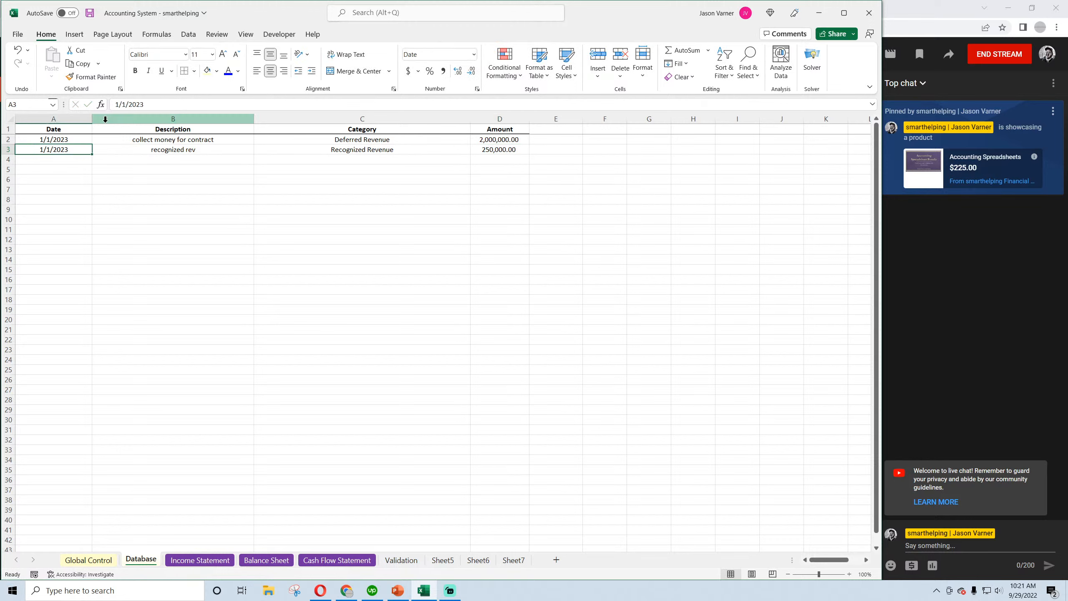
pyautogui.click(116, 105)
pyautogui.write('2')
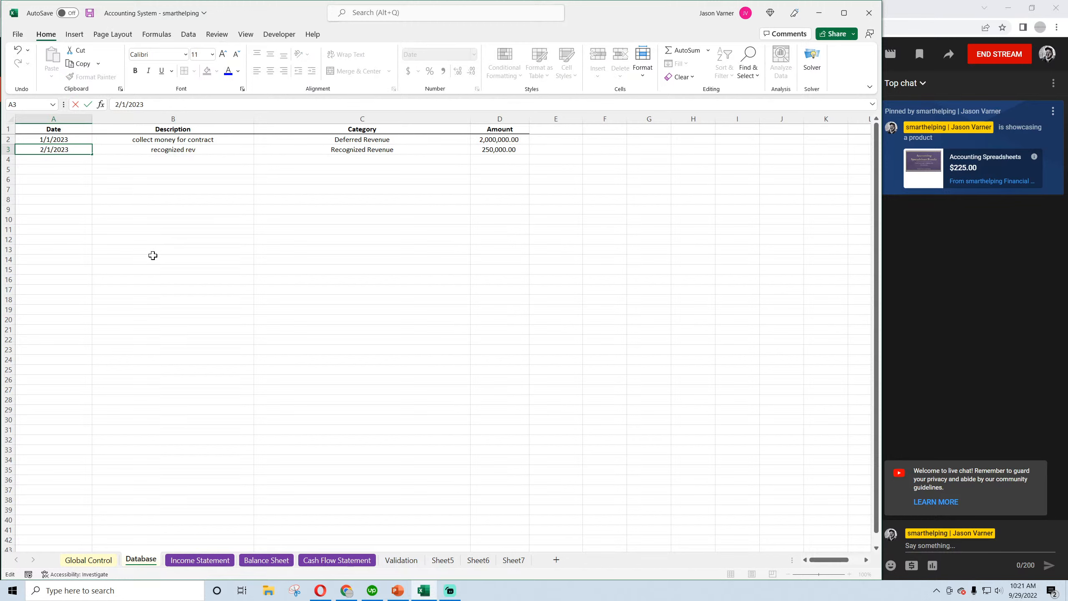
pyautogui.click(132, 287)
pyautogui.click(72, 149)
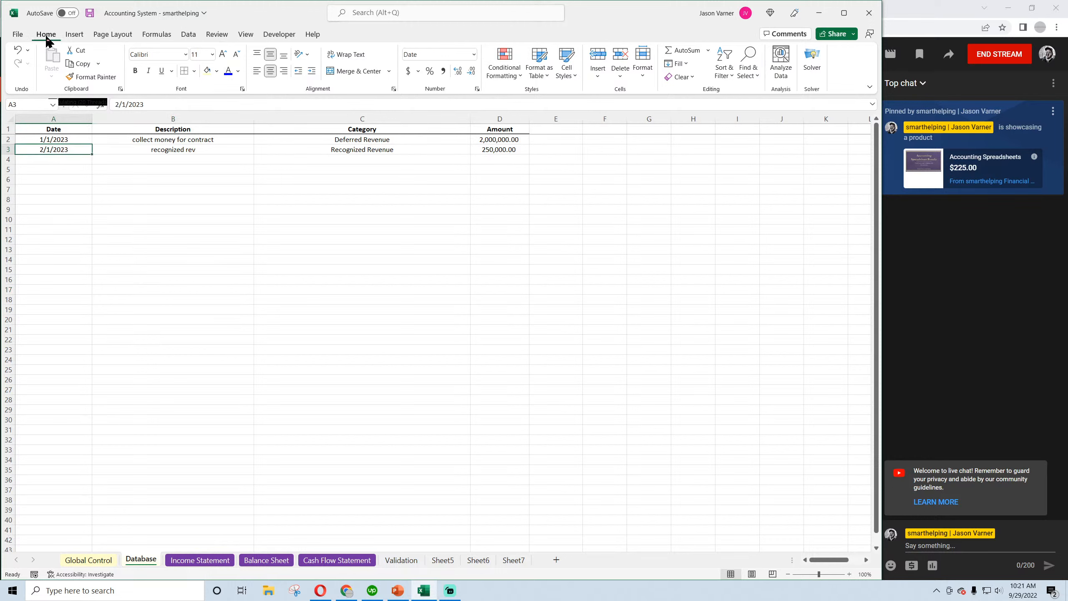
pyautogui.click(88, 15)
pyautogui.click(185, 230)
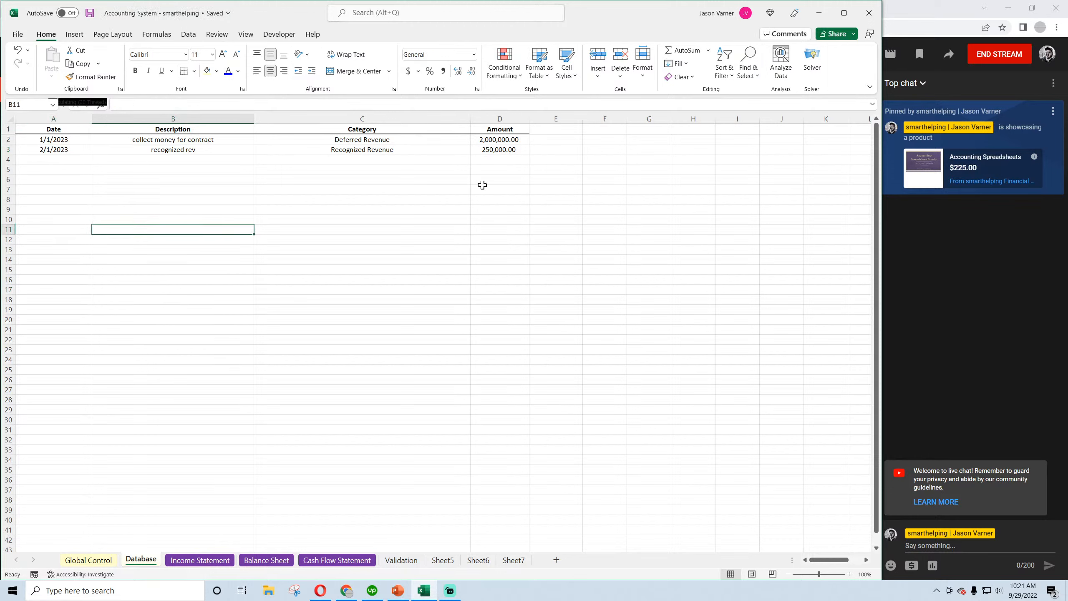
# Copy the recognized rev entry from row 3 into row 4 and set the copy's date to 3/1/2023
pyautogui.click(498, 150)
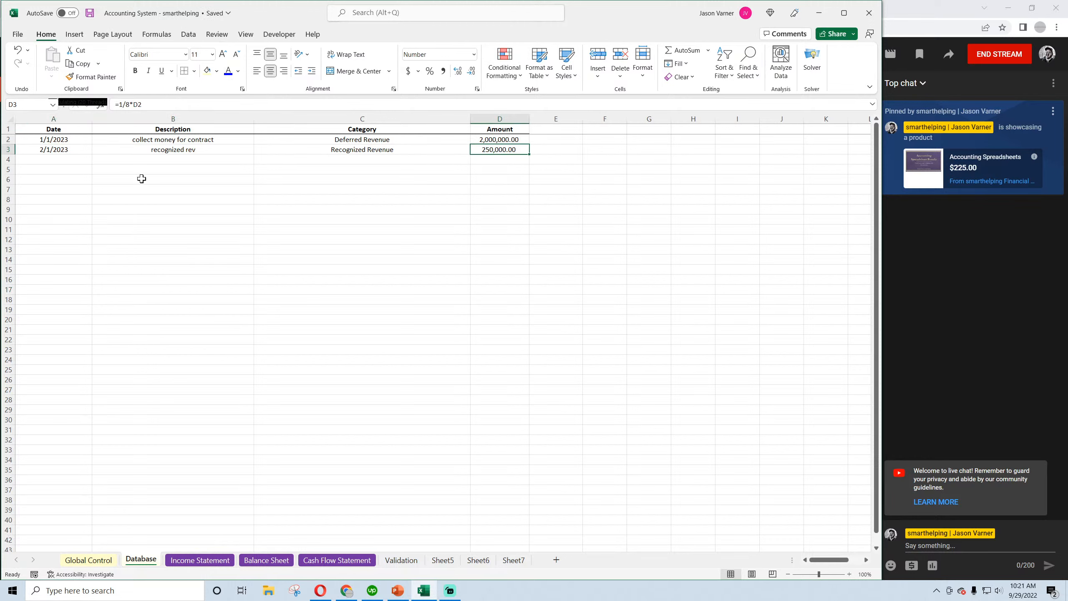
pyautogui.moveTo(59, 150); pyautogui.dragTo(500, 150)
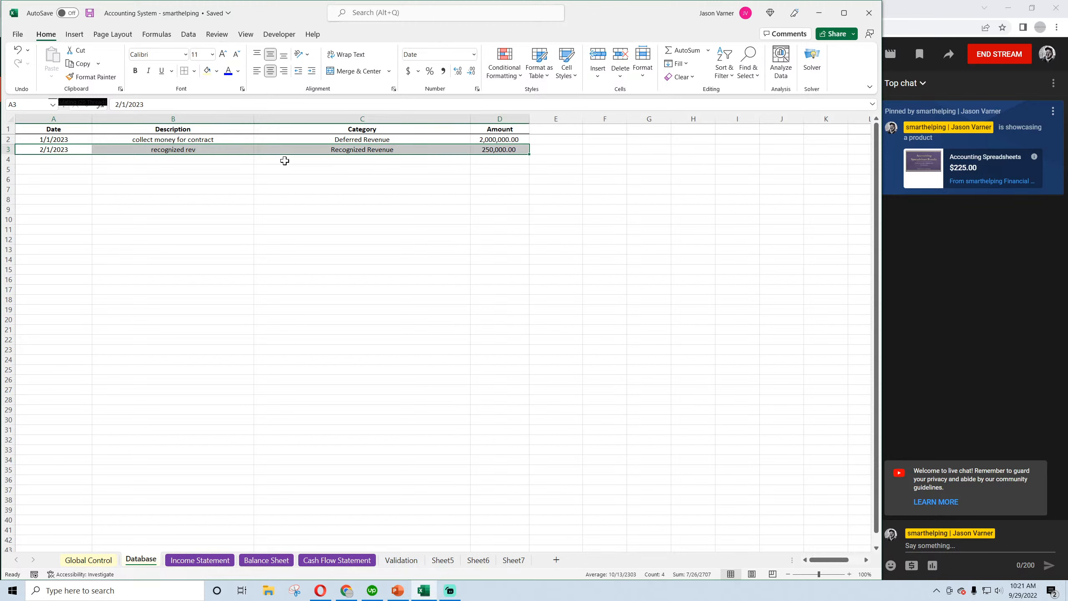
pyautogui.hotkey('ctrl', 'c')
pyautogui.click(69, 161)
pyautogui.hotkey('ctrl', 'v')
pyautogui.click(118, 104)
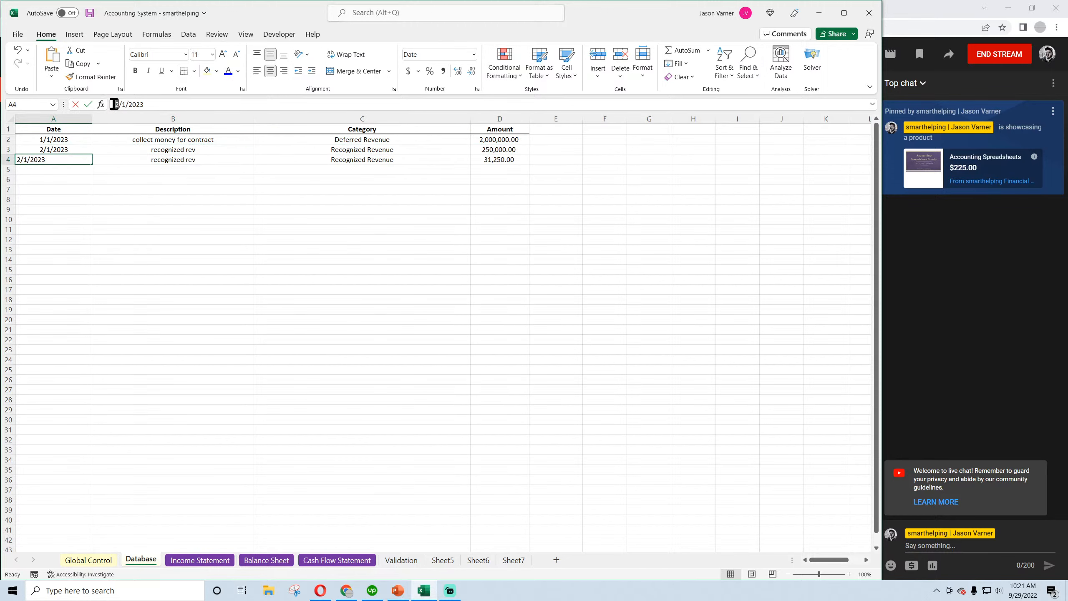
pyautogui.press('BackSpace')
pyautogui.write('3')
pyautogui.click(160, 243)
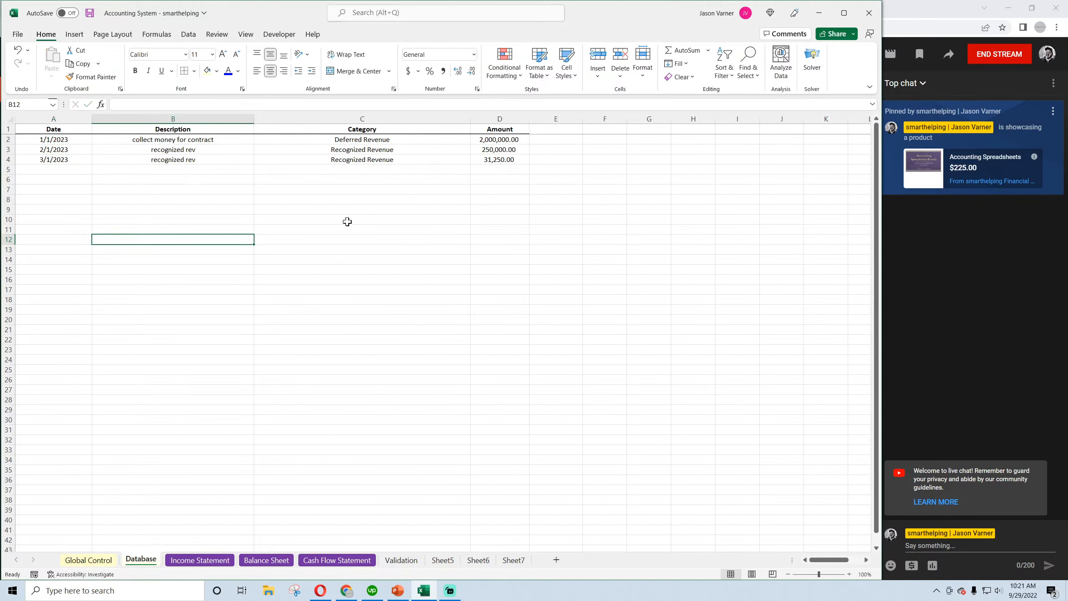
# Replace the amount of the 3/1/2023 entry with the fixed value 250,000
pyautogui.click(505, 148)
pyautogui.click(504, 160)
pyautogui.write('2')
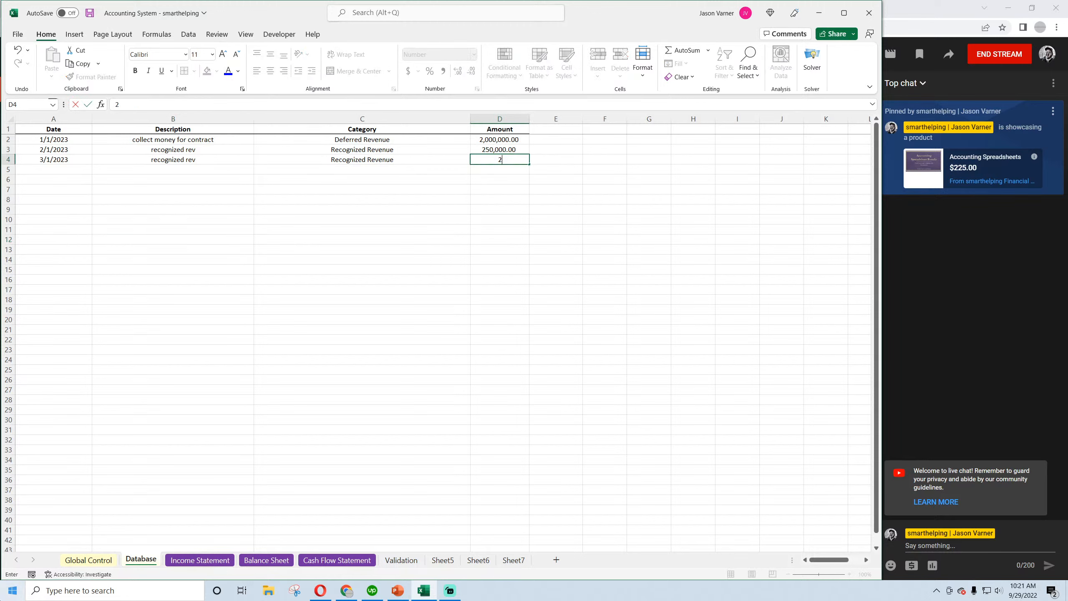
pyautogui.write('50,000')
pyautogui.press('Return')
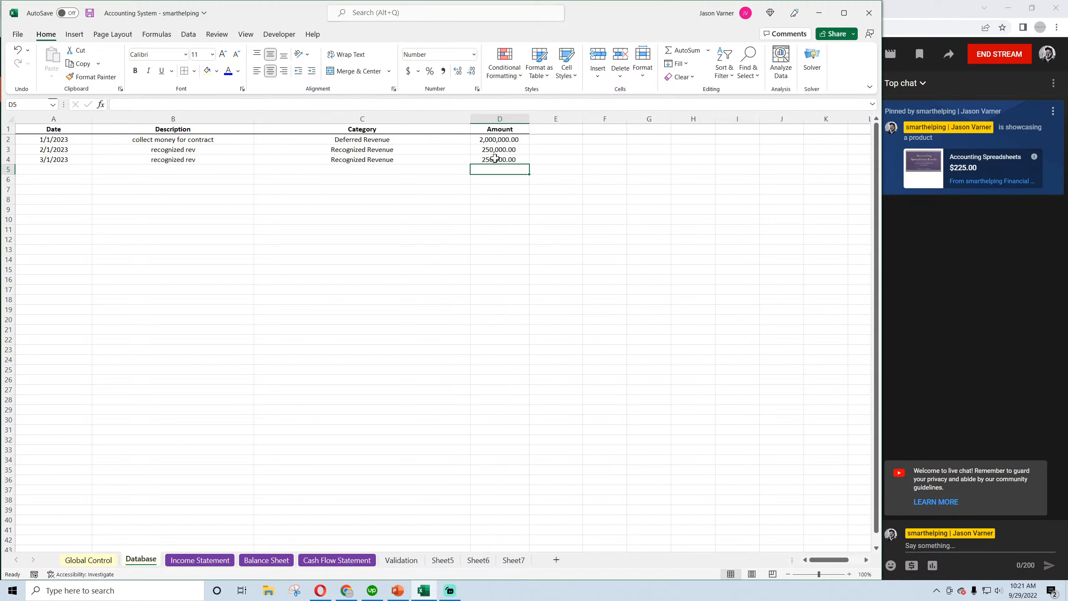
# Copy the 3/1/2023 recognized rev entry from row 4 into each of rows 5 through 9
pyautogui.moveTo(498, 156); pyautogui.dragTo(67, 160)
pyautogui.hotkey('ctrl', 'c')
pyautogui.click(35, 169)
pyautogui.hotkey('ctrl', 'v')
pyautogui.click(53, 179)
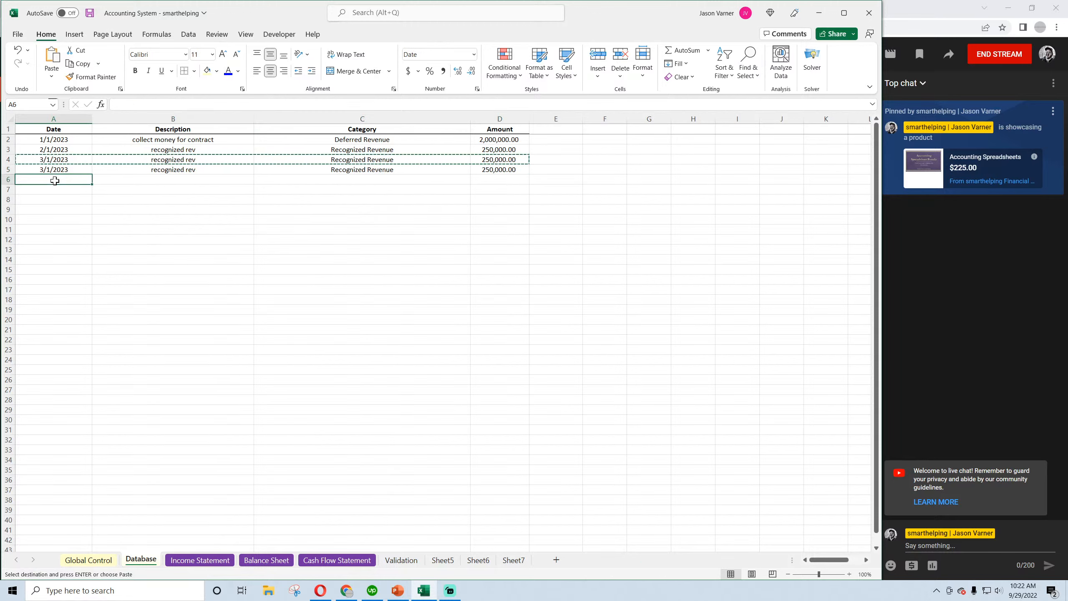
pyautogui.hotkey('ctrl', 'v')
pyautogui.click(52, 188)
pyautogui.hotkey('ctrl', 'v')
pyautogui.click(53, 198)
pyautogui.hotkey('ctrl', 'v')
pyautogui.click(53, 209)
pyautogui.hotkey('ctrl', 'v')
pyautogui.click(53, 239)
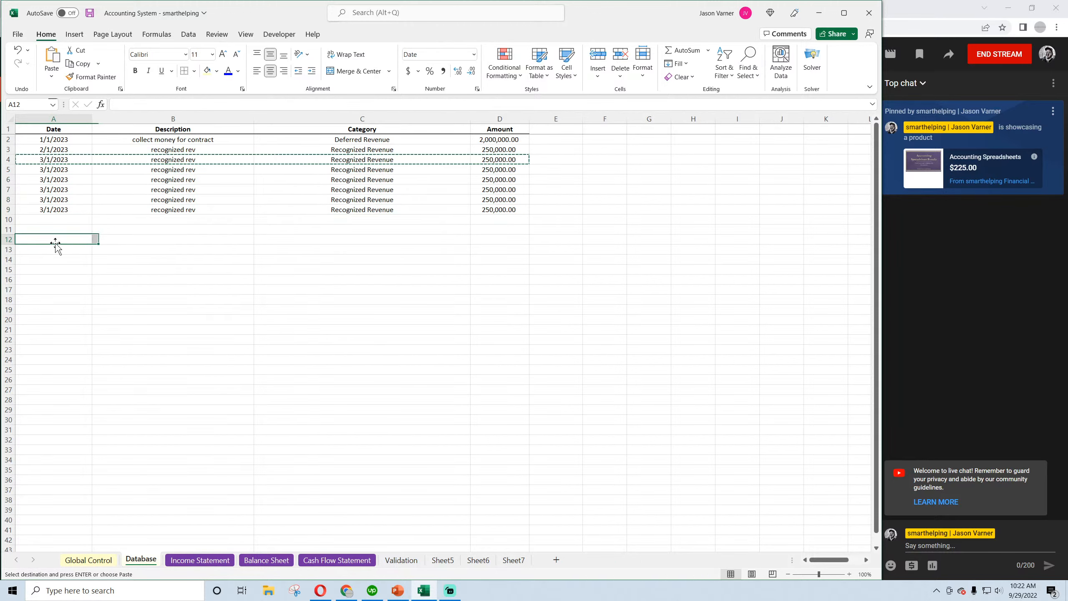
# Set the dates in A5 through A9 to the first of each month from 4/1/2023 to 8/1/2023 and save the workbook
pyautogui.click(54, 170)
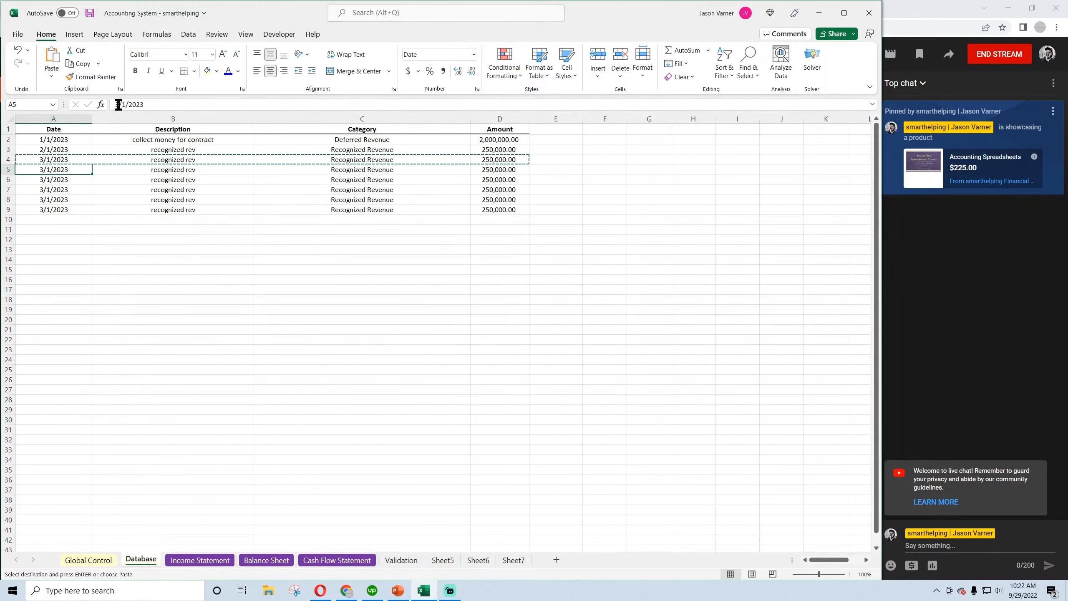
pyautogui.moveTo(118, 104); pyautogui.dragTo(114, 104)
pyautogui.write('4')
pyautogui.click(46, 180)
pyautogui.write('5')
pyautogui.click(133, 227)
pyautogui.click(65, 189)
pyautogui.write('6')
pyautogui.click(105, 257)
pyautogui.click(62, 199)
pyautogui.write('7')
pyautogui.click(104, 238)
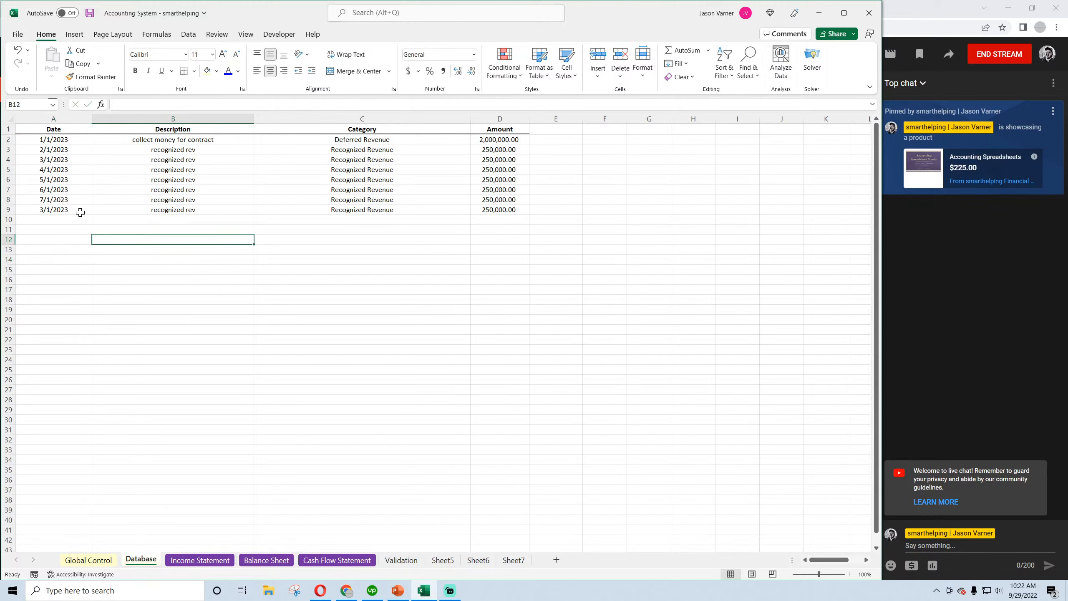
pyautogui.click(80, 211)
pyautogui.moveTo(118, 104); pyautogui.dragTo(114, 105)
pyautogui.write('8')
pyautogui.click(126, 269)
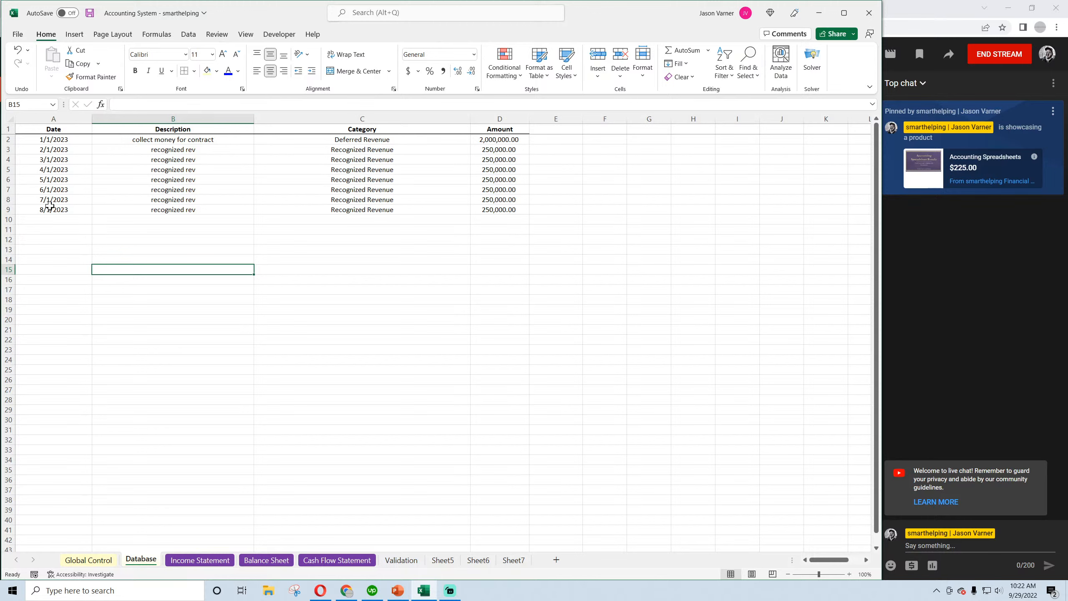
pyautogui.click(88, 15)
# Append a duplicate of the "Sales on Account" SUMIFS term to the Jan-23 Sales formula in C9 of the Income Statement
pyautogui.click(191, 560)
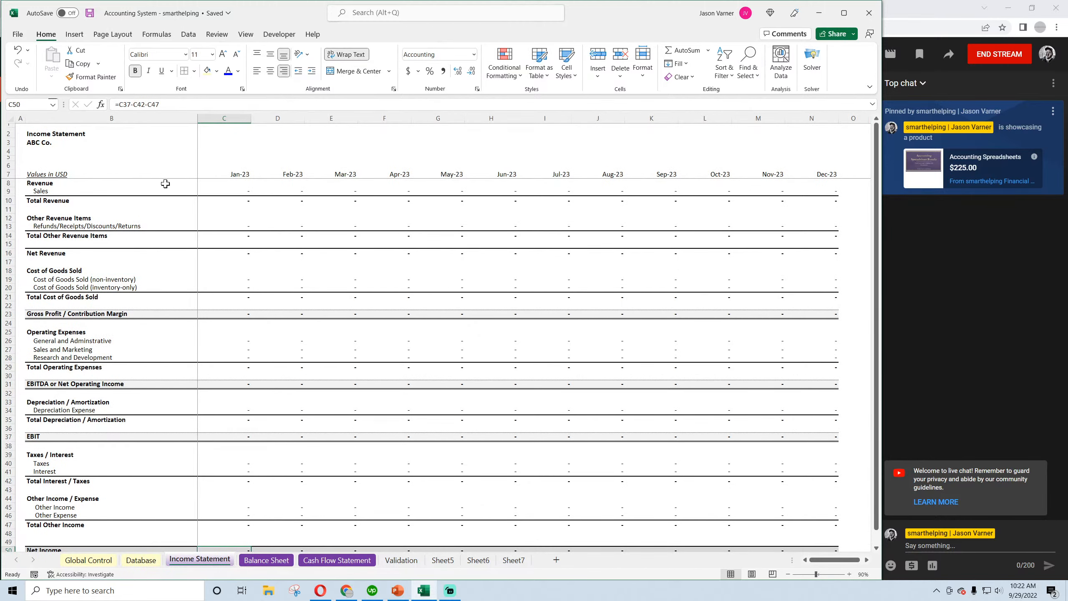
pyautogui.click(232, 191)
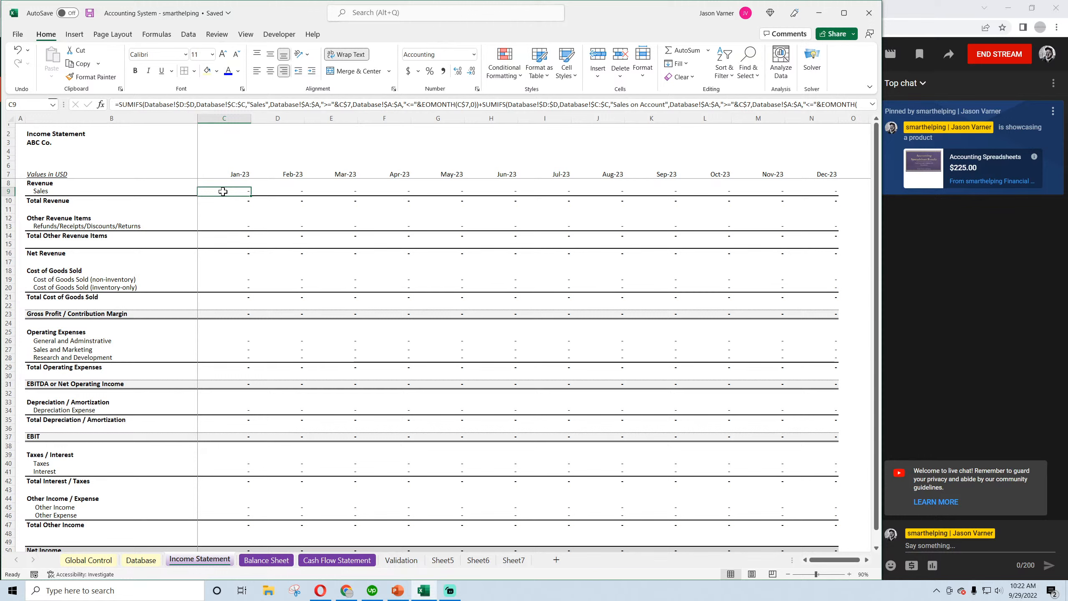
pyautogui.doubleClick(222, 191)
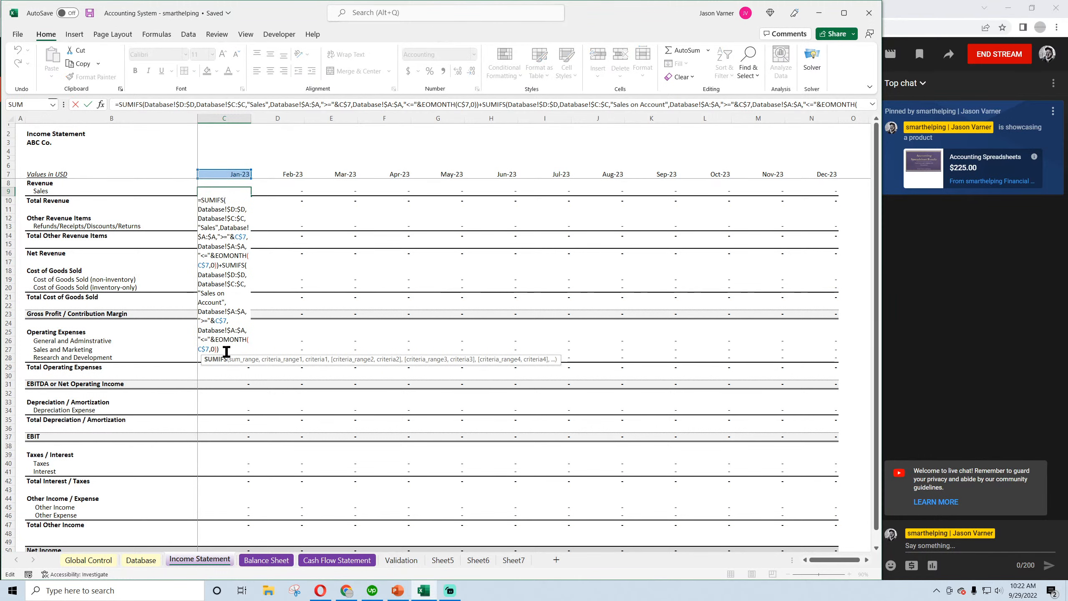
pyautogui.press('End')
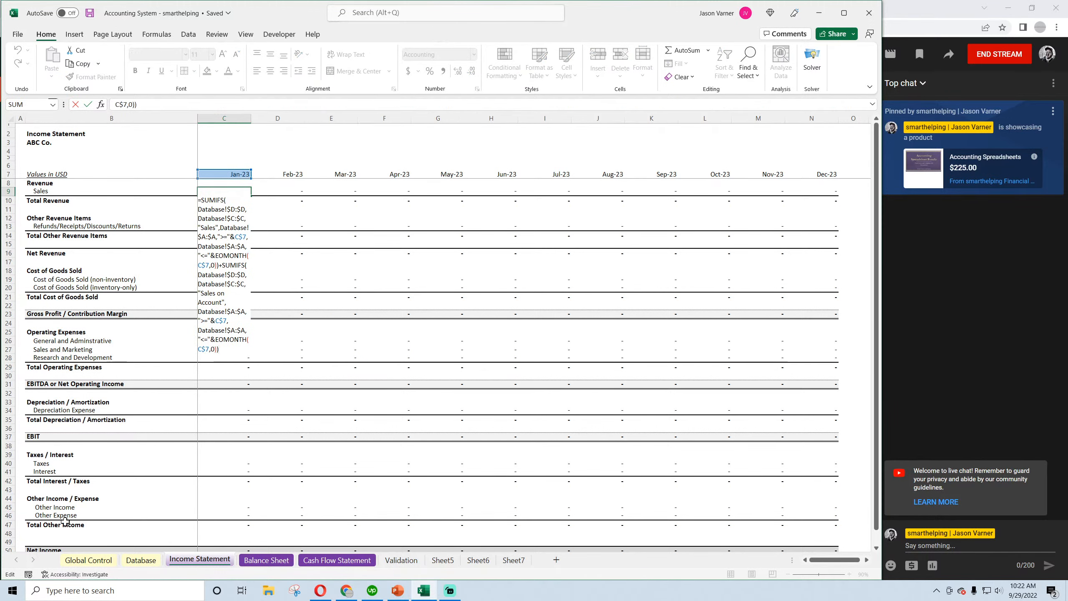
pyautogui.write('+')
pyautogui.click(872, 104)
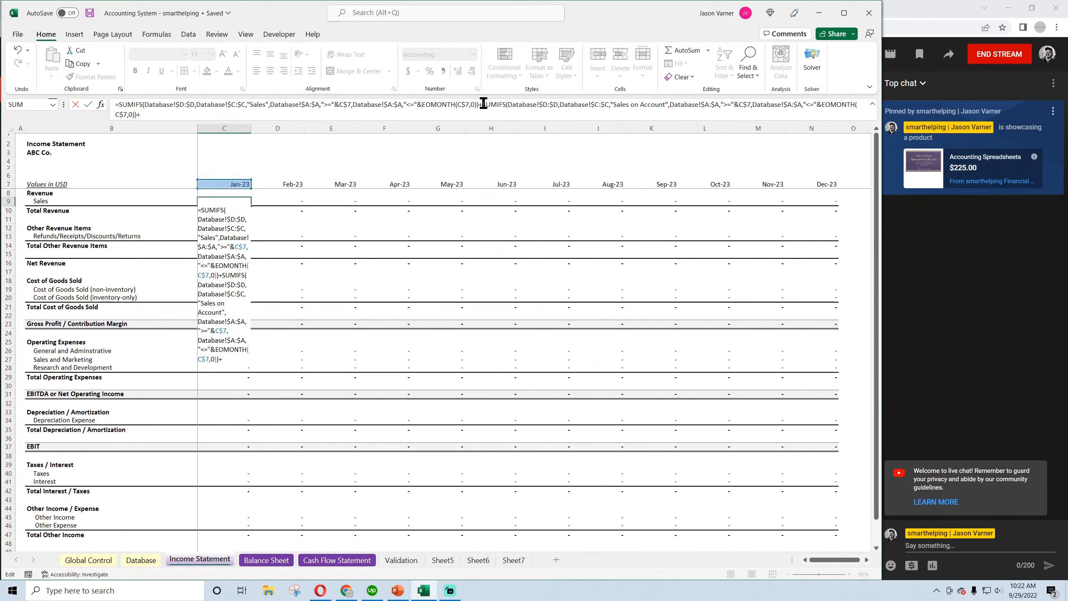
pyautogui.moveTo(482, 103); pyautogui.dragTo(122, 114)
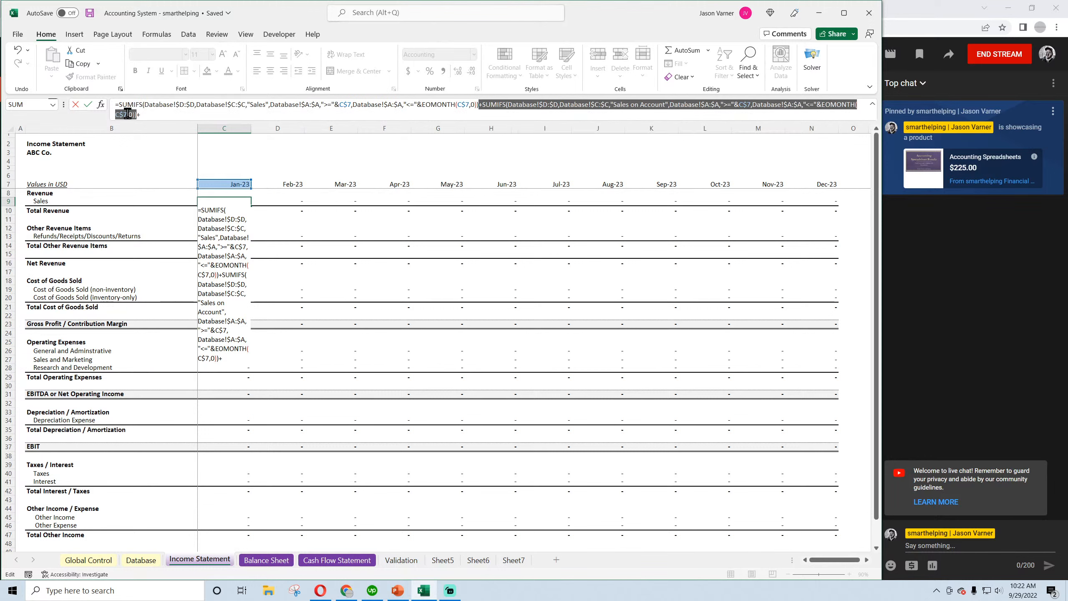
pyautogui.rightClick(129, 118)
pyautogui.click(152, 139)
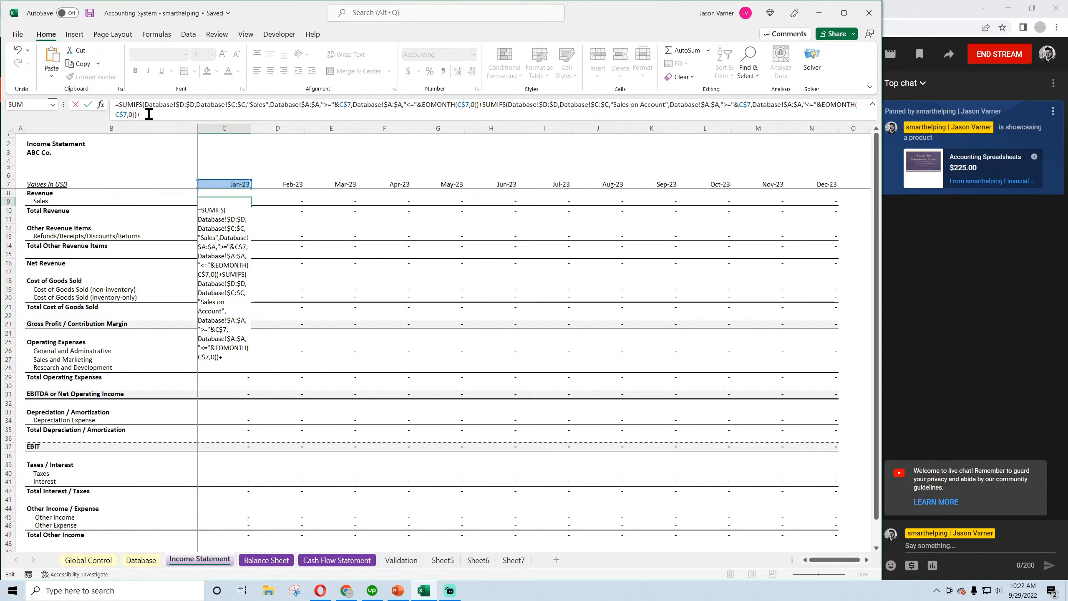
pyautogui.rightClick(154, 113)
pyautogui.click(179, 168)
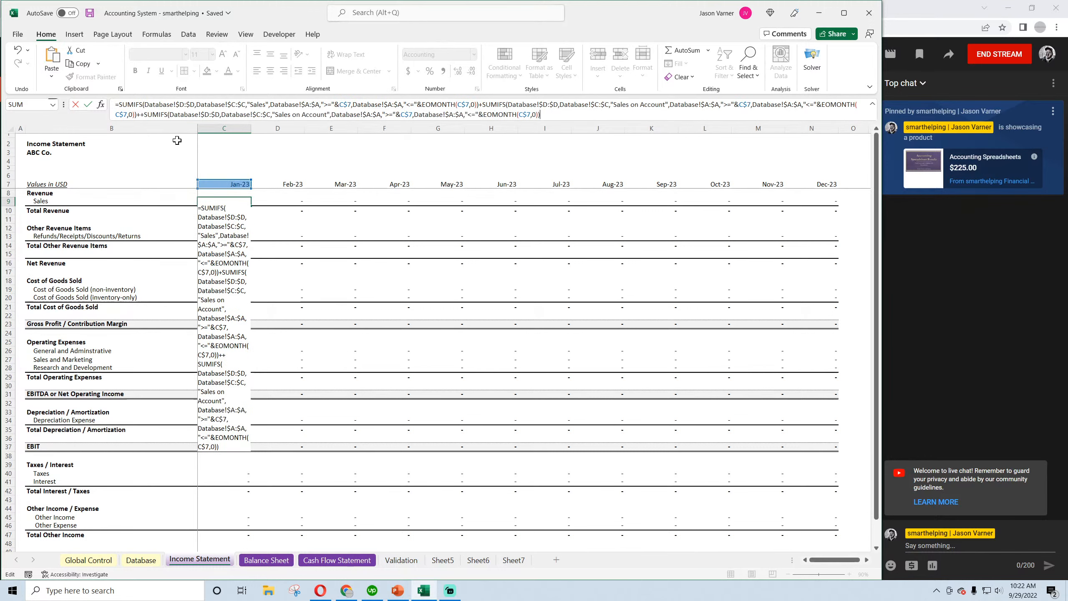
pyautogui.click(138, 114)
pyautogui.press('BackSpace')
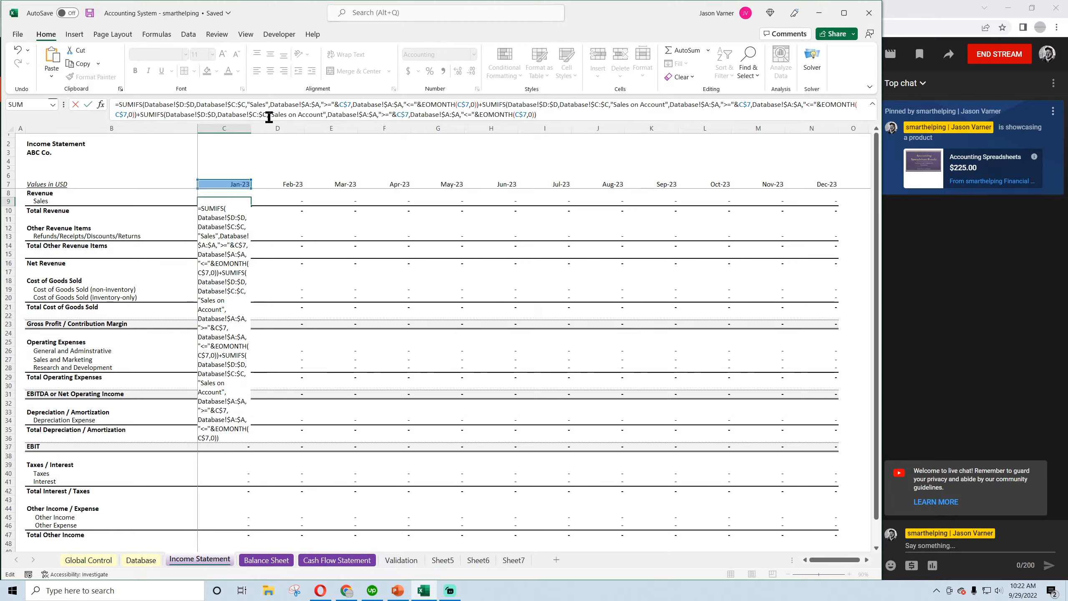
# Change the appended SUMIFS term's category to "Recognized Revenue" and fill the Sales formula across the row through Dec-23
pyautogui.moveTo(282, 115); pyautogui.dragTo(323, 114)
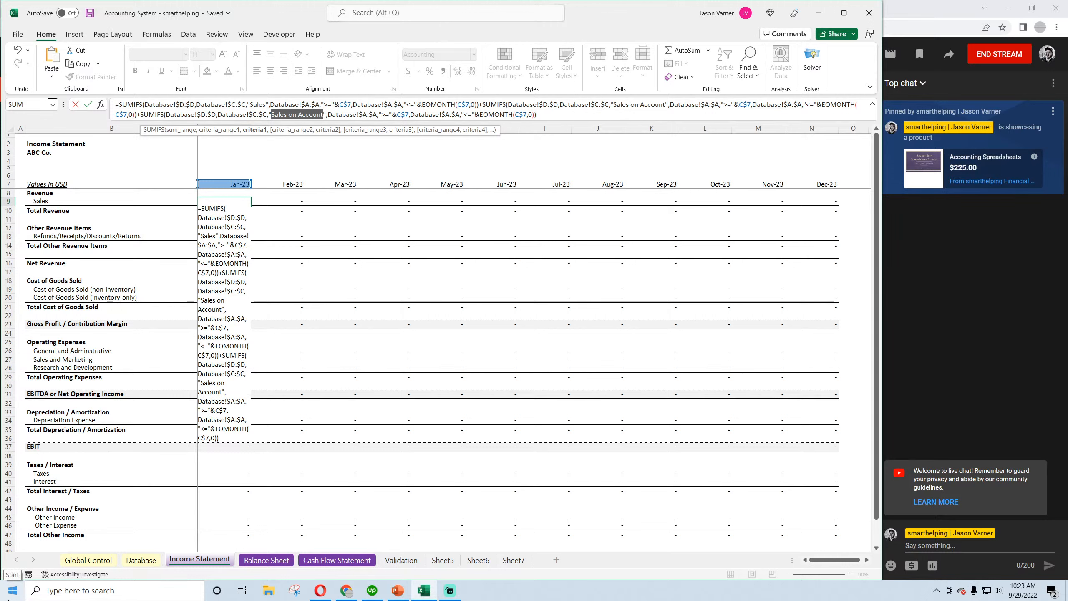
pyautogui.write('Recog')
pyautogui.write('nized Revenue')
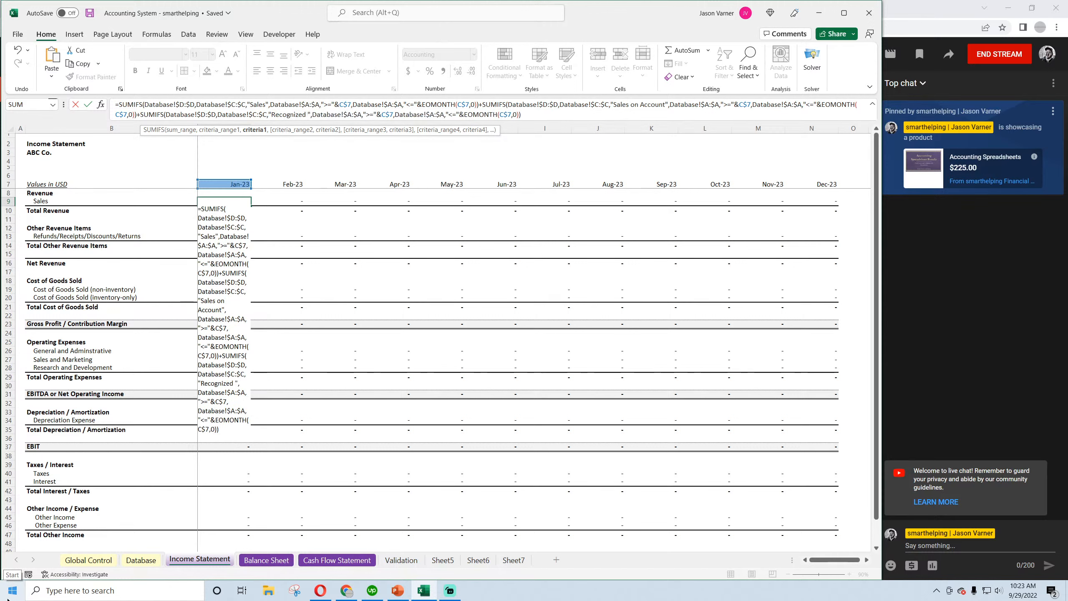
pyautogui.press('Return')
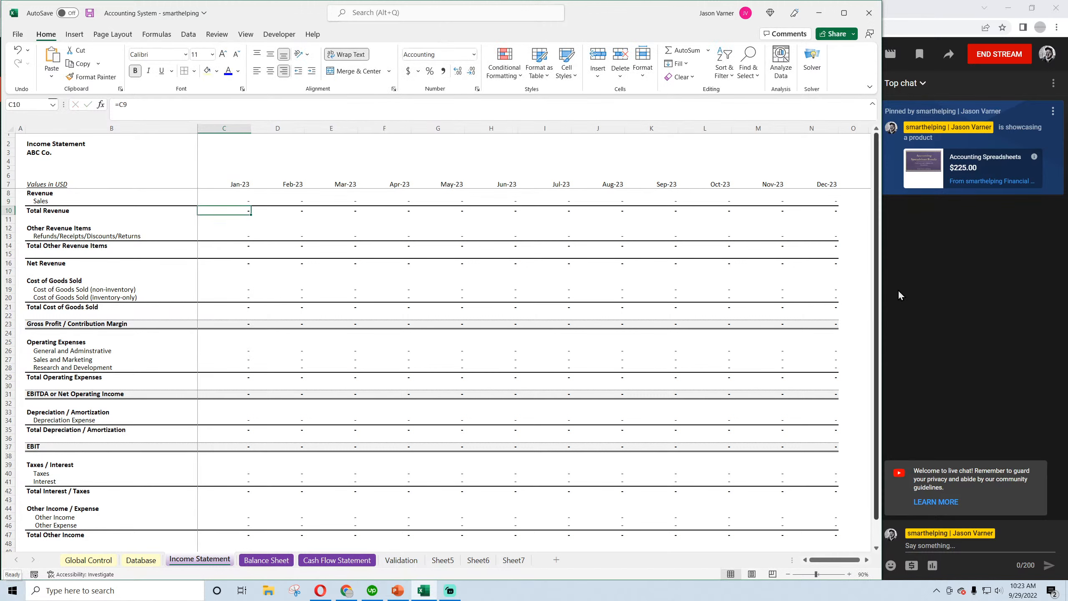
pyautogui.click(226, 197)
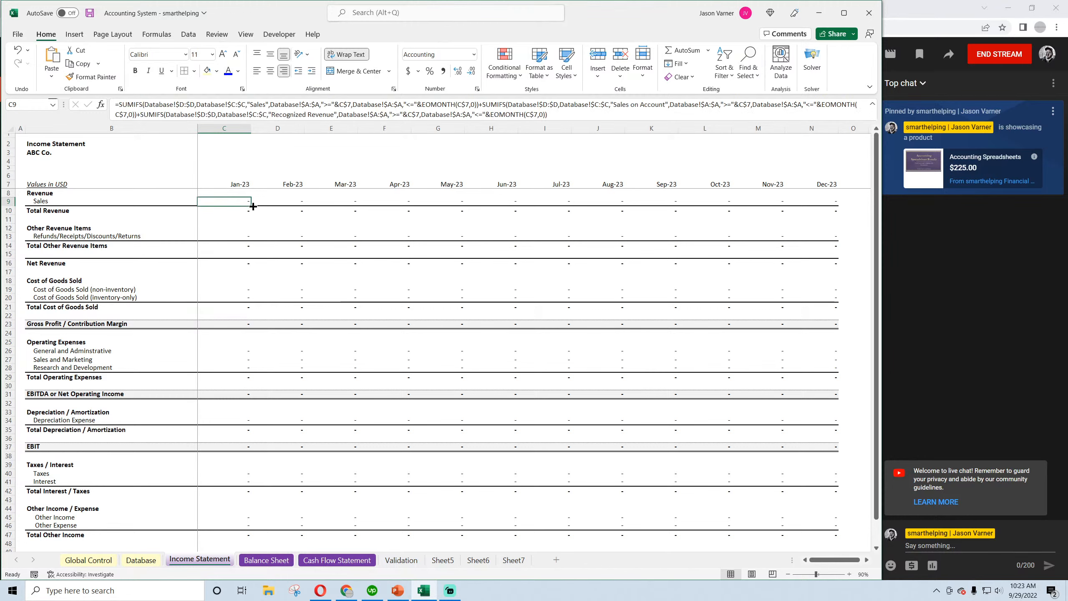
pyautogui.moveTo(251, 205); pyautogui.dragTo(815, 208)
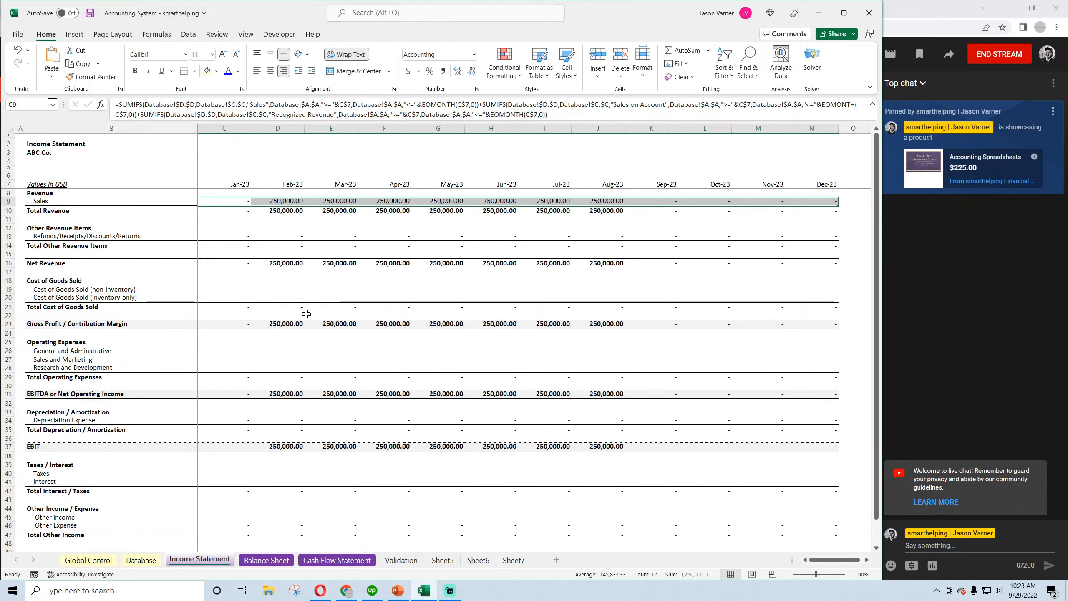
# Review the updated Income Statement and save the workbook
pyautogui.scroll(-4, 305, 312)
pyautogui.scroll(4, 287, 412)
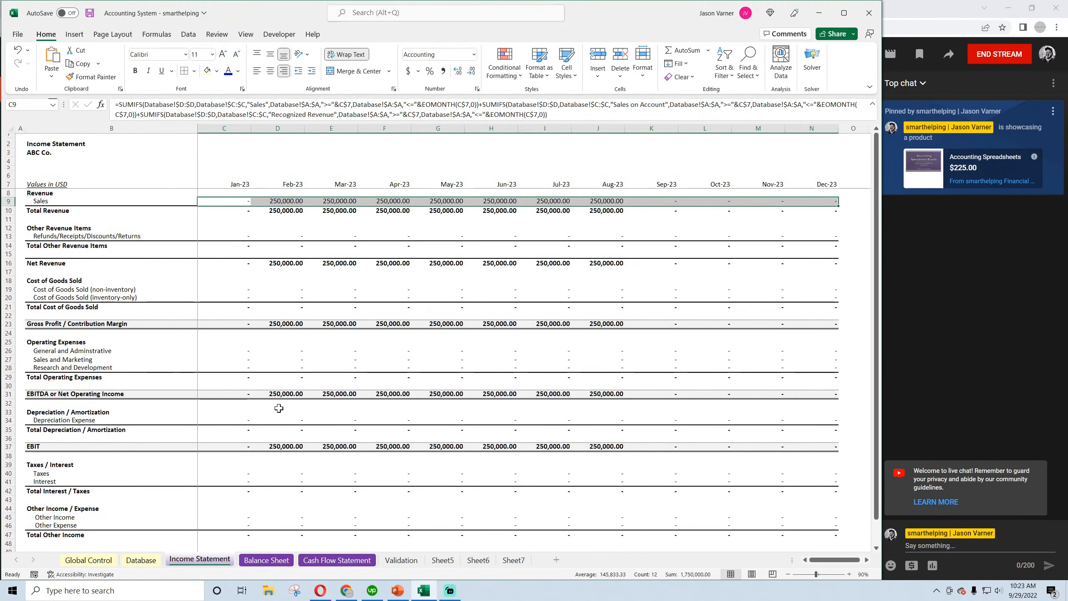
pyautogui.click(90, 13)
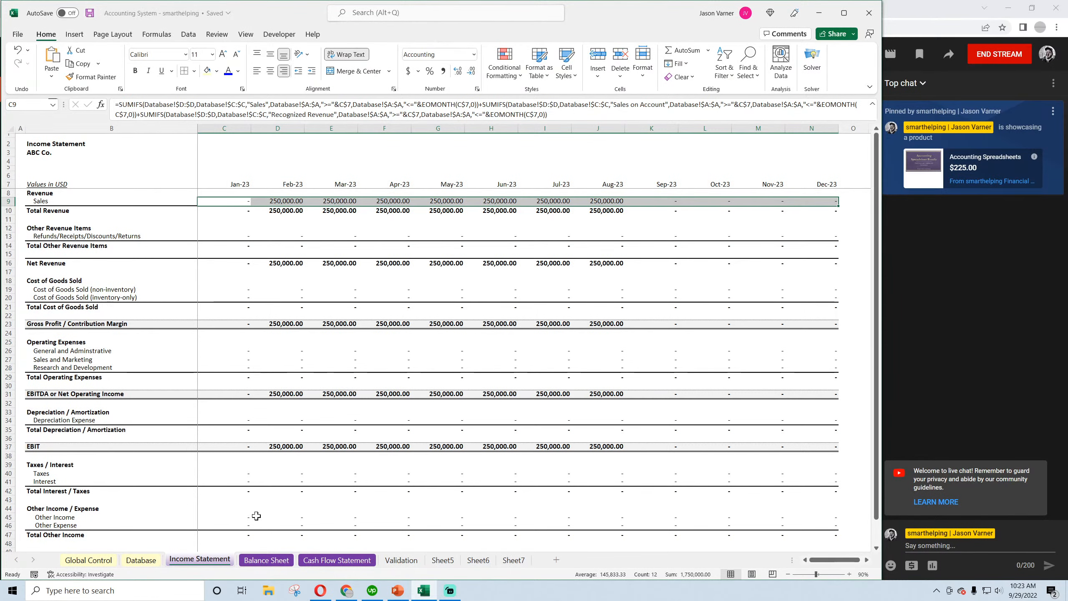
# On the Balance Sheet, copy the Income Taxes Payable label down to B28 and rename it "Unearned Revenue"
pyautogui.click(262, 562)
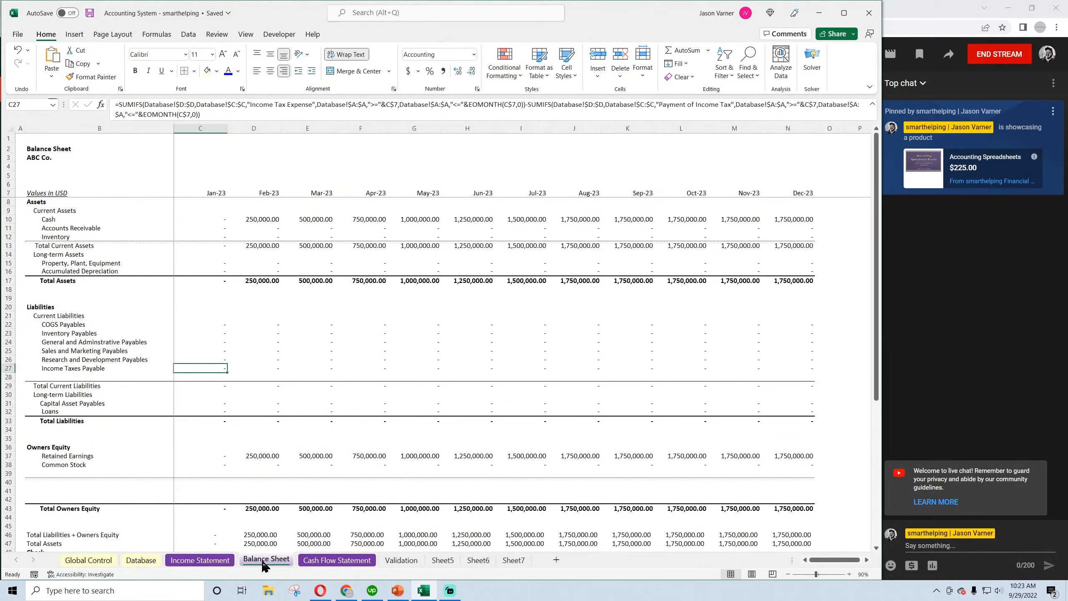
pyautogui.click(62, 370)
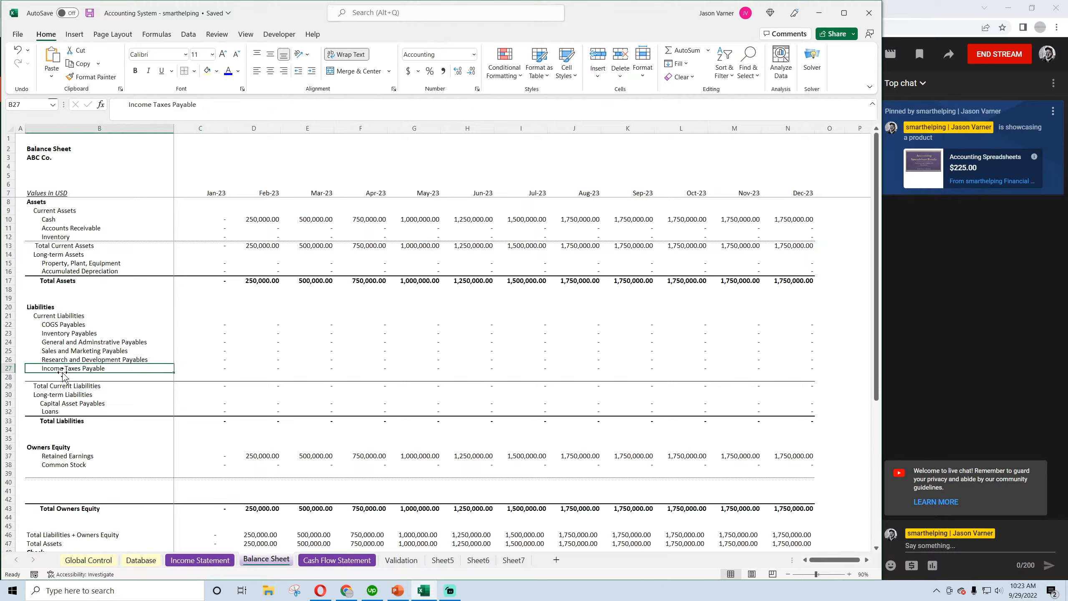
pyautogui.click(63, 377)
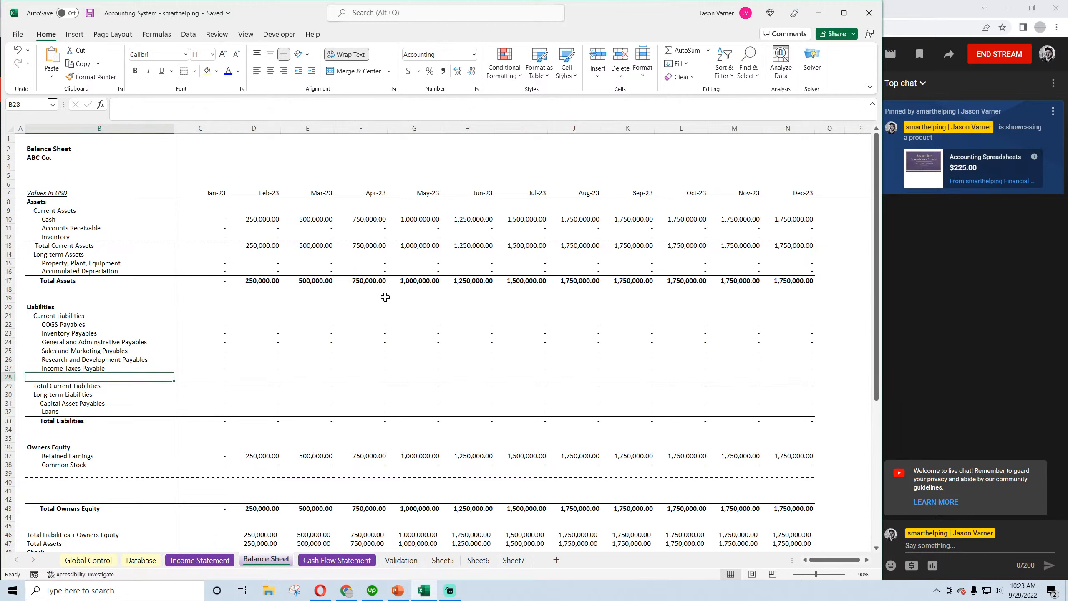
pyautogui.click(157, 368)
pyautogui.moveTo(174, 373); pyautogui.dragTo(172, 381)
pyautogui.click(80, 378)
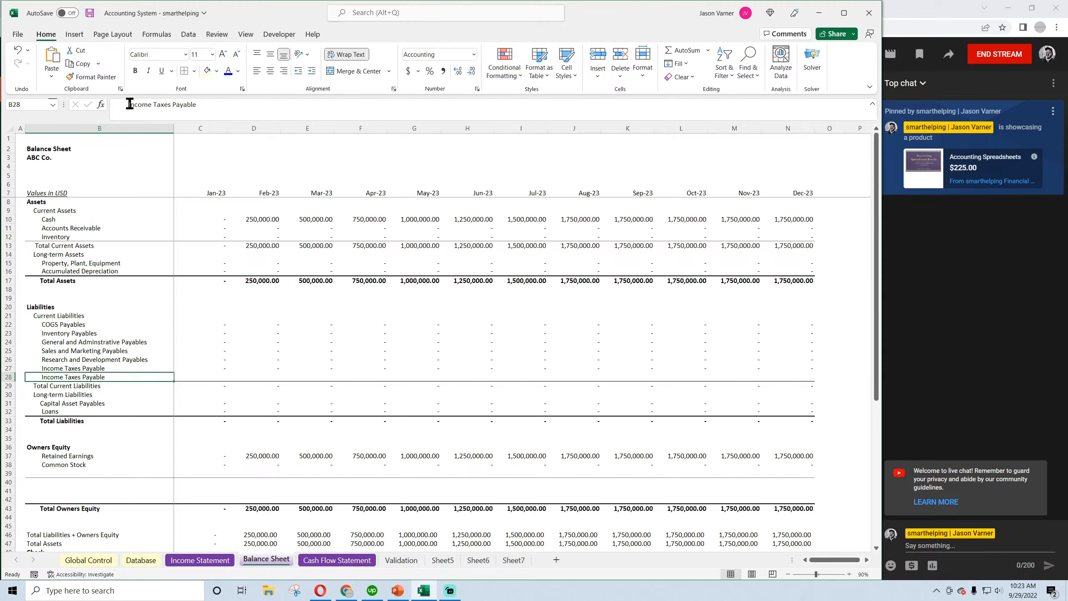
pyautogui.moveTo(126, 105); pyautogui.dragTo(334, 126)
pyautogui.write('Unear')
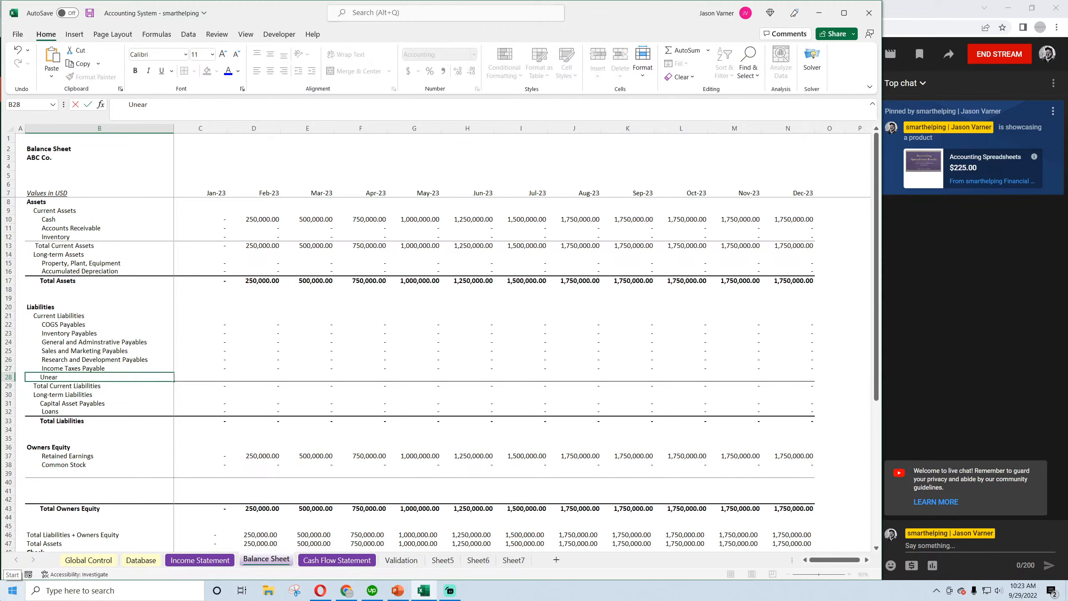
pyautogui.write('ned Revenue')
pyautogui.press('Return')
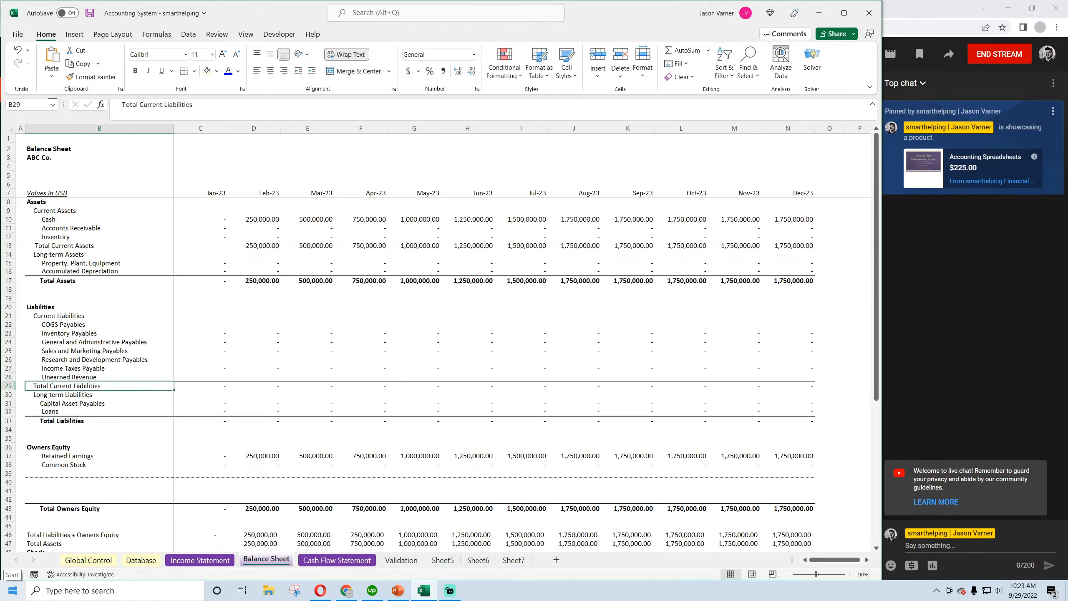
pyautogui.press('Up')
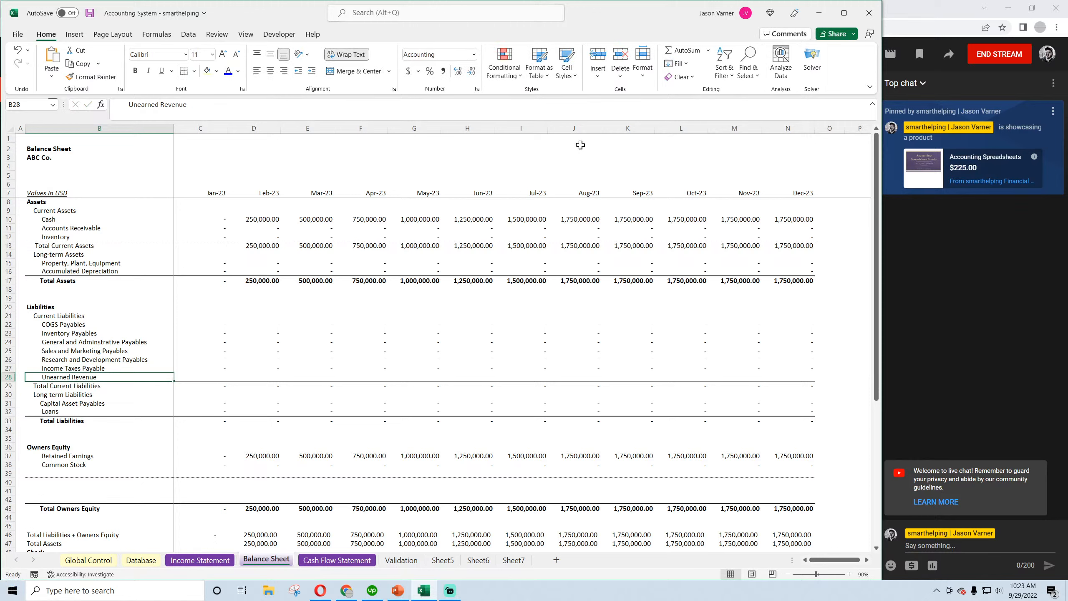
# Apply a fine-line bottom border beneath the Unearned Revenue row across B28:N28
pyautogui.moveTo(780, 375); pyautogui.dragTo(121, 365)
pyautogui.click(194, 70)
pyautogui.click(210, 99)
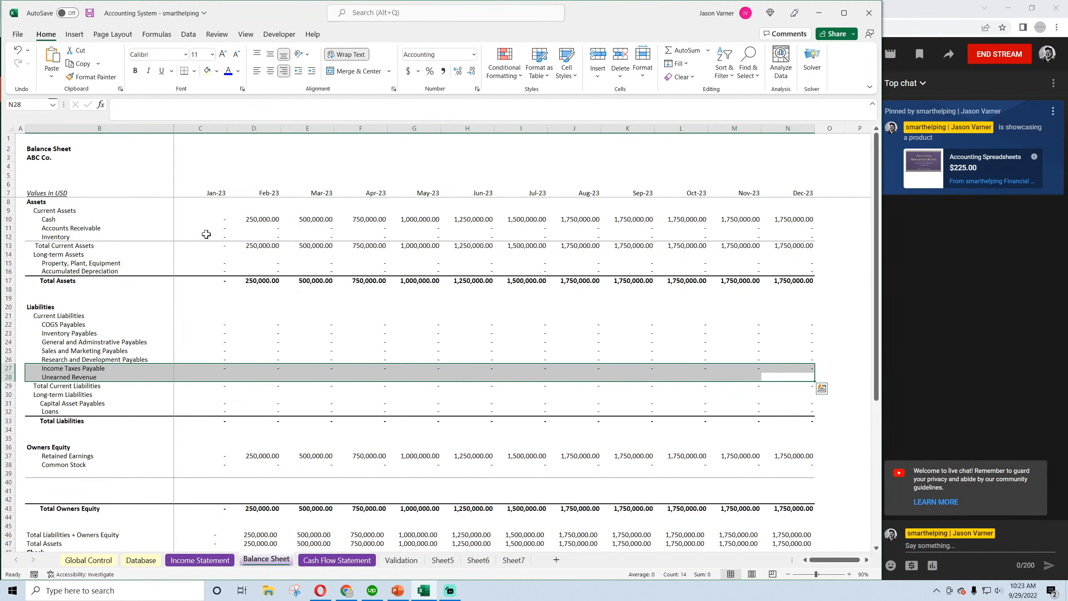
pyautogui.click(204, 235)
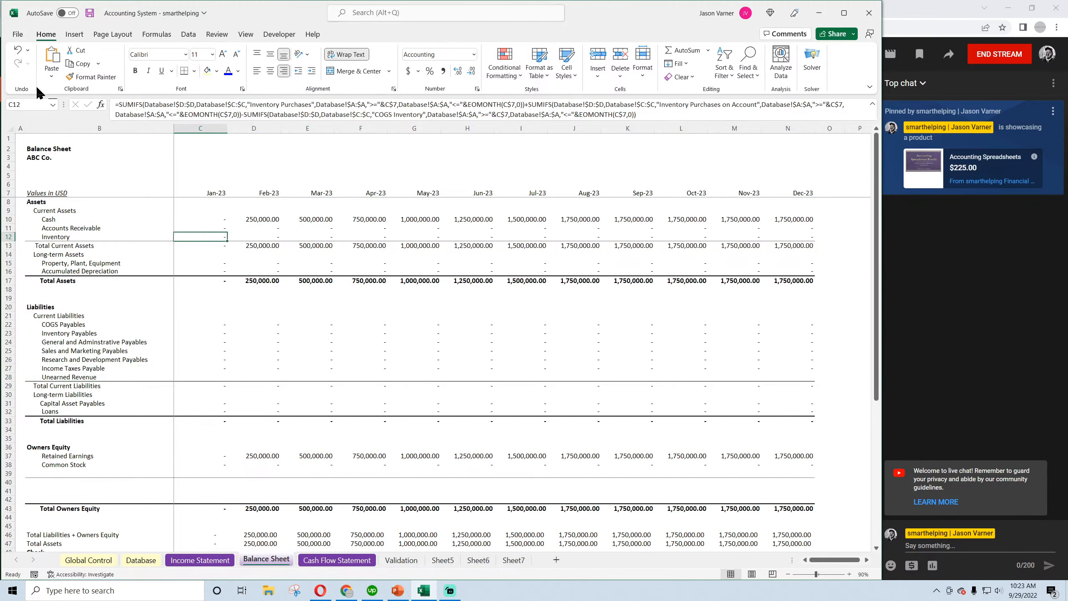
pyautogui.moveTo(61, 374); pyautogui.dragTo(790, 377)
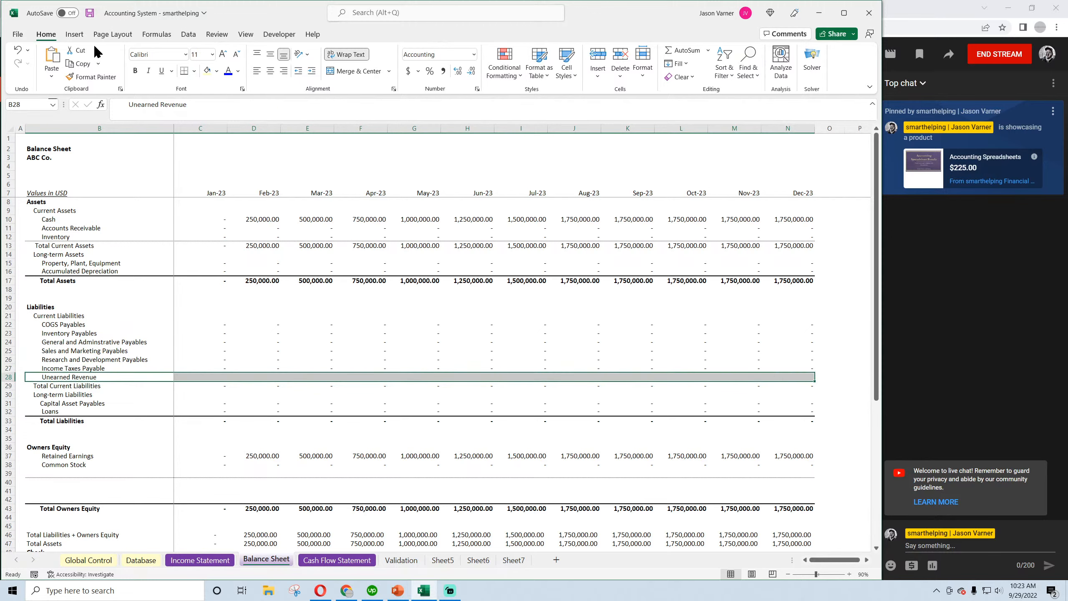
pyautogui.click(194, 70)
pyautogui.moveTo(238, 373)
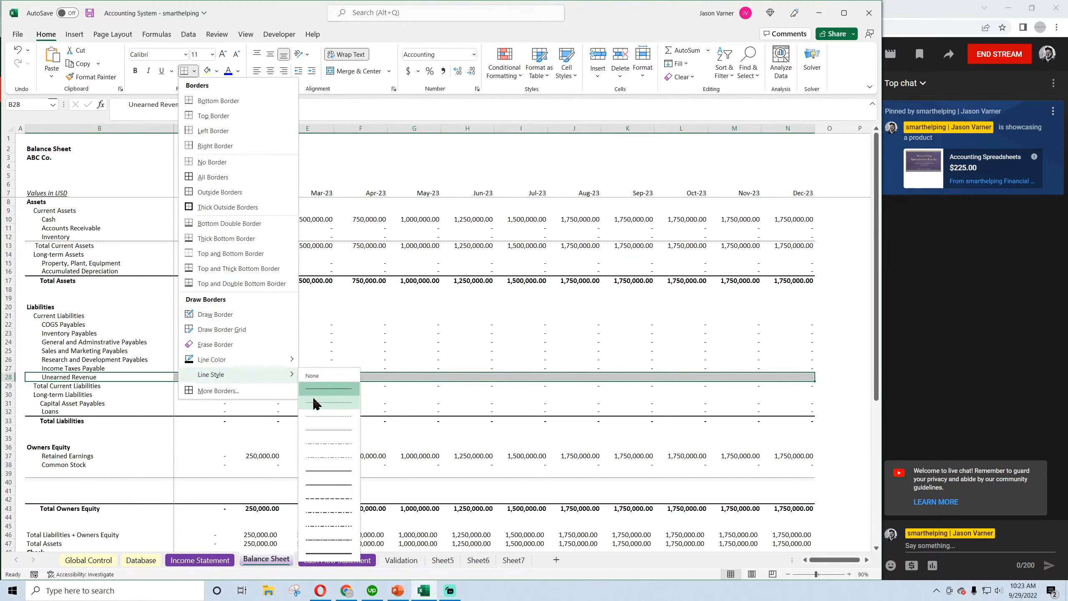
pyautogui.click(314, 401)
pyautogui.click(183, 73)
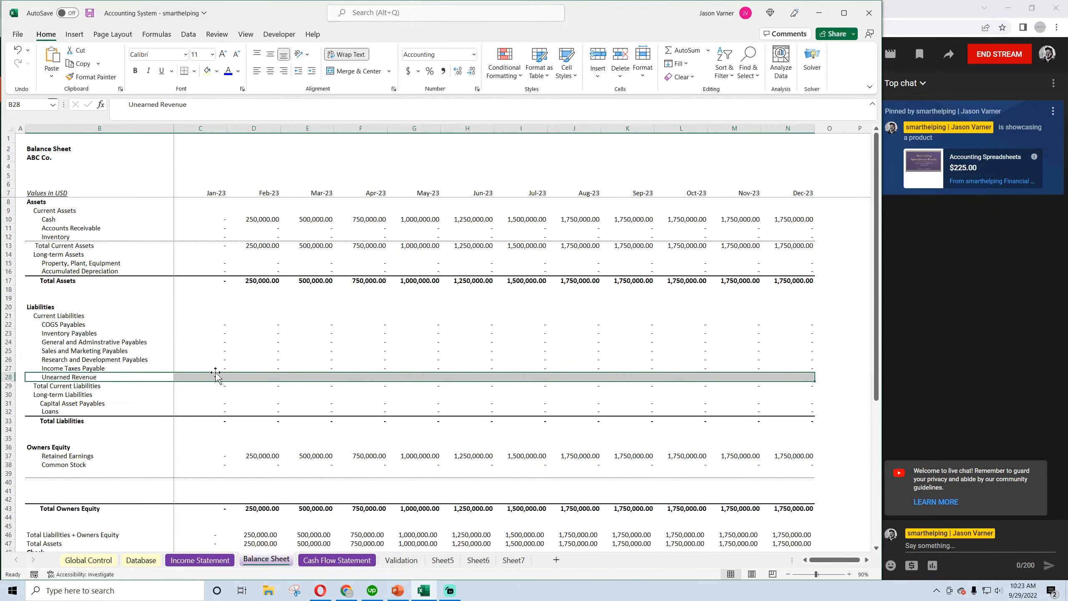
# Fill the Jan-23 Income Taxes Payable formula from C27 down into the Unearned Revenue cell C28
pyautogui.moveTo(218, 367); pyautogui.dragTo(227, 376)
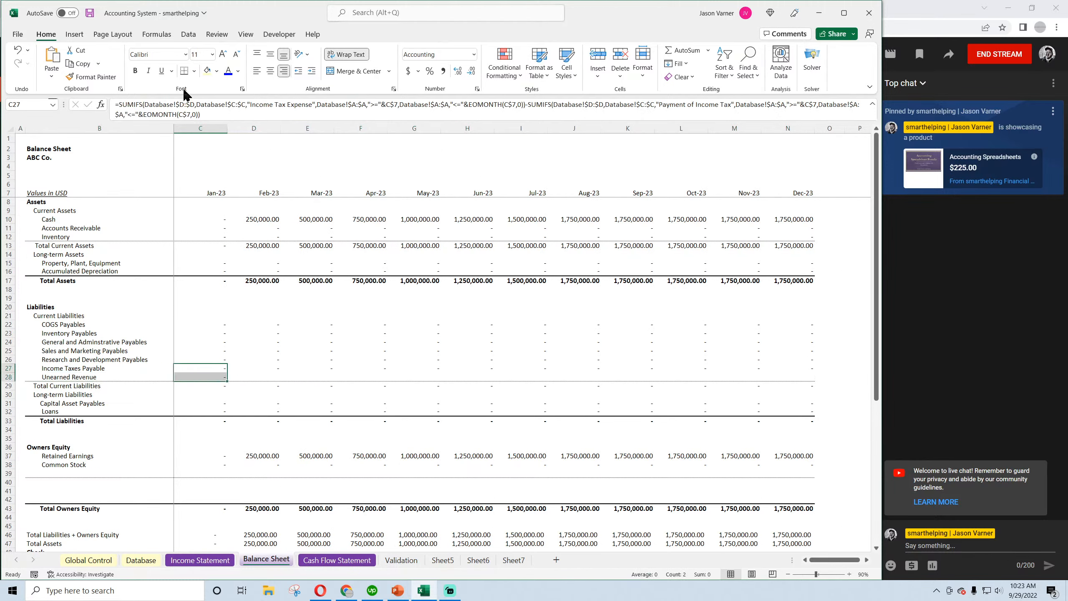
pyautogui.click(221, 378)
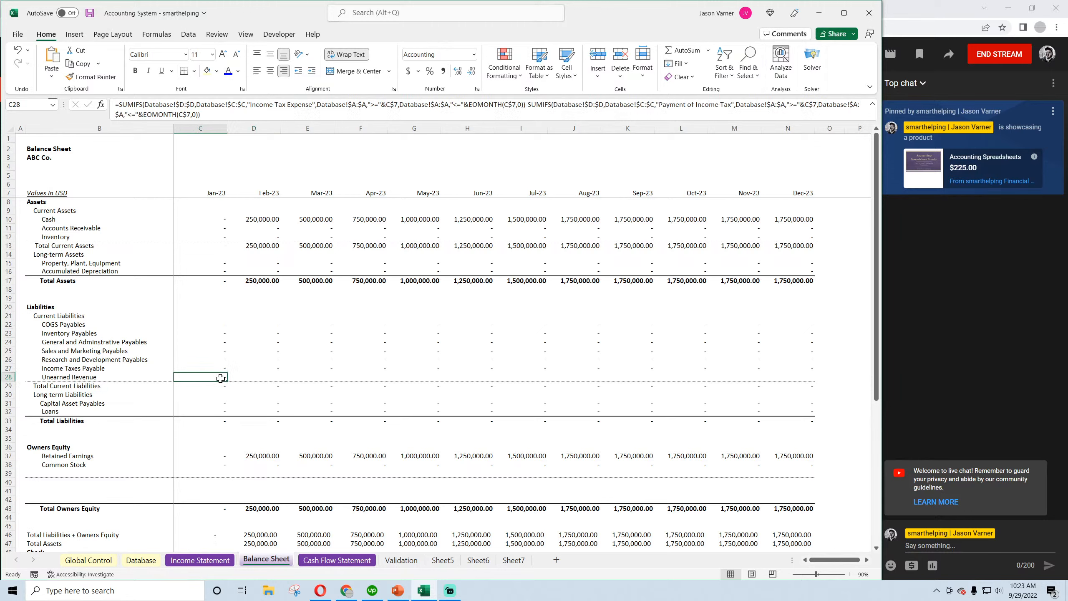
pyautogui.doubleClick(220, 378)
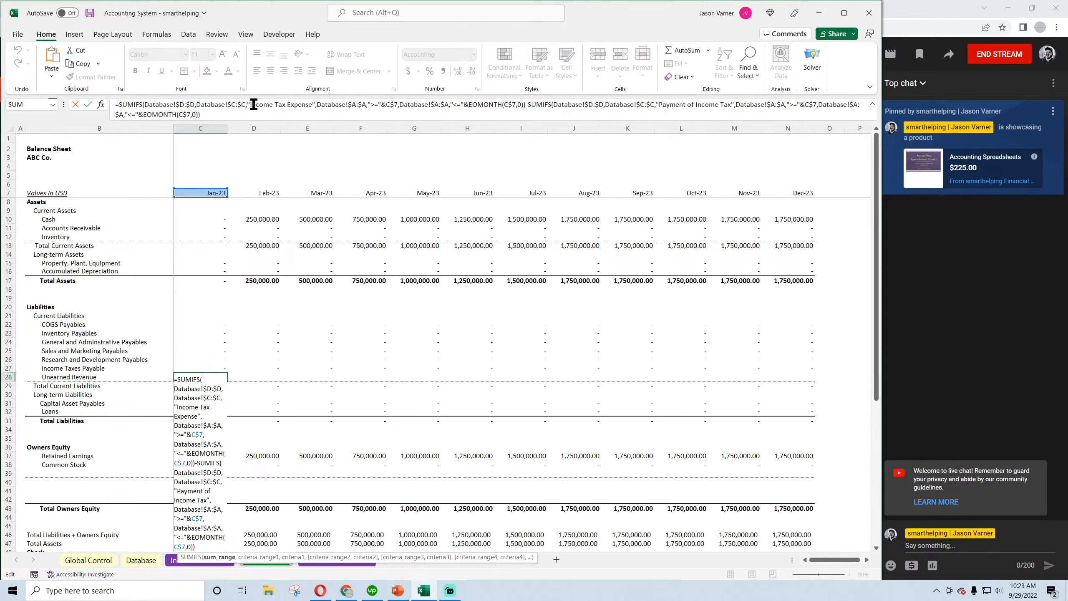
pyautogui.moveTo(251, 104); pyautogui.dragTo(313, 104)
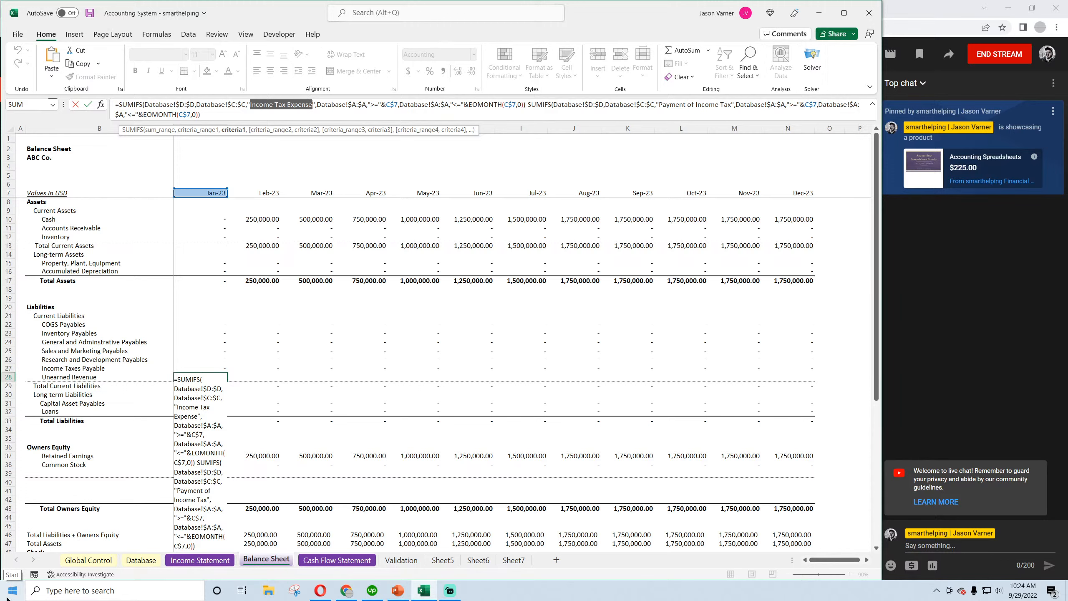
pyautogui.press('Return')
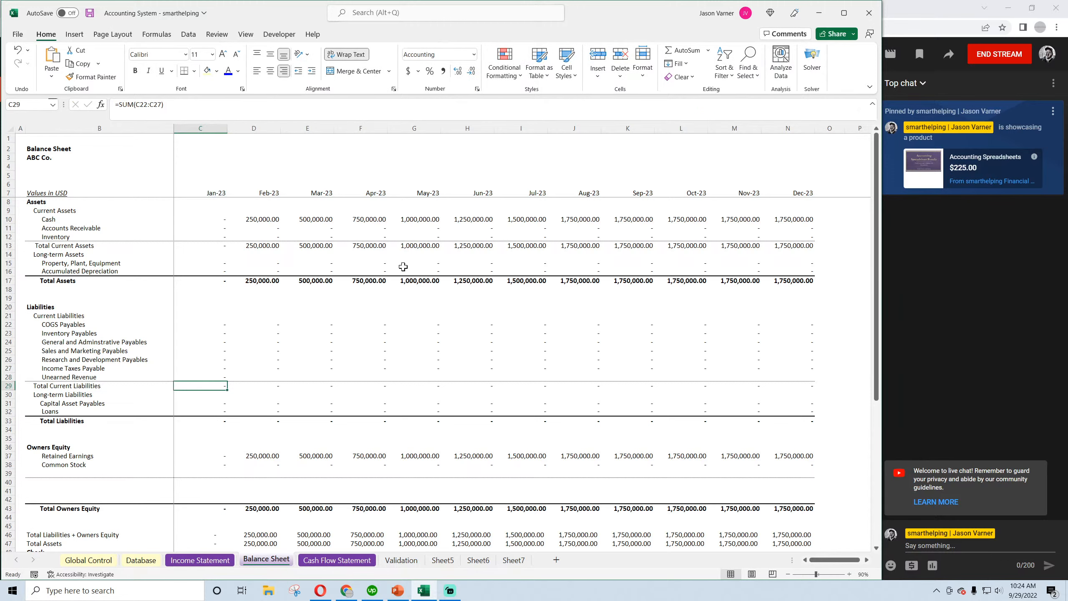
# Check the category names in the Database, then change the first SUMIFS category in Balance Sheet cell C28 to "Deferred Revenue"
pyautogui.click(143, 560)
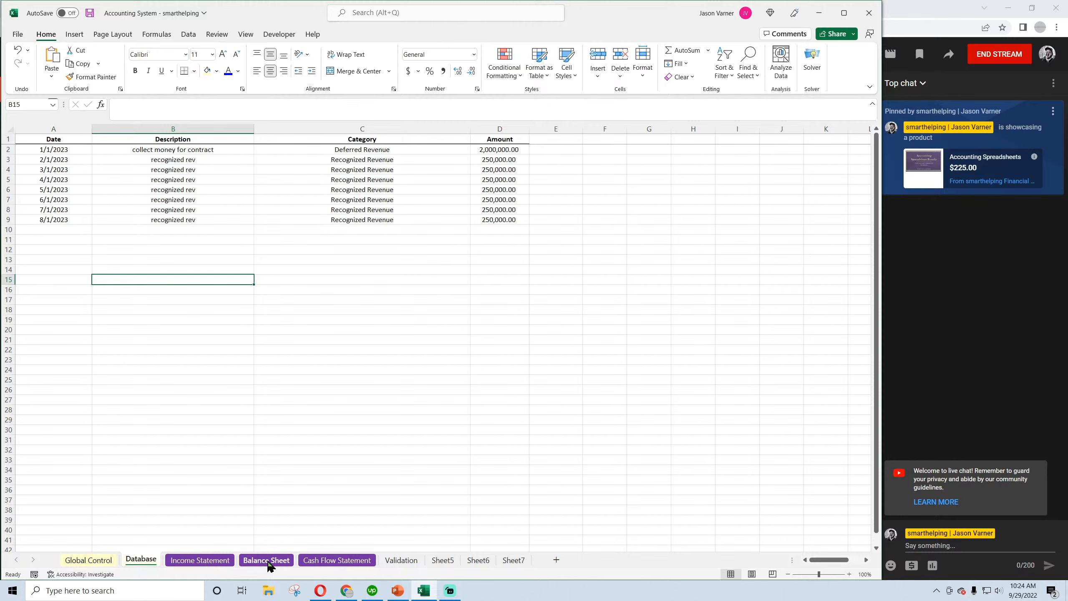
pyautogui.click(227, 562)
pyautogui.click(337, 560)
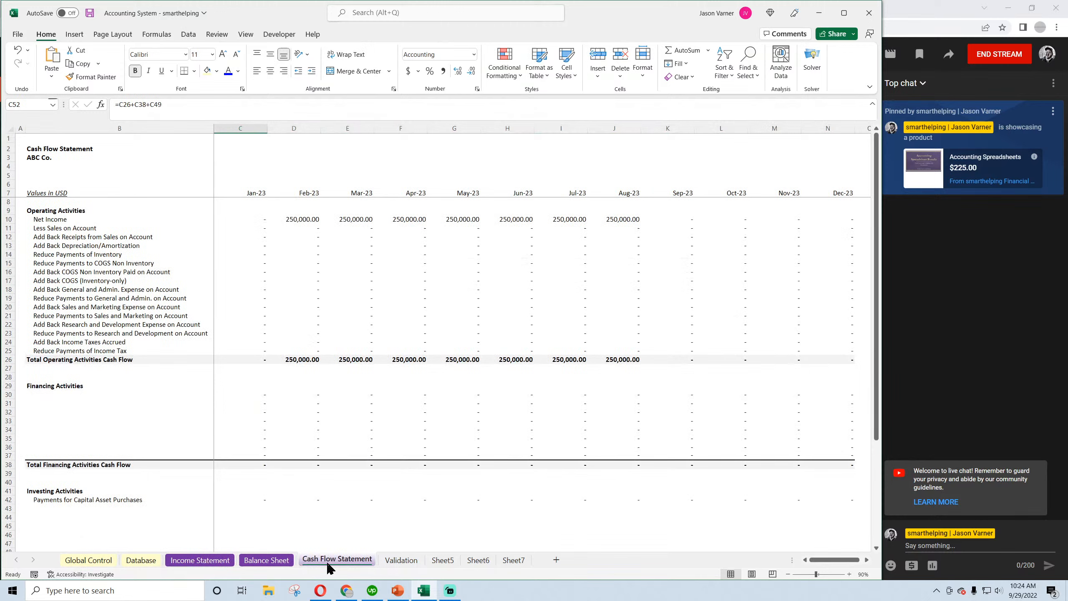
pyautogui.click(266, 560)
pyautogui.click(214, 377)
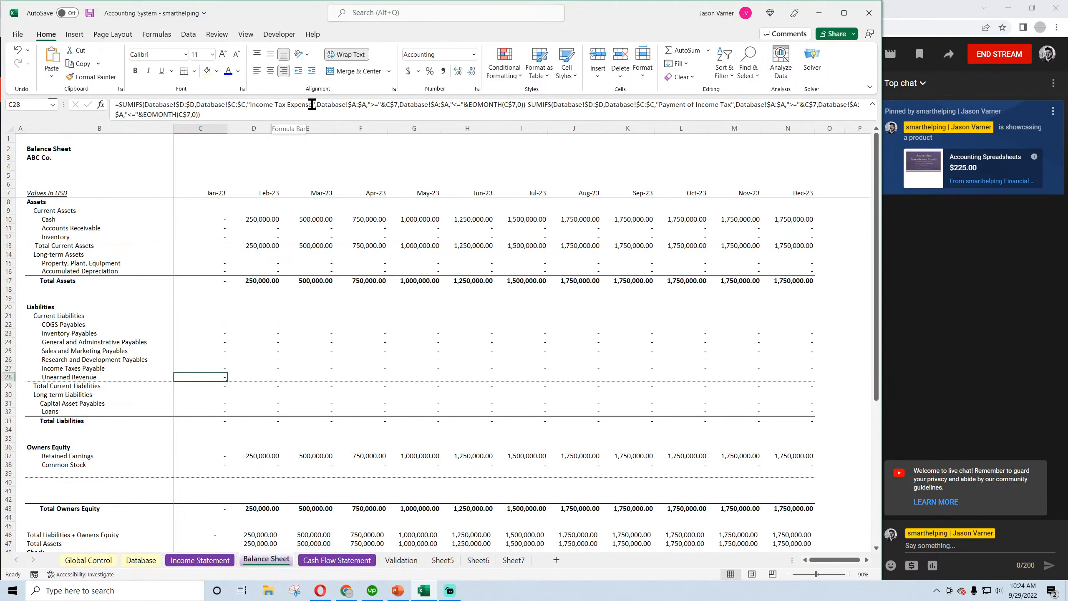
pyautogui.moveTo(311, 105); pyautogui.dragTo(251, 105)
pyautogui.press('BackSpace')
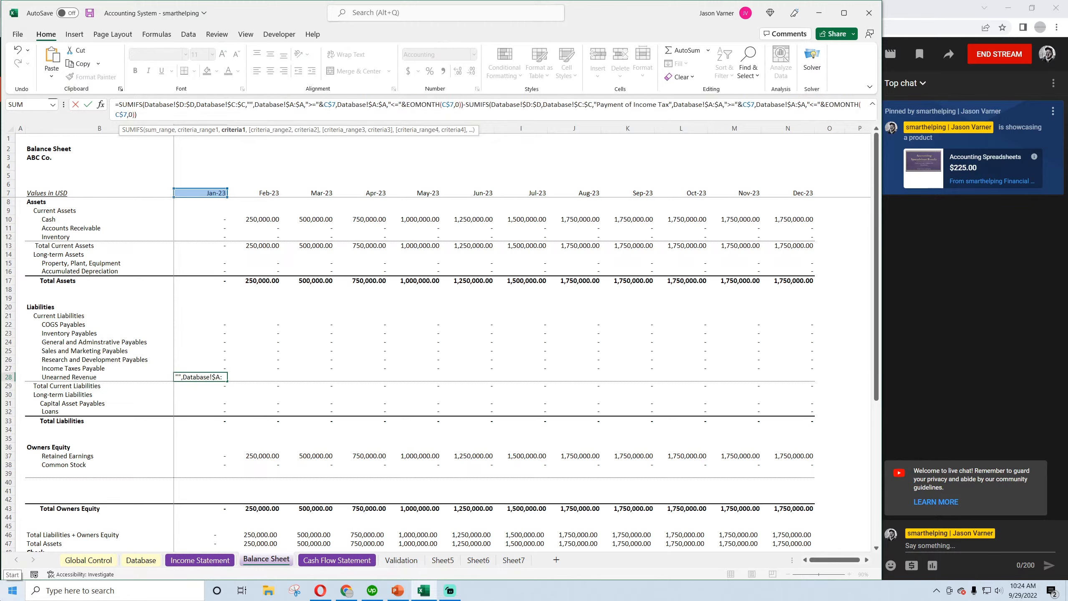
pyautogui.write('Deferred Re')
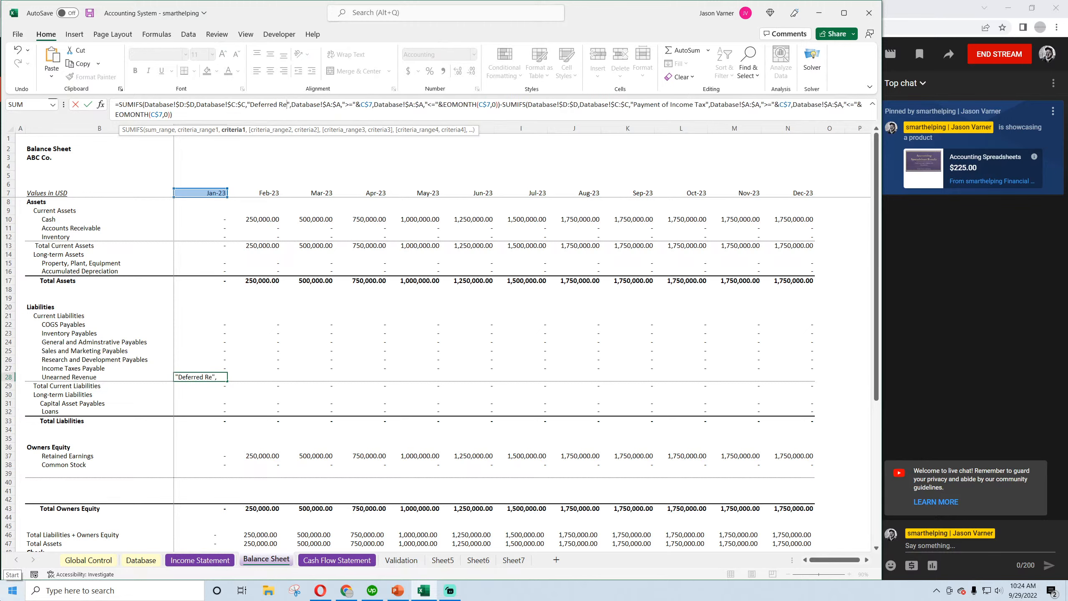
pyautogui.write('venue')
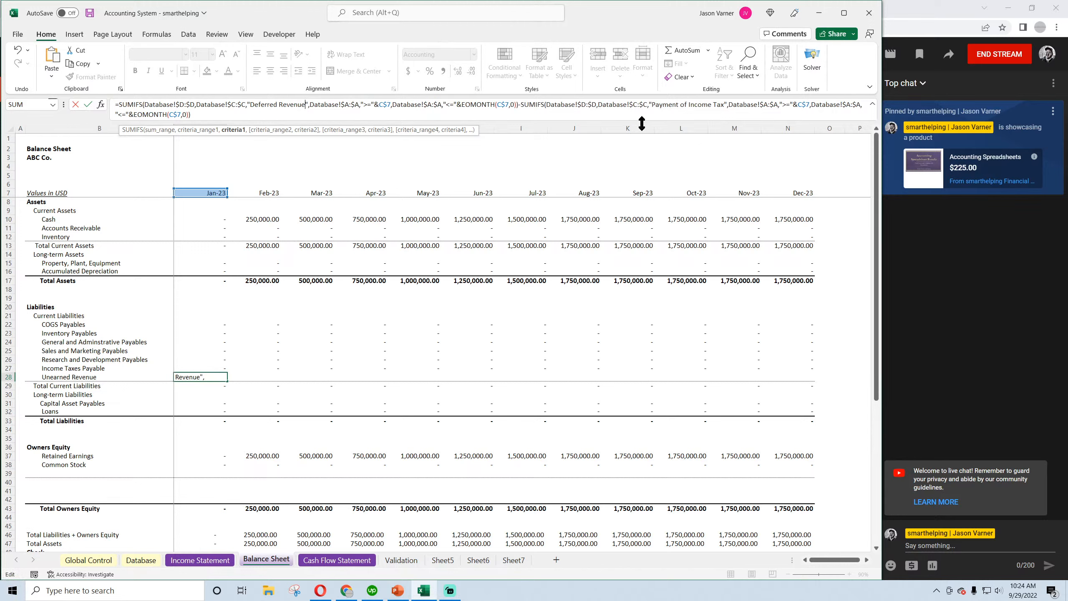
# Change the subtracted SUMIFS term's category in C28 to "Recognized Revenue" and commit the formula
pyautogui.moveTo(652, 105); pyautogui.dragTo(724, 105)
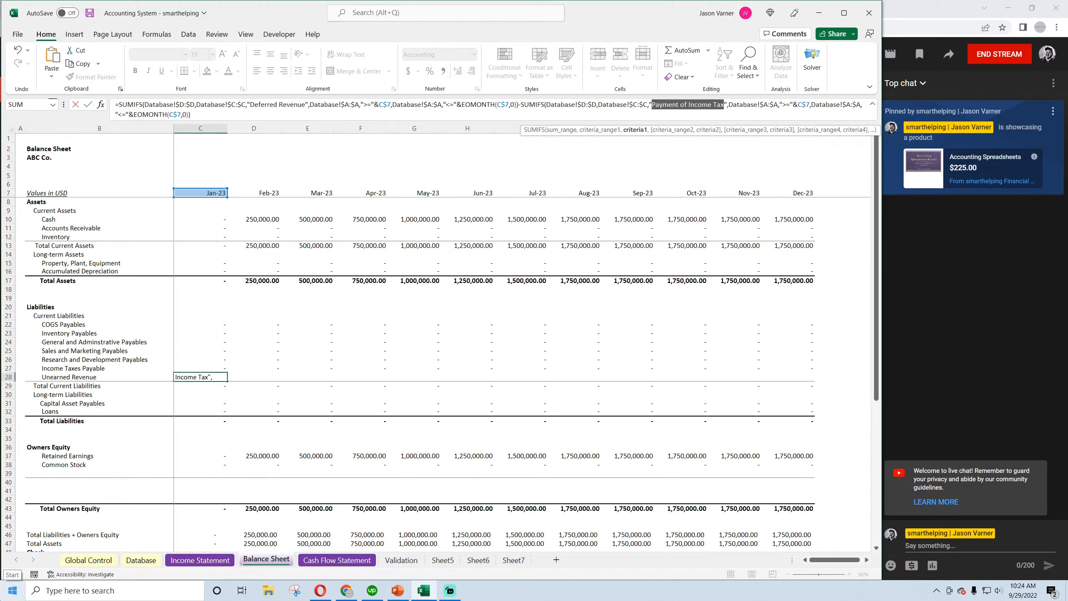
pyautogui.write('Rec')
pyautogui.write('ognized Re')
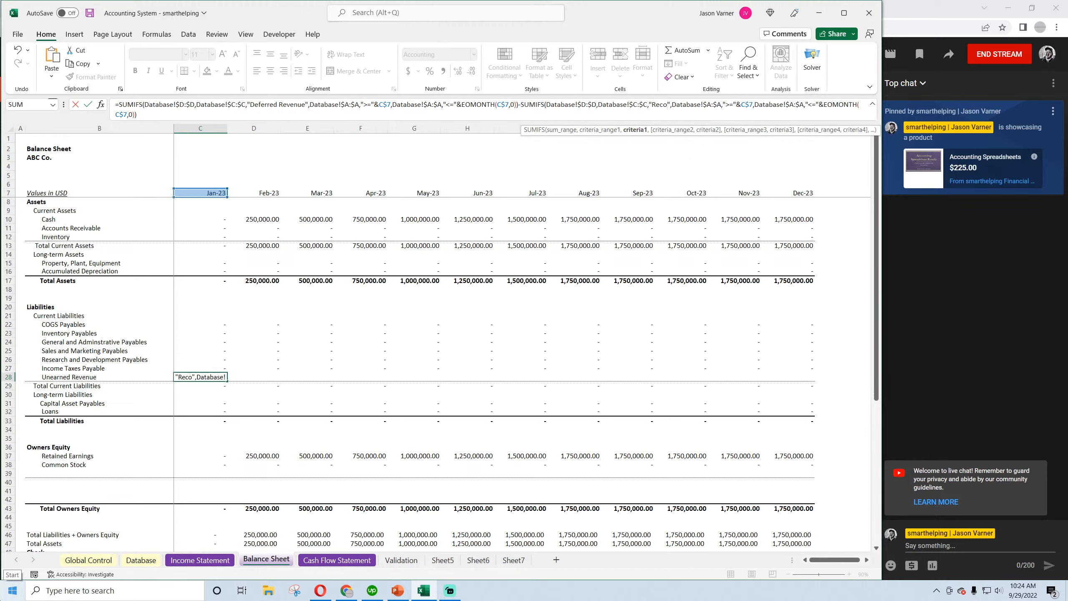
pyautogui.write('venue')
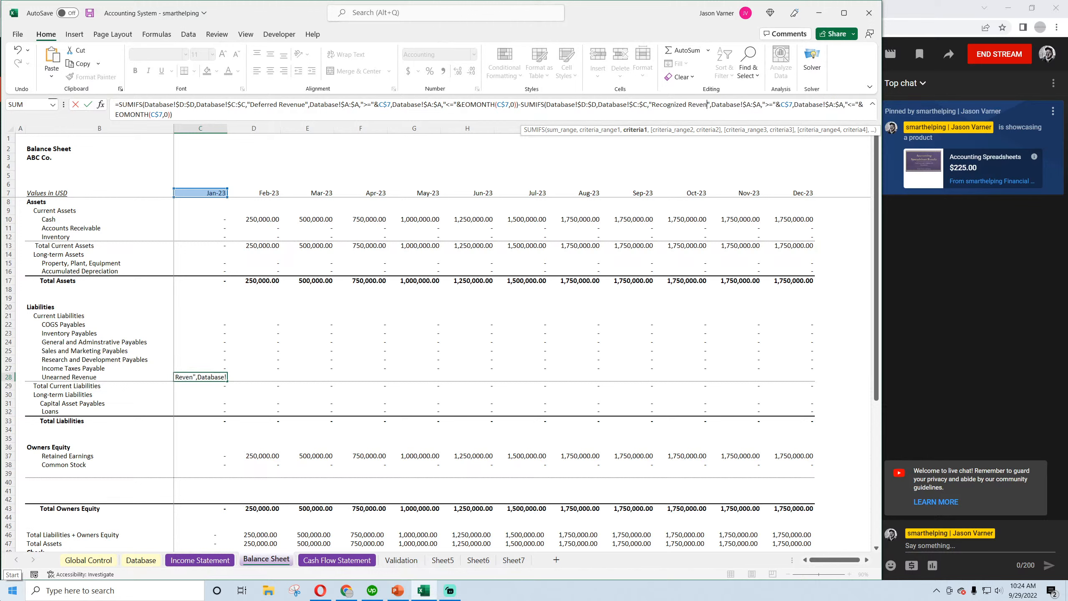
pyautogui.press('Return')
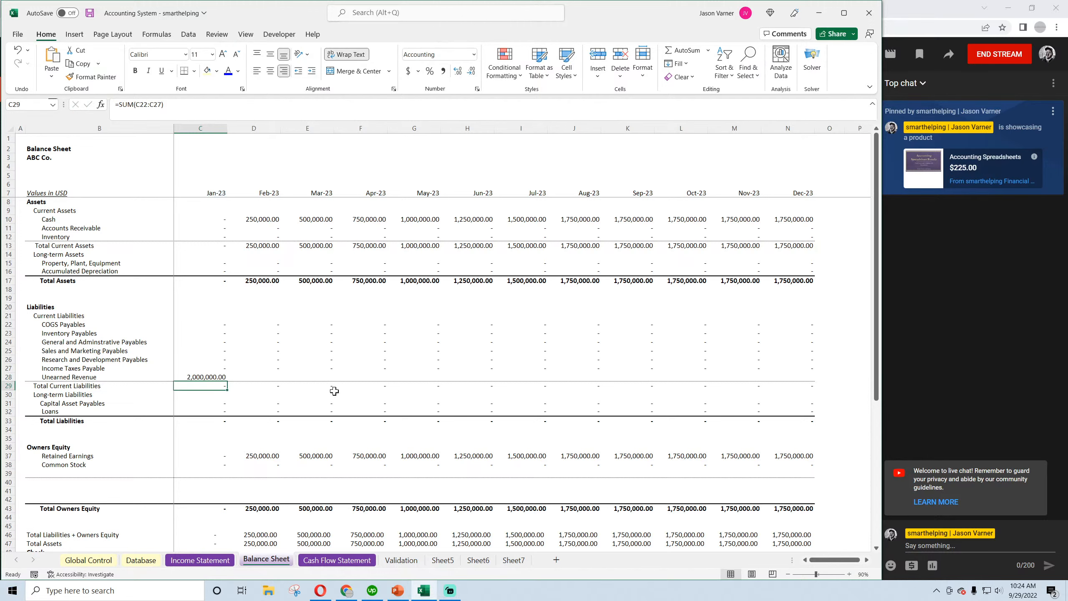
# Check the Database entries and fill the Unearned Revenue formula from C28 into the Feb-23 cell D28
pyautogui.click(143, 560)
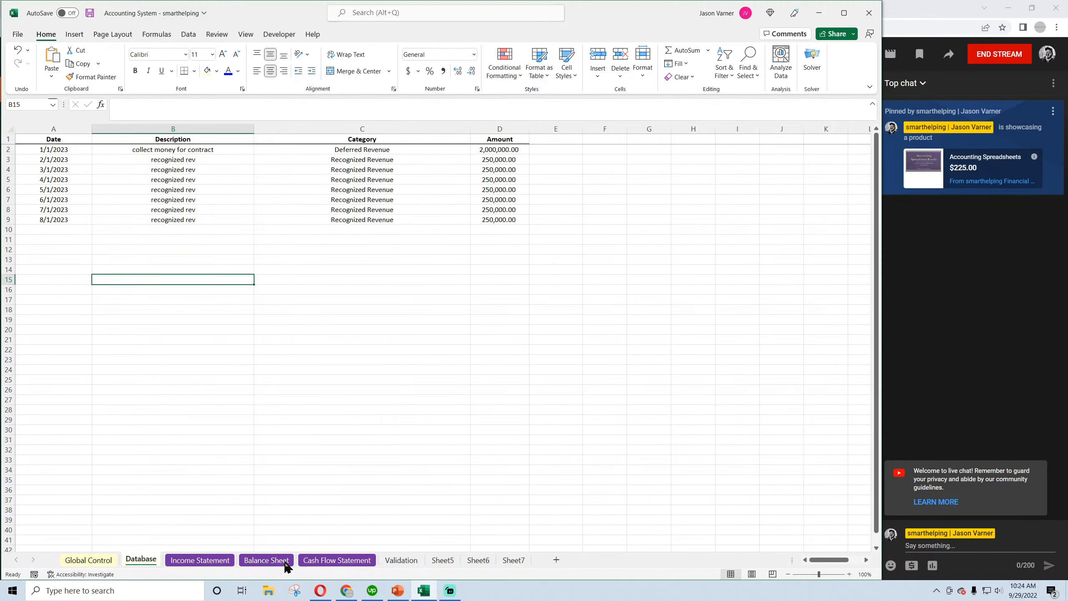
pyautogui.click(253, 564)
pyautogui.click(215, 377)
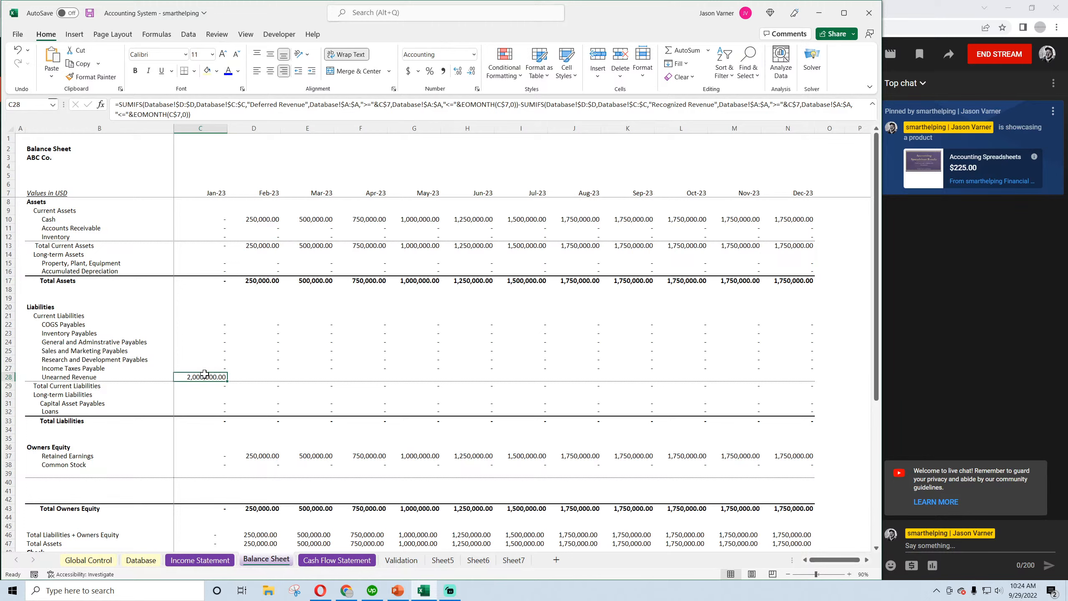
pyautogui.moveTo(226, 383); pyautogui.dragTo(280, 383)
# Add the prior month's balance, +C28, to the Feb-23 Unearned Revenue formula and fill it across through Dec-23
pyautogui.click(253, 377)
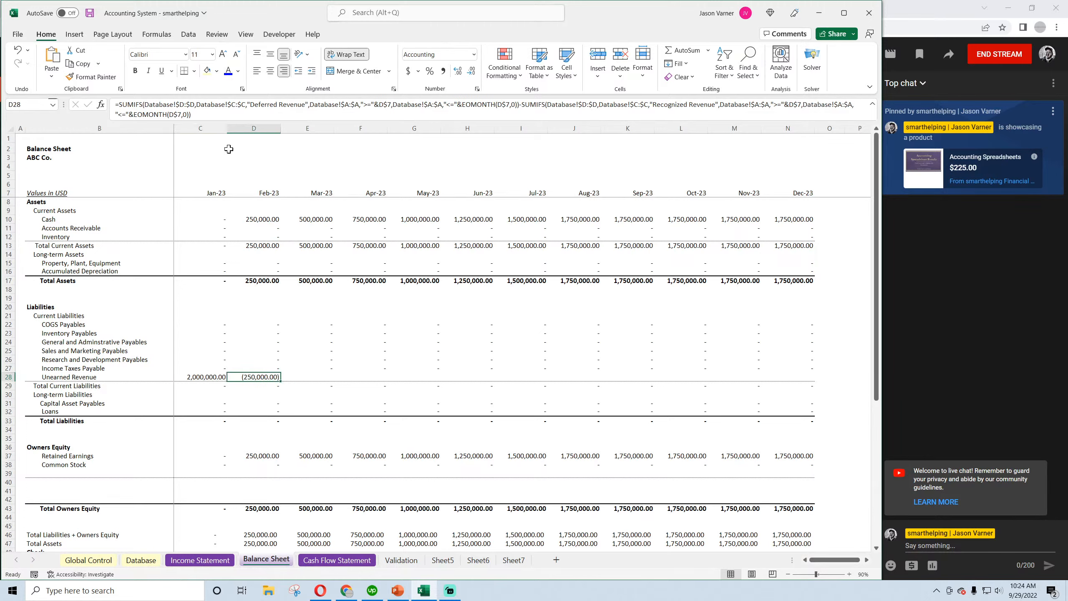
pyautogui.click(204, 113)
pyautogui.write('+')
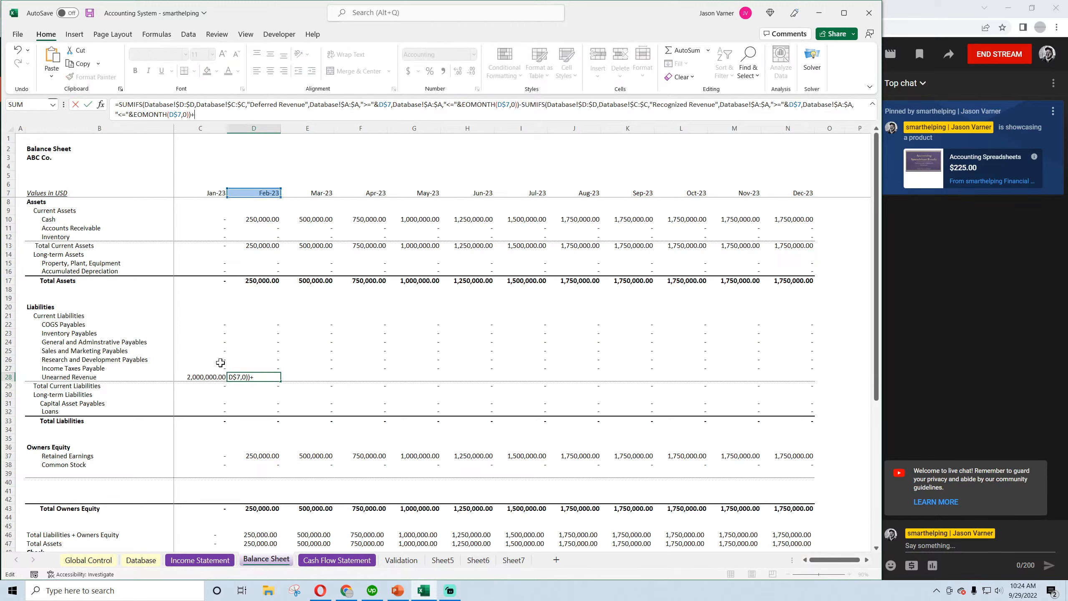
pyautogui.click(212, 378)
pyautogui.press('Return')
pyautogui.click(262, 377)
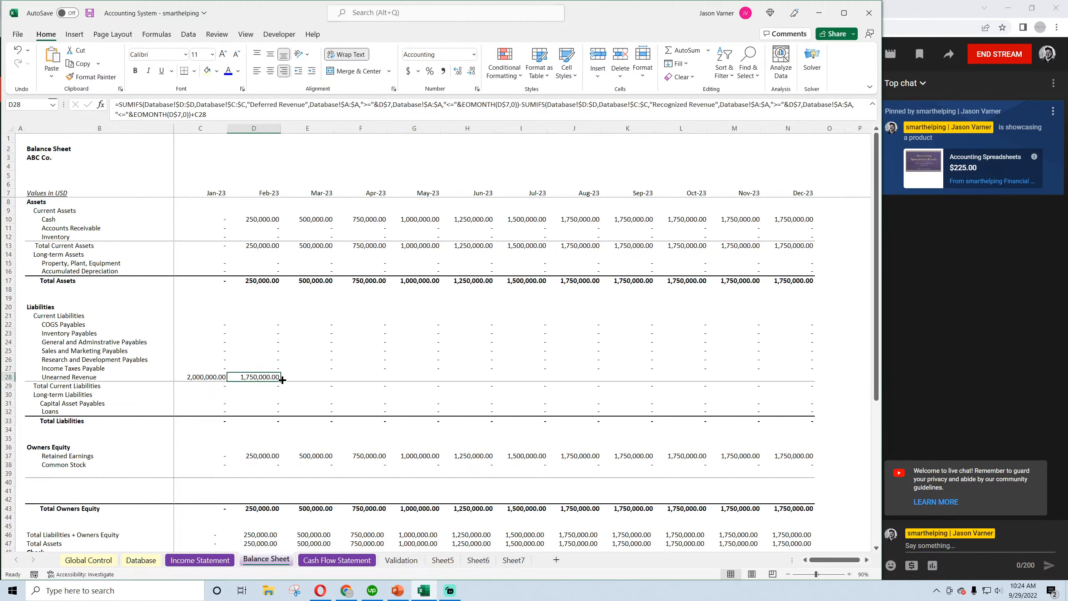
pyautogui.moveTo(276, 378); pyautogui.dragTo(813, 383)
# Extend the Total Current Liabilities sum in C29 to C22:C28, fill it across through Dec-23, and save the workbook
pyautogui.doubleClick(205, 385)
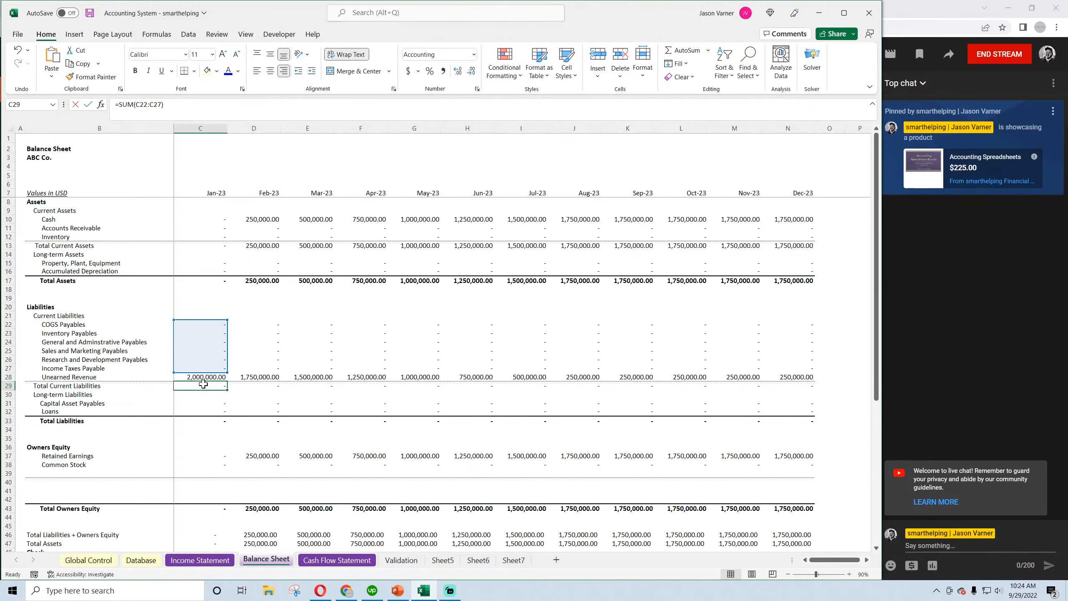
pyautogui.moveTo(227, 371); pyautogui.dragTo(802, 404)
pyautogui.press('Return')
pyautogui.click(218, 382)
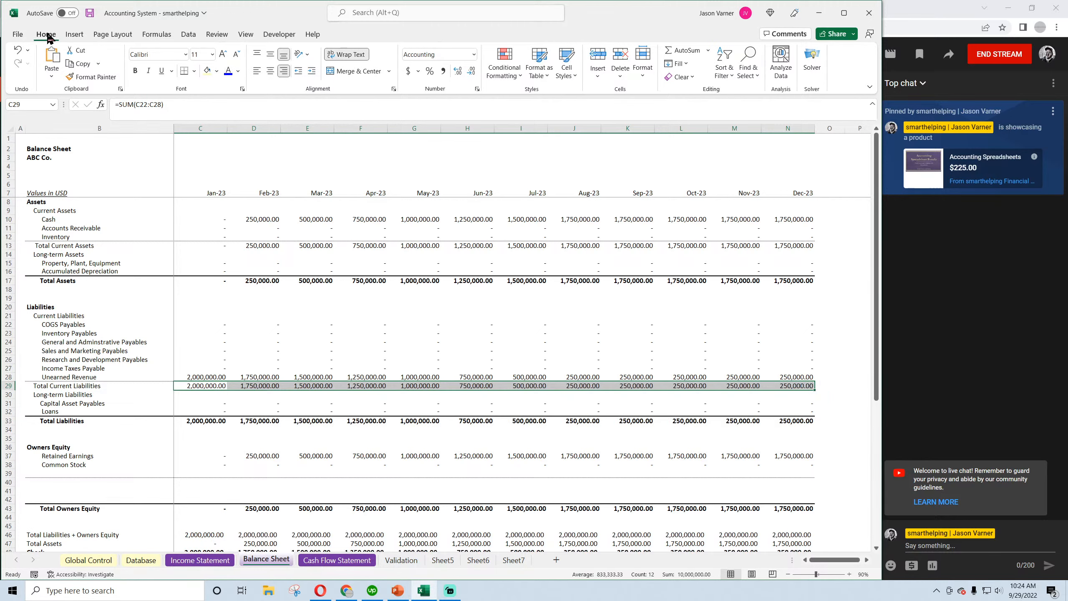
pyautogui.click(90, 14)
# Examine the Unearned Revenue formulas in the Jan-23, Dec-23 and Sep-23 columns of the Balance Sheet
pyautogui.click(220, 376)
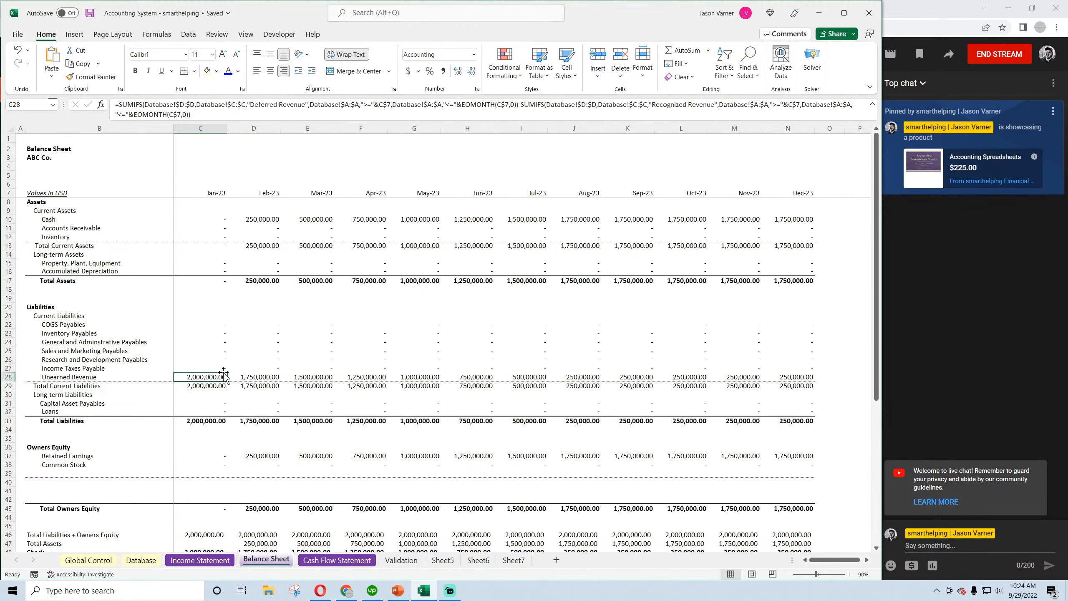
pyautogui.click(785, 373)
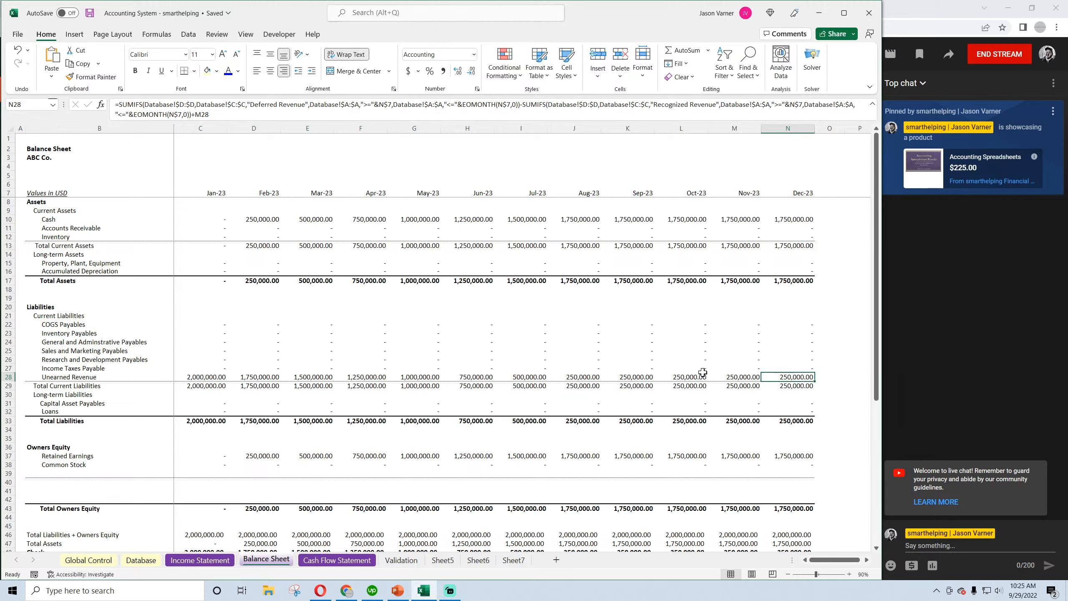
pyautogui.click(639, 377)
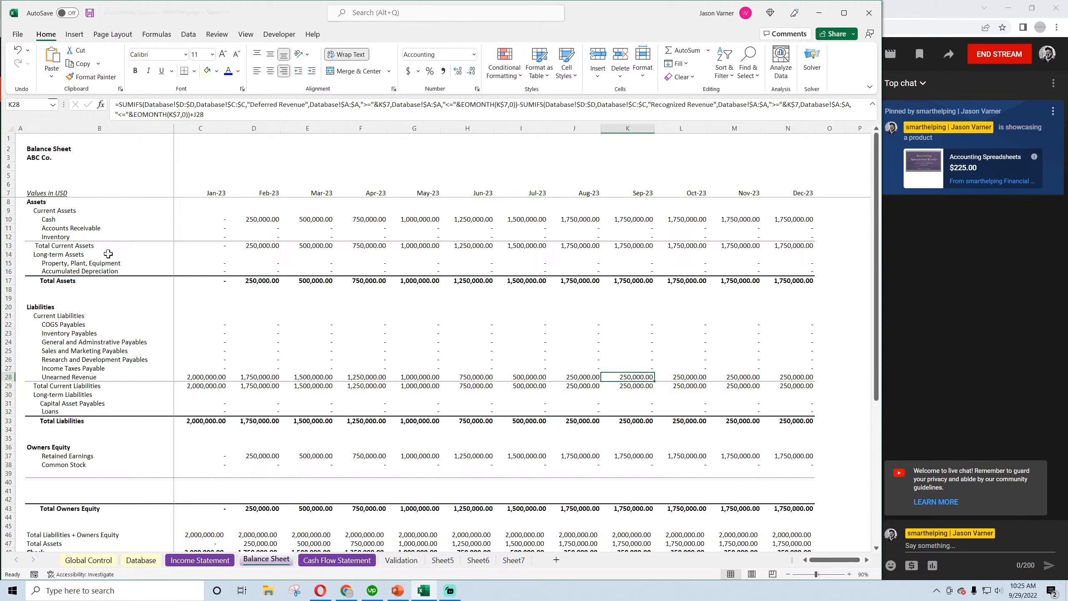
pyautogui.scroll(-4, 300, 426)
pyautogui.scroll(4, 300, 426)
# On the Cash Flow Statement, insert a row above Total Operating Activities Cash Flow and copy the label from B25 into B26
pyautogui.hotkey('ctrl', 'pagedown')
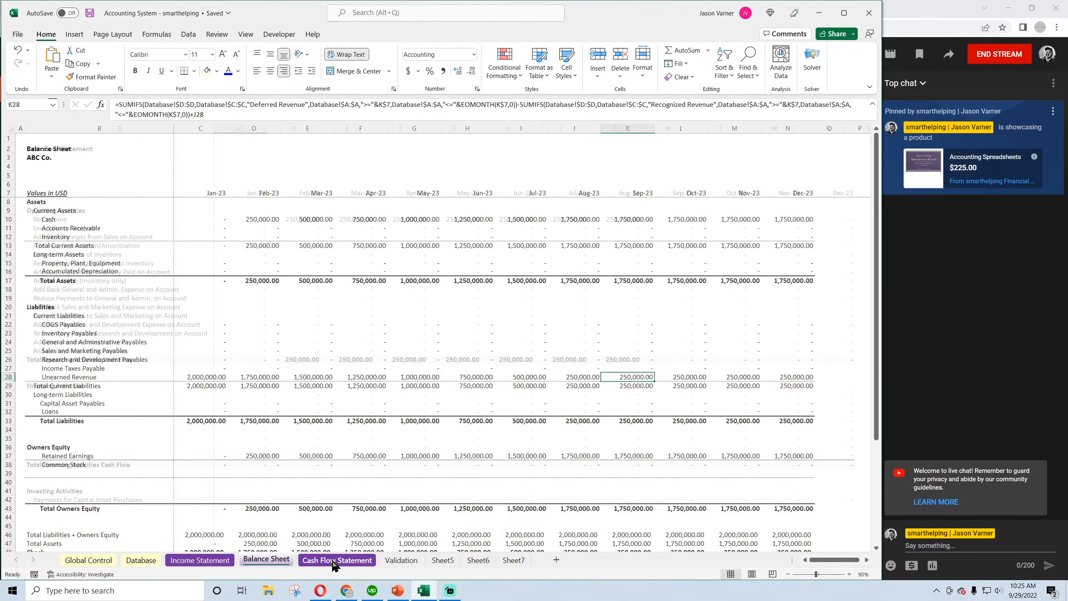
pyautogui.rightClick(4, 359)
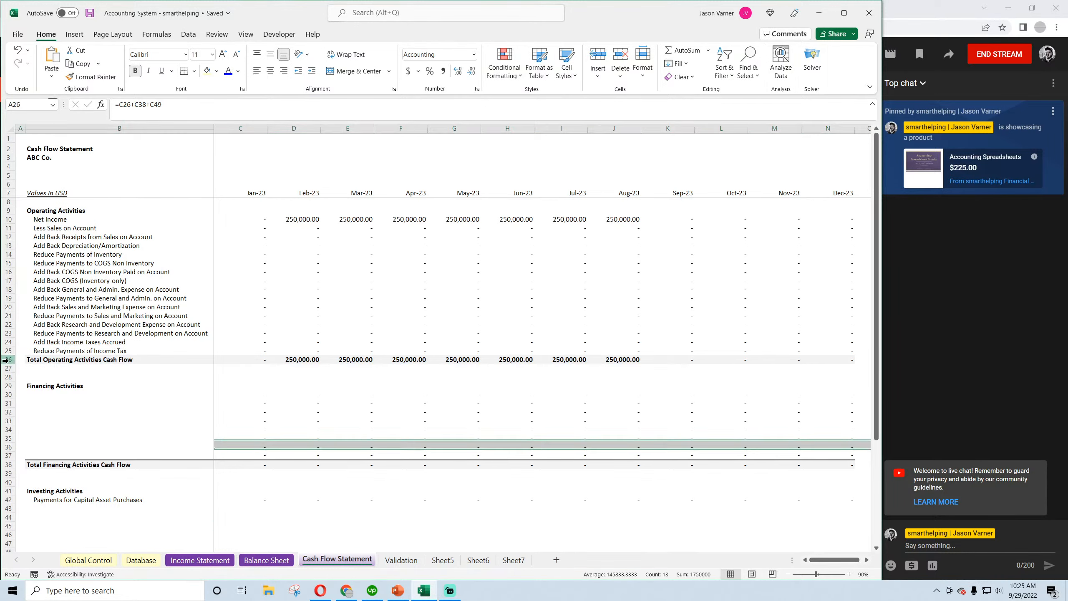
pyautogui.click(32, 464)
pyautogui.click(190, 353)
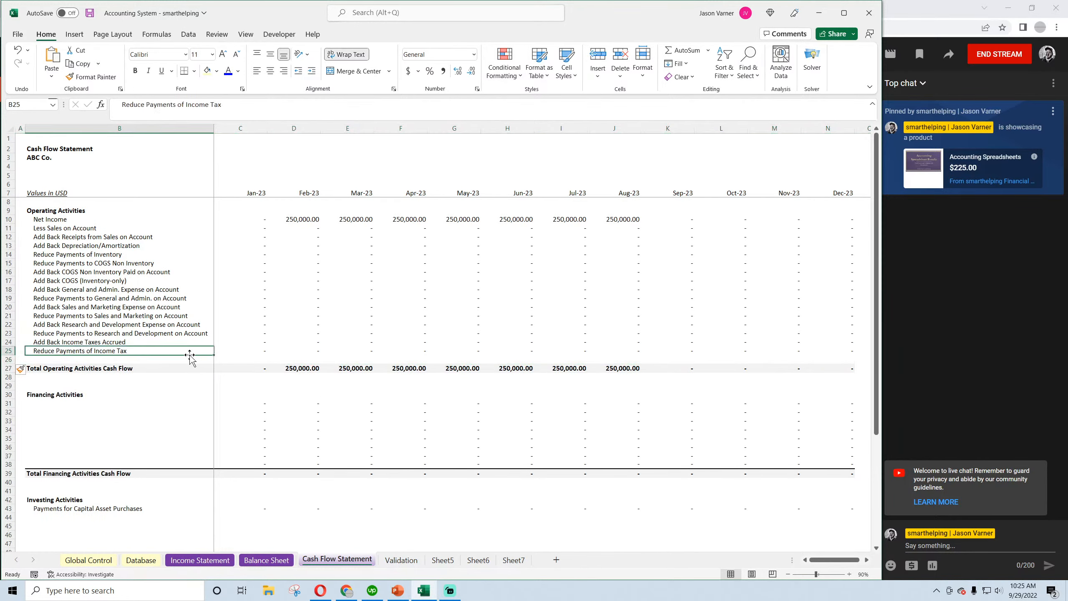
pyautogui.moveTo(214, 354); pyautogui.dragTo(214, 362)
pyautogui.click(67, 361)
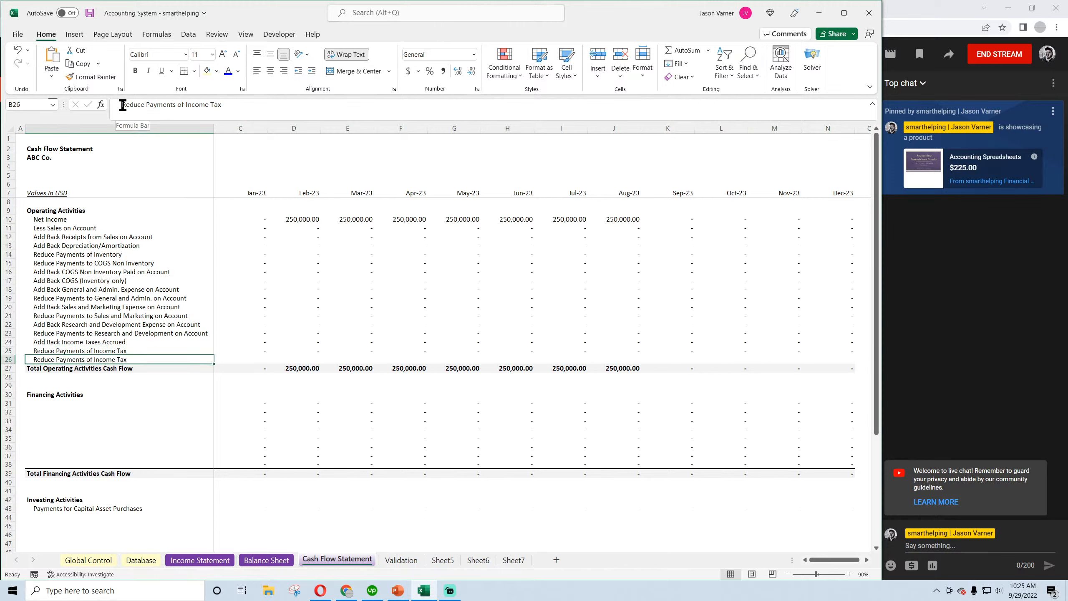
# Replace the label in B26 with "Reduce Recognized Revenue"
pyautogui.moveTo(124, 105); pyautogui.dragTo(231, 107)
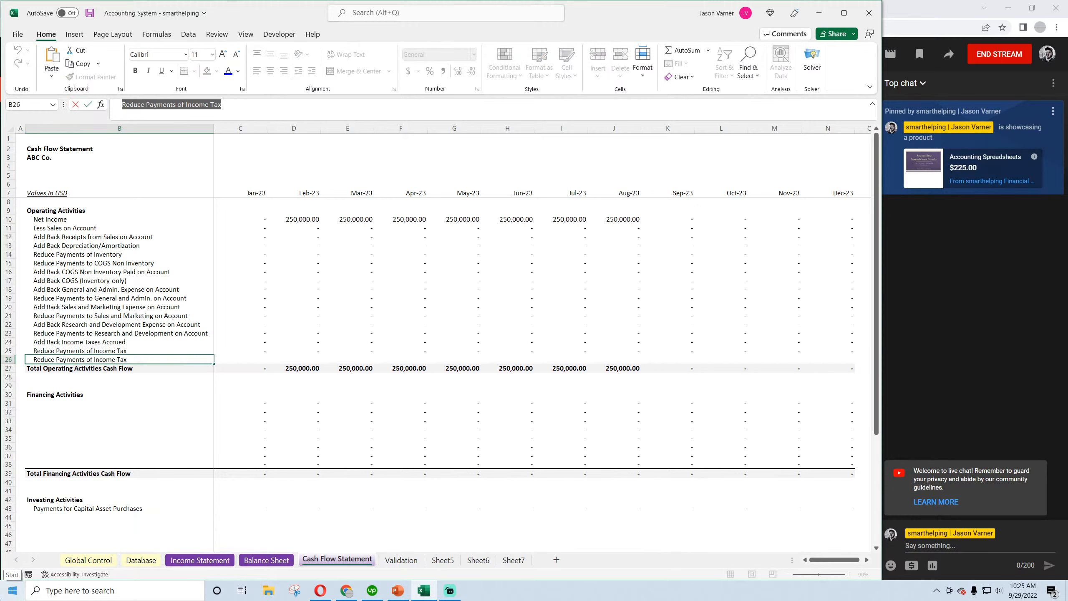
pyautogui.write('Reduce Recognized Reven')
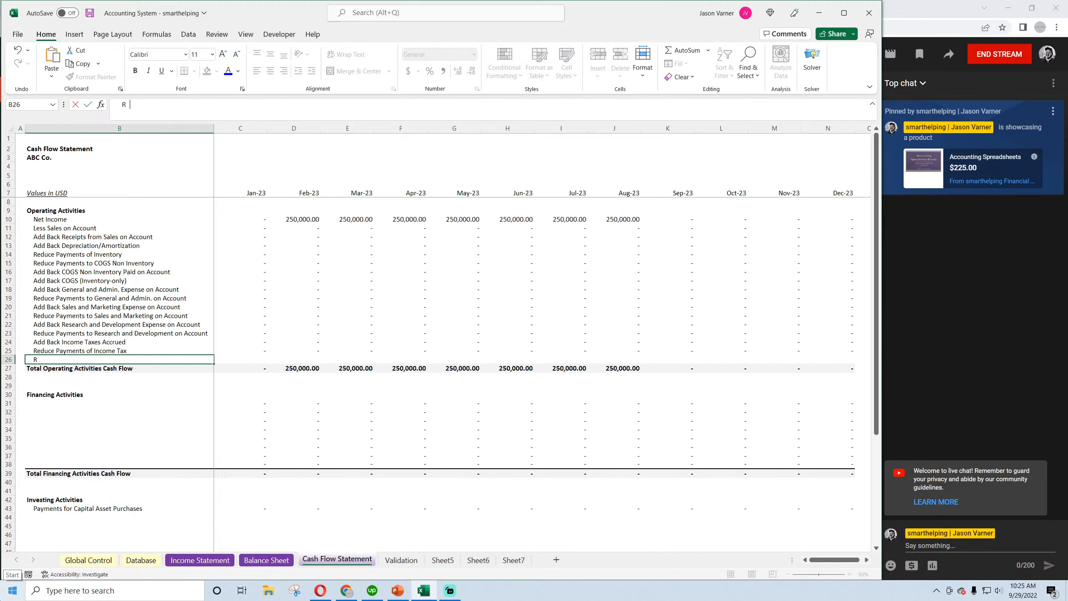
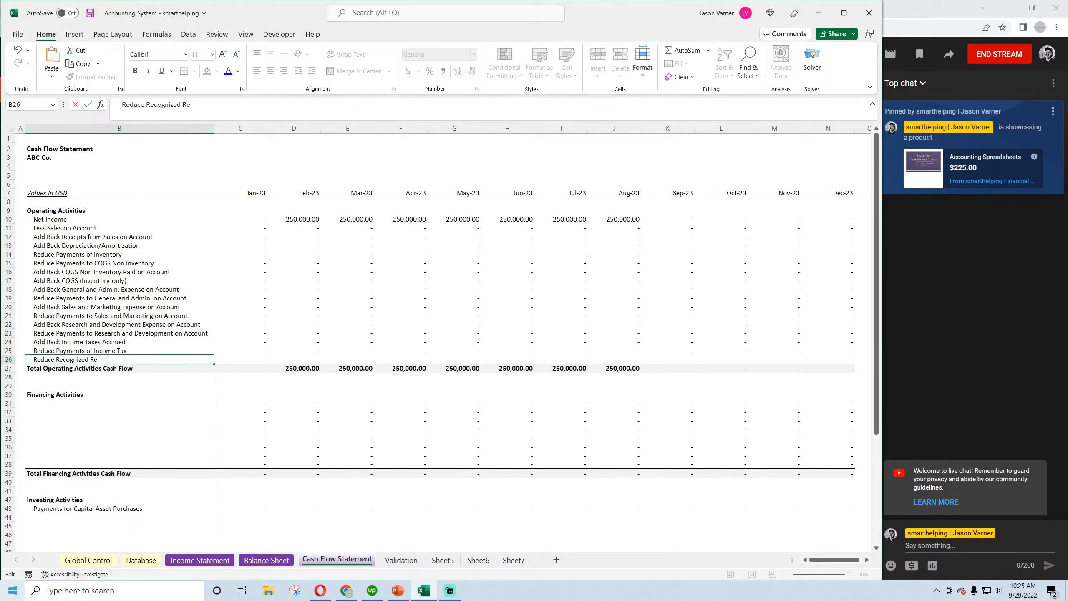
pyautogui.write('ue')
pyautogui.press('Return')
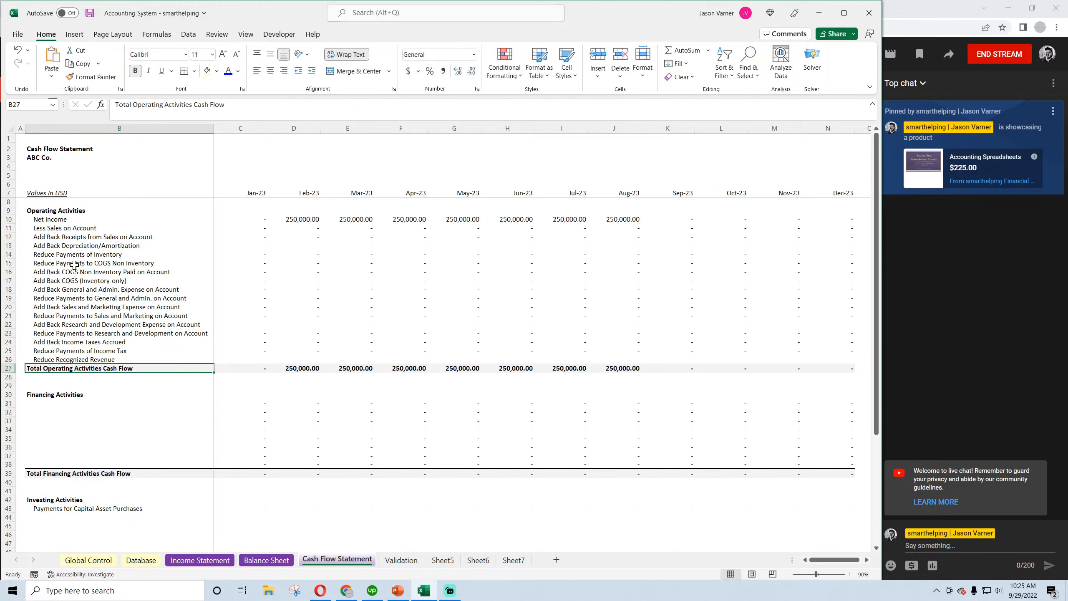
# Insert another row above Total Operating Activities Cash Flow and copy the Reduce Recognized Revenue label into B27
pyautogui.rightClick(5, 369)
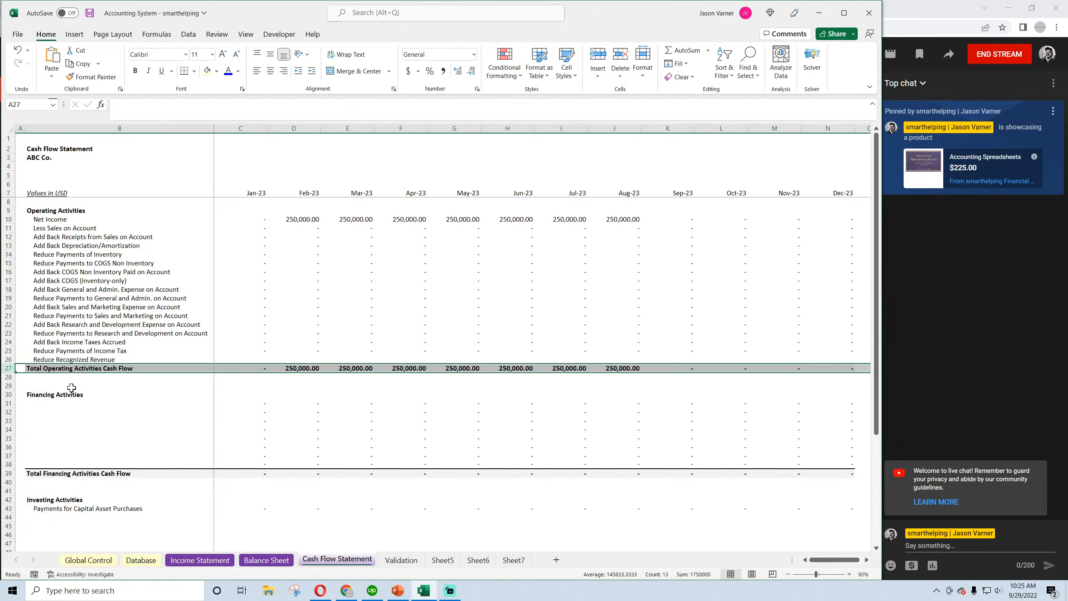
pyautogui.rightClick(4, 369)
pyautogui.click(31, 480)
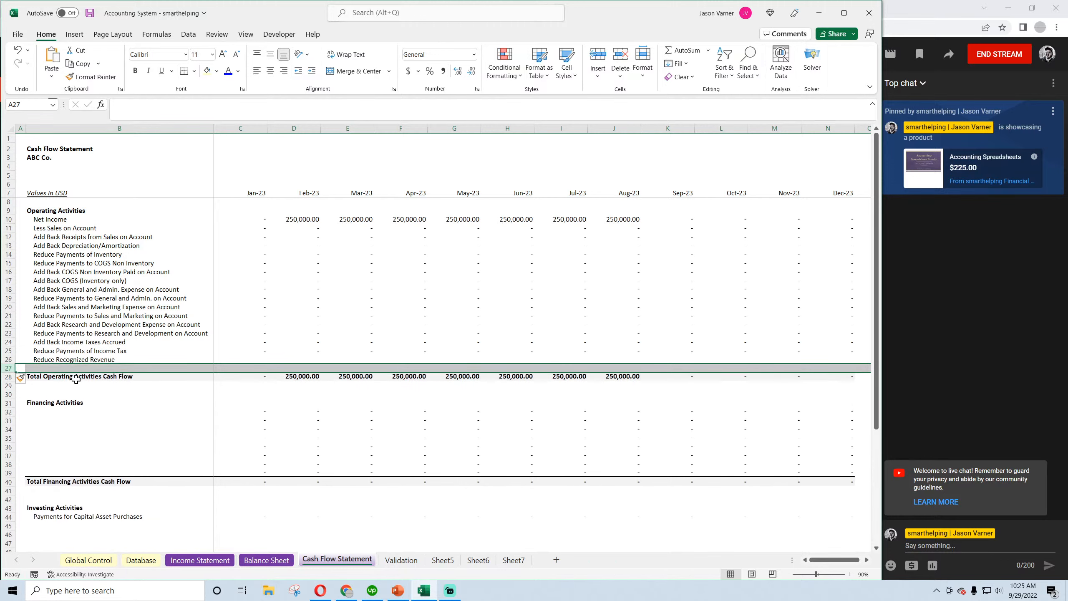
pyautogui.click(86, 360)
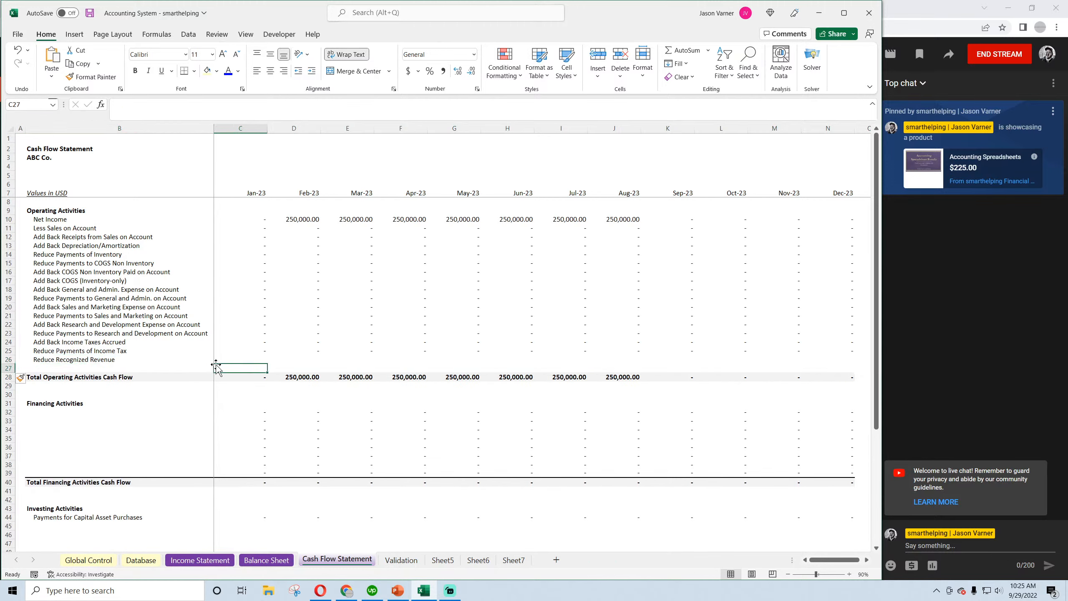
pyautogui.moveTo(213, 365); pyautogui.dragTo(213, 373)
pyautogui.click(128, 366)
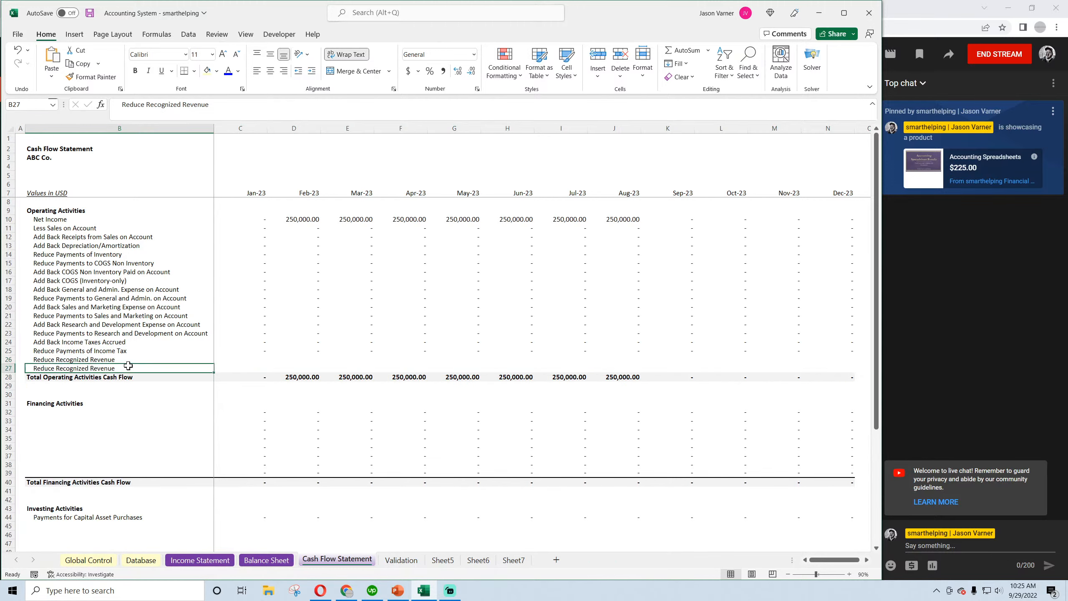
# Change the label in B27 to "Add Deferred Revenue" and save the workbook
pyautogui.doubleClick(116, 368)
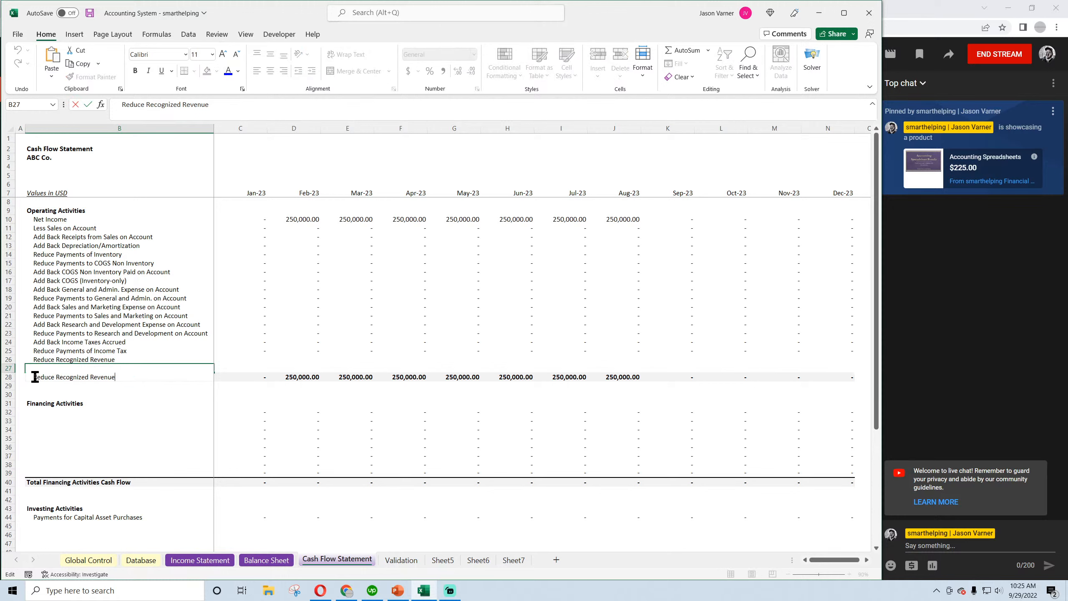
pyautogui.moveTo(35, 377); pyautogui.dragTo(115, 376)
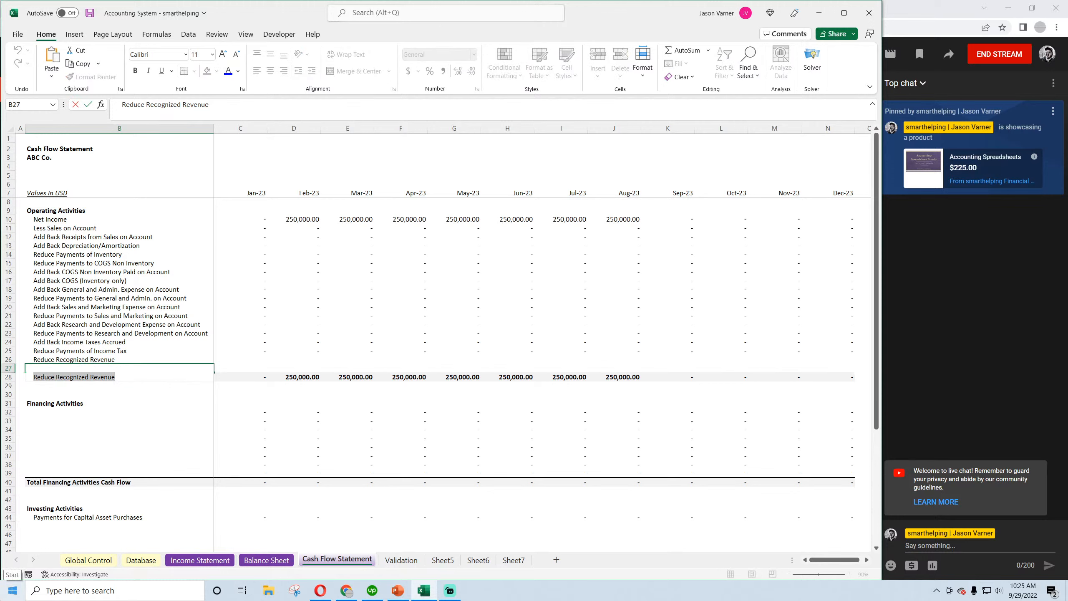
pyautogui.write('Add')
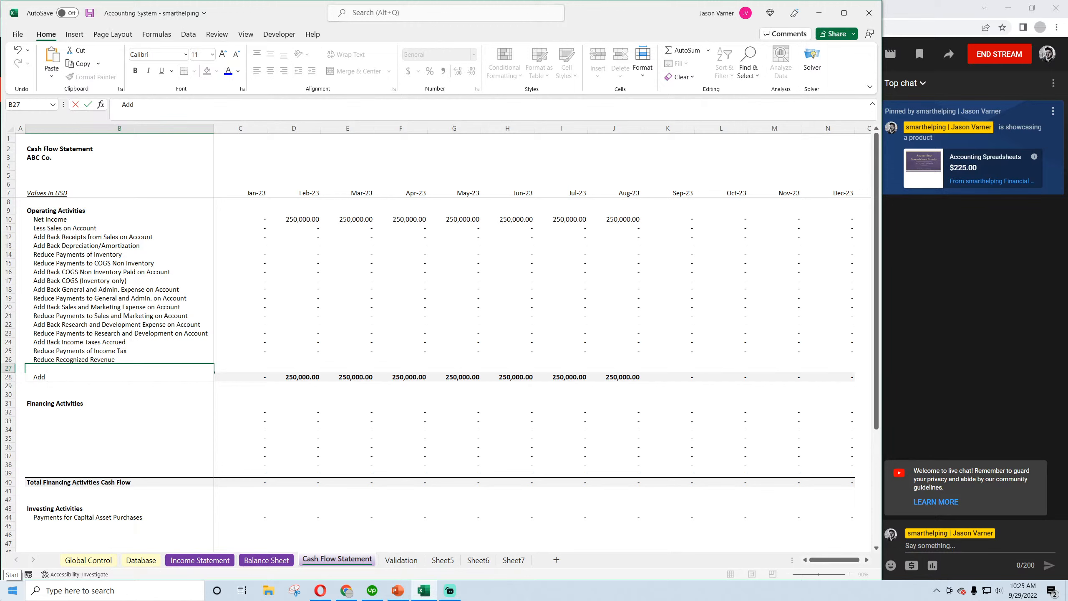
pyautogui.write(' Deferred Revenue')
pyautogui.press('Return')
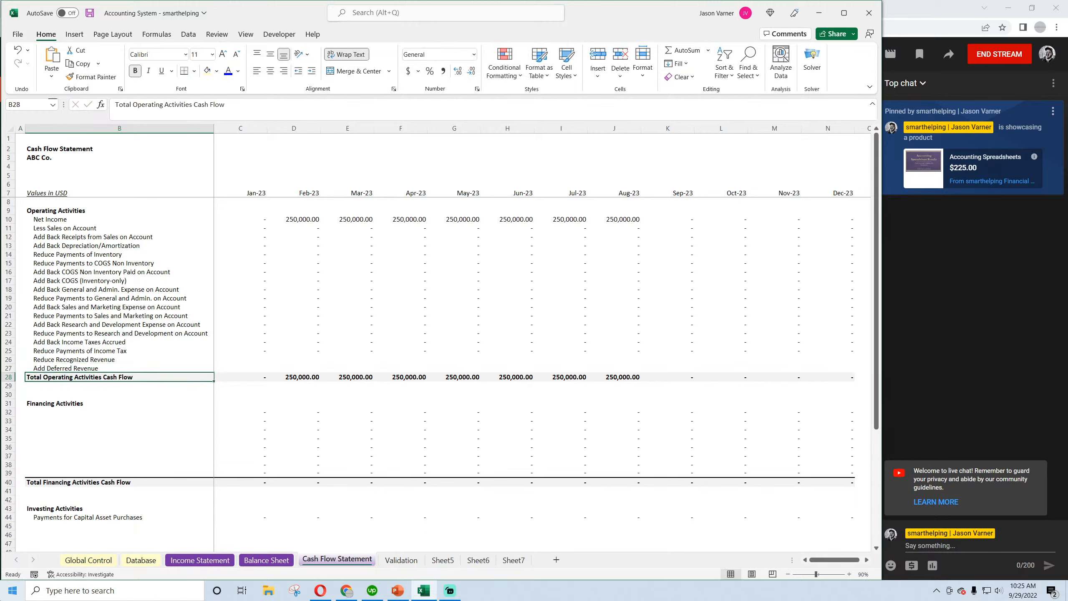
pyautogui.click(83, 370)
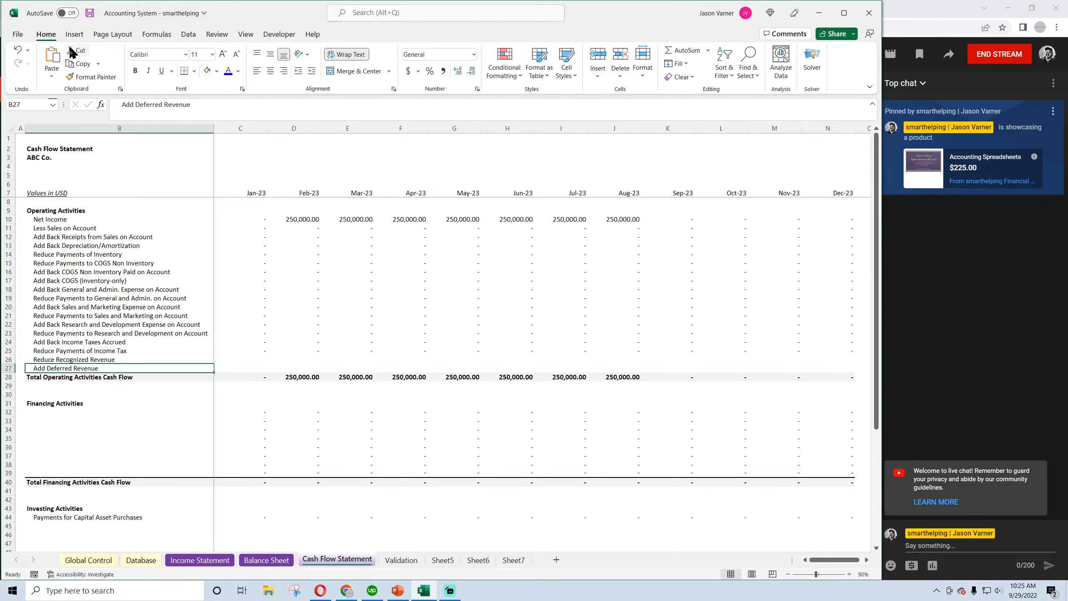
pyautogui.click(89, 15)
# Copy the C25 formula into C26, change its SUMIFS category to "Recognized Revenue", and fill it across through Dec-23
pyautogui.click(255, 350)
pyautogui.moveTo(269, 353); pyautogui.dragTo(268, 362)
pyautogui.click(254, 360)
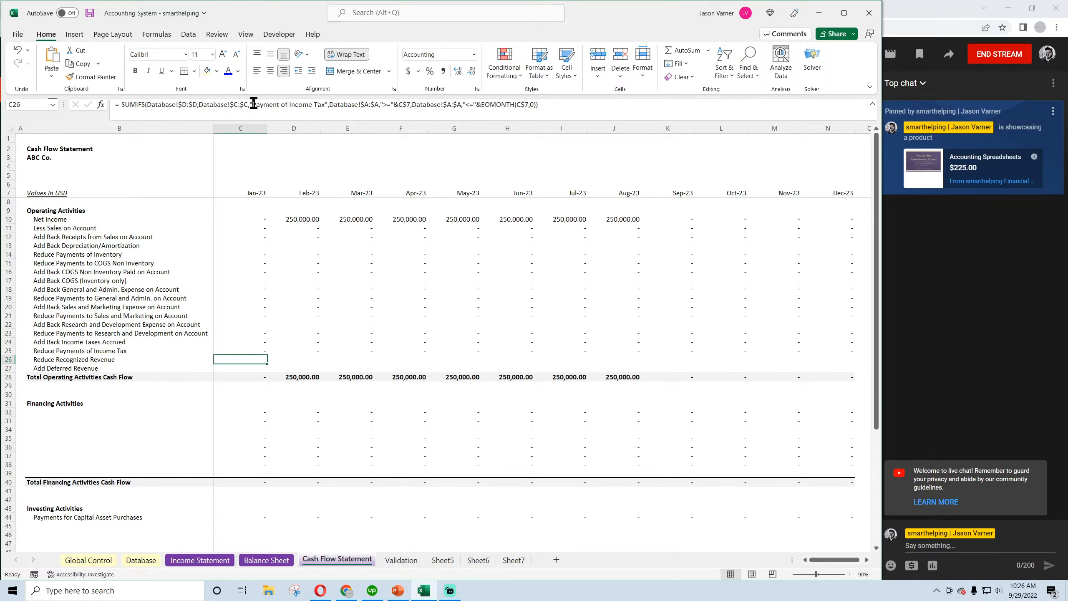
pyautogui.moveTo(253, 104); pyautogui.dragTo(327, 103)
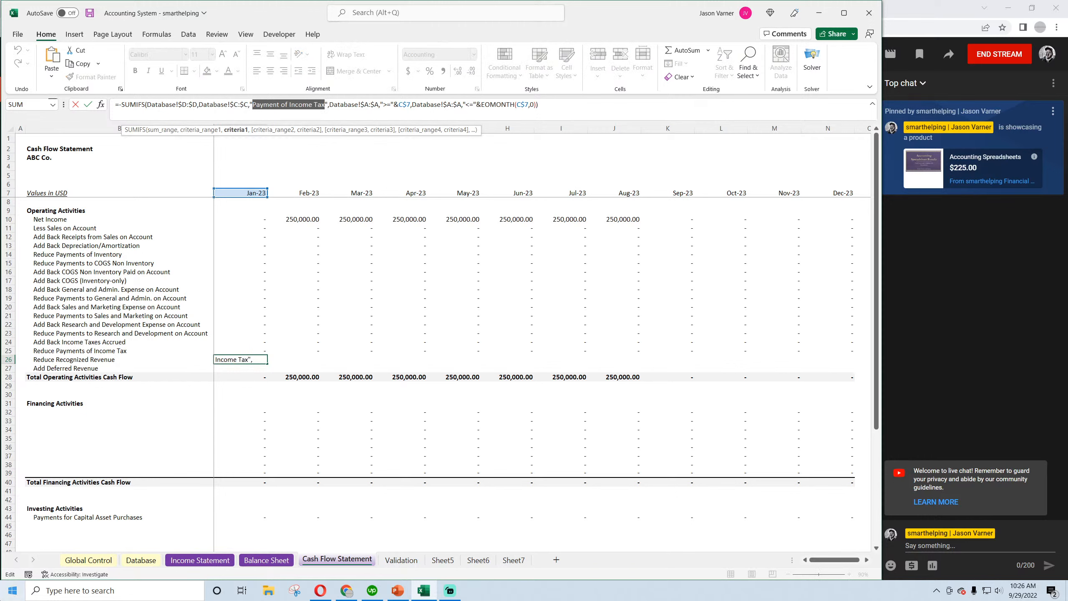
pyautogui.write('Recognized Revenu')
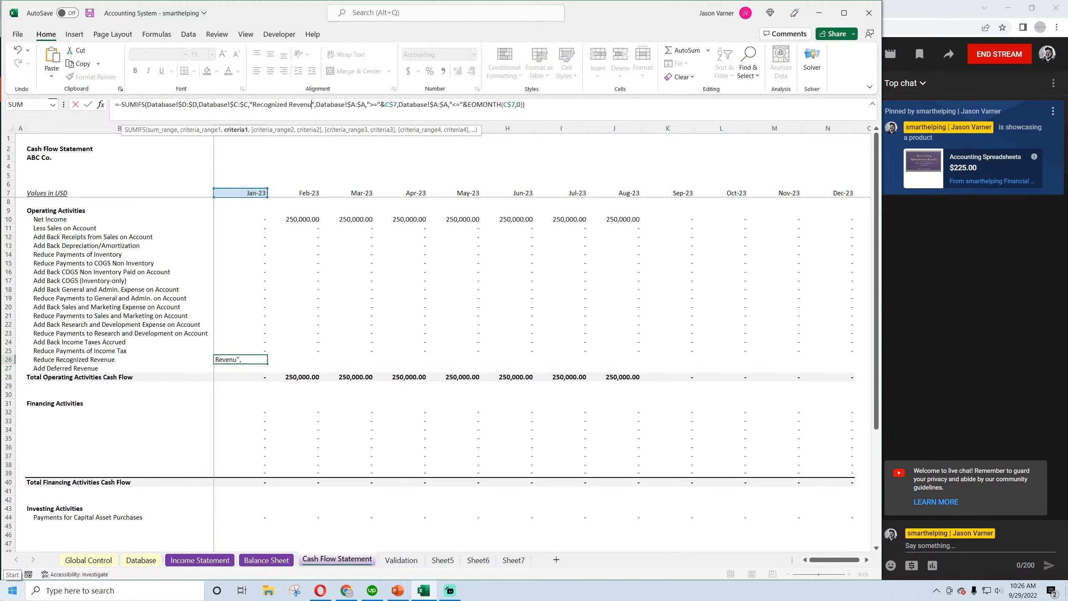
pyautogui.press('Return')
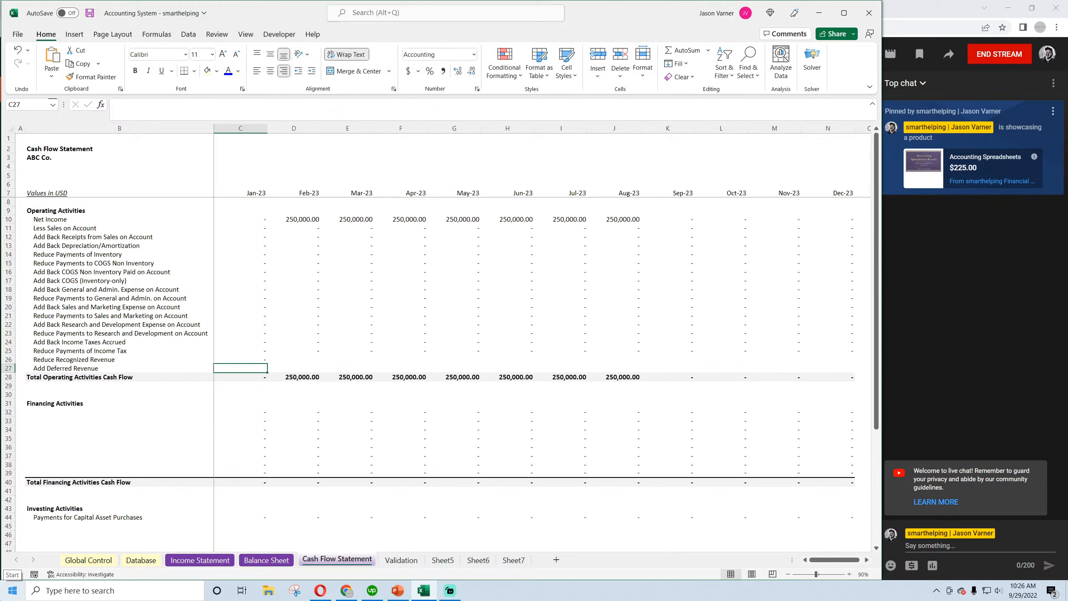
pyautogui.click(262, 358)
pyautogui.moveTo(267, 363); pyautogui.dragTo(834, 358)
# Copy the C26 formula into C27, change its SUMIFS category to "Unearned Revenue", and fill it across through Dec-23
pyautogui.click(264, 359)
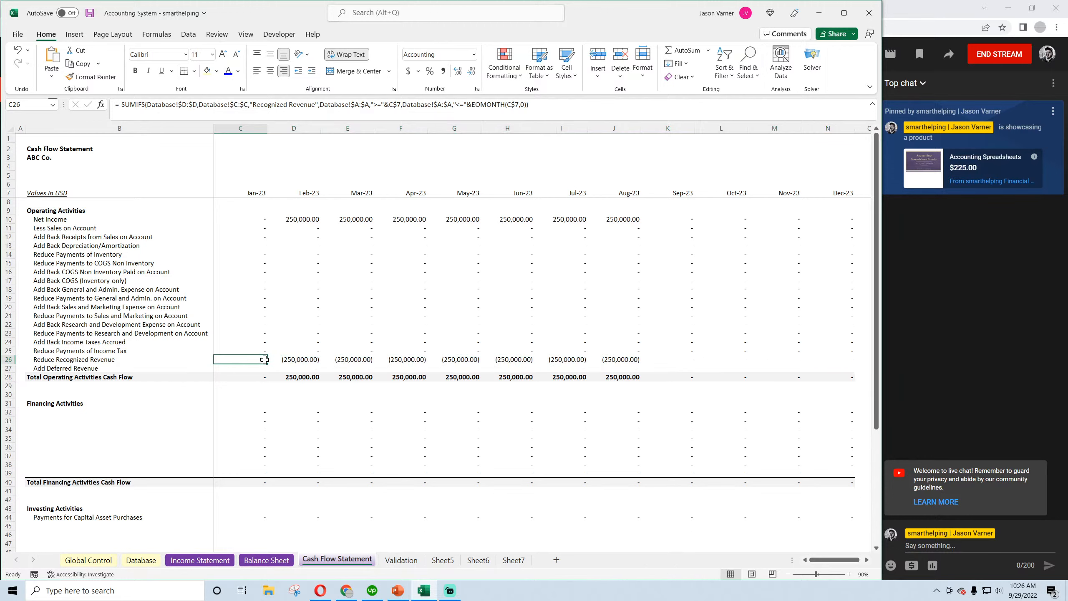
pyautogui.moveTo(268, 362); pyautogui.dragTo(268, 370)
pyautogui.click(256, 368)
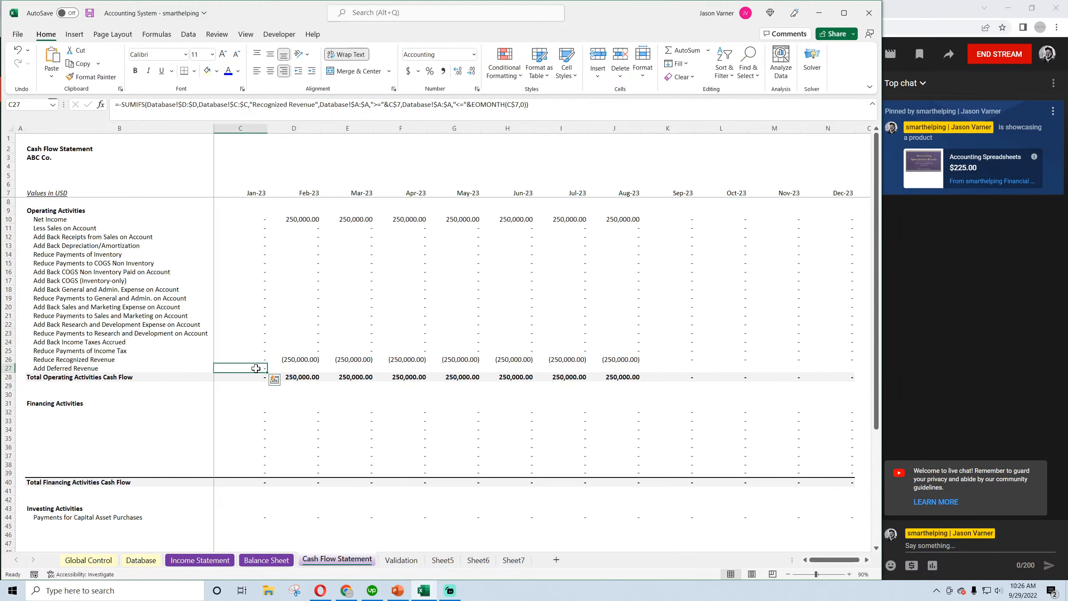
pyautogui.click(254, 105)
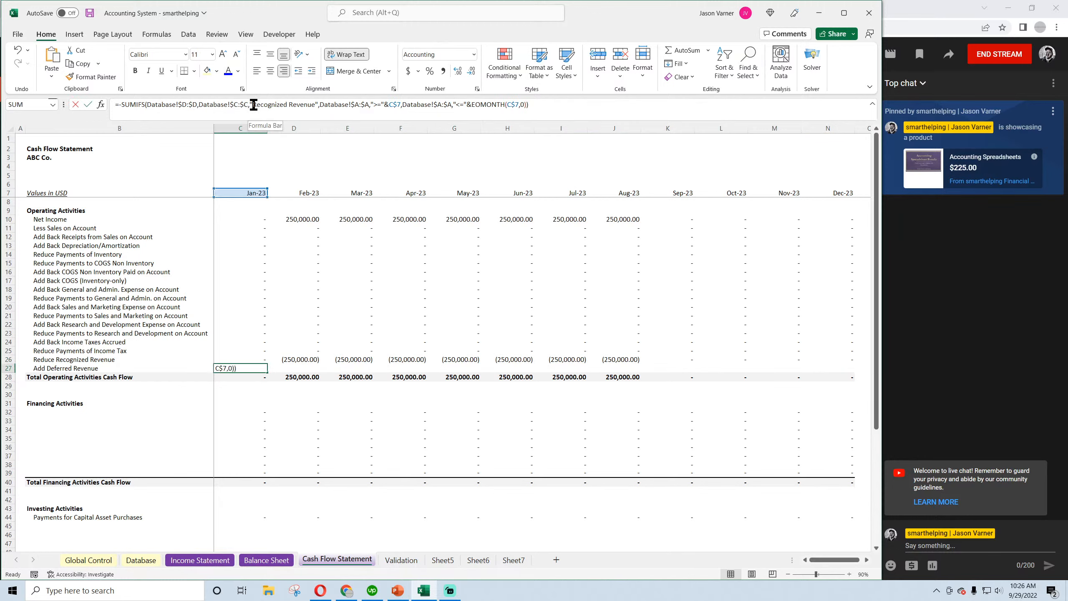
pyautogui.moveTo(254, 105); pyautogui.dragTo(313, 106)
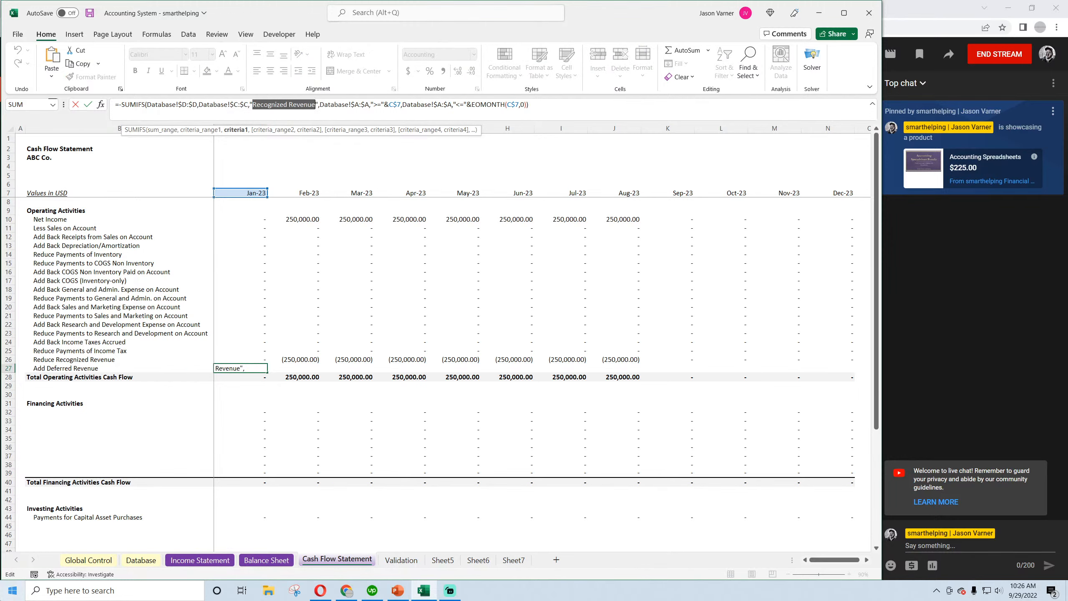
pyautogui.write('Unearned Revenue')
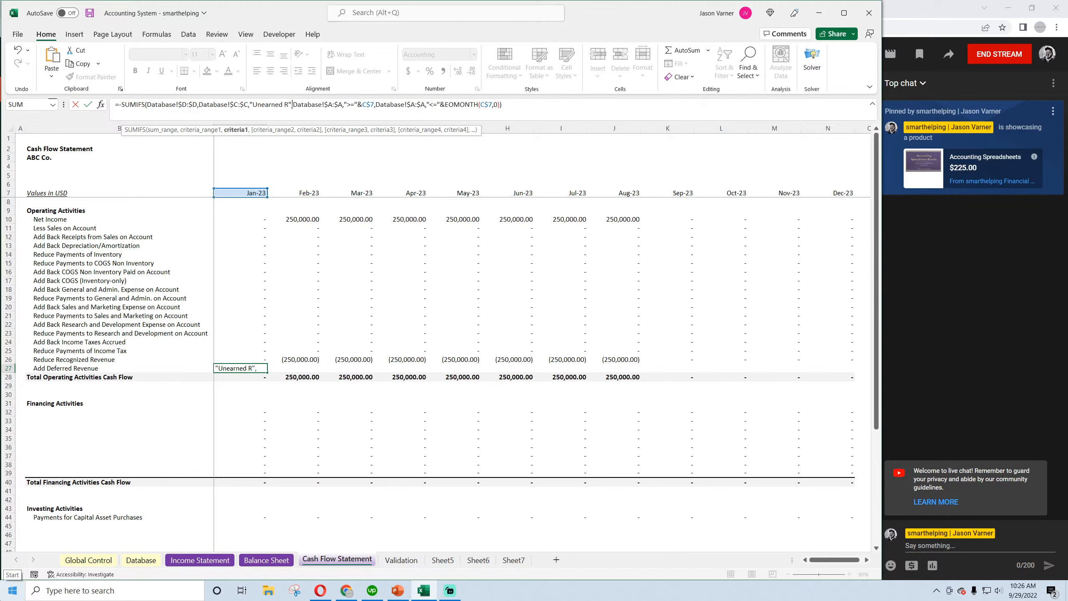
pyautogui.press('Return')
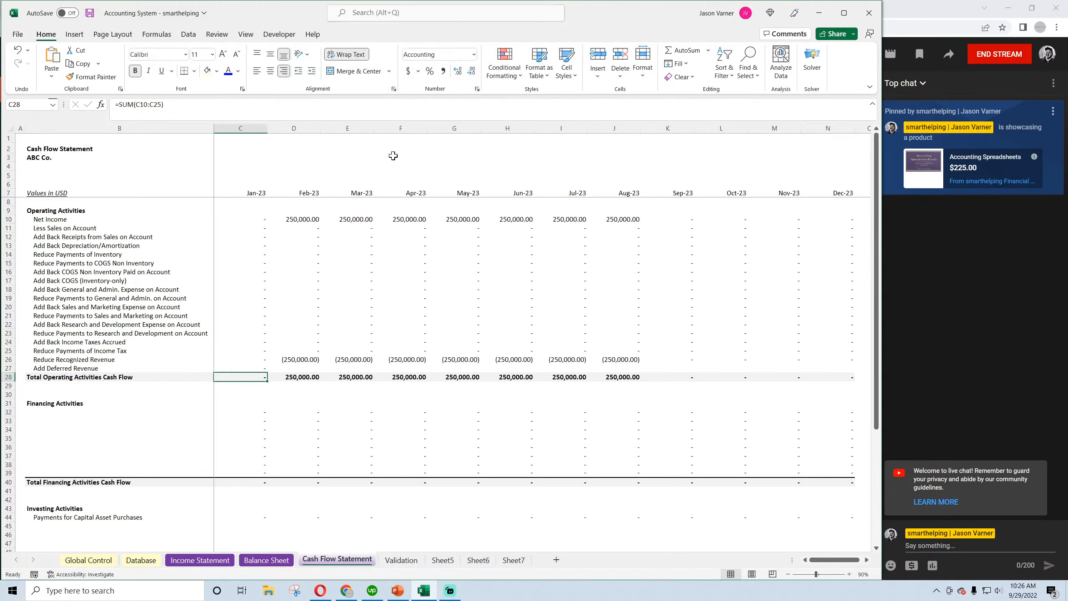
pyautogui.click(256, 368)
pyautogui.moveTo(267, 372); pyautogui.dragTo(833, 369)
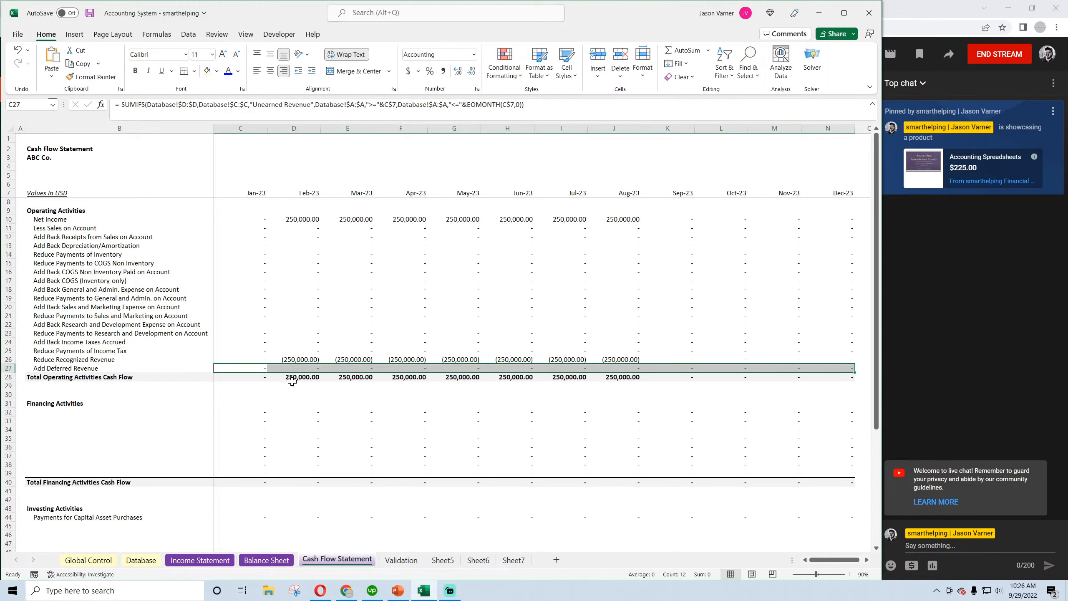
# Extend the Total Operating Activities Cash Flow sum in C28 to C10:C27 and fill it across through Dec-23
pyautogui.click(253, 377)
pyautogui.hotkey('alt', '=')
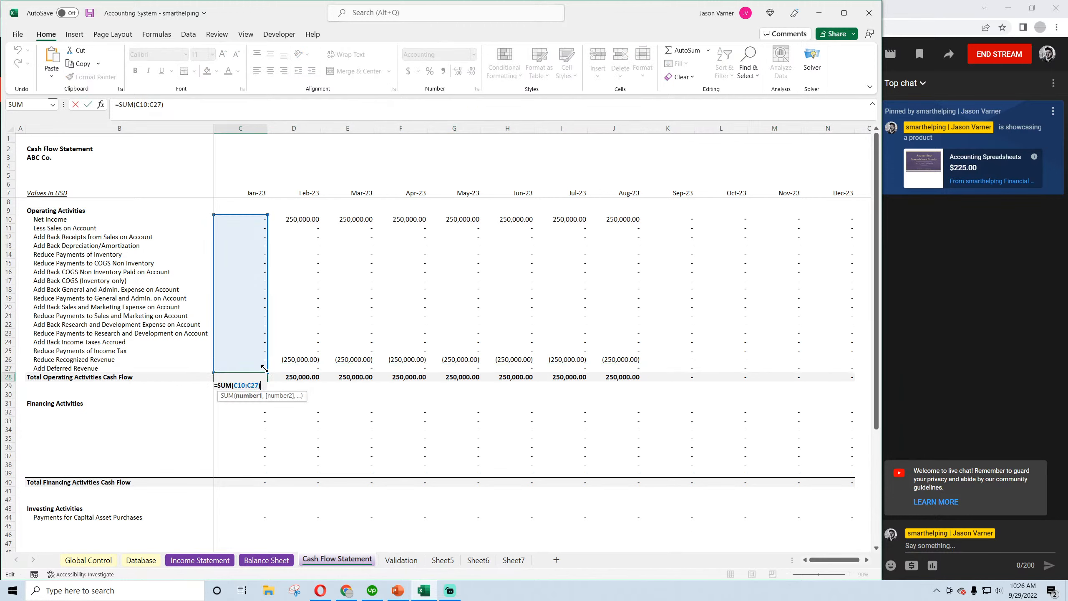
pyautogui.press('Return')
pyautogui.click(253, 377)
pyautogui.moveTo(267, 380); pyautogui.dragTo(837, 383)
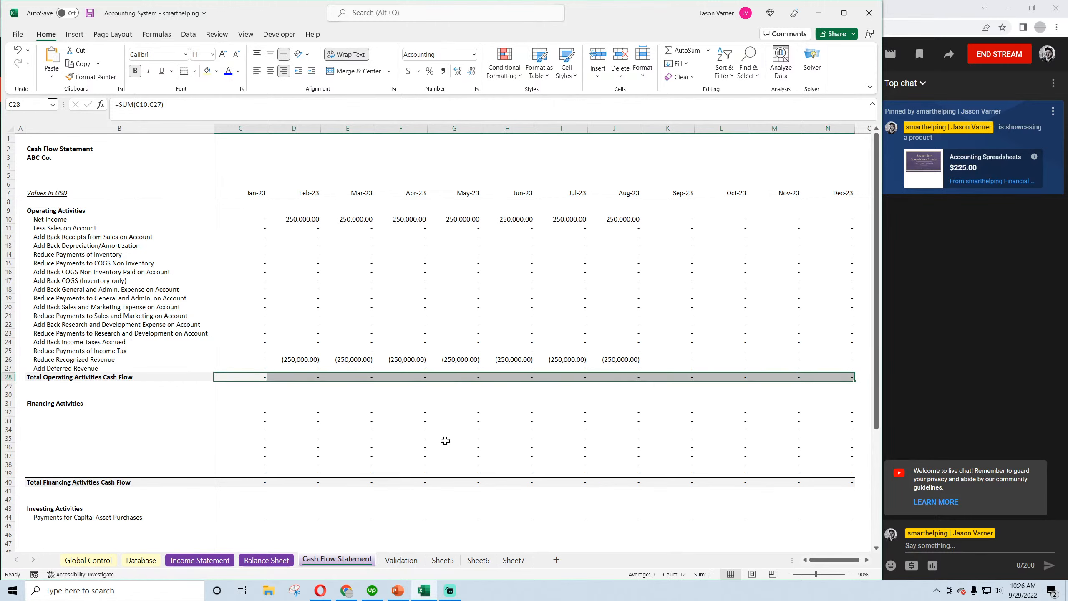
# Check the category names on the Database and Balance Sheet sheets and change the Cash Flow Statement C27 SUMIFS category to "Deferred Revenue"
pyautogui.click(130, 561)
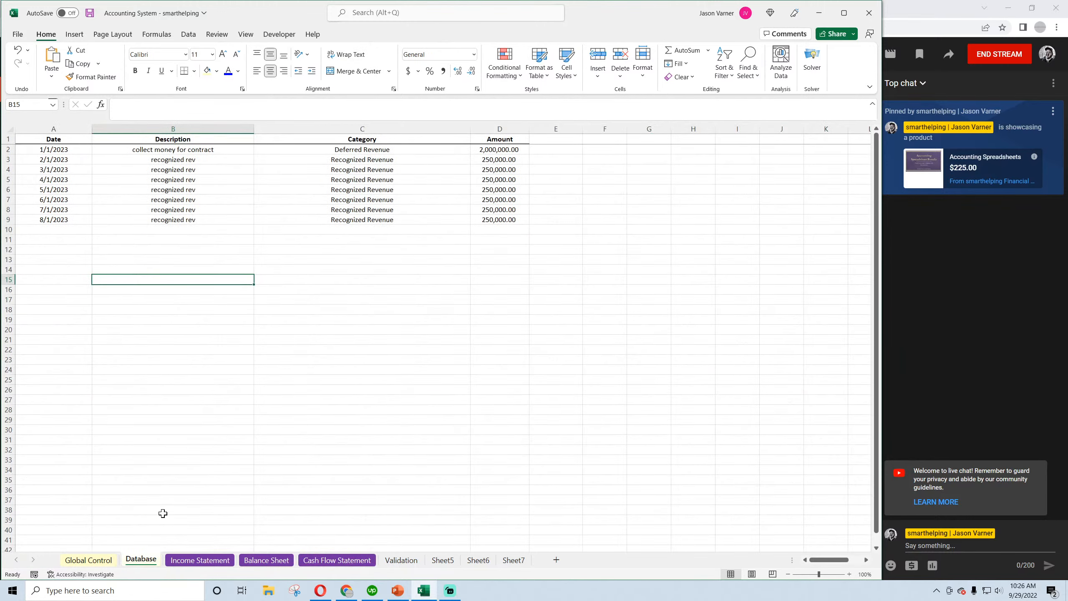
pyautogui.click(266, 560)
pyautogui.click(205, 377)
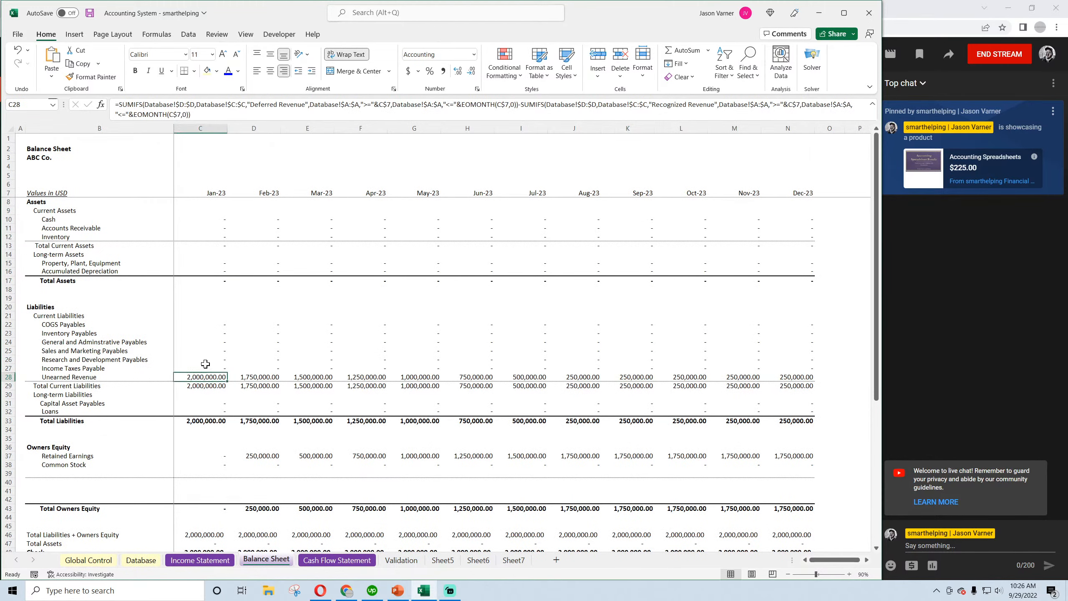
pyautogui.click(320, 559)
pyautogui.click(250, 366)
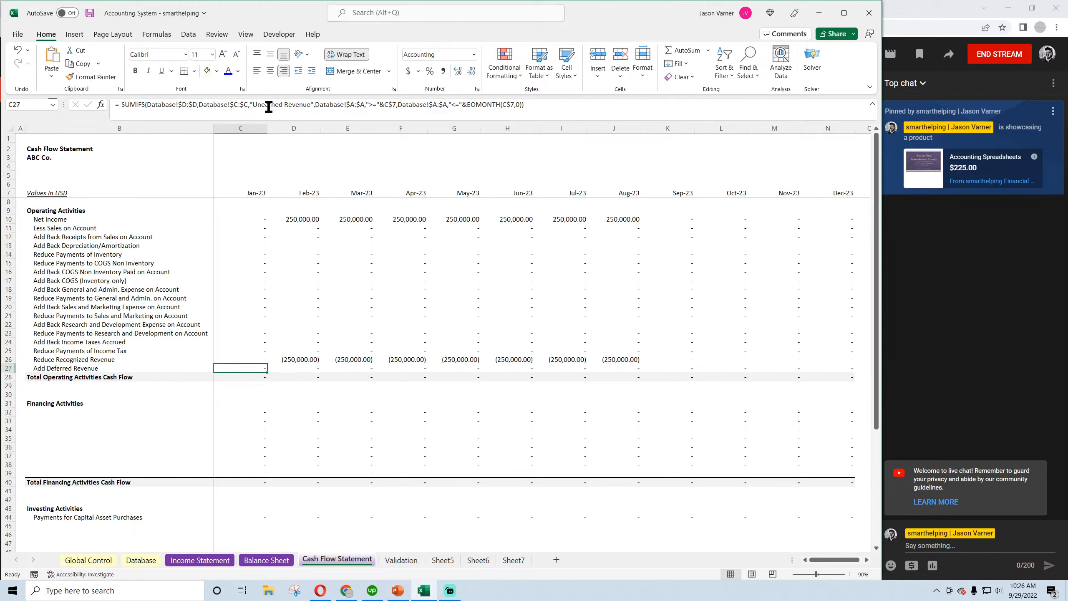
pyautogui.moveTo(253, 104); pyautogui.dragTo(282, 105)
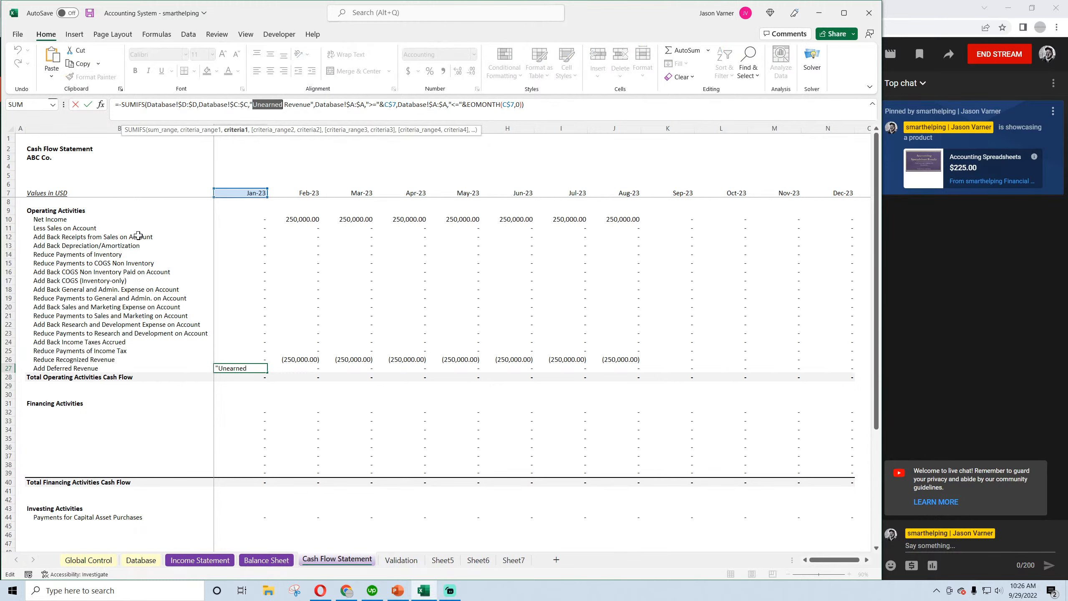
pyautogui.write('d')
pyautogui.press('BackSpace')
pyautogui.write('Defer')
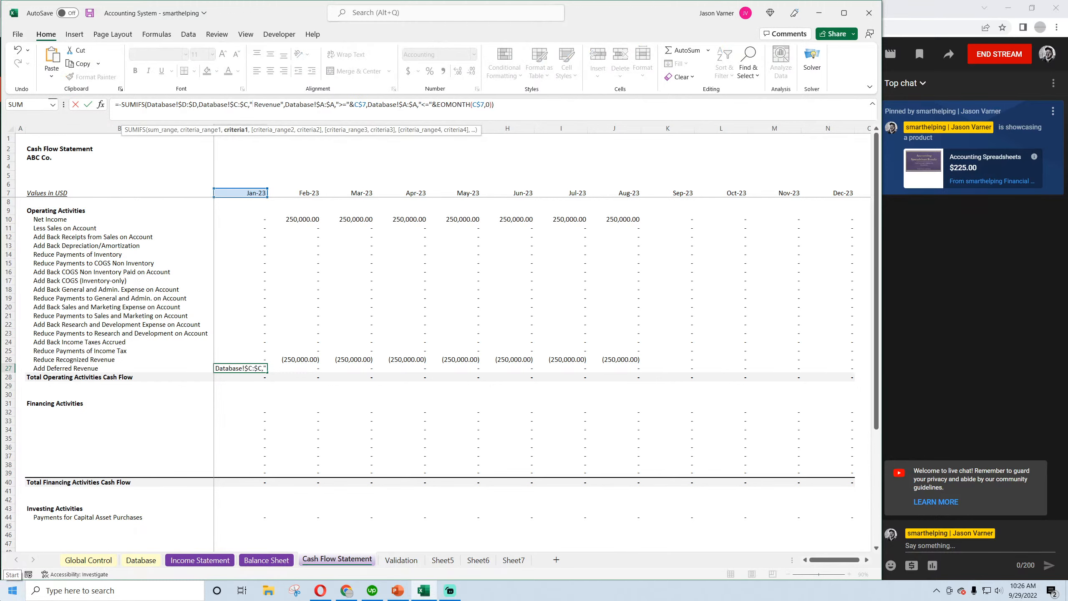
pyautogui.write('red')
pyautogui.press('Return')
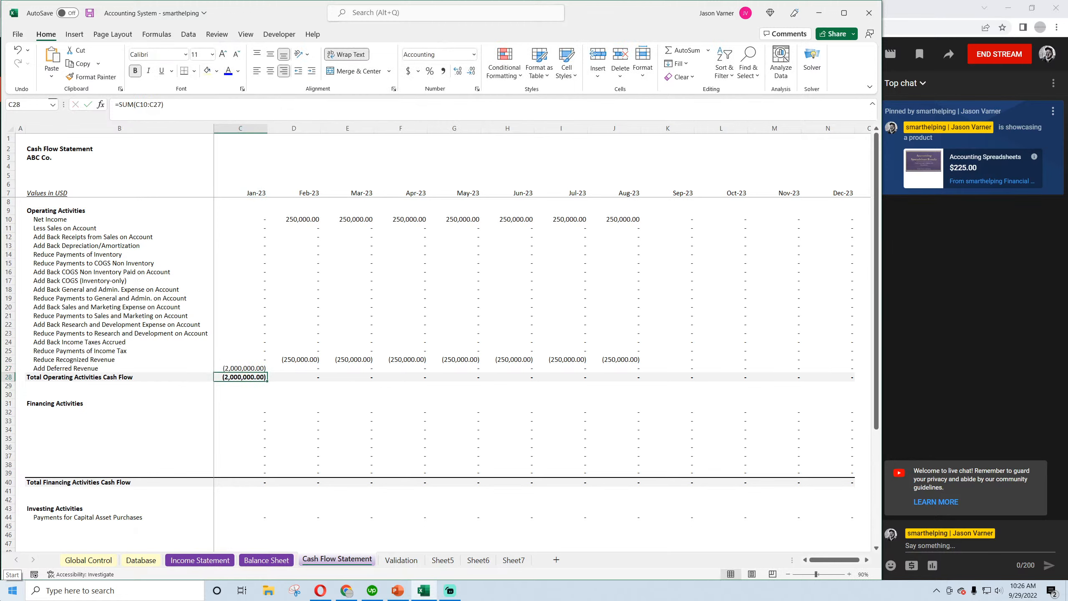
# Remove the minus sign before SUMIFS in C27, fill the formula across through Dec-23, and save the workbook
pyautogui.click(251, 368)
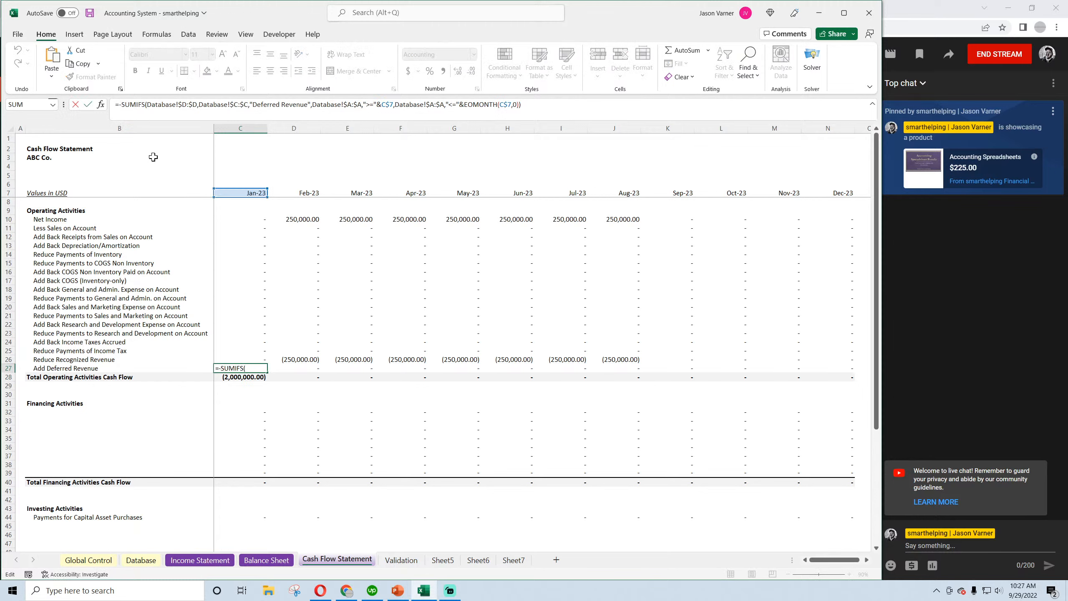
pyautogui.press('Return')
pyautogui.click(251, 368)
pyautogui.moveTo(266, 372); pyautogui.dragTo(839, 378)
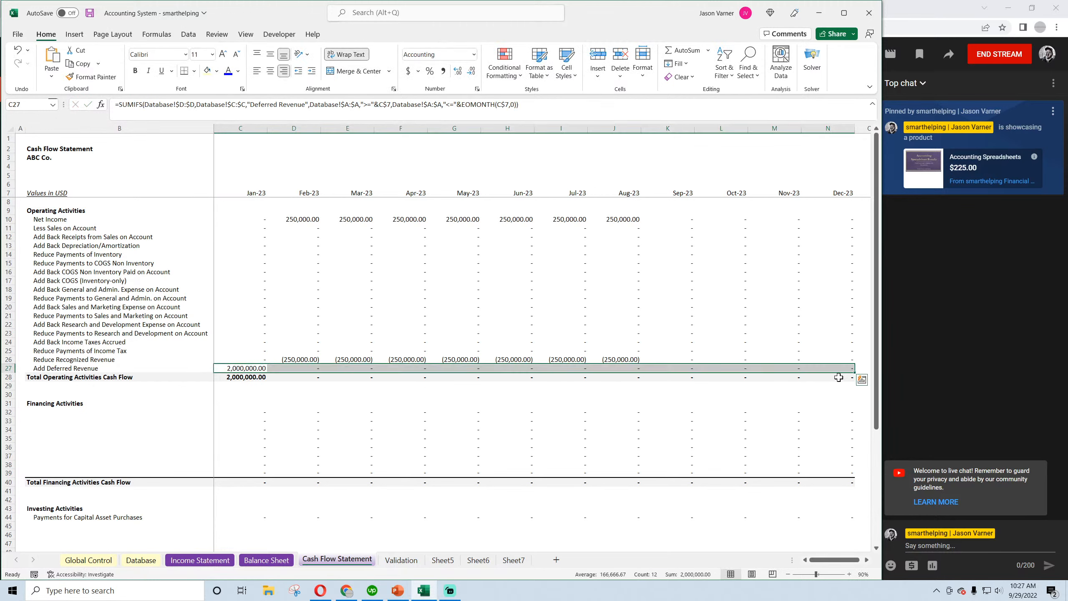
pyautogui.click(90, 13)
# Review the Cash Flow Statement's Net Income, Reduce Recognized Revenue, Add Deferred Revenue and Total Change in Cash Flow per Period rows
pyautogui.click(336, 288)
pyautogui.scroll(-4, 337, 289)
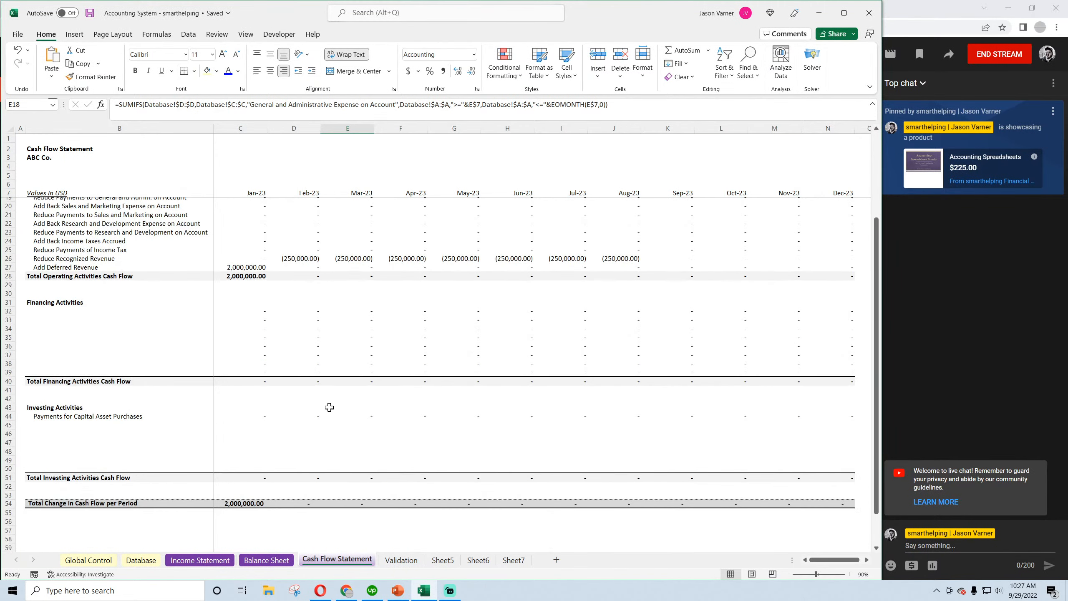
pyautogui.scroll(4, 311, 395)
pyautogui.scroll(-4, 286, 412)
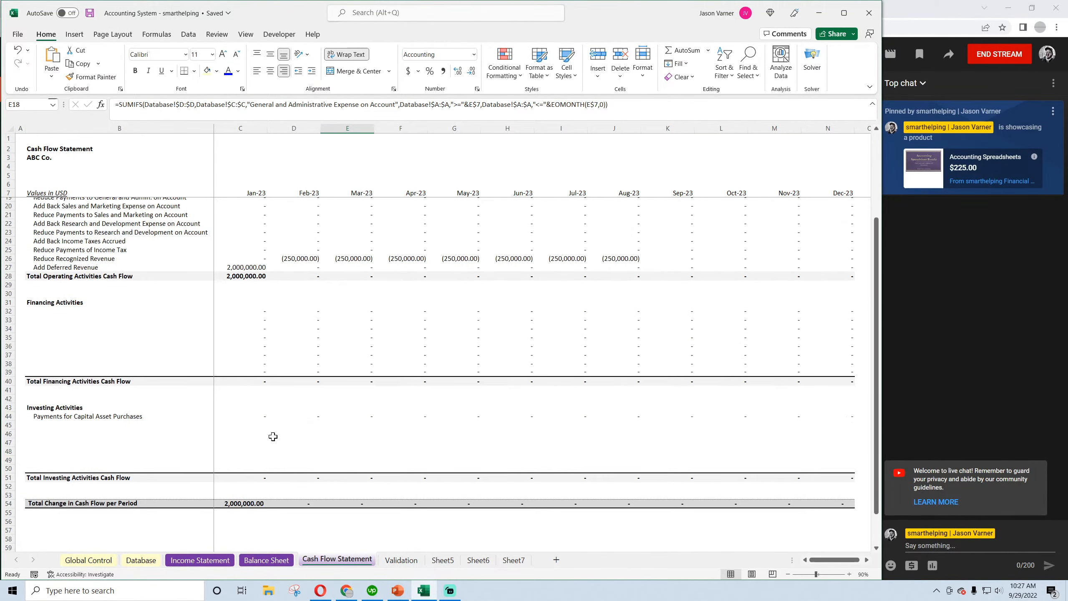
pyautogui.click(246, 501)
pyautogui.moveTo(304, 259); pyautogui.dragTo(631, 259)
pyautogui.scroll(4, 442, 310)
pyautogui.click(299, 219)
pyautogui.click(347, 219)
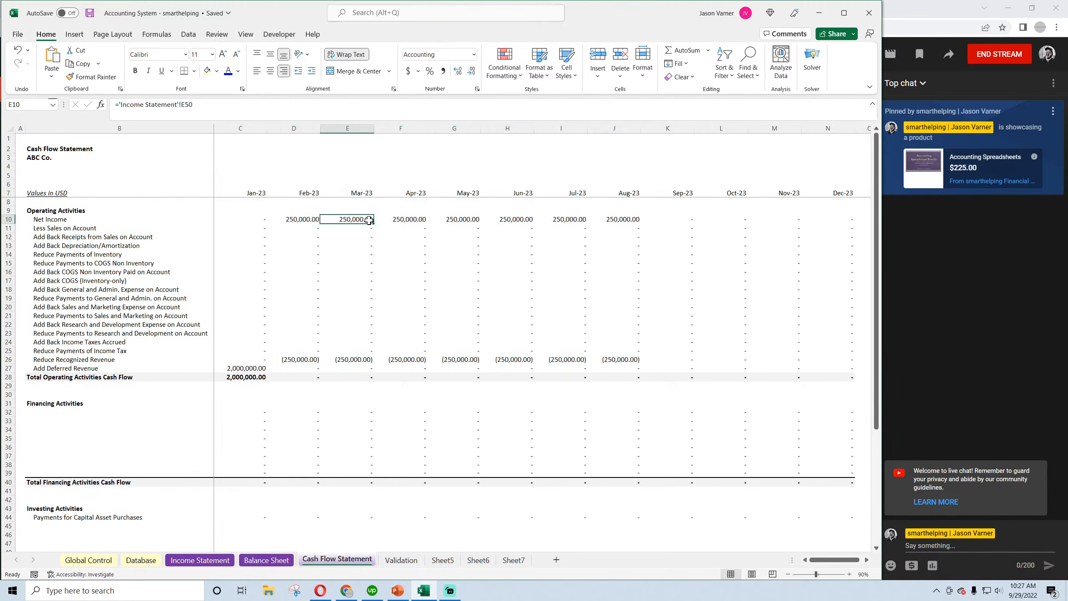
pyautogui.click(294, 359)
pyautogui.click(364, 359)
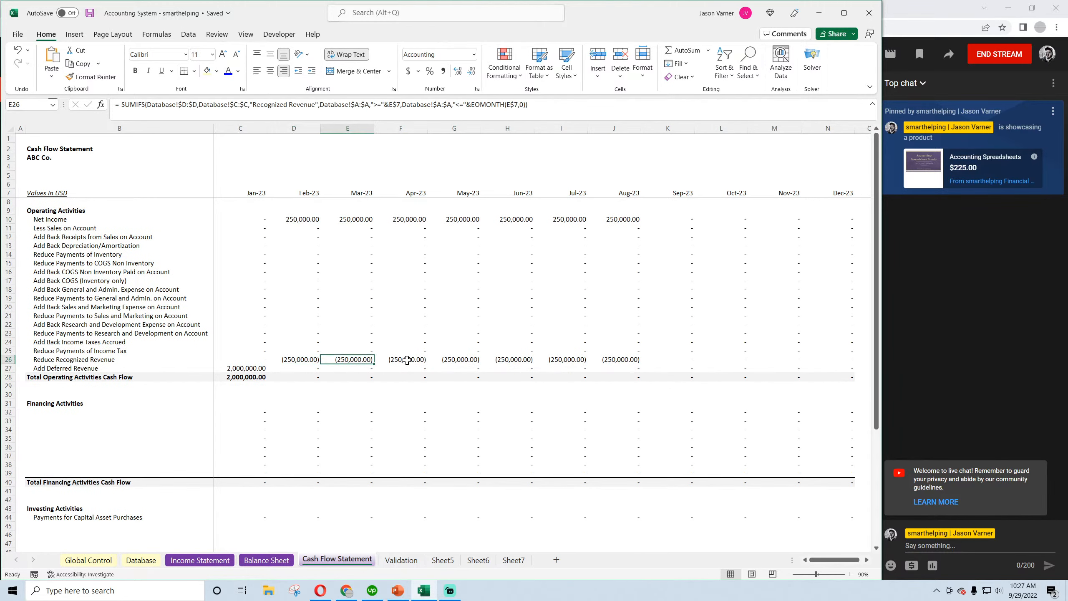
pyautogui.click(407, 359)
pyautogui.click(469, 359)
pyautogui.click(236, 370)
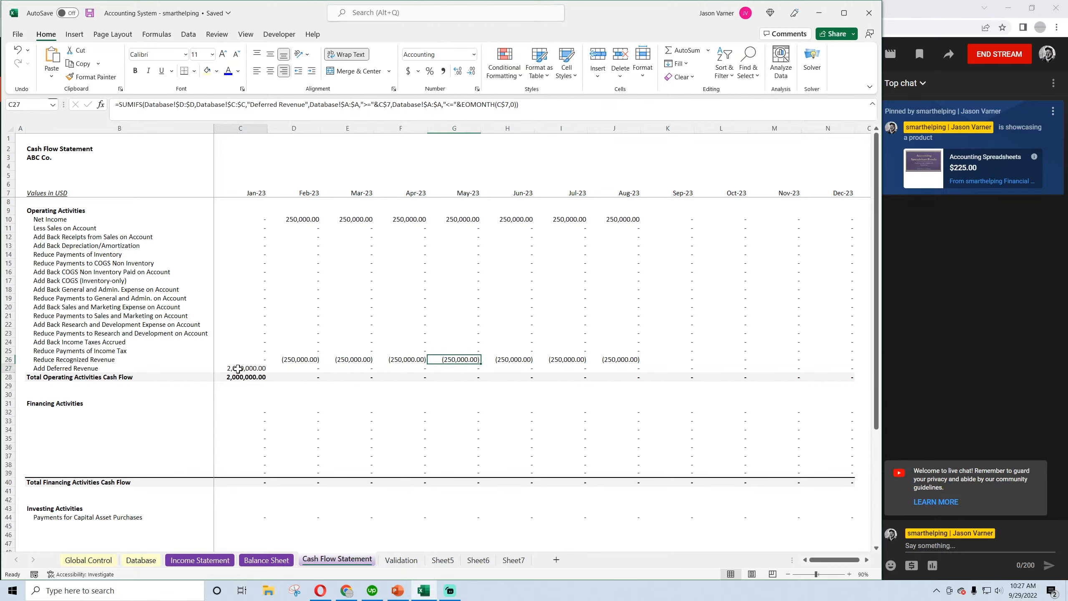
pyautogui.scroll(-6, 319, 387)
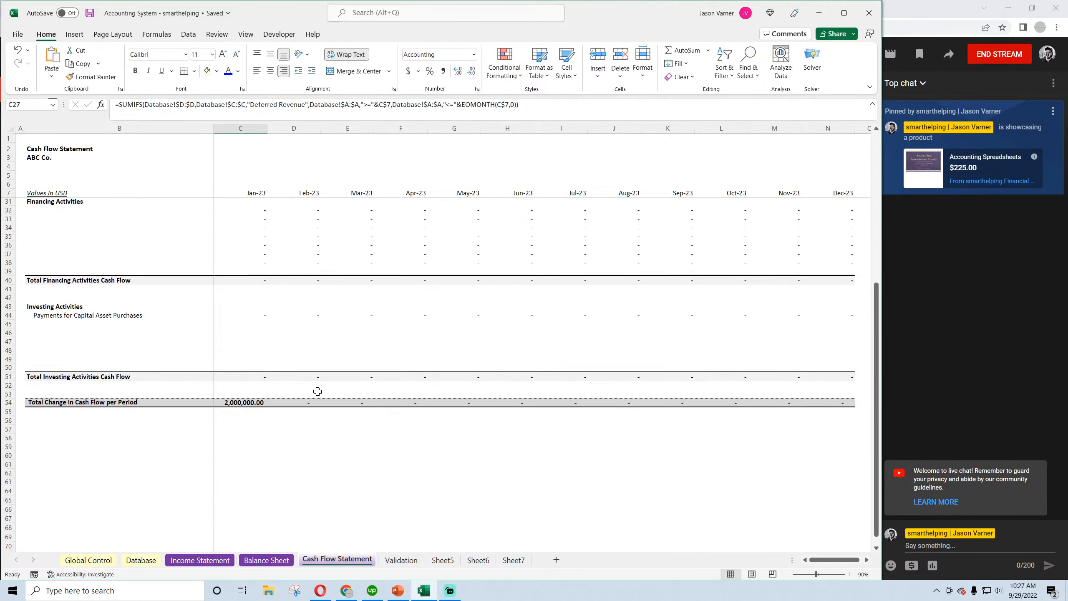
pyautogui.scroll(8, 317, 391)
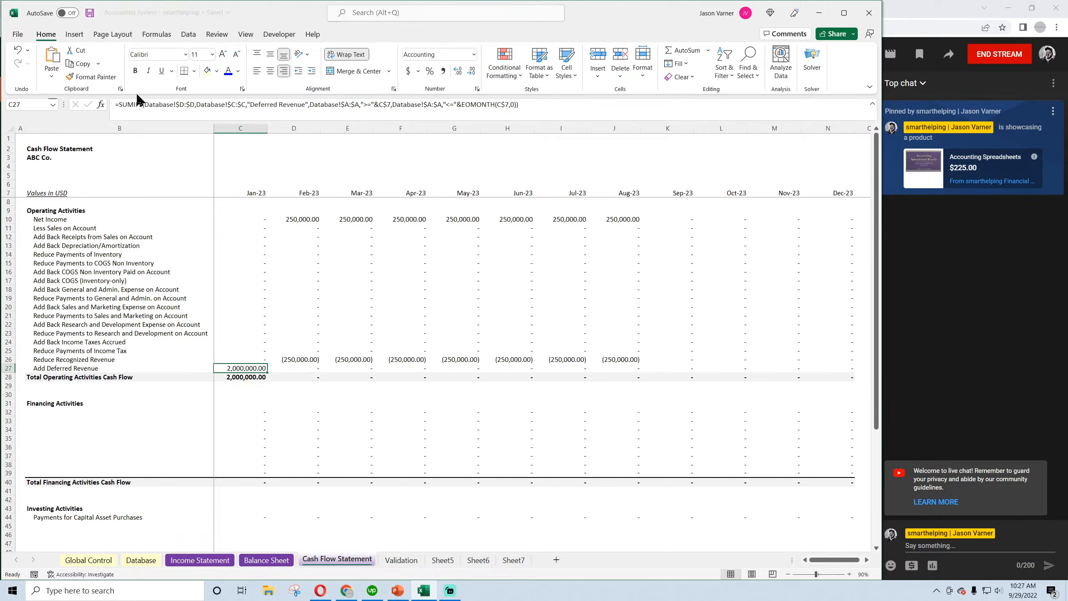
# Examine the Balance Sheet down to its check rows, and the monthly sales on the Income Statement
pyautogui.click(279, 560)
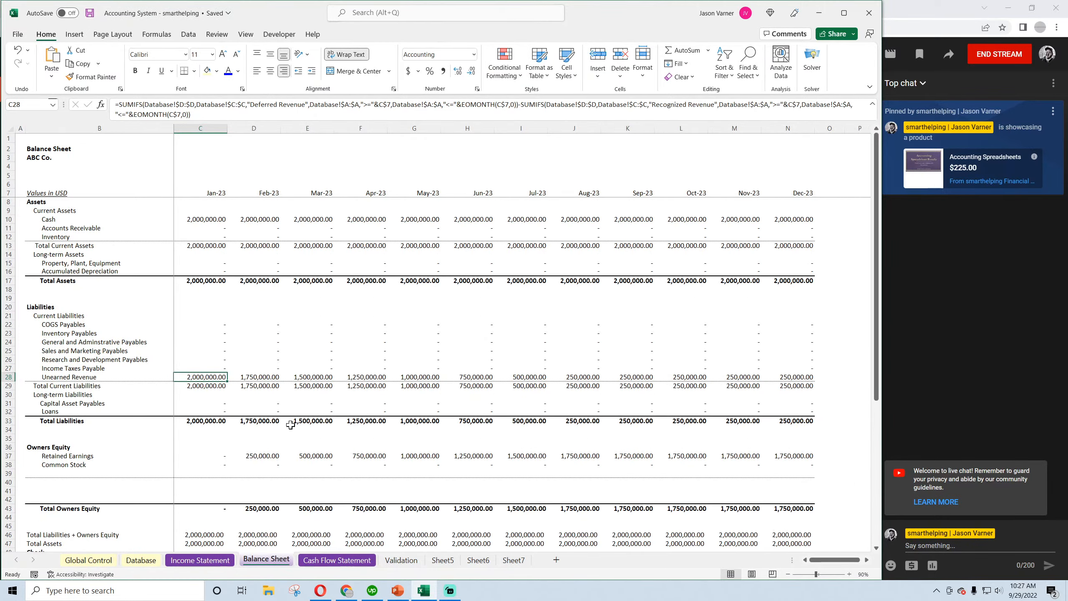
pyautogui.scroll(-4, 250, 453)
pyautogui.scroll(4, 408, 446)
pyautogui.click(200, 560)
pyautogui.click(331, 334)
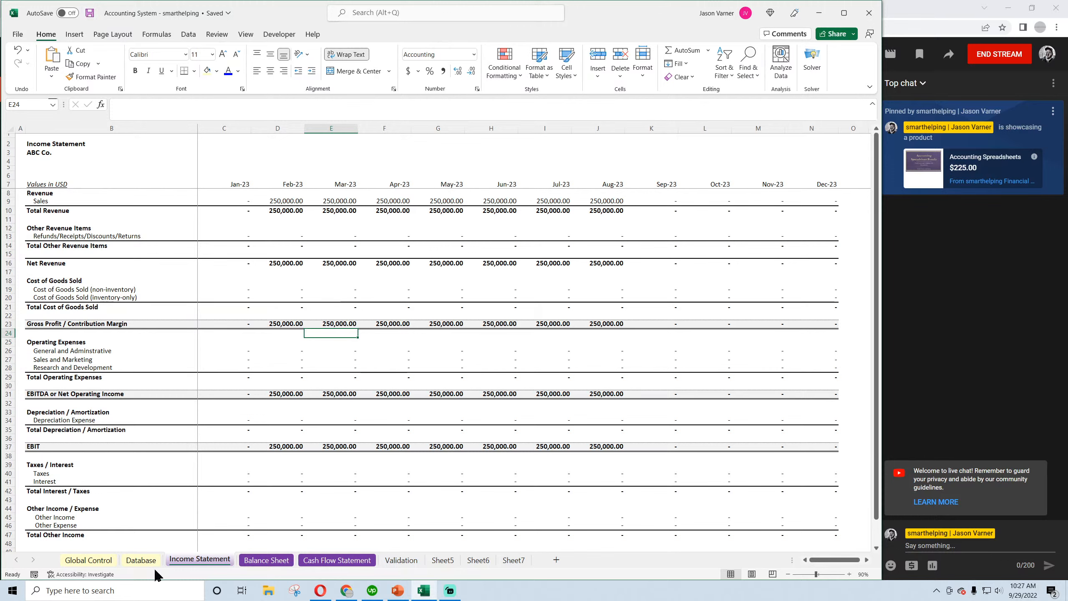
# Copy the Deferred Revenue entry from row 2 of the Database sheet into row 10
pyautogui.click(140, 559)
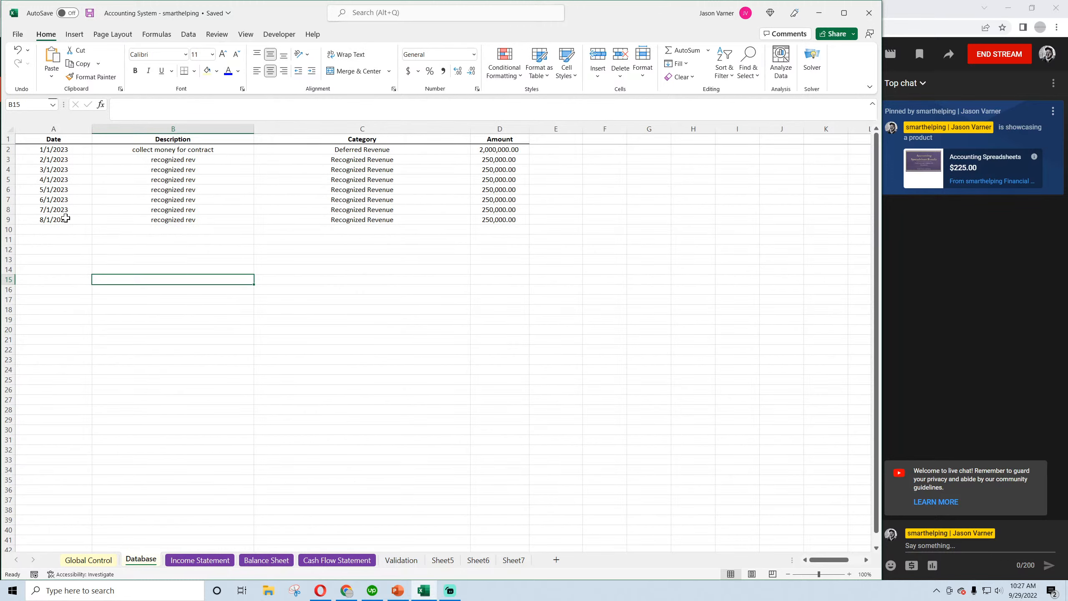
pyautogui.moveTo(53, 150); pyautogui.dragTo(484, 146)
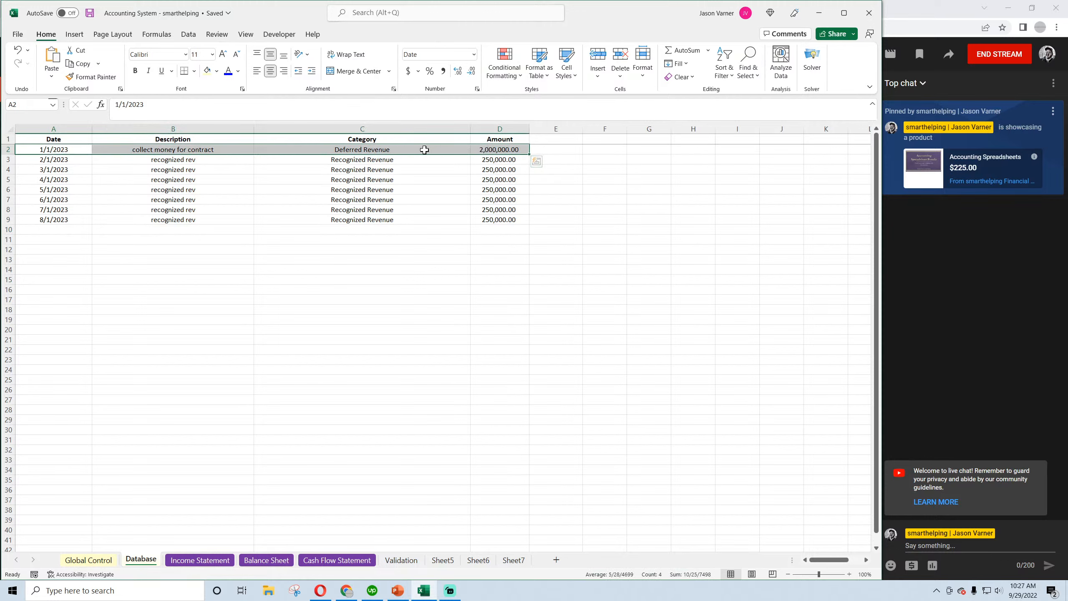
pyautogui.hotkey('ctrl', 'c')
pyautogui.click(67, 230)
pyautogui.hotkey('ctrl', 'v')
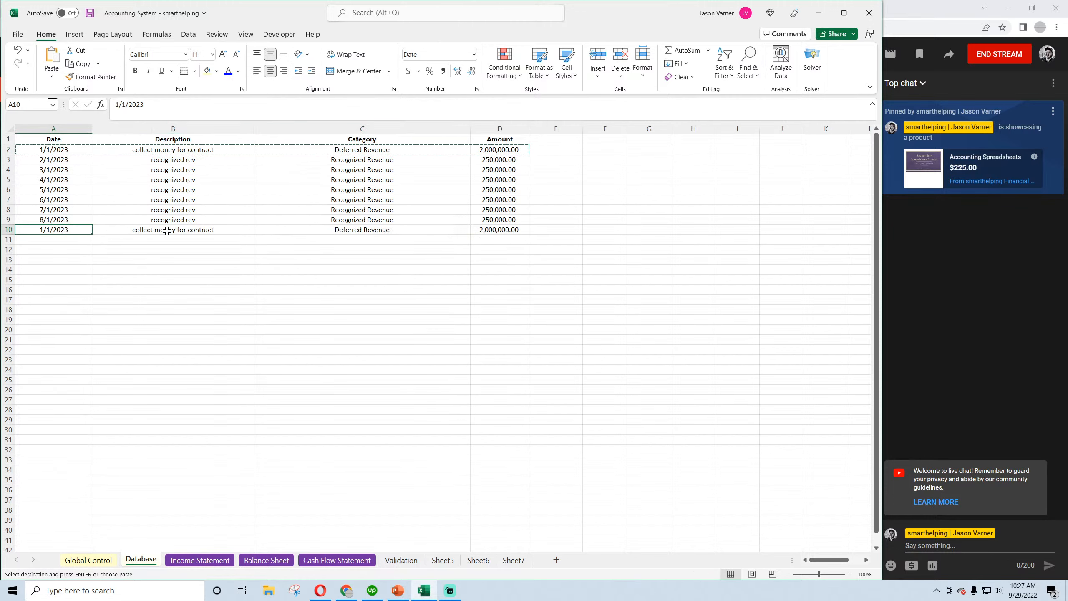
# Change the row 10 entry's category to Sales and its amount to 500,000
pyautogui.click(164, 231)
pyautogui.click(361, 228)
pyautogui.click(474, 229)
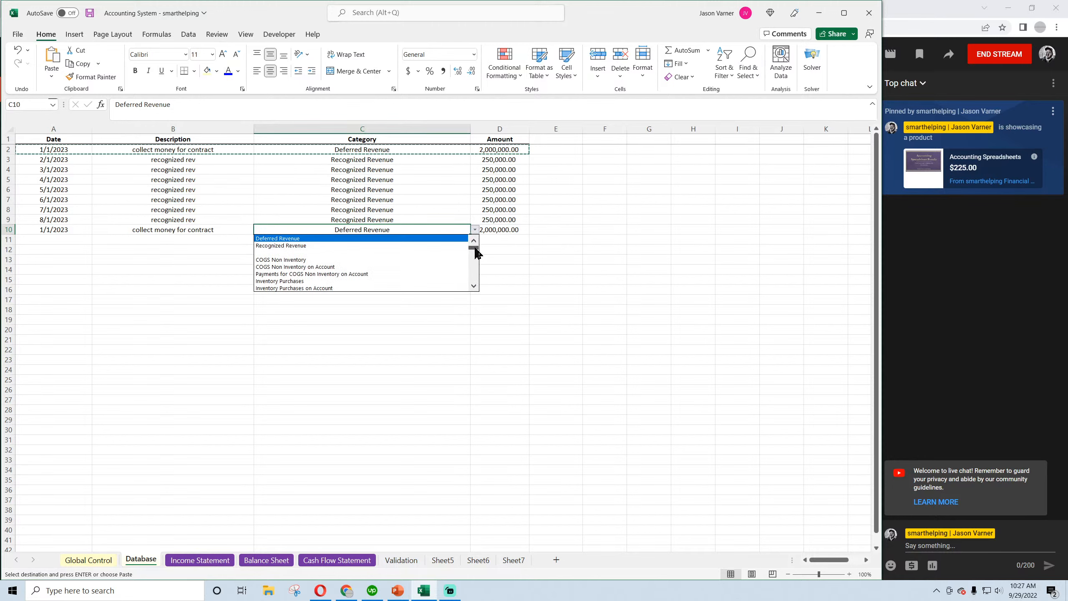
pyautogui.scroll(-2, 348, 252)
pyautogui.click(348, 242)
pyautogui.click(510, 230)
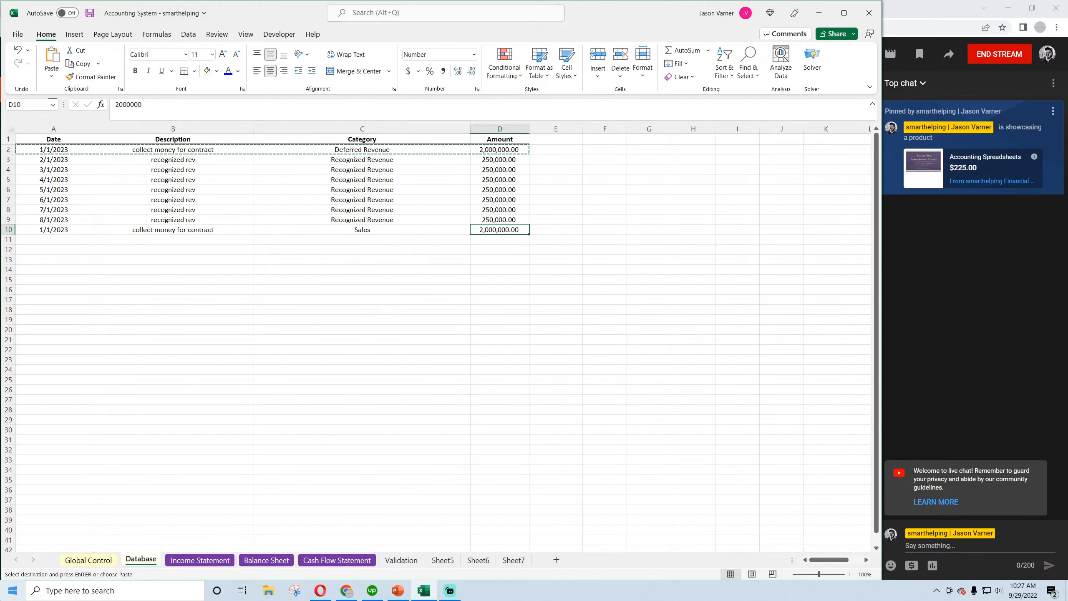
pyautogui.write('500,000')
pyautogui.press('Return')
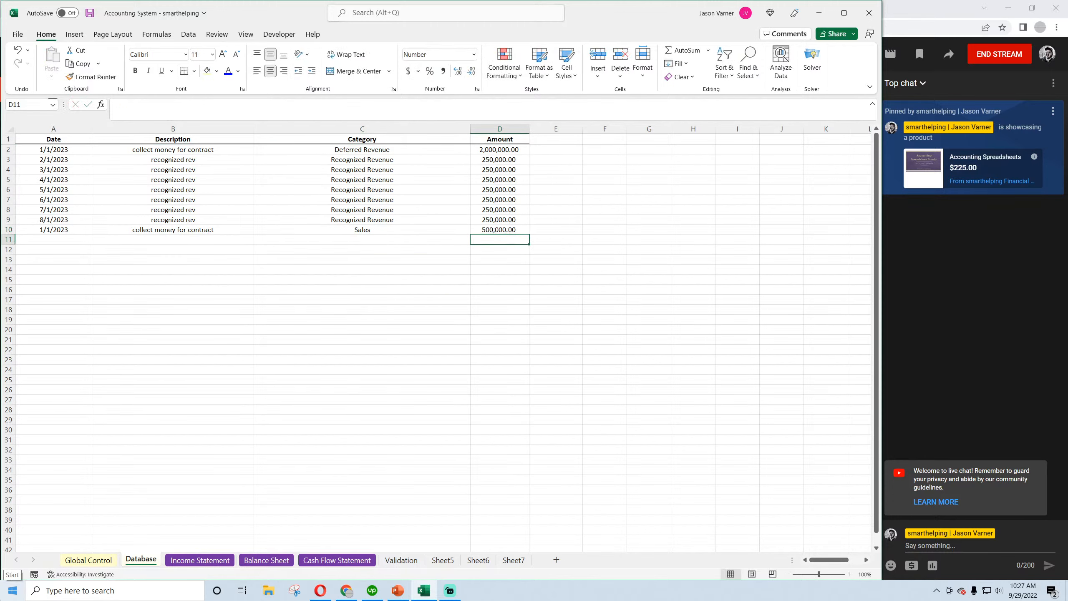
# Copy the row 10 entry into row 11 with category Sales on Account and amount 250,000
pyautogui.moveTo(510, 226); pyautogui.dragTo(69, 230)
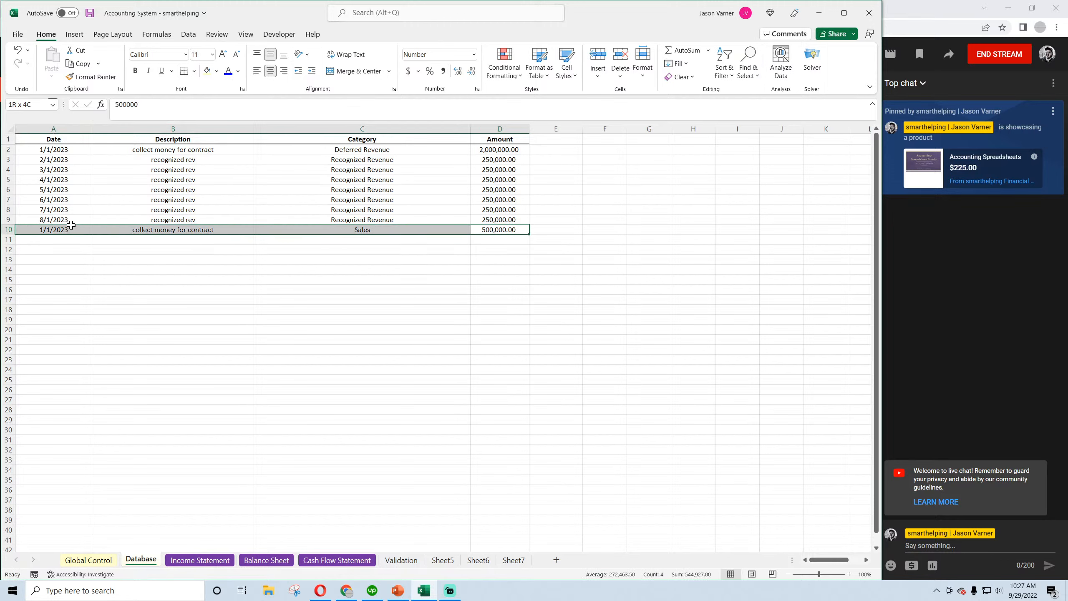
pyautogui.hotkey('ctrl', 'c')
pyautogui.click(53, 239)
pyautogui.hotkey('ctrl', 'v')
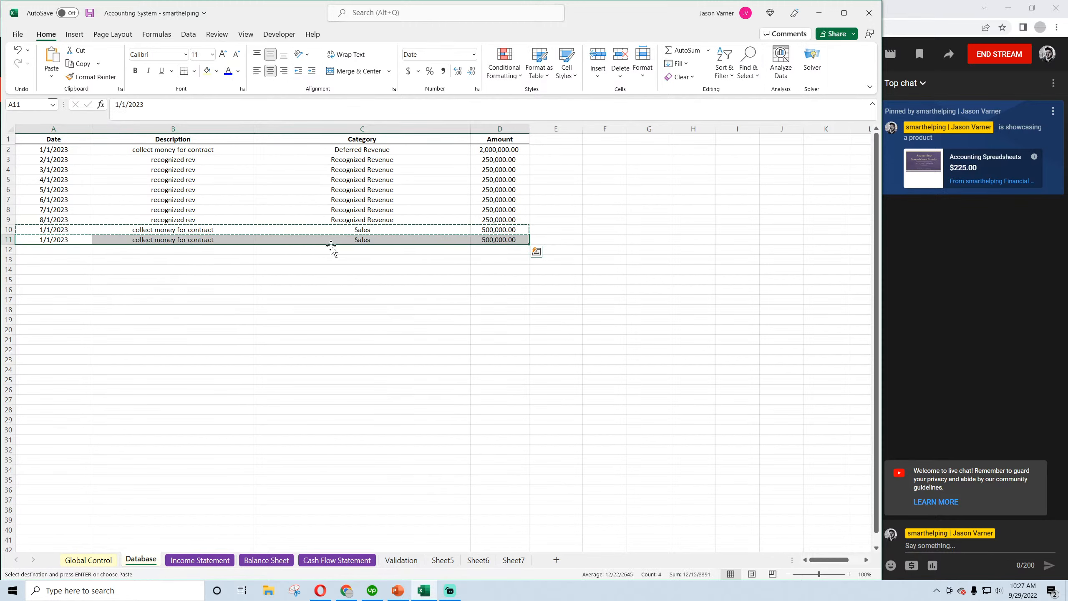
pyautogui.click(366, 240)
pyautogui.click(474, 240)
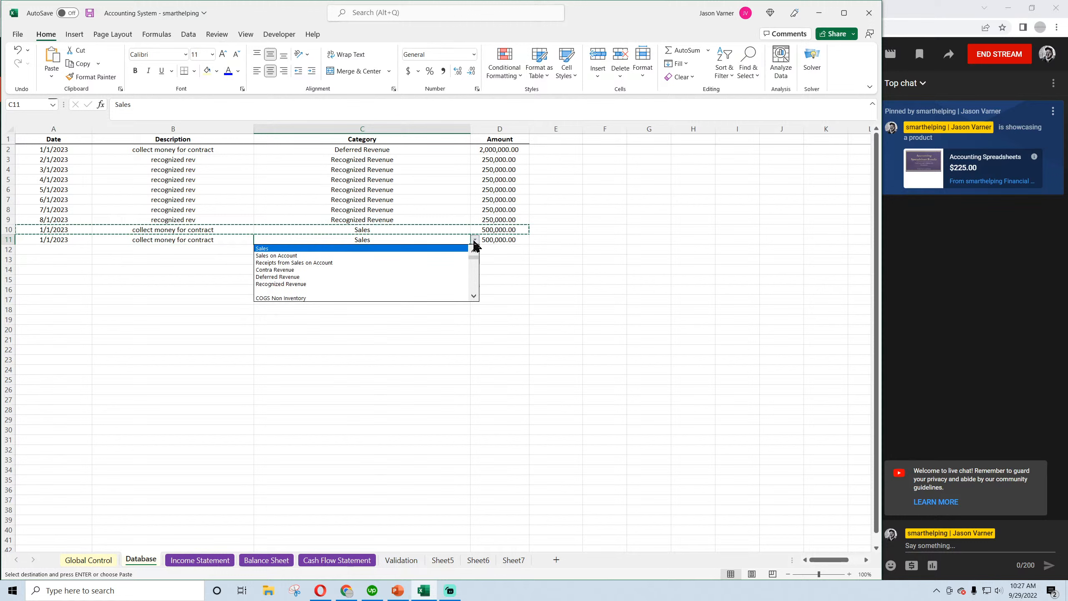
pyautogui.click(424, 257)
pyautogui.click(494, 239)
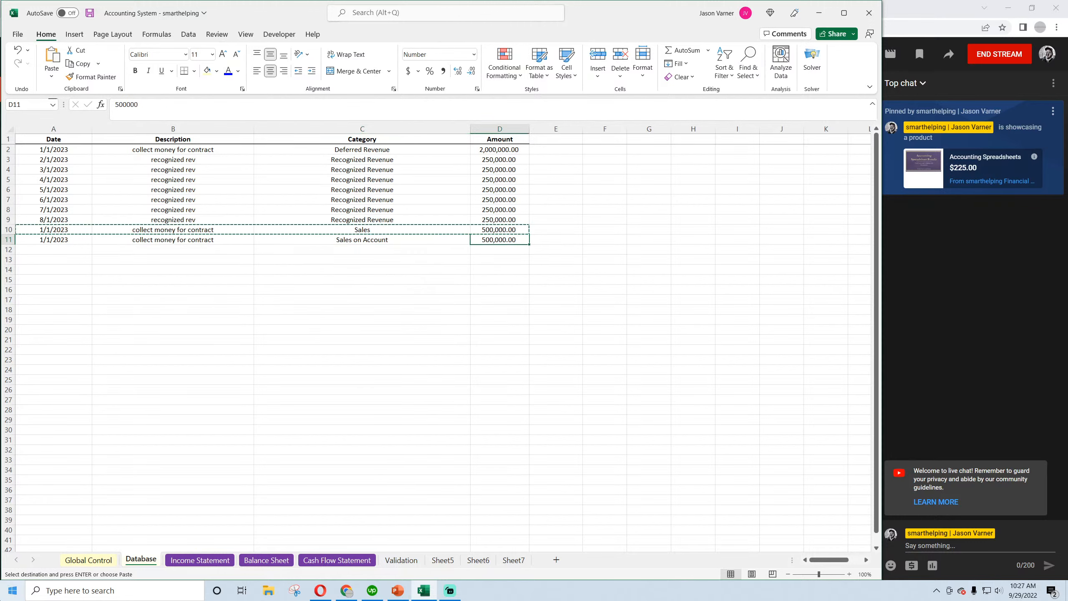
pyautogui.write('250,')
pyautogui.write('000')
pyautogui.press('Return')
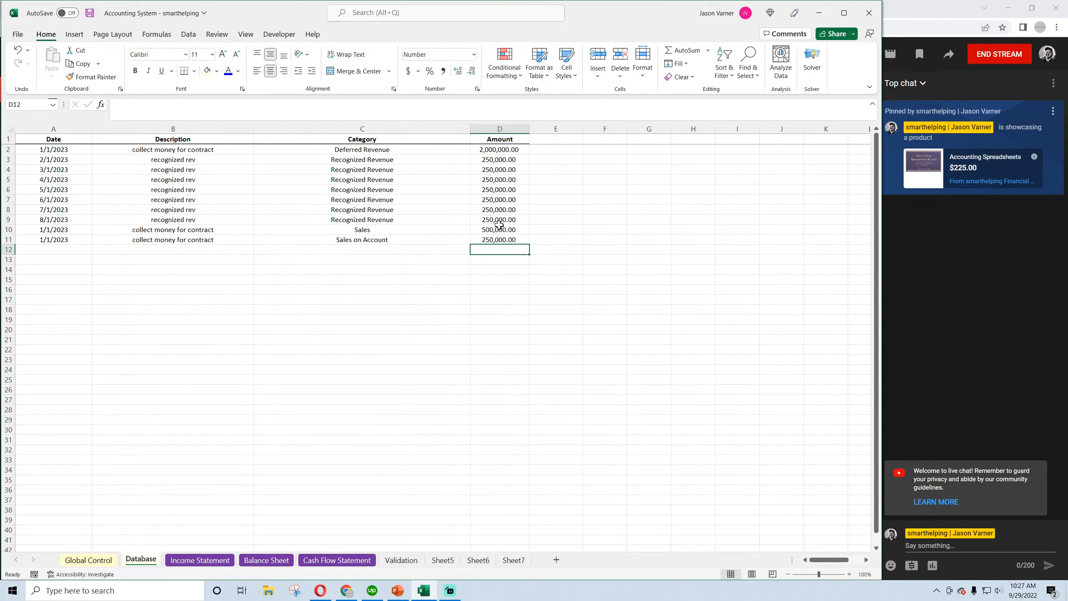
# Add a row 12 entry dated 2/1/2023 with category Receipts from Sales on Account and amount 250,000
pyautogui.click(62, 248)
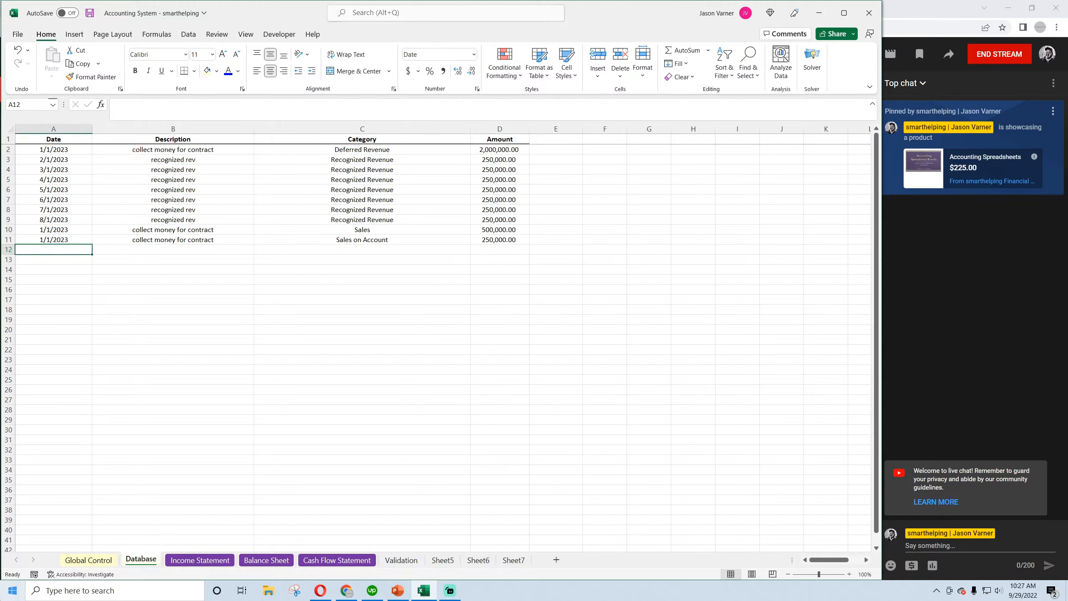
pyautogui.write('2/1/202')
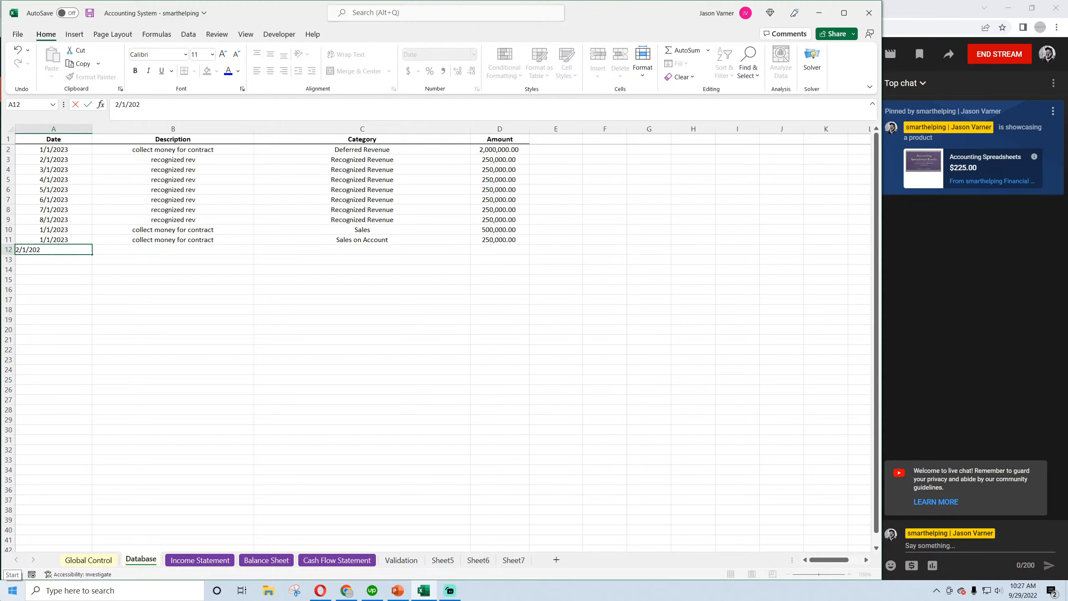
pyautogui.write('3')
pyautogui.press('Return')
pyautogui.click(457, 250)
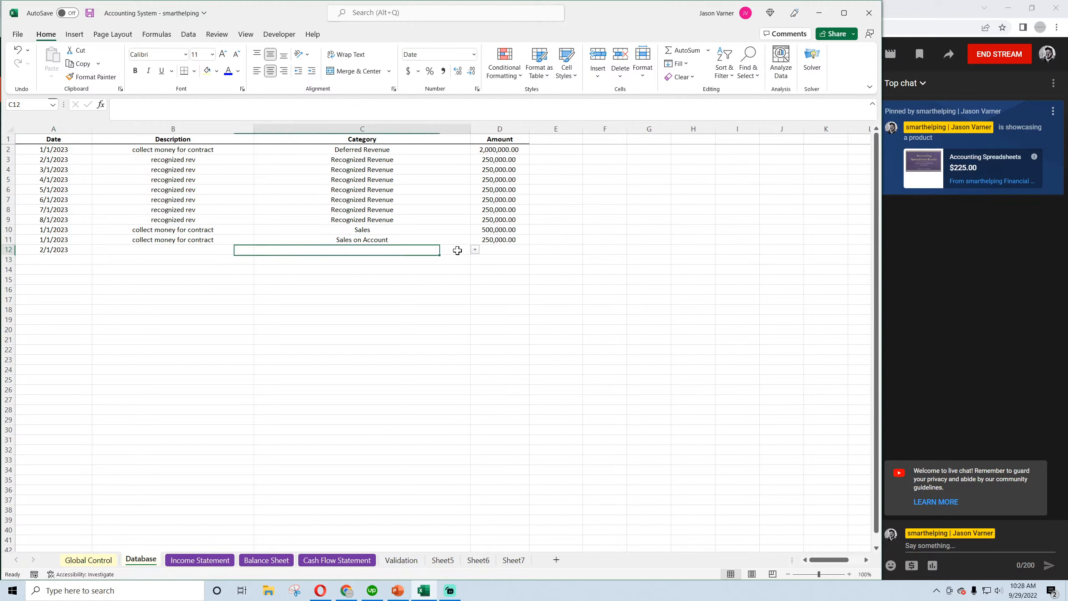
pyautogui.click(475, 249)
pyautogui.click(475, 261)
pyautogui.click(474, 261)
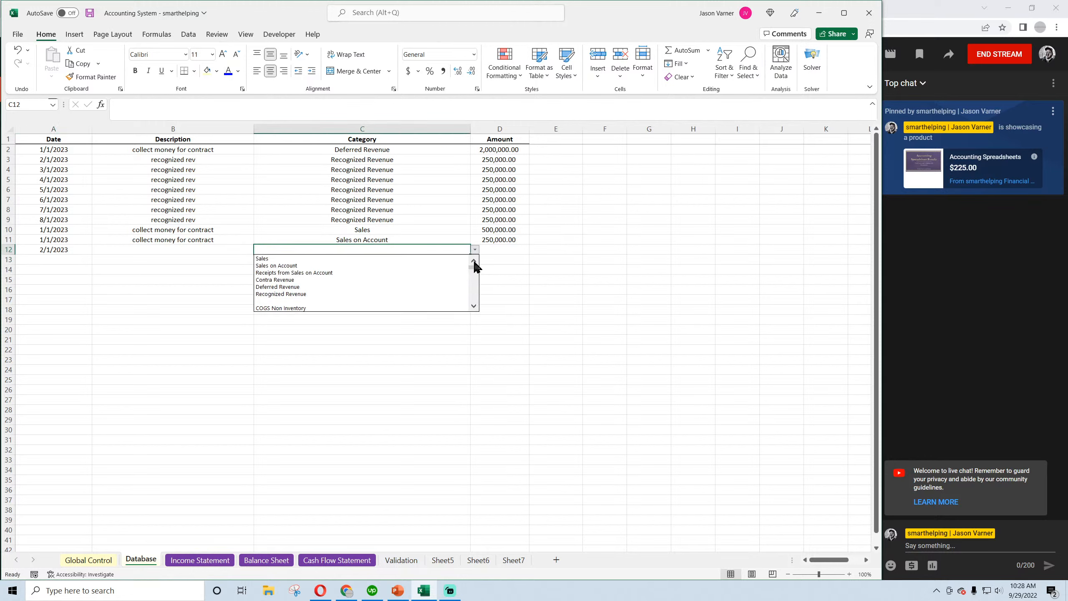
pyautogui.click(336, 272)
pyautogui.click(524, 253)
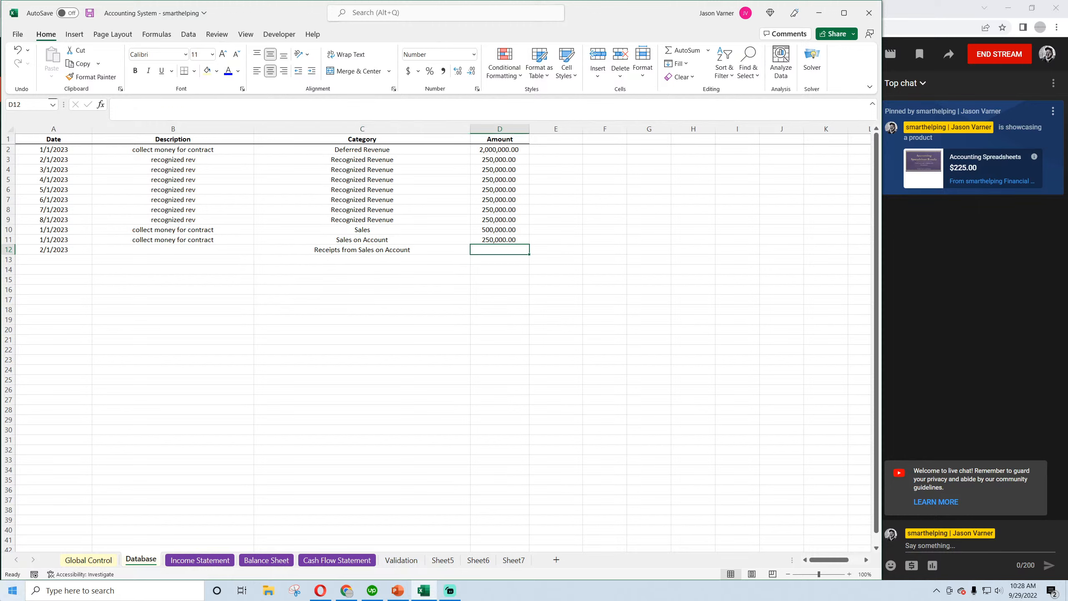
pyautogui.write('250,')
pyautogui.write('0000')
pyautogui.press('Return')
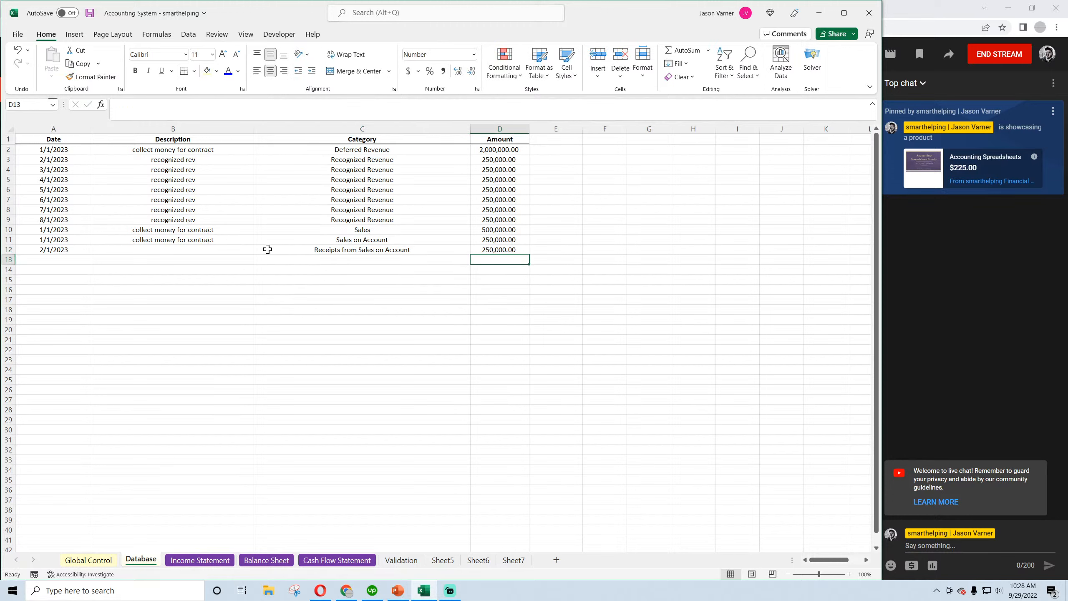
pyautogui.click(87, 250)
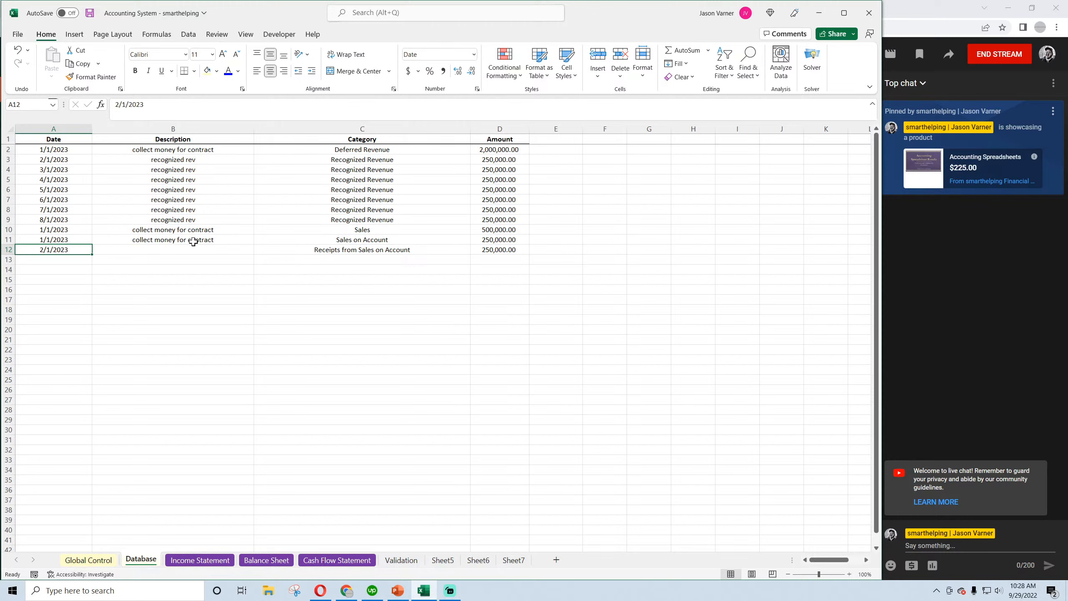
# Change the date of the row 12 Receipts from Sales on Account entry to 3/1/2023
pyautogui.click(119, 105)
pyautogui.press('BackSpace')
pyautogui.write('3')
pyautogui.click(163, 330)
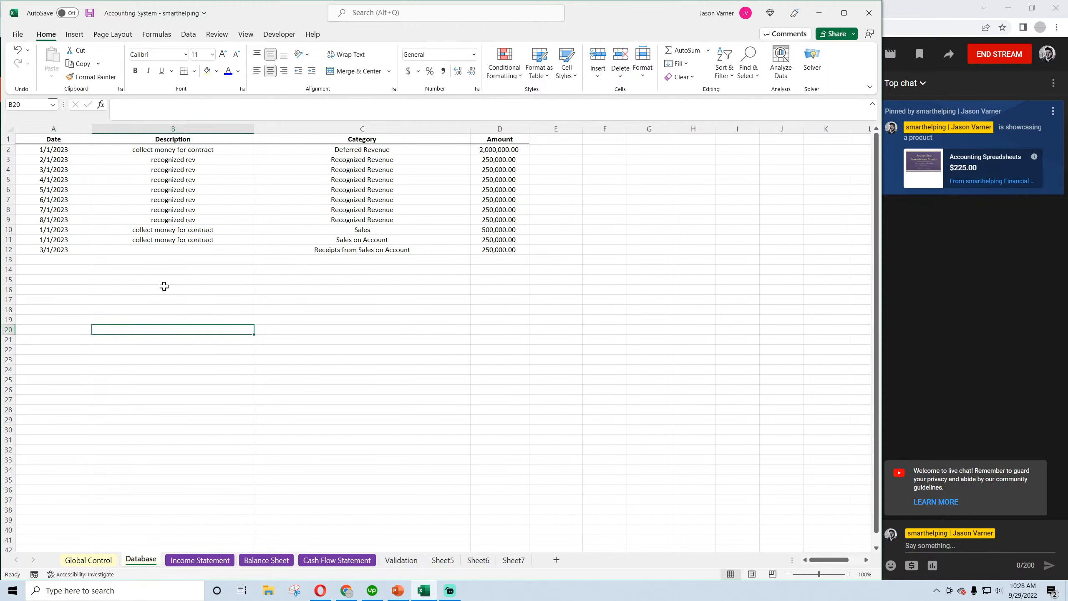
# Add a row 13 entry dated 3/2/2023 with category Contra Revenue and amount 2,000
pyautogui.click(349, 257)
pyautogui.click(475, 260)
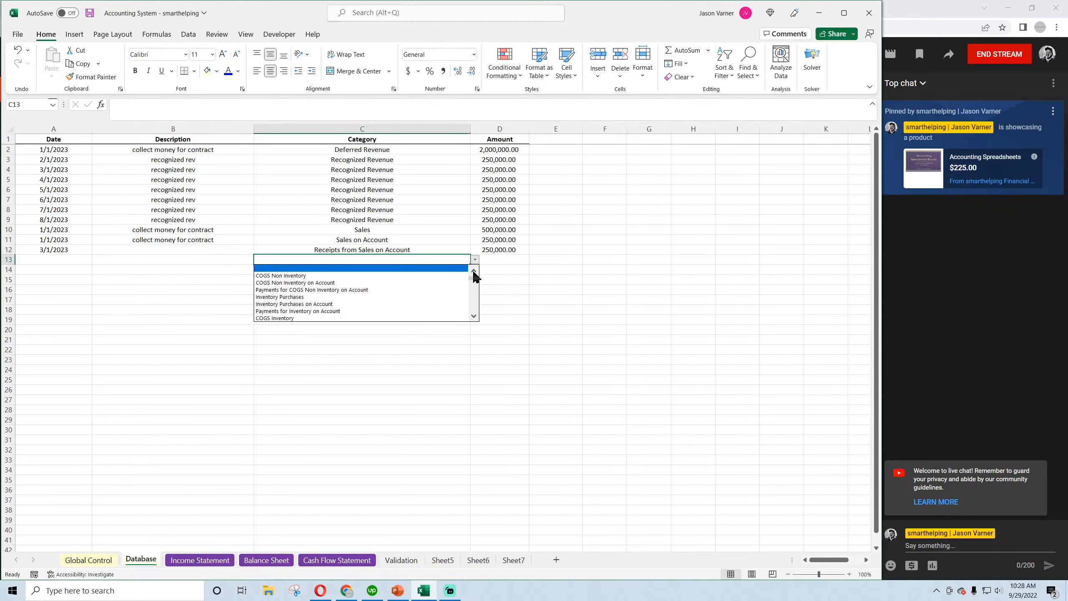
pyautogui.click(473, 271)
pyautogui.click(474, 271)
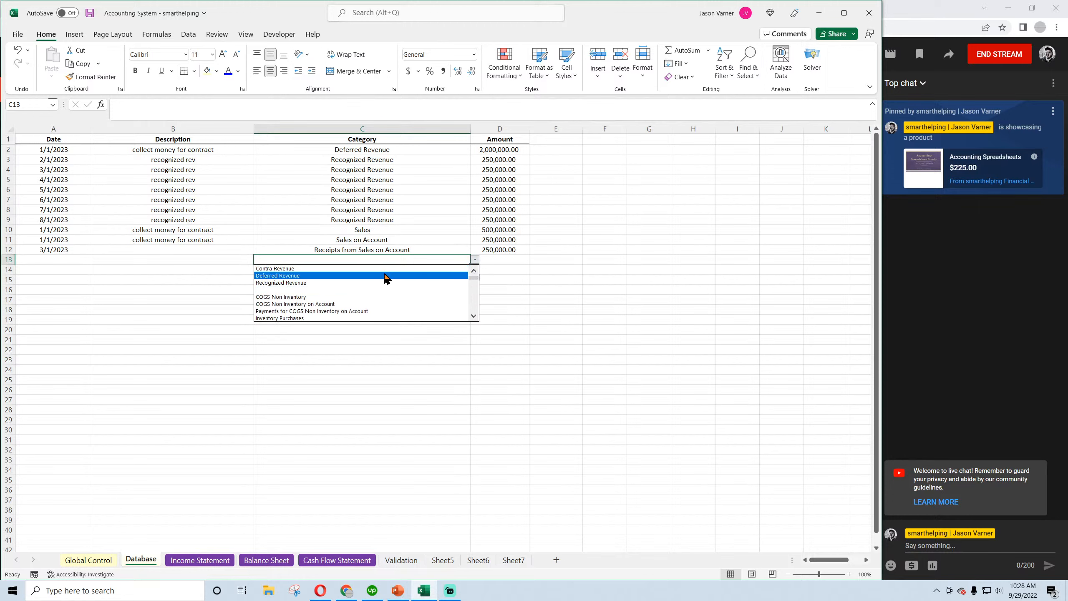
pyautogui.click(473, 271)
pyautogui.click(365, 276)
pyautogui.click(502, 259)
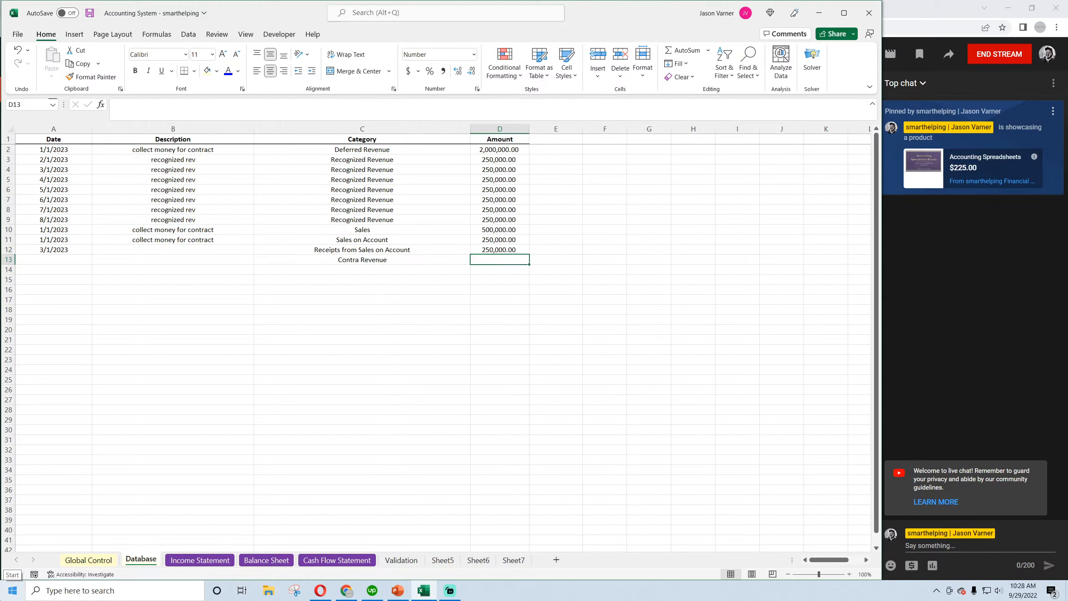
pyautogui.write('2000')
pyautogui.press('Return')
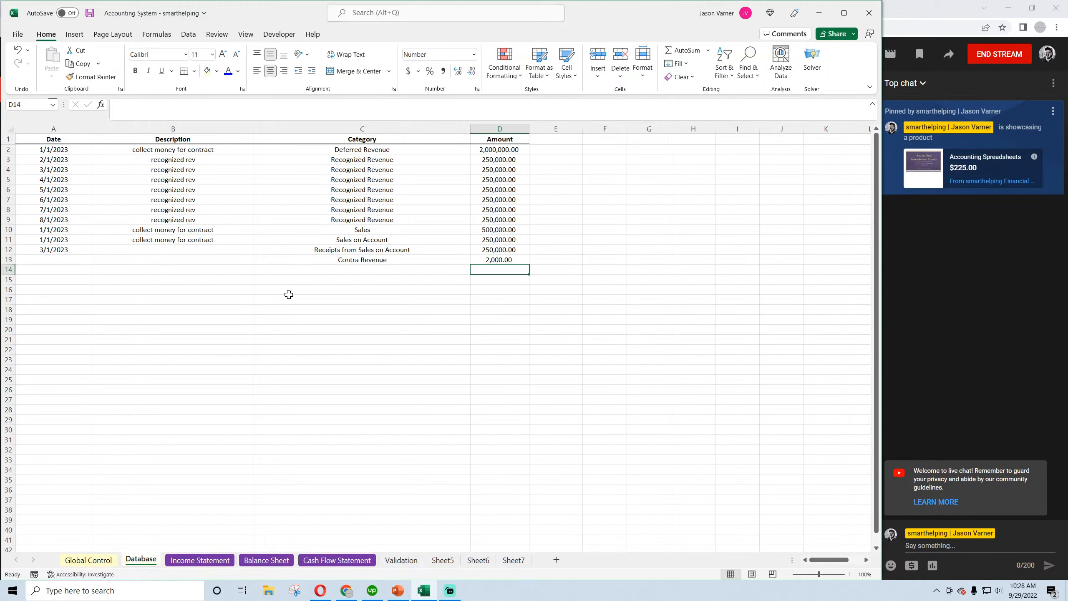
pyautogui.click(61, 249)
pyautogui.moveTo(93, 253); pyautogui.dragTo(82, 264)
pyautogui.click(73, 262)
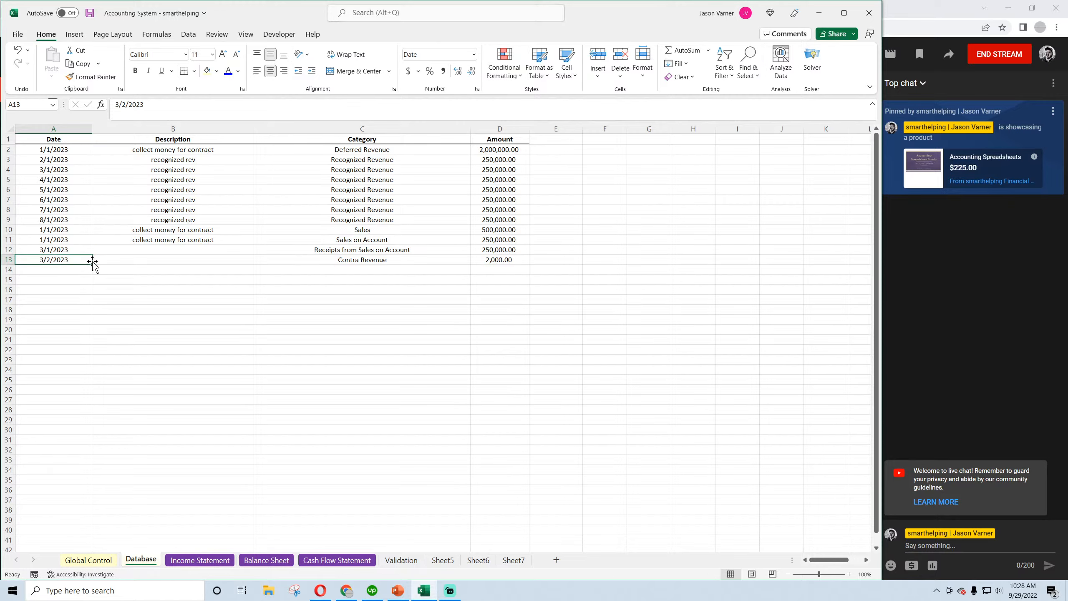
# Examine the Income Statement's monthly sales from January to March and the March Refunds/Receipts/Discounts/Returns line with their formulas
pyautogui.click(190, 560)
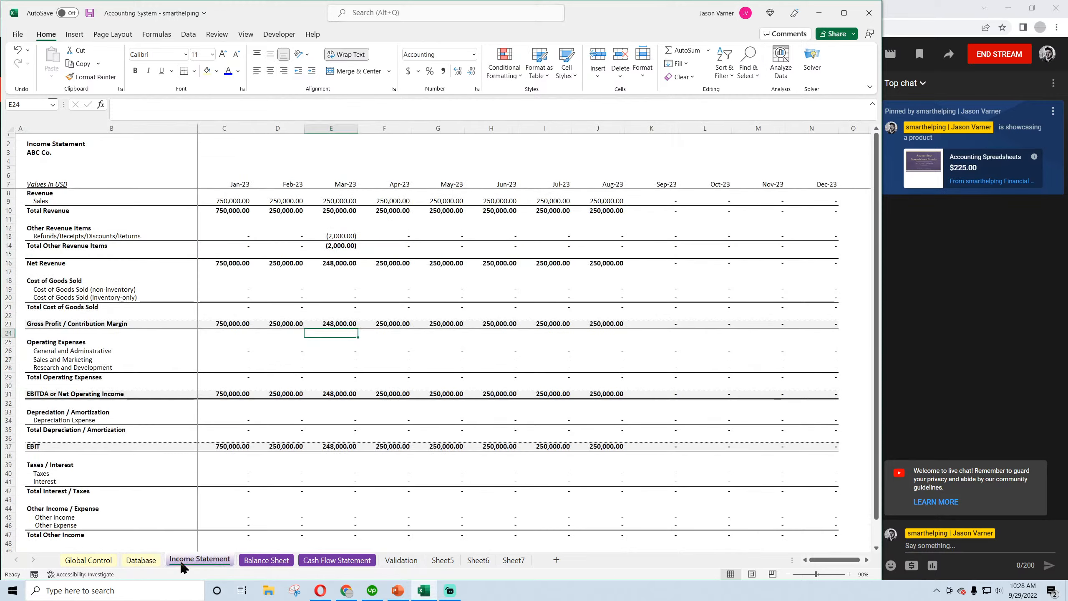
pyautogui.scroll(-4, 273, 450)
pyautogui.scroll(4, 273, 450)
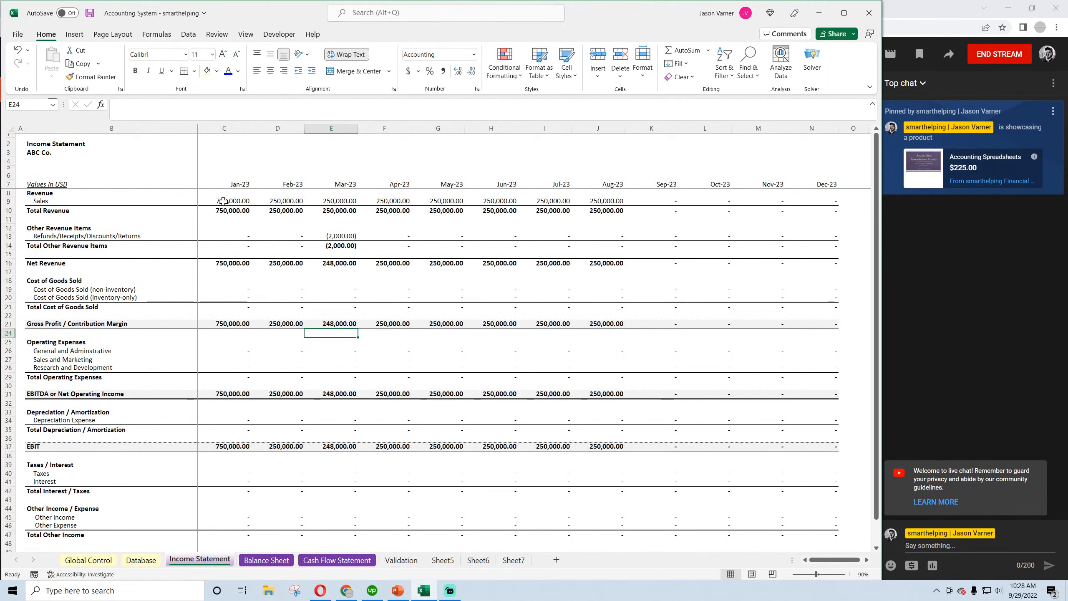
pyautogui.click(220, 202)
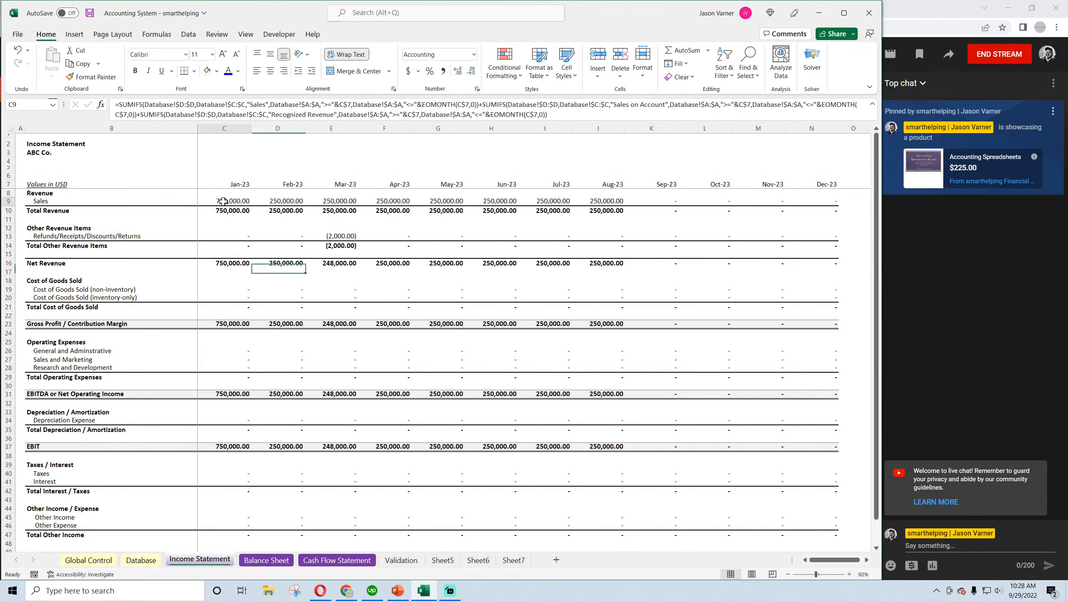
pyautogui.click(341, 236)
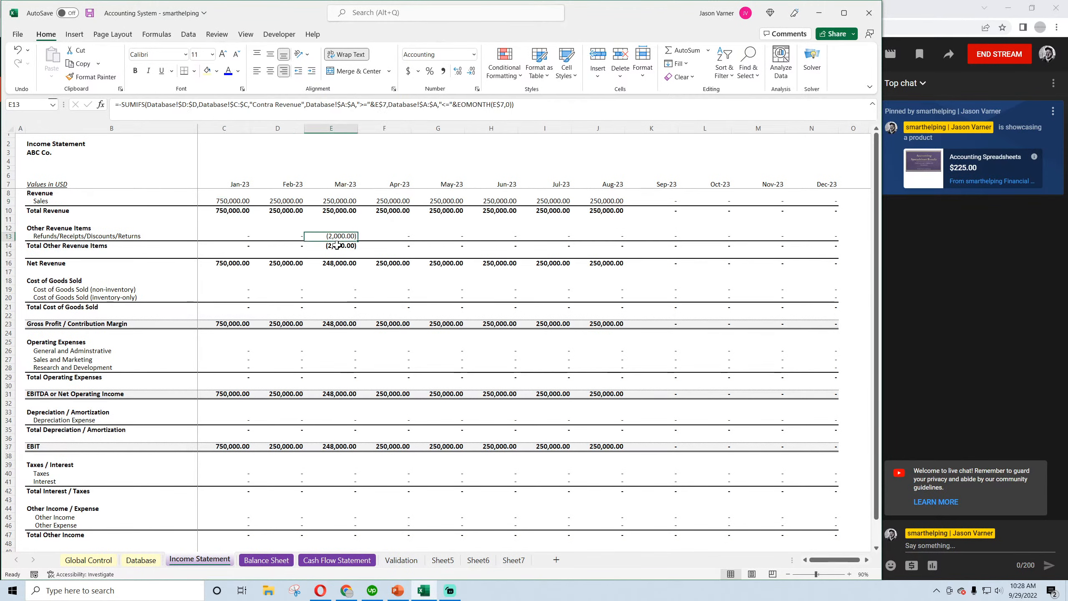
pyautogui.click(234, 202)
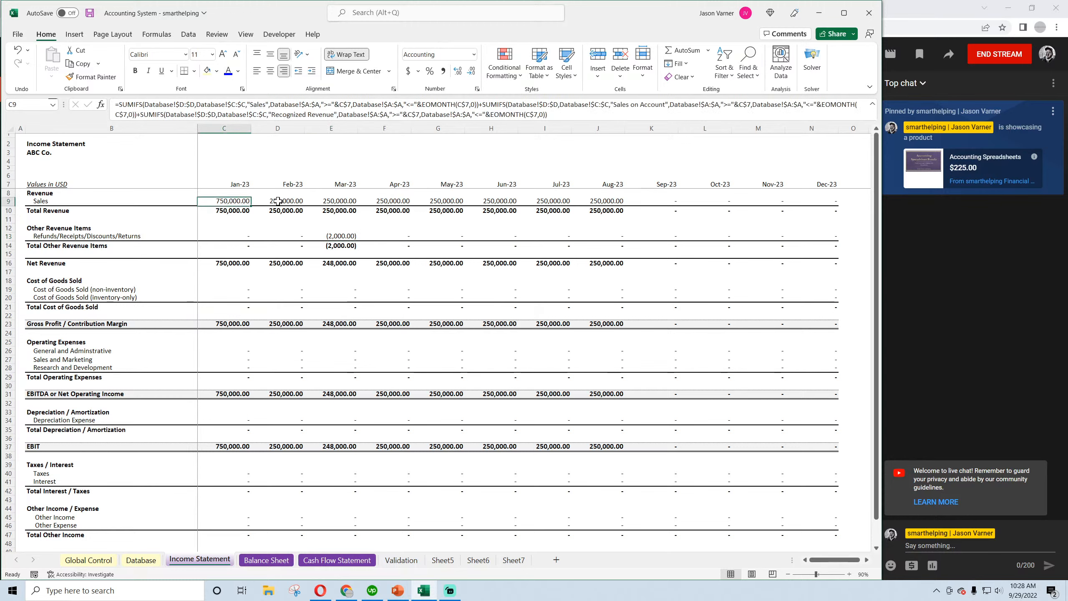
pyautogui.click(279, 202)
pyautogui.click(334, 202)
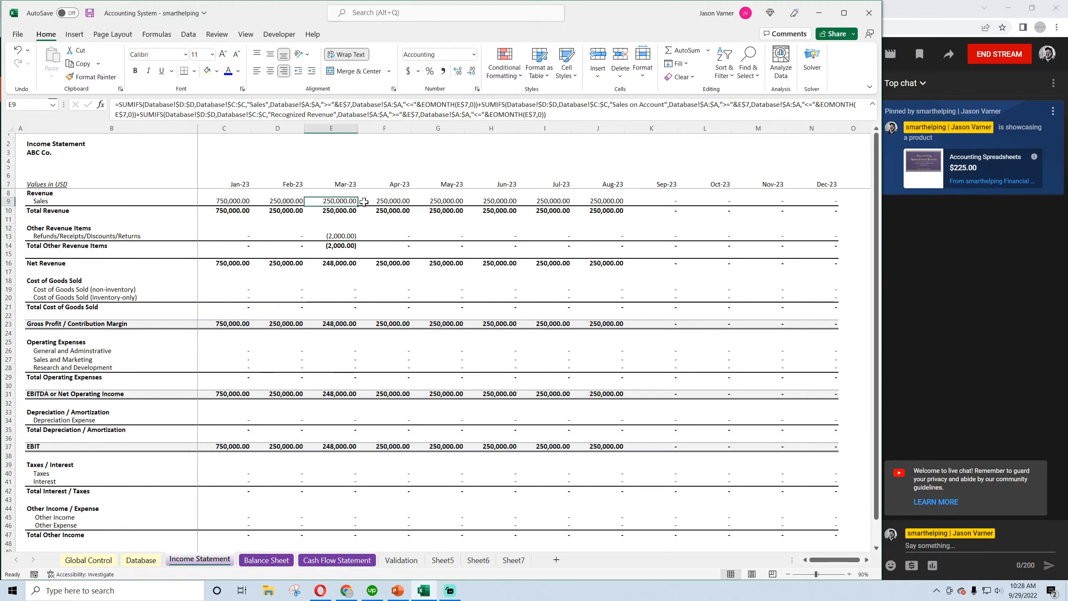
# Change the date of the row 11 Sales on Account entry in the Database sheet to 2/1/2023
pyautogui.click(142, 560)
pyautogui.moveTo(492, 229); pyautogui.dragTo(70, 241)
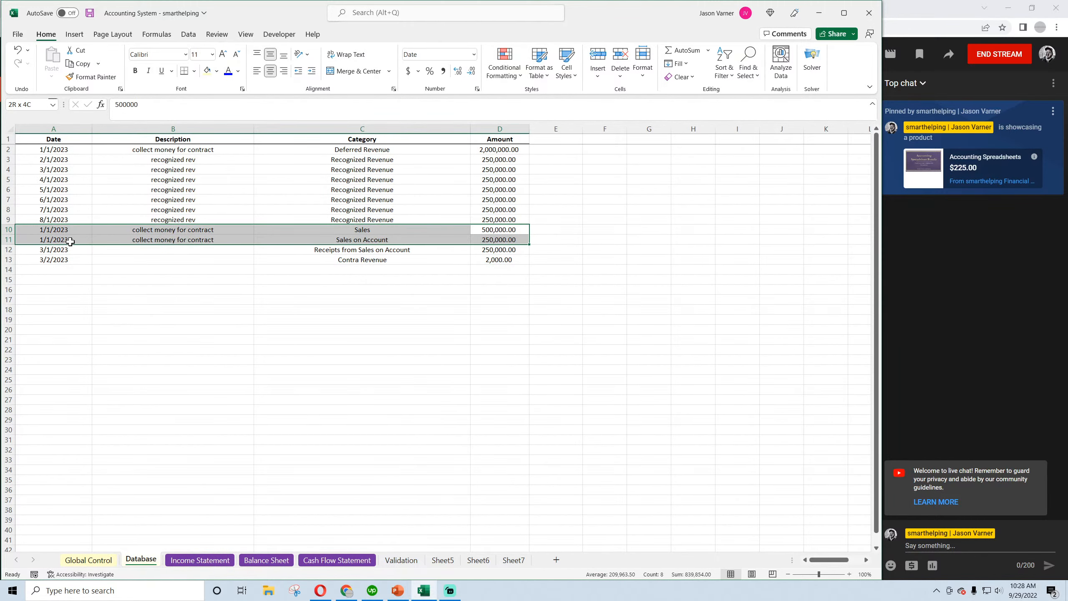
pyautogui.click(67, 241)
pyautogui.moveTo(119, 105); pyautogui.dragTo(113, 104)
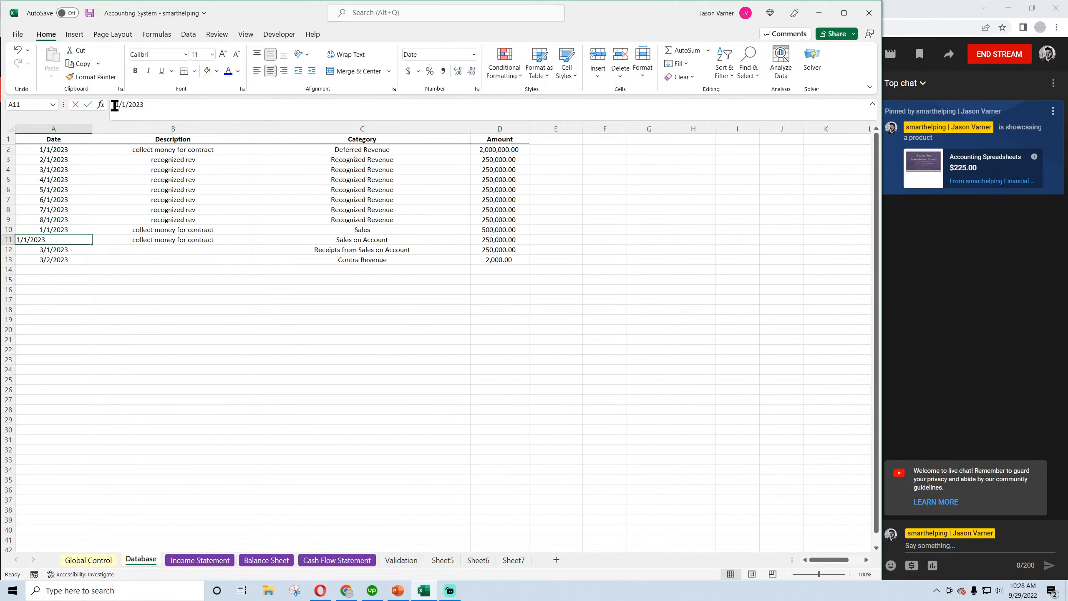
pyautogui.write('2')
pyautogui.click(128, 362)
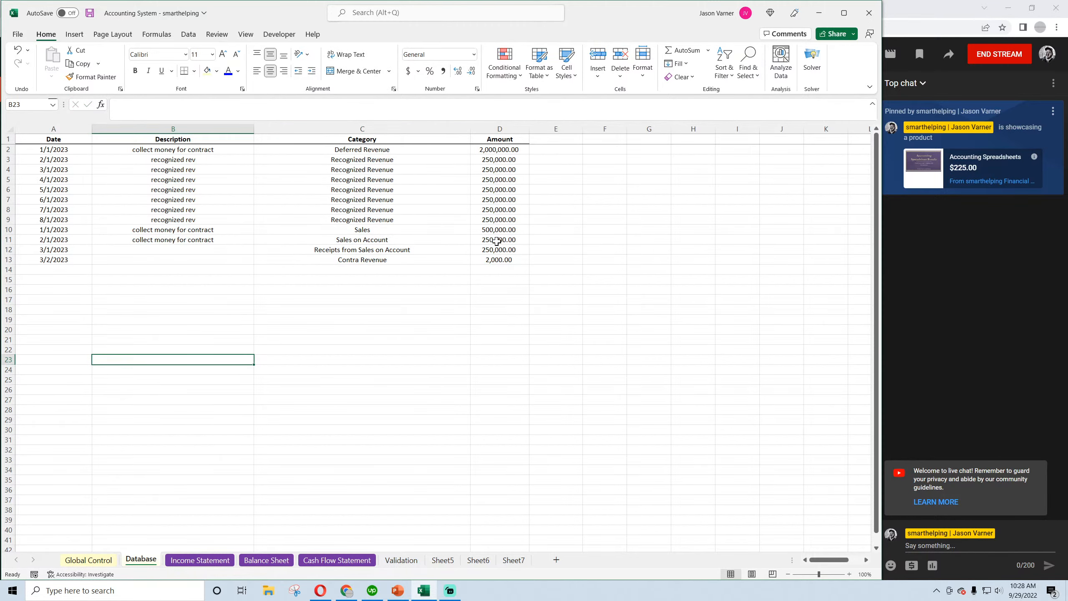
# Check the January and February sales on the Income Statement against the Database entries
pyautogui.click(199, 560)
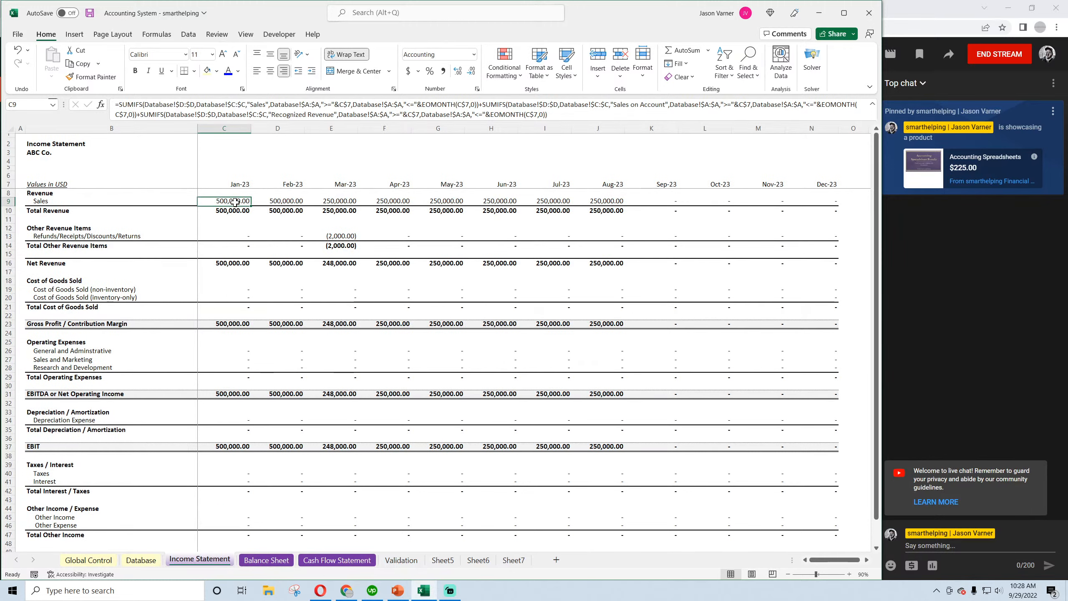
pyautogui.click(288, 200)
pyautogui.click(144, 561)
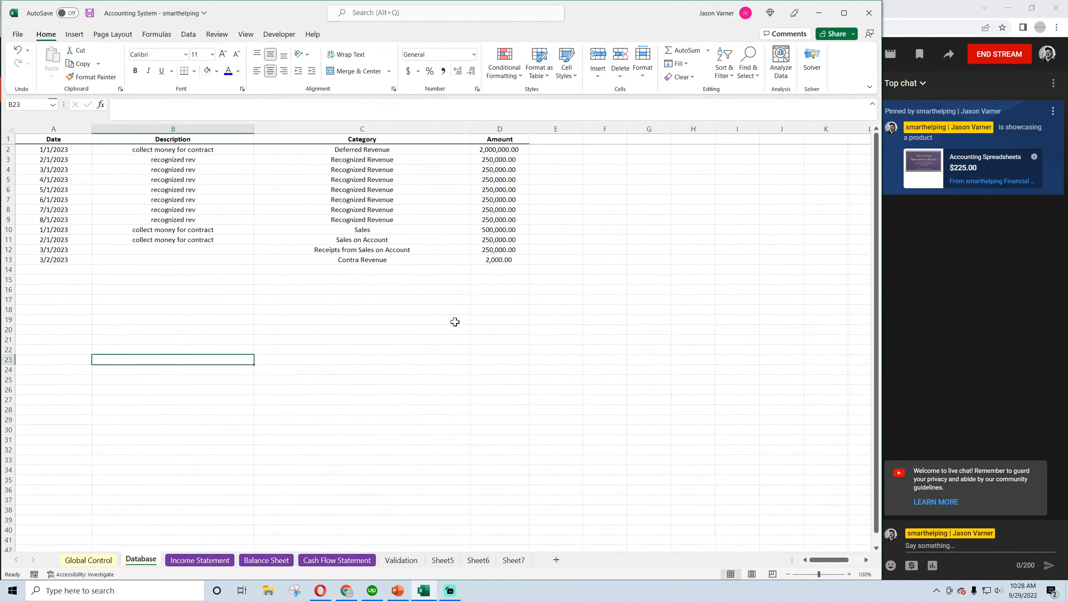
pyautogui.click(215, 560)
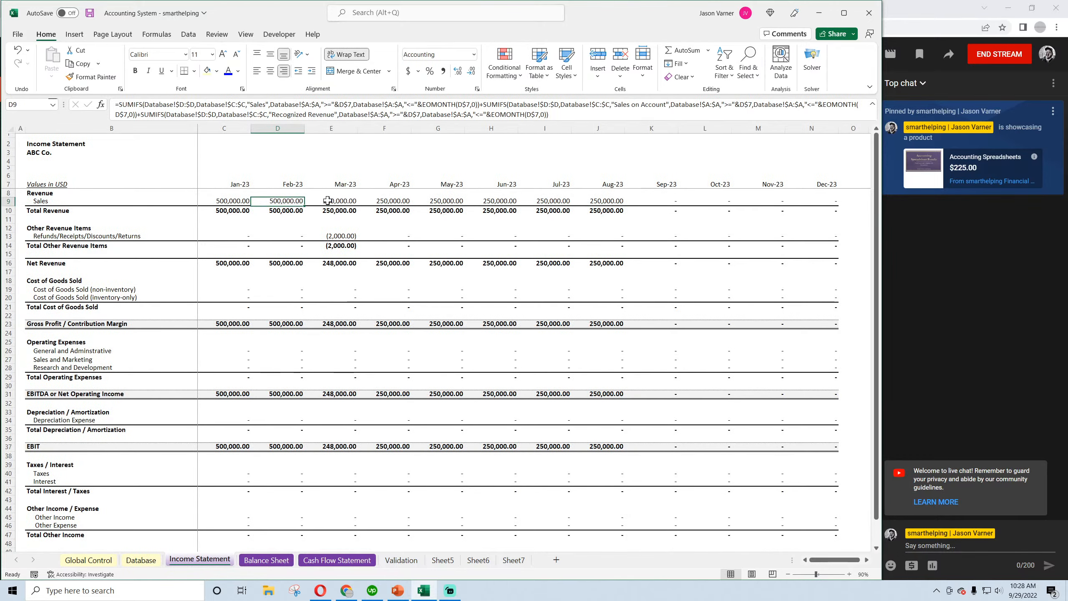
# Examine the Balance Sheet's January and February cash and the February and March accounts receivable
pyautogui.click(266, 560)
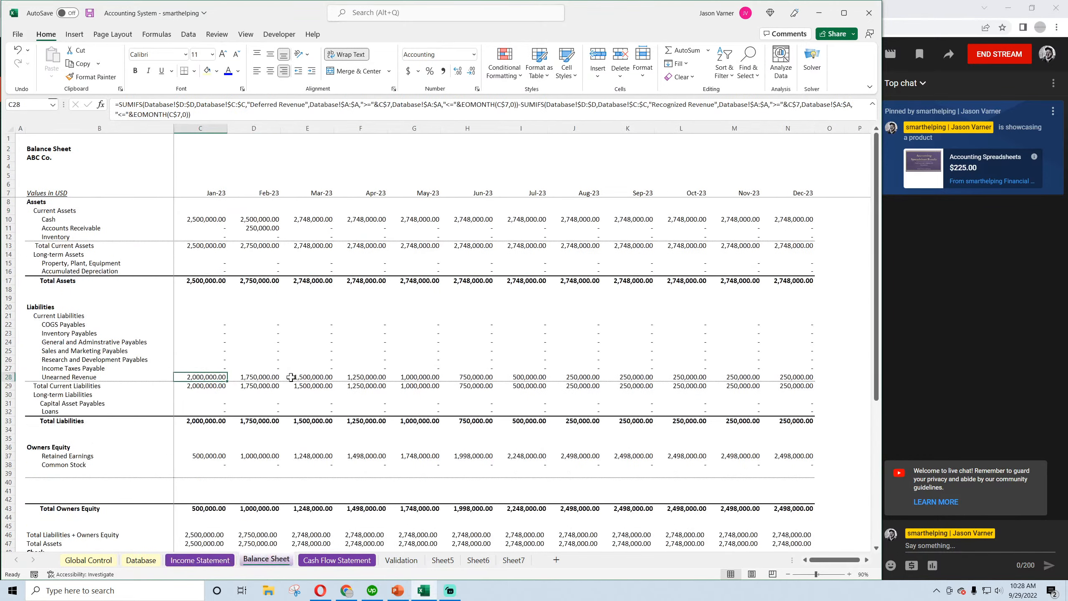
pyautogui.click(215, 220)
pyautogui.click(261, 219)
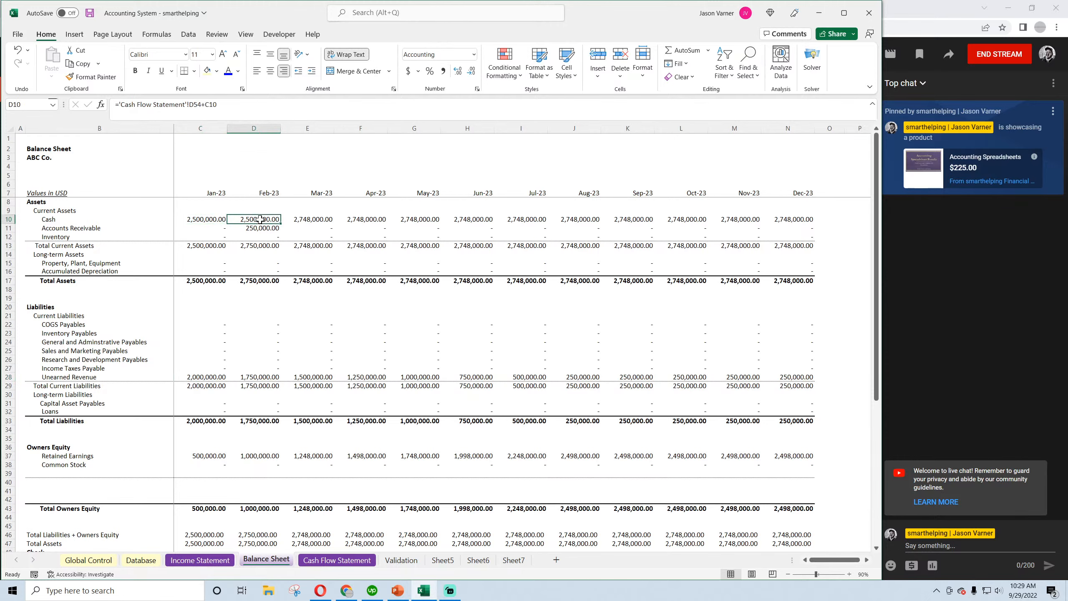
pyautogui.scroll(-4, 274, 332)
pyautogui.scroll(4, 335, 397)
pyautogui.click(258, 229)
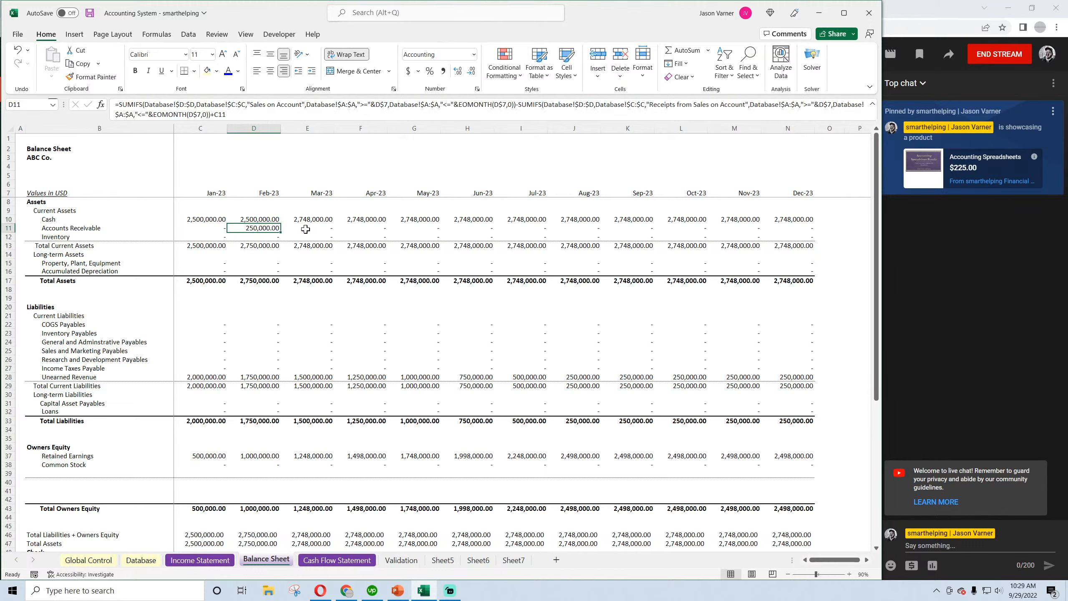
pyautogui.click(320, 229)
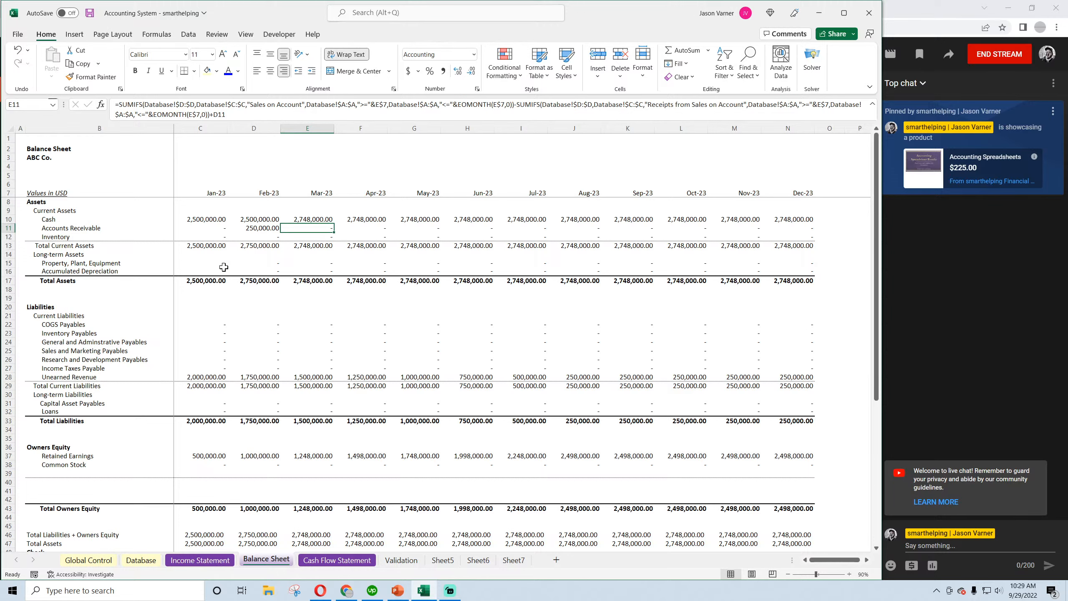
# Review net income, sales on account, receipts and the total change in cash on the Cash Flow Statement, cross-checking with the Database
pyautogui.click(332, 561)
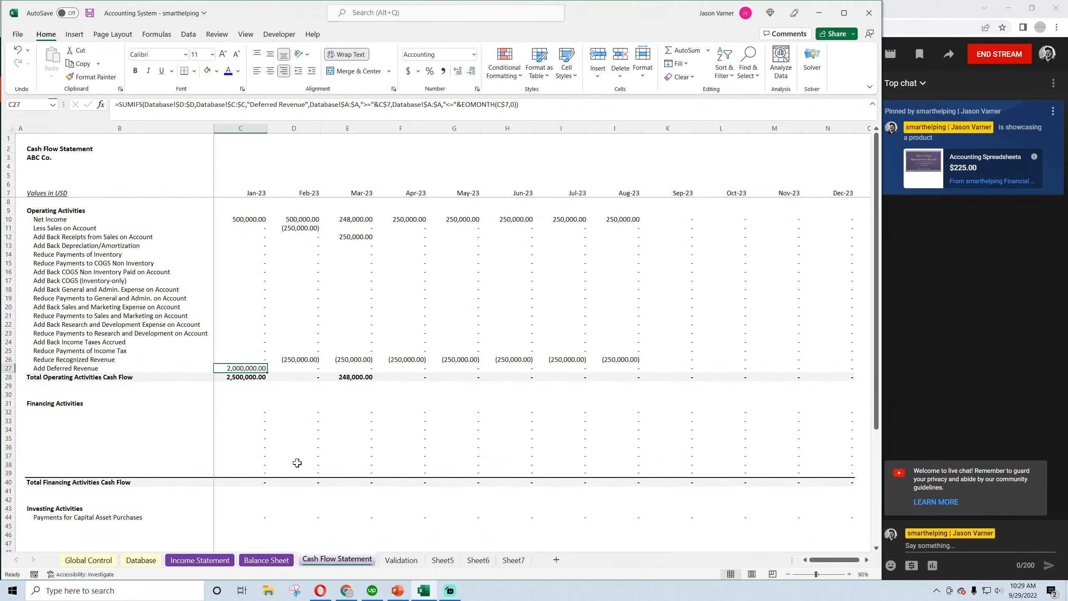
pyautogui.click(246, 219)
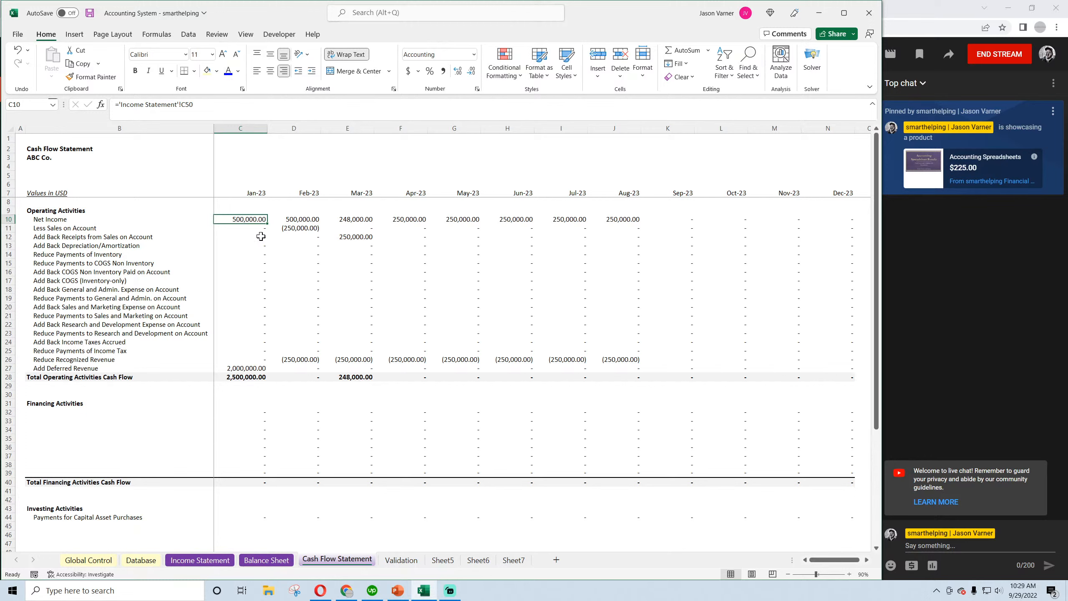
pyautogui.click(297, 229)
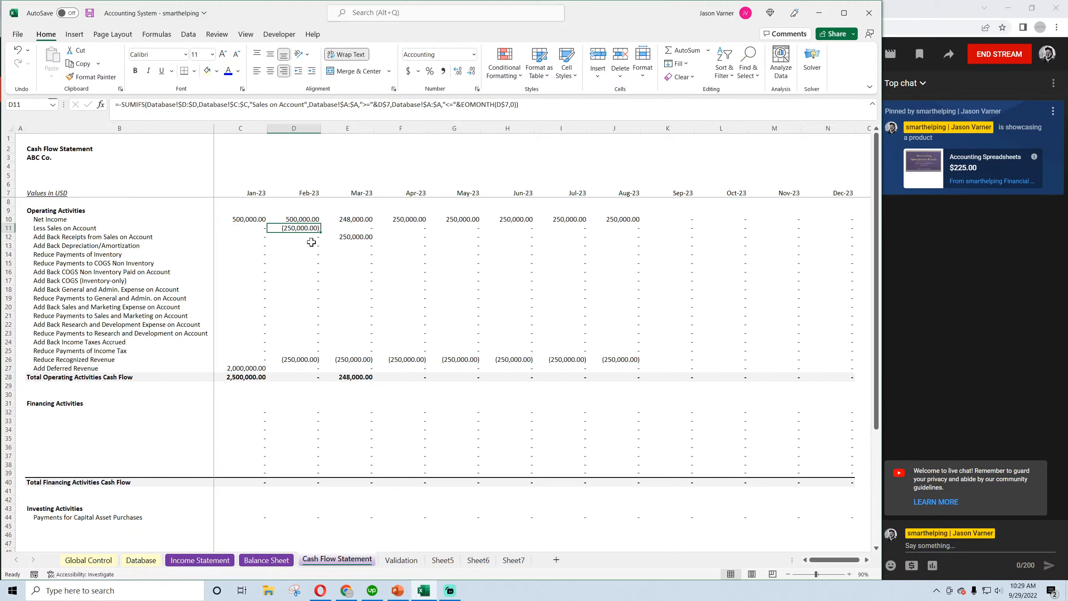
pyautogui.click(349, 238)
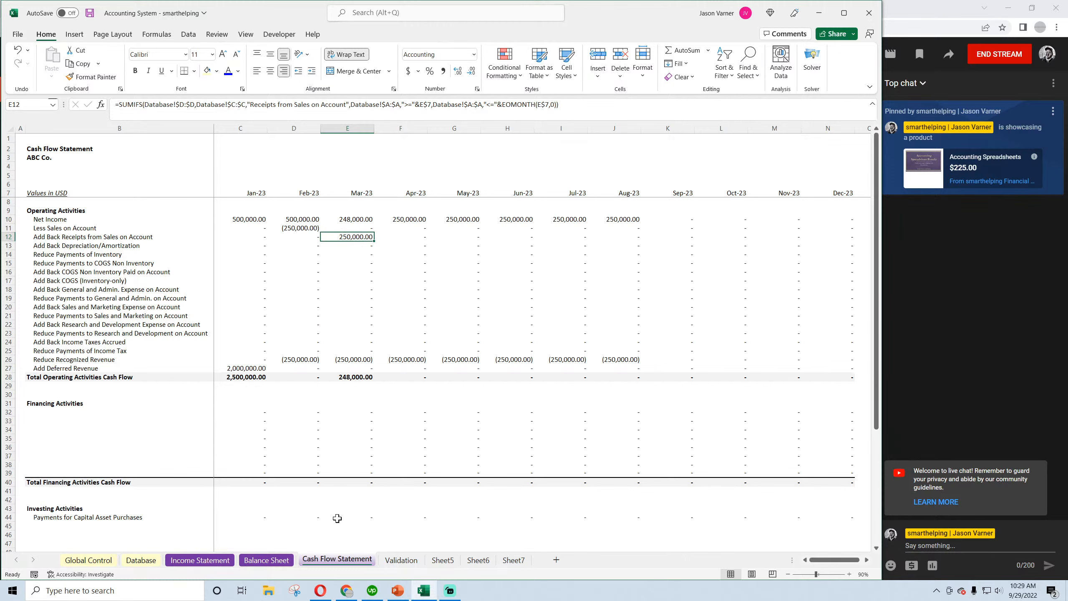
pyautogui.click(141, 559)
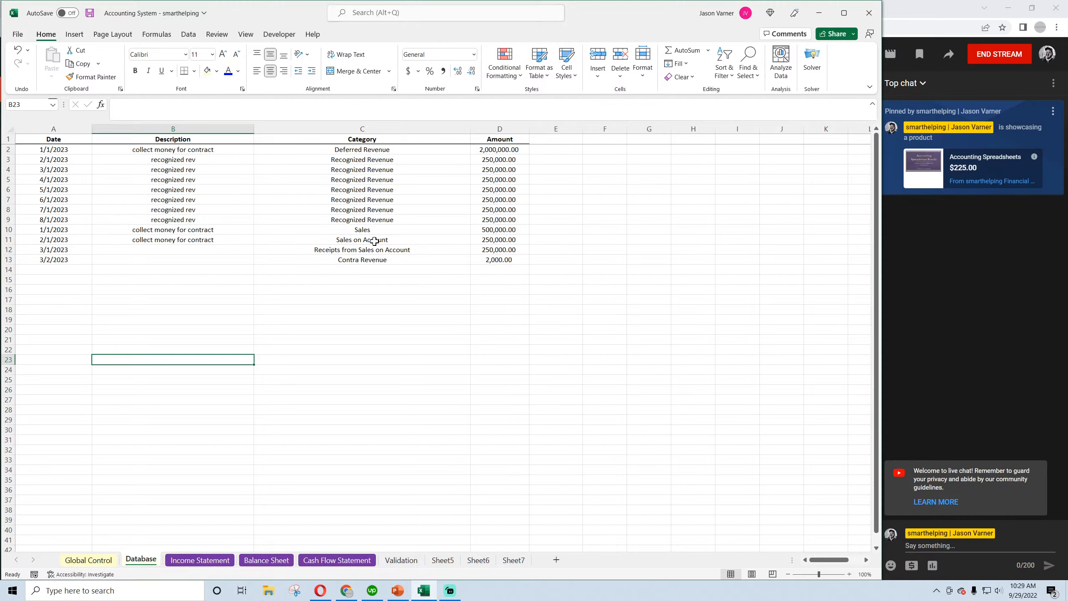
pyautogui.click(318, 562)
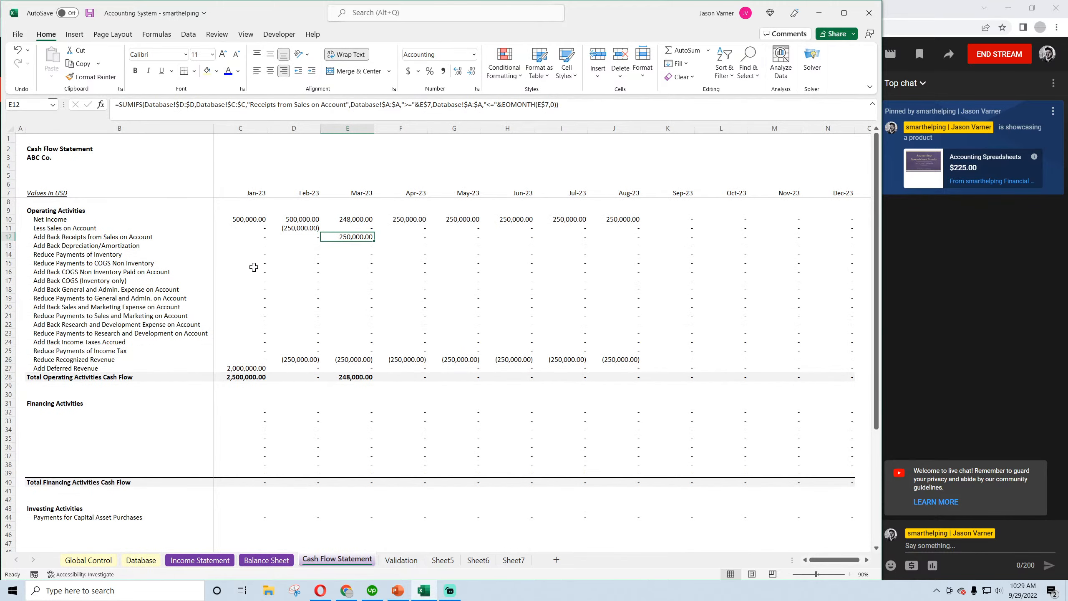
pyautogui.scroll(-4, 294, 378)
pyautogui.scroll(4, 279, 317)
pyautogui.scroll(-3, 292, 410)
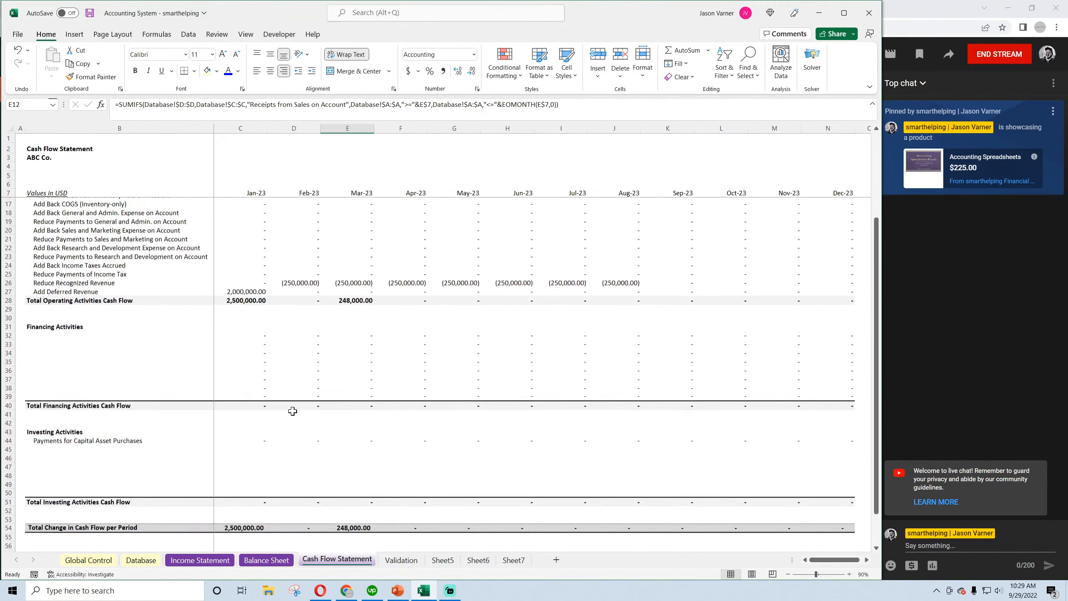
pyautogui.scroll(3, 292, 411)
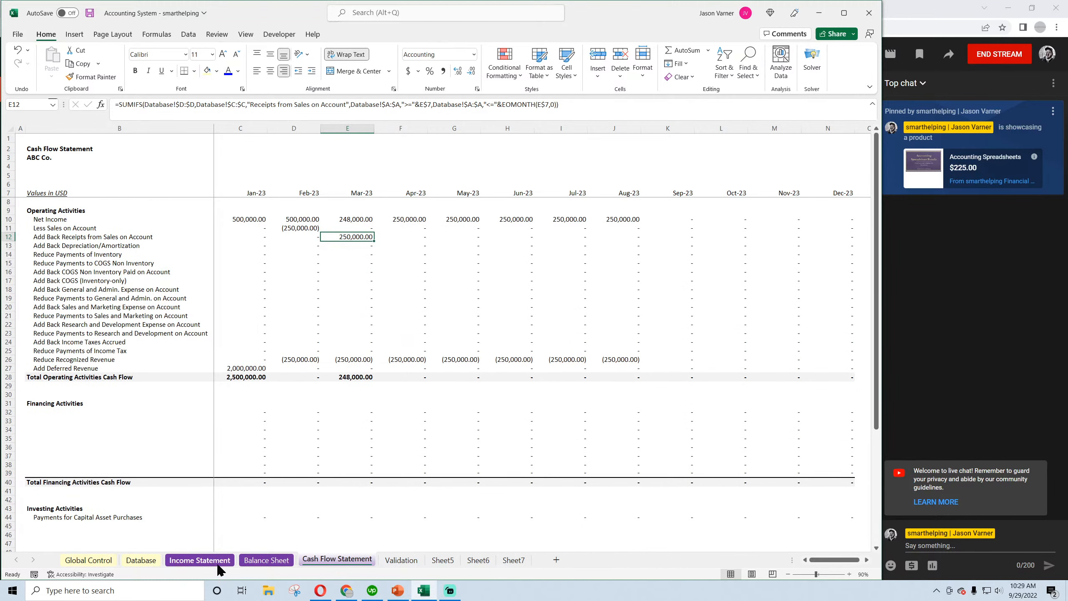
# Clear all test entries from rows 2 to 13 of the Database sheet and save the workbook
pyautogui.click(143, 560)
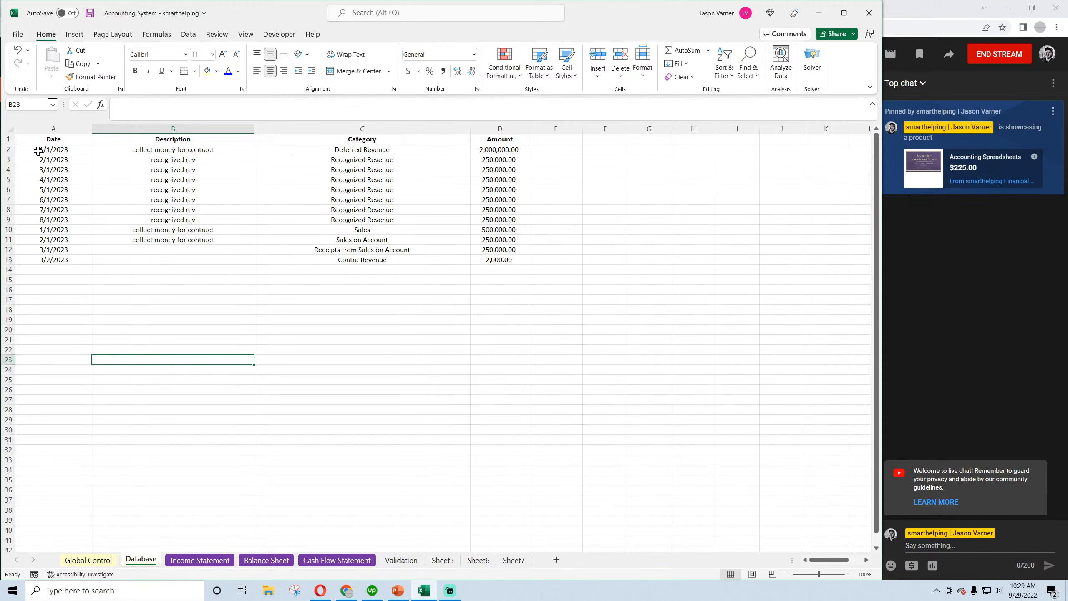
pyautogui.moveTo(38, 151); pyautogui.dragTo(492, 257)
pyautogui.rightClick(357, 210)
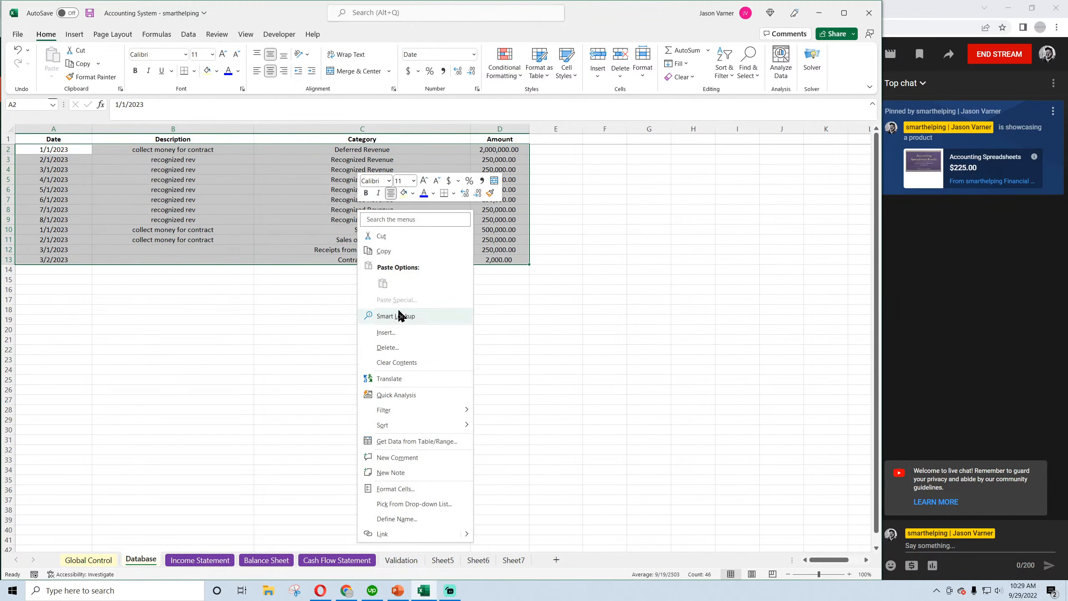
pyautogui.click(396, 362)
pyautogui.click(336, 340)
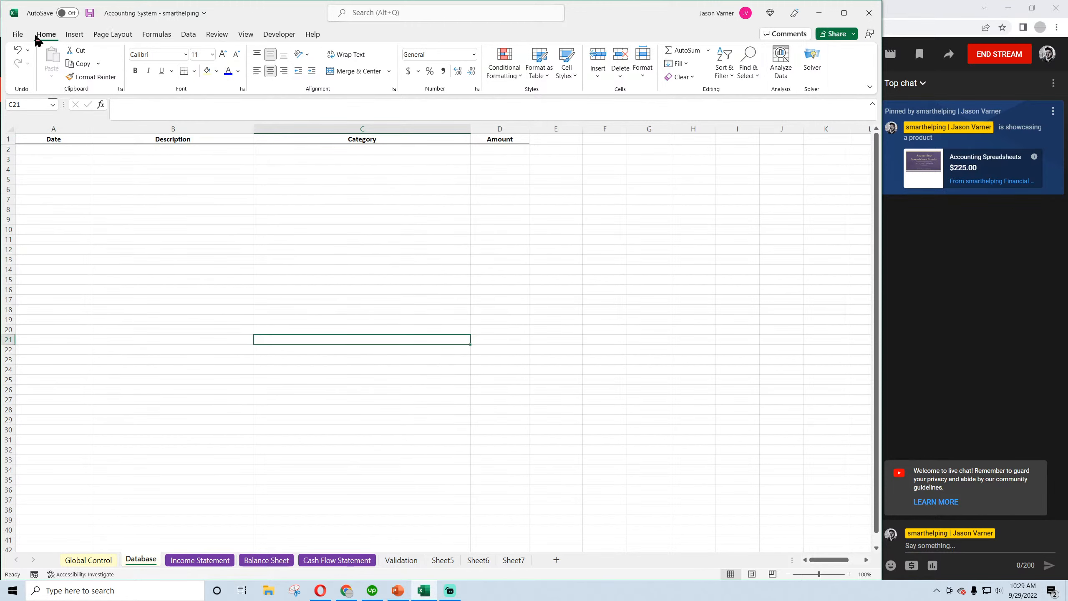
pyautogui.click(89, 14)
# On the Validation sheet, move the categories from COGS Non Inventory onward up one row, clear the duplicate Payment of Income Tax, and save
pyautogui.click(401, 561)
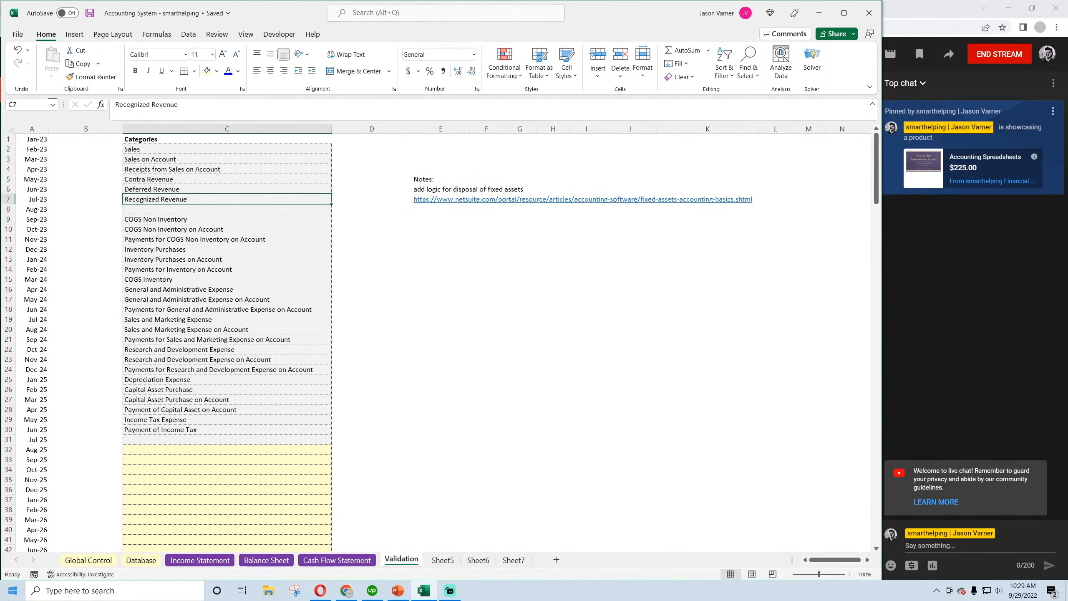
pyautogui.moveTo(148, 218); pyautogui.dragTo(162, 430)
pyautogui.rightClick(157, 290)
pyautogui.click(180, 286)
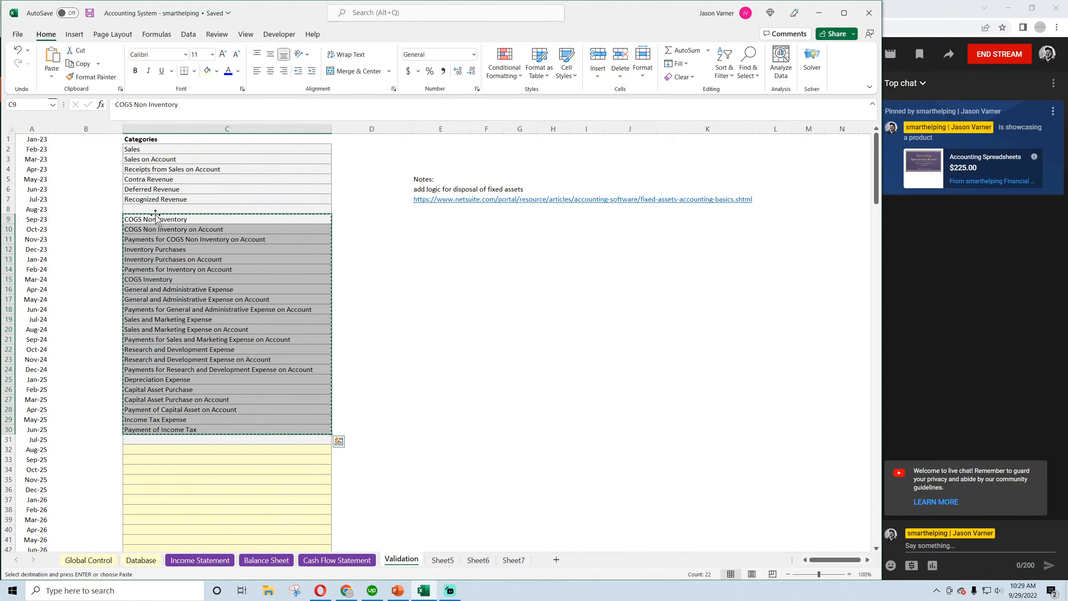
pyautogui.rightClick(154, 208)
pyautogui.click(180, 281)
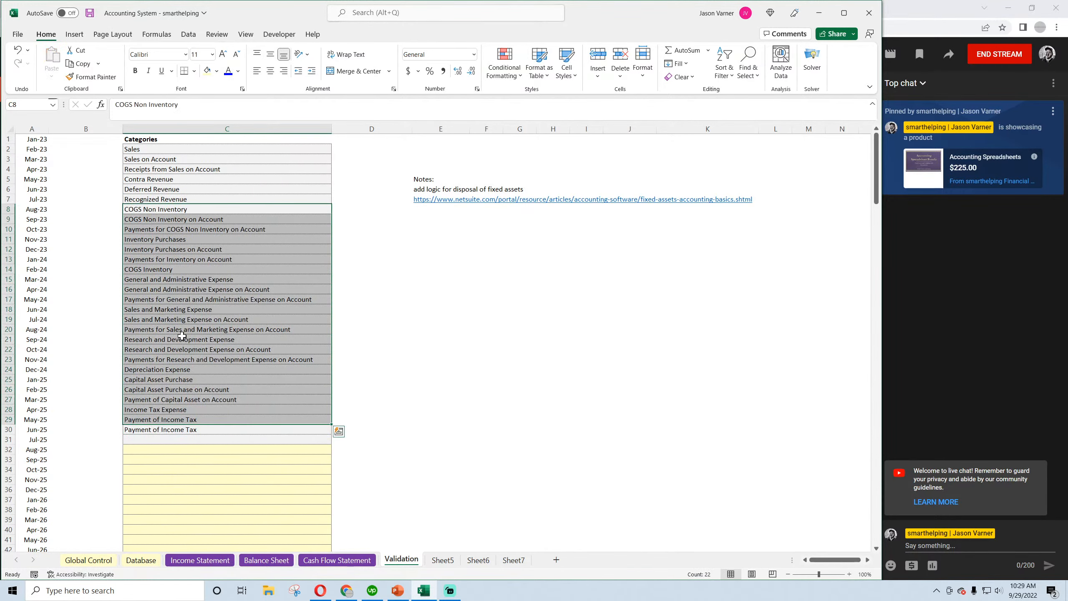
pyautogui.click(176, 428)
pyautogui.press('BackSpace')
pyautogui.press('Return')
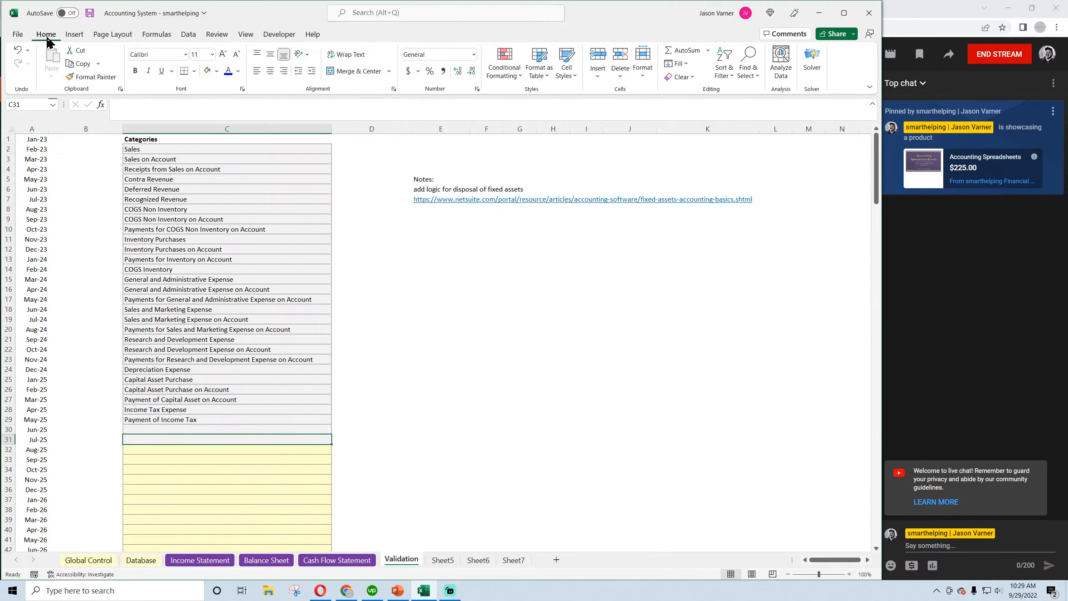
pyautogui.click(90, 12)
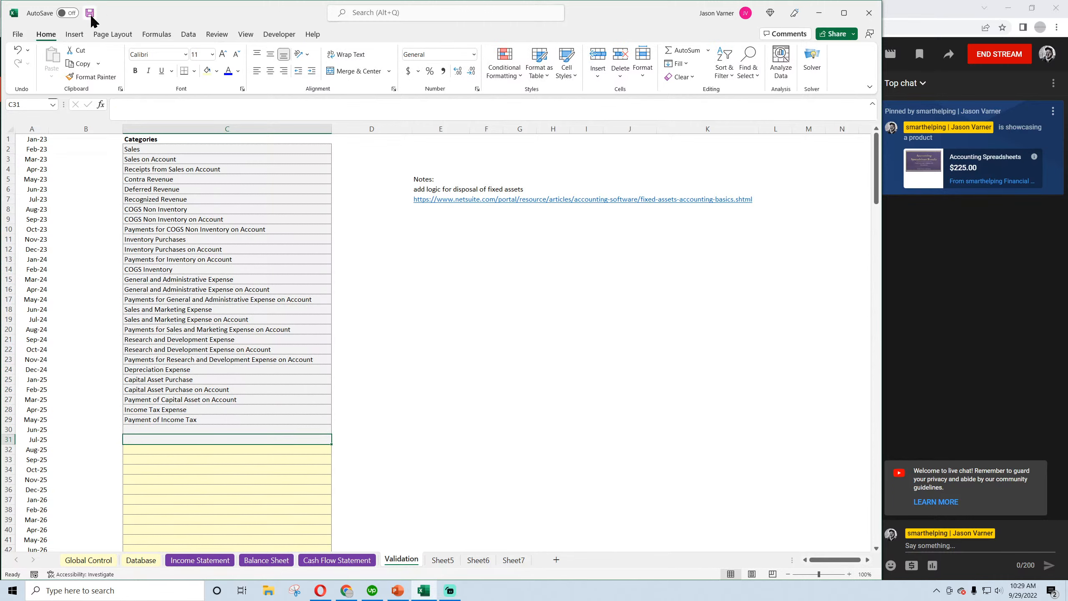
# Look at the Interest line in the Taxes / Interest section of the Income Statement
pyautogui.click(199, 561)
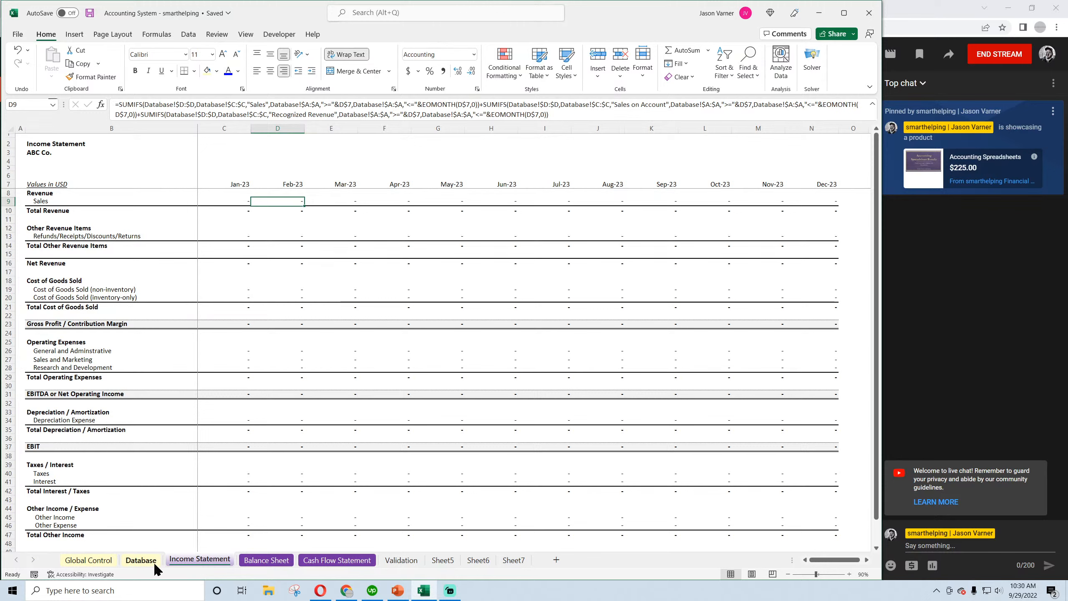
pyautogui.click(53, 484)
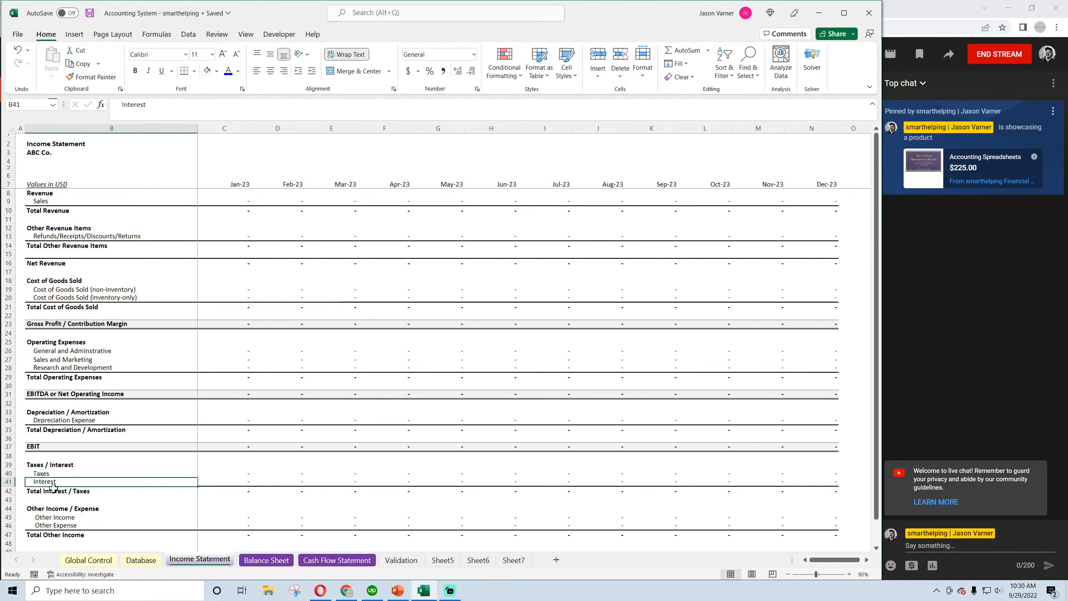
pyautogui.click(90, 15)
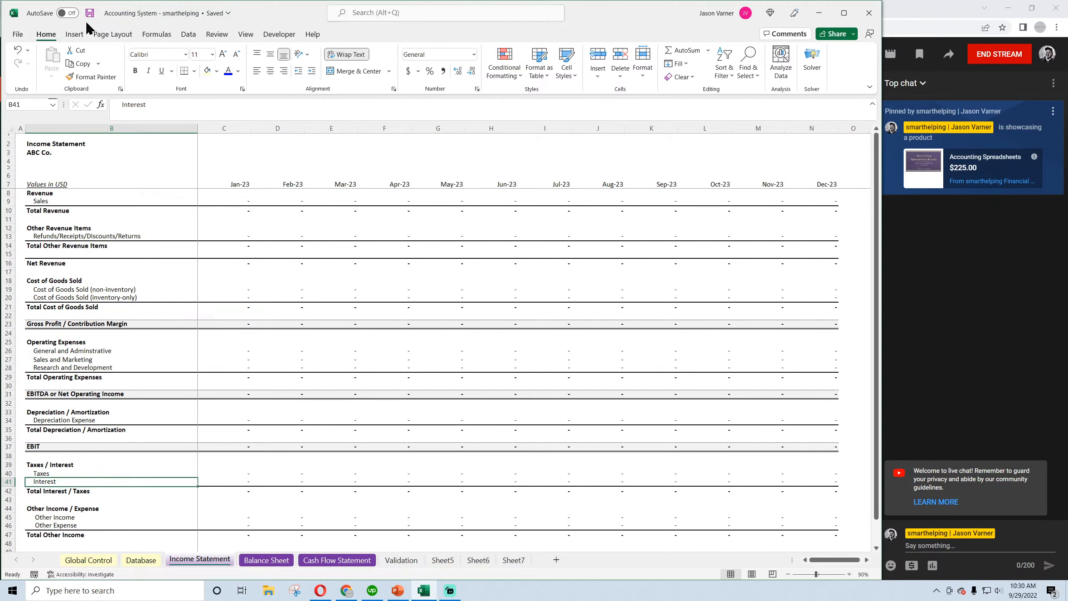
# Extend the grey category formatting on the Validation sheet to C32 and add the category Loan Proceeds in C30
pyautogui.click(399, 559)
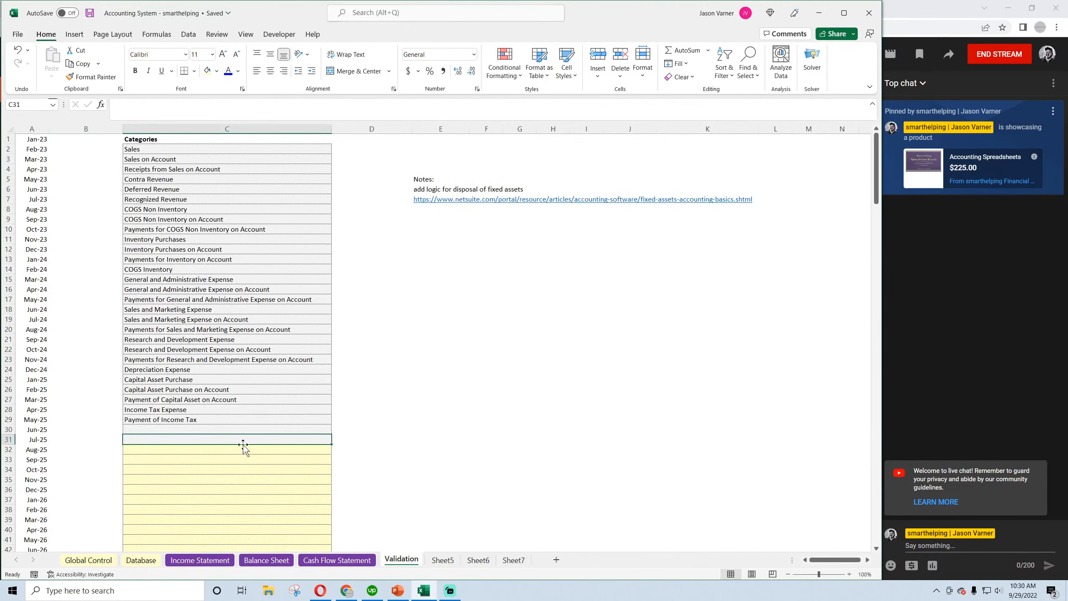
pyautogui.click(164, 429)
pyautogui.click(321, 440)
pyautogui.moveTo(331, 444); pyautogui.dragTo(331, 454)
pyautogui.click(149, 428)
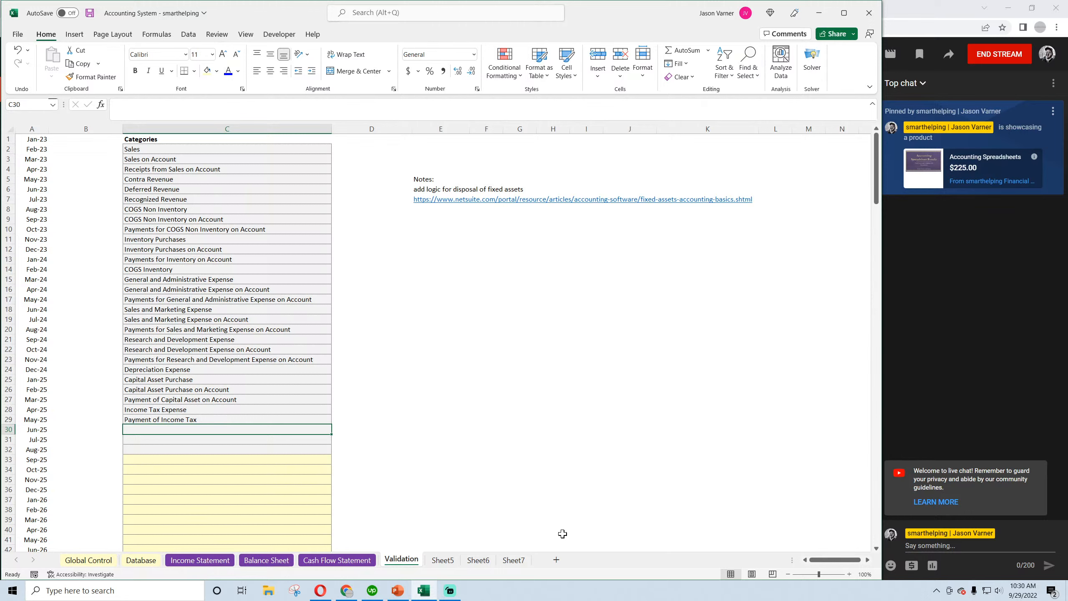
pyautogui.write('Loan Proceeds')
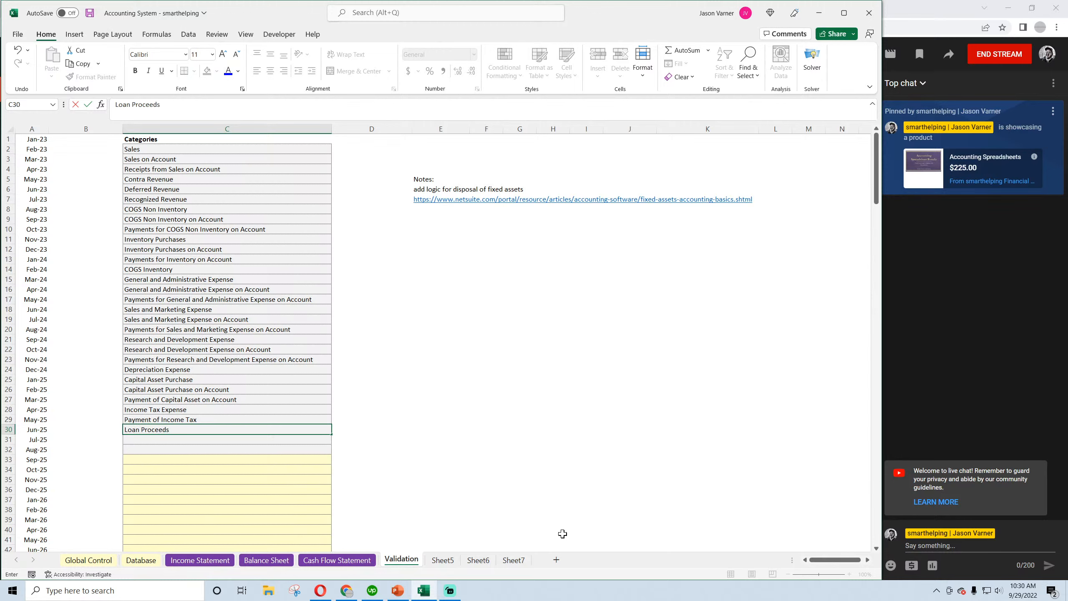
pyautogui.press('Return')
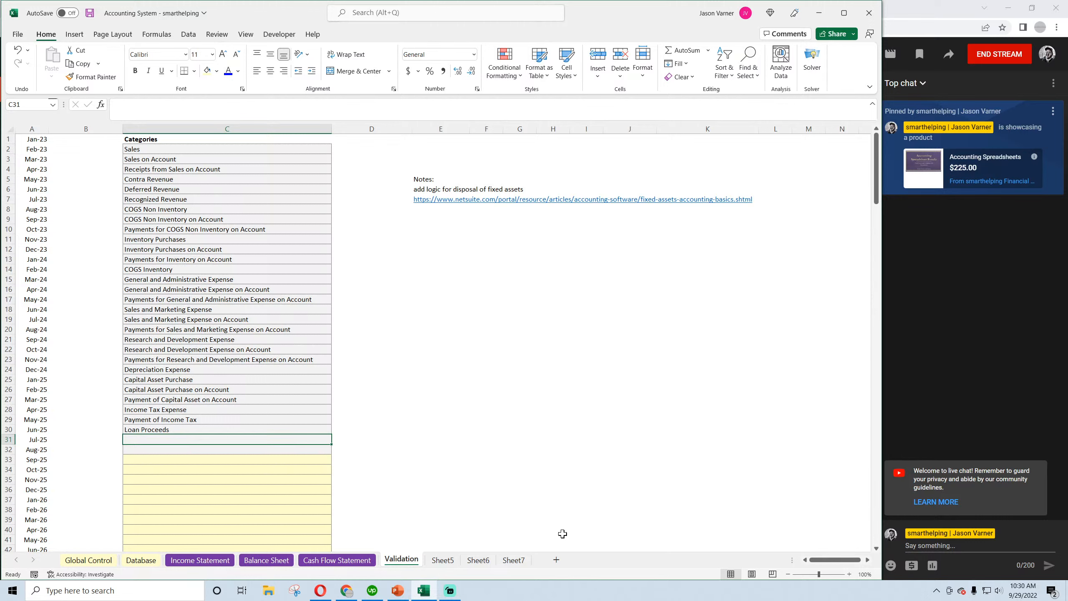
# Add the categories Principal Payment on Loan in C31 and Interest Expense in C32, and save the workbook
pyautogui.write('Principal Payment on')
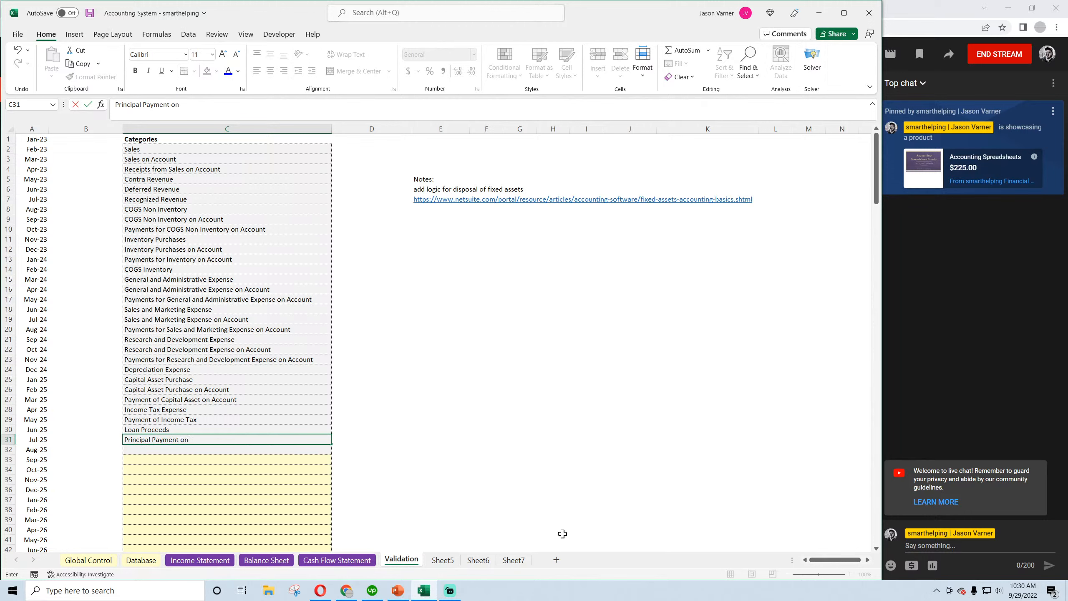
pyautogui.write('Loan')
pyautogui.press('Return')
pyautogui.write('Intere')
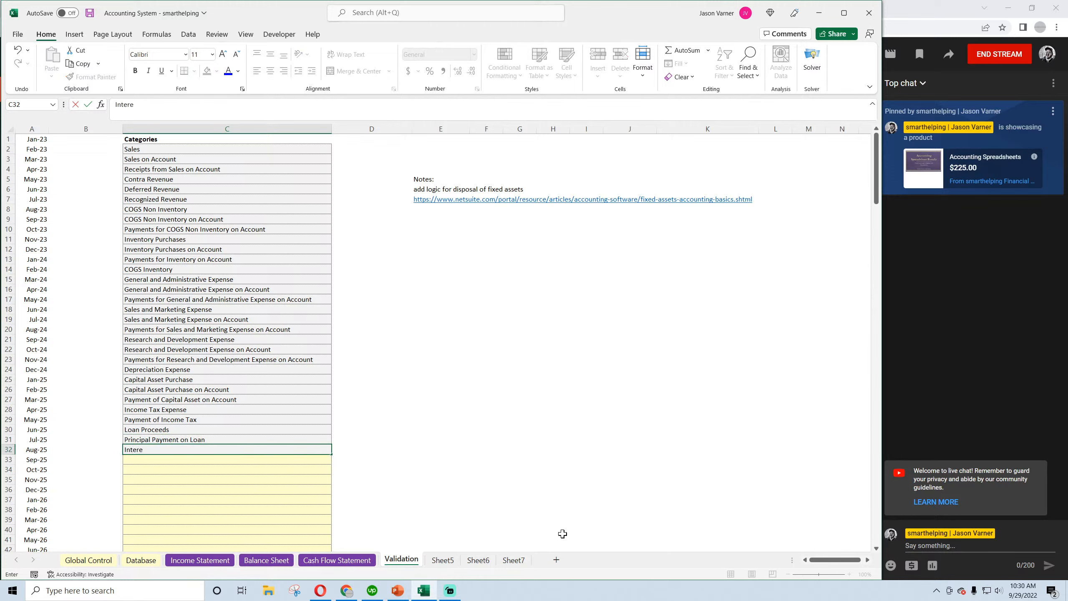
pyautogui.write('st Expense')
pyautogui.press('Return')
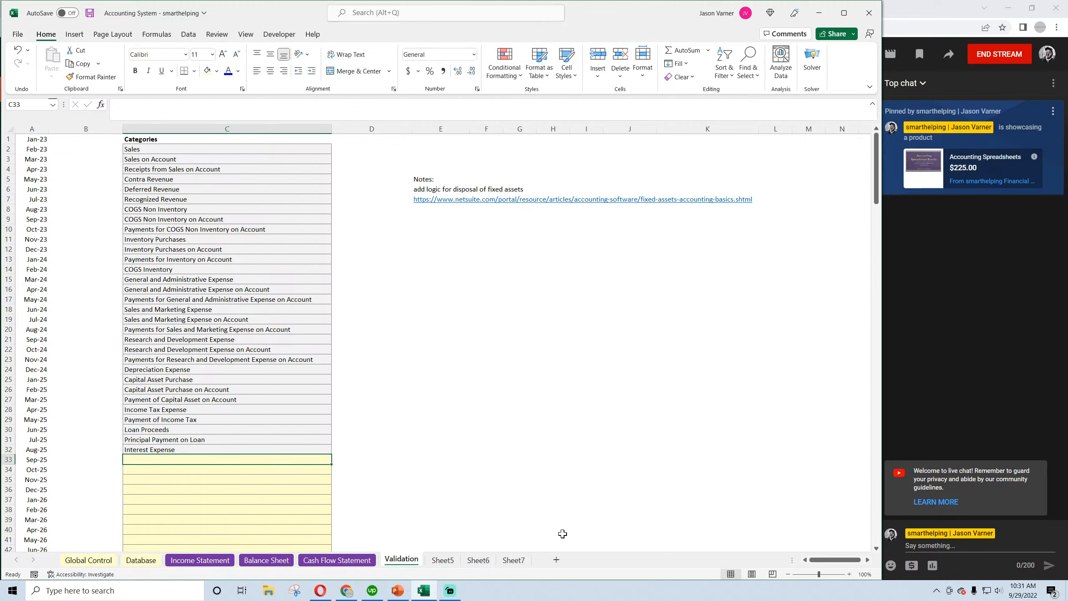
pyautogui.click(158, 448)
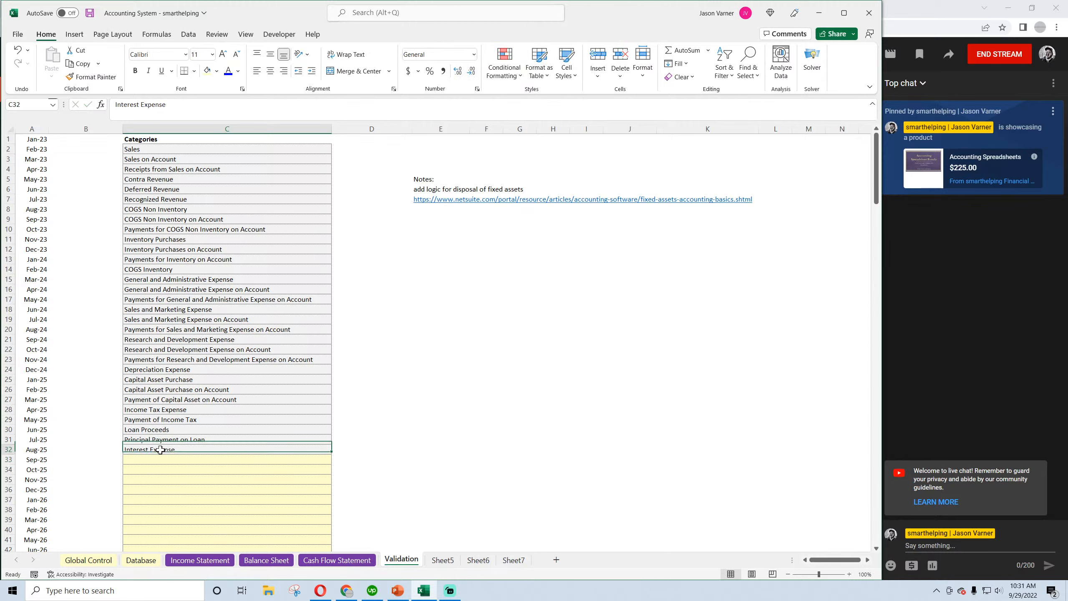
pyautogui.moveTo(160, 430); pyautogui.dragTo(162, 446)
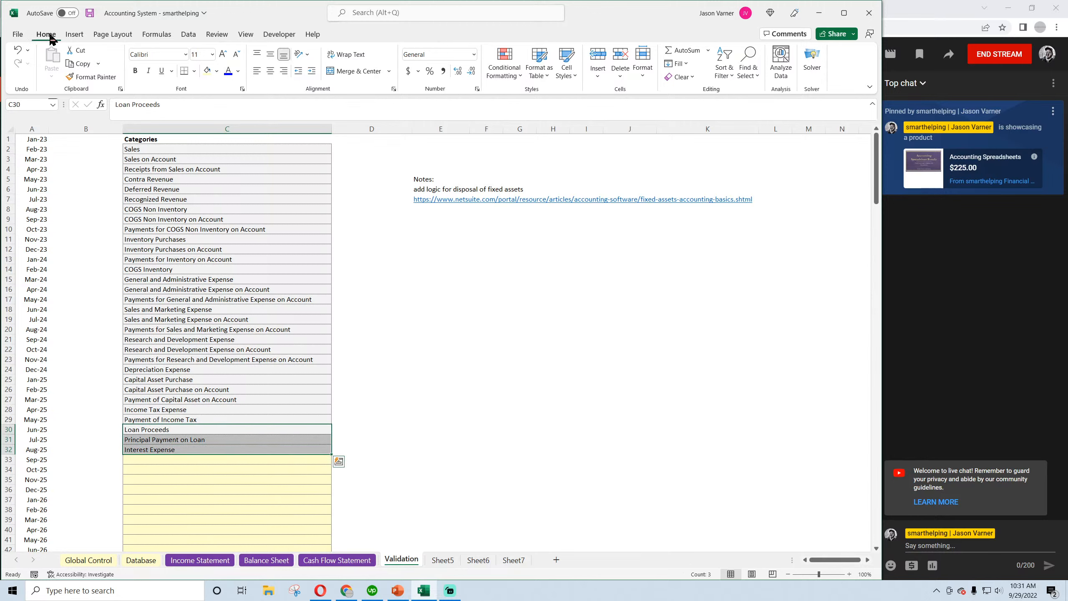
pyautogui.click(90, 13)
# Select the Jan-23 cell of the Interest line, C41, on the Income Statement
pyautogui.click(141, 560)
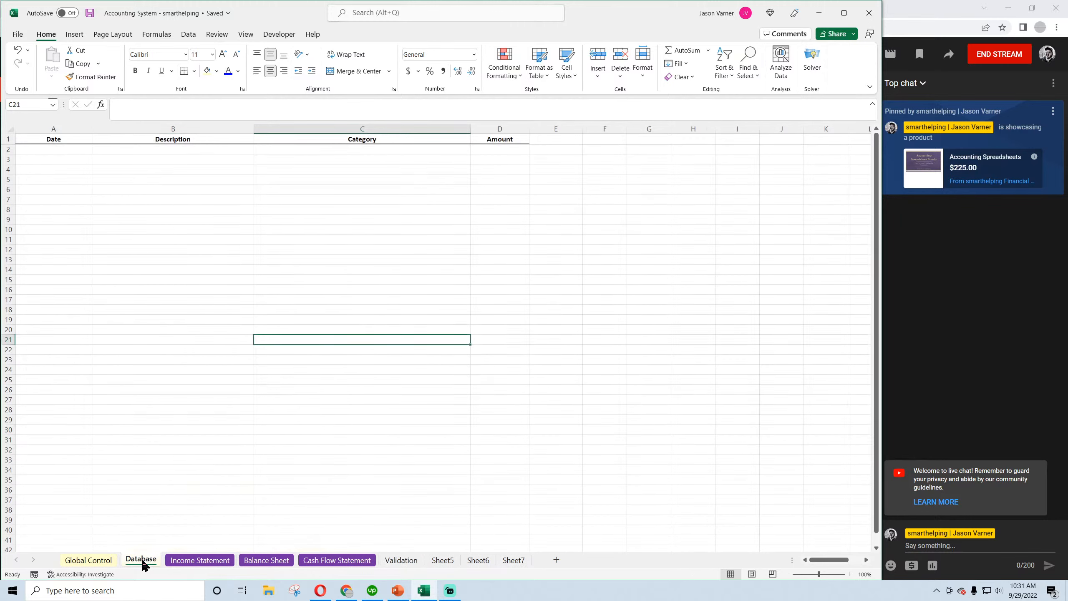
pyautogui.click(192, 561)
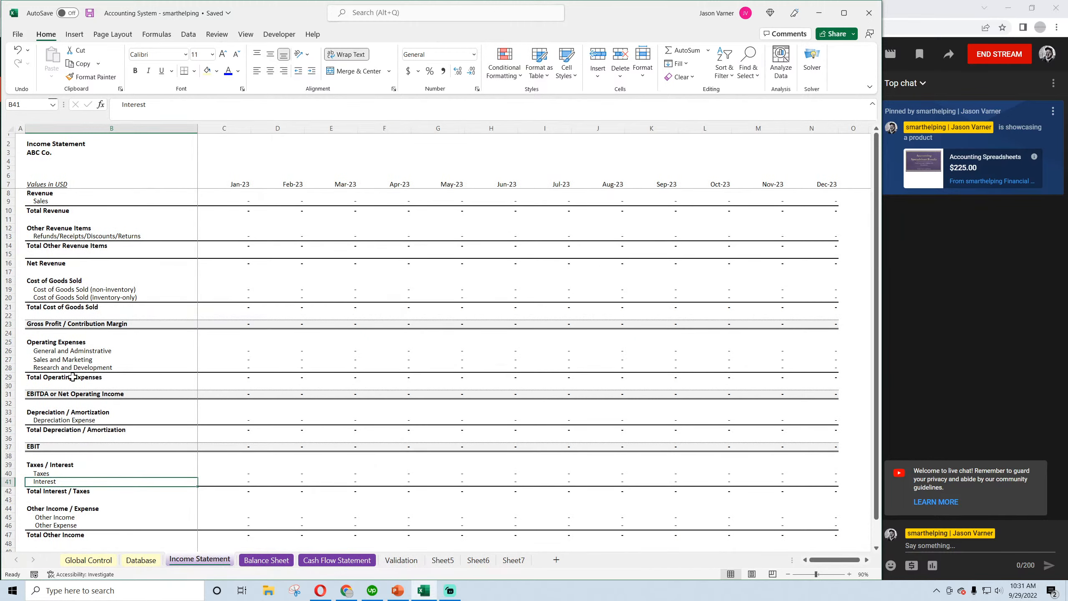
pyautogui.click(54, 472)
pyautogui.click(55, 482)
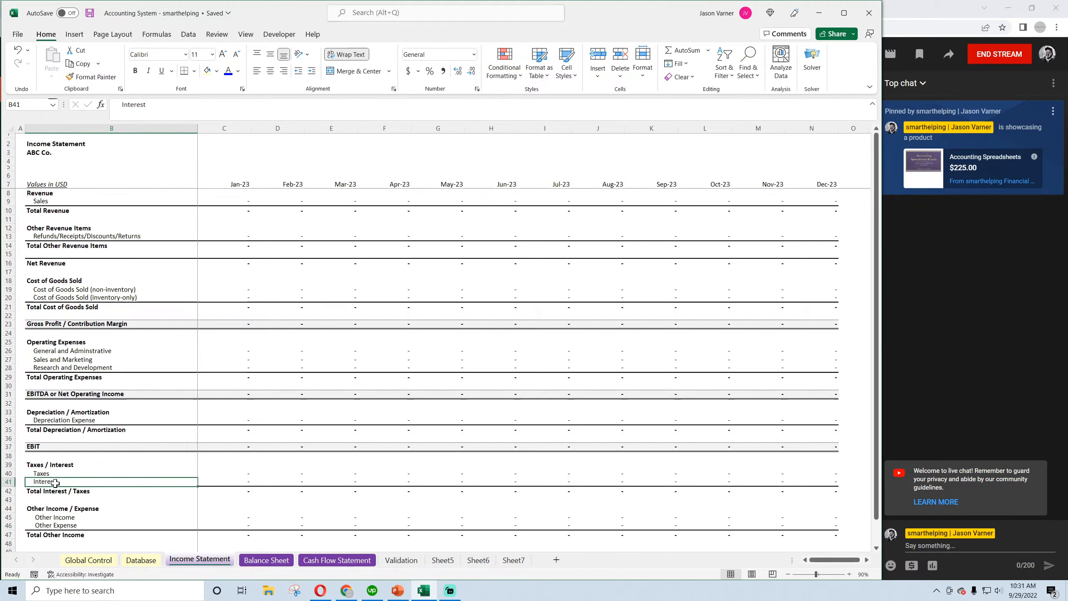
pyautogui.click(240, 483)
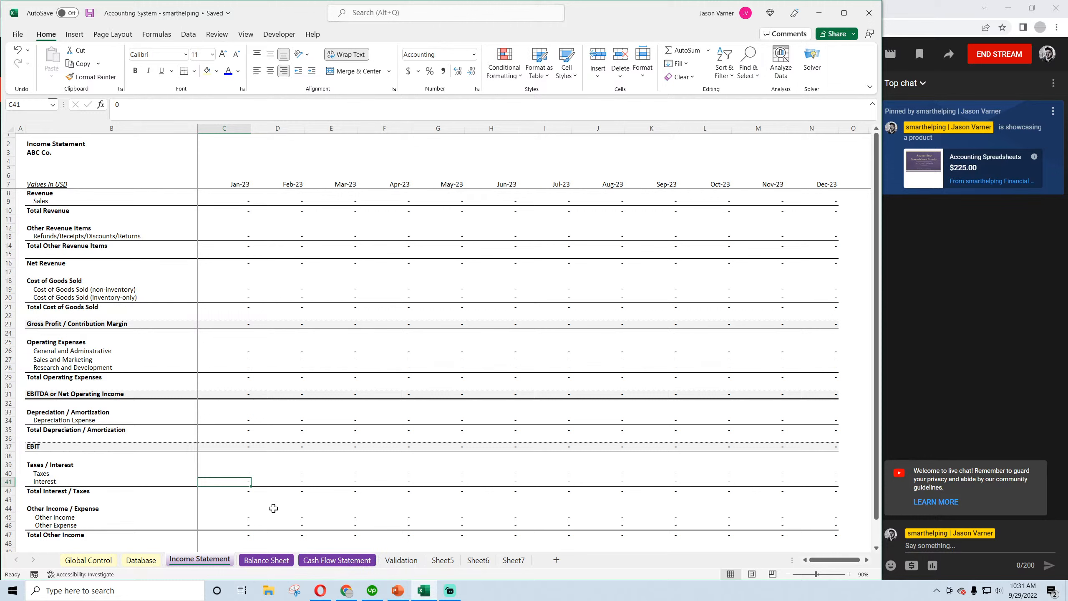
pyautogui.write('=')
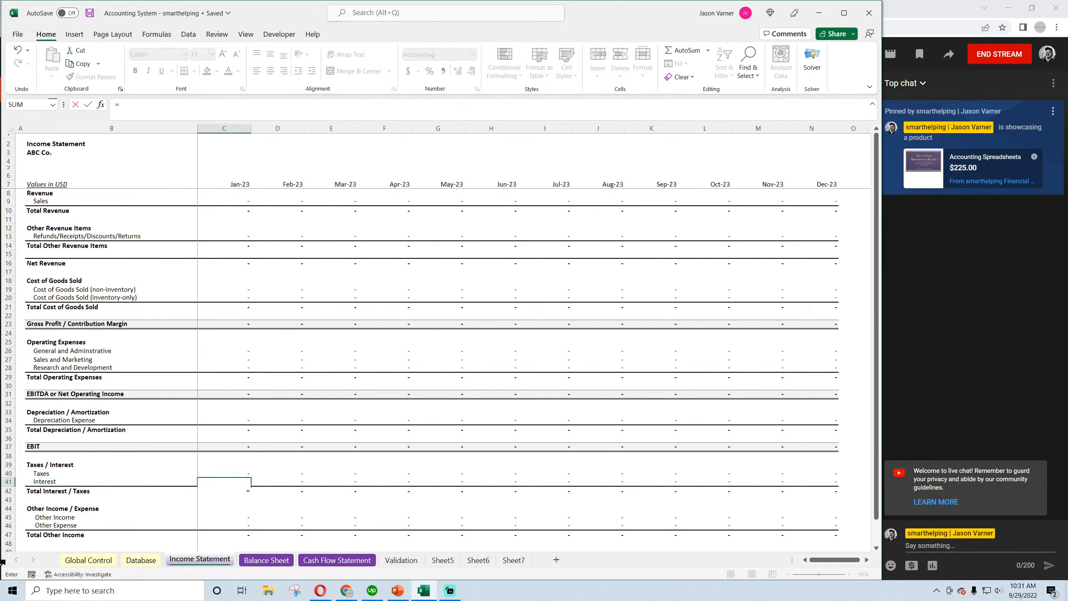
pyautogui.write('sumifs(')
pyautogui.press('BackSpace')
pyautogui.press('BackSpace')
pyautogui.press('BackSpace')
pyautogui.press('BackSpace')
pyautogui.press('BackSpace')
pyautogui.press('BackSpace')
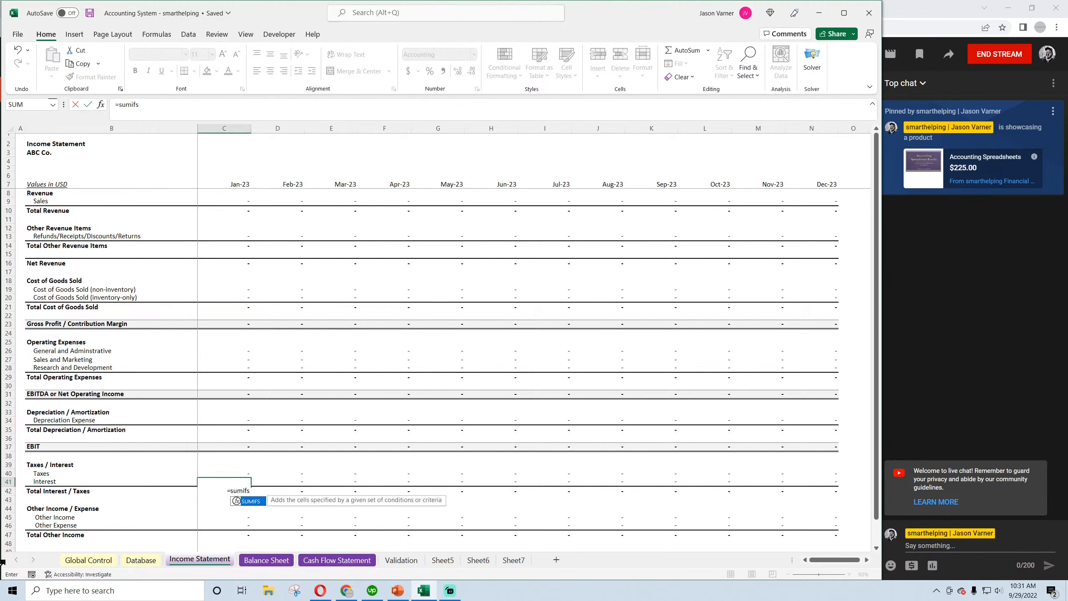
pyautogui.press('Escape')
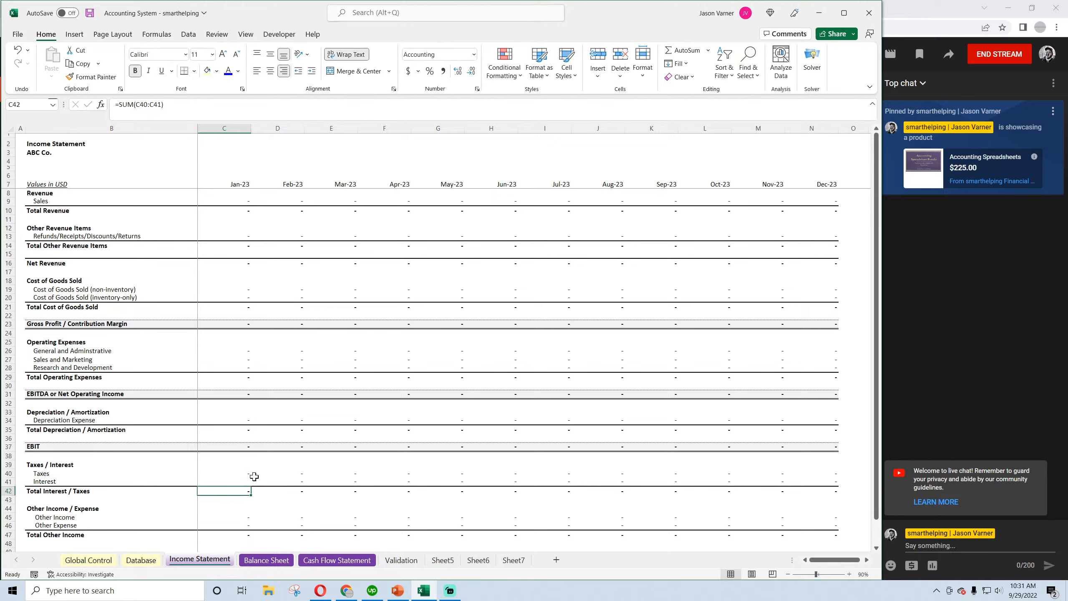
# Copy the Jan-23 Taxes formula from C40 down to the Interest cell C41 and restore that cell's bottom border
pyautogui.click(250, 473)
pyautogui.moveTo(251, 478); pyautogui.dragTo(249, 483)
pyautogui.click(243, 483)
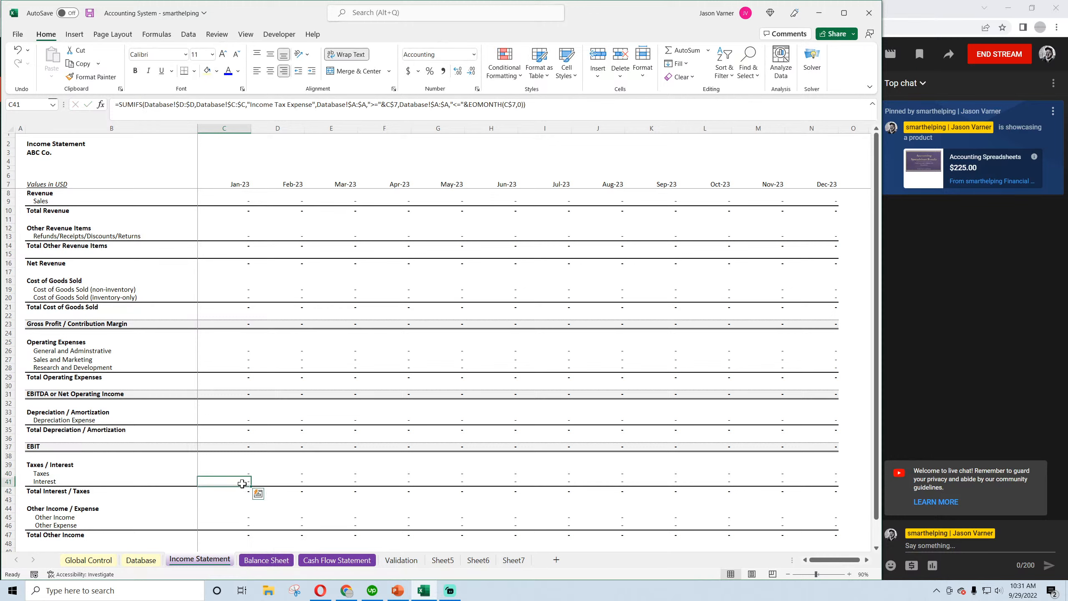
pyautogui.click(194, 74)
pyautogui.click(223, 233)
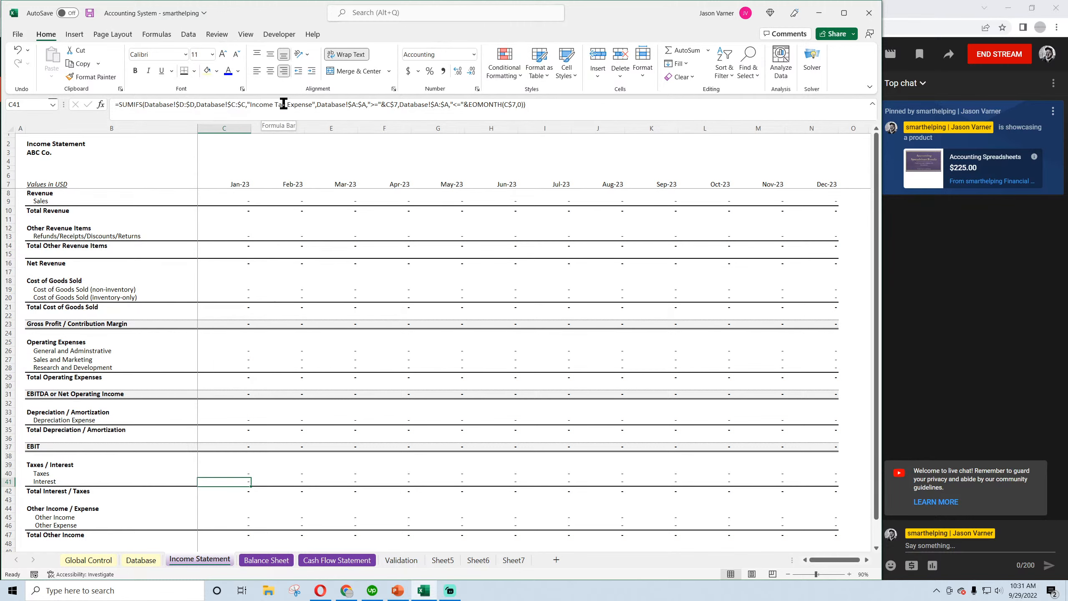
# Replace the category criterion in C41's SUMIFS formula with "Interest Expense", matching the Validation list, and save the workbook
pyautogui.click(401, 559)
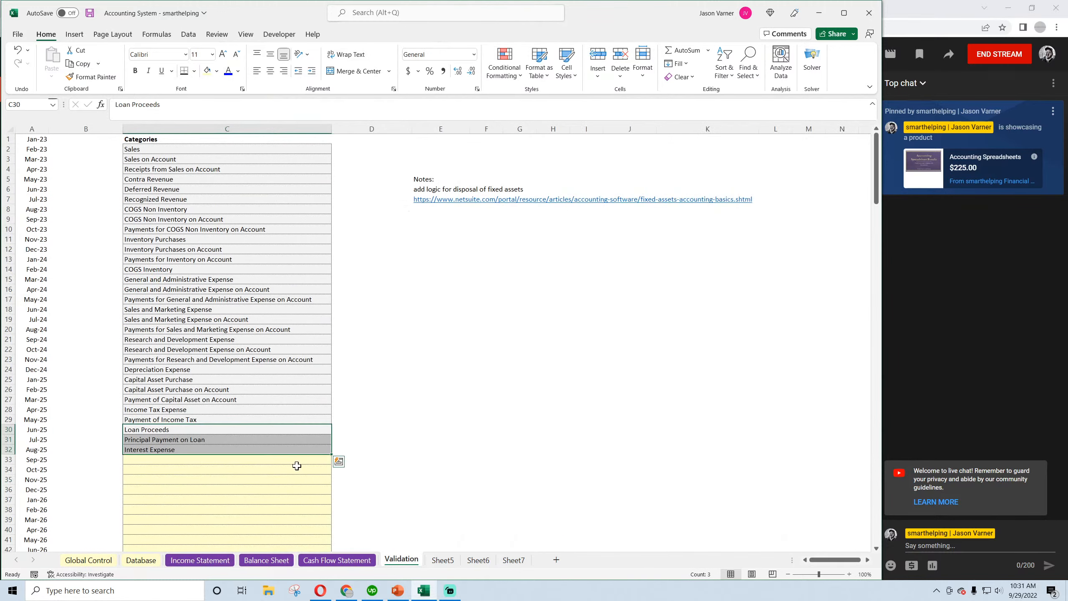
pyautogui.click(170, 447)
pyautogui.click(218, 559)
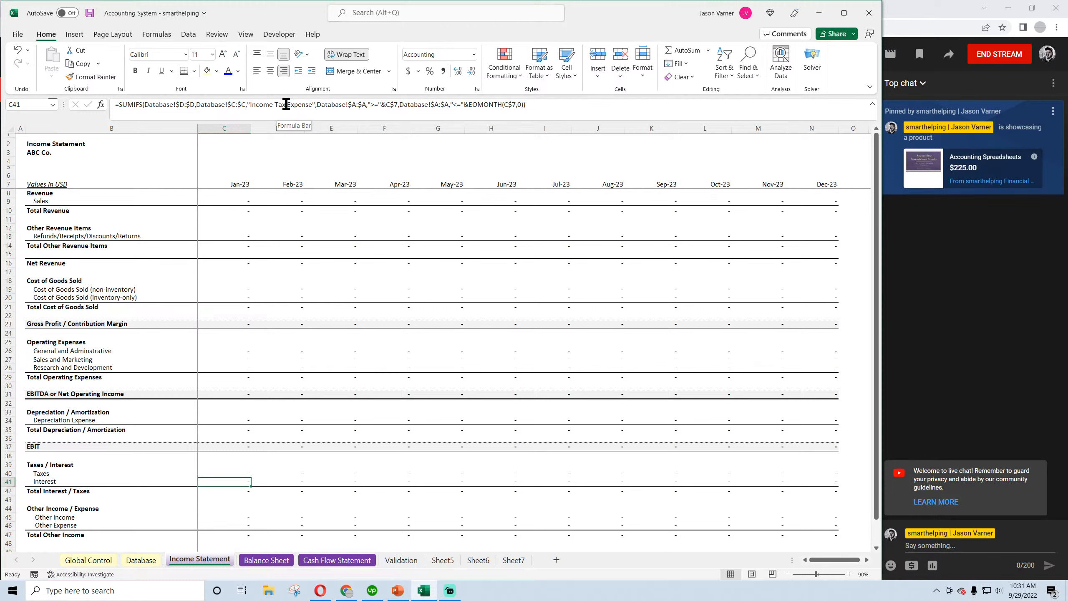
pyautogui.moveTo(285, 104); pyautogui.dragTo(262, 104)
pyautogui.press('BackSpace')
pyautogui.press('BackSpace')
pyautogui.press('BackSpace')
pyautogui.press('BackSpace')
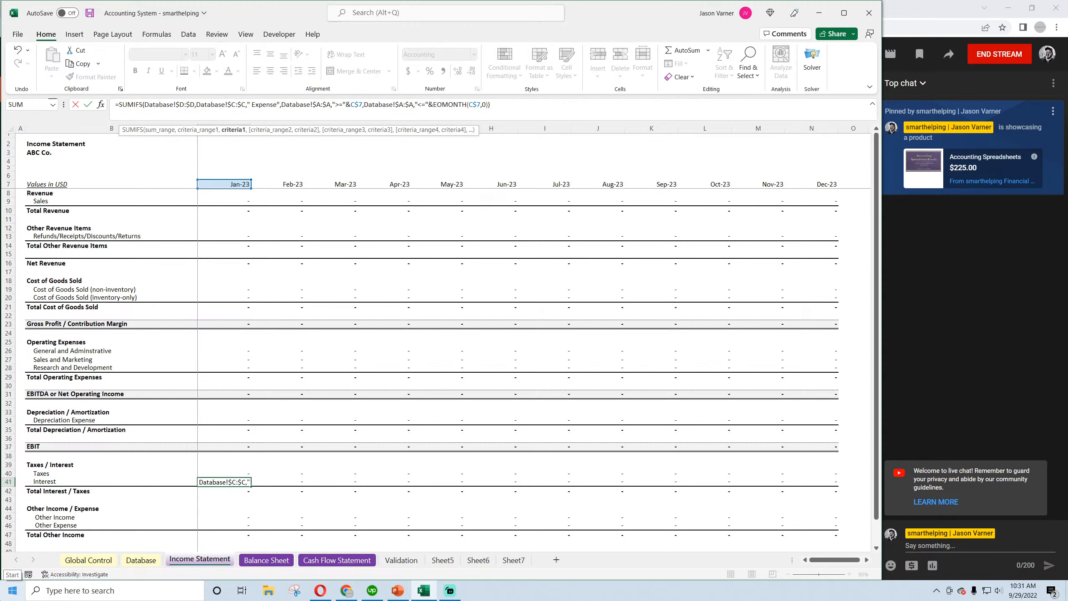
pyautogui.write('nterest')
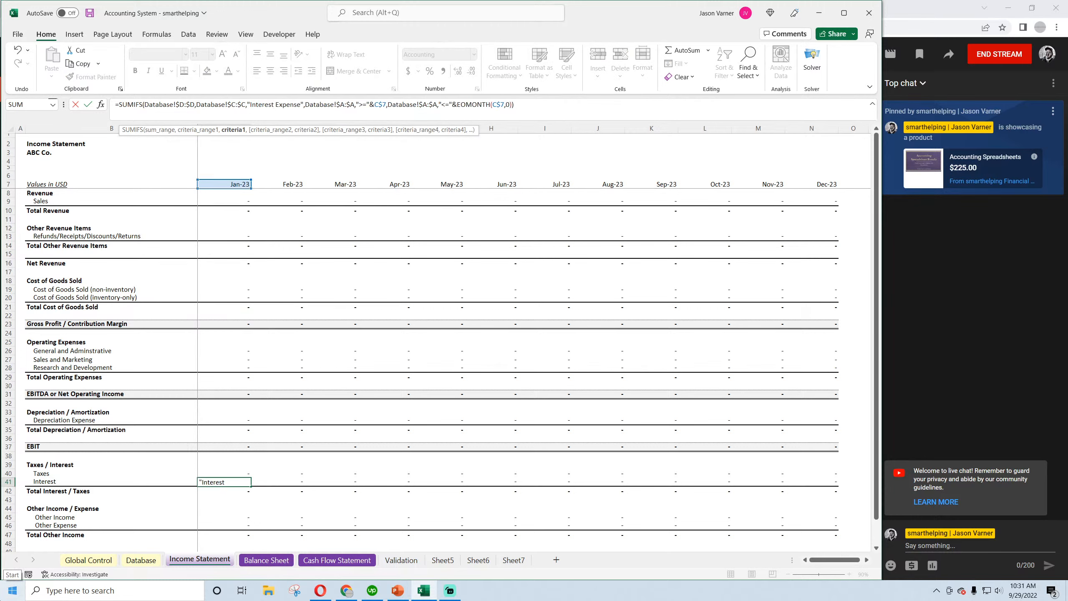
pyautogui.press('Return')
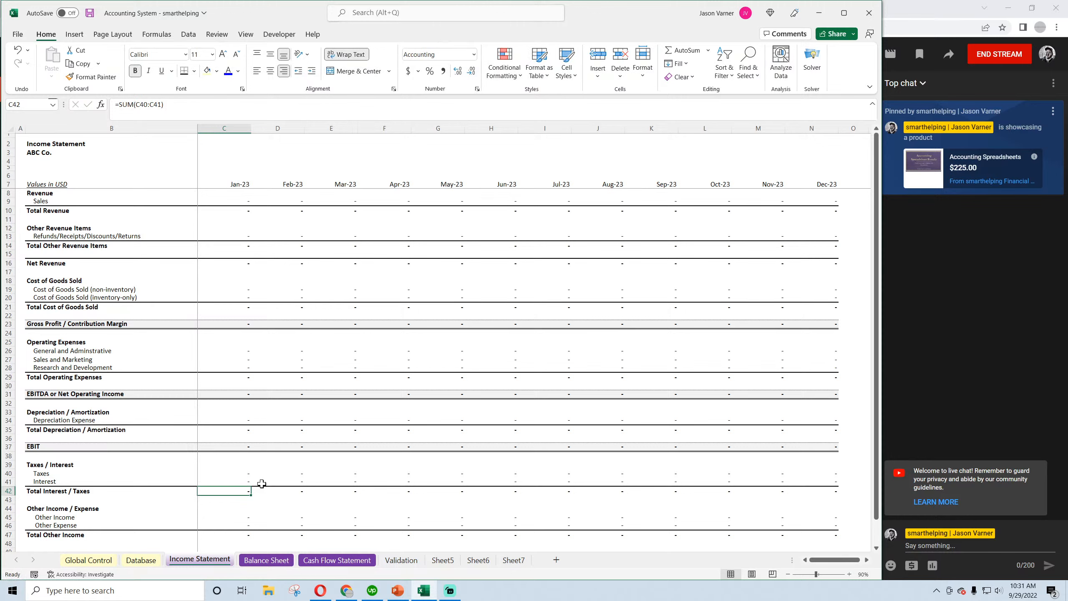
pyautogui.click(242, 481)
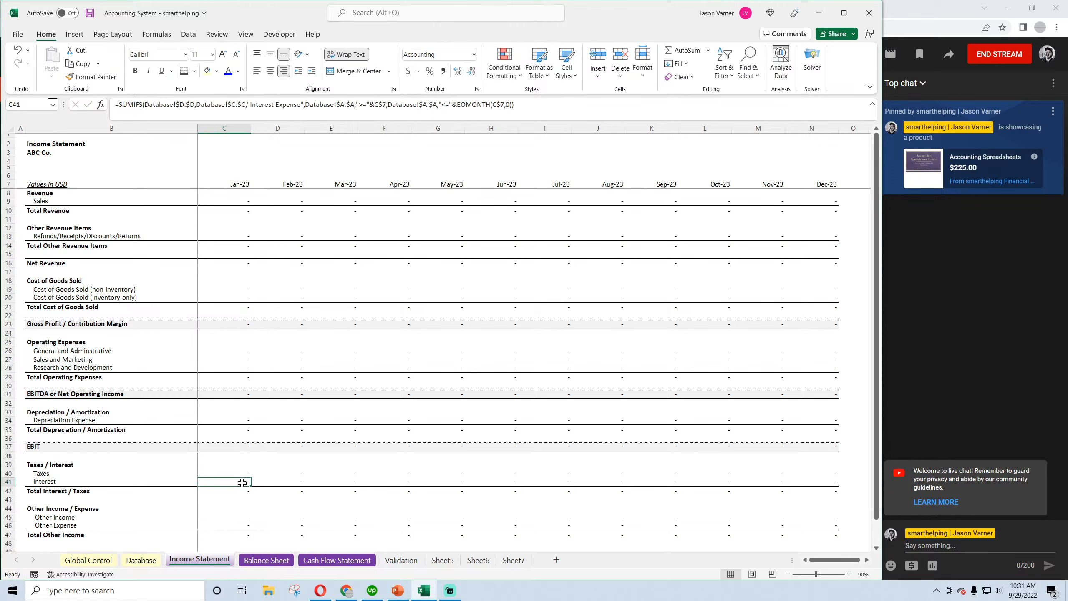
pyautogui.click(89, 13)
pyautogui.click(90, 13)
# Extend the Validation sheet's category list to C33 with the entry Payment of Interest, and save the workbook
pyautogui.click(141, 560)
pyautogui.click(390, 563)
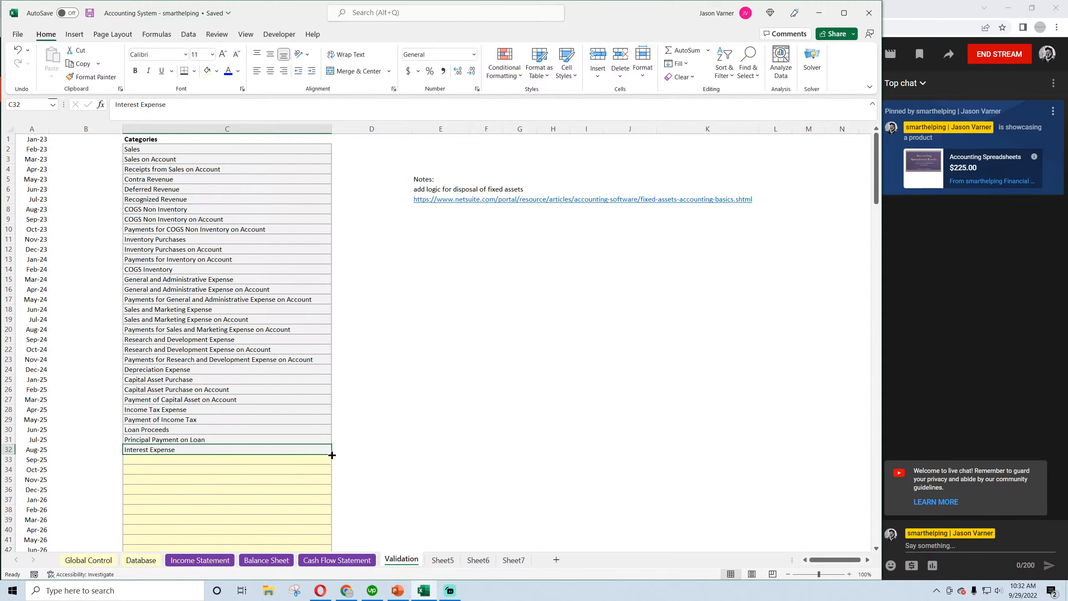
pyautogui.moveTo(332, 455); pyautogui.dragTo(330, 462)
pyautogui.click(188, 459)
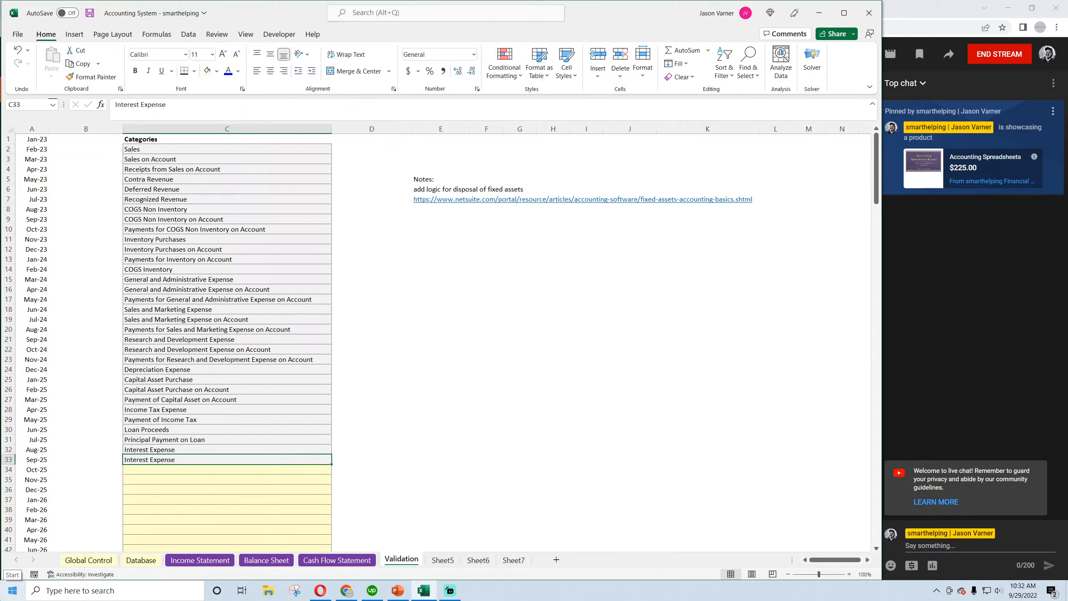
pyautogui.write('Payment o')
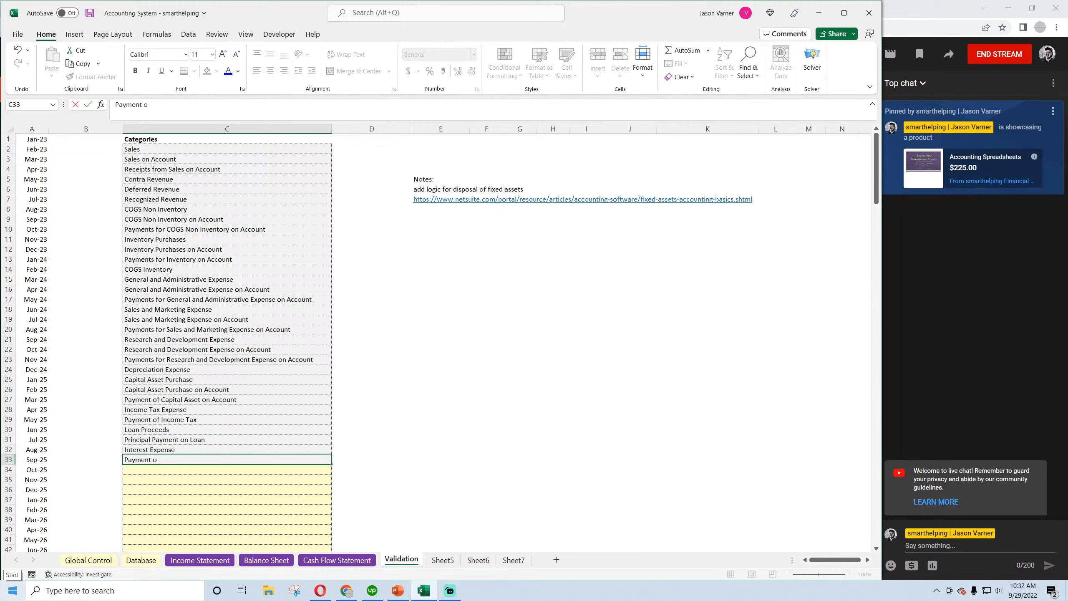
pyautogui.write('f Interest')
pyautogui.press('Return')
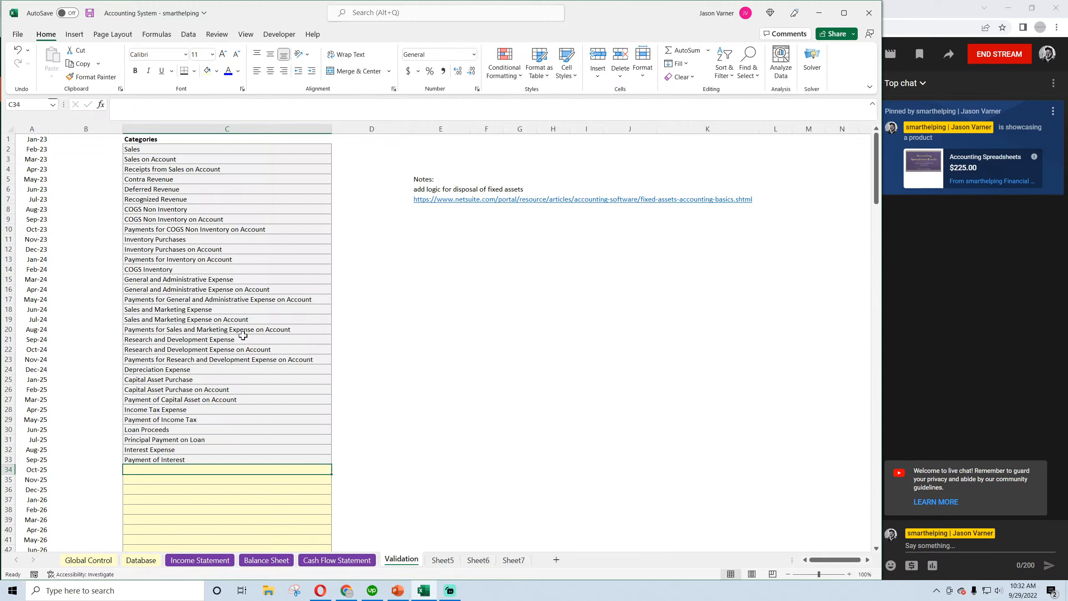
pyautogui.click(86, 17)
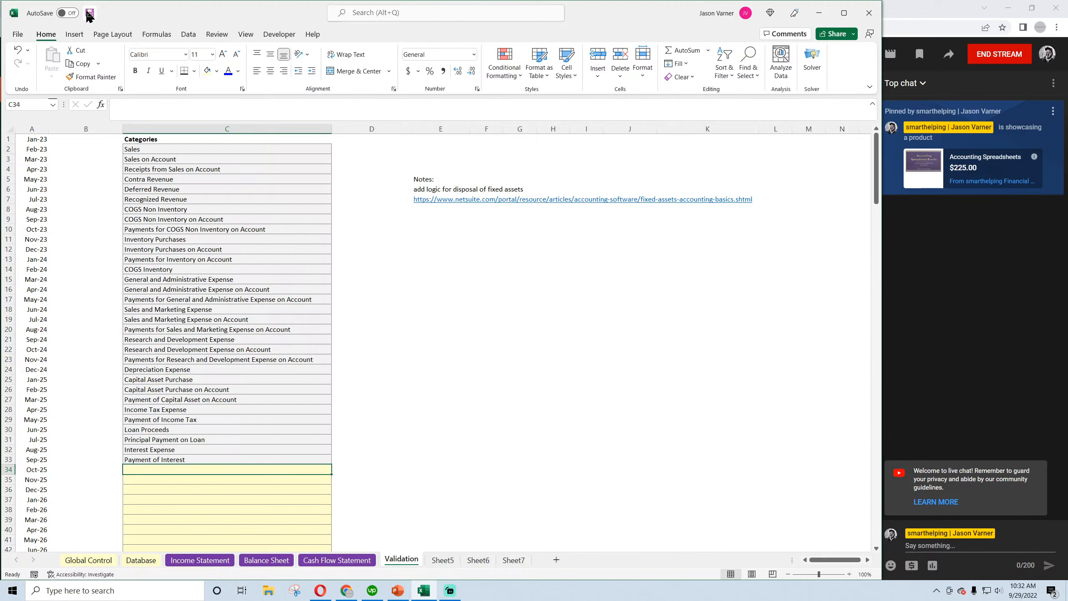
# Change the category in C33 to Payment of Interest Expense and save the workbook
pyautogui.doubleClick(221, 459)
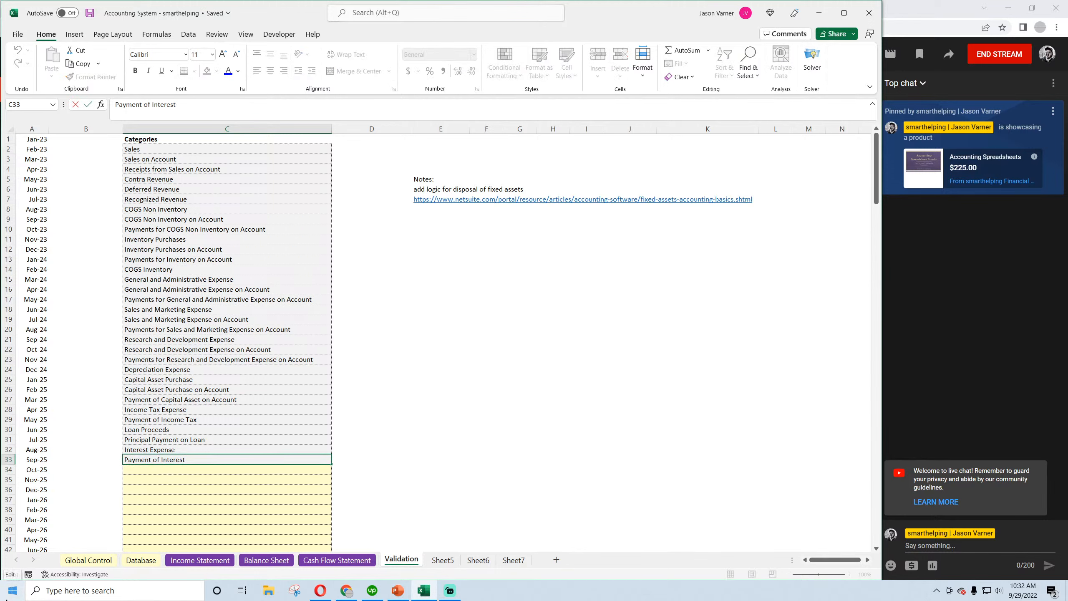
pyautogui.write('Expense')
pyautogui.press('Return')
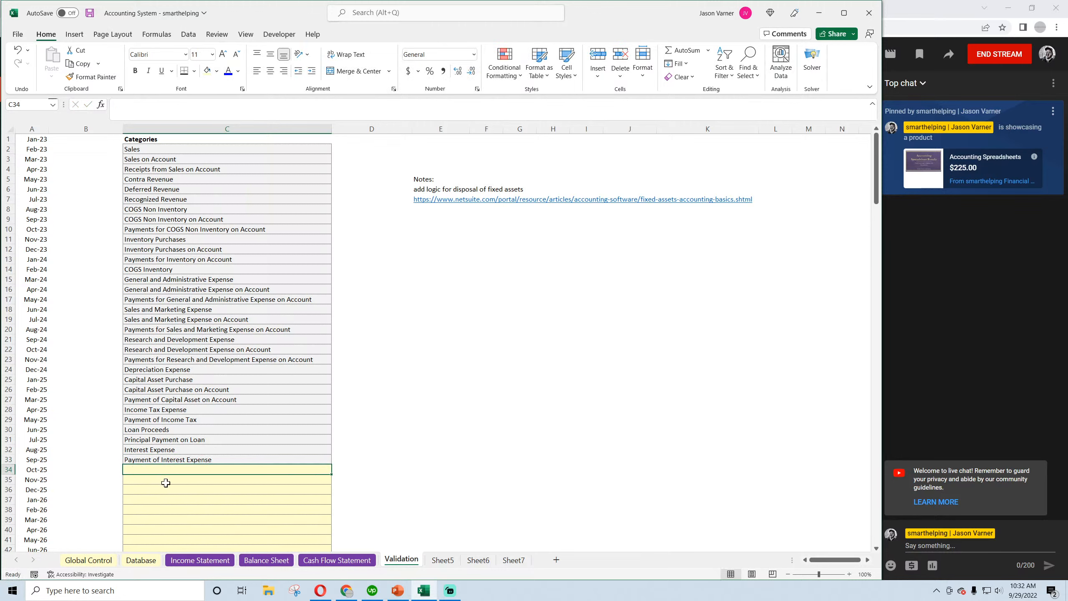
pyautogui.click(205, 460)
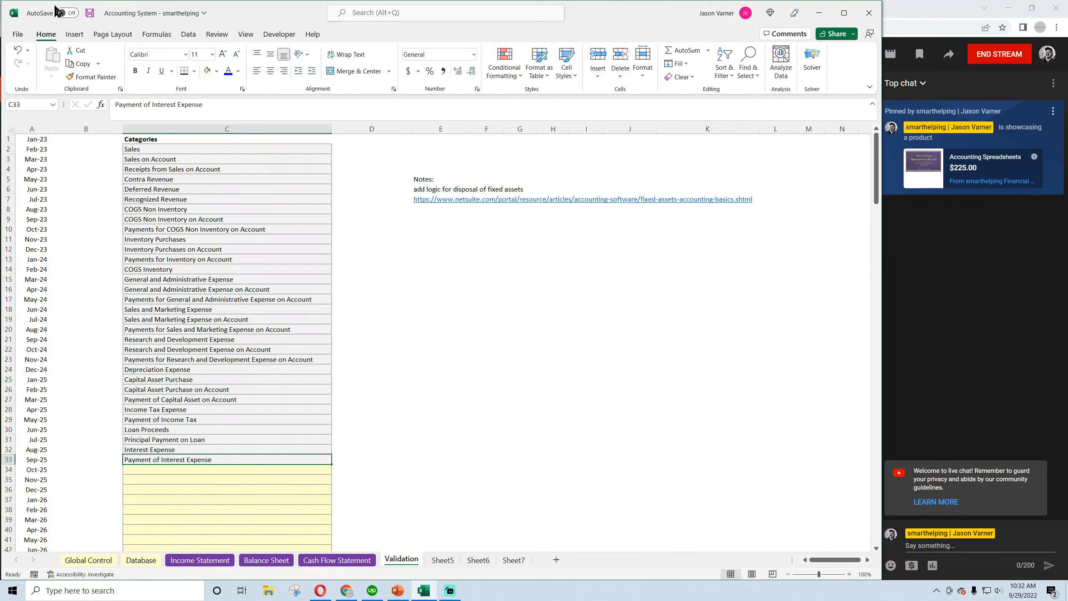
pyautogui.click(90, 13)
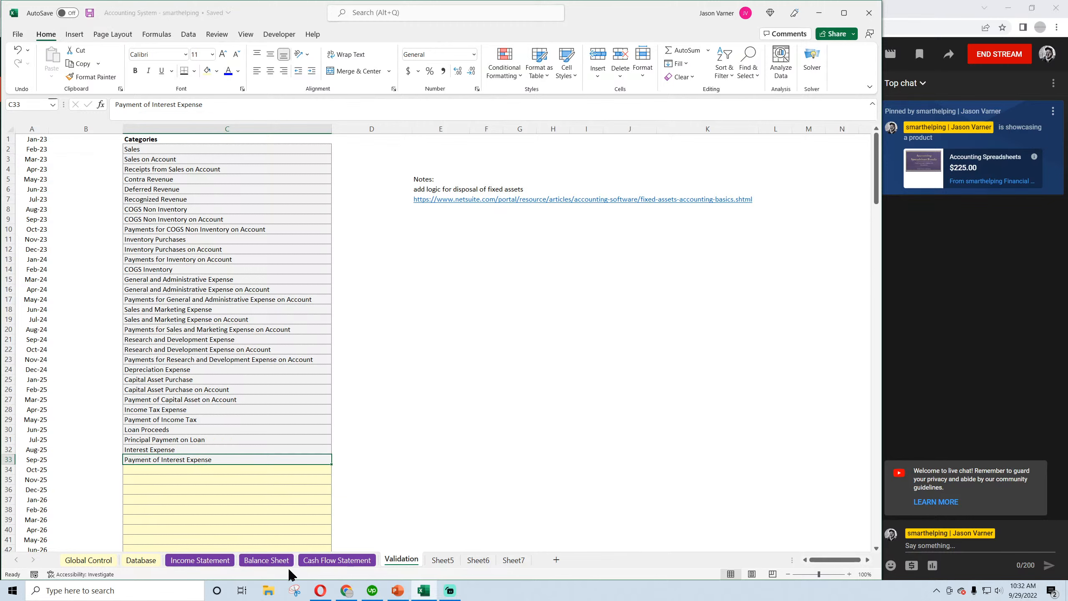
# Fill the Jan-23 Interest formula in C41 of the Income Statement across to Dec-23
pyautogui.click(201, 562)
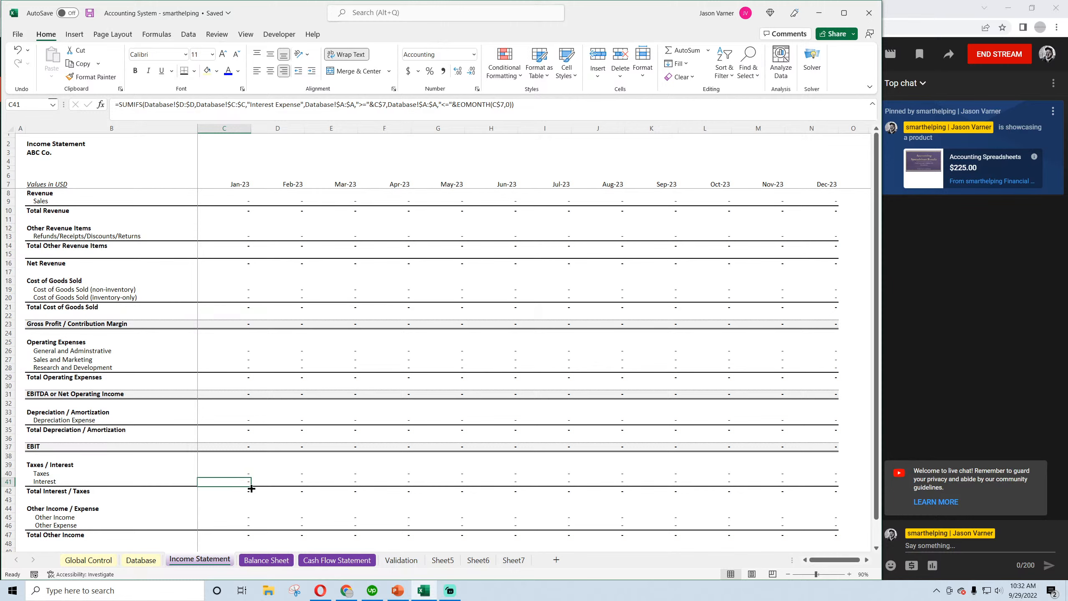
pyautogui.moveTo(244, 482); pyautogui.dragTo(826, 482)
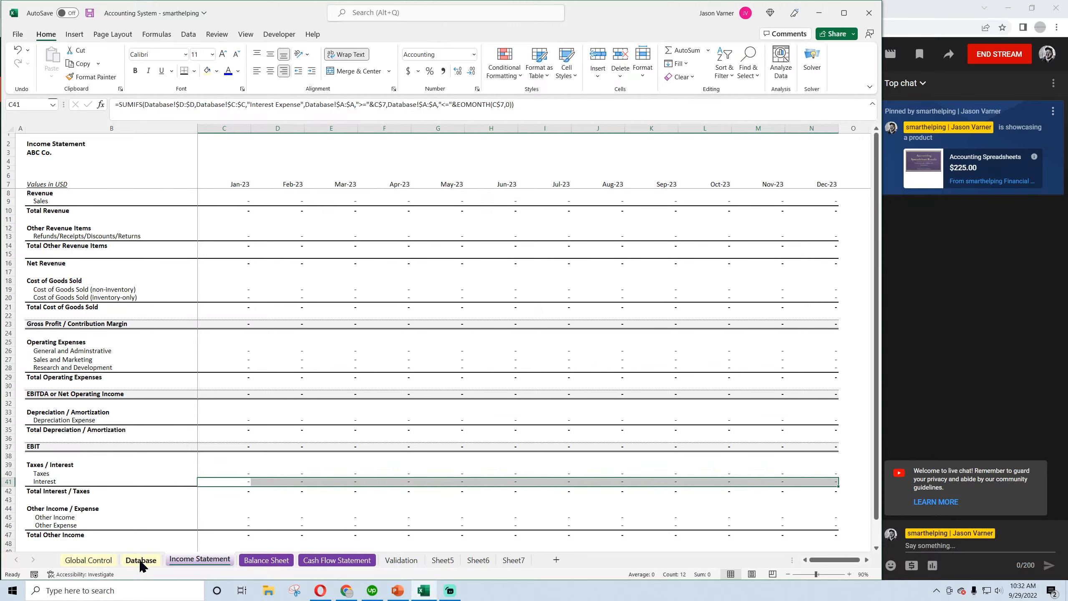
pyautogui.click(407, 561)
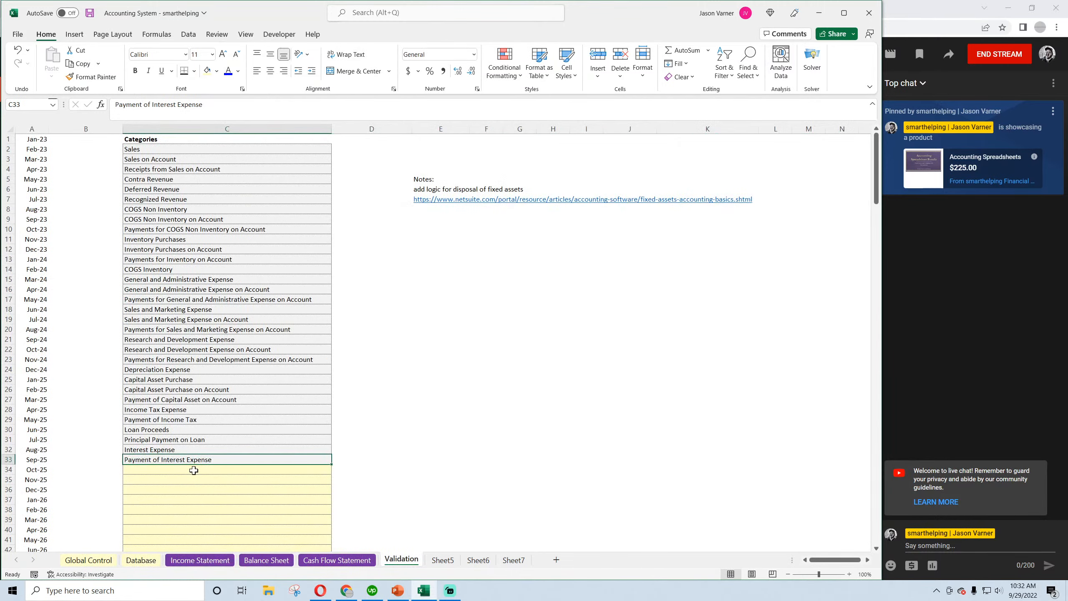
pyautogui.click(142, 561)
pyautogui.click(186, 562)
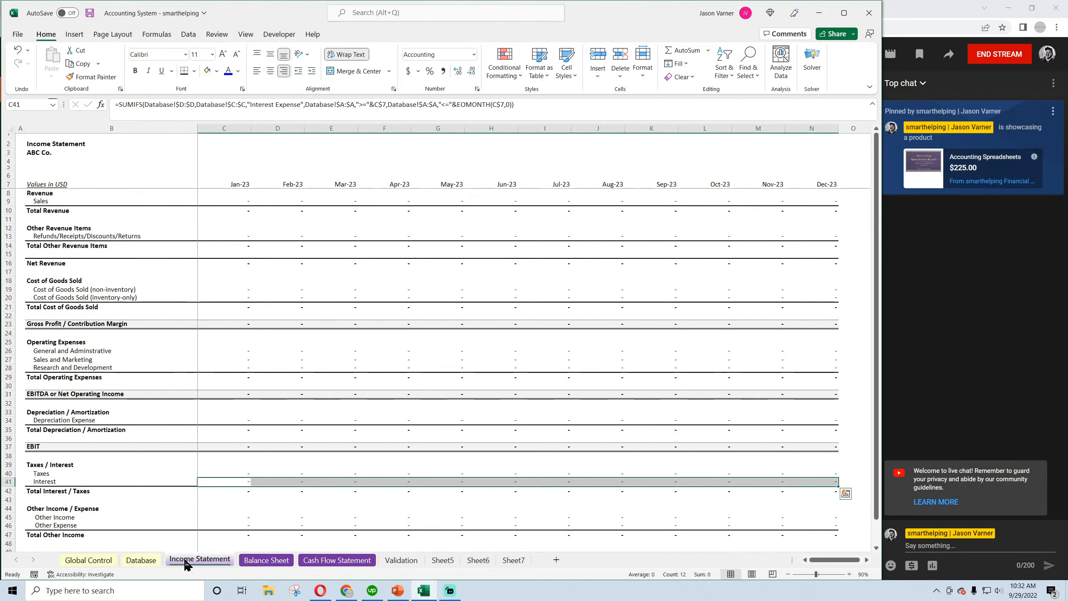
# Examine the Jan-23 formulas of the Loans, Capital Asset Payables, other payables and Cash lines on the Balance Sheet
pyautogui.click(275, 561)
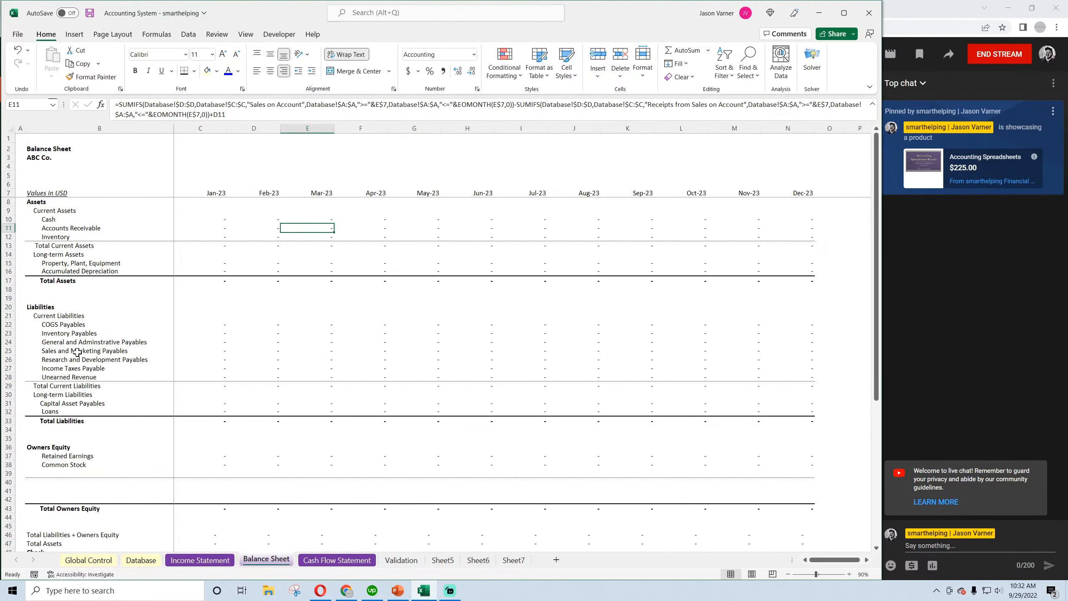
pyautogui.click(57, 410)
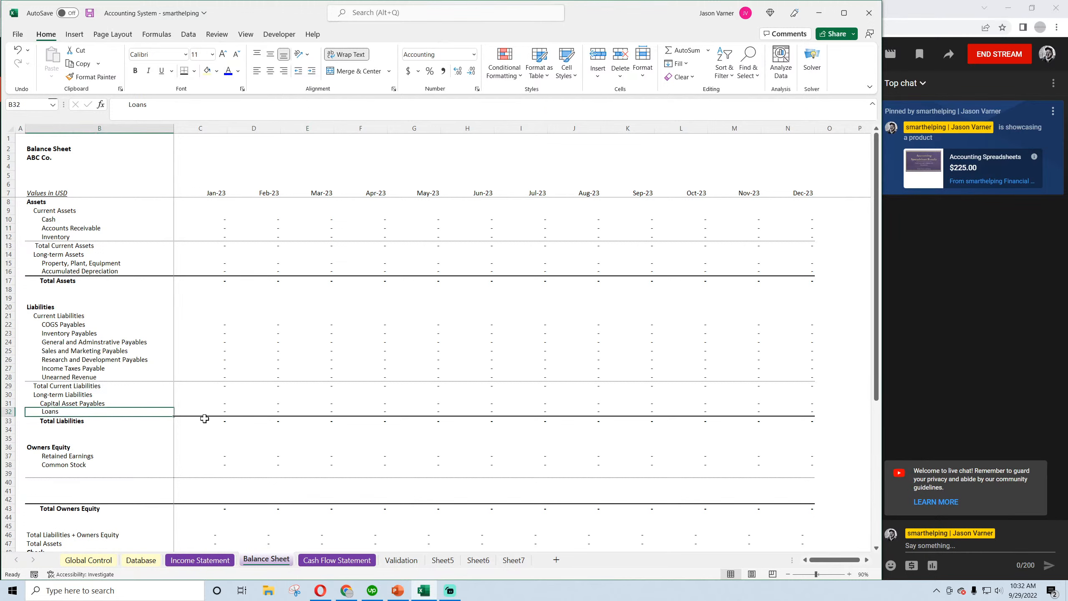
pyautogui.click(210, 412)
pyautogui.click(222, 403)
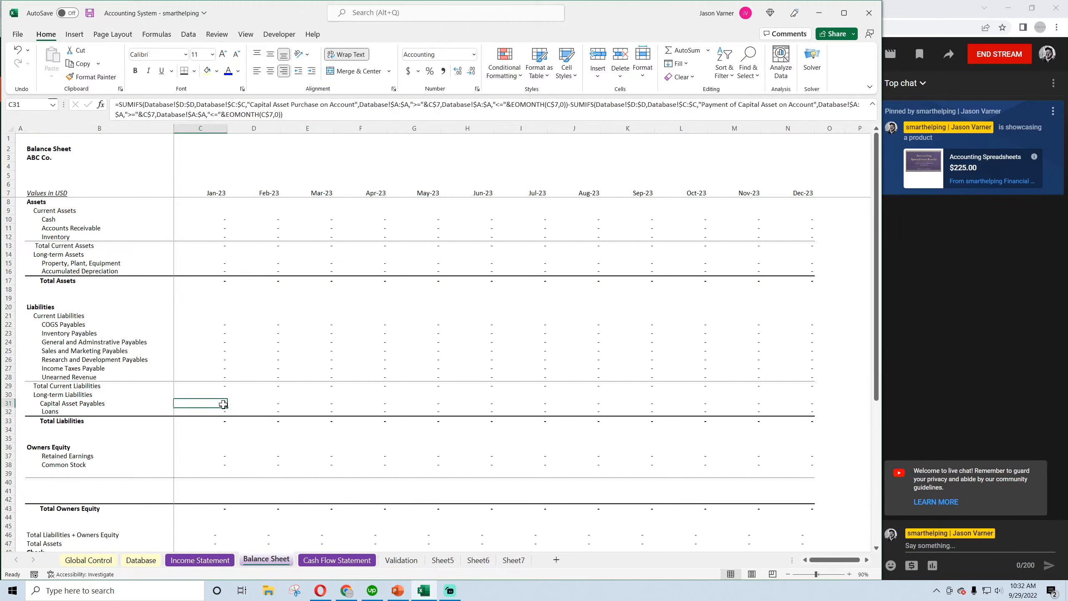
pyautogui.click(222, 342)
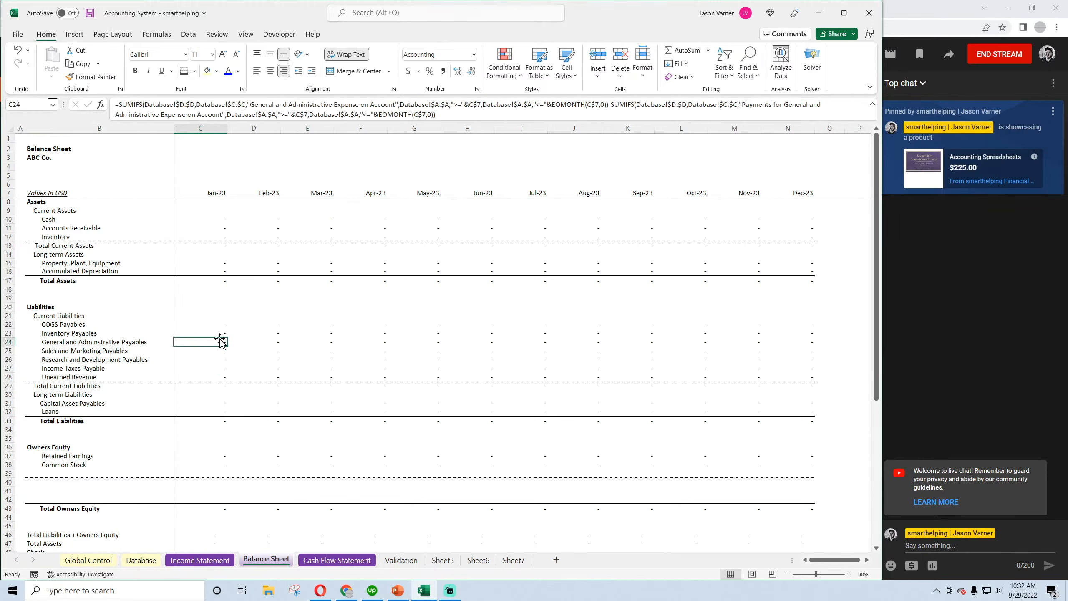
pyautogui.click(216, 323)
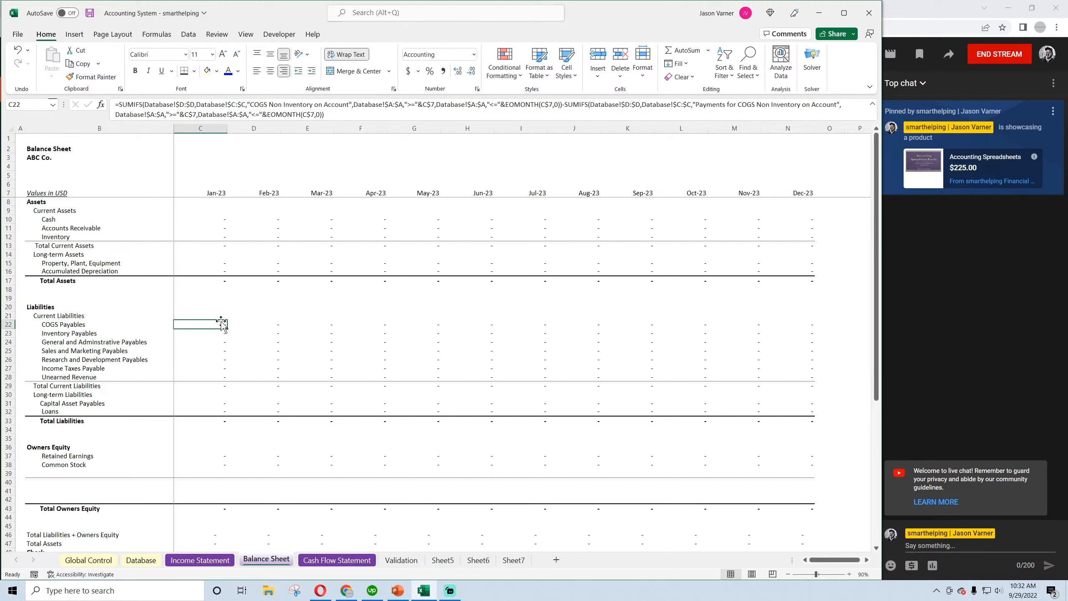
pyautogui.click(221, 221)
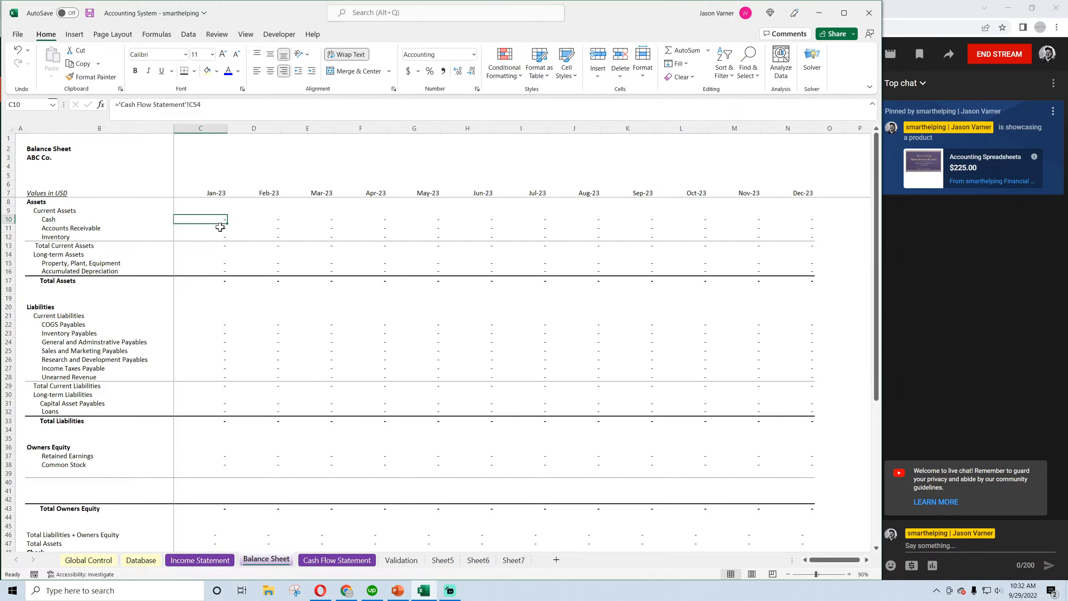
# Copy the Jan-23 Accounts Receivable formula from C11 into the Loans cell C32 on the Balance Sheet
pyautogui.click(220, 228)
pyautogui.rightClick(220, 227)
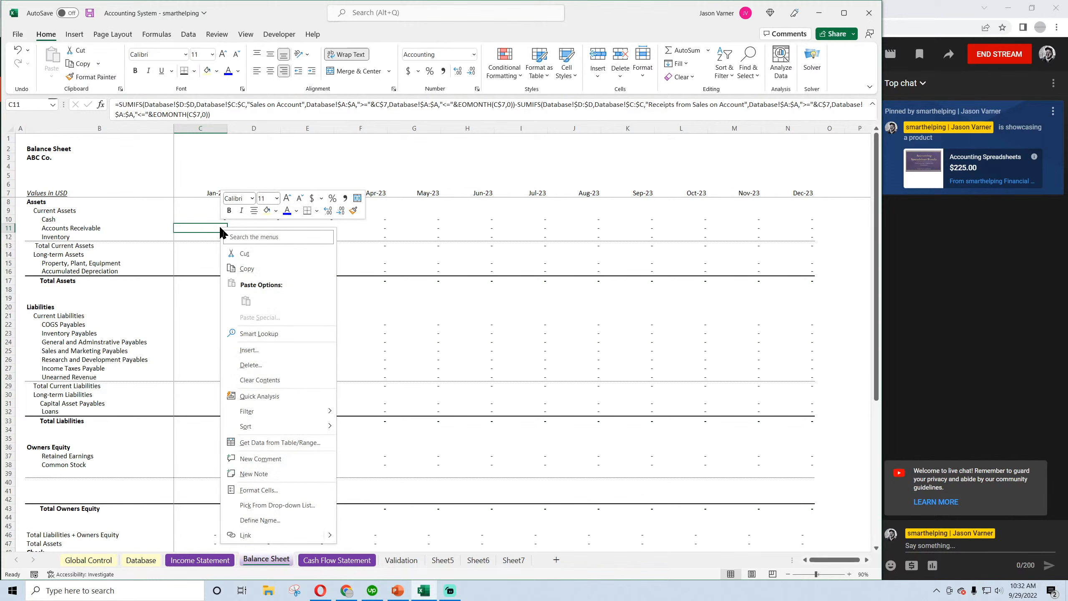
pyautogui.click(247, 269)
pyautogui.rightClick(190, 411)
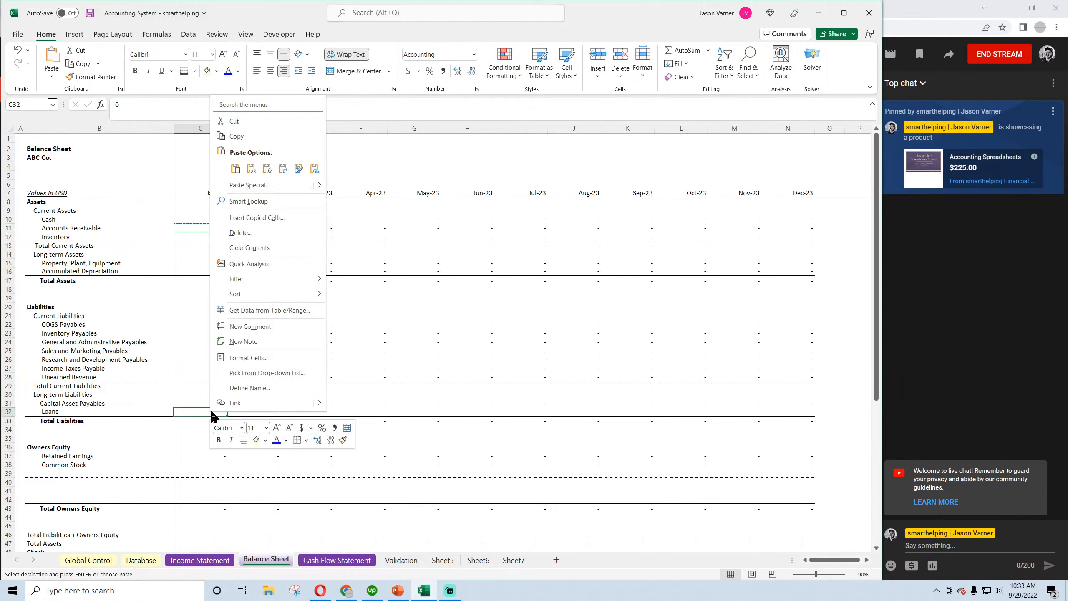
pyautogui.click(237, 171)
pyautogui.press('Escape')
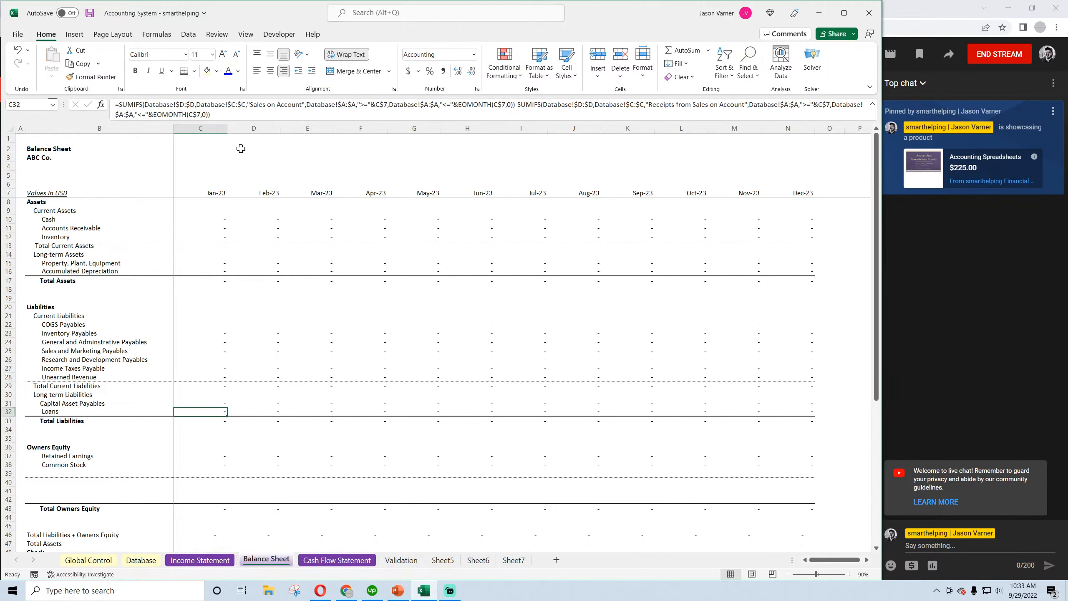
# Replace the first SUMIFS criterion in C32 with "Loan Proceeds", matching the category name on the Validation sheet
pyautogui.click(396, 561)
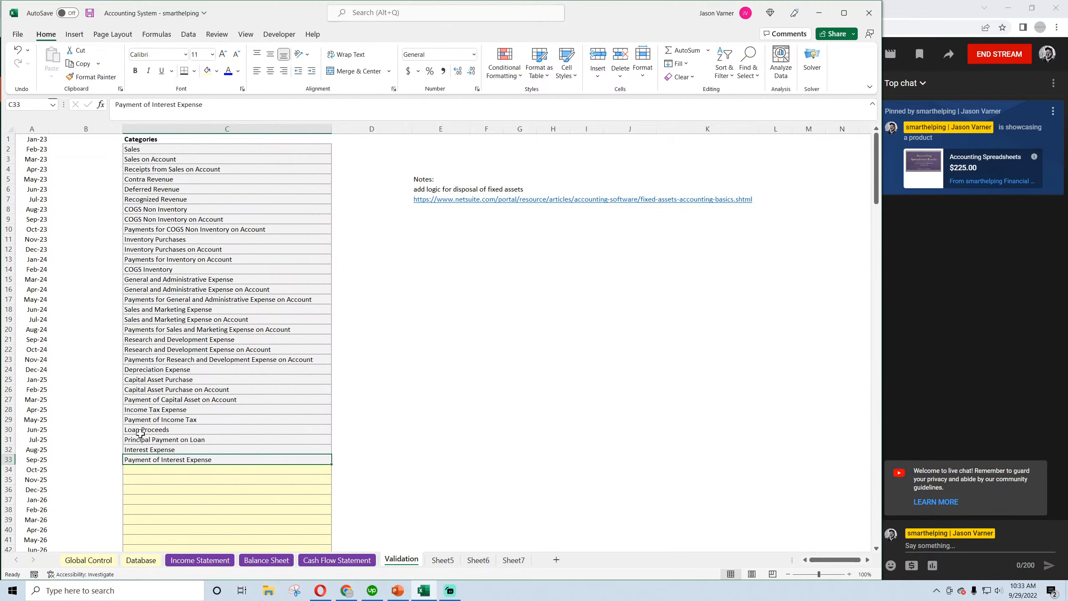
pyautogui.click(273, 561)
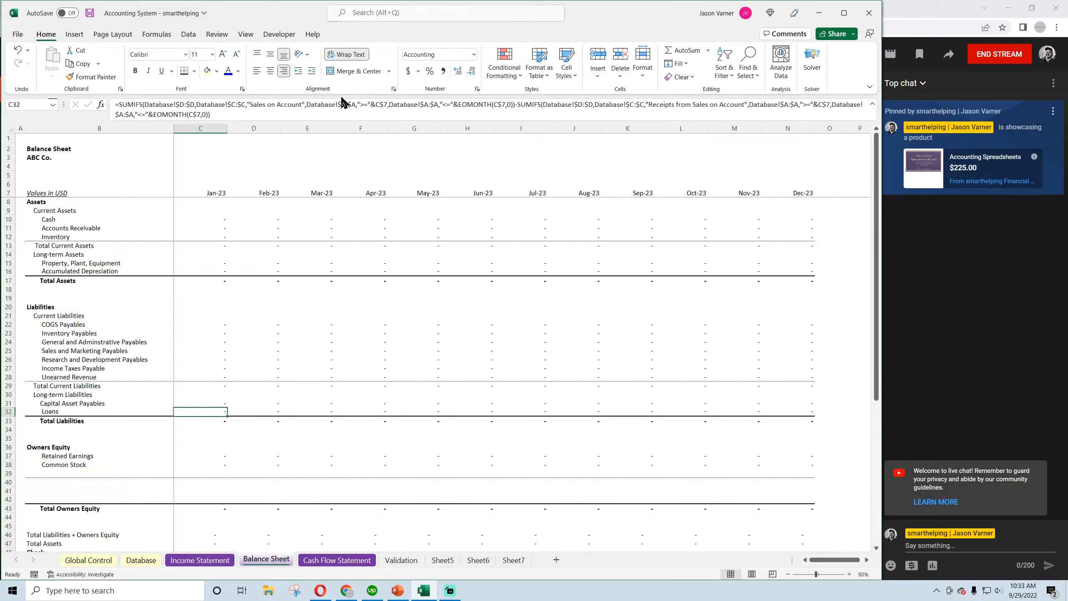
pyautogui.moveTo(252, 104); pyautogui.dragTo(297, 103)
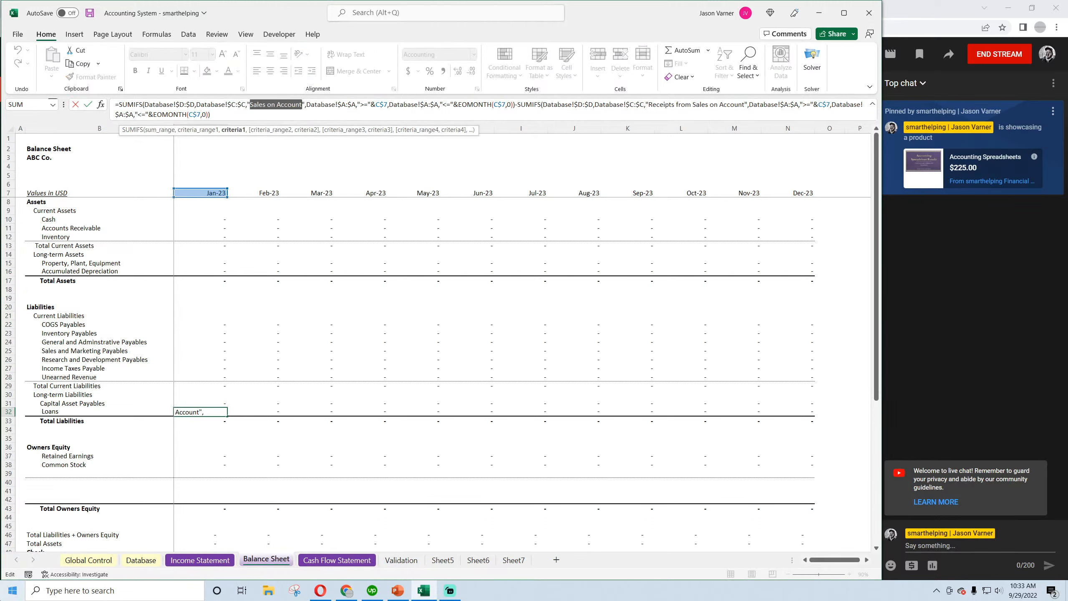
pyautogui.write('Loan Proceeds')
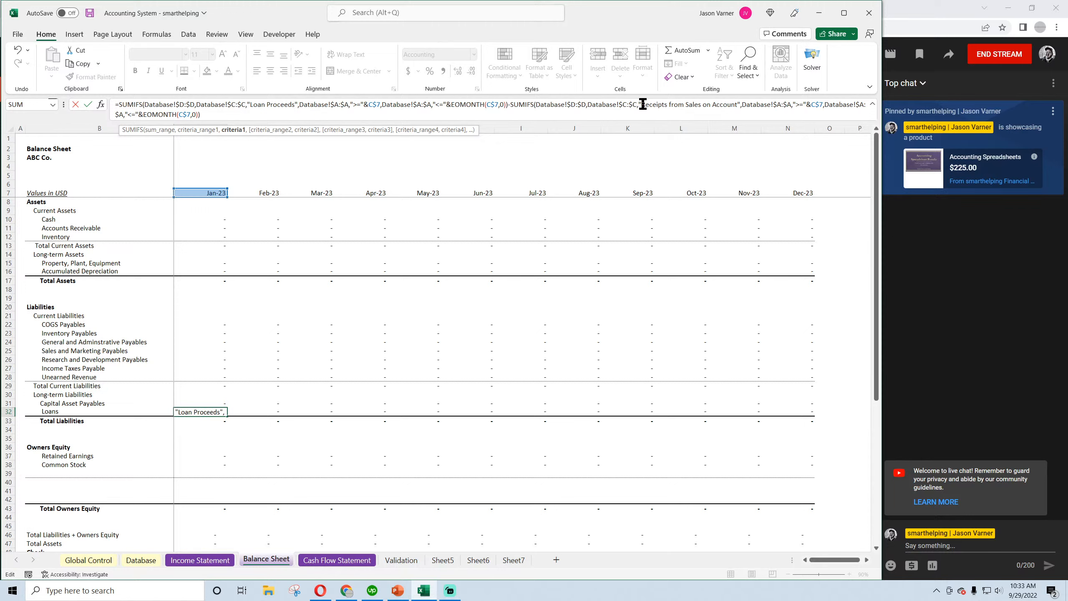
# Replace the criterion in C32's subtracted SUMIFS with "Principal Payment" and accept the formula
pyautogui.moveTo(643, 105); pyautogui.dragTo(738, 107)
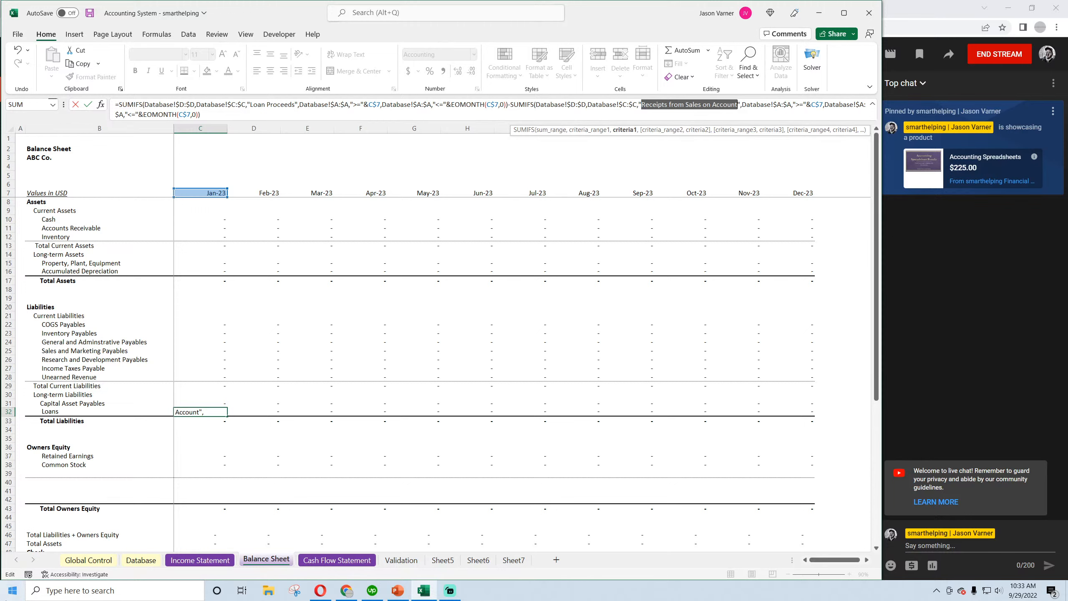
pyautogui.write('Pa')
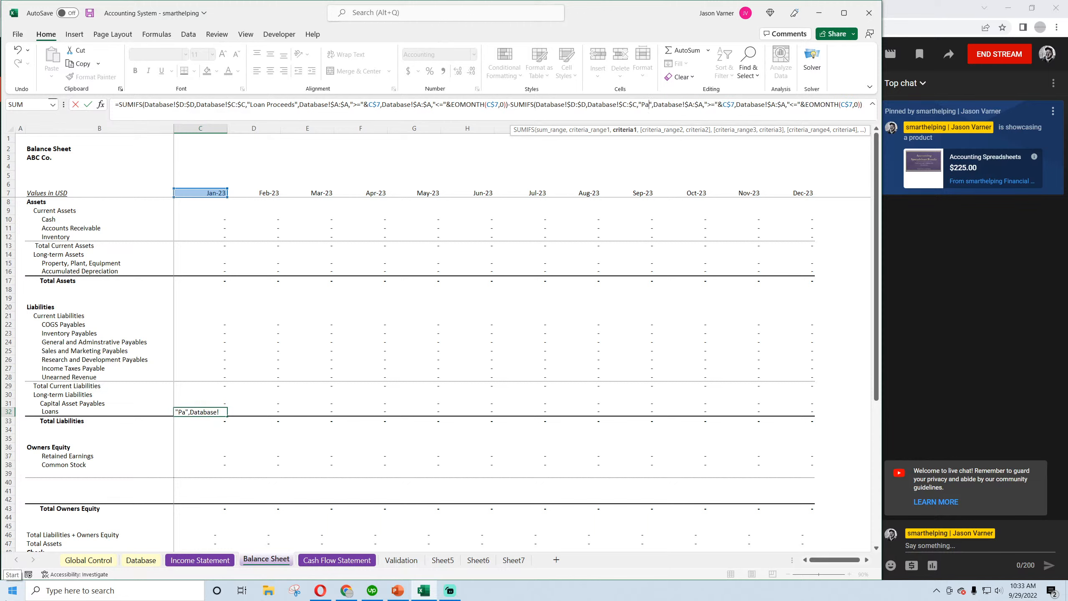
pyautogui.press('BackSpace')
pyautogui.write('rincipal P')
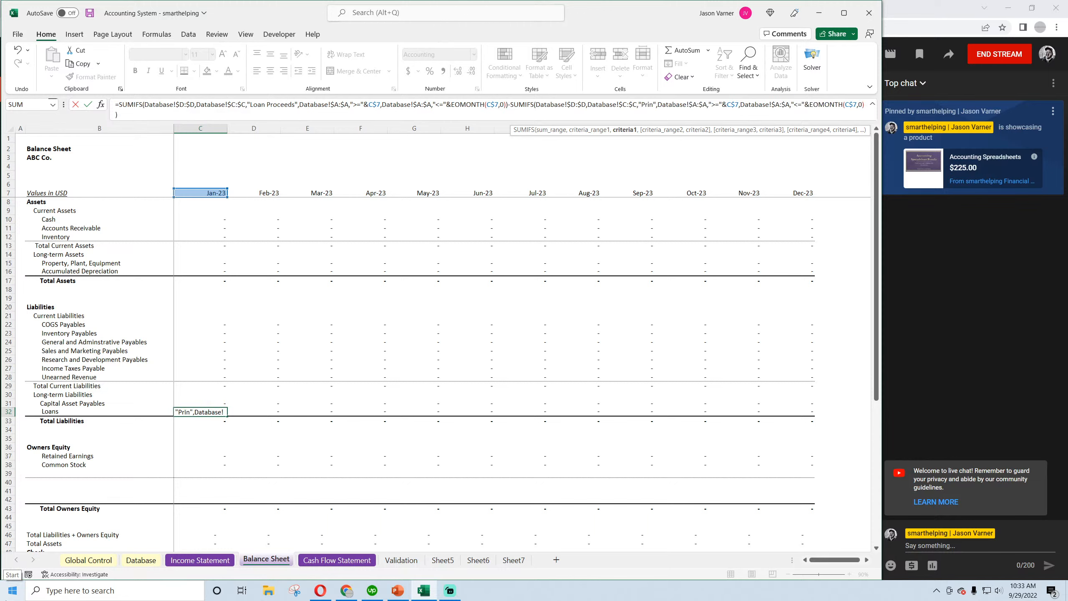
pyautogui.write('ayments')
pyautogui.press('Return')
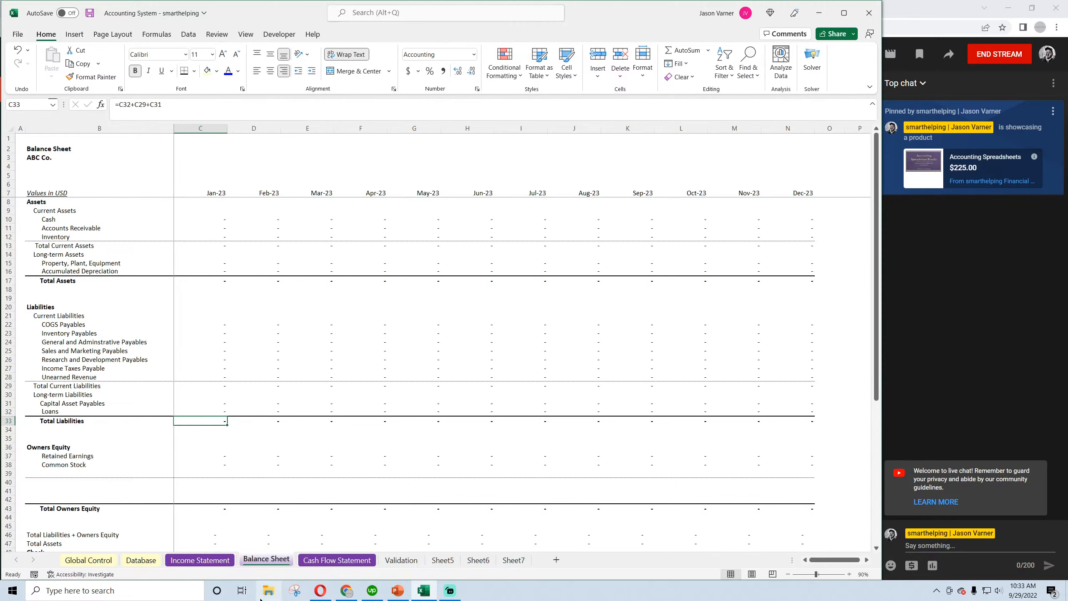
# Check the category's wording on the Validation sheet and extend C32's second criterion to "Principal Payment on Loan"
pyautogui.click(399, 559)
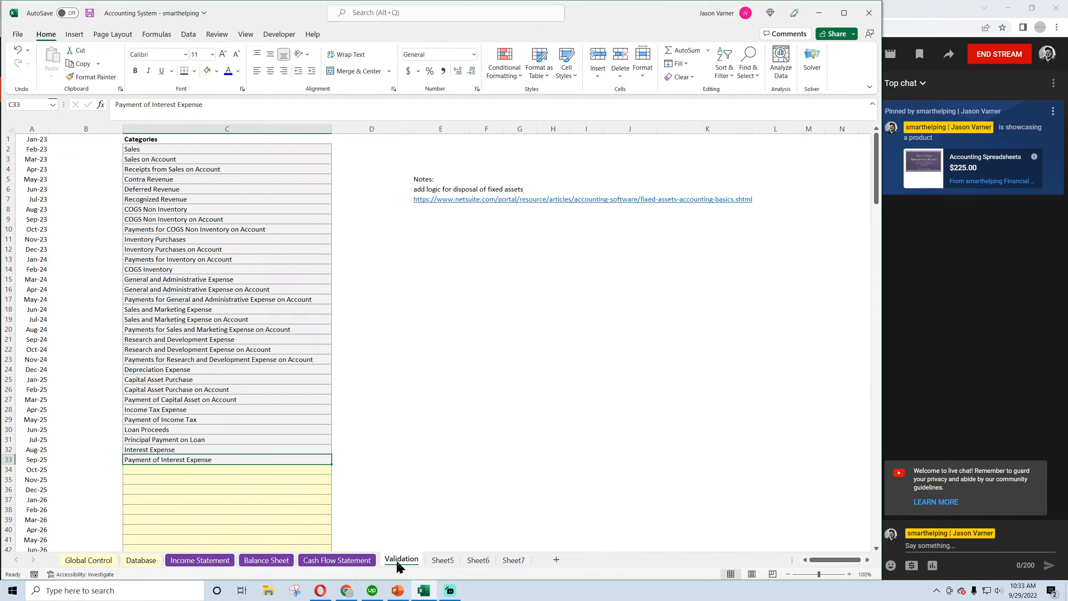
pyautogui.click(266, 559)
pyautogui.click(211, 409)
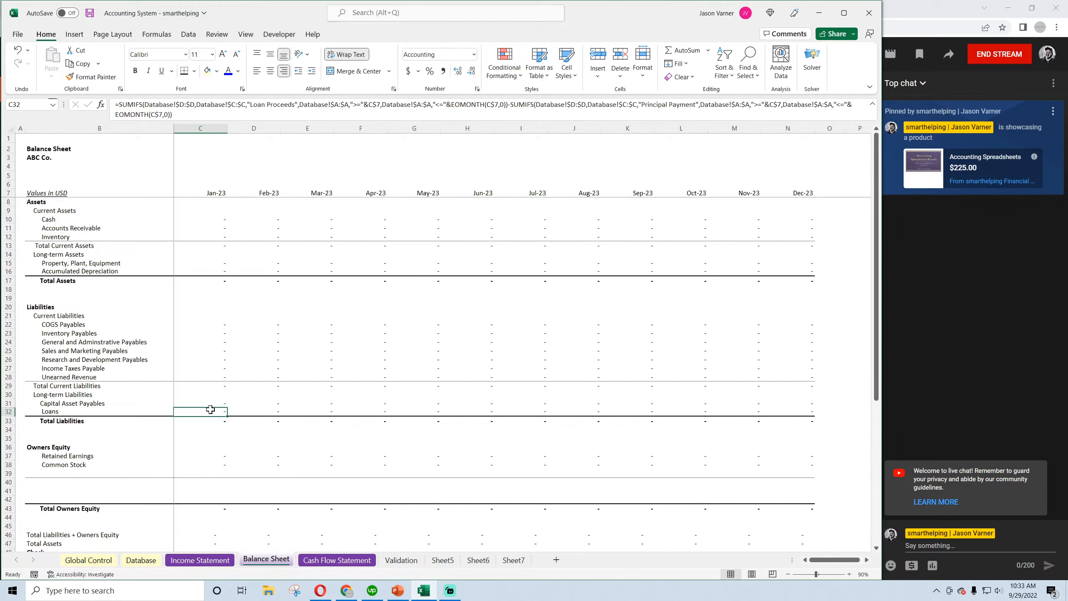
pyautogui.click(693, 104)
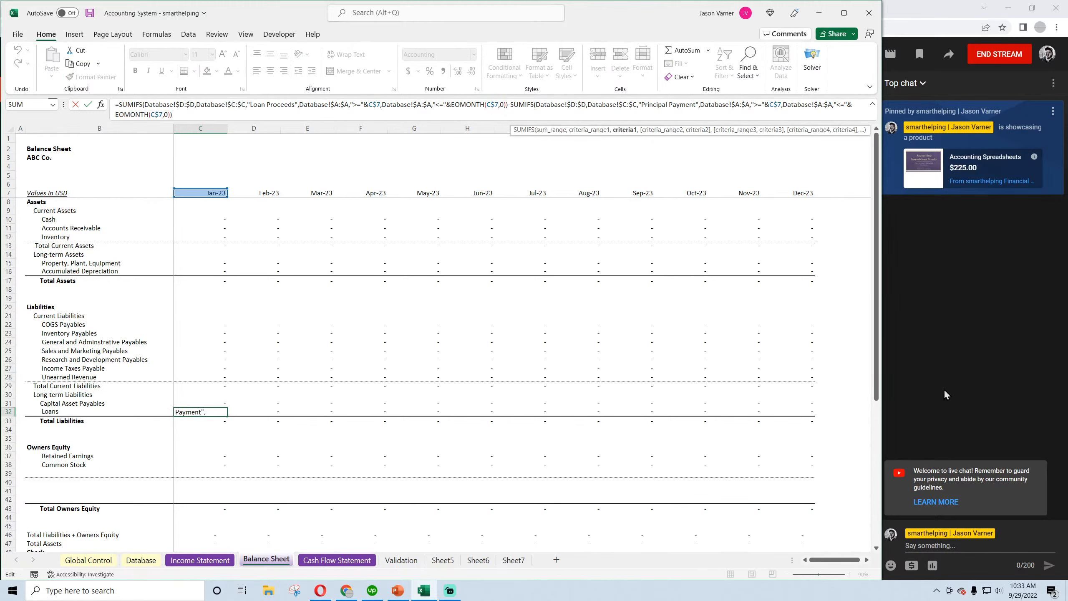
pyautogui.write('on Loan')
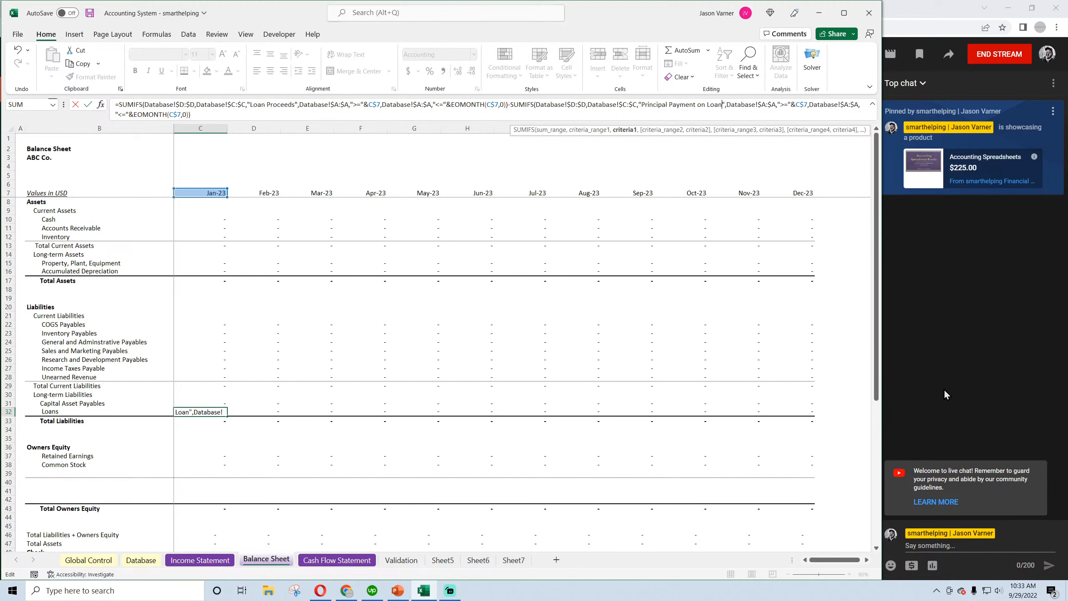
pyautogui.press('Return')
pyautogui.click(225, 413)
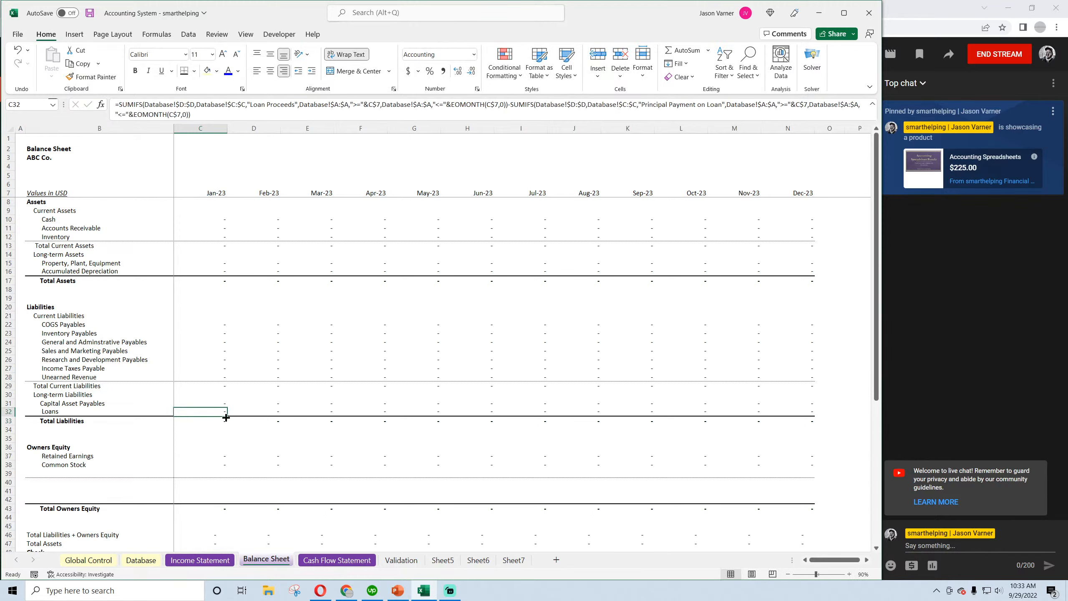
# Carry the Loans formula into Feb-23, add the prior month's balance with +C32, and fill it across to Dec-23
pyautogui.moveTo(229, 418); pyautogui.dragTo(269, 415)
pyautogui.click(256, 412)
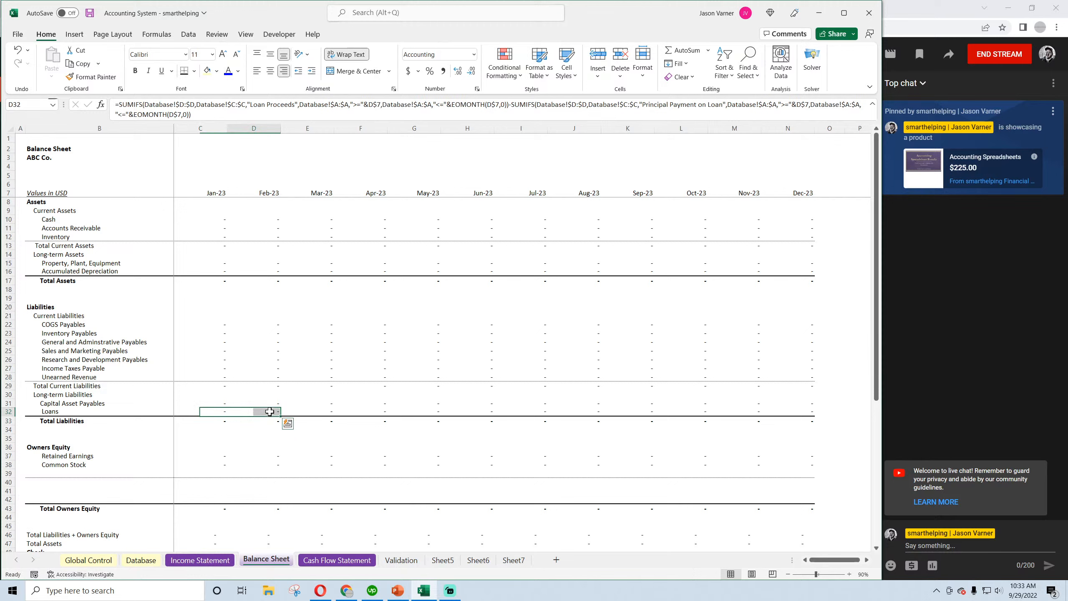
pyautogui.click(235, 115)
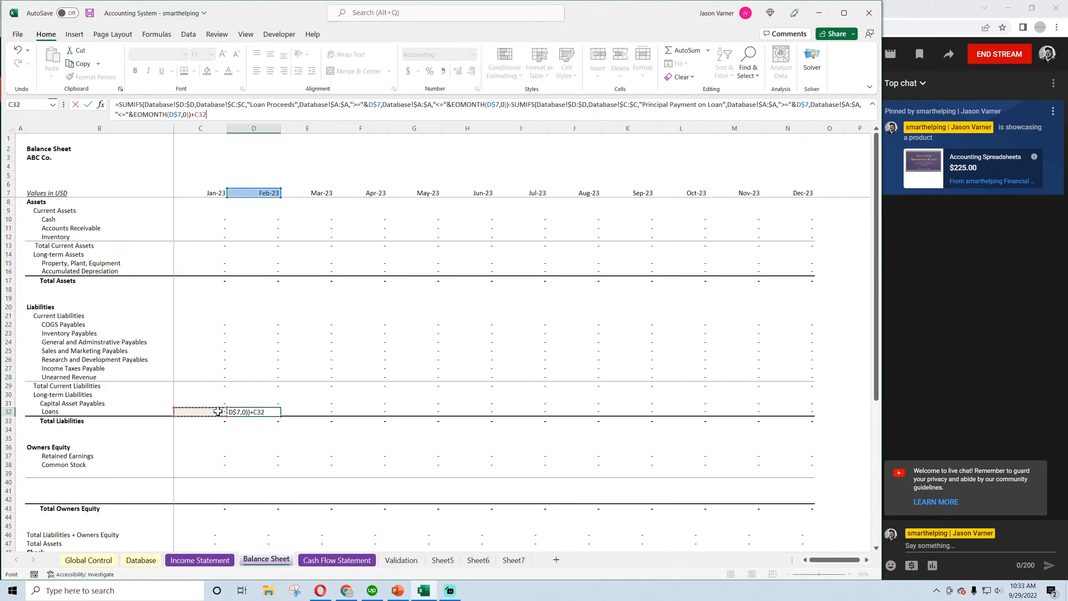
pyautogui.press('Return')
pyautogui.click(258, 412)
pyautogui.moveTo(281, 415); pyautogui.dragTo(815, 418)
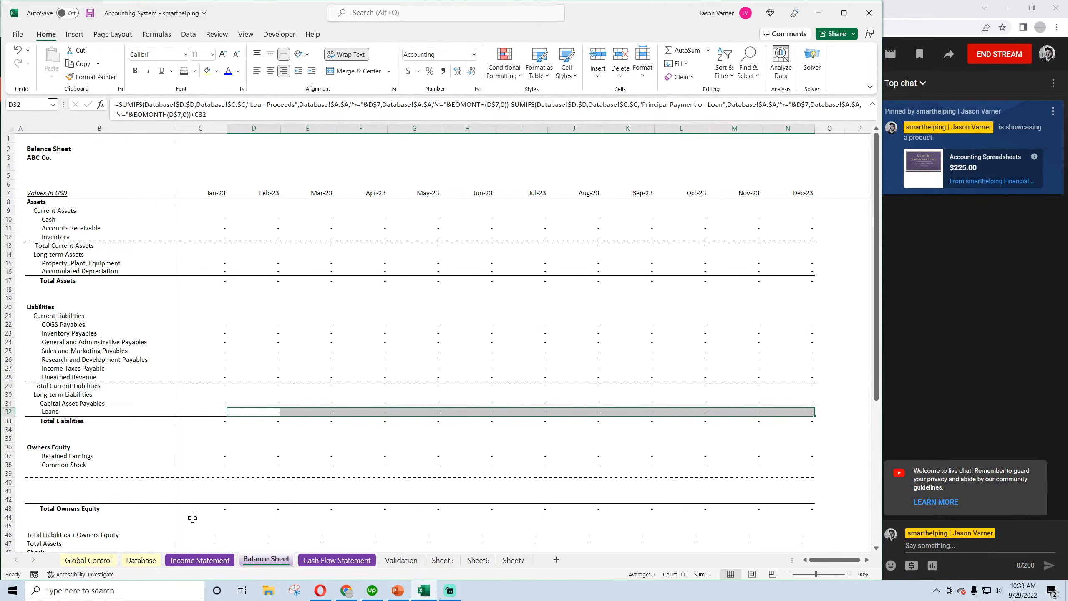
# Review the loan and interest category names on the Validation sheet against the Income Statement and the Balance Sheet's Loans line
pyautogui.click(199, 560)
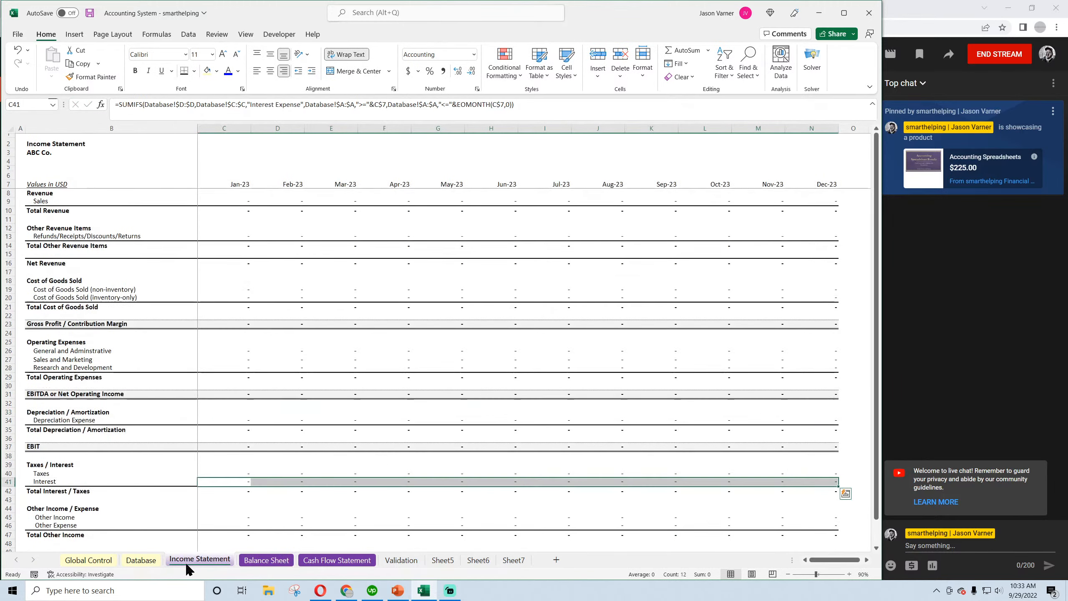
pyautogui.click(269, 561)
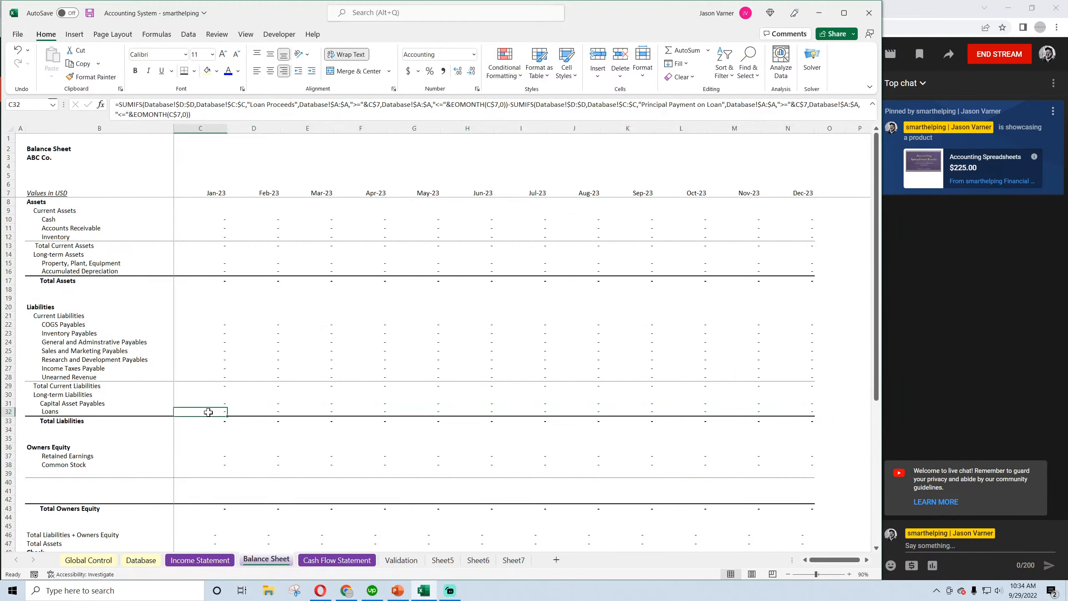
pyautogui.click(395, 561)
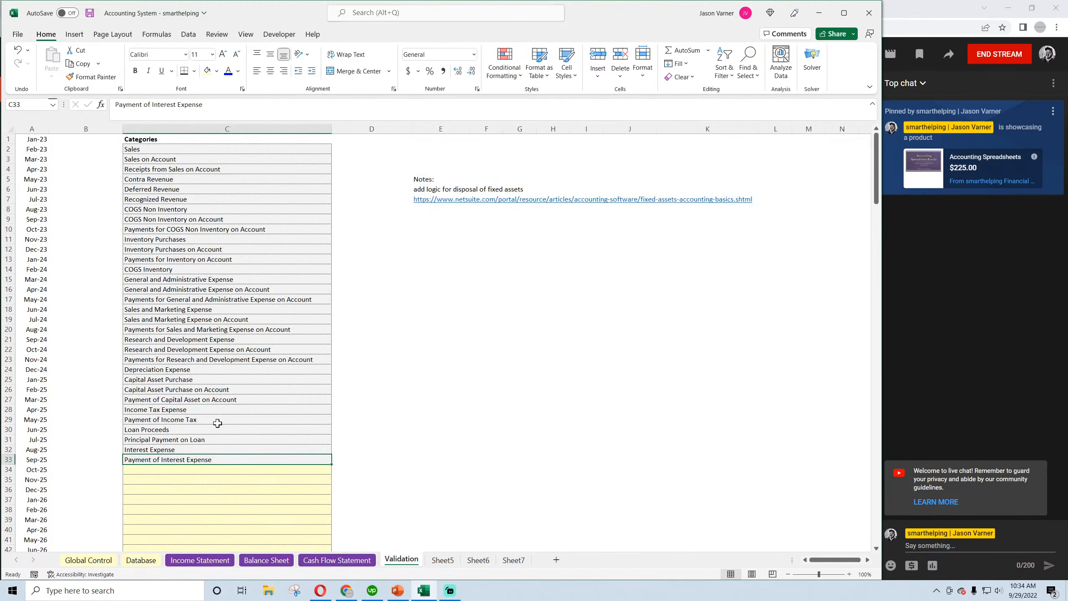
pyautogui.click(157, 432)
pyautogui.click(157, 439)
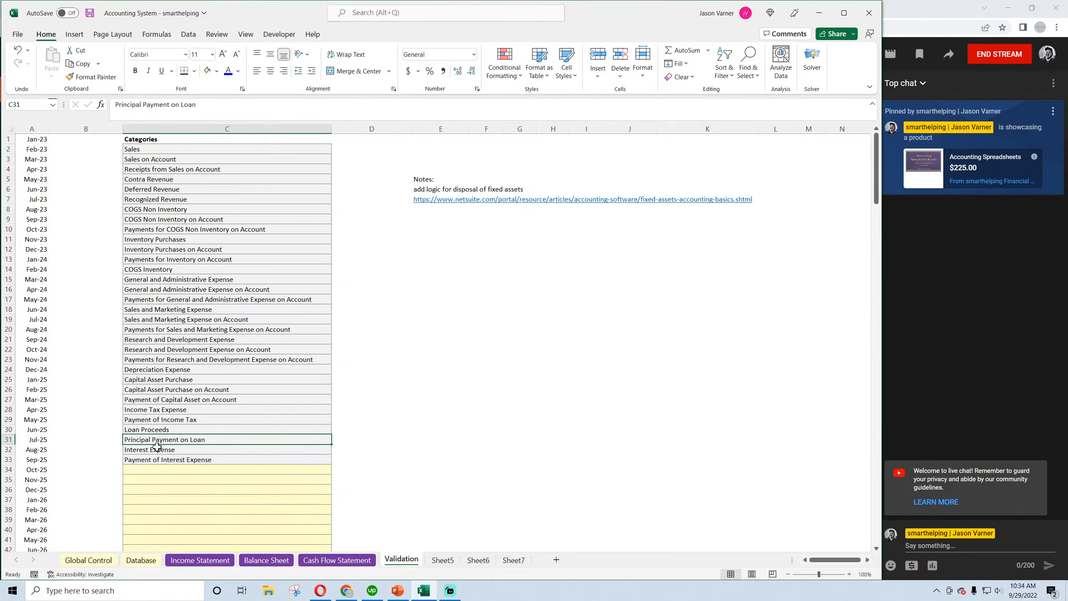
pyautogui.click(157, 449)
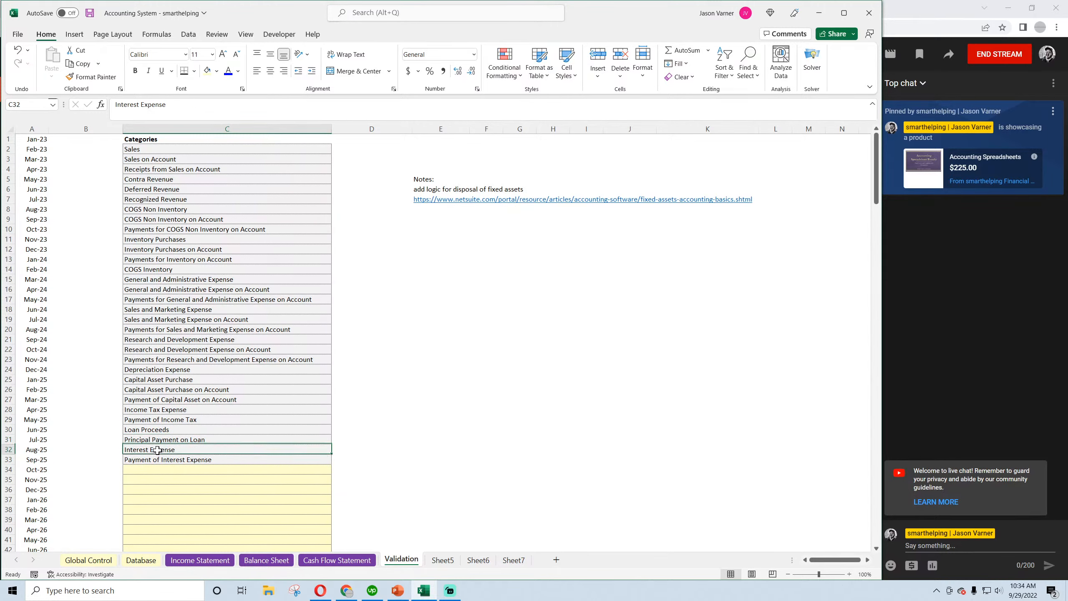
pyautogui.click(216, 560)
pyautogui.click(266, 559)
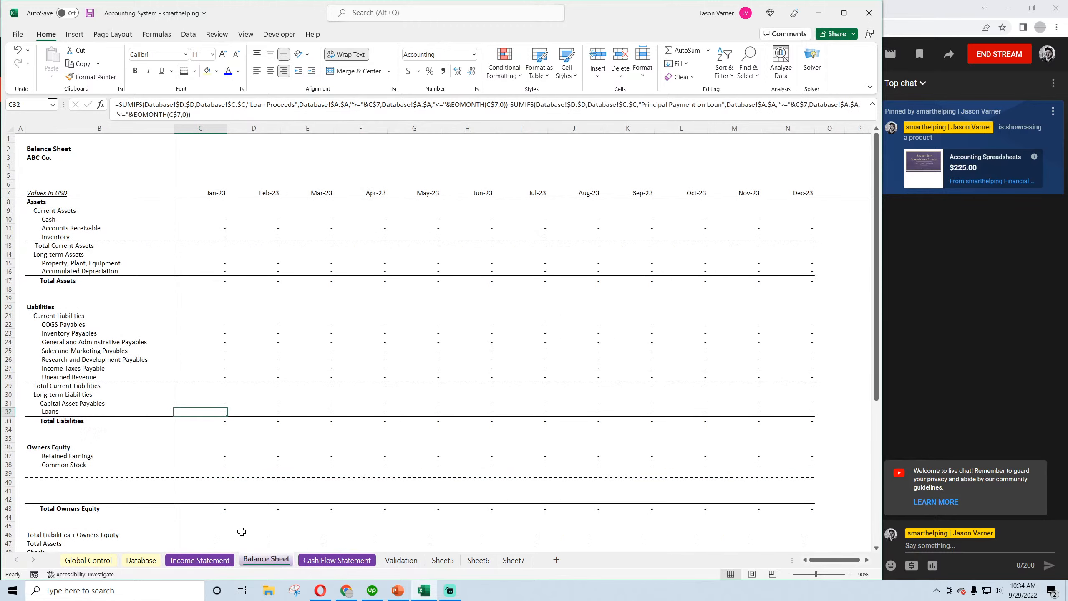
# Insert a blank row above Total Current Liabilities and remove all borders from the Unearned Revenue row through Dec-23
pyautogui.rightClick(4, 385)
pyautogui.click(47, 286)
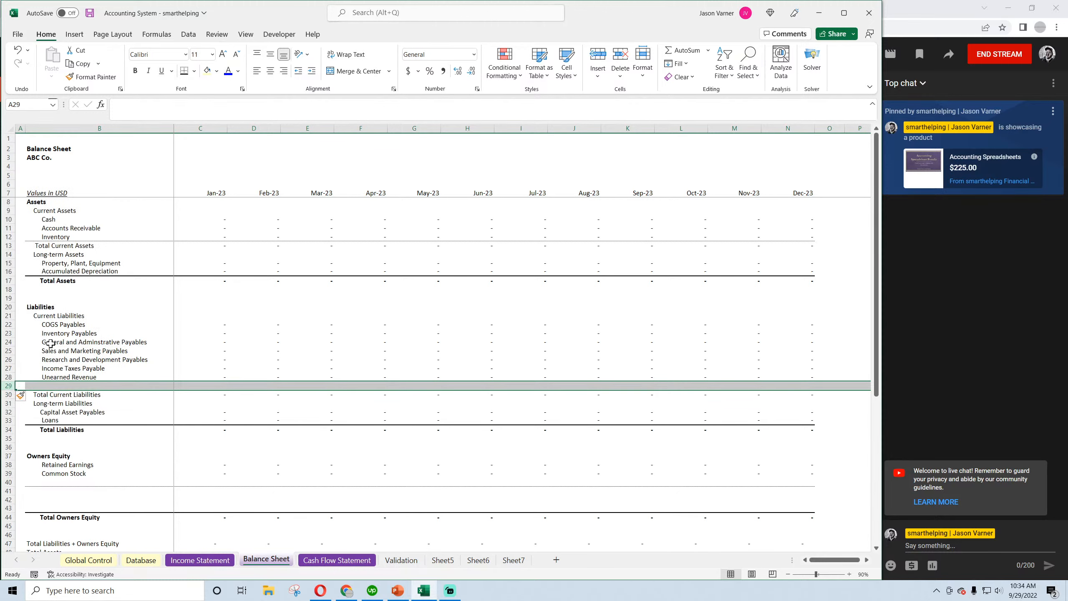
pyautogui.click(63, 376)
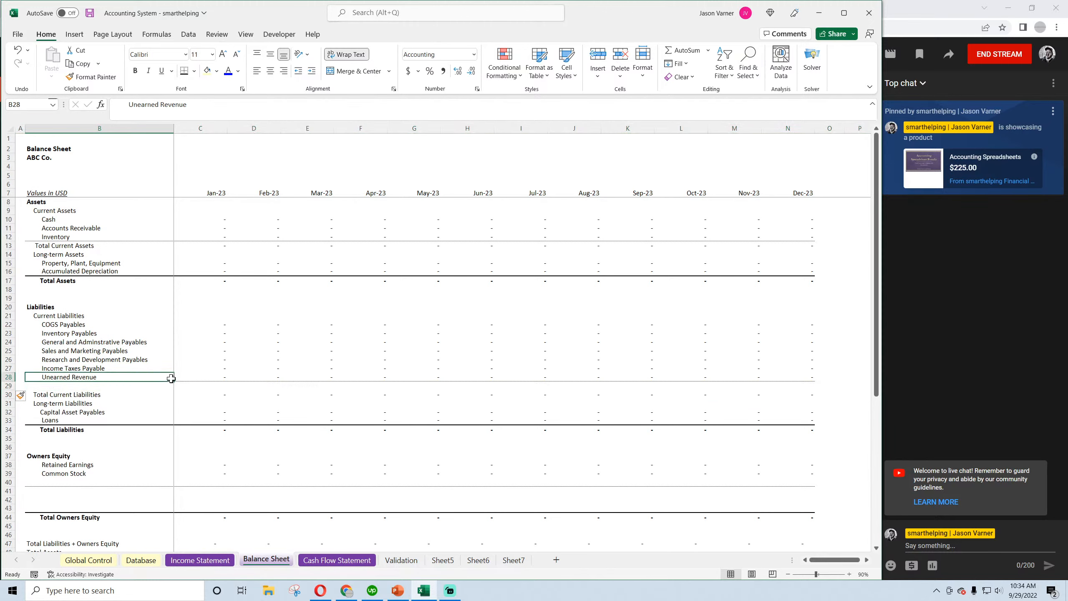
pyautogui.moveTo(104, 375); pyautogui.dragTo(801, 377)
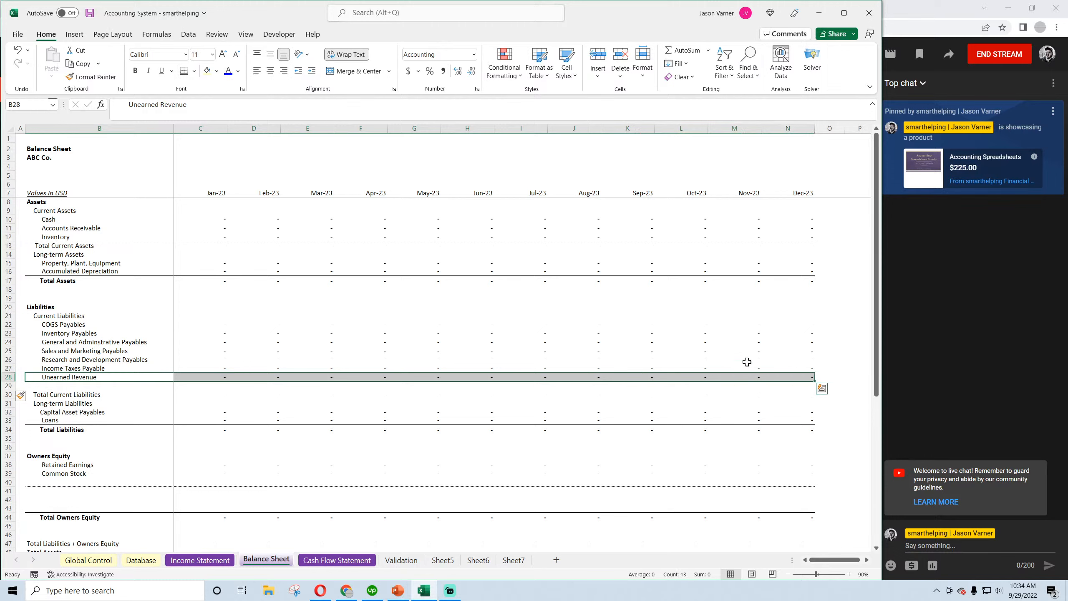
pyautogui.click(193, 70)
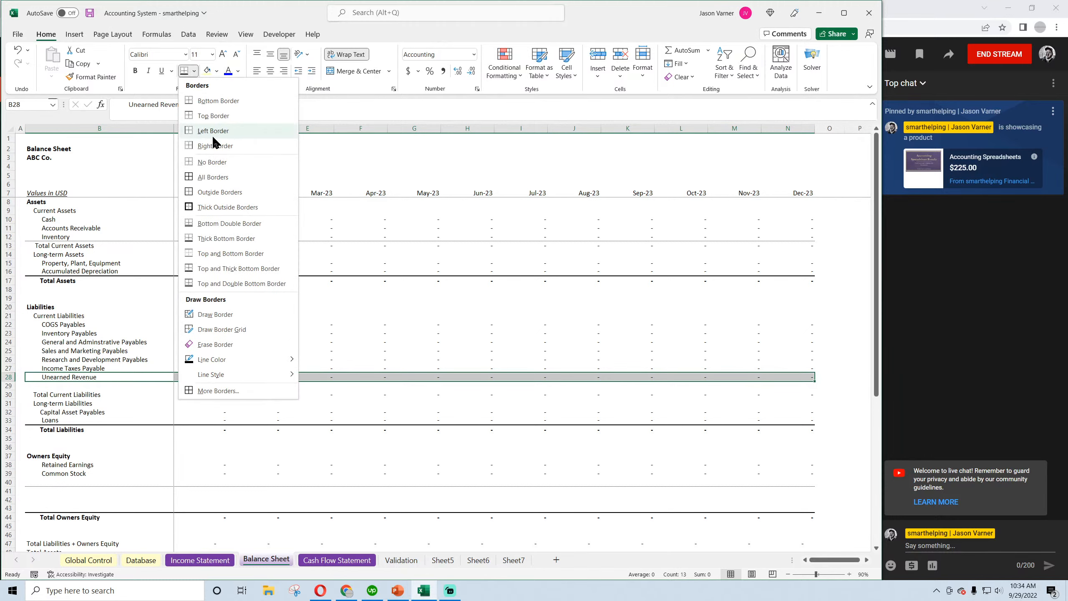
pyautogui.click(218, 163)
# Label the new row 29 "Interest Payable" in the Unearned Revenue label's format and copy C28's formula into C29
pyautogui.click(53, 385)
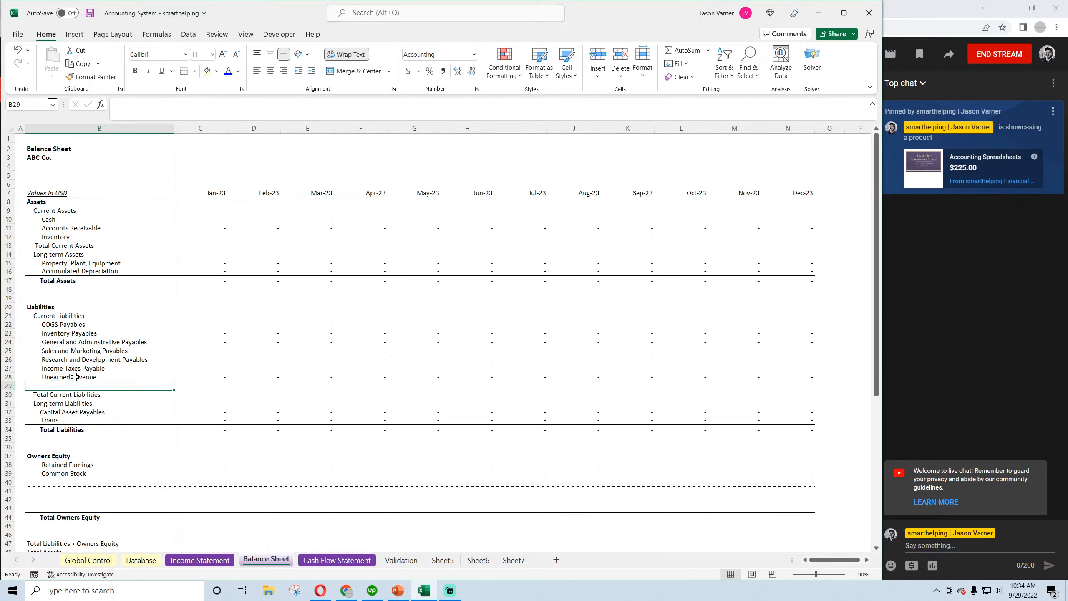
pyautogui.click(75, 378)
pyautogui.moveTo(173, 382); pyautogui.dragTo(173, 389)
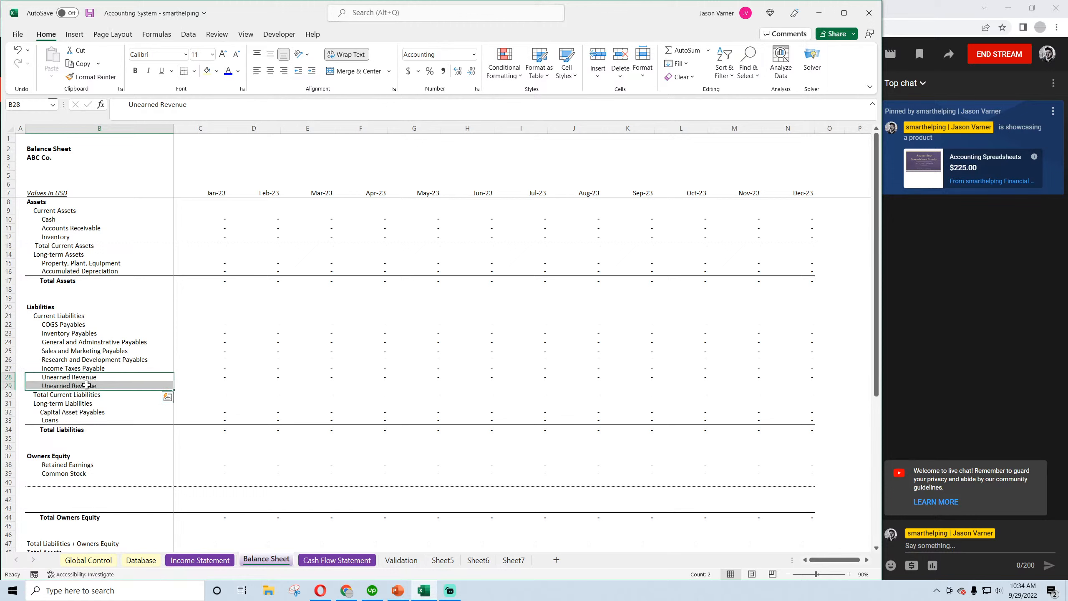
pyautogui.doubleClick(59, 385)
pyautogui.moveTo(190, 105); pyautogui.dragTo(127, 105)
pyautogui.press('BackSpace')
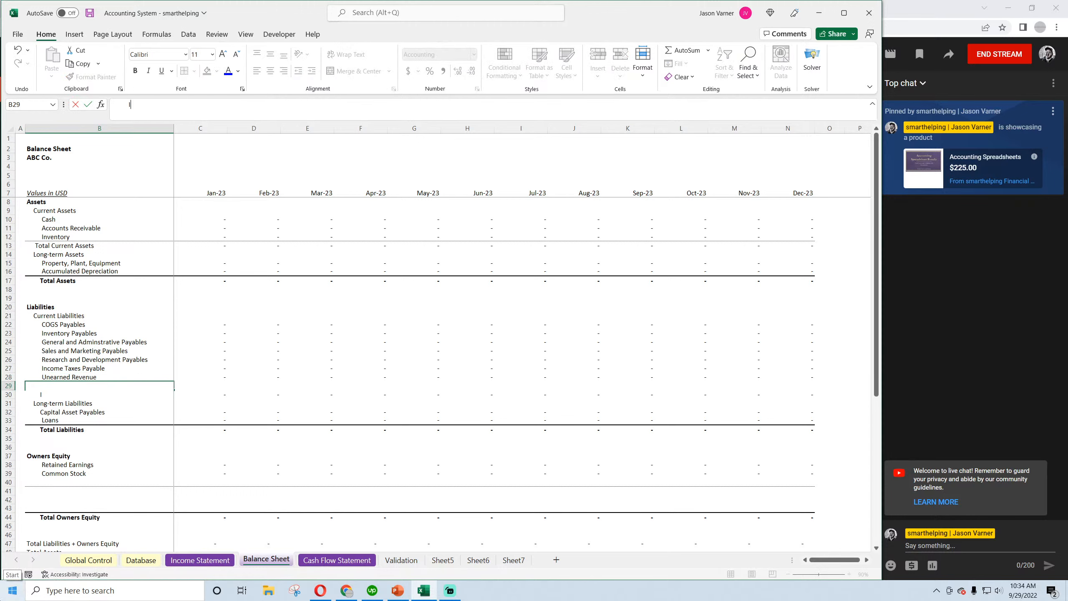
pyautogui.write('Interest Payable')
pyautogui.press('Return')
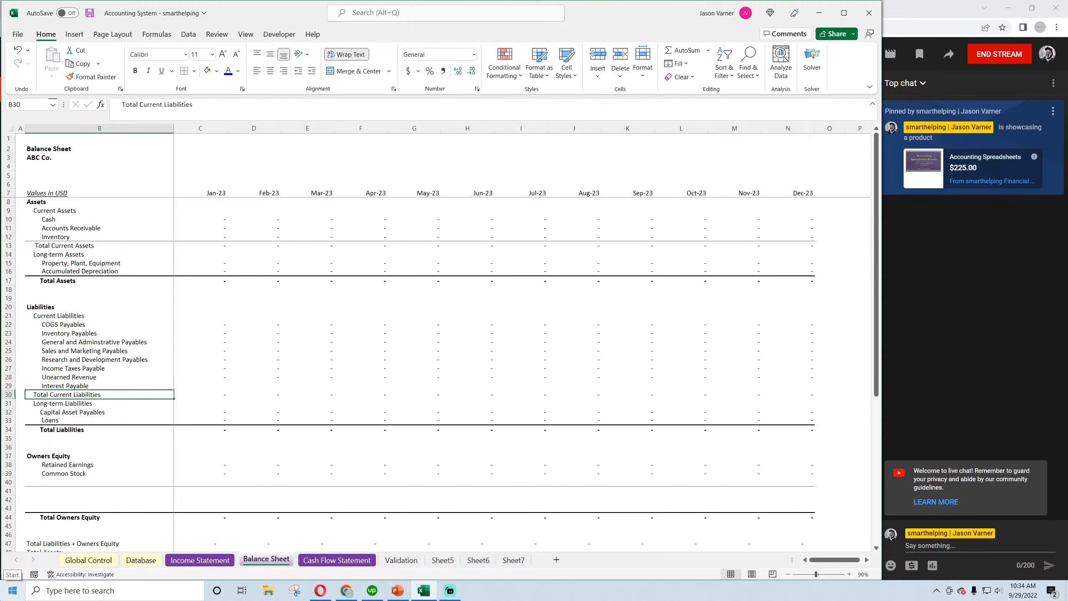
pyautogui.click(221, 377)
pyautogui.moveTo(227, 380); pyautogui.dragTo(227, 390)
# Examine the current liability lines and their formulas, and check the interest category wording on the Validation sheet
pyautogui.moveTo(73, 386); pyautogui.dragTo(84, 328)
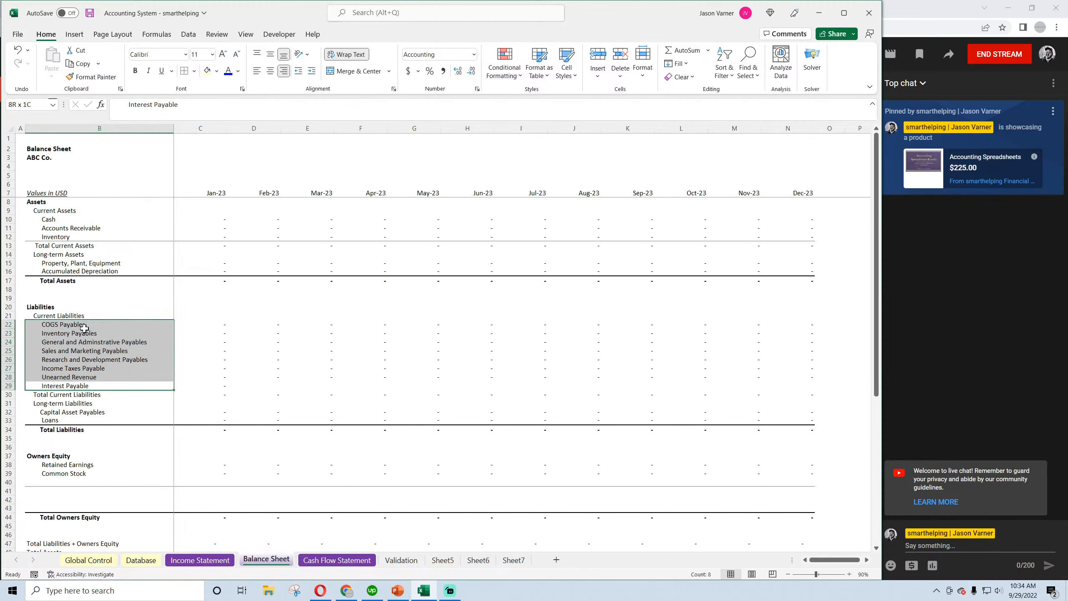
pyautogui.moveTo(84, 328)
pyautogui.mouseDown()
pyautogui.moveTo(87, 358)
pyautogui.moveTo(88, 325)
pyautogui.mouseUp()
pyautogui.click(211, 326)
pyautogui.click(212, 334)
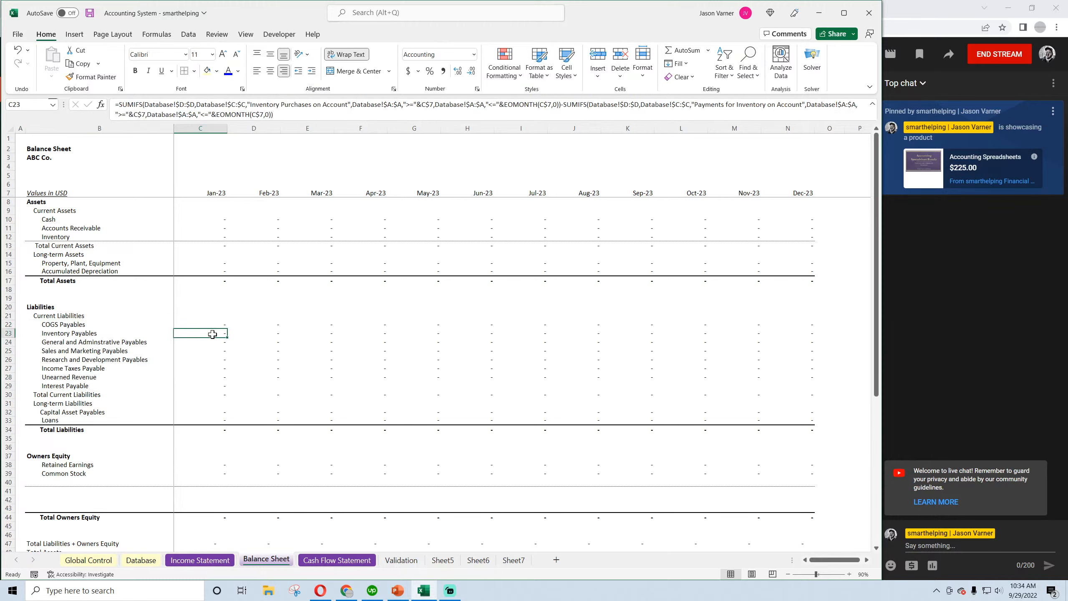
pyautogui.click(76, 386)
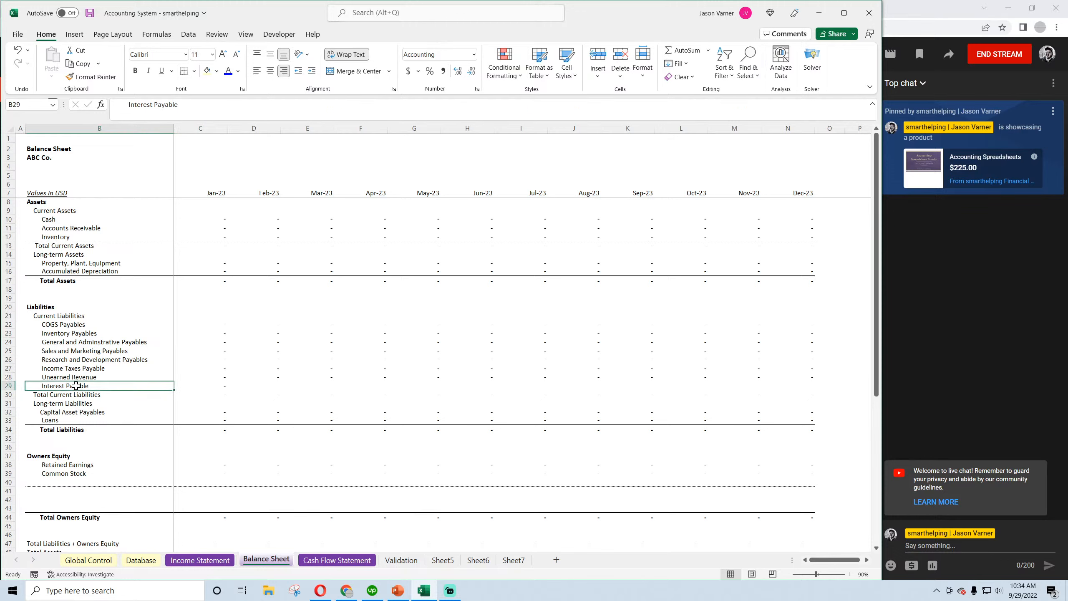
pyautogui.click(217, 384)
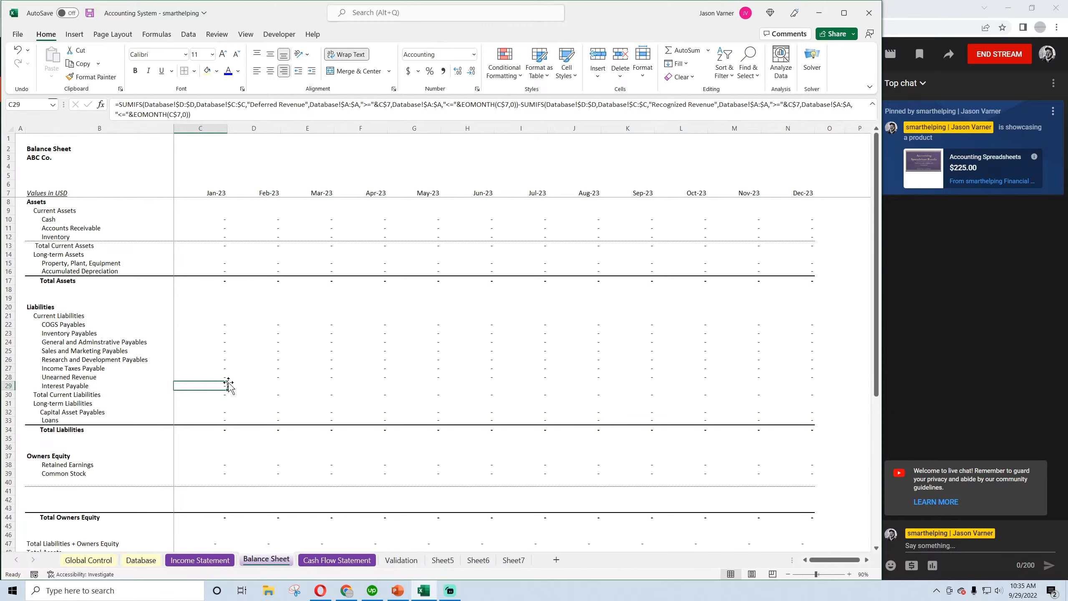
pyautogui.click(395, 562)
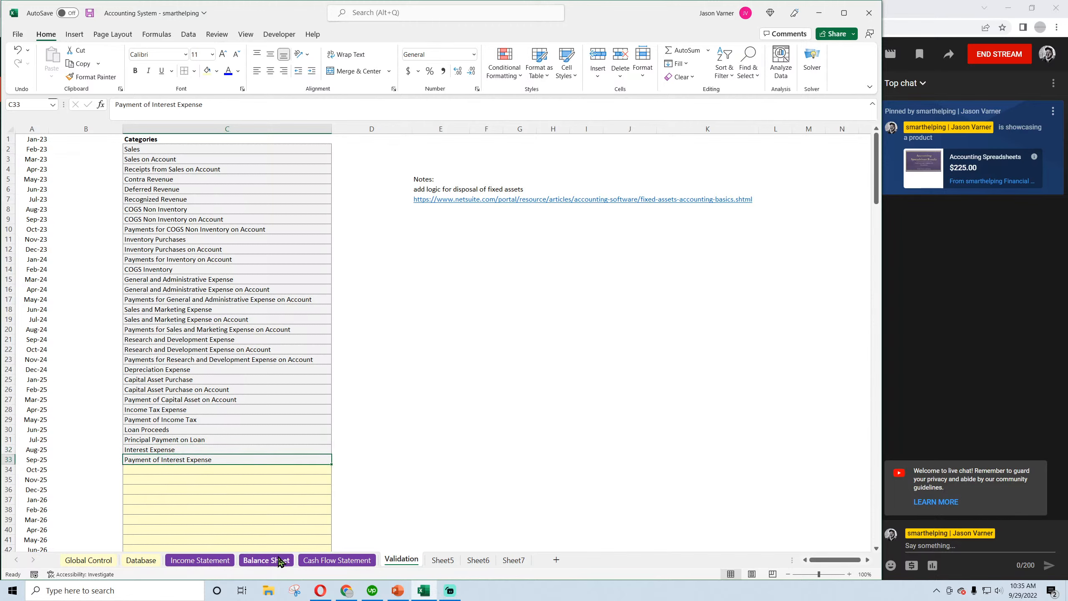
pyautogui.click(199, 560)
pyautogui.click(261, 562)
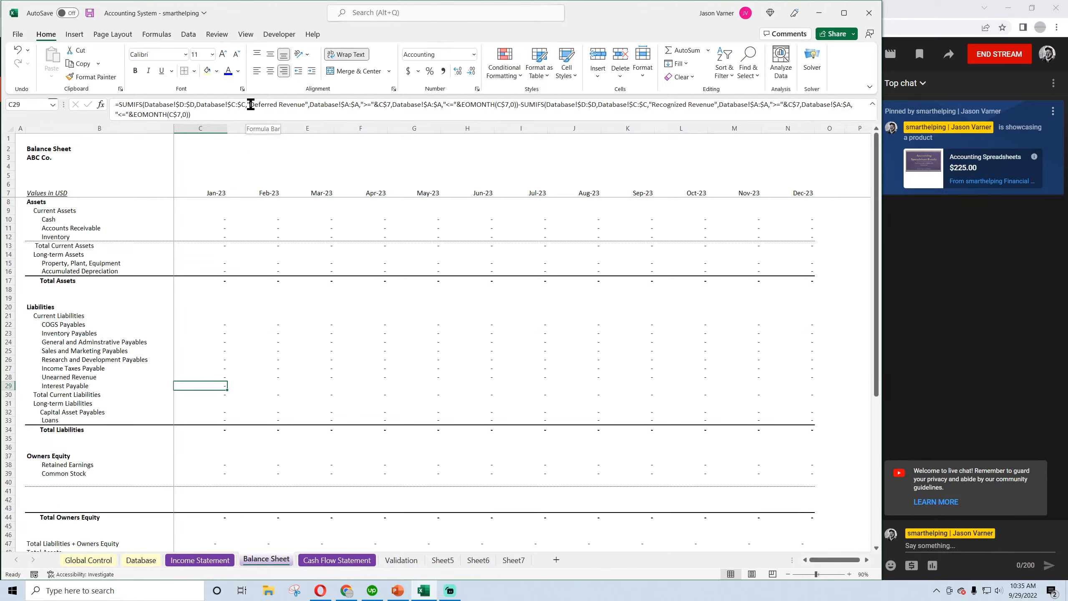
# Replace C29's SUMIFS criteria with "Interest Expense" in the first term and "Payment of Interest Expense" in the subtracted term
pyautogui.moveTo(251, 104); pyautogui.dragTo(306, 105)
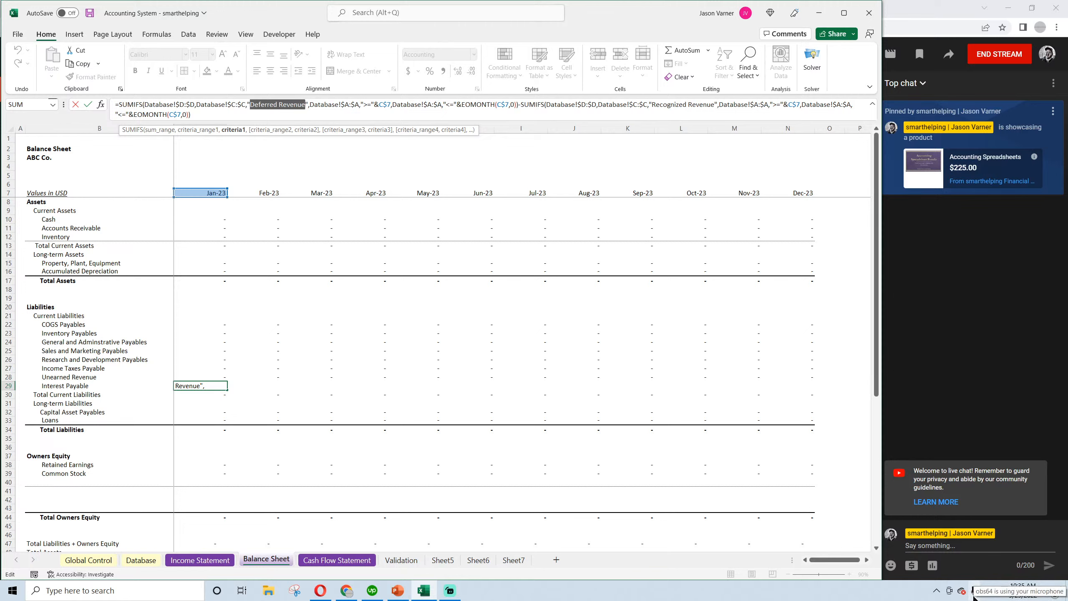
pyautogui.write('Interest Expense')
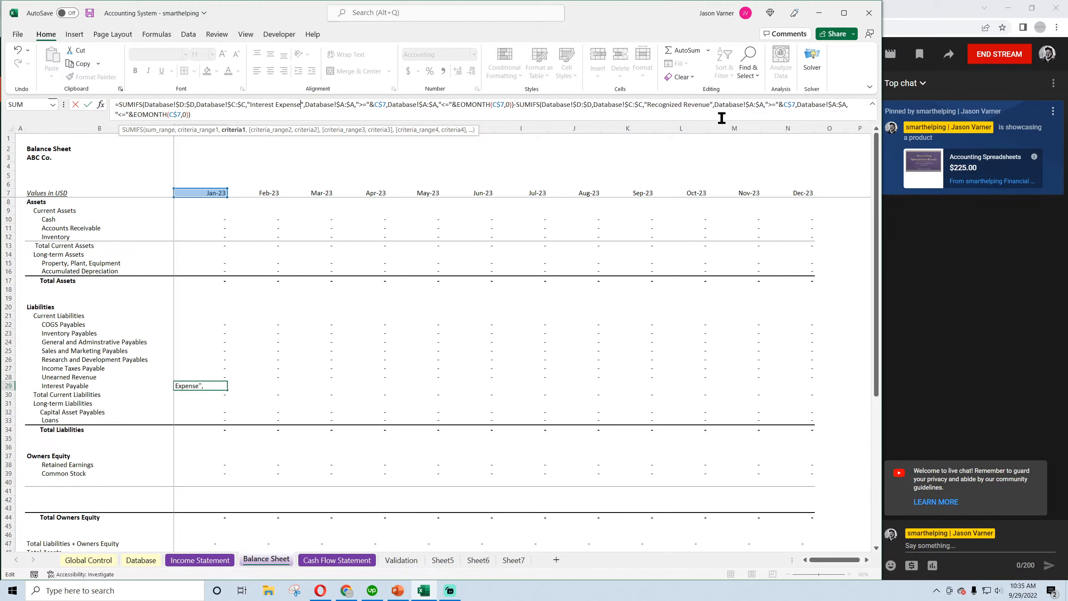
pyautogui.moveTo(649, 105); pyautogui.dragTo(709, 106)
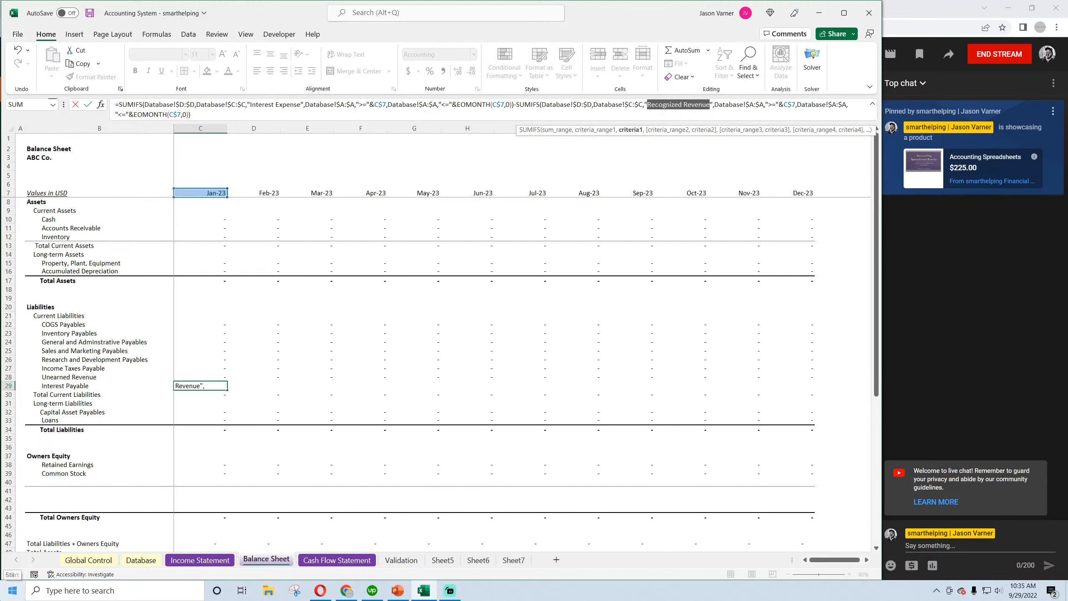
pyautogui.write('Payment of Interes')
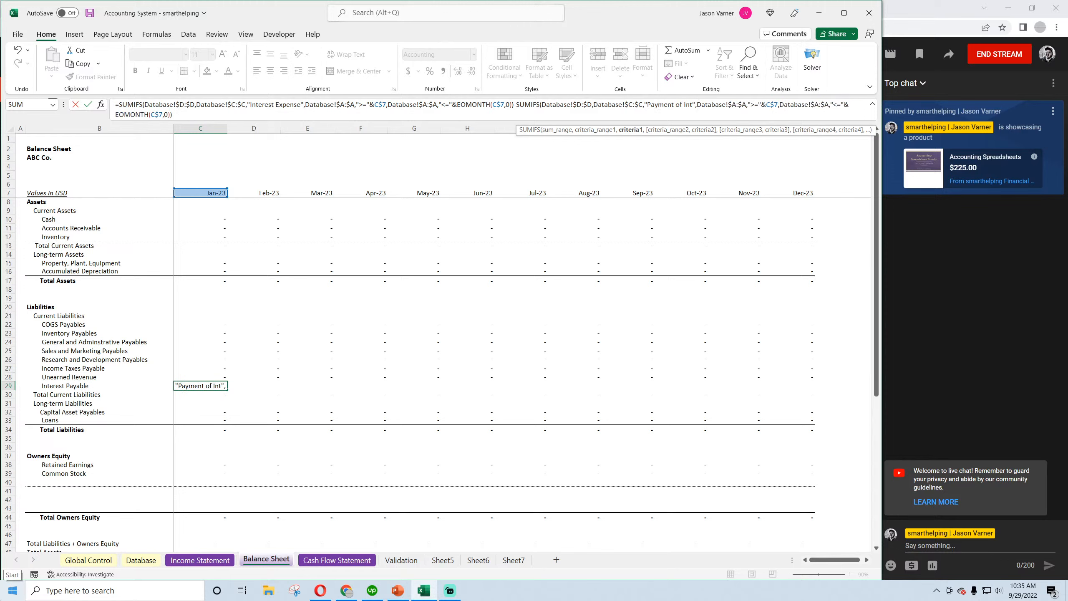
pyautogui.write('t Expense')
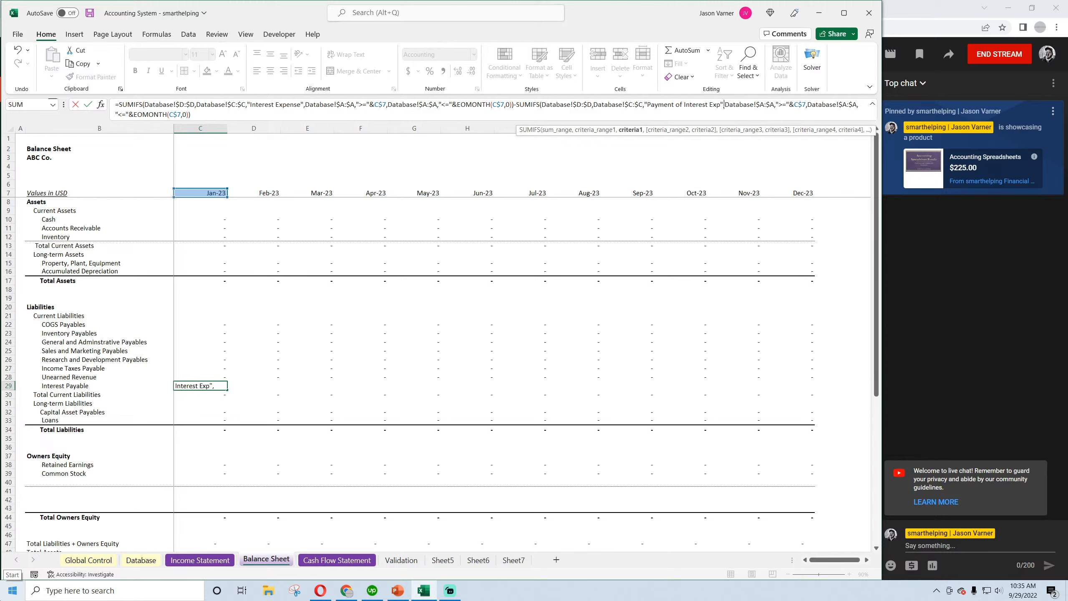
pyautogui.press('Return')
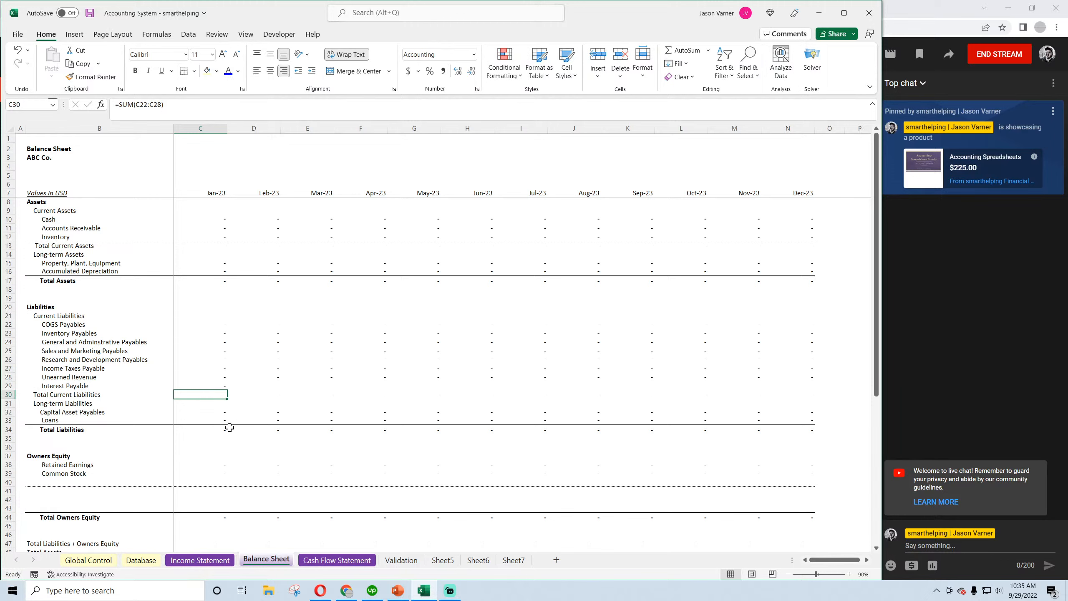
# Fill the Interest Payable formula from Jan-23 across to Dec-23 and add a bottom border to the whole row
pyautogui.click(222, 387)
pyautogui.moveTo(227, 389); pyautogui.dragTo(809, 390)
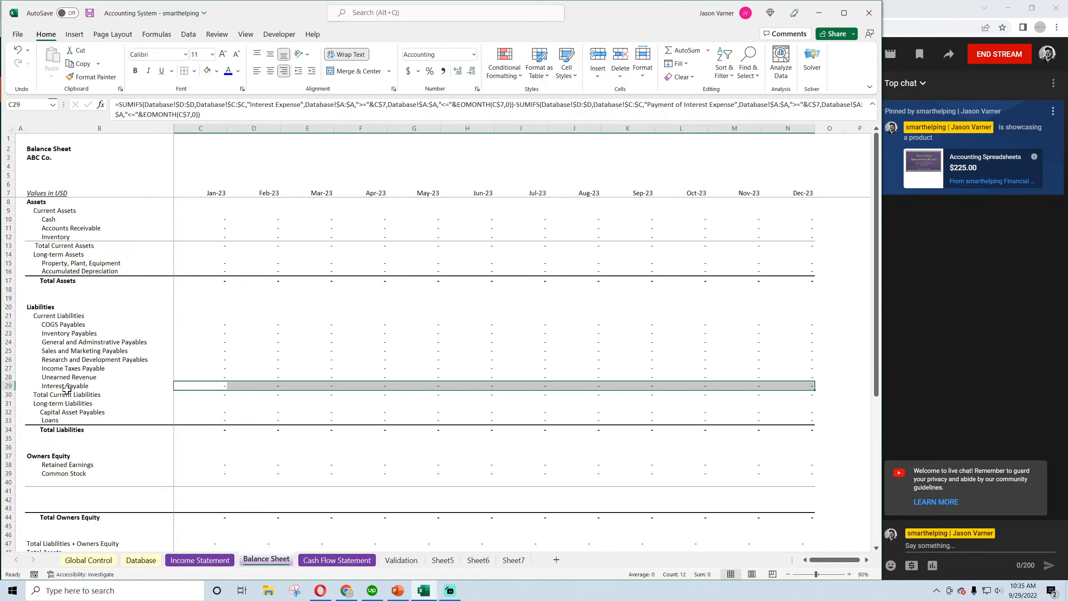
pyautogui.click(114, 387)
pyautogui.moveTo(114, 387); pyautogui.dragTo(809, 387)
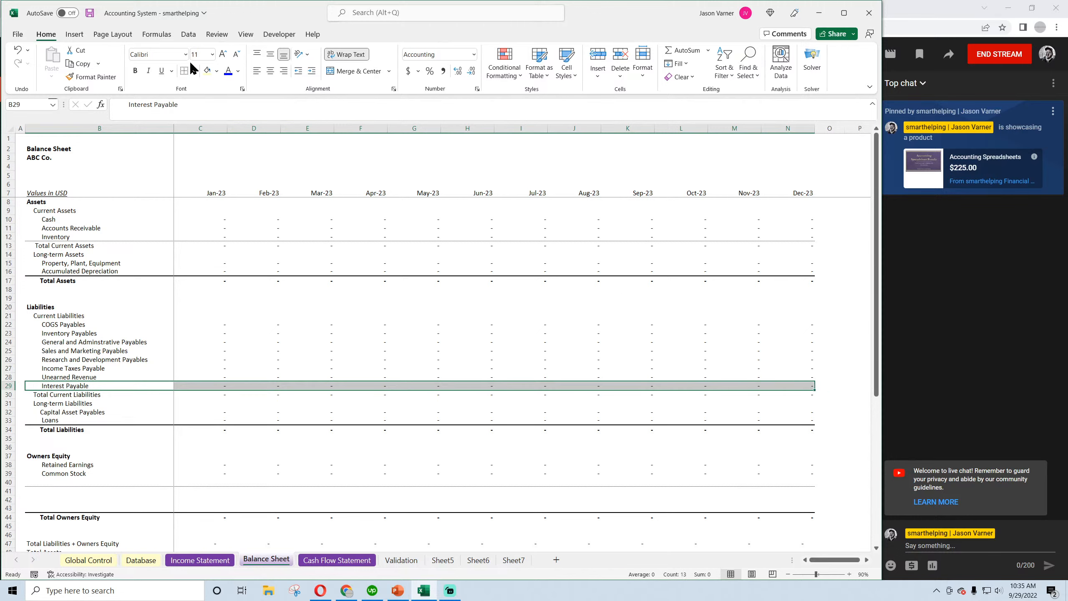
pyautogui.click(194, 70)
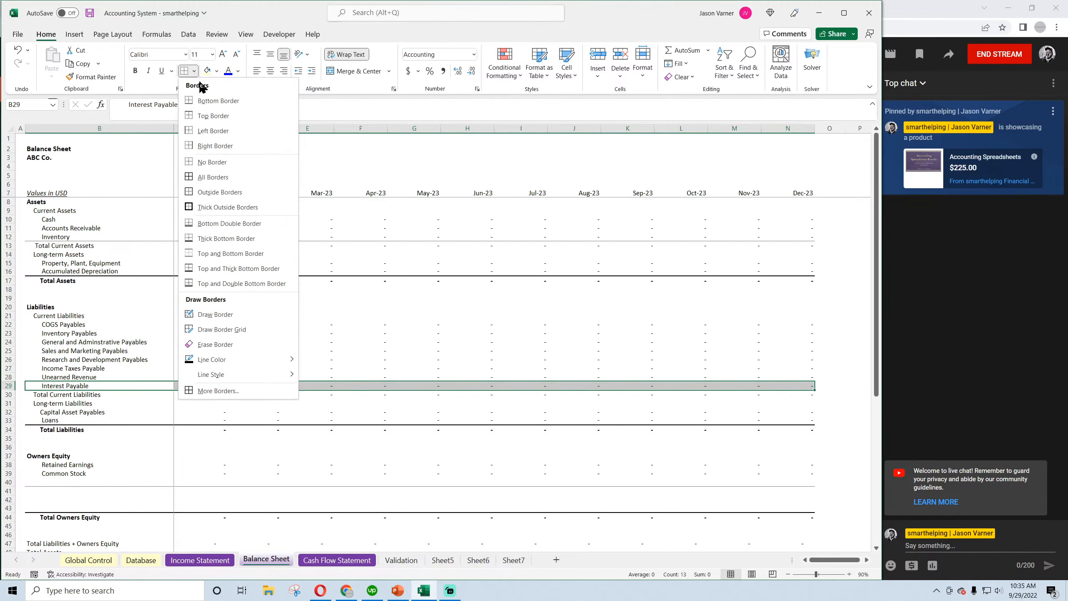
pyautogui.click(208, 106)
pyautogui.click(200, 359)
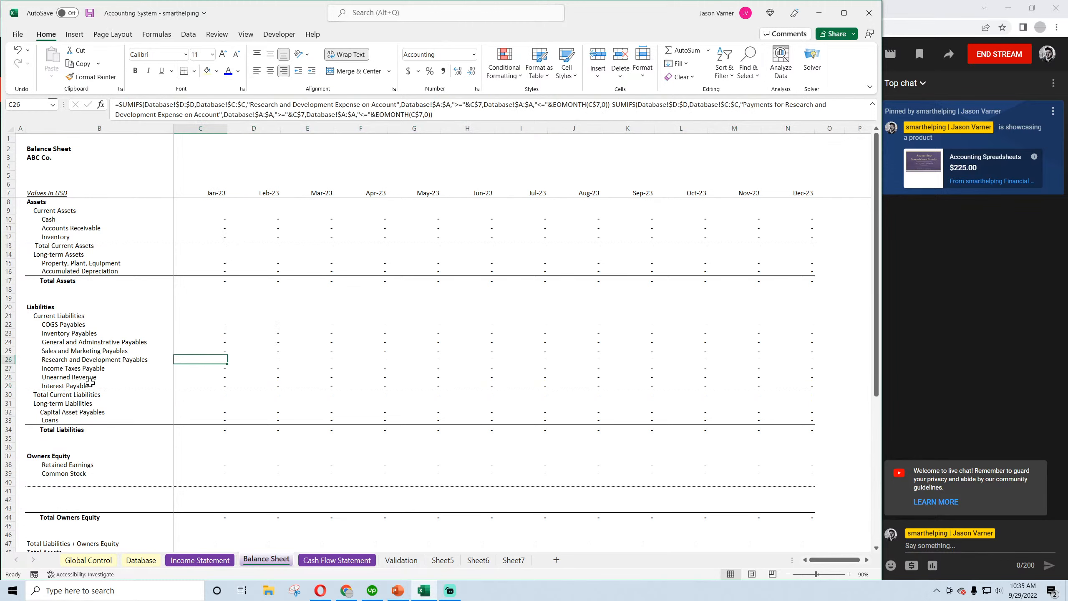
# Extend the Jan-23 Total Current Liabilities sum to C22:C29 and fill it across to Dec-23
pyautogui.doubleClick(214, 394)
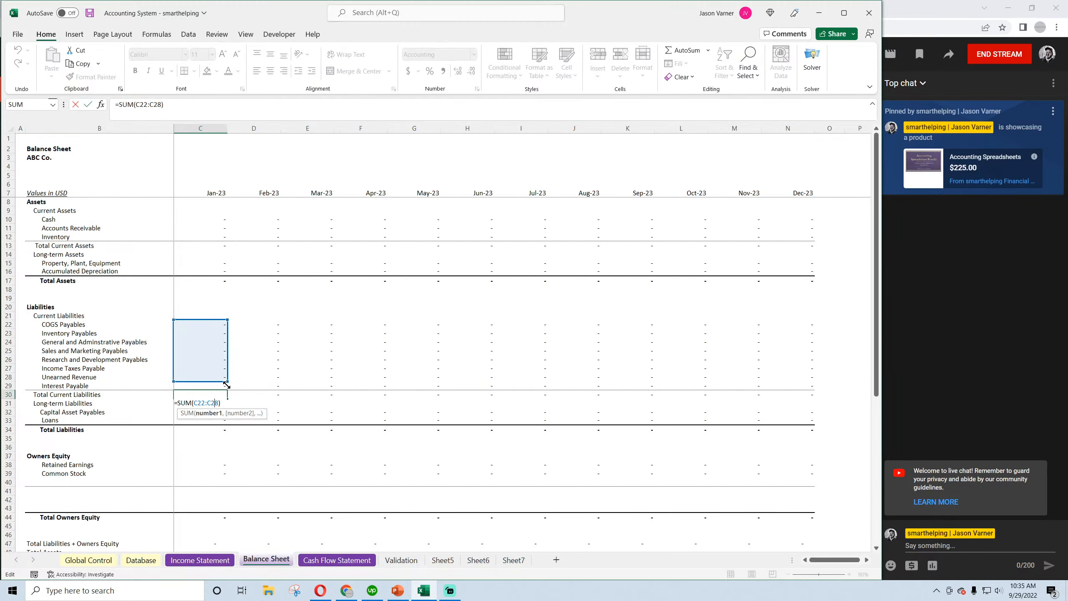
pyautogui.moveTo(232, 382); pyautogui.dragTo(802, 405)
pyautogui.press('Return')
pyautogui.click(219, 394)
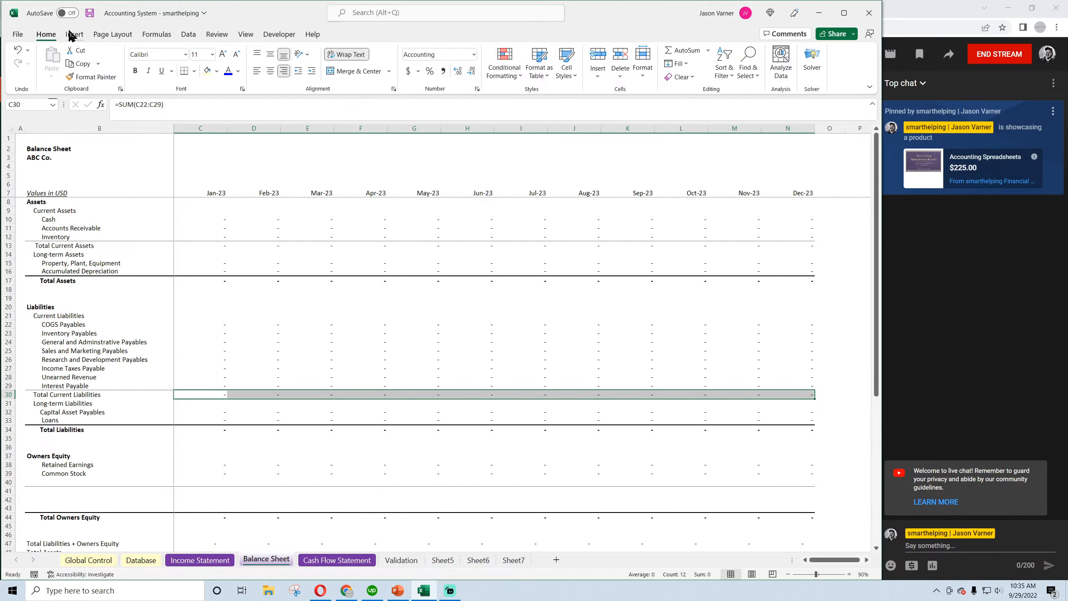
# Save the workbook and switch to the Cash Flow Statement sheet
pyautogui.click(90, 13)
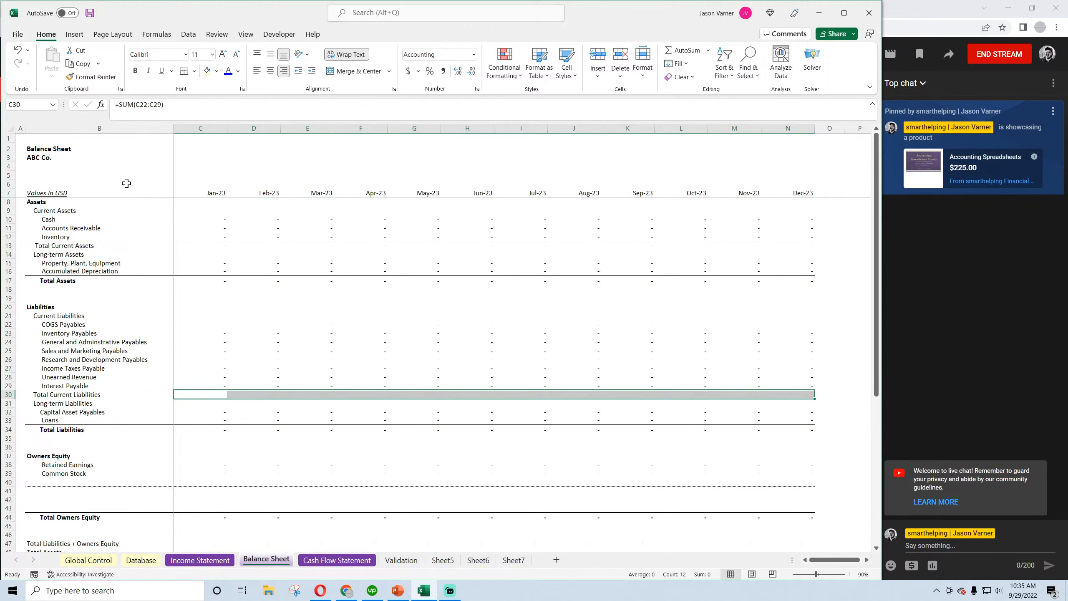
pyautogui.click(340, 562)
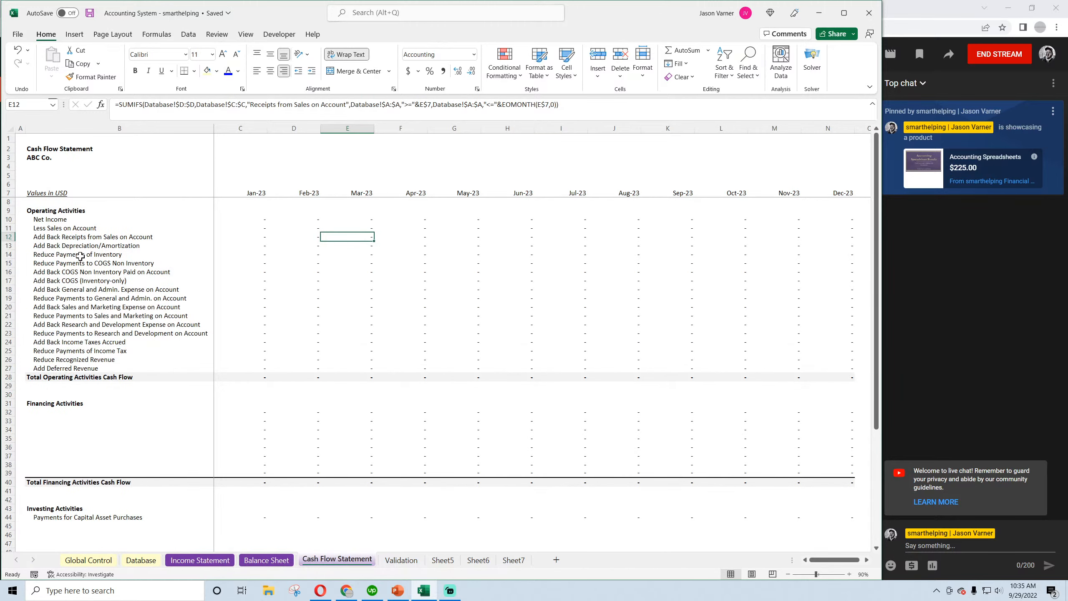
pyautogui.click(90, 13)
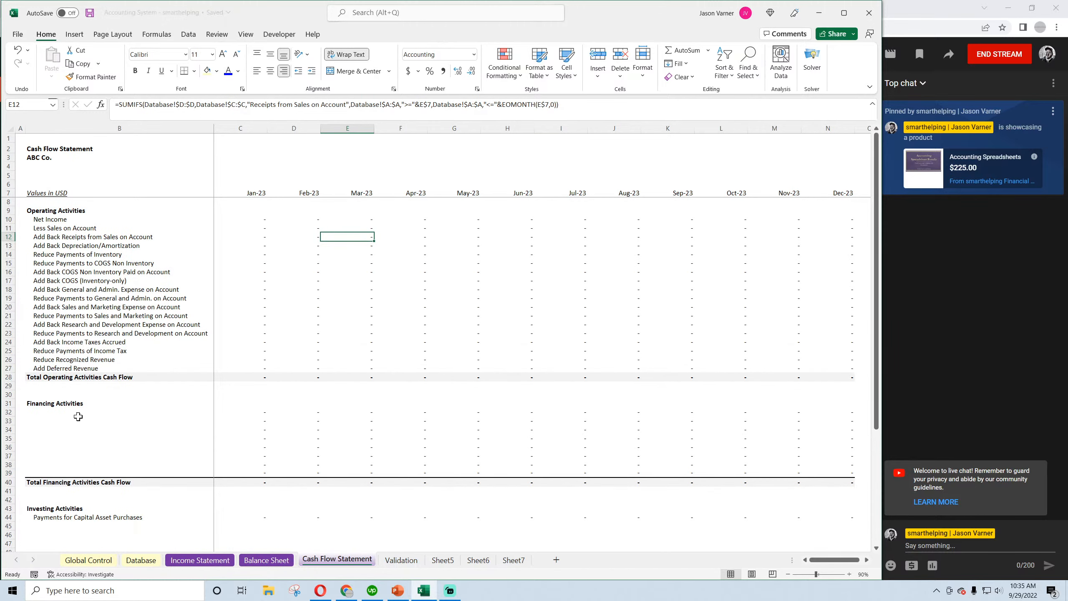
# Copy the Net Income and Less Sales on Account labels into B32:B33 under Financing Activities
pyautogui.click(52, 411)
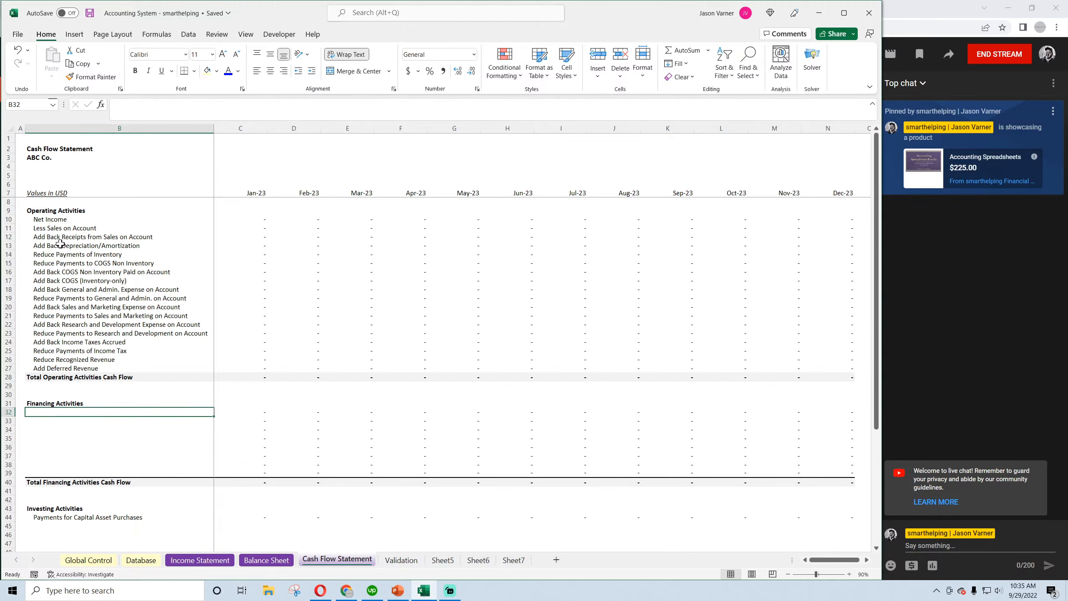
pyautogui.moveTo(60, 219); pyautogui.dragTo(61, 228)
pyautogui.rightClick(63, 228)
pyautogui.click(82, 261)
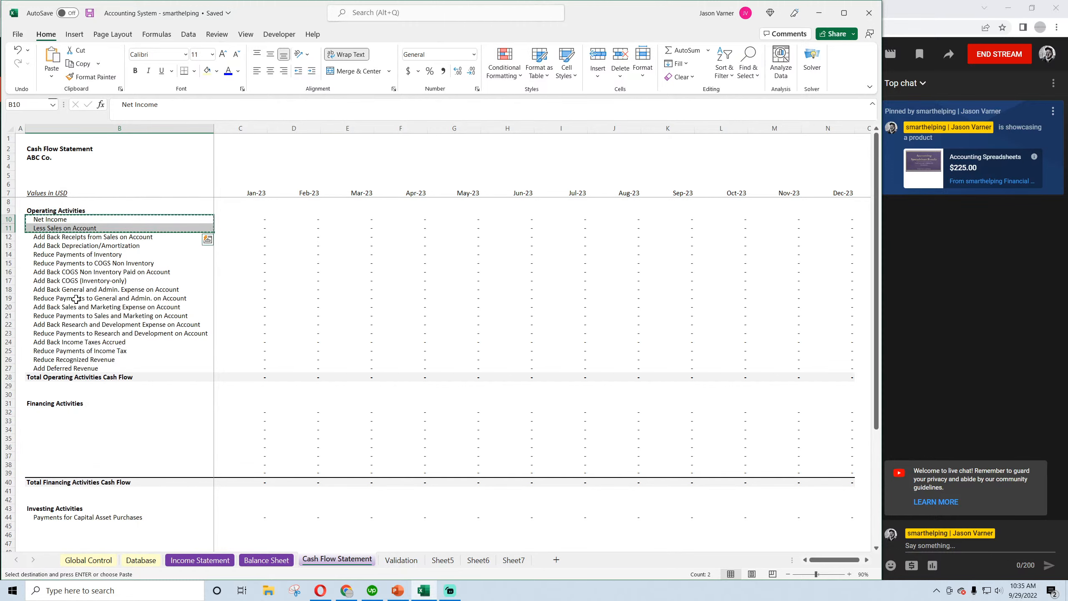
pyautogui.rightClick(50, 412)
pyautogui.click(70, 167)
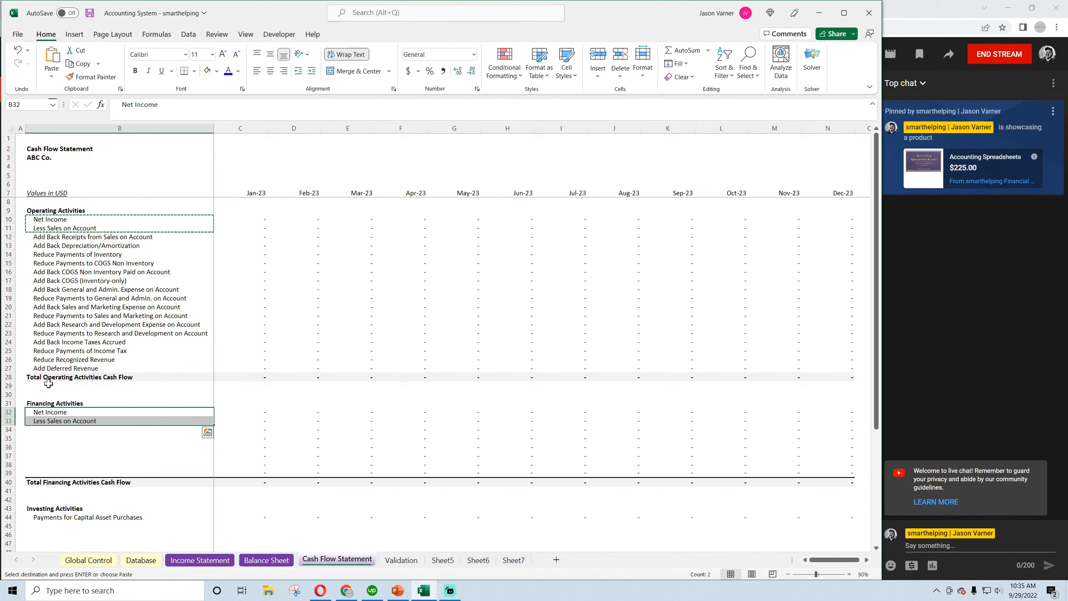
# Replace the two copied Financing Activities labels with "Loan Proceeds" in B32 and "Add Back Interest Expense" in B33
pyautogui.click(50, 415)
pyautogui.moveTo(125, 104); pyautogui.dragTo(226, 118)
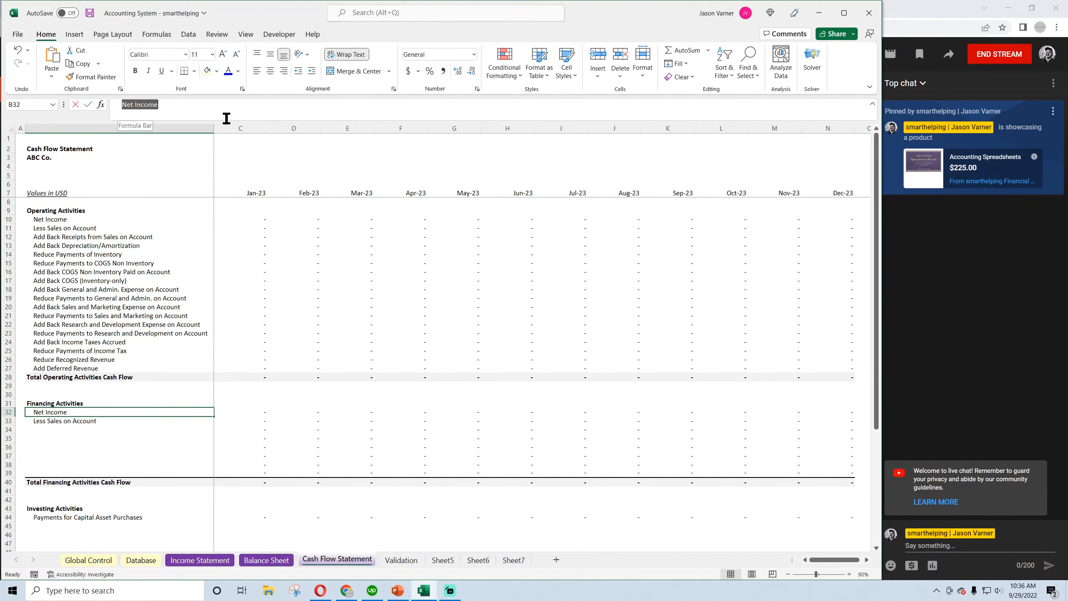
pyautogui.write('Loan Proceeds')
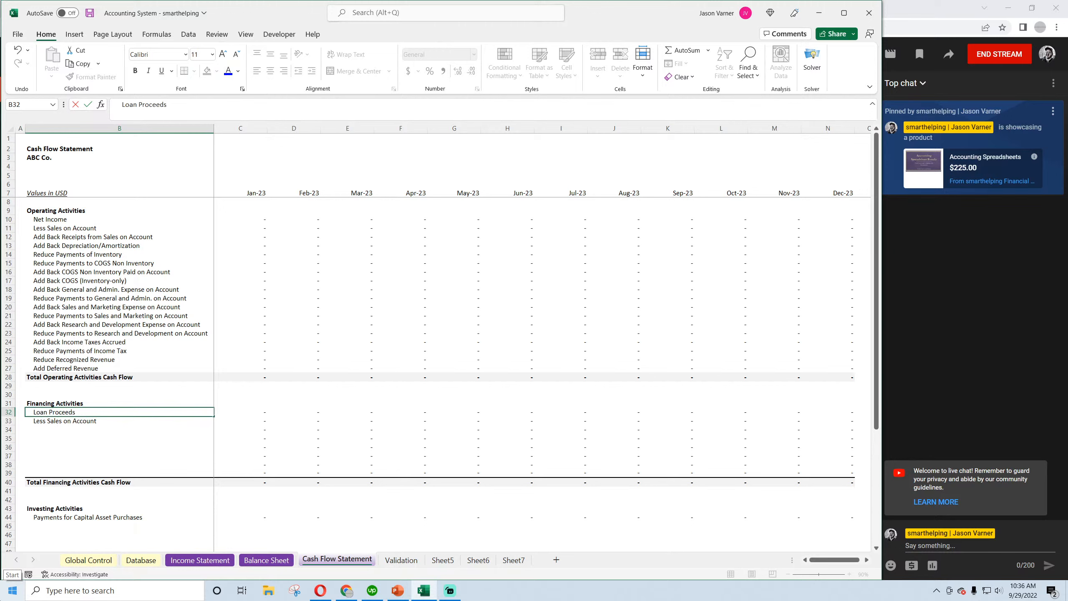
pyautogui.press('Return')
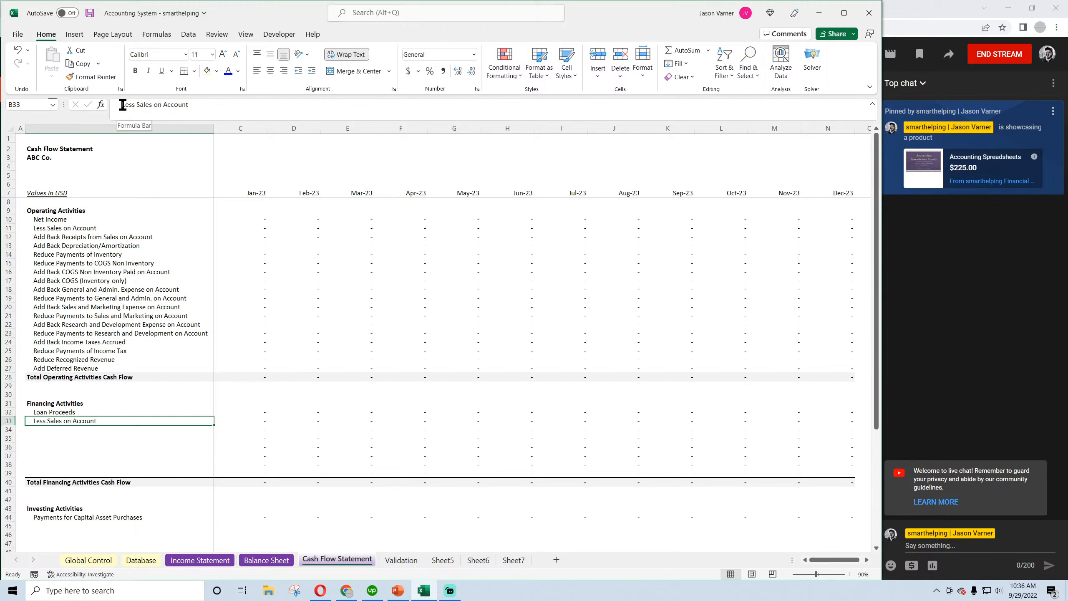
pyautogui.moveTo(122, 104); pyautogui.dragTo(188, 104)
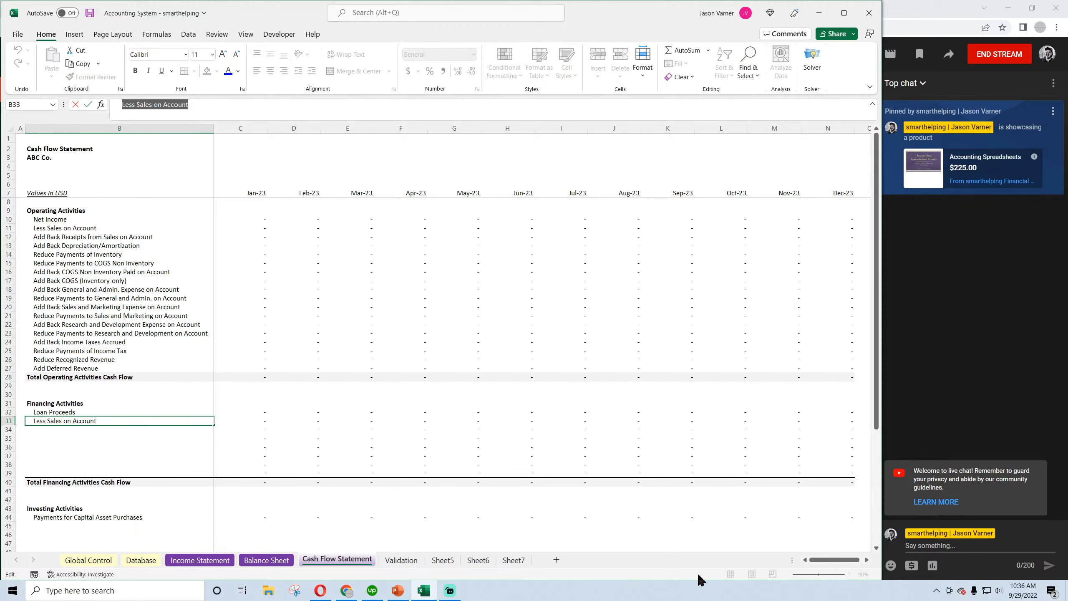
pyautogui.write('Add Back Interest Expense')
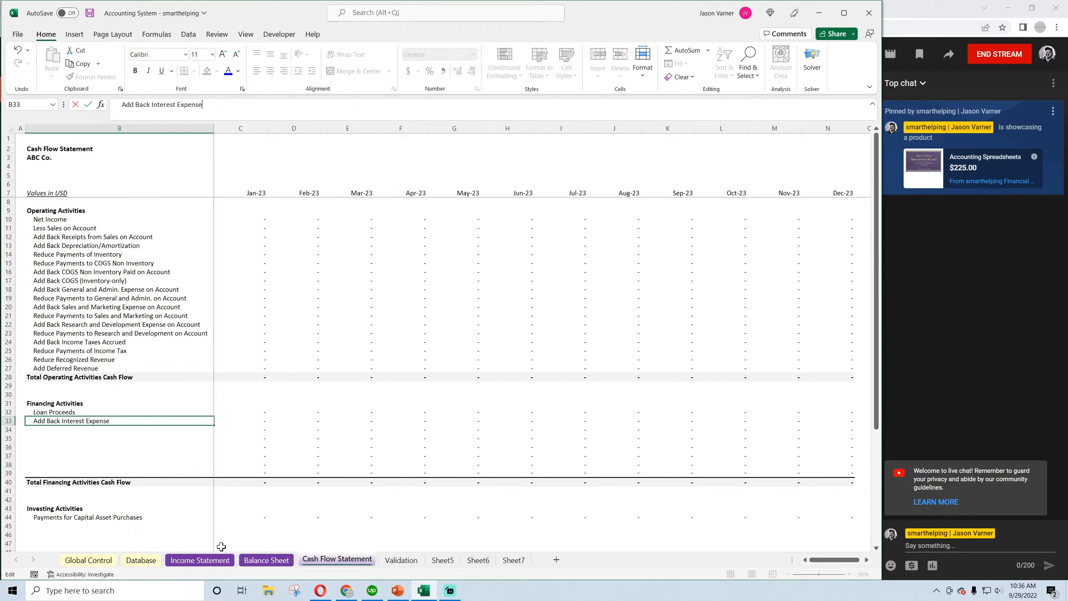
pyautogui.press('Return')
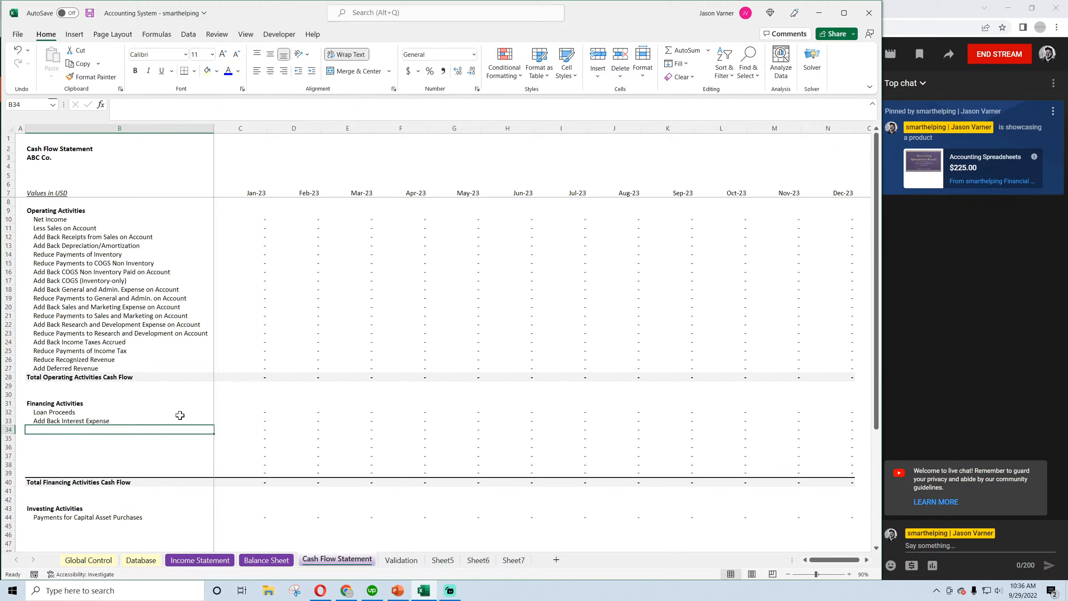
# Fill the Add Back Interest Expense label down to B34 and change the copy to "Reduce Interest Payments"
pyautogui.click(192, 421)
pyautogui.moveTo(213, 427); pyautogui.dragTo(213, 436)
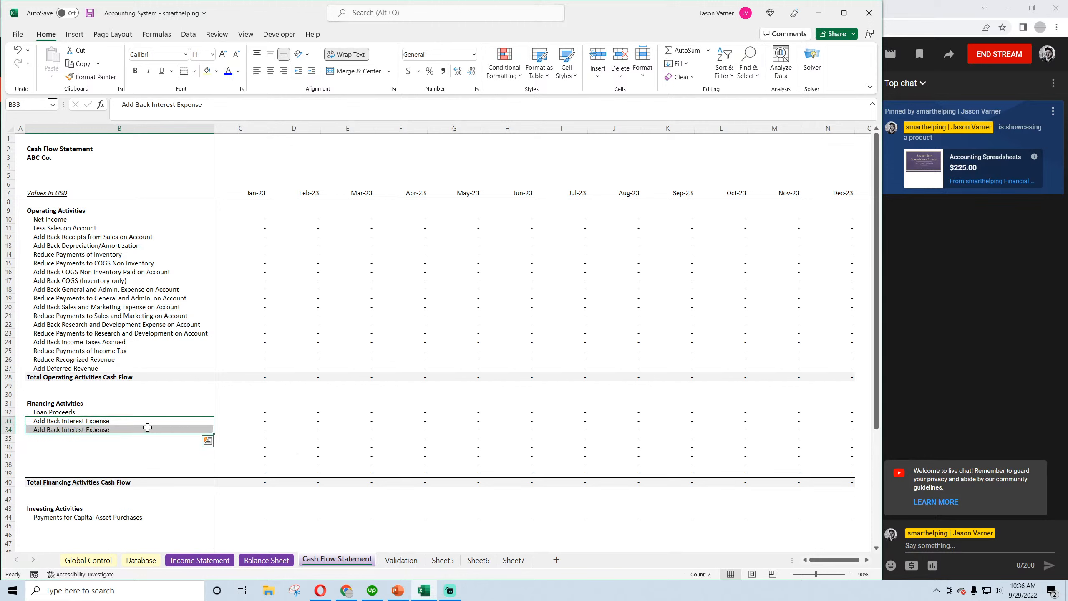
pyautogui.click(147, 429)
pyautogui.moveTo(124, 104); pyautogui.dragTo(329, 110)
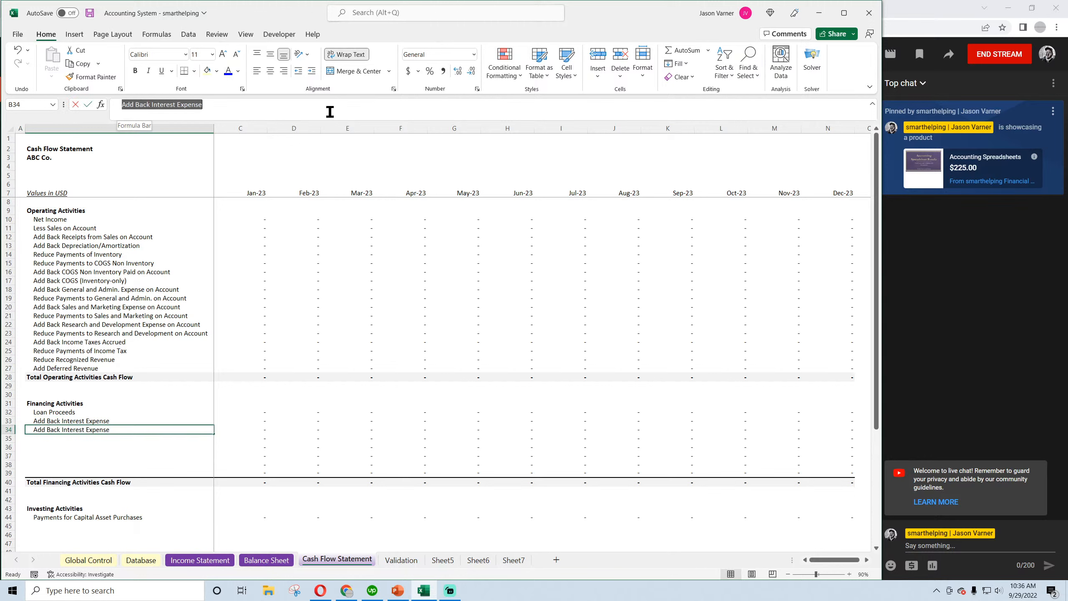
pyautogui.write('Reduce')
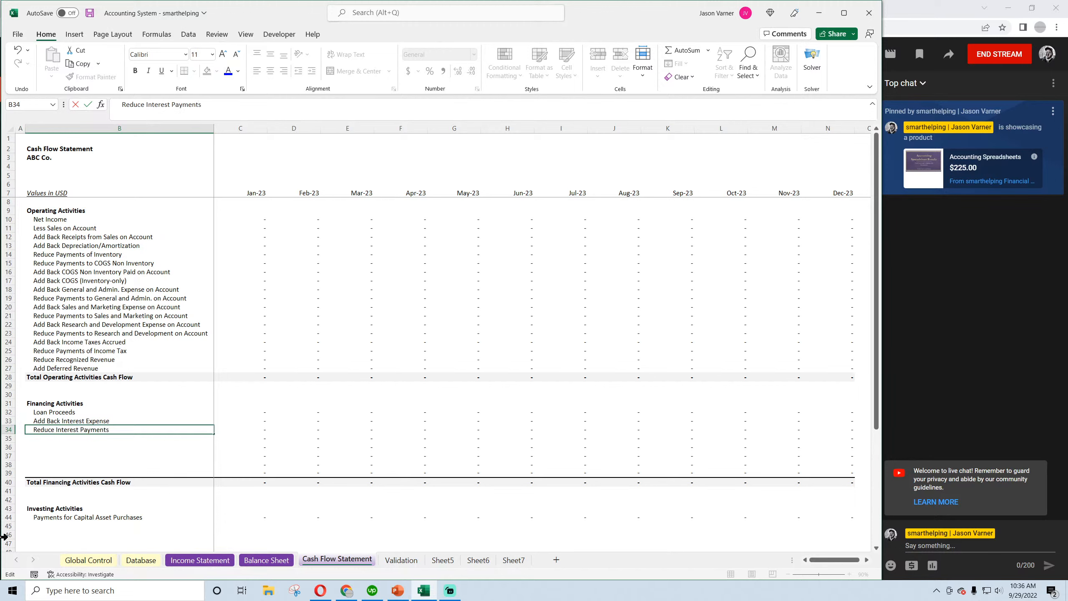
pyautogui.write(' Interest Payments')
pyautogui.press('Return')
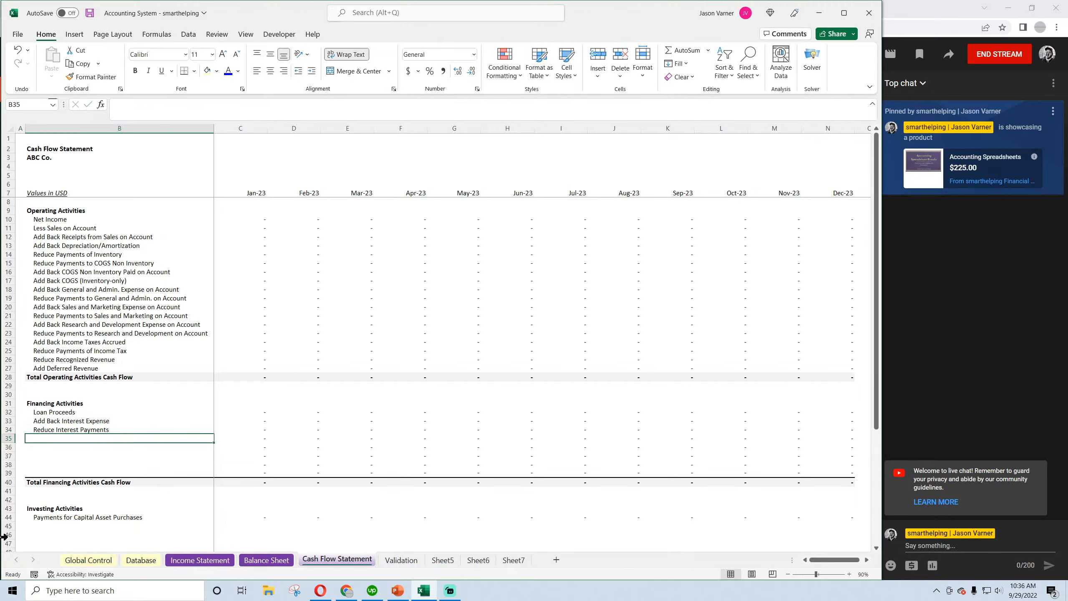
# Fill the Reduce Interest Payments label down to B35, change the copy to "Principal Payments", and save the workbook
pyautogui.click(160, 429)
pyautogui.moveTo(213, 434); pyautogui.dragTo(214, 440)
pyautogui.click(117, 438)
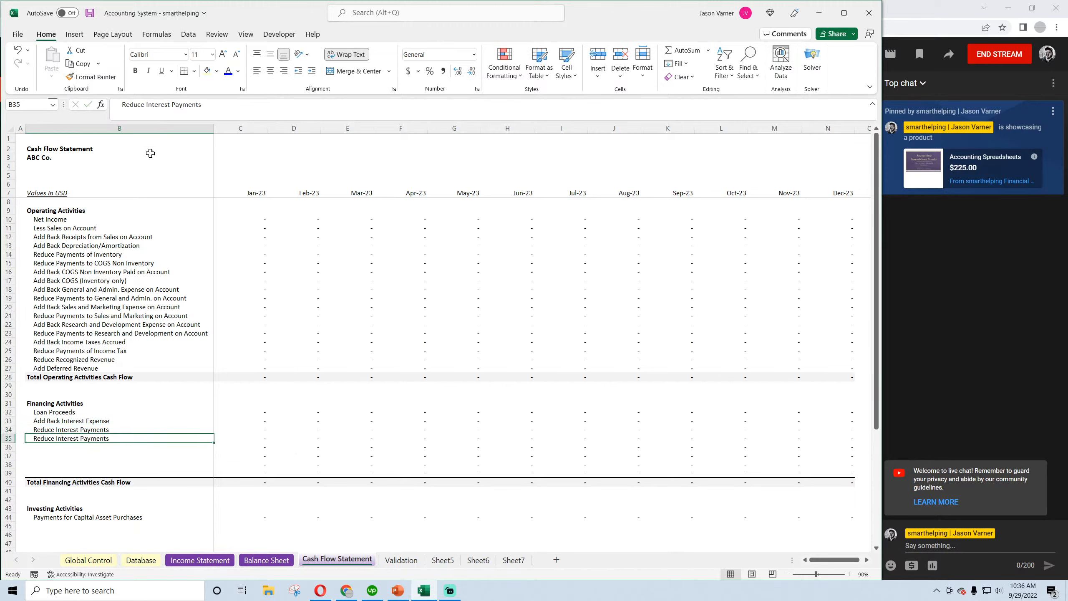
pyautogui.moveTo(123, 104); pyautogui.dragTo(260, 110)
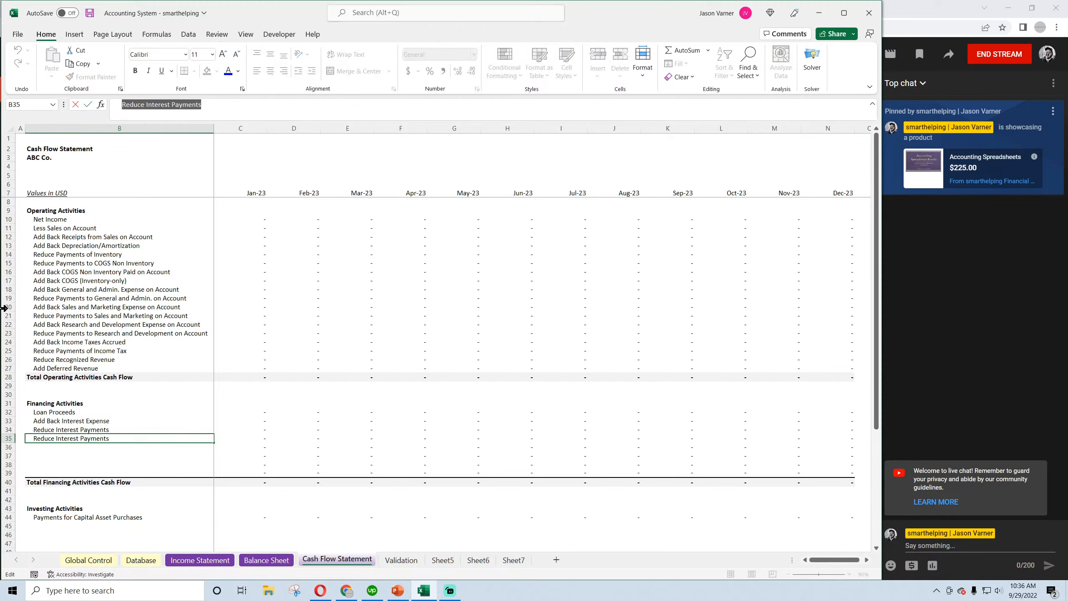
pyautogui.write('Principal')
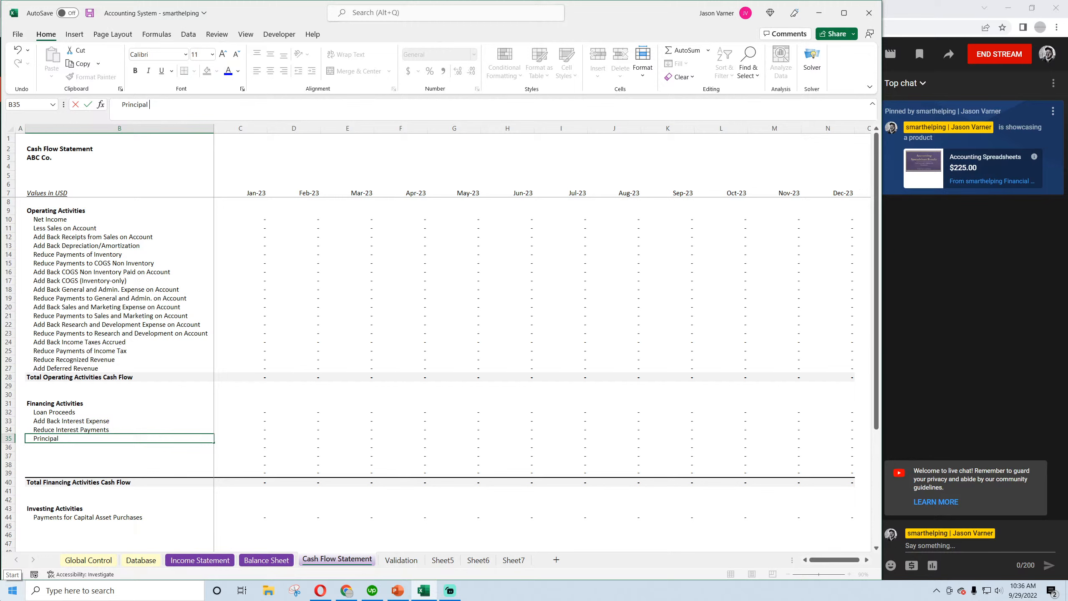
pyautogui.write(' Payments')
pyautogui.press('Return')
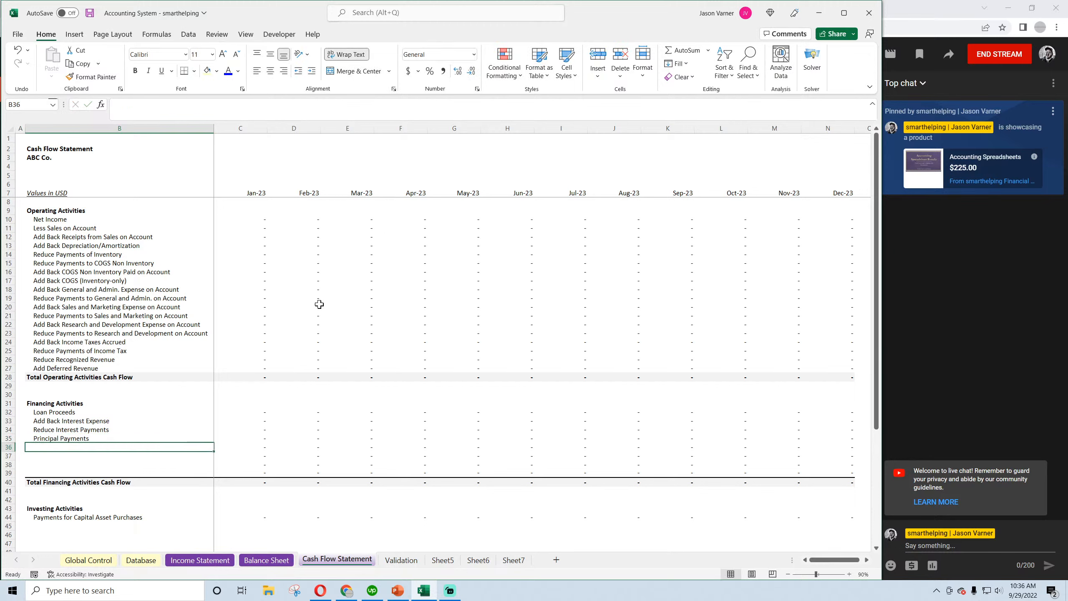
pyautogui.click(90, 13)
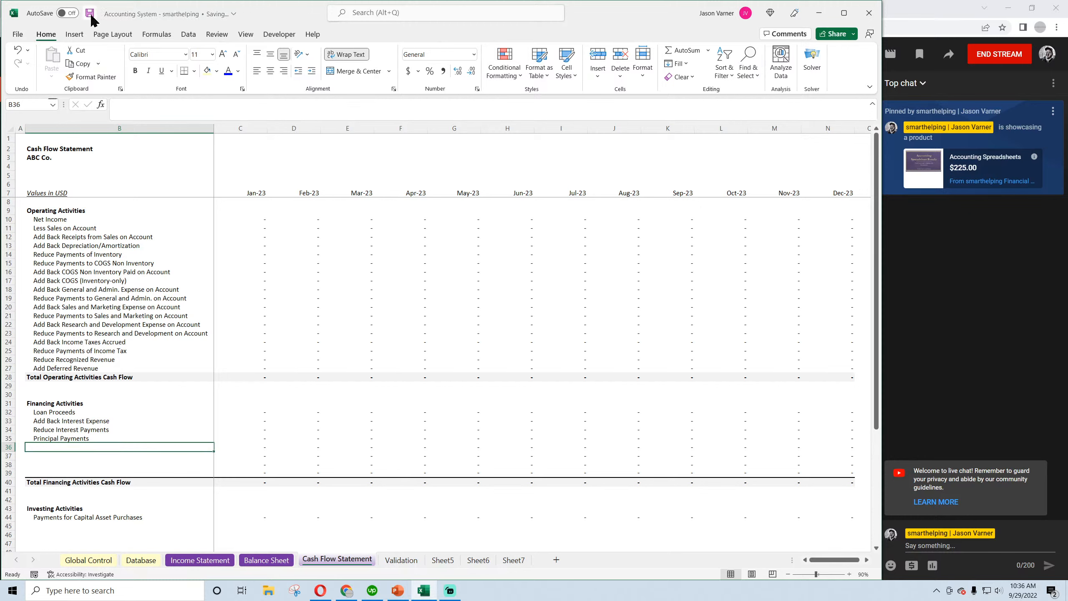
# Copy the Jan-23 Reduce Payments to Sales and Marketing on Account formula from C21 into the Loan Proceeds cell C32
pyautogui.click(74, 416)
pyautogui.click(256, 410)
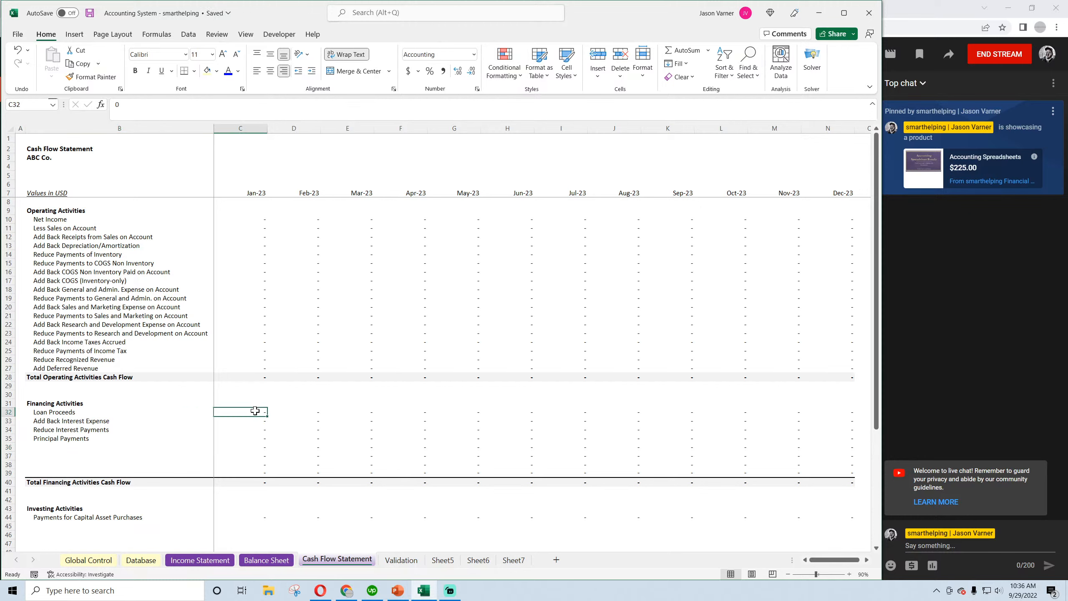
pyautogui.click(259, 313)
pyautogui.rightClick(259, 313)
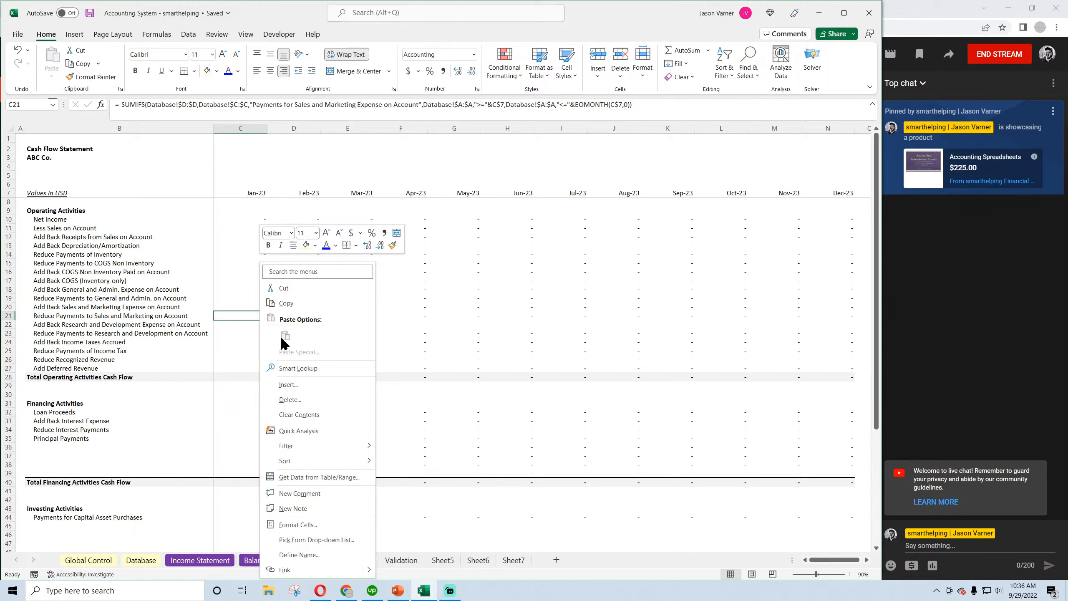
pyautogui.click(293, 303)
pyautogui.click(62, 412)
pyautogui.rightClick(247, 411)
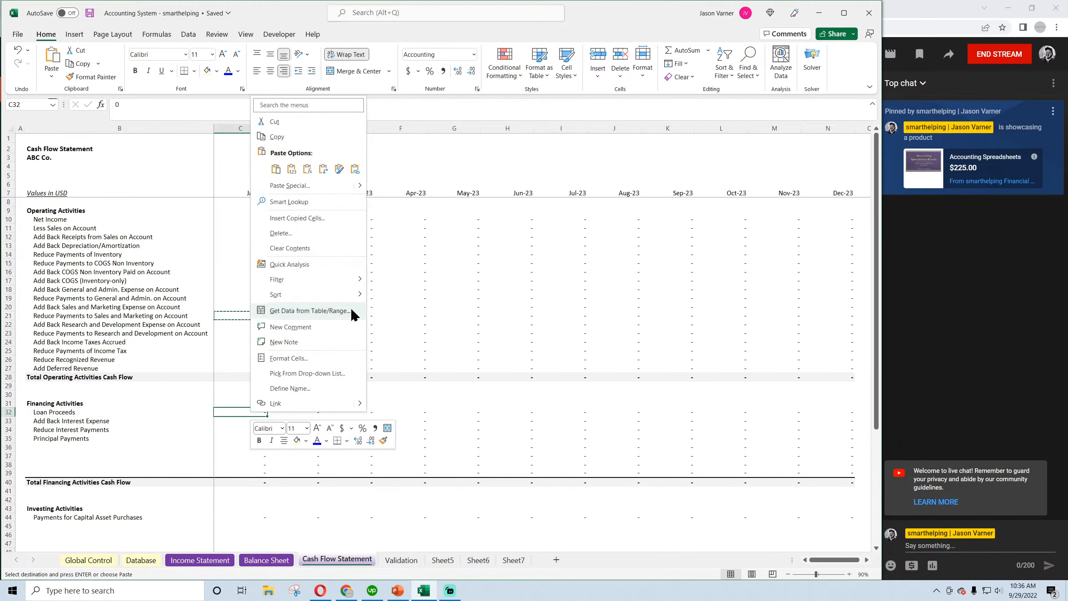
pyautogui.click(278, 171)
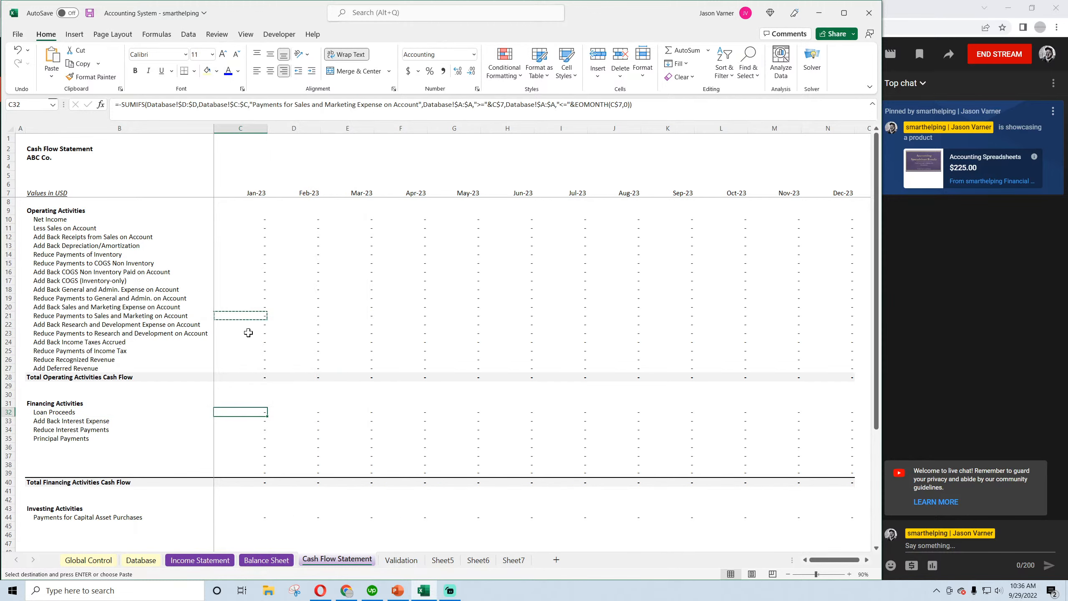
# Check the loan category wording on the Validation sheet, change C32's SUMIFS criteria to "Loan Proceeds", and save the workbook
pyautogui.click(401, 560)
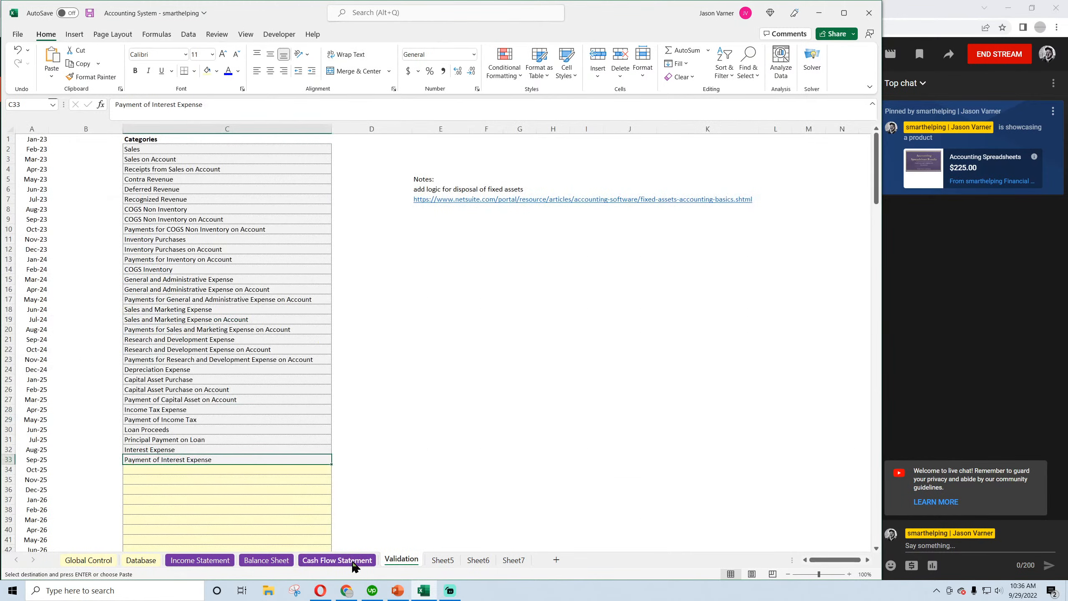
pyautogui.click(337, 558)
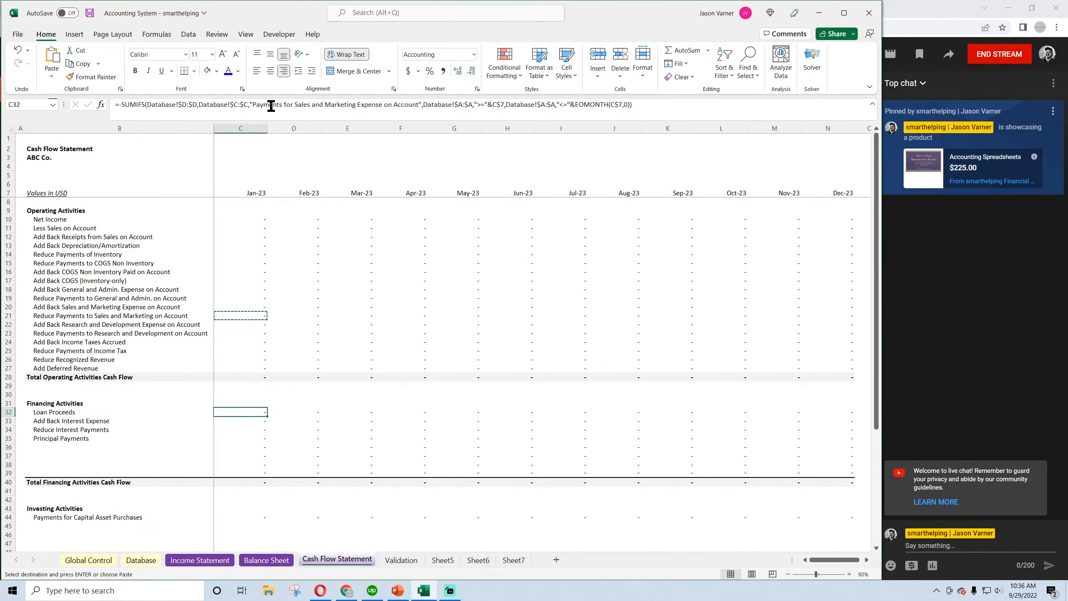
pyautogui.moveTo(252, 104); pyautogui.dragTo(265, 104)
pyautogui.moveTo(388, 106); pyautogui.dragTo(261, 105)
pyautogui.click(411, 107)
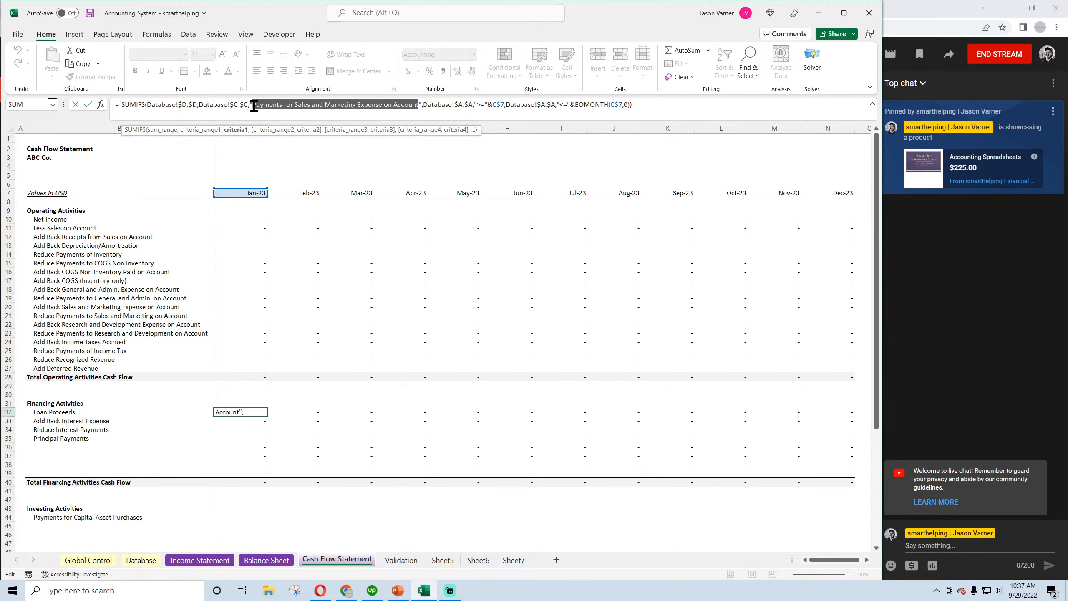
pyautogui.write('Loan Proc')
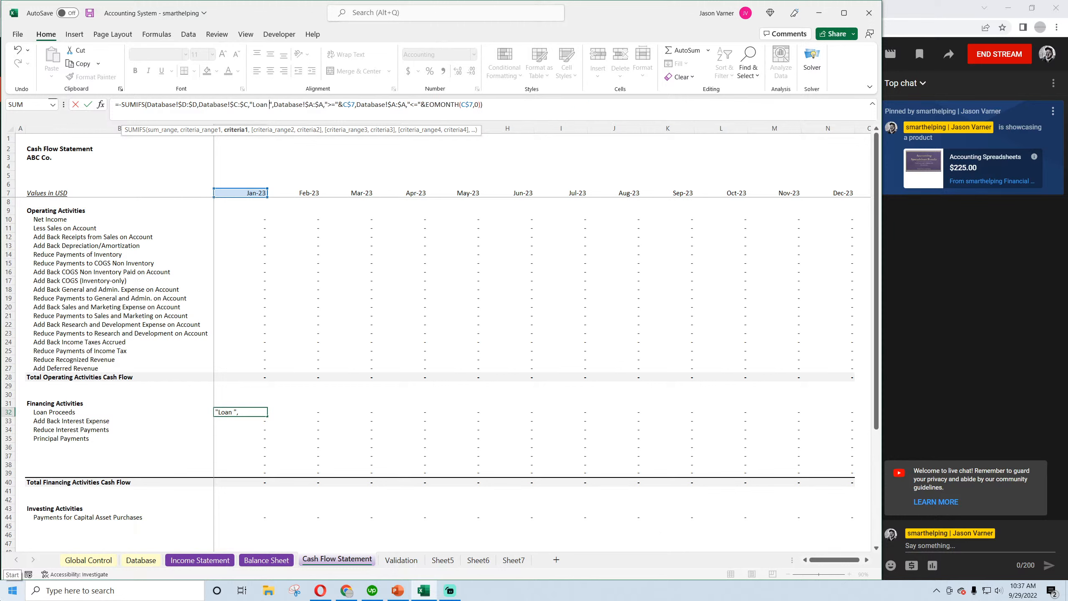
pyautogui.write('eeds')
pyautogui.press('Return')
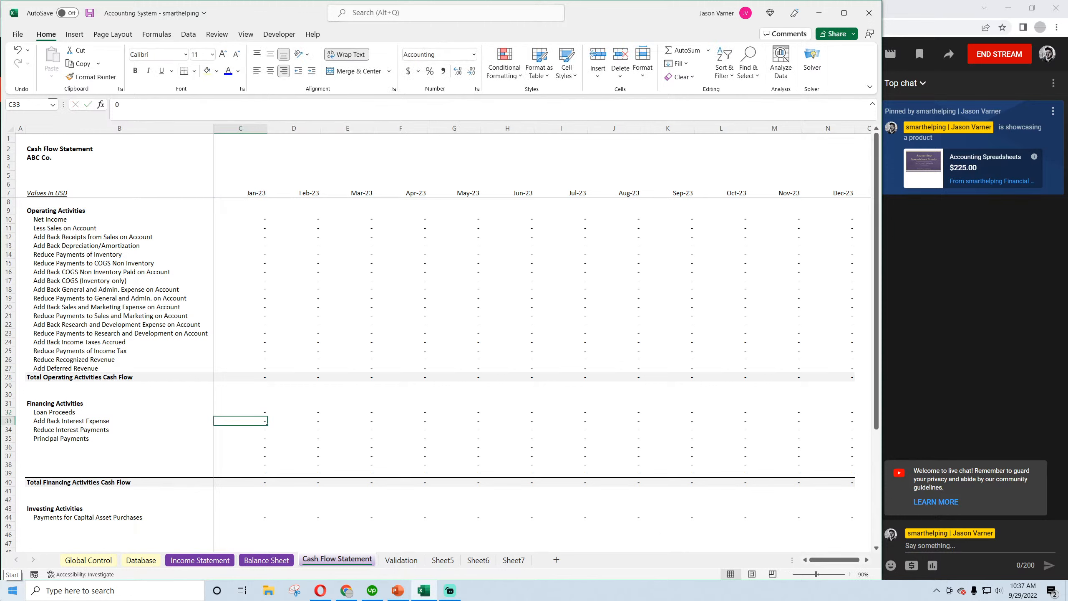
pyautogui.click(90, 12)
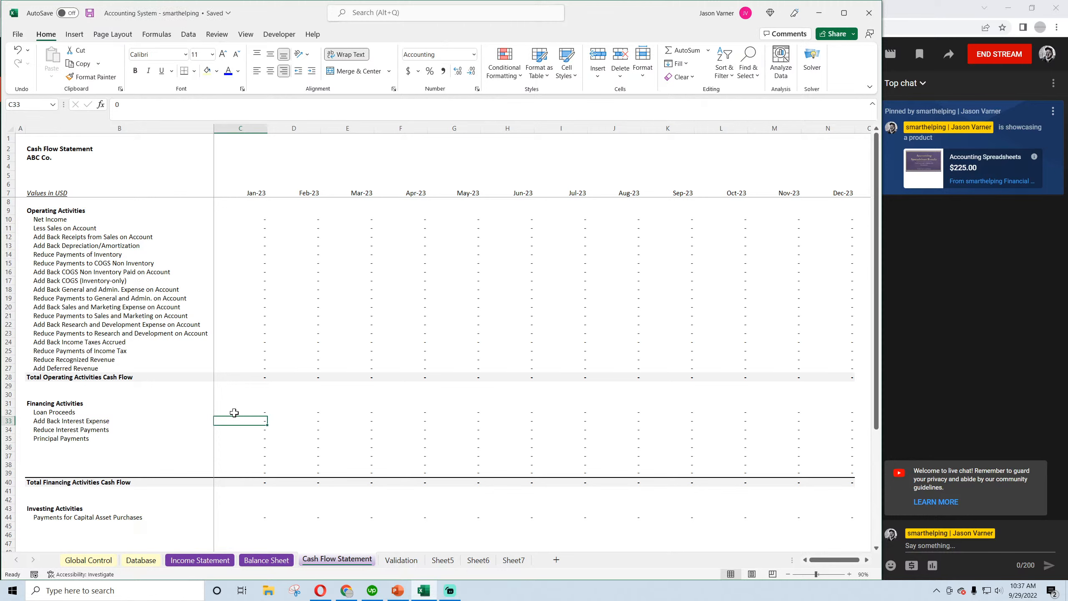
# Fill the Jan-23 Loan Proceeds formula across to Dec-23 and down into the Add Back Interest Expense cell C33
pyautogui.click(256, 410)
pyautogui.moveTo(267, 416); pyautogui.dragTo(838, 427)
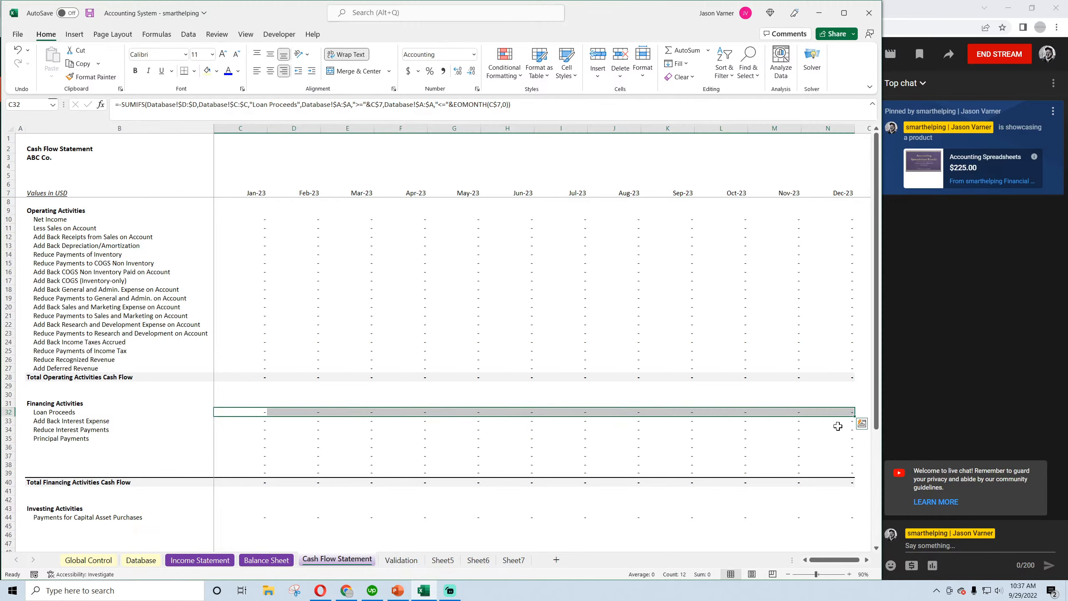
pyautogui.click(255, 411)
pyautogui.moveTo(269, 416); pyautogui.dragTo(270, 424)
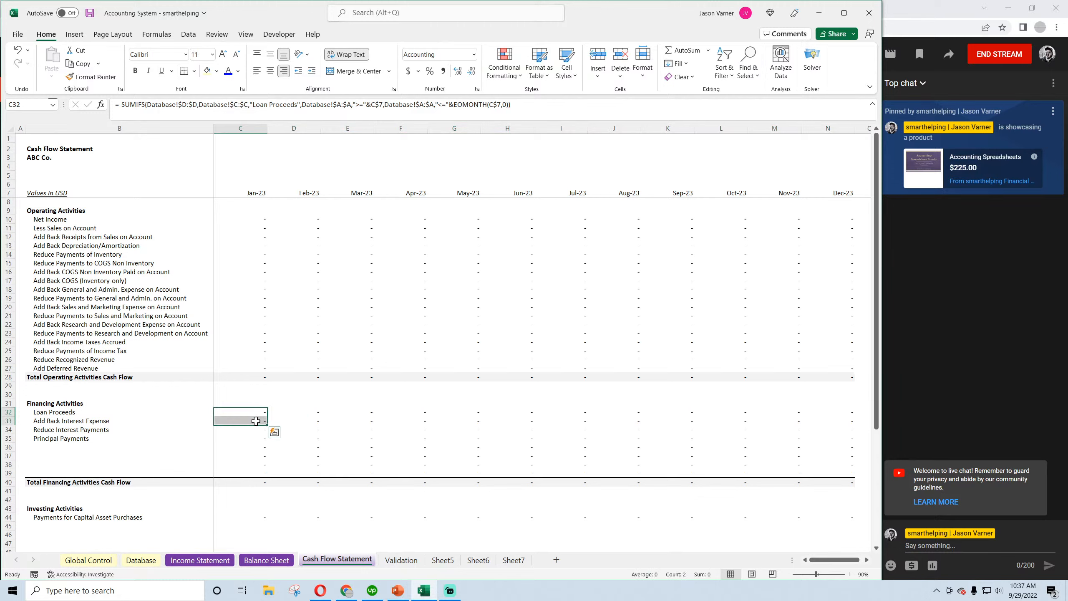
# Remove the leading minus sign from the Jan-23 Loan Proceeds SUMIFS formula in C32
pyautogui.click(255, 420)
pyautogui.click(261, 410)
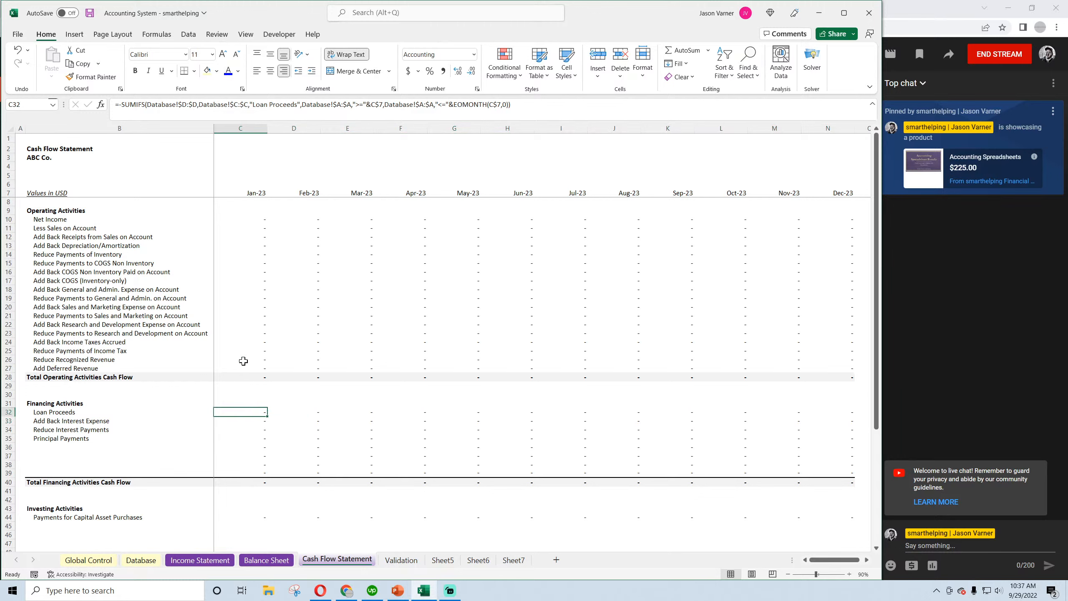
pyautogui.click(120, 113)
pyautogui.press('BackSpace')
pyautogui.press('Return')
pyautogui.click(261, 412)
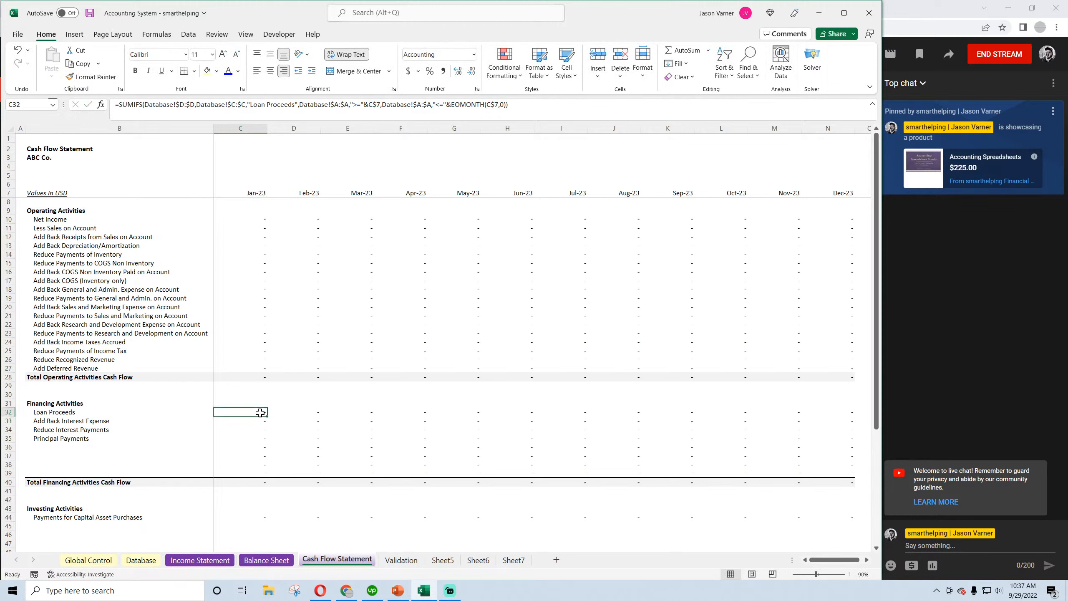
# Fill the Jan-23 Loan Proceeds formula across to Dec-23, and make C33 a positive SUMIFS on the "Interest Expense" category
pyautogui.moveTo(268, 415); pyautogui.dragTo(834, 432)
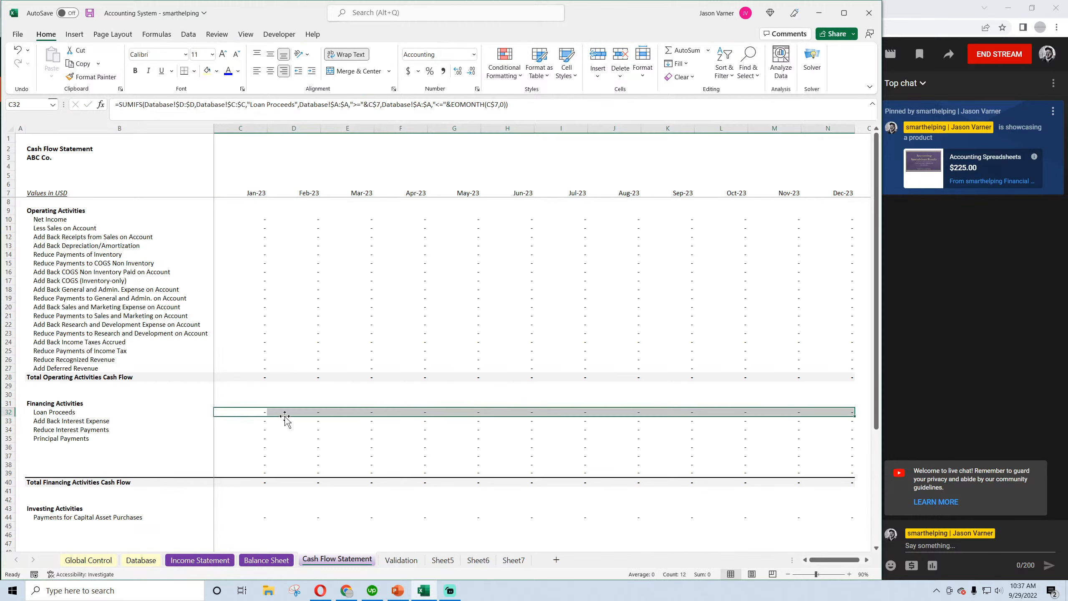
pyautogui.click(252, 422)
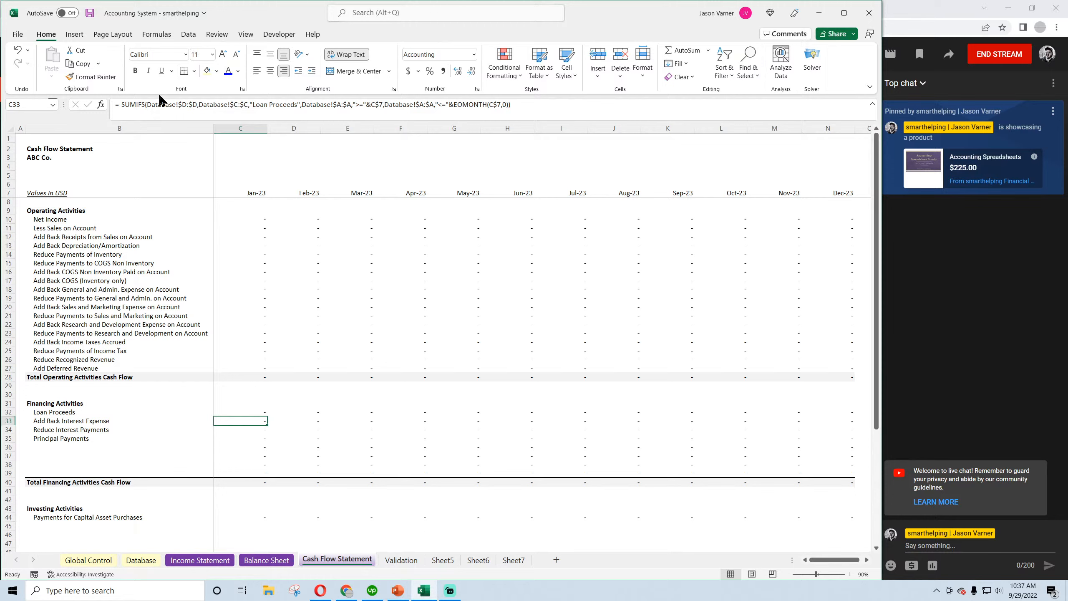
pyautogui.click(124, 104)
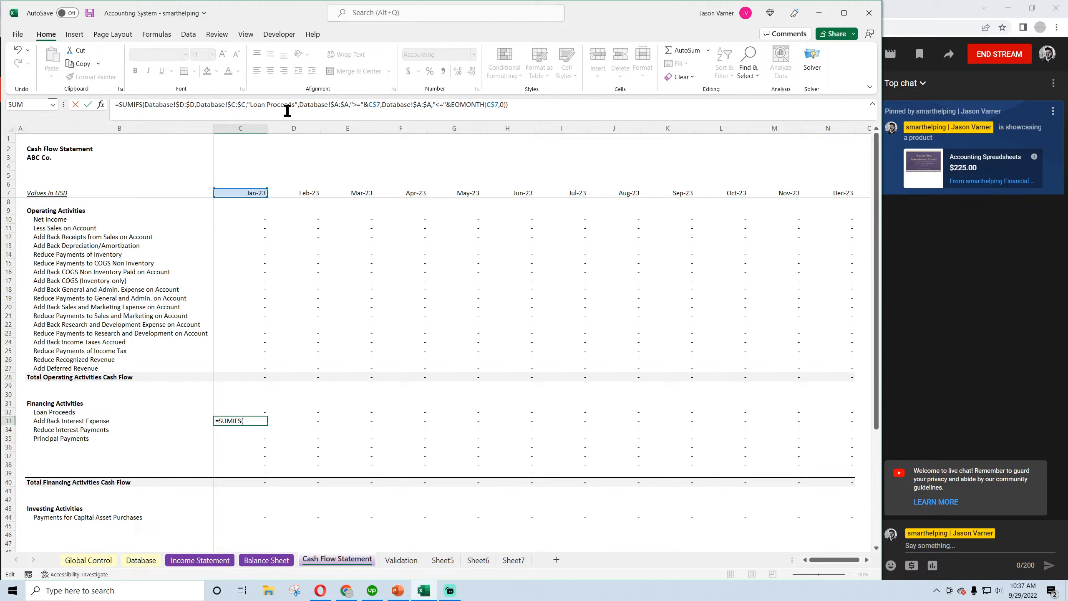
pyautogui.moveTo(293, 106); pyautogui.dragTo(248, 106)
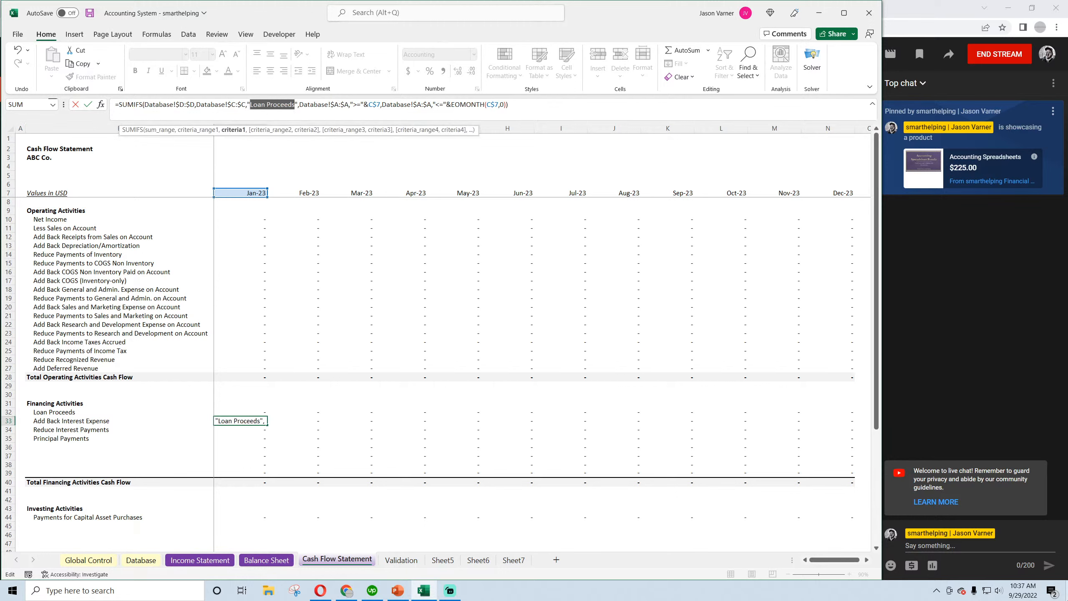
pyautogui.write('Interest Expense')
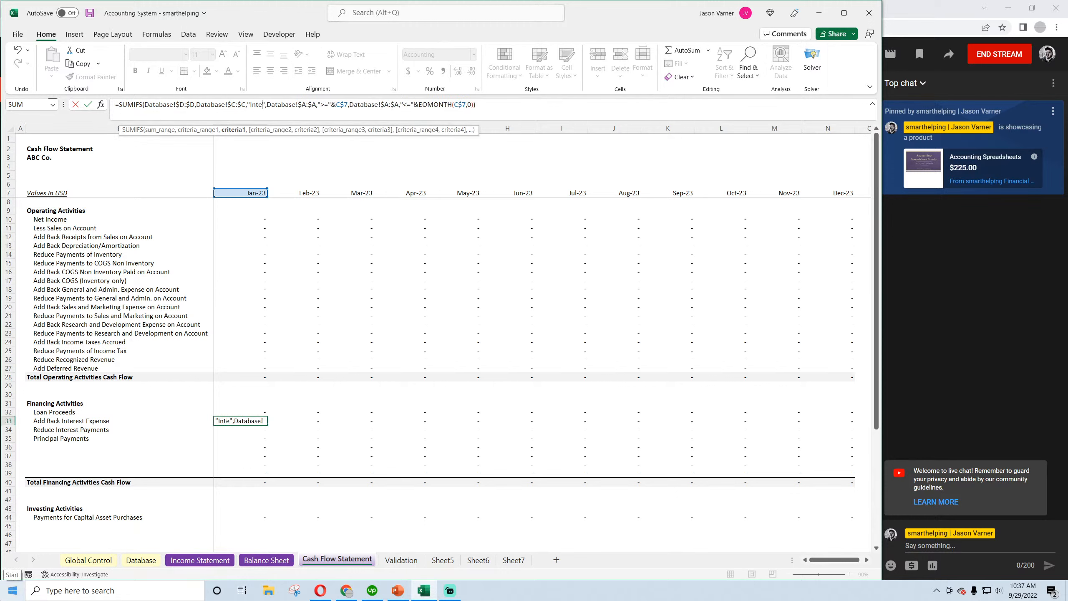
pyautogui.hotkey('ctrl', 'Return')
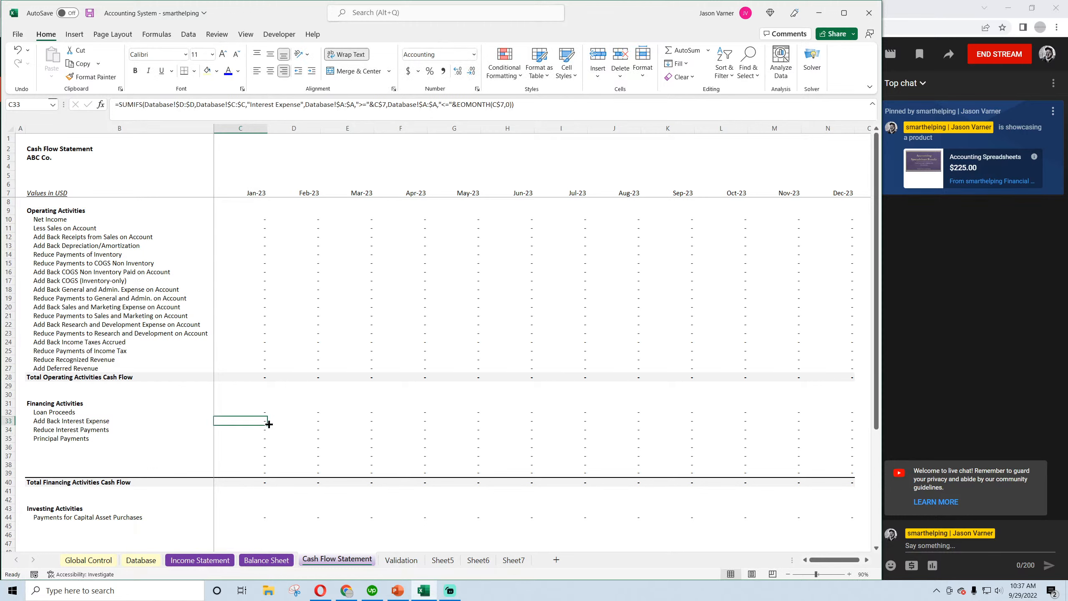
# Fill the Jan-23 Add Back Interest Expense formula across to Dec-23 and down into the Reduce Interest Payments cell C34
pyautogui.moveTo(269, 423); pyautogui.dragTo(837, 426)
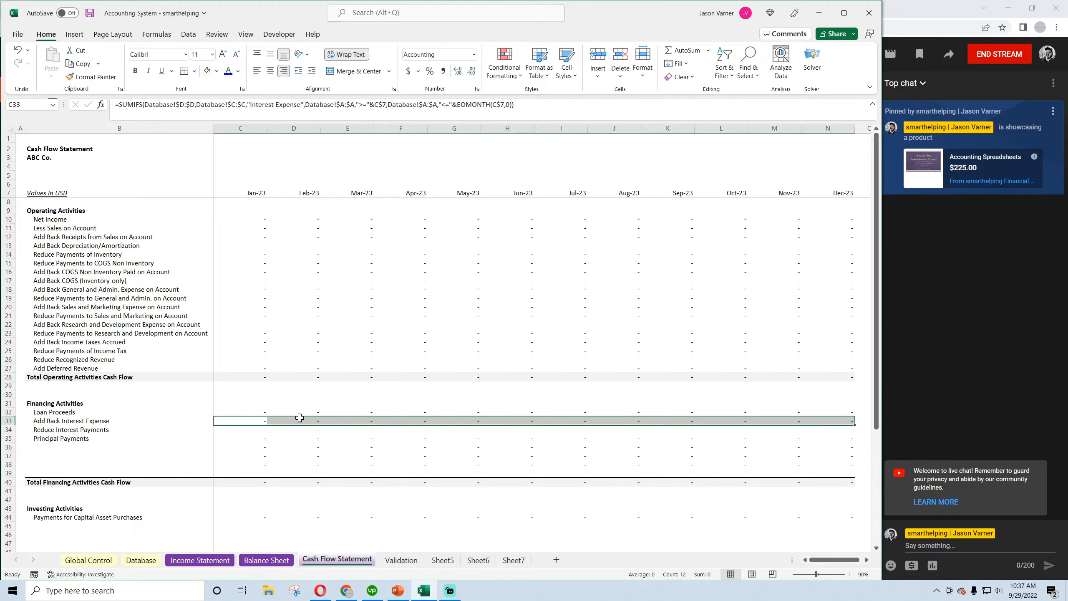
pyautogui.click(260, 422)
pyautogui.moveTo(268, 425); pyautogui.dragTo(269, 431)
# Negate the SUMIFS formula in the Jan-23 Reduce Interest Payments cell C34 and change its criteria to "Payment of Interest Expense"
pyautogui.click(255, 429)
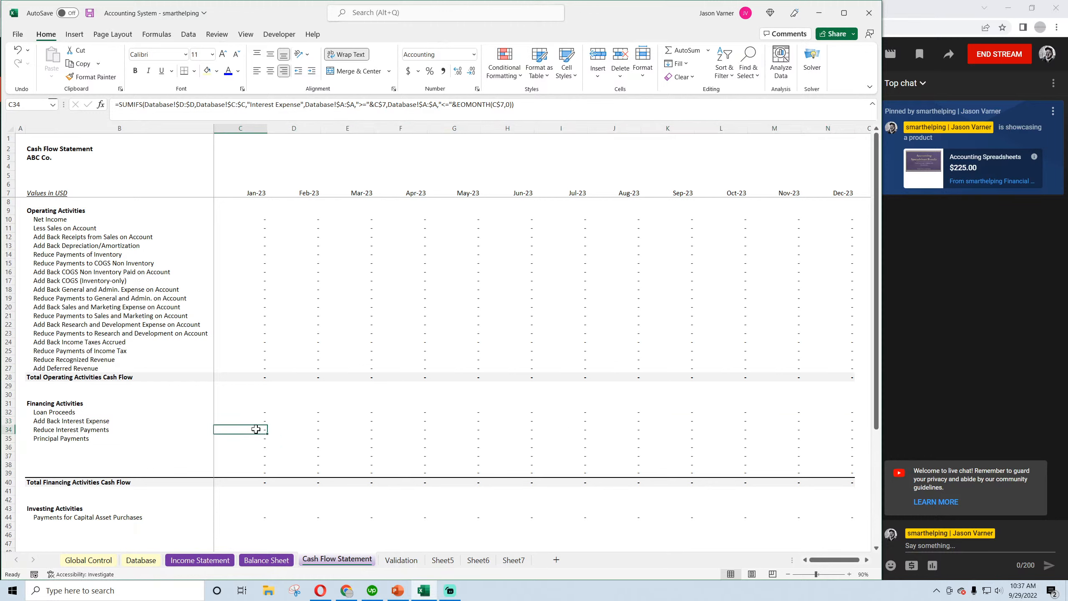
pyautogui.click(121, 104)
pyautogui.write('-')
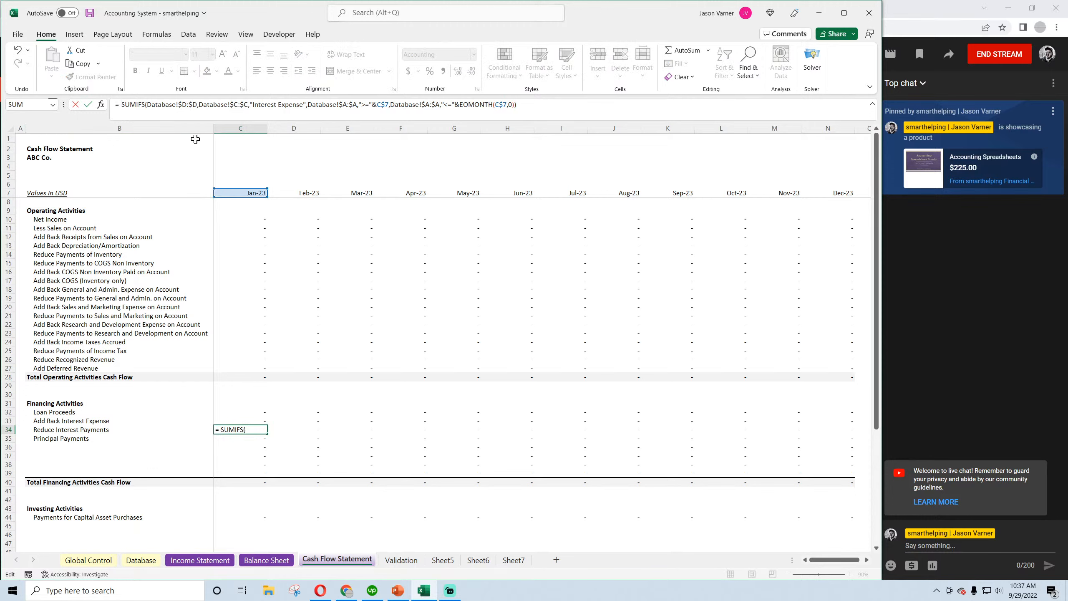
pyautogui.click(253, 104)
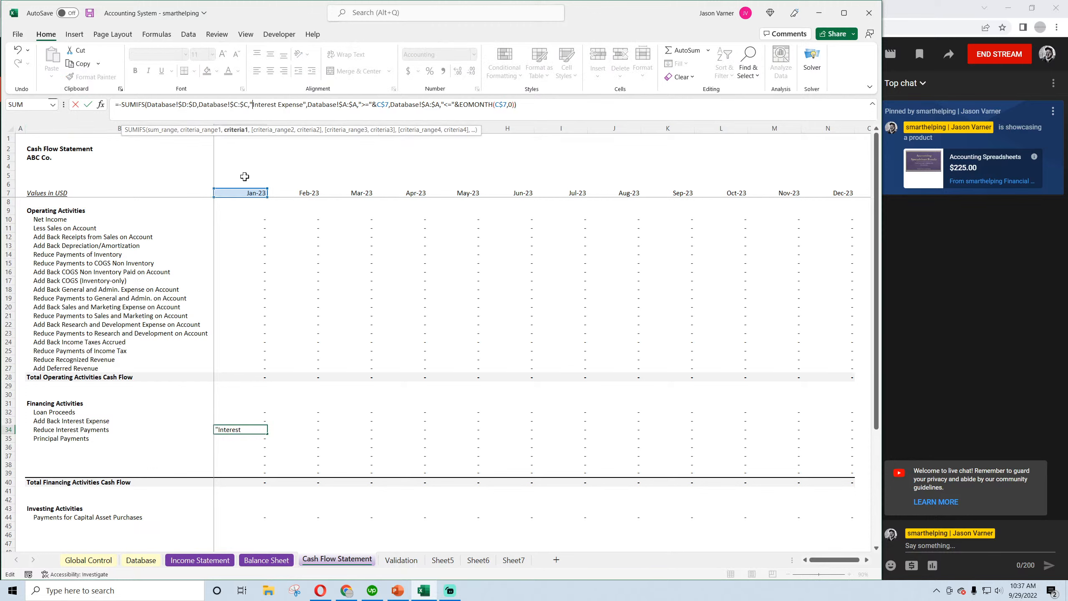
pyautogui.write('Payment of')
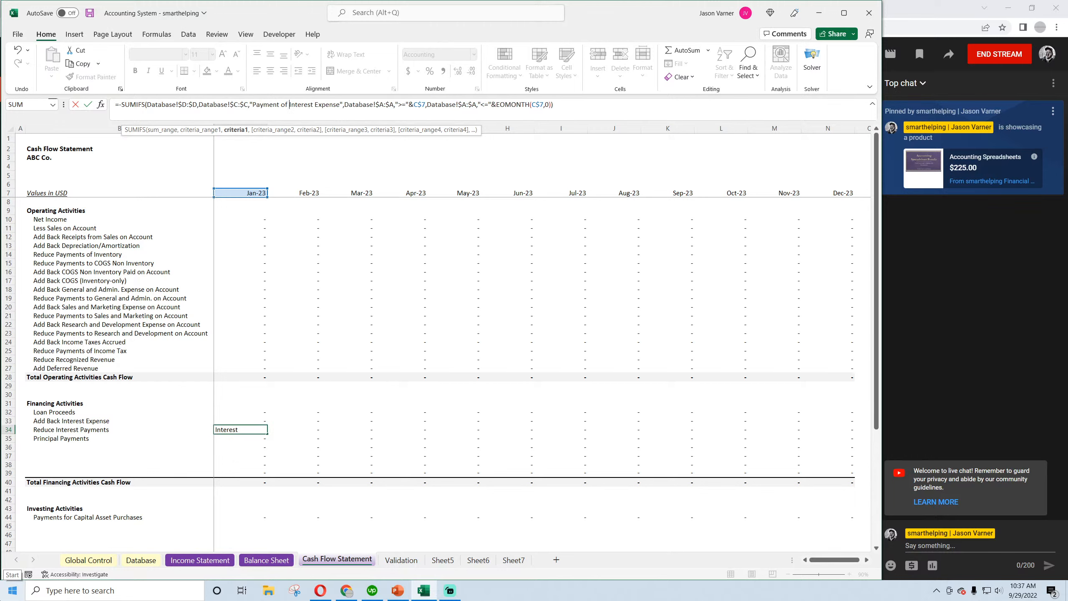
pyautogui.press('Return')
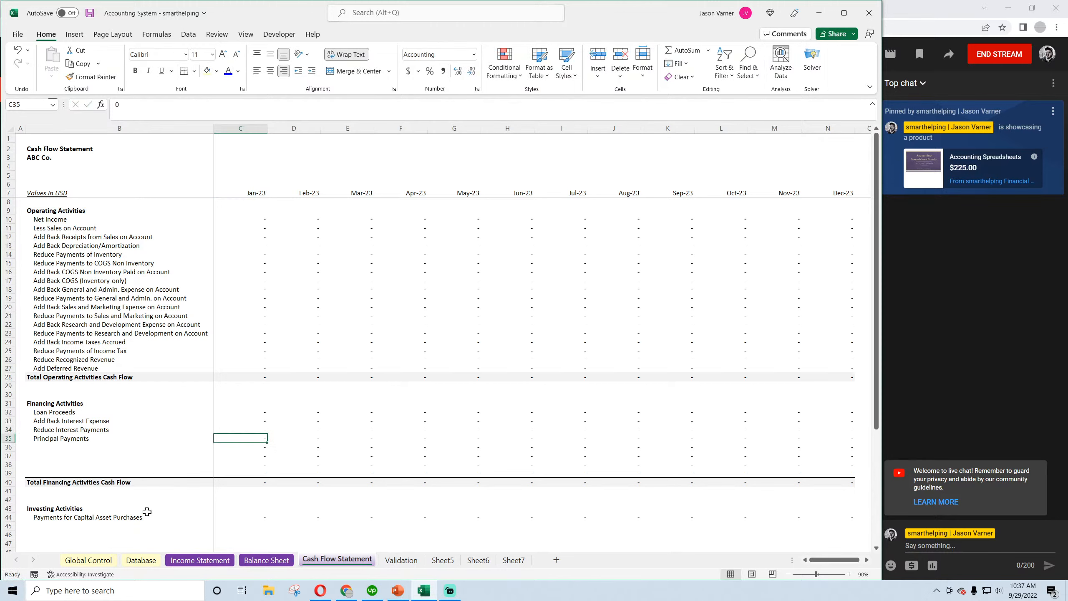
# Fill the Jan-23 Reduce Interest Payments formula across to Dec-23 and down into the Principal Payments cell C35
pyautogui.click(260, 429)
pyautogui.moveTo(267, 433); pyautogui.dragTo(849, 431)
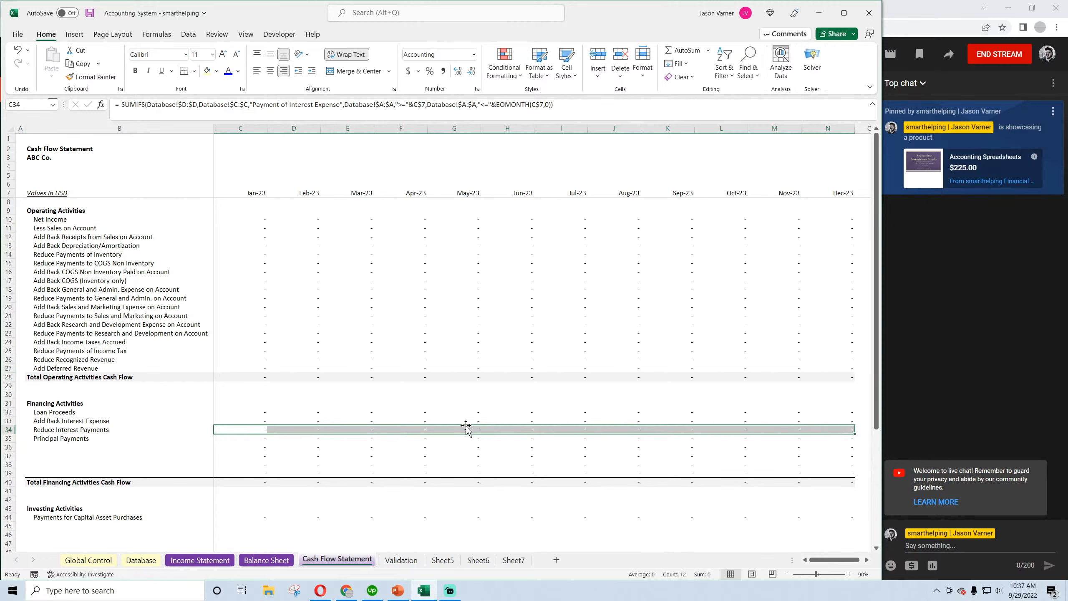
pyautogui.click(264, 430)
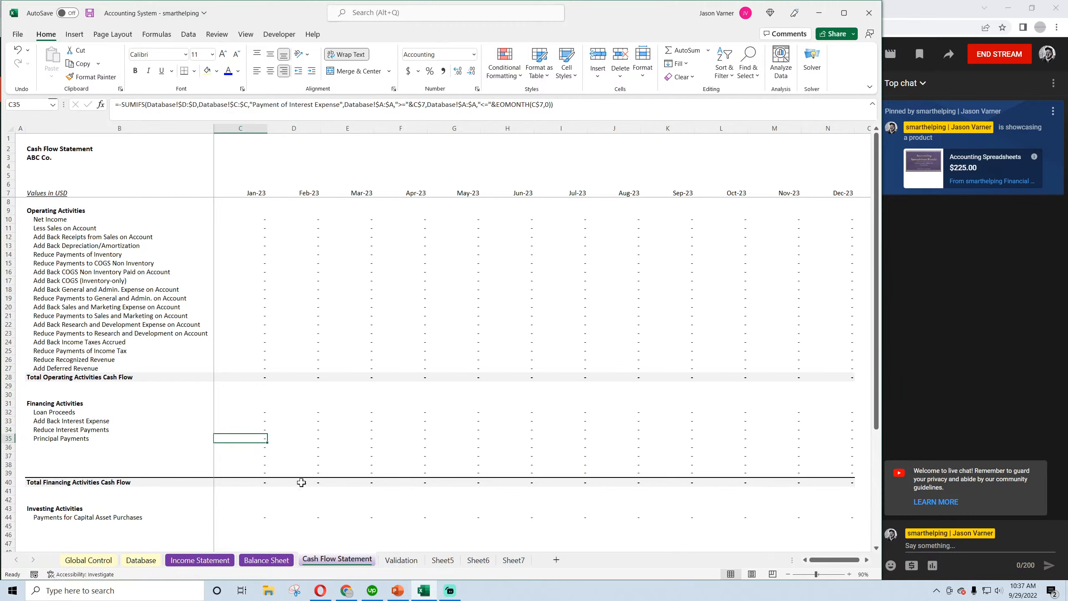
# Check the principal category wording on the Validation sheet and change C35's SUMIFS criteria to "Principal Payment on Loan"
pyautogui.click(394, 560)
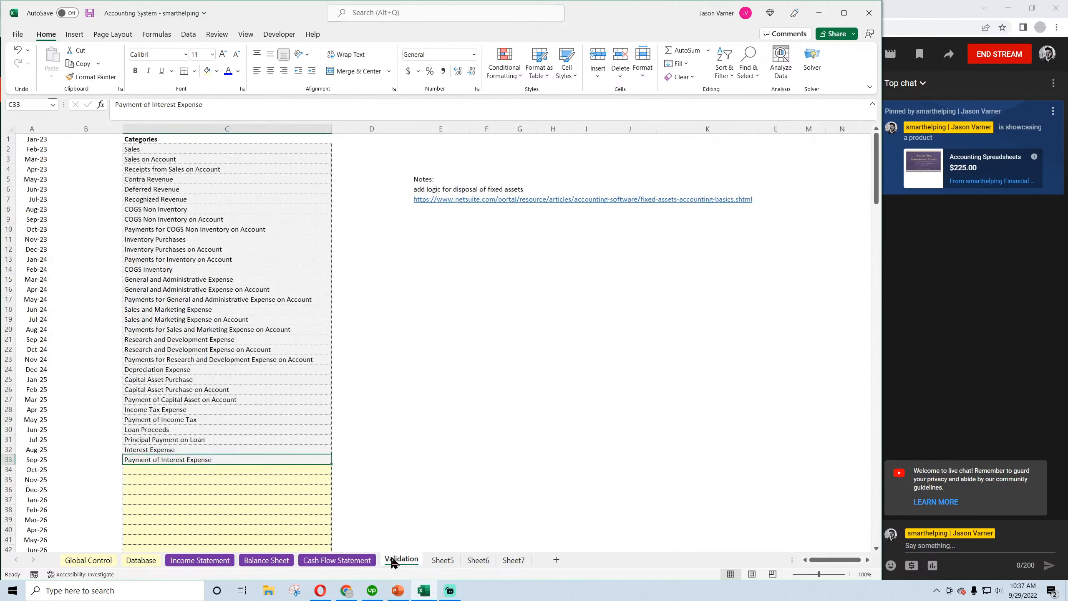
pyautogui.click(350, 560)
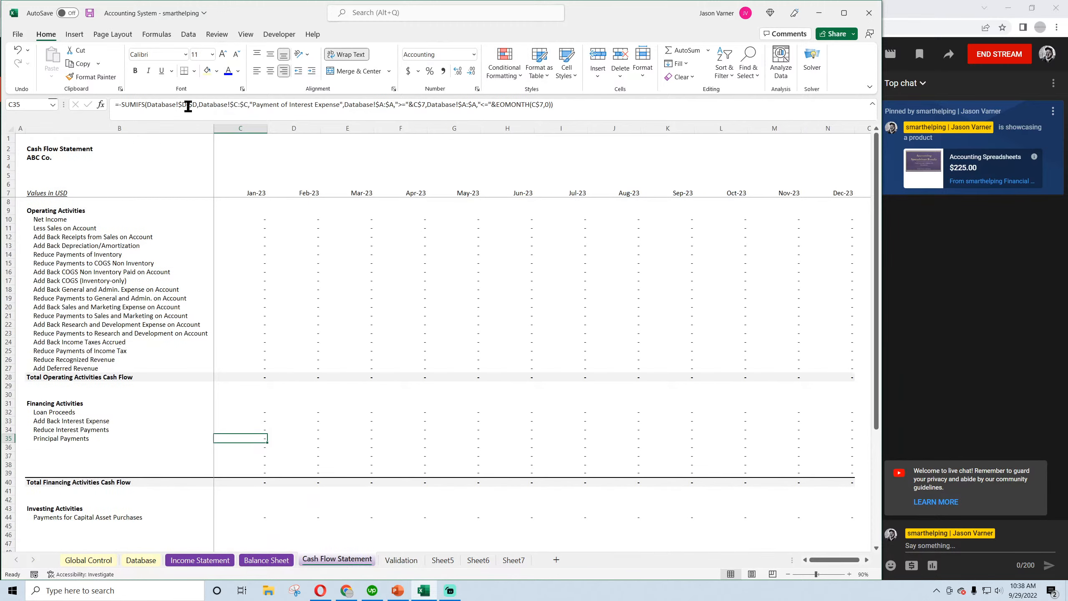
pyautogui.moveTo(254, 106); pyautogui.dragTo(340, 106)
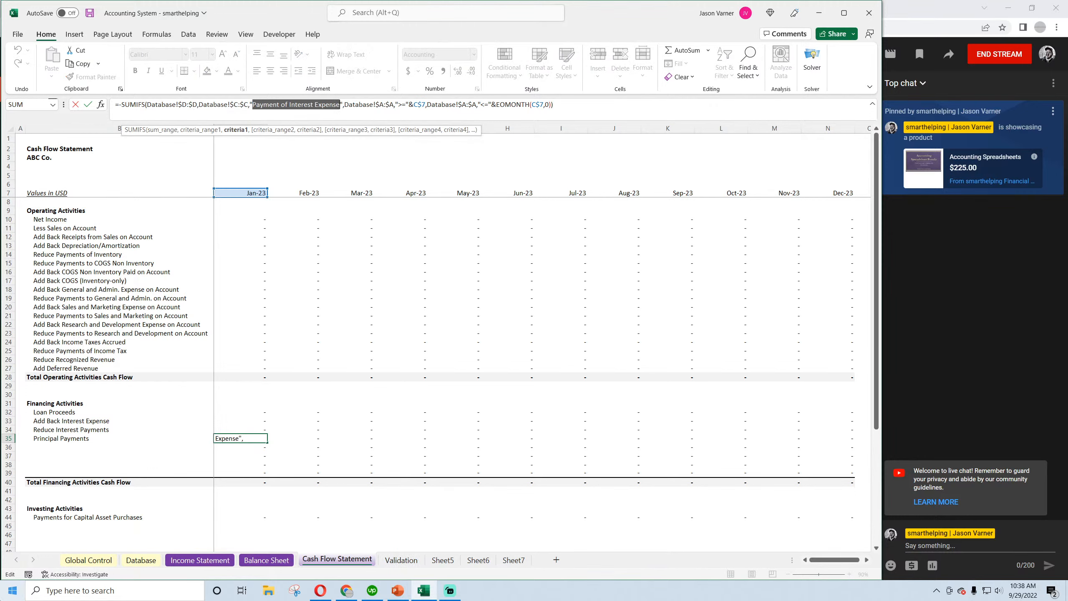
pyautogui.write('Principal Payme')
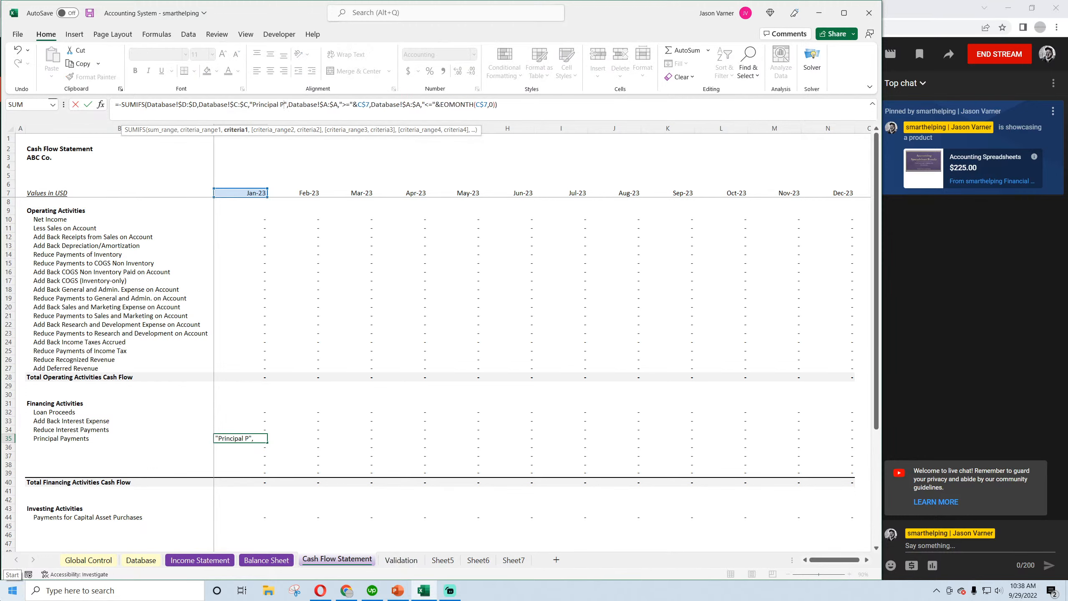
pyautogui.write('nts')
pyautogui.press('Return')
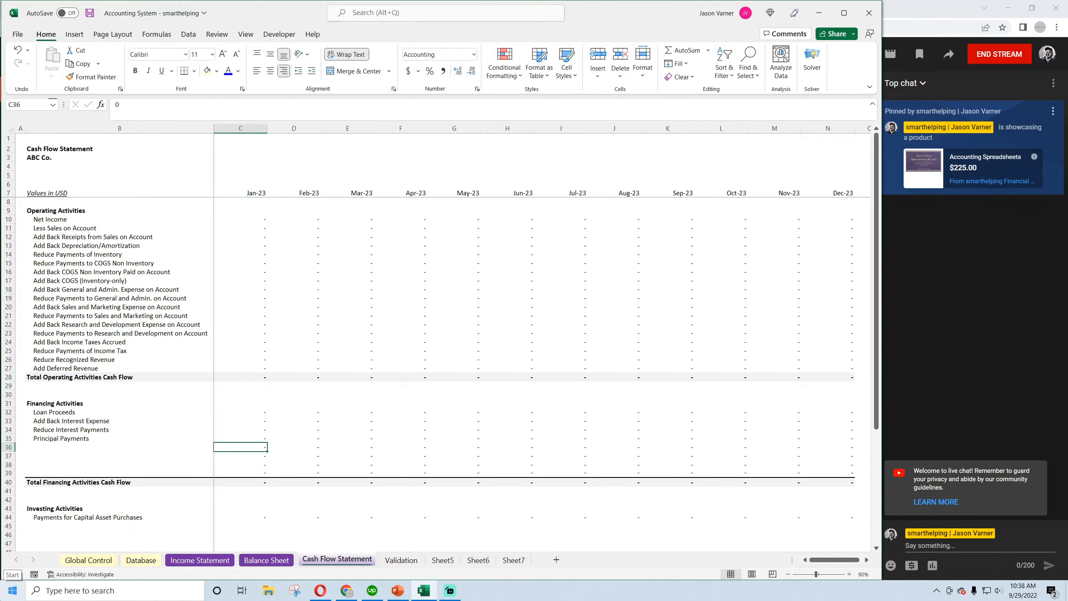
# Fill the Jan-23 Principal Payments formula across to Dec-23, and sum C32:C39 in the Total Financing Activities Cash Flow cell C40
pyautogui.click(263, 438)
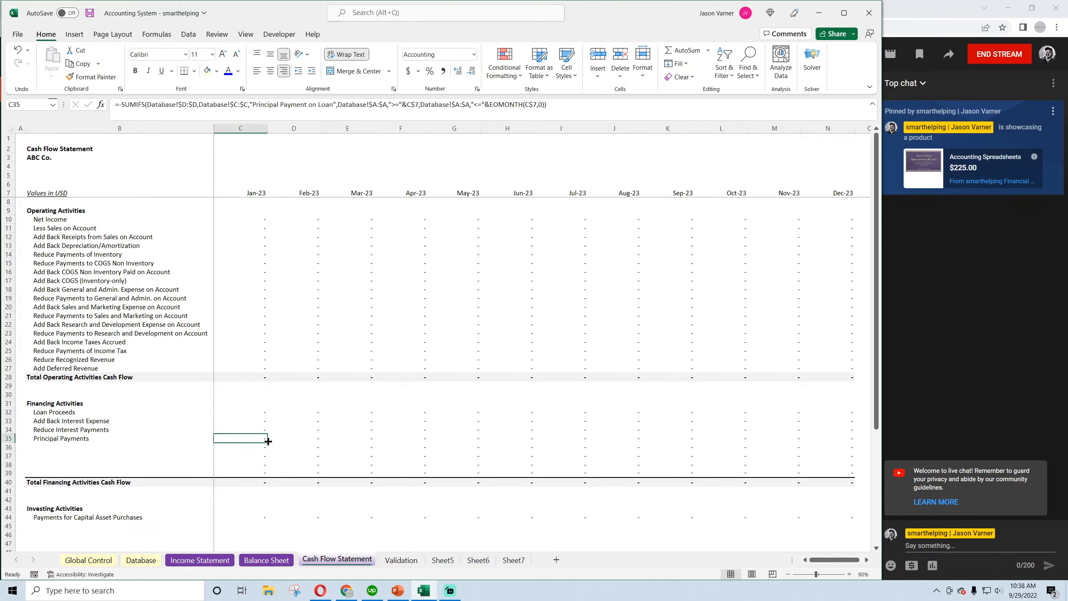
pyautogui.moveTo(269, 441); pyautogui.dragTo(814, 443)
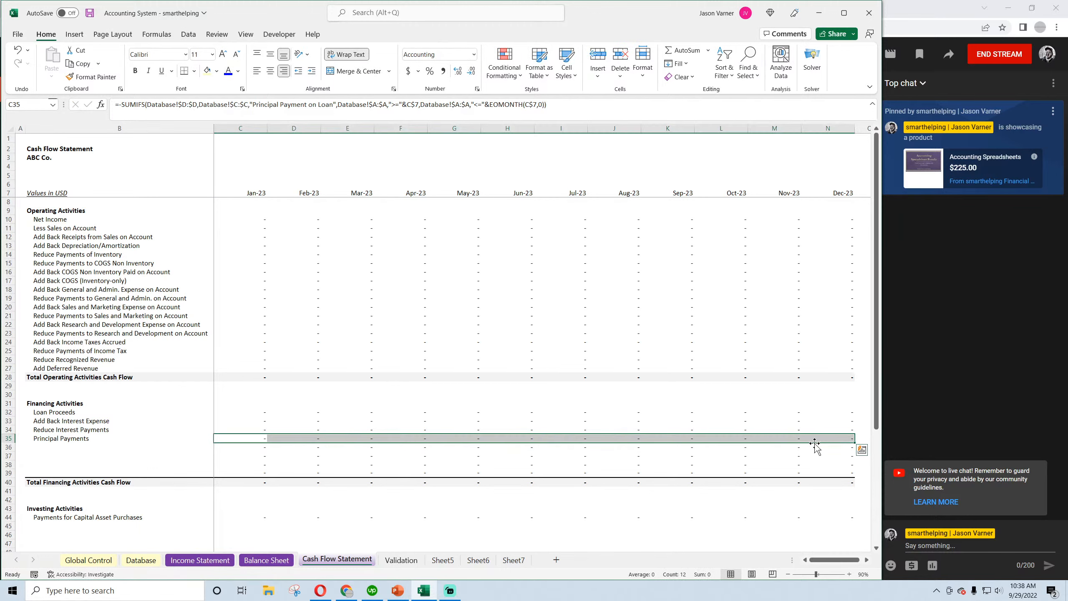
pyautogui.click(253, 482)
pyautogui.hotkey('alt', '=')
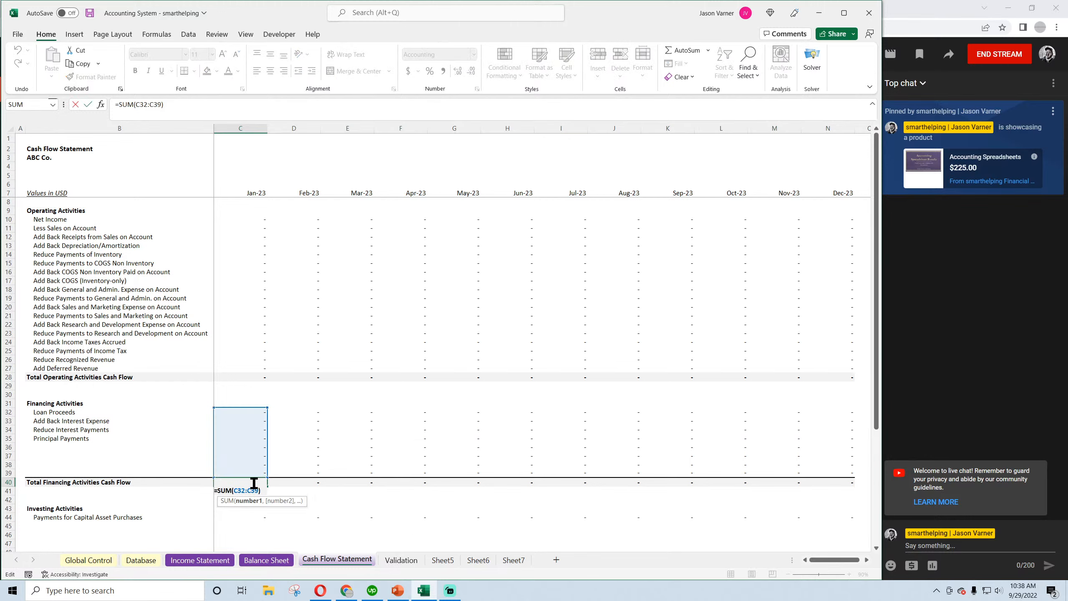
pyautogui.press('Return')
# Check the Jan-23 Total Change in Cash Flow per Period formula in C54 and save the workbook
pyautogui.scroll(-4, 306, 488)
pyautogui.click(249, 503)
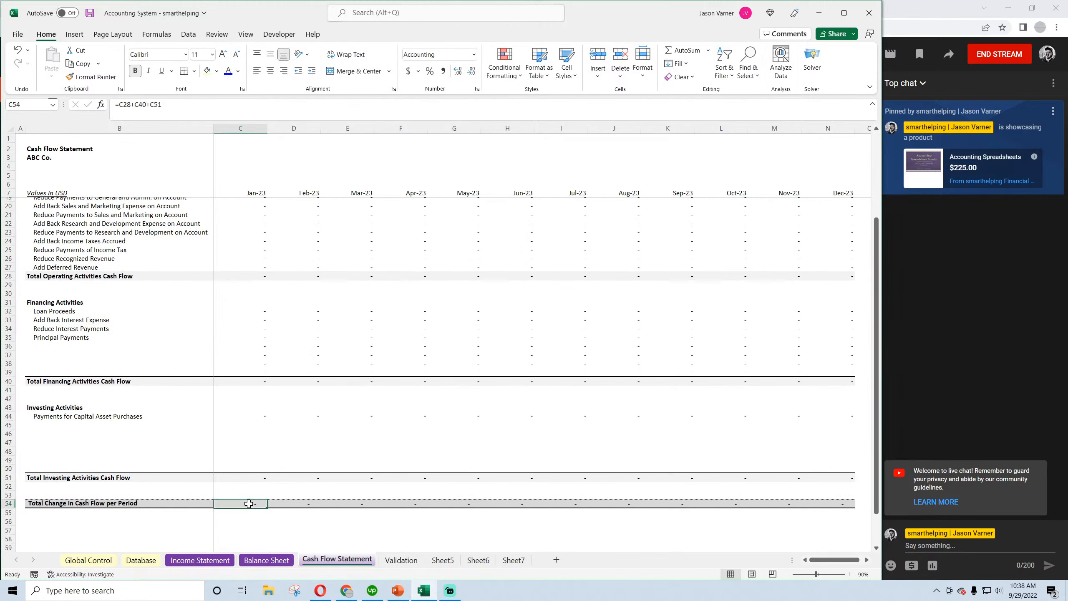
pyautogui.press('F2')
pyautogui.press('Return')
pyautogui.scroll(4, 326, 448)
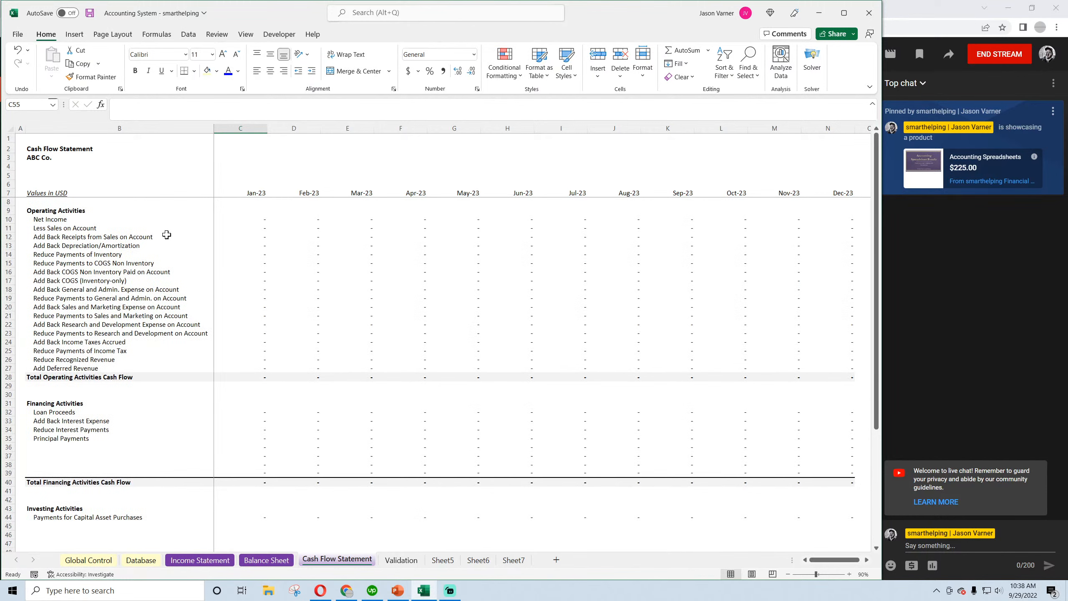
pyautogui.click(89, 13)
# Start a test transaction in row 2 of the Database sheet with the date 1/1/2023 and the description "loan"
pyautogui.click(143, 559)
pyautogui.click(42, 149)
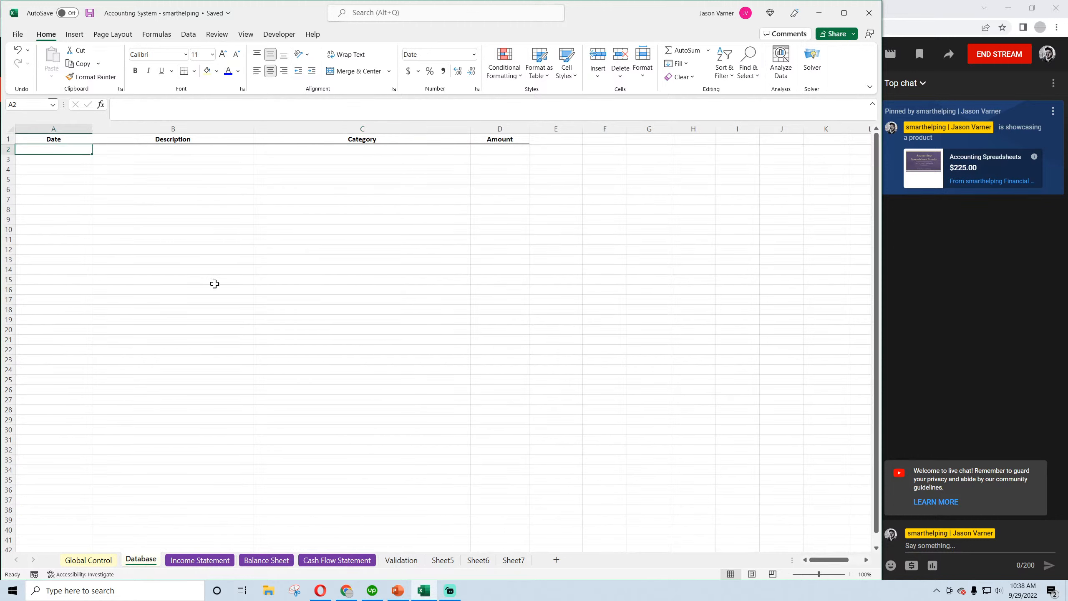
pyautogui.write('1')
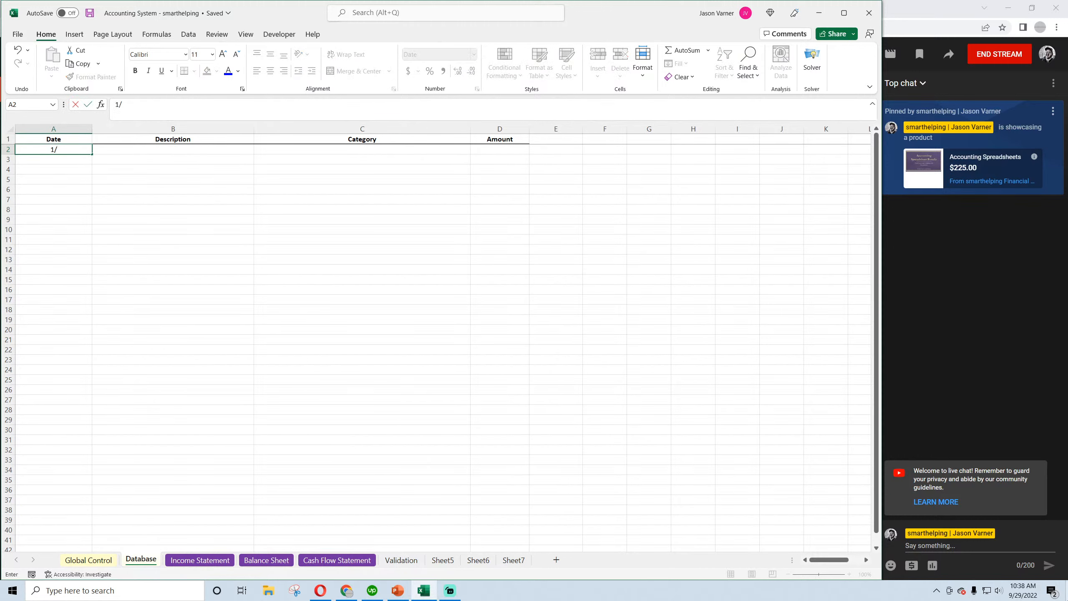
pyautogui.write('/1/2023')
pyautogui.press('Tab')
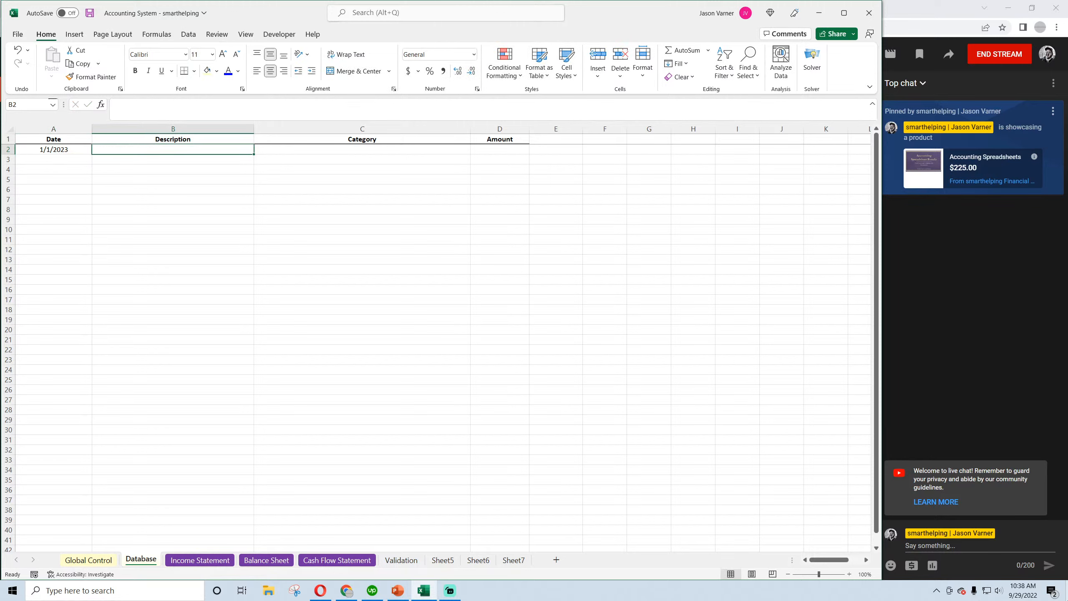
pyautogui.write('loan')
pyautogui.press('Tab')
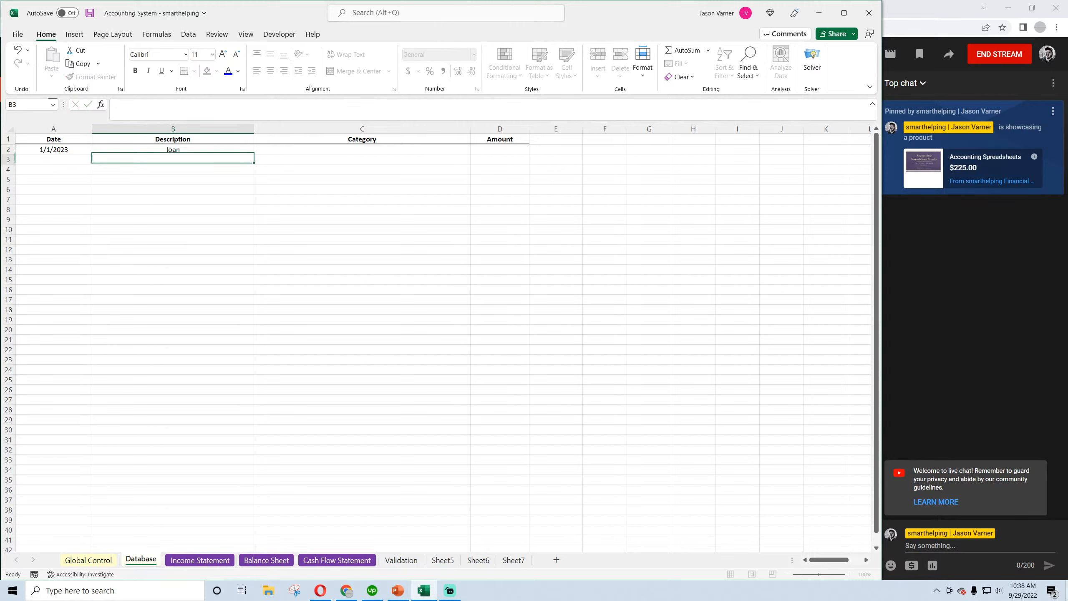
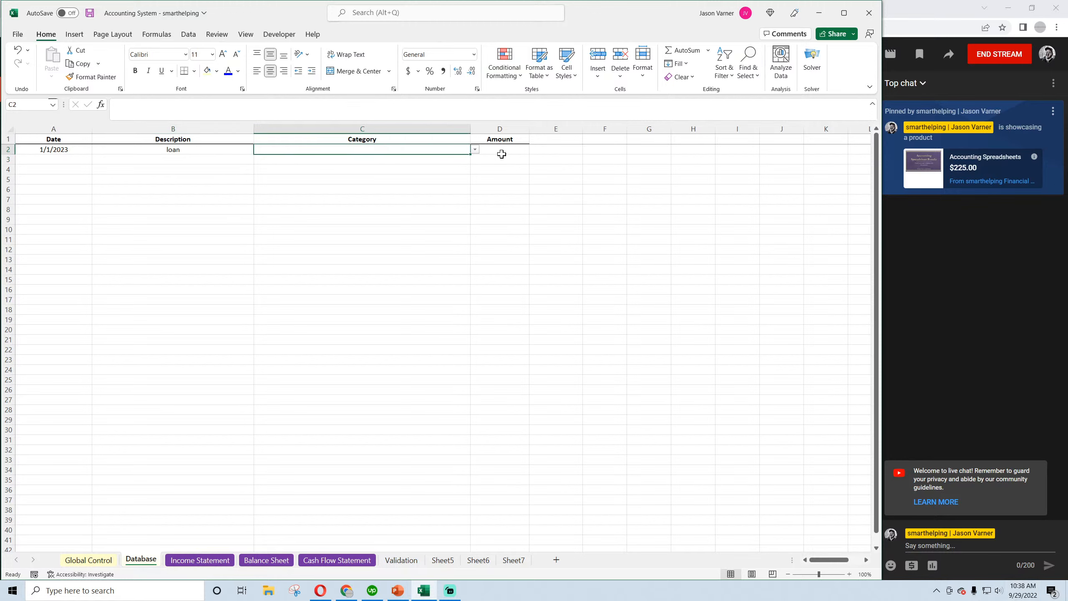
# Set the 1/1/2023 transaction's category to Loan Proceeds and its amount to 1,000,000
pyautogui.click(475, 149)
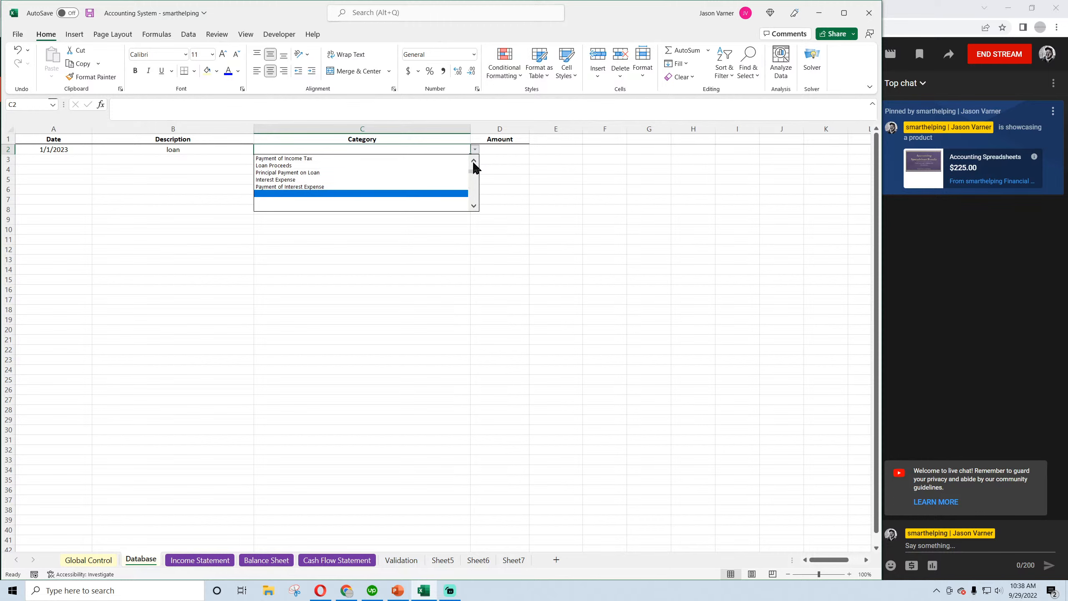
pyautogui.click(410, 165)
pyautogui.click(499, 150)
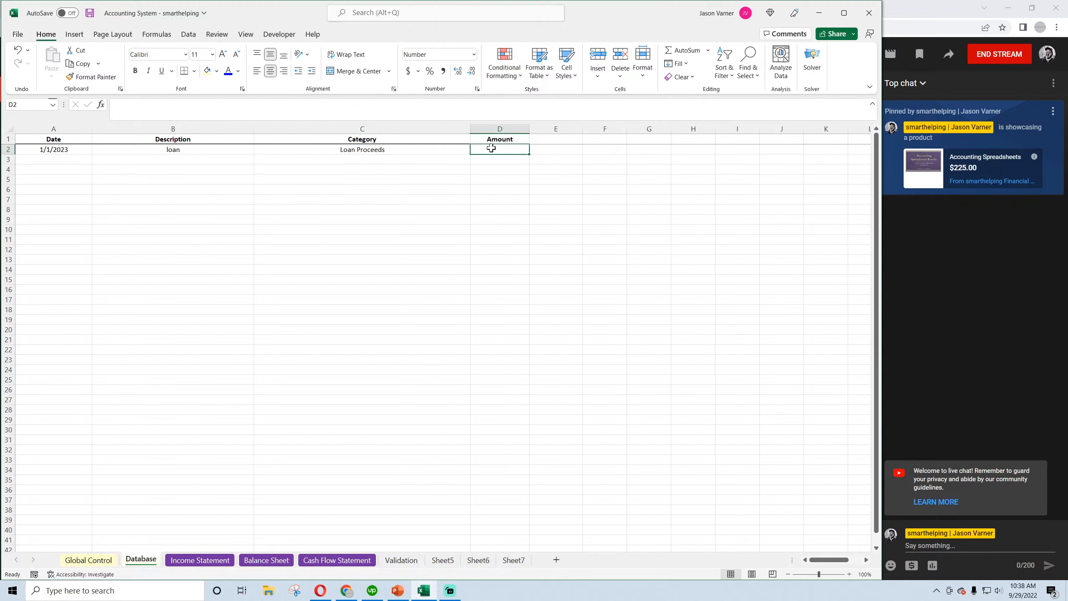
pyautogui.write('1,')
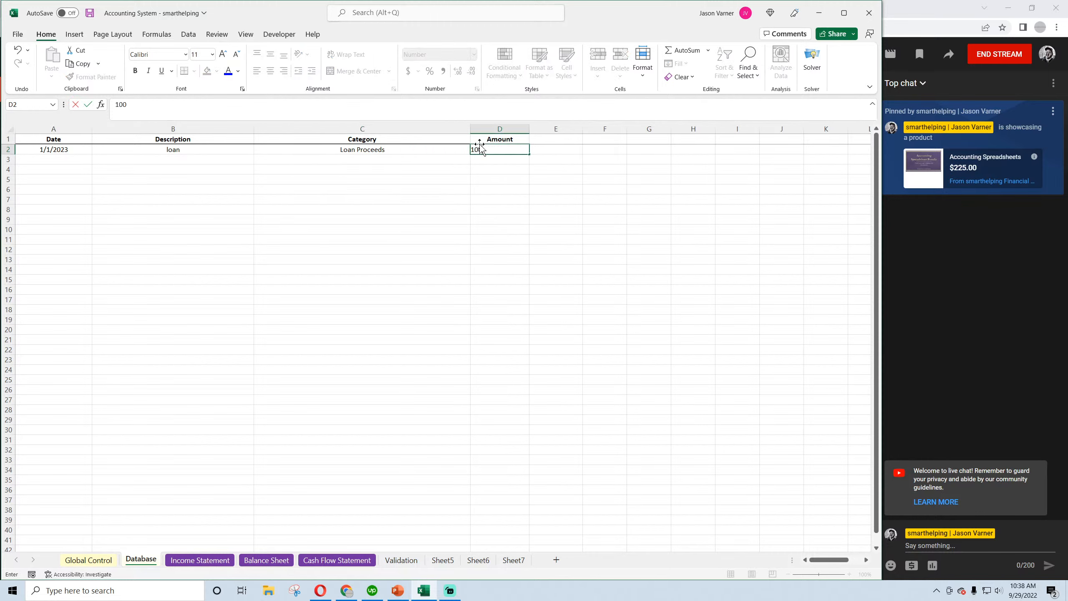
pyautogui.write('000,000')
pyautogui.press('Return')
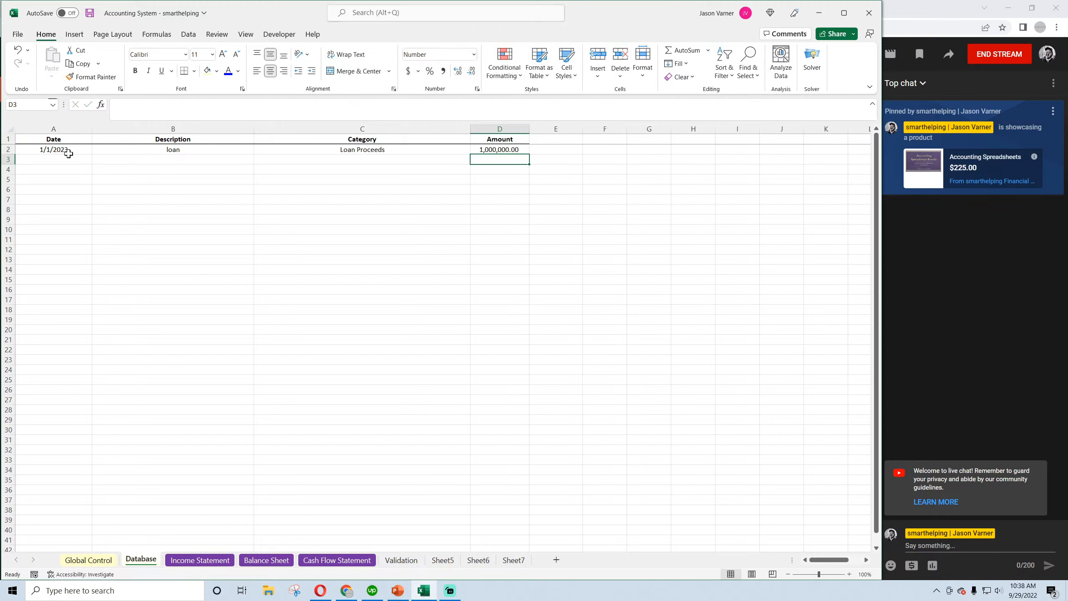
# Start a second test transaction in row 3 with the date 2/1/2023 and the description "intest"
pyautogui.click(68, 155)
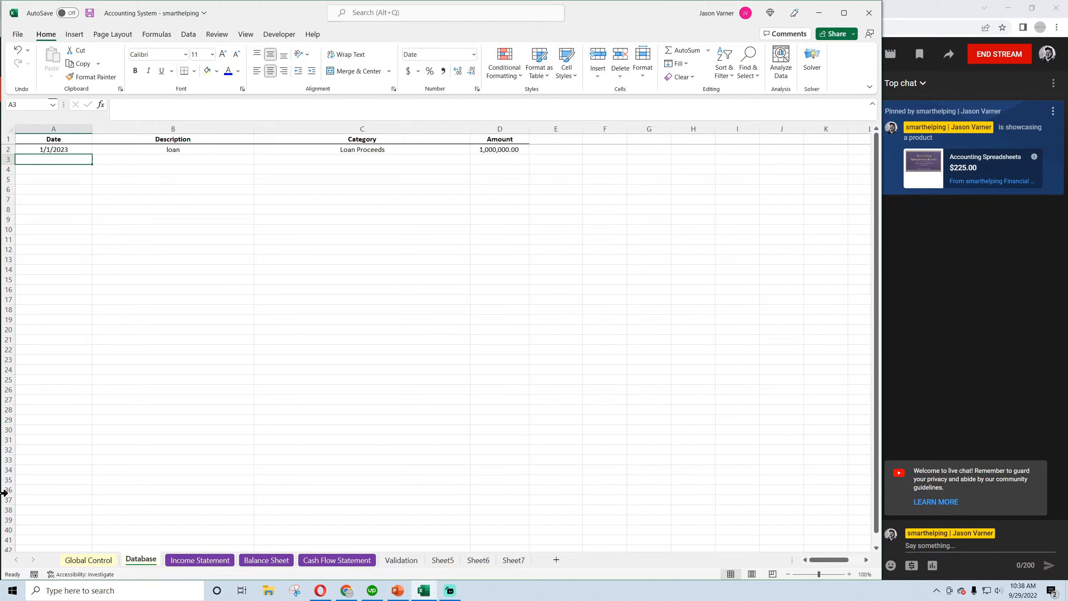
pyautogui.write('2/1/2023')
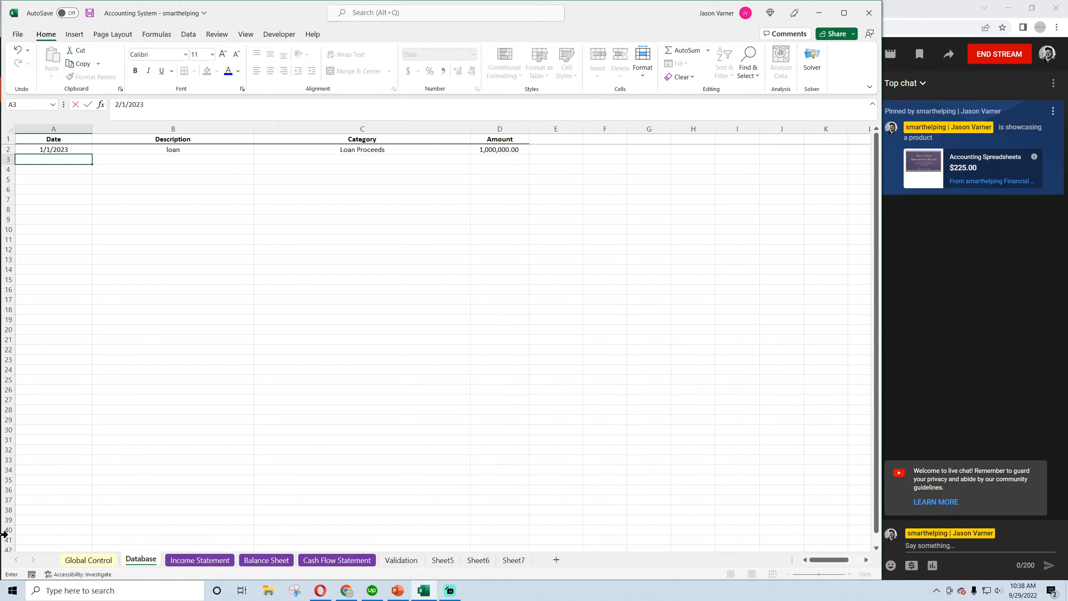
pyautogui.press('Tab')
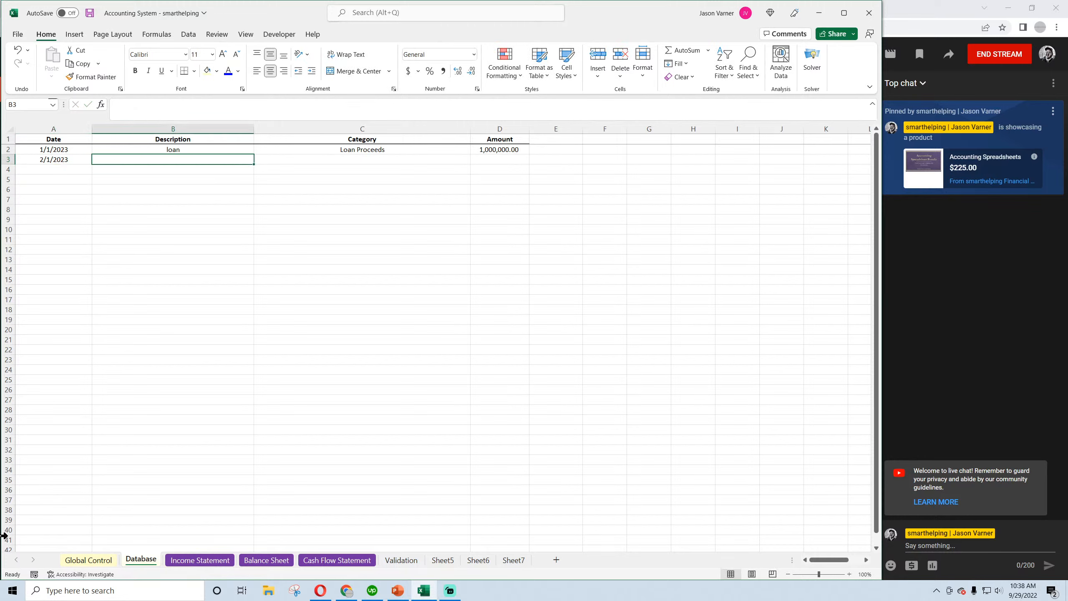
pyautogui.write('intest')
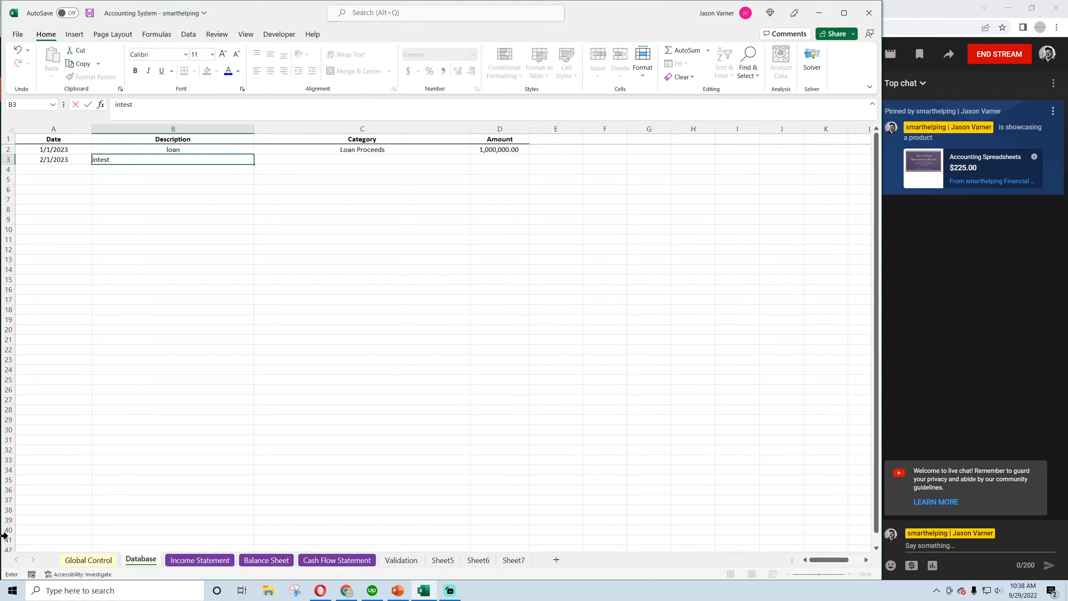
pyautogui.press('Return')
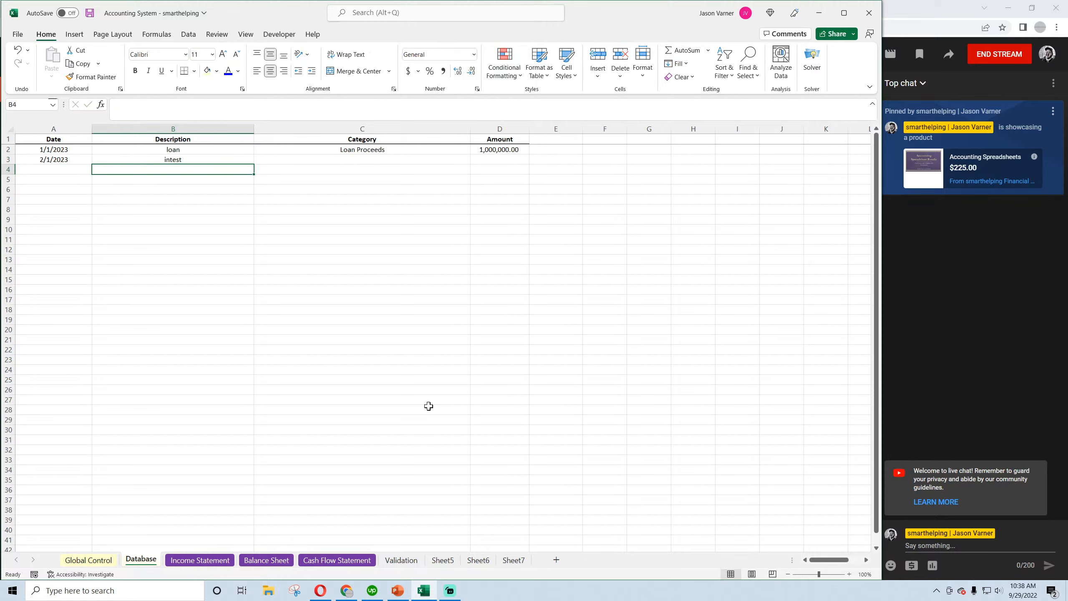
# Set the row 3 transaction's category to Interest Expense and its amount to 2,000
pyautogui.click(461, 160)
pyautogui.click(474, 159)
pyautogui.click(474, 170)
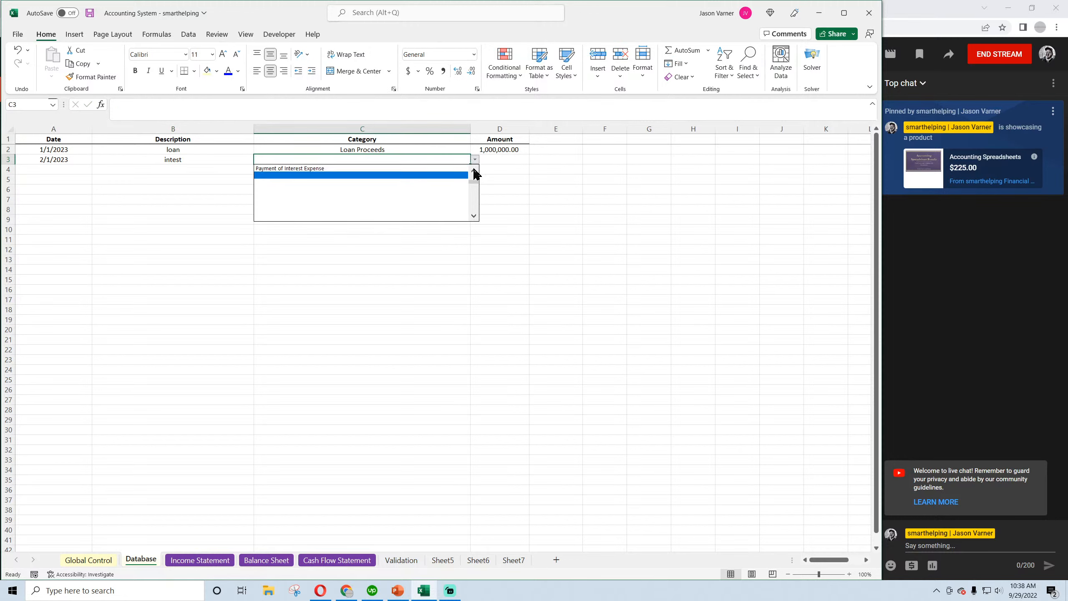
pyautogui.click(473, 170)
pyautogui.click(474, 170)
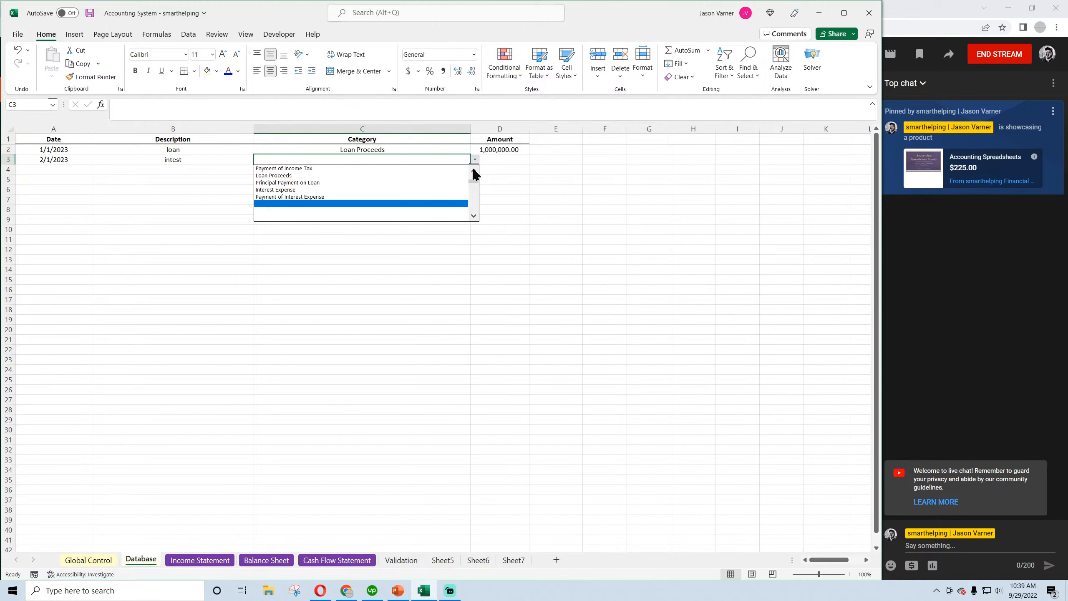
pyautogui.click(354, 190)
pyautogui.click(489, 159)
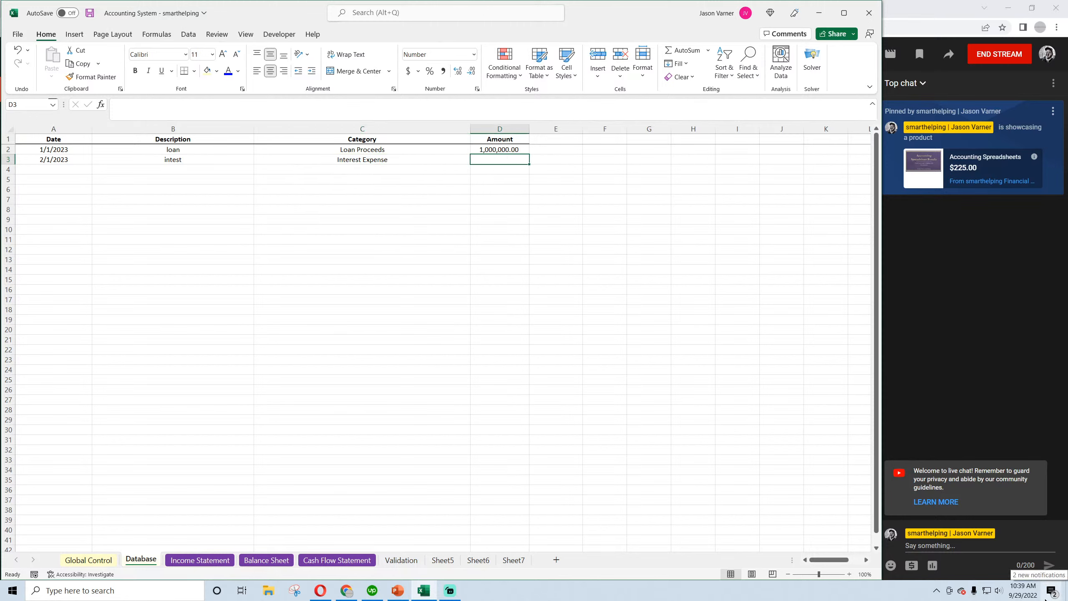
pyautogui.write('2')
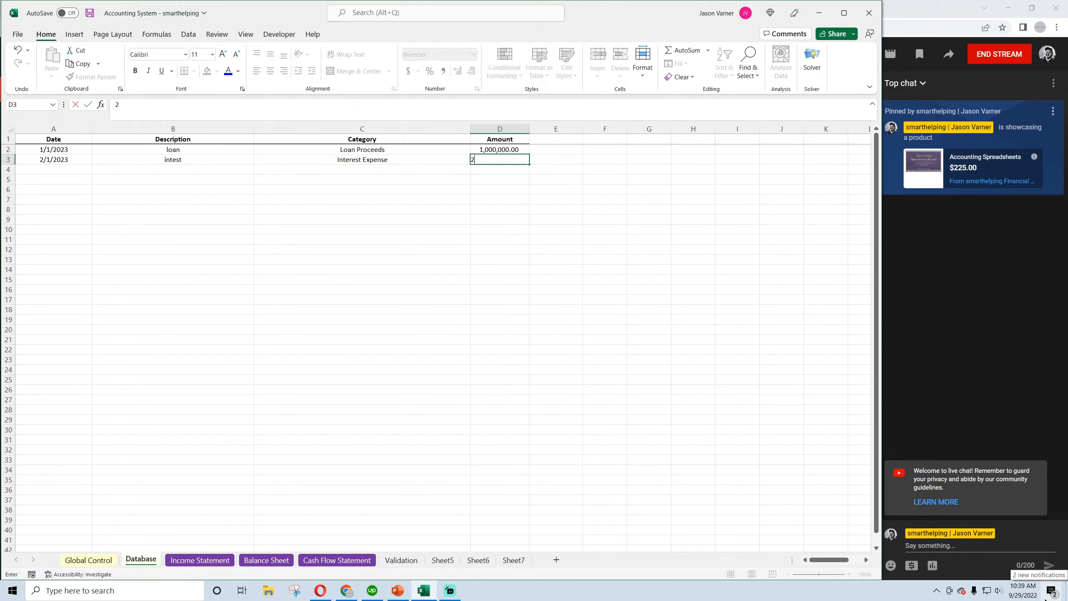
pyautogui.write(',000')
pyautogui.press('Return')
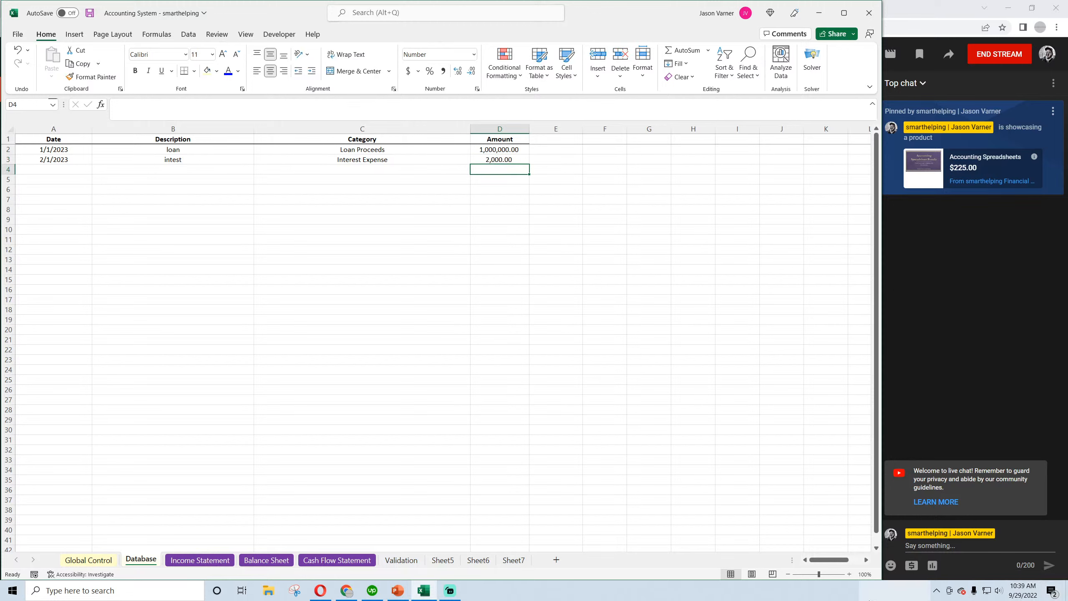
# Start a third test transaction in row 4 dated 2/1/2023 with the category Payment of Interest Expense
pyautogui.click(40, 170)
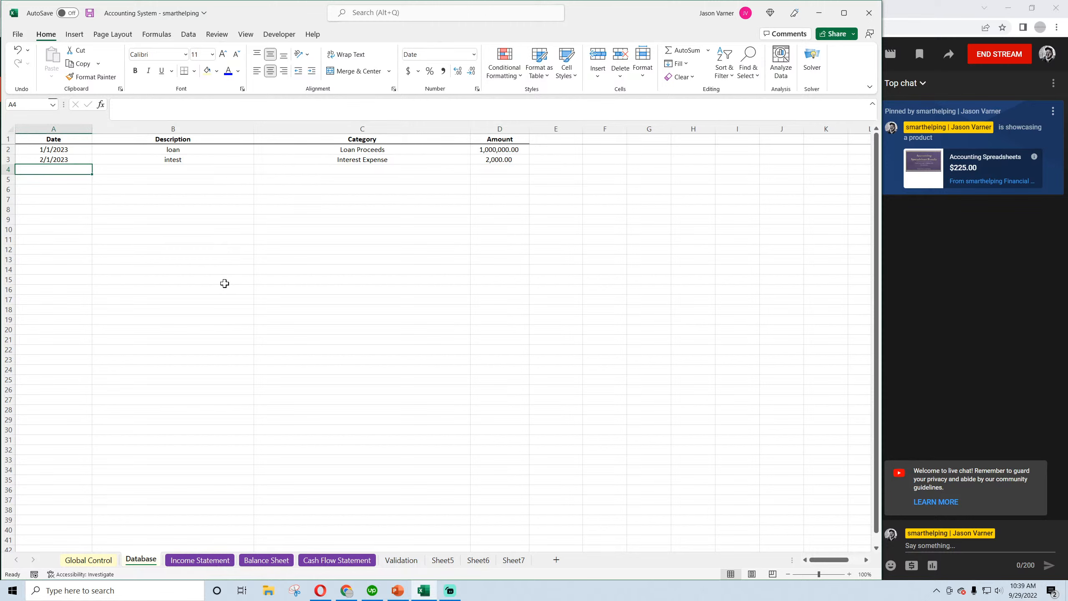
pyautogui.write('2/1/2023')
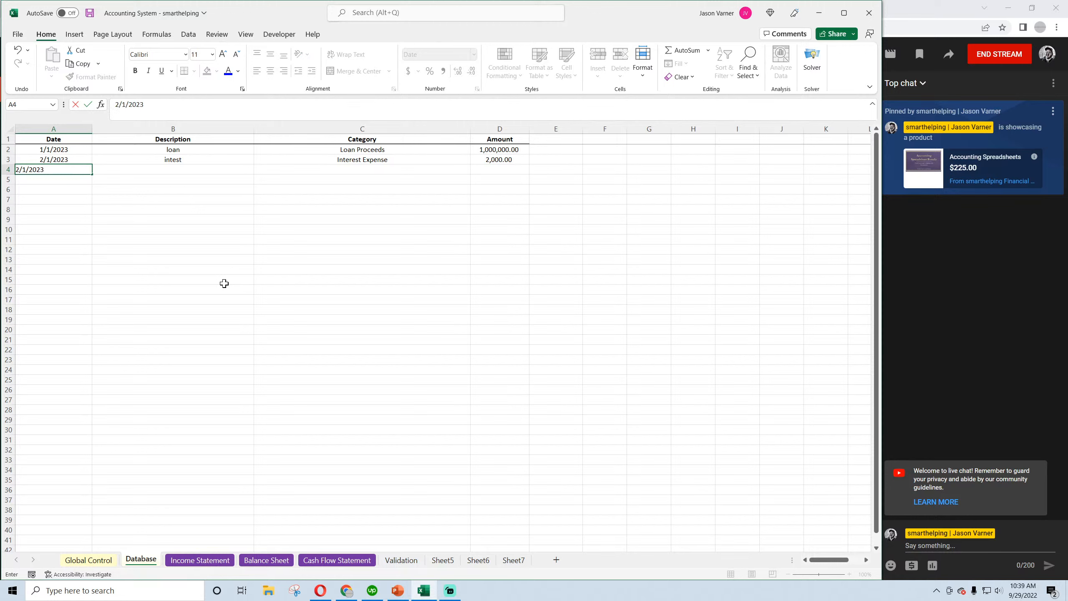
pyautogui.press('Tab')
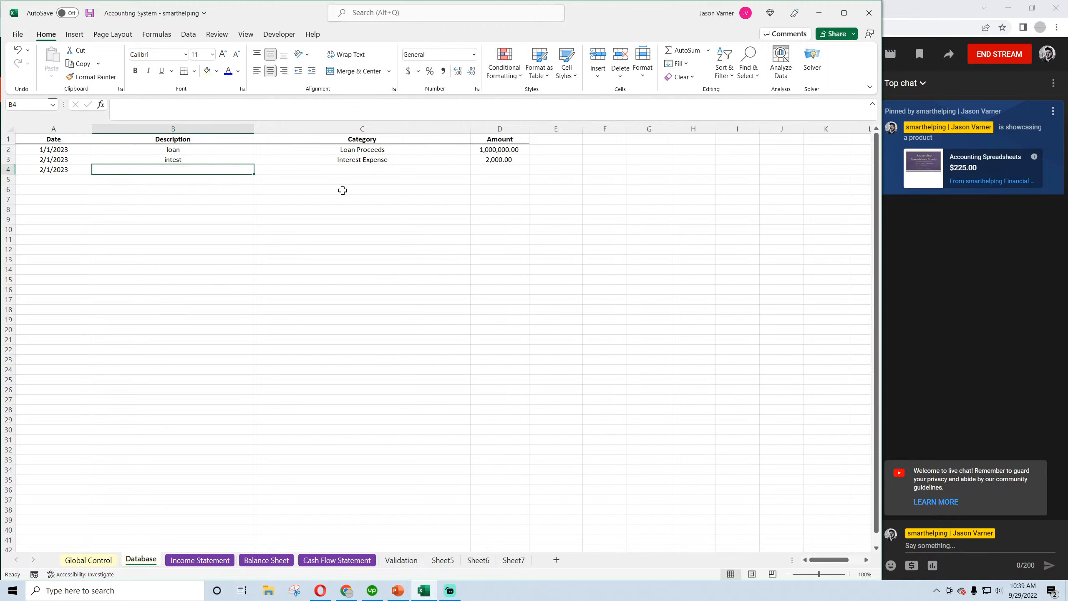
pyautogui.click(405, 170)
pyautogui.click(474, 169)
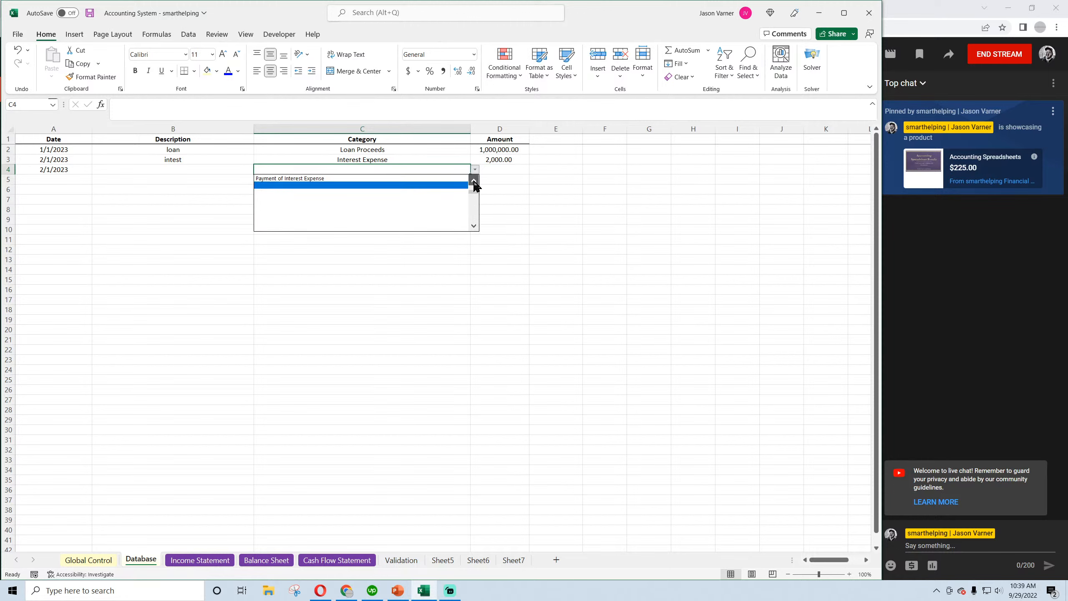
pyautogui.scroll(1, 475, 185)
pyautogui.click(424, 193)
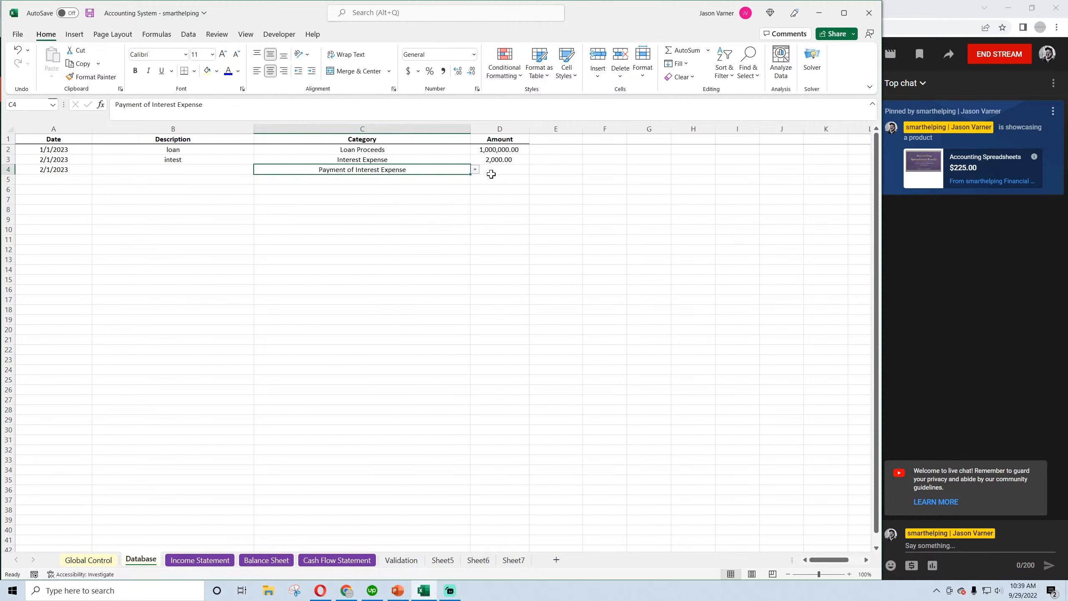
# Enter 2,000 as the amount for the Payment of Interest Expense entry in row 4
pyautogui.click(488, 170)
pyautogui.write('2,000')
pyautogui.press('Return')
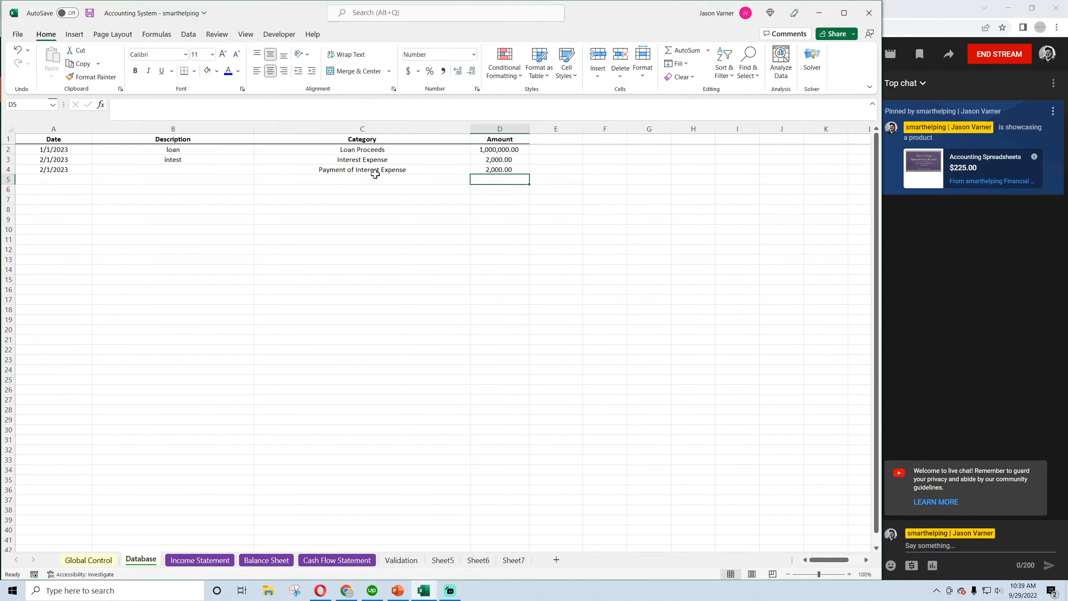
# Copy the row 4 entry, from date to amount, into row 5 of the Database sheet
pyautogui.click(53, 181)
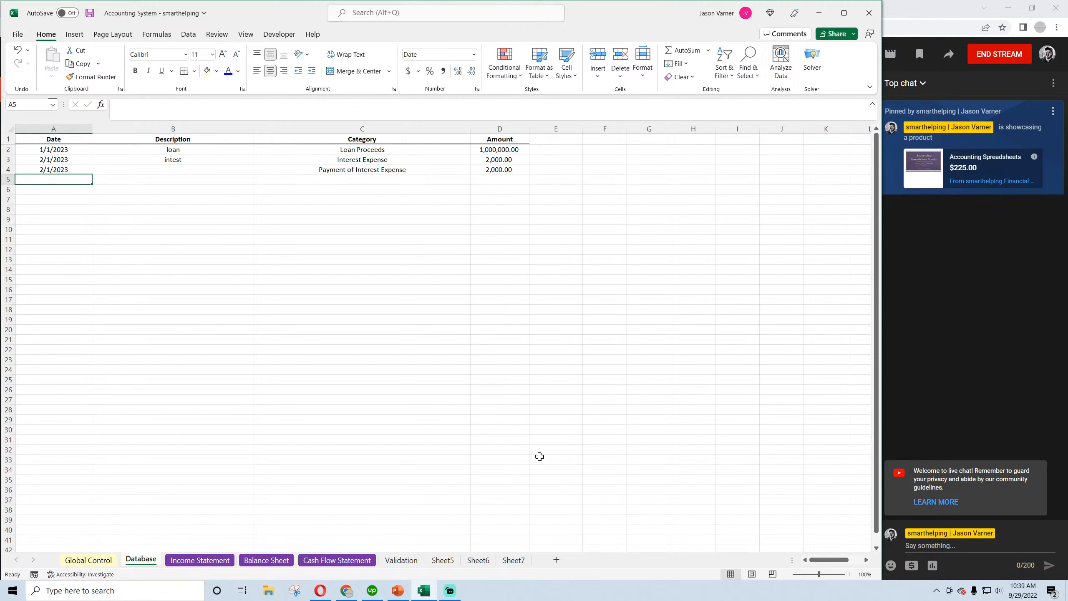
pyautogui.moveTo(66, 173); pyautogui.dragTo(491, 172)
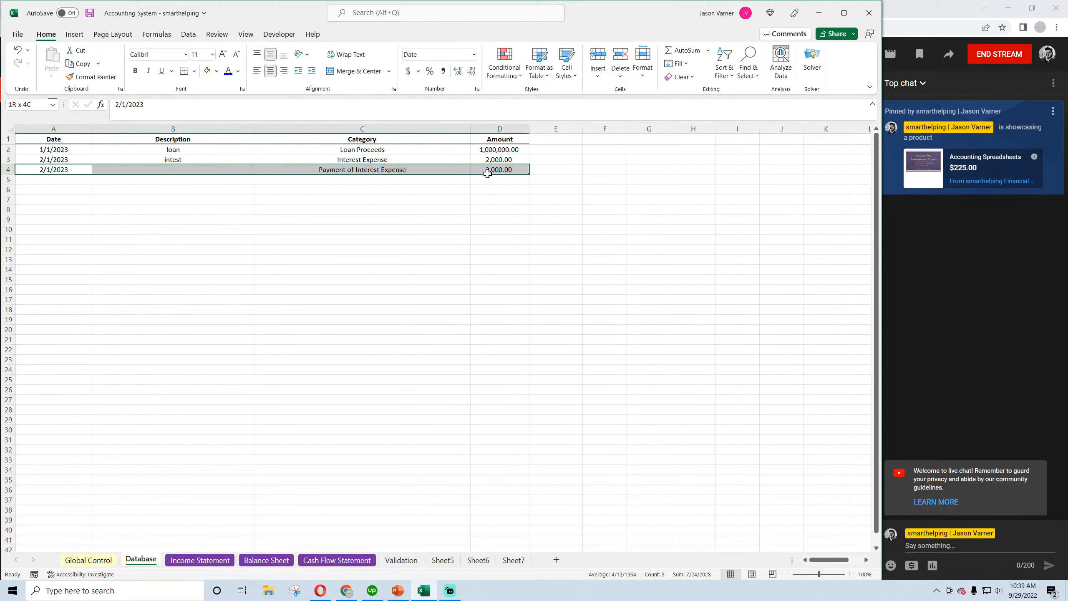
pyautogui.hotkey('ctrl', 'c')
pyautogui.click(38, 180)
pyautogui.hotkey('ctrl', 'v')
# Change the row 5 entry's category to Principal Payment on Loan and its amount to 400
pyautogui.click(381, 181)
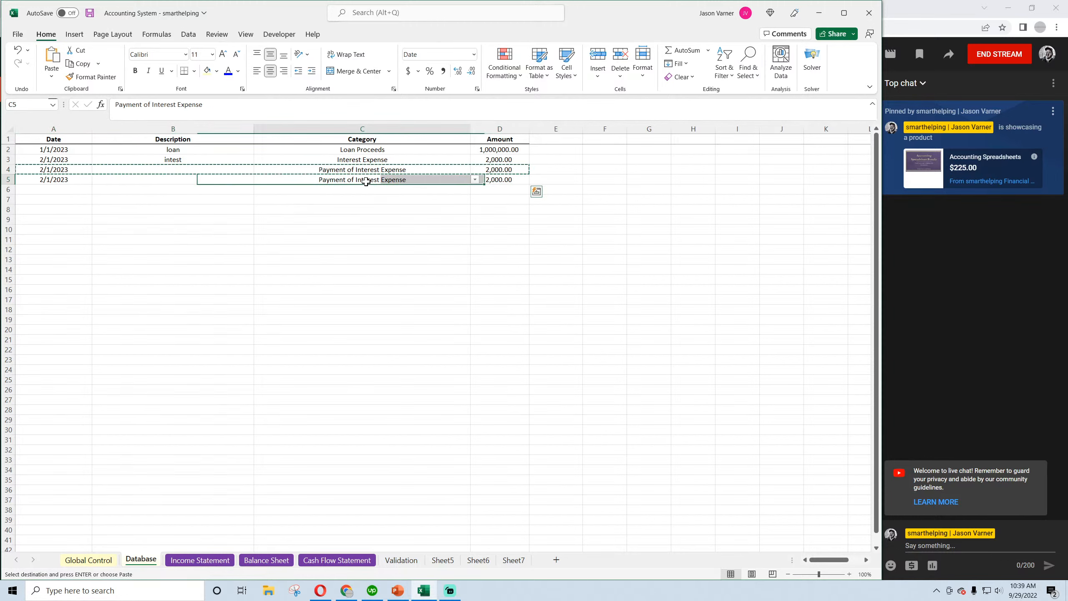
pyautogui.click(475, 180)
pyautogui.click(475, 190)
pyautogui.click(474, 190)
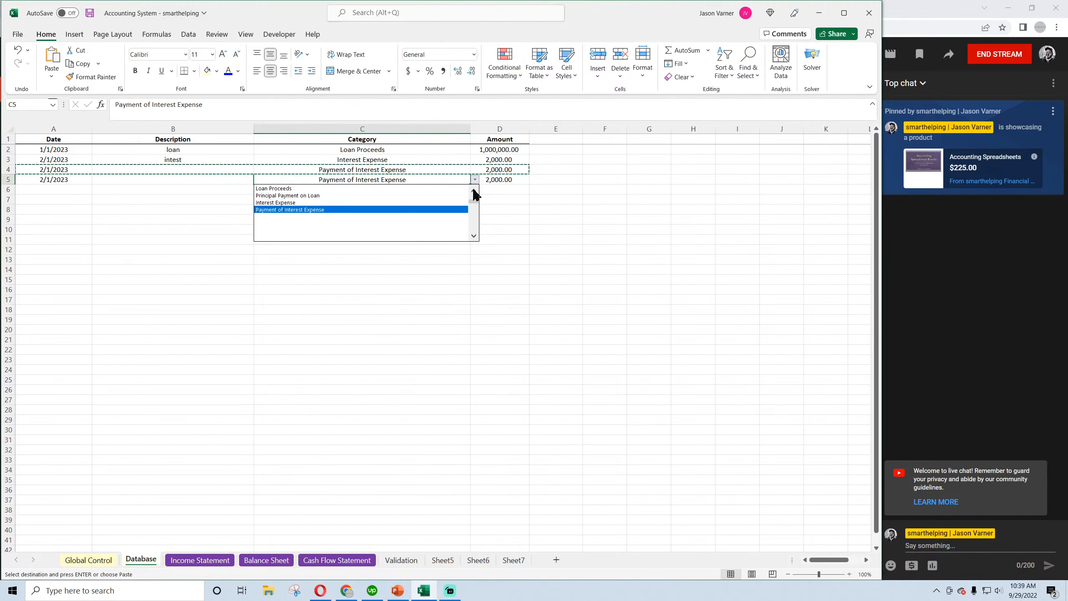
pyautogui.click(427, 198)
pyautogui.click(492, 184)
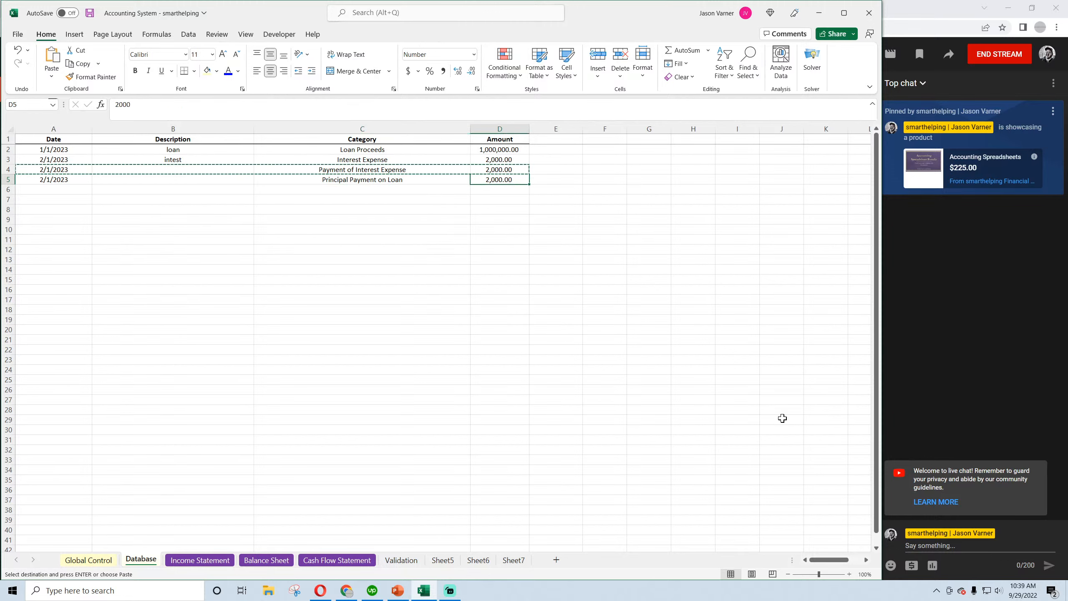
pyautogui.write('400')
pyautogui.press('Return')
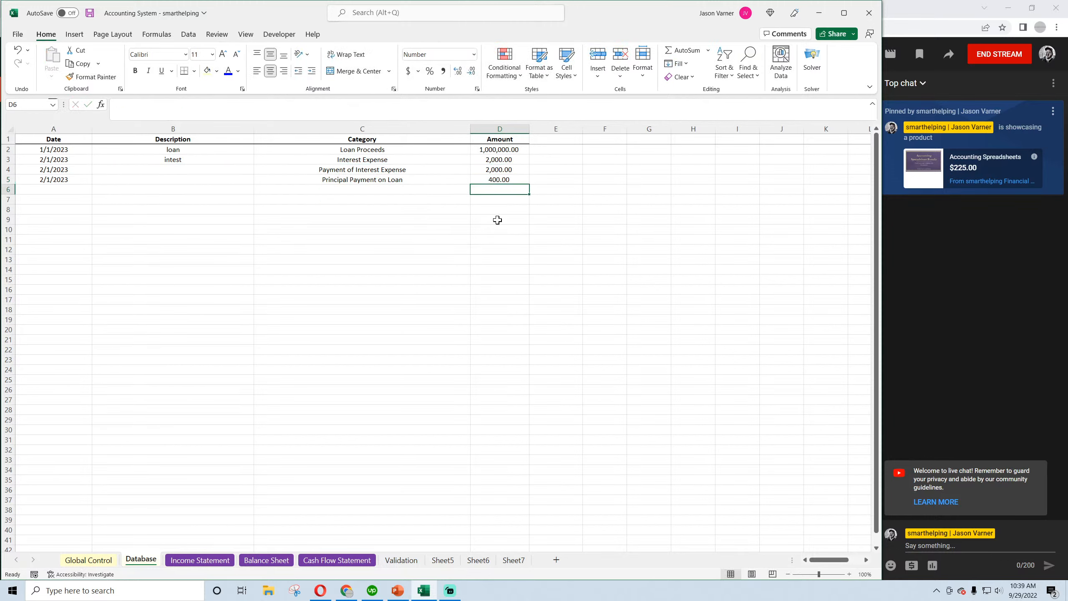
# Save the workbook and reselect Principal Payment on Loan as the category in C5
pyautogui.click(89, 13)
pyautogui.click(395, 179)
pyautogui.click(475, 180)
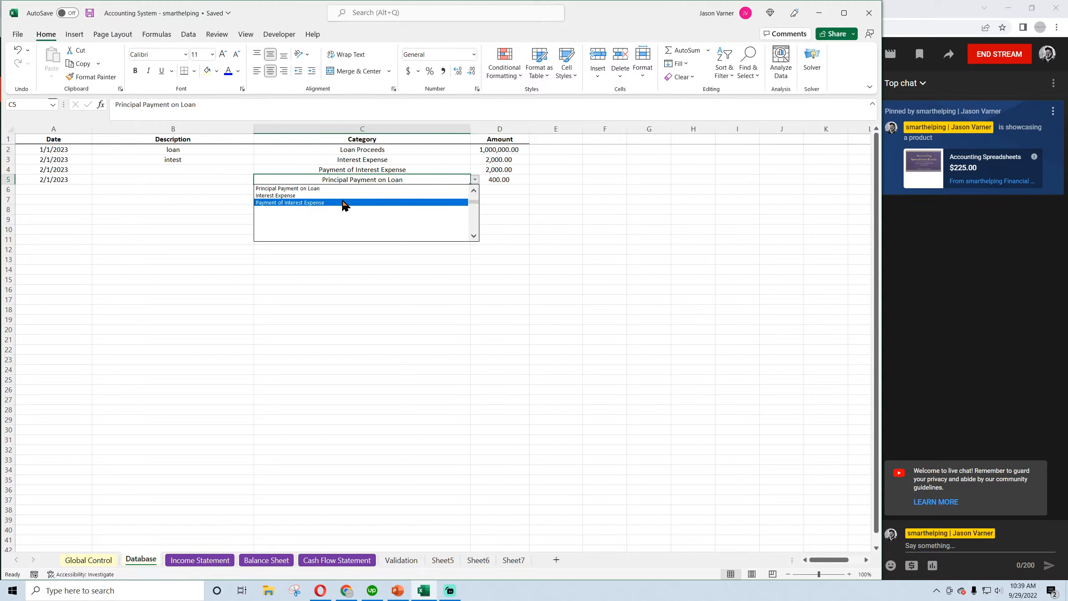
pyautogui.click(474, 190)
pyautogui.click(473, 190)
pyautogui.click(369, 203)
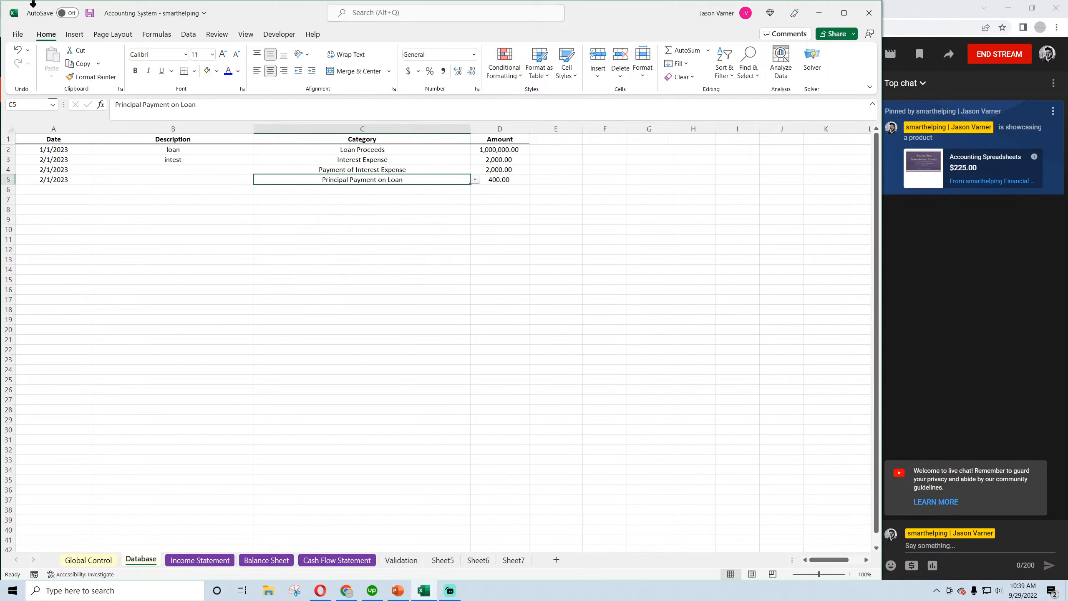
# Save the workbook again and collapse the expanded formula bar to a single line
pyautogui.click(90, 13)
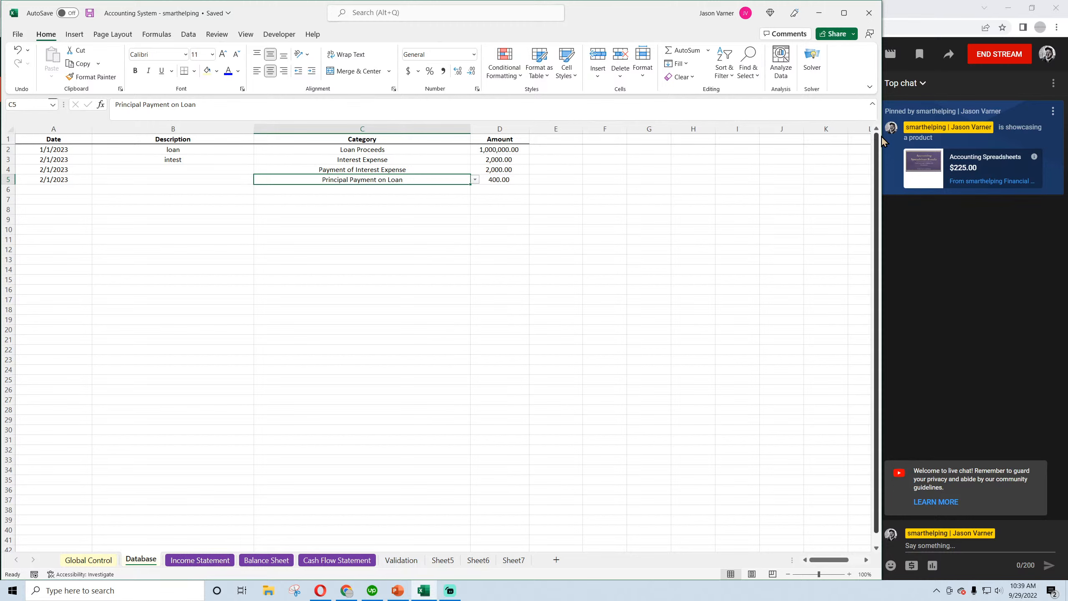
pyautogui.click(872, 104)
pyautogui.click(323, 316)
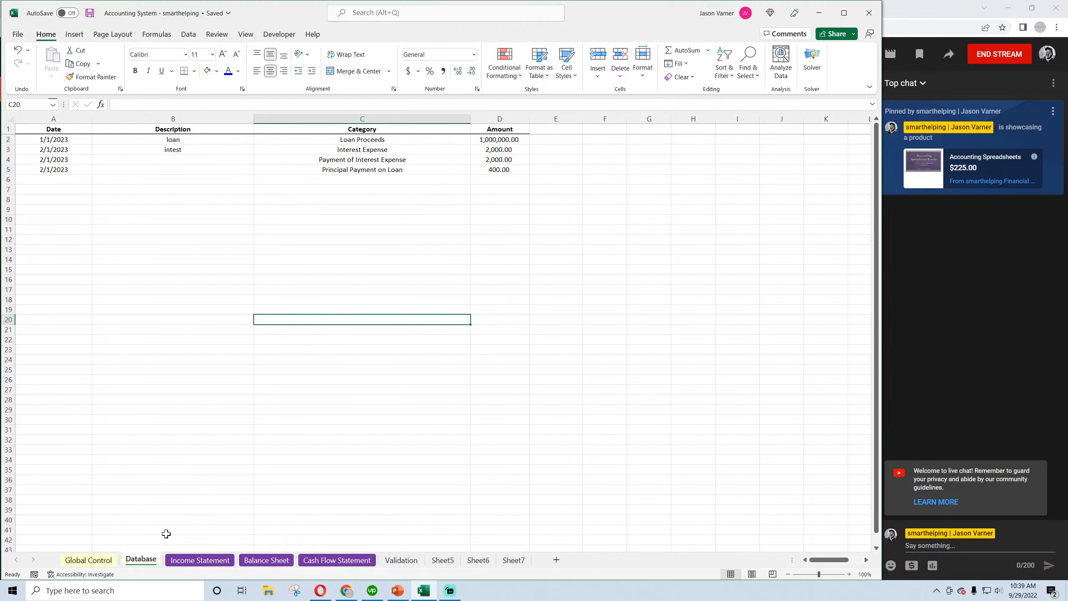
# Examine the February interest expense and its formula on the Income Statement sheet
pyautogui.click(177, 561)
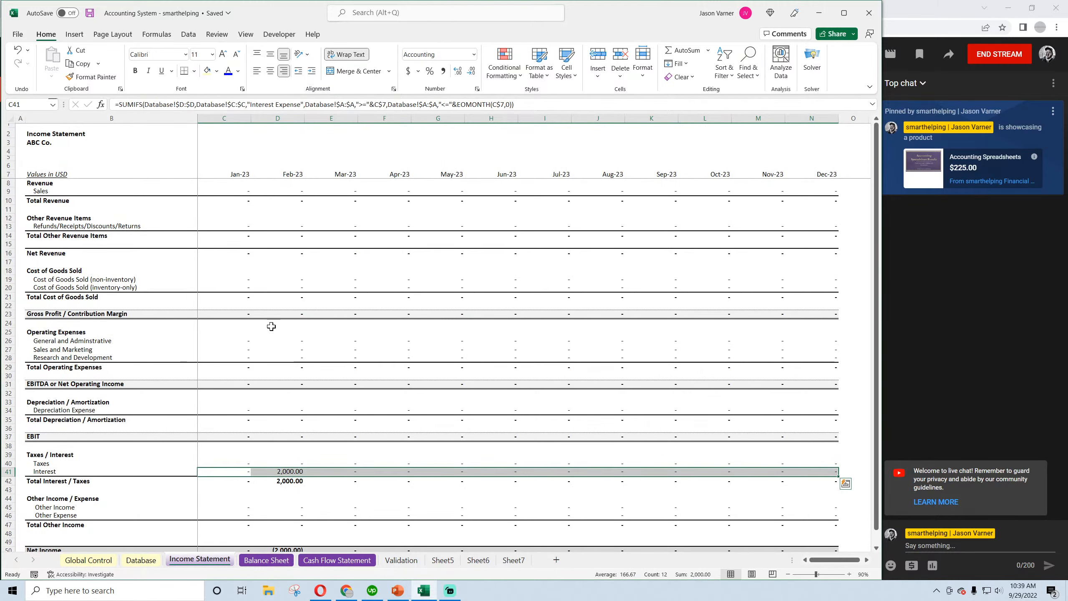
pyautogui.scroll(-4, 260, 400)
pyautogui.click(290, 369)
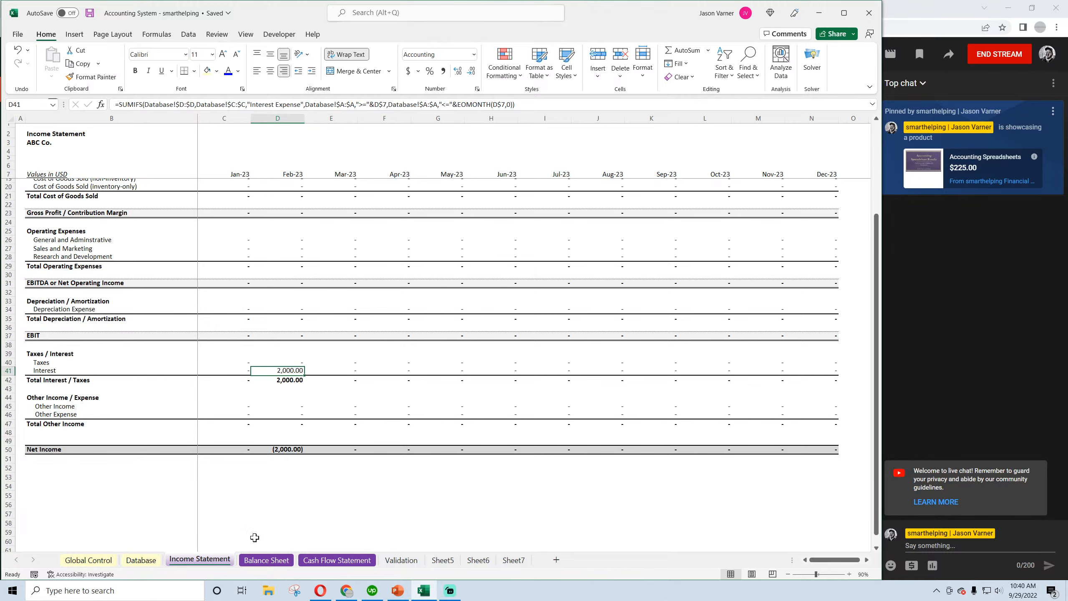
# Examine the cash, loans and retained earnings formulas and the check row on the Balance Sheet for January to March
pyautogui.click(264, 561)
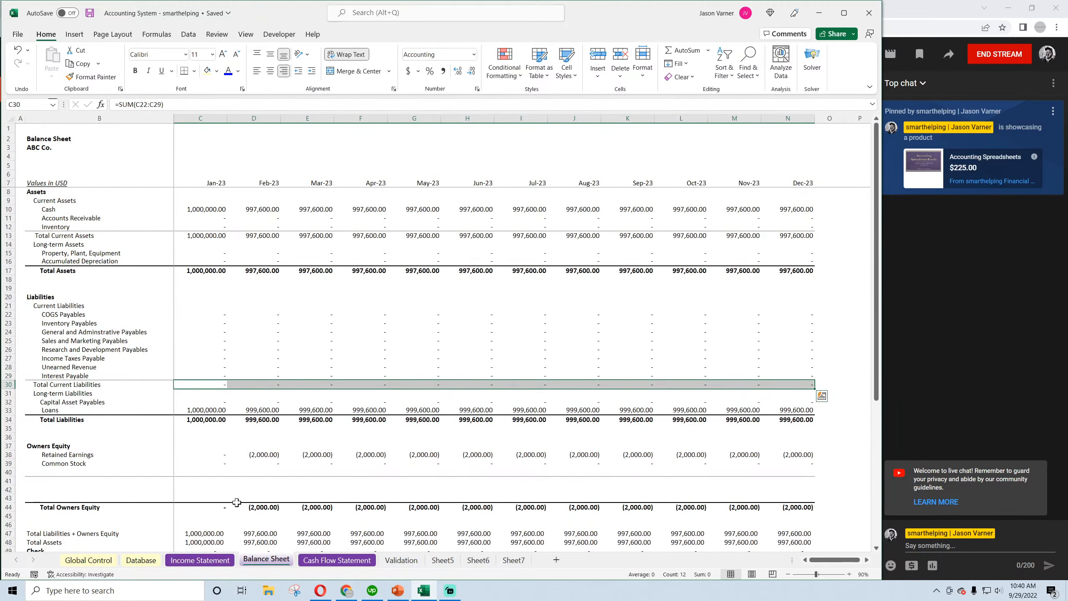
pyautogui.click(204, 209)
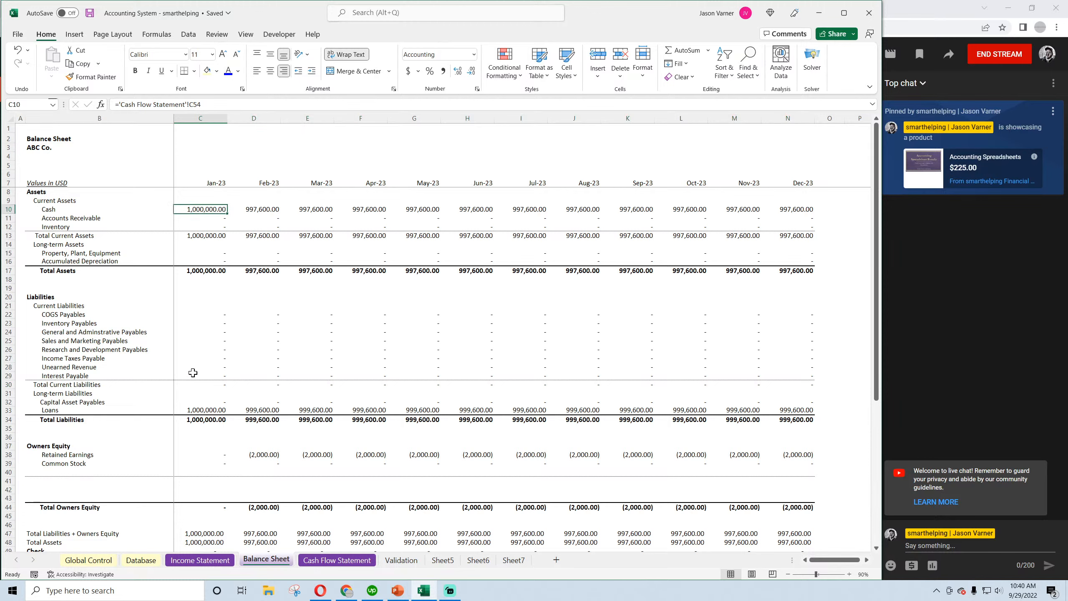
pyautogui.click(206, 411)
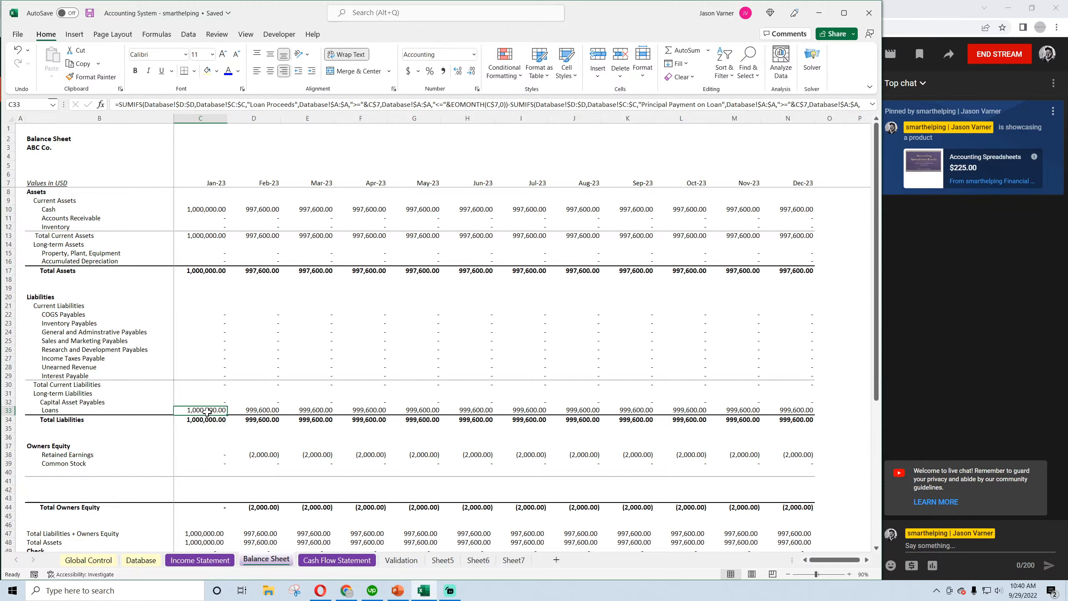
pyautogui.scroll(-4, 260, 446)
pyautogui.scroll(4, 265, 454)
pyautogui.click(265, 455)
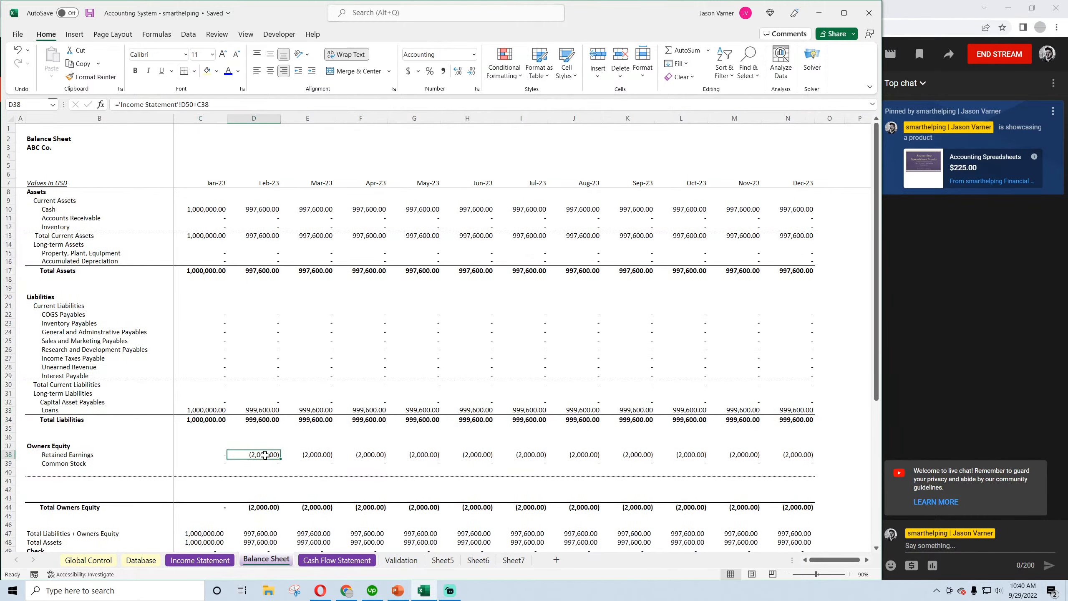
pyautogui.click(308, 454)
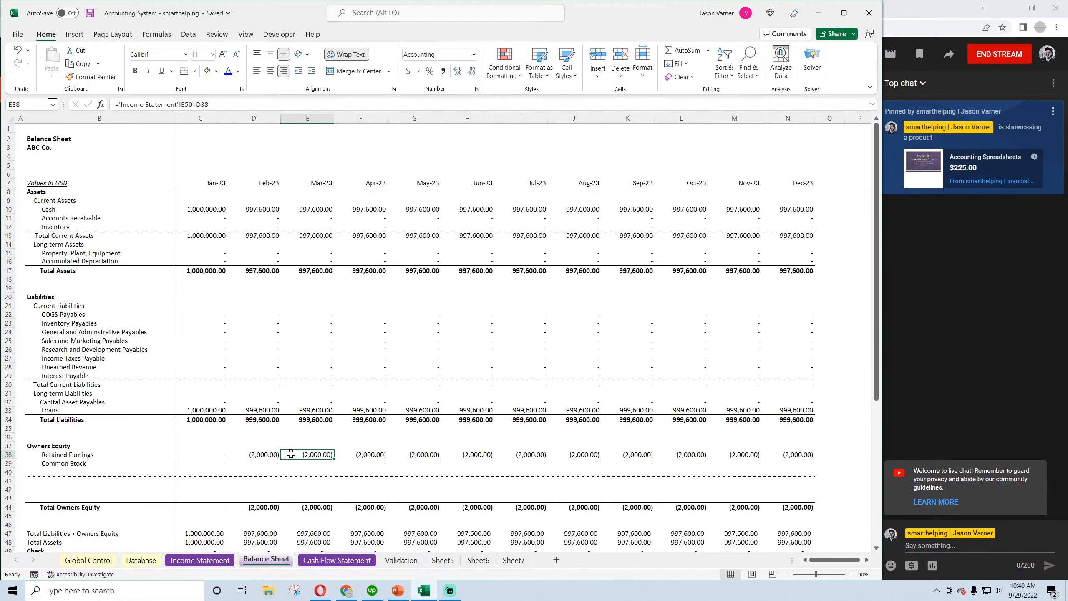
pyautogui.click(259, 411)
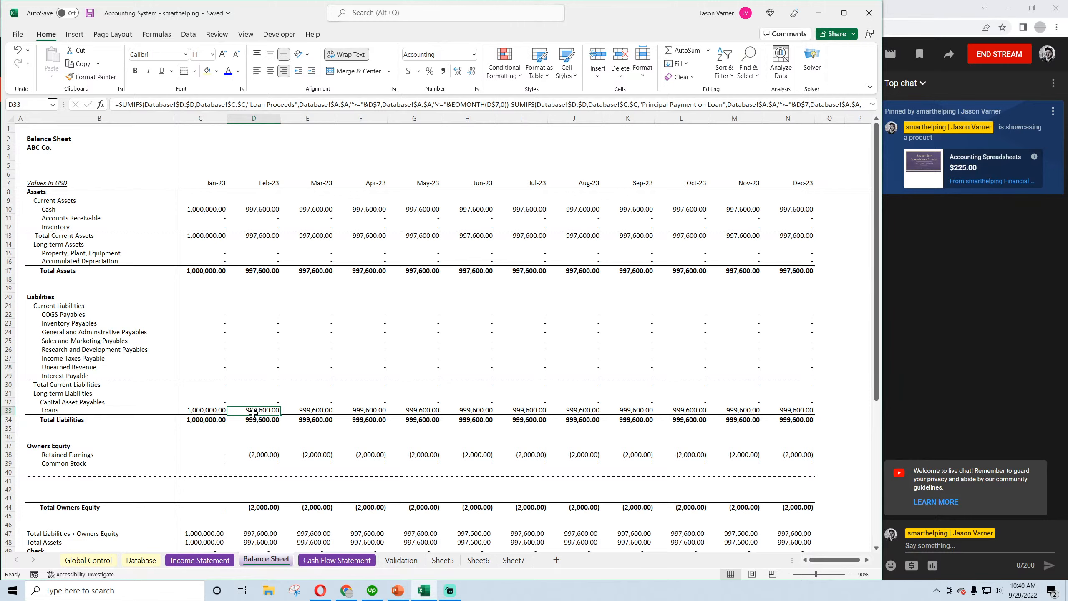
pyautogui.scroll(-4, 252, 410)
pyautogui.scroll(4, 285, 483)
# Examine net income, loan proceeds, interest, principal payments and total change in cash on the Cash Flow Statement
pyautogui.click(322, 559)
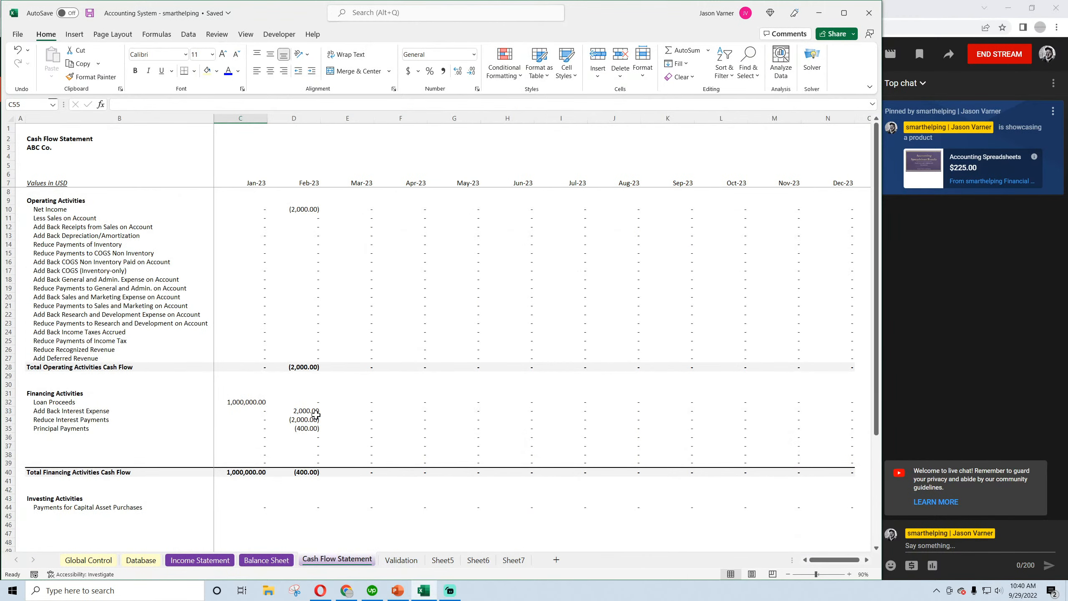
pyautogui.click(307, 209)
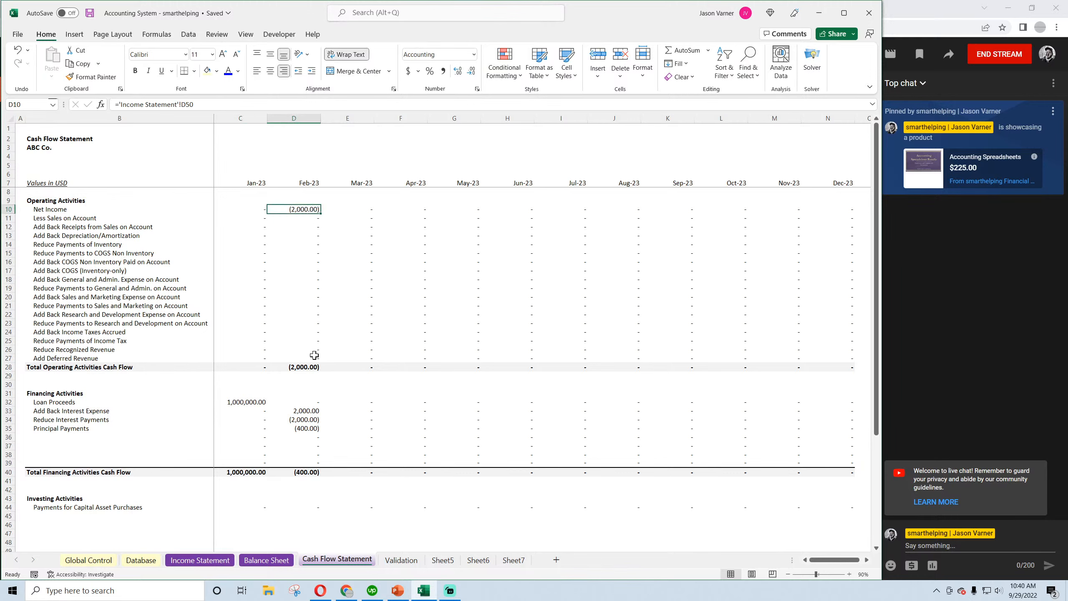
pyautogui.click(248, 402)
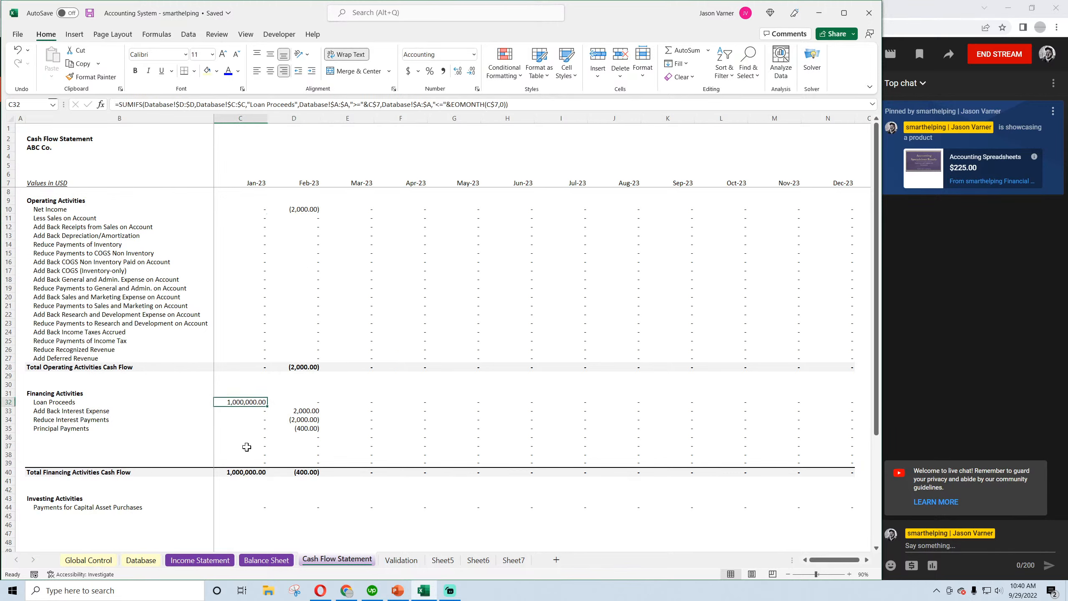
pyautogui.click(310, 410)
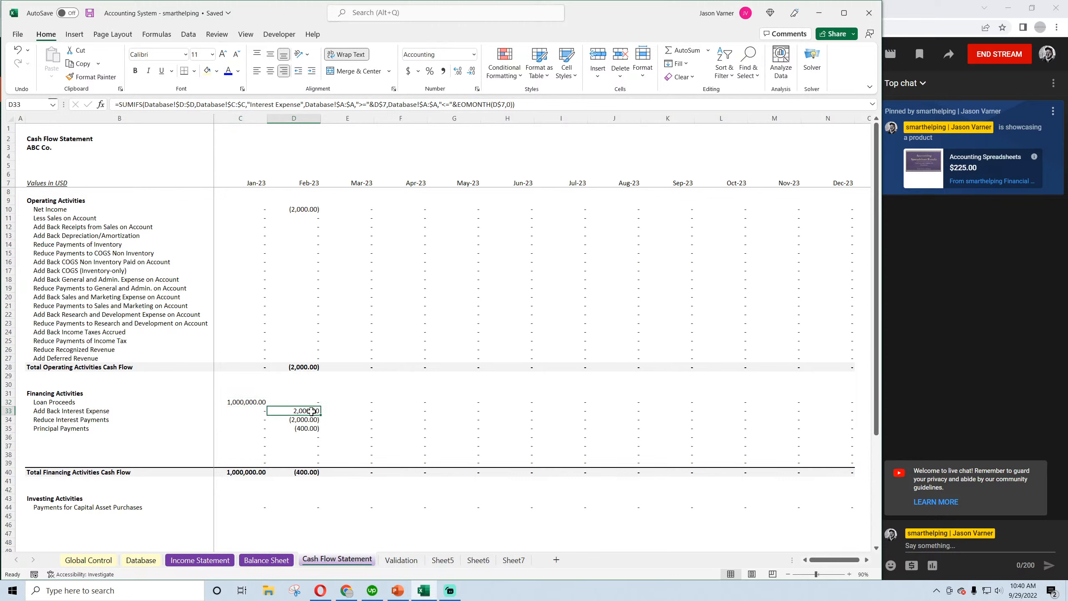
pyautogui.click(306, 419)
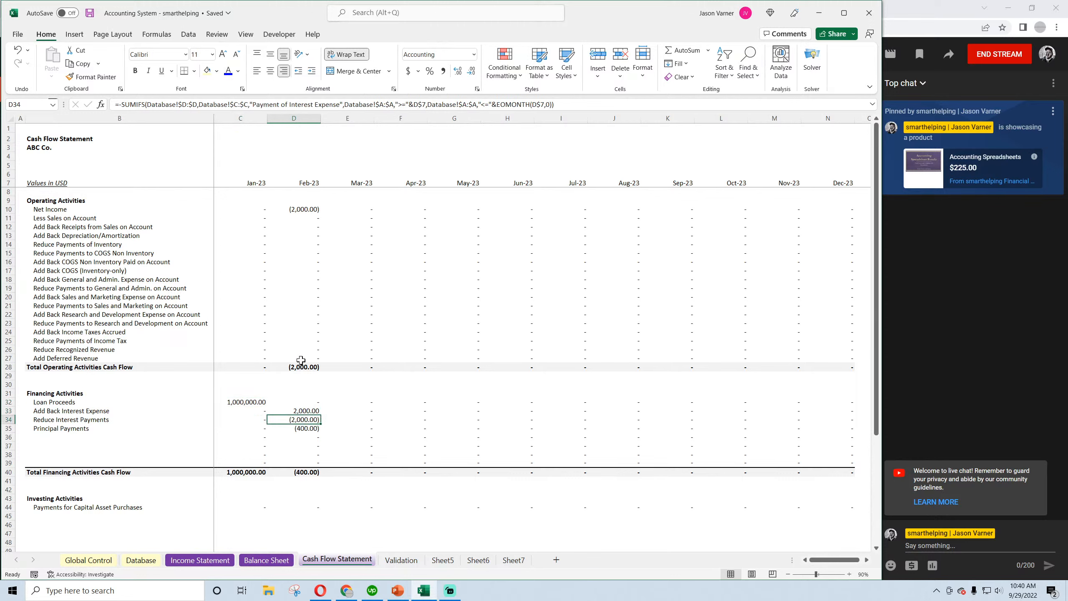
pyautogui.click(307, 429)
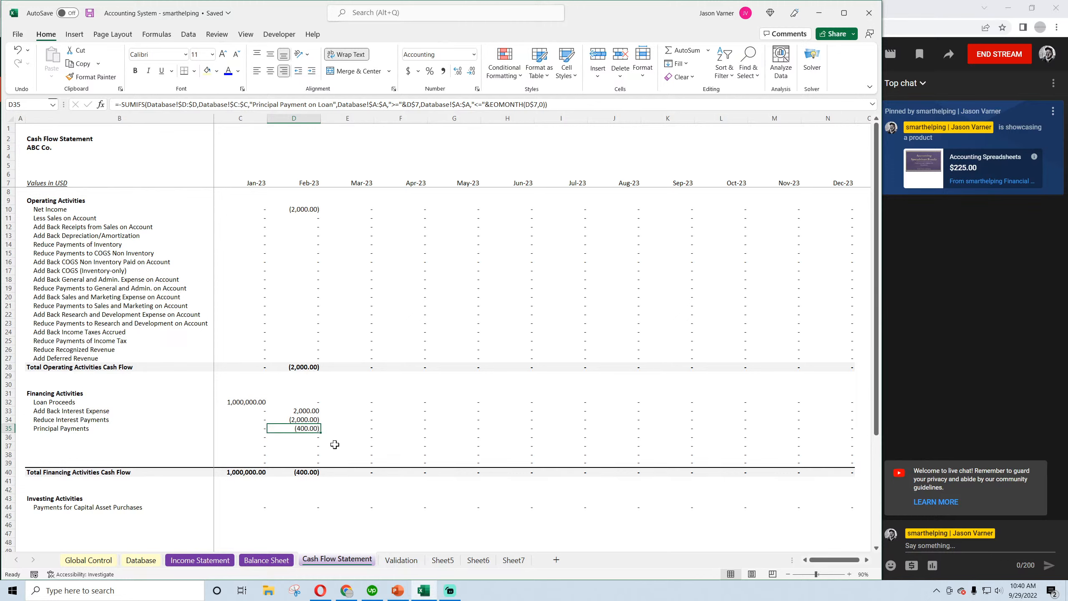
pyautogui.scroll(-4, 302, 463)
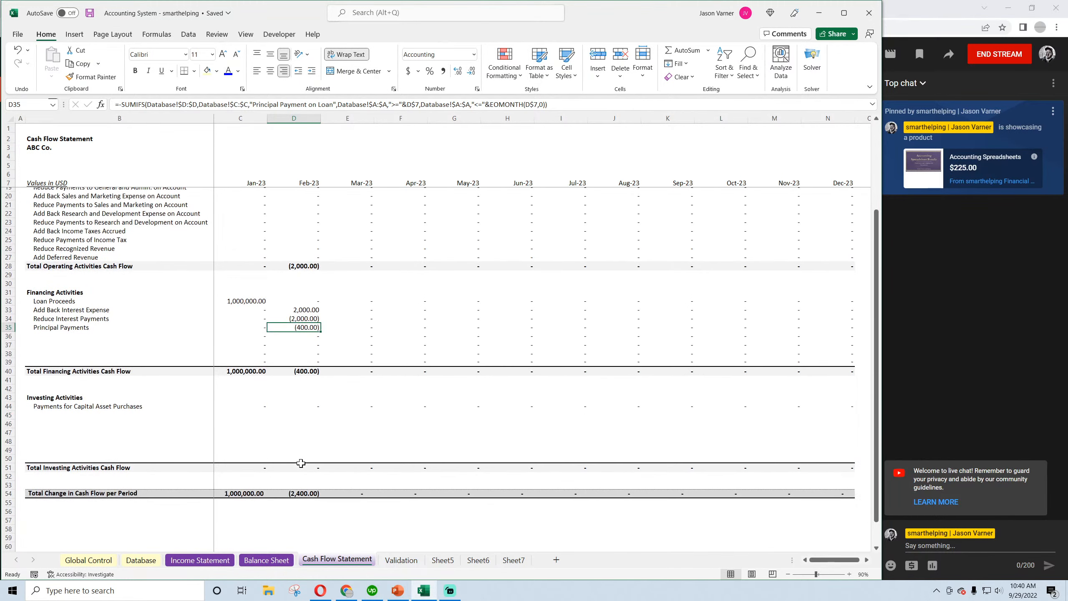
pyautogui.click(306, 493)
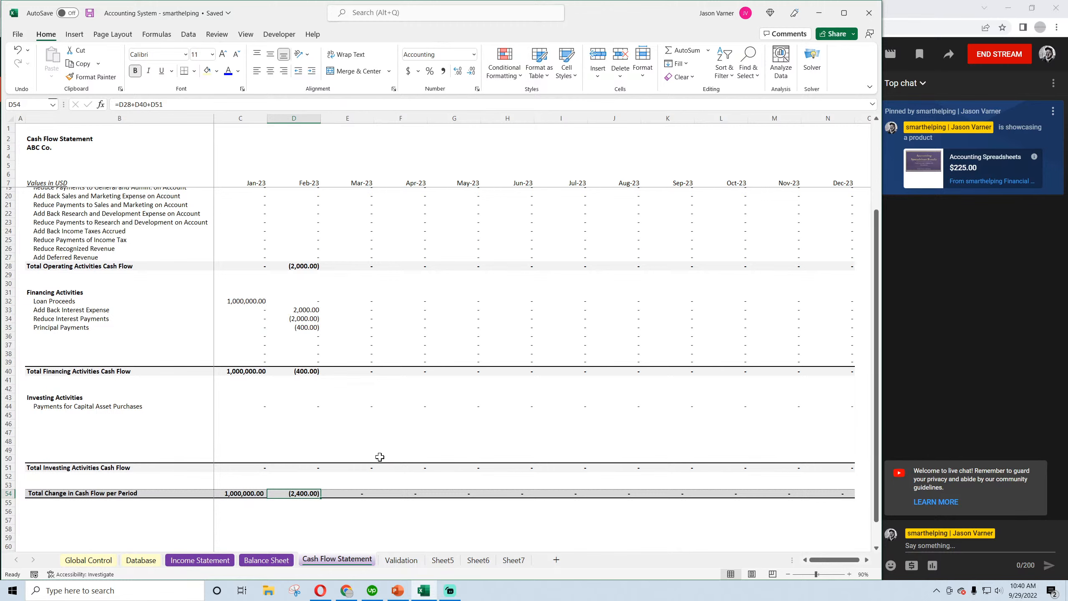
pyautogui.scroll(4, 348, 473)
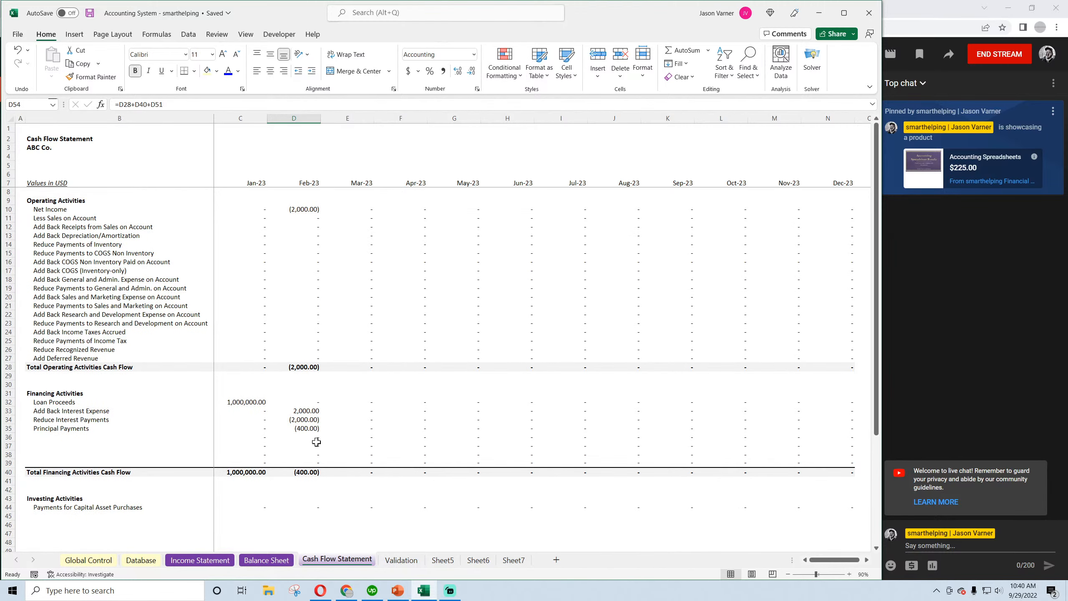
pyautogui.scroll(-4, 310, 442)
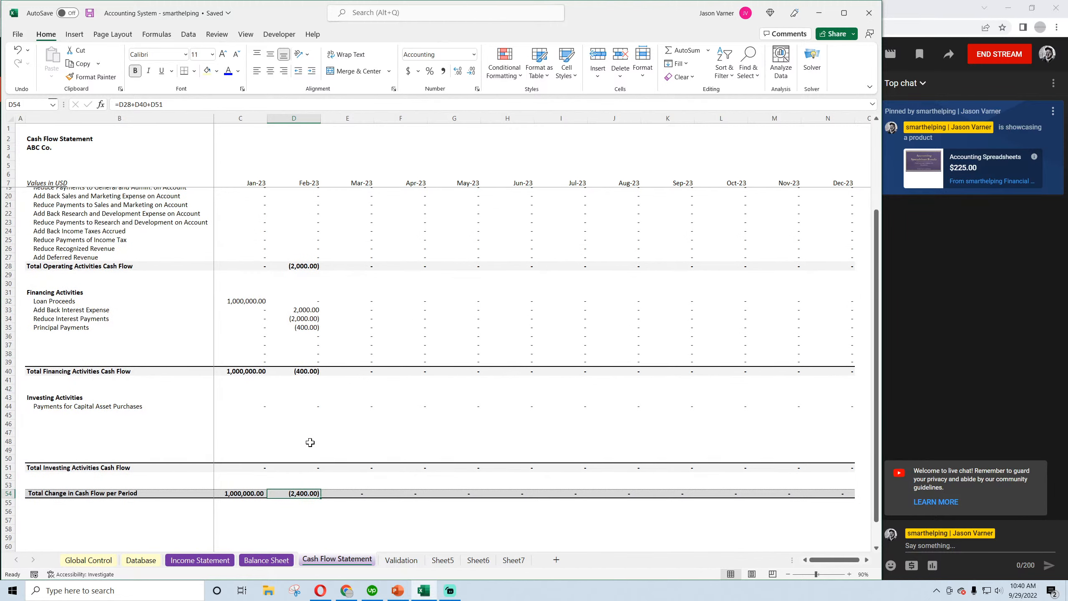
pyautogui.scroll(-4, 309, 442)
pyautogui.scroll(4, 310, 433)
pyautogui.scroll(4, 307, 485)
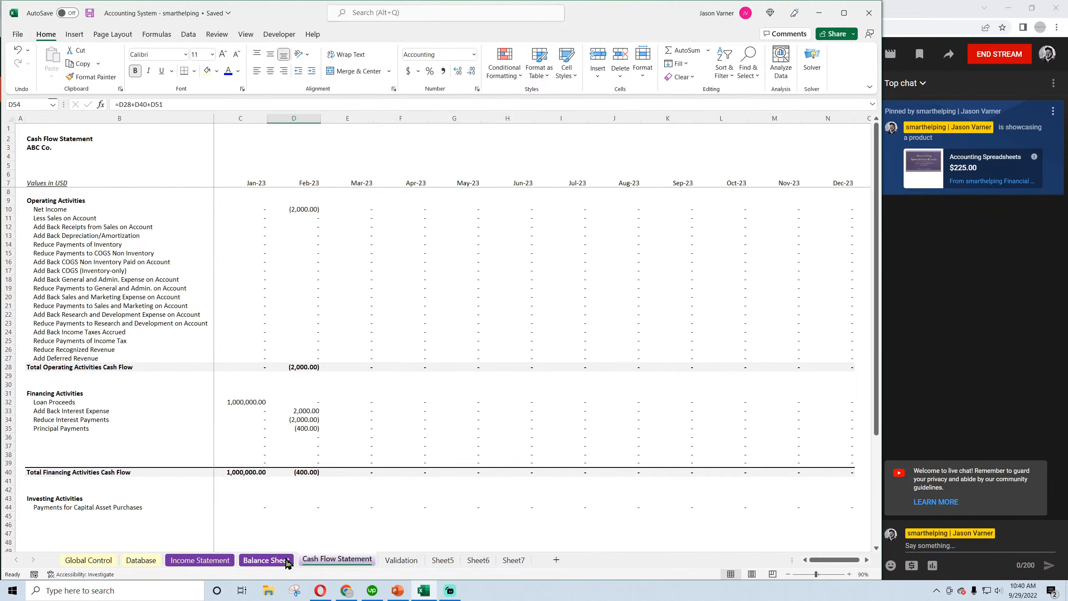
# Compare total liabilities plus owners equity with total assets in the Balance Sheet's check section
pyautogui.click(267, 561)
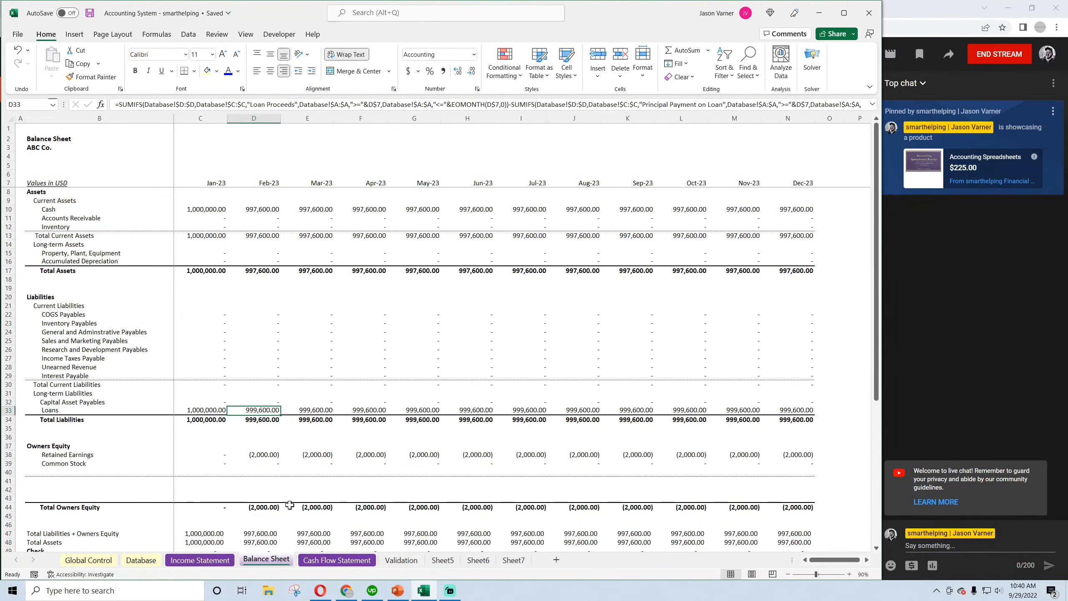
pyautogui.scroll(-4, 213, 454)
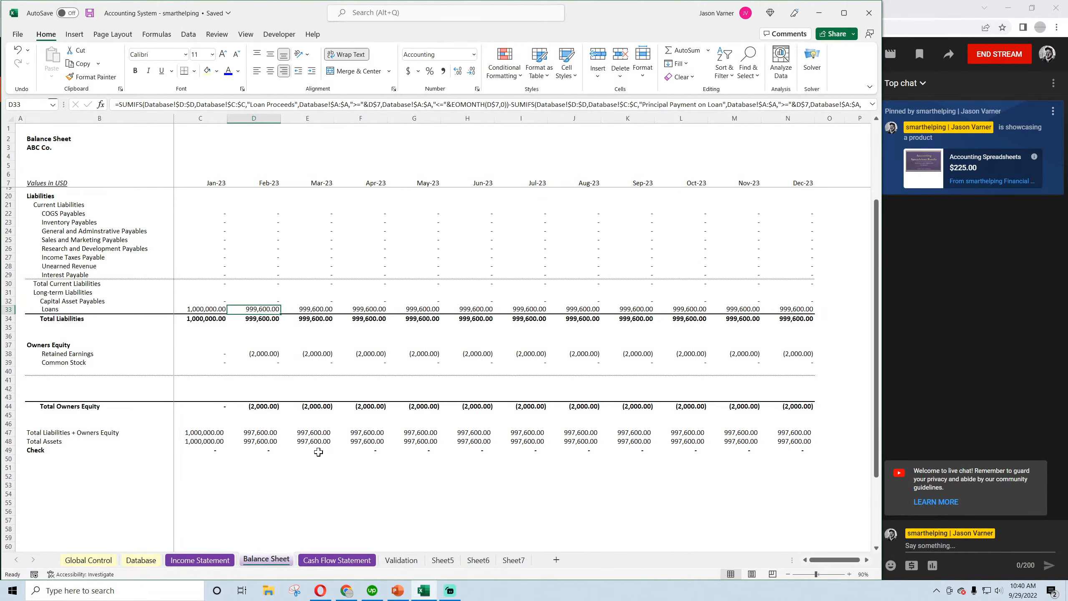
pyautogui.scroll(4, 344, 457)
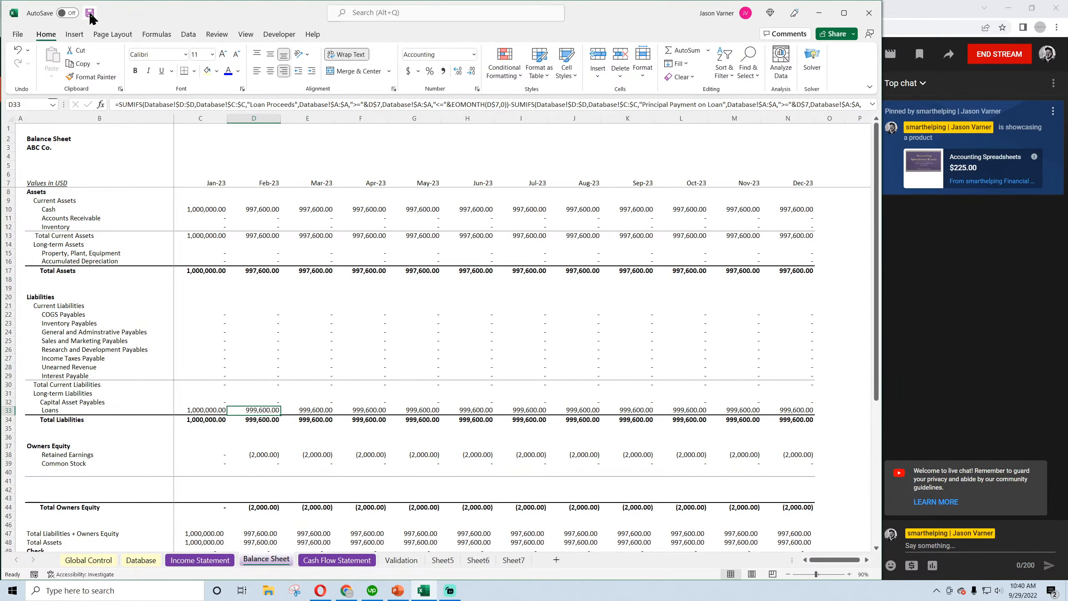
# Return to the Database sheet and select the Payment of Interest Expense category in C4
pyautogui.click(139, 560)
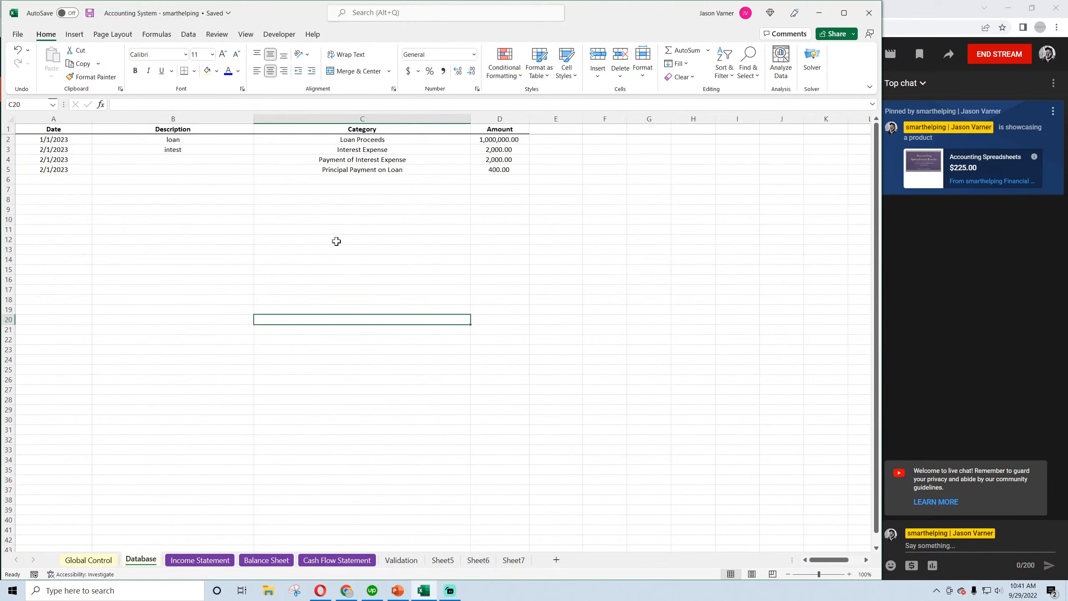
pyautogui.click(424, 159)
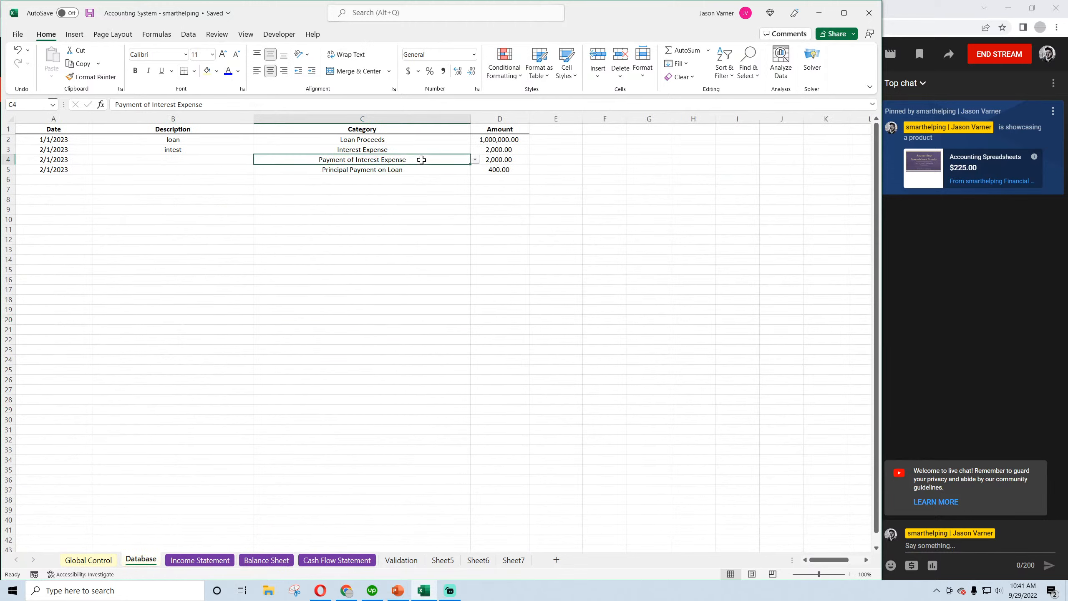
# Change the date of the Payment of Interest Expense entry in A4 to 3/1/2023
pyautogui.click(57, 158)
pyautogui.click(121, 104)
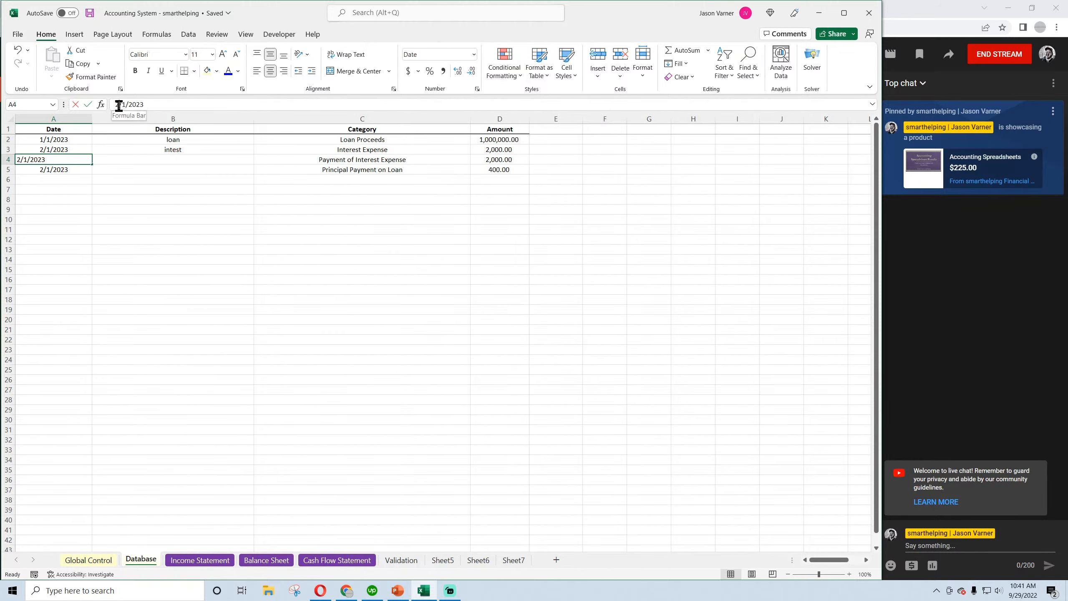
pyautogui.press('BackSpace')
pyautogui.write('3')
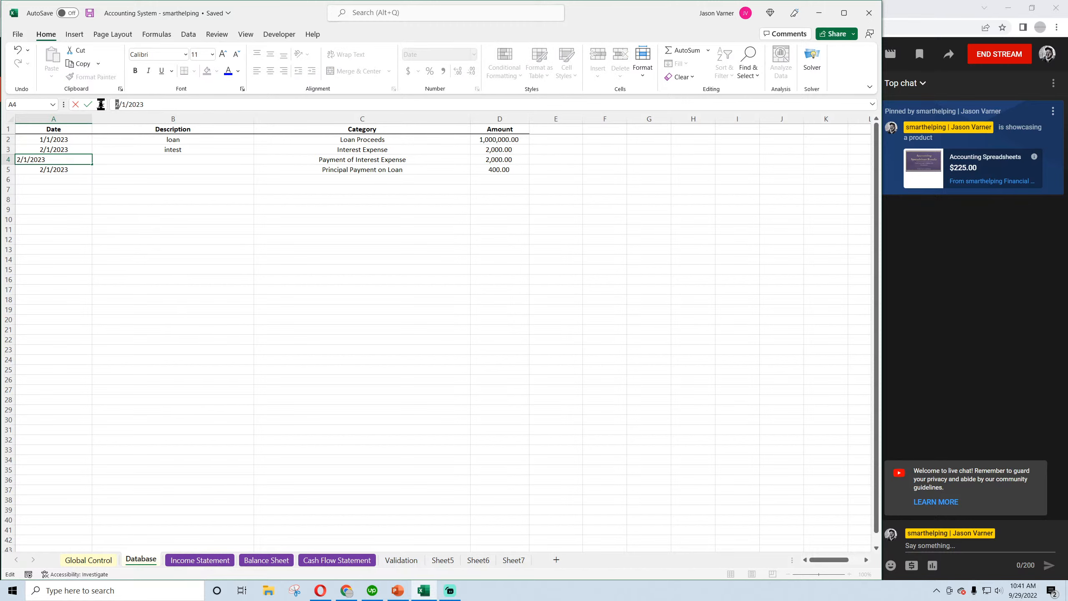
pyautogui.click(176, 238)
# Examine the February and March Interest Payable formulas on the Balance Sheet and save the workbook
pyautogui.click(261, 561)
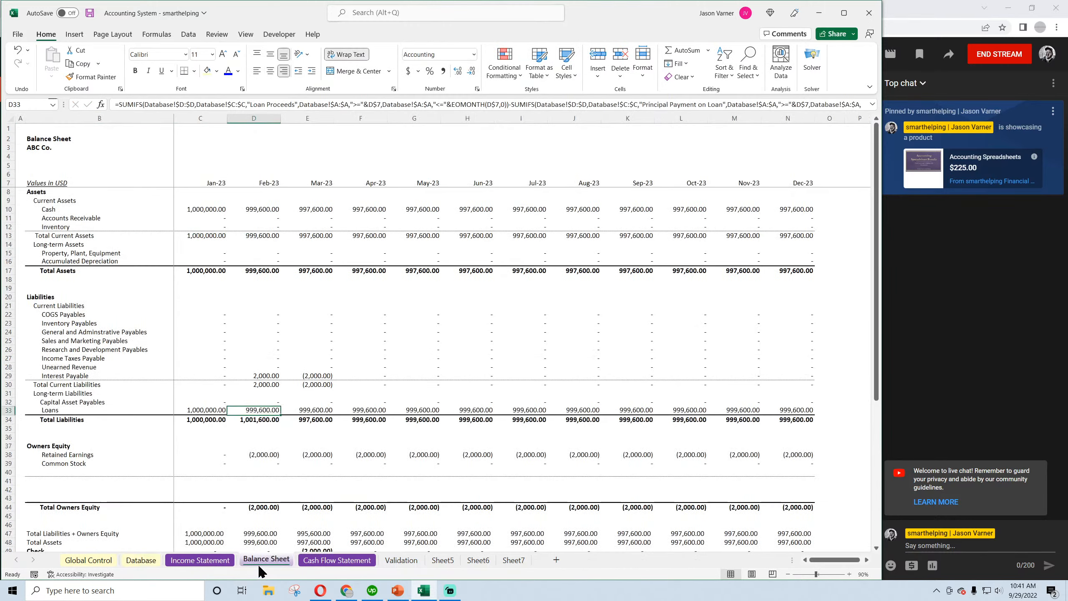
pyautogui.click(258, 375)
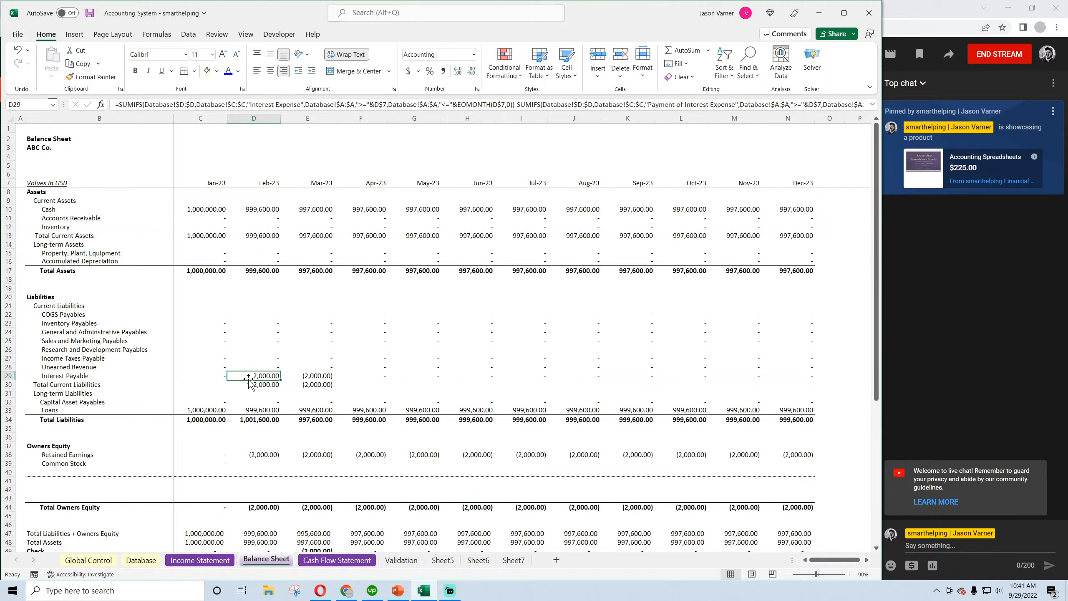
pyautogui.click(309, 375)
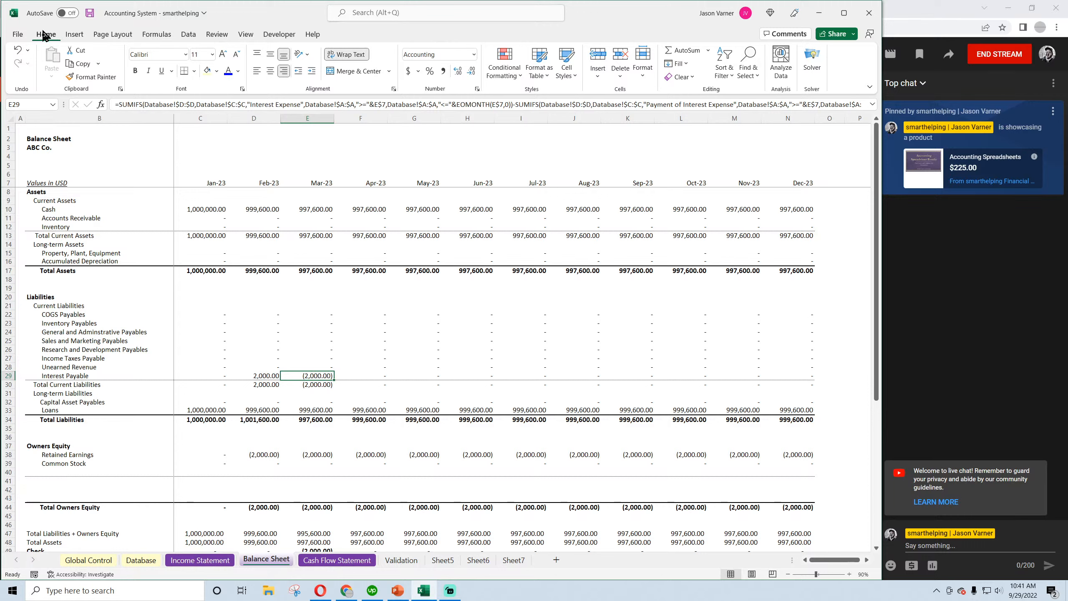
pyautogui.click(90, 13)
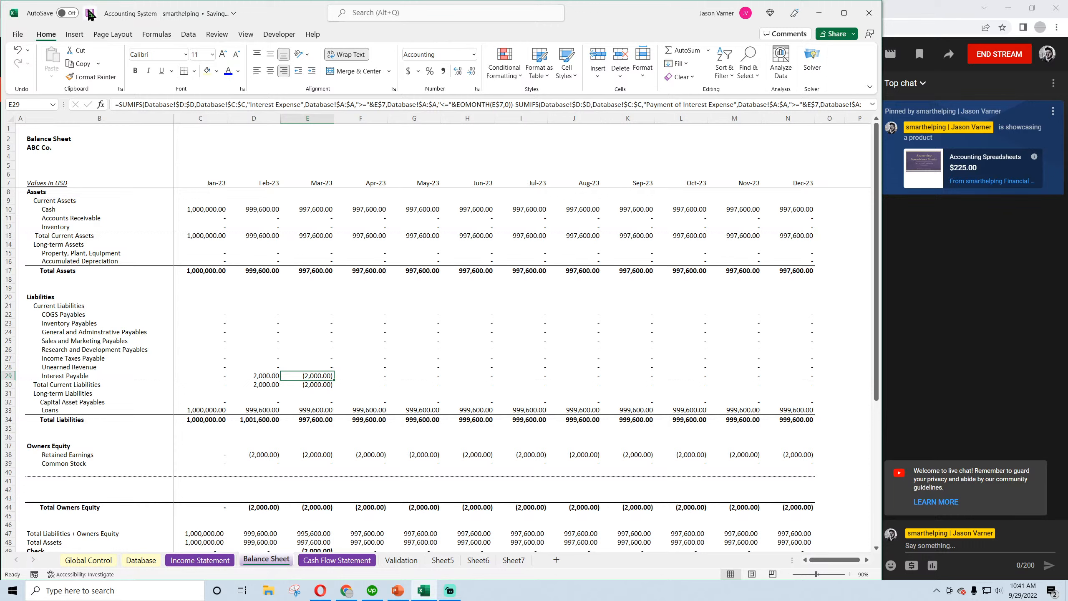
# Append +C29 to the February Interest Payable formula in D29 so it carries the prior month's balance
pyautogui.click(222, 375)
pyautogui.doubleClick(259, 376)
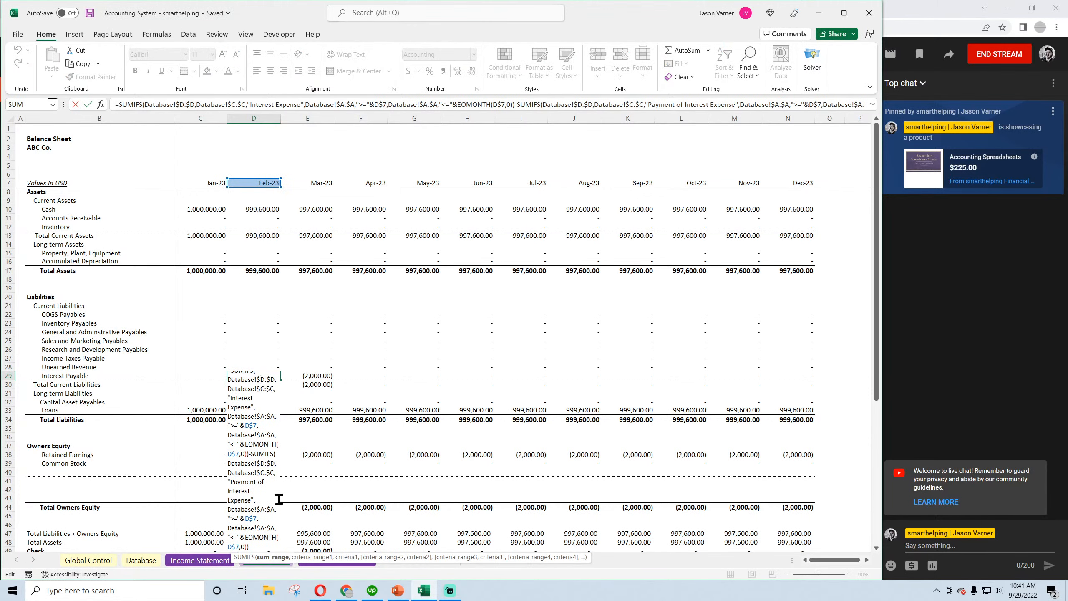
pyautogui.click(873, 105)
pyautogui.click(227, 112)
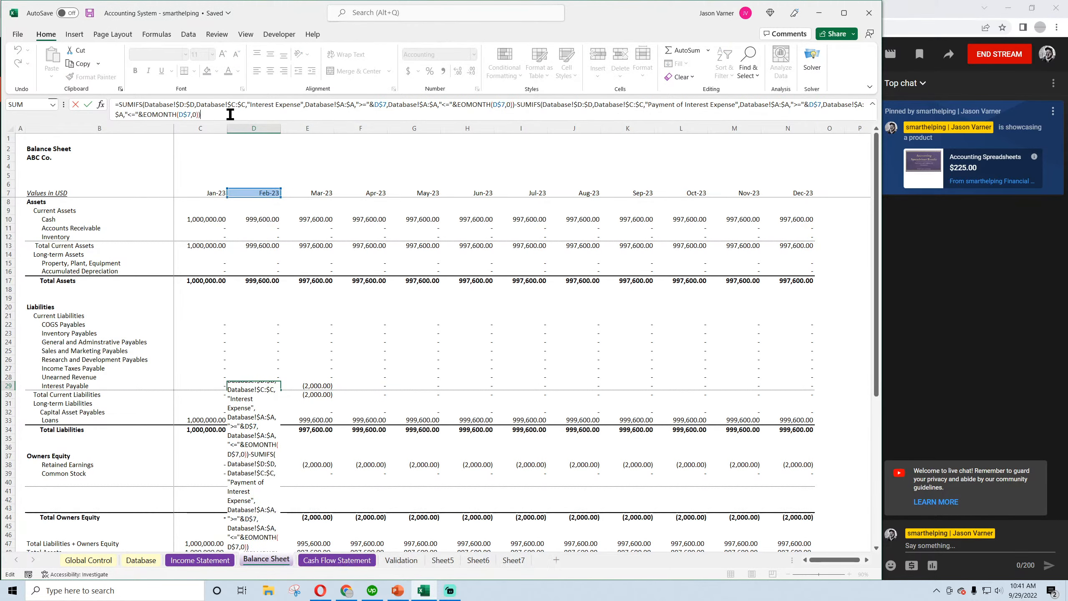
pyautogui.write('+')
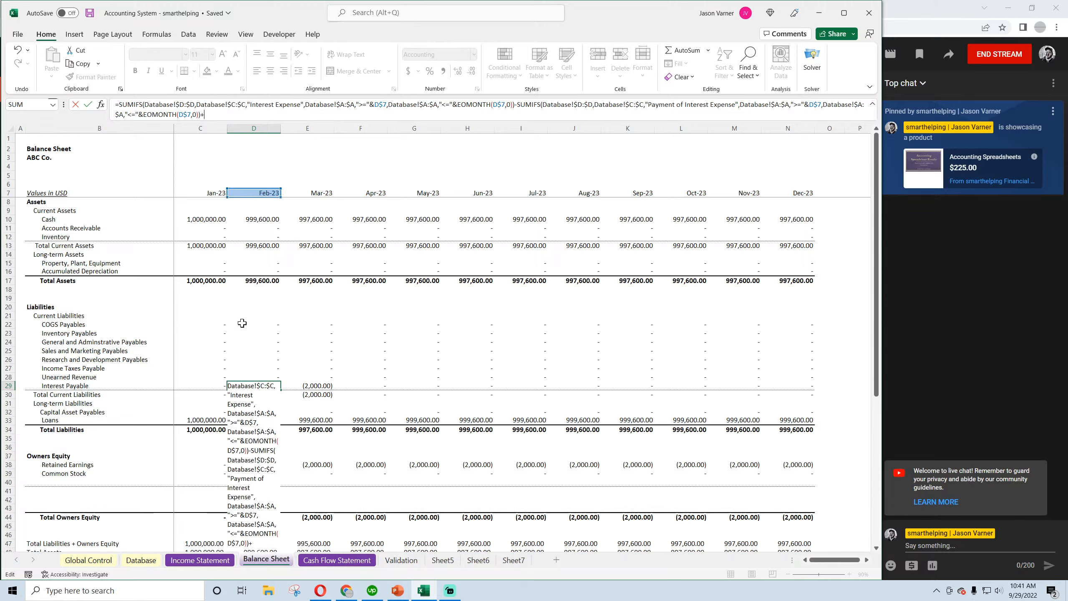
pyautogui.click(201, 386)
pyautogui.press('Return')
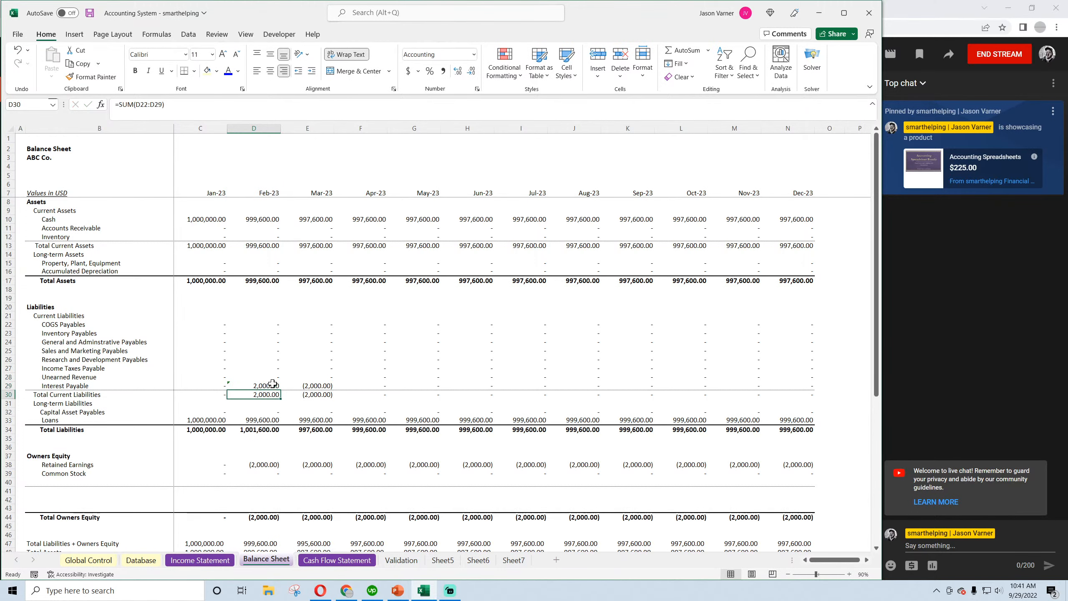
# Fill the D29 Interest Payable formula across through Dec-23 and save the workbook
pyautogui.click(267, 384)
pyautogui.moveTo(280, 389); pyautogui.dragTo(794, 387)
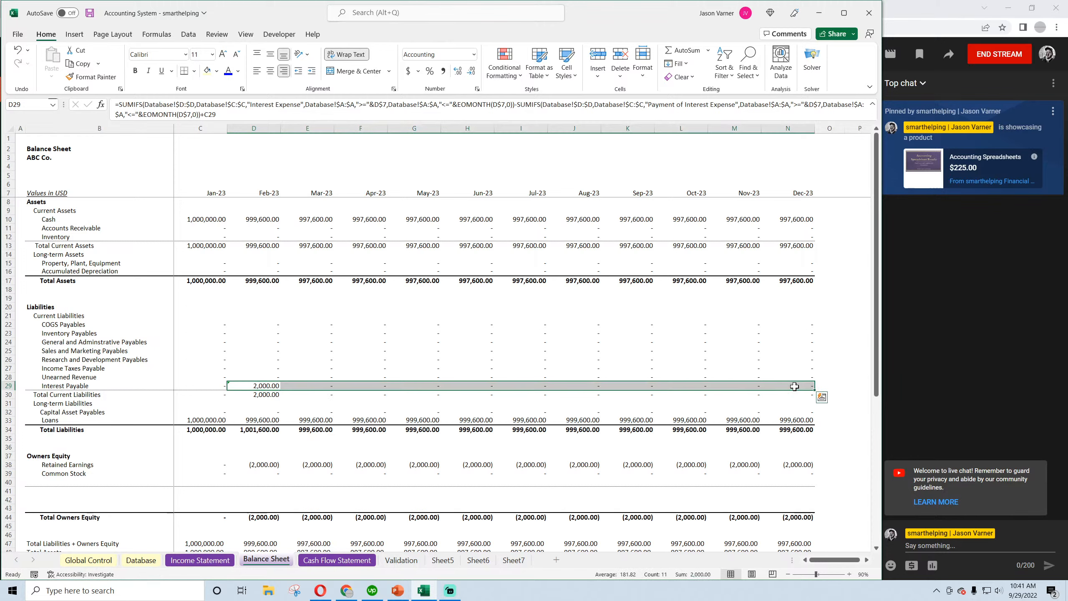
pyautogui.click(389, 341)
pyautogui.hotkey('ctrl', 's')
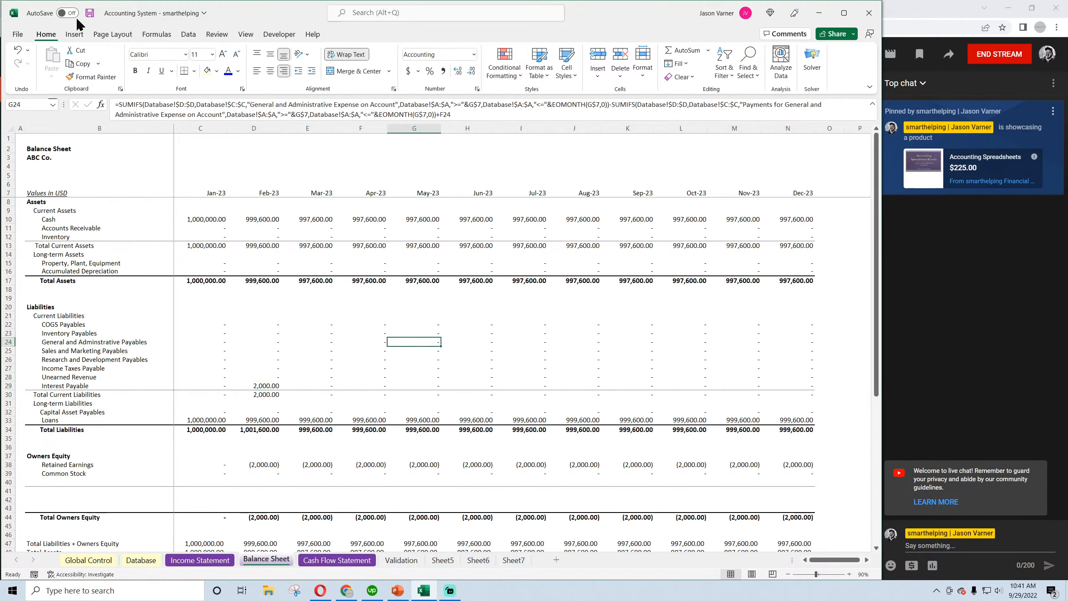
# Inspect the February current liability formulas from Interest Payable up to COGS Payables for the prior-month carryover, review the check row and save
pyautogui.click(266, 377)
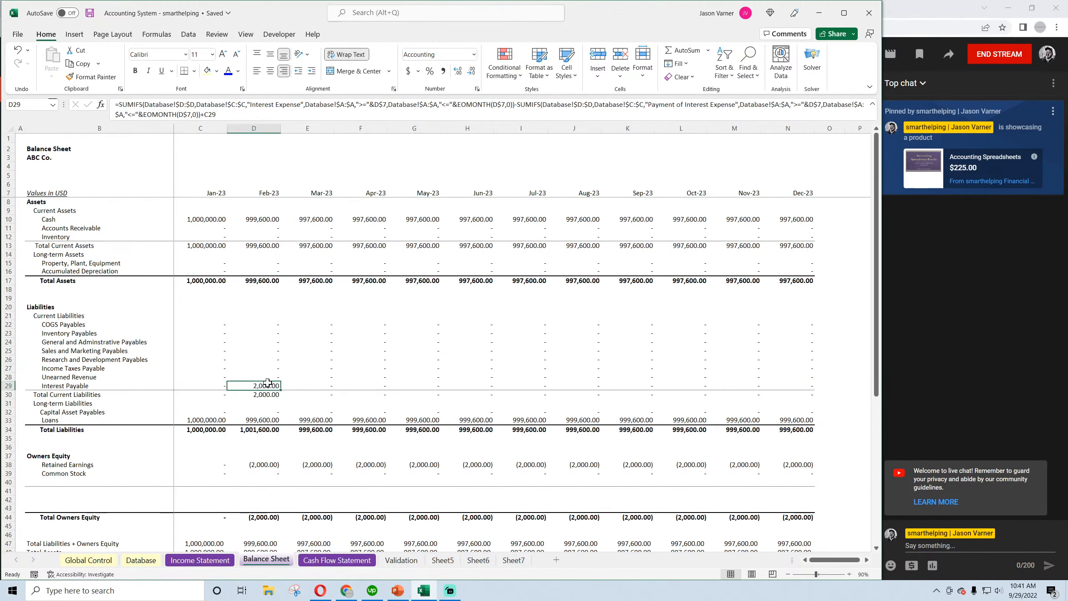
pyautogui.doubleClick(268, 378)
pyautogui.press('Return')
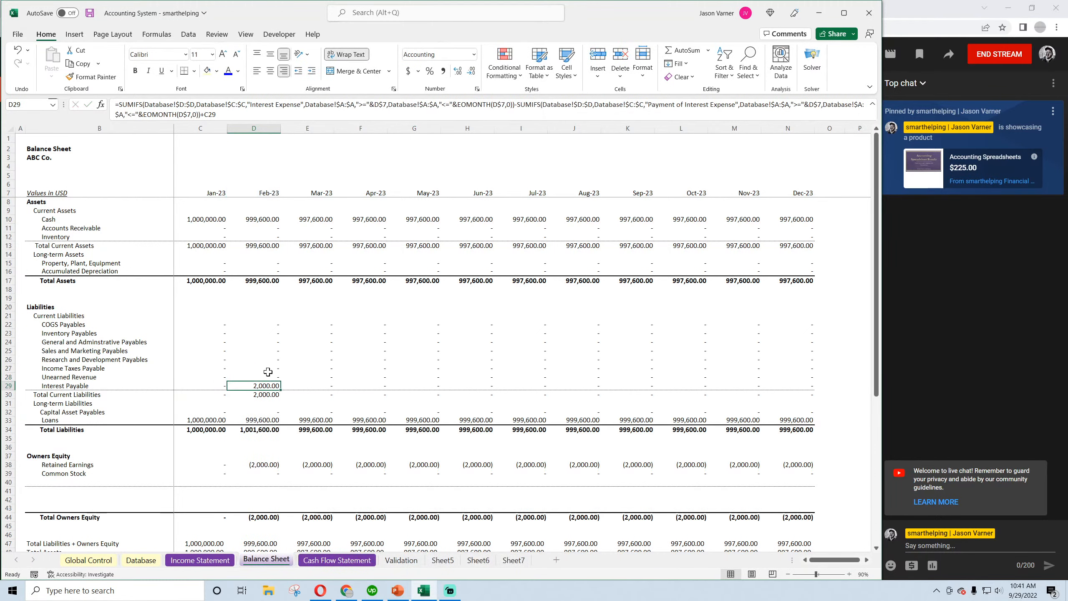
pyautogui.click(268, 369)
pyautogui.doubleClick(268, 370)
pyautogui.press('Return')
pyautogui.click(268, 360)
pyautogui.doubleClick(268, 360)
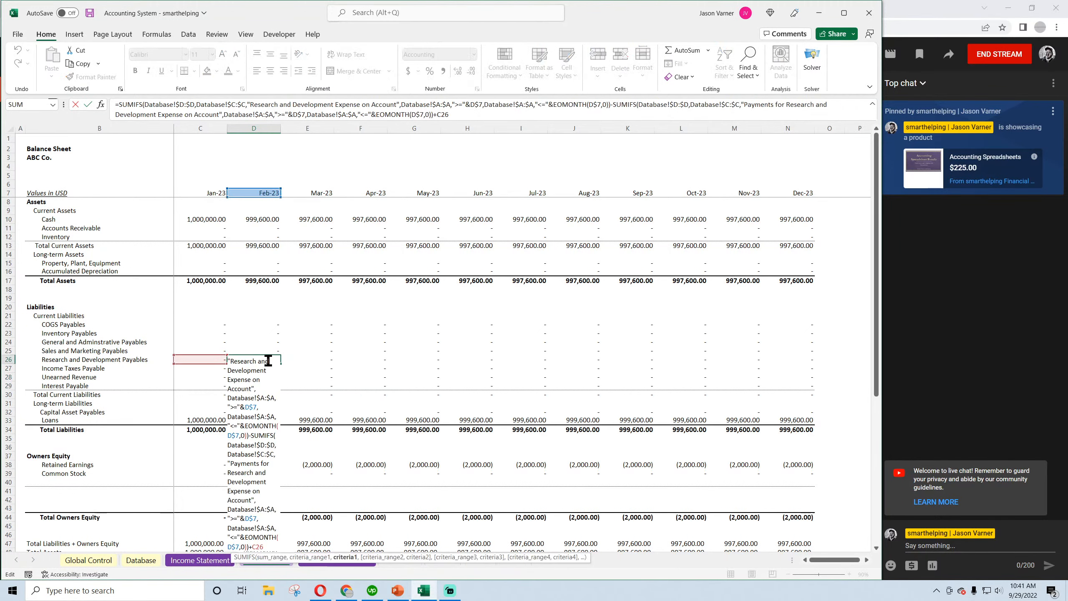
pyautogui.press('Return')
pyautogui.click(268, 352)
pyautogui.doubleClick(268, 352)
pyautogui.press('Return')
pyautogui.doubleClick(269, 341)
pyautogui.press('Return')
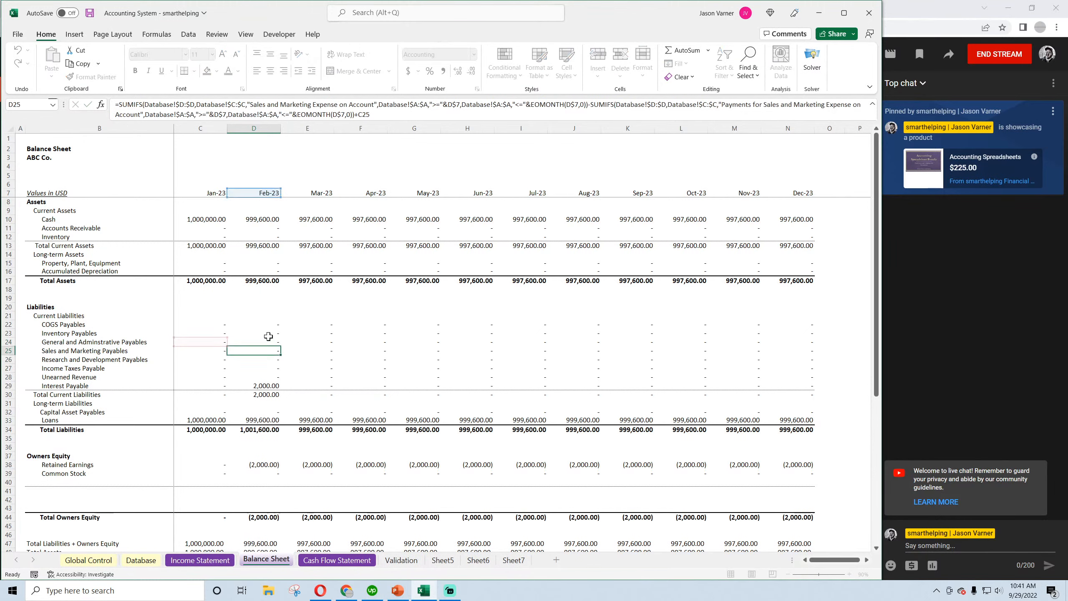
pyautogui.doubleClick(270, 334)
pyautogui.press('Return')
pyautogui.doubleClick(270, 322)
pyautogui.press('Return')
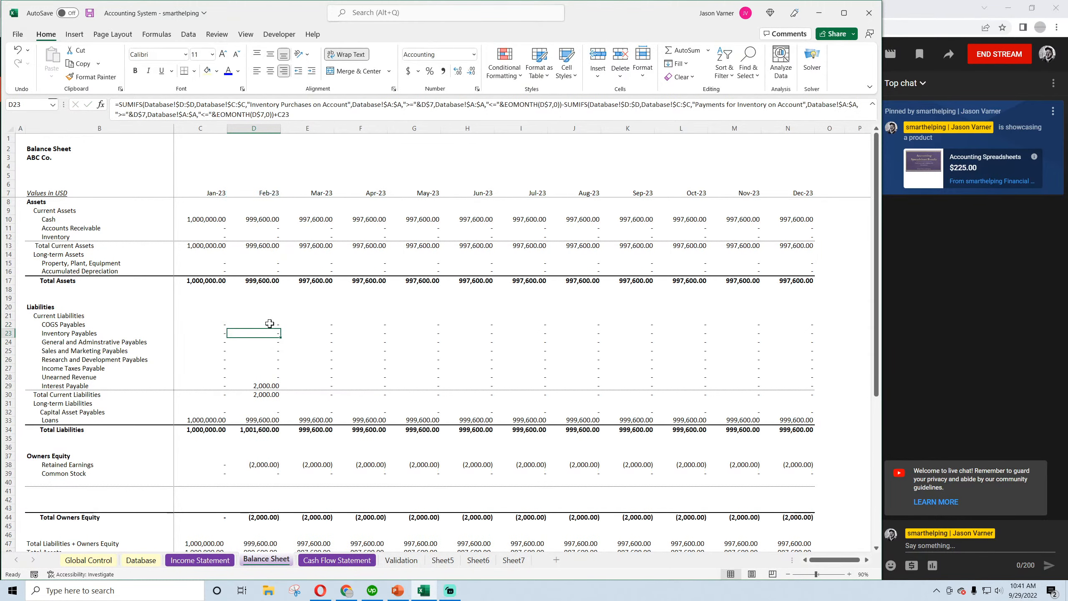
pyautogui.scroll(-4, 269, 323)
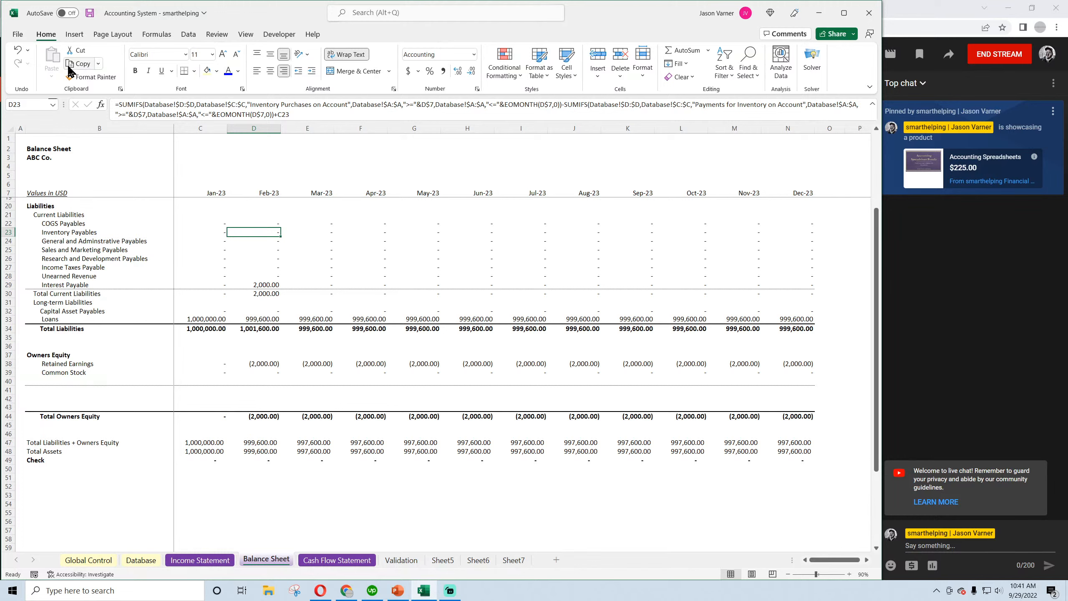
pyautogui.click(90, 14)
# Undo the recent edits back past the Interest Payable fill and inspect the March check formula in E49
pyautogui.click(16, 51)
pyautogui.click(16, 51)
pyautogui.click(16, 52)
pyautogui.click(16, 52)
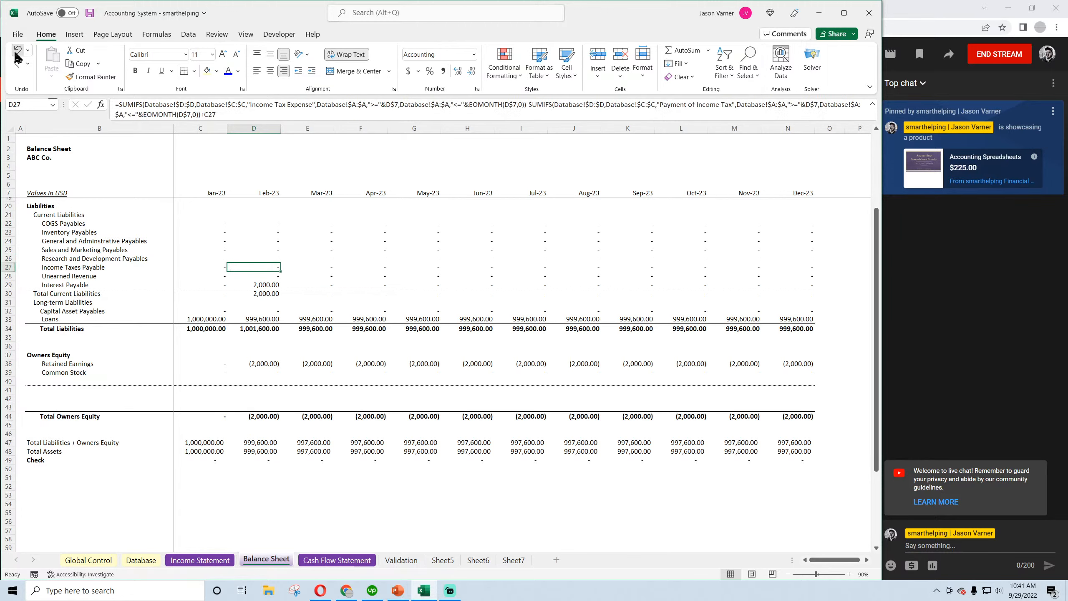
pyautogui.click(16, 51)
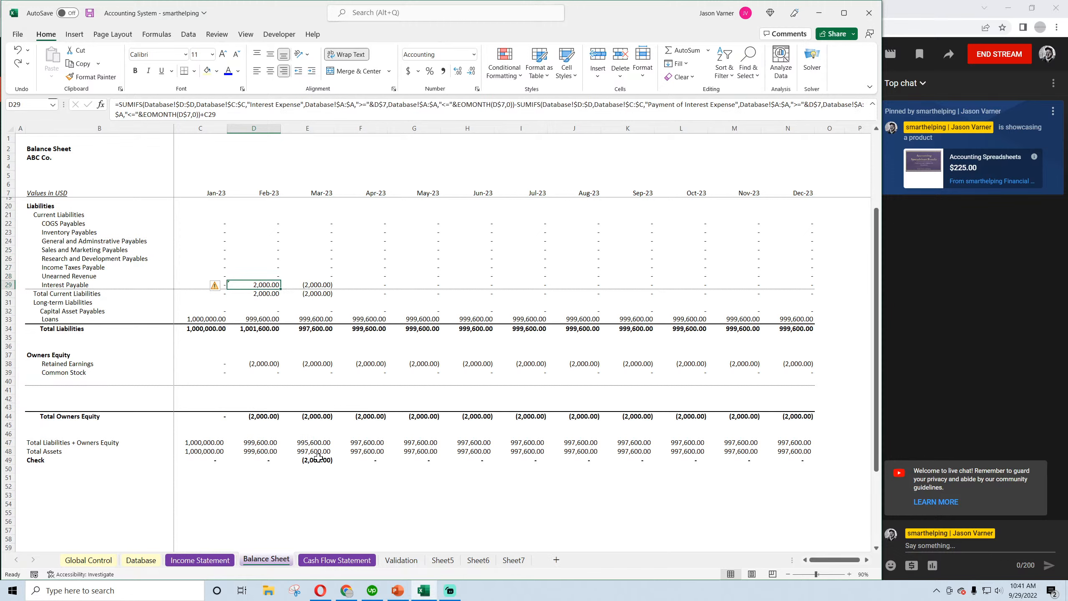
pyautogui.click(302, 460)
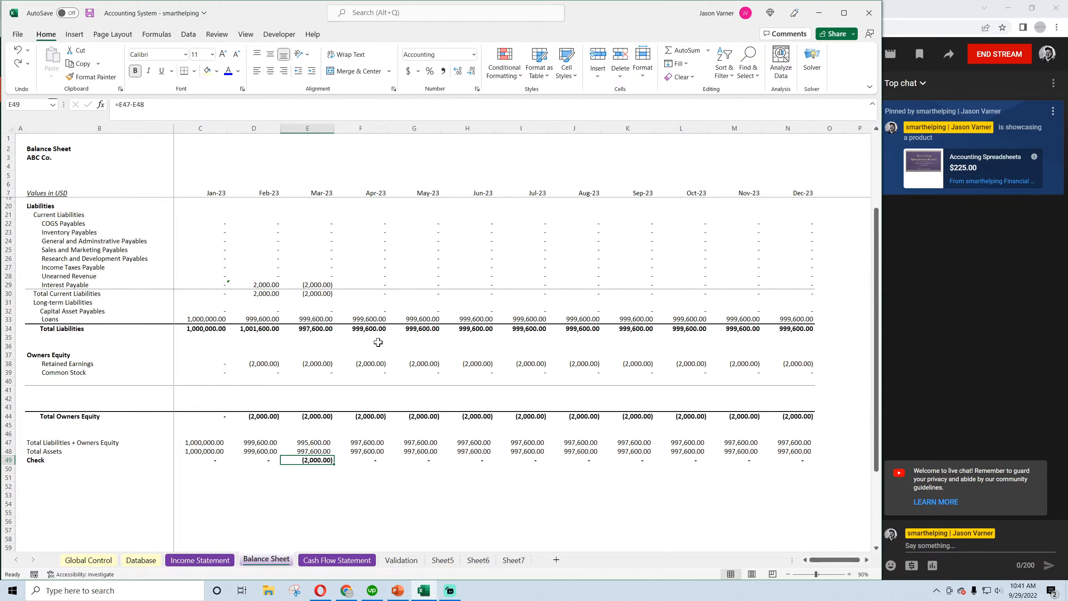
# Redo the undone Interest Payable fill and the following Balance Sheet edits, and save the workbook
pyautogui.click(19, 66)
pyautogui.click(19, 66)
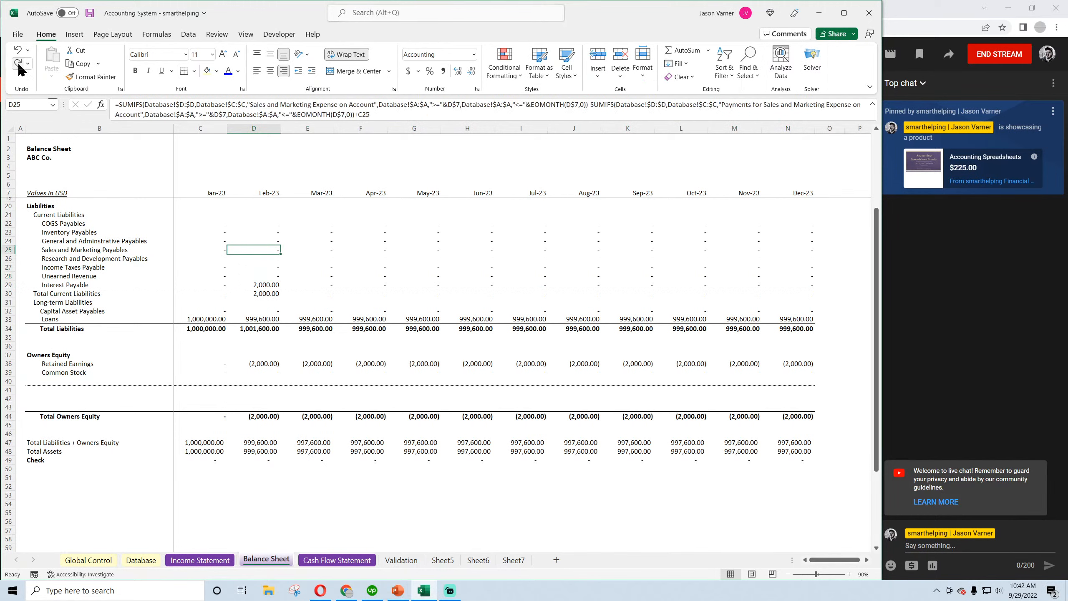
pyautogui.click(19, 65)
pyautogui.click(19, 65)
pyautogui.click(89, 12)
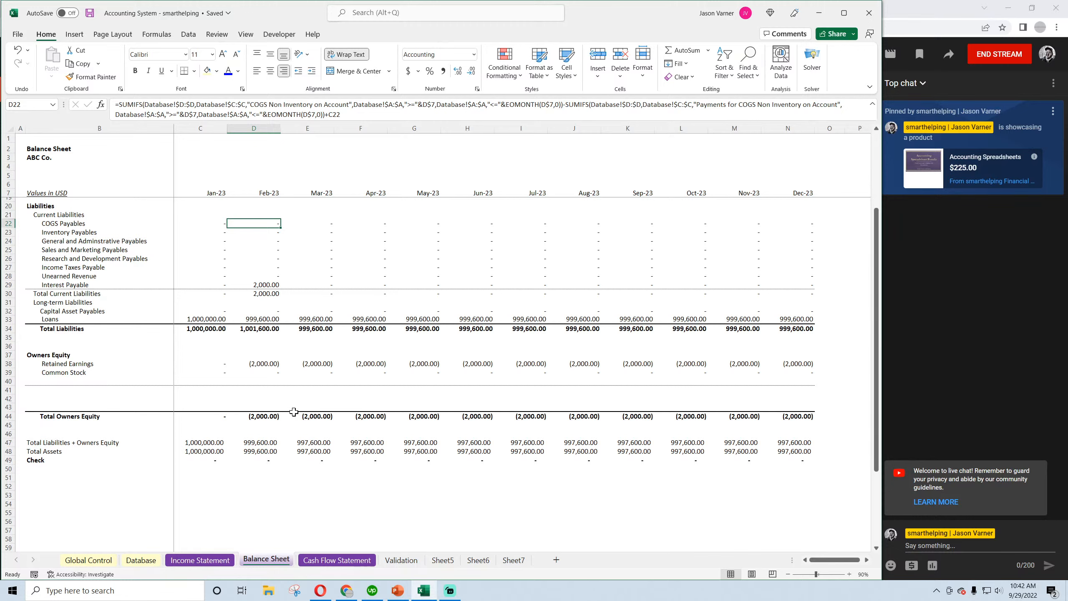
# Review the Validation sheet's category list, including Income Tax Expense, Loan Proceeds and Deferred Revenue
pyautogui.scroll(4, 291, 409)
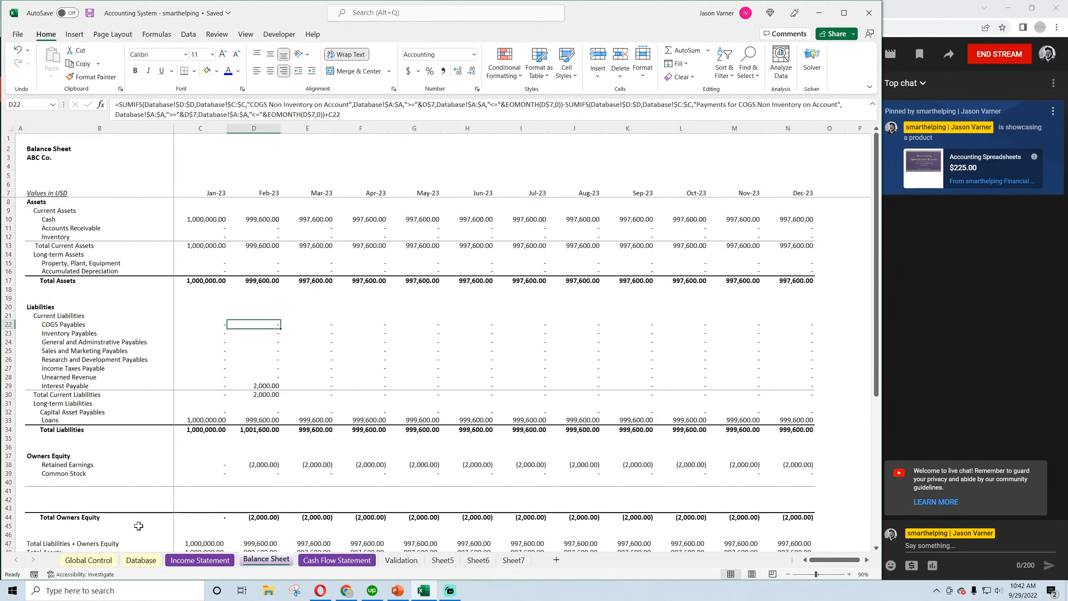
pyautogui.click(399, 561)
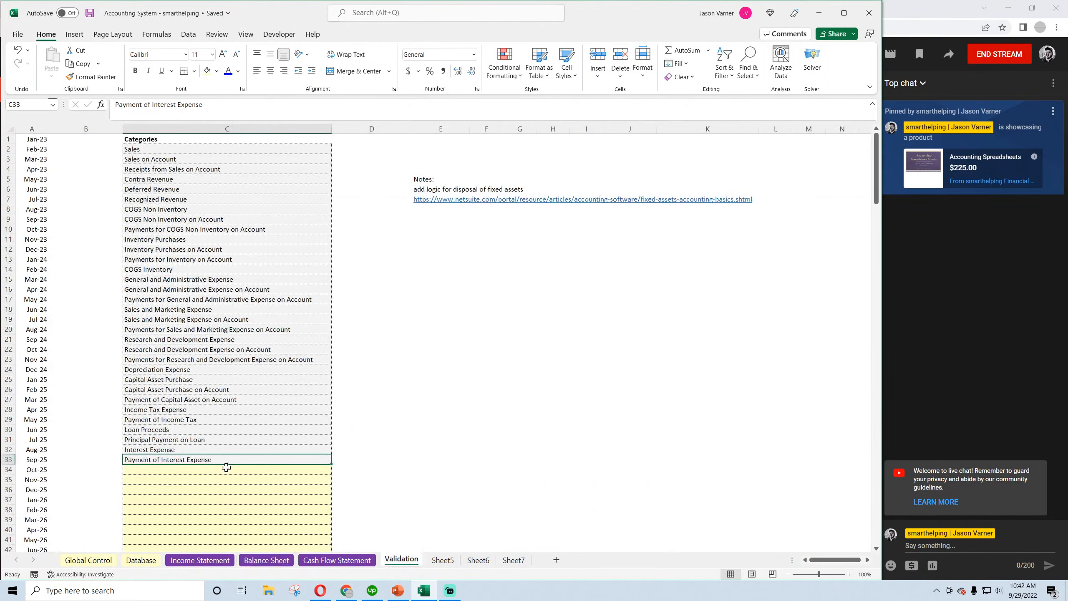
pyautogui.click(166, 412)
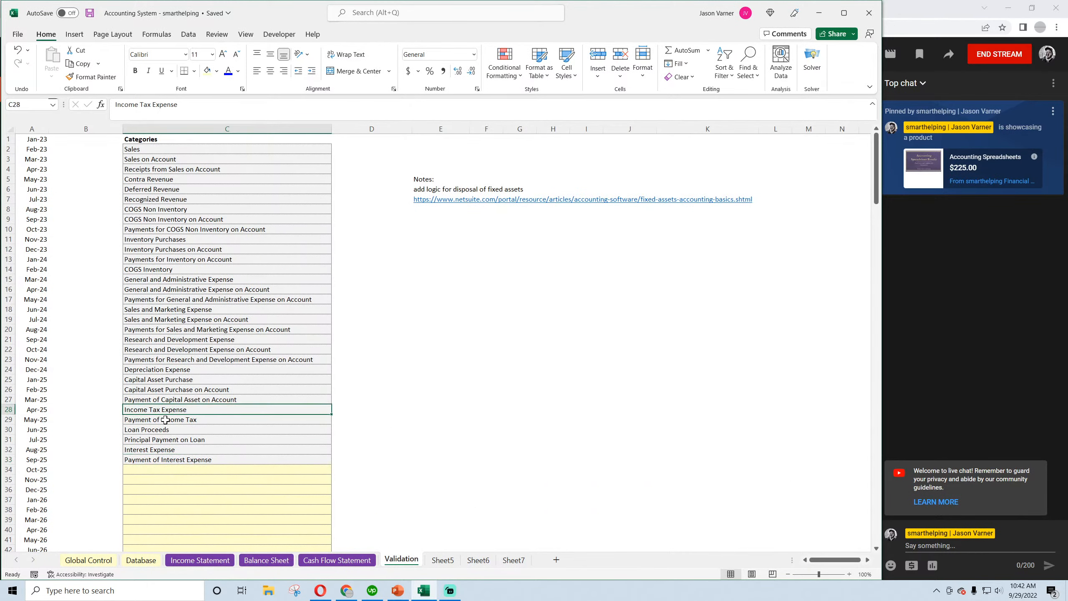
pyautogui.click(161, 429)
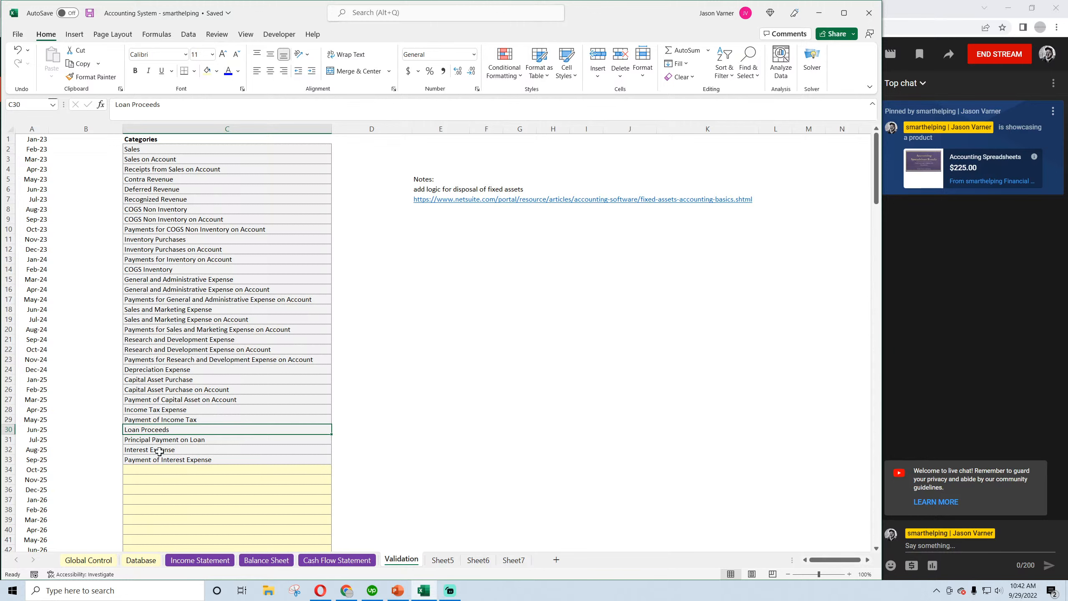
pyautogui.click(150, 190)
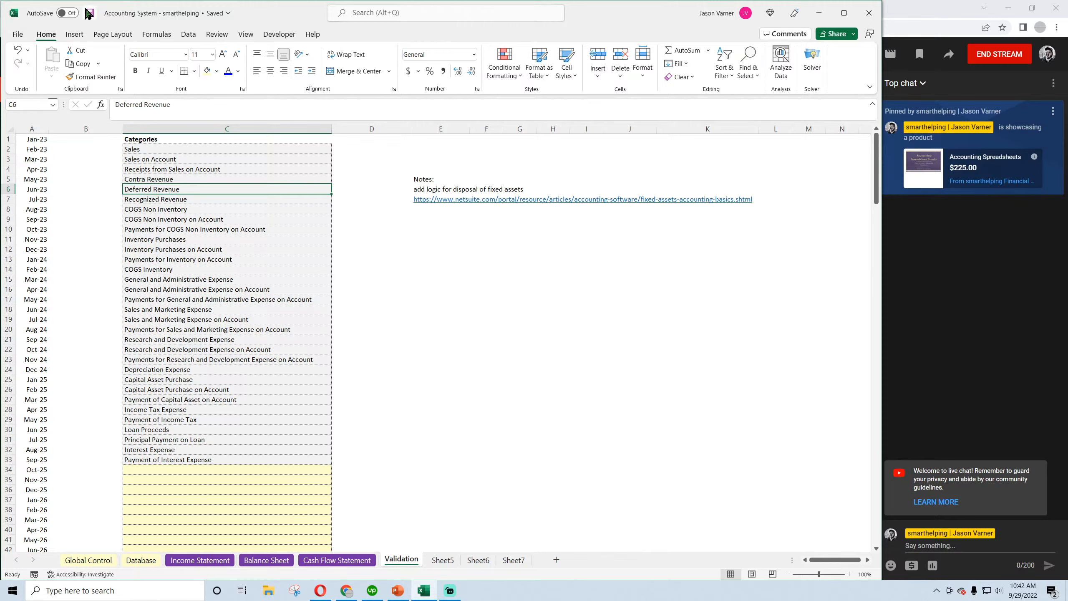
# Clear the test transactions in A2:D5 of the Database sheet and save the workbook
pyautogui.click(142, 560)
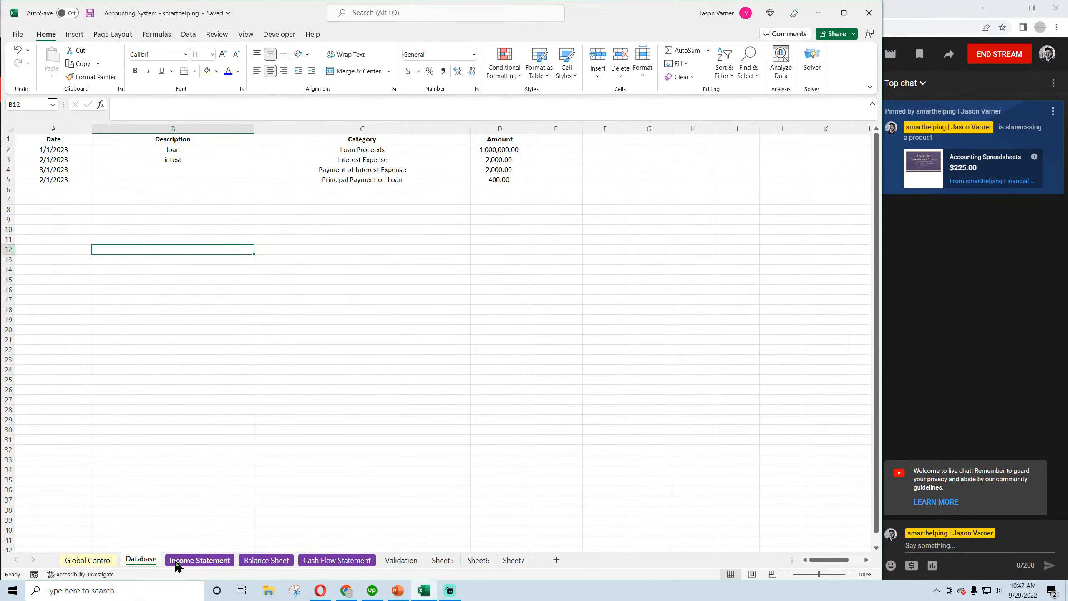
pyautogui.moveTo(52, 151); pyautogui.dragTo(501, 179)
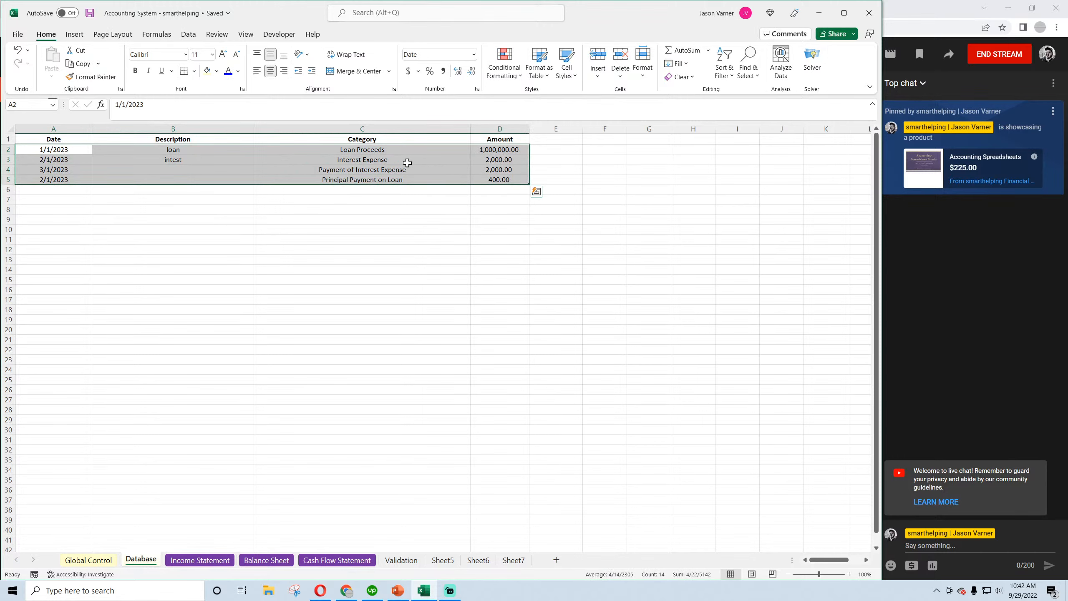
pyautogui.rightClick(402, 160)
pyautogui.click(462, 315)
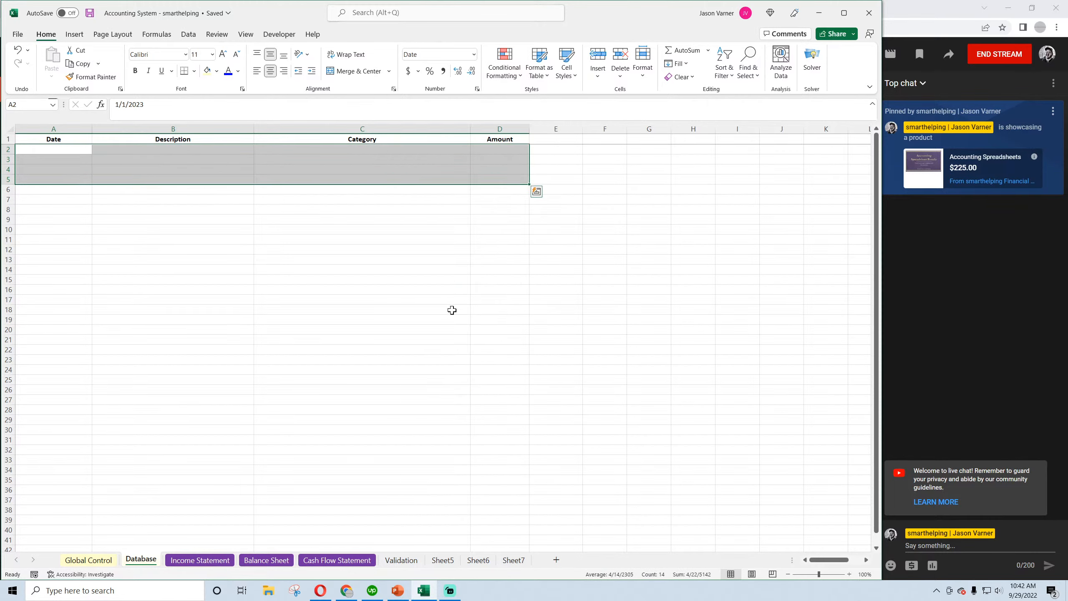
pyautogui.click(90, 13)
# Examine the Other Income and Other Expense lines on the Income Statement
pyautogui.click(186, 563)
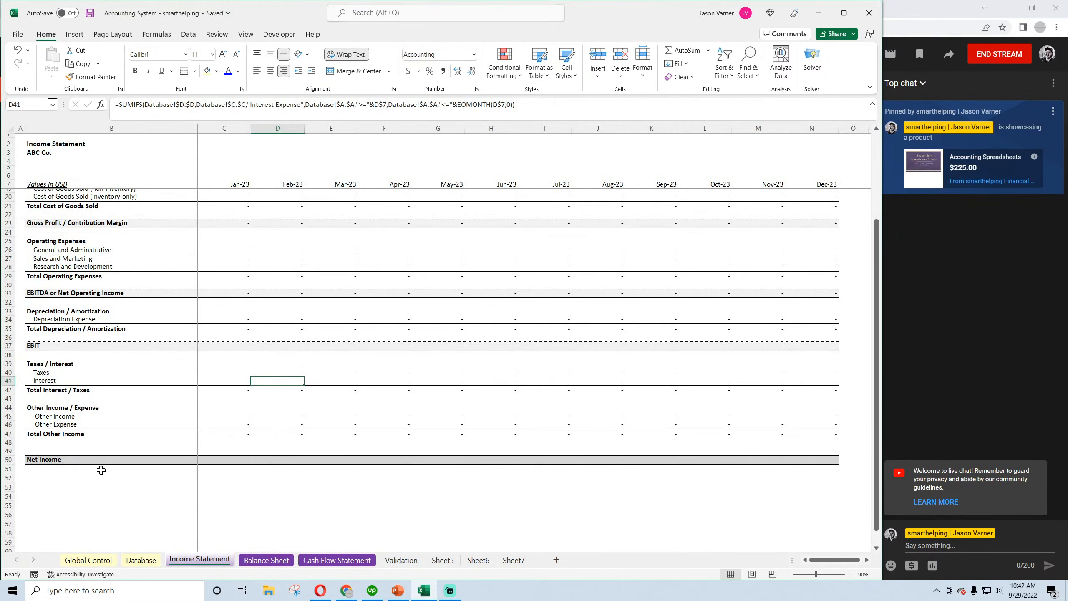
pyautogui.click(64, 418)
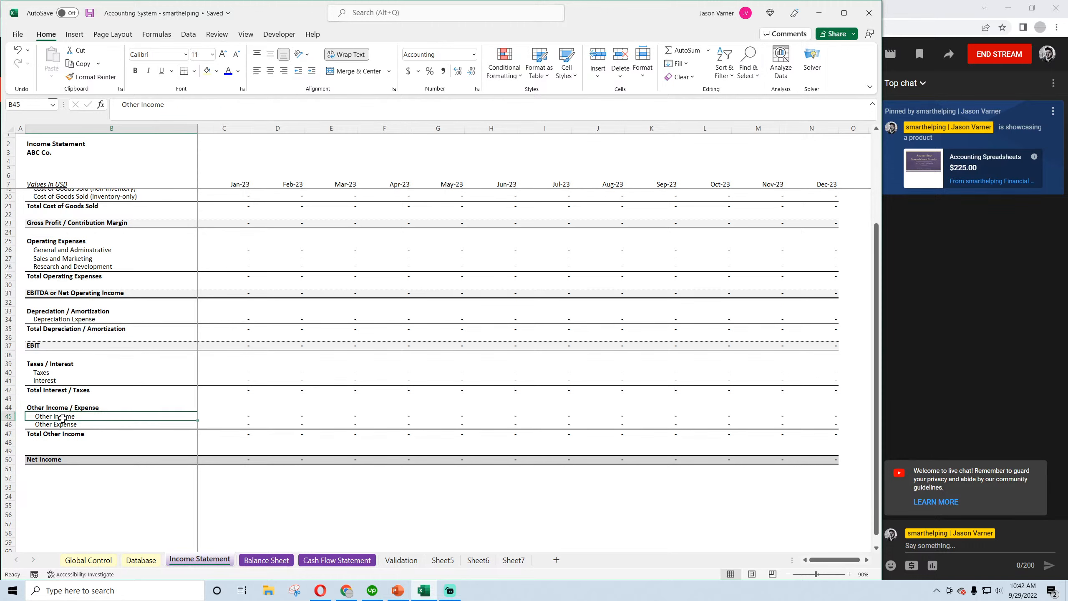
pyautogui.click(65, 424)
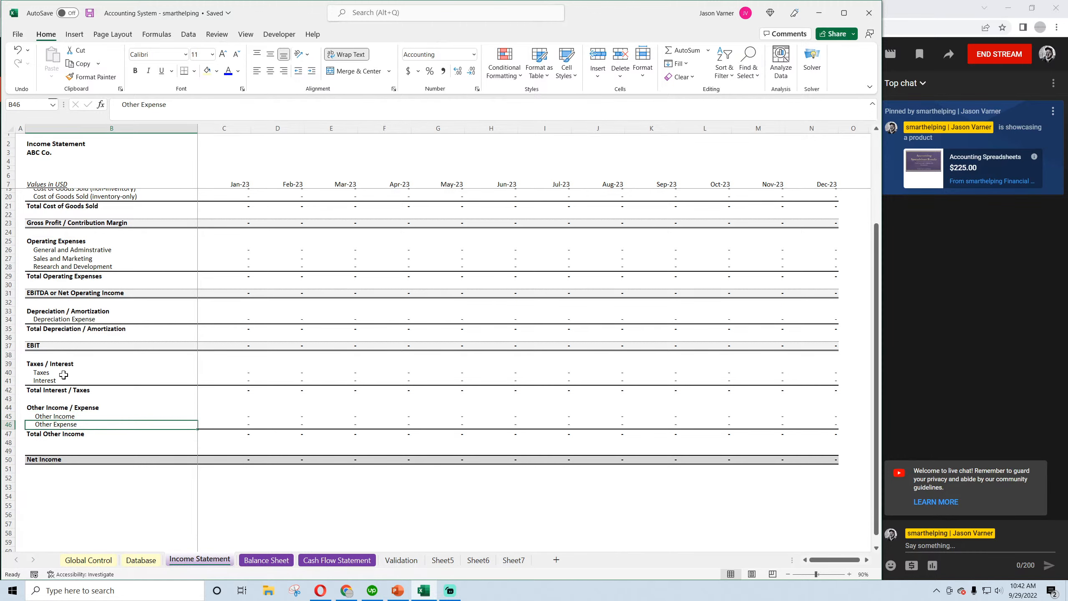
pyautogui.click(62, 415)
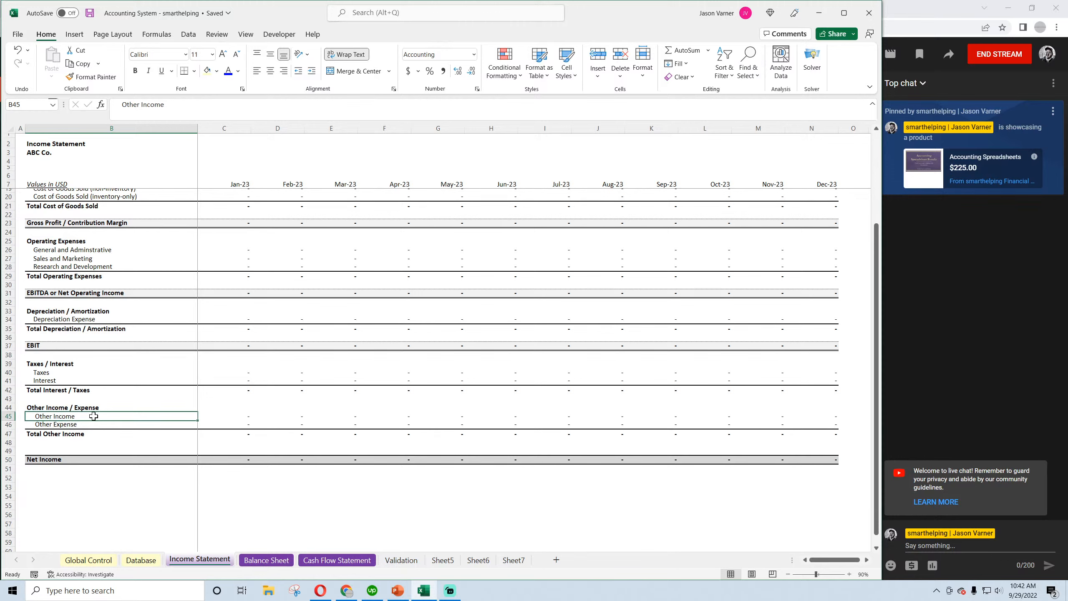
pyautogui.scroll(4, 125, 413)
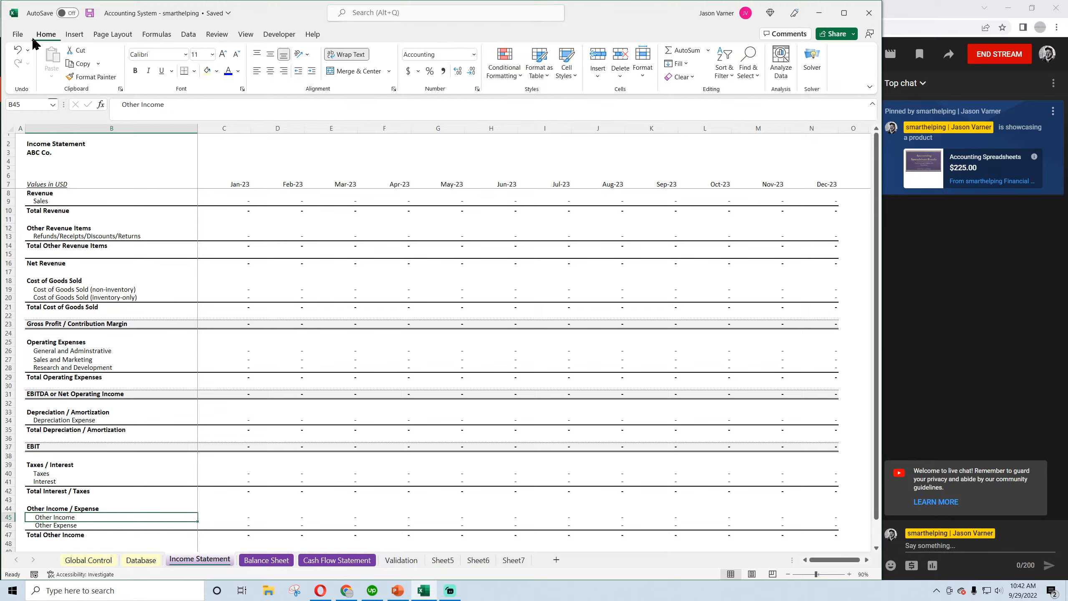
pyautogui.write('`')
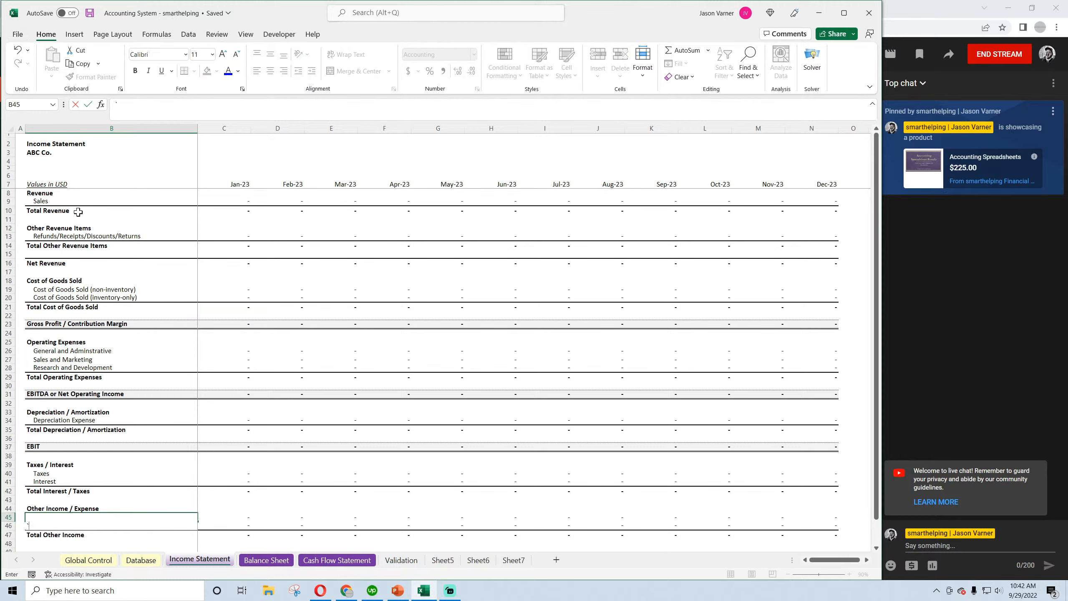
pyautogui.click(80, 227)
pyautogui.click(17, 50)
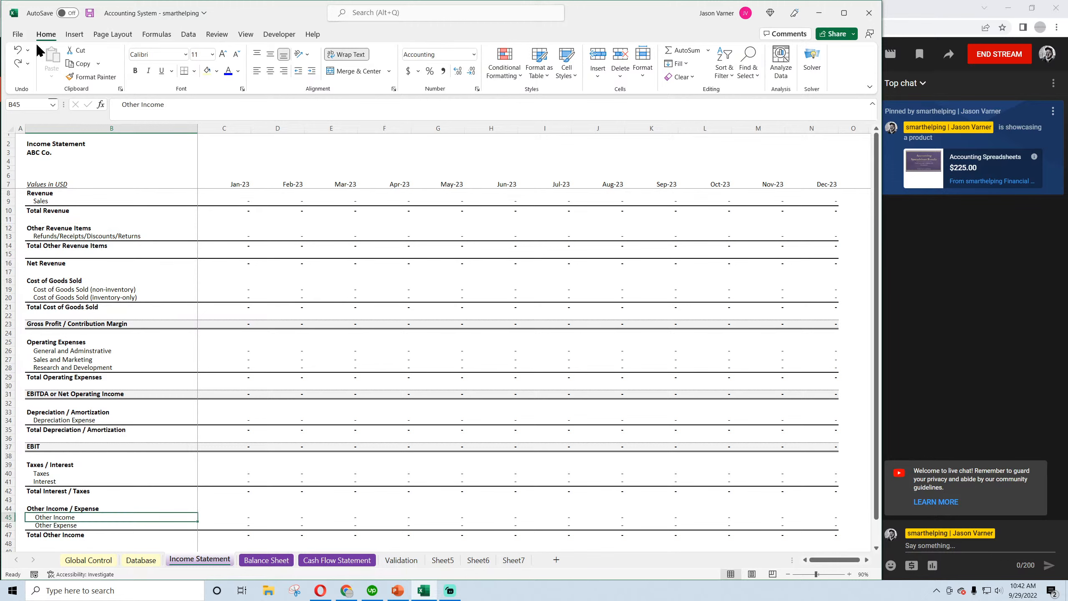
# Check the labels and January cells of the Other Income and Other Expense lines, and save the workbook
pyautogui.click(90, 13)
pyautogui.scroll(-4, 79, 453)
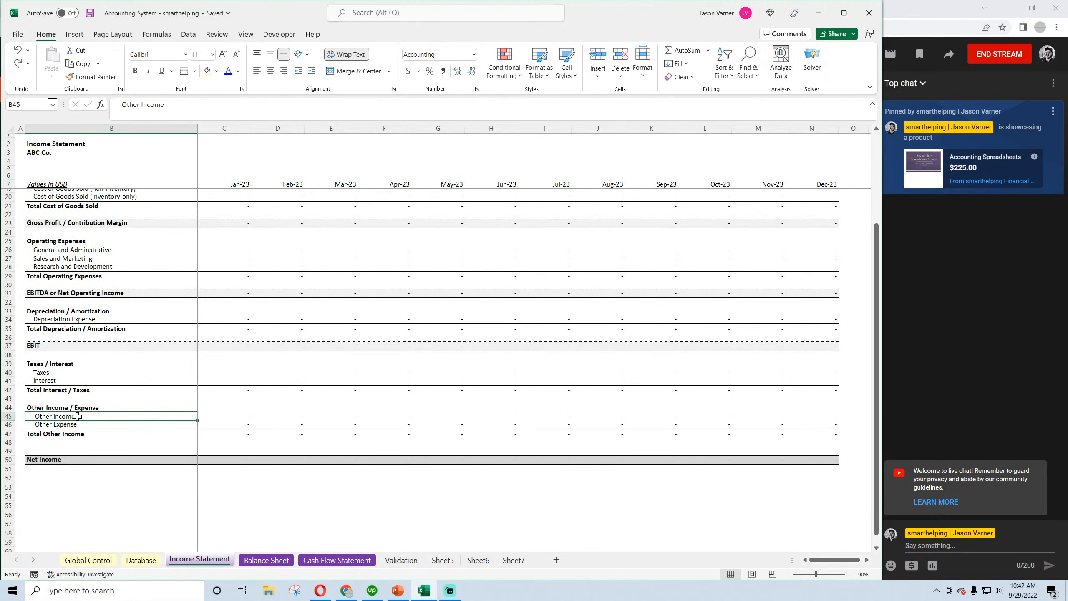
pyautogui.click(227, 418)
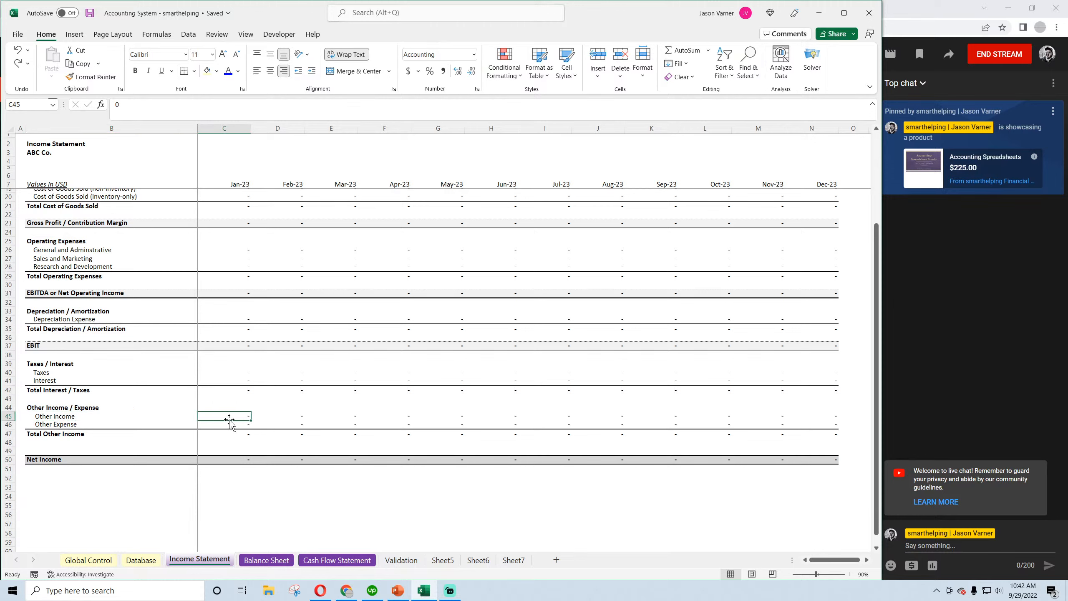
pyautogui.click(231, 427)
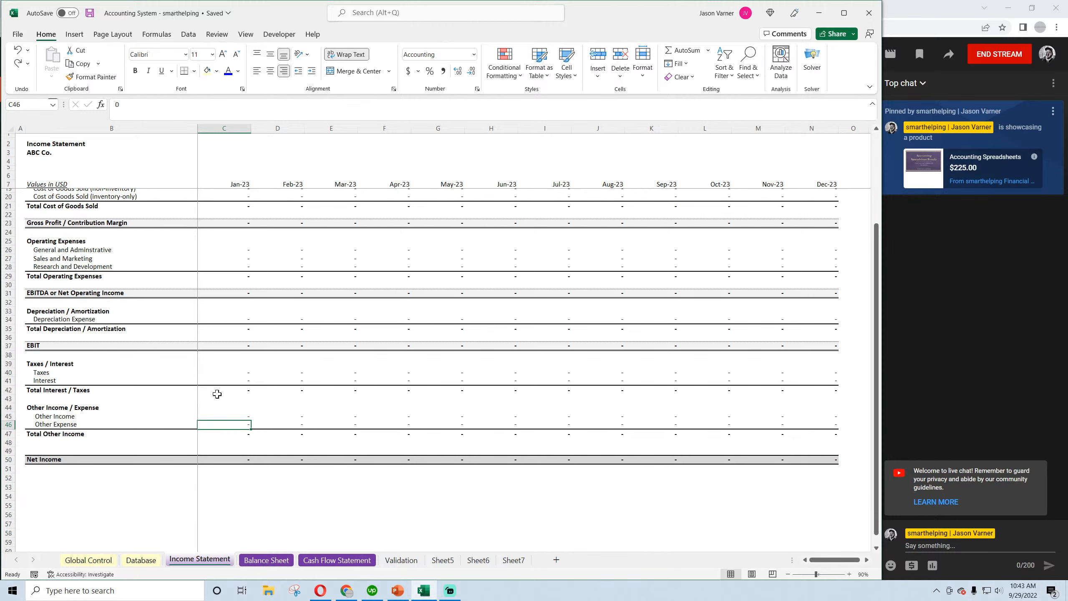
pyautogui.scroll(4, 216, 393)
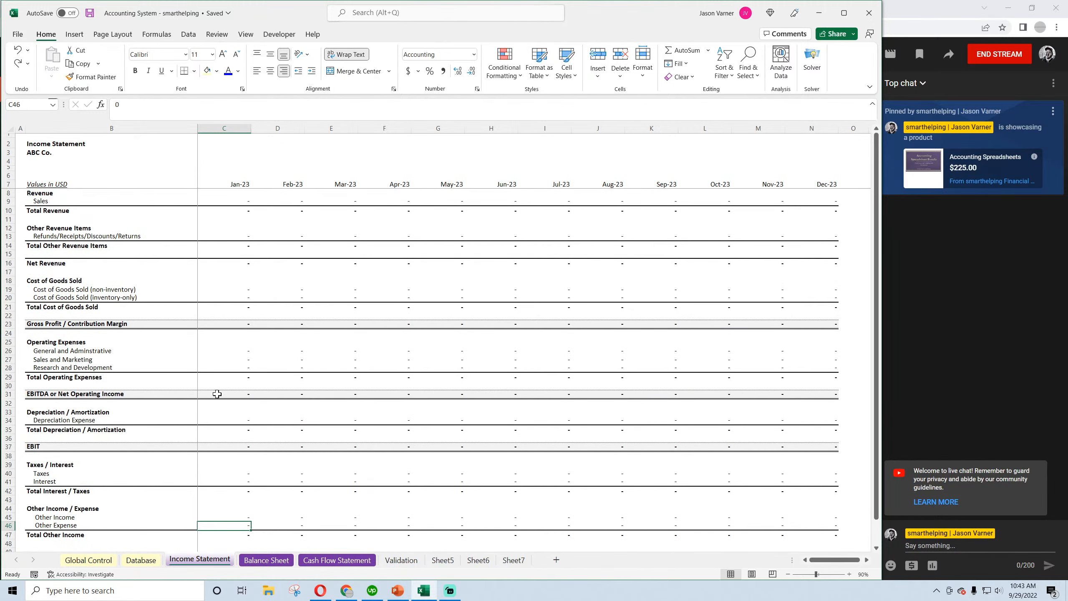
pyautogui.scroll(-4, 217, 393)
pyautogui.click(78, 418)
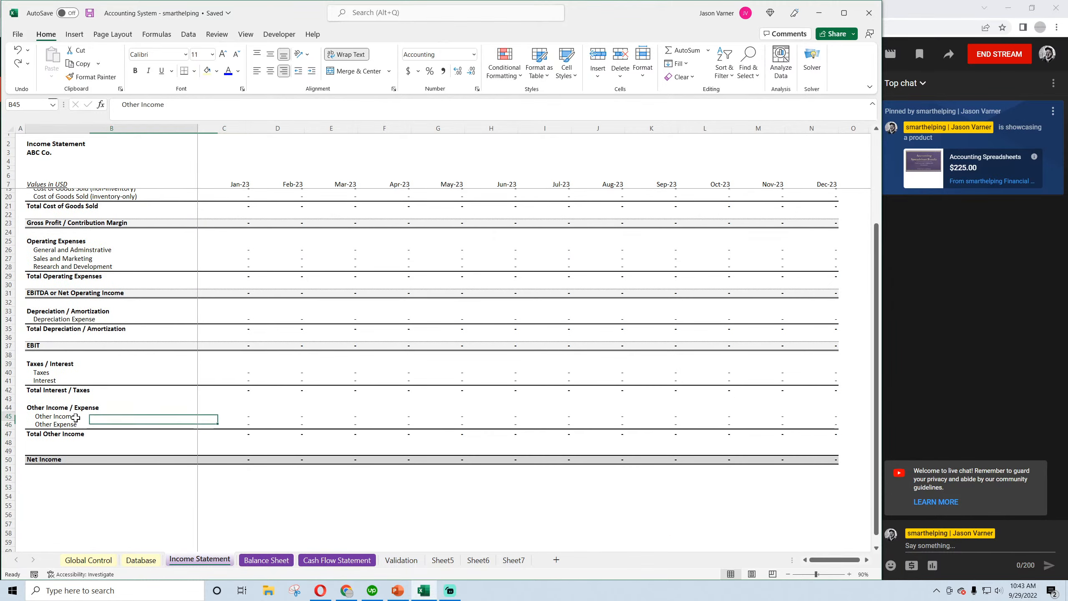
pyautogui.click(78, 425)
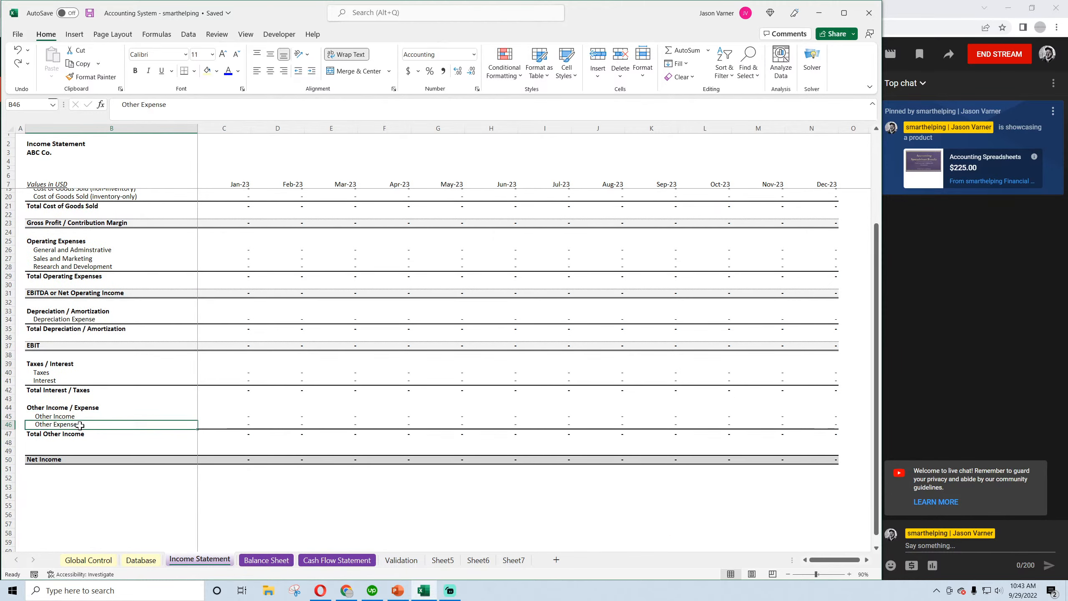
pyautogui.click(82, 417)
pyautogui.click(84, 426)
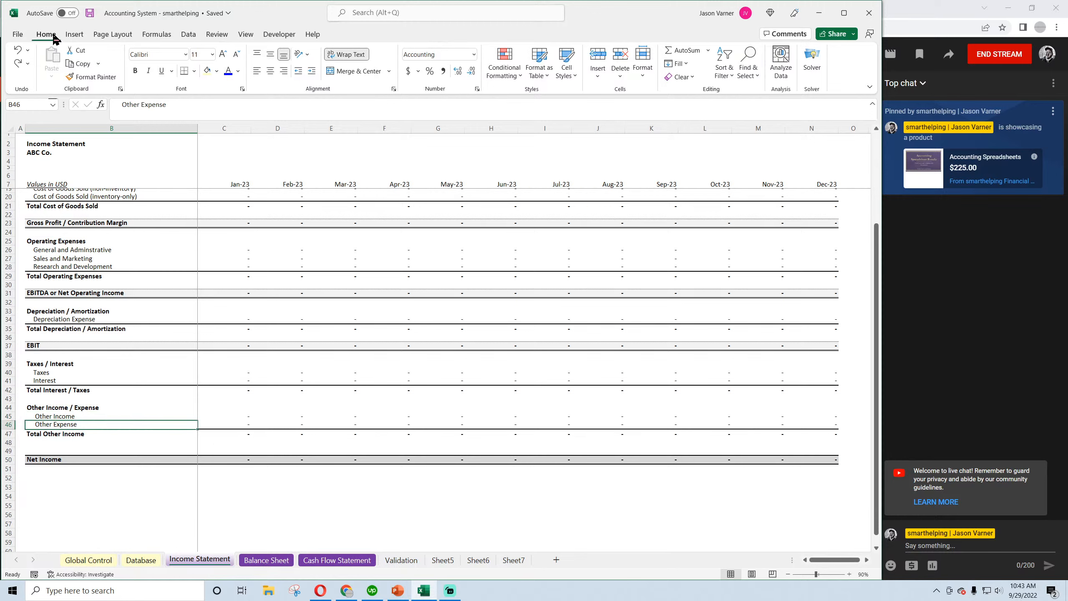
pyautogui.click(88, 14)
pyautogui.click(69, 415)
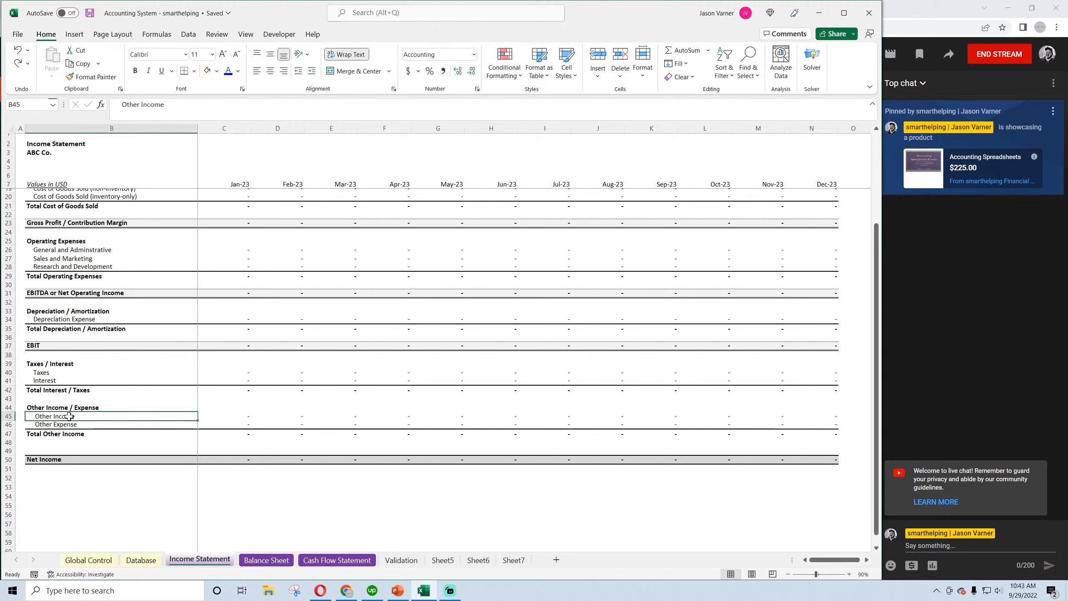
pyautogui.click(117, 424)
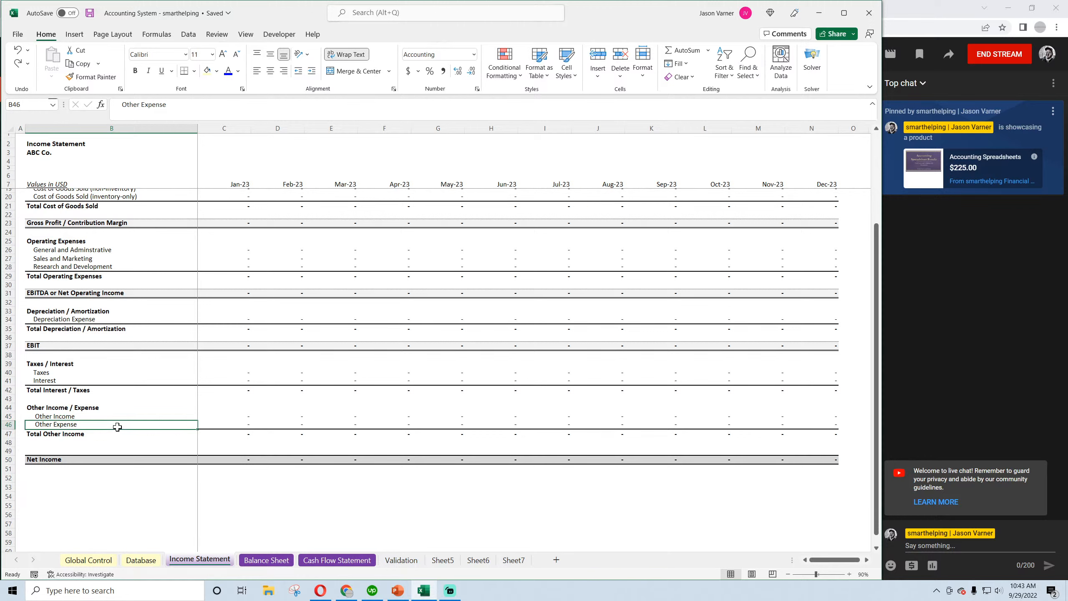
pyautogui.click(90, 15)
# On the Validation sheet, fill the category in C33 down to C35 and replace C34 with Other Income
pyautogui.click(398, 566)
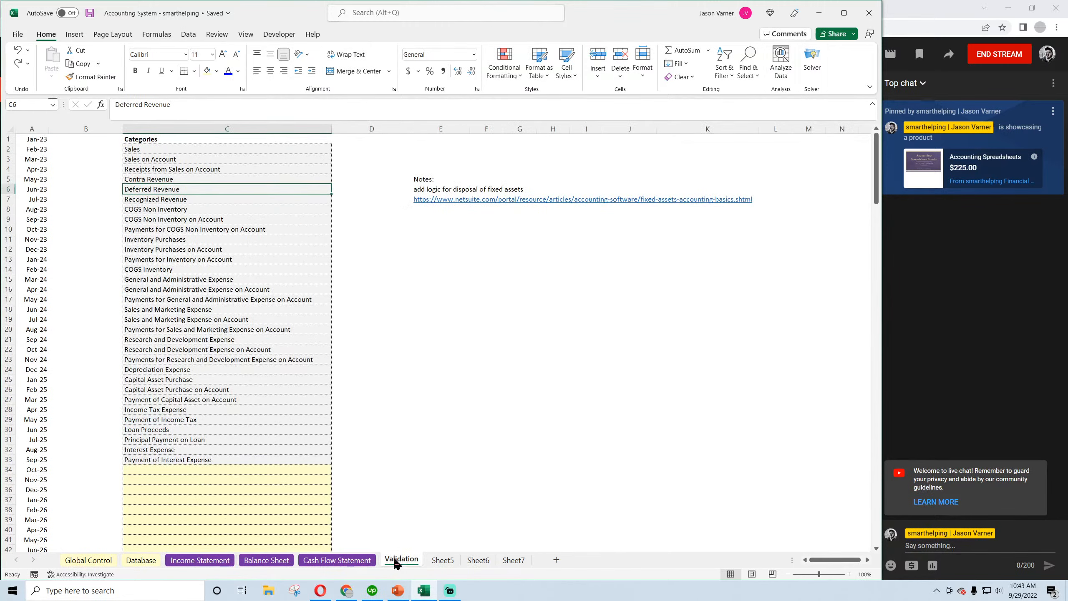
pyautogui.click(178, 461)
pyautogui.moveTo(330, 464); pyautogui.dragTo(329, 486)
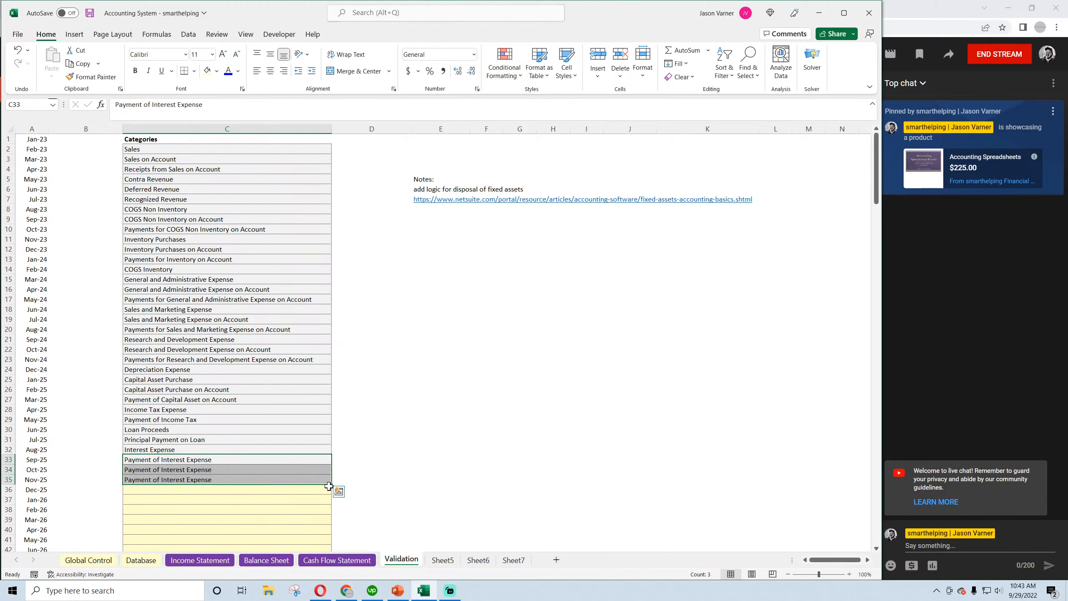
pyautogui.click(181, 470)
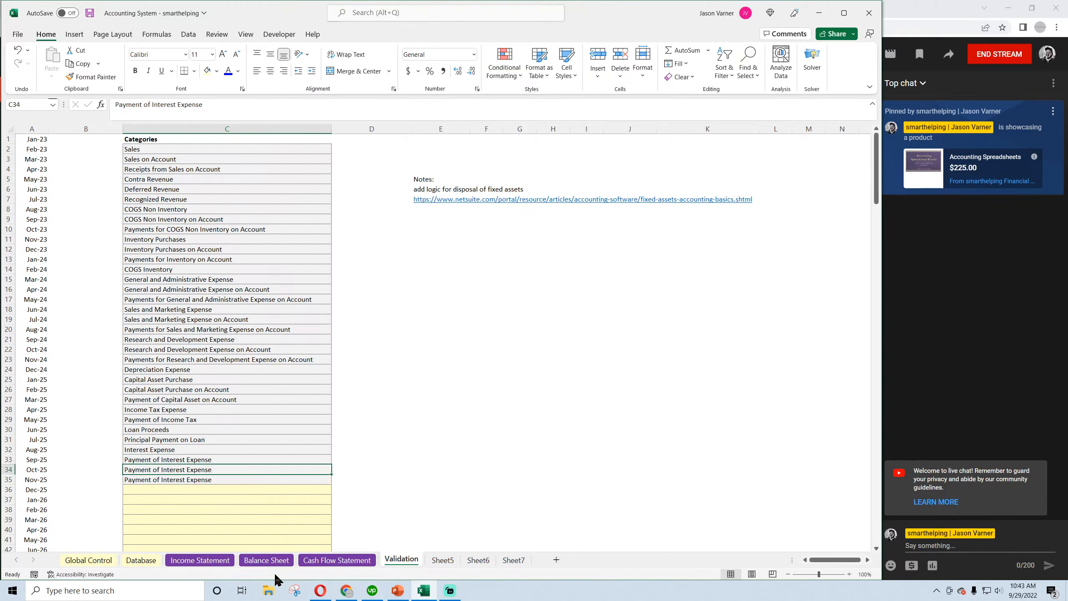
pyautogui.write('ther Income')
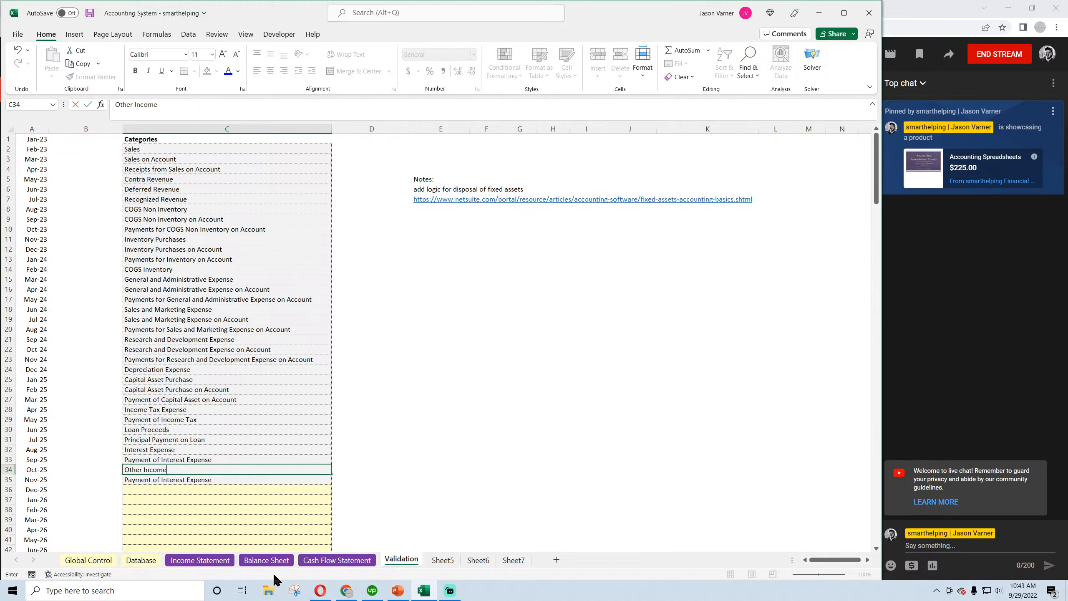
pyautogui.press('Return')
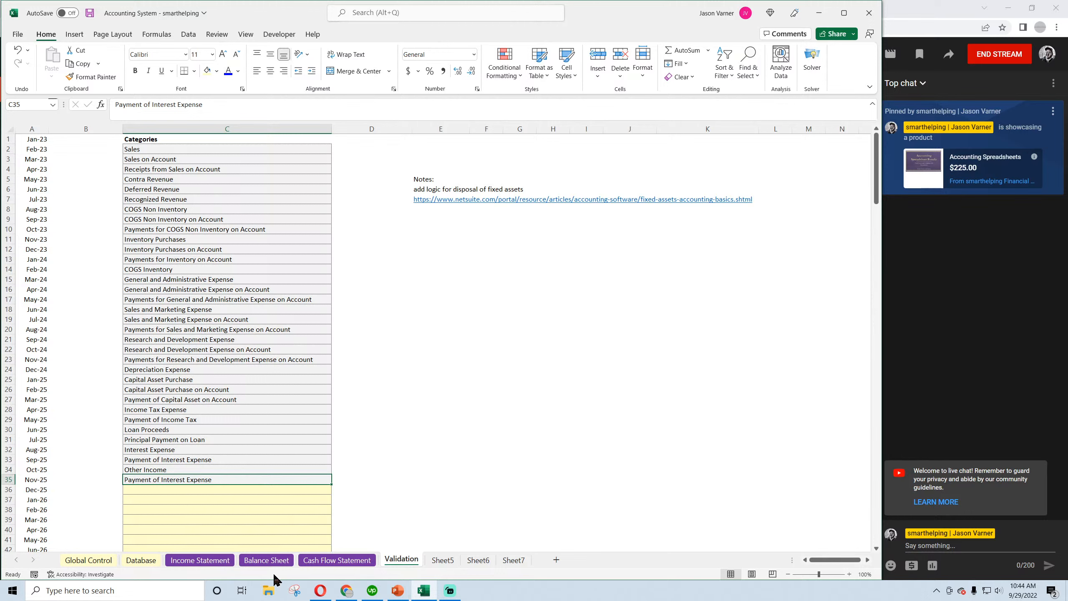
# Enter Other Expense as the category in C35 and save the workbook
pyautogui.write('Other Income')
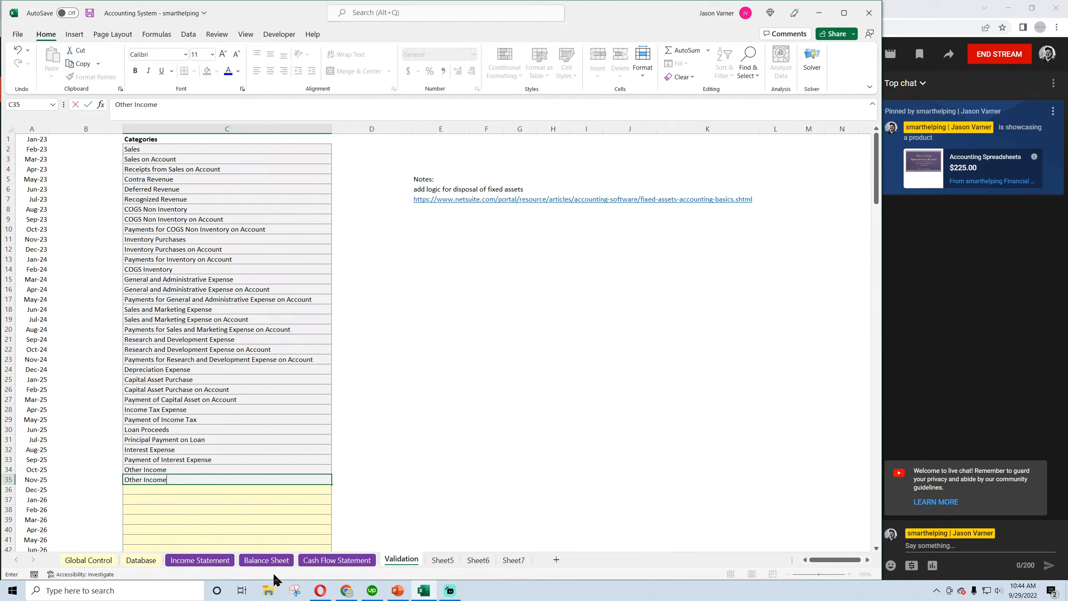
pyautogui.press('Return')
pyautogui.press('Up')
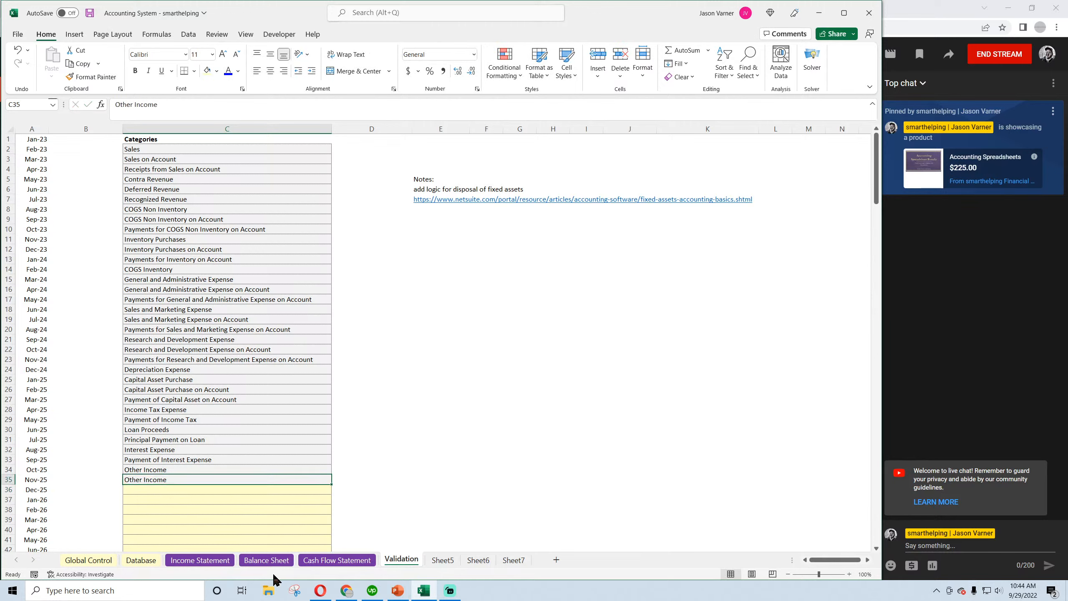
pyautogui.write('Other Expense')
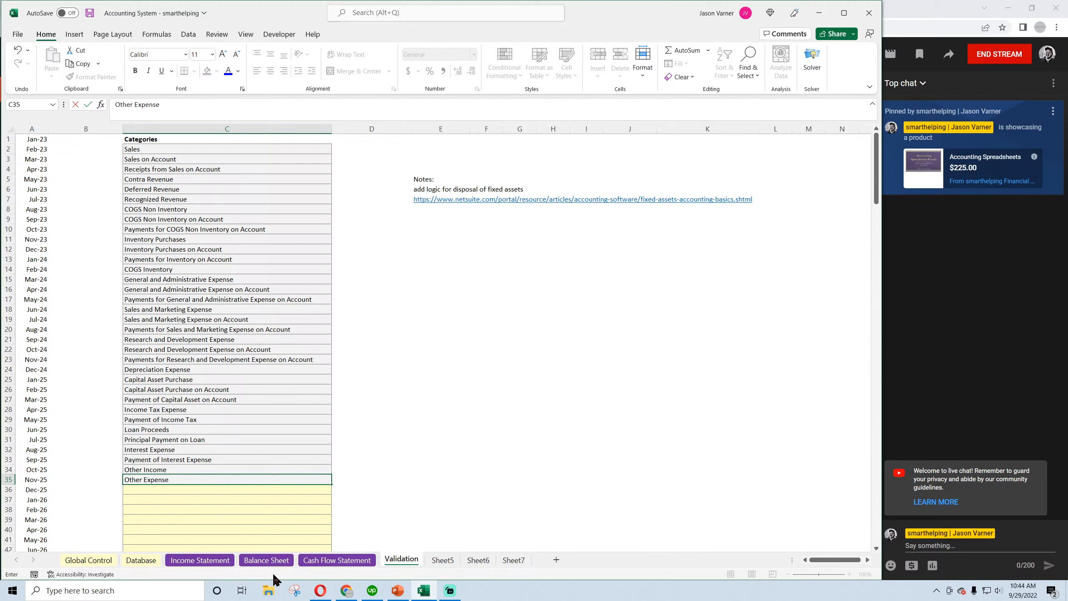
pyautogui.press('Return')
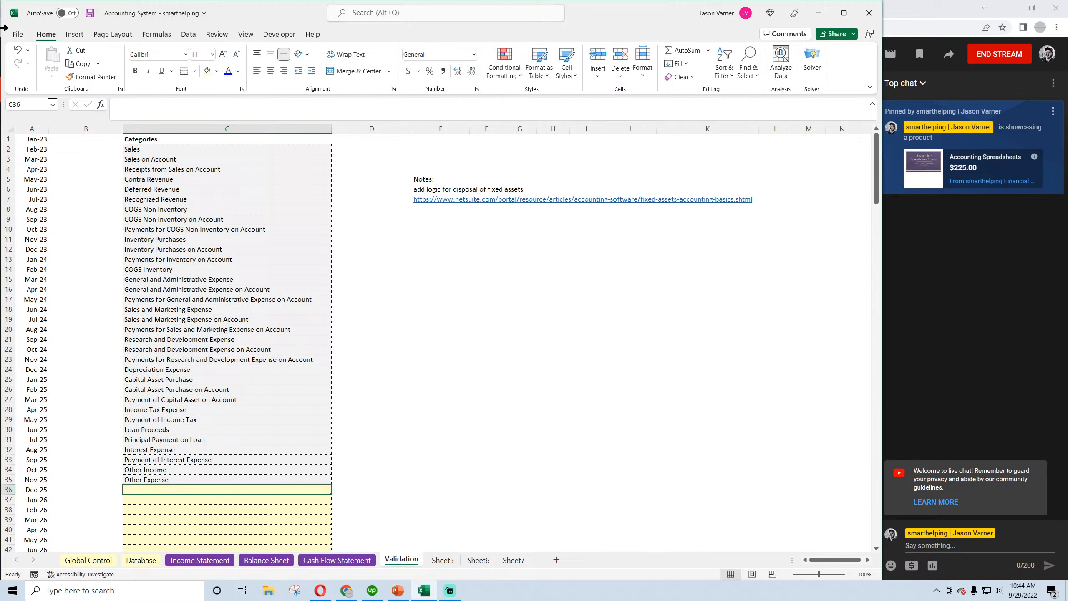
pyautogui.click(90, 12)
# Record a test transaction in row 2 of the Database sheet: date 1/1/2023, category Other Income, amount 5,000
pyautogui.click(104, 561)
pyautogui.click(139, 562)
pyautogui.click(50, 153)
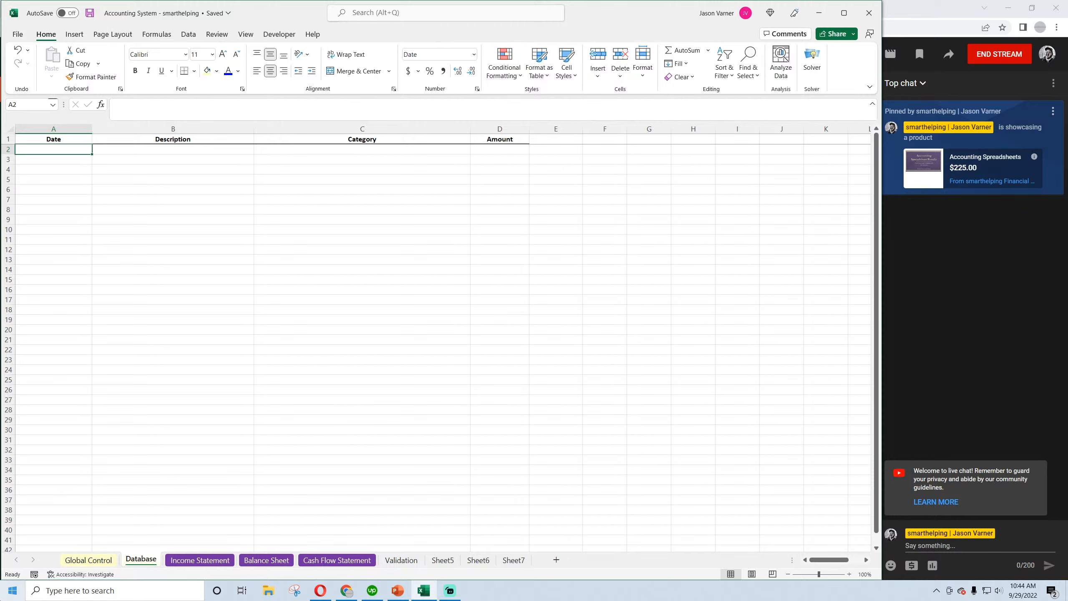
pyautogui.write('1/1/2023')
pyautogui.press('Tab')
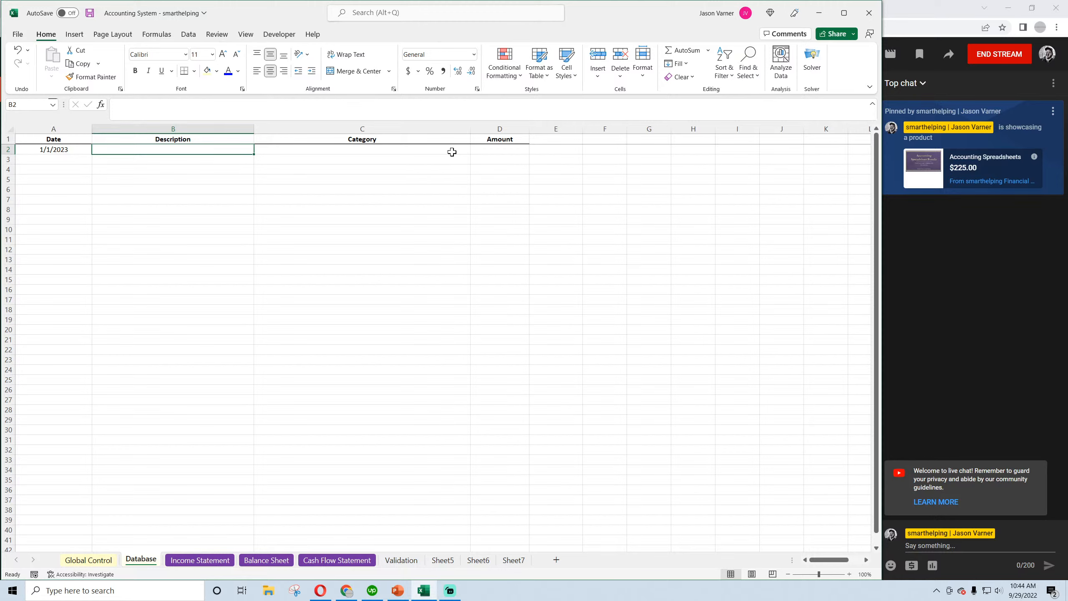
pyautogui.click(453, 150)
pyautogui.click(474, 150)
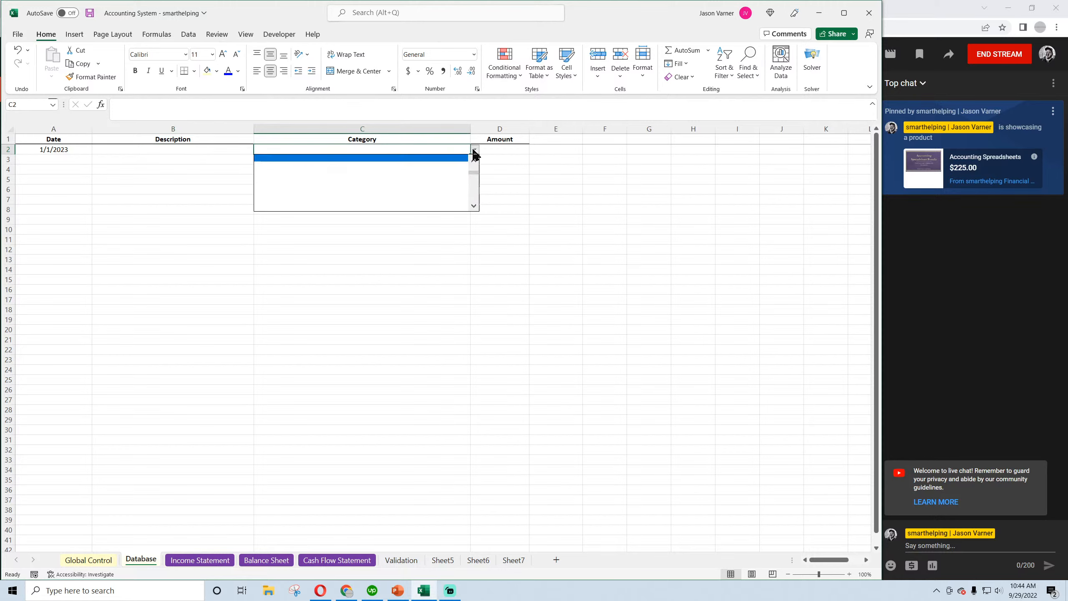
pyautogui.click(388, 172)
pyautogui.click(509, 151)
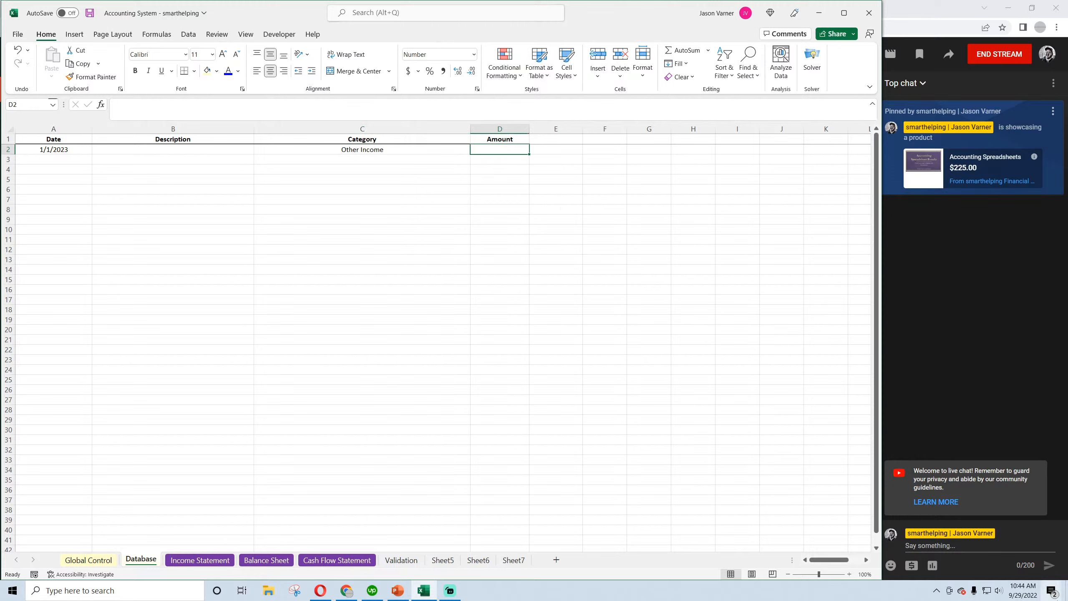
pyautogui.write('5,000')
pyautogui.press('Return')
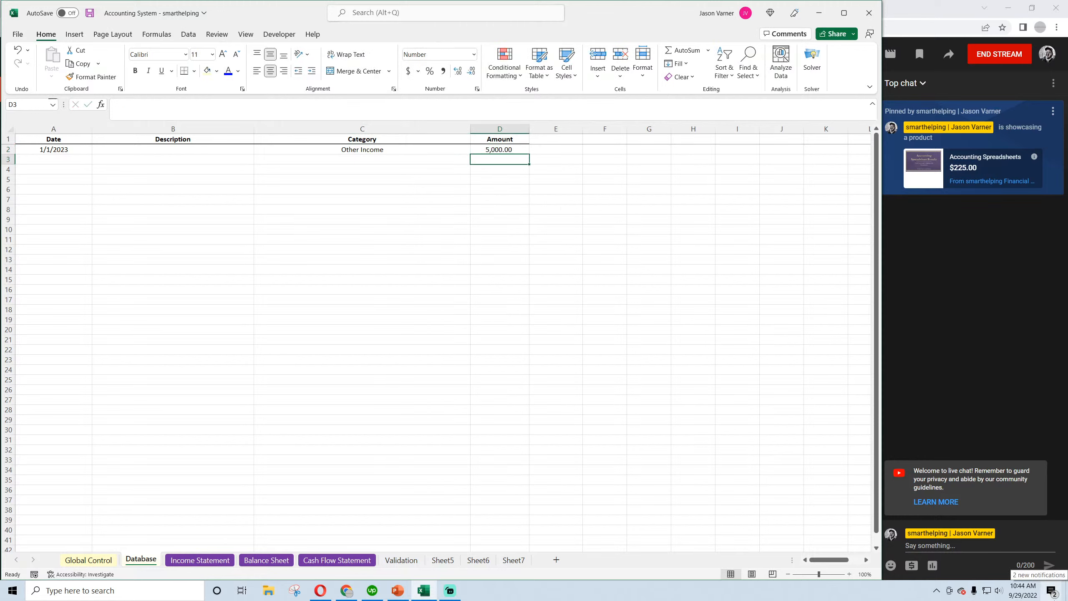
# Copy the Contra Revenue SUMIFS formula from cell C13, the January Refunds/Receipts/Discounts/Returns cell of the Income Statement
pyautogui.click(199, 560)
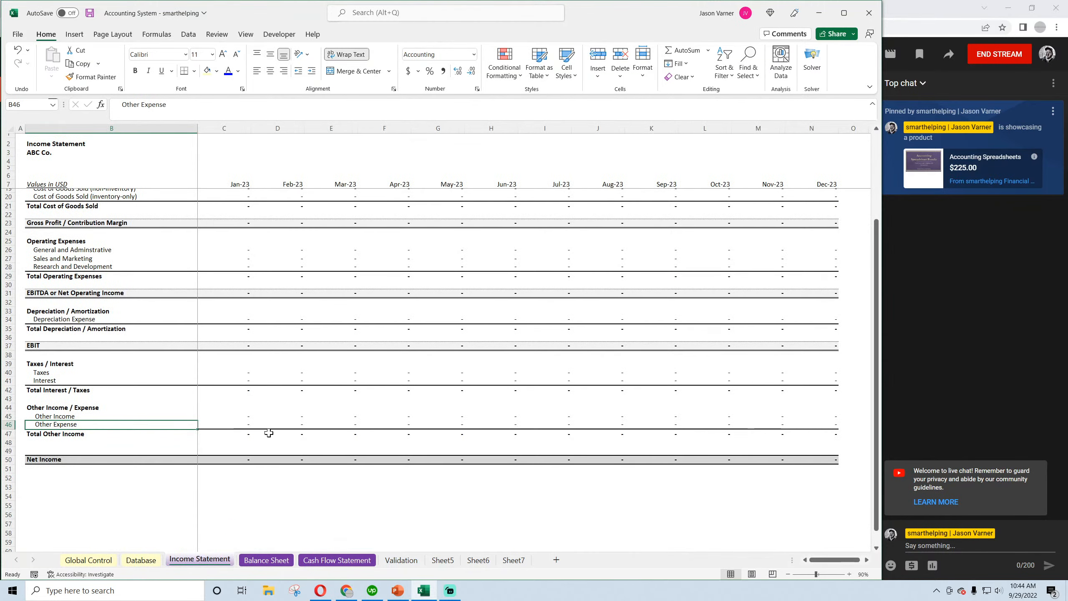
pyautogui.click(238, 416)
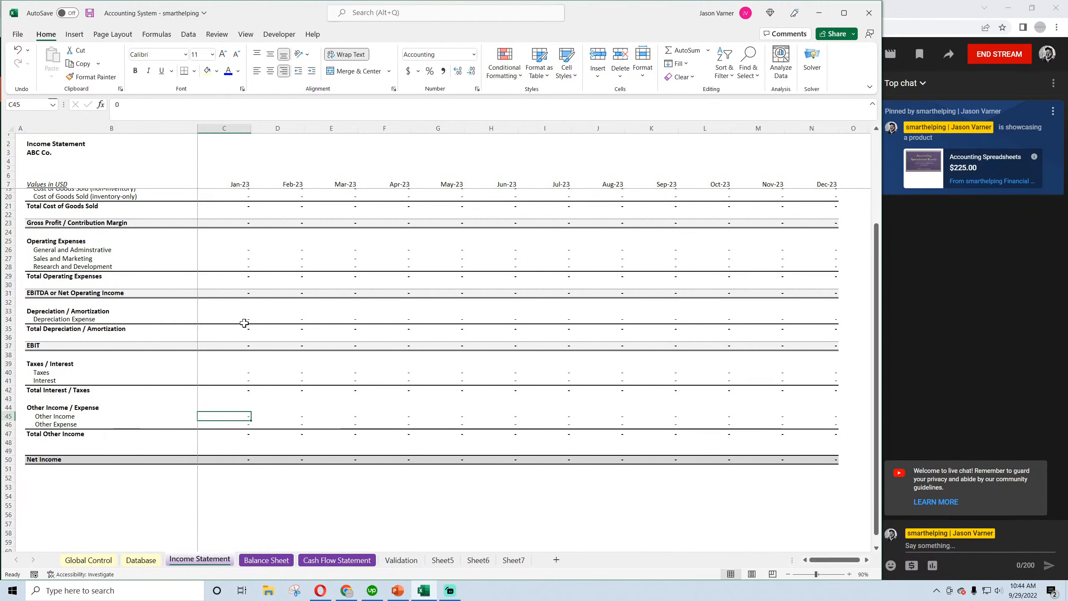
pyautogui.click(240, 250)
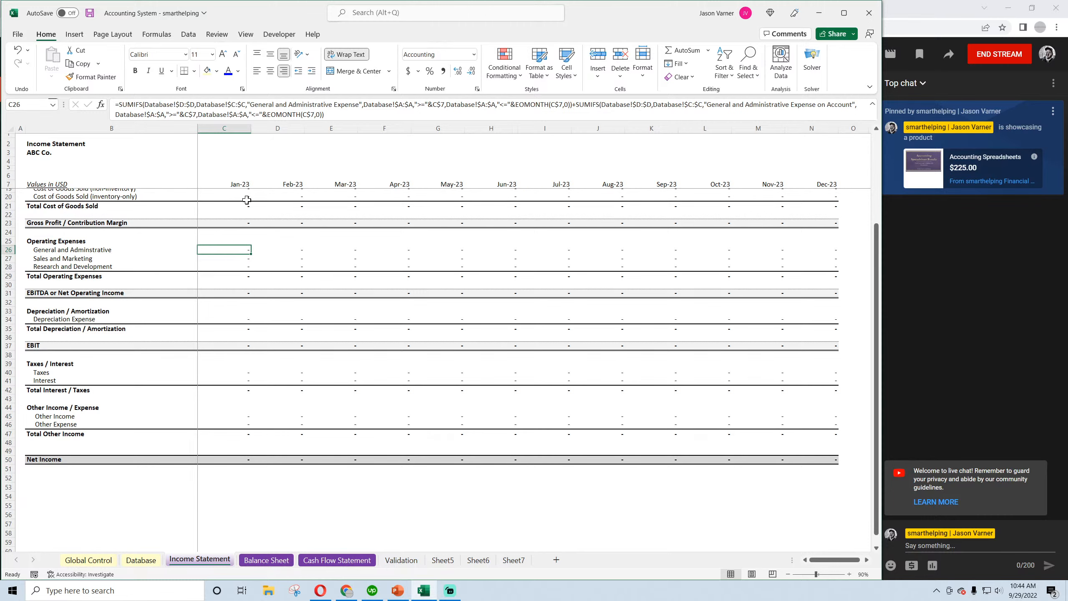
pyautogui.scroll(4, 243, 239)
pyautogui.click(243, 237)
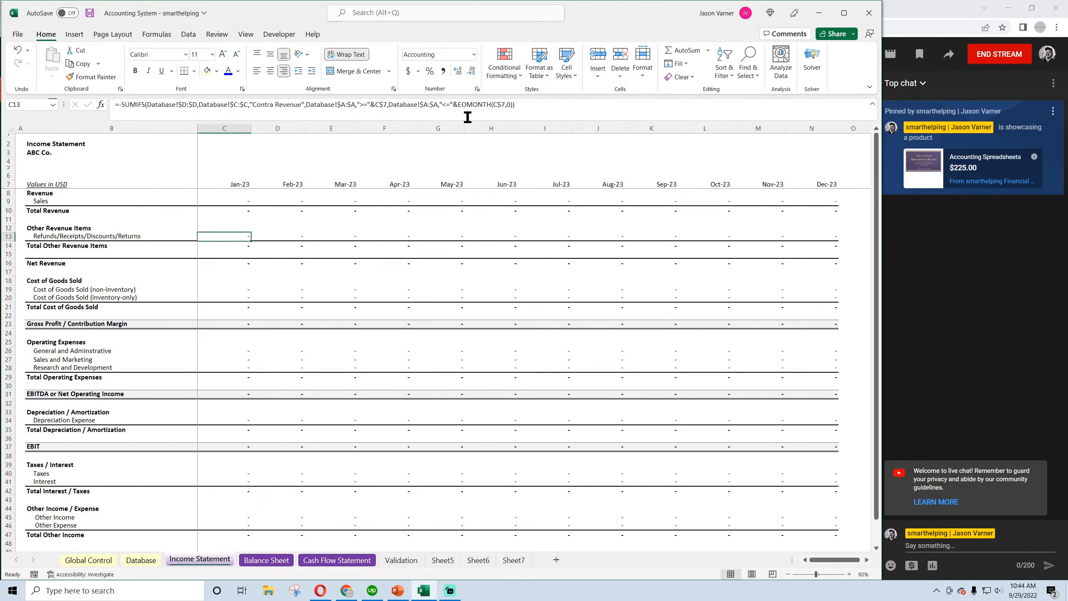
pyautogui.moveTo(515, 105); pyautogui.dragTo(113, 113)
pyautogui.rightClick(147, 106)
pyautogui.click(167, 126)
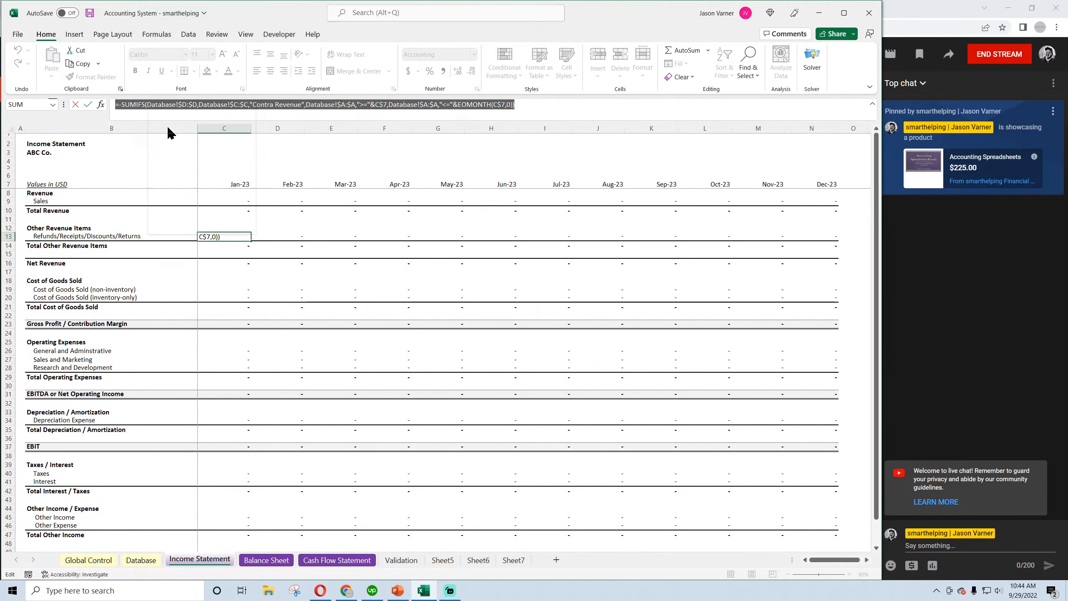
pyautogui.press('Return')
# Paste the copied SUMIFS formula into C45, remove its minus sign, set the criterion to "Other Income" and fill it across through December
pyautogui.scroll(-4, 236, 420)
pyautogui.click(237, 416)
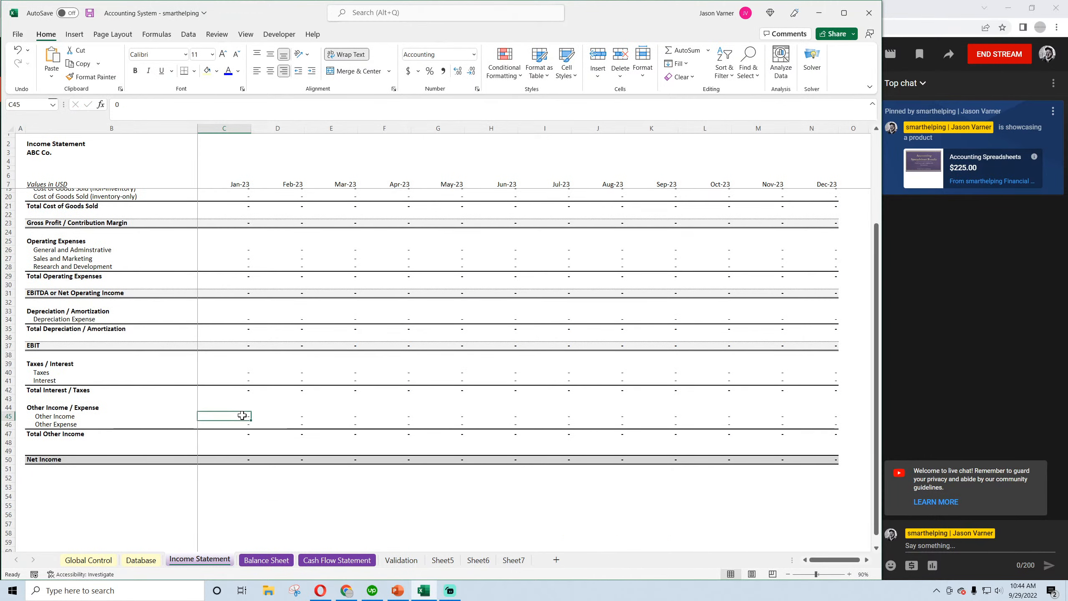
pyautogui.moveTo(135, 105); pyautogui.dragTo(101, 111)
pyautogui.hotkey('ctrl', 'v')
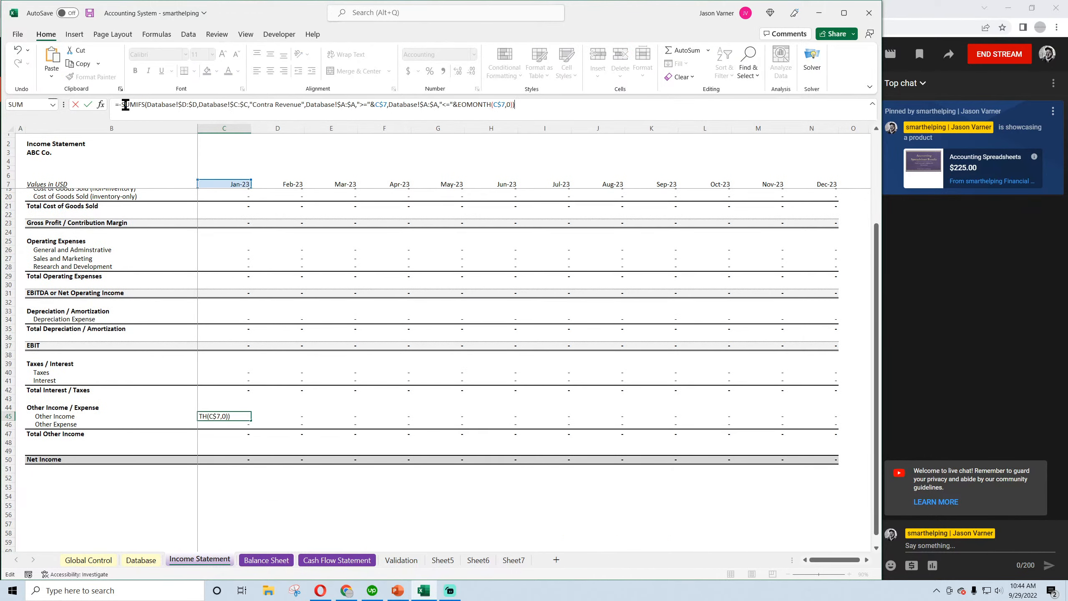
pyautogui.click(123, 104)
pyautogui.click(122, 104)
pyautogui.press('BackSpace')
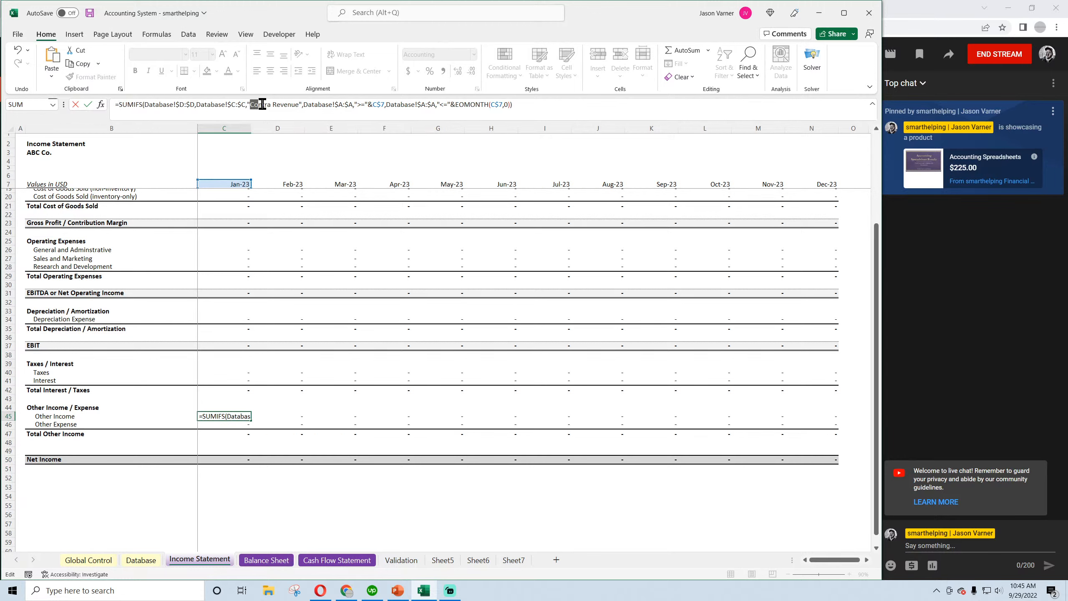
pyautogui.moveTo(251, 104); pyautogui.dragTo(298, 105)
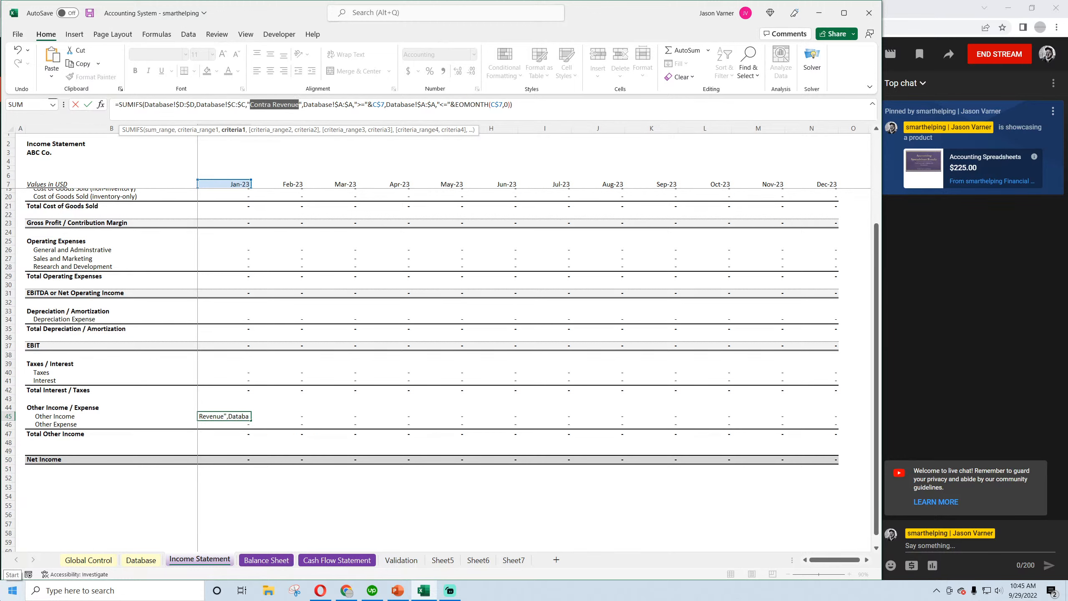
pyautogui.write('Other Income')
pyautogui.press('Return')
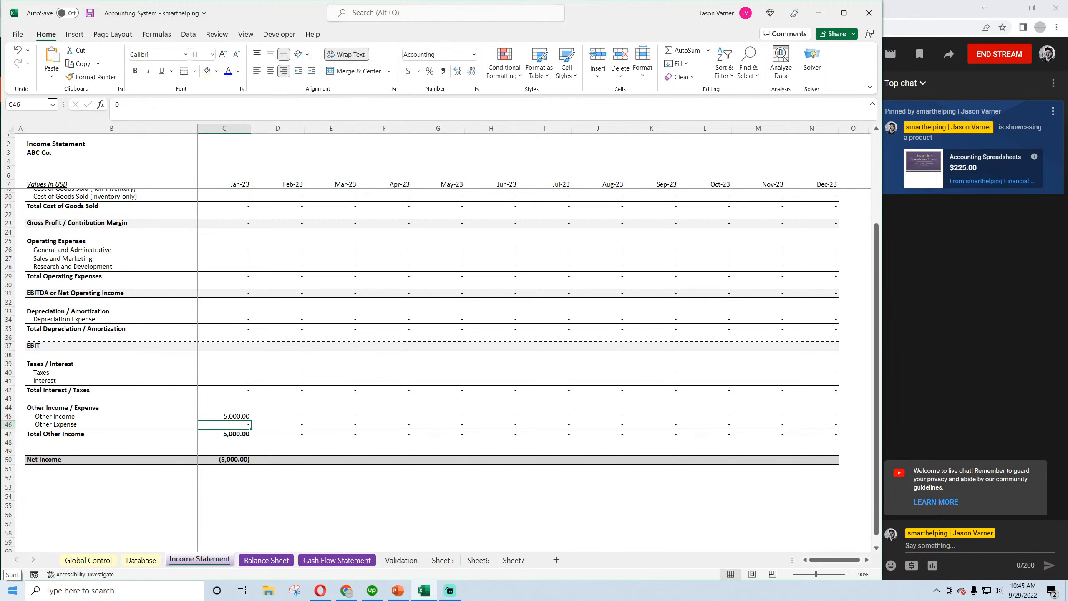
pyautogui.click(235, 417)
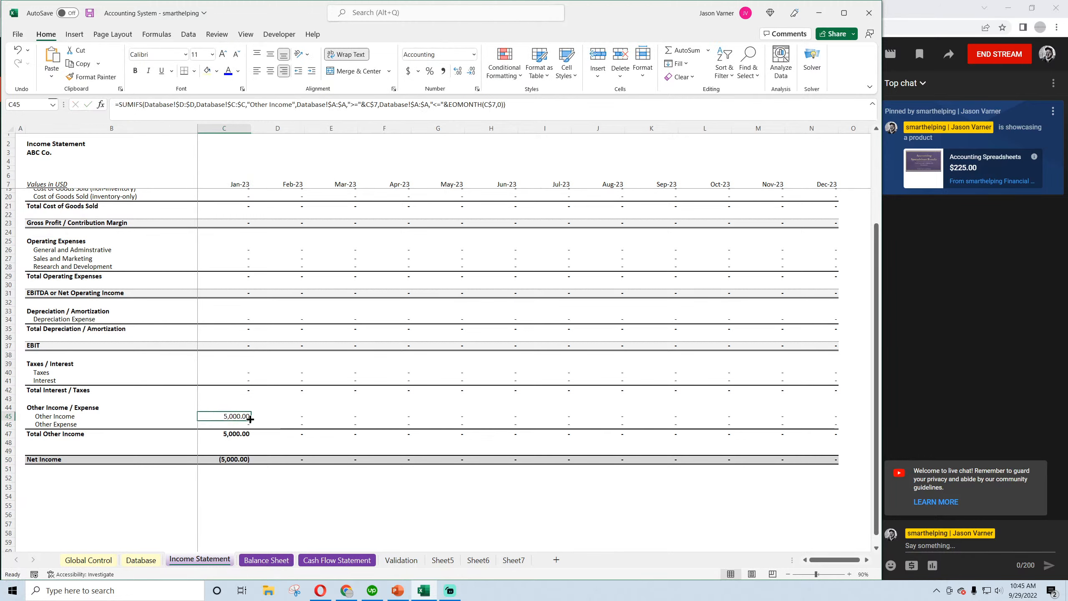
pyautogui.moveTo(251, 419); pyautogui.dragTo(815, 423)
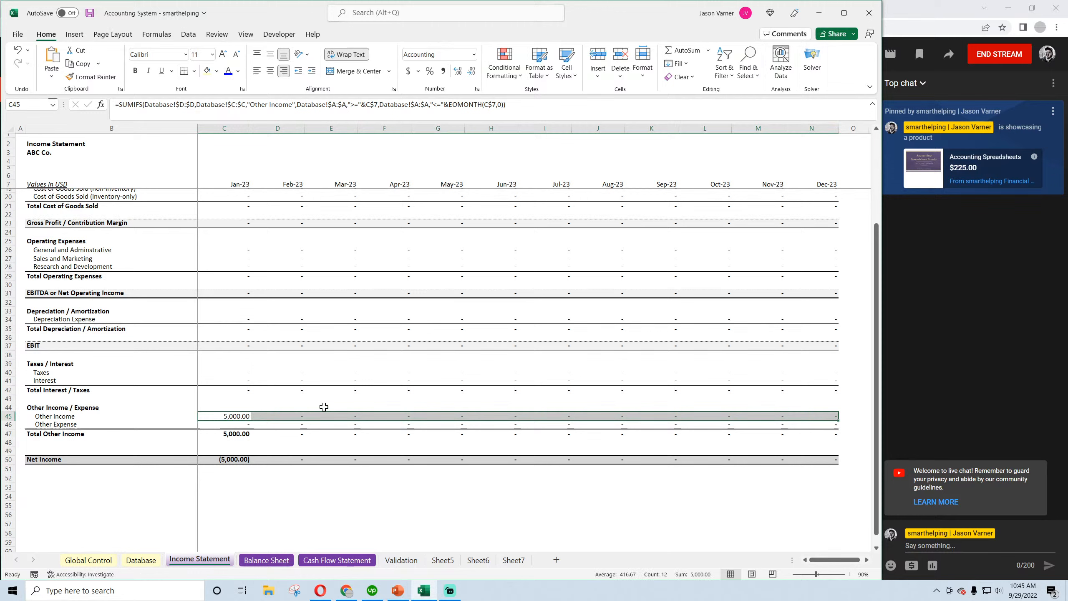
# Fill the January Other Income formula down into the Other Expense cell C46 and give that cell a thick bottom border
pyautogui.click(238, 417)
pyautogui.moveTo(251, 421); pyautogui.dragTo(251, 427)
pyautogui.click(235, 423)
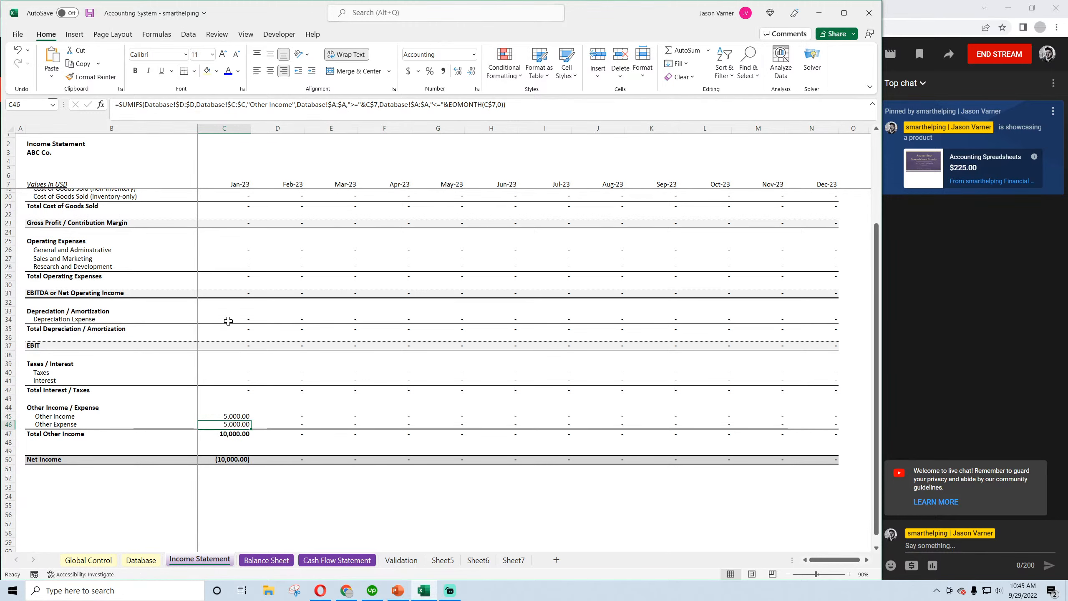
pyautogui.click(194, 72)
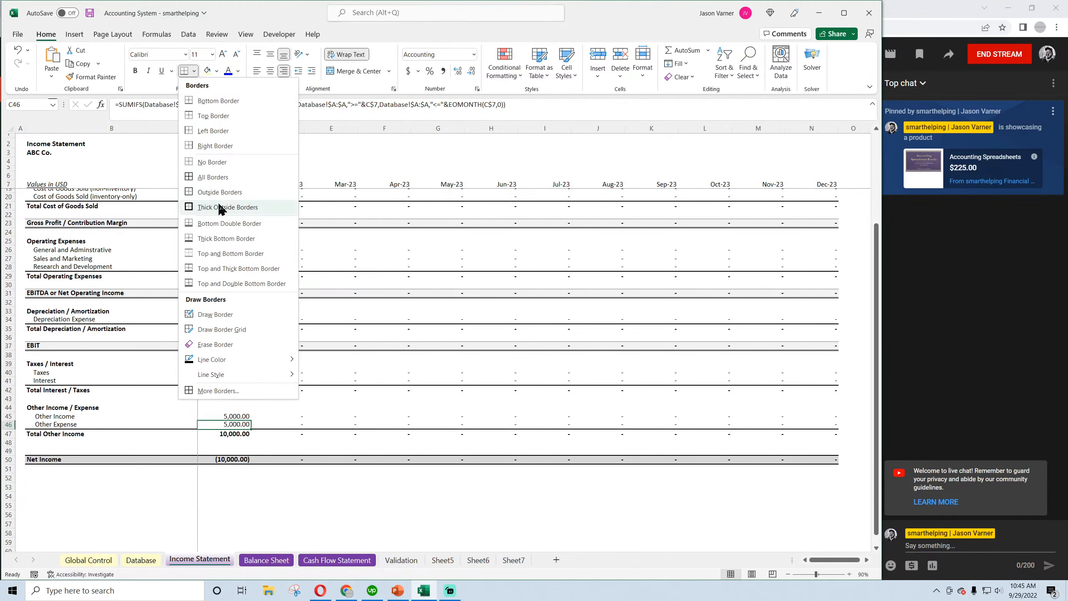
pyautogui.click(225, 238)
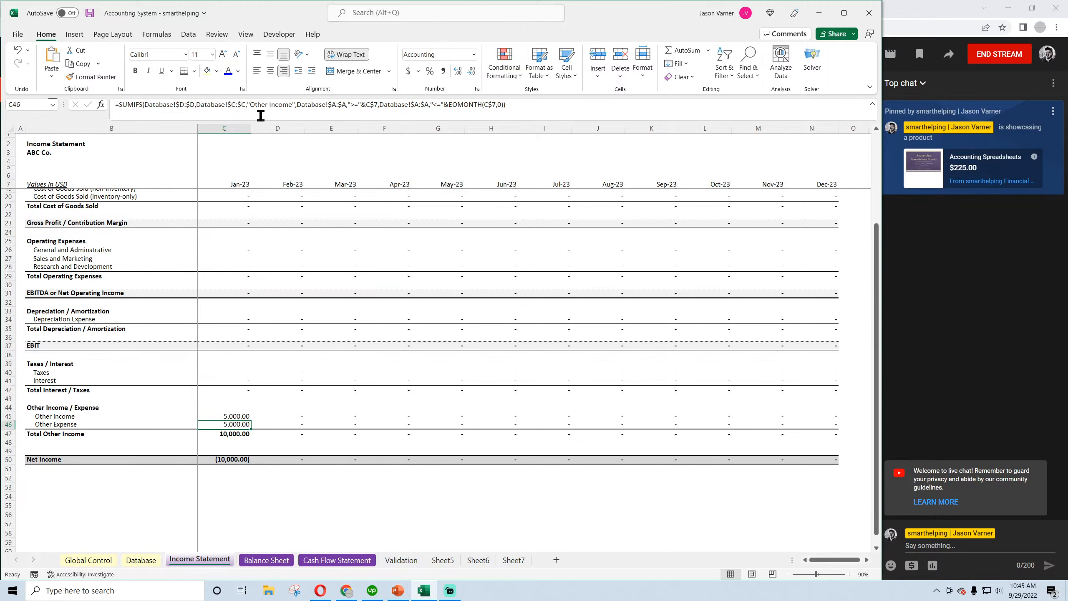
# Change the SUMIFS category criterion in C46 to "Other Expense"
pyautogui.click(292, 104)
pyautogui.doubleClick(291, 104)
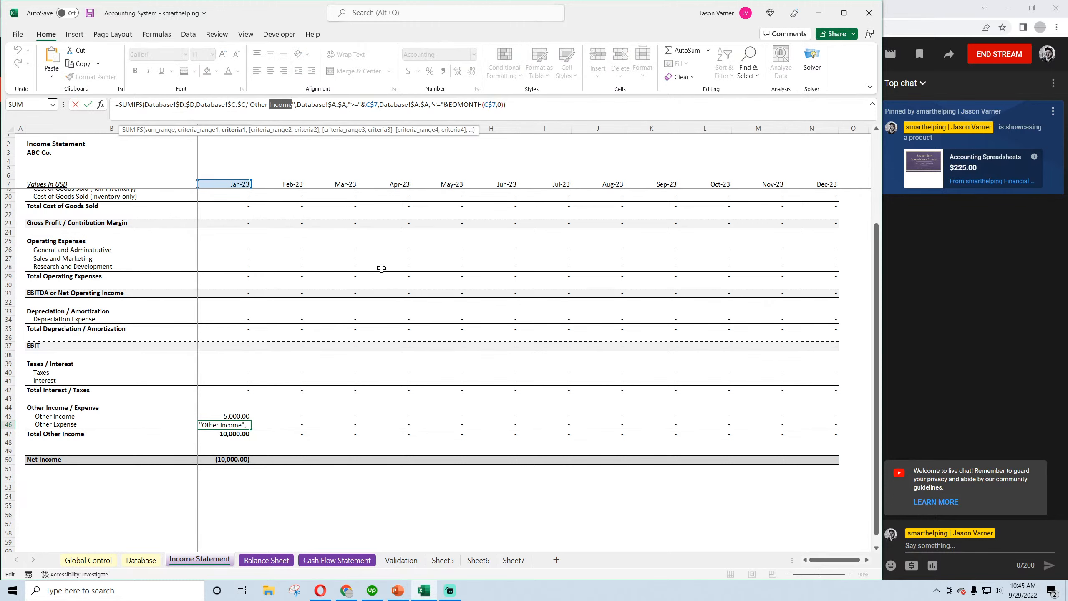
pyautogui.write('Expense')
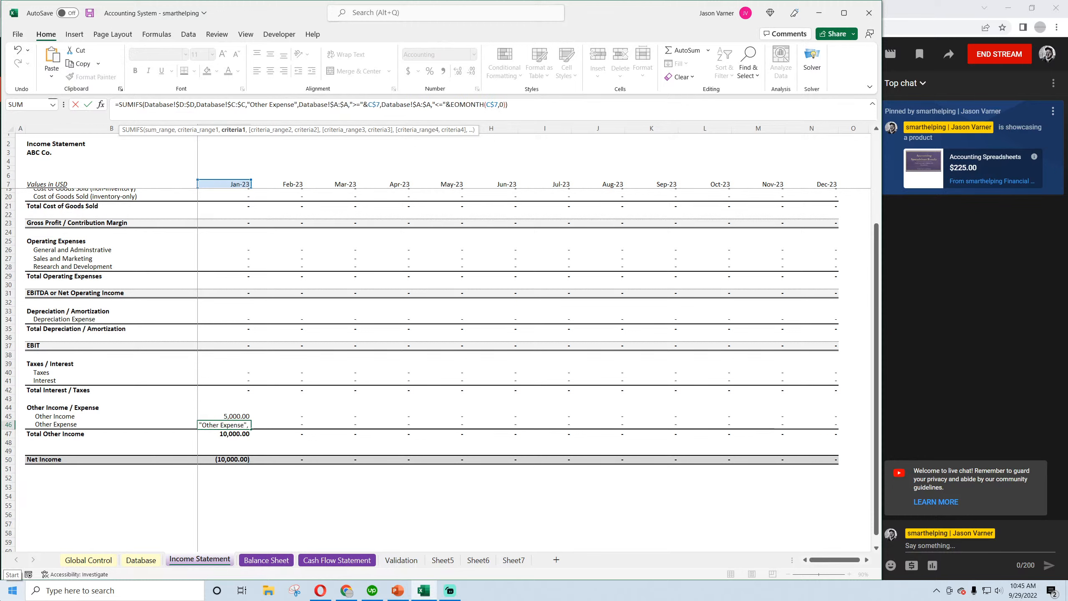
pyautogui.press('Return')
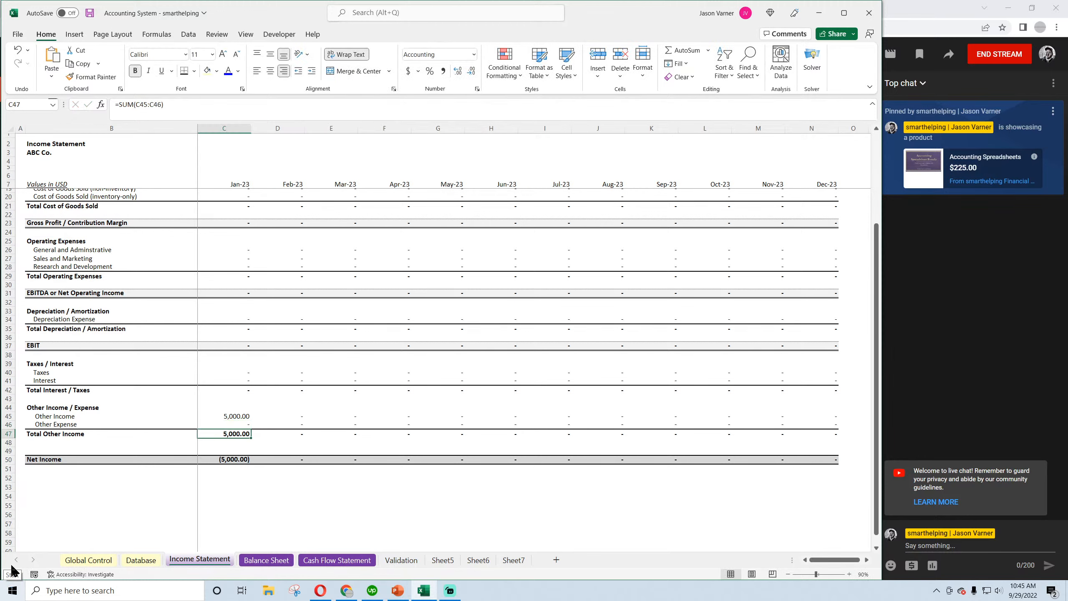
# Negate the SUMIFS formula in C46, fill it across the Other Expense row through December and save the workbook
pyautogui.click(239, 425)
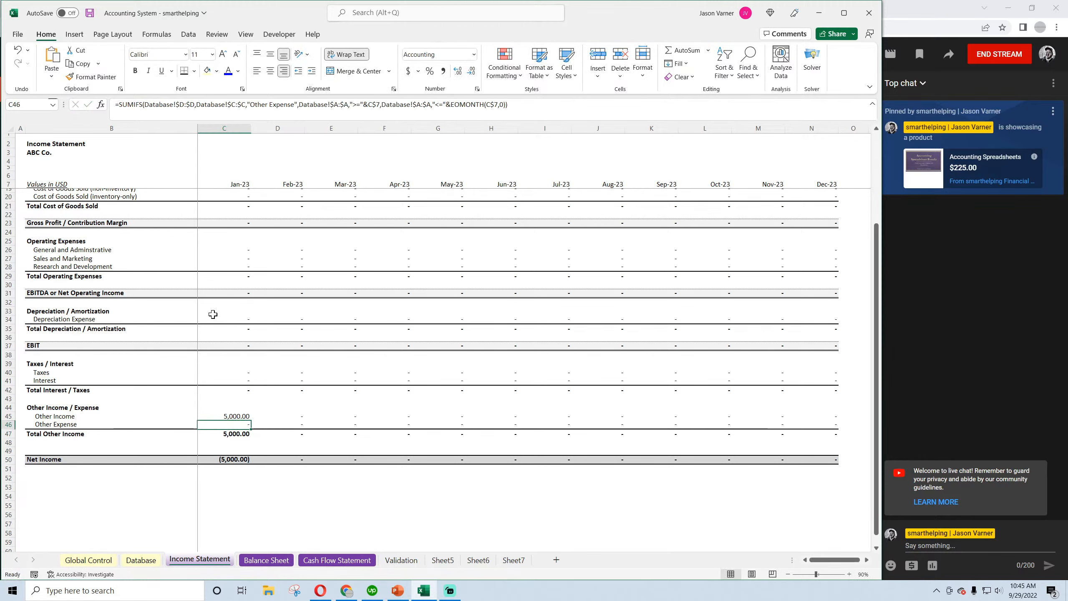
pyautogui.click(120, 103)
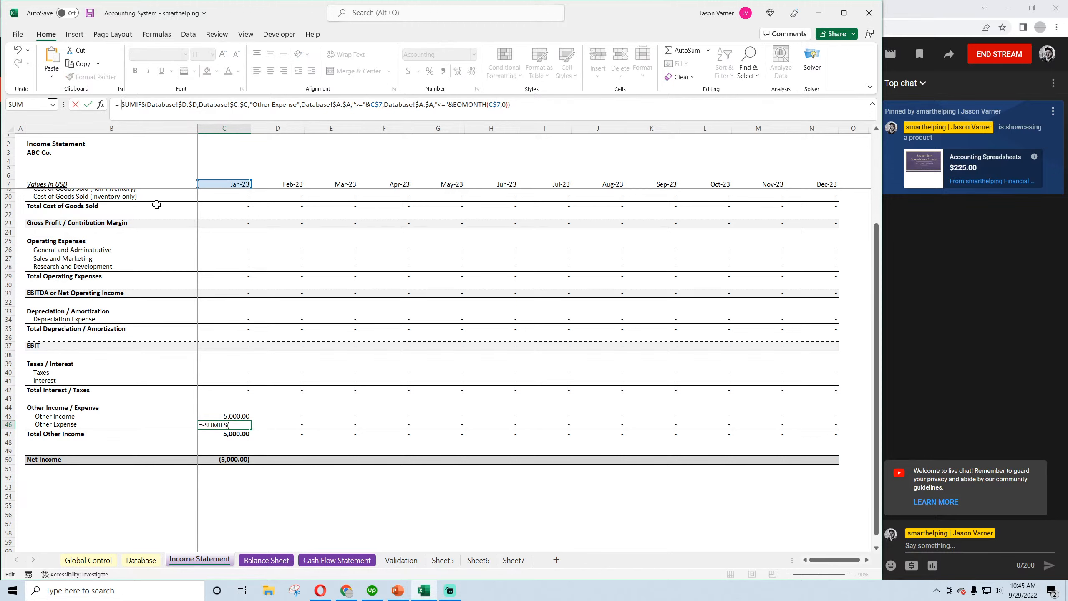
pyautogui.press('Return')
pyautogui.moveTo(246, 423); pyautogui.dragTo(830, 424)
pyautogui.click(233, 424)
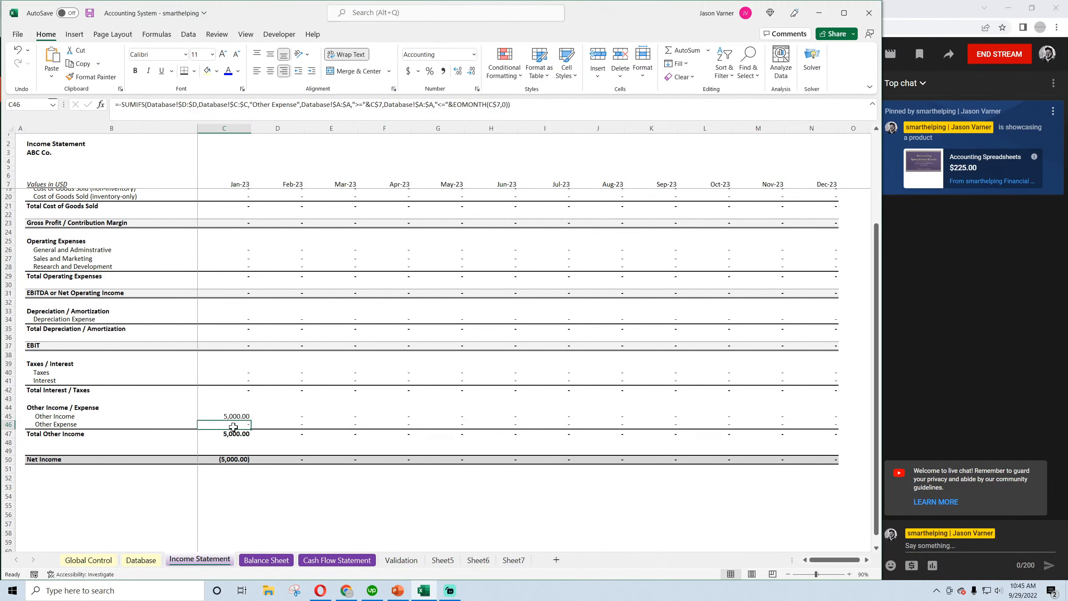
pyautogui.click(89, 13)
# Examine the operating, financing and investing lines on the Cash Flow Statement sheet for the treatment of other income
pyautogui.click(349, 561)
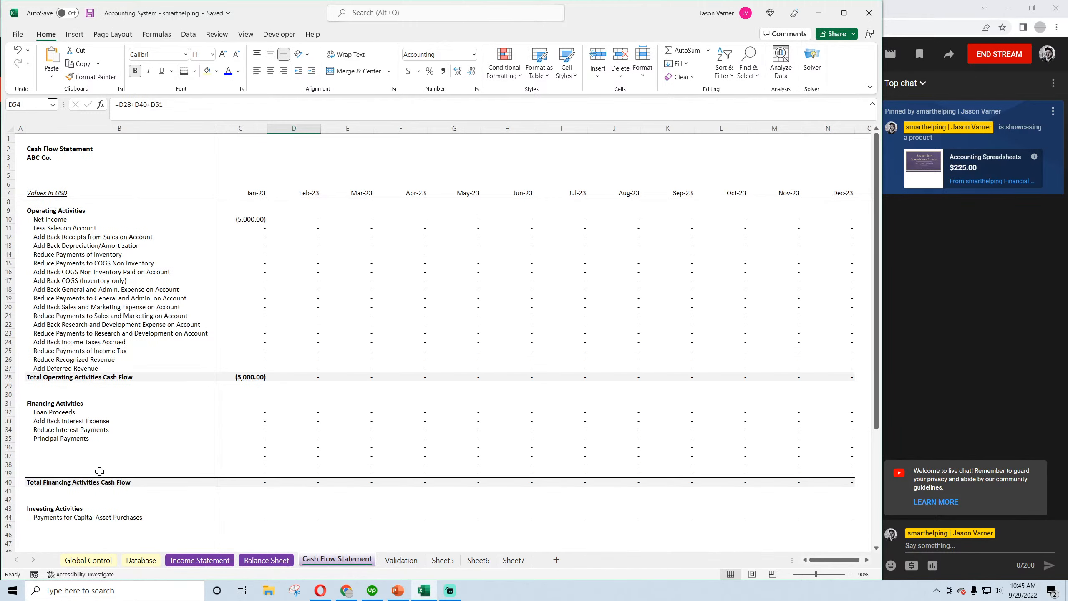
pyautogui.click(90, 14)
pyautogui.click(52, 221)
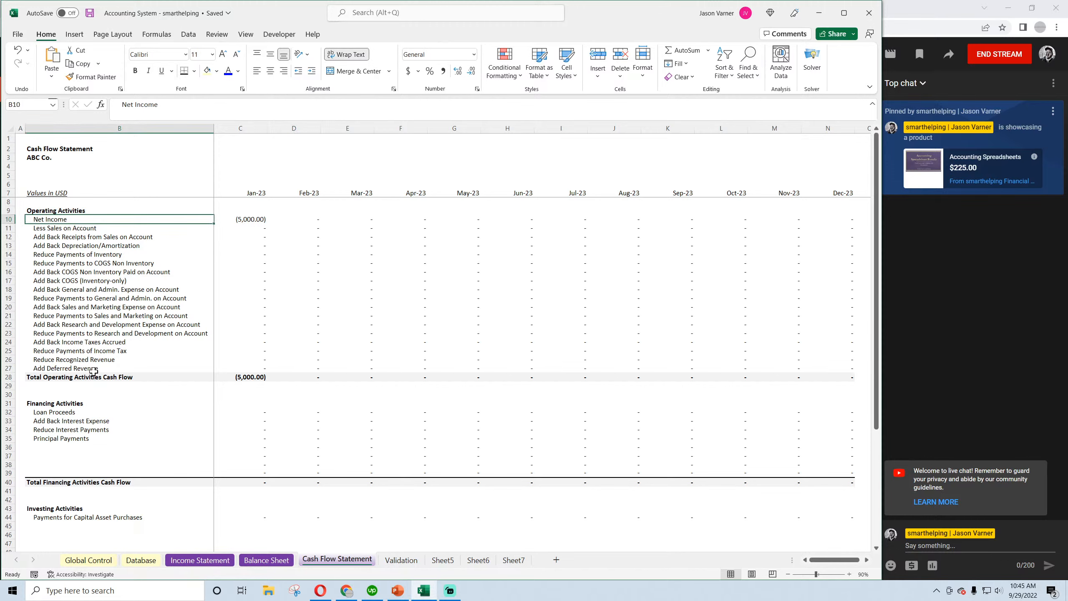
pyautogui.scroll(-4, 90, 368)
pyautogui.click(67, 264)
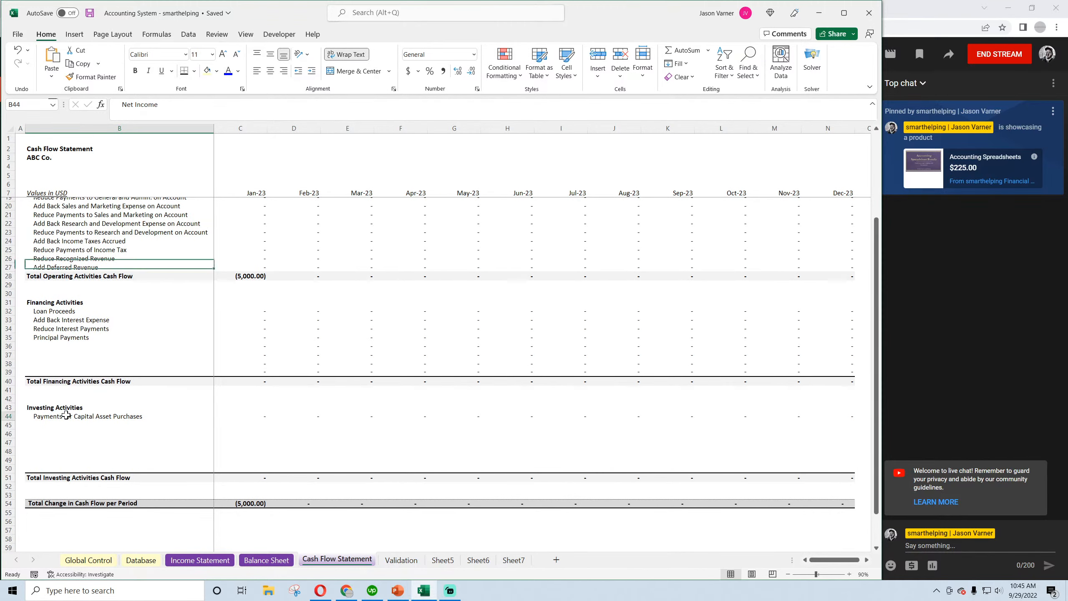
pyautogui.click(67, 416)
pyautogui.click(67, 434)
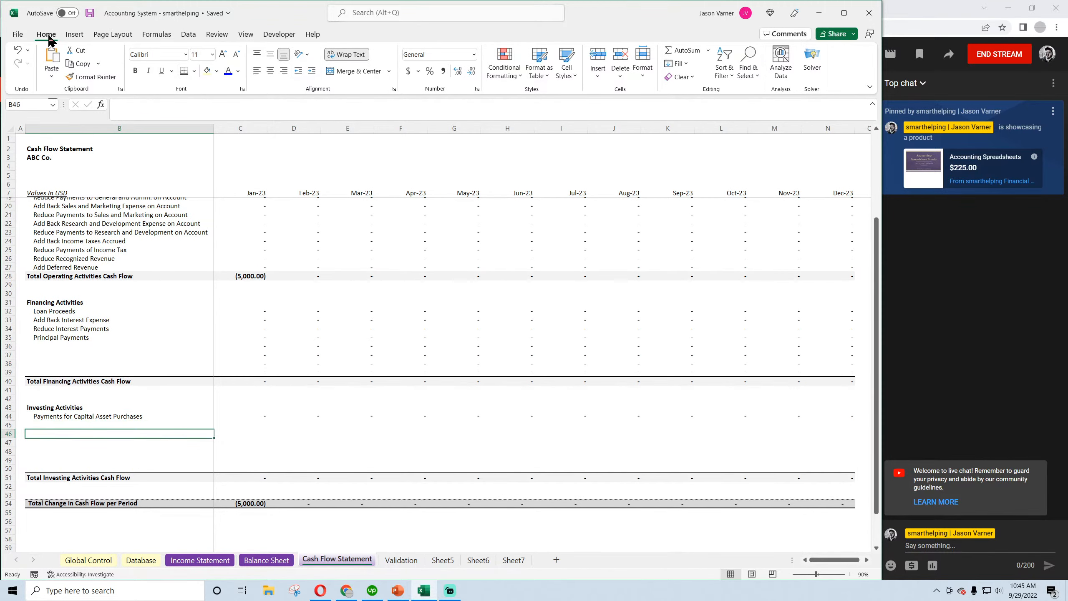
pyautogui.click(91, 14)
pyautogui.click(69, 416)
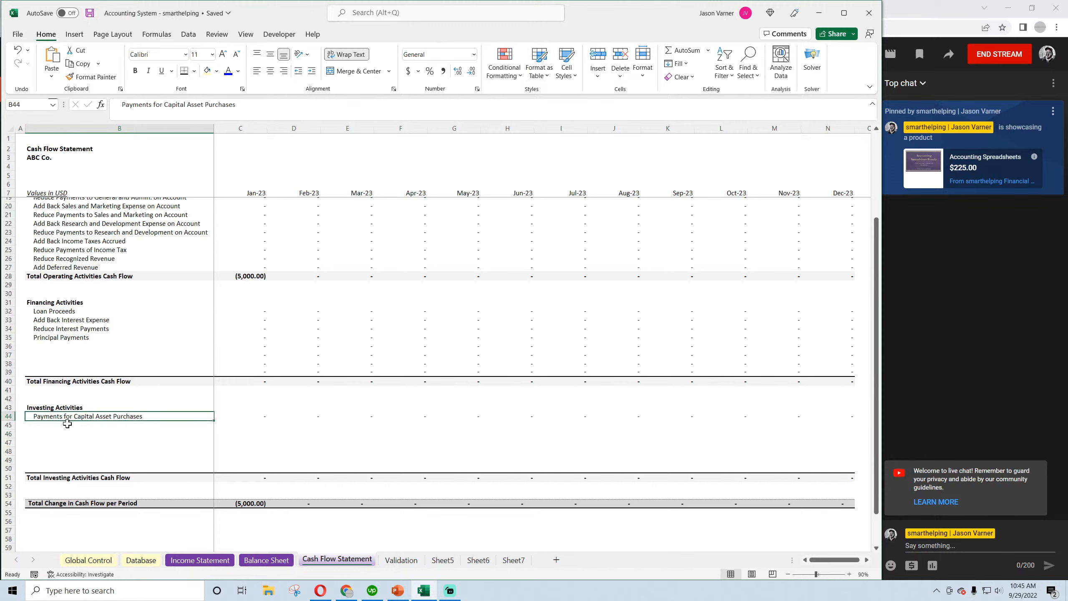
pyautogui.click(67, 425)
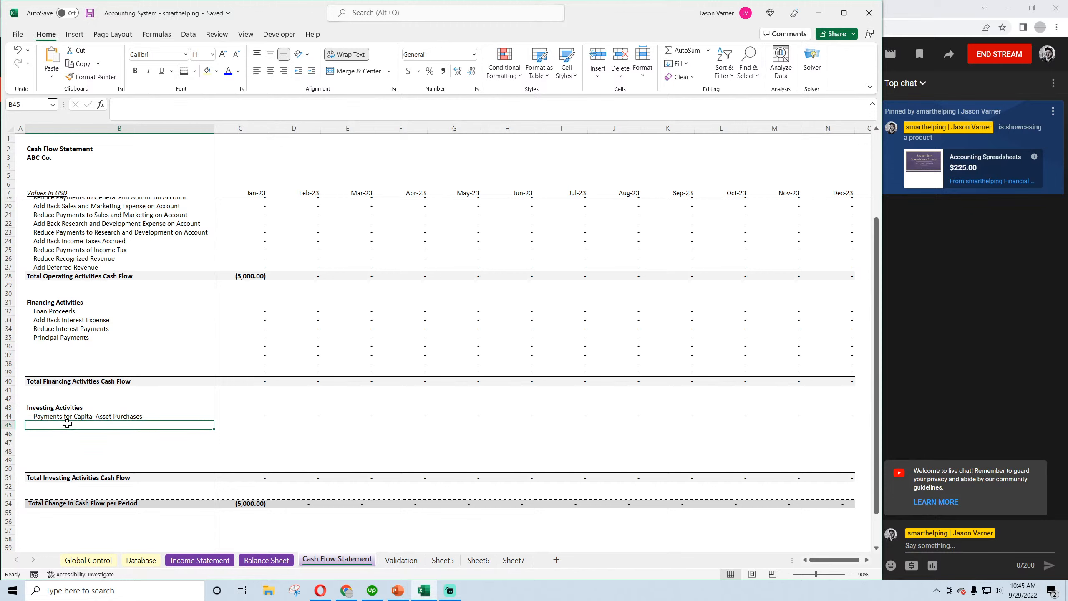
pyautogui.click(89, 13)
# Switch to Chrome and open a new browser tab
pyautogui.click(346, 590)
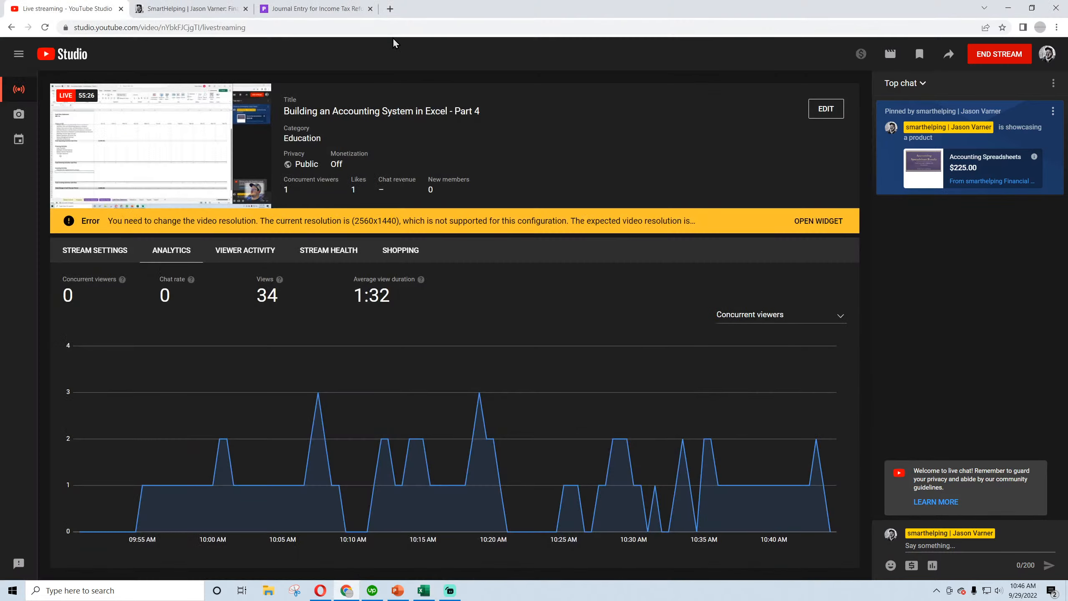
pyautogui.click(389, 9)
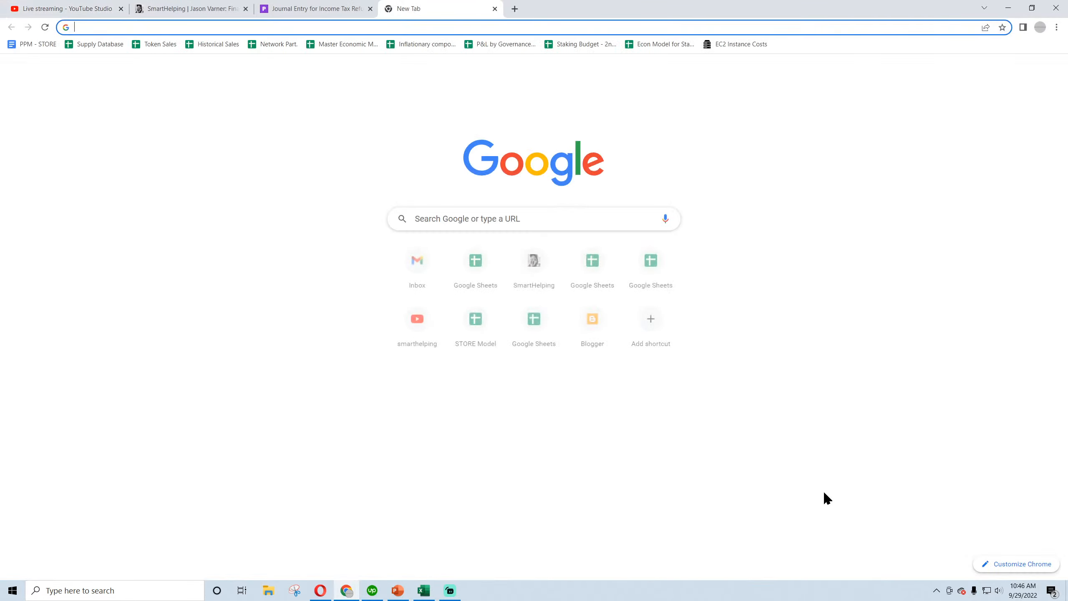
pyautogui.write('what')
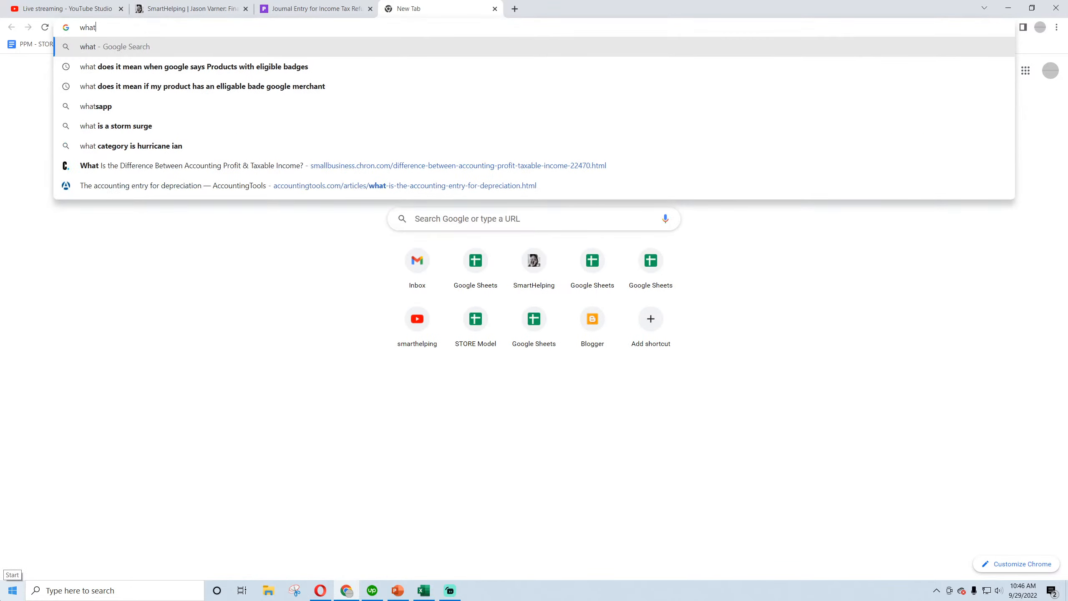
pyautogui.press('BackSpace')
pyautogui.press('BackSpace')
pyautogui.press('BackSpace')
pyautogui.press('BackSpace')
pyautogui.press('BackSpace')
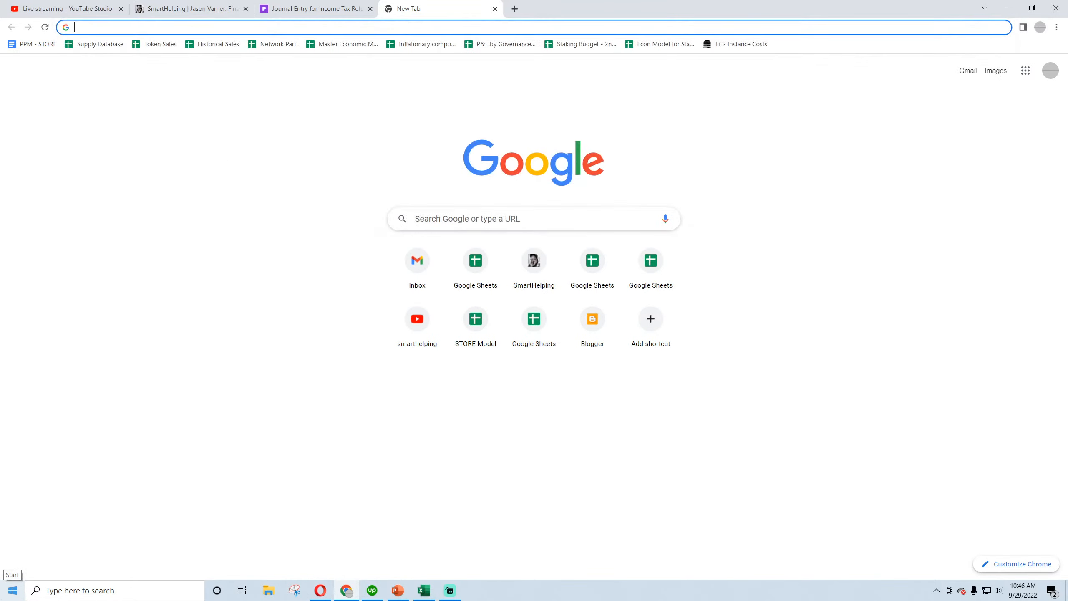
# Search Google for "journal entries for other income"
pyautogui.write('journ')
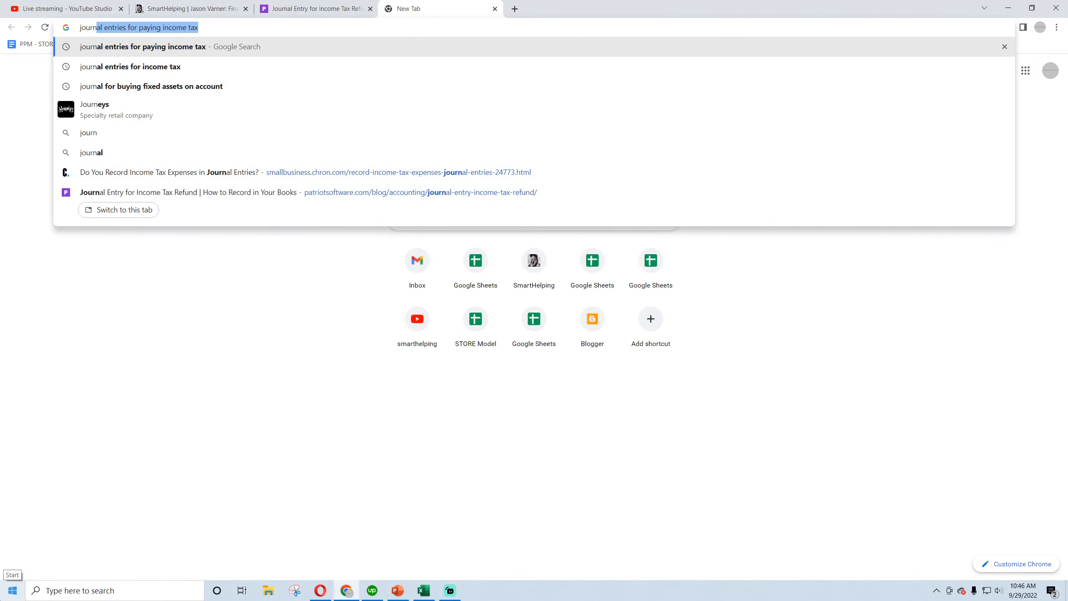
pyautogui.write('al entries')
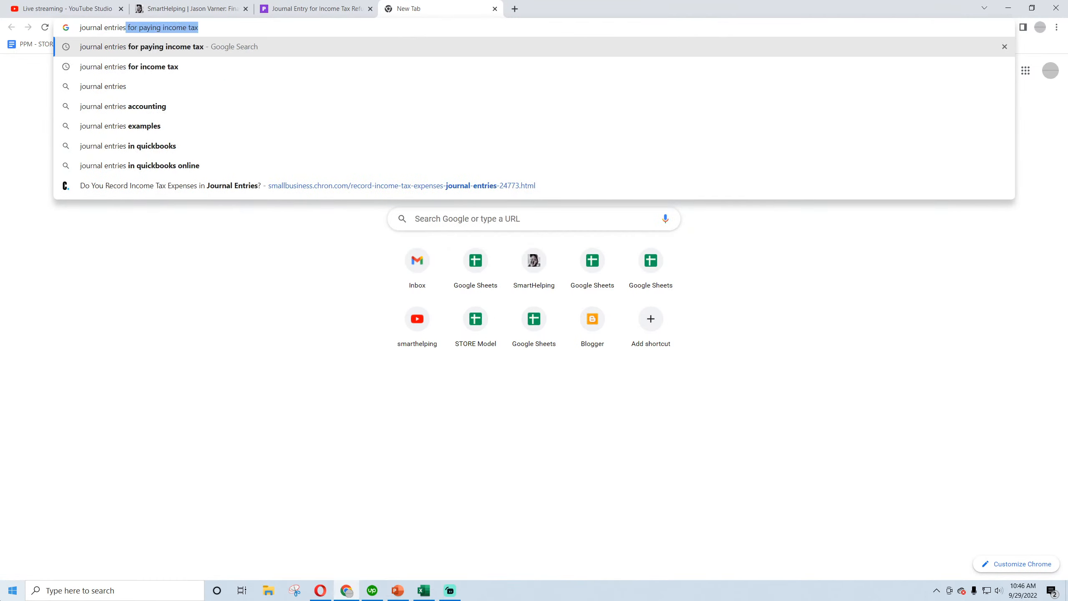
pyautogui.write(' for other income')
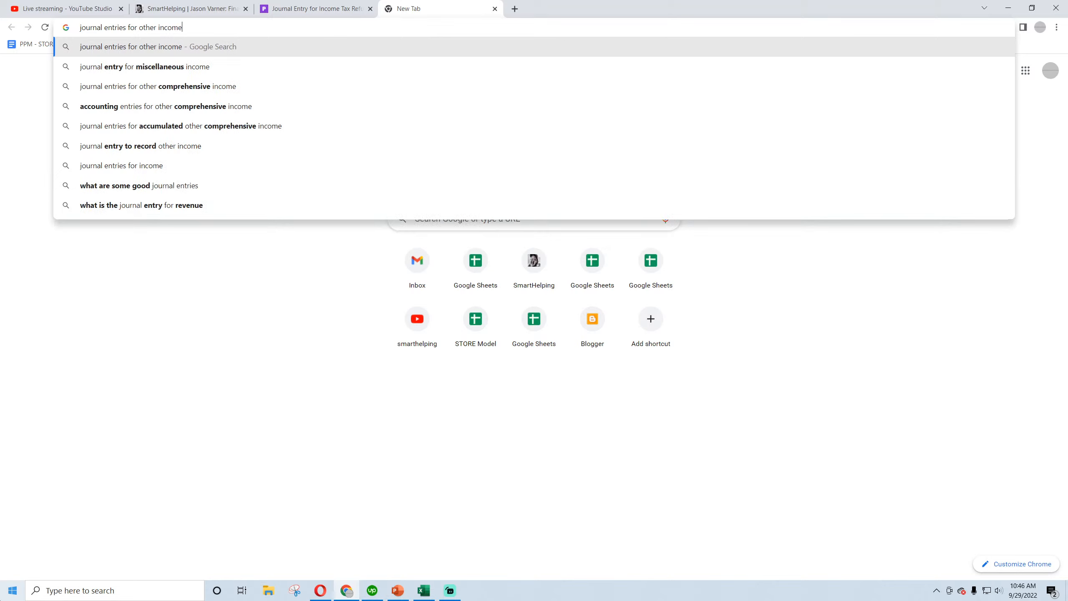
pyautogui.press('Return')
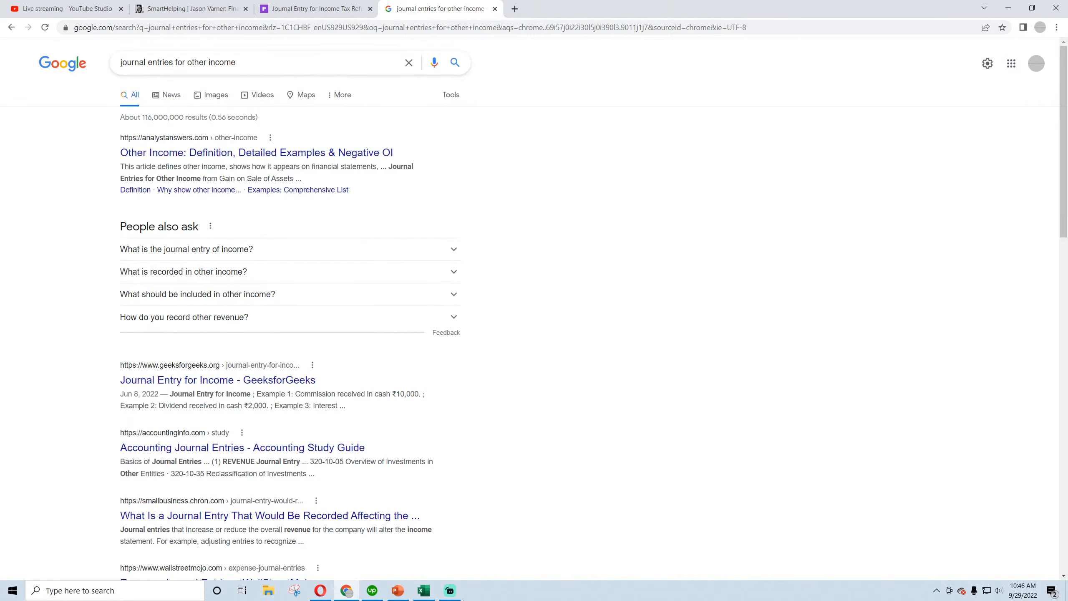
pyautogui.click(424, 593)
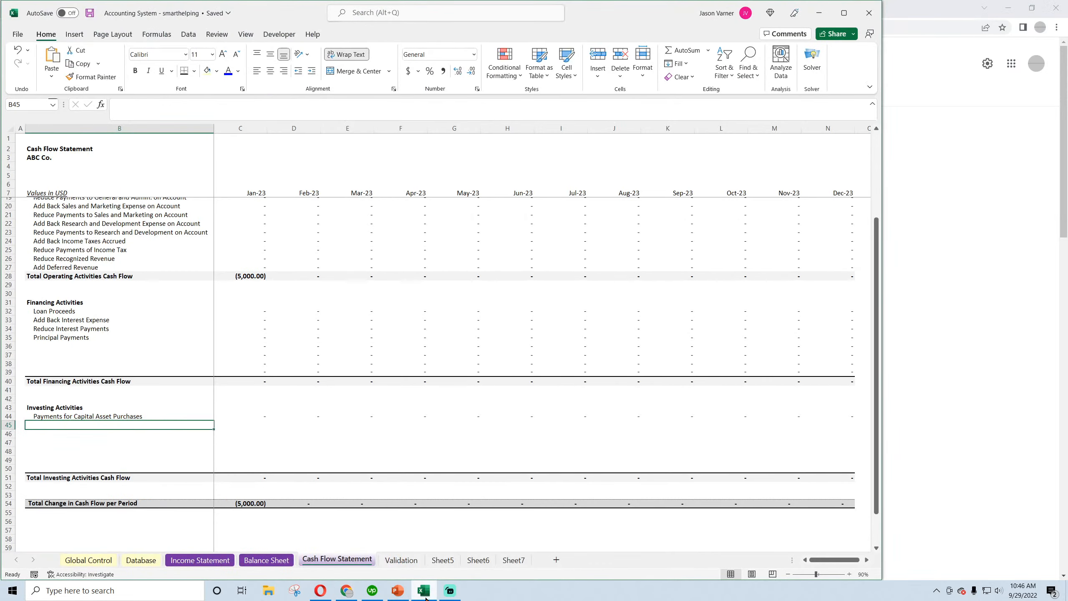
pyautogui.click(425, 593)
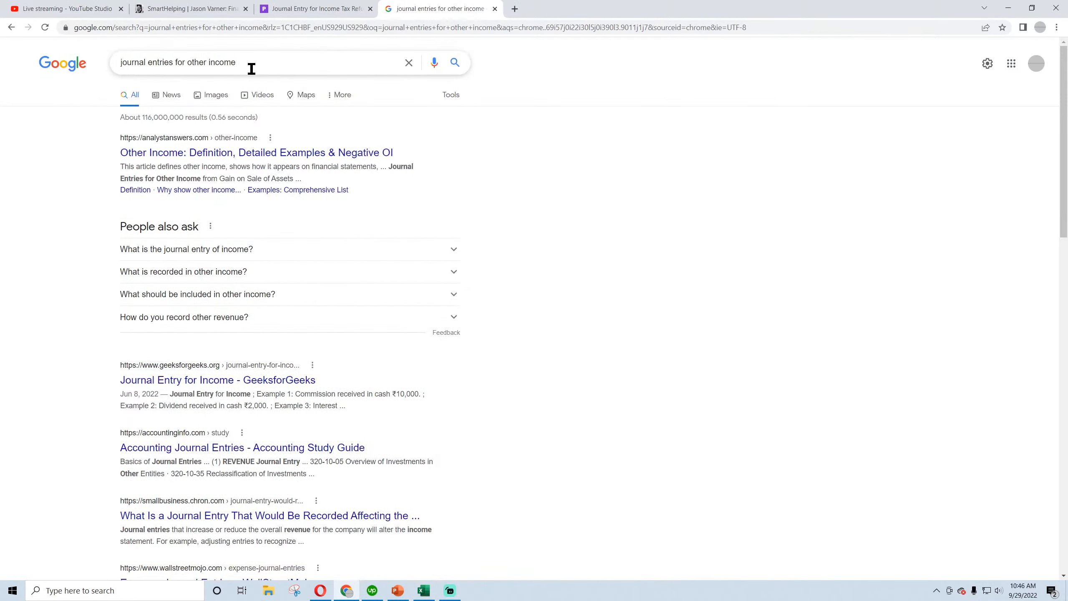
# Search Google for "other income on cash flow statement operating activity"
pyautogui.moveTo(248, 64); pyautogui.dragTo(23, 71)
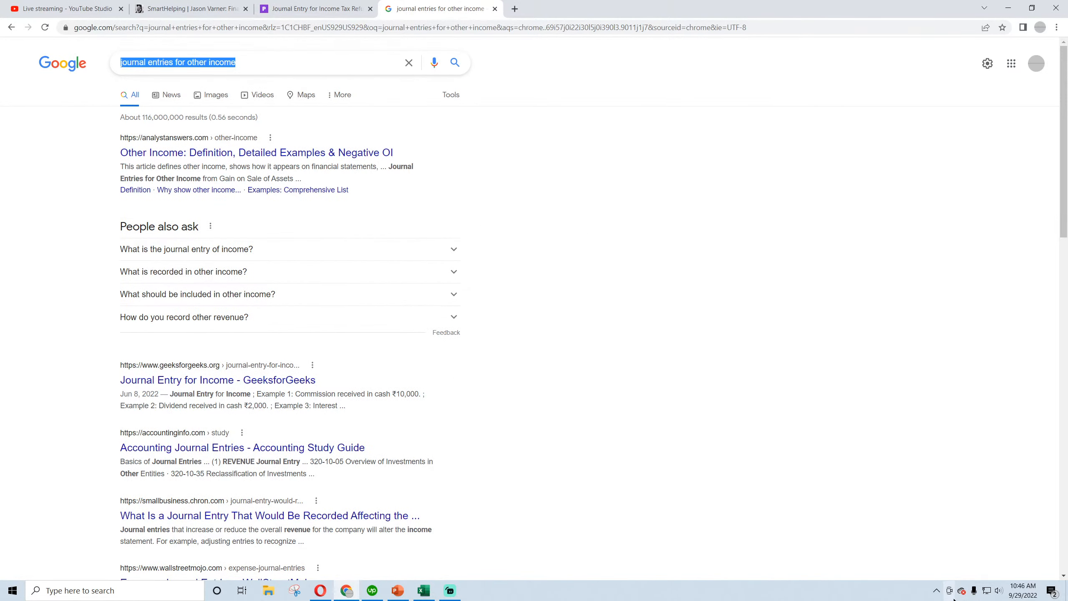
pyautogui.write('does othe rincome')
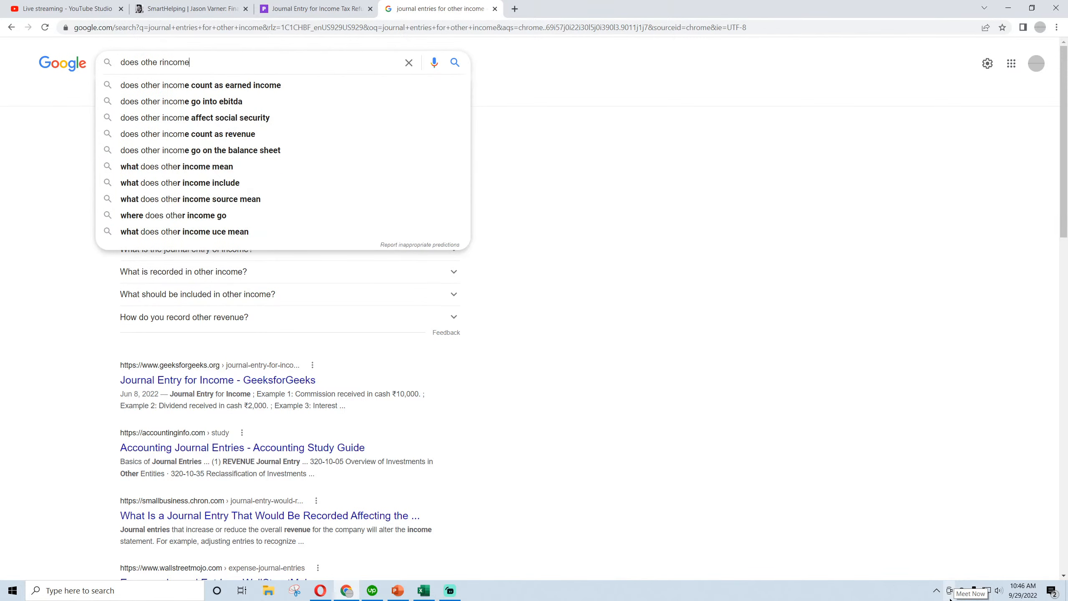
pyautogui.press('BackSpace')
pyautogui.press('BackSpace')
pyautogui.press('BackSpace')
pyautogui.press('BackSpace')
pyautogui.press('BackSpace')
pyautogui.press('BackSpace')
pyautogui.press('BackSpace')
pyautogui.press('BackSpace')
pyautogui.press('BackSpace')
pyautogui.write('r')
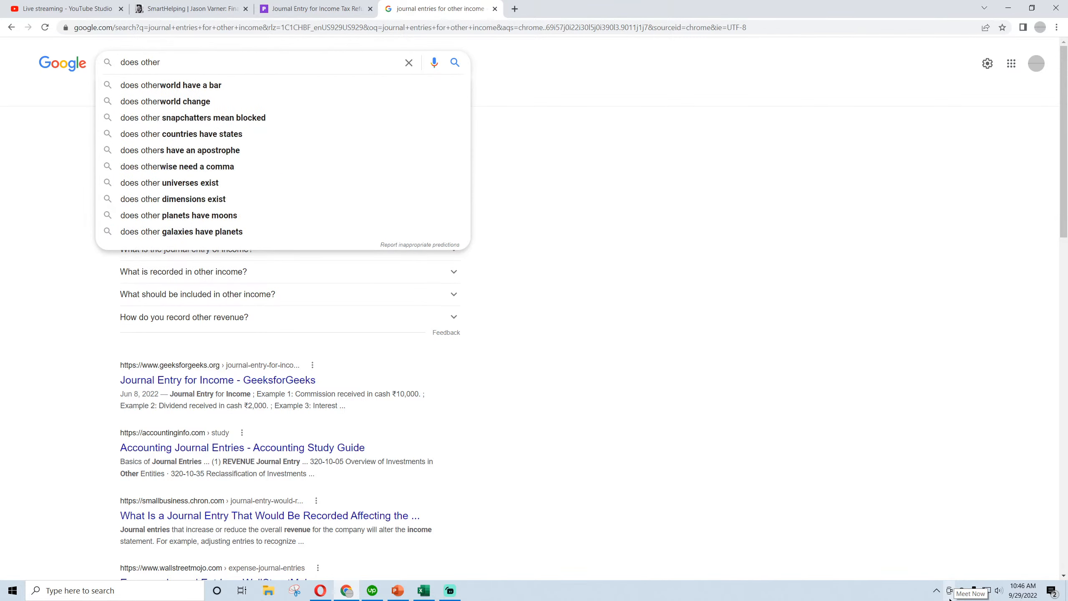
pyautogui.press('BackSpace')
pyautogui.press('BackSpace')
pyautogui.press('BackSpace')
pyautogui.press('BackSpace')
pyautogui.press('BackSpace')
pyautogui.press('BackSpace')
pyautogui.press('BackSpace')
pyautogui.press('BackSpace')
pyautogui.press('BackSpace')
pyautogui.press('BackSpace')
pyautogui.write('other inco')
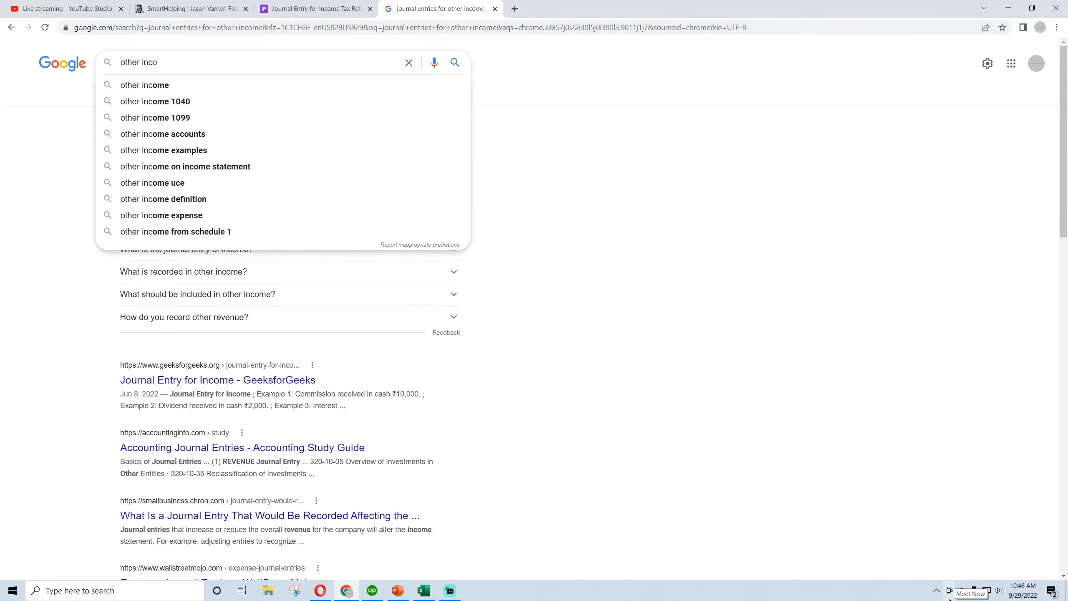
pyautogui.write('me on cash flow stat')
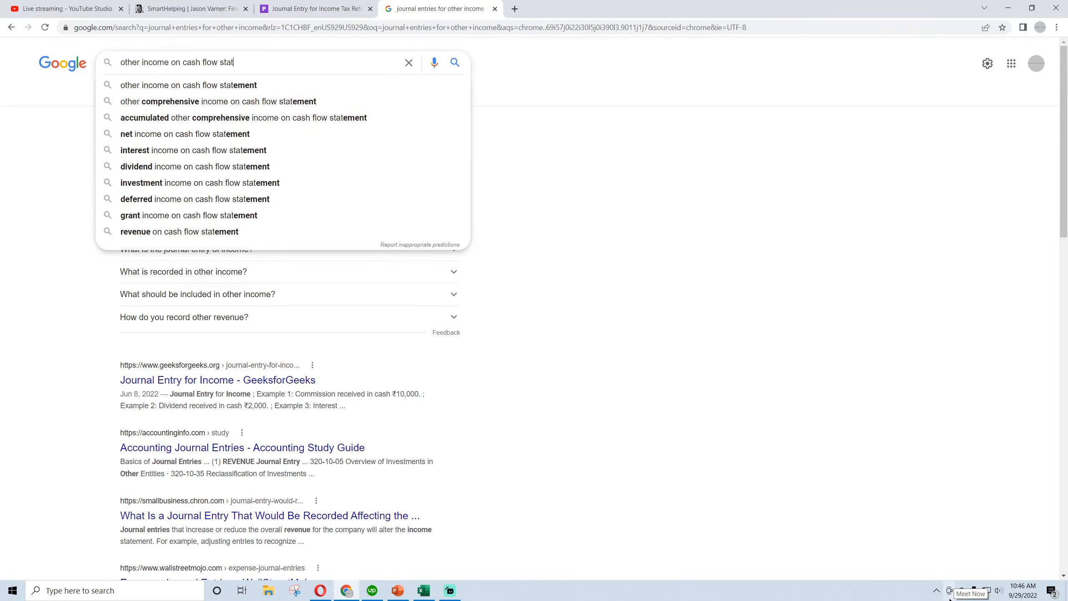
pyautogui.write('ement ope')
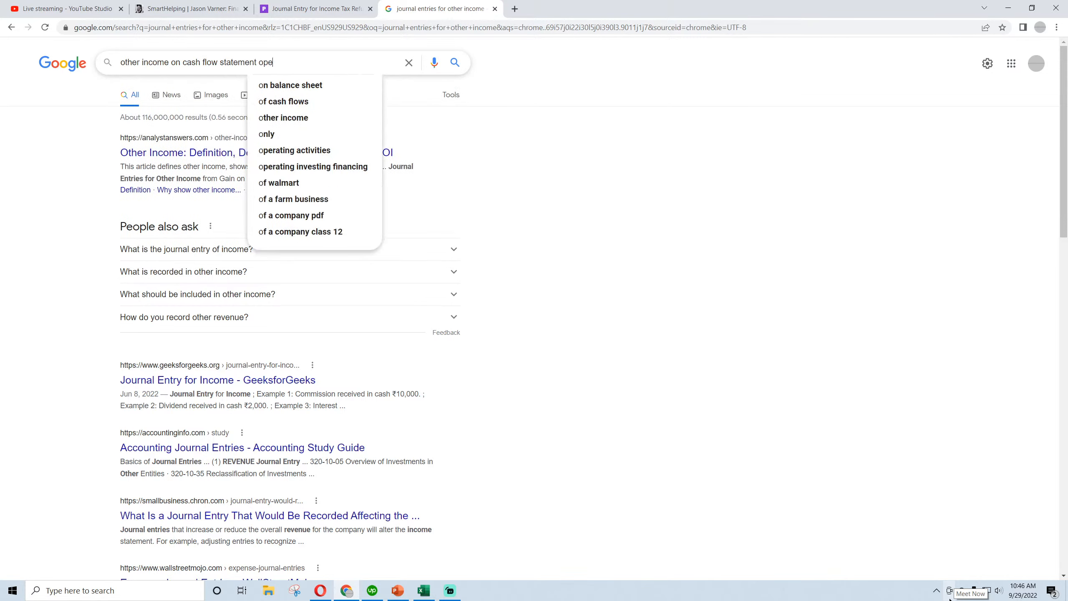
pyautogui.write('rating activity')
pyautogui.press('Return')
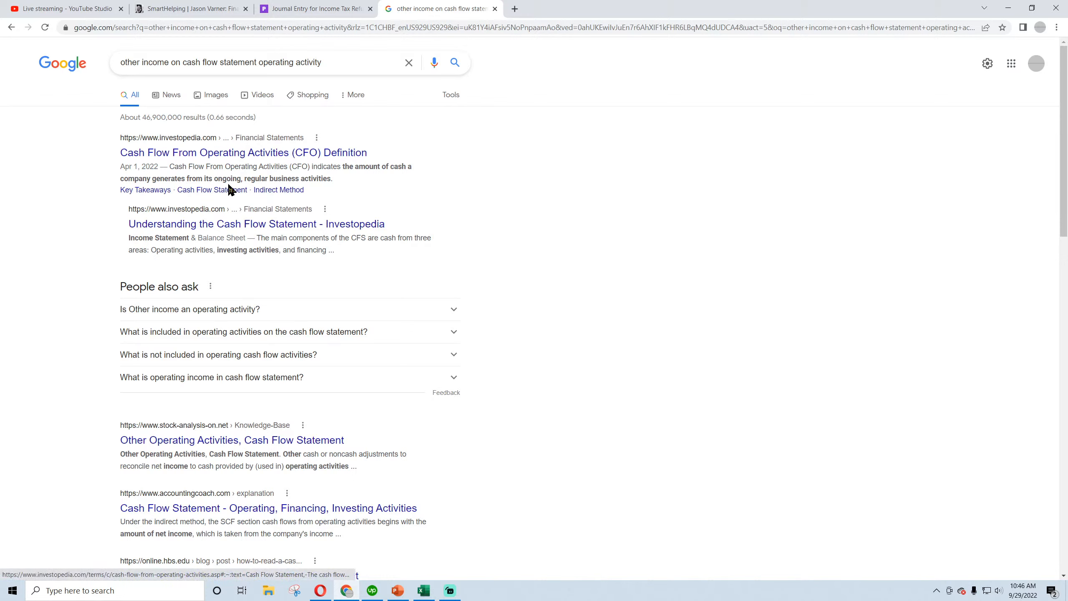
# Expand the related question "Is Other income an operating activity?" and open its source article, Operating Income Definition - Investopedia
pyautogui.moveTo(327, 178); pyautogui.dragTo(254, 178)
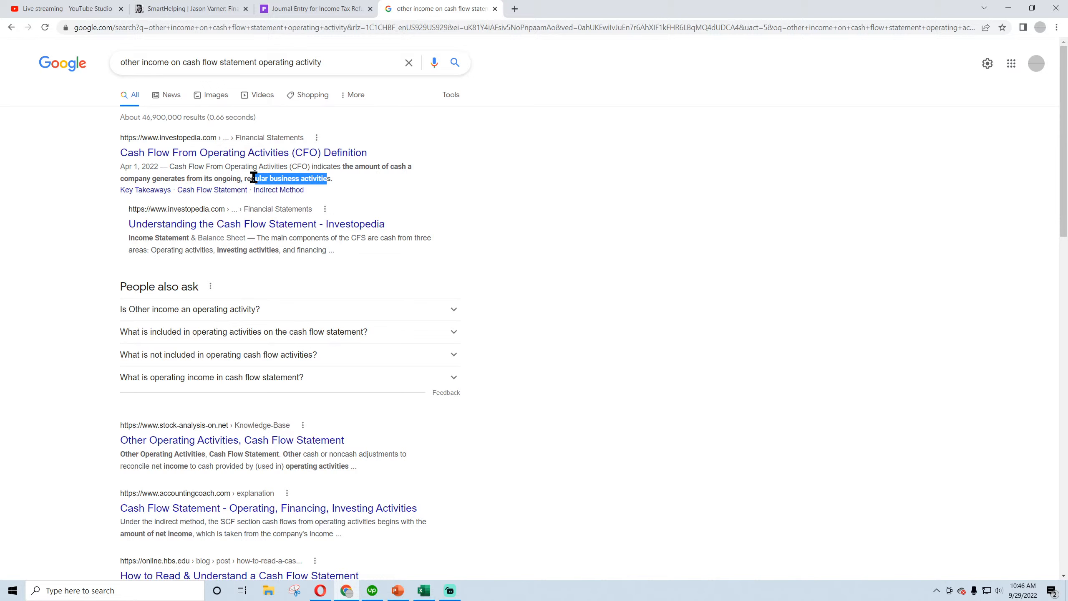
pyautogui.click(183, 310)
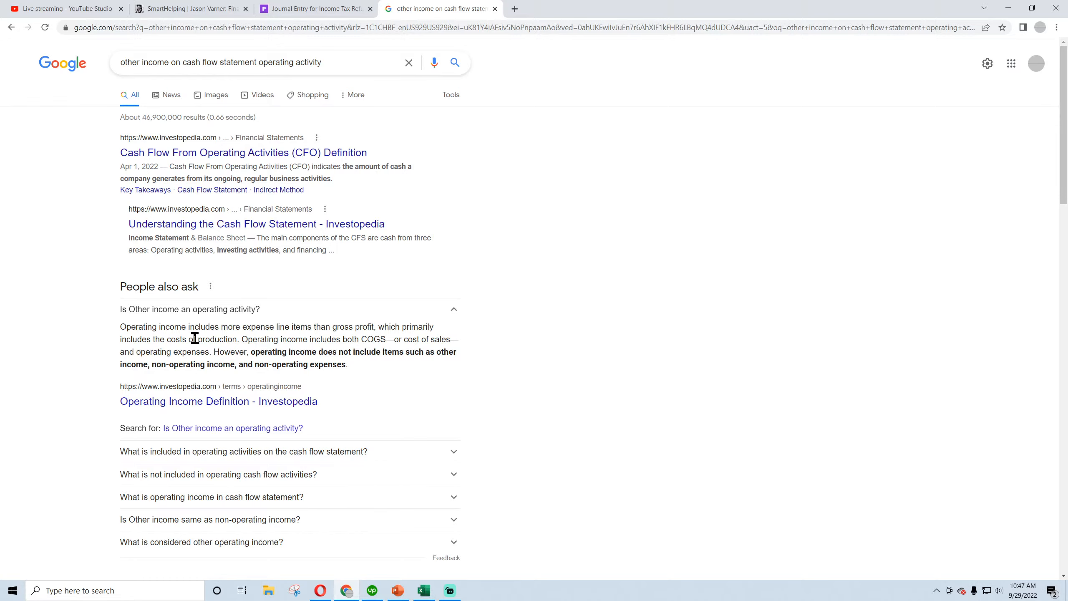
pyautogui.click(213, 402)
# Read through the Operating Income article for how other income and non-operating income are treated, including the Apple income statement example
pyautogui.scroll(-8, 456, 395)
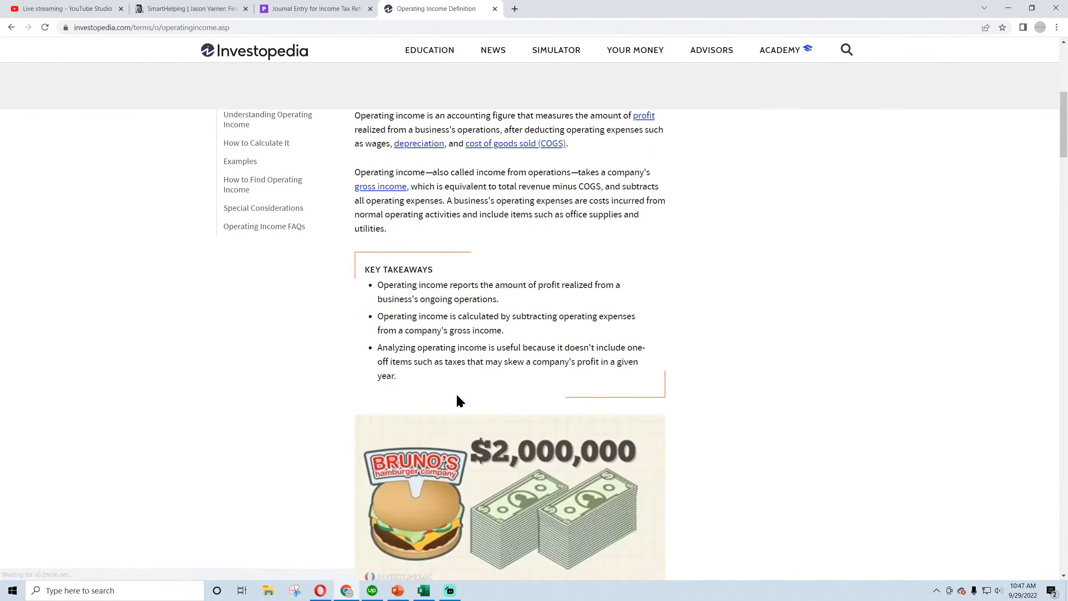
pyautogui.scroll(-4, 379, 303)
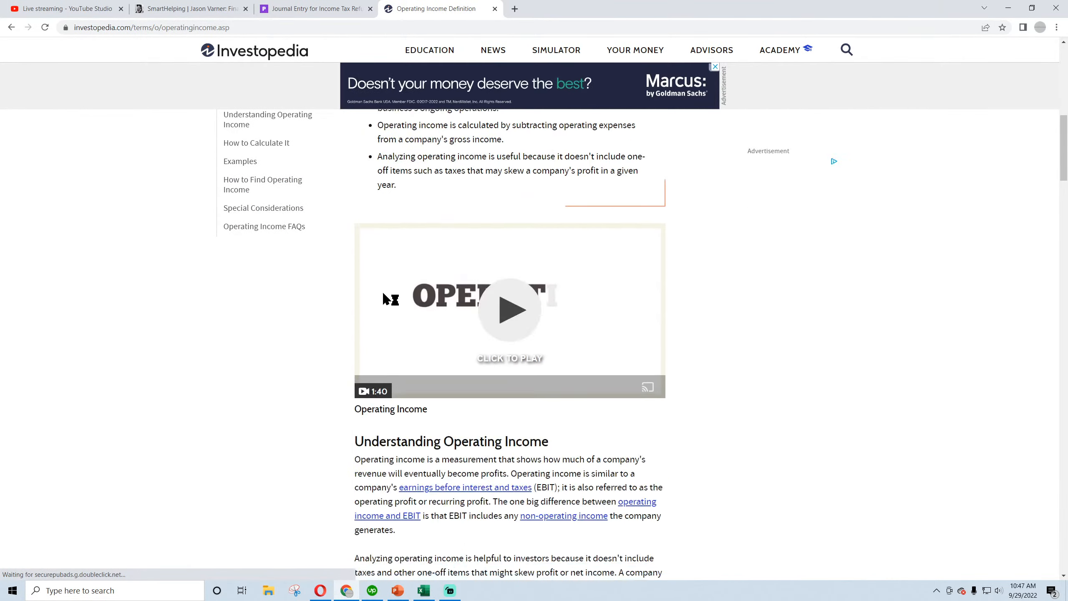
pyautogui.scroll(-4, 383, 299)
pyautogui.scroll(-4, 296, 300)
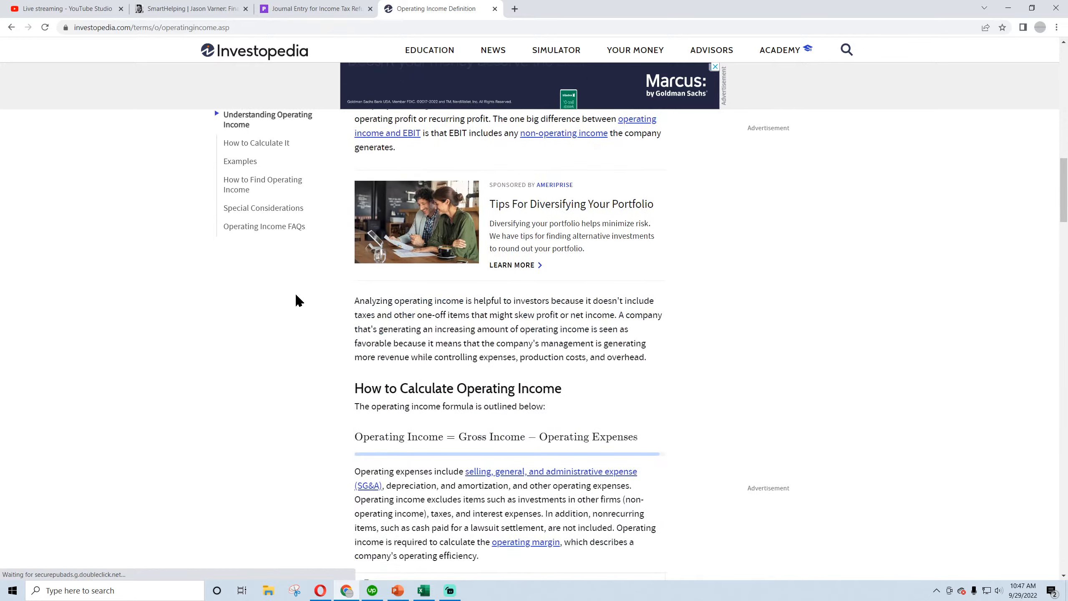
pyautogui.scroll(-4, 296, 295)
pyautogui.scroll(-3, 332, 296)
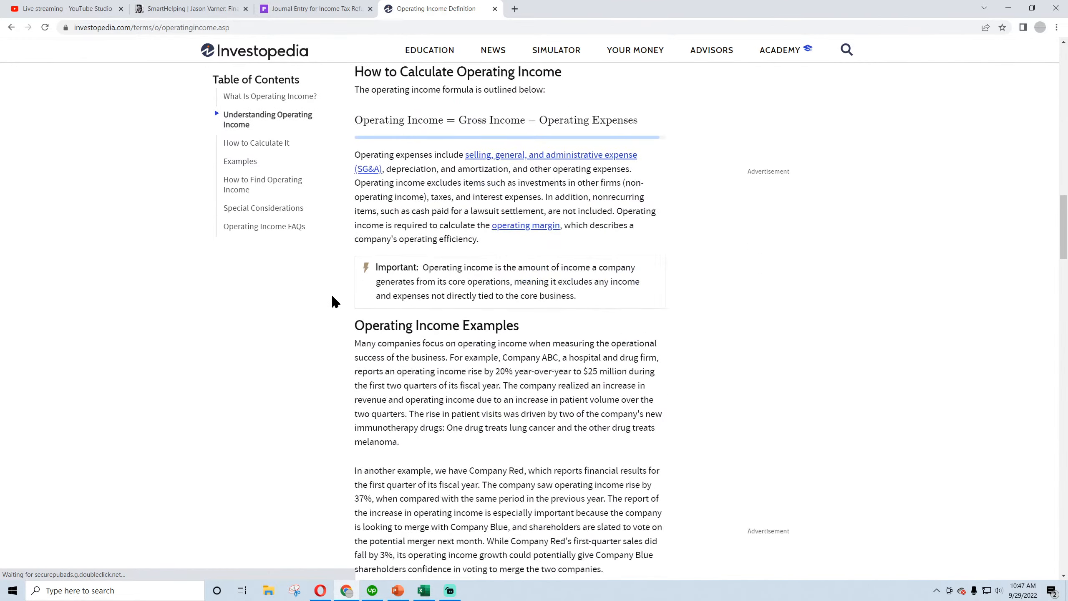
pyautogui.scroll(-6, 332, 301)
pyautogui.scroll(-4, 332, 302)
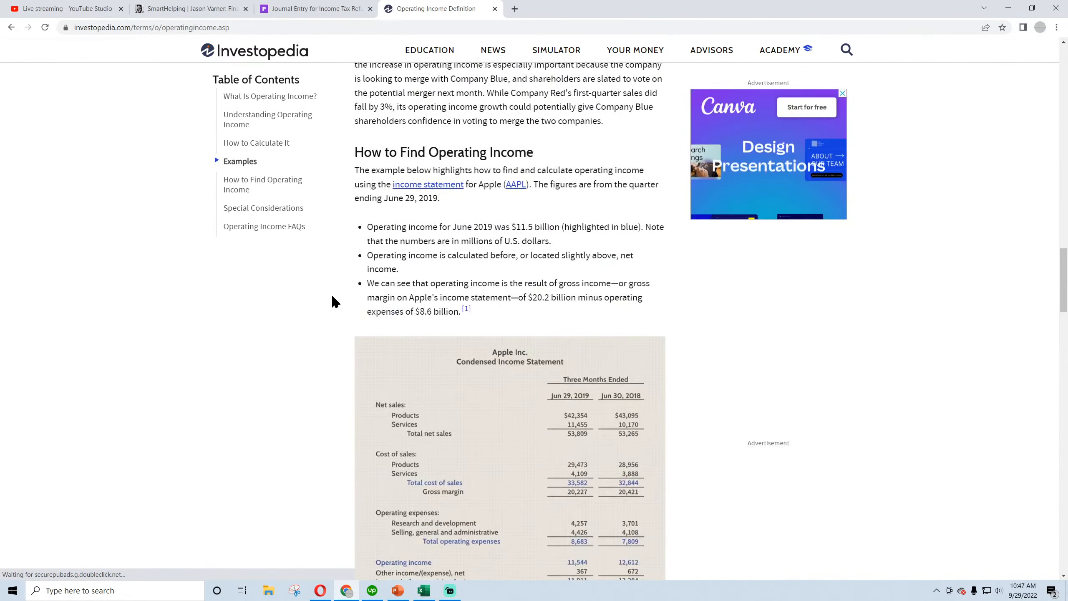
pyautogui.scroll(-4, 332, 302)
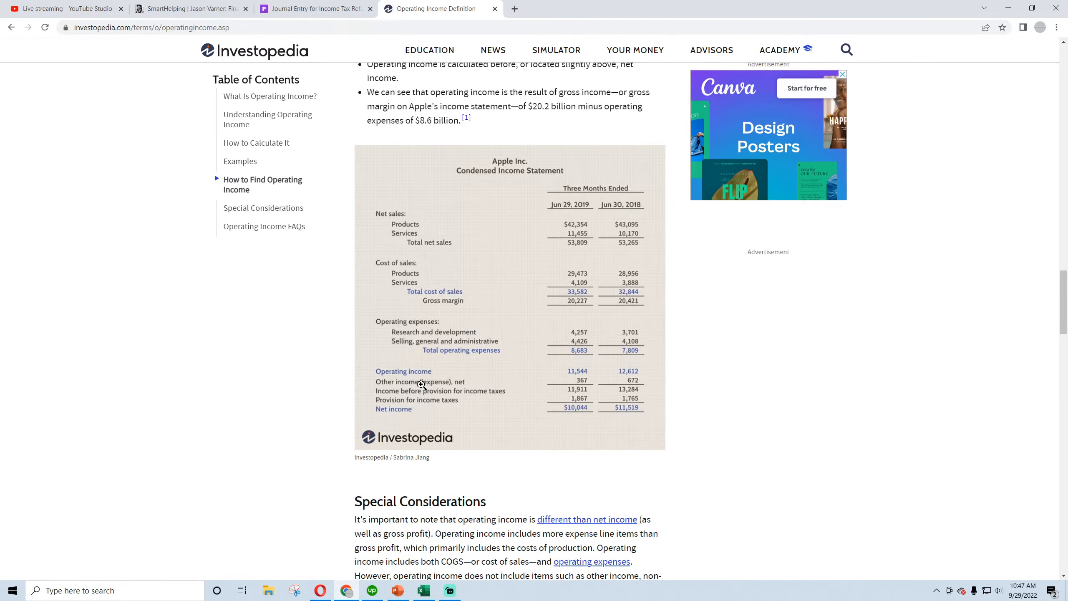
pyautogui.scroll(-3, 433, 383)
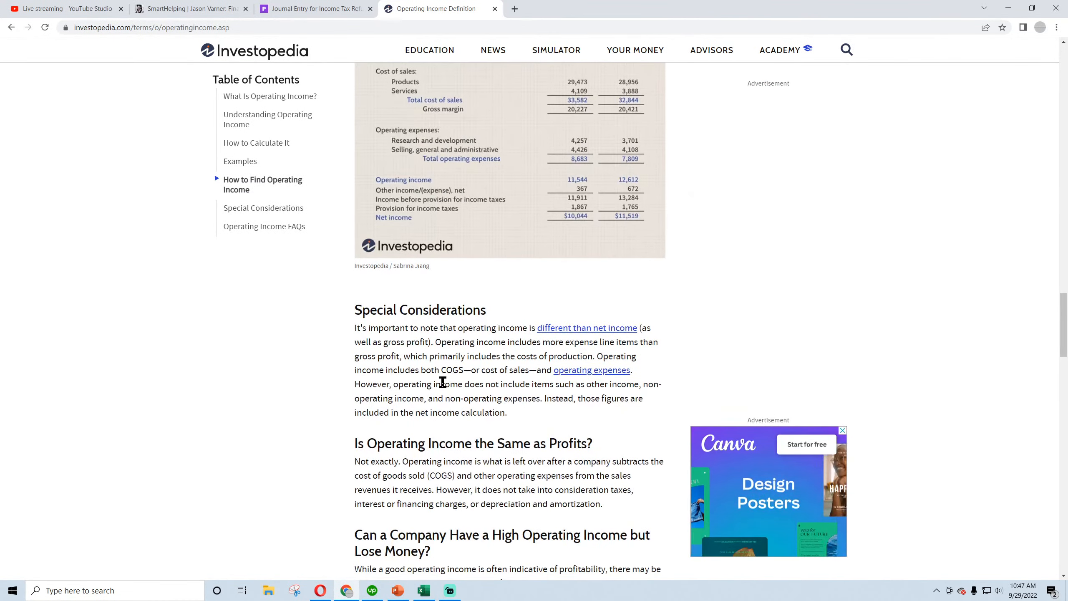
pyautogui.scroll(-3, 442, 382)
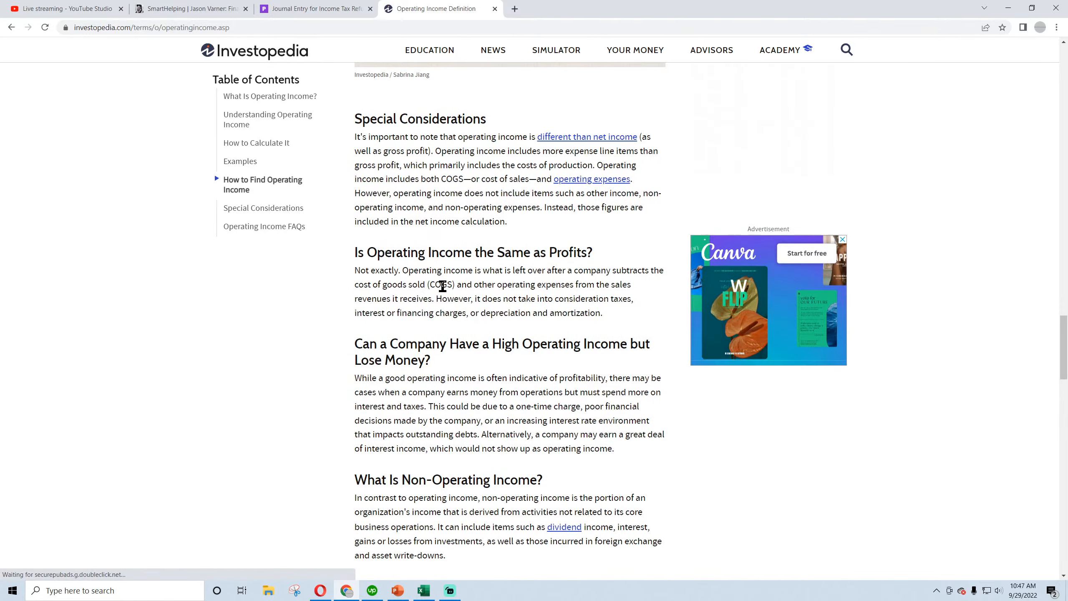
pyautogui.scroll(-3, 442, 286)
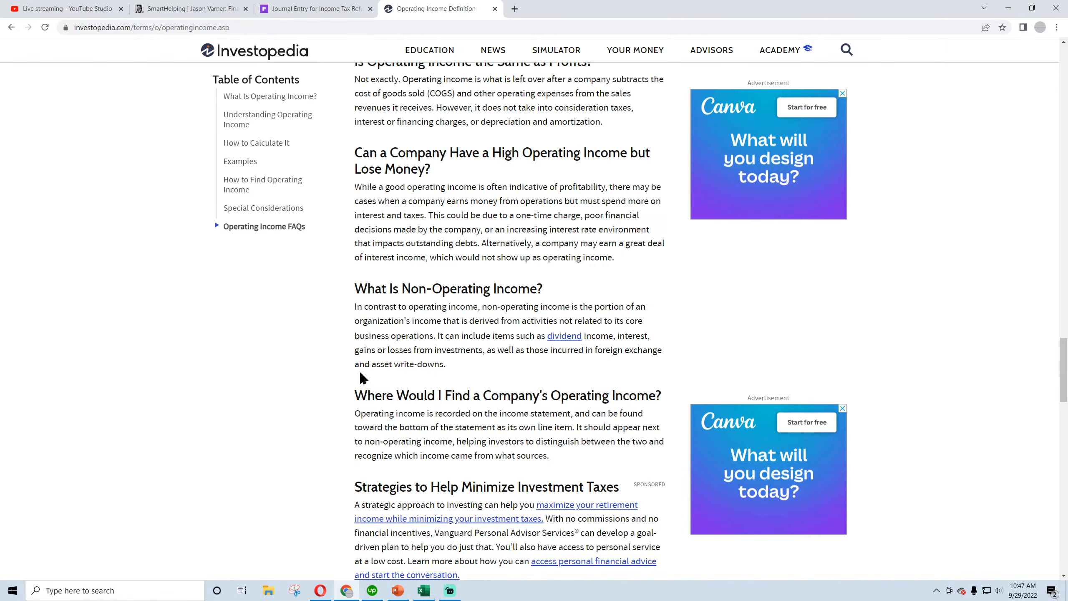
pyautogui.scroll(-4, 362, 378)
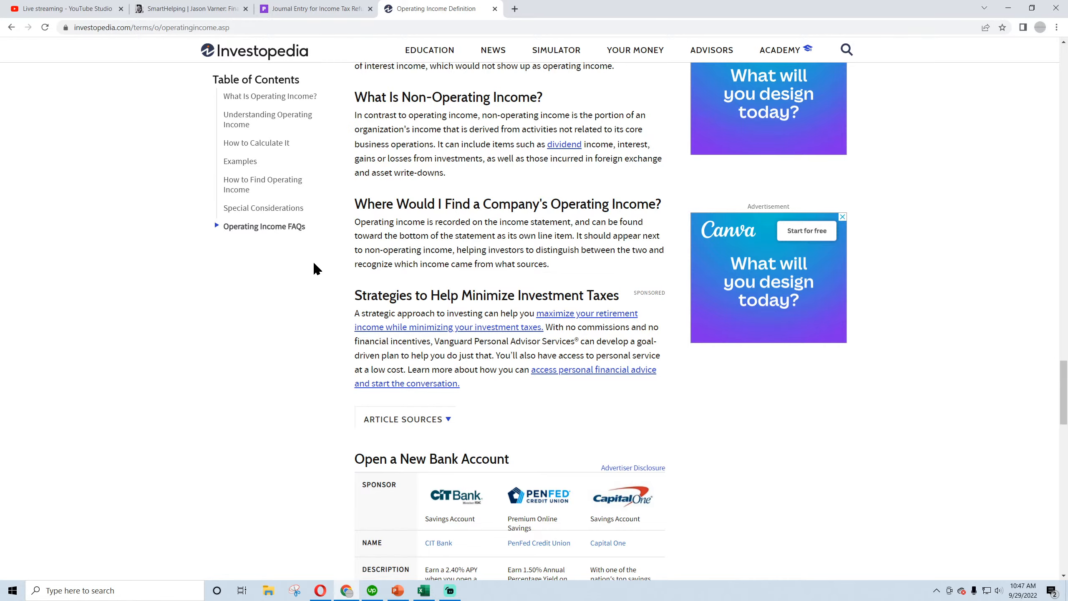
pyautogui.scroll(-5, 311, 271)
pyautogui.scroll(5, 305, 274)
# Return to the Google results and look through the remaining entries on operating activities in the cash flow statement
pyautogui.click(11, 28)
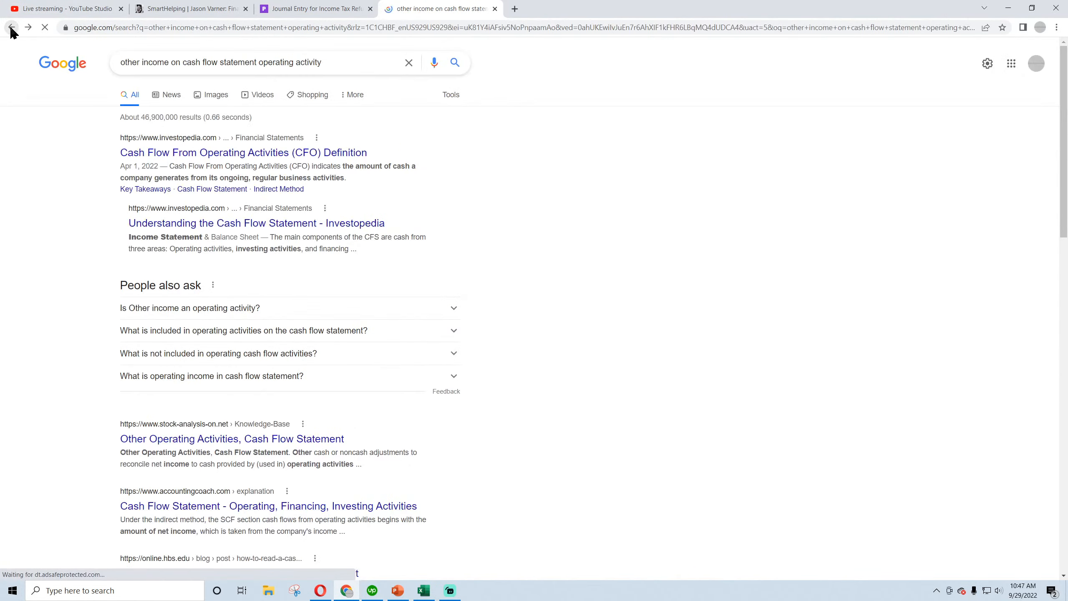
pyautogui.scroll(-3, 81, 261)
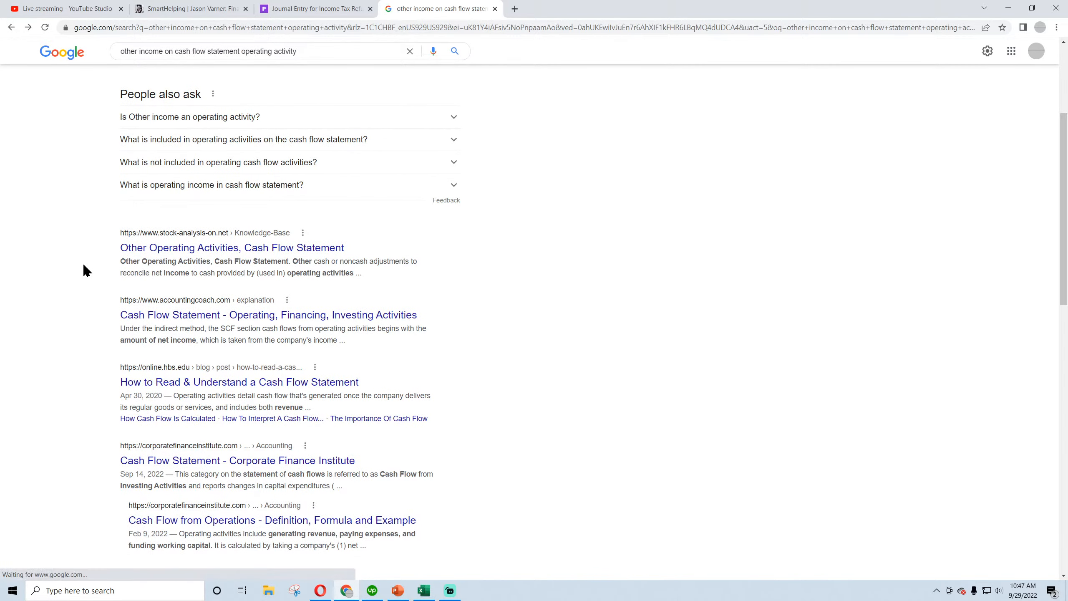
pyautogui.scroll(-3, 103, 328)
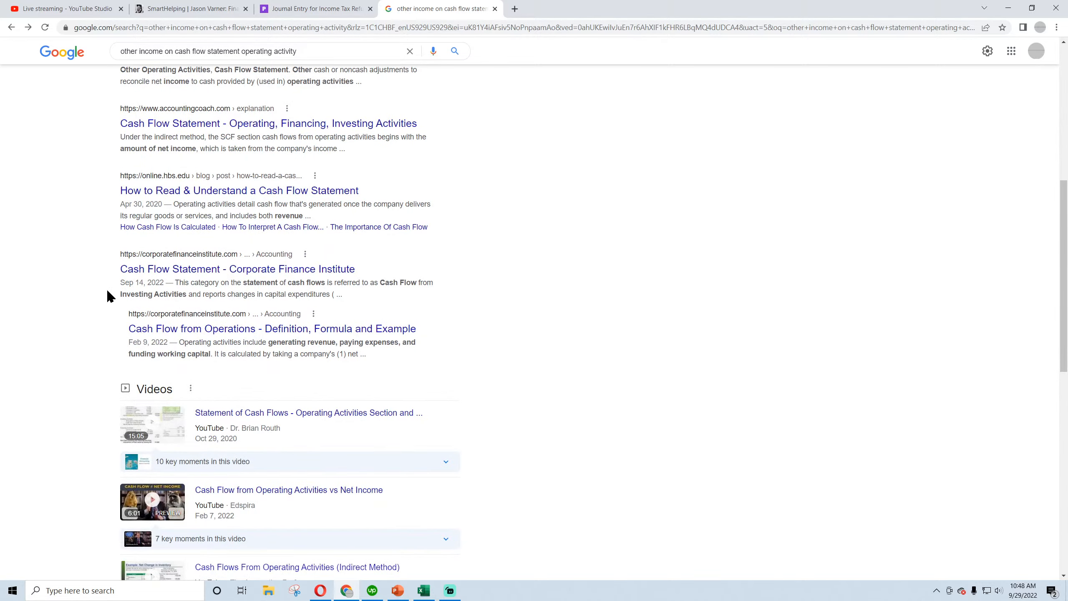
pyautogui.scroll(6, 222, 297)
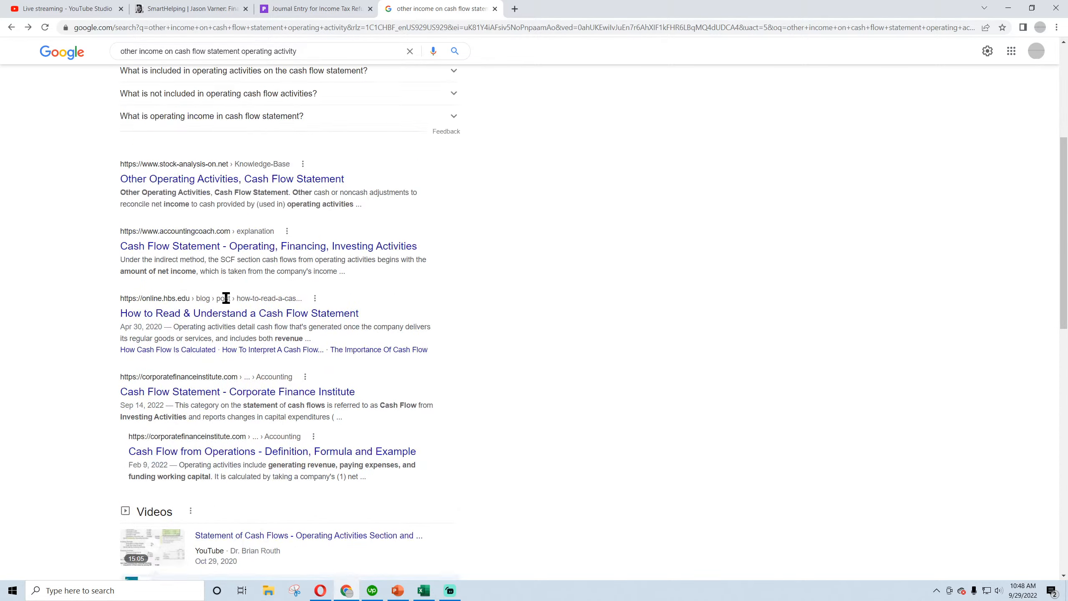
# Search Google for "is other income a financing activity on cash flow statement"
pyautogui.moveTo(341, 63); pyautogui.dragTo(2, 71)
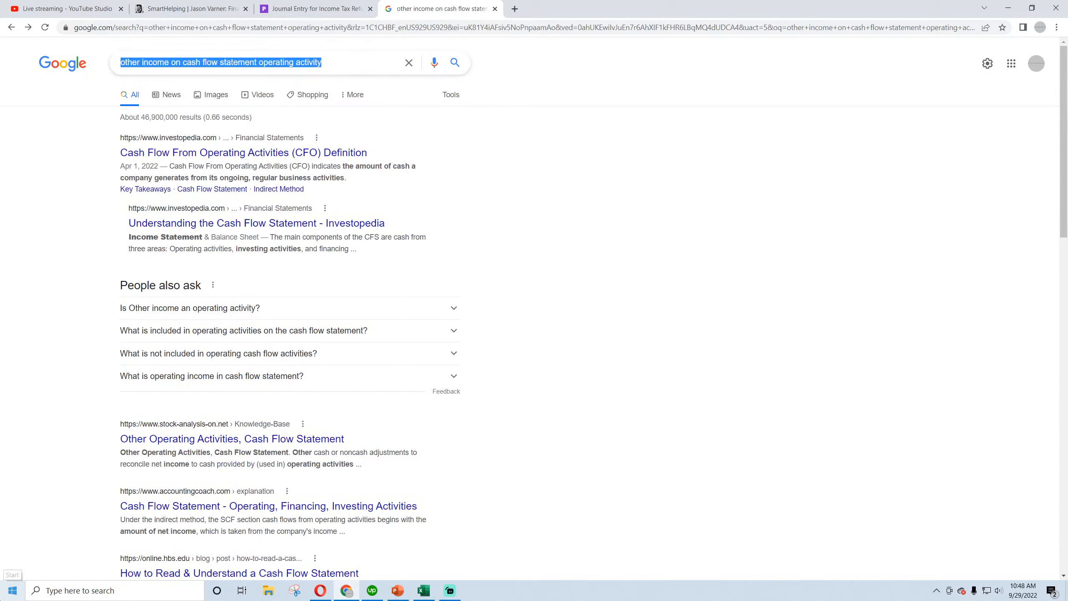
pyautogui.write('is other i')
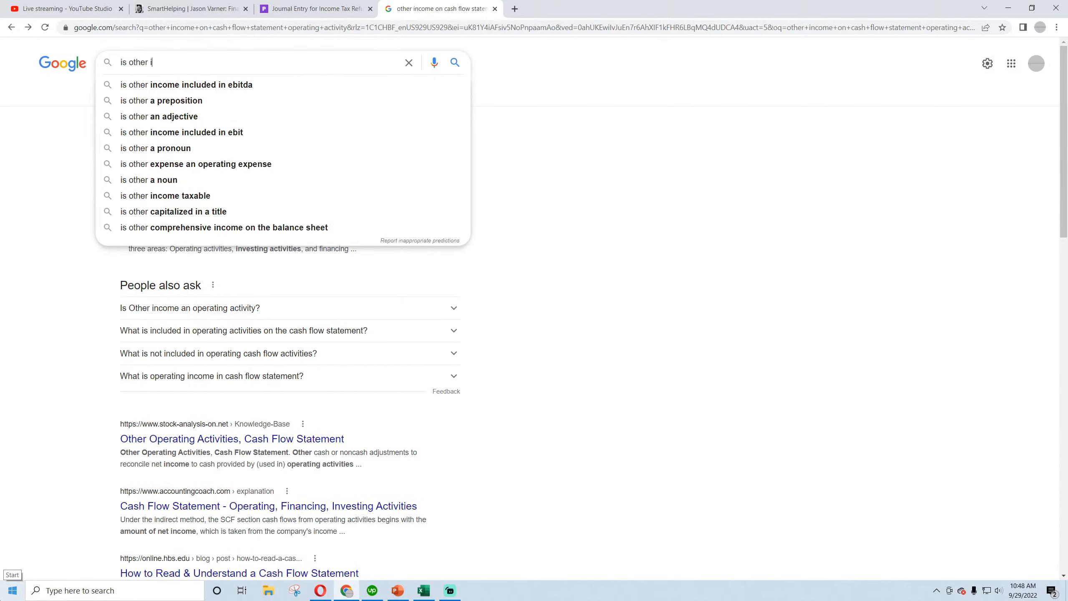
pyautogui.write('ncome a fina')
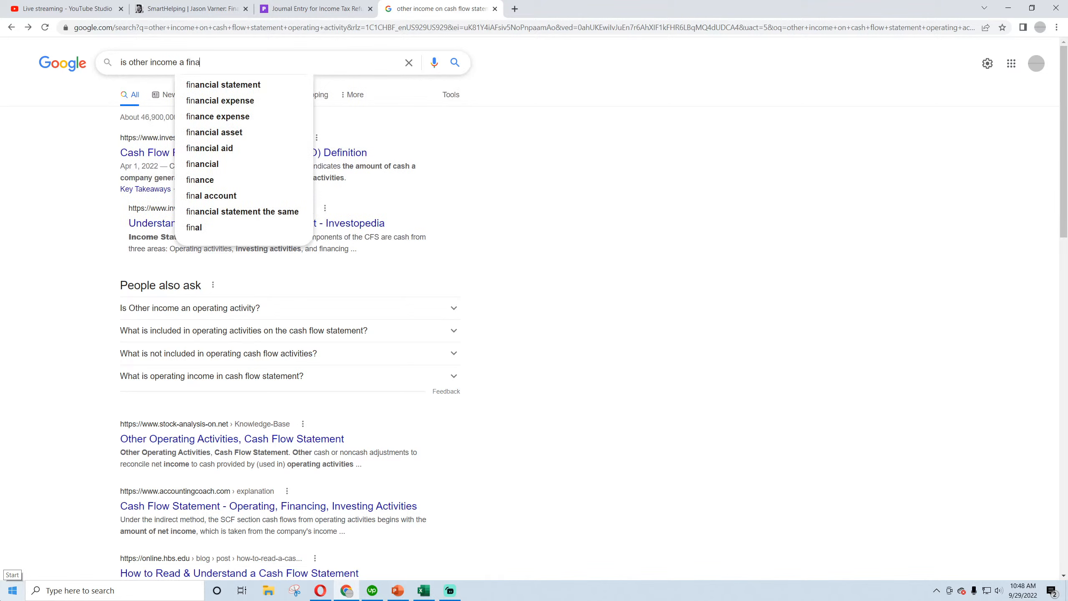
pyautogui.write('ncing ct')
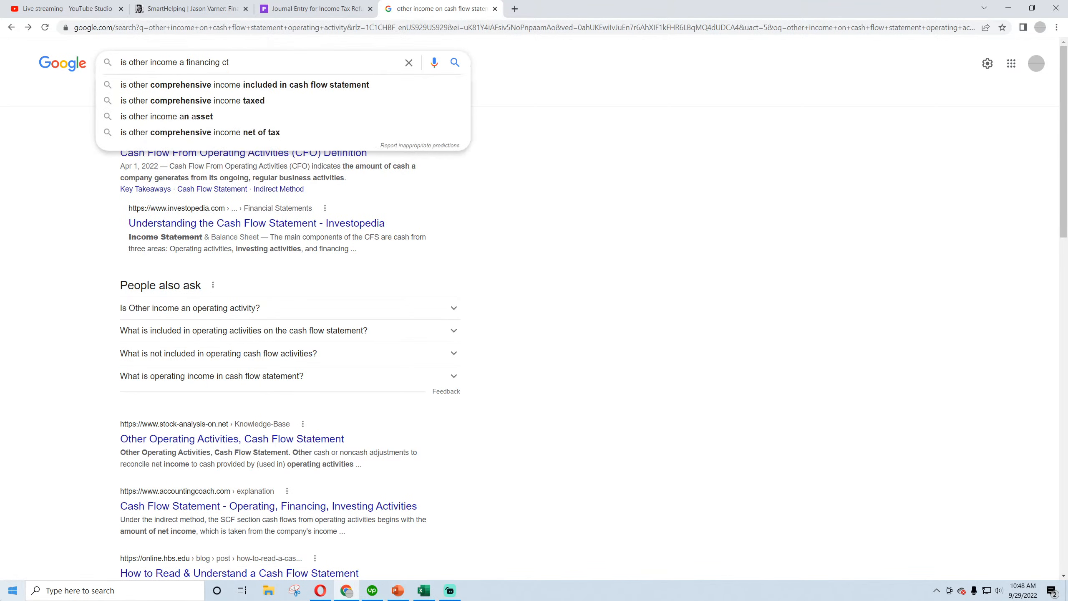
pyautogui.press('BackSpace')
pyautogui.press('BackSpace')
pyautogui.write('activity on cash ')
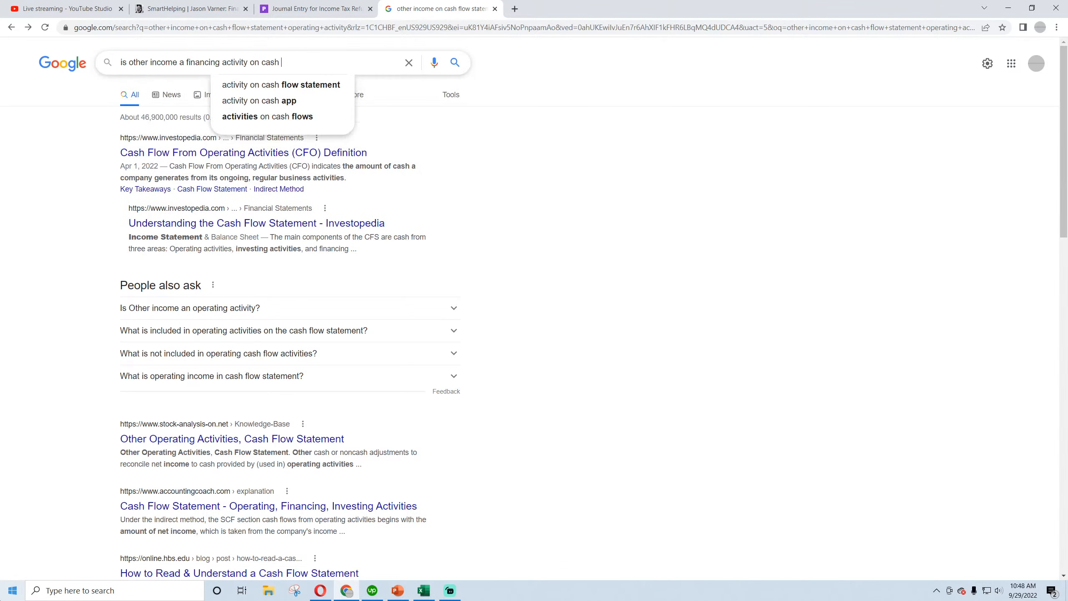
pyautogui.write('flow statement')
pyautogui.press('Return')
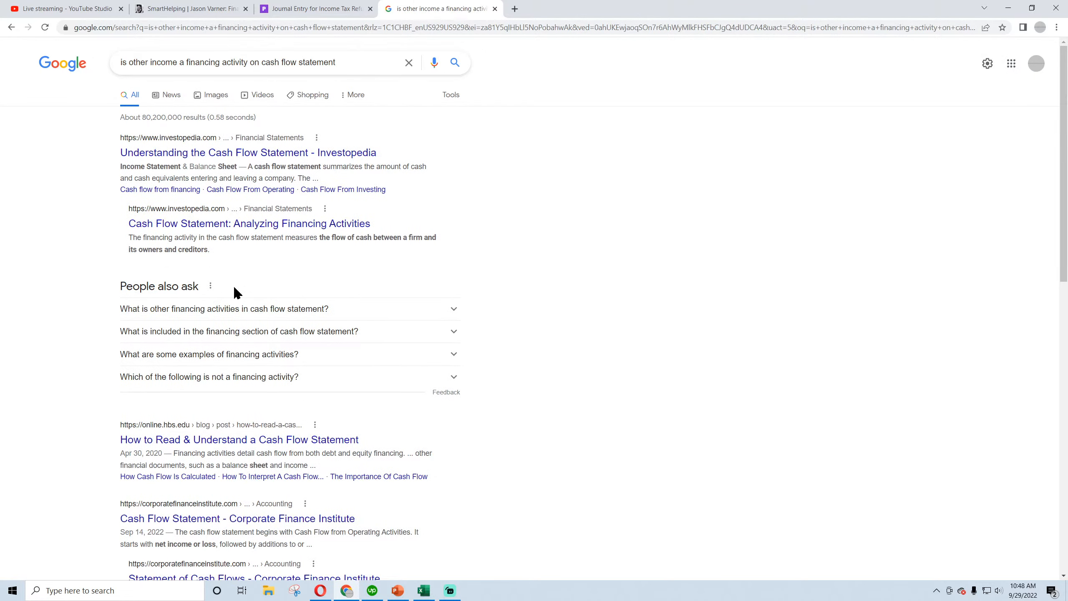
# Open Investopedia's "Understanding the Cash Flow Statement", skim it and its example statement for other income, and return to the search results
pyautogui.click(211, 153)
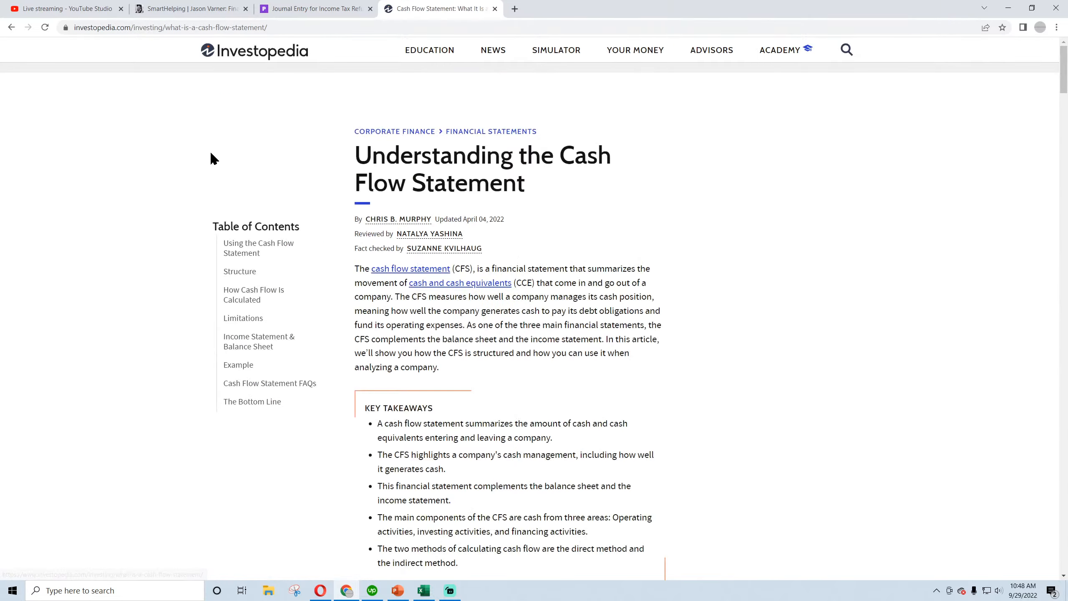
pyautogui.scroll(-20, 439, 379)
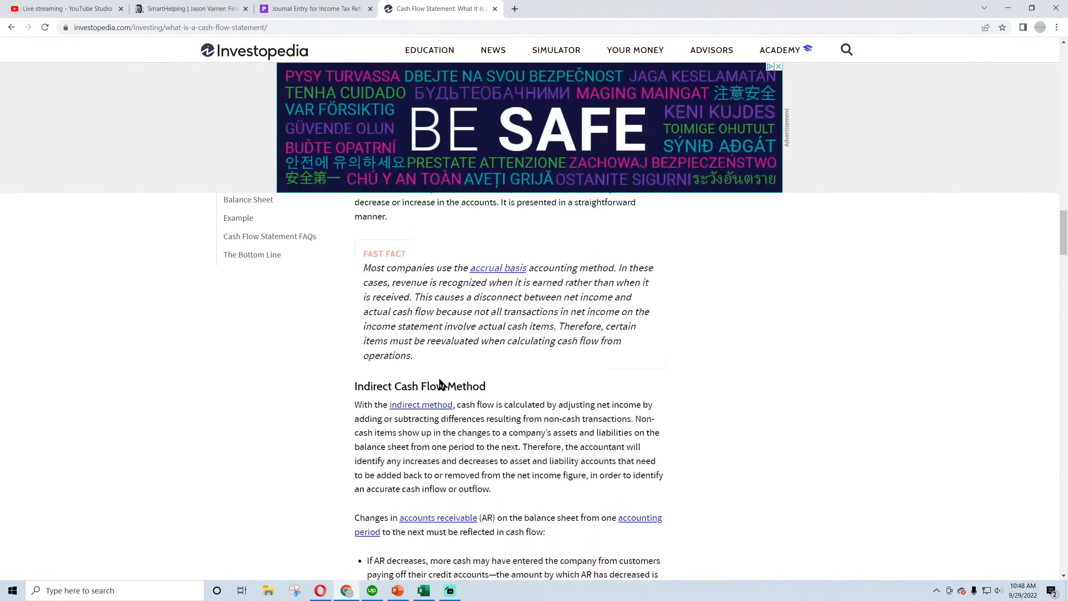
pyautogui.scroll(-15, 440, 383)
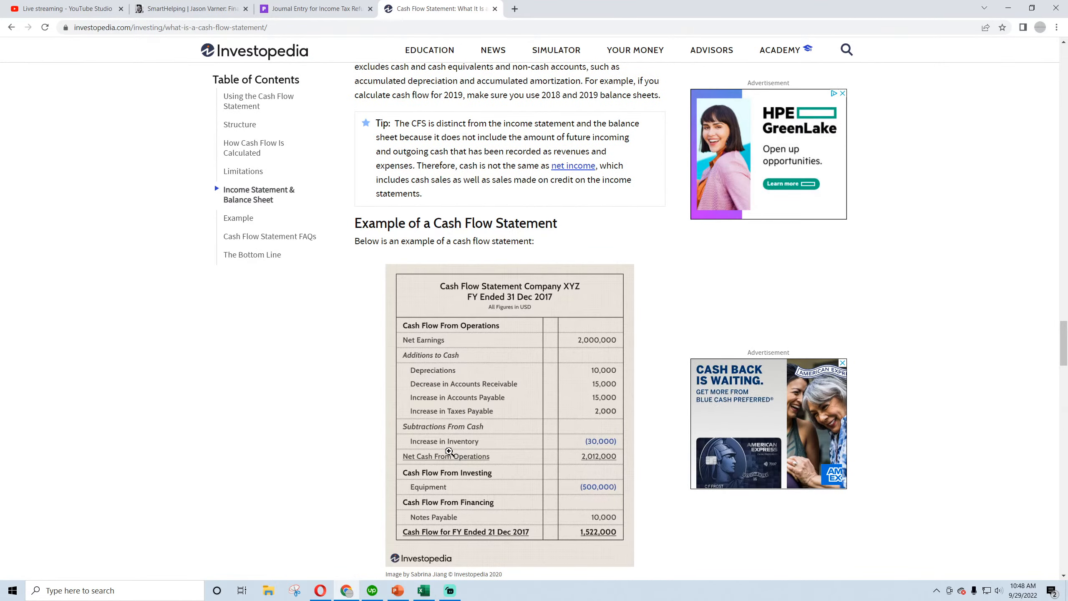
pyautogui.scroll(-20, 445, 482)
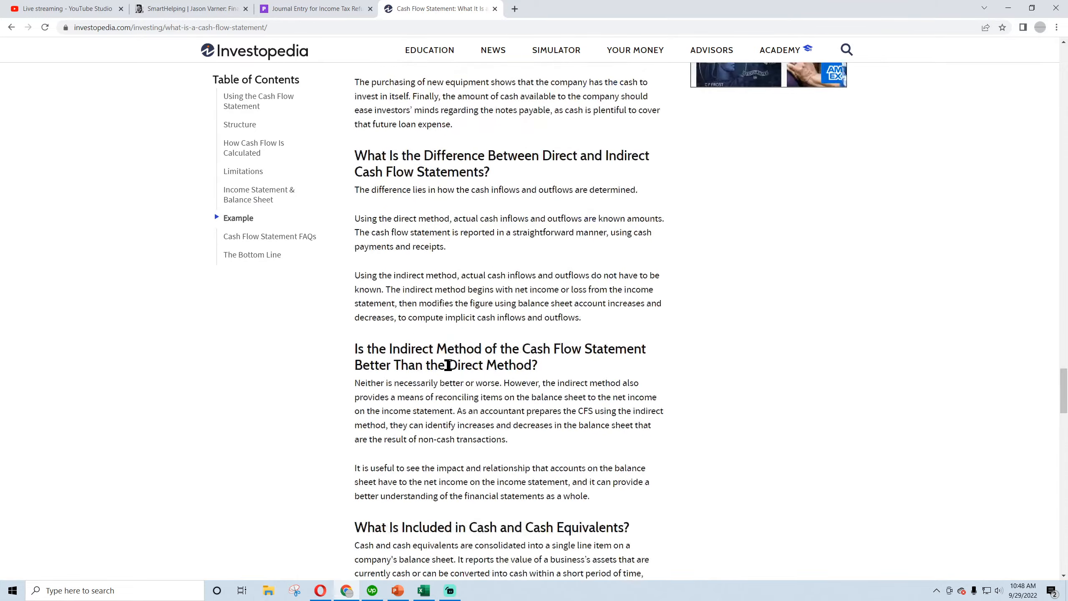
pyautogui.scroll(-6, 447, 367)
pyautogui.scroll(8, 447, 369)
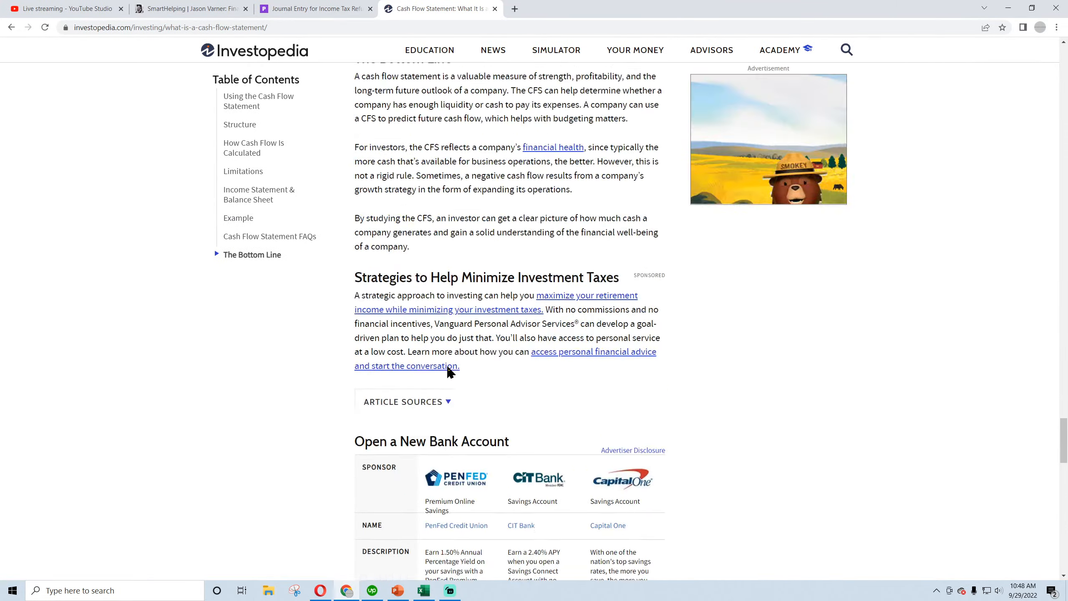
pyautogui.click(11, 28)
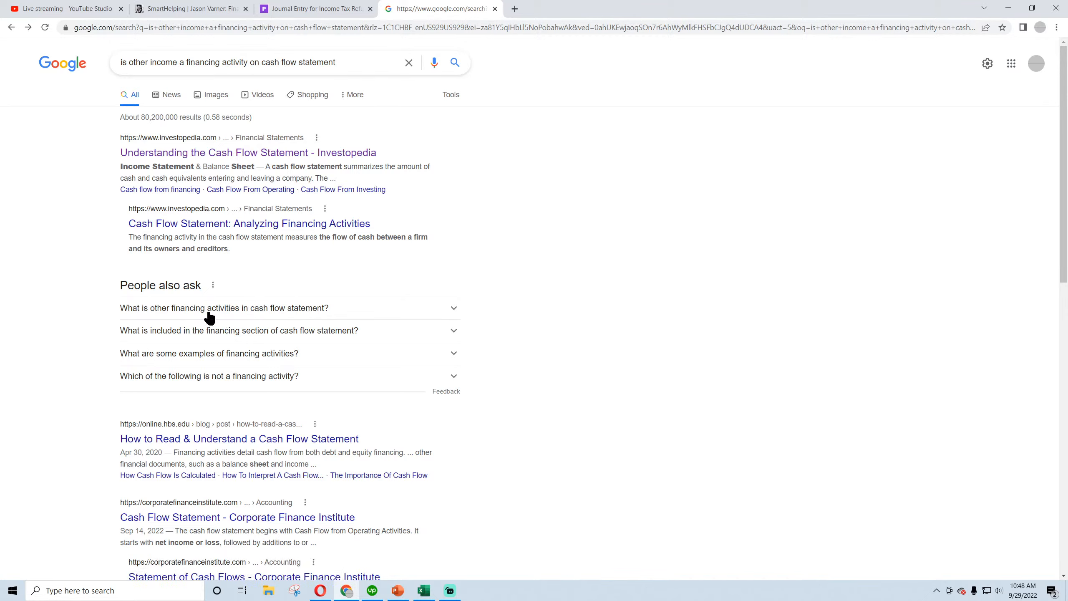
# Read the suggested answer to "What is other financing activities in cash flow statement?" and look through the results below it
pyautogui.click(223, 314)
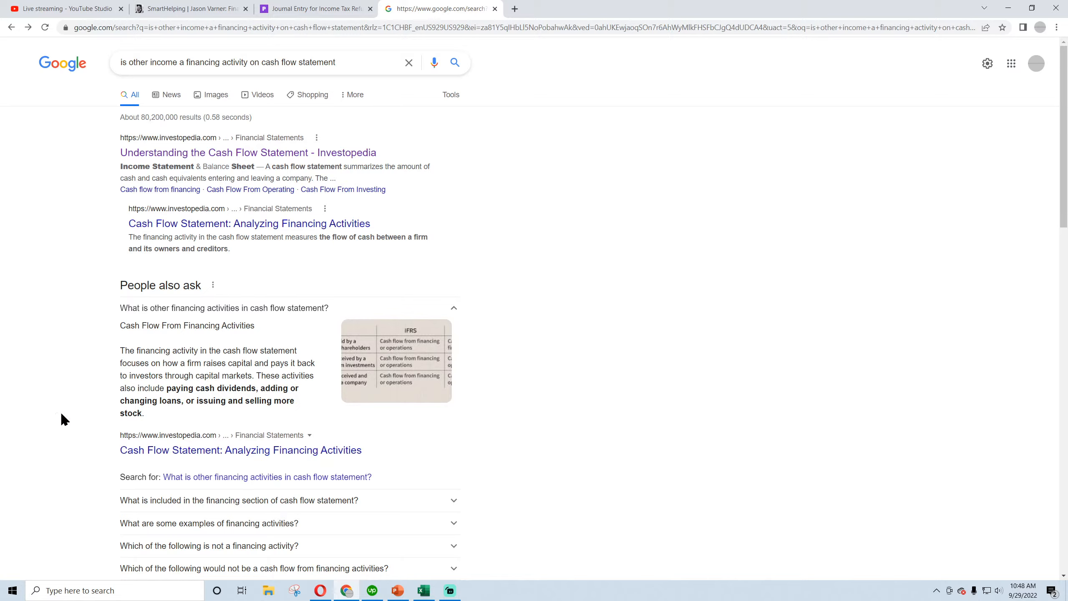
pyautogui.scroll(-3, 113, 410)
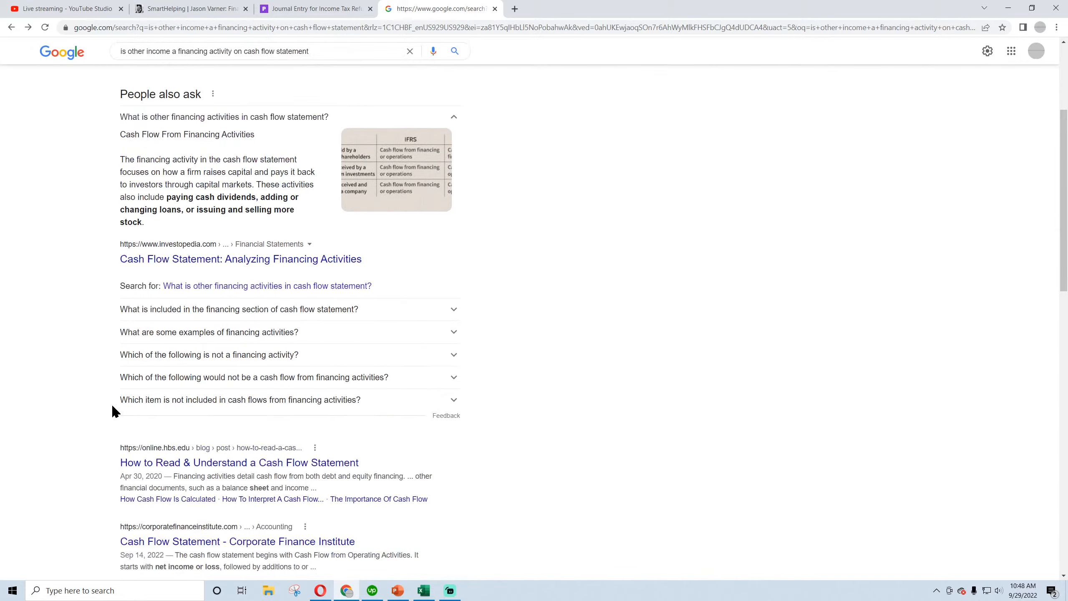
pyautogui.scroll(-3, 112, 407)
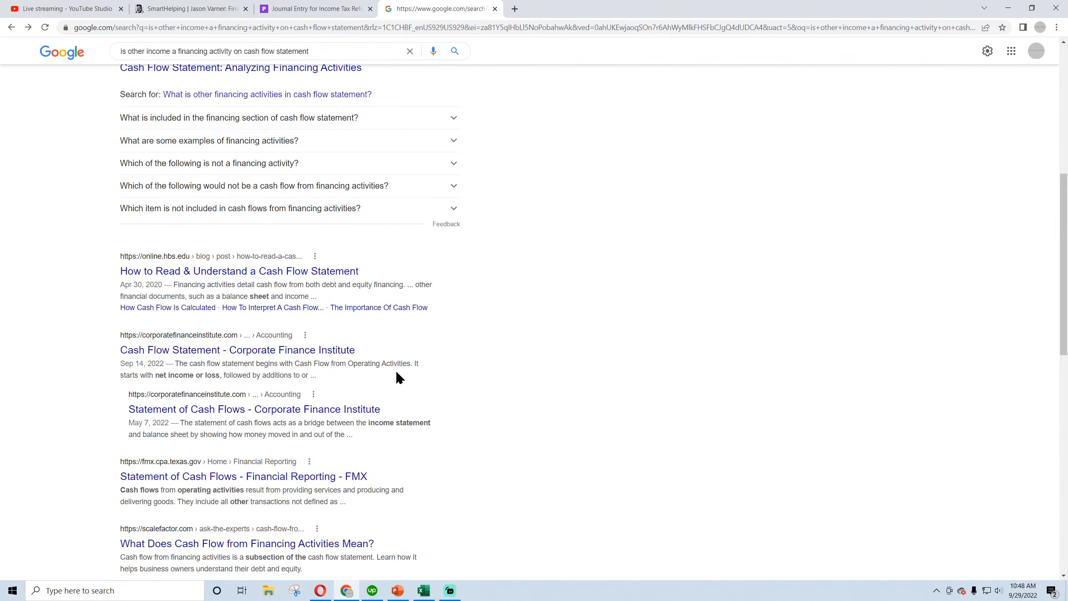
# Open the Corporate Finance Institute's Cash Flow Statement article, dismiss its free courses pop-up and examine the example statement's financing section
pyautogui.click(203, 355)
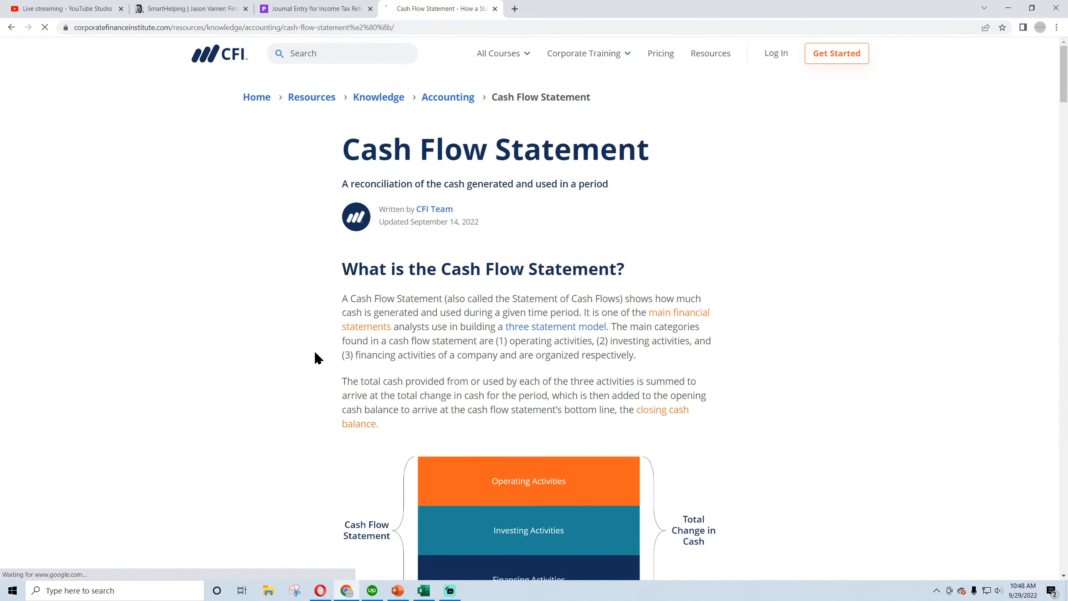
pyautogui.scroll(-3, 316, 357)
pyautogui.scroll(-3, 316, 352)
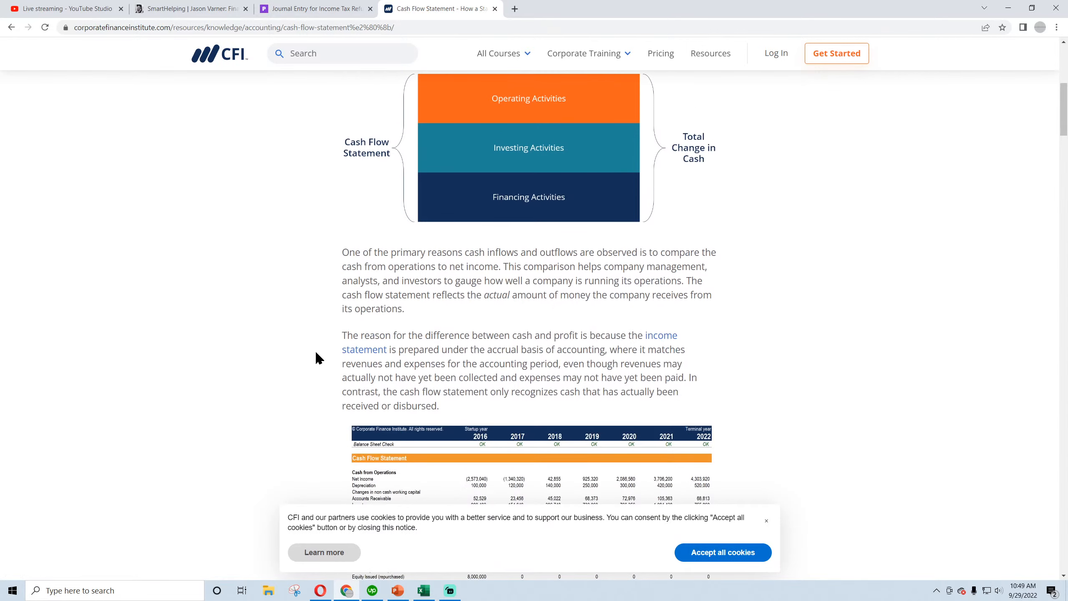
pyautogui.scroll(-3, 316, 352)
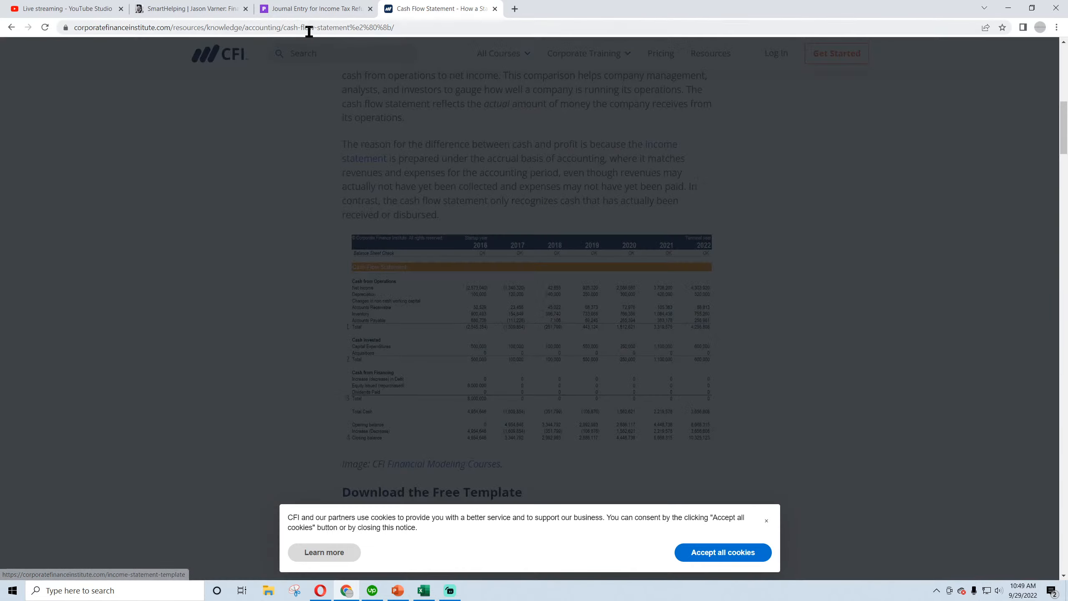
pyautogui.click(307, 28)
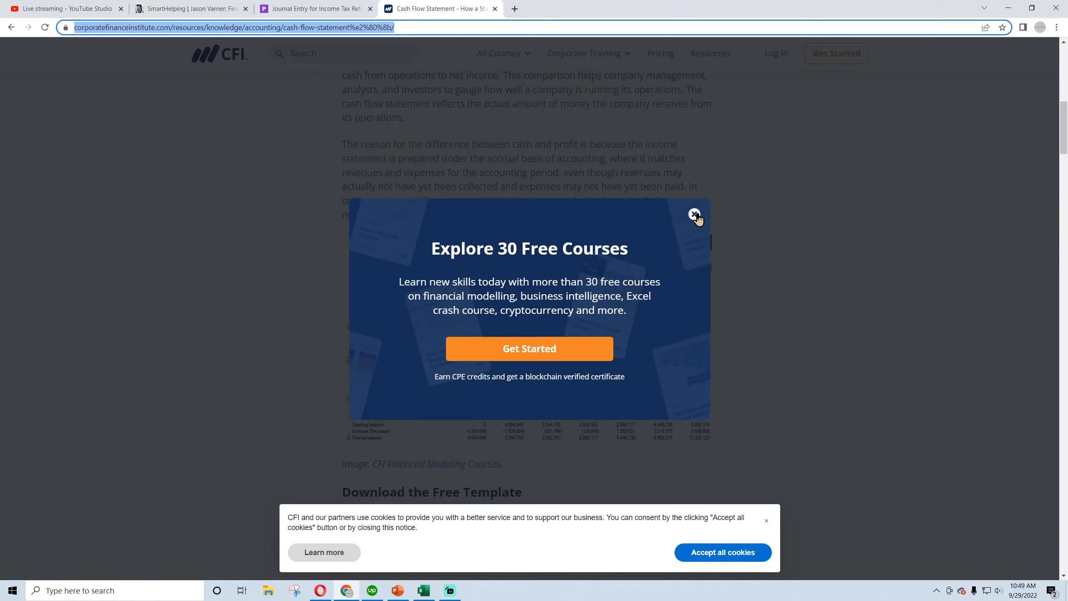
pyautogui.click(694, 214)
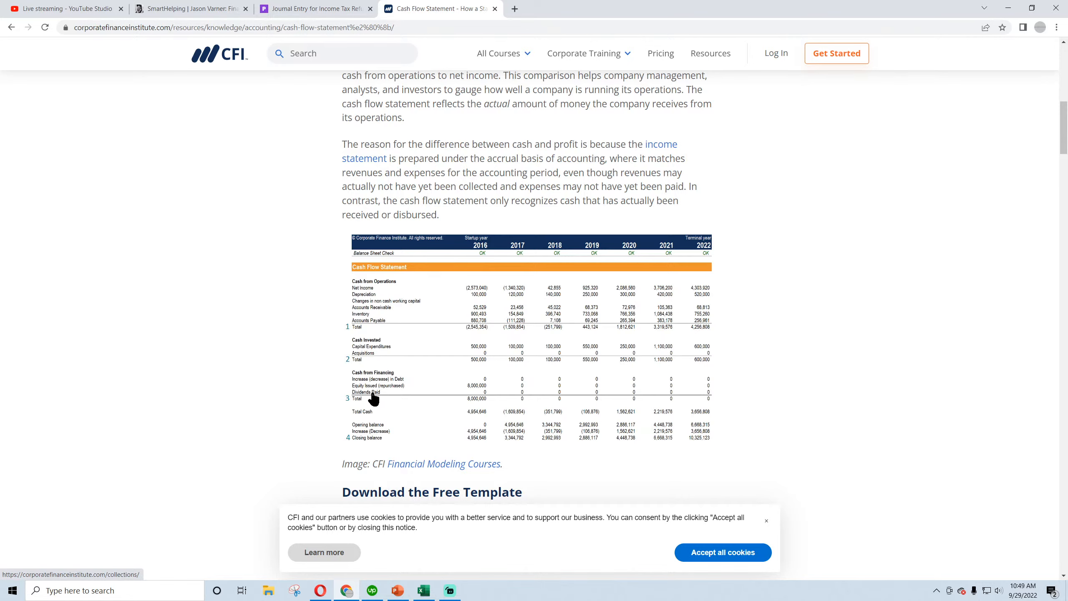
# In Excel's Validation sheet, move the "Notes:" heading up to E4 and enter "add dividend payments" in E5
pyautogui.click(424, 590)
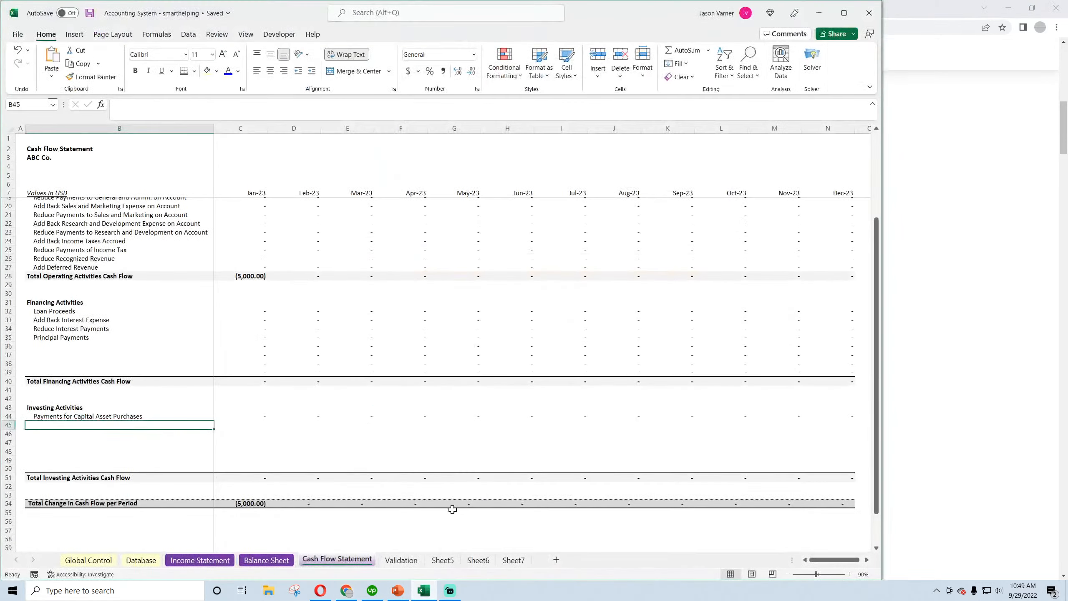
pyautogui.click(400, 559)
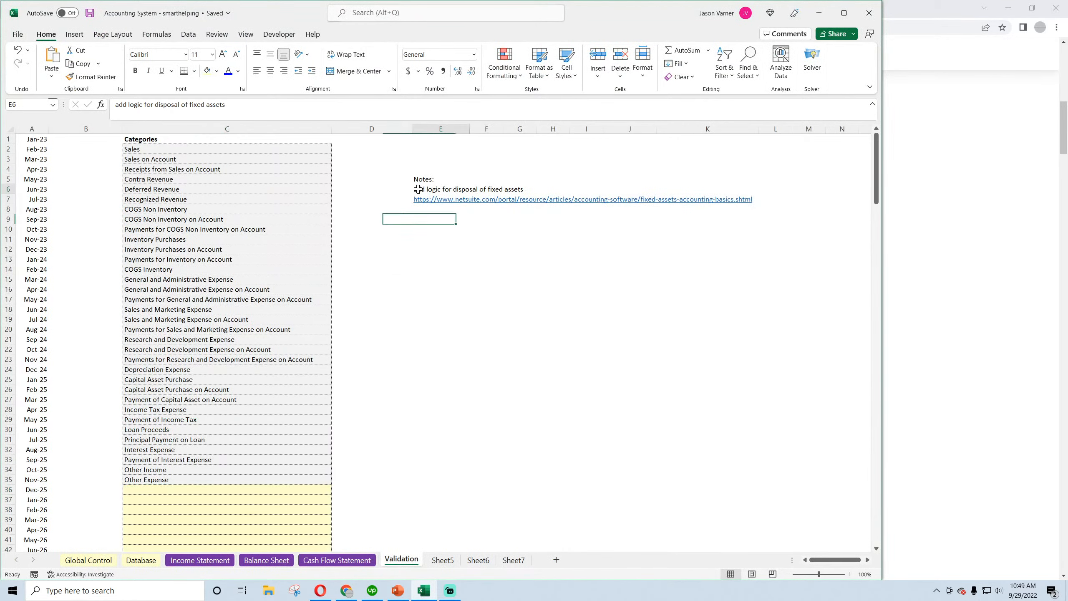
pyautogui.click(422, 179)
pyautogui.moveTo(425, 174); pyautogui.dragTo(425, 168)
pyautogui.click(425, 178)
pyautogui.write('add dividend pa')
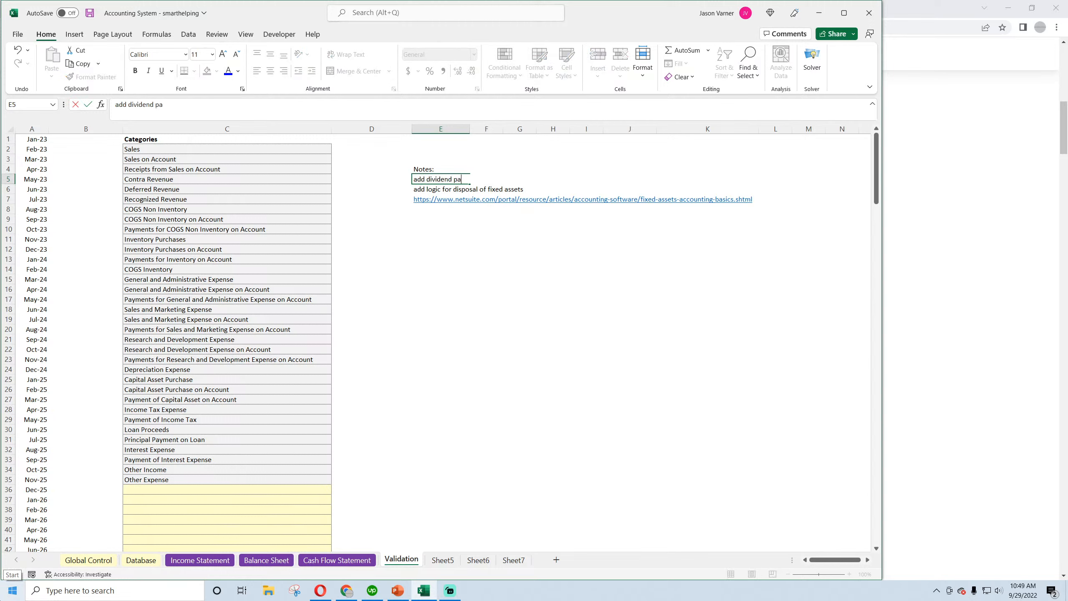
pyautogui.write('yments')
pyautogui.press('Return')
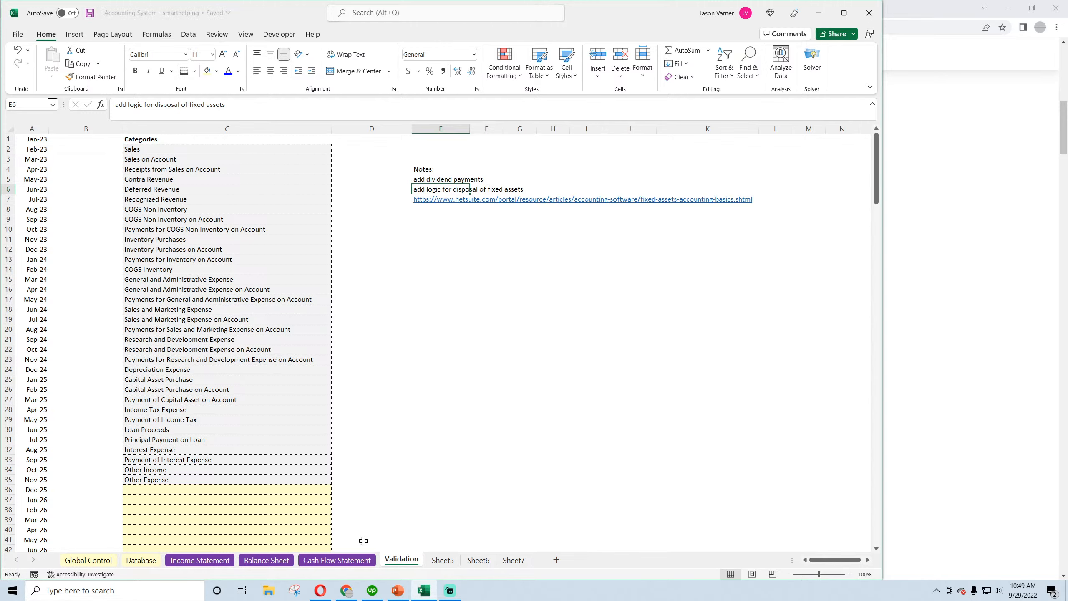
# Recheck the article's example, then add an "Other Income / Expense" line below Principal Payments in the Cash Flow Statement's Financing Activities
pyautogui.click(345, 593)
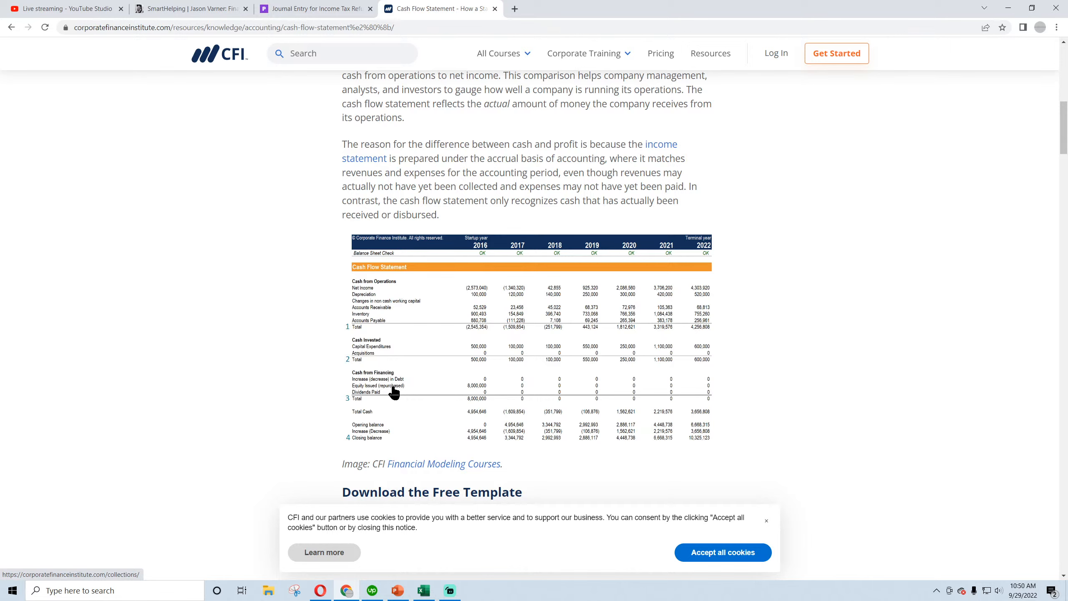
pyautogui.click(425, 592)
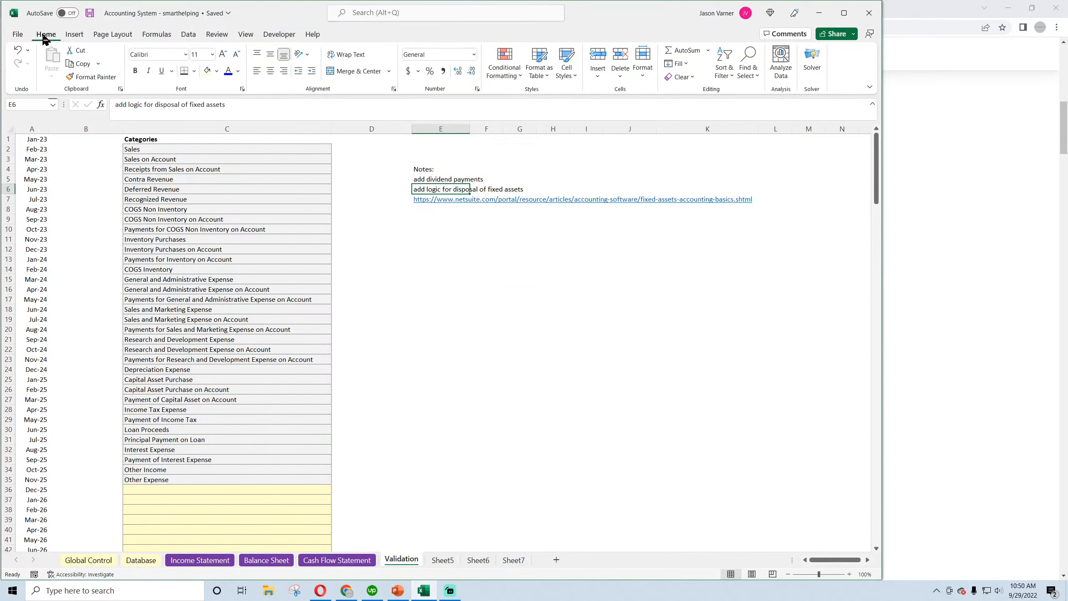
pyautogui.click(341, 561)
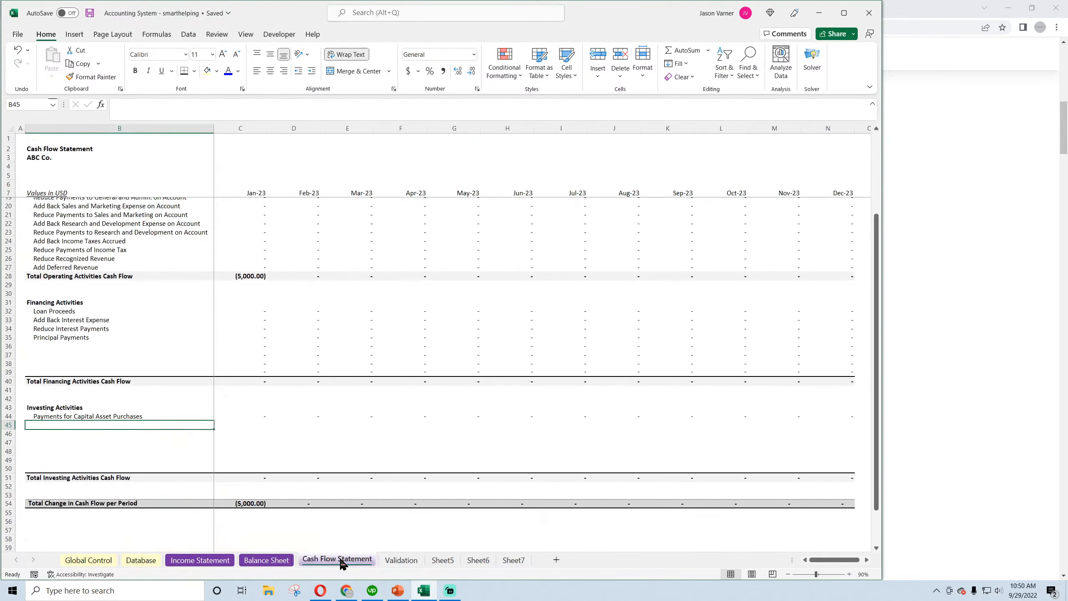
pyautogui.click(54, 339)
pyautogui.moveTo(213, 342); pyautogui.dragTo(213, 353)
pyautogui.click(86, 348)
pyautogui.doubleClick(34, 345)
pyautogui.hotkey('alt', 'Return')
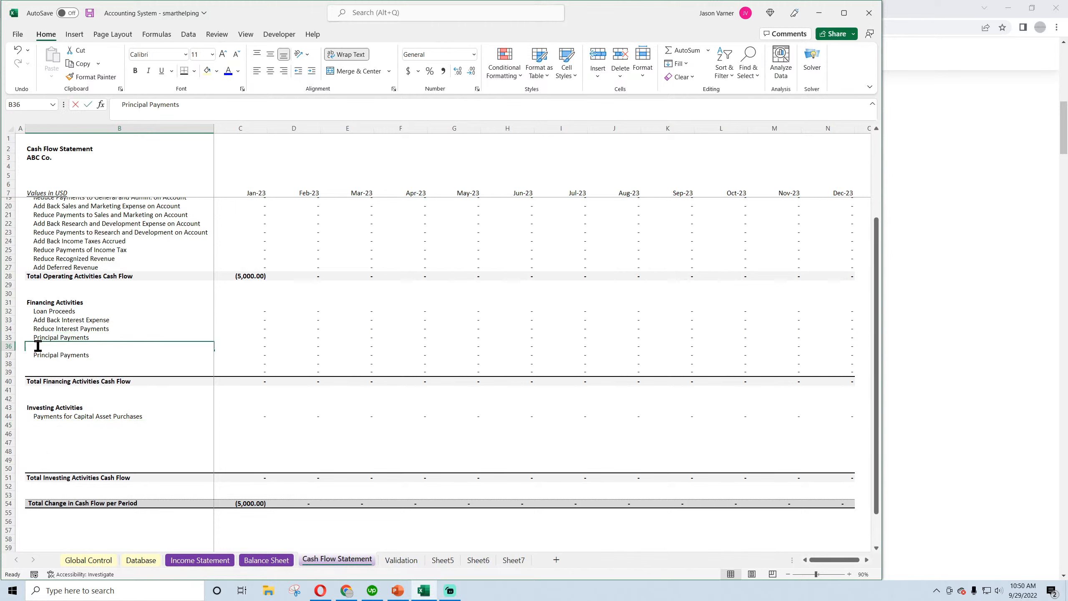
pyautogui.moveTo(35, 353); pyautogui.dragTo(89, 355)
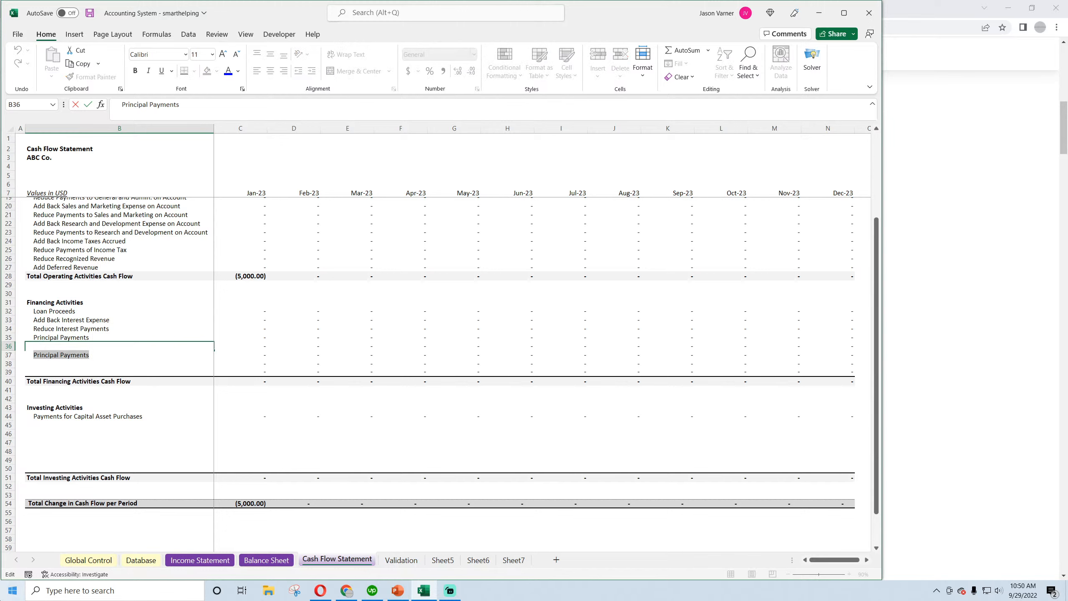
pyautogui.write('Other Income / Expense')
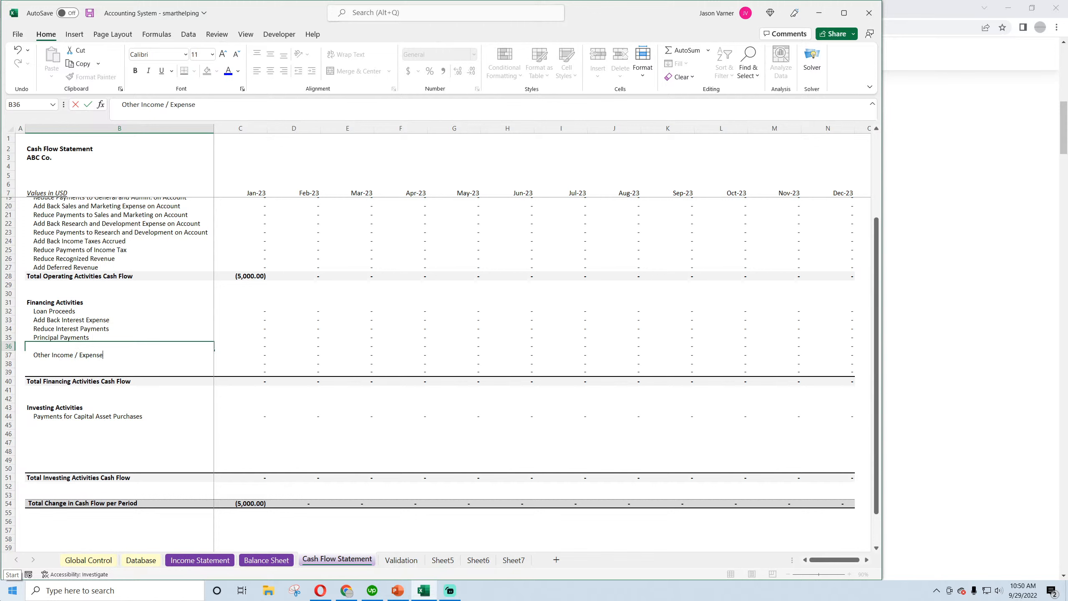
pyautogui.press('Tab')
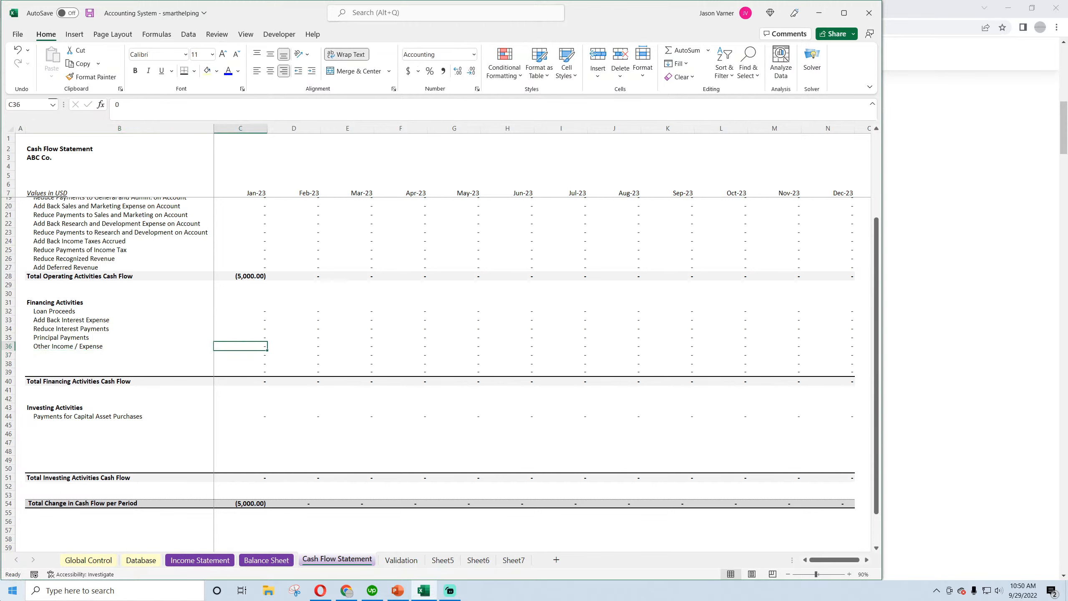
# Set January's Other Income / Expense in C36 to the sum of Income Statement cells C45 and C46
pyautogui.write('=')
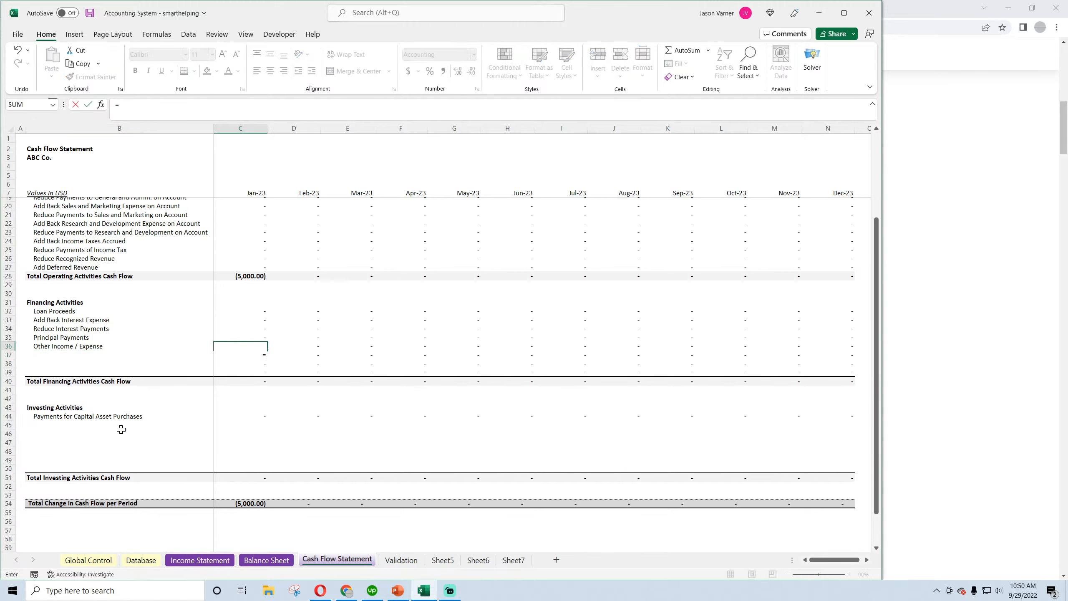
pyautogui.click(172, 562)
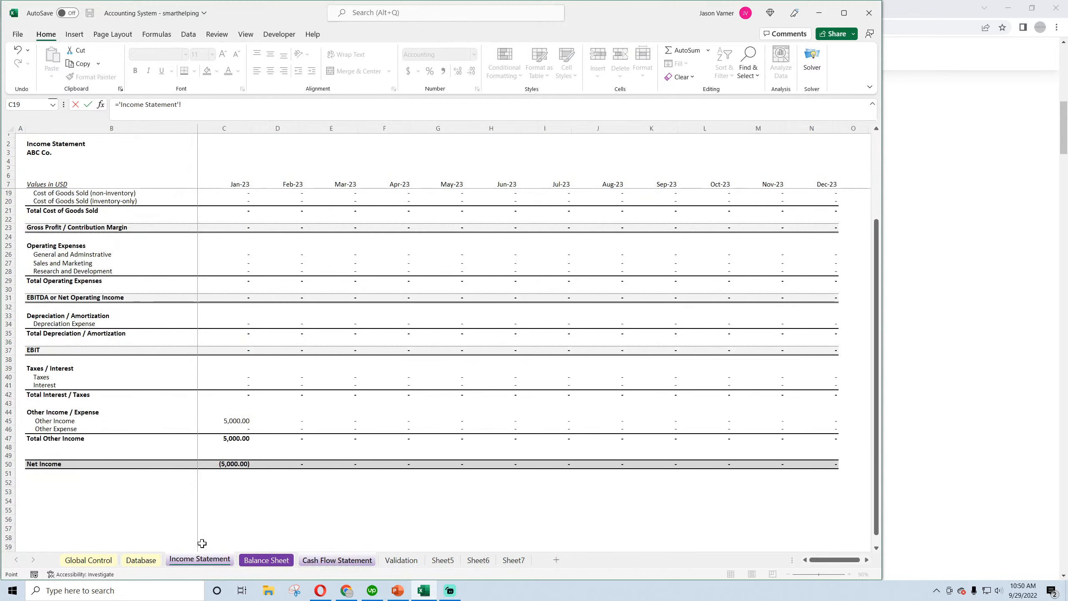
pyautogui.click(239, 419)
pyautogui.write('+')
pyautogui.click(239, 429)
pyautogui.press('Return')
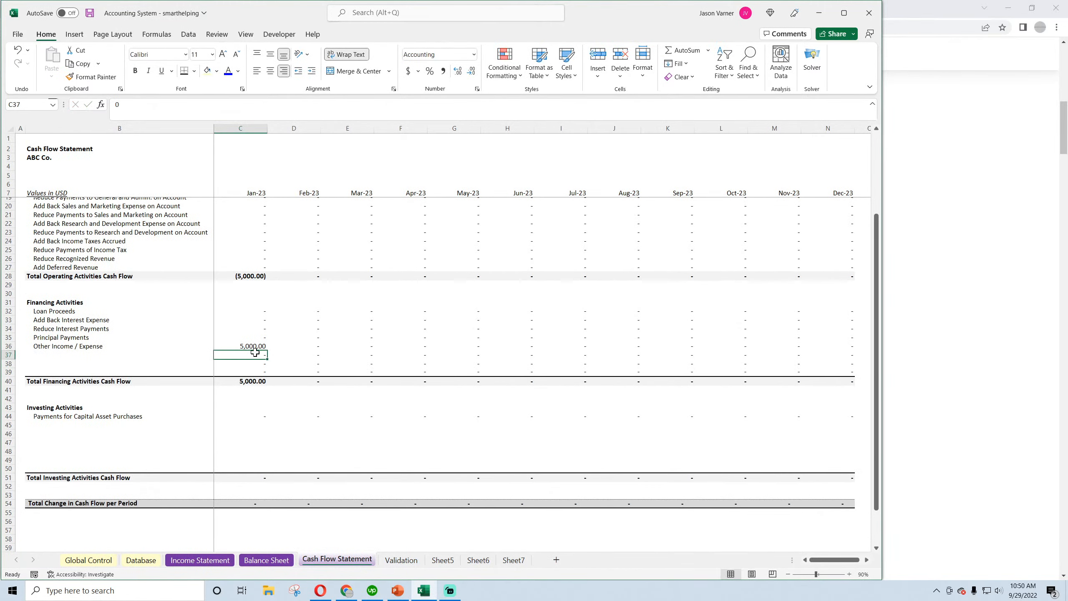
# Fill the Other Income / Expense formula across from January to December 2023 and save the workbook
pyautogui.click(254, 345)
pyautogui.moveTo(268, 350); pyautogui.dragTo(858, 353)
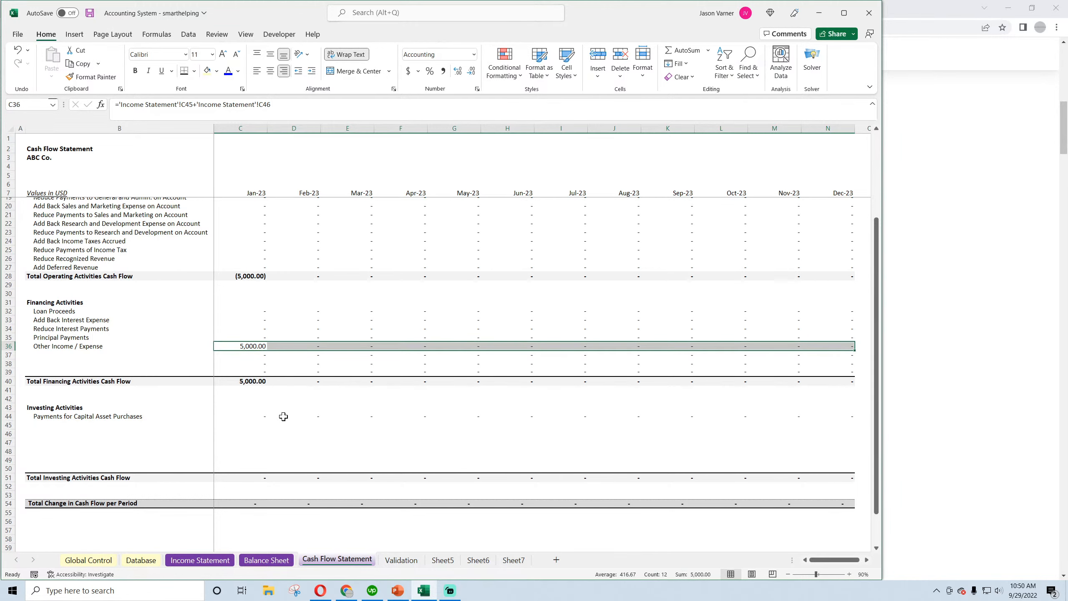
pyautogui.scroll(4, 284, 416)
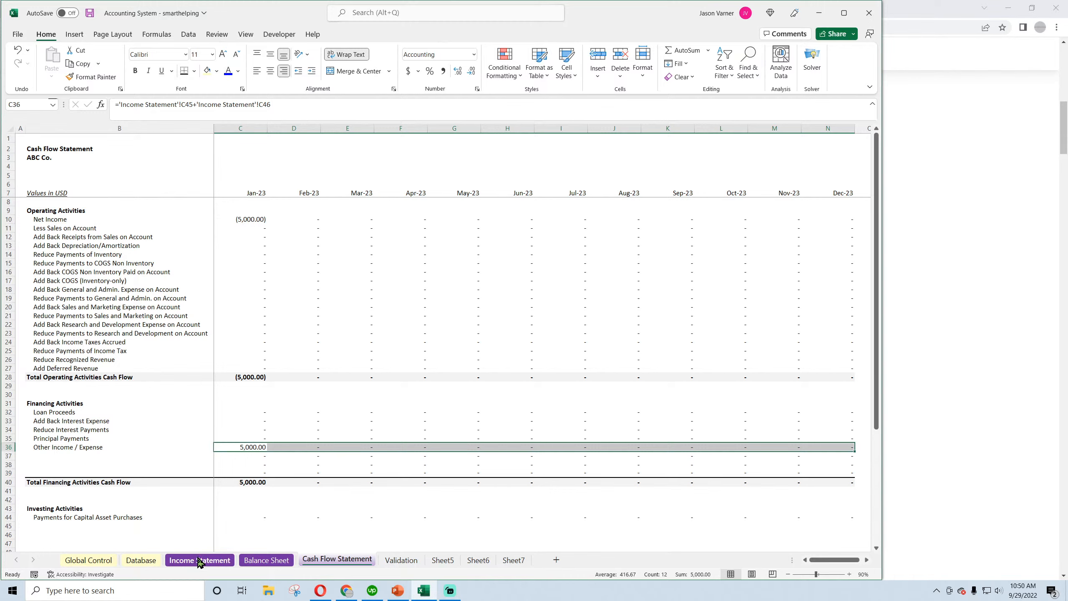
pyautogui.click(90, 13)
pyautogui.click(248, 220)
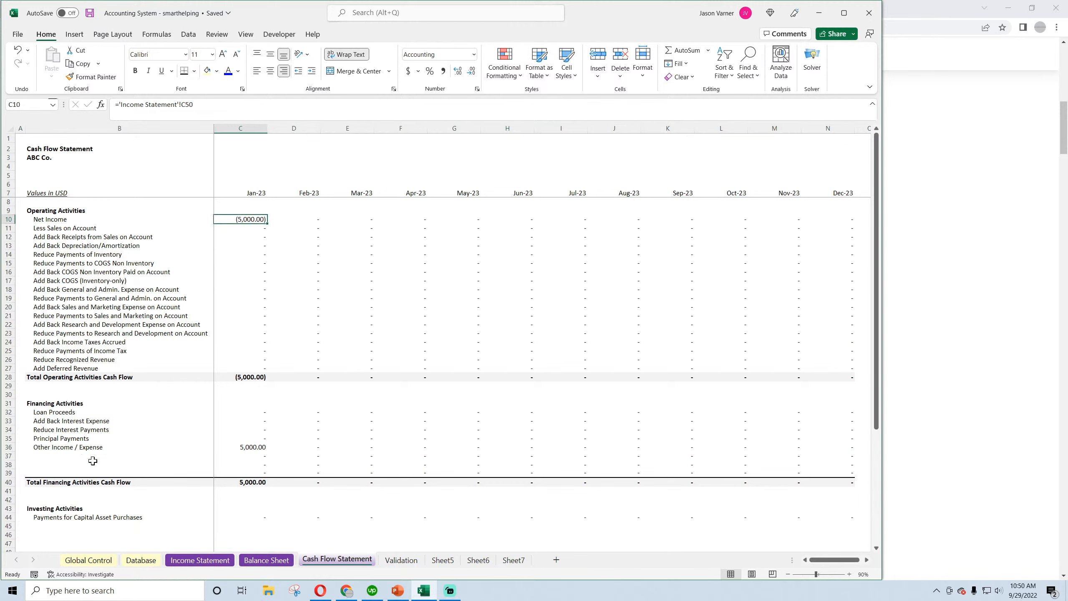
# Clear the Principal Payments and Other Income / Expense rows and the zero values in C37:N39, then save the workbook
pyautogui.moveTo(63, 439); pyautogui.dragTo(816, 447)
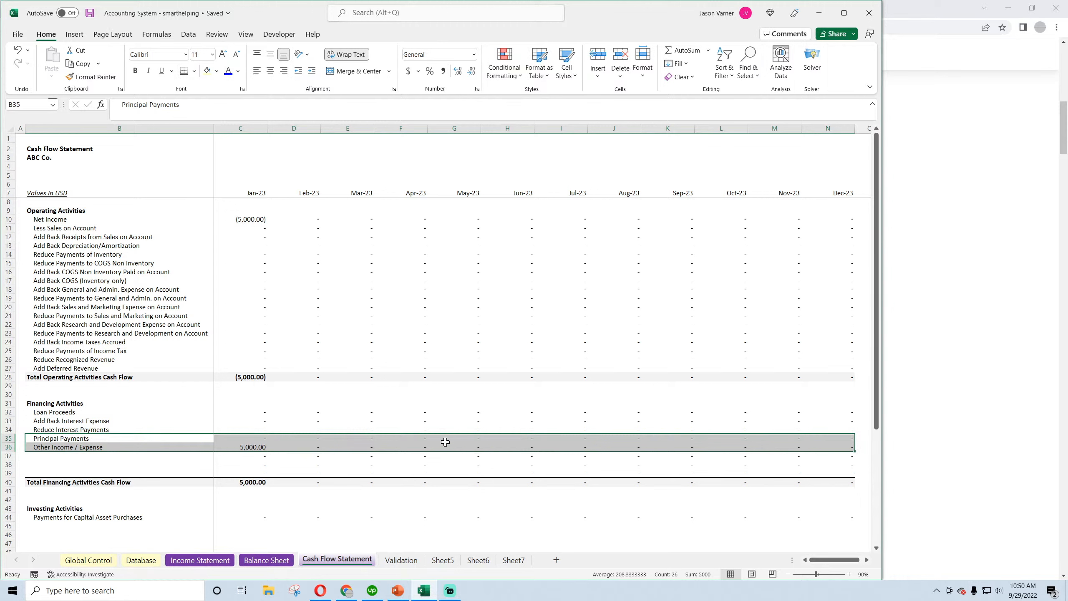
pyautogui.rightClick(445, 441)
pyautogui.click(447, 280)
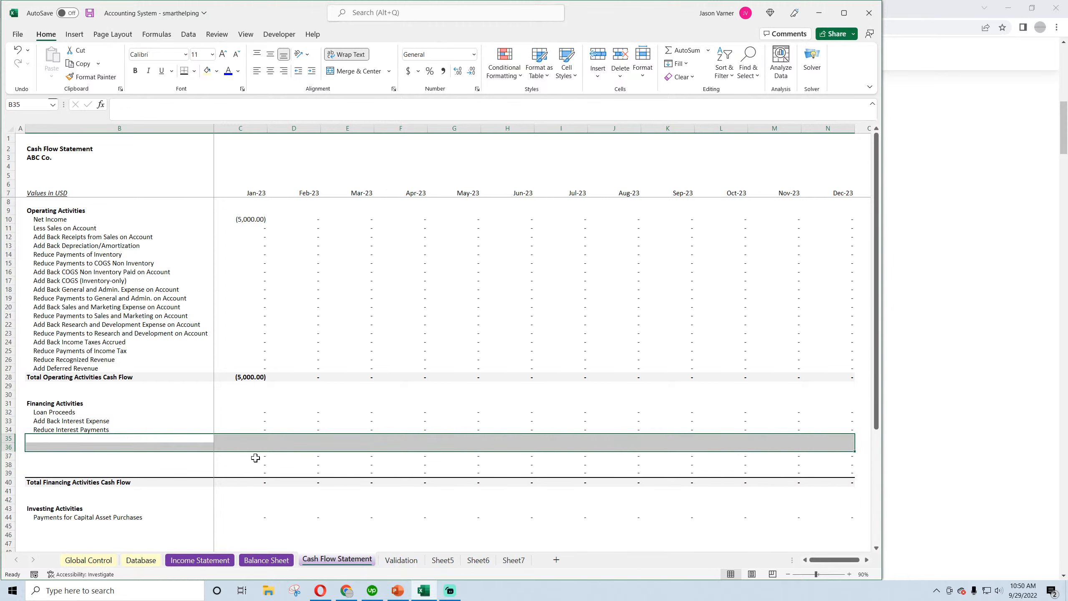
pyautogui.moveTo(256, 457); pyautogui.dragTo(799, 471)
pyautogui.rightClick(776, 469)
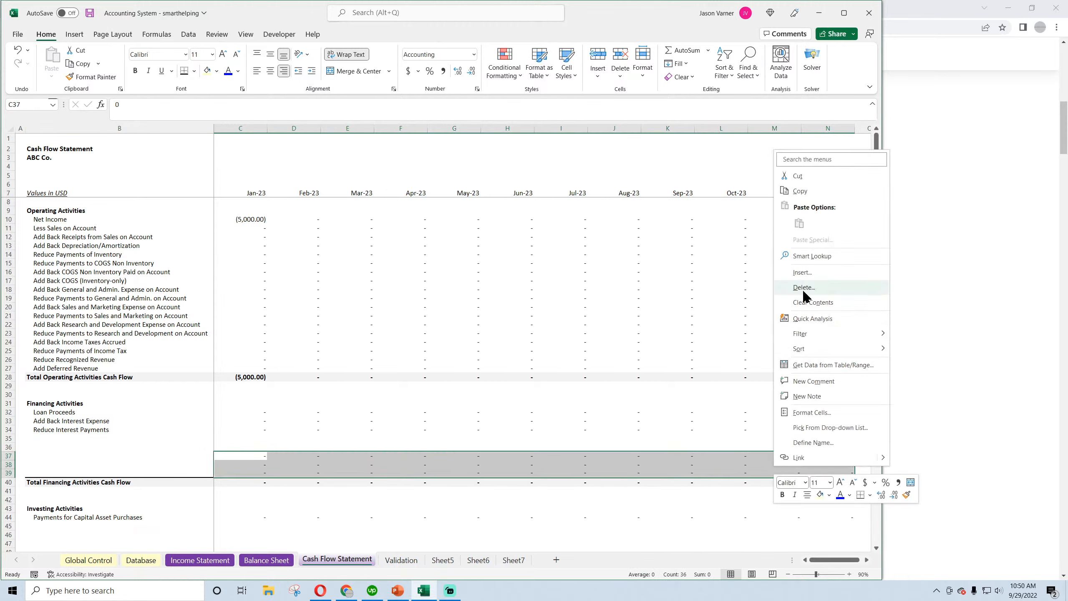
pyautogui.click(812, 302)
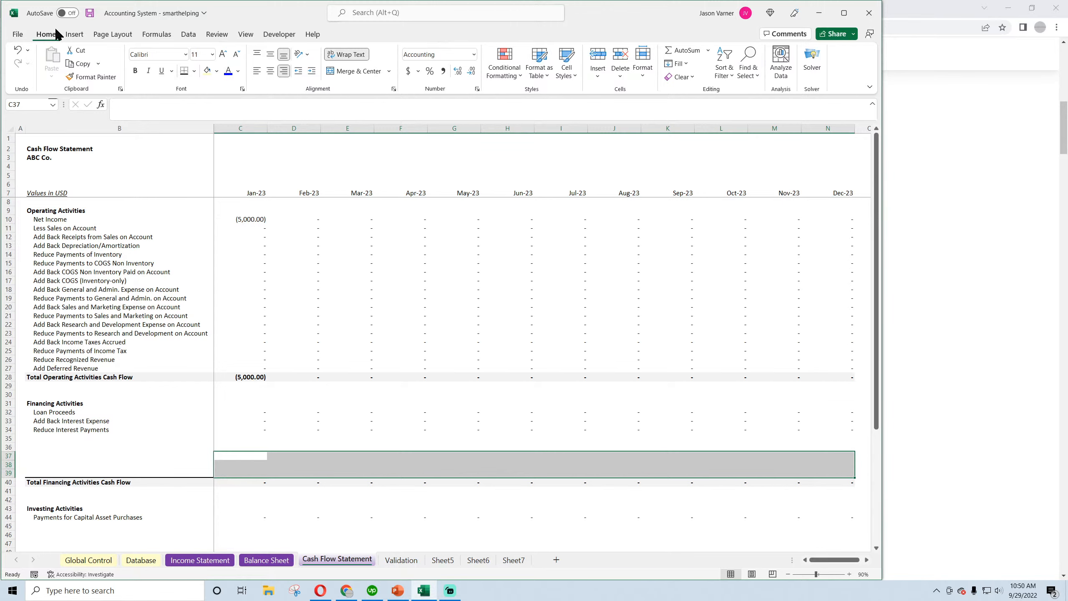
pyautogui.click(90, 12)
# Inspect the January Net Income link on the Cash Flow Statement and the Other Income and Other Expense formulas on the Income Statement
pyautogui.click(250, 219)
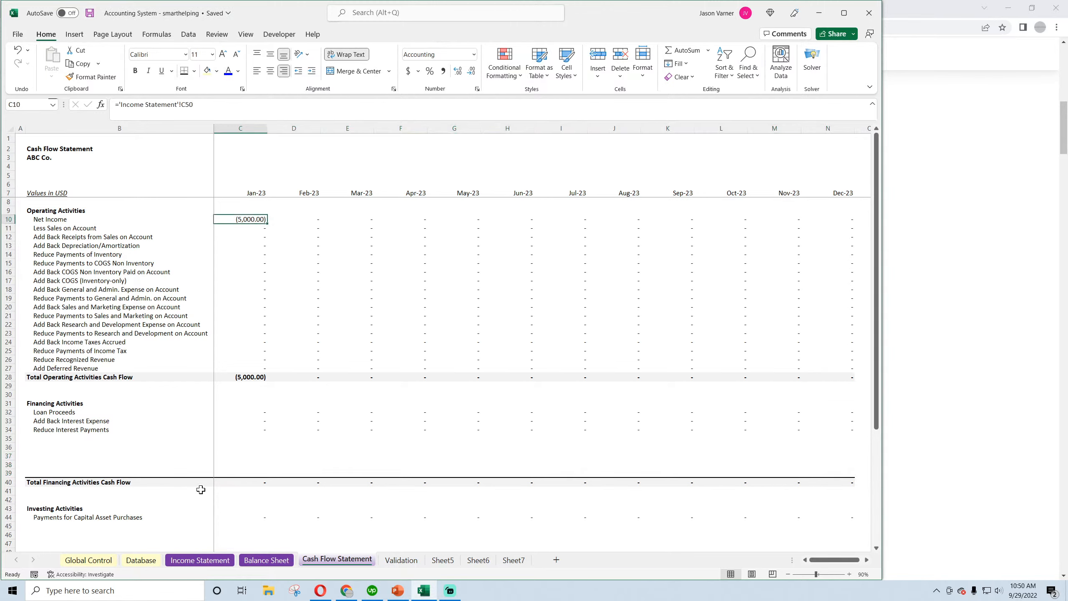
pyautogui.click(199, 560)
pyautogui.click(238, 421)
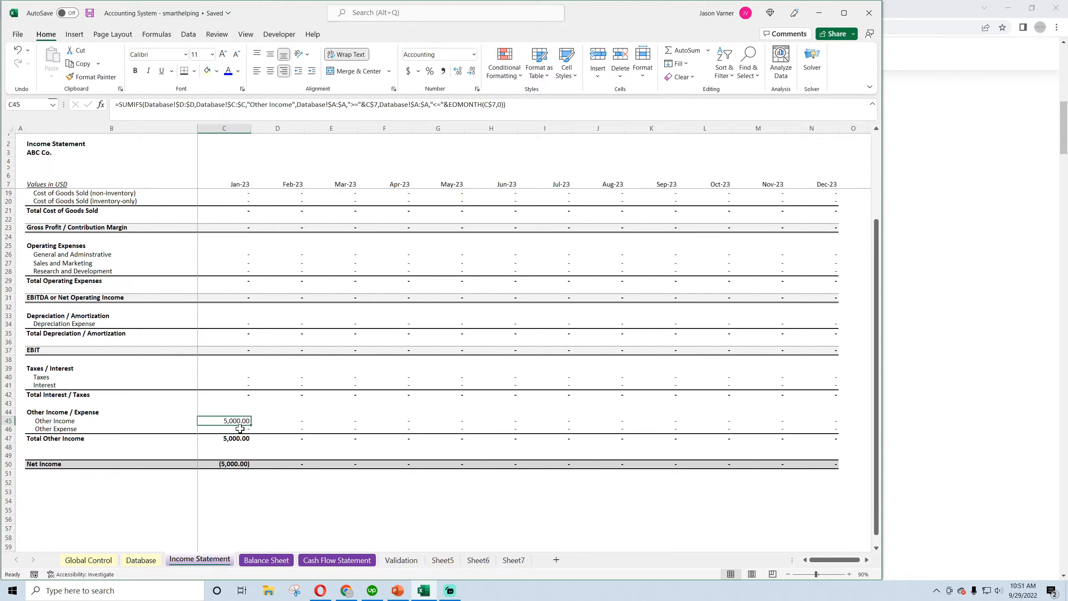
pyautogui.click(239, 428)
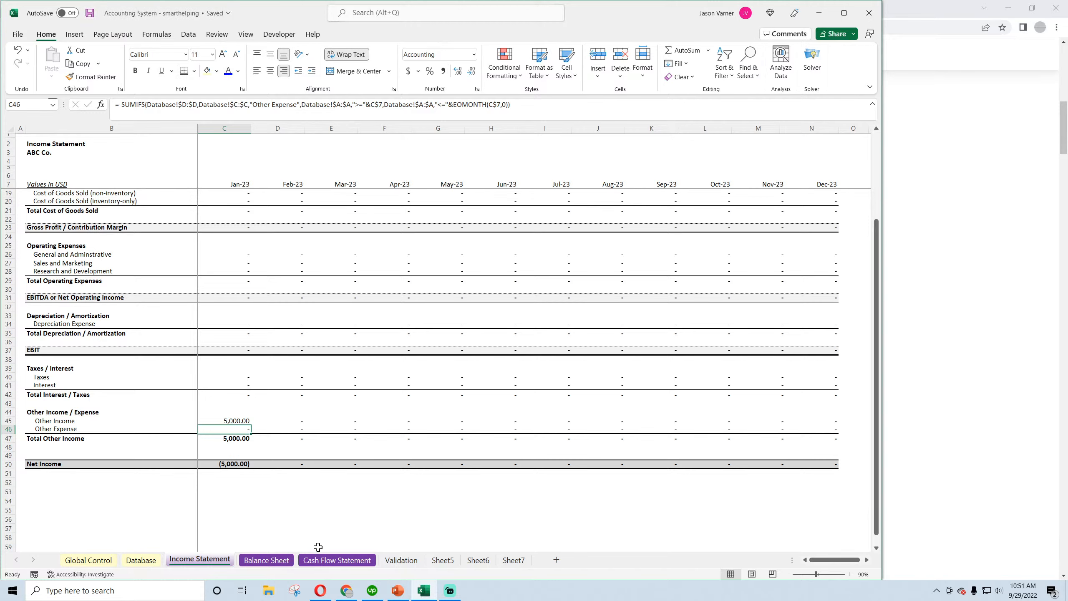
# Check the live stream's analytics in YouTube Studio and return to the Income Statement in Excel
pyautogui.moveTo(345, 590)
pyautogui.click(345, 543)
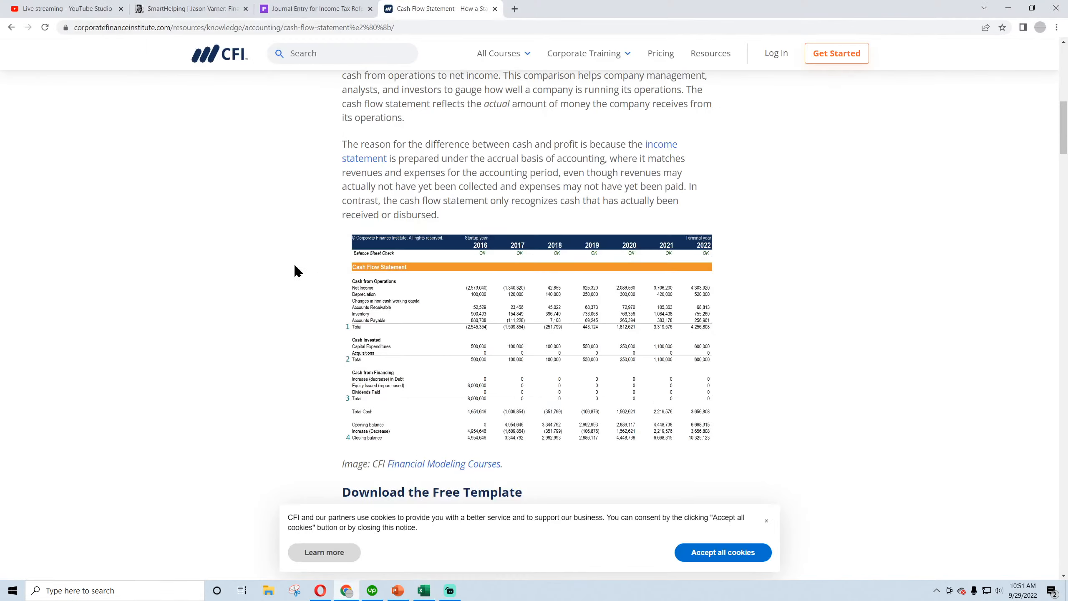
pyautogui.click(93, 8)
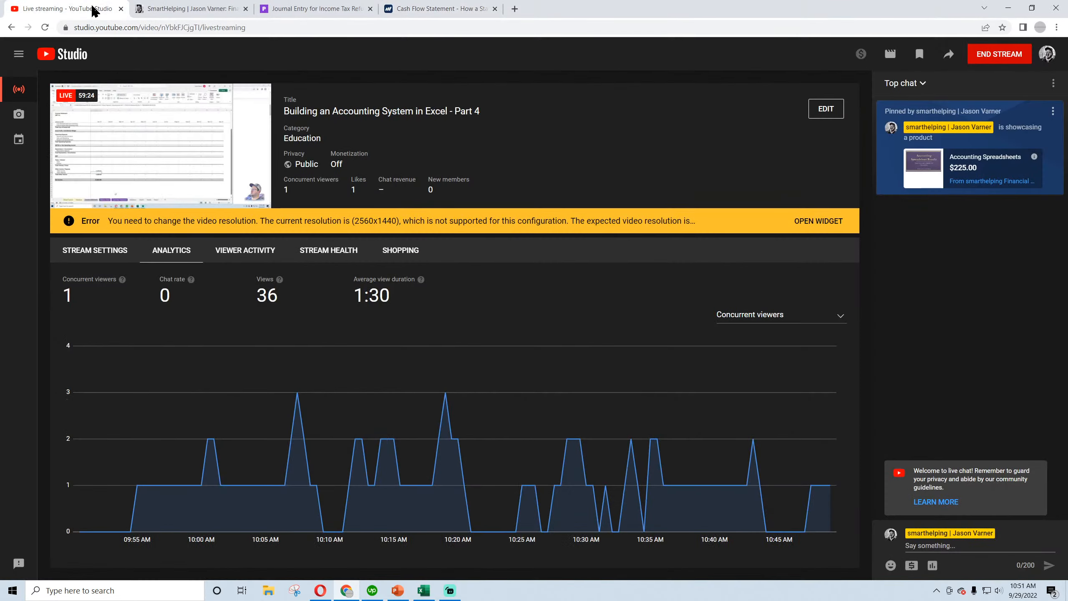
pyautogui.click(423, 590)
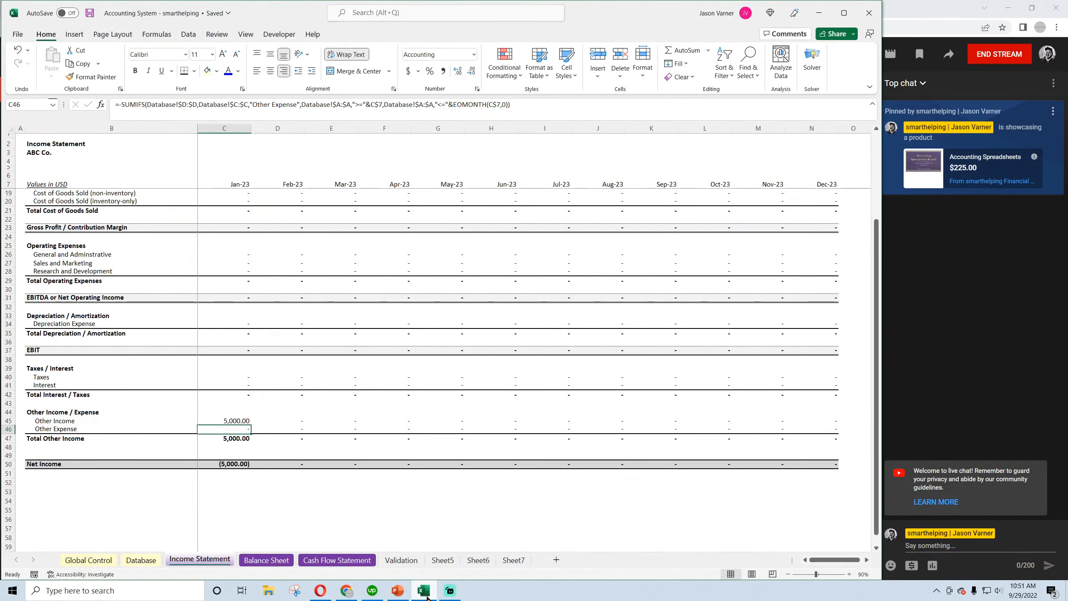
# Trace the January Other Income entry through the Balance Sheet and Database, and inspect the January Net Income formula on the Income Statement
pyautogui.click(223, 464)
pyautogui.click(267, 559)
pyautogui.scroll(-4, 296, 497)
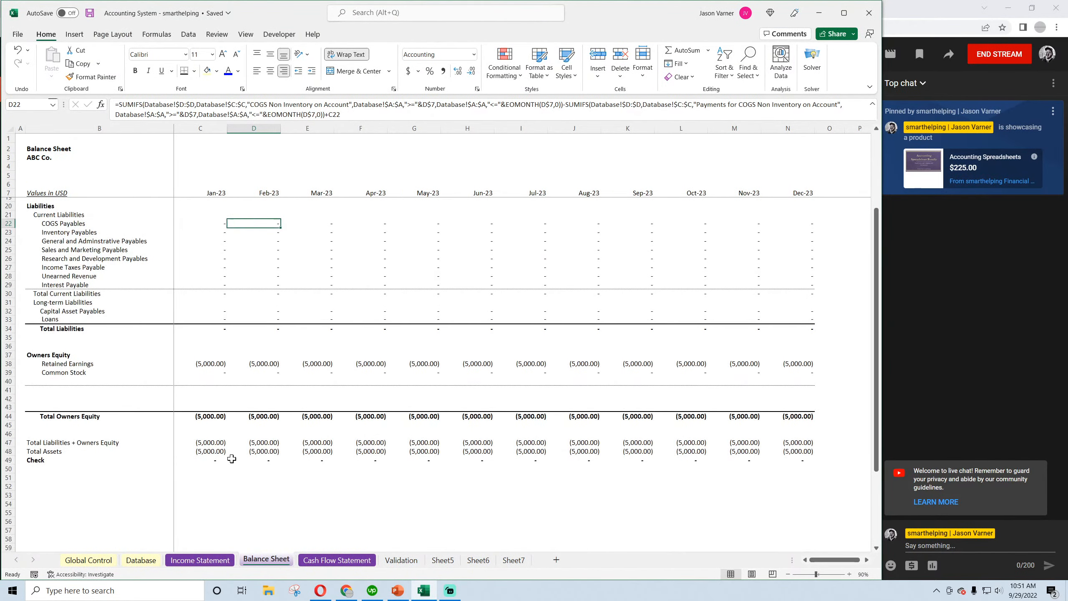
pyautogui.scroll(4, 336, 471)
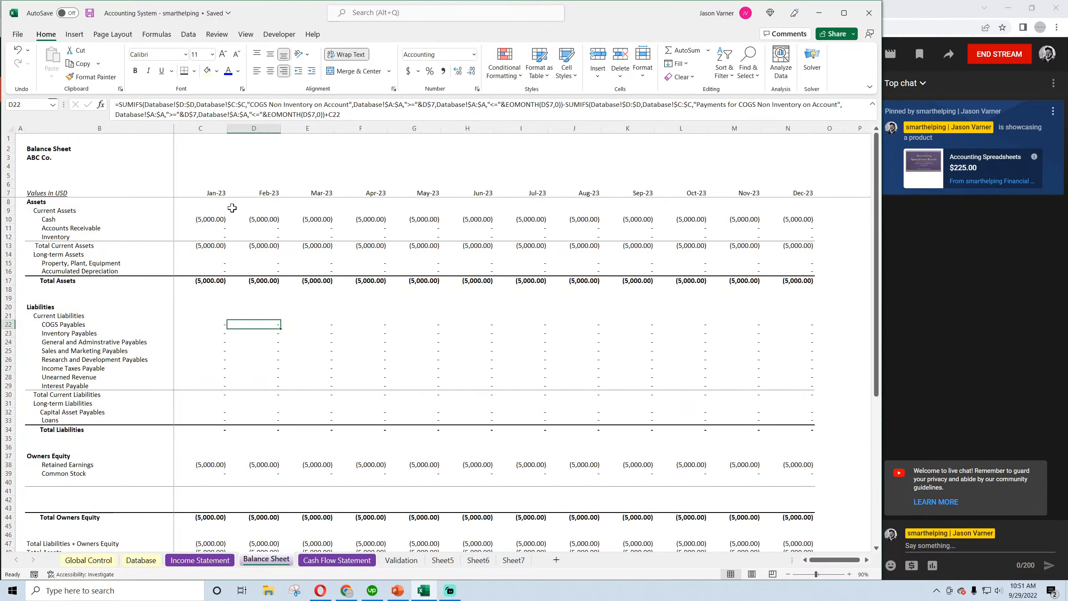
pyautogui.click(146, 560)
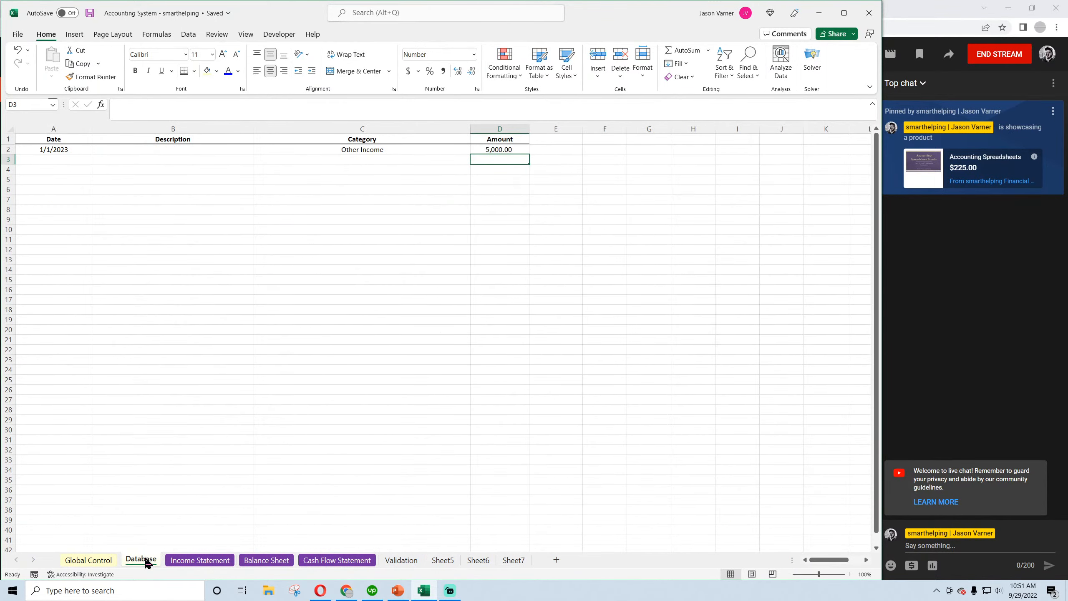
pyautogui.click(192, 560)
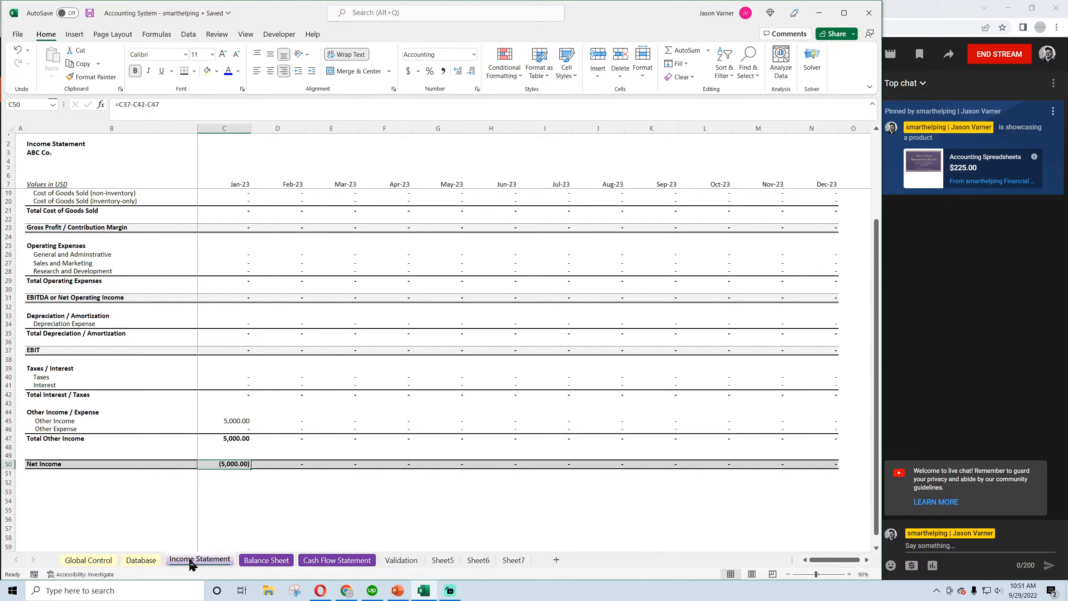
pyautogui.doubleClick(233, 464)
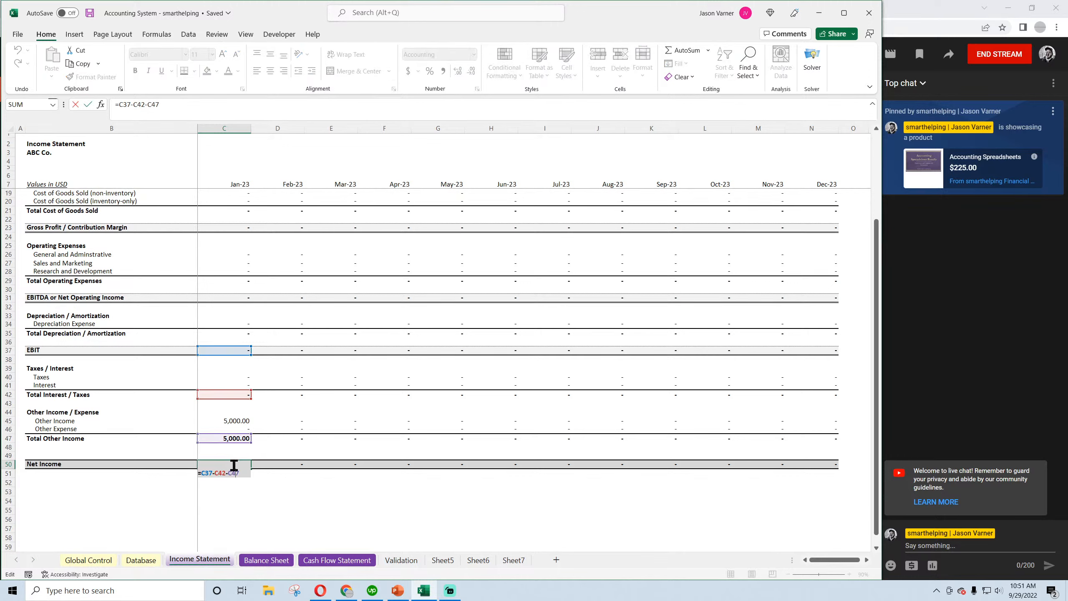
pyautogui.press('Return')
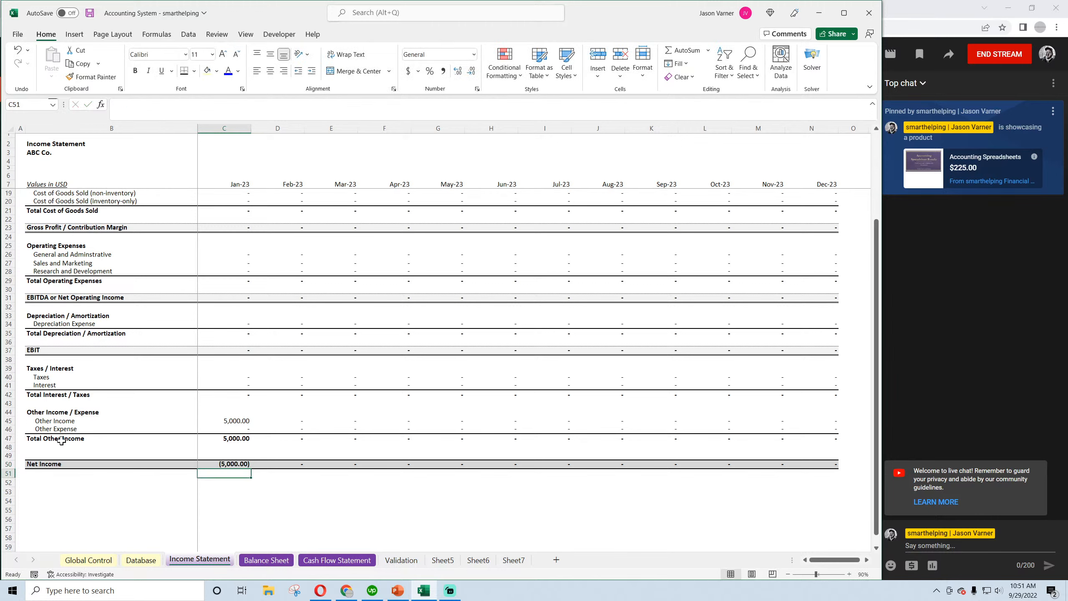
# Rename the Total Other Income label in B47 of the Income Statement as "Total Other Income / Expense"
pyautogui.doubleClick(40, 439)
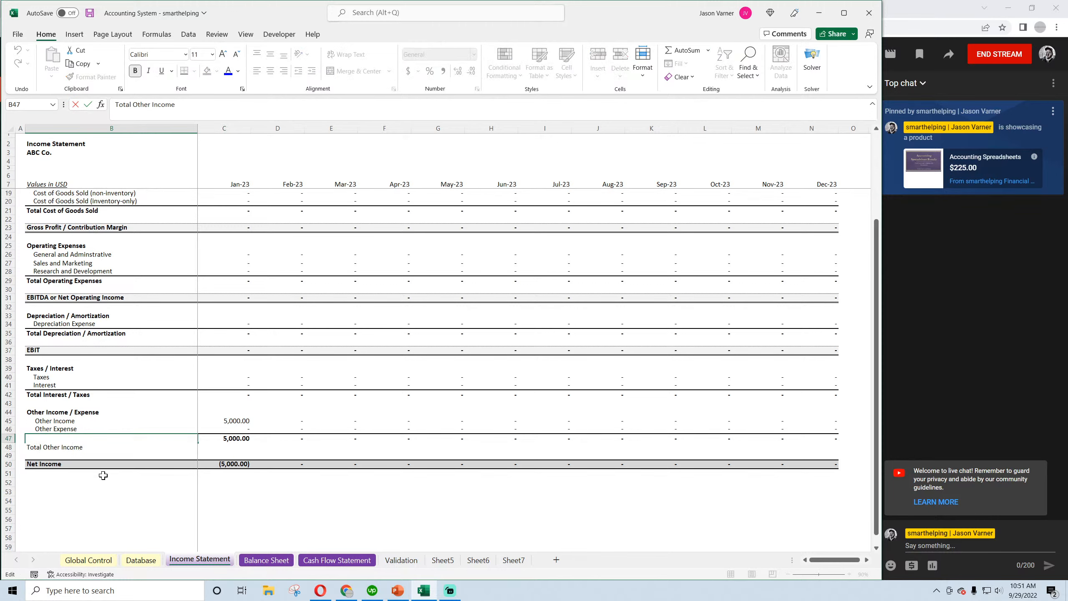
pyautogui.write('/ Expense')
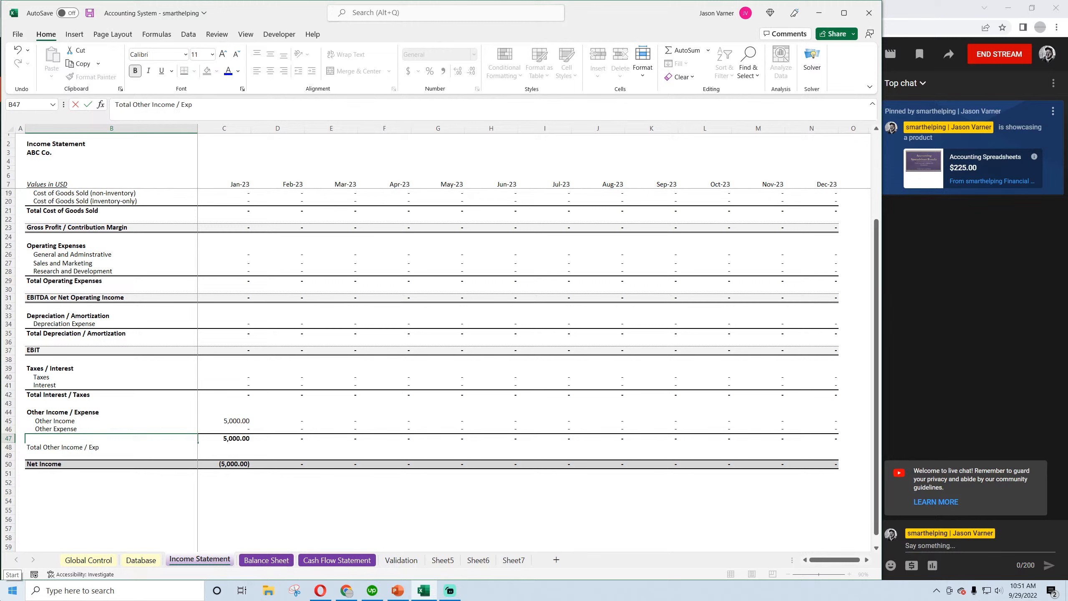
pyautogui.press('Return')
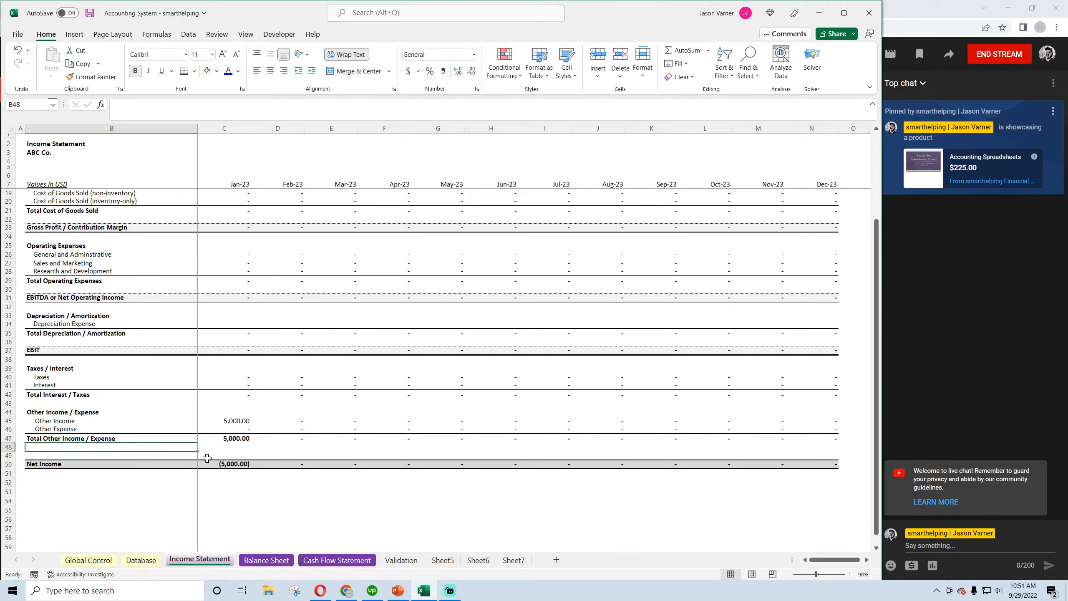
# Correct the January Net Income formula to =C37-C42+C47 and fill it across through December 2023
pyautogui.click(223, 464)
pyautogui.doubleClick(222, 464)
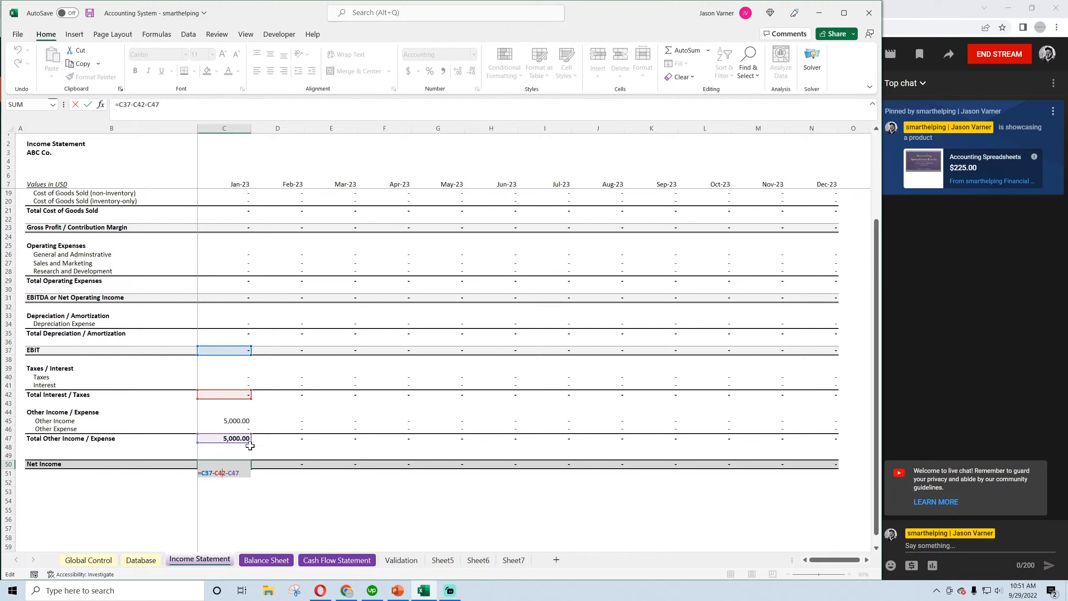
pyautogui.click(231, 472)
pyautogui.press('BackSpace')
pyautogui.write('+')
pyautogui.press('Return')
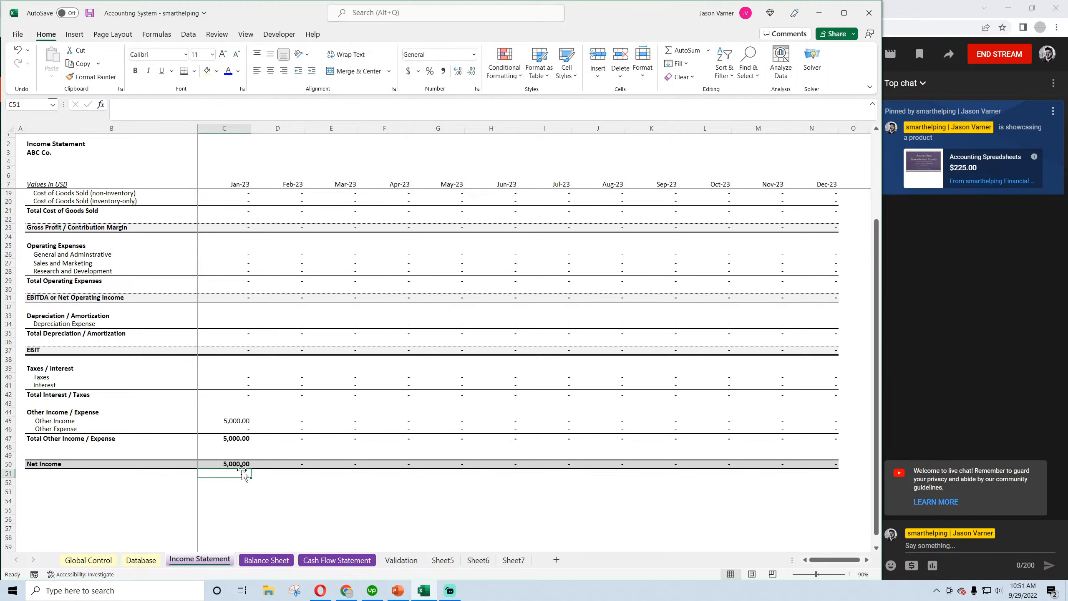
pyautogui.click(244, 464)
pyautogui.moveTo(251, 468); pyautogui.dragTo(843, 473)
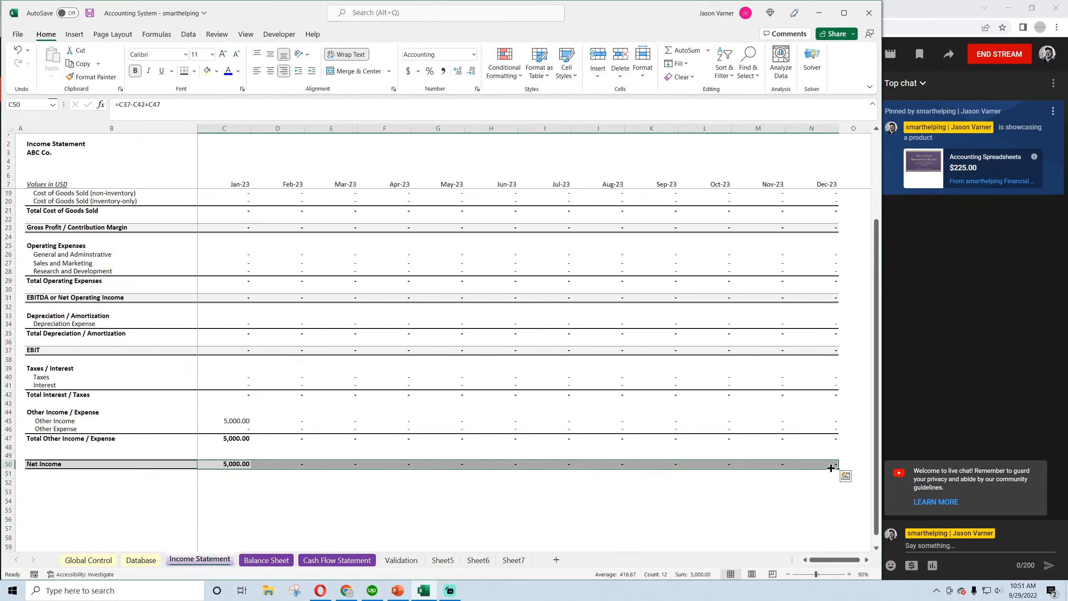
# Check the Balance Sheet and Cash Flow Statement against the corrected Net Income, and save the workbook
pyautogui.click(267, 560)
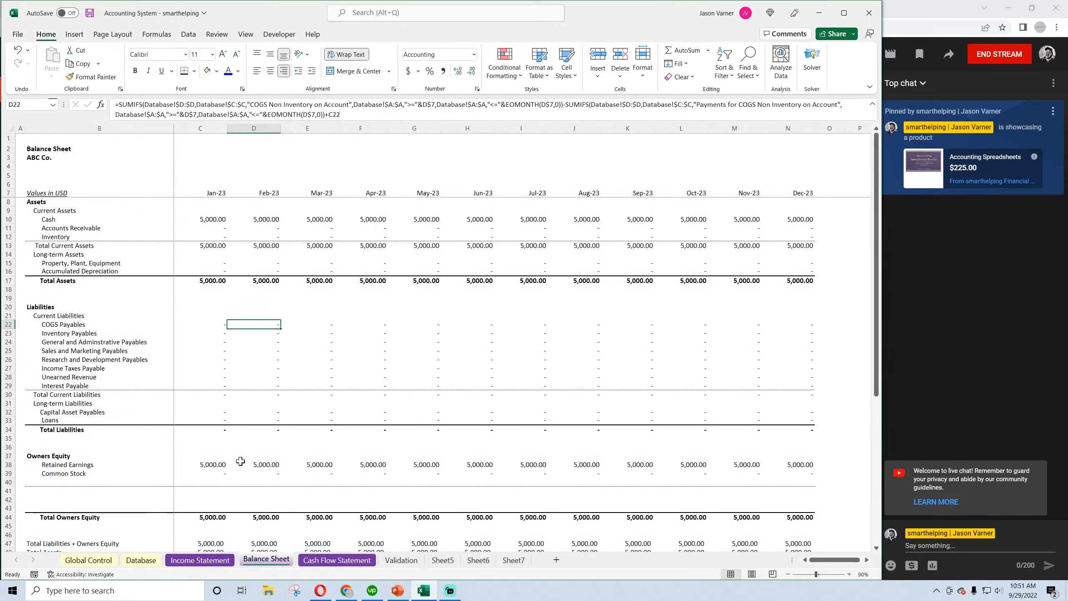
pyautogui.scroll(-4, 238, 464)
pyautogui.scroll(4, 240, 461)
pyautogui.click(210, 218)
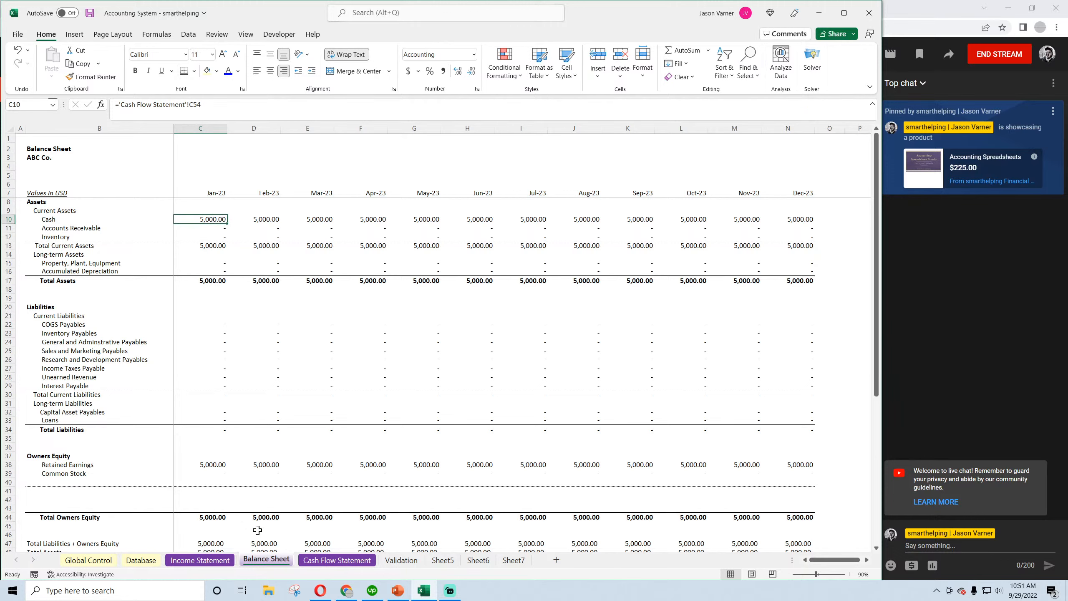
pyautogui.click(325, 562)
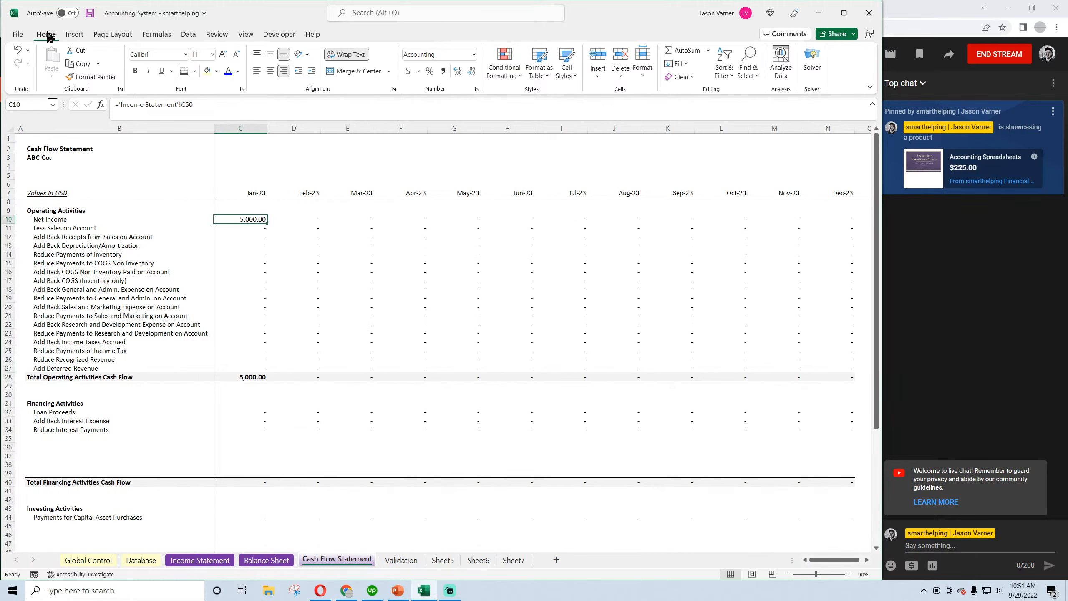
pyautogui.click(90, 13)
pyautogui.scroll(-4, 282, 371)
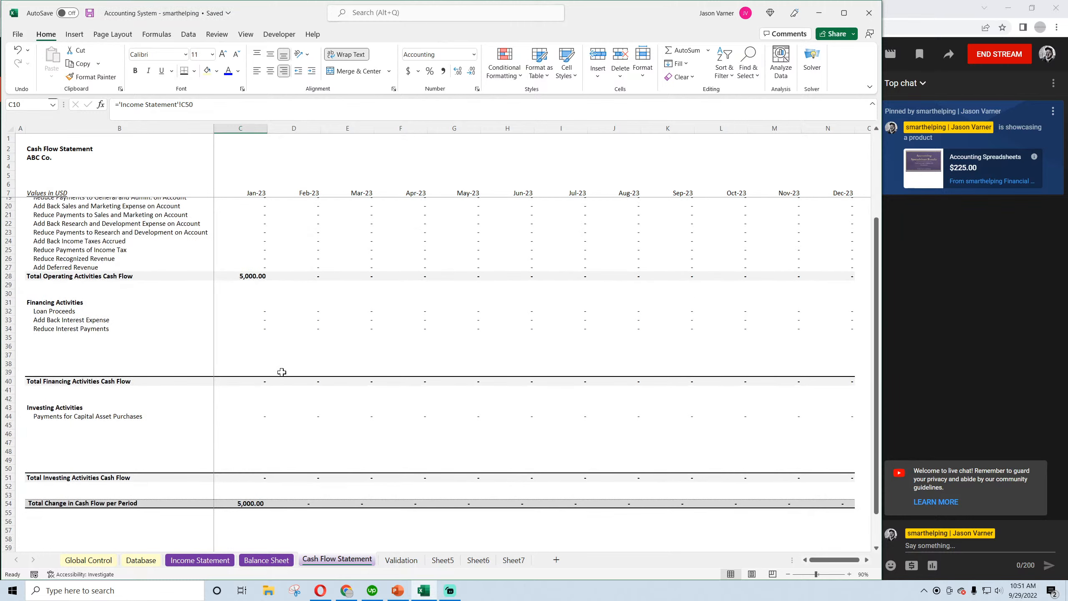
pyautogui.scroll(4, 282, 372)
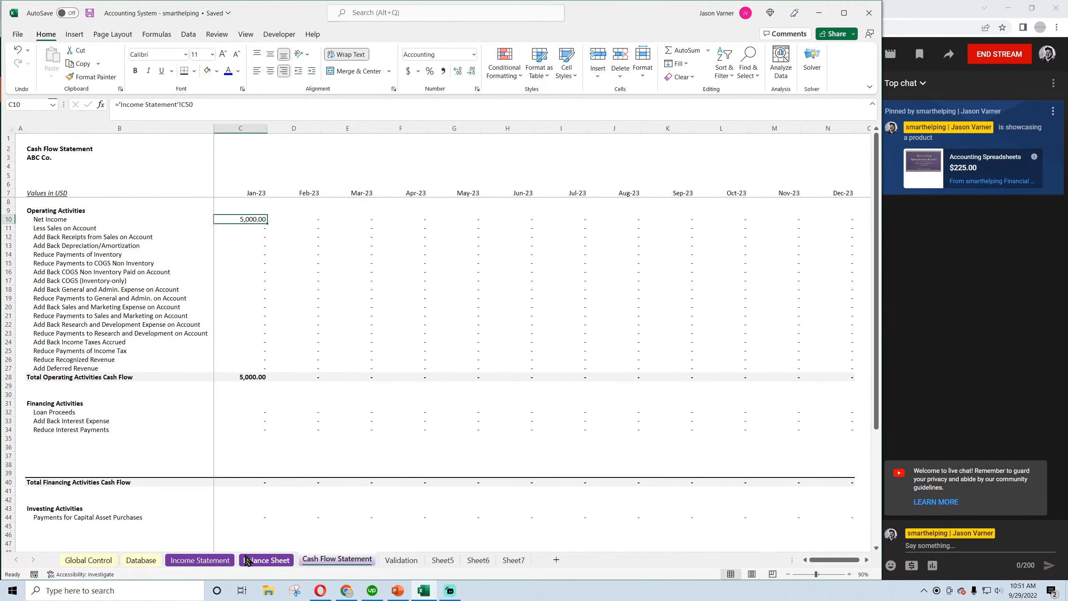
# Start a second transaction in row 3 of the Database with the date 1/1/2023
pyautogui.click(200, 559)
pyautogui.click(141, 560)
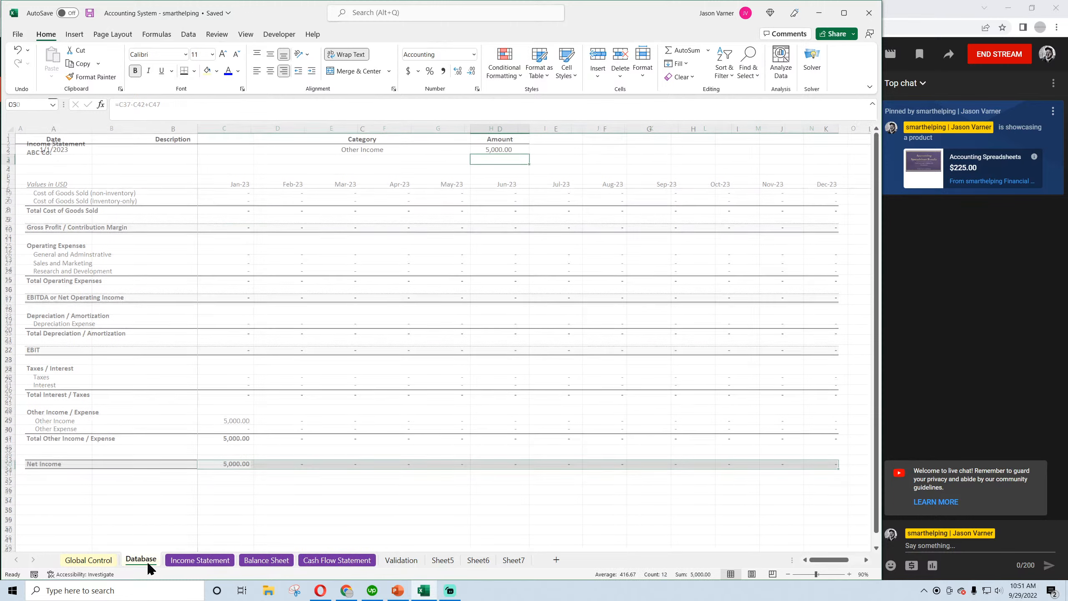
pyautogui.click(54, 161)
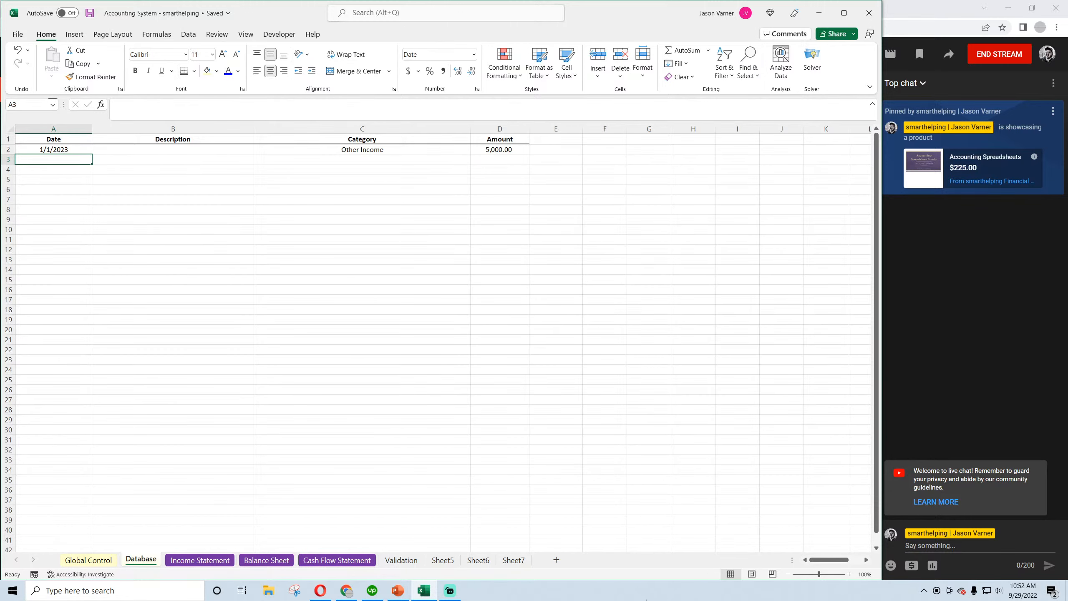
pyautogui.write('1/1/')
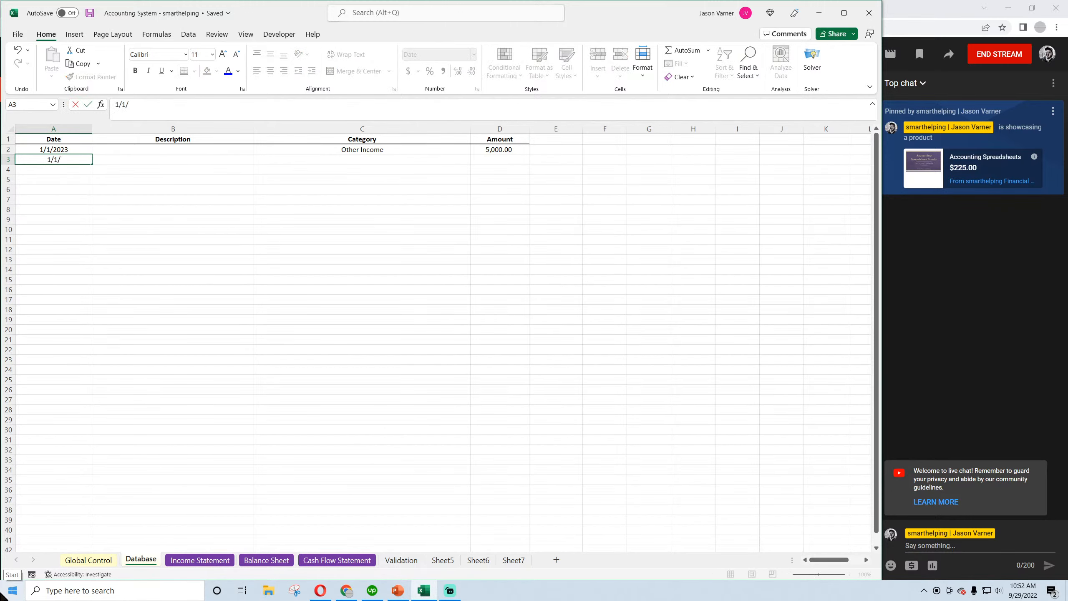
pyautogui.write('2023')
pyautogui.press('Return')
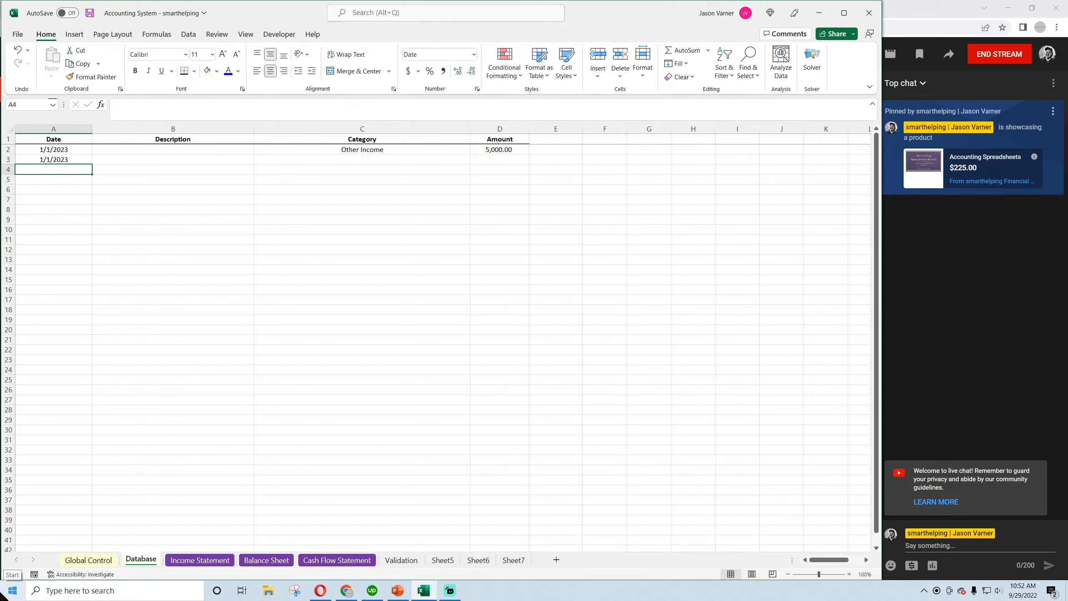
# Assign the row 3 transaction the category Other Expense and an amount of 4000, then save the workbook
pyautogui.click(461, 157)
pyautogui.click(475, 159)
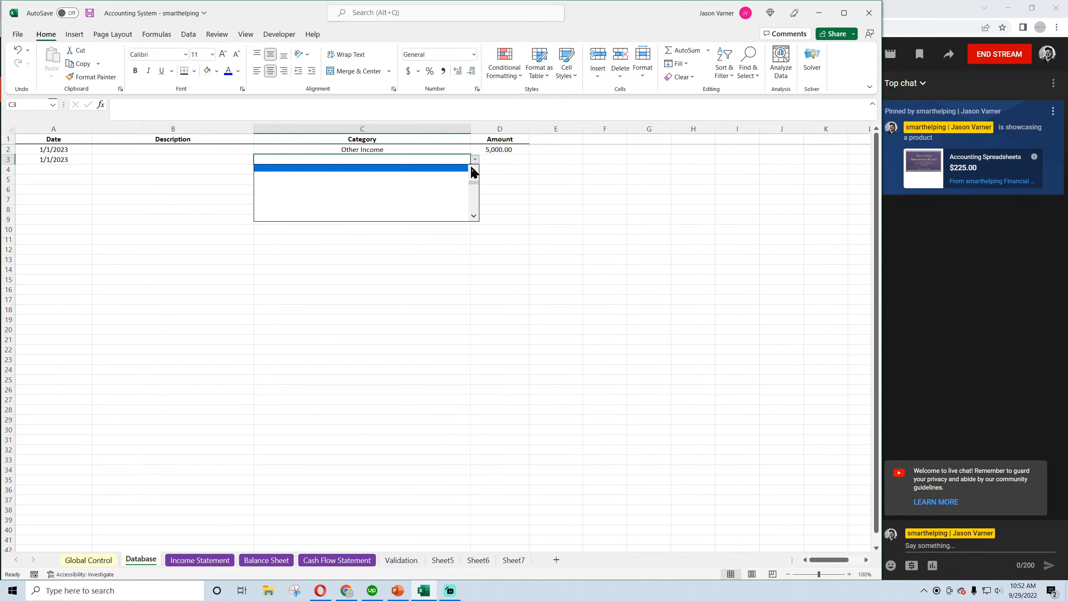
pyautogui.click(458, 182)
pyautogui.click(517, 158)
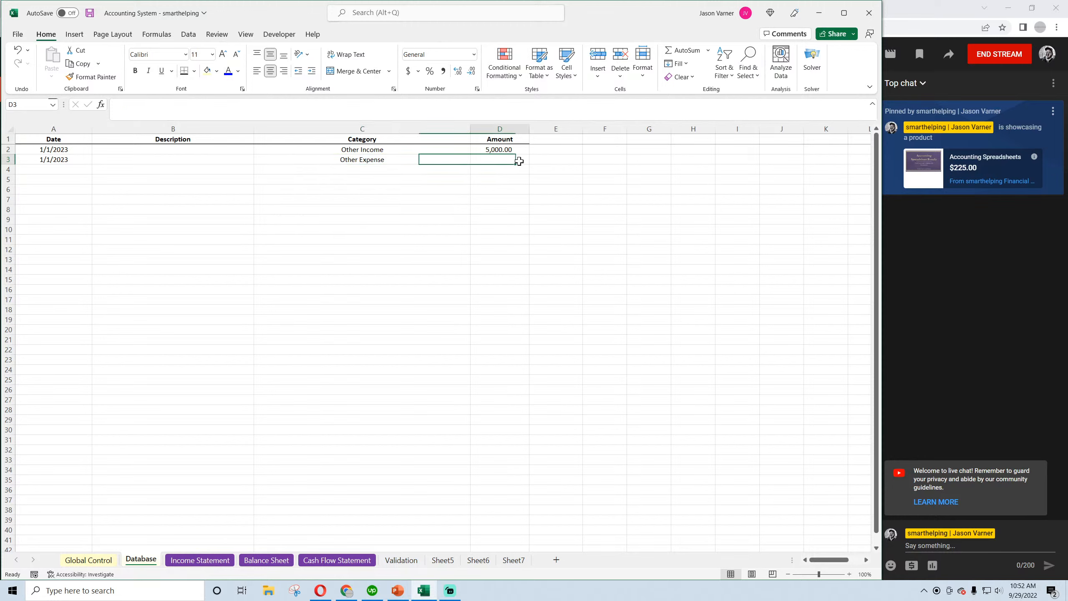
pyautogui.write('4000')
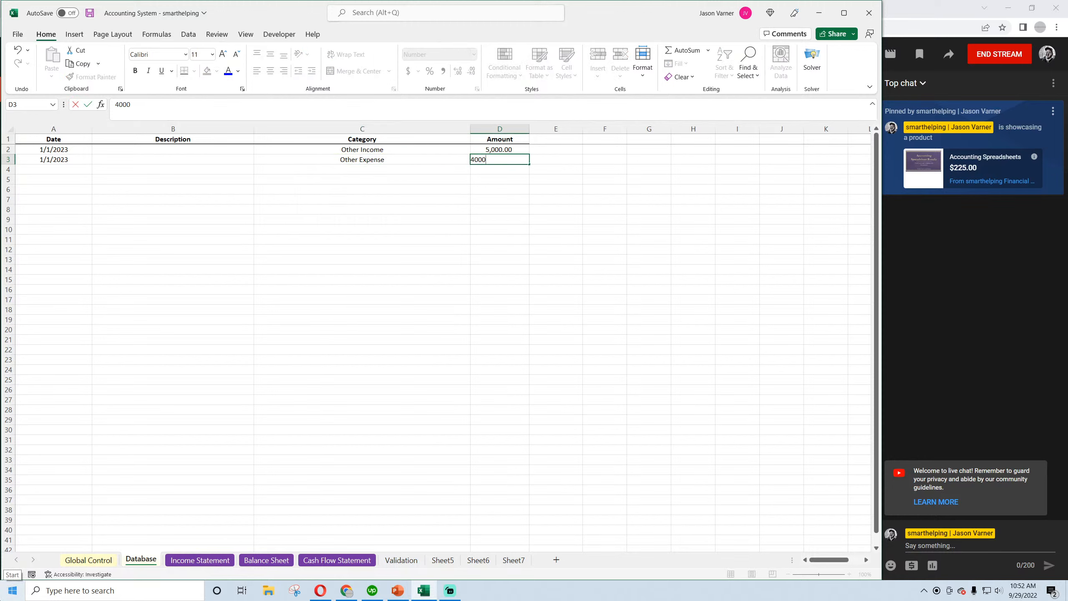
pyautogui.press('Return')
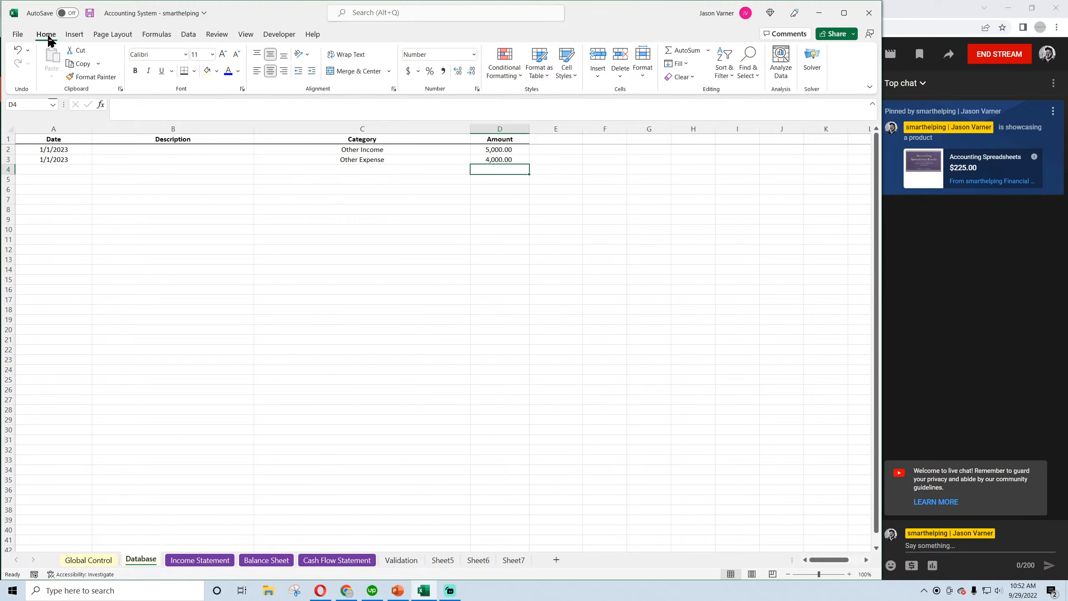
pyautogui.click(90, 13)
# Check how the Other Expense entry flows through the Income Statement, Balance Sheet and Cash Flow Statement, then save the workbook from the Database sheet
pyautogui.click(200, 559)
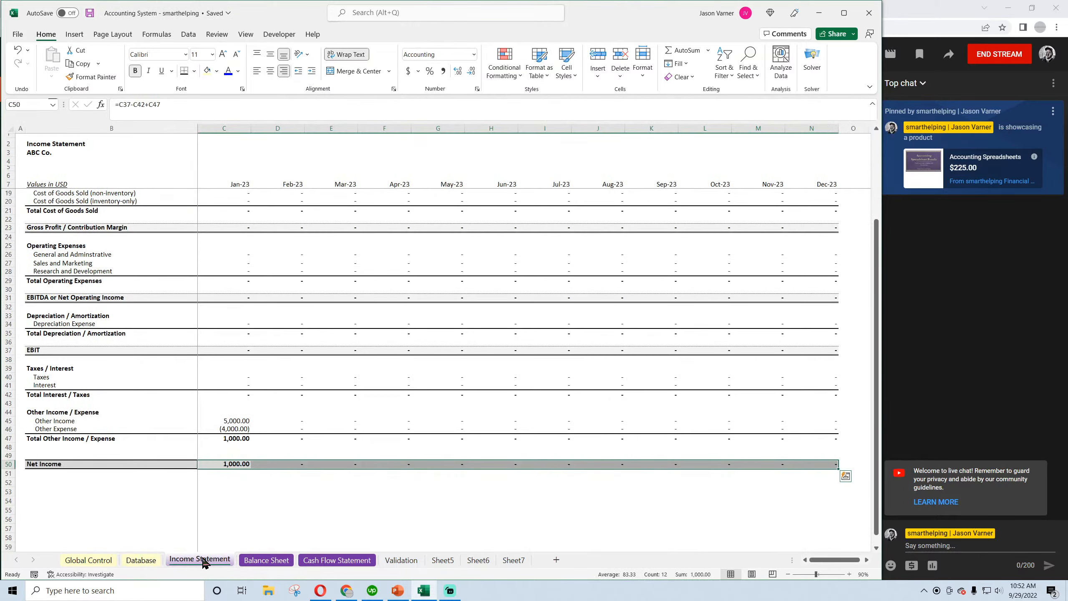
pyautogui.click(266, 559)
pyautogui.scroll(-4, 249, 459)
pyautogui.scroll(4, 249, 458)
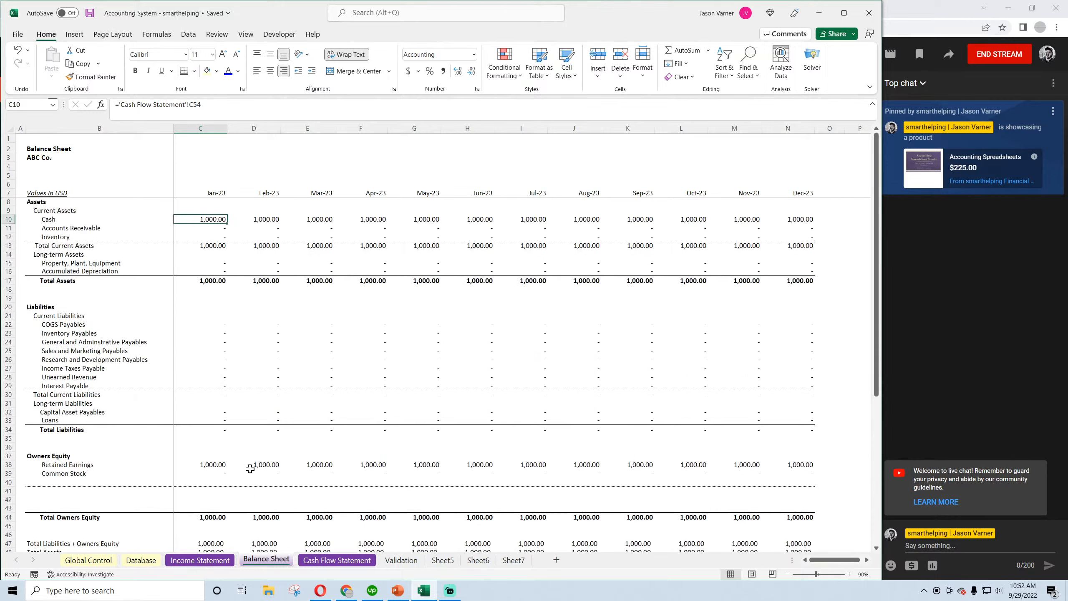
pyautogui.hotkey('ctrl', 'pagedown')
pyautogui.scroll(-4, 274, 473)
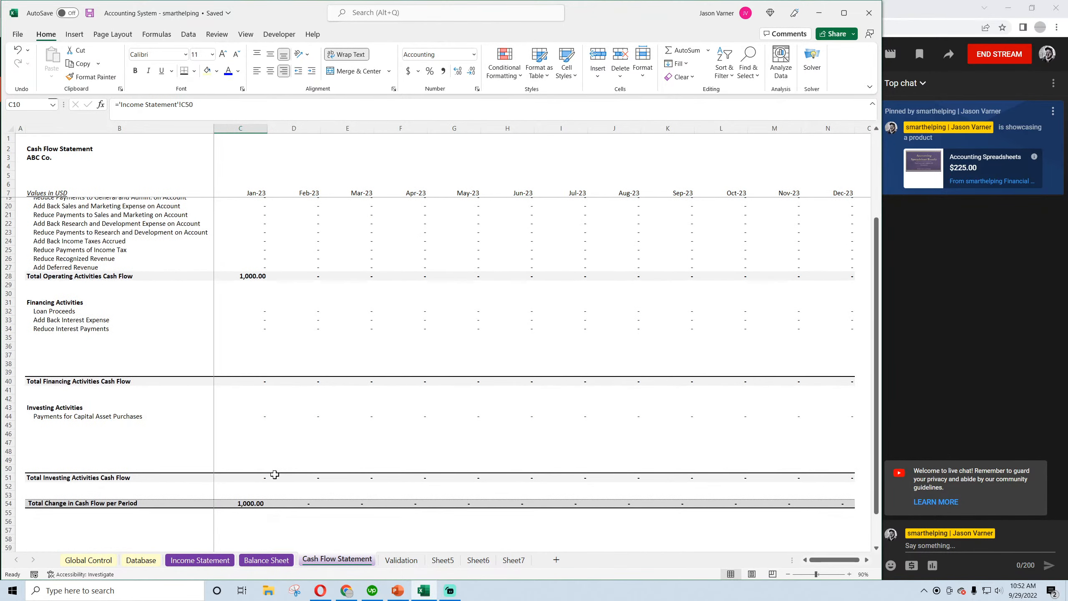
pyautogui.scroll(4, 274, 474)
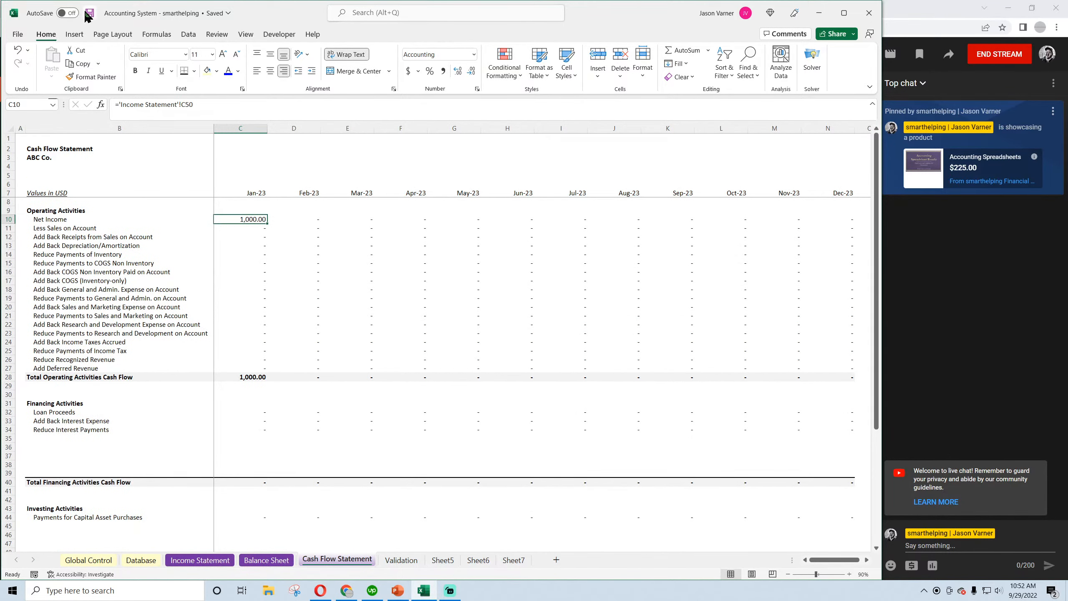
pyautogui.click(143, 560)
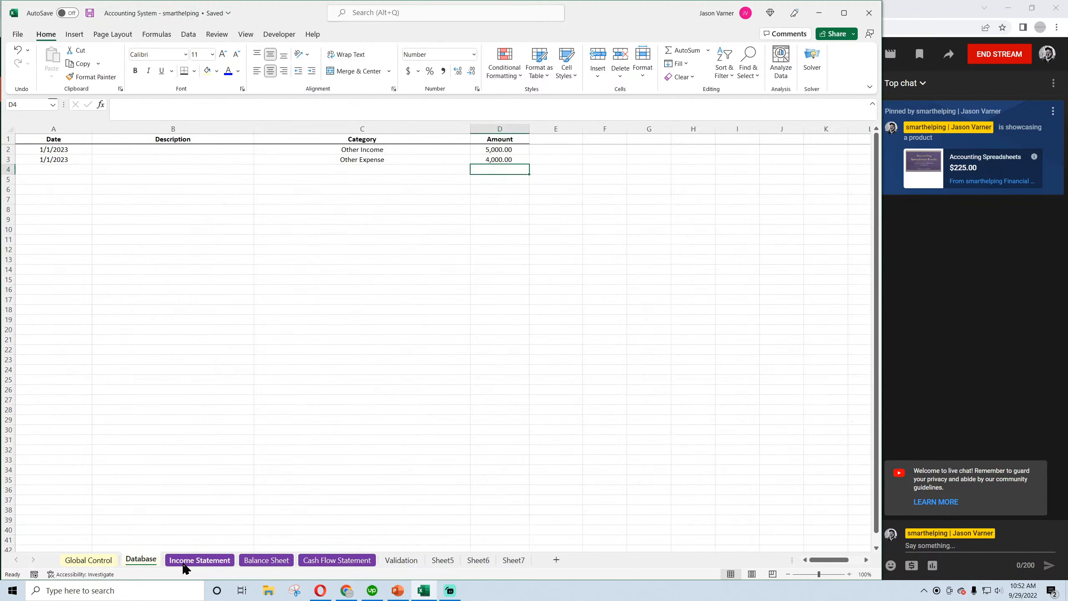
pyautogui.click(90, 14)
# Review the categories and amounts of the Other Income and Other Expense entries in the Database against the Balance Sheet
pyautogui.click(505, 150)
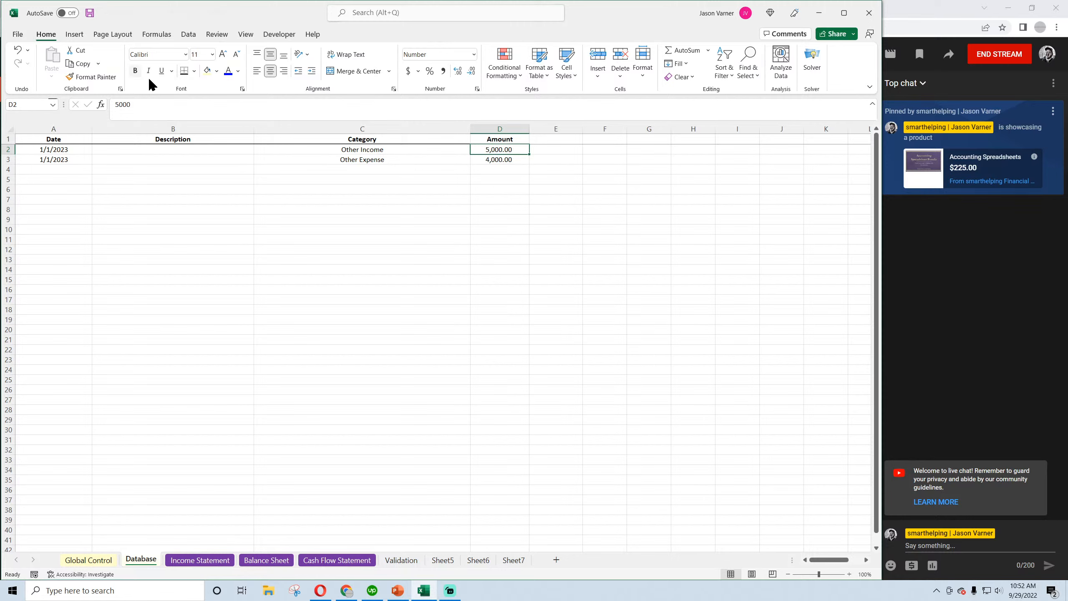
pyautogui.click(382, 150)
pyautogui.click(490, 150)
pyautogui.click(437, 148)
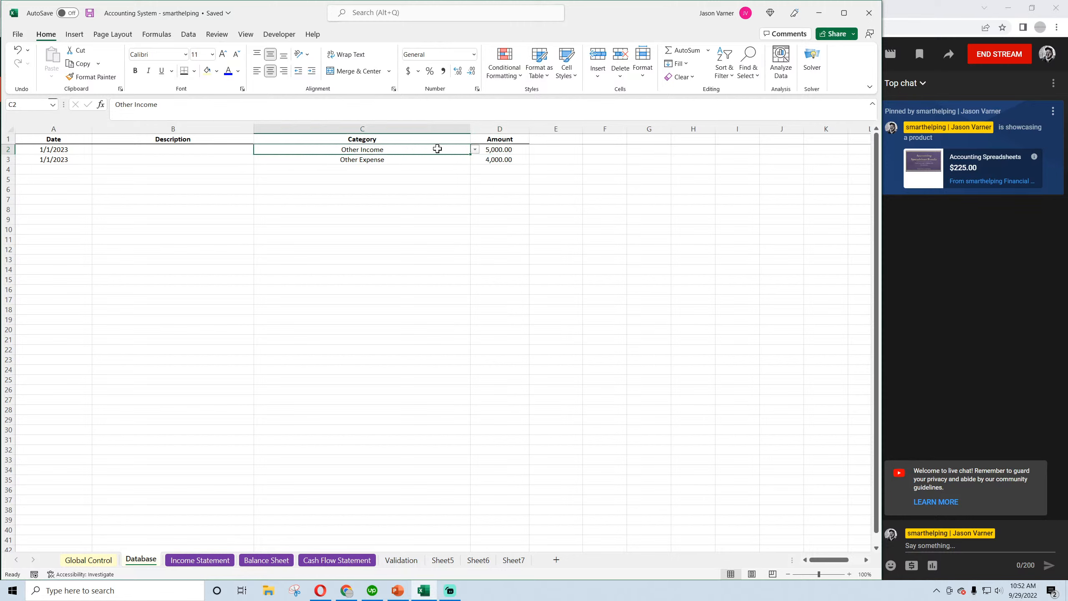
pyautogui.click(381, 259)
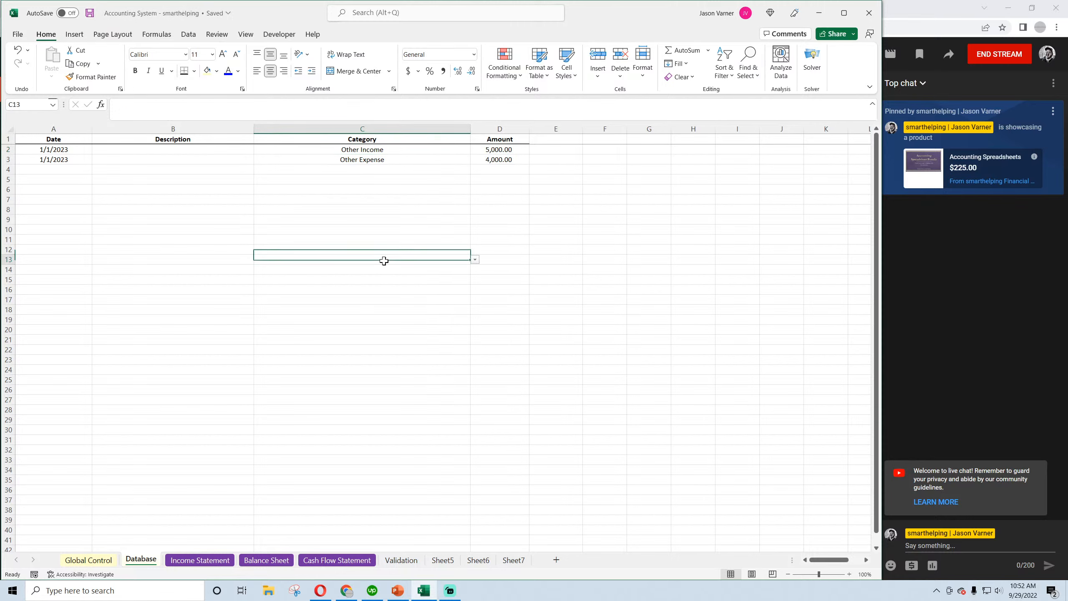
pyautogui.click(271, 560)
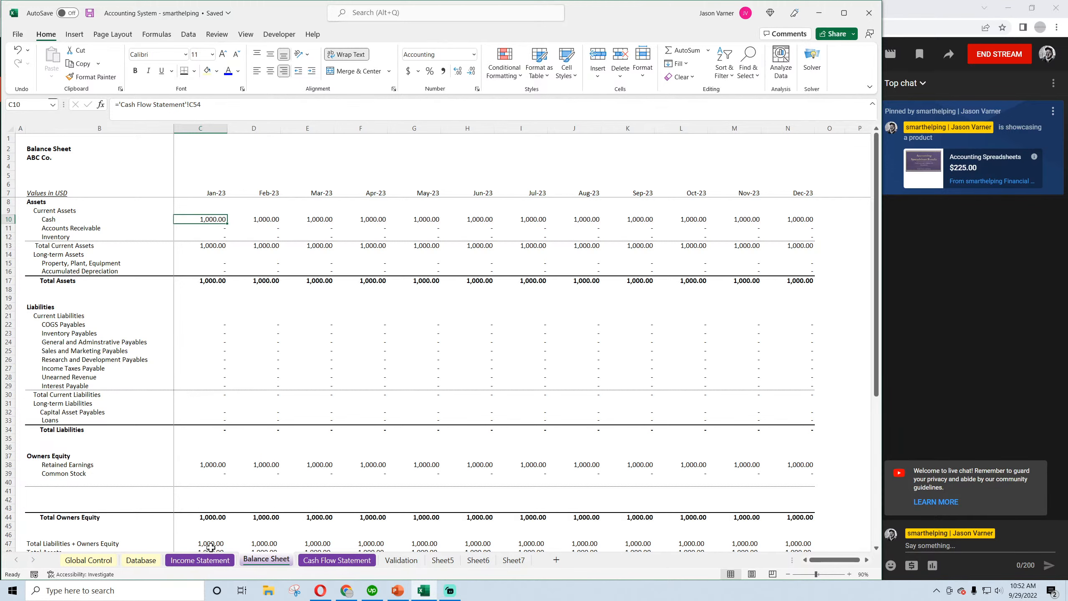
pyautogui.click(147, 562)
pyautogui.click(504, 149)
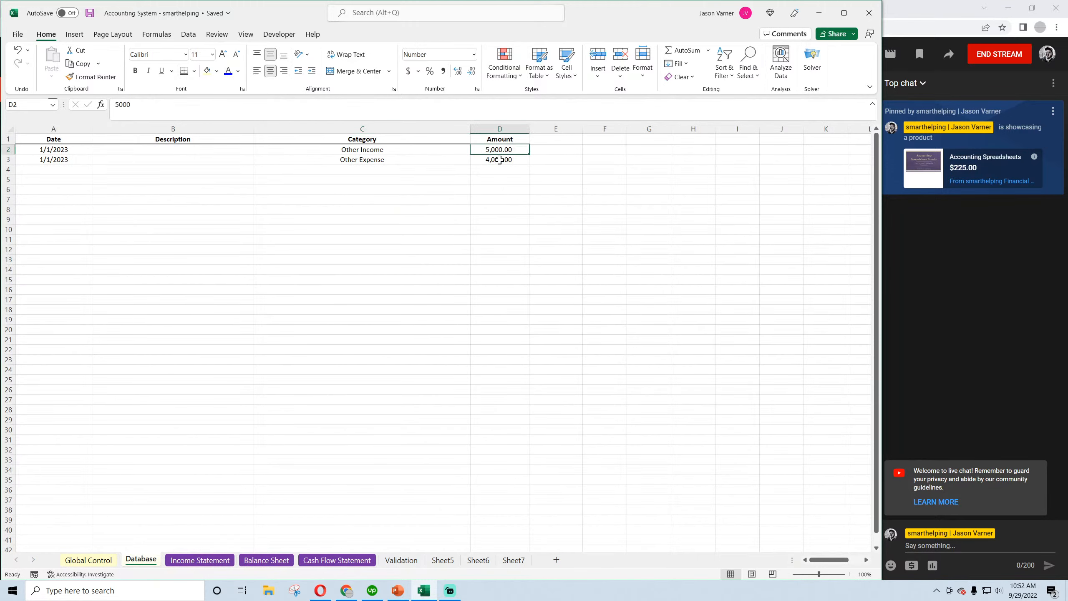
# Recheck the date, category and amount of the Other Expense transaction, then the Other Income amount in the Database
pyautogui.click(499, 160)
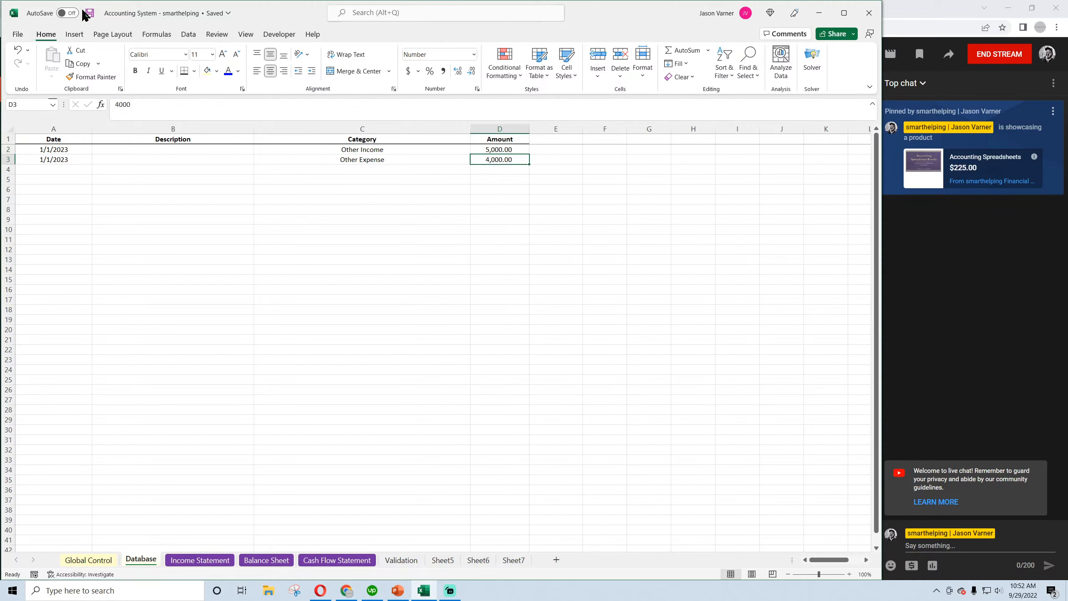
pyautogui.click(54, 159)
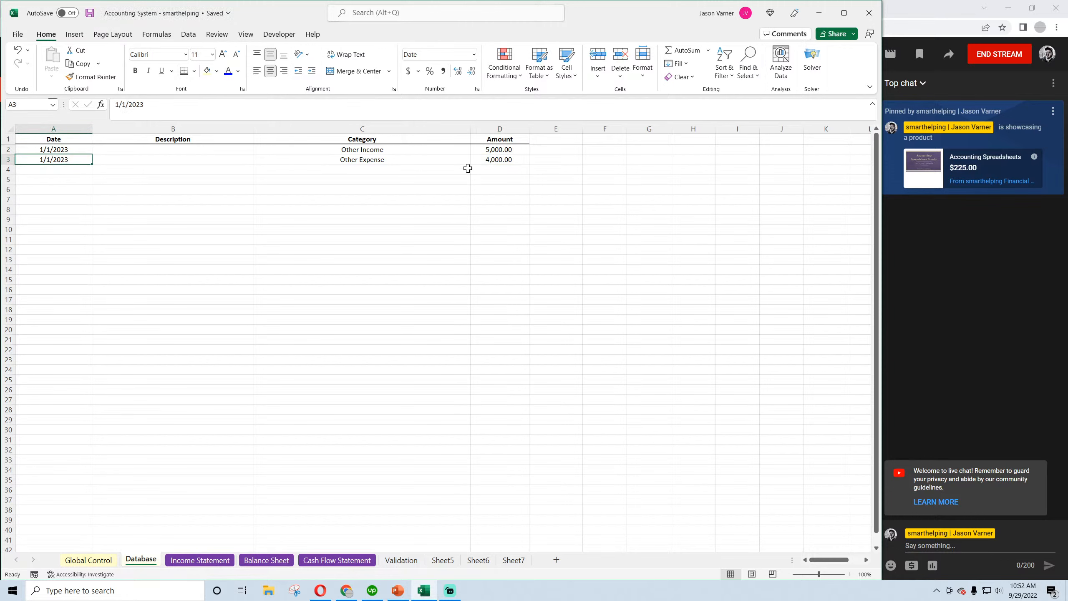
pyautogui.click(410, 160)
pyautogui.click(496, 149)
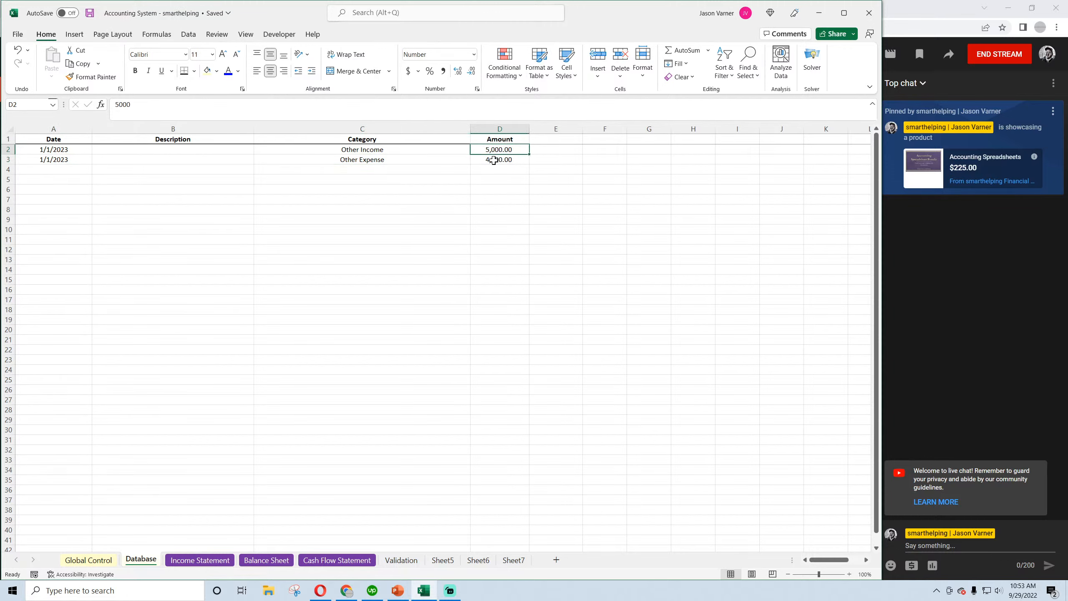
# Review the notes on dividend payments and fixed asset disposal in the Validation sheet, save the workbook, and return to the Database
pyautogui.click(404, 562)
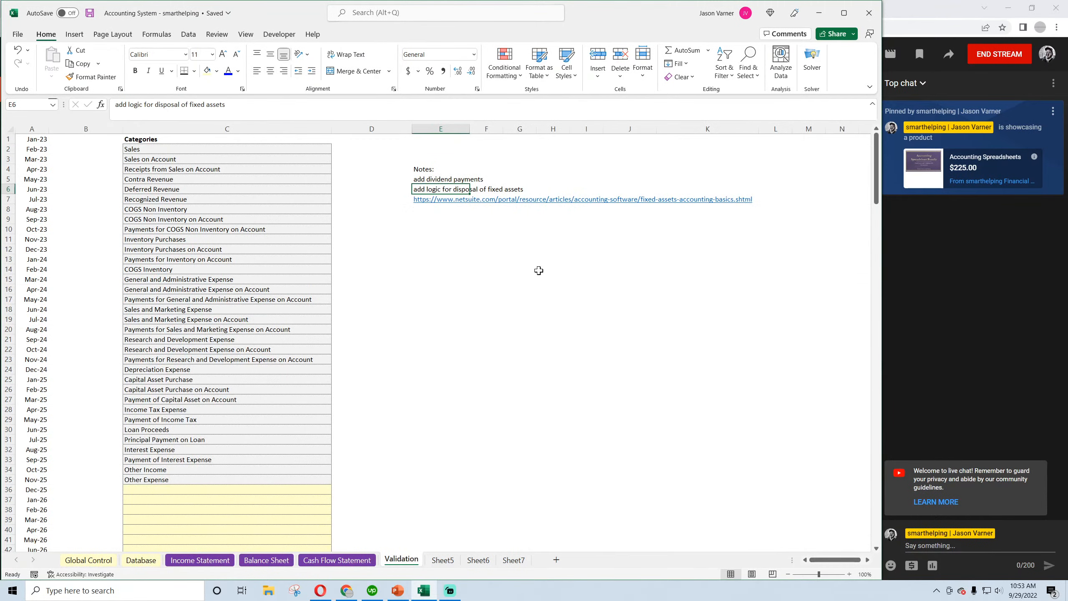
pyautogui.click(432, 176)
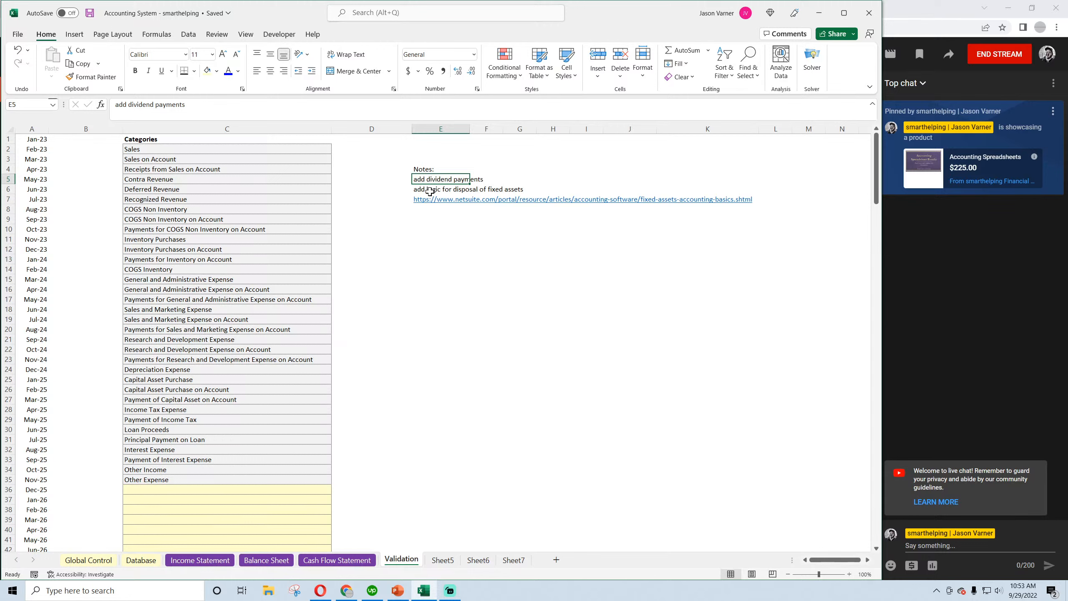
pyautogui.click(429, 191)
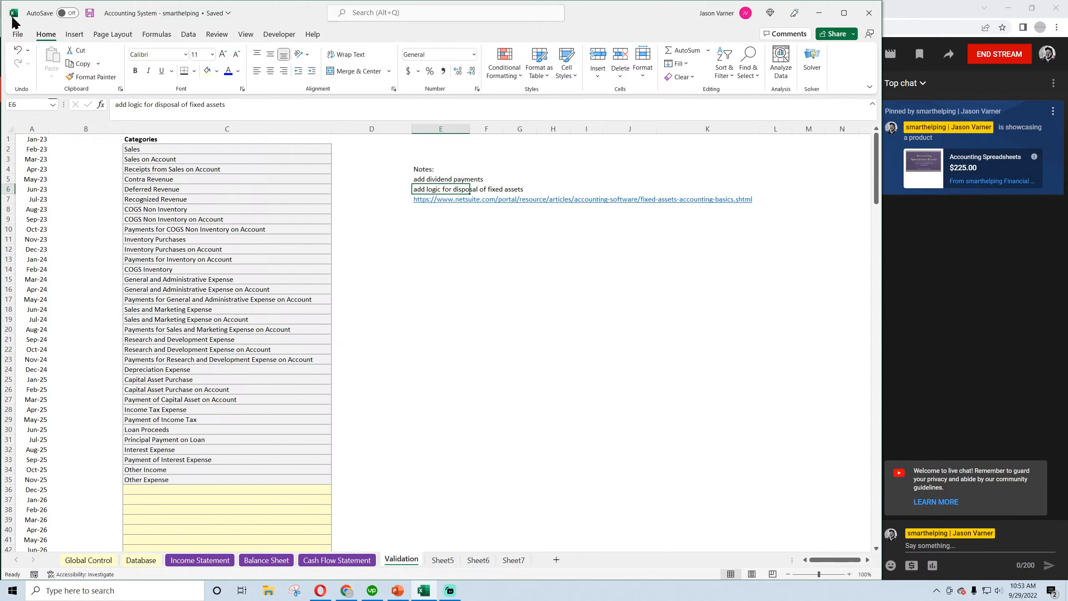
pyautogui.click(603, 378)
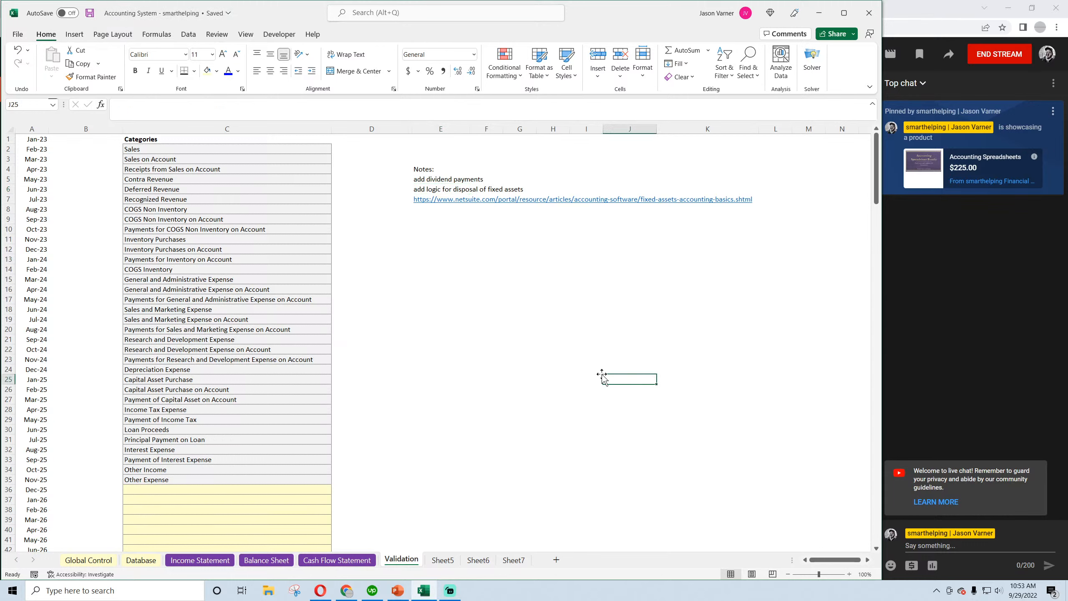
pyautogui.click(90, 13)
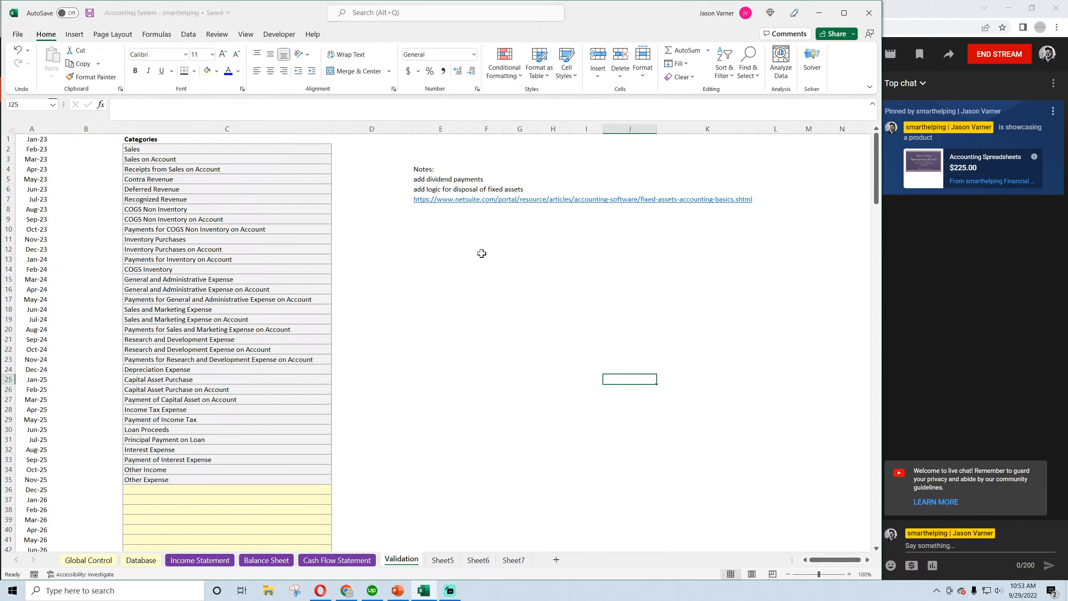
pyautogui.click(433, 180)
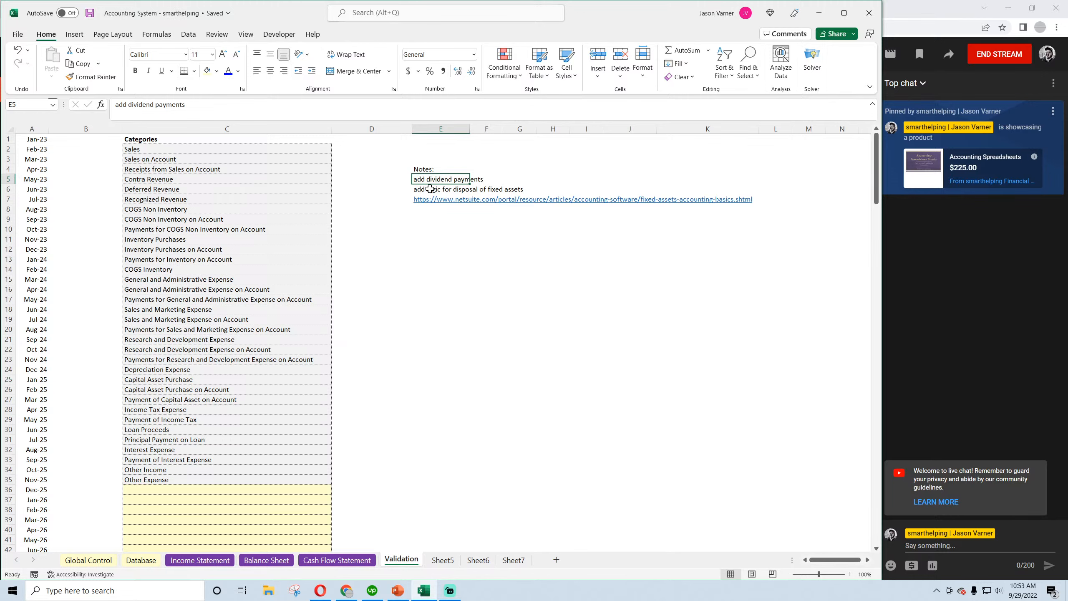
pyautogui.click(429, 188)
pyautogui.click(154, 561)
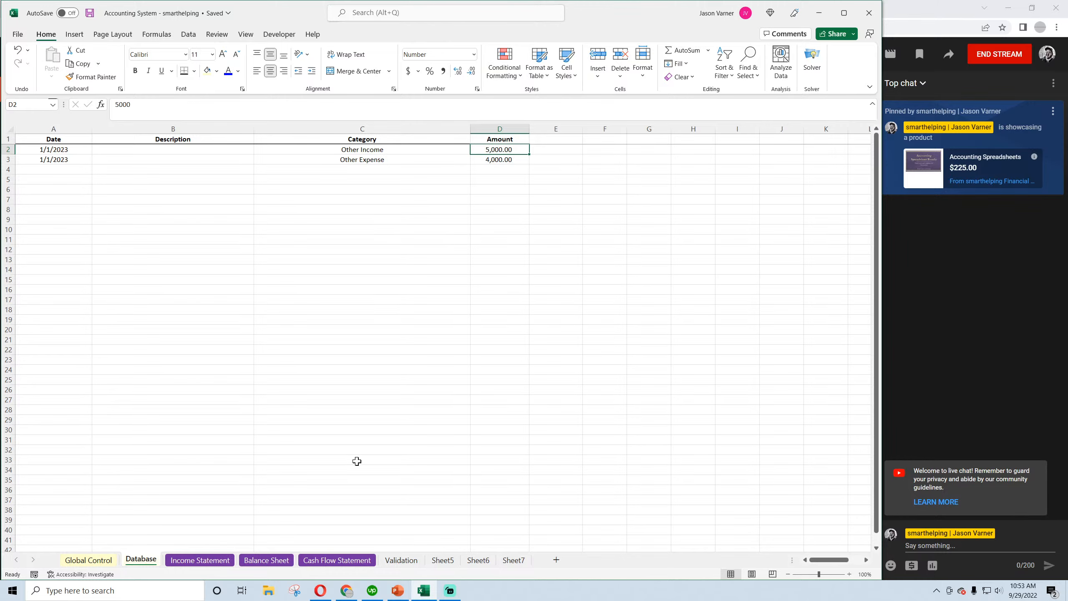
# Switch to Chrome and close the Corporate Finance Institute page about the cash flow statement
pyautogui.click(346, 590)
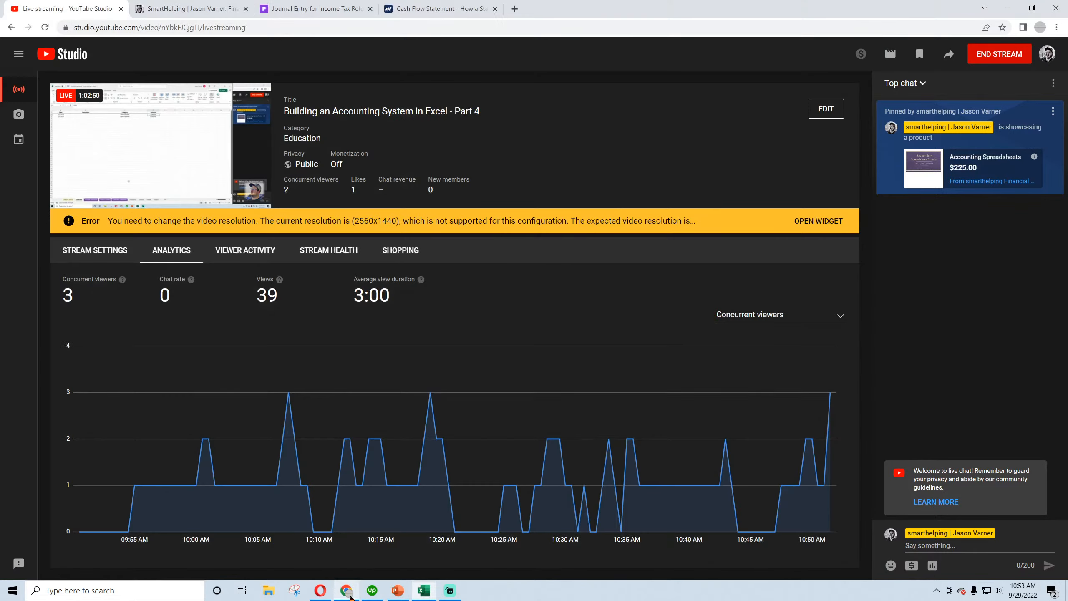
pyautogui.click(440, 5)
pyautogui.click(301, 31)
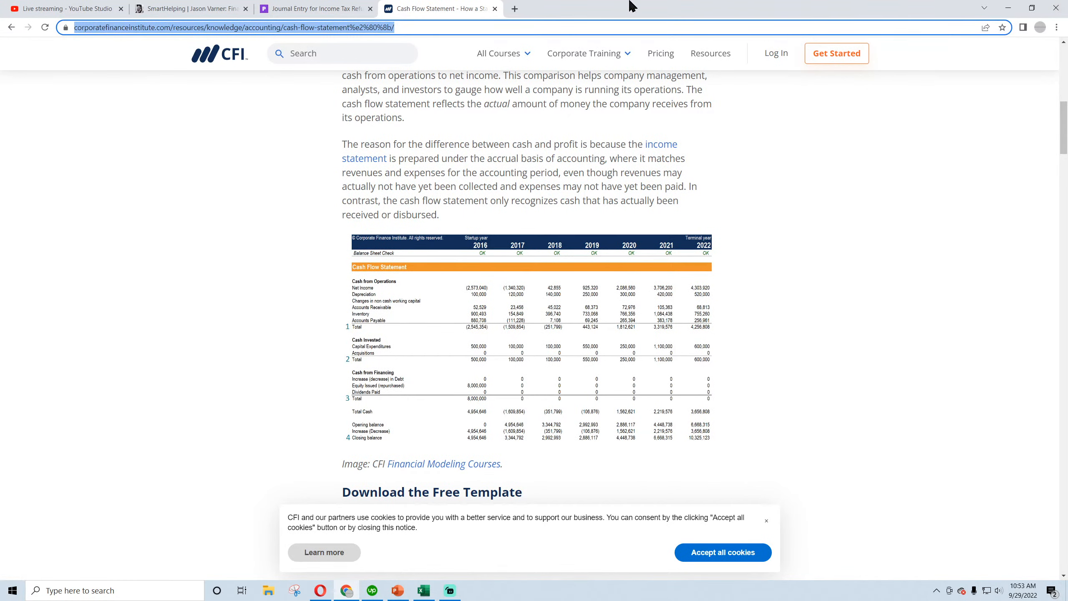
pyautogui.click(495, 8)
# Search Google for "journal for dividends" in place of the income tax refund article
pyautogui.click(327, 29)
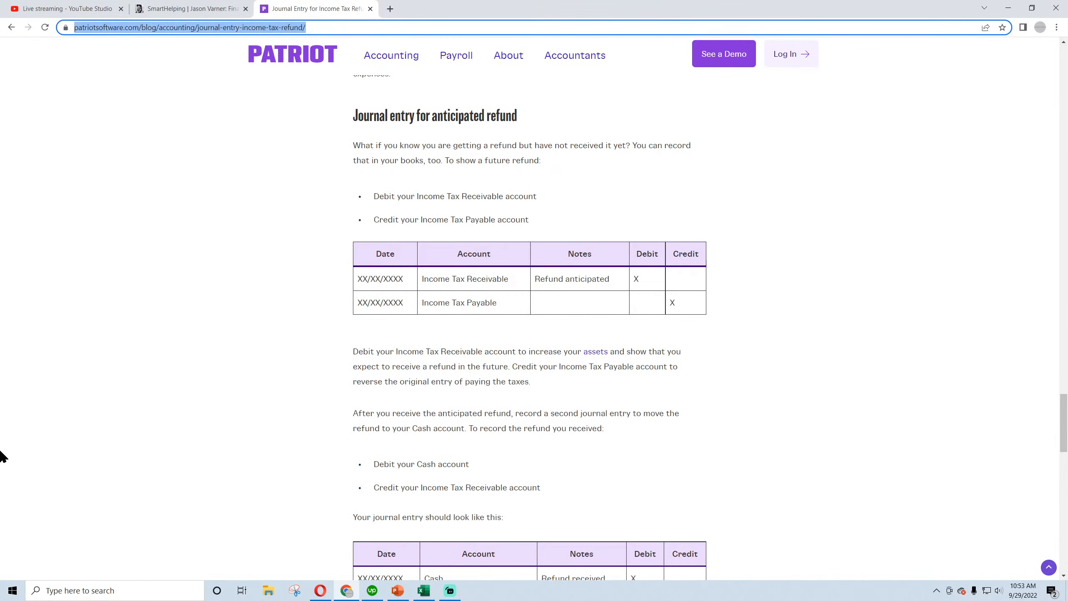
pyautogui.write('journal for')
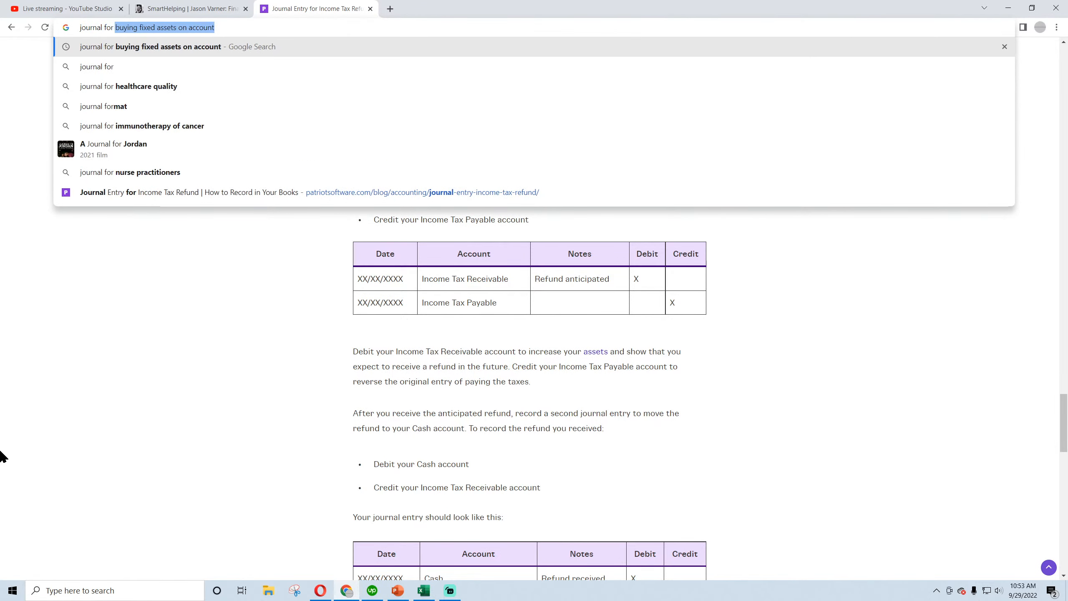
pyautogui.write(' paying div')
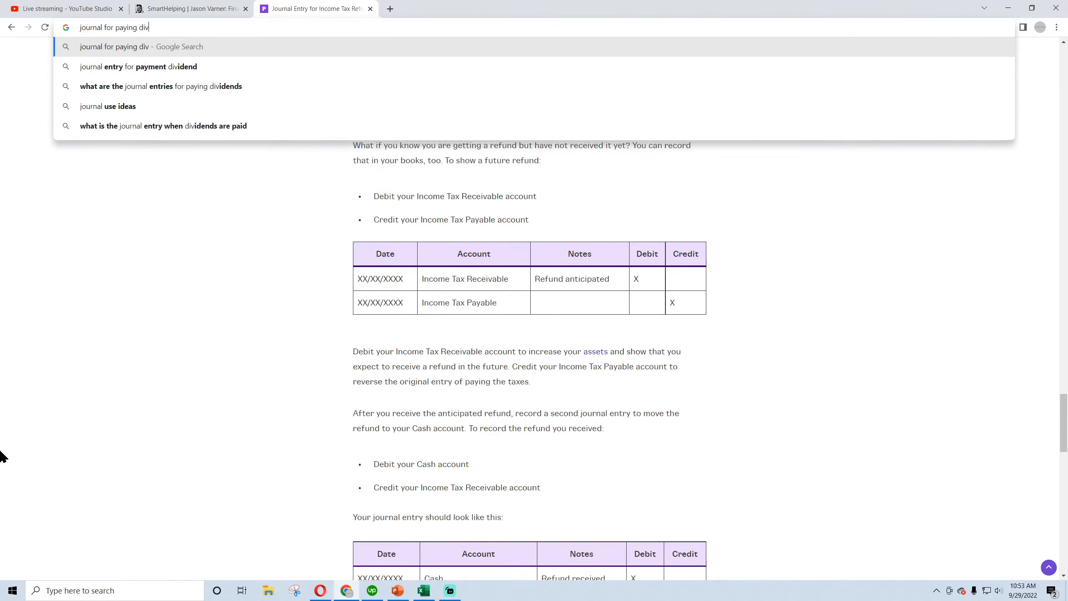
pyautogui.press('BackSpace')
pyautogui.press('BackSpace')
pyautogui.write('dividends')
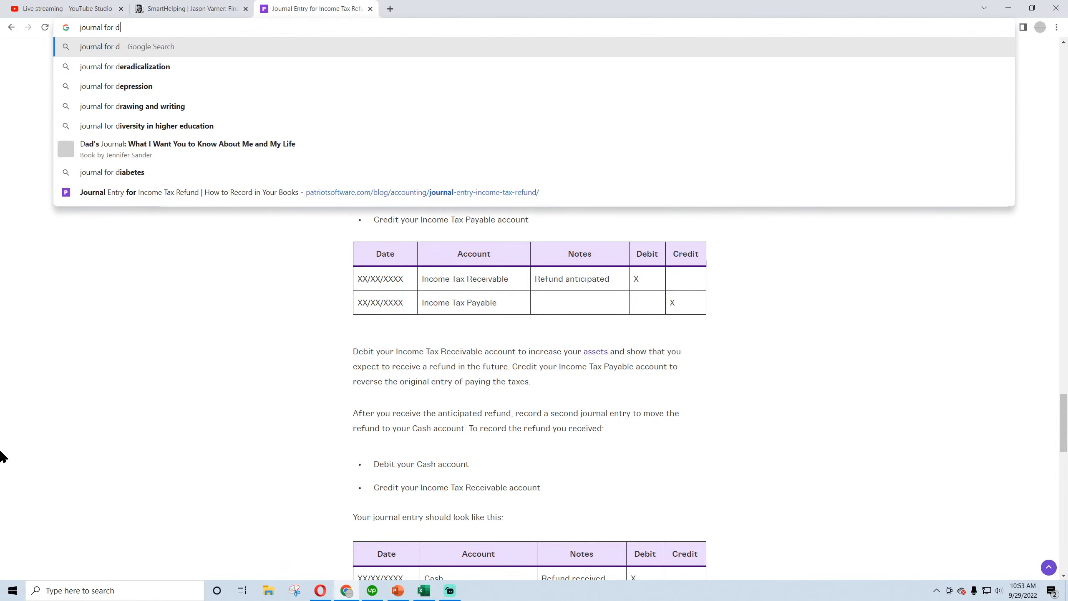
pyautogui.press('Return')
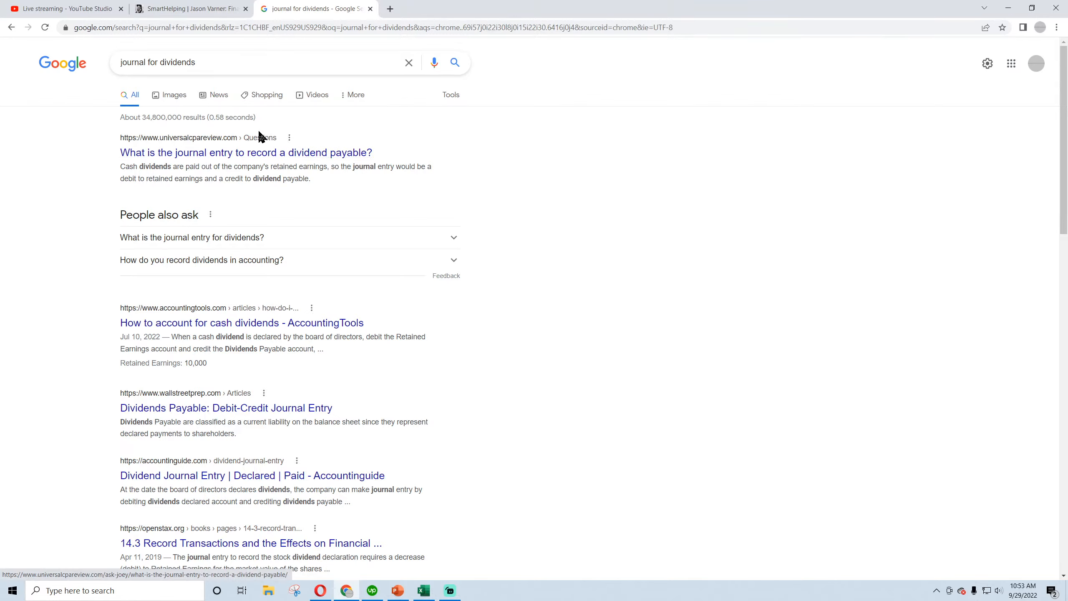
# Open the Universal CPA Review article on recording a dividend payable and dismiss its popup to read the journal entry example
pyautogui.click(236, 159)
pyautogui.scroll(-8, 453, 390)
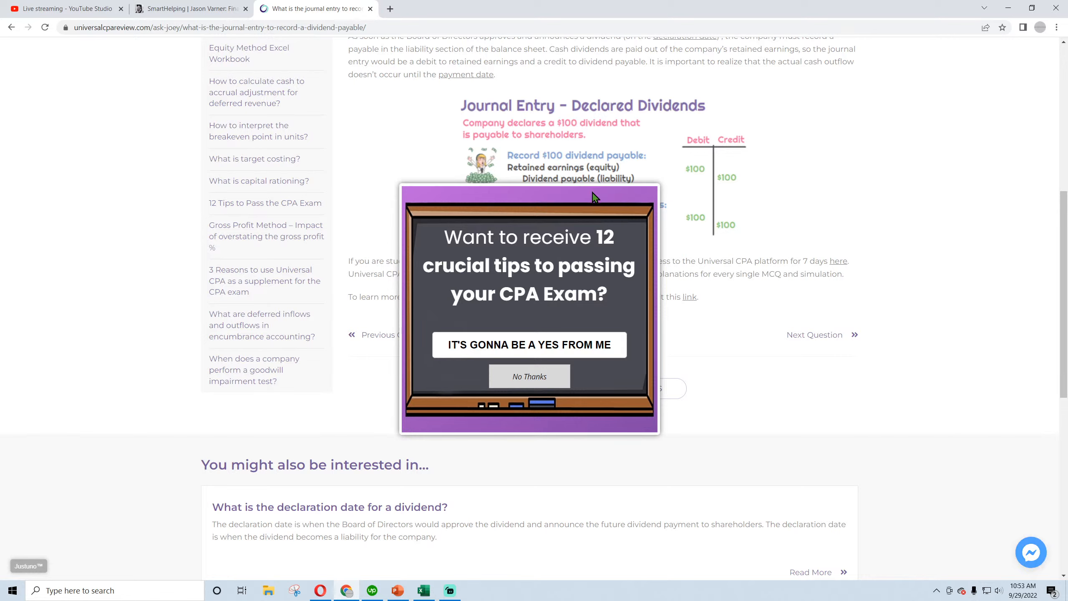
pyautogui.click(530, 376)
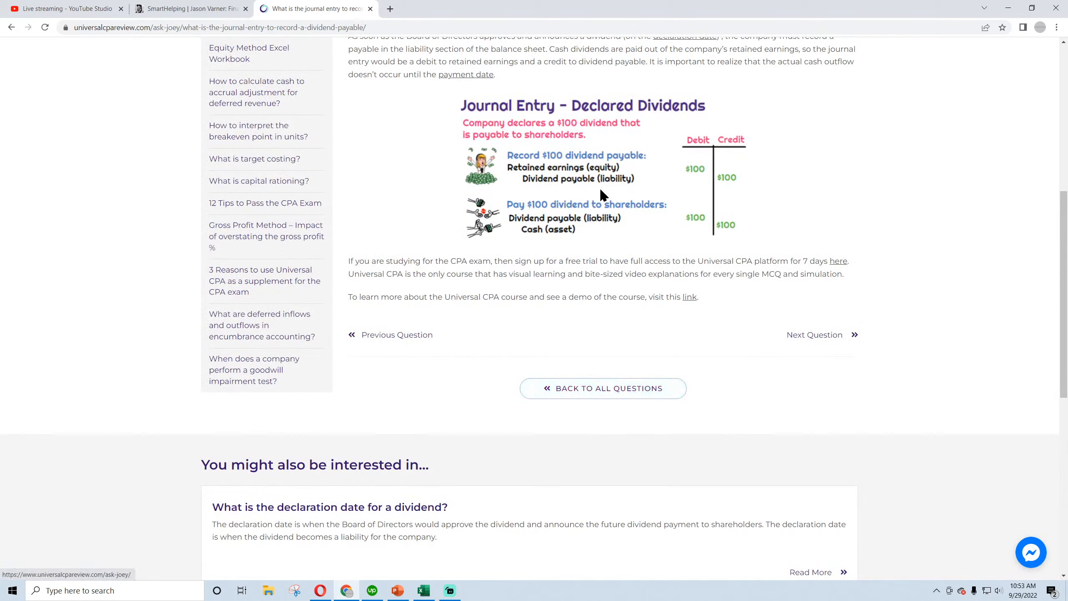
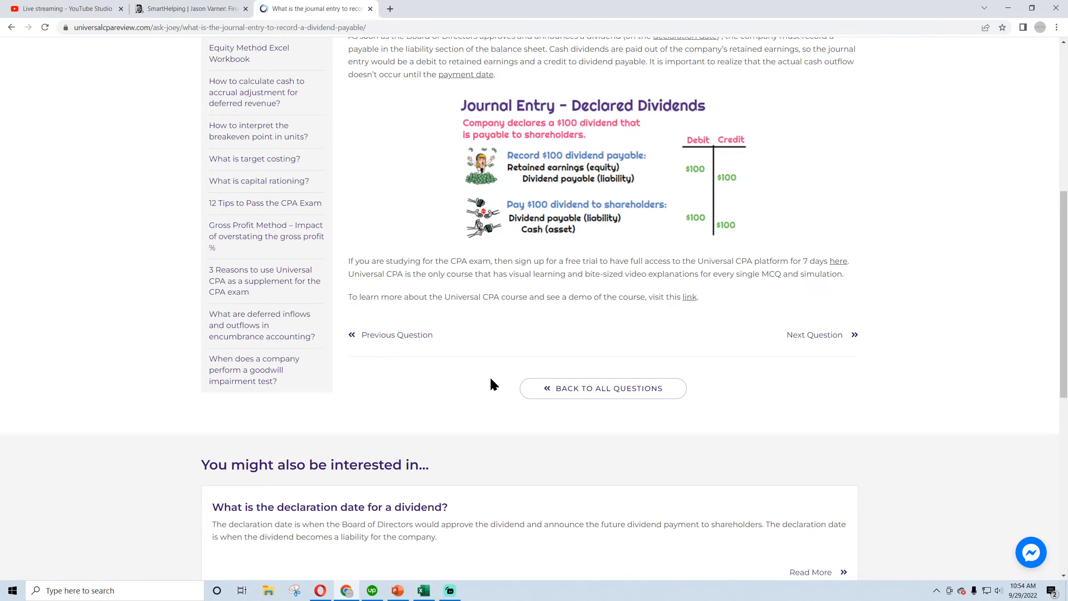
# Switch to Excel, change Validation E5 to "dividend payments - reduce retained earnings / increase div. pay and then reduce div. payable / reduce cash", and save
pyautogui.click(422, 532)
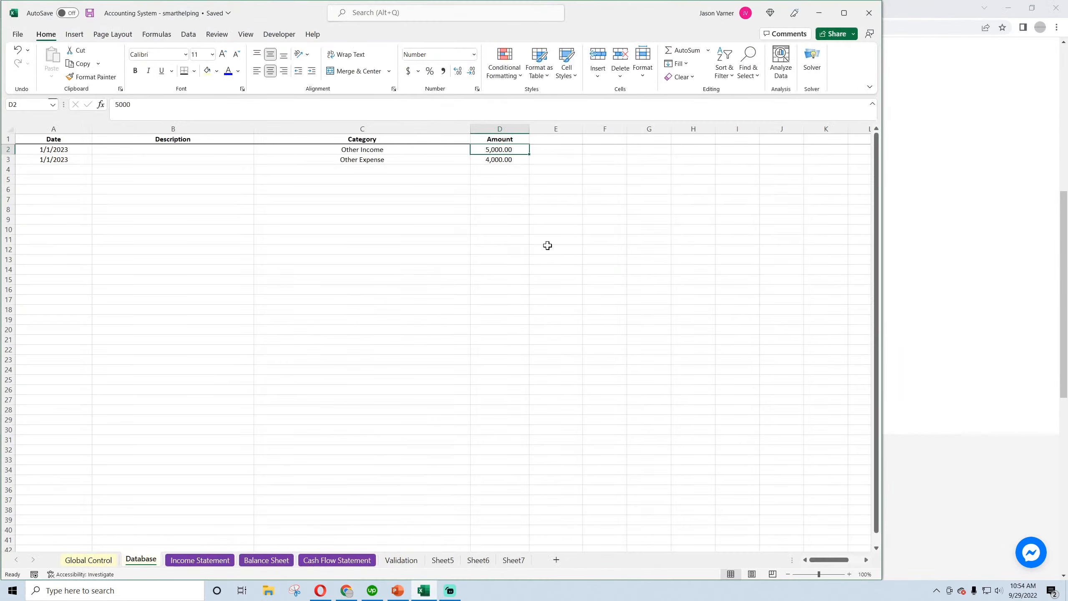
pyautogui.click(401, 559)
pyautogui.click(436, 178)
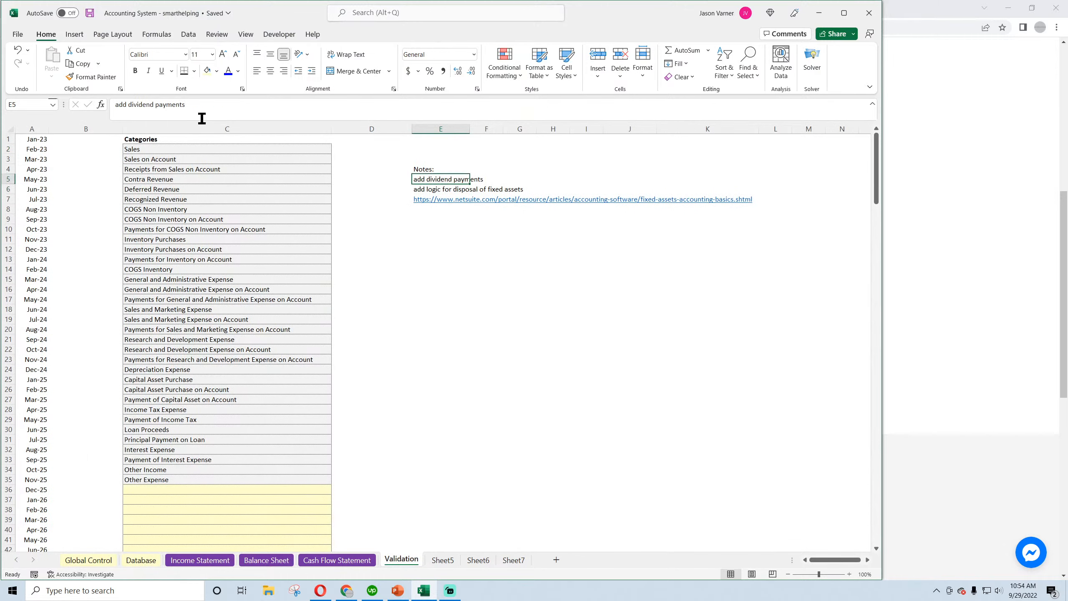
pyautogui.click(203, 104)
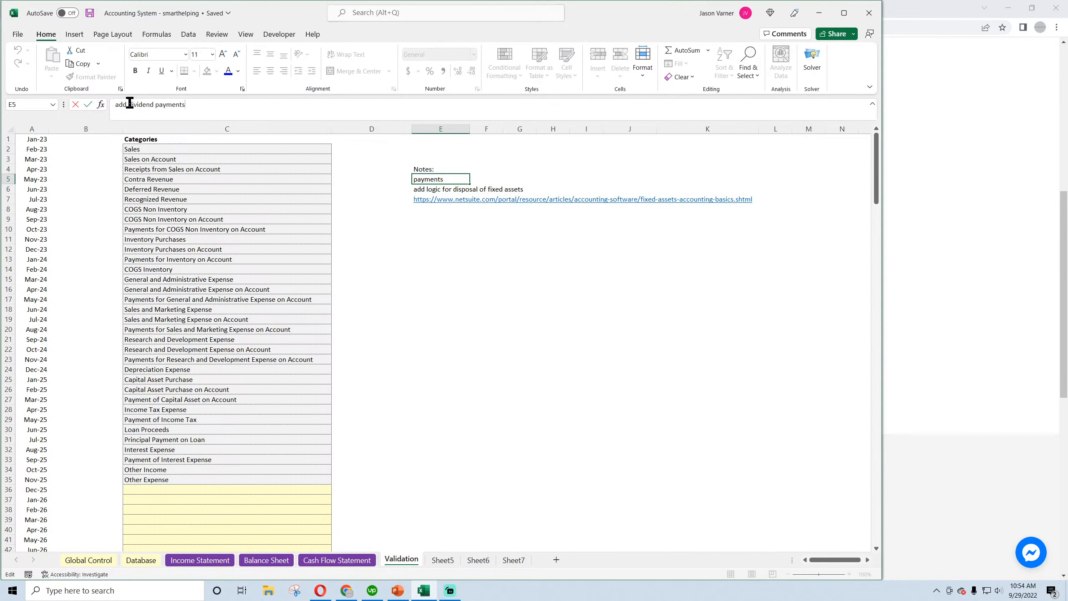
pyautogui.moveTo(129, 104); pyautogui.dragTo(115, 104)
pyautogui.press('BackSpace')
pyautogui.write('- re')
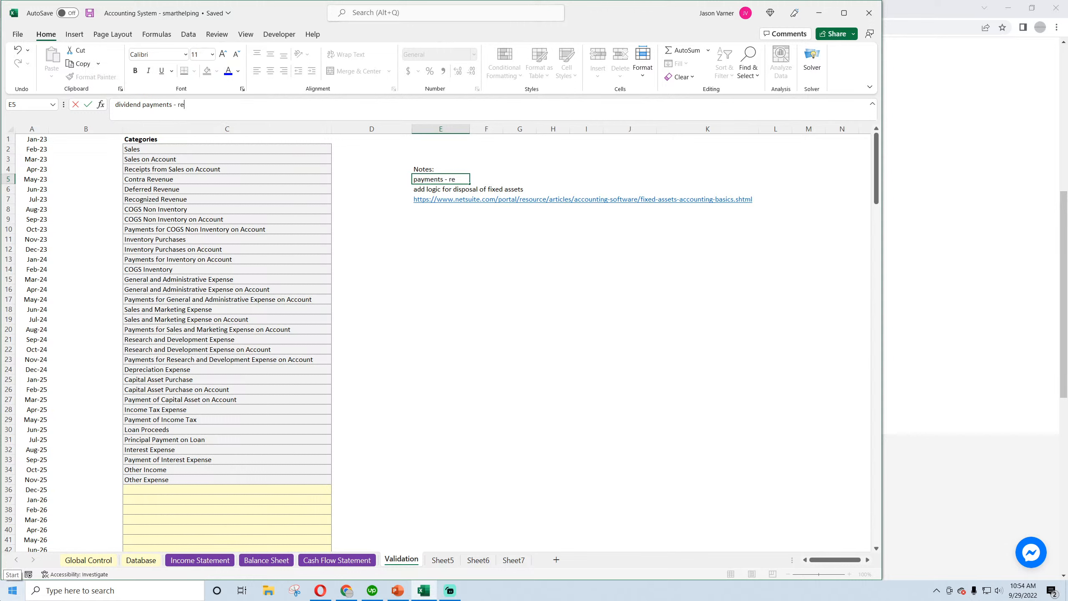
pyautogui.write('duce retained earnings / increase div. pay')
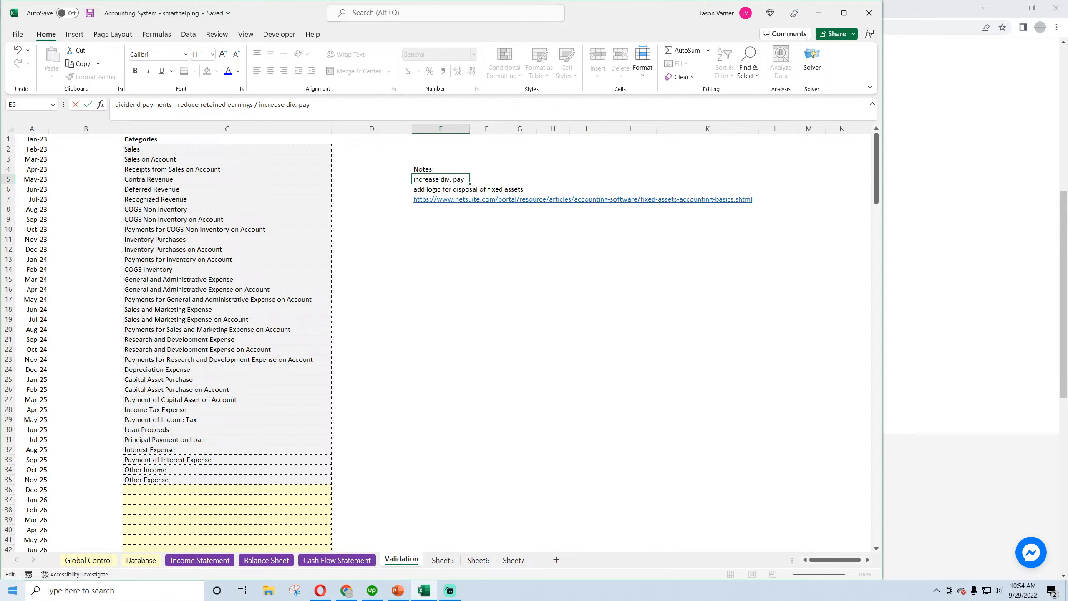
pyautogui.write(' and then reduce div. payable / reduce cash')
pyautogui.press('Return')
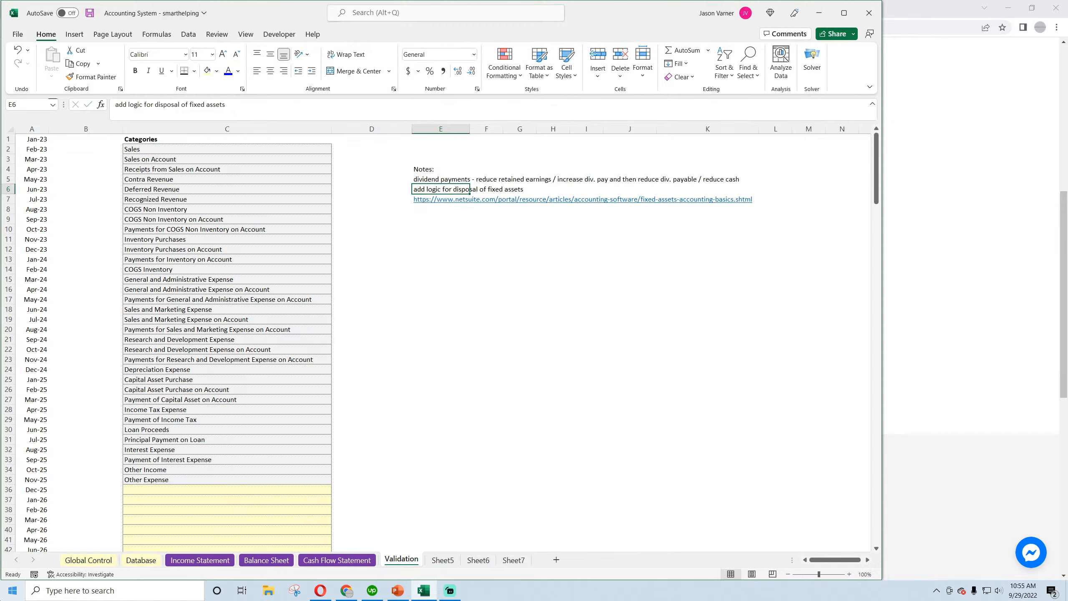
pyautogui.click(88, 14)
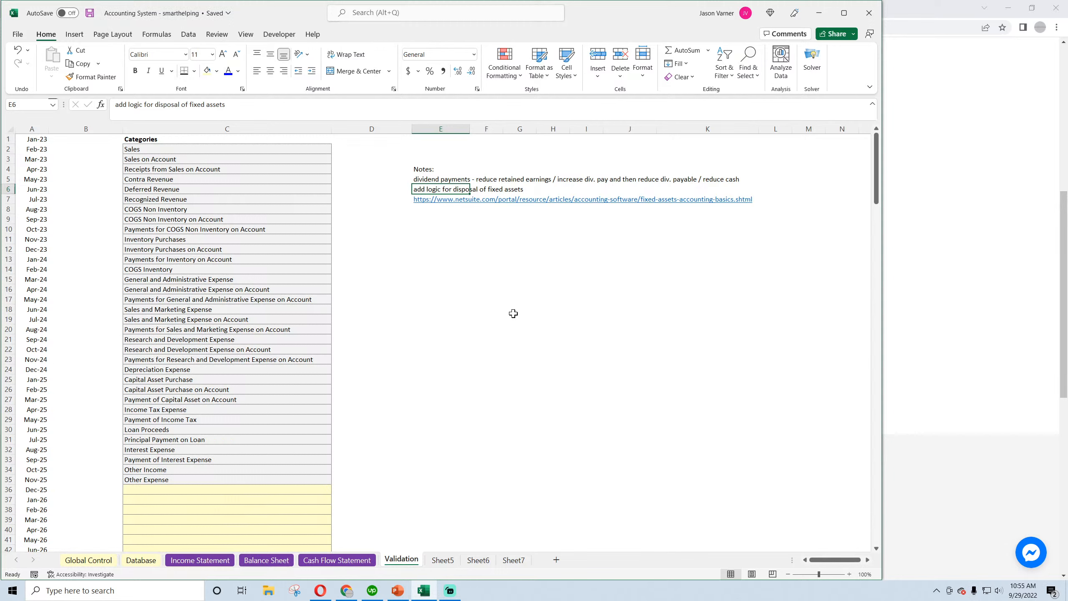
# Review the revenue, tax, loan, interest and other income categories and the dividend note on the Validation sheet, saving the workbook
pyautogui.click(187, 460)
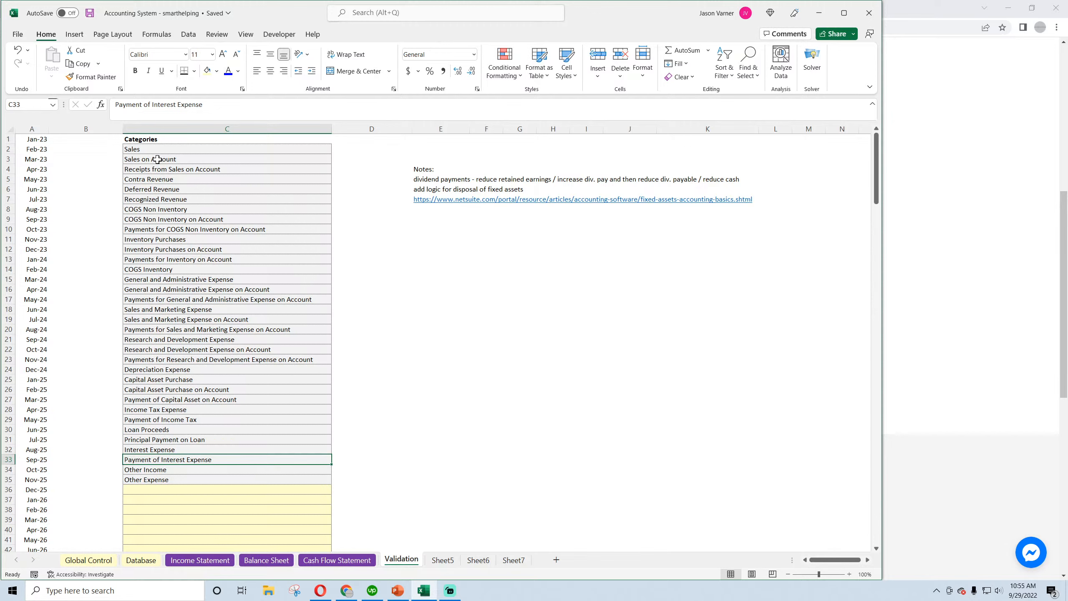
pyautogui.click(152, 189)
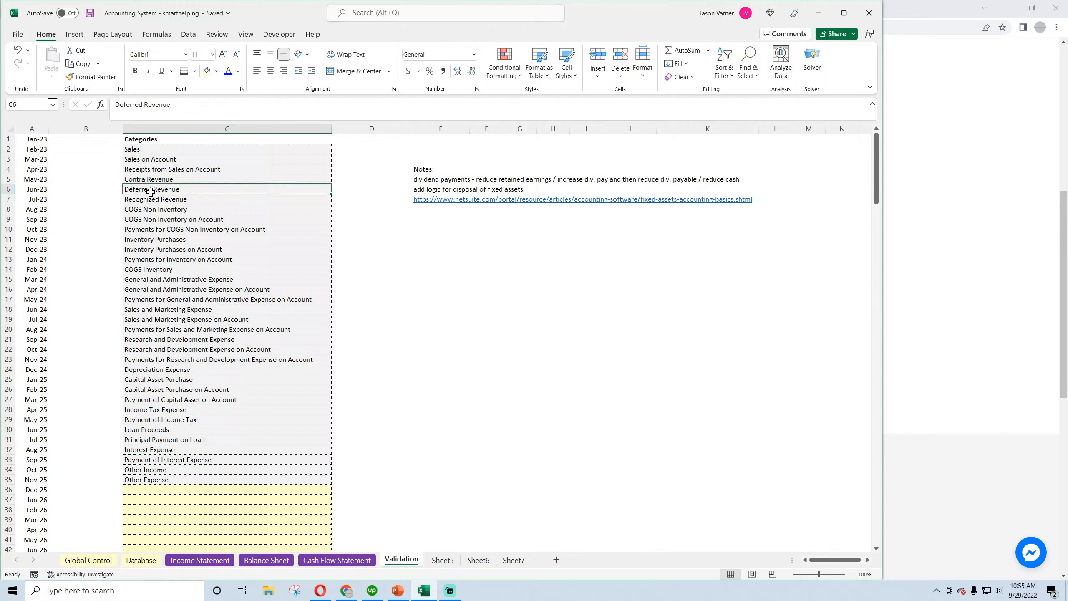
pyautogui.click(155, 410)
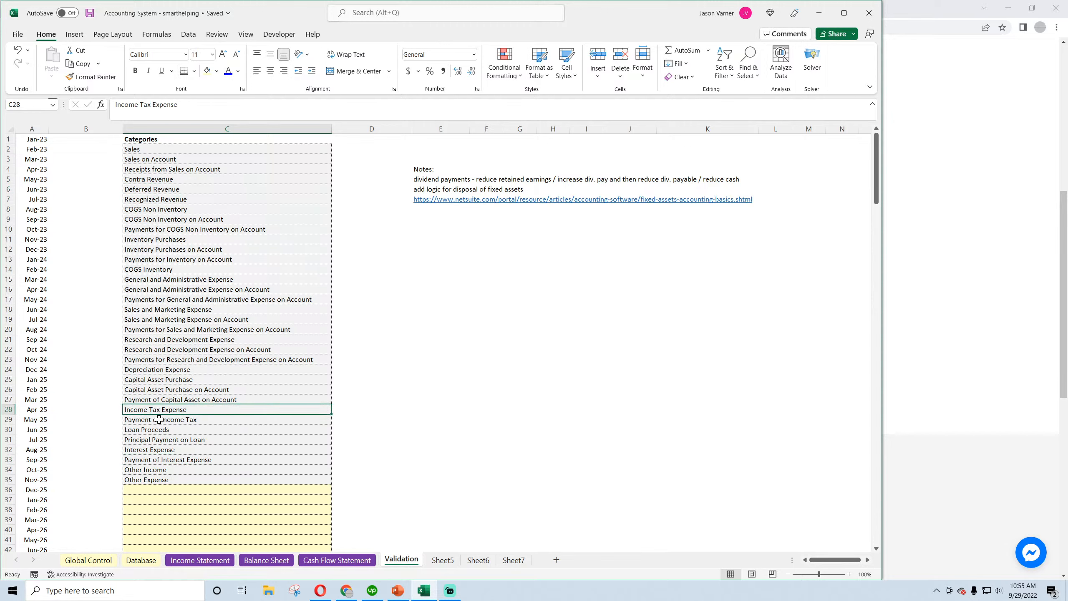
pyautogui.click(155, 430)
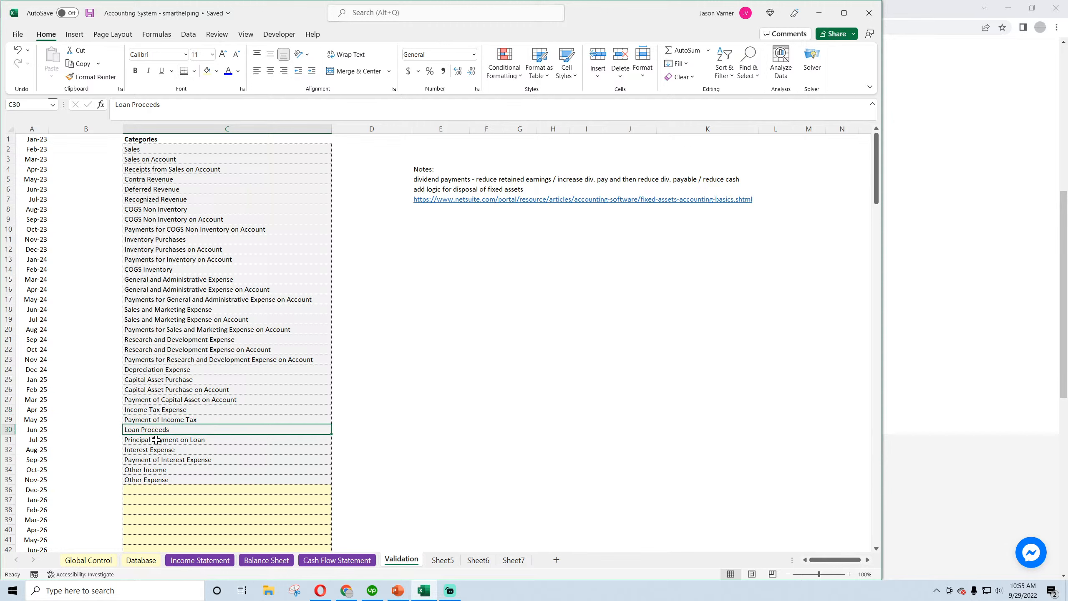
pyautogui.click(156, 440)
pyautogui.click(167, 452)
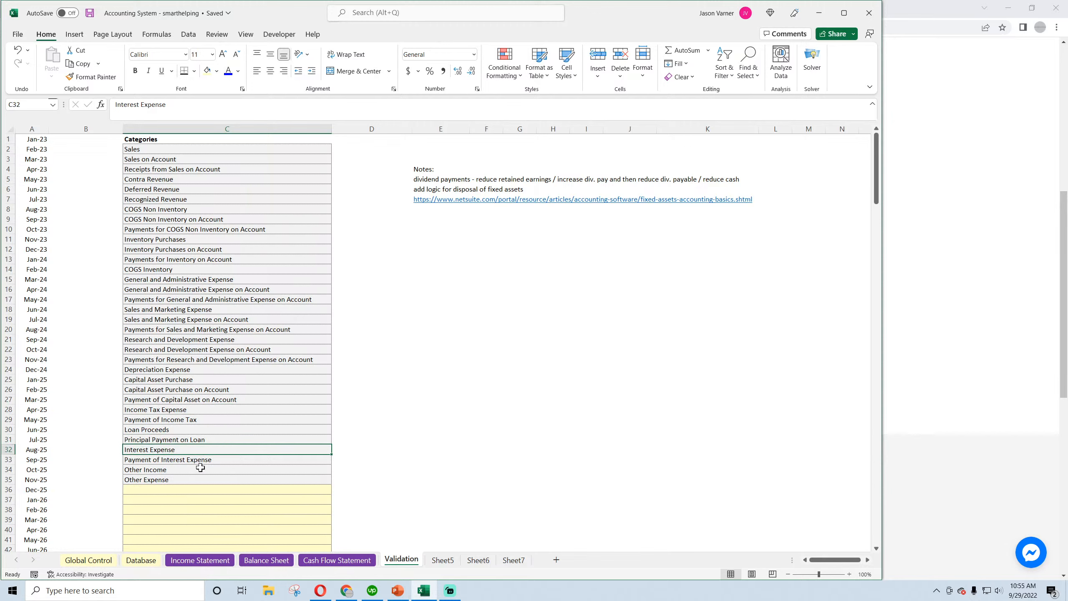
pyautogui.click(158, 471)
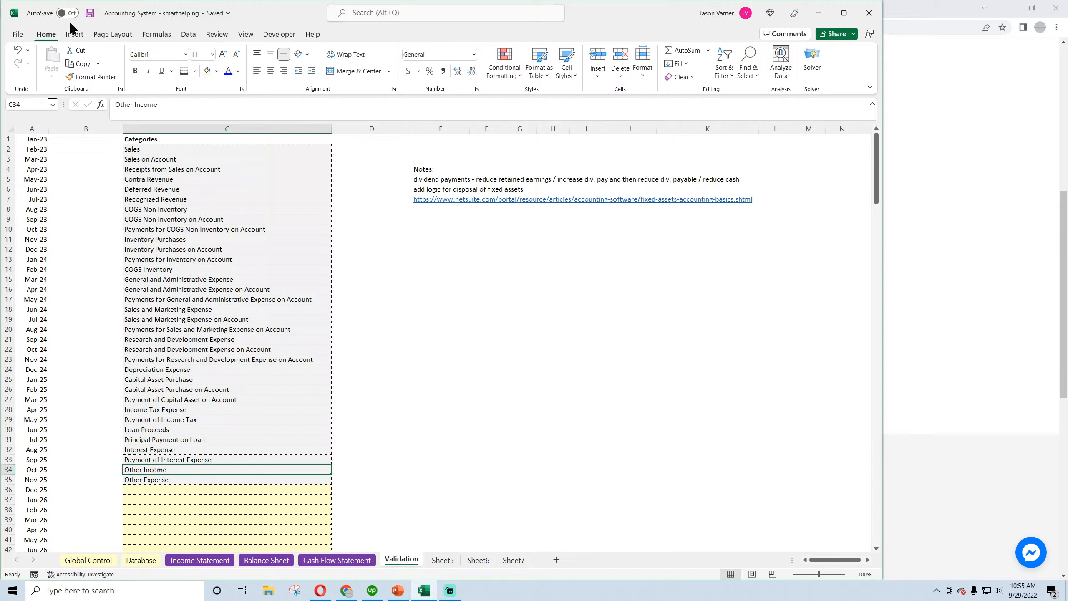
pyautogui.click(90, 15)
pyautogui.click(434, 180)
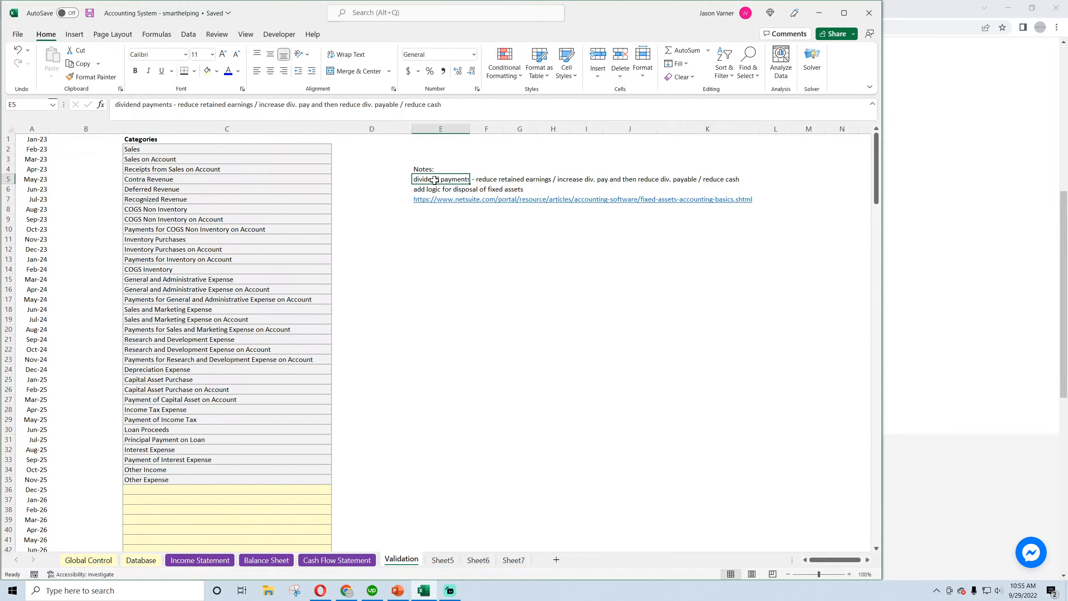
pyautogui.click(90, 13)
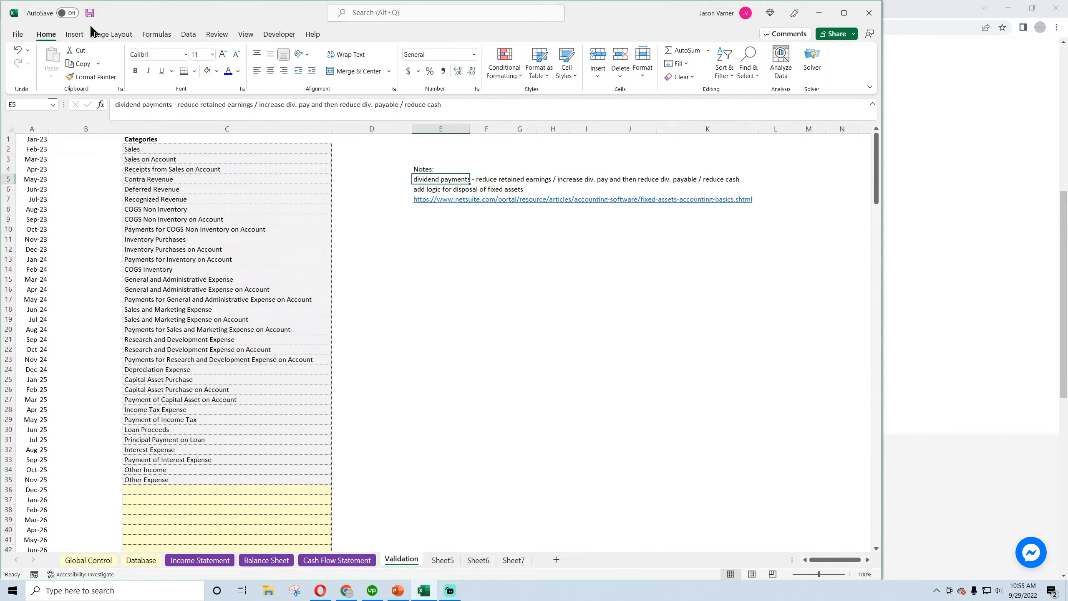
# Review the Income Statement, Balance Sheet and Cash Flow Statement sheets for their line items, then save the workbook
pyautogui.click(429, 189)
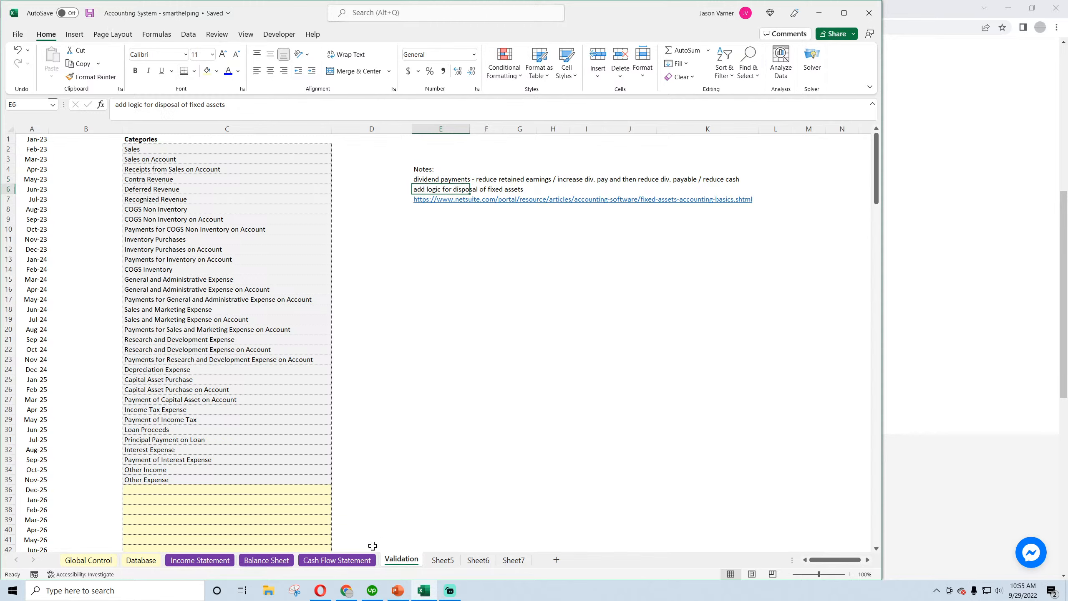
pyautogui.click(179, 561)
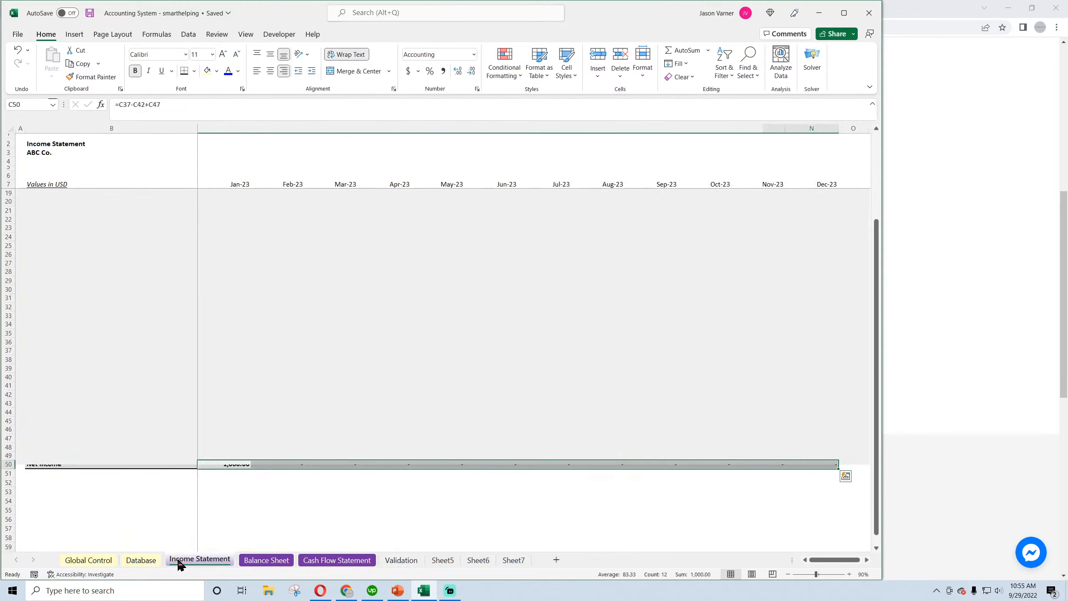
pyautogui.click(150, 560)
pyautogui.click(180, 561)
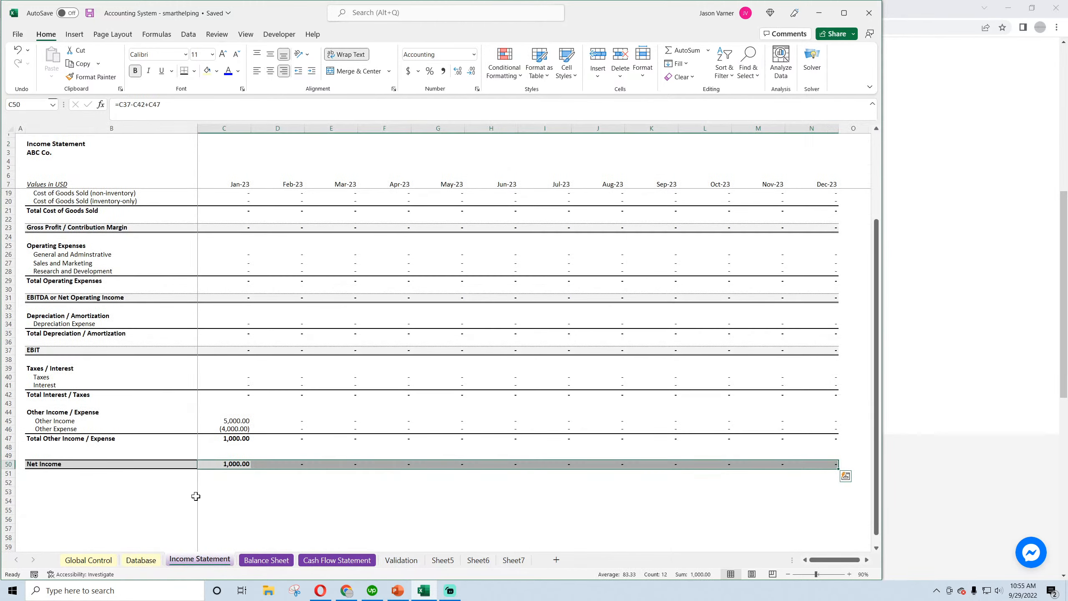
pyautogui.scroll(4, 196, 496)
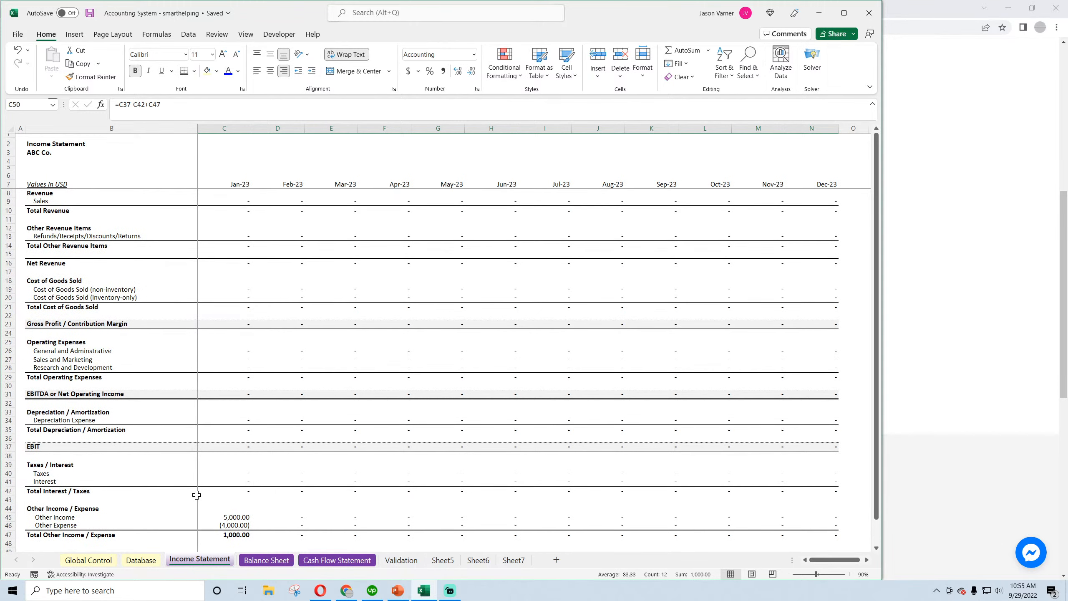
pyautogui.scroll(-4, 197, 495)
pyautogui.click(266, 560)
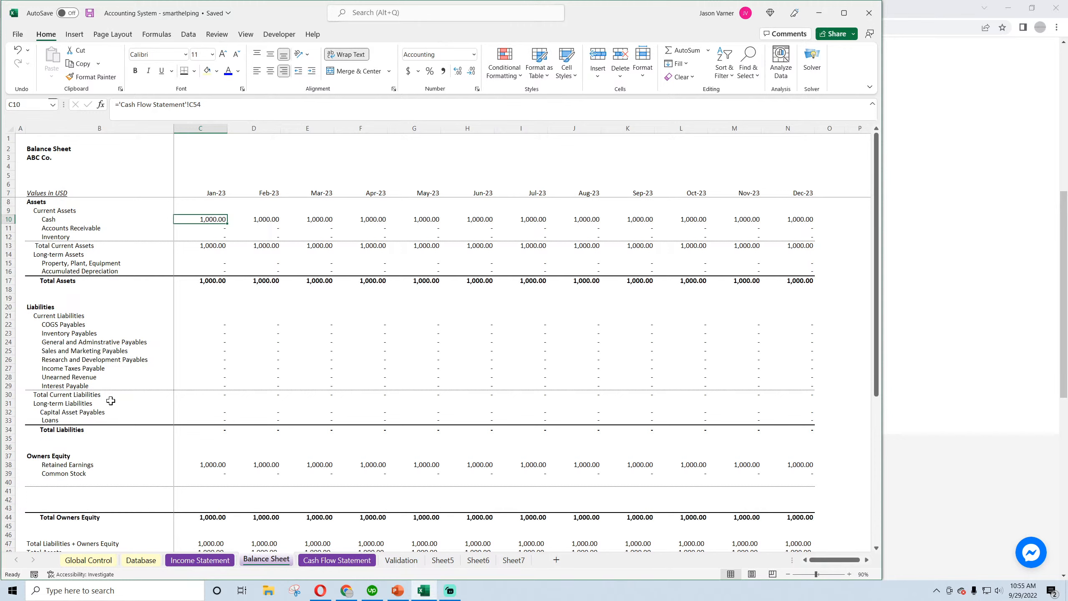
pyautogui.click(318, 561)
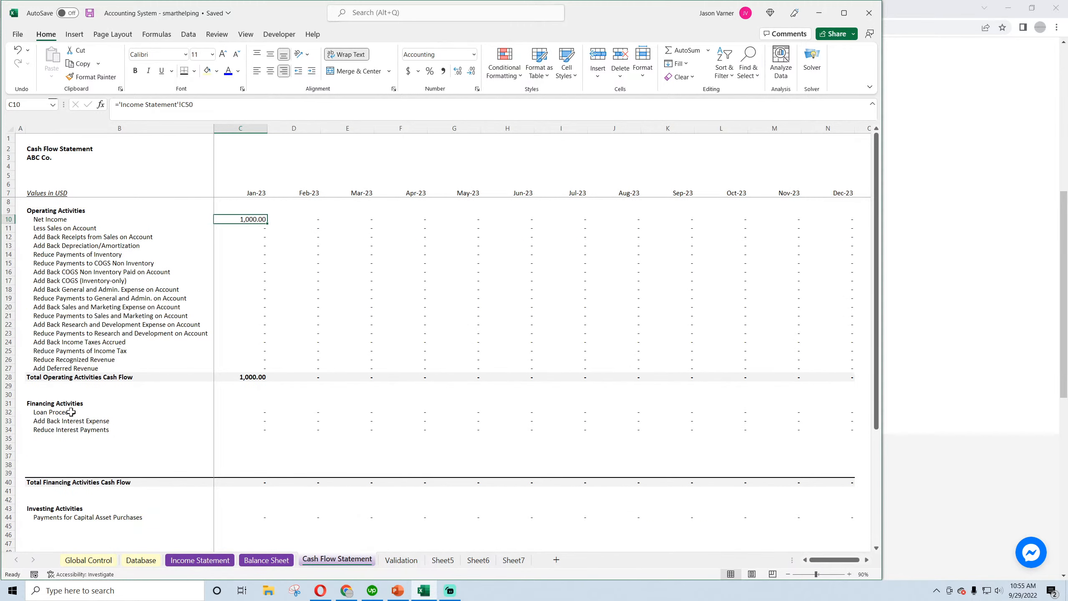
pyautogui.click(90, 14)
# Inspect the January Other Income formula on the Income Statement sheet and save the workbook
pyautogui.click(210, 560)
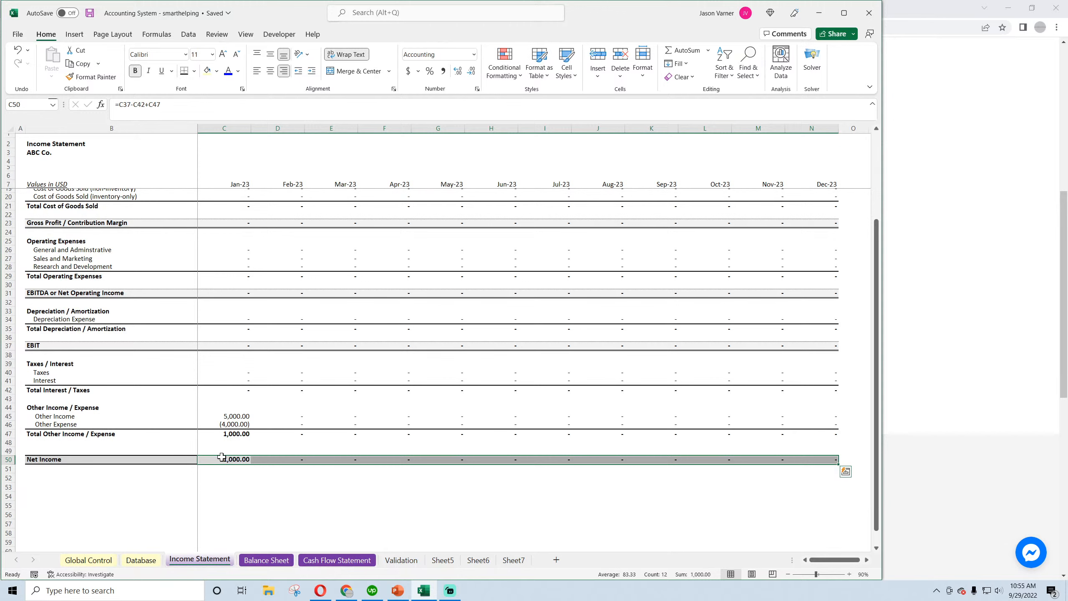
pyautogui.click(236, 416)
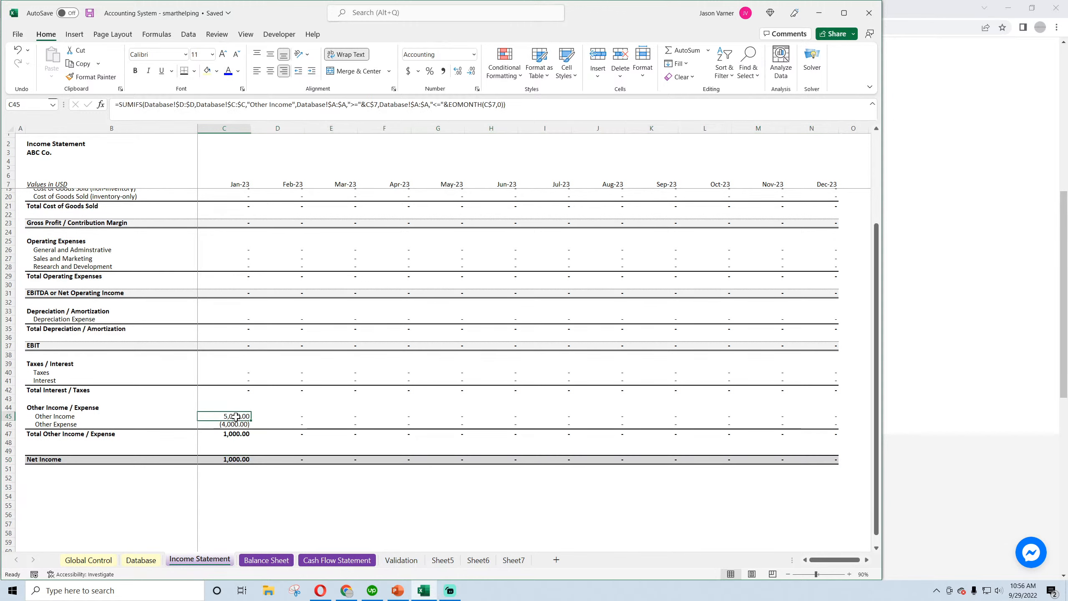
pyautogui.click(90, 14)
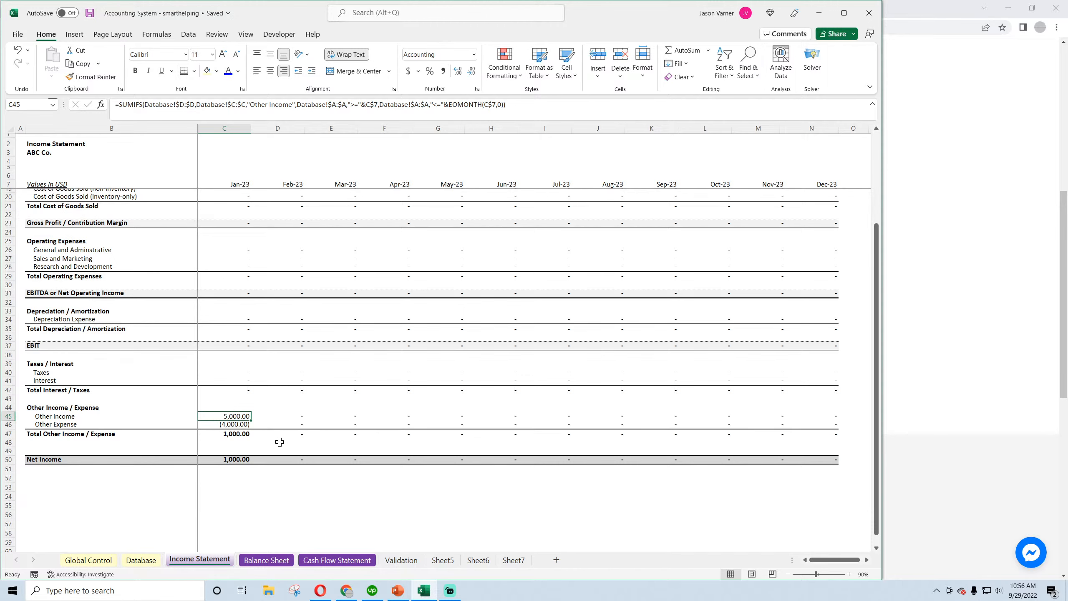
# Switch to the browser and check the live stream's analytics in YouTube Studio
pyautogui.click(349, 597)
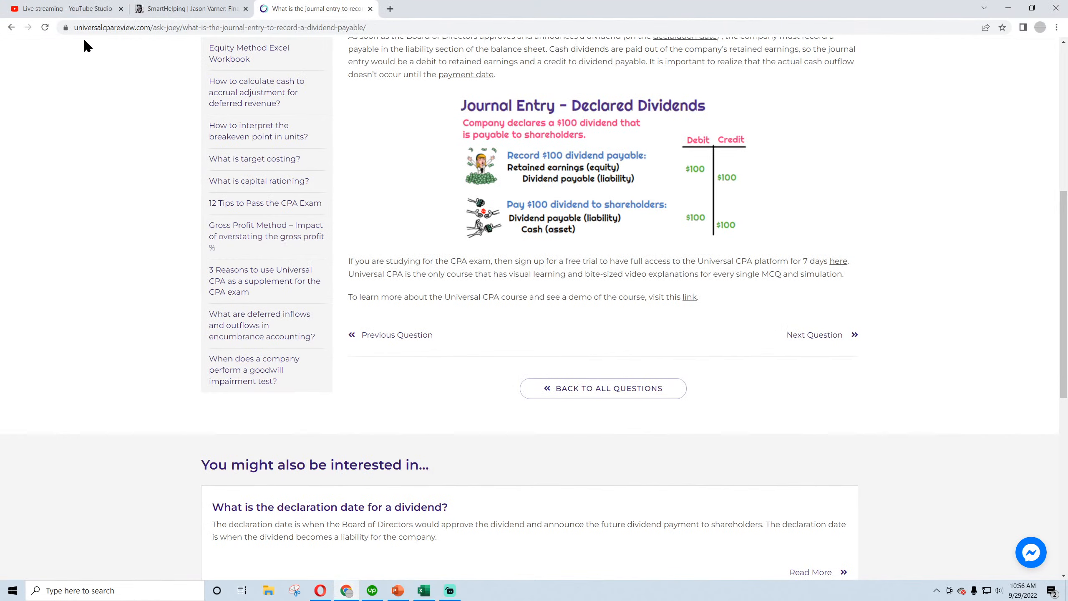
pyautogui.click(423, 597)
pyautogui.click(422, 596)
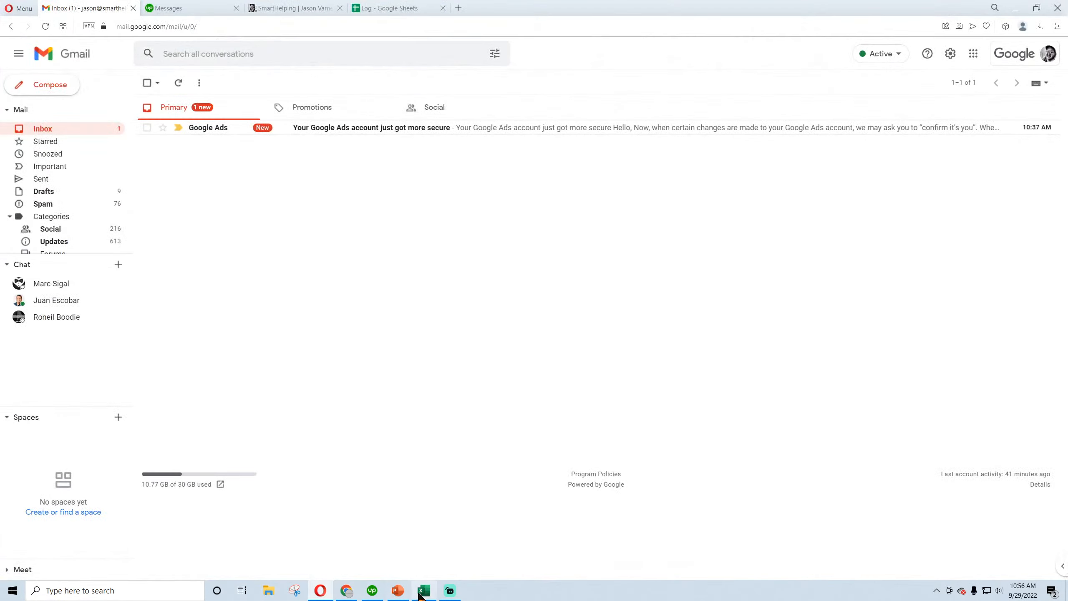
pyautogui.click(320, 592)
pyautogui.click(346, 593)
pyautogui.click(59, 9)
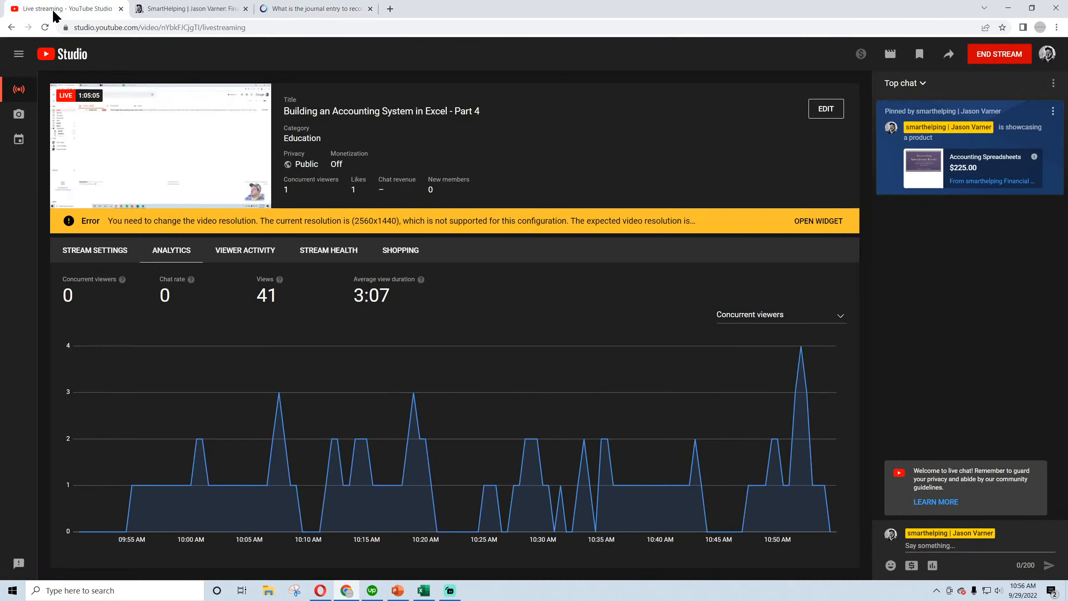
# Switch to Excel, save, and fill the Other Expense category down from C35 through C38 on the Validation sheet
pyautogui.click(423, 590)
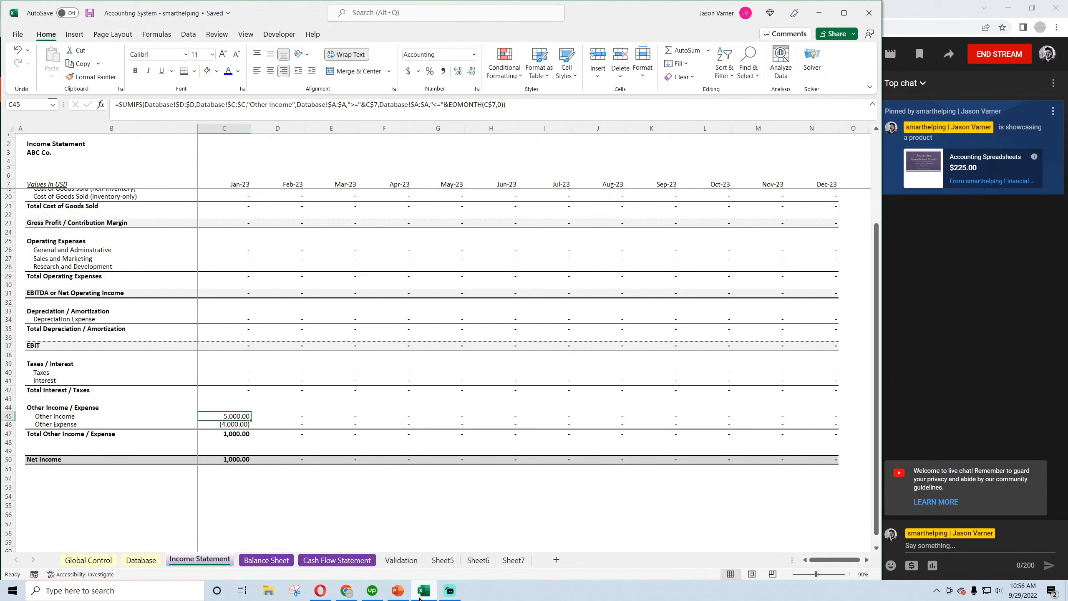
pyautogui.click(91, 11)
pyautogui.click(392, 561)
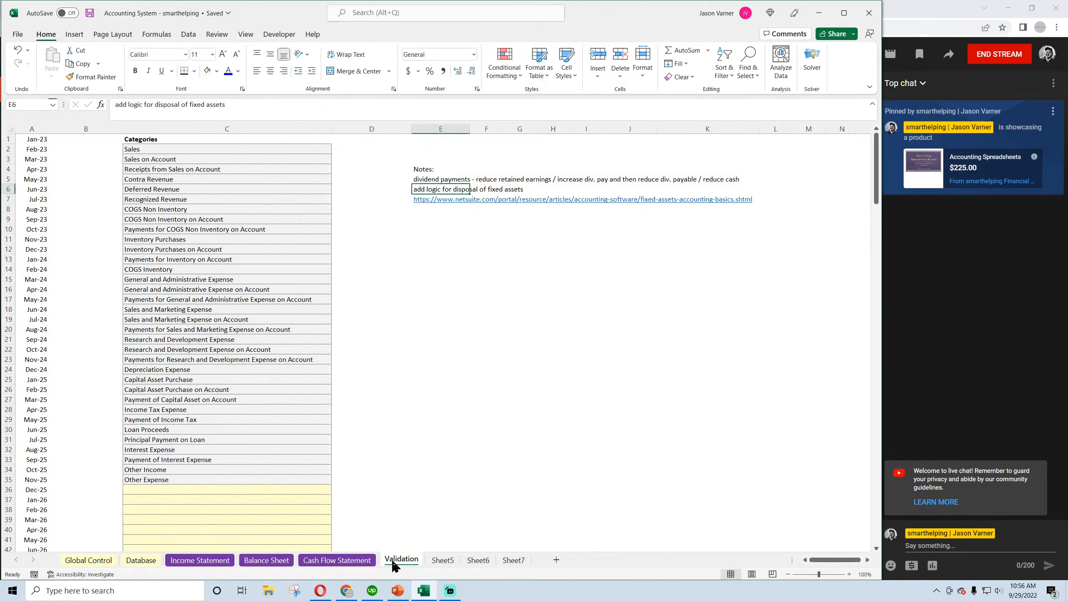
pyautogui.click(440, 341)
pyautogui.click(197, 480)
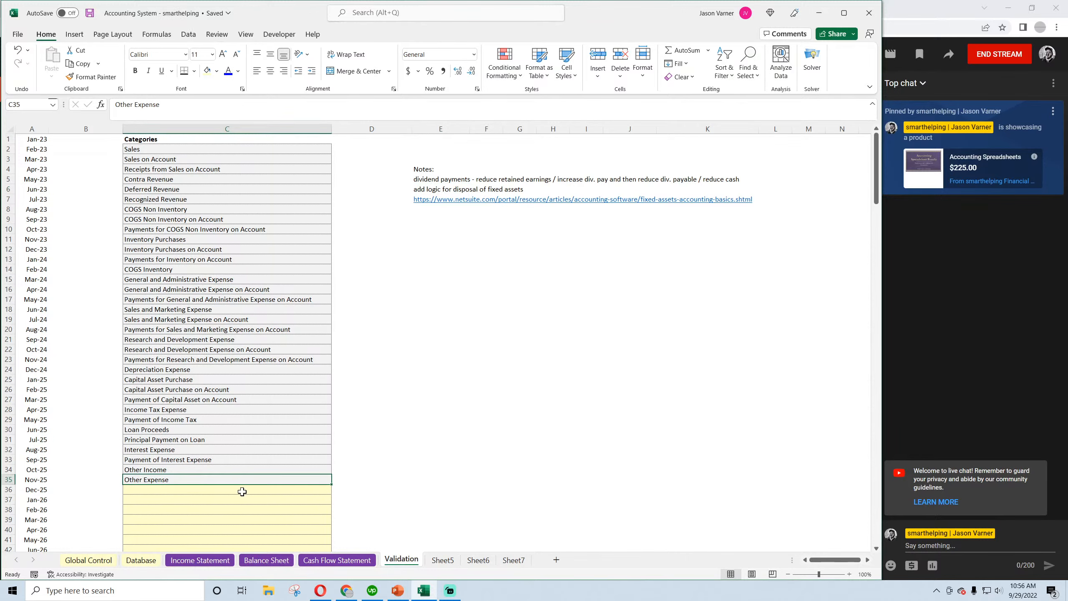
pyautogui.click(431, 184)
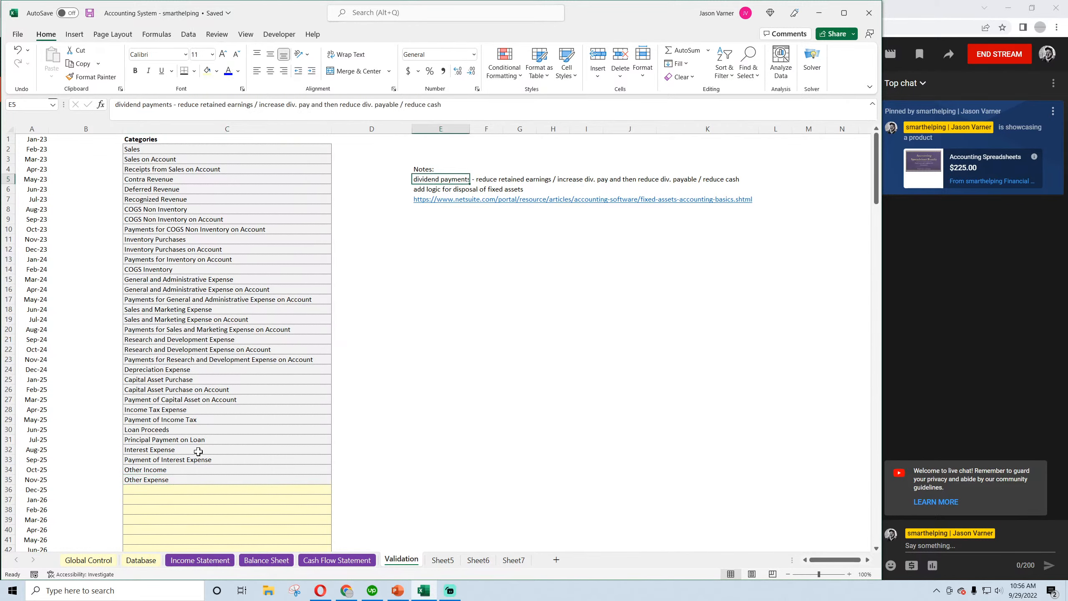
pyautogui.scroll(-4, 206, 466)
pyautogui.click(317, 370)
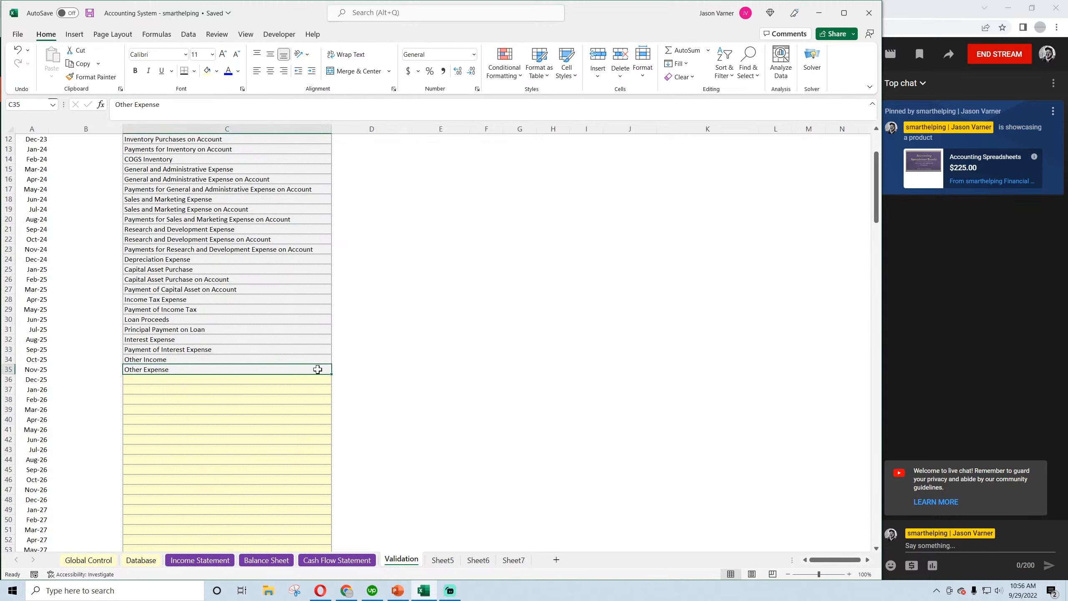
pyautogui.moveTo(331, 374); pyautogui.dragTo(330, 403)
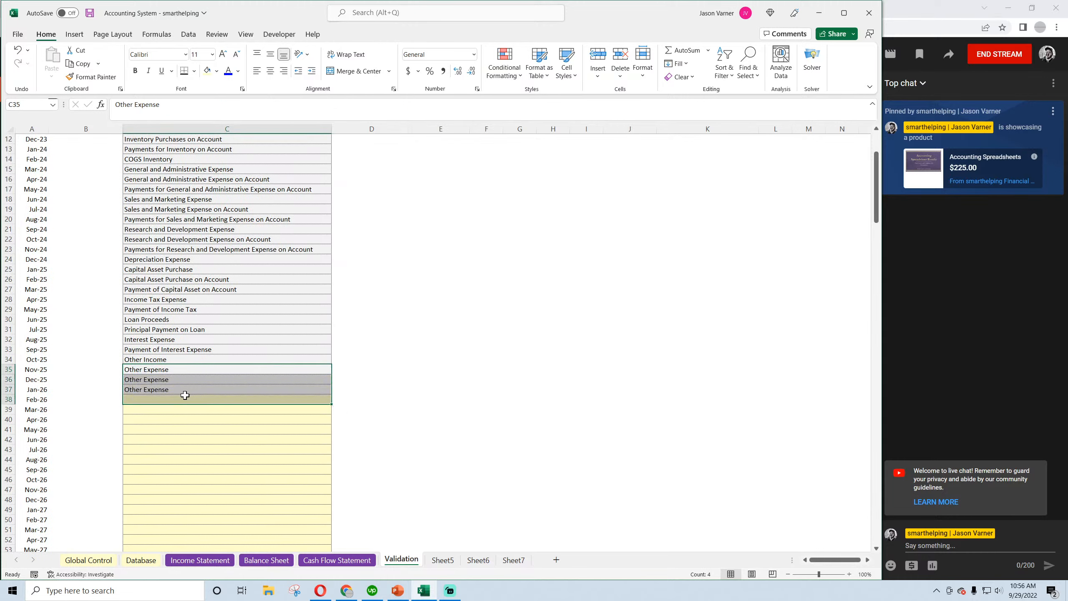
# Replace the category in C36 of the Validation sheet with "Declare Dividend"
pyautogui.click(152, 380)
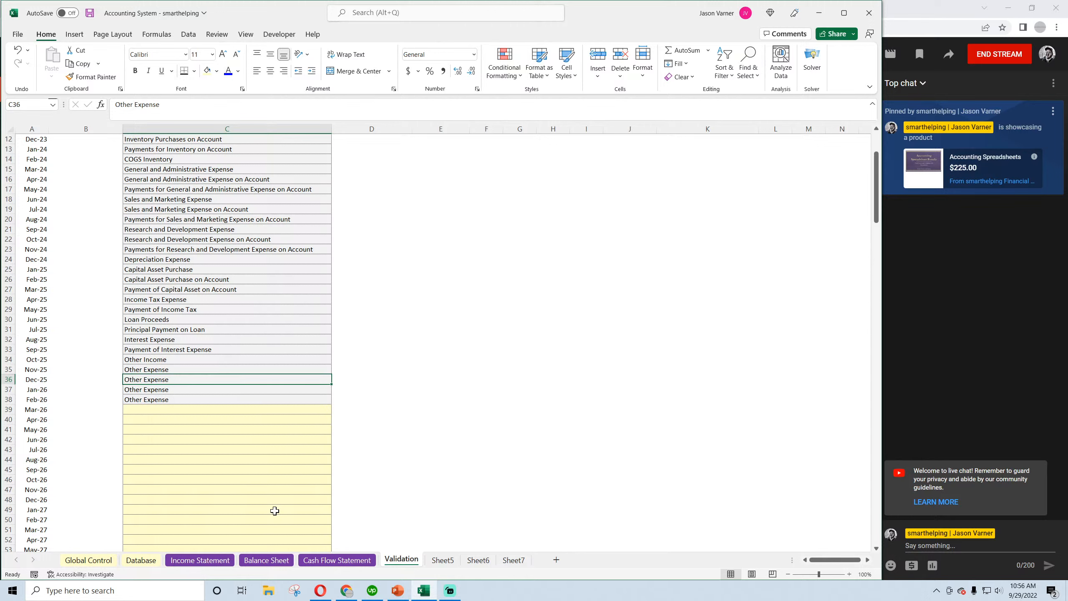
pyautogui.write('Declar Dividend')
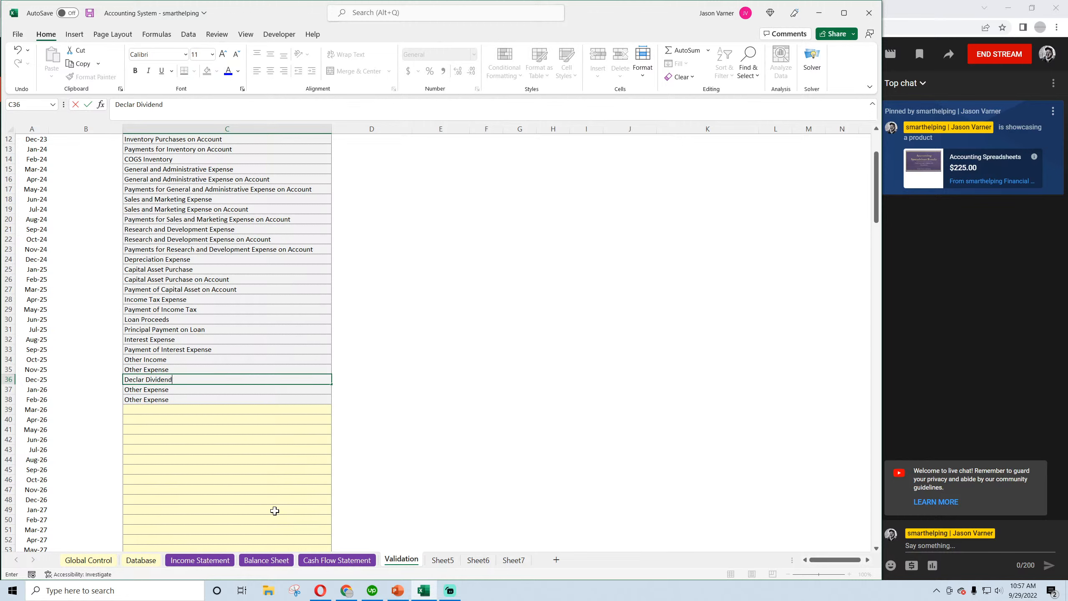
pyautogui.press('Return')
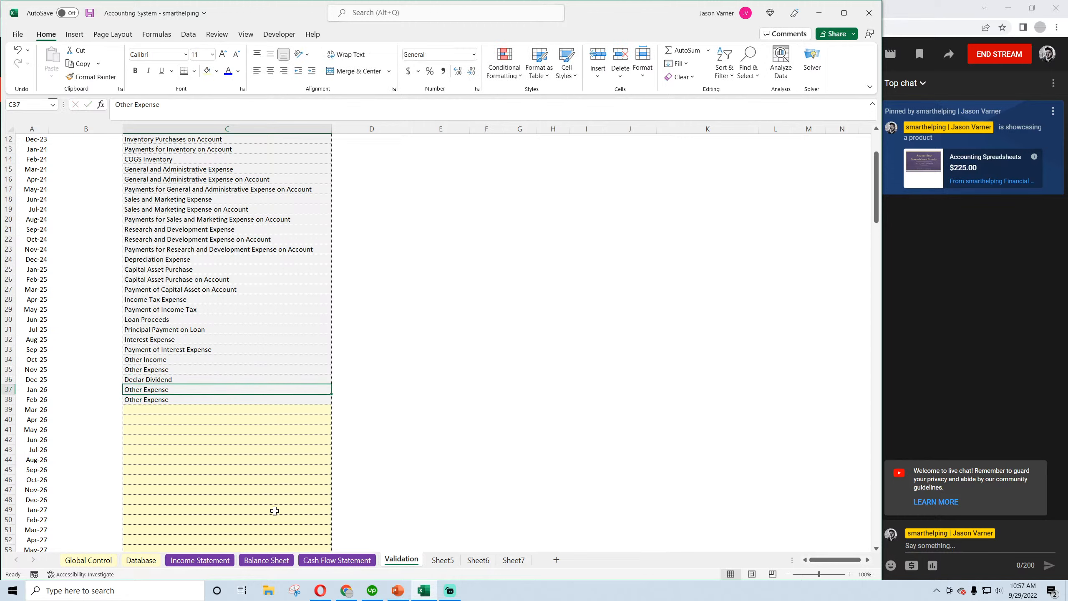
pyautogui.doubleClick(143, 378)
pyautogui.write('e')
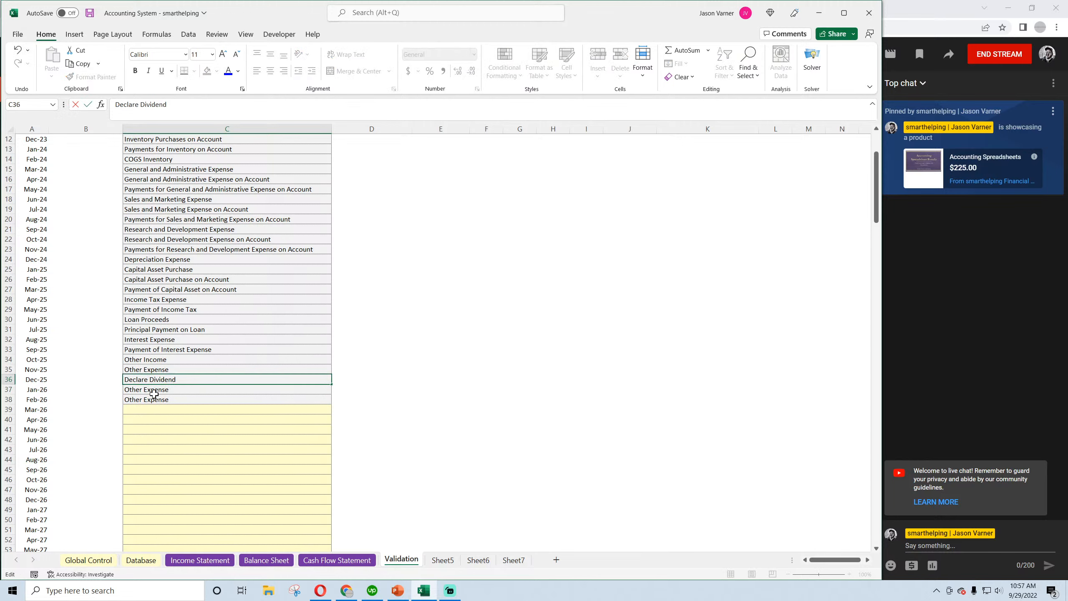
pyautogui.press('Return')
pyautogui.click(168, 380)
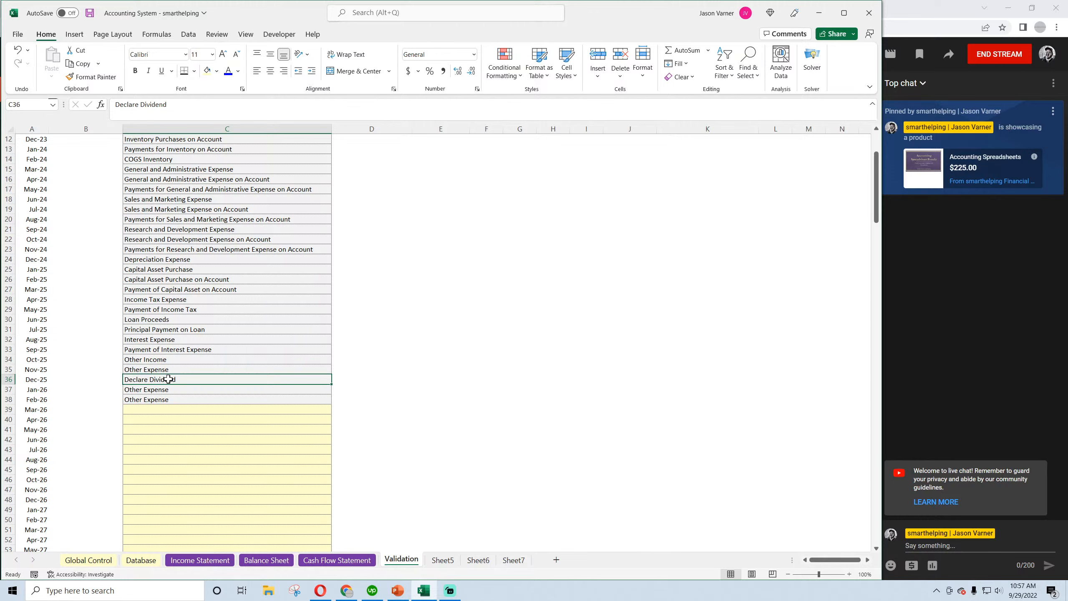
# Enter "Pay Dividends" as the category in C37, clear the surplus entry in C38, and save the workbook
pyautogui.click(168, 390)
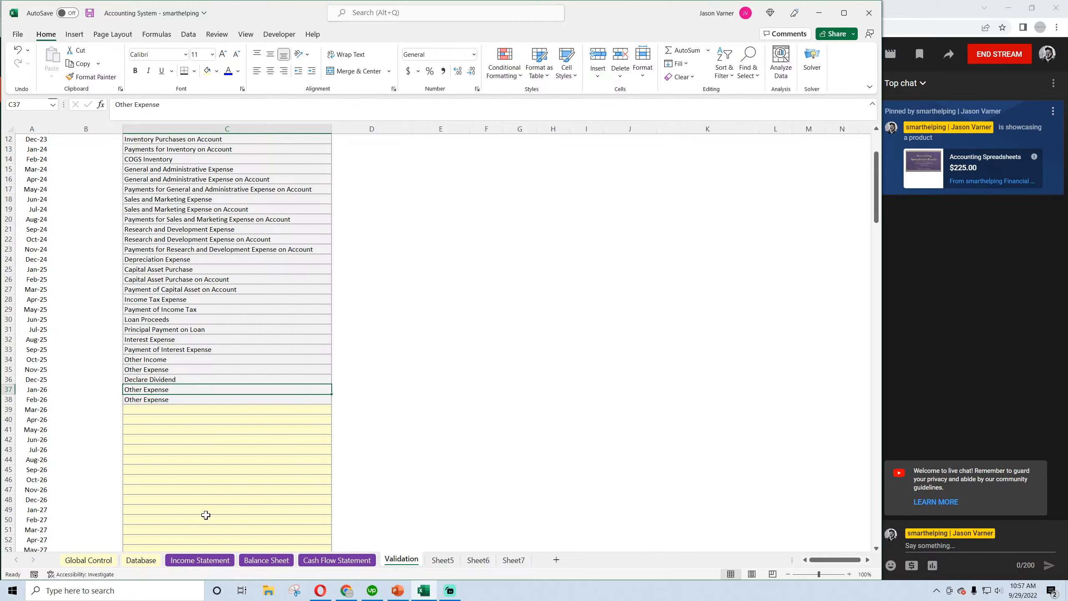
pyautogui.write('Pay Dividends')
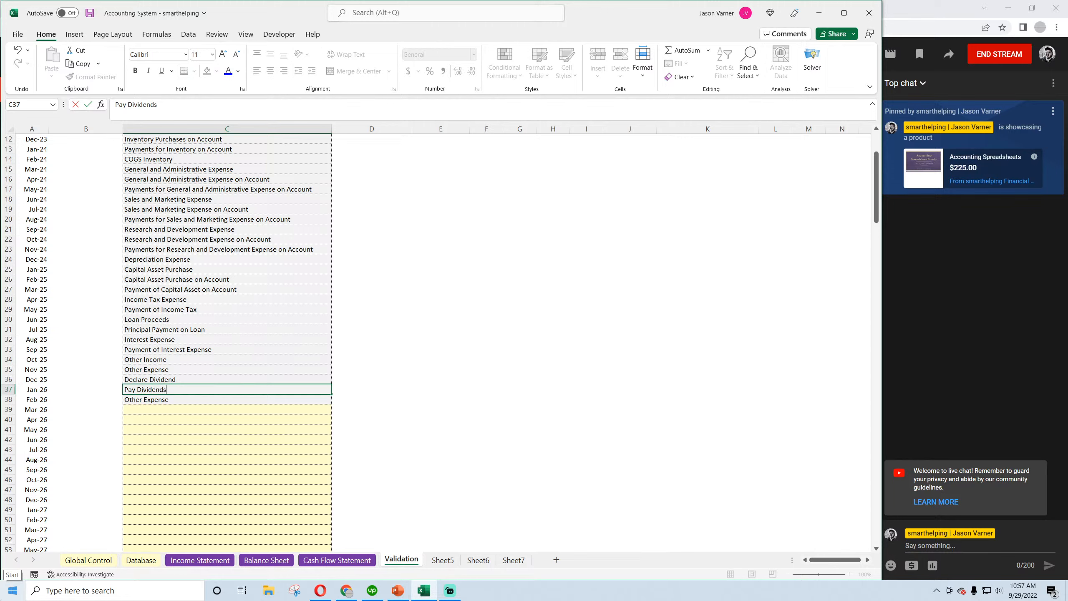
pyautogui.press('Return')
pyautogui.press('BackSpace')
pyautogui.press('Return')
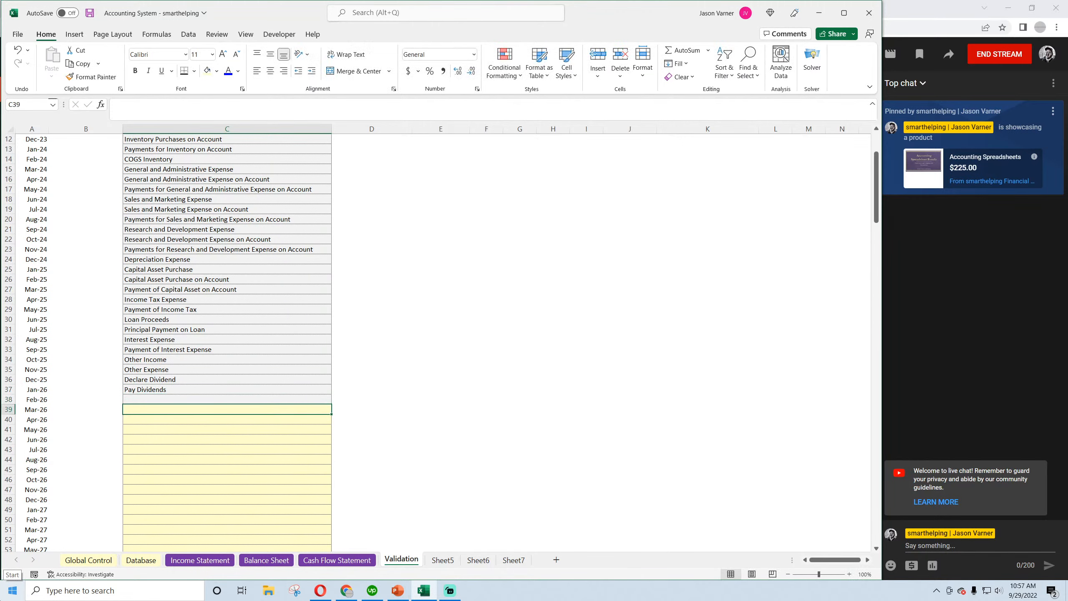
pyautogui.click(89, 13)
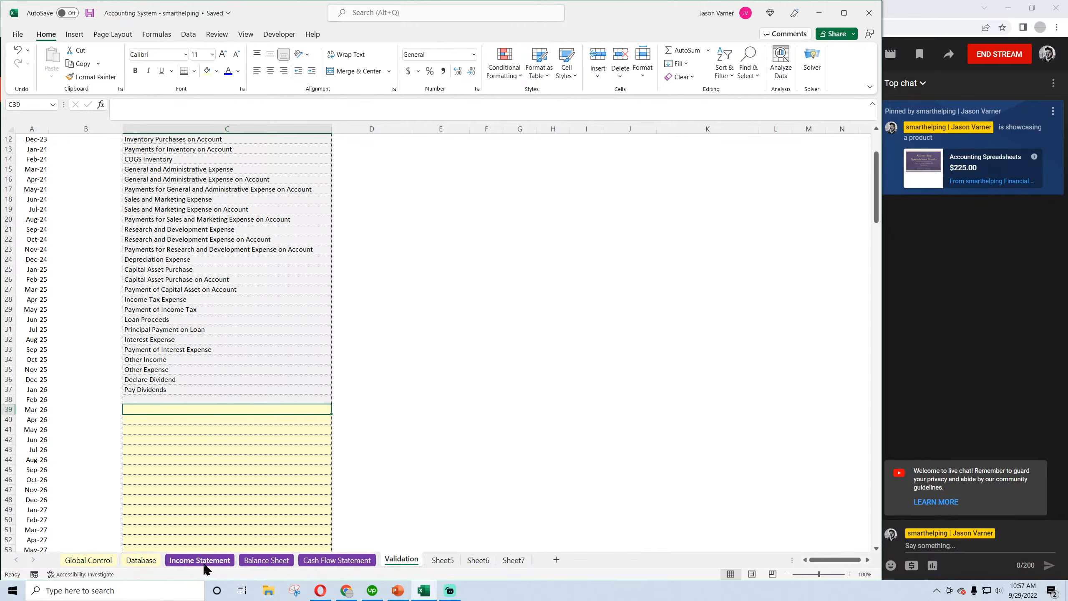
# Insert a row above Total Current Liabilities on the Balance Sheet and remove the new row's borders
pyautogui.click(271, 564)
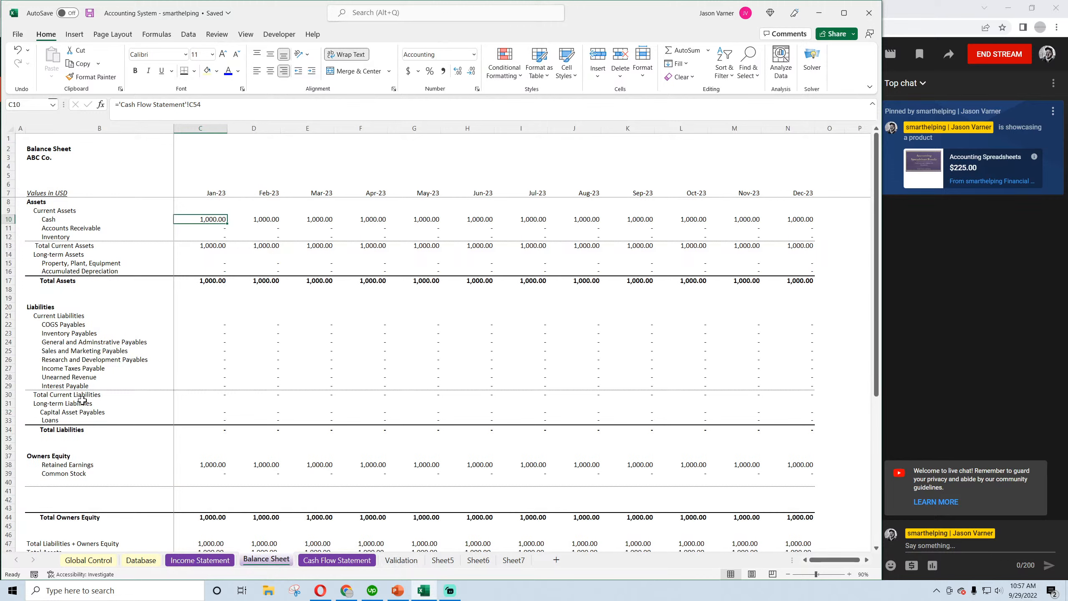
pyautogui.rightClick(9, 394)
pyautogui.click(37, 296)
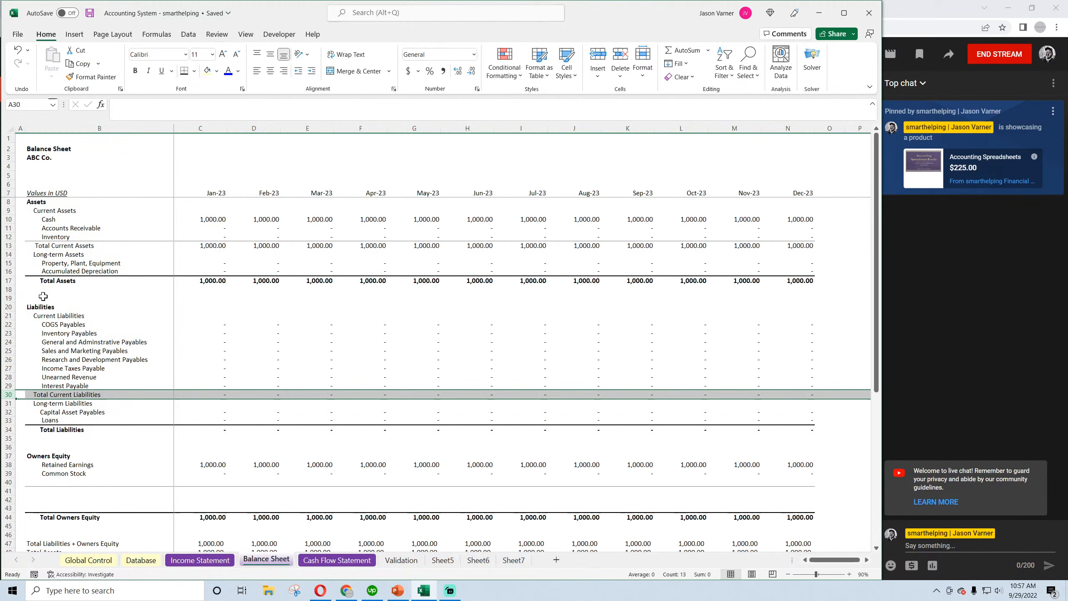
pyautogui.click(67, 367)
pyautogui.click(8, 394)
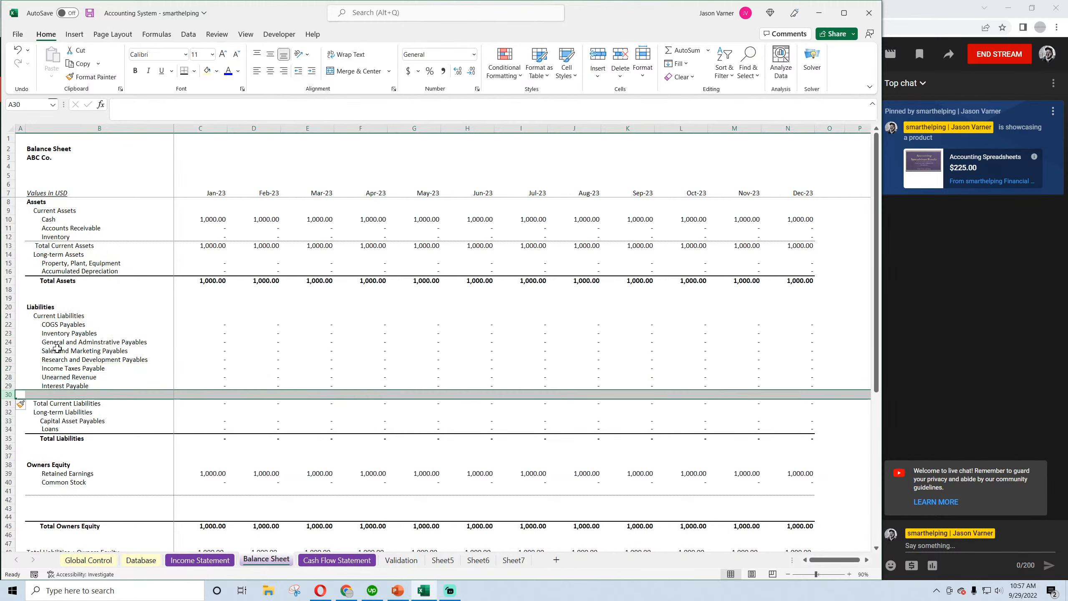
pyautogui.click(194, 70)
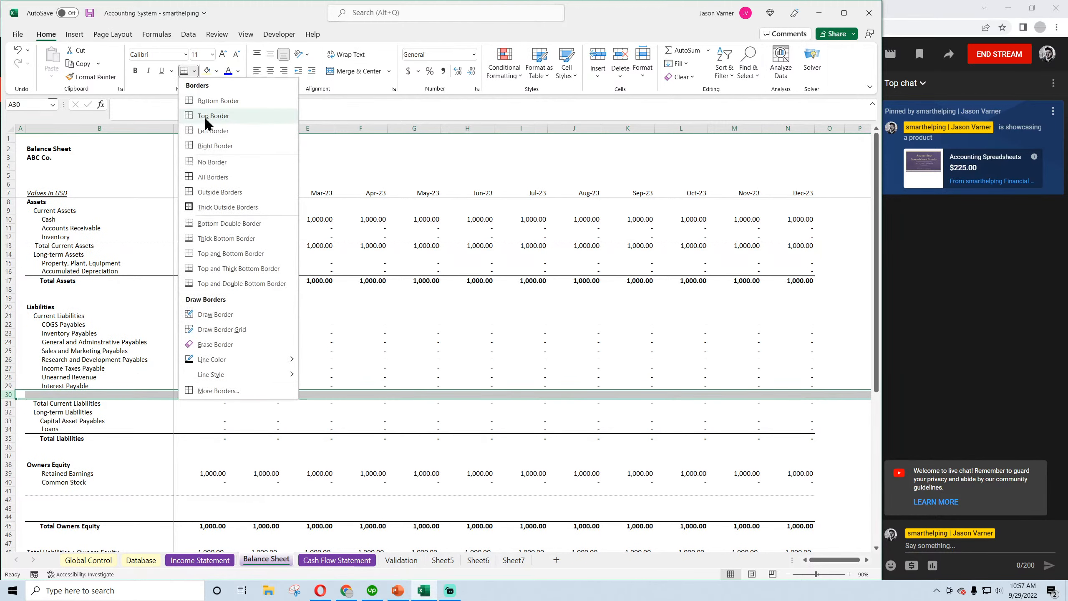
pyautogui.click(213, 165)
pyautogui.click(90, 316)
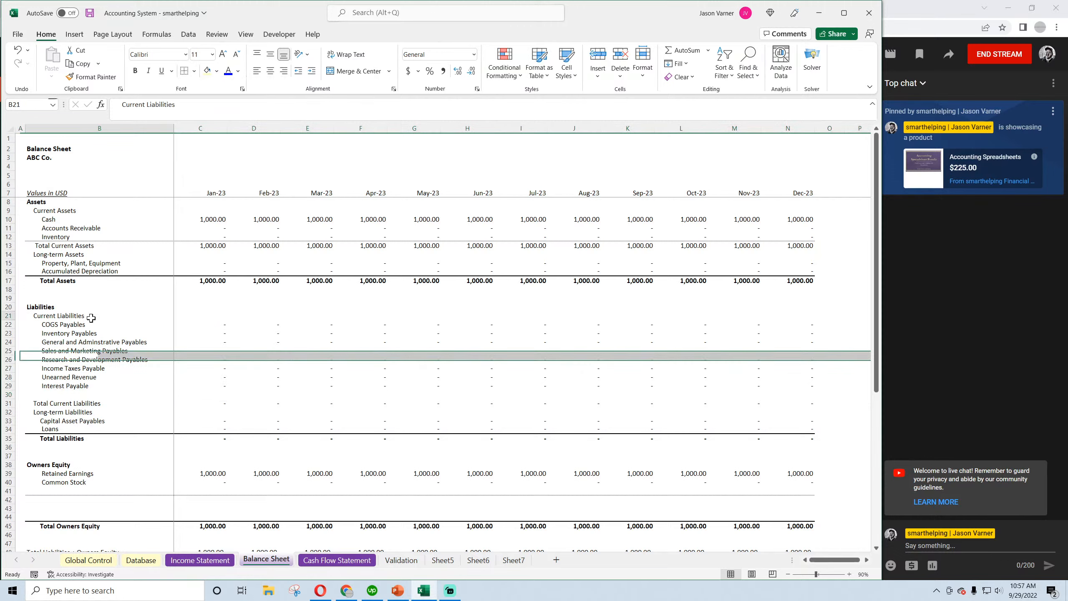
# Fill the Interest Payable label down into the blank row 30 of the Balance Sheet and rename the copy "Dividends Payable"
pyautogui.click(80, 386)
pyautogui.moveTo(172, 391); pyautogui.dragTo(172, 400)
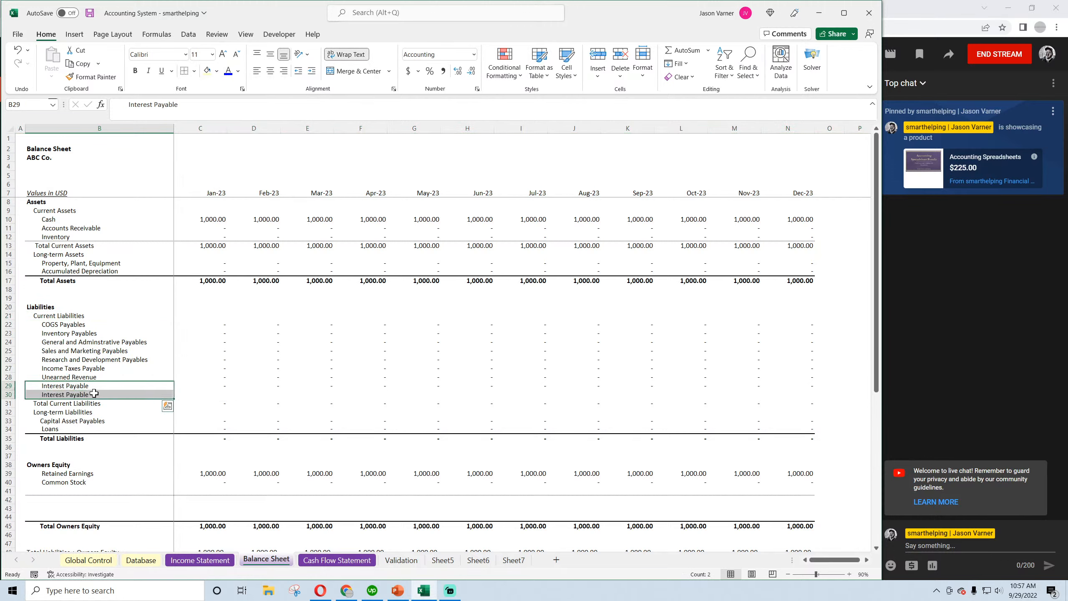
pyautogui.doubleClick(94, 393)
pyautogui.moveTo(92, 403); pyautogui.dragTo(40, 403)
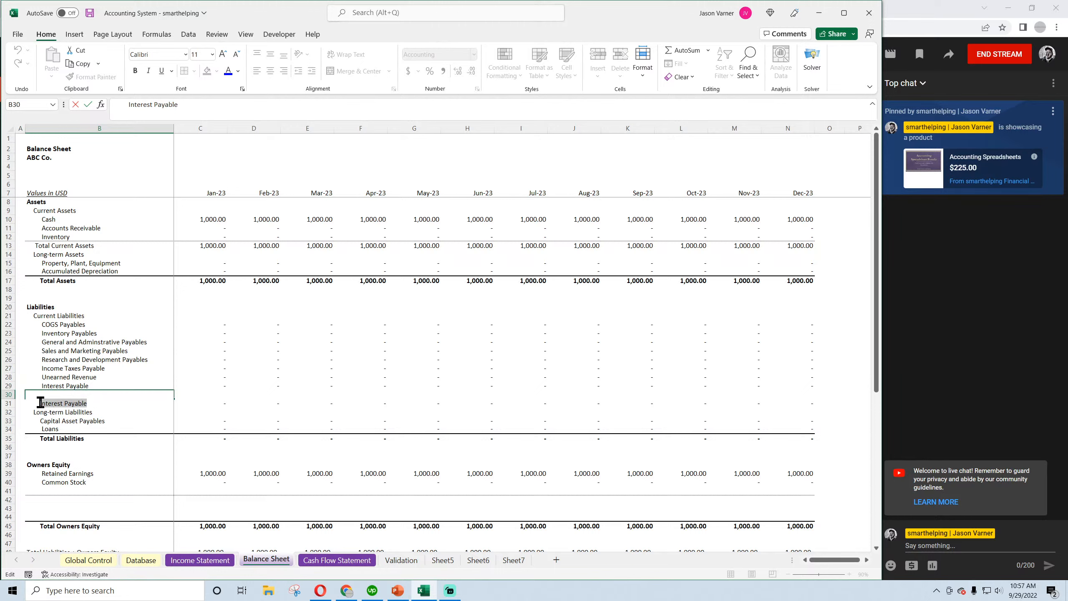
pyautogui.write('D')
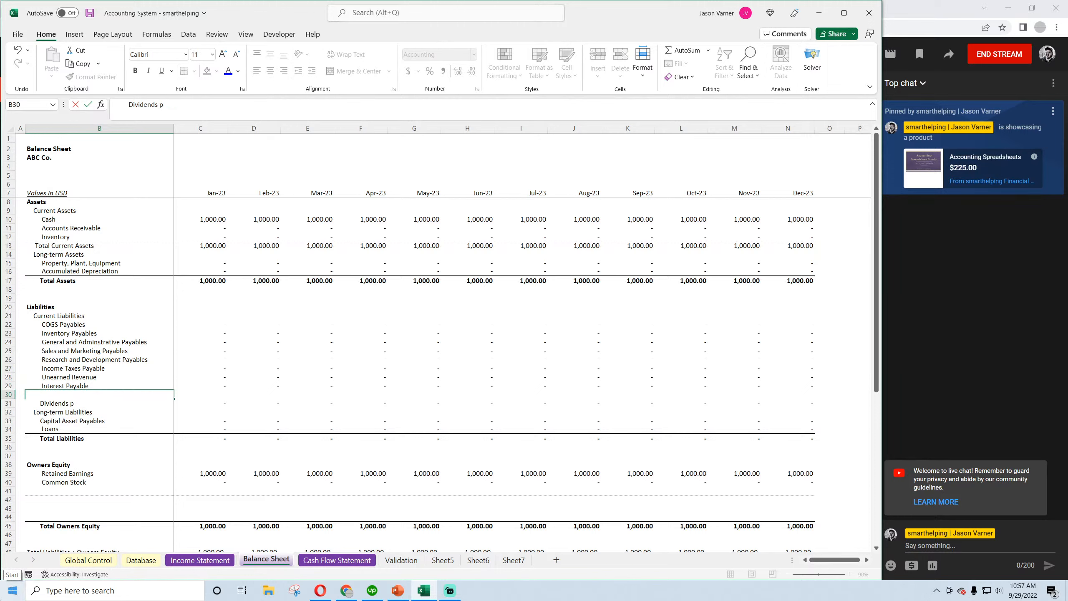
pyautogui.write('ividends Payable')
pyautogui.press('Return')
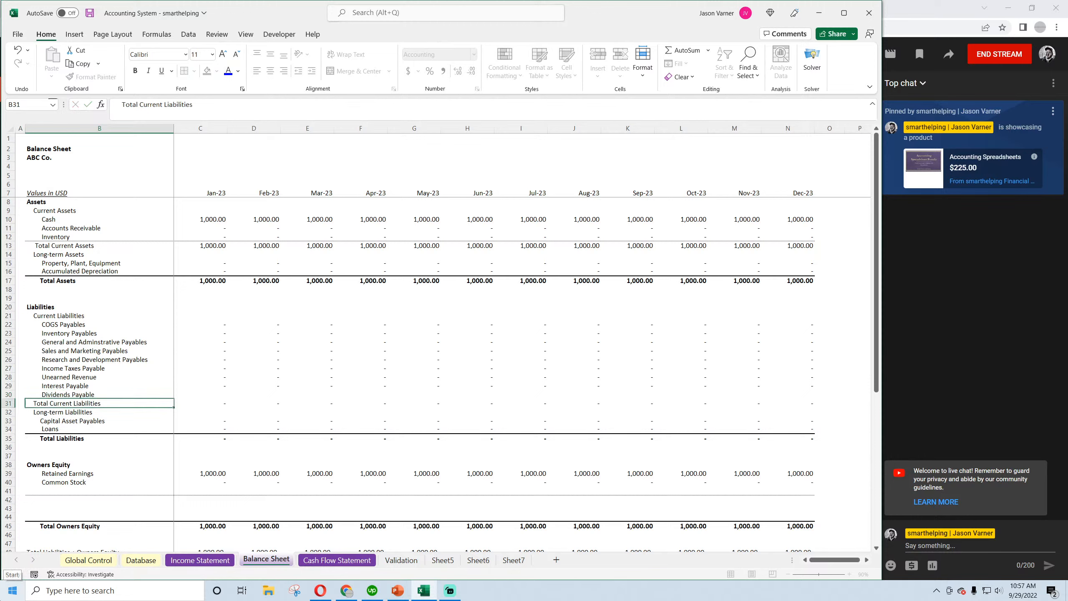
# Fill the January Interest Payable formula down into the Dividends Payable row at C30
pyautogui.click(221, 385)
pyautogui.moveTo(227, 389); pyautogui.dragTo(228, 395)
pyautogui.click(218, 395)
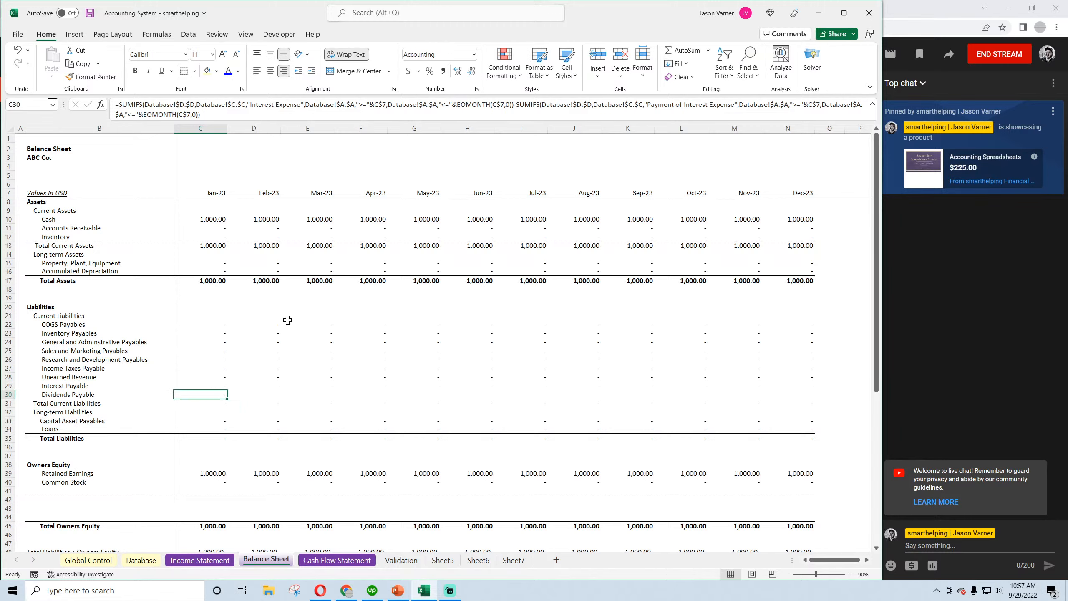
# On the Validation sheet, change the category in C37 to the singular "Pay Dividend"
pyautogui.click(395, 561)
pyautogui.click(169, 379)
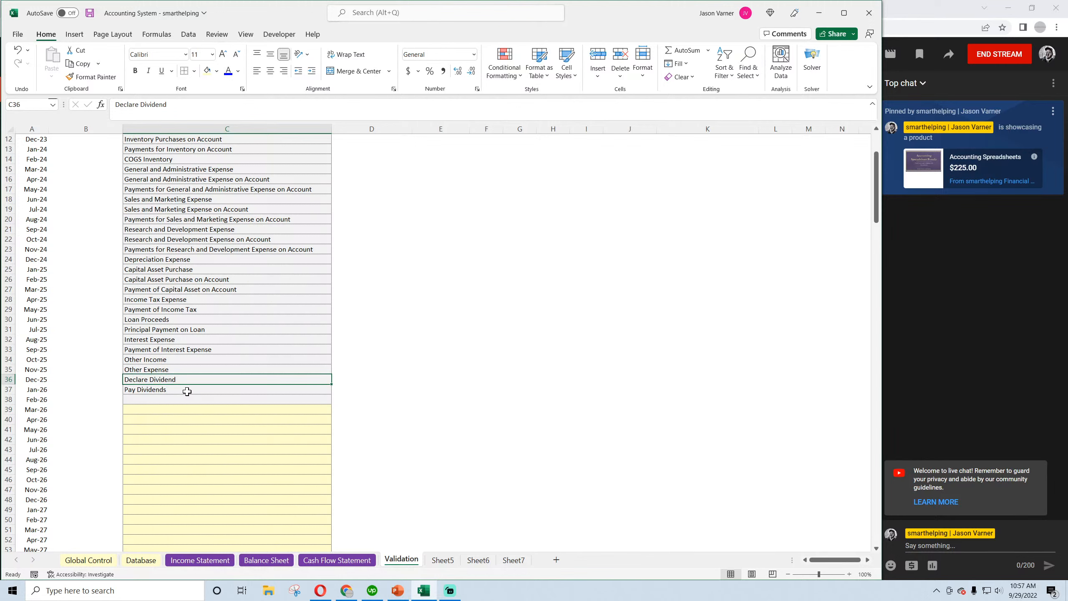
pyautogui.click(187, 391)
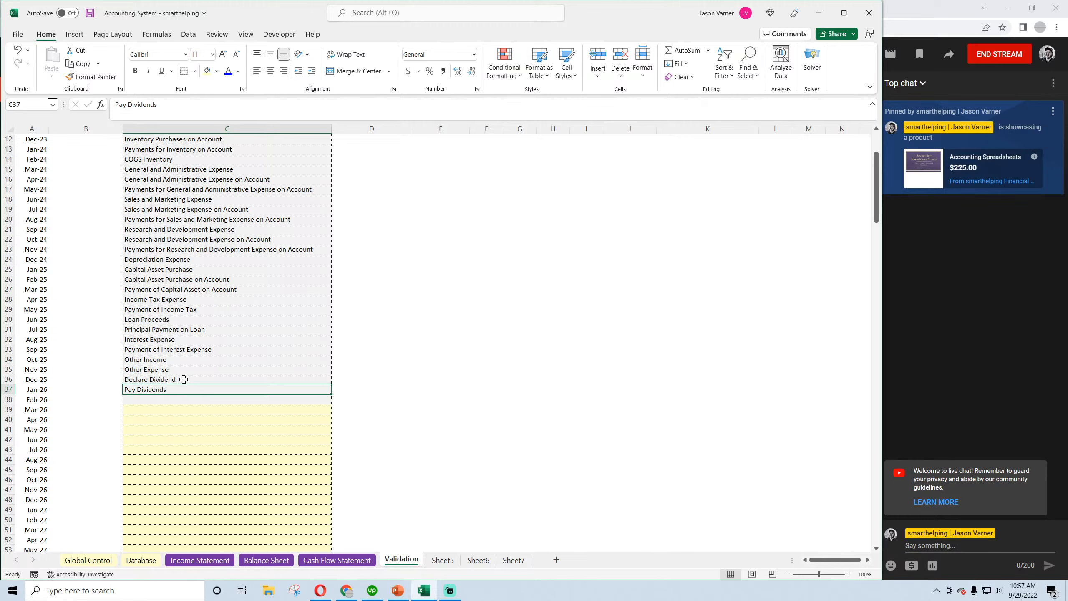
pyautogui.click(183, 379)
pyautogui.click(176, 390)
pyautogui.click(179, 380)
pyautogui.click(181, 390)
pyautogui.doubleClick(177, 390)
pyautogui.press('BackSpace')
pyautogui.press('Return')
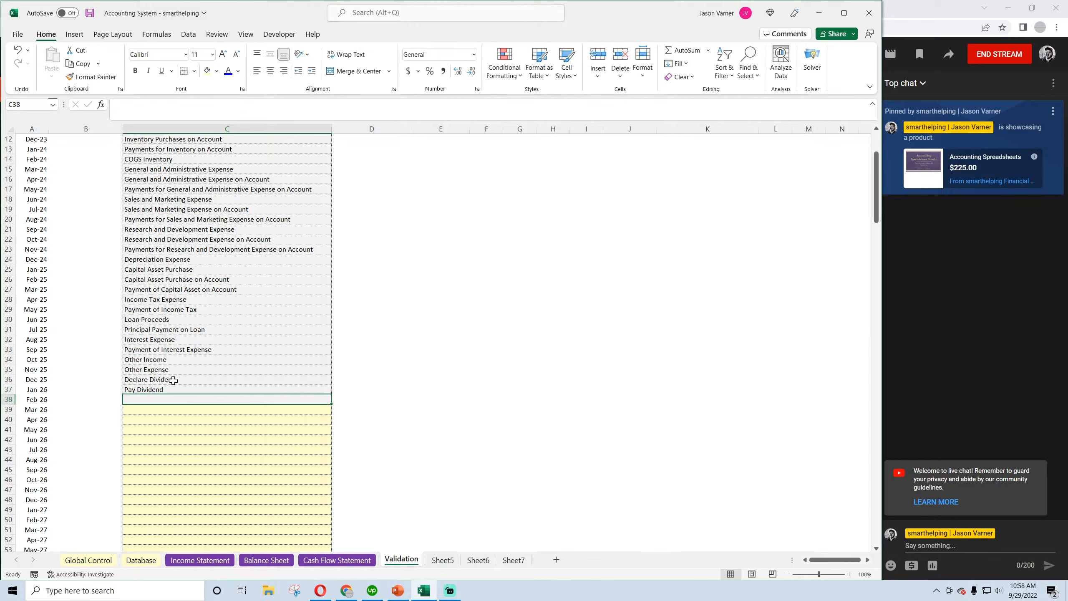
pyautogui.click(173, 380)
pyautogui.click(173, 389)
# In the Balance Sheet's C30 formula, replace the first SUMIFS criterion, "Interest Expense", with "Declar Dividend"
pyautogui.click(268, 561)
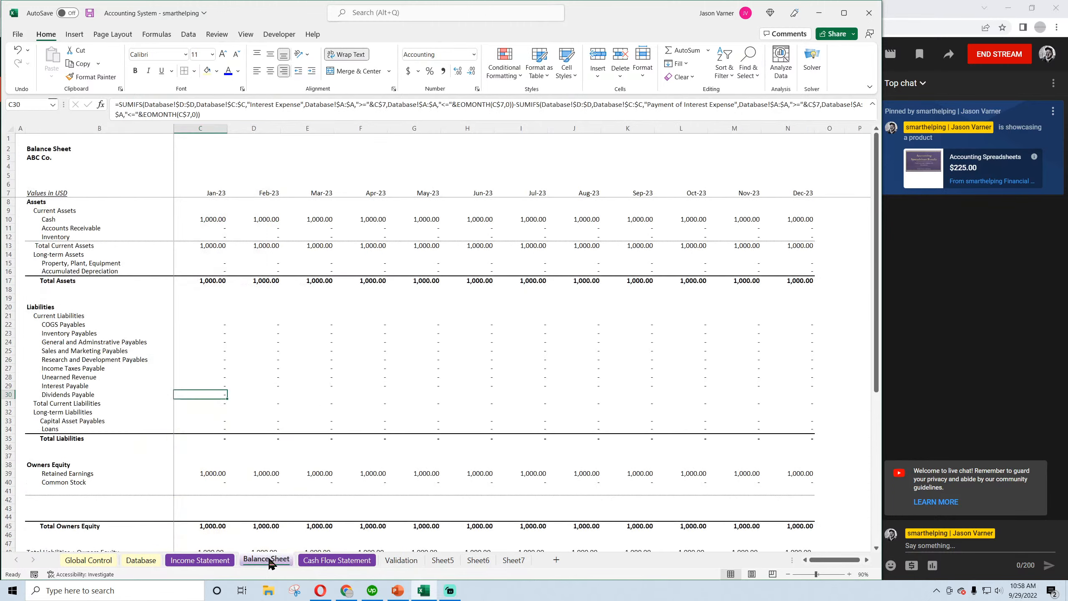
pyautogui.click(298, 105)
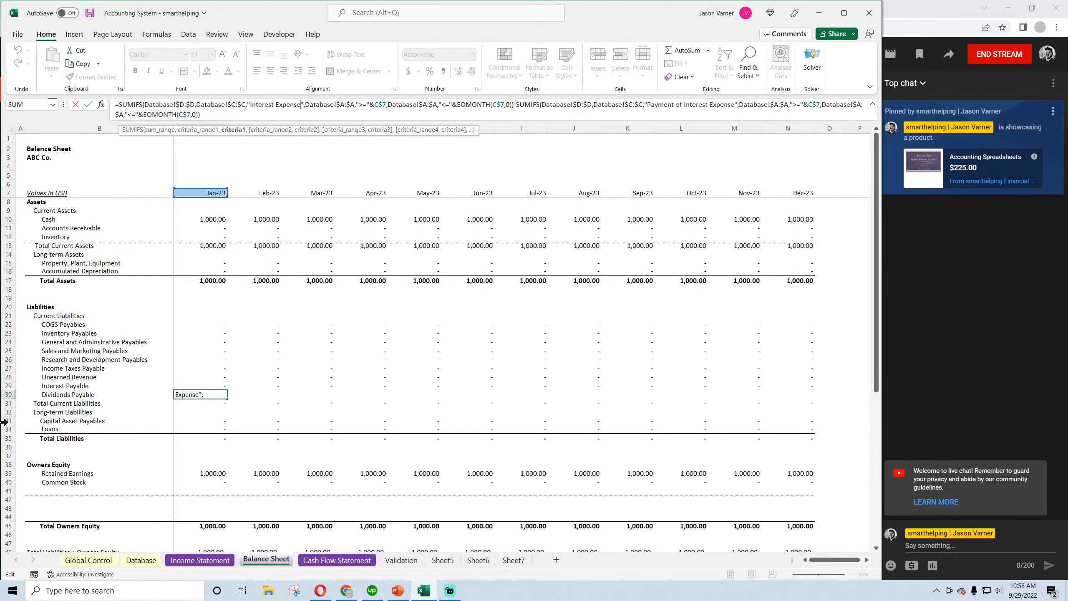
pyautogui.press('BackSpace')
pyautogui.press('BackSpace')
pyautogui.press('BackSpace')
pyautogui.press('BackSpace')
pyautogui.press('BackSpace')
pyautogui.press('BackSpace')
pyautogui.press('BackSpace')
pyautogui.press('BackSpace')
pyautogui.press('BackSpace')
pyautogui.press('BackSpace')
pyautogui.press('BackSpace')
pyautogui.press('BackSpace')
pyautogui.press('BackSpace')
pyautogui.press('BackSpace')
pyautogui.press('BackSpace')
pyautogui.press('BackSpace')
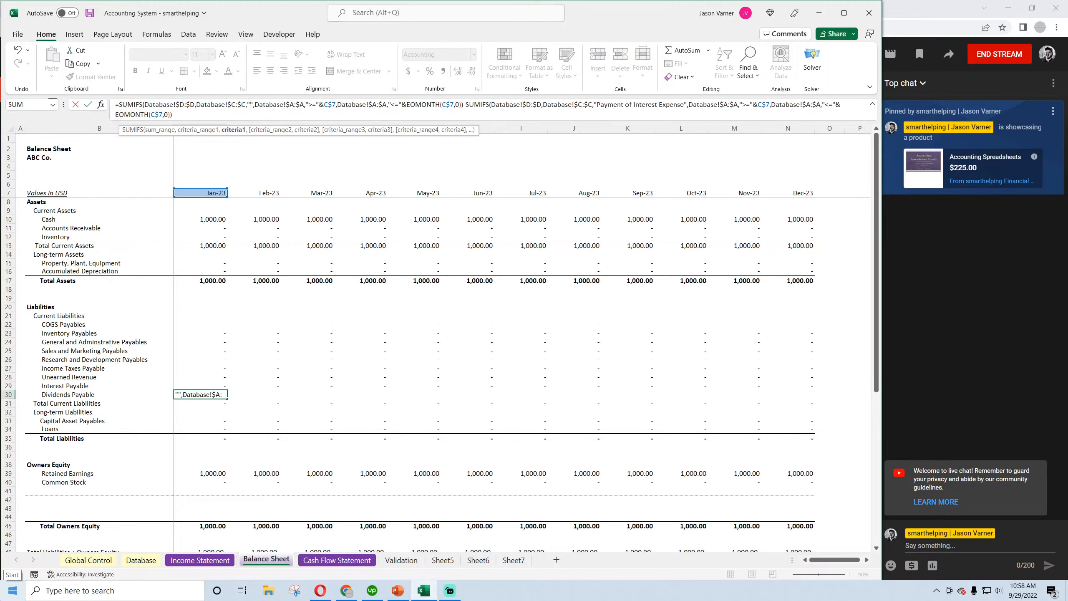
pyautogui.write('Declar ')
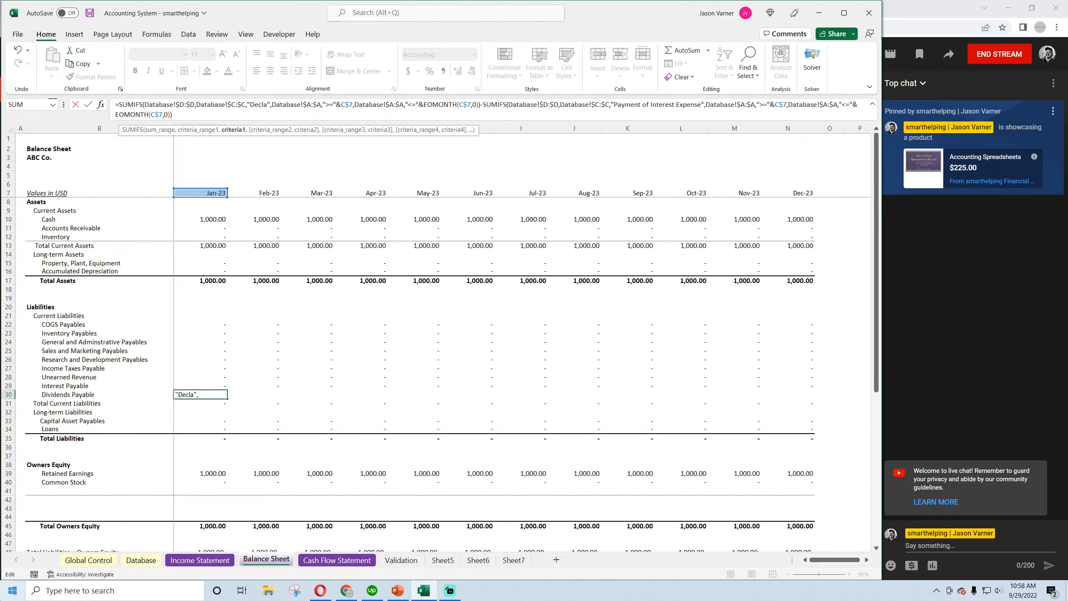
pyautogui.write('Dividend')
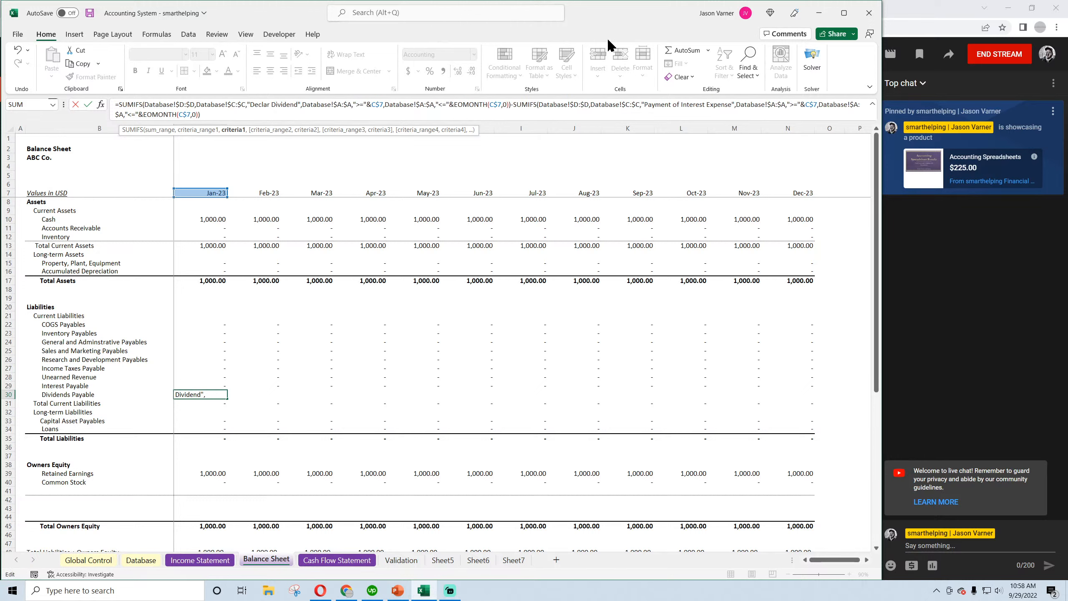
# Replace the second SUMIFS criterion in C30, "Payment of Interest Expense", with "Pay Dividend" and enter the formula
pyautogui.moveTo(731, 106); pyautogui.dragTo(644, 105)
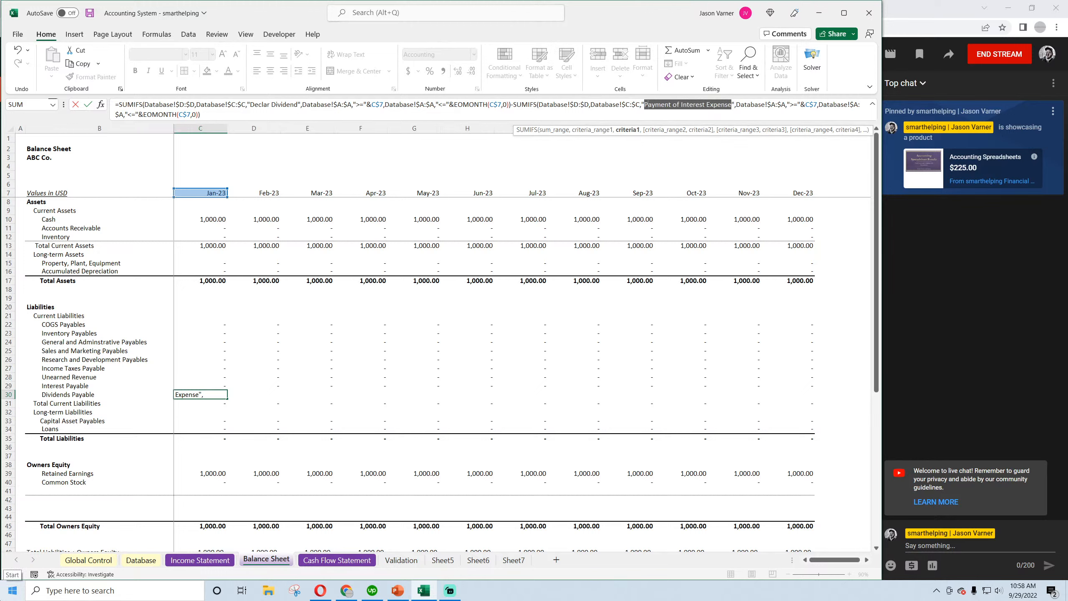
pyautogui.write('Pay Dividend')
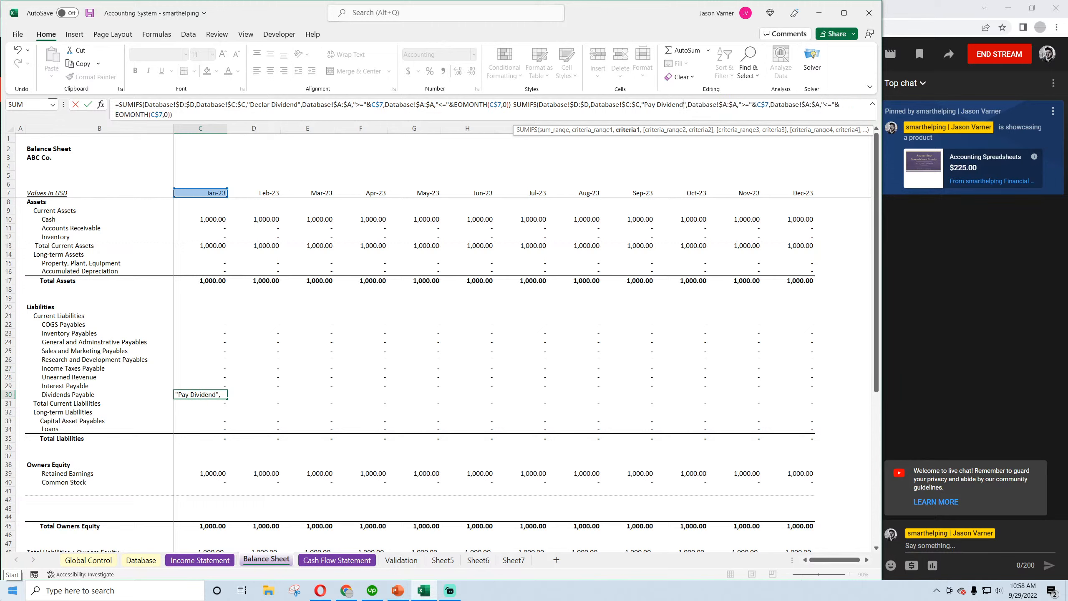
pyautogui.press('Return')
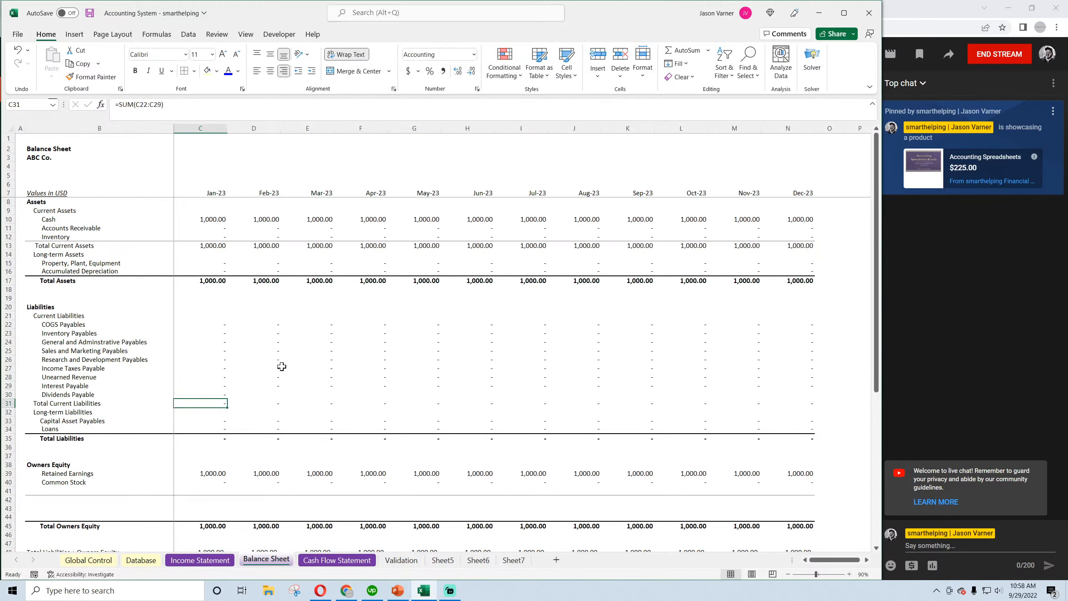
# Fill the January Dividends Payable formula into D30 and append +C30 to carry forward the prior month's balance
pyautogui.click(219, 397)
pyautogui.moveTo(226, 400); pyautogui.dragTo(269, 398)
pyautogui.click(267, 398)
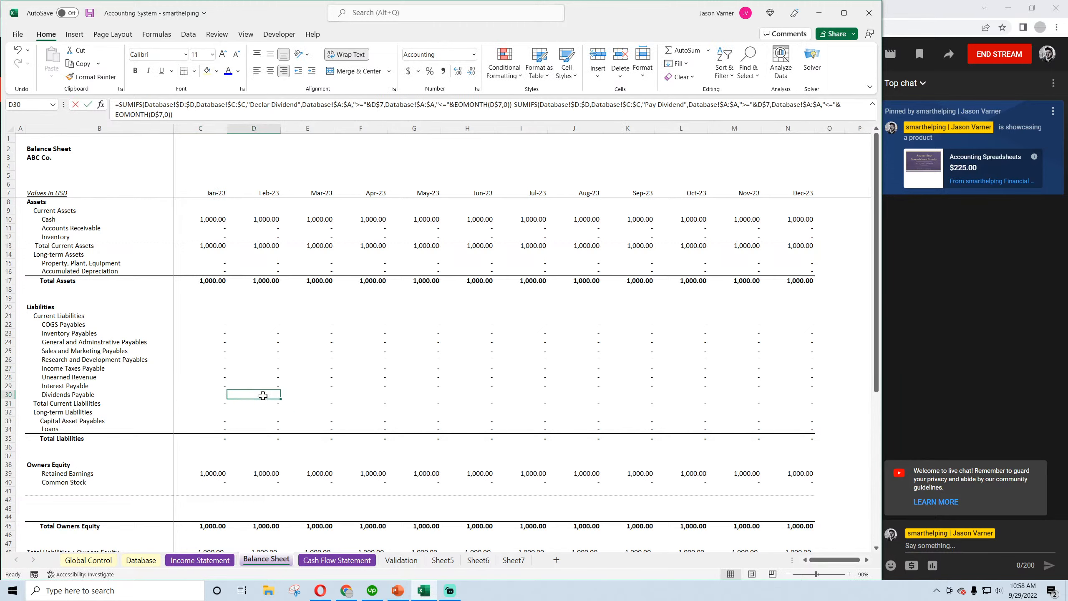
pyautogui.click(198, 113)
pyautogui.write('+')
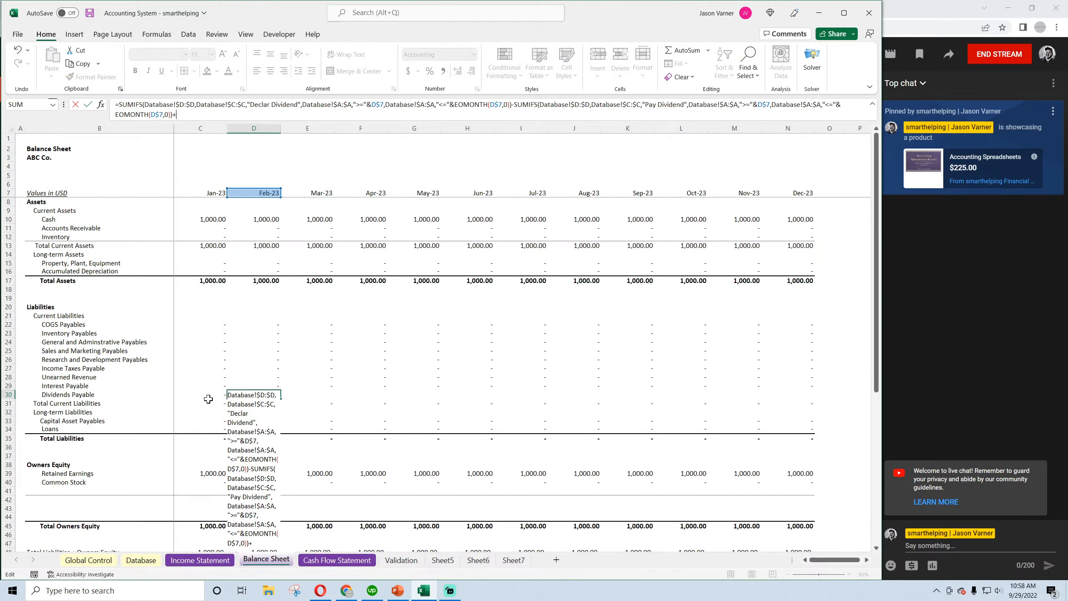
pyautogui.click(206, 394)
pyautogui.press('Return')
pyautogui.click(264, 396)
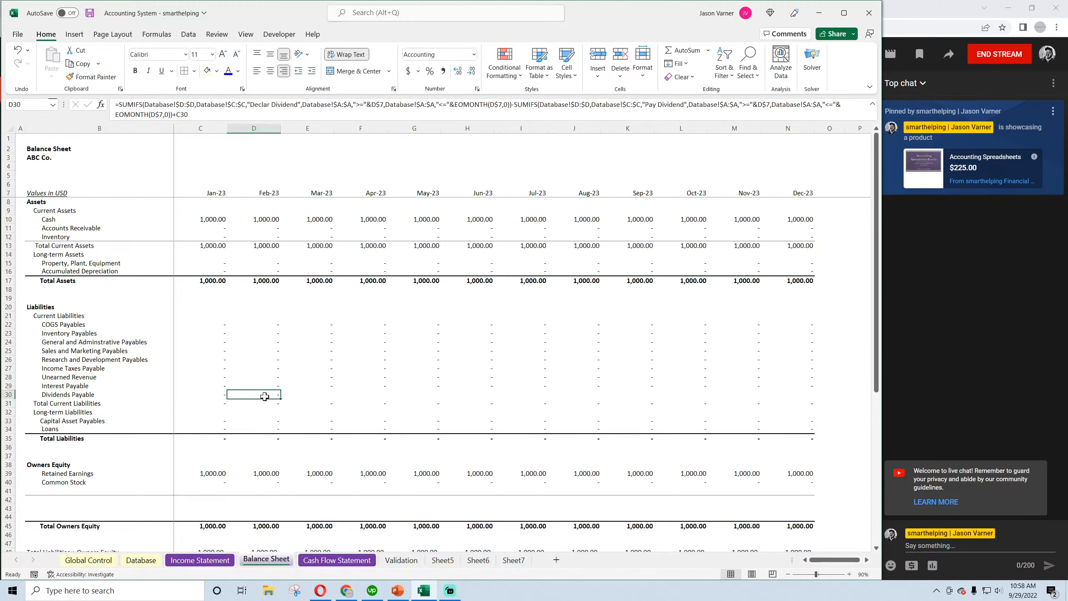
pyautogui.doubleClick(274, 394)
pyautogui.press('Escape')
# Fill Dividends Payable from February through December, add a border beneath the row from B30 to N30, and save the workbook
pyautogui.moveTo(281, 398); pyautogui.dragTo(130, 395)
pyautogui.click(194, 71)
pyautogui.click(209, 101)
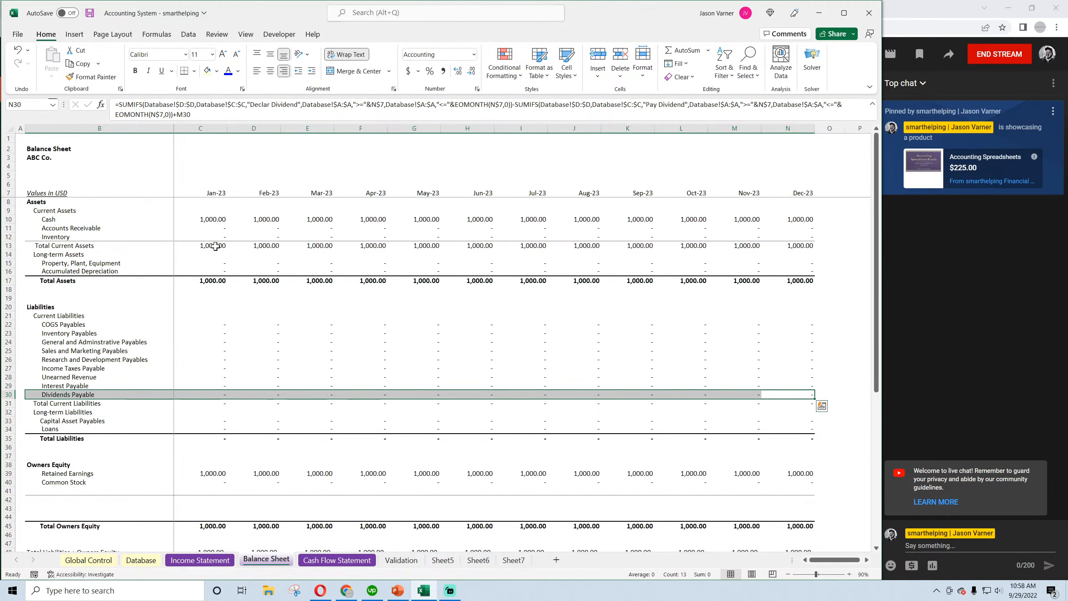
pyautogui.click(251, 352)
pyautogui.click(89, 13)
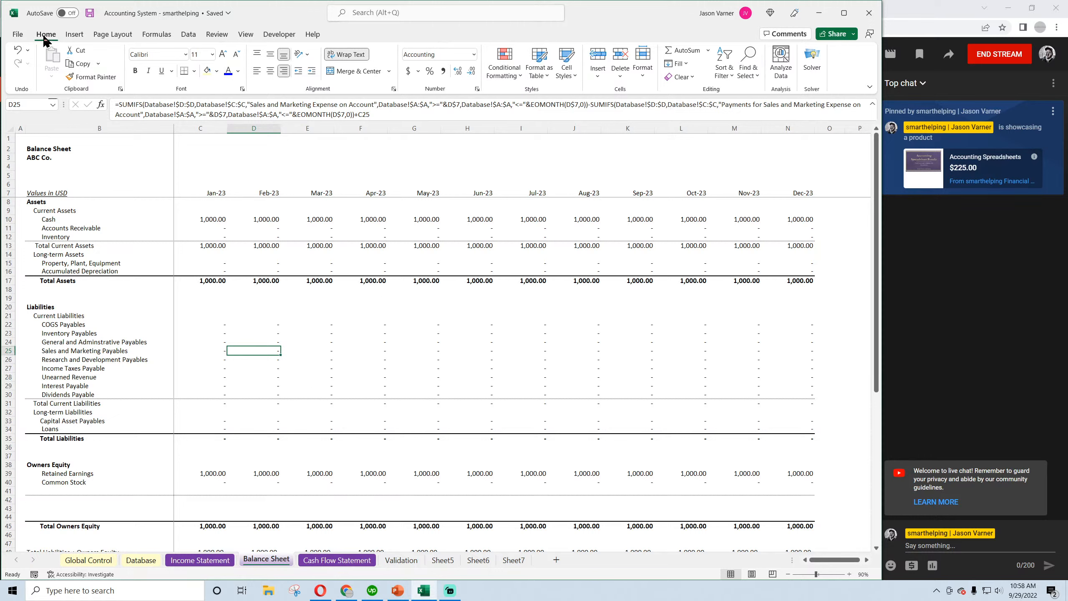
pyautogui.click(90, 14)
# Extend the January Total Current Liabilities sum to C22:C30 and apply the formula across through December
pyautogui.doubleClick(216, 403)
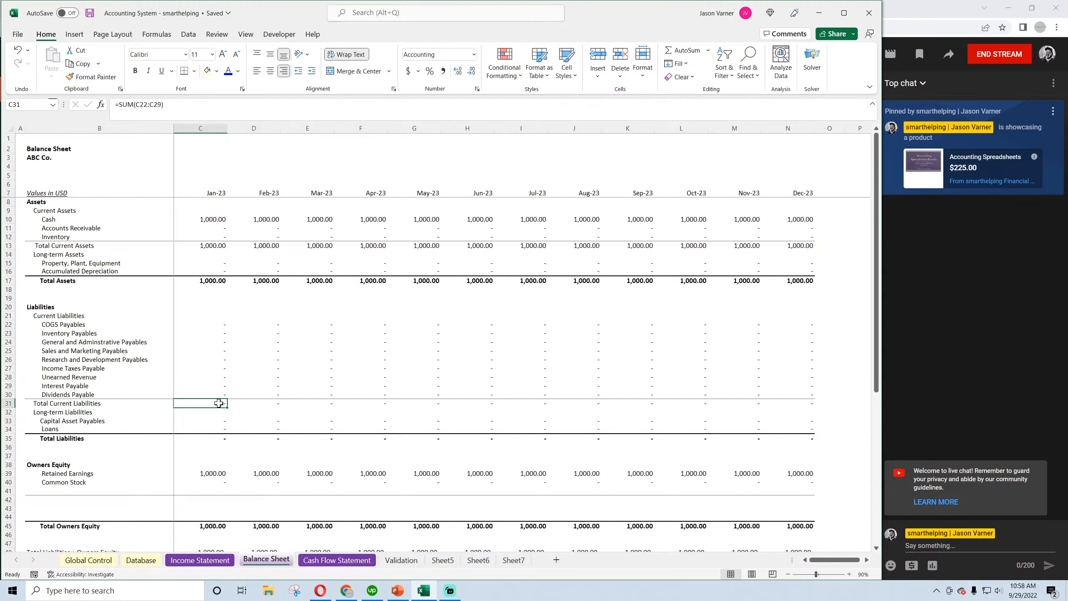
pyautogui.moveTo(227, 389); pyautogui.dragTo(815, 410)
pyautogui.press('Return')
pyautogui.click(221, 404)
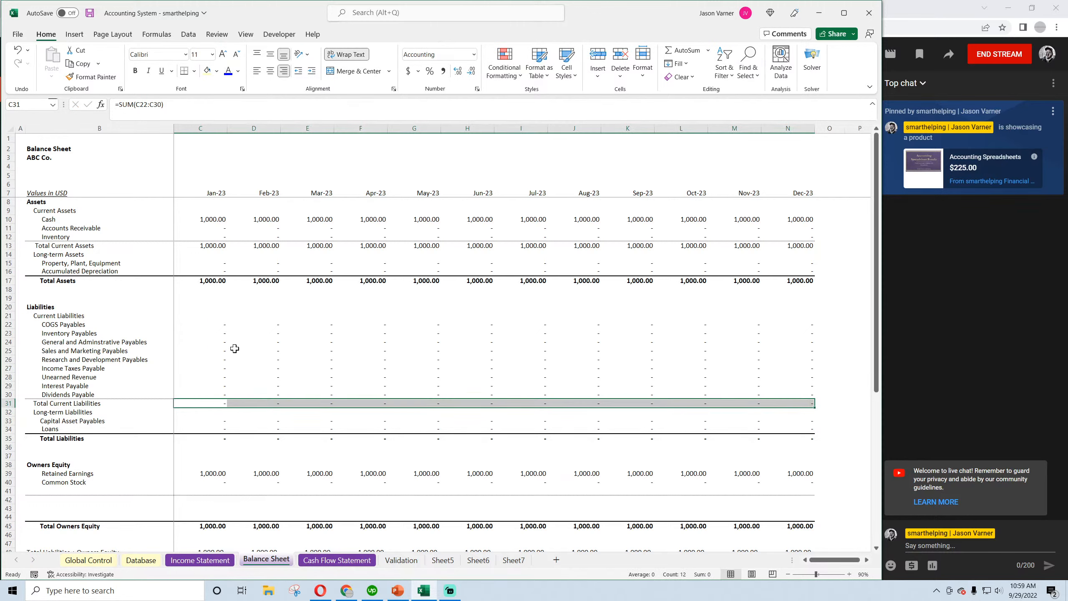
# Correct the first SUMIFS criterion in the January Dividends Payable formula (C30) to "Declare Dividend"
pyautogui.click(179, 393)
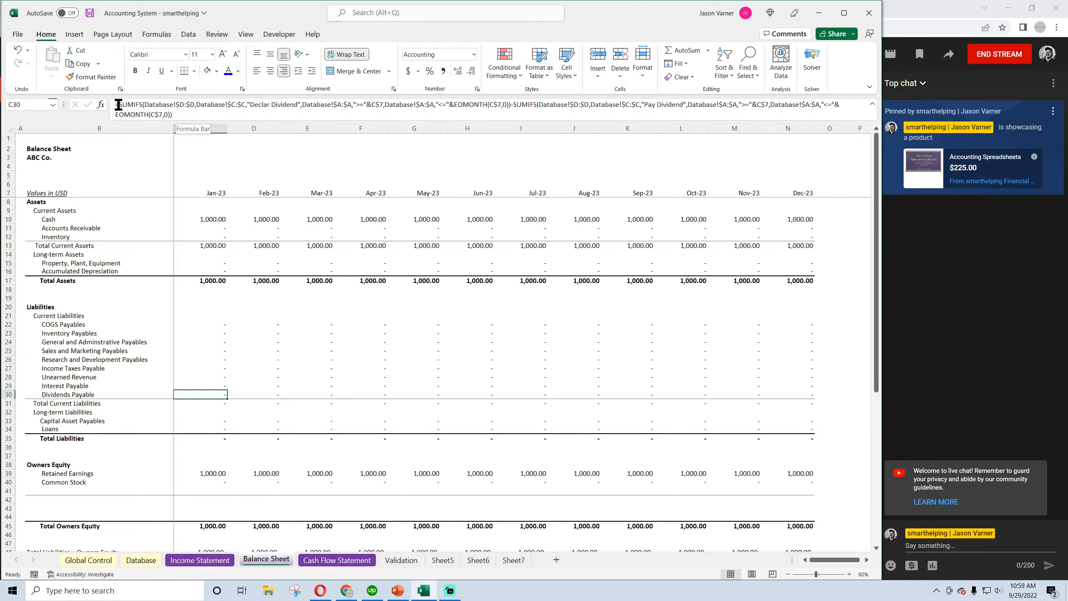
pyautogui.moveTo(118, 104); pyautogui.dragTo(253, 105)
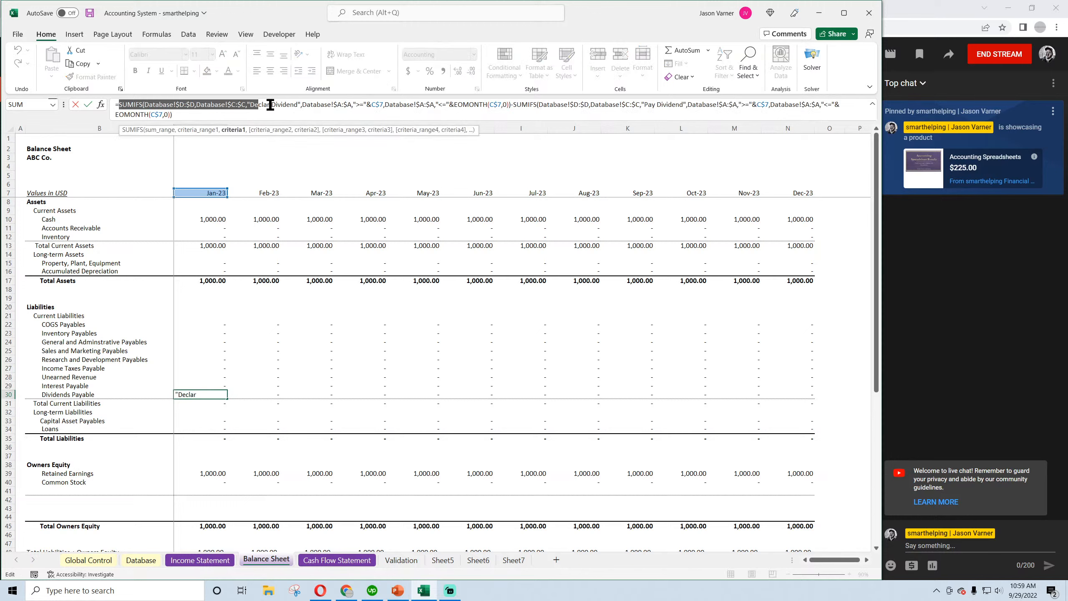
pyautogui.click(253, 105)
pyautogui.write('e')
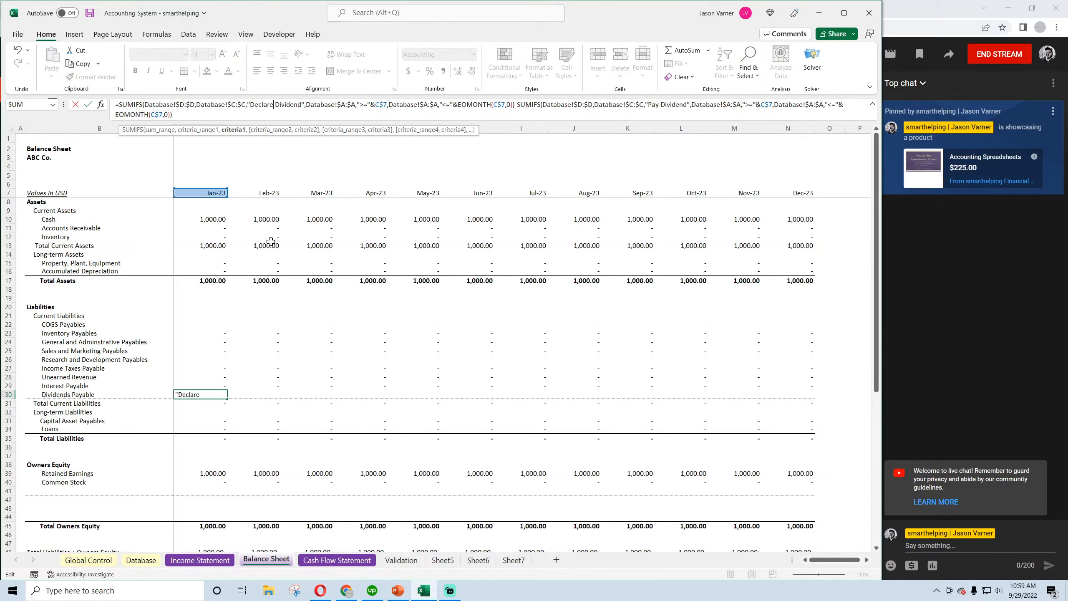
pyautogui.press('Return')
# Fill the corrected C30 formula into D30, append +C30 there, and fill it across the Dividends Payable row through December
pyautogui.click(221, 394)
pyautogui.moveTo(271, 399); pyautogui.dragTo(272, 399)
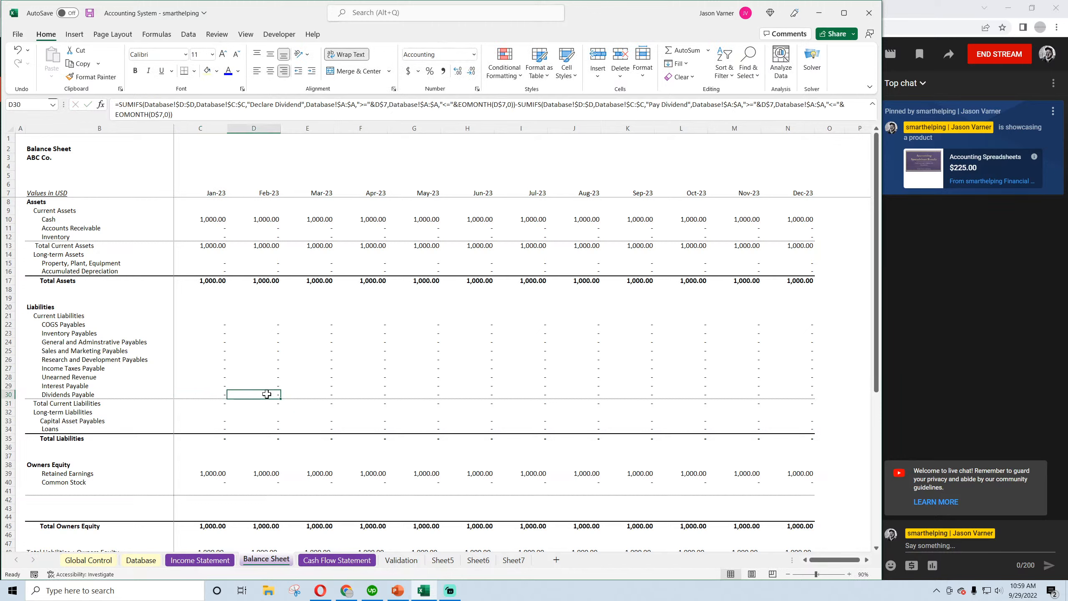
pyautogui.click(210, 108)
pyautogui.write('+')
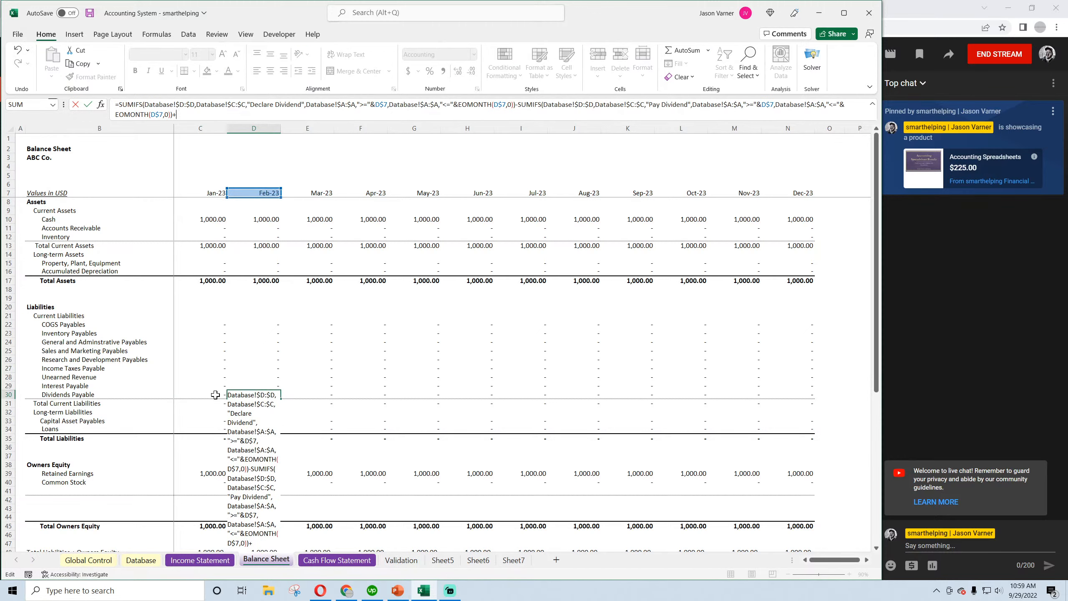
pyautogui.click(216, 396)
pyautogui.press('Return')
pyautogui.click(260, 394)
pyautogui.moveTo(283, 398); pyautogui.dragTo(794, 398)
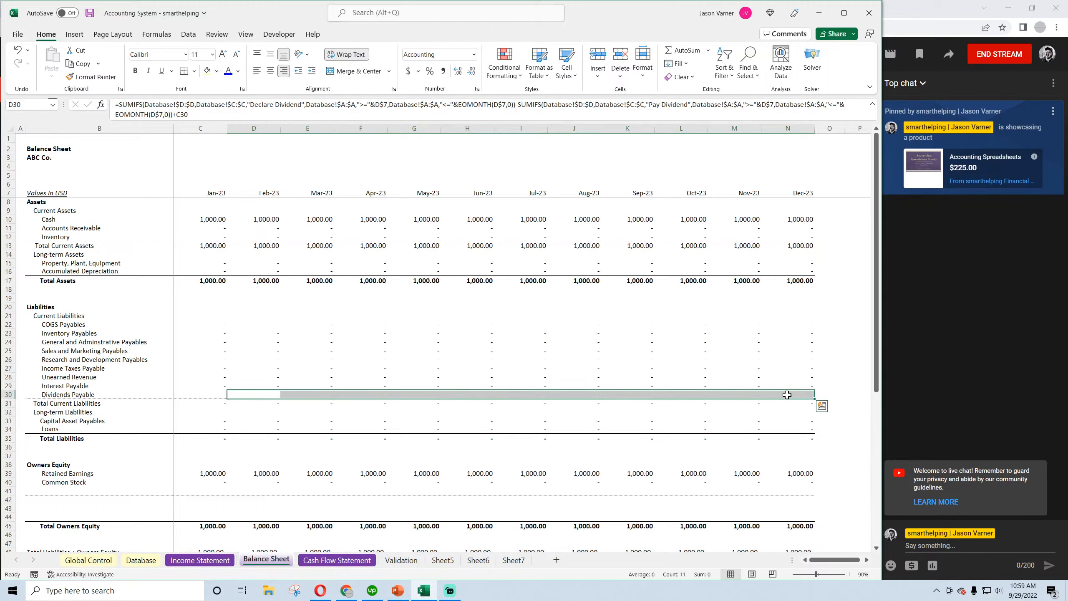
# Copy the "Declare Dividend" SUMIFS part of the January Dividends Payable formula without changing the cell
pyautogui.click(207, 394)
pyautogui.moveTo(116, 104); pyautogui.dragTo(514, 104)
pyautogui.rightClick(513, 104)
pyautogui.click(508, 125)
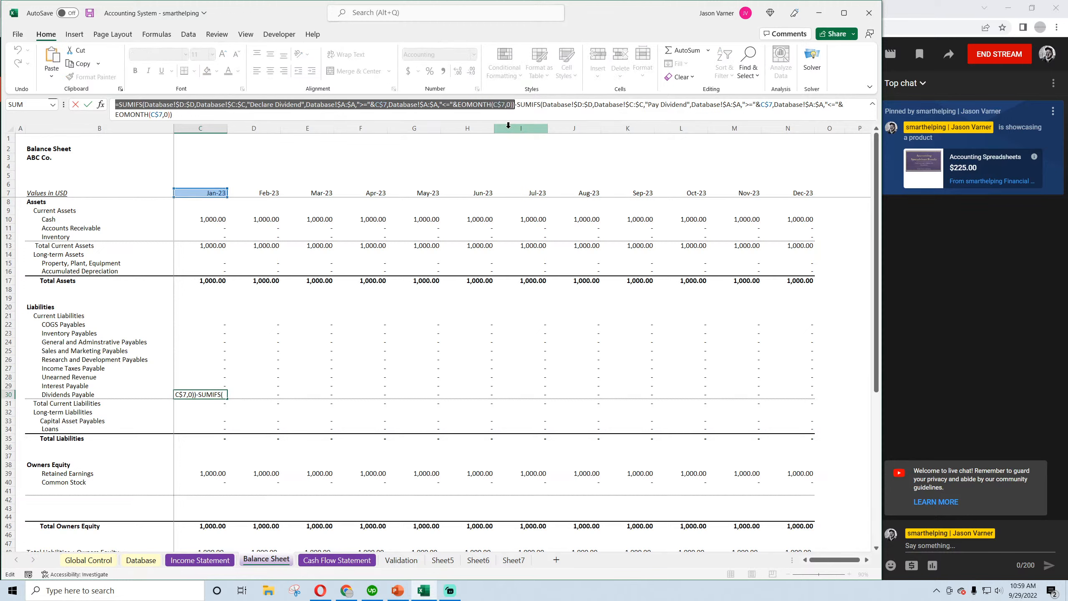
pyautogui.press('Escape')
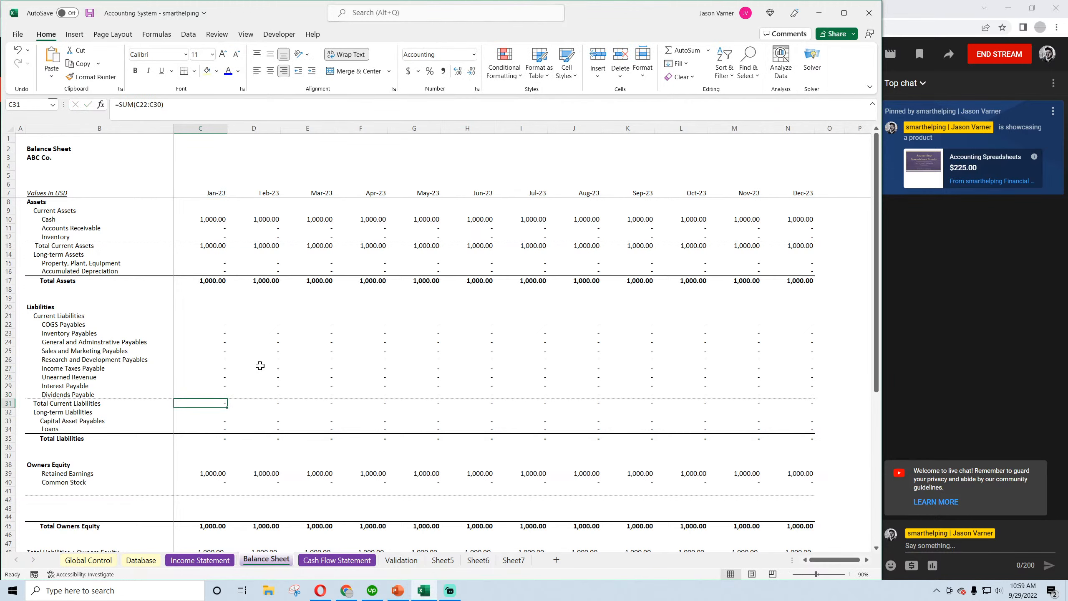
# Subtract the copied "Declare Dividend" SUMIFS from 'Income Statement'!C50 in the January Retained Earnings formula (C39)
pyautogui.click(212, 470)
pyautogui.click(203, 104)
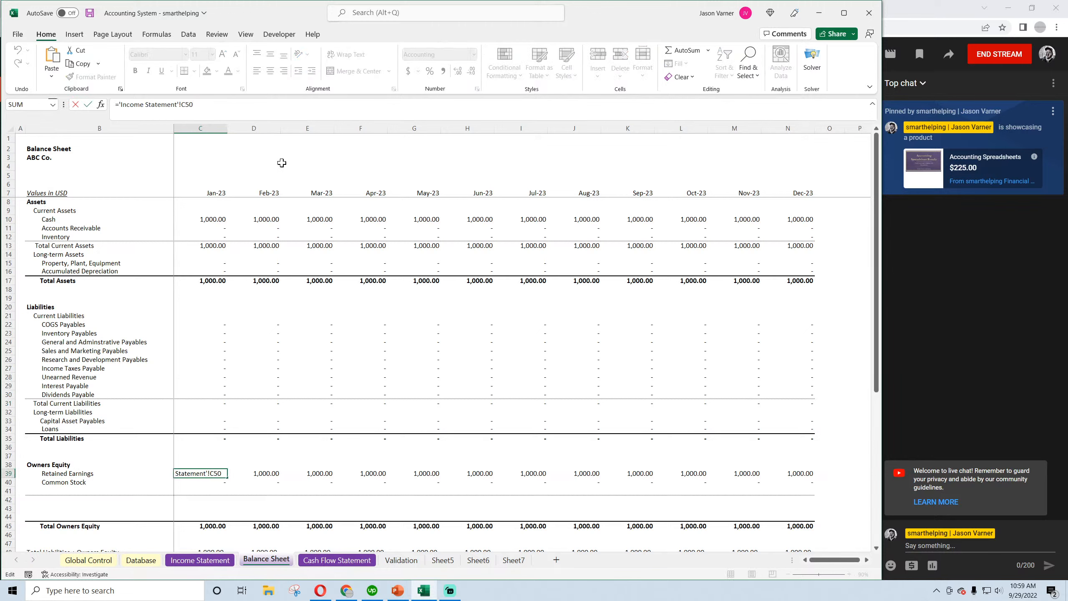
pyautogui.write('+')
pyautogui.hotkey('ctrl', 'v')
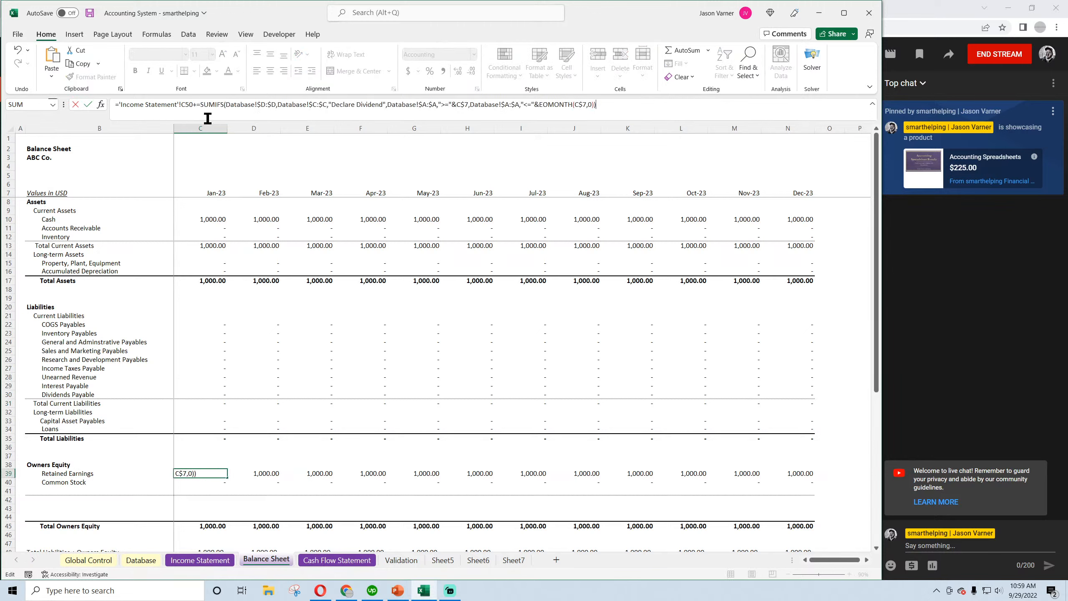
pyautogui.click(201, 105)
pyautogui.press('BackSpace')
pyautogui.press('BackSpace')
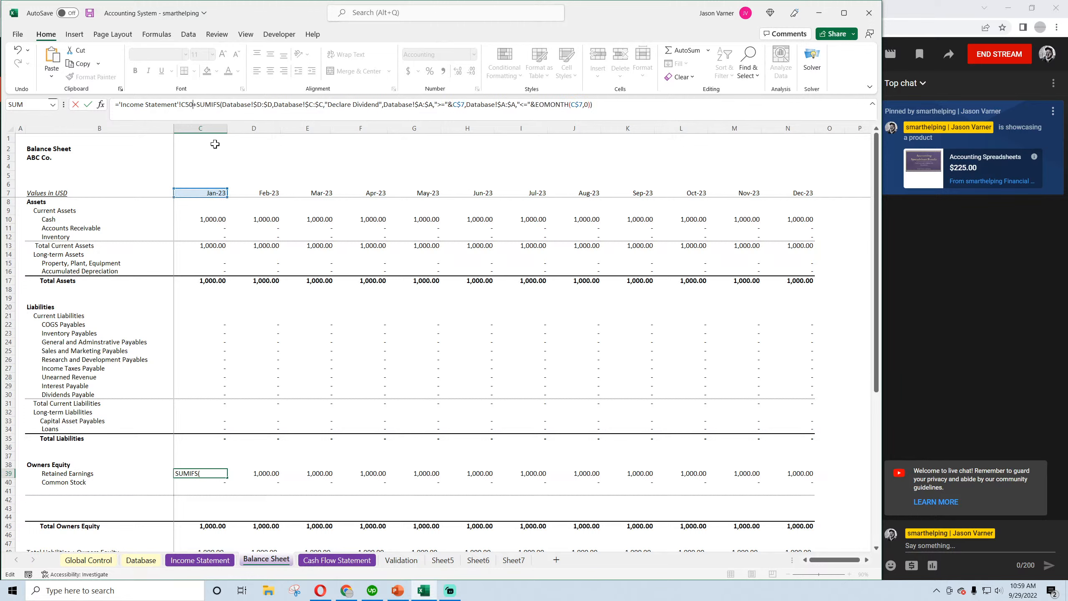
pyautogui.write('-')
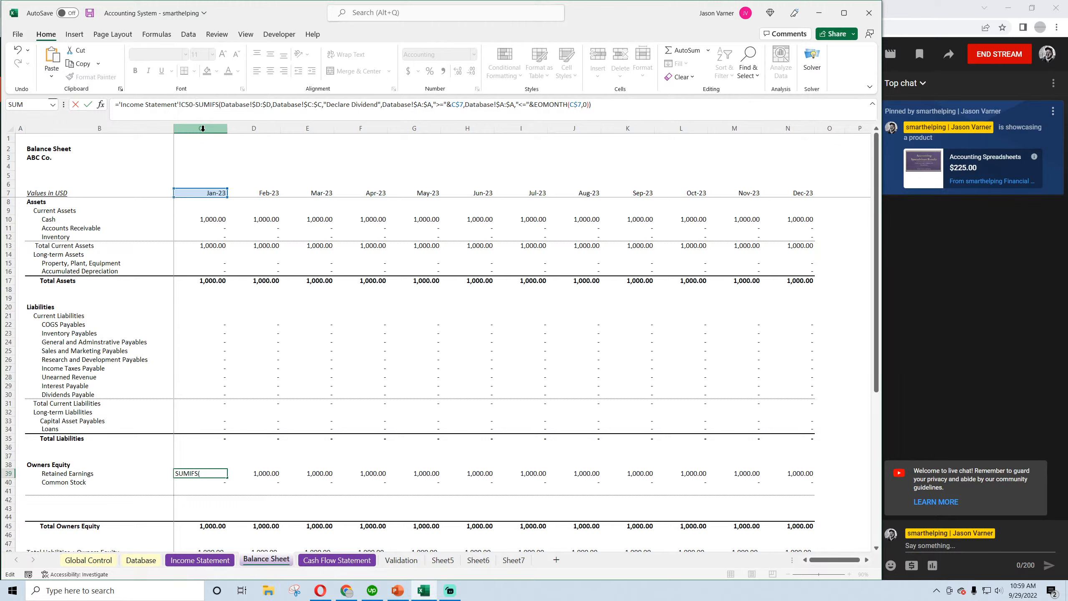
pyautogui.press('Return')
# Fill the Retained Earnings formula into D39, append +C39 there, fill it across through December, and save the workbook
pyautogui.click(218, 472)
pyautogui.moveTo(227, 478); pyautogui.dragTo(271, 474)
pyautogui.click(269, 473)
pyautogui.click(601, 106)
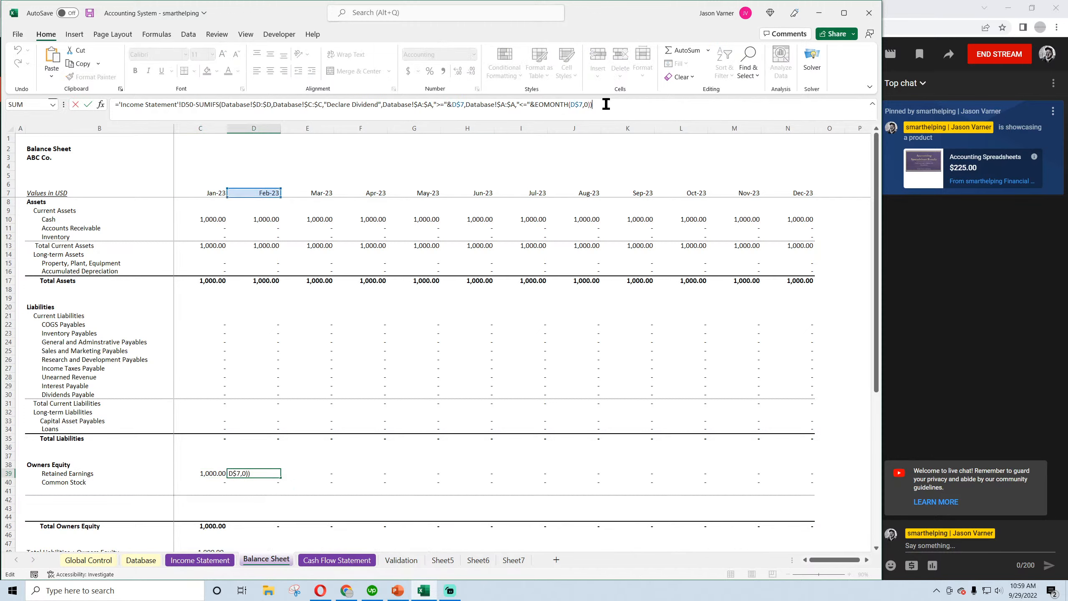
pyautogui.write('+')
pyautogui.click(207, 472)
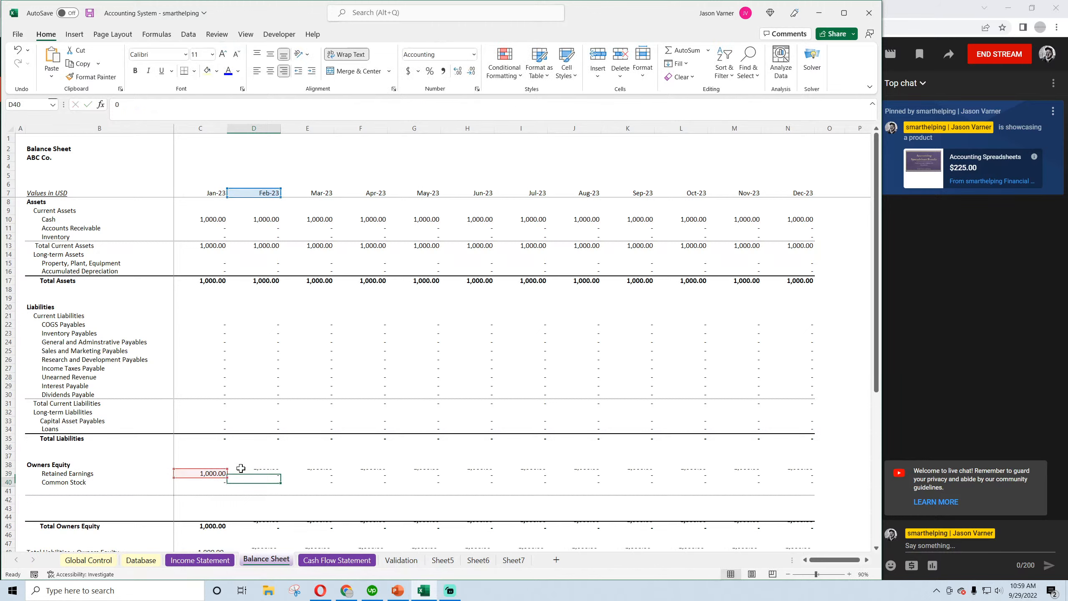
pyautogui.press('Return')
pyautogui.click(264, 473)
pyautogui.moveTo(281, 478); pyautogui.dragTo(814, 475)
pyautogui.click(90, 13)
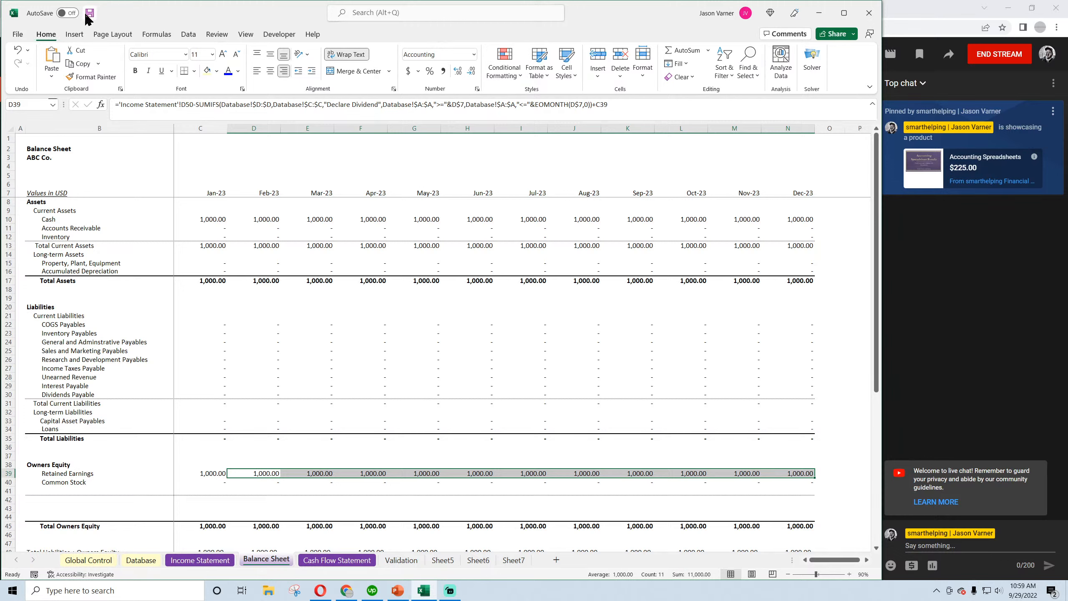
# On the Cash Flow Statement, copy the "Reduce Interest Payments" label from B34 down into B35
pyautogui.click(337, 559)
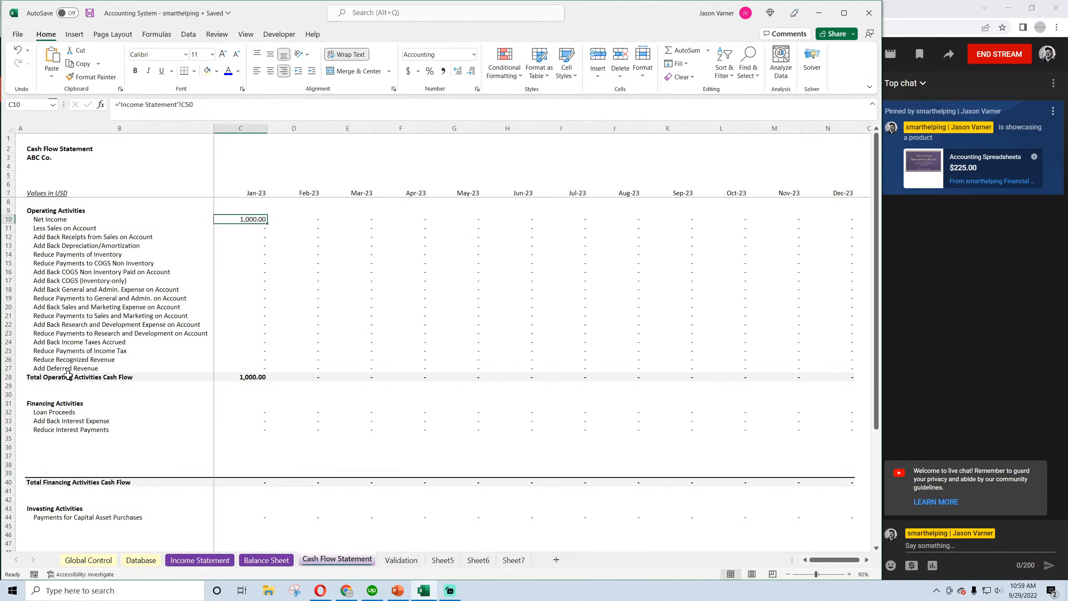
pyautogui.click(55, 430)
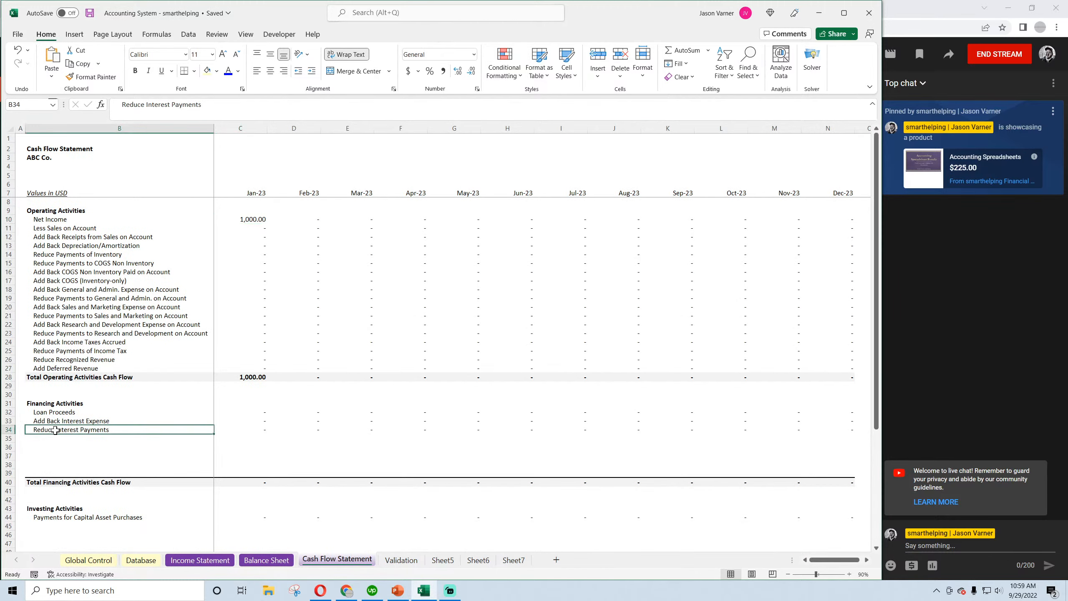
pyautogui.moveTo(214, 436); pyautogui.dragTo(213, 441)
pyautogui.doubleClick(72, 439)
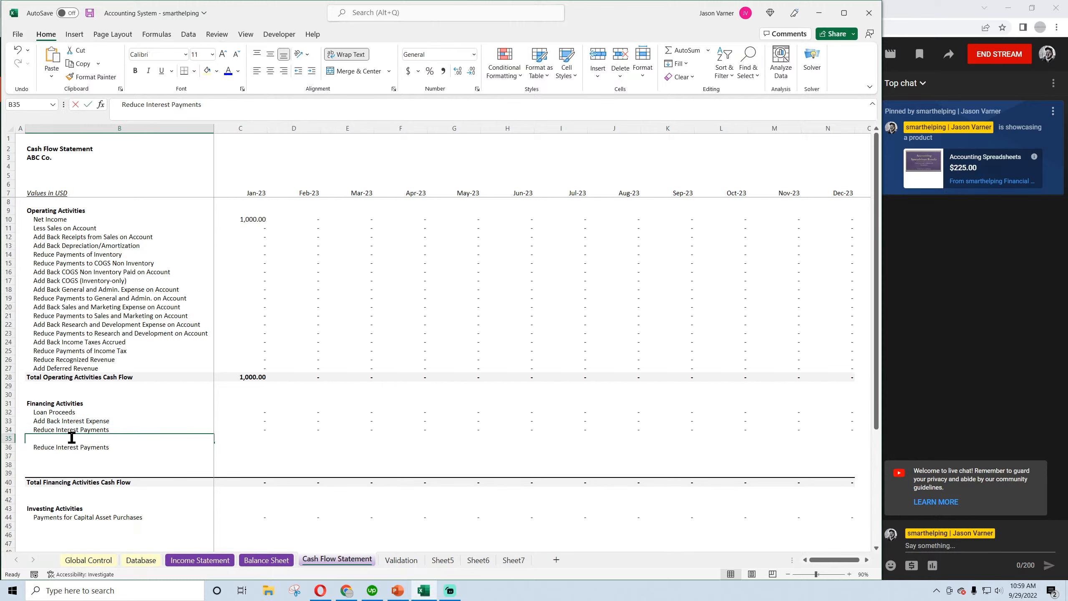
pyautogui.moveTo(34, 447); pyautogui.dragTo(133, 455)
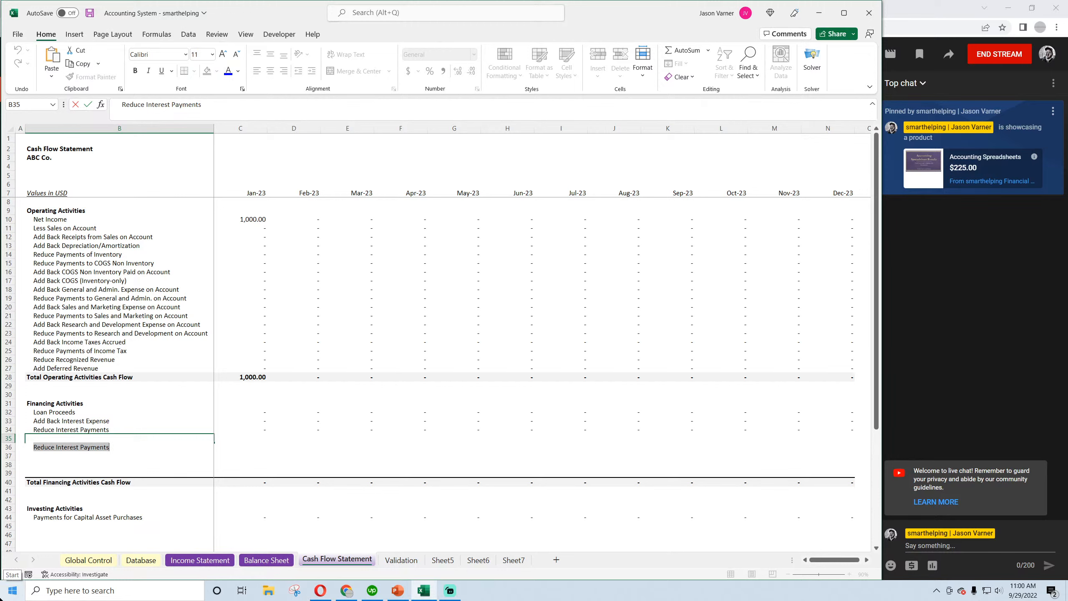
pyautogui.press('Escape')
# Remove the Other Income and Other Expense test entries from the Database sheet, return to the Cash Flow Statement, and save
pyautogui.click(142, 560)
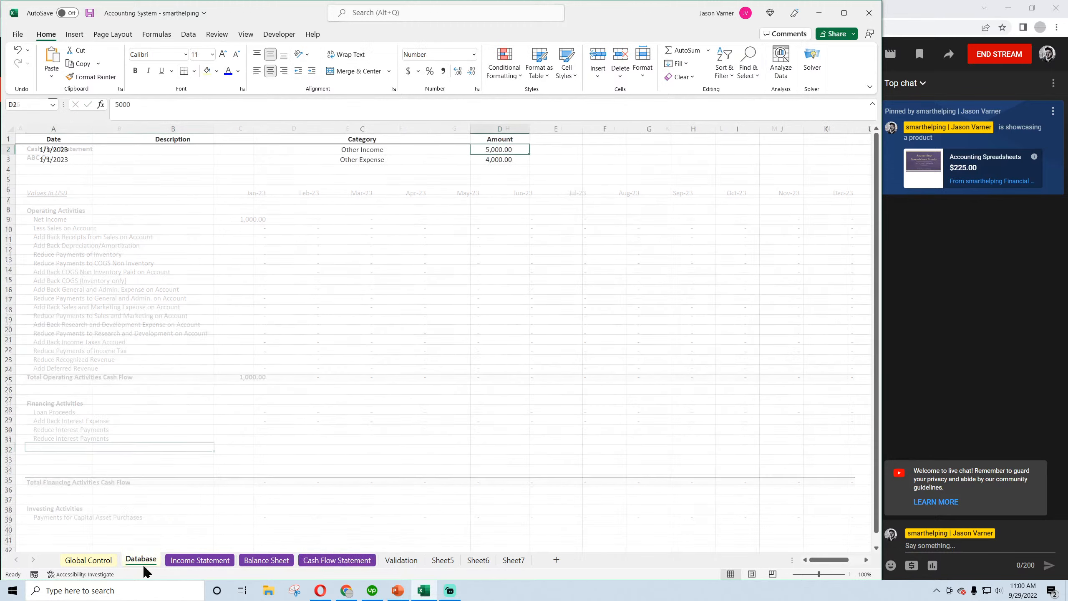
pyautogui.moveTo(498, 150); pyautogui.dragTo(58, 156)
pyautogui.rightClick(57, 156)
pyautogui.click(87, 291)
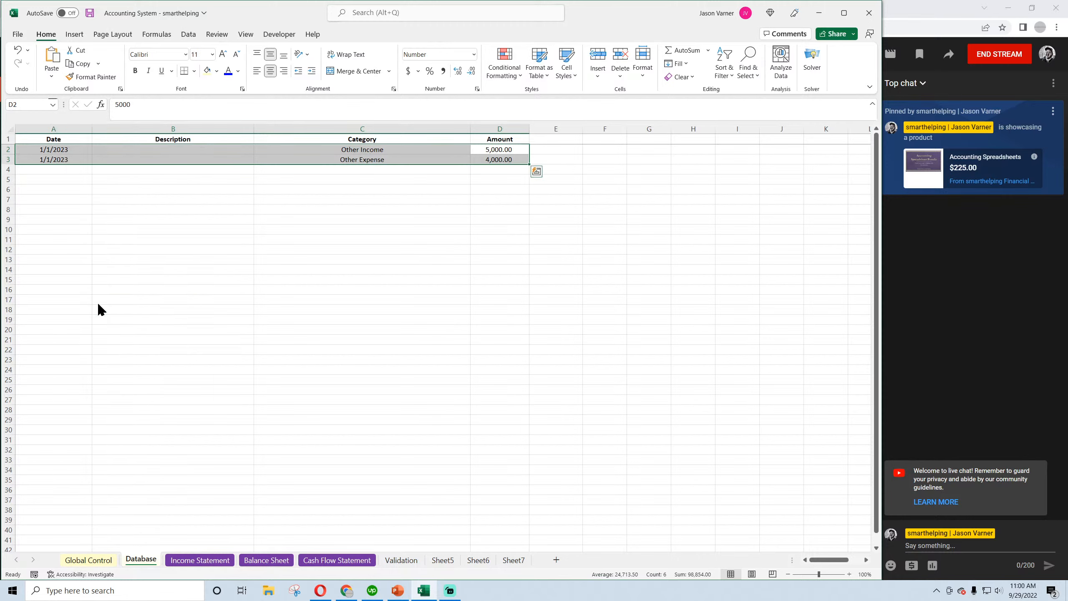
pyautogui.click(101, 301)
pyautogui.click(195, 271)
pyautogui.click(337, 560)
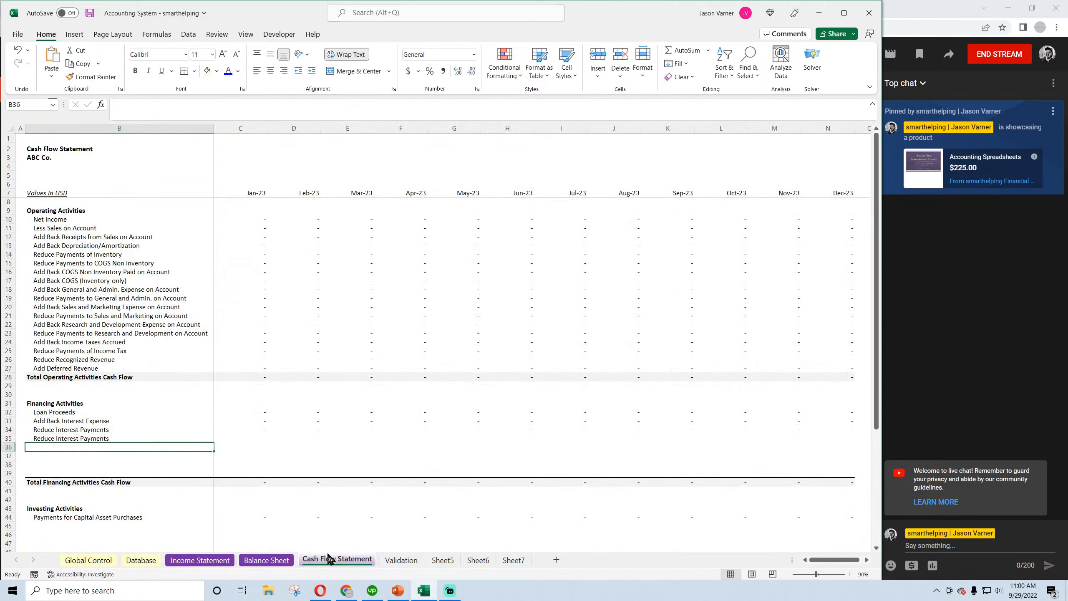
pyautogui.click(90, 13)
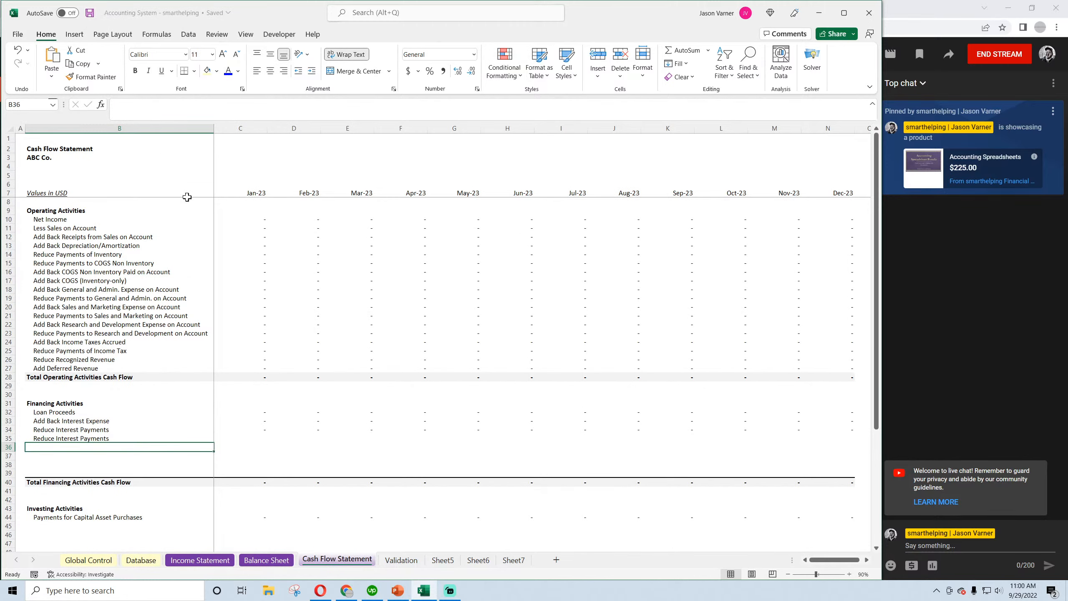
# Replace the duplicated label in B35 under Financing Activities with "Paid Dividends"
pyautogui.click(92, 438)
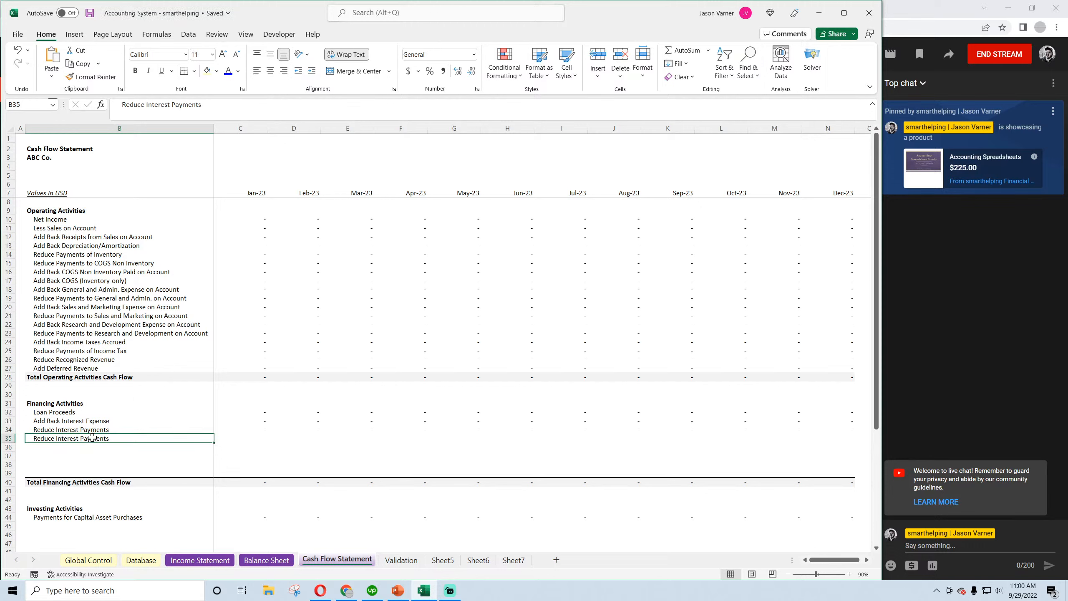
pyautogui.click(260, 429)
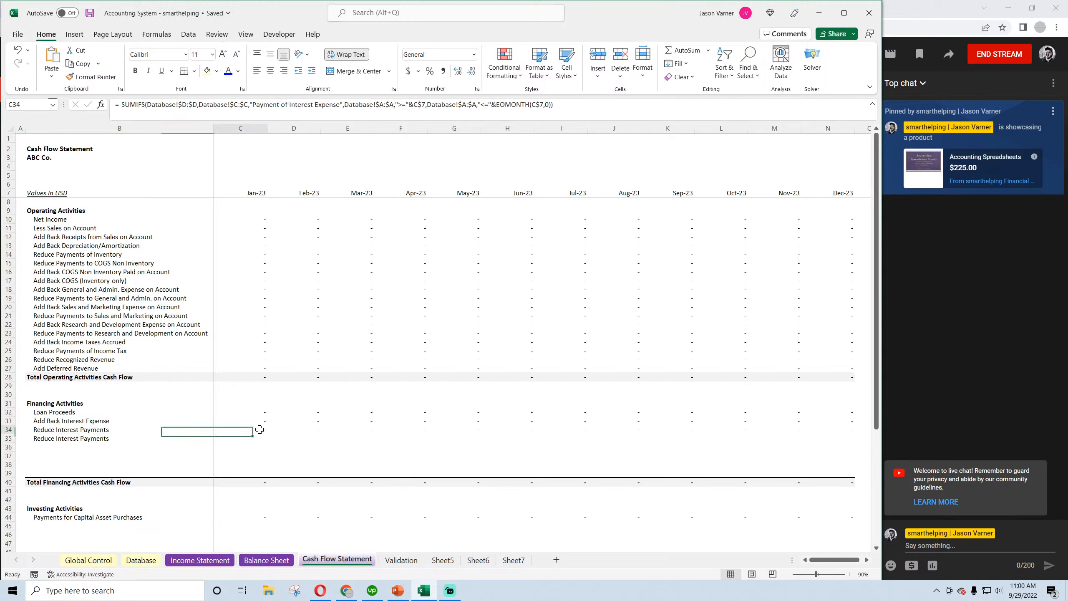
pyautogui.click(78, 440)
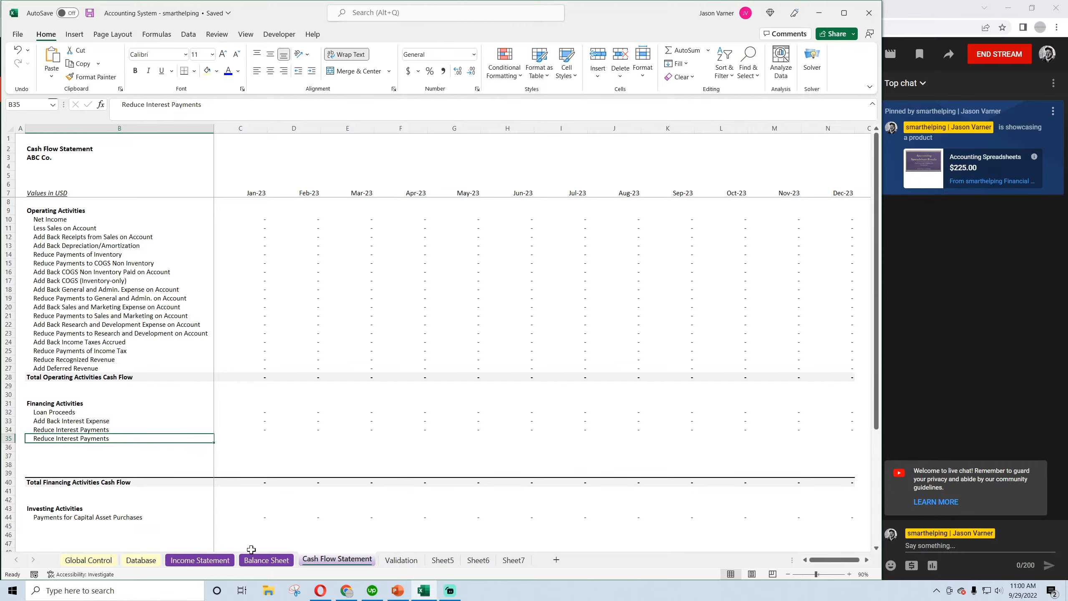
pyautogui.click(257, 560)
pyautogui.click(321, 560)
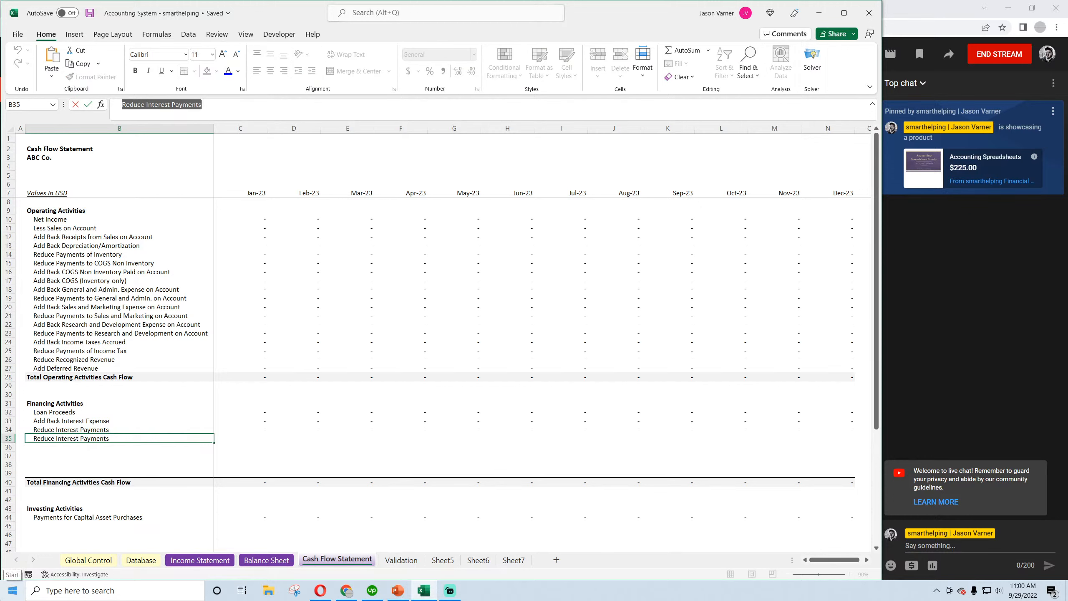
pyautogui.write('P')
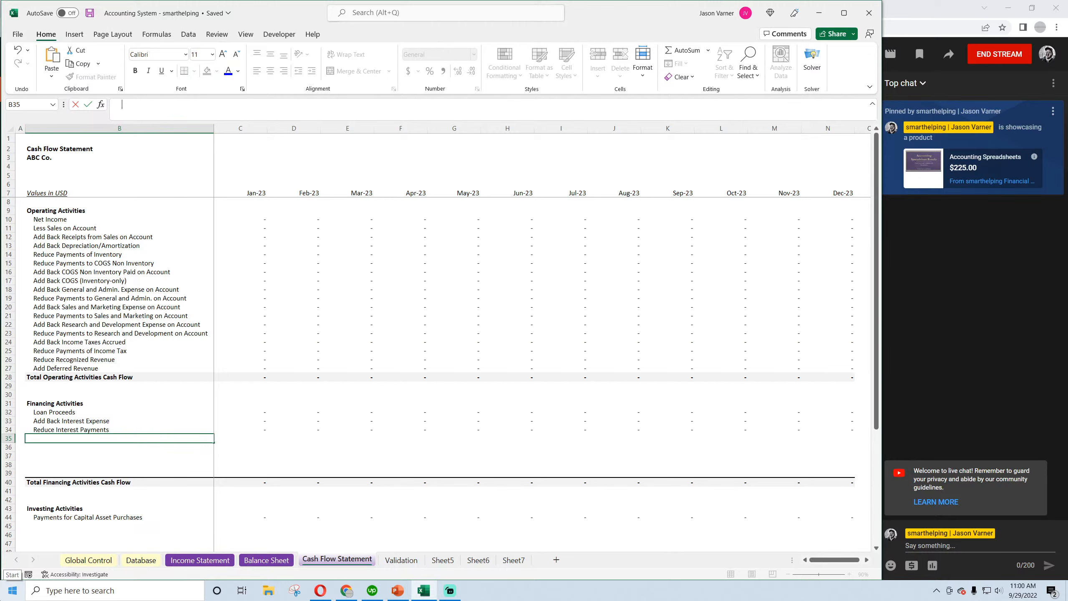
pyautogui.write('Paid Dividends')
pyautogui.press('Return')
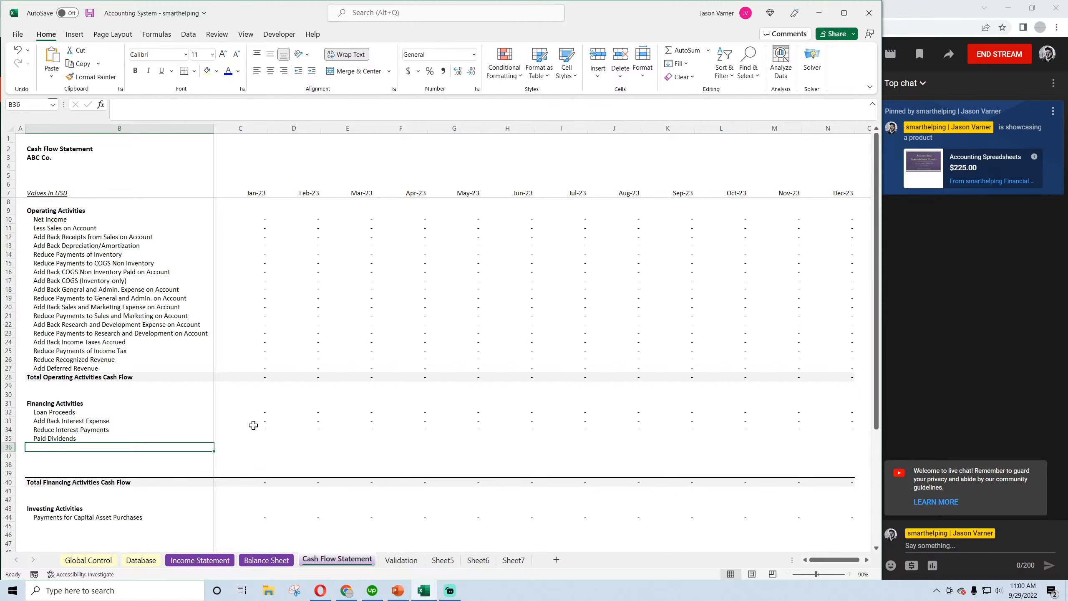
# Copy the January Reduce Interest Payments formula from C34 down into the Paid Dividends row (C35)
pyautogui.click(265, 430)
pyautogui.moveTo(267, 434); pyautogui.dragTo(269, 444)
pyautogui.click(257, 438)
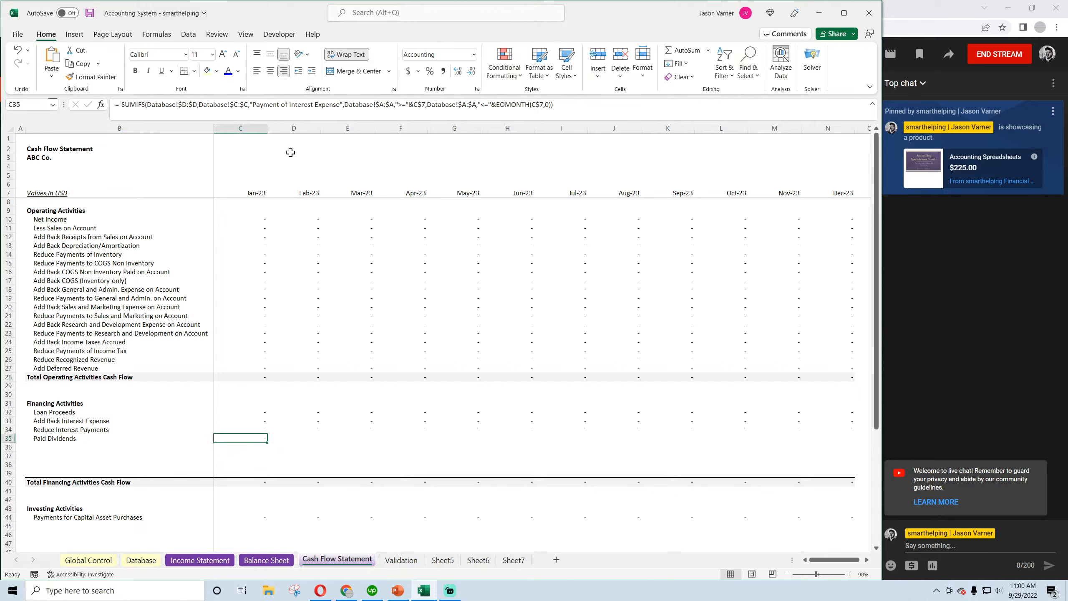
# Change the Paid Dividends formula's criterion to "Pay Dividend" in Jan-23 and fill the formula across through Dec-23
pyautogui.moveTo(255, 104); pyautogui.dragTo(338, 103)
pyautogui.press('BackSpace')
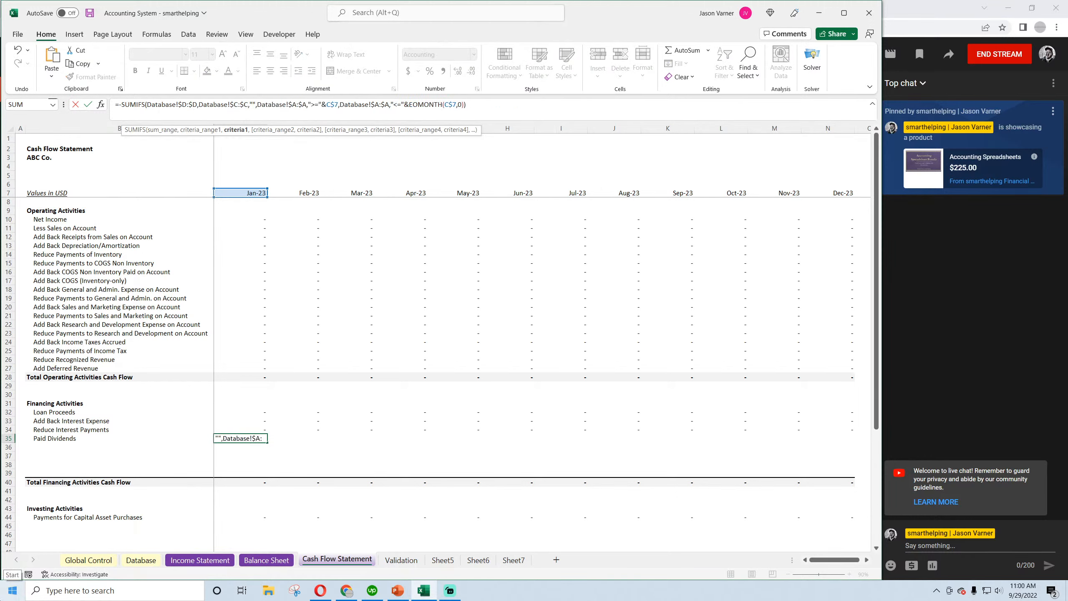
pyautogui.write('ay Dividend')
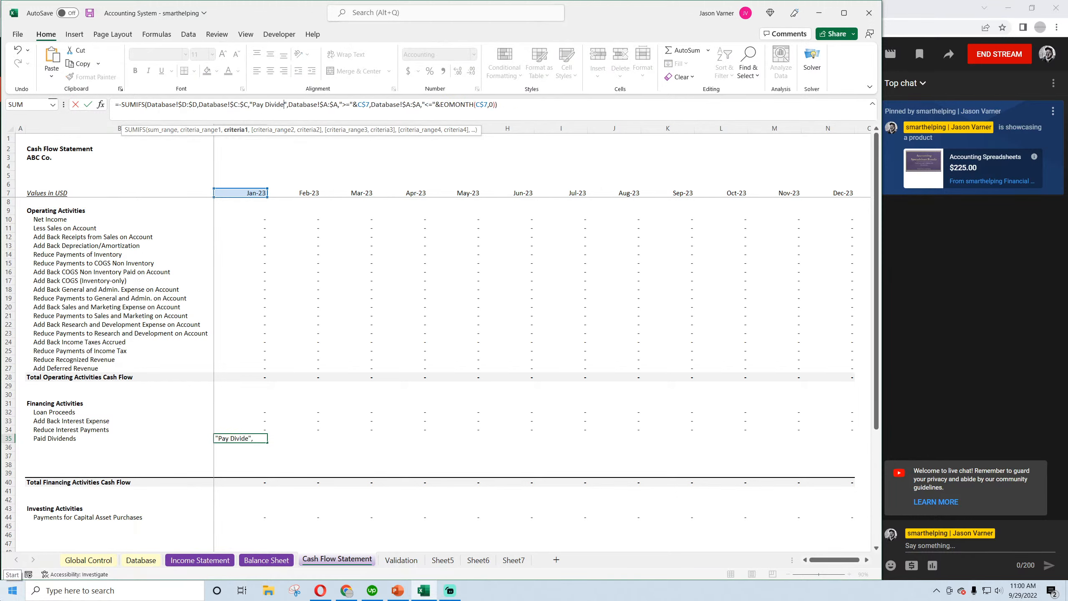
pyautogui.press('Return')
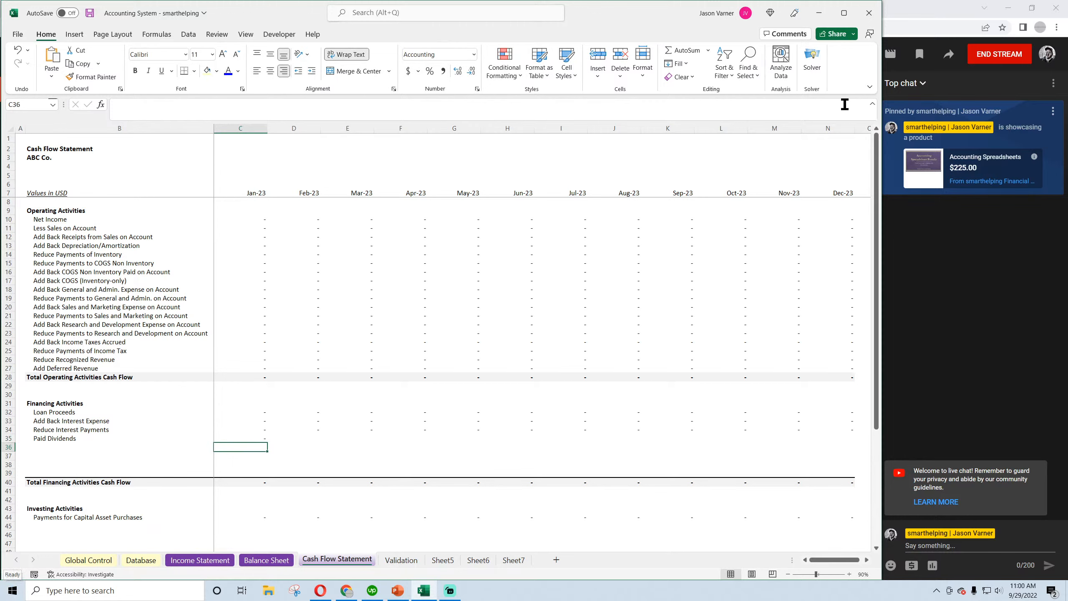
pyautogui.click(257, 437)
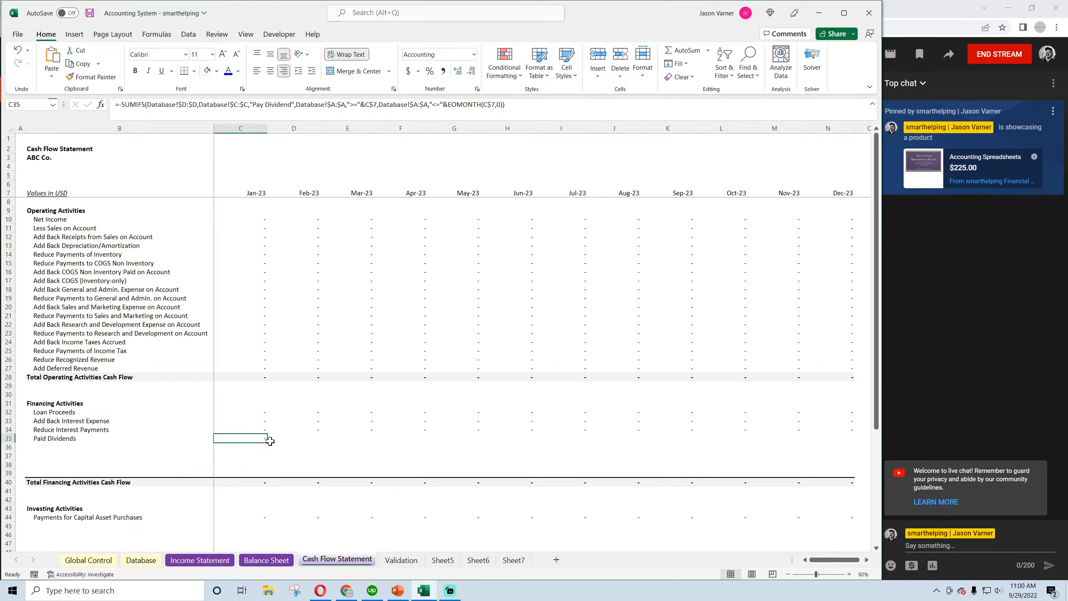
pyautogui.moveTo(270, 443); pyautogui.dragTo(839, 453)
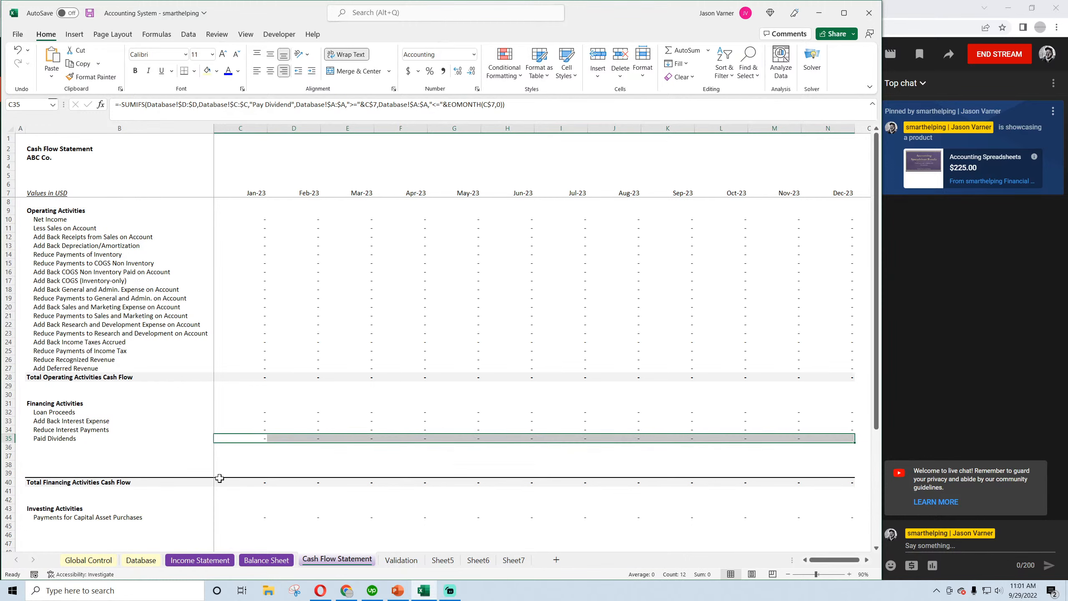
# Check the range summed by the Jan-23 Total Financing Activities Cash Flow formula
pyautogui.doubleClick(255, 482)
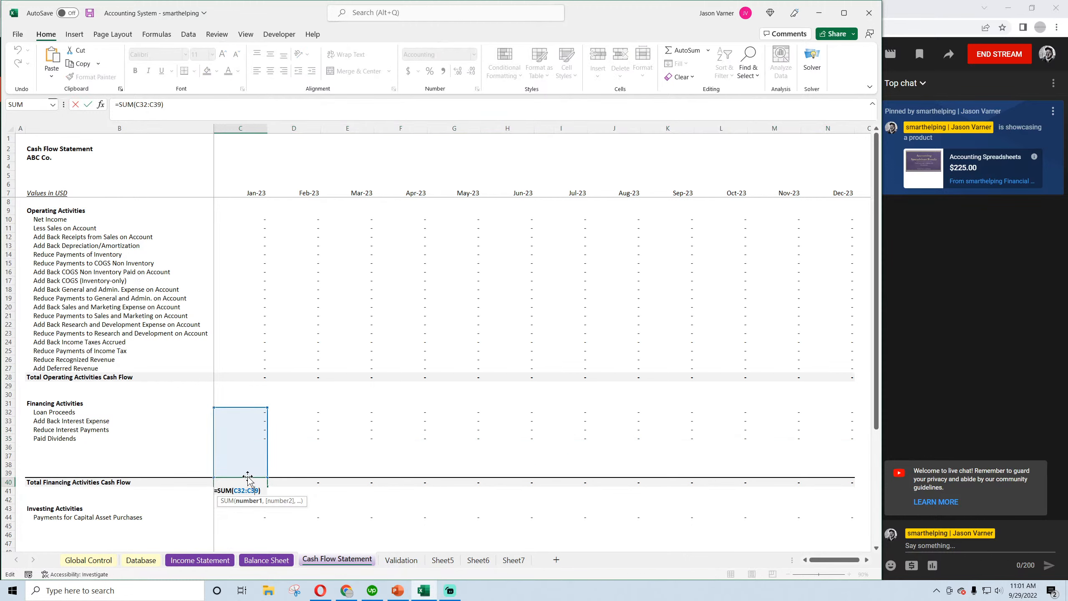
pyautogui.press('Return')
pyautogui.click(256, 482)
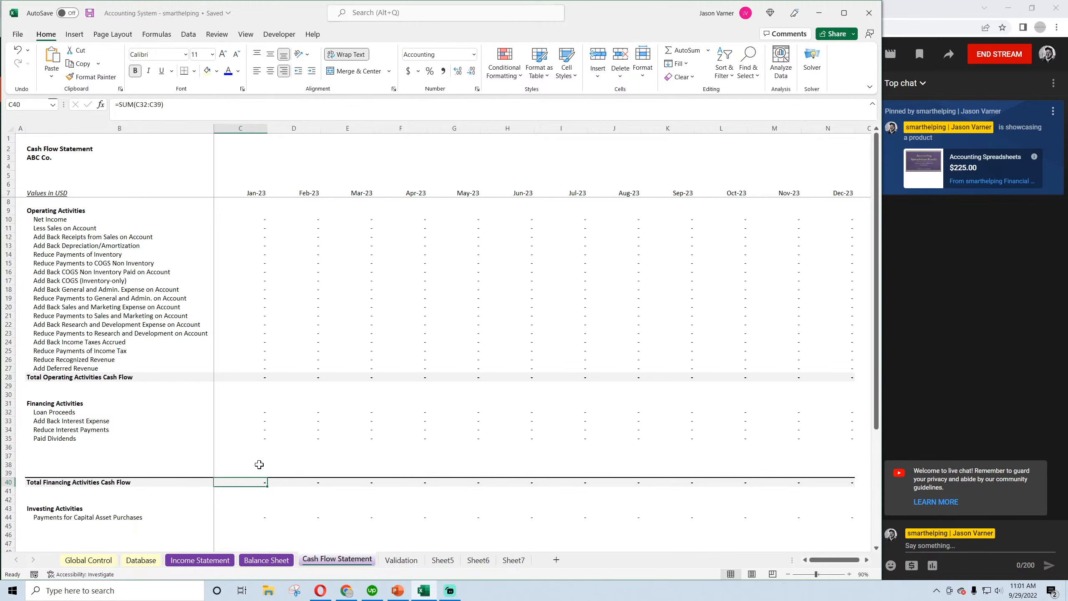
pyautogui.scroll(-4, 238, 448)
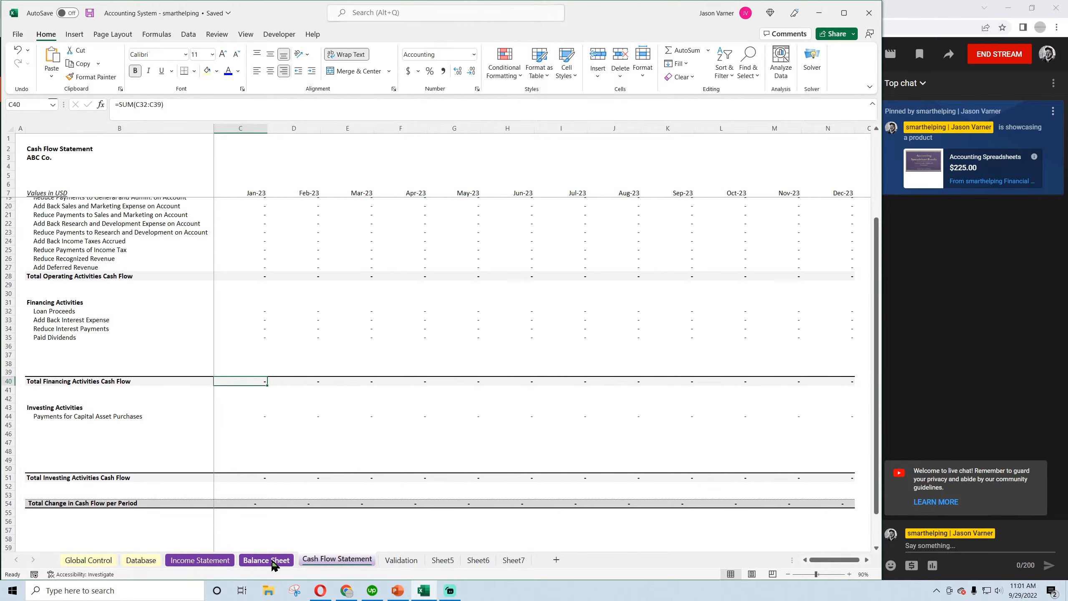
# Start a first test transaction in row 2 of the Database sheet with the date 1/1/2023
pyautogui.click(141, 560)
pyautogui.click(60, 150)
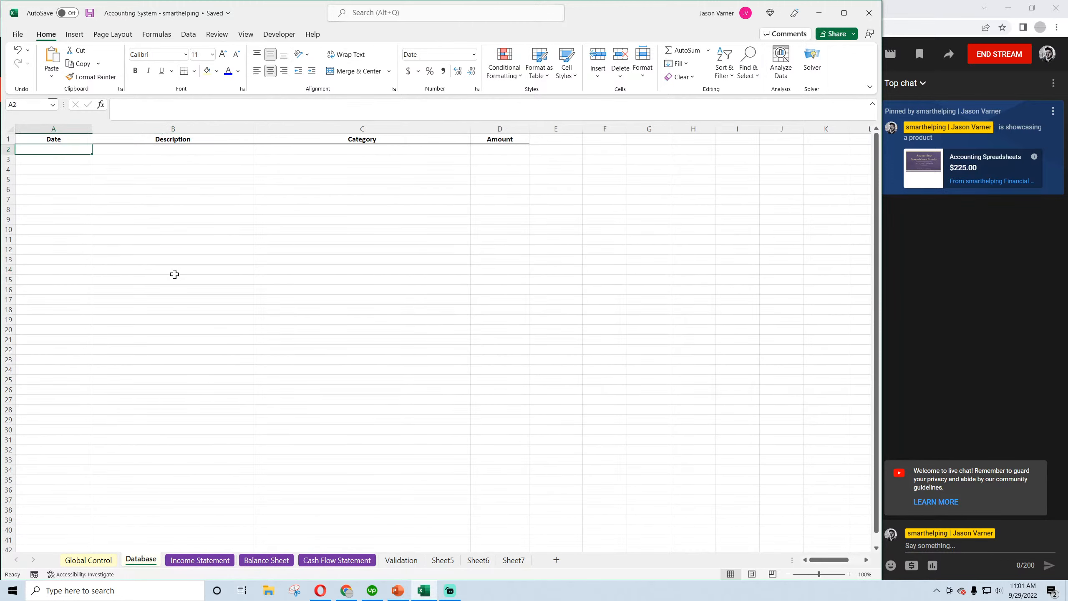
pyautogui.write('1')
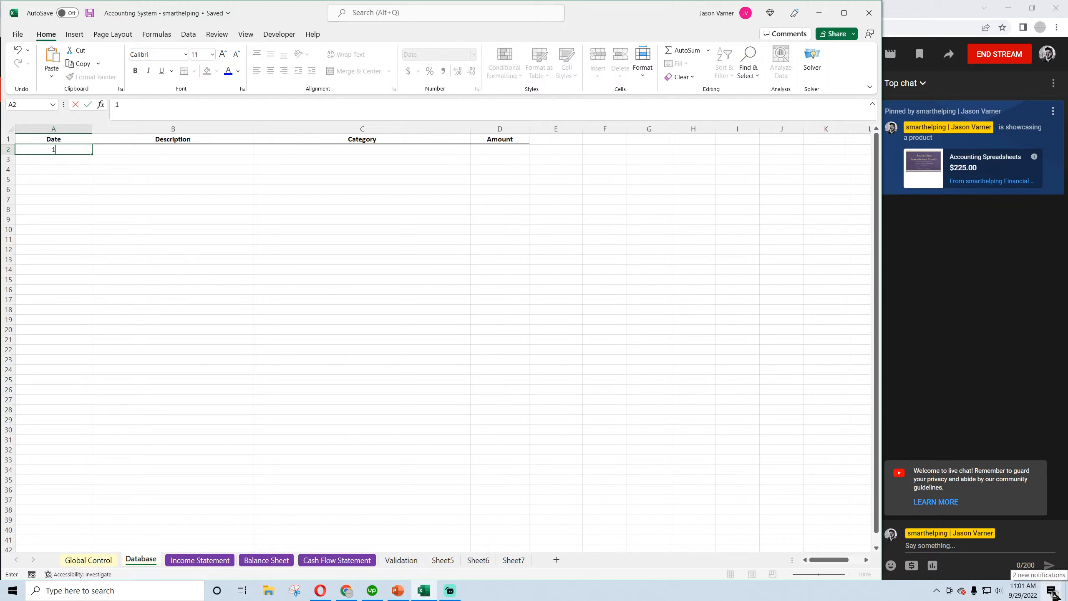
pyautogui.write('/1/2023')
pyautogui.press('Return')
pyautogui.press('Up')
pyautogui.press('Right')
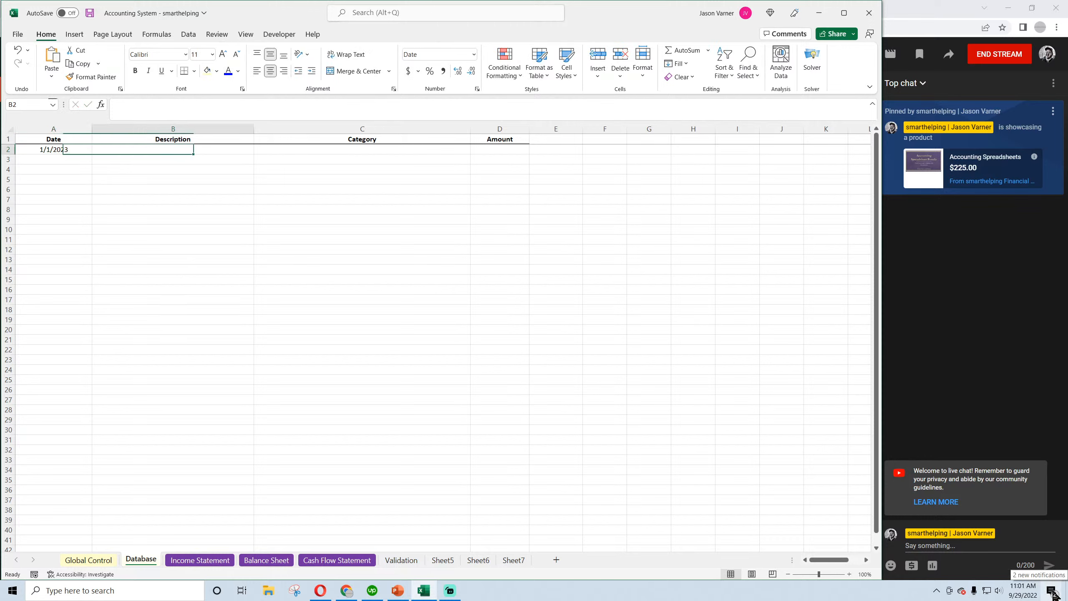
# Set the row 2 transaction's category to Declare Dividend and its amount to 600,000
pyautogui.press('Right')
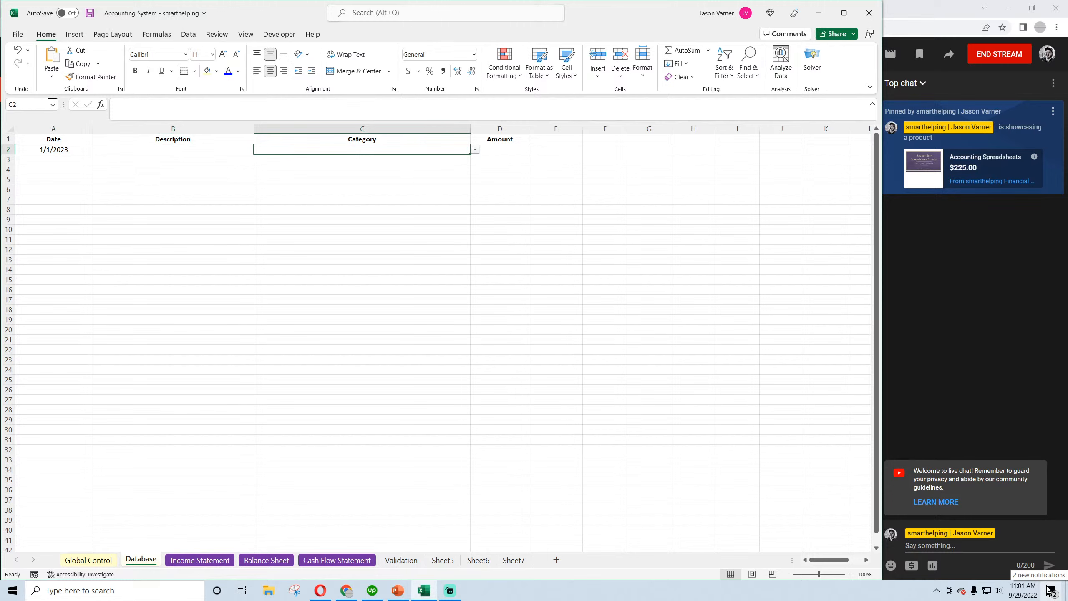
pyautogui.click(474, 150)
pyautogui.click(473, 160)
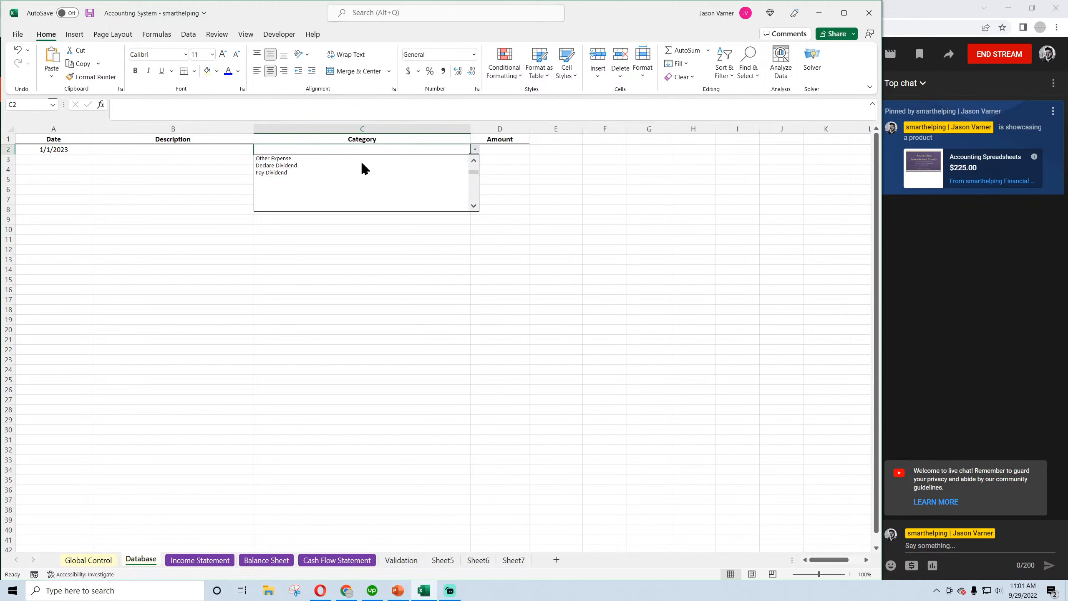
pyautogui.click(333, 166)
pyautogui.click(521, 148)
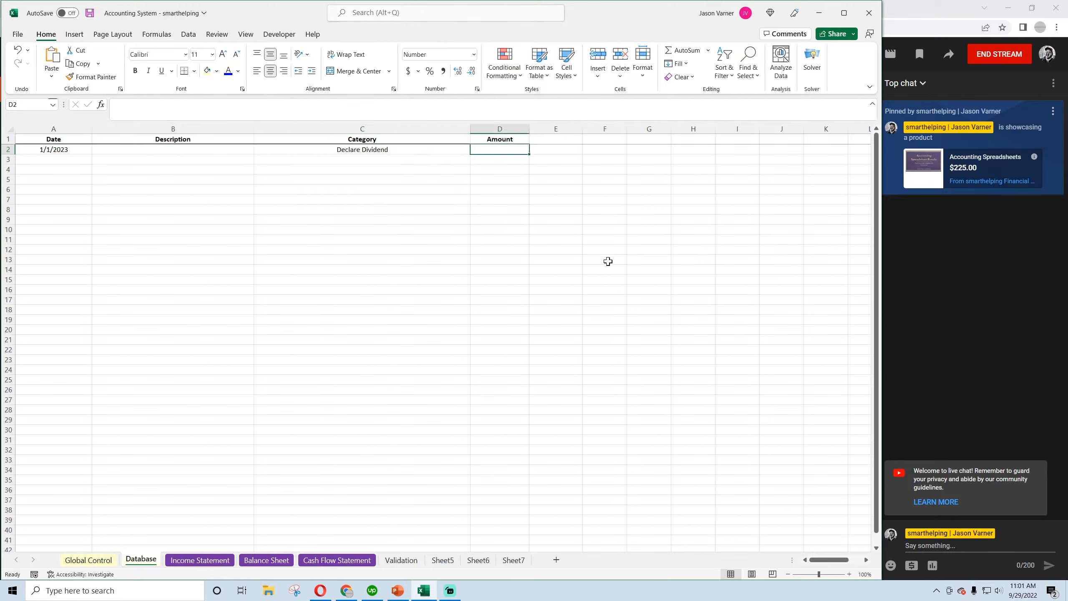
pyautogui.write('60')
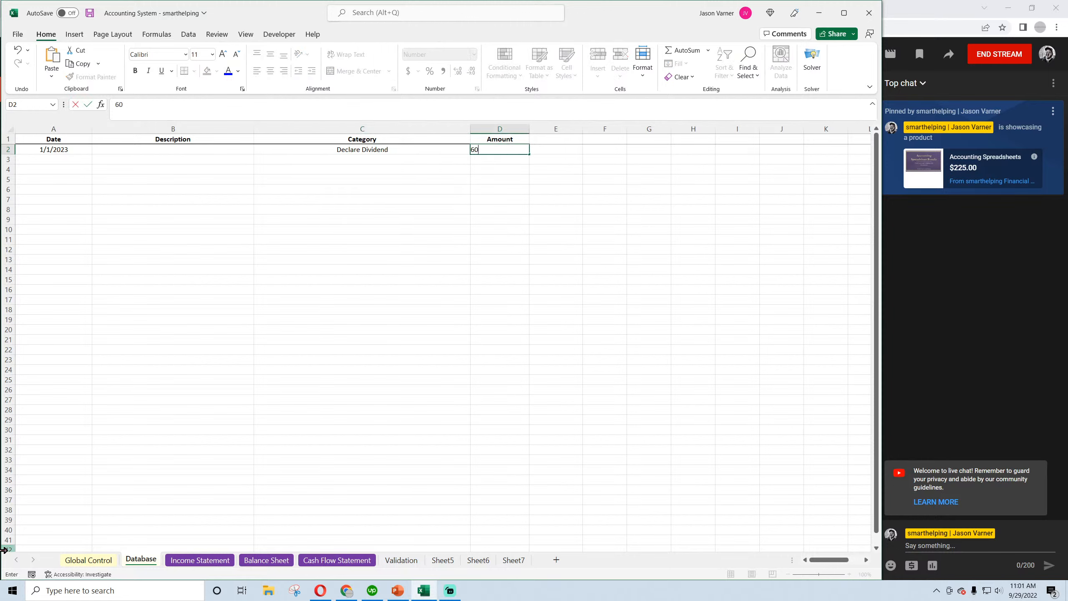
pyautogui.write('0,000')
pyautogui.press('Return')
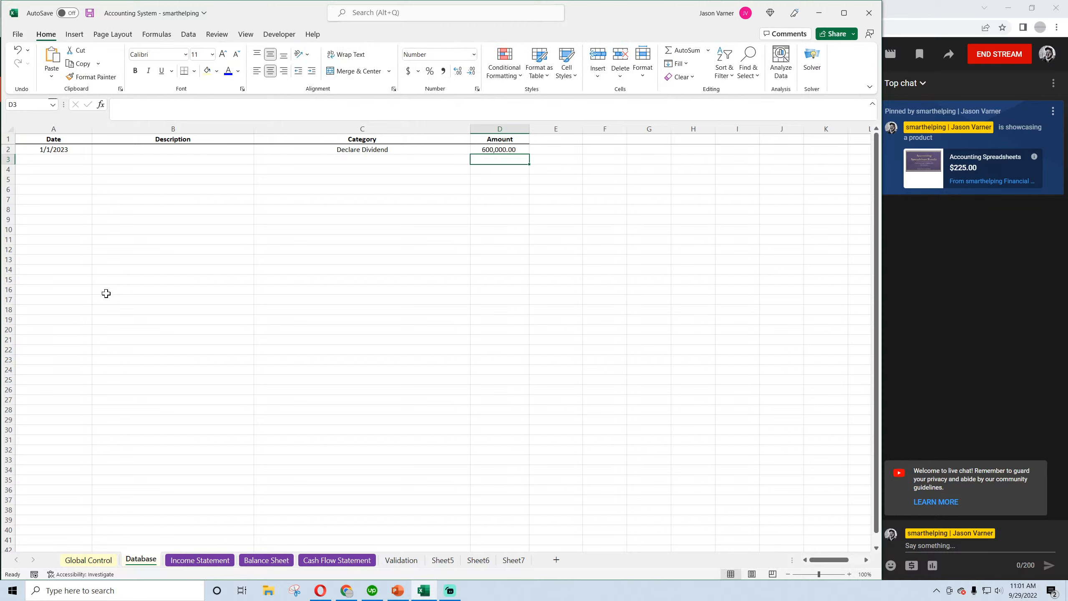
# Enter the date 2/14/2023 for a second transaction in row 3 of the Database sheet
pyautogui.click(52, 157)
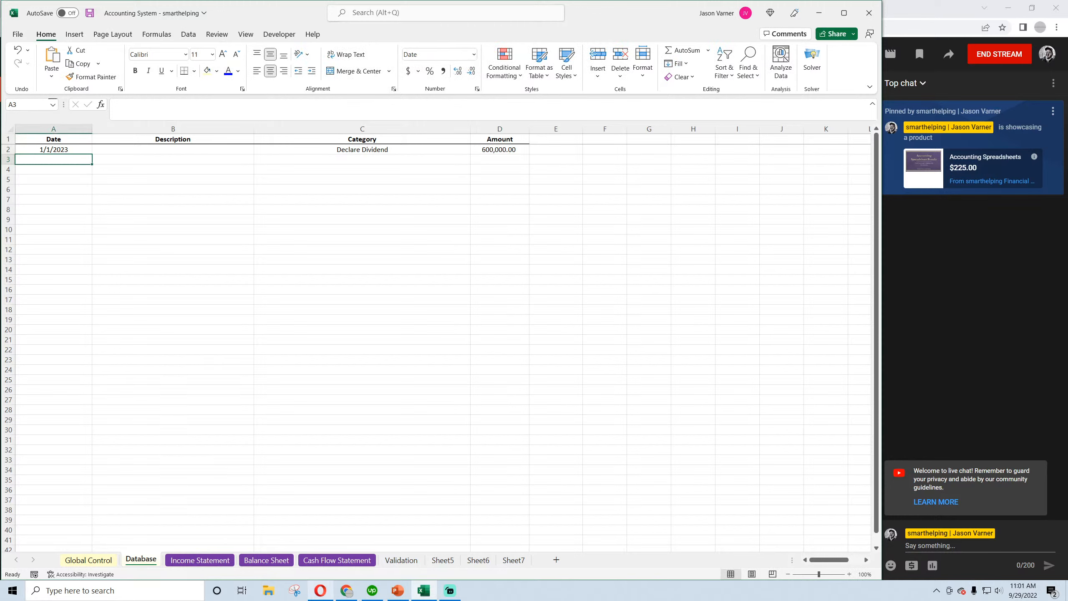
pyautogui.write('2')
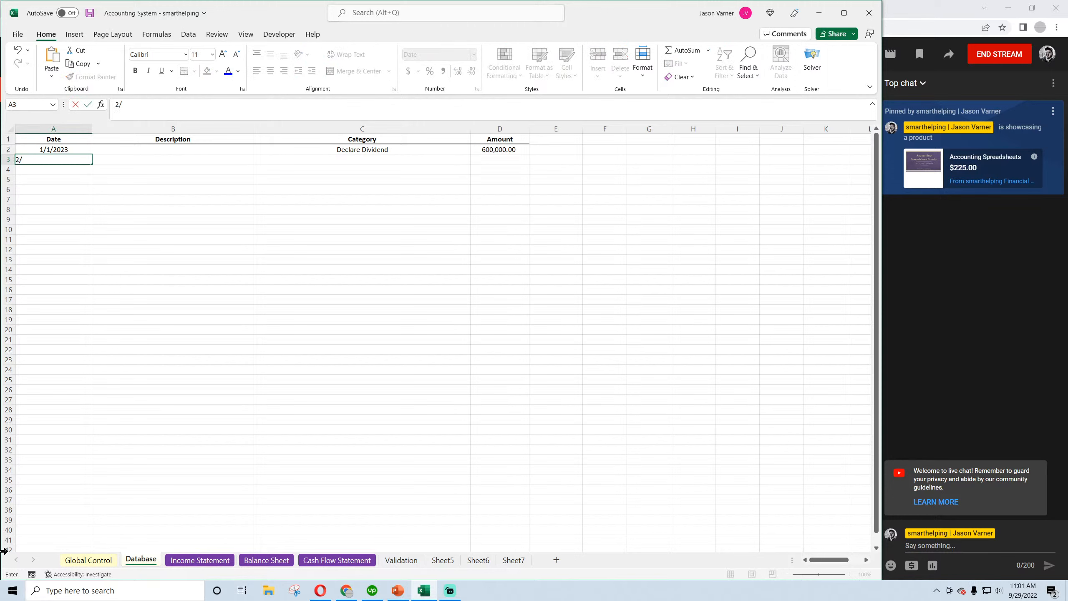
pyautogui.write('/14/2023')
pyautogui.press('Return')
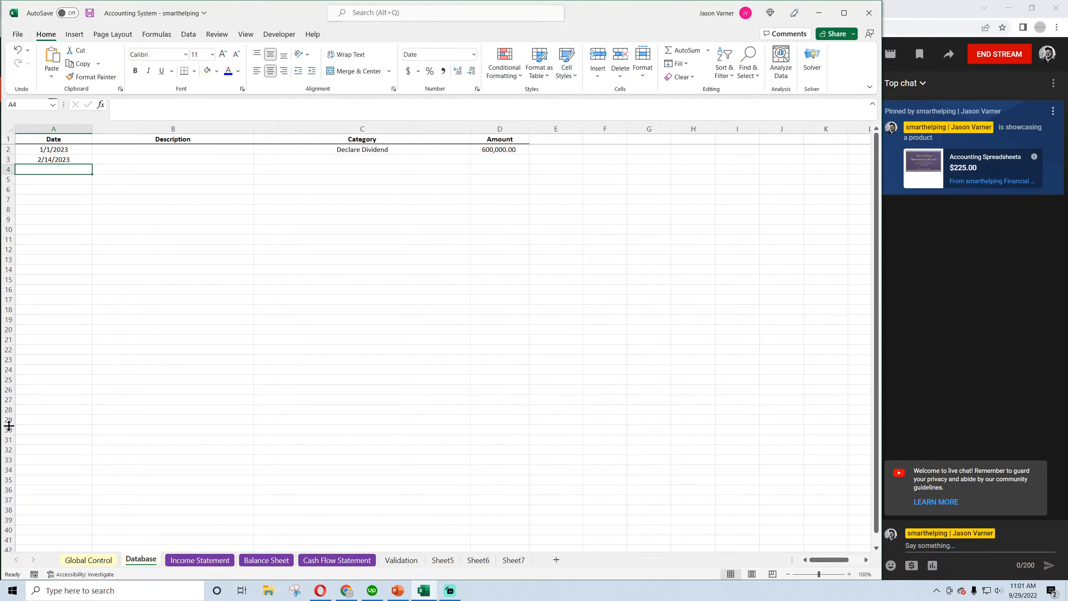
# Give the row 3 transaction the category Pay Dividend and the amount 600,000, and save the workbook
pyautogui.click(379, 159)
pyautogui.click(475, 159)
pyautogui.click(474, 170)
pyautogui.click(441, 179)
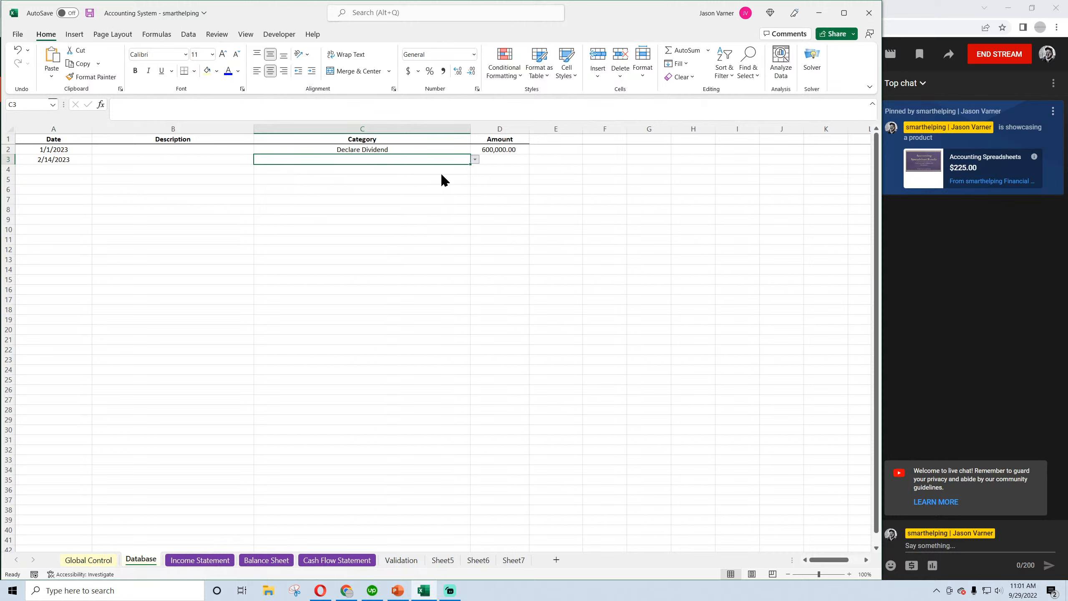
pyautogui.click(499, 160)
pyautogui.write('600000')
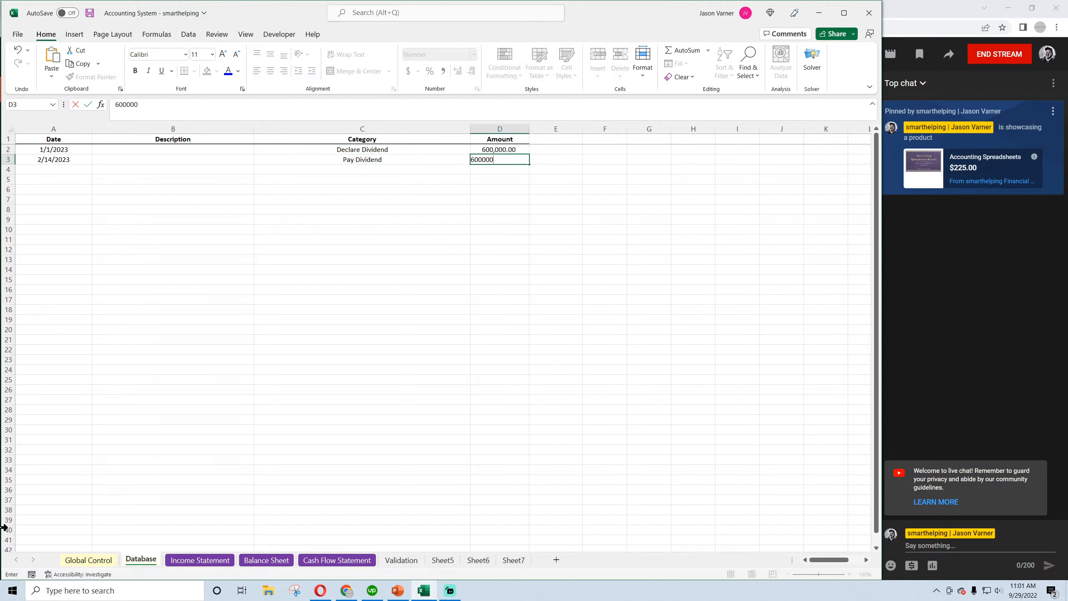
pyautogui.press('Return')
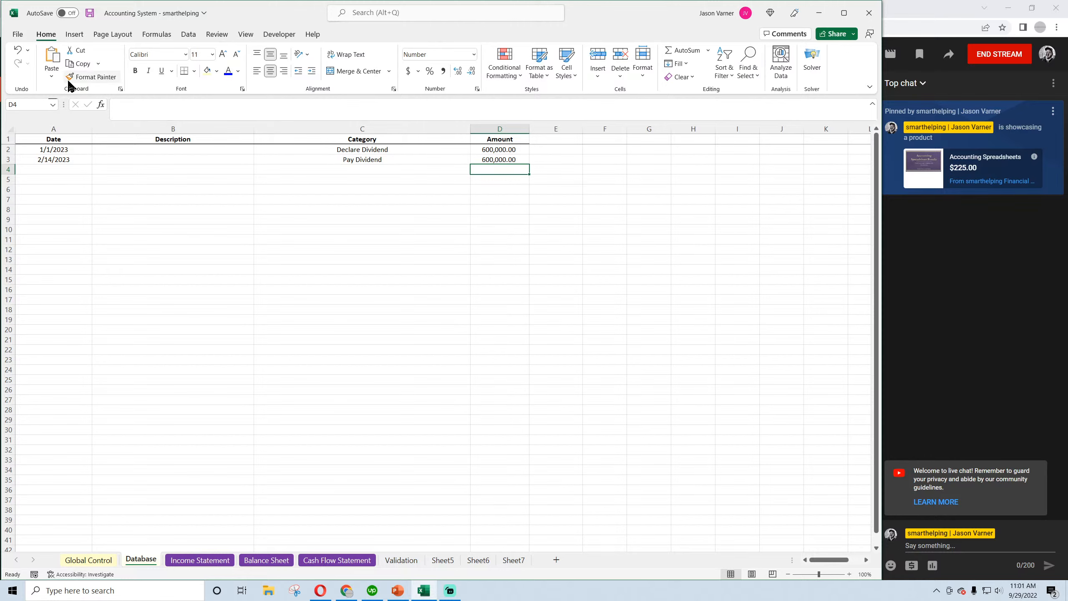
pyautogui.click(91, 14)
pyautogui.click(221, 249)
# Review the Income Statement and the Balance Sheet's Jan-23 Dividends Payable for the effect of the dividend entries
pyautogui.click(200, 559)
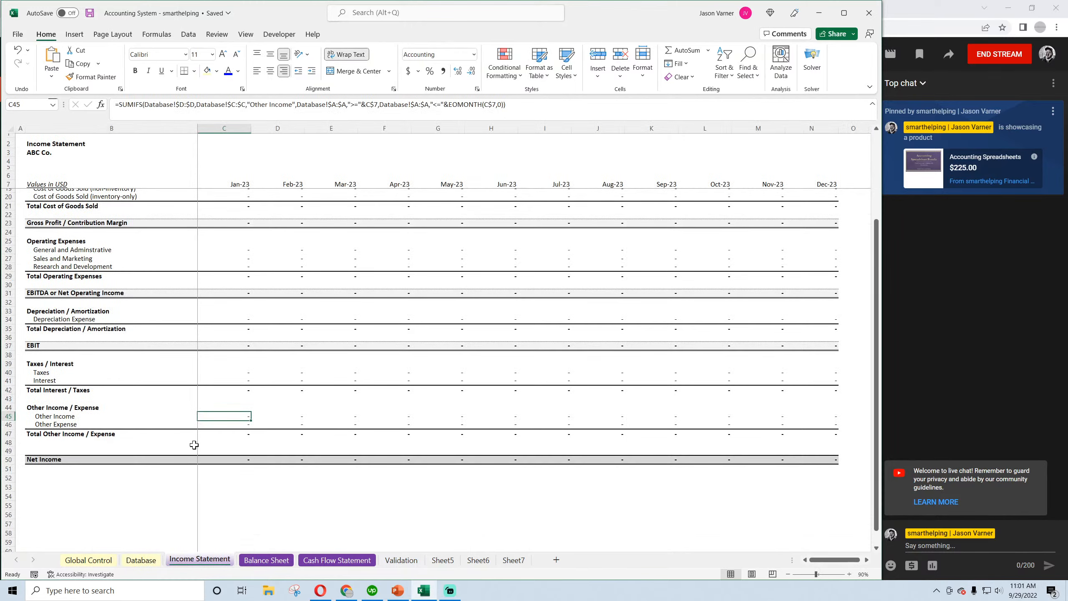
pyautogui.scroll(4, 194, 445)
pyautogui.click(266, 560)
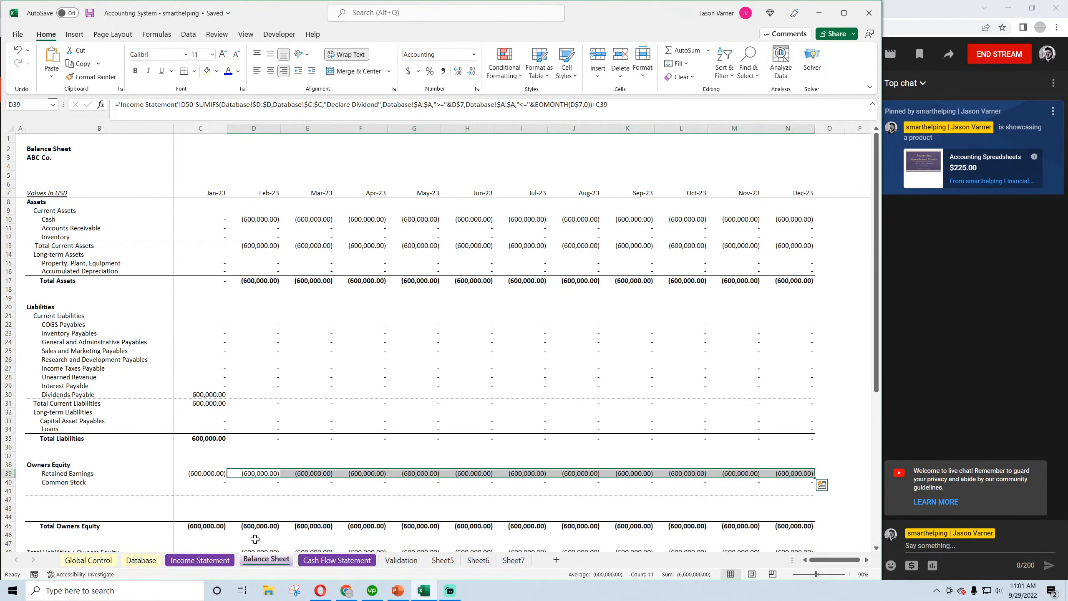
pyautogui.click(212, 395)
# Change the Pay Dividend transaction's date in the Database sheet to 4/14/2023
pyautogui.click(141, 560)
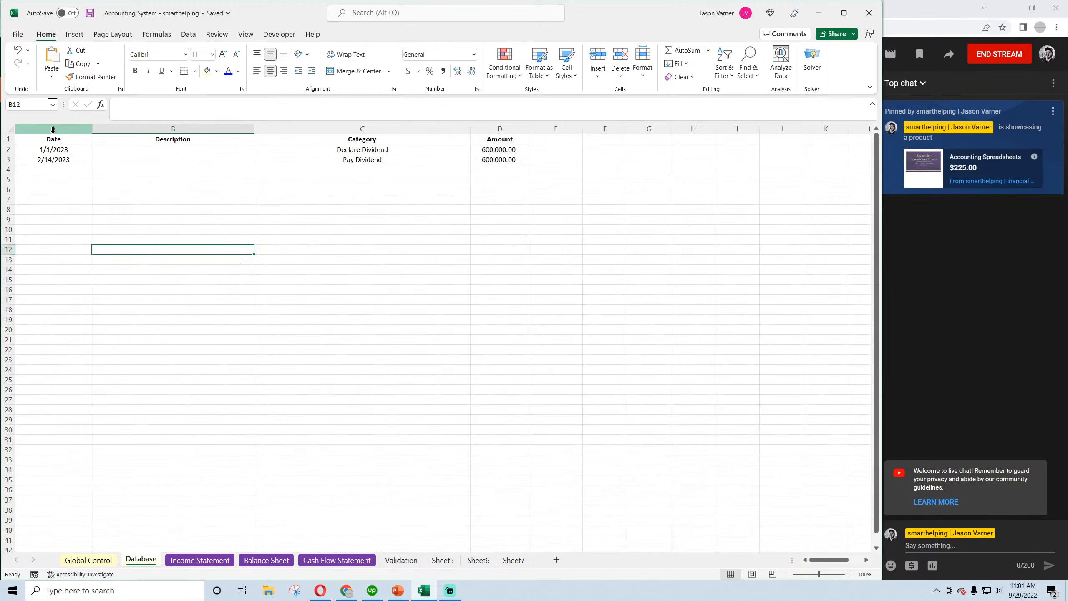
pyautogui.click(51, 159)
pyautogui.moveTo(120, 104); pyautogui.dragTo(116, 105)
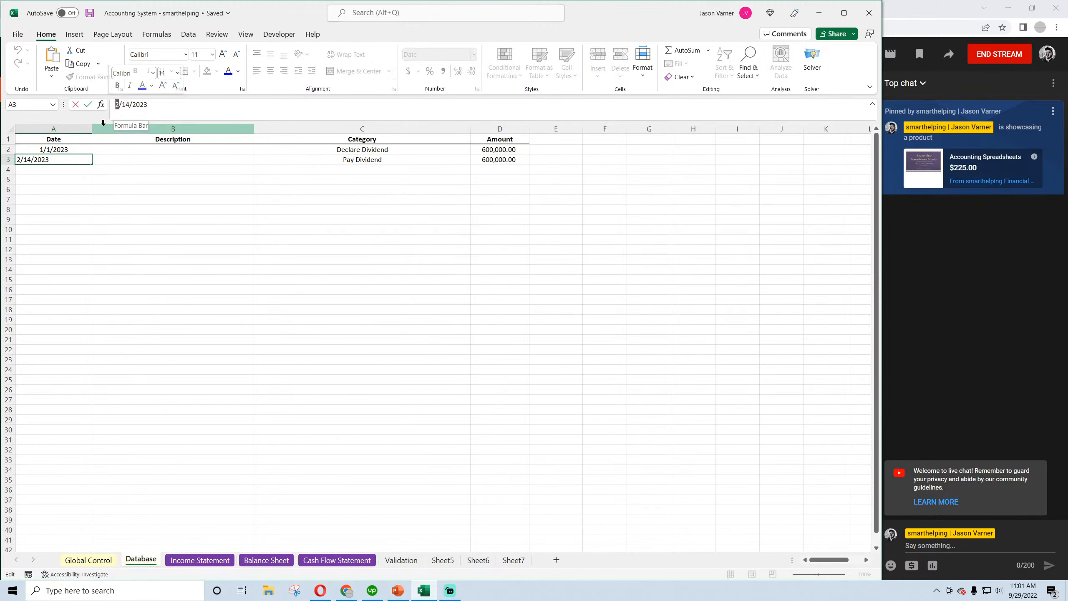
pyautogui.write('4')
pyautogui.click(141, 292)
# Inspect Dividends Payable and Retained Earnings on the Balance Sheet for Jan-23 through Mar-23
pyautogui.click(251, 555)
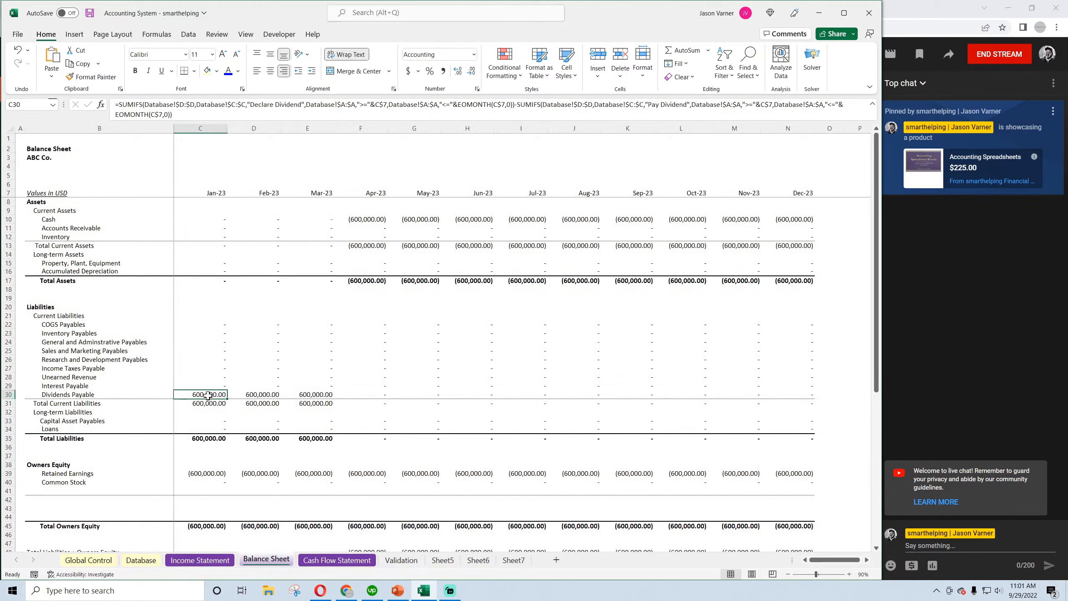
pyautogui.click(256, 395)
pyautogui.click(308, 394)
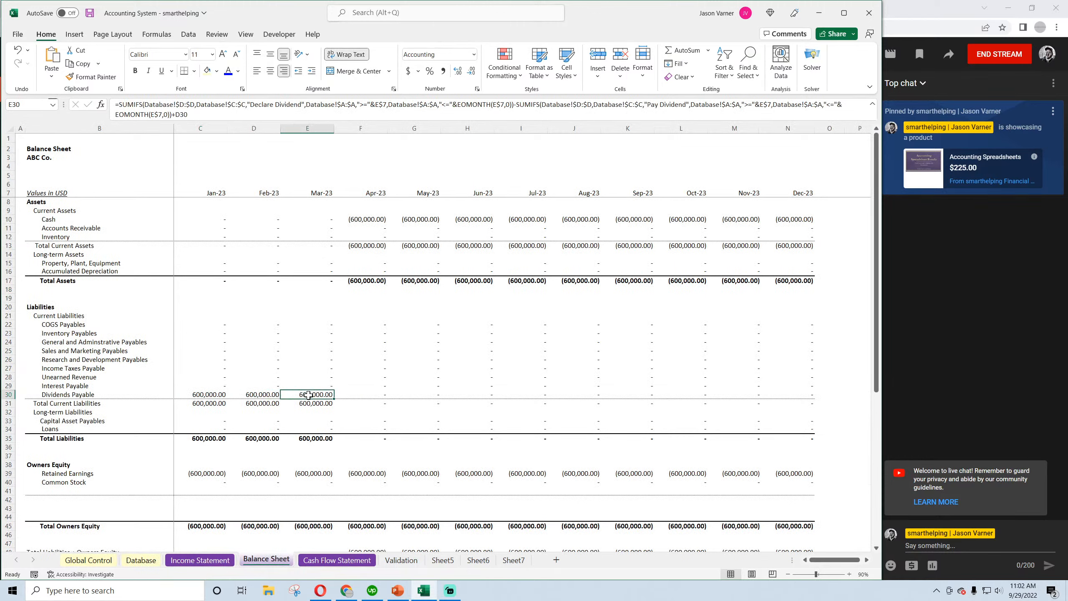
pyautogui.click(204, 474)
pyautogui.click(262, 473)
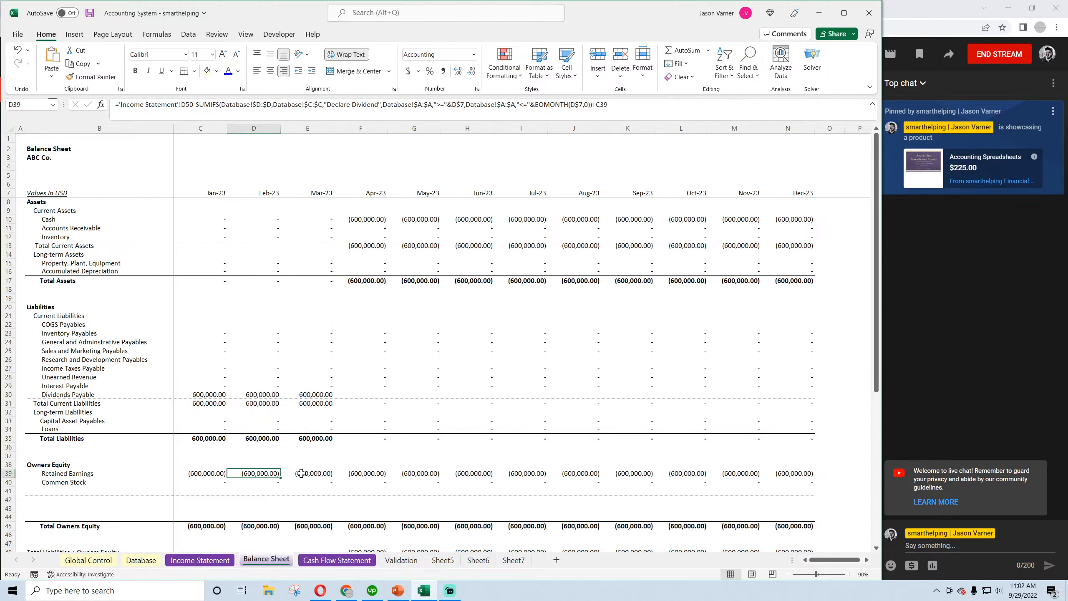
pyautogui.click(311, 473)
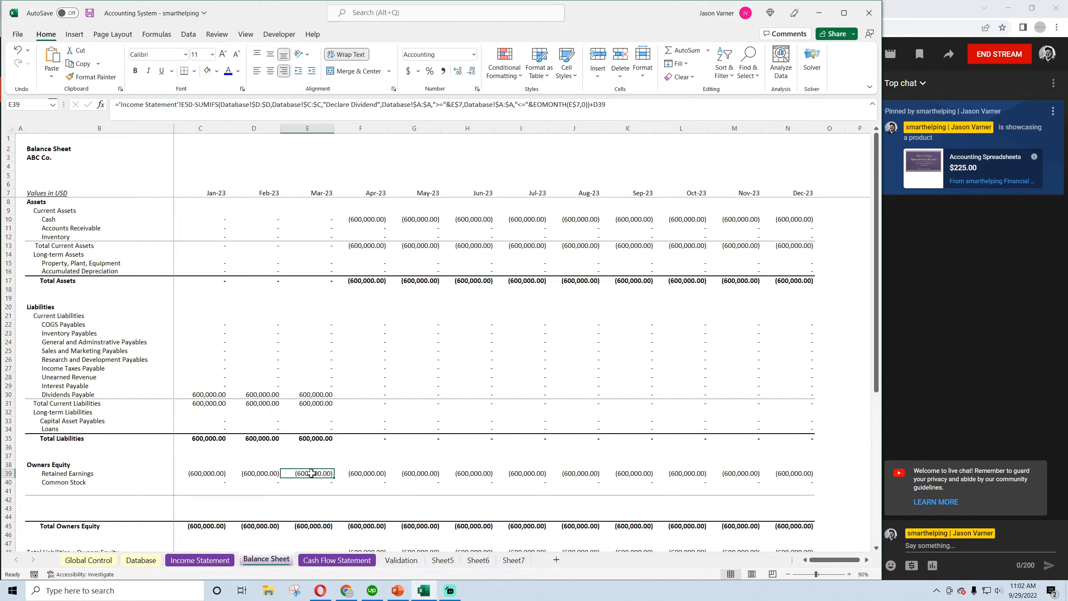
# Save the workbook and examine the Apr-23 Total Assets in the Balance Sheet's check section
pyautogui.click(89, 13)
pyautogui.scroll(-4, 304, 360)
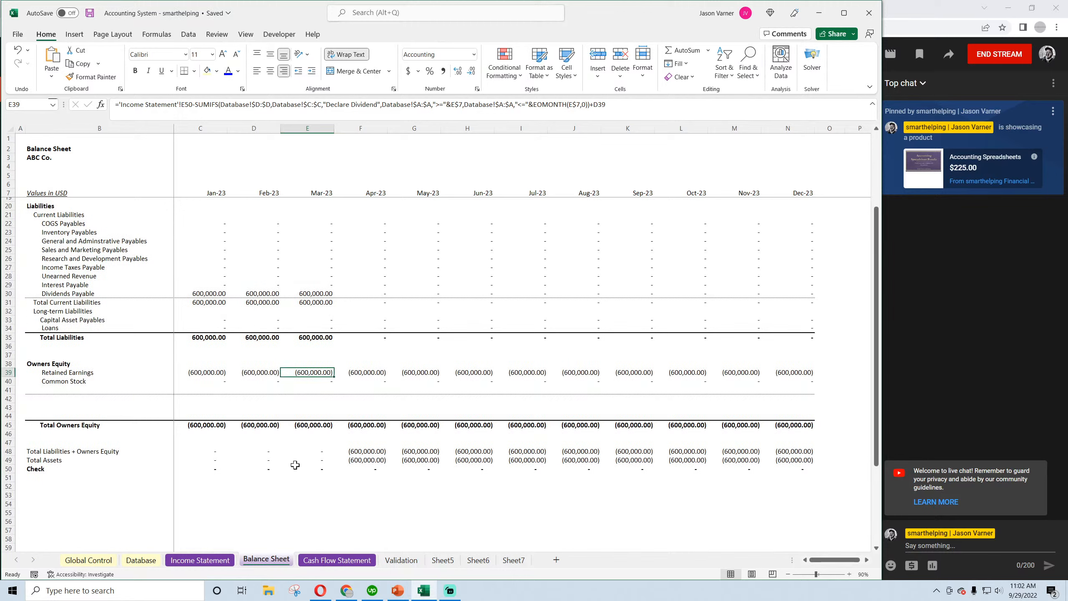
pyautogui.click(370, 460)
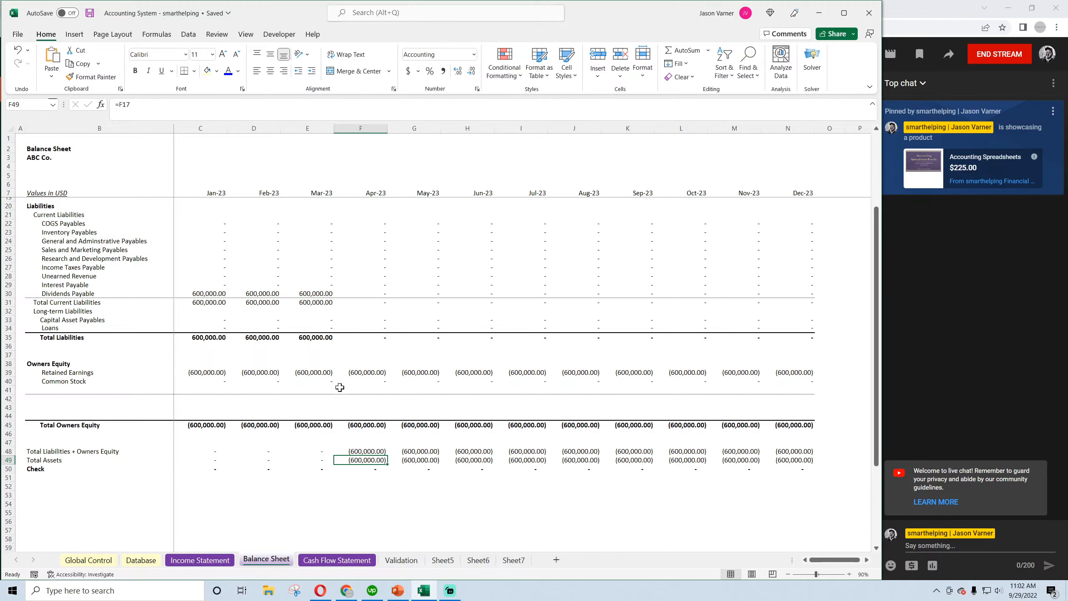
# Inspect the Apr-23 Paid Dividends entry and the financing total on the Cash Flow Statement
pyautogui.click(336, 559)
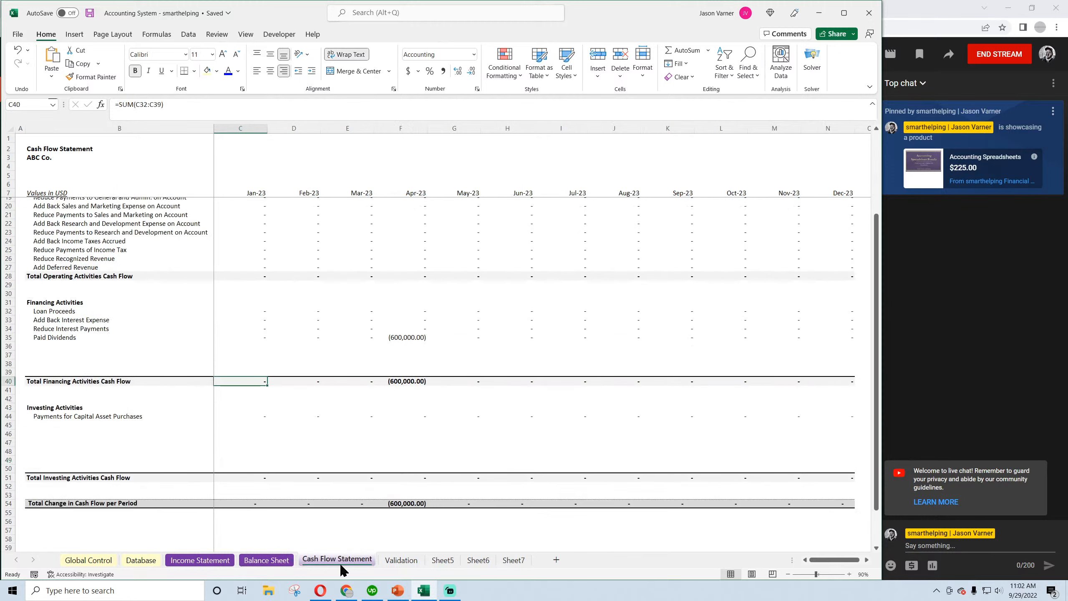
pyautogui.click(408, 338)
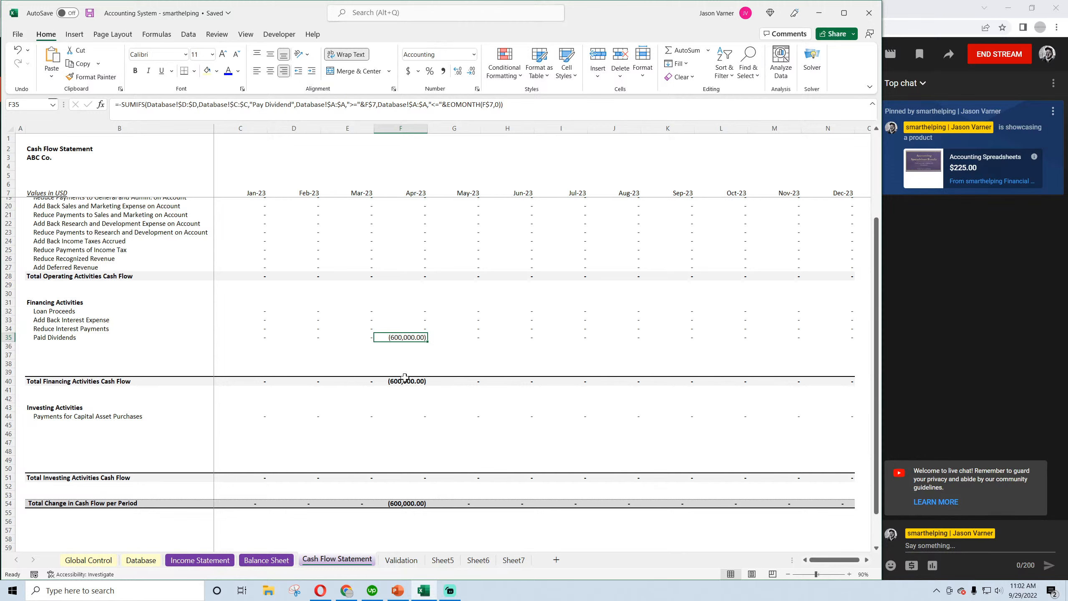
pyautogui.scroll(4, 158, 192)
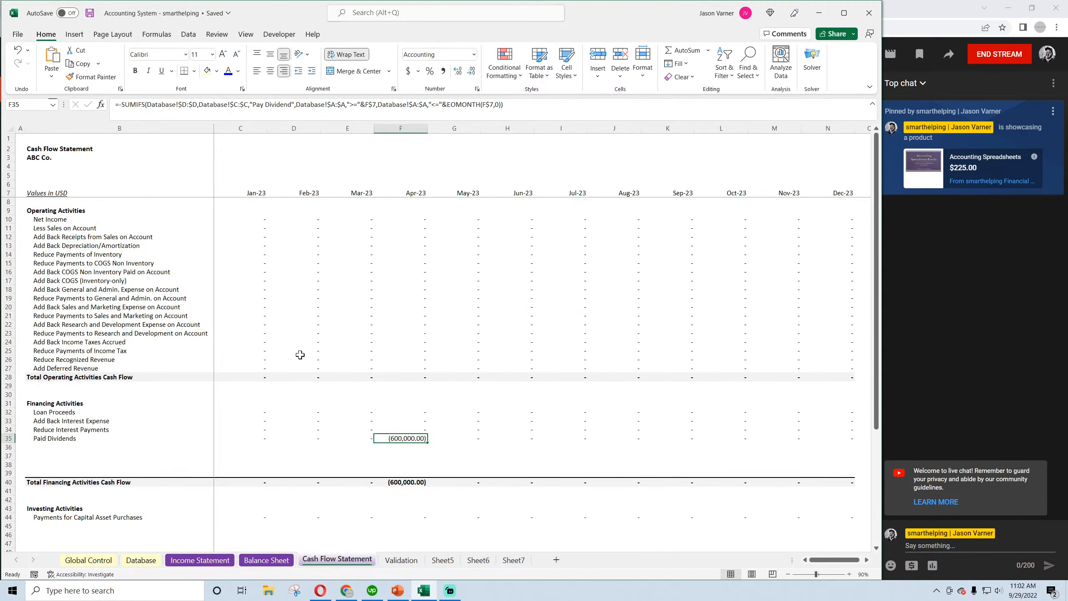
# Review the Cash Flow Statement and Balance Sheet, and check the Pay Dividend transaction's date in the Database sheet
pyautogui.scroll(-4, 300, 353)
pyautogui.scroll(4, 300, 355)
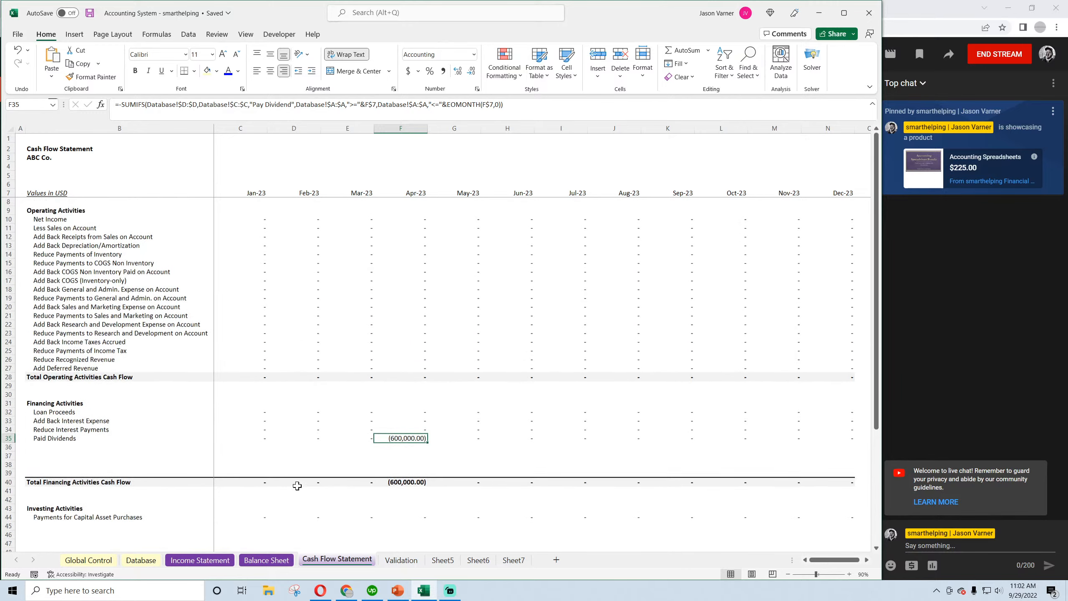
pyautogui.click(267, 559)
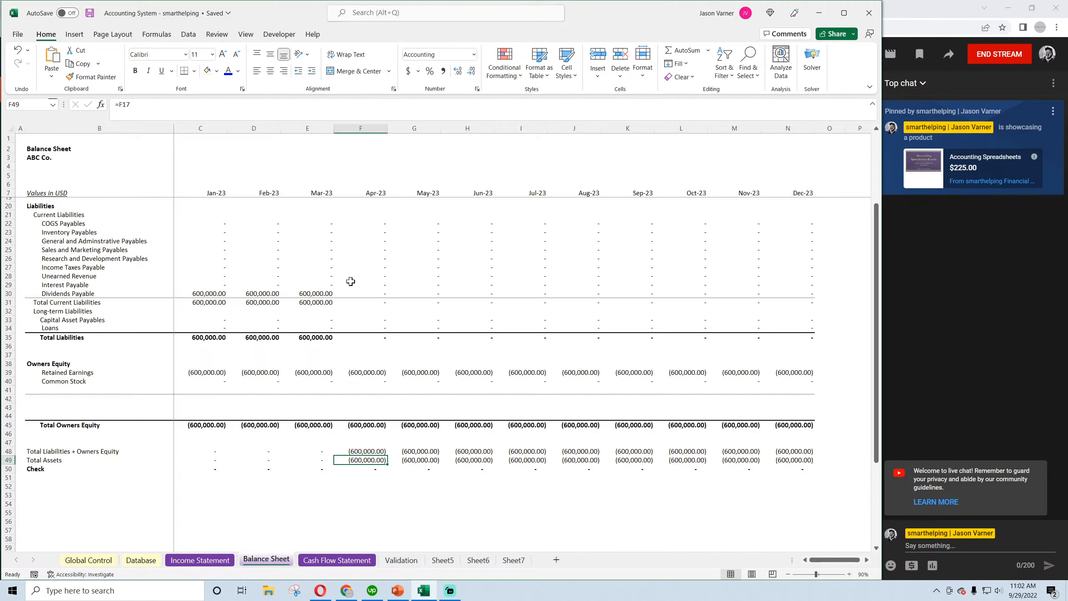
pyautogui.click(140, 559)
pyautogui.click(53, 160)
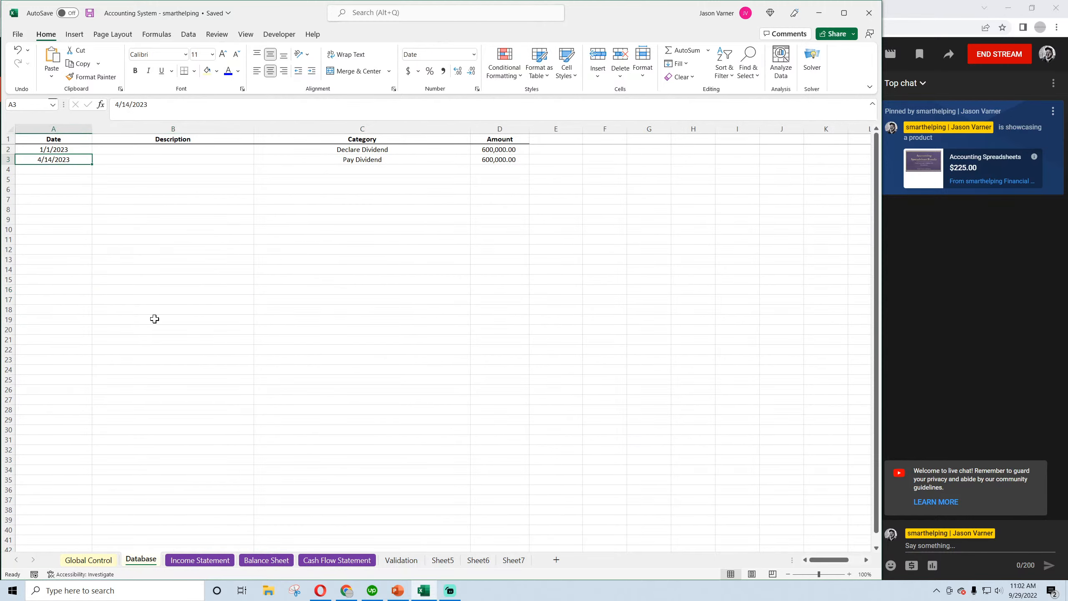
# Examine the Mar-23 Dividends Payable and Apr-23 Cash on the Balance Sheet, and save the workbook
pyautogui.click(269, 561)
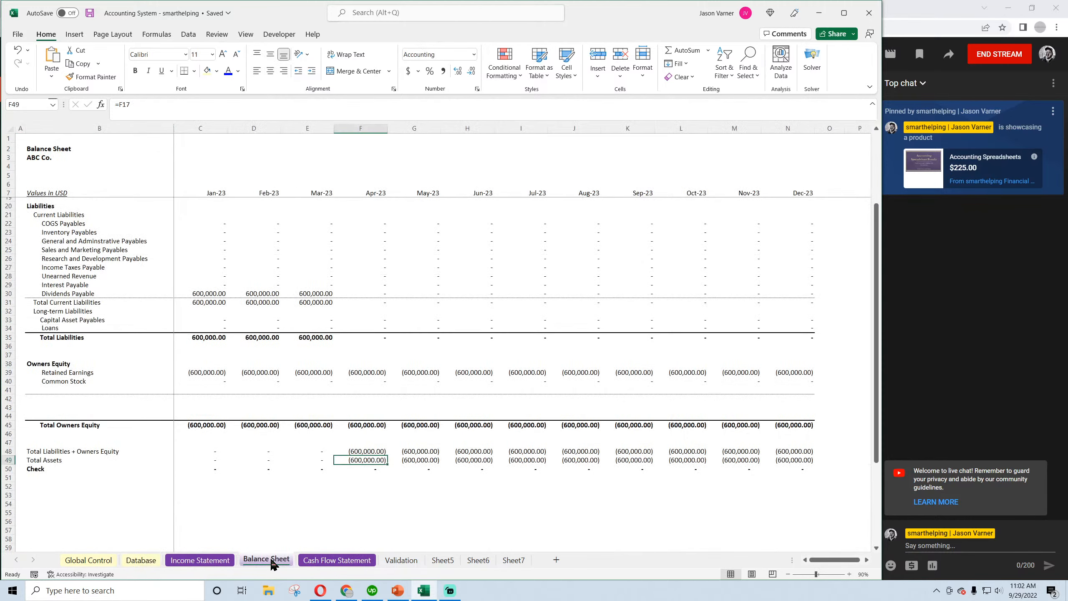
pyautogui.click(315, 294)
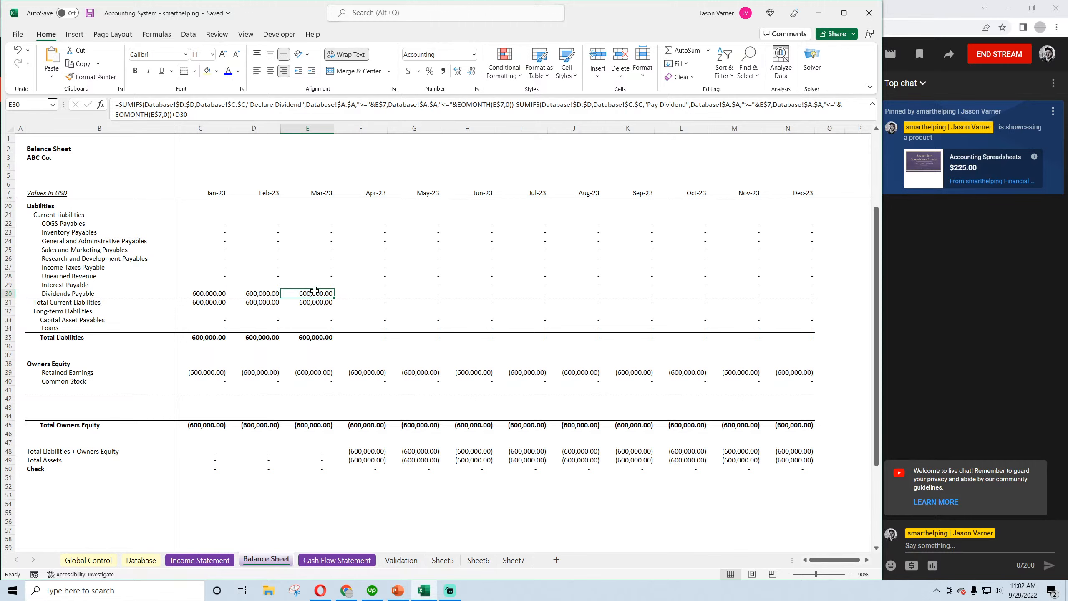
pyautogui.scroll(4, 350, 295)
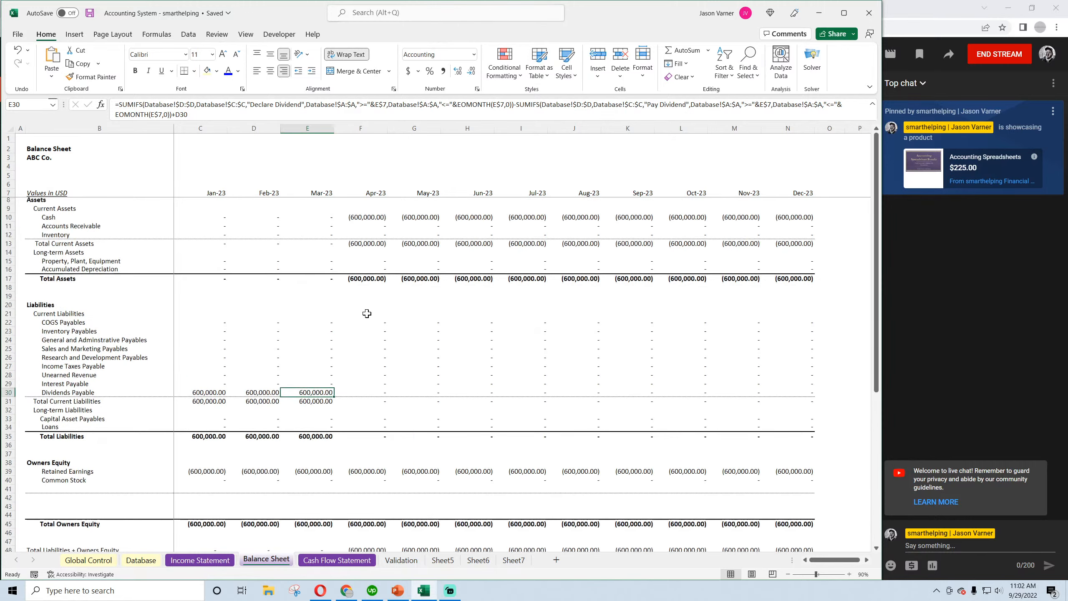
pyautogui.click(367, 219)
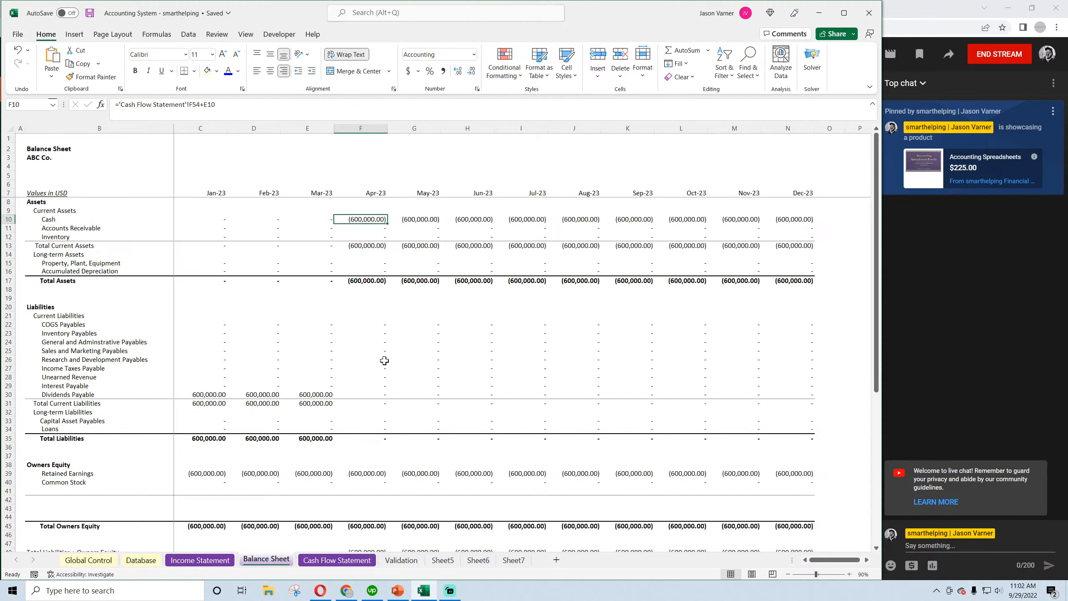
pyautogui.scroll(-4, 384, 361)
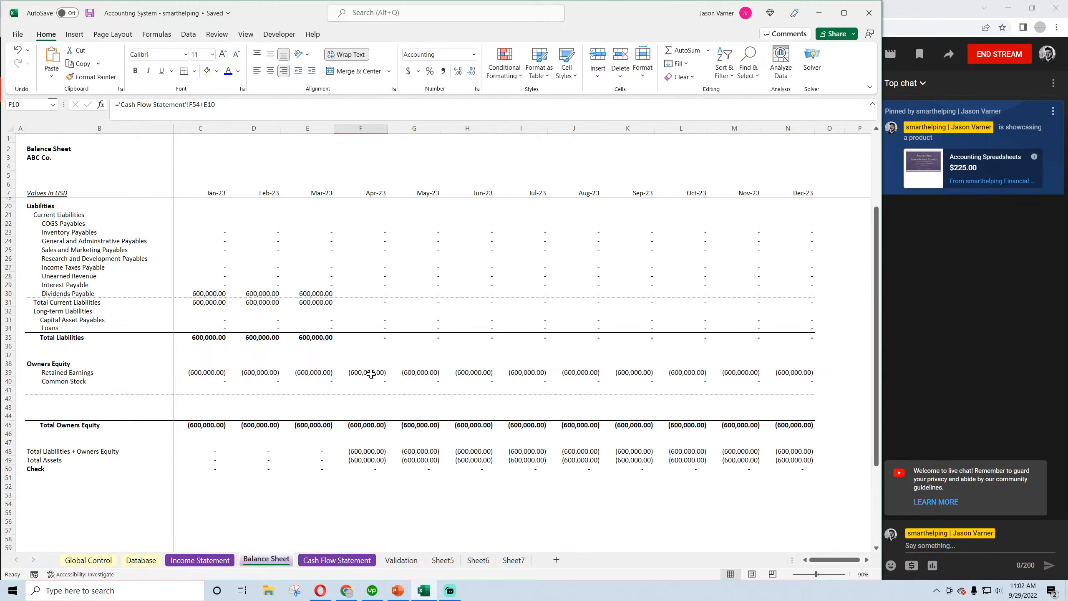
pyautogui.click(93, 14)
# Compare the Apr-23 Paid Dividends on the Cash Flow Statement with the assets on the Balance Sheet
pyautogui.scroll(4, 375, 332)
pyautogui.click(326, 562)
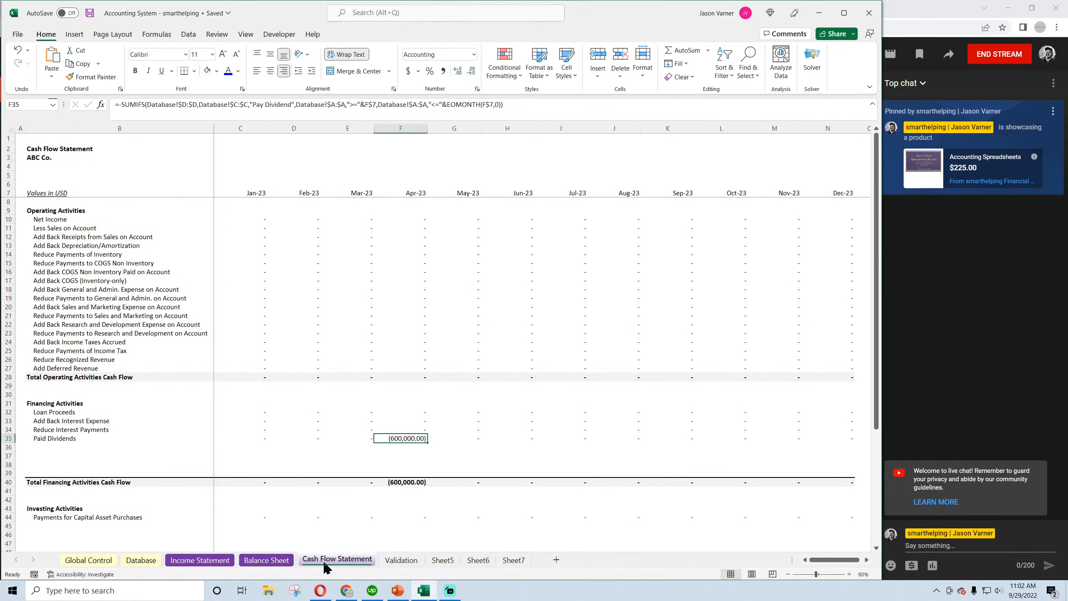
pyautogui.click(283, 562)
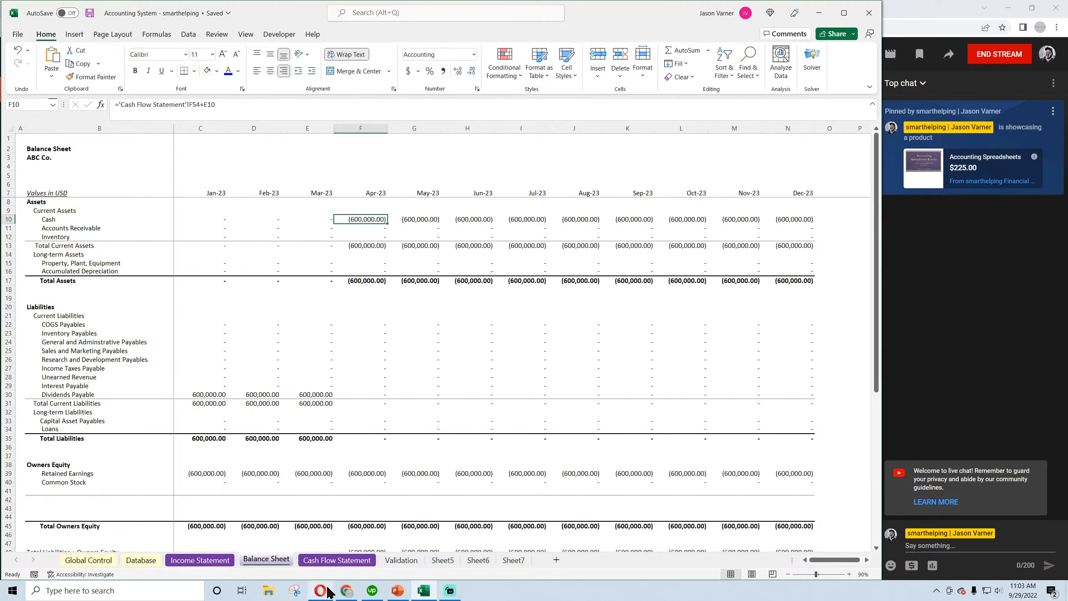
# Switch to Chrome to read the declared dividends journal entry in the dividend payable article, and return to Excel
pyautogui.click(346, 545)
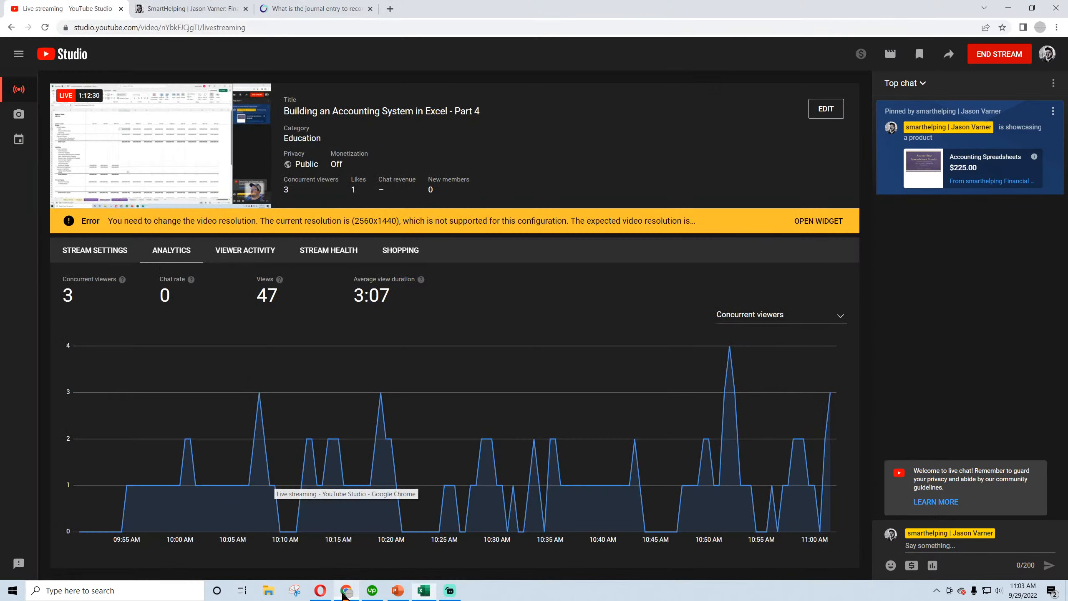
pyautogui.click(266, 9)
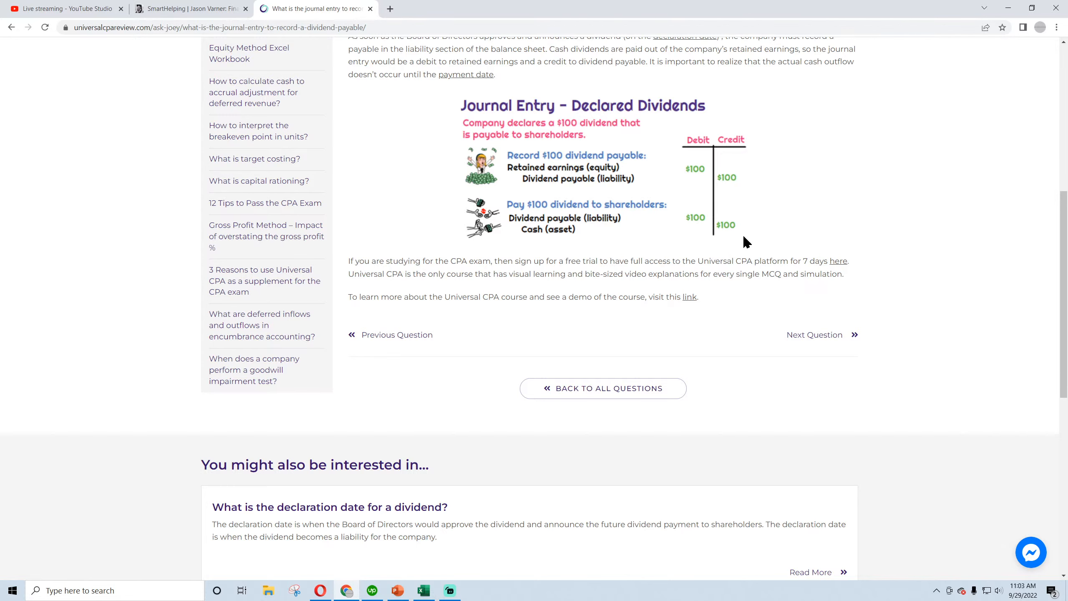
pyautogui.click(423, 590)
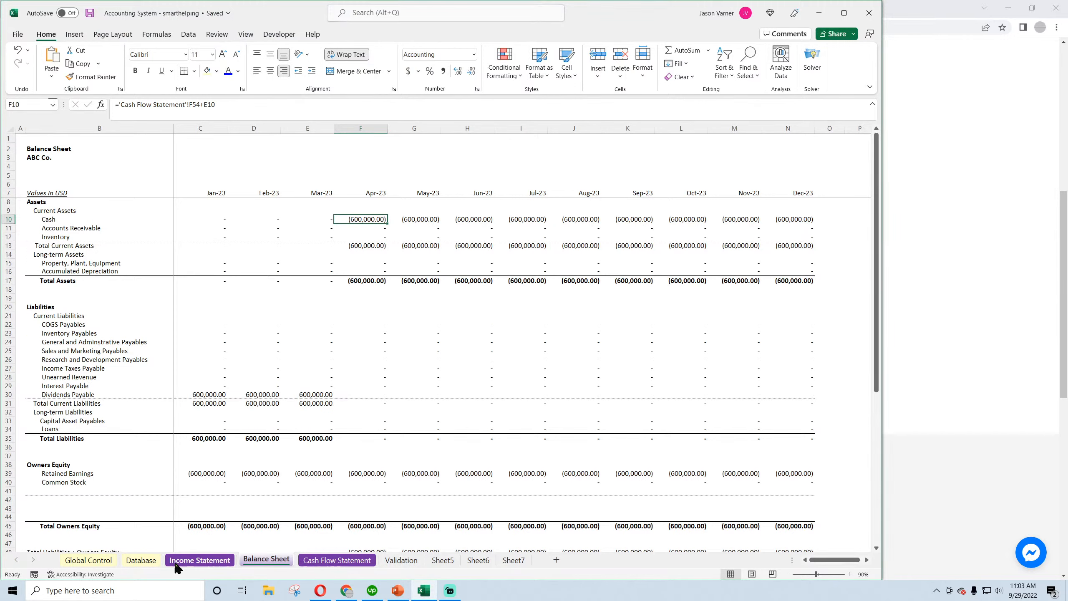
# Set the Pay Dividend transaction's amount to 0 in the Database sheet
pyautogui.click(138, 562)
pyautogui.moveTo(491, 158); pyautogui.dragTo(72, 159)
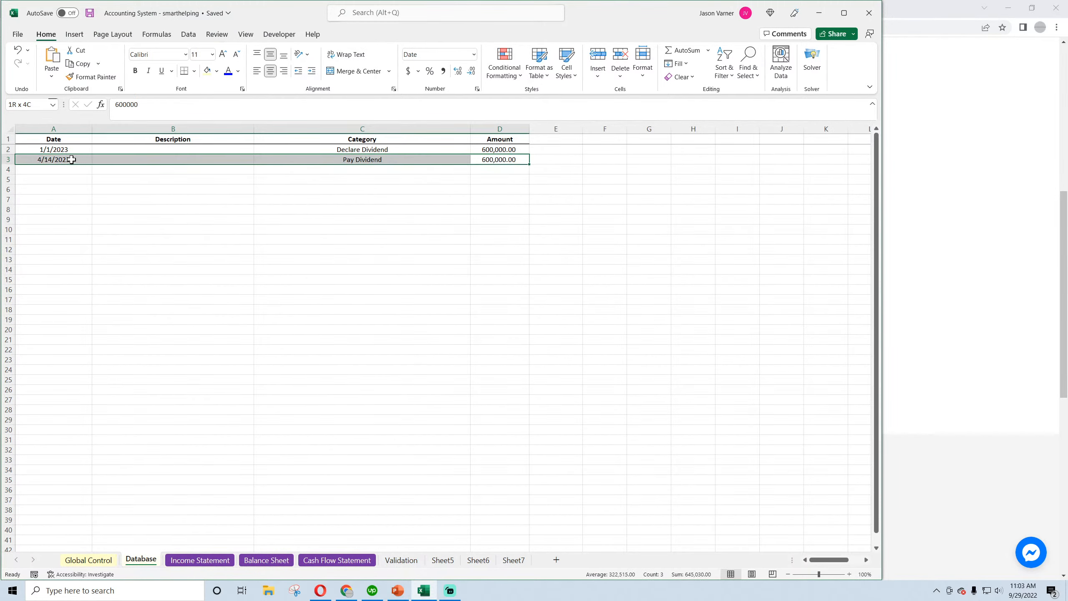
pyautogui.click(479, 162)
pyautogui.write('0')
pyautogui.press('Return')
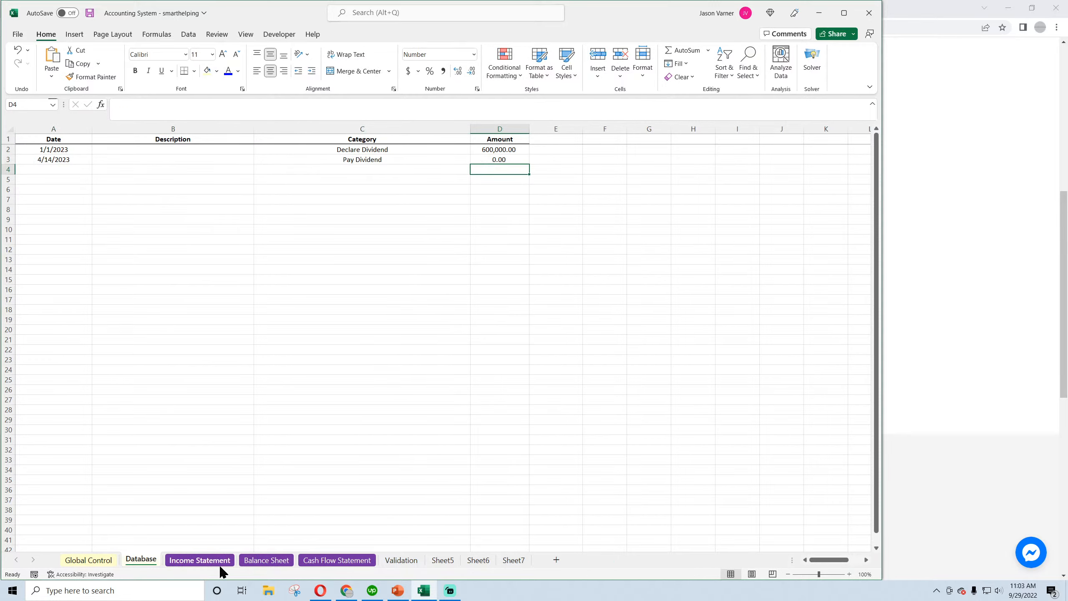
# Inspect the Jan-23 Dividends Payable formula on the Balance Sheet and the Apr-23 Paid Dividends on the Cash Flow Statement
pyautogui.click(266, 560)
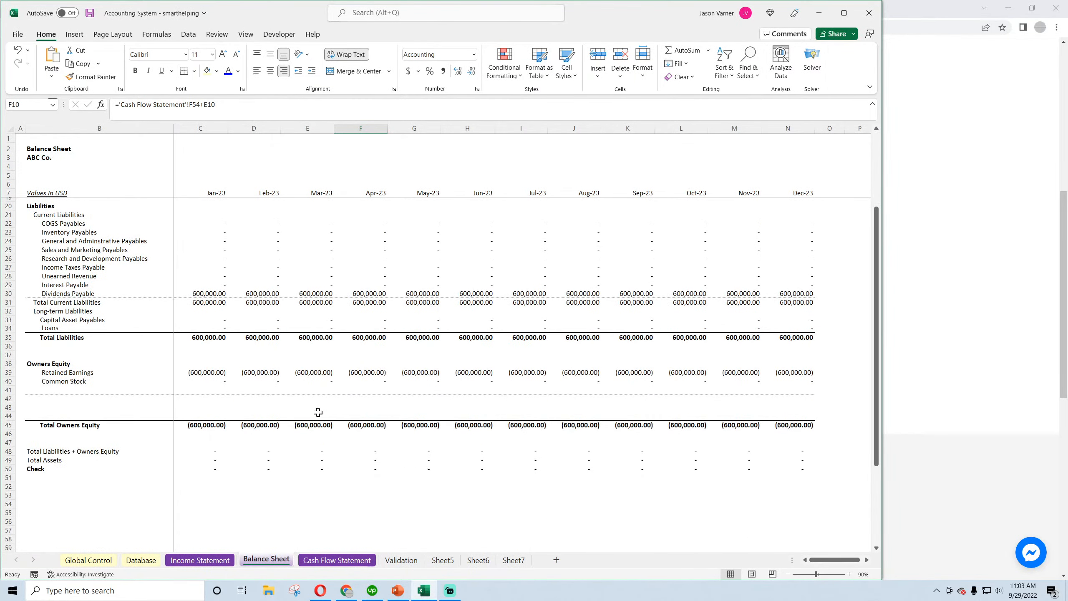
pyautogui.scroll(3, 317, 412)
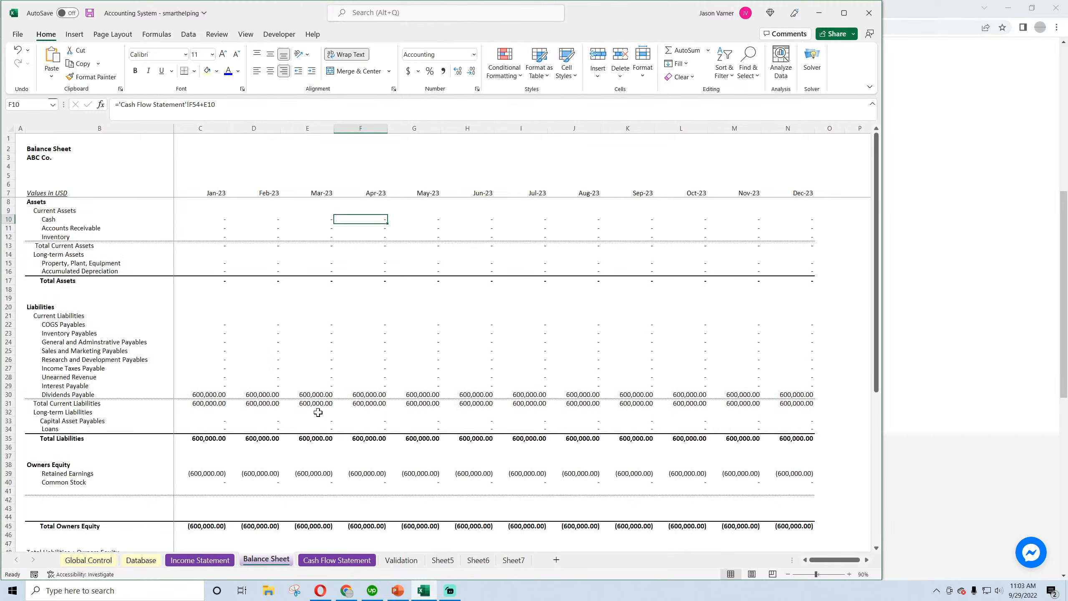
pyautogui.click(210, 396)
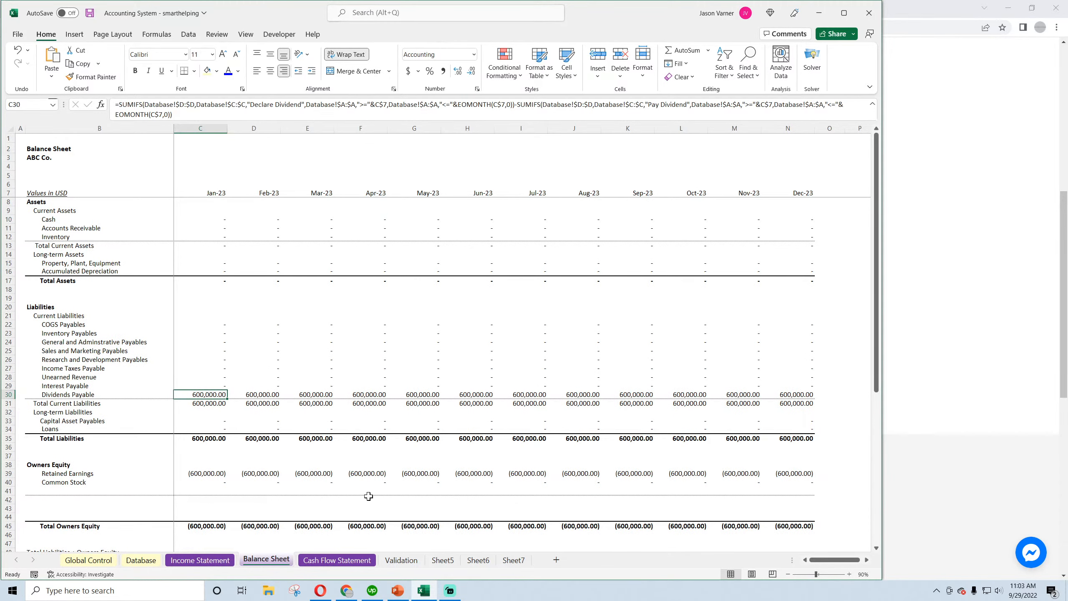
pyautogui.click(334, 562)
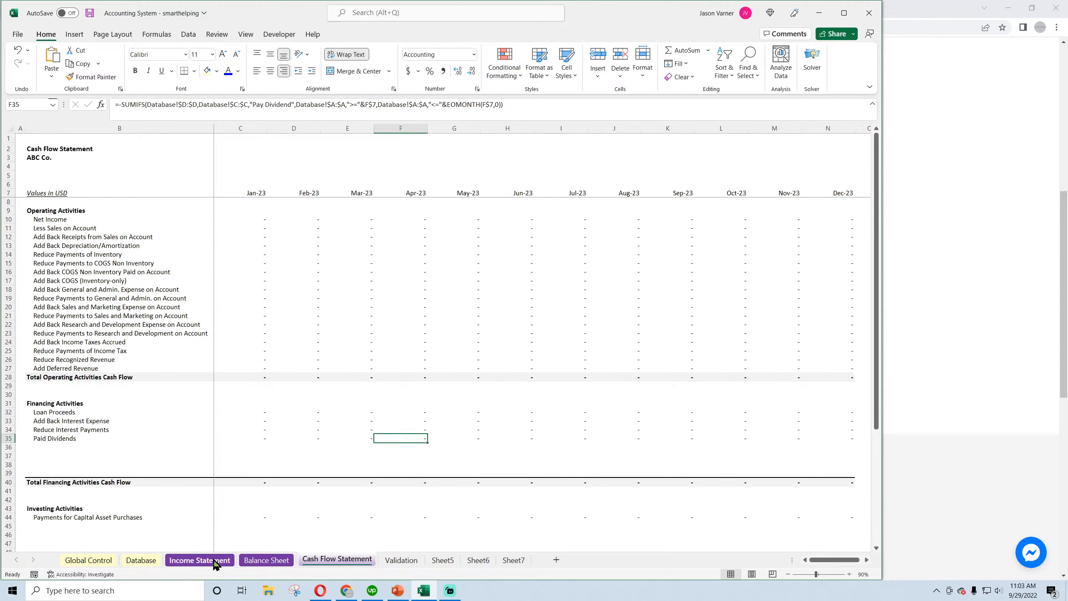
# Check the declared dividends journal entry in Chrome against the Apr-23 Dividends Payable and Cash cells on Excel's Balance Sheet
pyautogui.click(345, 591)
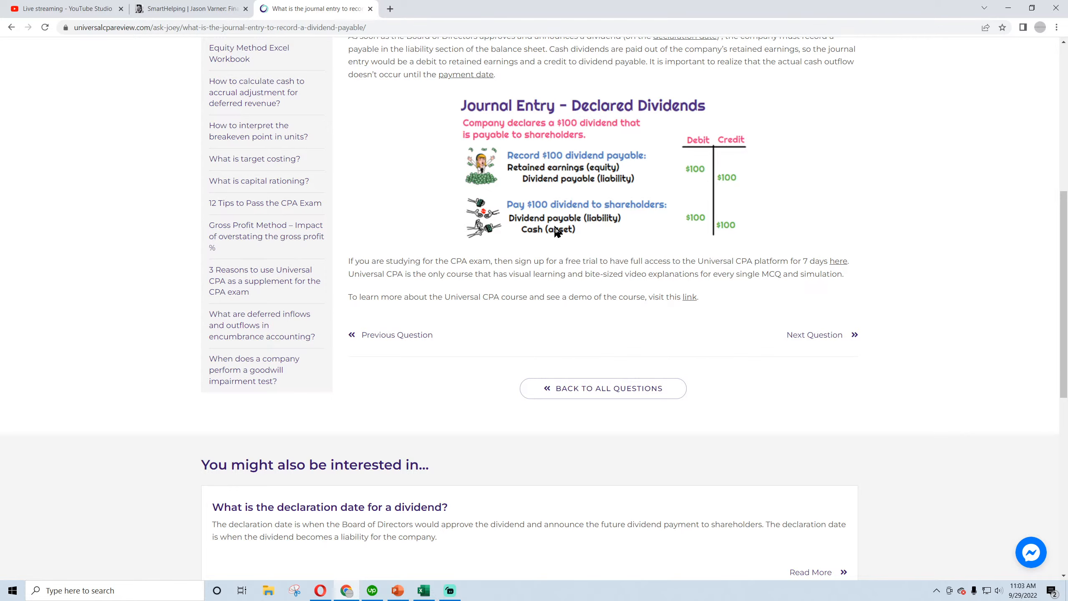
pyautogui.click(426, 591)
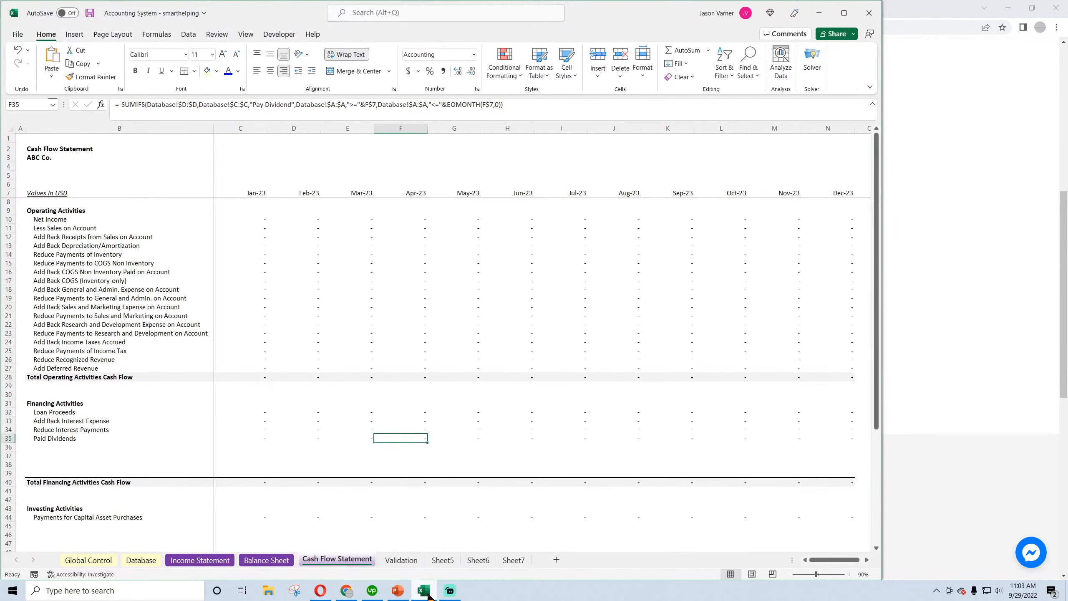
pyautogui.click(266, 559)
pyautogui.click(372, 394)
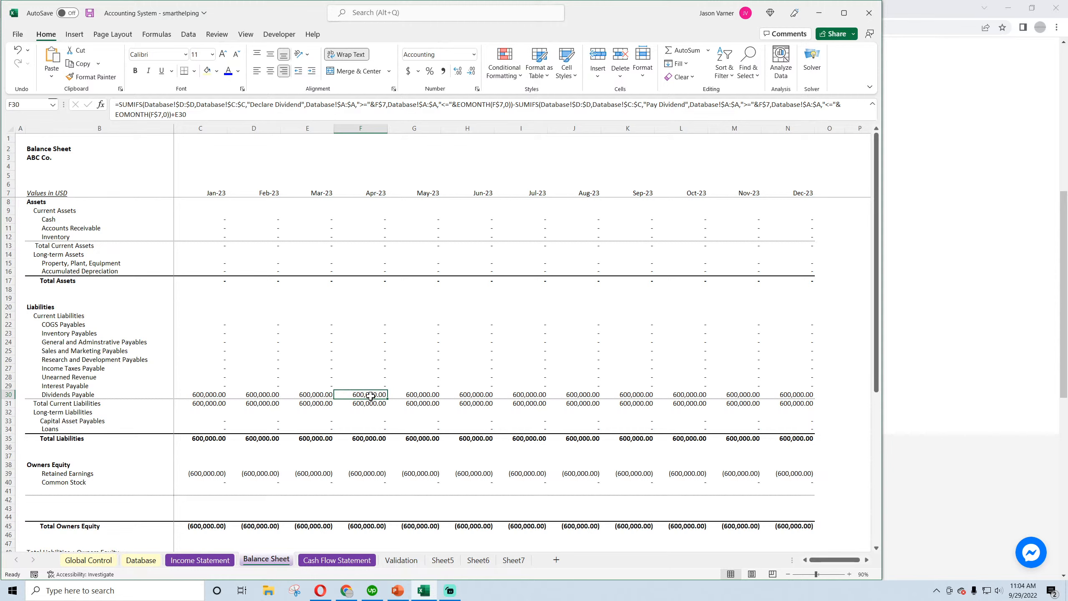
pyautogui.click(379, 219)
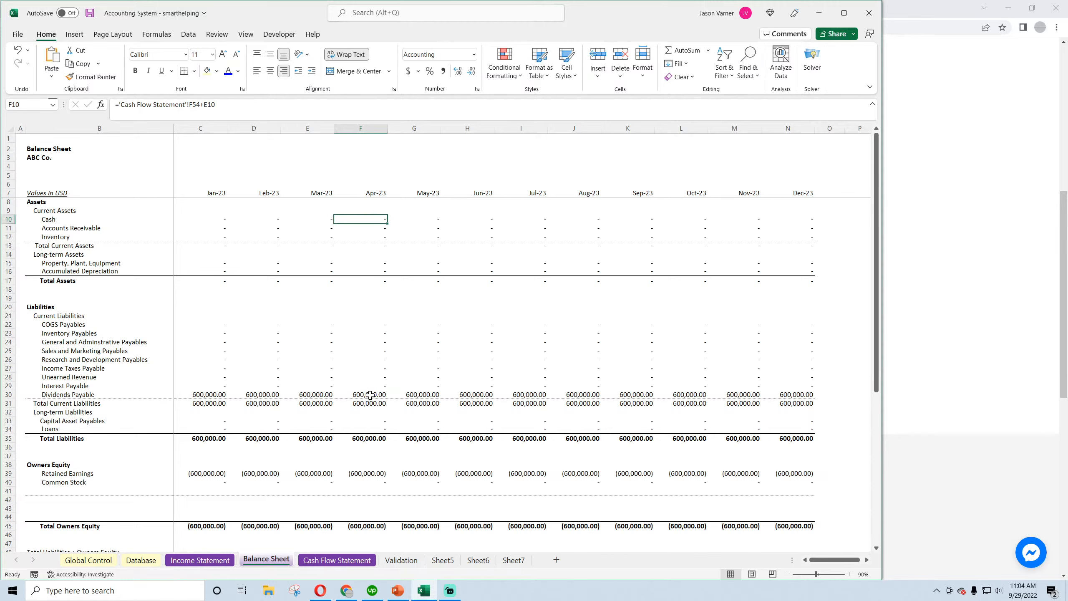
# Inspect the Apr-23 Dividends Payable and Retained Earnings formulas on the Balance Sheet, and save the workbook
pyautogui.scroll(-6, 372, 395)
pyautogui.scroll(6, 370, 394)
pyautogui.click(369, 396)
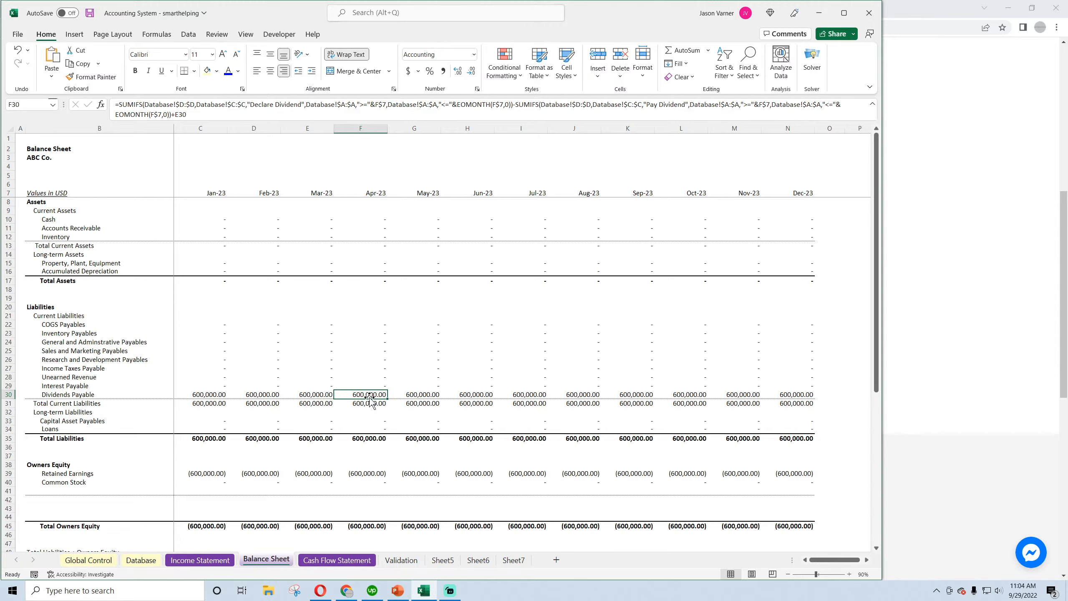
pyautogui.scroll(-4, 370, 399)
pyautogui.click(367, 372)
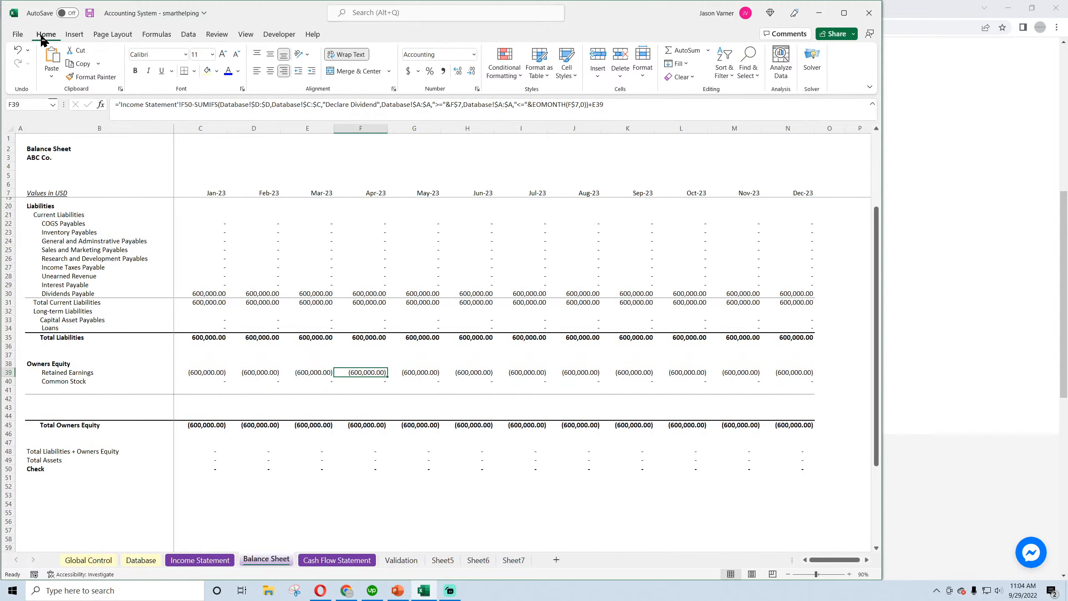
pyautogui.click(92, 14)
pyautogui.scroll(4, 462, 329)
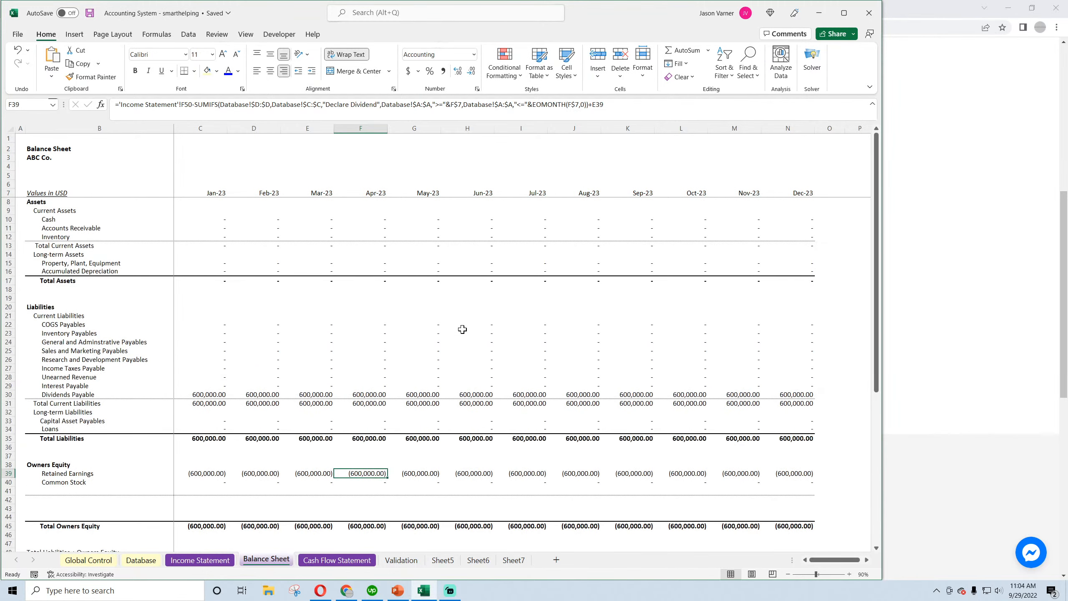
# Examine the Apr-23 Dividends Payable, Total Owners Equity and Cash cells on the Balance Sheet
pyautogui.scroll(-4, 463, 329)
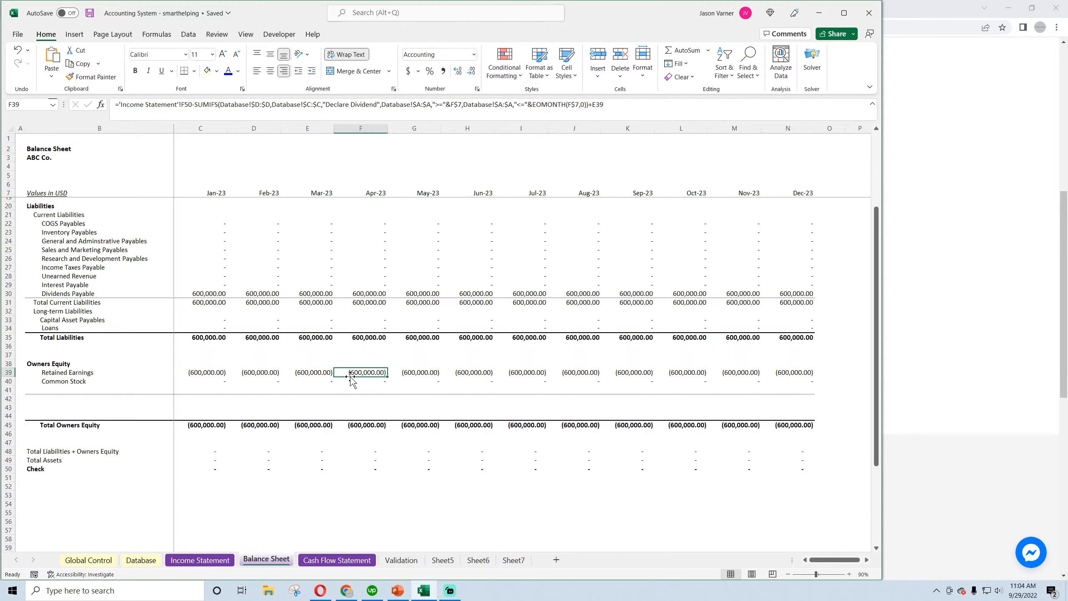
pyautogui.scroll(4, 361, 380)
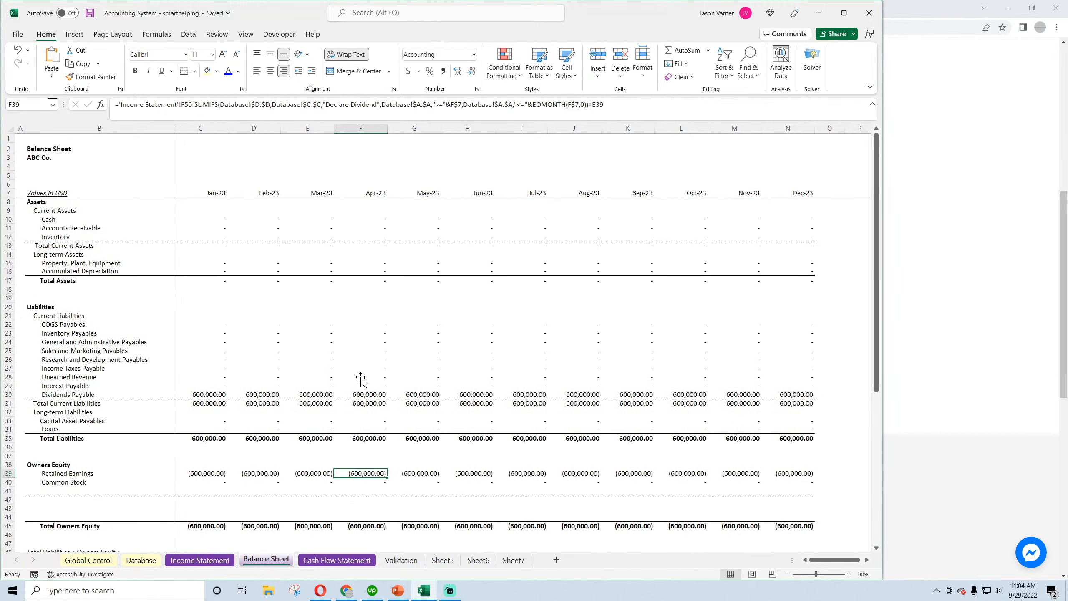
pyautogui.click(365, 394)
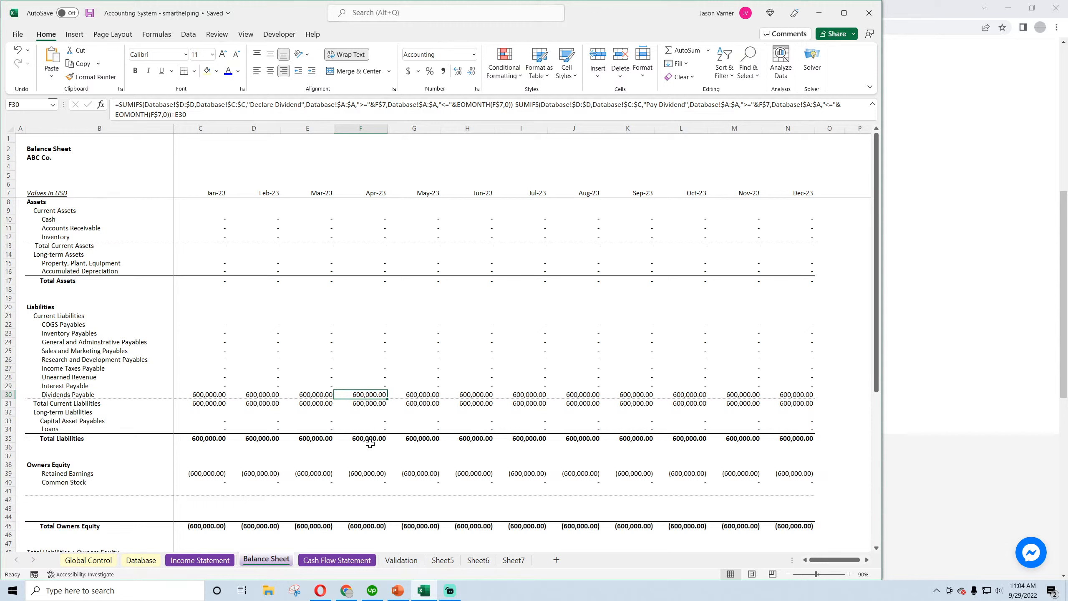
pyautogui.click(363, 524)
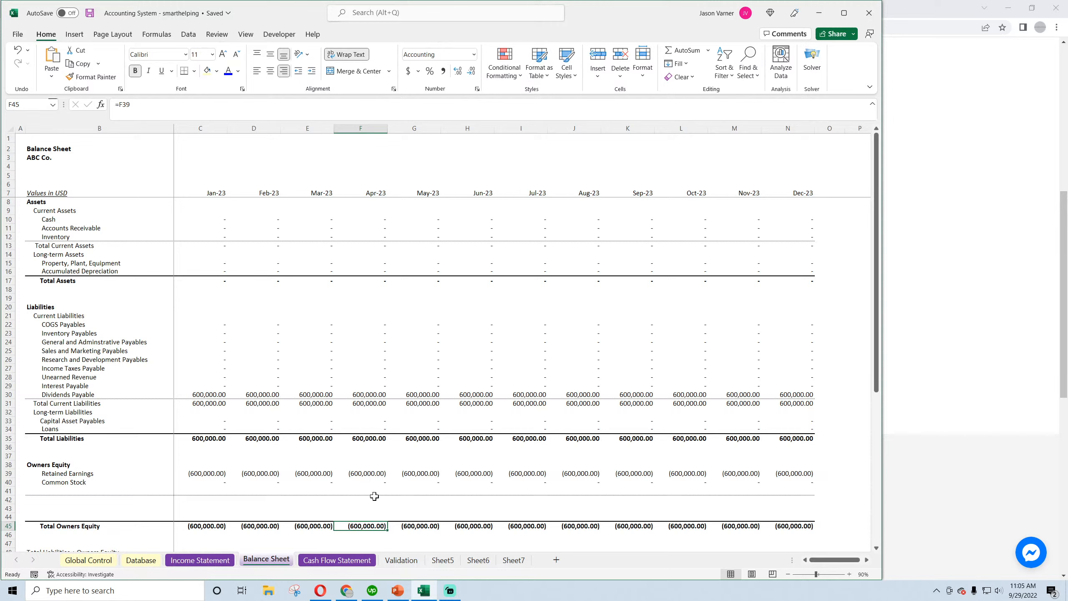
pyautogui.click(379, 217)
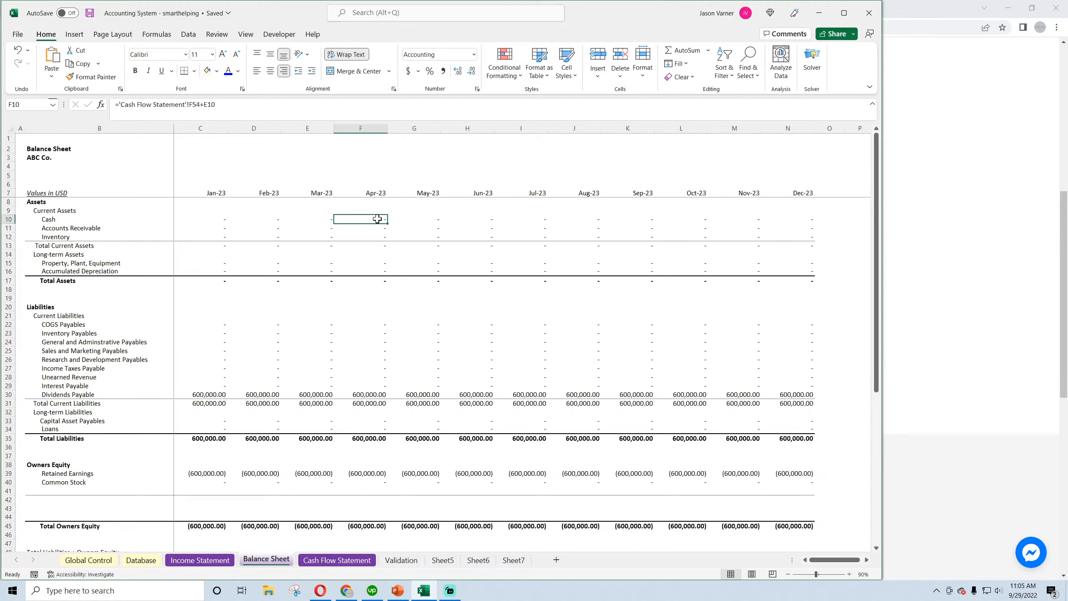
# Compare the Apr-23 Dividends Payable formula with the journal entry article in Chrome, and return to Excel
pyautogui.scroll(-4, 365, 395)
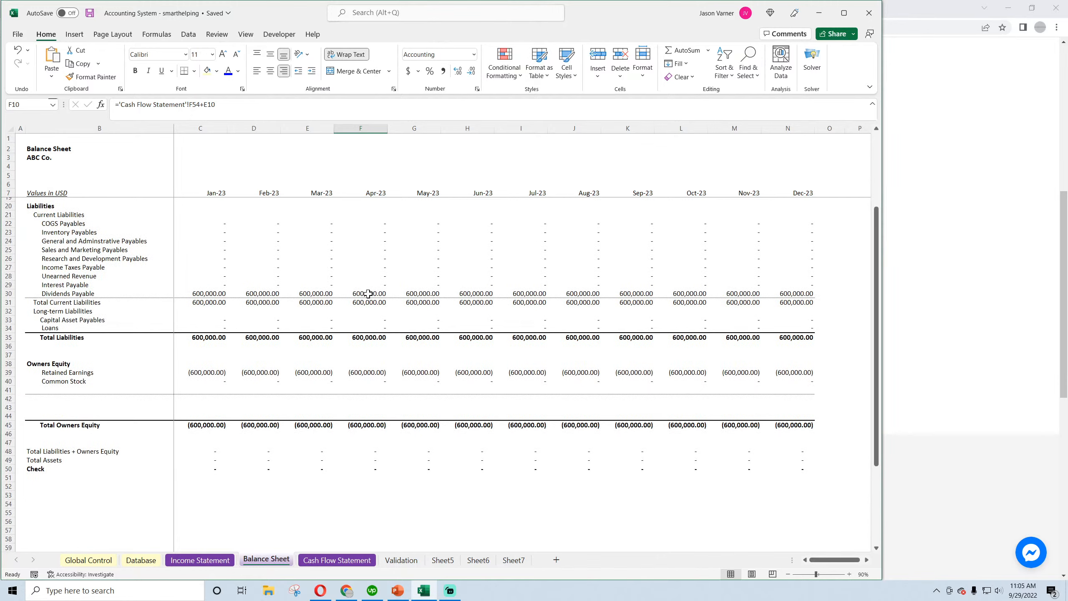
pyautogui.click(368, 293)
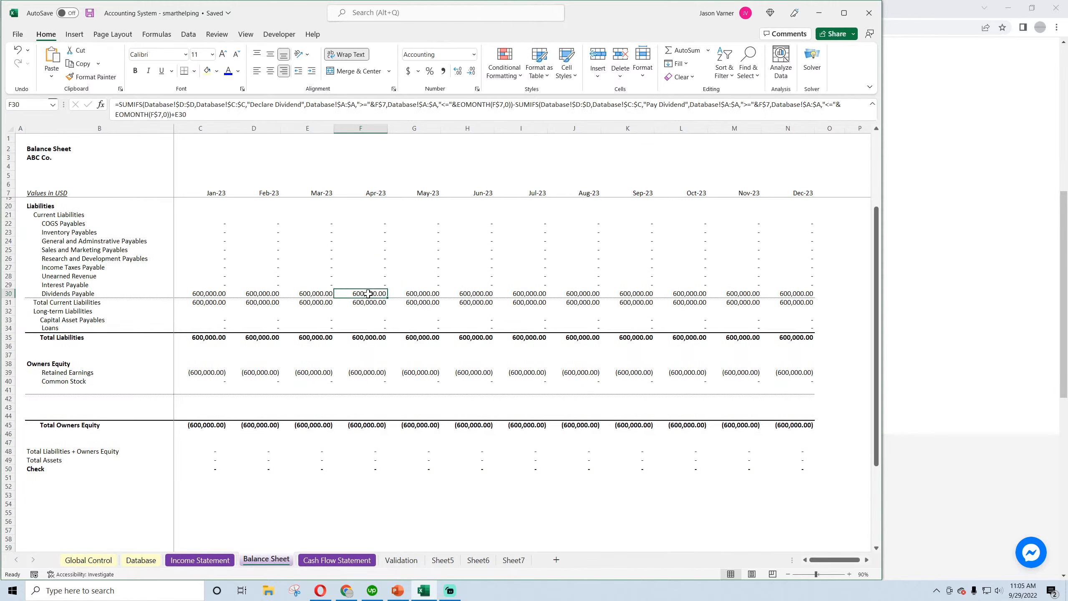
pyautogui.click(351, 593)
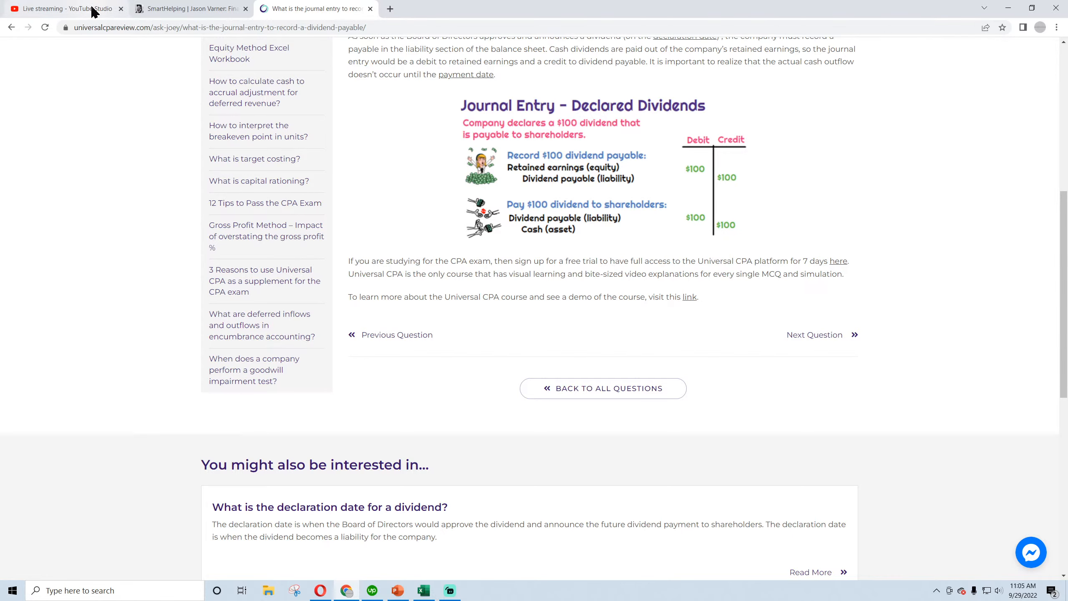
pyautogui.click(424, 590)
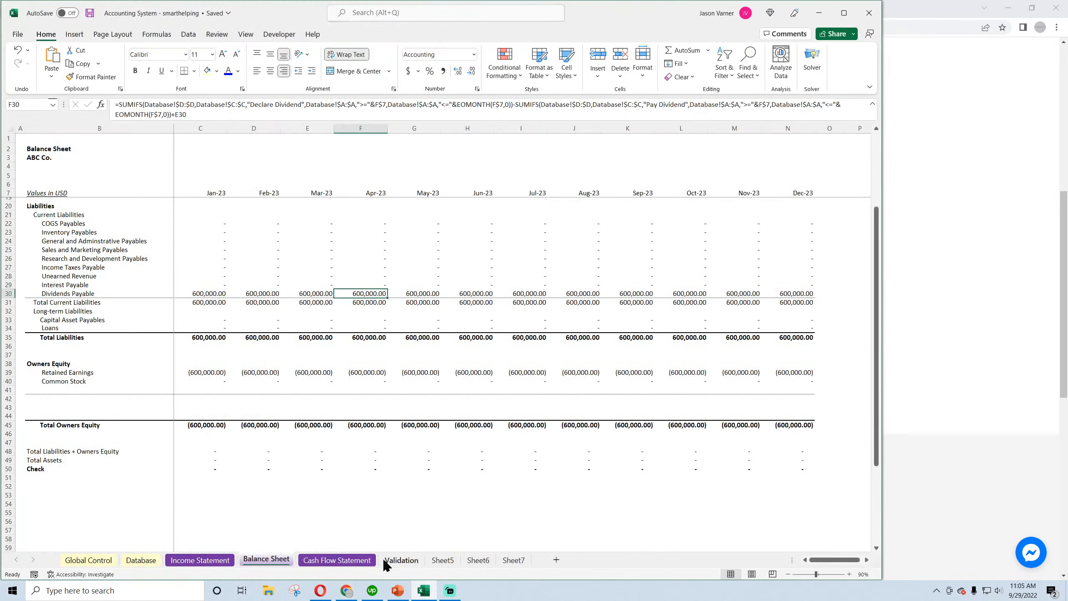
# Set the amount of the Pay Dividend transaction on the Database sheet to 600000
pyautogui.click(101, 560)
pyautogui.click(133, 560)
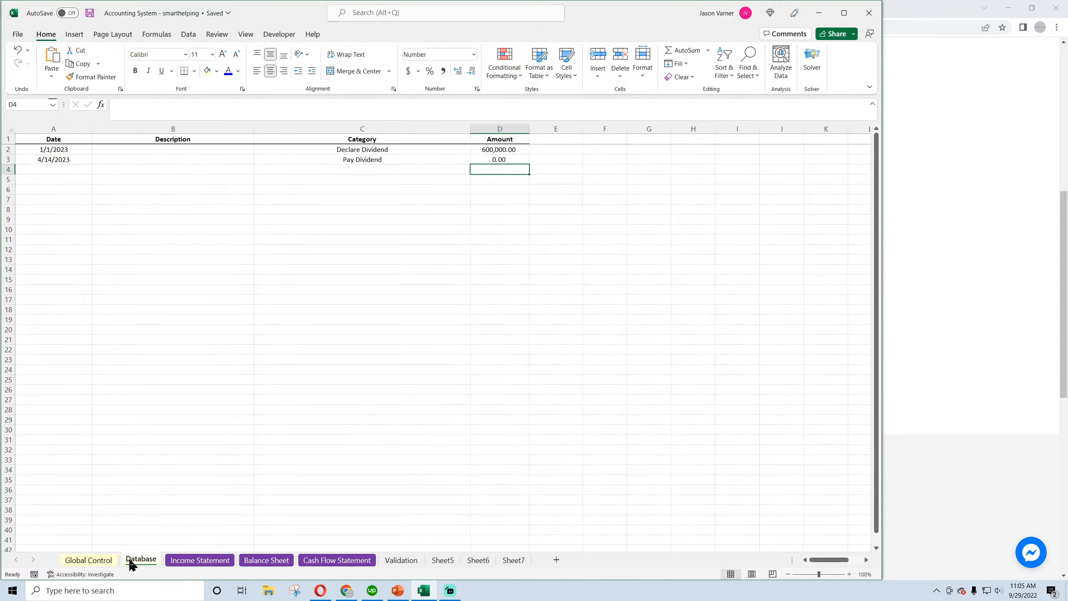
pyautogui.click(499, 159)
pyautogui.write('600000')
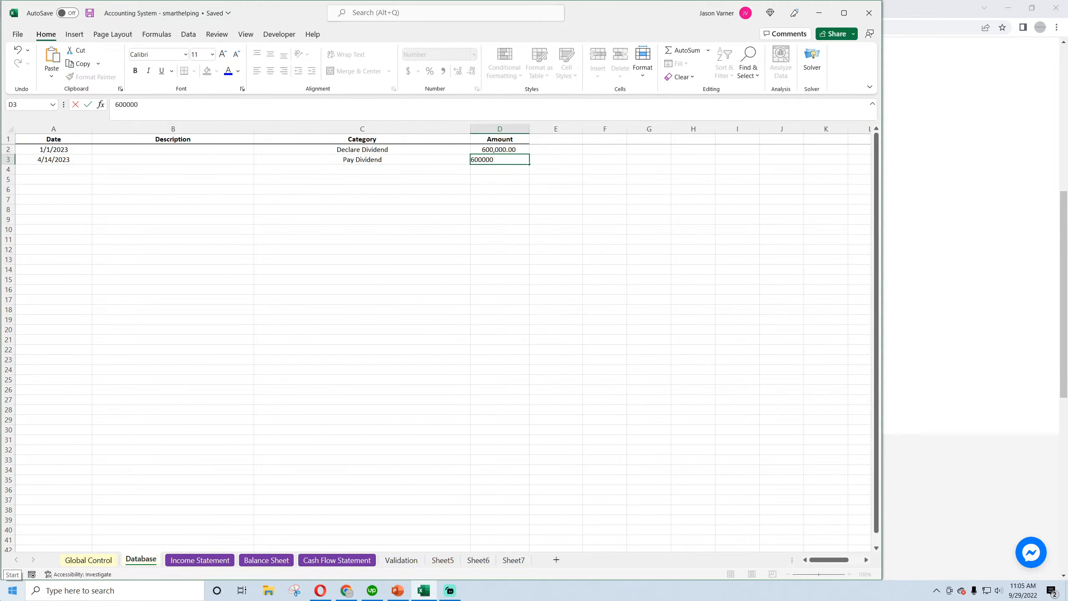
pyautogui.press('Return')
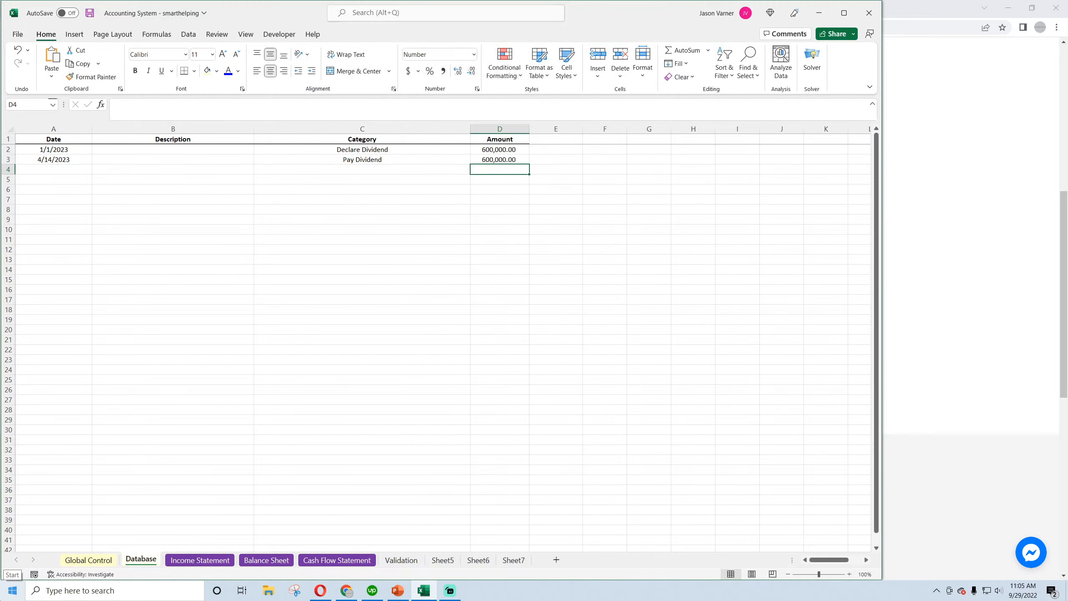
# Examine the Apr-23 Check cell and the asset and liability rows on the Balance Sheet
pyautogui.click(287, 559)
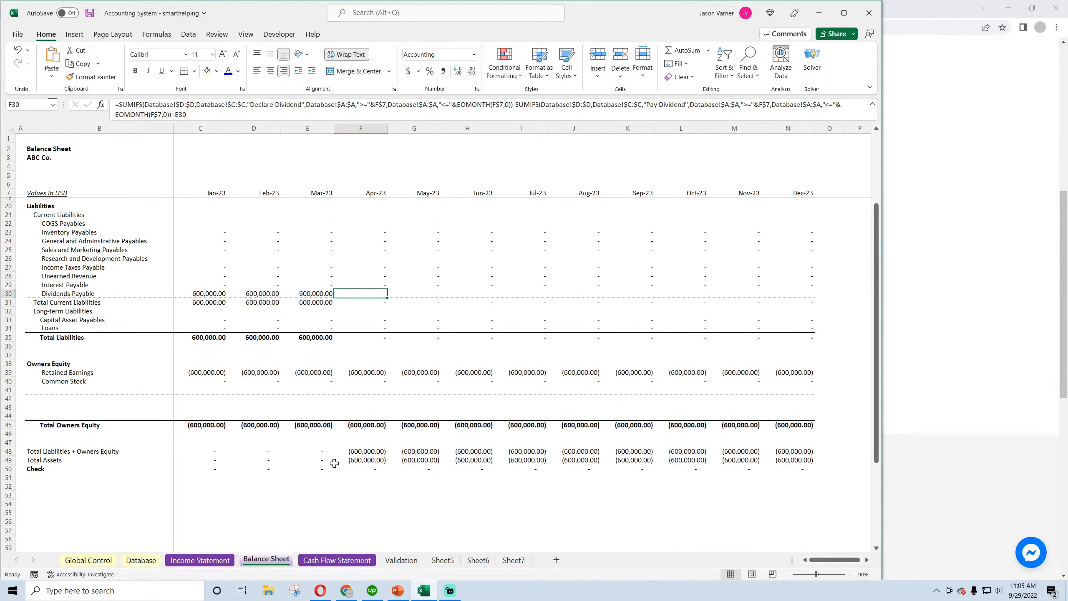
pyautogui.click(361, 470)
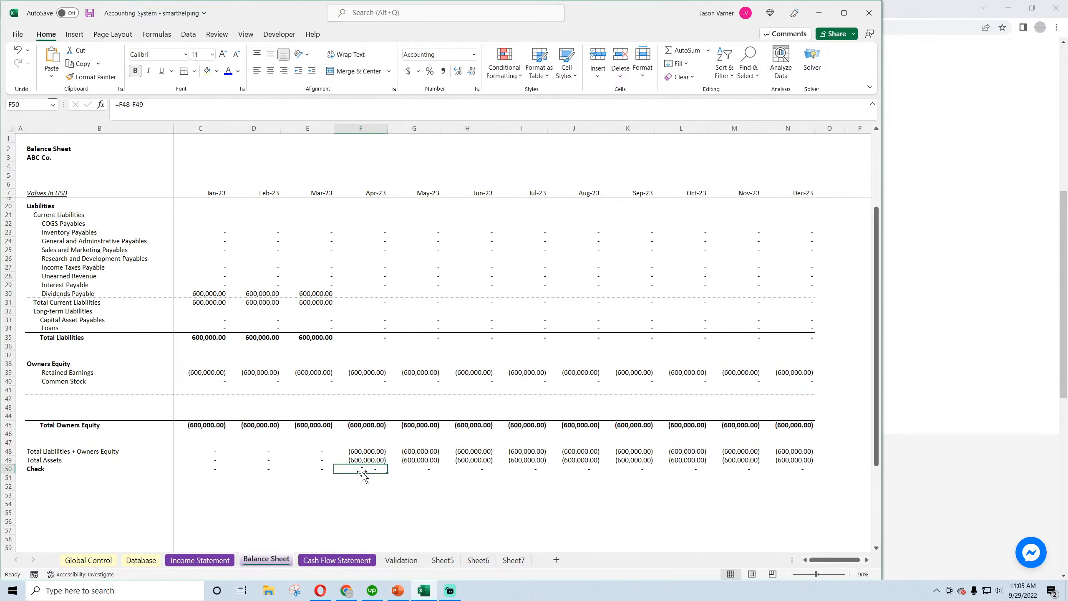
pyautogui.scroll(4, 406, 469)
pyautogui.scroll(-5, 407, 468)
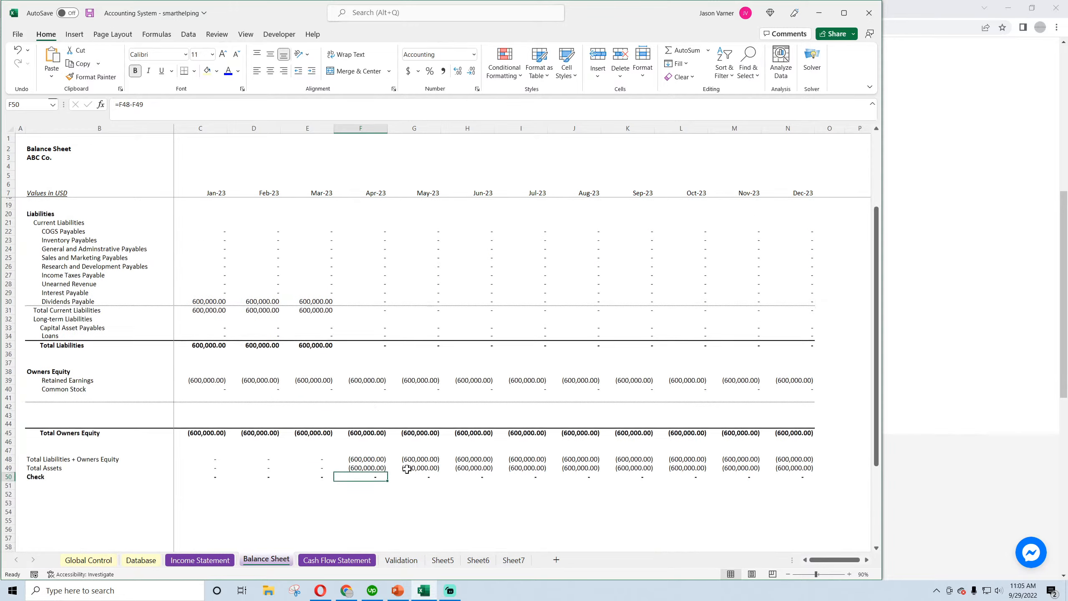
pyautogui.scroll(5, 378, 466)
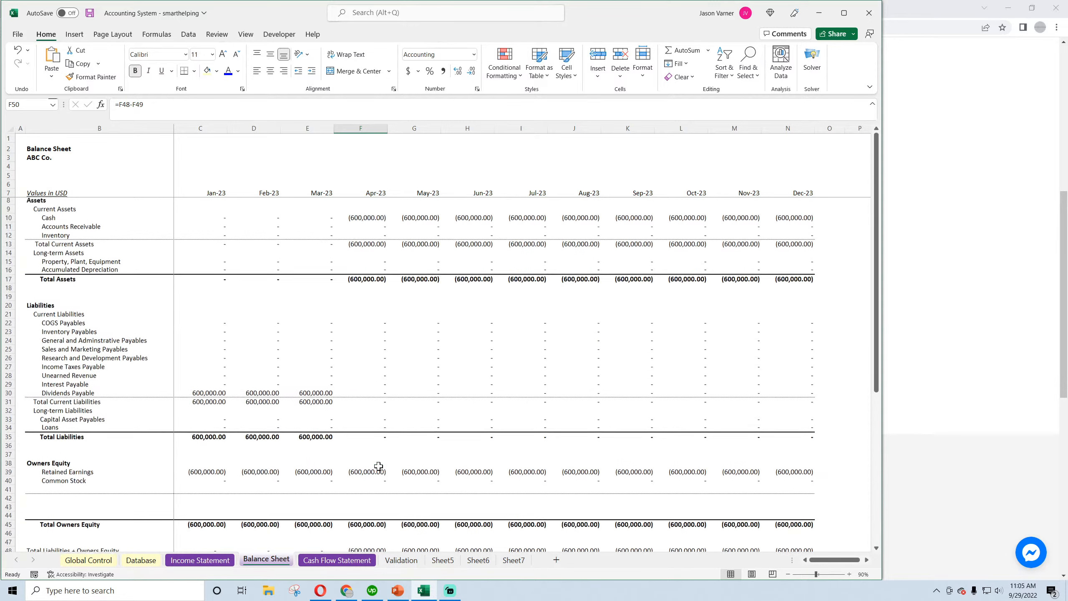
# Inspect the Apr-23 Paid Dividends and Total Financing Activities Cash Flow cells on the Cash Flow Statement
pyautogui.click(329, 561)
pyautogui.scroll(-4, 333, 472)
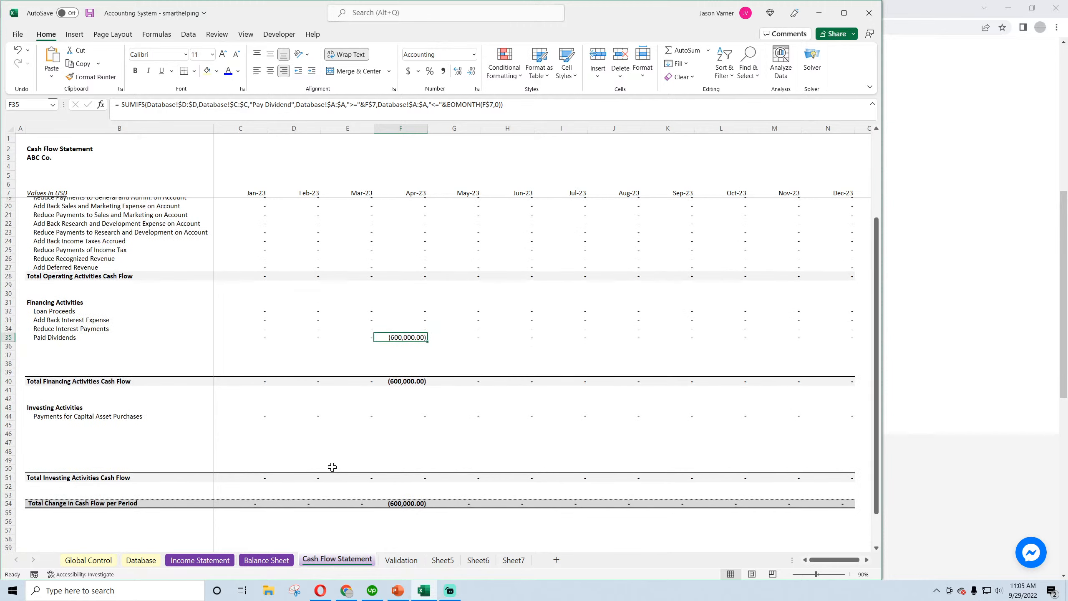
pyautogui.click(402, 380)
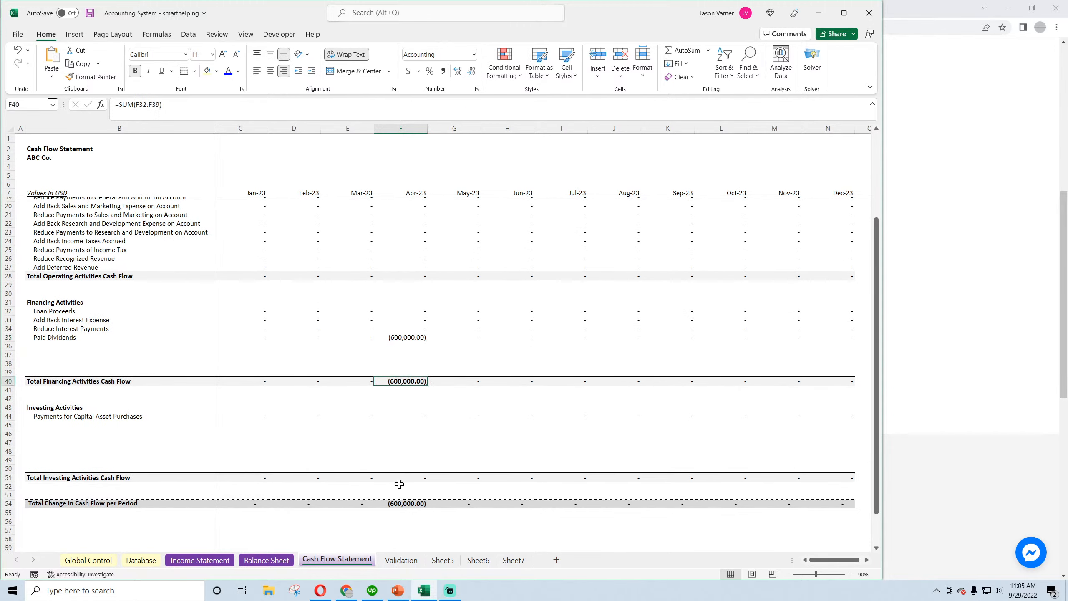
pyautogui.scroll(4, 404, 500)
# Review Retained Earnings, Total Owners Equity and the Apr-23 totals and Check on the Balance Sheet, and save the workbook
pyautogui.click(266, 559)
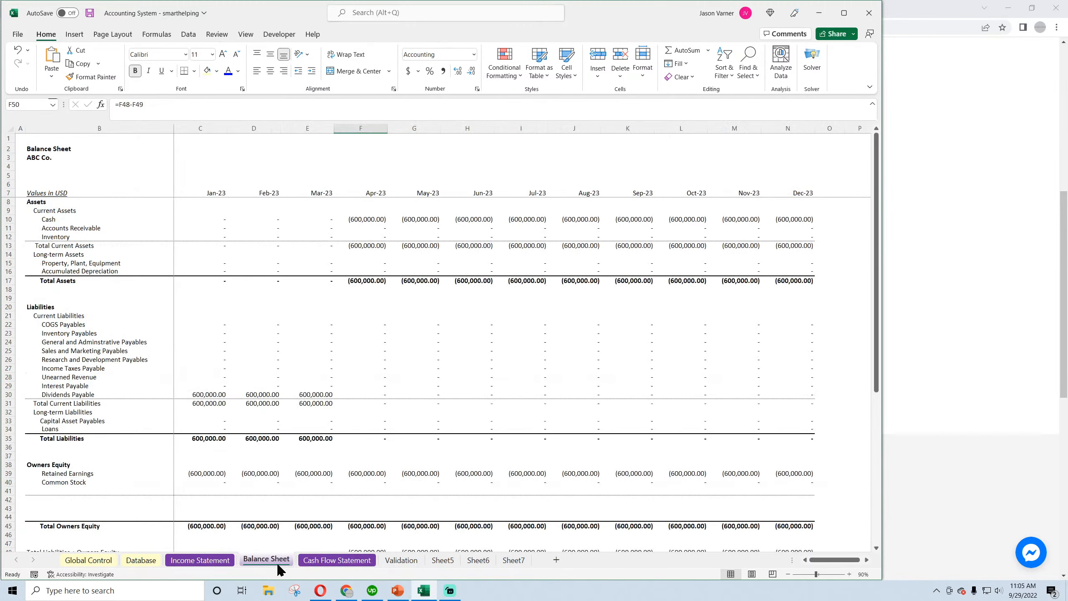
pyautogui.scroll(-4, 400, 448)
pyautogui.click(423, 370)
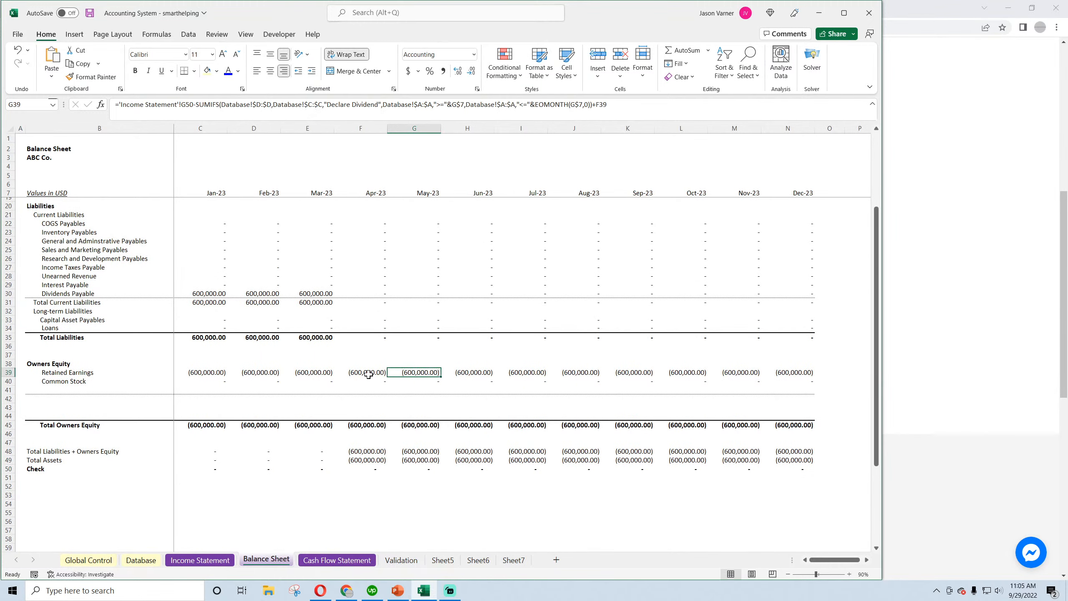
pyautogui.click(364, 424)
pyautogui.click(365, 451)
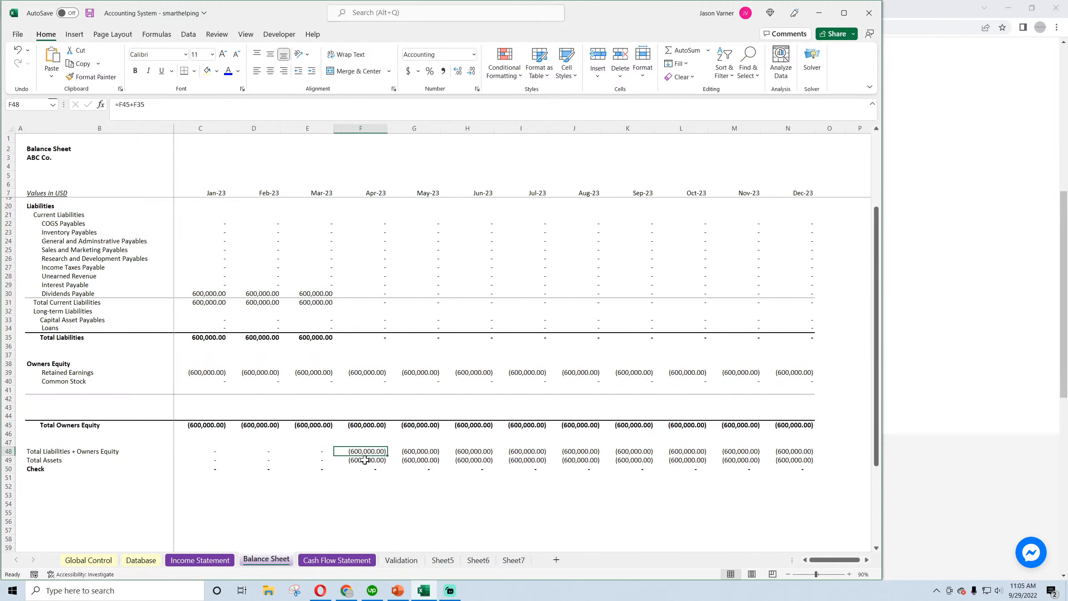
pyautogui.click(367, 466)
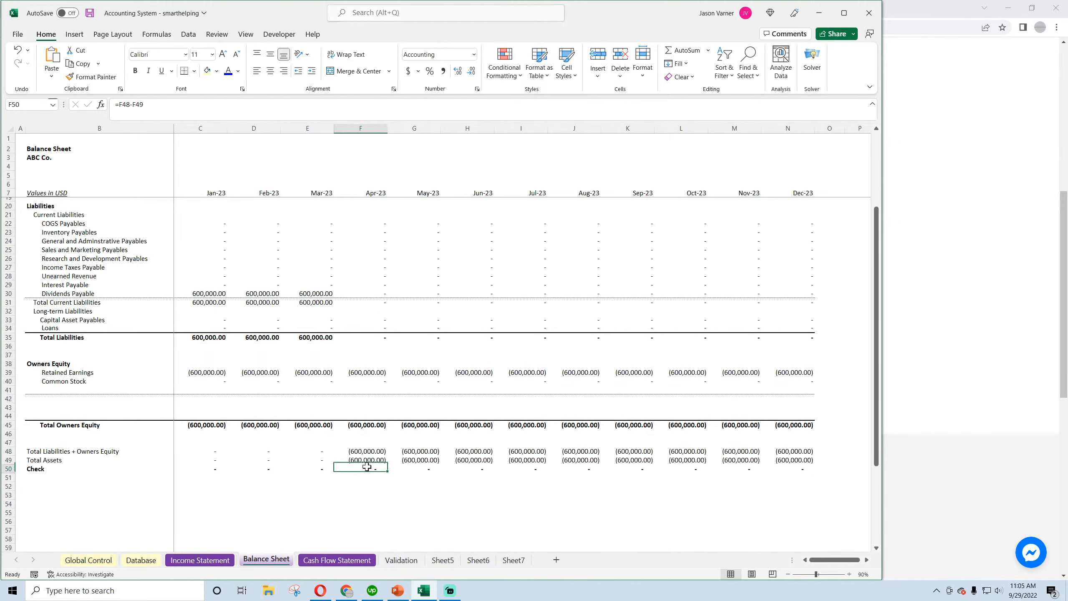
pyautogui.click(90, 13)
# Examine Apr-23 Total Owners Equity and the Check row from Jan-23 to May-23, and save the workbook
pyautogui.click(360, 424)
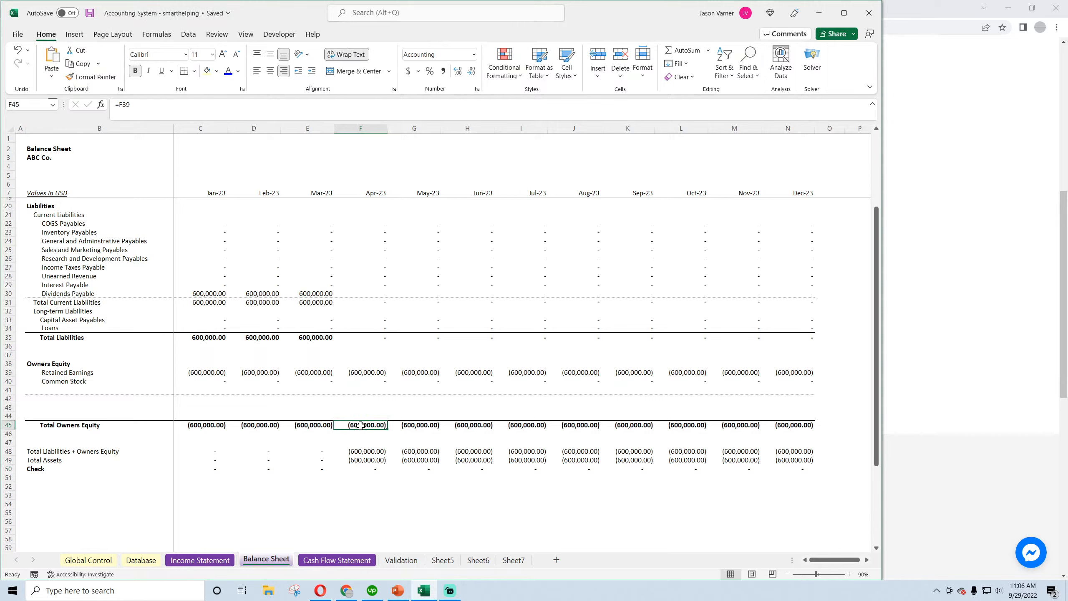
pyautogui.moveTo(205, 469); pyautogui.dragTo(419, 477)
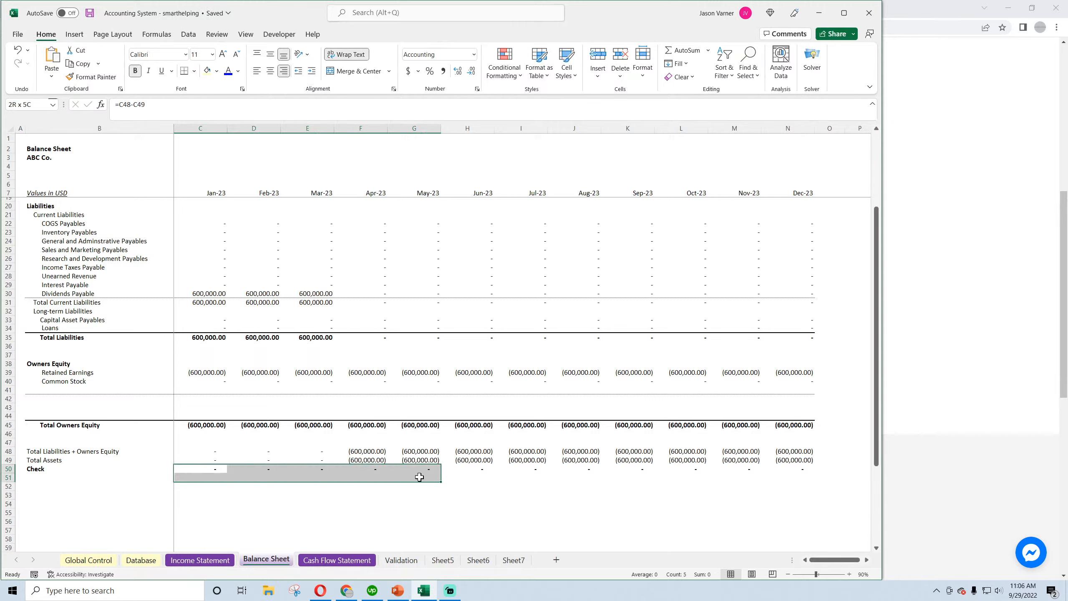
pyautogui.click(385, 510)
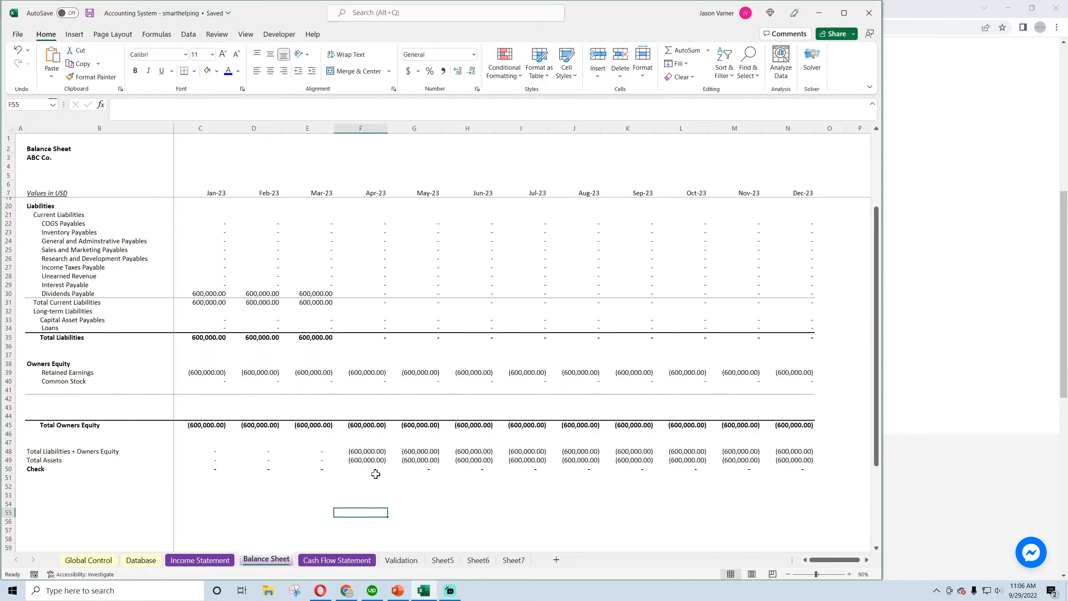
pyautogui.scroll(4, 375, 473)
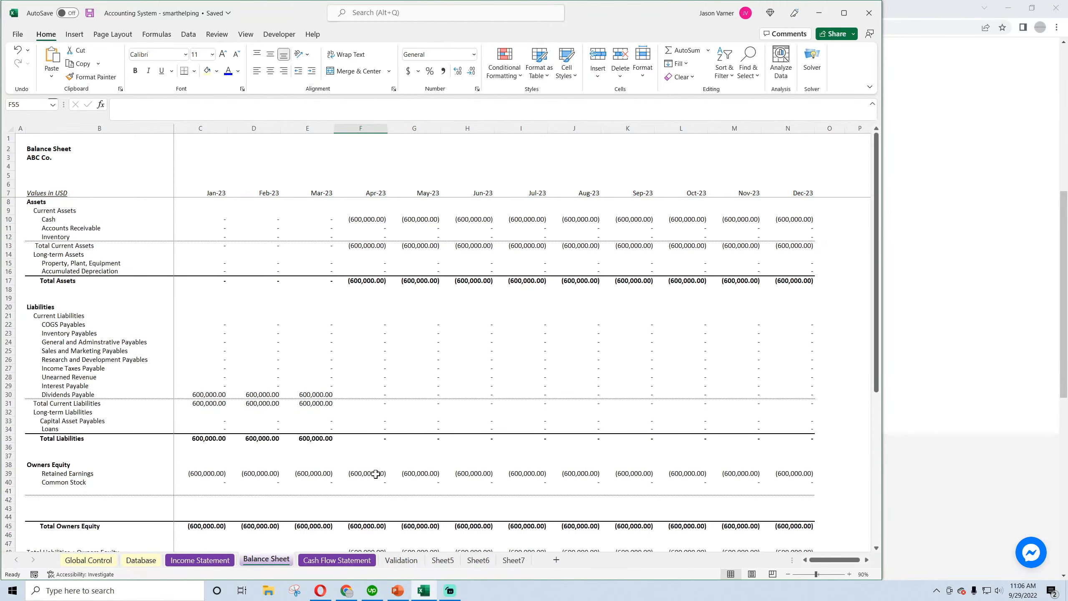
pyautogui.click(91, 15)
# Review the Declare Dividend and Pay Dividend categories on the Validation sheet, return to the Balance Sheet, and save the workbook
pyautogui.click(402, 561)
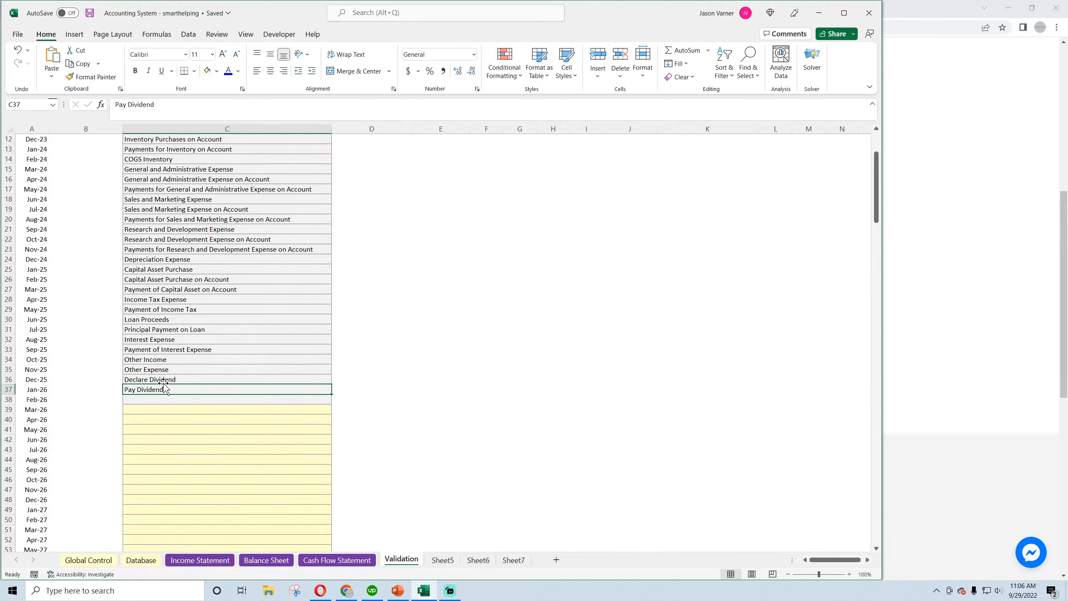
pyautogui.click(163, 380)
pyautogui.click(164, 388)
pyautogui.click(266, 559)
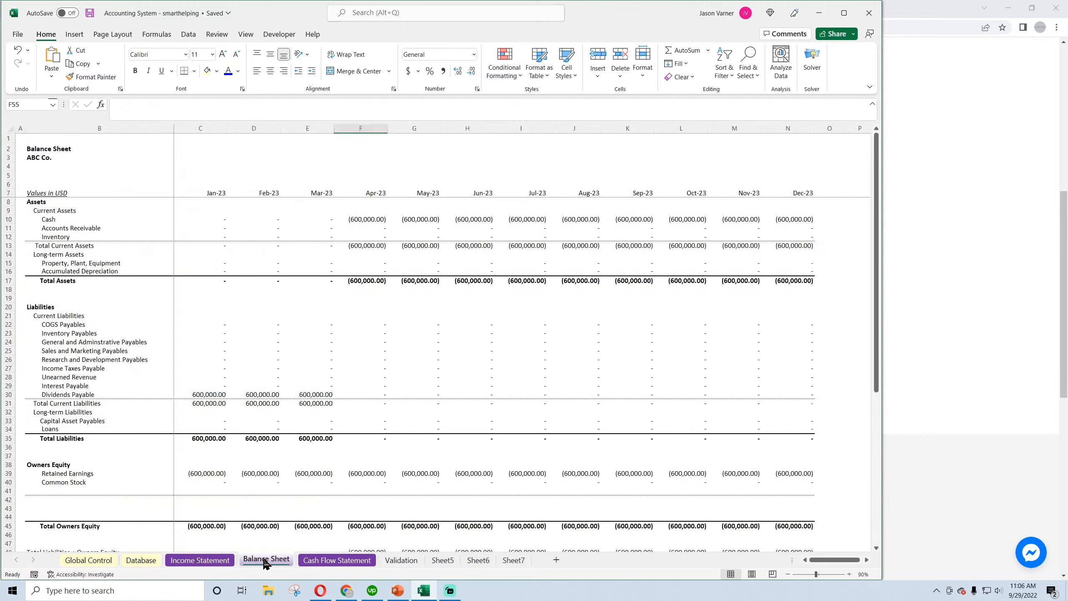
pyautogui.click(89, 14)
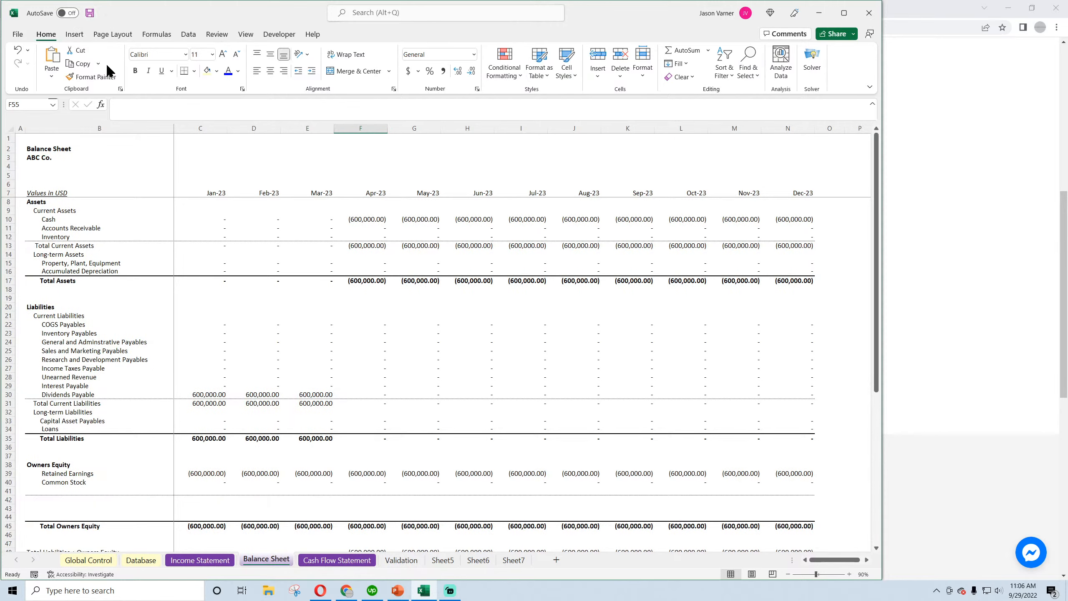
# Delete the dividend payments note from the Validation sheet, check the fixed asset disposal note, and save the workbook
pyautogui.click(401, 560)
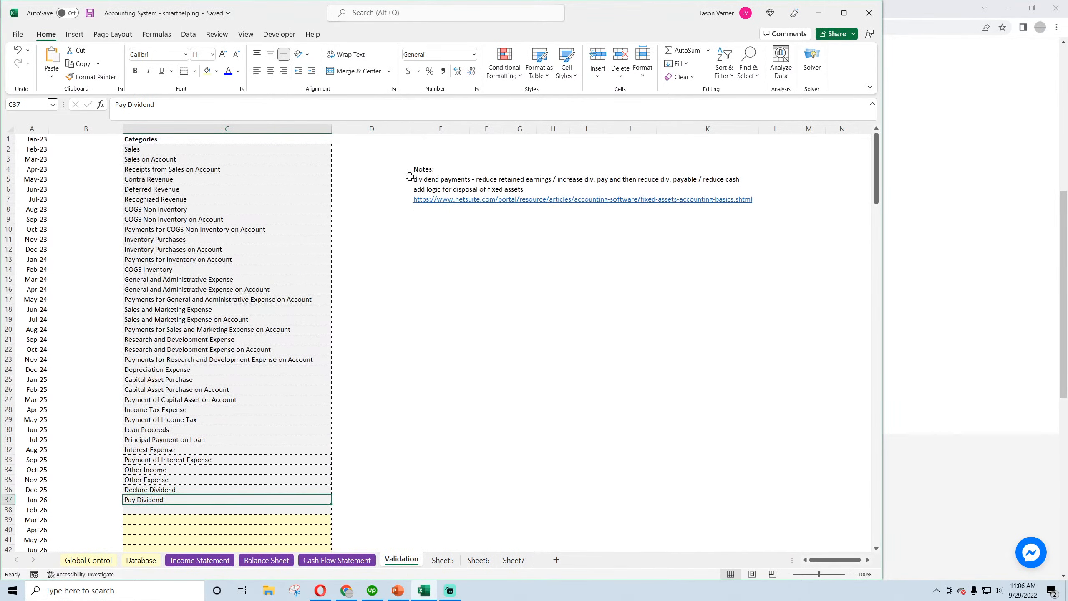
pyautogui.click(410, 178)
pyautogui.click(415, 179)
pyautogui.press('Delete')
pyautogui.click(447, 269)
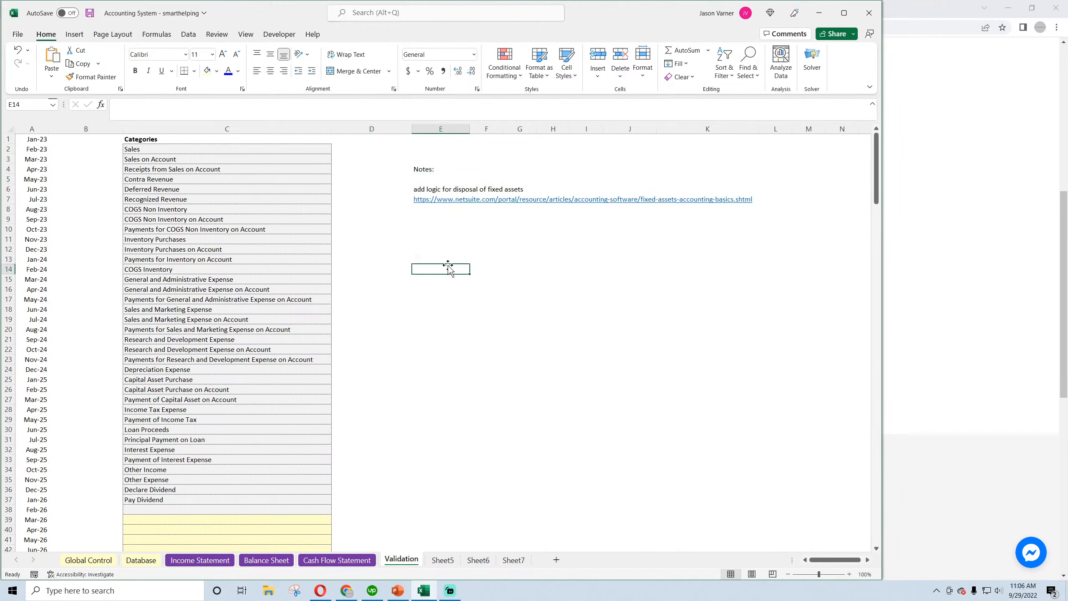
pyautogui.click(428, 187)
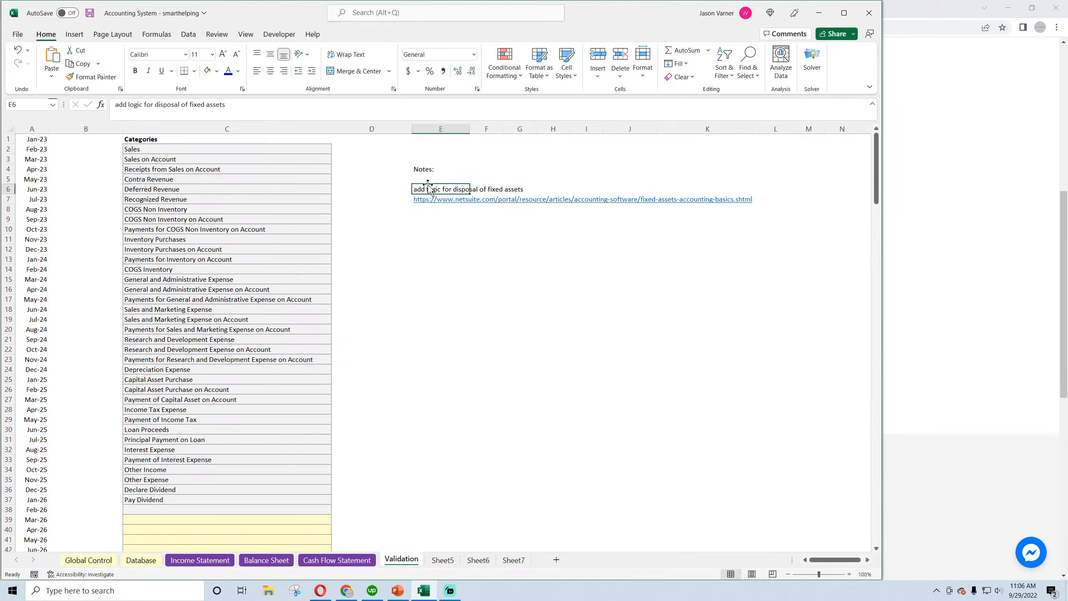
pyautogui.click(89, 14)
pyautogui.click(509, 286)
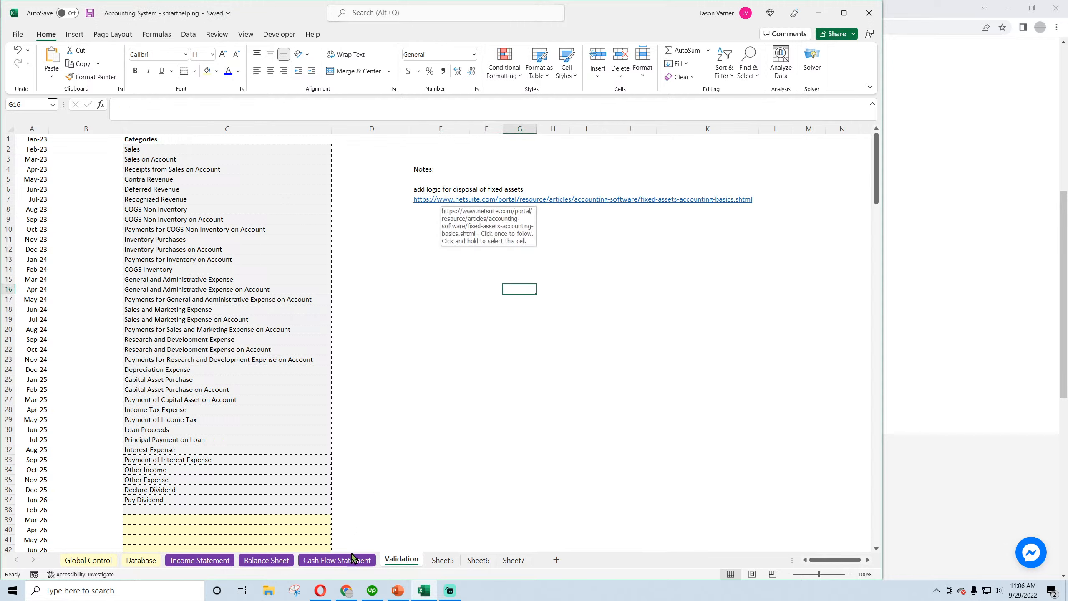
# Look at the YouTube Studio live streaming page in Chrome, and return to Excel
pyautogui.click(343, 594)
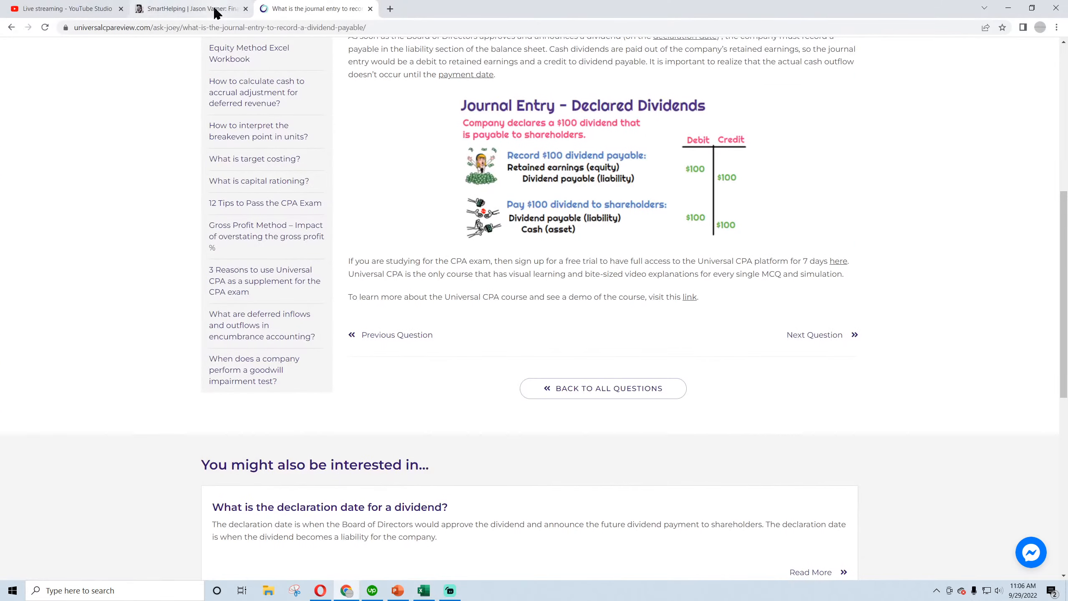
pyautogui.click(63, 8)
pyautogui.click(424, 591)
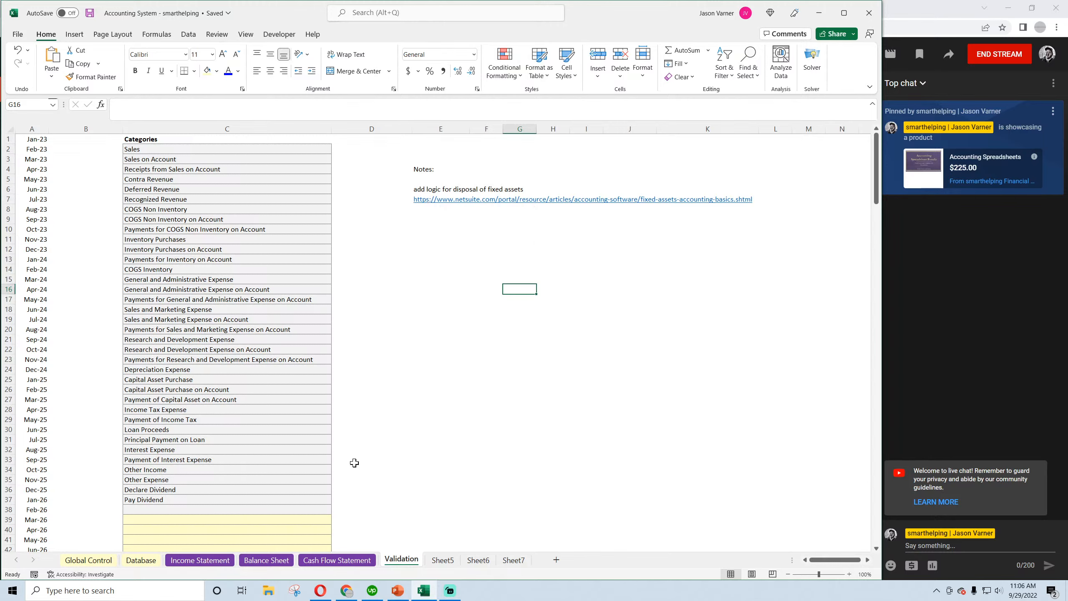
# Fill the blank grey cell below Pay Dividend in the Categories list down over the first few yellow cells
pyautogui.click(193, 507)
pyautogui.scroll(-1, 274, 456)
pyautogui.scroll(-2, 275, 456)
pyautogui.moveTo(332, 404); pyautogui.dragTo(330, 429)
pyautogui.click(471, 391)
pyautogui.scroll(4, 466, 393)
# Clear the Declare Dividend and Pay Dividend sample transactions from the Database sheet, and save the workbook
pyautogui.click(141, 559)
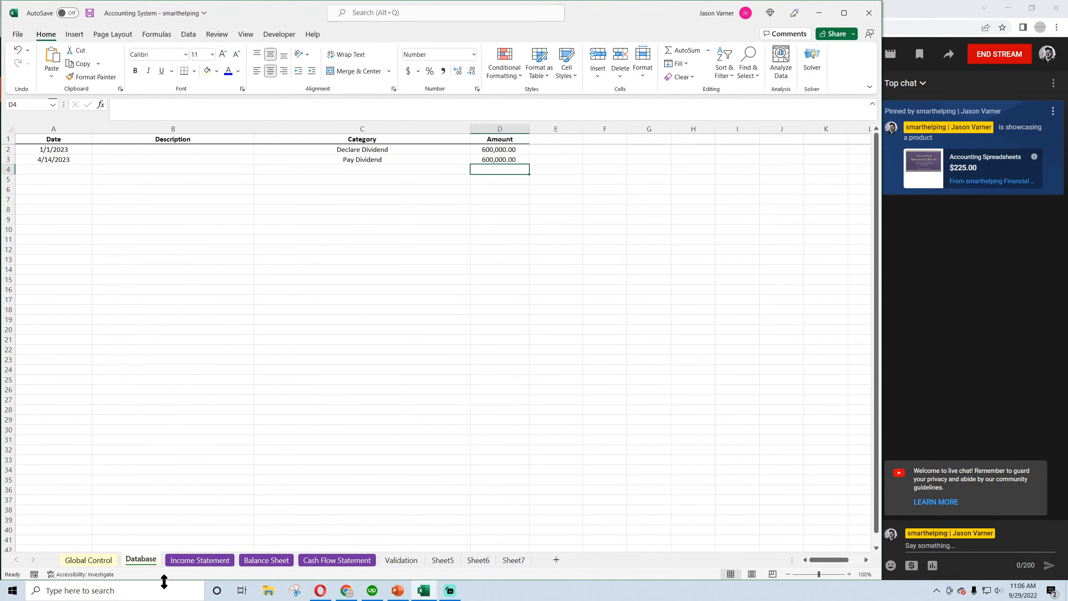
pyautogui.moveTo(57, 152); pyautogui.dragTo(488, 159)
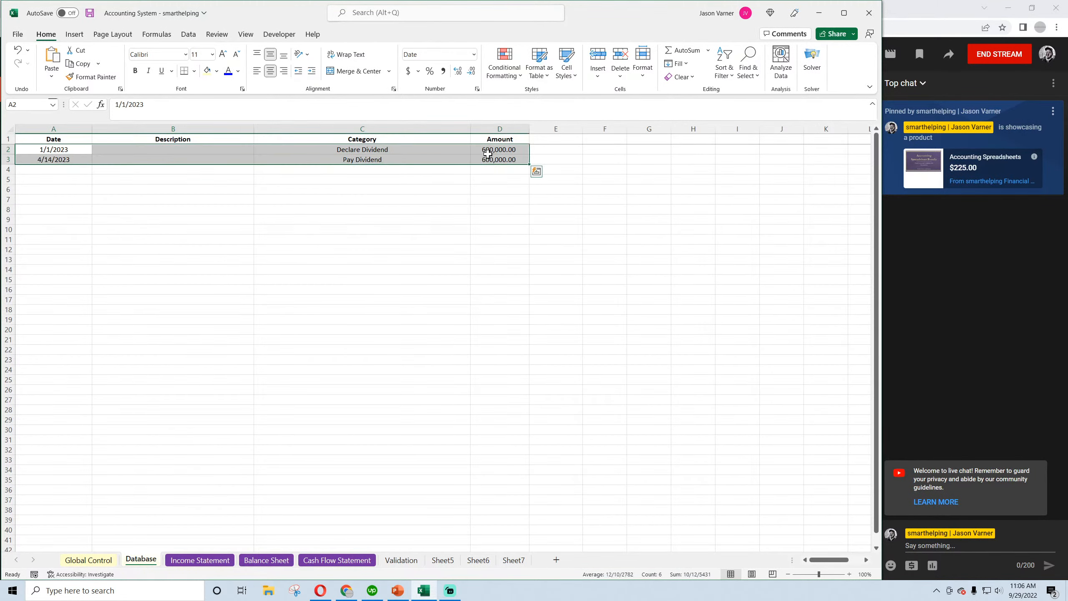
pyautogui.rightClick(488, 159)
pyautogui.click(528, 307)
pyautogui.click(362, 319)
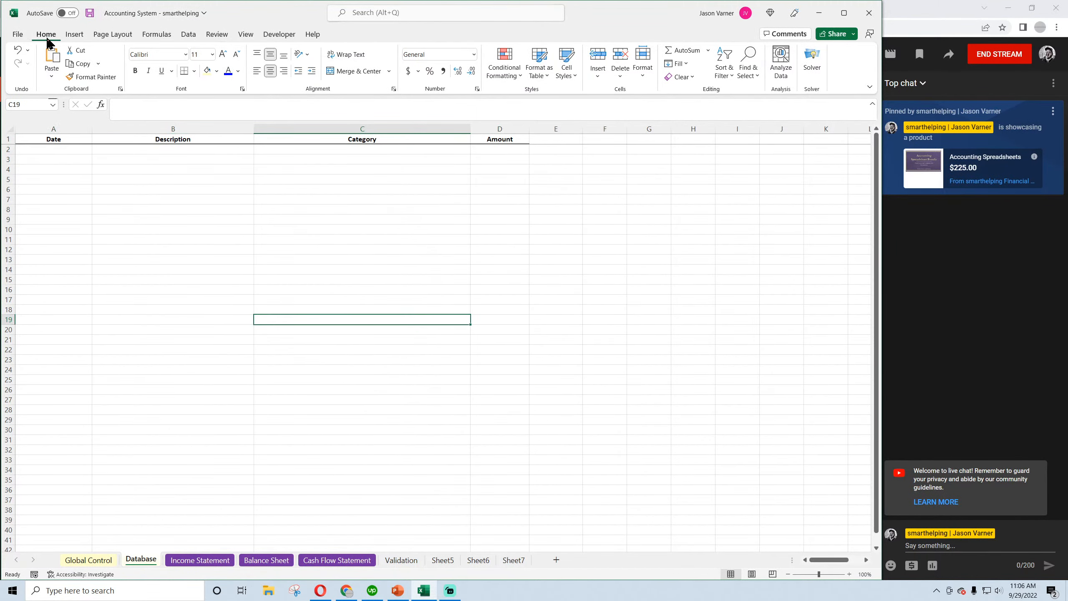
pyautogui.click(89, 15)
# Search Google in Chrome for "journal entry selling fixed assets disposal" and open the Fit Small Business article on disposal of fixed assets
pyautogui.click(346, 590)
pyautogui.click(332, 9)
pyautogui.click(244, 27)
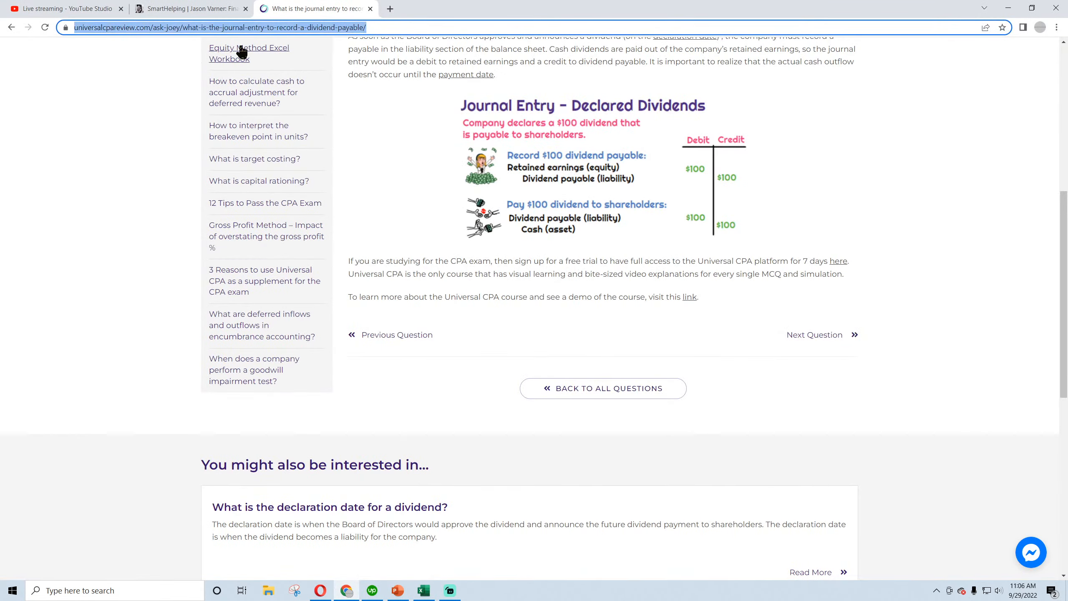
pyautogui.write('journal entr')
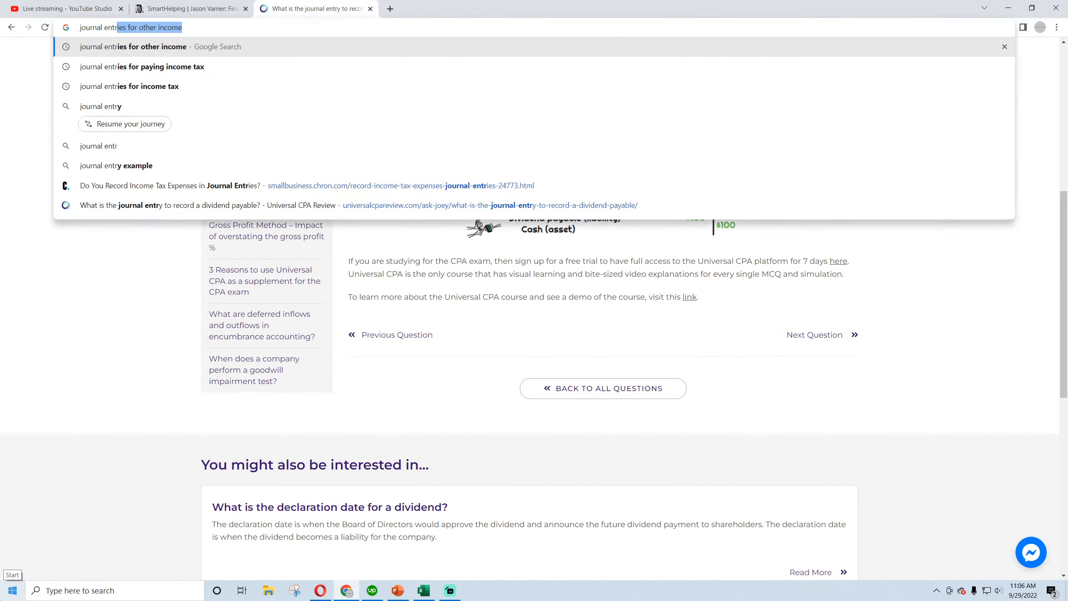
pyautogui.write('y selling fixe')
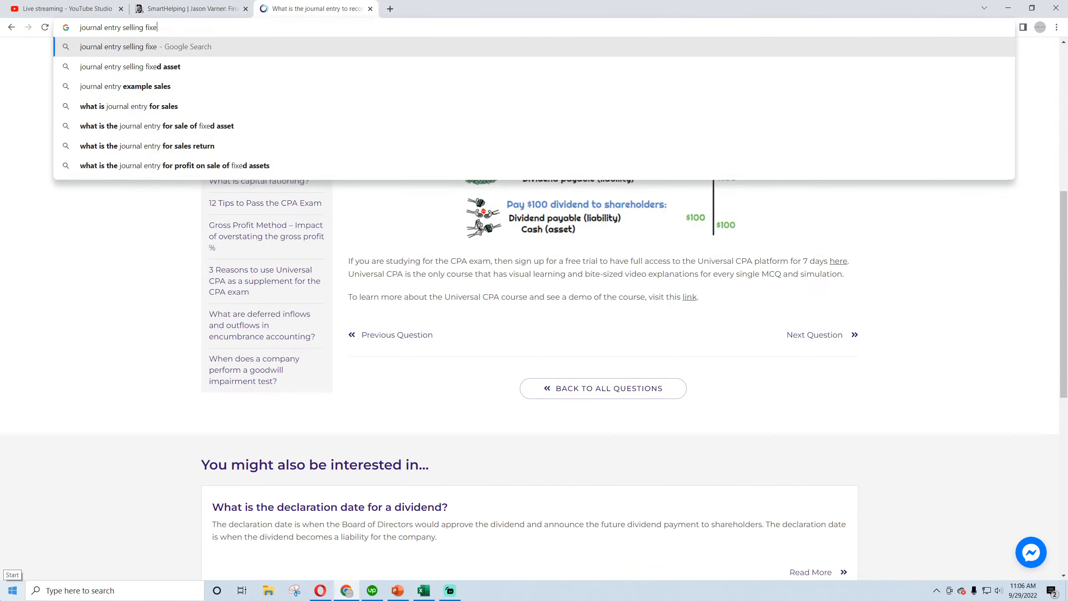
pyautogui.write('d assets dispo')
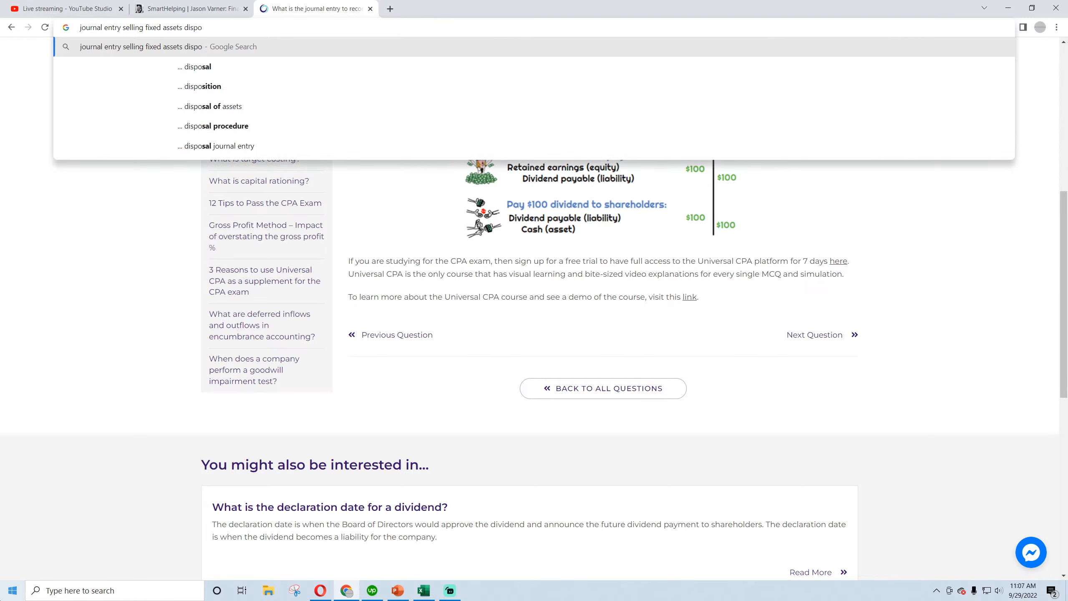
pyautogui.write('sal')
pyautogui.press('Return')
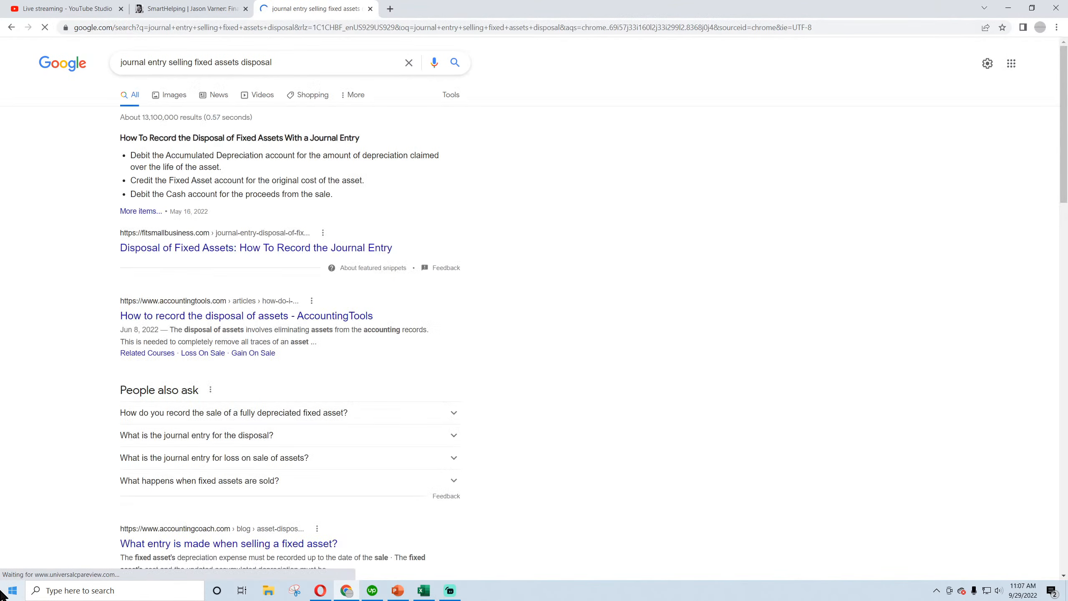
pyautogui.click(177, 255)
pyautogui.scroll(-2, 448, 289)
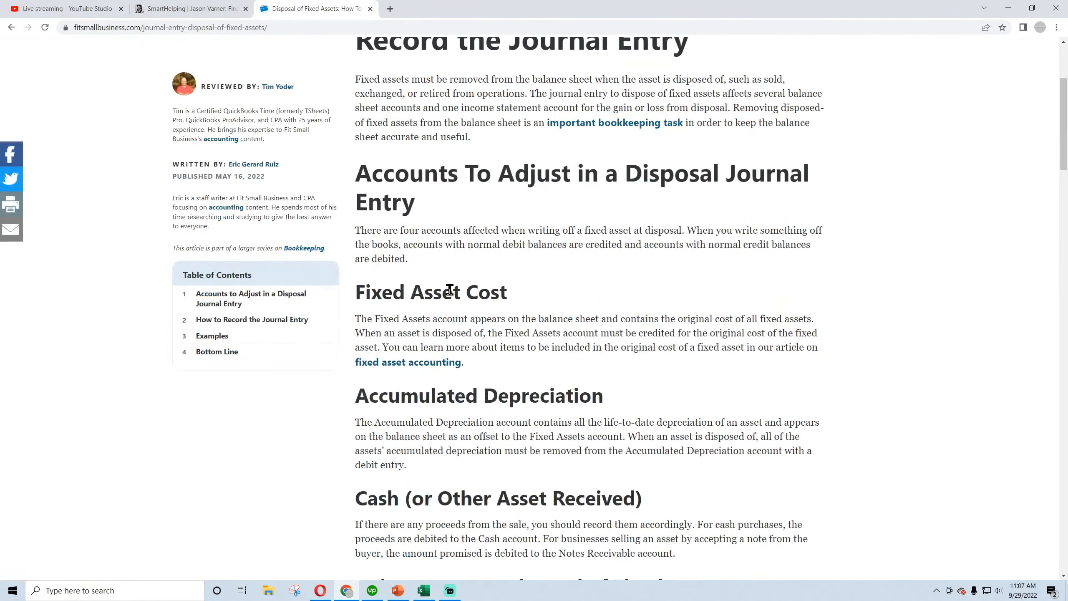
# Read the article down to the Gain From Cash Sale example and examine its entry updating accumulated depreciation as of June 30
pyautogui.scroll(-4, 448, 289)
pyautogui.scroll(-7, 448, 296)
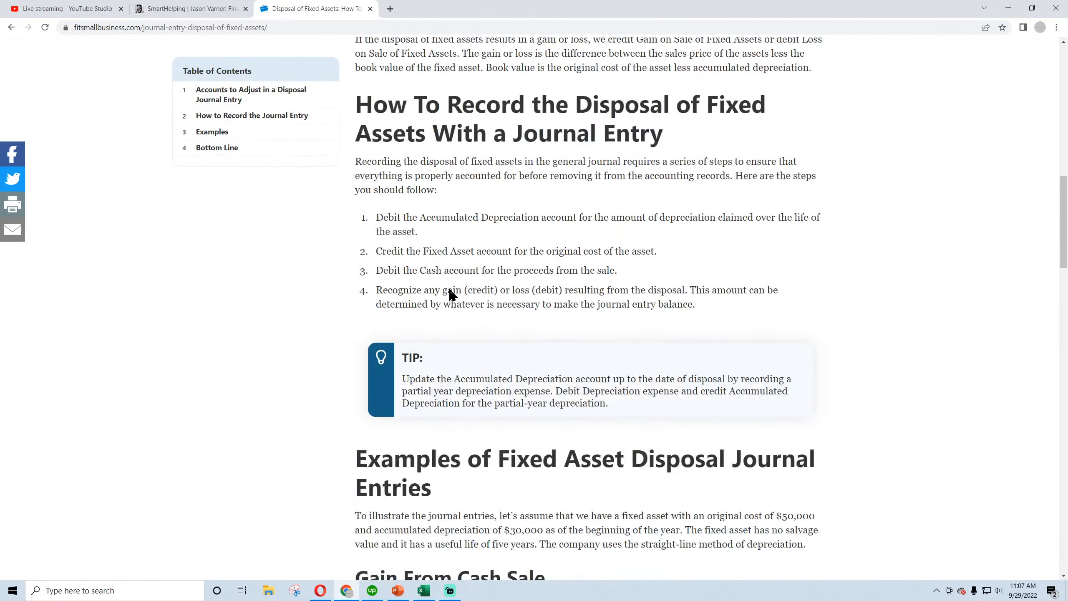
pyautogui.scroll(-9, 449, 294)
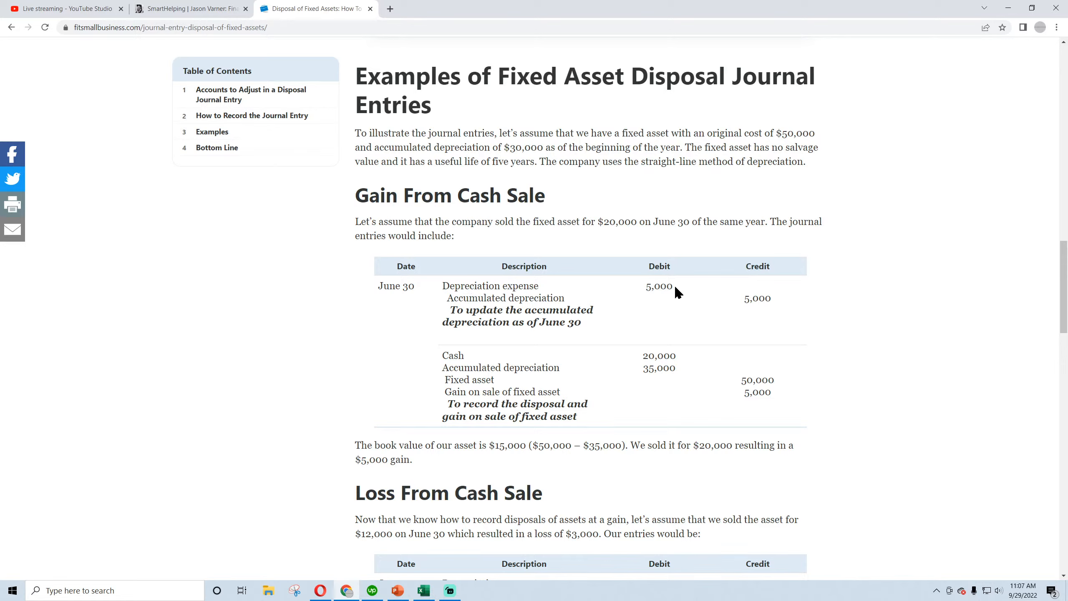
pyautogui.moveTo(674, 286); pyautogui.dragTo(647, 287)
pyautogui.click(455, 289)
pyautogui.moveTo(454, 289); pyautogui.dragTo(544, 295)
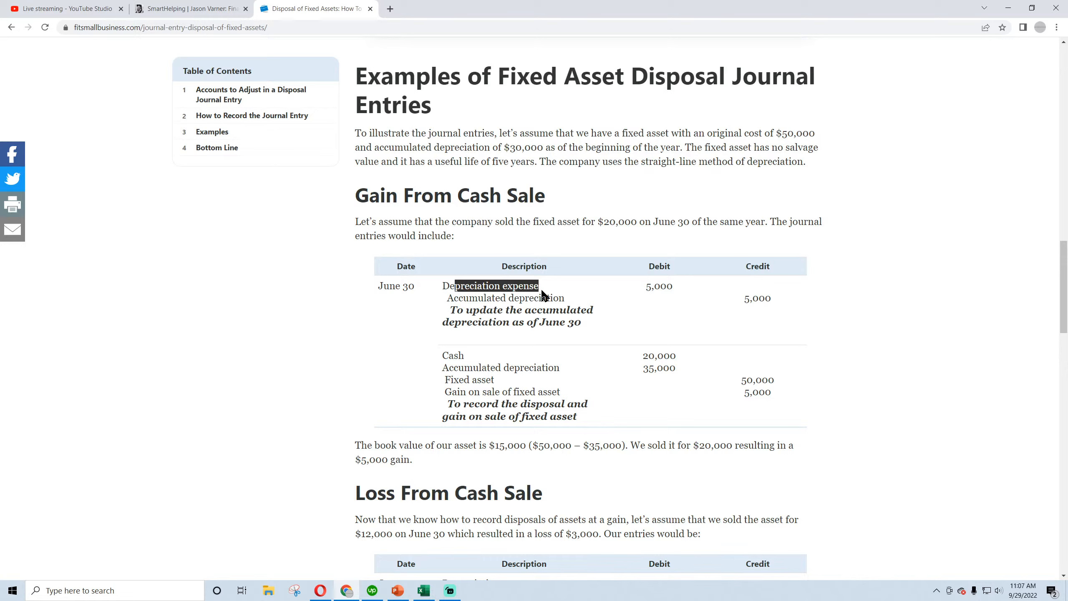
pyautogui.moveTo(544, 296); pyautogui.dragTo(557, 298)
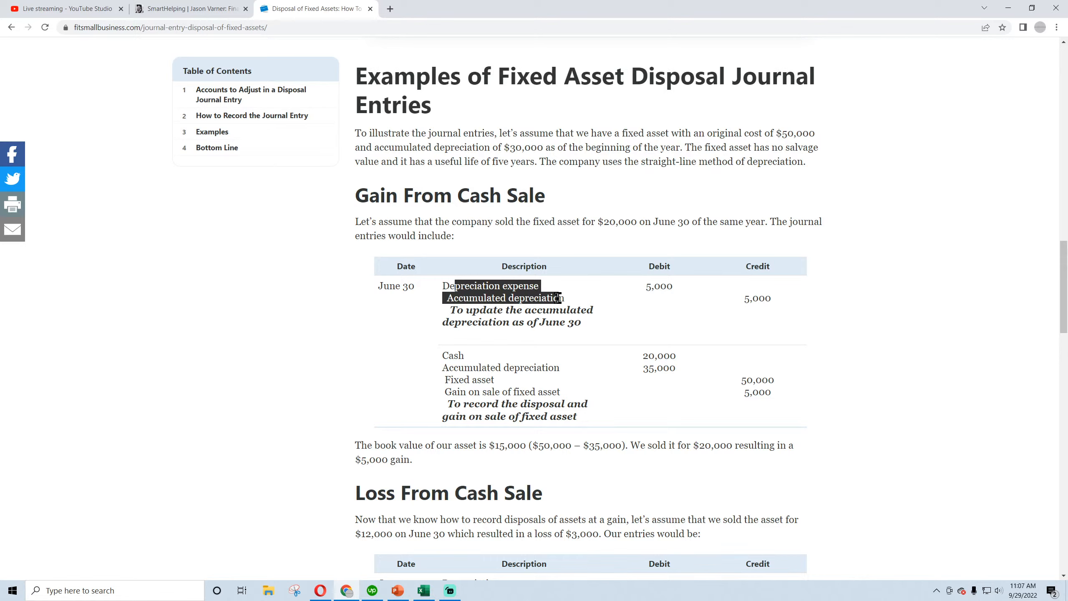
pyautogui.click(548, 309)
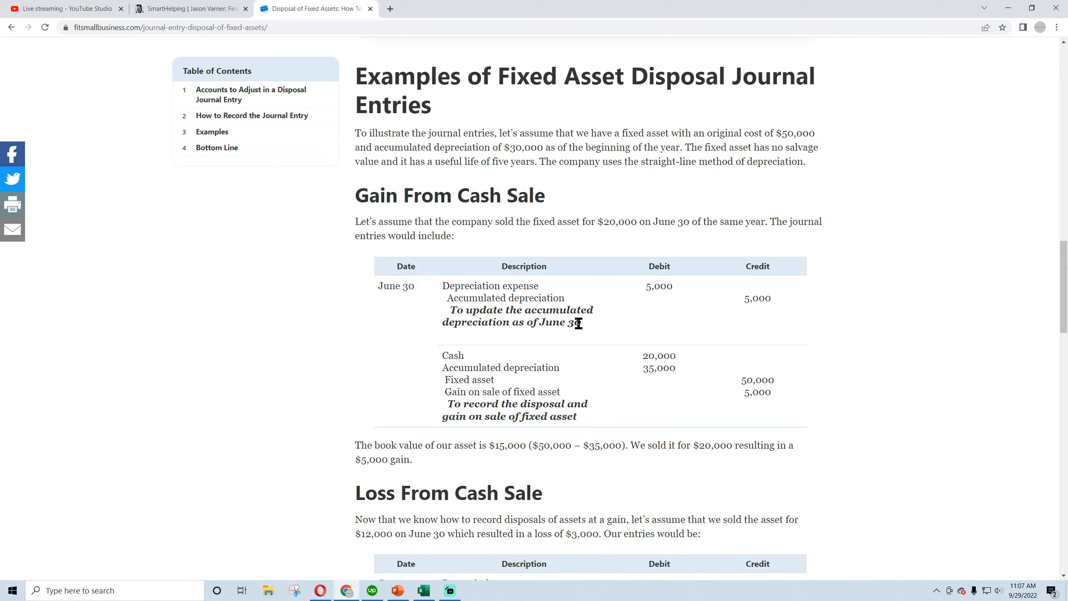
pyautogui.moveTo(580, 323); pyautogui.dragTo(449, 290)
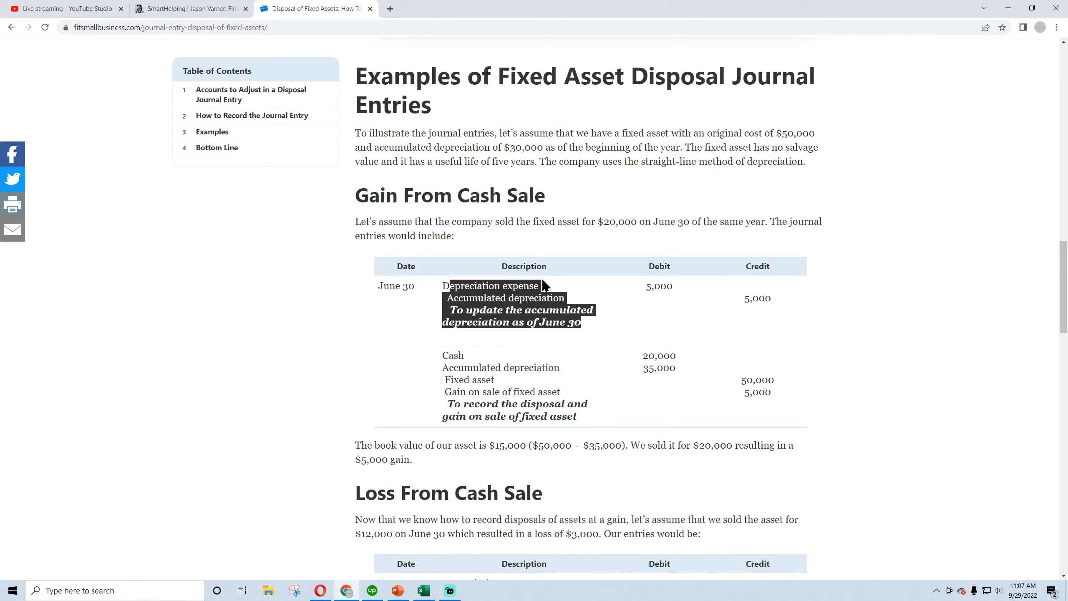
pyautogui.moveTo(641, 283); pyautogui.dragTo(765, 302)
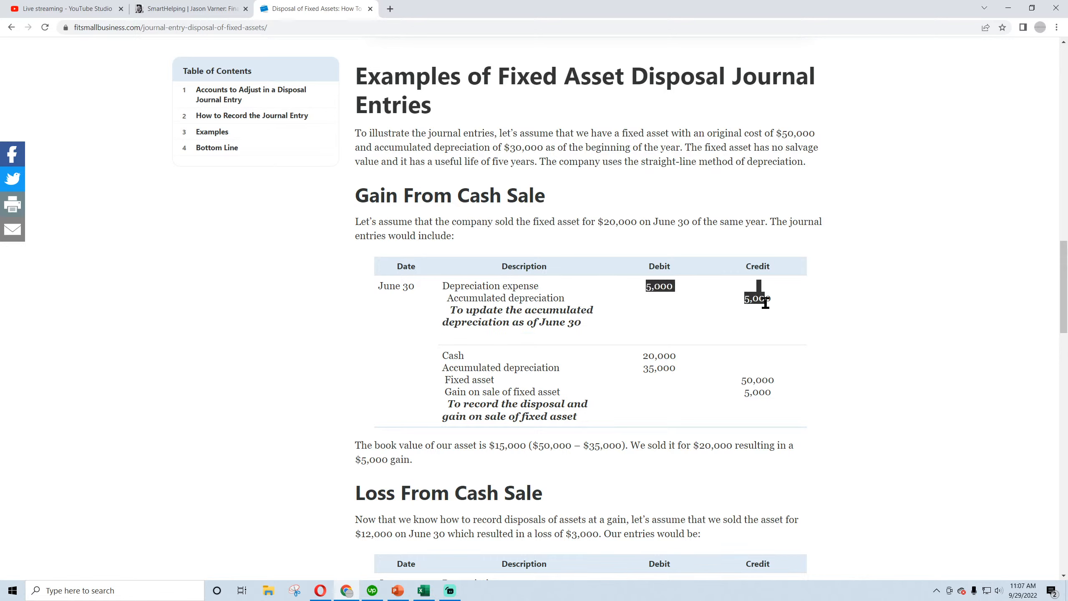
# Examine the cash, accumulated depreciation, fixed asset and gain lines of the disposal entry in the Gain From Cash Sale example
pyautogui.click(462, 362)
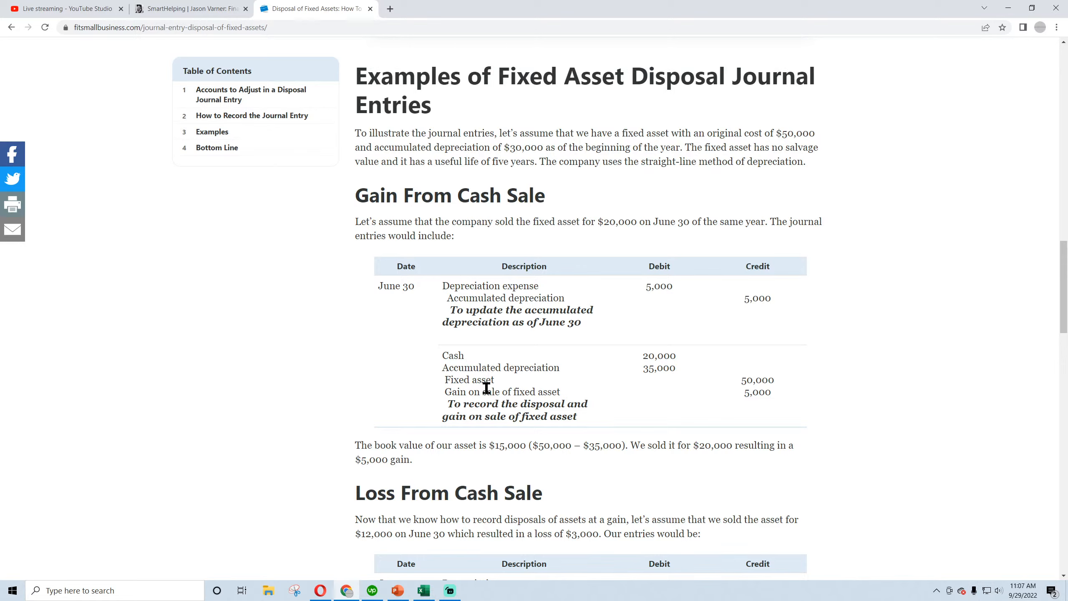
pyautogui.moveTo(442, 355)
pyautogui.mouseDown()
pyautogui.moveTo(668, 357)
pyautogui.moveTo(463, 352)
pyautogui.mouseUp()
pyautogui.click(662, 356)
pyautogui.moveTo(667, 368); pyautogui.dragTo(563, 366)
pyautogui.click(661, 367)
pyautogui.moveTo(675, 369); pyautogui.dragTo(644, 371)
pyautogui.moveTo(773, 378); pyautogui.dragTo(730, 384)
pyautogui.moveTo(771, 392); pyautogui.dragTo(745, 397)
pyautogui.click(591, 416)
pyautogui.moveTo(576, 416); pyautogui.dragTo(442, 358)
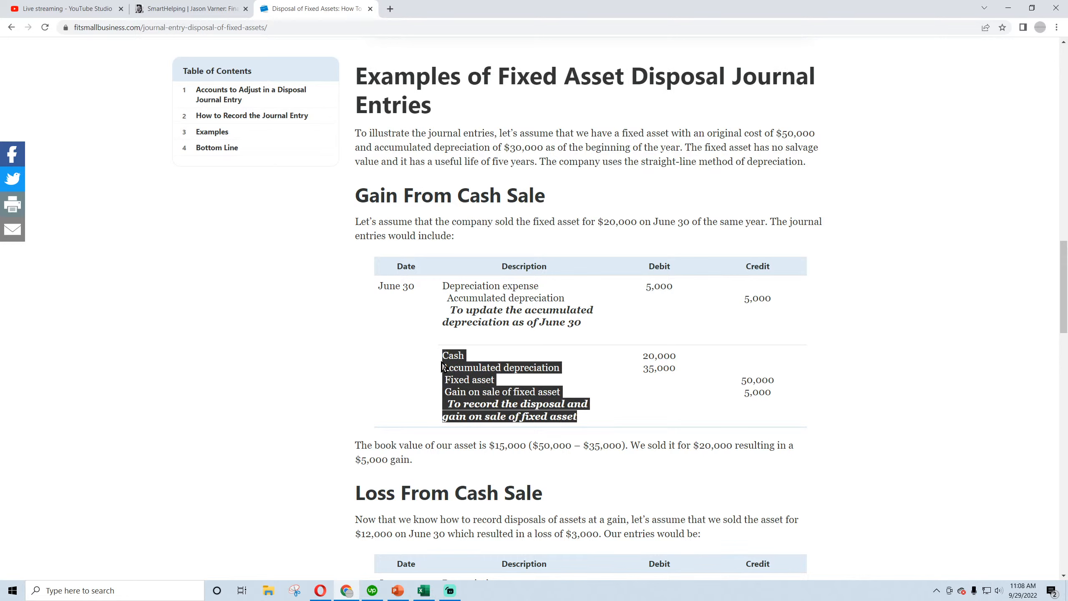
pyautogui.rightClick(457, 359)
pyautogui.click(441, 386)
# Switch to Excel, start the first Database transaction with date 2/1/2023 and description "sale of fixed asset", and save the workbook
pyautogui.click(422, 590)
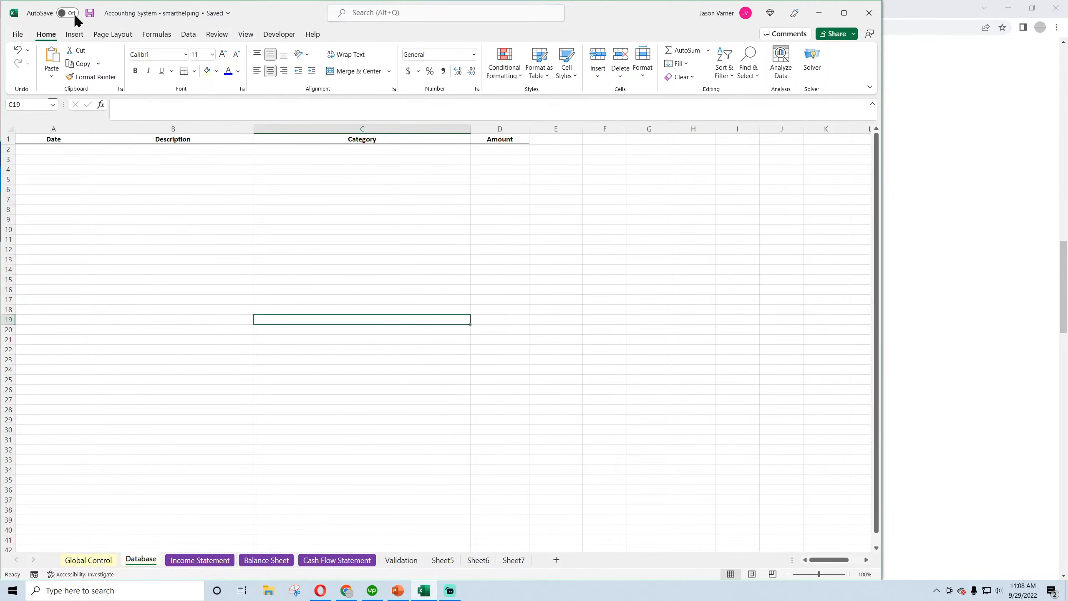
pyautogui.click(64, 150)
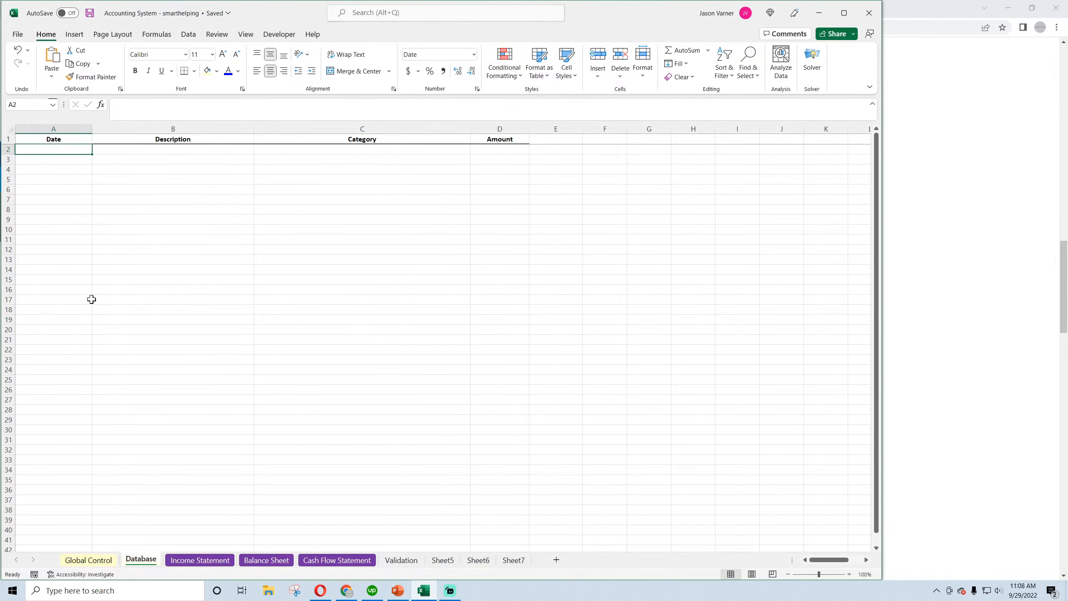
pyautogui.write('2')
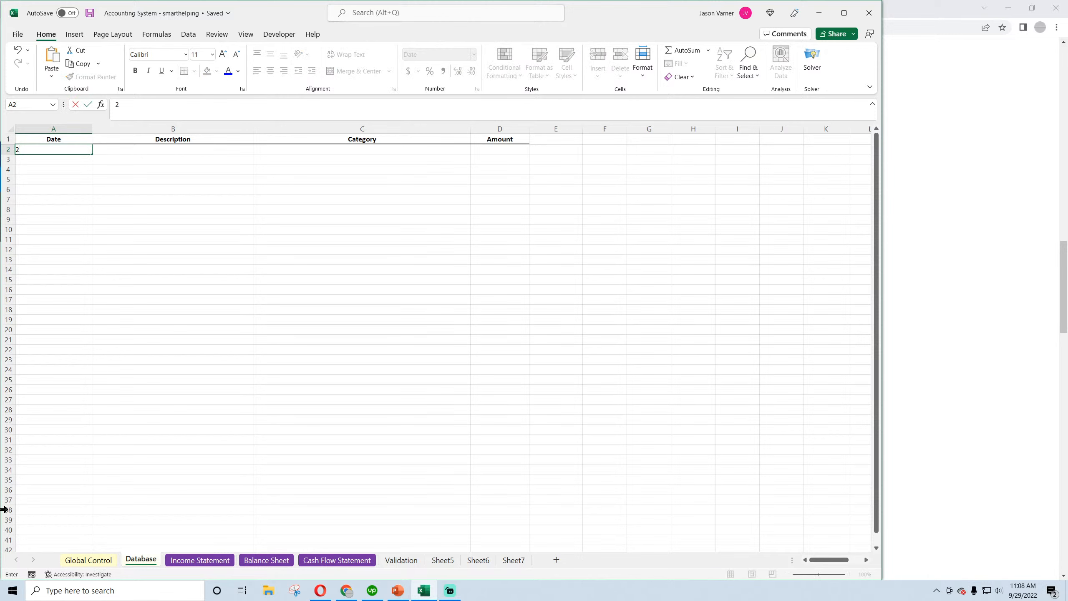
pyautogui.write('/1/2023')
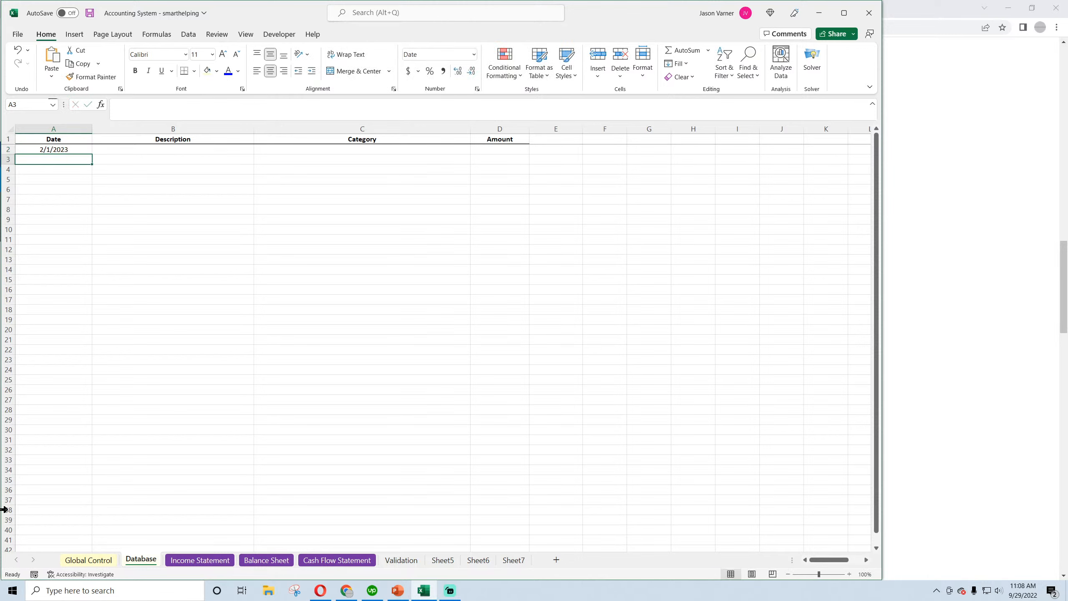
pyautogui.press('Tab')
pyautogui.write('sa')
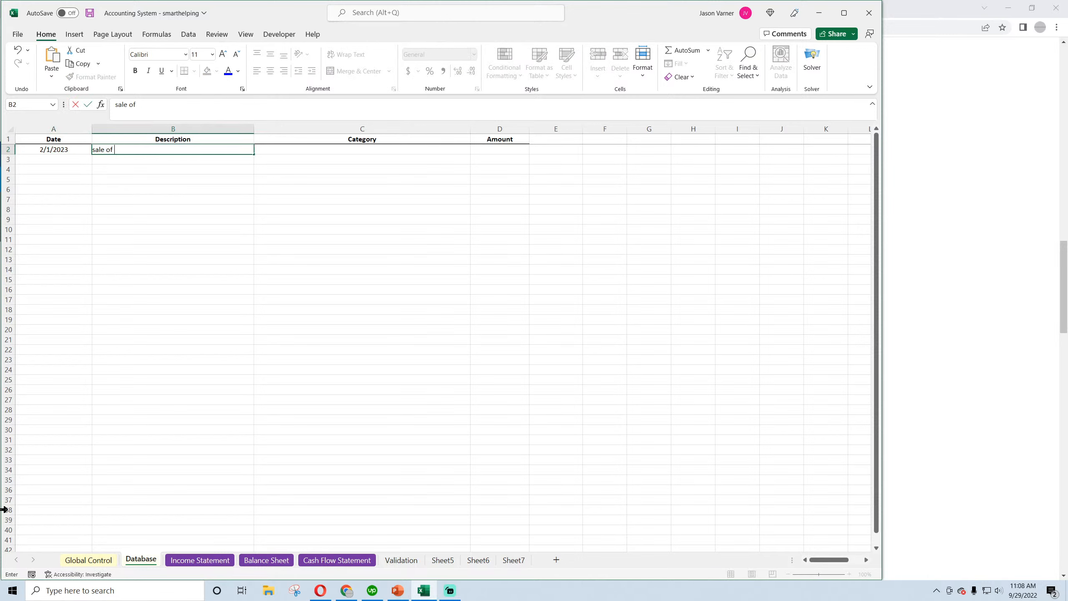
pyautogui.press('Down')
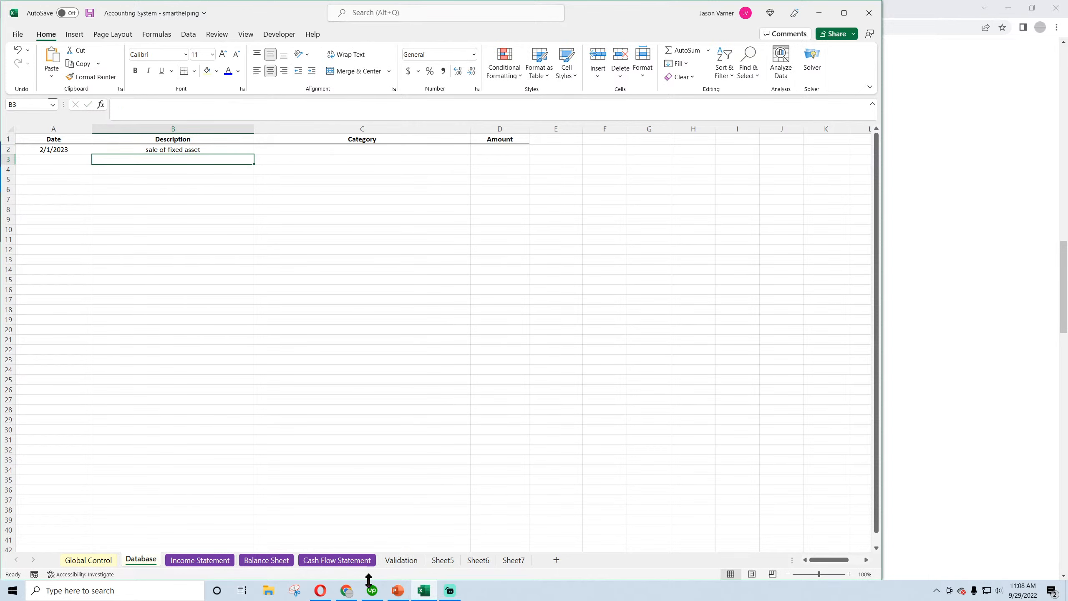
pyautogui.click(346, 591)
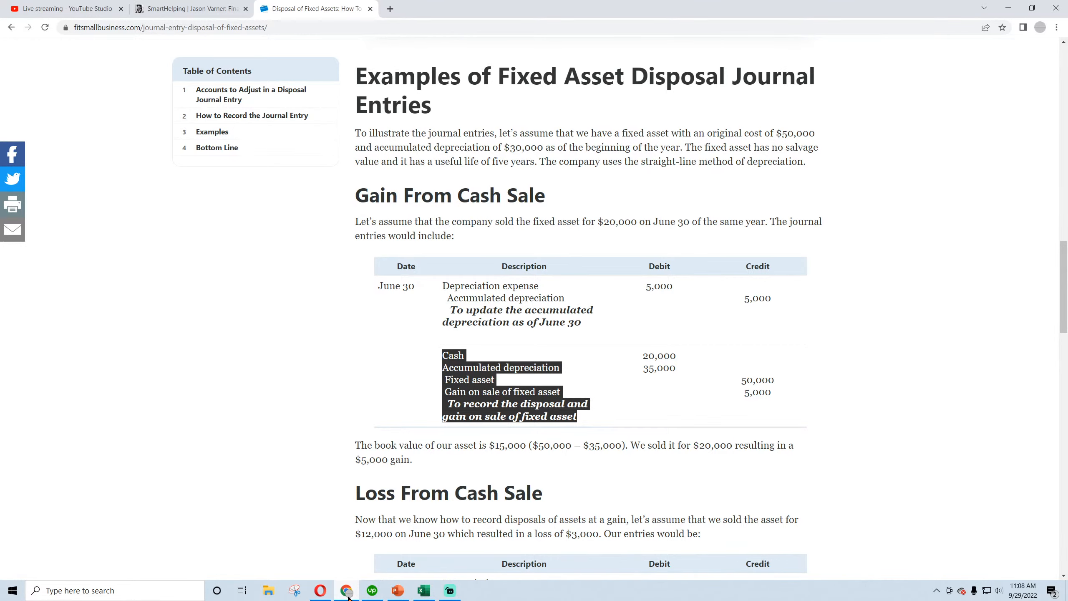
pyautogui.click(348, 596)
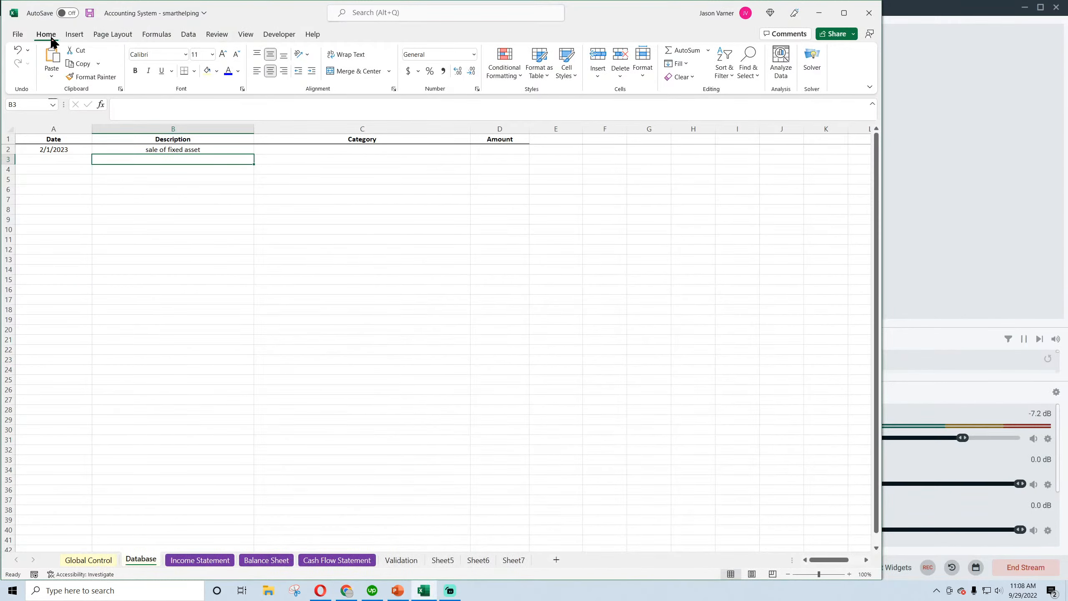
pyautogui.click(91, 14)
# Check the YouTube Studio live streaming page in Chrome and return to the Database sheet in Excel
pyautogui.moveTo(342, 598)
pyautogui.click(345, 546)
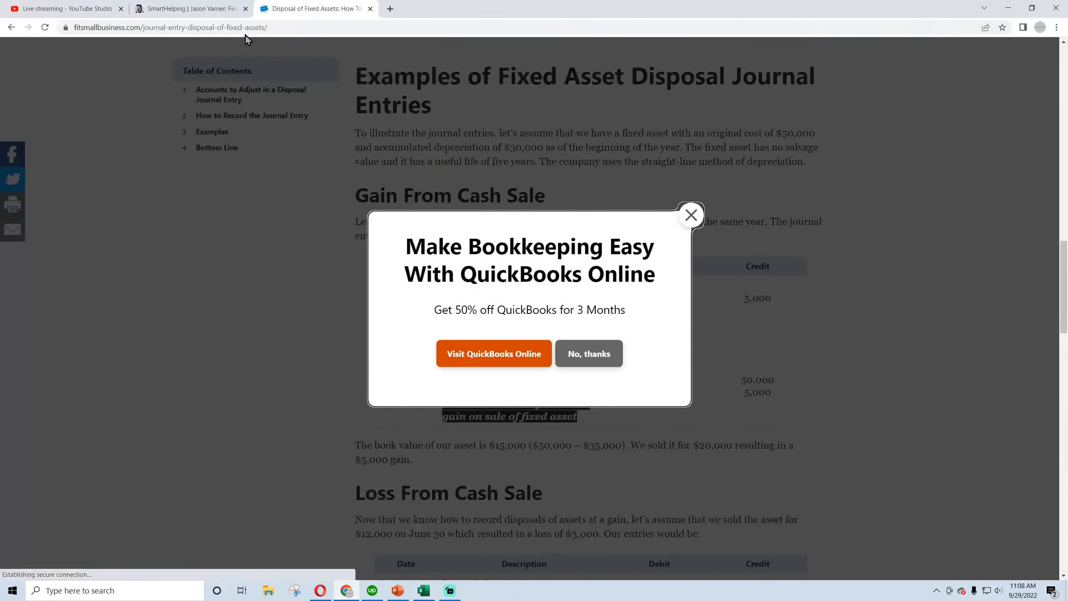
pyautogui.click(67, 8)
pyautogui.click(423, 590)
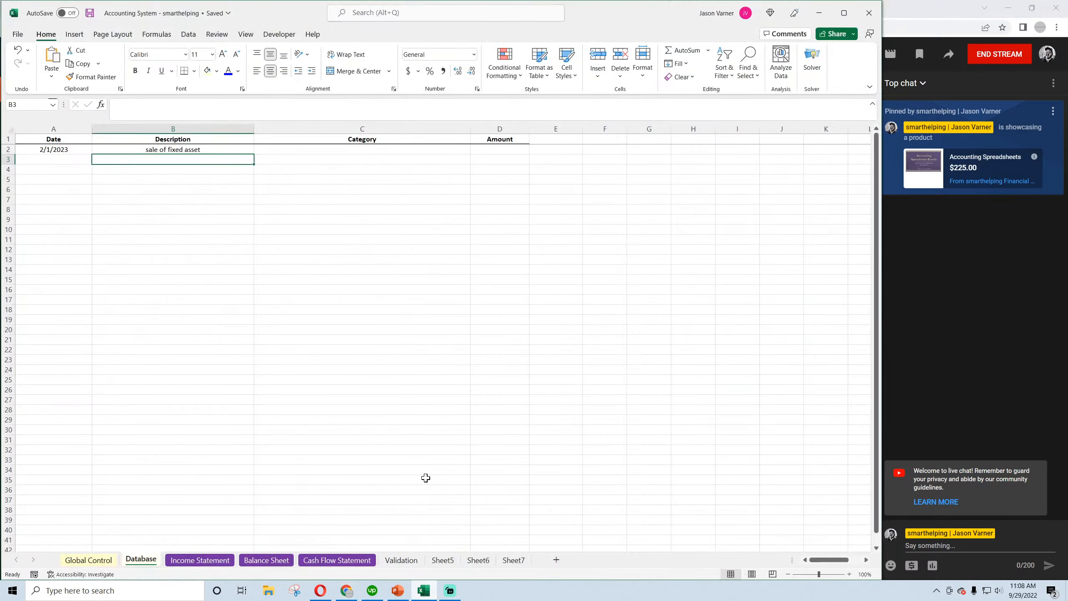
pyautogui.click(309, 368)
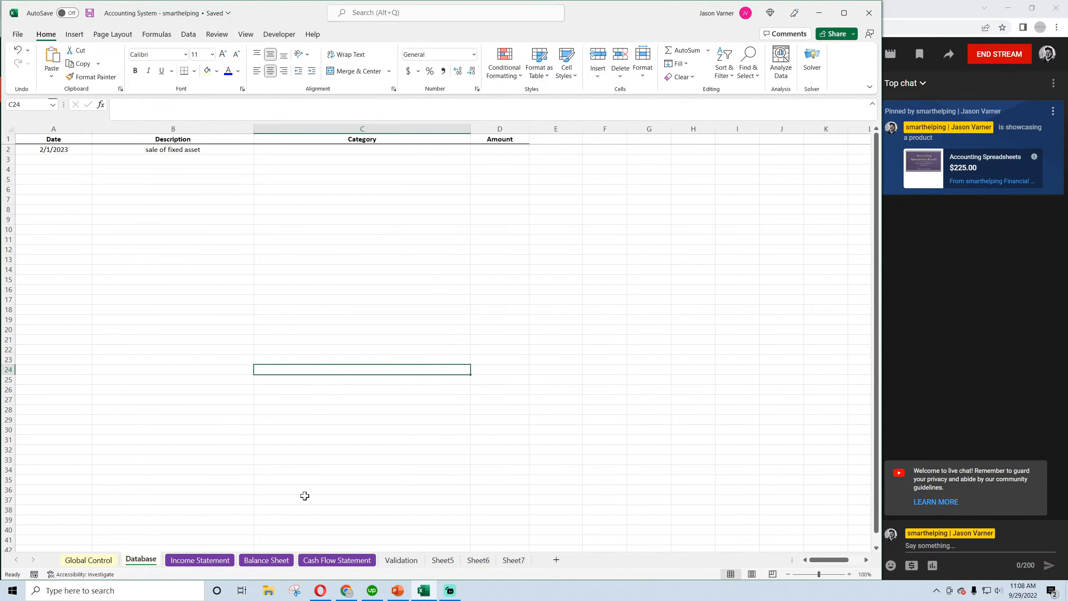
# Add "Sale of Capital Assets" below Pay Dividend in the Categories list on the Validation sheet, and save the workbook
pyautogui.click(403, 563)
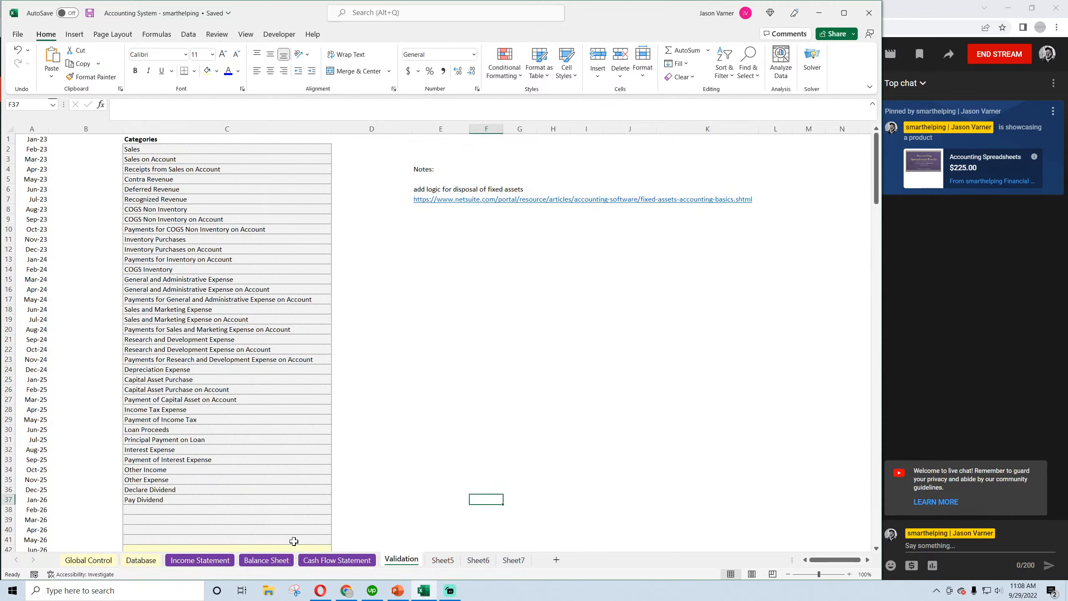
pyautogui.scroll(-4, 144, 378)
pyautogui.click(143, 402)
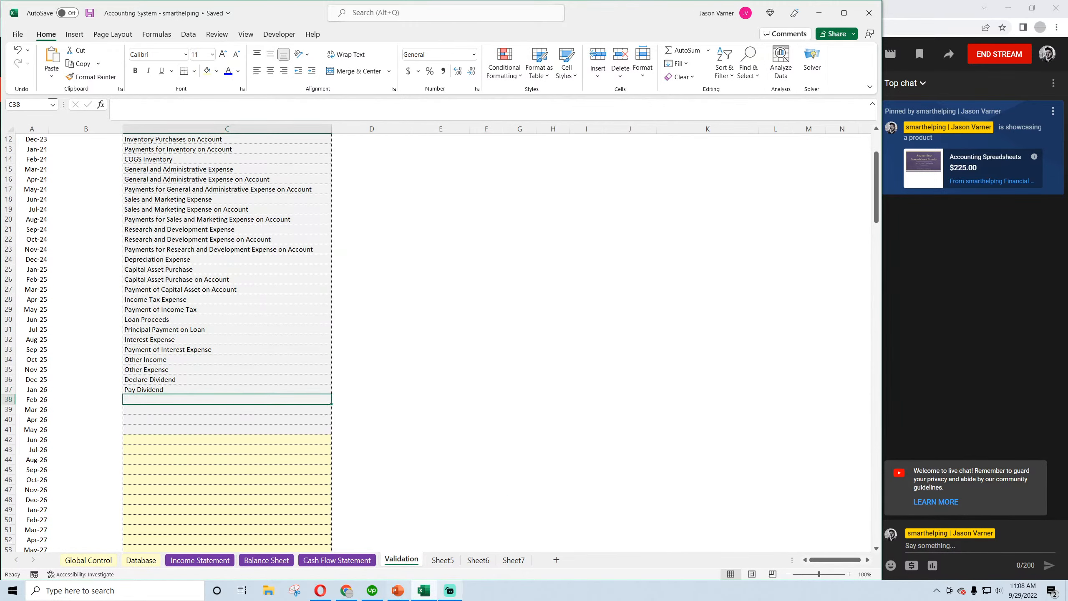
pyautogui.write('Sale')
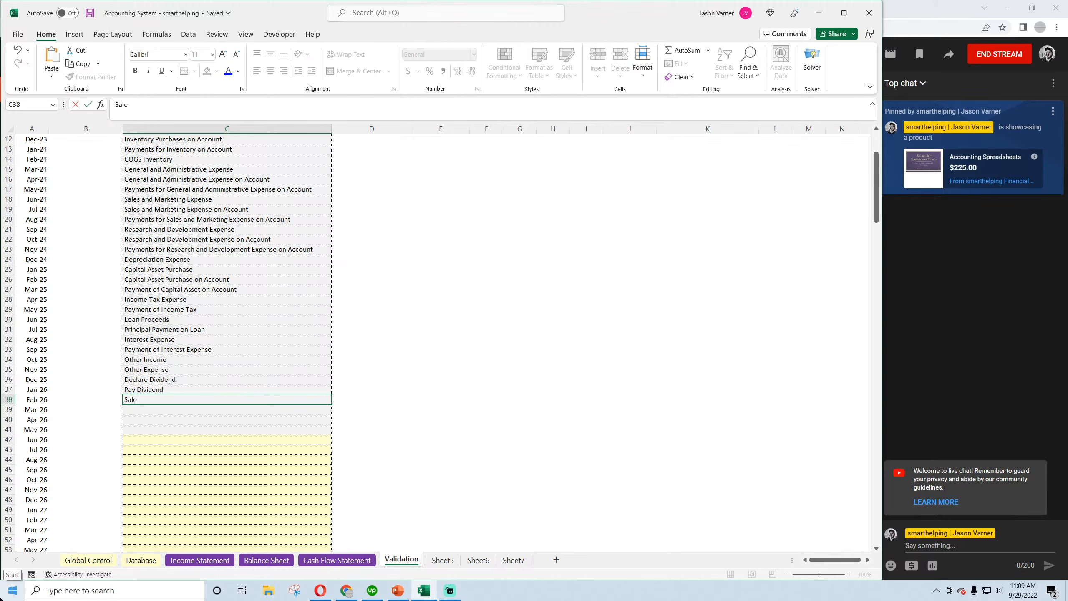
pyautogui.write(' of Property, Pla')
pyautogui.press('BackSpace')
pyautogui.press('BackSpace')
pyautogui.press('BackSpace')
pyautogui.press('BackSpace')
pyautogui.press('BackSpace')
pyautogui.press('BackSpace')
pyautogui.press('BackSpace')
pyautogui.press('BackSpace')
pyautogui.press('BackSpace')
pyautogui.write('Capital')
pyautogui.press('Return')
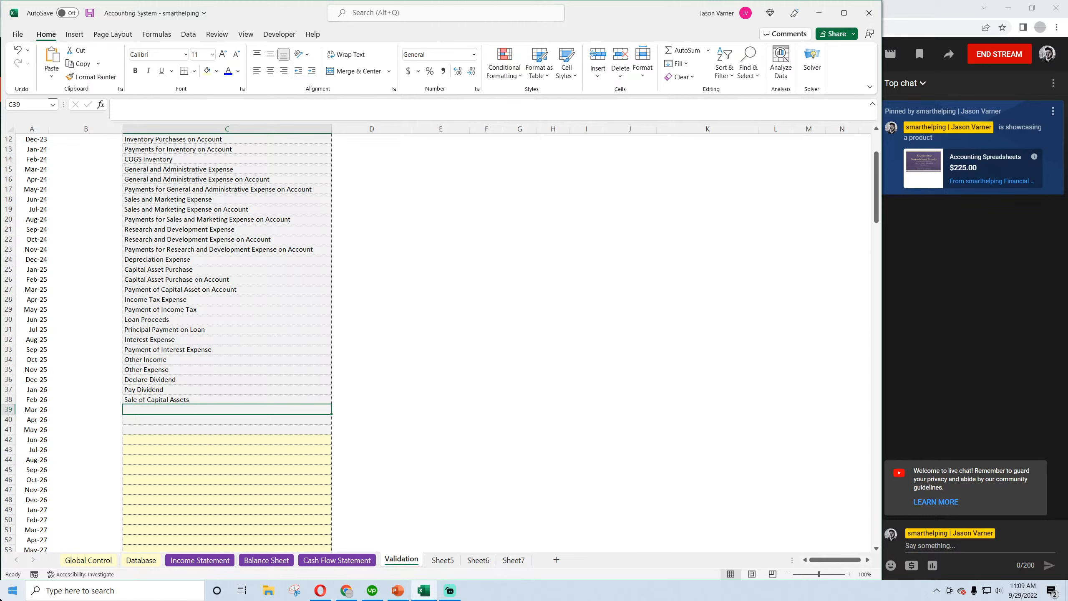
pyautogui.click(180, 398)
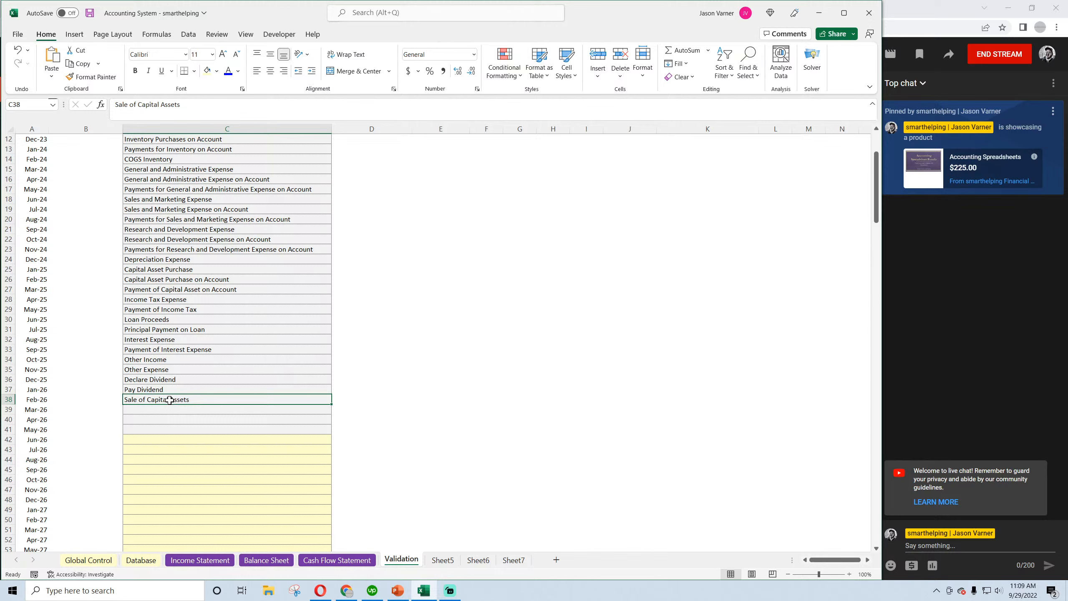
pyautogui.click(90, 14)
# Assign the Database's fixed asset sale the Sale of Capital Assets category and an amount of 25000, and save the workbook
pyautogui.click(141, 560)
pyautogui.click(365, 150)
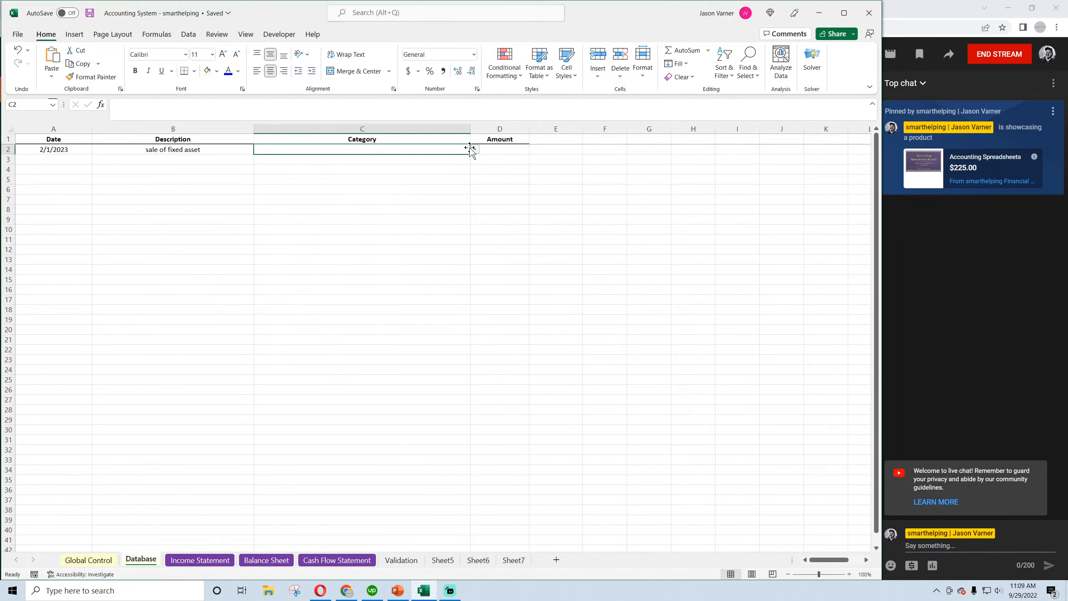
pyautogui.click(474, 149)
pyautogui.click(408, 173)
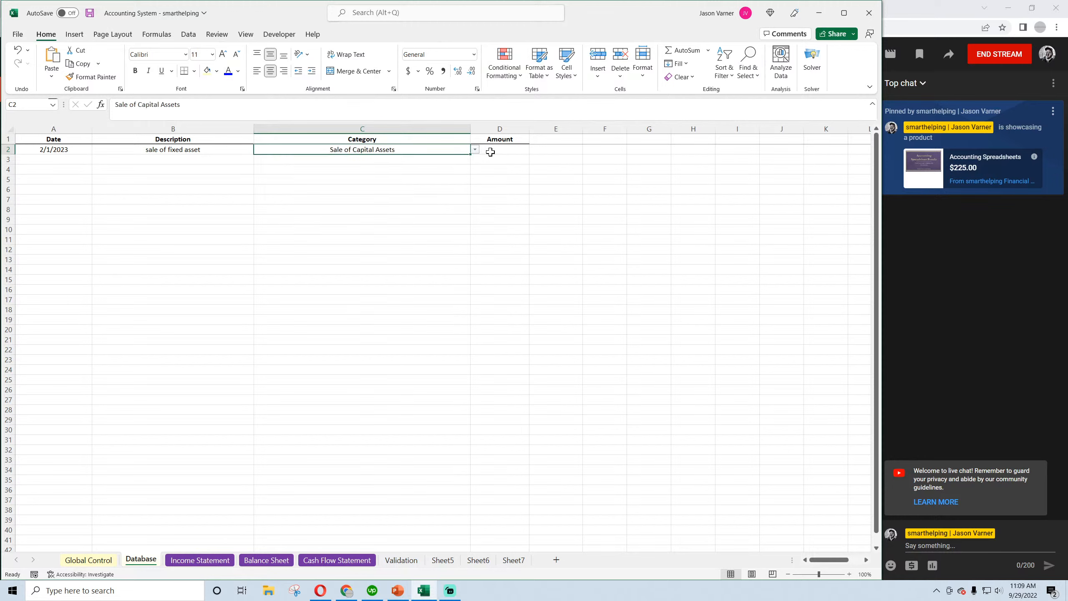
pyautogui.click(490, 152)
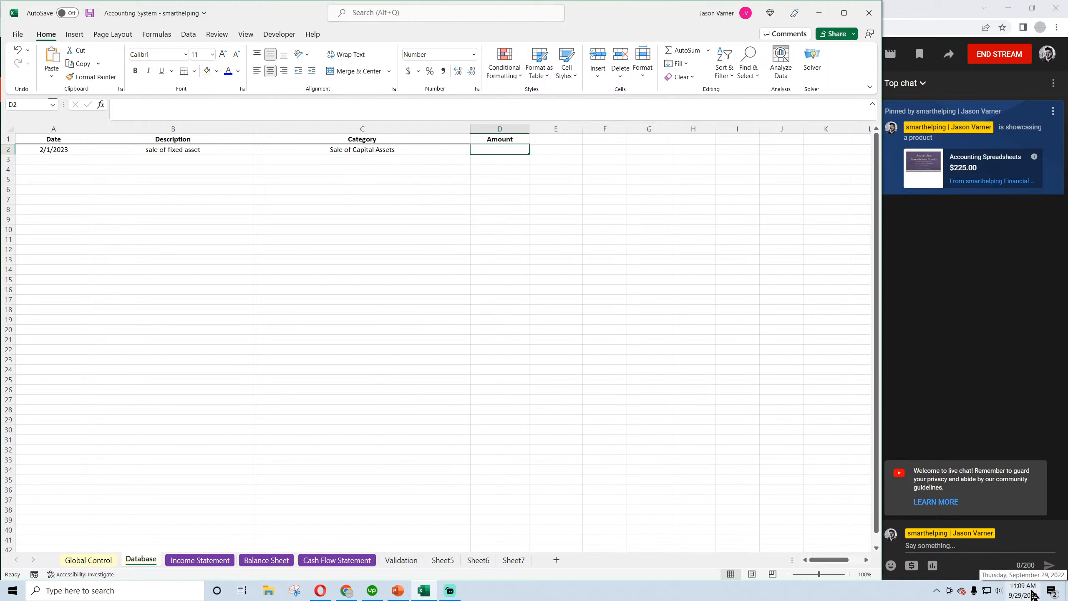
pyautogui.write('25000')
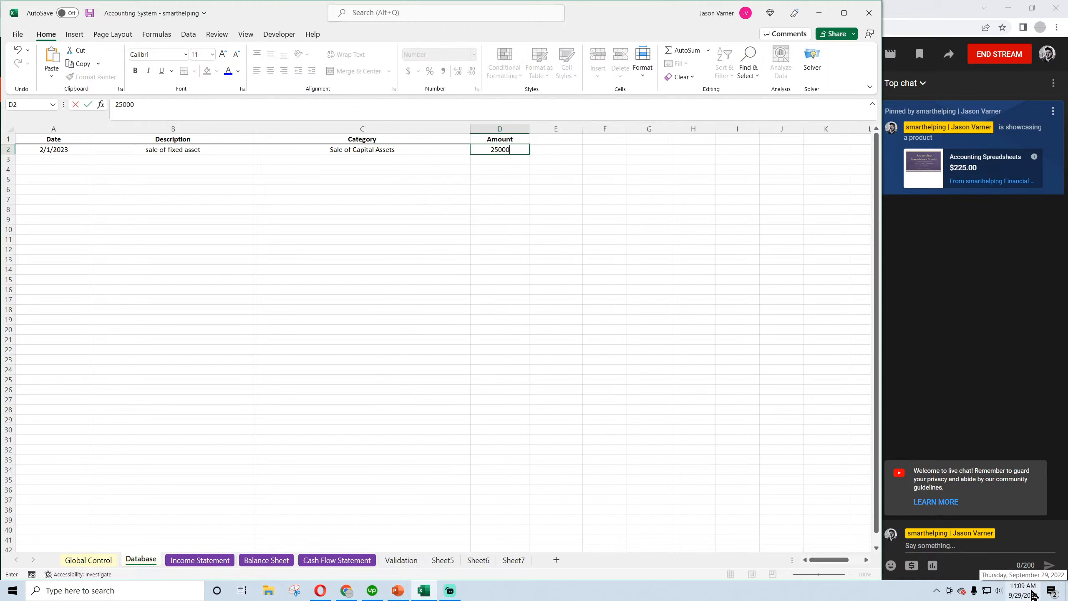
pyautogui.press('Return')
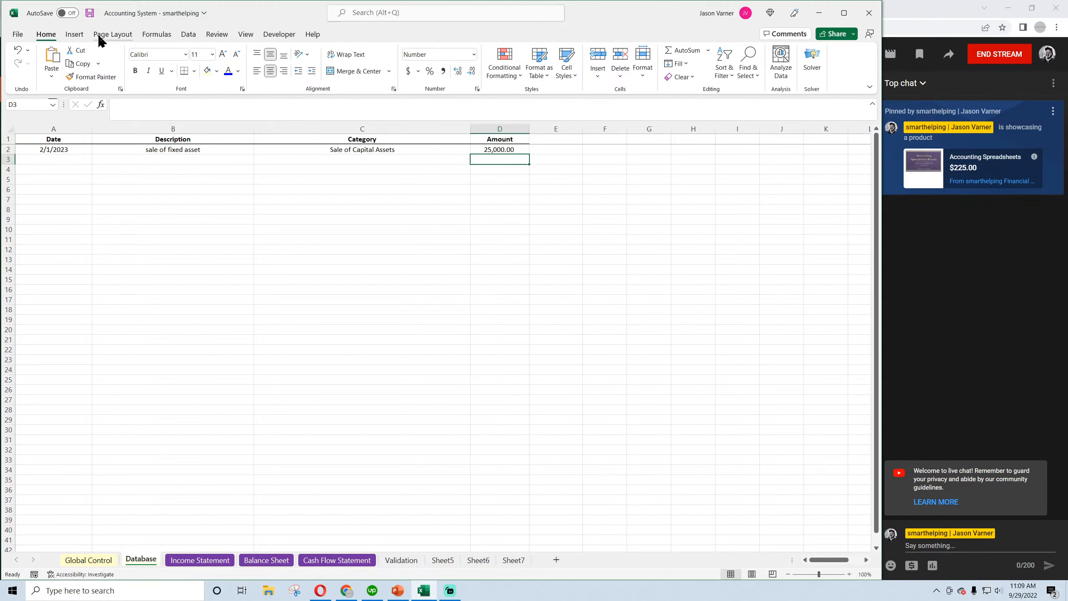
pyautogui.click(89, 13)
# Return to the disposal article in Chrome, dismiss the QuickBooks offer, and examine the accumulated depreciation debit in the disposal entry
pyautogui.click(346, 590)
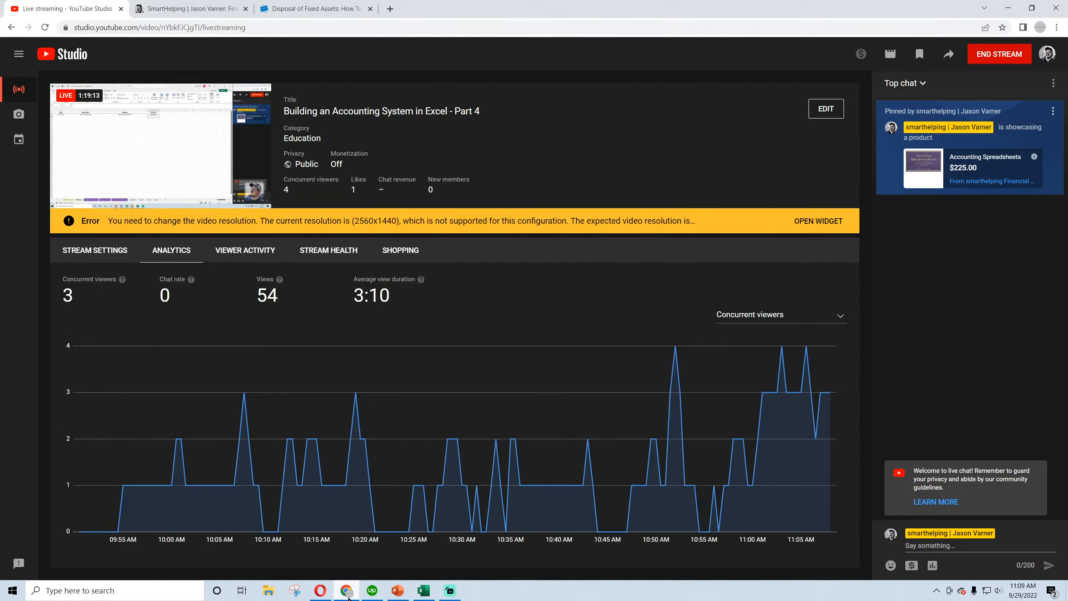
pyautogui.click(316, 8)
pyautogui.click(691, 215)
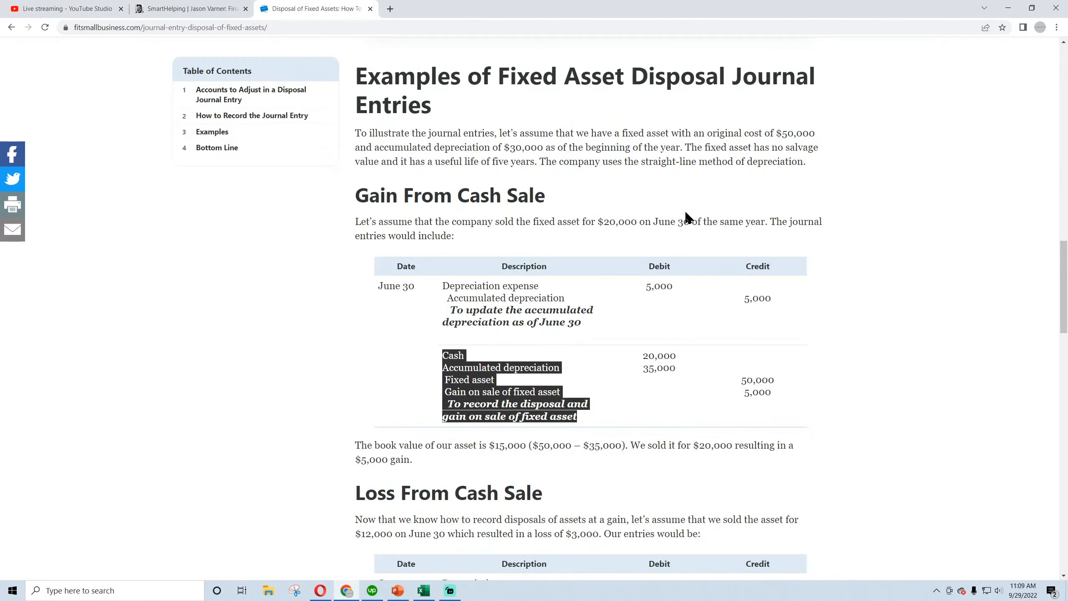
pyautogui.click(508, 366)
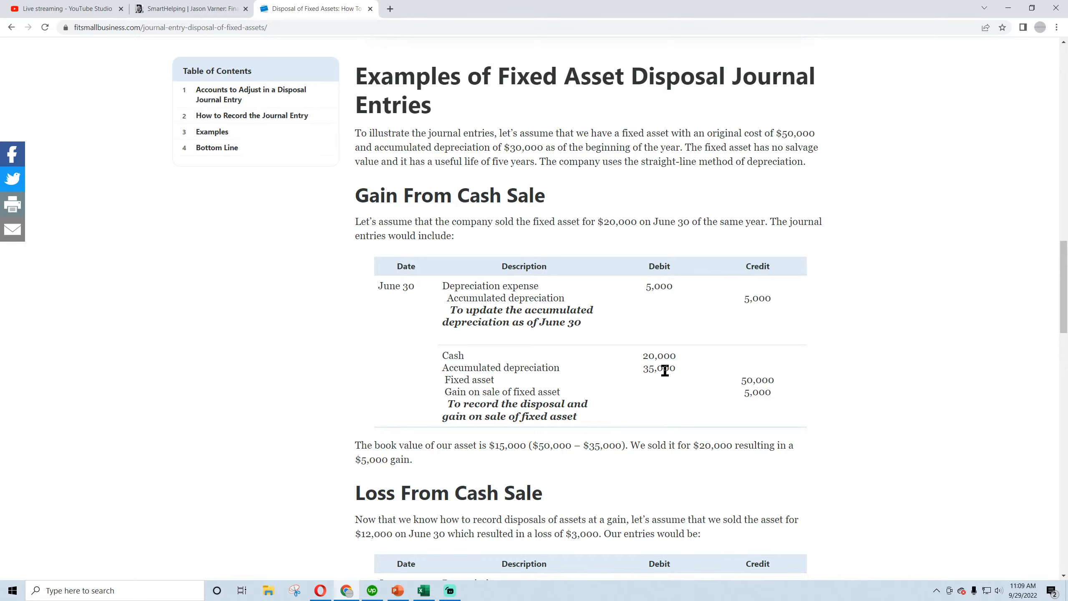
pyautogui.moveTo(675, 367); pyautogui.dragTo(465, 368)
pyautogui.click(648, 368)
# Bring up YouTube Studio in Chrome, switch back to Excel, and select the empty Database range A3:D16 below the sale transaction
pyautogui.click(78, 9)
pyautogui.click(423, 590)
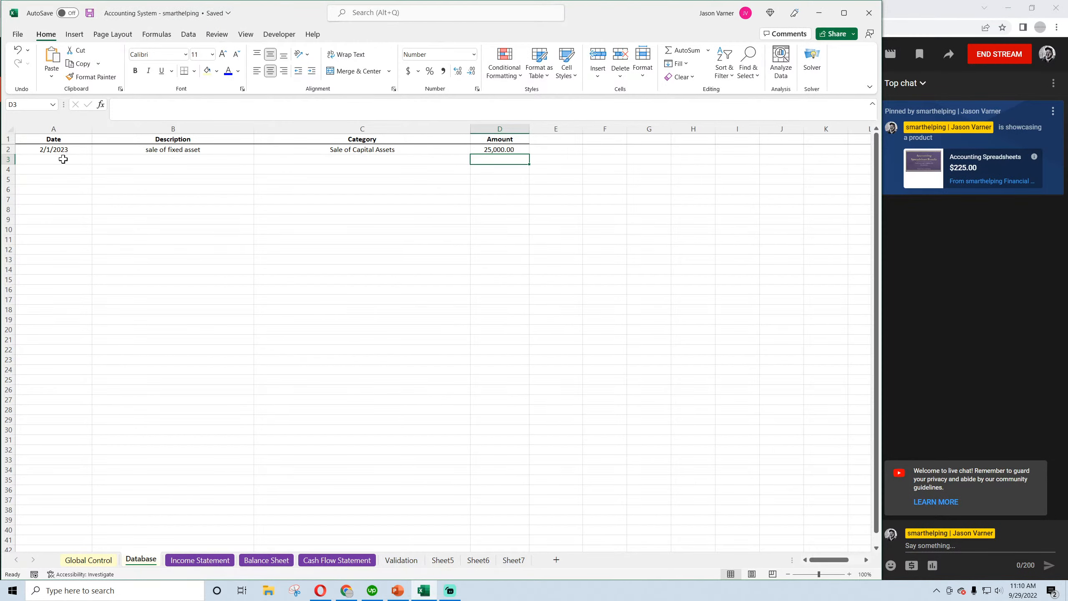
pyautogui.click(57, 159)
pyautogui.moveTo(55, 159); pyautogui.dragTo(502, 291)
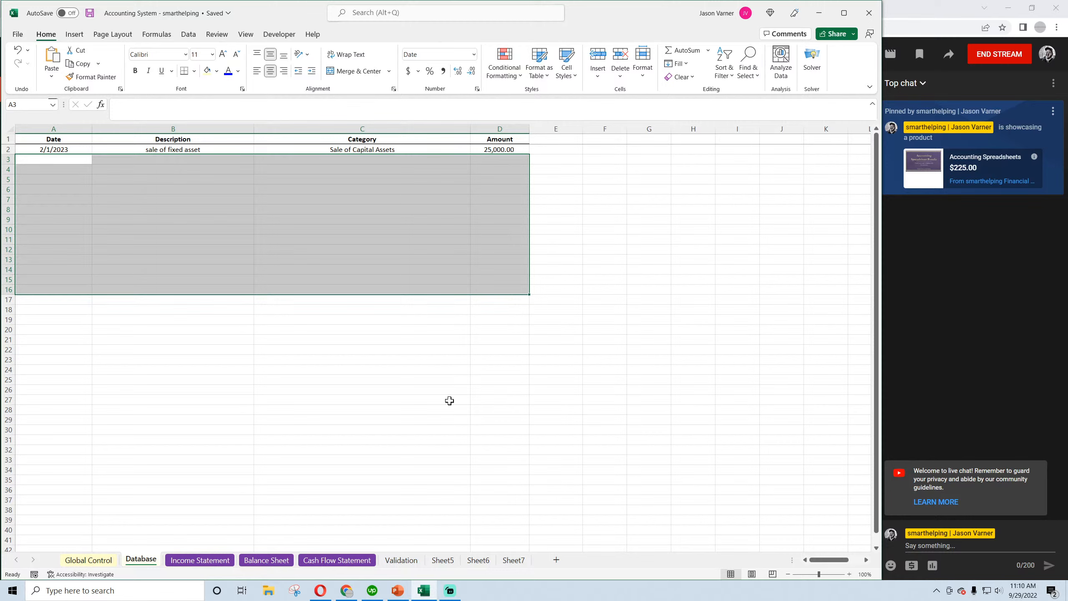
pyautogui.click(53, 150)
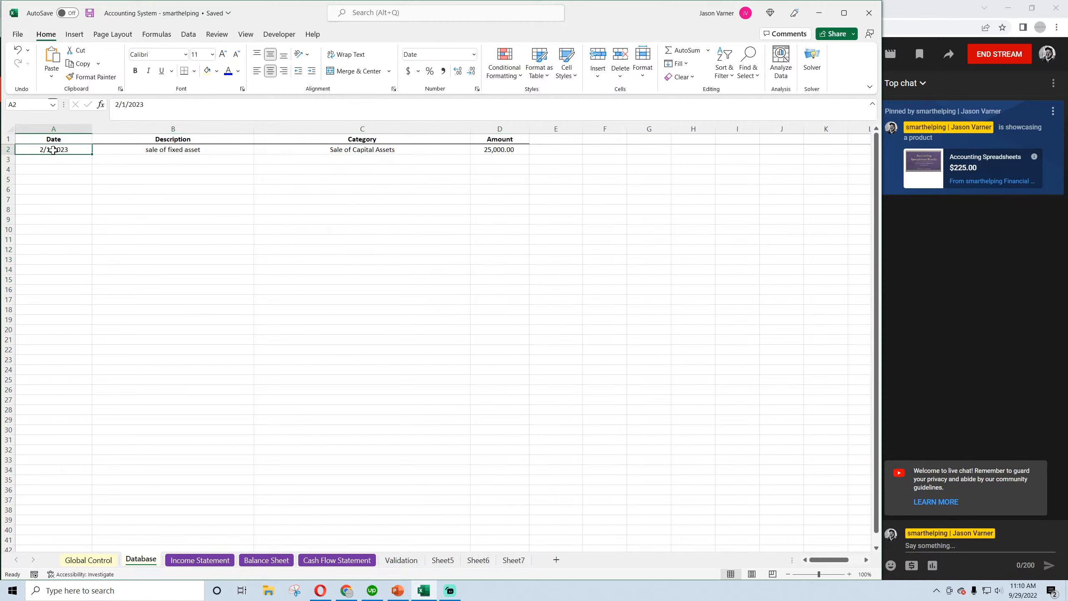
pyautogui.moveTo(48, 150); pyautogui.dragTo(499, 150)
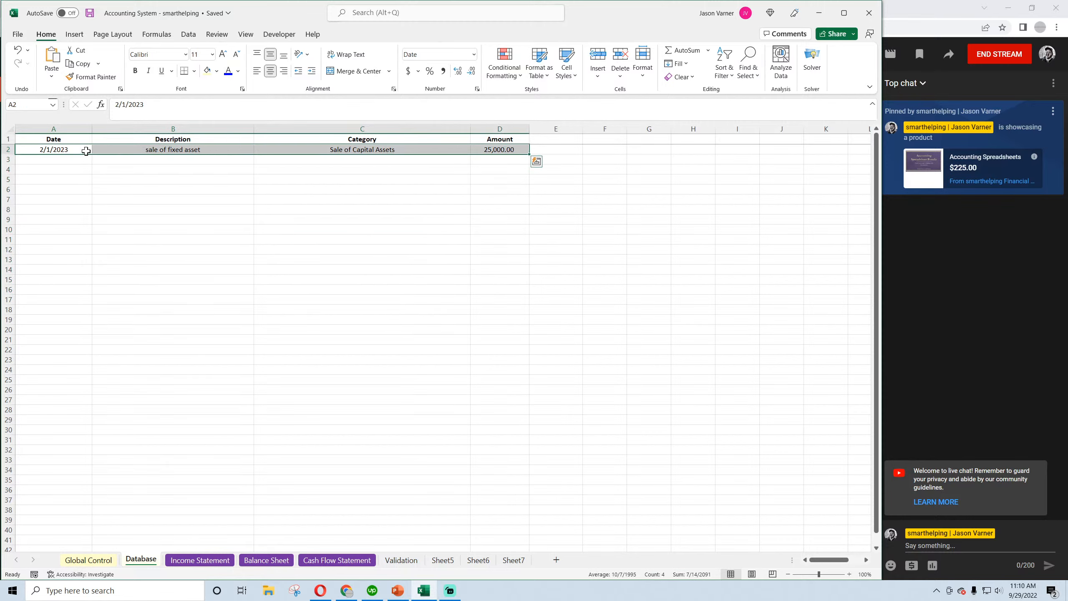
pyautogui.click(65, 160)
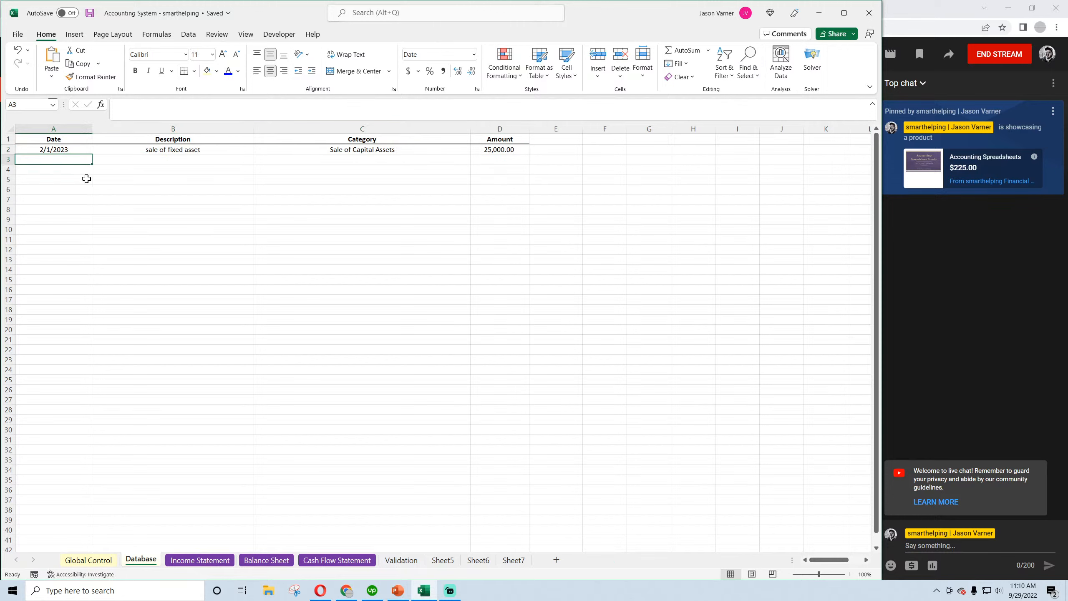
pyautogui.write('1')
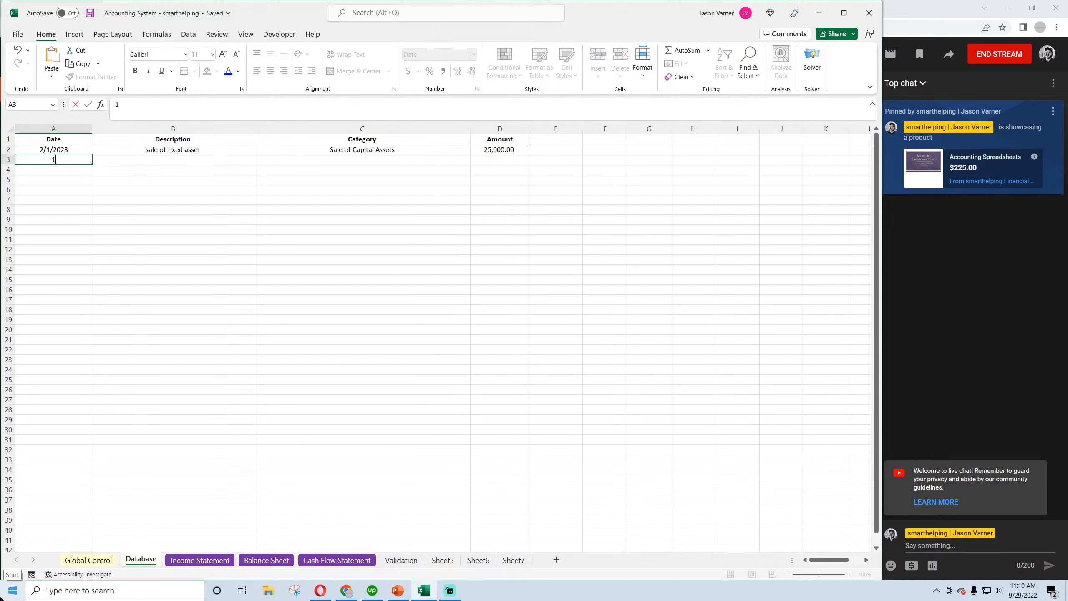
pyautogui.write('/')
# Change the date of the fixed asset sale in A2 to 11/1/2023
pyautogui.click(53, 150)
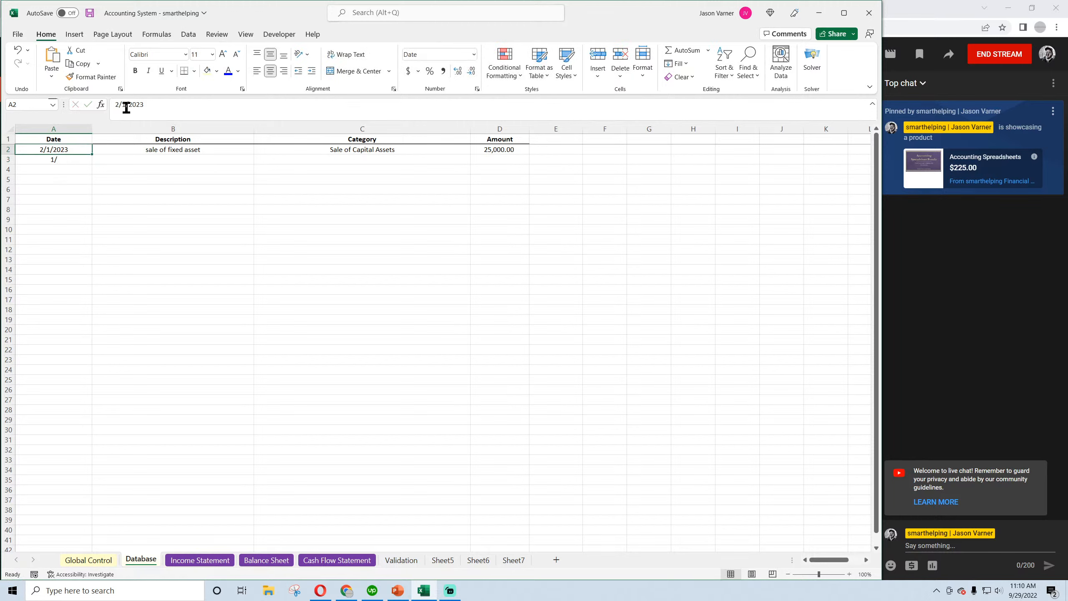
pyautogui.moveTo(122, 104); pyautogui.dragTo(109, 104)
pyautogui.write('11')
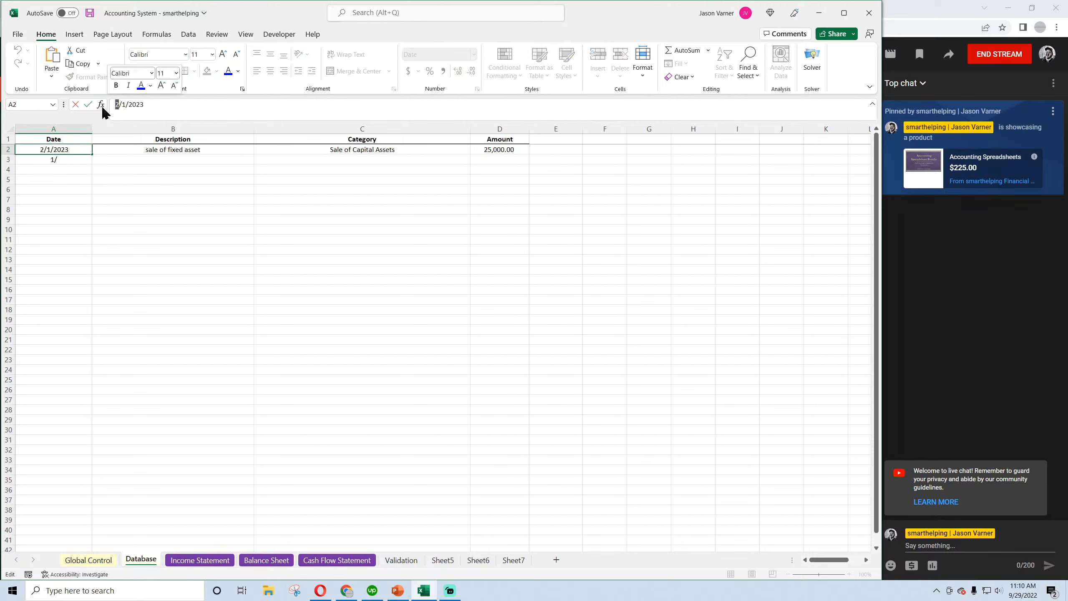
pyautogui.click(148, 279)
# Clear the partial entry in A3 and enter 1/1/2023 as the date of a new transaction
pyautogui.doubleClick(72, 158)
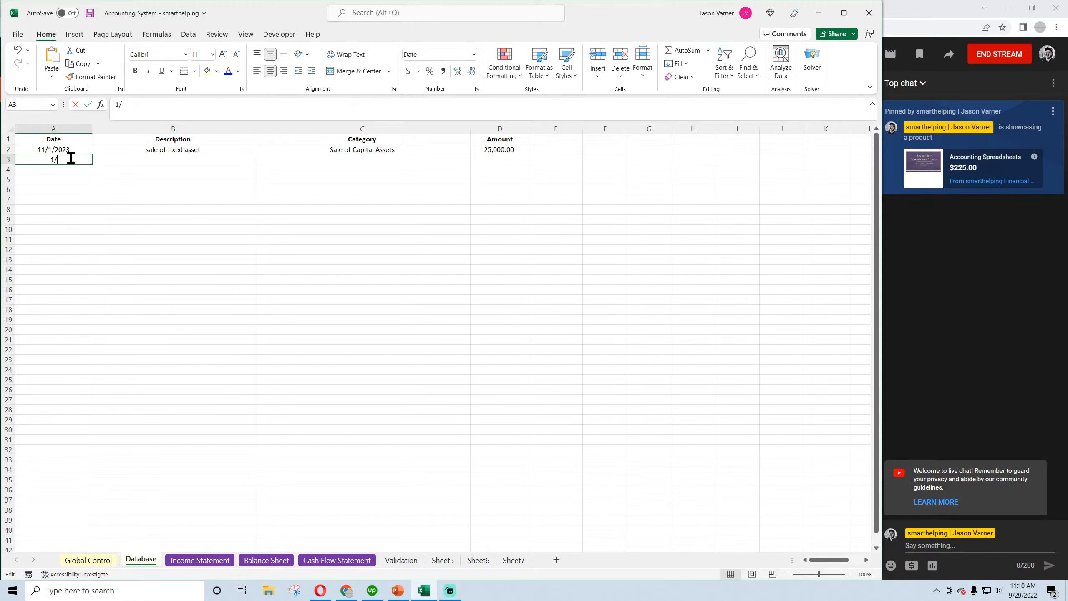
pyautogui.press('BackSpace')
pyautogui.press('BackSpace')
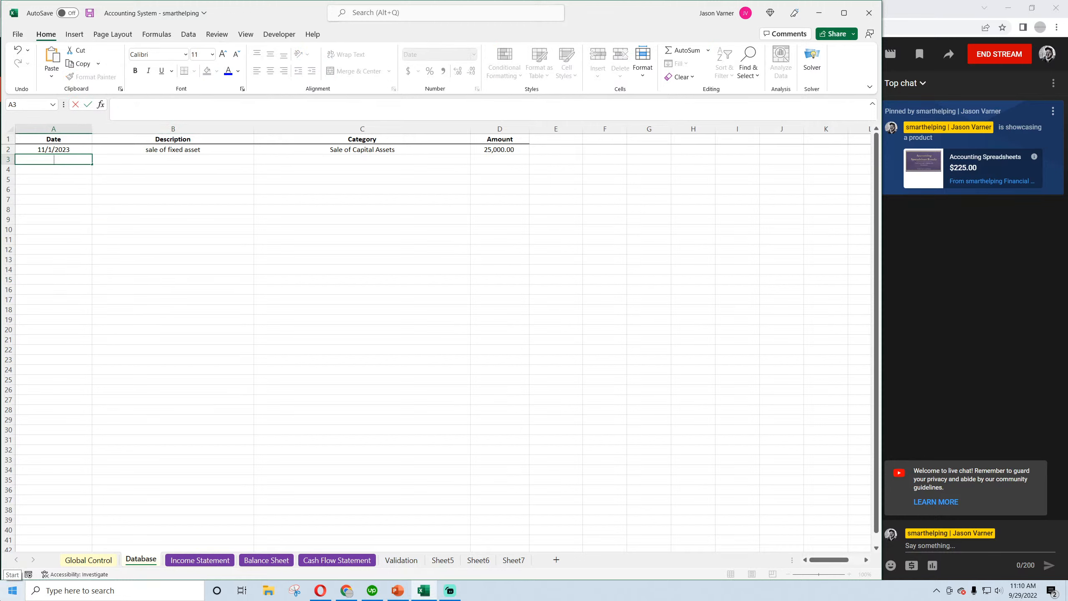
pyautogui.write('1/1/2023')
pyautogui.press('Return')
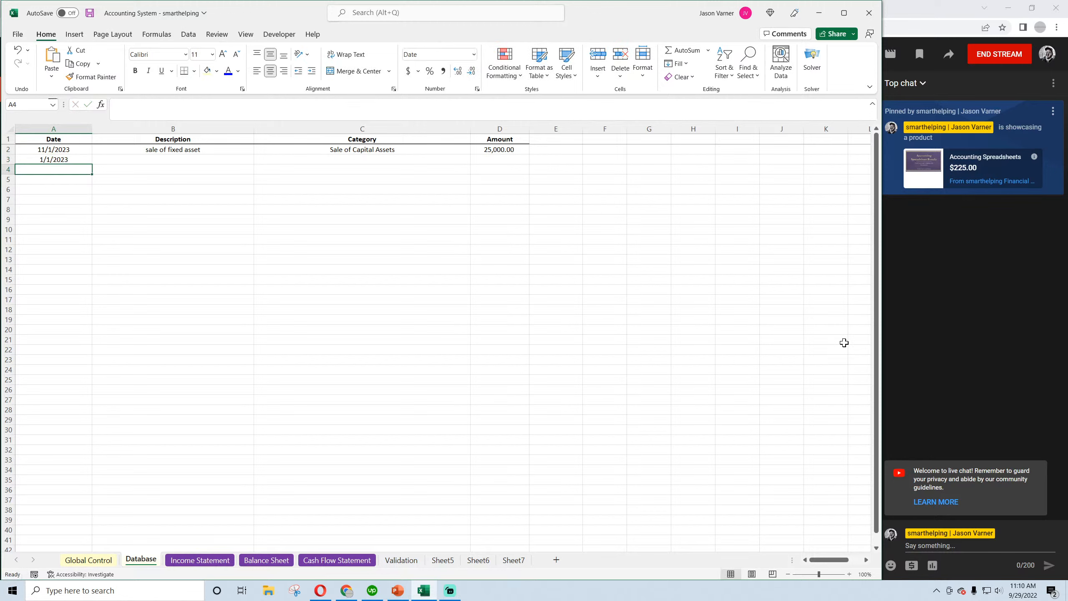
# Assign the Capital Asset Purchase category to the 1/1/2023 transaction in the Database
pyautogui.click(464, 160)
pyautogui.click(474, 159)
pyautogui.click(475, 169)
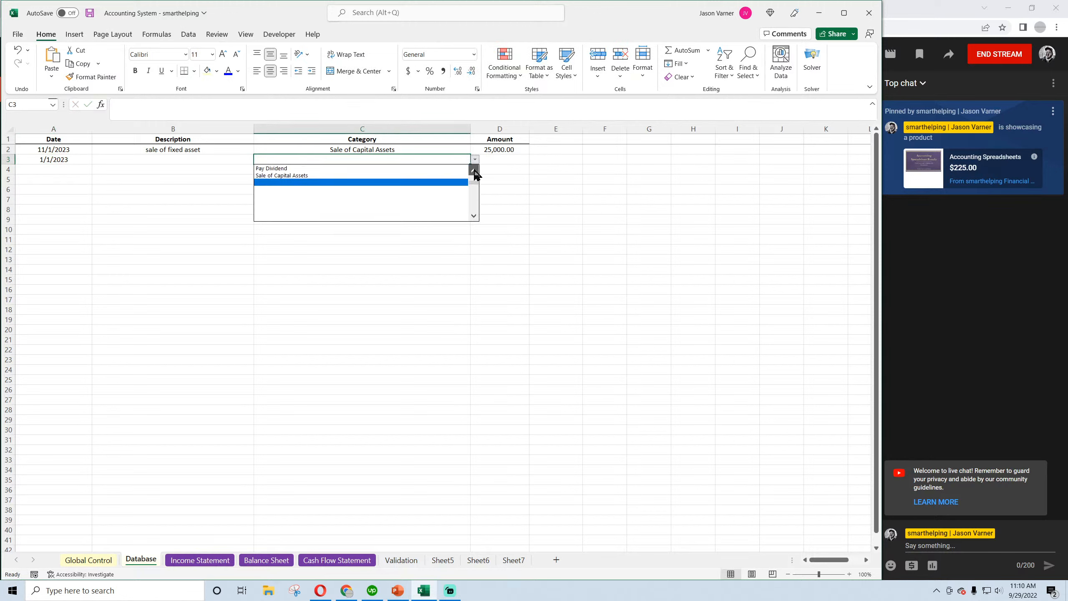
pyautogui.click(475, 170)
pyautogui.click(474, 170)
pyautogui.click(474, 170)
pyautogui.click(474, 170)
pyautogui.click(474, 170)
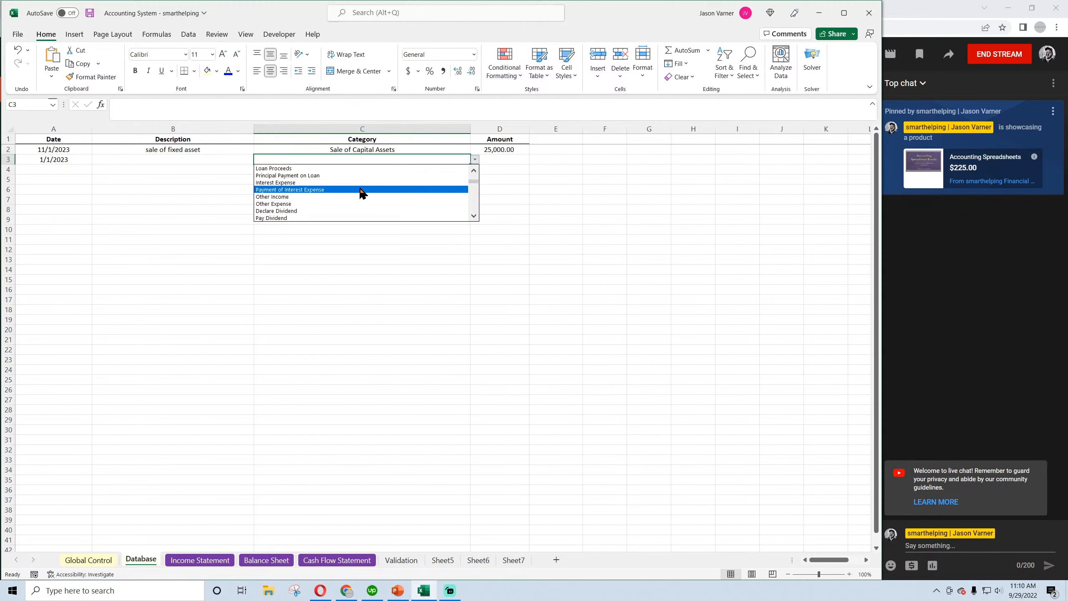
pyautogui.click(474, 170)
pyautogui.click(474, 171)
pyautogui.click(474, 171)
pyautogui.click(474, 170)
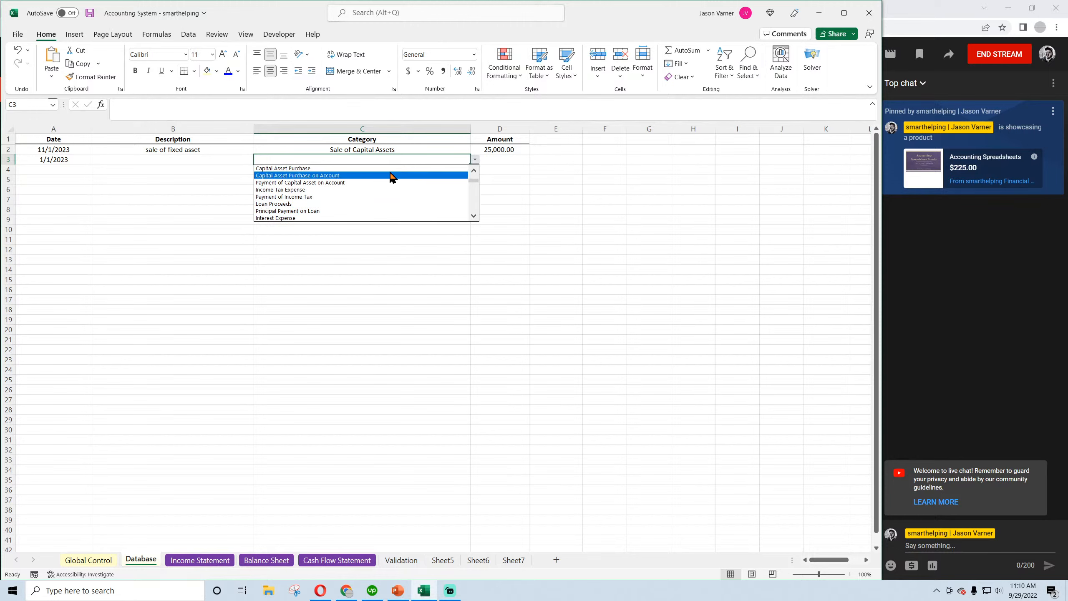
pyautogui.click(474, 170)
pyautogui.click(341, 169)
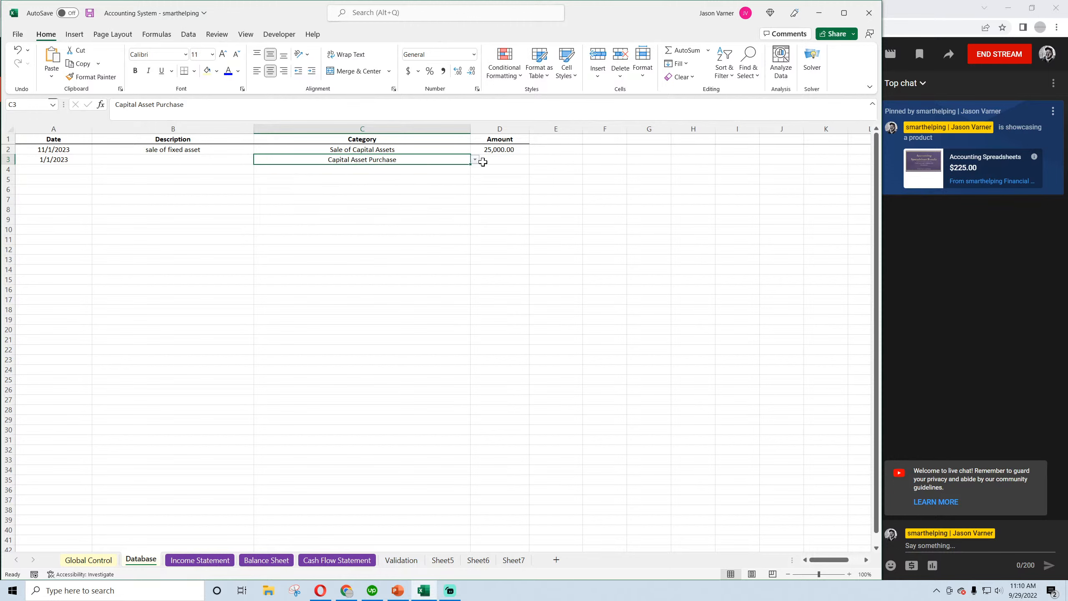
# Set the amount of the 1/1/2023 capital asset purchase in D3 to 250,000
pyautogui.click(502, 159)
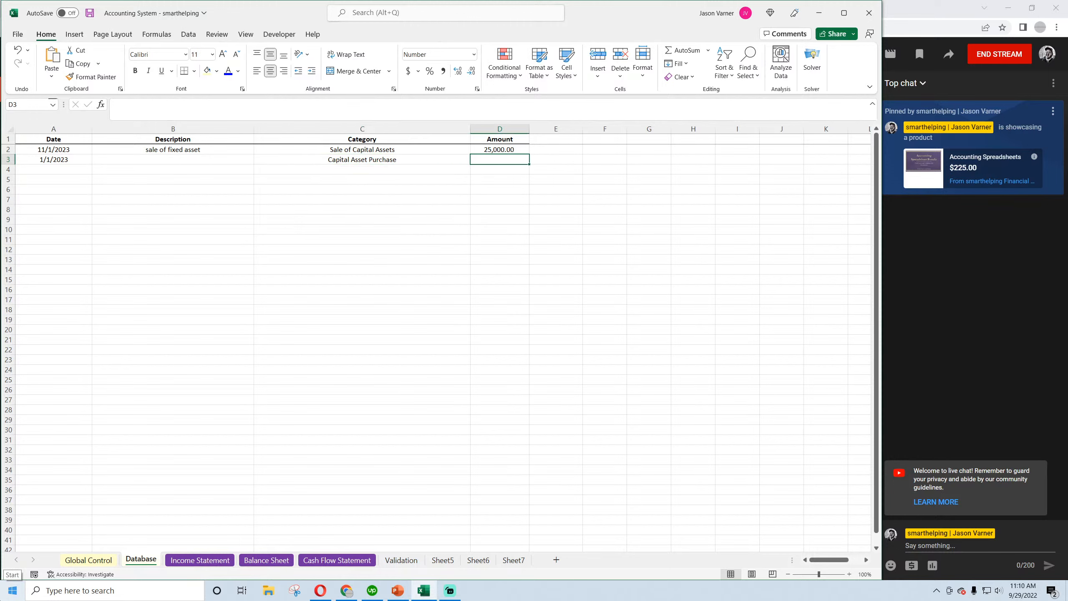
pyautogui.write('25')
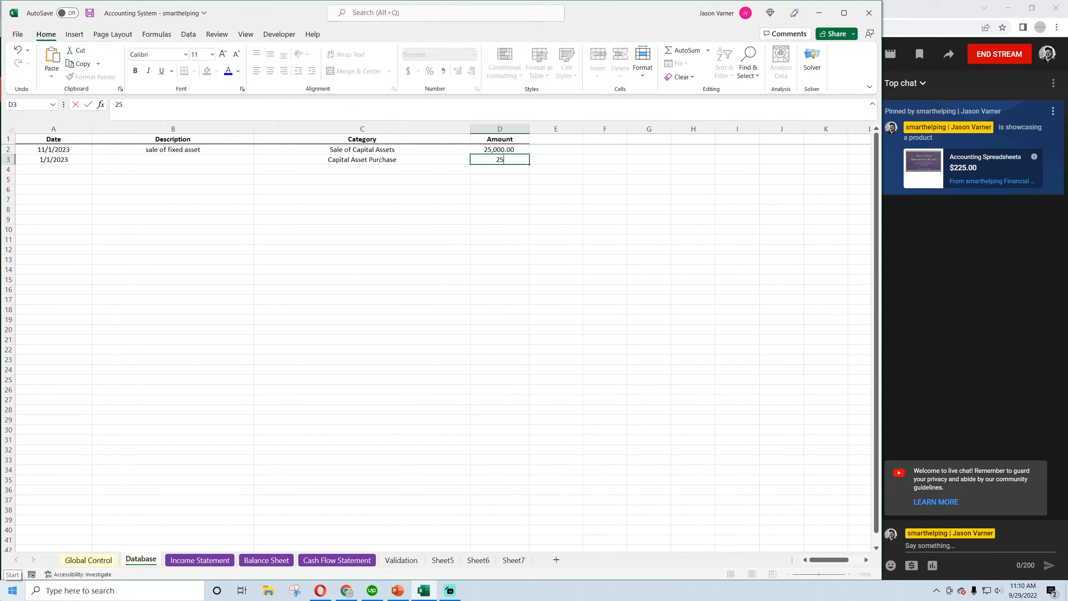
pyautogui.write('0,000')
pyautogui.press('Return')
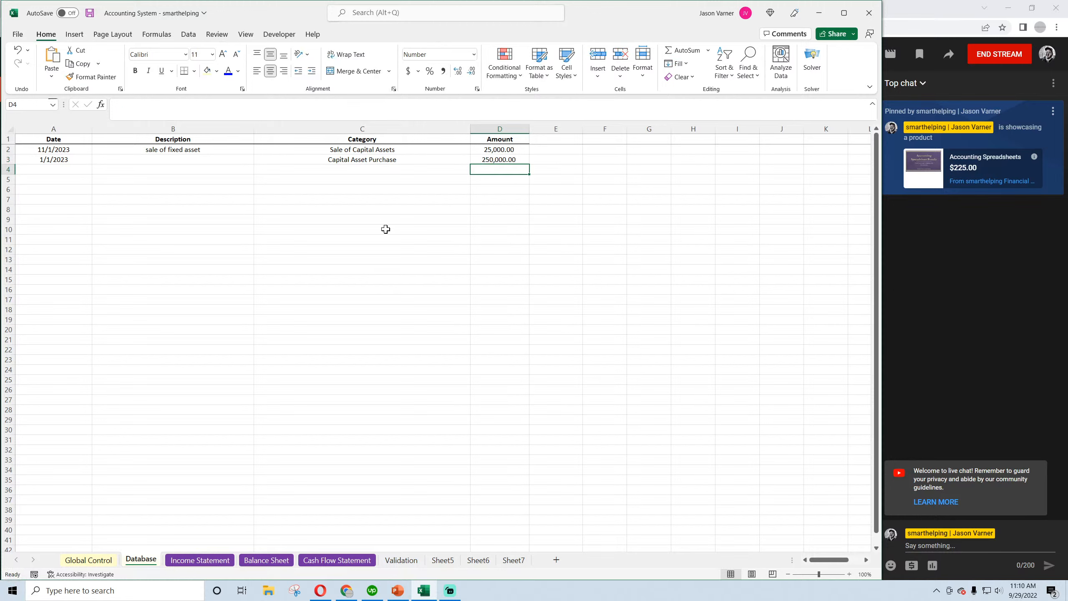
# Copy the capital asset purchase row into row 4 and change the copy's date to 2/1/2023
pyautogui.click(406, 155)
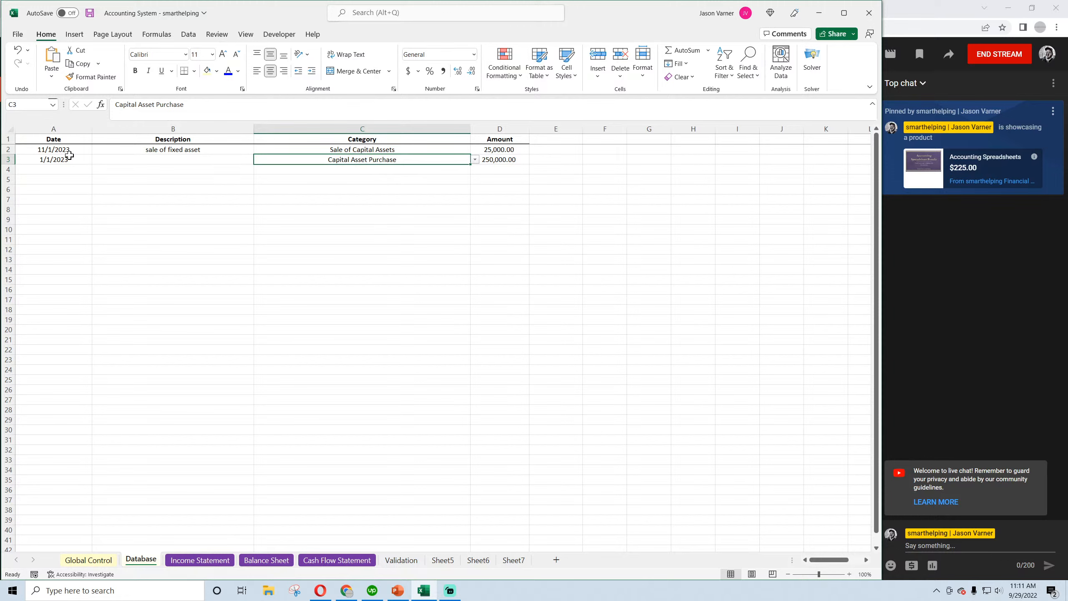
pyautogui.moveTo(69, 160); pyautogui.dragTo(495, 155)
pyautogui.hotkey('ctrl', 'c')
pyautogui.click(63, 169)
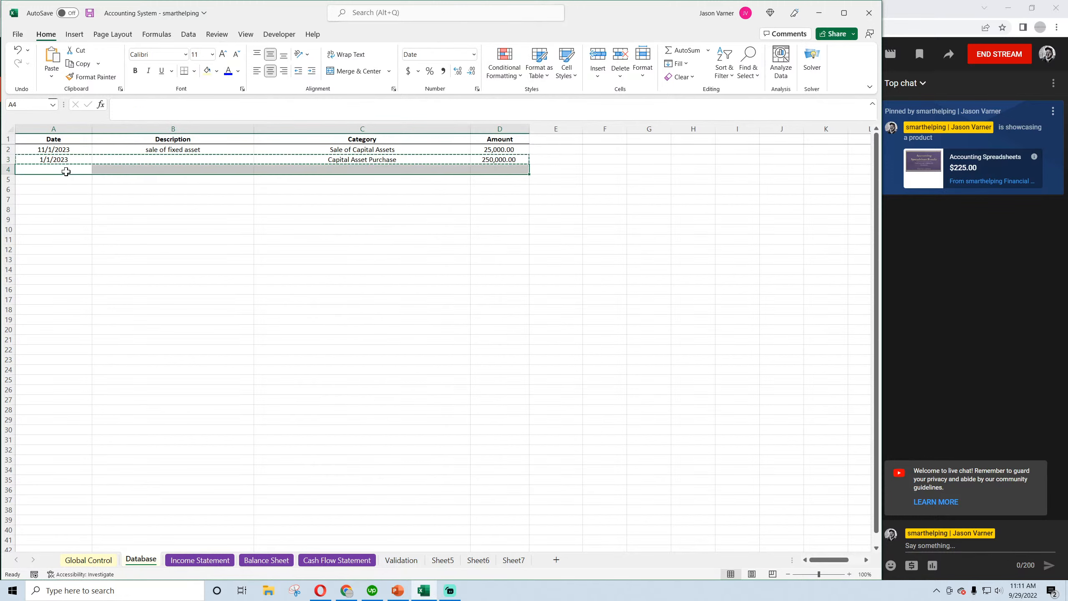
pyautogui.hotkey('ctrl', 'v')
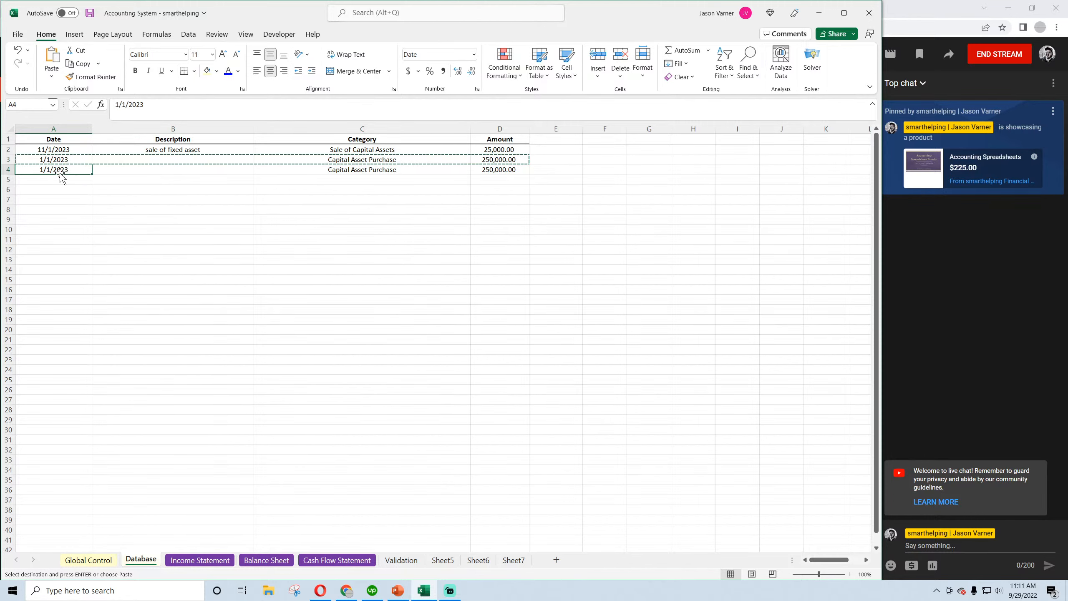
pyautogui.moveTo(120, 106); pyautogui.dragTo(116, 106)
pyautogui.write('2')
pyautogui.click(162, 249)
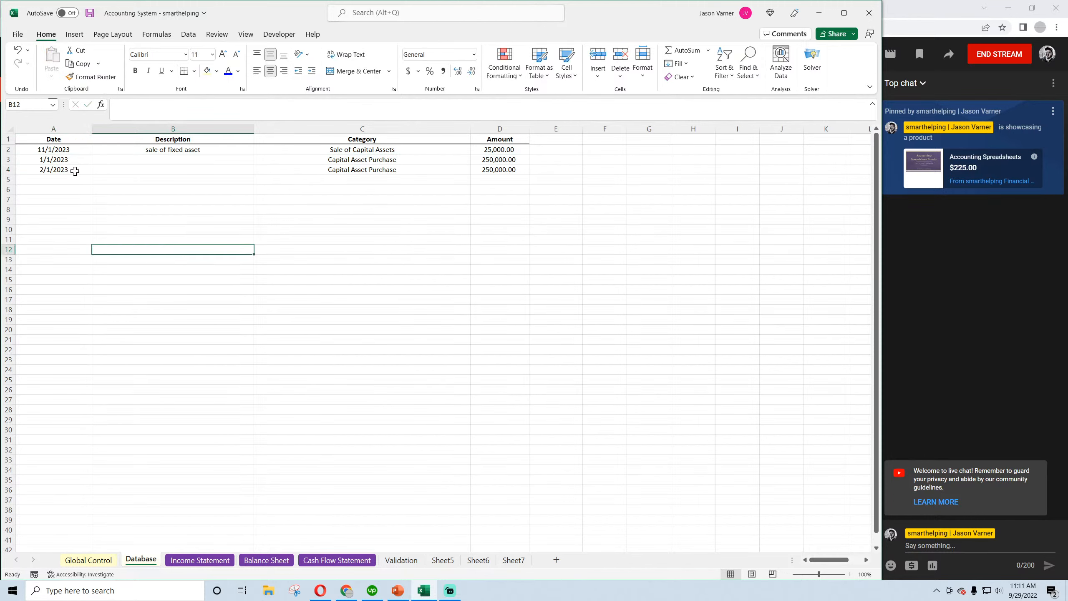
# Browse the categories for the 2/1/2023 row and pick Capital Asset Purchase
pyautogui.click(396, 167)
pyautogui.click(475, 169)
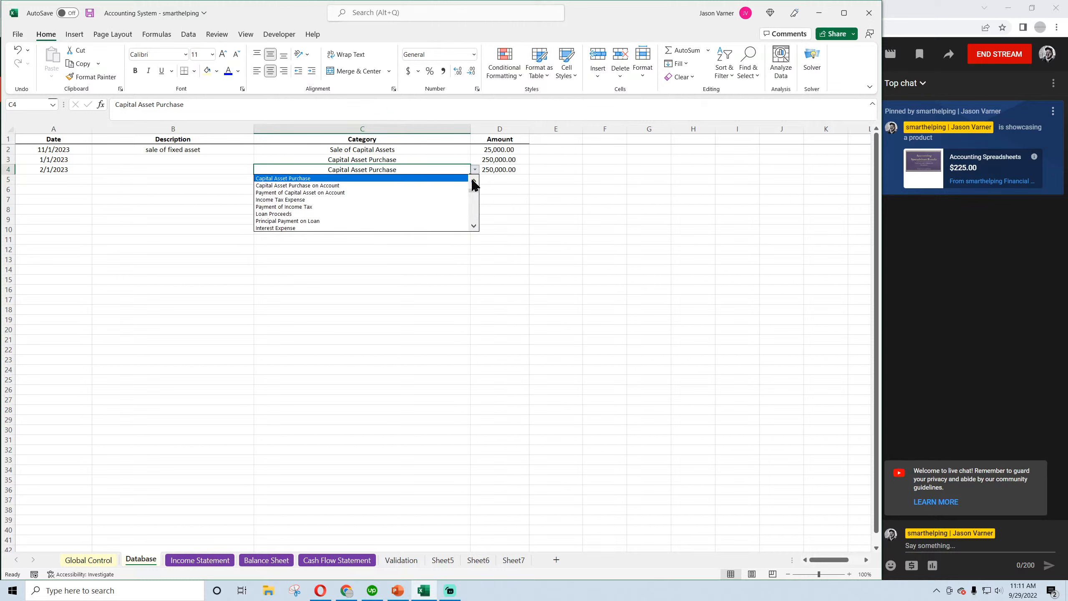
pyautogui.click(474, 181)
pyautogui.click(474, 181)
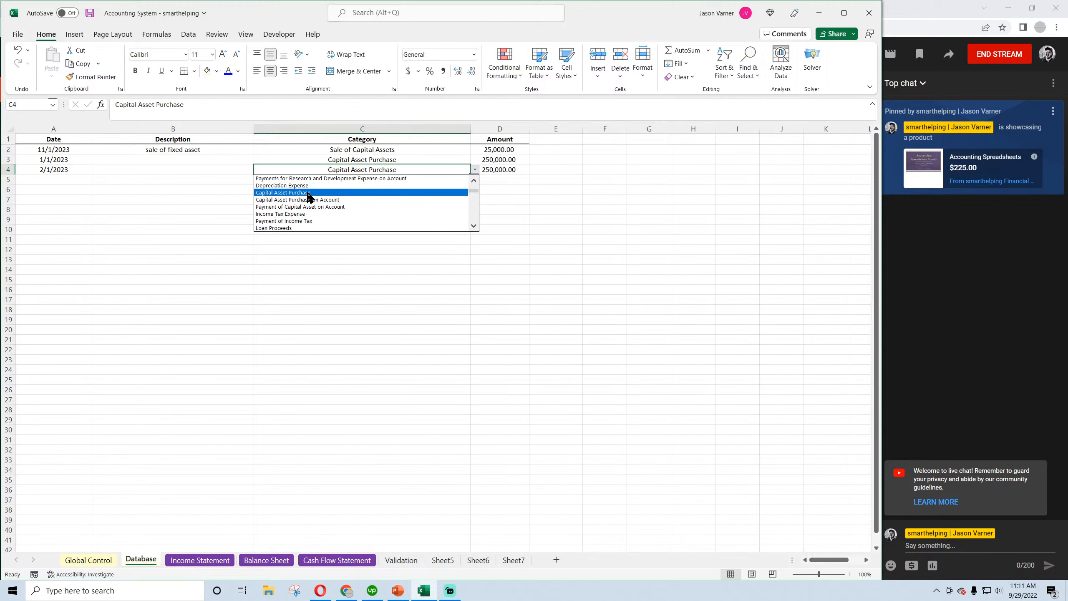
pyautogui.click(308, 193)
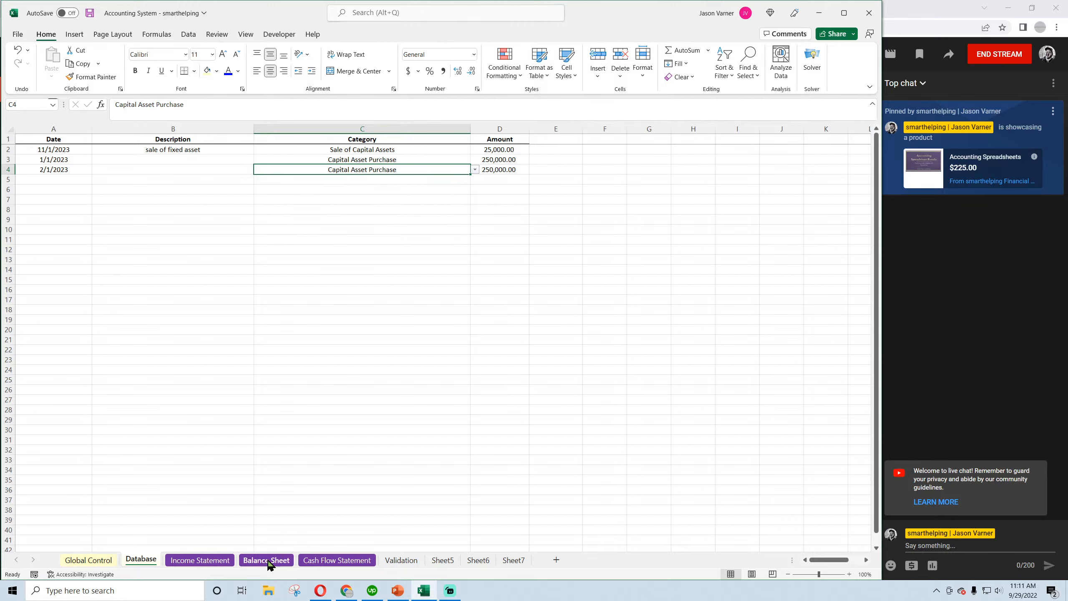
# Check how the capital asset purchases flow through the Cash Flow Statement and Balance Sheet, and return to the Database sheet
pyautogui.click(321, 564)
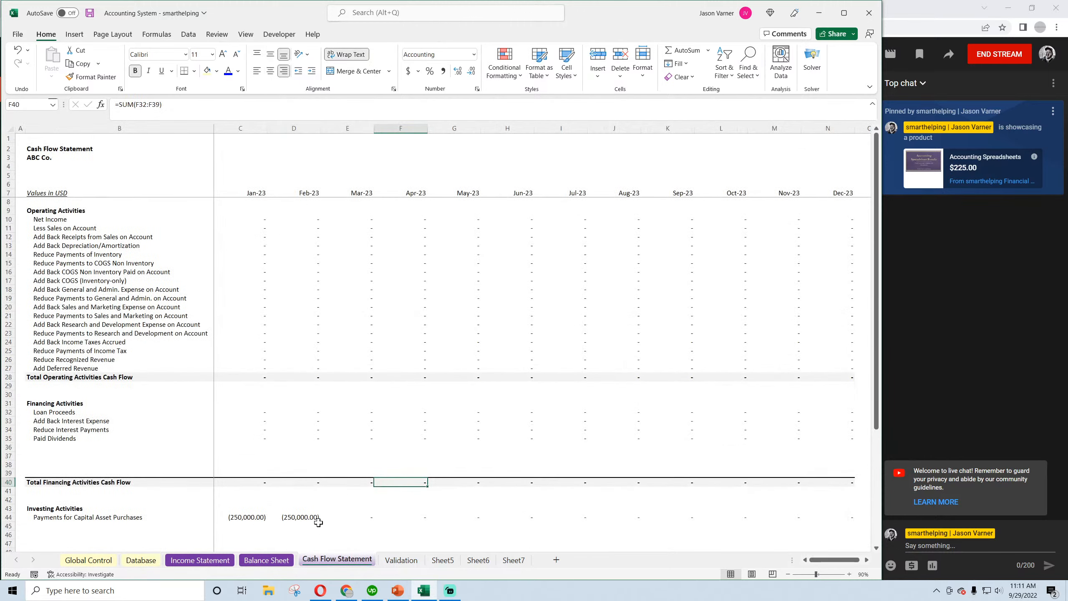
pyautogui.scroll(-4, 271, 482)
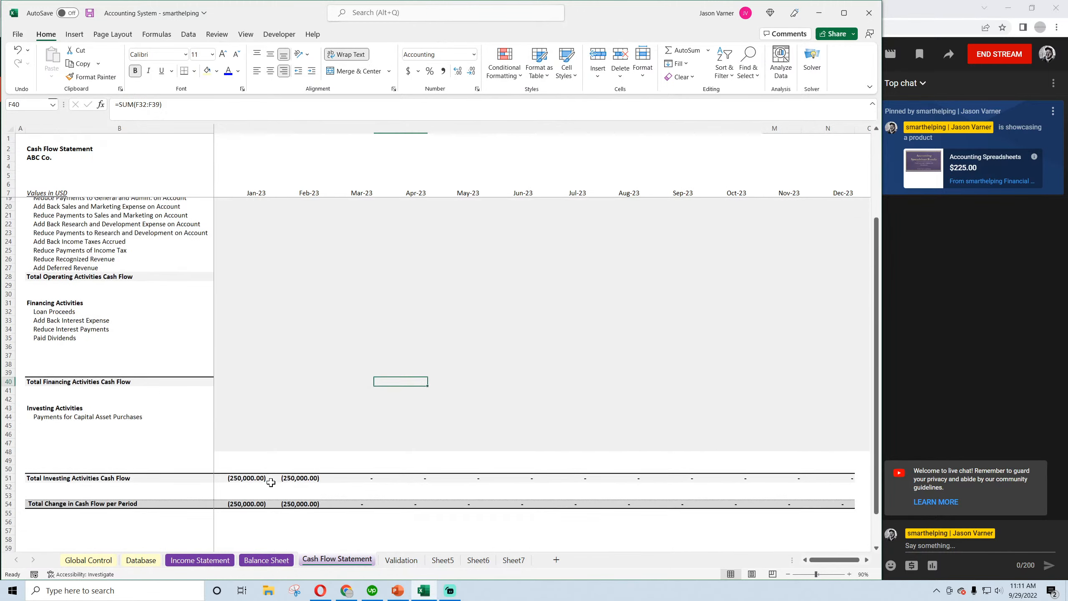
pyautogui.click(234, 409)
pyautogui.click(266, 559)
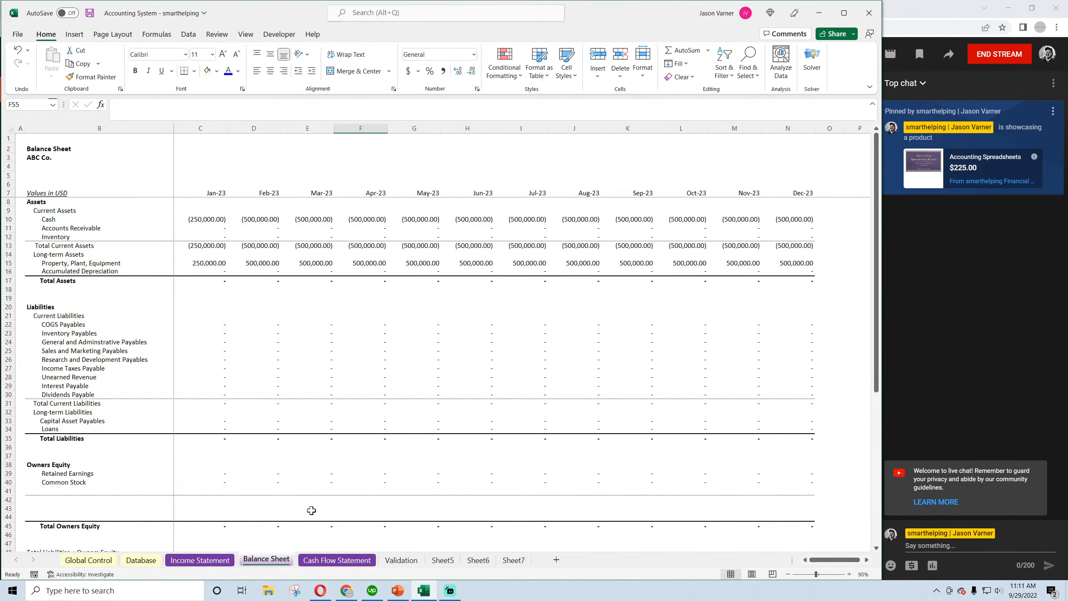
pyautogui.scroll(-4, 297, 461)
pyautogui.scroll(4, 297, 461)
pyautogui.click(339, 559)
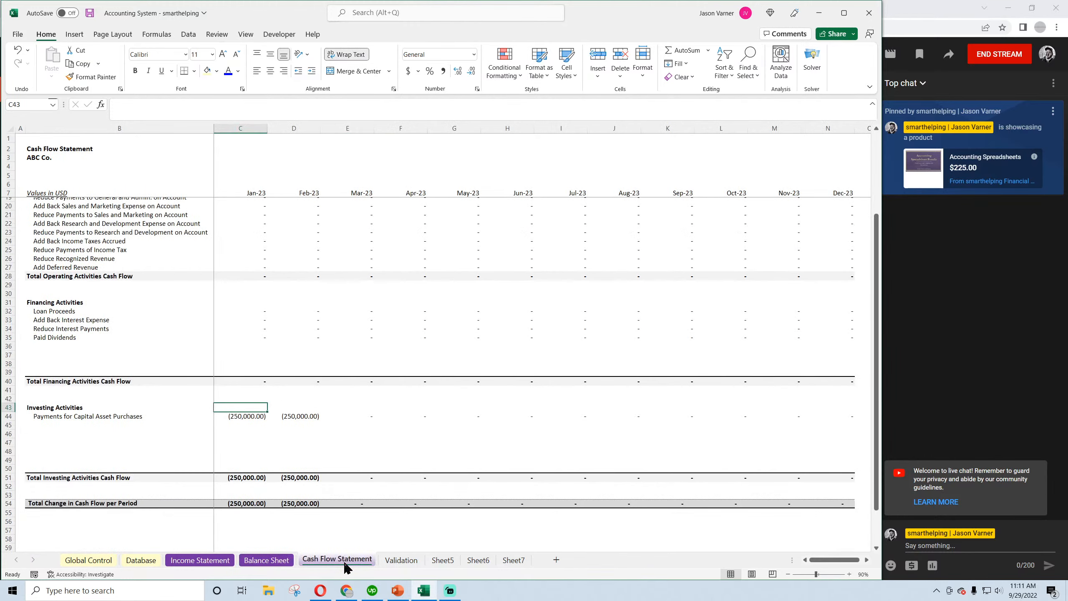
pyautogui.scroll(4, 293, 467)
pyautogui.click(154, 562)
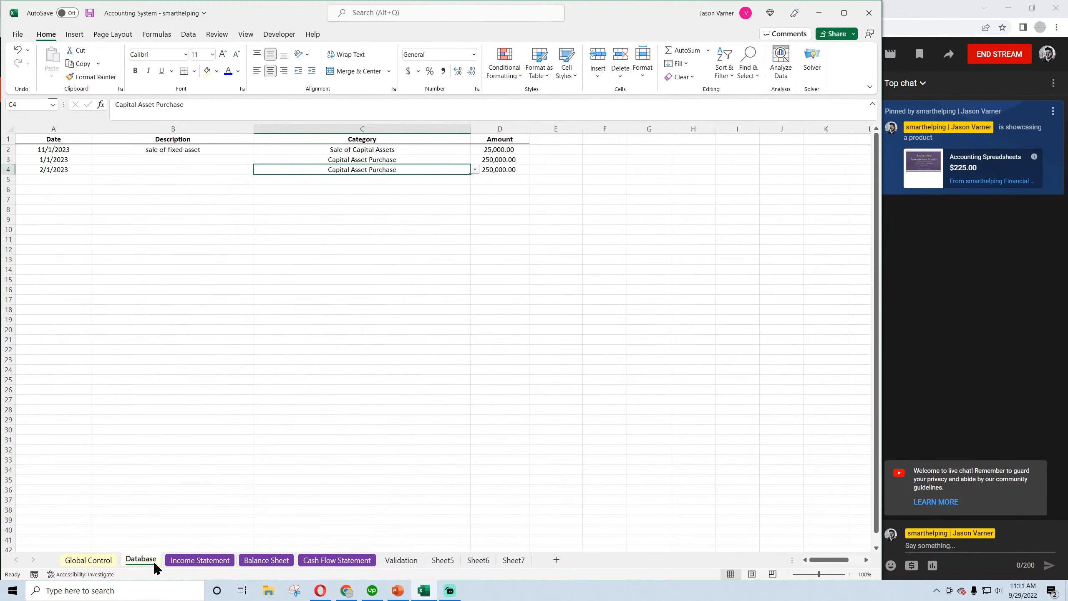
pyautogui.click(474, 170)
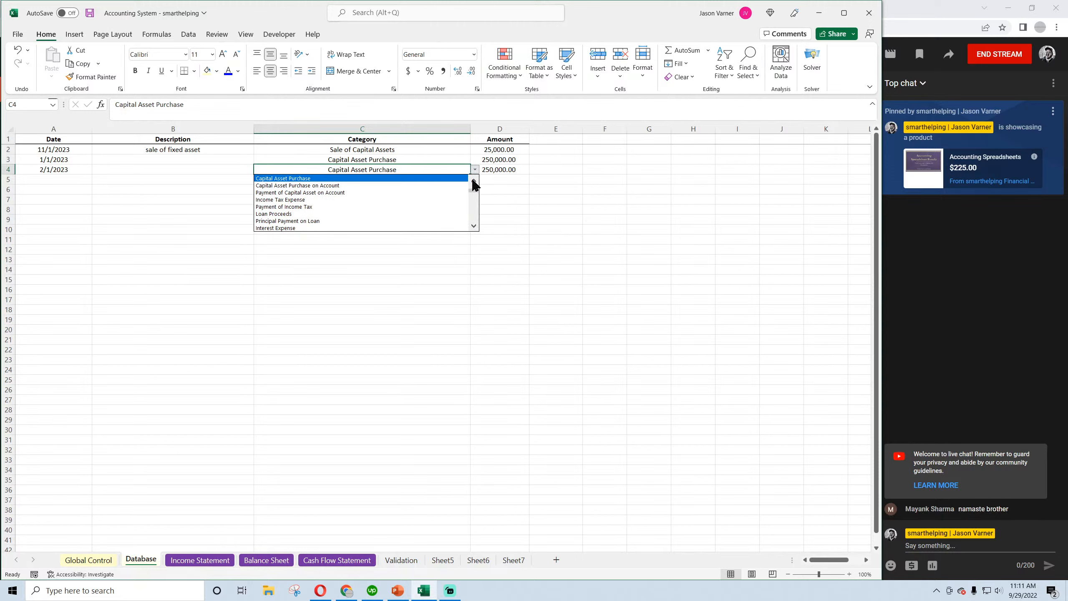
pyautogui.click(473, 181)
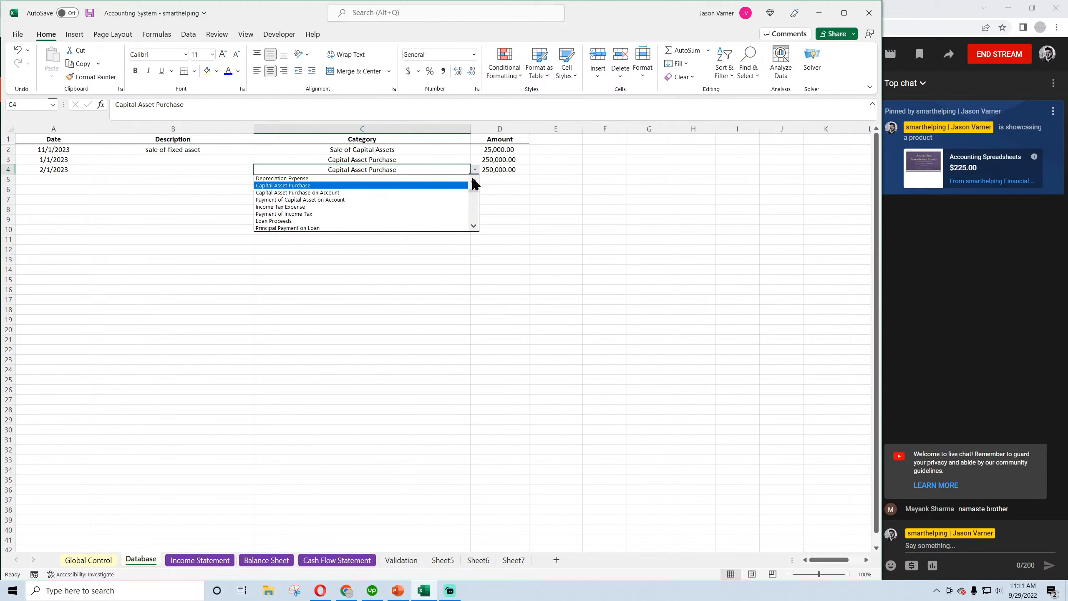
pyautogui.click(473, 180)
pyautogui.click(473, 181)
pyautogui.click(474, 180)
pyautogui.click(473, 180)
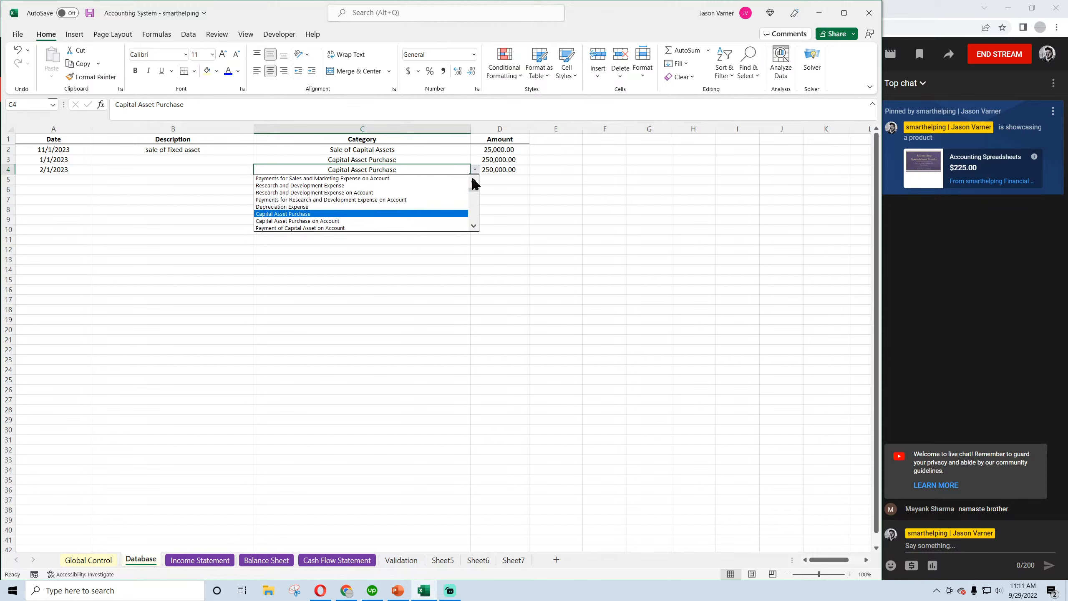
pyautogui.press('Escape')
# Change the category of the 2/1/2023 transaction in C4 to Depreciation Expense
pyautogui.click(475, 169)
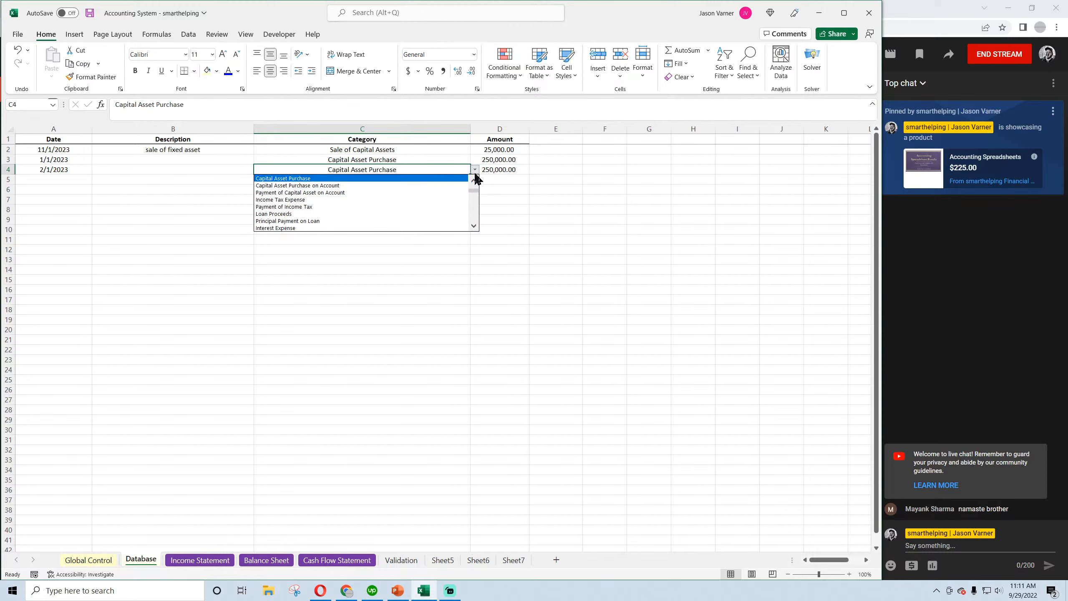
pyautogui.click(474, 181)
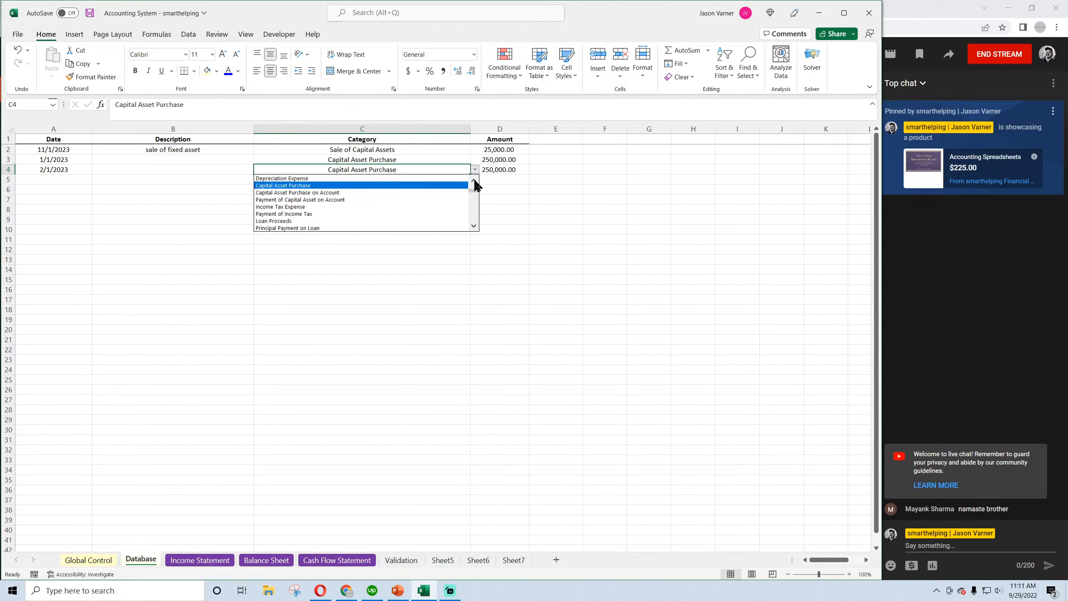
pyautogui.click(473, 181)
pyautogui.click(358, 186)
# Enter the monthly depreciation formula =1/7/12*D3 as the amount in D4 for the 2/1/2023 transaction
pyautogui.click(489, 170)
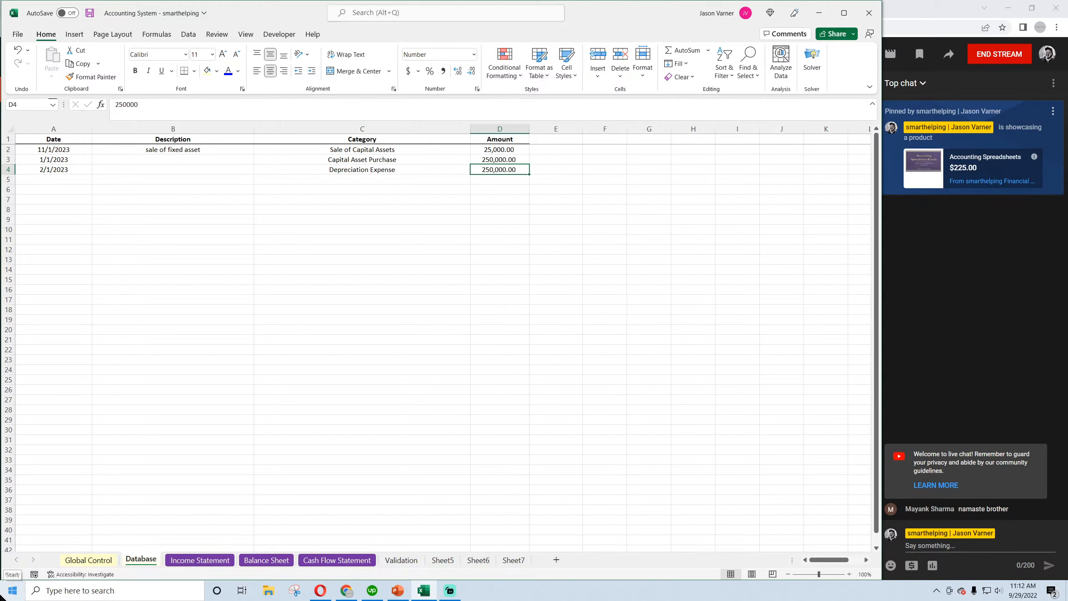
pyautogui.write('=1/')
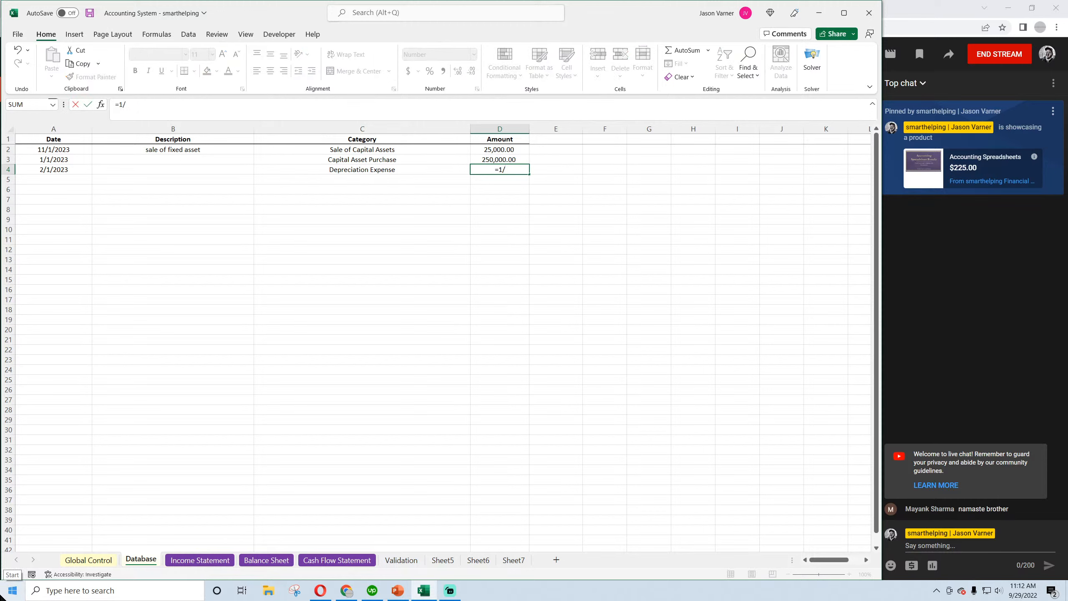
pyautogui.write('7/12')
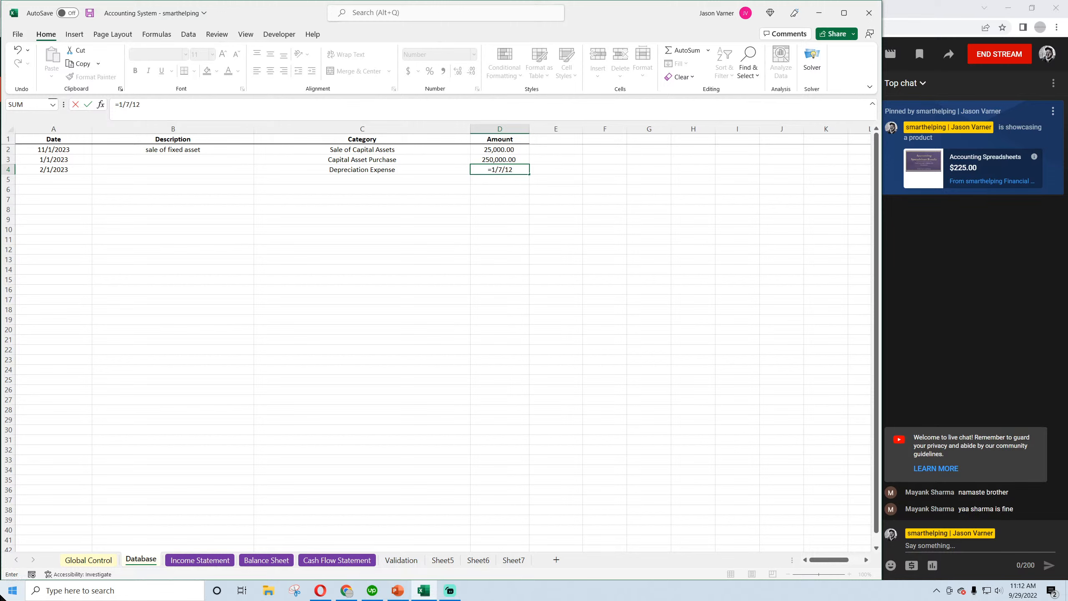
pyautogui.write('*')
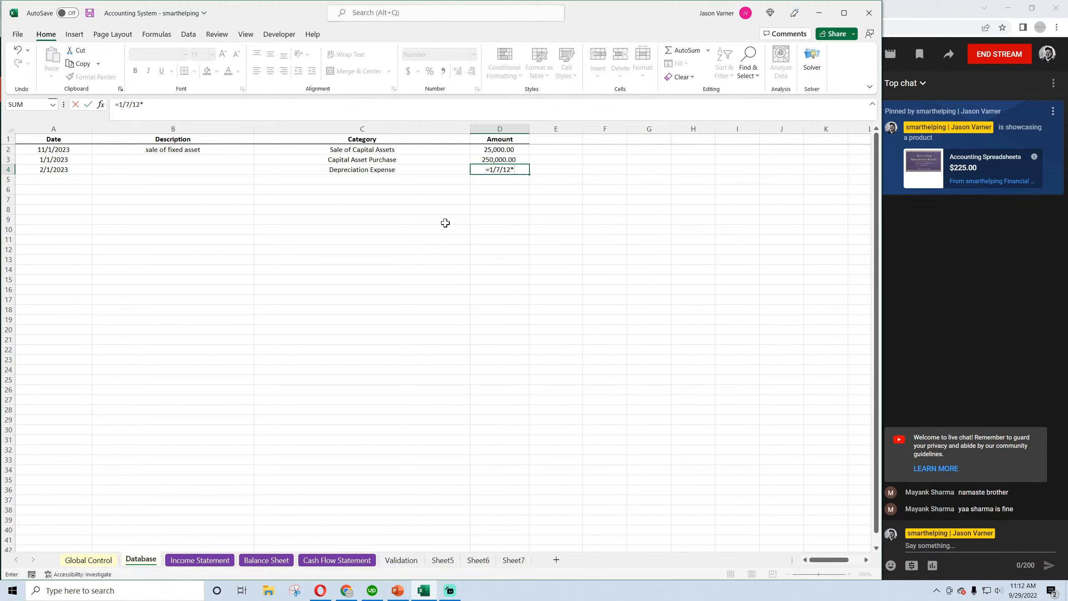
pyautogui.click(500, 161)
pyautogui.press('Return')
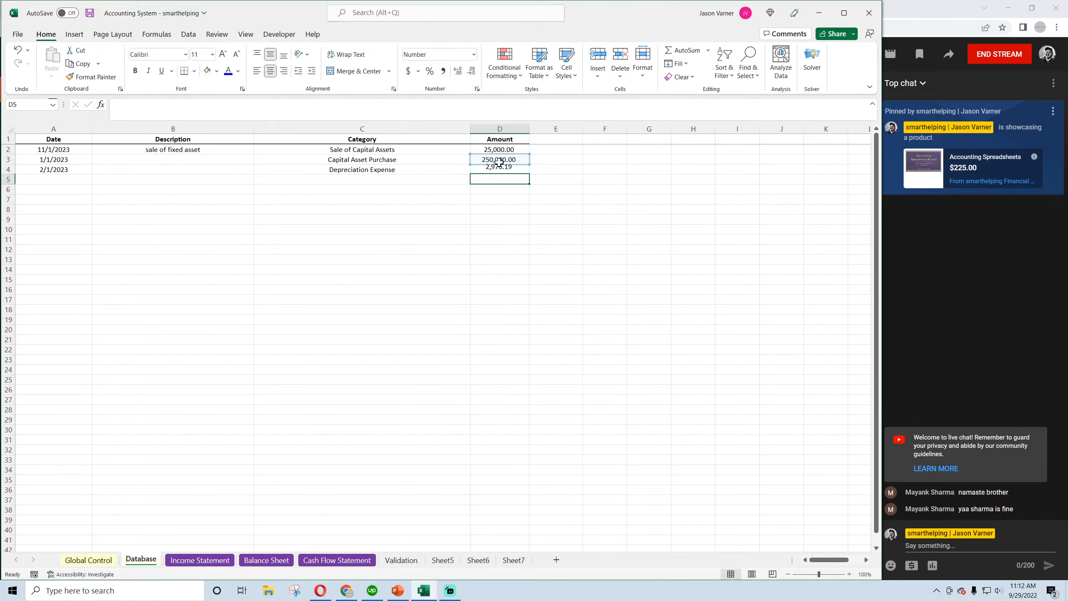
# Copy the depreciation amount in D4 and paste it as a value into D5
pyautogui.click(496, 170)
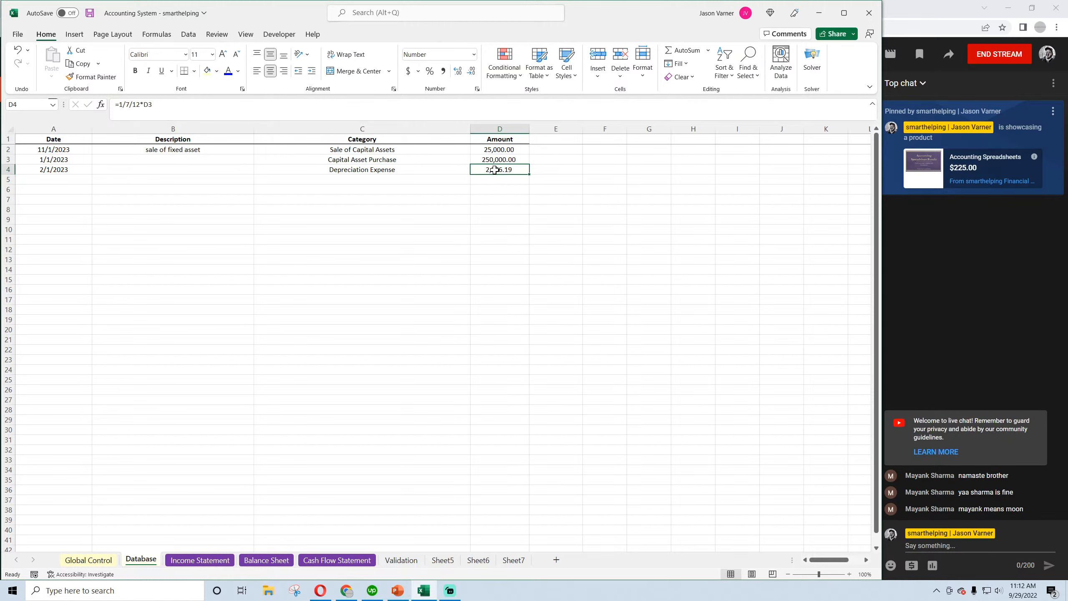
pyautogui.rightClick(505, 169)
pyautogui.click(536, 210)
pyautogui.rightClick(500, 180)
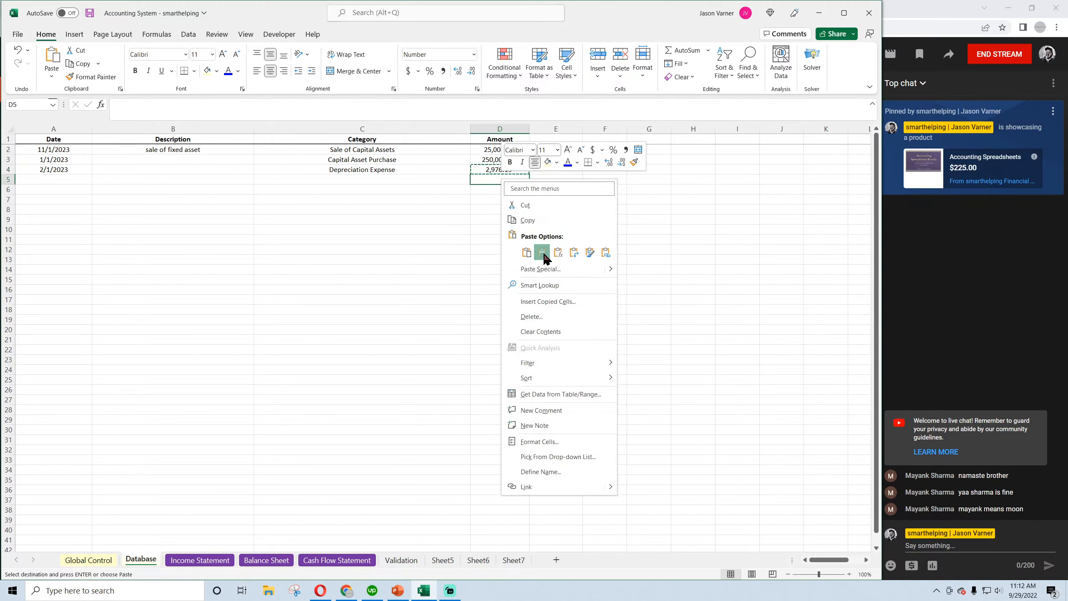
pyautogui.click(543, 253)
# Fill the amounts and the Depreciation Expense category down through row 11
pyautogui.moveTo(518, 170); pyautogui.dragTo(530, 240)
pyautogui.moveTo(421, 170); pyautogui.dragTo(467, 241)
pyautogui.click(426, 171)
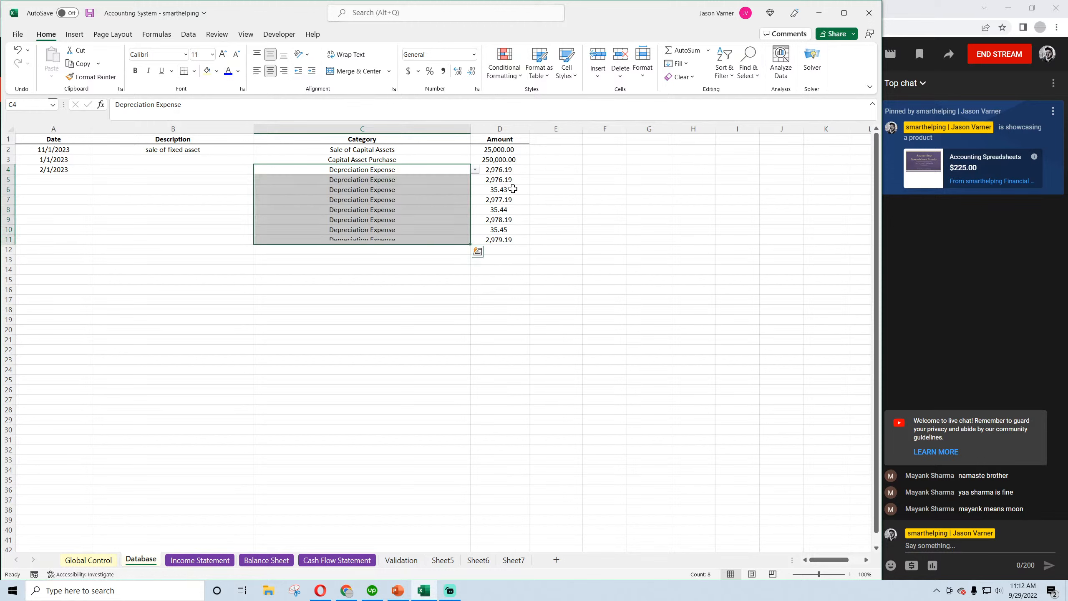
# Set the amount in D6 to =D5 and fill that formula down to D11
pyautogui.click(511, 190)
pyautogui.write('=1/7/12*D5')
pyautogui.click(513, 180)
pyautogui.press('Return')
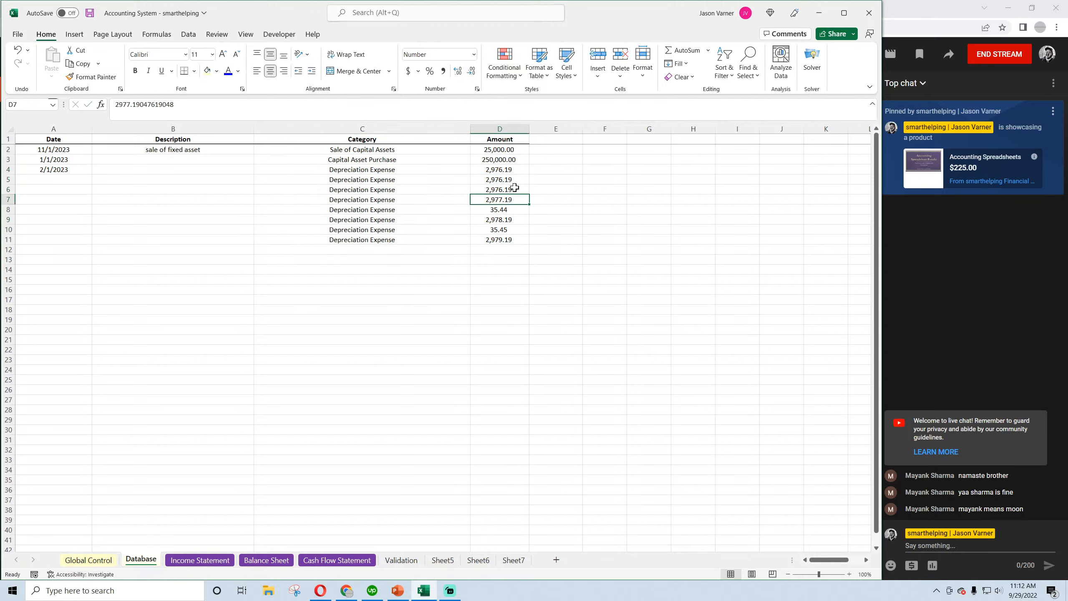
pyautogui.click(513, 189)
pyautogui.moveTo(528, 194); pyautogui.dragTo(536, 251)
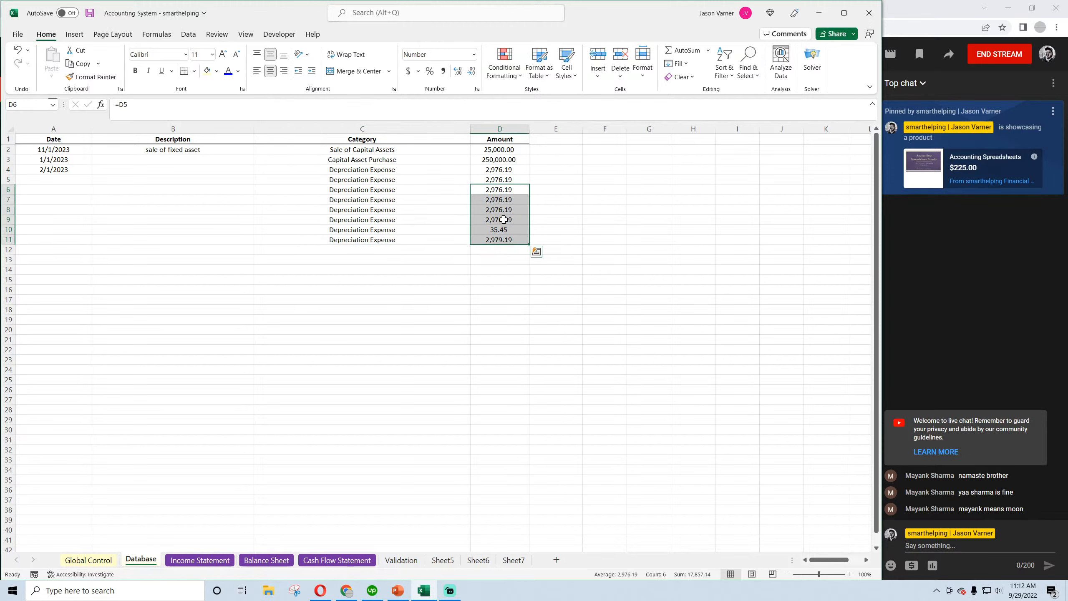
# Complete the Depreciation Expense rows through row 13 with monthly dates up to 11/1/2023 and matching amounts, and save the workbook
pyautogui.click(353, 150)
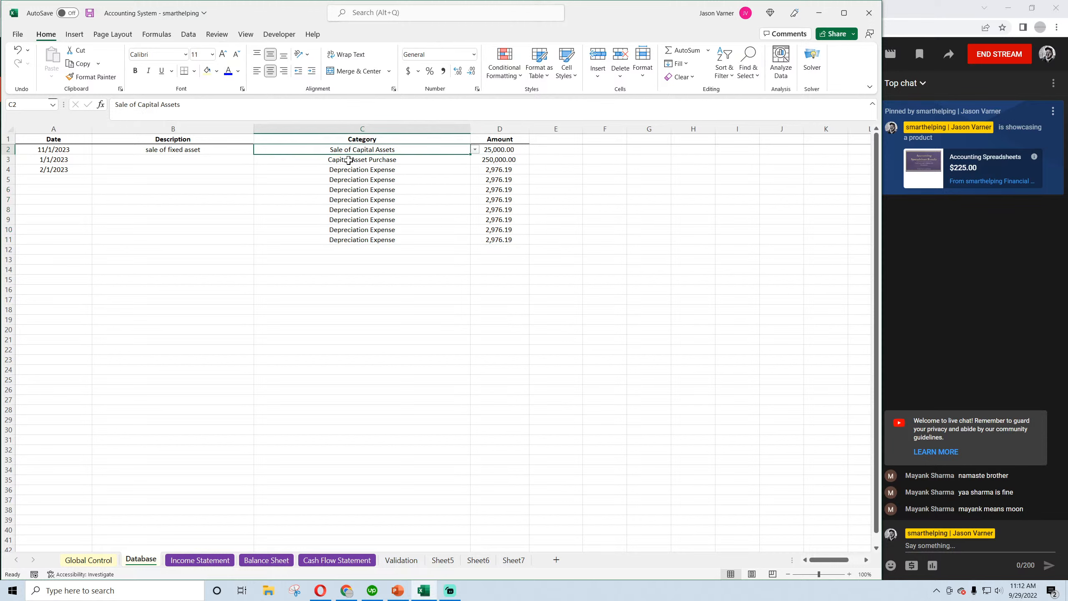
pyautogui.click(348, 160)
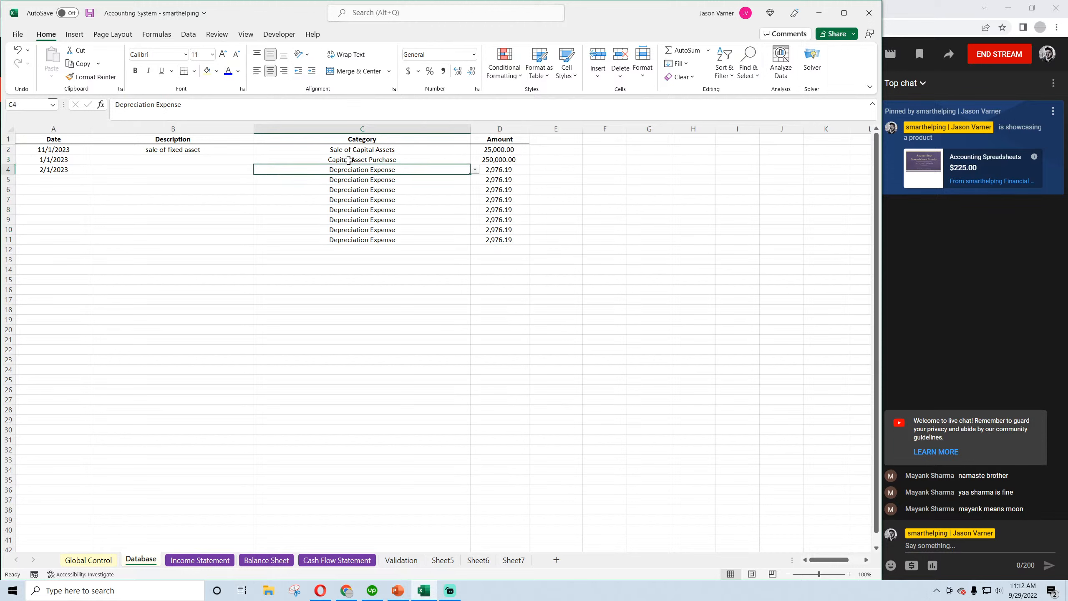
pyautogui.moveTo(67, 159); pyautogui.dragTo(269, 260)
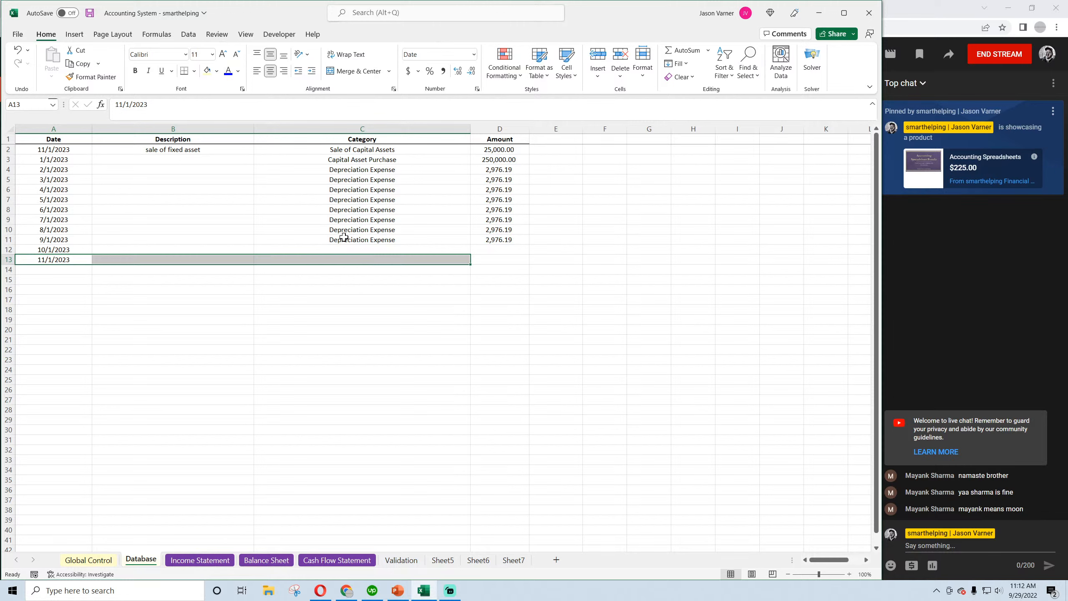
pyautogui.moveTo(342, 238); pyautogui.dragTo(529, 263)
pyautogui.moveTo(380, 169); pyautogui.dragTo(377, 259)
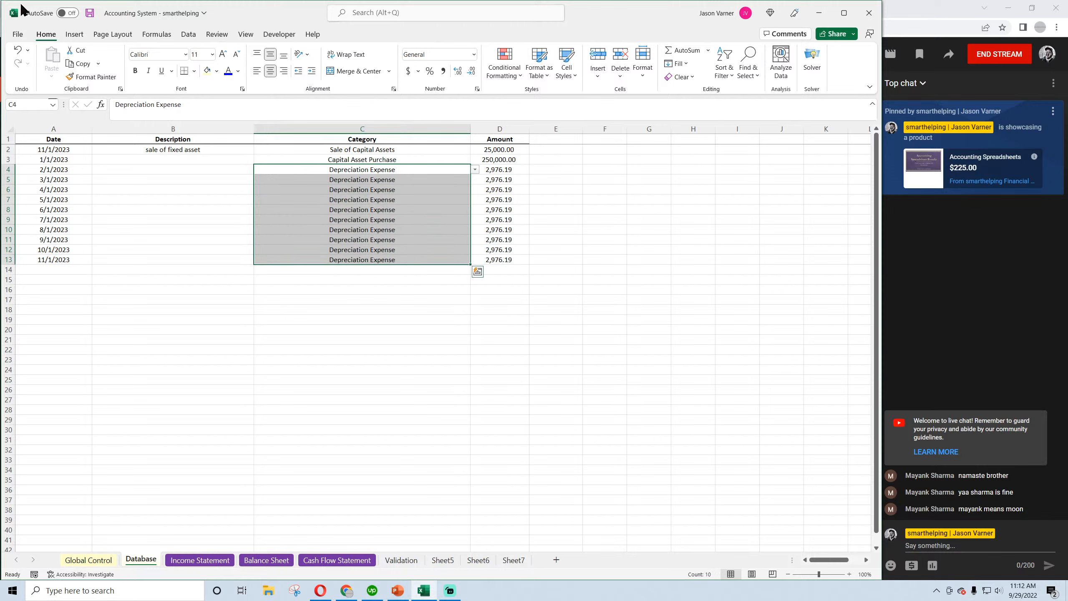
pyautogui.click(89, 14)
# Review the depreciation amounts, the capital asset purchase and the fixed asset sale entry, and save the workbook
pyautogui.moveTo(501, 171); pyautogui.dragTo(501, 258)
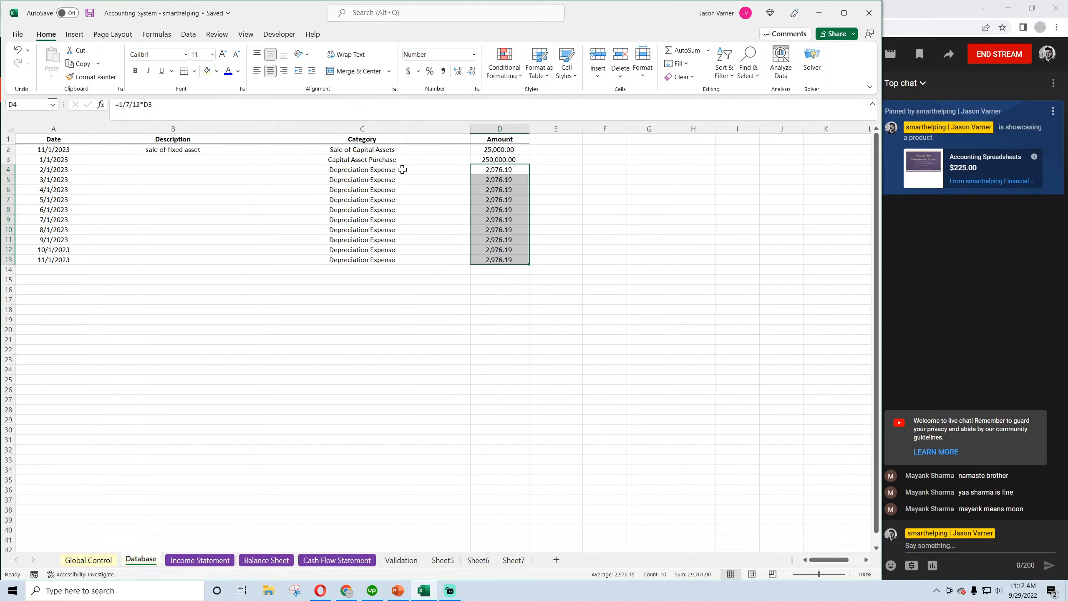
pyautogui.click(495, 171)
pyautogui.click(488, 158)
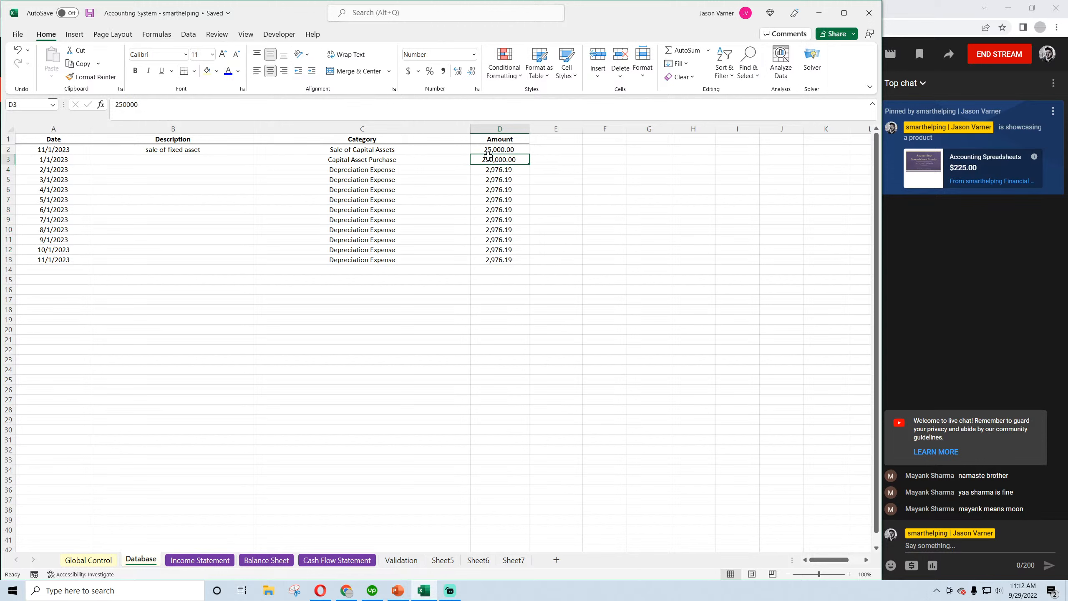
pyautogui.click(365, 148)
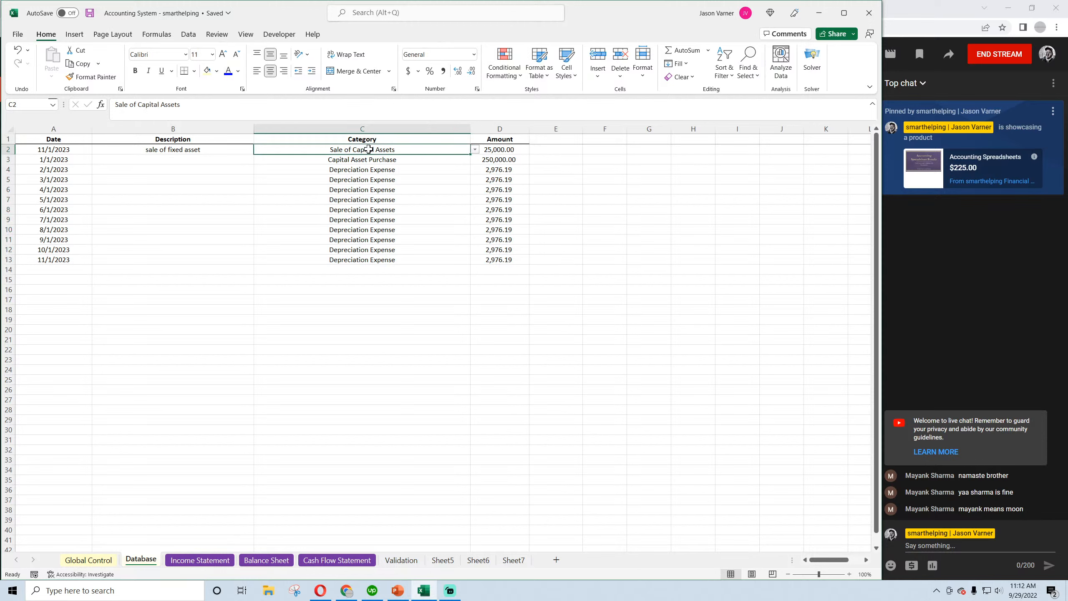
pyautogui.moveTo(368, 145); pyautogui.dragTo(493, 148)
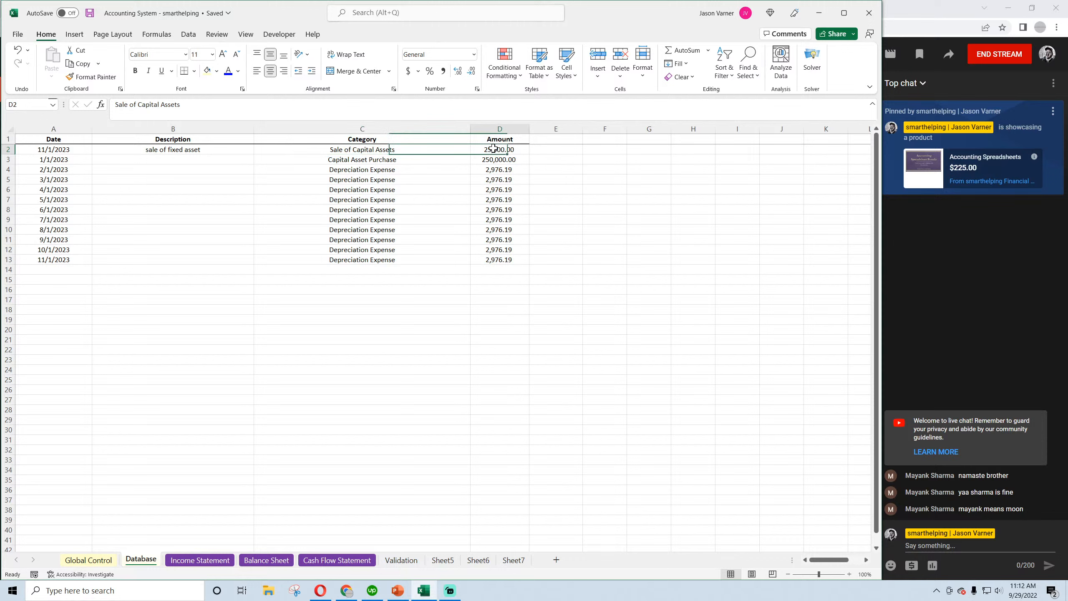
pyautogui.click(89, 16)
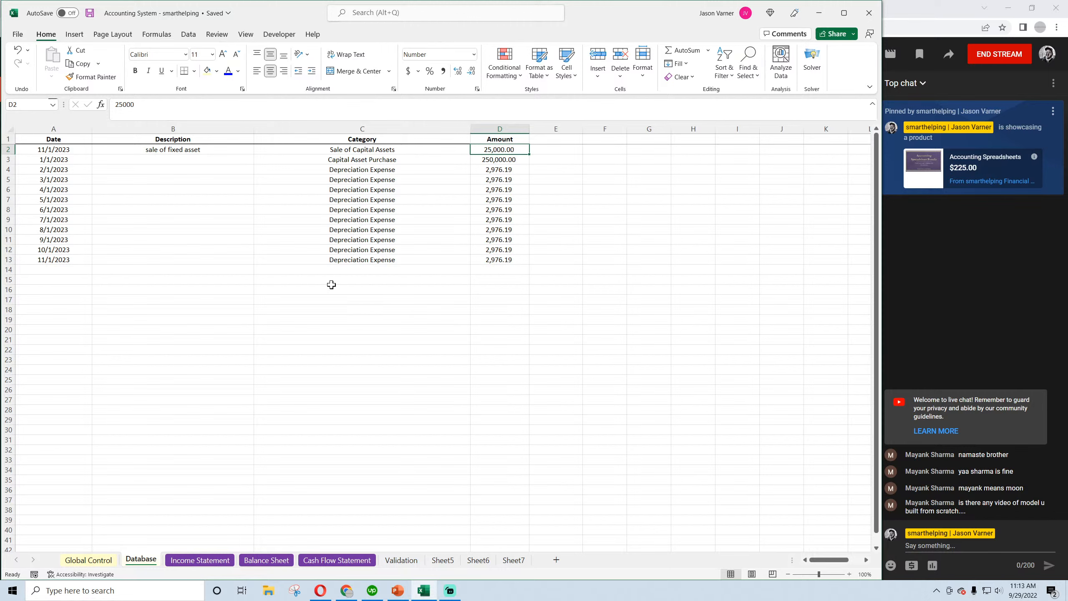
pyautogui.click(86, 18)
pyautogui.click(89, 13)
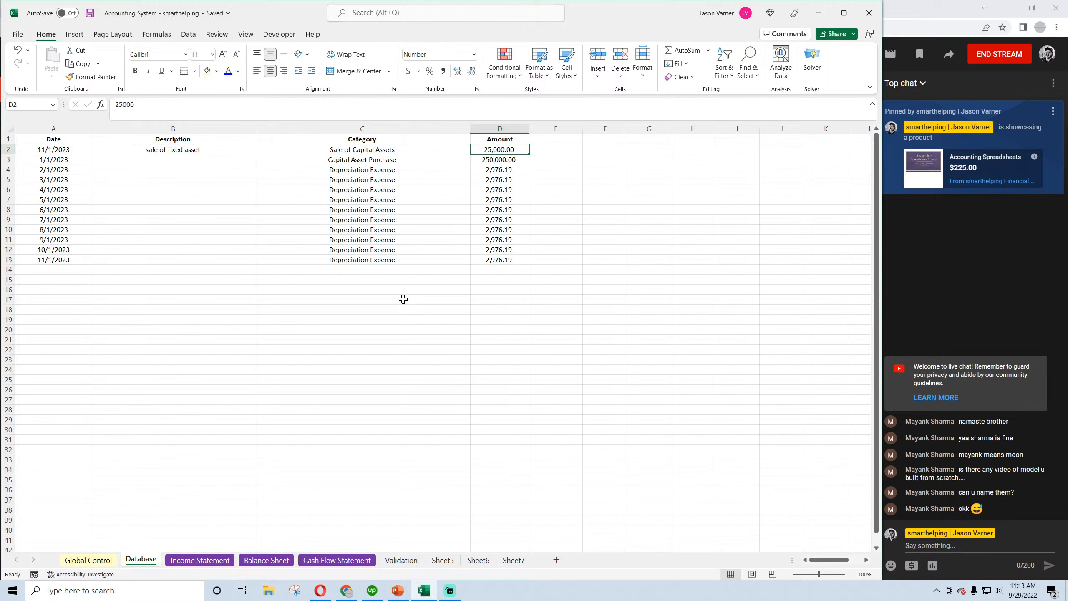
pyautogui.click(90, 14)
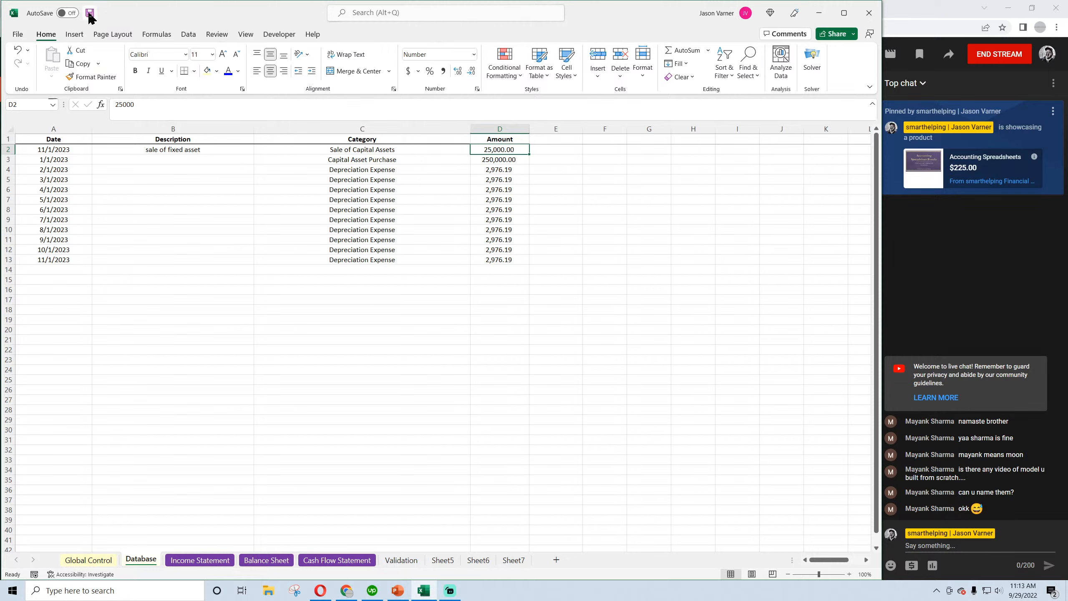
# Compare the capital asset purchase and its Depreciation Expense rows with the Sale of Capital Assets entry in row 2
pyautogui.click(365, 258)
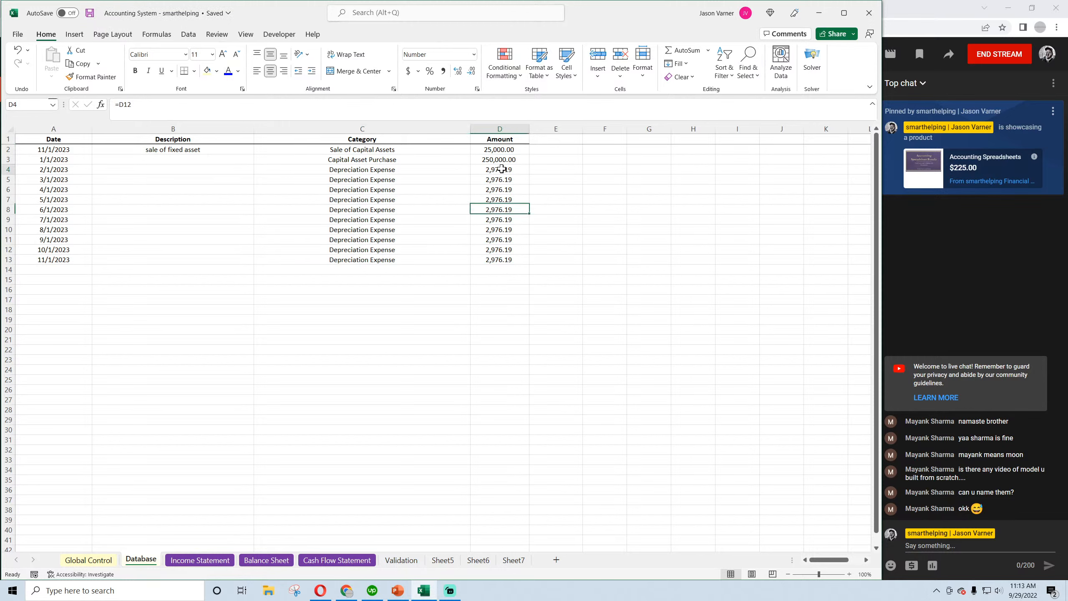
pyautogui.moveTo(498, 169); pyautogui.dragTo(92, 257)
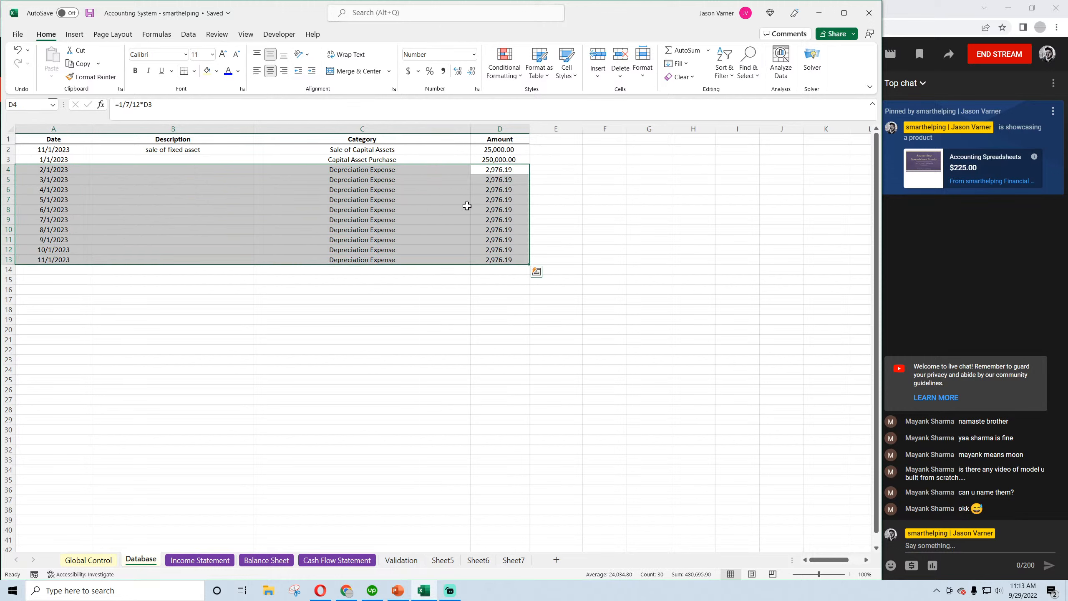
pyautogui.click(361, 206)
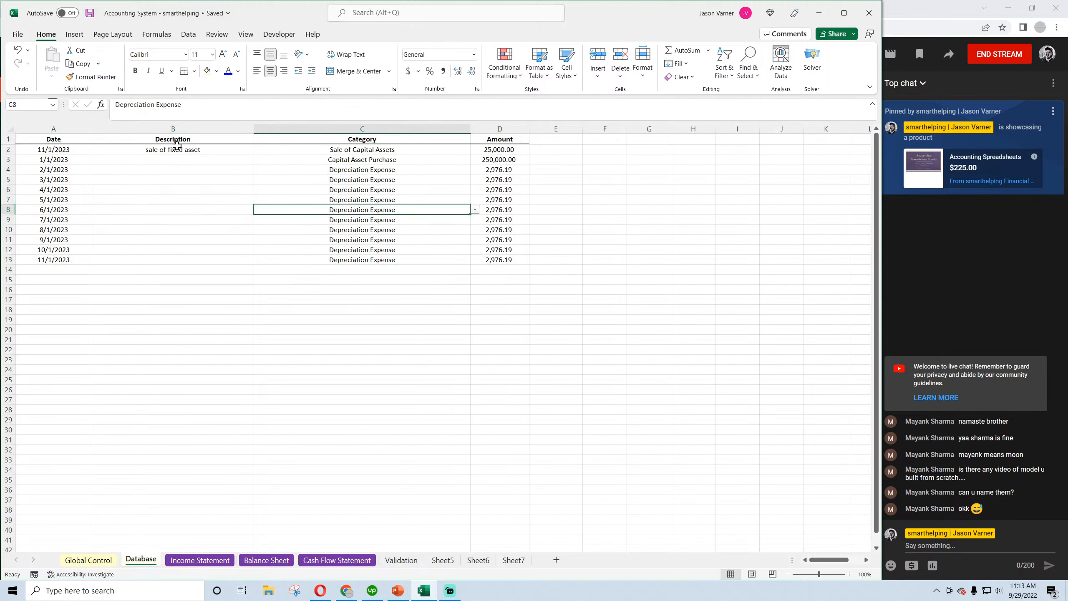
pyautogui.click(357, 161)
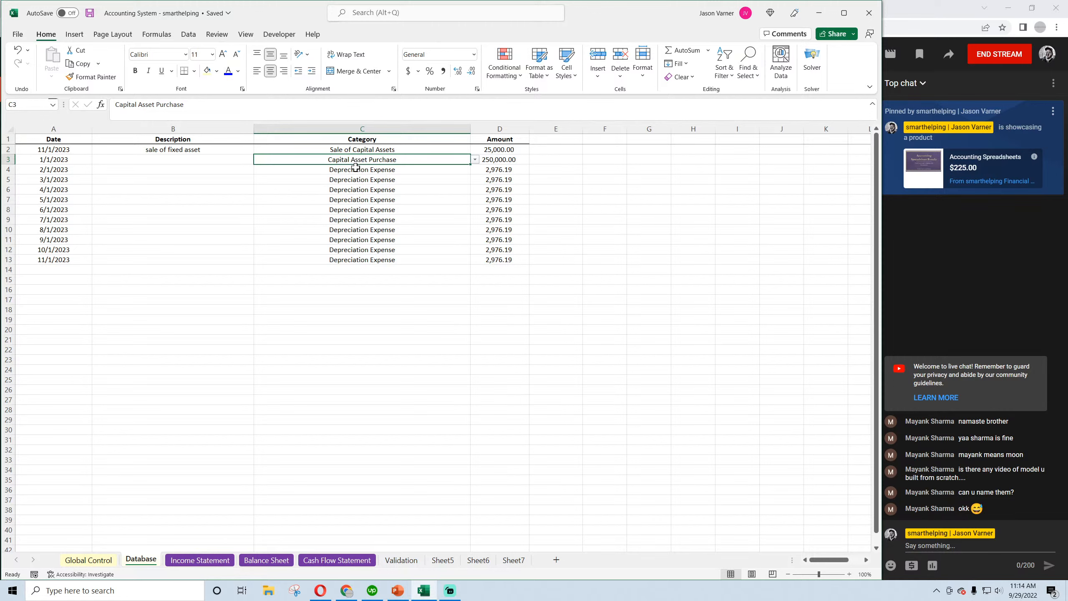
pyautogui.moveTo(368, 171); pyautogui.dragTo(499, 262)
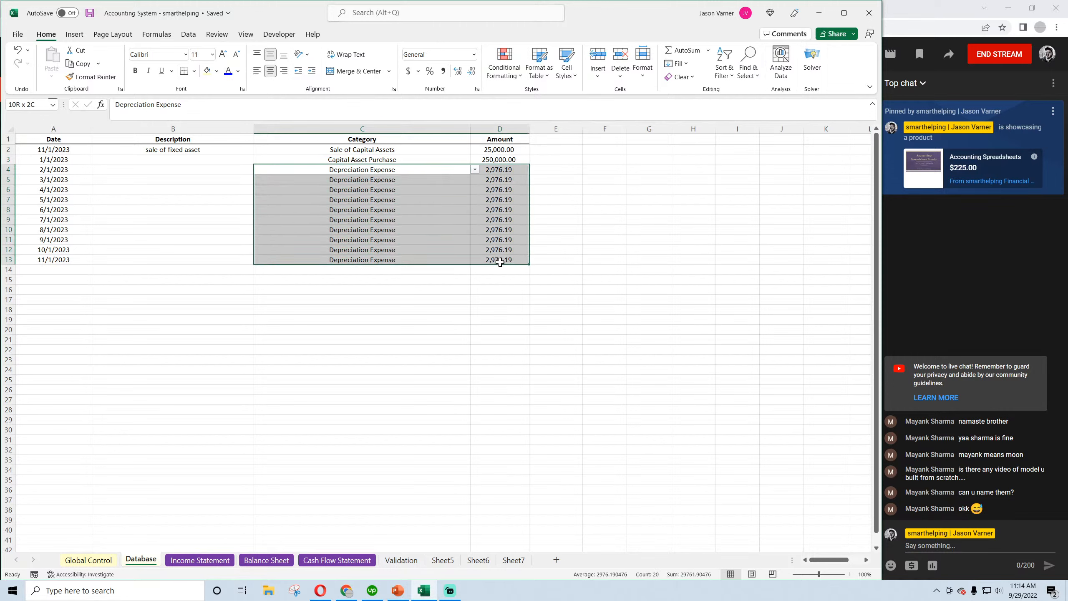
pyautogui.click(494, 150)
pyautogui.click(355, 150)
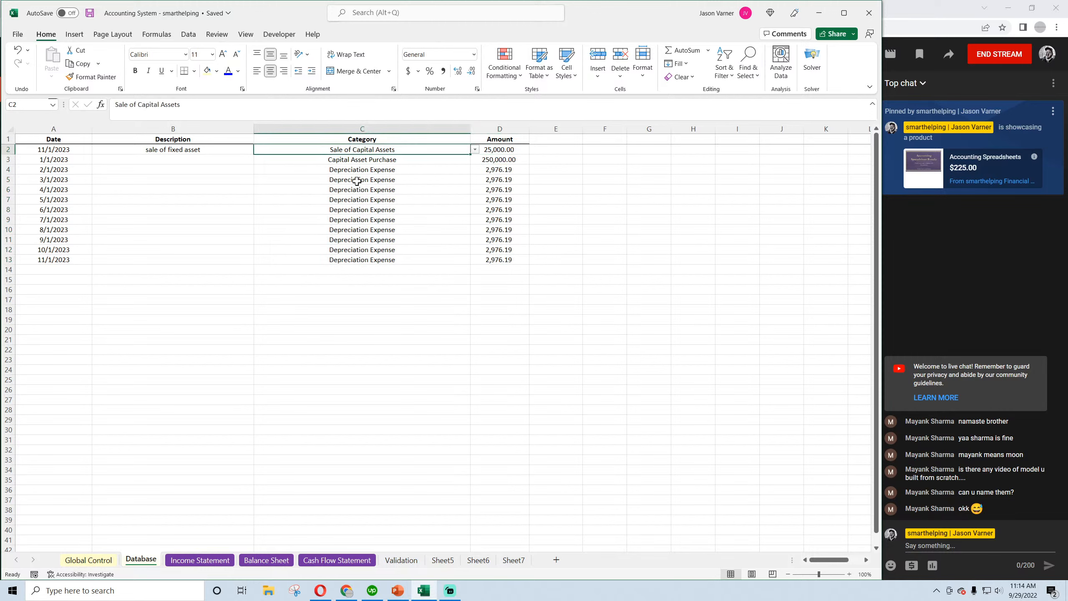
# Browse the available transaction categories in C14 from the sale of capital assets back past depreciation expense, without picking one
pyautogui.click(376, 270)
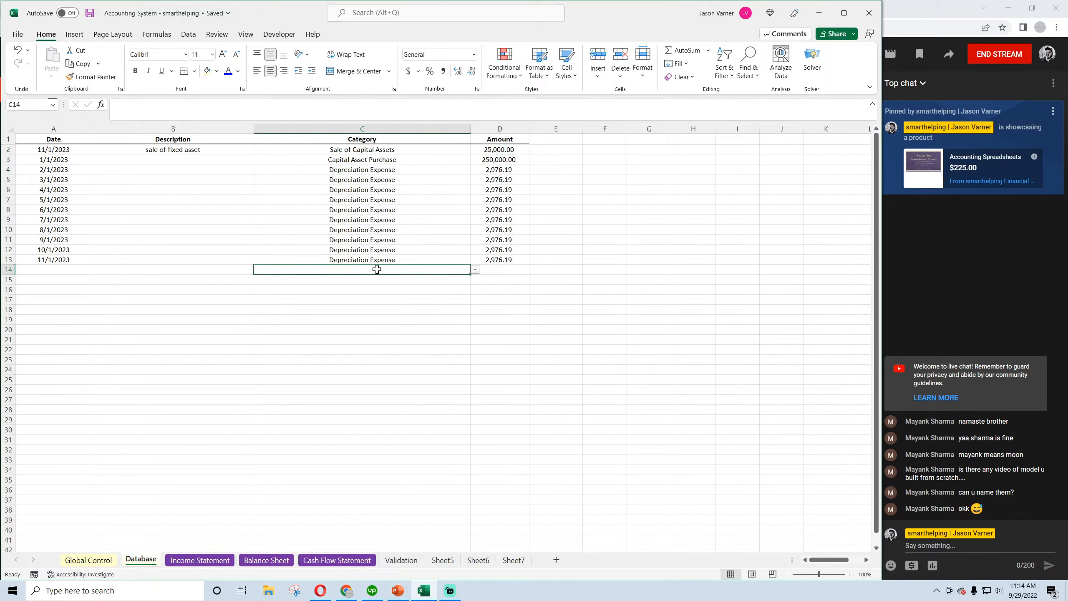
pyautogui.click(475, 270)
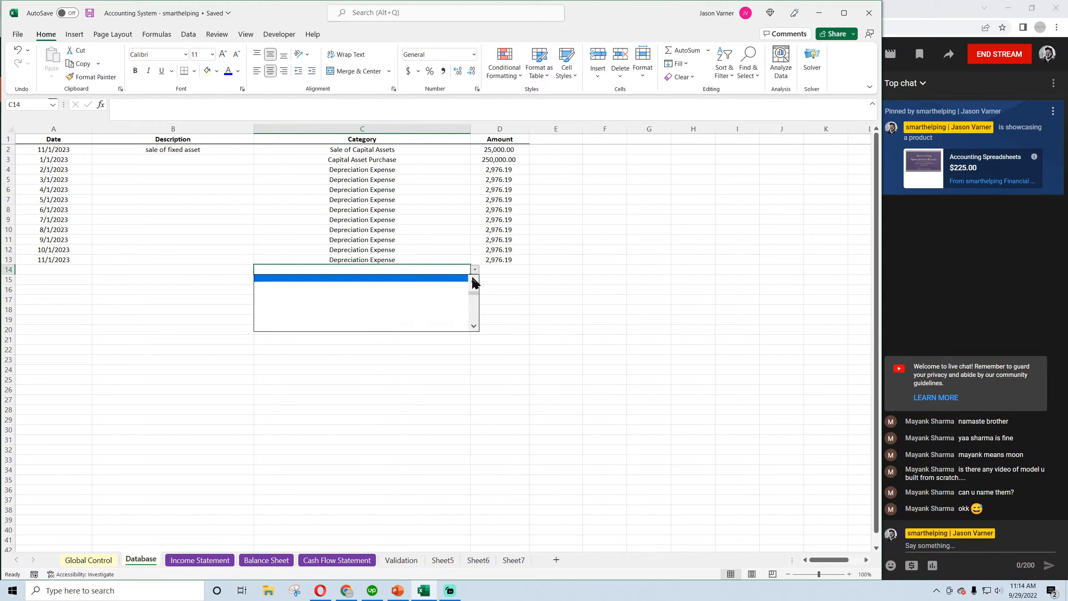
pyautogui.click(473, 280)
pyautogui.click(474, 281)
pyautogui.click(473, 280)
pyautogui.click(474, 280)
pyautogui.click(474, 280)
pyautogui.click(474, 280)
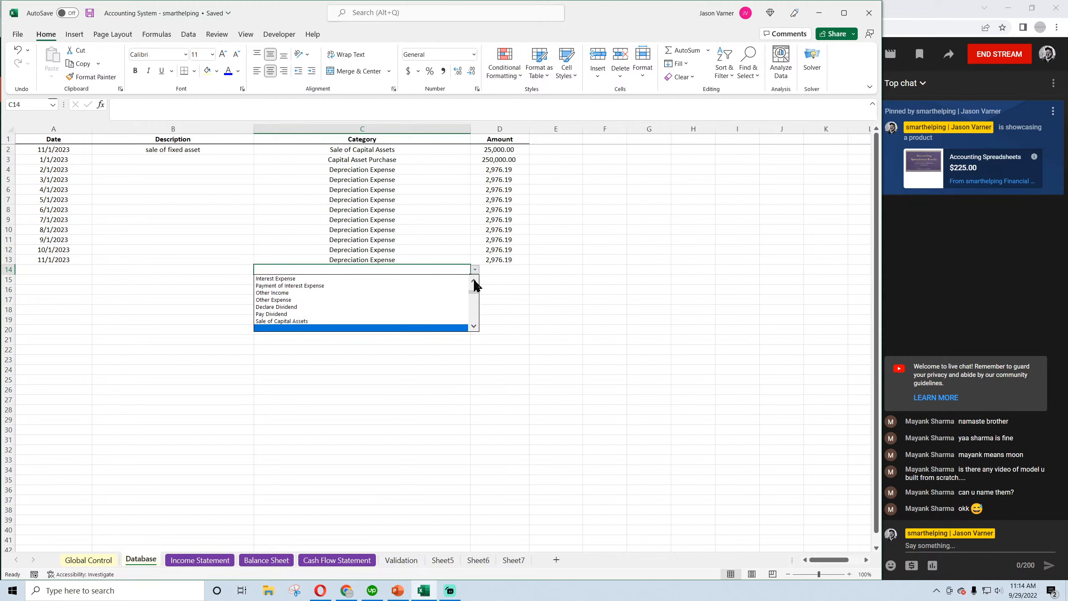
pyautogui.click(474, 281)
pyautogui.click(474, 281)
pyautogui.click(474, 281)
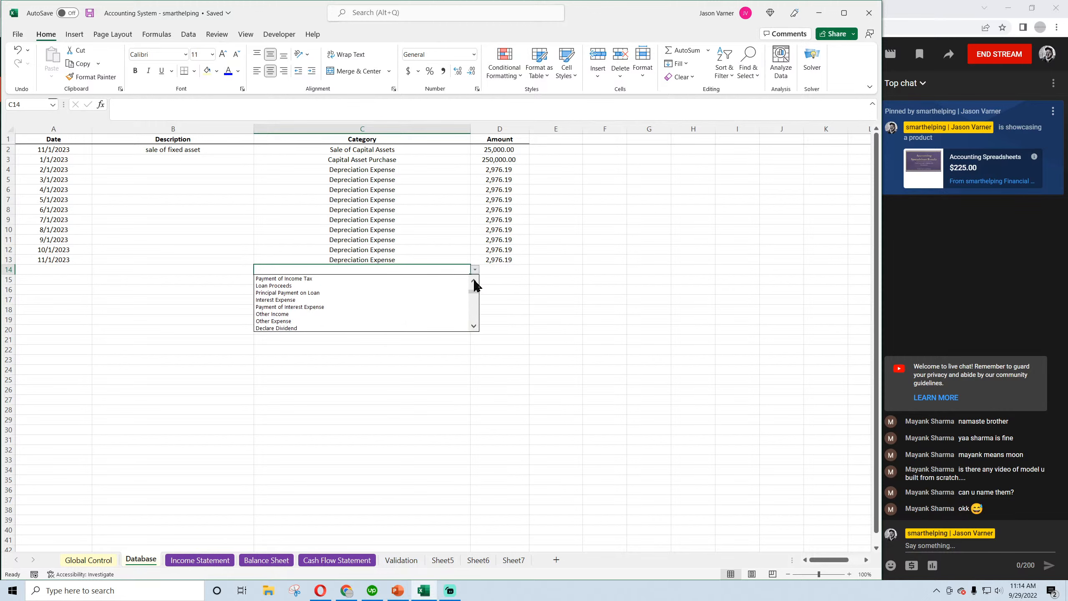
pyautogui.click(474, 280)
pyautogui.click(474, 281)
pyautogui.click(474, 280)
pyautogui.click(473, 281)
pyautogui.click(474, 281)
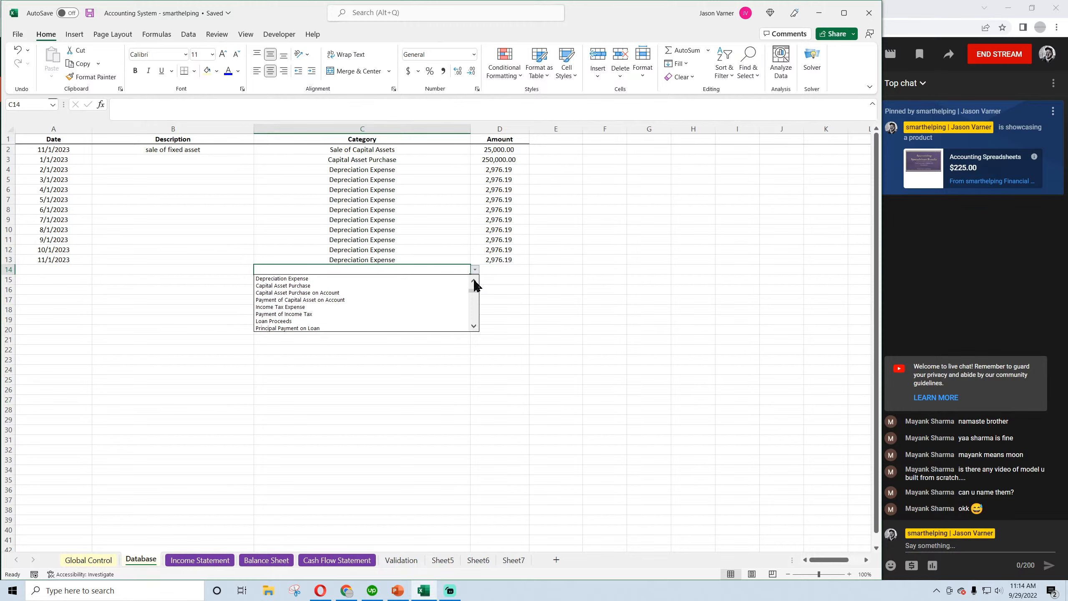
pyautogui.click(474, 281)
pyautogui.click(474, 281)
pyautogui.click(584, 346)
# Check the Property, Plant, Equipment and Accumulated Depreciation formulas on the Balance Sheet
pyautogui.click(275, 560)
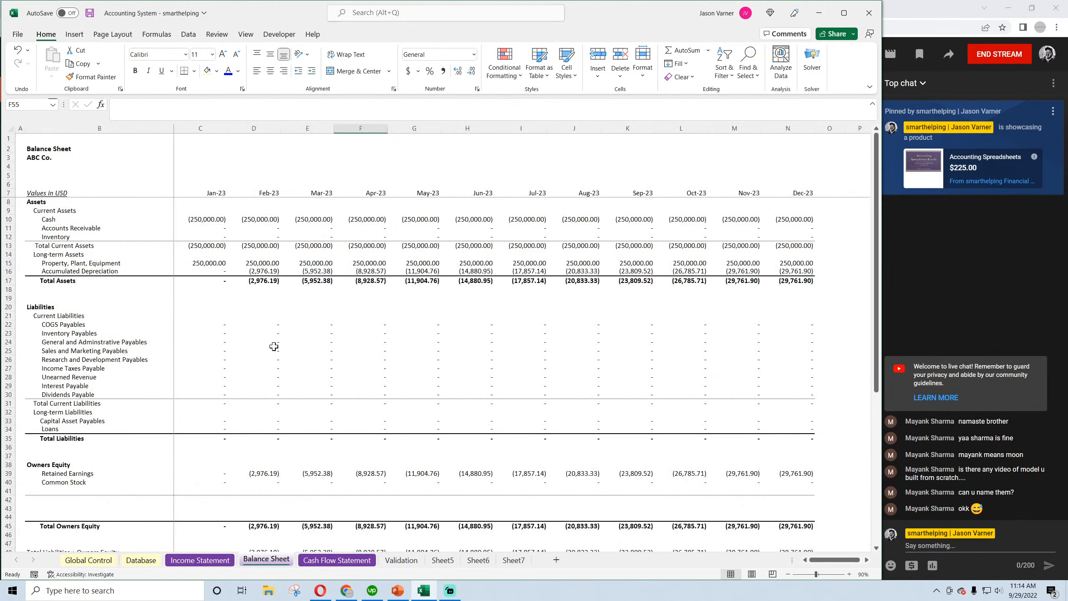
pyautogui.click(212, 262)
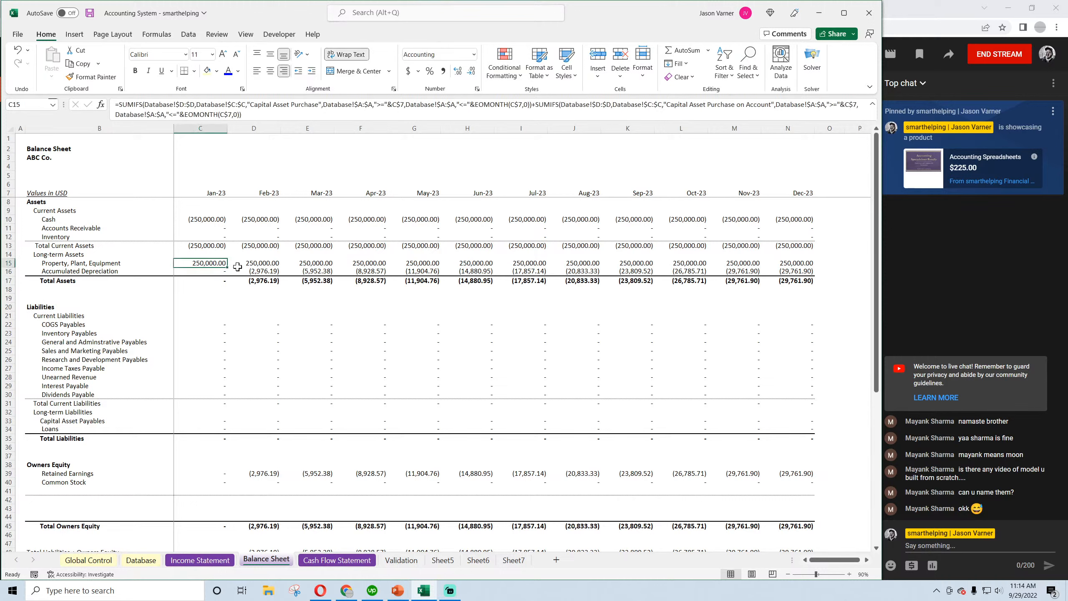
pyautogui.click(257, 271)
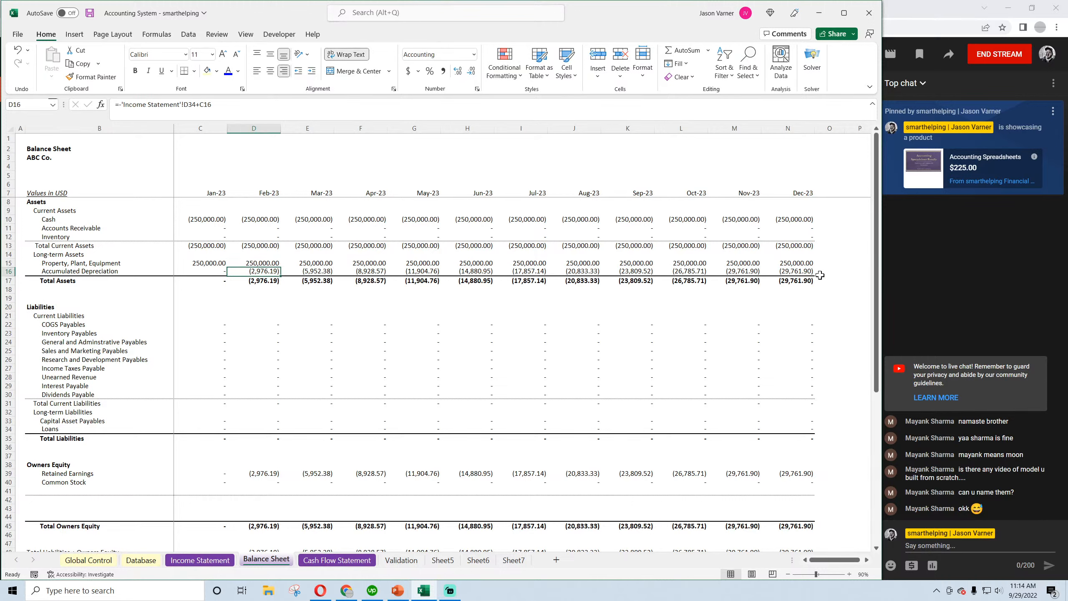
# Check the monthly Accumulated Depreciation formulas on the Balance Sheet and the first depreciation amount in the Database sheet
pyautogui.click(794, 271)
pyautogui.click(741, 271)
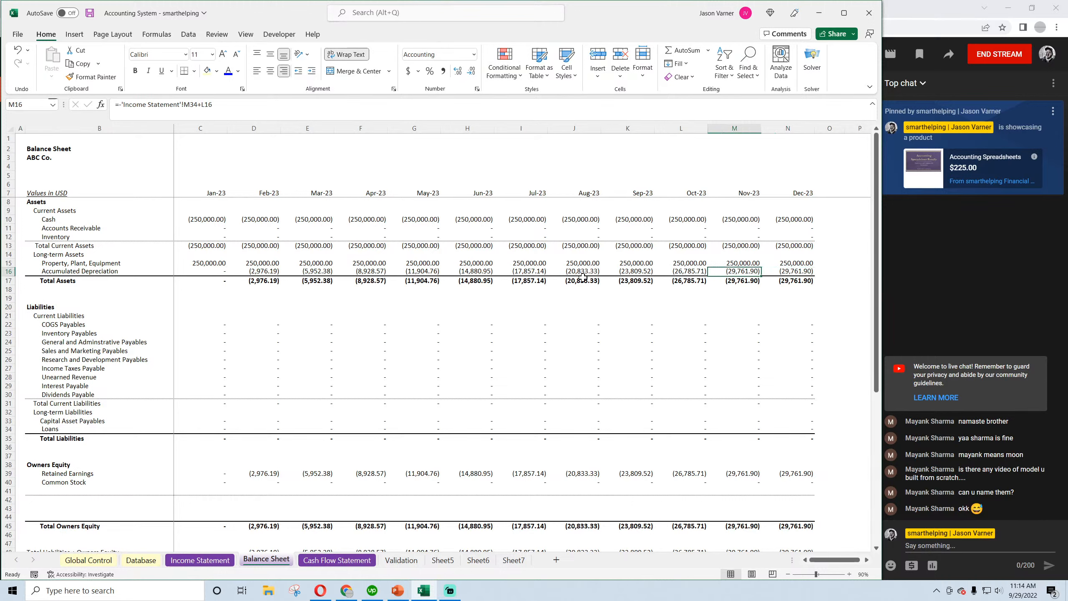
pyautogui.click(276, 271)
pyautogui.click(313, 271)
pyautogui.click(367, 273)
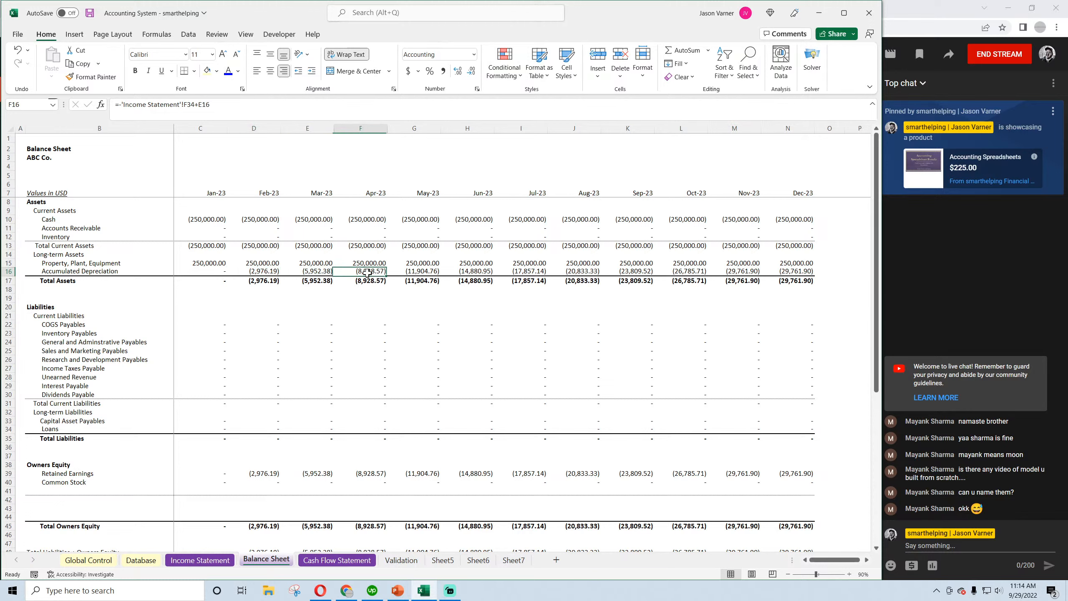
pyautogui.click(412, 272)
pyautogui.click(463, 270)
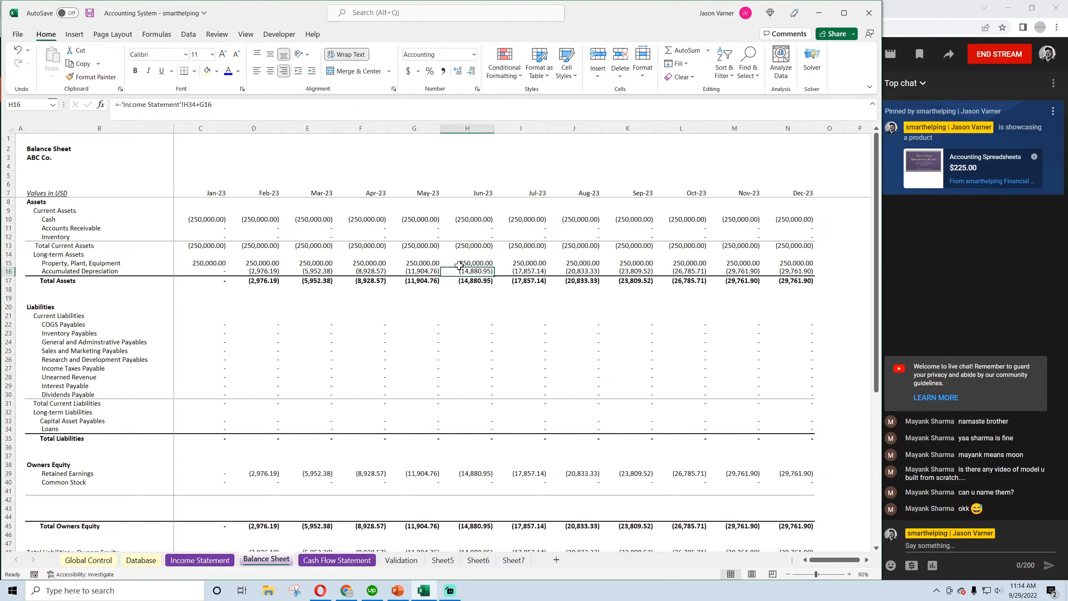
pyautogui.click(148, 563)
pyautogui.click(508, 170)
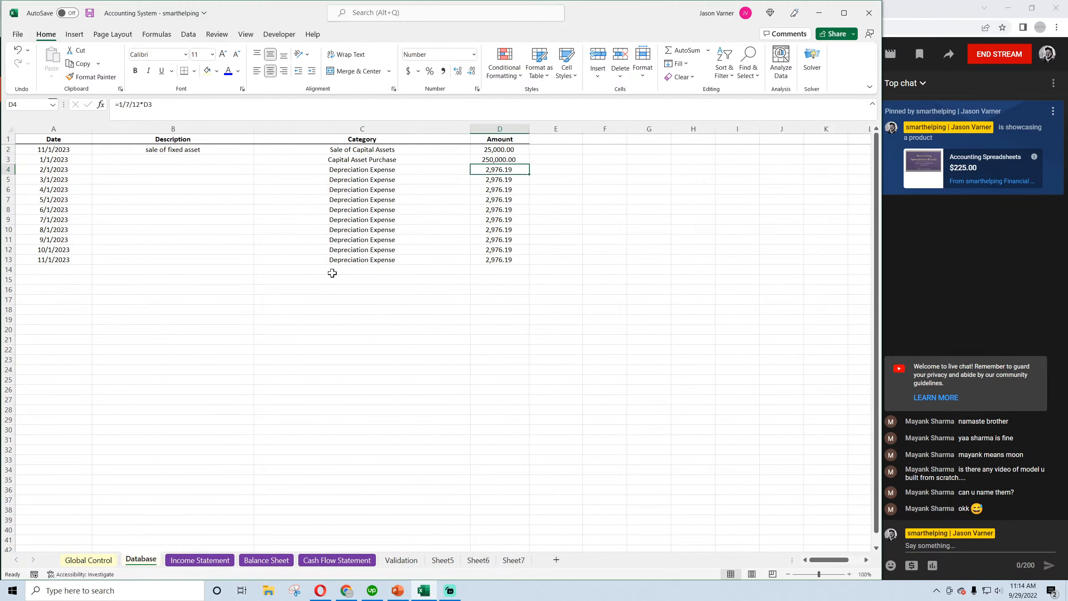
# Review the transaction category list on the Validation sheet from Sales through Sale of Capital Assets
pyautogui.click(400, 560)
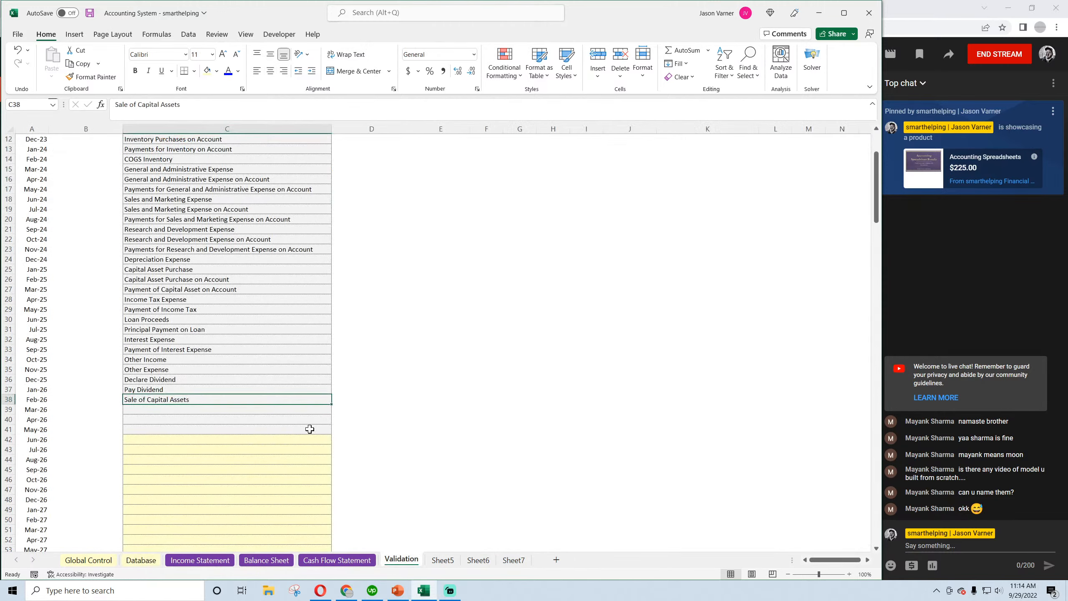
pyautogui.scroll(4, 200, 398)
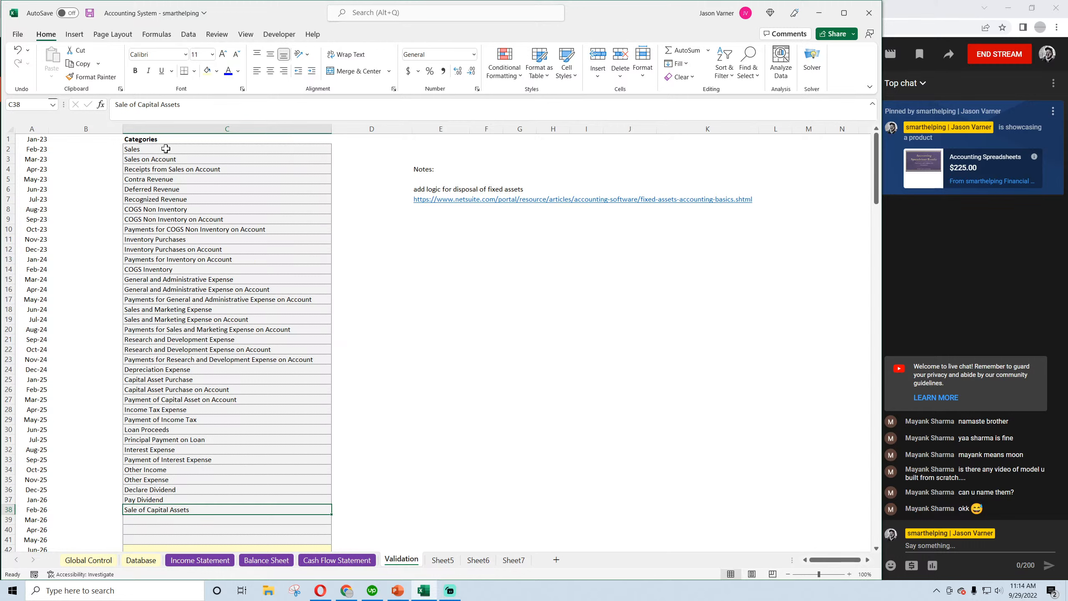
pyautogui.moveTo(165, 148); pyautogui.dragTo(156, 507)
pyautogui.moveTo(164, 150); pyautogui.dragTo(151, 506)
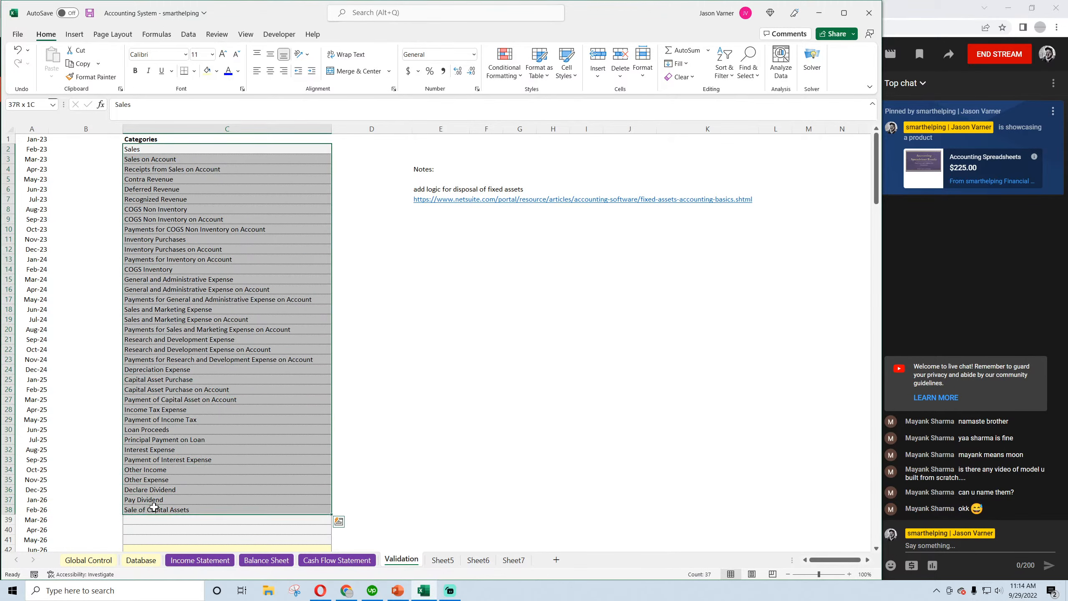
pyautogui.click(163, 148)
pyautogui.moveTo(162, 148); pyautogui.dragTo(171, 508)
pyautogui.click(162, 489)
pyautogui.click(162, 410)
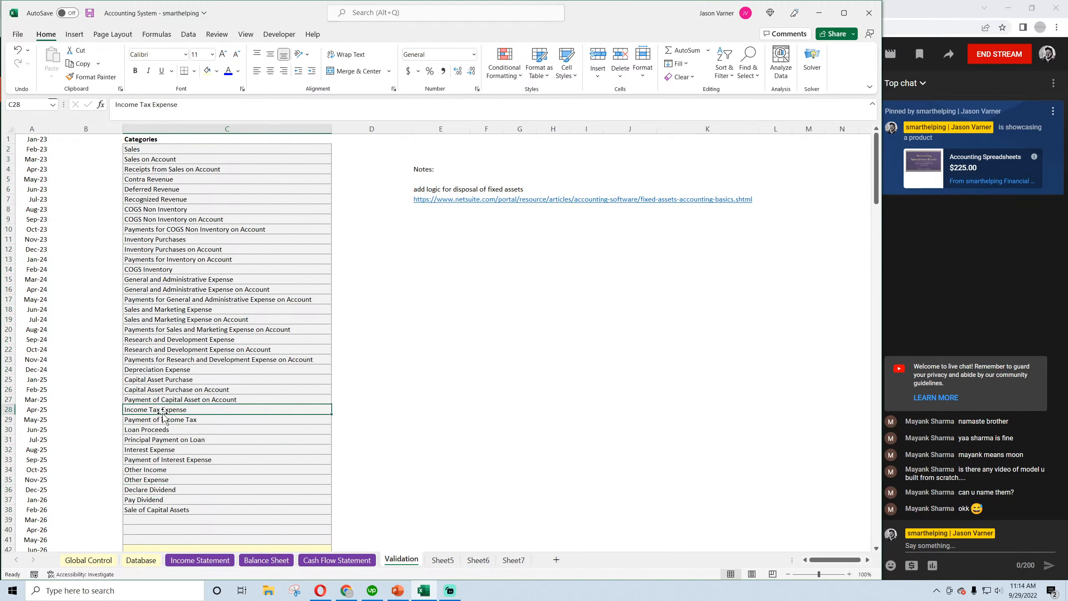
# Copy the categories from Capital Asset Purchase through Sale of Capital Assets and paste them one row lower, starting at C26
pyautogui.click(161, 370)
pyautogui.moveTo(160, 379); pyautogui.dragTo(166, 509)
pyautogui.rightClick(167, 482)
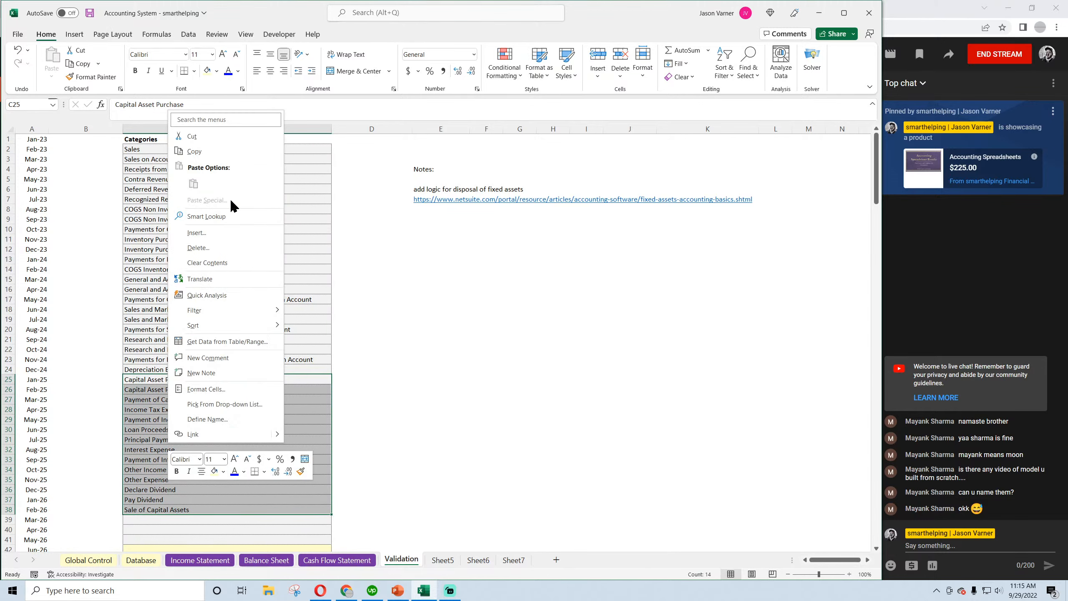
pyautogui.click(208, 155)
pyautogui.click(157, 390)
pyautogui.rightClick(156, 390)
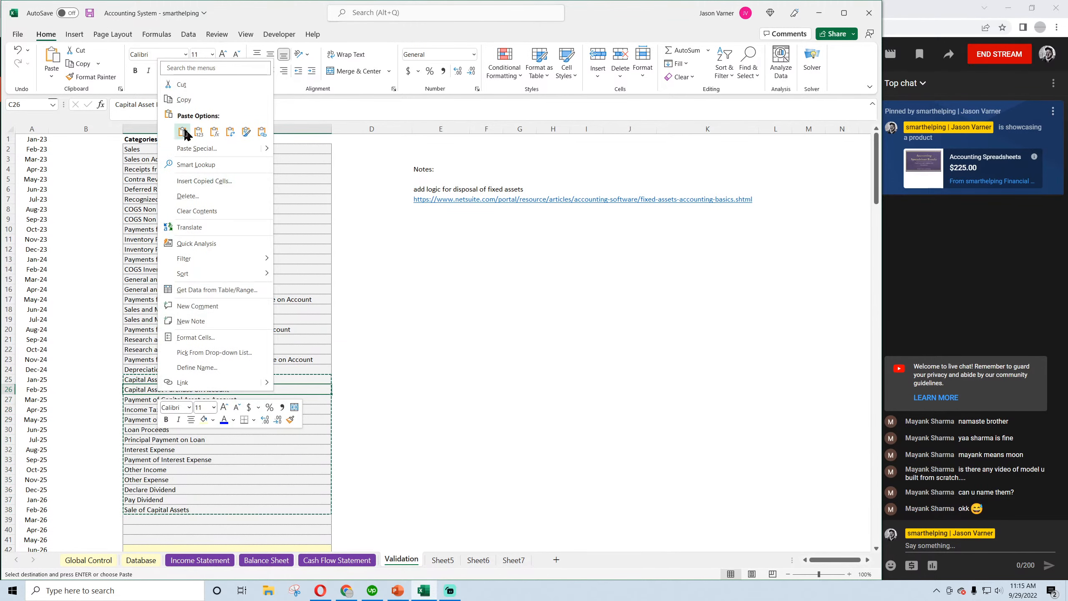
pyautogui.click(171, 135)
# Replace the category in C25, just below Depreciation Expense, with Accumulated Depreciation and save the workbook
pyautogui.click(167, 379)
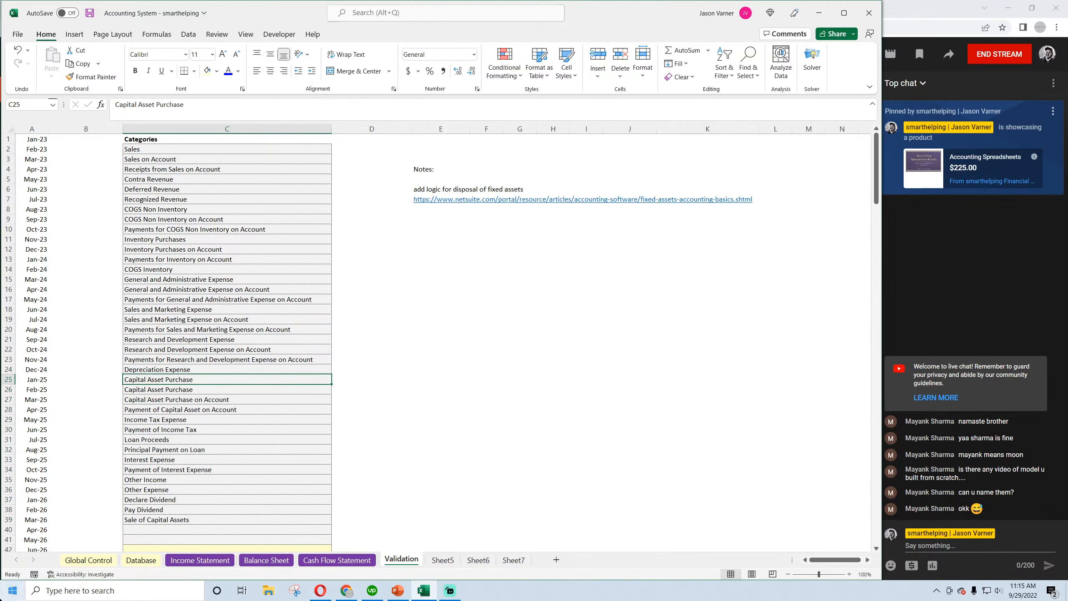
pyautogui.write('Accumulated Depre')
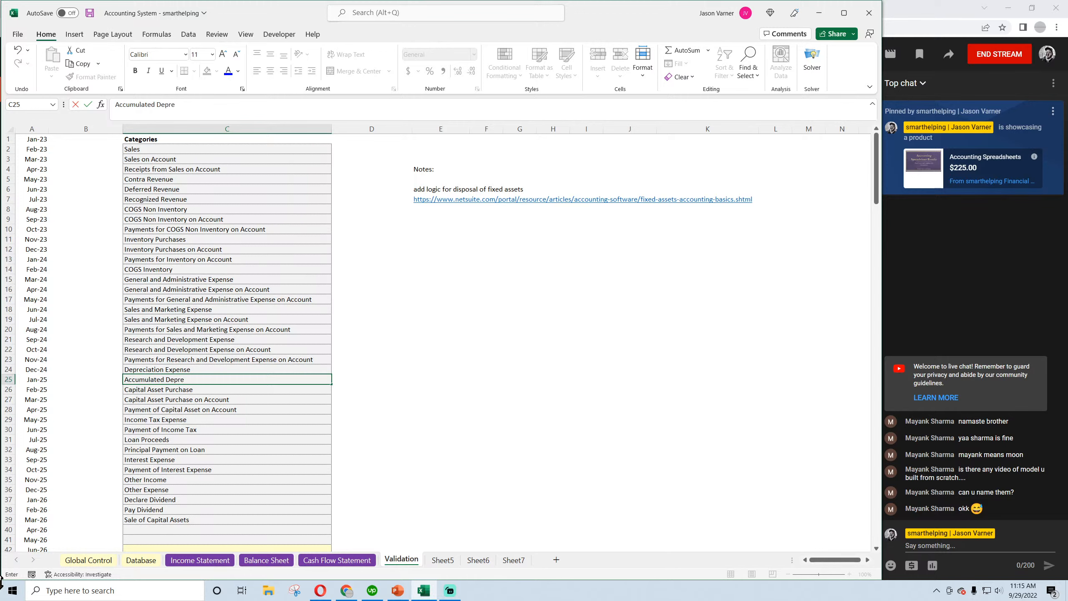
pyautogui.write('ciation')
pyautogui.press('Return')
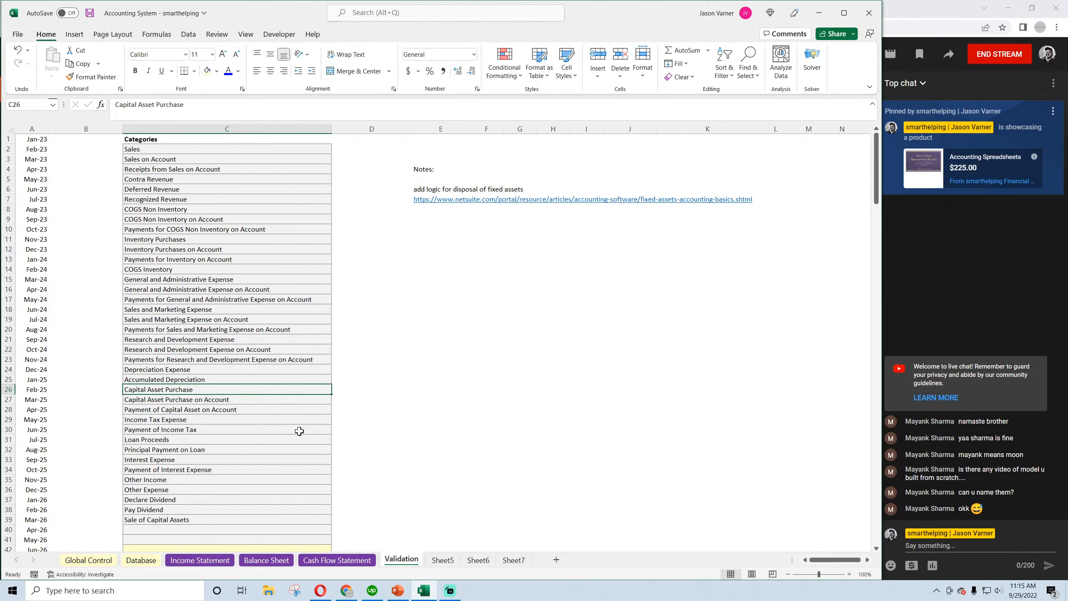
pyautogui.click(90, 13)
pyautogui.click(209, 380)
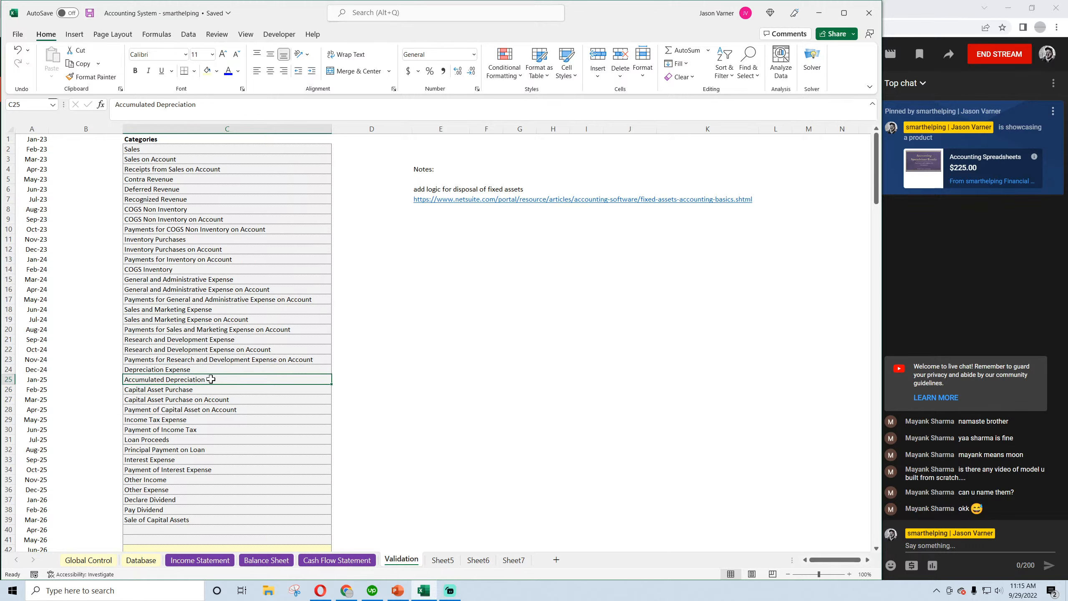
# Set the category of the new Database transaction in C14 to Accumulated Depreciation
pyautogui.click(141, 559)
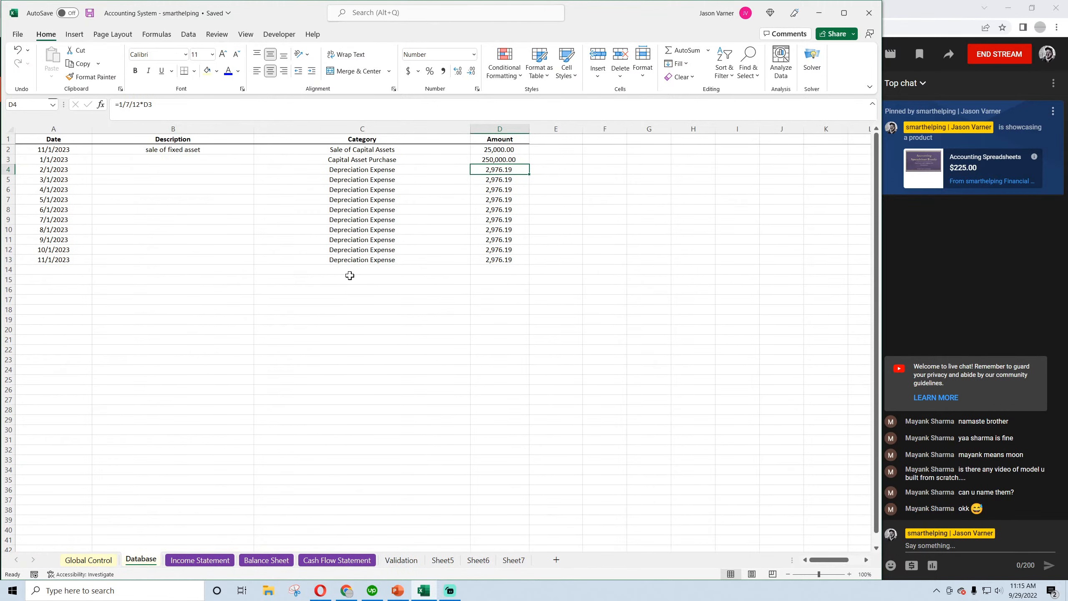
pyautogui.click(370, 268)
pyautogui.click(475, 269)
pyautogui.click(474, 280)
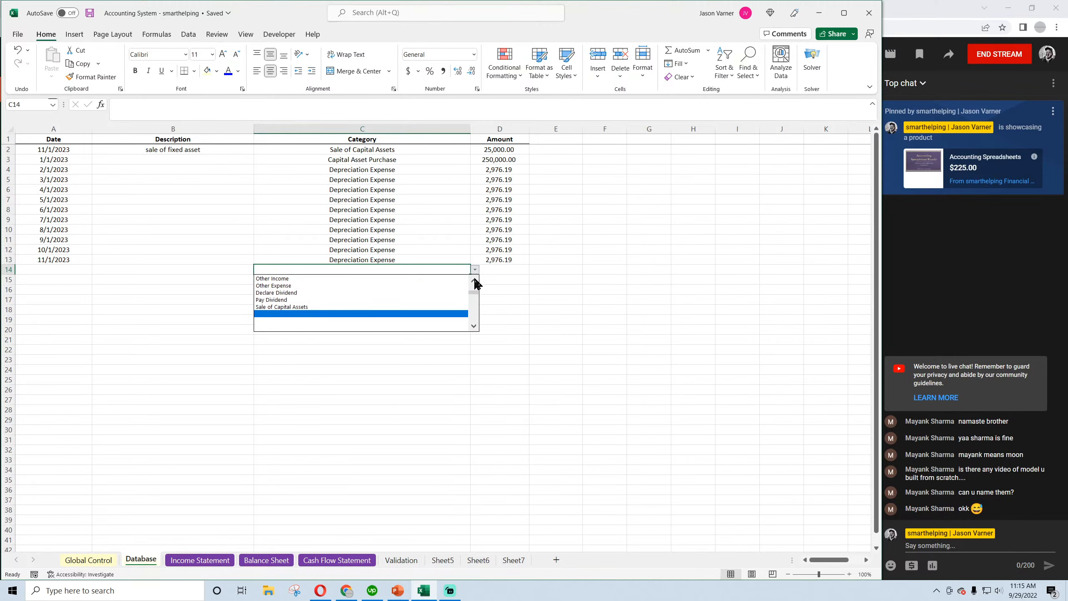
pyautogui.click(474, 280)
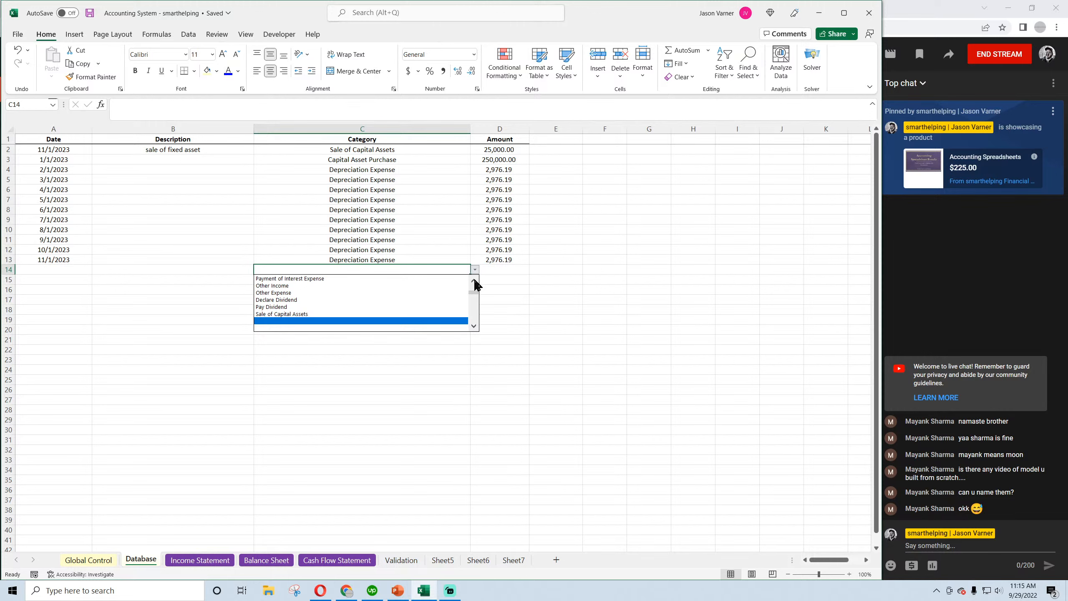
pyautogui.click(474, 281)
pyautogui.click(475, 281)
pyautogui.click(475, 280)
pyautogui.click(474, 280)
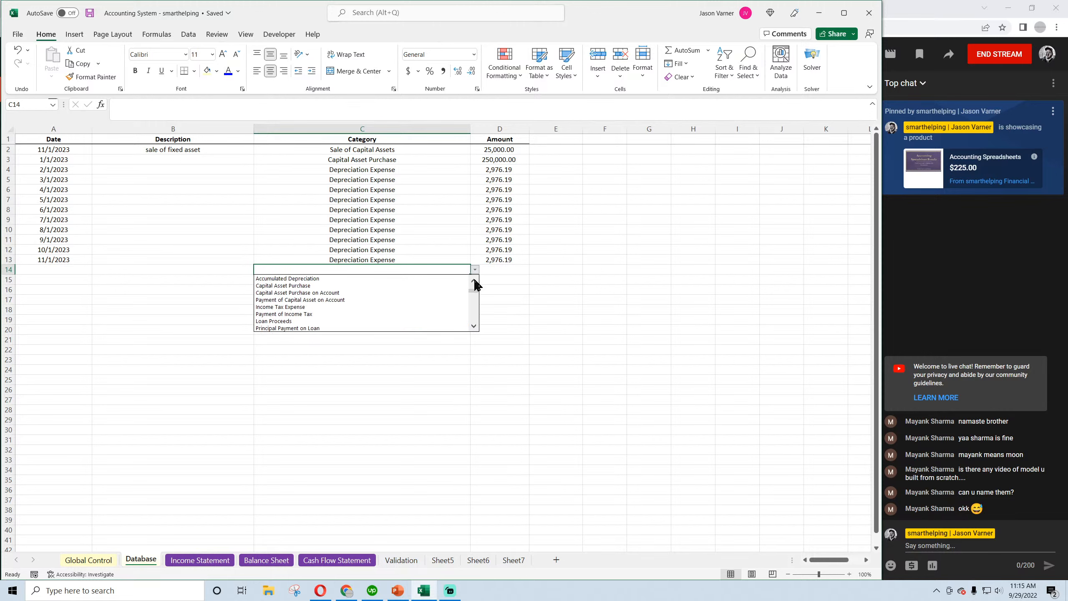
pyautogui.click(401, 278)
# Total the depreciation amounts D4:D13 in D14 with a SUM formula and save the workbook
pyautogui.moveTo(490, 259); pyautogui.dragTo(498, 173)
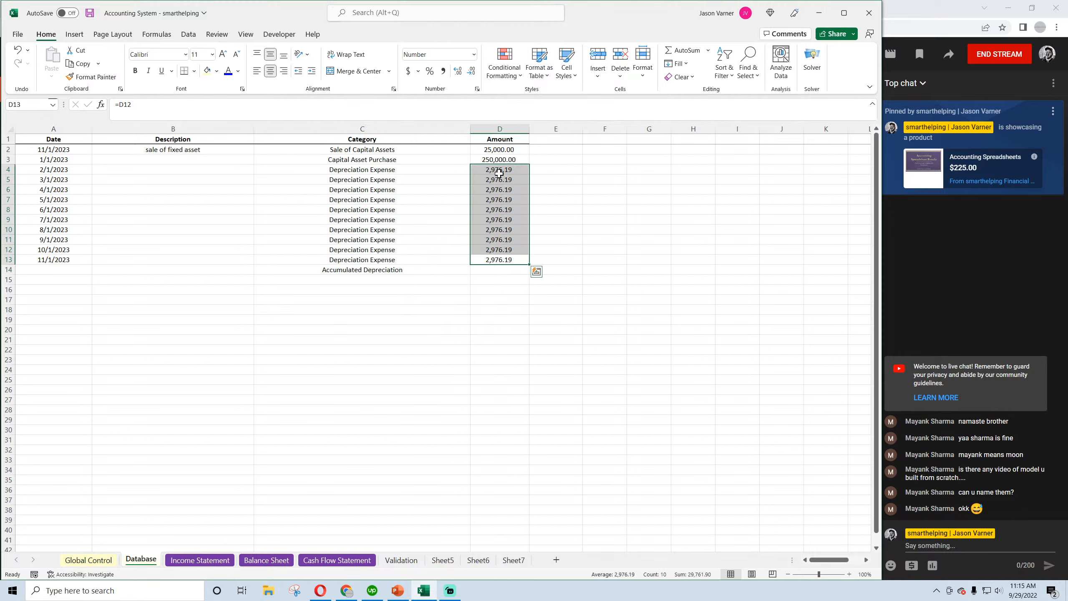
pyautogui.click(497, 269)
pyautogui.click(680, 50)
pyautogui.moveTo(499, 170); pyautogui.dragTo(499, 259)
pyautogui.press('Return')
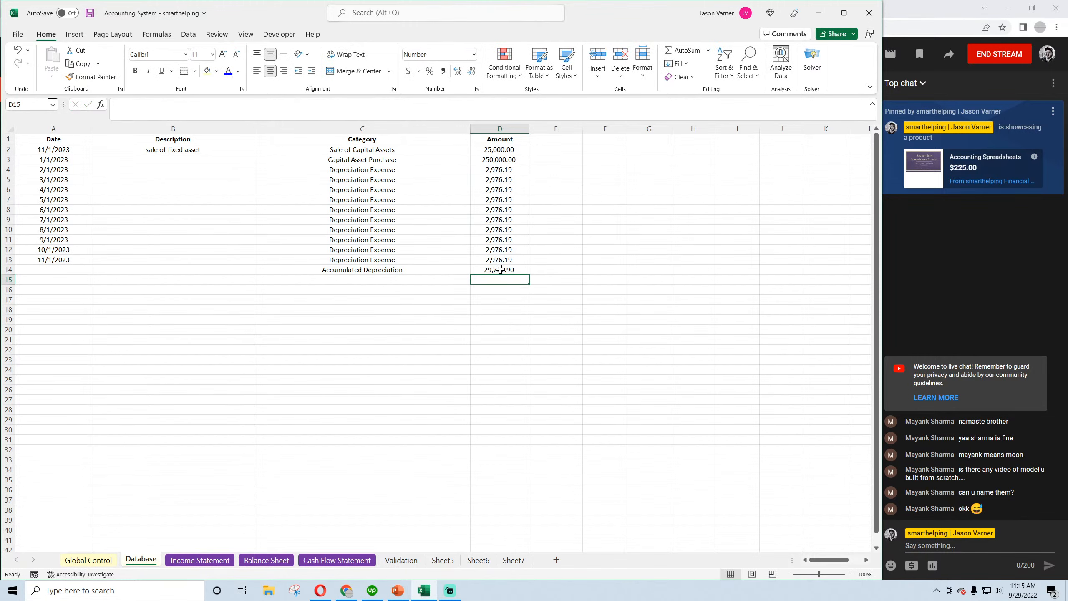
pyautogui.click(500, 269)
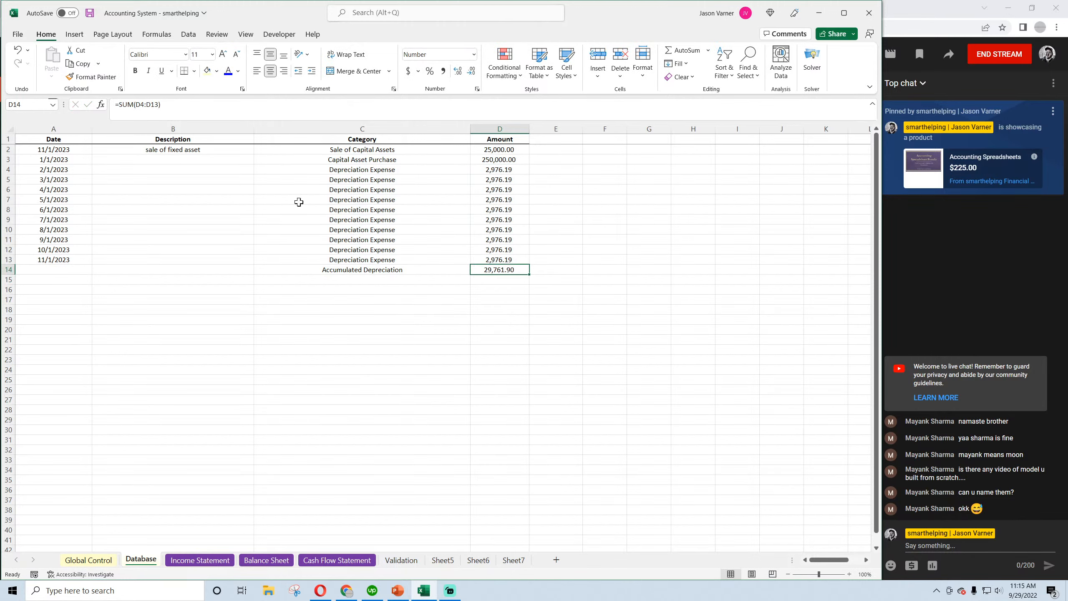
pyautogui.click(89, 15)
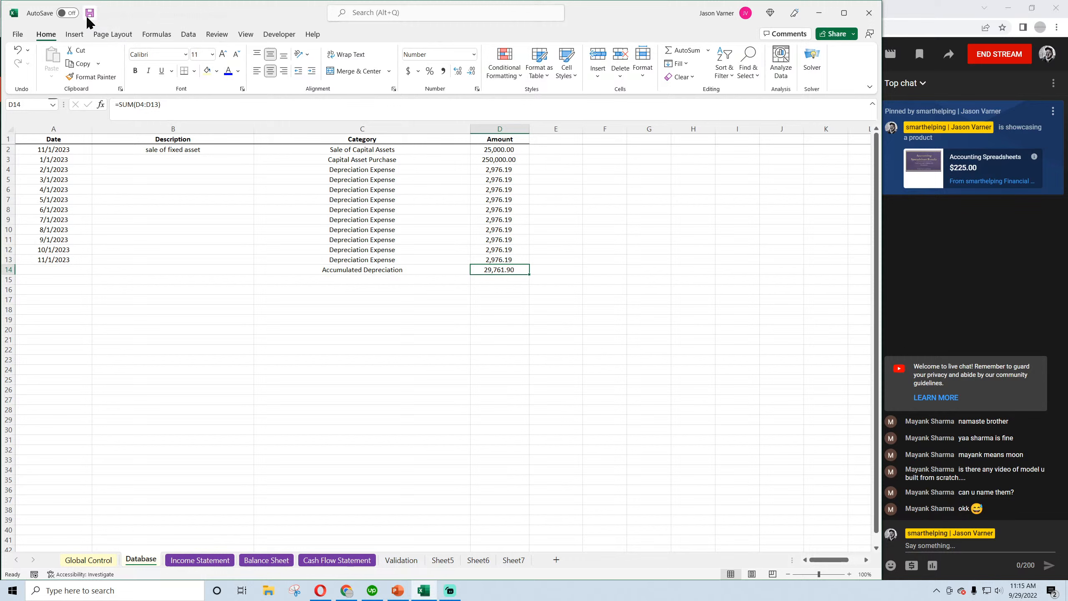
# Date the Accumulated Depreciation transaction in row 14 as 11/1/2023 and save the workbook
pyautogui.click(59, 269)
pyautogui.write('11/1')
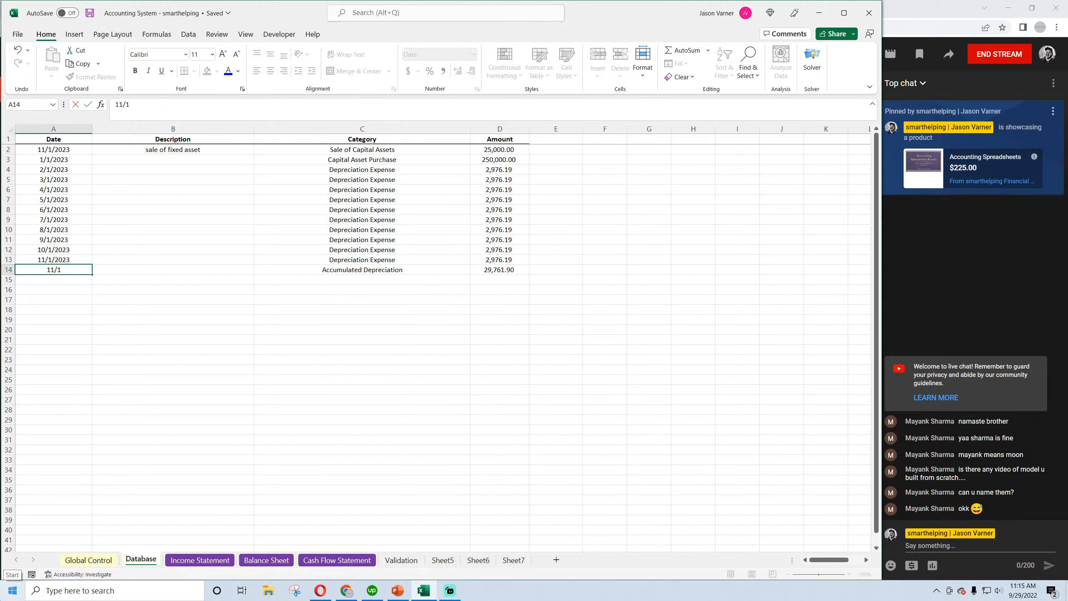
pyautogui.write('/2023')
pyautogui.press('Return')
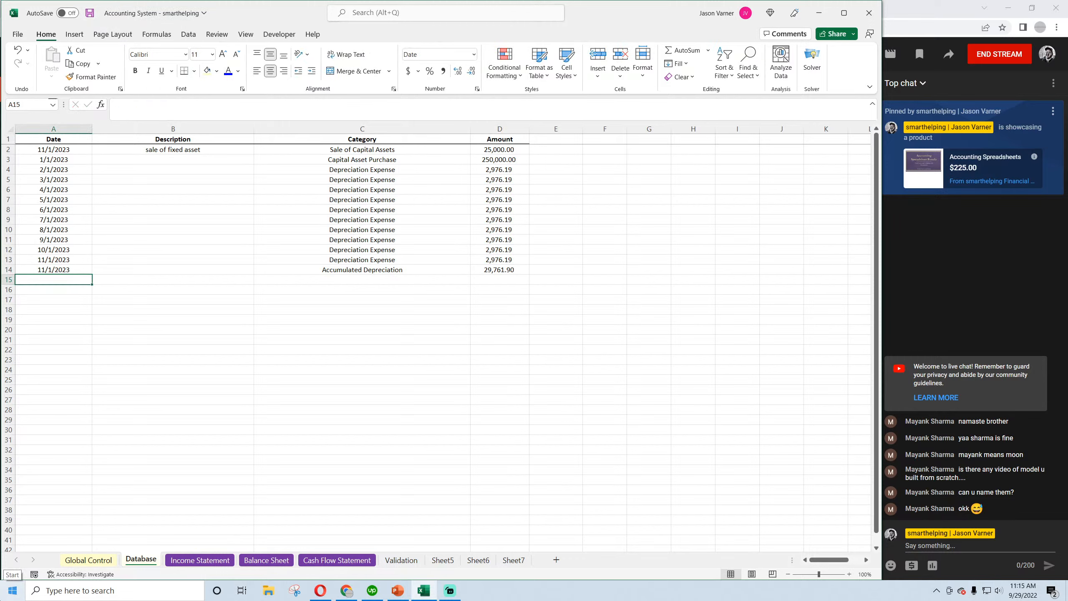
pyautogui.click(89, 13)
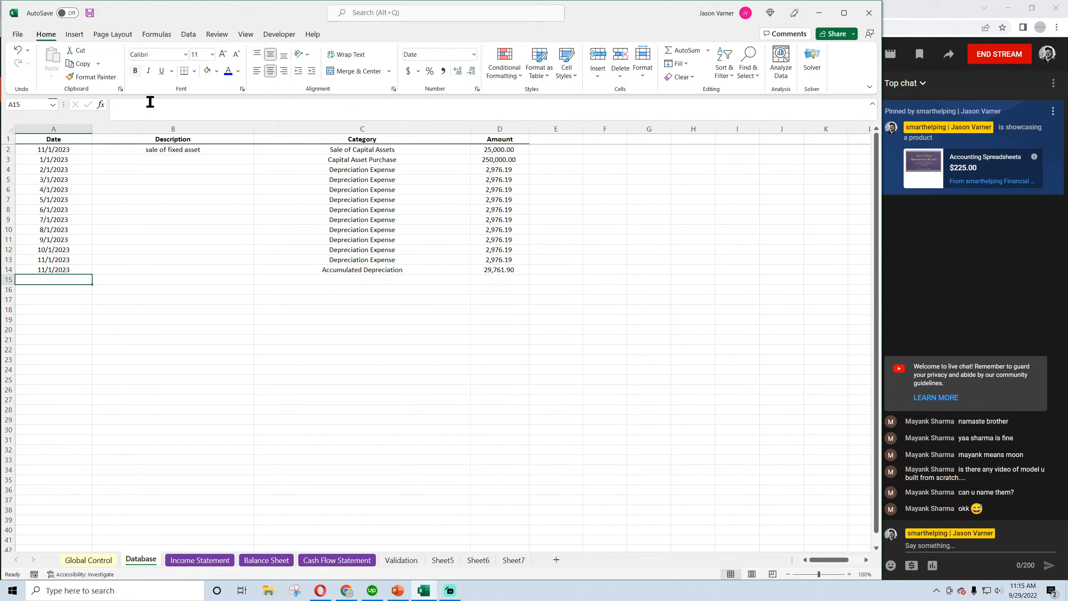
# Look over the Accumulated Depreciation amount in D14, the Income Statement and the Balance Sheet, and save the workbook
pyautogui.click(504, 270)
pyautogui.click(201, 560)
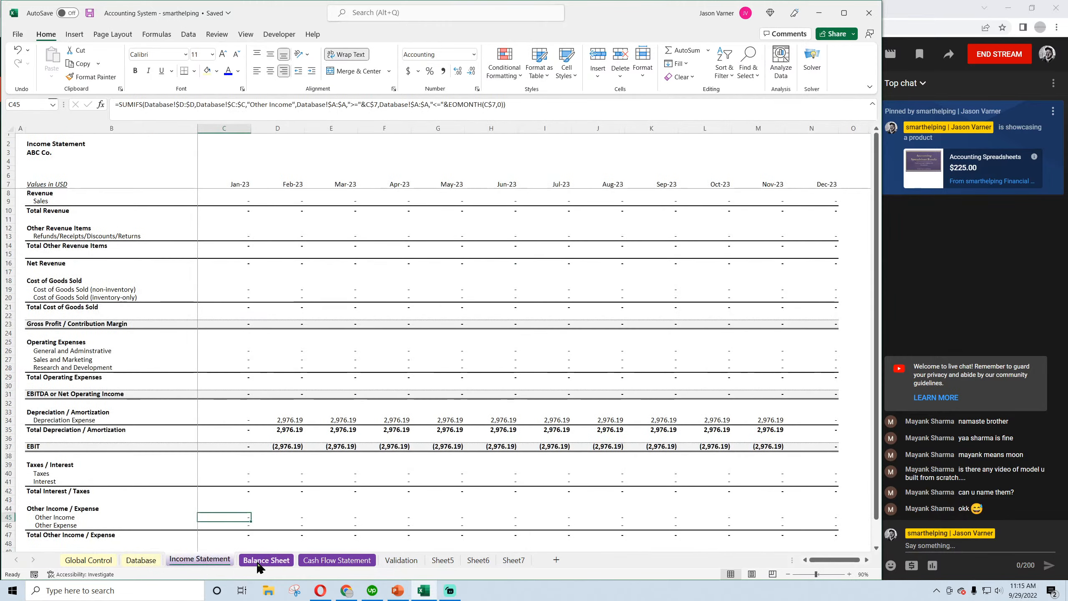
pyautogui.click(265, 559)
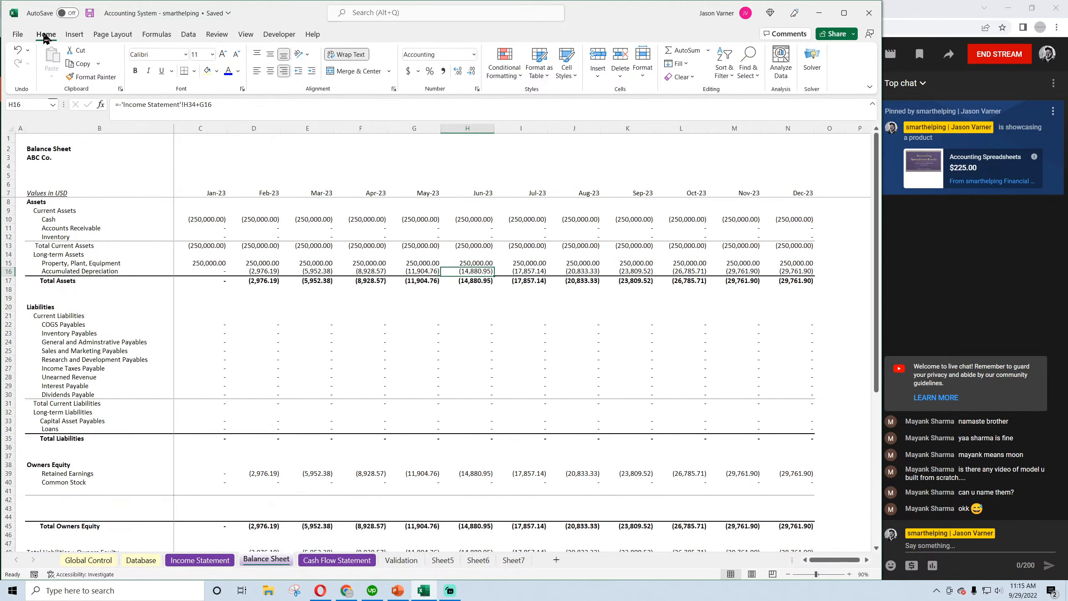
pyautogui.click(88, 13)
# Examine how the Balance Sheet's Accumulated Depreciation formulas for January through August build on the Income Statement and the prior month
pyautogui.click(269, 271)
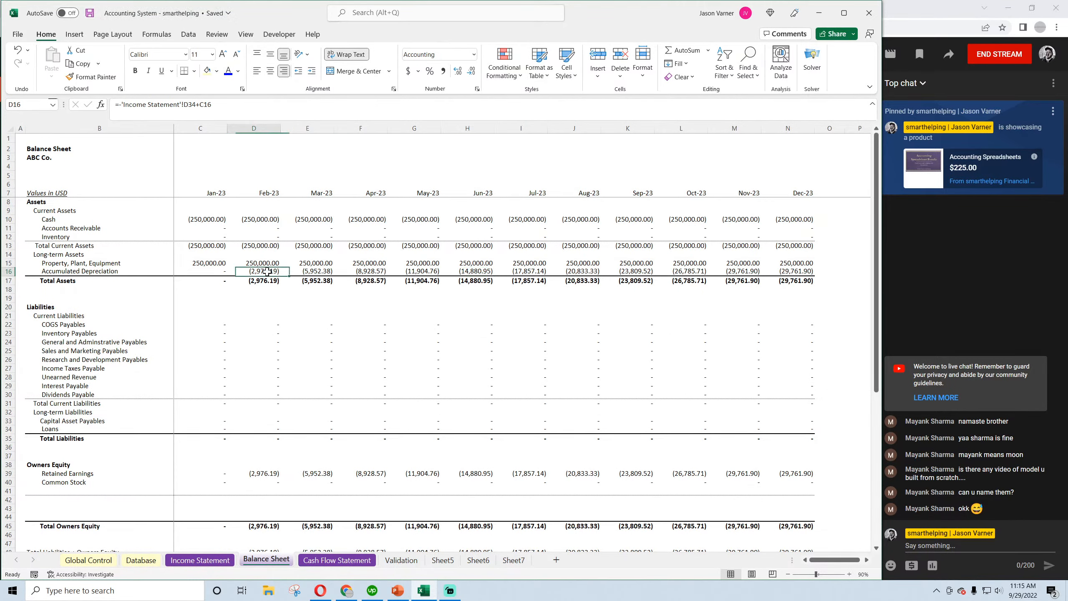
pyautogui.click(314, 270)
pyautogui.click(364, 271)
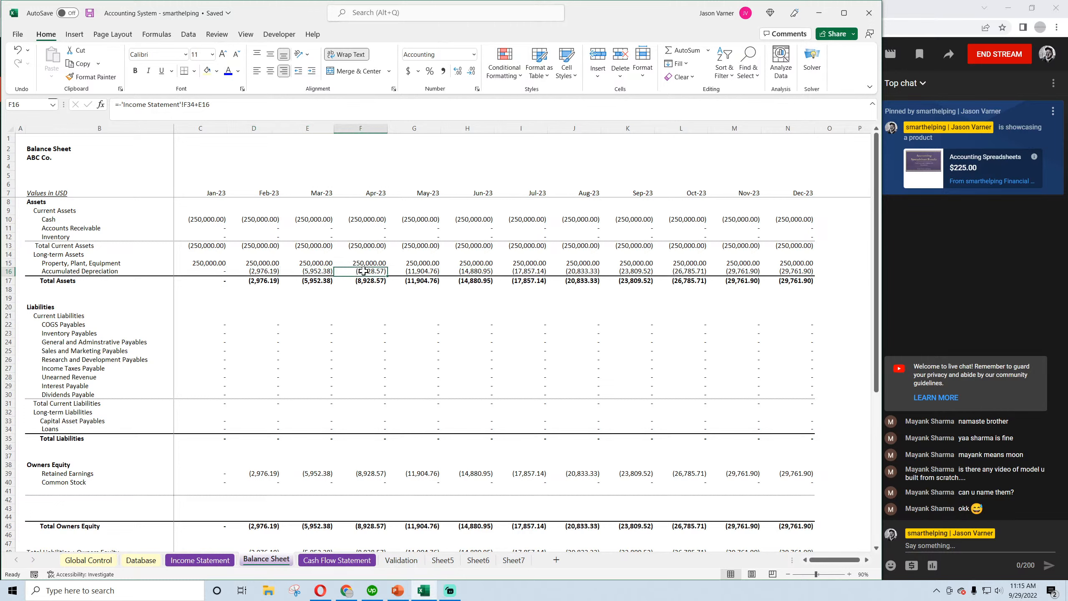
pyautogui.click(417, 271)
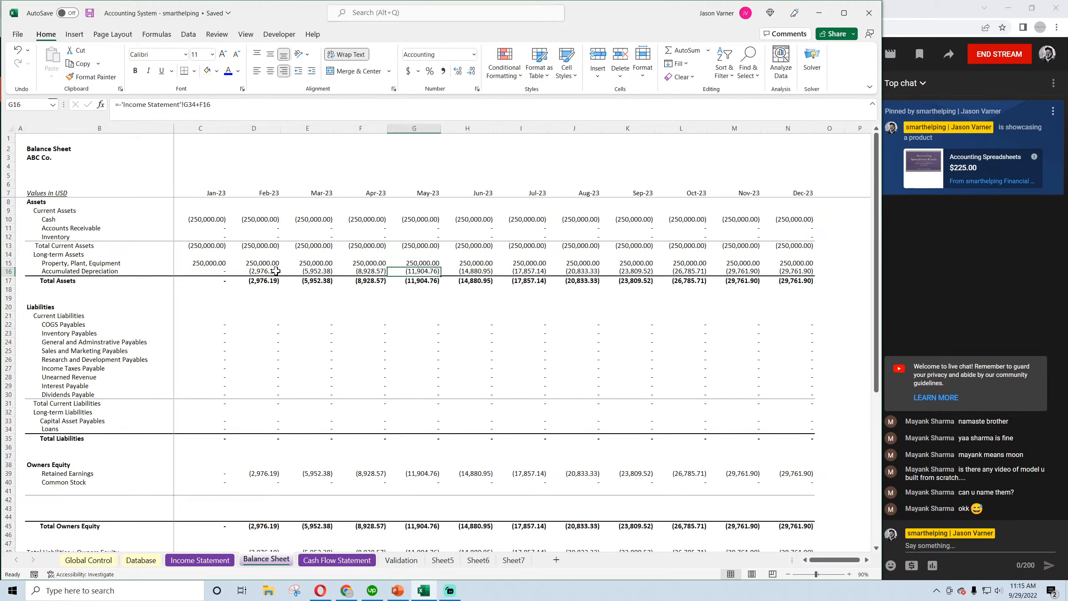
pyautogui.click(264, 272)
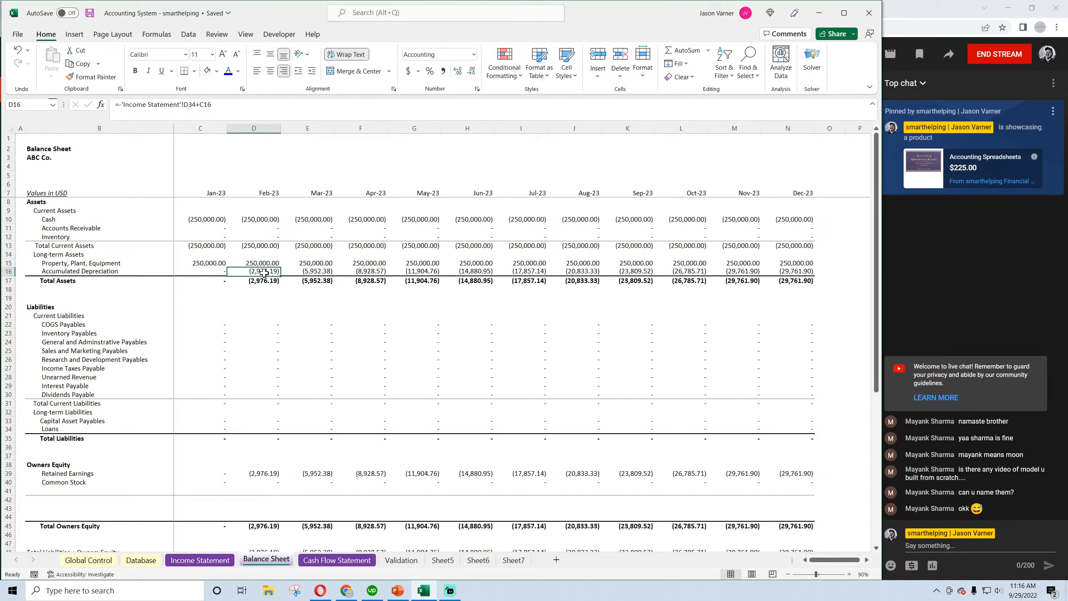
pyautogui.click(213, 272)
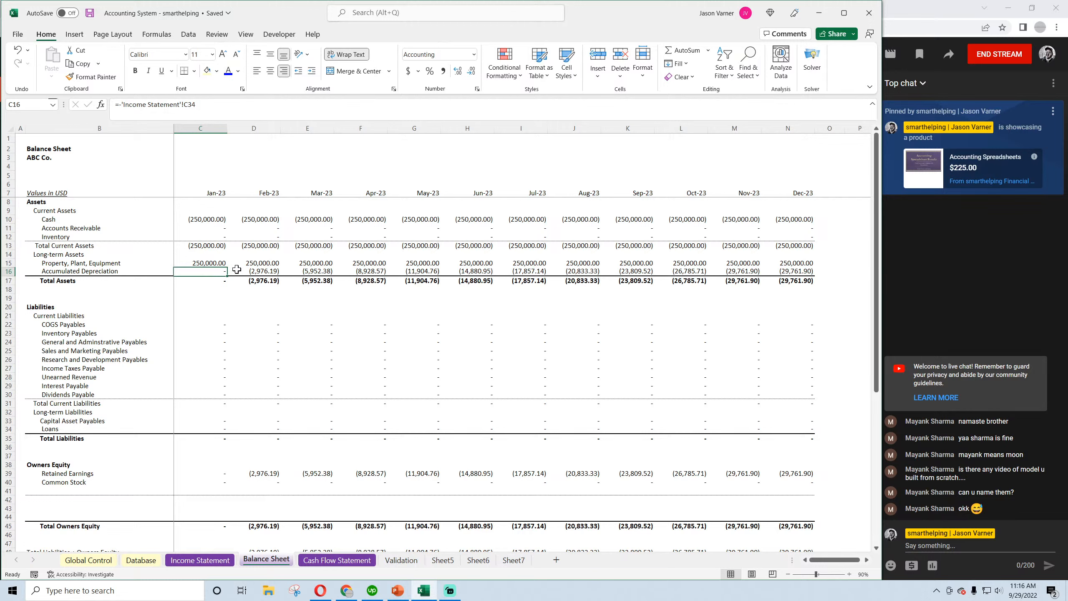
pyautogui.click(269, 272)
pyautogui.click(323, 271)
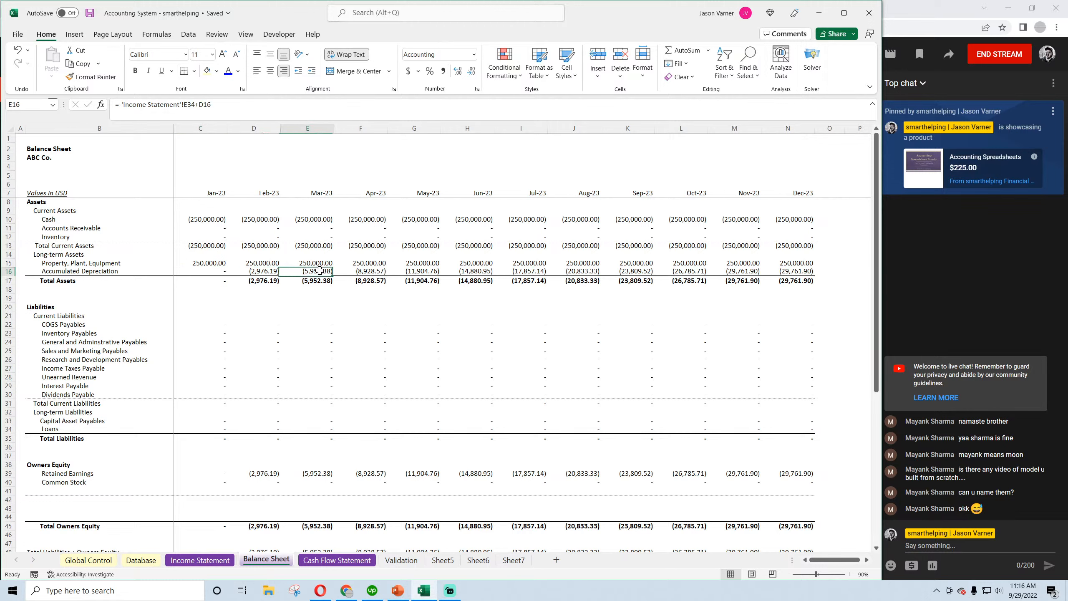
pyautogui.click(362, 272)
pyautogui.click(412, 272)
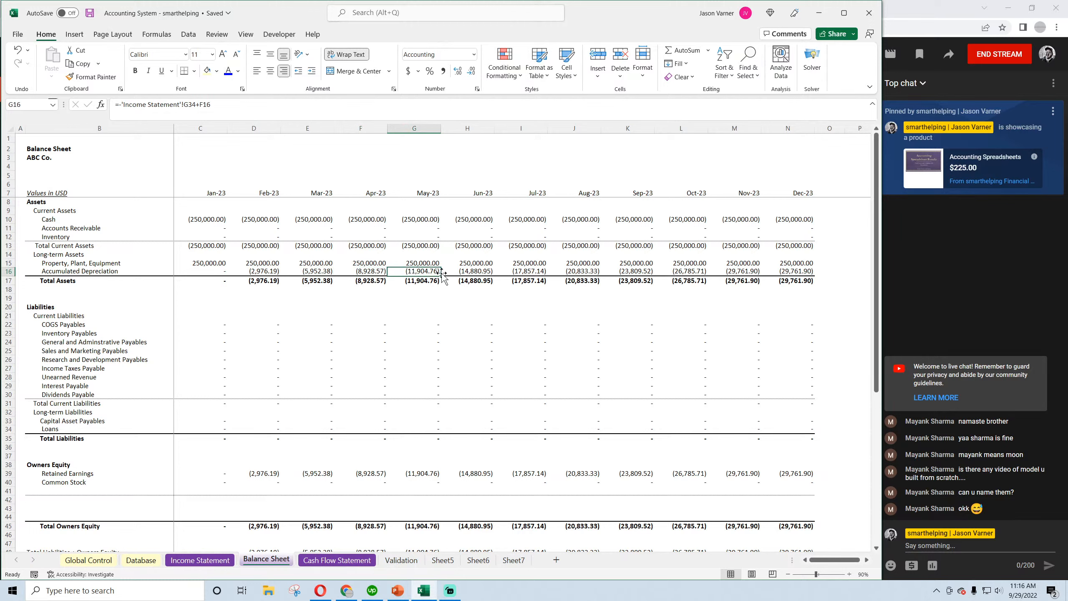
pyautogui.click(472, 272)
pyautogui.click(525, 270)
pyautogui.click(579, 271)
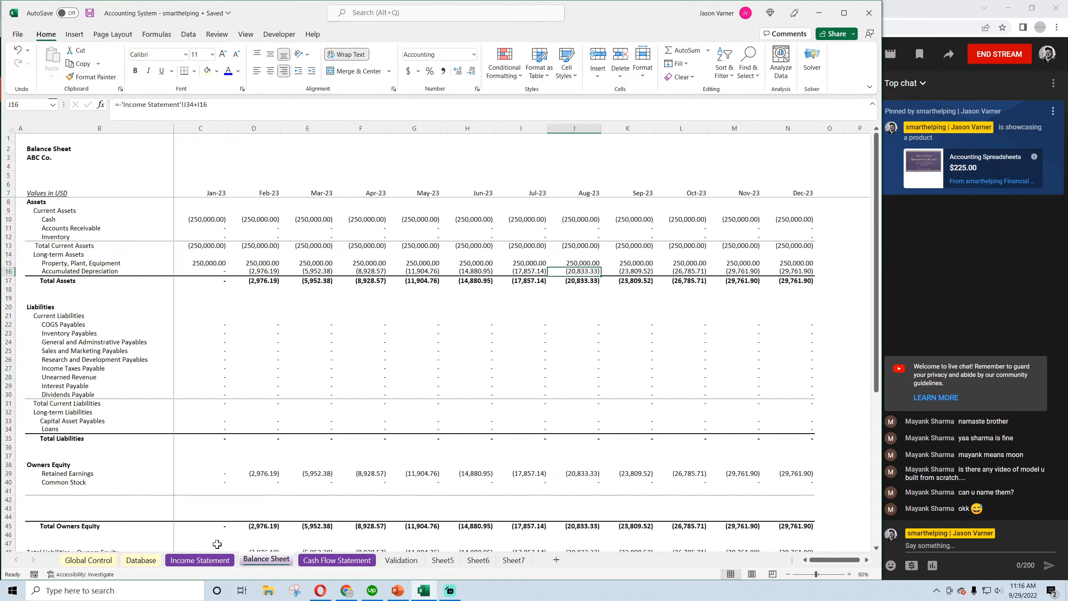
# Check February's Accumulated Depreciation formula on the Balance Sheet against the Income Statement and Database entries, saving the workbook
pyautogui.click(264, 270)
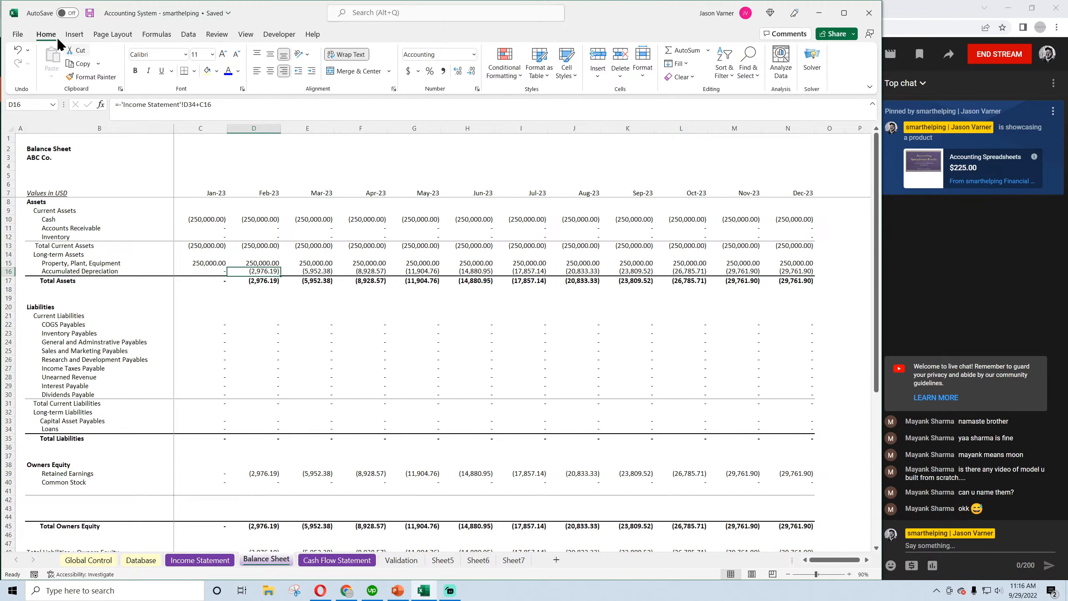
pyautogui.click(88, 14)
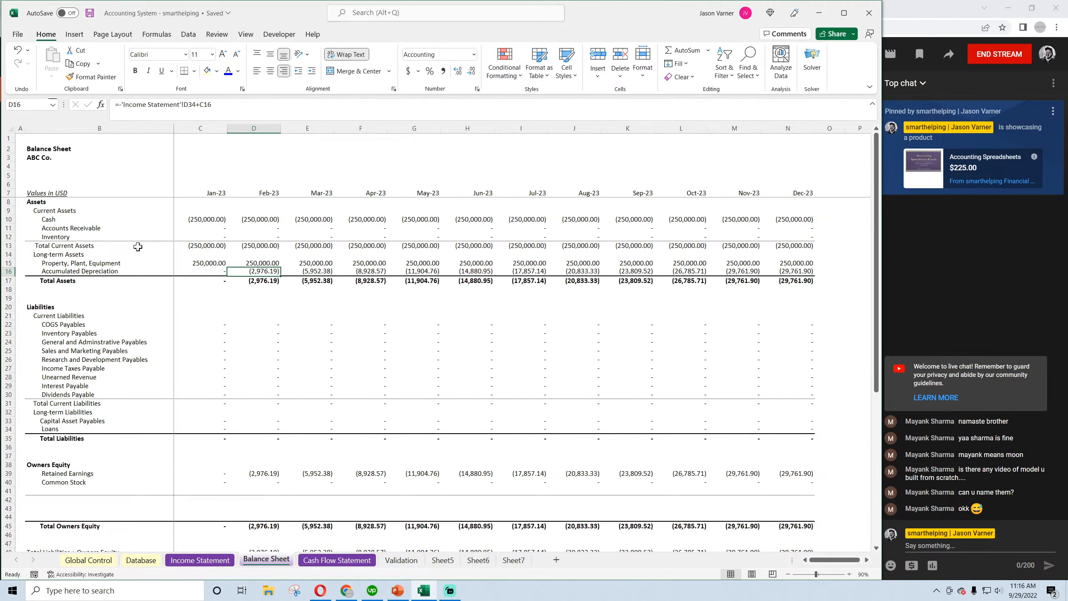
pyautogui.click(200, 559)
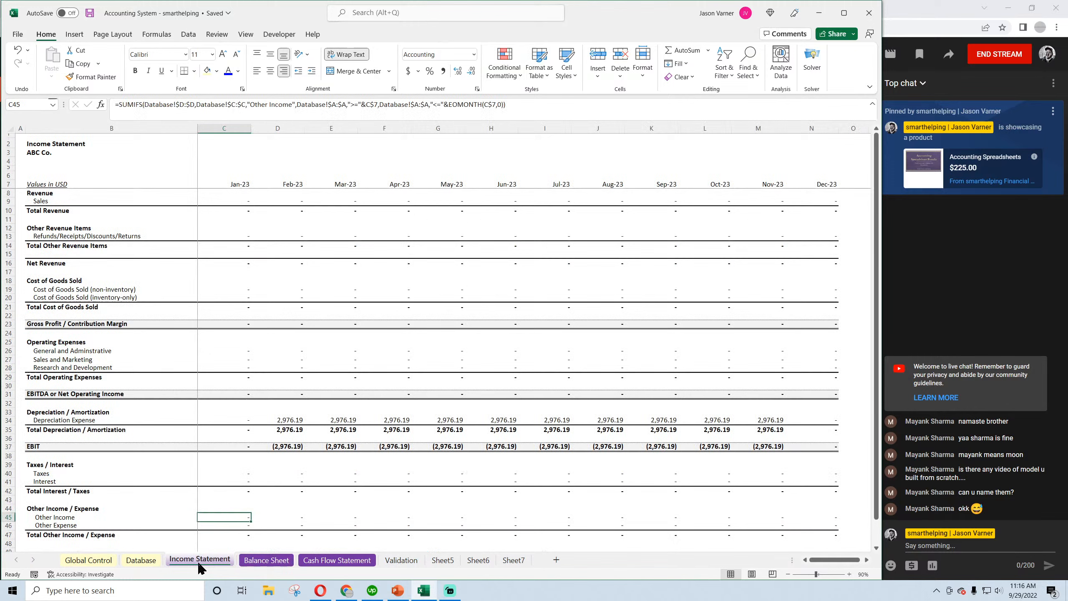
pyautogui.click(142, 560)
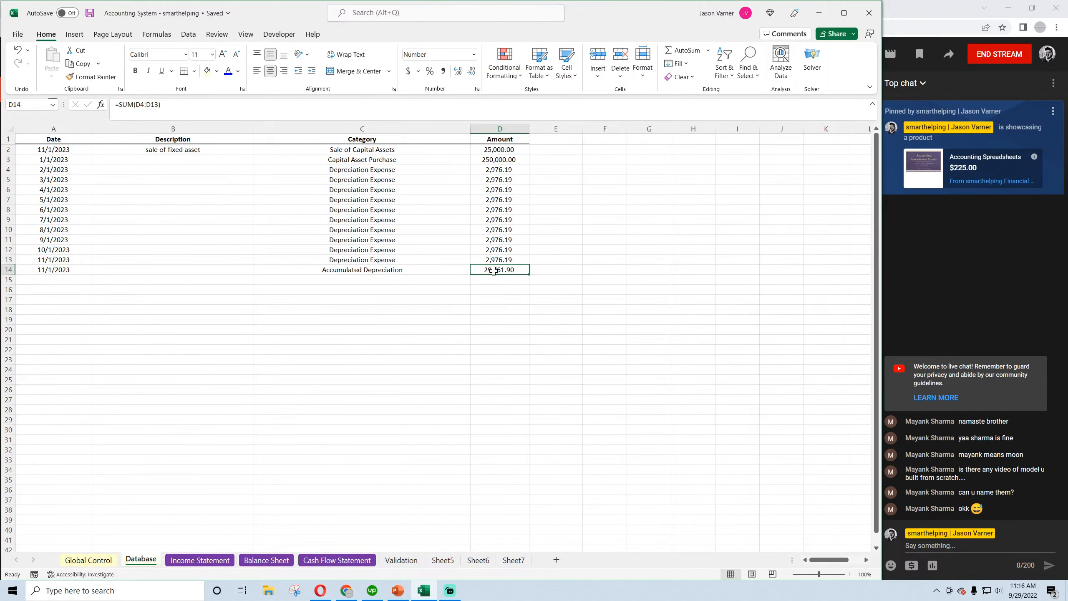
pyautogui.click(266, 559)
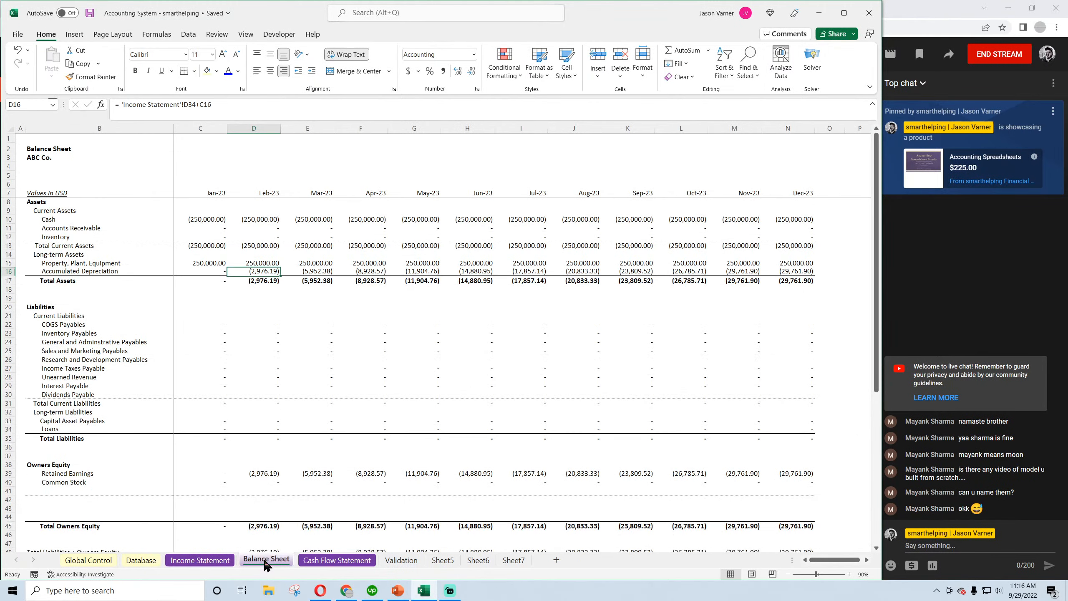
# Copy the "Sales on Account" SUMIFS part of the January Accounts Receivable formula in C11 of the Balance Sheet
pyautogui.click(206, 269)
pyautogui.click(206, 216)
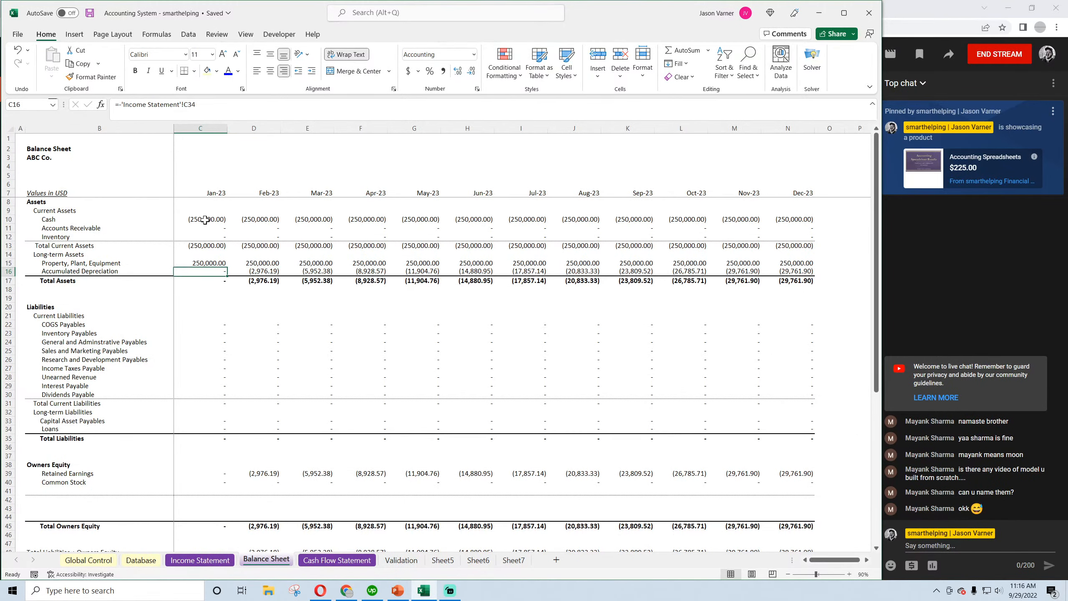
pyautogui.click(205, 229)
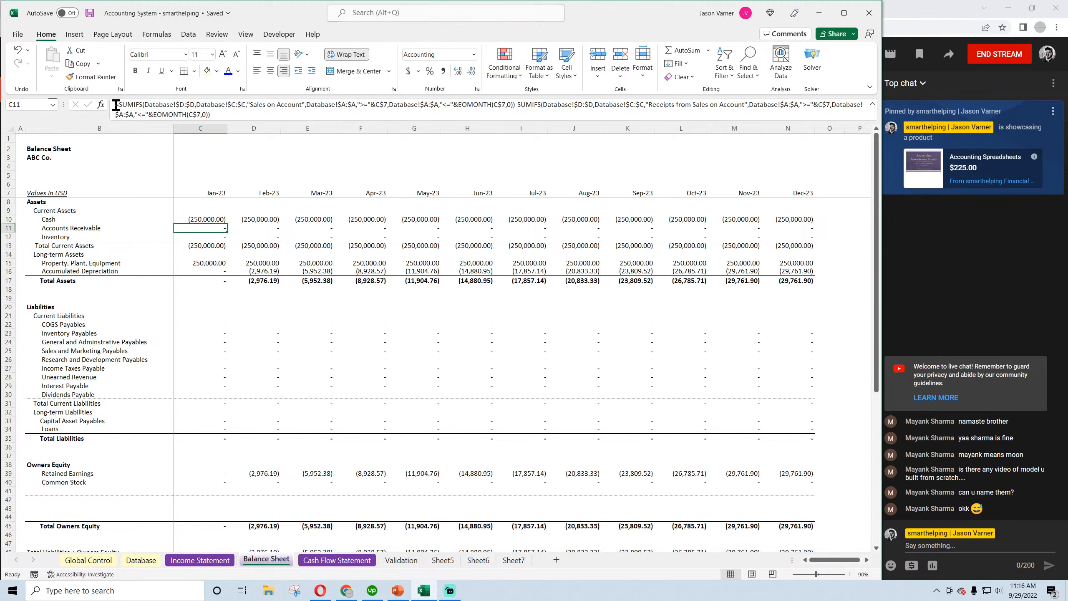
pyautogui.moveTo(116, 104); pyautogui.dragTo(515, 104)
pyautogui.rightClick(489, 105)
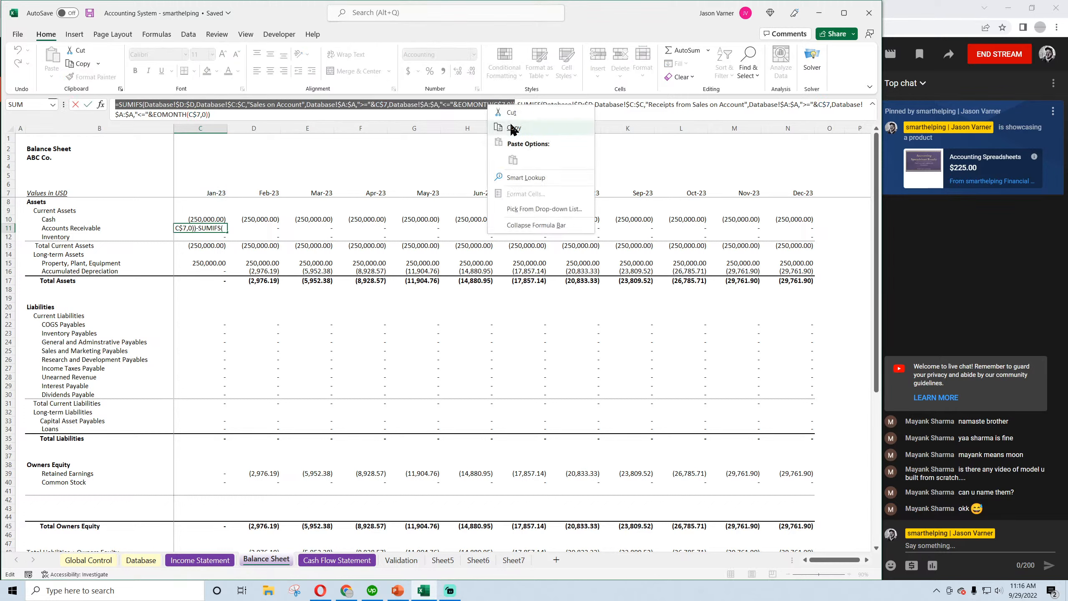
pyautogui.click(511, 129)
pyautogui.press('Return')
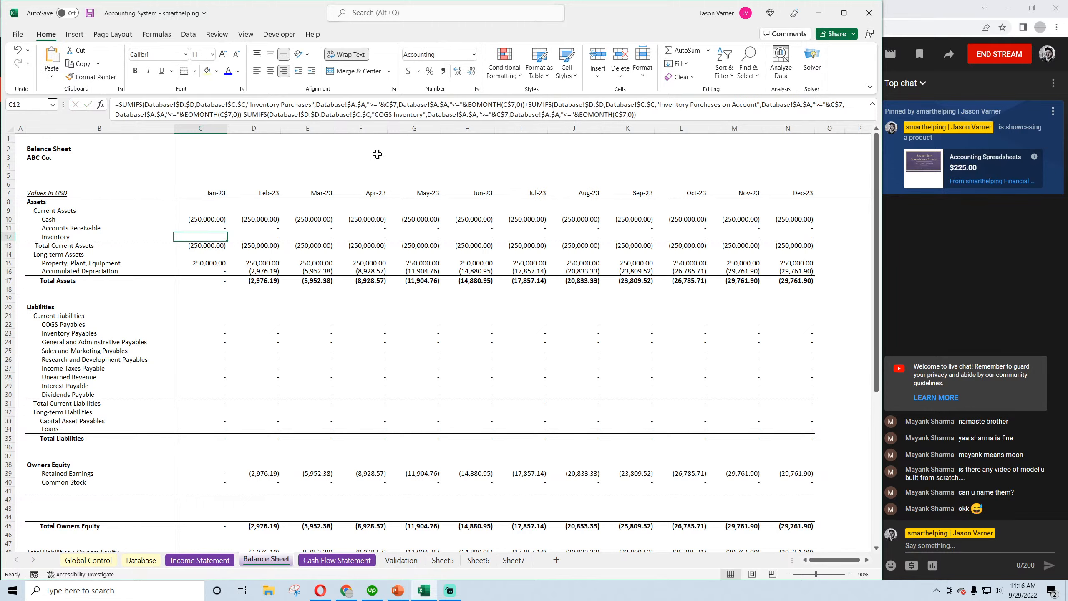
# Add the copied SUMIFS expression to the end of the January Accumulated Depreciation formula in C16, without its extra equals sign
pyautogui.click(210, 270)
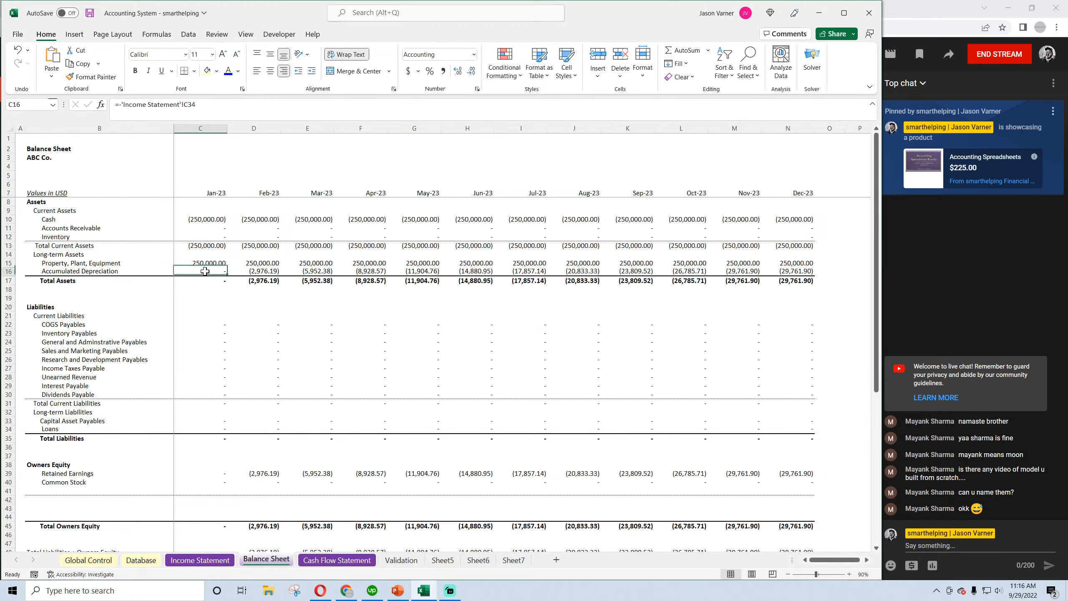
pyautogui.click(212, 104)
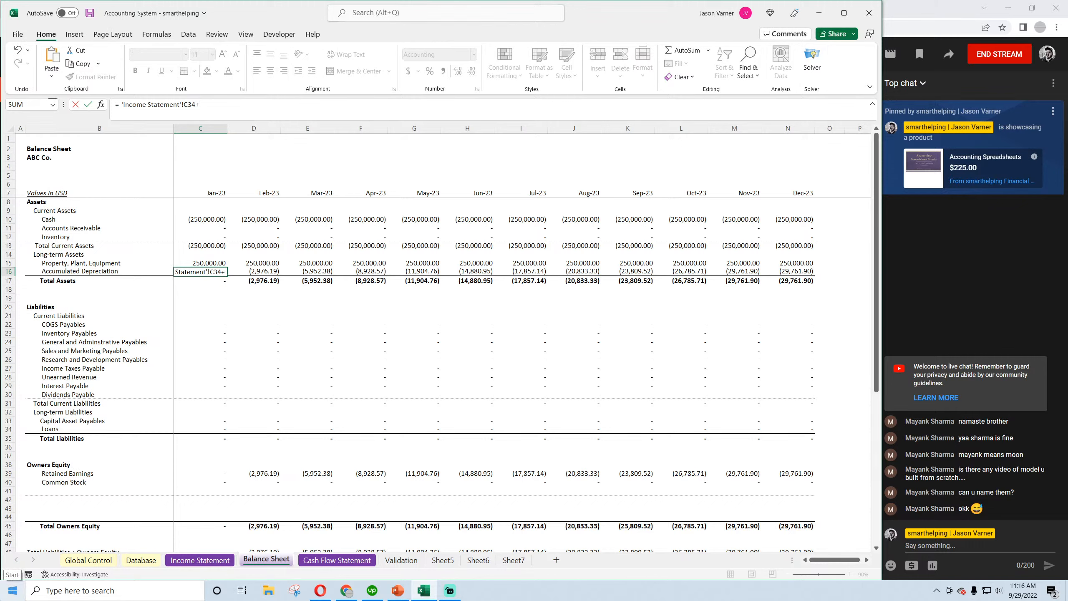
pyautogui.write('+')
pyautogui.hotkey('ctrl', 'v')
pyautogui.click(201, 104)
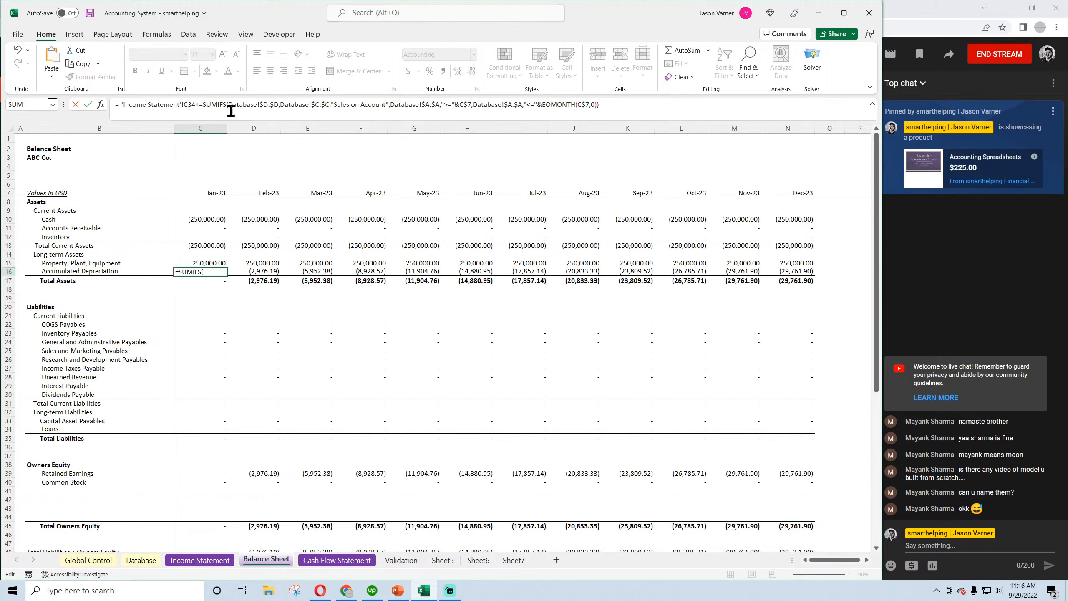
pyautogui.press('BackSpace')
# Replace the "Sales on Account" criterion in C16's SUMIFS with "Accumulated Depreciation" and save the workbook
pyautogui.click(380, 104)
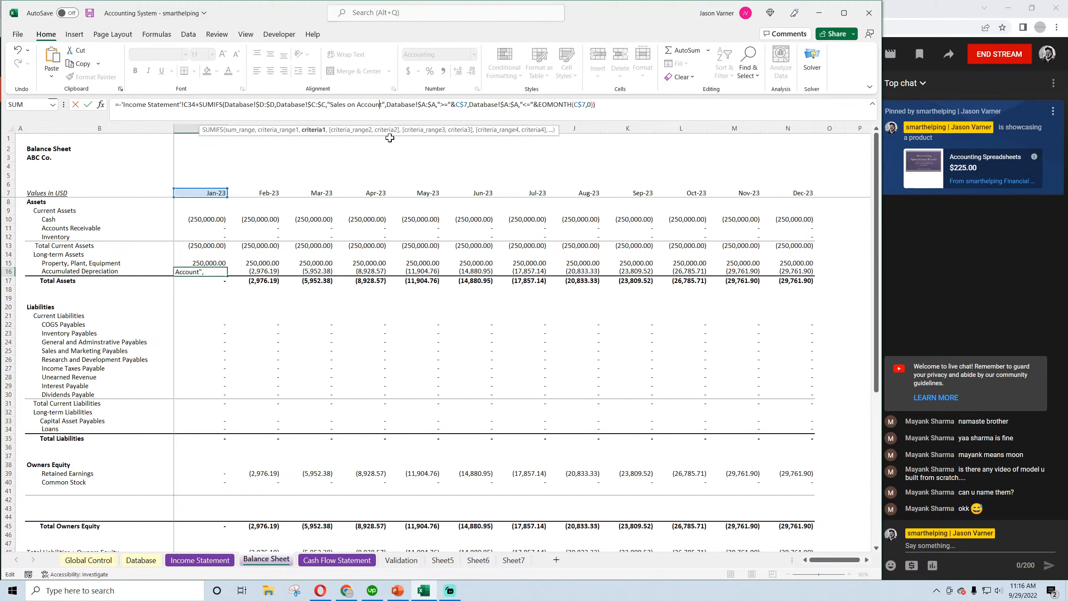
pyautogui.press('BackSpace')
pyautogui.press('BackSpace')
pyautogui.press('BackSpace')
pyautogui.press('BackSpace')
pyautogui.press('BackSpace')
pyautogui.press('BackSpace')
pyautogui.press('BackSpace')
pyautogui.press('BackSpace')
pyautogui.press('BackSpace')
pyautogui.press('BackSpace')
pyautogui.press('BackSpace')
pyautogui.press('BackSpace')
pyautogui.press('BackSpace')
pyautogui.press('BackSpace')
pyautogui.press('BackSpace')
pyautogui.press('BackSpace')
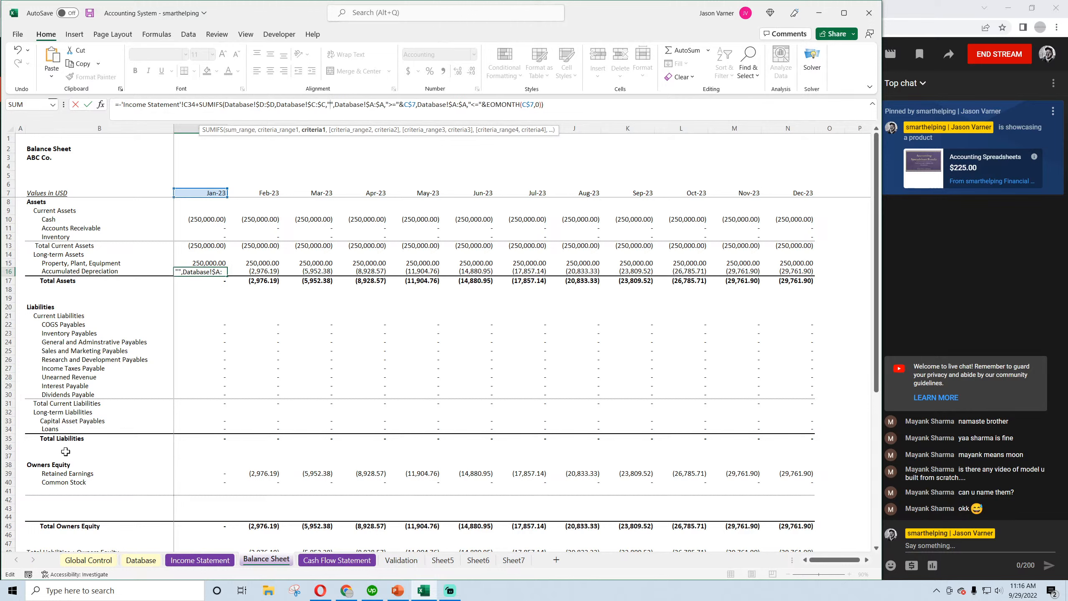
pyautogui.write('Accumulated Dep')
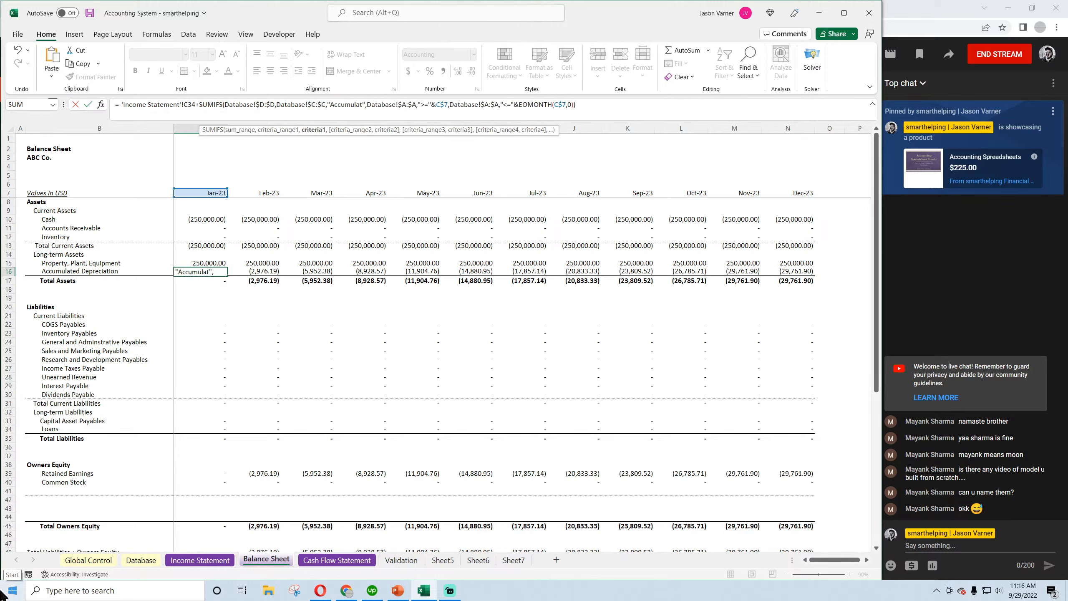
pyautogui.write('reciation')
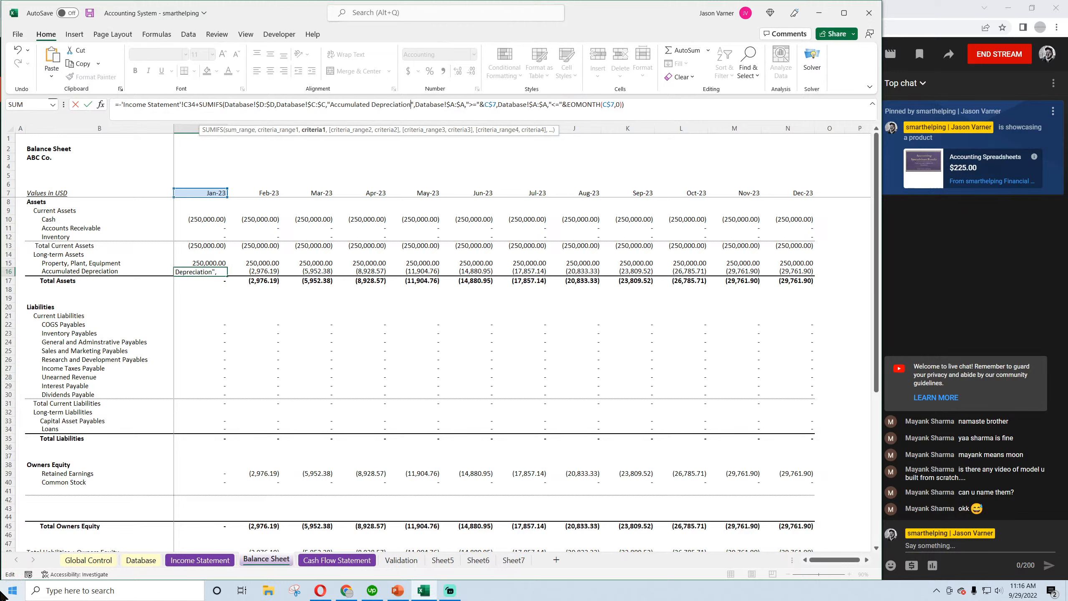
pyautogui.press('Return')
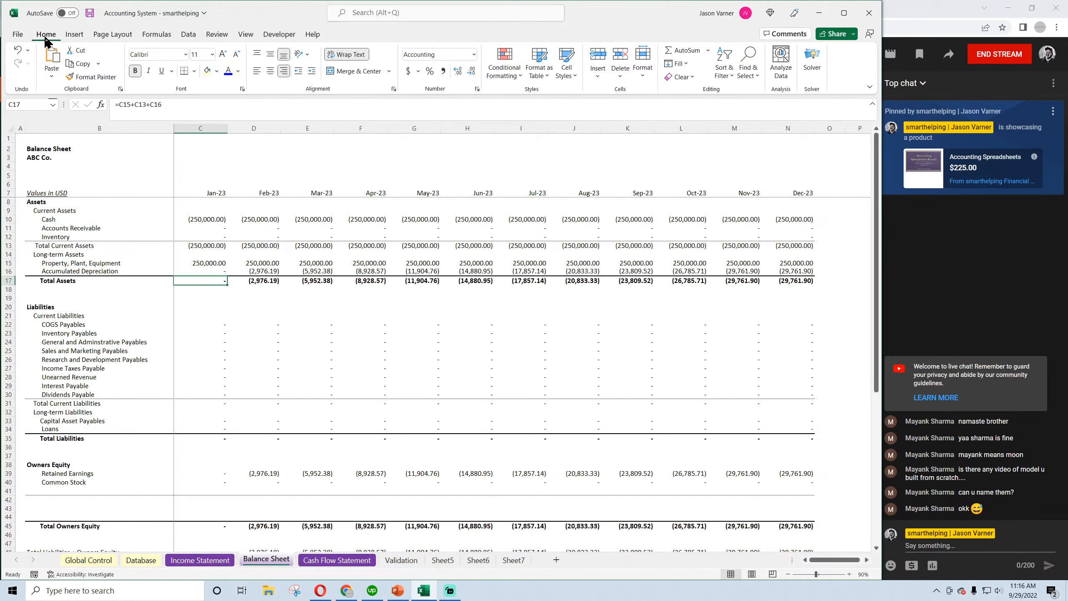
pyautogui.click(88, 15)
# Fill the C16 formula into February's D16 and add the prior month's balance with +C16 at its end
pyautogui.click(214, 271)
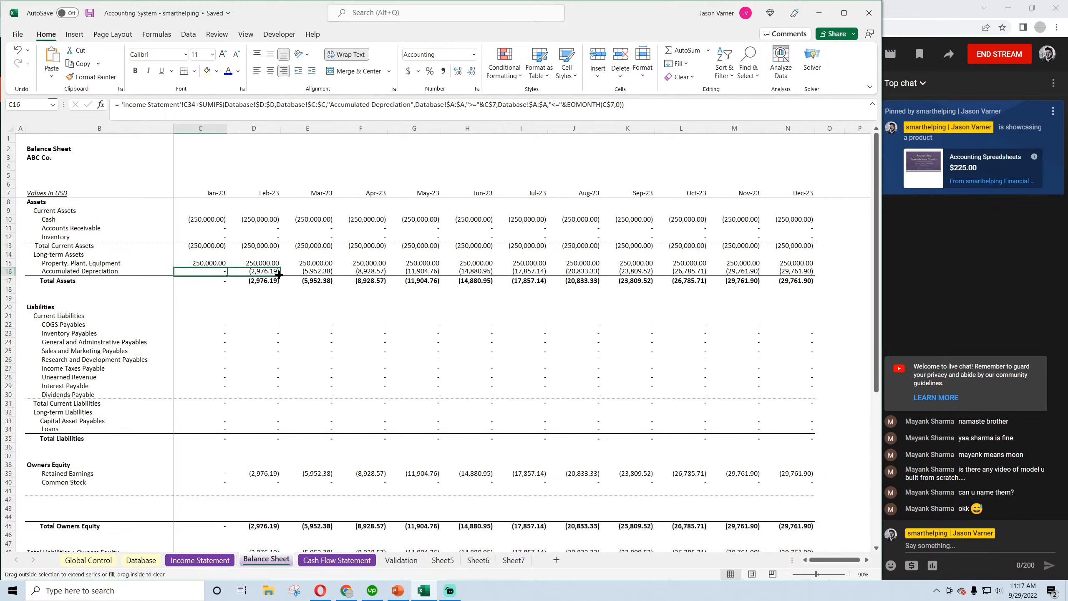
pyautogui.click(258, 271)
pyautogui.doubleClick(260, 271)
pyautogui.click(259, 377)
pyautogui.write('+')
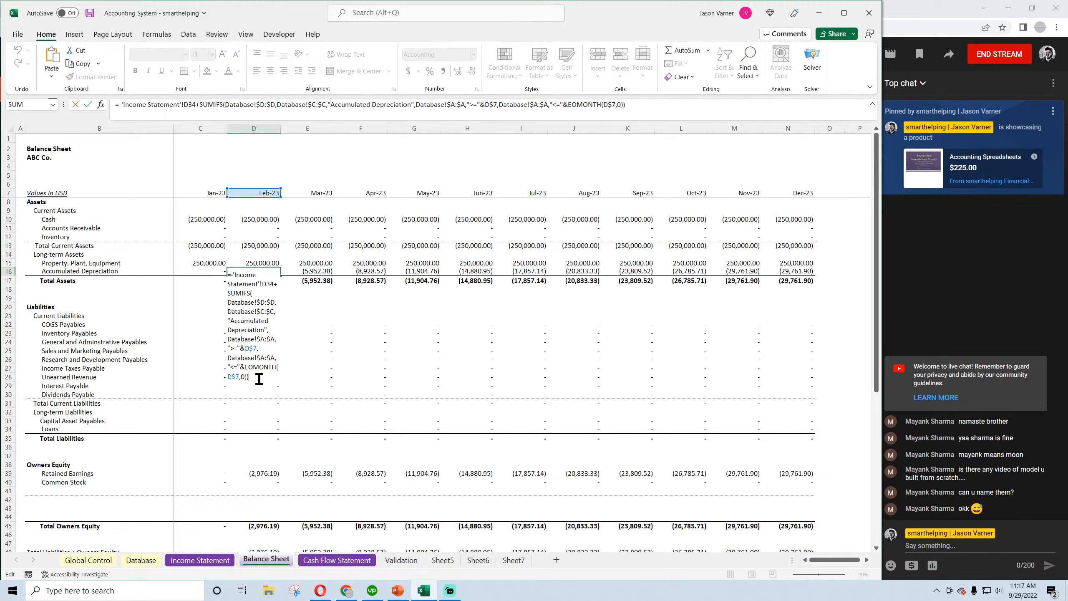
pyautogui.click(206, 270)
pyautogui.press('Return')
# Fill the D16 Accumulated Depreciation formula across to December in N16, check October and November, and save the workbook
pyautogui.click(259, 271)
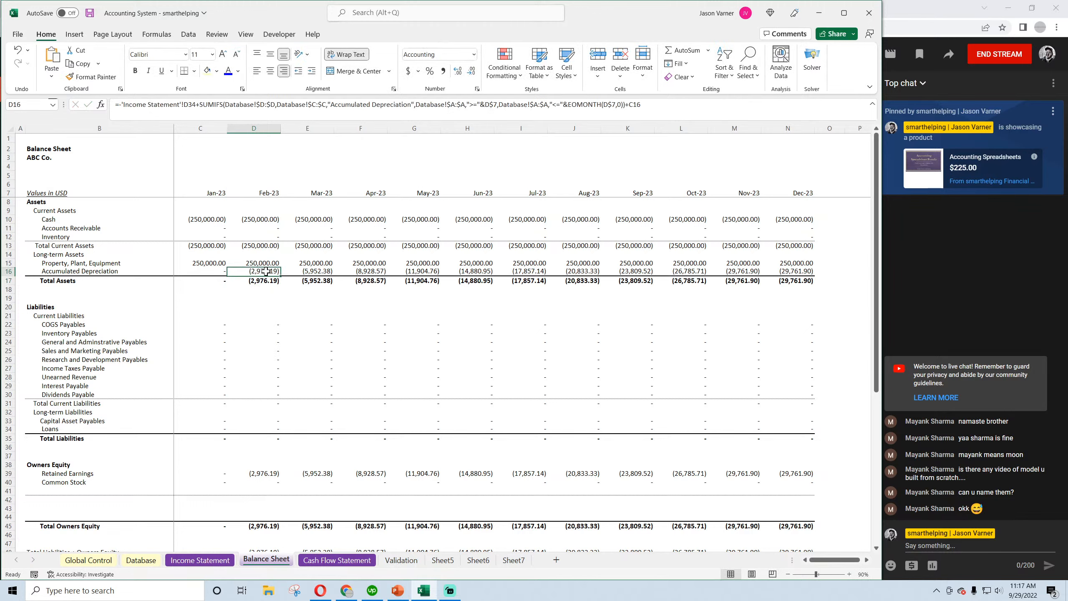
pyautogui.moveTo(281, 277); pyautogui.dragTo(801, 280)
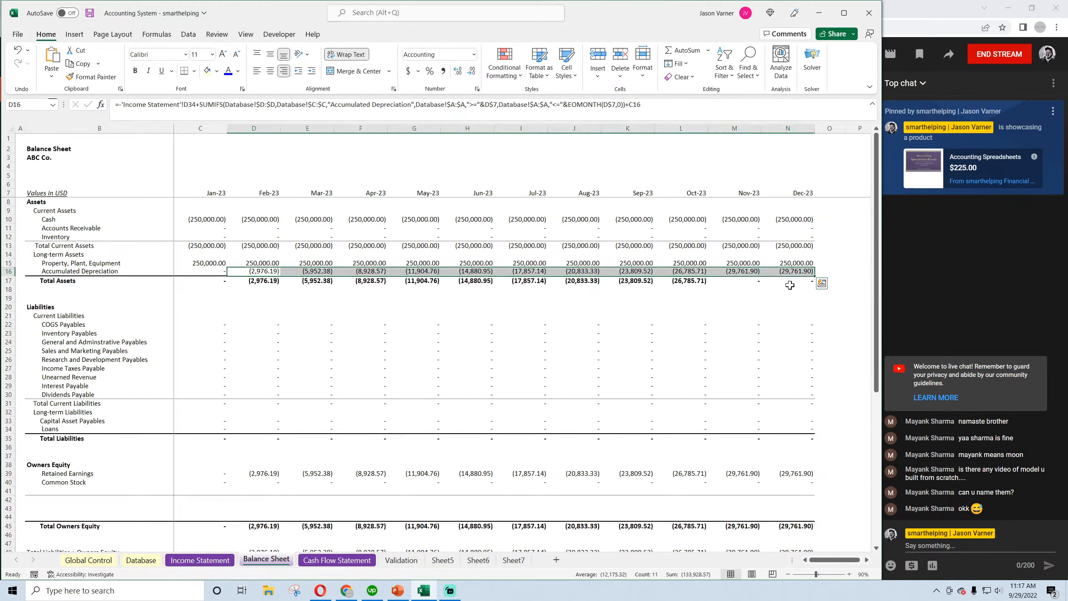
pyautogui.click(692, 271)
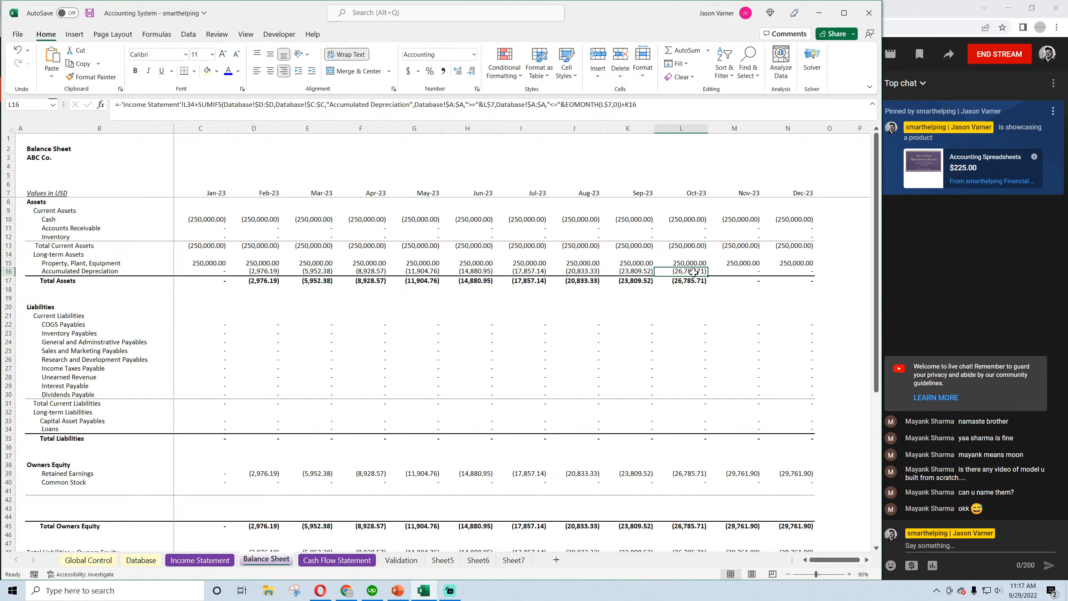
pyautogui.click(733, 274)
pyautogui.click(90, 14)
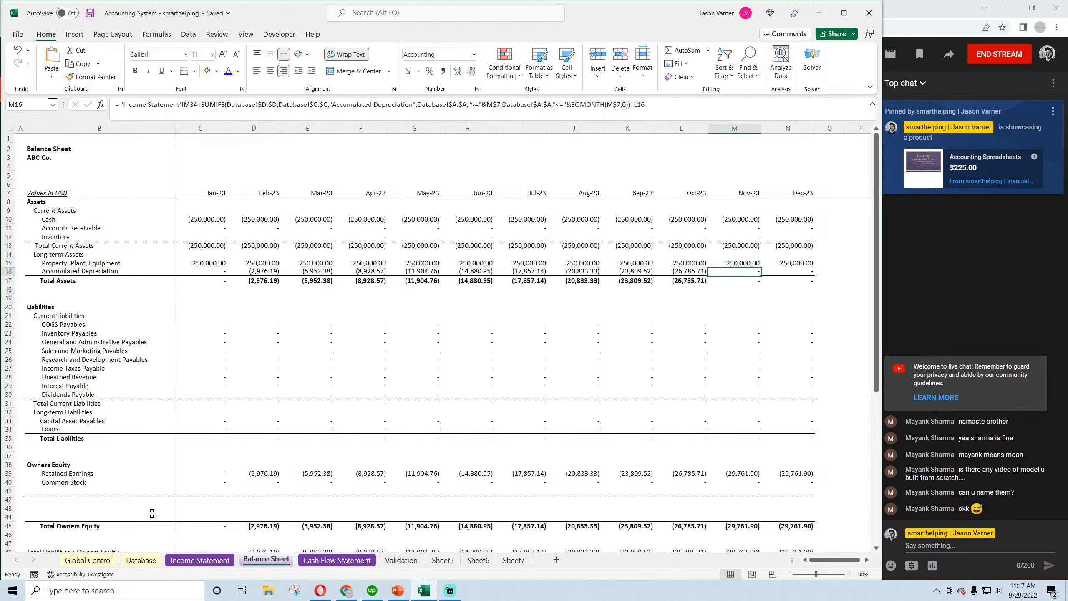
# Review the Accumulated Depreciation, Capital Asset Purchase and Sale of Capital Assets transactions on the Database sheet
pyautogui.click(145, 560)
pyautogui.click(391, 270)
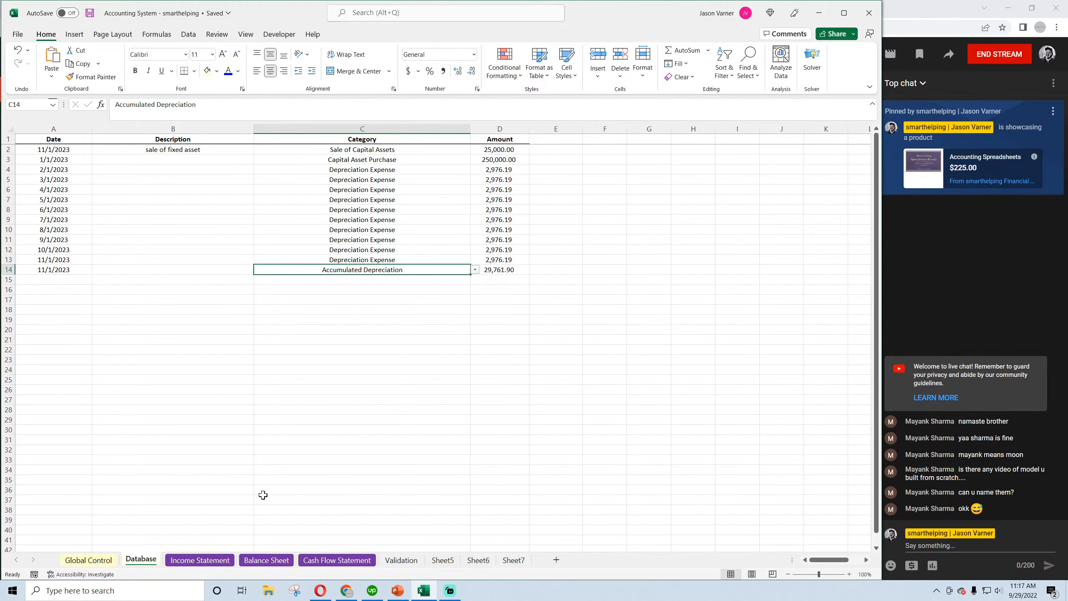
pyautogui.click(214, 561)
pyautogui.click(159, 562)
pyautogui.click(355, 160)
pyautogui.click(358, 149)
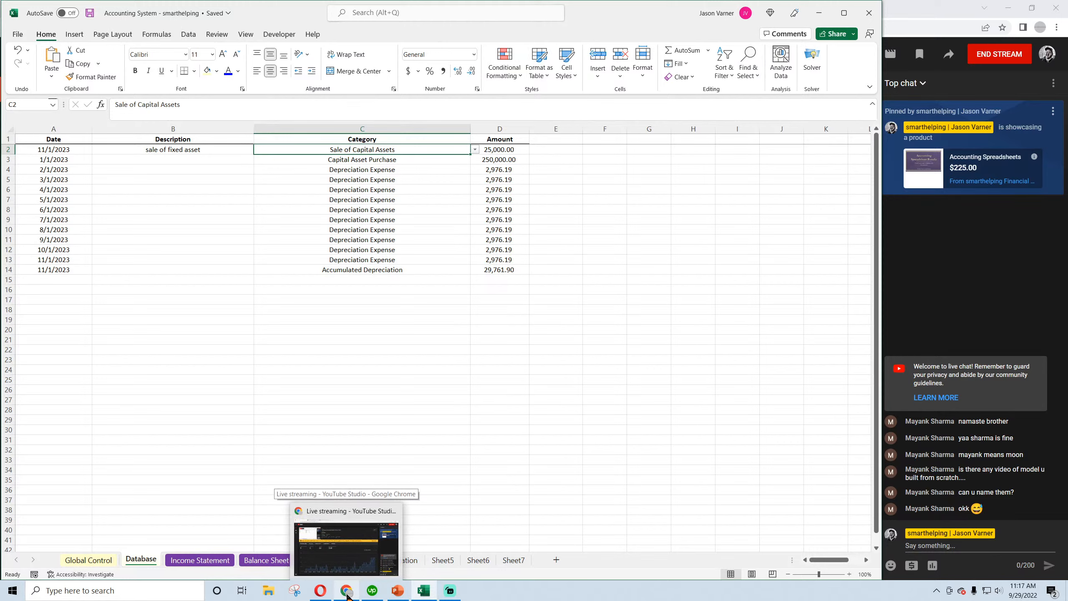
# Switch to Chrome and study the Gain From Cash Sale journal entries and book value explanation in the fixed asset disposal article
pyautogui.click(344, 542)
pyautogui.click(307, 9)
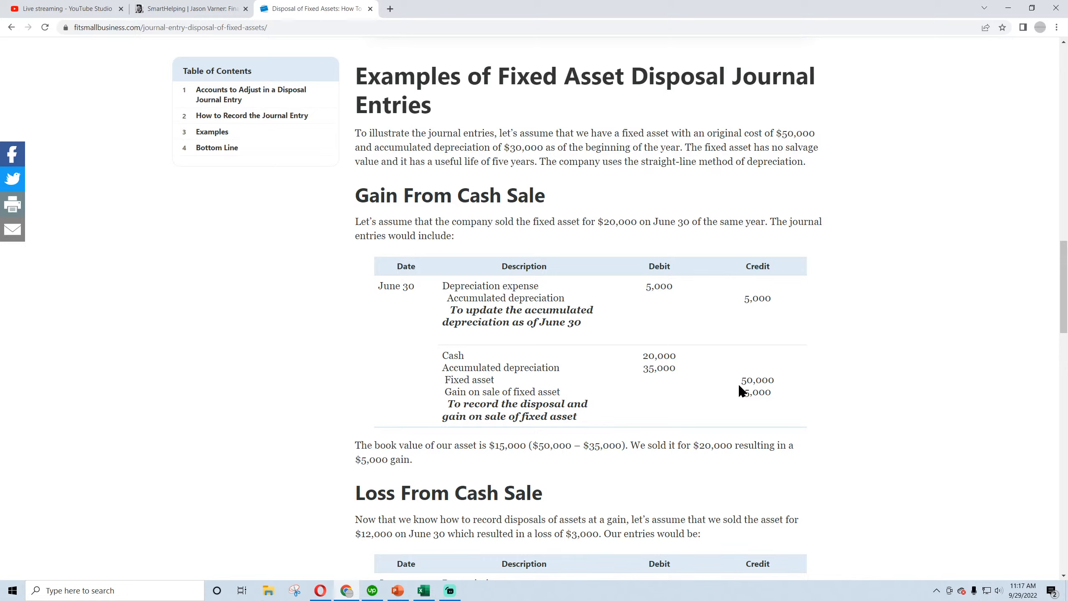
pyautogui.moveTo(766, 381); pyautogui.dragTo(745, 381)
pyautogui.moveTo(673, 370); pyautogui.dragTo(644, 372)
pyautogui.moveTo(356, 446); pyautogui.dragTo(524, 456)
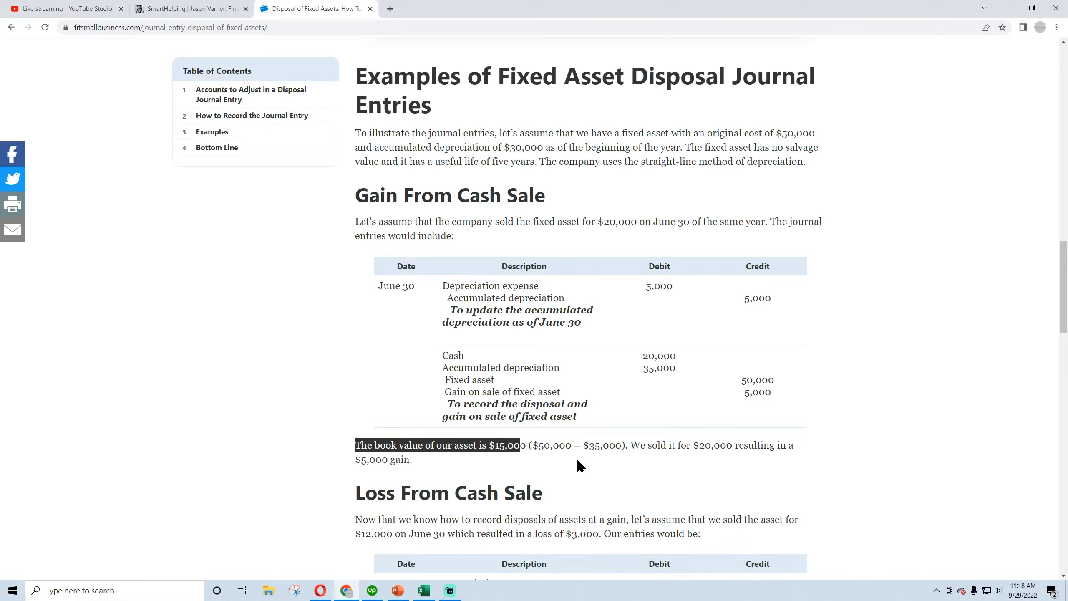
pyautogui.click(670, 450)
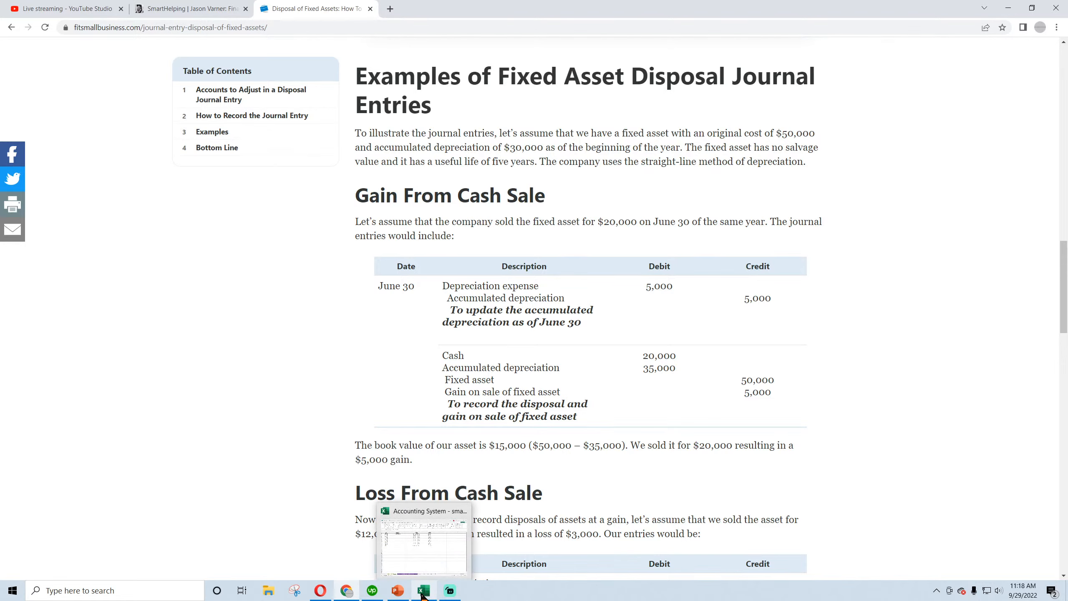
# Return to Excel and examine the capital asset sale amount in the Database and October's fixed asset and Accumulated Depreciation formulas on the Balance Sheet
pyautogui.click(59, 8)
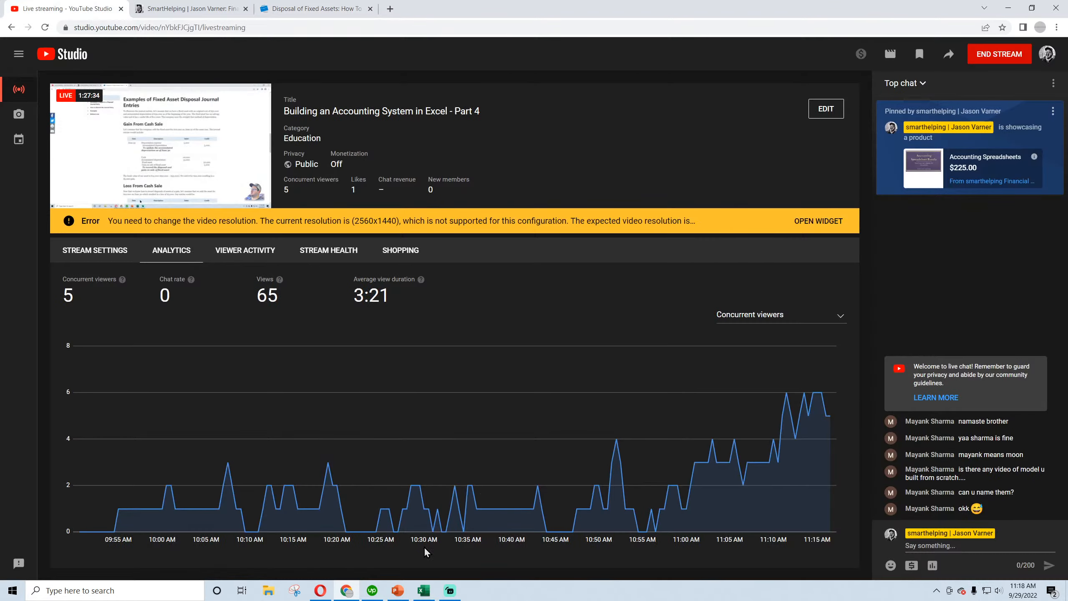
pyautogui.click(423, 590)
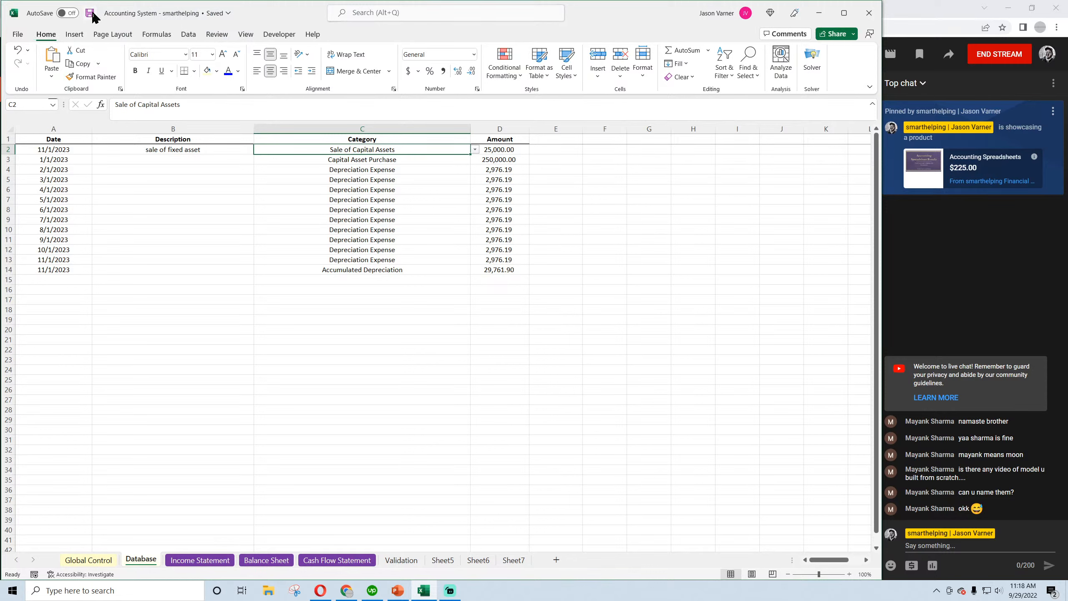
pyautogui.click(362, 326)
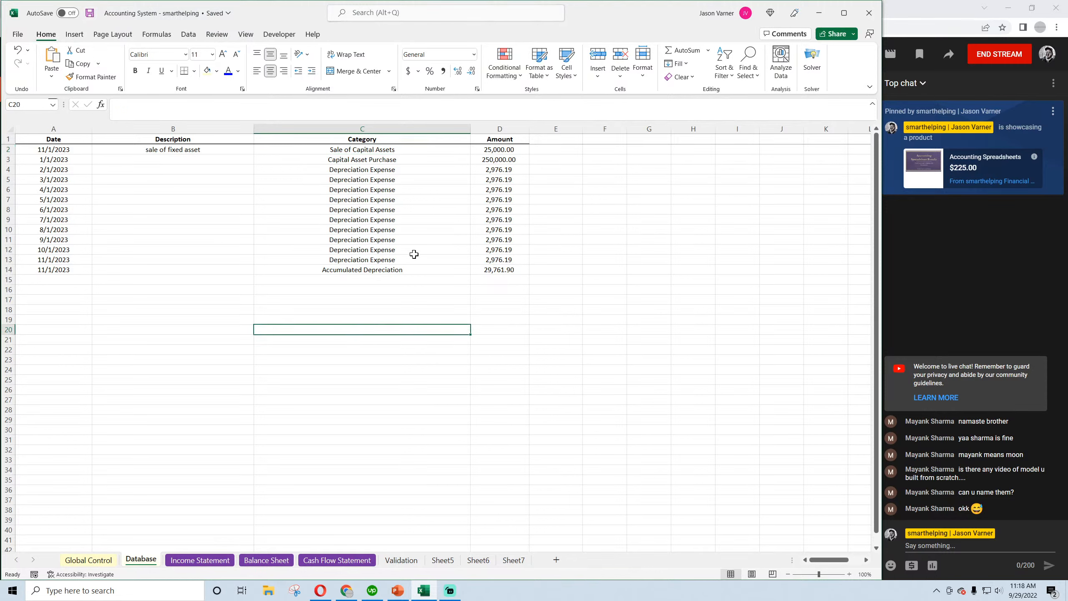
pyautogui.click(366, 150)
pyautogui.click(504, 149)
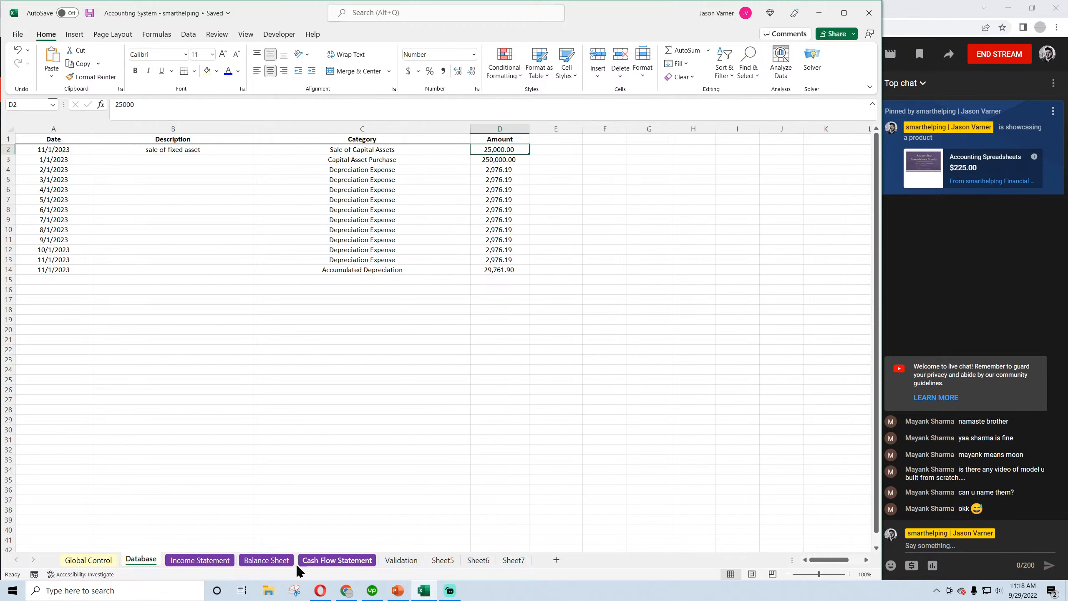
pyautogui.click(268, 560)
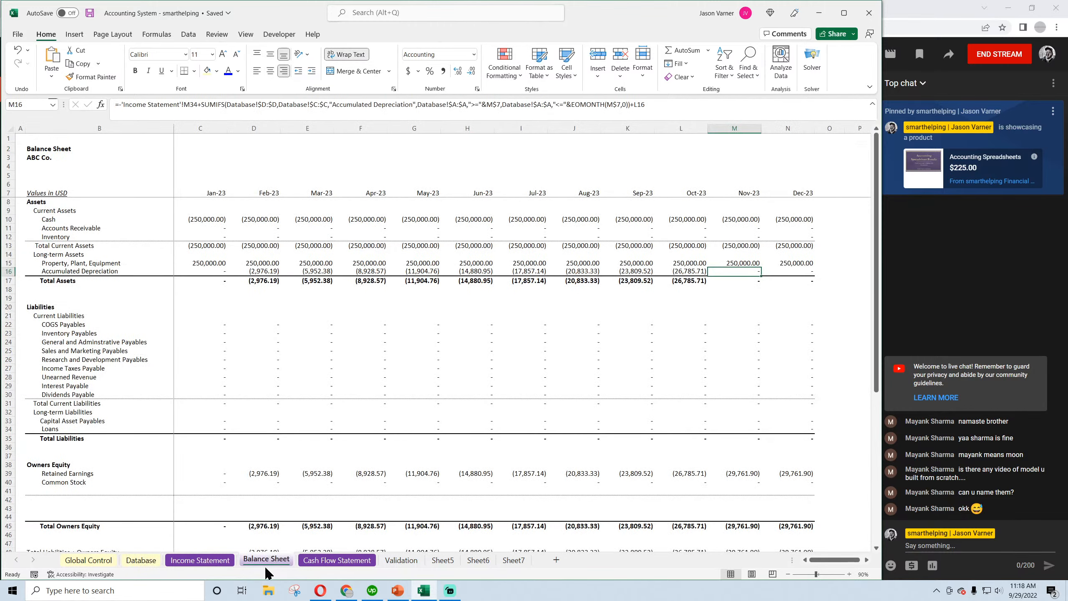
pyautogui.click(692, 263)
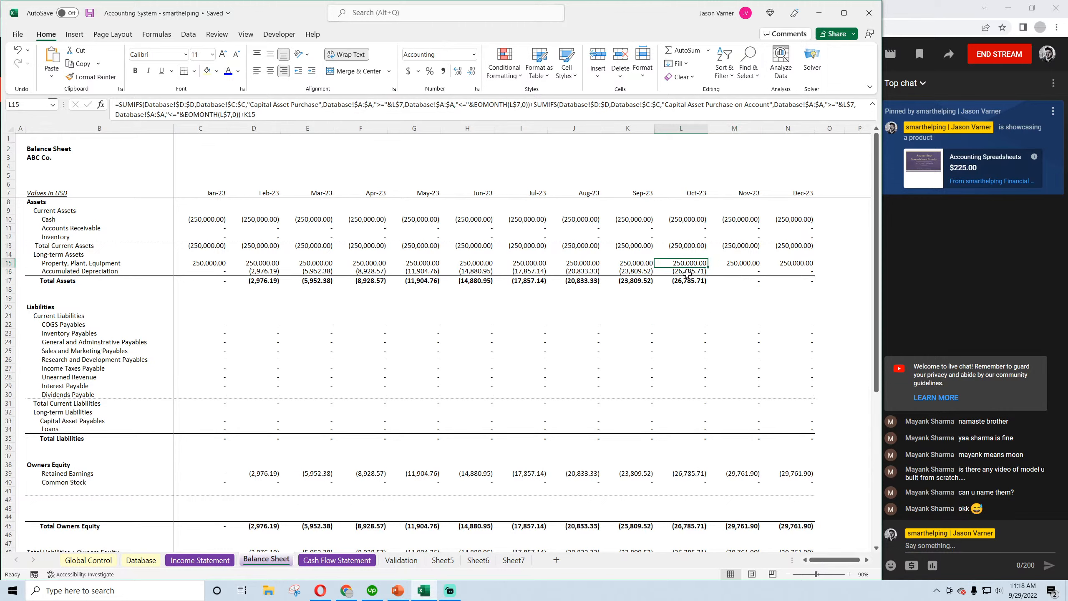
pyautogui.click(691, 271)
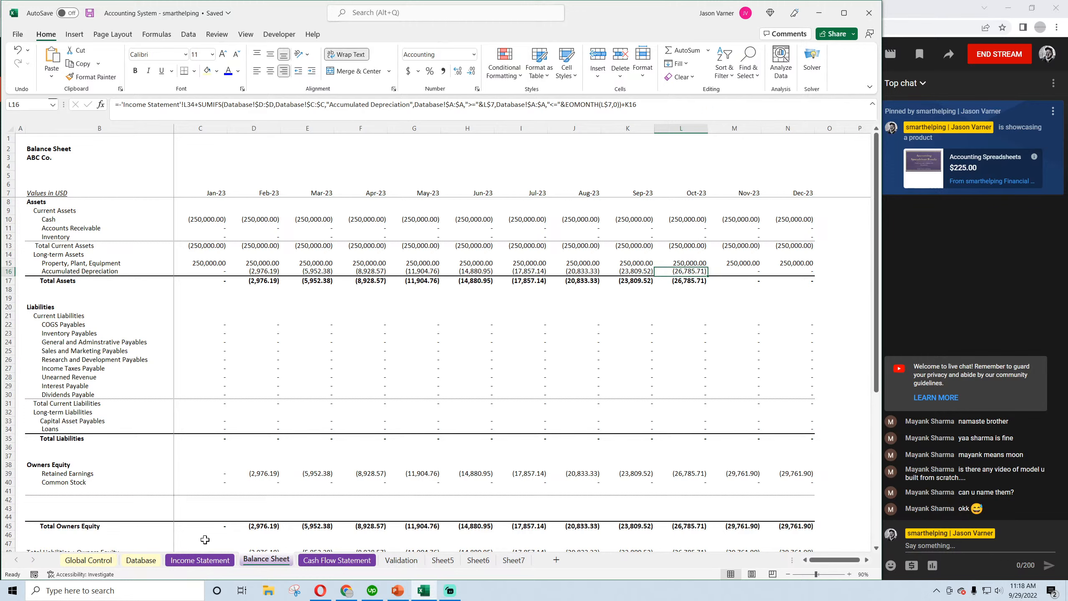
# On the Database sheet, calculate the asset's book value in E14 with =D3-D14
pyautogui.click(141, 559)
pyautogui.moveTo(502, 170); pyautogui.dragTo(499, 259)
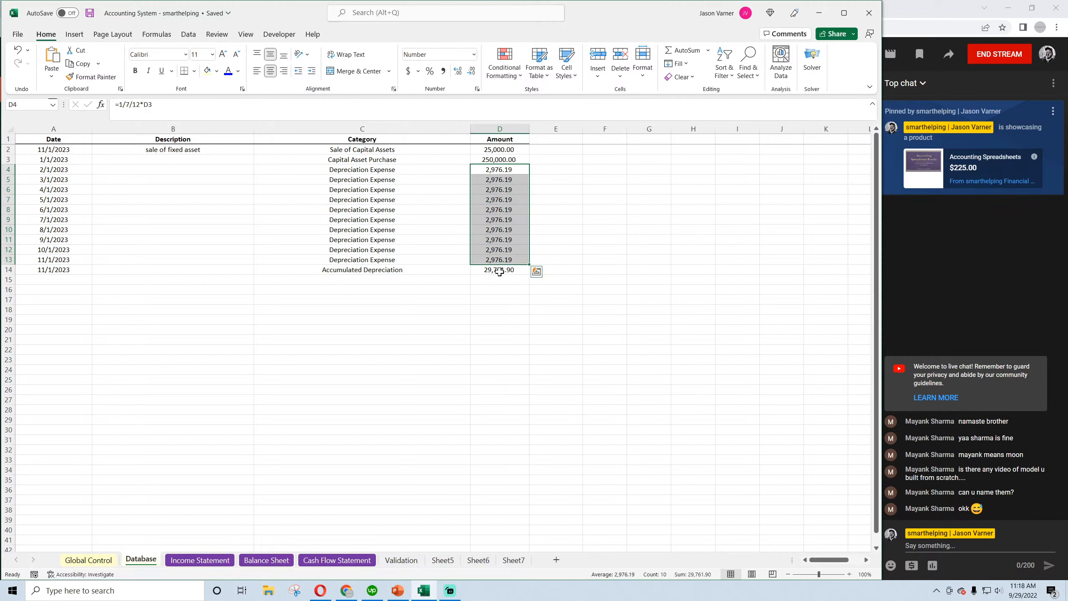
pyautogui.click(499, 272)
pyautogui.click(563, 270)
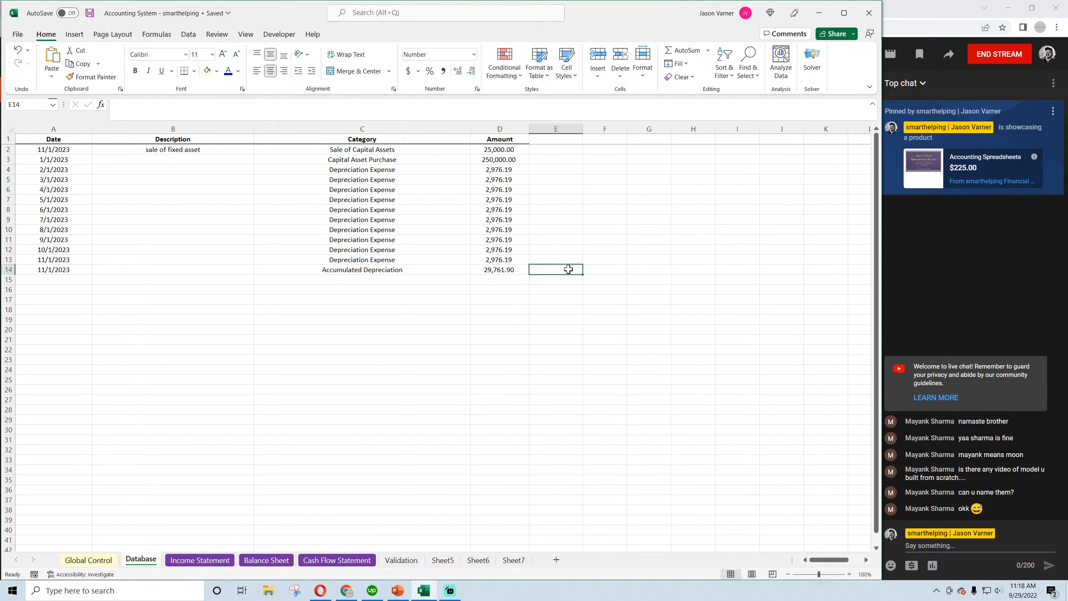
pyautogui.write('=')
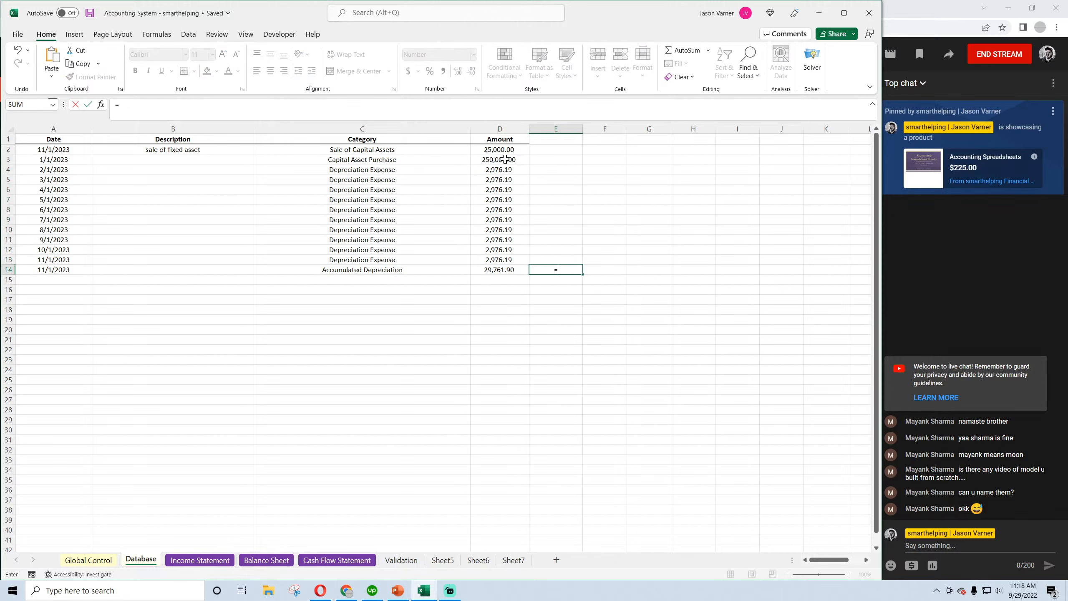
pyautogui.click(503, 159)
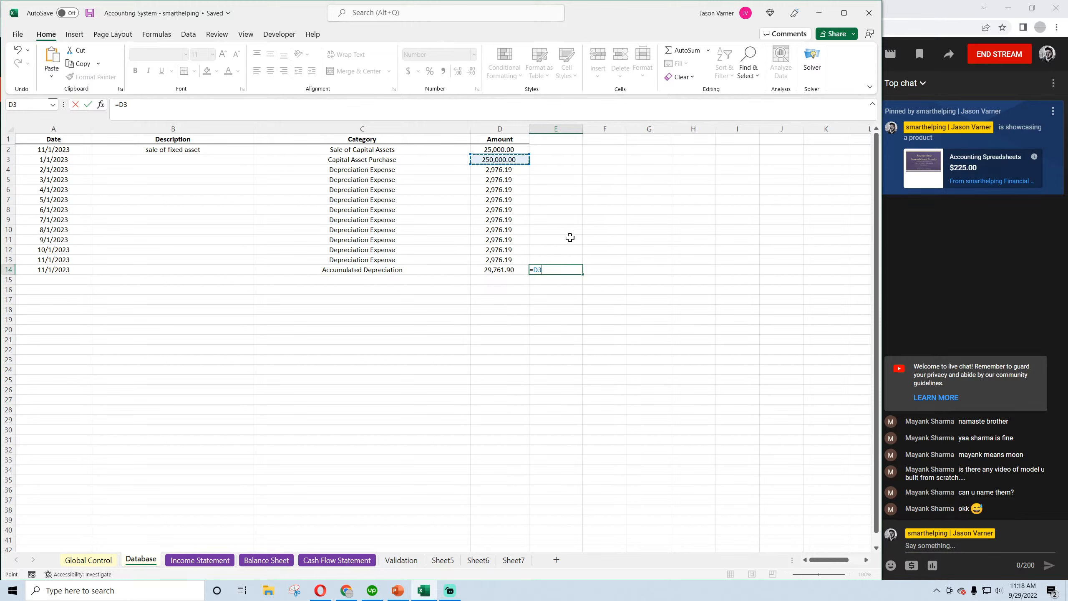
pyautogui.write('-')
pyautogui.click(505, 270)
pyautogui.press('Return')
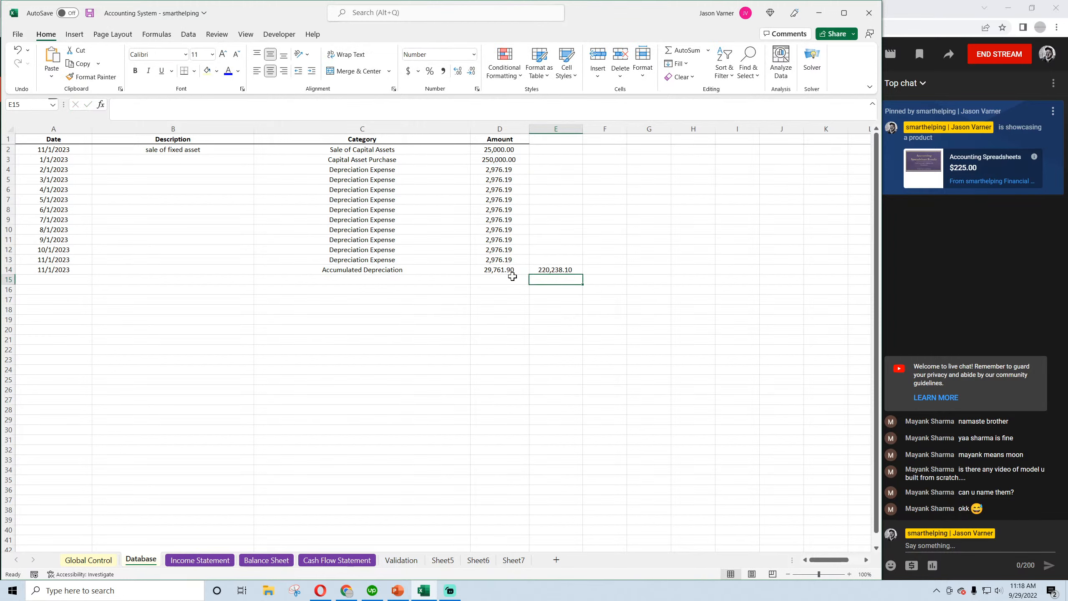
pyautogui.click(567, 270)
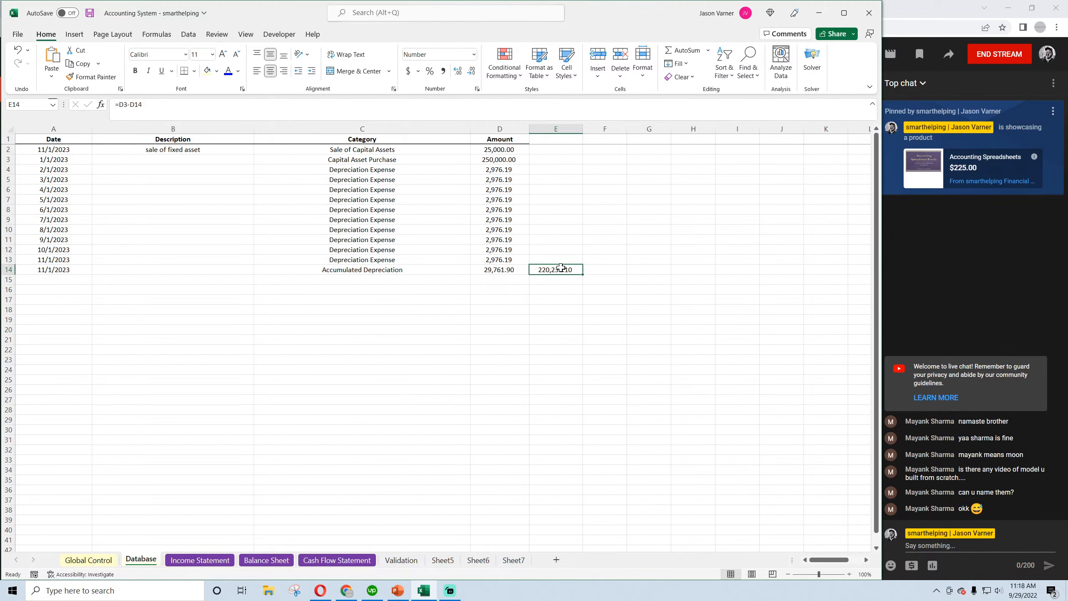
pyautogui.click(573, 282)
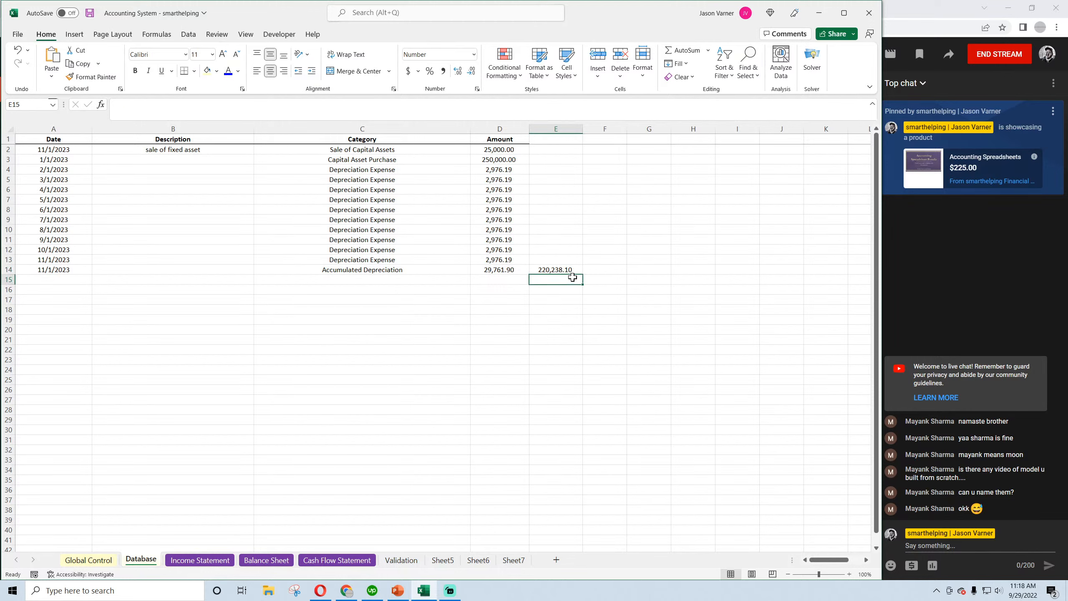
# Set the Sale of Capital Assets amount in D2 to 225,000
pyautogui.click(499, 150)
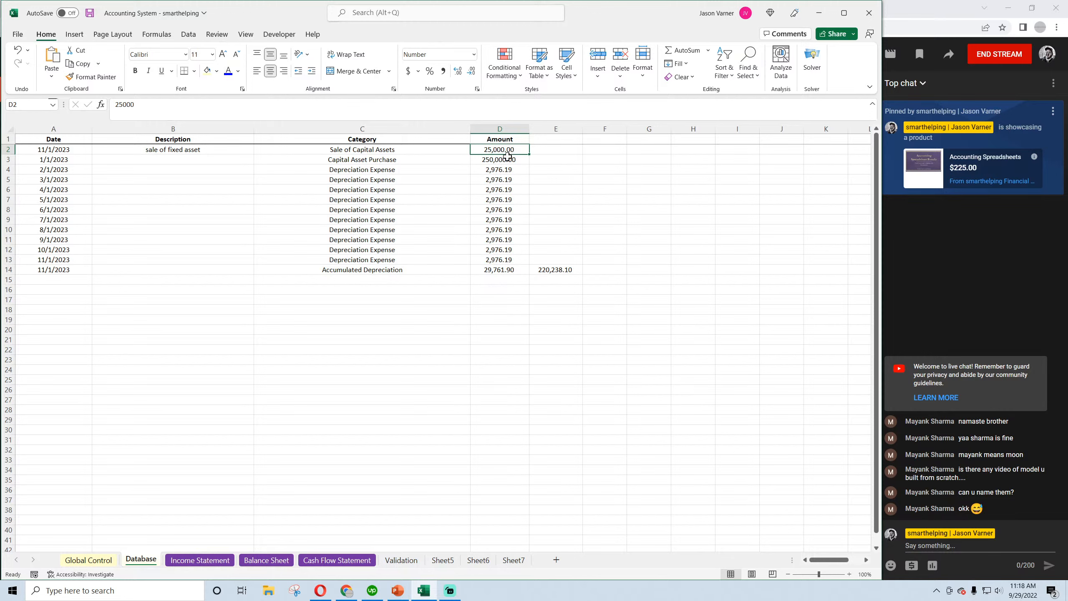
pyautogui.write('25')
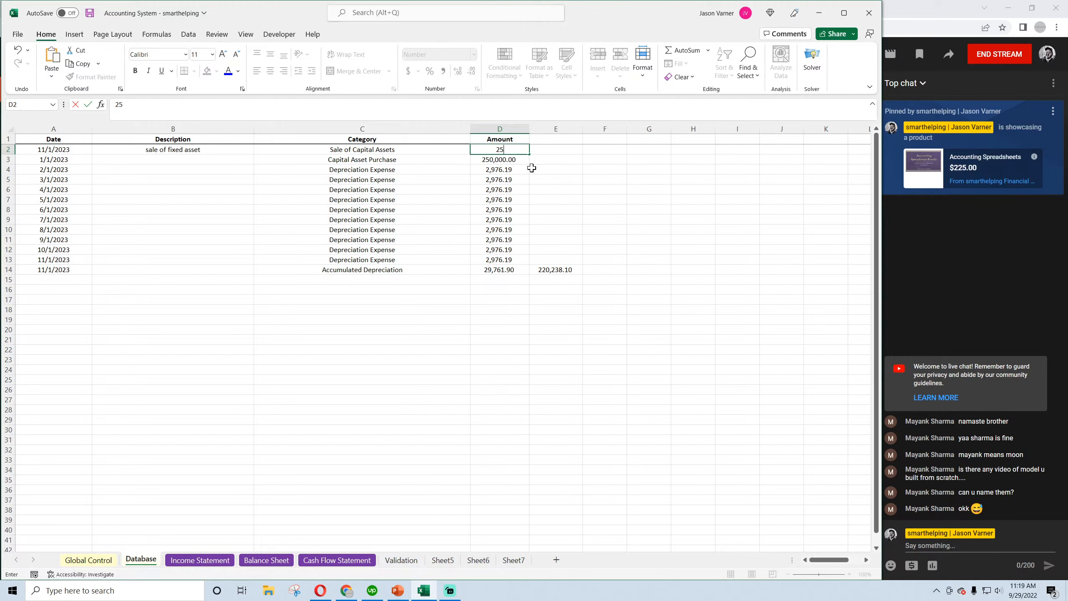
pyautogui.write('25000')
pyautogui.press('Return')
# Calculate the difference between book value and sale price in E15 with =E14-D2
pyautogui.click(550, 278)
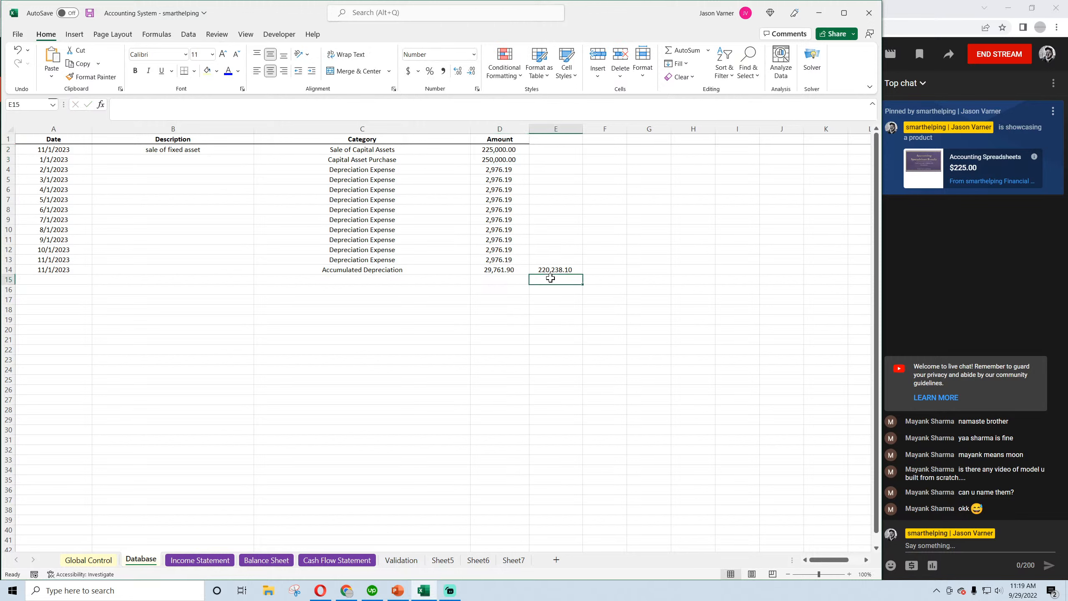
pyautogui.write('=')
pyautogui.click(555, 269)
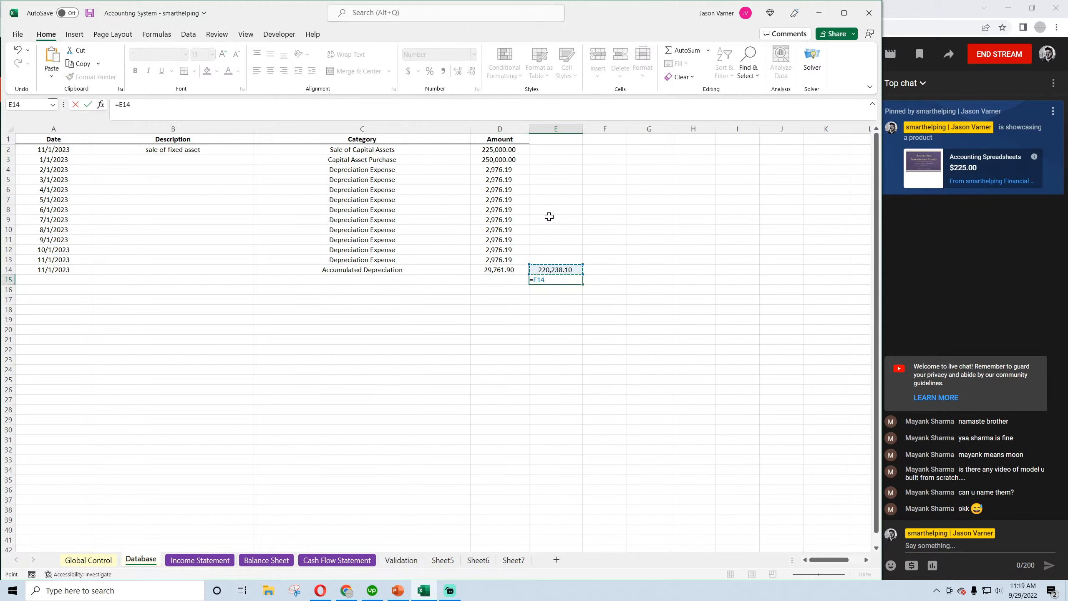
pyautogui.write('-')
pyautogui.click(502, 150)
pyautogui.press('Return')
pyautogui.click(563, 279)
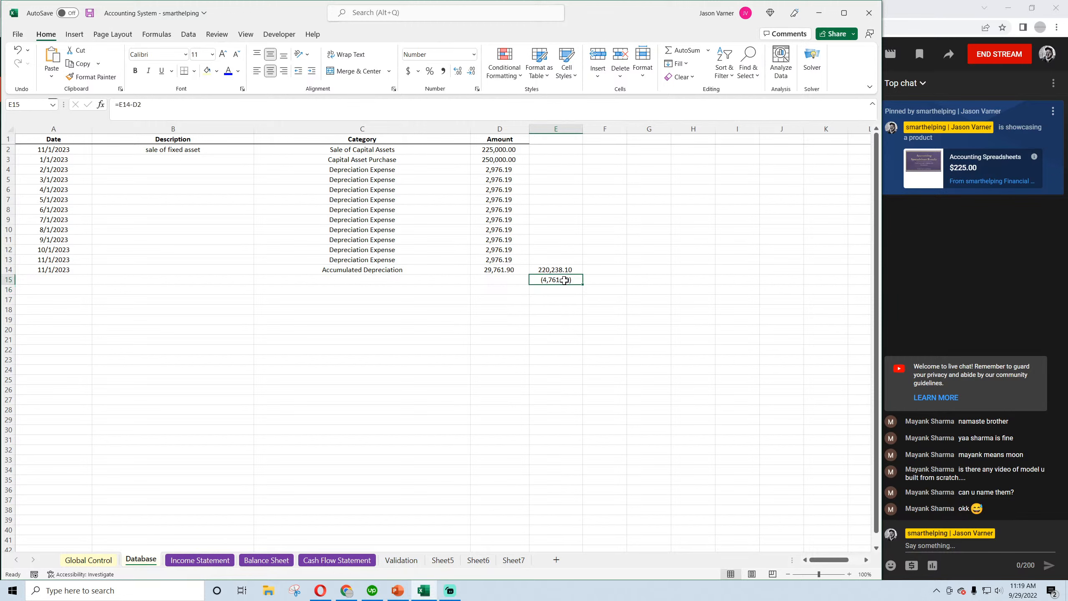
# Copy the E15 result into D15 as a plain value, make it positive, and clear the helper calculations in E14:E15
pyautogui.rightClick(563, 278)
pyautogui.click(586, 288)
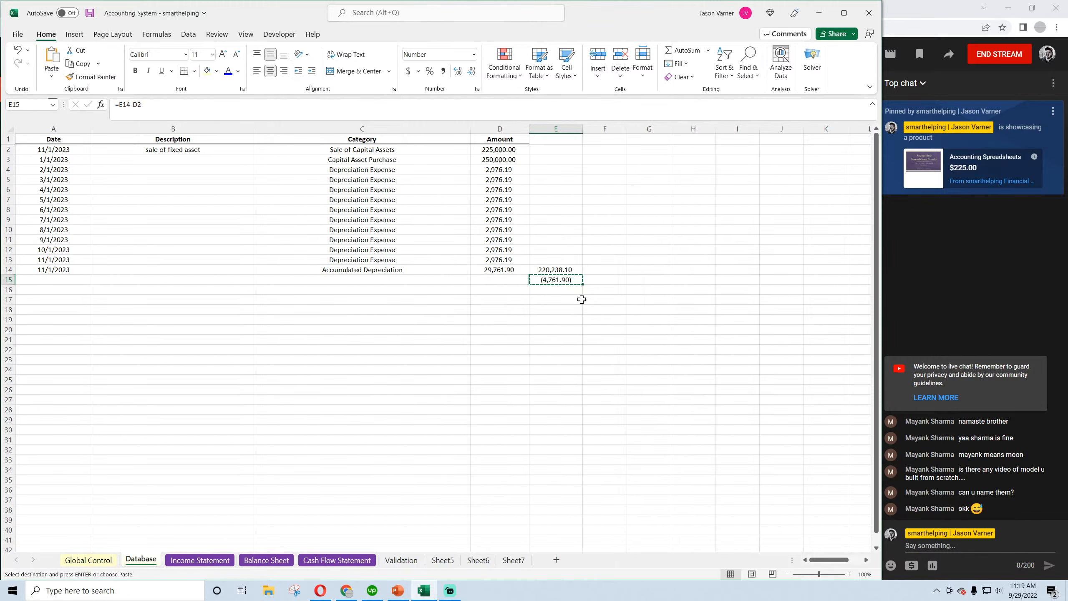
pyautogui.rightClick(497, 279)
pyautogui.click(536, 337)
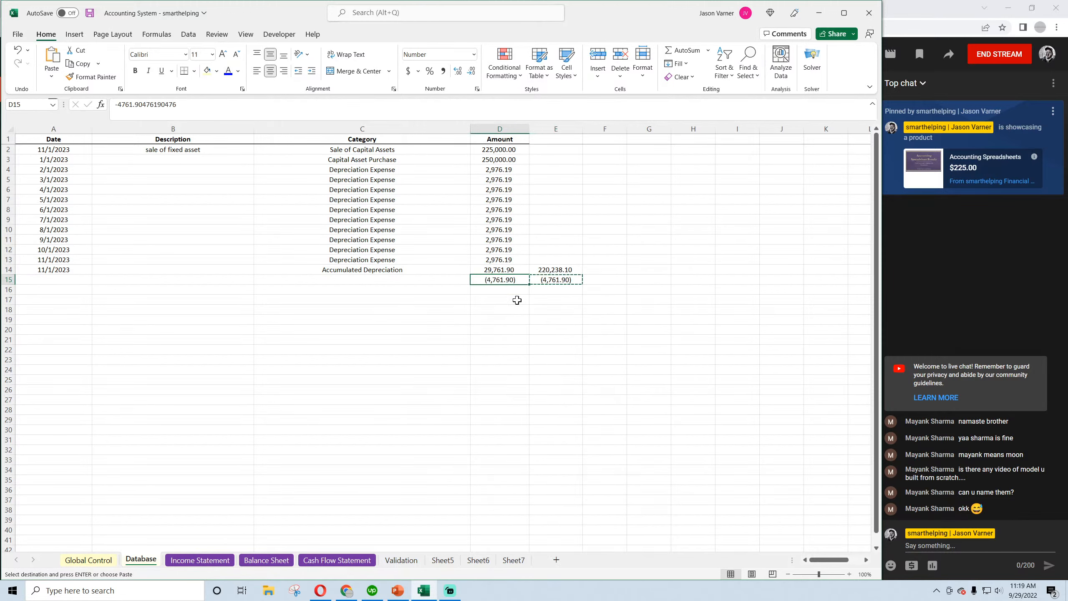
pyautogui.click(119, 104)
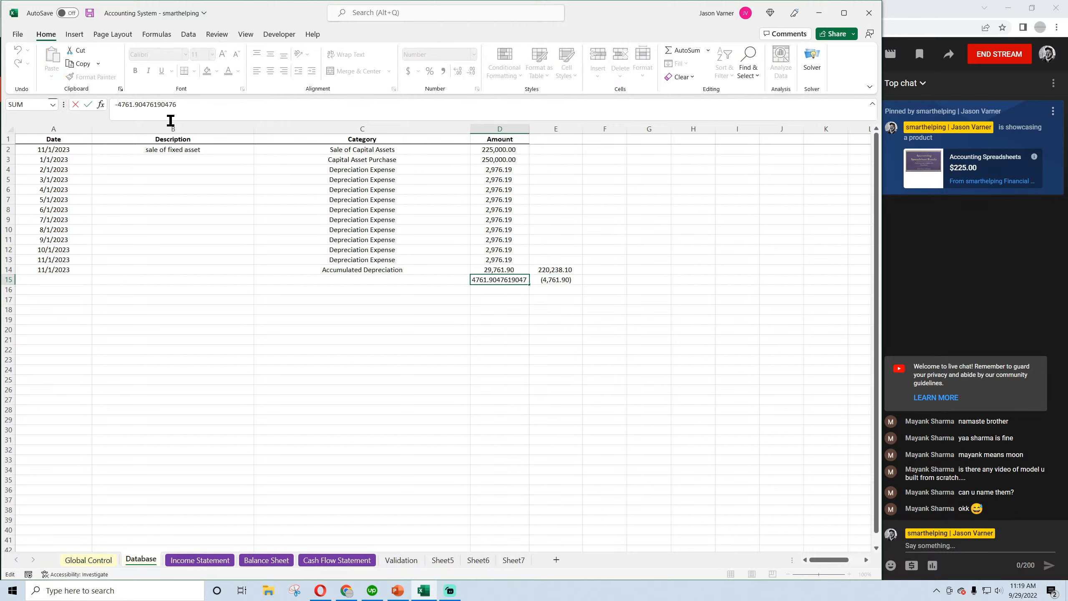
pyautogui.press('BackSpace')
pyautogui.press('Return')
pyautogui.click(568, 262)
pyautogui.moveTo(583, 264)
pyautogui.mouseDown()
pyautogui.moveTo(583, 291)
pyautogui.moveTo(582, 264)
pyautogui.mouseUp()
# Check the disposal article in Chrome, restore the live streaming page, and return to Excel to look through the category options for C15
pyautogui.click(340, 277)
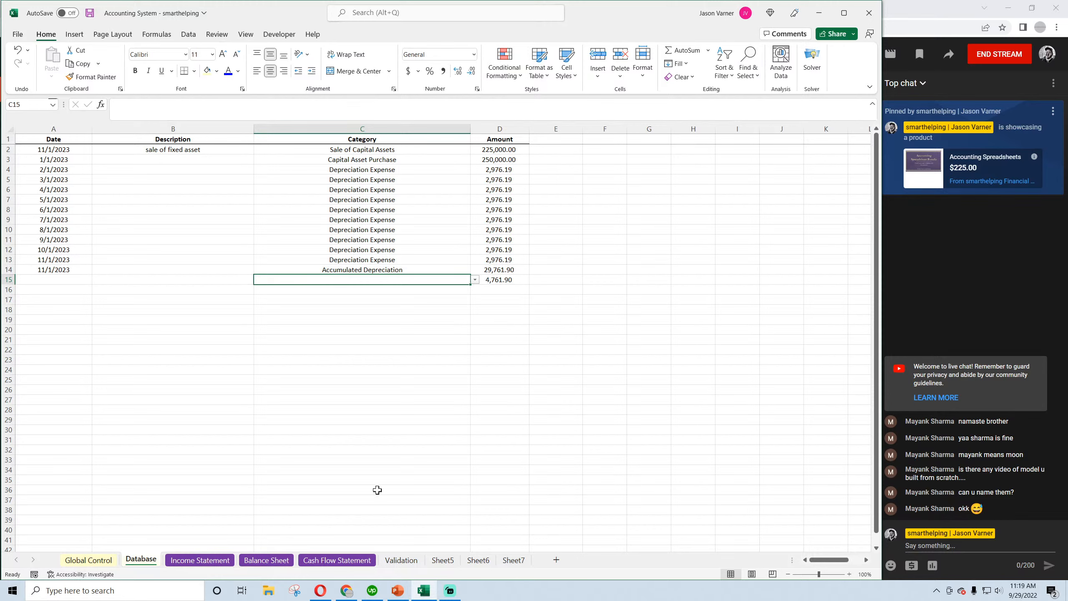
pyautogui.click(346, 590)
pyautogui.click(321, 8)
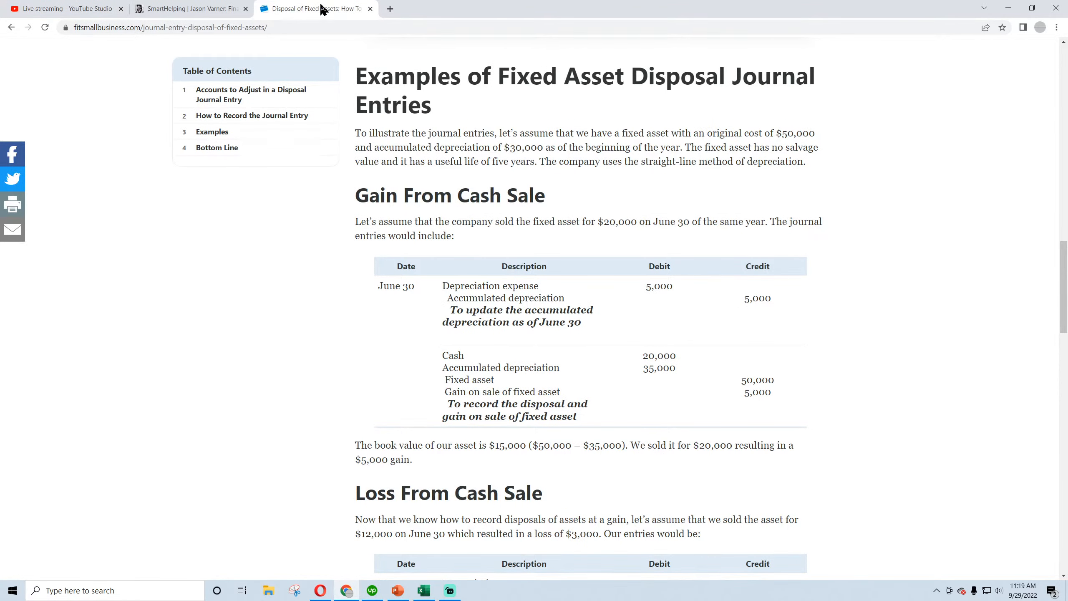
pyautogui.click(65, 9)
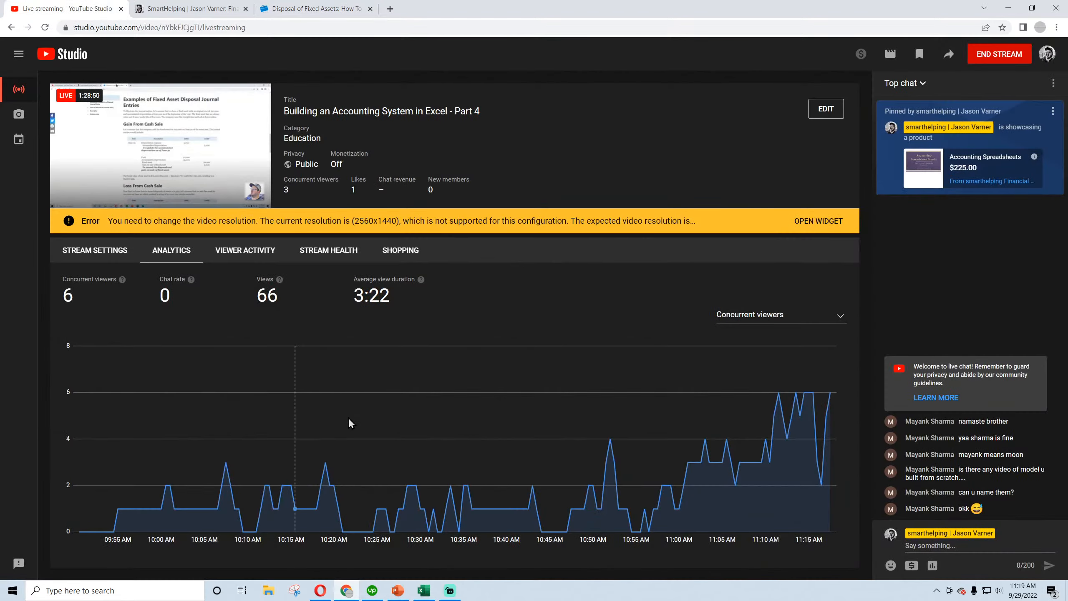
pyautogui.click(423, 590)
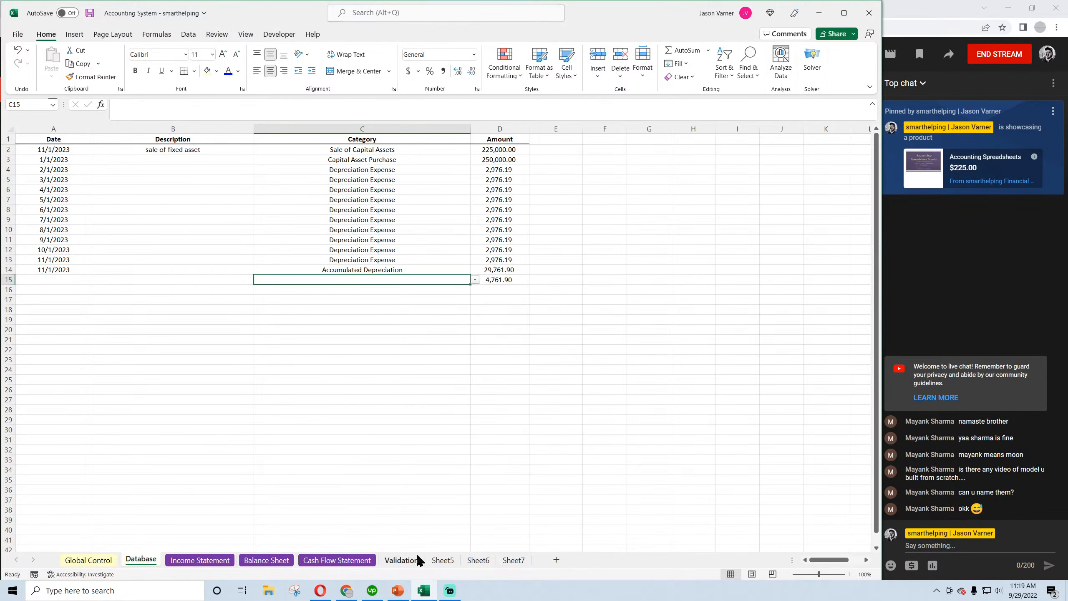
pyautogui.click(475, 280)
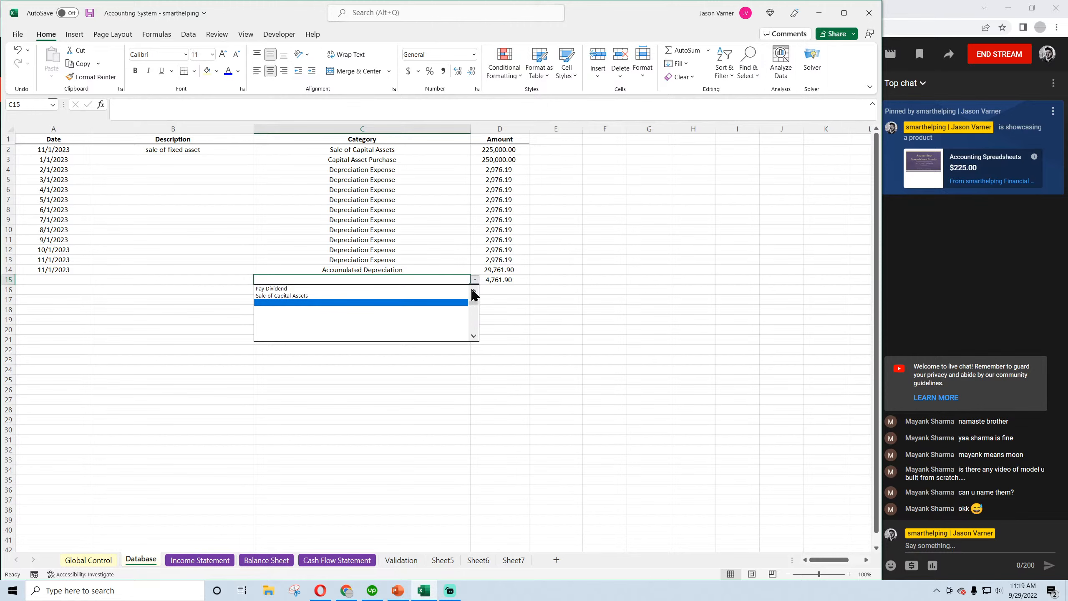
pyautogui.scroll(3, 474, 295)
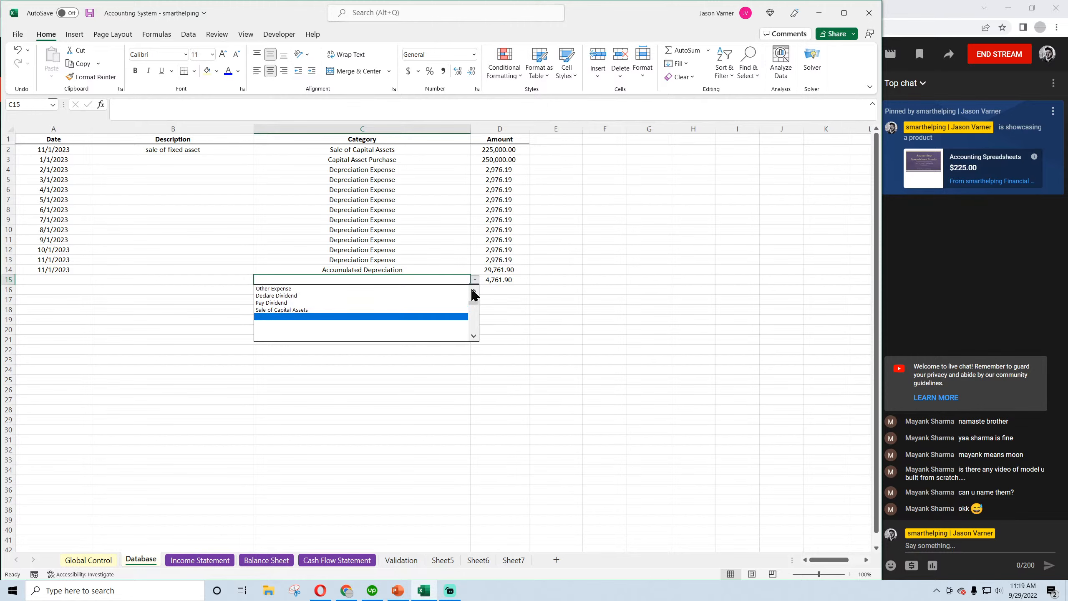
# Add a "Gain on Sale" category in C40 of the Validation sheet, below Sale of Capital Assets, and save the workbook
pyautogui.click(402, 560)
pyautogui.click(401, 560)
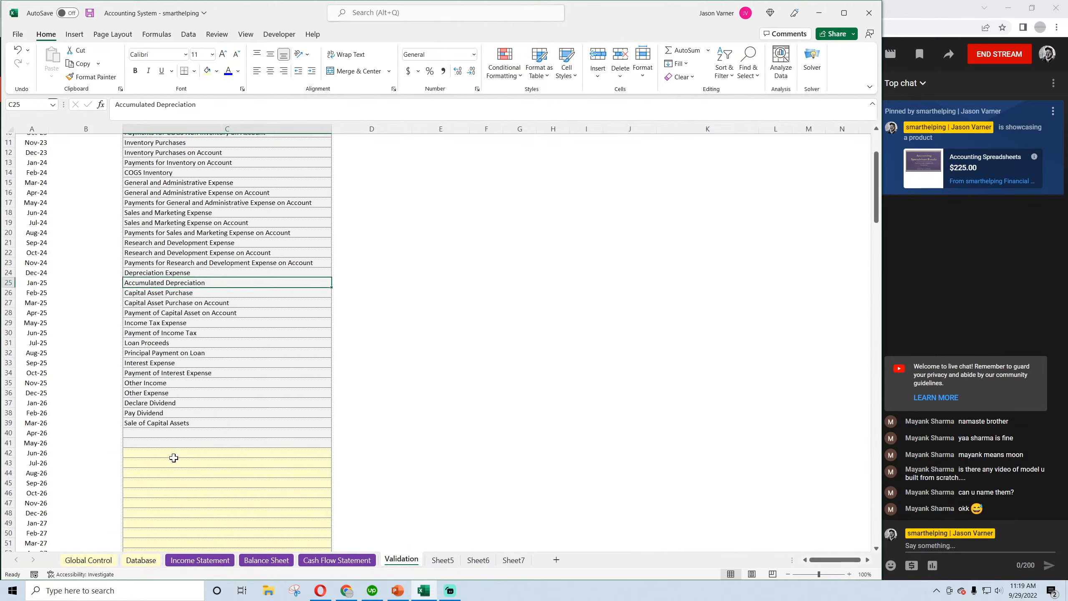
pyautogui.scroll(-1, 174, 457)
pyautogui.click(172, 420)
pyautogui.write('Gain on Sale')
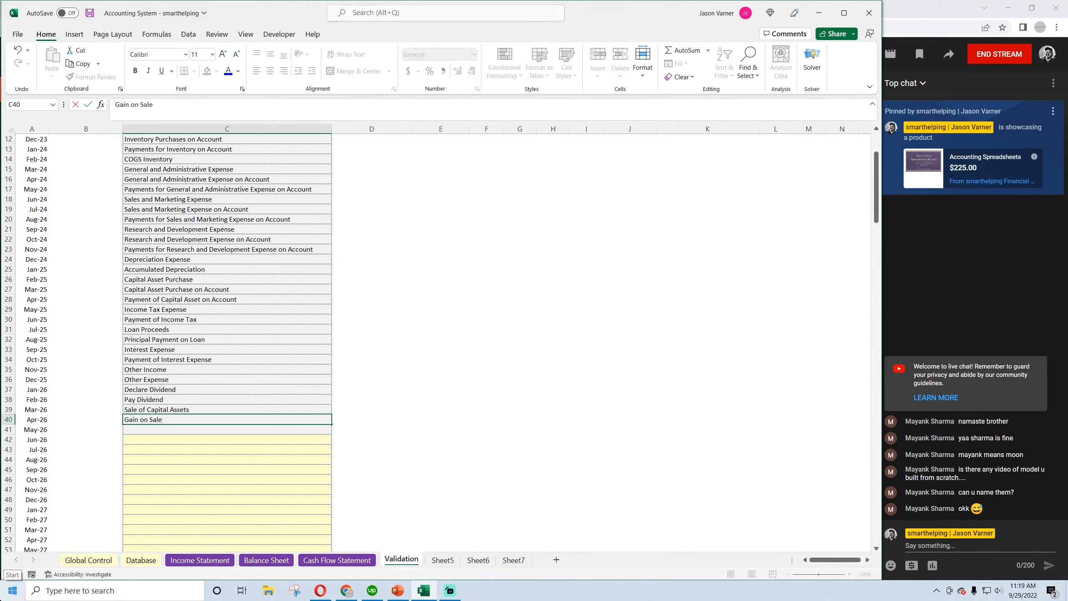
pyautogui.press('Return')
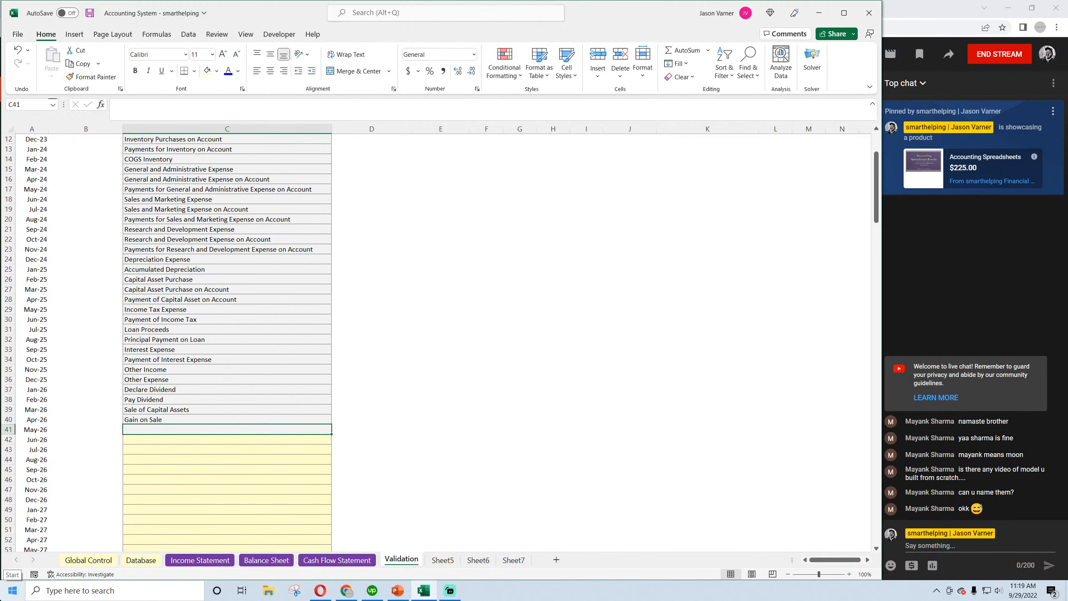
pyautogui.click(90, 14)
# Assign the Gain on Sale category to C15 on the Database sheet and save the workbook
pyautogui.click(232, 561)
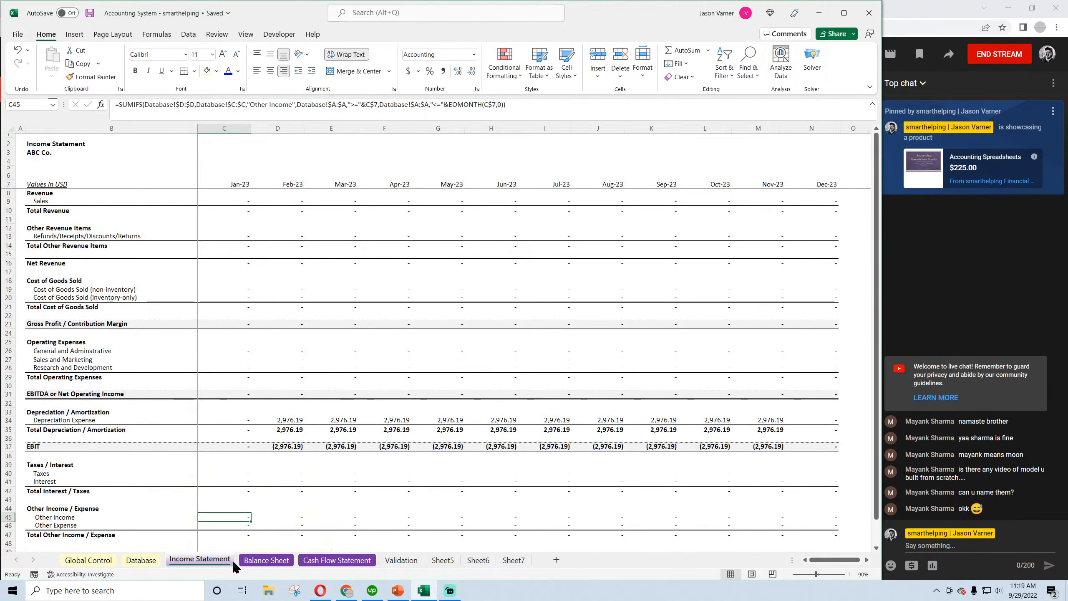
pyautogui.click(141, 560)
pyautogui.click(475, 280)
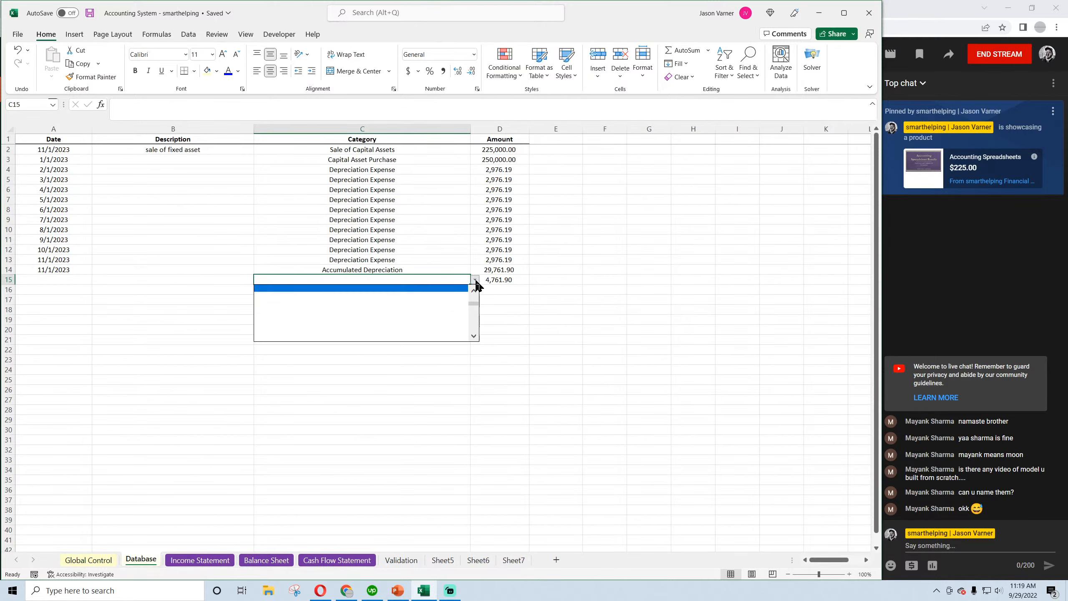
pyautogui.click(432, 297)
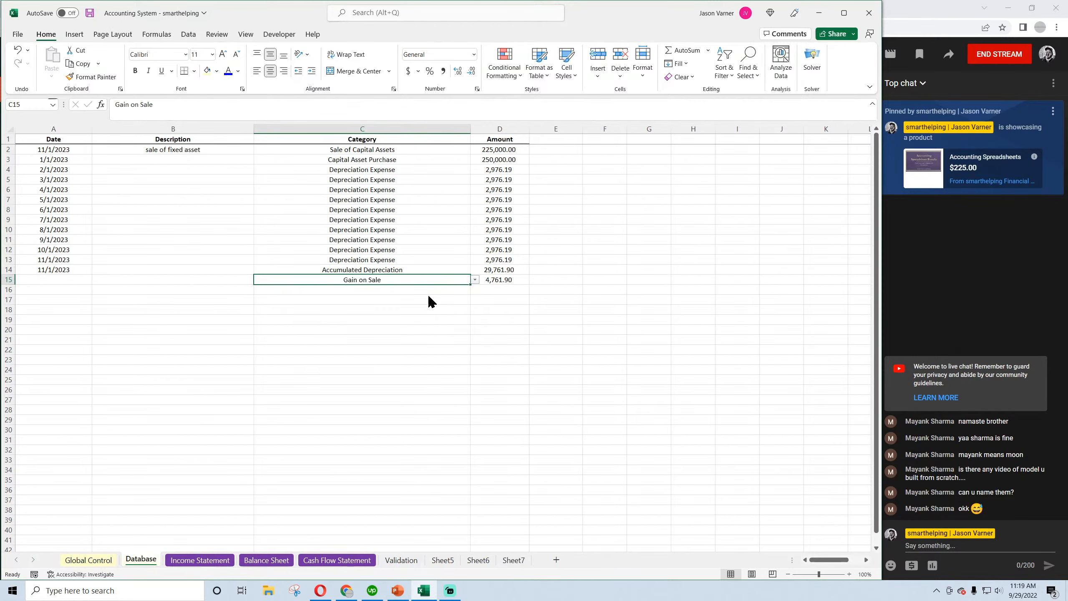
pyautogui.click(515, 282)
pyautogui.click(90, 14)
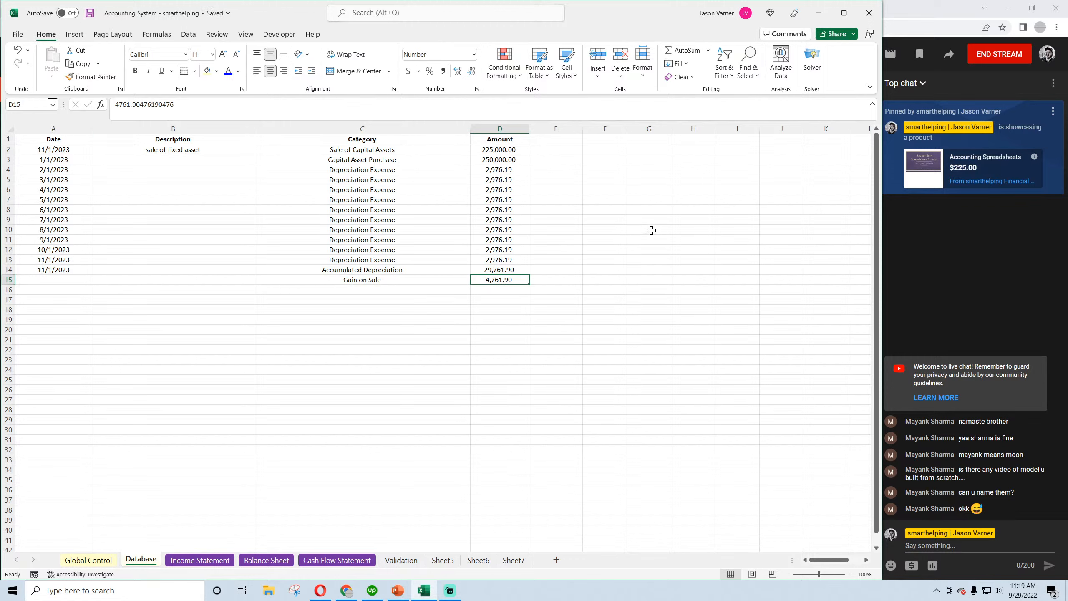
# Review the purchase, sale and gain amounts, save, and examine the Other Income / Expense section of the Income Statement
pyautogui.click(502, 160)
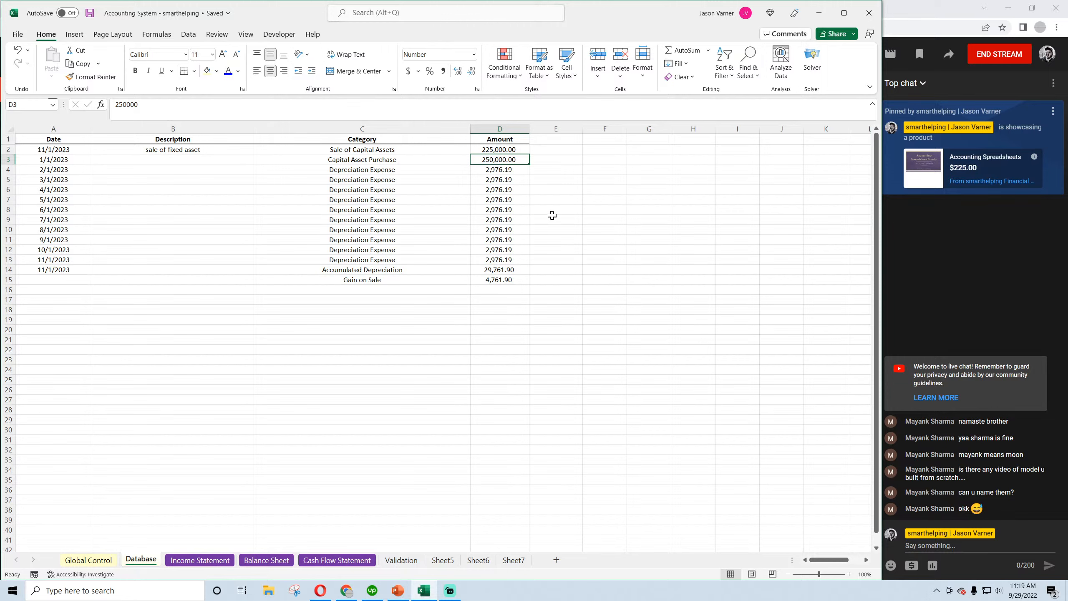
pyautogui.click(504, 150)
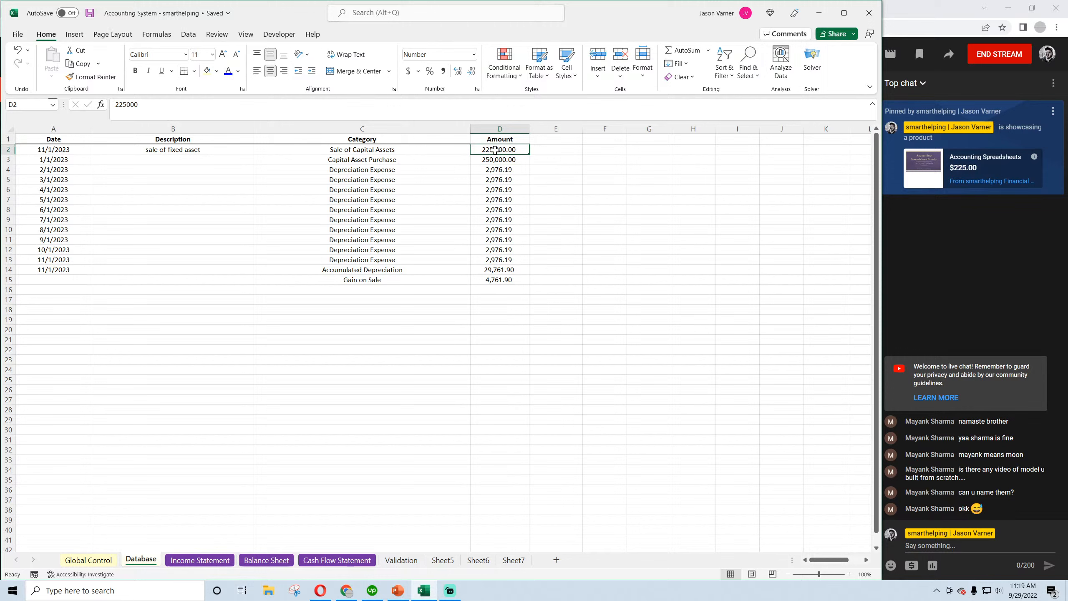
pyautogui.click(506, 280)
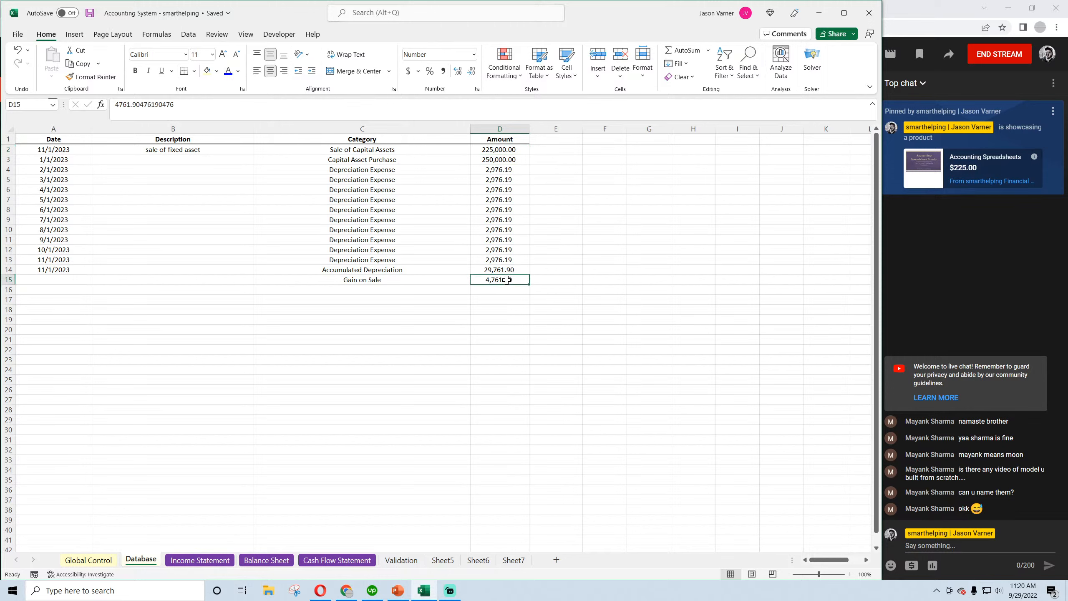
pyautogui.click(90, 13)
pyautogui.click(200, 560)
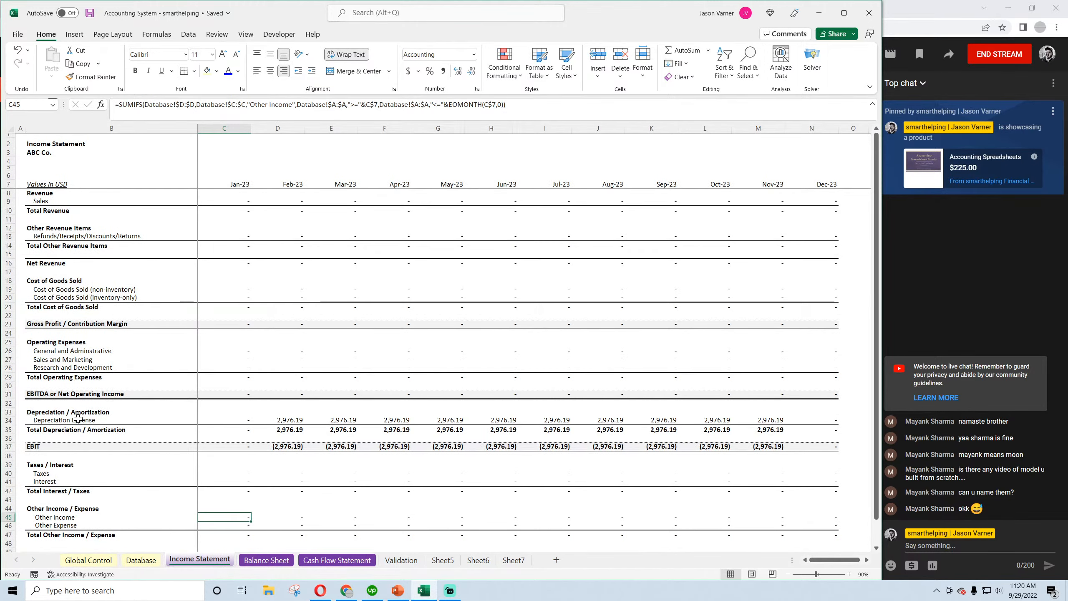
pyautogui.scroll(-4, 69, 443)
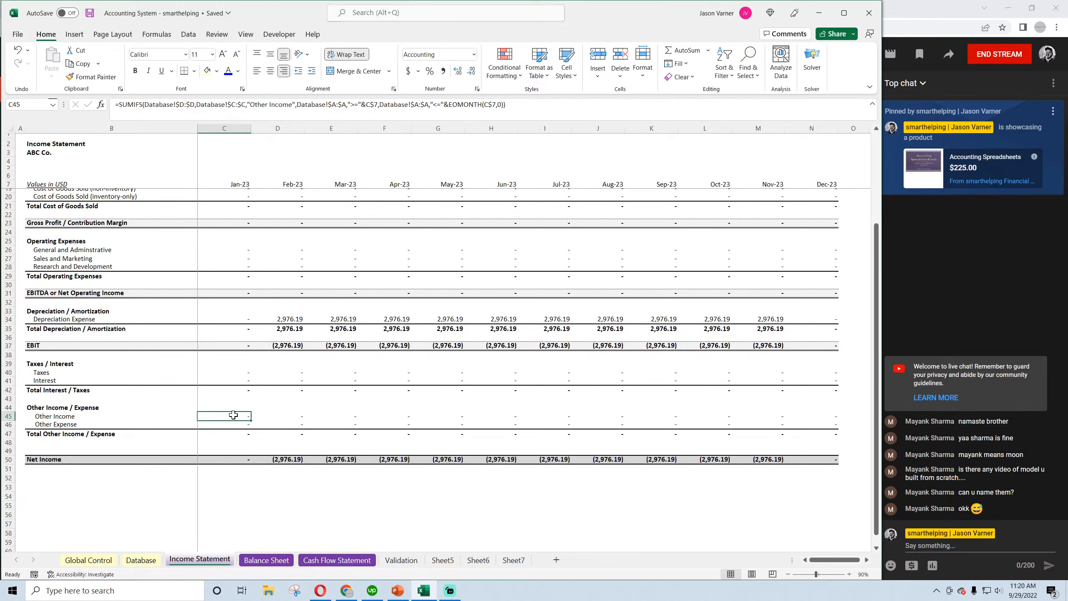
# Check the category name in Database C15, and append a duplicate of the SUMIFS term to the Other Income formula in Income Statement C45
pyautogui.click(141, 559)
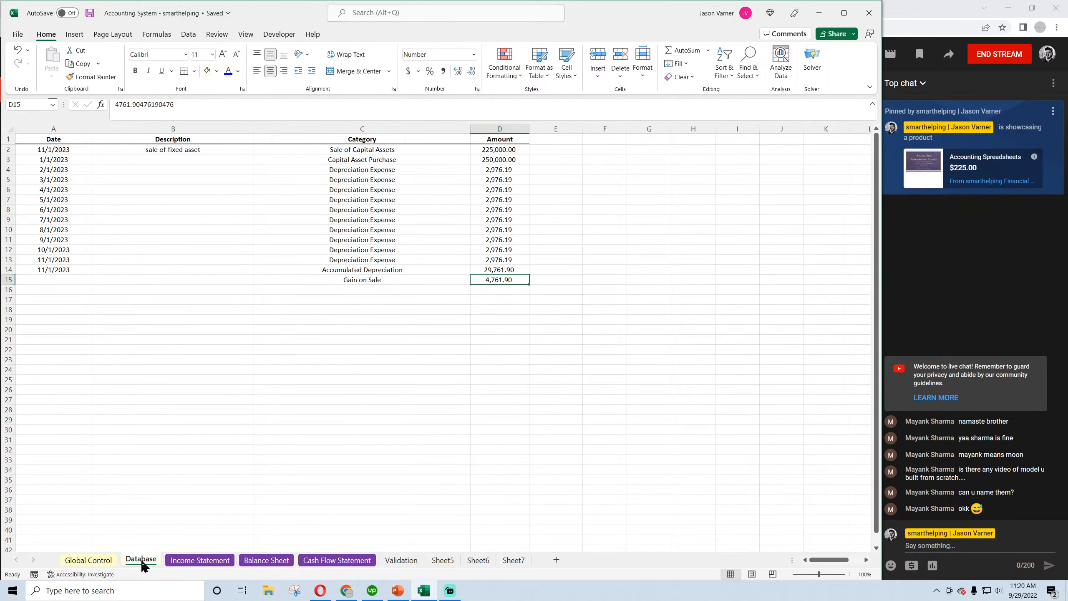
pyautogui.click(451, 280)
pyautogui.click(475, 279)
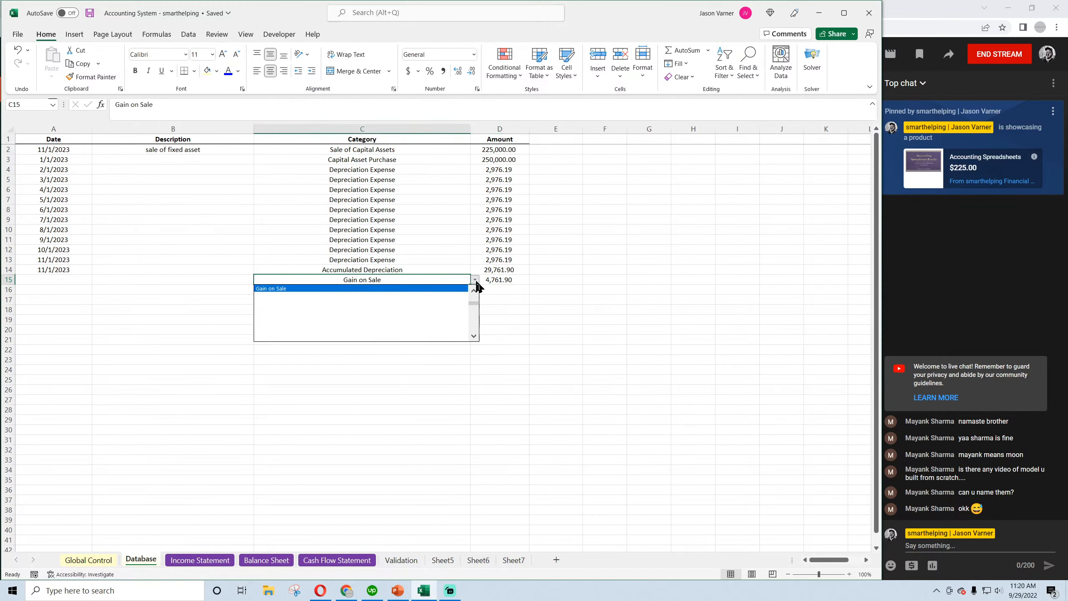
pyautogui.press('Escape')
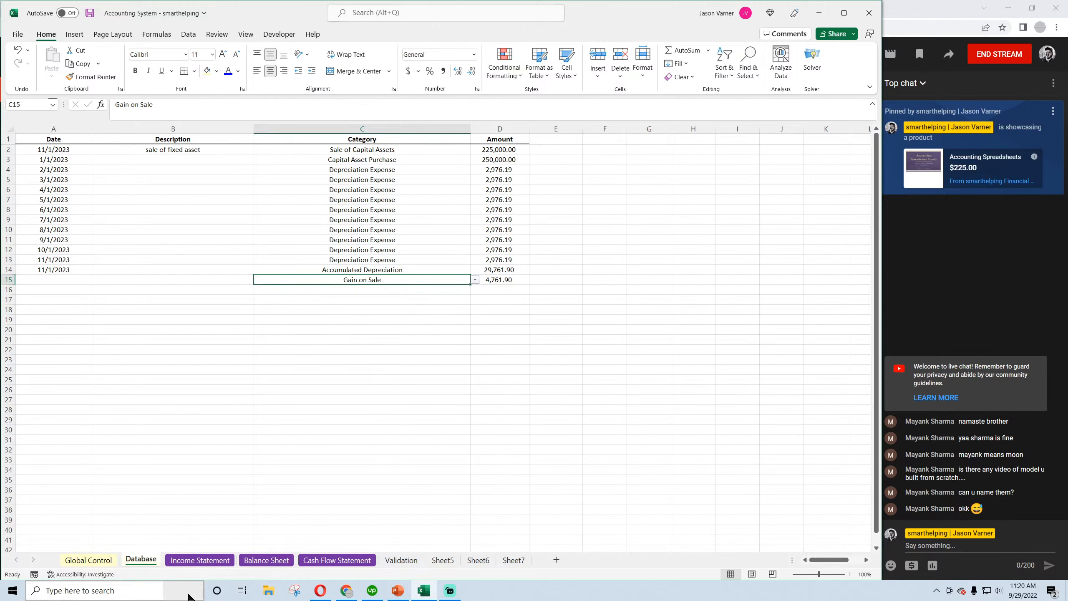
pyautogui.click(200, 559)
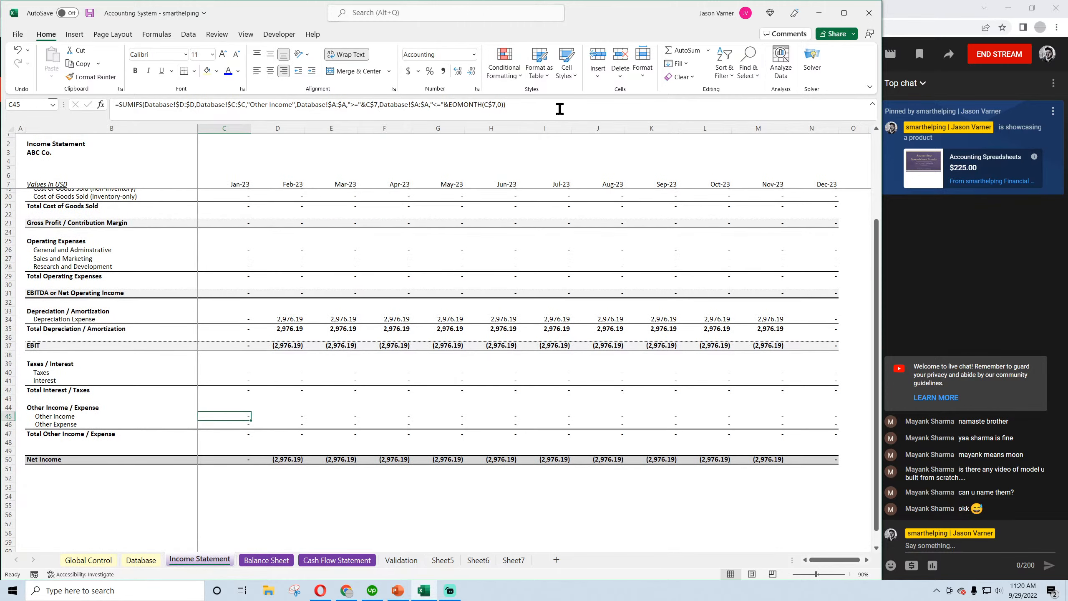
pyautogui.click(538, 104)
pyautogui.write('+')
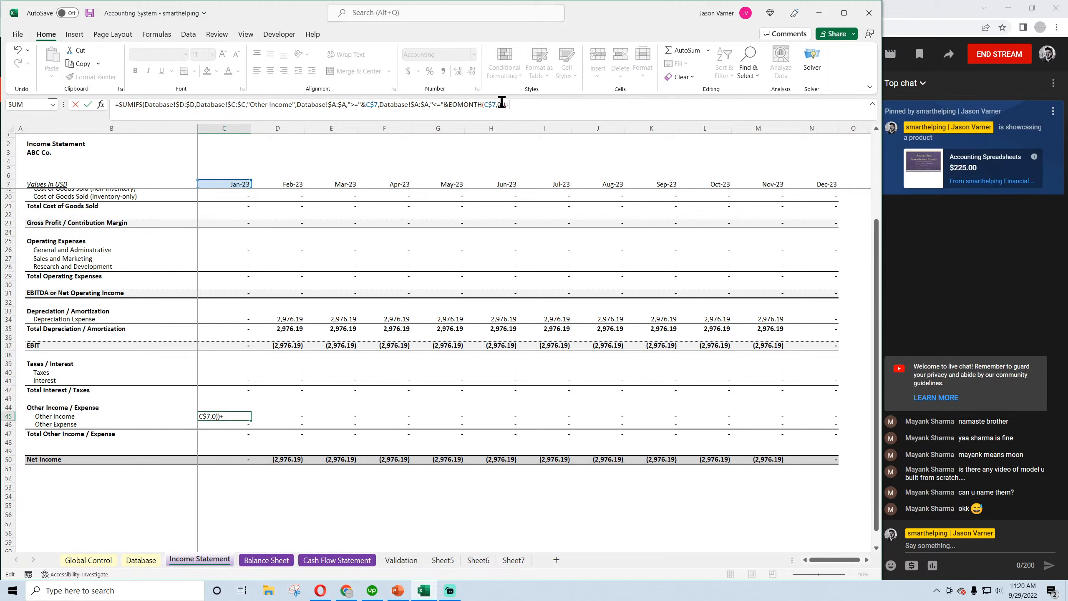
pyautogui.moveTo(504, 104); pyautogui.dragTo(119, 104)
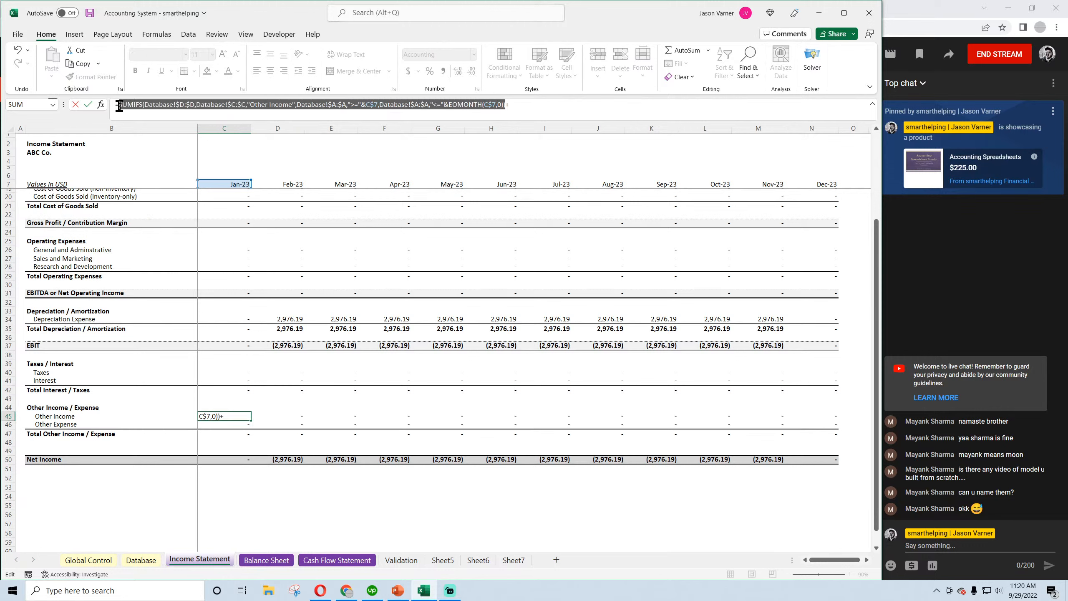
pyautogui.rightClick(131, 108)
pyautogui.click(157, 127)
pyautogui.click(527, 106)
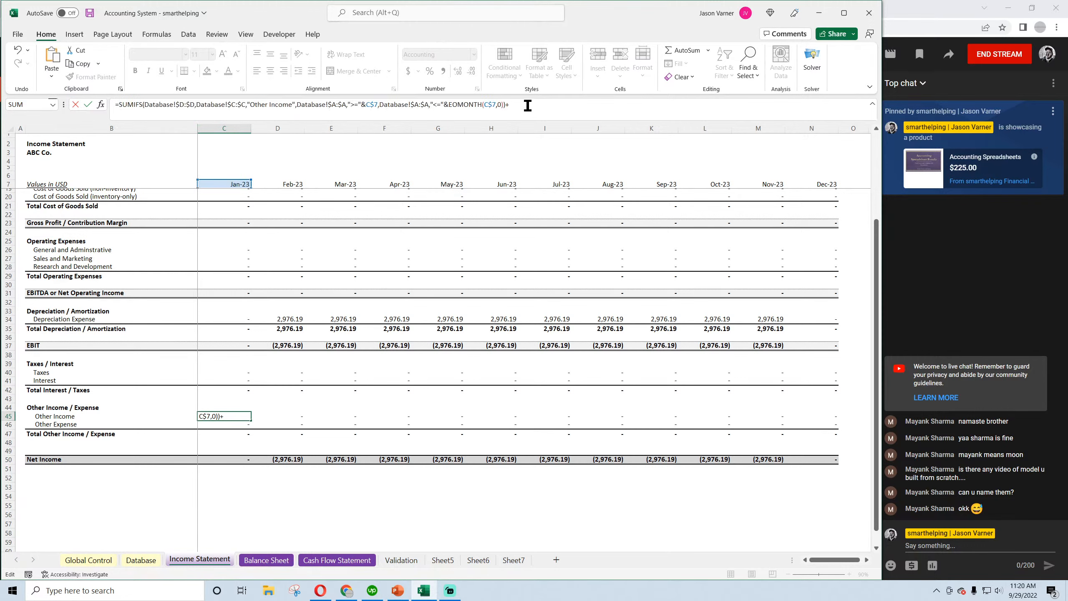
pyautogui.hotkey('ctrl', 'v')
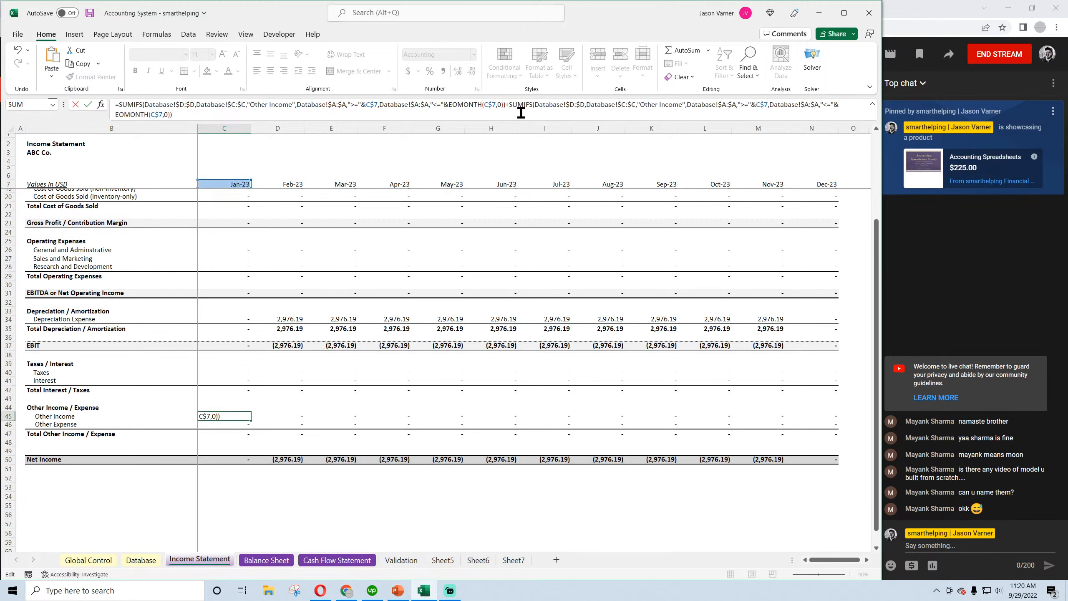
# Set the added SUMIFS term's category to "Gain on Sale", fill the Other Income formula from C45 across to December, and save
pyautogui.moveTo(681, 105); pyautogui.dragTo(642, 106)
pyautogui.write('Gain')
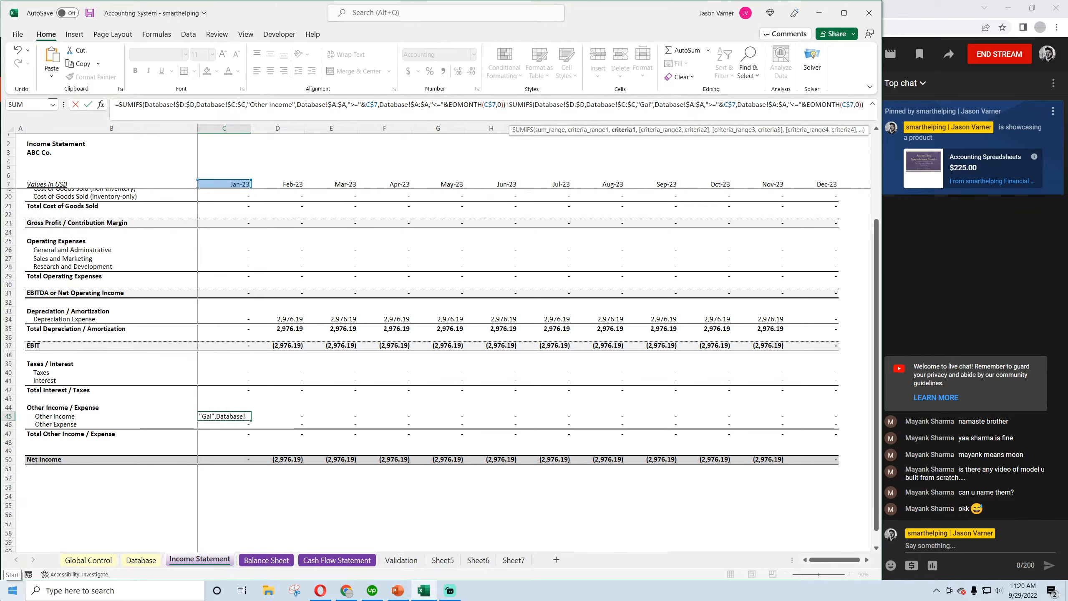
pyautogui.press('Return')
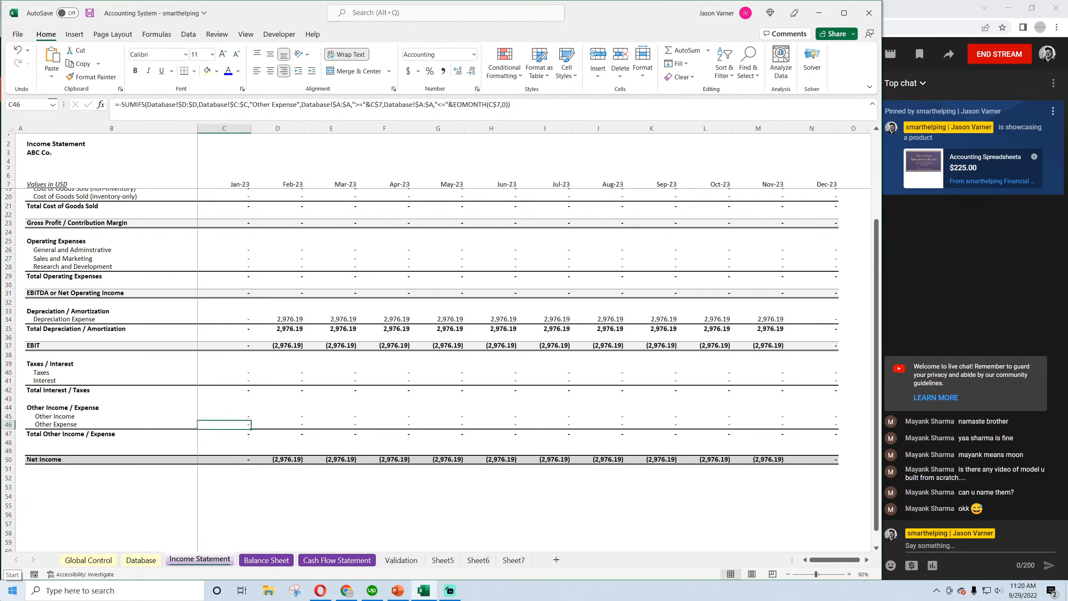
pyautogui.click(248, 418)
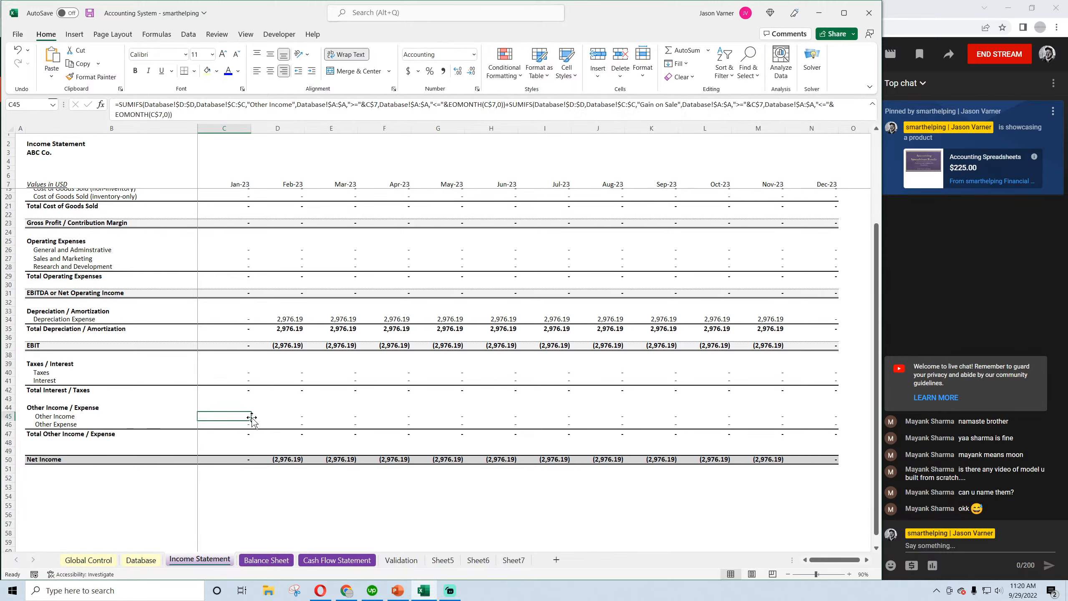
pyautogui.moveTo(252, 420); pyautogui.dragTo(815, 430)
pyautogui.click(89, 13)
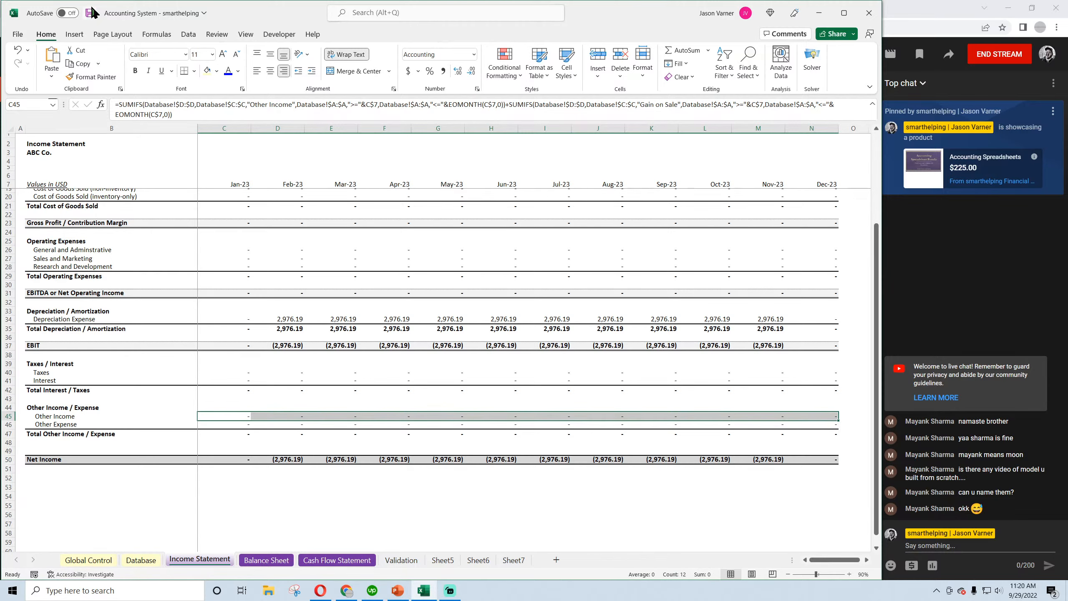
# Copy the 11/1/2023 date into A15 of the Database sheet, check November Other Income on the Income Statement, and save
pyautogui.click(143, 560)
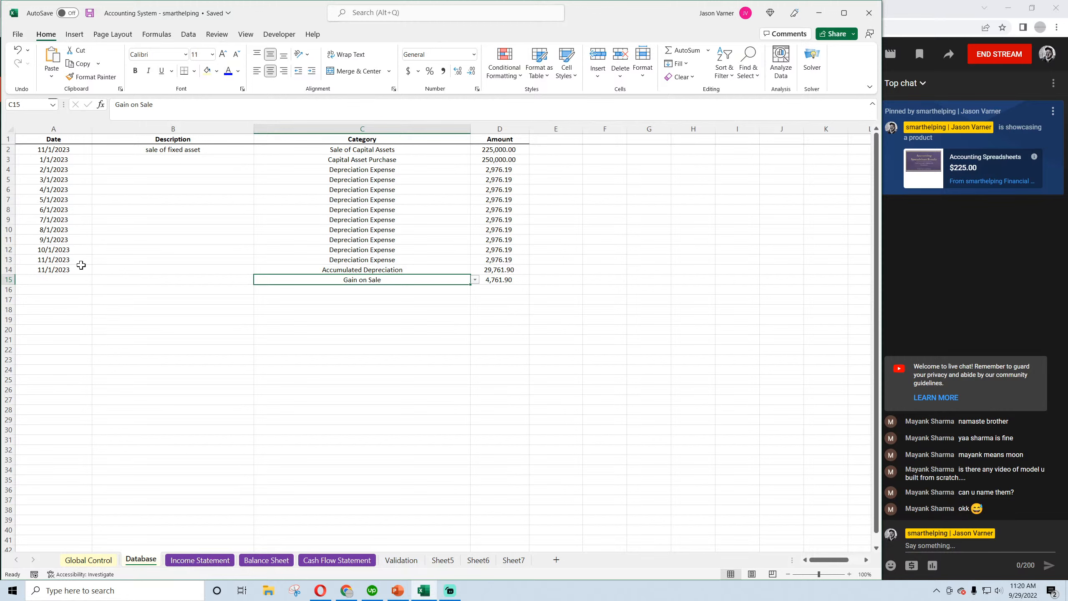
pyautogui.click(71, 279)
pyautogui.click(76, 268)
pyautogui.hotkey('ctrl', 'c')
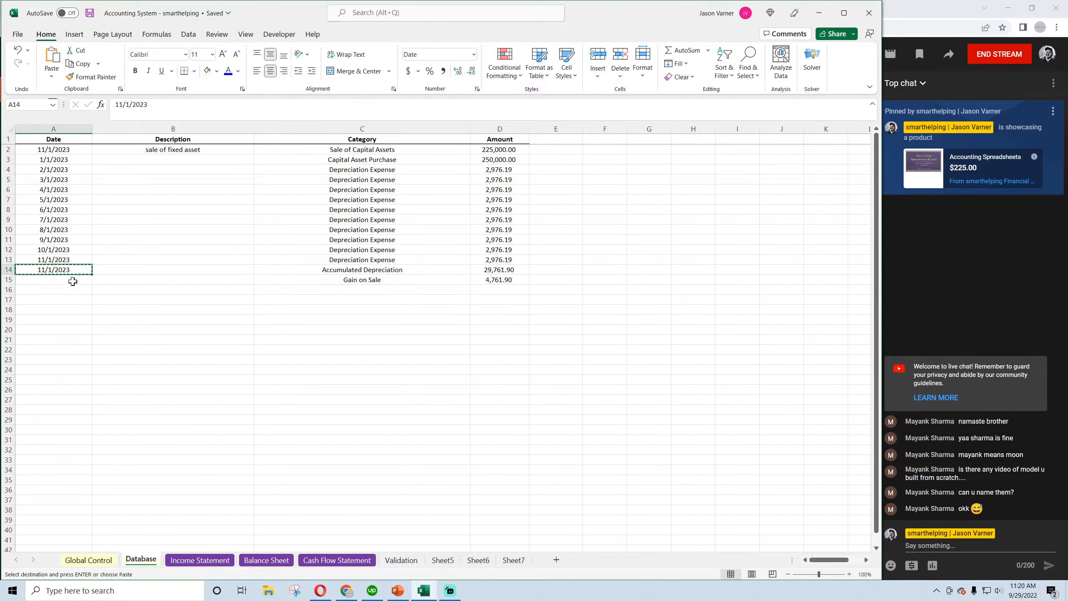
pyautogui.click(74, 279)
pyautogui.hotkey('ctrl', 'v')
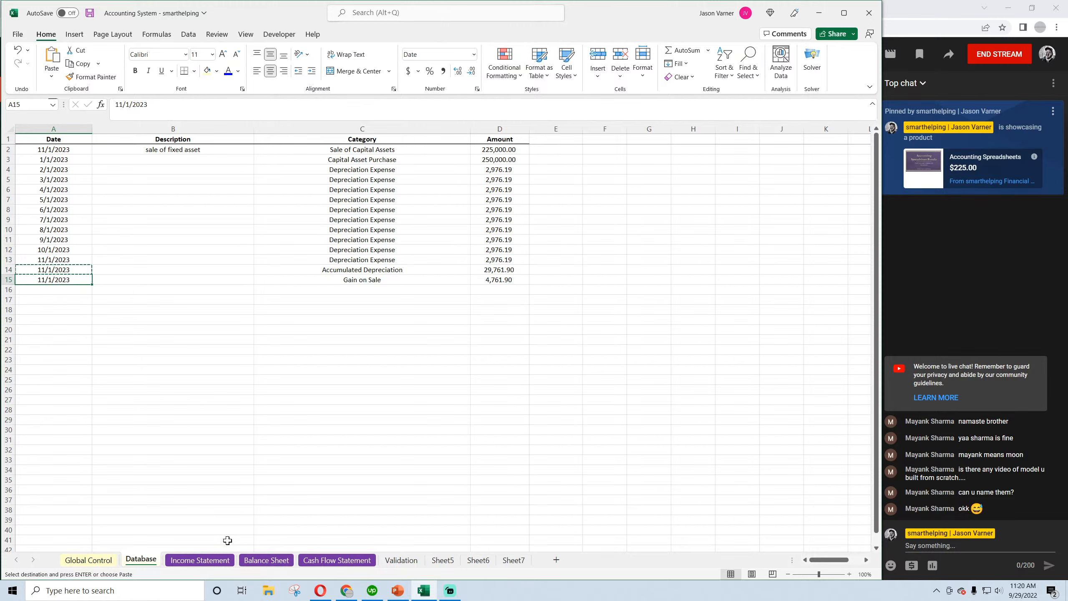
pyautogui.click(199, 559)
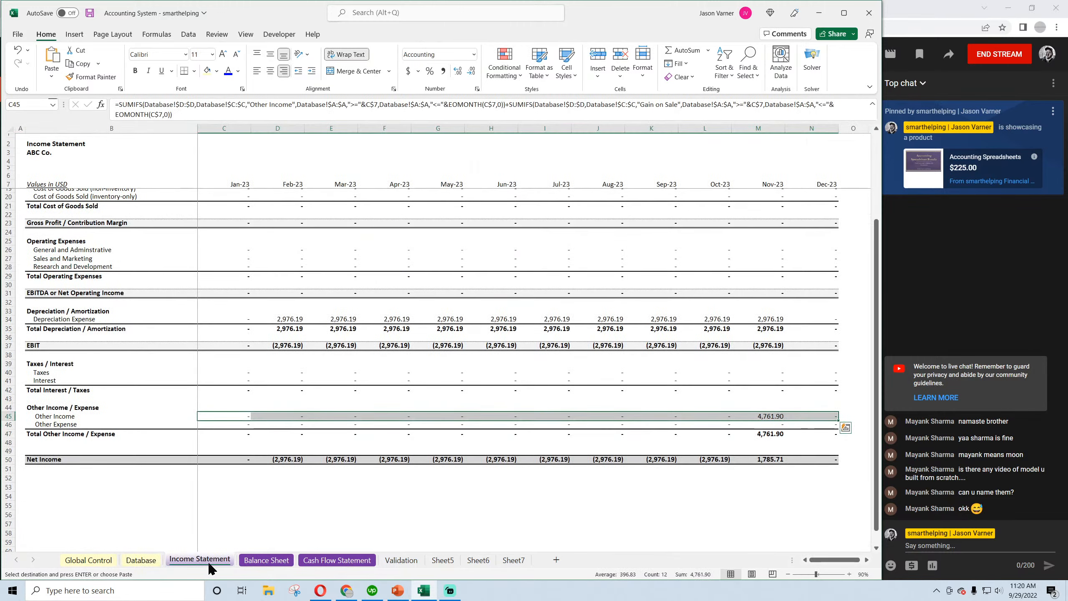
pyautogui.click(450, 523)
pyautogui.click(771, 415)
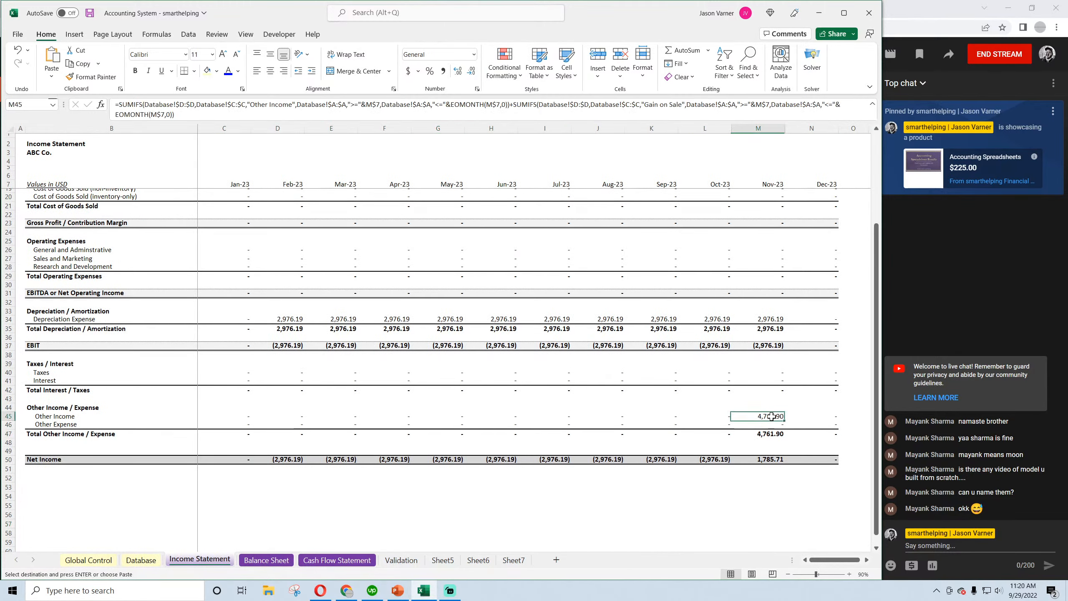
pyautogui.click(90, 13)
# Check November cash on the Balance Sheet, and add a "Proceeds from Gain on Sale" line in B45 of the Cash Flow Statement
pyautogui.click(273, 563)
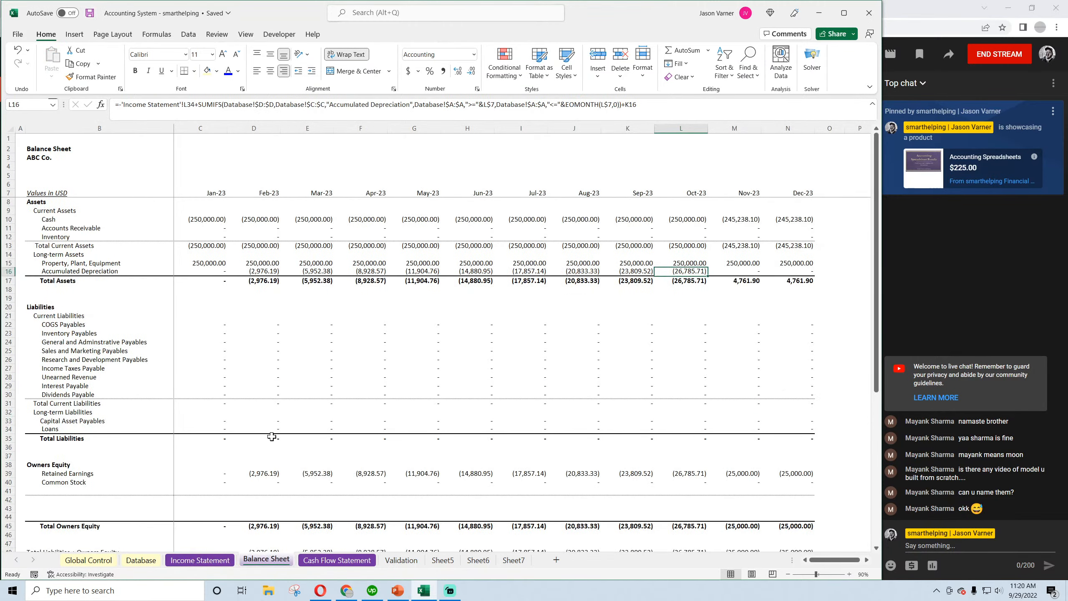
pyautogui.click(746, 217)
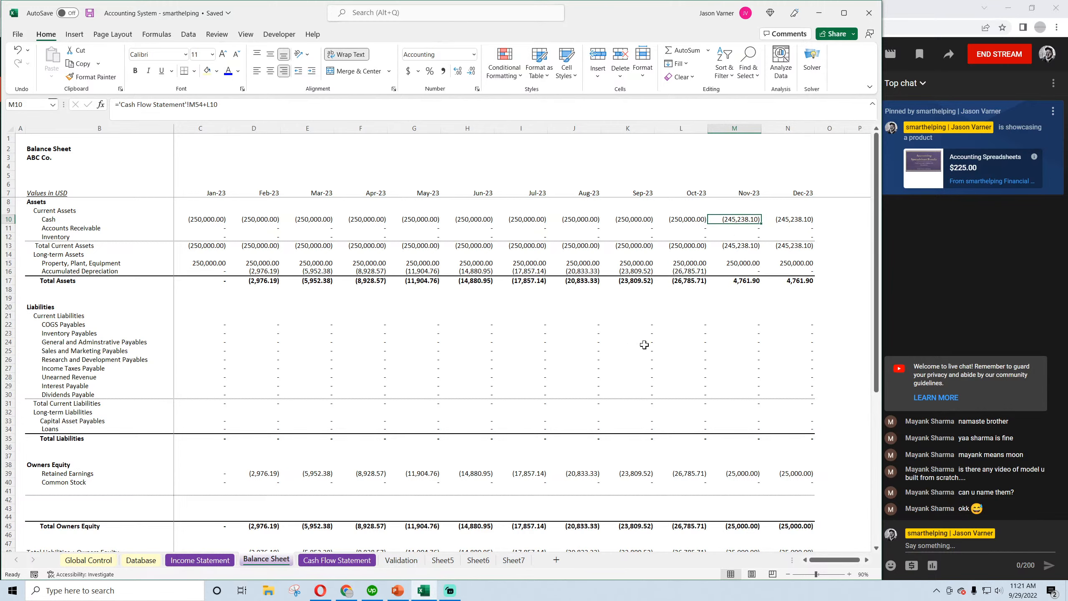
pyautogui.click(341, 563)
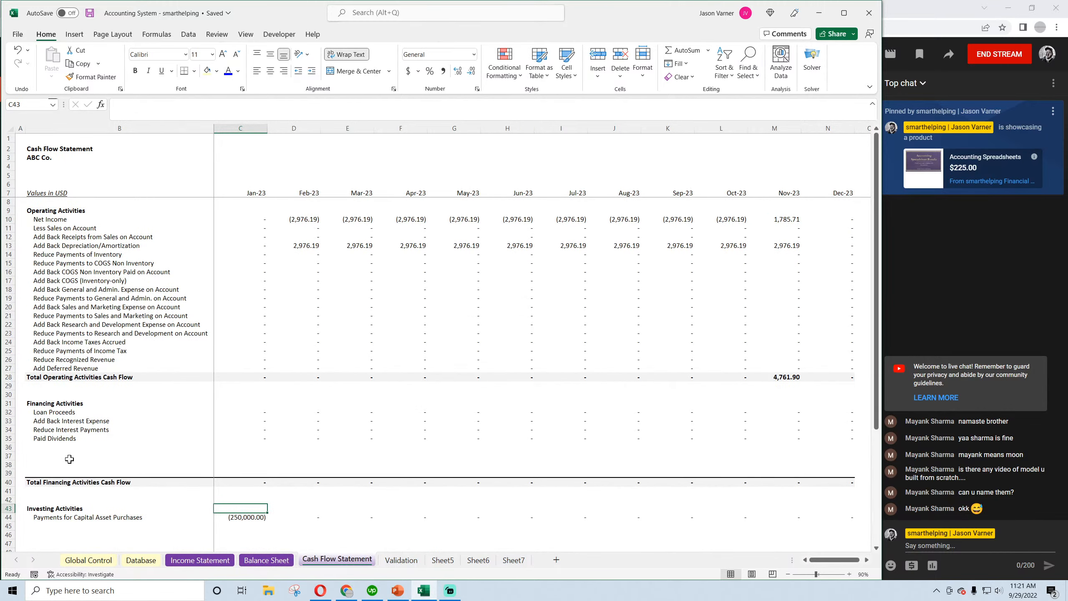
pyautogui.scroll(-4, 70, 458)
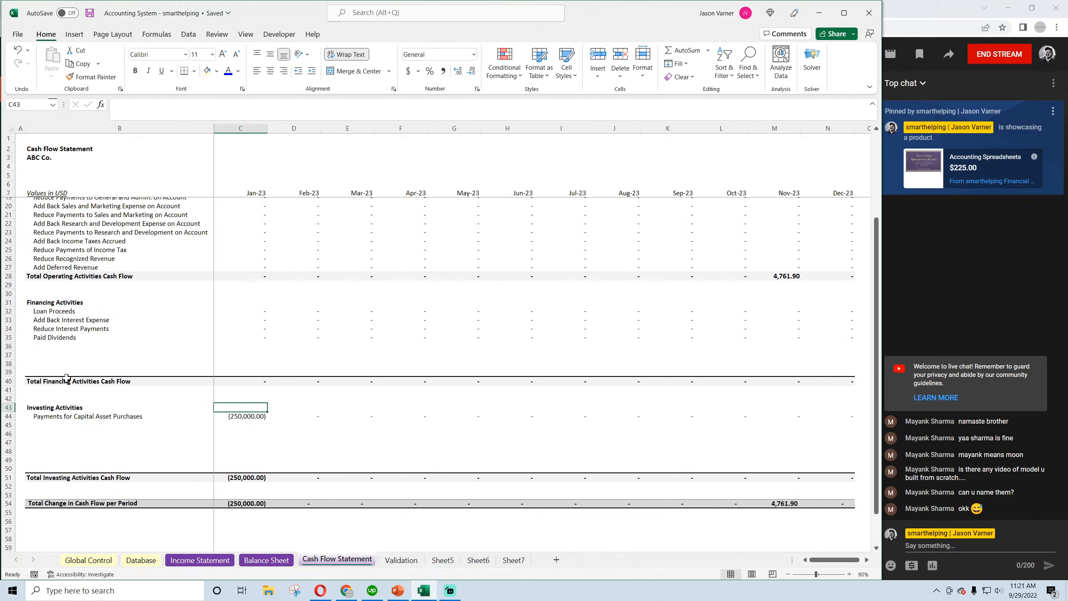
pyautogui.click(72, 416)
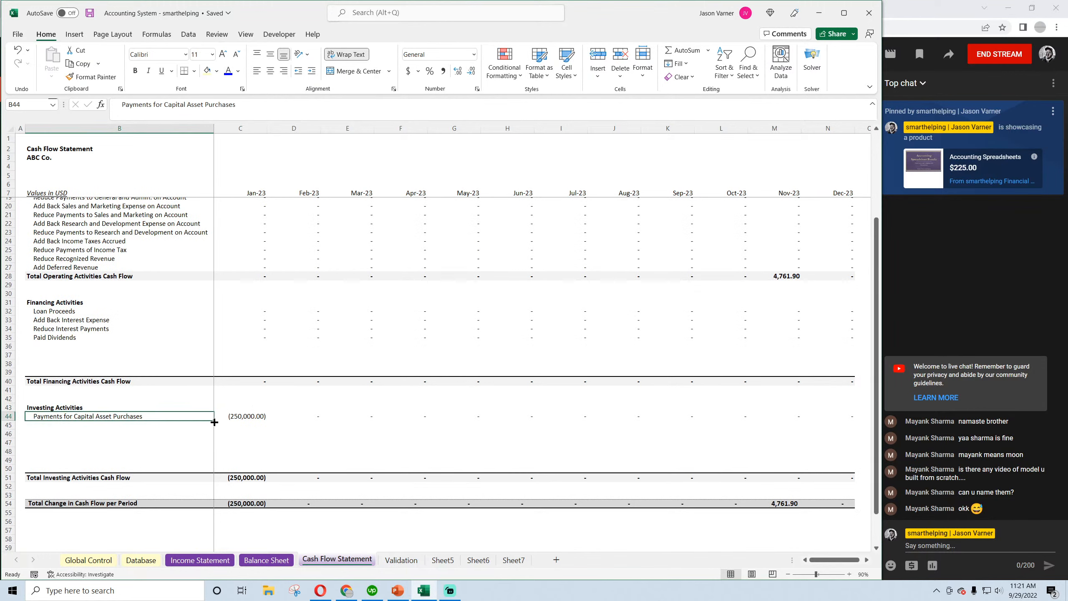
pyautogui.moveTo(214, 421); pyautogui.dragTo(214, 427)
pyautogui.doubleClick(48, 424)
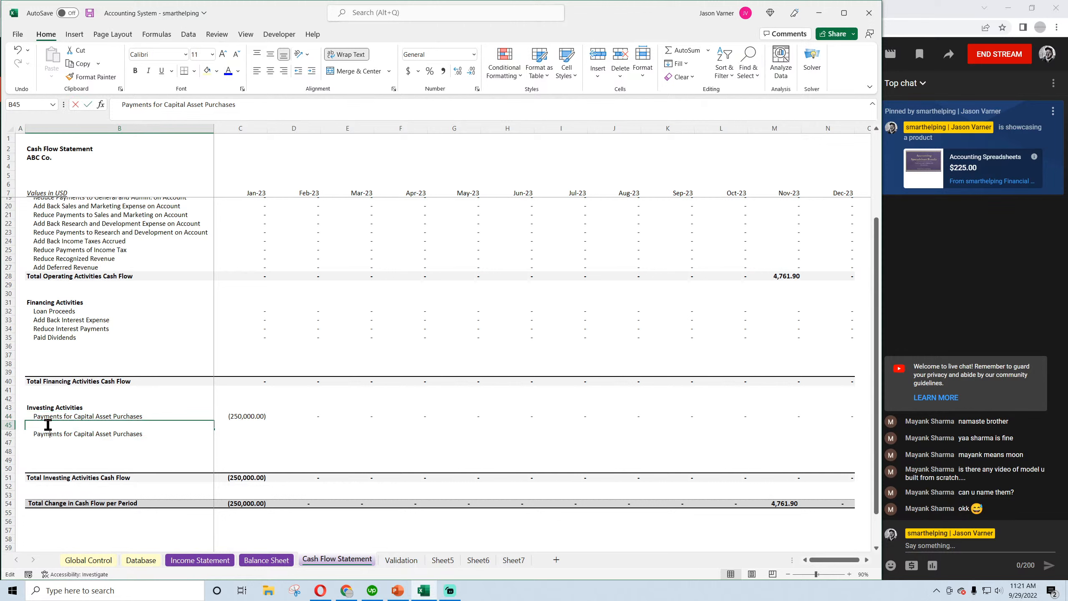
pyautogui.moveTo(36, 433); pyautogui.dragTo(143, 435)
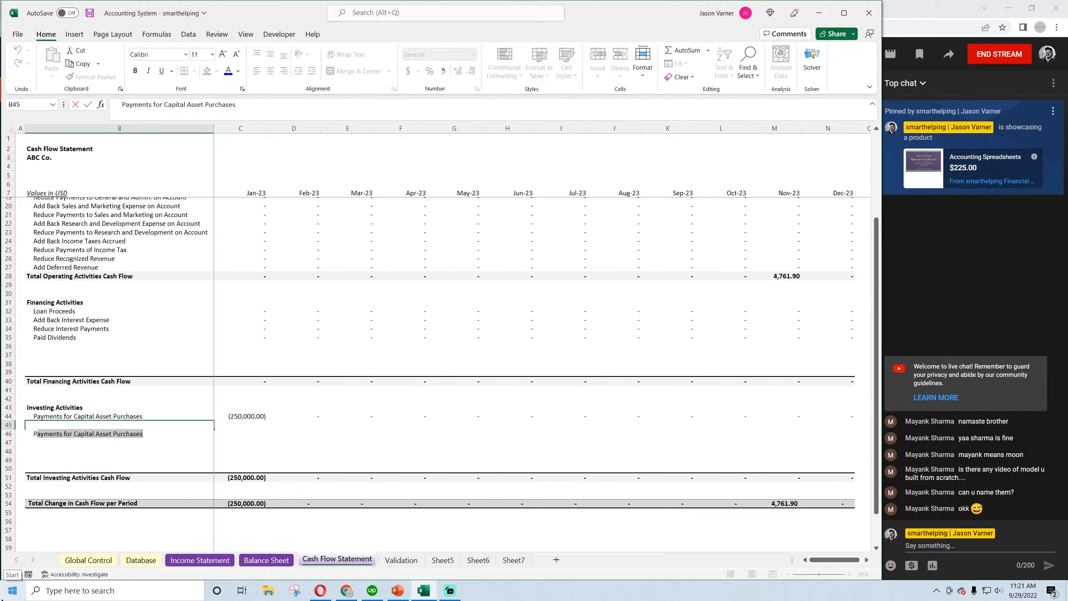
pyautogui.write('roceeds f')
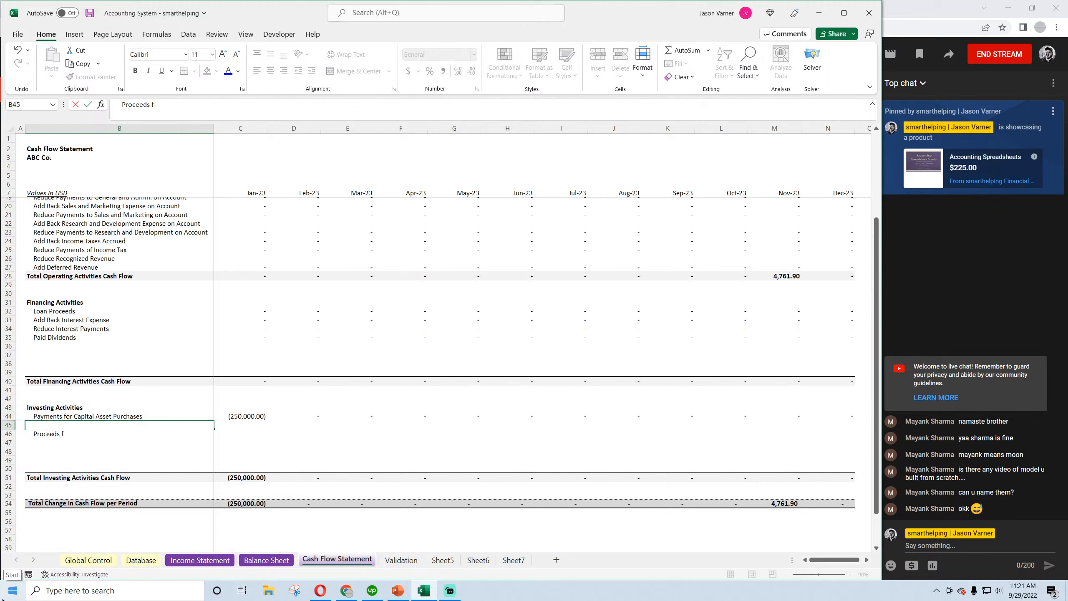
pyautogui.write('rom Gain on Sale')
pyautogui.press('Return')
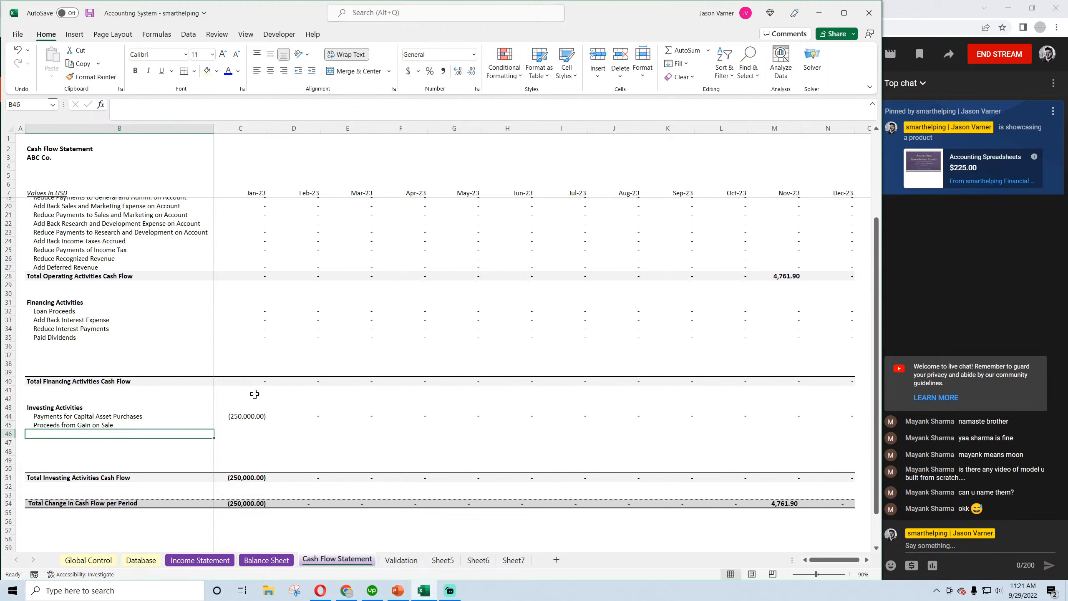
# Copy the January Payments for Capital Asset Purchases formula from C44 down to the Proceeds from Gain on Sale row
pyautogui.click(252, 416)
pyautogui.moveTo(263, 417); pyautogui.dragTo(262, 426)
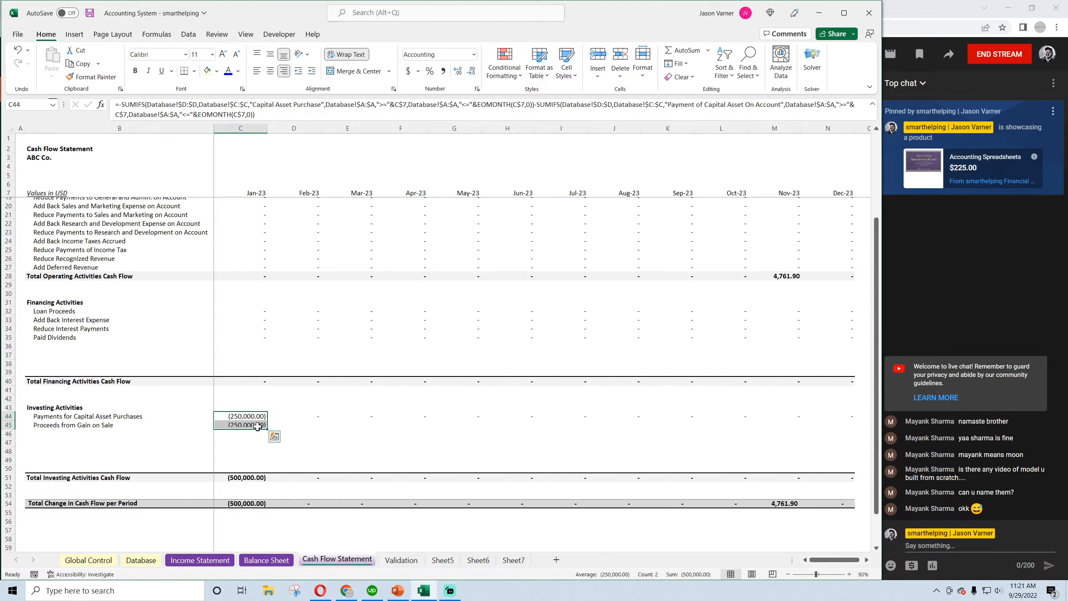
pyautogui.click(257, 425)
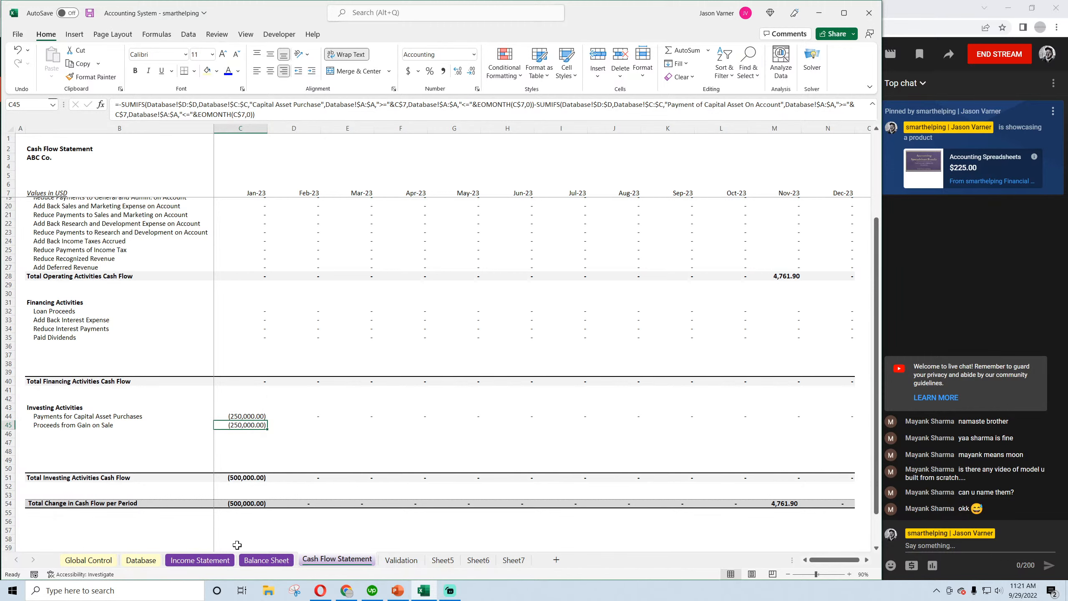
# Check the sale category's wording in the Database sheet, and reduce the C45 proceeds formula to its first SUMIFS without the leading minus
pyautogui.click(141, 560)
pyautogui.click(370, 147)
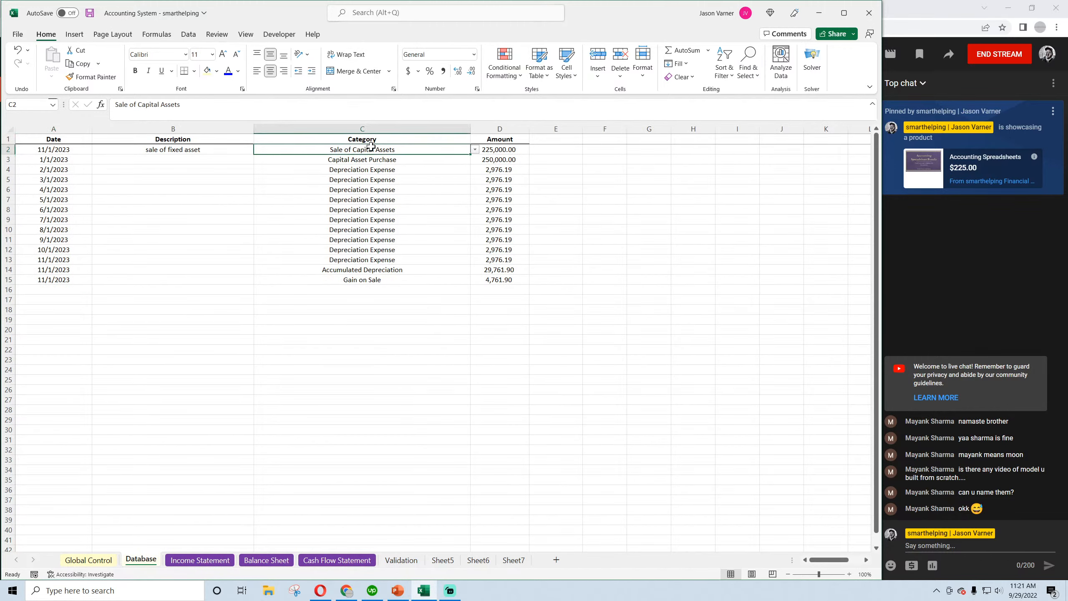
pyautogui.click(327, 561)
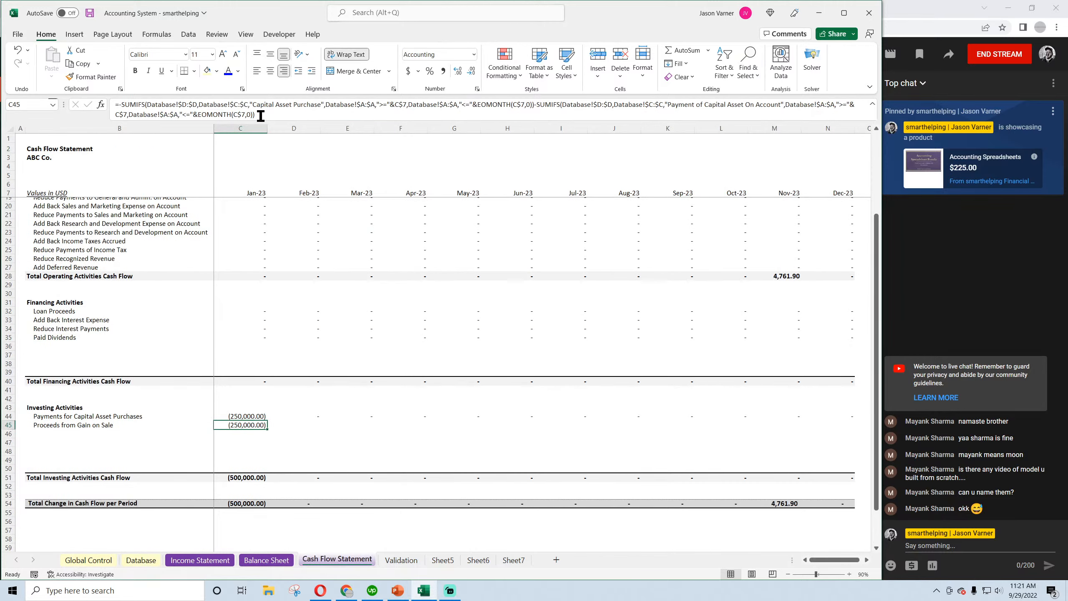
pyautogui.moveTo(264, 105); pyautogui.dragTo(531, 103)
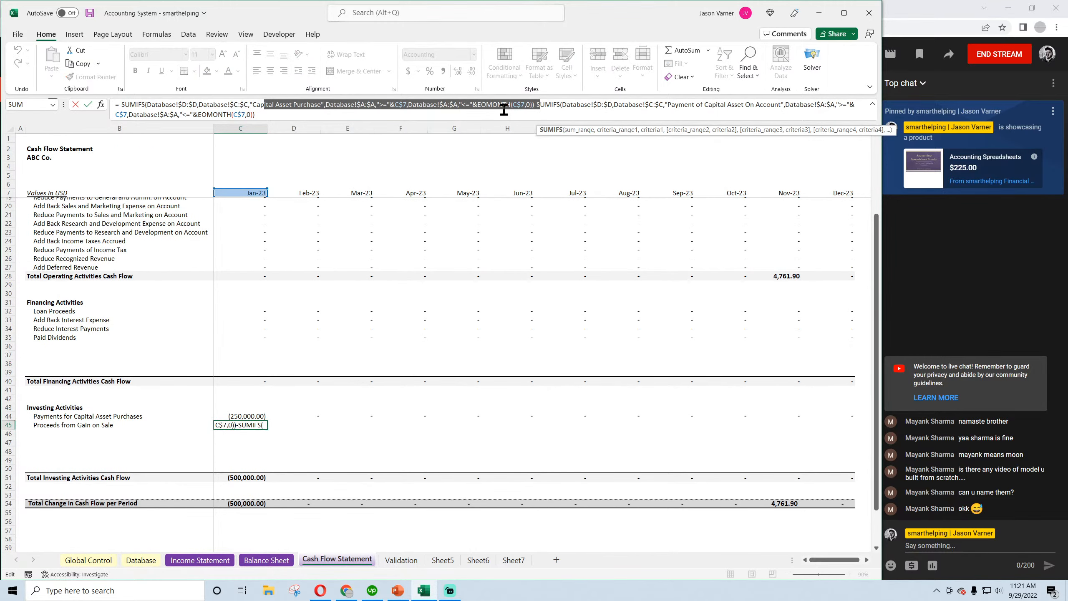
pyautogui.click(283, 110)
pyautogui.moveTo(283, 110); pyautogui.dragTo(537, 105)
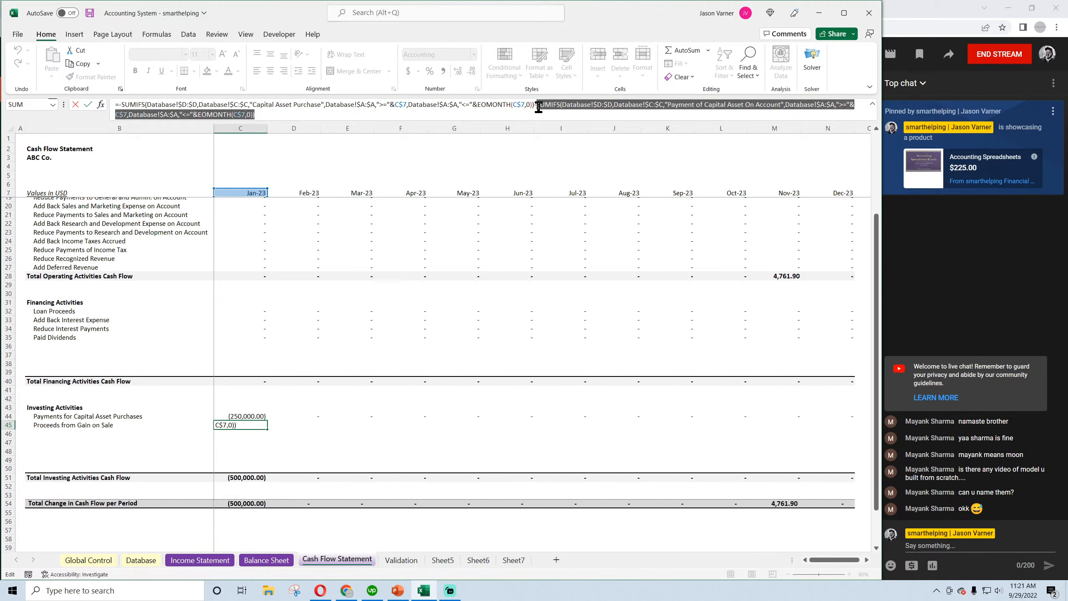
pyautogui.press('Delete')
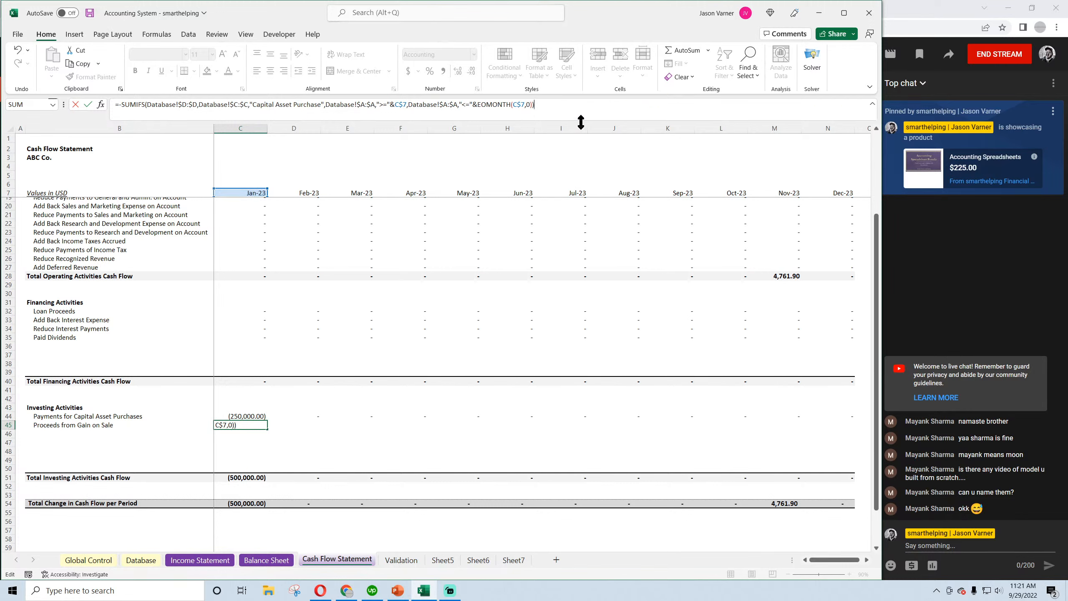
pyautogui.click(121, 105)
pyautogui.press('BackSpace')
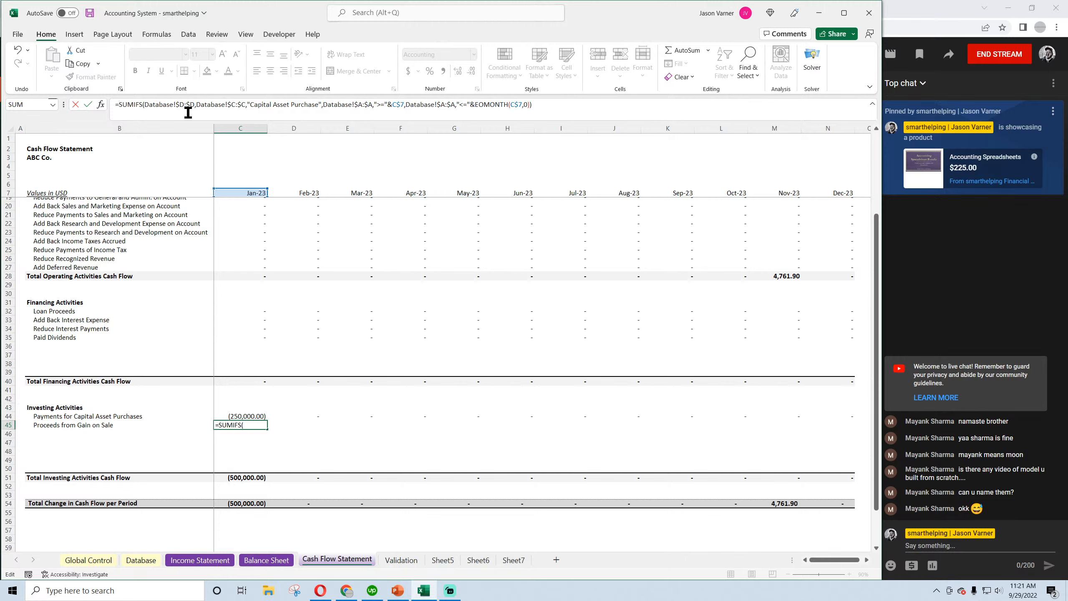
# Replace the category criterion in the C45 SUMIFS formula with "Sale of Capital Assets"
pyautogui.click(318, 104)
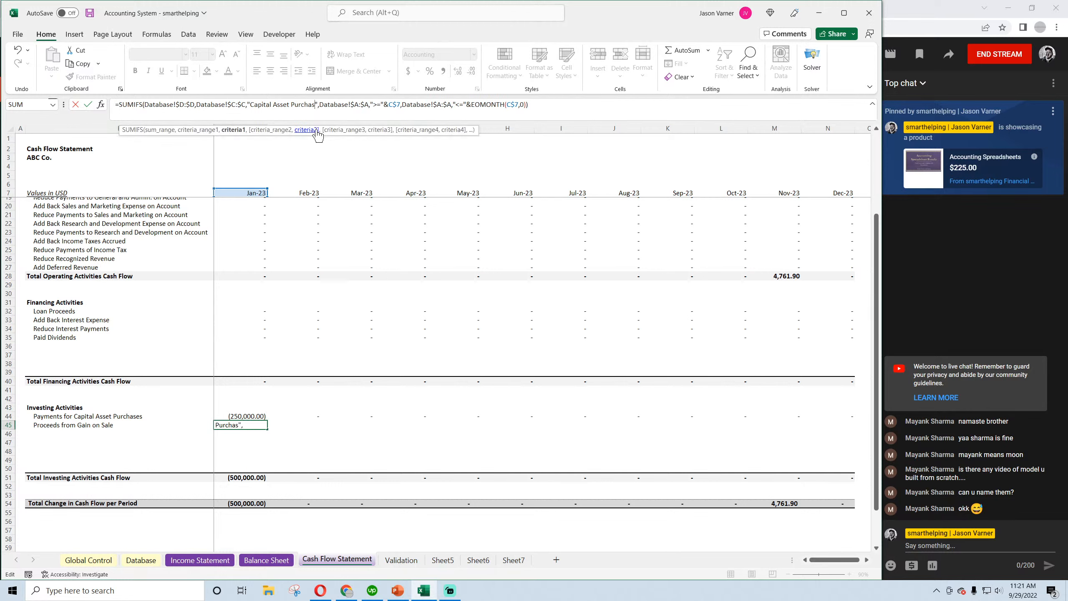
pyautogui.press('BackSpace')
pyautogui.press('BackSpace')
pyautogui.press('BackSpace')
pyautogui.press('BackSpace')
pyautogui.press('BackSpace')
pyautogui.press('BackSpace')
pyautogui.press('BackSpace')
pyautogui.press('BackSpace')
pyautogui.press('BackSpace')
pyautogui.press('BackSpace')
pyautogui.press('BackSpace')
pyautogui.press('BackSpace')
pyautogui.press('BackSpace')
pyautogui.press('BackSpace')
pyautogui.press('BackSpace')
pyautogui.press('BackSpace')
pyautogui.press('BackSpace')
pyautogui.press('BackSpace')
pyautogui.press('BackSpace')
pyautogui.press('BackSpace')
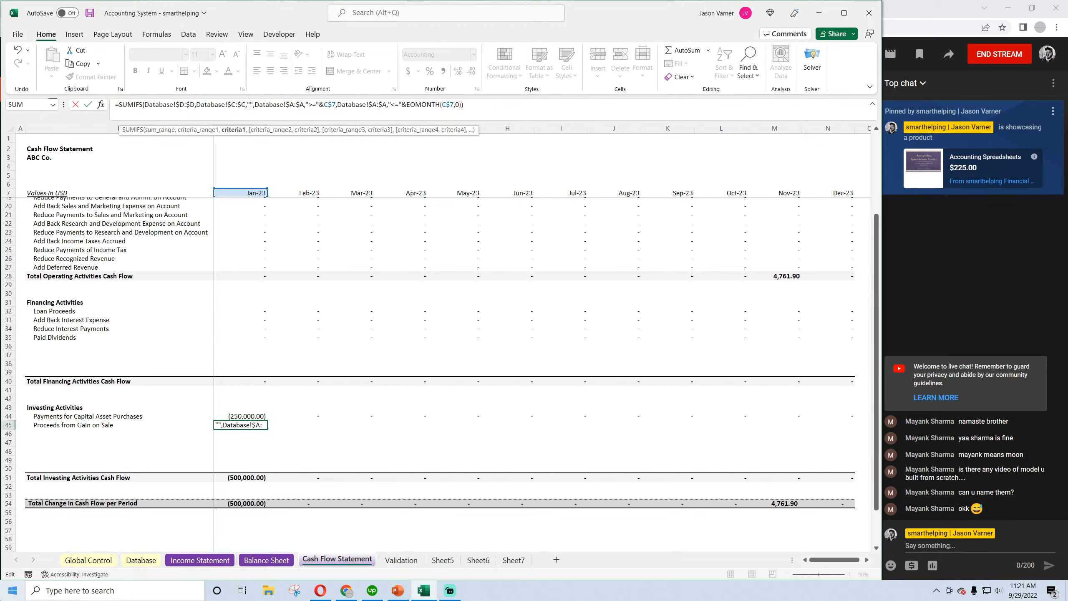
pyautogui.write('Sale of Capital As')
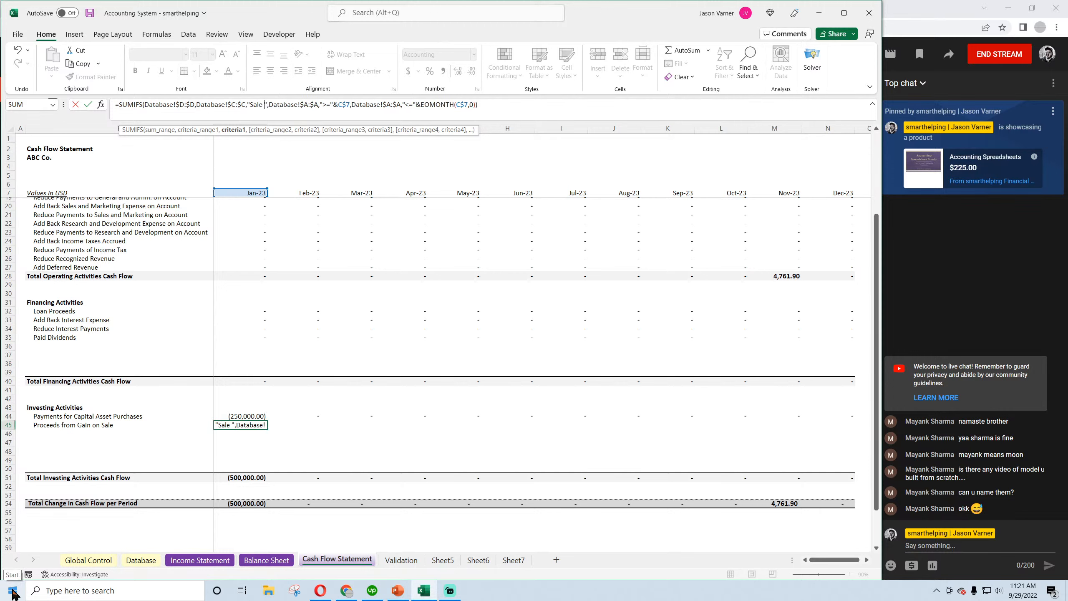
pyautogui.write('sets')
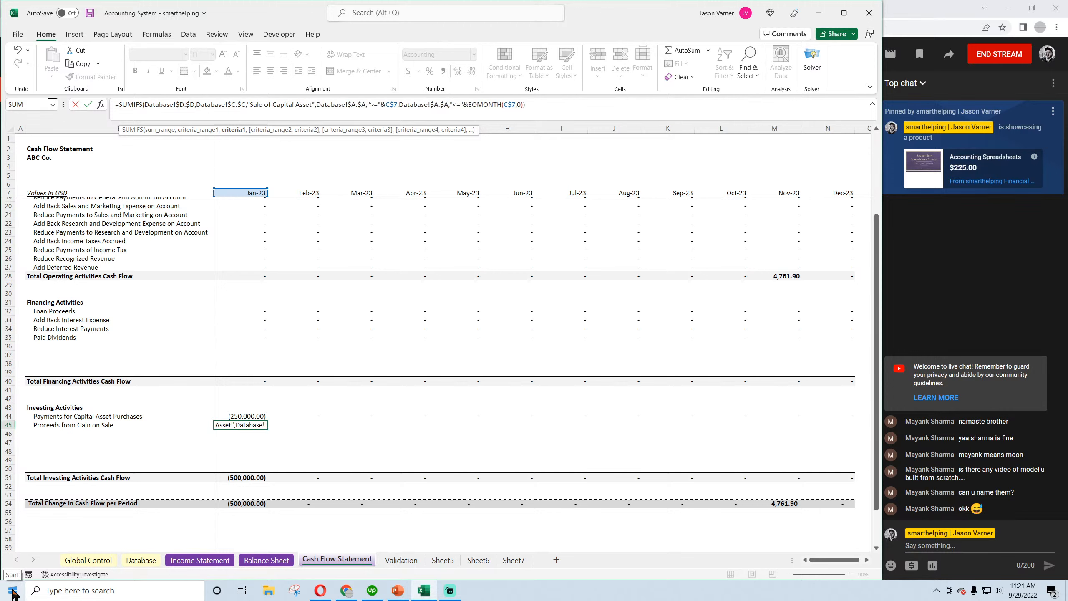
pyautogui.press('Return')
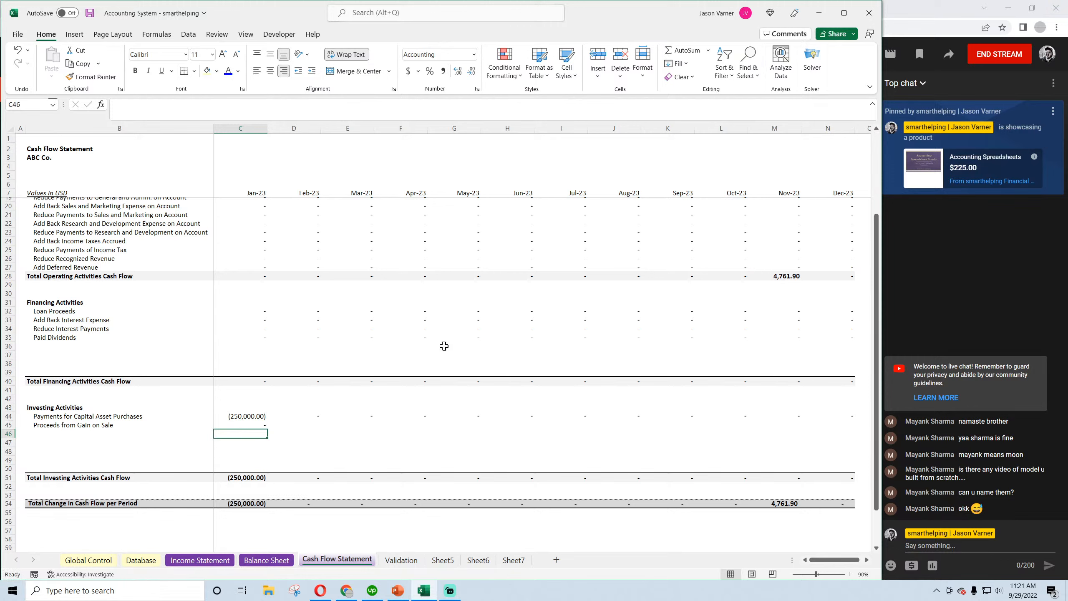
# Fill the Proceeds from Gain on Sale formula from C45 across to December and save the workbook
pyautogui.click(251, 426)
pyautogui.moveTo(266, 429); pyautogui.dragTo(843, 434)
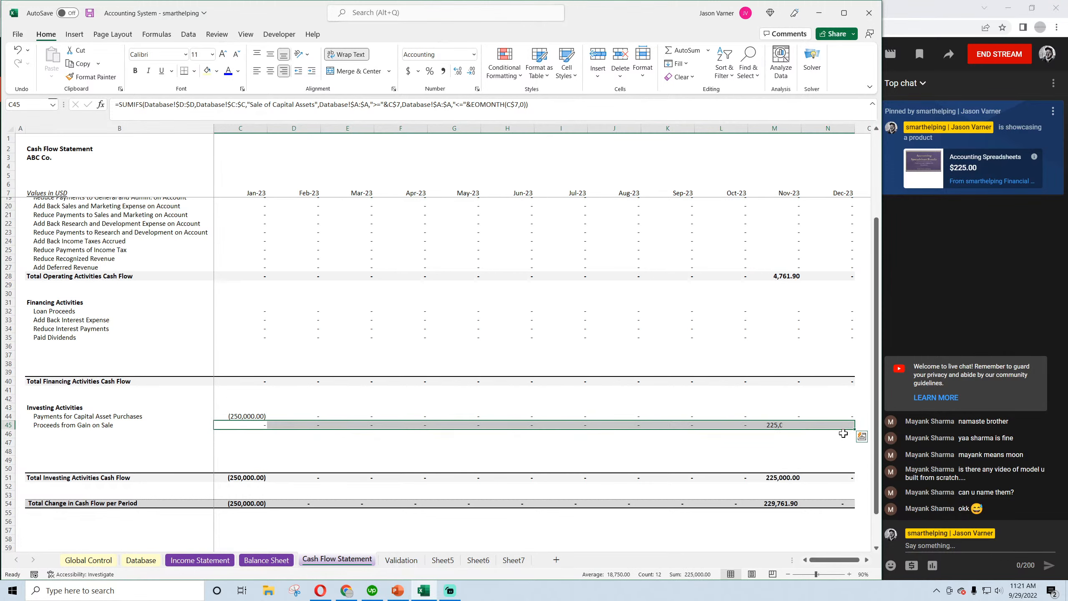
pyautogui.click(779, 478)
pyautogui.click(90, 13)
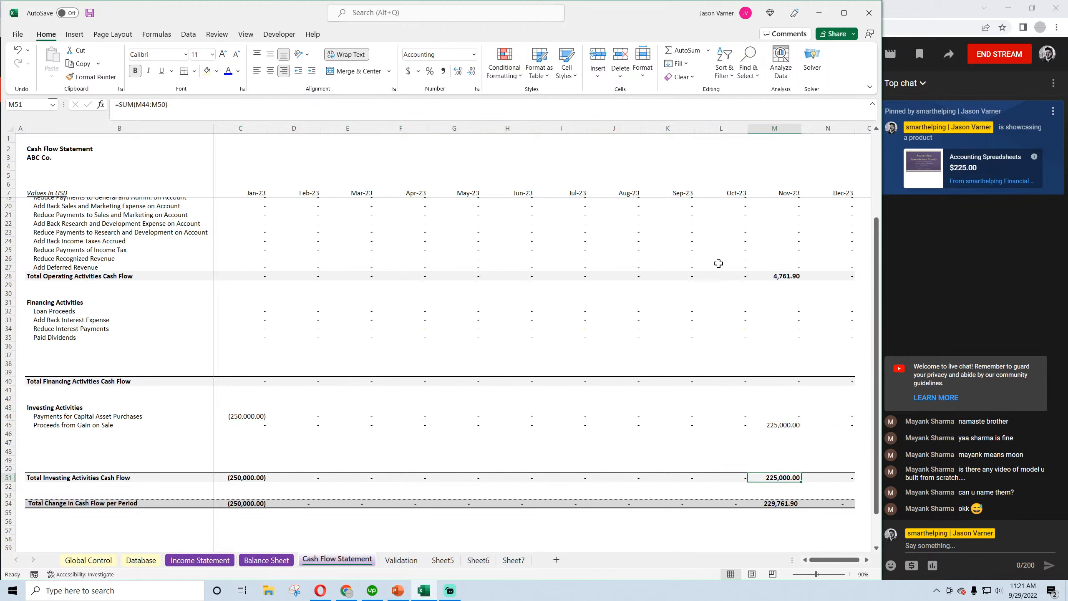
# Review November's Total Operating Activities Cash Flow and Proceeds from Gain on Sale on the Cash Flow Statement, saving the workbook
pyautogui.click(788, 276)
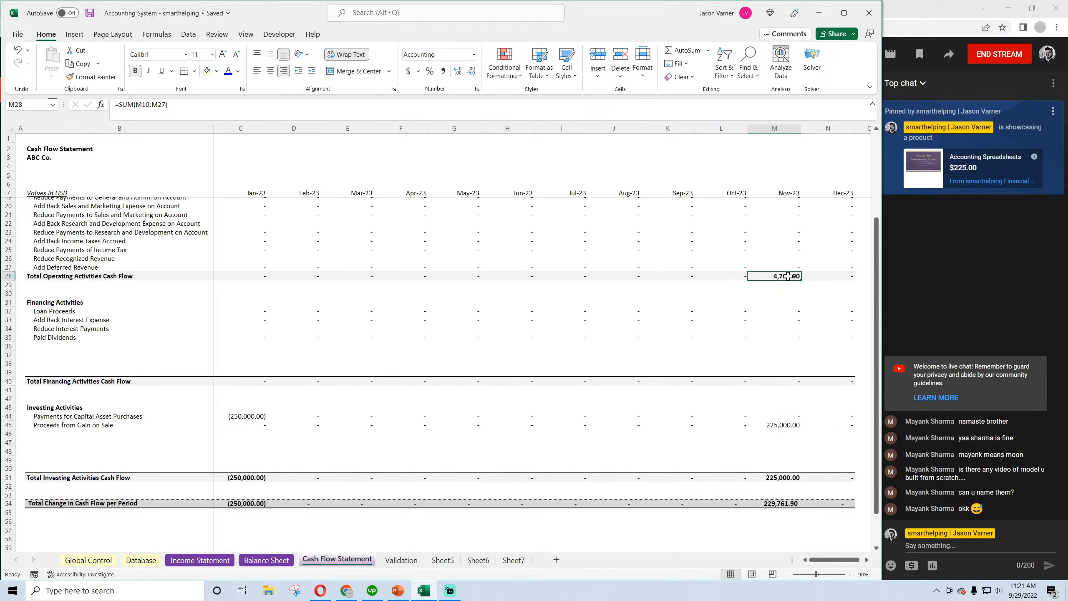
pyautogui.click(787, 425)
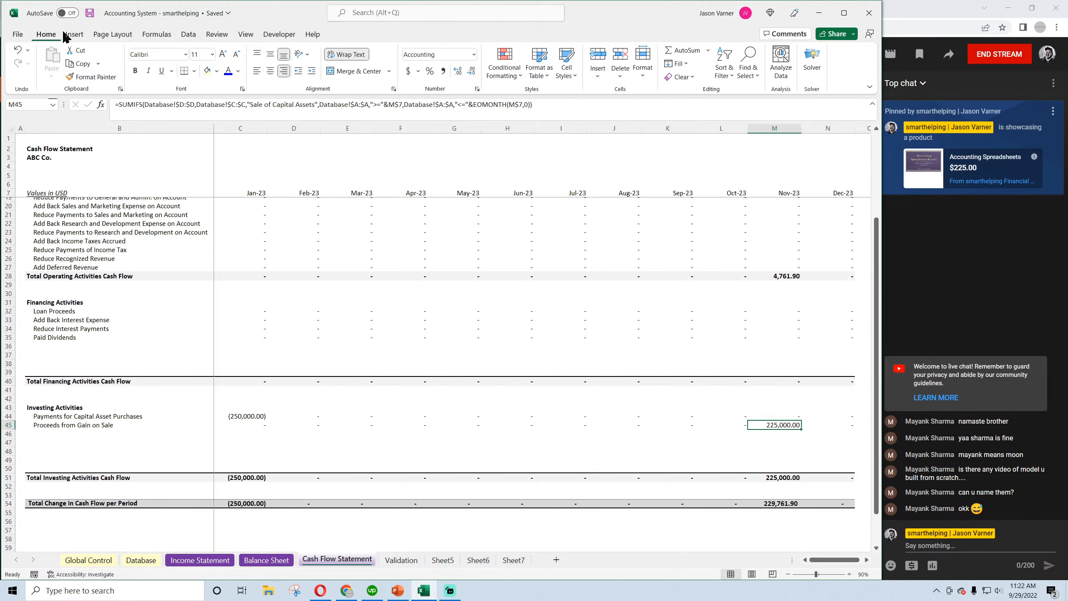
pyautogui.click(90, 15)
pyautogui.scroll(-3, 636, 366)
pyautogui.scroll(3, 637, 368)
pyautogui.scroll(4, 636, 368)
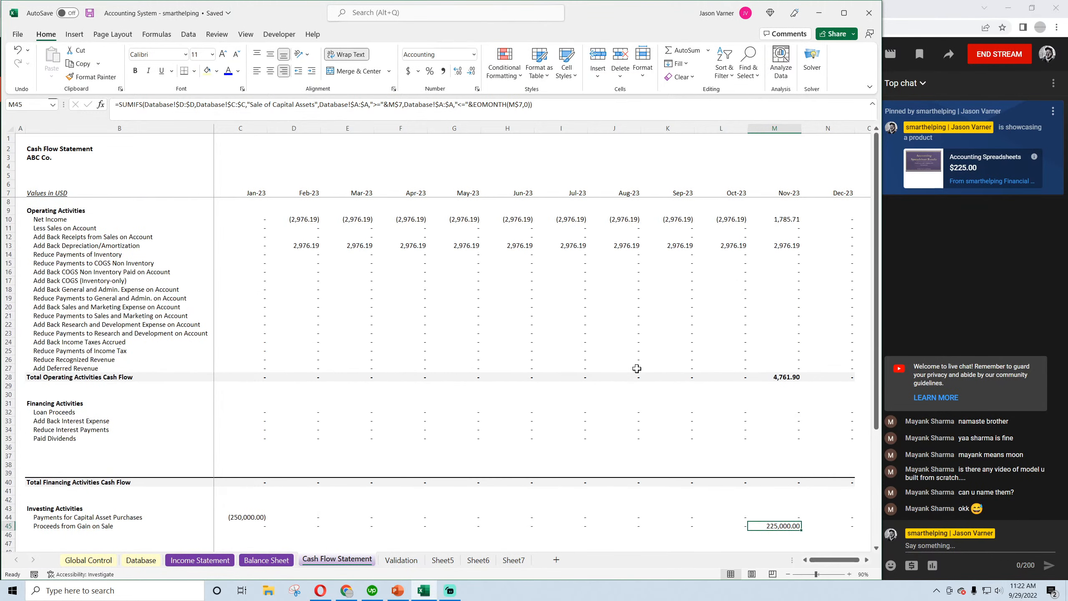
# Inspect November Net Income on the Cash Flow Statement, save, and check November cash on the Balance Sheet
pyautogui.click(783, 219)
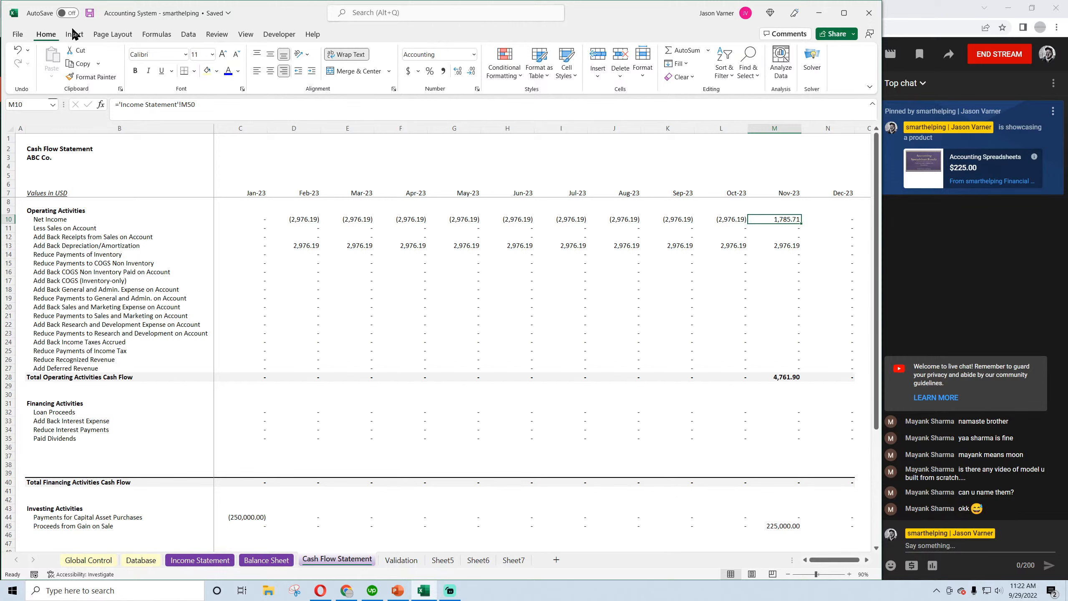
pyautogui.click(90, 14)
pyautogui.click(266, 560)
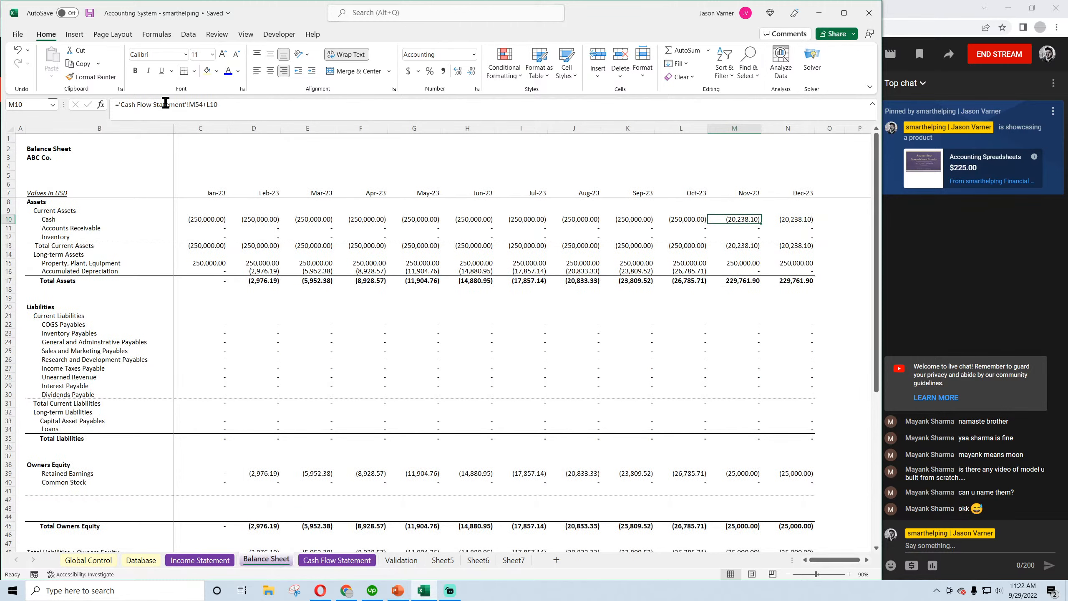
# Save the workbook and examine the Balance Sheet check row for November and December, the Database capital asset purchase and the Income Statement
pyautogui.click(89, 13)
pyautogui.scroll(-4, 760, 340)
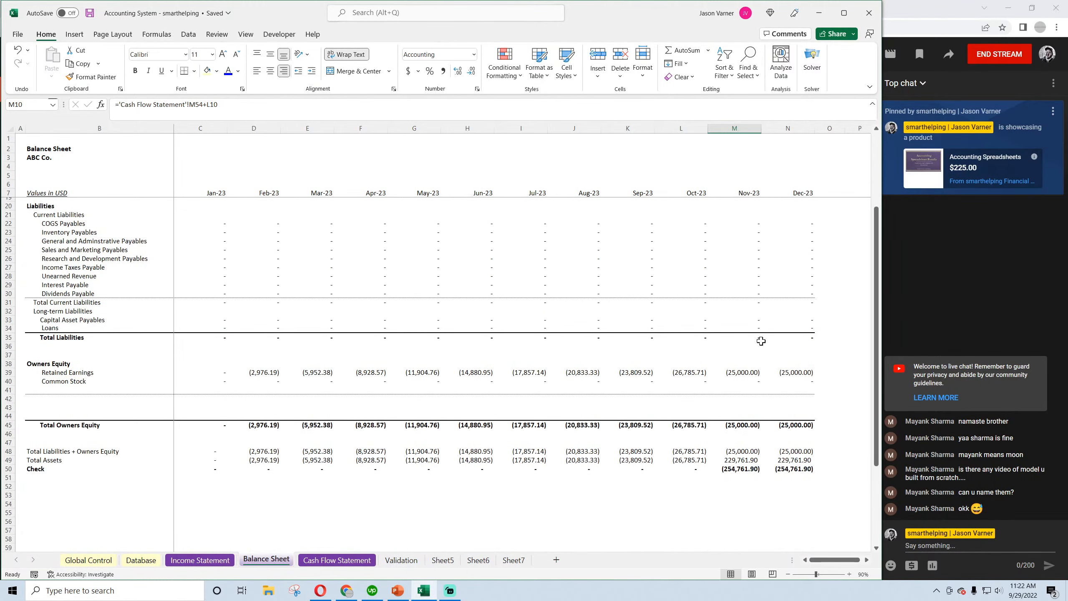
pyautogui.click(743, 469)
pyautogui.click(786, 469)
pyautogui.scroll(4, 704, 425)
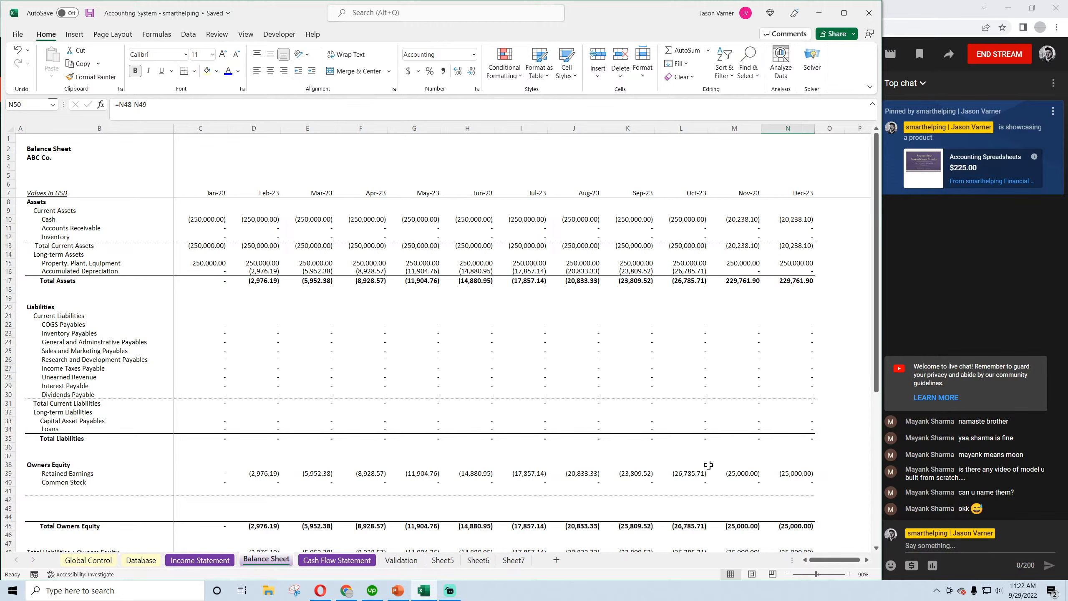
pyautogui.click(143, 561)
pyautogui.click(497, 160)
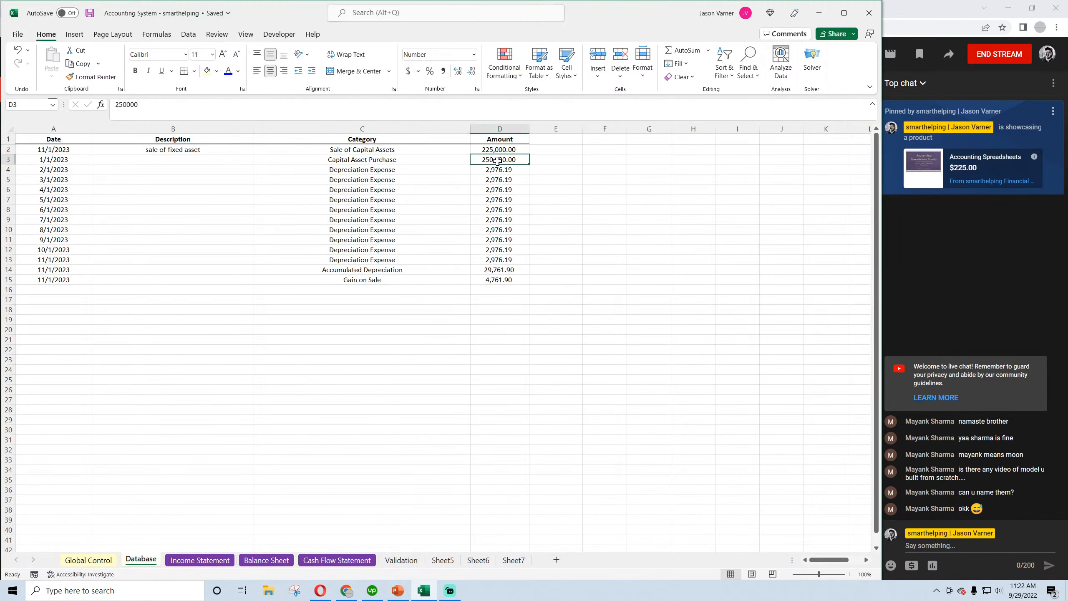
pyautogui.click(212, 562)
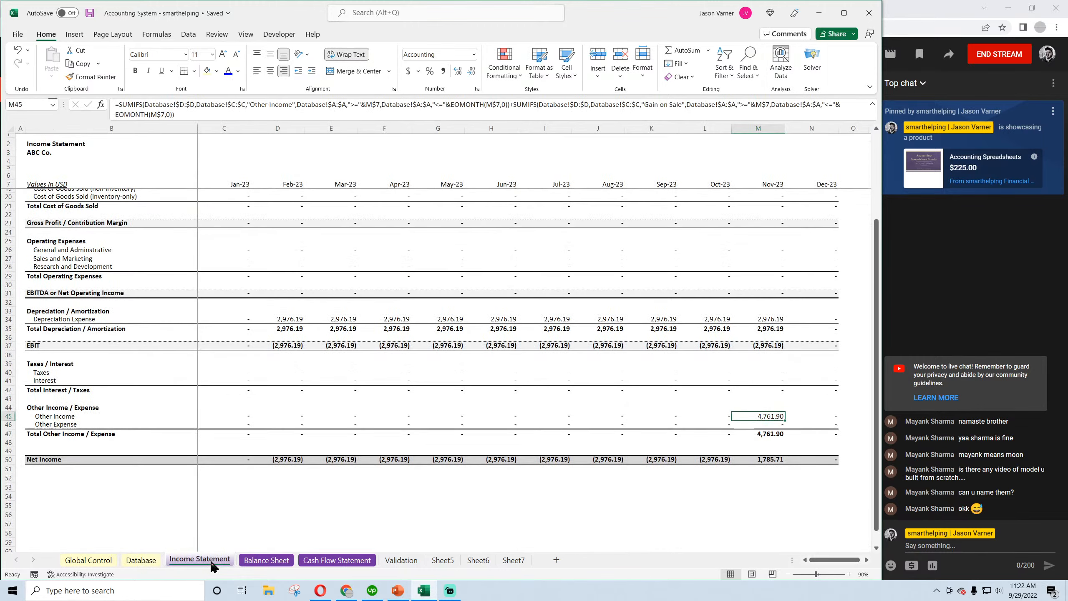
pyautogui.click(265, 561)
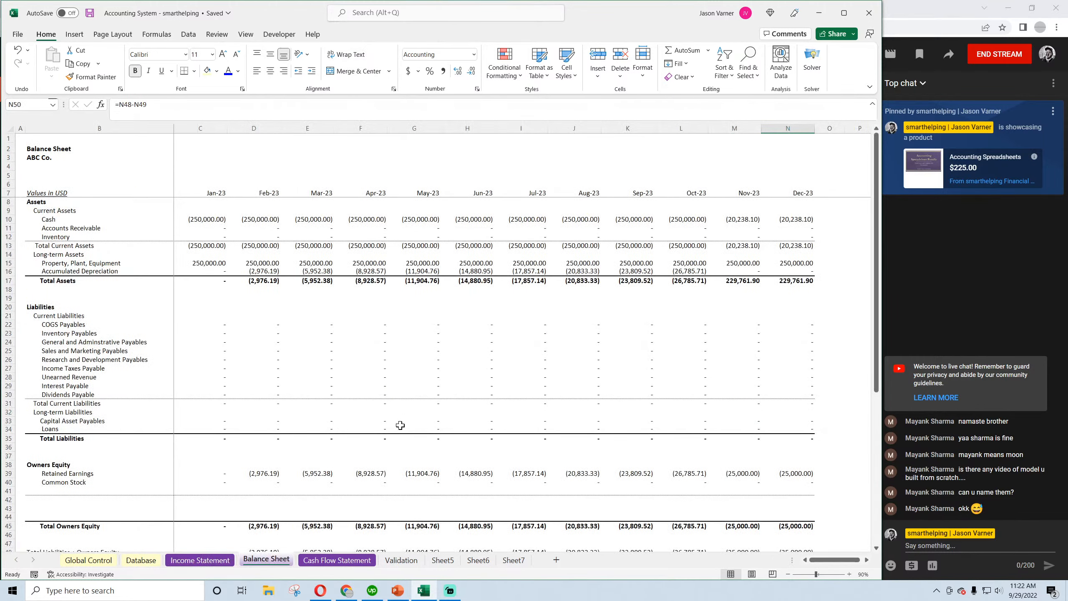
# Try to append a subtracted copy of the "Capital Asset Purchase" SUMIFS term to the January Property, Plant, Equipment formula
pyautogui.click(684, 264)
pyautogui.click(201, 261)
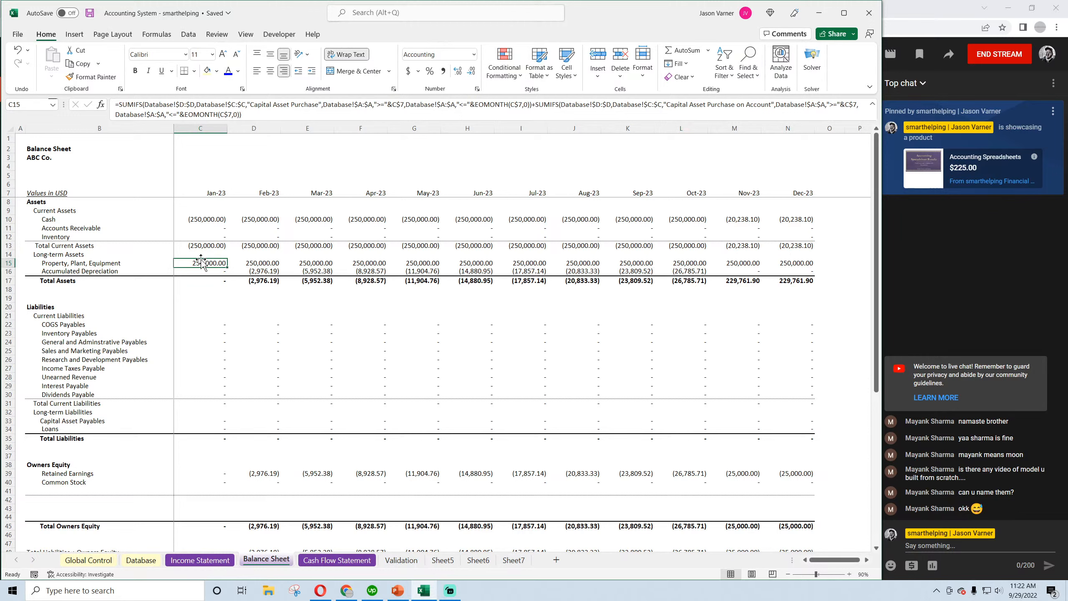
pyautogui.click(249, 113)
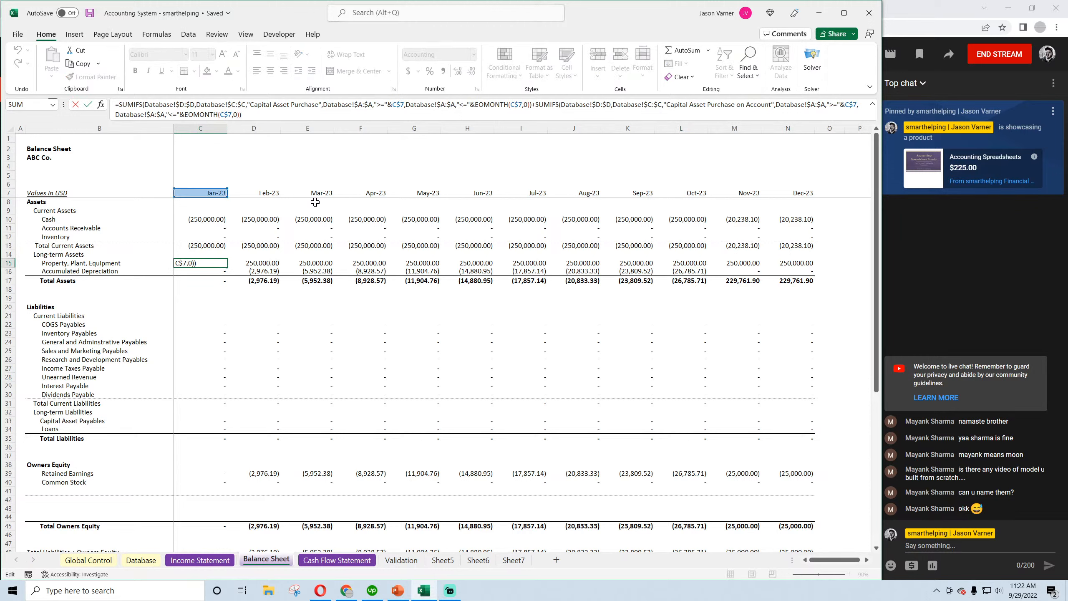
pyautogui.write('-')
pyautogui.moveTo(120, 104); pyautogui.dragTo(527, 106)
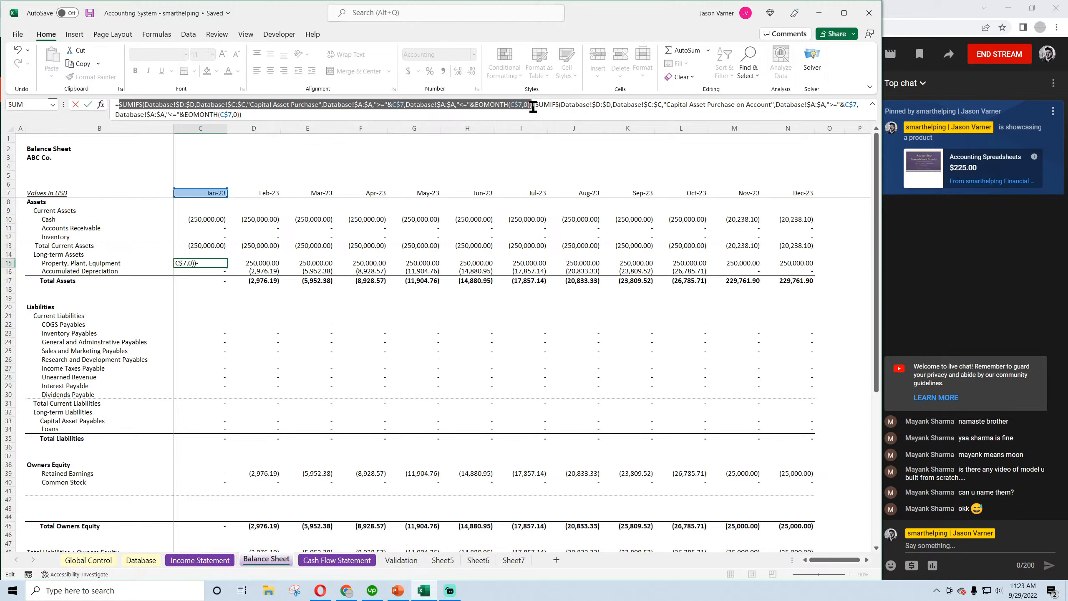
pyautogui.moveTo(533, 107); pyautogui.dragTo(532, 107)
pyautogui.rightClick(533, 107)
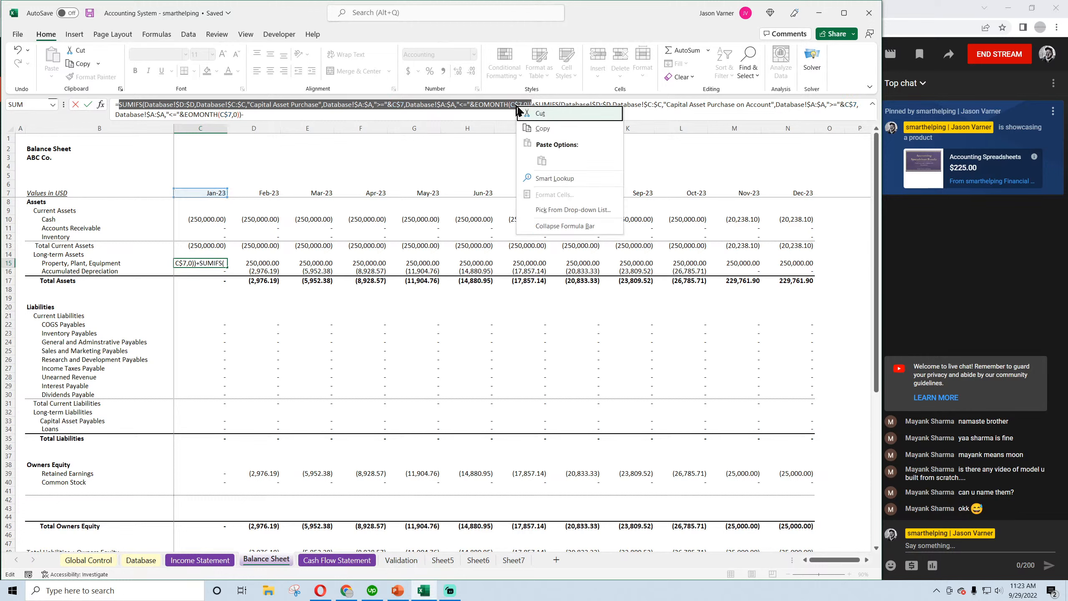
pyautogui.click(547, 128)
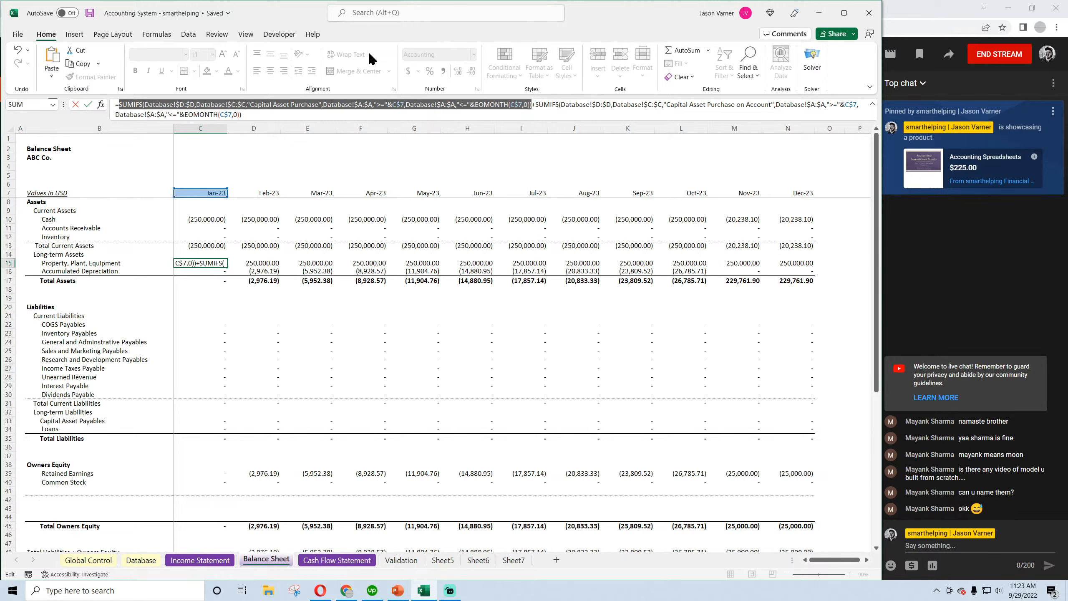
pyautogui.rightClick(374, 104)
pyautogui.click(402, 129)
pyautogui.press('Return')
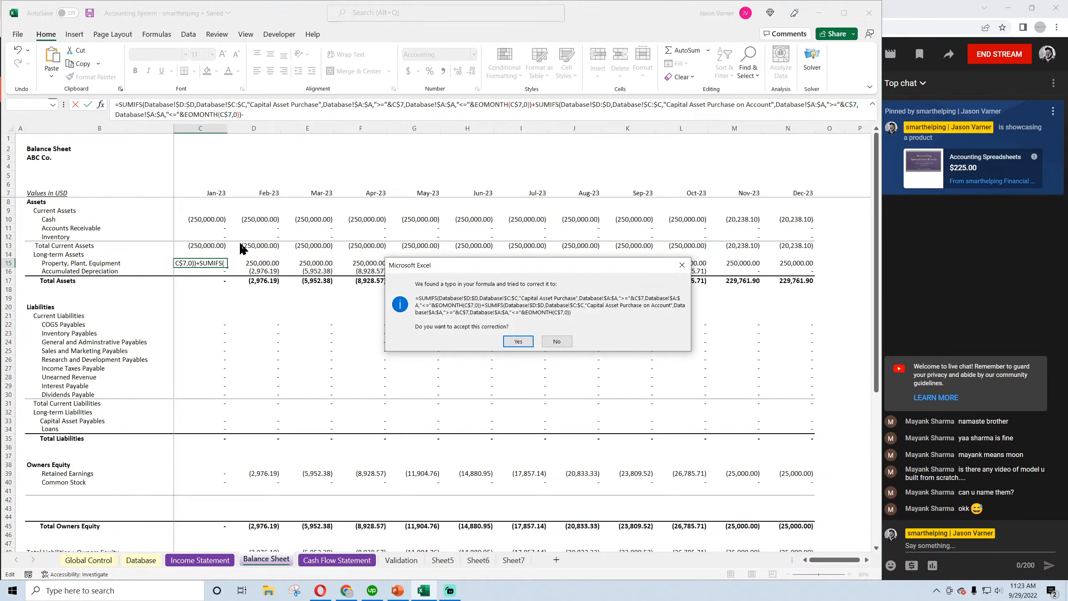
pyautogui.click(512, 341)
pyautogui.click(211, 262)
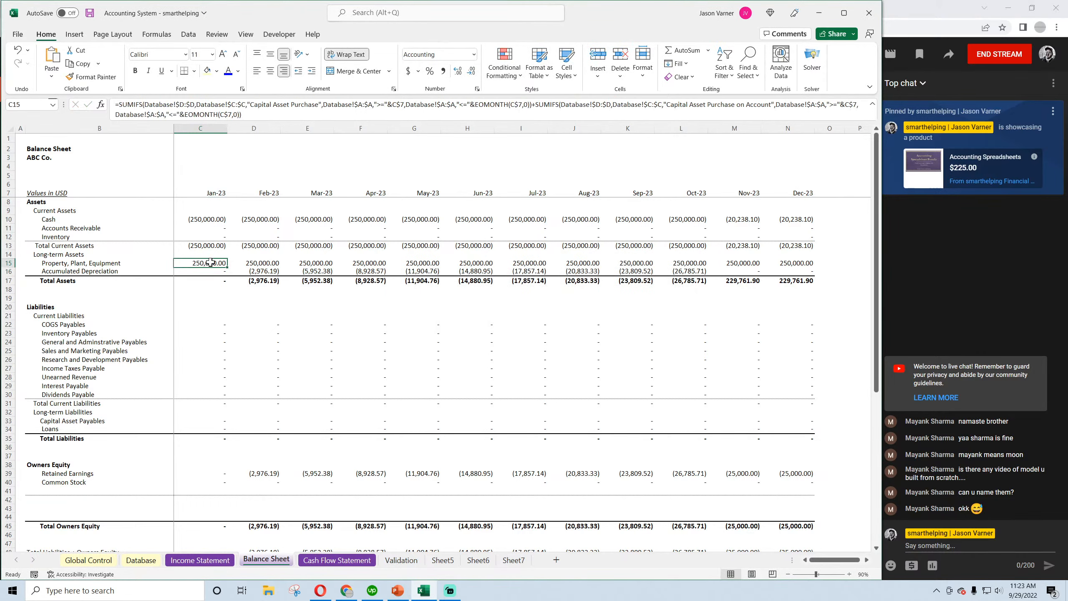
# Copy the February Property, Plant, Equipment formula back into January and remove its prior-month reference
pyautogui.click(18, 50)
pyautogui.click(269, 264)
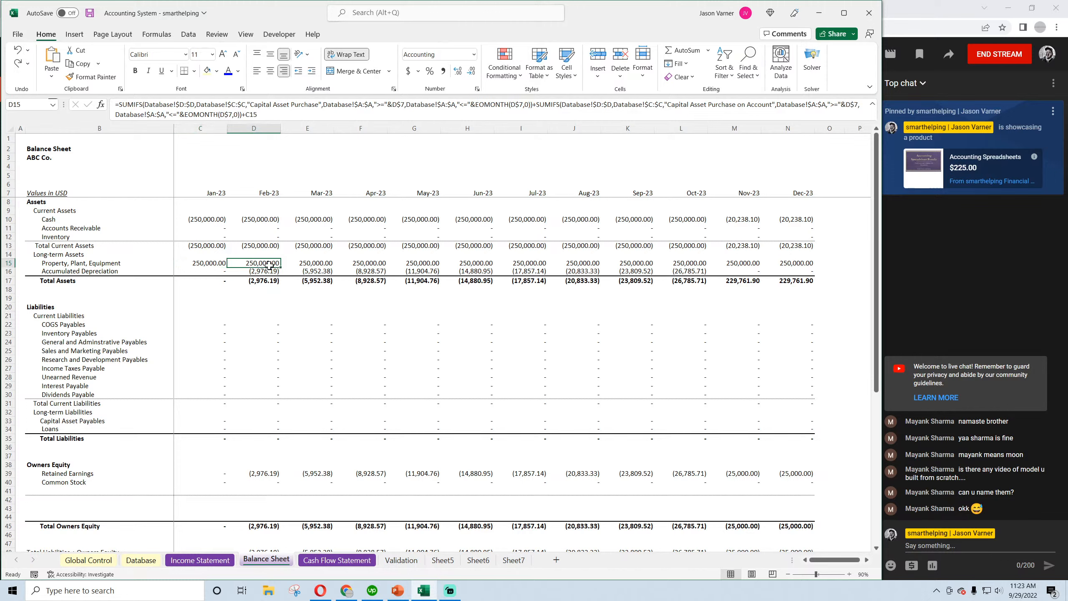
pyautogui.moveTo(281, 267); pyautogui.dragTo(210, 264)
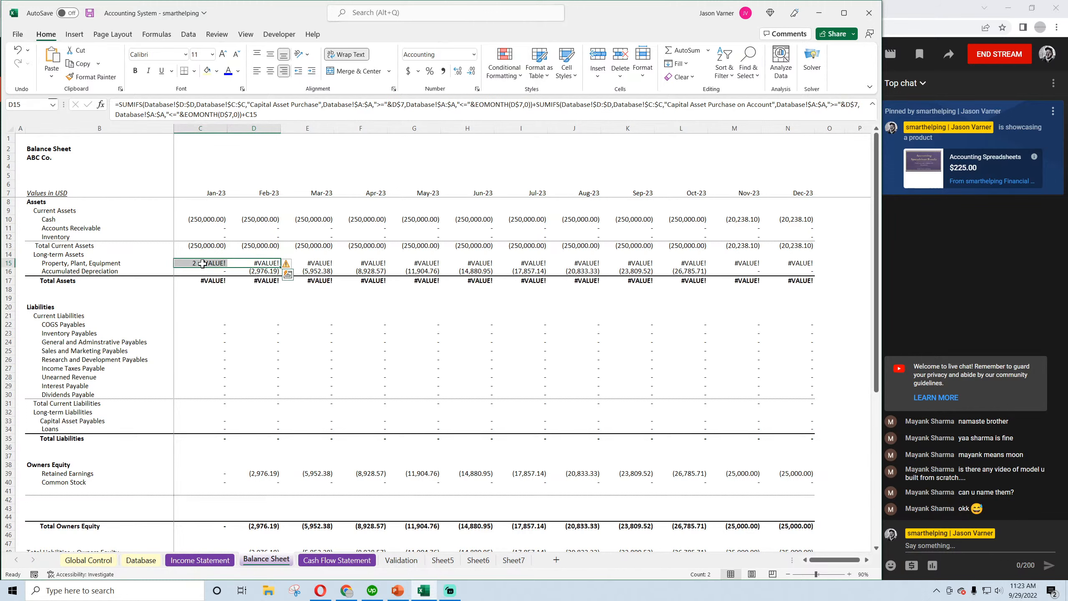
pyautogui.click(202, 263)
pyautogui.click(278, 112)
pyautogui.press('BackSpace')
pyautogui.press('BackSpace')
pyautogui.press('BackSpace')
pyautogui.press('BackSpace')
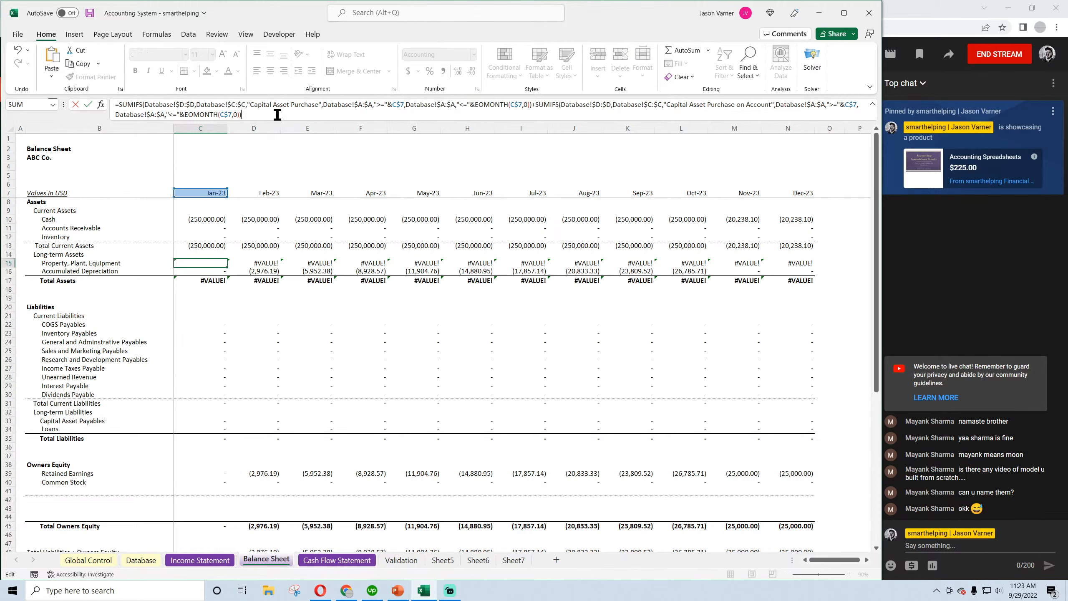
pyautogui.press('Return')
pyautogui.click(212, 264)
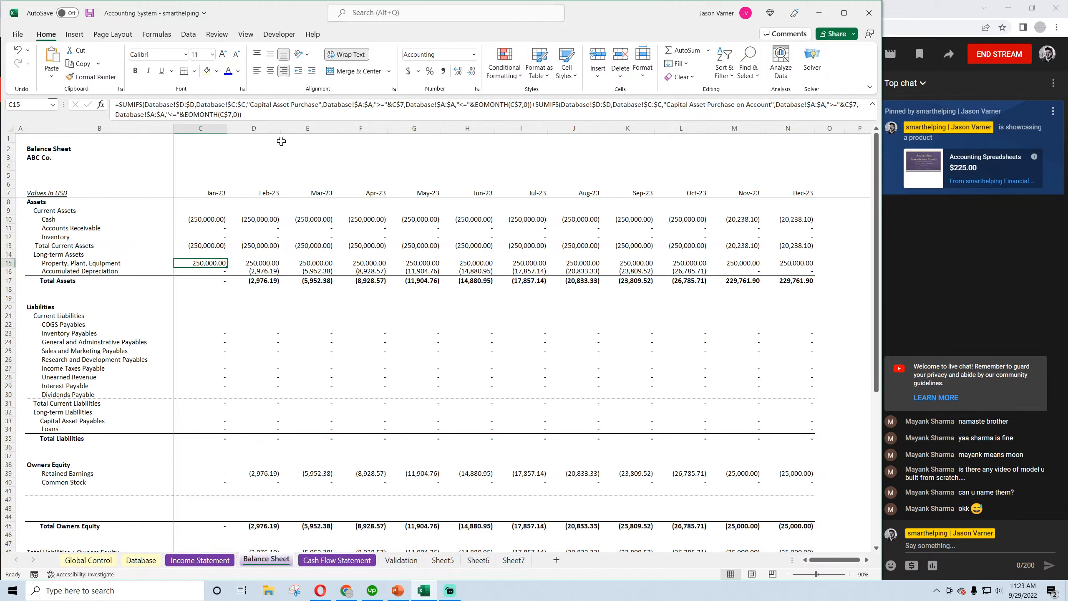
# Append a copy of the "Capital Asset Purchase on Account" SUMIFS term to the January Property, Plant, Equipment formula as a subtraction
pyautogui.click(532, 104)
pyautogui.moveTo(532, 104); pyautogui.dragTo(544, 113)
pyautogui.rightClick(553, 102)
pyautogui.click(585, 128)
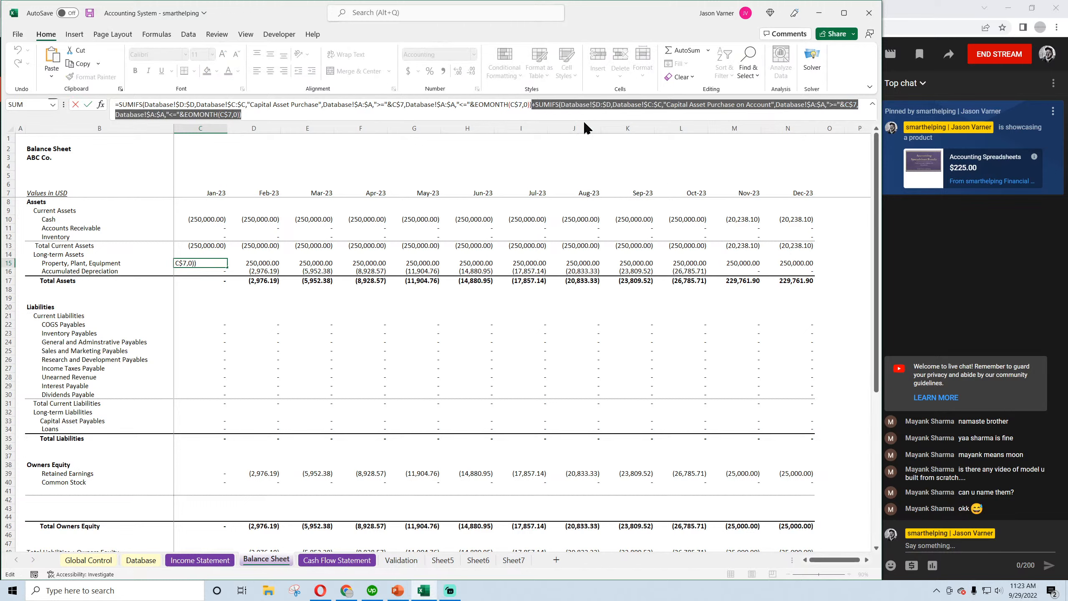
pyautogui.click(300, 112)
pyautogui.hotkey('ctrl', 'v')
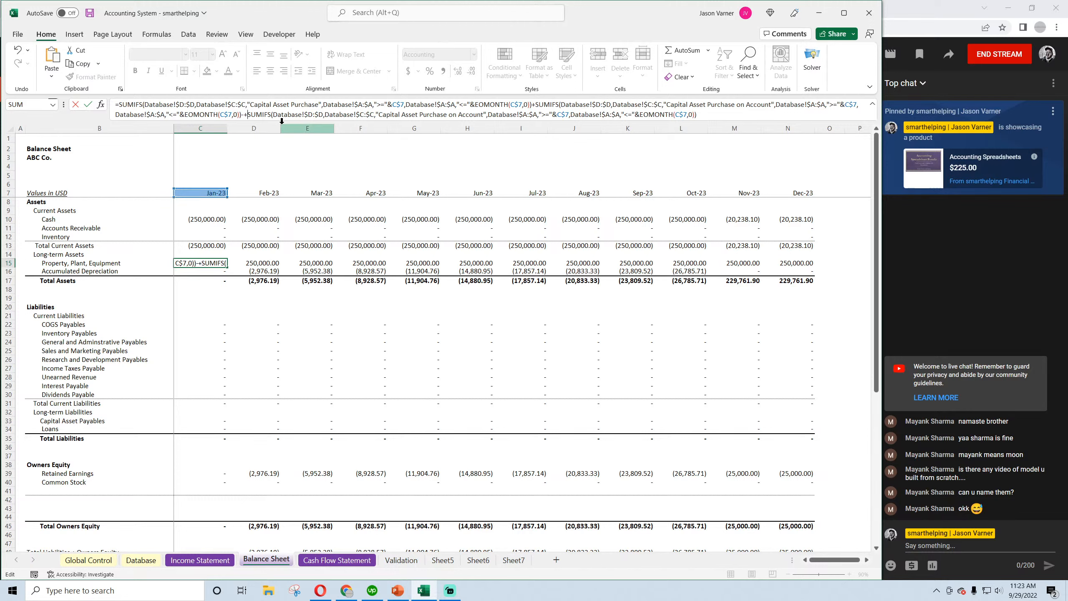
pyautogui.press('BackSpace')
# Set the category criterion of the subtracted SUMIFS term in C15 to "Sale of Capital Assets"
pyautogui.moveTo(376, 115); pyautogui.dragTo(479, 114)
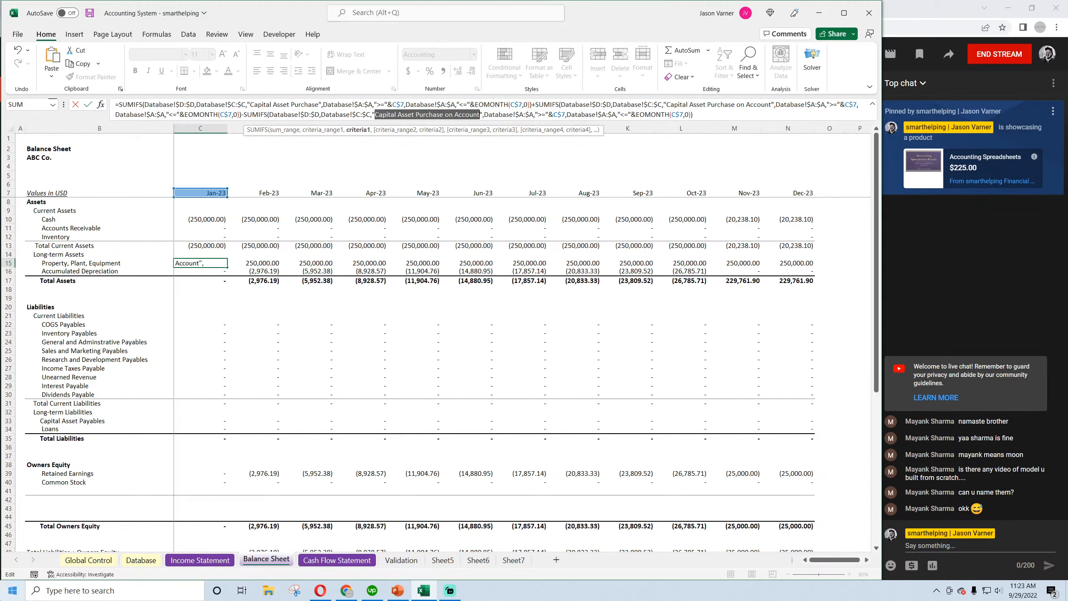
pyautogui.write('Sale of Capital Ass')
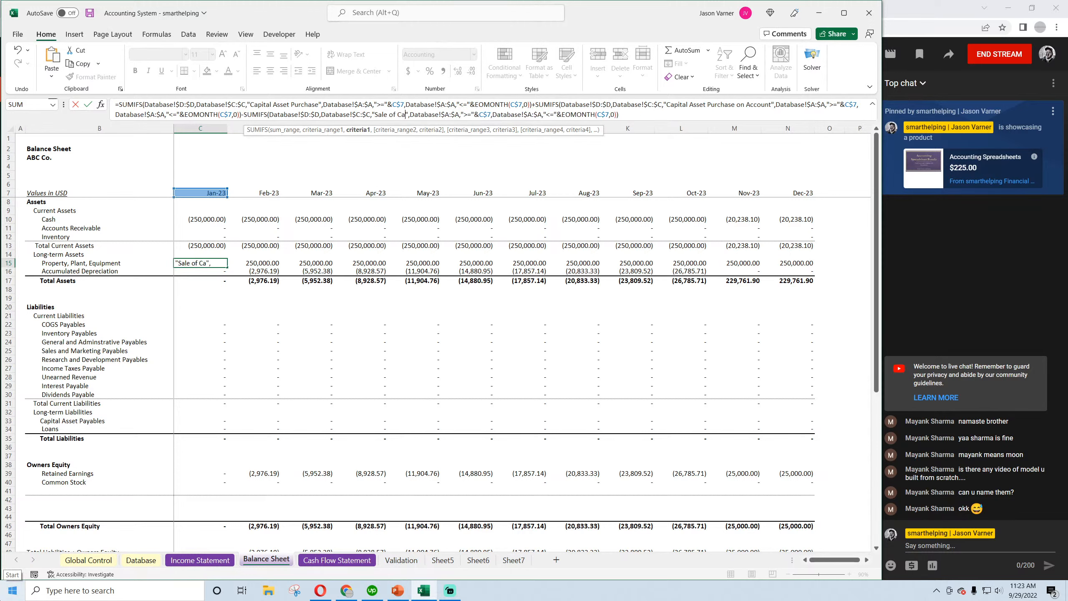
pyautogui.write('ets')
pyautogui.press('Return')
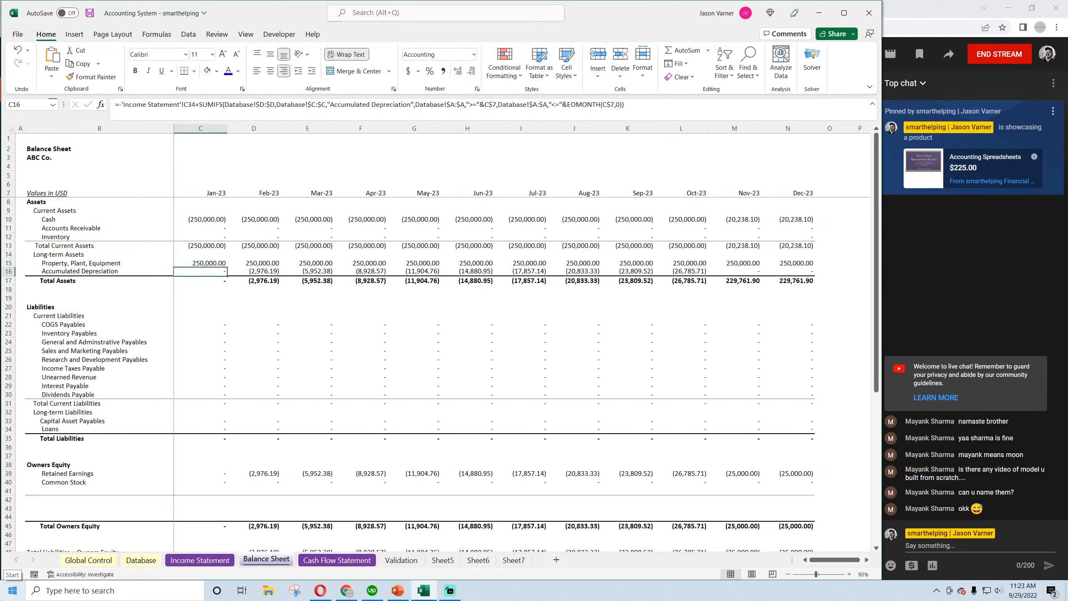
# Copy the January Property, Plant, Equipment formula into February and add the prior-month balance C15 to it
pyautogui.click(223, 263)
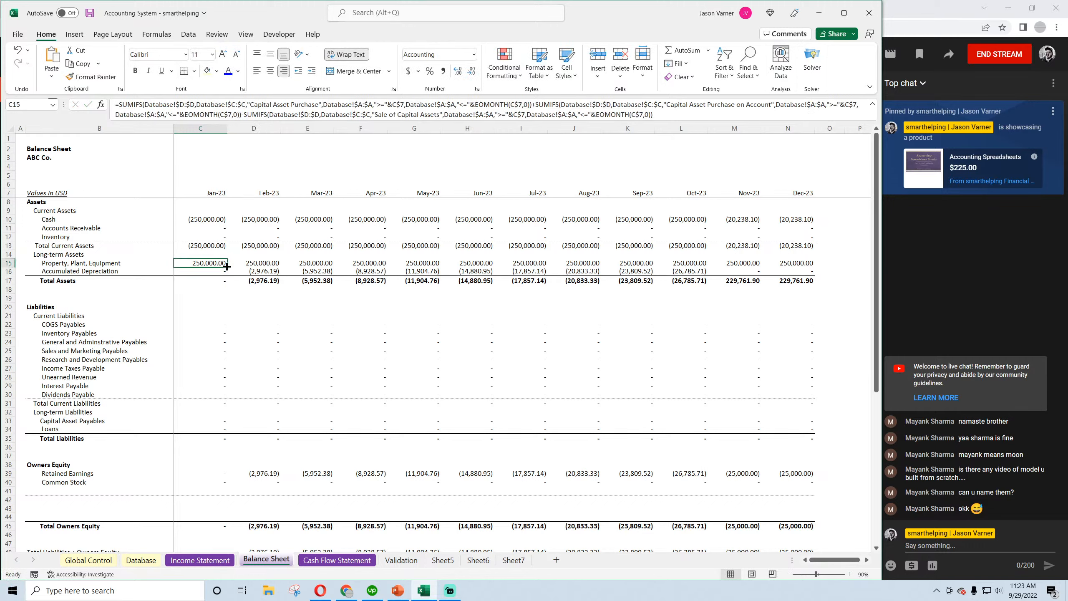
pyautogui.moveTo(227, 267); pyautogui.dragTo(257, 265)
pyautogui.click(257, 263)
pyautogui.click(662, 114)
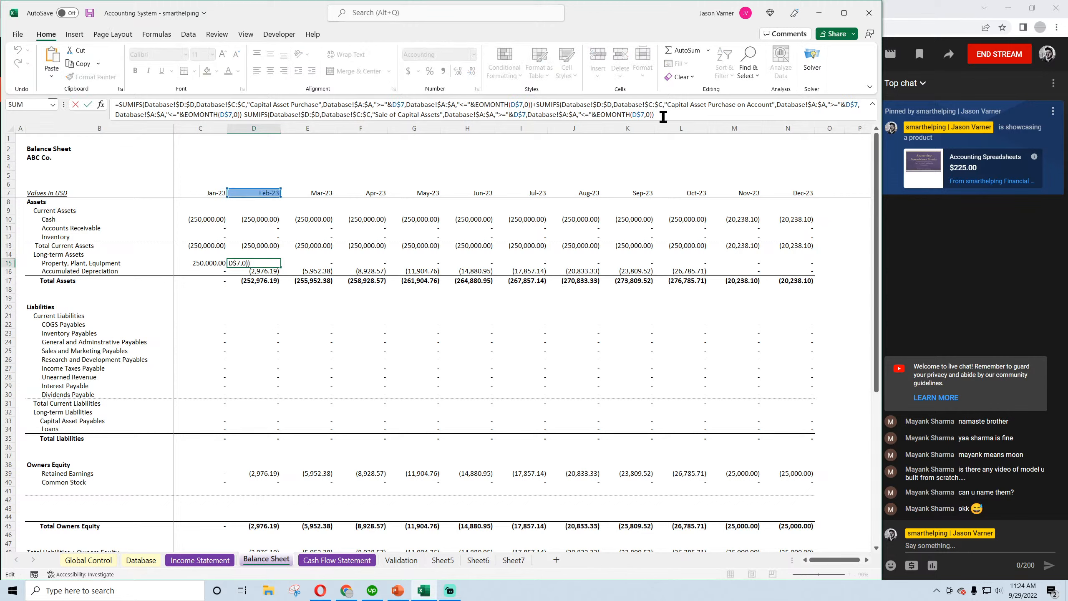
pyautogui.write('+')
pyautogui.click(208, 259)
pyautogui.hotkey('ctrl', 'Return')
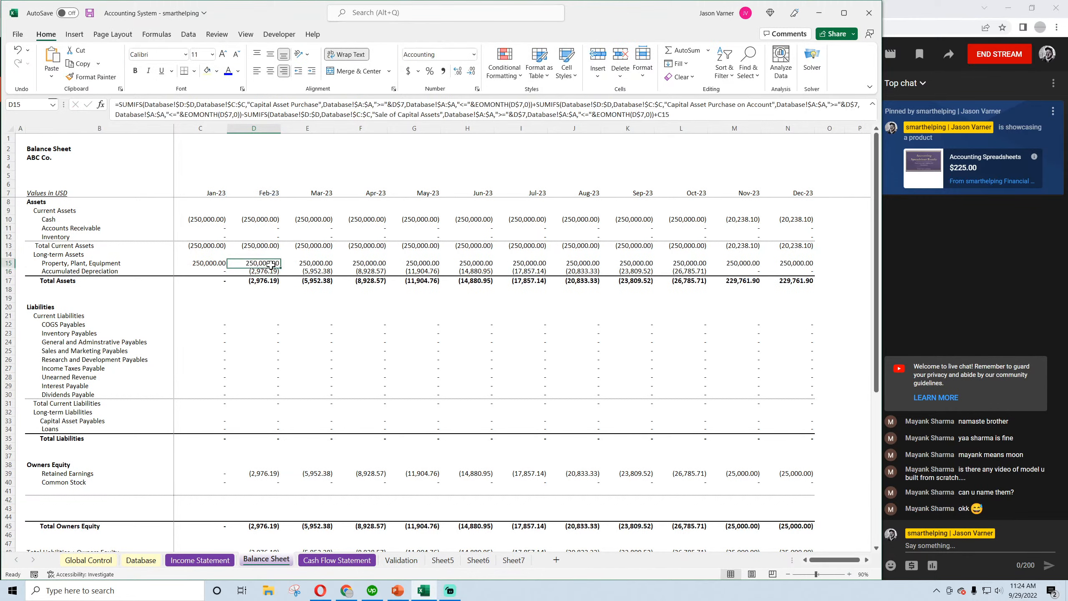
# Fill the February Property, Plant, Equipment formula across through December and save the workbook
pyautogui.moveTo(280, 267); pyautogui.dragTo(801, 269)
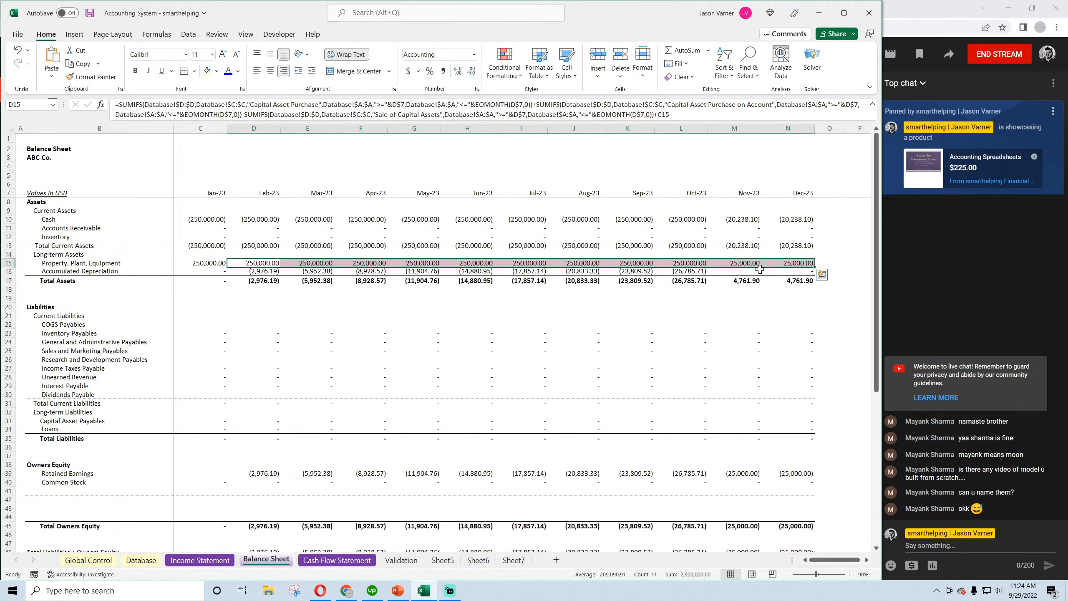
pyautogui.click(692, 263)
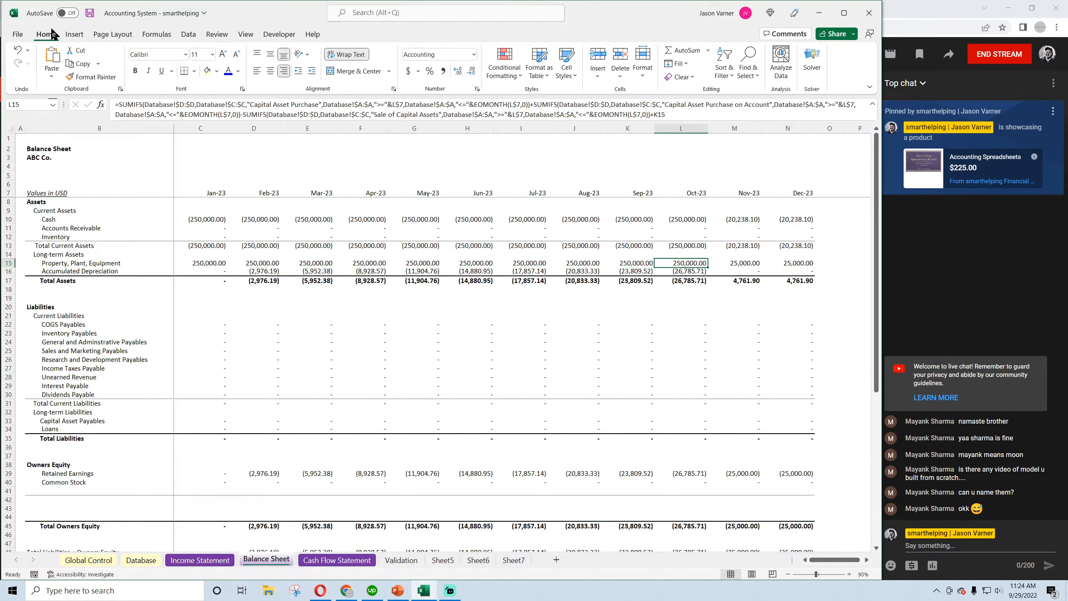
pyautogui.click(90, 14)
# Examine the categories and amounts of the capital asset sale and purchase entries in the Database sheet
pyautogui.click(142, 563)
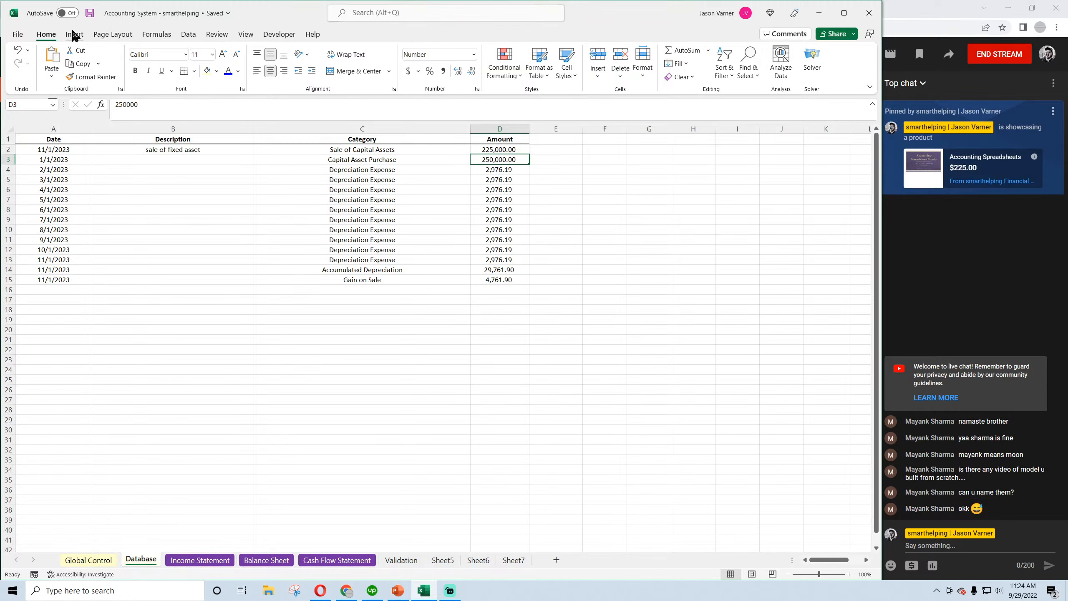
pyautogui.click(381, 152)
pyautogui.click(500, 149)
pyautogui.click(441, 159)
pyautogui.click(488, 159)
pyautogui.click(442, 150)
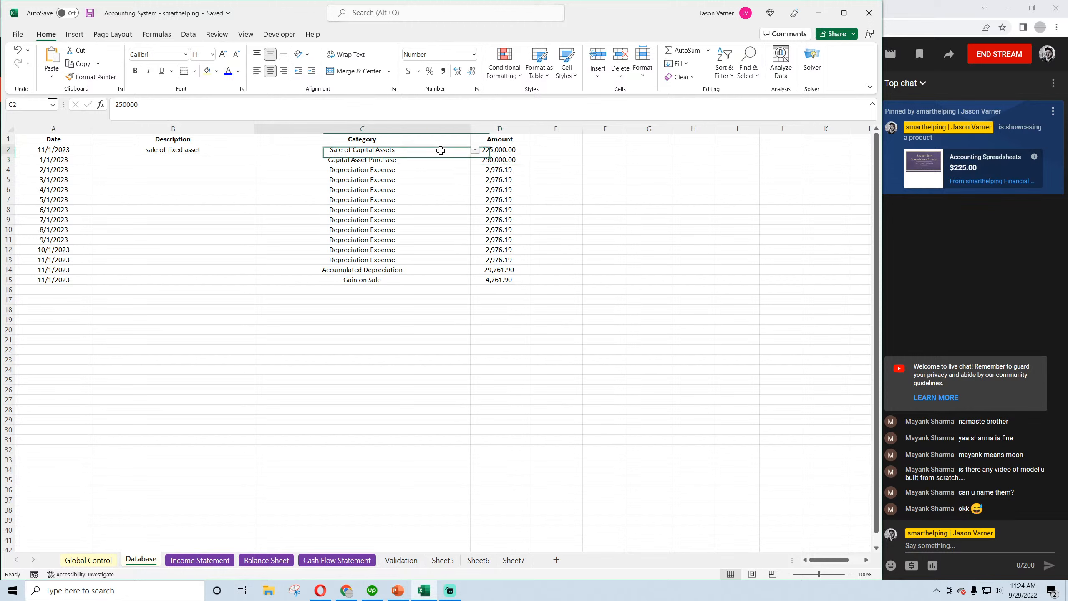
pyautogui.click(493, 160)
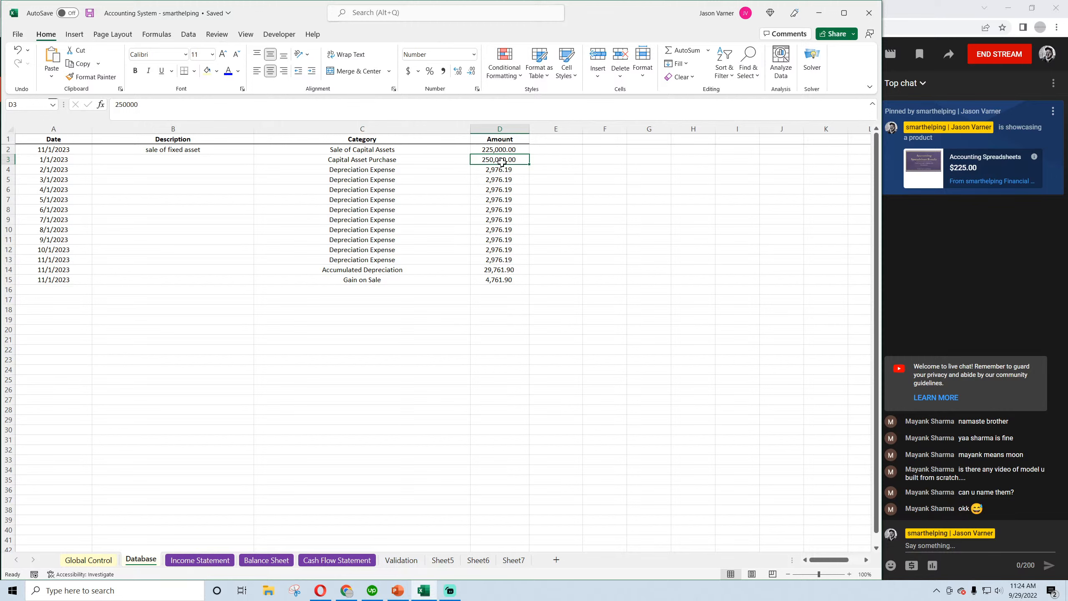
pyautogui.click(452, 159)
pyautogui.click(460, 148)
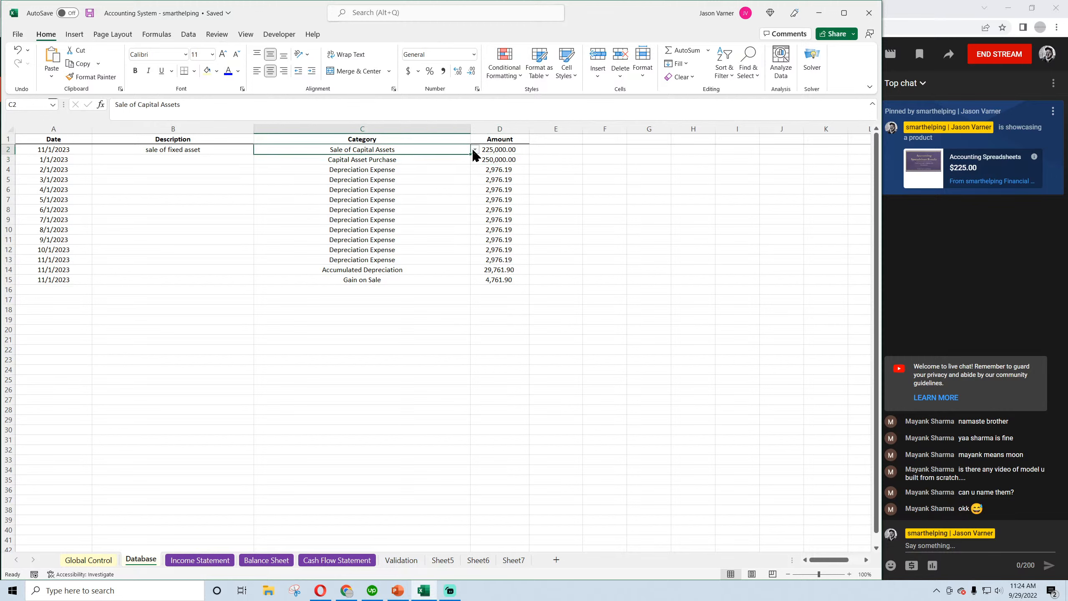
pyautogui.click(474, 149)
pyautogui.click(500, 160)
# Set the amount of the "Sale of Capital Assets" entry to 250000 and save the workbook
pyautogui.click(496, 148)
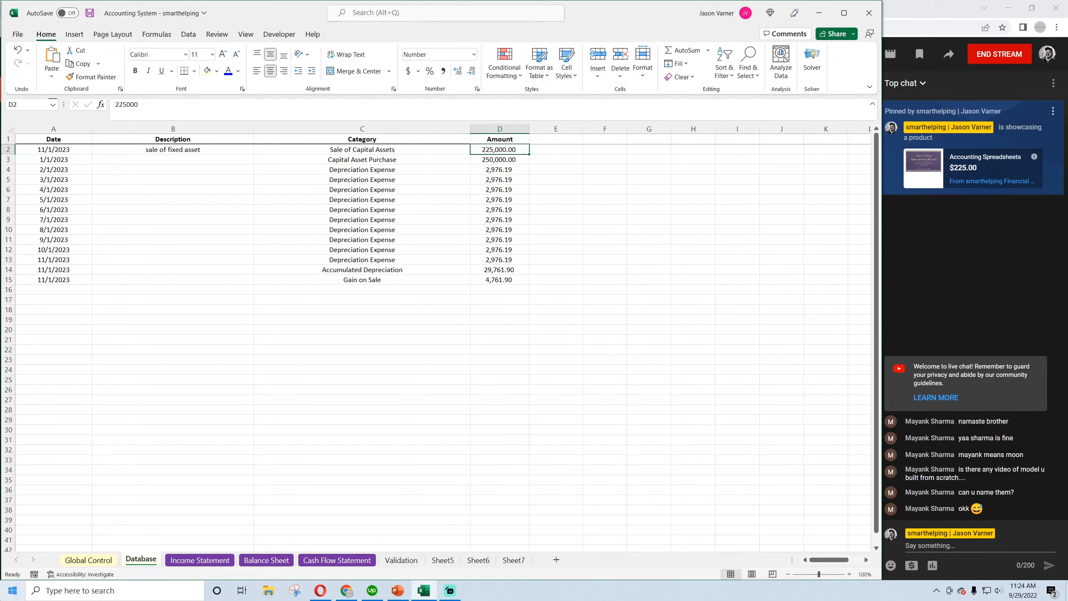
pyautogui.write('250000')
pyautogui.press('Return')
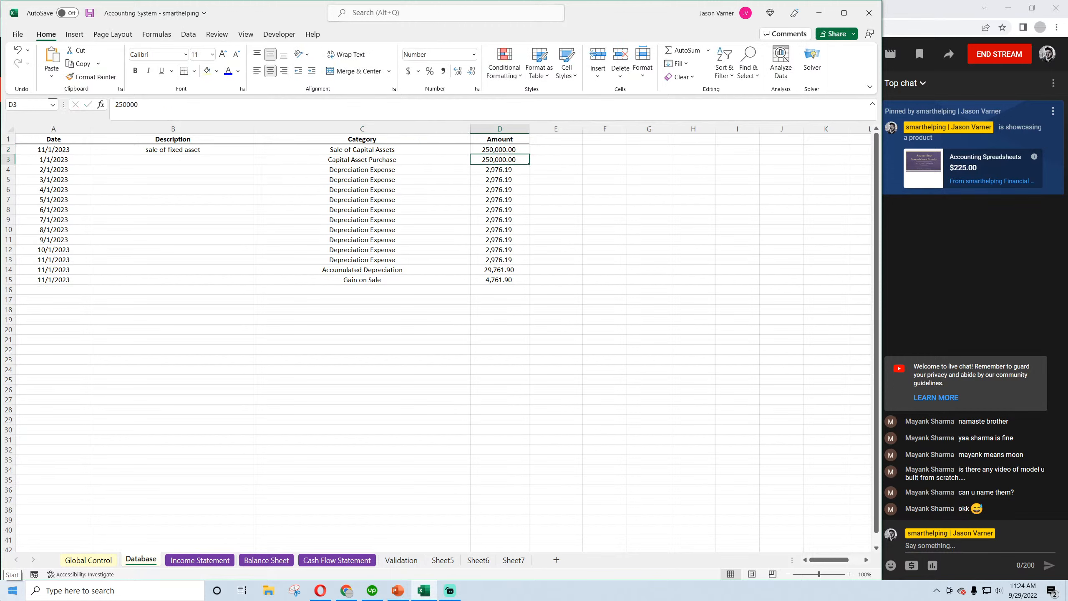
pyautogui.click(489, 150)
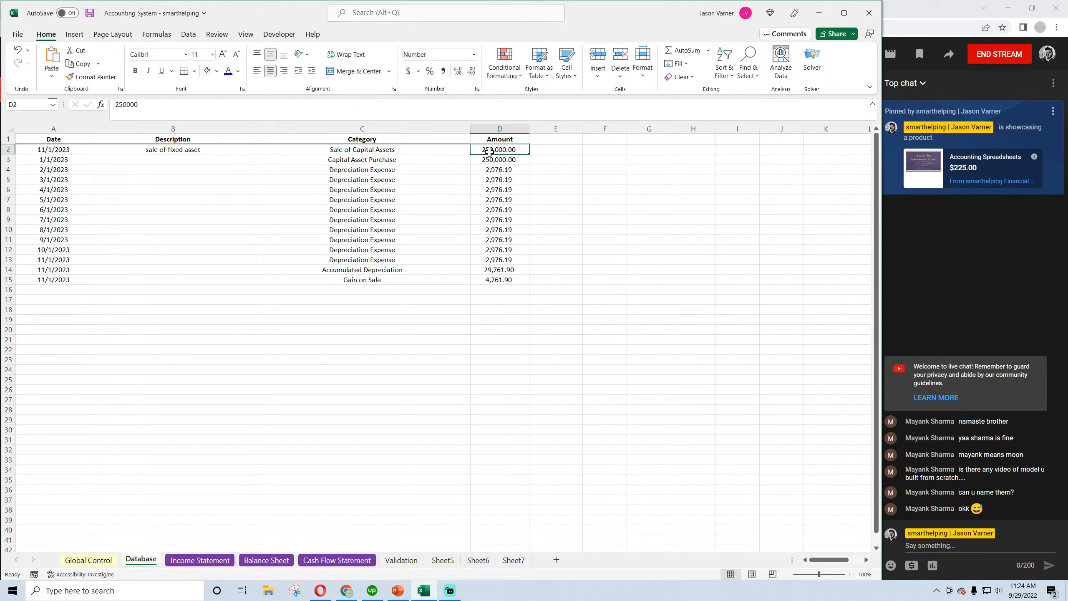
pyautogui.click(90, 14)
# Examine the November Accumulated Depreciation, Cash, Retained Earnings and Check cells on the Balance Sheet
pyautogui.click(252, 564)
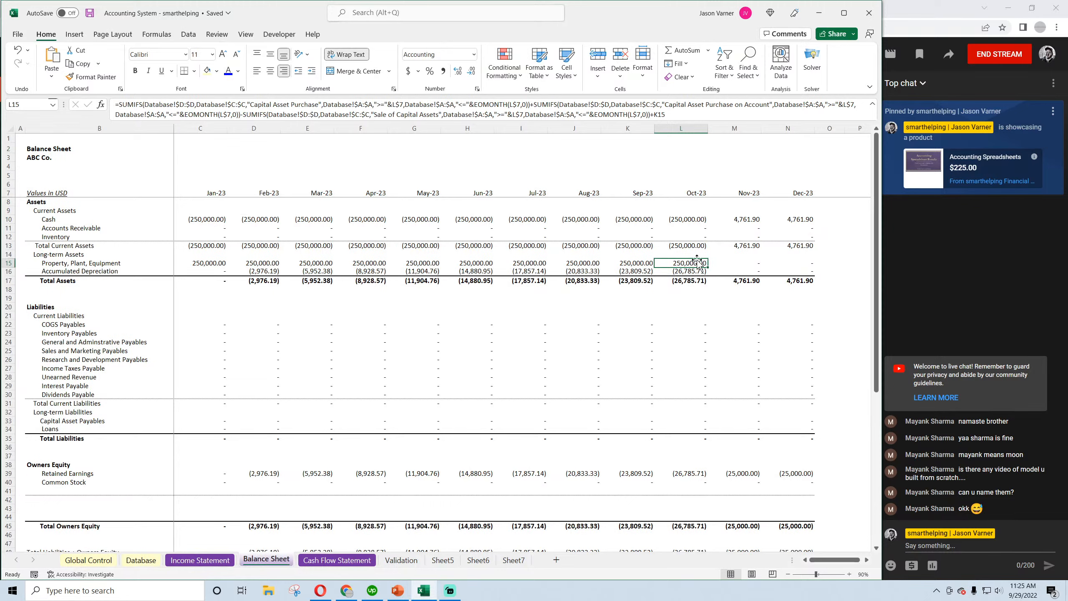
pyautogui.click(720, 272)
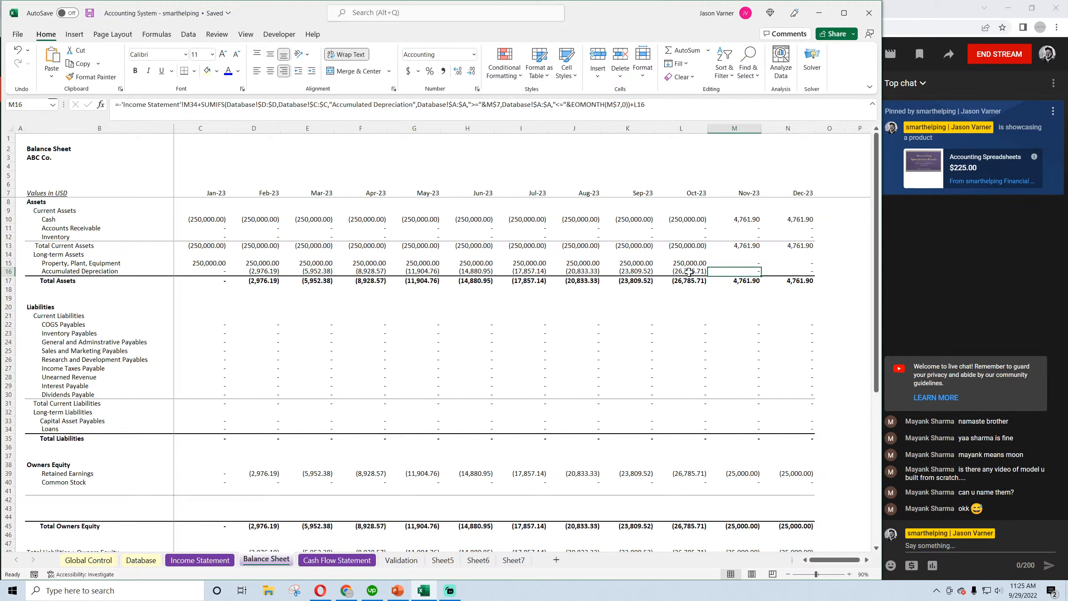
pyautogui.click(734, 220)
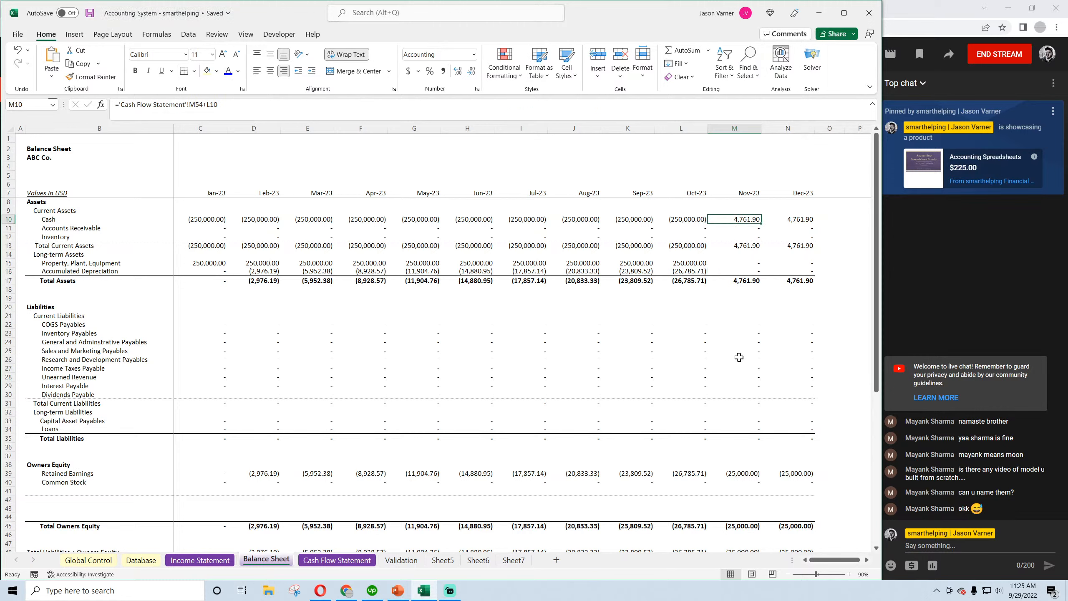
pyautogui.click(691, 474)
pyautogui.click(736, 477)
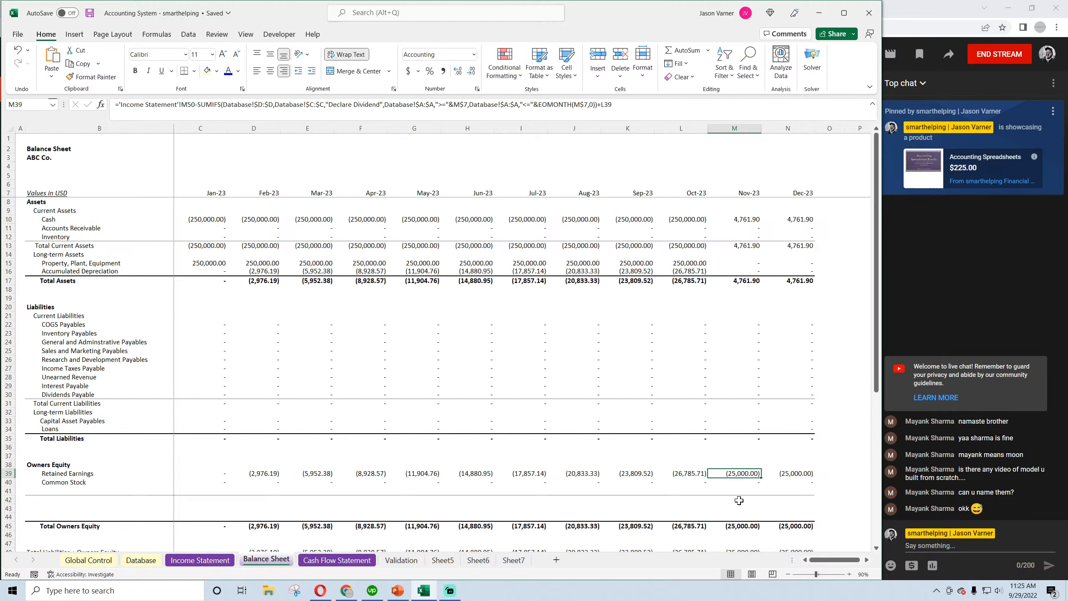
pyautogui.scroll(-4, 727, 423)
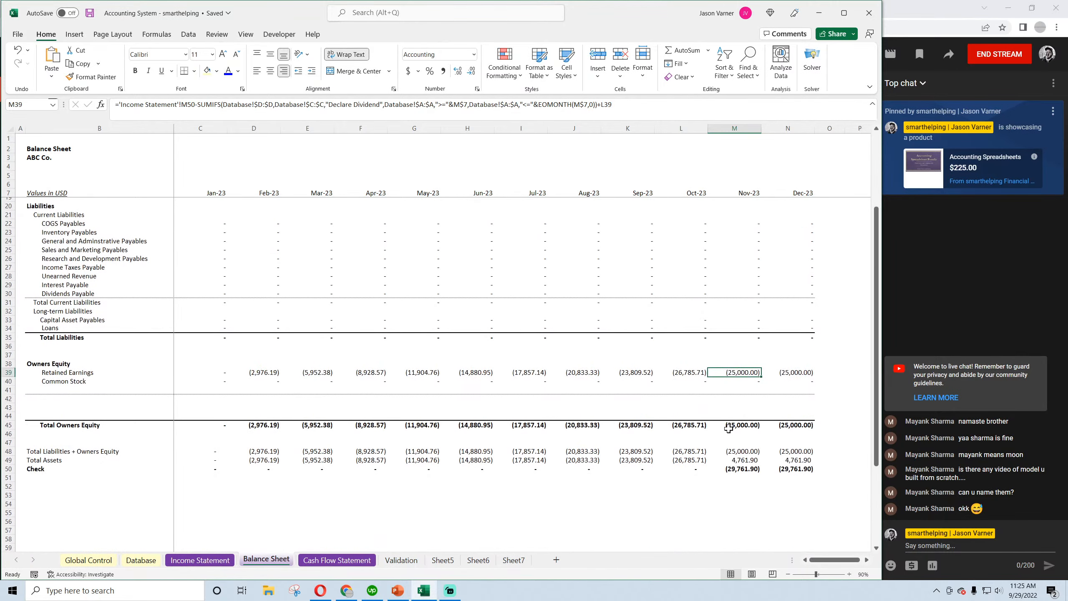
pyautogui.click(742, 468)
# Examine the November Proceeds from Gain on Sale formula and investing totals on the Cash Flow Statement, and save the workbook
pyautogui.click(336, 560)
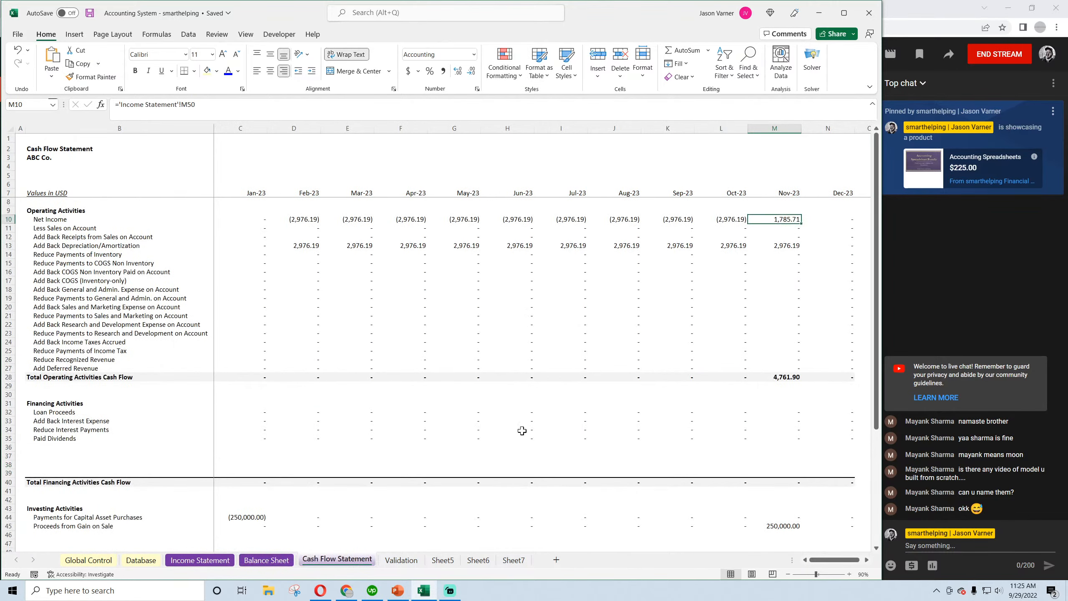
pyautogui.click(779, 526)
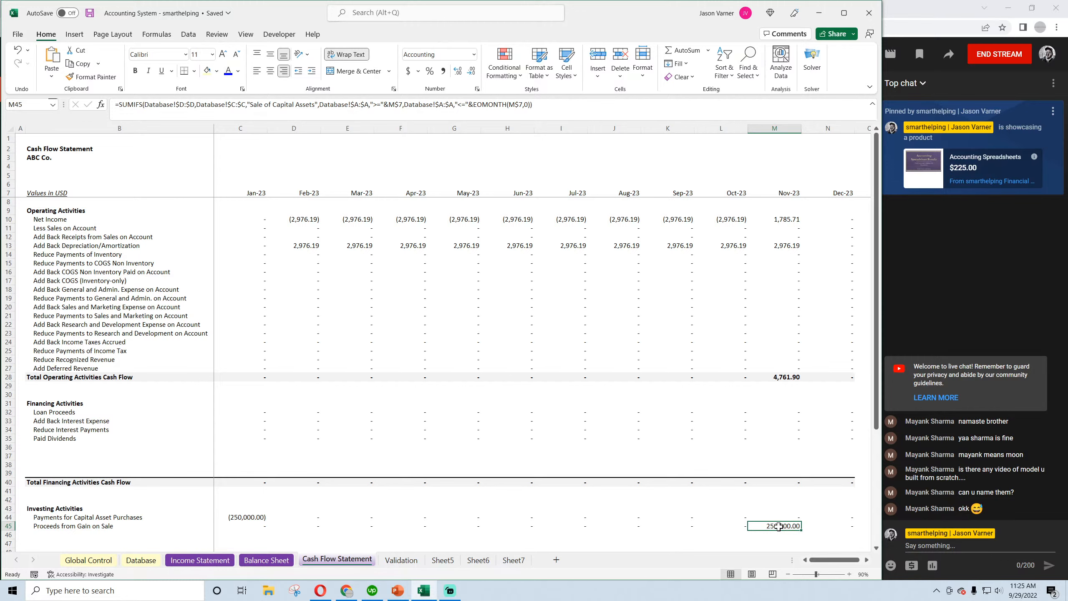
pyautogui.scroll(-4, 735, 418)
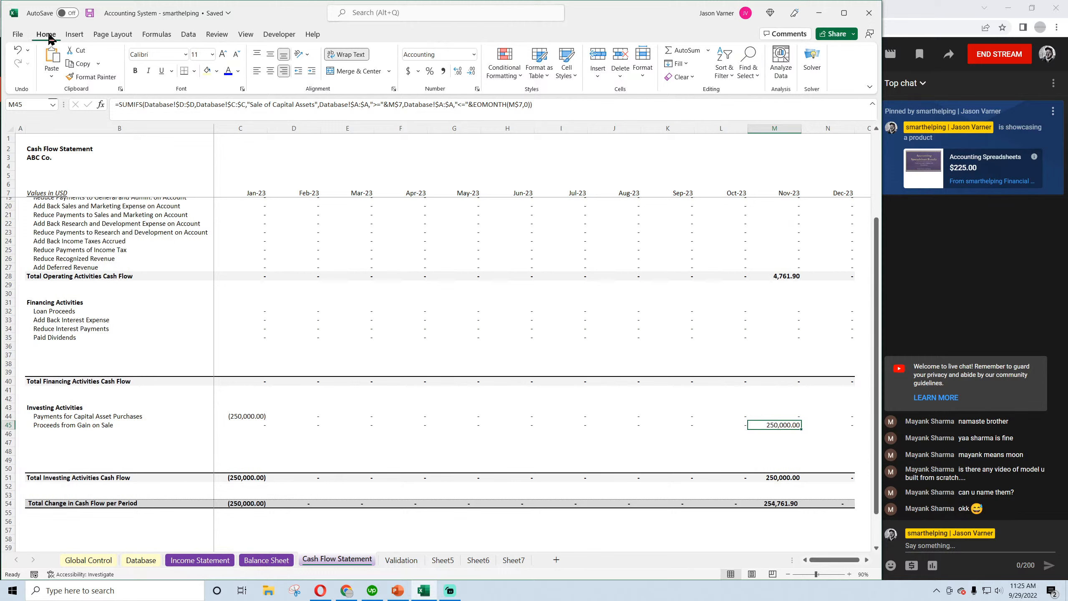
pyautogui.click(92, 13)
pyautogui.scroll(4, 690, 450)
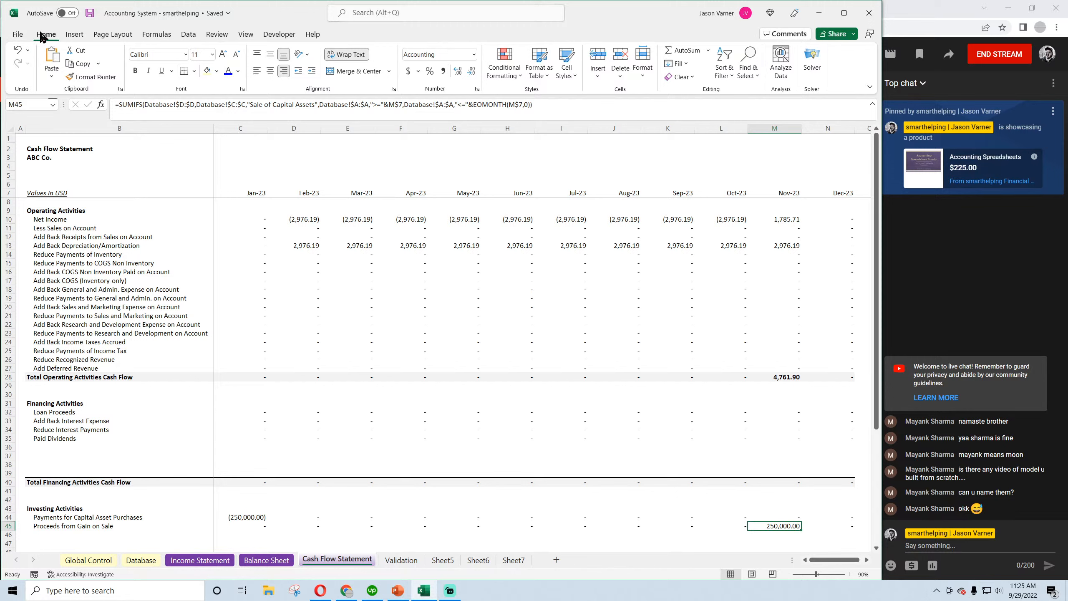
pyautogui.click(92, 16)
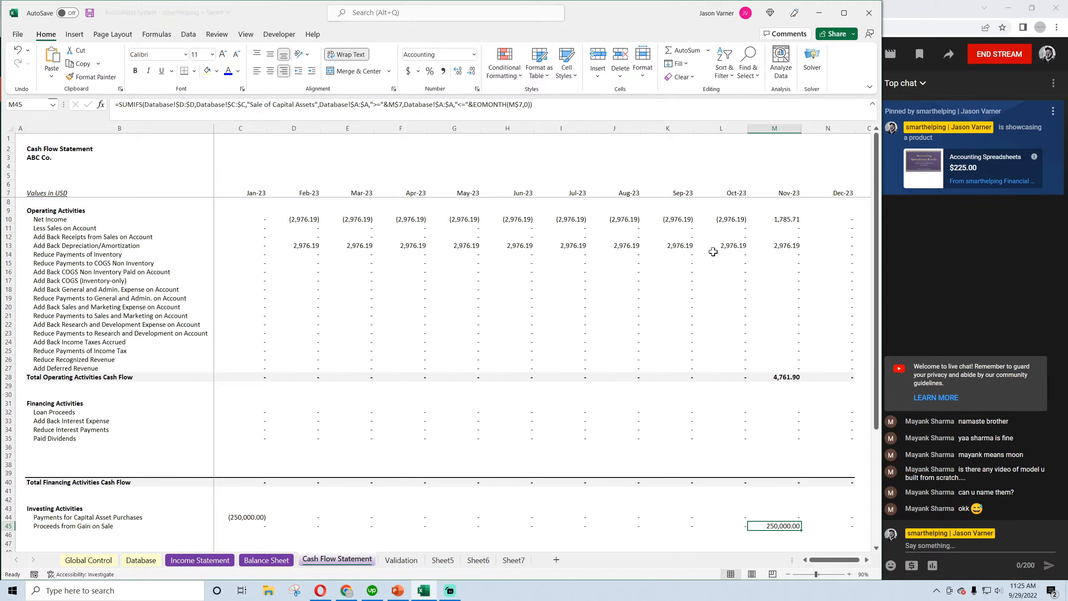
# Inspect the February Net Income cell and the cell range summed by November Total Operating Activities Cash Flow
pyautogui.click(298, 218)
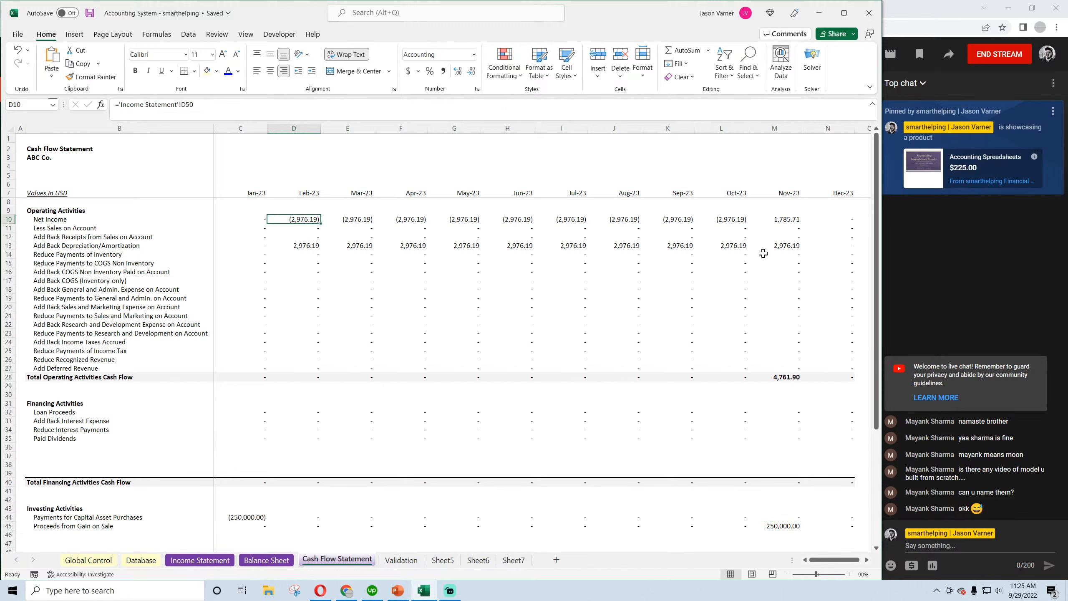
pyautogui.click(784, 377)
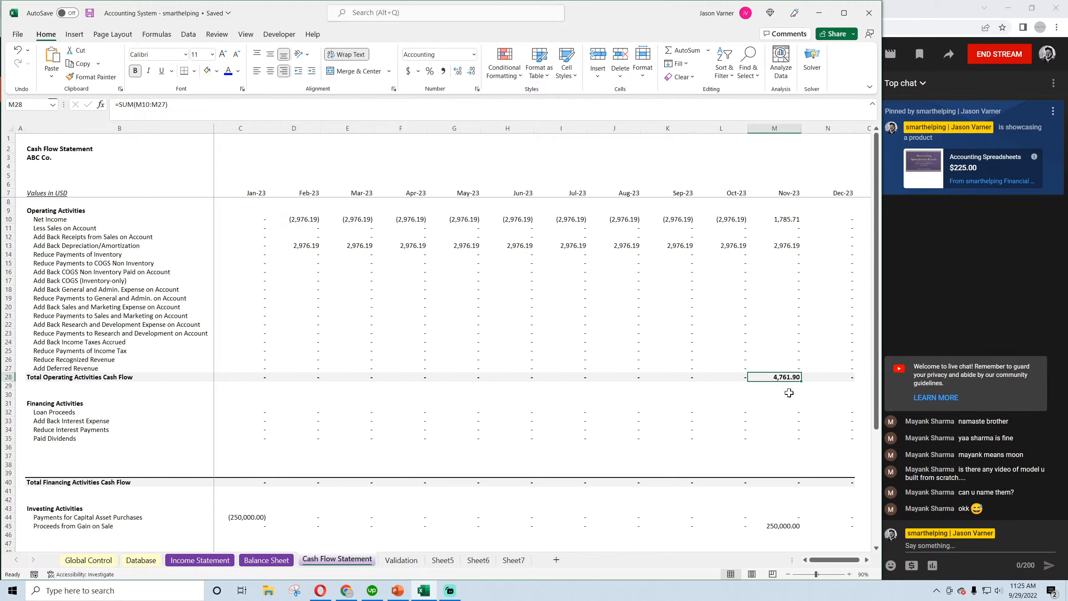
pyautogui.doubleClick(786, 377)
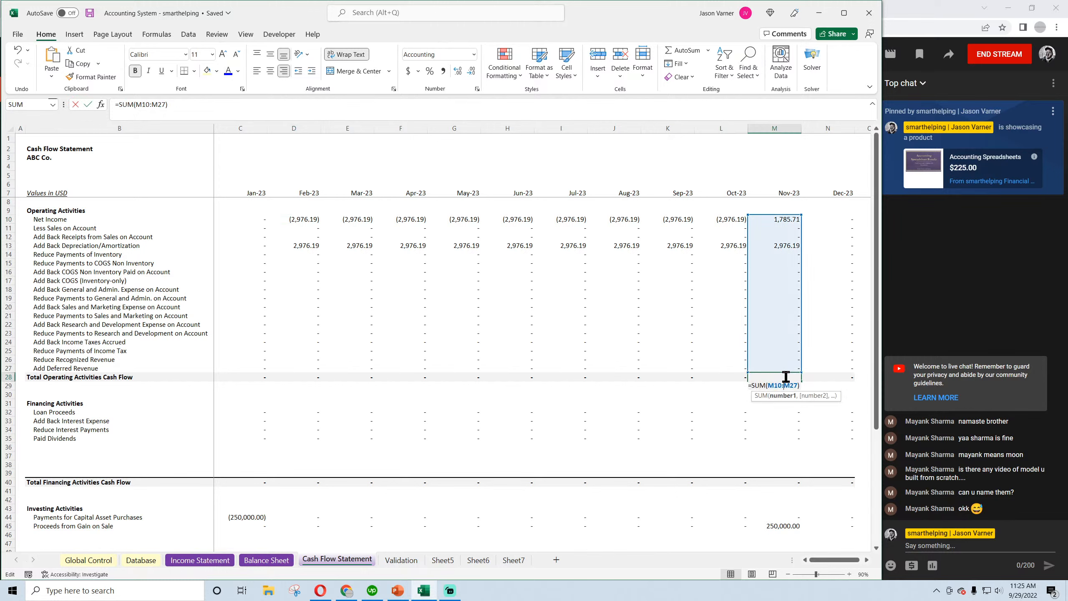
pyautogui.press('Return')
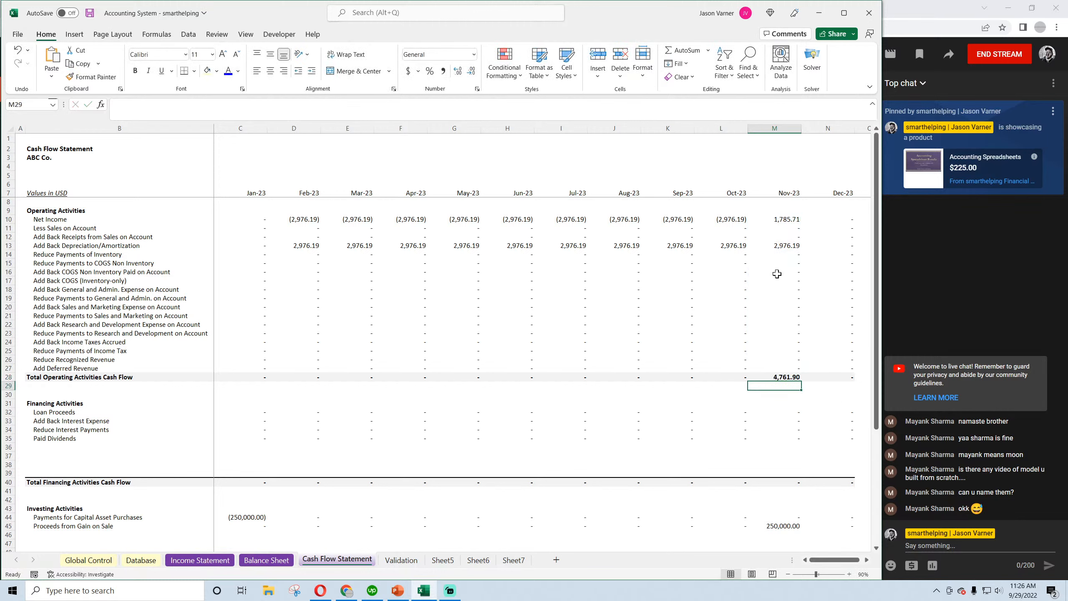
# Compare the October and November Net Income and Add Back Depreciation/Amortization cells on the Cash Flow Statement, and save the workbook
pyautogui.click(788, 219)
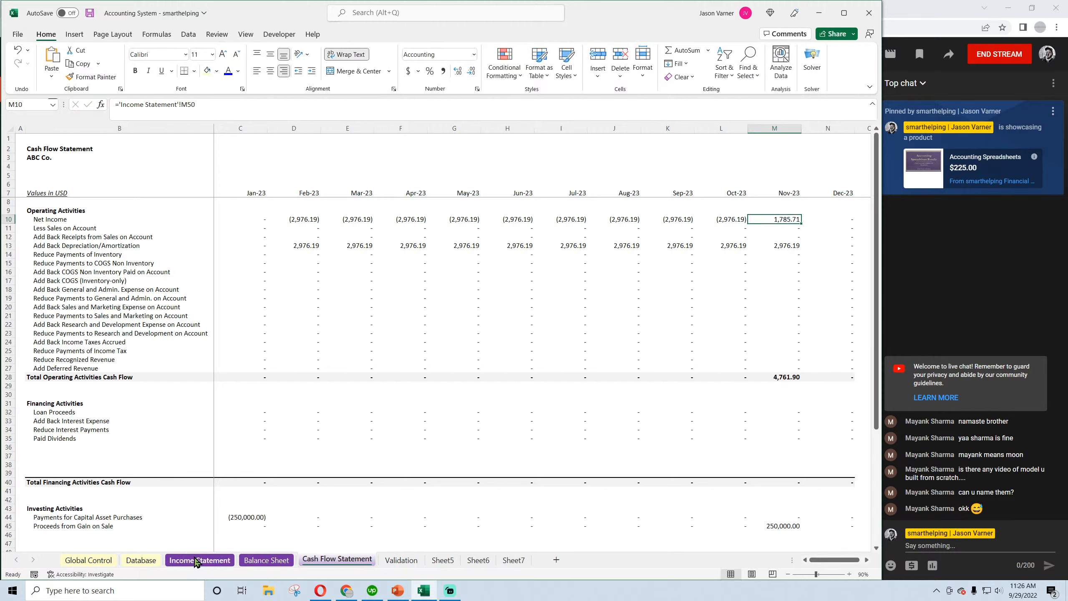
pyautogui.click(744, 218)
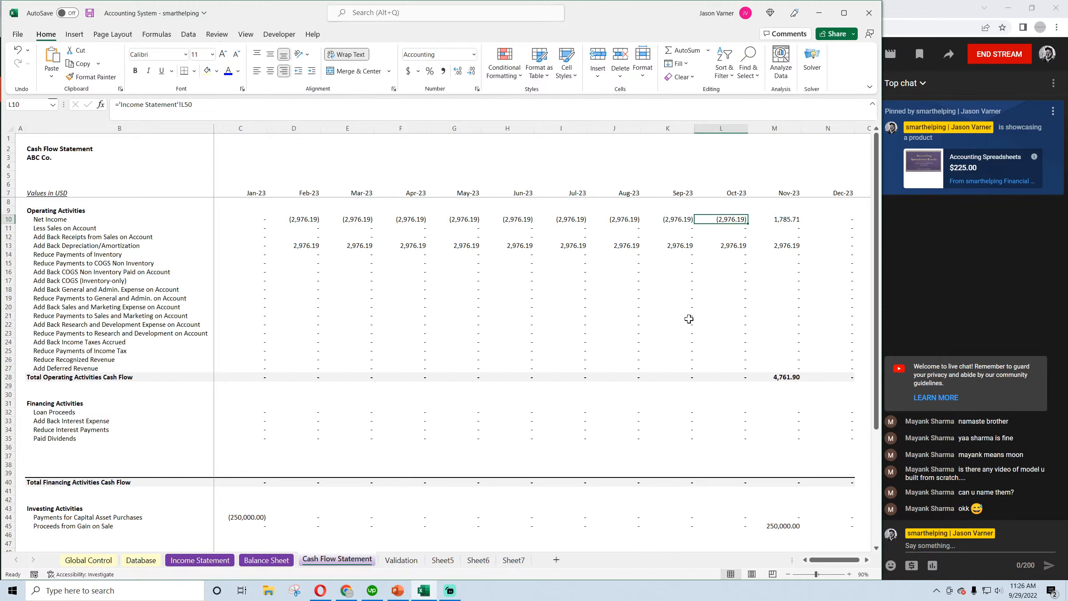
pyautogui.click(785, 217)
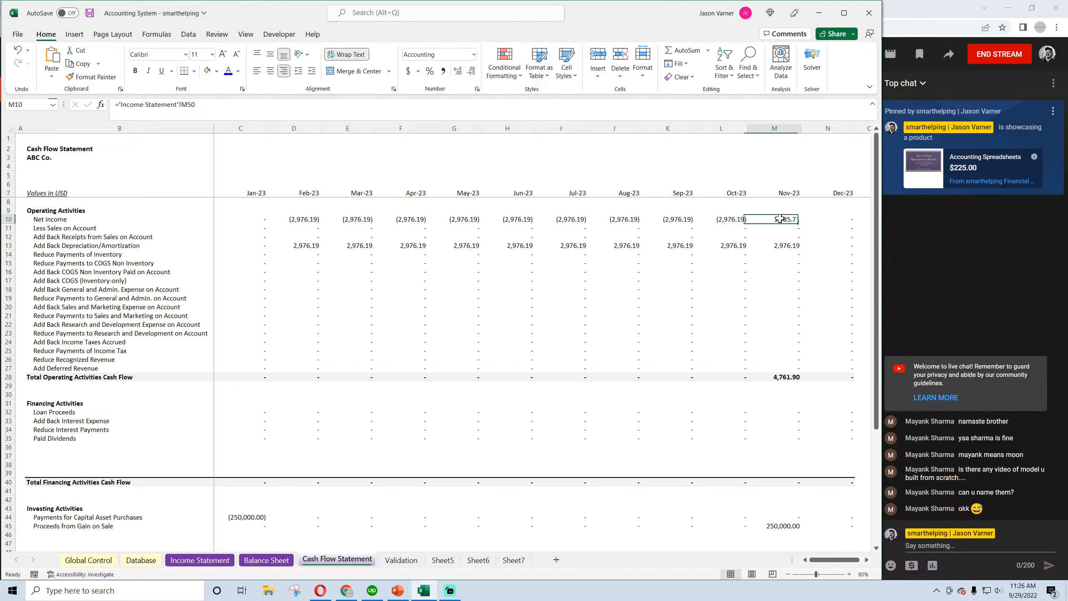
pyautogui.click(780, 246)
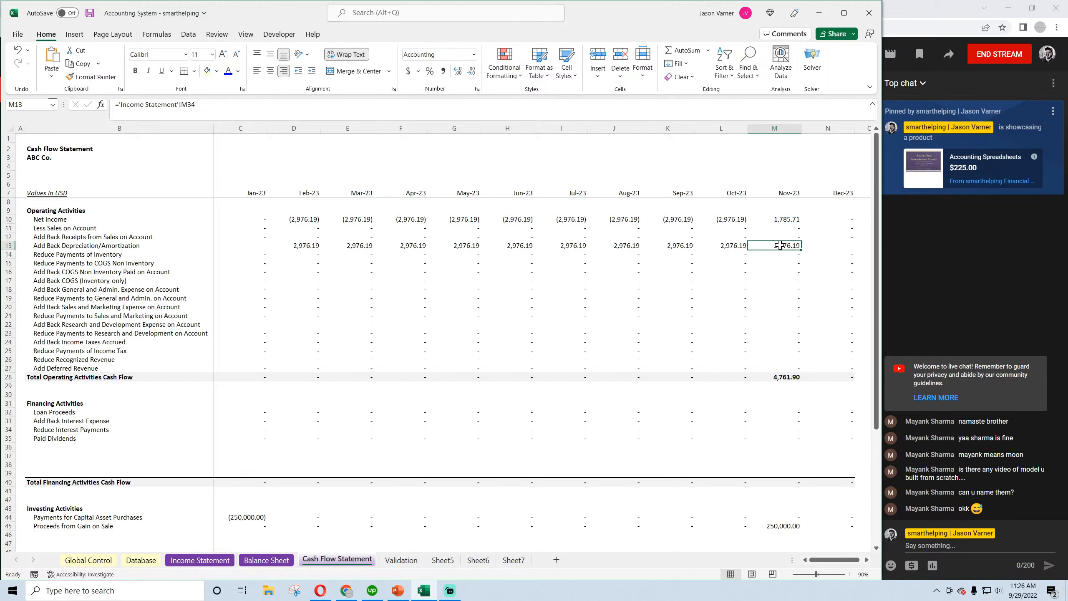
pyautogui.click(731, 246)
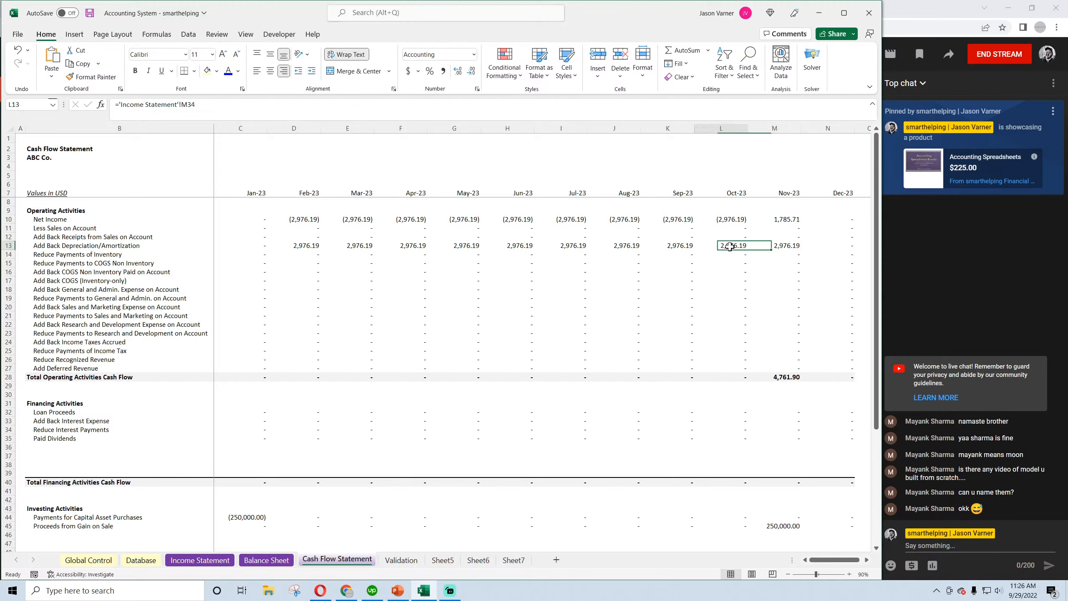
pyautogui.click(782, 245)
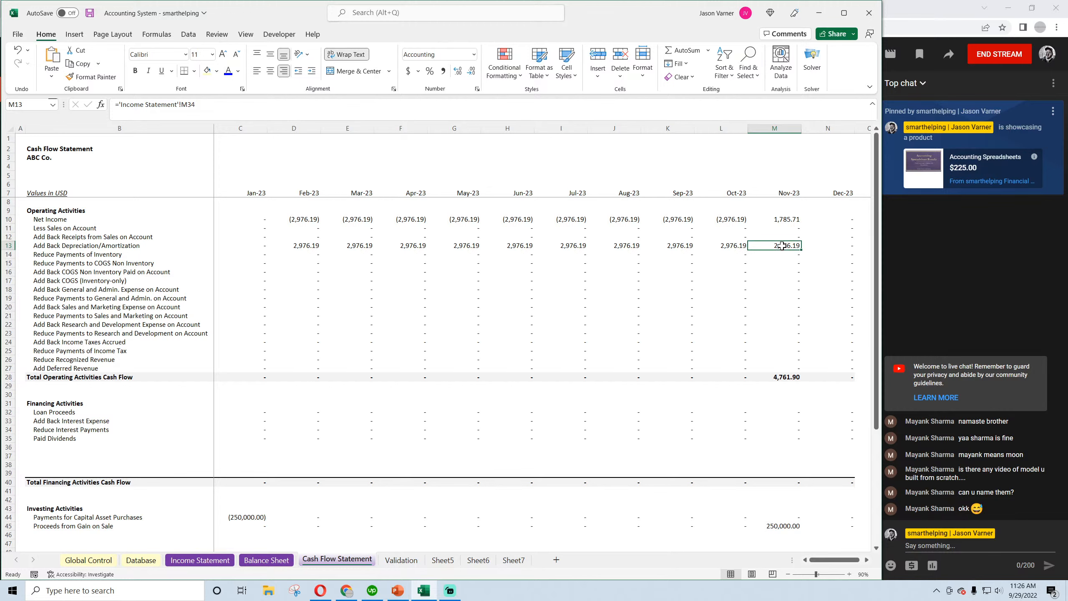
pyautogui.click(90, 15)
# Examine the November Total Change in Cash Flow formula and the November and December Check cells on the Balance Sheet
pyautogui.scroll(-4, 658, 357)
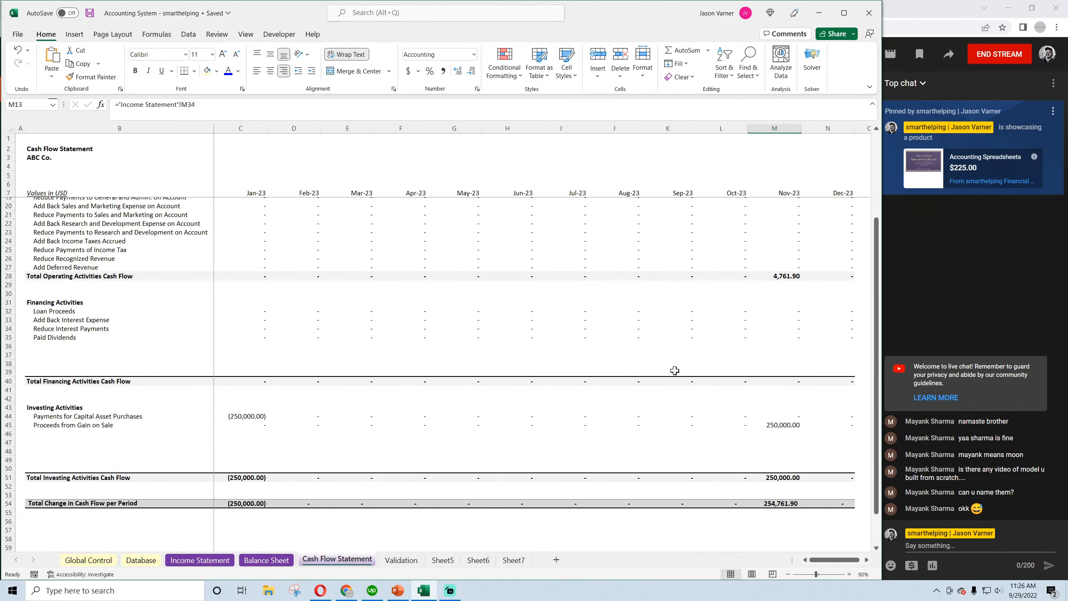
pyautogui.click(778, 503)
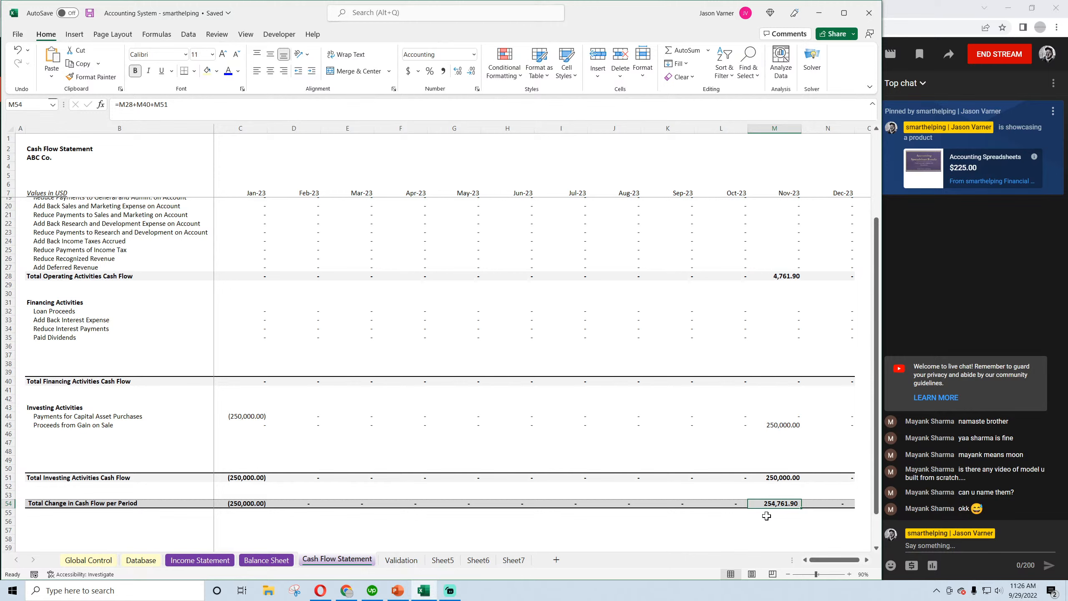
pyautogui.click(273, 560)
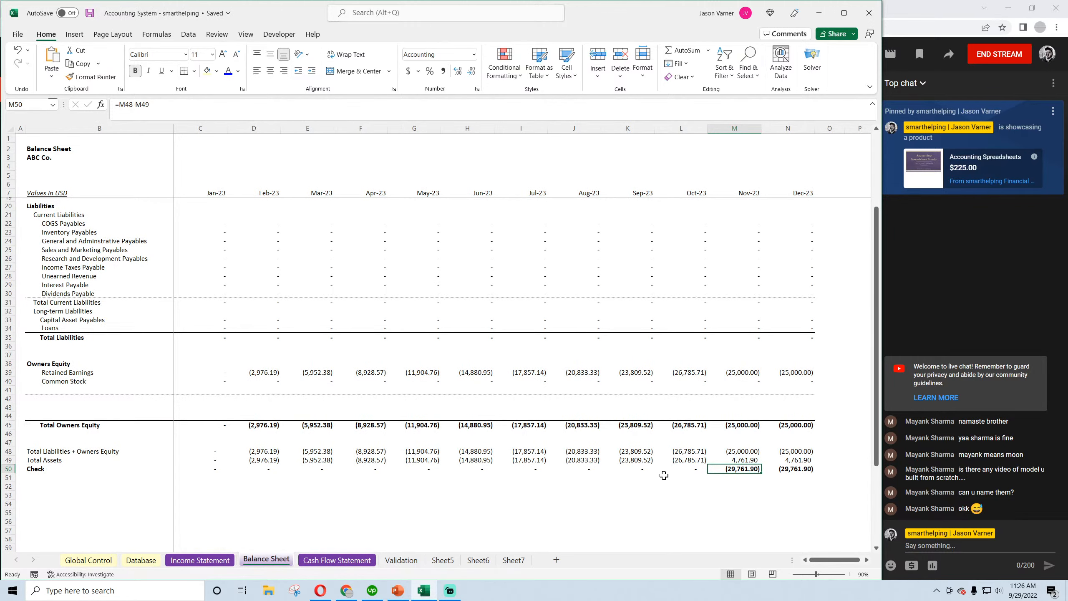
pyautogui.scroll(4, 664, 475)
pyautogui.scroll(-4, 663, 474)
pyautogui.click(791, 470)
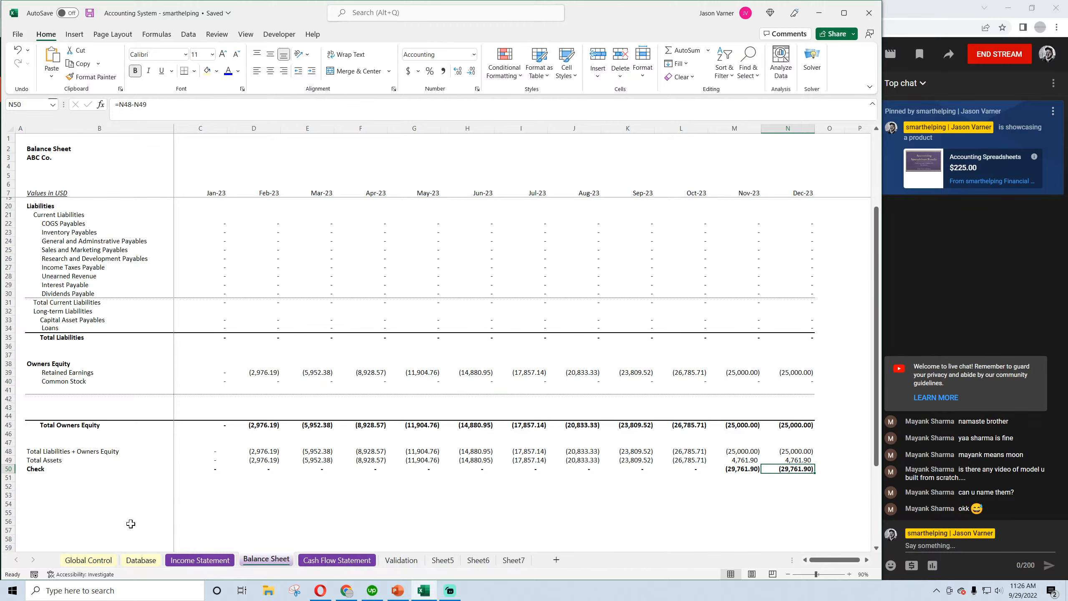
# Review the Capital Asset Purchase and Gain on Sale amounts in the Database sheet
pyautogui.click(194, 560)
pyautogui.click(139, 559)
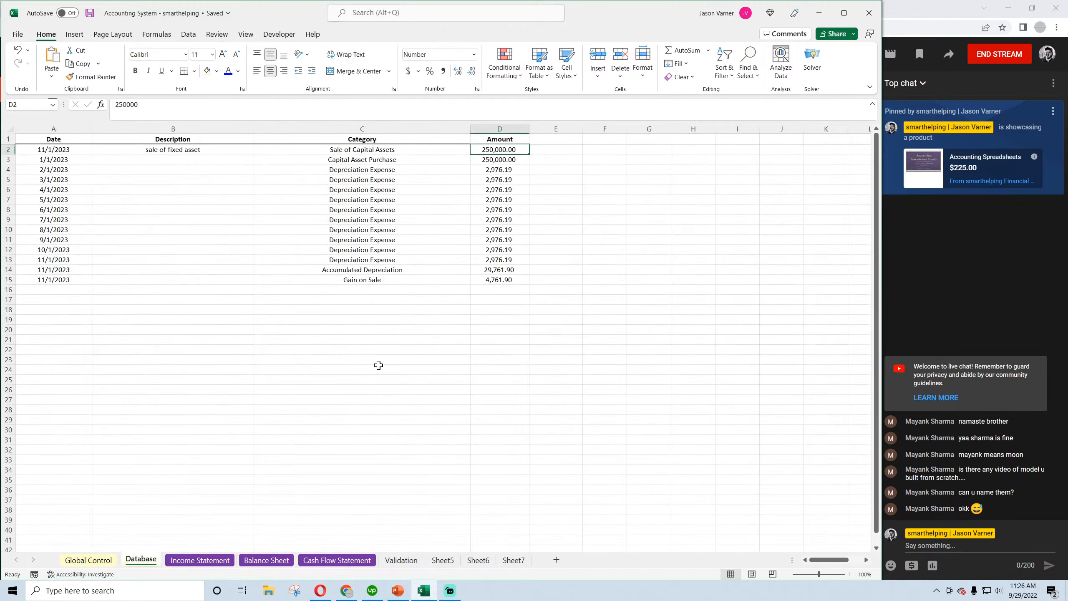
pyautogui.click(509, 160)
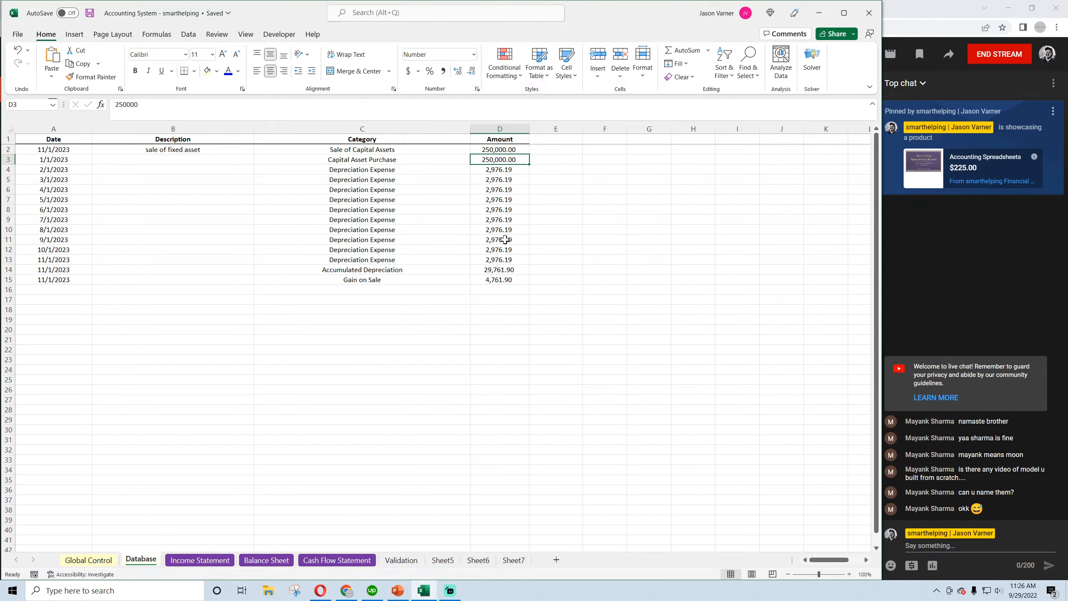
pyautogui.click(505, 279)
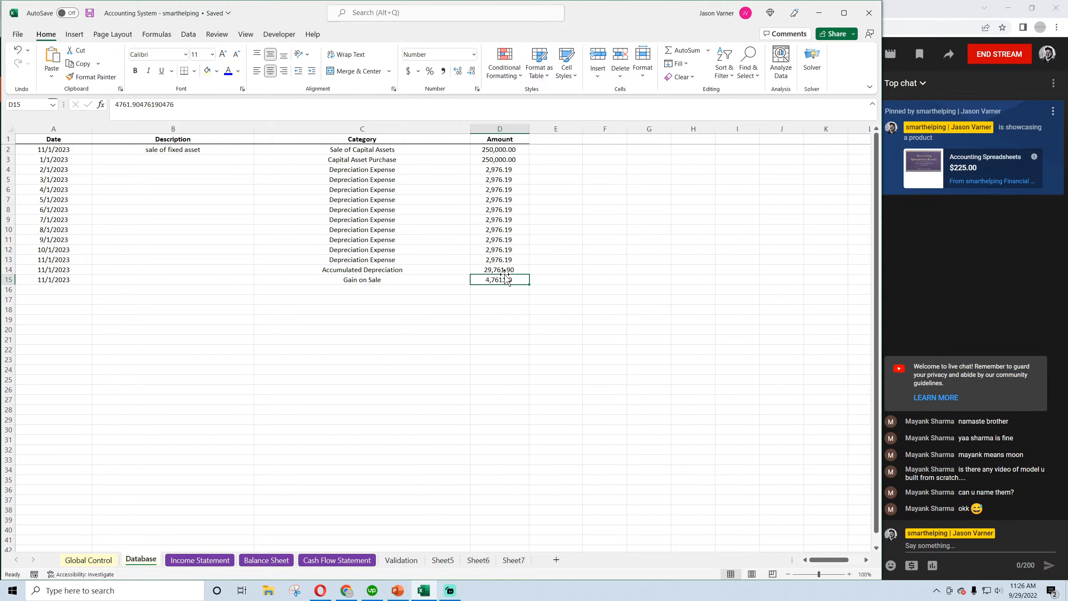
# Calculate the difference between the accumulated depreciation and gain on sale amounts with =D14-D15 in F16, and clear the cell
pyautogui.click(594, 289)
pyautogui.write('=')
pyautogui.click(511, 270)
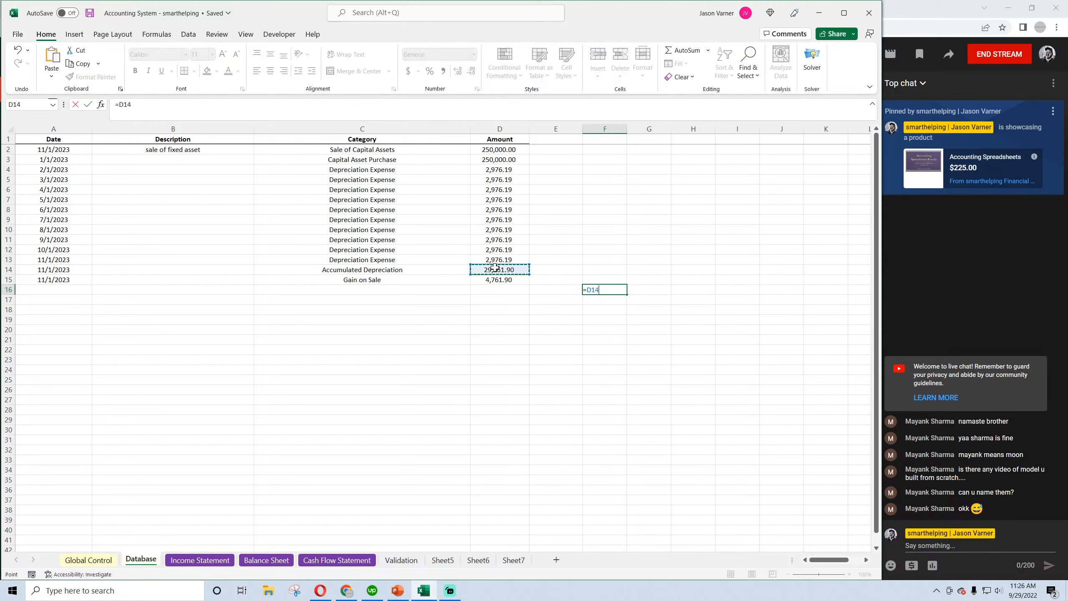
pyautogui.write('-')
pyautogui.click(510, 280)
pyautogui.press('Return')
pyautogui.click(613, 290)
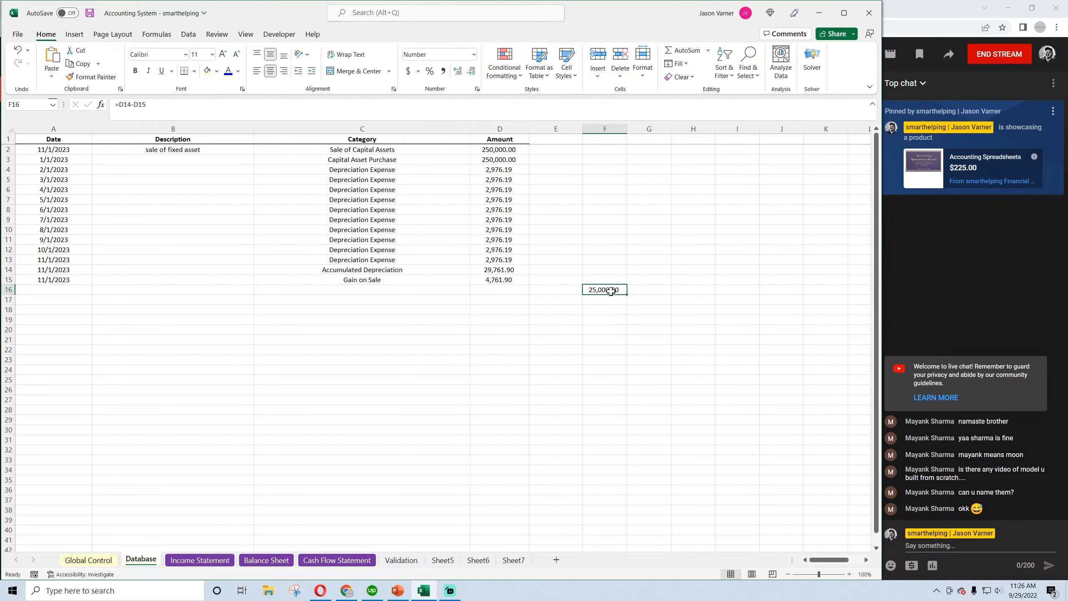
pyautogui.press('BackSpace')
pyautogui.press('Return')
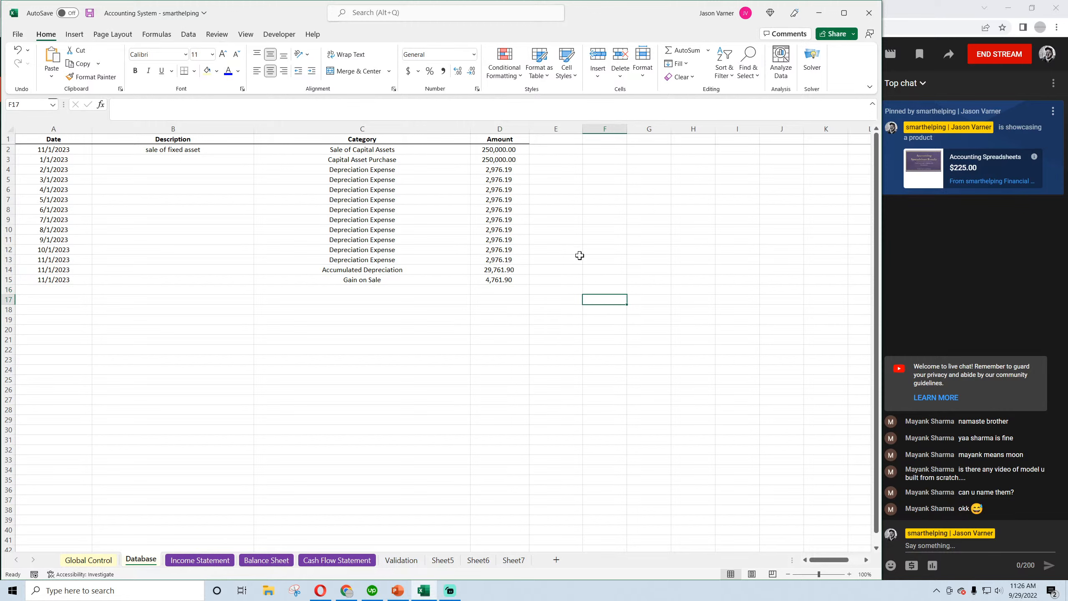
# Review the Income Statement's November figures and the Balance Sheet's asset section, and save the workbook
pyautogui.click(198, 560)
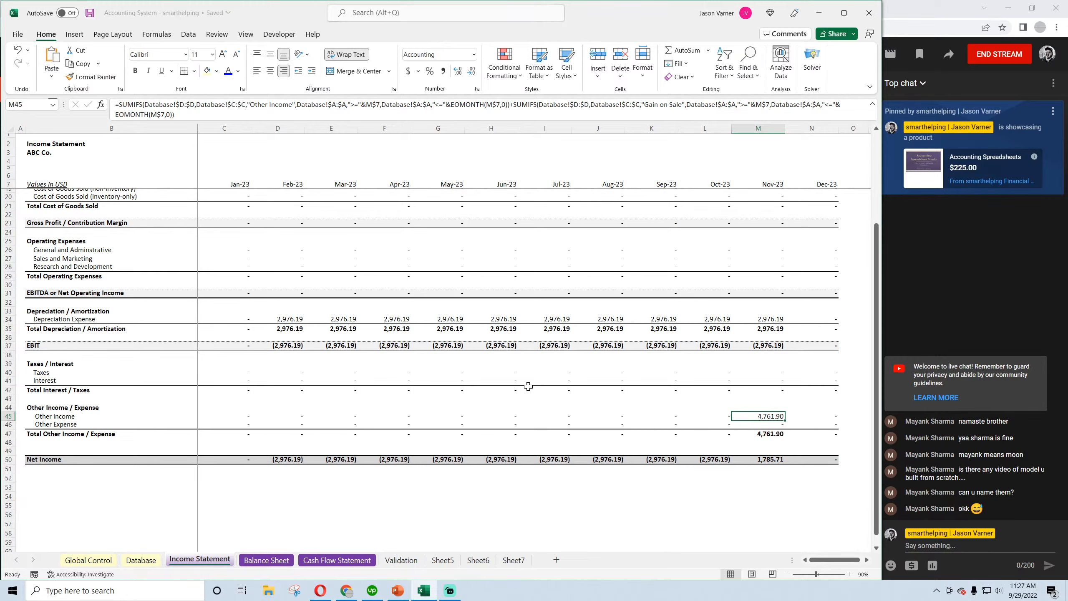
pyautogui.scroll(4, 580, 410)
pyautogui.click(279, 562)
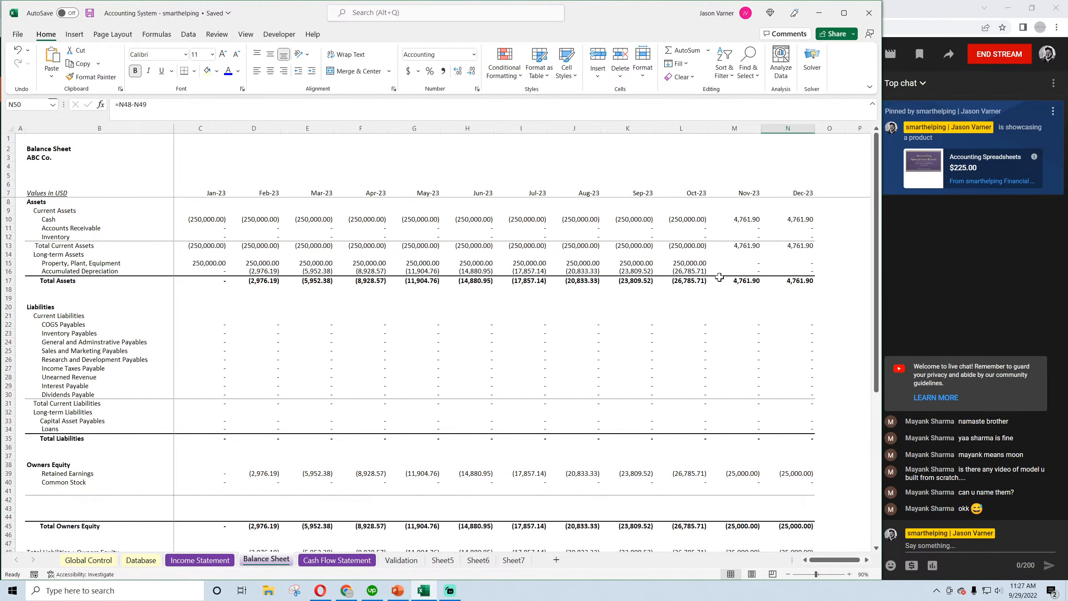
pyautogui.click(88, 15)
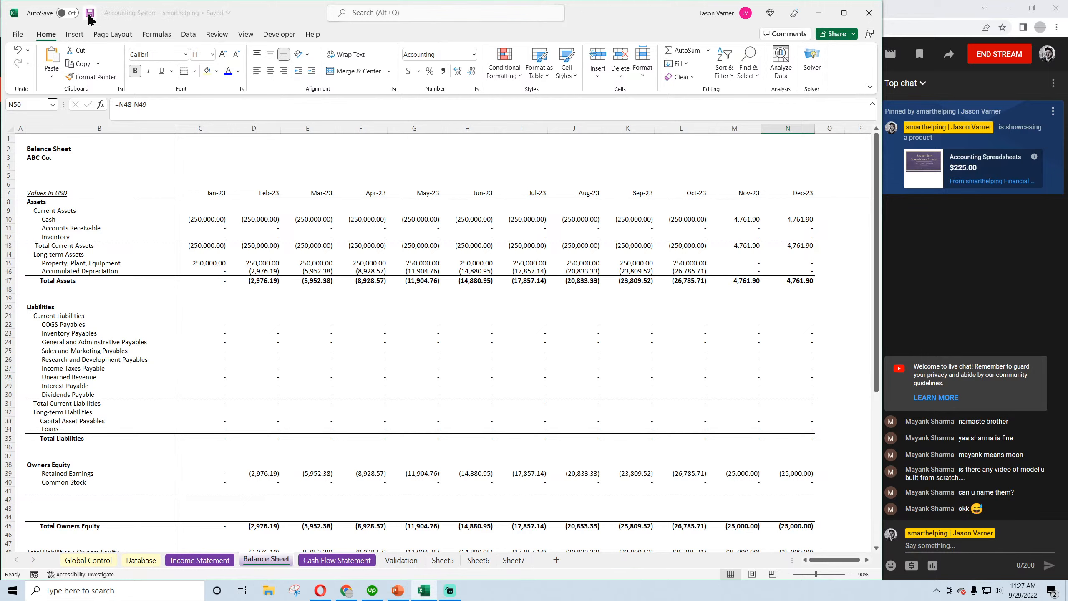
# Examine the Property, Plant, Equipment formulas on the Balance Sheet from January through November
pyautogui.click(218, 264)
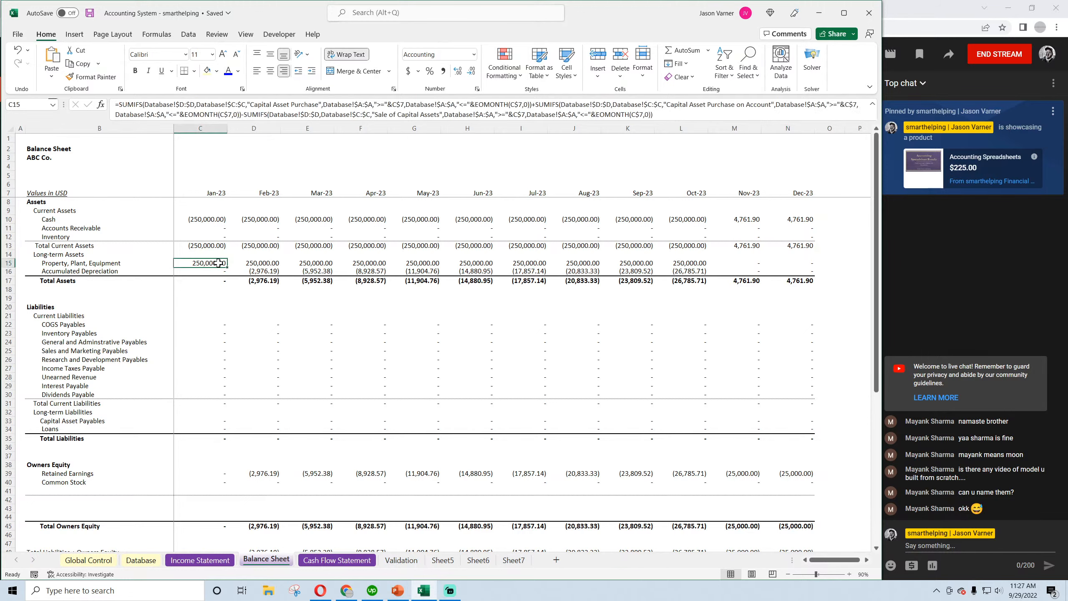
pyautogui.click(262, 264)
pyautogui.click(317, 263)
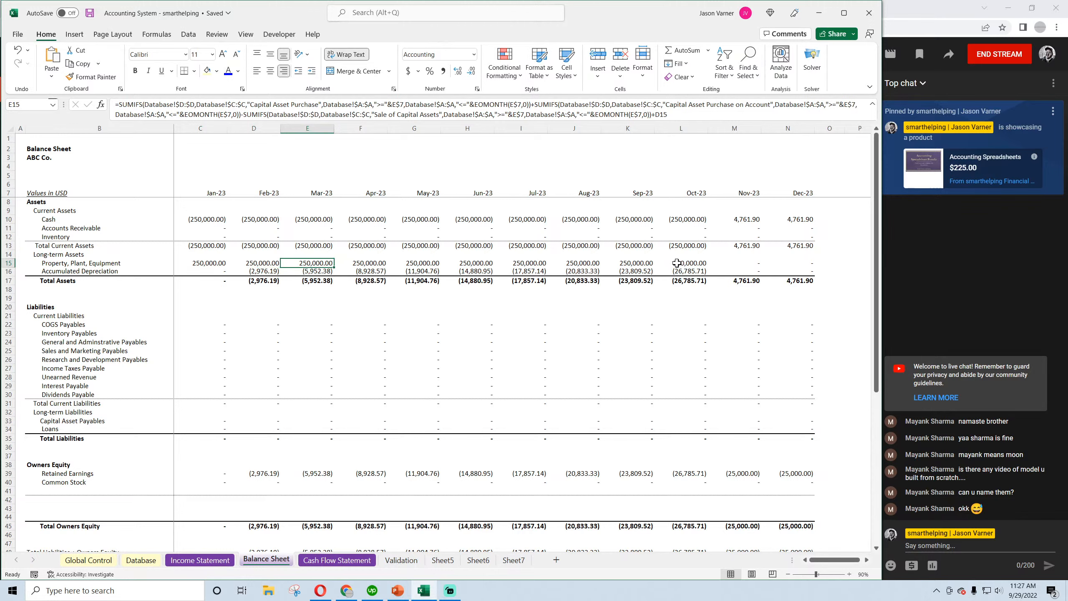
pyautogui.click(694, 264)
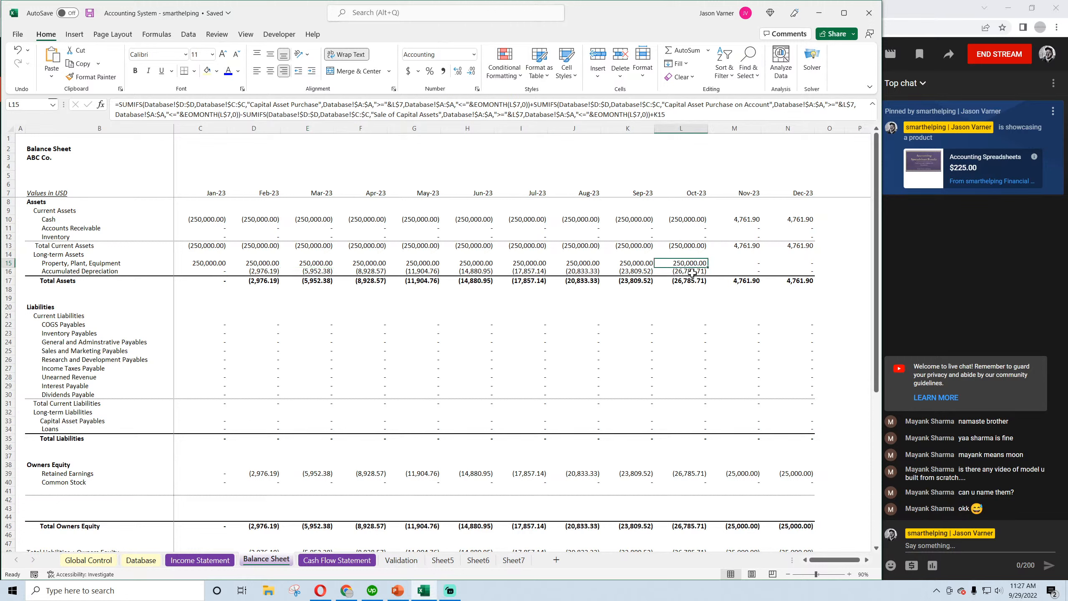
pyautogui.click(635, 265)
pyautogui.click(681, 263)
pyautogui.click(731, 262)
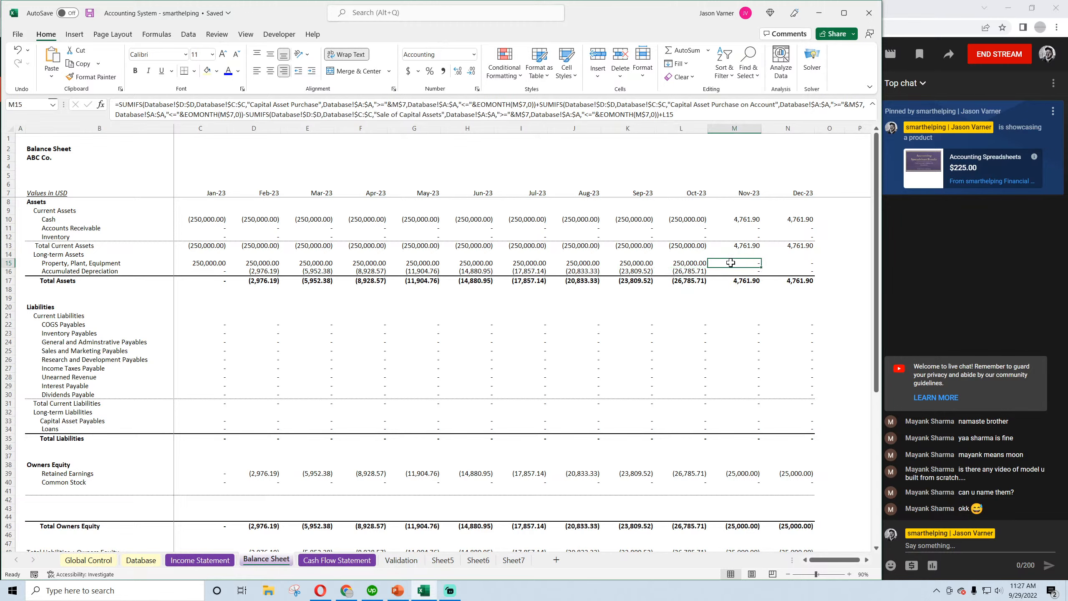
# Try a Sale of Capital Assets amount of 225,000 in the Database sheet, check its effect on the Balance Sheet, and save the workbook
pyautogui.click(201, 559)
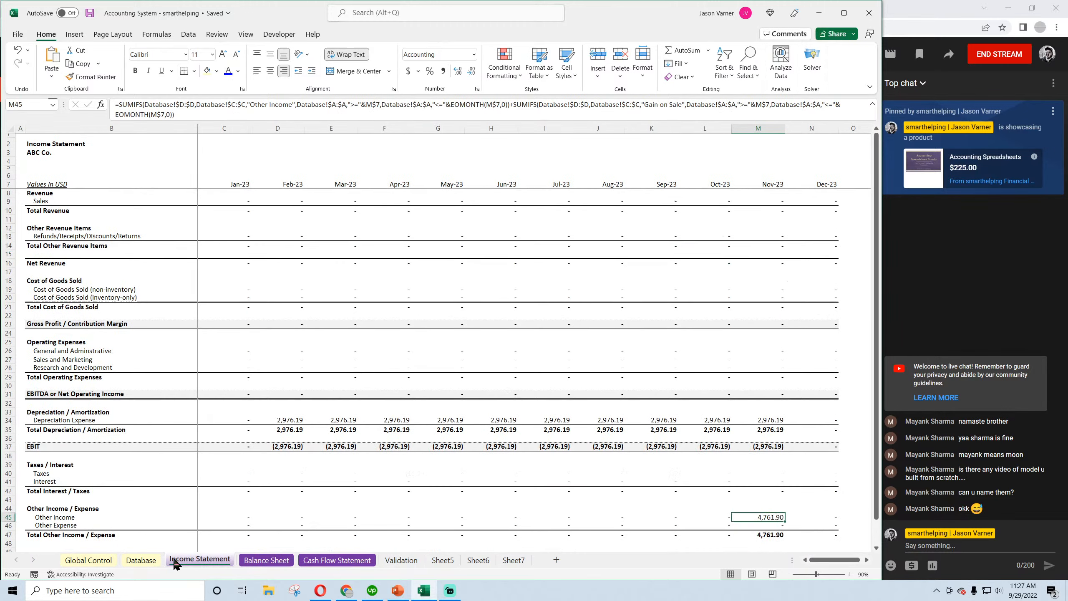
pyautogui.click(137, 561)
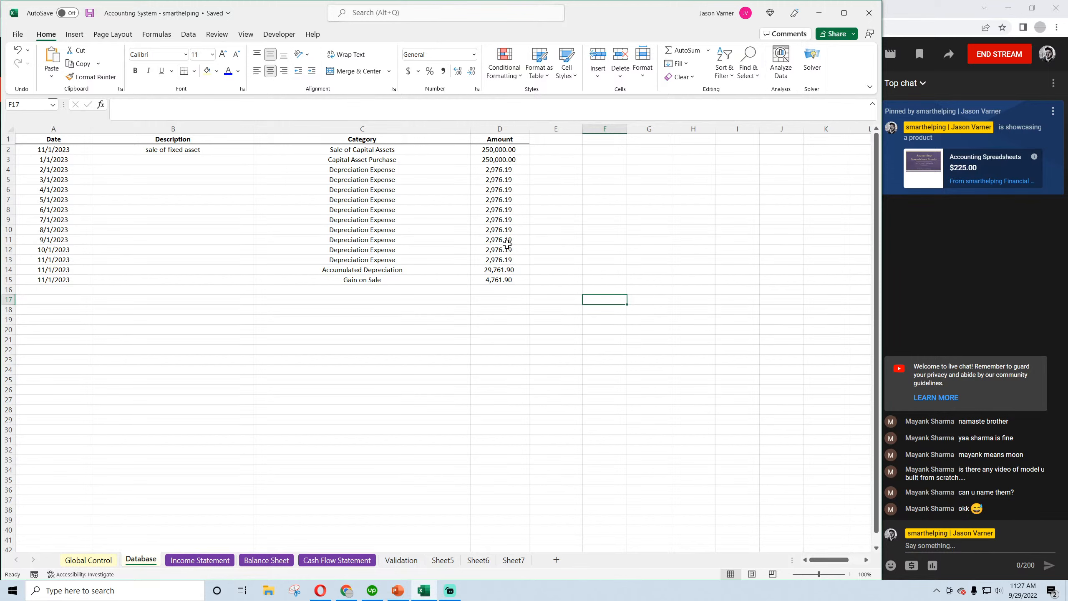
pyautogui.click(498, 150)
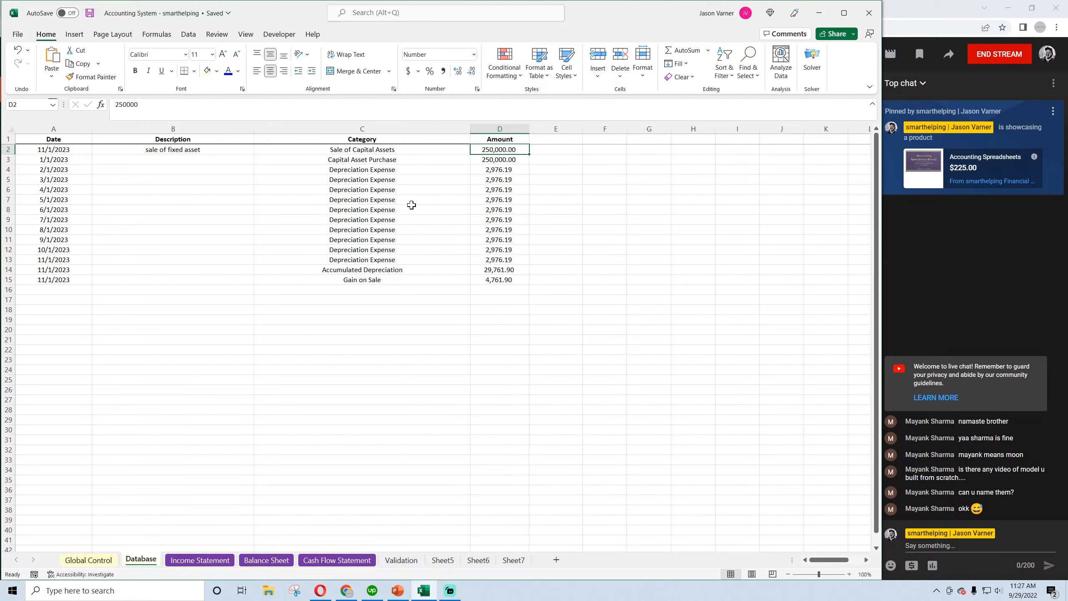
pyautogui.write('22500')
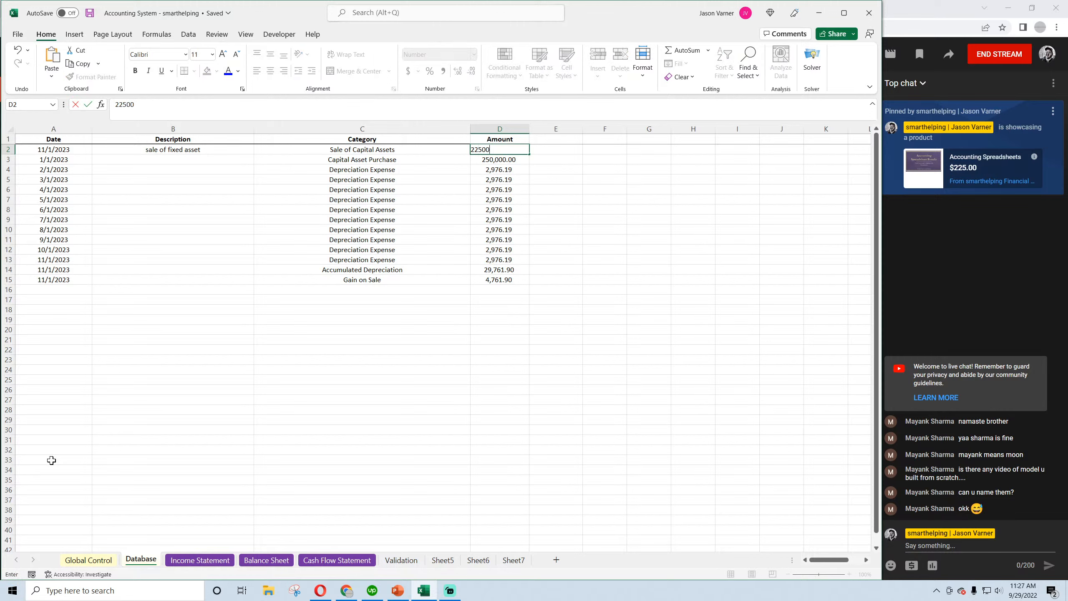
pyautogui.press('Return')
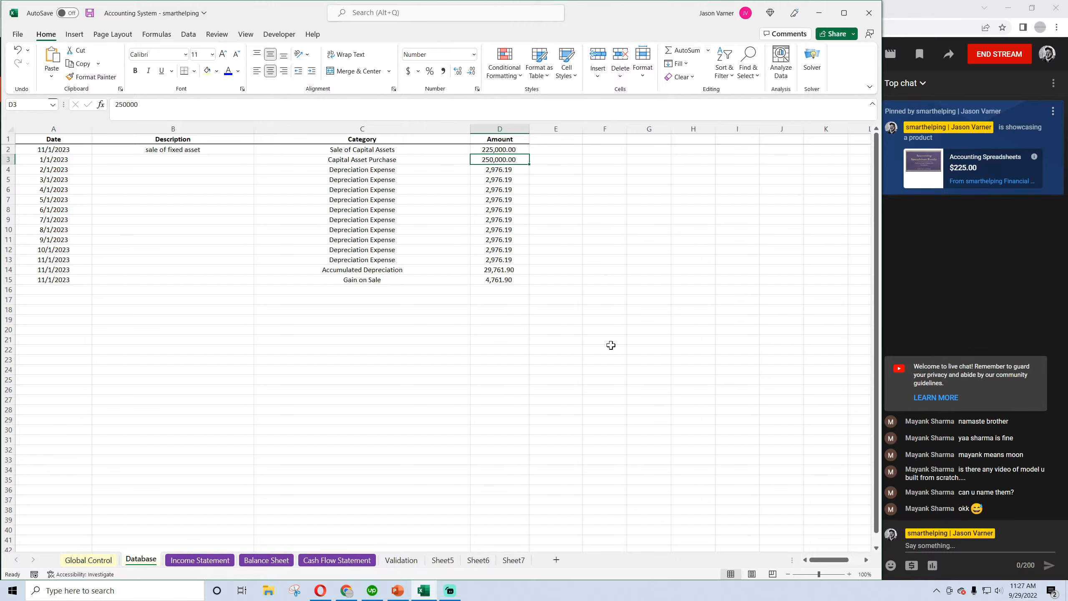
pyautogui.click(266, 559)
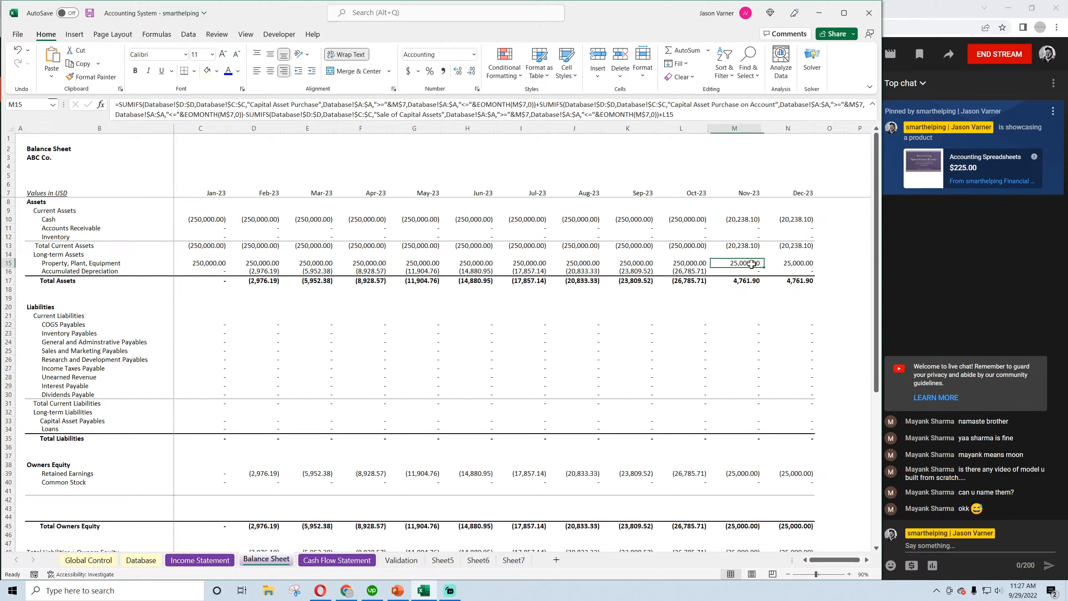
pyautogui.click(89, 13)
# Restore the Sale of Capital Assets amount in the Database sheet to 250,000
pyautogui.click(128, 561)
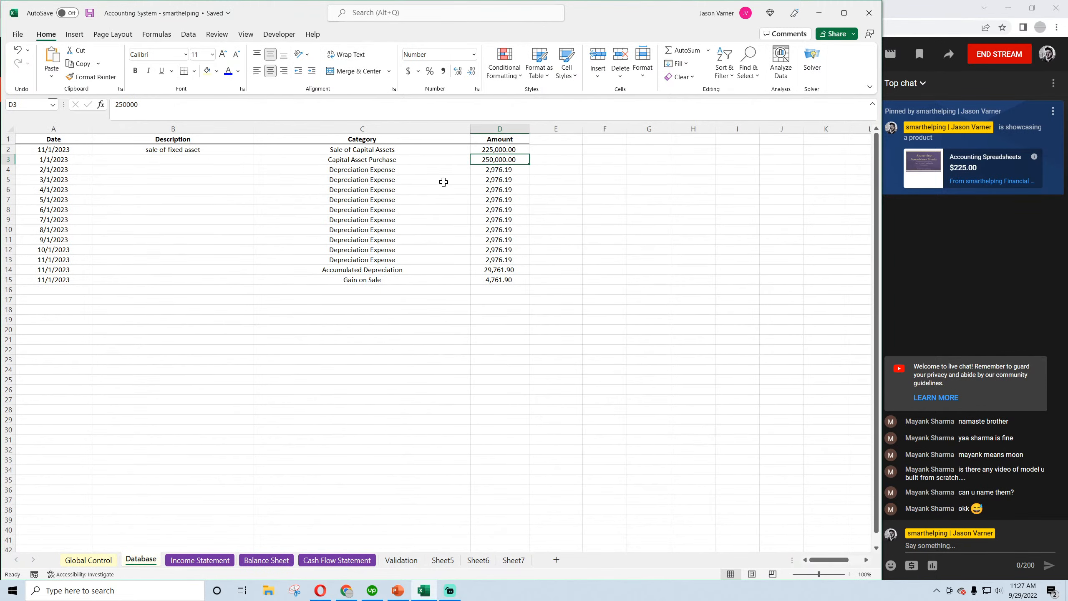
pyautogui.click(370, 150)
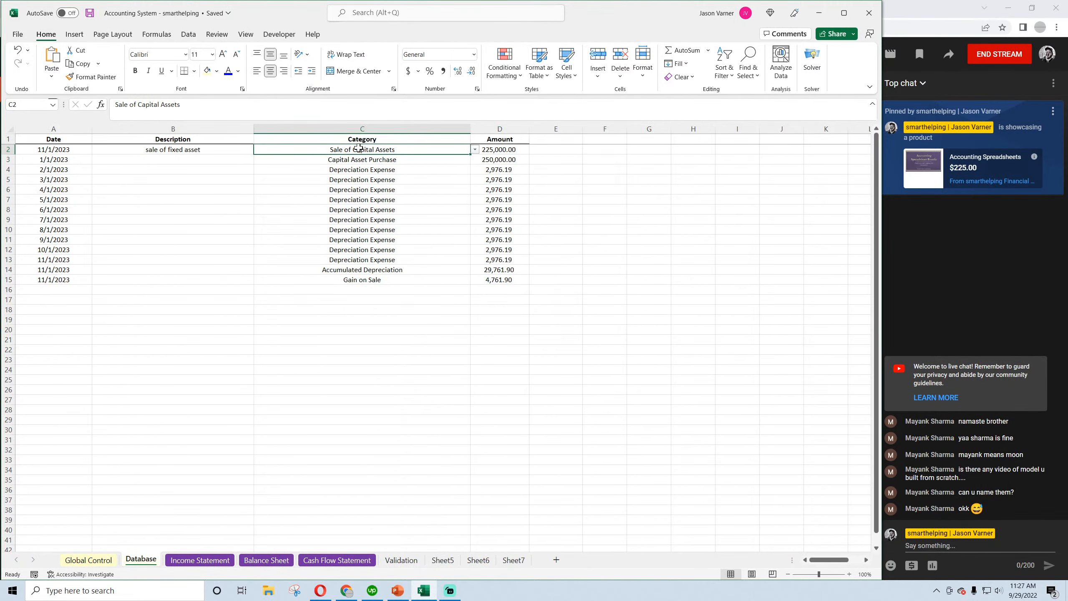
pyautogui.click(489, 147)
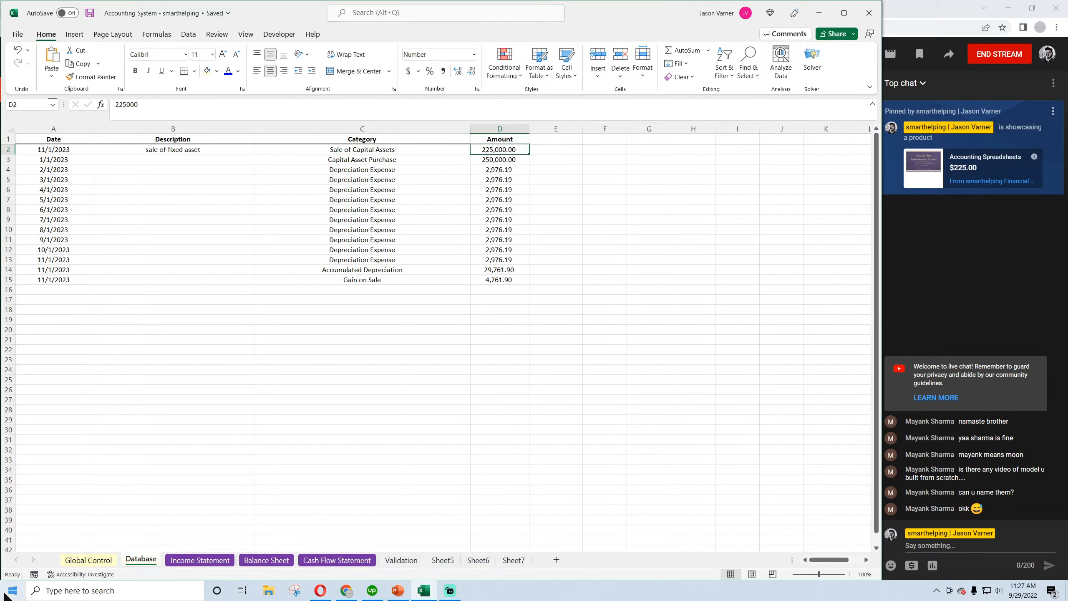
pyautogui.write('250000')
pyautogui.press('Return')
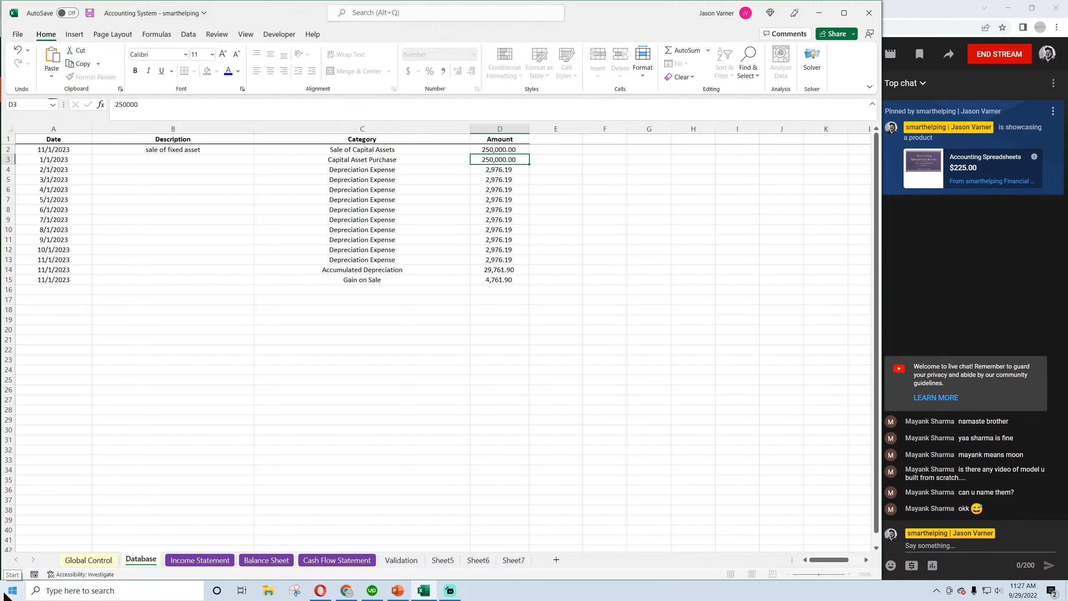
# Review the October to December Property, Plant, Equipment cells on the Balance Sheet and the Sale of Capital Assets and Gain on Sale entries in the Database
pyautogui.click(266, 560)
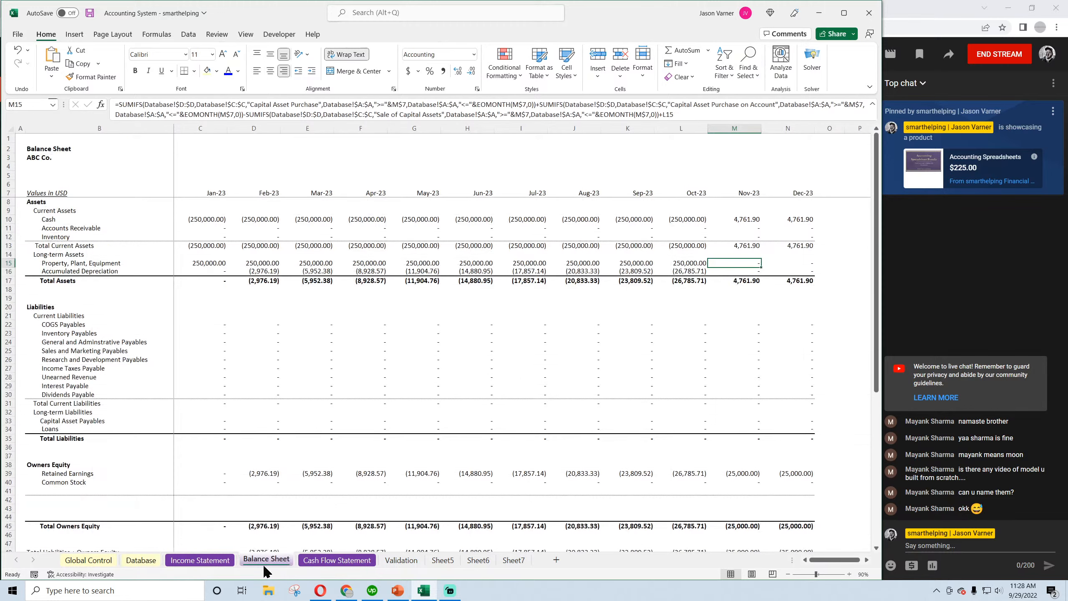
pyautogui.click(692, 263)
pyautogui.click(733, 263)
pyautogui.click(795, 263)
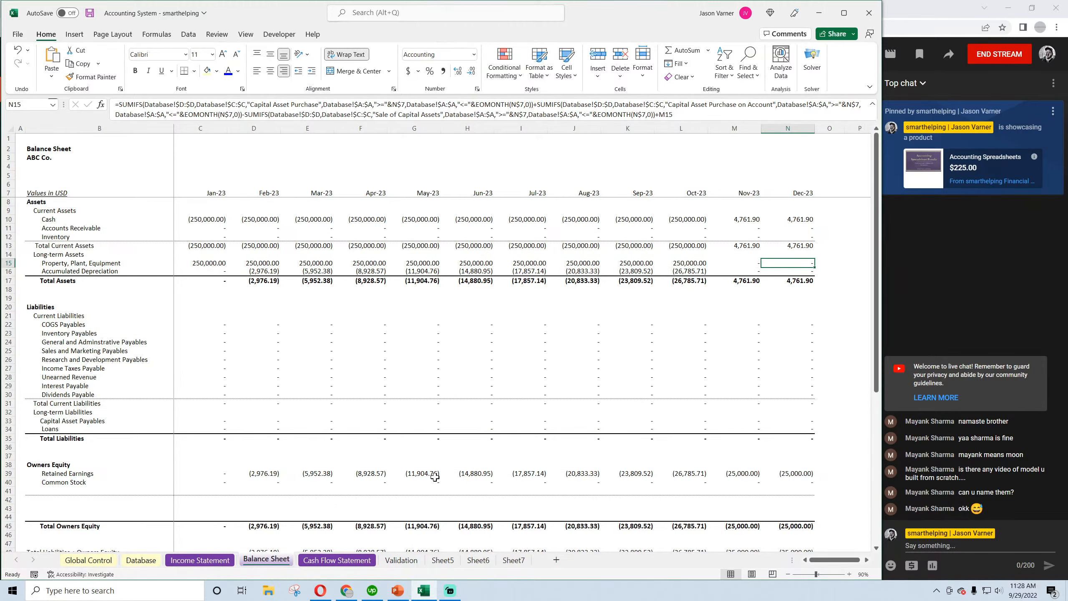
pyautogui.click(209, 561)
pyautogui.click(138, 562)
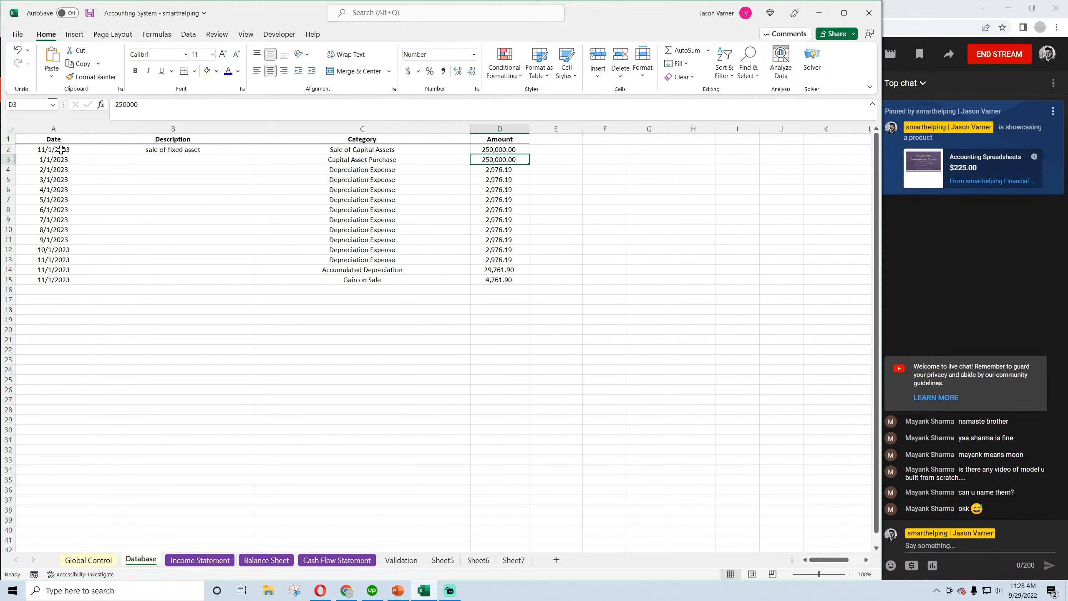
pyautogui.click(499, 150)
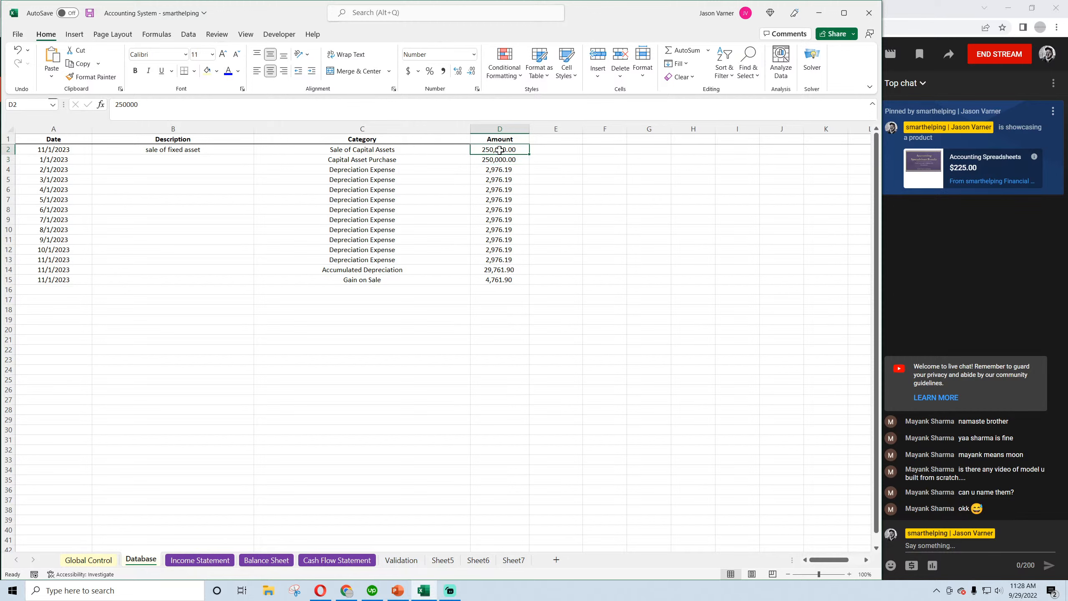
pyautogui.click(496, 280)
pyautogui.click(397, 279)
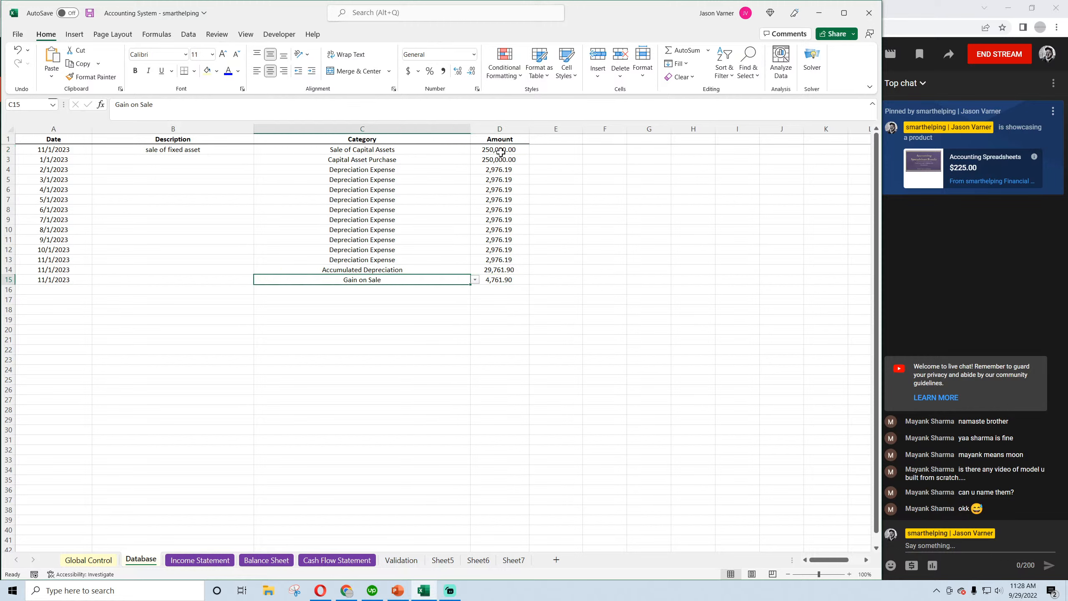
# Duplicate the sale of fixed asset entry from row 2 into row 16 of the Database sheet
pyautogui.moveTo(500, 150); pyautogui.dragTo(74, 150)
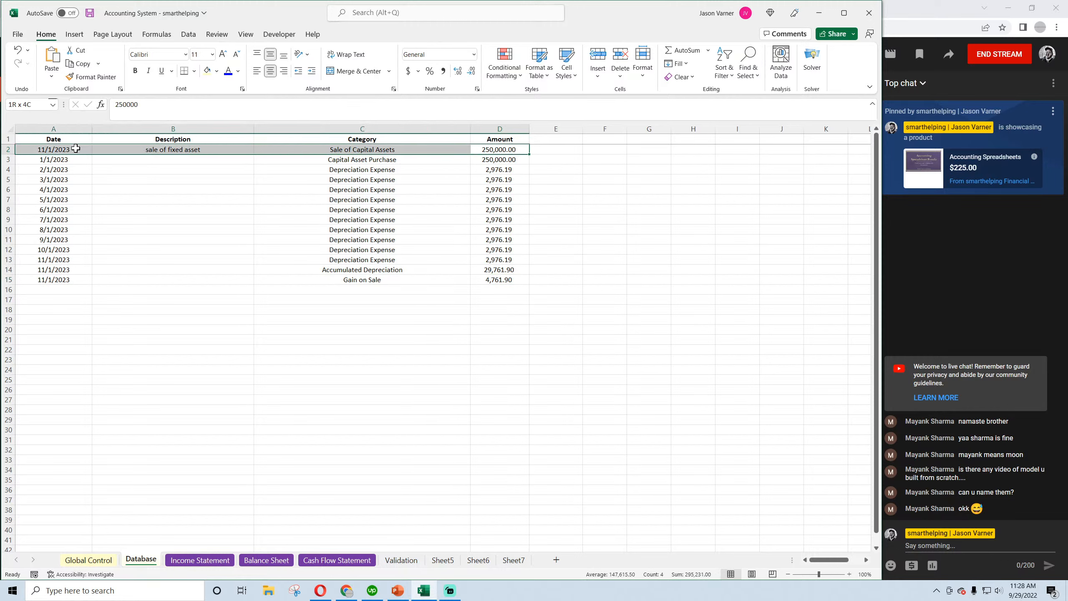
pyautogui.rightClick(75, 148)
pyautogui.click(92, 174)
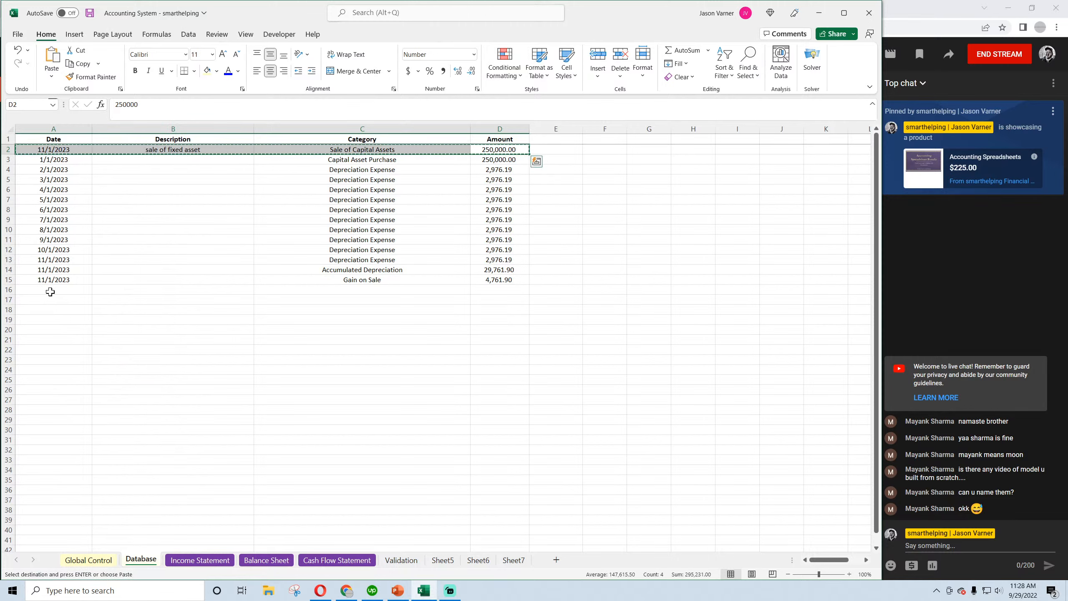
pyautogui.rightClick(50, 290)
pyautogui.click(76, 331)
pyautogui.click(401, 289)
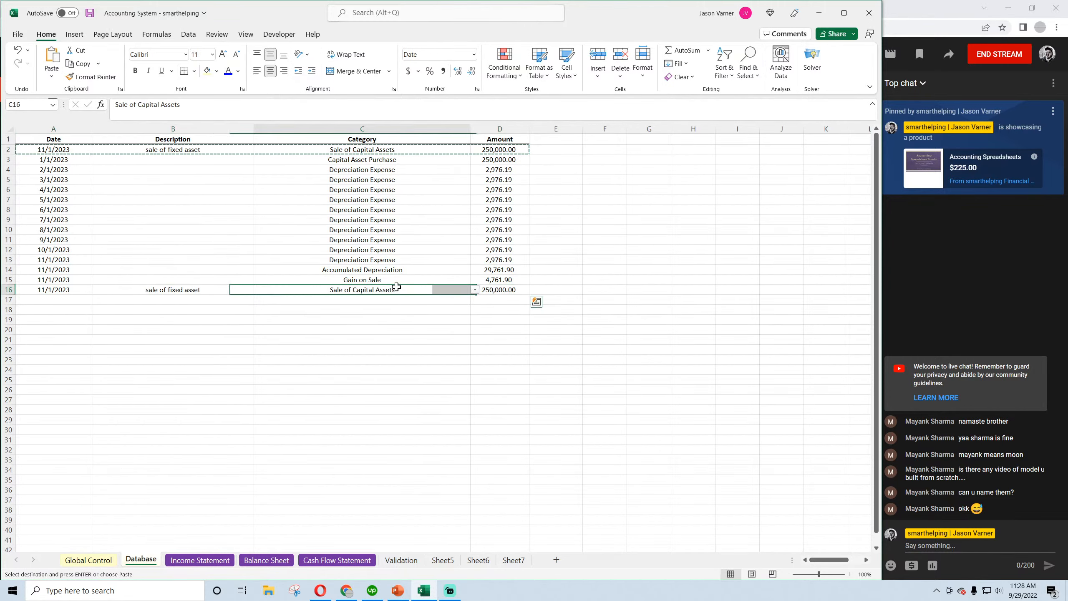
# Add the category "Proceeds from Sale of Capital Asset" in C41 of the Validation sheet and save the workbook
pyautogui.click(402, 560)
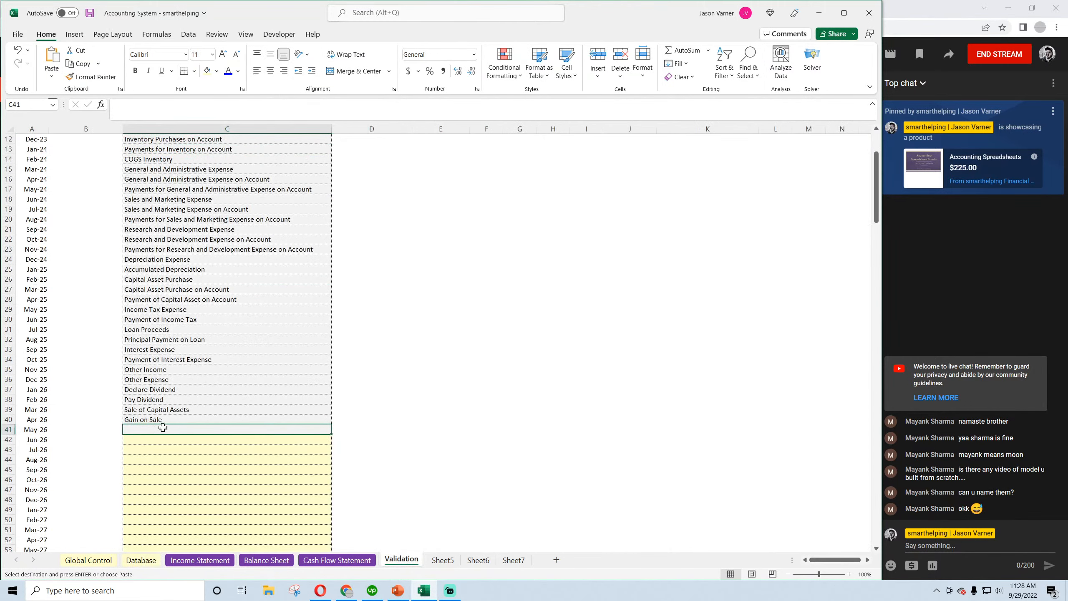
pyautogui.write('P')
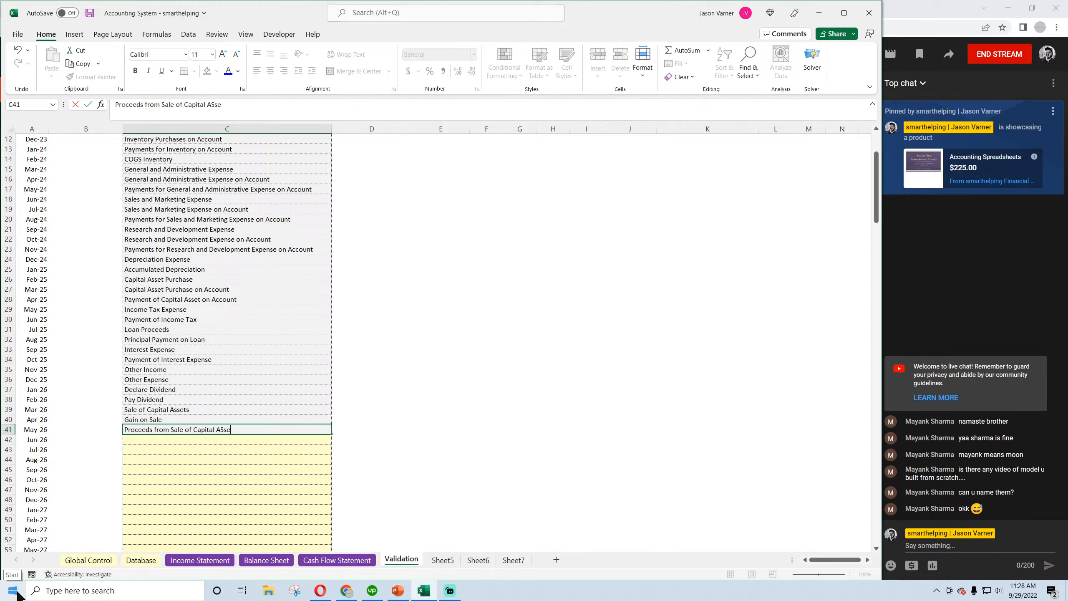
pyautogui.write('roceeds from Sale of Capital ASse')
pyautogui.press('BackSpace')
pyautogui.press('BackSpace')
pyautogui.press('BackSpace')
pyautogui.write('sset')
pyautogui.press('Return')
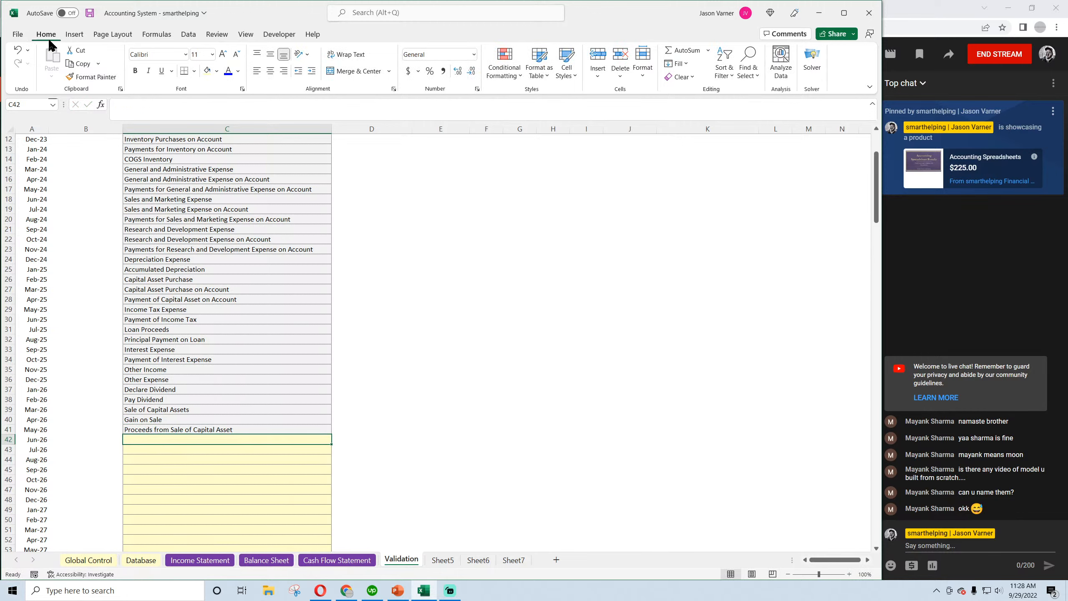
pyautogui.click(90, 14)
pyautogui.click(176, 408)
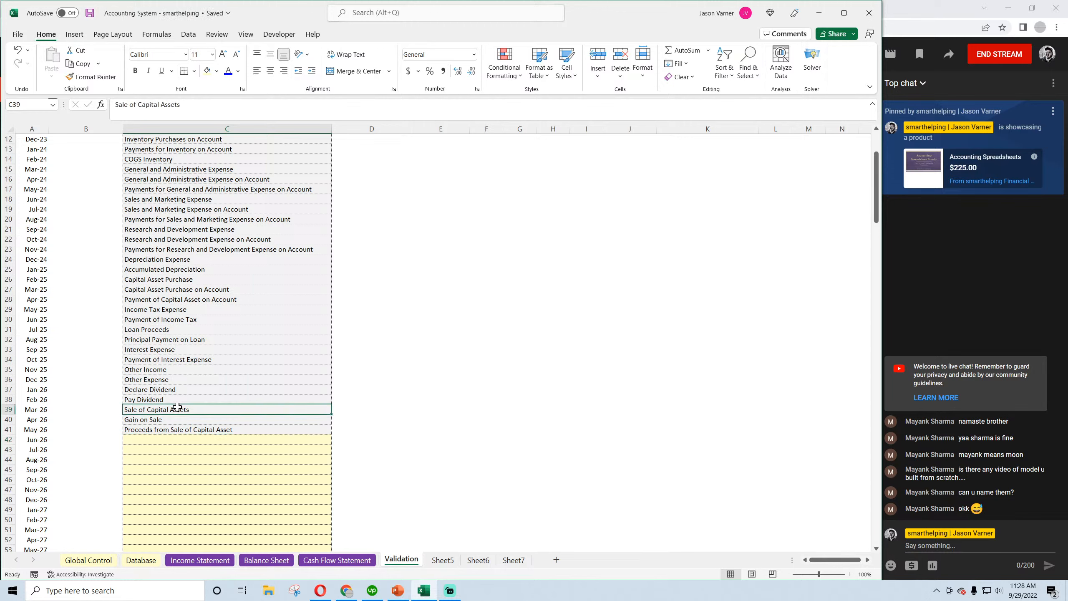
pyautogui.click(178, 429)
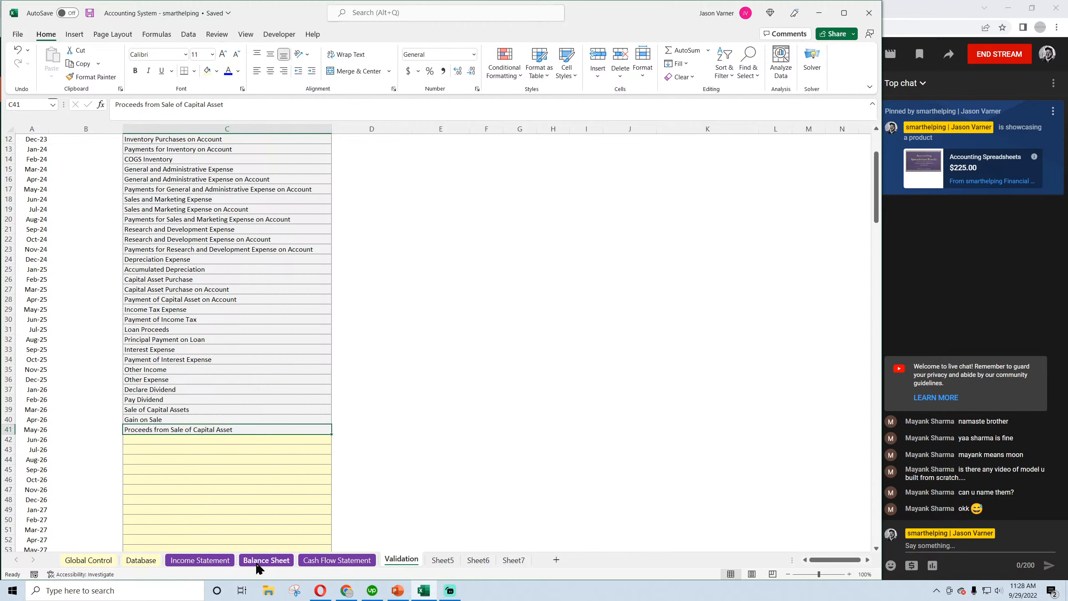
# Set the category of the sale entry in row 16 of the Database sheet to Proceeds from Sale of Capital Asset
pyautogui.click(143, 560)
pyautogui.click(492, 290)
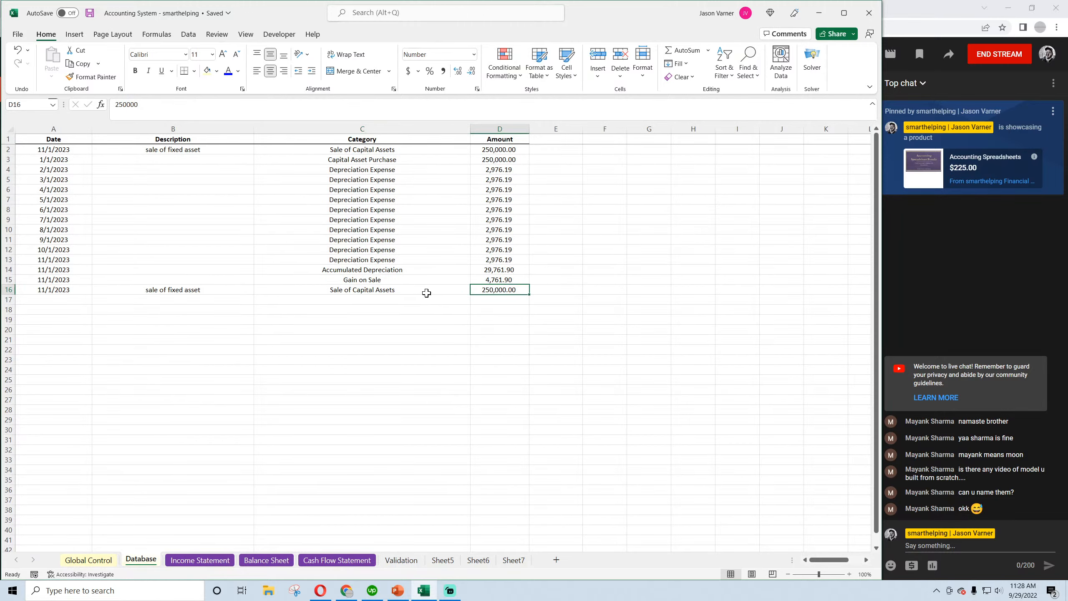
pyautogui.click(370, 290)
pyautogui.click(474, 290)
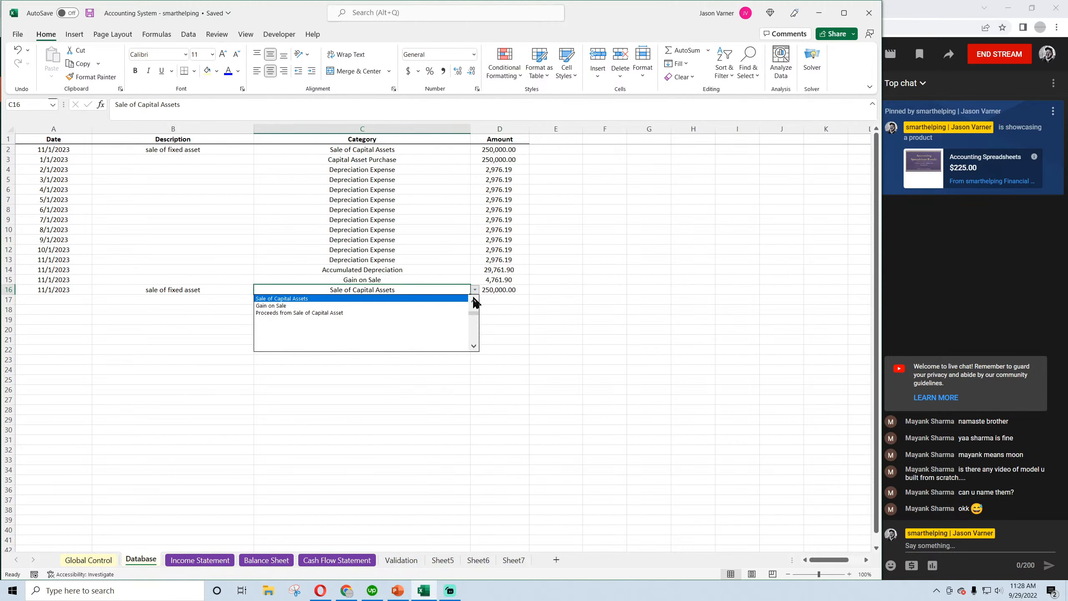
pyautogui.click(389, 314)
pyautogui.click(490, 290)
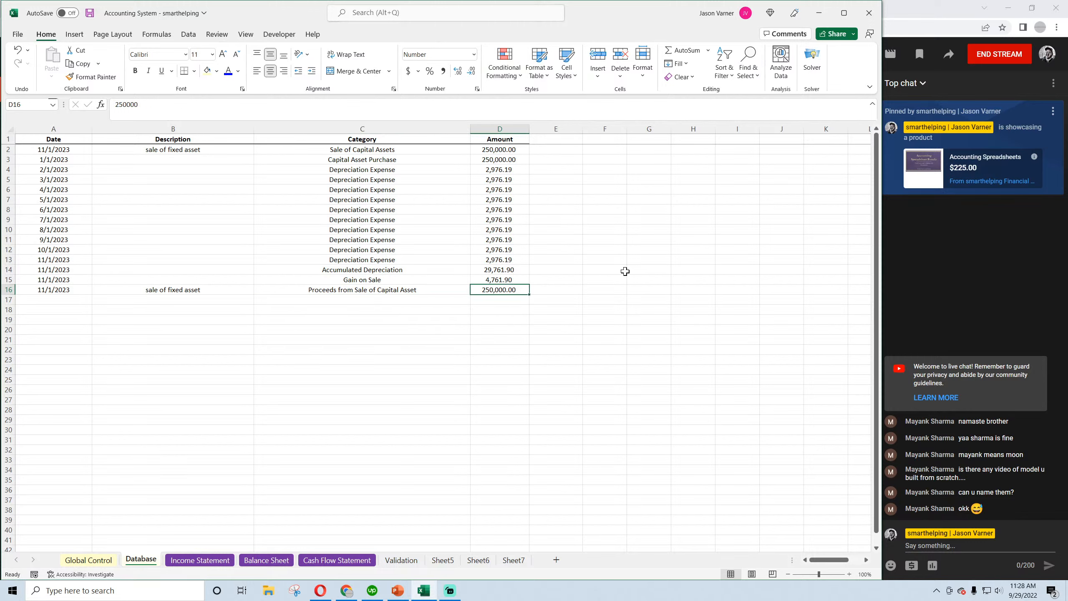
# Sum the depreciation expense amounts D4:D13 in H10 and compare with the Accumulated Depreciation formula in D14
pyautogui.click(683, 227)
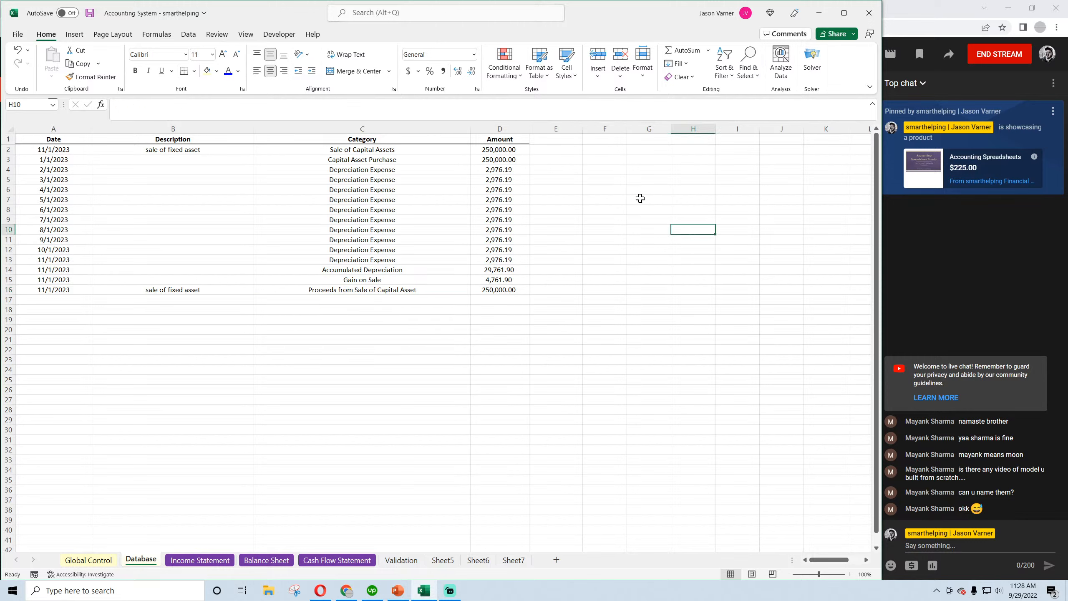
pyautogui.click(686, 52)
pyautogui.click(504, 159)
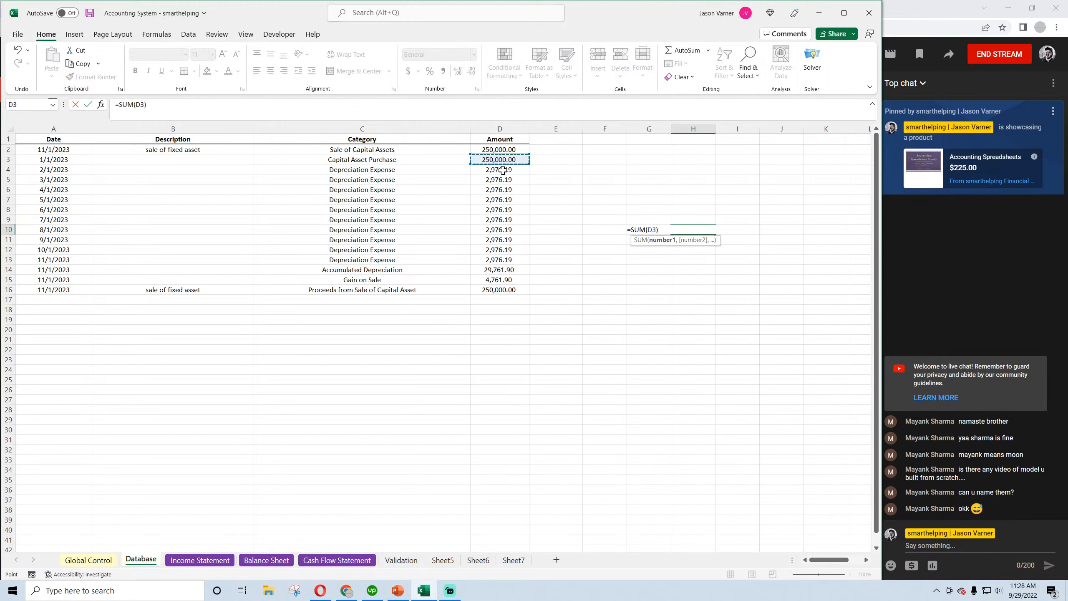
pyautogui.moveTo(503, 169); pyautogui.dragTo(500, 260)
pyautogui.press('Return')
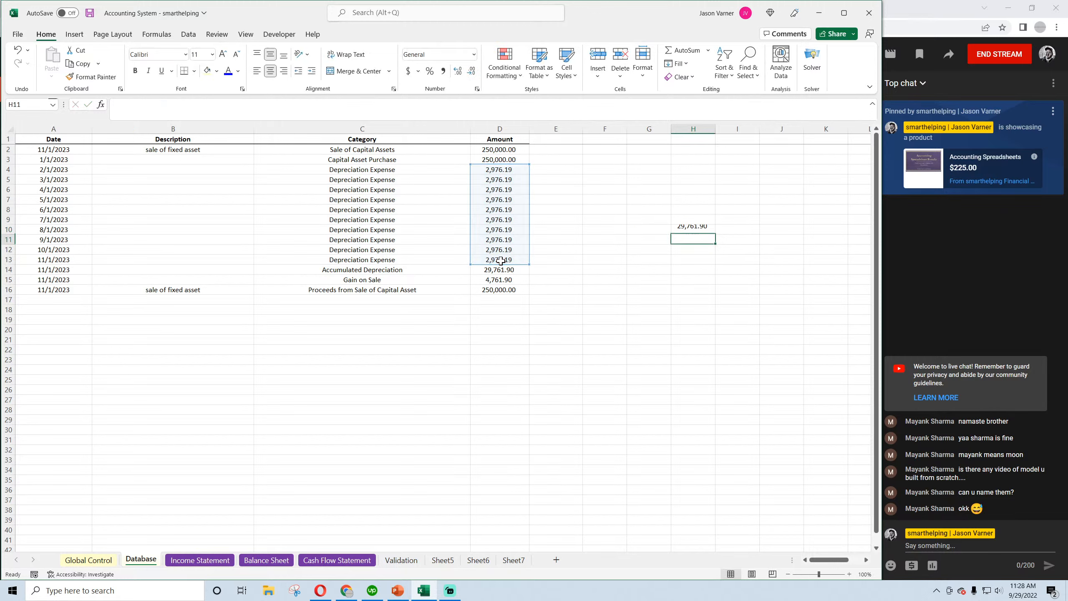
pyautogui.click(499, 269)
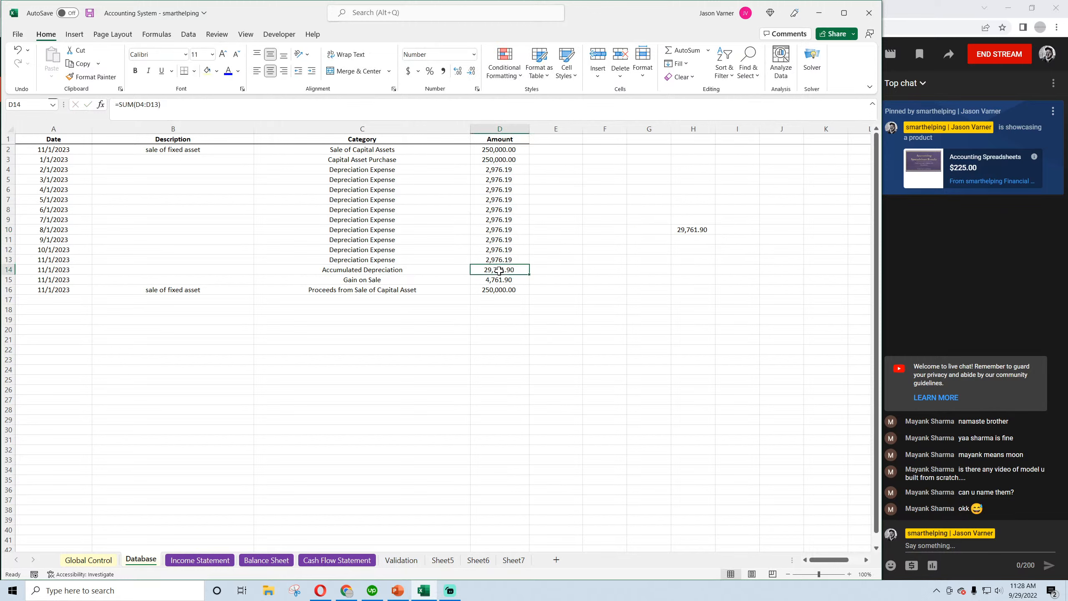
# Calculate the asset's book value in H11 of the Database sheet as =D3-H10
pyautogui.click(695, 240)
pyautogui.write('=')
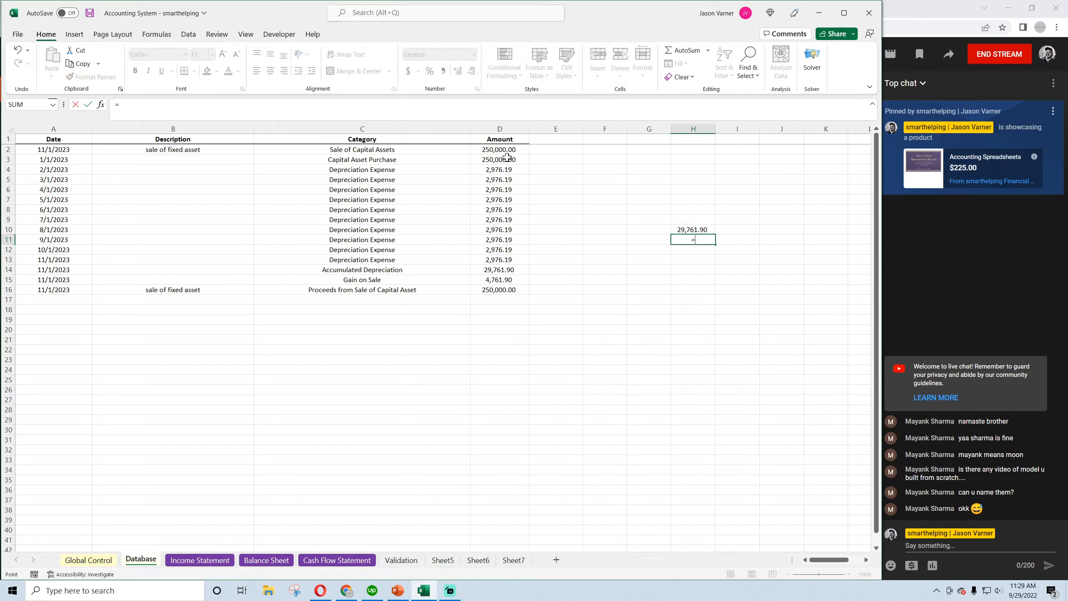
pyautogui.click(502, 159)
pyautogui.write('-')
pyautogui.click(695, 231)
pyautogui.press('Return')
pyautogui.click(697, 239)
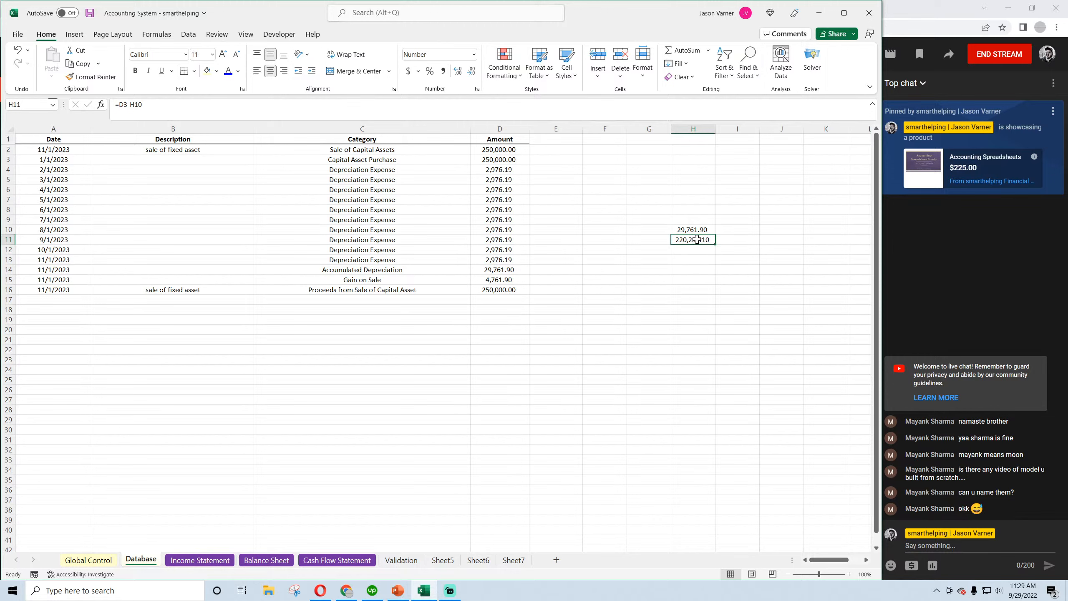
# Set the amount of the Proceeds from Sale of Capital Asset entry in D16 to 228,000
pyautogui.click(498, 290)
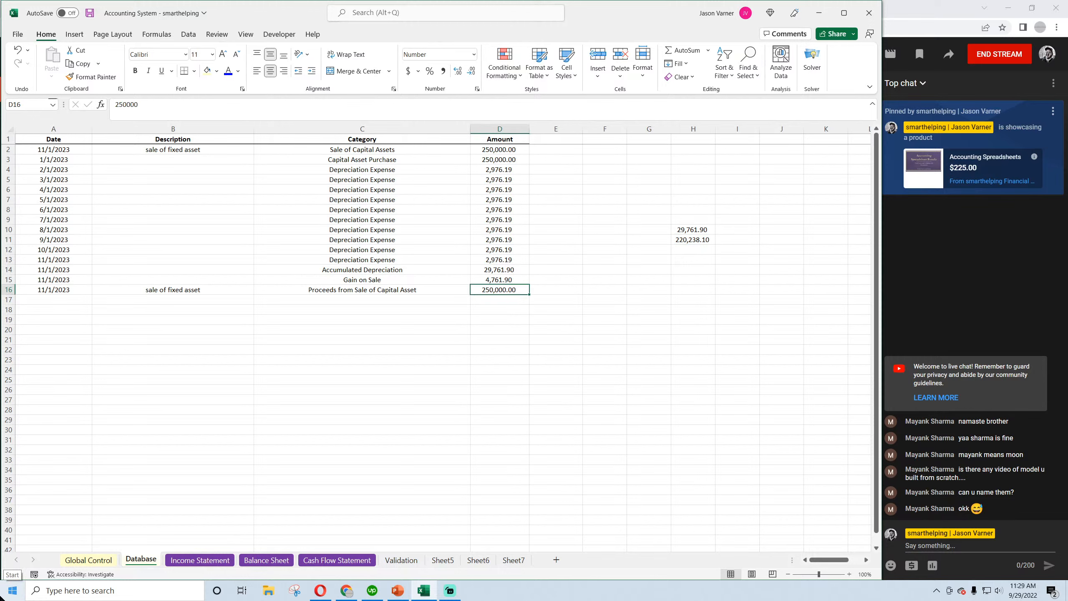
pyautogui.write('228,00')
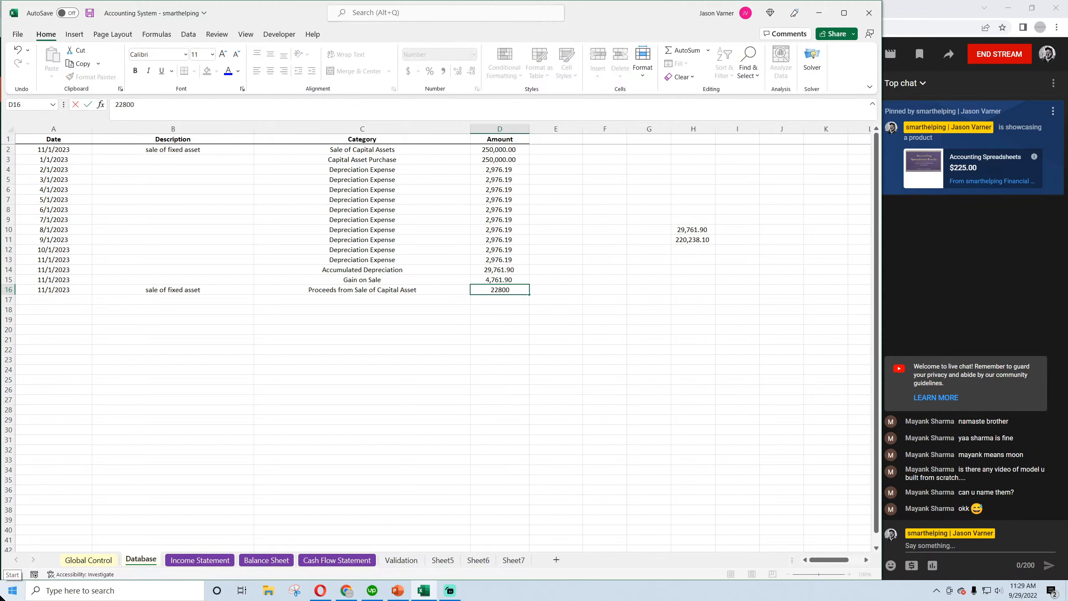
pyautogui.write('0')
pyautogui.press('Return')
# Calculate the gain on sale in H16 as =D16-H11
pyautogui.press('Up')
pyautogui.press('Right')
pyautogui.press('Right')
pyautogui.press('Right')
pyautogui.press('Right')
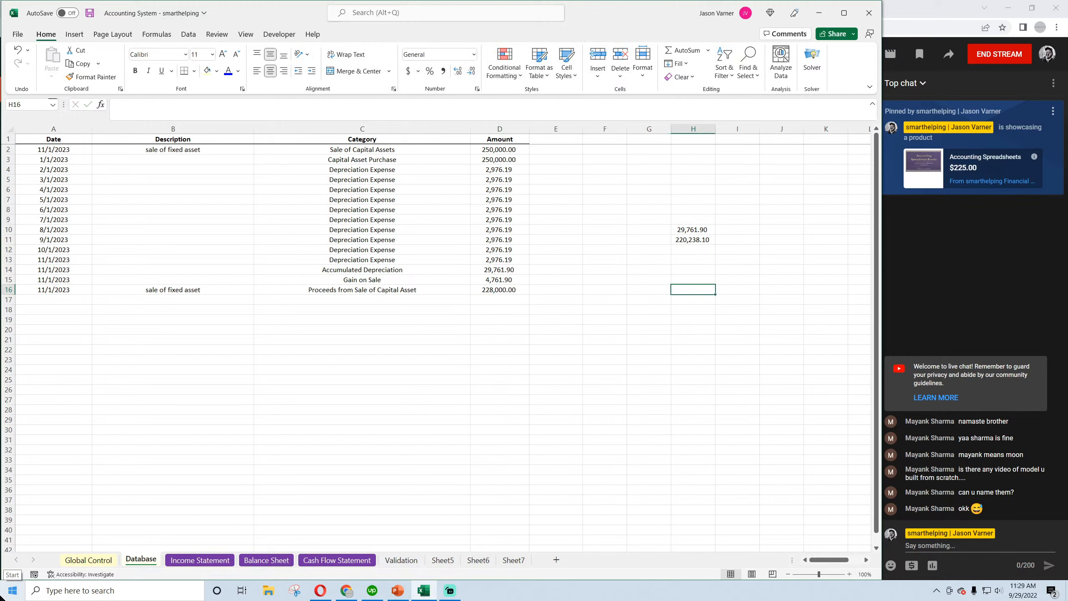
pyautogui.write('=')
pyautogui.click(496, 290)
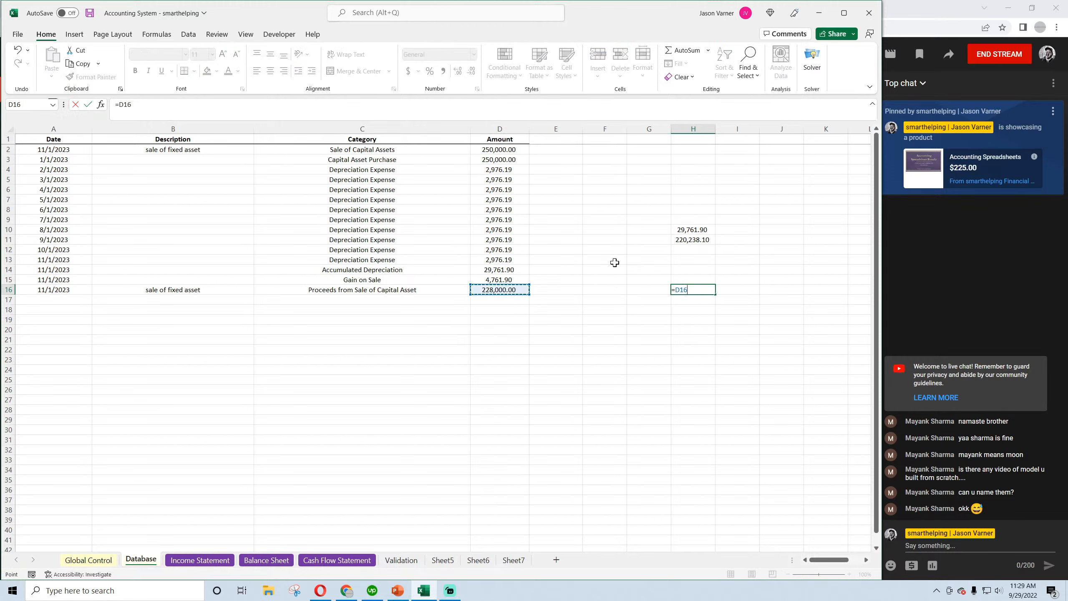
pyautogui.write('-')
pyautogui.click(698, 240)
pyautogui.press('Return')
# Copy the gain from H16 into the Gain on Sale amount D15 as a value and save the workbook
pyautogui.rightClick(691, 290)
pyautogui.click(727, 302)
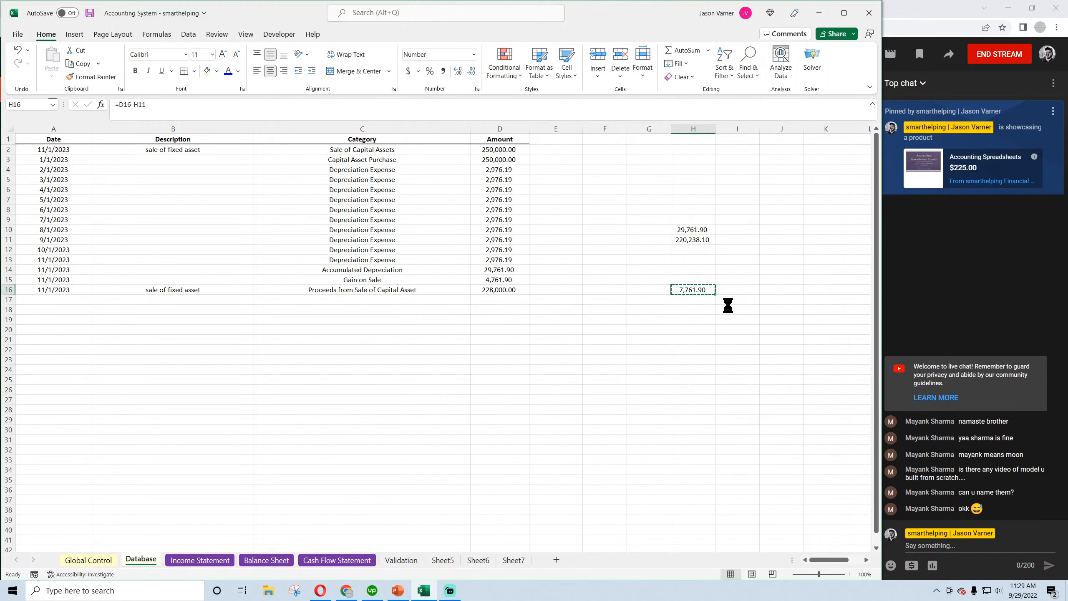
pyautogui.rightClick(500, 282)
pyautogui.click(548, 331)
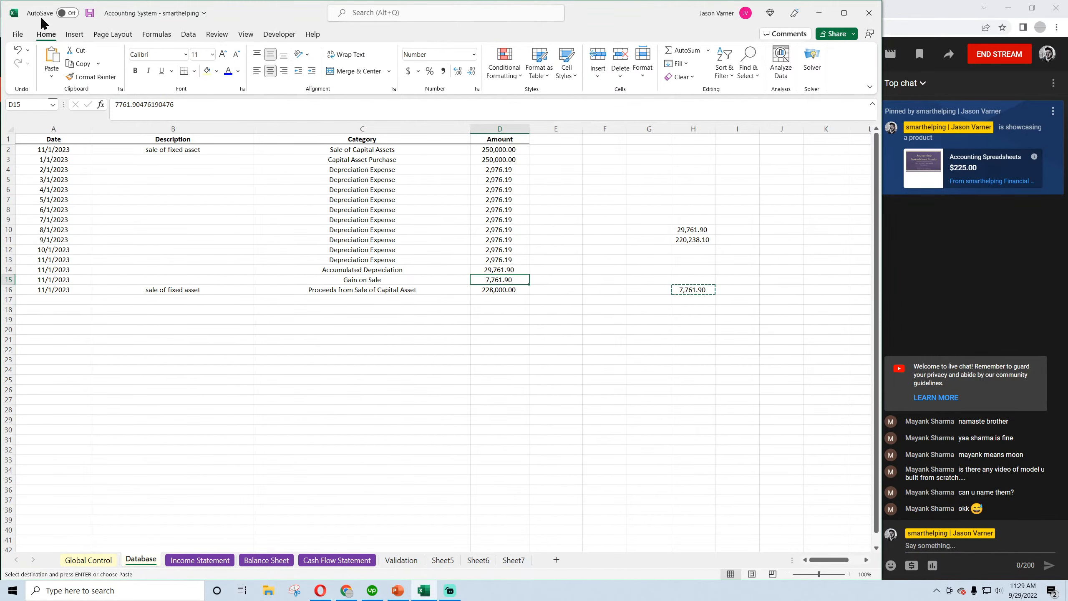
pyautogui.click(90, 13)
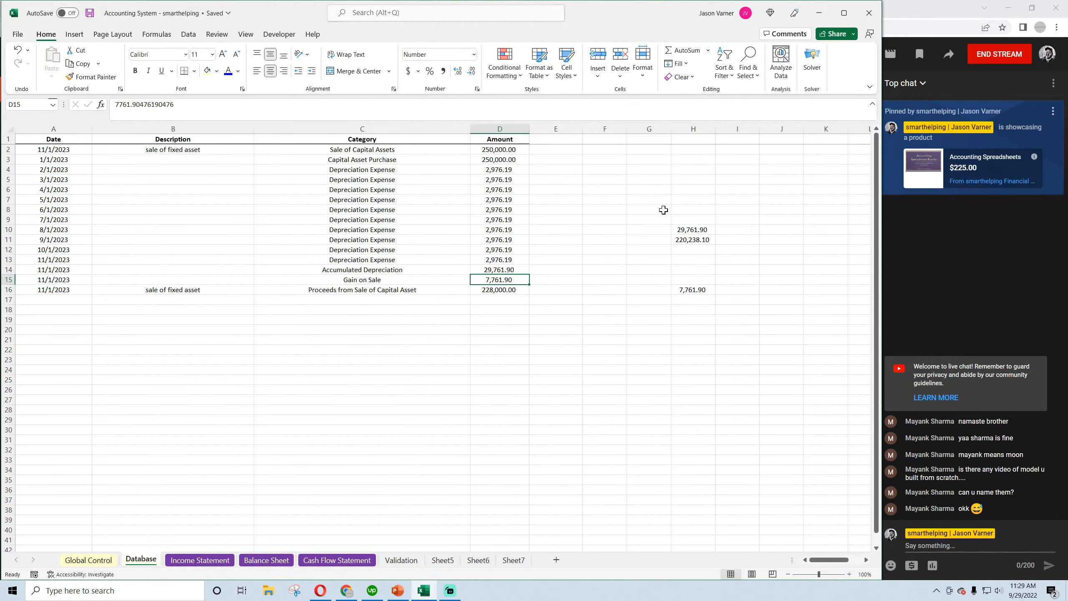
# Review the Income Statement, then examine November property, accumulated depreciation, retained earnings and the check row on the Balance Sheet
pyautogui.click(495, 289)
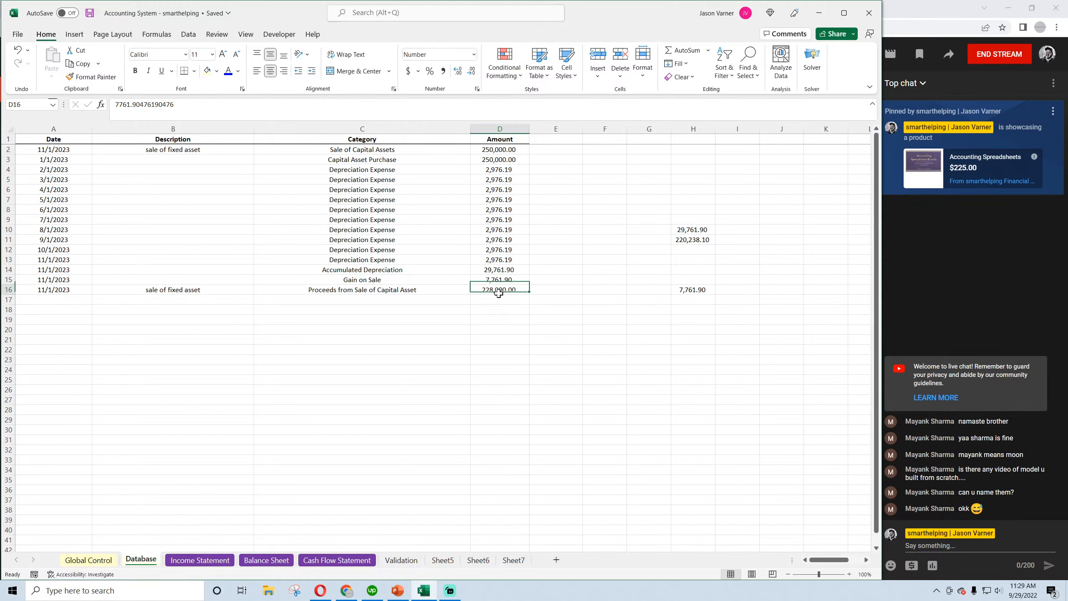
pyautogui.click(399, 289)
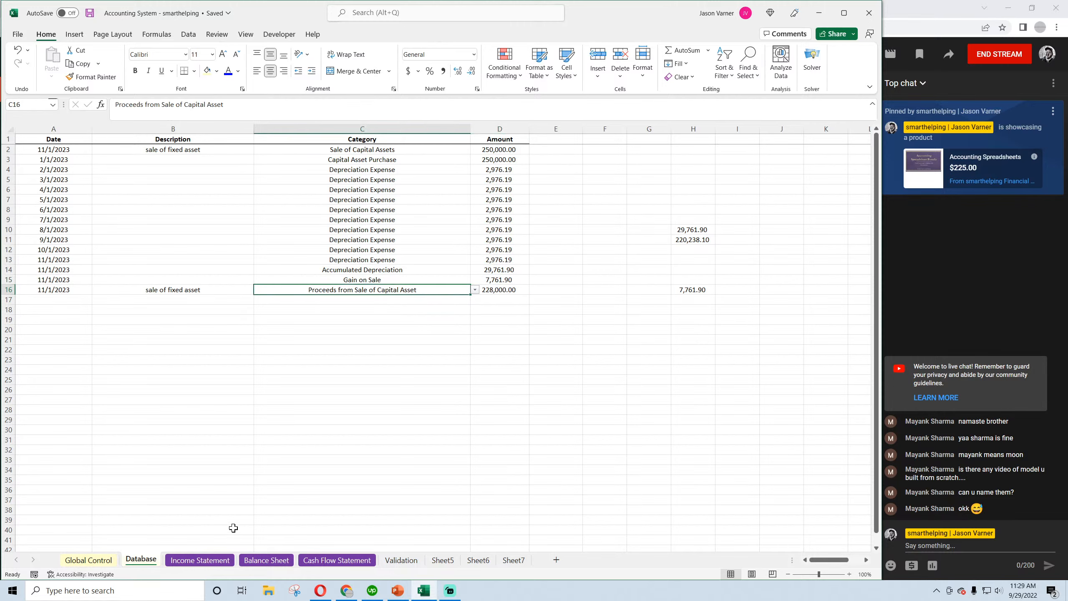
pyautogui.click(223, 561)
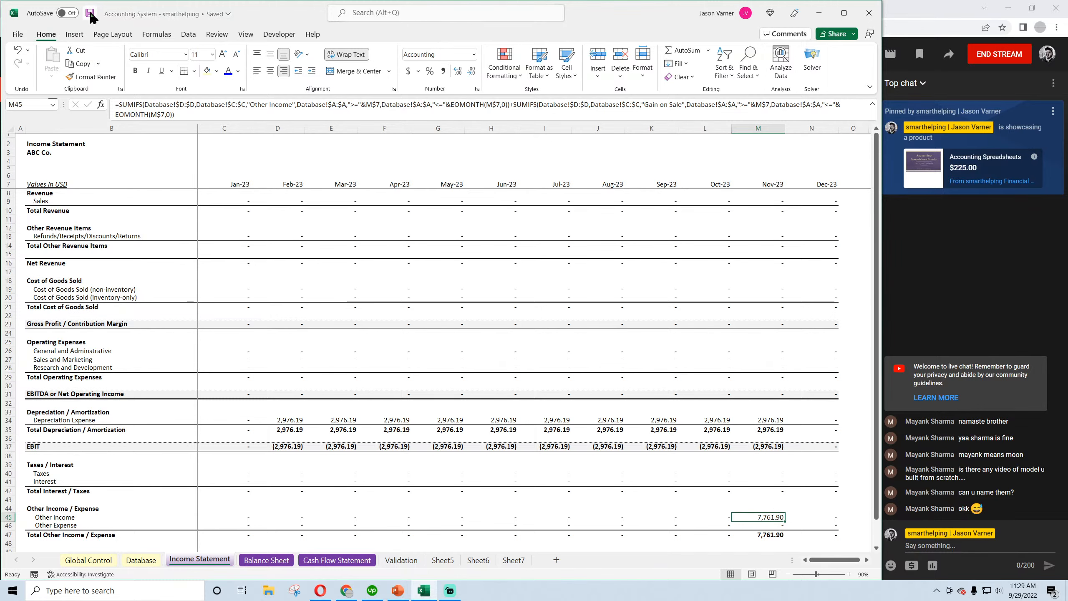
pyautogui.scroll(-4, 320, 283)
pyautogui.scroll(4, 320, 283)
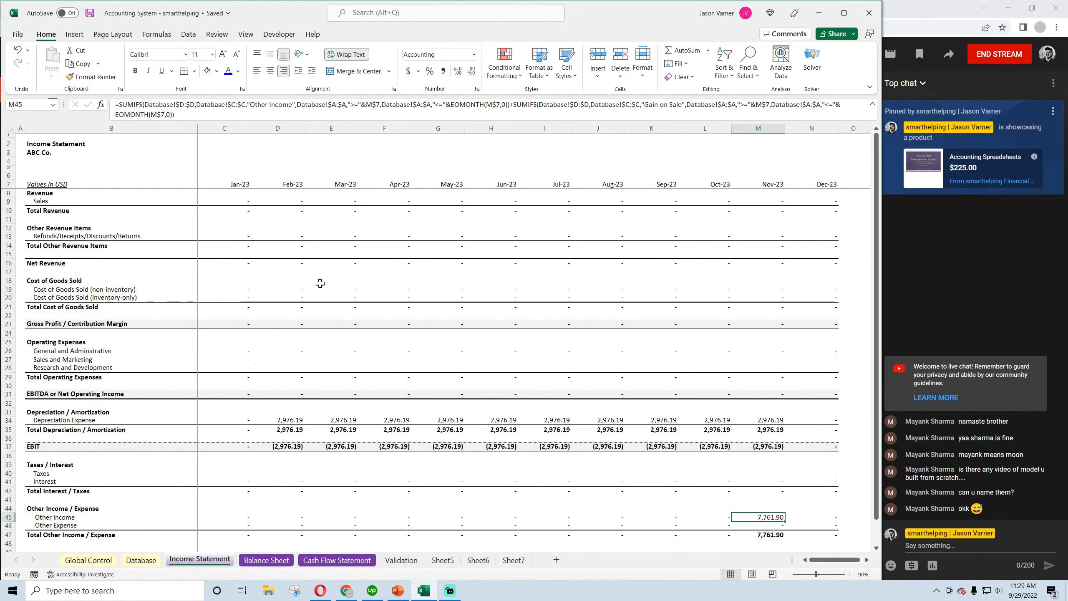
pyautogui.click(266, 561)
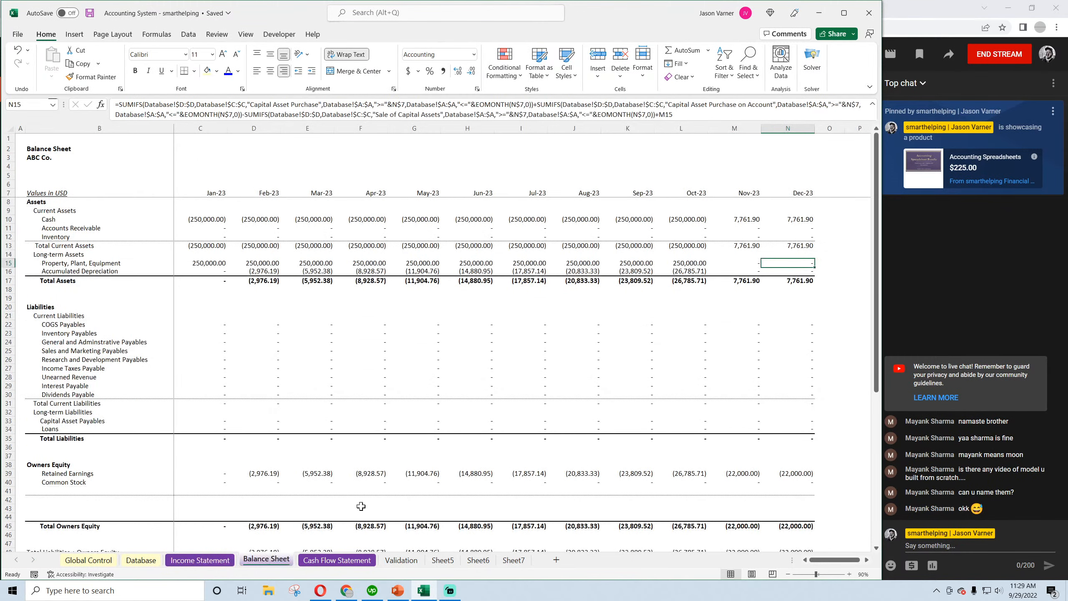
pyautogui.click(688, 262)
pyautogui.click(736, 262)
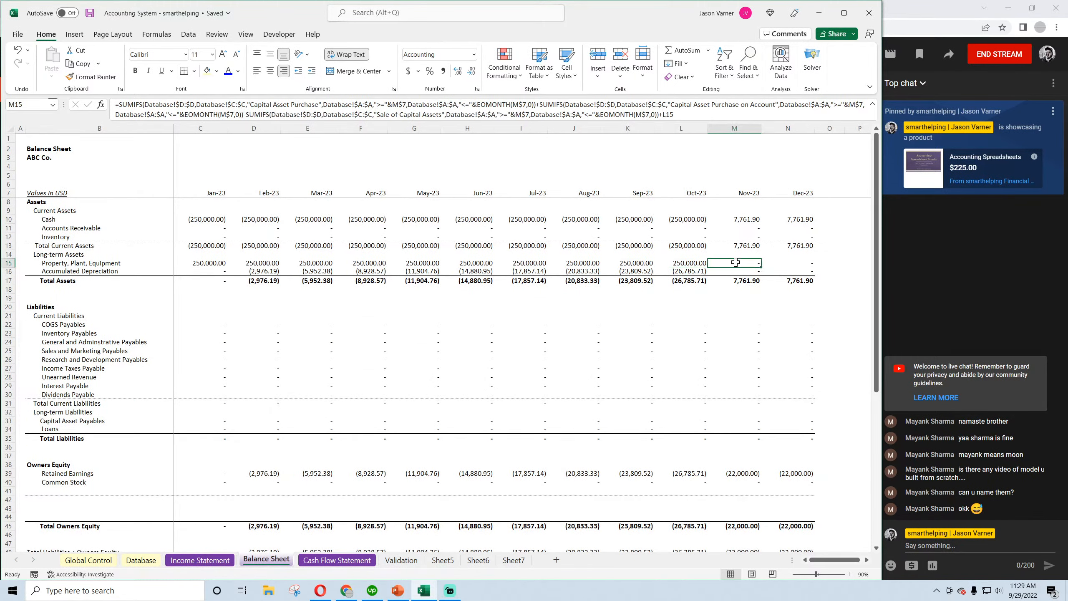
pyautogui.click(732, 270)
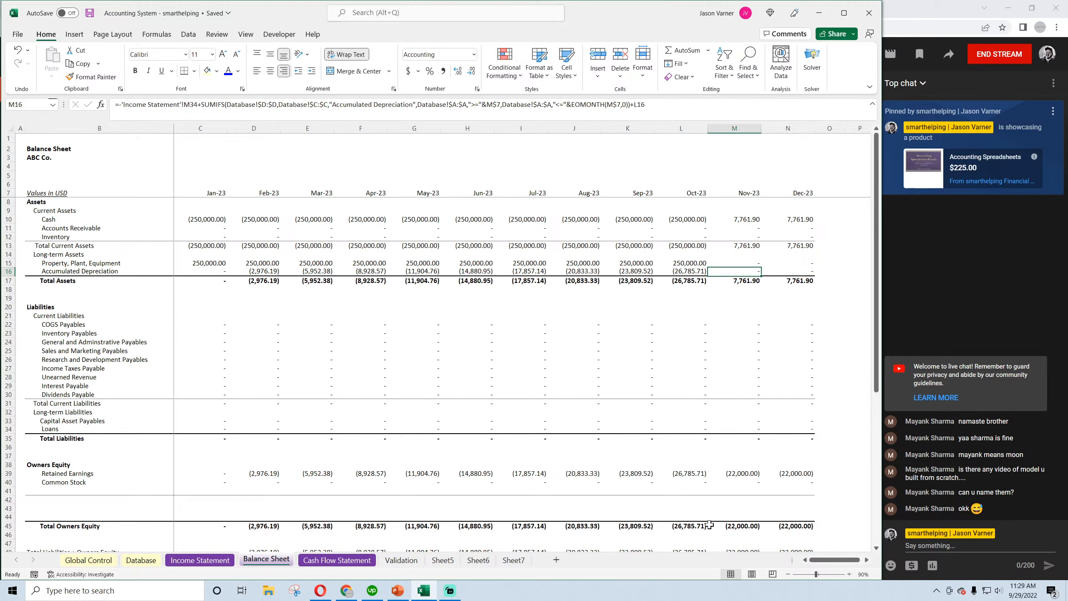
pyautogui.click(742, 474)
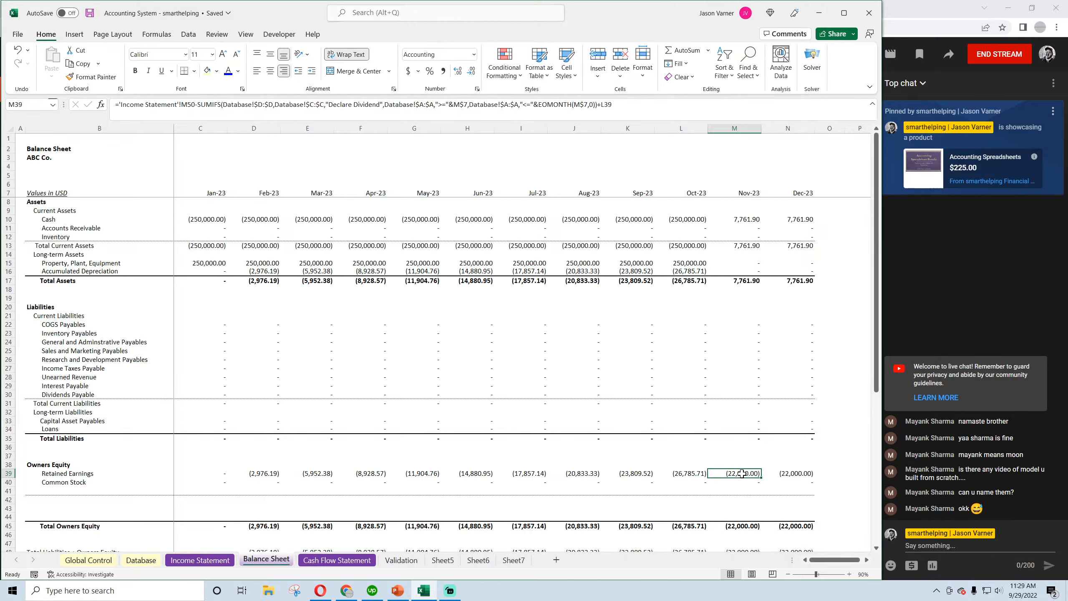
pyautogui.scroll(-4, 680, 495)
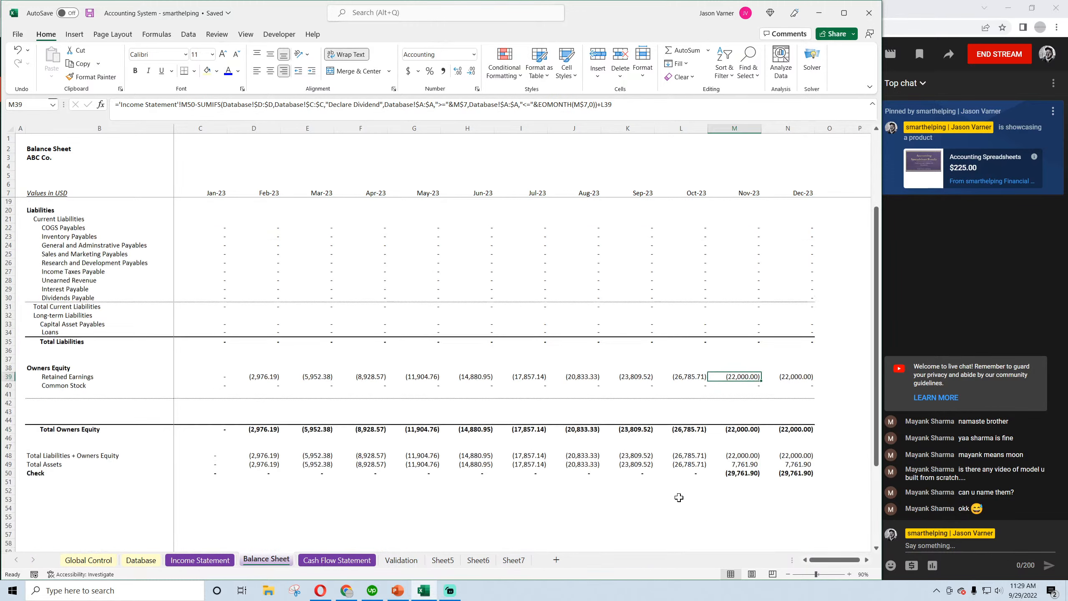
pyautogui.scroll(4, 297, 547)
# Change the category criterion in the C45 formula of the Cash Flow Statement to "Proceeds from Sale of Capital Asset"
pyautogui.click(337, 560)
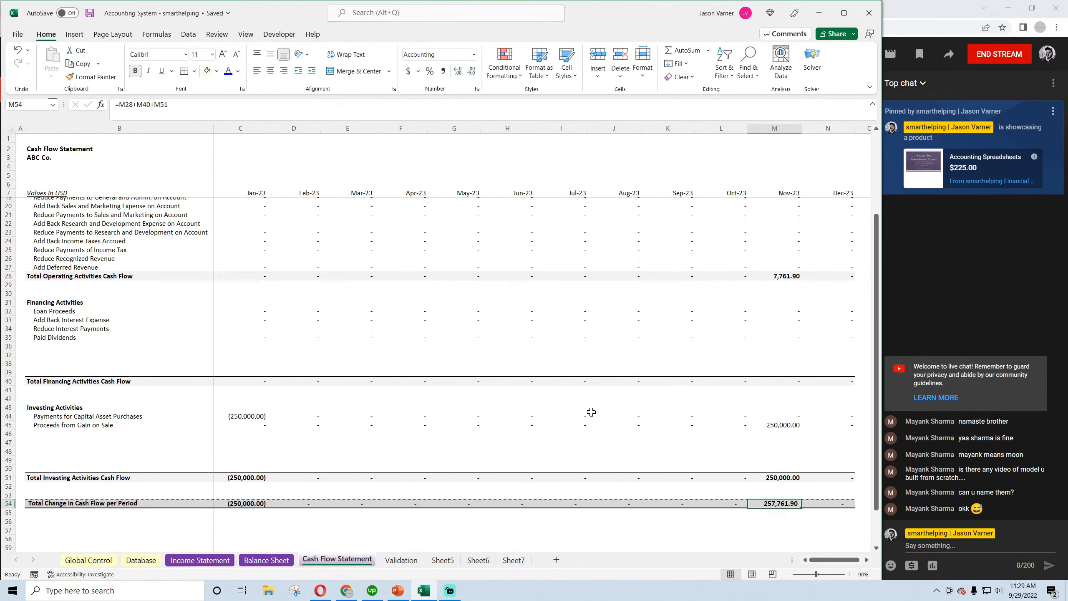
pyautogui.scroll(4, 779, 427)
pyautogui.scroll(-5, 779, 427)
pyautogui.click(779, 426)
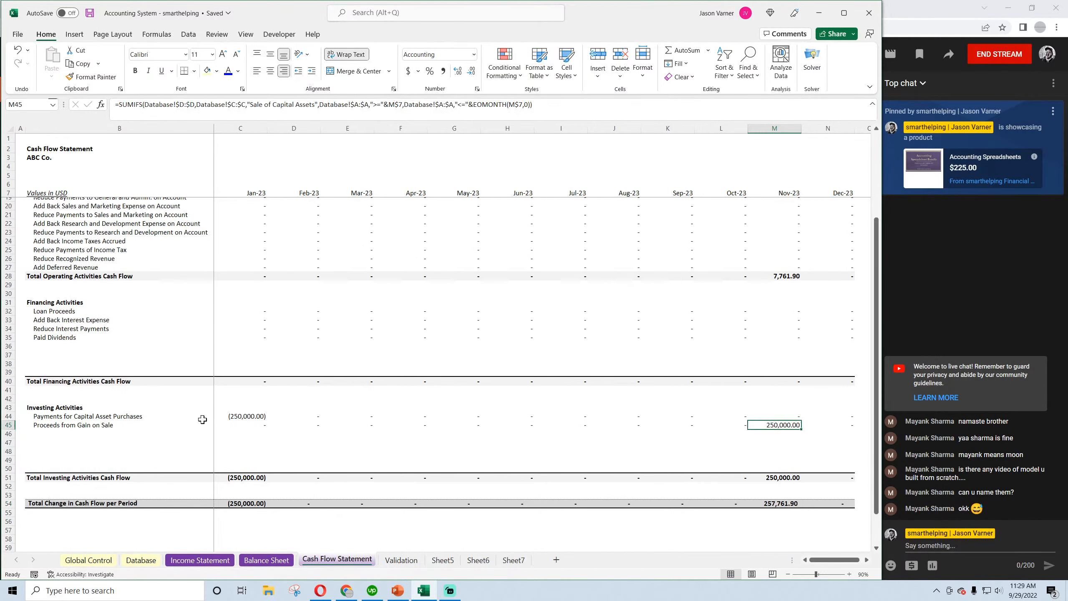
pyautogui.click(247, 426)
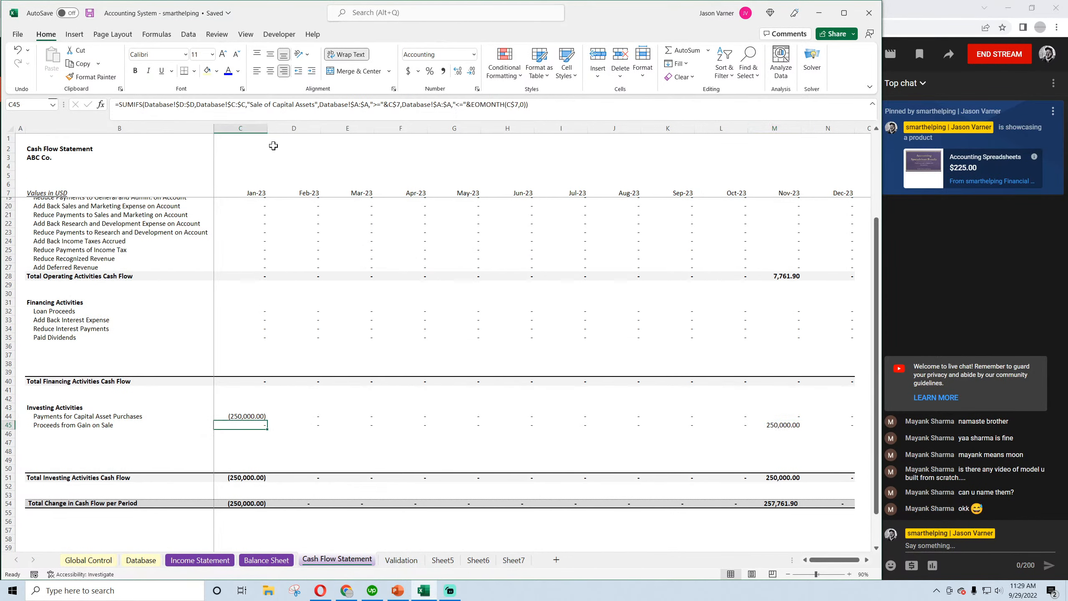
pyautogui.doubleClick(257, 104)
pyautogui.moveTo(260, 105); pyautogui.dragTo(314, 104)
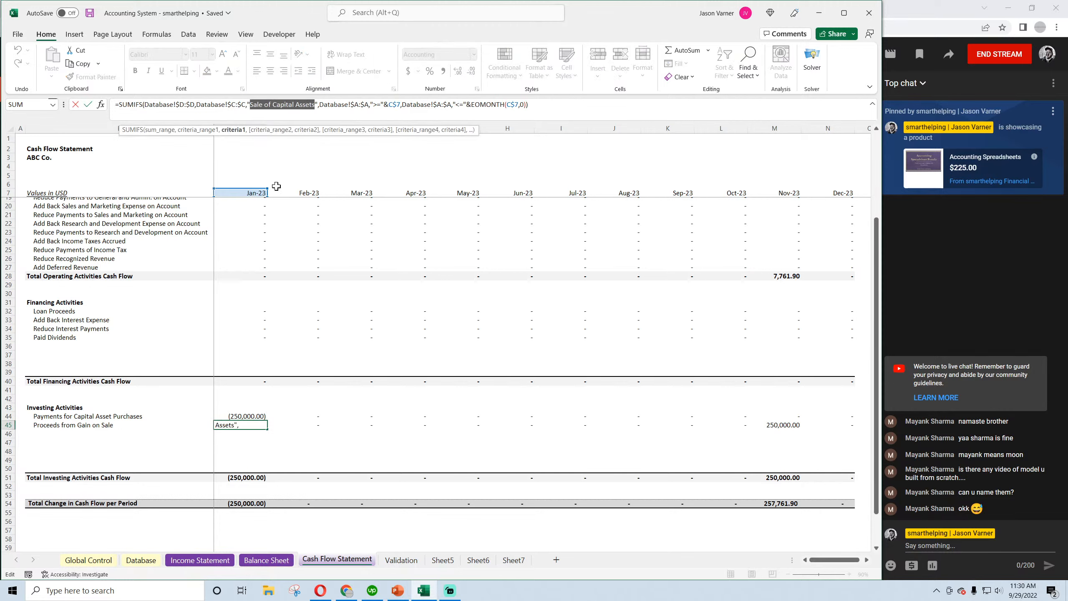
pyautogui.write('Procee')
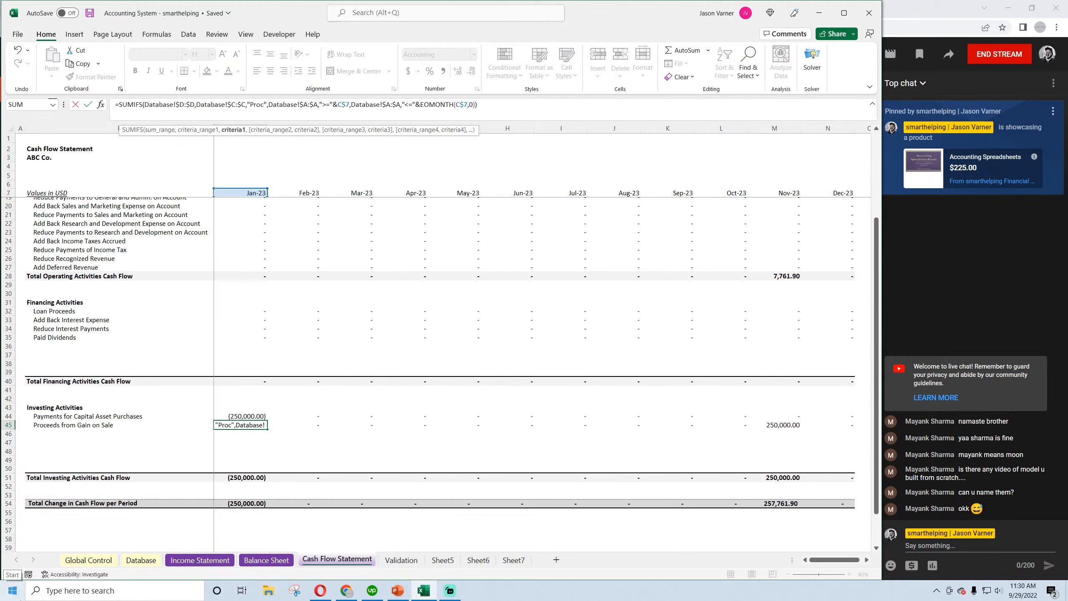
pyautogui.write('sd f')
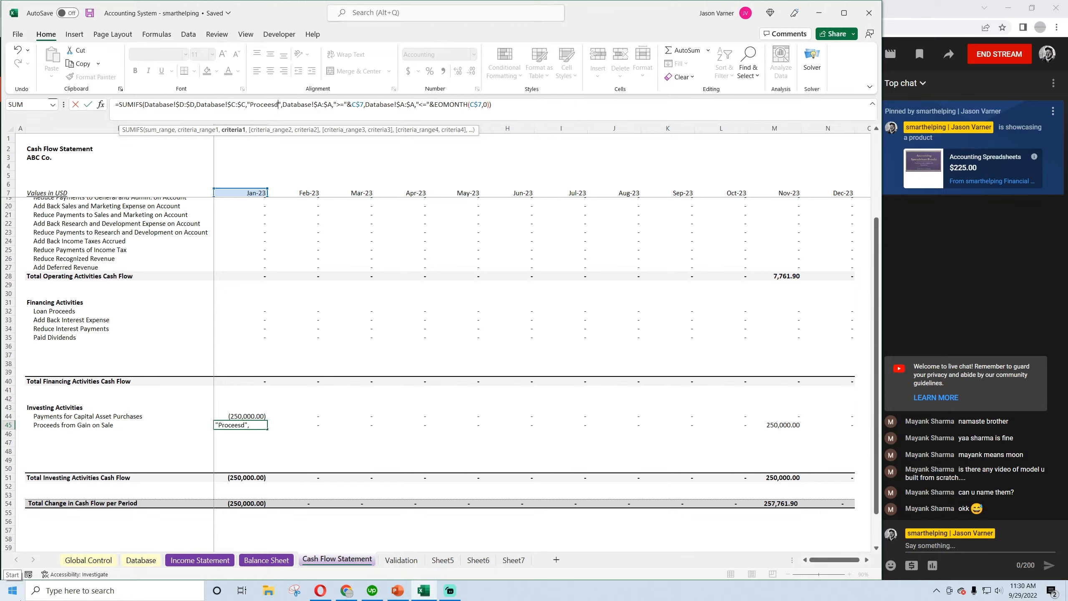
pyautogui.press('BackSpace')
pyautogui.press('BackSpace')
pyautogui.press('BackSpace')
pyautogui.press('BackSpace')
pyautogui.write('ds from ')
pyautogui.write('Sale of Capit')
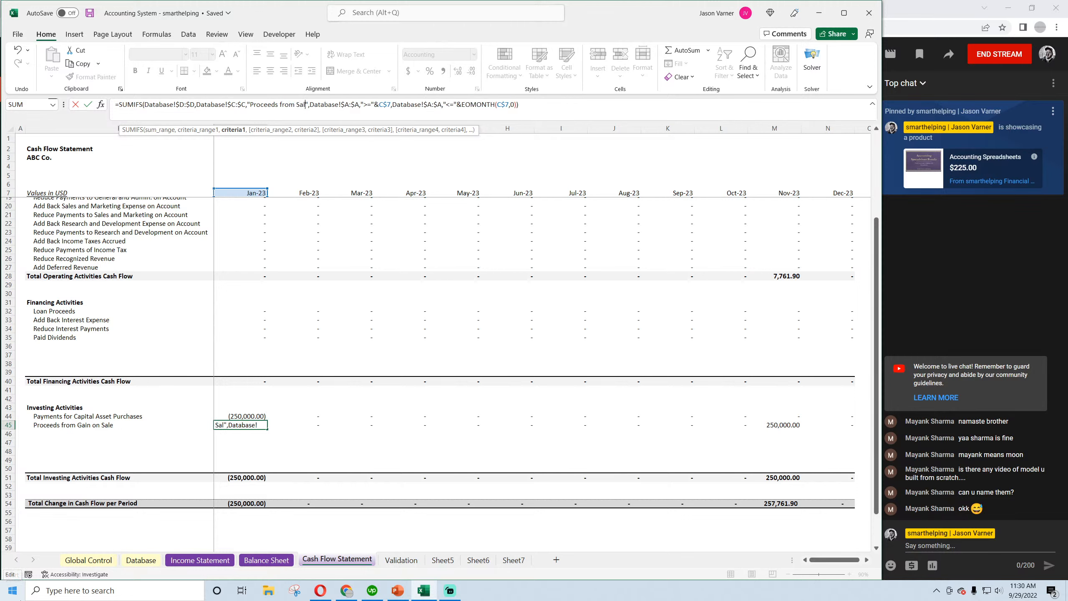
pyautogui.write('al Asse')
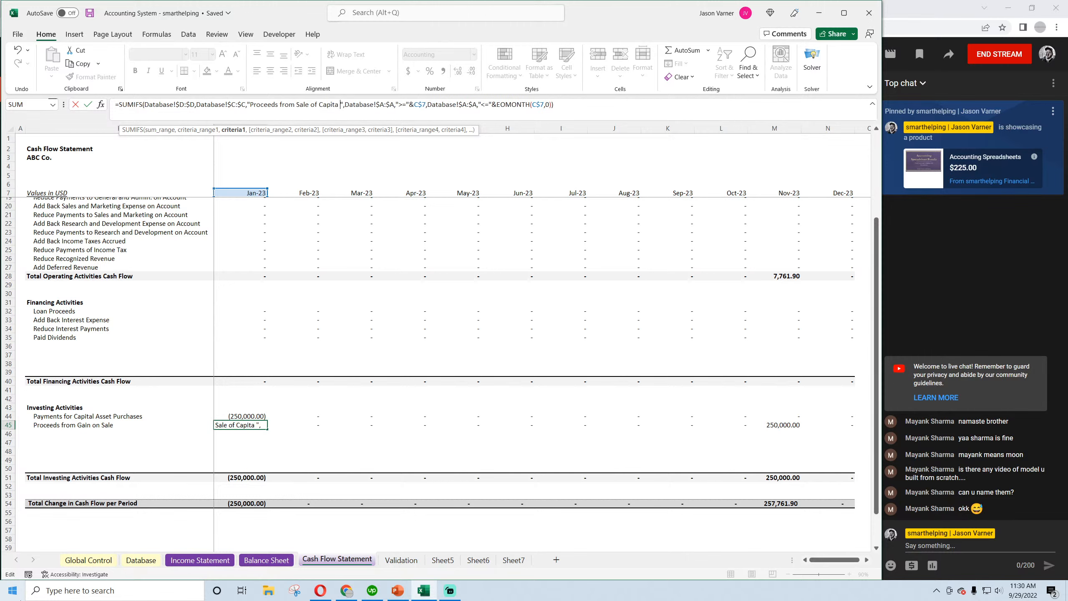
pyautogui.write('t')
pyautogui.press('Return')
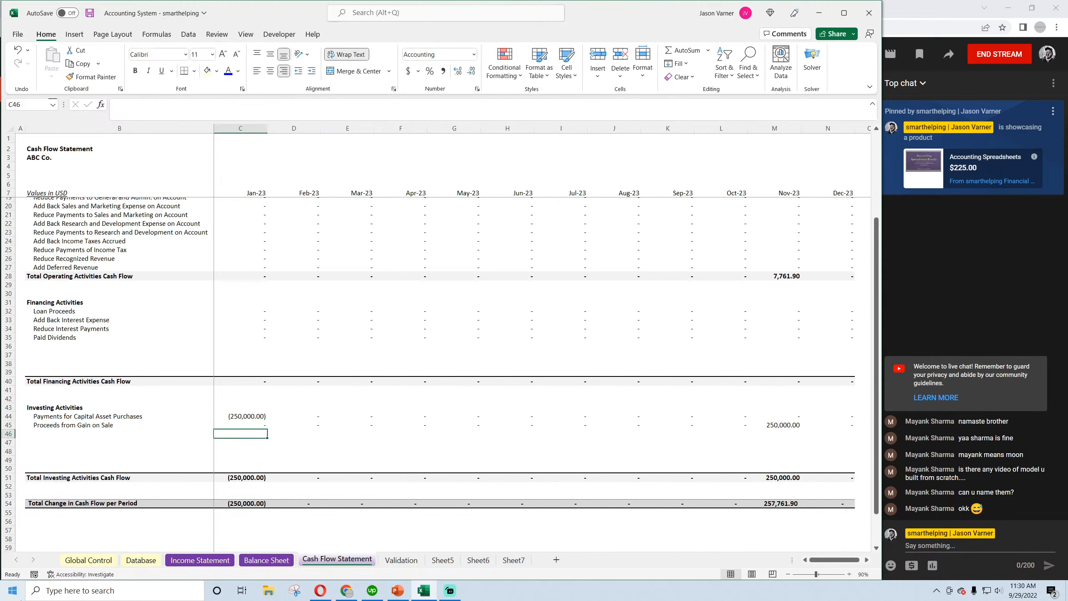
# Compare the criterion with the Validation category, fill the C45 formula across to N45 of the Cash Flow Statement, and save
pyautogui.click(401, 560)
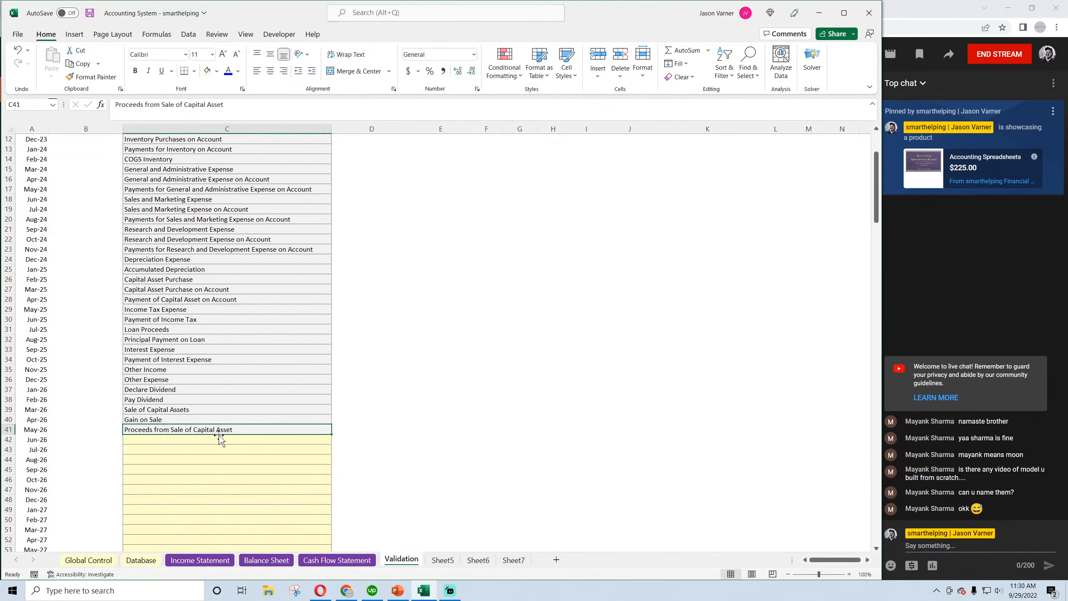
pyautogui.click(336, 560)
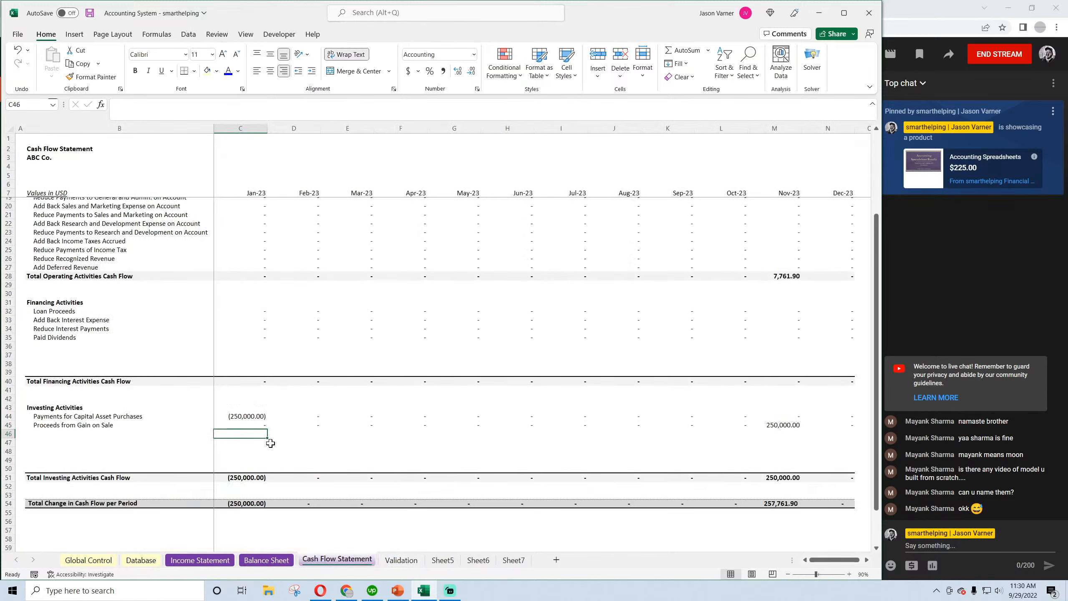
pyautogui.click(251, 425)
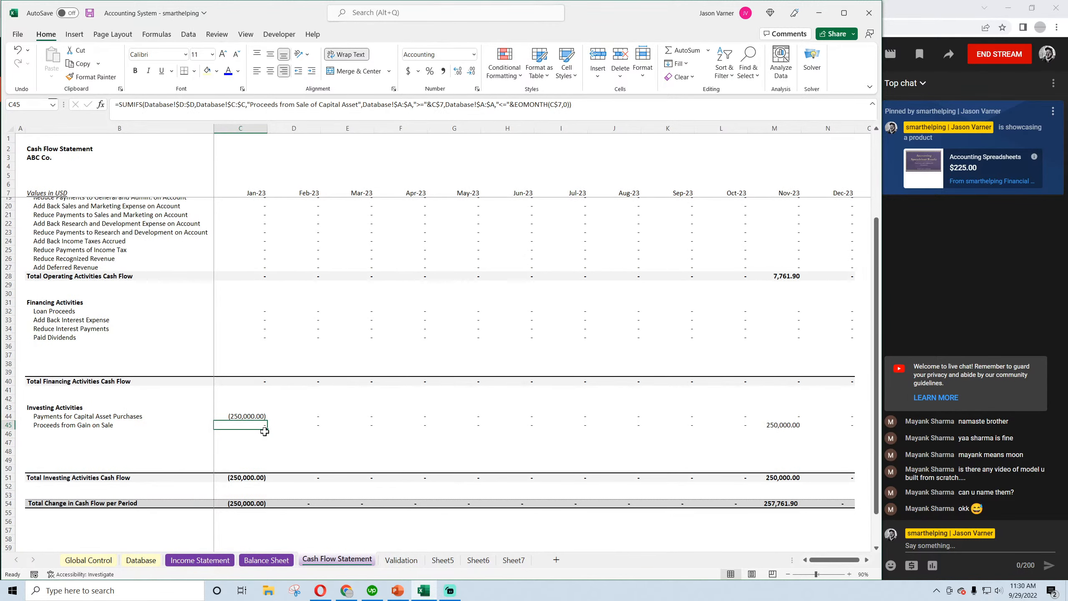
pyautogui.moveTo(264, 430); pyautogui.dragTo(824, 453)
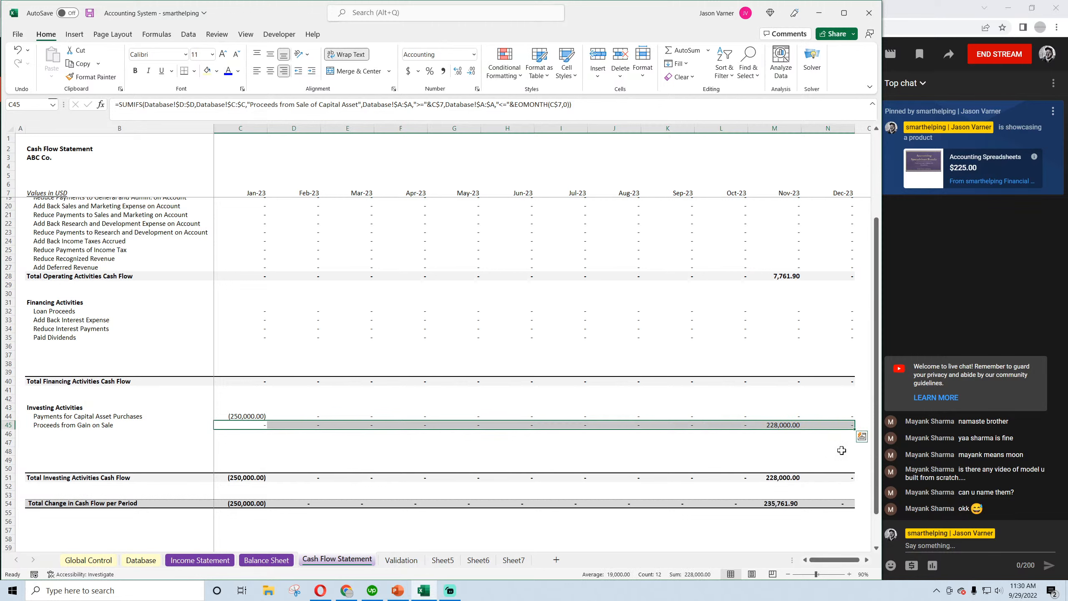
pyautogui.click(781, 425)
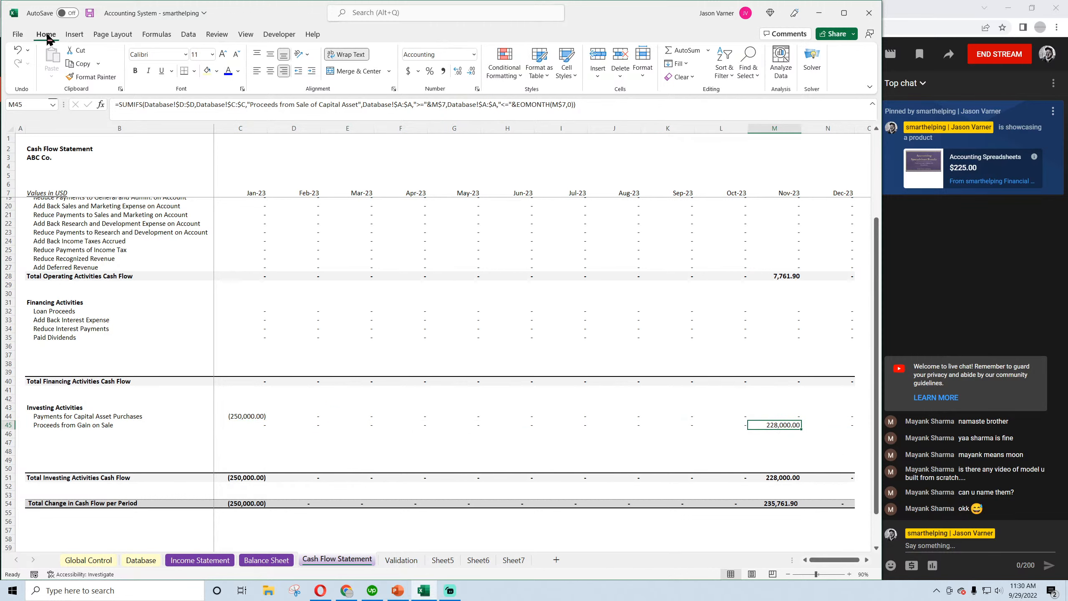
pyautogui.click(90, 13)
# Examine the Balance Sheet's check row, November retained earnings and November assets against the updated cash flow
pyautogui.scroll(4, 782, 426)
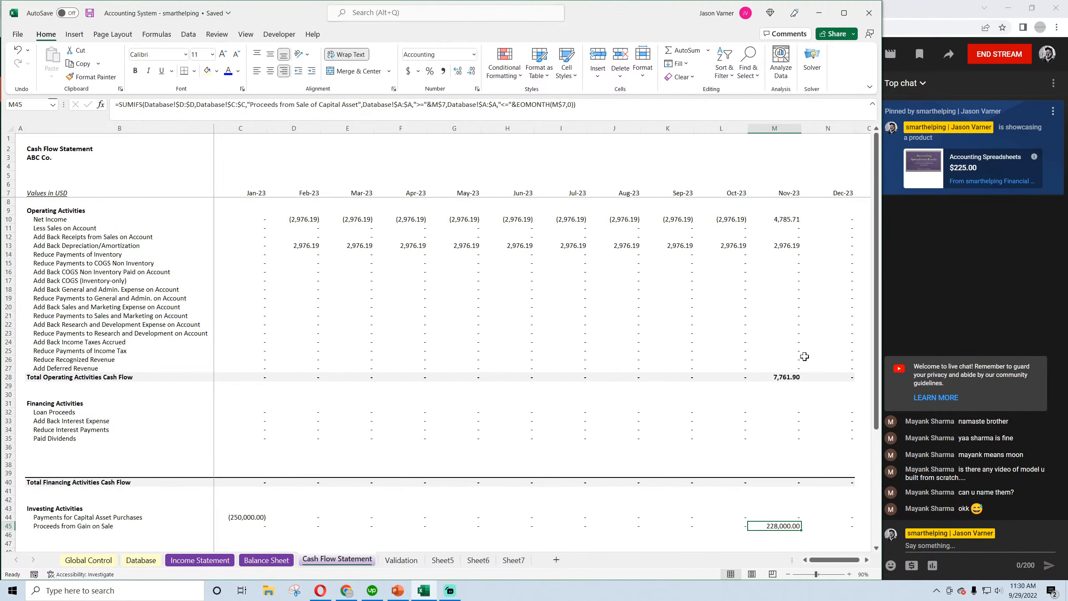
pyautogui.click(266, 559)
pyautogui.scroll(-4, 455, 479)
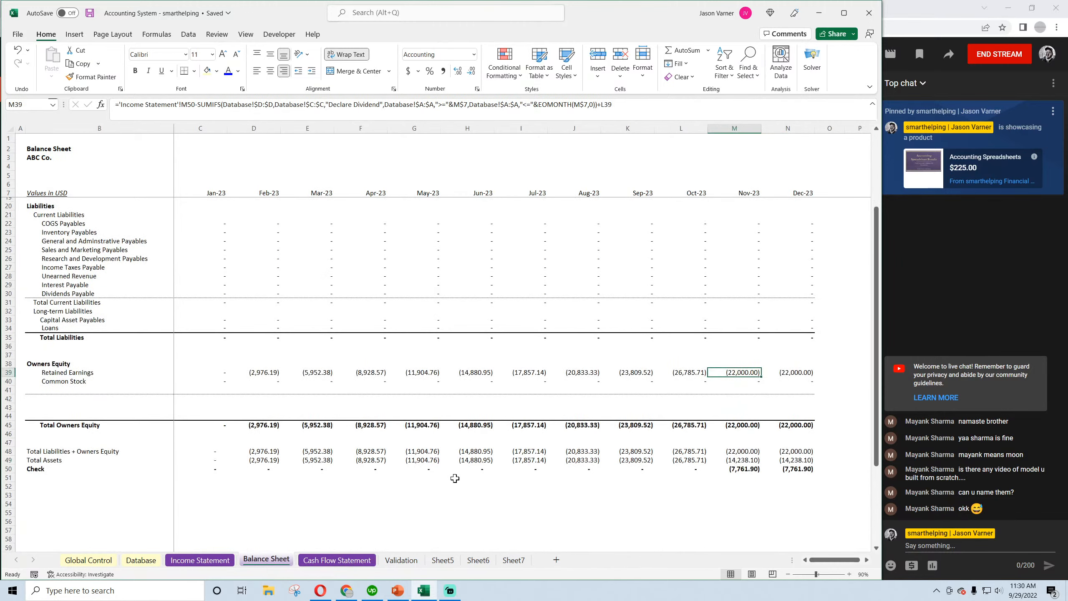
pyautogui.click(91, 14)
pyautogui.click(686, 371)
pyautogui.click(740, 372)
pyautogui.scroll(4, 740, 372)
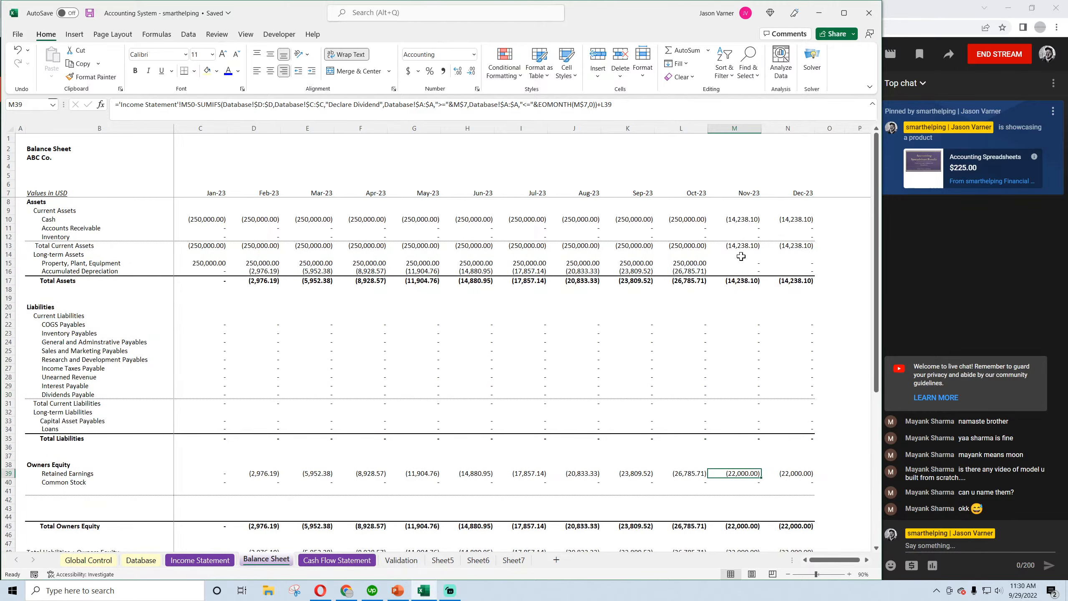
# Calculate the change between October and November cash in M4 of the Balance Sheet with =L10-M10
pyautogui.click(743, 216)
pyautogui.click(734, 167)
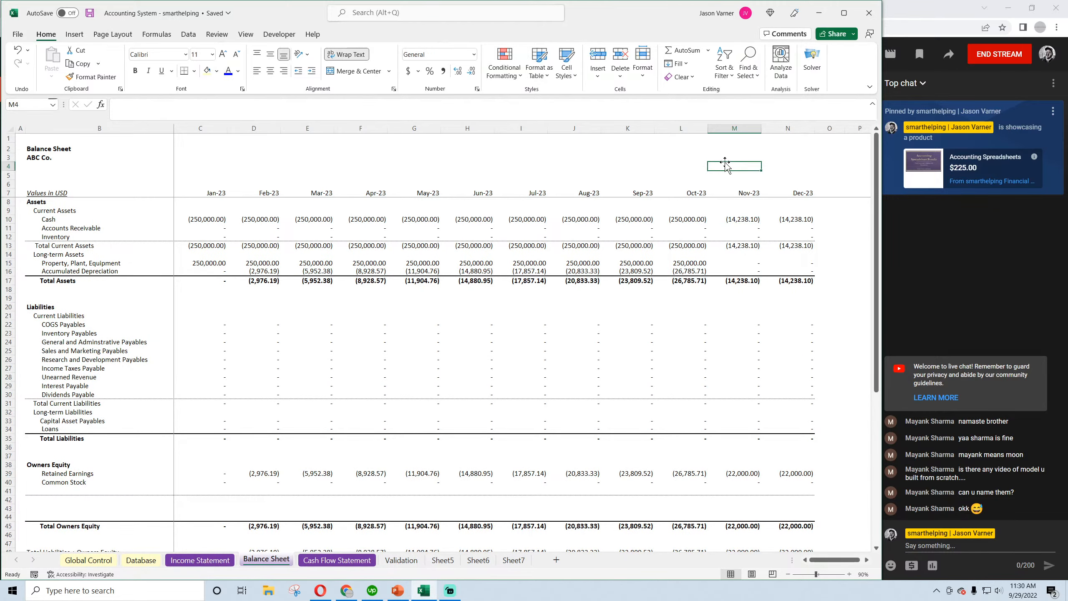
pyautogui.write('=')
pyautogui.click(685, 217)
pyautogui.write('-')
pyautogui.click(742, 218)
pyautogui.press('Return')
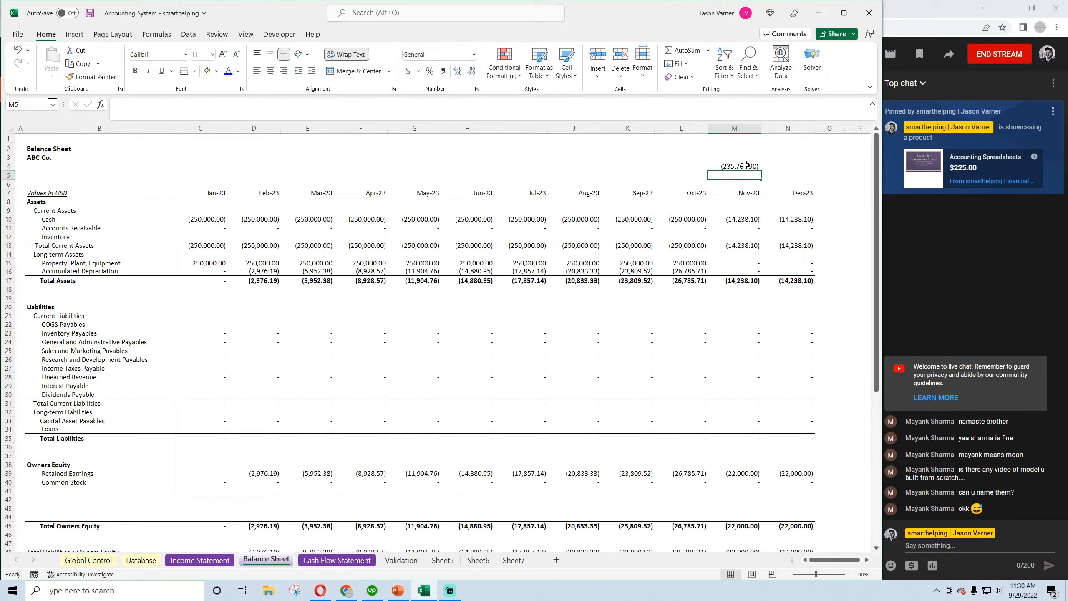
pyautogui.click(744, 166)
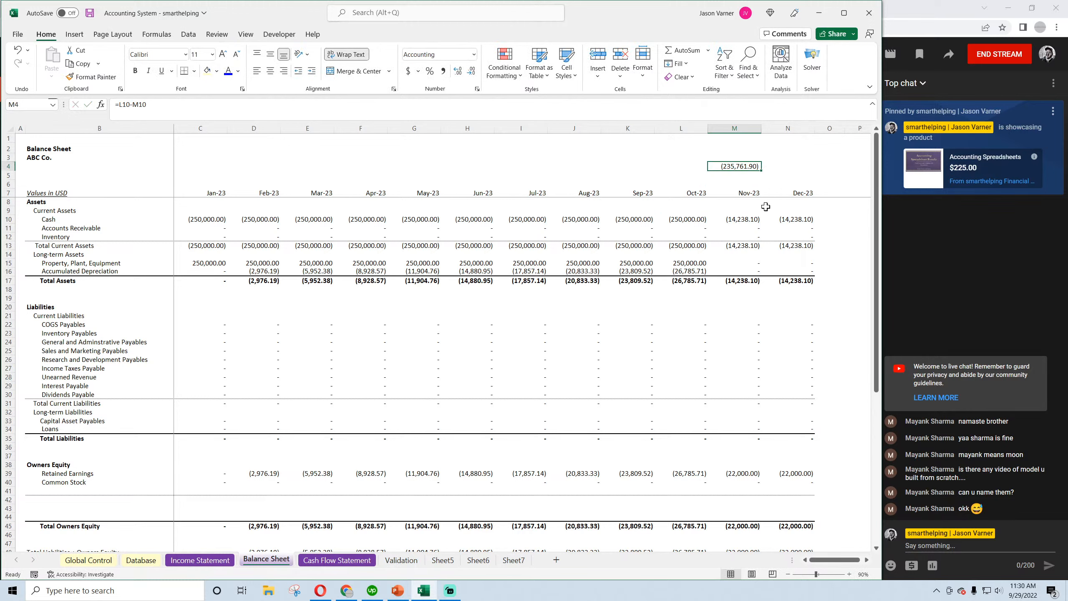
# Sum November cash flow from M28 to M45 on the Cash Flow Statement and compare it with the sale proceeds in Database D16
pyautogui.click(338, 560)
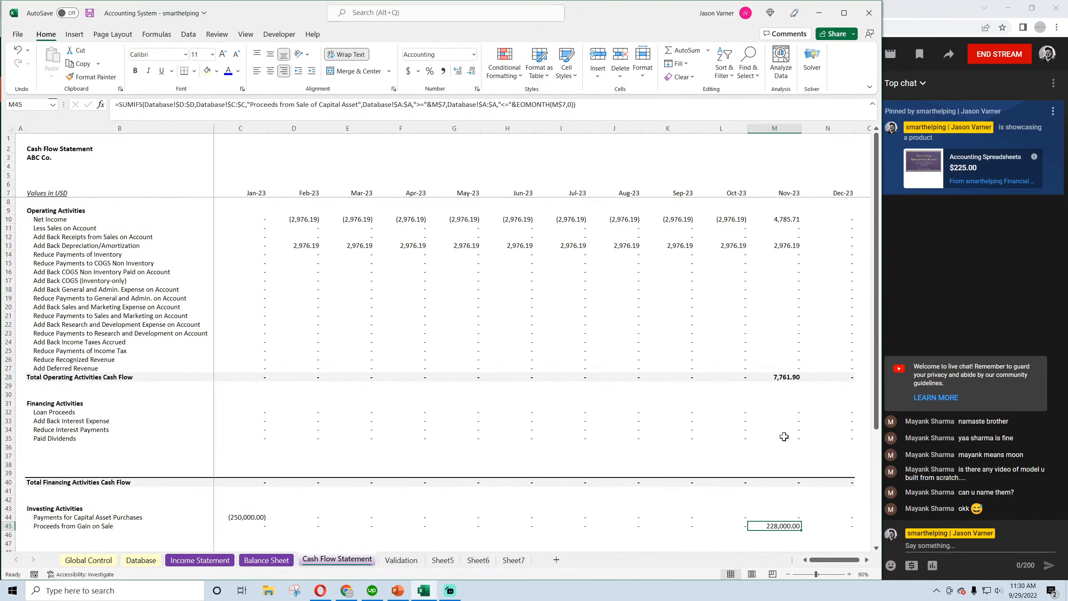
pyautogui.moveTo(785, 376); pyautogui.dragTo(782, 523)
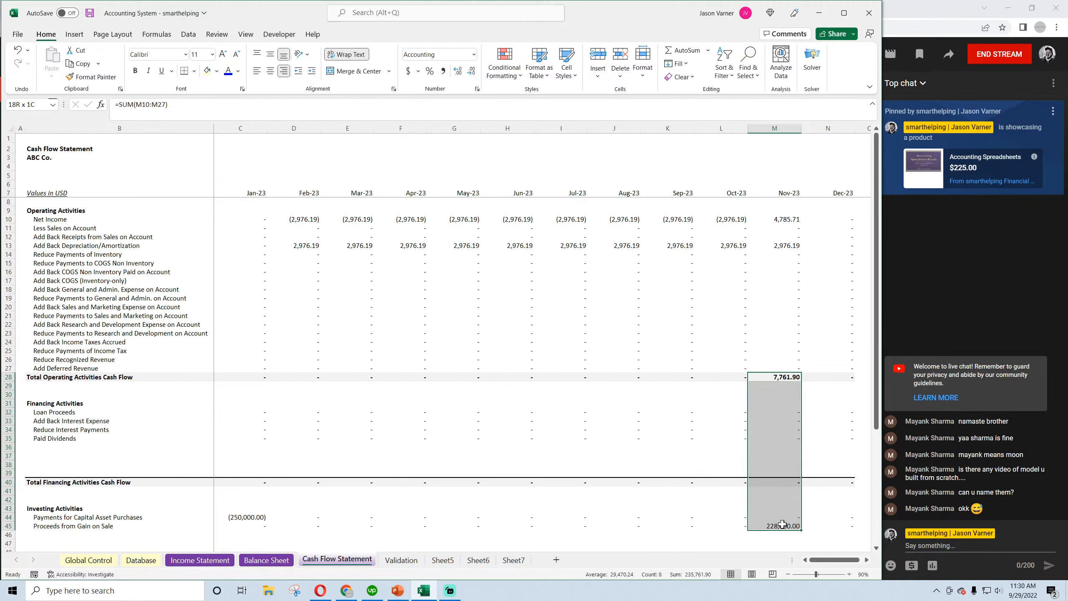
pyautogui.click(138, 560)
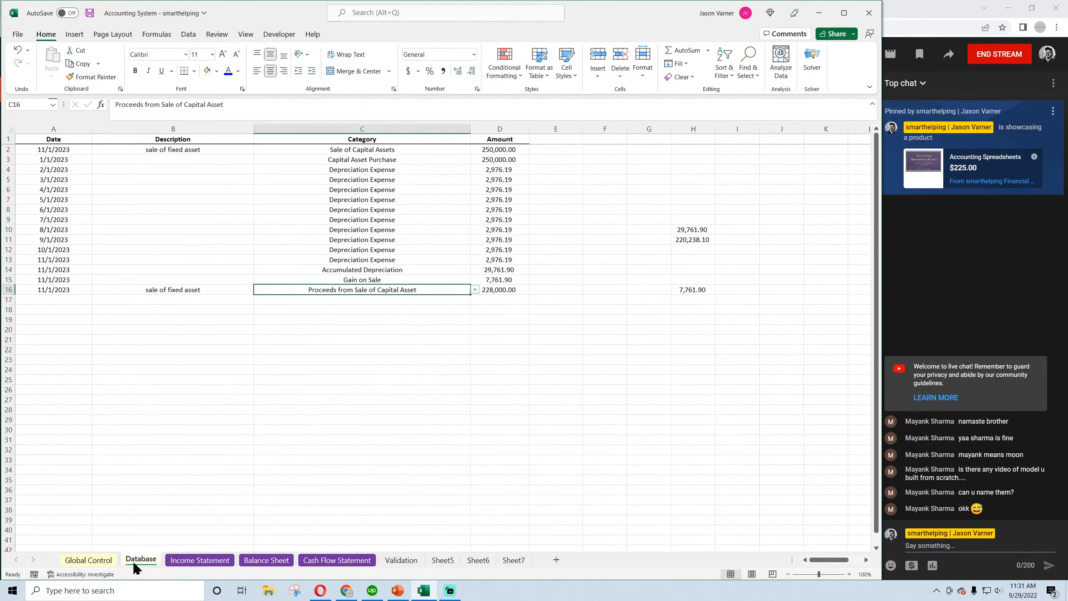
pyautogui.click(508, 291)
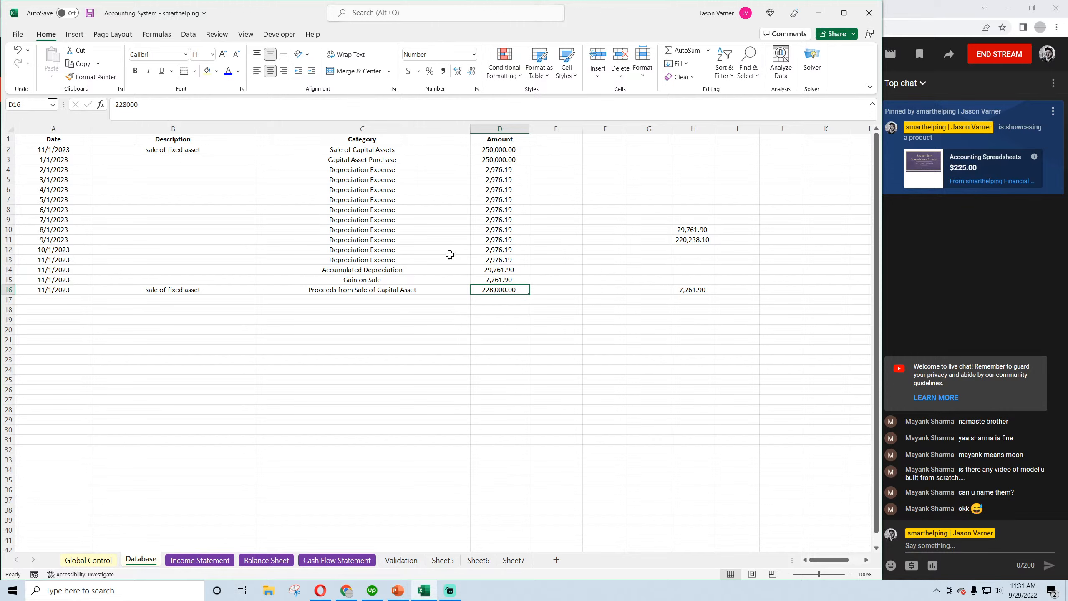
# Save the workbook and examine November's sale proceeds, total operating cash flow and net income on the Cash Flow Statement
pyautogui.click(90, 14)
pyautogui.click(321, 560)
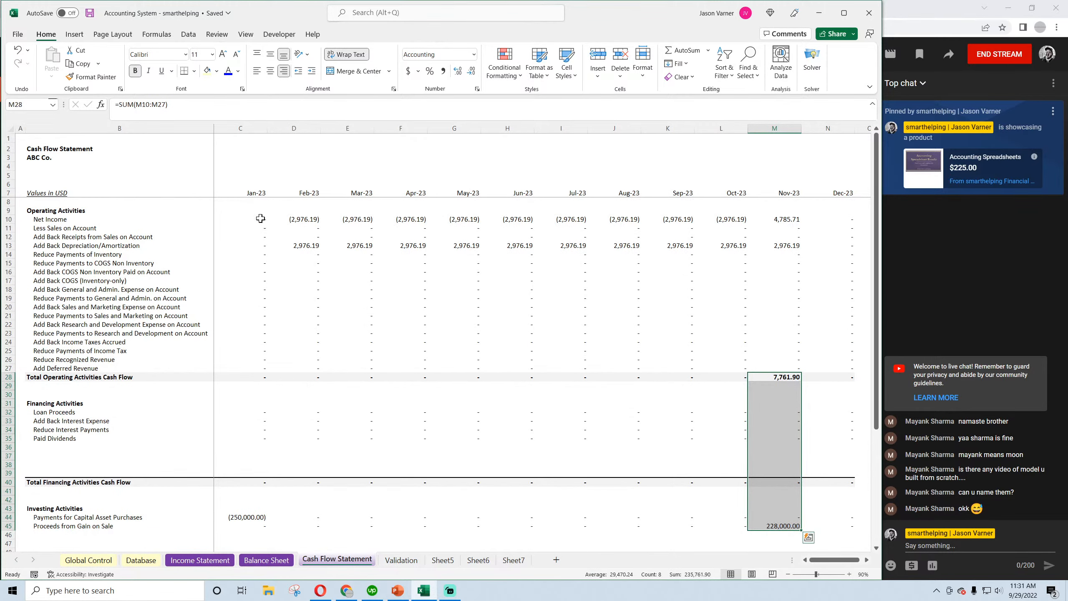
pyautogui.click(90, 14)
pyautogui.click(778, 526)
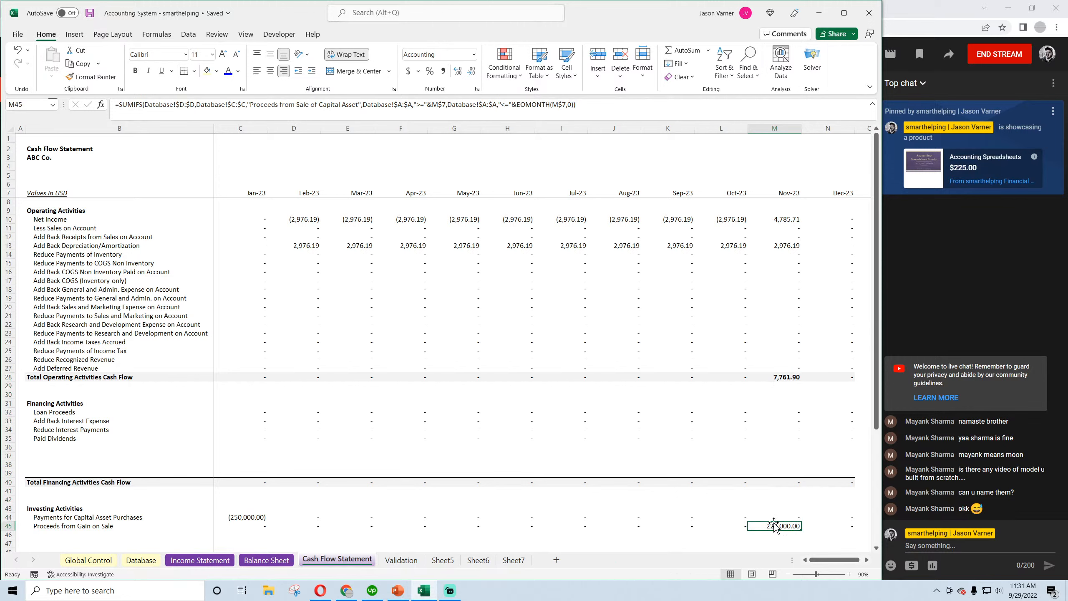
pyautogui.click(781, 377)
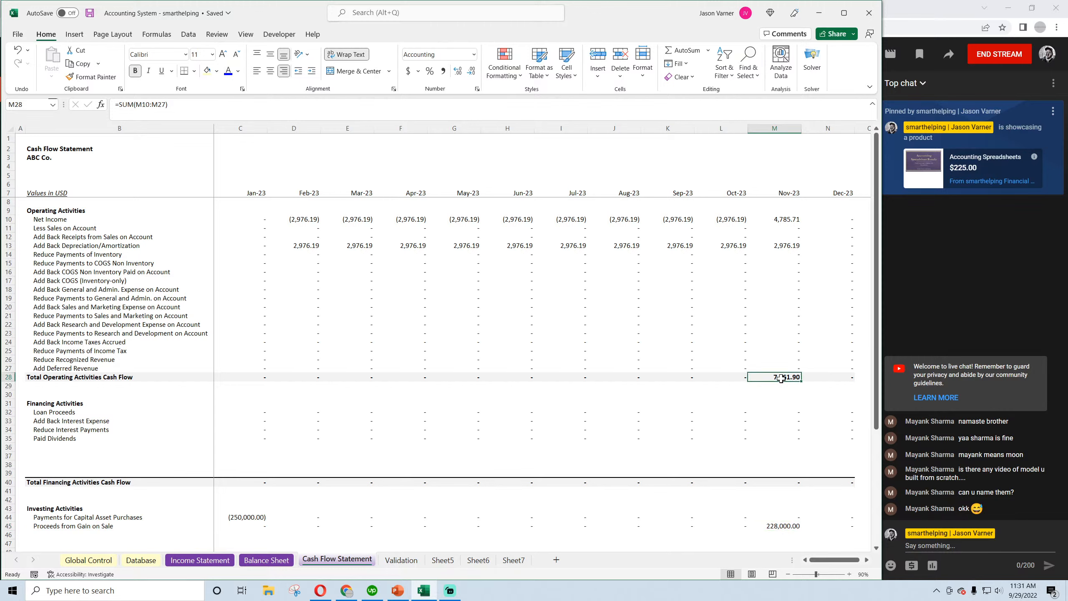
pyautogui.click(780, 219)
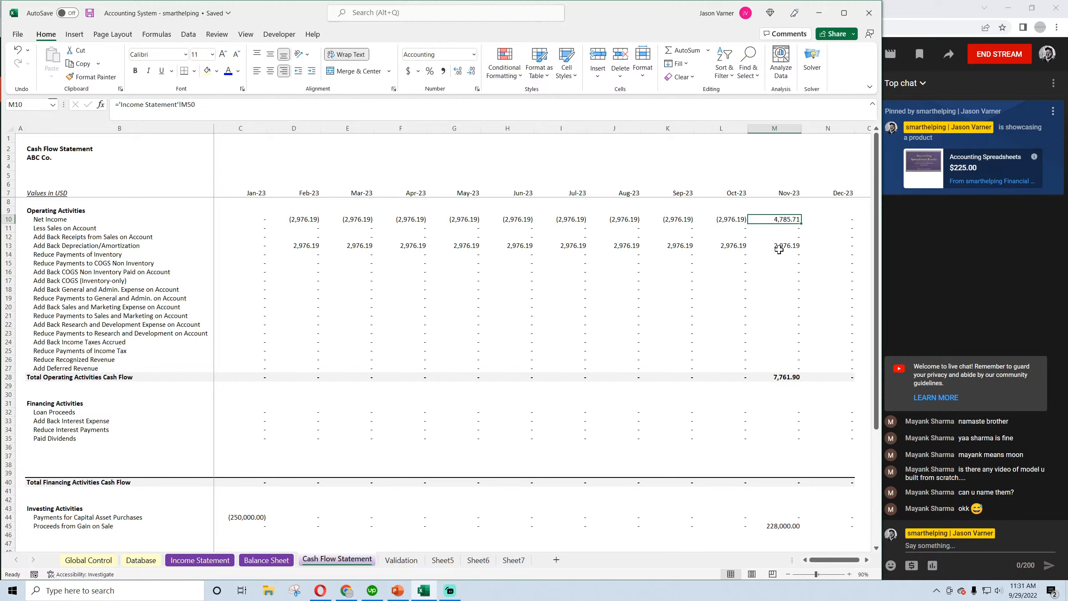
# Examine the November and December values in the Balance Sheet's check row
pyautogui.click(272, 561)
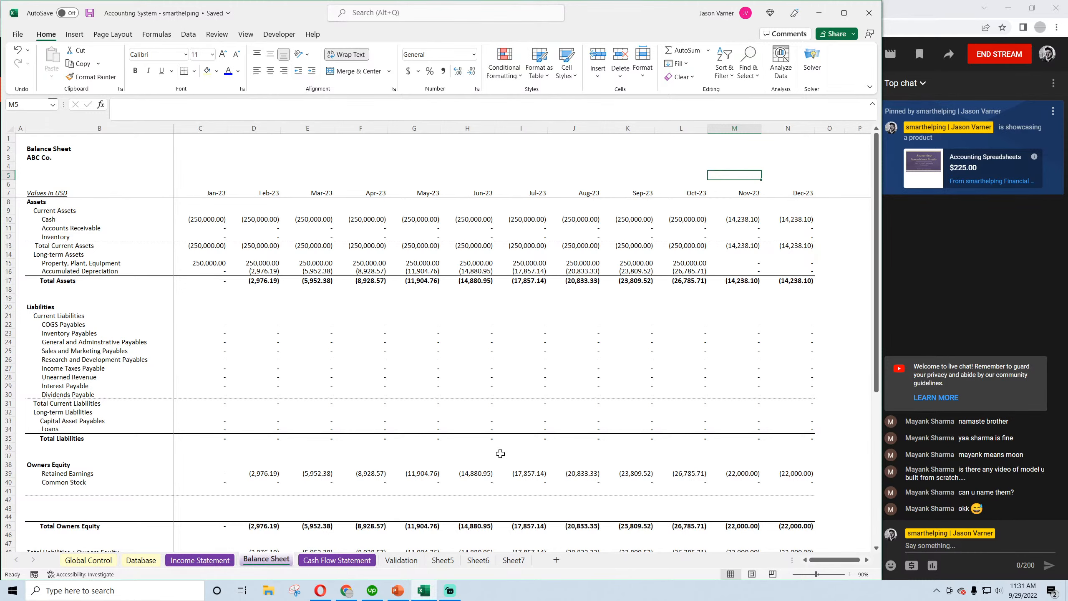
pyautogui.scroll(-4, 498, 450)
pyautogui.click(747, 468)
pyautogui.click(792, 468)
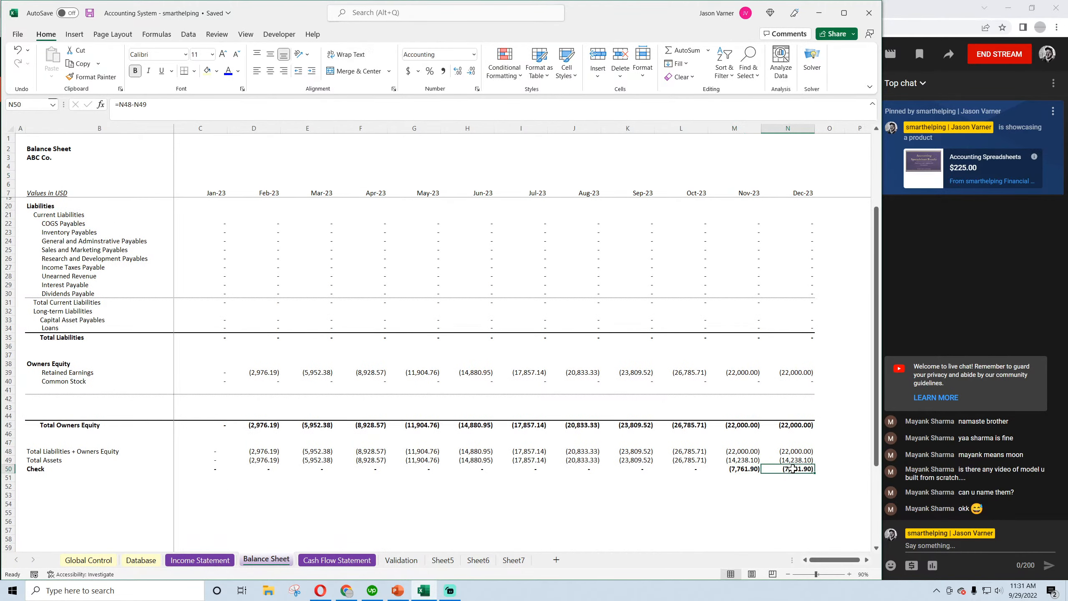
# Switch to the fixed asset disposal article in Chrome and study the cash, accumulated depreciation, fixed asset and gain entries under Gain From Cash Sale
pyautogui.click(346, 590)
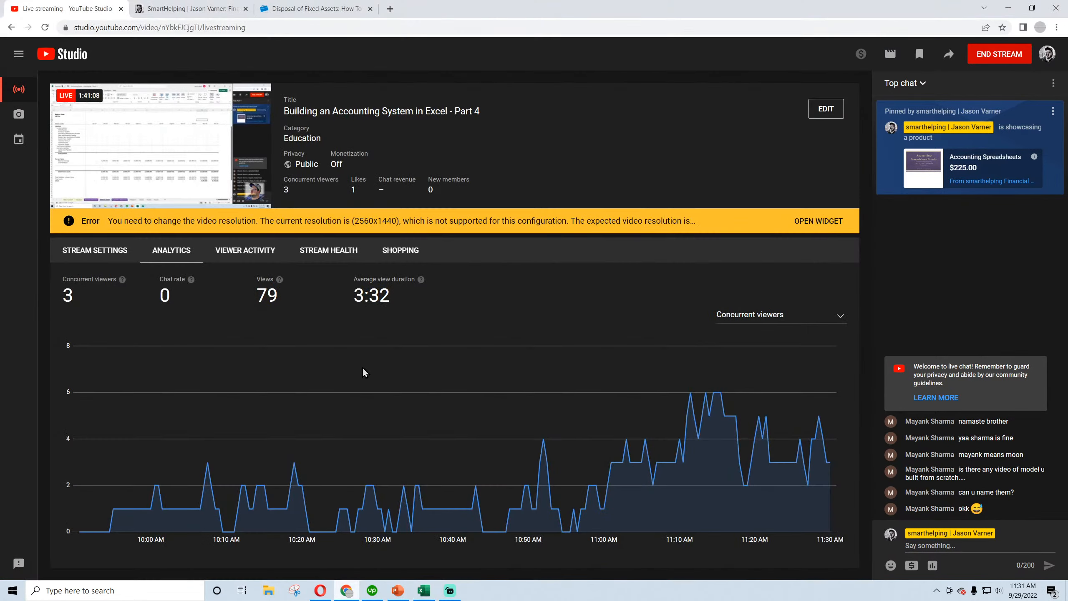
pyautogui.click(295, 8)
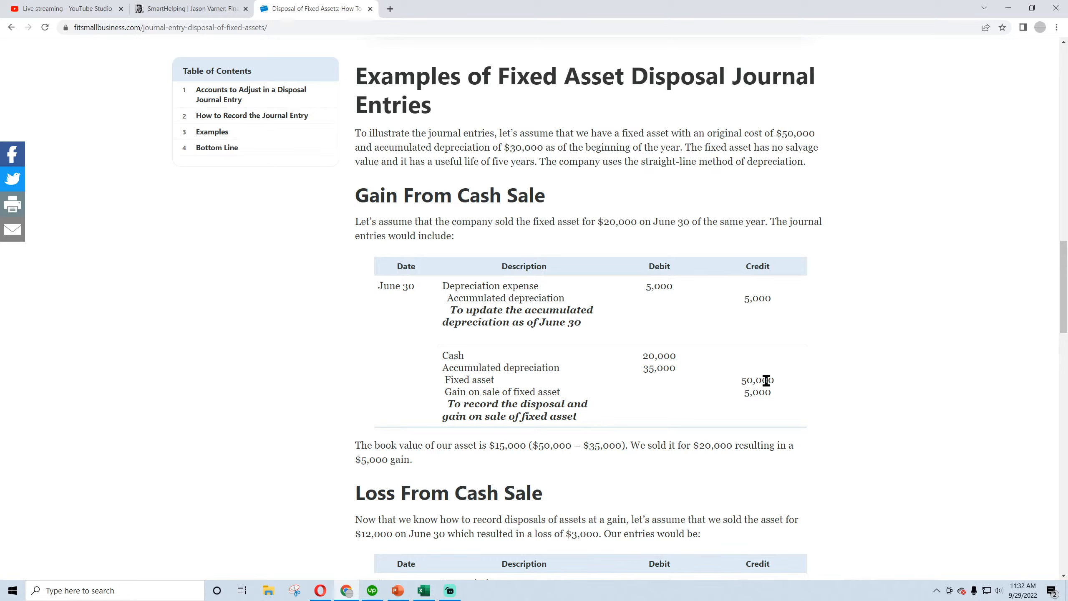
pyautogui.moveTo(775, 380); pyautogui.dragTo(742, 381)
pyautogui.click(666, 359)
pyautogui.moveTo(774, 380); pyautogui.dragTo(741, 381)
pyautogui.moveTo(675, 357); pyautogui.dragTo(649, 356)
pyautogui.click(754, 392)
pyautogui.moveTo(771, 393); pyautogui.dragTo(744, 396)
pyautogui.moveTo(773, 379); pyautogui.dragTo(743, 381)
pyautogui.moveTo(675, 367); pyautogui.dragTo(645, 368)
pyautogui.click(664, 368)
# Read the article's examples for a loss from cash sale, disposal without proceeds and a fully depreciated asset, returning to the gain example
pyautogui.scroll(-6, 634, 400)
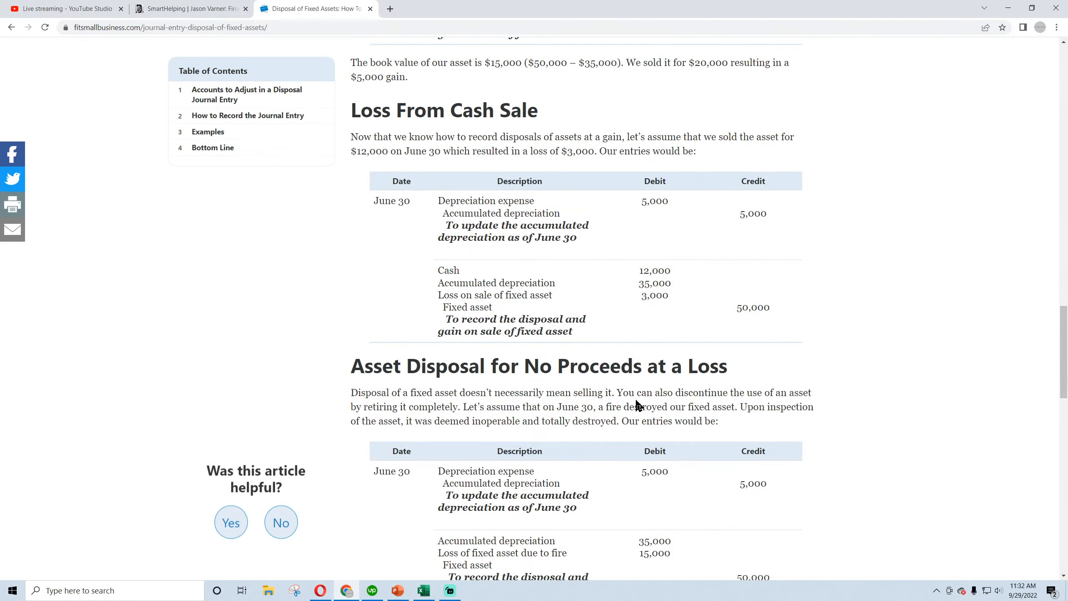
pyautogui.scroll(-3, 636, 405)
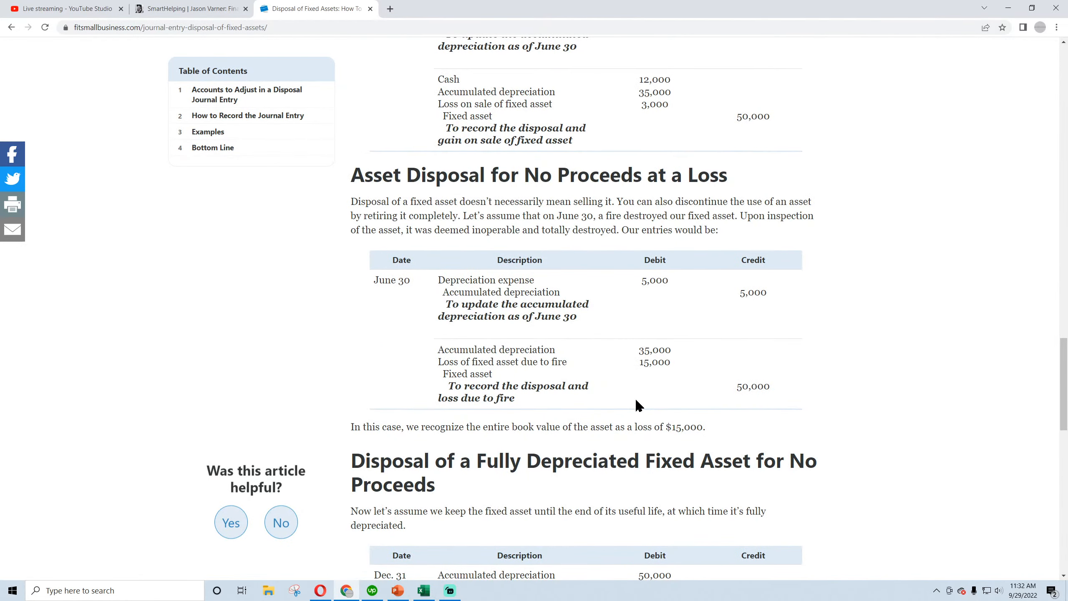
pyautogui.scroll(3, 636, 405)
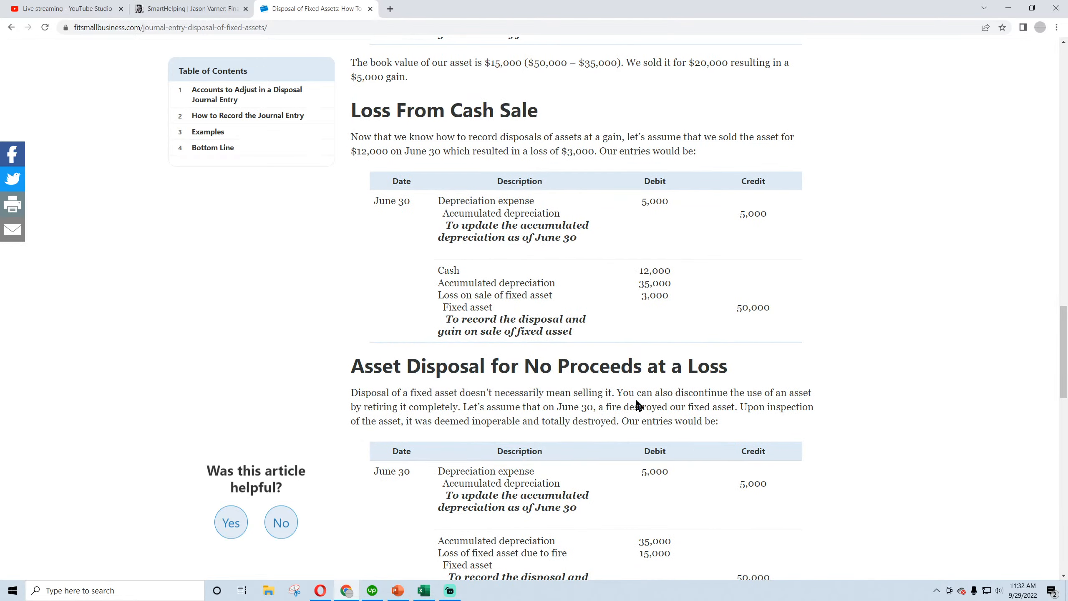
pyautogui.scroll(-3, 638, 406)
pyautogui.scroll(-6, 616, 393)
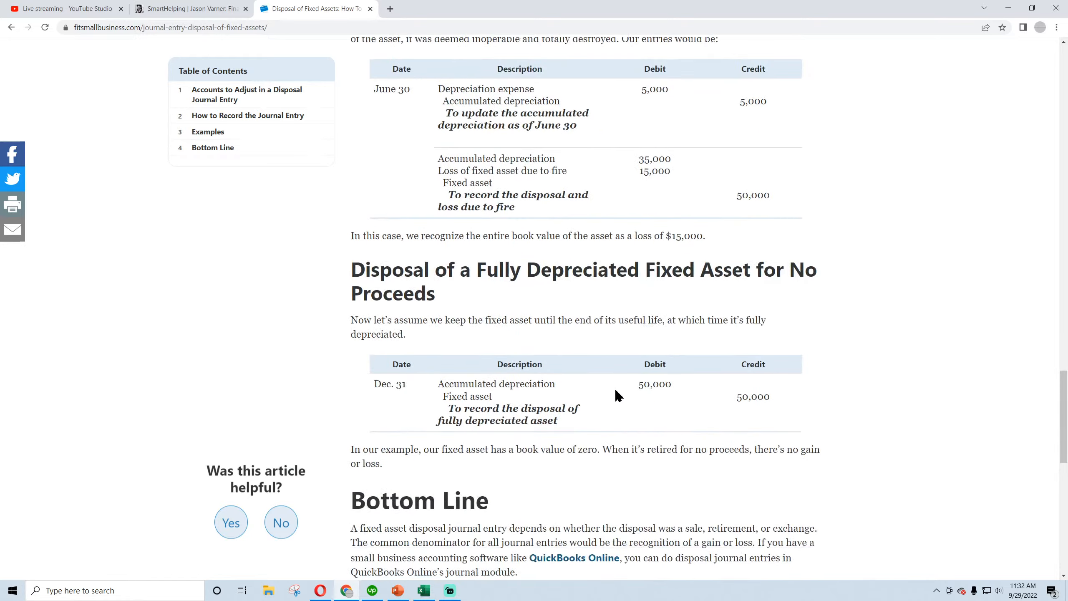
pyautogui.scroll(9, 615, 392)
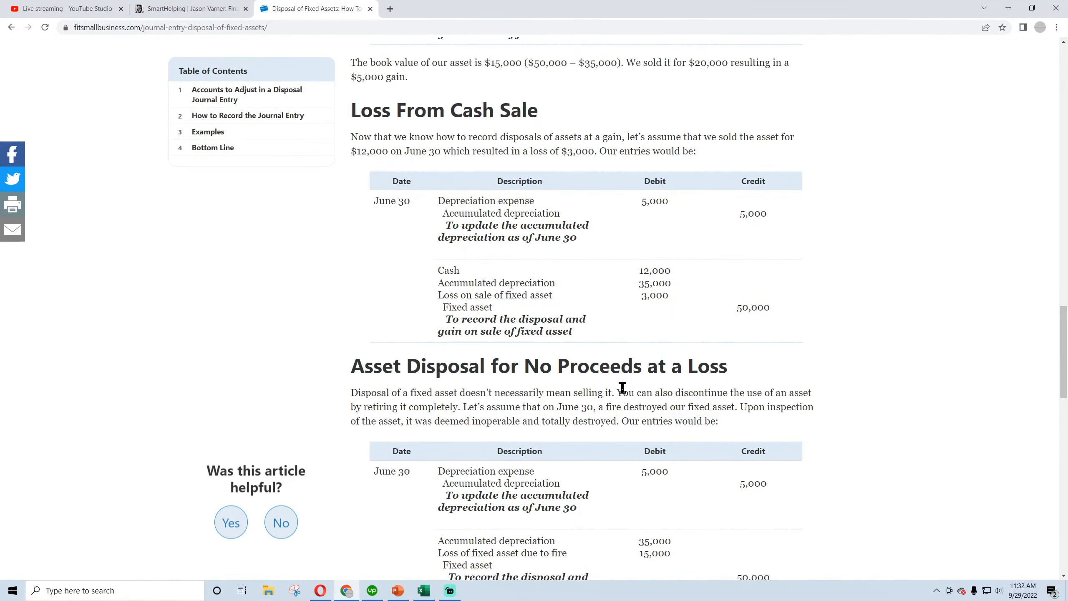
pyautogui.moveTo(423, 591)
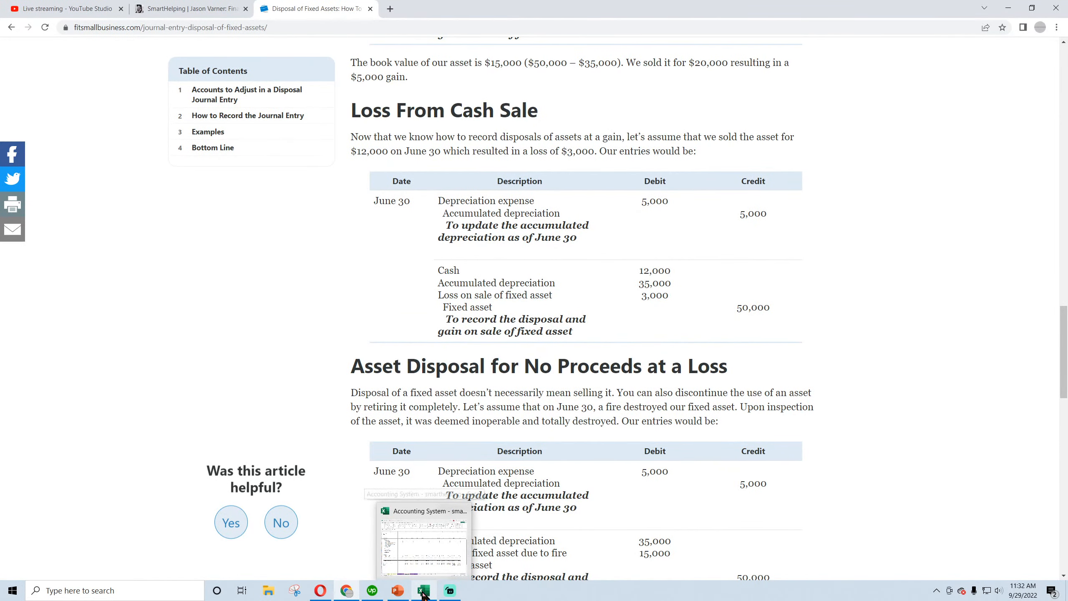
pyautogui.scroll(10, 633, 453)
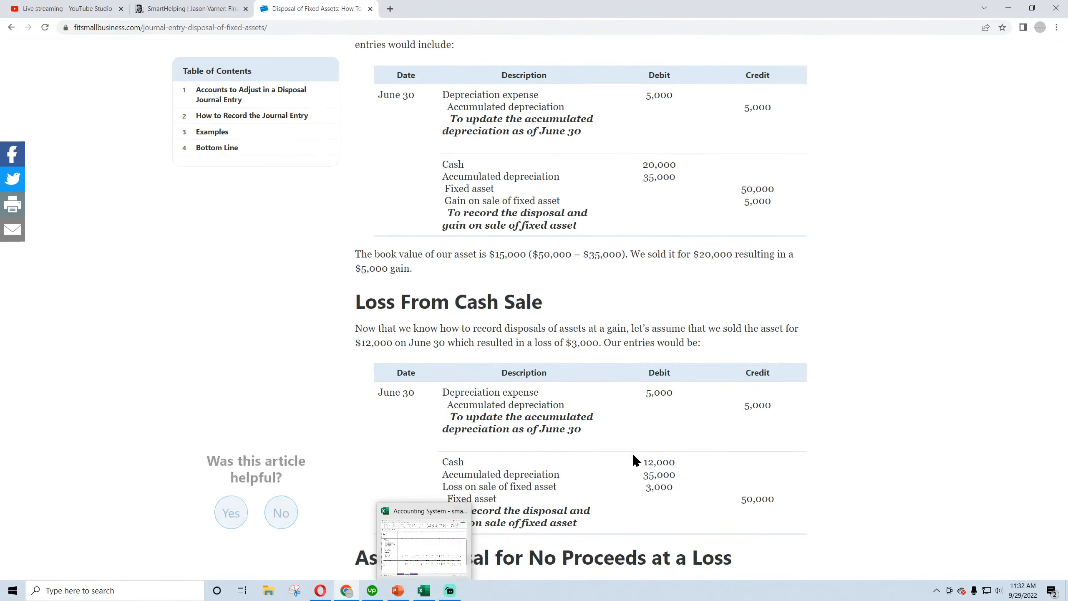
pyautogui.scroll(-3, 633, 453)
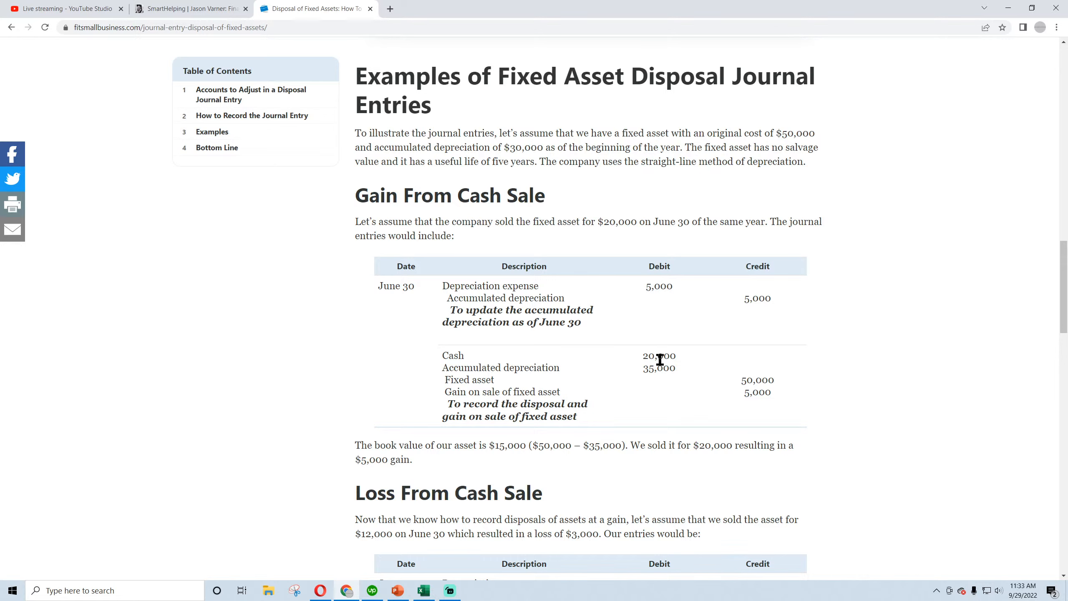
# Switch to Excel, inspect November's sale proceeds and net income formulas on the Cash Flow Statement, and save the workbook
pyautogui.click(422, 590)
pyautogui.click(353, 563)
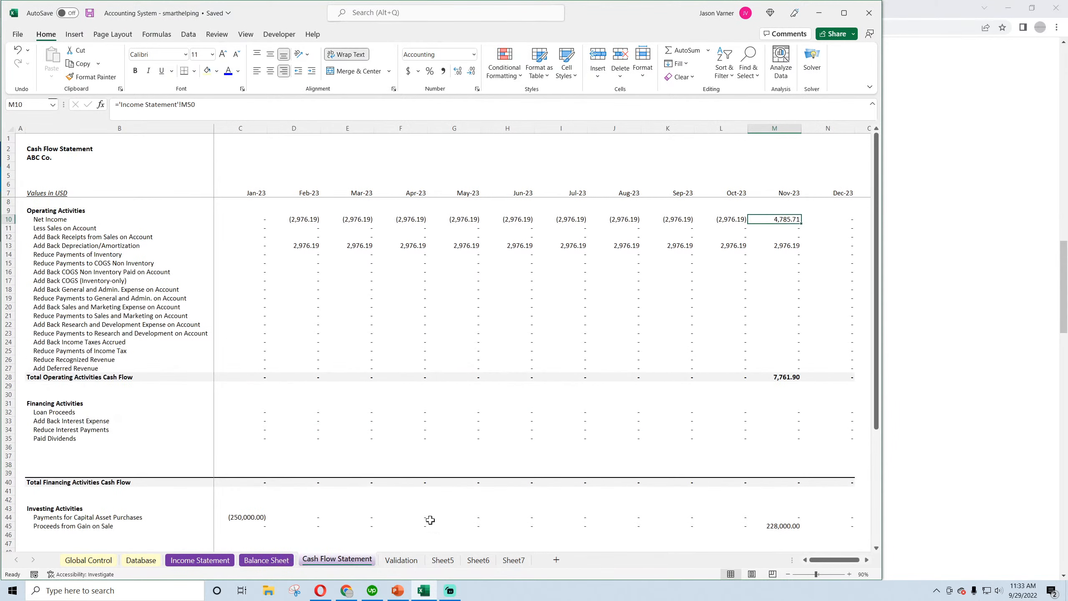
pyautogui.click(776, 525)
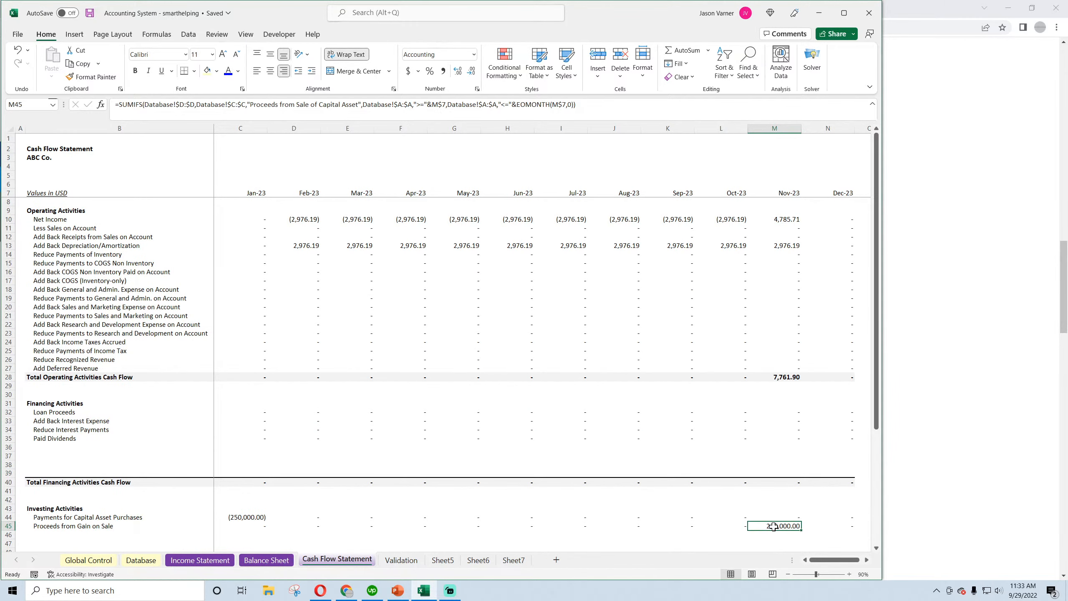
pyautogui.click(782, 217)
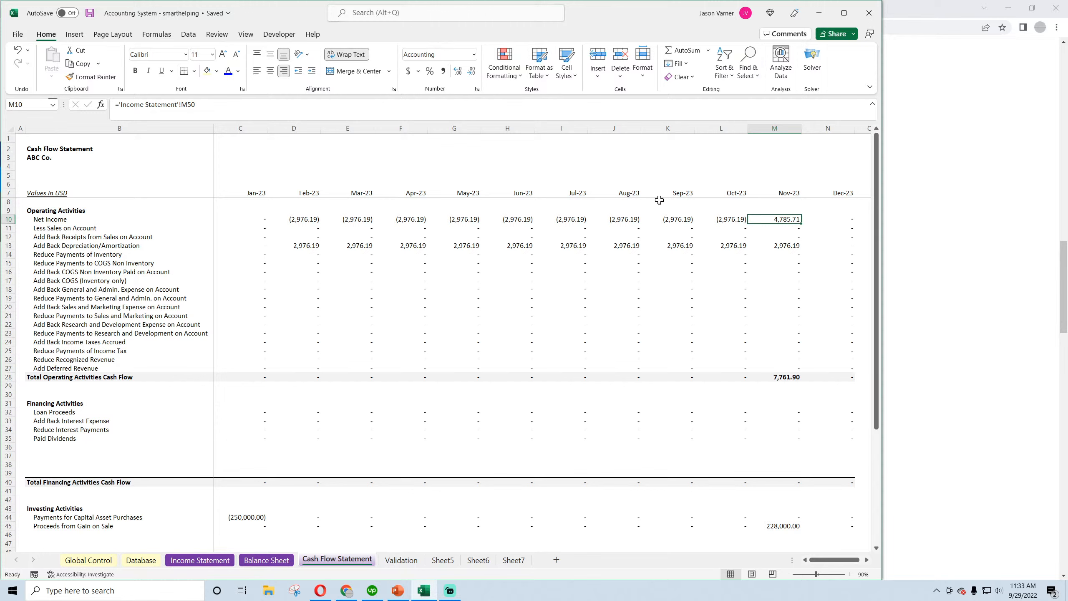
pyautogui.click(89, 14)
# Return to the article in Chrome and compare the gain and fixed asset credits with the cash and accumulated depreciation debits
pyautogui.click(345, 590)
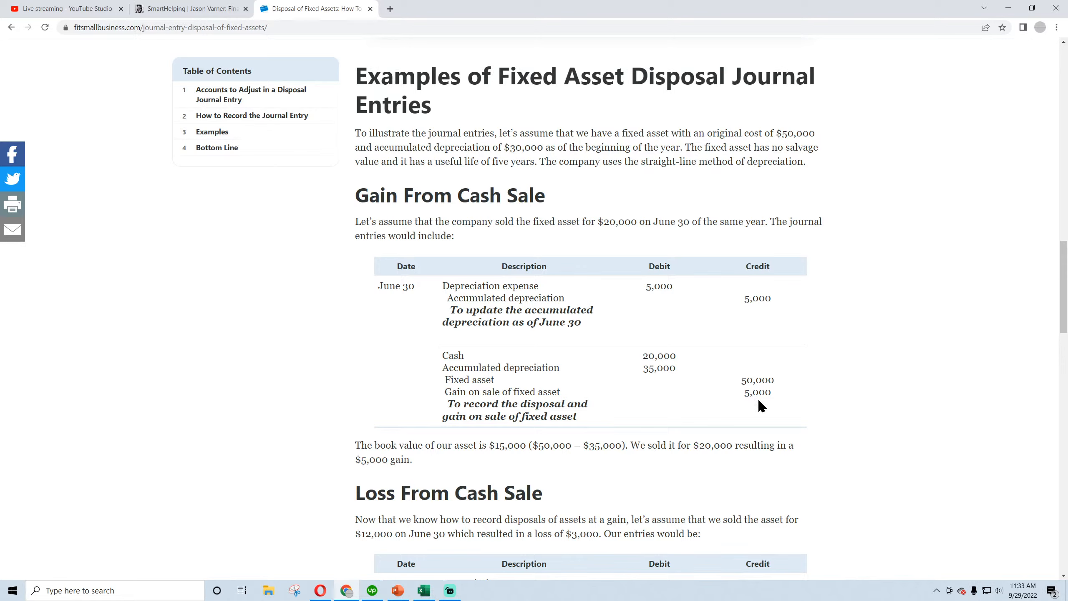
pyautogui.moveTo(773, 392); pyautogui.dragTo(747, 393)
pyautogui.click(772, 393)
pyautogui.moveTo(772, 393); pyautogui.dragTo(684, 383)
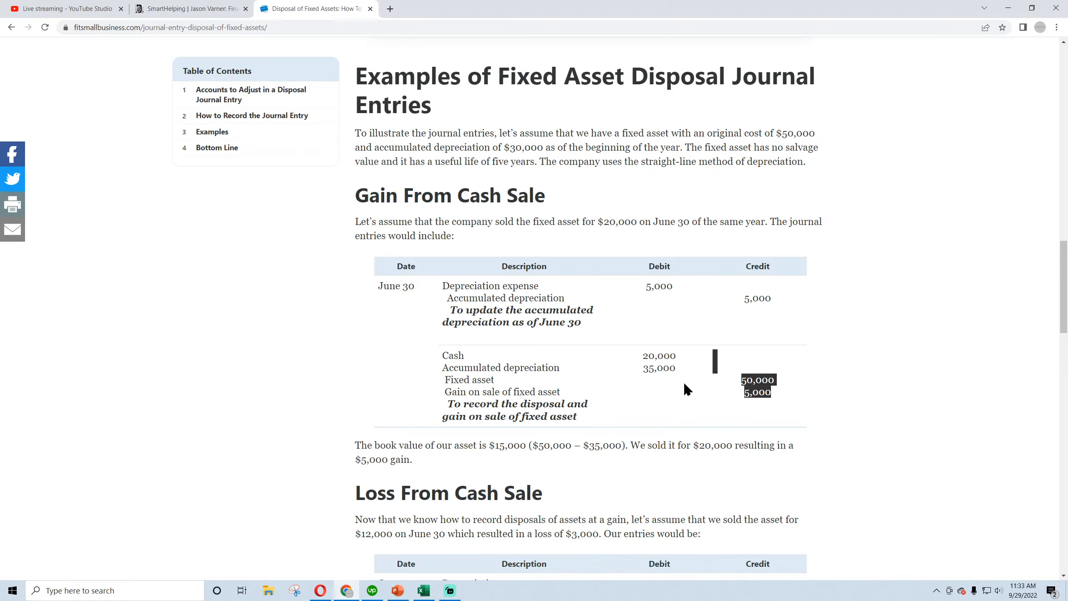
pyautogui.click(635, 367)
pyautogui.click(632, 357)
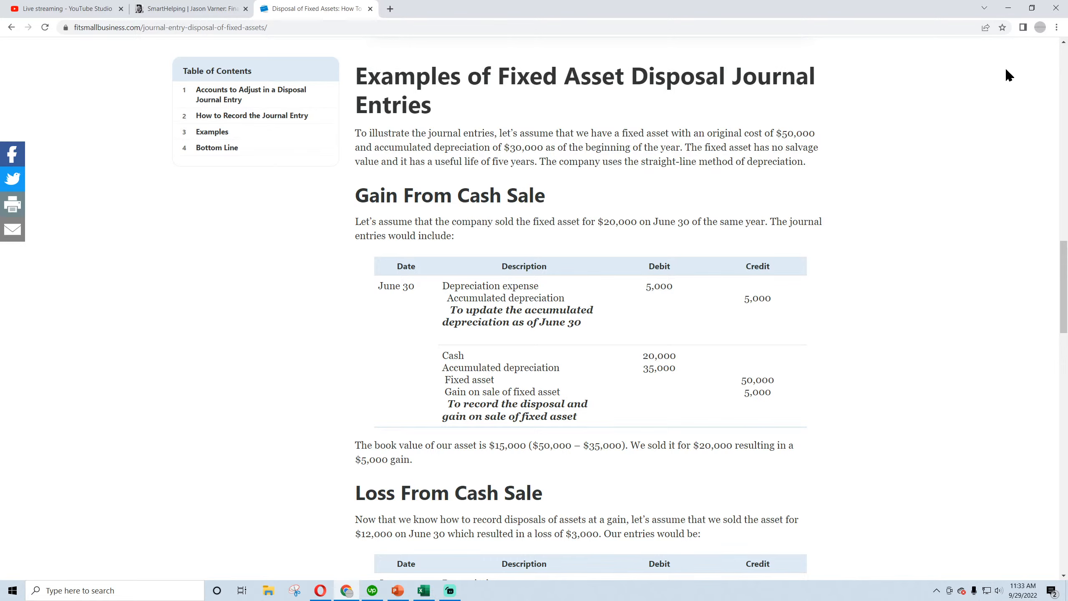
# Return to Excel, review the Income Statement, and inspect the October and November property and November accumulated depreciation formulas on the Balance Sheet
pyautogui.click(1008, 9)
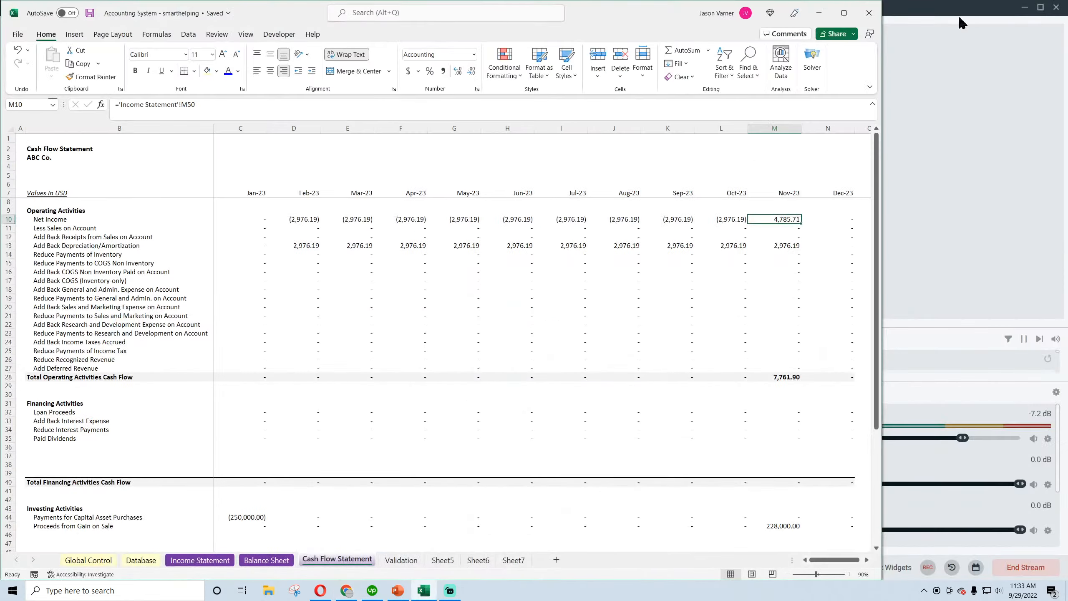
pyautogui.click(203, 559)
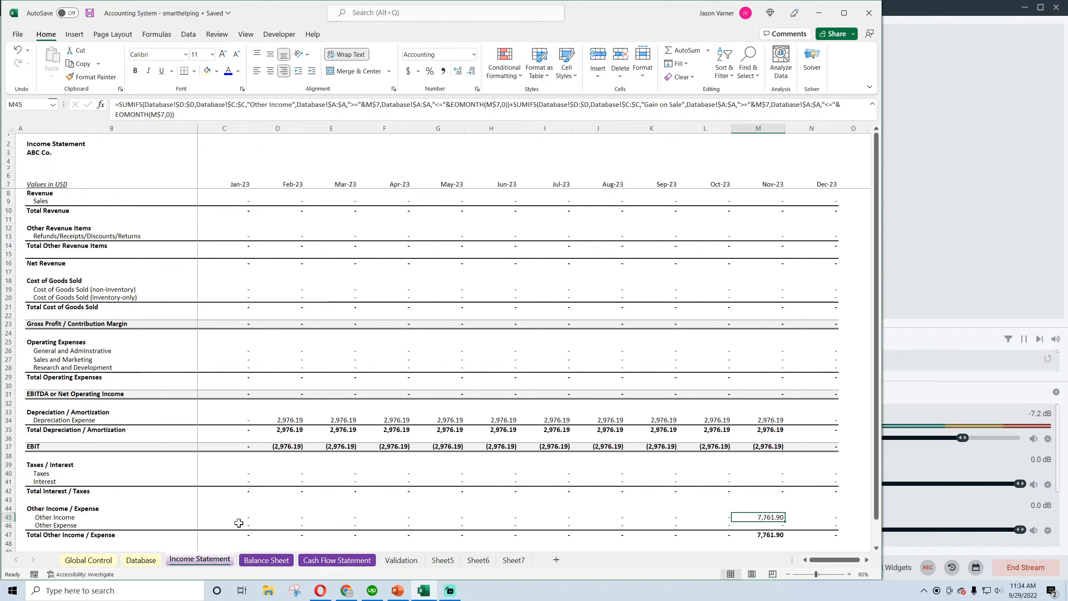
pyautogui.click(266, 560)
pyautogui.scroll(1, 733, 347)
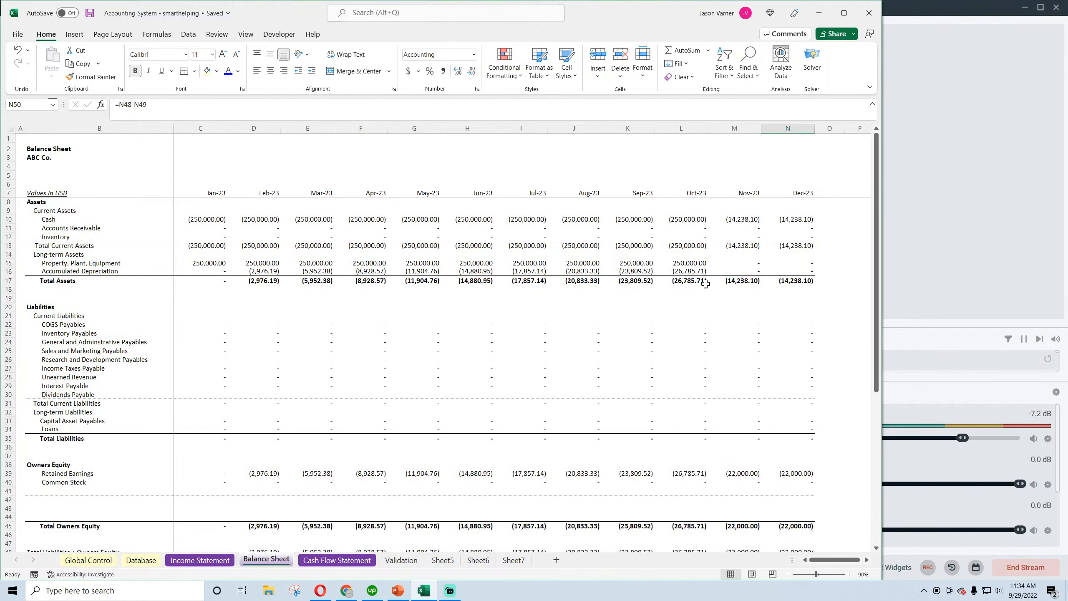
pyautogui.click(691, 263)
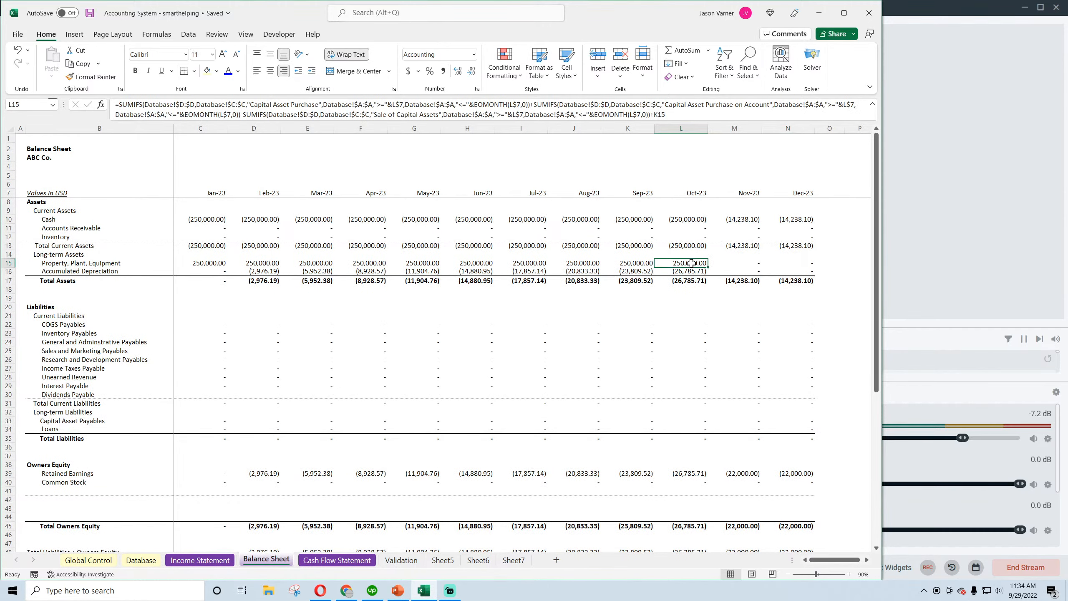
pyautogui.click(730, 263)
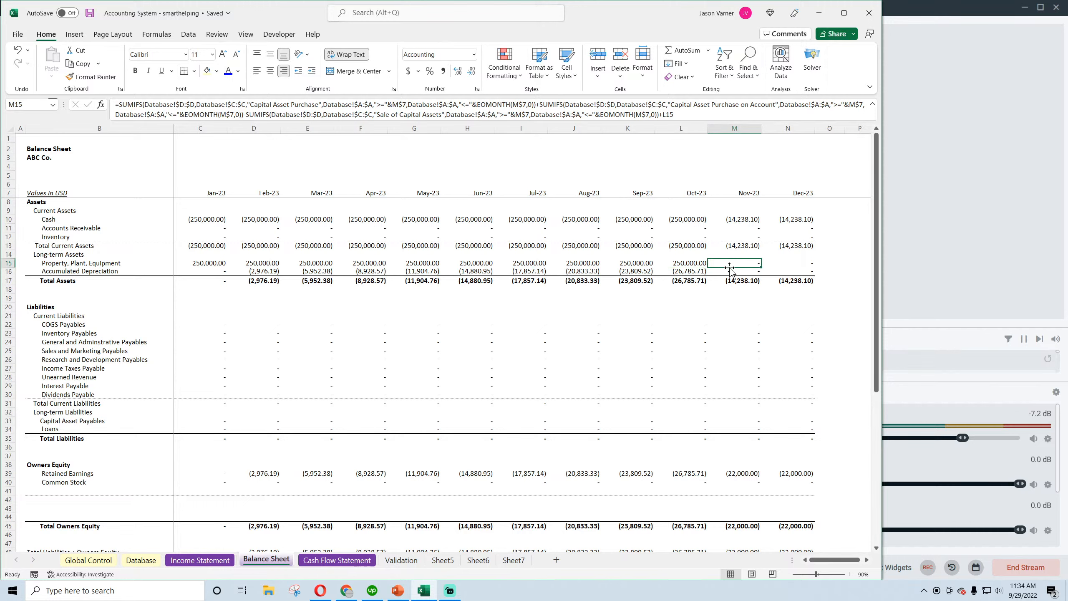
pyautogui.click(727, 272)
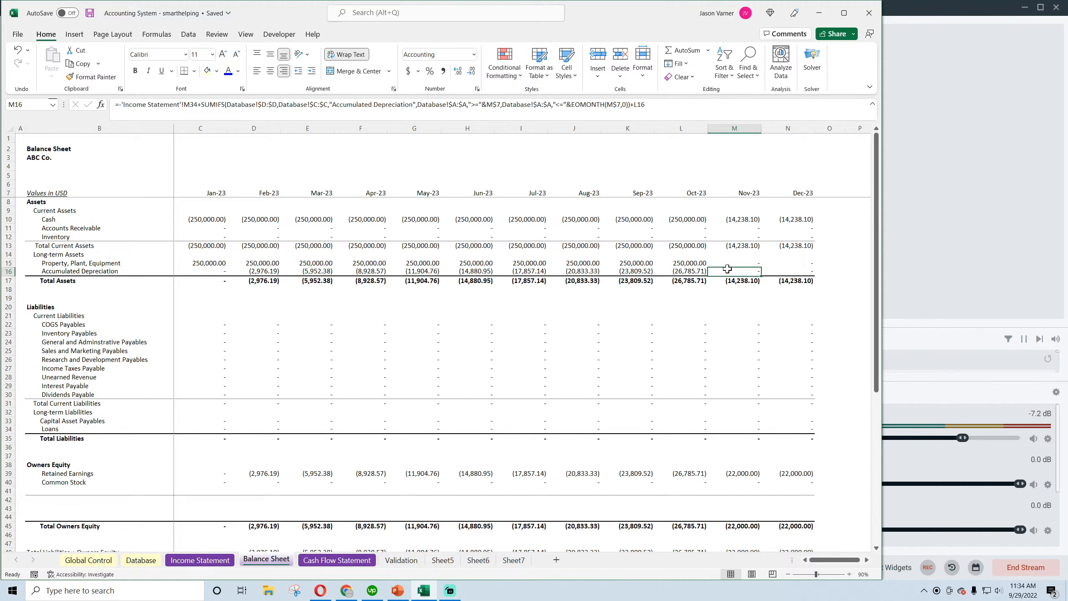
# Compare October's property and accumulated depreciation on the Balance Sheet with the purchase amount and depreciation sum on the Database sheet
pyautogui.click(695, 271)
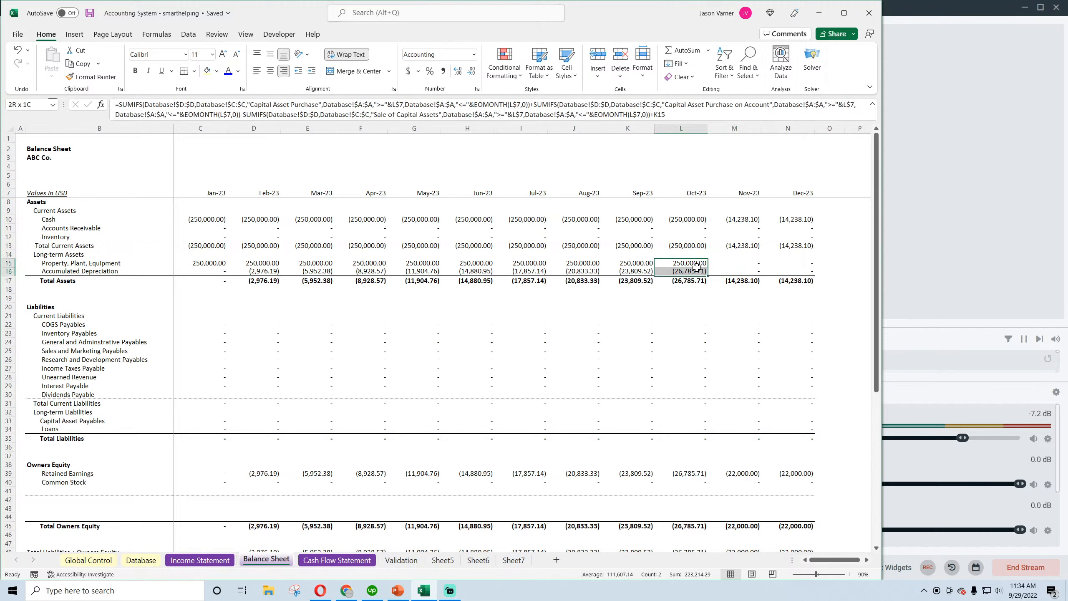
pyautogui.click(142, 560)
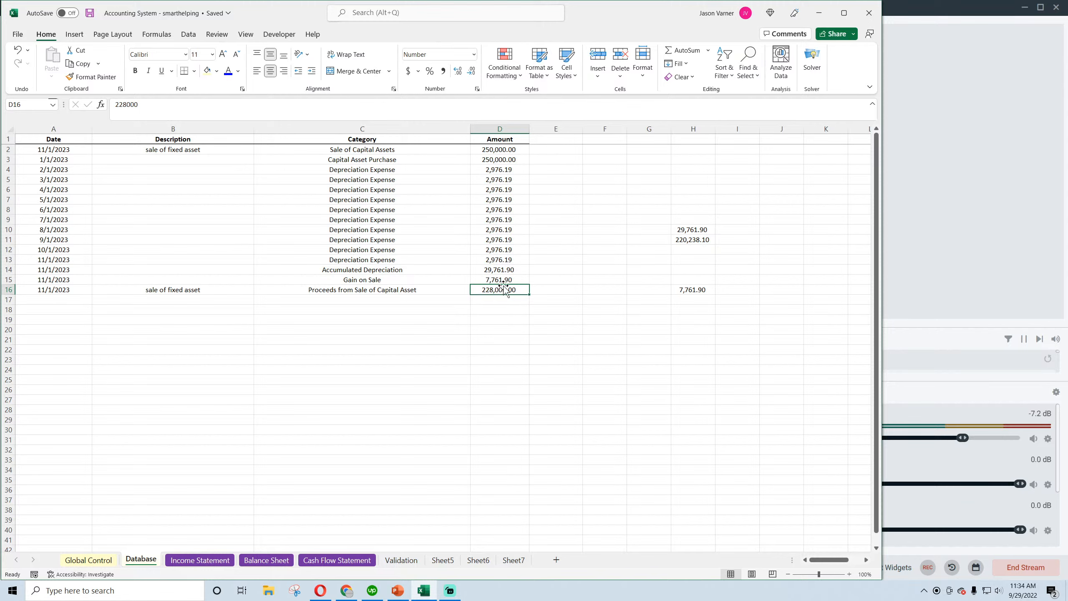
pyautogui.click(509, 158)
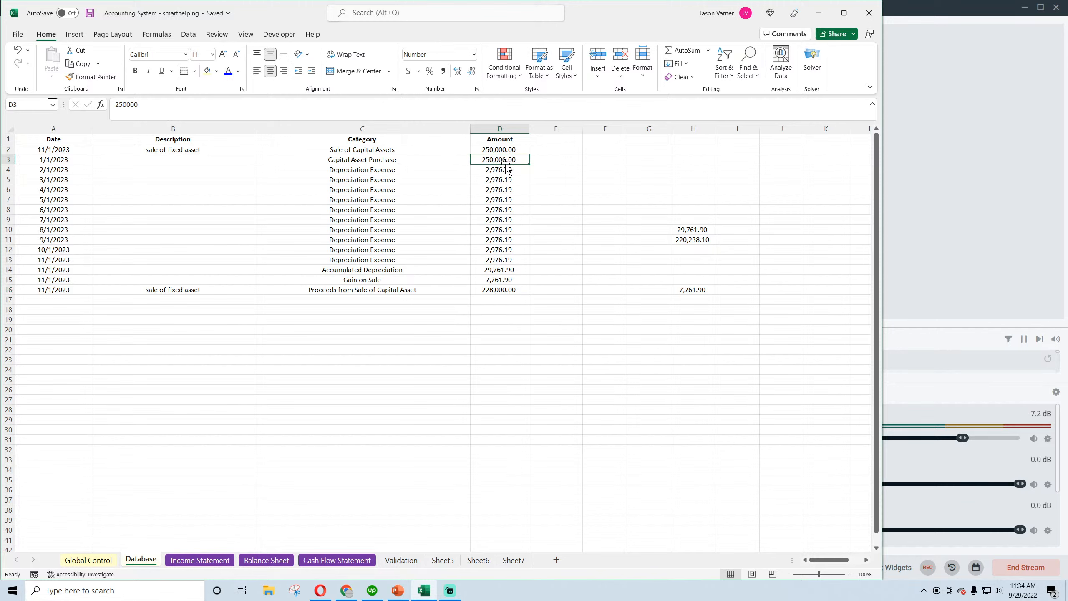
pyautogui.doubleClick(691, 230)
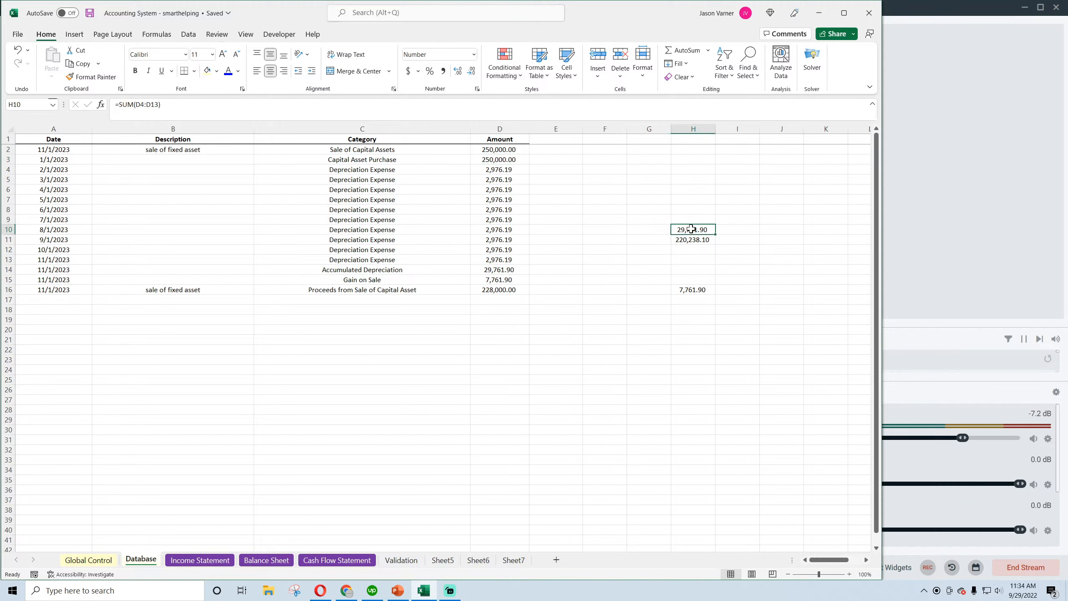
# Calculate the asset's book value in Database cell H4 with the formula =D3-H10
pyautogui.click(688, 169)
pyautogui.write('=')
pyautogui.click(500, 159)
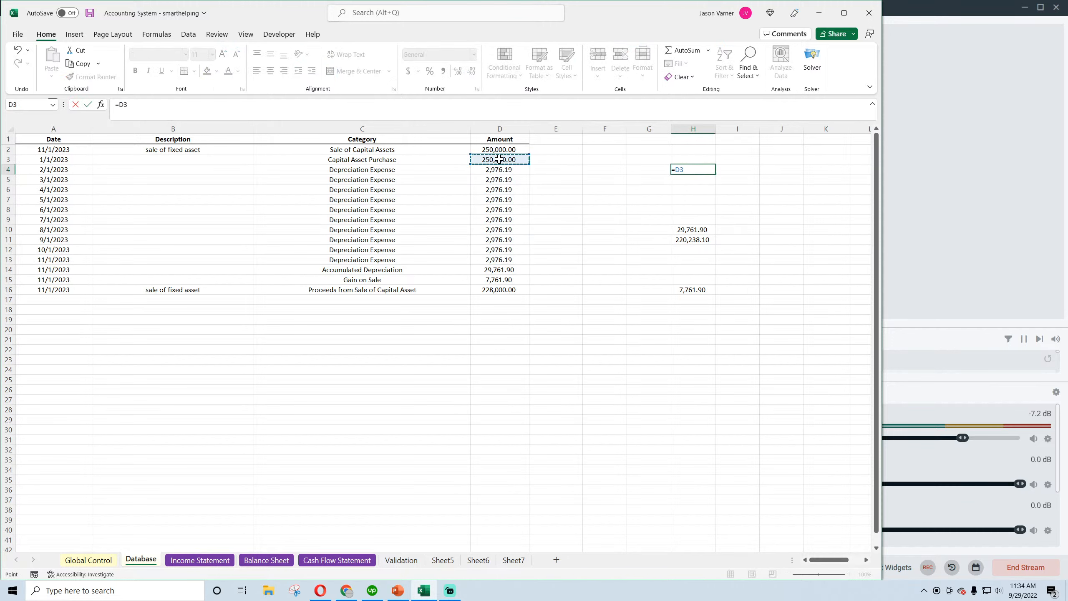
pyautogui.write('-')
pyautogui.click(693, 229)
pyautogui.press('Return')
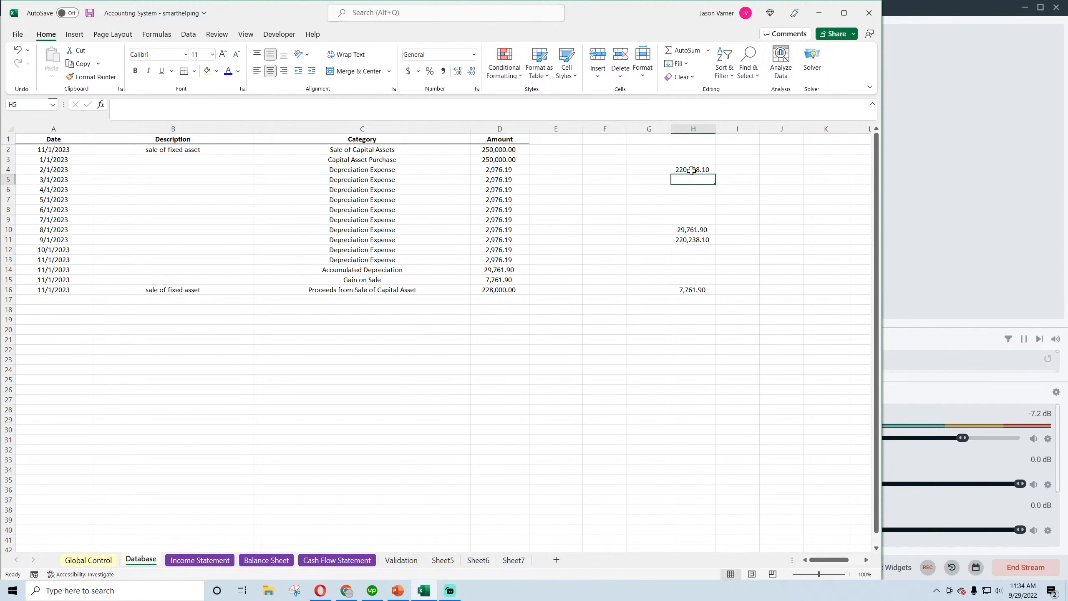
# Return to the Balance Sheet and inspect October's property and accumulated depreciation, plus November's accumulated depreciation and total assets
pyautogui.click(265, 563)
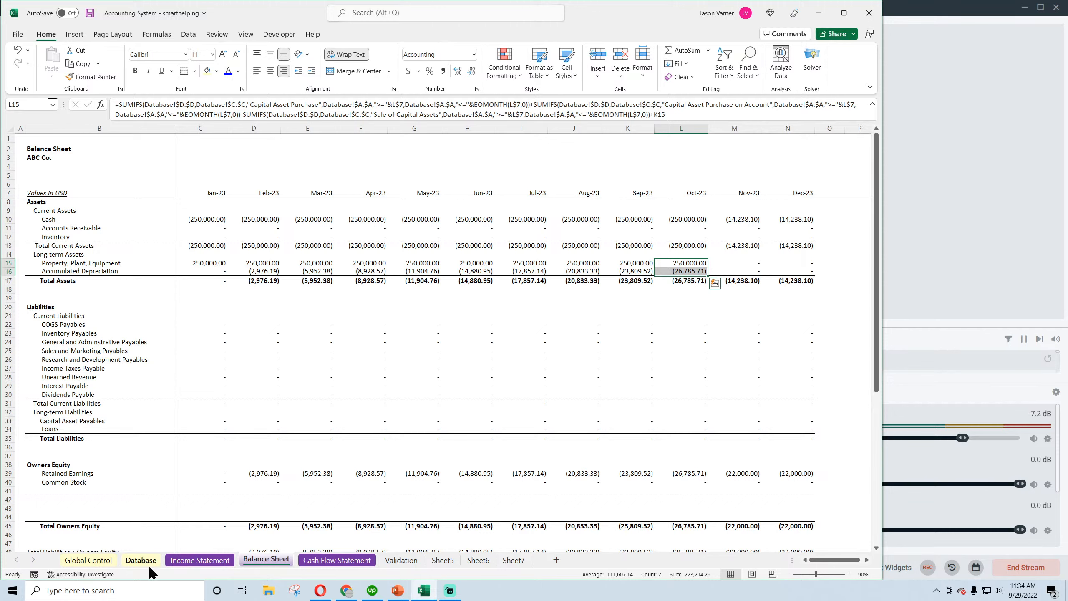
pyautogui.click(690, 273)
pyautogui.click(696, 262)
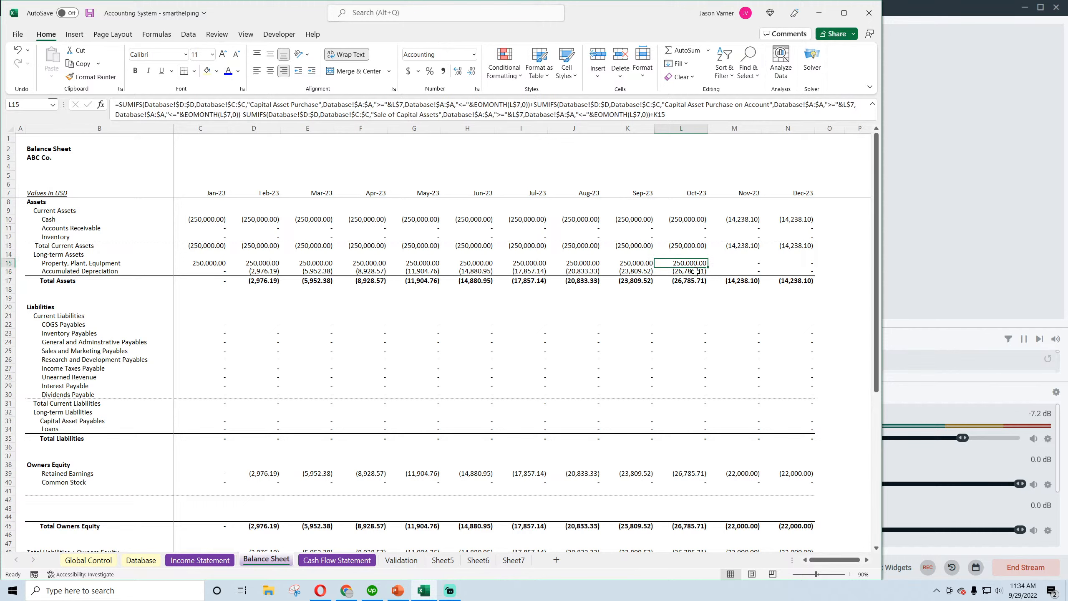
pyautogui.click(696, 271)
pyautogui.click(742, 271)
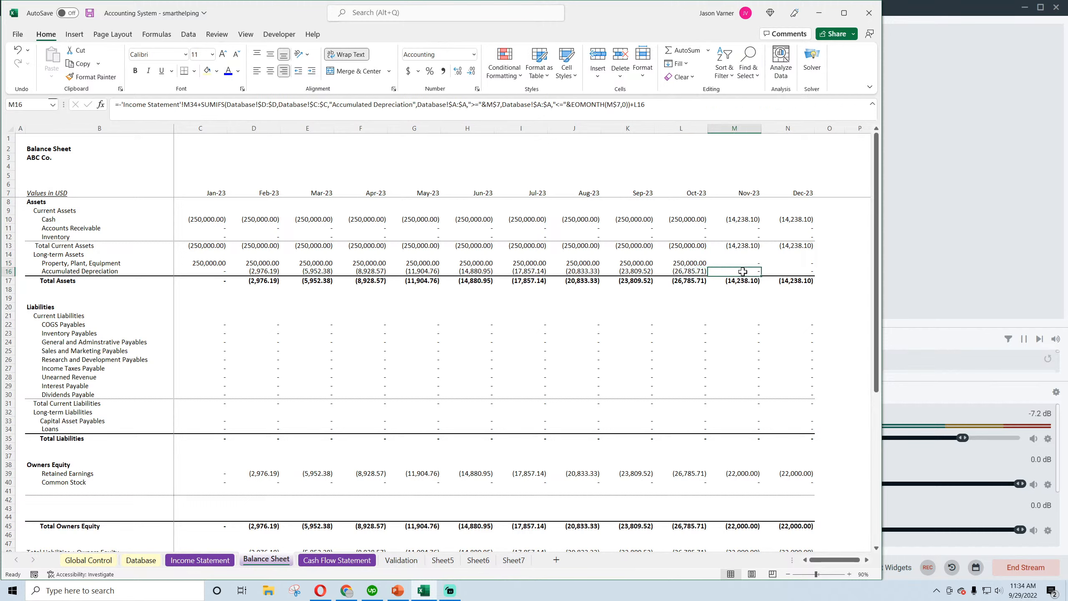
pyautogui.click(741, 280)
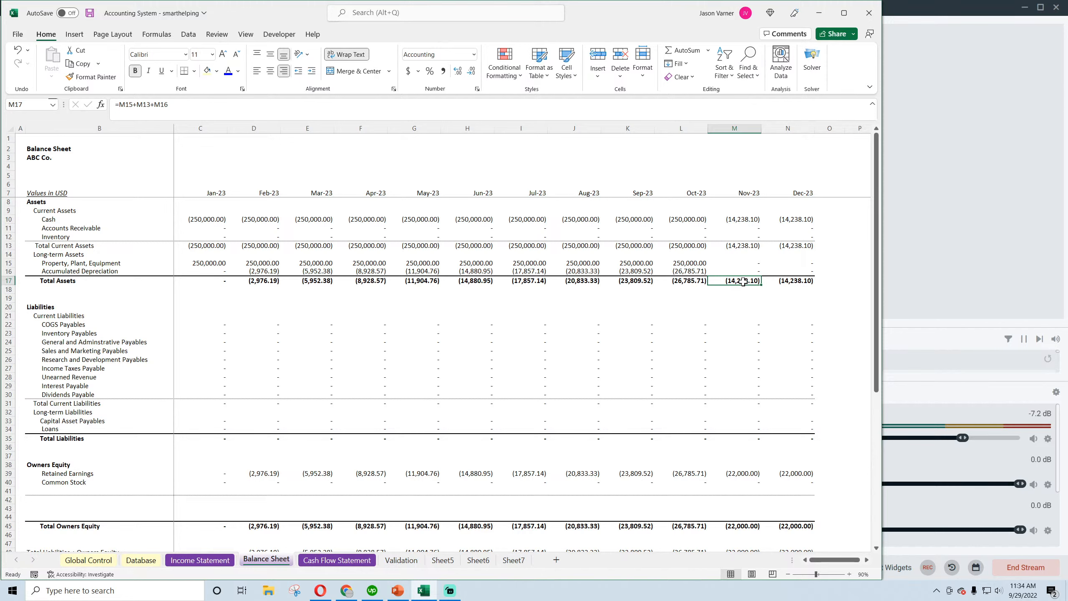
# Inspect November's retained earnings formula on the Balance Sheet and compare it with the asset section
pyautogui.scroll(-4, 737, 327)
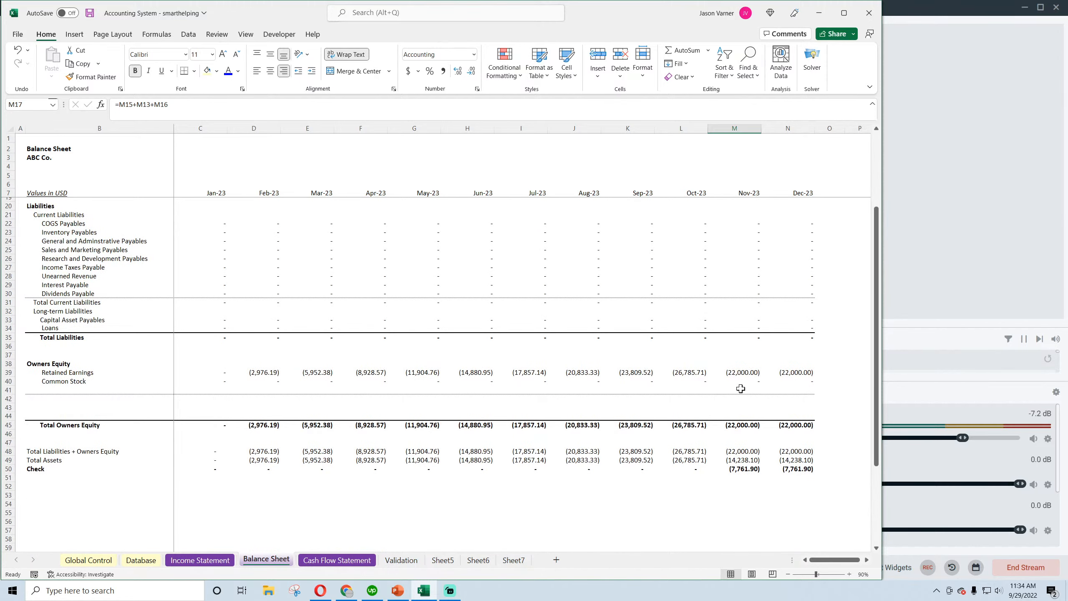
pyautogui.click(742, 373)
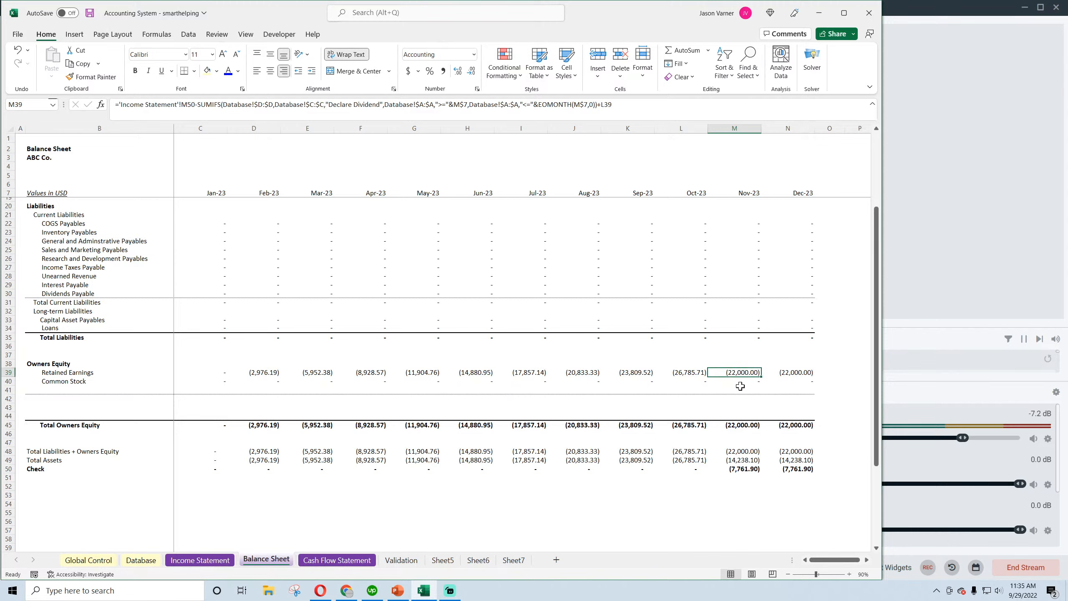
pyautogui.scroll(4, 740, 388)
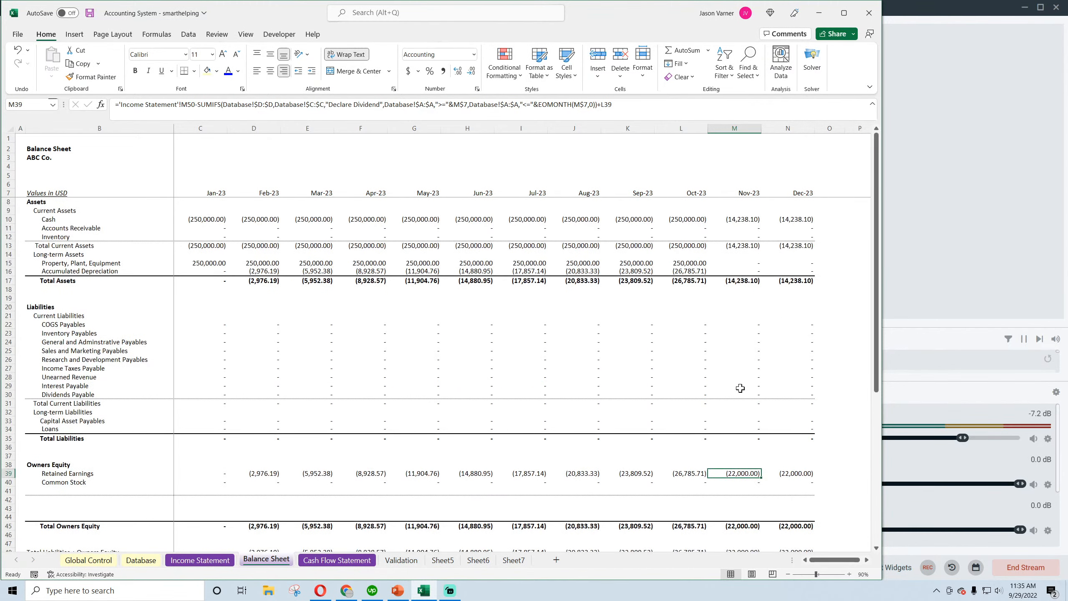
pyautogui.scroll(-4, 740, 388)
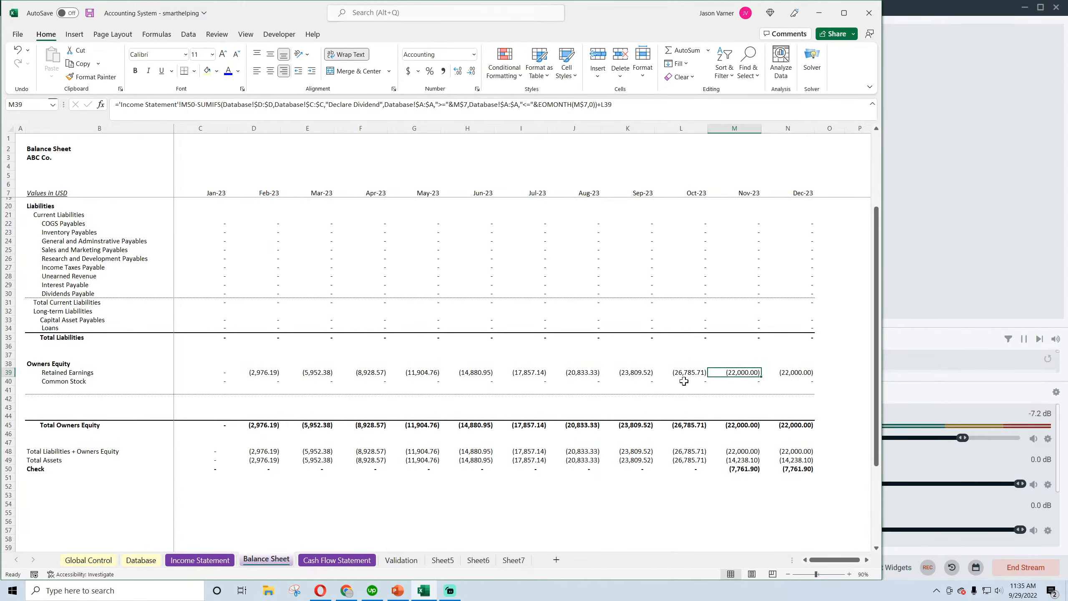
# Review November's depreciation and other income on the Income Statement, selecting the range from EBIT through Other Income
pyautogui.click(180, 560)
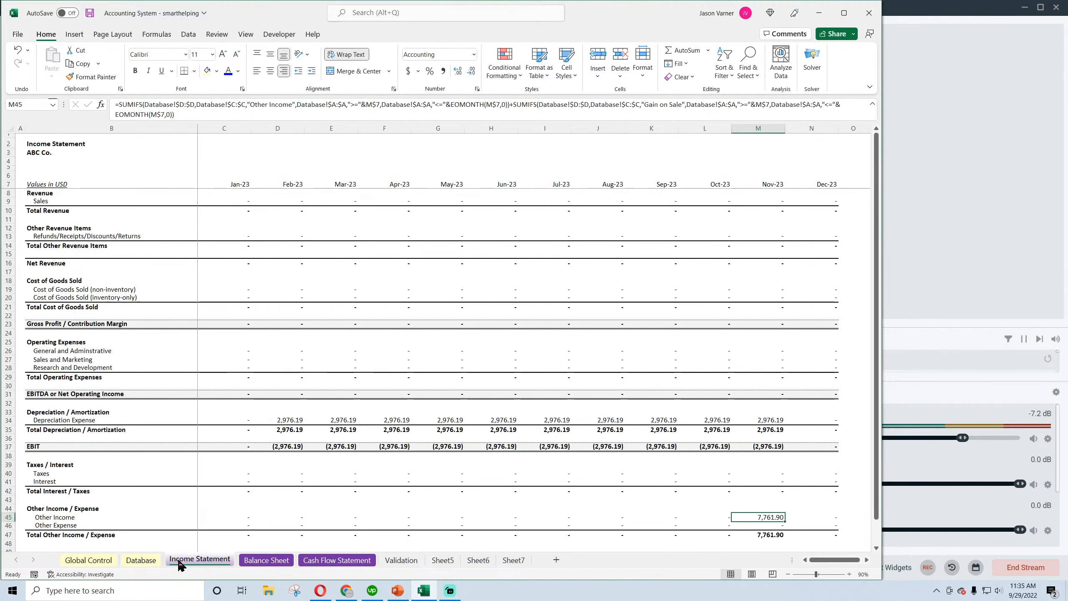
pyautogui.click(773, 421)
pyautogui.click(768, 430)
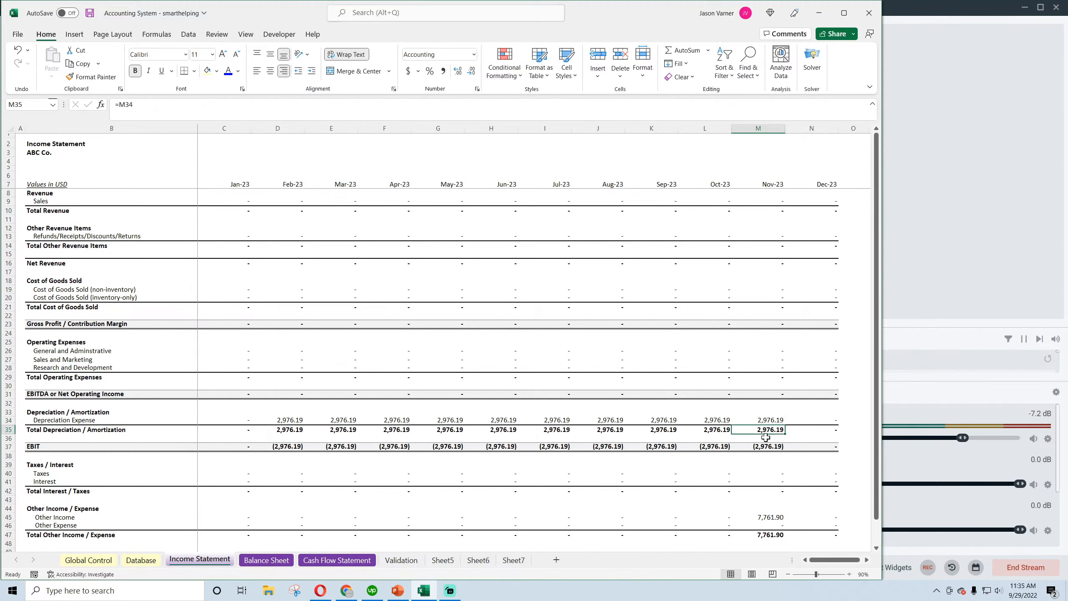
pyautogui.click(763, 515)
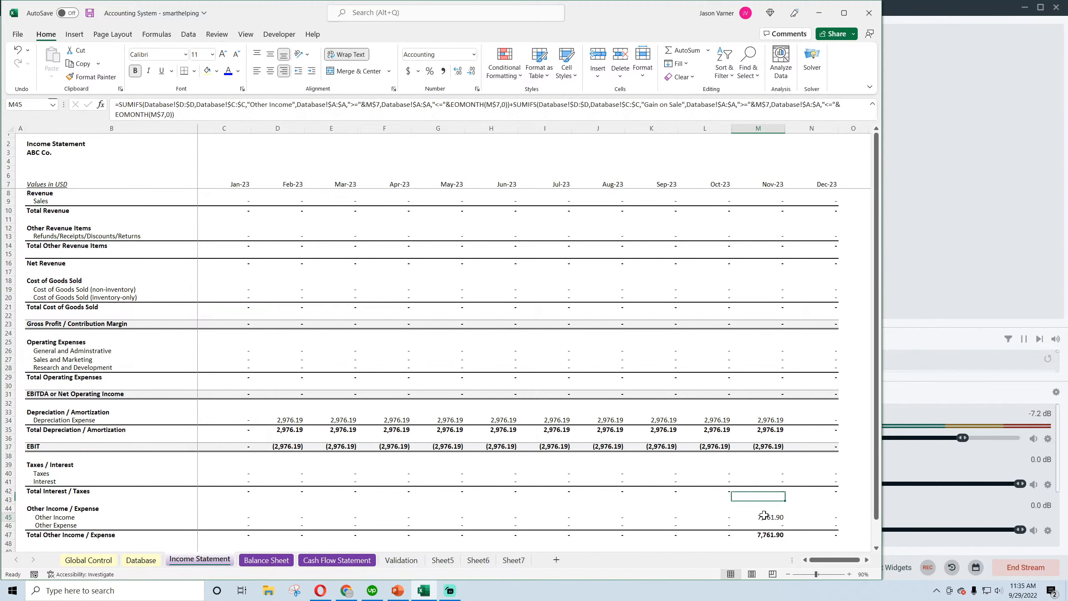
pyautogui.moveTo(763, 515); pyautogui.dragTo(772, 445)
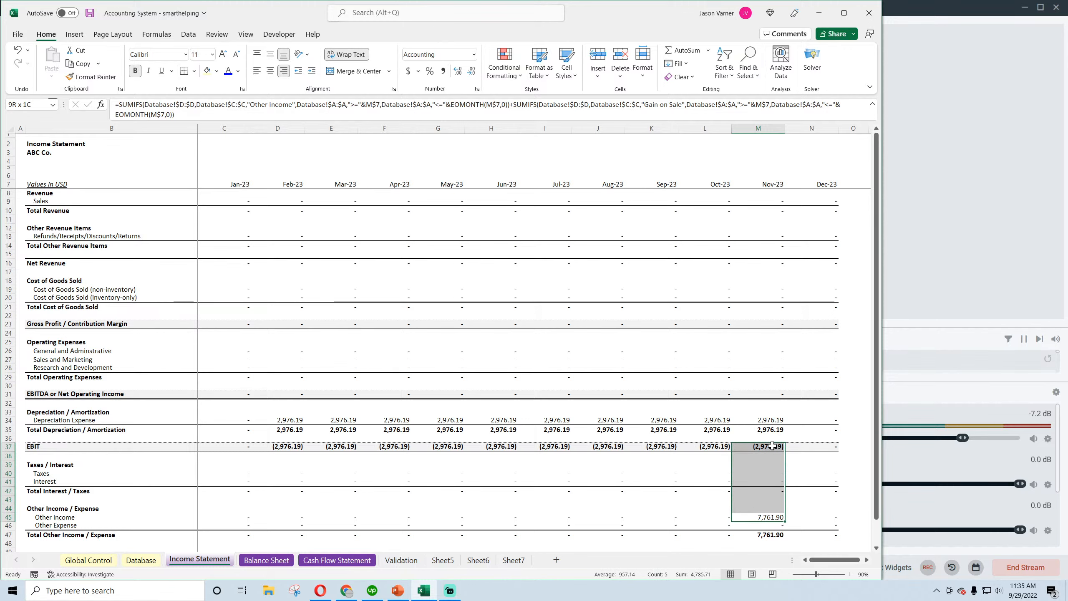
# Compare November's total owners equity with total assets on the Balance Sheet and inspect the Check row formula
pyautogui.click(266, 559)
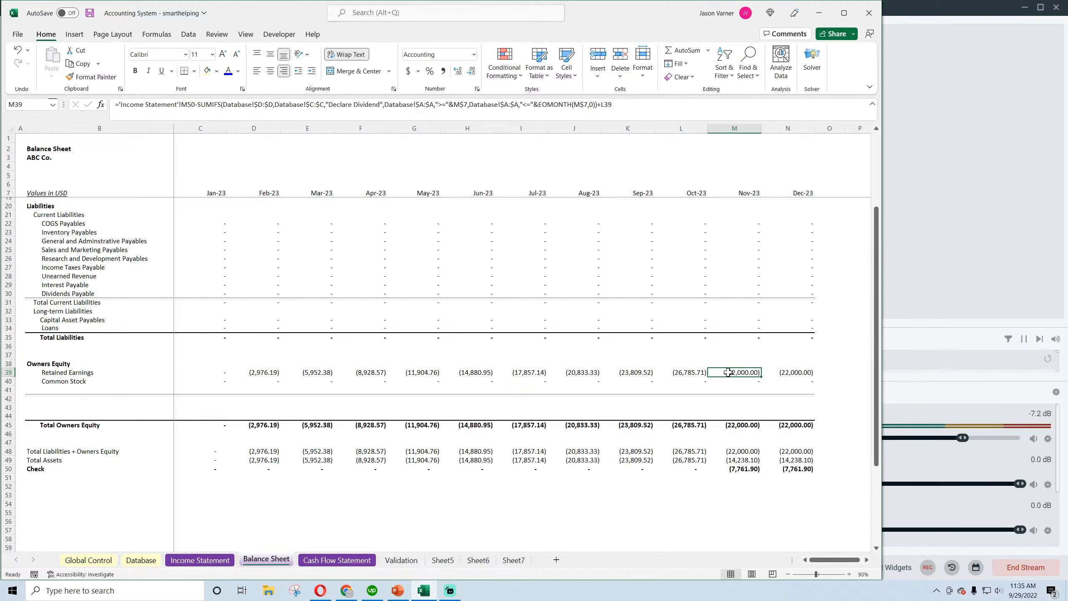
pyautogui.click(742, 424)
pyautogui.scroll(4, 742, 425)
pyautogui.doubleClick(736, 279)
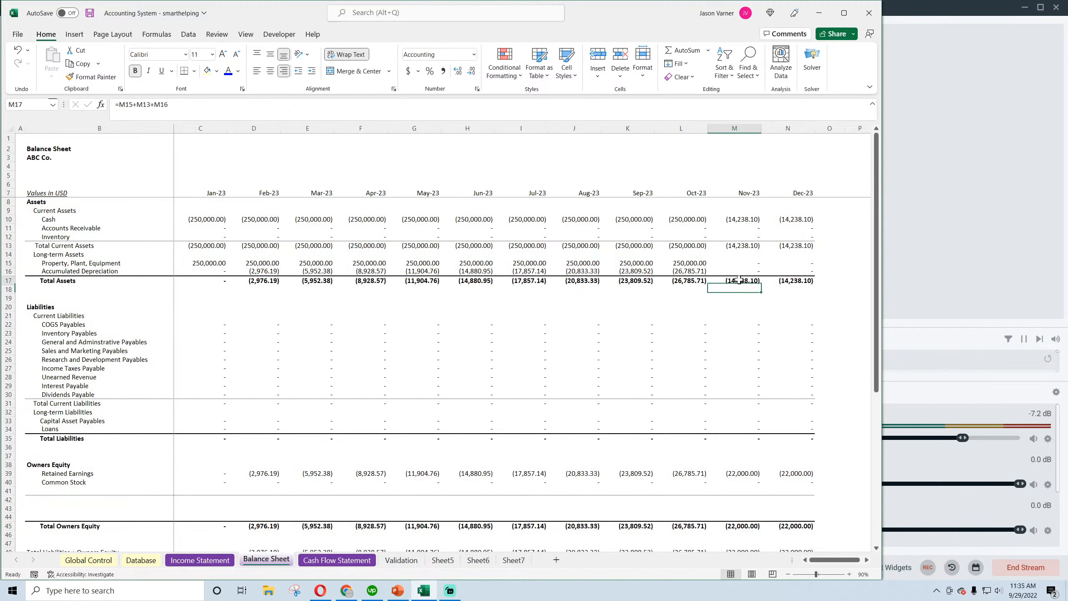
pyautogui.press('Return')
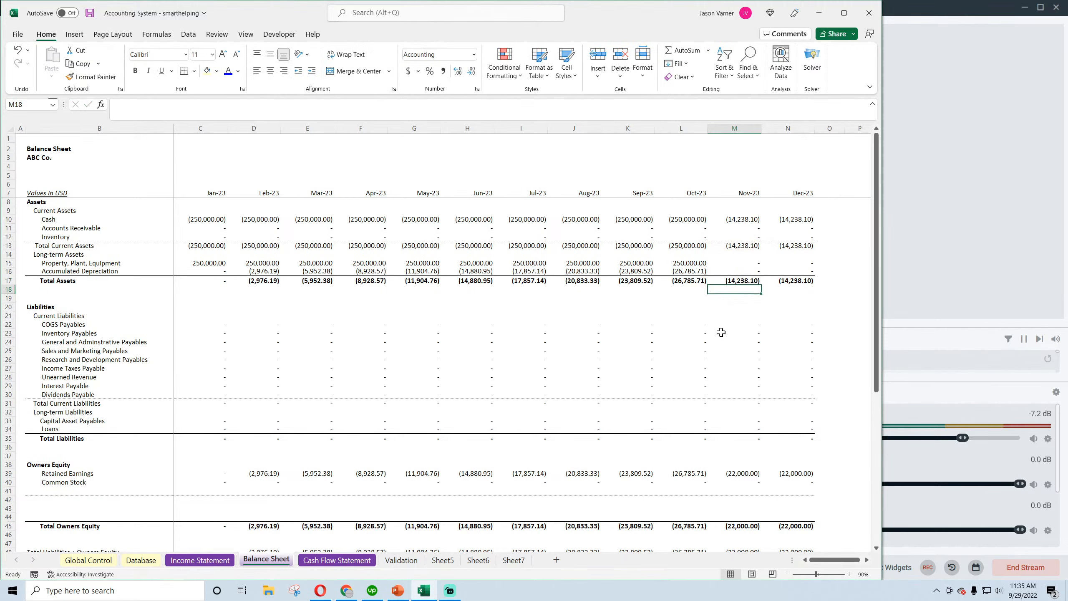
pyautogui.scroll(-4, 691, 467)
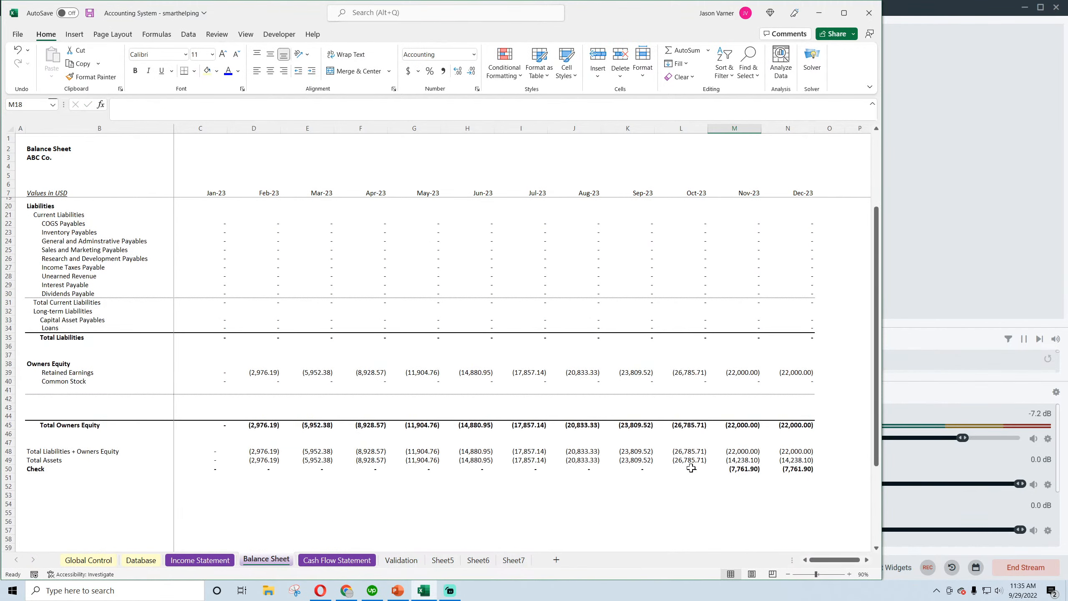
pyautogui.click(745, 470)
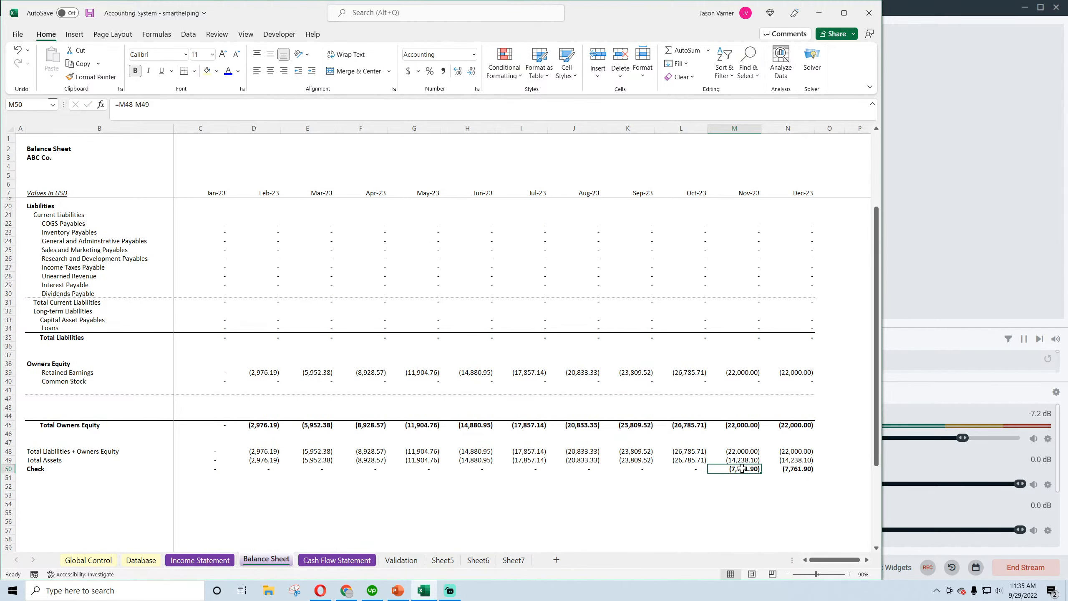
pyautogui.click(766, 468)
# Recheck November's Proceeds from Gain on Sale and Net Income formulas on the Cash Flow Statement and save the workbook
pyautogui.click(336, 559)
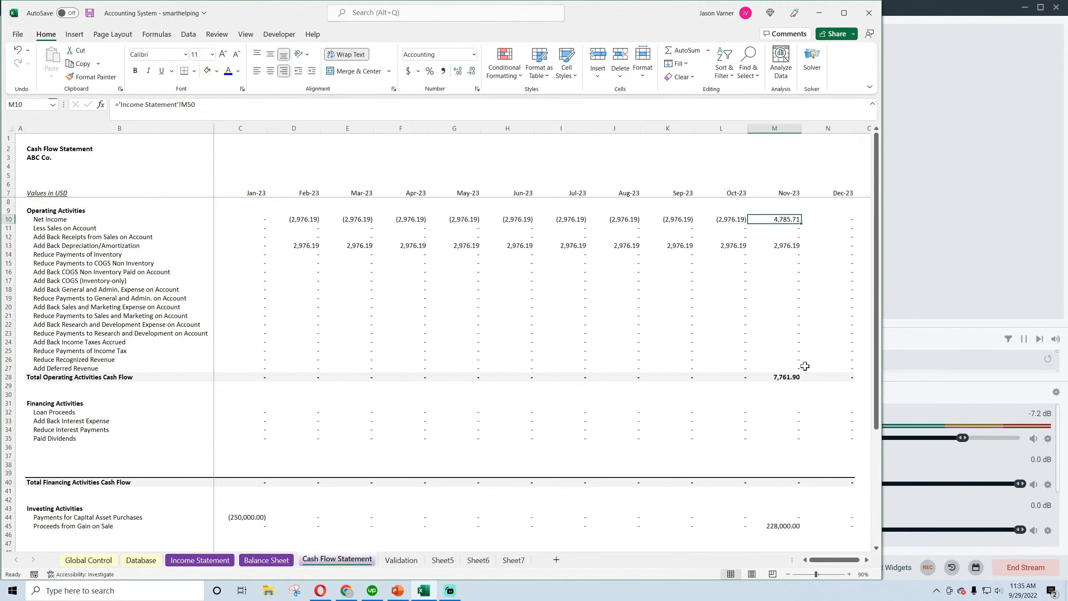
pyautogui.click(782, 522)
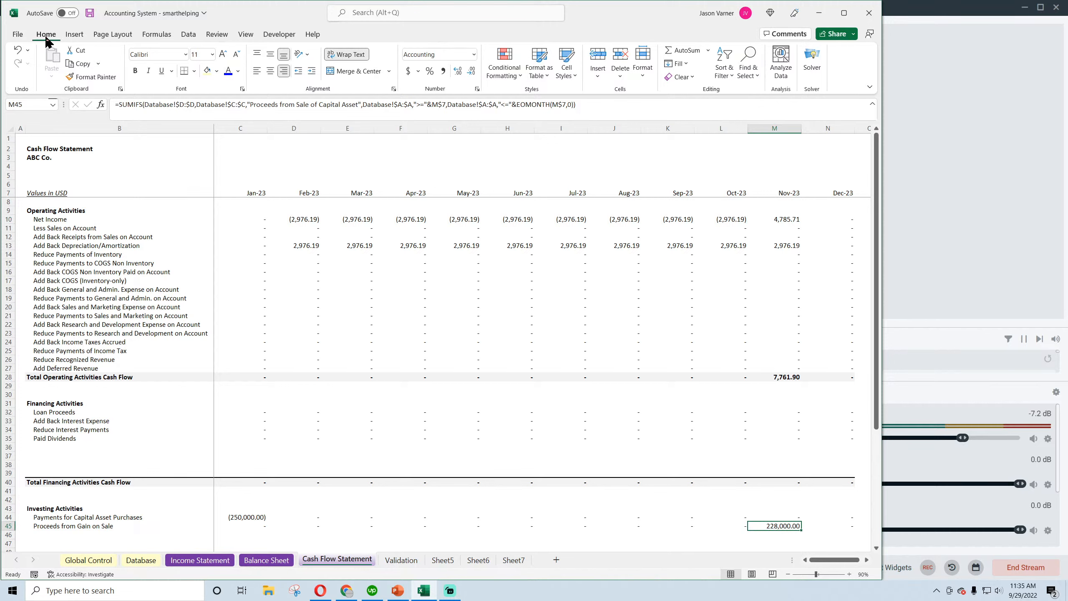
pyautogui.click(92, 13)
pyautogui.click(785, 219)
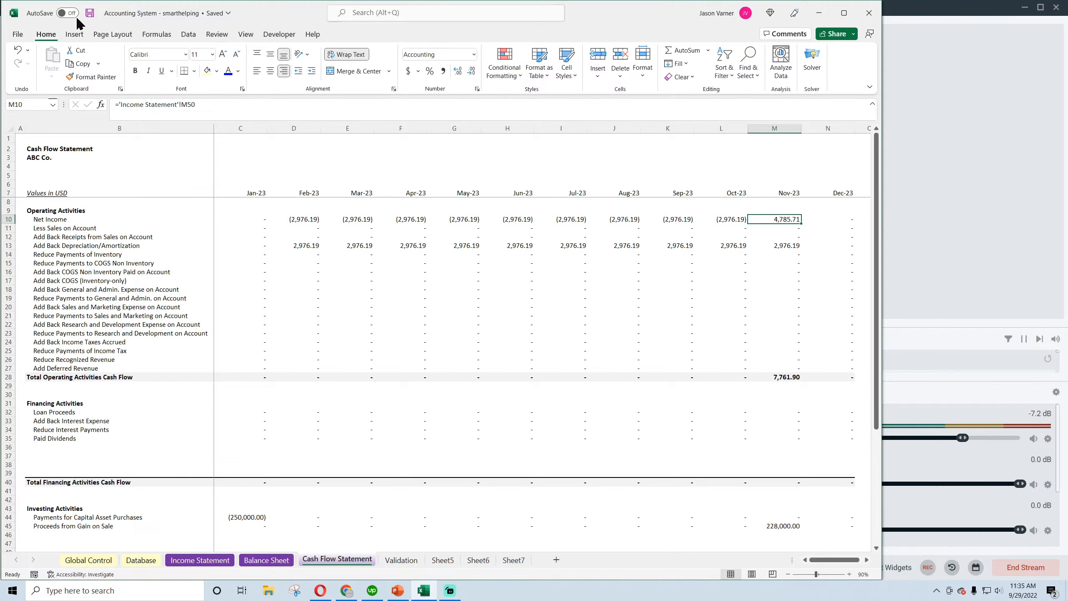
pyautogui.click(90, 16)
# Switch to Chrome and search Google in a new tab for "gain on capital asset cash flow statement"
pyautogui.click(346, 590)
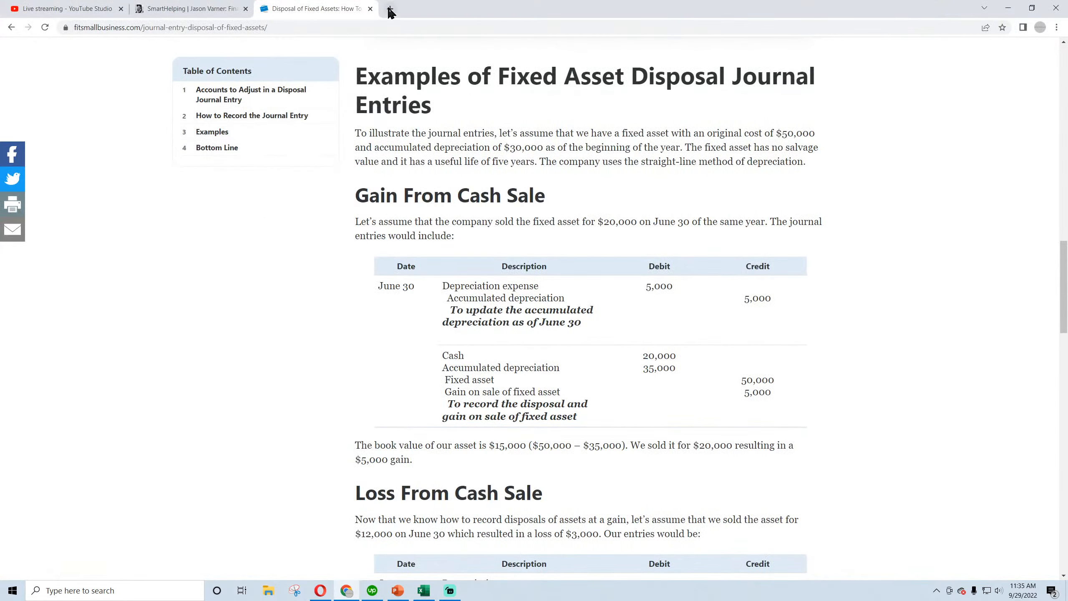
pyautogui.click(388, 8)
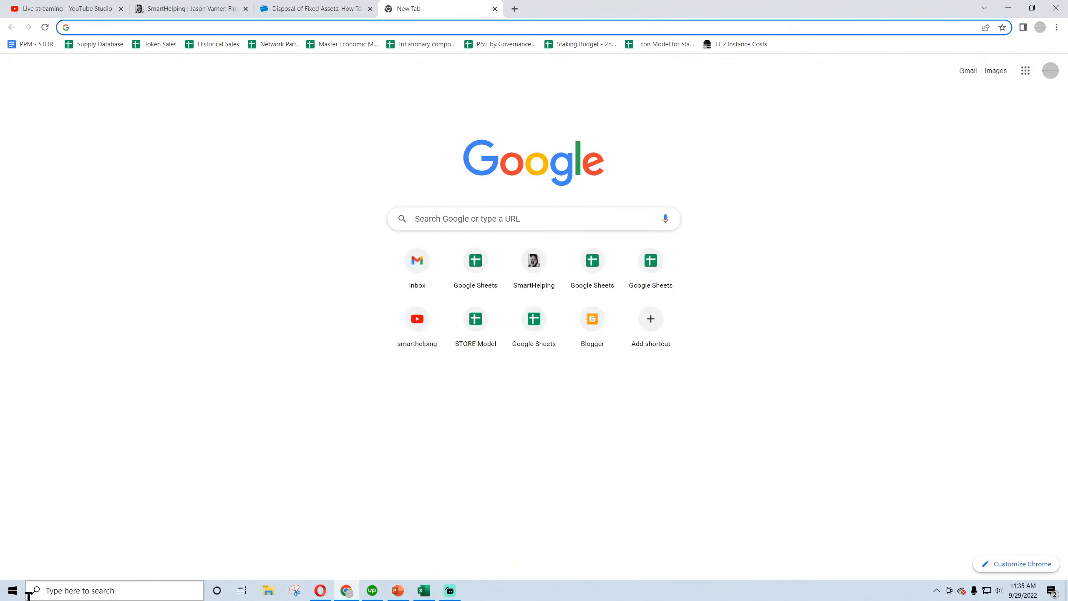
pyautogui.write('gain on c')
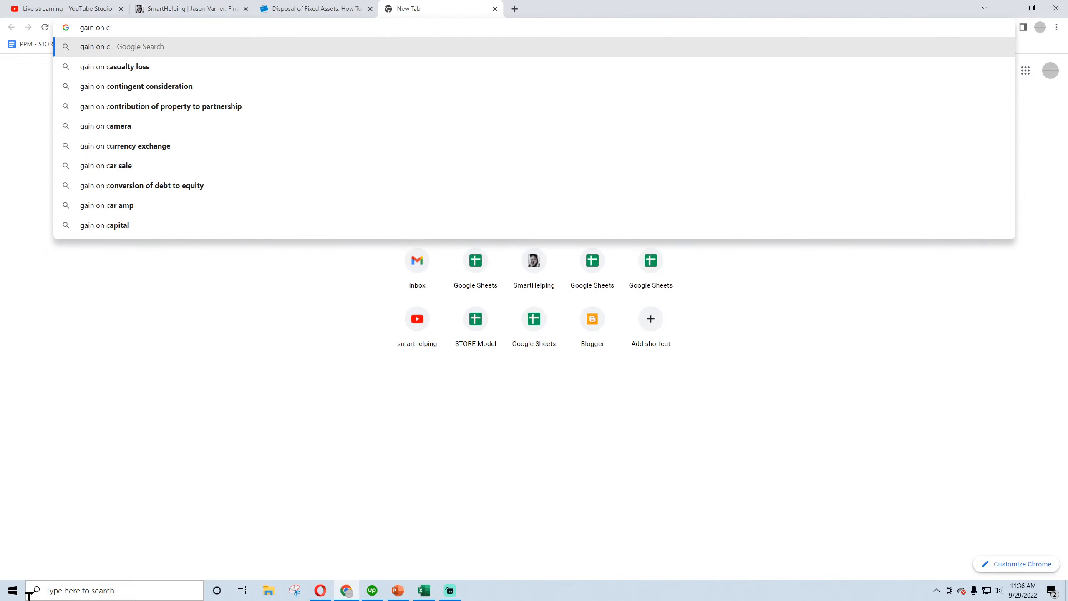
pyautogui.write('apital asset cash fl')
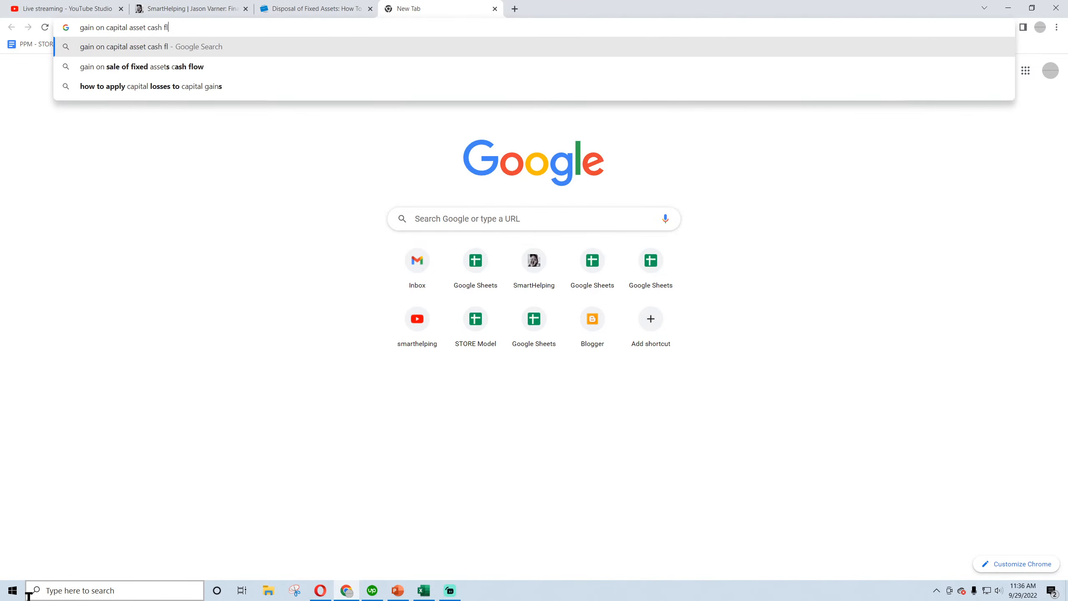
pyautogui.write('ow statement')
pyautogui.press('Return')
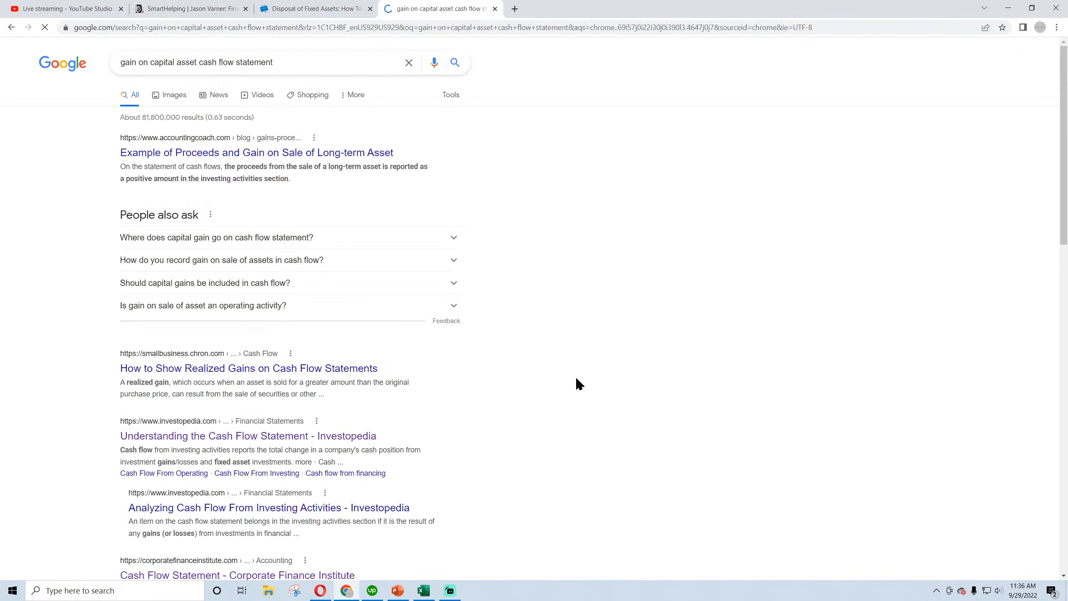
# Expand the question on where capital gain goes on the cash flow statement and read through the linked AccountingCoach article
pyautogui.click(226, 242)
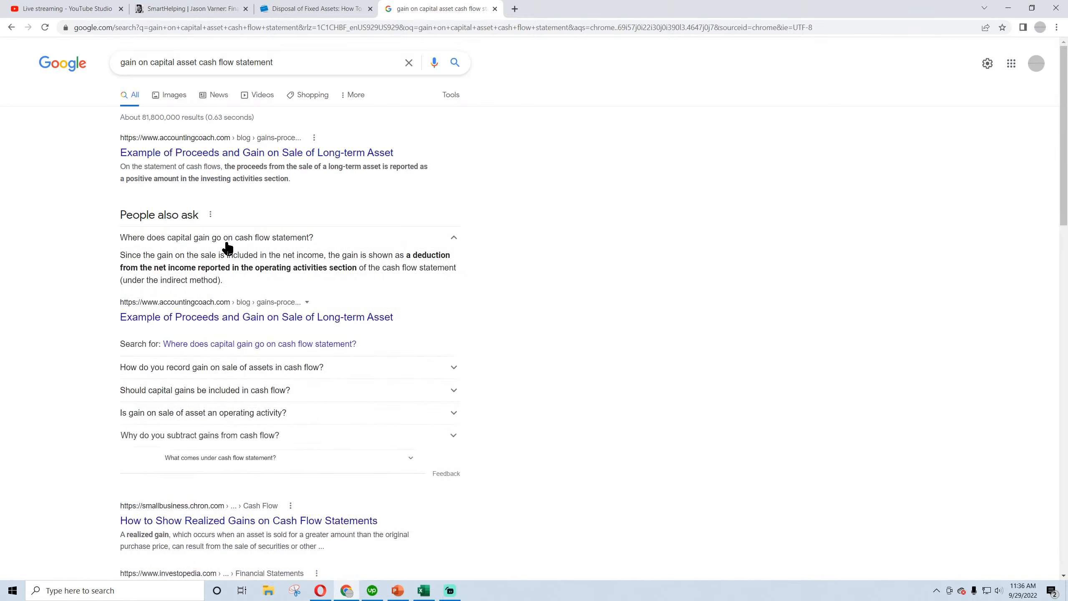
pyautogui.click(207, 320)
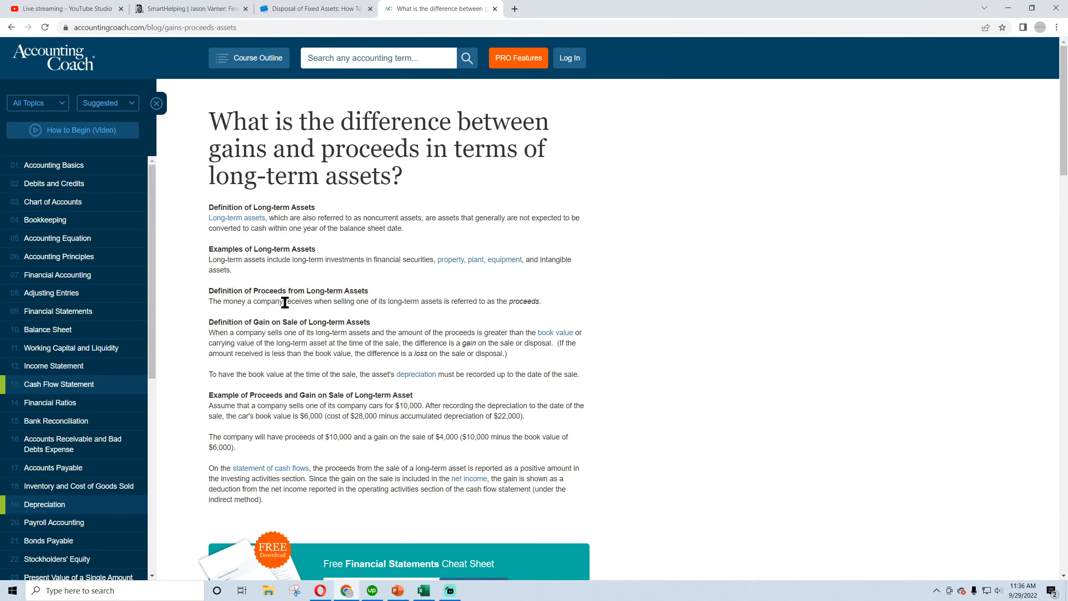
pyautogui.scroll(-4, 289, 307)
pyautogui.scroll(-15, 384, 347)
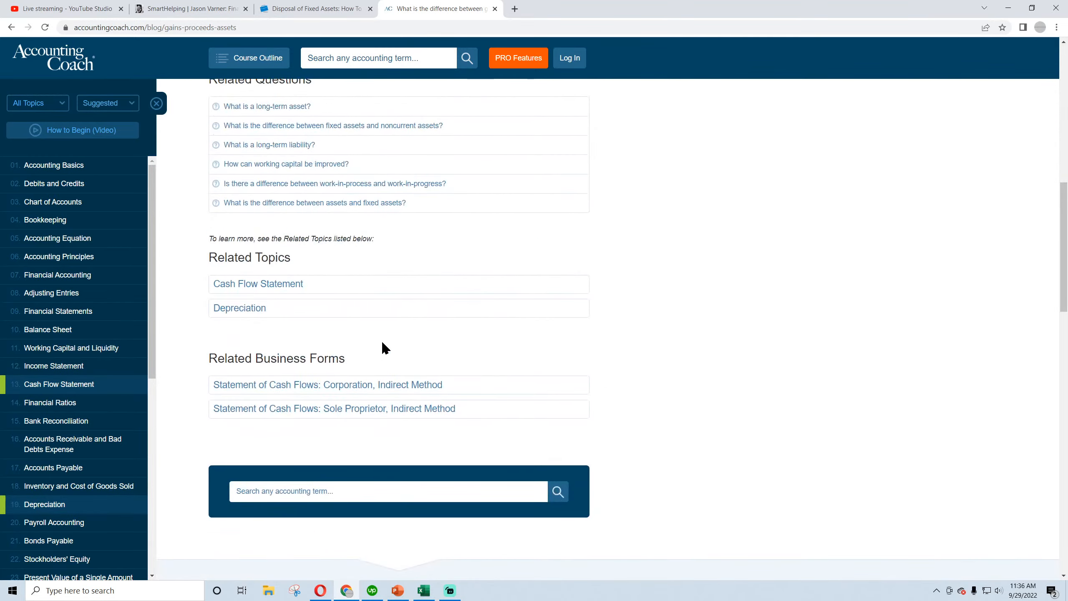
pyautogui.scroll(-8, 384, 346)
pyautogui.scroll(-7, 383, 341)
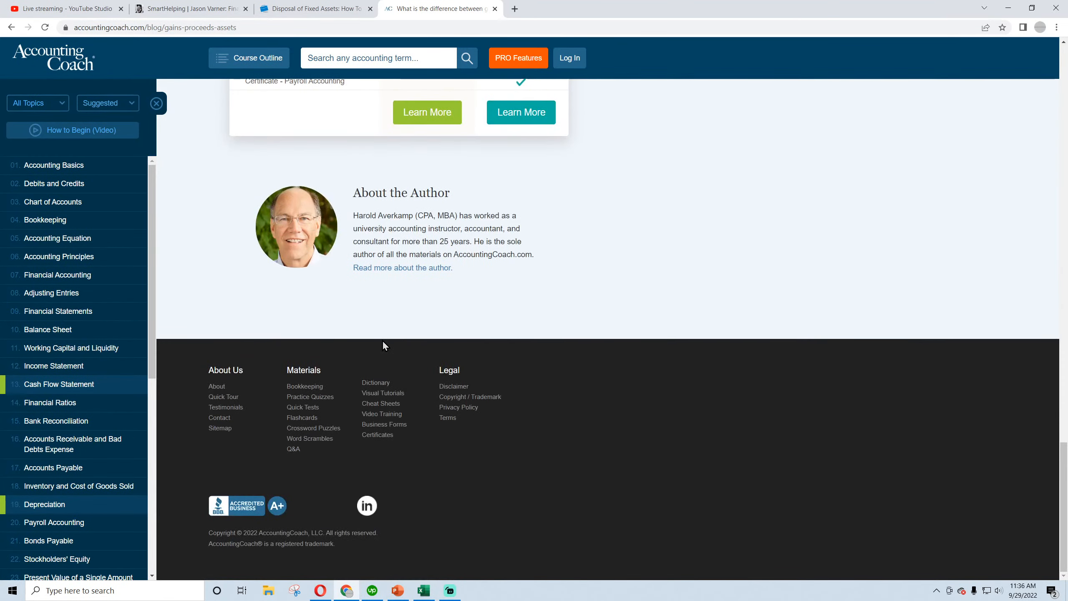
# Reread the article's gain on sale example and mark the clause on reporting sale proceeds in the investing activities section
pyautogui.scroll(20, 383, 342)
pyautogui.scroll(10, 382, 343)
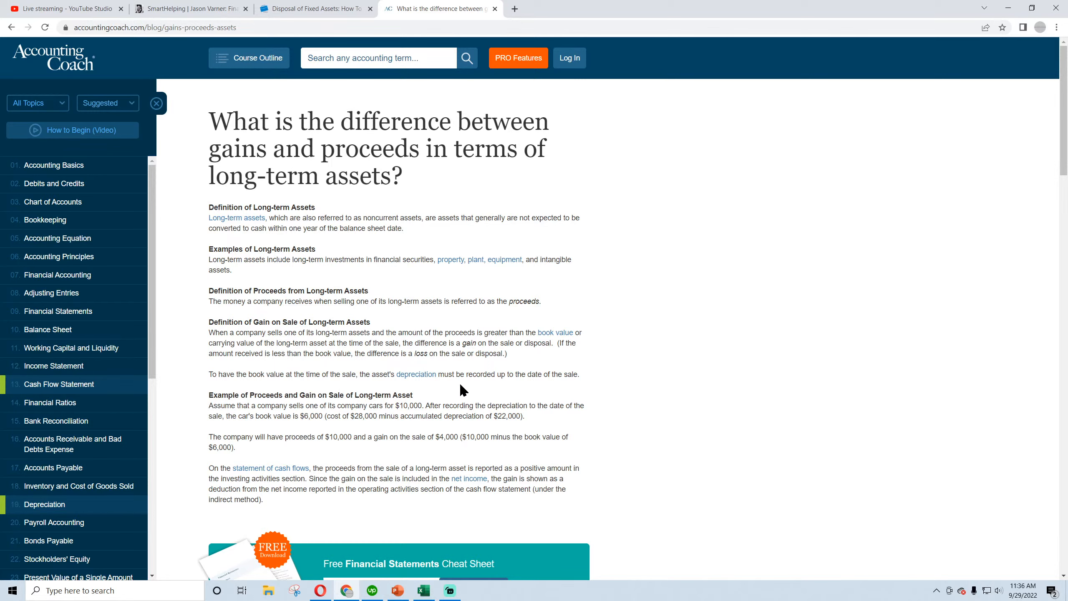
pyautogui.moveTo(577, 375); pyautogui.dragTo(500, 375)
pyautogui.click(498, 376)
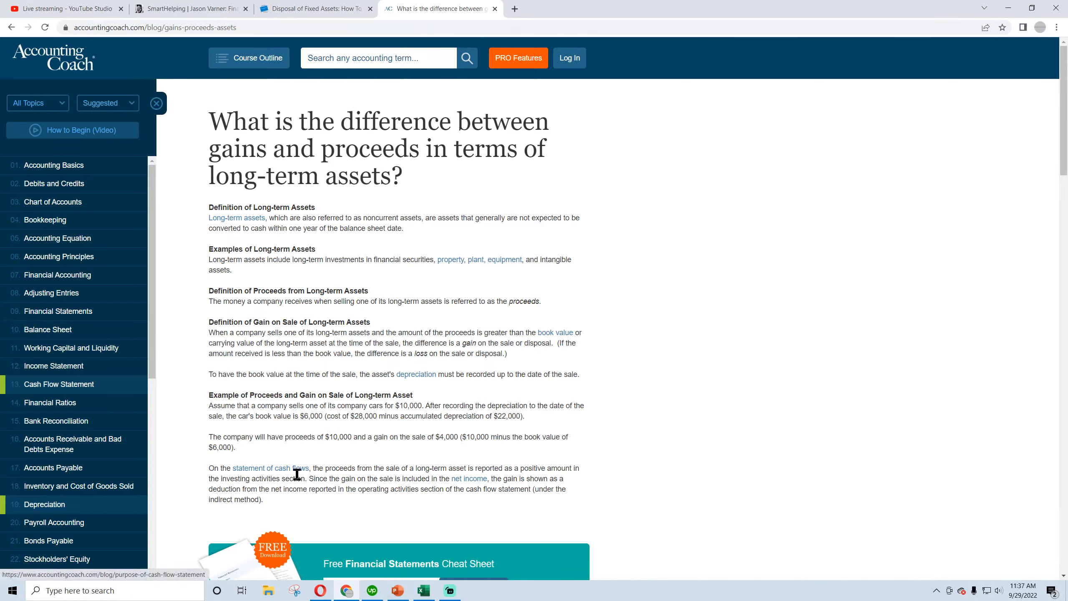
pyautogui.scroll(-3, 337, 471)
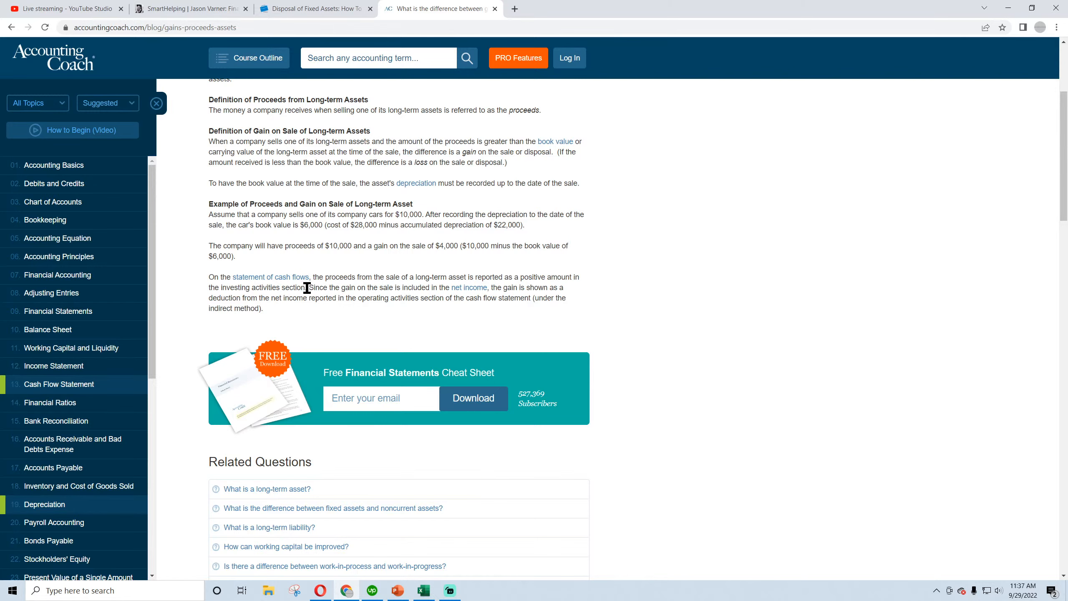
pyautogui.moveTo(306, 288); pyautogui.dragTo(312, 277)
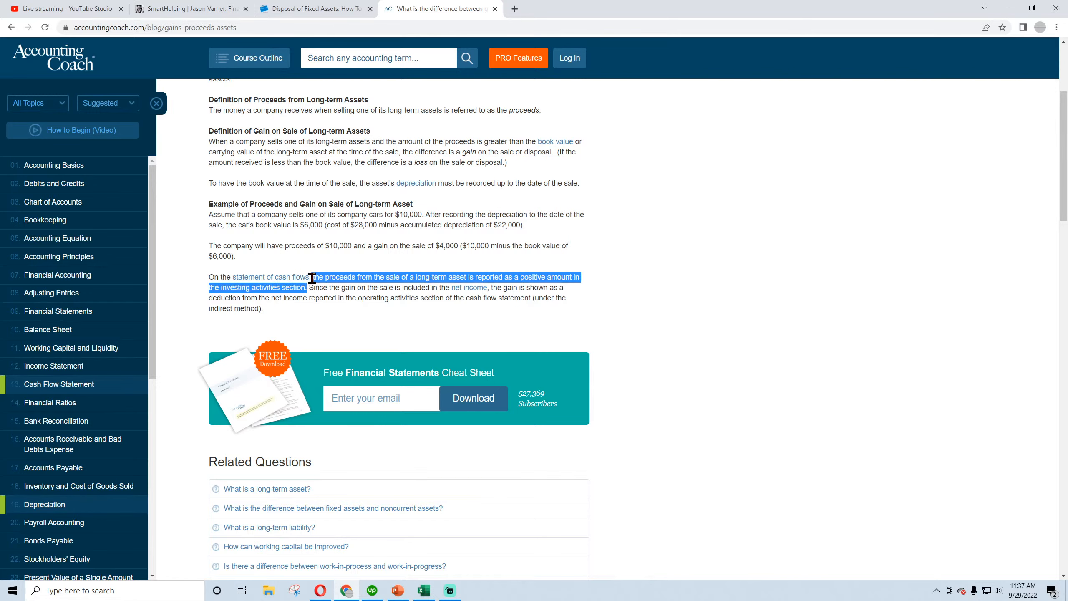
# Switch to Excel and compare November's Proceeds from Gain on Sale on the Cash Flow Statement with the sale proceeds amount in the Database
pyautogui.click(423, 591)
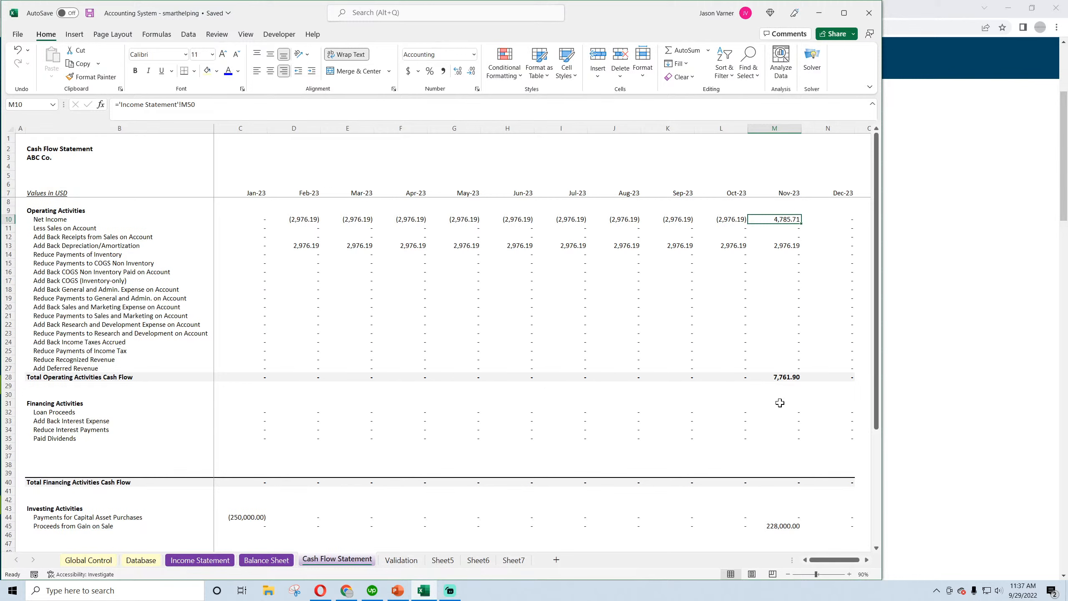
pyautogui.scroll(-4, 780, 402)
pyautogui.click(779, 425)
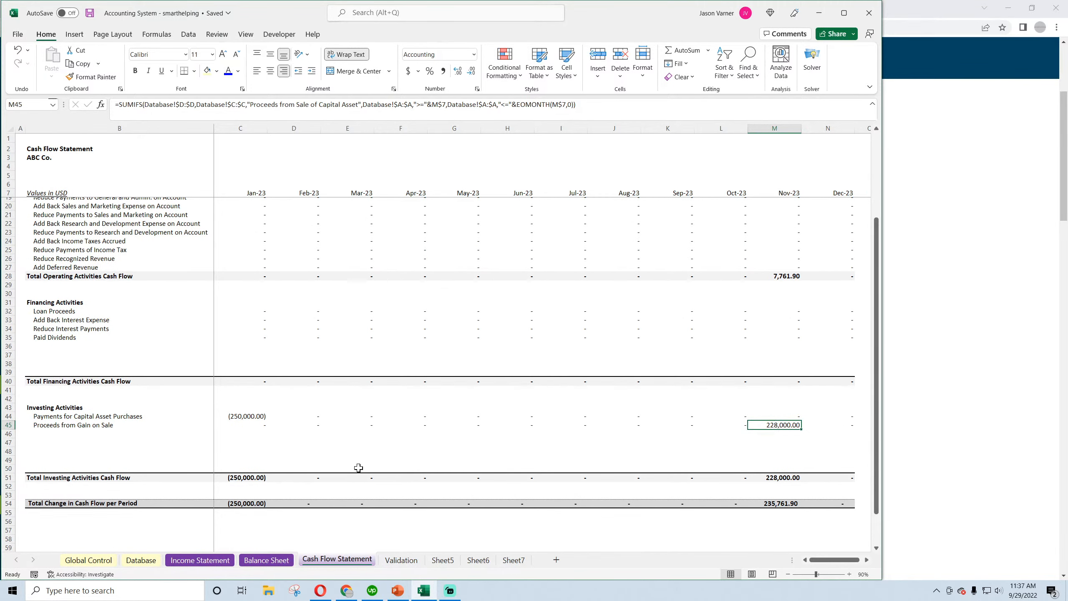
pyautogui.click(138, 561)
pyautogui.click(506, 291)
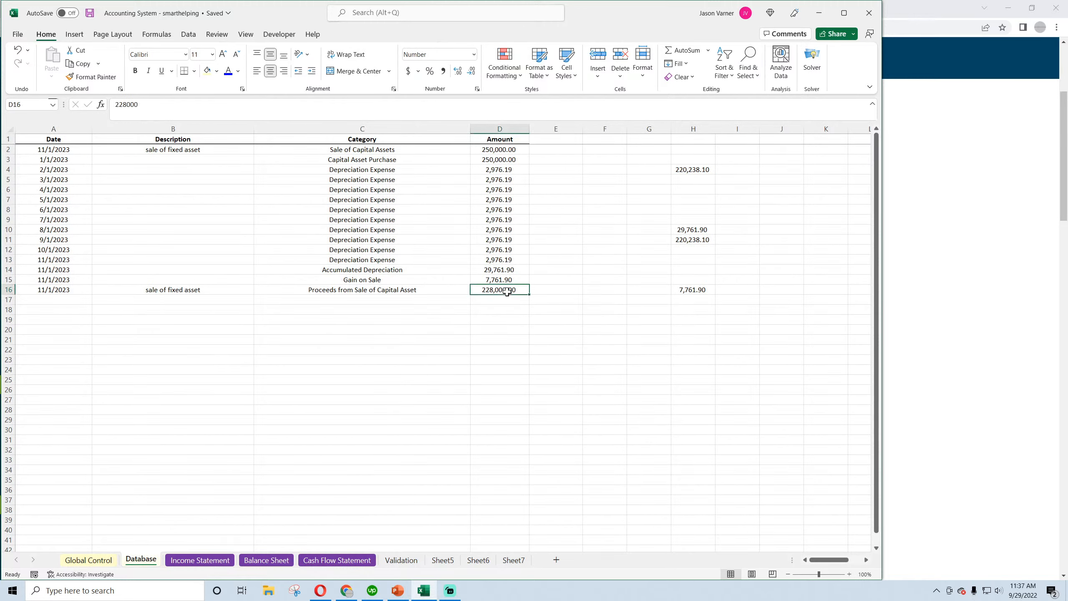
# Return to the article in Chrome and read the sentence on deducting the gain from net income in operating activities
pyautogui.click(351, 590)
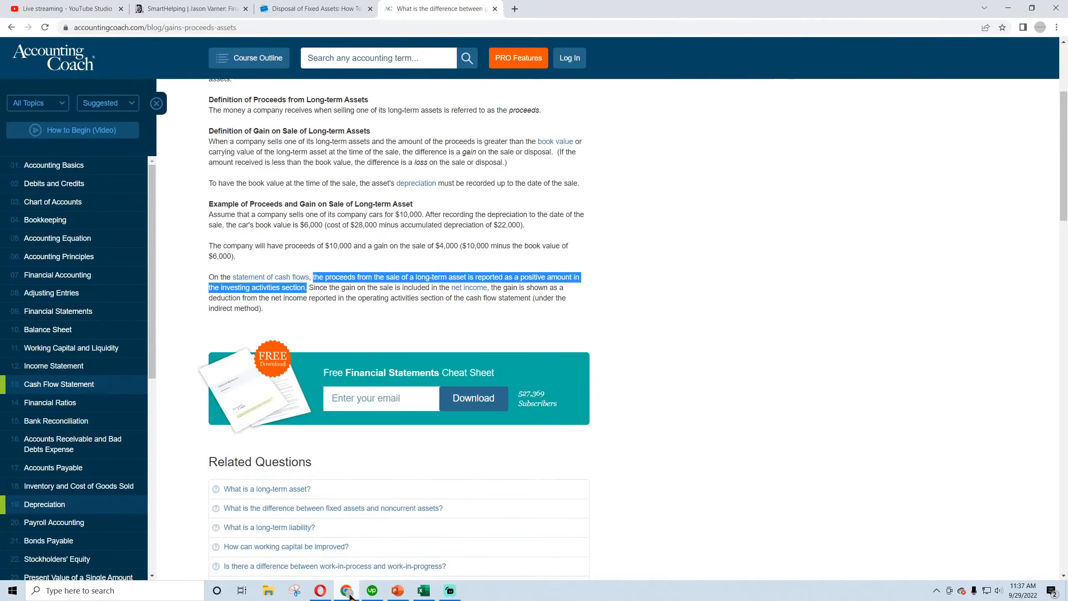
pyautogui.click(344, 288)
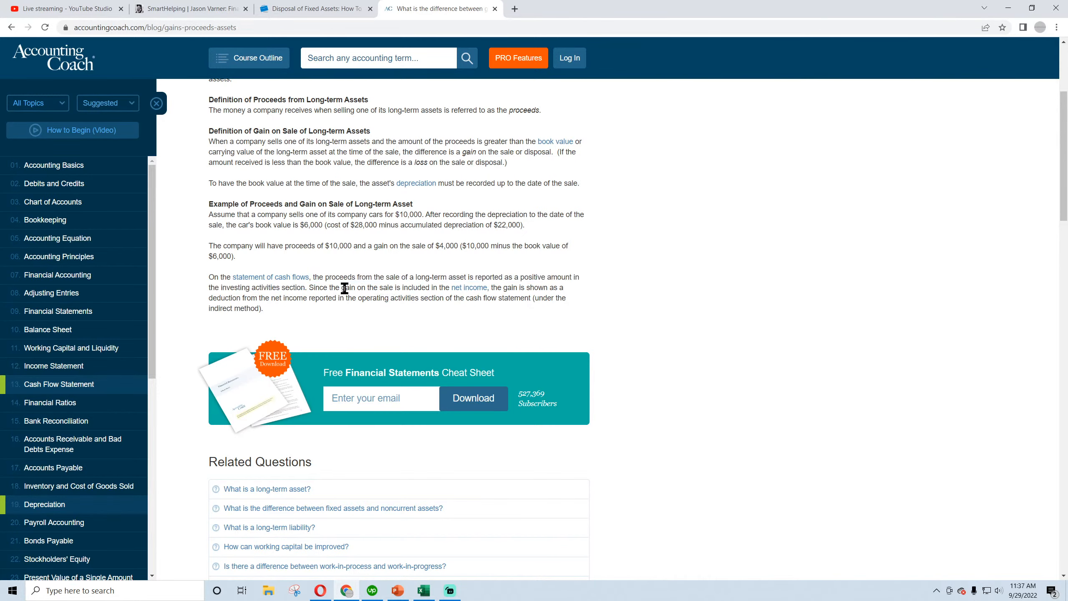
pyautogui.moveTo(310, 287); pyautogui.dragTo(546, 289)
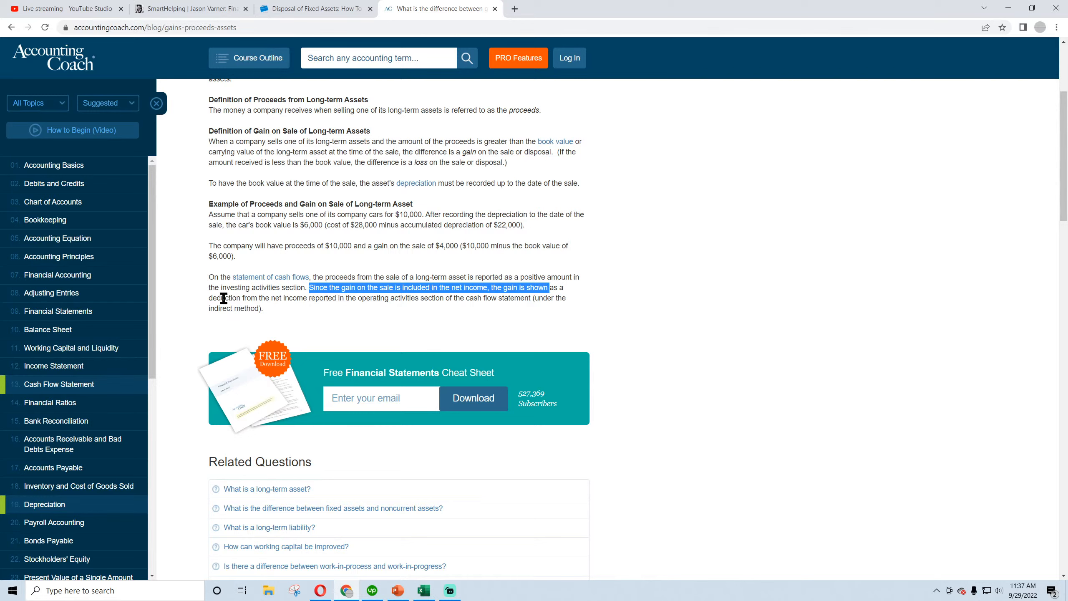
pyautogui.moveTo(225, 298); pyautogui.dragTo(259, 297)
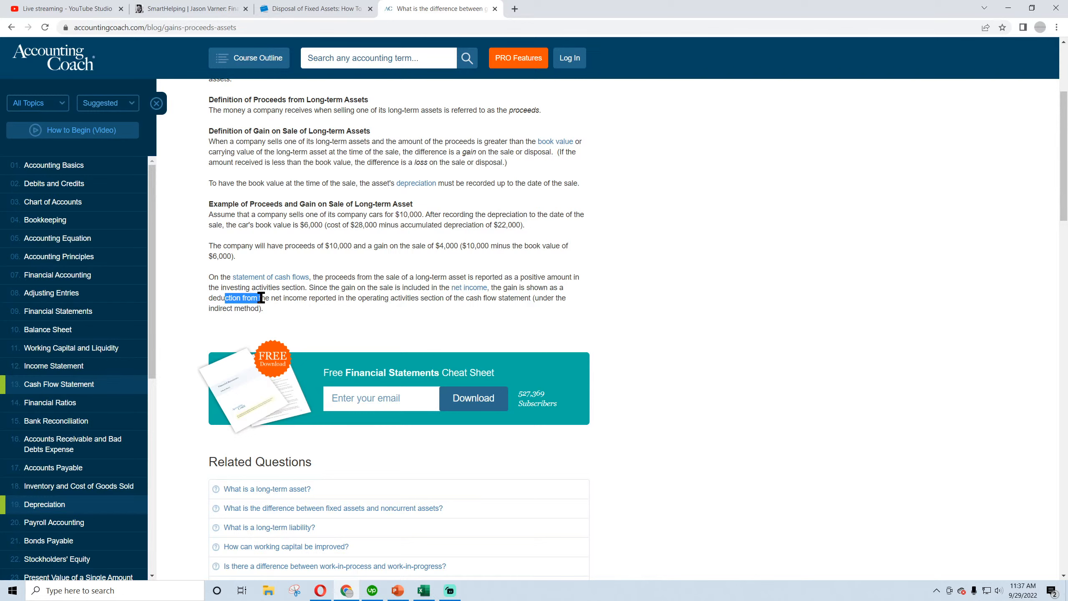
pyautogui.moveTo(275, 298); pyautogui.dragTo(399, 302)
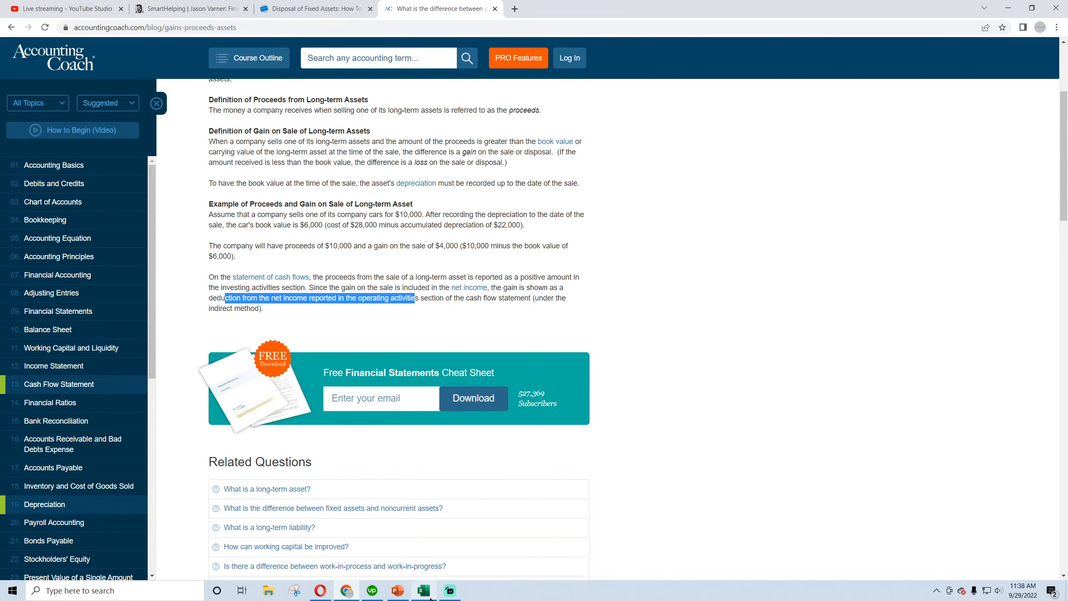
# Close the article and, back in Excel, insert a row above Total Operating Activities Cash Flow on the Cash Flow Statement
pyautogui.click(494, 9)
pyautogui.click(82, 11)
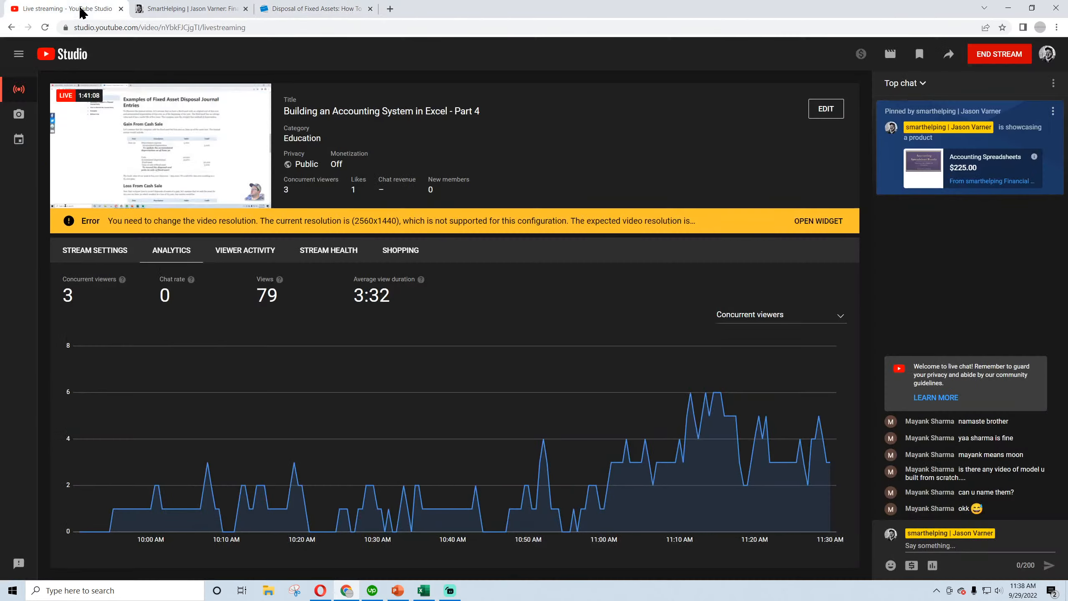
pyautogui.click(423, 590)
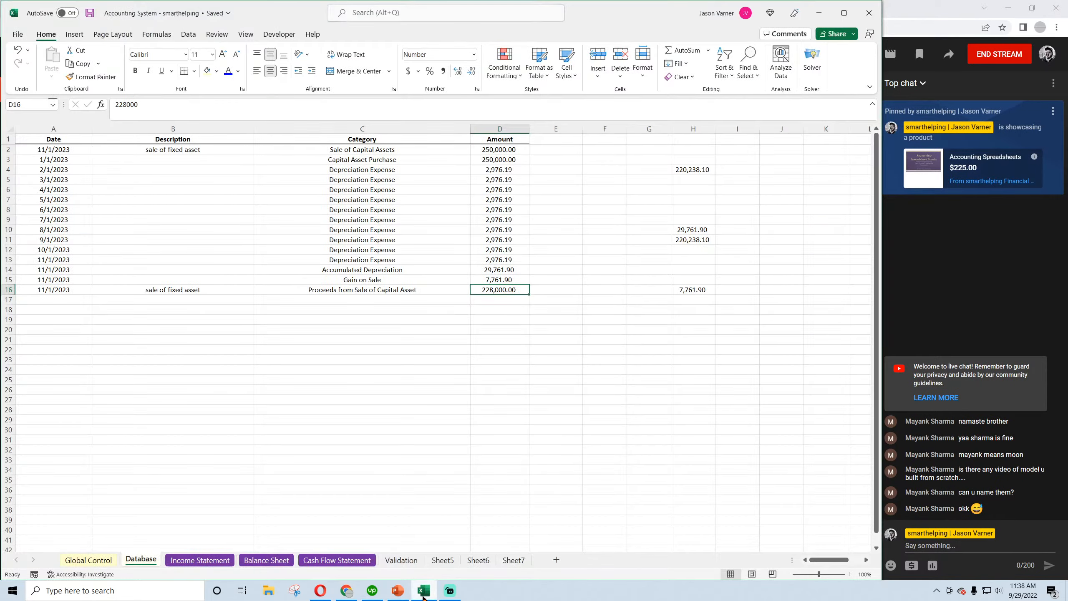
pyautogui.click(538, 380)
pyautogui.click(337, 559)
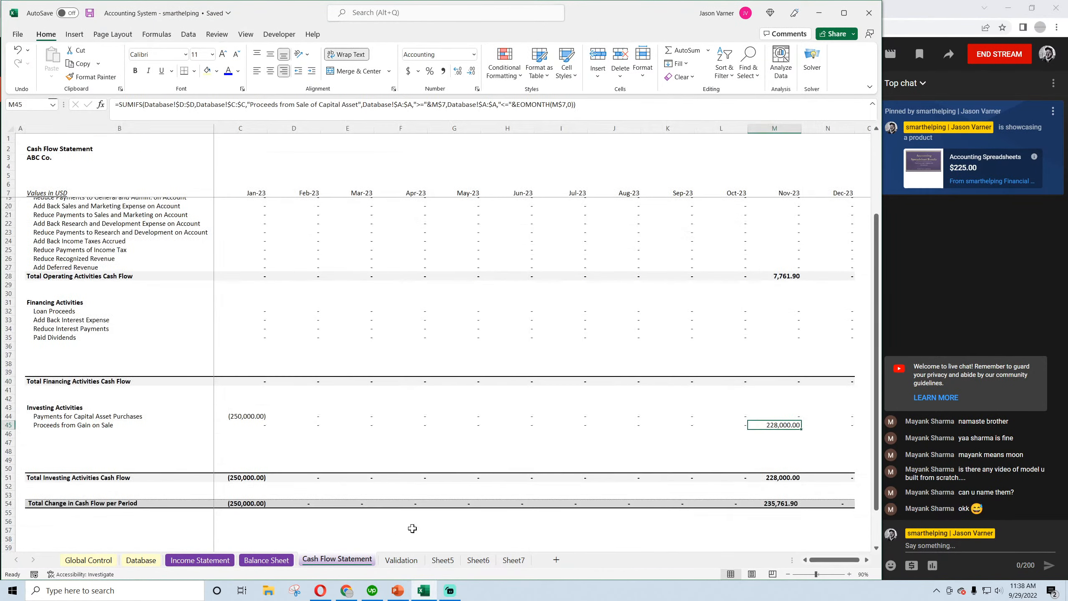
pyautogui.rightClick(9, 376)
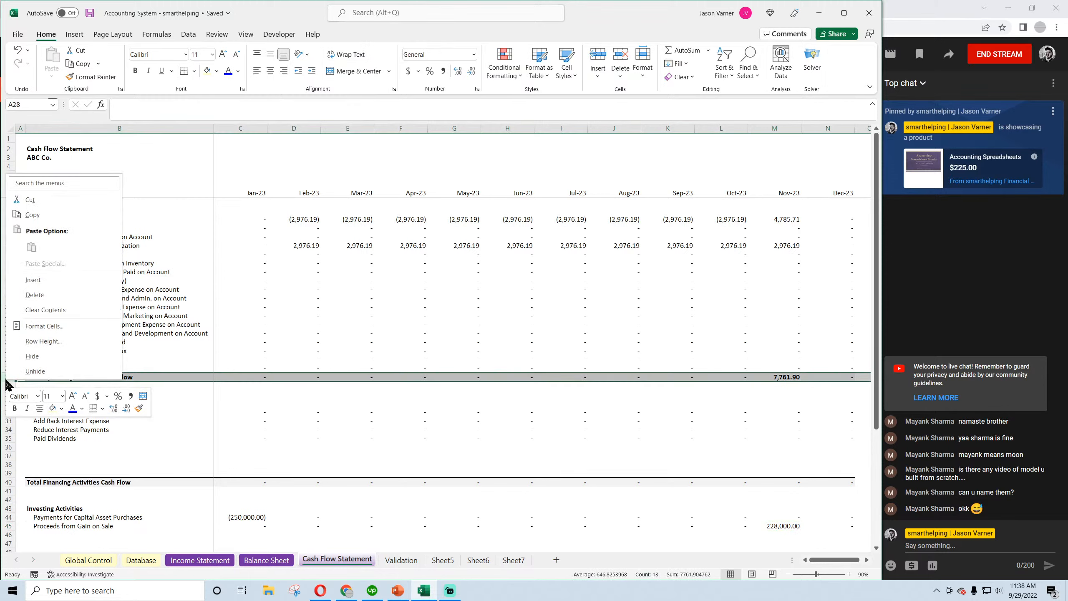
pyautogui.click(47, 283)
# Copy the Add Deferred Revenue label into the new row and change it to "Reduce Gains on Sale of Capital Assets"
pyautogui.click(70, 368)
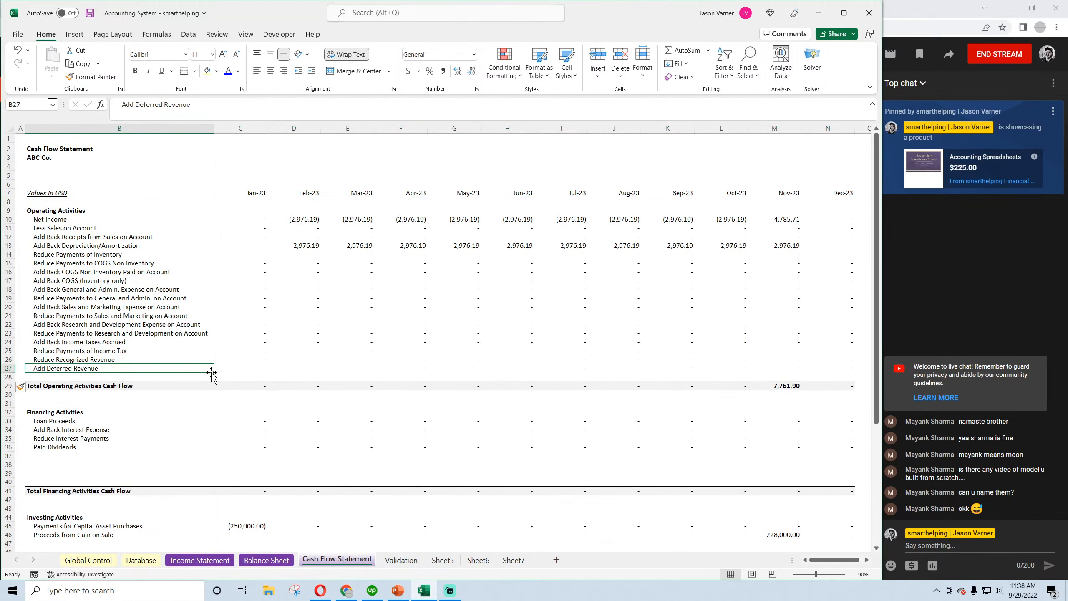
pyautogui.moveTo(213, 373); pyautogui.dragTo(213, 378)
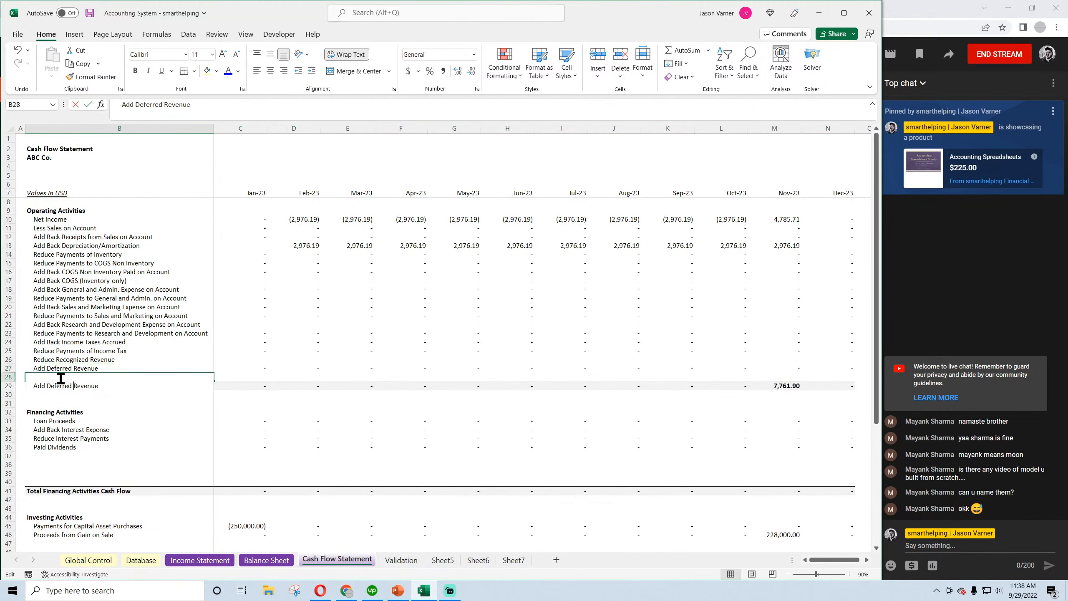
pyautogui.doubleClick(38, 381)
pyautogui.moveTo(35, 385); pyautogui.dragTo(100, 389)
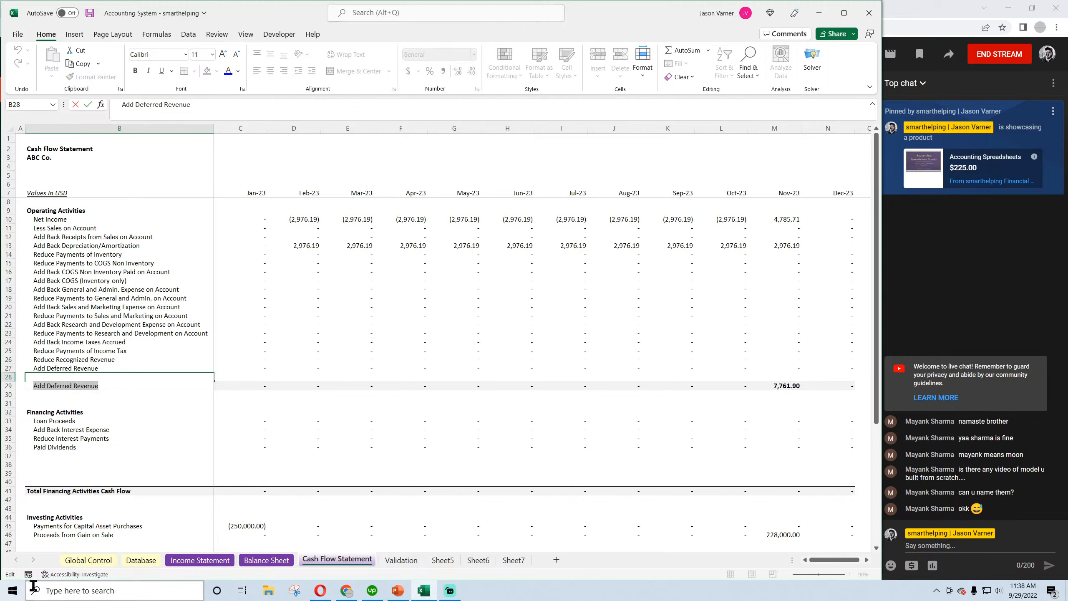
pyautogui.write('Reduce Gains on Sale of')
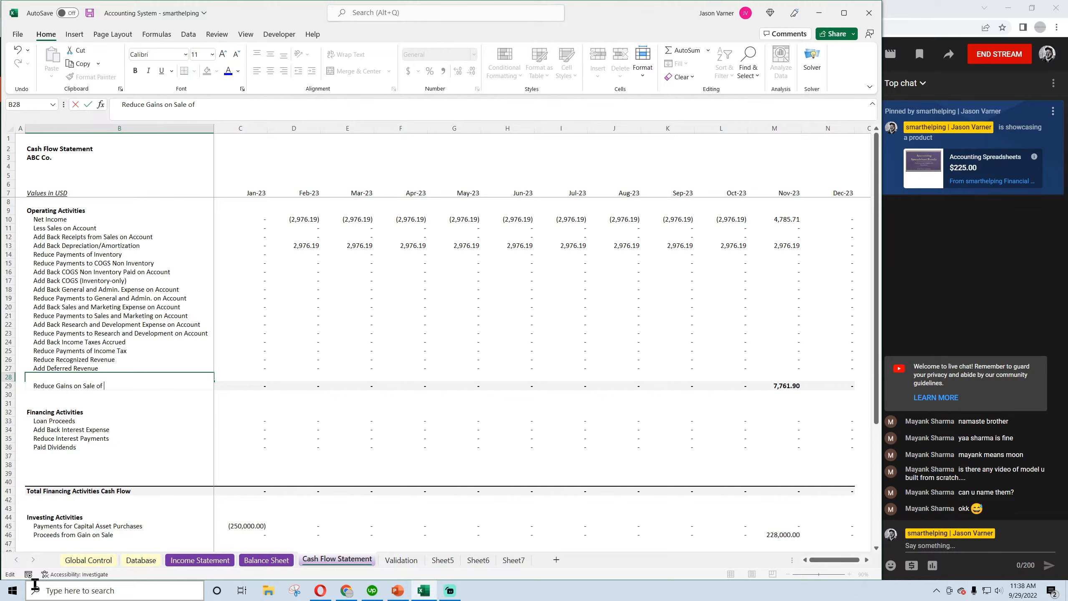
pyautogui.write('Capital Assets')
pyautogui.press('Return')
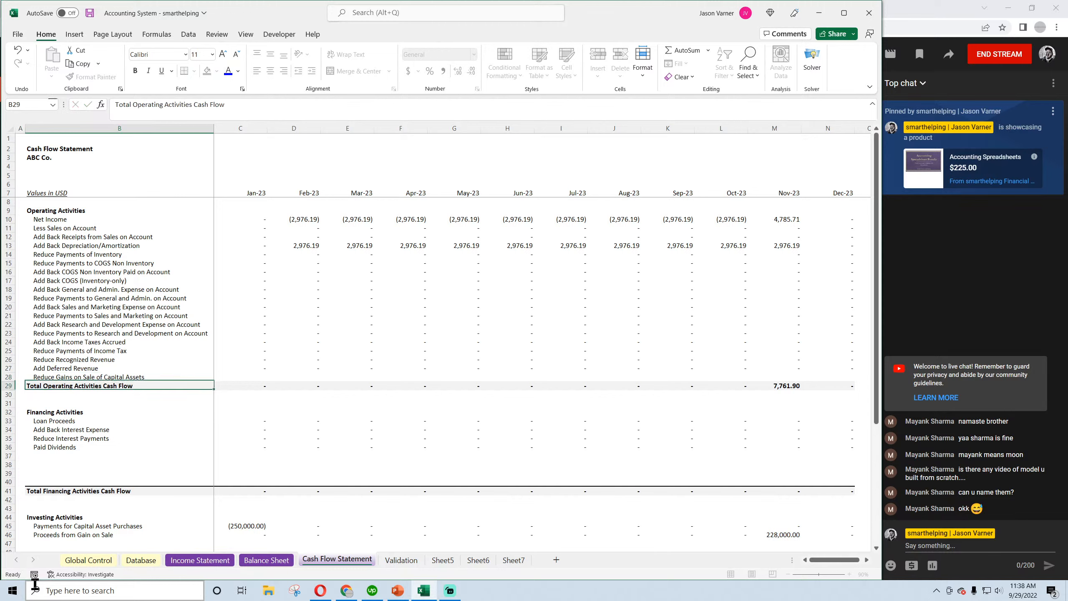
# Copy January's Add Deferred Revenue formula into the Reduce Gains on Sale of Capital Assets row and negate its SUMIFS
pyautogui.click(252, 368)
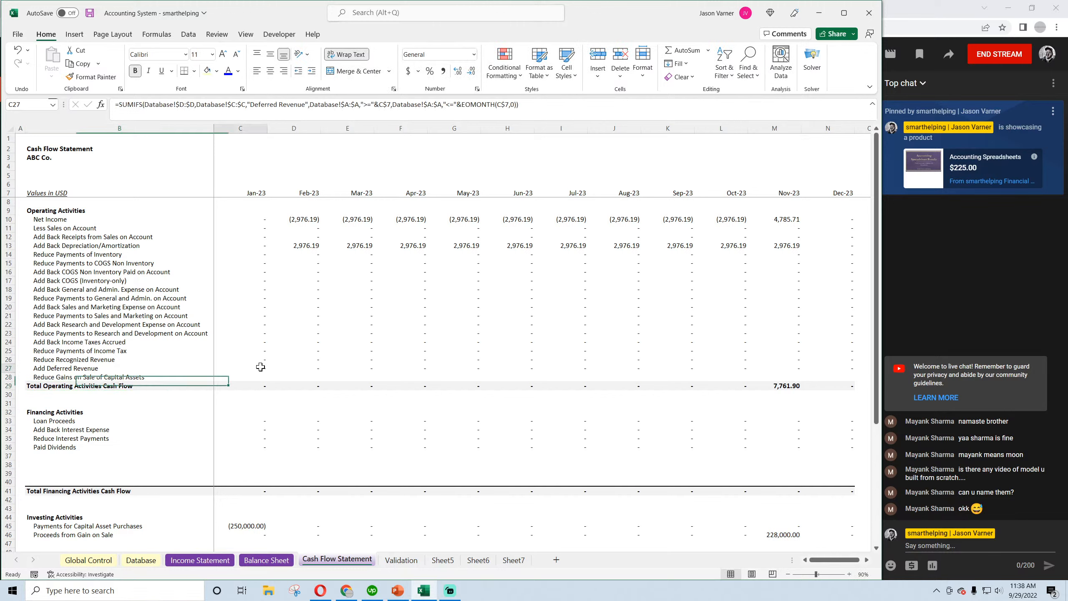
pyautogui.moveTo(267, 372); pyautogui.dragTo(268, 380)
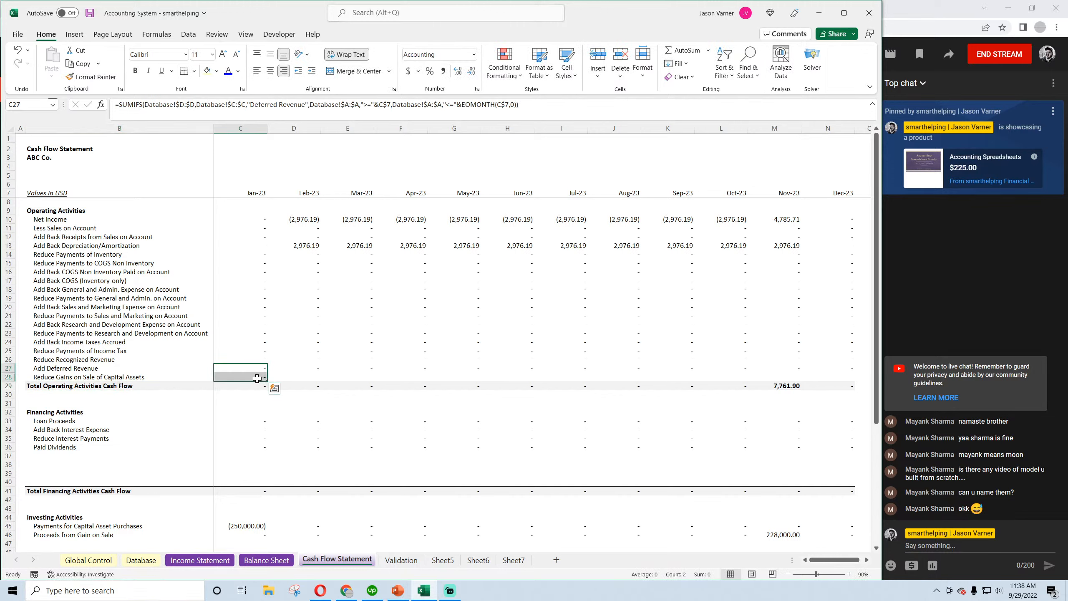
pyautogui.click(119, 104)
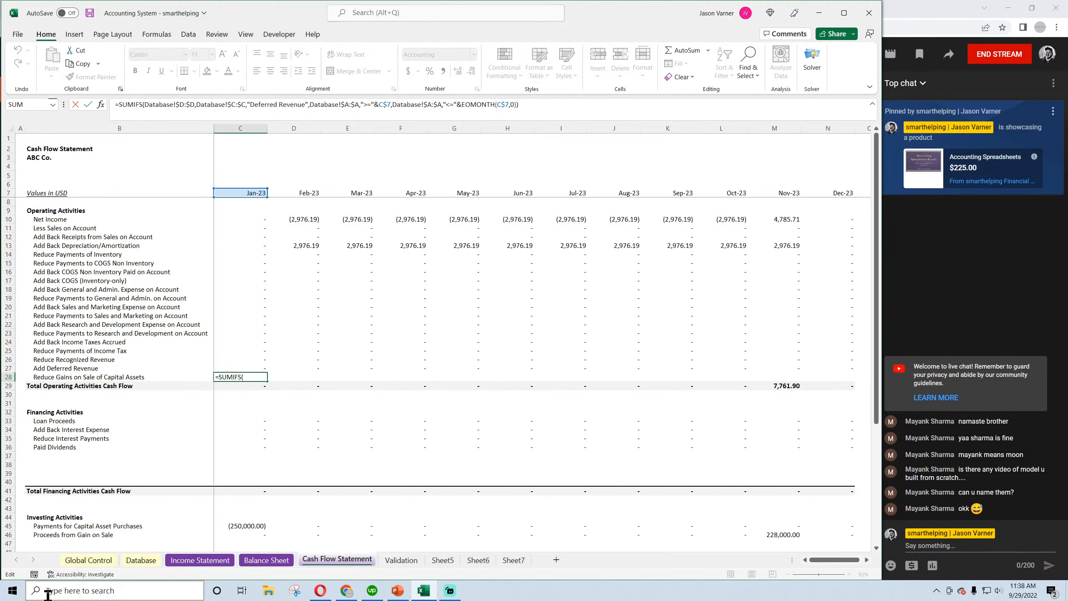
pyautogui.press('Return')
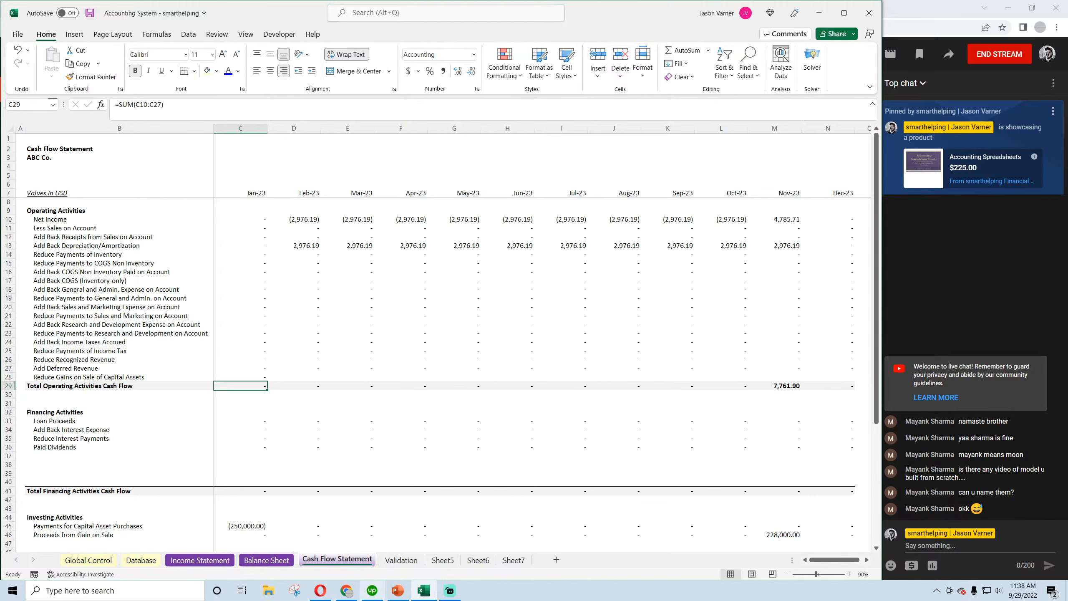
# Check the Gain on Sale entry's category name in the Database and save the workbook
pyautogui.click(142, 560)
pyautogui.click(499, 277)
pyautogui.click(352, 280)
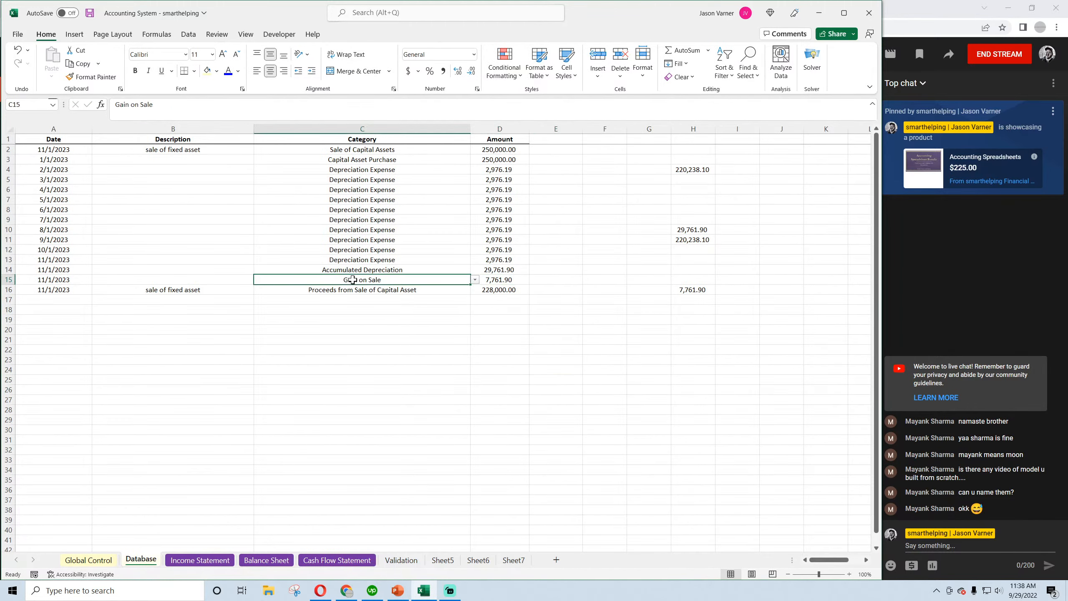
pyautogui.click(90, 13)
# Inspect the Database's first depreciation formula, the sale proceeds, the book value calculation in H11 and the Gain on Sale amount
pyautogui.doubleClick(511, 170)
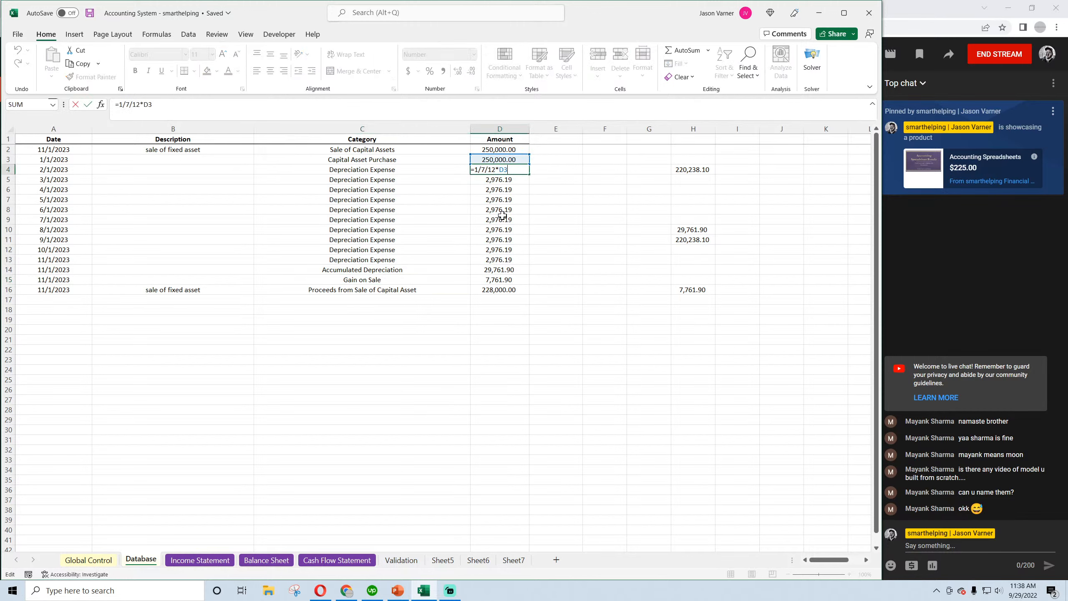
pyautogui.press('Return')
pyautogui.click(500, 289)
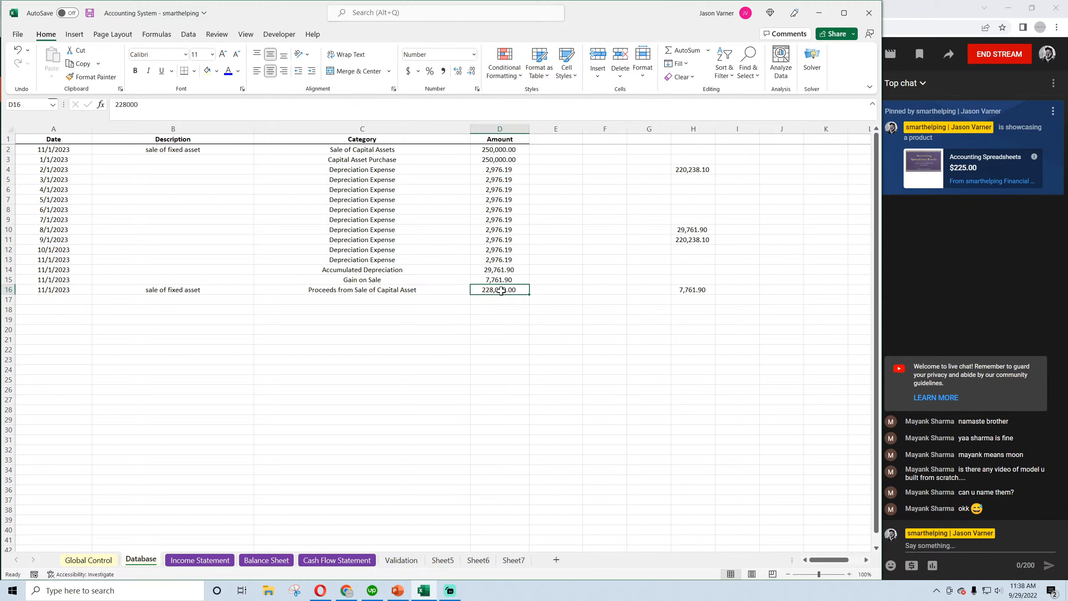
pyautogui.click(698, 240)
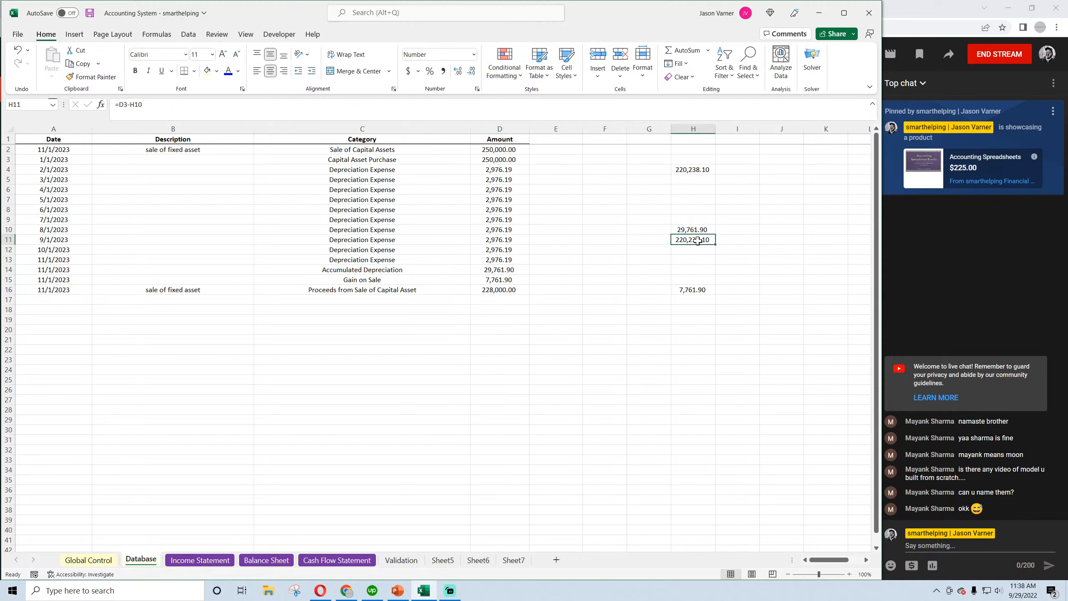
pyautogui.click(494, 293)
pyautogui.click(505, 280)
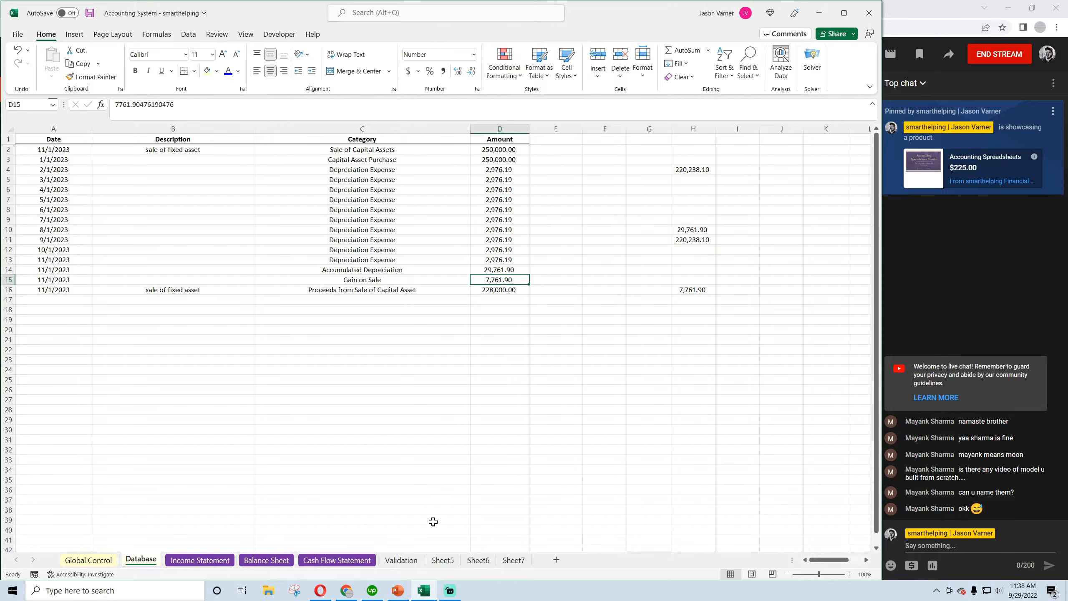
# Review November's Proceeds from Gain on Sale and Net Income formulas on the Cash Flow Statement
pyautogui.click(337, 559)
pyautogui.click(778, 535)
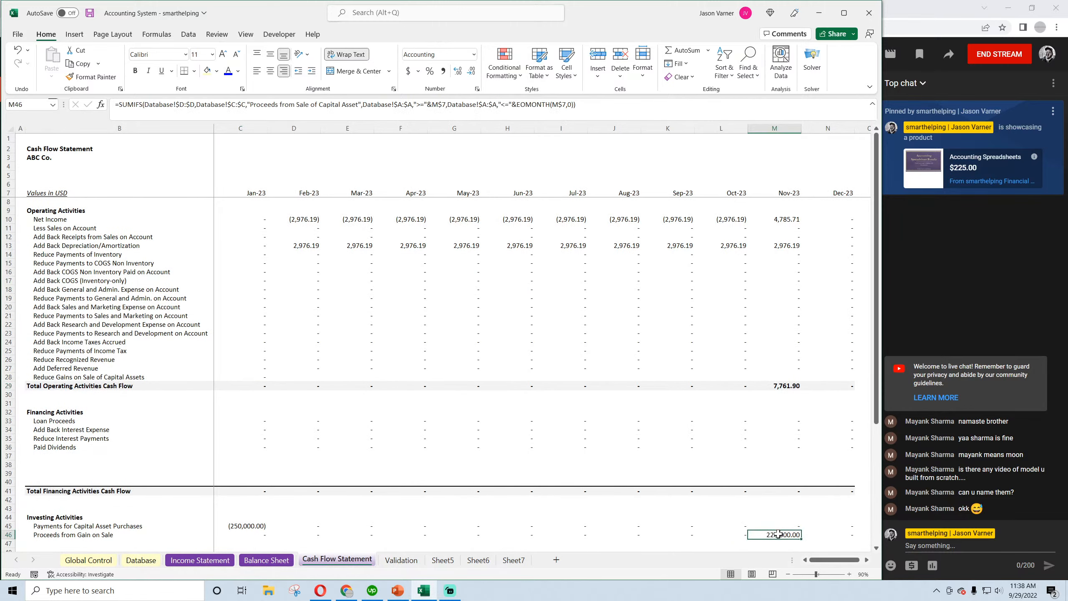
pyautogui.click(785, 219)
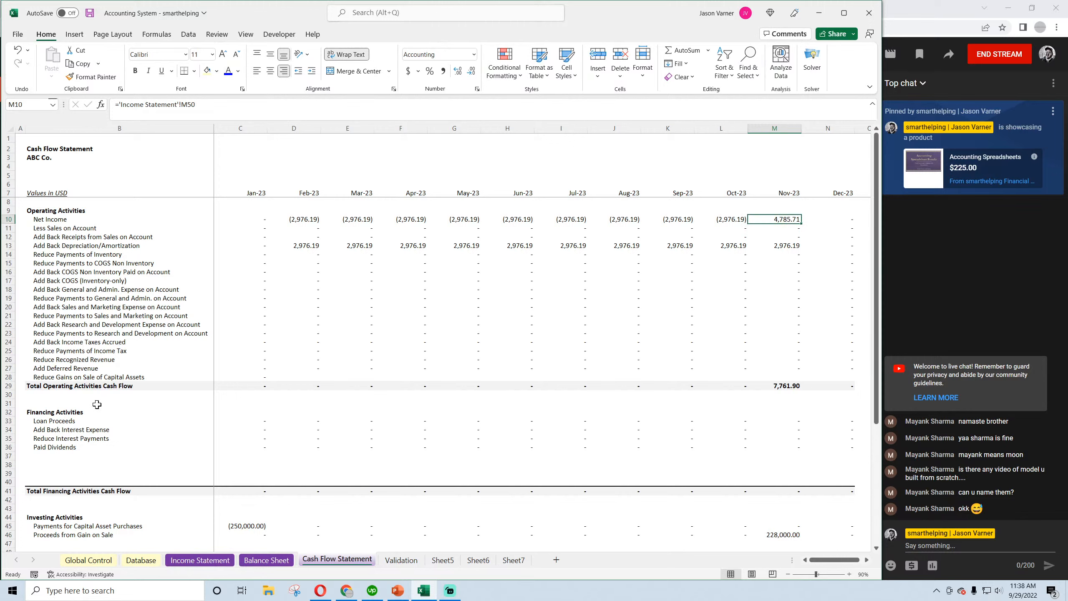
pyautogui.click(64, 376)
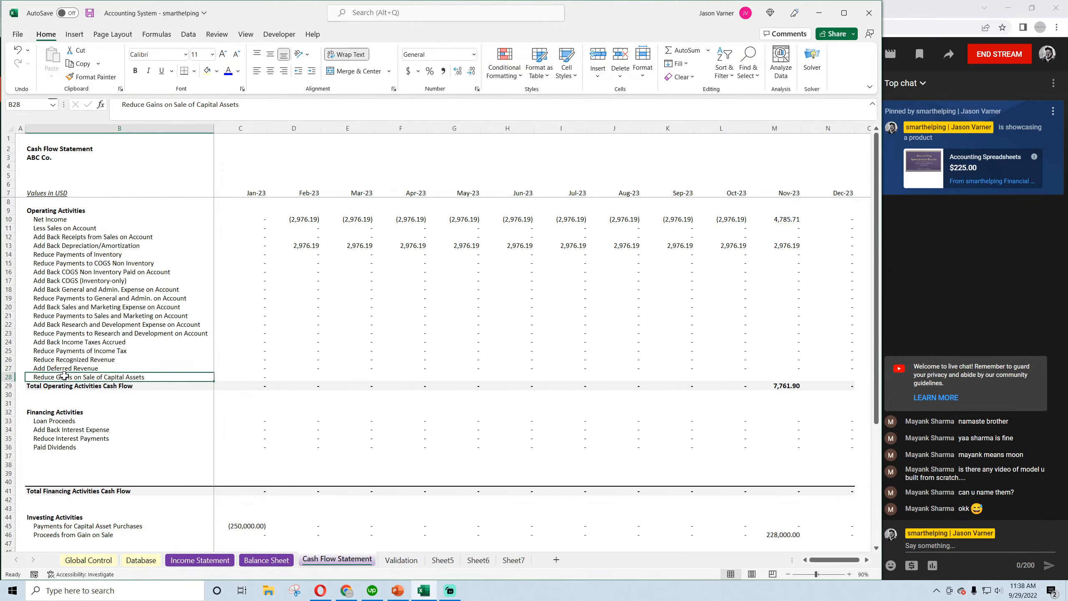
pyautogui.click(254, 374)
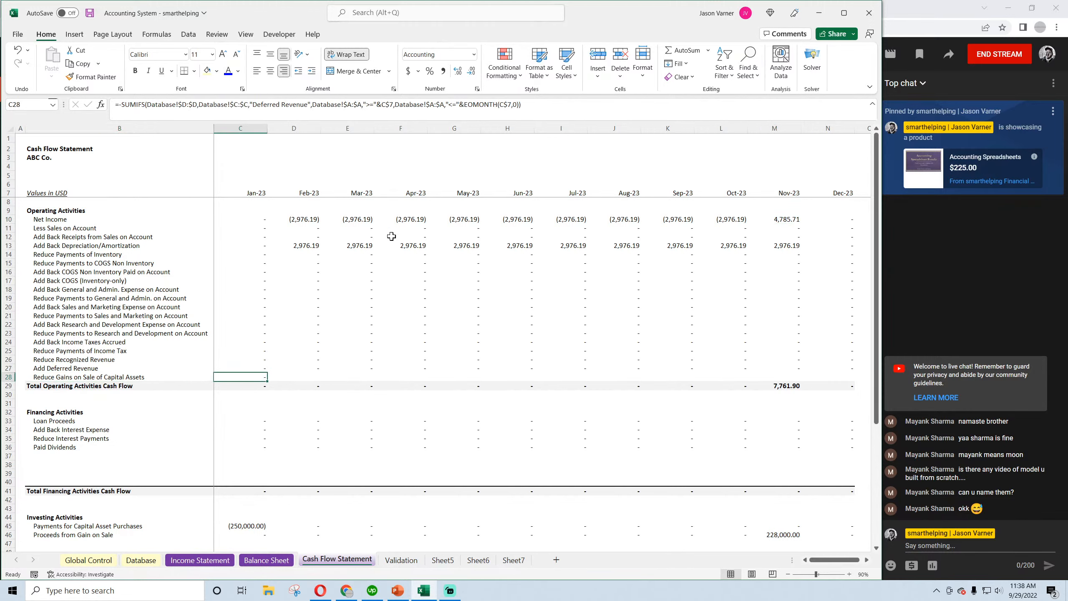
pyautogui.moveTo(253, 104); pyautogui.dragTo(298, 103)
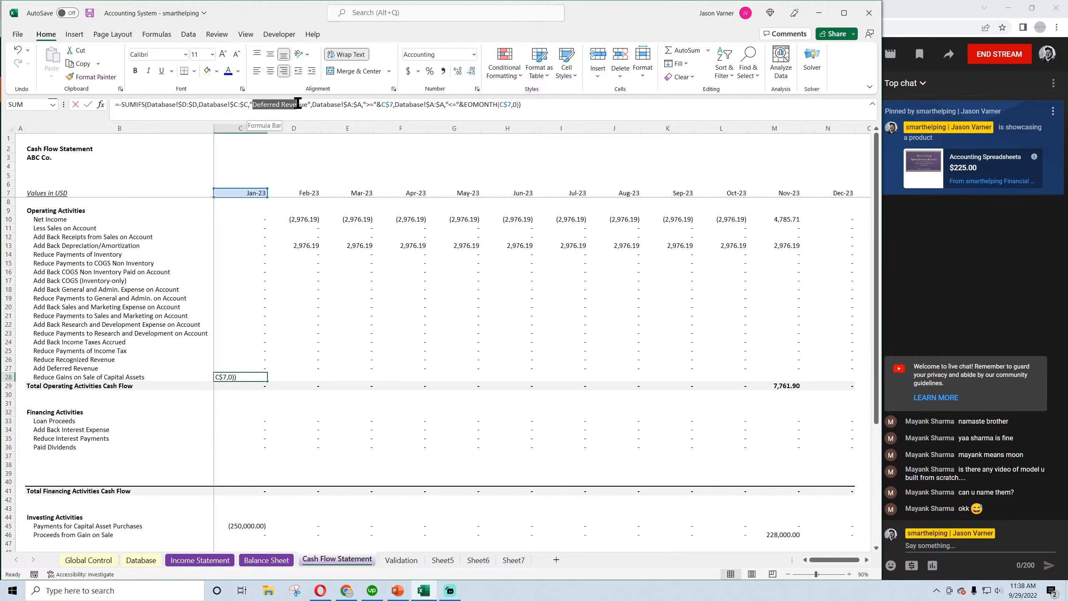
pyautogui.press('Escape')
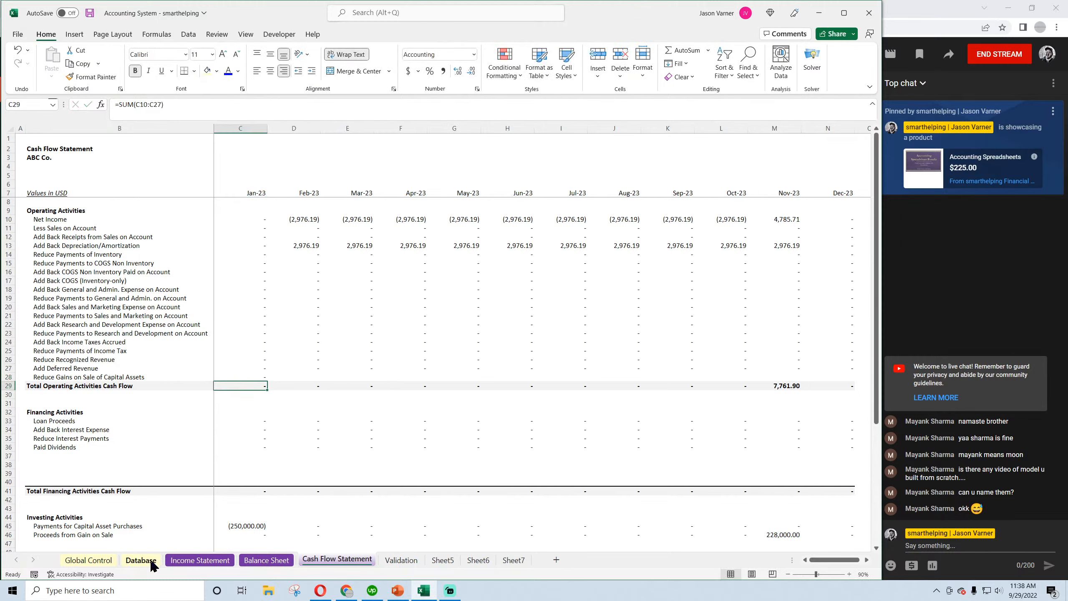
# Set the category criterion in January's Reduce Gains on Sale of Capital Assets SUMIFS to "Gain on Sale" and fill the formula through December
pyautogui.click(143, 560)
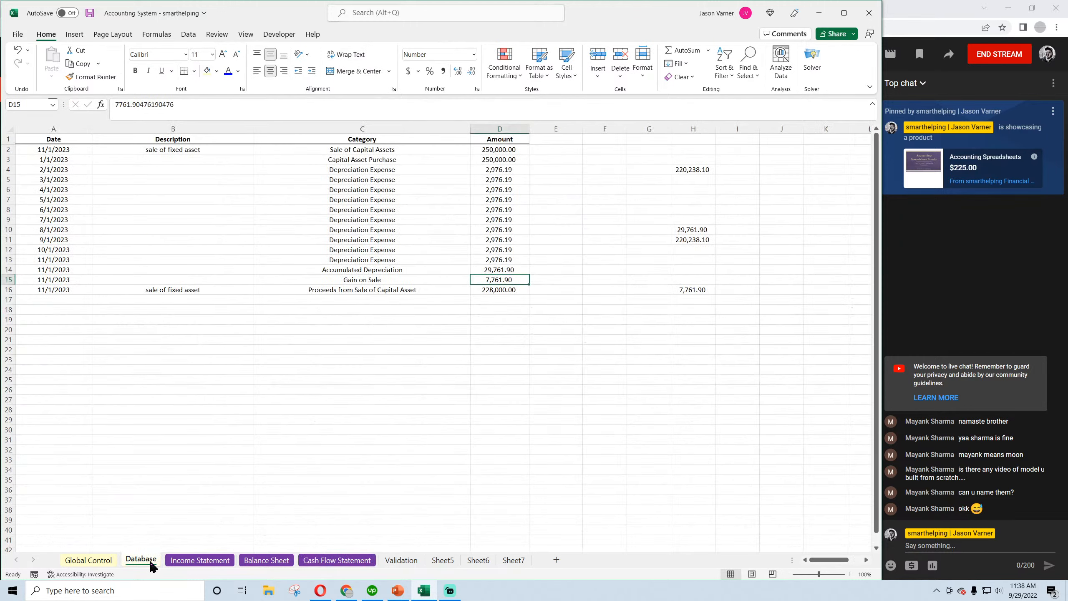
pyautogui.click(356, 561)
pyautogui.click(259, 374)
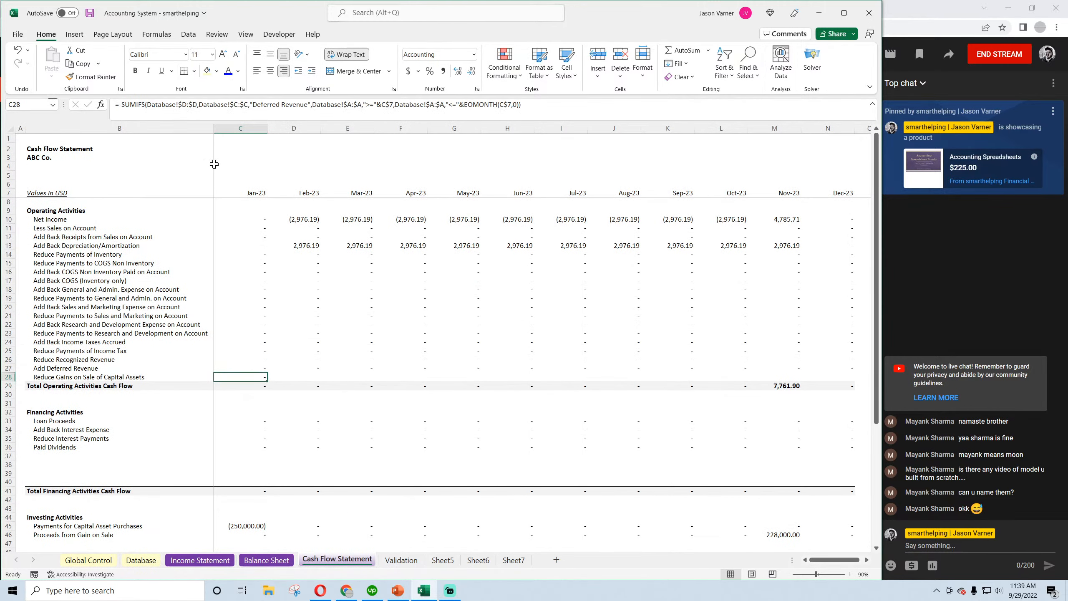
pyautogui.click(254, 105)
pyautogui.moveTo(255, 105); pyautogui.dragTo(308, 105)
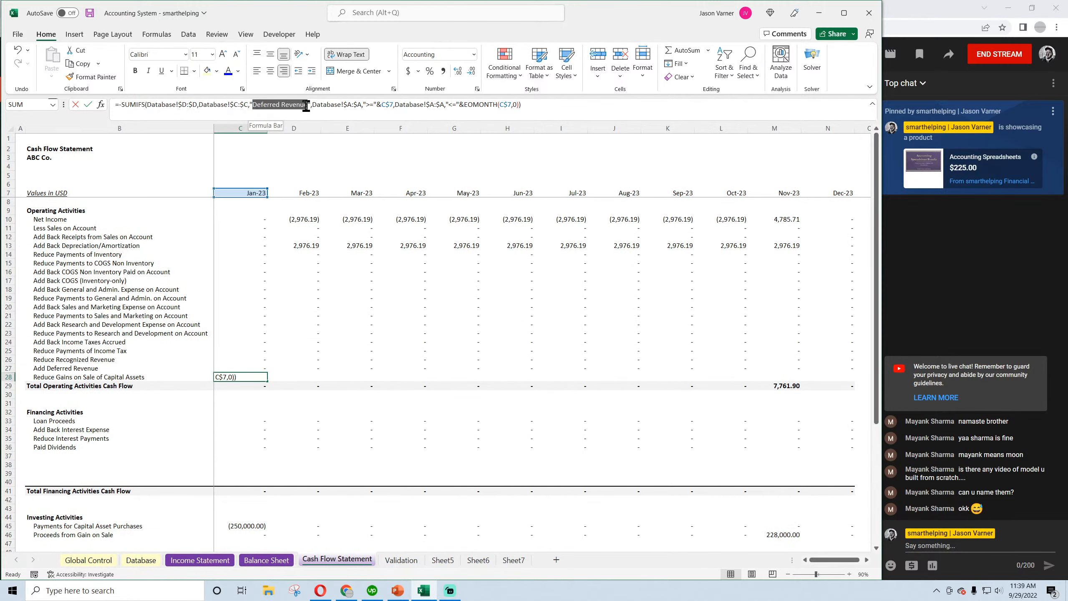
pyautogui.write('Gain on Sale')
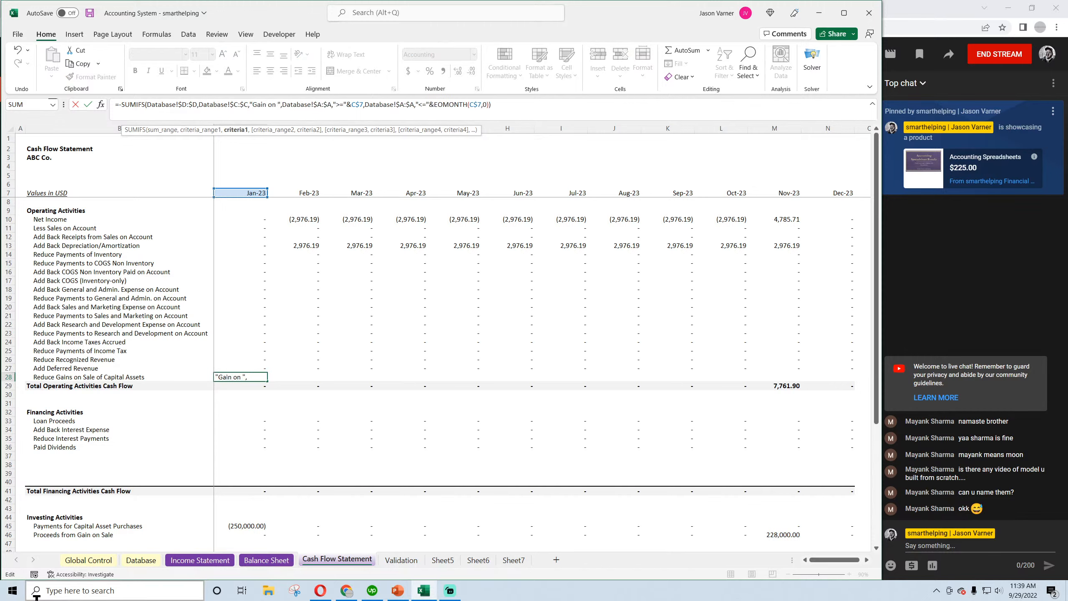
pyautogui.press('Return')
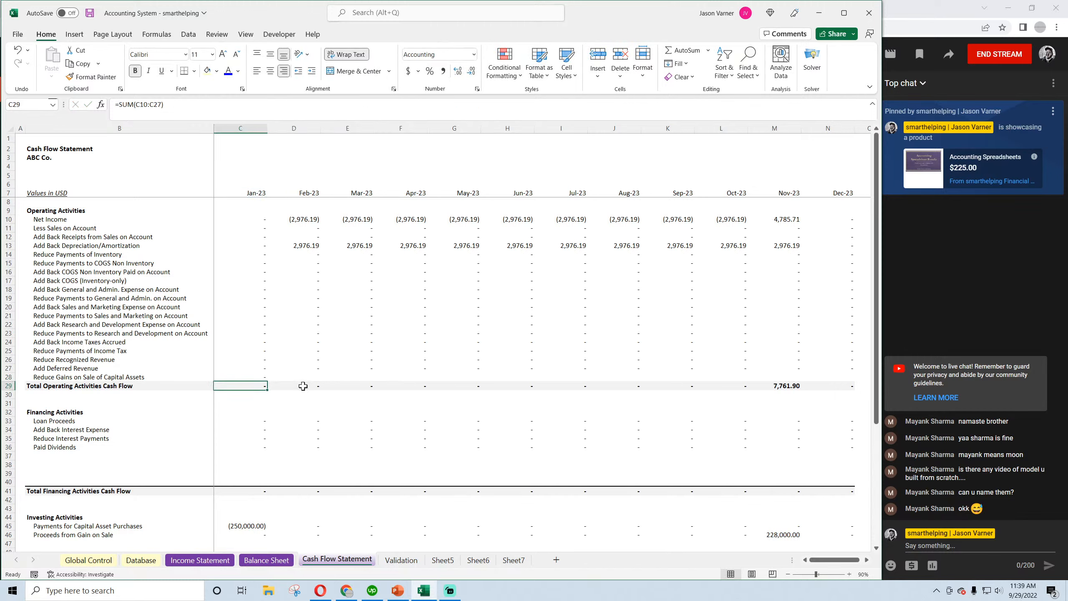
pyautogui.click(265, 377)
pyautogui.moveTo(265, 378); pyautogui.dragTo(846, 393)
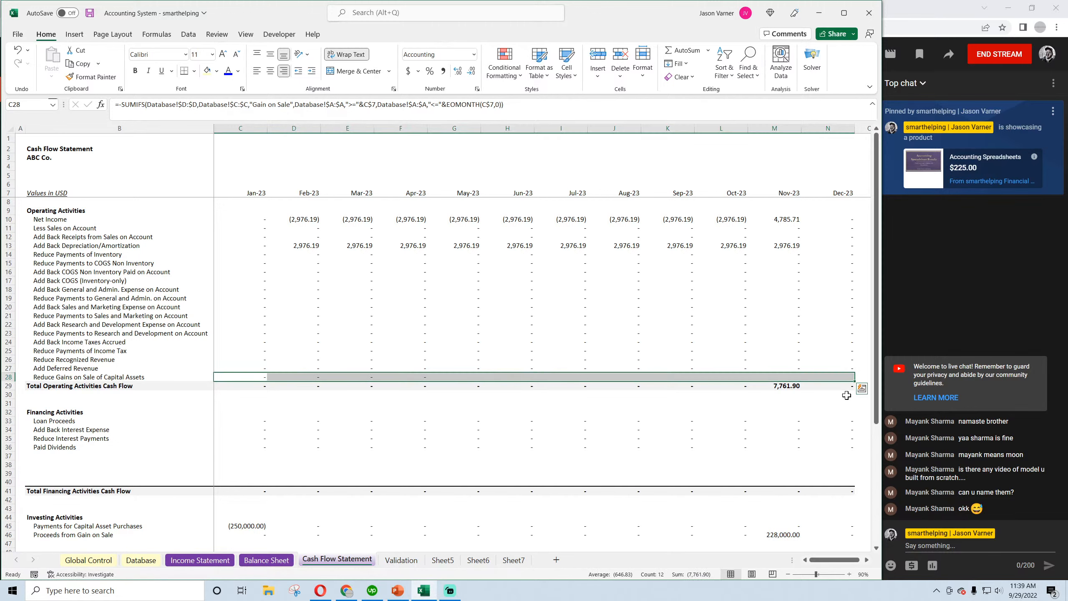
# Extend January's Total Operating Activities Cash Flow sum to C10:C28, fill it through December and save the workbook
pyautogui.click(255, 384)
pyautogui.hotkey('alt', '=')
pyautogui.moveTo(268, 371); pyautogui.dragTo(845, 403)
pyautogui.press('Return')
pyautogui.click(258, 384)
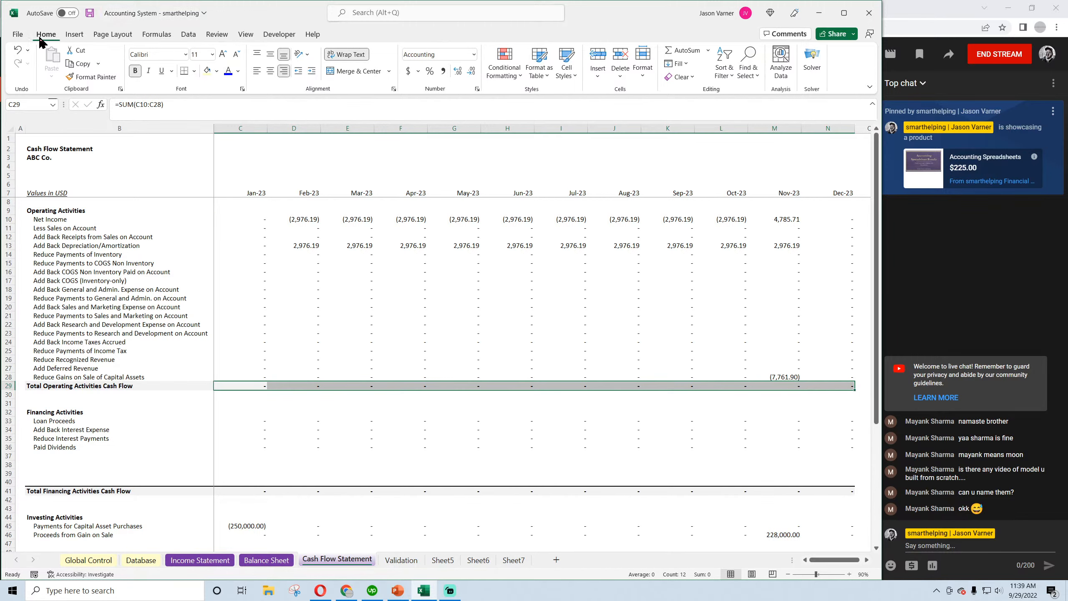
pyautogui.click(89, 13)
# Check November's gain reduction and sale proceeds against the Balance Sheet's Check row, and save the workbook
pyautogui.click(778, 376)
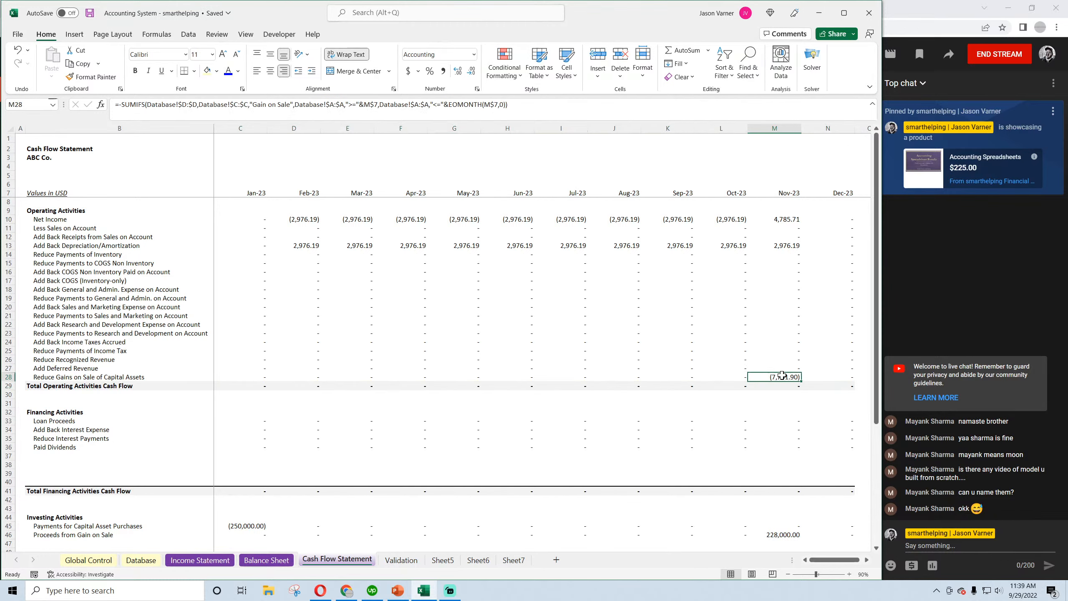
pyautogui.scroll(-4, 775, 429)
pyautogui.click(778, 434)
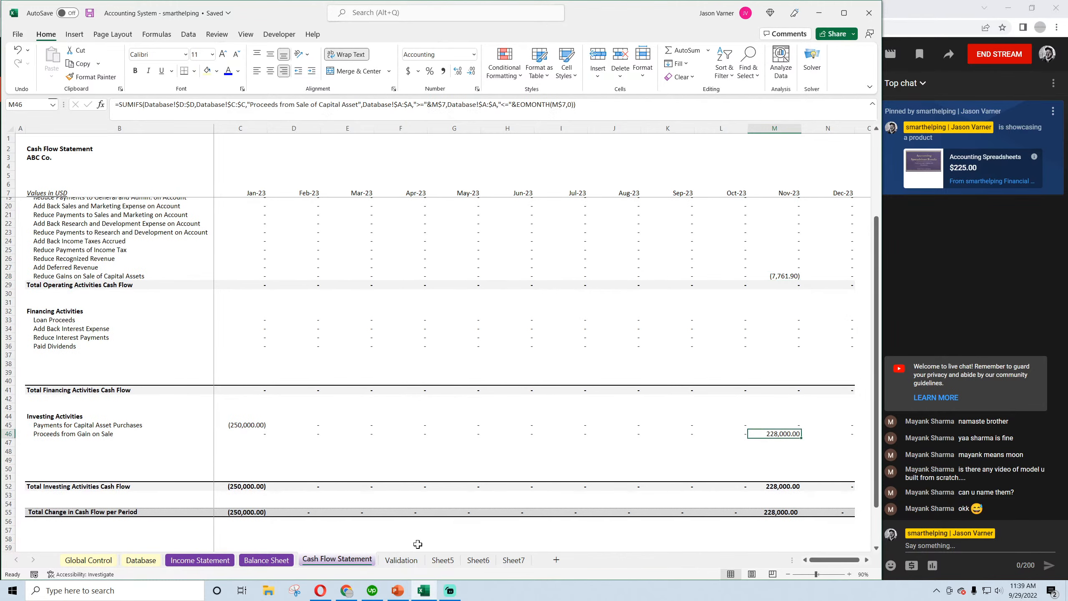
pyautogui.click(269, 560)
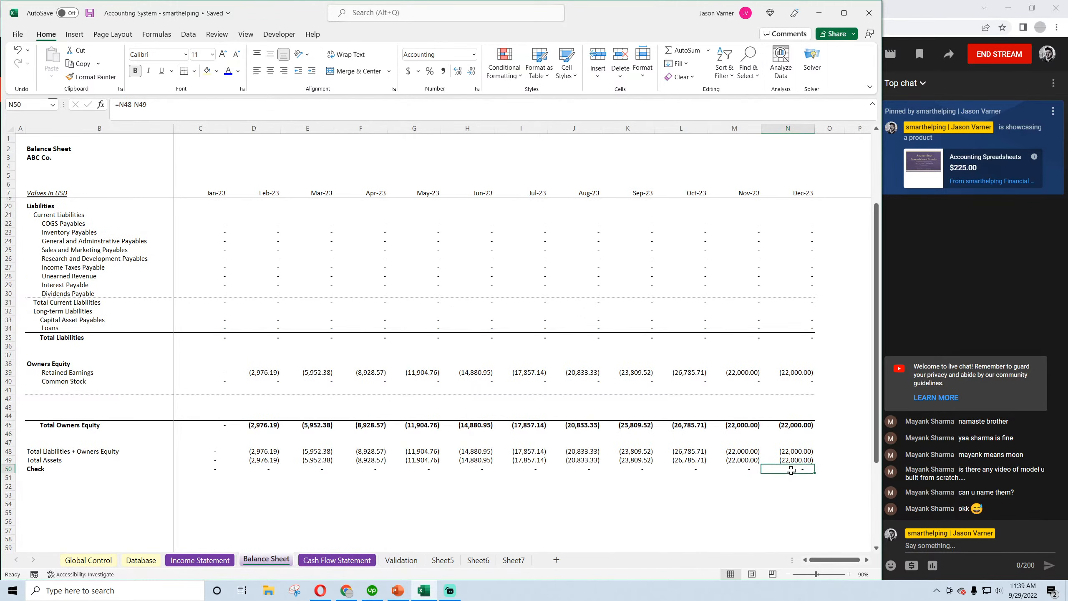
pyautogui.scroll(4, 632, 507)
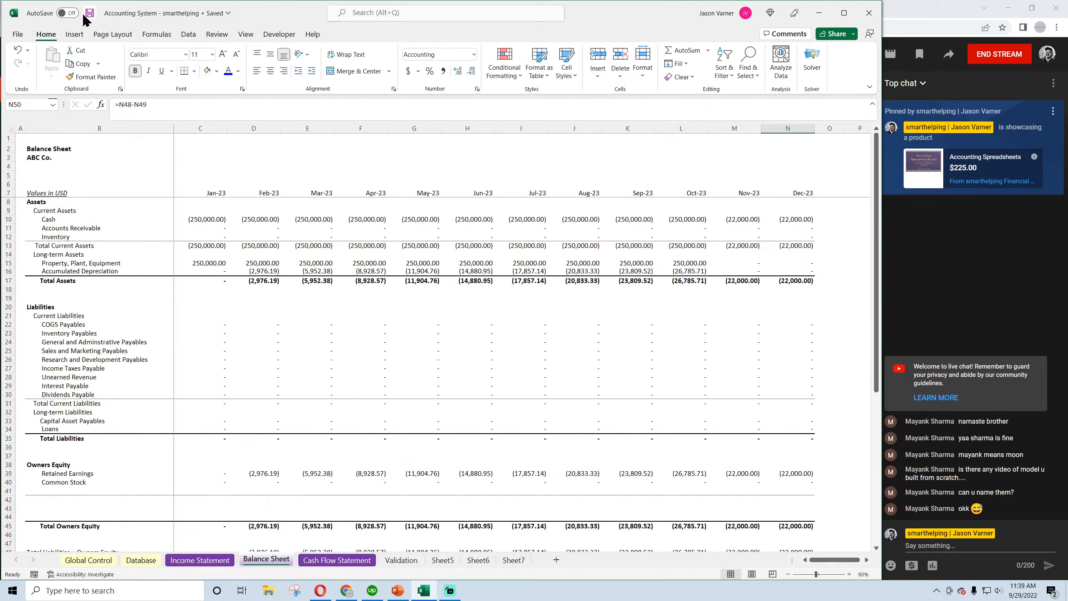
pyautogui.click(89, 15)
# Review January's Cash and Property, Plant, Equipment formulas and the Accumulated Depreciation formulas from February to June on the Balance Sheet
pyautogui.click(203, 218)
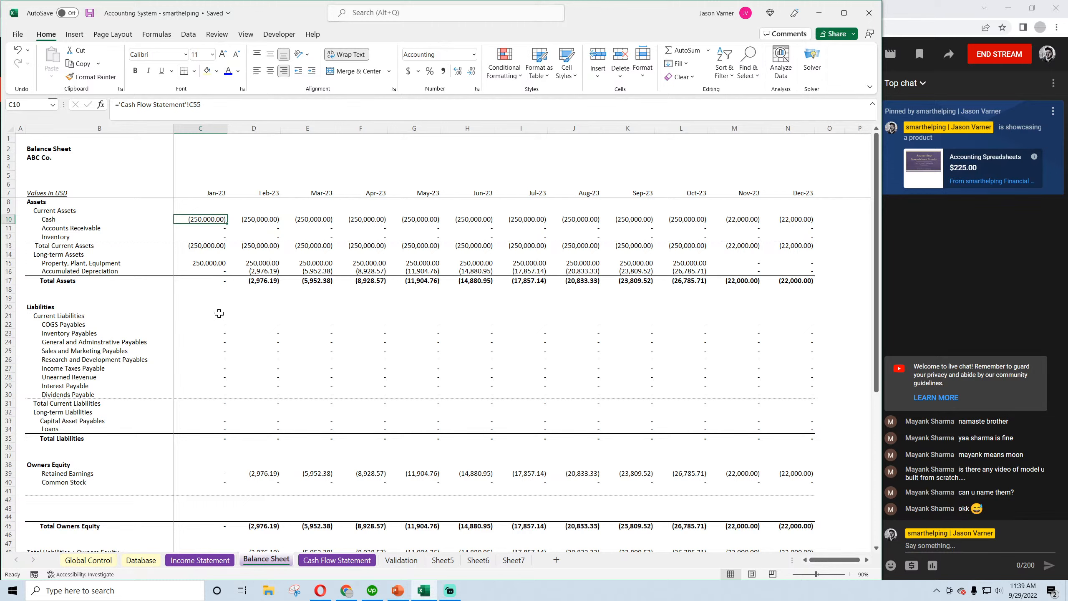
pyautogui.click(202, 263)
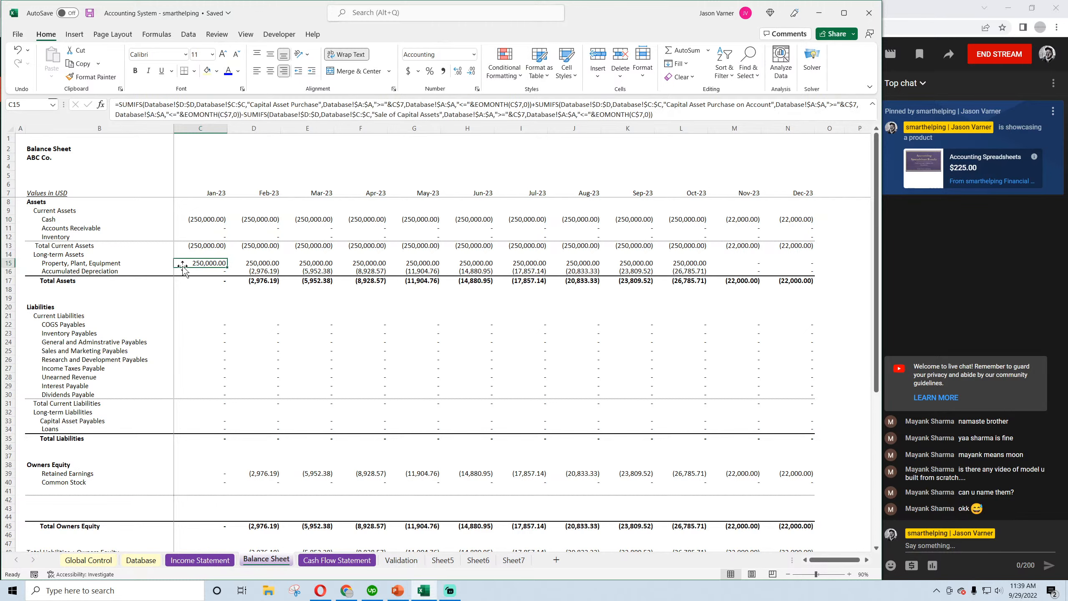
pyautogui.click(202, 219)
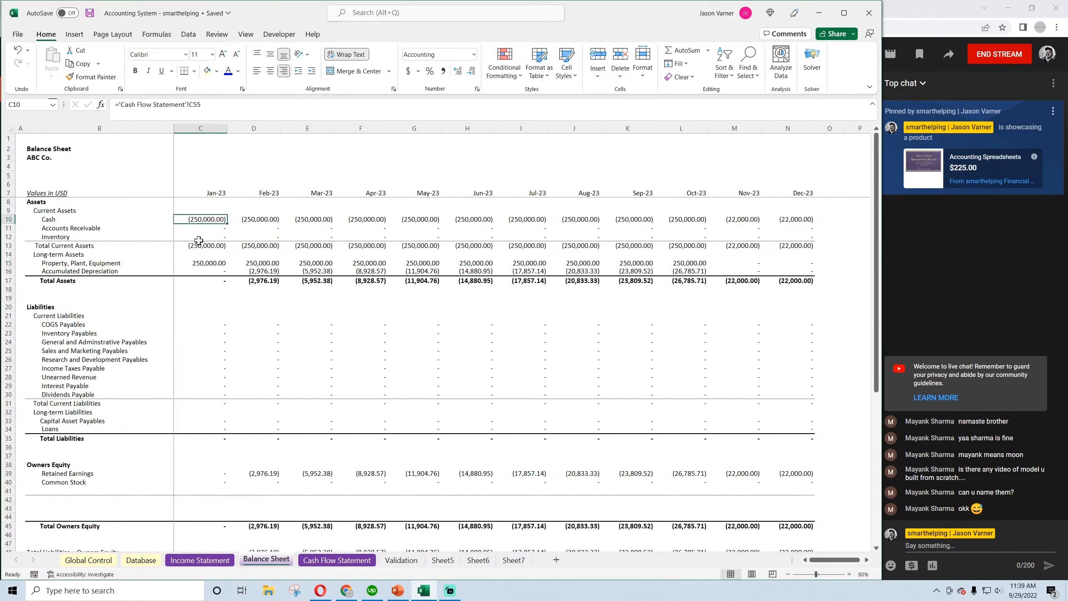
pyautogui.click(201, 262)
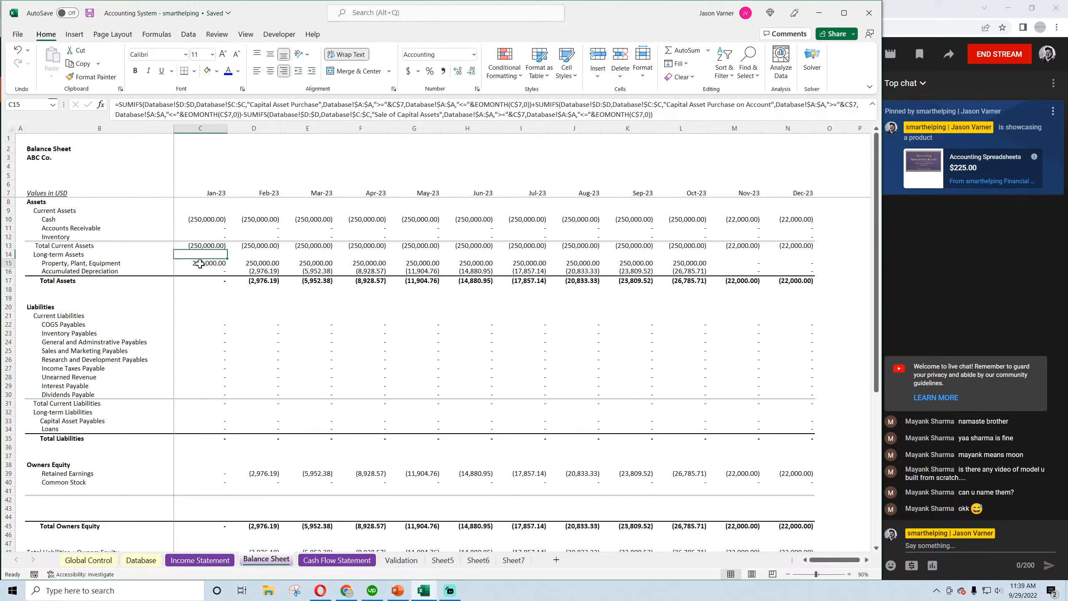
pyautogui.click(260, 271)
pyautogui.click(308, 271)
pyautogui.click(364, 272)
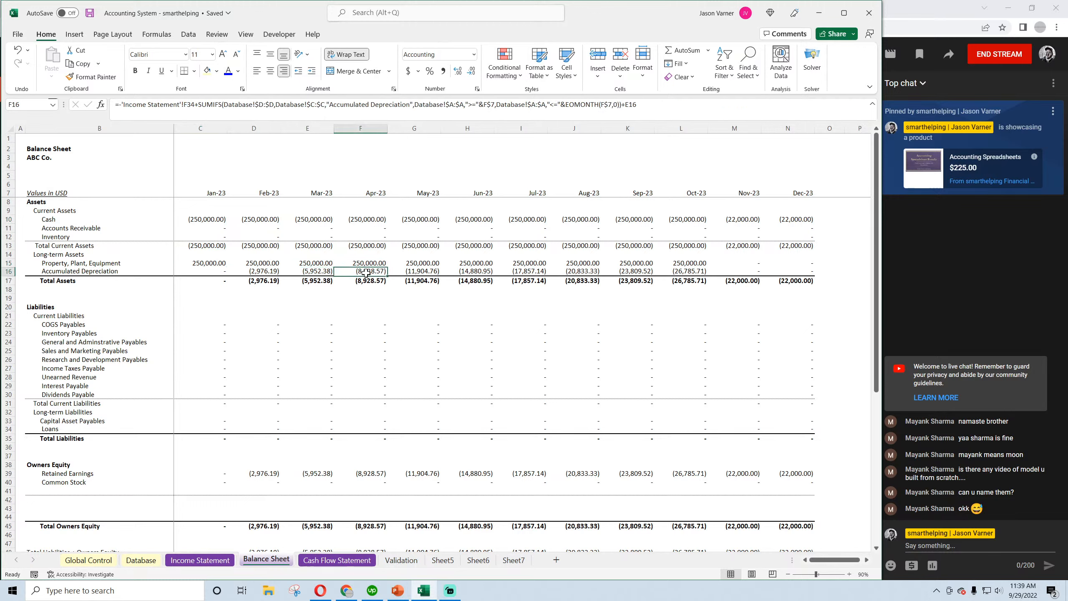
pyautogui.click(429, 271)
pyautogui.click(485, 272)
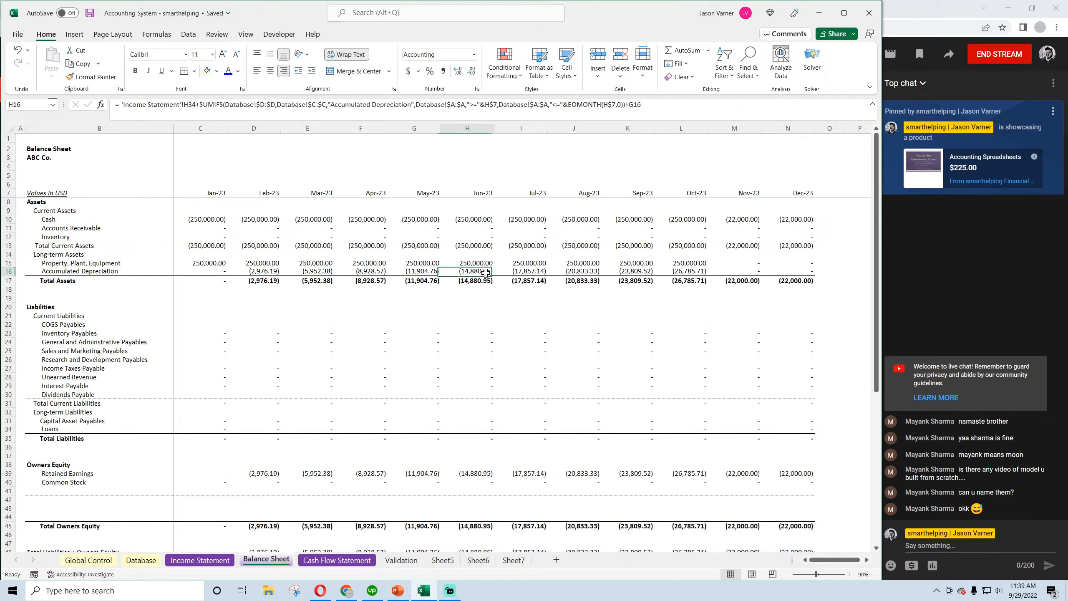
# Review the Retained Earnings formulas from February to June and in October
pyautogui.click(265, 475)
pyautogui.click(323, 474)
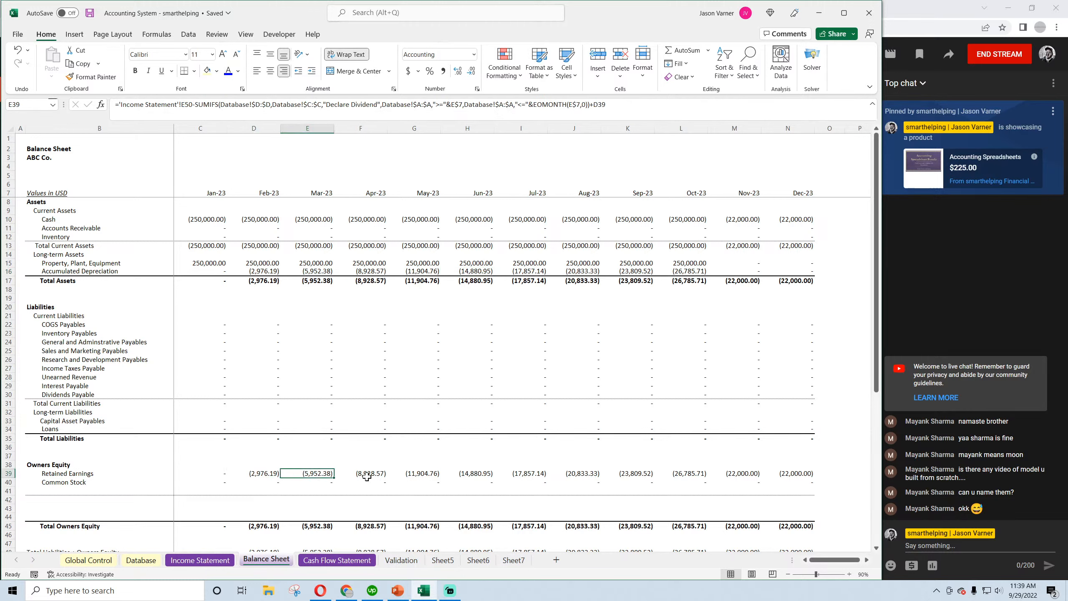
pyautogui.click(367, 477)
pyautogui.click(432, 476)
pyautogui.click(474, 473)
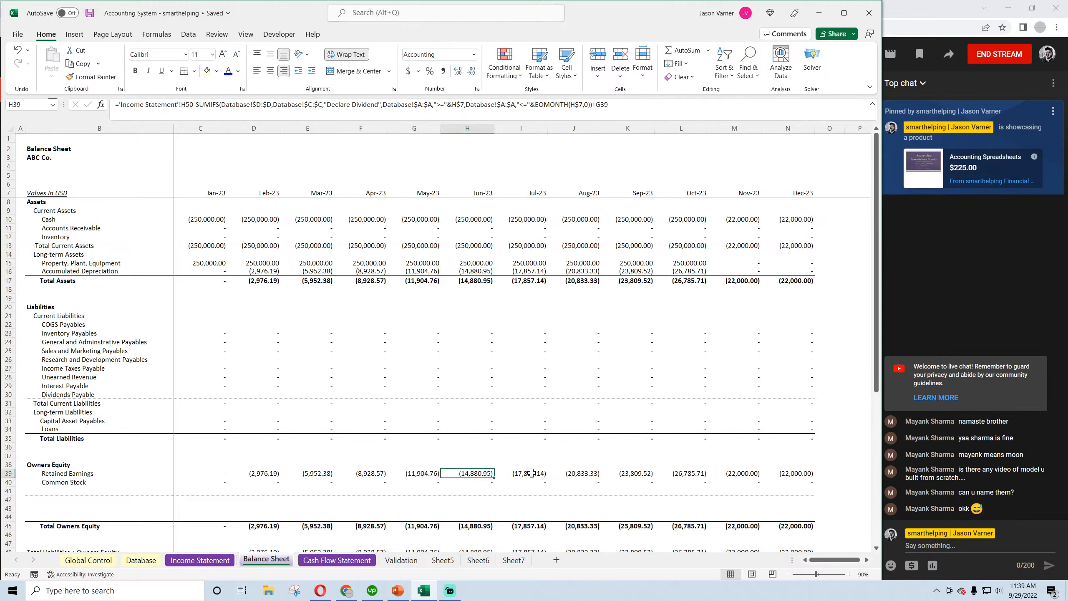
pyautogui.click(690, 475)
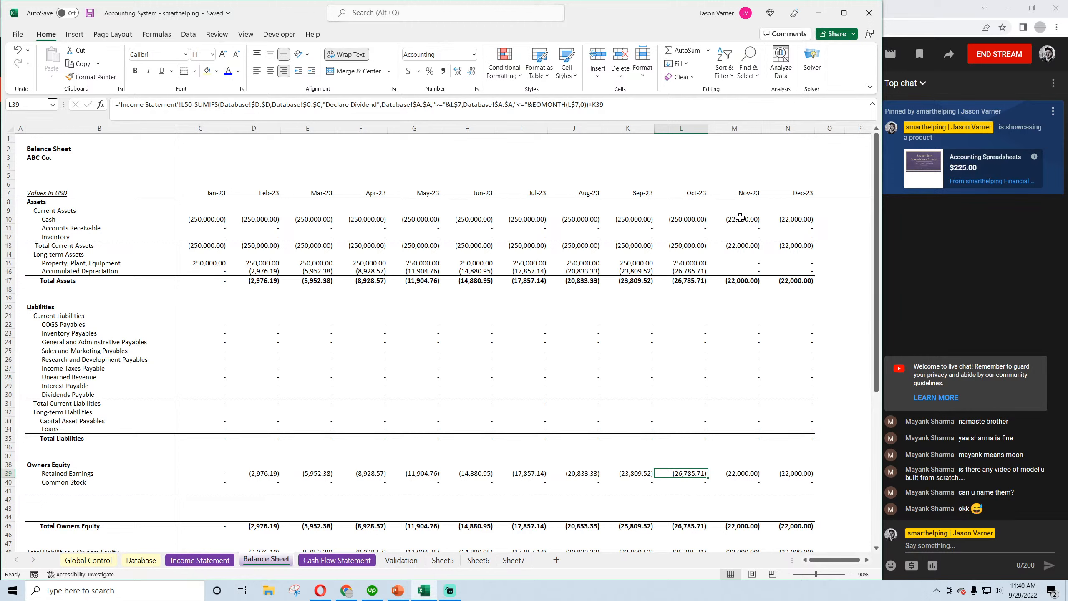
# Compare October's and November's Cash and Accumulated Depreciation, and inspect November's Property, Plant, Equipment, Total Assets and Retained Earnings formulas
pyautogui.click(695, 220)
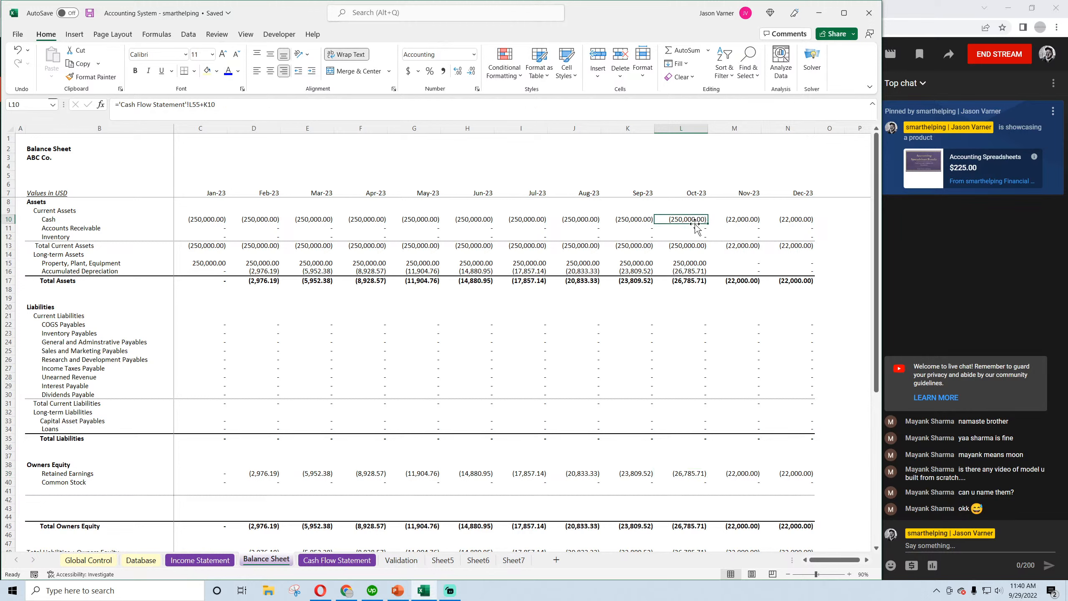
pyautogui.click(741, 219)
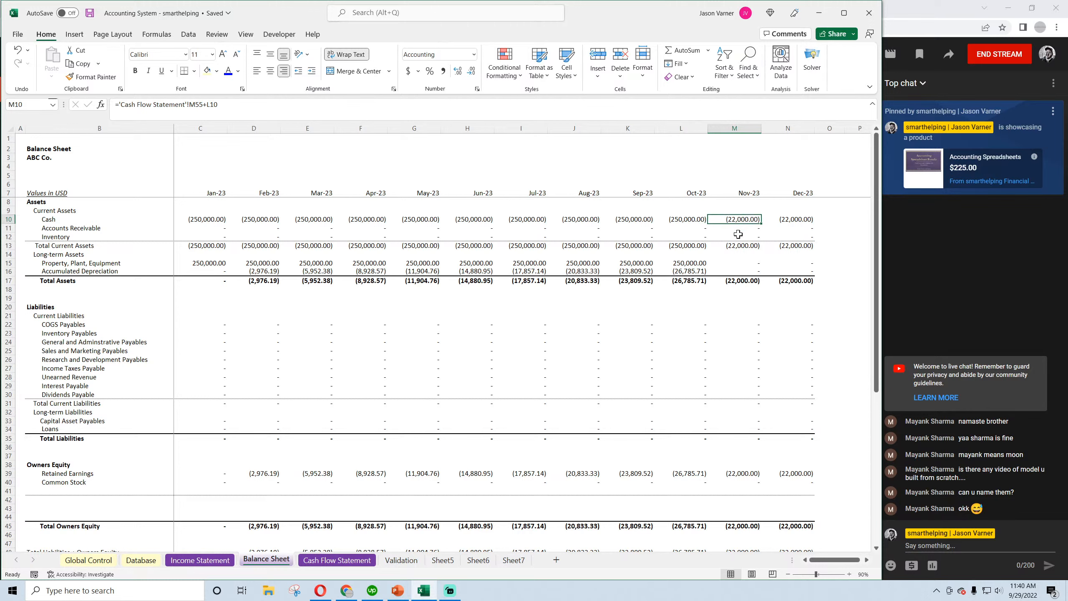
pyautogui.click(690, 263)
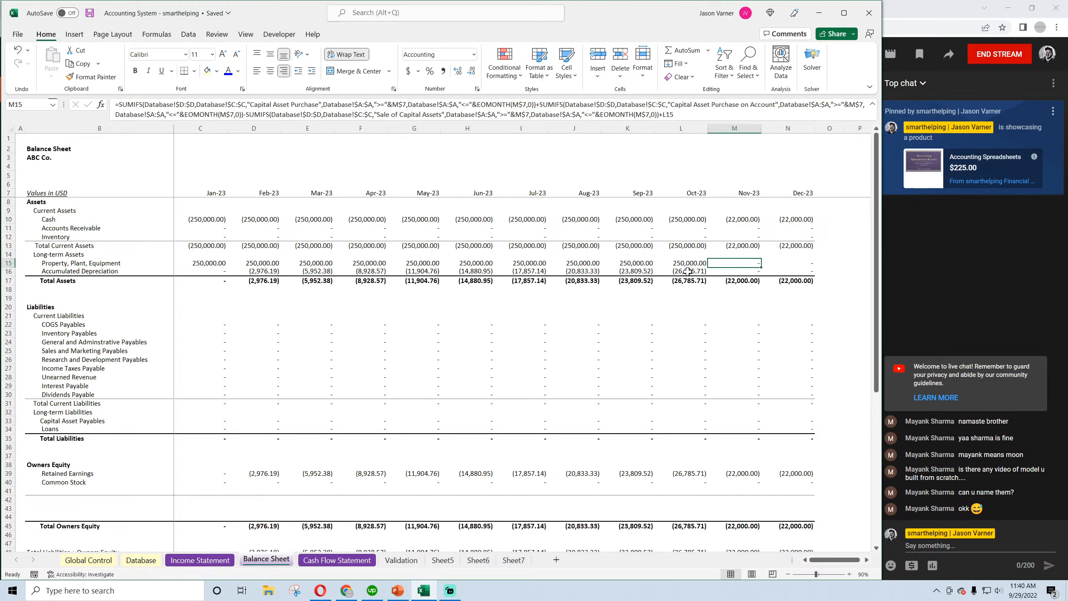
pyautogui.click(686, 271)
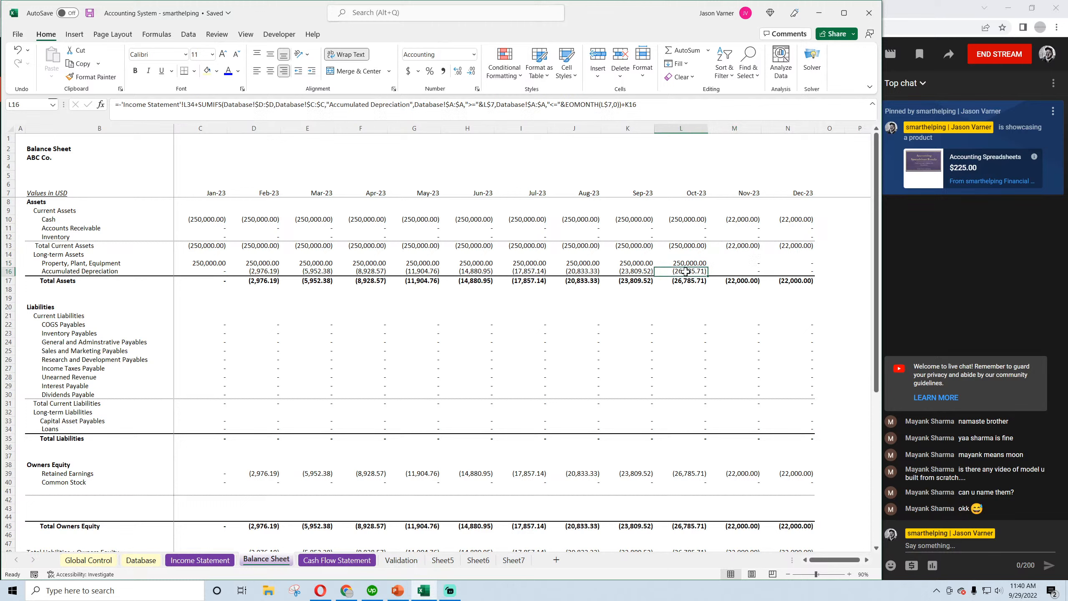
pyautogui.click(738, 271)
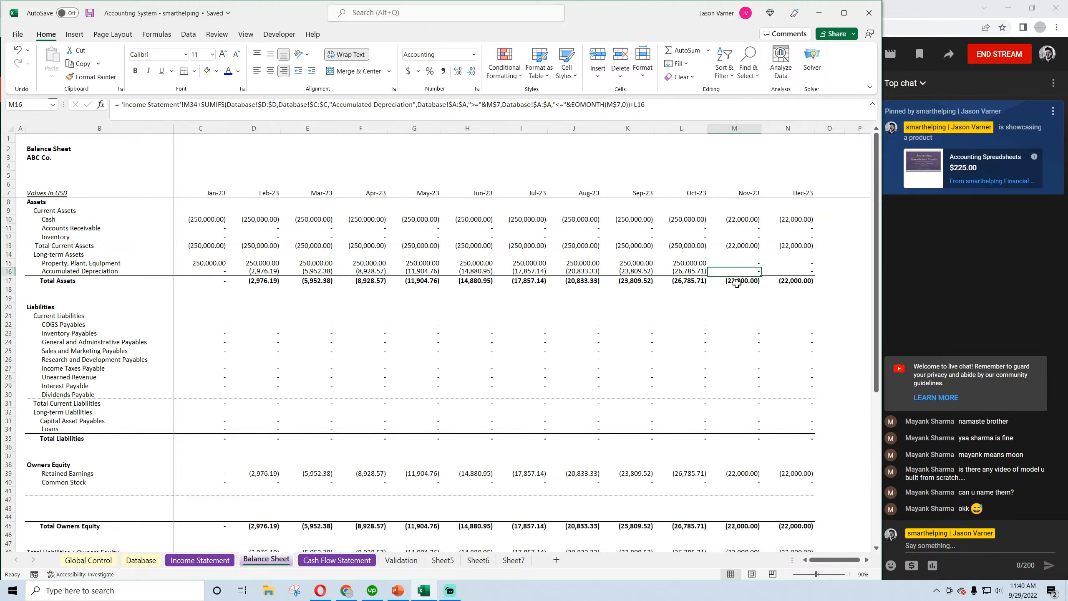
pyautogui.click(740, 281)
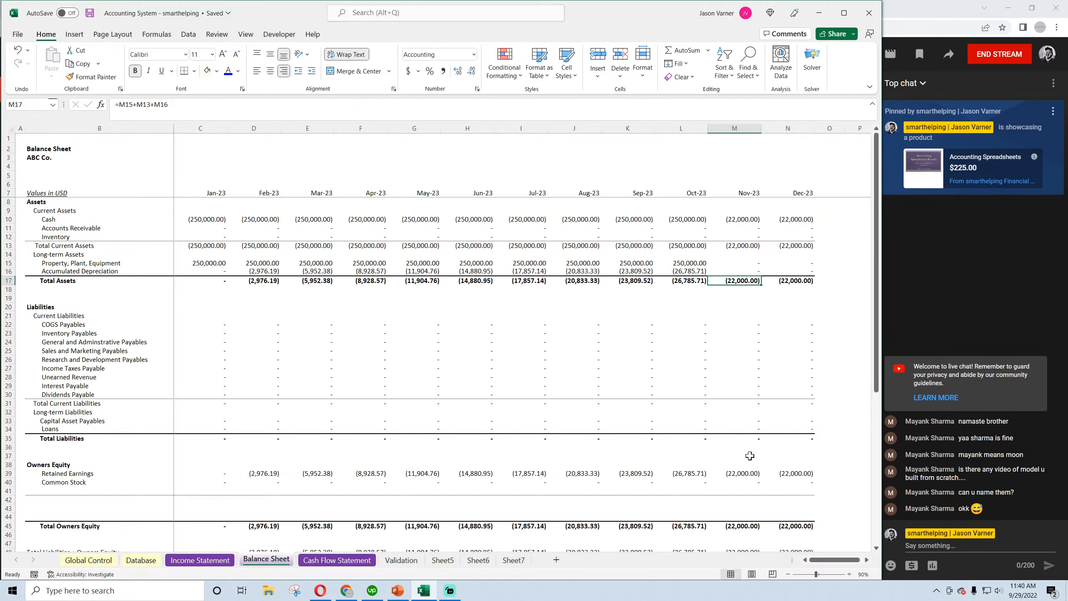
pyautogui.scroll(-4, 749, 454)
pyautogui.click(745, 373)
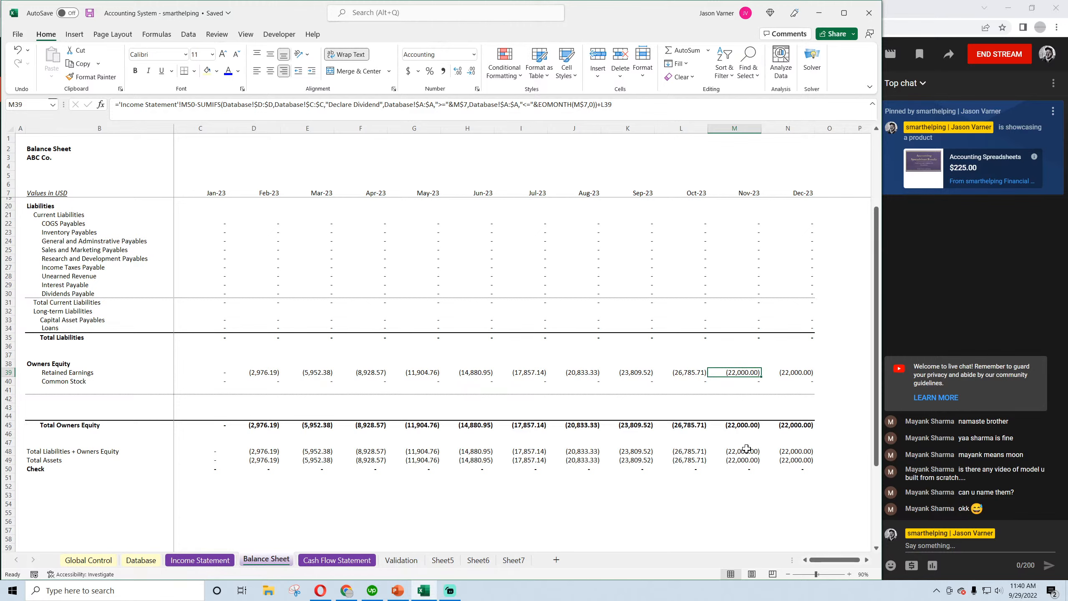
pyautogui.scroll(4, 746, 448)
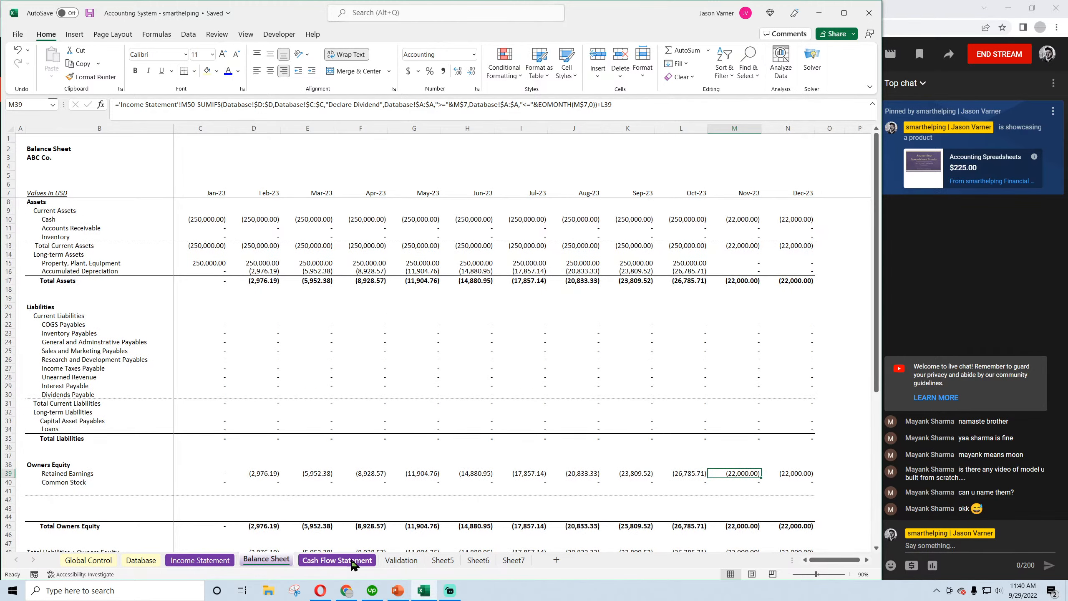
# Review January's capital asset payment and November's sale proceeds under Investing Activities on the Cash Flow Statement
pyautogui.click(337, 559)
pyautogui.scroll(3, 433, 433)
pyautogui.scroll(-4, 291, 379)
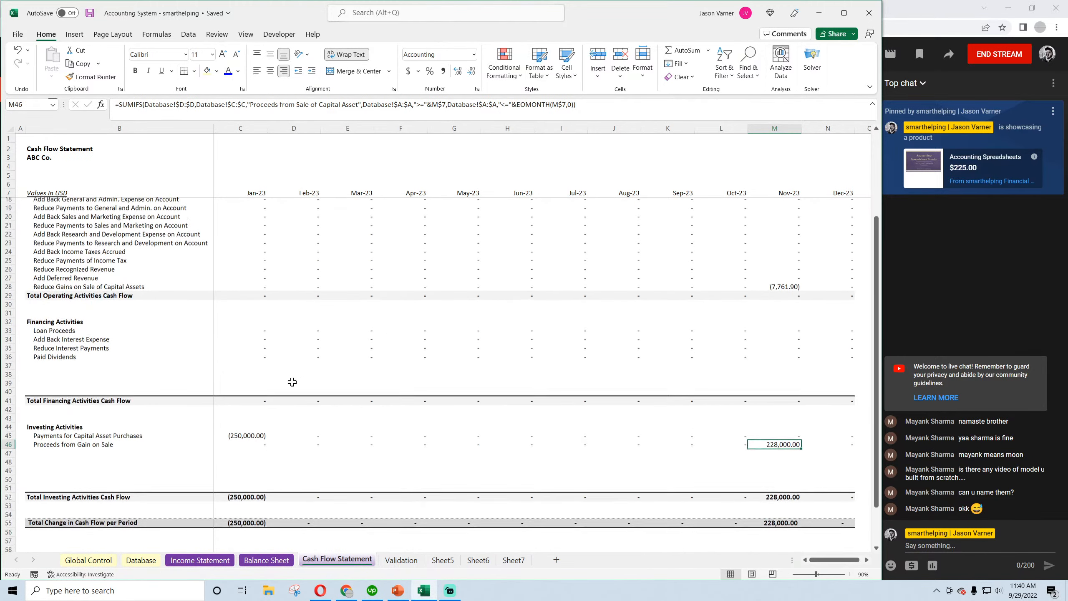
pyautogui.click(410, 425)
pyautogui.click(249, 426)
pyautogui.click(777, 435)
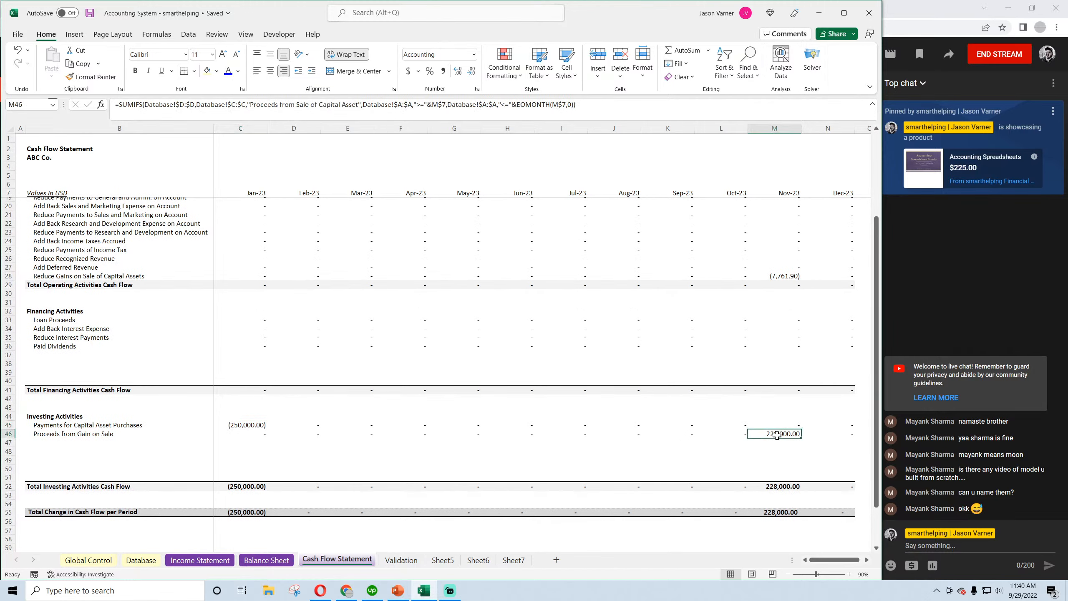
pyautogui.scroll(4, 775, 435)
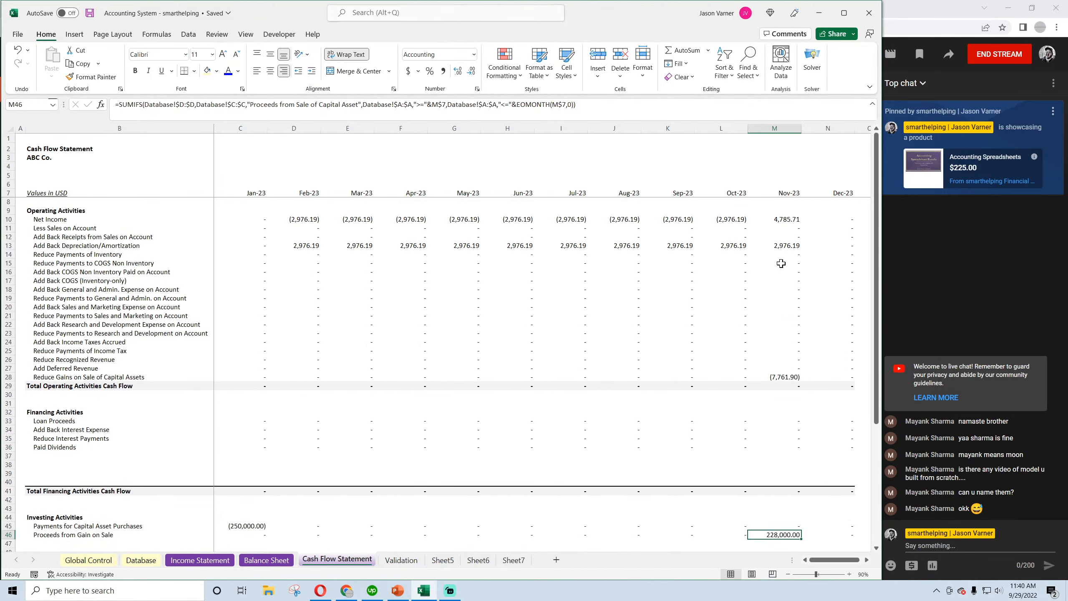
# Check November's total change in cash flow and view the Balance Sheet and Income Statement figures for that month
pyautogui.scroll(-4, 659, 353)
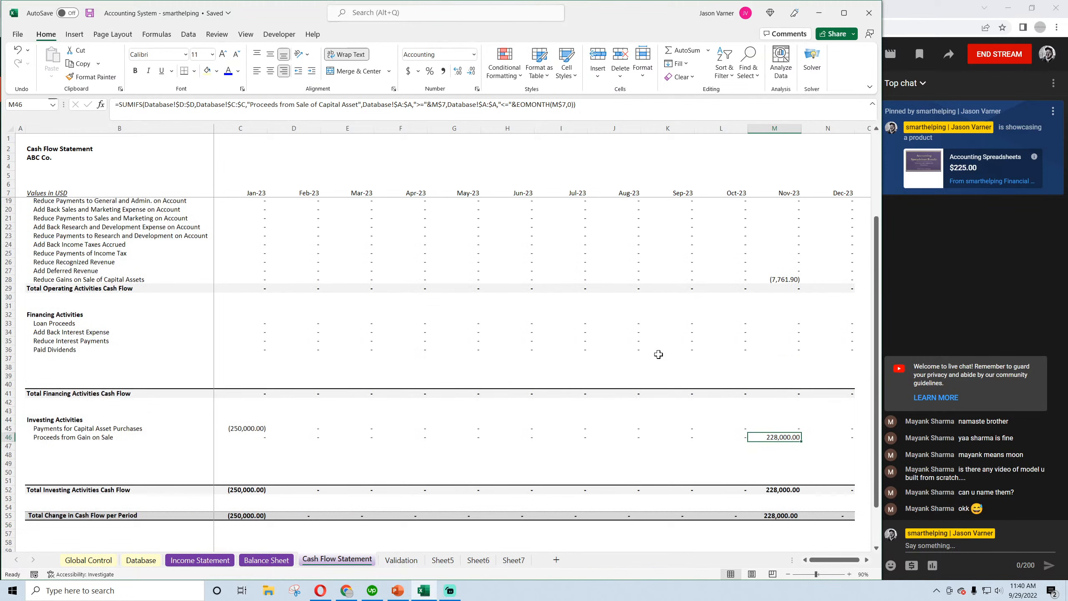
pyautogui.click(782, 512)
pyautogui.click(267, 559)
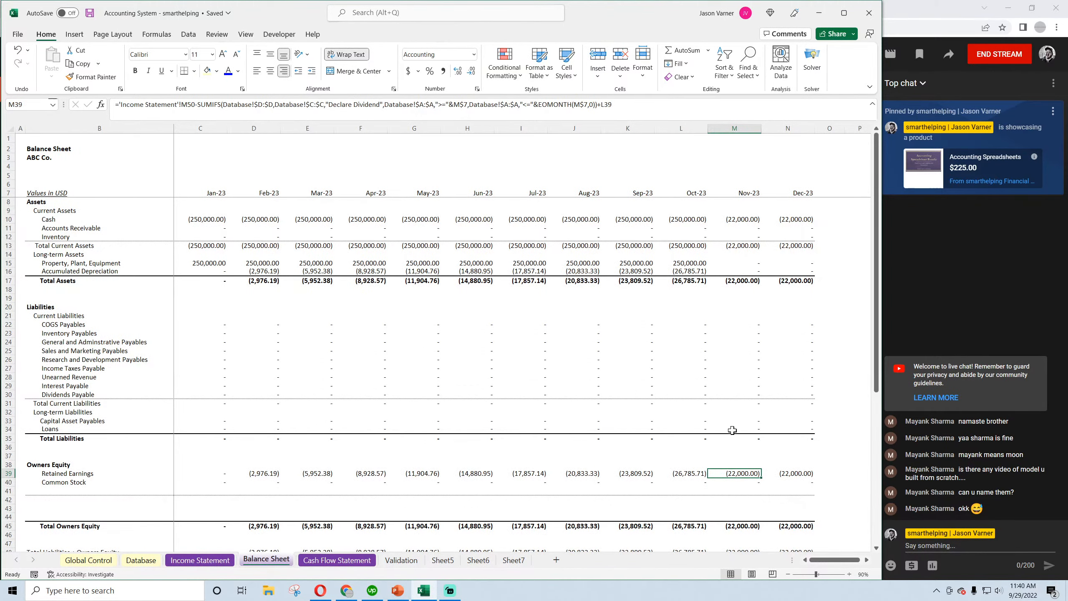
pyautogui.click(200, 559)
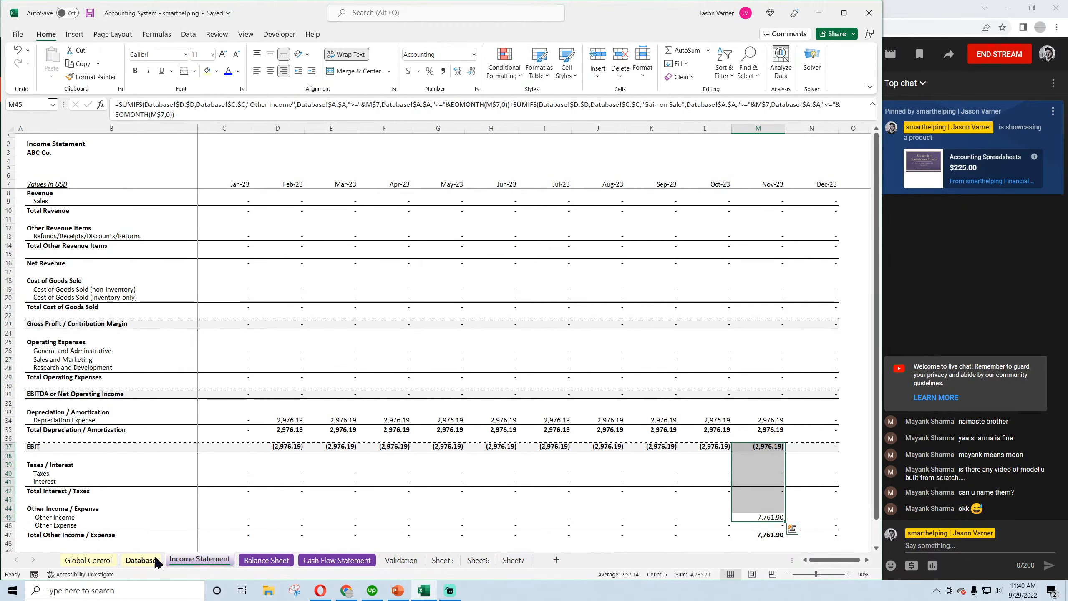
# Clear the scratch calculations beside the transactions in column H of the Database sheet
pyautogui.click(141, 560)
pyautogui.click(710, 159)
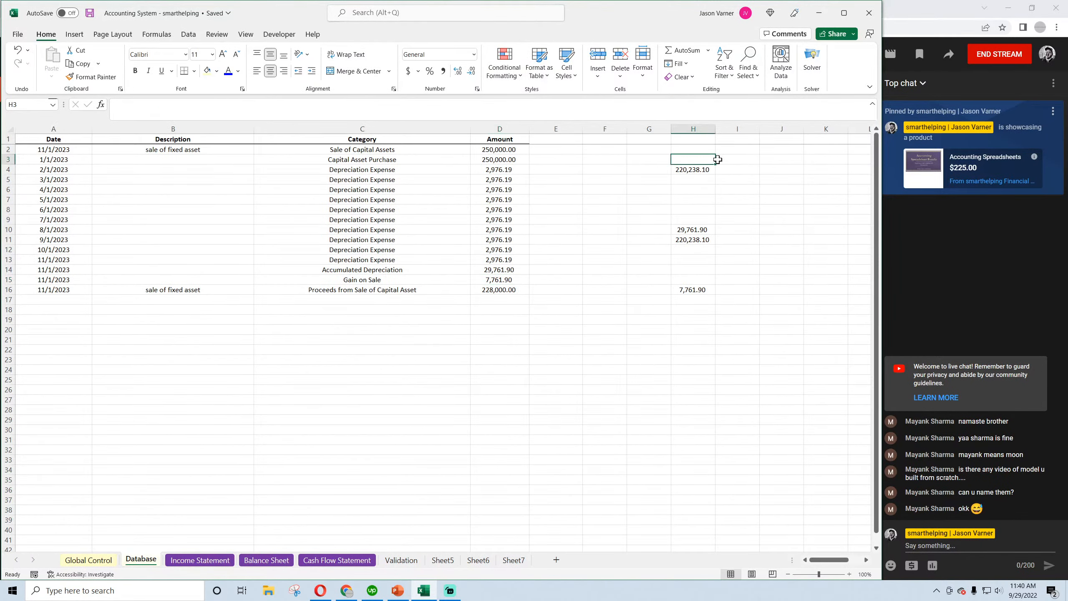
pyautogui.moveTo(715, 164); pyautogui.dragTo(702, 305)
pyautogui.click(689, 200)
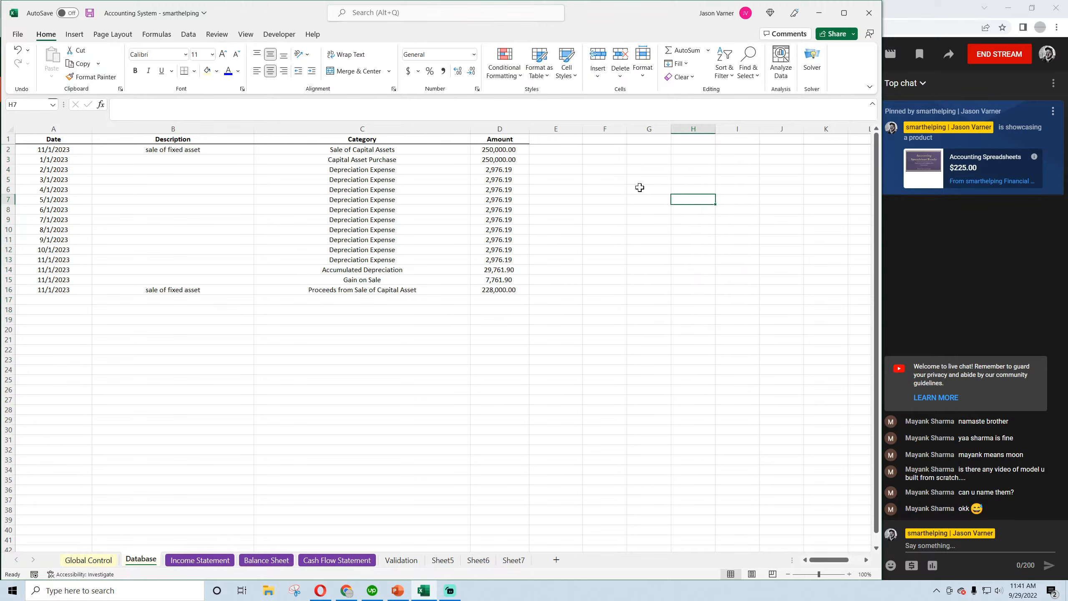
# Calculate the capital asset sale amount minus the sale proceeds in H7 with =D2-D16, and check both source amounts
pyautogui.write('=')
pyautogui.click(502, 150)
pyautogui.write('-')
pyautogui.click(503, 290)
pyautogui.press('Return')
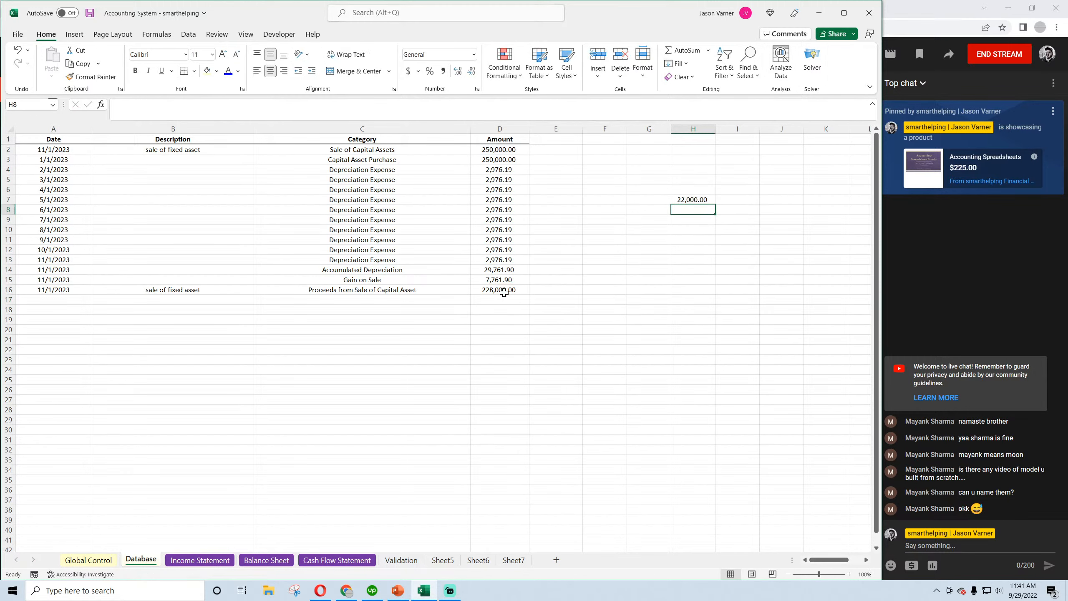
pyautogui.click(703, 201)
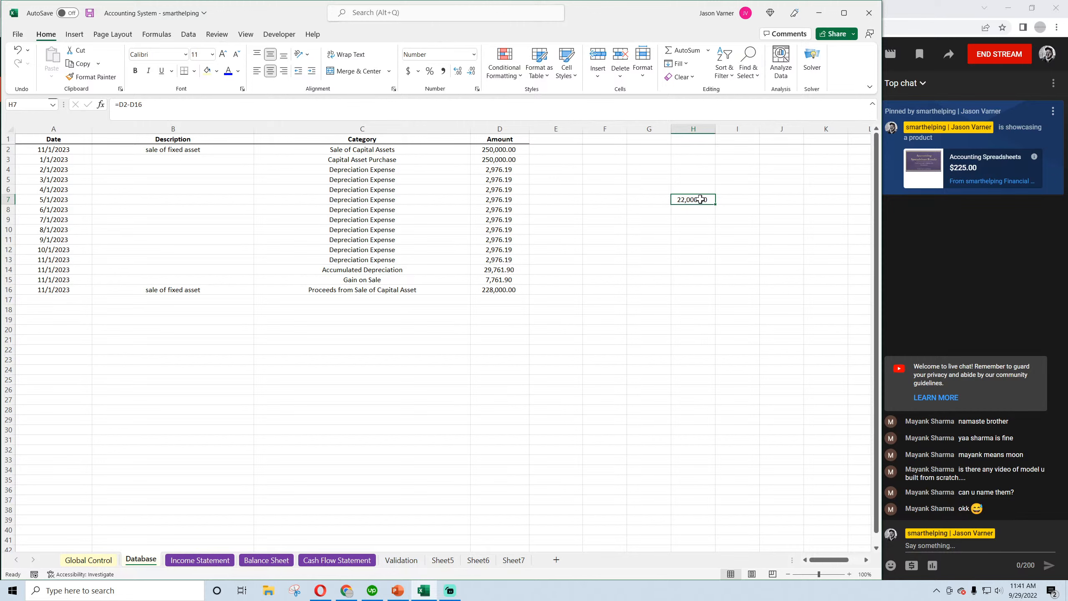
pyautogui.click(499, 148)
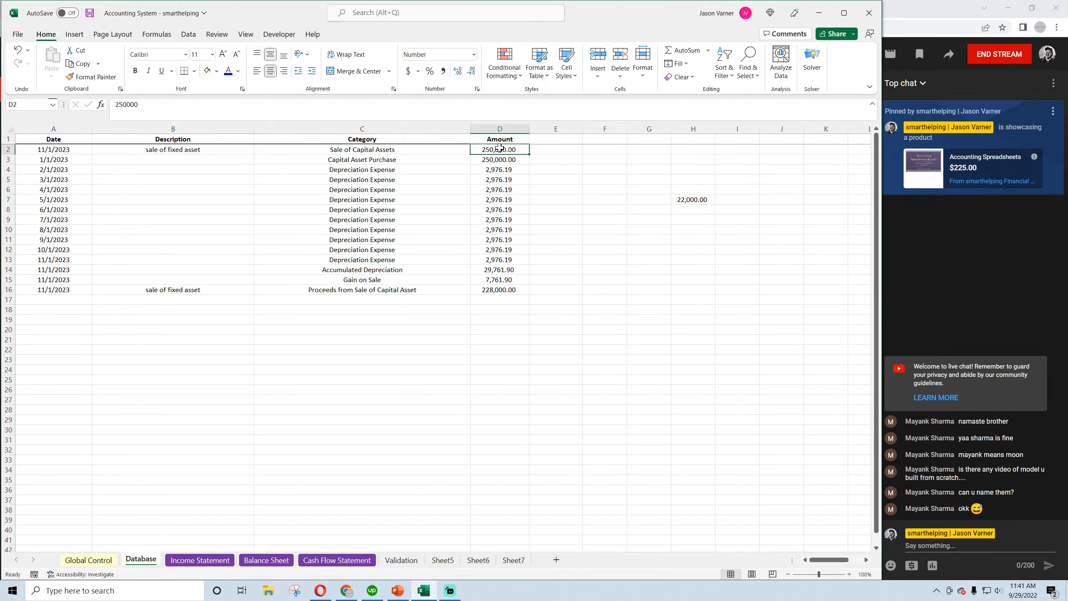
pyautogui.click(500, 290)
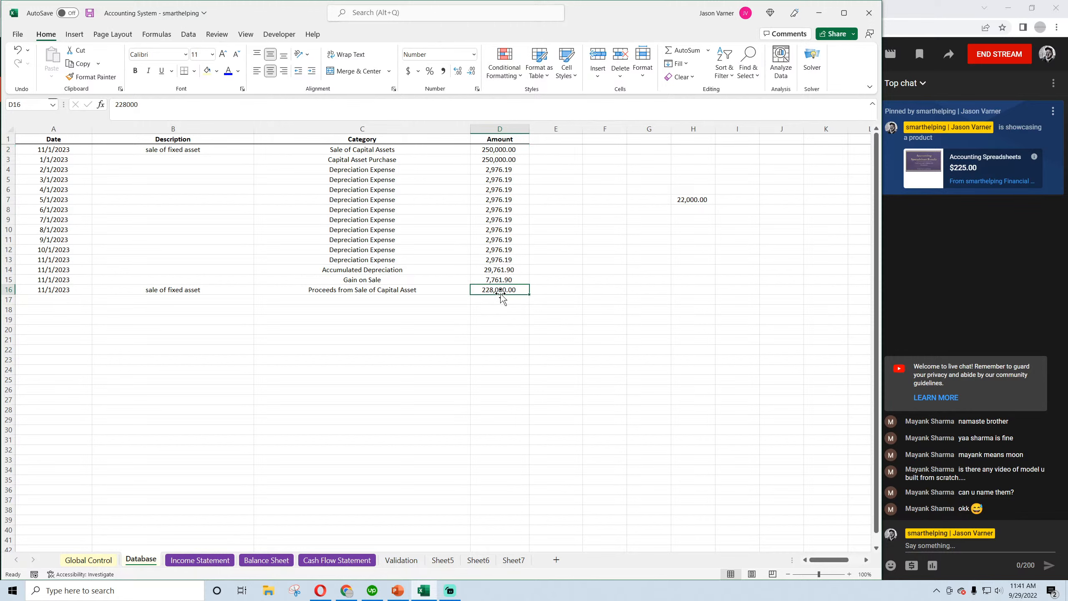
# Clear the scratch calculation from H7
pyautogui.click(702, 200)
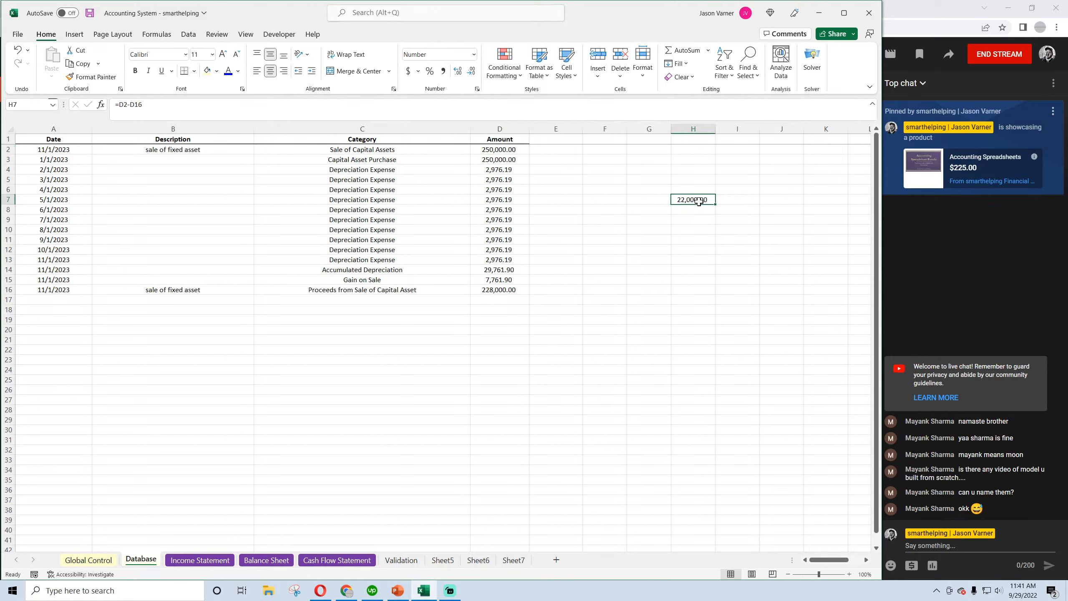
pyautogui.press('Delete')
pyautogui.press('Return')
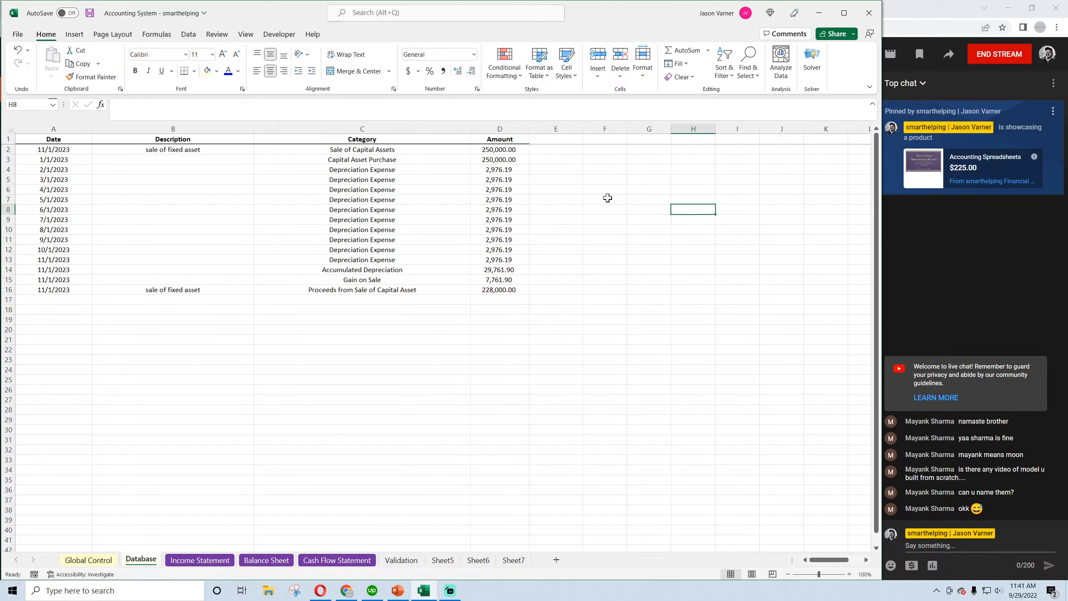
# Review the depreciation amounts, the Capital Asset Purchase entry and the Proceeds from Sale of Capital Asset entry
pyautogui.moveTo(502, 279); pyautogui.dragTo(499, 223)
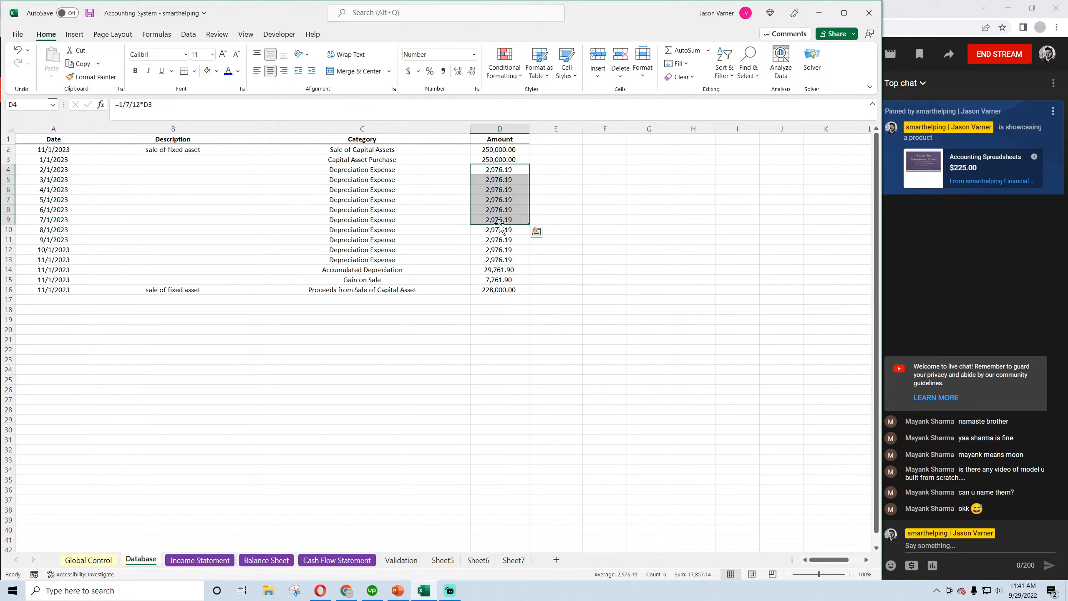
pyautogui.click(500, 160)
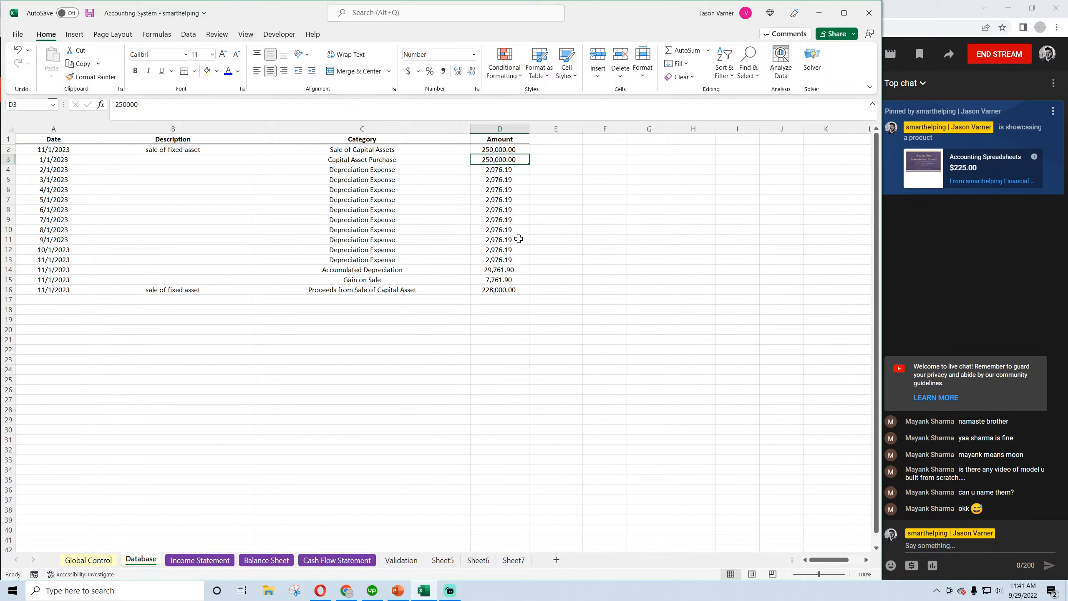
pyautogui.click(499, 149)
pyautogui.click(499, 158)
pyautogui.press('Left')
pyautogui.click(499, 158)
pyautogui.moveTo(512, 159); pyautogui.dragTo(419, 162)
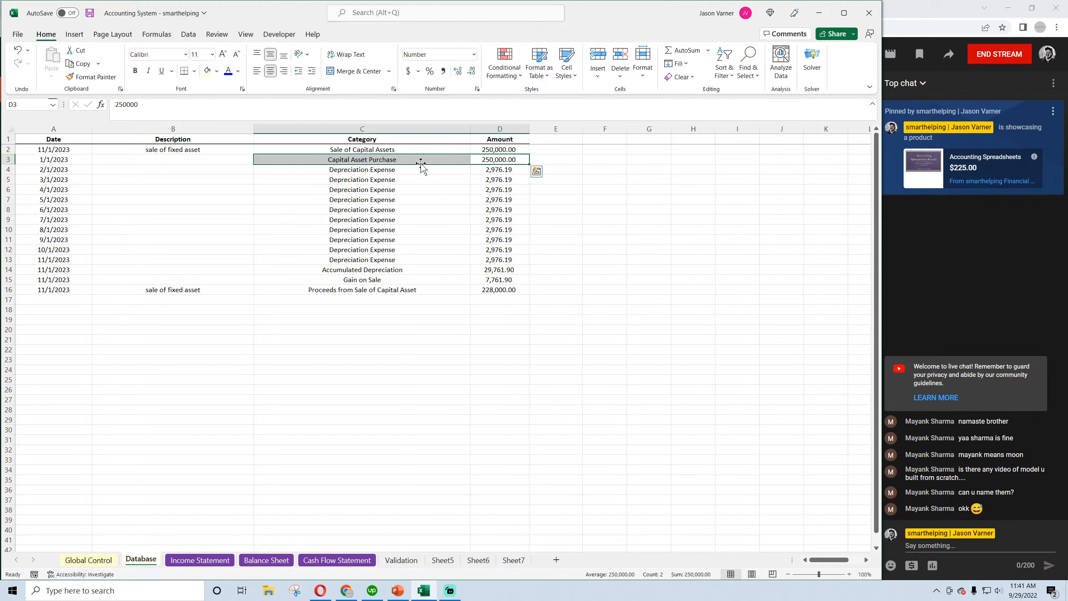
pyautogui.click(477, 289)
pyautogui.moveTo(477, 290); pyautogui.dragTo(403, 291)
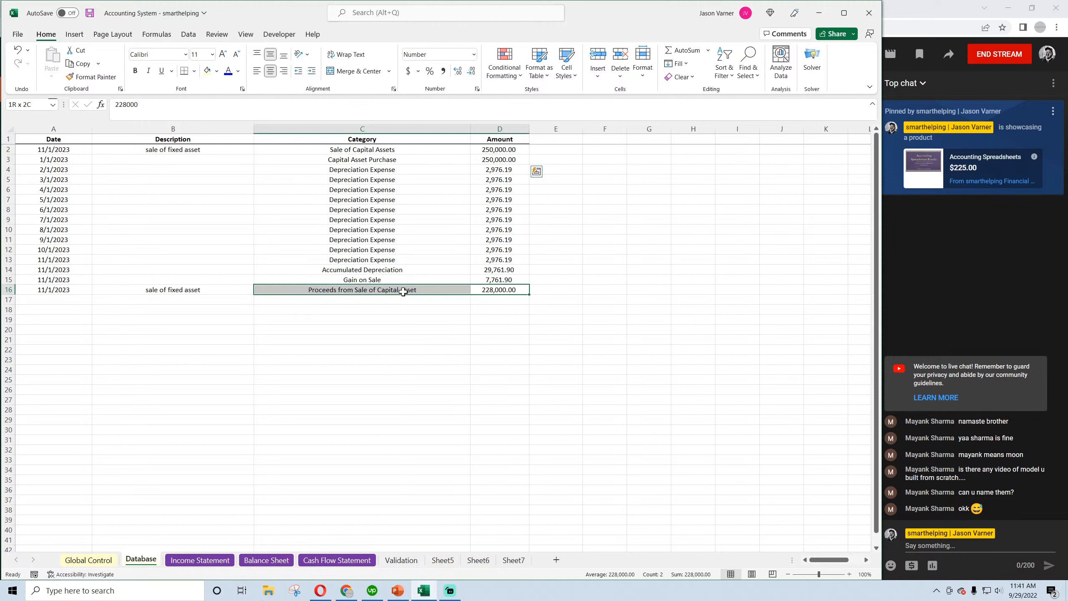
# Inspect the category and amount of the Sale of Capital Assets entry in row 2
pyautogui.click(385, 149)
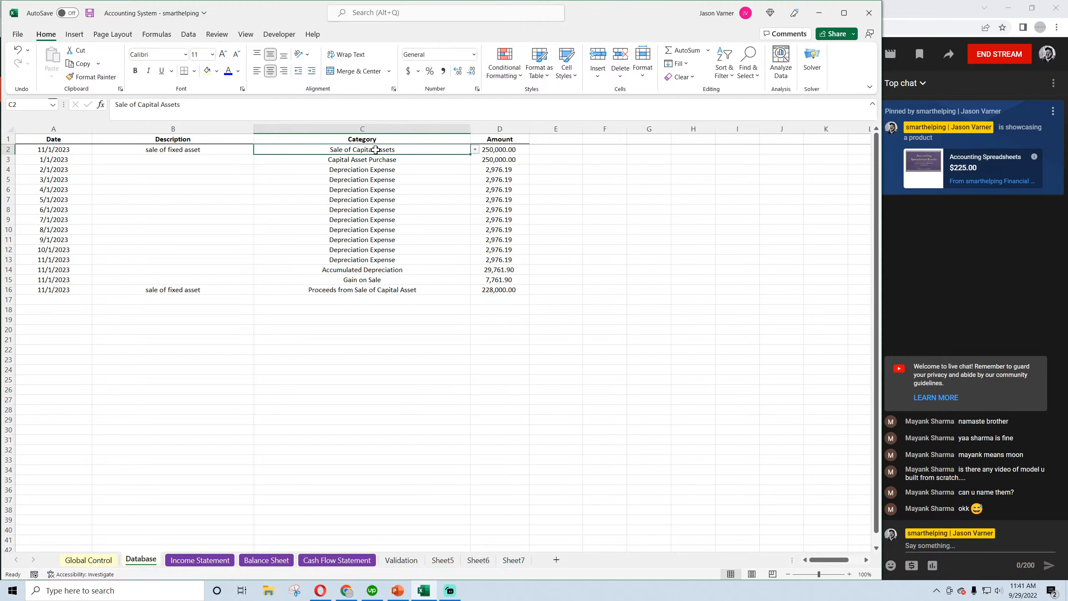
pyautogui.click(498, 149)
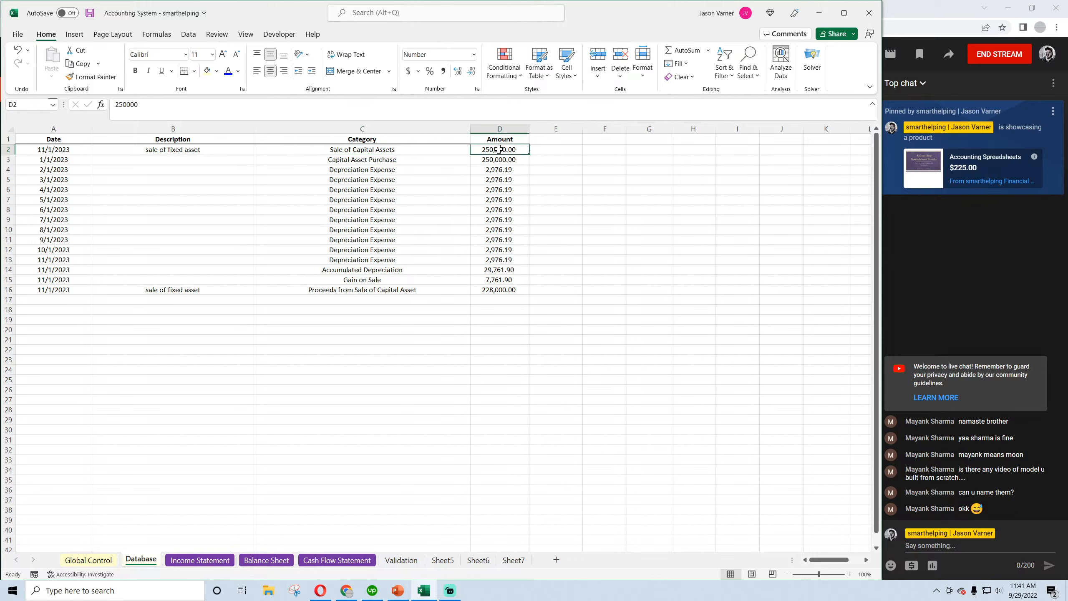
pyautogui.click(428, 150)
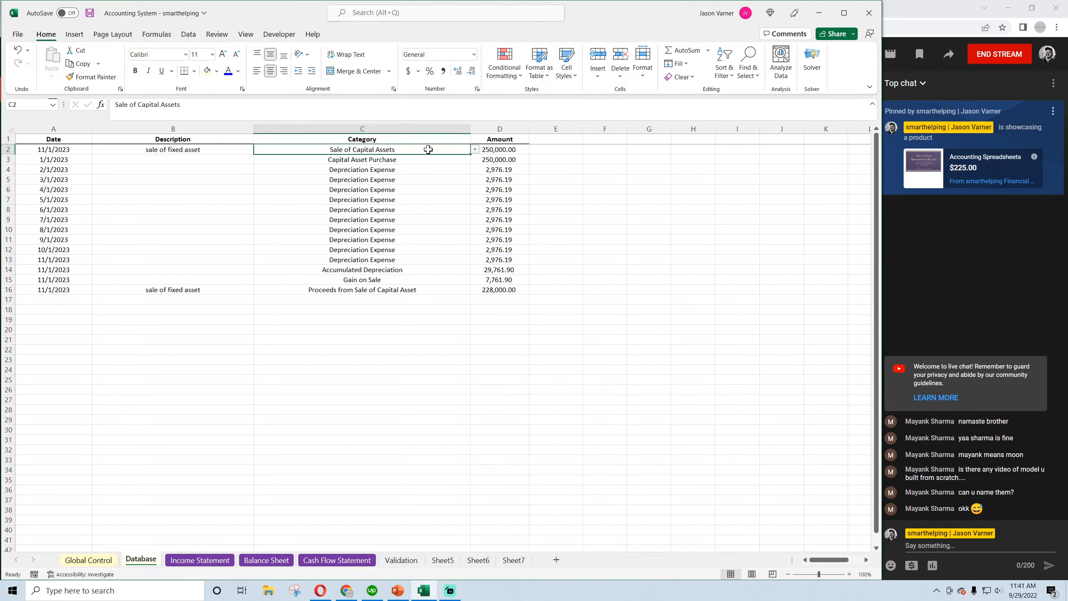
pyautogui.click(506, 148)
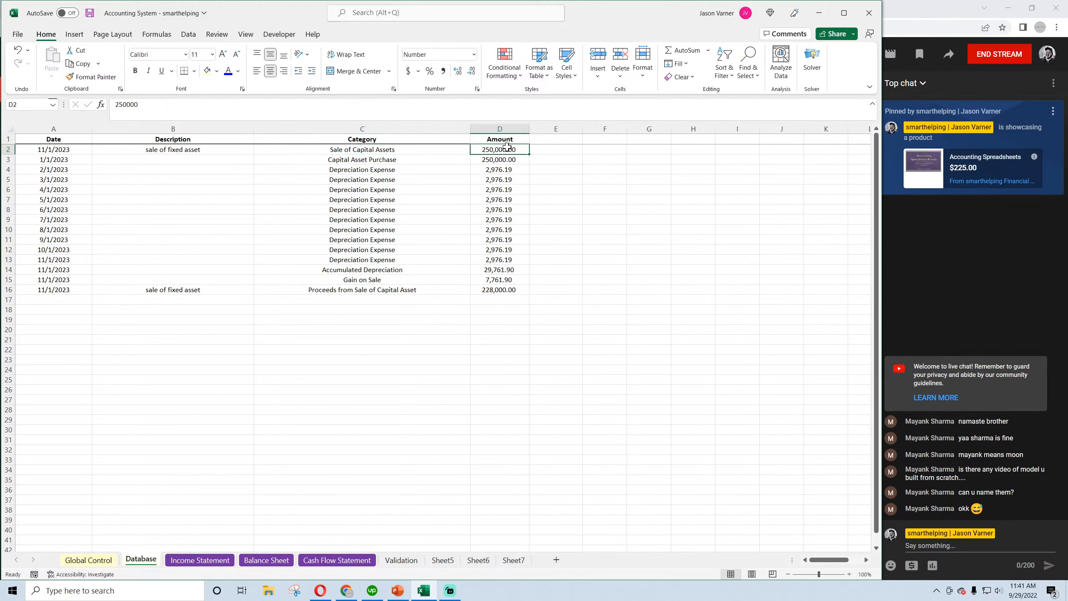
pyautogui.click(410, 150)
# Look through the category list on the Validation sheet, return to the Database sheet and save the workbook
pyautogui.click(401, 560)
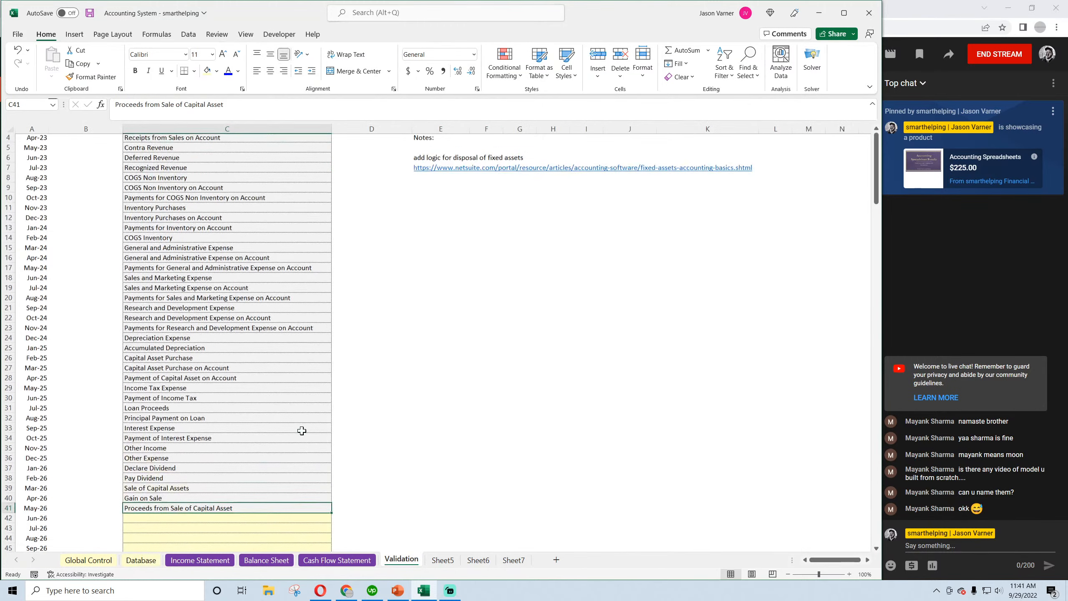
pyautogui.scroll(1, 222, 234)
pyautogui.click(182, 149)
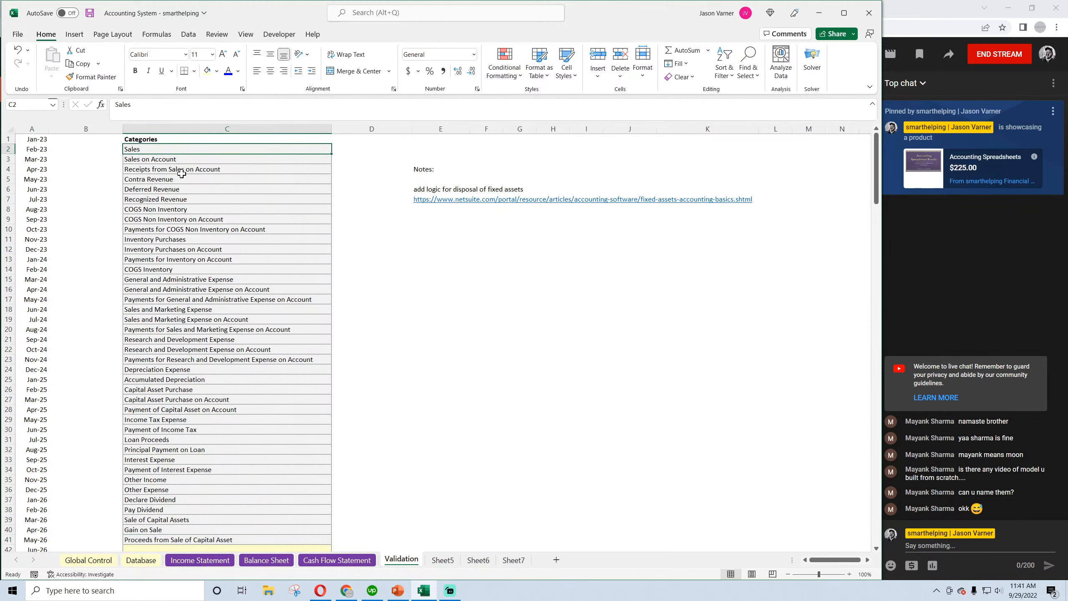
pyautogui.scroll(-4, 193, 393)
pyautogui.click(141, 560)
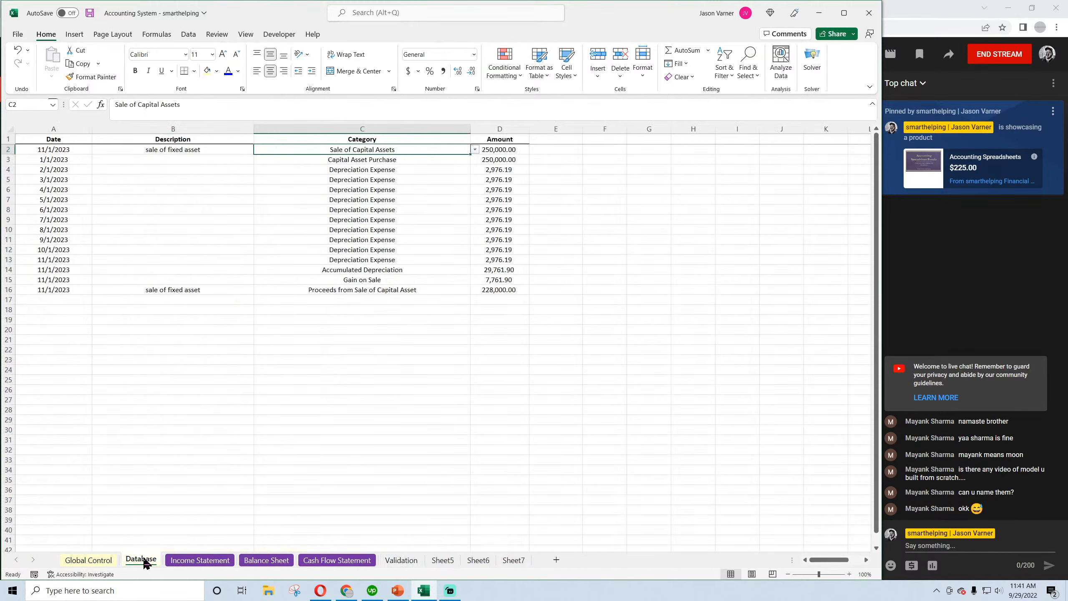
pyautogui.click(89, 13)
# Compare the capital asset purchase, sale and proceeds categories, and inspect the proceeds amount
pyautogui.click(424, 161)
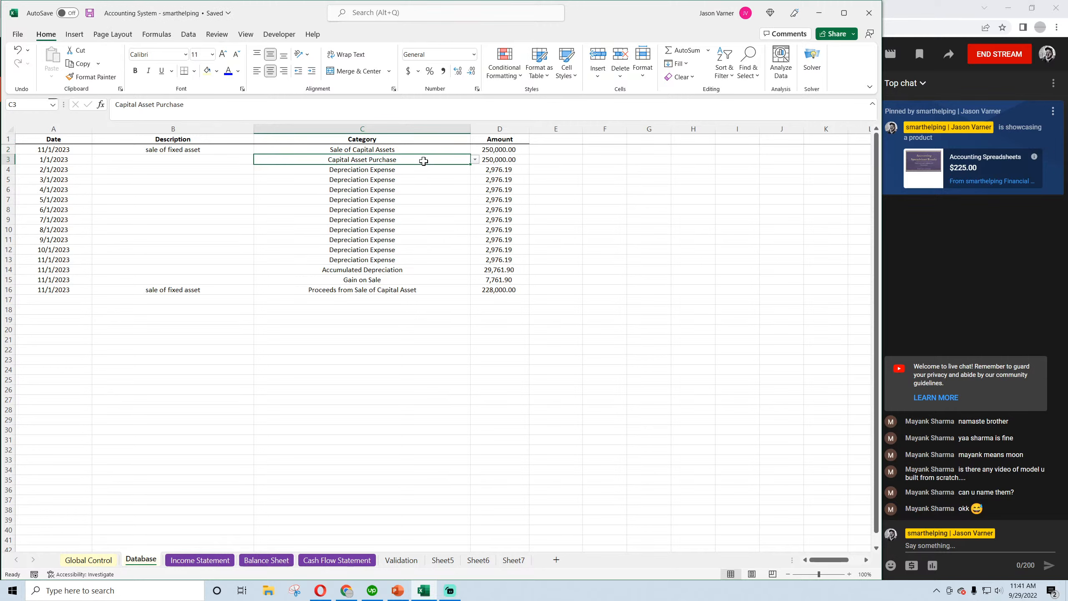
pyautogui.click(401, 150)
pyautogui.click(392, 162)
pyautogui.click(375, 290)
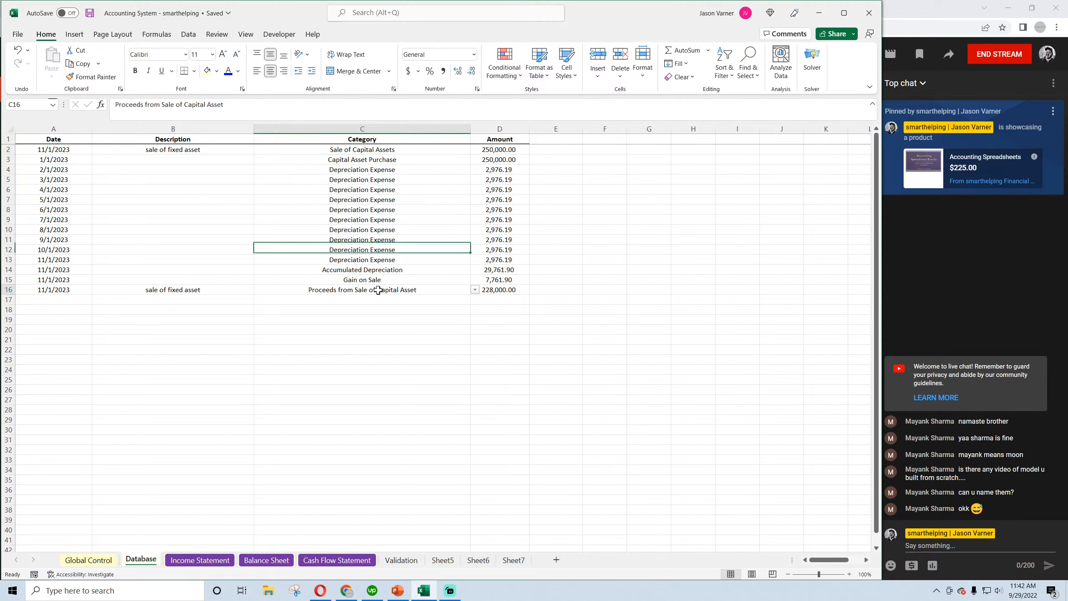
pyautogui.click(500, 290)
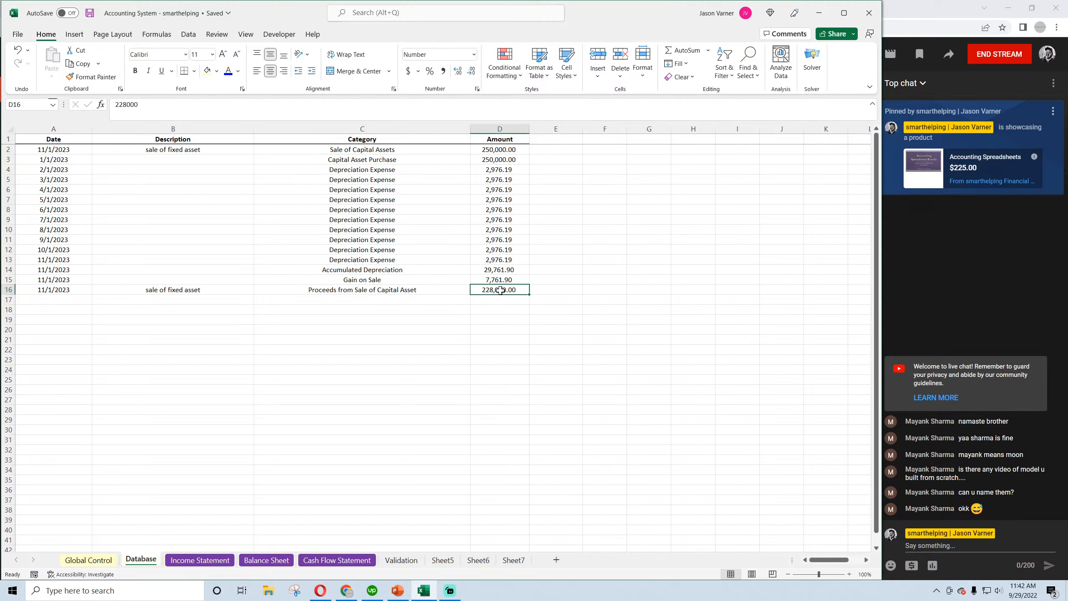
# Compare the Sale of Capital Assets category and amount in row 2 with the proceeds entry in row 16
pyautogui.click(386, 149)
pyautogui.click(490, 148)
pyautogui.click(422, 152)
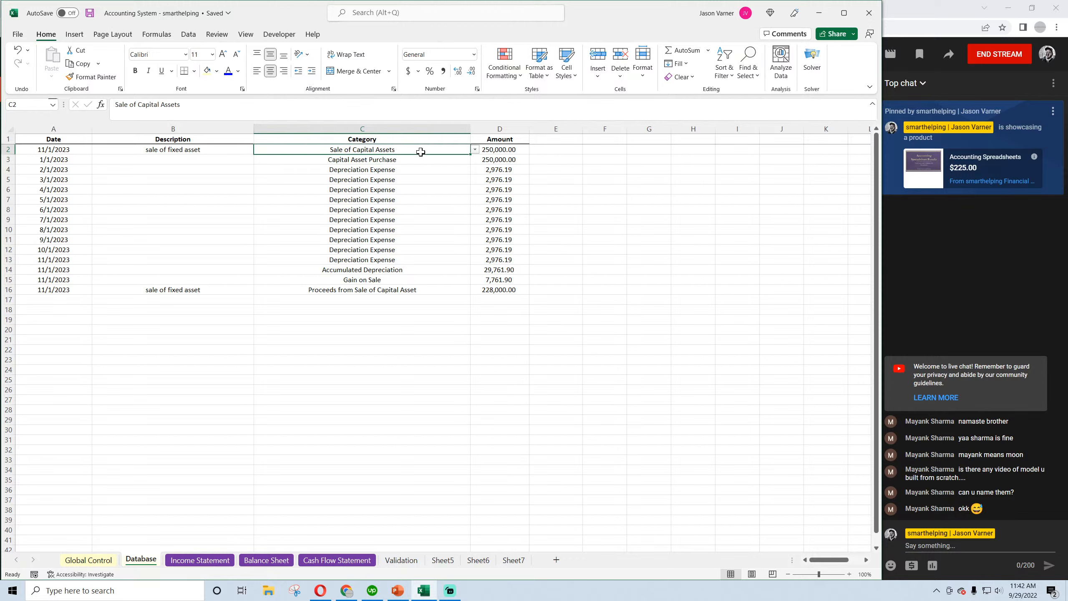
pyautogui.click(508, 149)
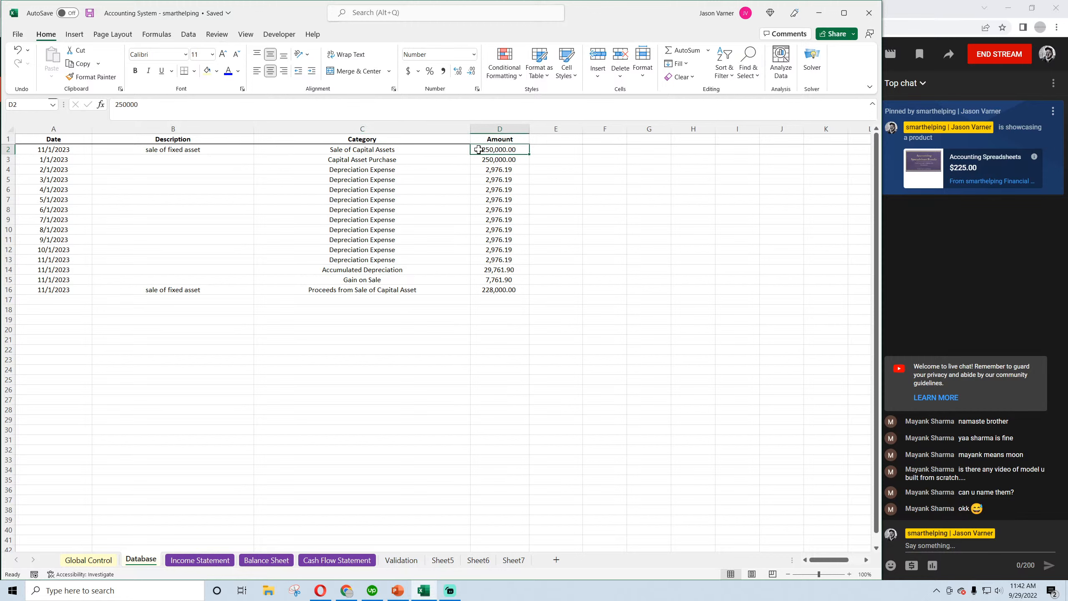
pyautogui.click(444, 152)
pyautogui.click(497, 150)
pyautogui.click(439, 289)
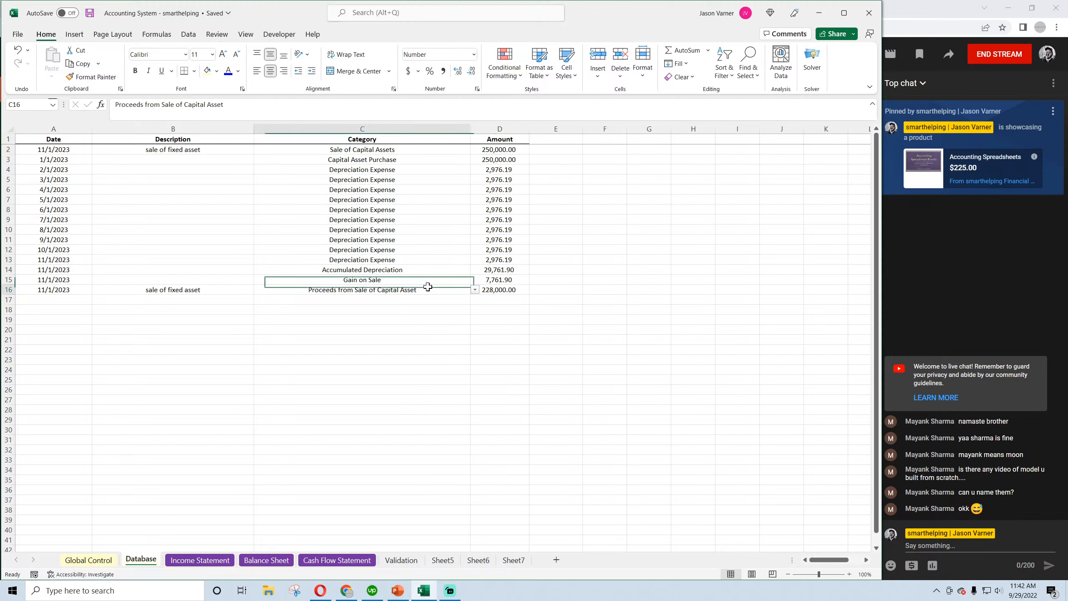
pyautogui.click(502, 290)
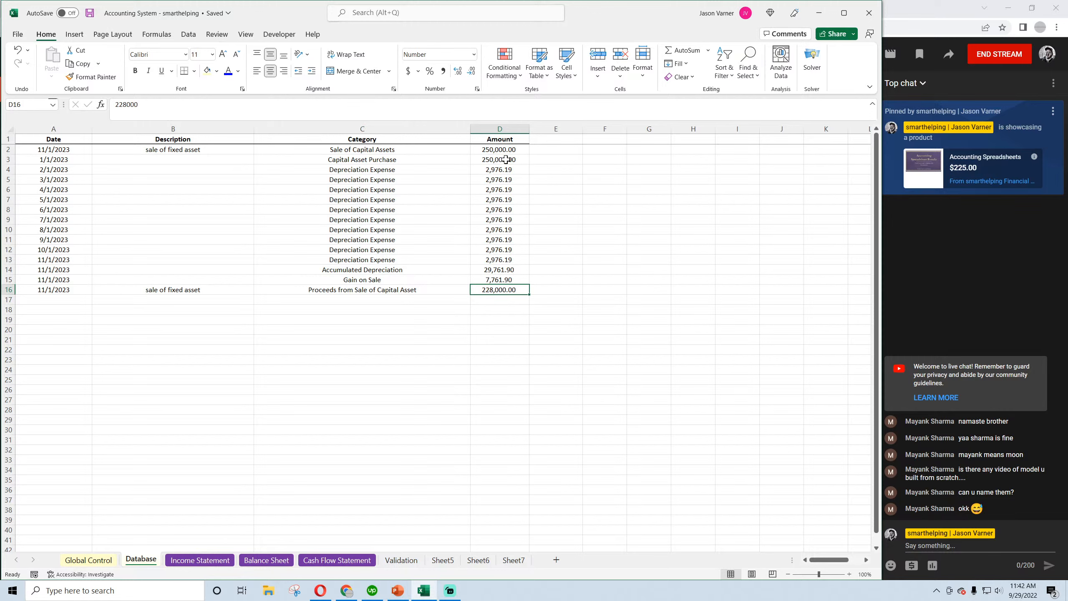
# Review the purchase and proceeds rows, the depreciation expenses, the Accumulated Depreciation formula and the Gain on Sale amount
pyautogui.moveTo(506, 162); pyautogui.dragTo(422, 163)
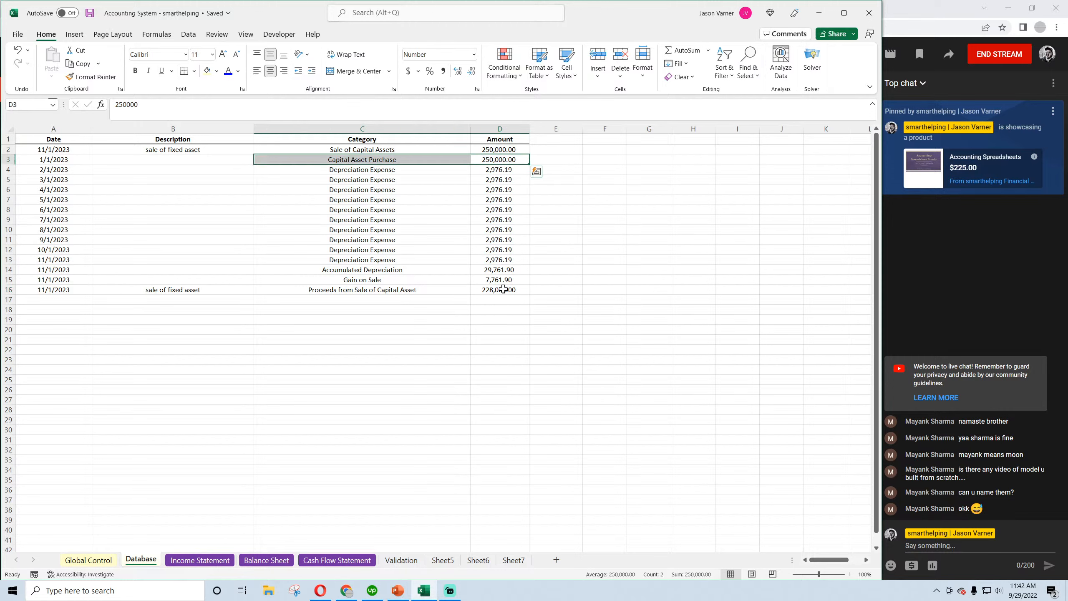
pyautogui.moveTo(502, 290); pyautogui.dragTo(421, 290)
pyautogui.moveTo(500, 168); pyautogui.dragTo(496, 259)
pyautogui.click(494, 270)
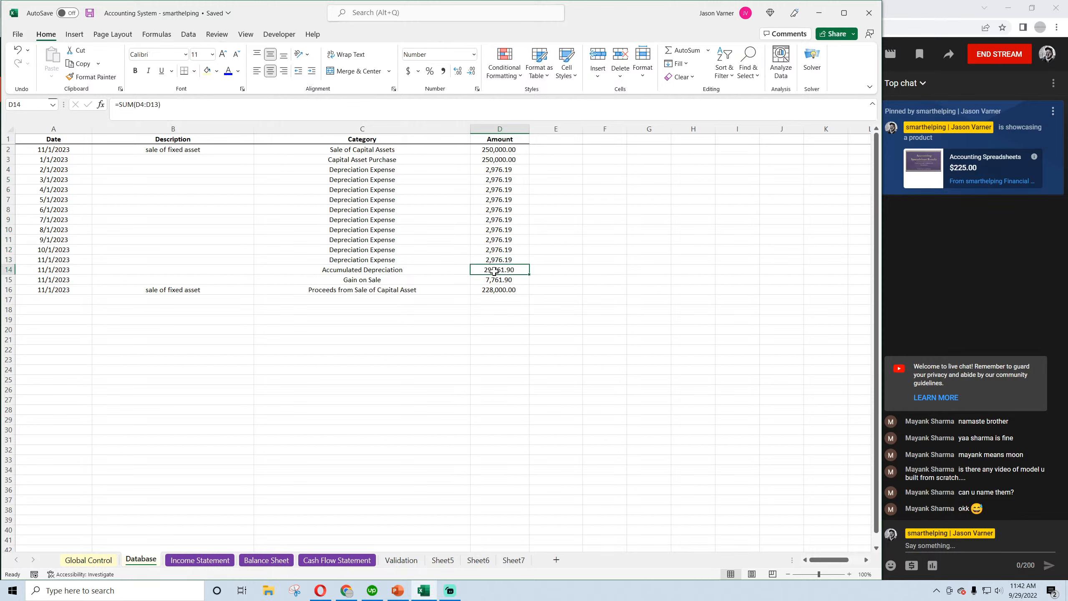
pyautogui.click(500, 279)
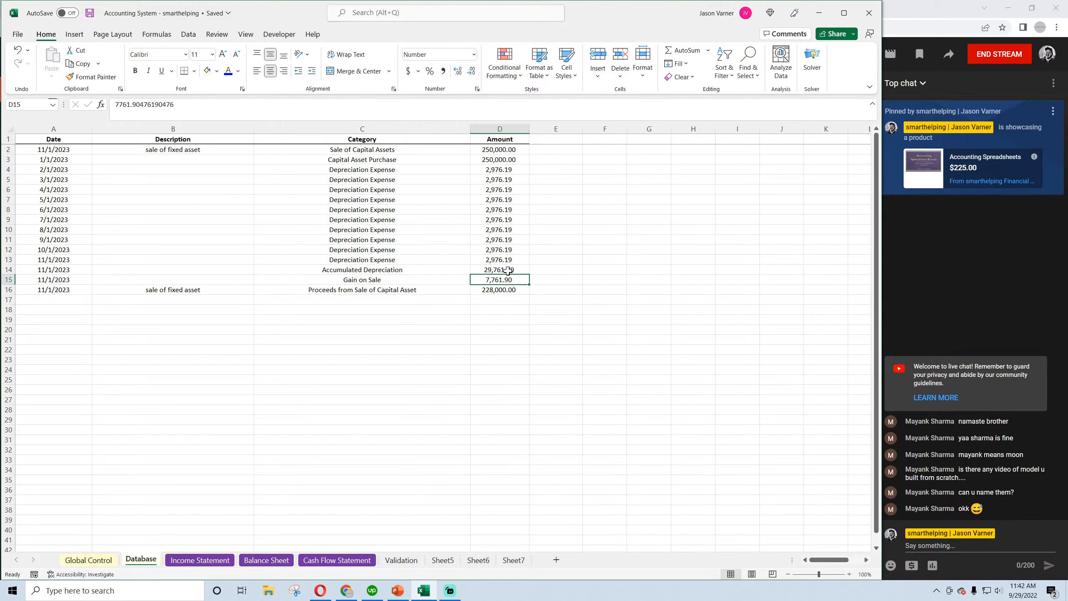
# Save the workbook and compare the sale proceeds amount with the capital asset purchase amount
pyautogui.click(635, 249)
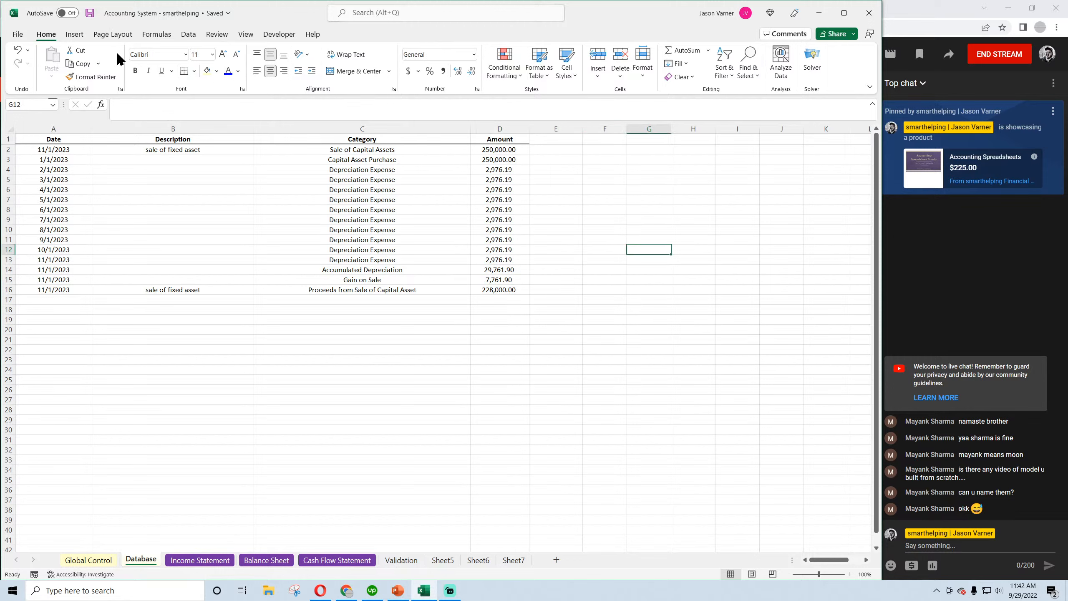
pyautogui.click(91, 15)
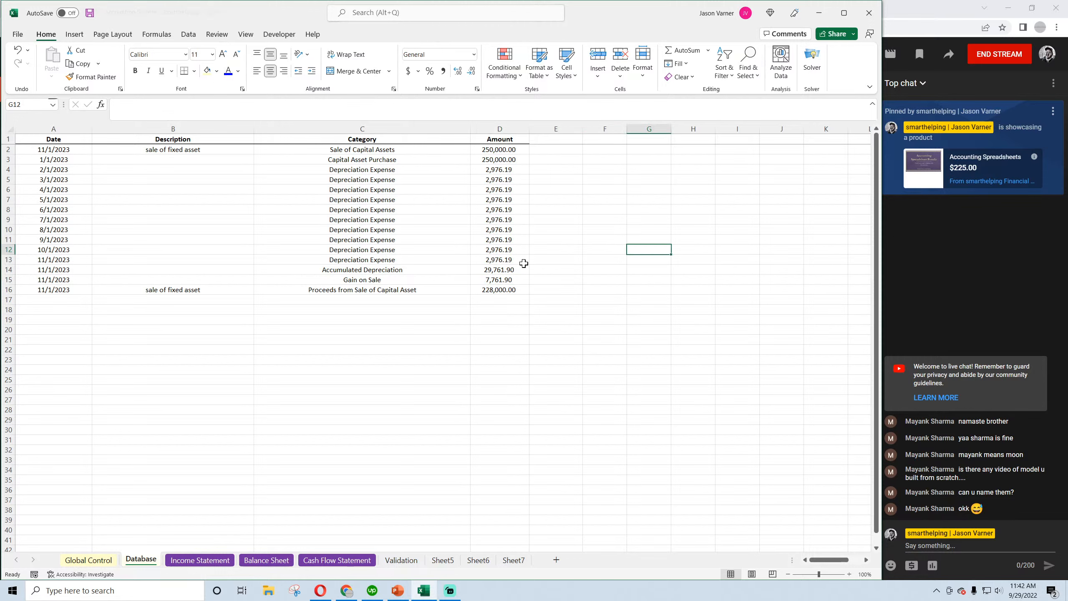
pyautogui.click(502, 289)
pyautogui.click(499, 159)
pyautogui.click(498, 289)
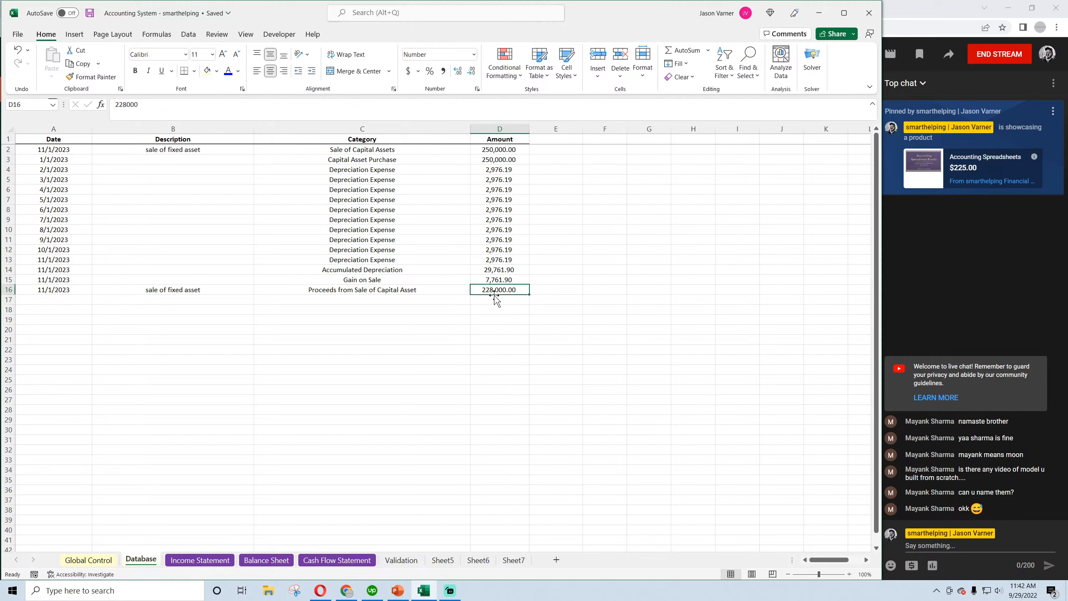
# Check the Jan-23 and Nov-23 total change in cash flow, and review the Cash Flow Statement, Balance Sheet and Income Statement
pyautogui.click(325, 559)
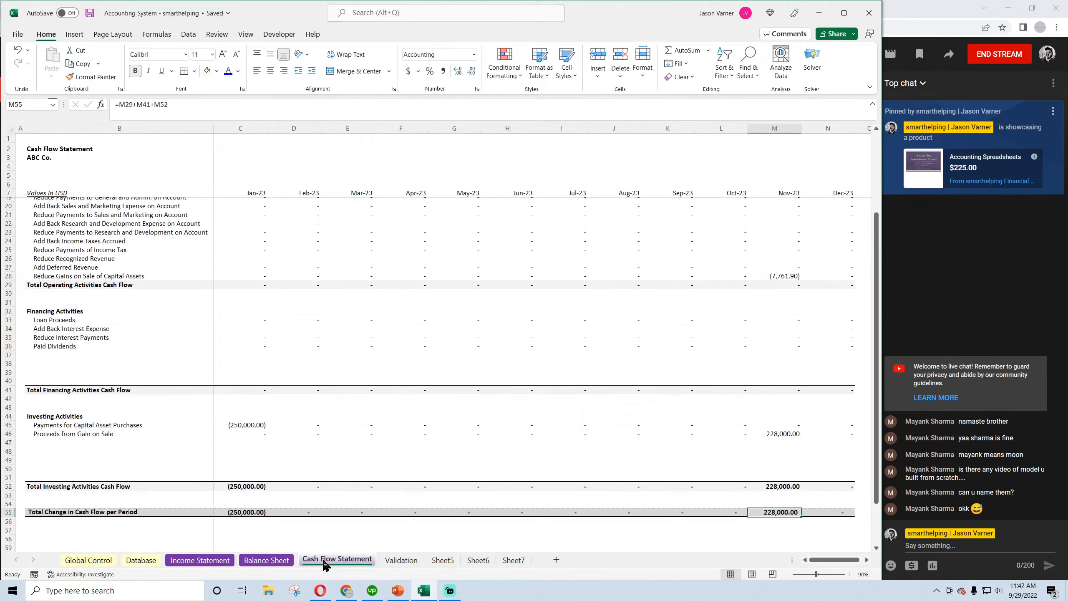
pyautogui.click(248, 510)
pyautogui.click(788, 509)
pyautogui.scroll(4, 567, 389)
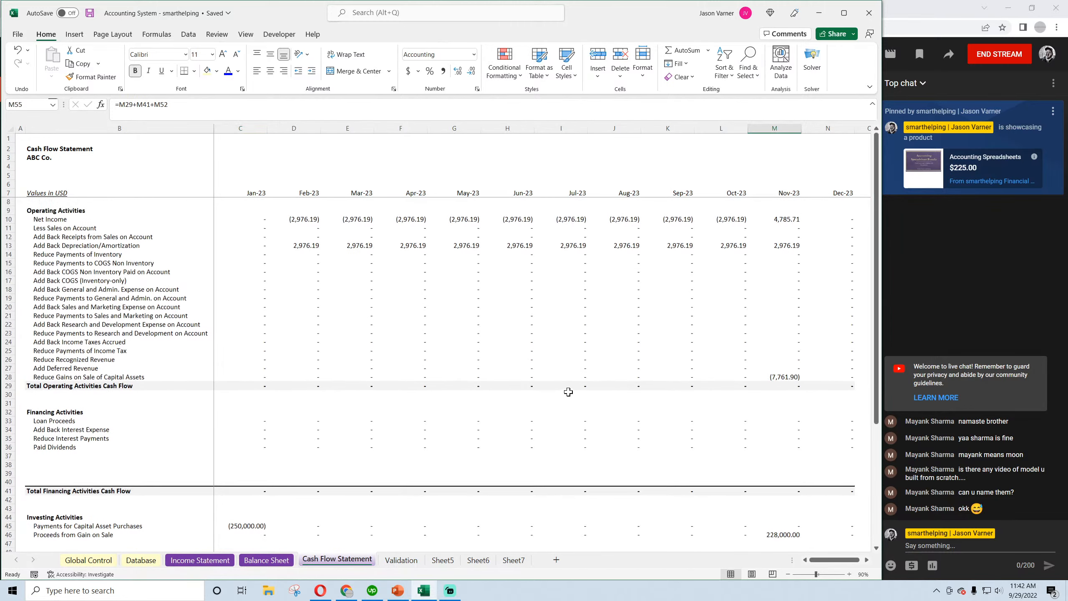
pyautogui.click(266, 559)
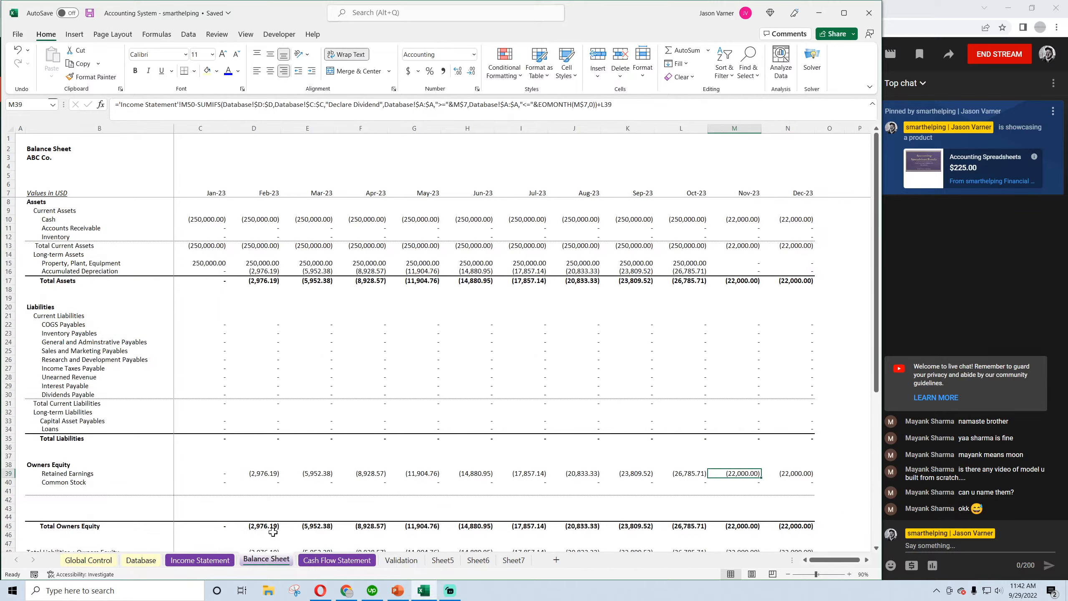
pyautogui.scroll(-4, 317, 441)
pyautogui.scroll(4, 318, 441)
pyautogui.click(200, 559)
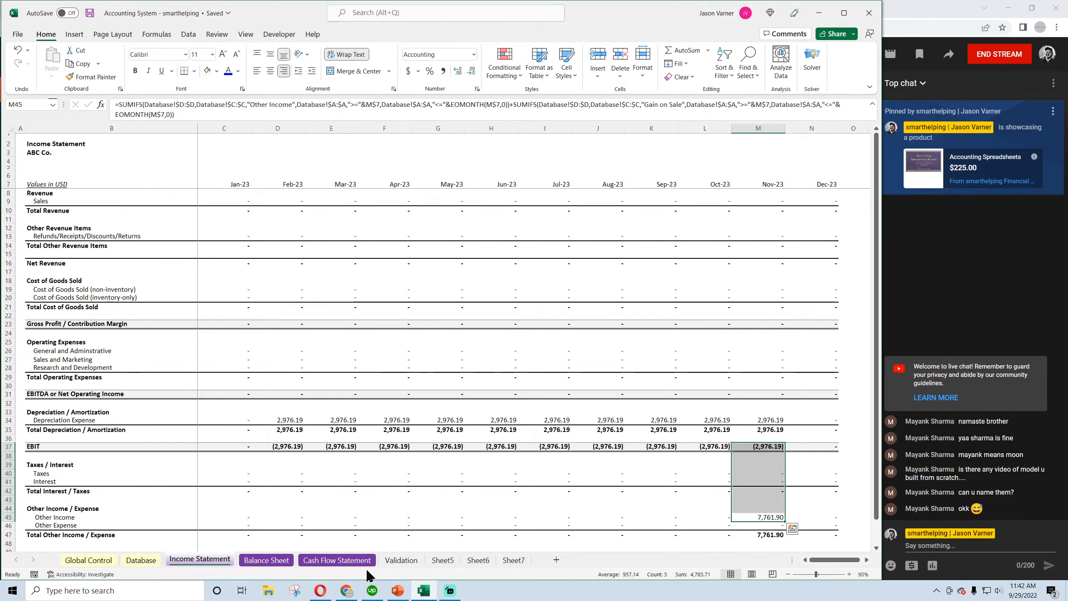
# Review the Validation sheet's categories for dividends, other income and expense, loans, interest, income tax and capital asset sales
pyautogui.click(402, 559)
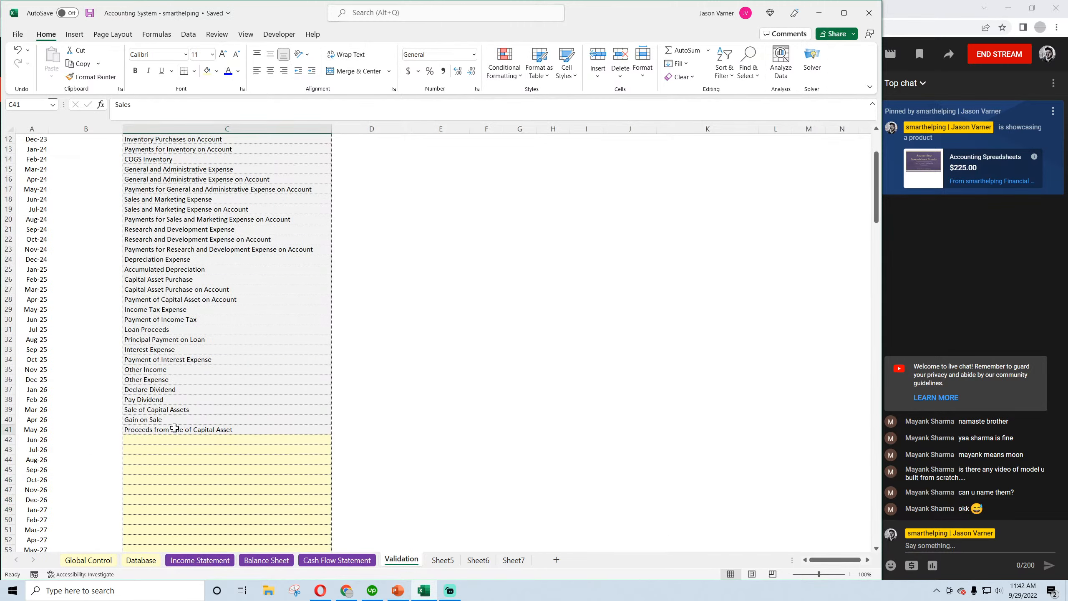
pyautogui.moveTo(176, 428); pyautogui.dragTo(169, 391)
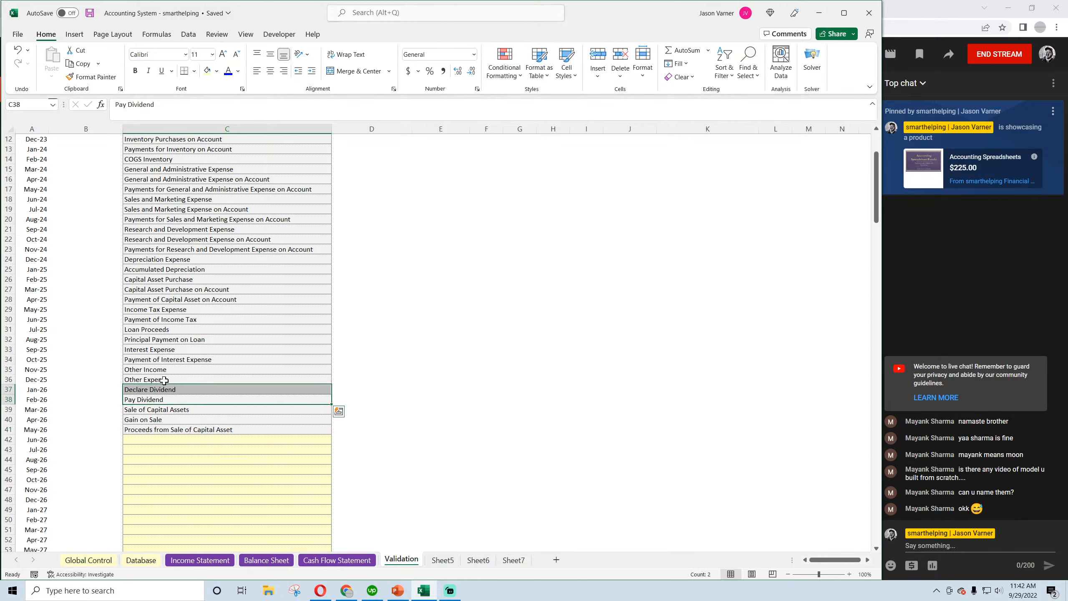
pyautogui.moveTo(164, 380); pyautogui.dragTo(165, 370)
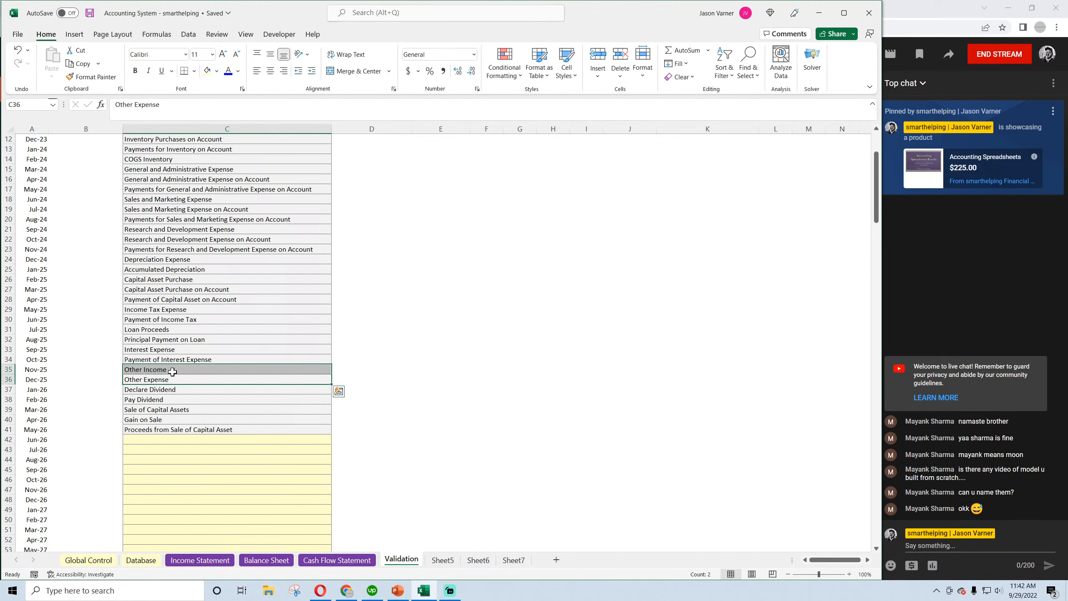
pyautogui.click(156, 329)
pyautogui.click(152, 336)
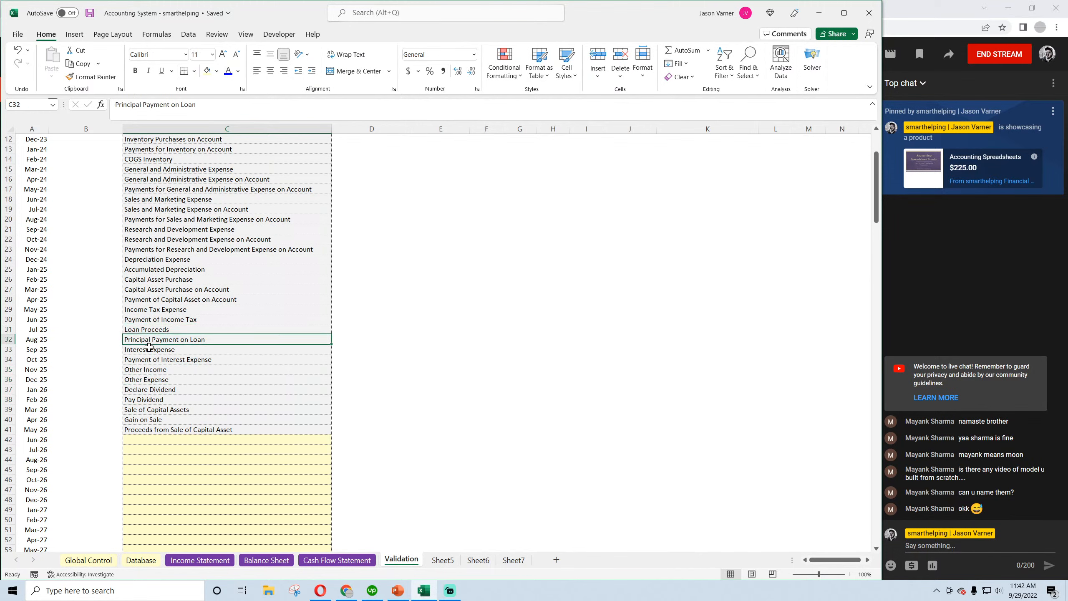
pyautogui.click(148, 347)
pyautogui.moveTo(149, 359); pyautogui.dragTo(160, 430)
pyautogui.scroll(4, 179, 405)
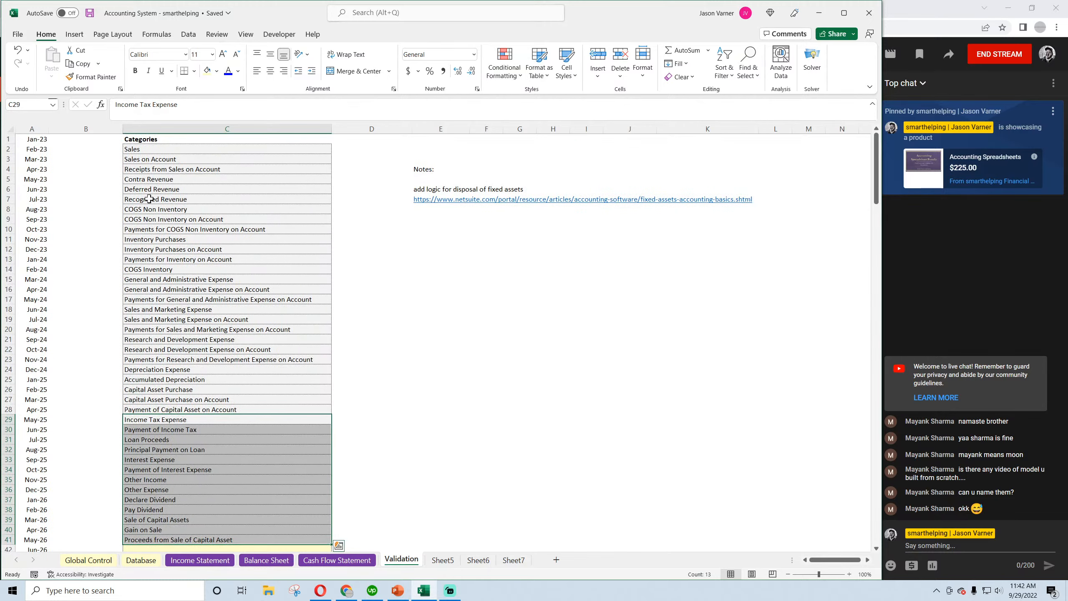
# Compare the Deferred Revenue and Recognized Revenue categories, and save the workbook
pyautogui.click(160, 189)
pyautogui.click(158, 199)
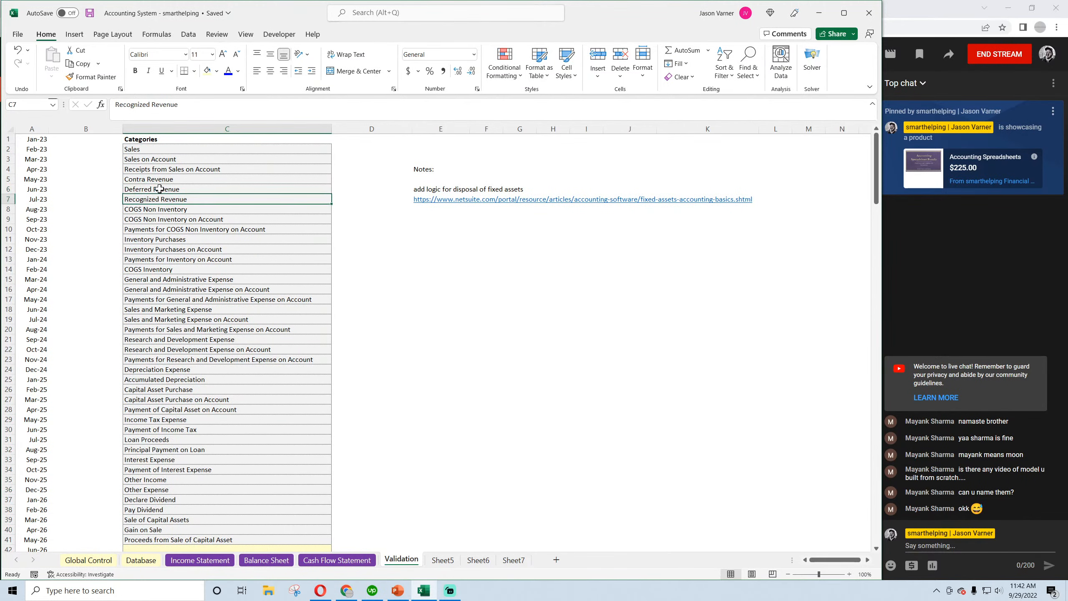
pyautogui.click(160, 189)
pyautogui.click(162, 200)
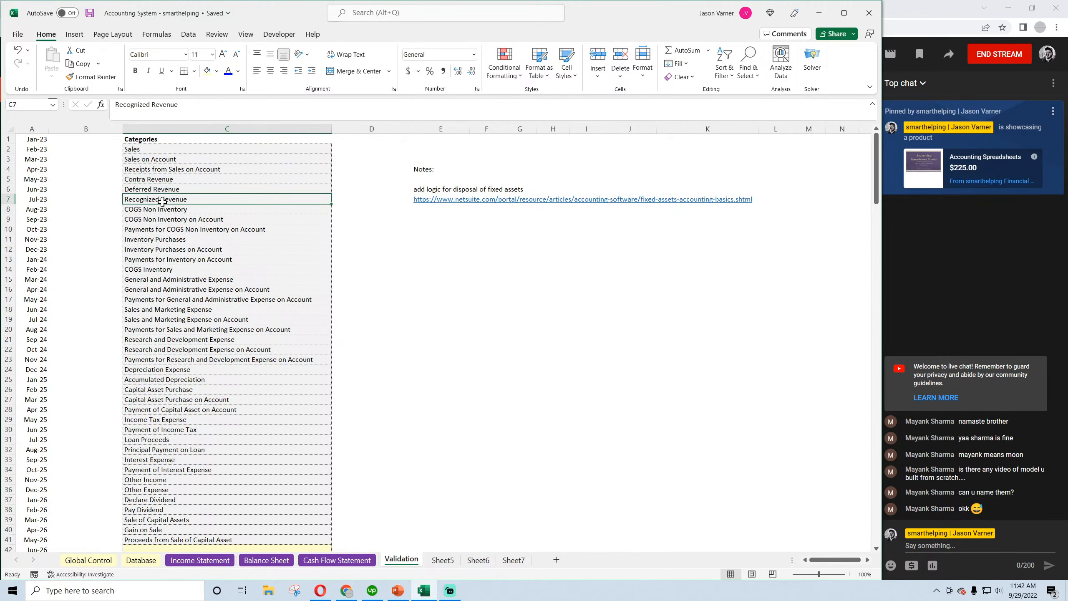
pyautogui.click(90, 12)
# Look over the category list and the Income Statement down to Net Income, and save the workbook
pyautogui.click(442, 299)
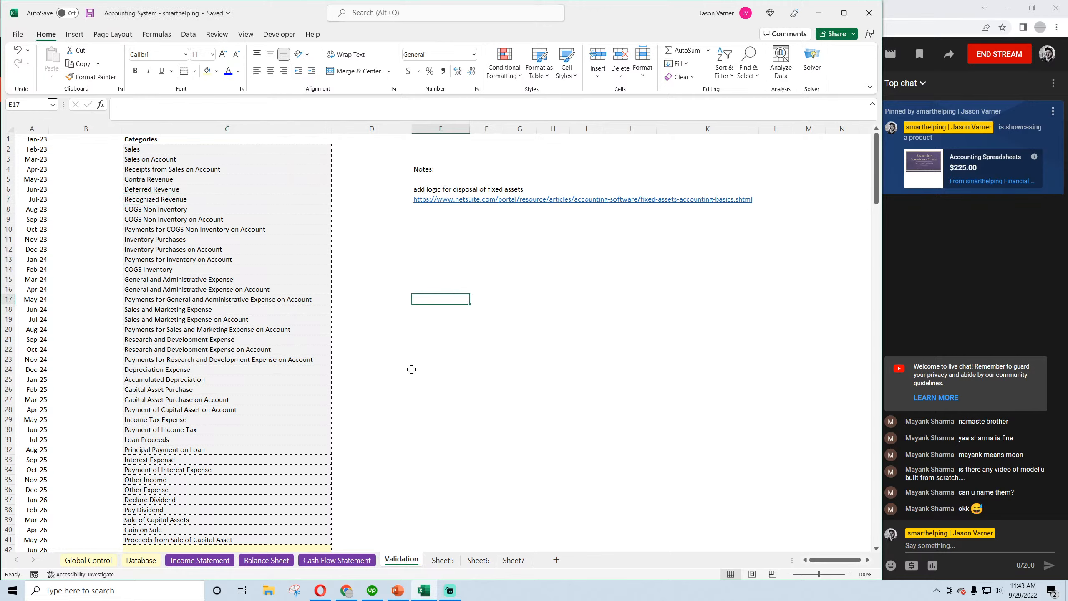
pyautogui.scroll(-3, 416, 381)
pyautogui.scroll(3, 410, 391)
pyautogui.click(201, 560)
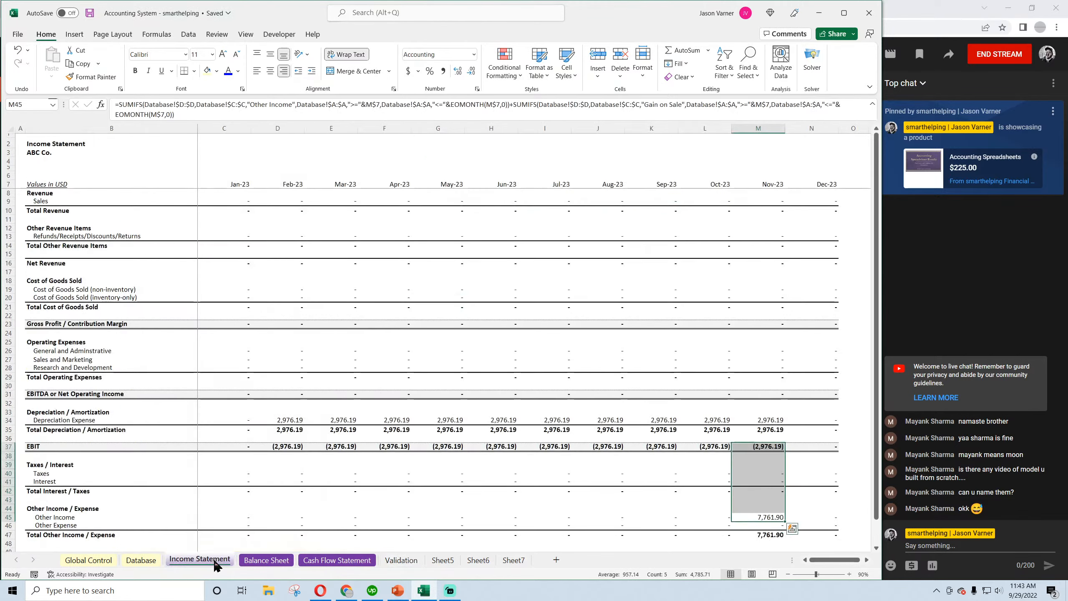
pyautogui.scroll(-4, 173, 413)
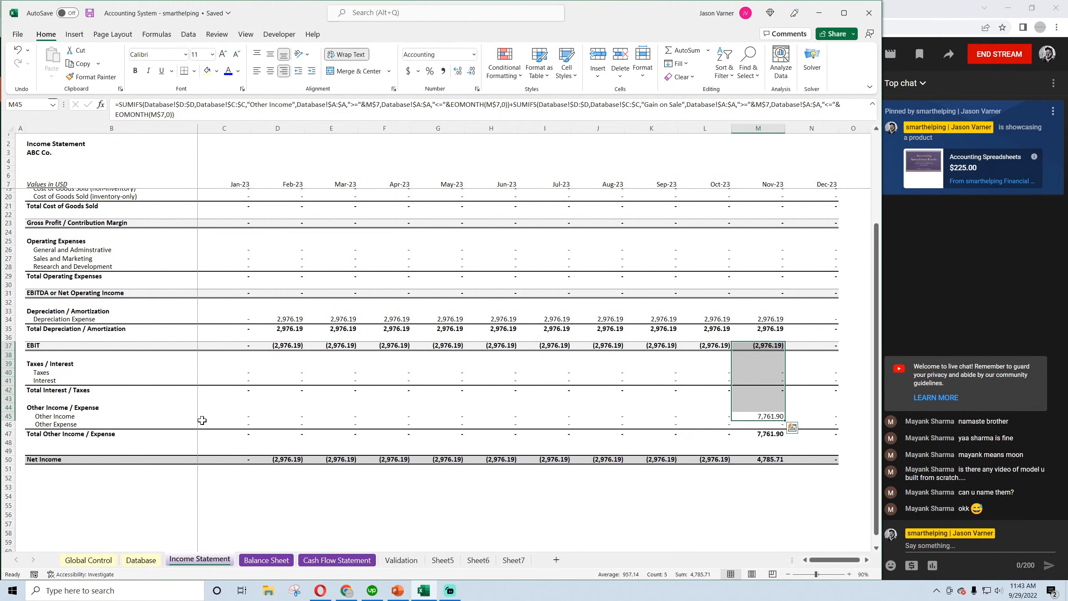
pyautogui.click(90, 17)
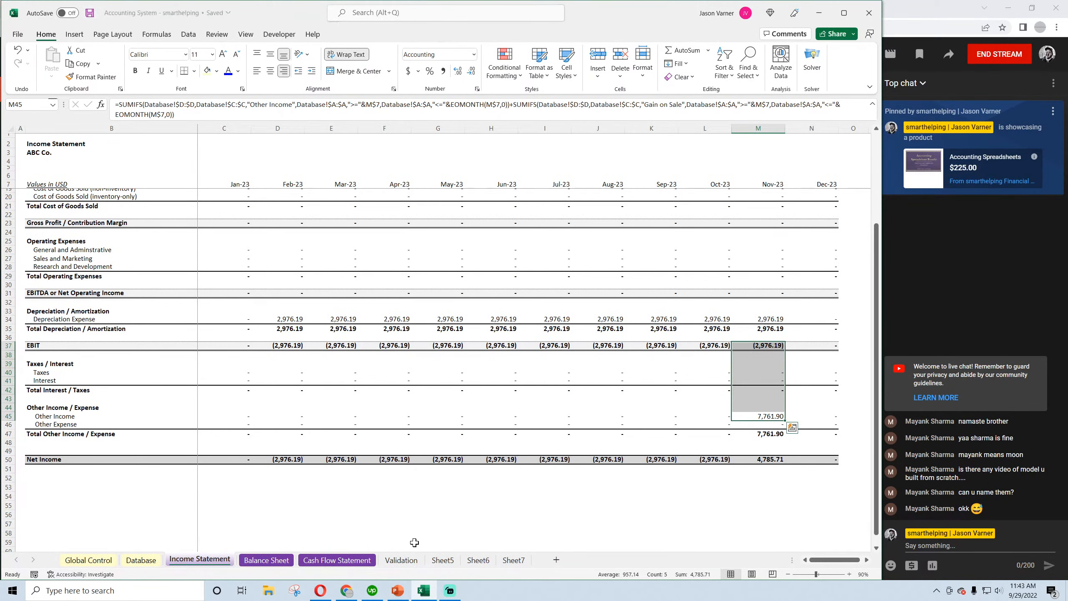
# Delete the notes about fixed asset disposal, including the NetSuite link, from the Validation sheet and save the workbook
pyautogui.click(404, 558)
pyautogui.moveTo(430, 159); pyautogui.dragTo(463, 230)
pyautogui.press('Delete')
pyautogui.click(520, 358)
pyautogui.click(90, 12)
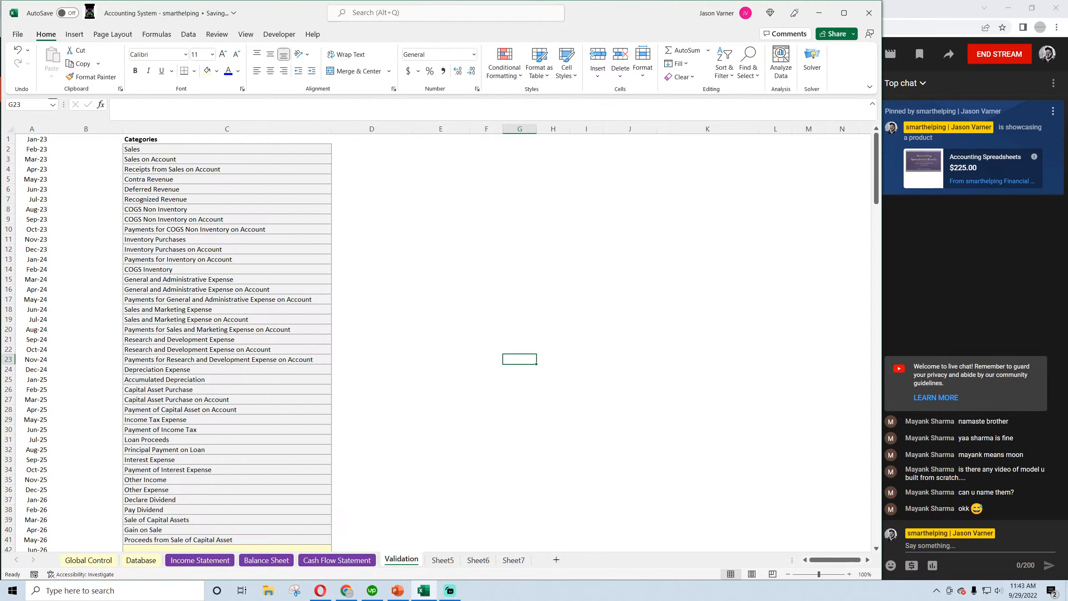
# Inspect the January and February Common Stock cells and the Check row on the Balance Sheet, and save the workbook
pyautogui.click(277, 561)
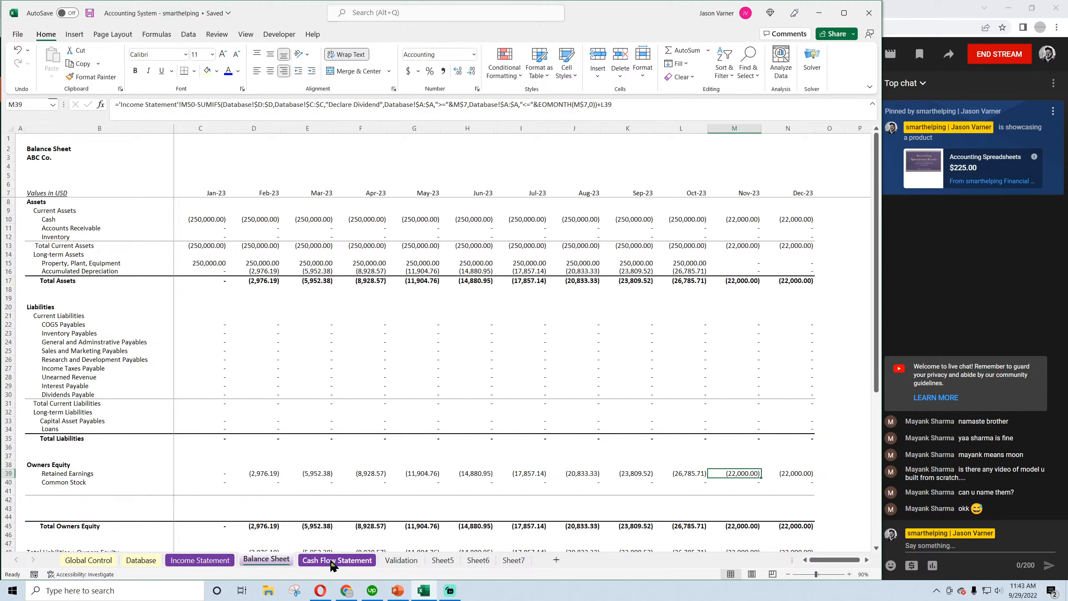
pyautogui.click(227, 430)
pyautogui.click(265, 422)
pyautogui.click(222, 482)
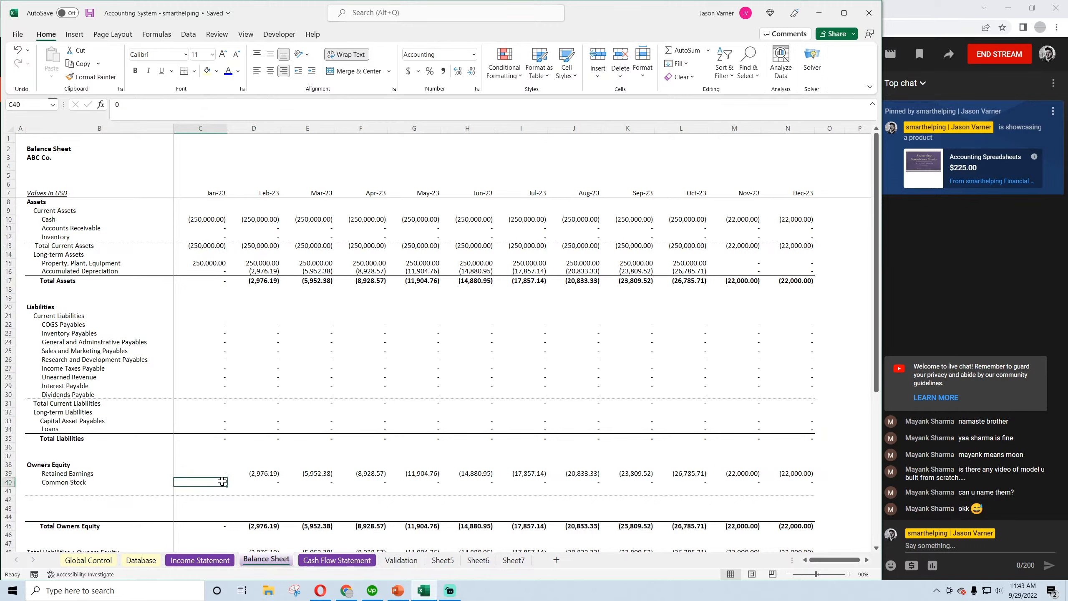
pyautogui.click(274, 483)
pyautogui.click(213, 484)
pyautogui.click(88, 13)
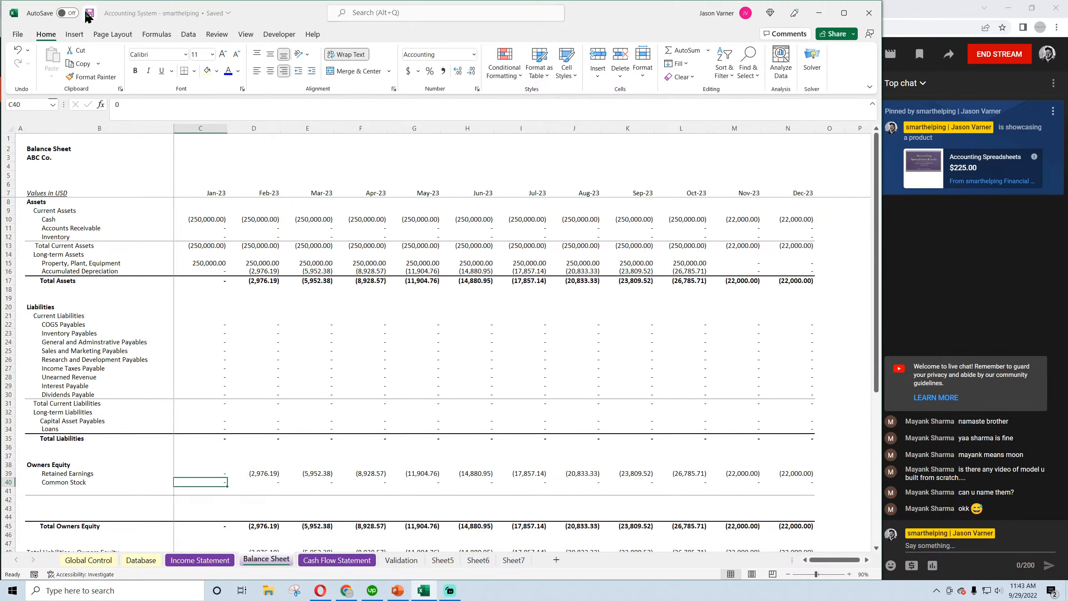
pyautogui.scroll(-4, 373, 385)
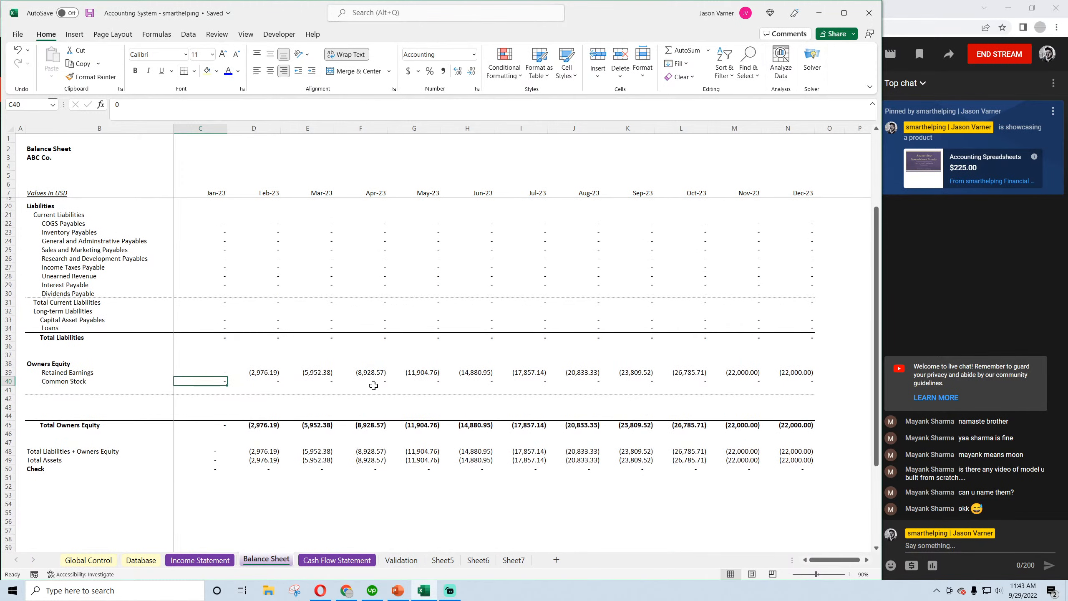
pyautogui.scroll(4, 373, 386)
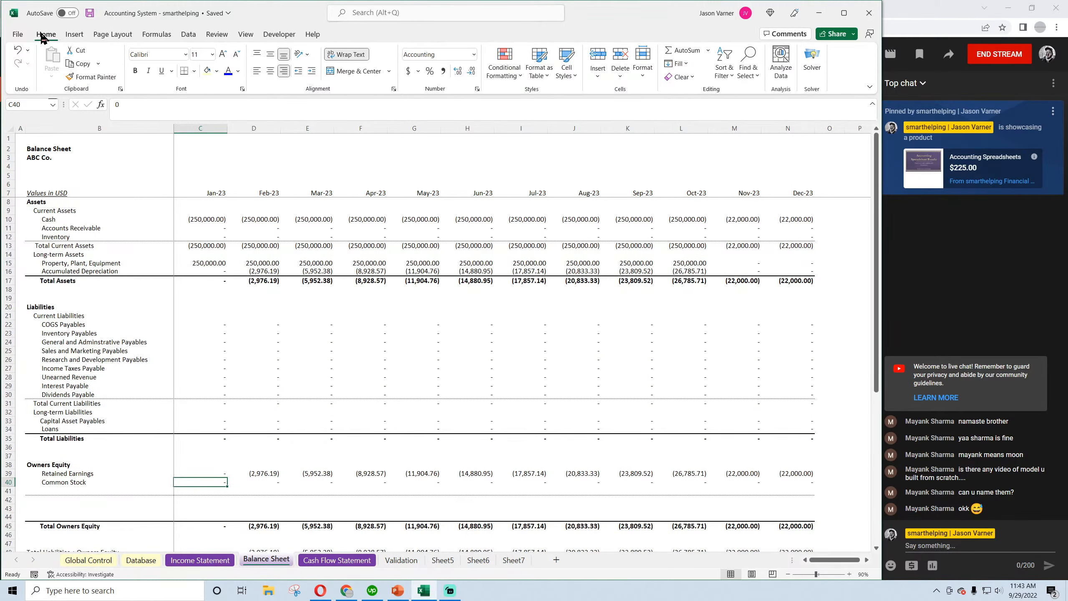
pyautogui.click(90, 14)
# Clear all sample entries below the headers in the Database sheet, A2:D17, and save the workbook
pyautogui.click(133, 561)
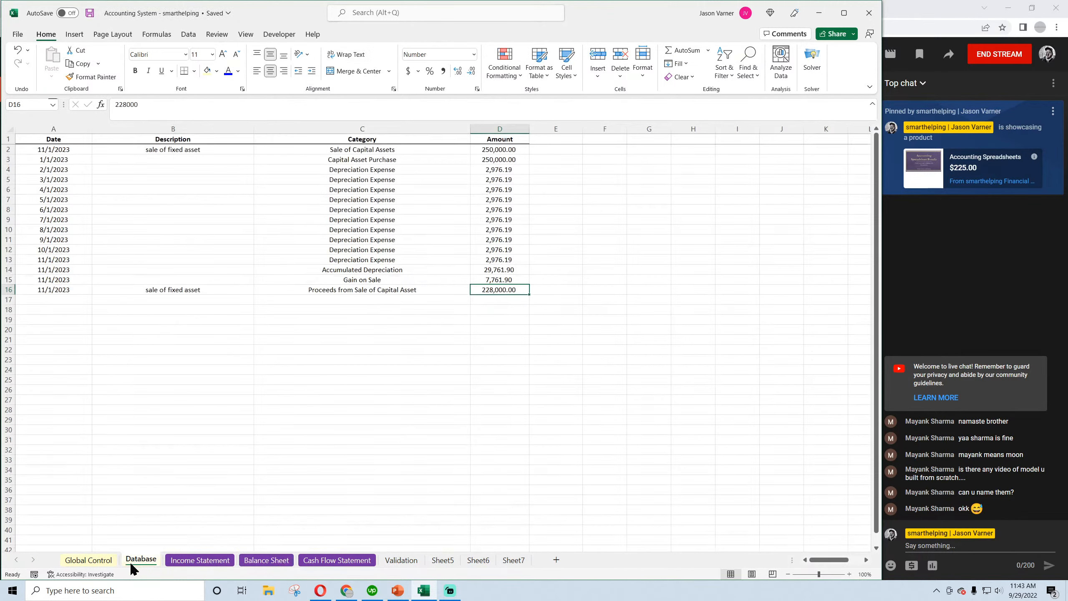
pyautogui.moveTo(43, 152); pyautogui.dragTo(494, 298)
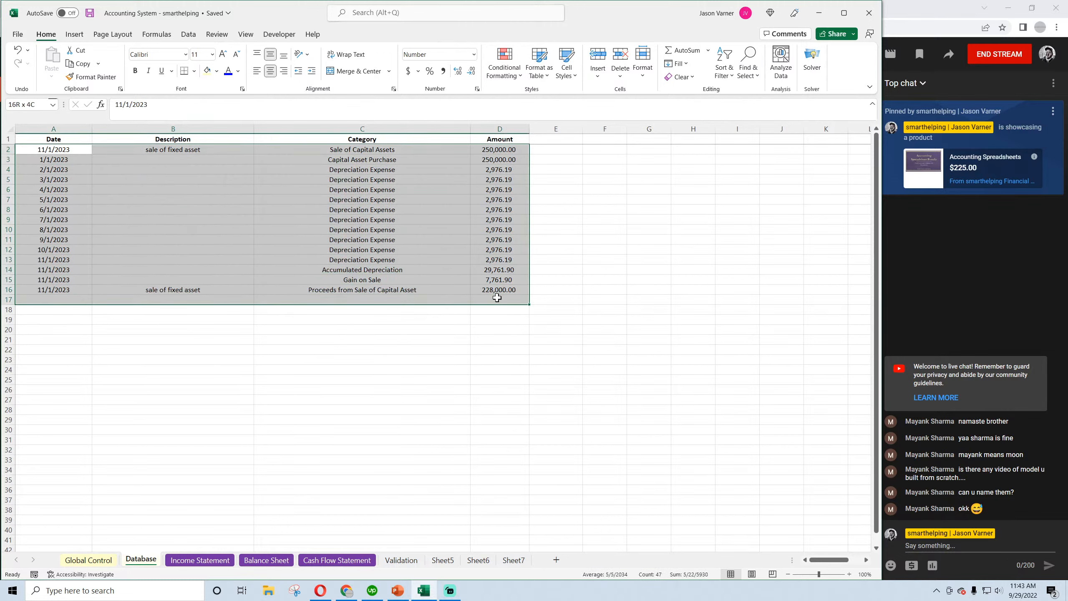
pyautogui.rightClick(394, 213)
pyautogui.click(421, 365)
pyautogui.click(420, 368)
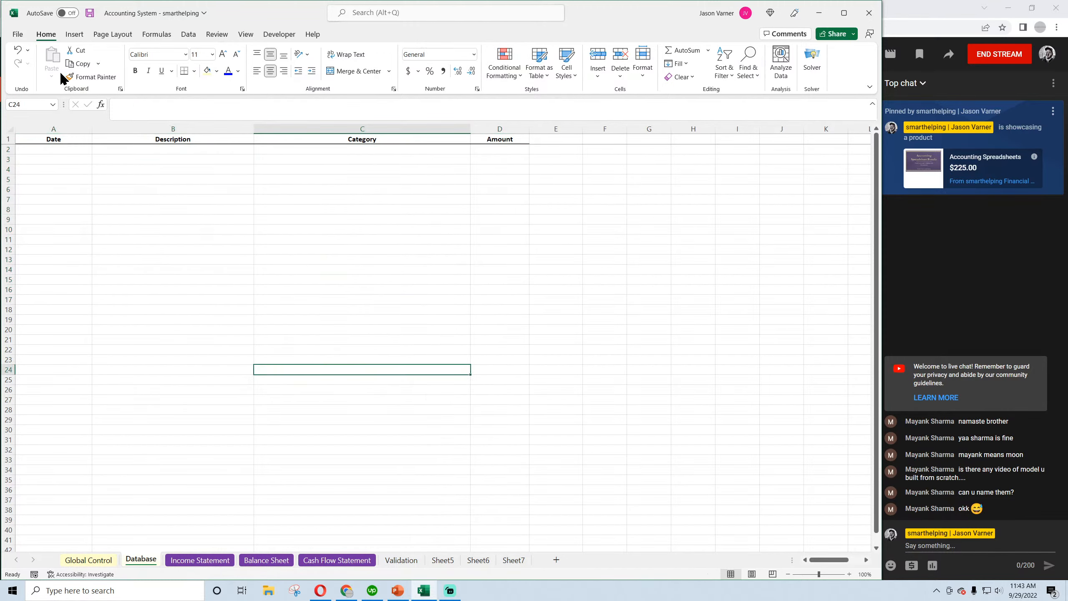
pyautogui.click(89, 13)
# Beside Sale of Capital Assets in D39, note that it is non-cash and reduces sold assets, while 'proceeds' records any value received, and save
pyautogui.click(398, 559)
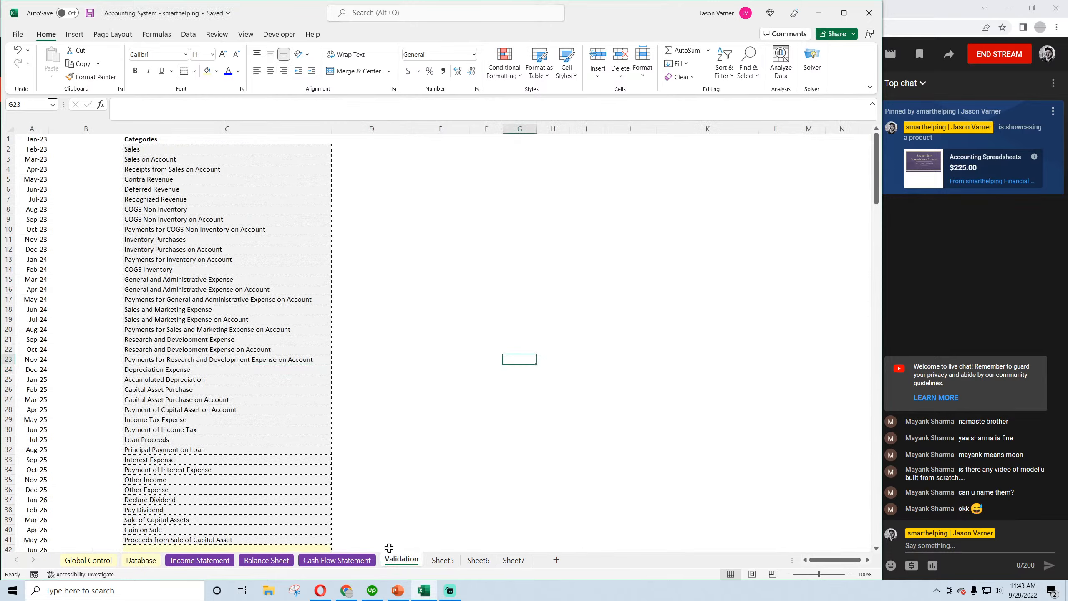
pyautogui.scroll(-7, 202, 424)
pyautogui.scroll(4, 179, 386)
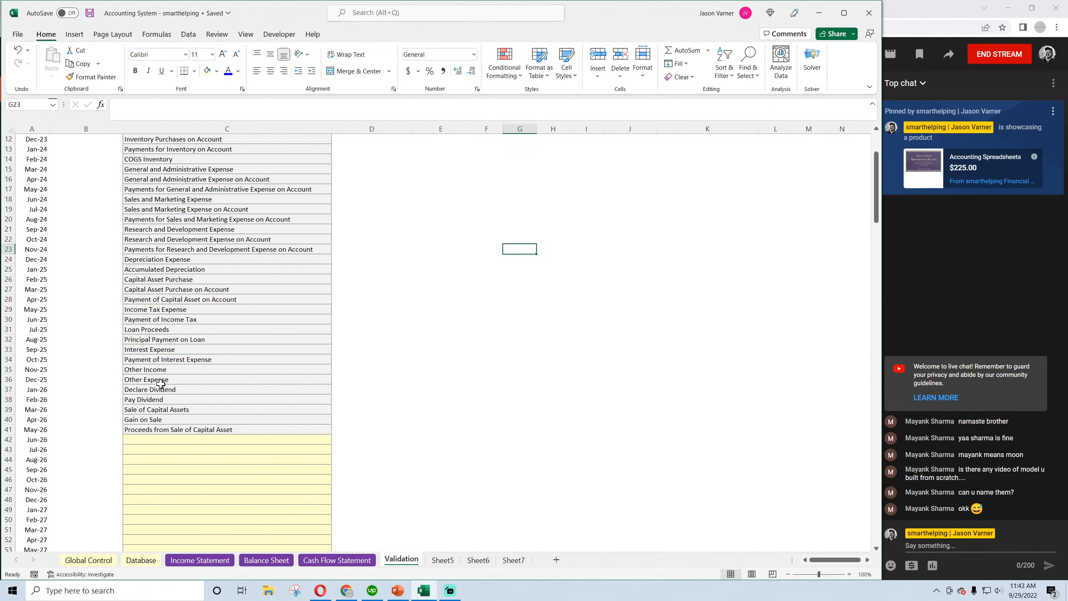
pyautogui.click(160, 399)
pyautogui.click(164, 409)
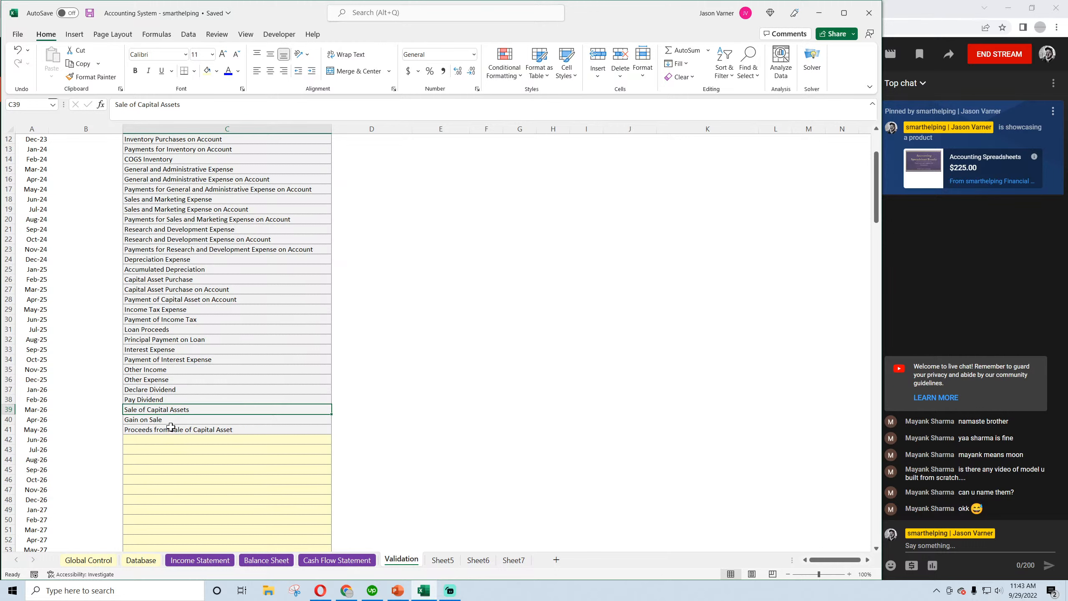
pyautogui.click(346, 409)
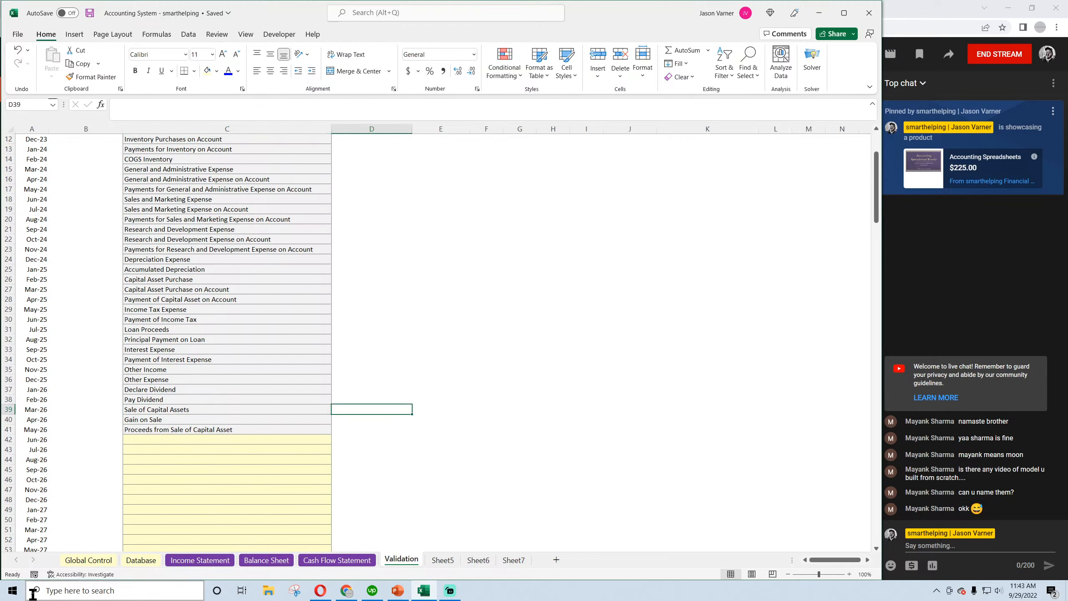
pyautogui.write('This is a non-cash affect, it is to provide a way to reduce ca')
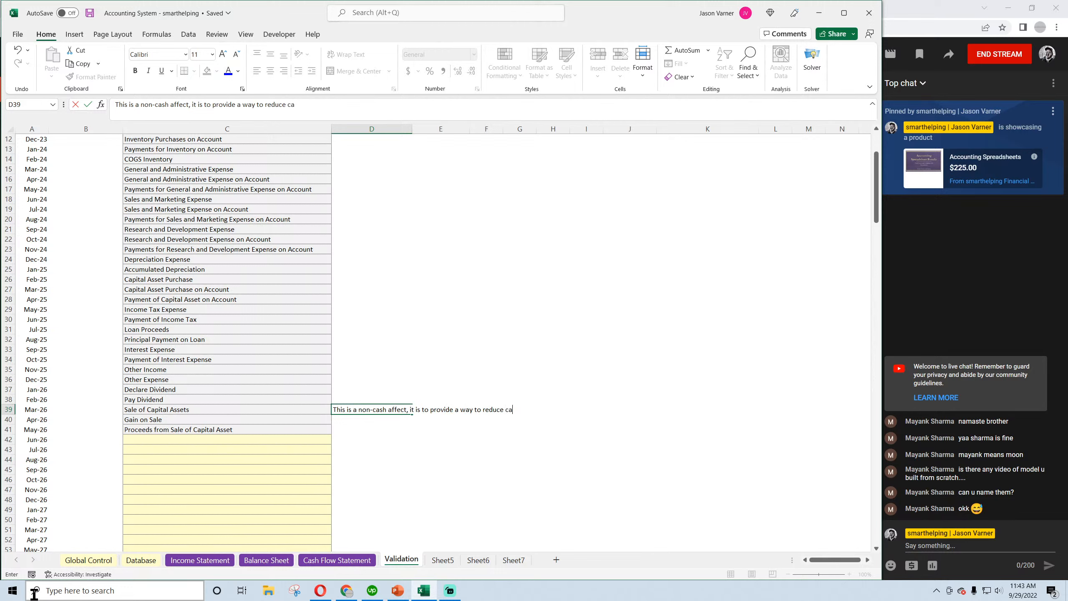
pyautogui.write("pital assets that are sold. The 'proceeds' entry is to rec")
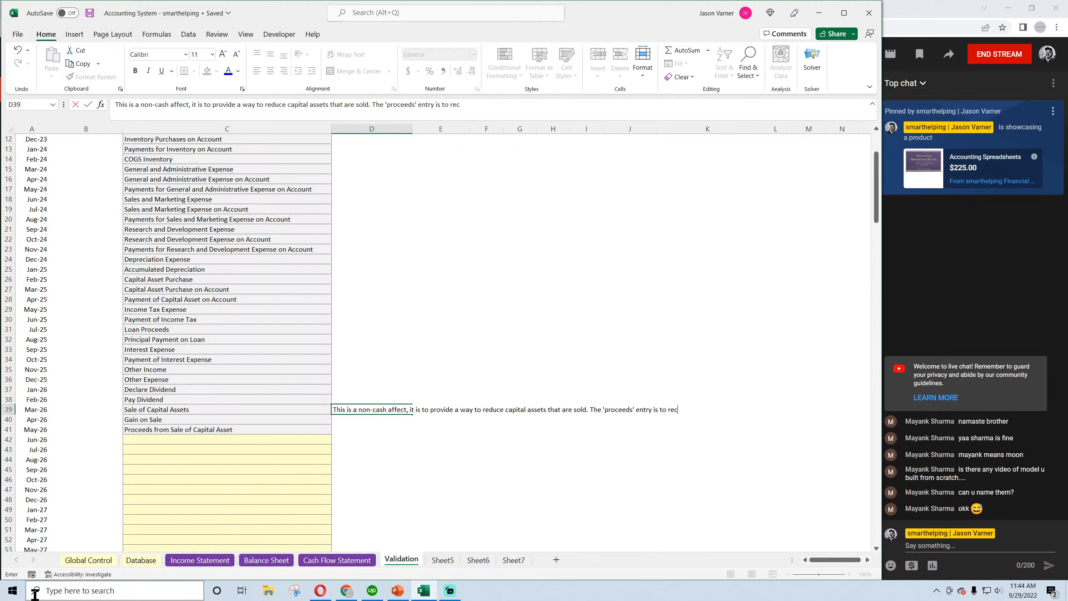
pyautogui.write('e value received at sale/dispoal if any.')
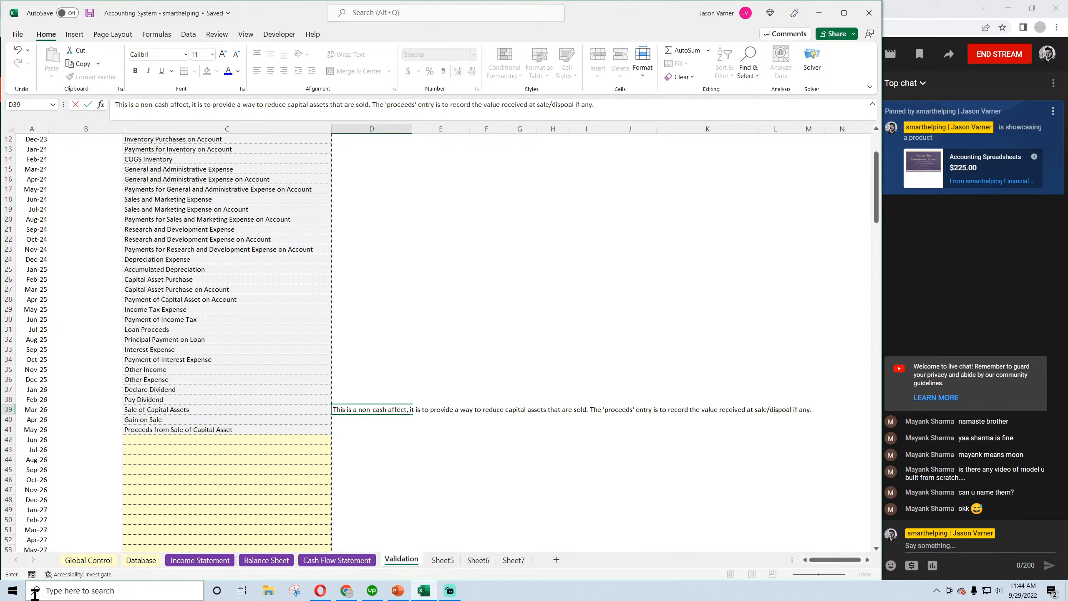
pyautogui.press('Return')
pyautogui.click(364, 408)
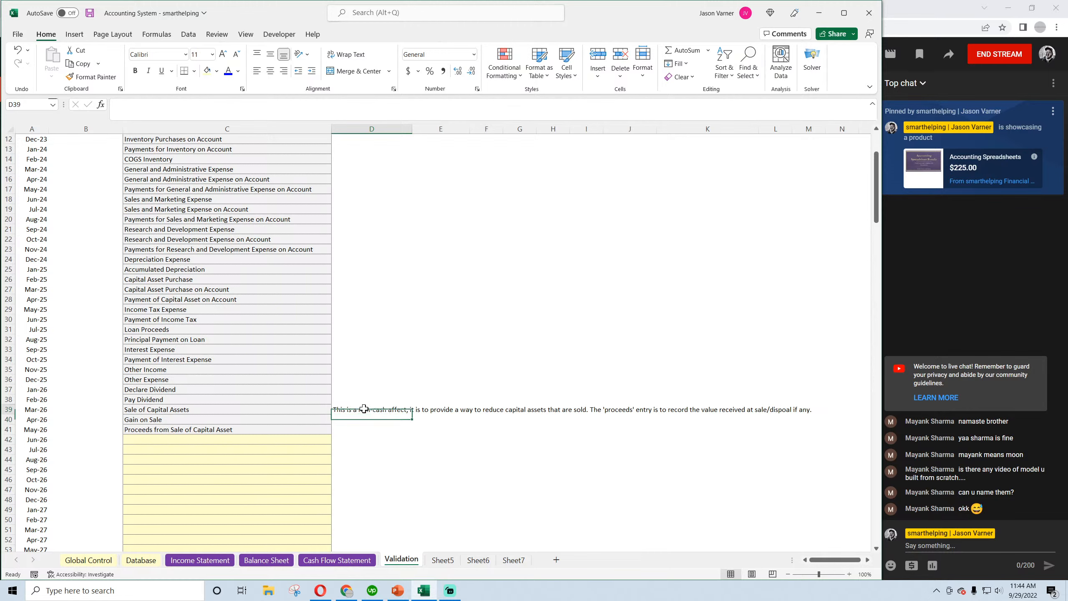
pyautogui.click(91, 13)
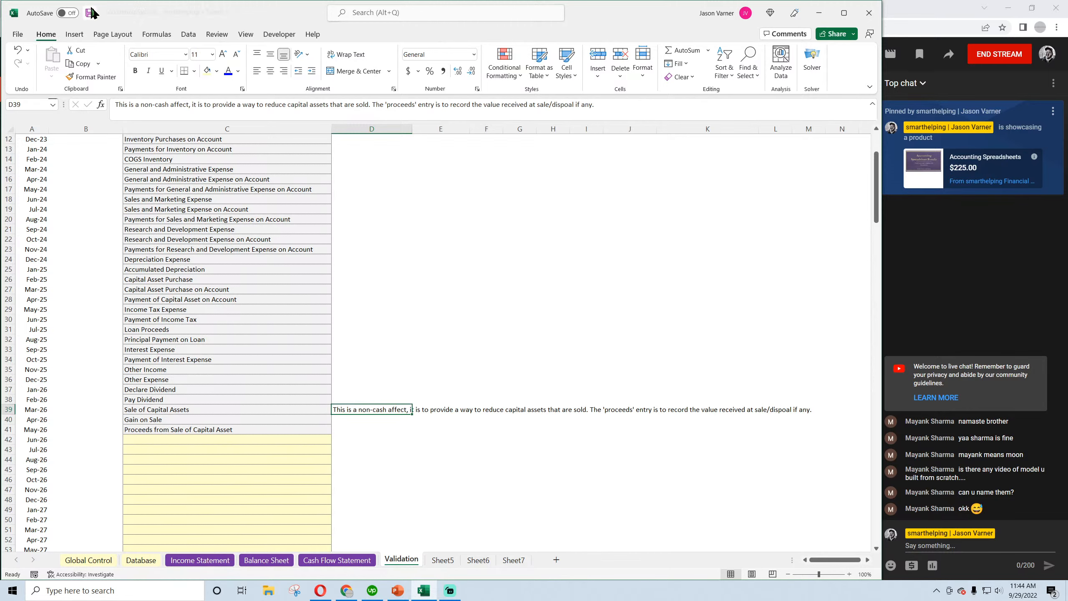
# Switch to Chrome and open the Financial Models page on smarthelping.com
pyautogui.click(346, 590)
pyautogui.click(189, 9)
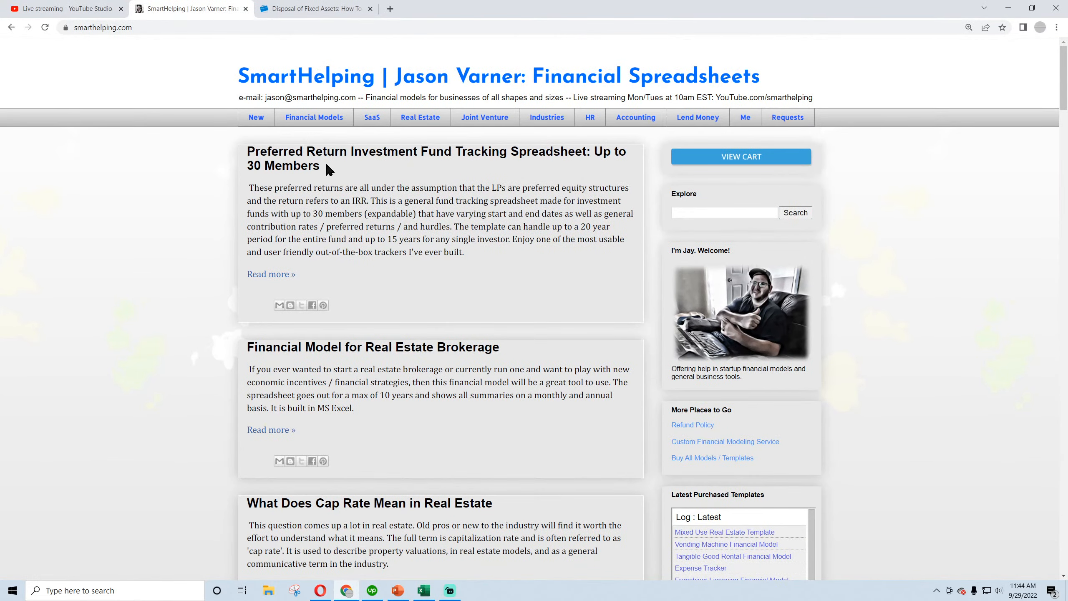
pyautogui.click(318, 120)
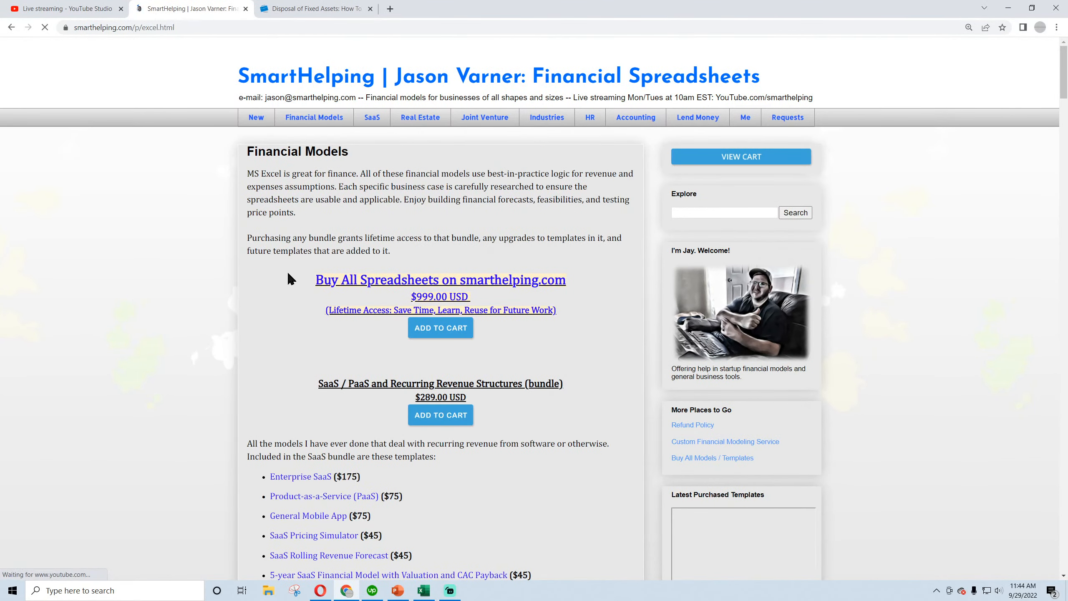
# Look through the SaaS, real estate and industry-specific template bundles listed on the Financial Models page
pyautogui.scroll(-8, 288, 273)
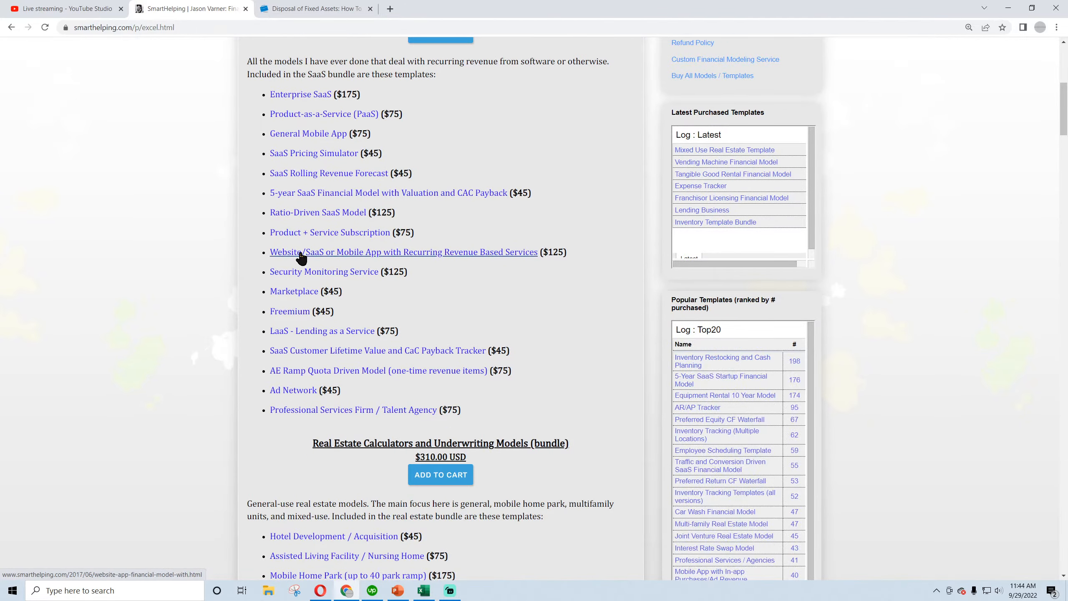
pyautogui.scroll(3, 298, 256)
pyautogui.scroll(-20, 326, 269)
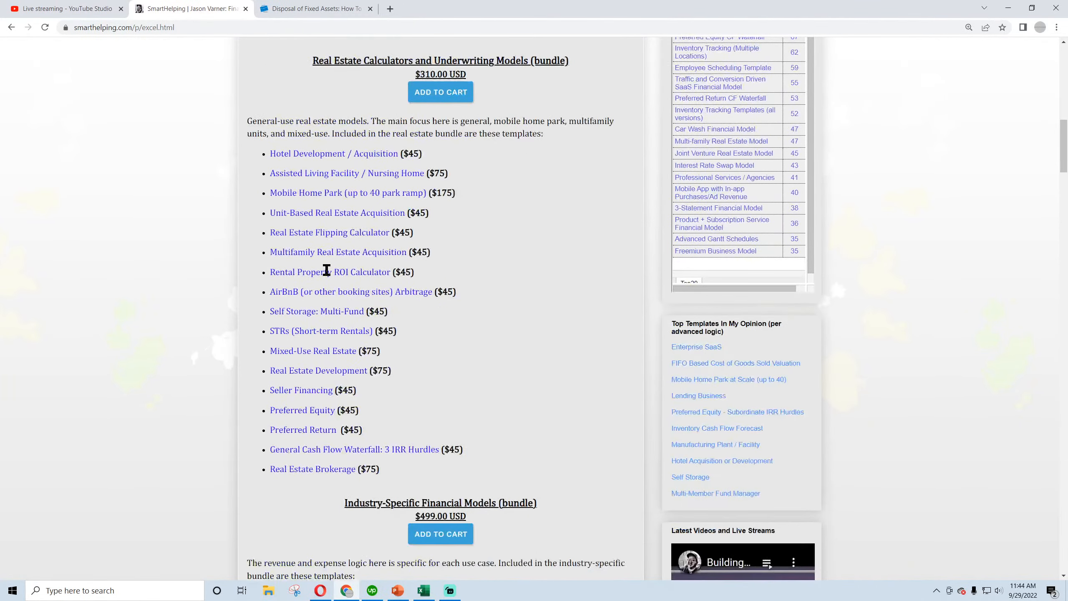
pyautogui.scroll(-10, 327, 269)
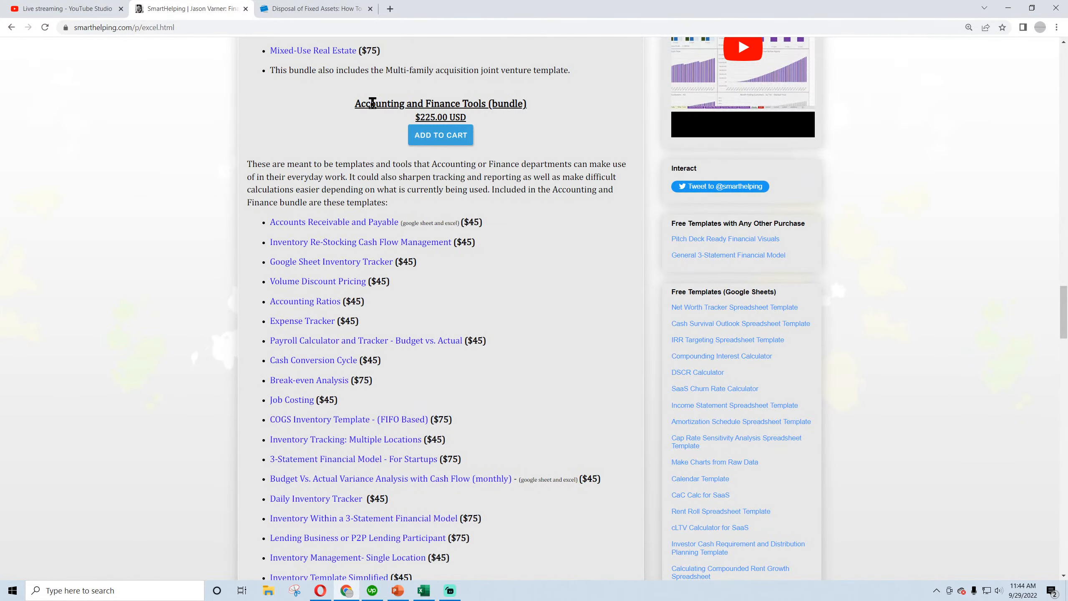
# Review the Accounting and Finance Tools bundle's templates, plus the HR bundle and remaining content down to the custom modeling services
pyautogui.moveTo(370, 104); pyautogui.dragTo(466, 113)
pyautogui.click(335, 164)
pyautogui.scroll(-3, 367, 319)
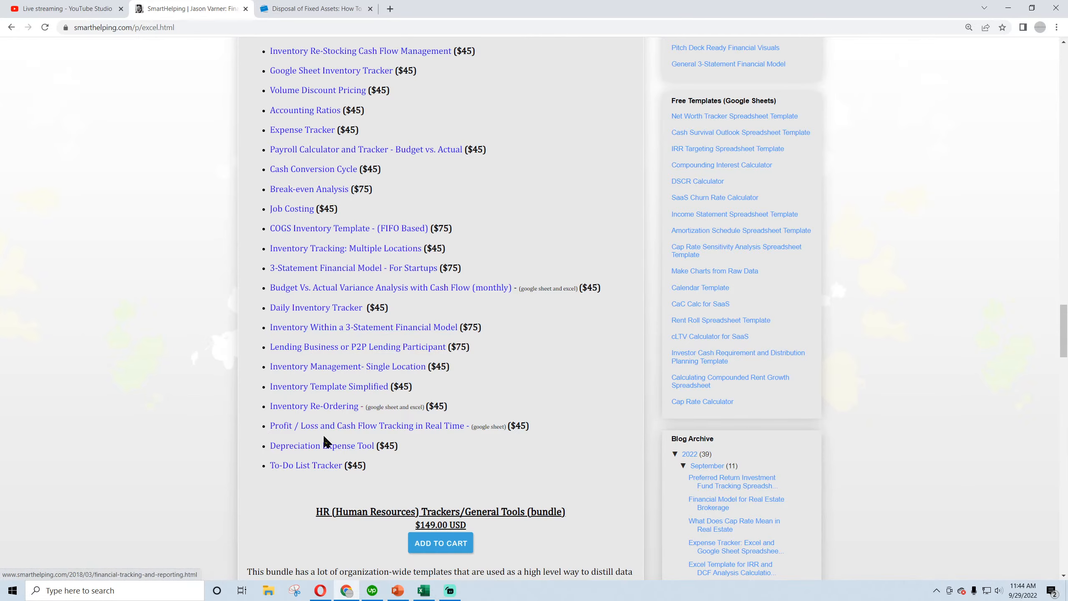
pyautogui.scroll(-3, 332, 448)
pyautogui.scroll(-7, 315, 282)
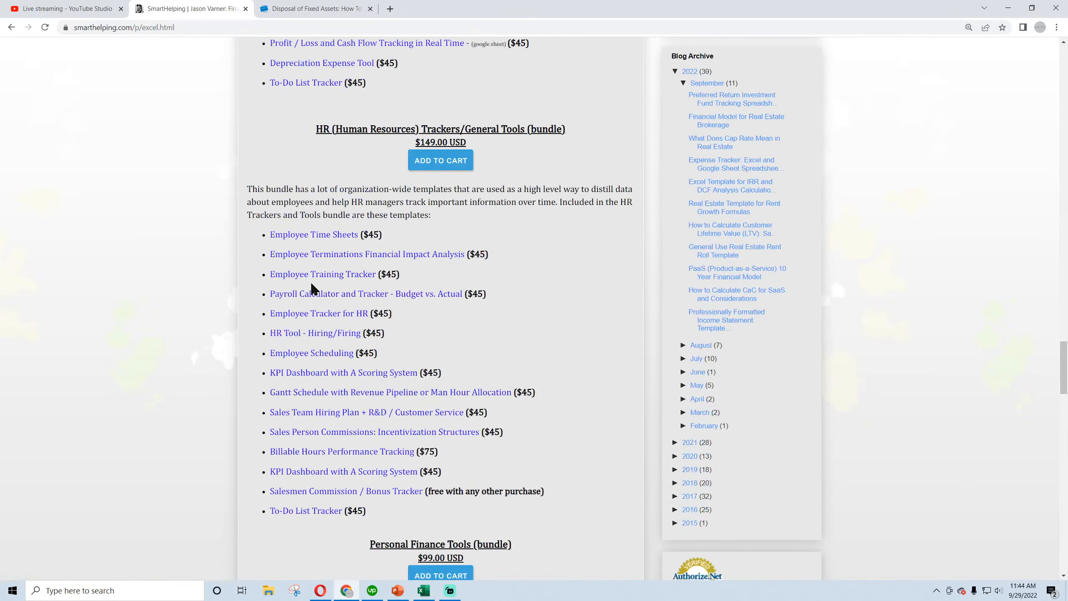
pyautogui.scroll(-20, 310, 287)
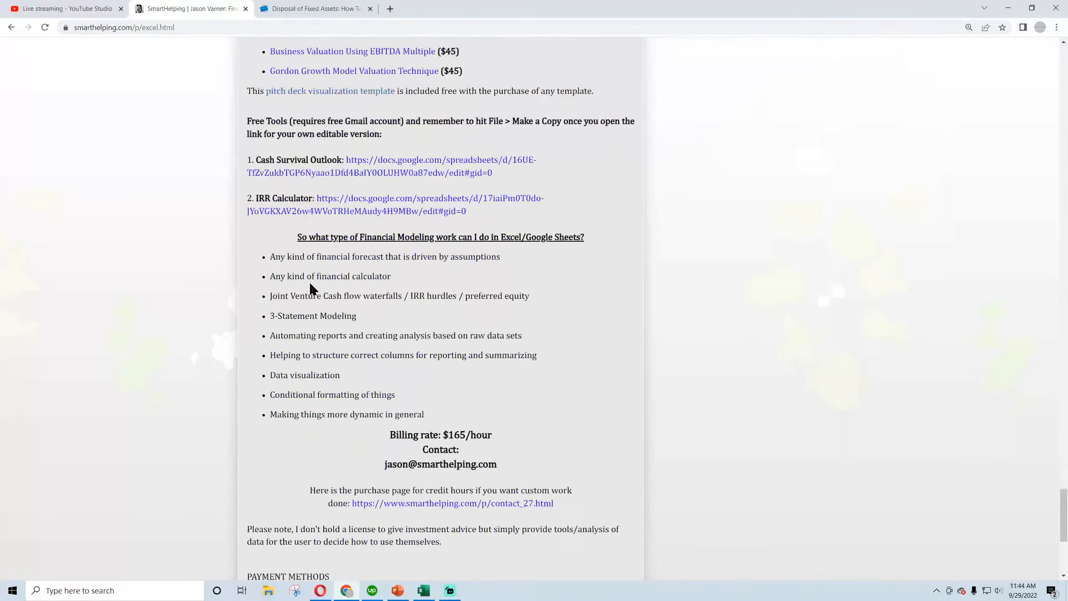
# Return to the Buy All Spreadsheets offer and highlight its price and lifetime access note
pyautogui.scroll(20, 313, 294)
pyautogui.scroll(20, 316, 311)
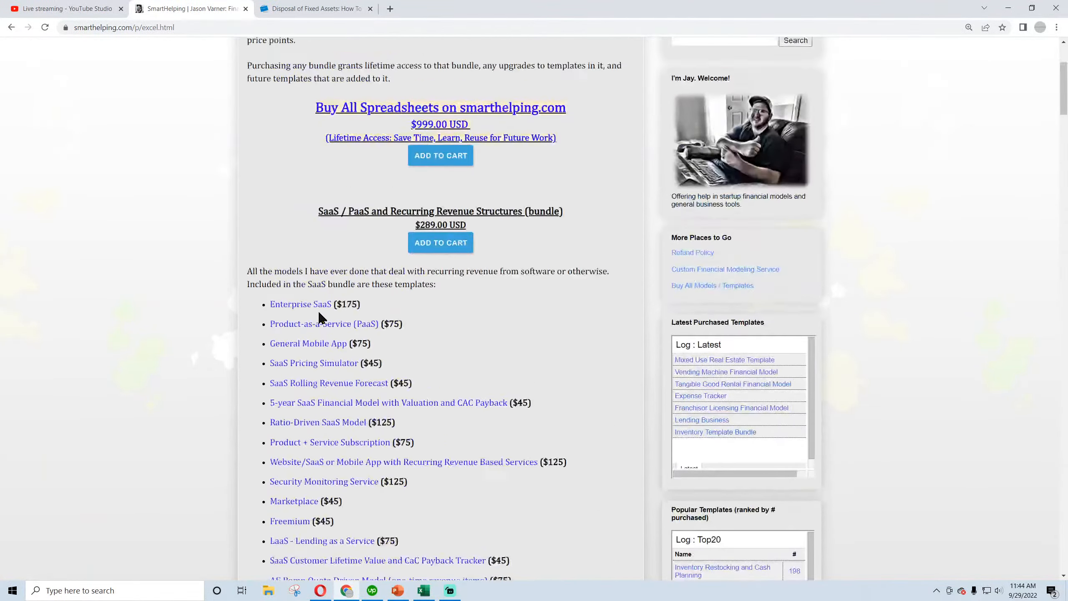
pyautogui.moveTo(412, 299); pyautogui.dragTo(460, 299)
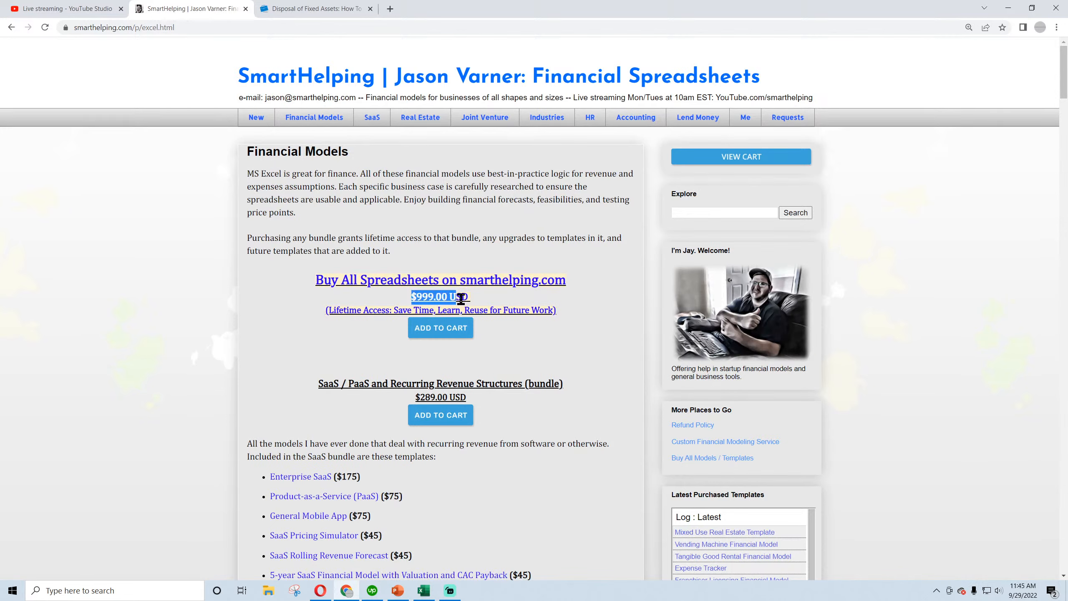
pyautogui.click(438, 297)
pyautogui.moveTo(328, 309); pyautogui.dragTo(549, 311)
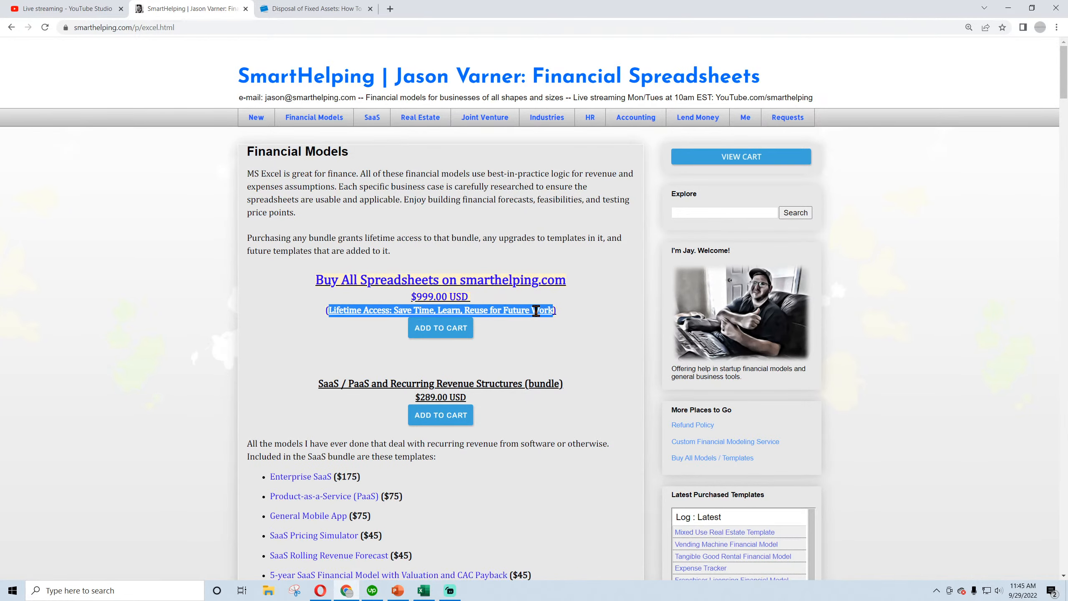
pyautogui.click(534, 310)
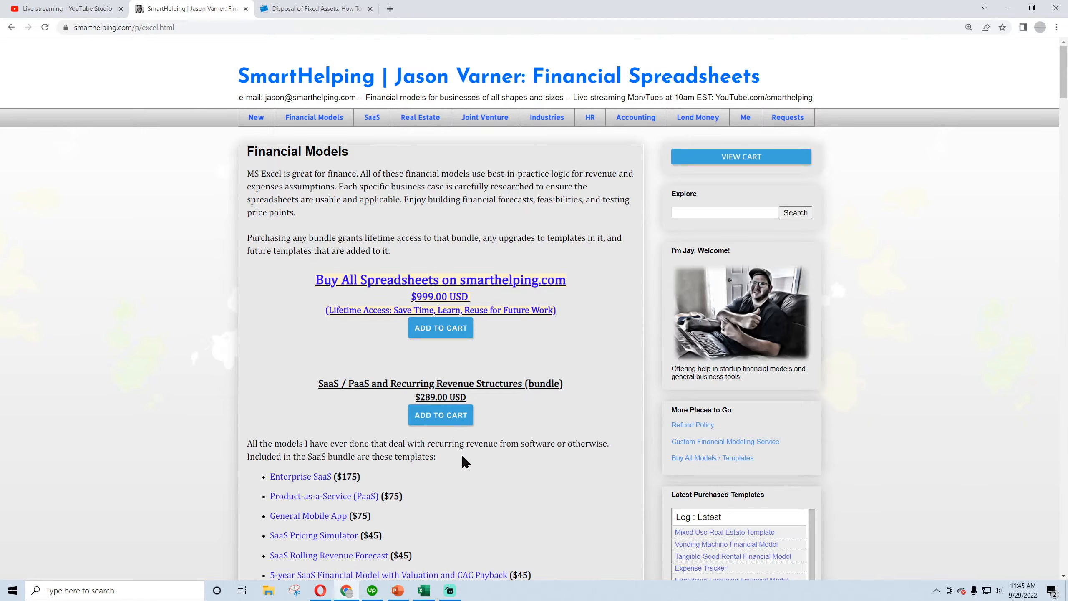
# Switch to the Accounting System workbook in Excel and review the Validation categories, the three financial statements, and the Database and Global Control sheets
pyautogui.click(424, 590)
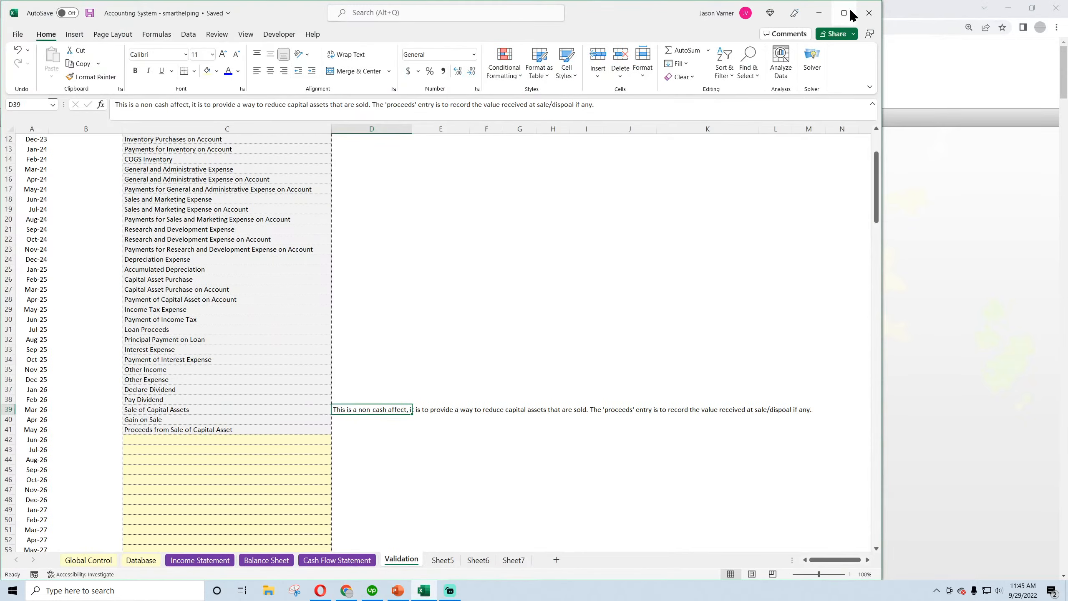
pyautogui.scroll(4, 458, 277)
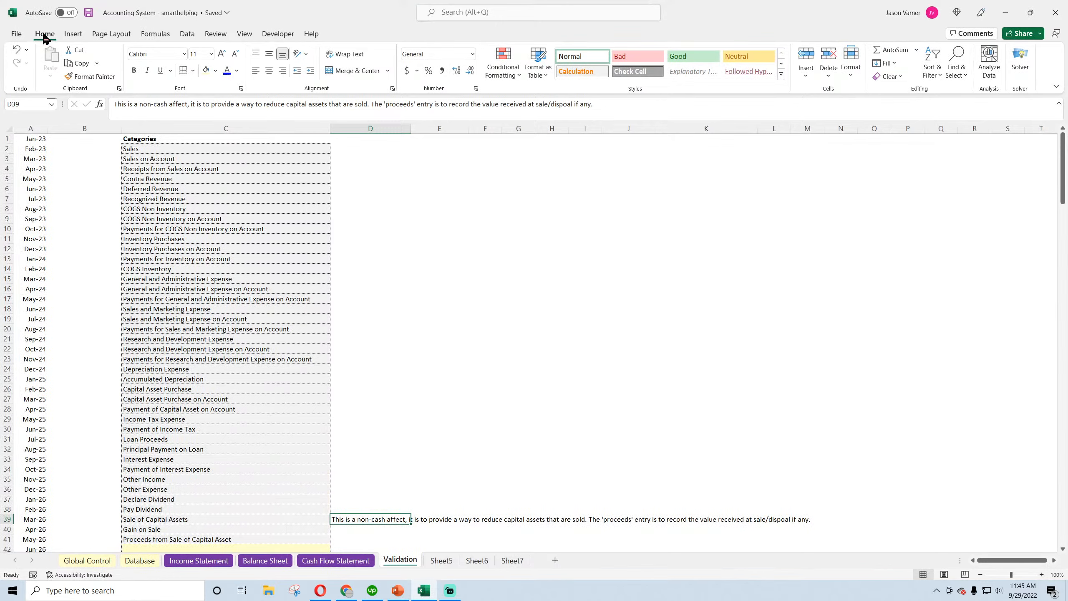
pyautogui.click(205, 560)
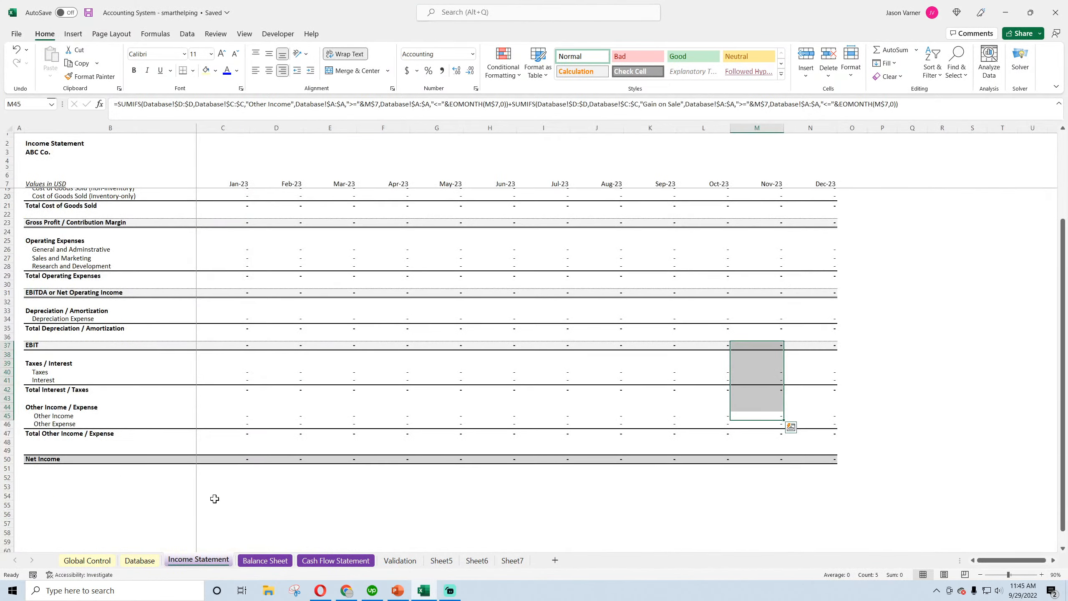
pyautogui.scroll(3, 214, 498)
pyautogui.click(276, 561)
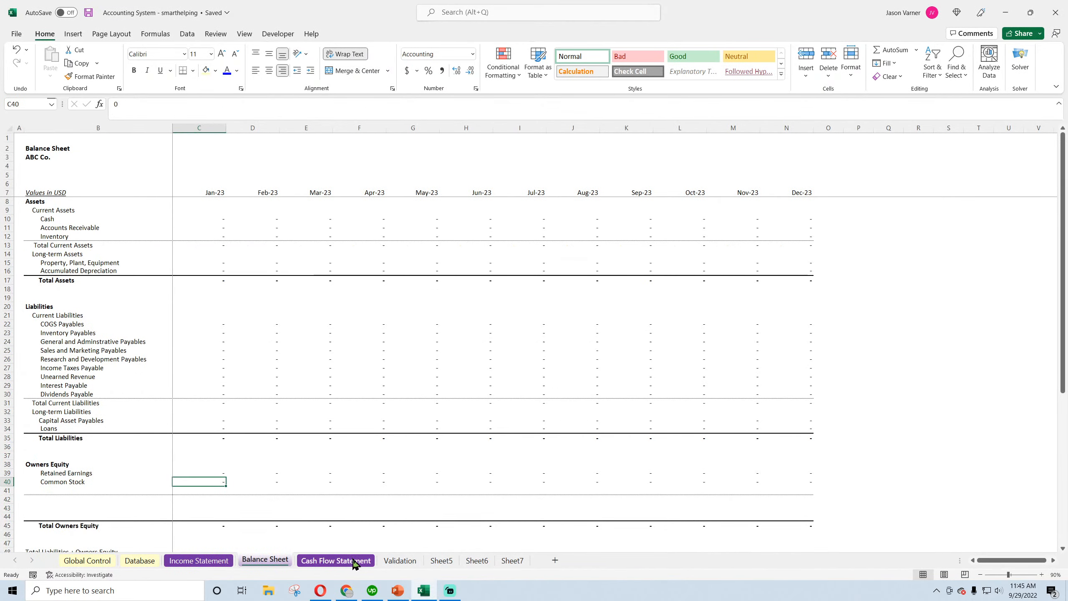
pyautogui.click(335, 560)
pyautogui.scroll(-3, 288, 503)
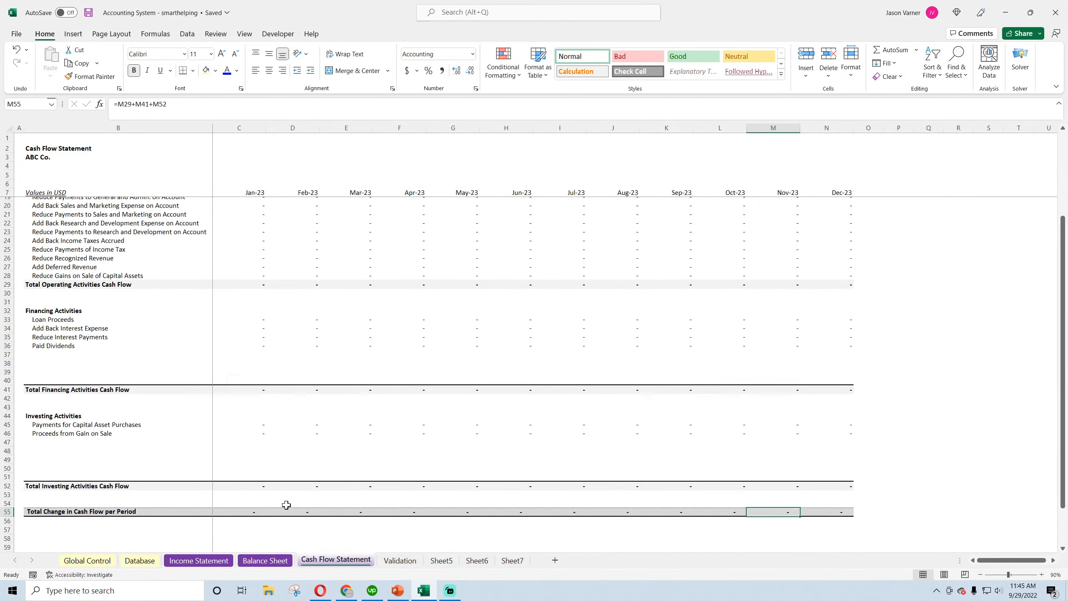
pyautogui.scroll(3, 286, 505)
pyautogui.click(149, 561)
pyautogui.click(87, 559)
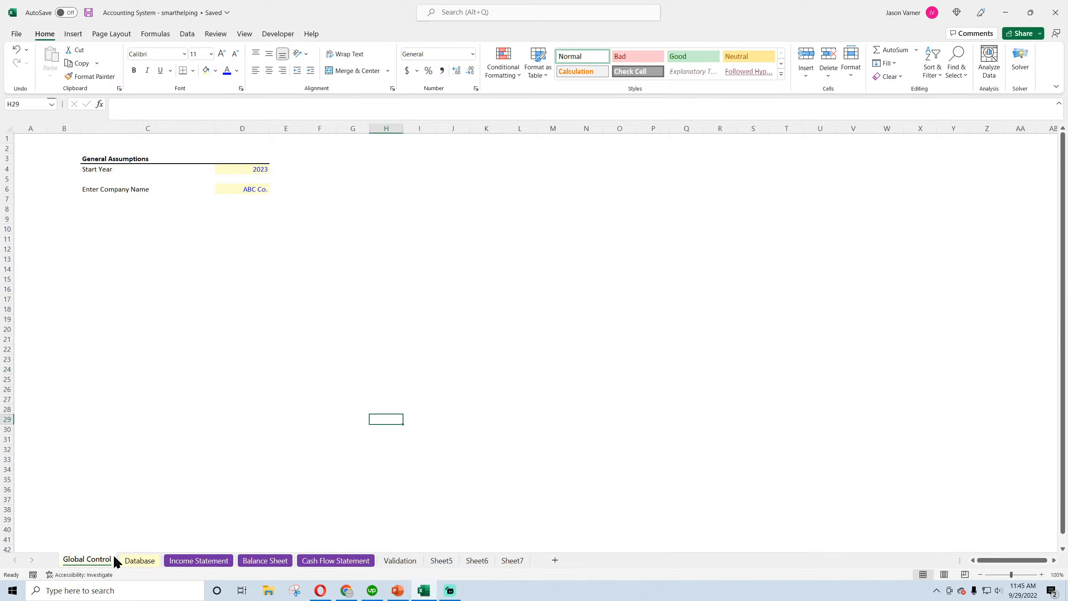